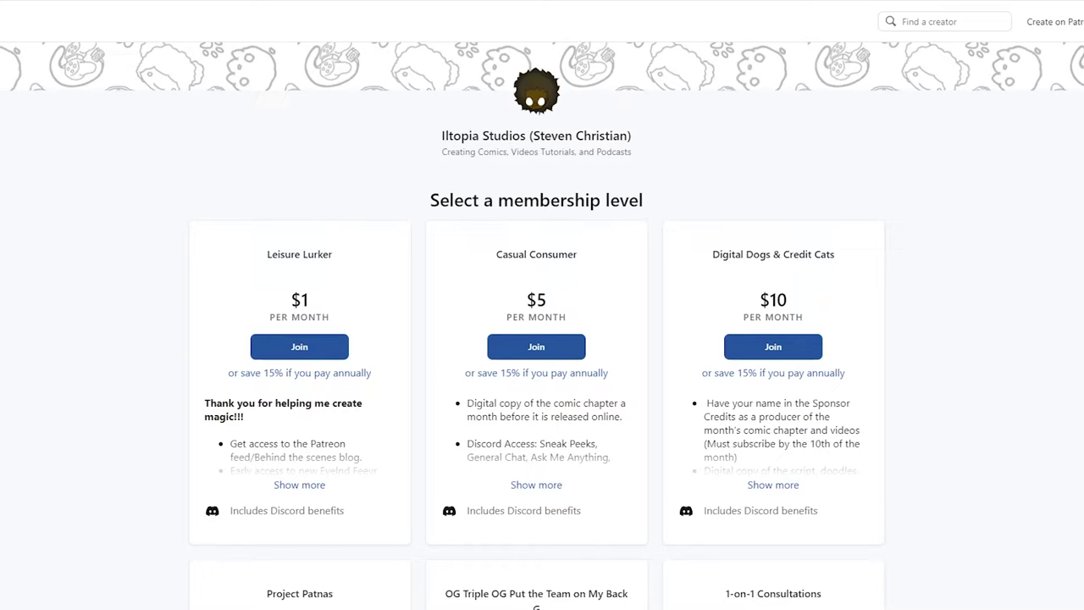
# Step: Scroll the Iltopia shop homepage past the seasons, merch and AR videos to 'Other Stuff from Iltopia!'
pyautogui.scroll(-4, 542, 330)
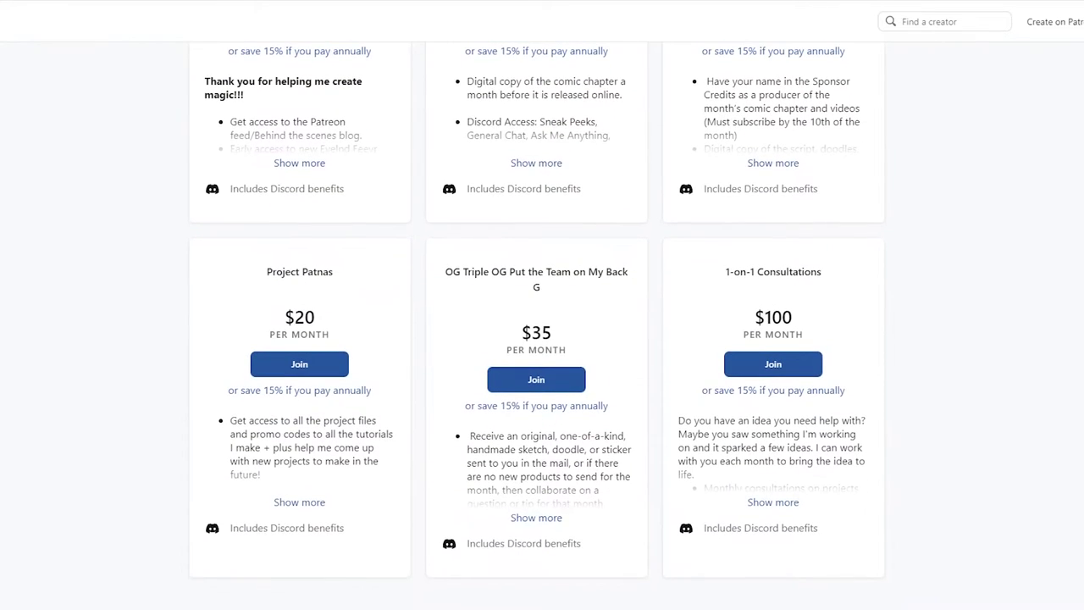
pyautogui.scroll(5, 542, 331)
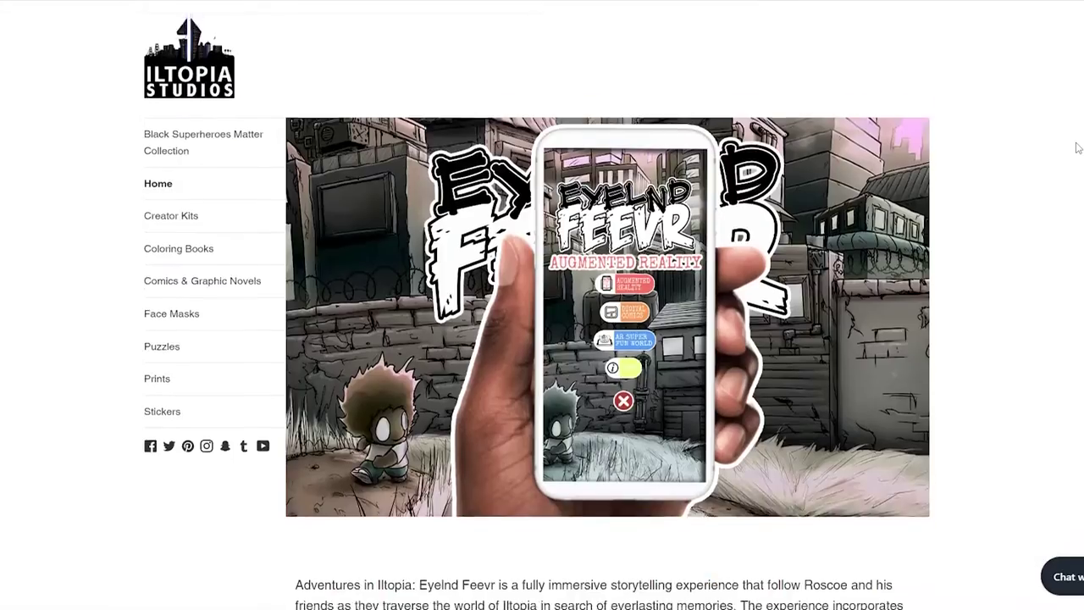
pyautogui.scroll(-8, 1078, 148)
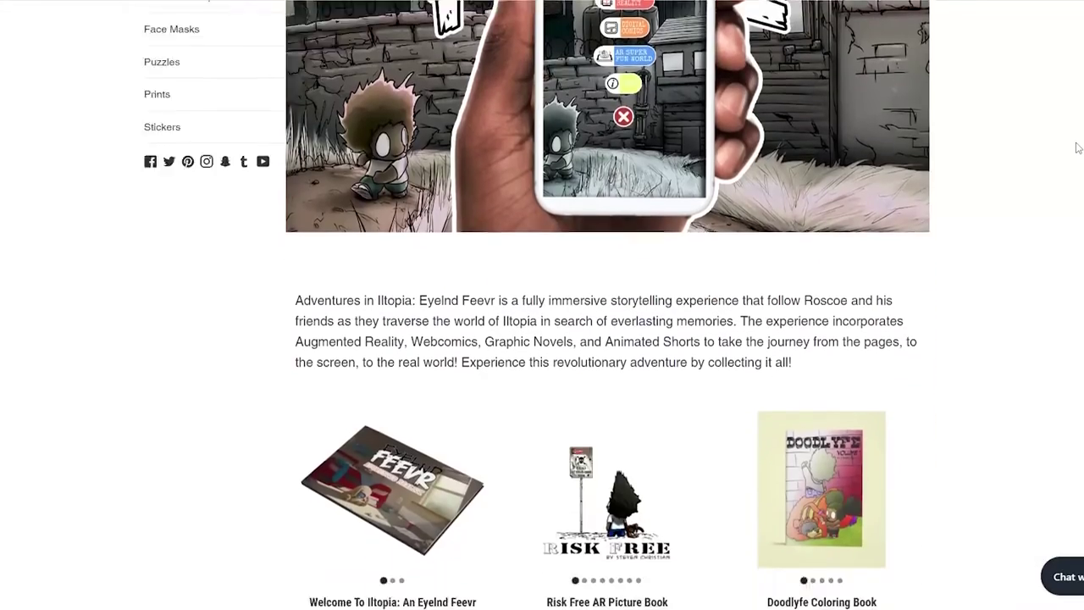
pyautogui.scroll(-6, 1078, 148)
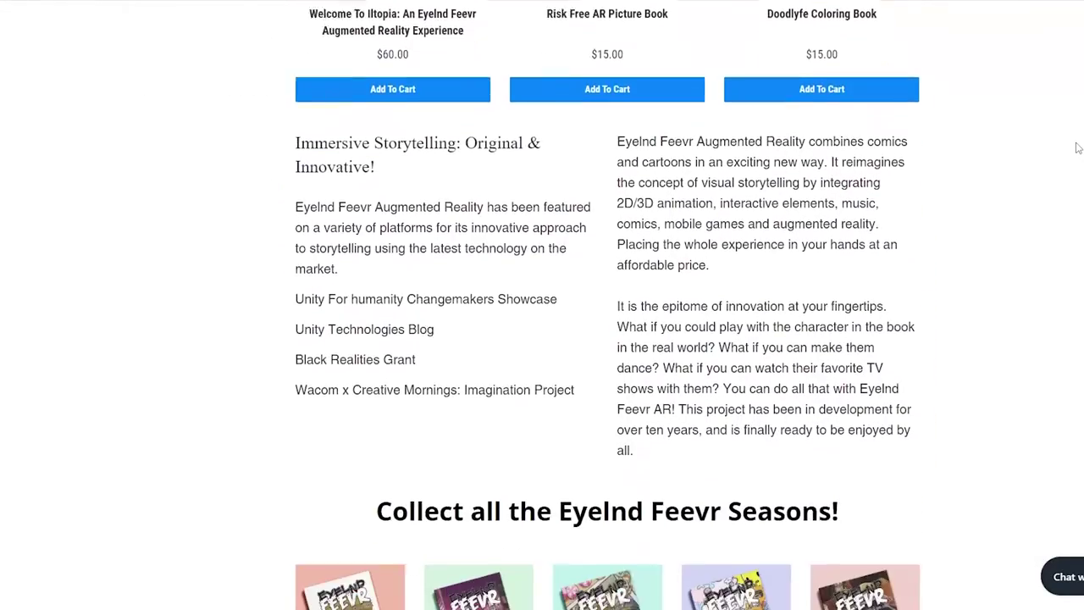
pyautogui.scroll(-7, 1077, 148)
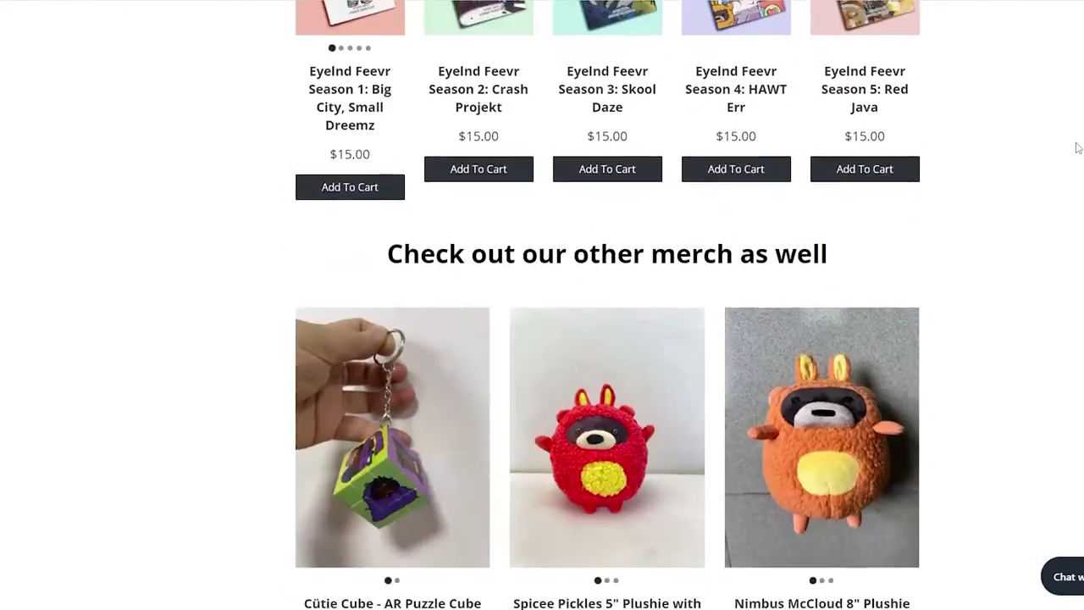
pyautogui.scroll(-8, 1078, 148)
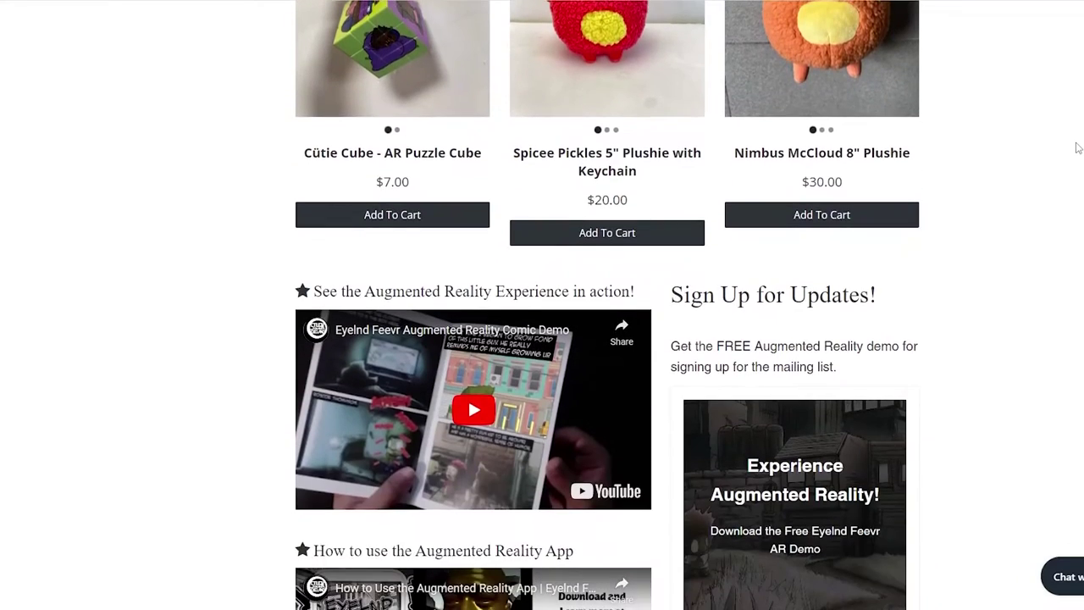
pyautogui.scroll(-6, 1078, 148)
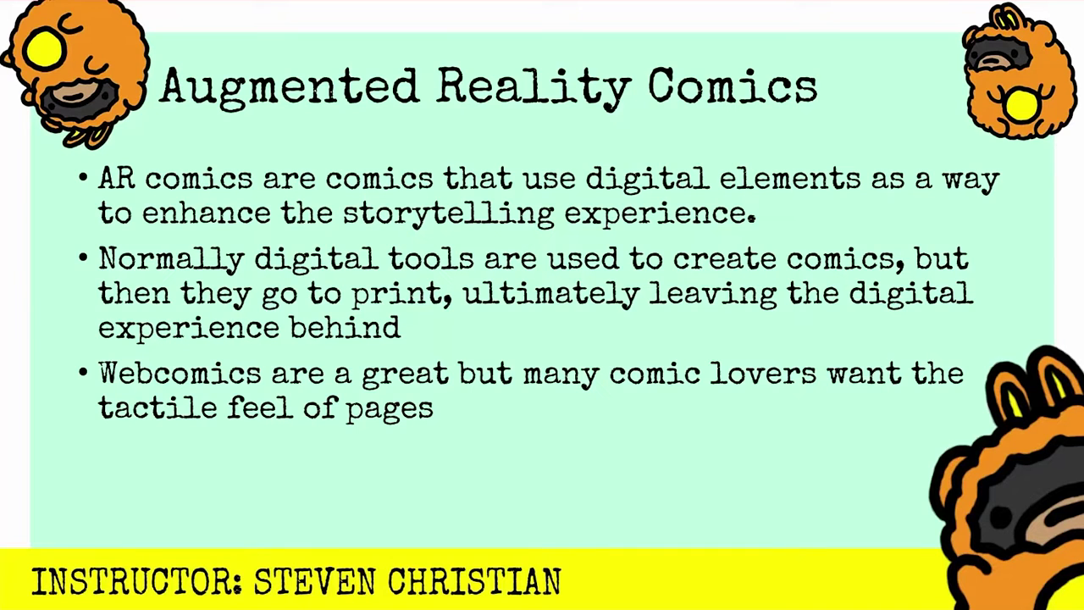
# Step: Advance the slide show to the Augmented Reality Comics slide asking what viewers noticed in the demo
pyautogui.press('Right')
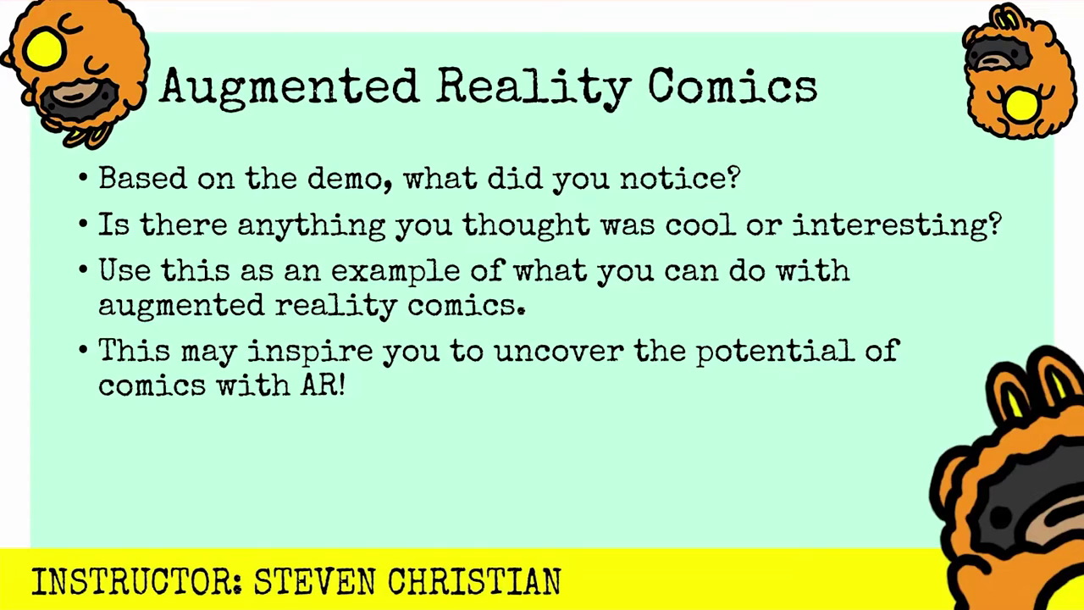
# Step: Advance the slide show to the Plan the augmentations slide
pyautogui.press('Right')
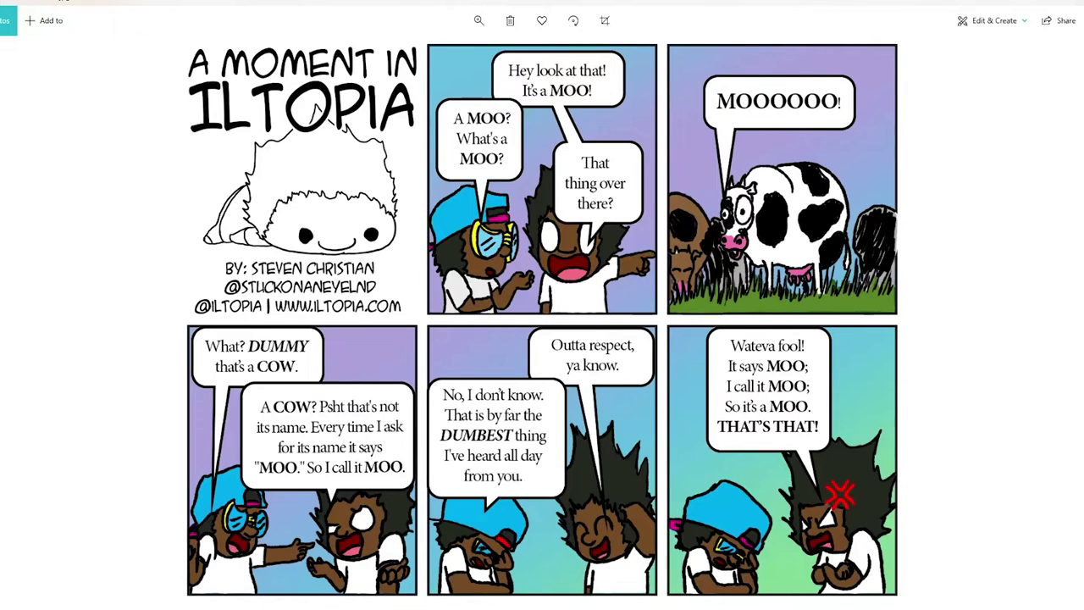
# Step: Start a new line below 'Roadmap:' in the AR Comics document
pyautogui.press('Return')
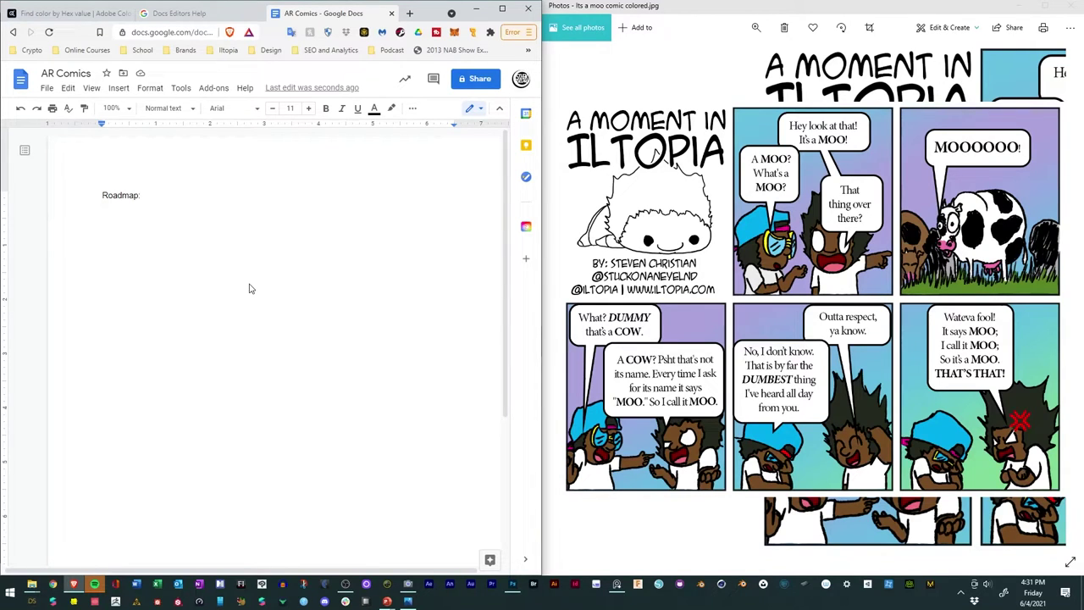
# Step: Make the line under Roadmap: a bullet reading 'Turn Black and white pages to color', starting a second bullet
pyautogui.click(414, 108)
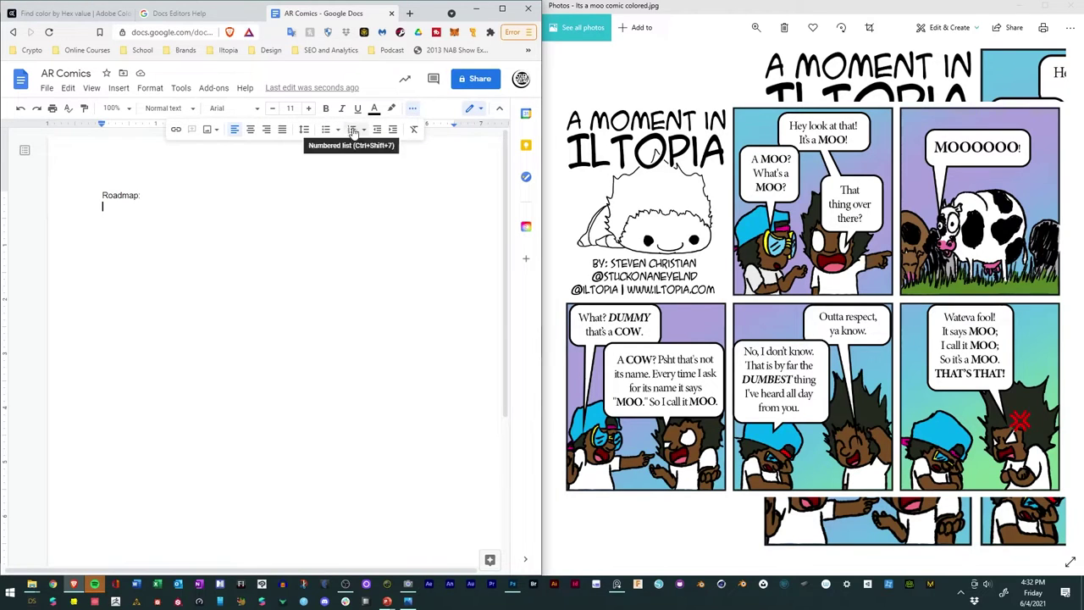
pyautogui.click(327, 130)
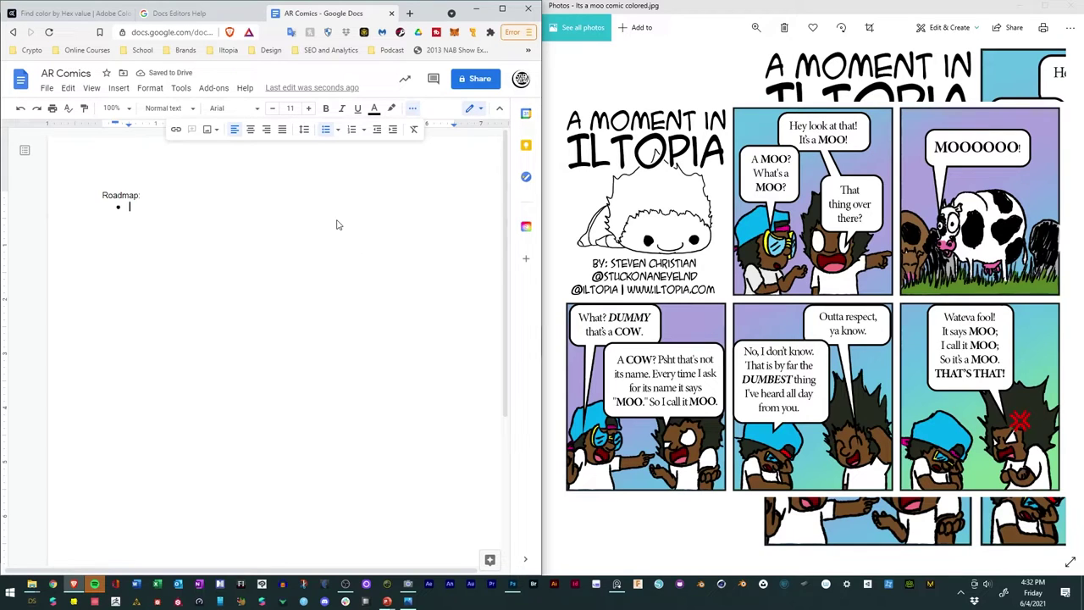
pyautogui.click(412, 107)
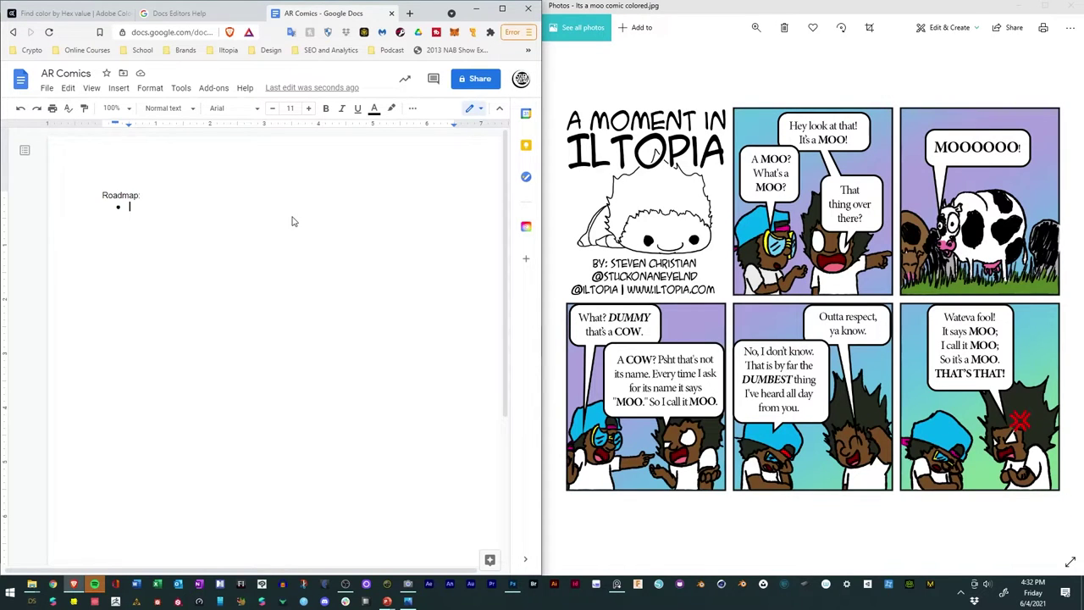
pyautogui.write('T')
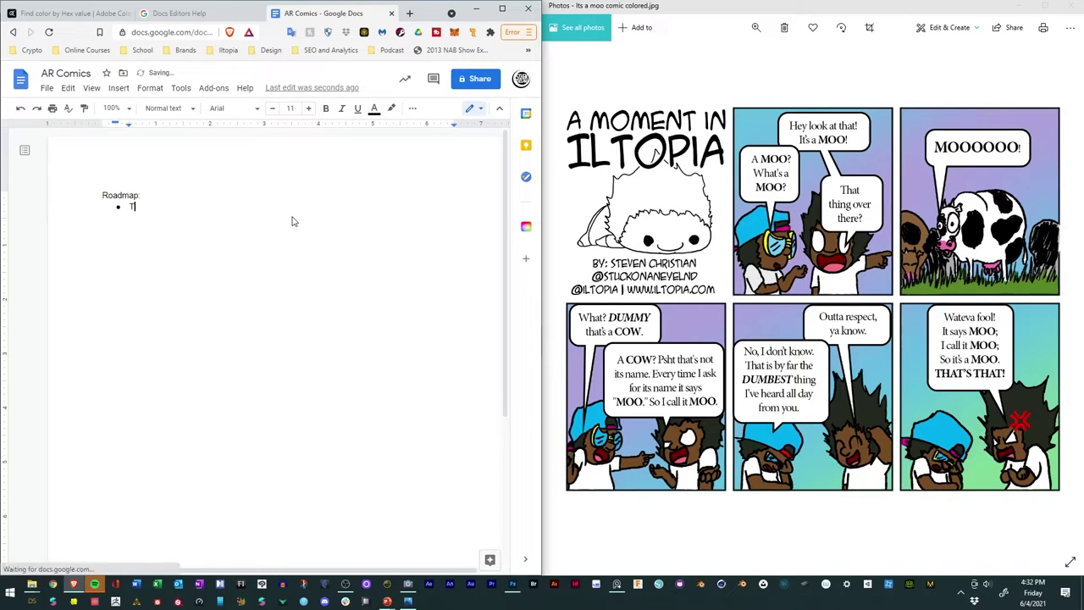
pyautogui.write('urn Black ')
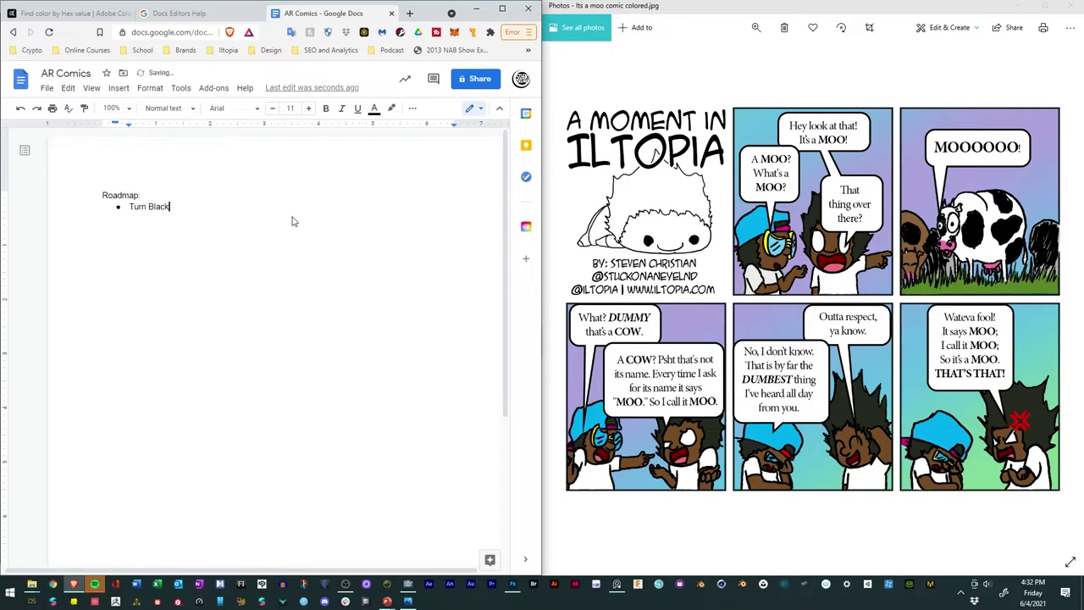
pyautogui.write('and white pages to color')
pyautogui.press('Return')
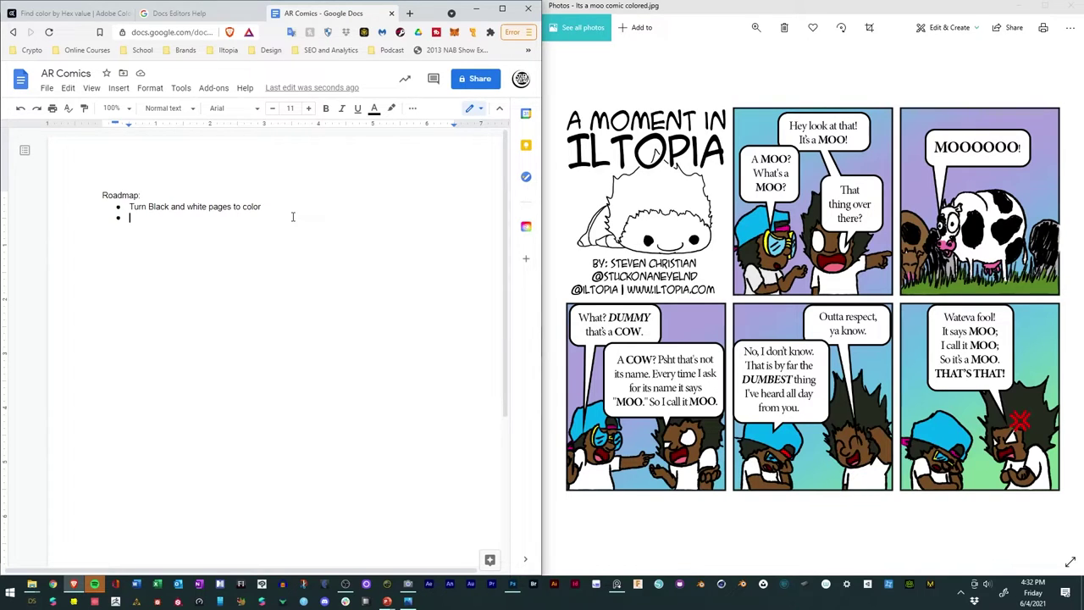
# Step: Add bullets 'Add voice overs for characters', 'Add depth with 3D models' and 'Add animation'
pyautogui.write('Add voice overs for chara')
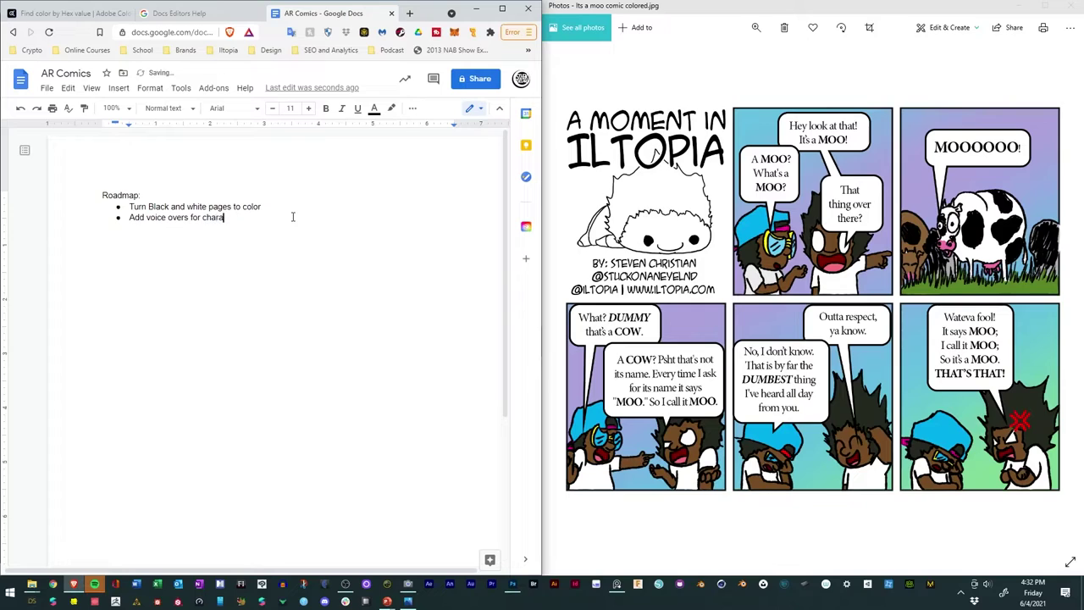
pyautogui.write('cters')
pyautogui.press('Return')
pyautogui.write('A')
pyautogui.press('BackSpace')
pyautogui.write('Add de')
pyautogui.write('pth wi')
pyautogui.write('th t')
pyautogui.write('3D m')
pyautogui.write('odels')
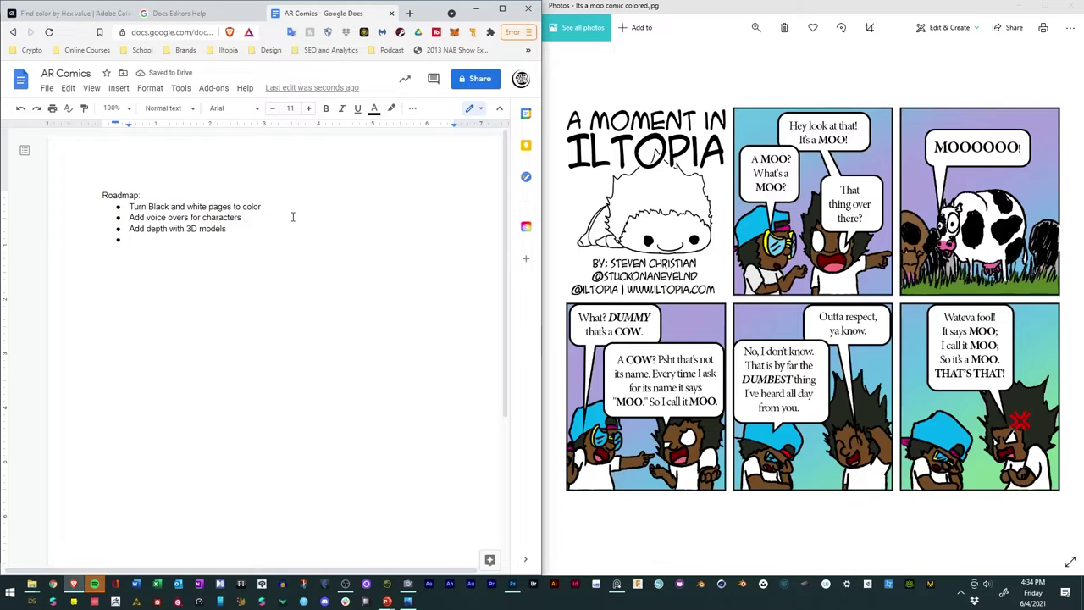
pyautogui.write('Add animation')
pyautogui.press('Return')
pyautogui.press('BackSpace')
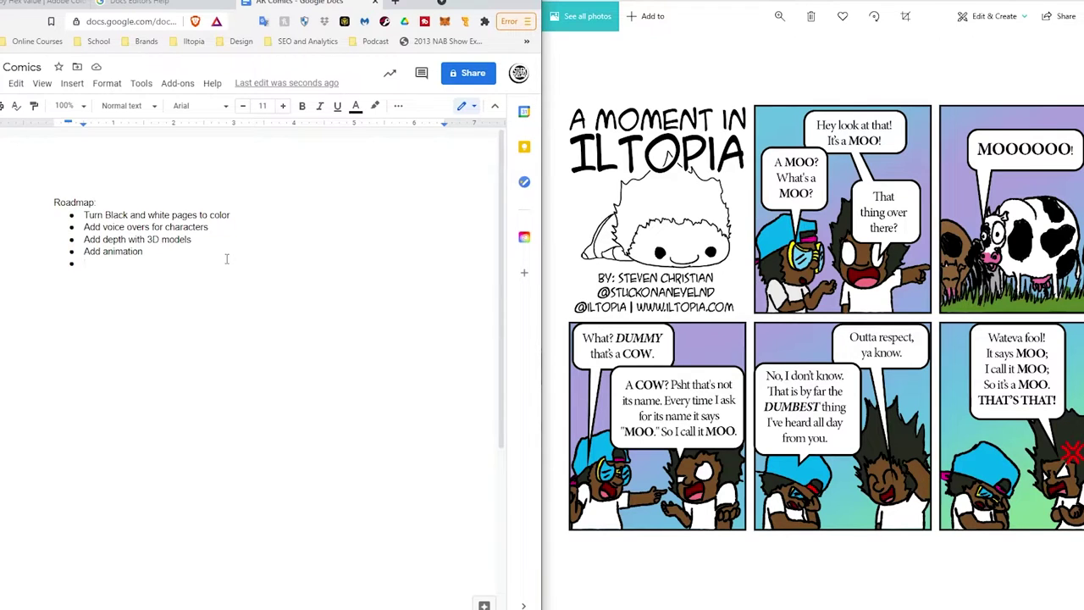
# Step: Add 'Anger symbol on Roscoe animates' as the fifth bullet, end the list, and return to the slide show
pyautogui.write('Angy')
pyautogui.press('BackSpace')
pyautogui.write('er symbol on ')
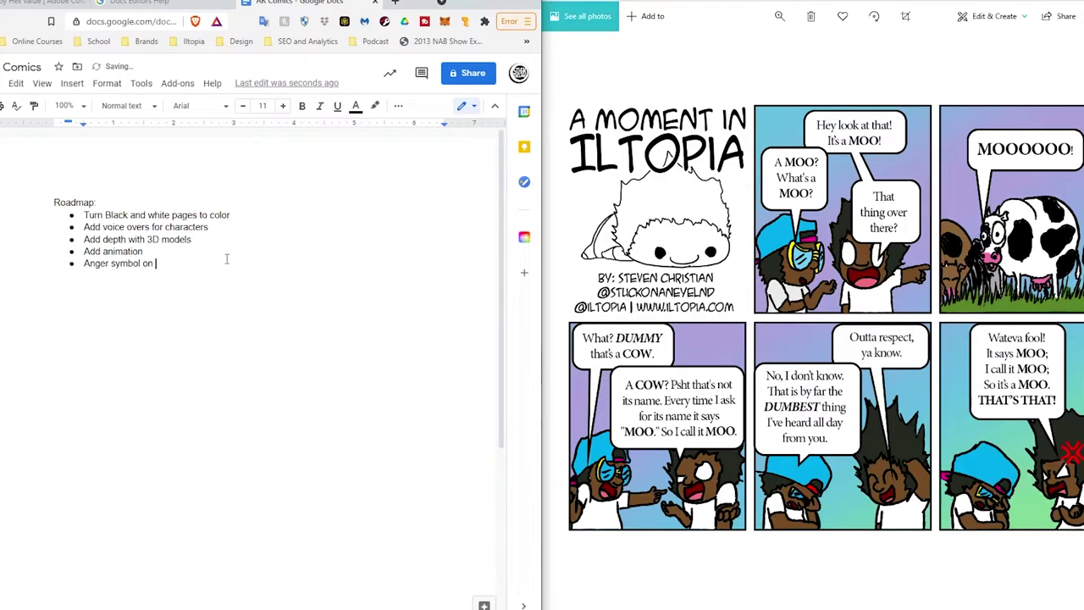
pyautogui.write('Roscoe animates')
pyautogui.press('Return')
pyautogui.press('BackSpace')
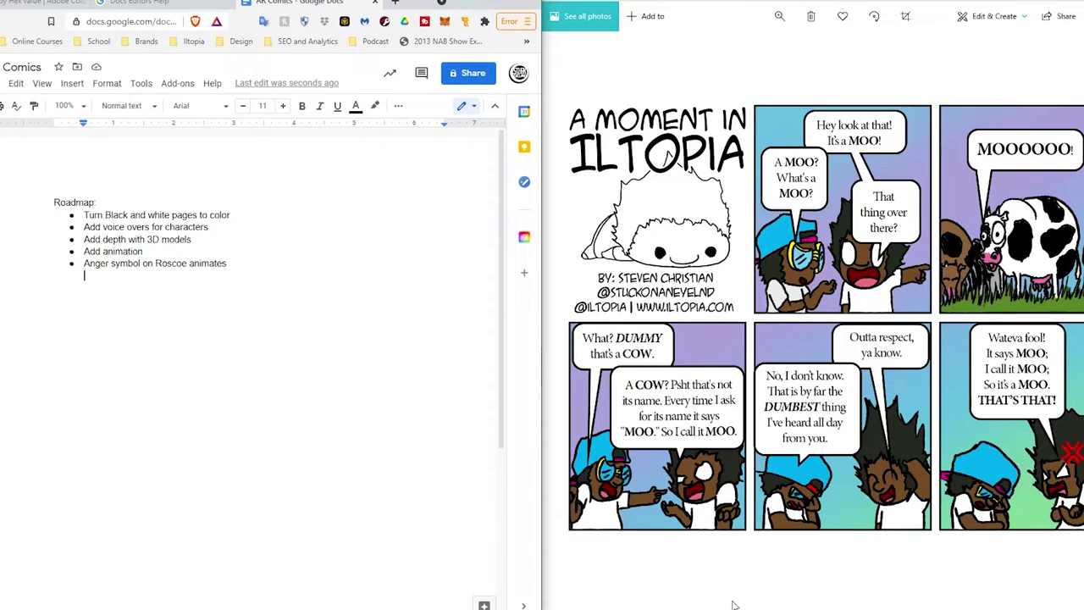
pyautogui.moveTo(365, 603)
pyautogui.click(432, 601)
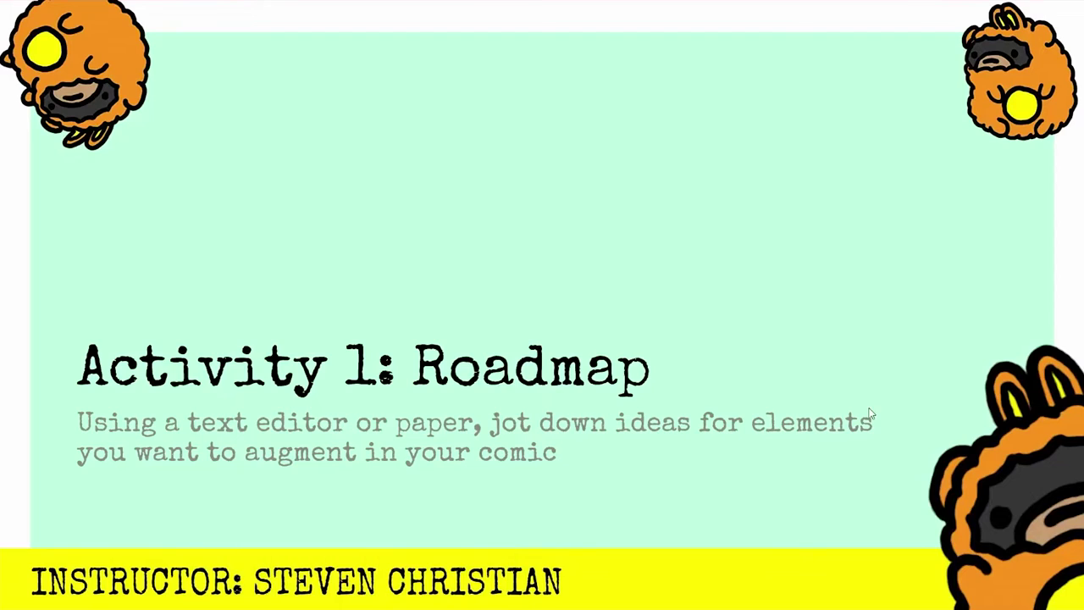
# Step: Advance the slide show to the Separate Comic Elements slide
pyautogui.press('Right')
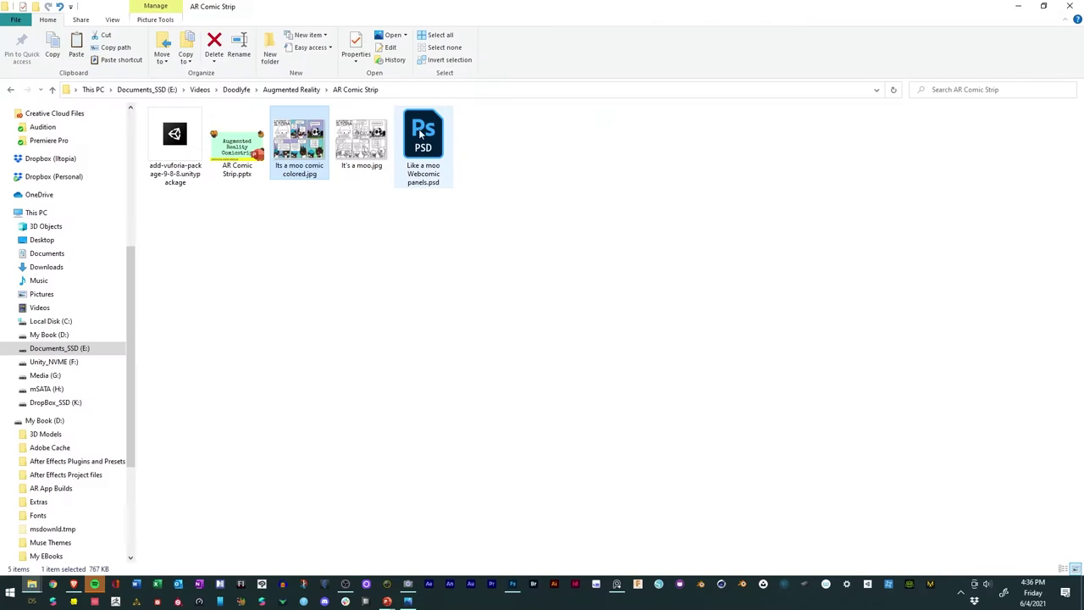
# Step: Open the Like a moo webcomic panels file and open Panel1's contents for editing
pyautogui.doubleClick(426, 138)
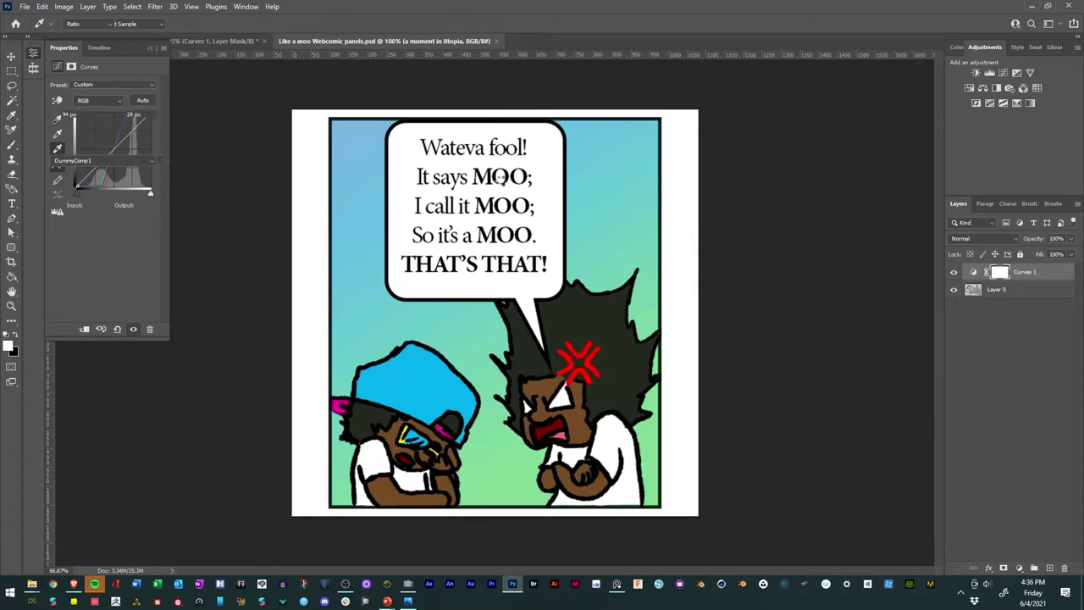
pyautogui.press('c')
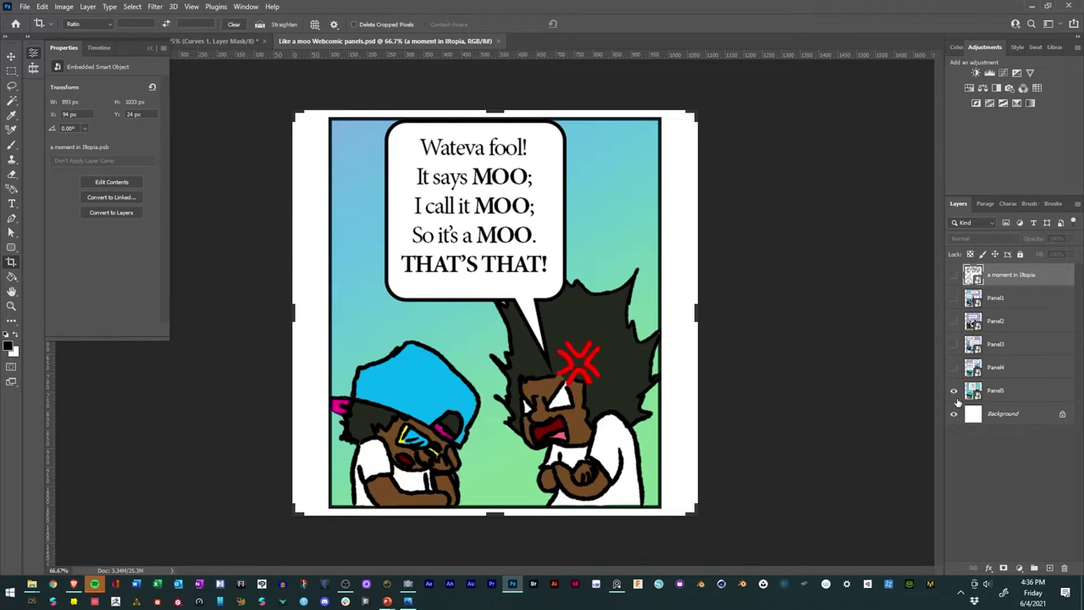
pyautogui.doubleClick(976, 300)
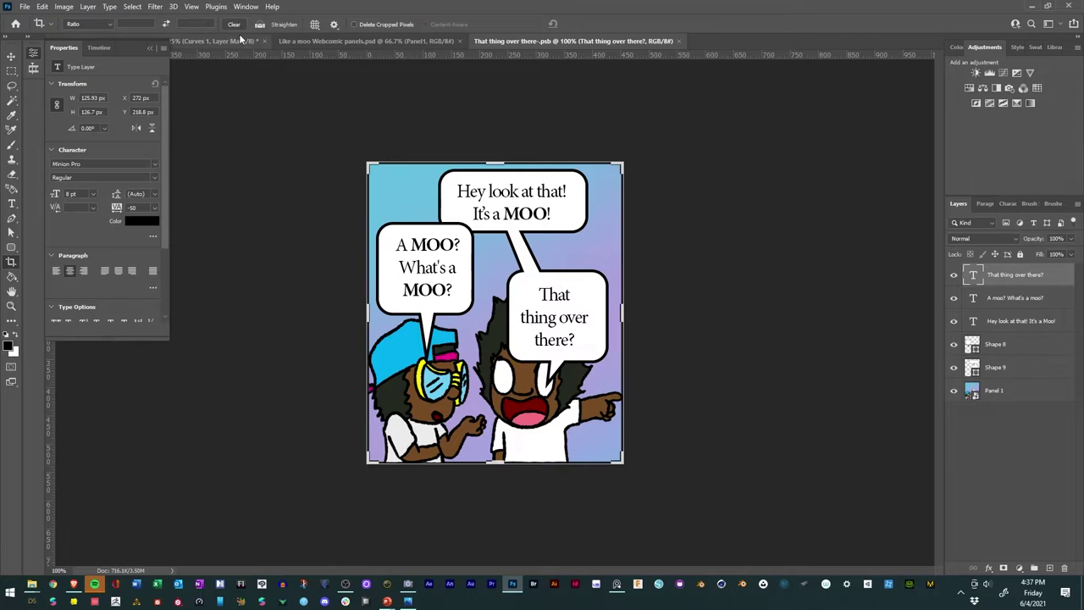
pyautogui.click(335, 42)
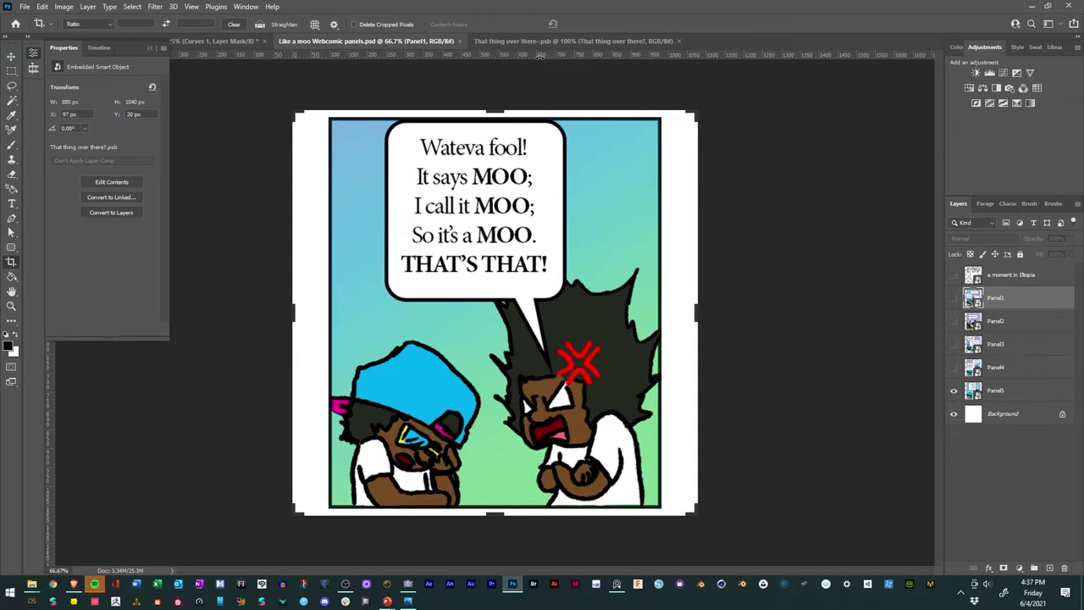
pyautogui.doubleClick(976, 303)
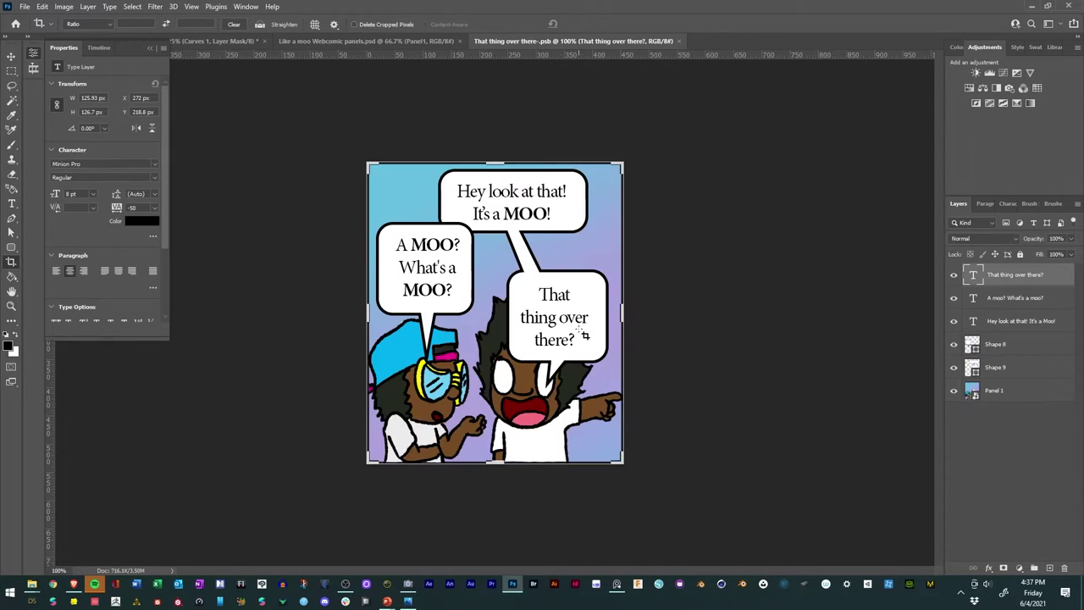
# Step: Merge the 'A moo? What's a moo?' text and its bubble shape into one smart object
pyautogui.click(11, 55)
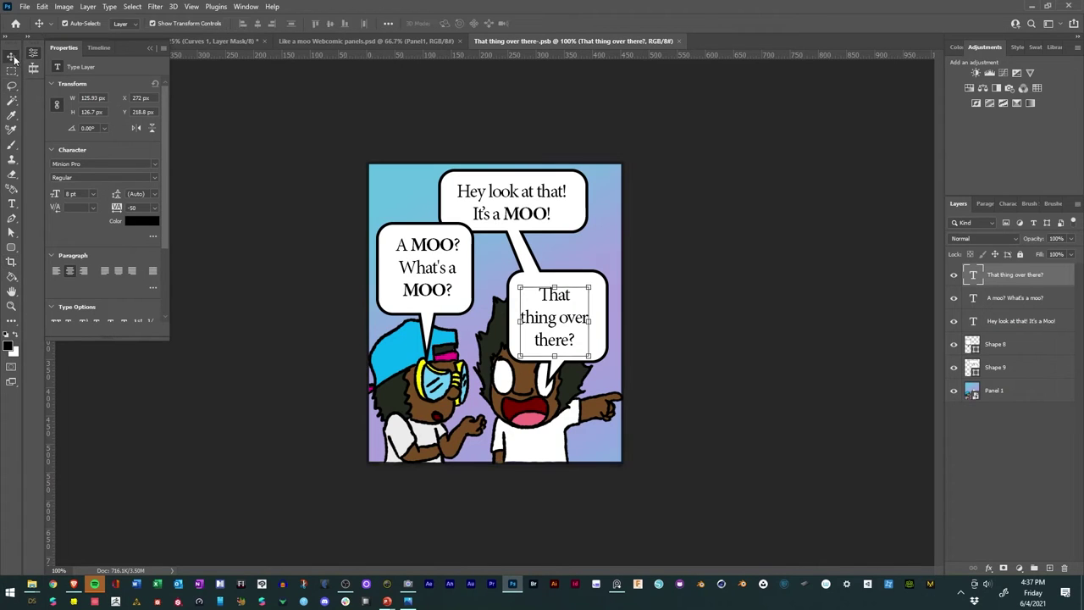
pyautogui.click(1009, 298)
pyautogui.click(1009, 298)
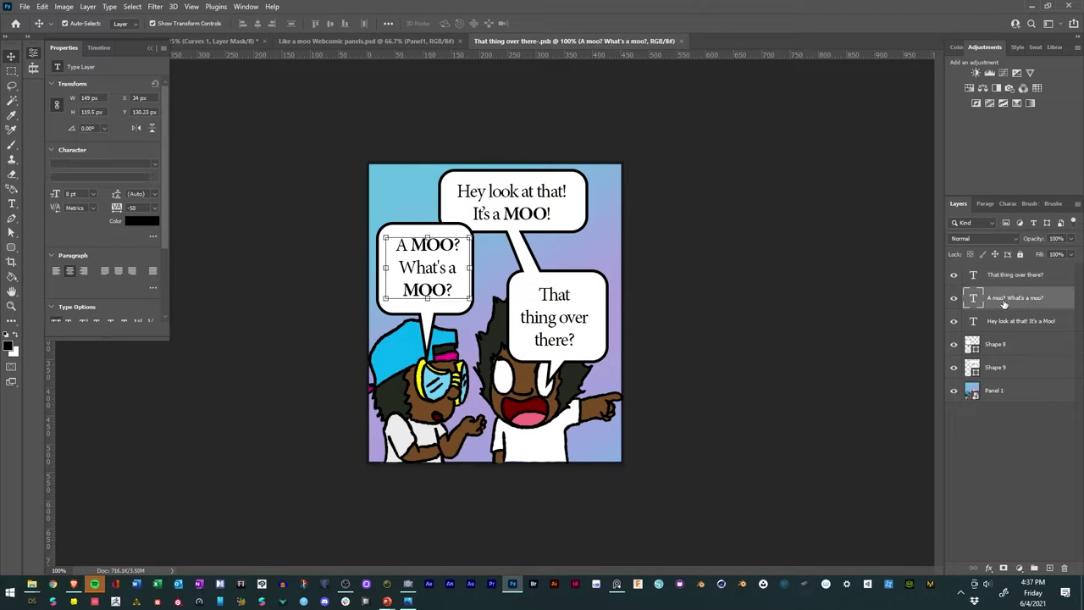
pyautogui.keyDown('ctrl'); pyautogui.click(992, 347); pyautogui.keyUp('ctrl')
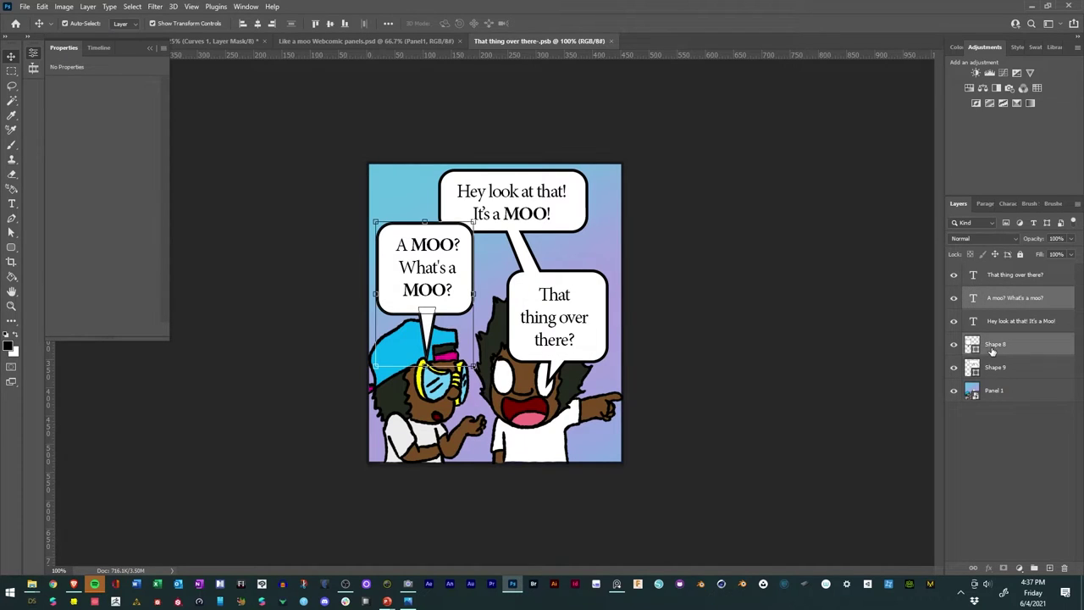
pyautogui.rightClick(993, 347)
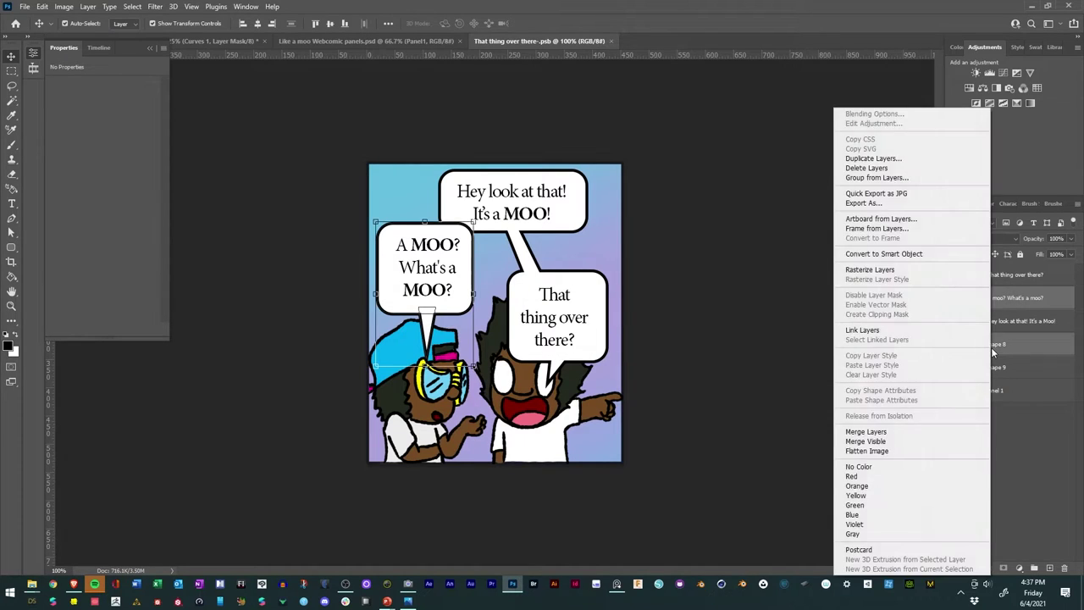
pyautogui.click(887, 255)
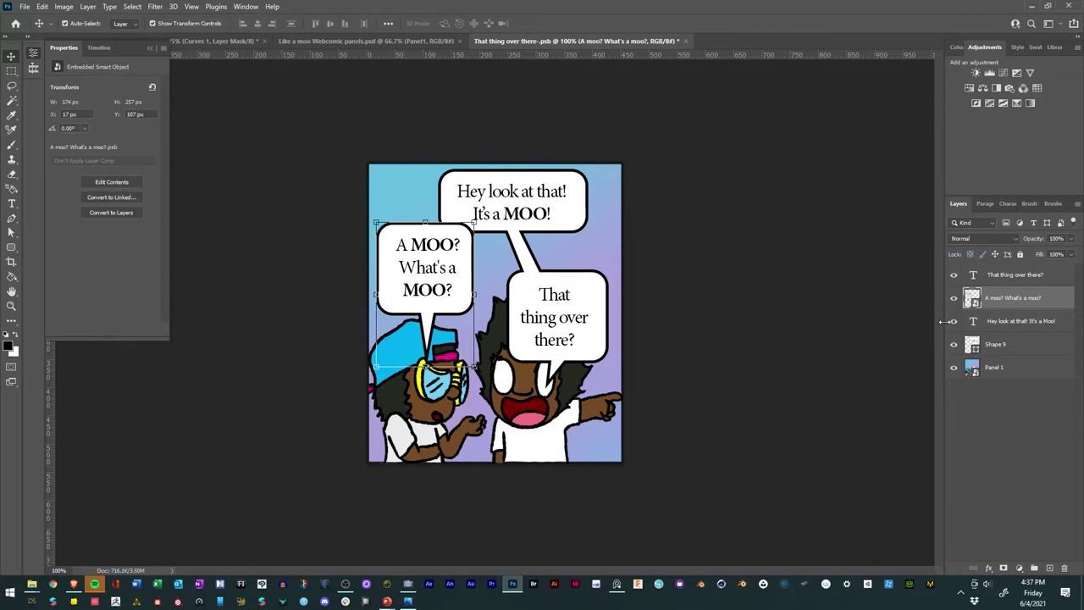
# Step: Merge the 'That thing over there?' bubbles' text and shape layers into a second smart object
pyautogui.click(995, 280)
pyautogui.keyDown('shift'); pyautogui.click(1000, 322); pyautogui.keyUp('shift')
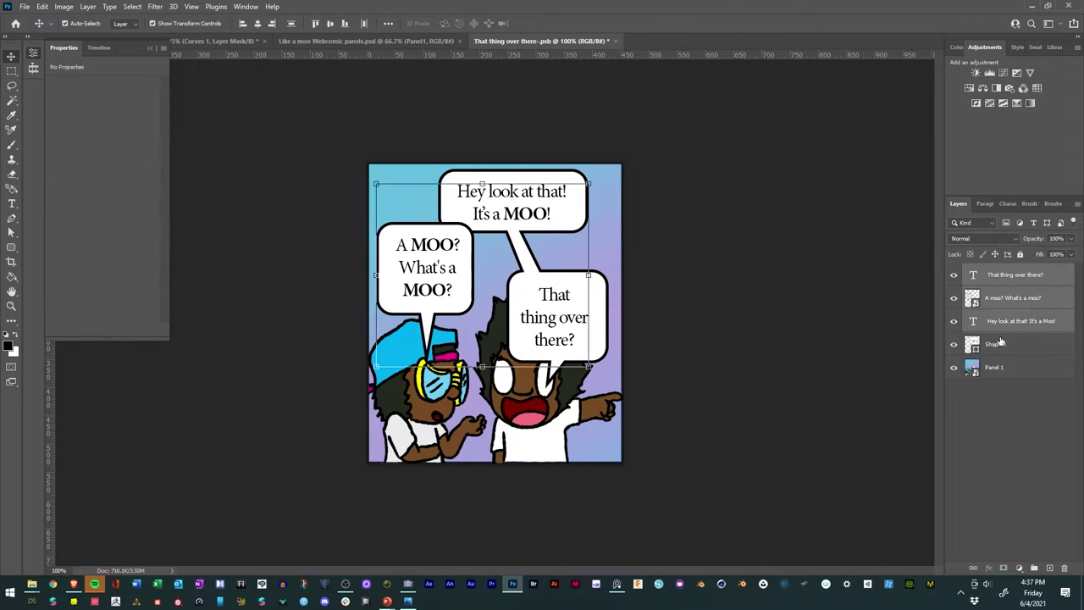
pyautogui.keyDown('shift'); pyautogui.click(1001, 347); pyautogui.keyUp('shift')
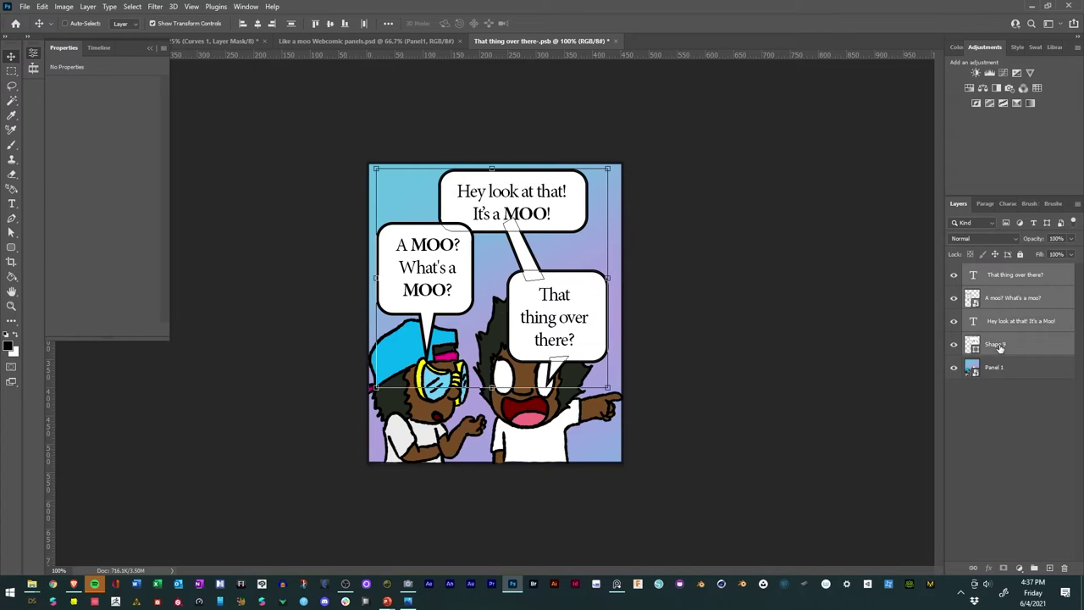
pyautogui.keyDown('ctrl'); pyautogui.click(1000, 302); pyautogui.keyUp('ctrl')
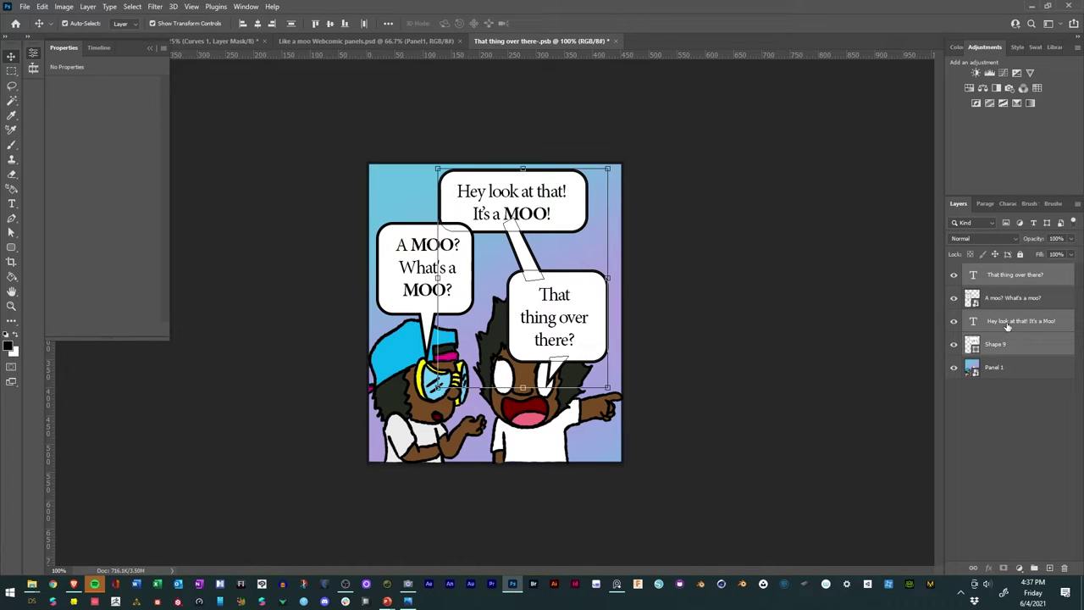
pyautogui.rightClick(1007, 327)
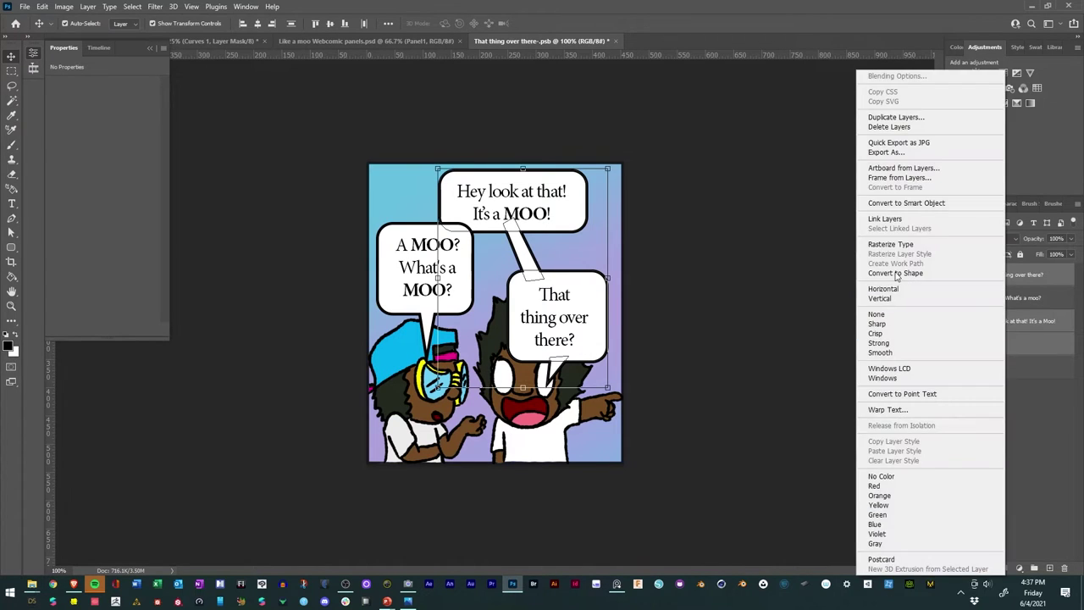
pyautogui.click(882, 204)
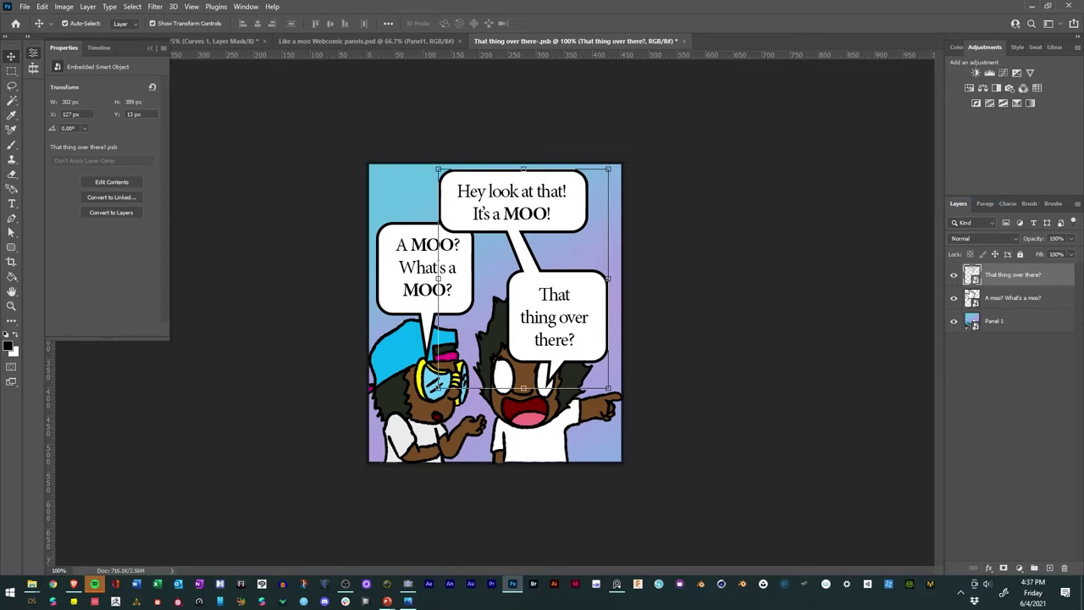
# Step: Toggle each bubble smart object off and on to verify its contents
pyautogui.click(955, 276)
pyautogui.click(955, 277)
pyautogui.click(955, 299)
pyautogui.click(955, 299)
pyautogui.click(954, 298)
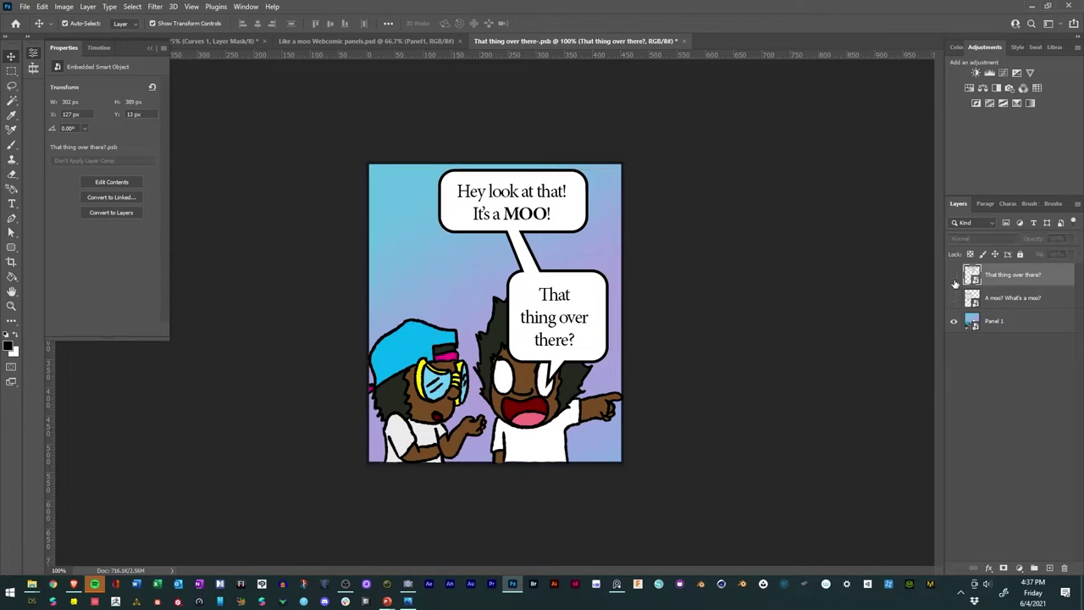
pyautogui.click(954, 275)
pyautogui.click(954, 274)
pyautogui.click(954, 299)
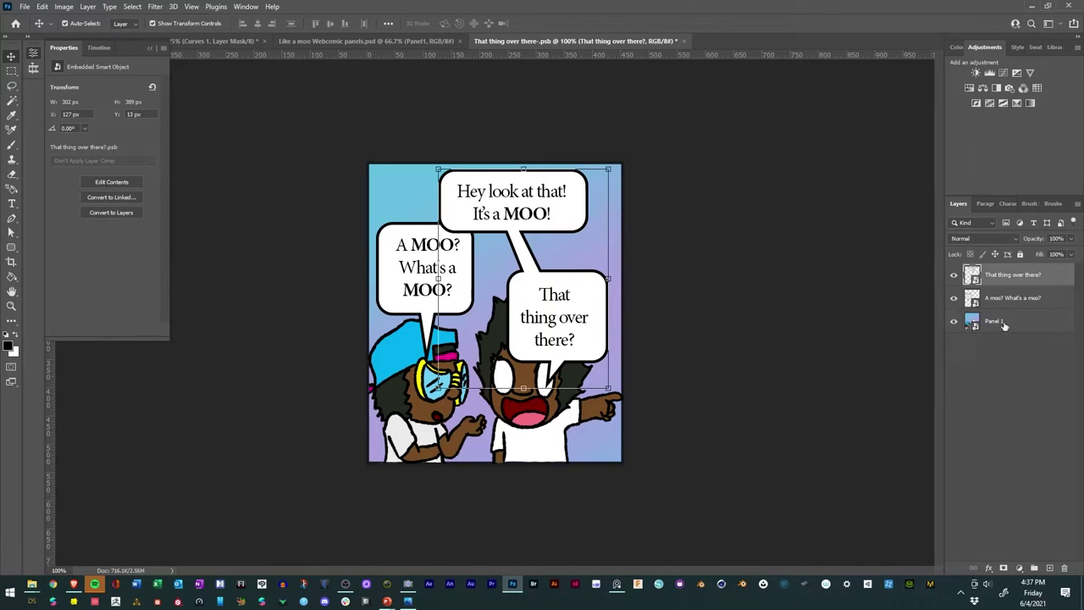
# Step: Inspect Panel 1's grouped layers, close it without saving, and recheck both bubbles' visibility
pyautogui.doubleClick(974, 321)
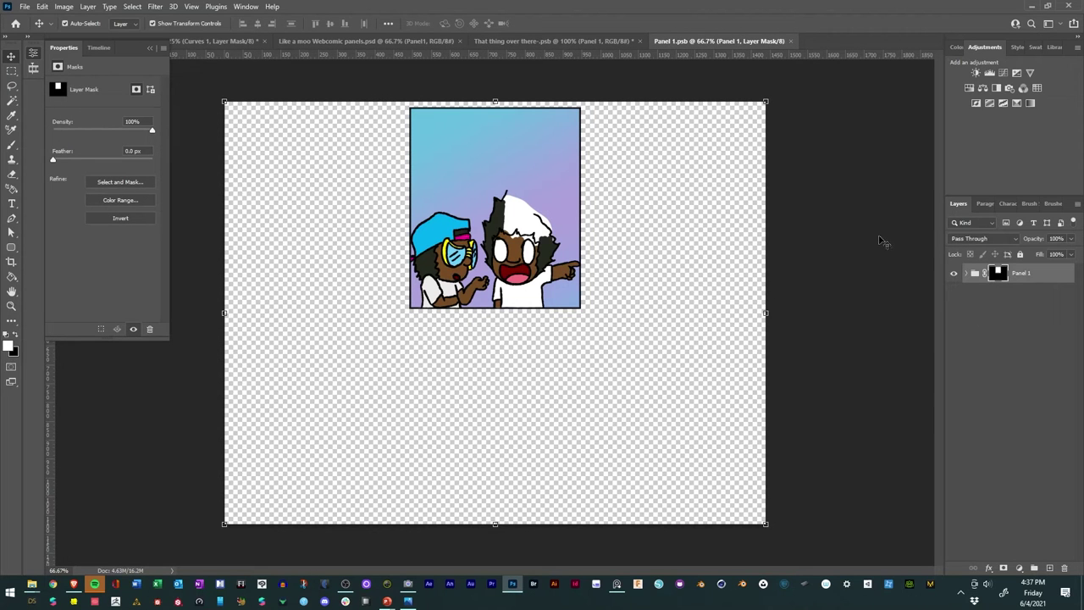
pyautogui.click(967, 272)
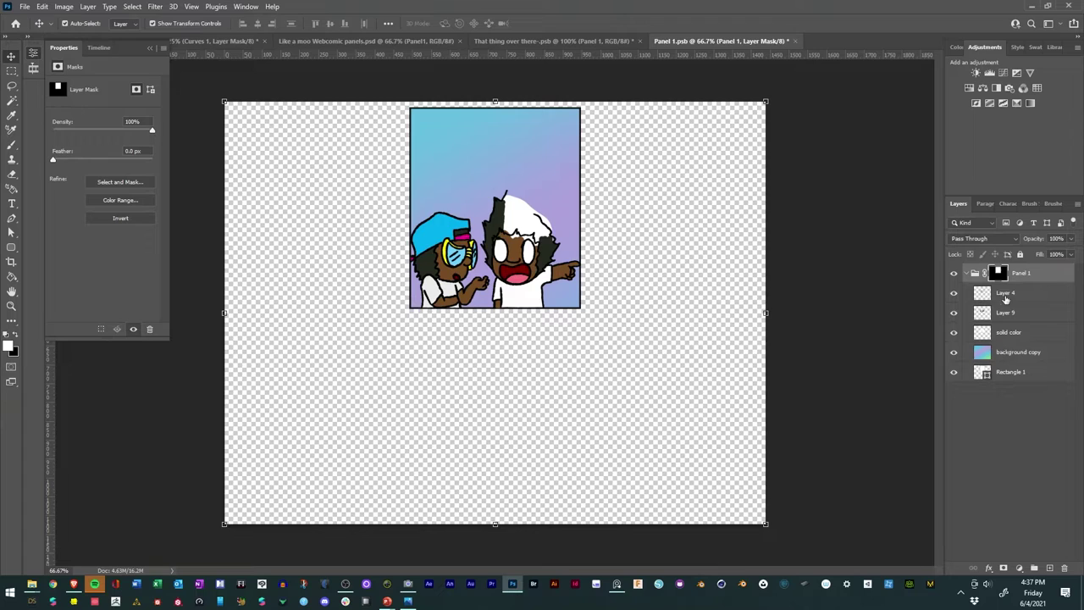
pyautogui.click(967, 273)
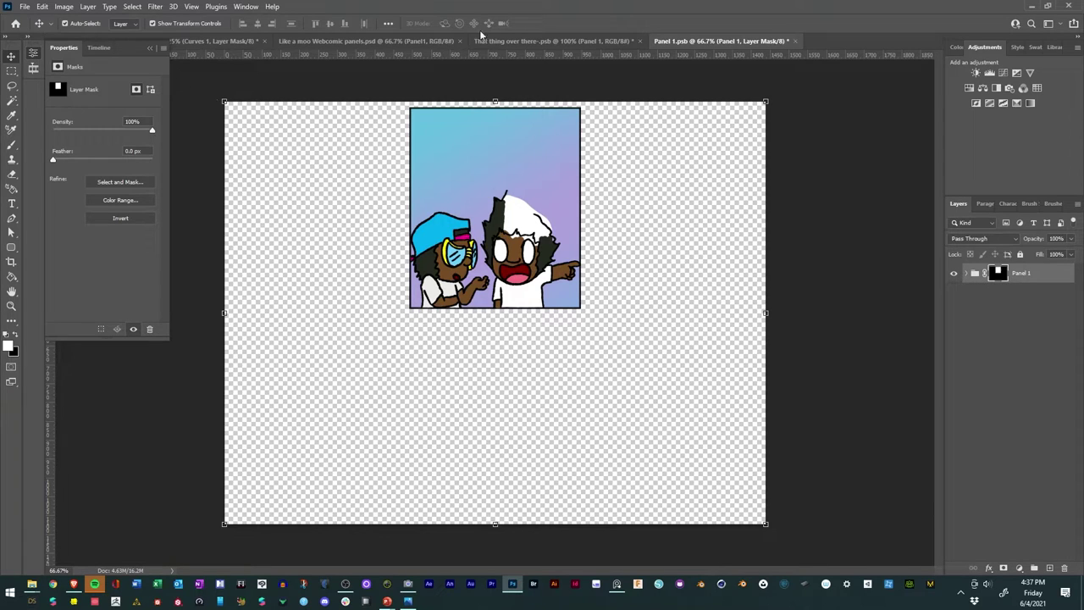
pyautogui.click(795, 42)
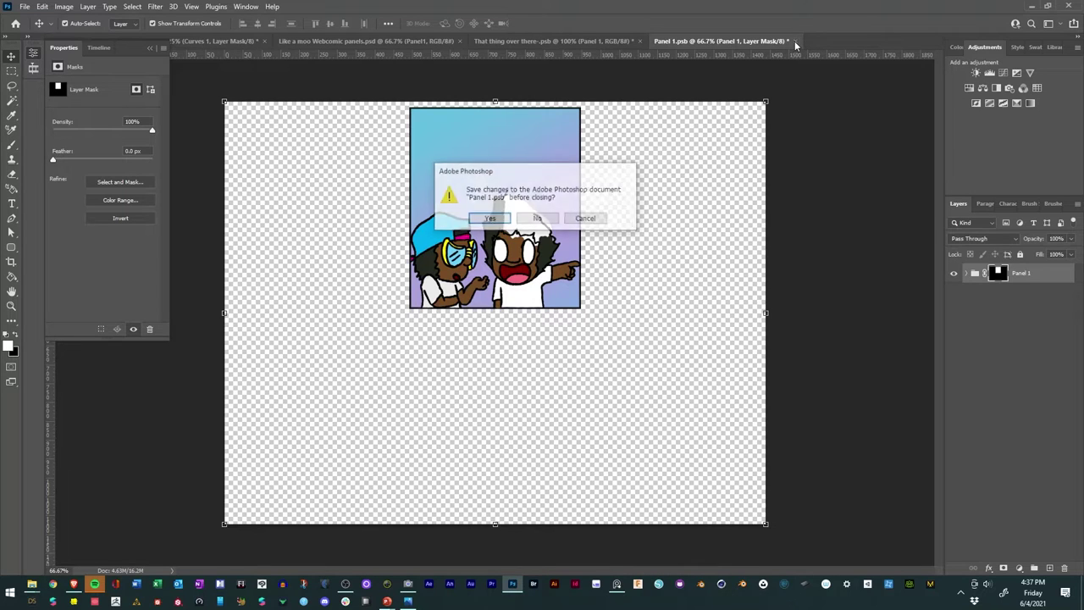
pyautogui.click(538, 220)
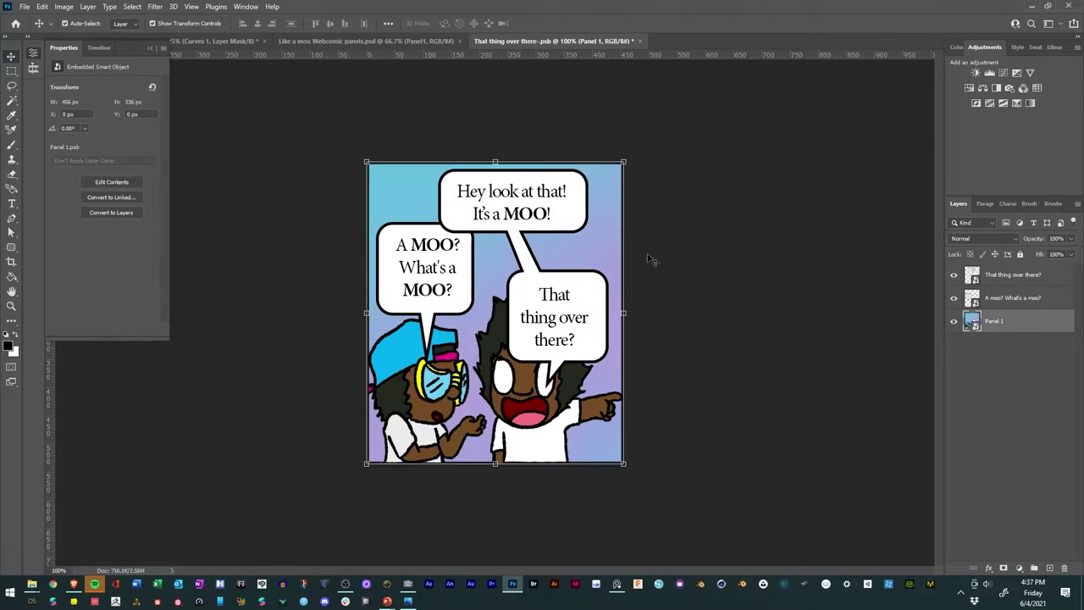
pyautogui.click(954, 298)
pyautogui.click(954, 274)
pyautogui.click(954, 298)
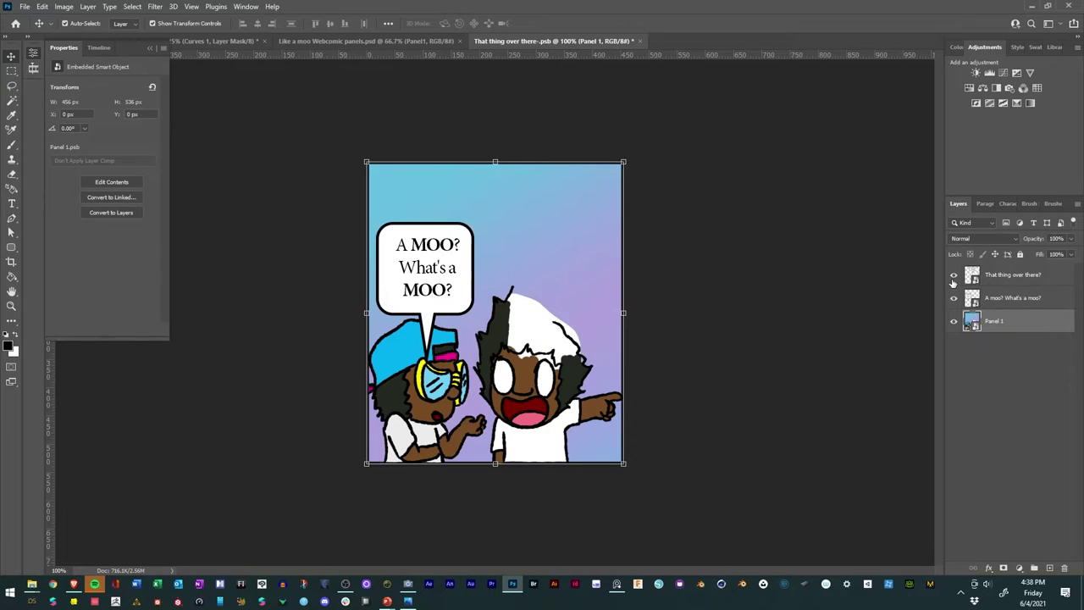
pyautogui.click(954, 274)
pyautogui.click(1008, 280)
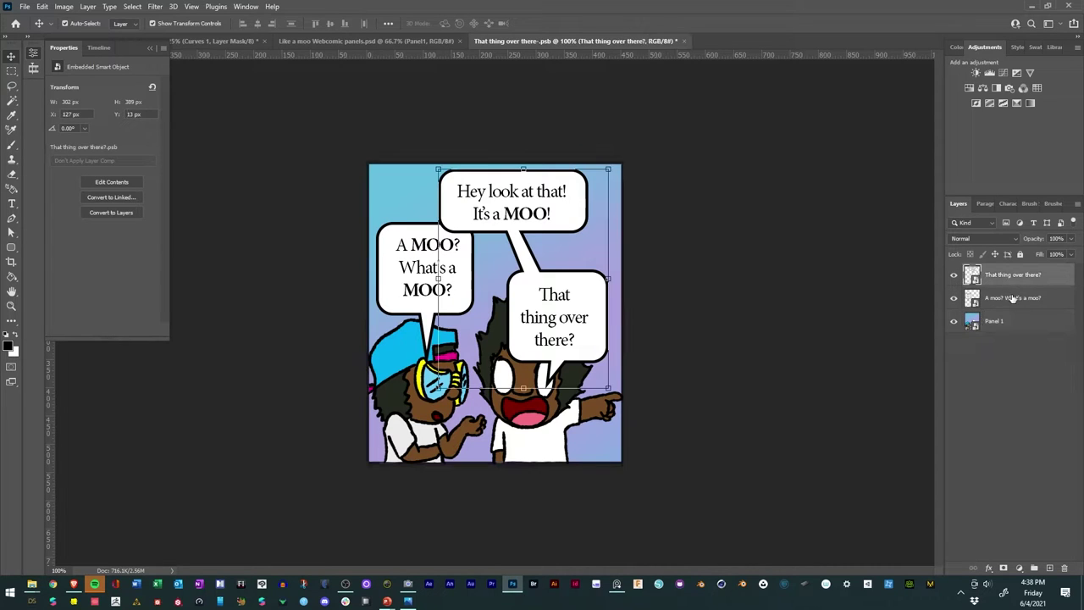
# Step: Open Export As for the Panel 1 layer and both bubble layers
pyautogui.keyDown('shift'); pyautogui.click(1009, 329); pyautogui.keyUp('shift')
pyautogui.rightClick(1010, 327)
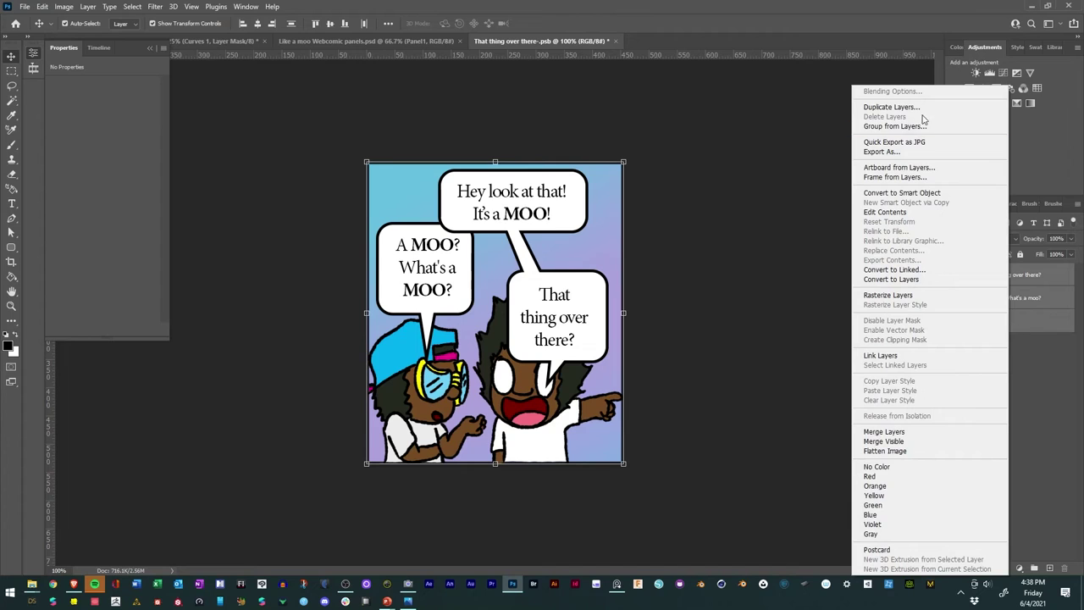
pyautogui.click(903, 153)
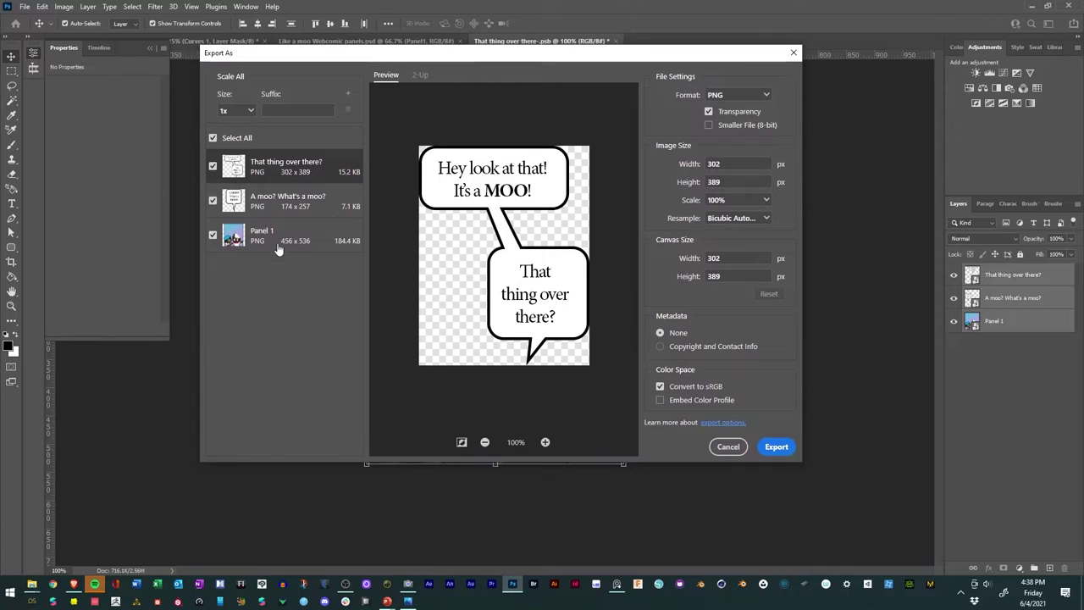
# Step: Preview each layer's transparent PNG (302×389, 174×257, 456×536 px) and export them
pyautogui.click(278, 247)
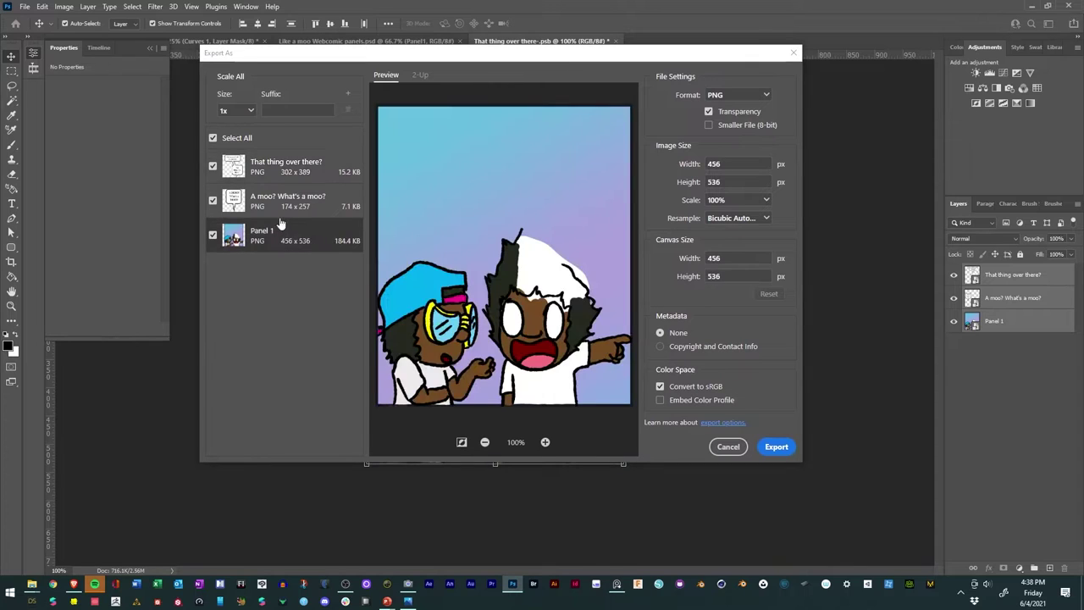
pyautogui.click(282, 214)
pyautogui.click(290, 178)
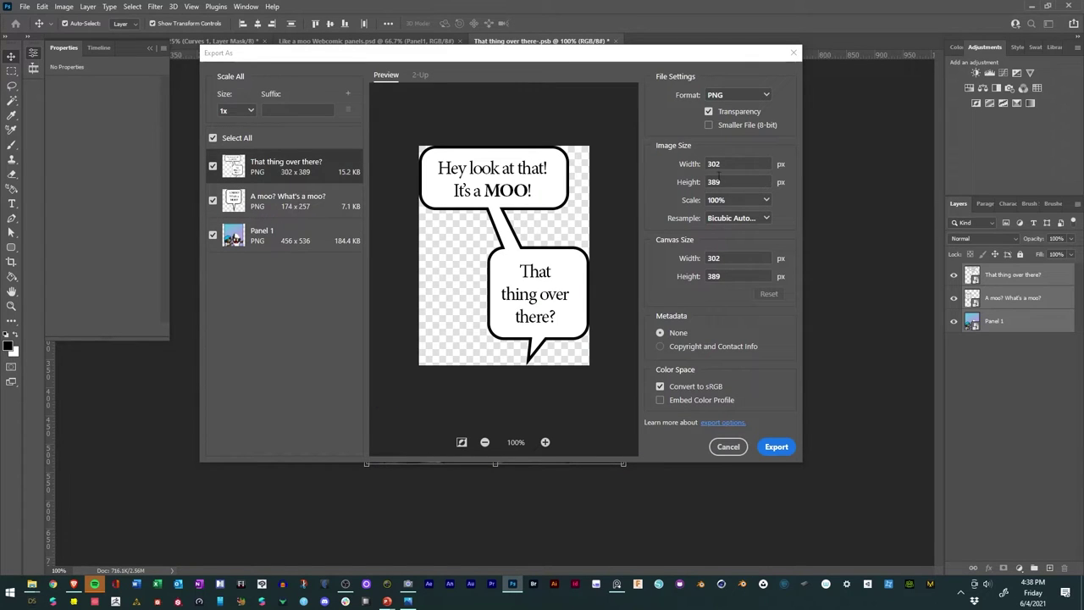
pyautogui.click(314, 209)
pyautogui.click(306, 183)
pyautogui.click(307, 206)
pyautogui.click(299, 234)
pyautogui.click(301, 213)
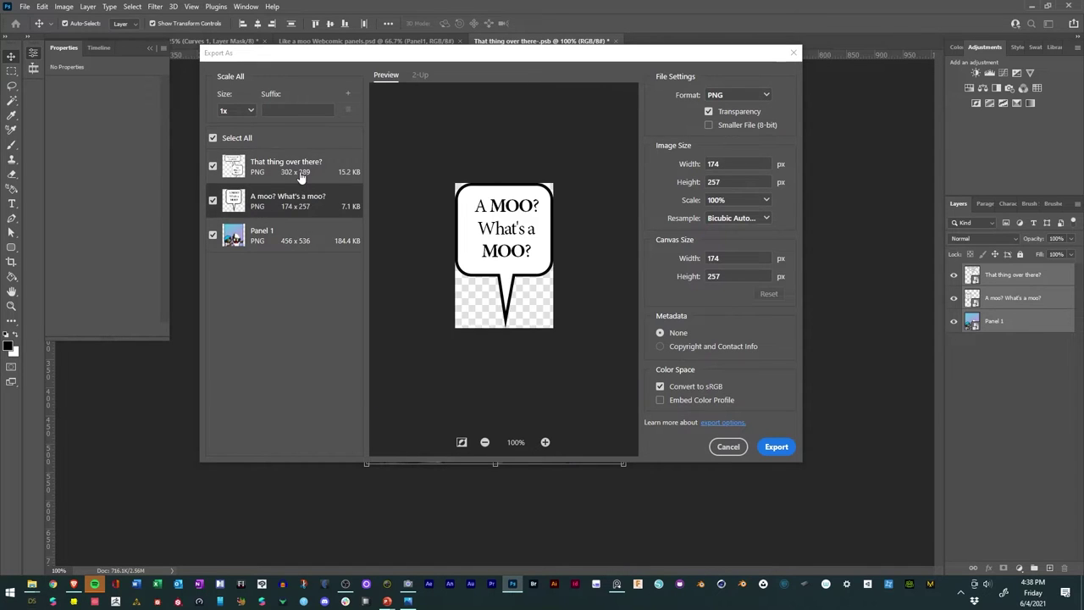
pyautogui.click(301, 179)
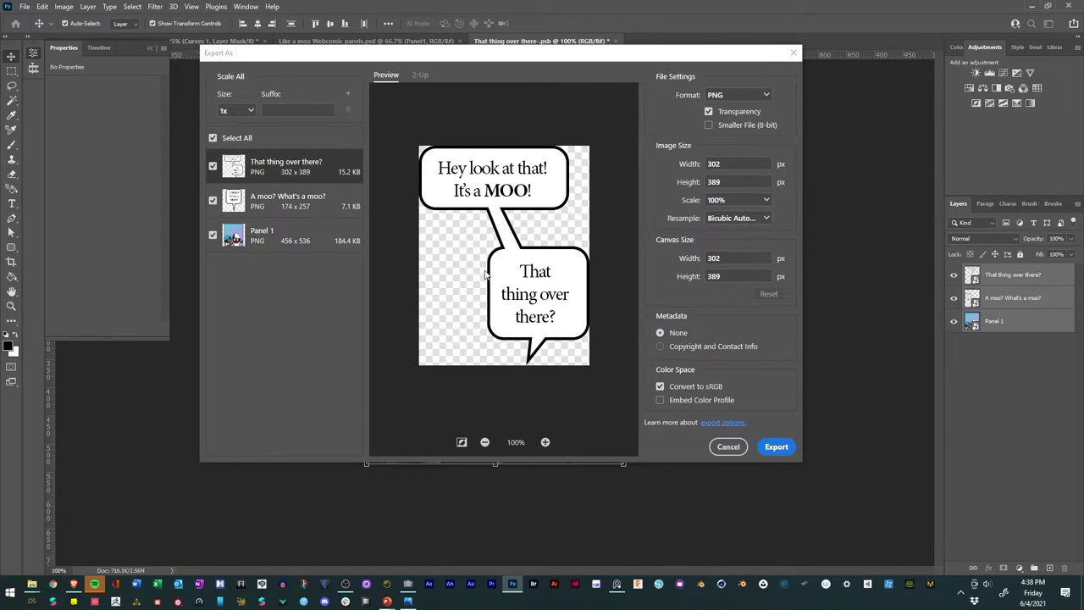
pyautogui.click(776, 449)
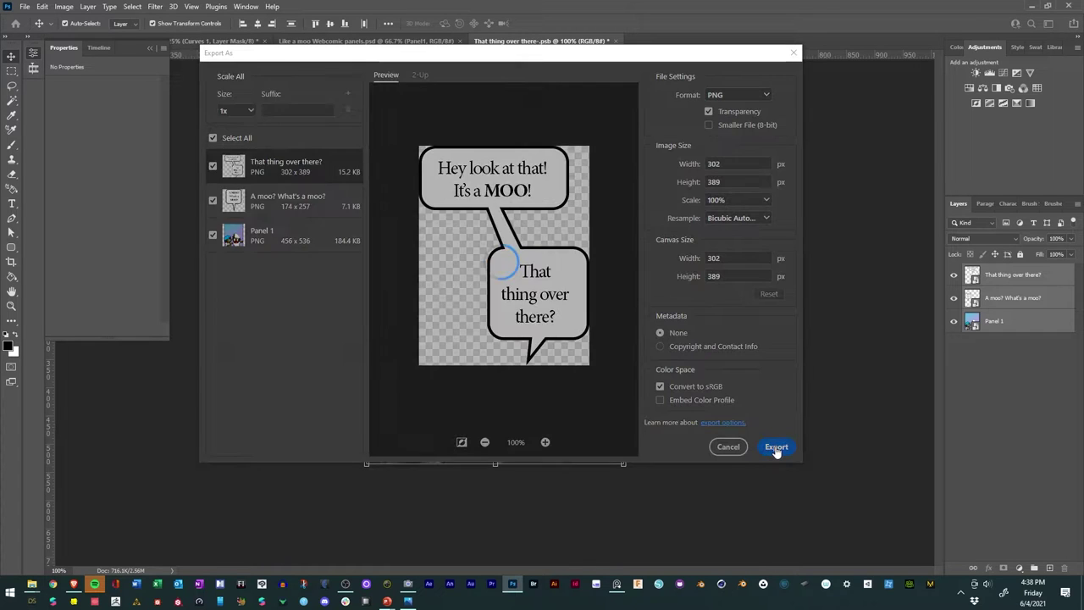
# Step: Create an 'Individual Panels' folder inside AR Comic Strip and open it
pyautogui.scroll(-2, 109, 167)
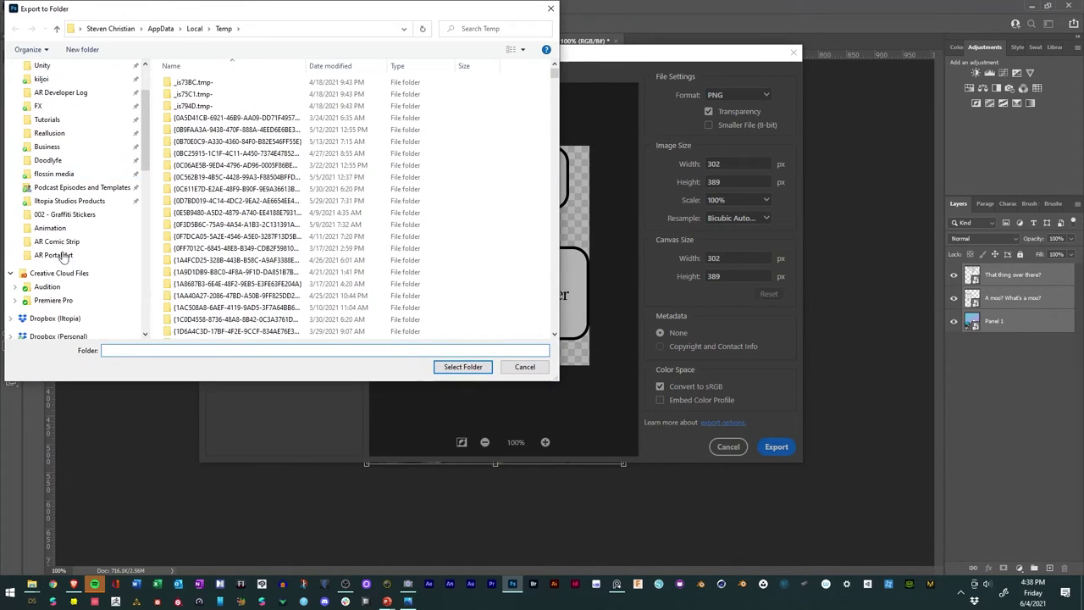
pyautogui.click(69, 241)
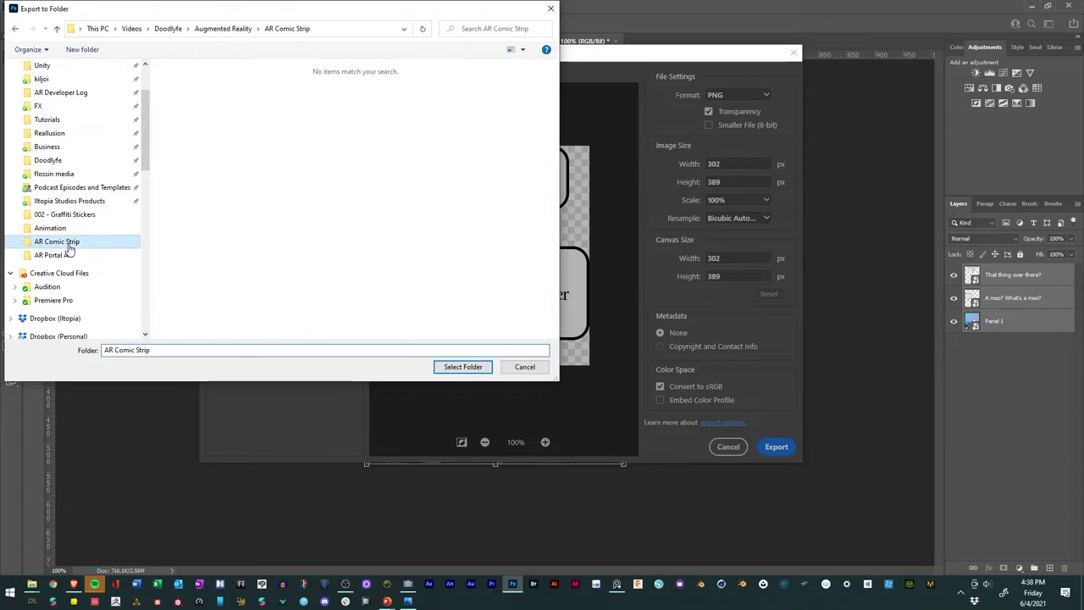
pyautogui.click(96, 51)
pyautogui.write('Panels')
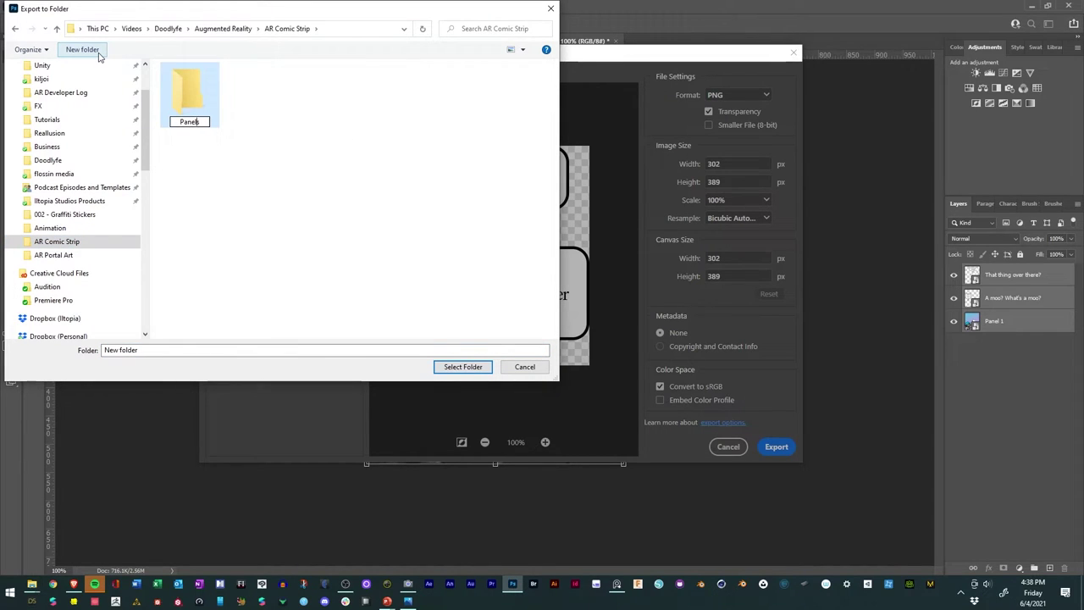
pyautogui.press('Home')
pyautogui.write('Individual')
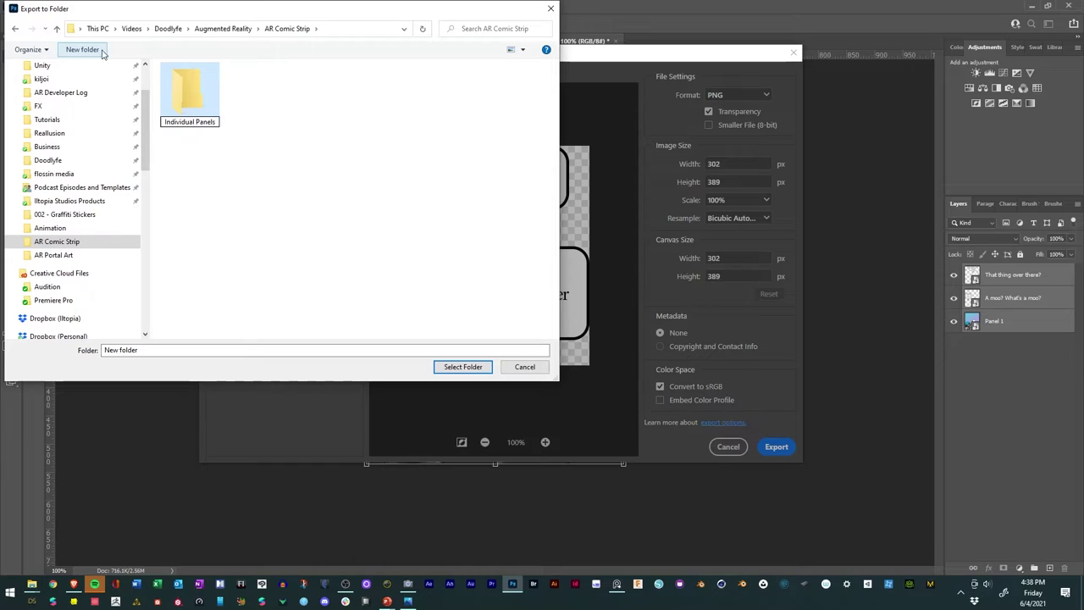
pyautogui.doubleClick(185, 90)
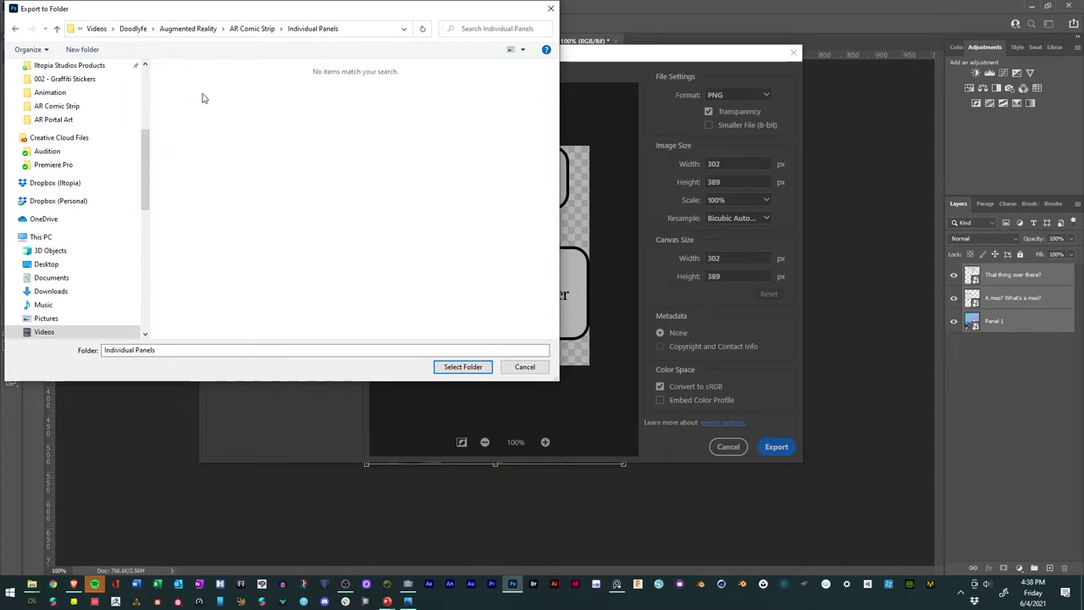
# Step: Create a 'Panel 1' folder there and select it as the export destination
pyautogui.click(102, 52)
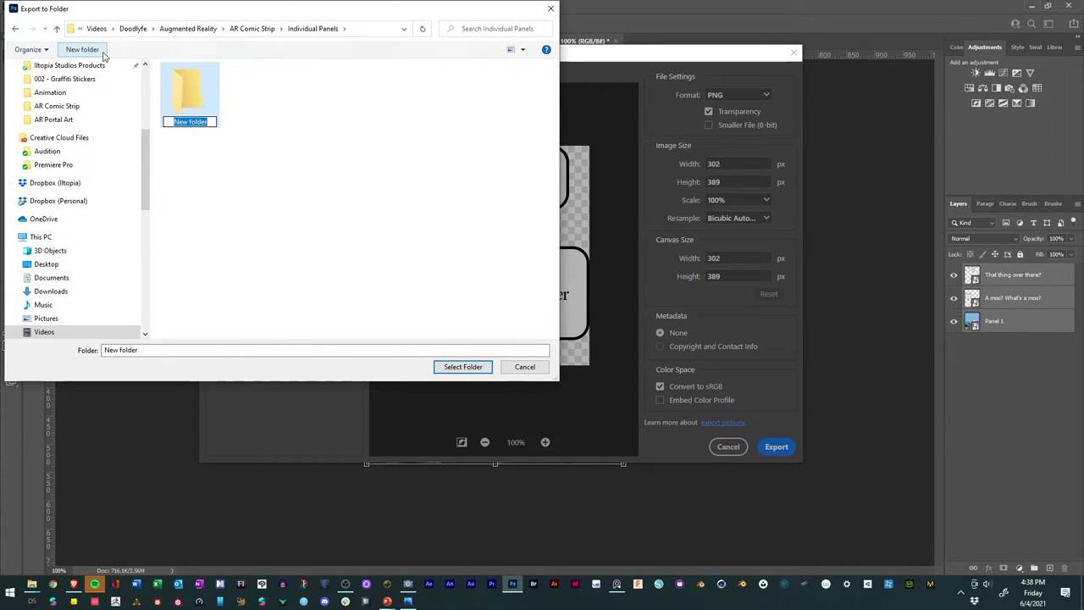
pyautogui.write('Panel 1')
pyautogui.doubleClick(192, 92)
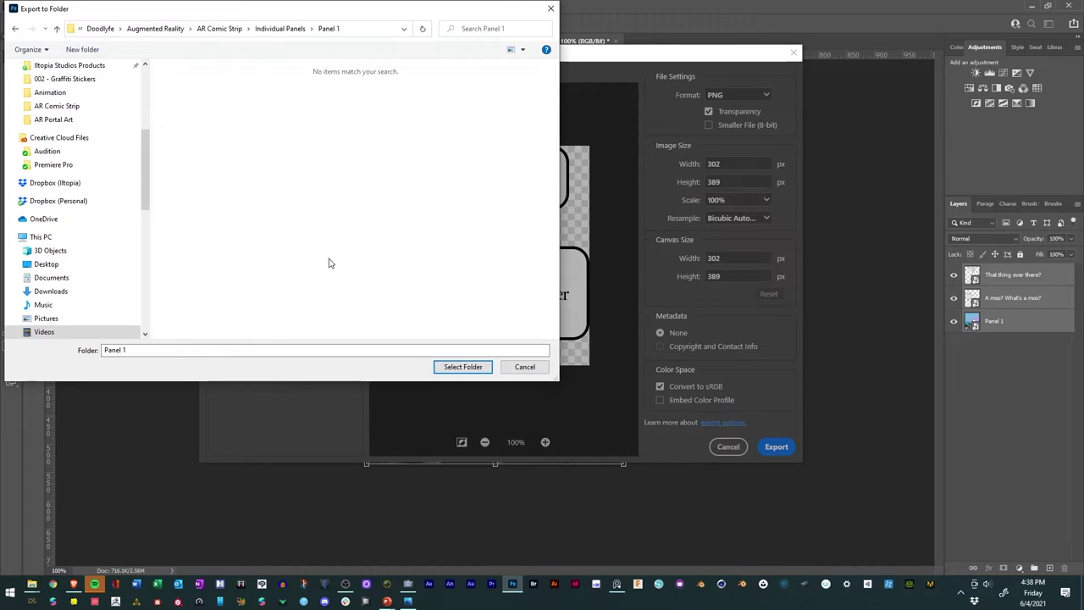
pyautogui.click(463, 367)
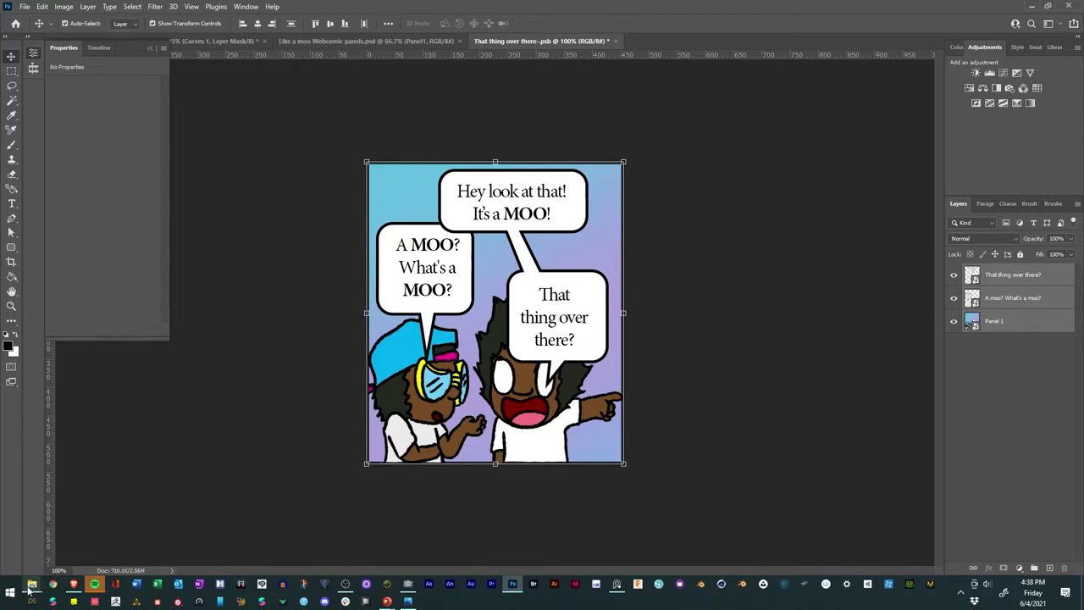
# Step: Check that Explorer's Individual Panels > Panel 1 folder holds the three exported PNGs, then minimize it
pyautogui.moveTo(31, 585)
pyautogui.click(140, 548)
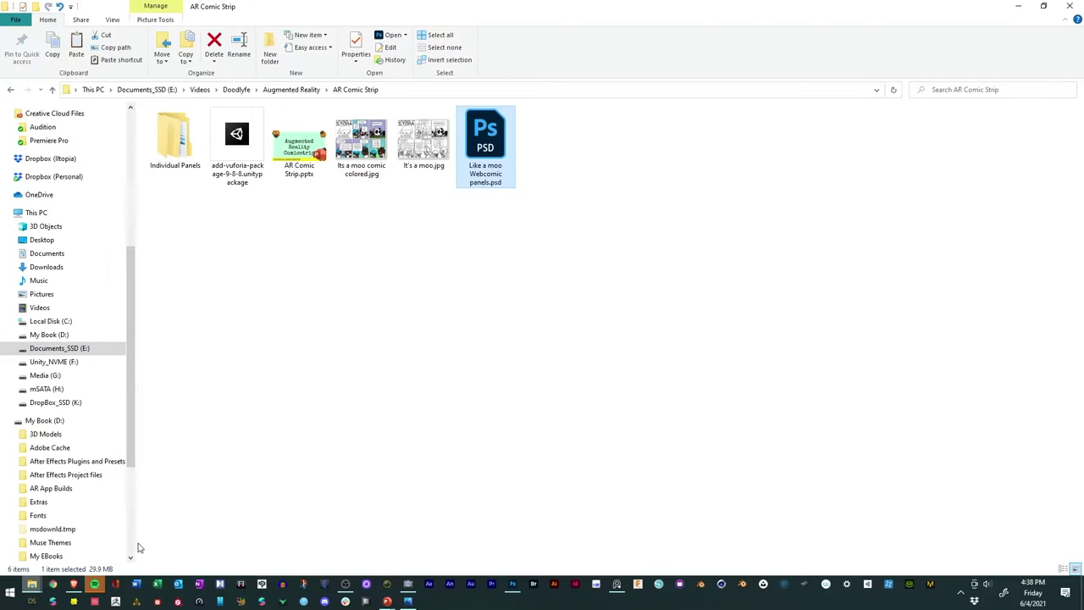
pyautogui.doubleClick(174, 138)
pyautogui.rightClick(165, 146)
pyautogui.click(385, 260)
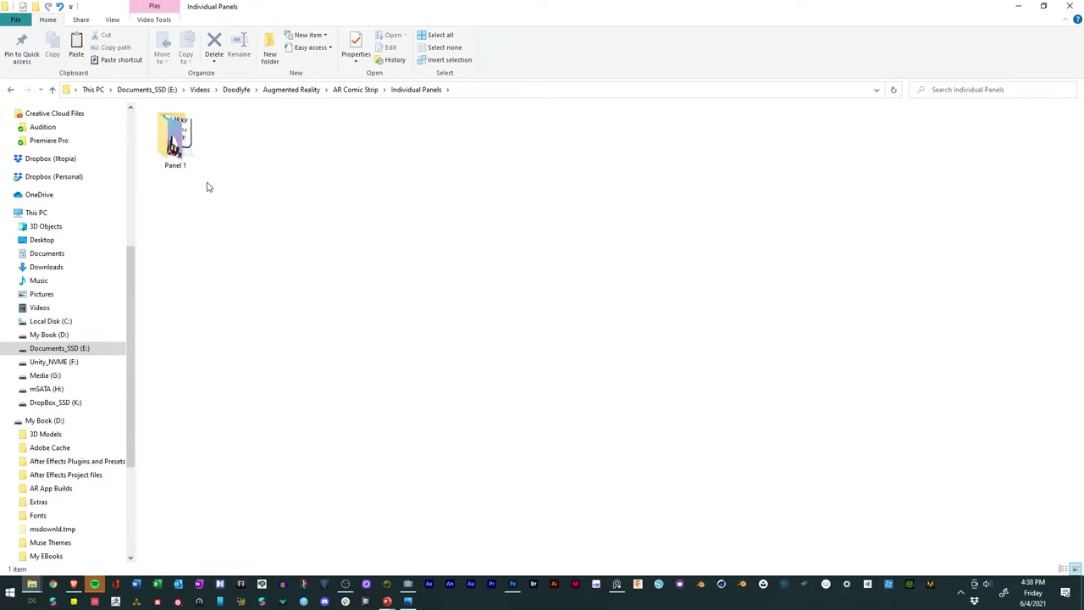
pyautogui.doubleClick(174, 137)
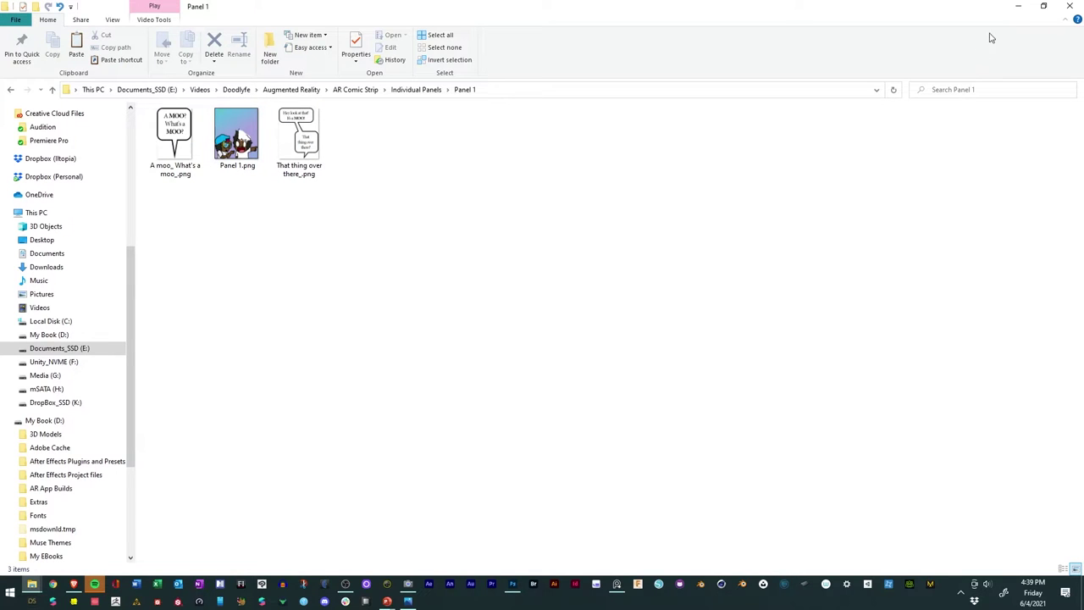
pyautogui.click(1017, 6)
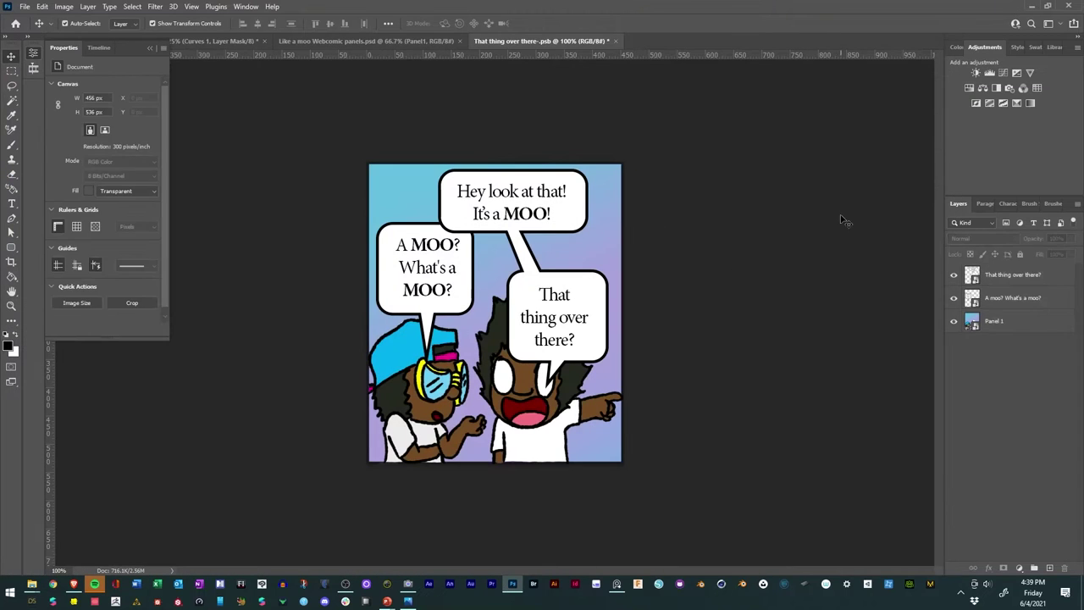
# Step: Close 'That thing over there' without saving and open Panel2's contents
pyautogui.click(619, 41)
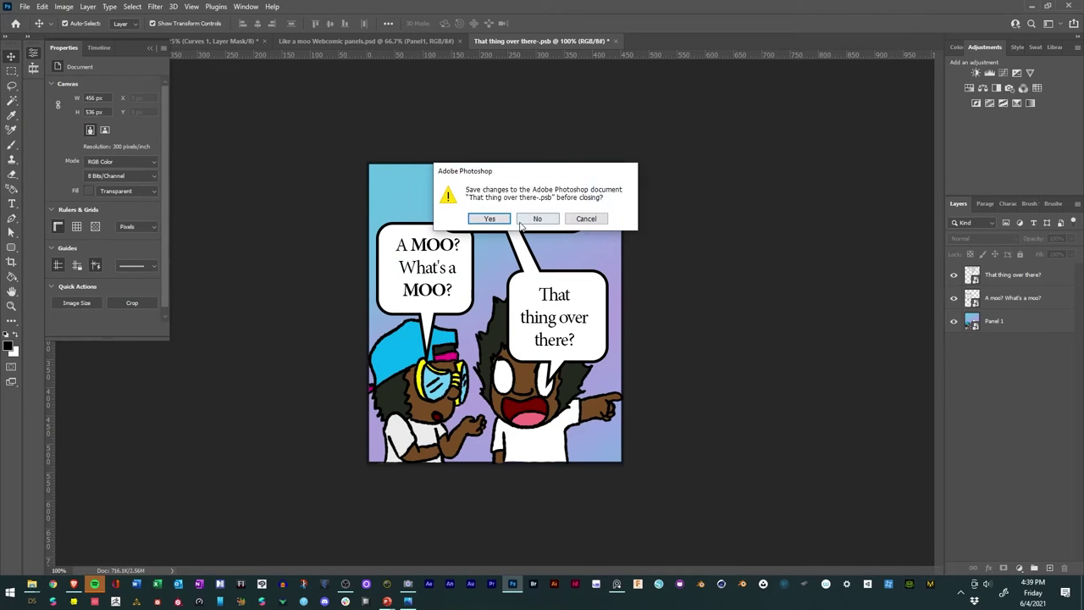
pyautogui.click(492, 219)
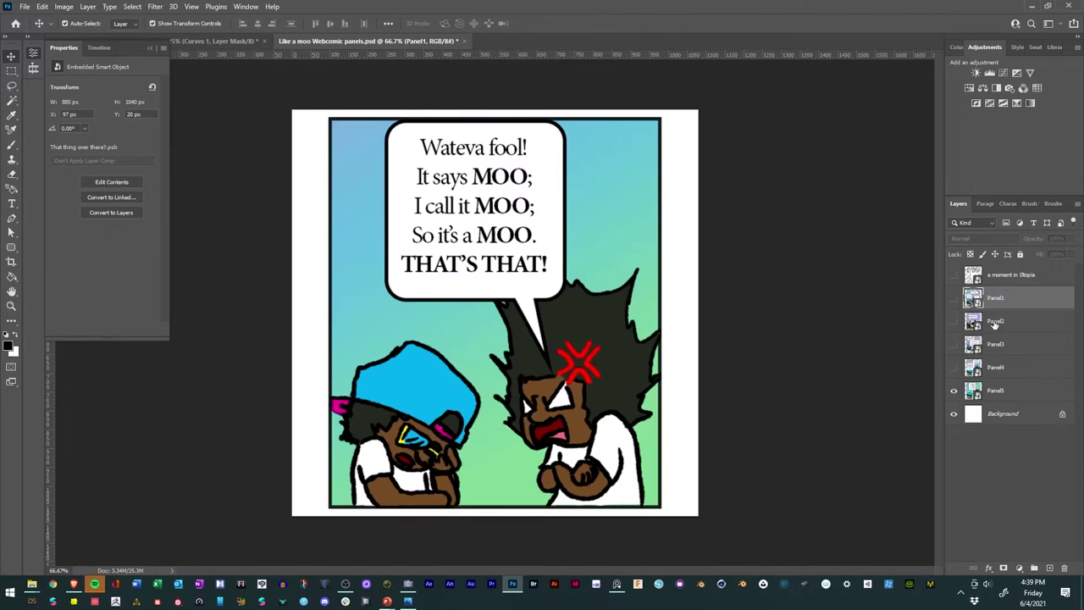
pyautogui.doubleClick(974, 322)
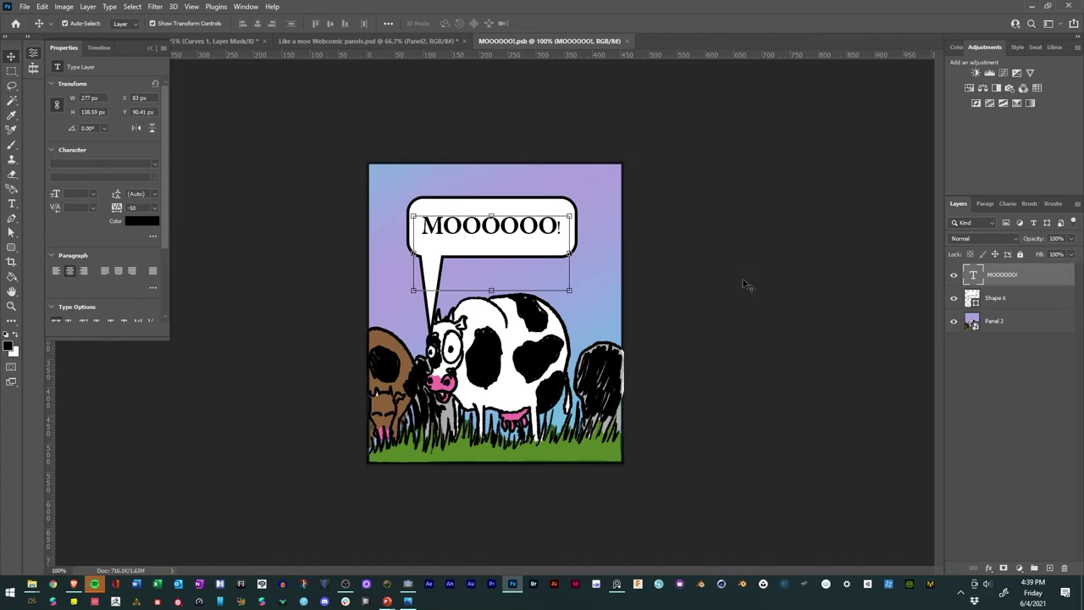
# Step: Convert the speech bubble shape and MOOOOOO! text into one smart object
pyautogui.click(1000, 298)
pyautogui.keyDown('shift'); pyautogui.click(1003, 276); pyautogui.keyUp('shift')
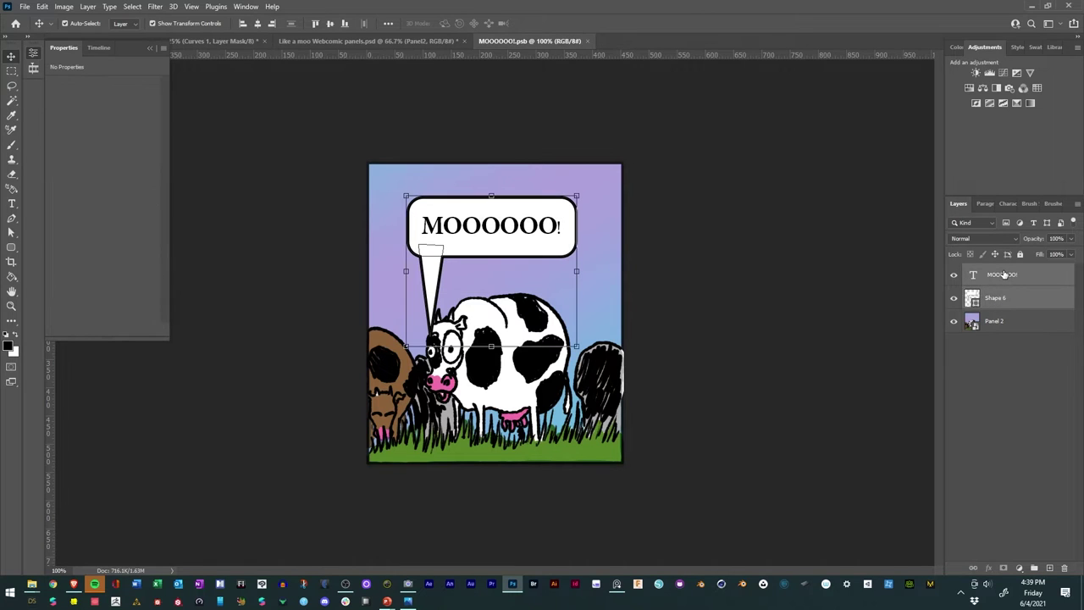
pyautogui.rightClick(1004, 288)
pyautogui.click(903, 203)
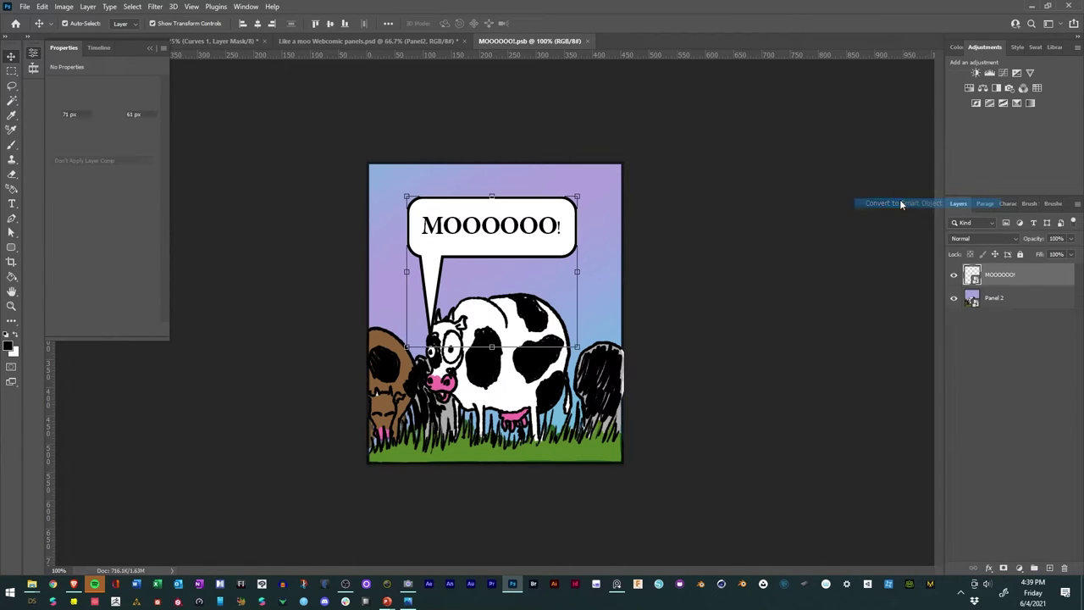
# Step: Check the new bubble's visibility, then select it together with the Panel 2 layer
pyautogui.click(953, 276)
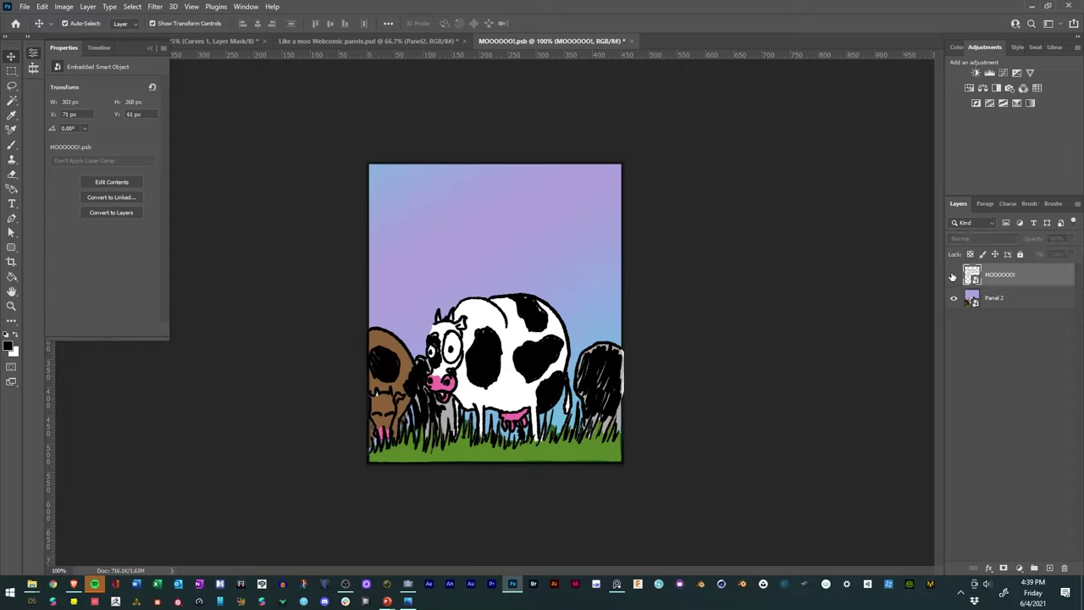
pyautogui.click(954, 276)
pyautogui.click(998, 300)
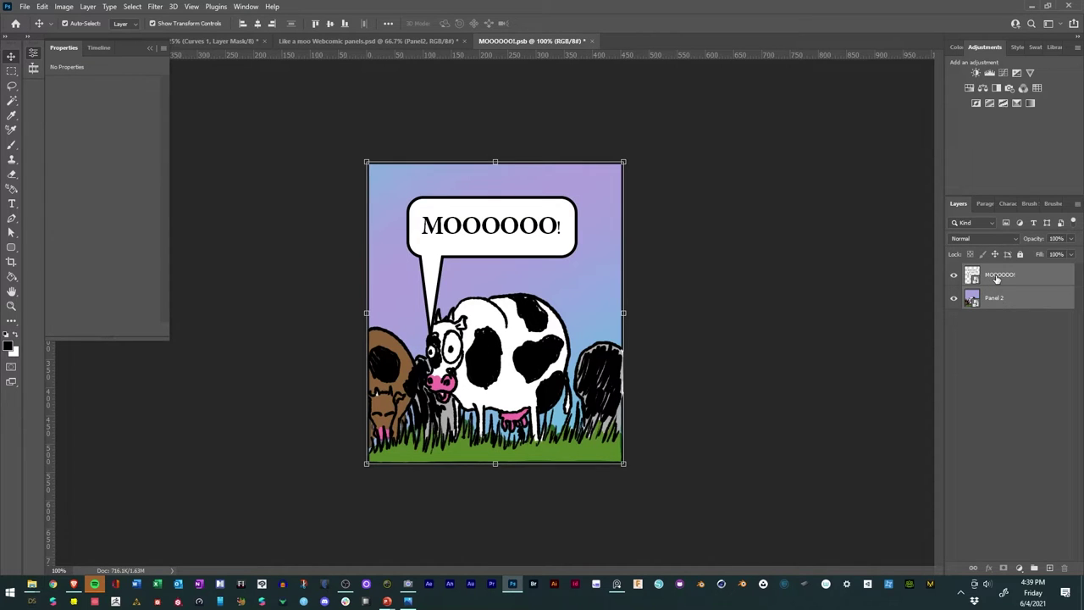
pyautogui.rightClick(997, 280)
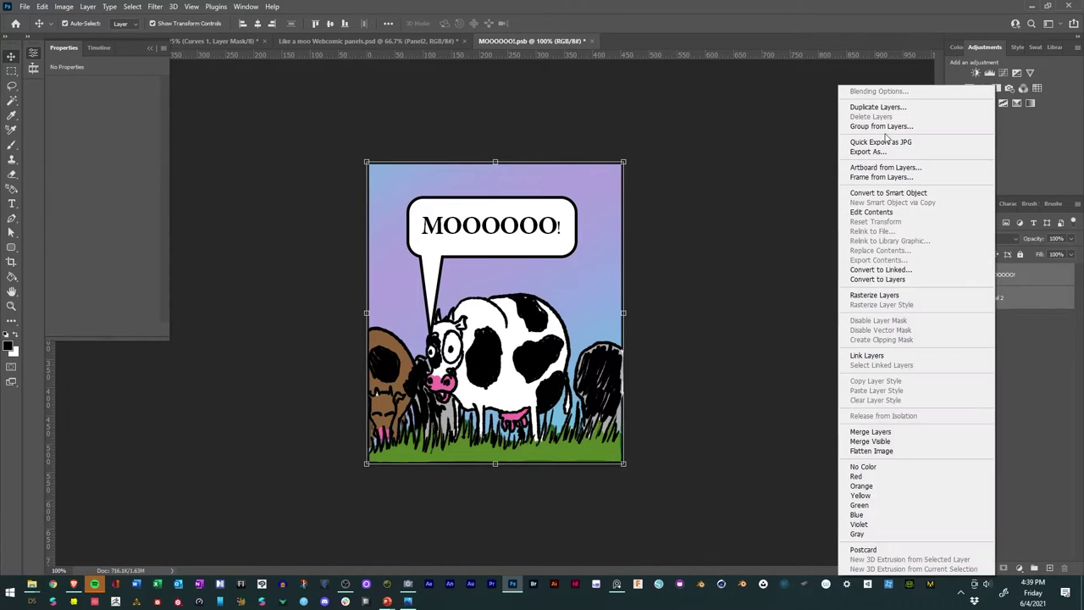
# Step: Export the bubble and Panel 2 layers as PNGs, browsing to AR Comic Strip > Individual Panels
pyautogui.click(750, 206)
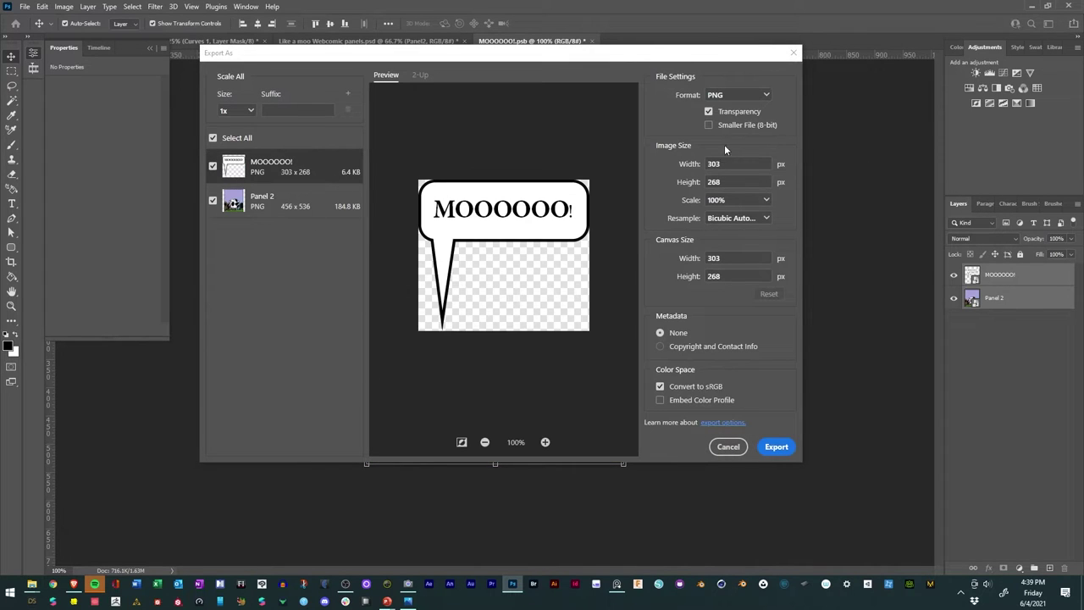
pyautogui.click(771, 447)
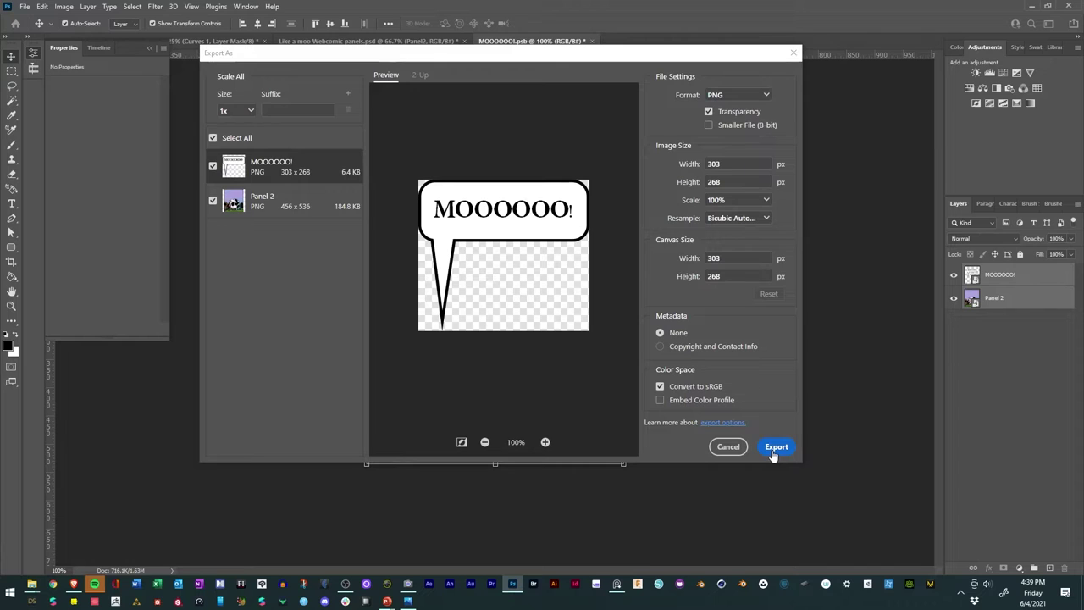
pyautogui.scroll(-2, 79, 153)
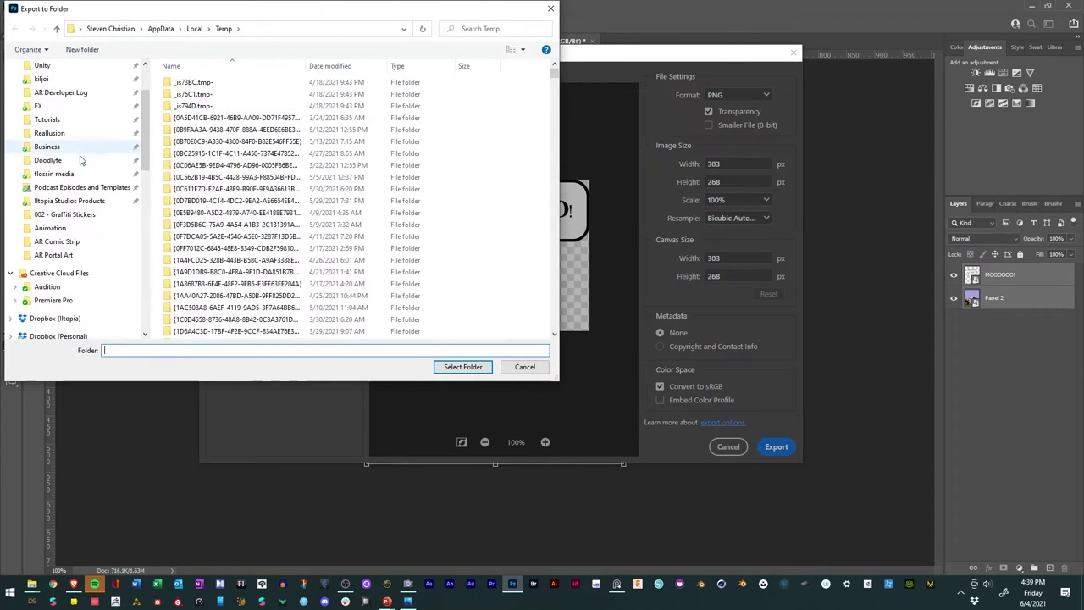
pyautogui.click(70, 242)
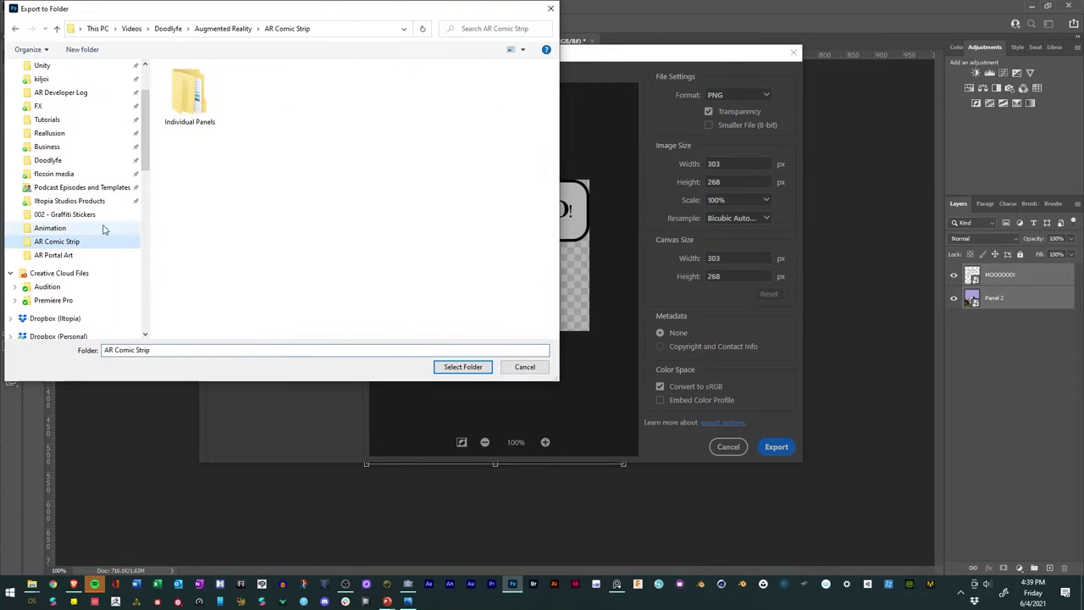
pyautogui.doubleClick(190, 95)
# Step: Create a 'Panel 2' folder as the export destination, then close the MOOOOOO! document
pyautogui.click(95, 53)
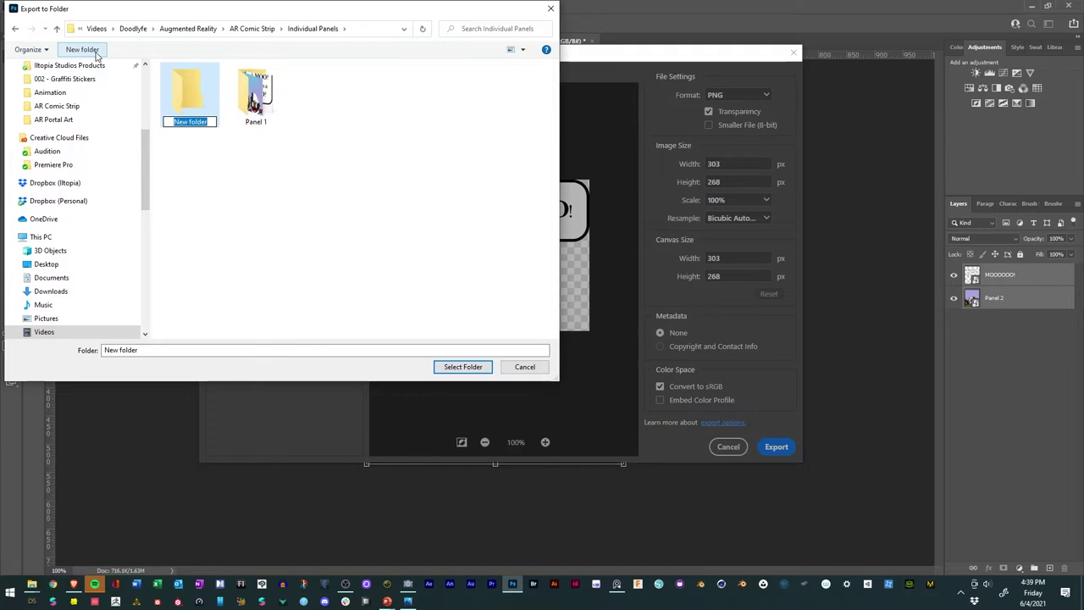
pyautogui.write('Panel 2')
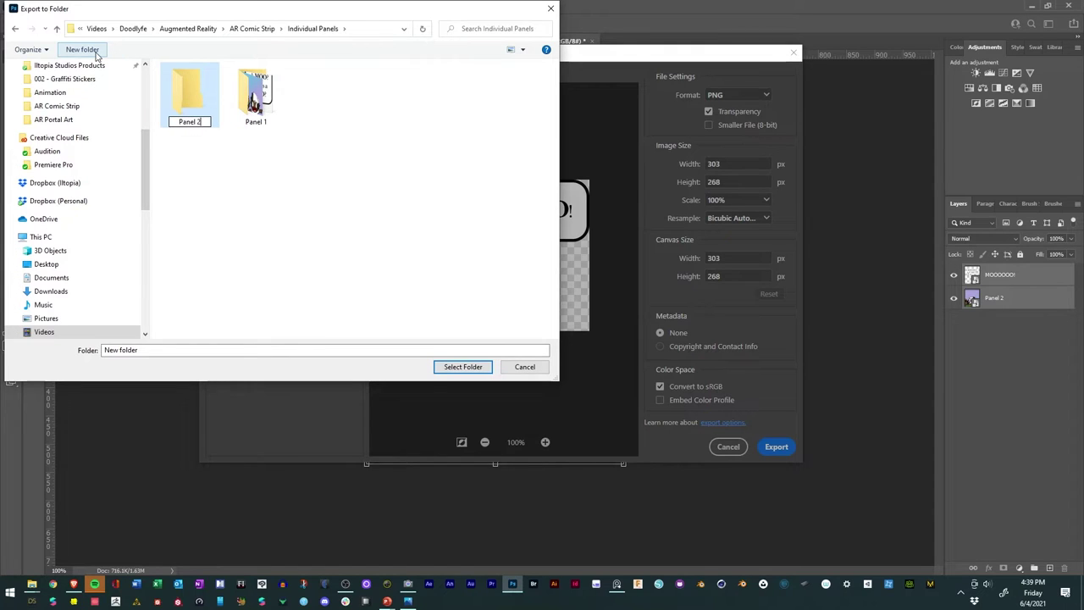
pyautogui.press('Return')
pyautogui.doubleClick(243, 102)
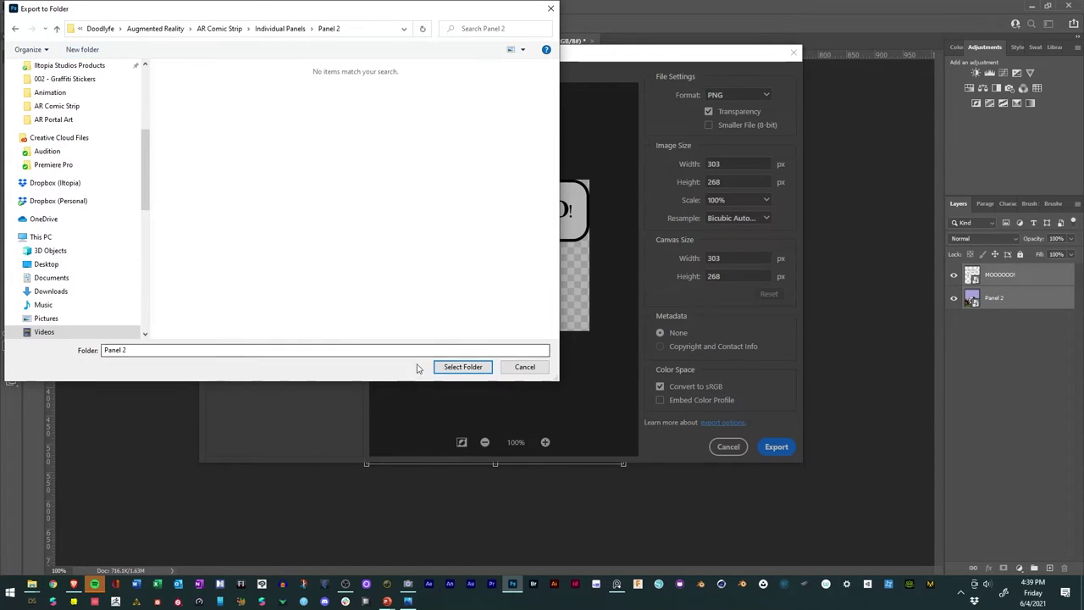
pyautogui.click(458, 367)
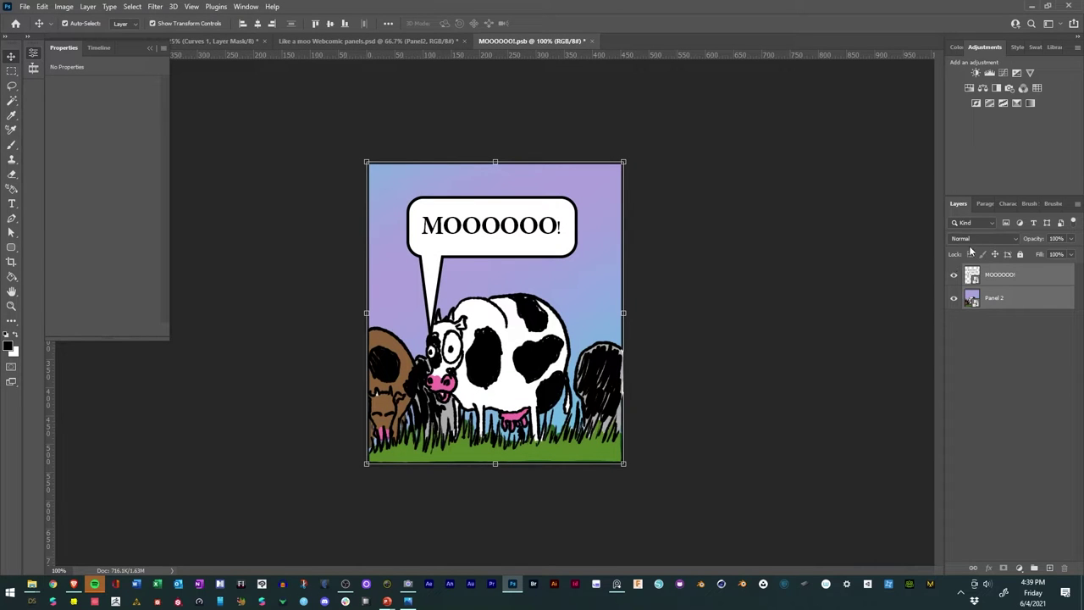
pyautogui.click(593, 40)
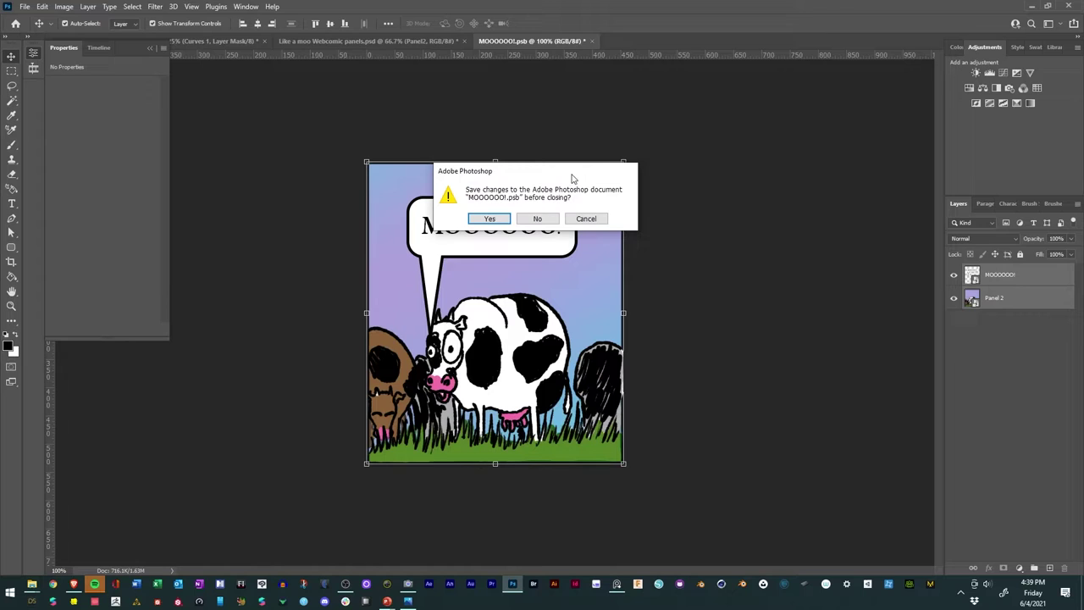
# Step: Save MOOOOOO!.psb, open Panel3's contents, and make the 'A cow?' bubble a smart object
pyautogui.click(501, 218)
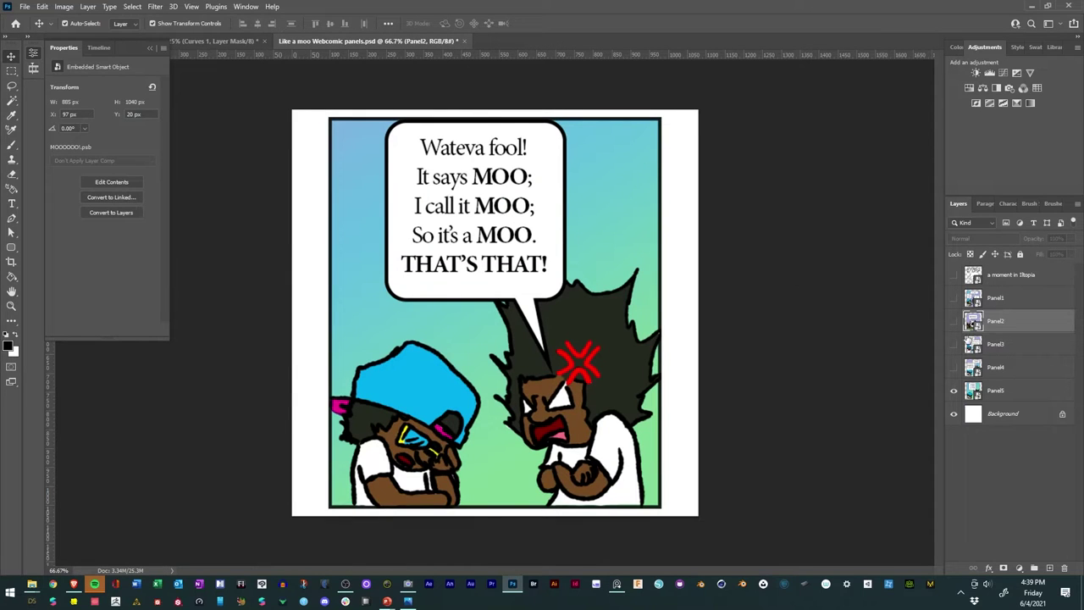
pyautogui.doubleClick(973, 344)
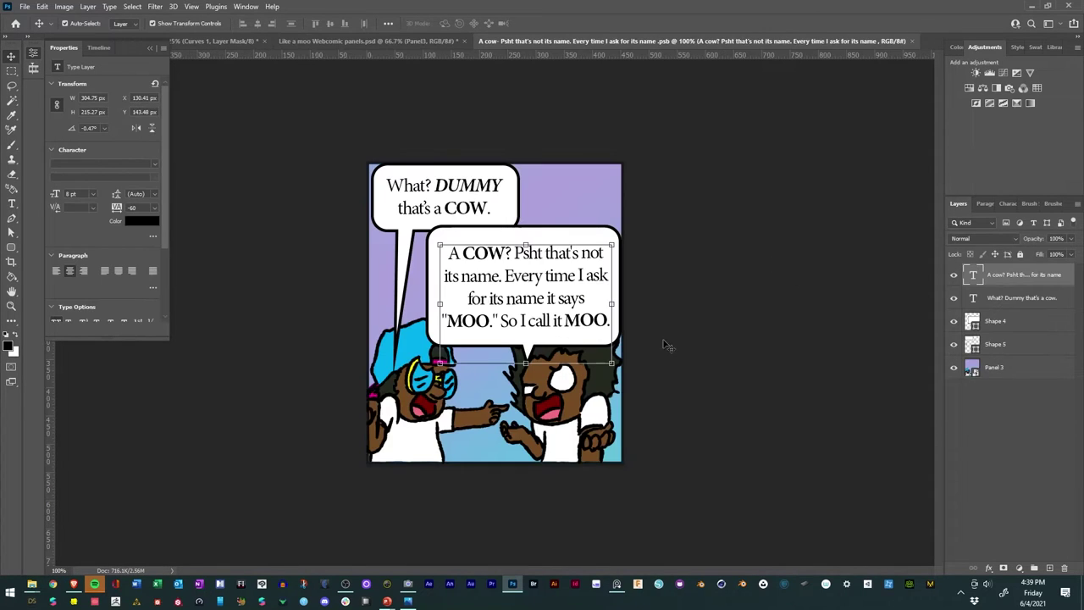
pyautogui.keyDown('ctrl'); pyautogui.click(995, 320); pyautogui.keyUp('ctrl')
pyautogui.rightClick(995, 321)
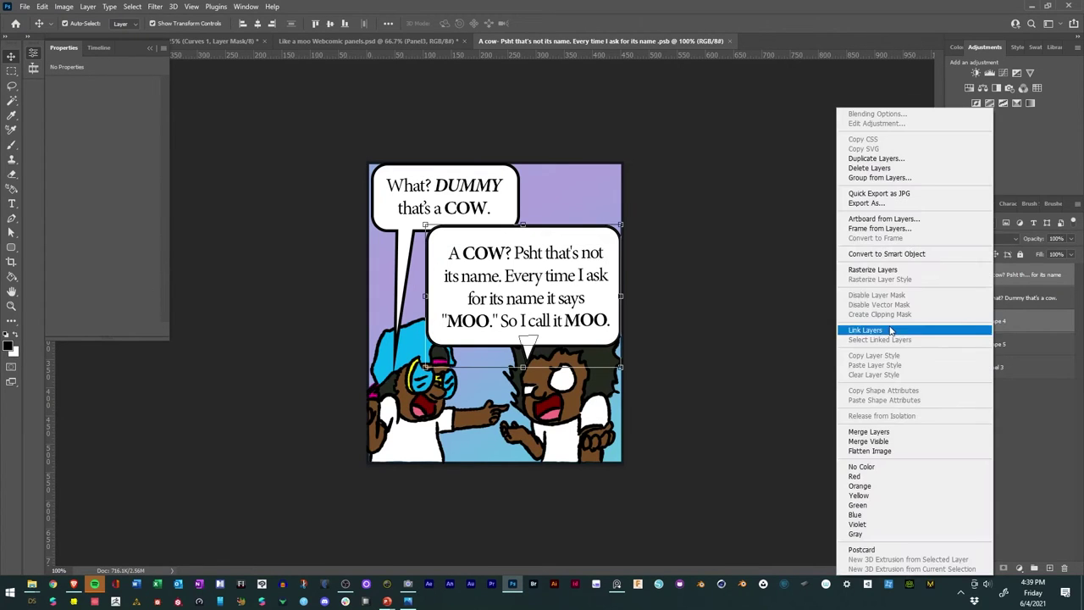
pyautogui.click(894, 254)
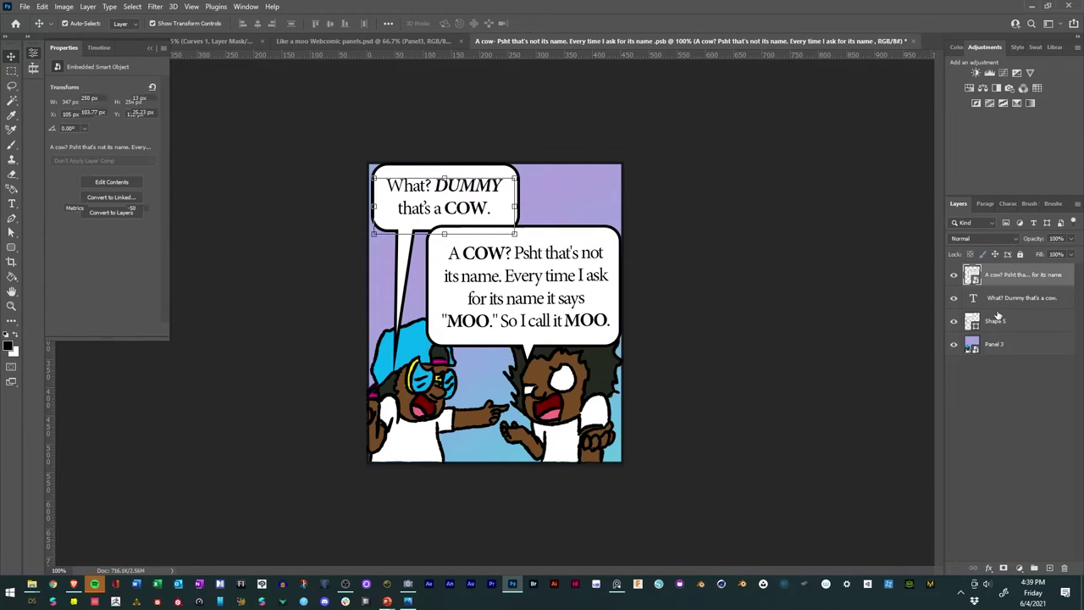
# Step: Combine the 'What? Dummy' text and Shape 5 into a smart object
pyautogui.click(1021, 297)
pyautogui.keyDown('ctrl'); pyautogui.click(996, 320); pyautogui.keyUp('ctrl')
pyautogui.rightClick(996, 320)
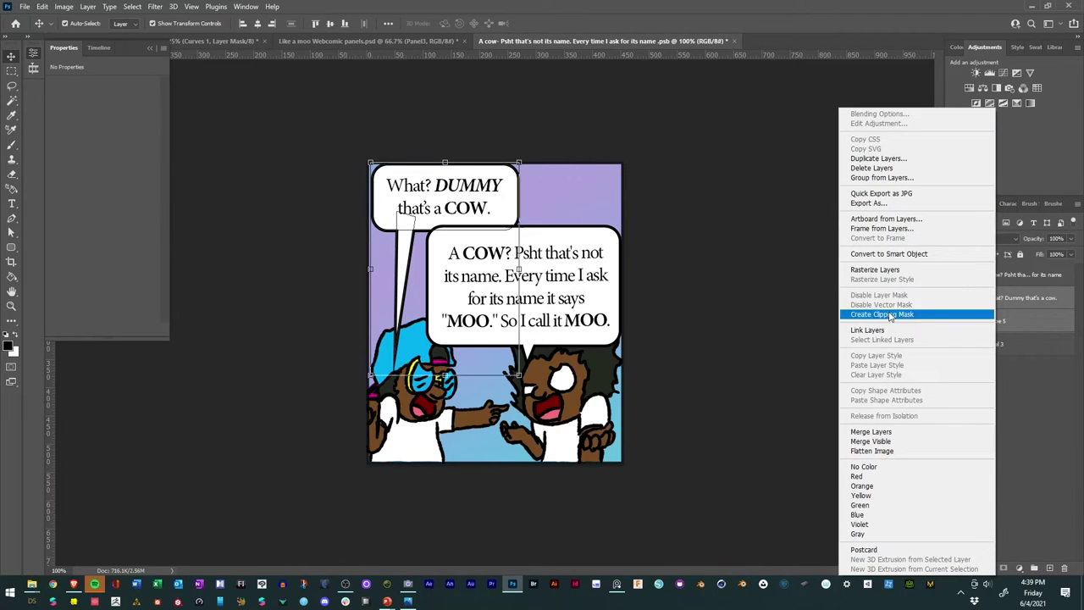
pyautogui.click(897, 255)
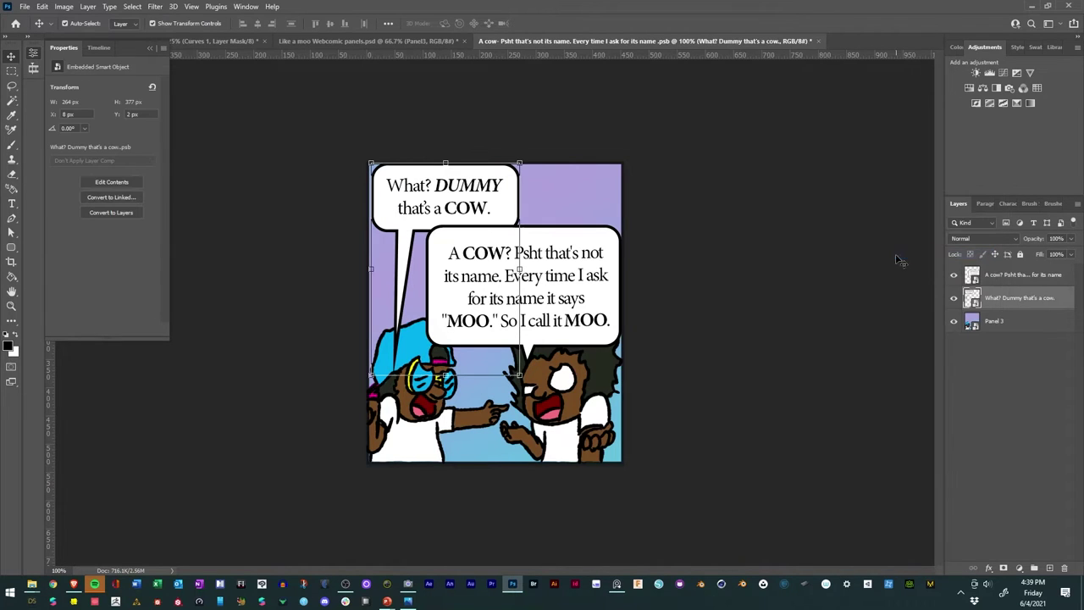
# Step: Verify both bubbles by toggling visibility, then select them with the Panel 3 artwork
pyautogui.click(954, 298)
pyautogui.click(954, 275)
pyautogui.click(954, 276)
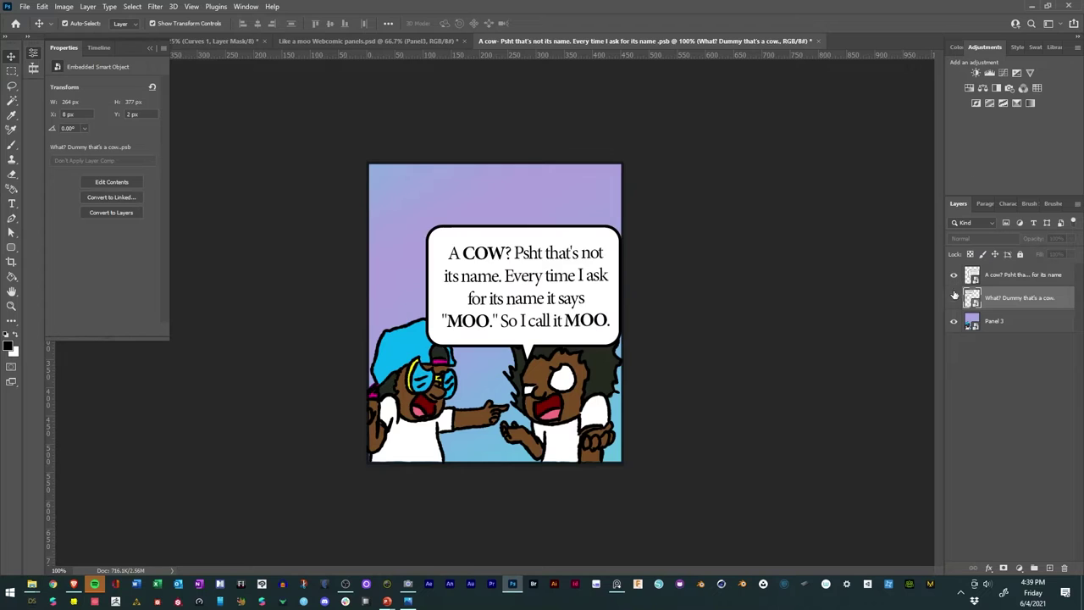
pyautogui.click(954, 298)
pyautogui.keyDown('shift'); pyautogui.click(994, 272); pyautogui.keyUp('shift')
pyautogui.keyDown('shift'); pyautogui.click(1003, 319); pyautogui.keyUp('shift')
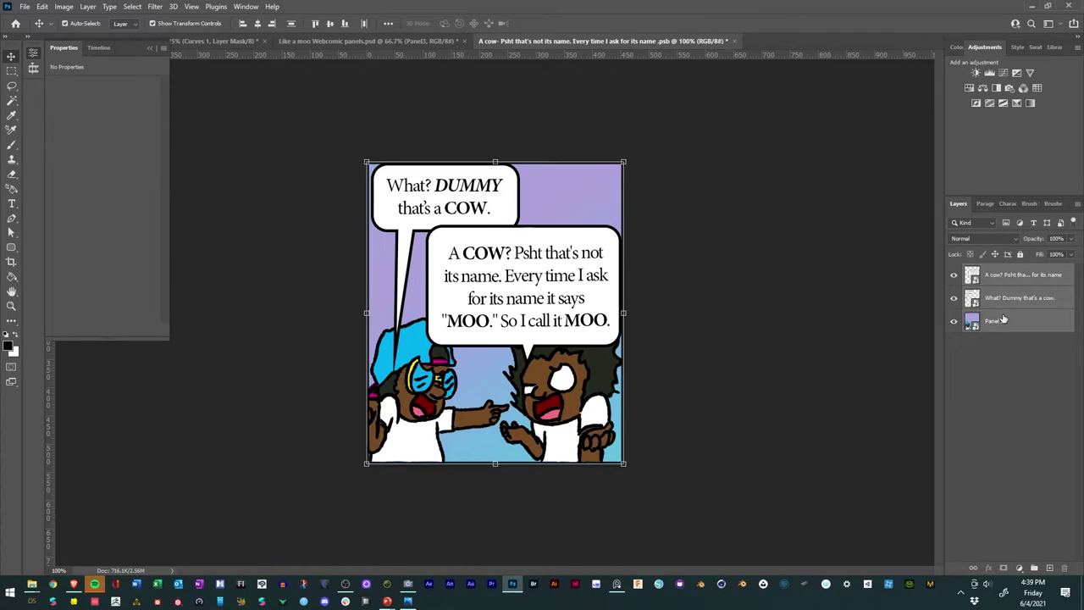
pyautogui.rightClick(1005, 305)
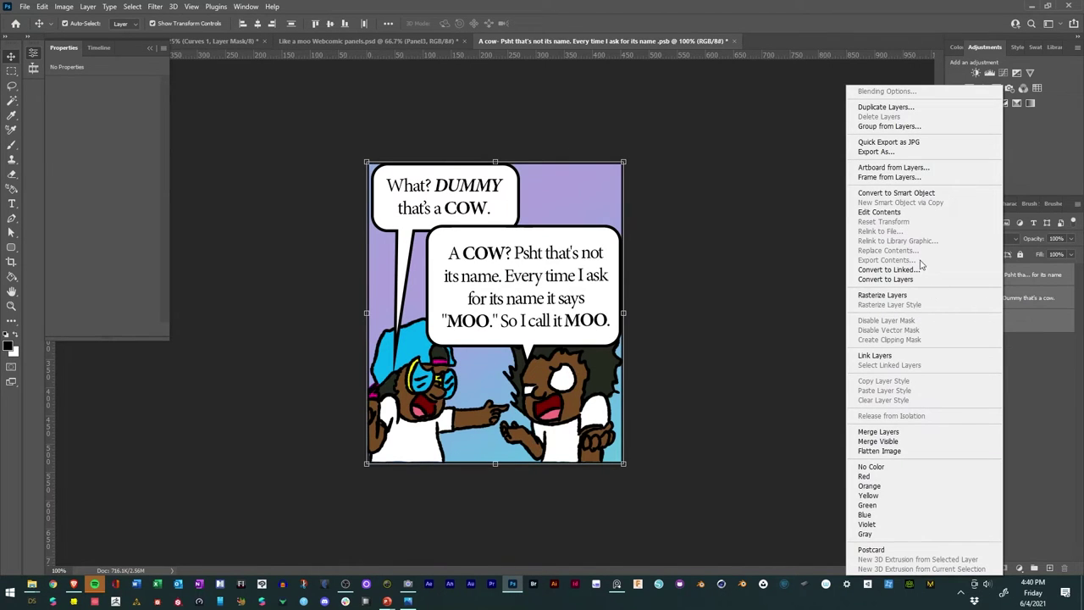
# Step: Export the three selected layers as PNGs, browsing to AR Comic Strip > Individual Panels
pyautogui.click(881, 151)
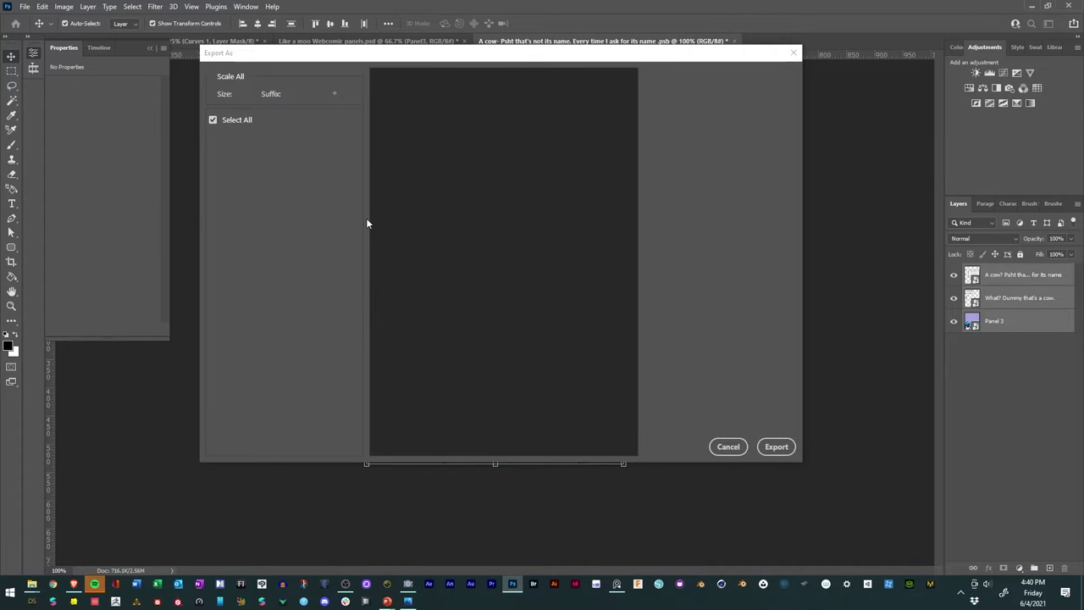
pyautogui.click(777, 449)
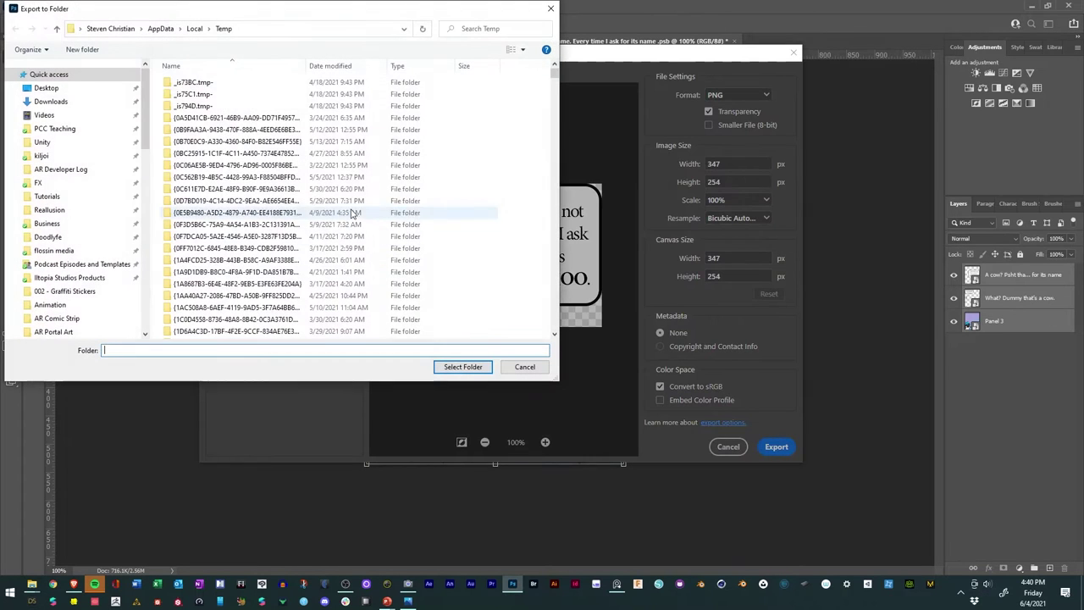
pyautogui.scroll(-1, 72, 271)
pyautogui.click(72, 296)
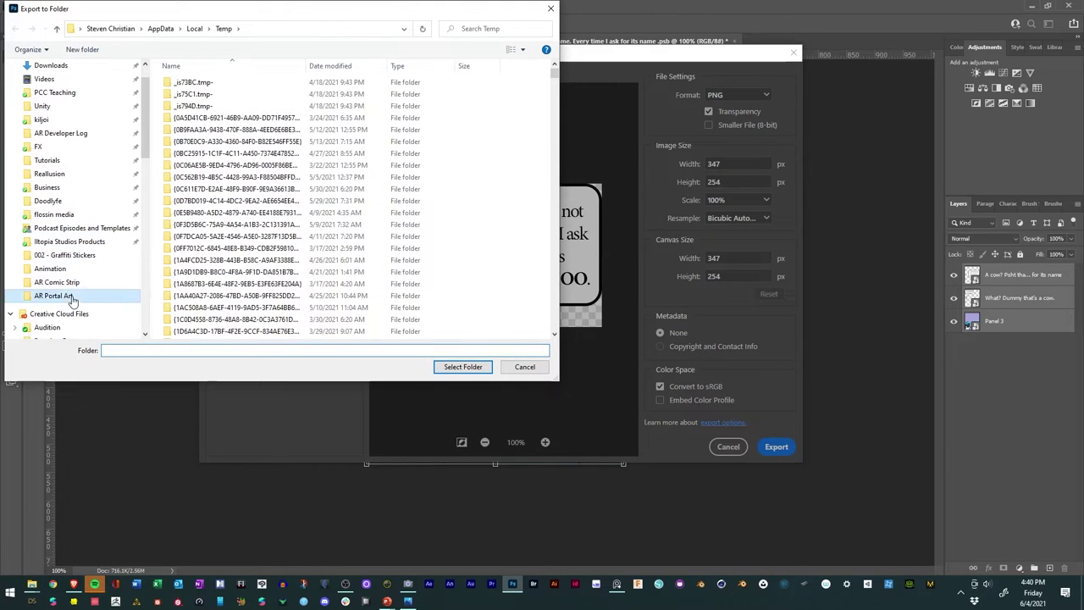
pyautogui.click(57, 282)
pyautogui.doubleClick(215, 106)
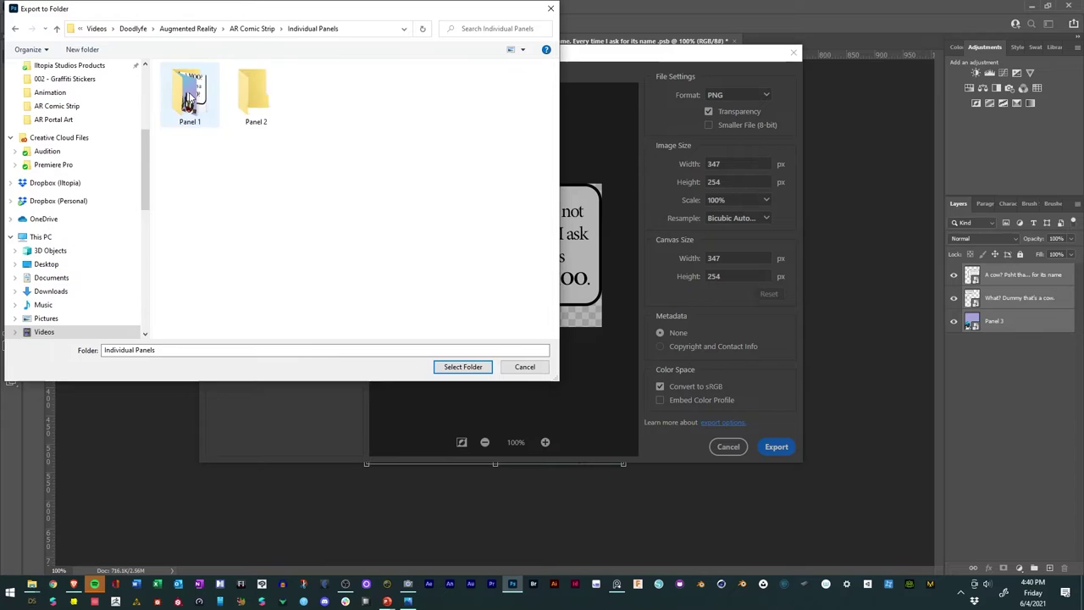
# Step: Create a new 'Panel 3' folder and choose it as the export destination
pyautogui.click(89, 50)
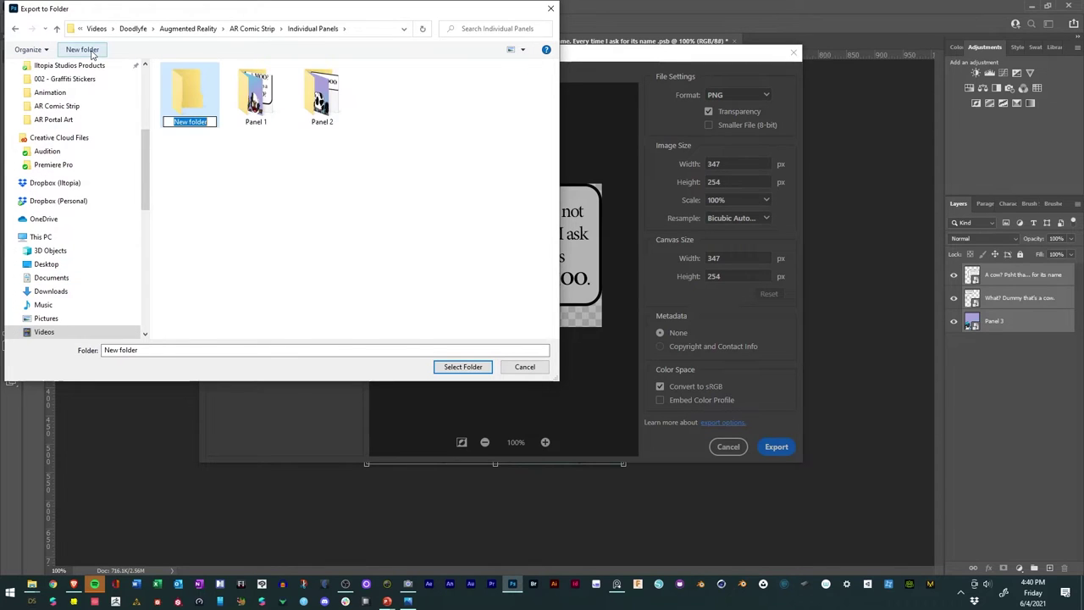
pyautogui.write('Panel 3')
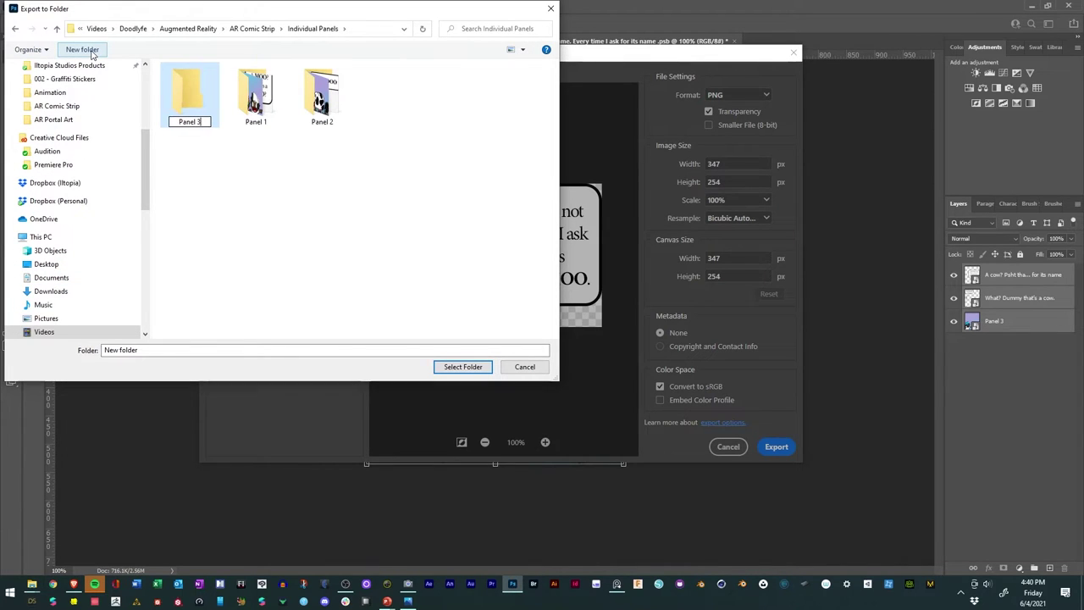
pyautogui.press('Return')
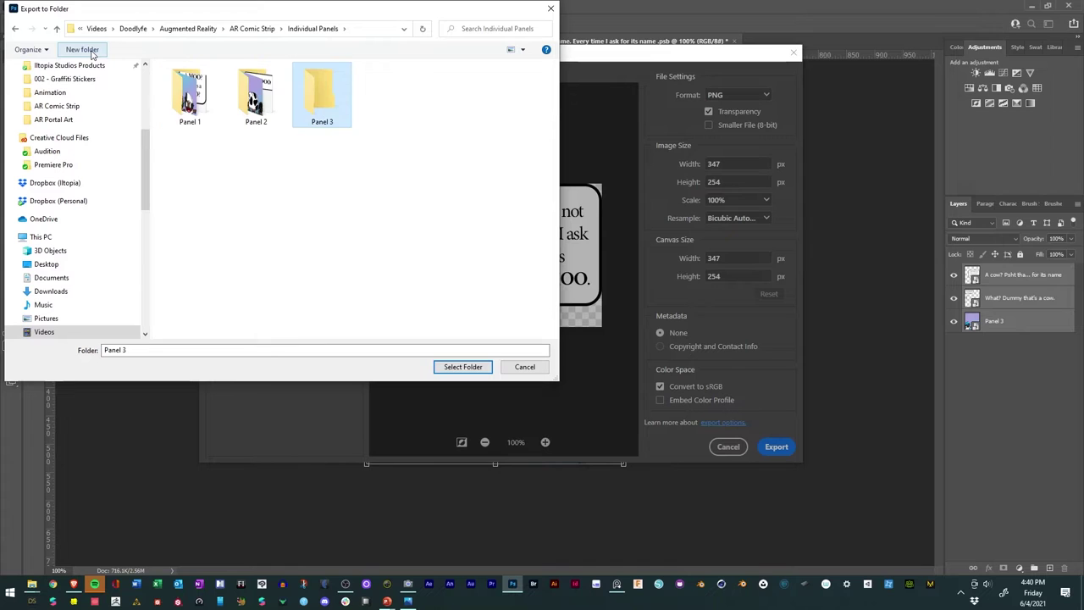
pyautogui.doubleClick(321, 97)
pyautogui.click(439, 370)
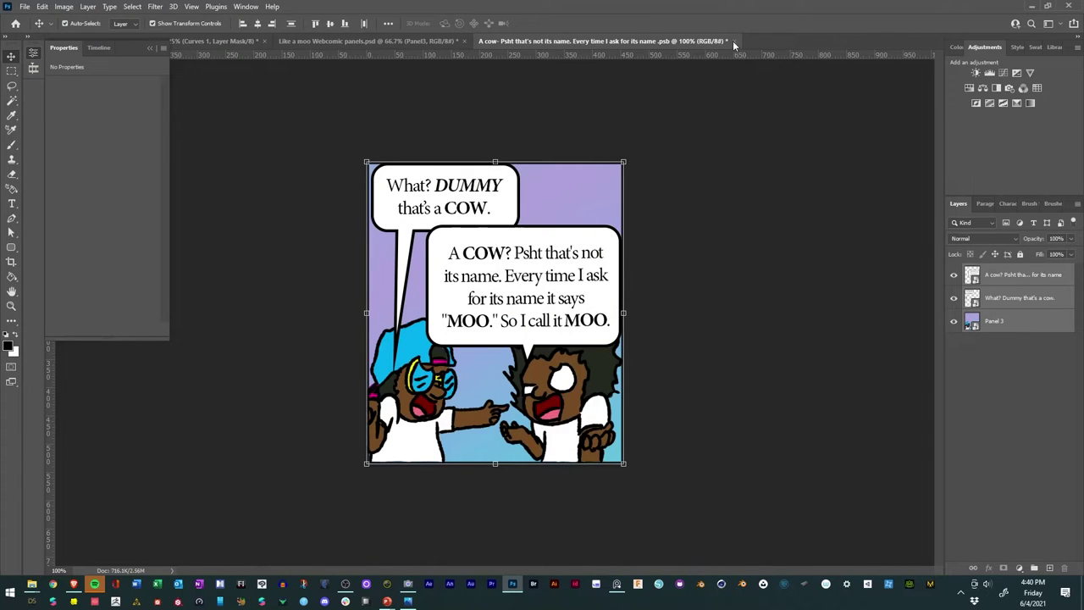
# Step: Save and close Panel 3, open Panel4, and make the 'No, I don't know' bubble a smart object
pyautogui.click(733, 40)
pyautogui.click(491, 217)
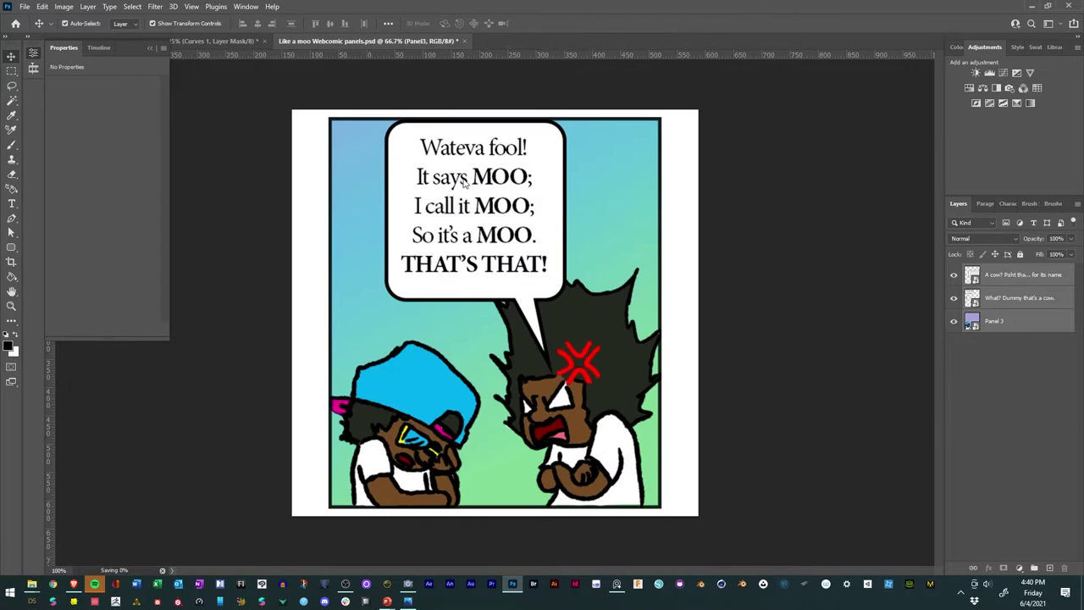
pyautogui.doubleClick(976, 369)
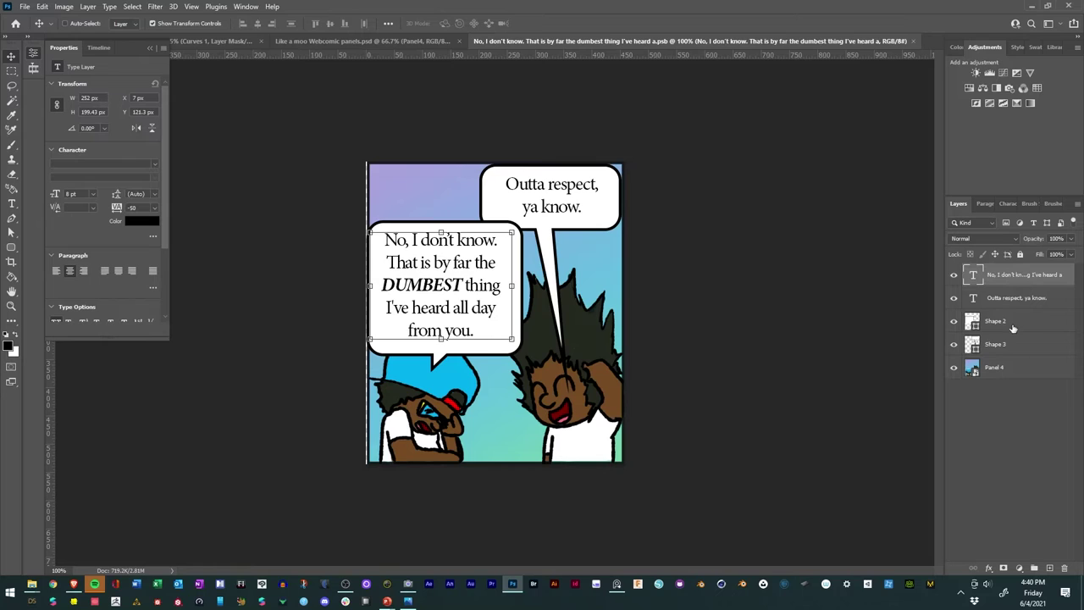
pyautogui.click(998, 326)
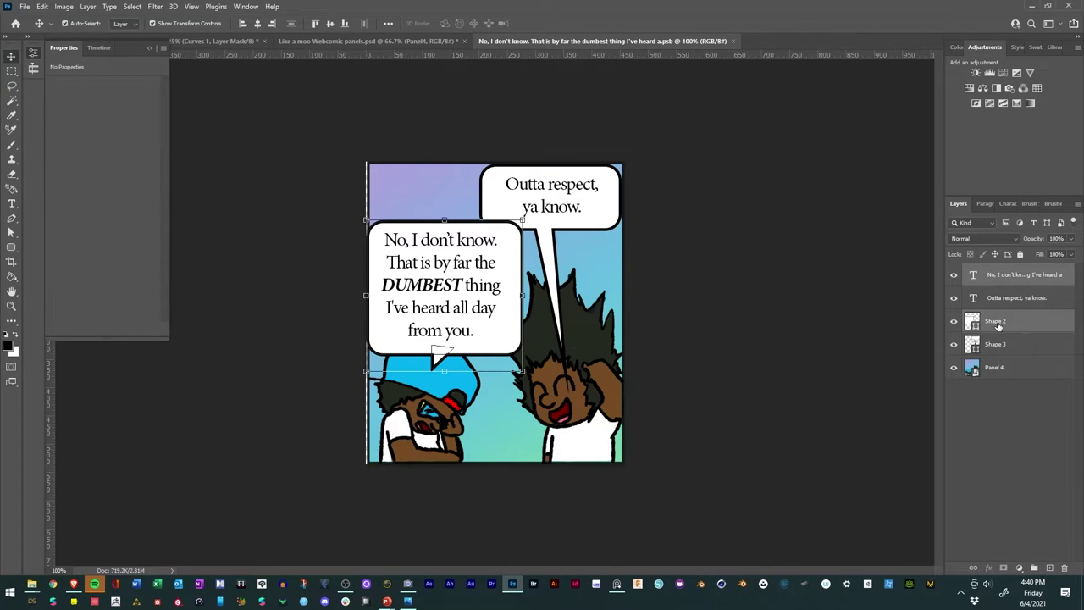
pyautogui.rightClick(997, 324)
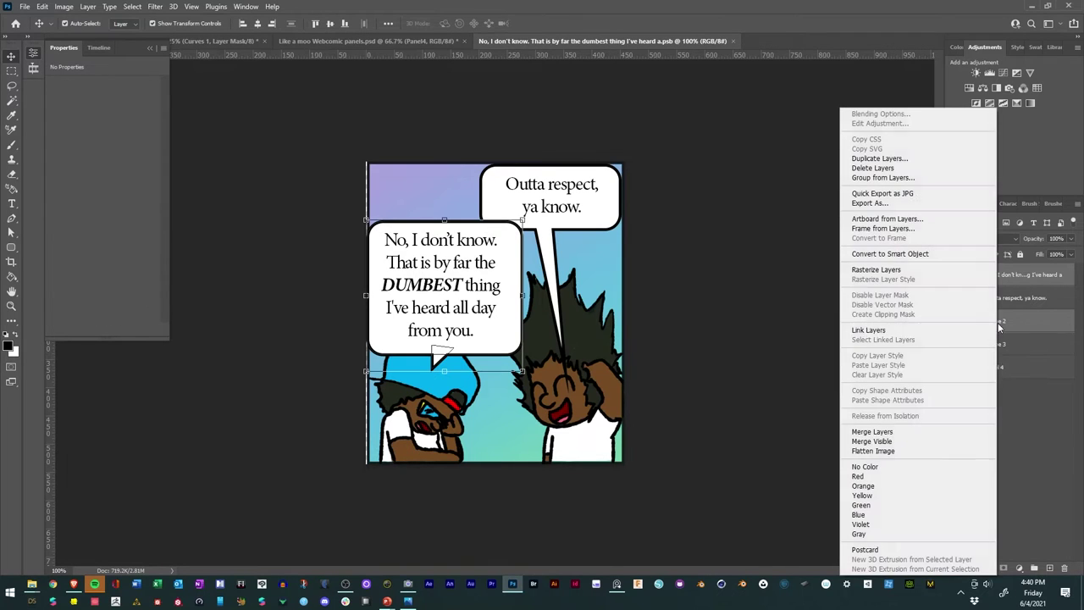
pyautogui.click(890, 253)
# Step: Combine the 'Outta respect' text and Shape 3 into a smart object
pyautogui.click(1001, 306)
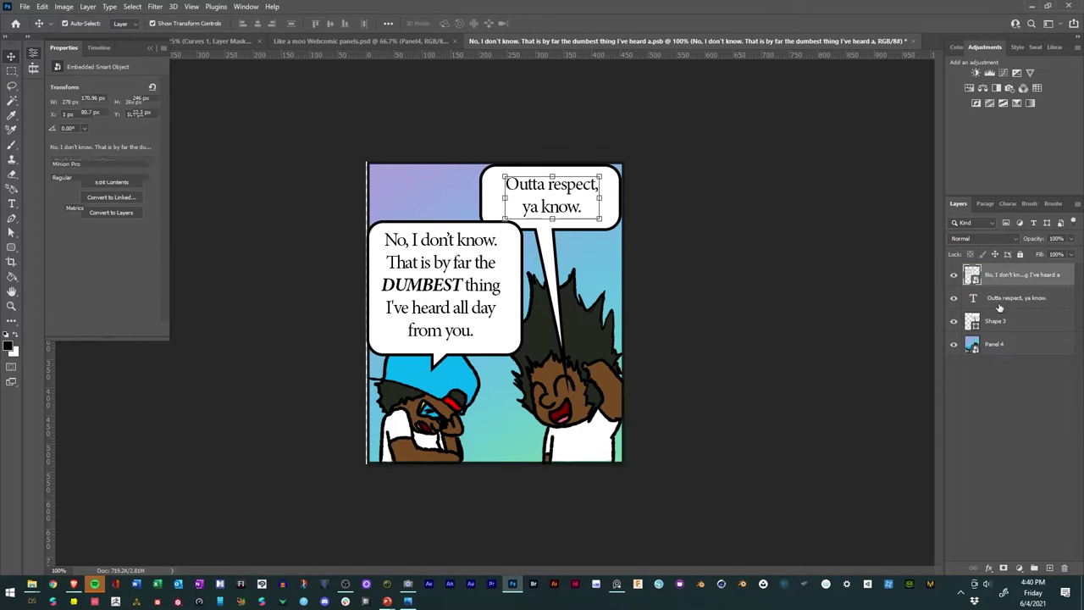
pyautogui.keyDown('shift'); pyautogui.click(998, 322); pyautogui.keyUp('shift')
pyautogui.rightClick(998, 322)
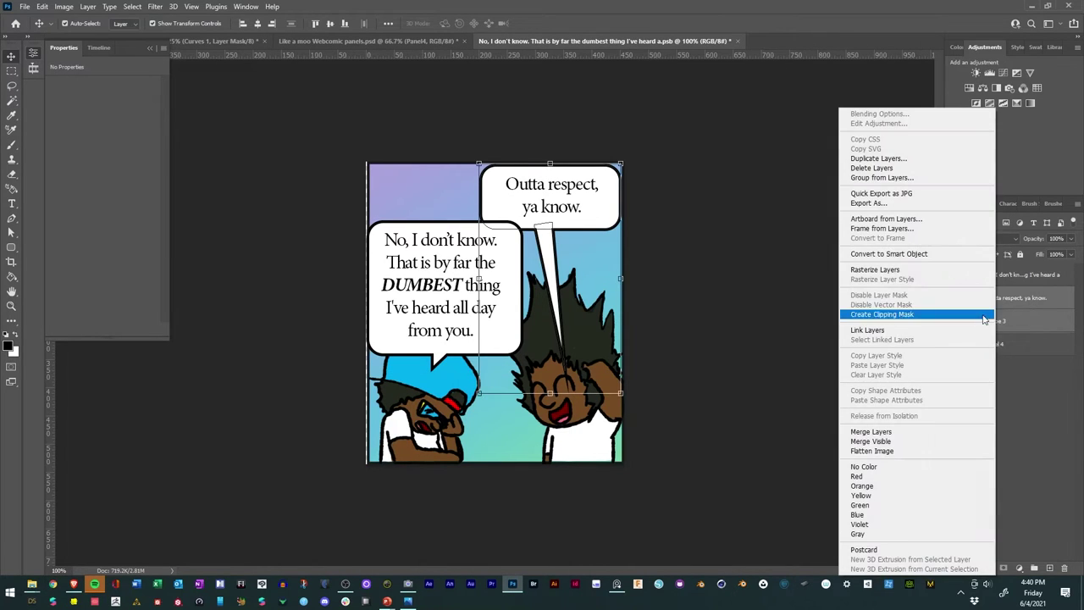
pyautogui.click(890, 253)
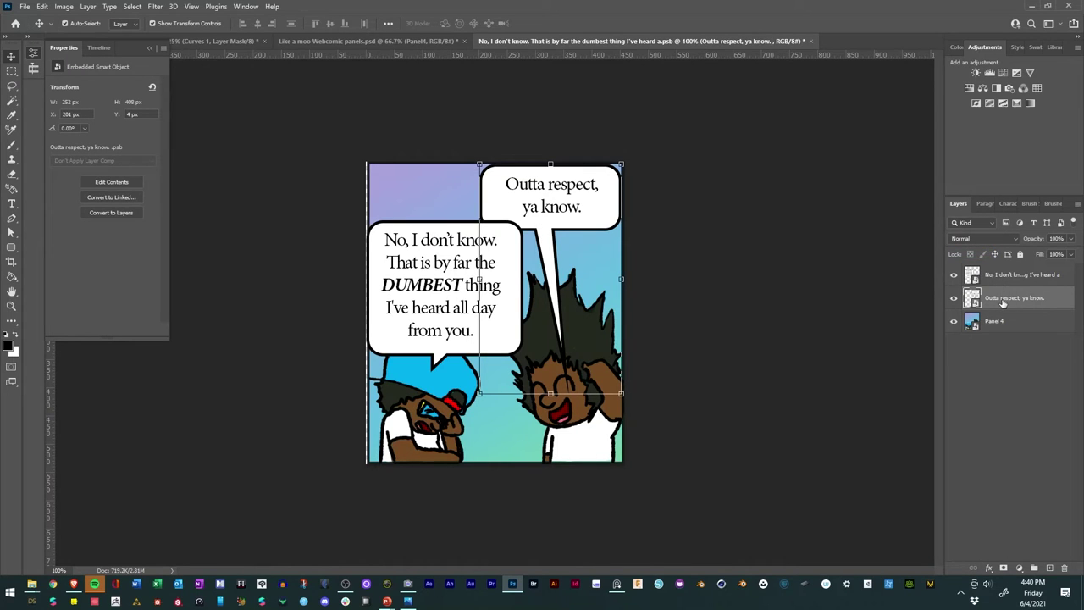
# Step: Verify both bubbles, then open Export As for them plus the Panel 4 artwork (278×269, 252×408, 456×536)
pyautogui.click(955, 298)
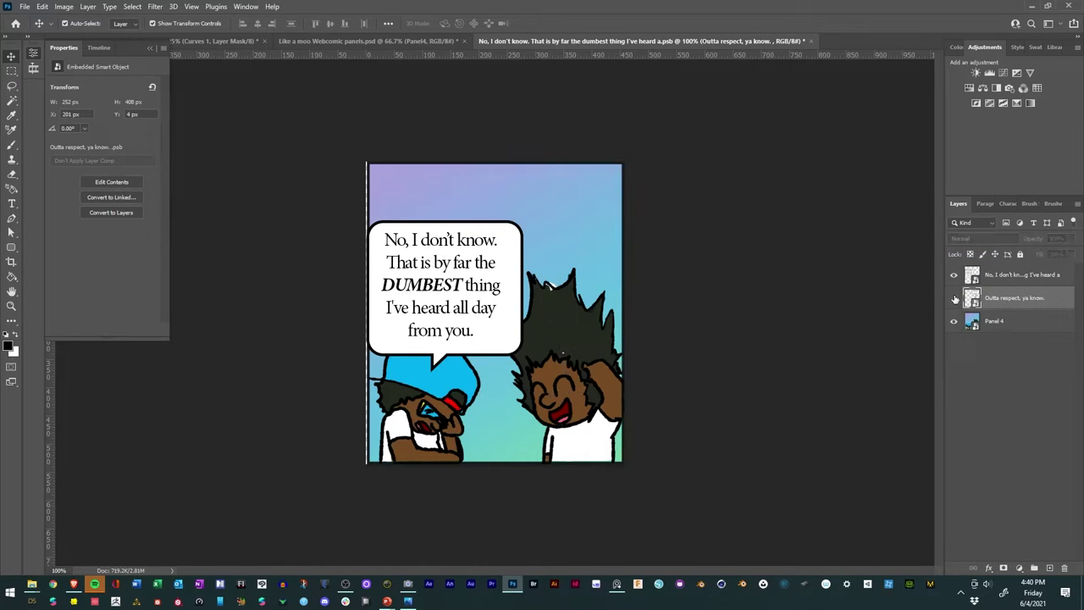
pyautogui.click(955, 299)
pyautogui.click(954, 276)
pyautogui.click(954, 275)
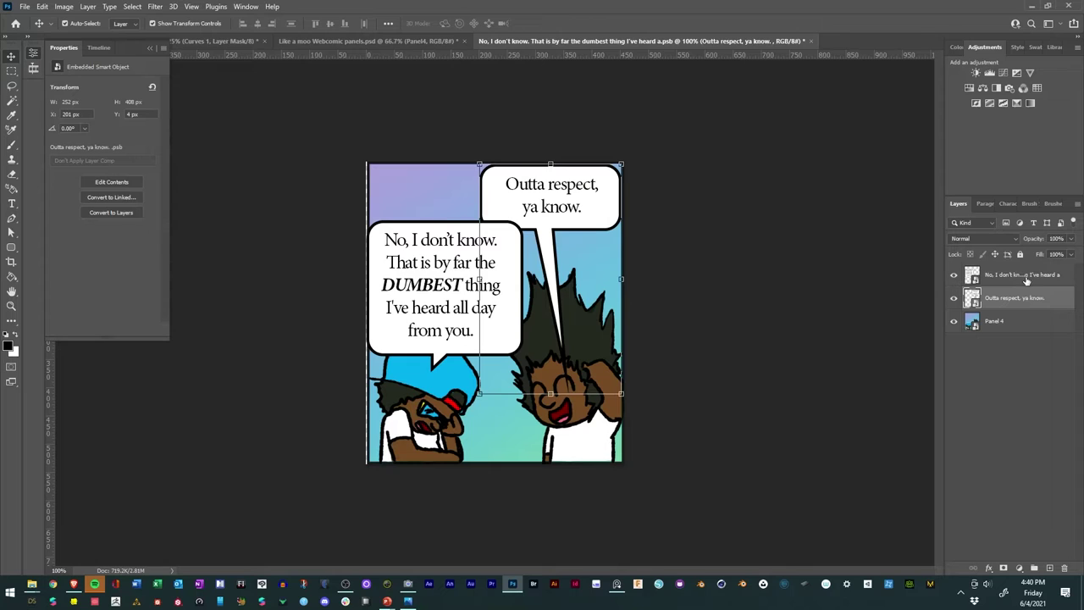
pyautogui.keyDown('shift'); pyautogui.click(1025, 280); pyautogui.keyUp('shift')
pyautogui.keyDown('shift'); pyautogui.click(1017, 327); pyautogui.keyUp('shift')
pyautogui.rightClick(1016, 320)
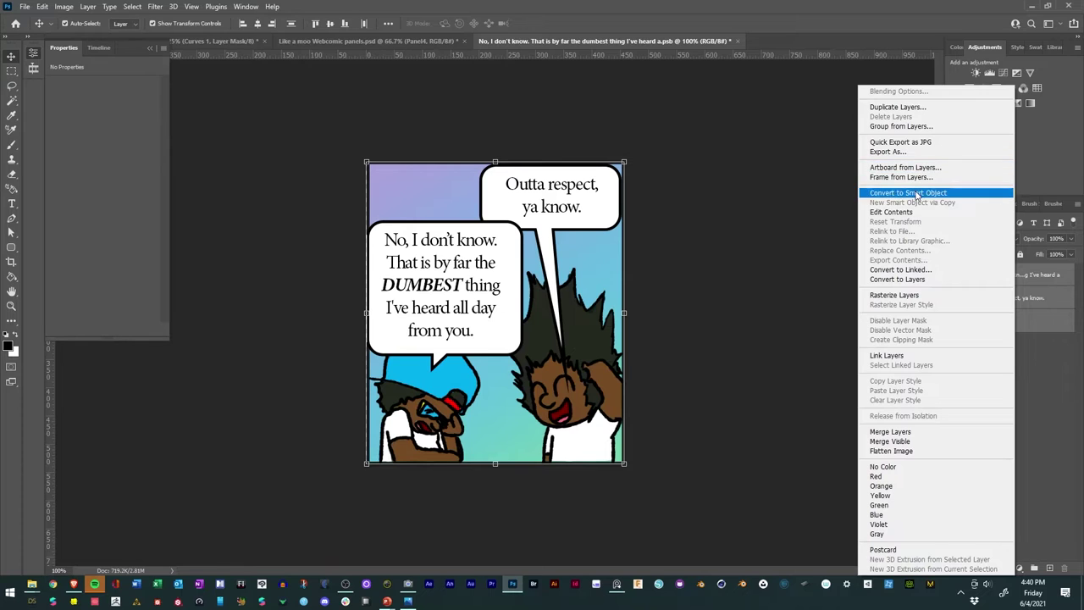
pyautogui.click(898, 152)
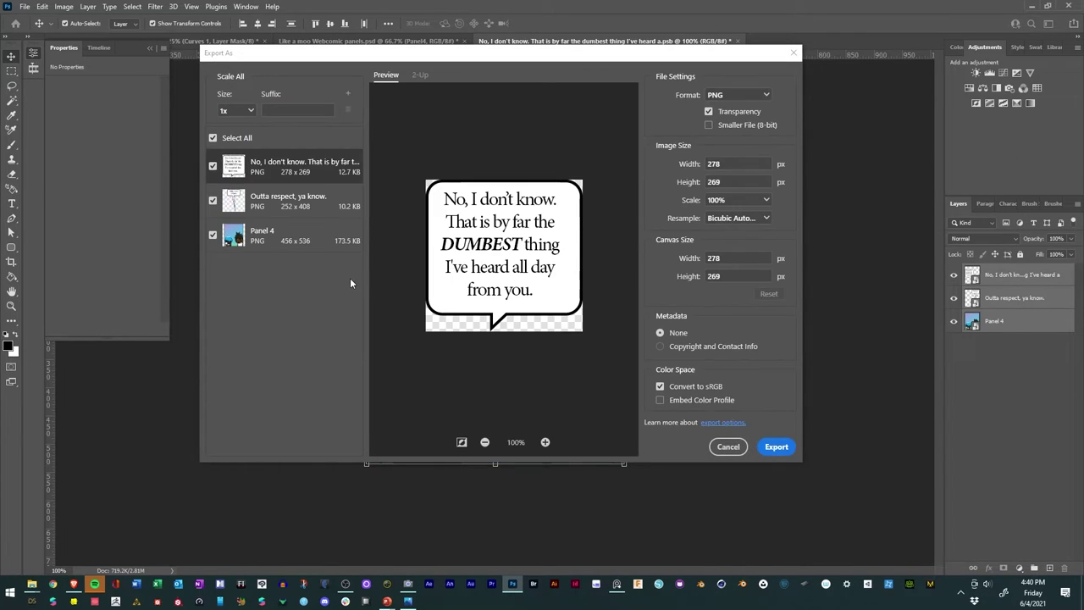
# Step: Export Panel 4's three layers as PNGs into a new 'Panel 4' folder under AR Comic Strip > Individual Panels
pyautogui.click(776, 447)
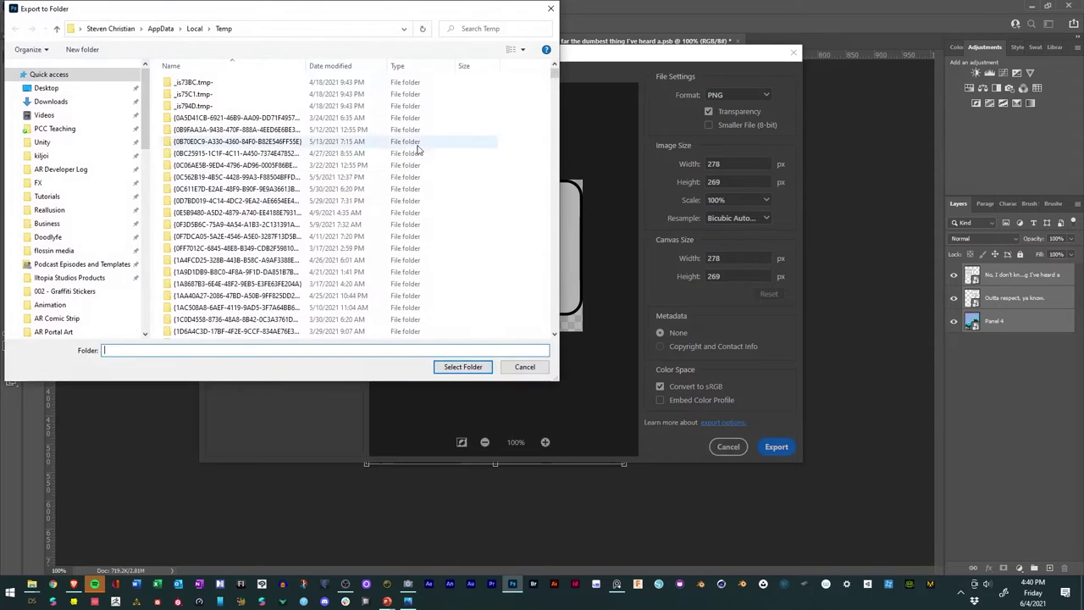
pyautogui.scroll(-2, 73, 254)
pyautogui.click(56, 255)
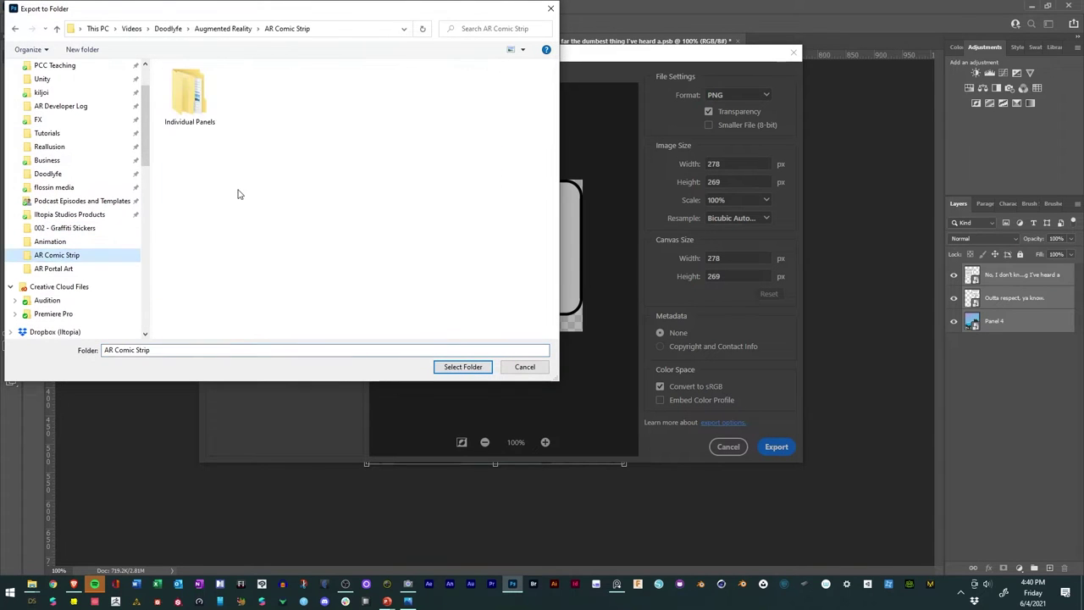
pyautogui.doubleClick(190, 95)
pyautogui.click(82, 49)
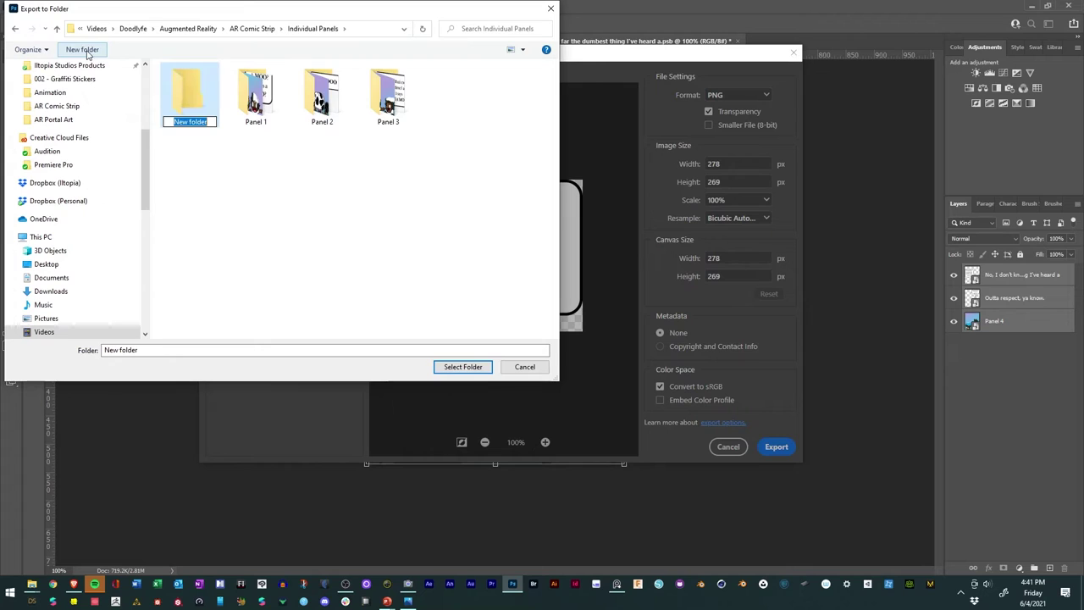
pyautogui.write('Panel')
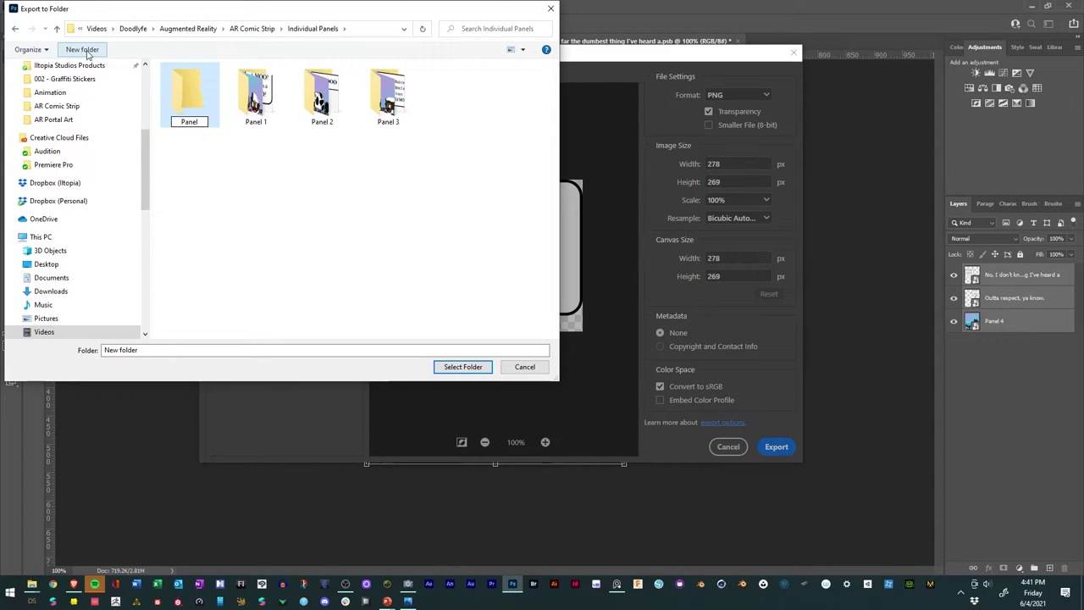
pyautogui.write(' 4')
pyautogui.press('Return')
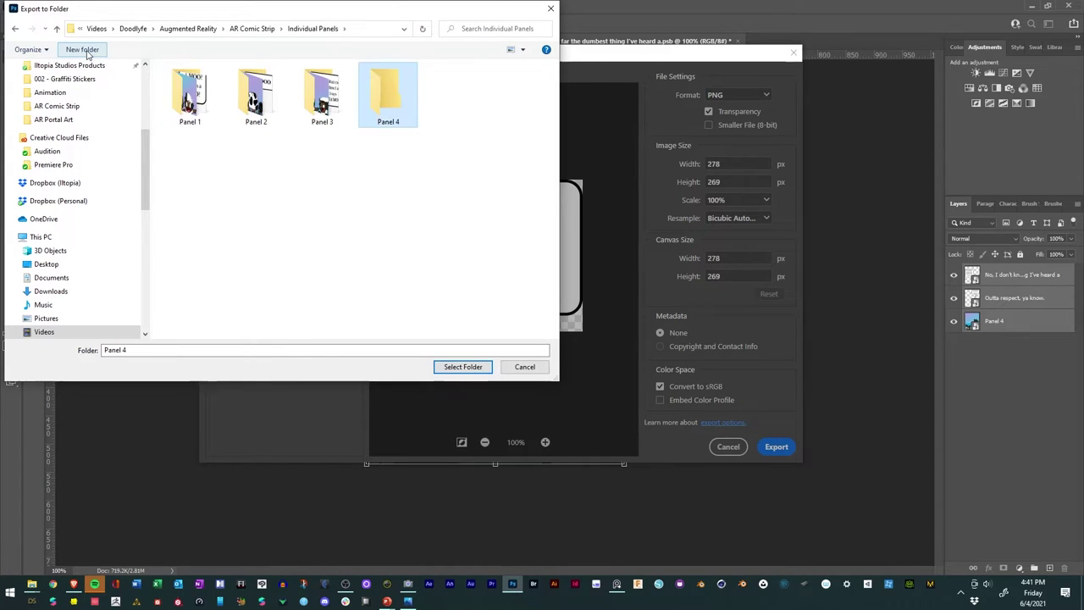
pyautogui.doubleClick(388, 95)
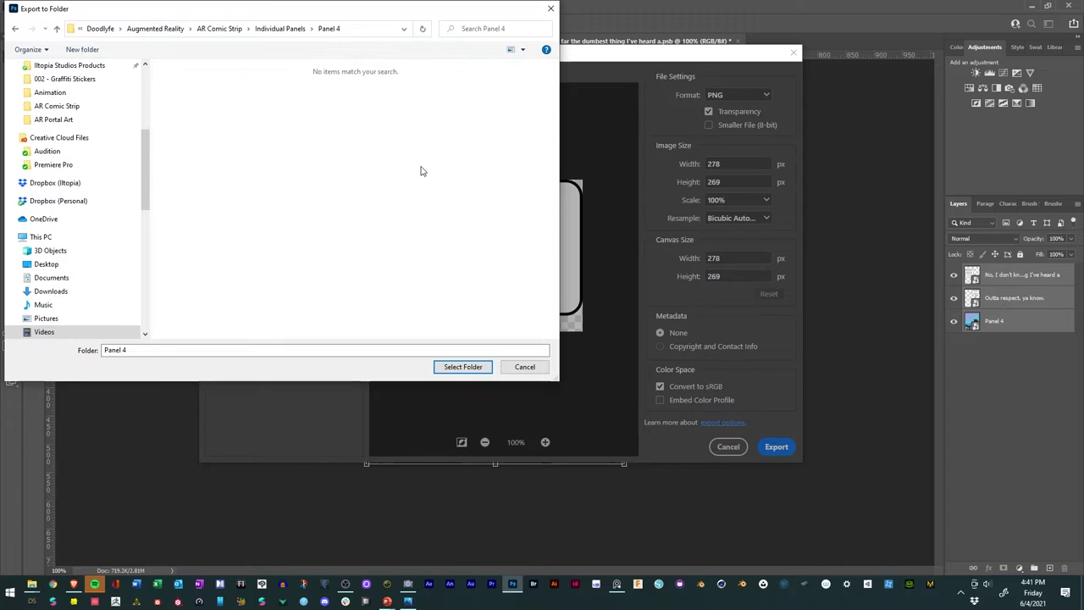
pyautogui.click(463, 367)
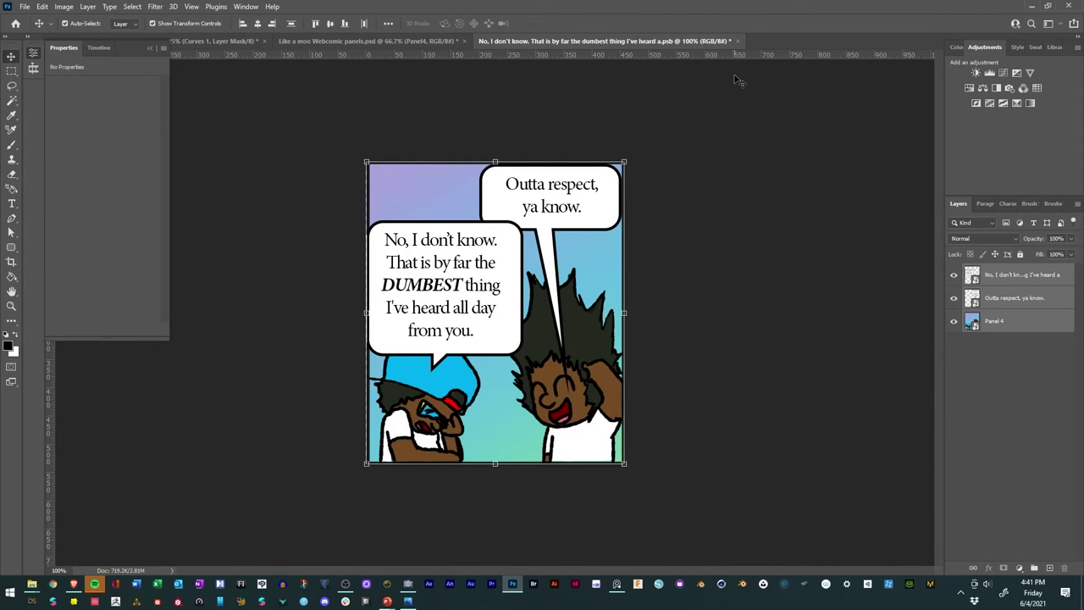
# Step: Save and close the Panel 4 document, then open Panel5's contents
pyautogui.click(738, 41)
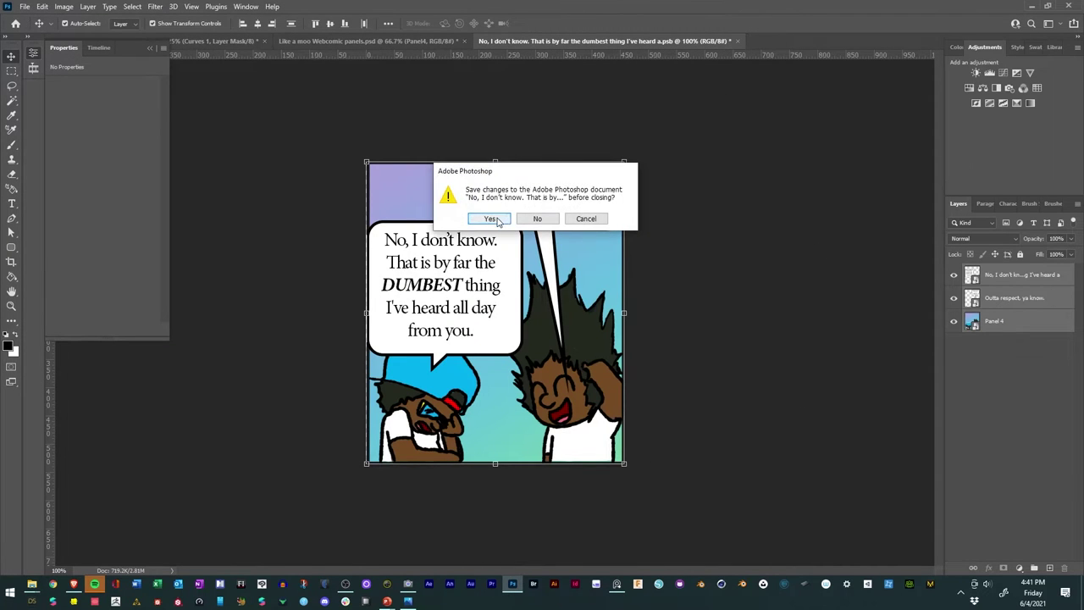
pyautogui.click(491, 219)
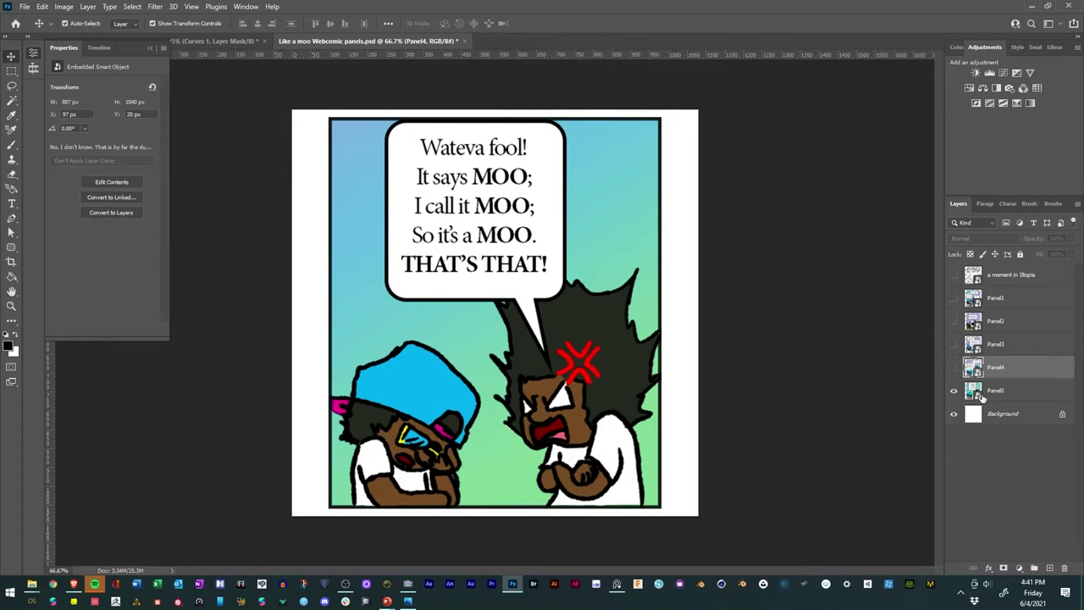
pyautogui.doubleClick(974, 392)
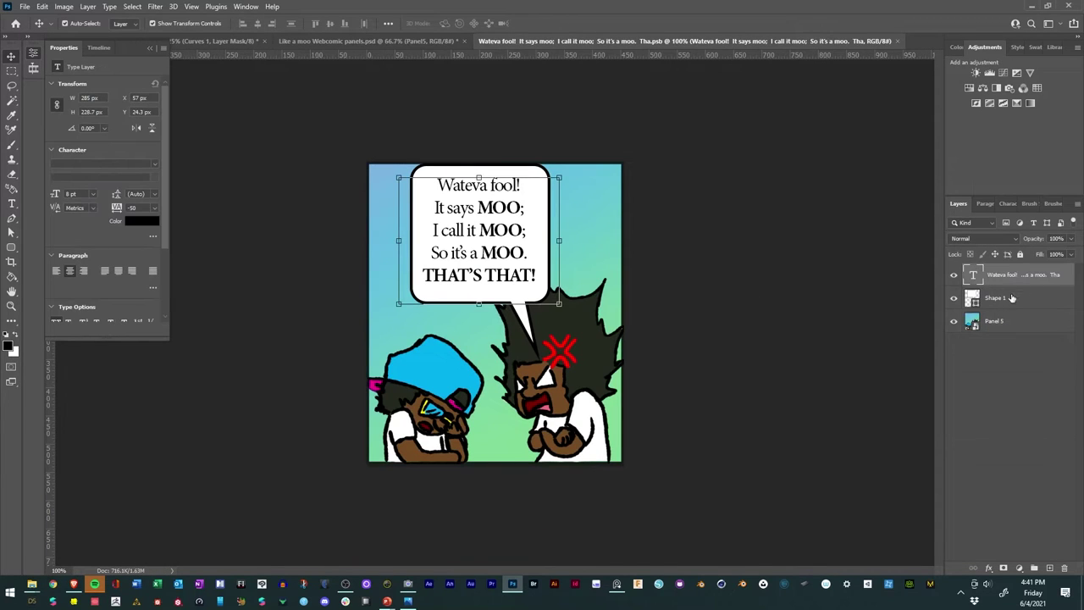
# Step: Merge Shape 1 and the 'Wateva fool!' text into a smart object, then open the Panel 5 artwork
pyautogui.click(1011, 298)
pyautogui.keyDown('shift'); pyautogui.click(1006, 274); pyautogui.keyUp('shift')
pyautogui.rightClick(1007, 274)
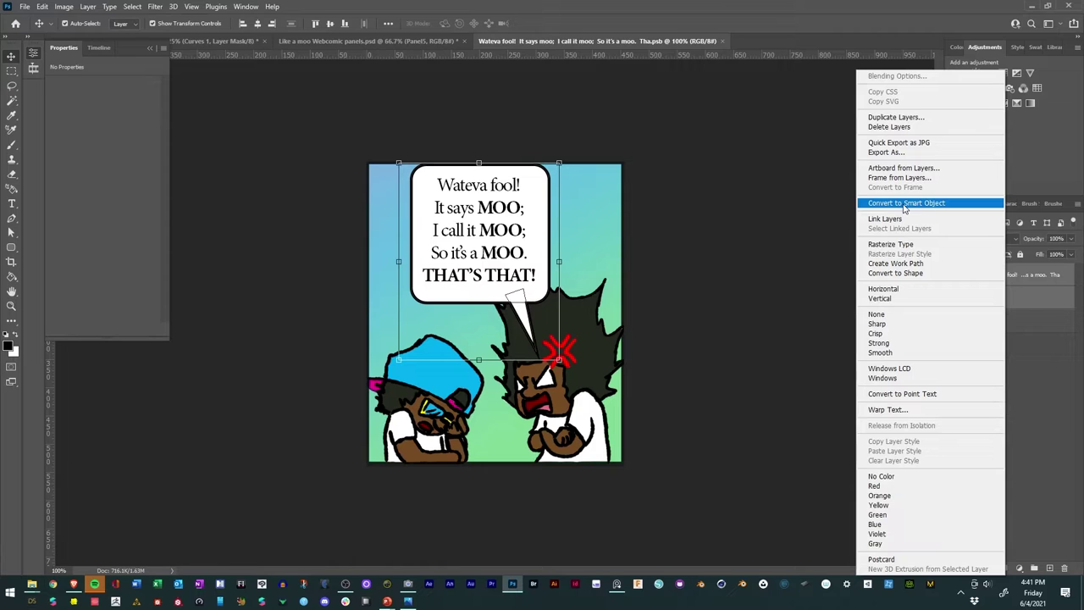
pyautogui.click(905, 204)
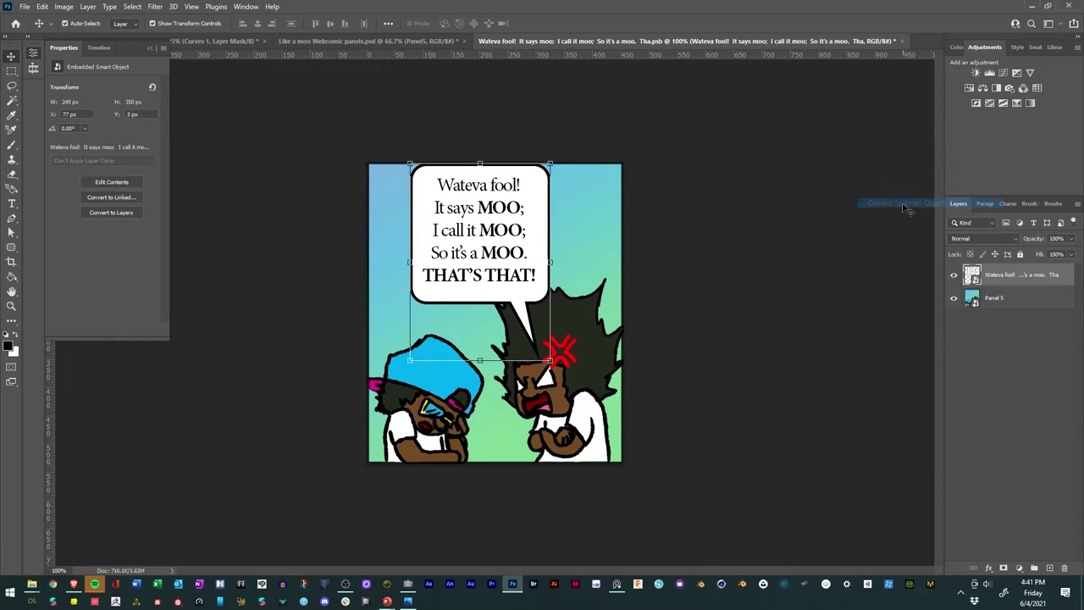
pyautogui.doubleClick(974, 300)
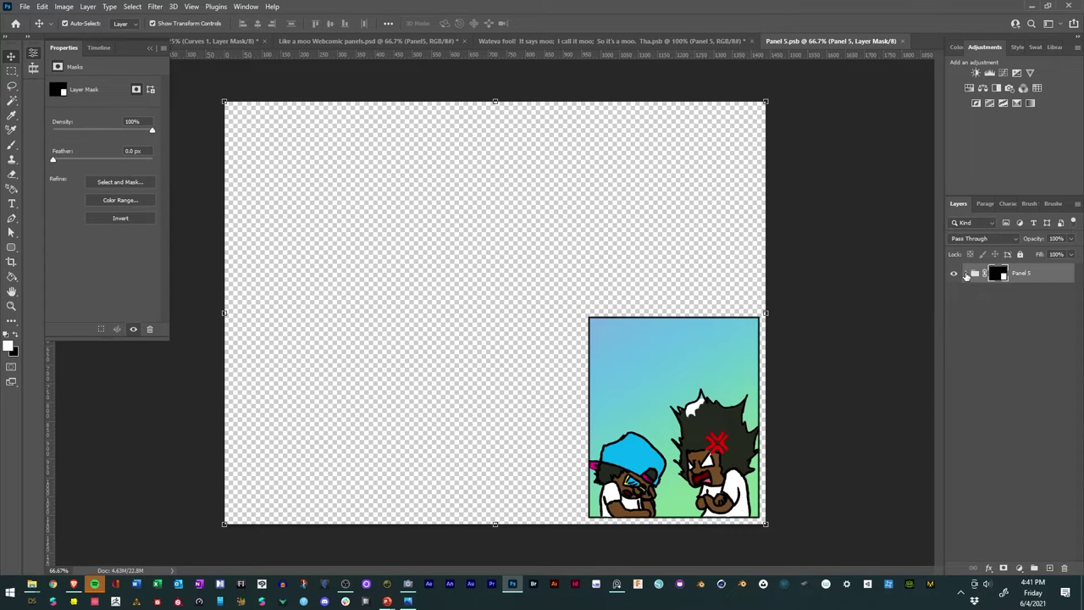
# Step: Expand the Panel 5 group and inspect Layer 14 and Layer 8's line art at 100% zoom
pyautogui.click(967, 273)
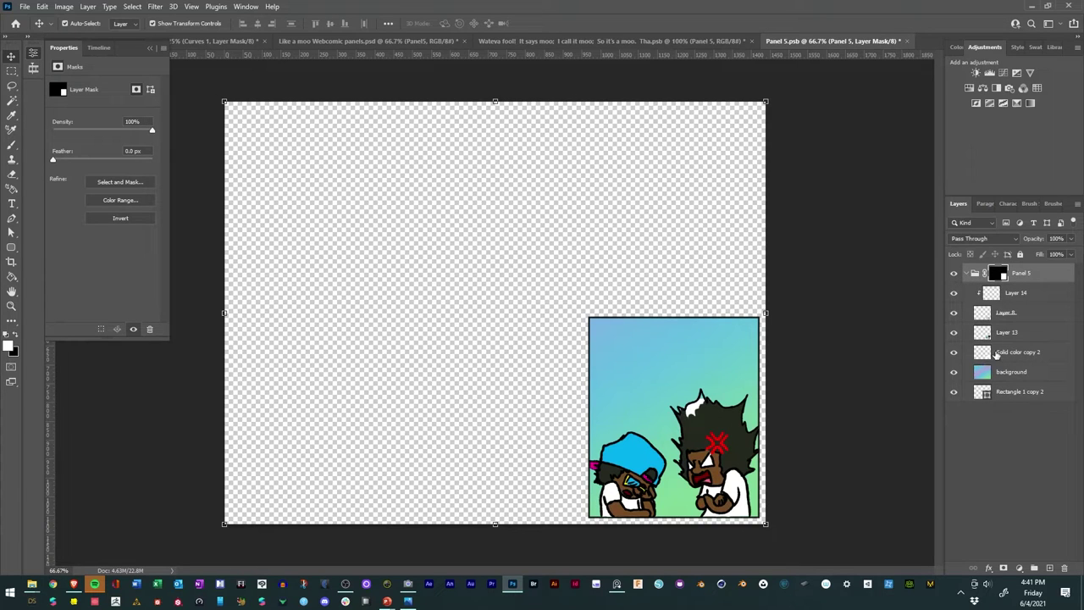
pyautogui.click(954, 294)
pyautogui.click(954, 294)
pyautogui.hotkey('ctrl', '+')
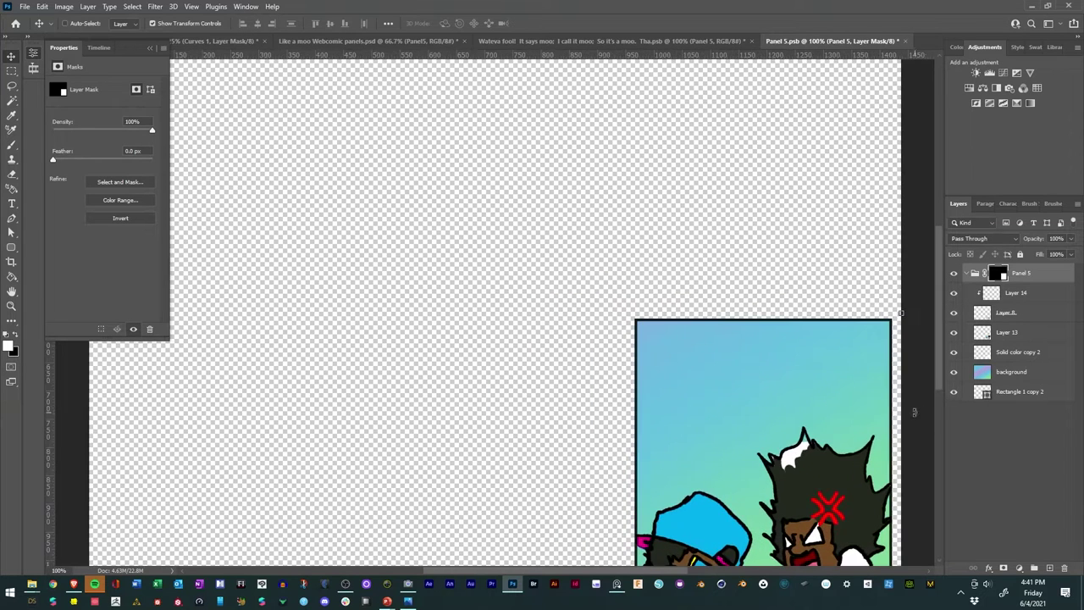
pyautogui.scroll(-3, 763, 302)
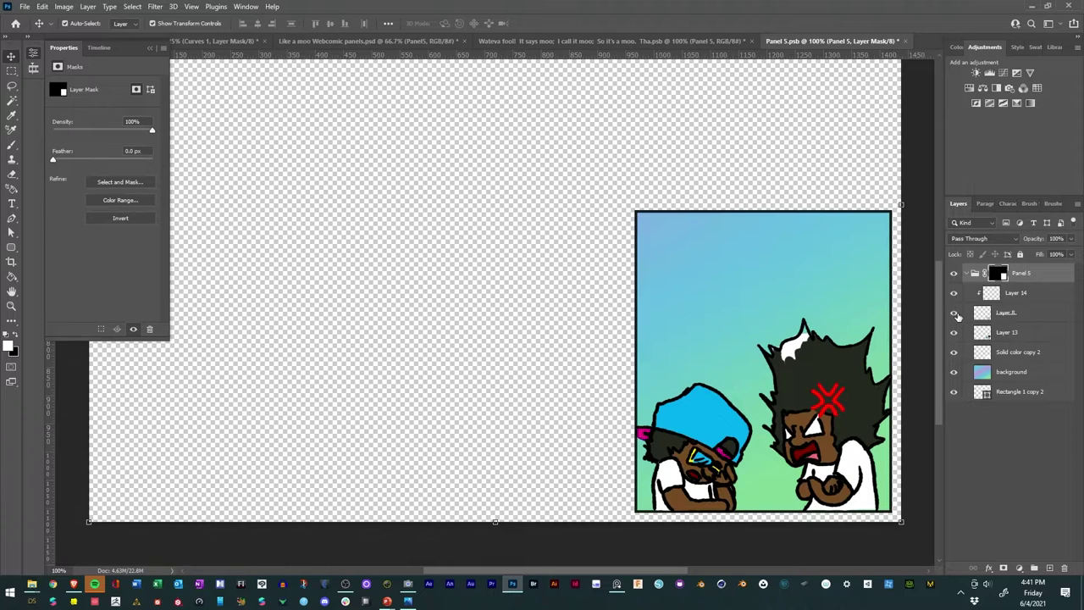
pyautogui.click(953, 292)
pyautogui.click(954, 314)
# Step: Lasso the red anger mark on Layer 8 and cut it onto its own layer with Layer Via Cut
pyautogui.click(12, 86)
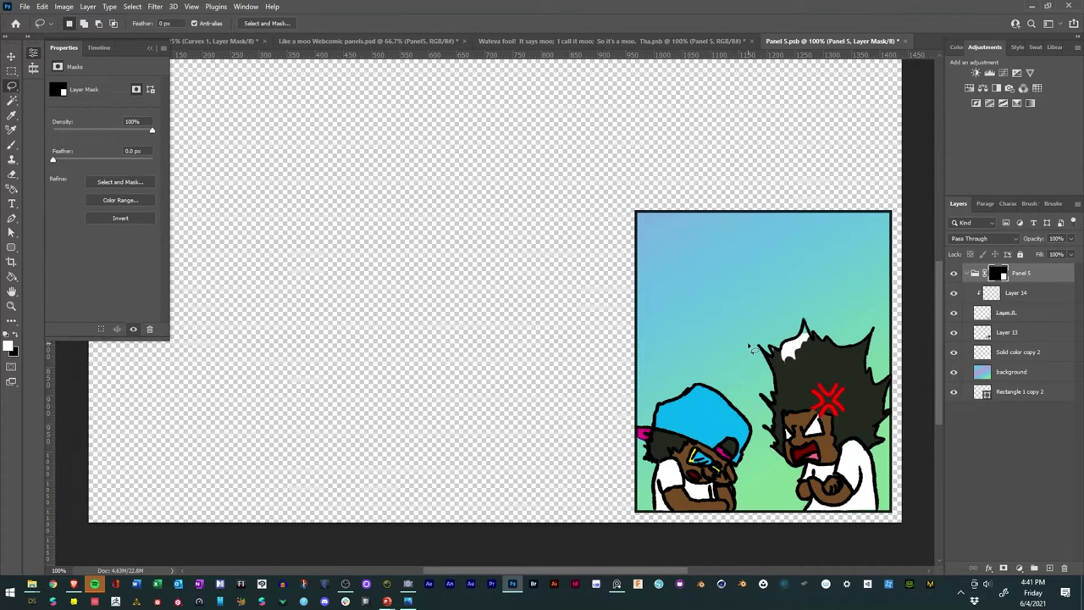
pyautogui.moveTo(805, 398)
pyautogui.mouseDown()
pyautogui.moveTo(845, 428)
pyautogui.moveTo(846, 381)
pyautogui.moveTo(817, 386)
pyautogui.moveTo(813, 404)
pyautogui.mouseUp()
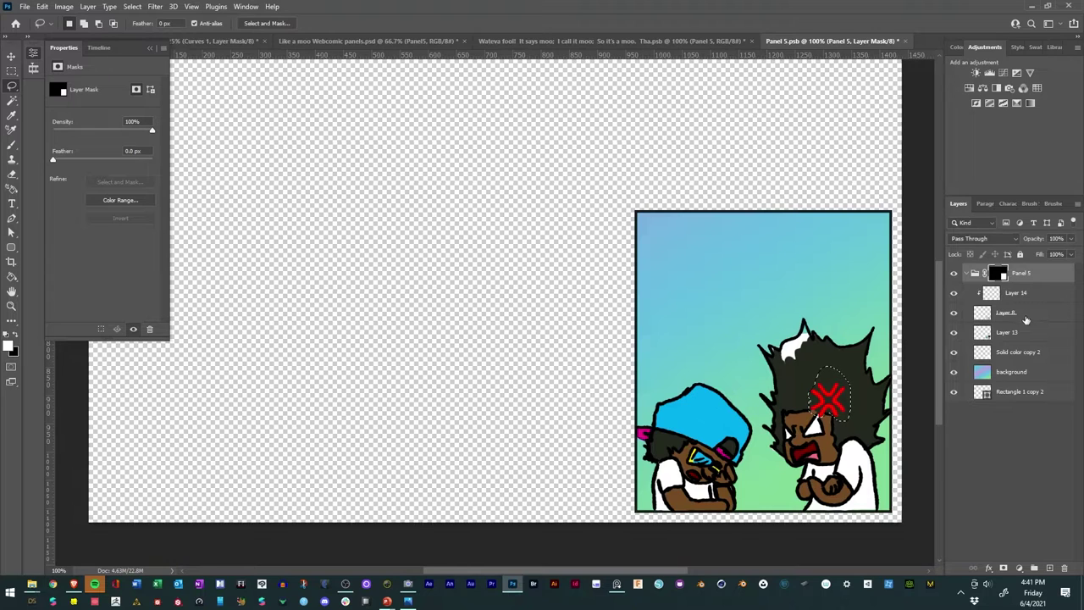
pyautogui.click(1008, 313)
pyautogui.rightClick(825, 401)
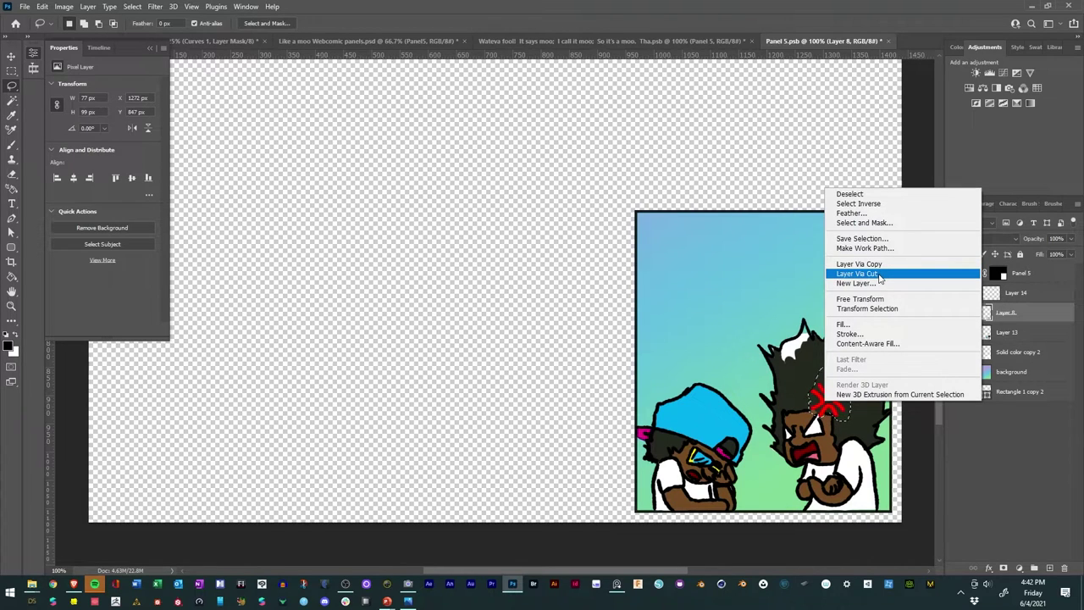
pyautogui.click(879, 275)
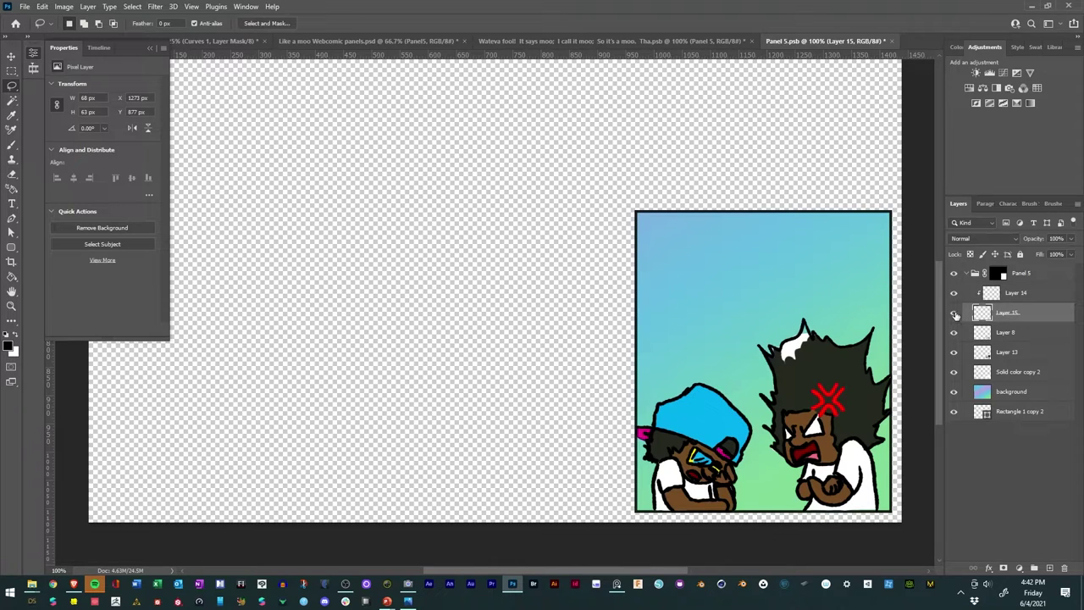
pyautogui.click(955, 334)
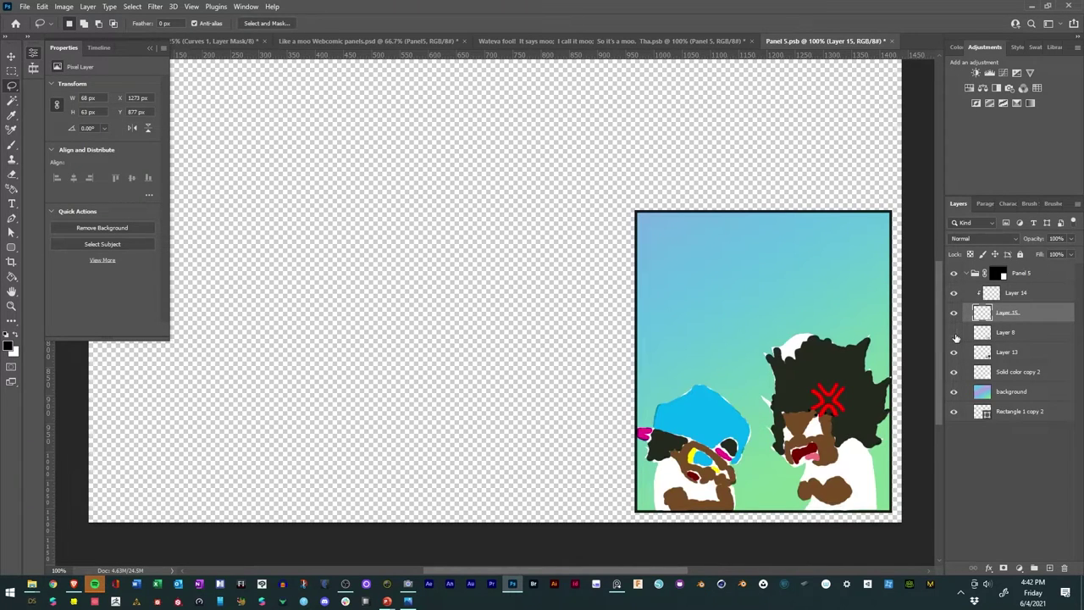
pyautogui.click(955, 335)
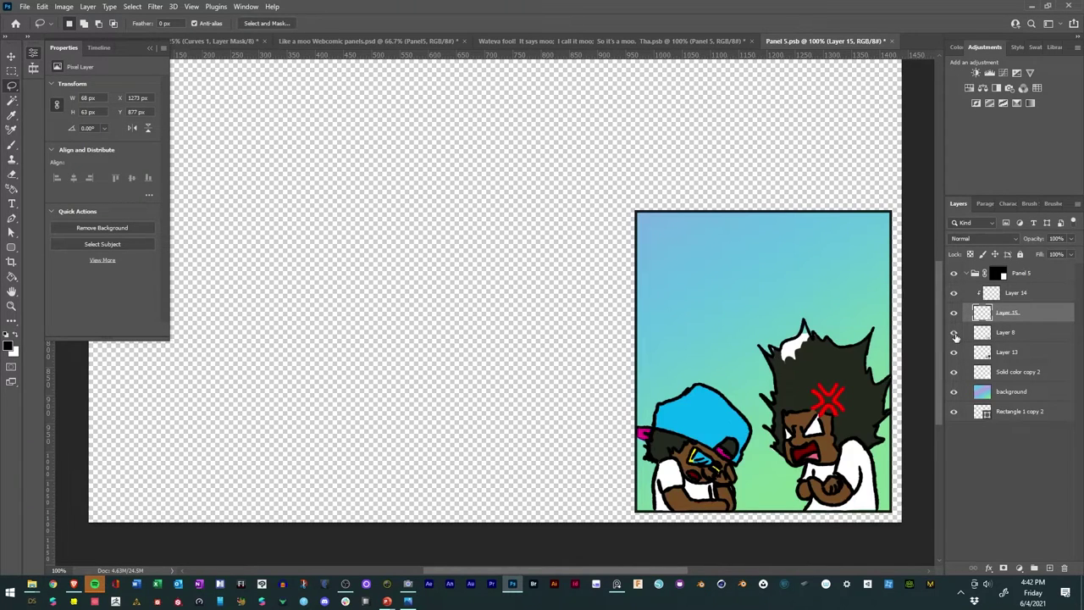
# Step: Convert Layers 14 and 15 into one smart object and drag it into the Wateva fool! document
pyautogui.keyDown('shift'); pyautogui.click(1027, 294); pyautogui.keyUp('shift')
pyautogui.rightClick(1027, 294)
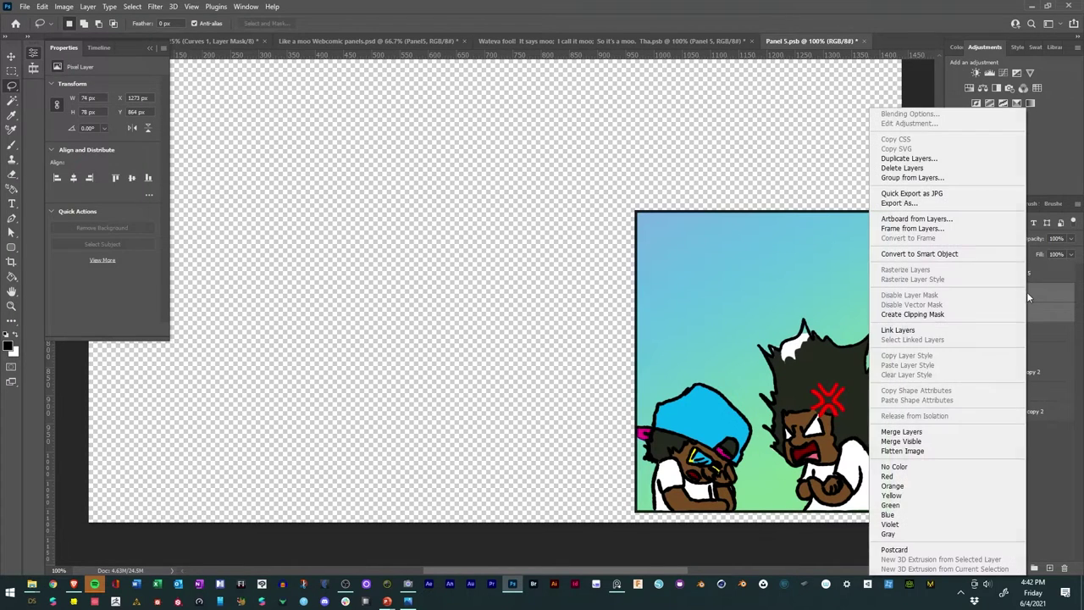
pyautogui.click(921, 255)
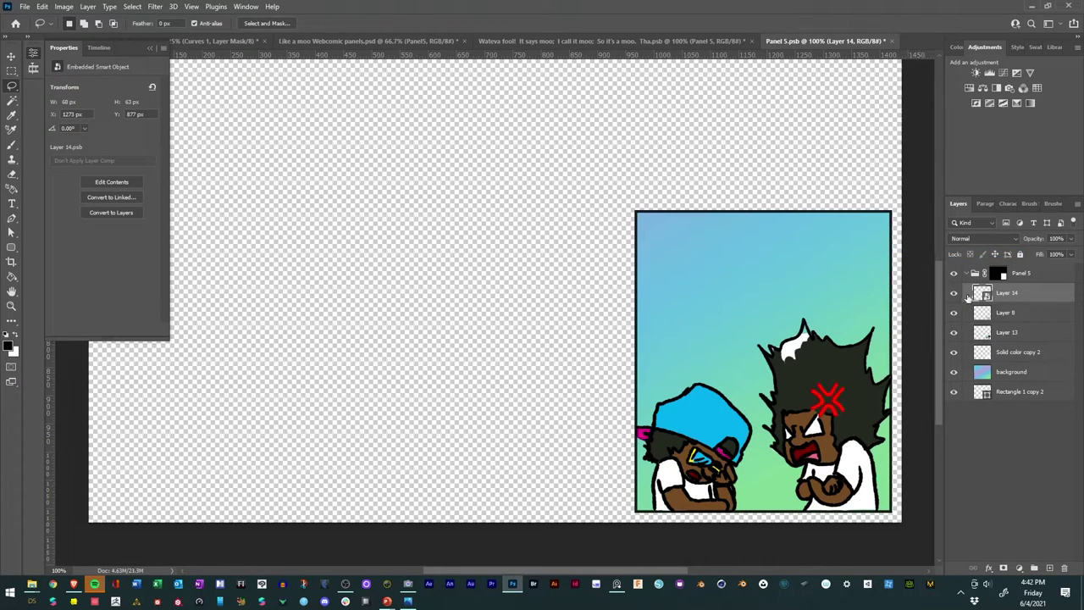
pyautogui.click(956, 294)
pyautogui.click(956, 294)
pyautogui.moveTo(1008, 296); pyautogui.dragTo(559, 354)
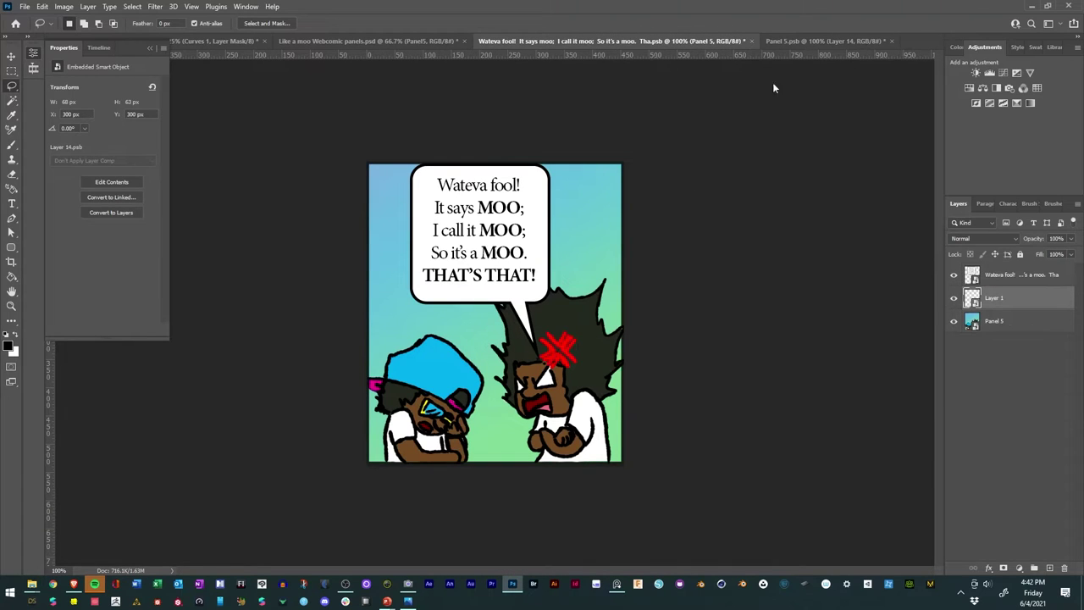
# Step: Hide the original anger mark in Panel 5 and save the document
pyautogui.click(812, 41)
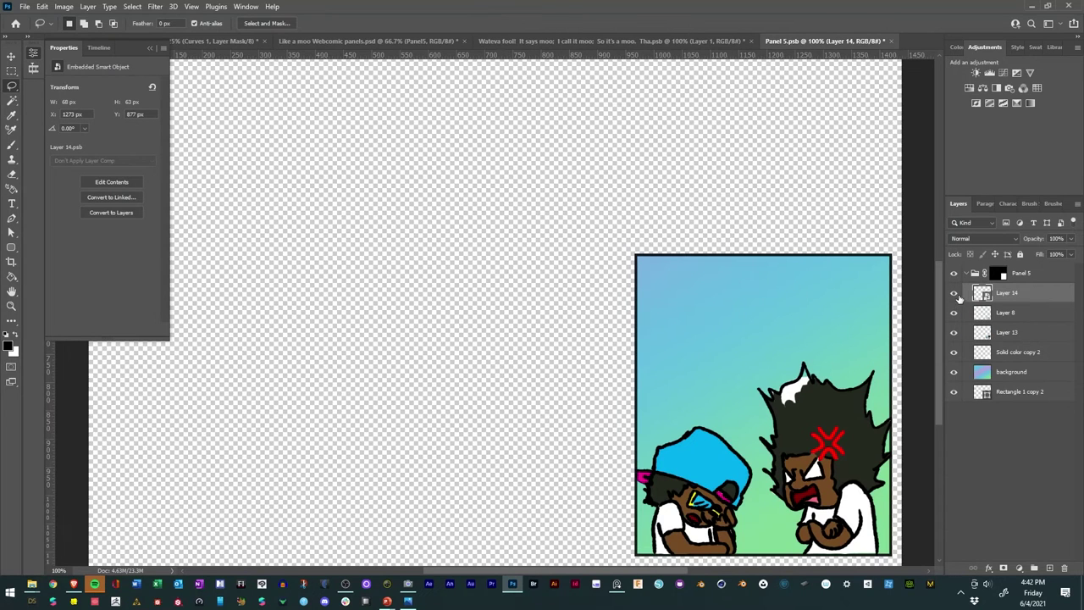
pyautogui.click(954, 293)
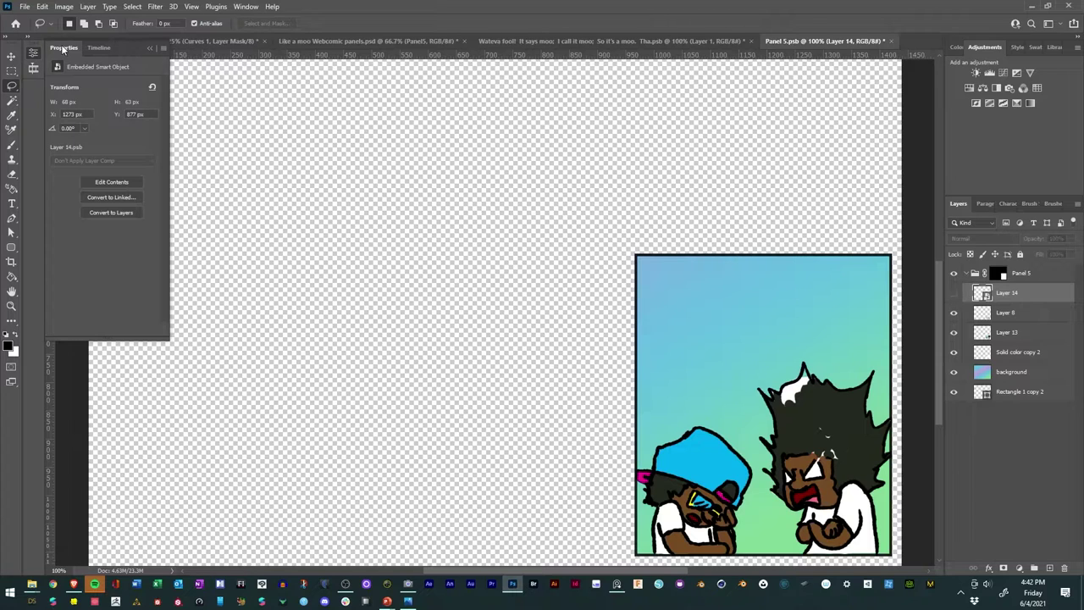
pyautogui.click(38, 7)
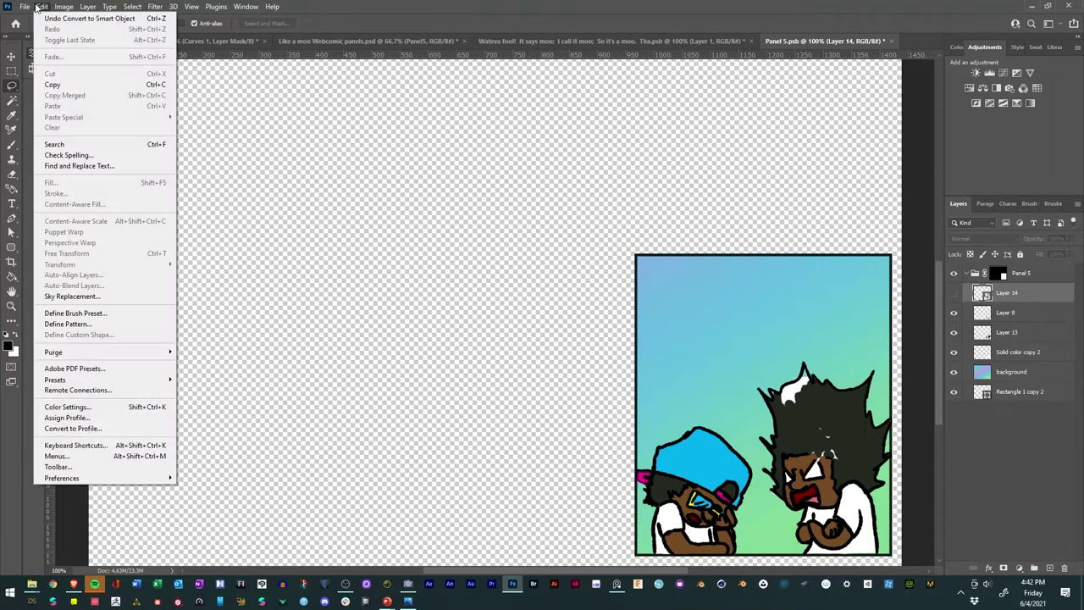
pyautogui.moveTo(25, 7)
pyautogui.click(48, 133)
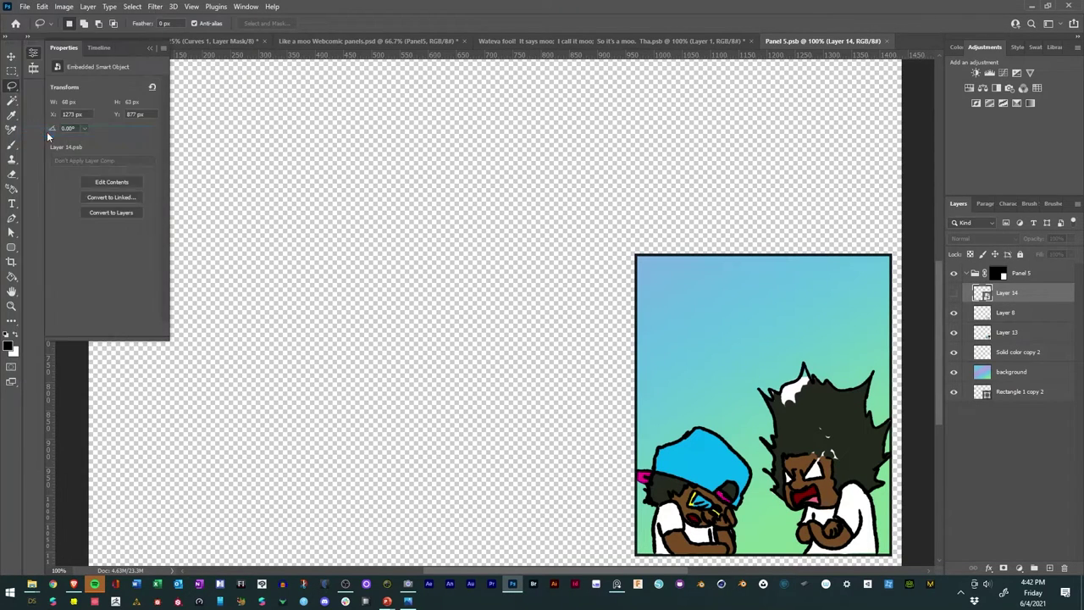
# Step: Close Panel 5 and nudge the copied anger mark slightly right onto the head
pyautogui.click(887, 41)
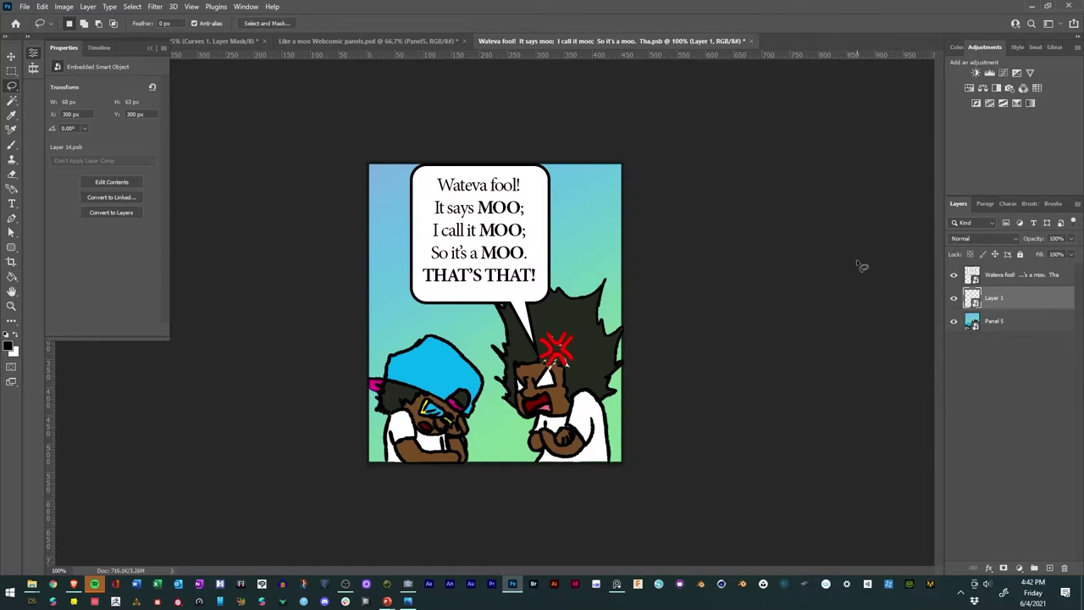
pyautogui.click(11, 55)
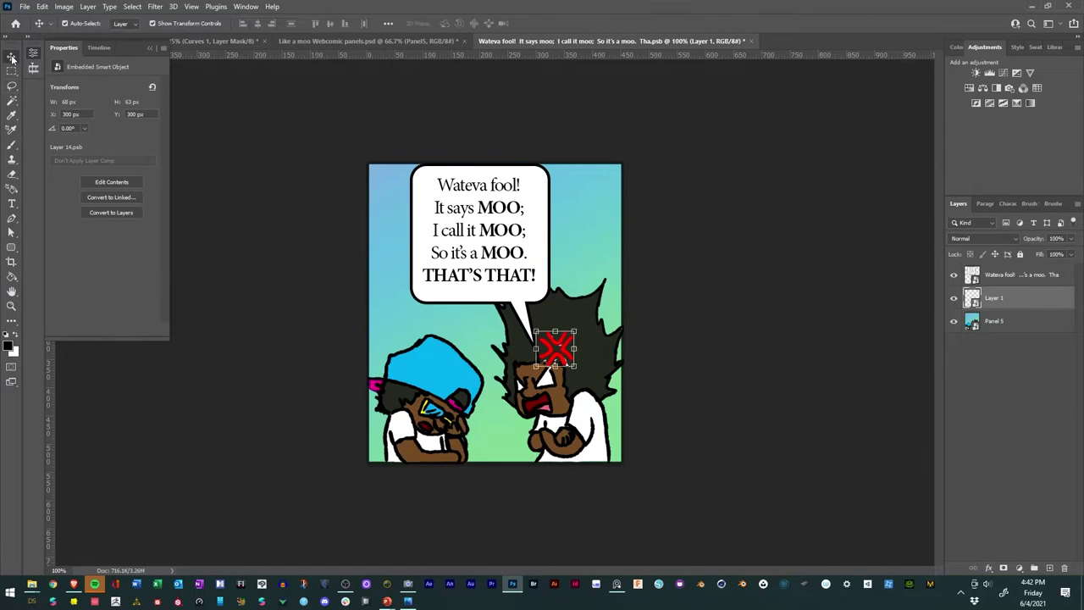
pyautogui.moveTo(559, 361)
pyautogui.mouseDown()
pyautogui.moveTo(554, 370)
pyautogui.moveTo(567, 370)
pyautogui.moveTo(562, 362)
pyautogui.mouseUp()
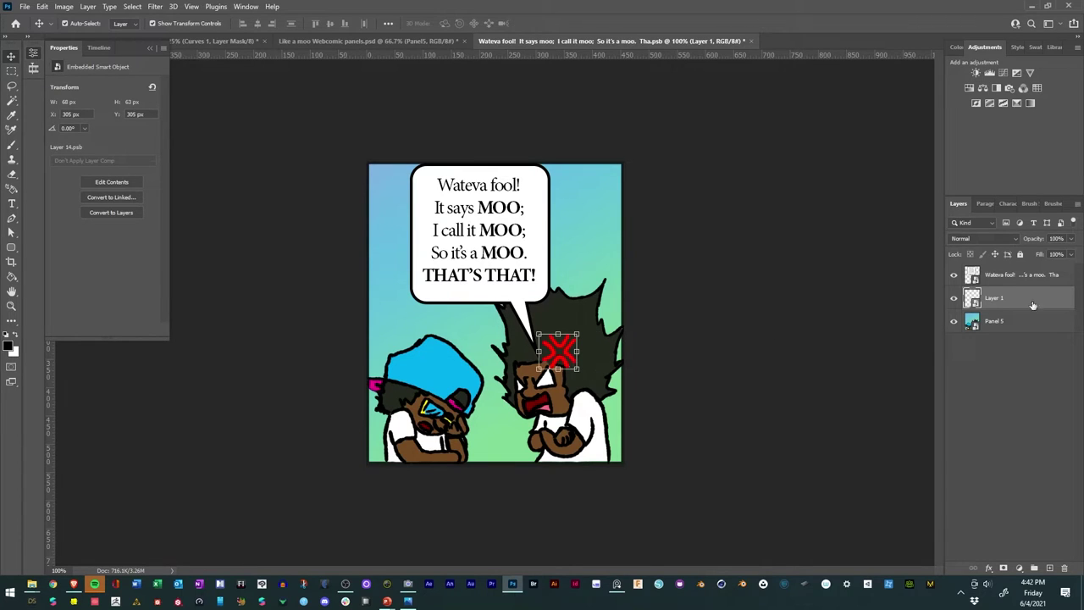
# Step: Open the anger-mark smart object's contents and zoom in closely on the symbol
pyautogui.doubleClick(980, 302)
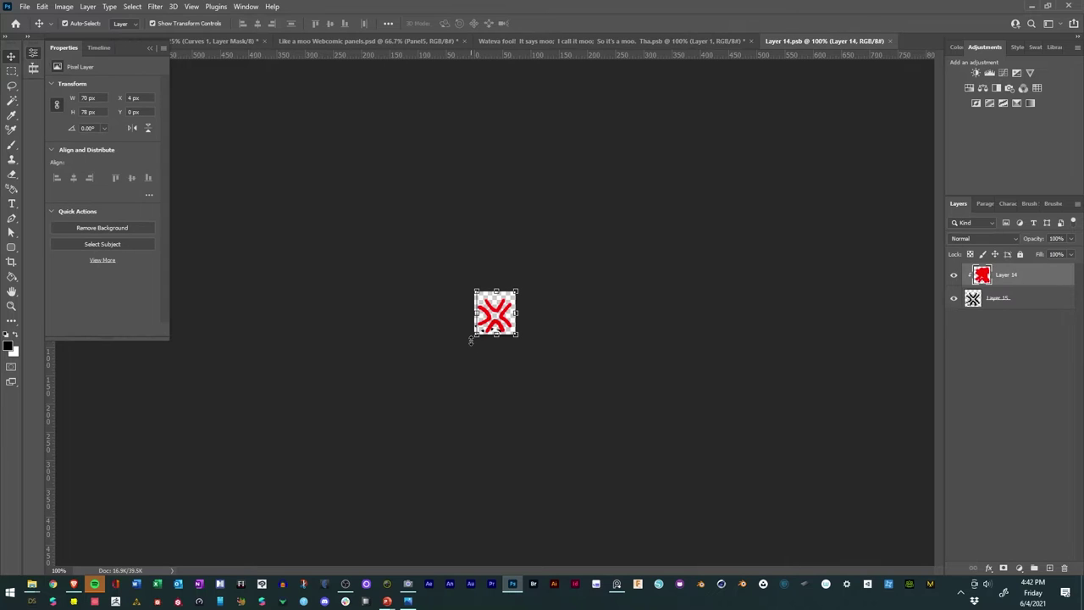
pyautogui.hotkey('ctrl', '+')
pyautogui.hotkey('ctrl', '+')
pyautogui.hotkey('ctrl', '+')
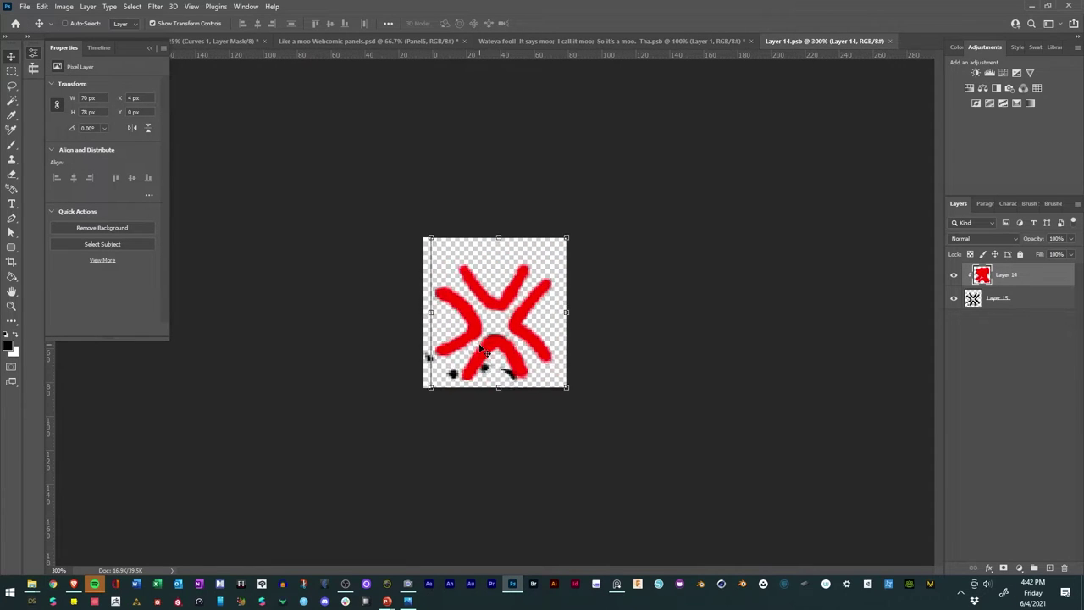
pyautogui.click(231, 297)
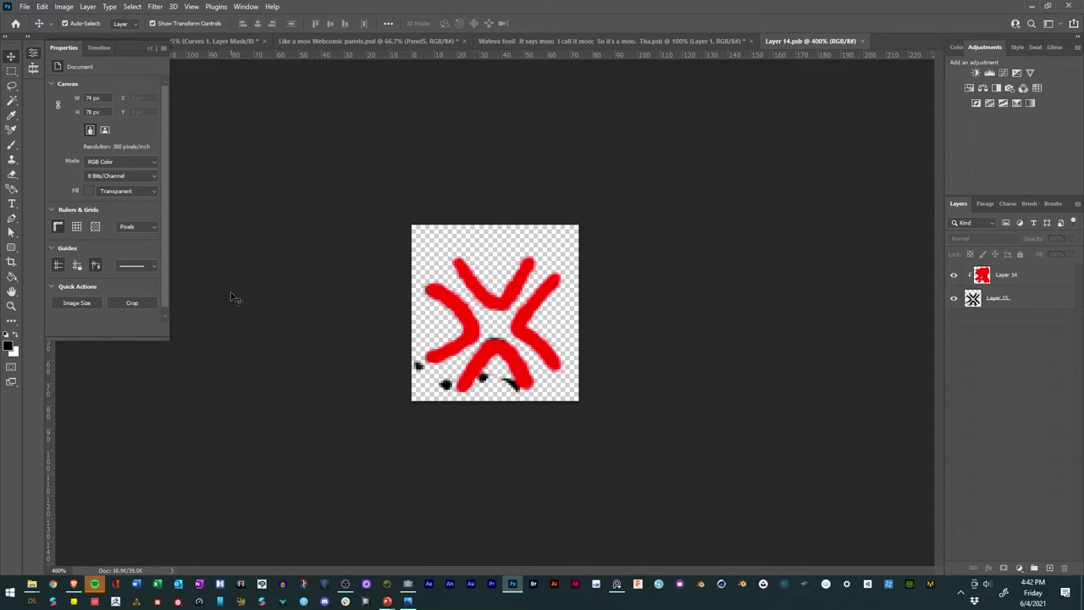
# Step: On Layer 15, erase the black dots below the symbol with a 15 px eraser, then close the document
pyautogui.click(11, 176)
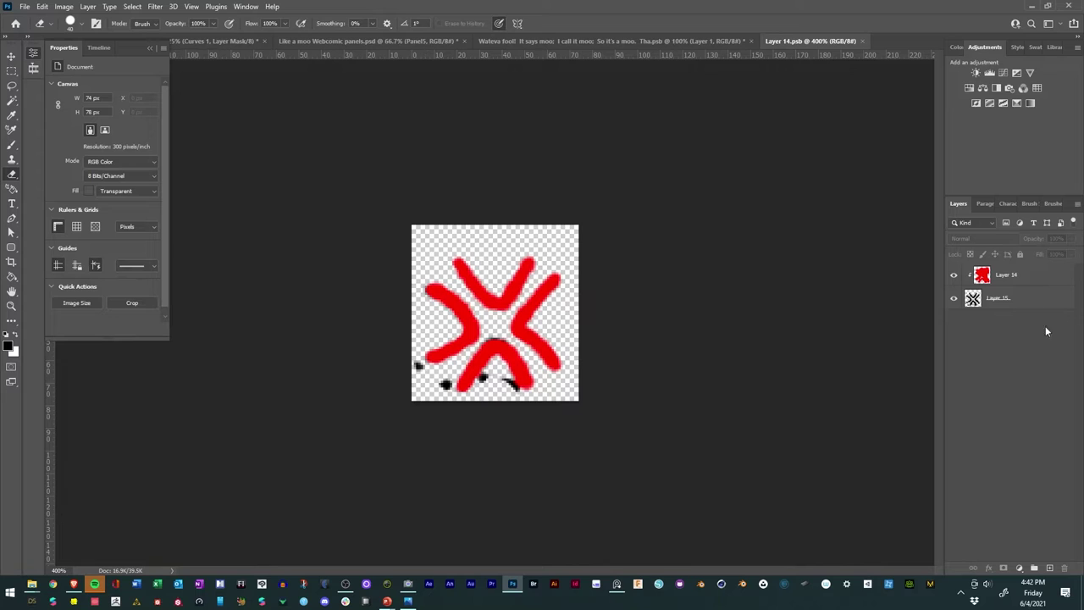
pyautogui.click(1034, 302)
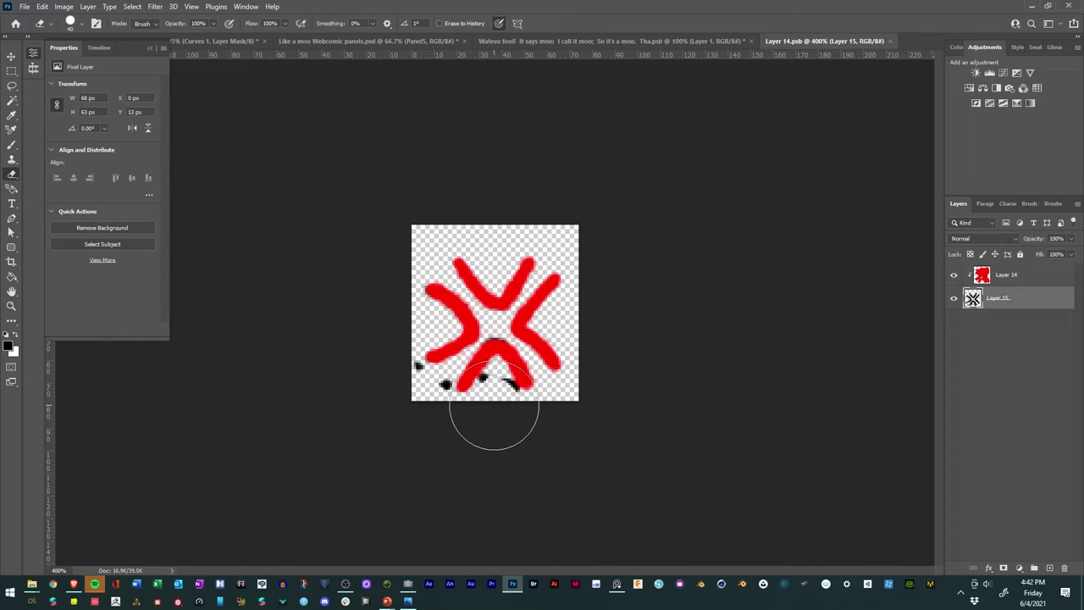
pyautogui.click(411, 402)
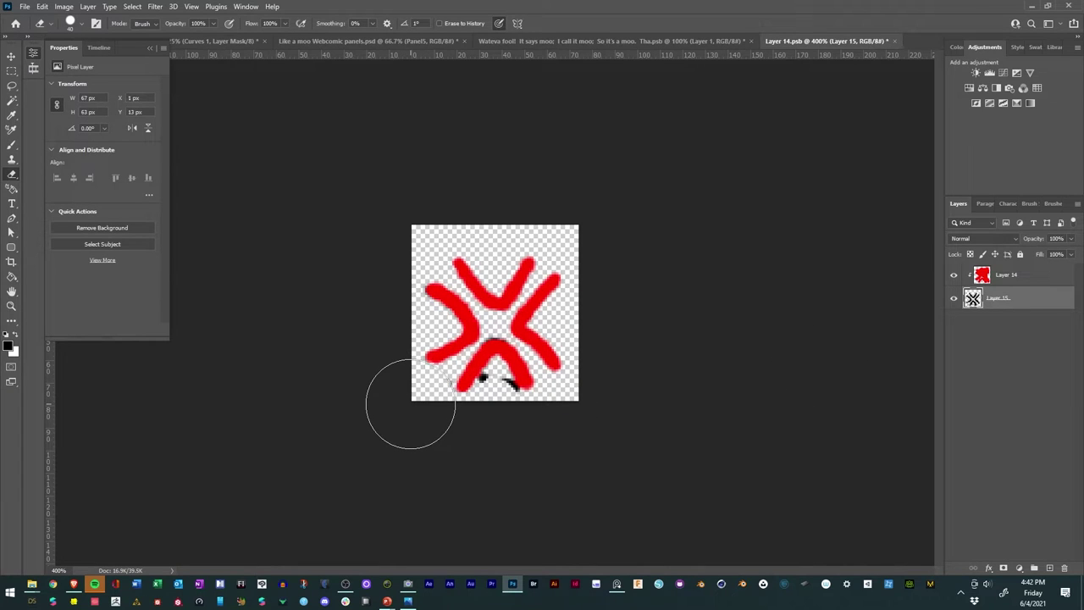
pyautogui.rightClick(467, 408)
pyautogui.rightClick(593, 256)
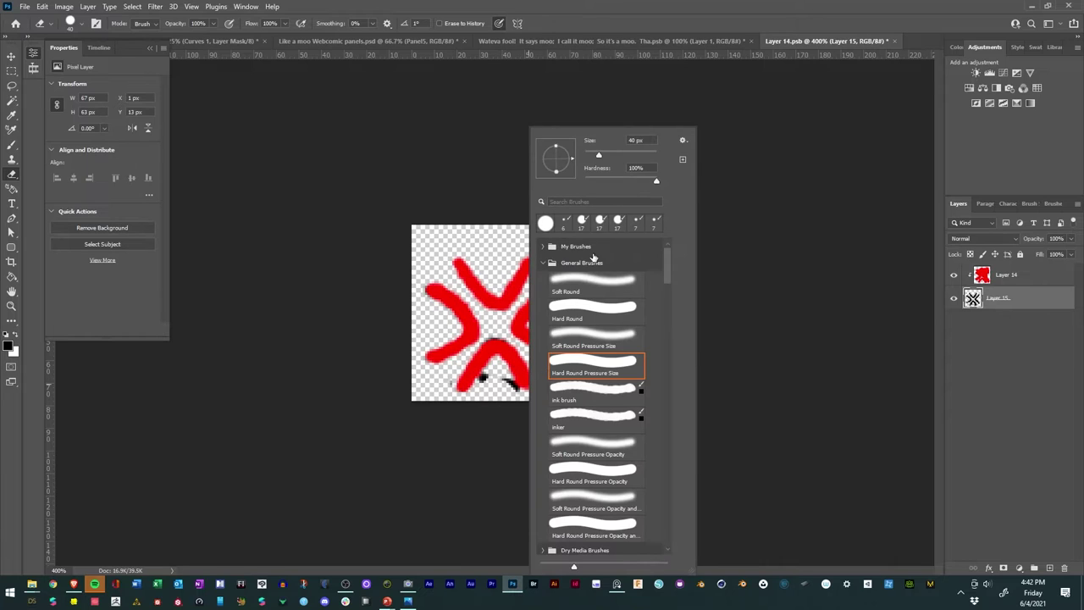
pyautogui.moveTo(592, 158); pyautogui.dragTo(589, 157)
pyautogui.click(489, 383)
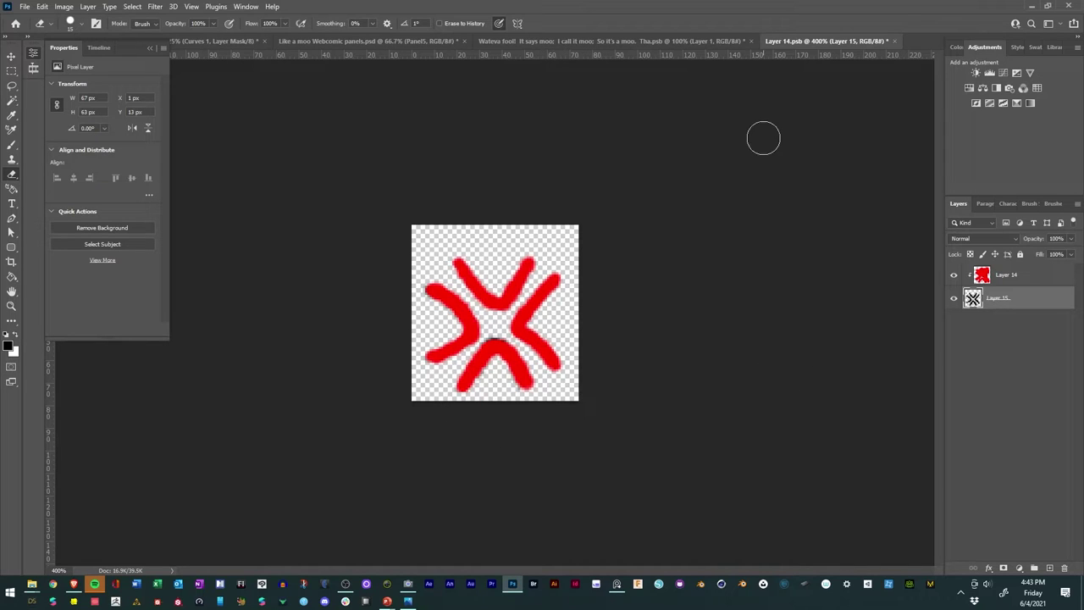
pyautogui.click(895, 41)
# Step: Save the symbol edits back into the panel and rename Layer 1 to 'Anger Symble'
pyautogui.click(472, 219)
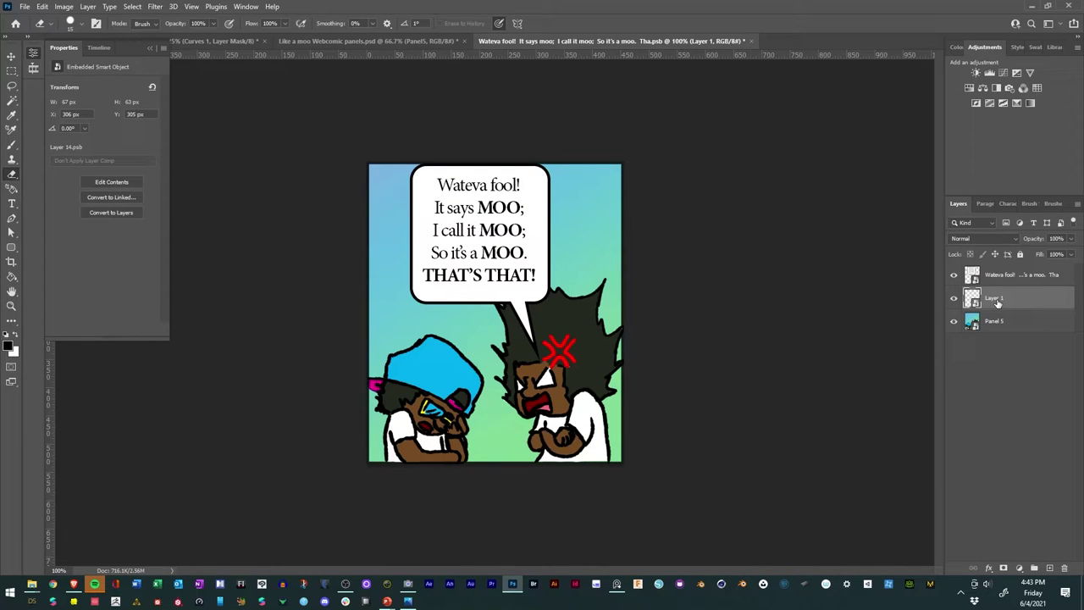
pyautogui.doubleClick(996, 298)
pyautogui.write('Anger Symble')
pyautogui.press('Return')
# Step: Nudge the anger symbol slightly into place with the Move tool
pyautogui.click(12, 56)
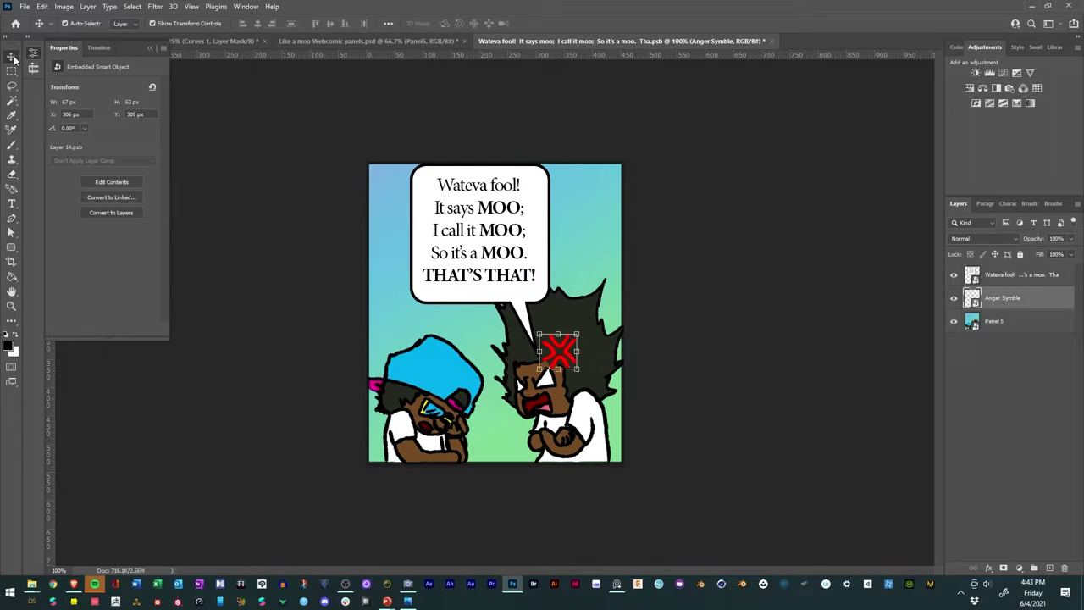
pyautogui.moveTo(572, 360)
pyautogui.mouseDown()
pyautogui.moveTo(579, 370)
pyautogui.moveTo(582, 347)
pyautogui.mouseUp()
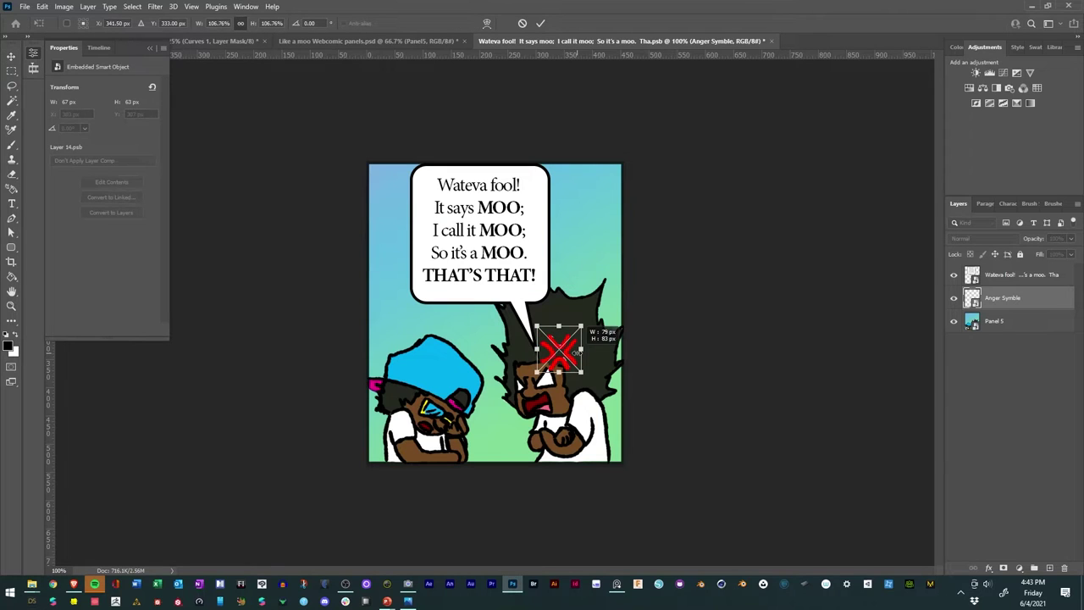
pyautogui.click(540, 23)
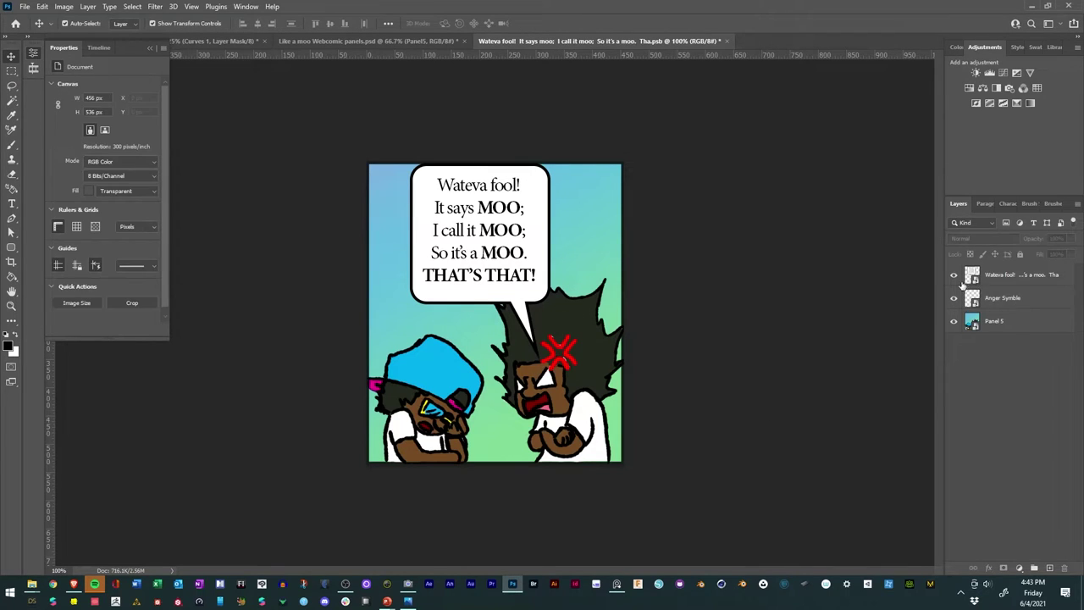
# Step: Correct the layer name to 'Anger Symbol'
pyautogui.click(1011, 283)
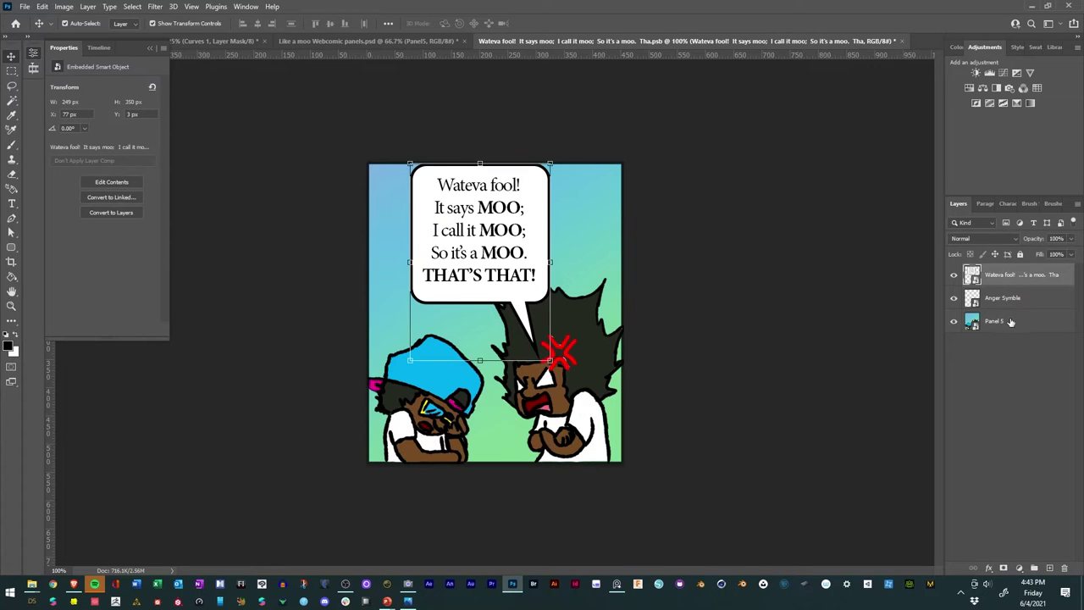
pyautogui.keyDown('shift'); pyautogui.click(1011, 322); pyautogui.keyUp('shift')
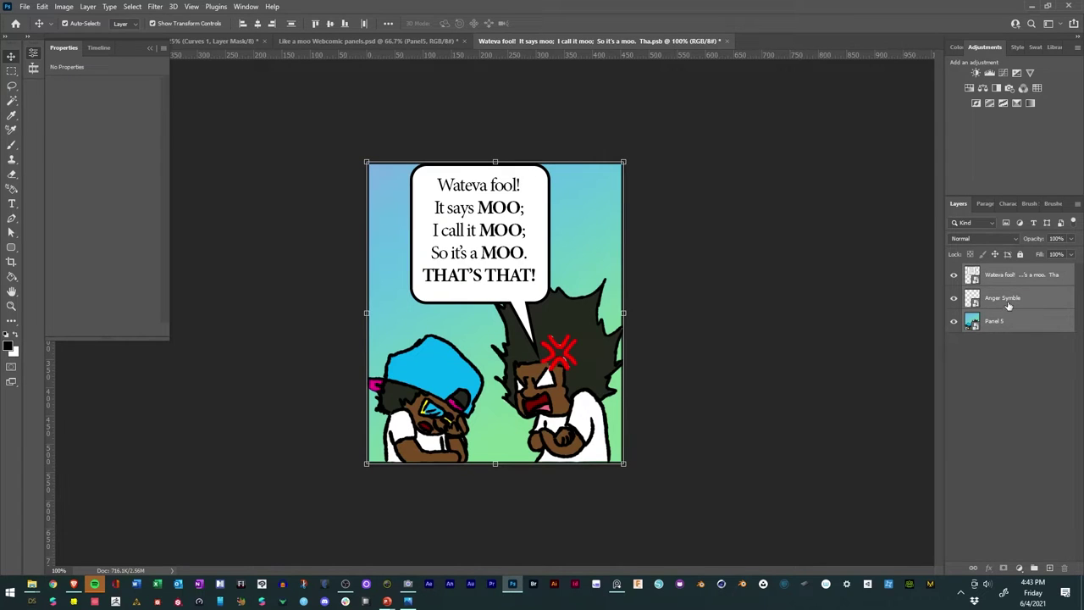
pyautogui.click(1015, 301)
pyautogui.doubleClick(1015, 298)
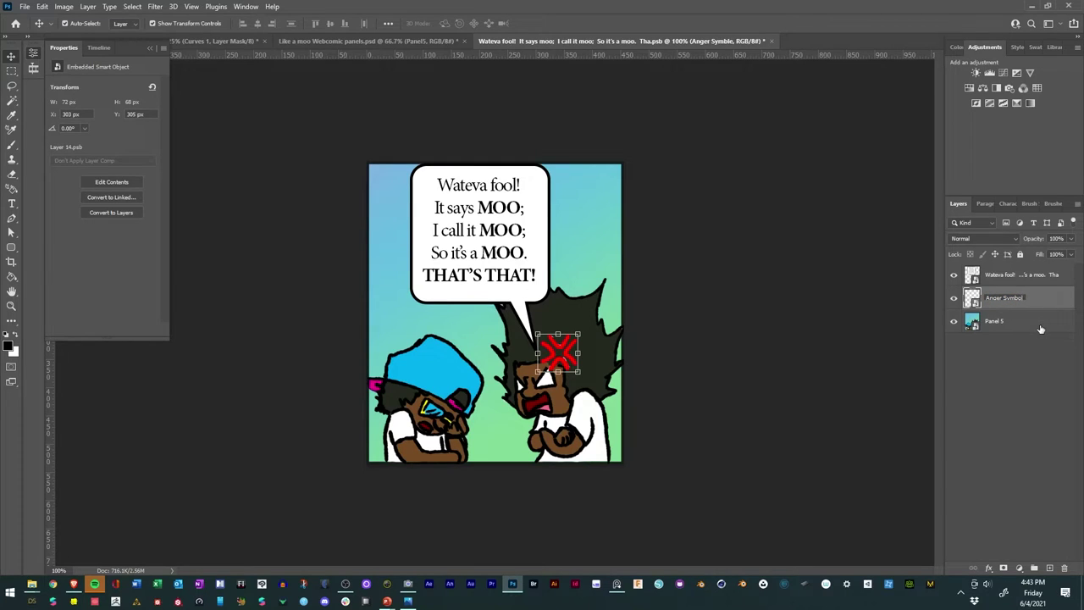
pyautogui.press('Return')
# Step: Select the speech bubble through Panel 5 layers and bring up their layer options
pyautogui.click(1008, 278)
pyautogui.click(1015, 327)
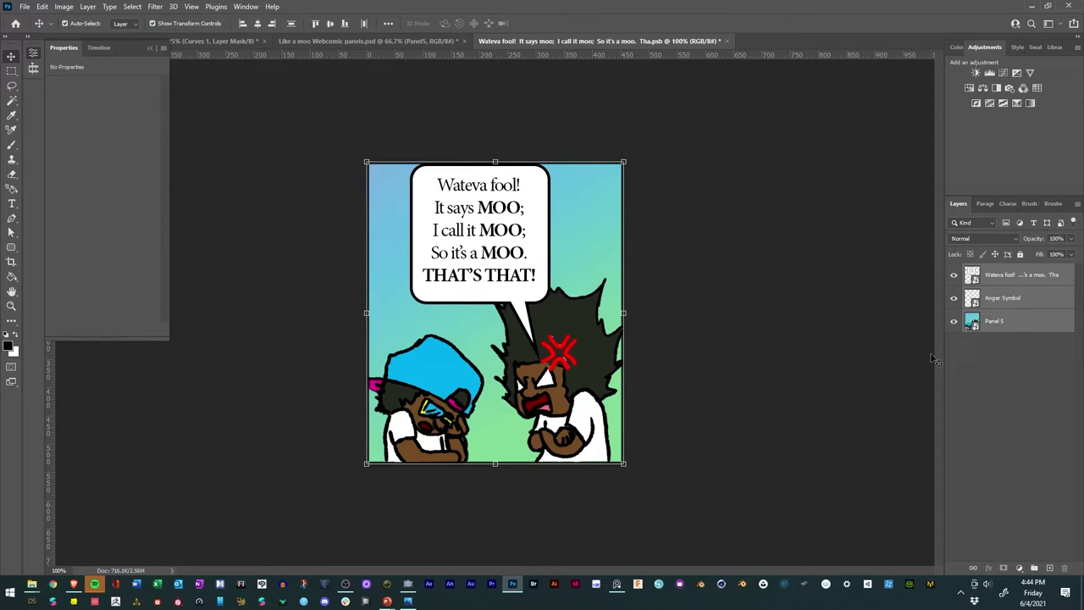
pyautogui.rightClick(1000, 292)
# Step: Export the selected layers as PNG and browse to the AR Comic Strip Individual Panels folder
pyautogui.click(881, 154)
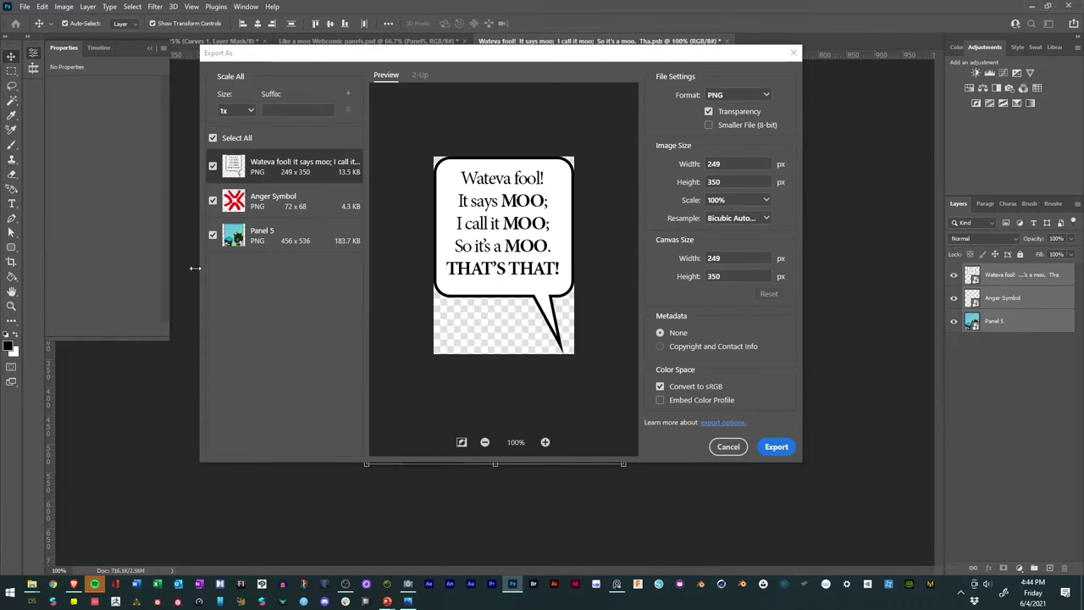
pyautogui.click(776, 446)
pyautogui.scroll(-2, 96, 241)
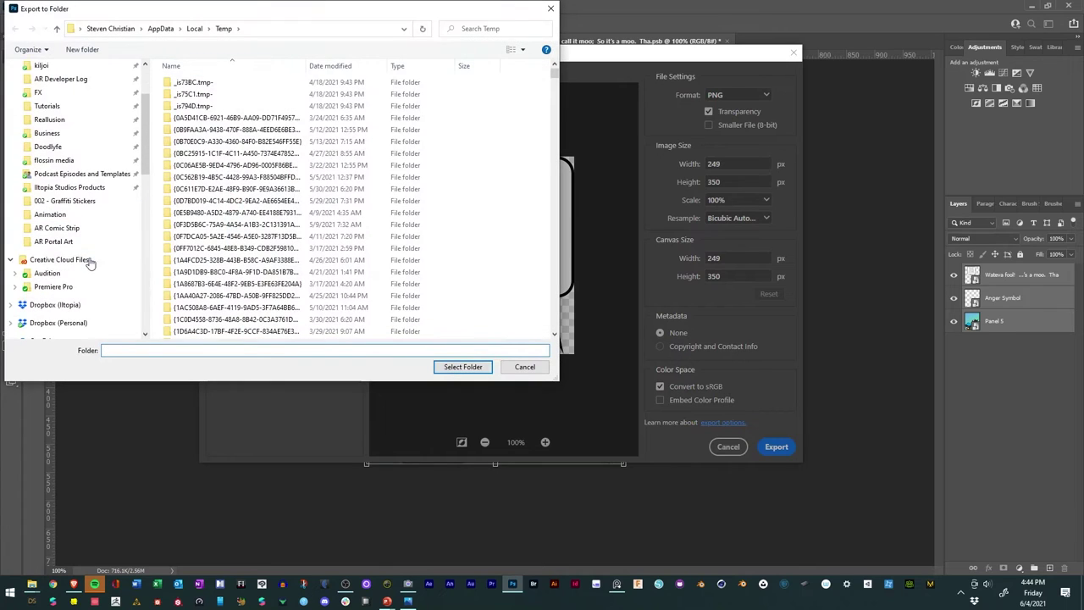
pyautogui.click(66, 229)
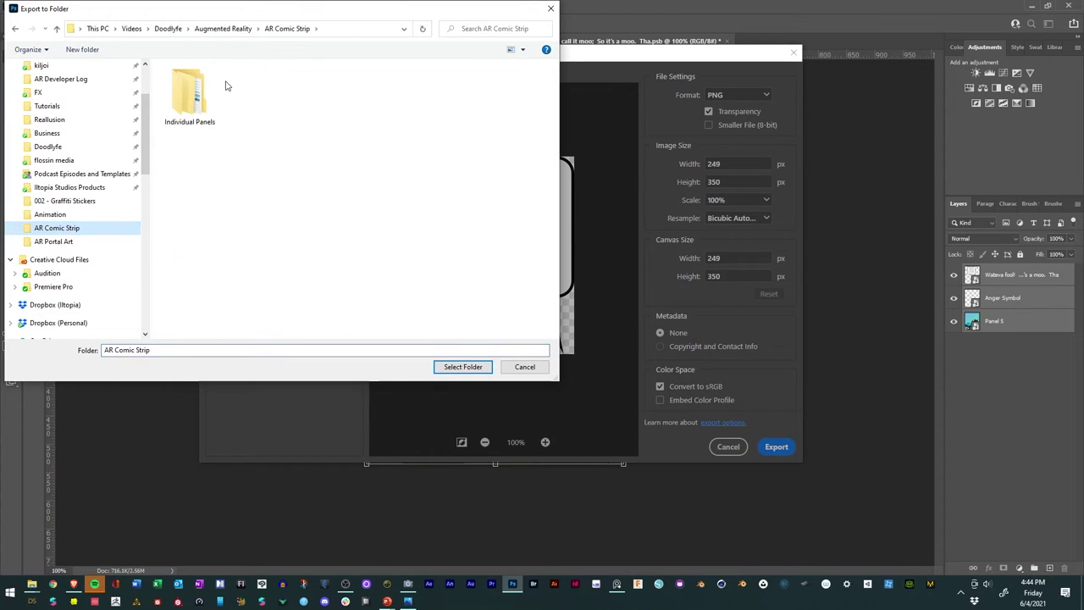
pyautogui.doubleClick(190, 95)
# Step: Create a 'Panel 5' folder there and export the PNGs into it
pyautogui.click(83, 49)
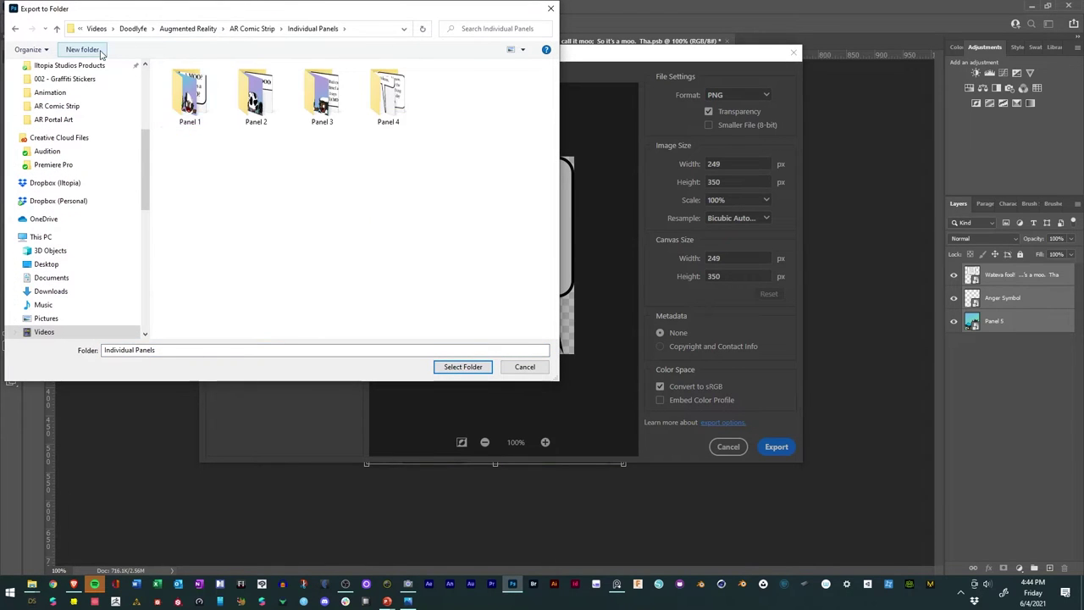
pyautogui.write('Panel 5')
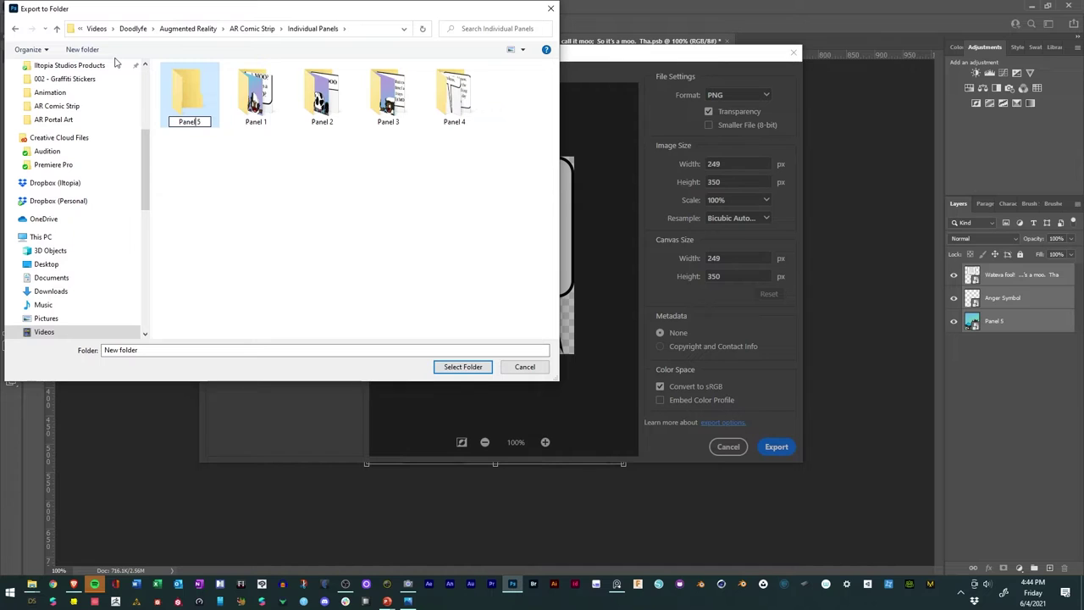
pyautogui.press('Return')
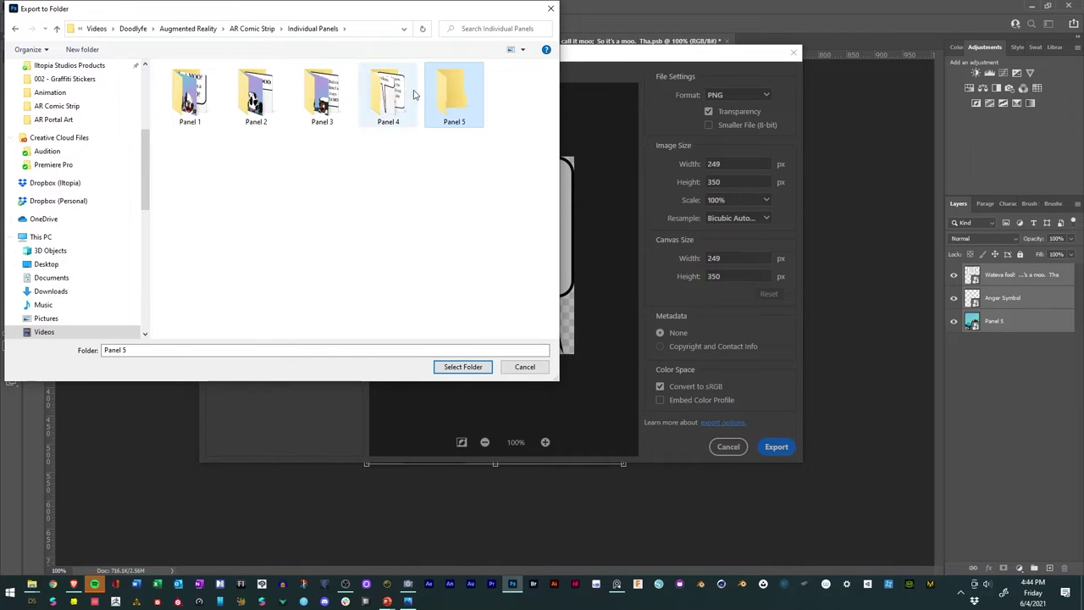
pyautogui.doubleClick(449, 93)
pyautogui.click(463, 366)
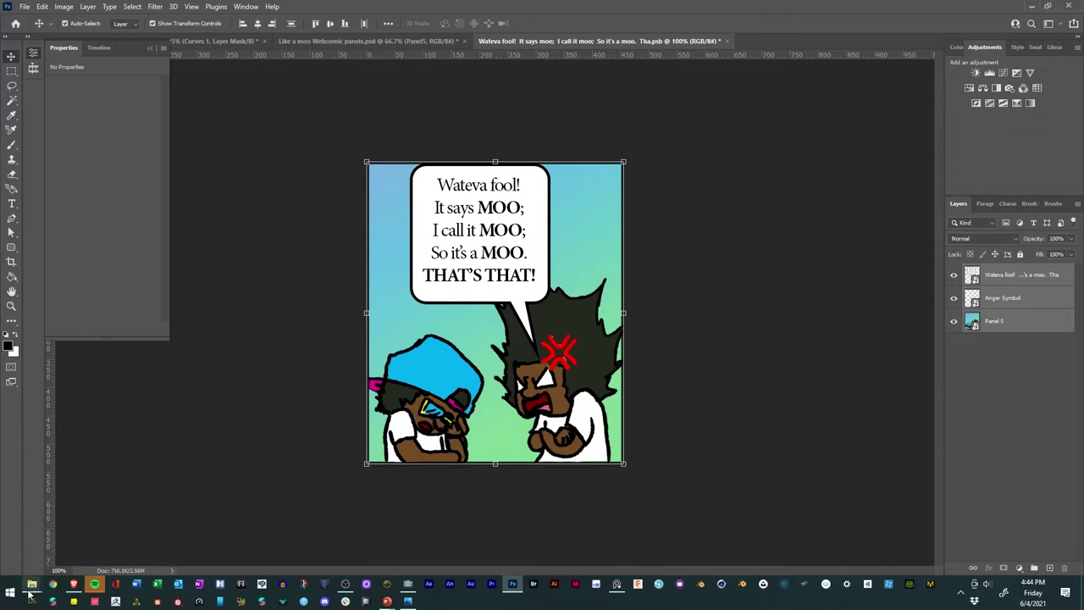
# Step: Bring up the folder window and check the Panel 1 and Panel 2 folders
pyautogui.moveTo(30, 591)
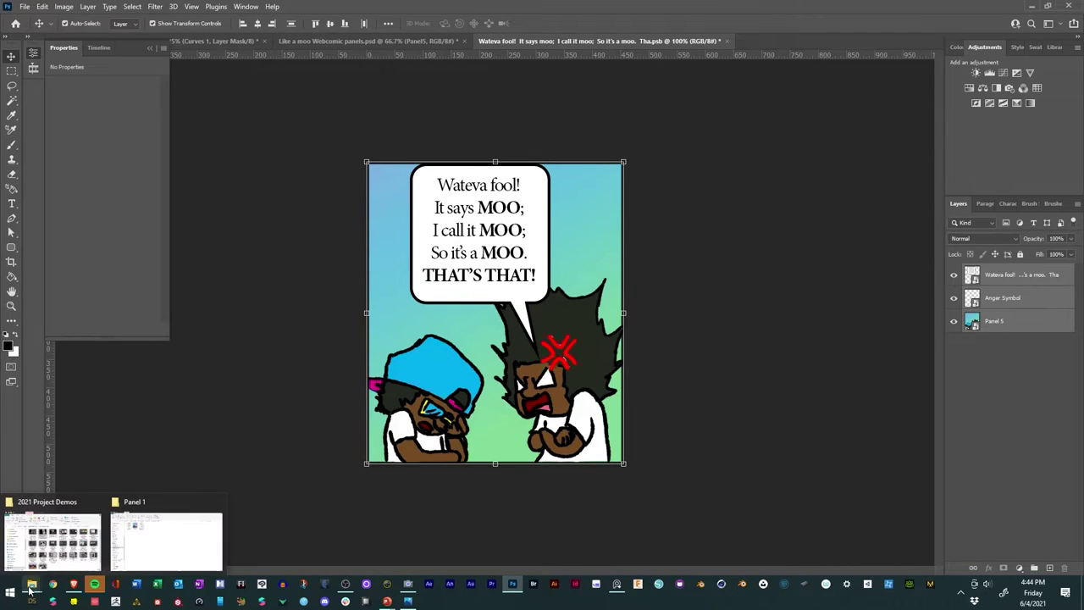
pyautogui.click(143, 551)
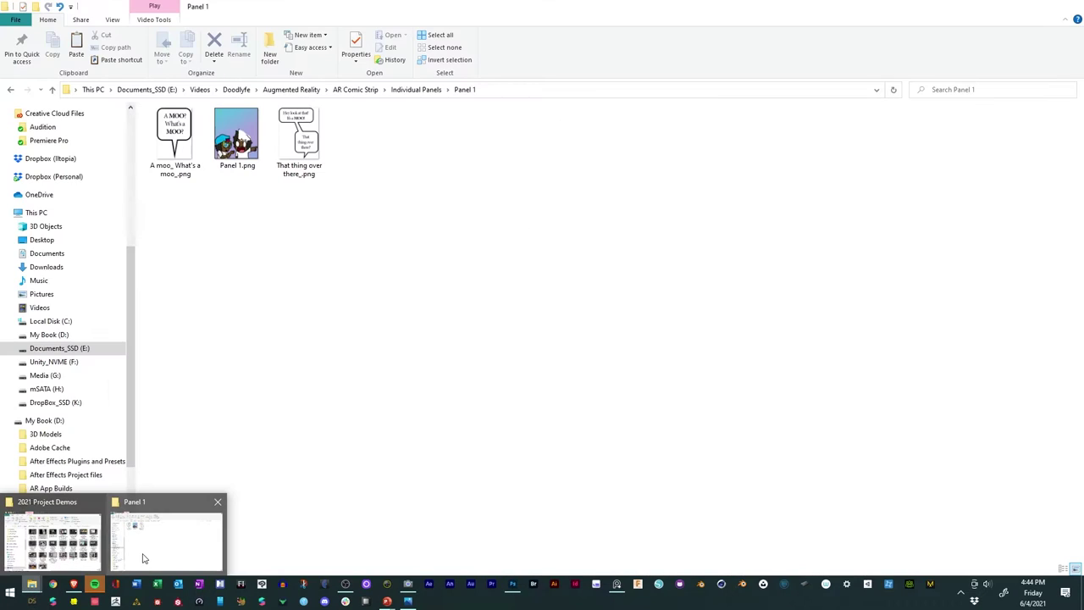
pyautogui.click(412, 92)
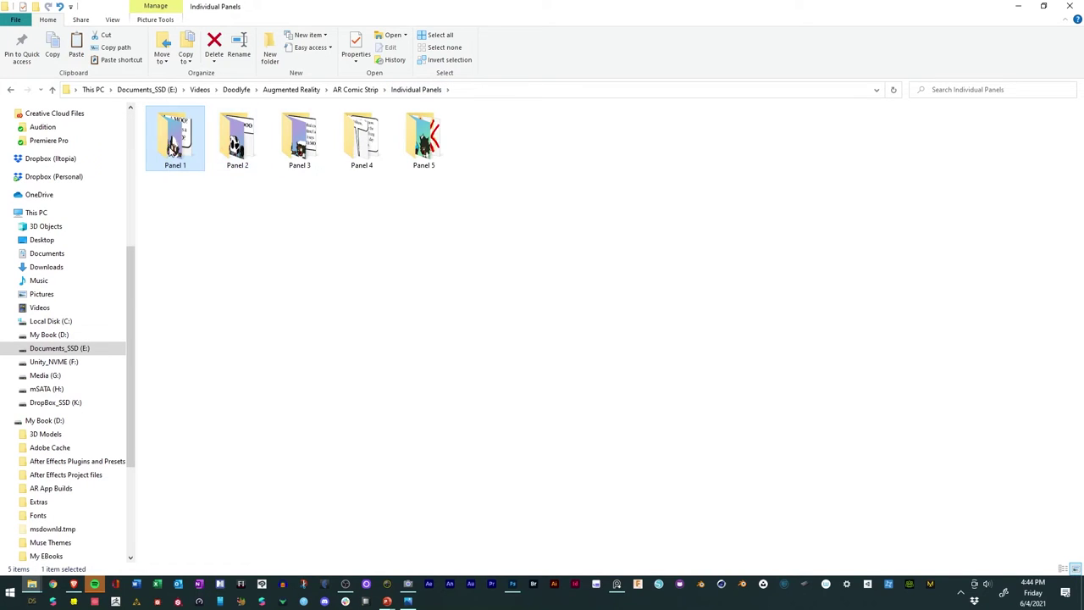
pyautogui.doubleClick(171, 151)
pyautogui.click(403, 92)
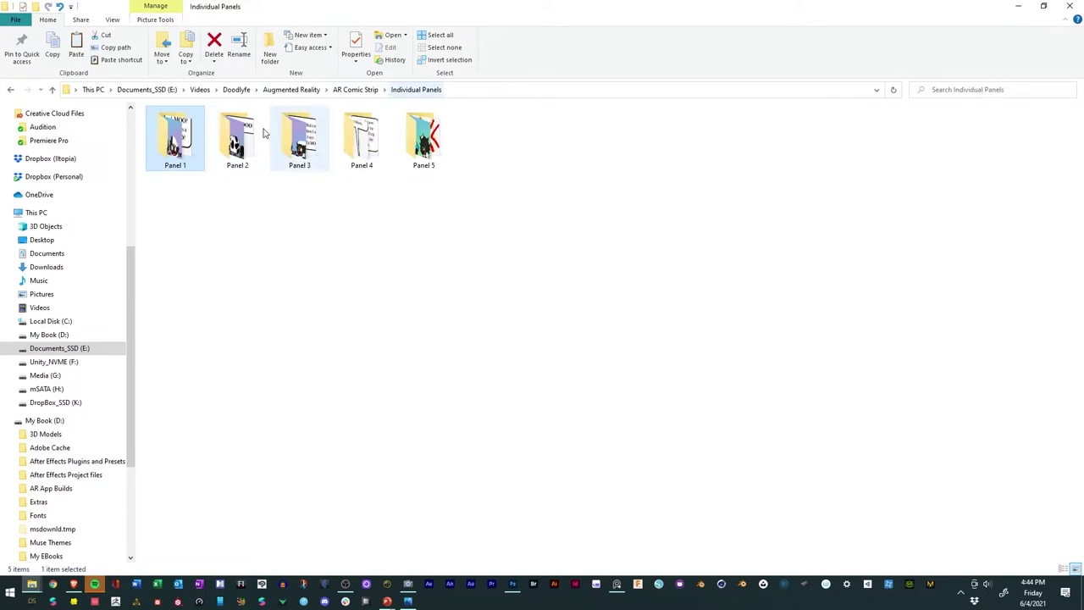
pyautogui.click(248, 142)
pyautogui.doubleClick(247, 142)
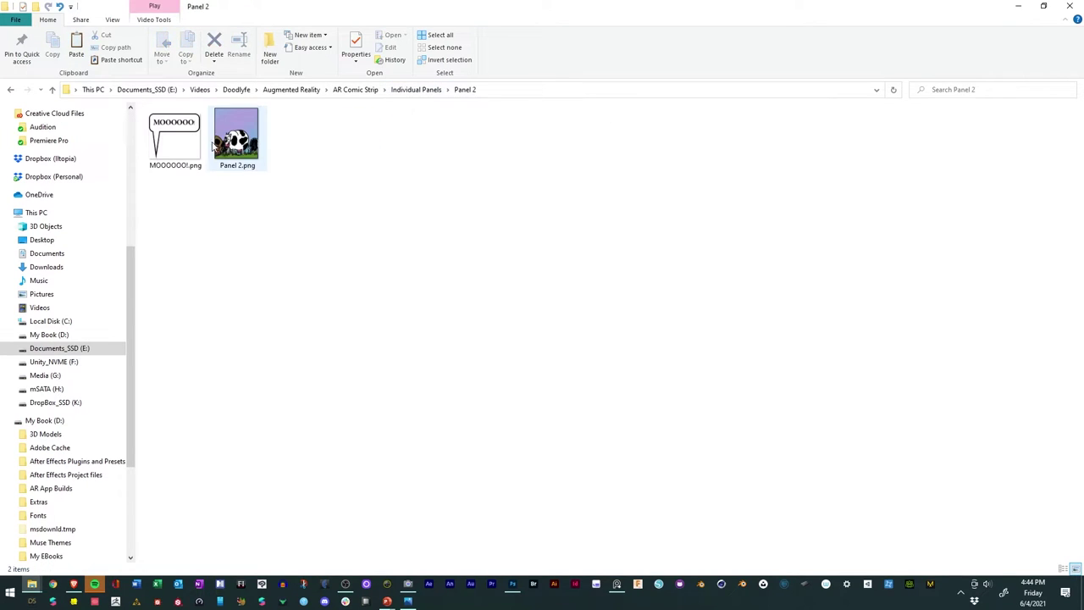
# Step: Check the Panel 3, Panel 4 and Panel 5 folders, ending back in Individual Panels
pyautogui.click(404, 92)
pyautogui.doubleClick(307, 155)
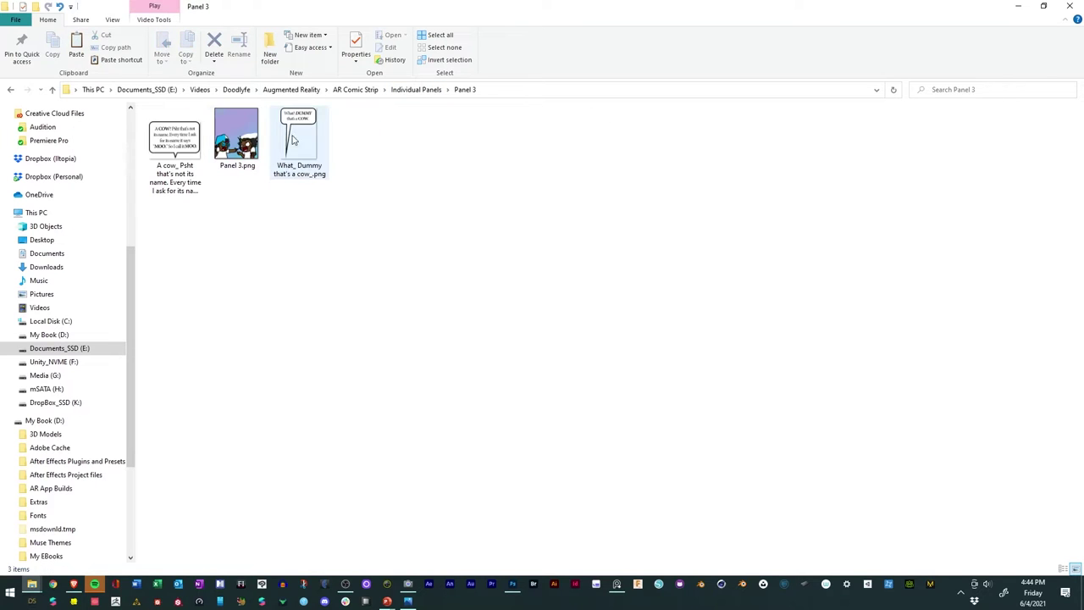
pyautogui.click(426, 91)
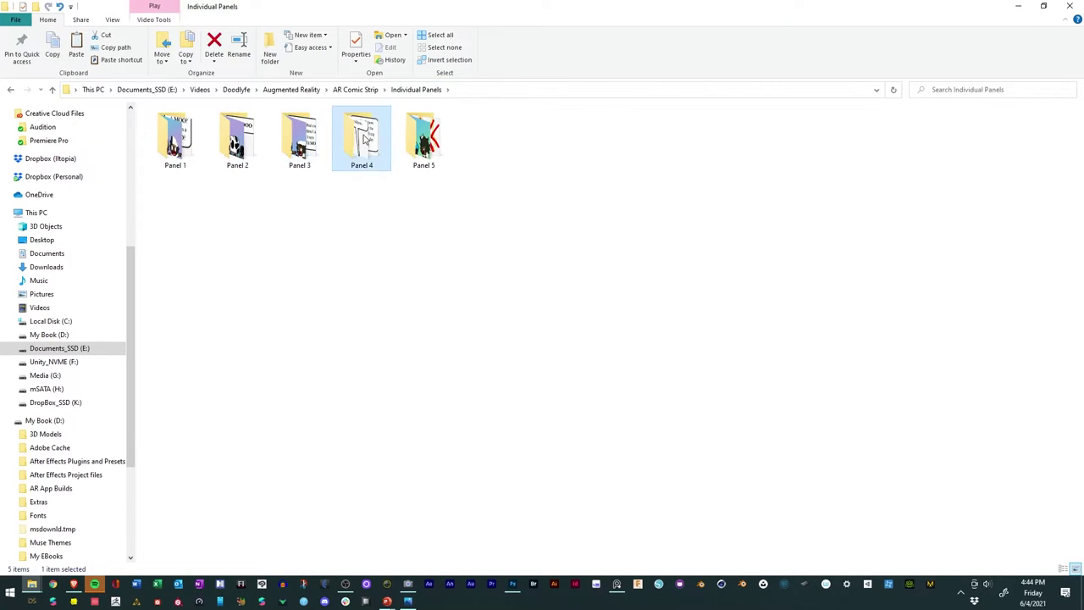
pyautogui.doubleClick(363, 138)
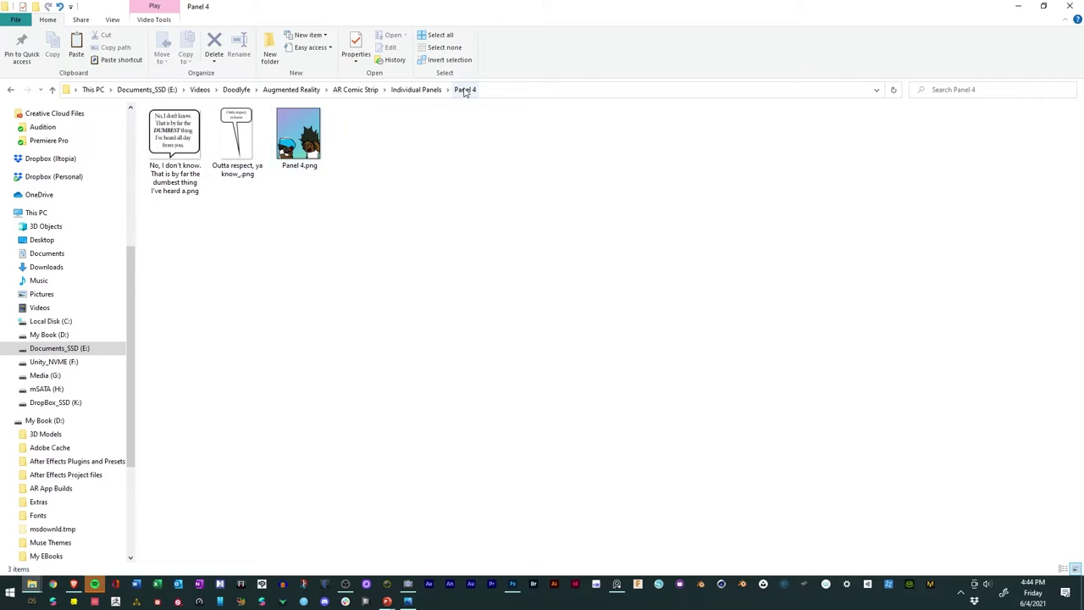
pyautogui.click(426, 90)
pyautogui.doubleClick(434, 135)
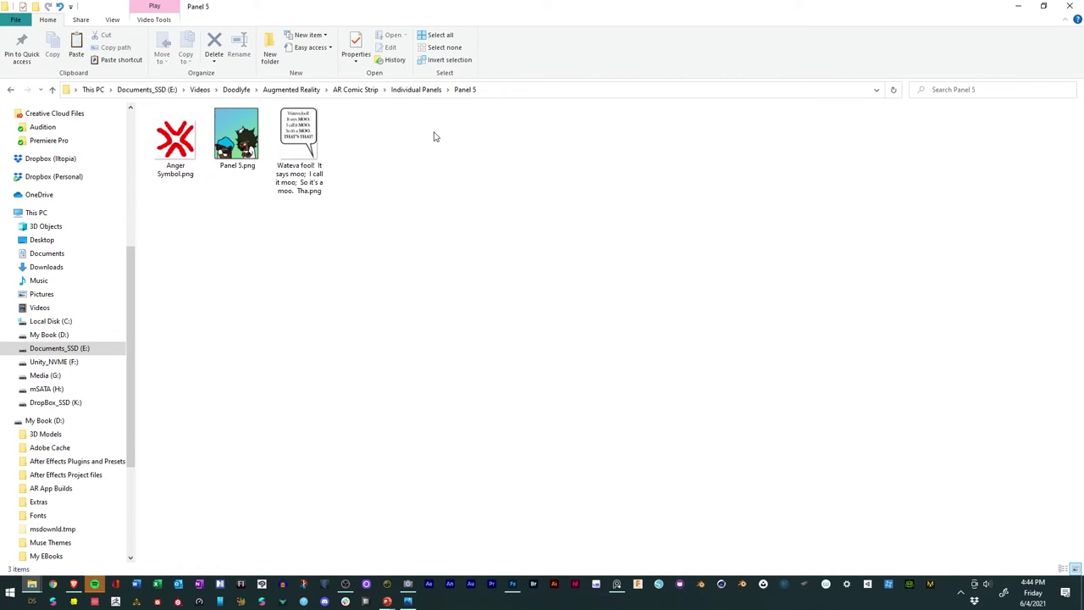
pyautogui.click(416, 89)
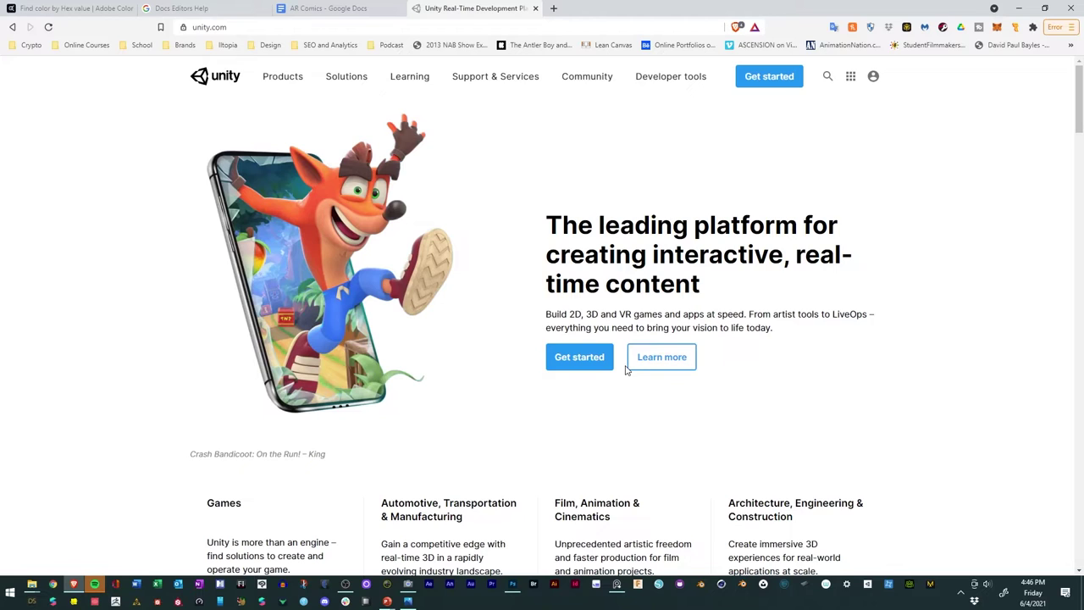
# Step: Go to Unity's Plans and pricing page and show the Individual plans, including free Student and Personal
pyautogui.click(563, 359)
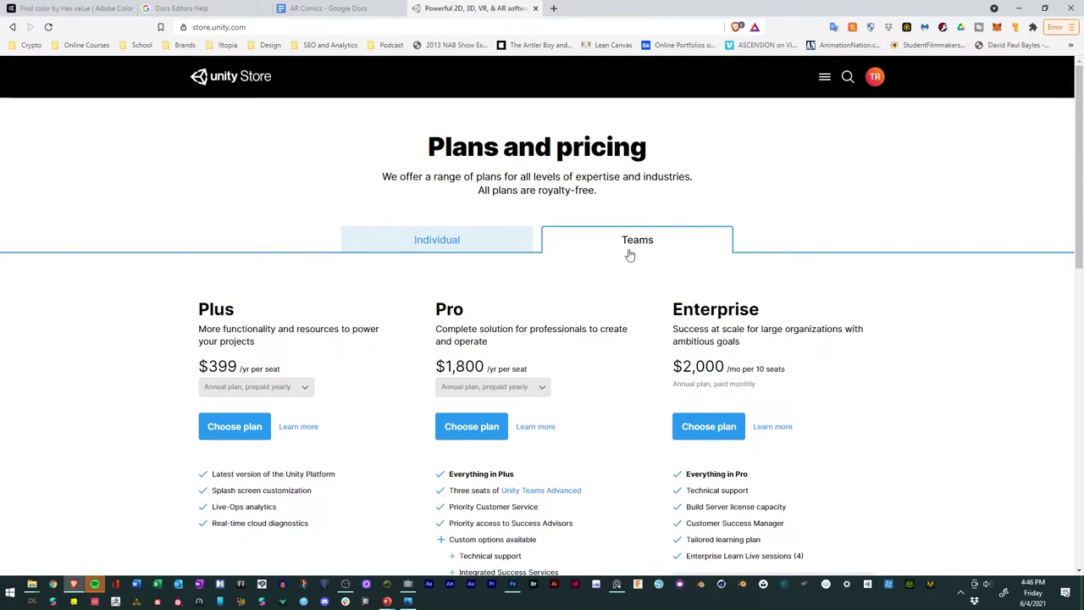
pyautogui.click(447, 241)
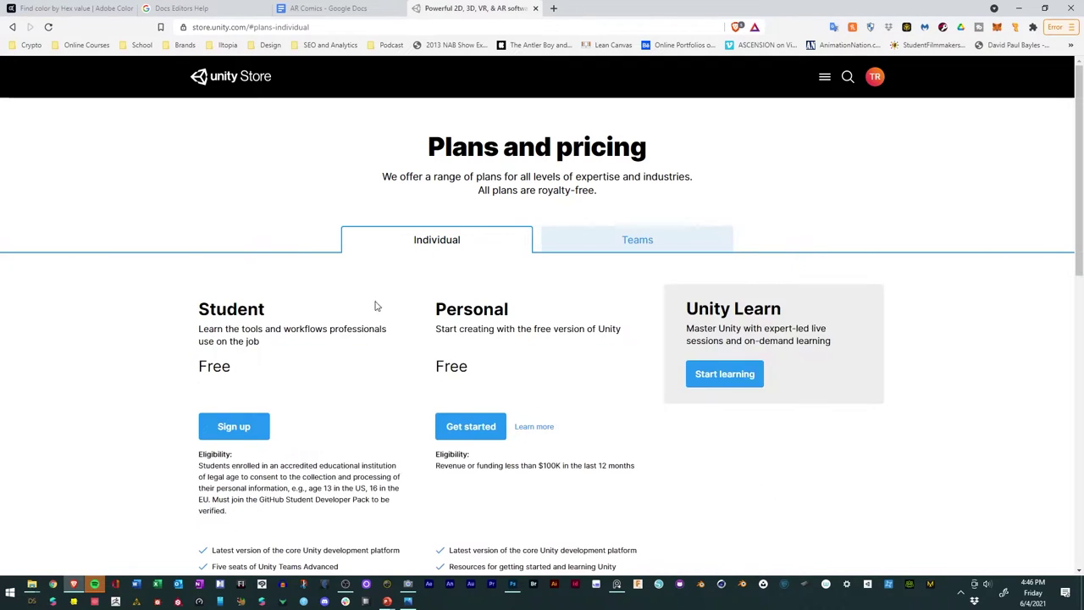
pyautogui.scroll(-2, 322, 348)
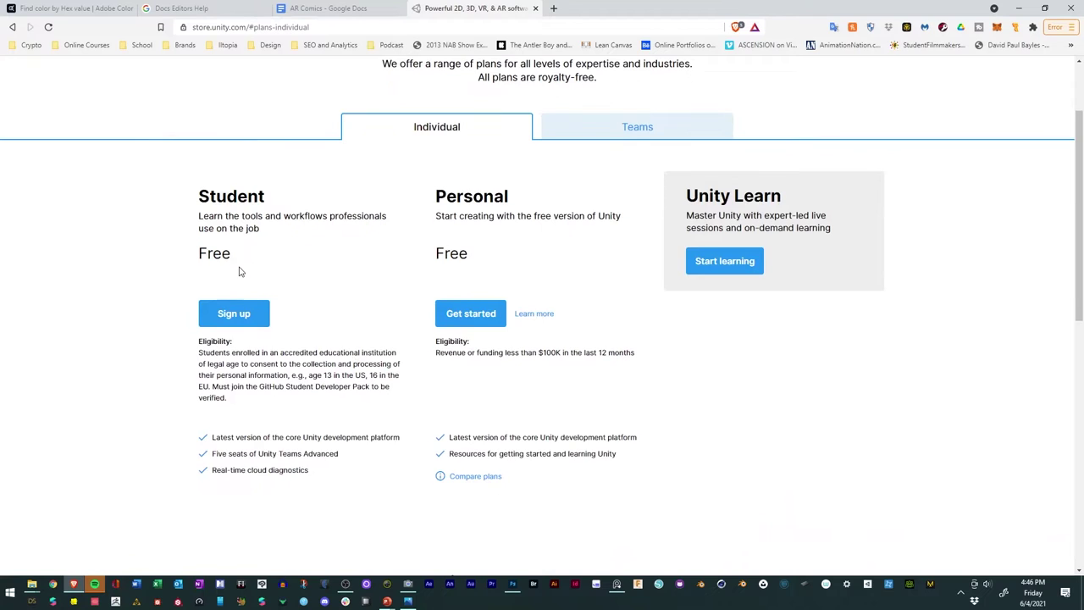
pyautogui.scroll(2, 240, 255)
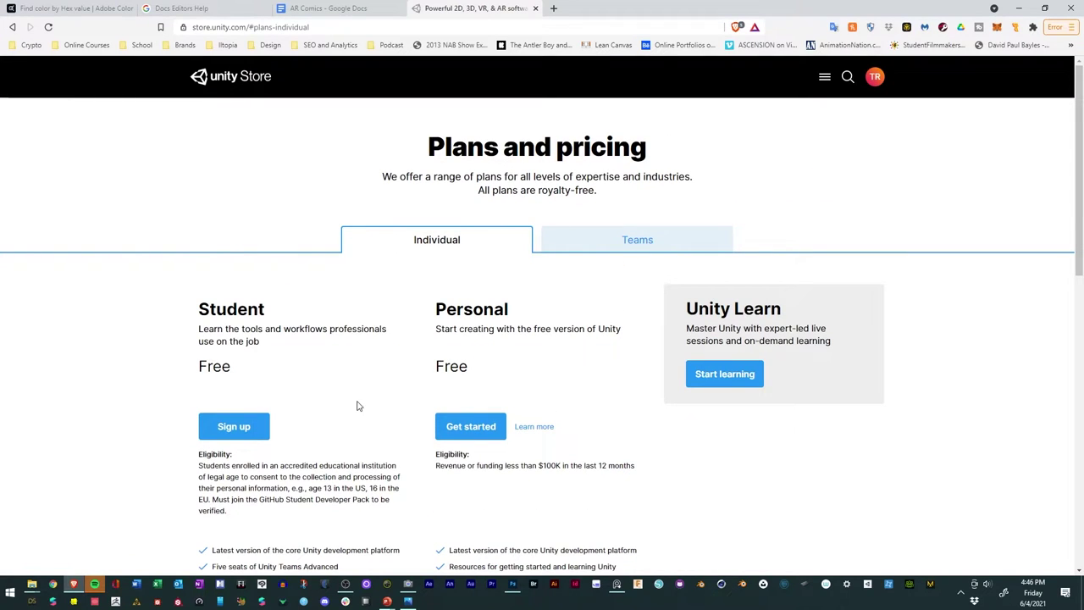
pyautogui.scroll(-2, 356, 405)
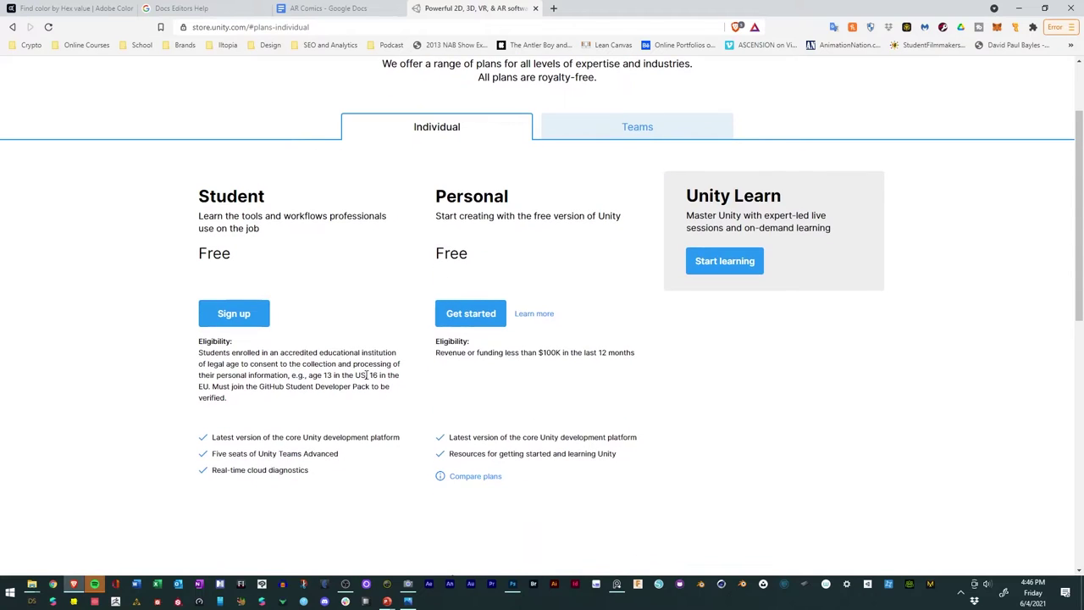
# Step: Choose the free Personal plan, start the first-time user download, then cancel saving the Hub installer
pyautogui.click(471, 314)
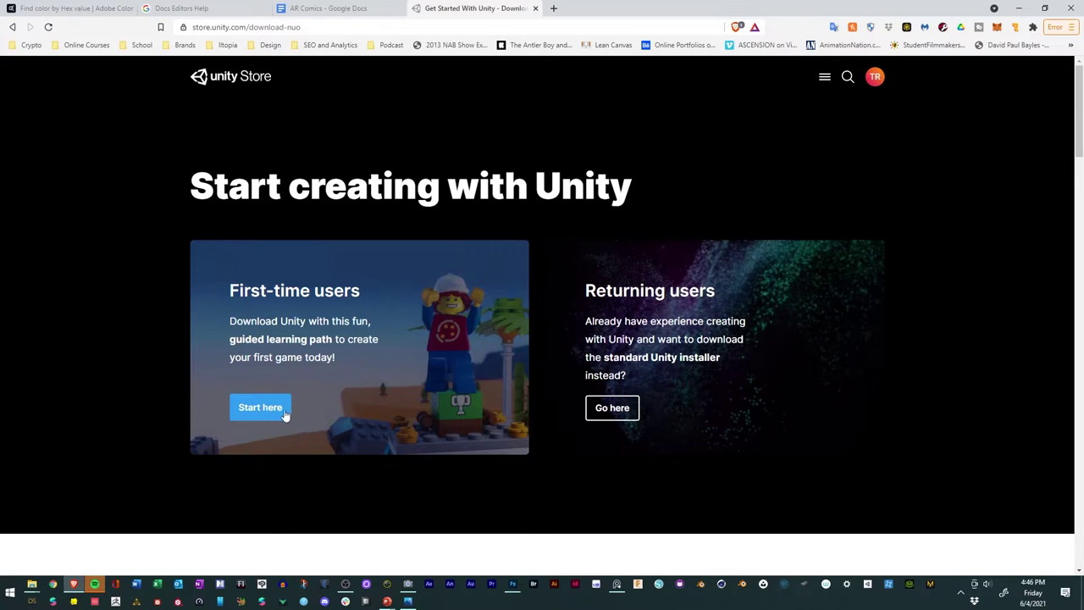
pyautogui.click(276, 408)
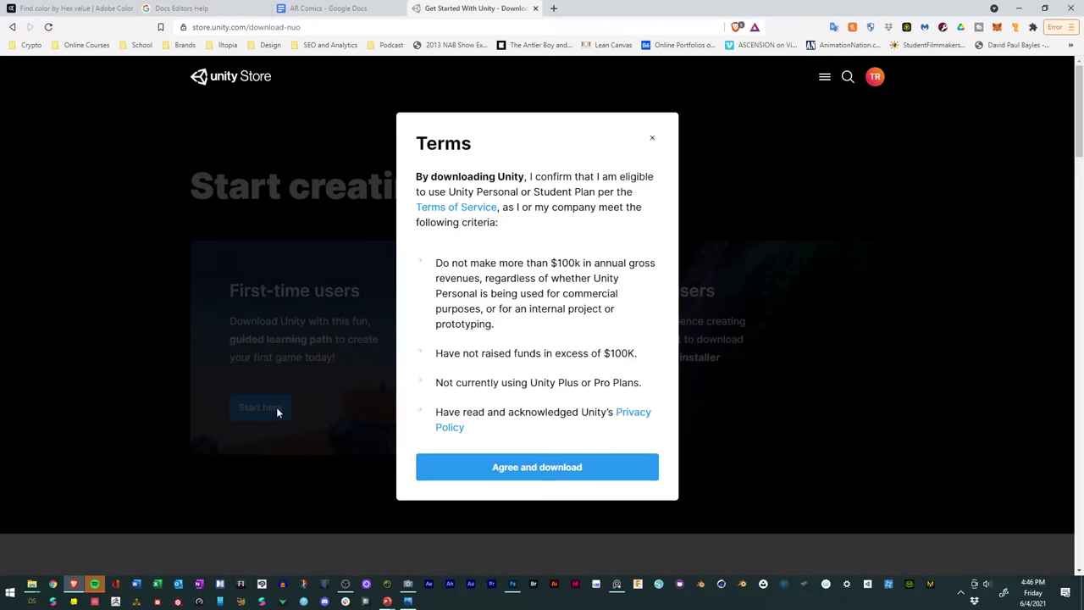
pyautogui.click(593, 467)
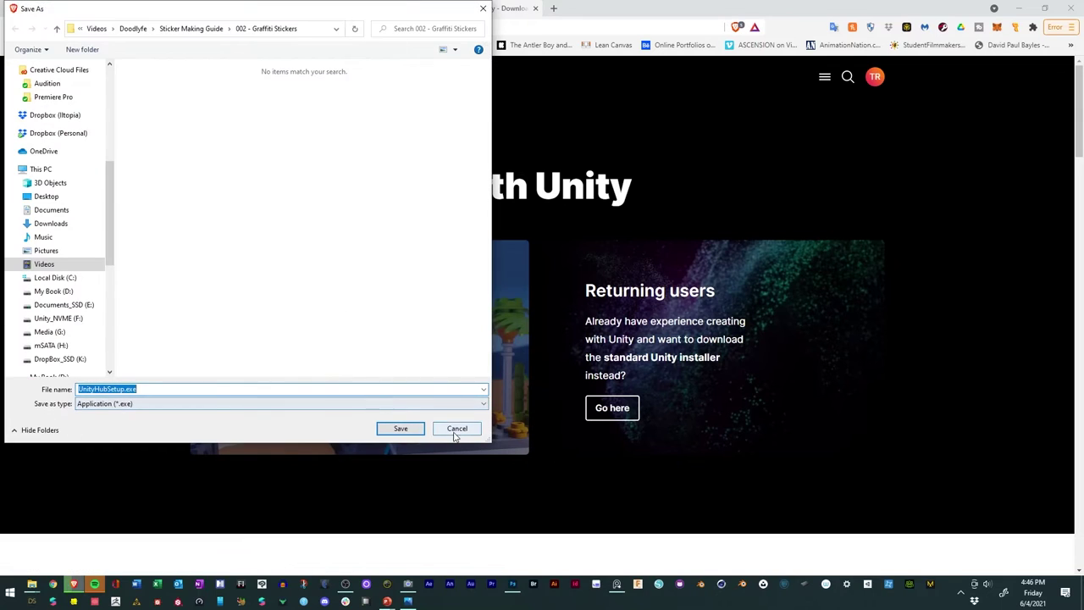
pyautogui.click(457, 430)
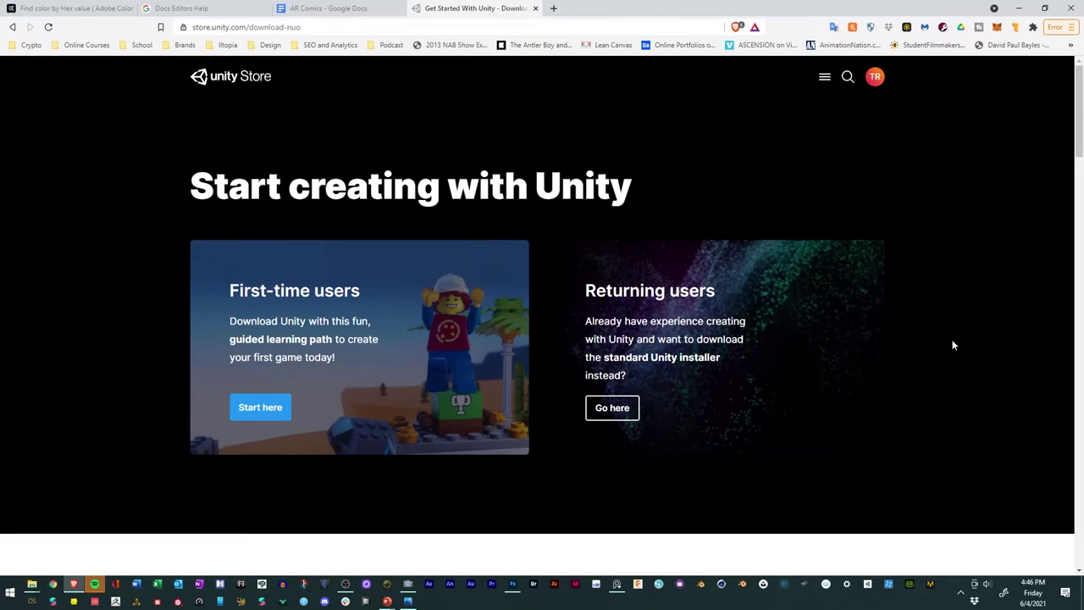
# Step: Bring Unity Hub forward, browse its Learn and Community sections, then show the Installs list
pyautogui.click(868, 585)
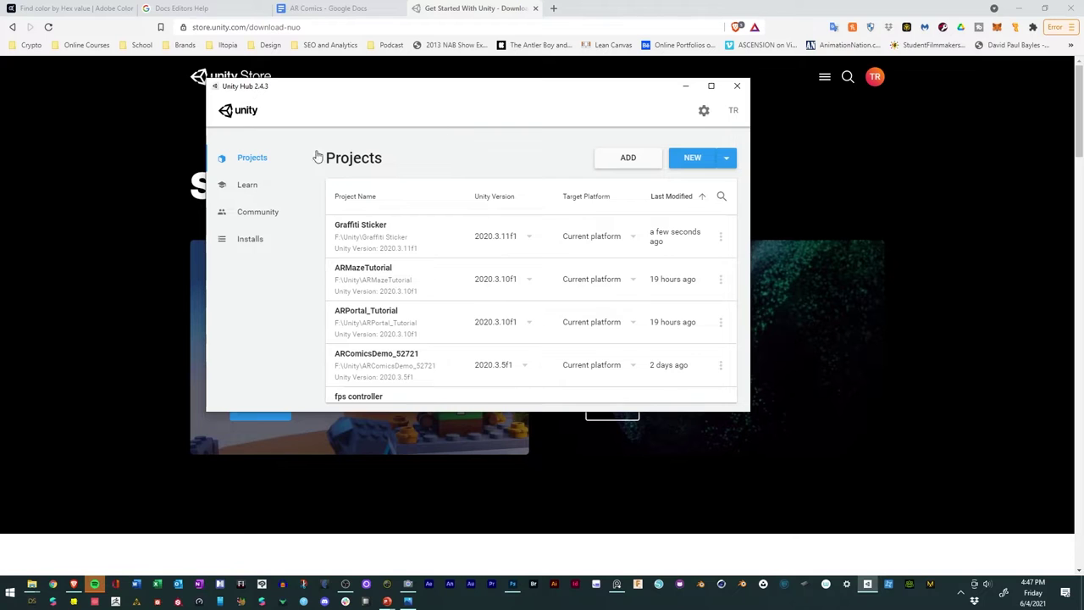
pyautogui.scroll(-12, 469, 257)
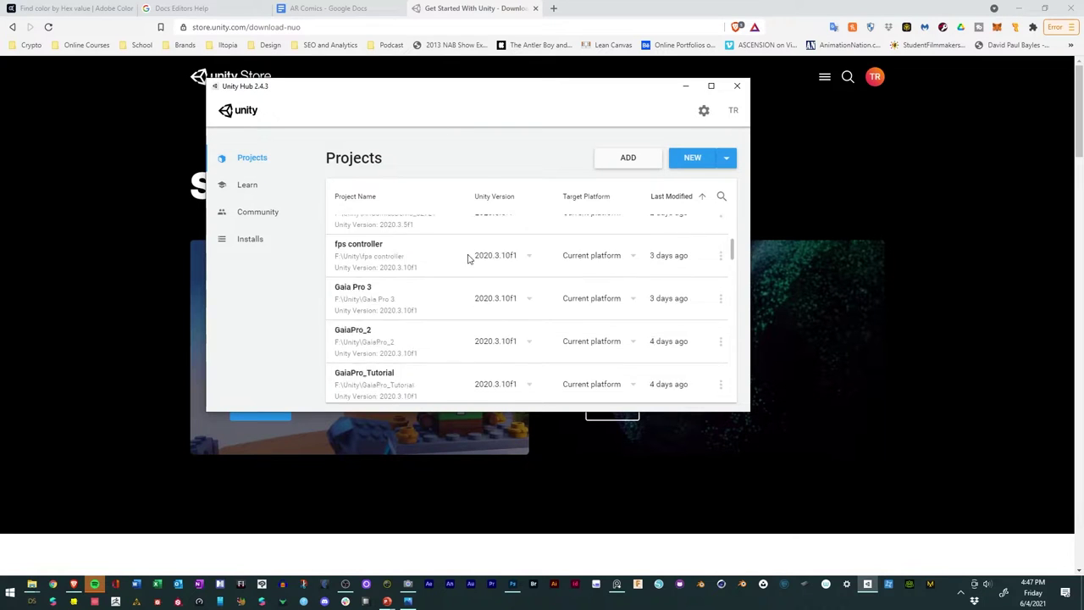
pyautogui.scroll(-4, 479, 254)
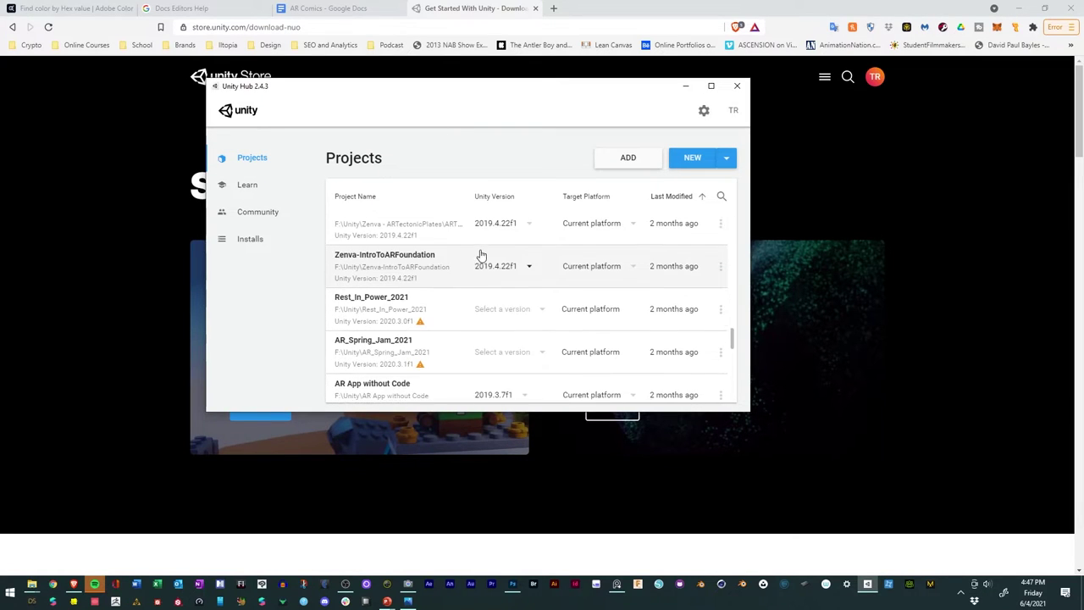
pyautogui.scroll(16, 479, 254)
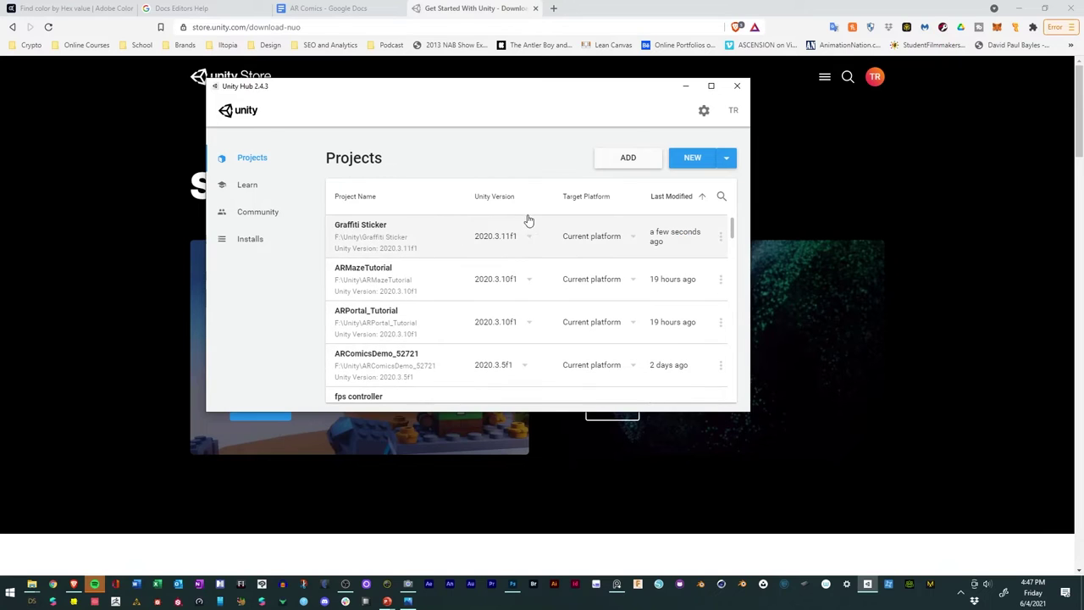
pyautogui.click(248, 184)
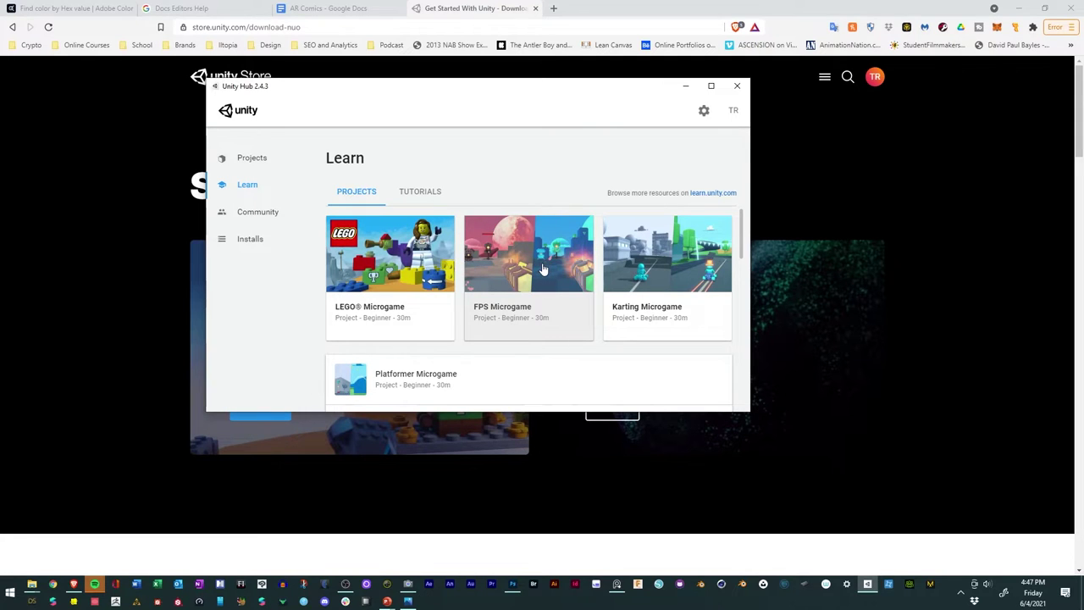
pyautogui.scroll(-5, 541, 269)
pyautogui.scroll(5, 540, 267)
pyautogui.click(258, 213)
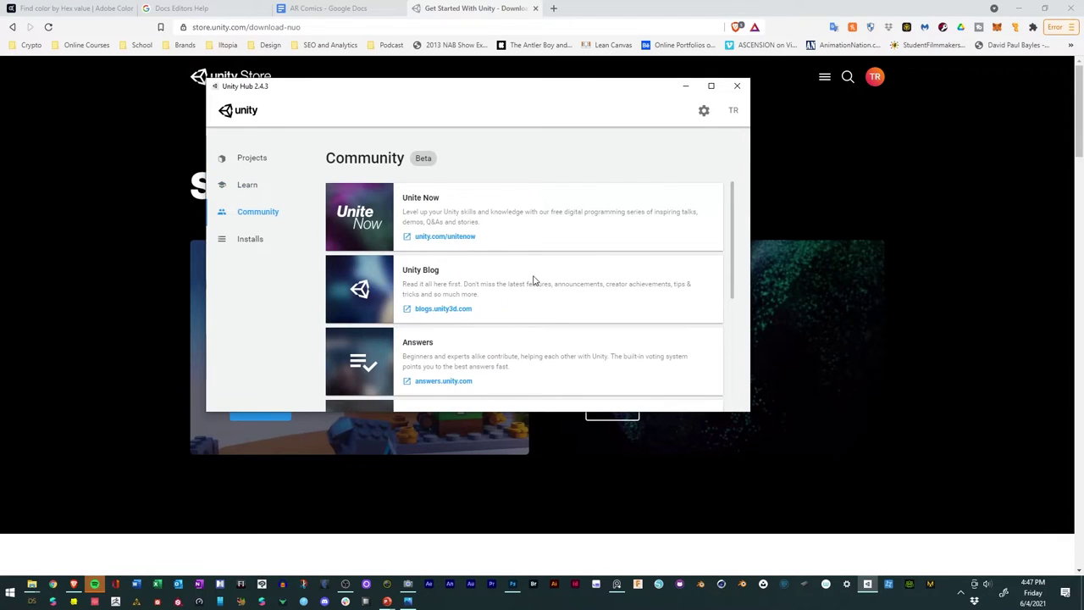
pyautogui.scroll(-5, 532, 282)
pyautogui.scroll(5, 621, 279)
pyautogui.click(273, 243)
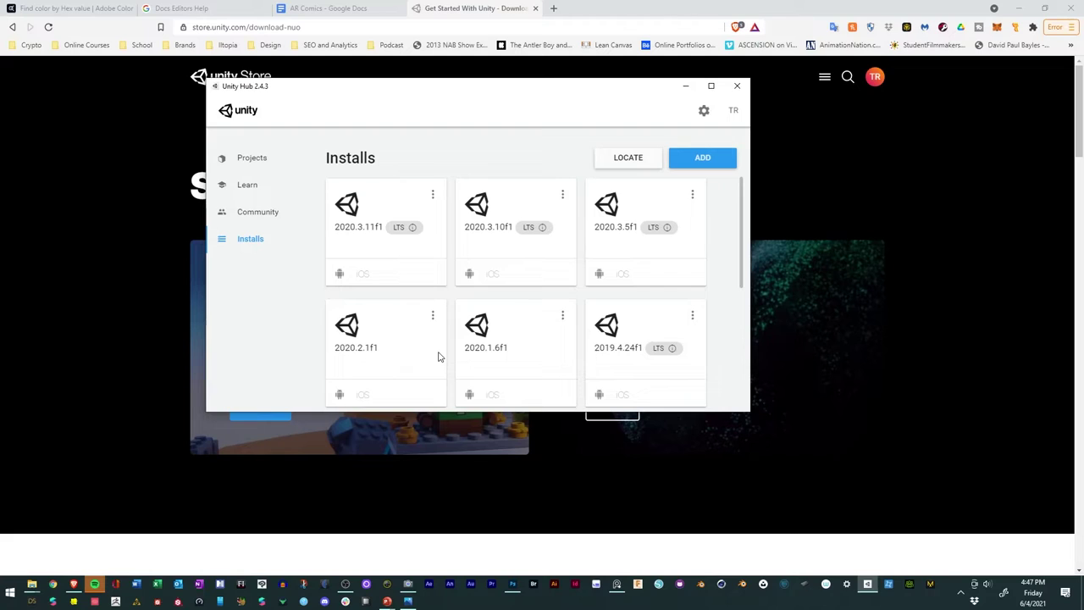
# Step: Open Add Unity Version and look over the releases, keeping Unity 2019.4.28f1 (LTS) selected
pyautogui.click(702, 161)
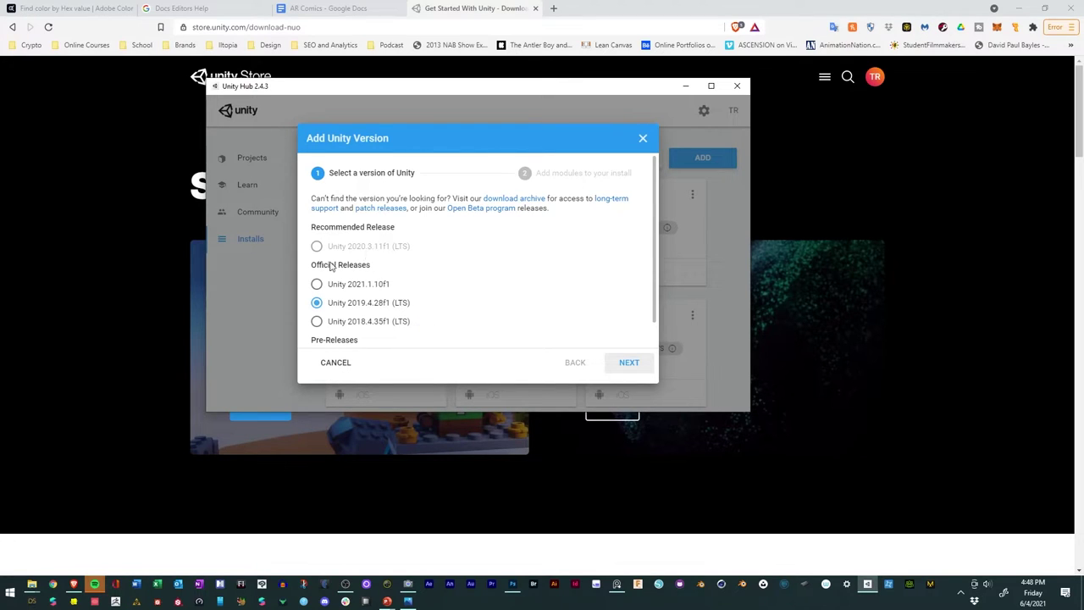
pyautogui.scroll(-1, 411, 245)
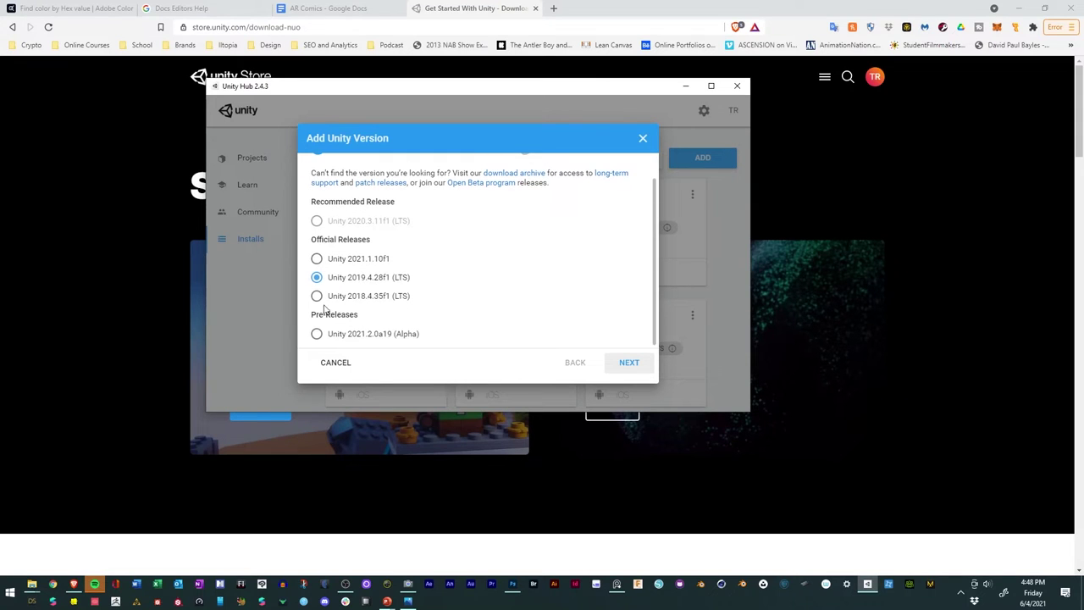
pyautogui.scroll(1, 430, 312)
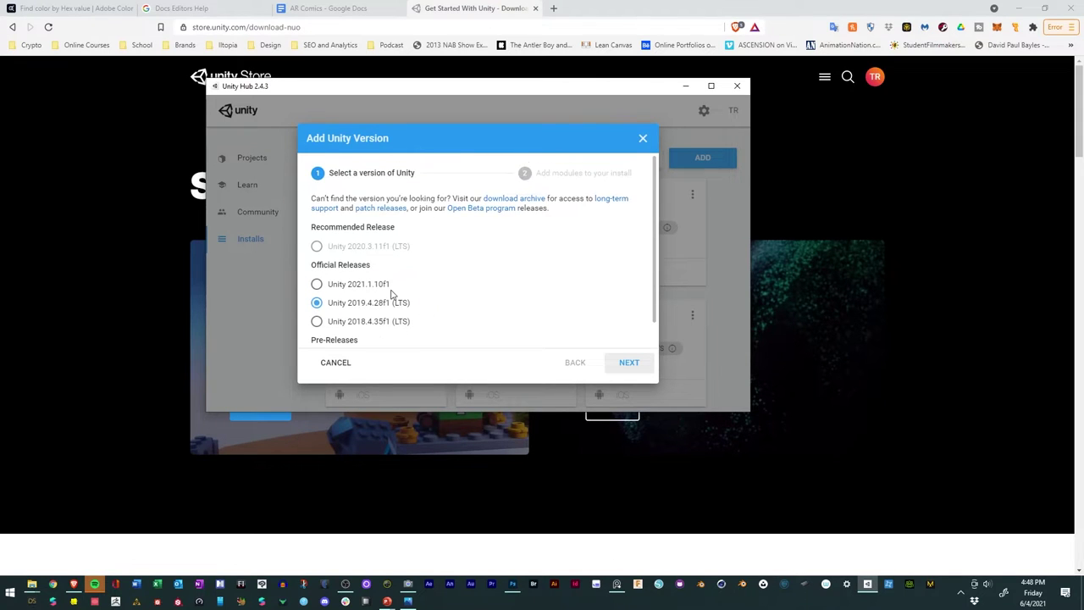
pyautogui.scroll(-1, 388, 288)
pyautogui.scroll(1, 387, 286)
pyautogui.scroll(-1, 387, 285)
pyautogui.scroll(1, 386, 285)
pyautogui.scroll(-1, 385, 284)
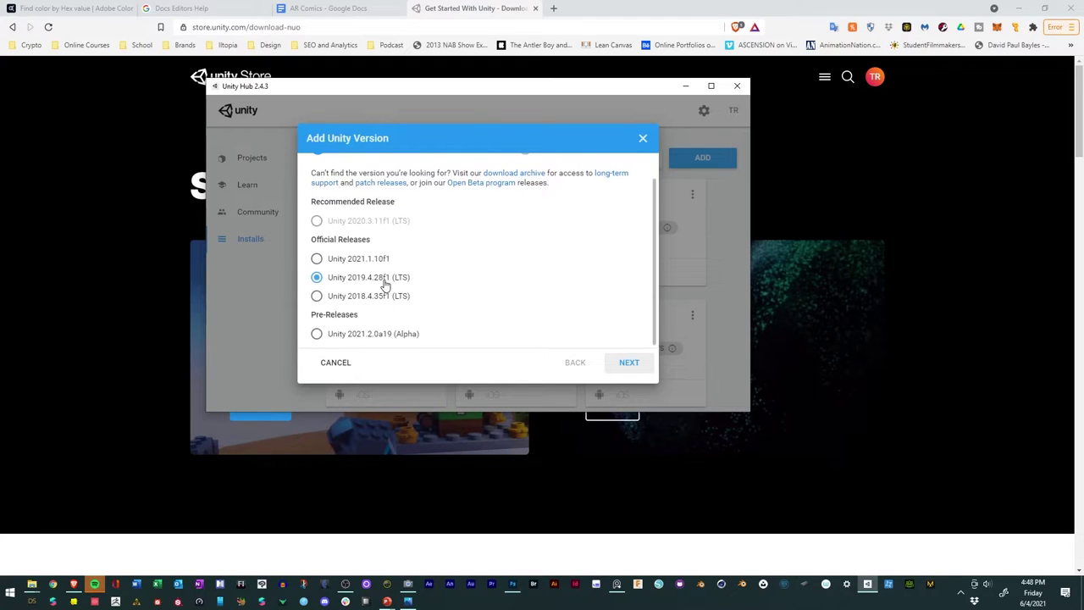
pyautogui.scroll(1, 386, 284)
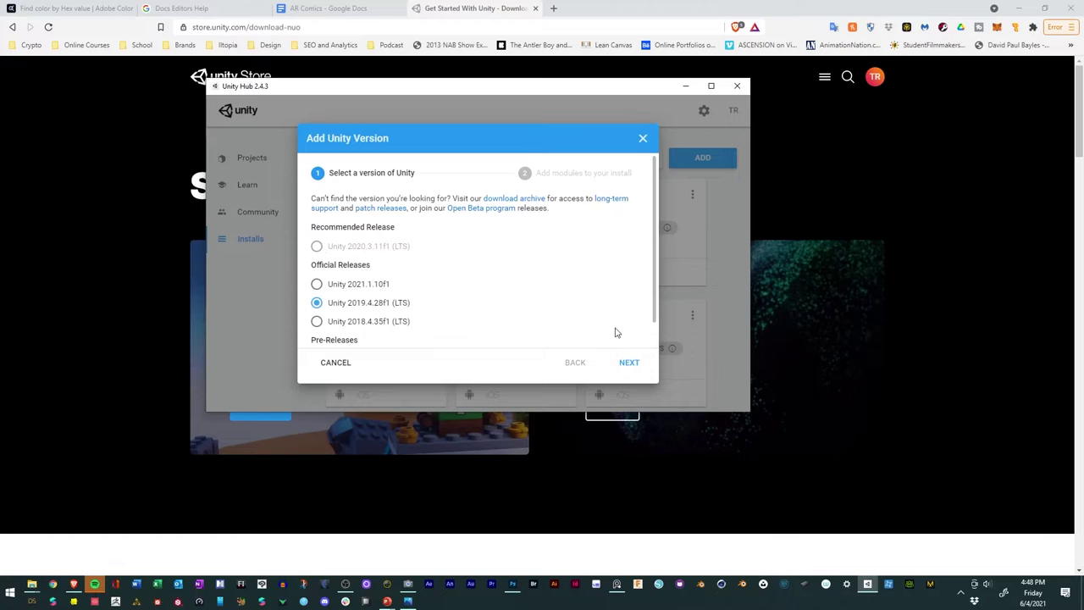
# Step: Add Microsoft Visual Studio Community 2019 as a module and reach its license terms
pyautogui.click(627, 361)
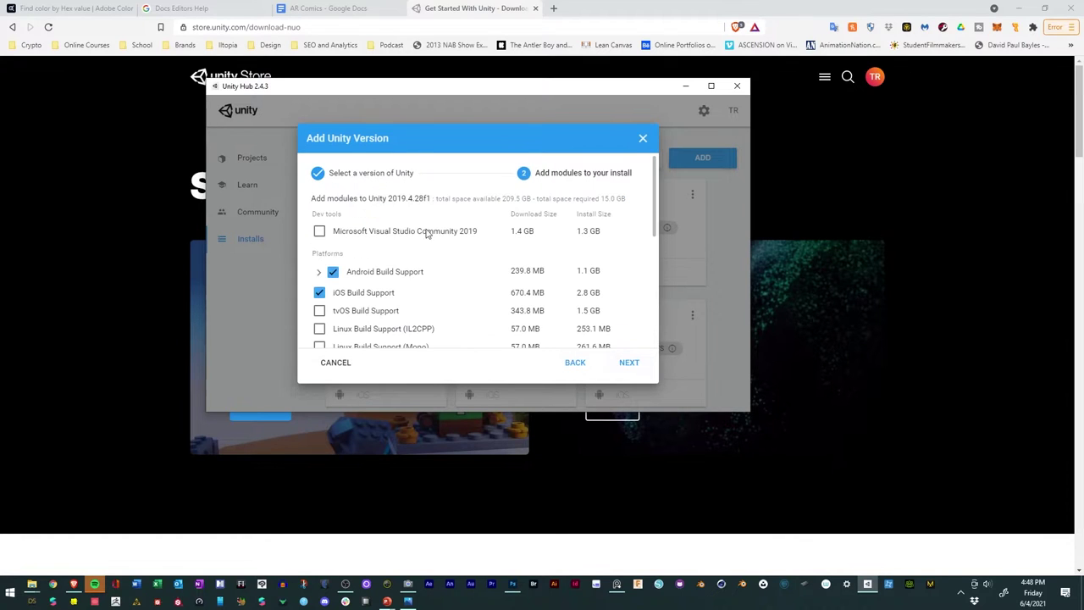
pyautogui.click(320, 235)
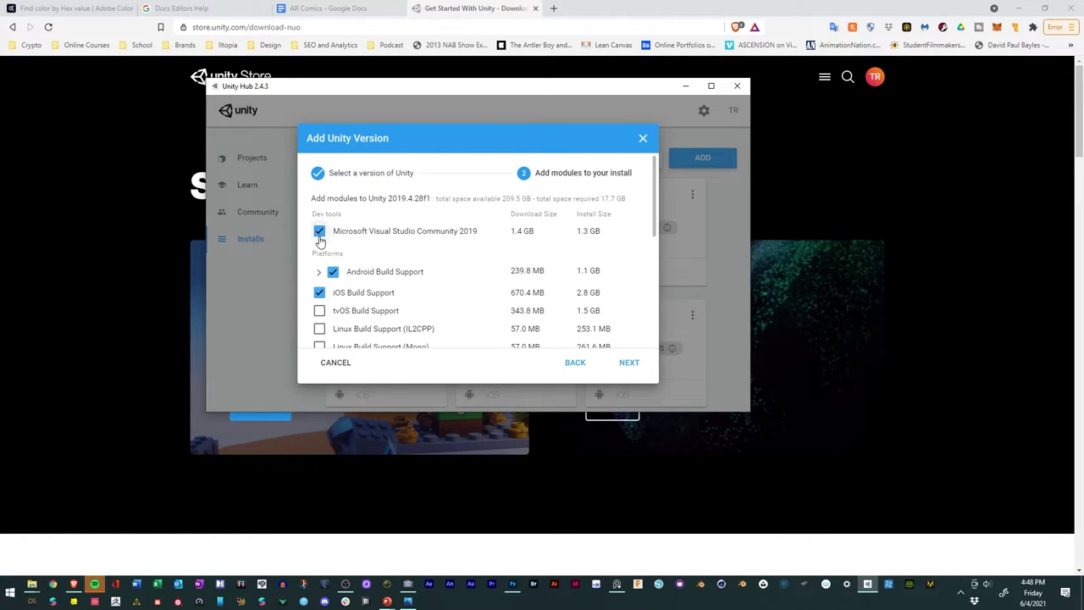
pyautogui.click(627, 364)
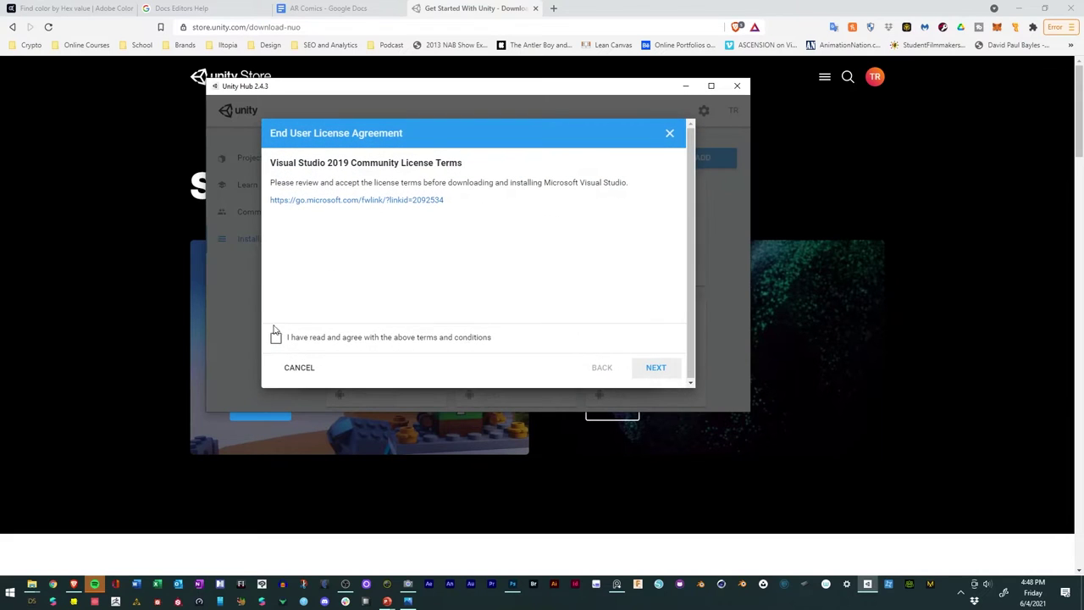
pyautogui.click(277, 339)
pyautogui.click(299, 368)
# Step: Agree to the Visual Studio and Android SDK terms, then cancel adding the version
pyautogui.click(315, 339)
pyautogui.click(654, 366)
pyautogui.click(317, 338)
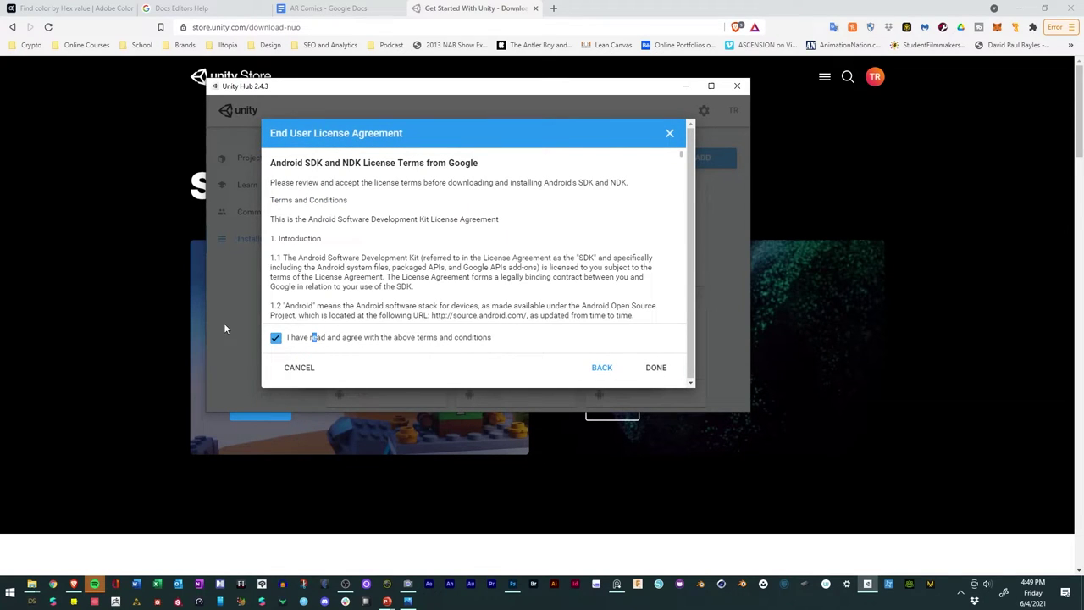
pyautogui.click(313, 370)
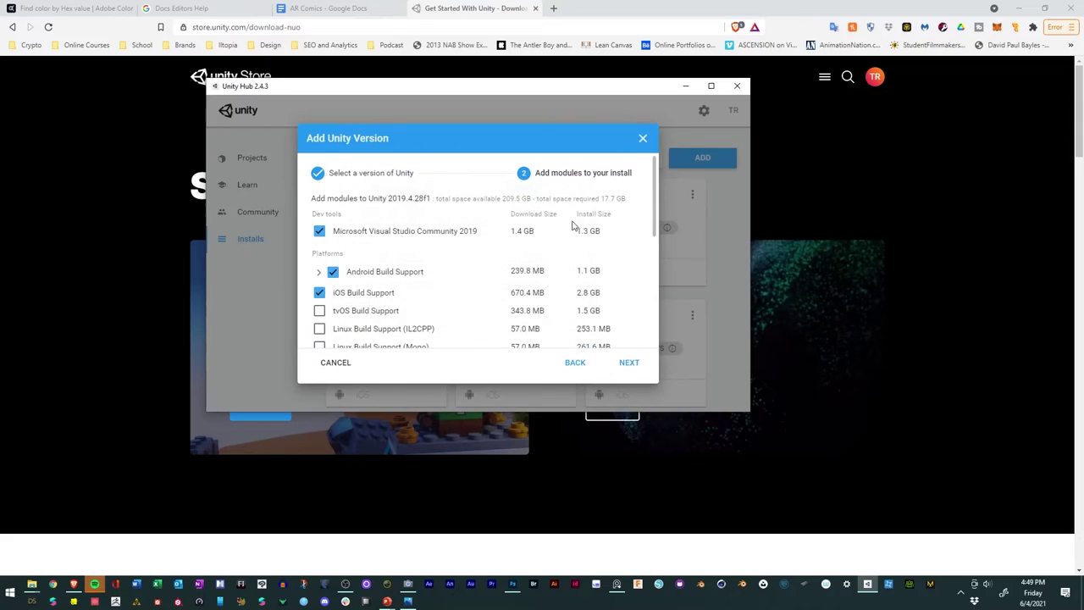
pyautogui.click(332, 364)
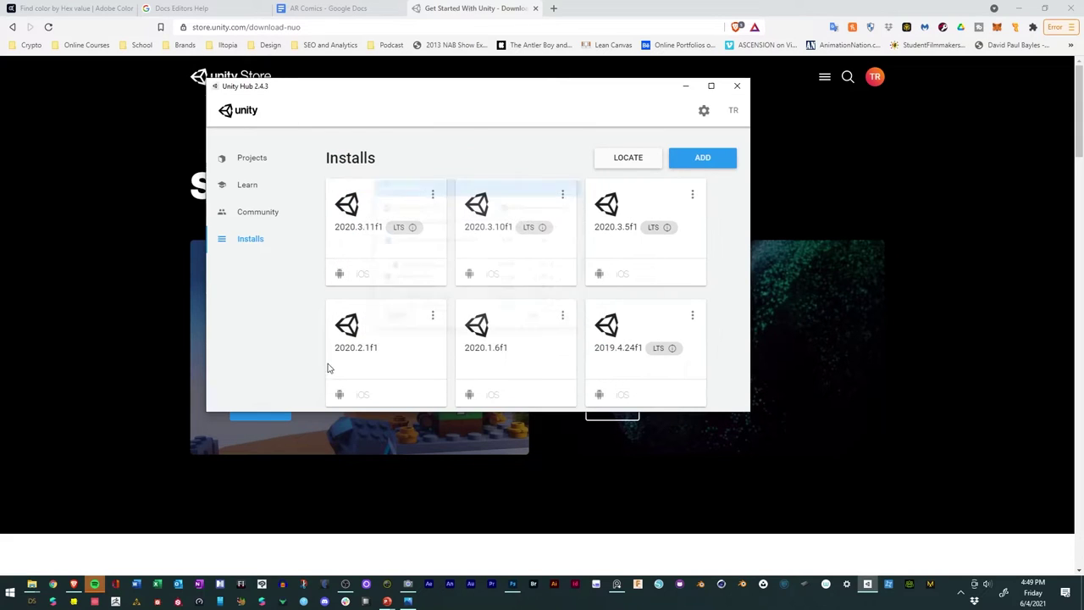
# Step: Start a new Unity 2020.3.11f1 project from Projects using the 3D template
pyautogui.click(244, 160)
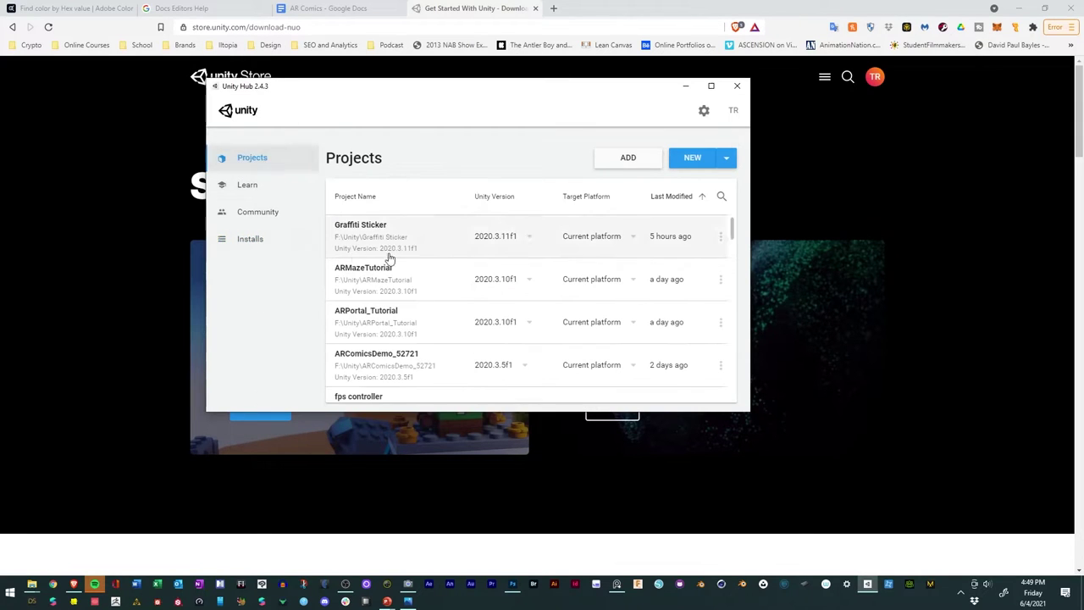
pyautogui.click(726, 158)
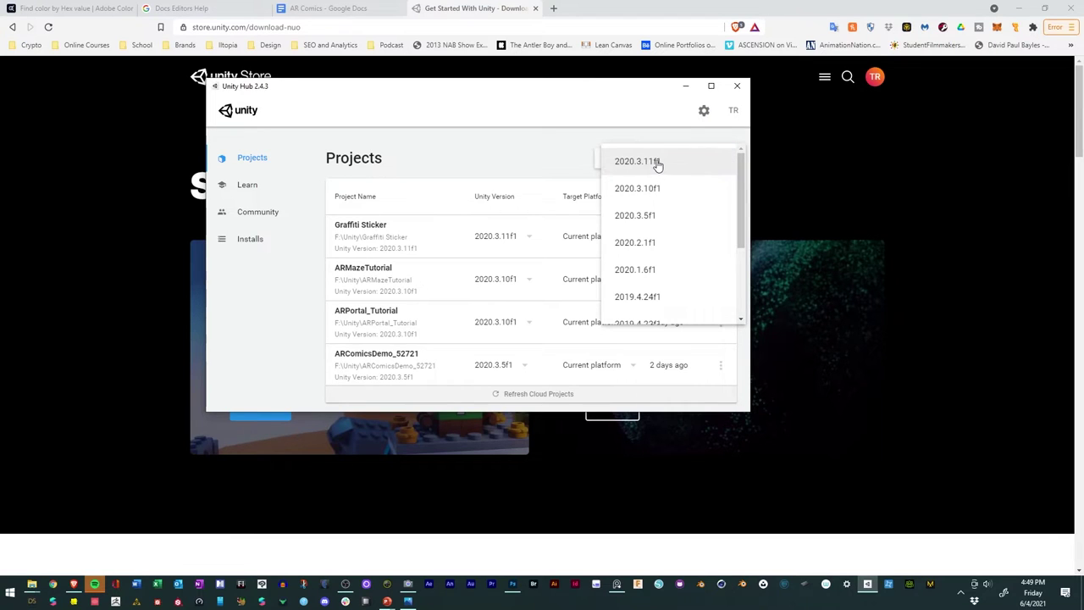
pyautogui.click(654, 163)
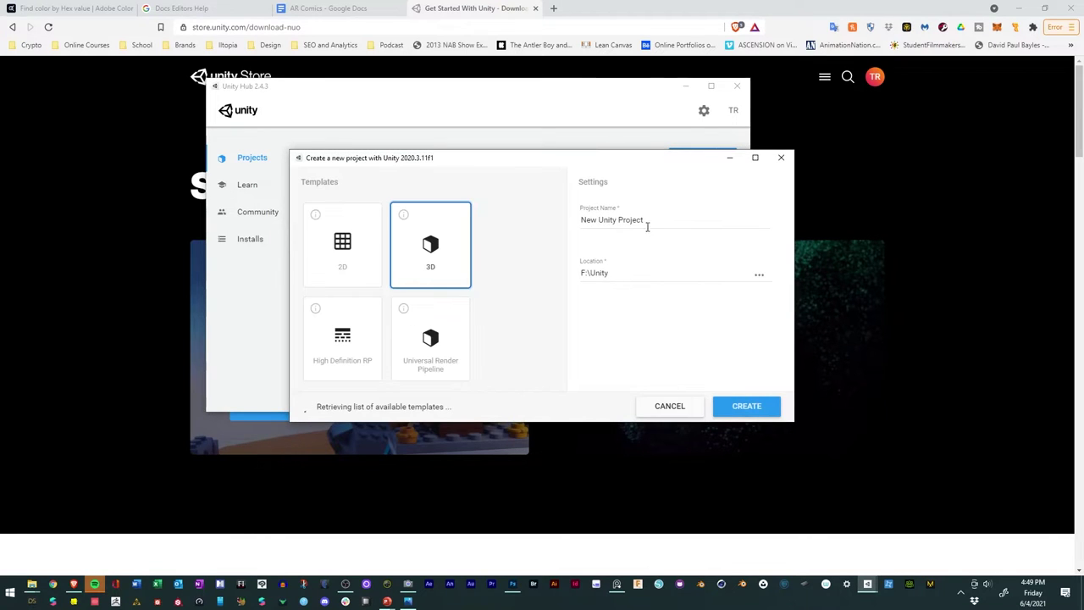
pyautogui.moveTo(644, 220); pyautogui.dragTo(581, 220)
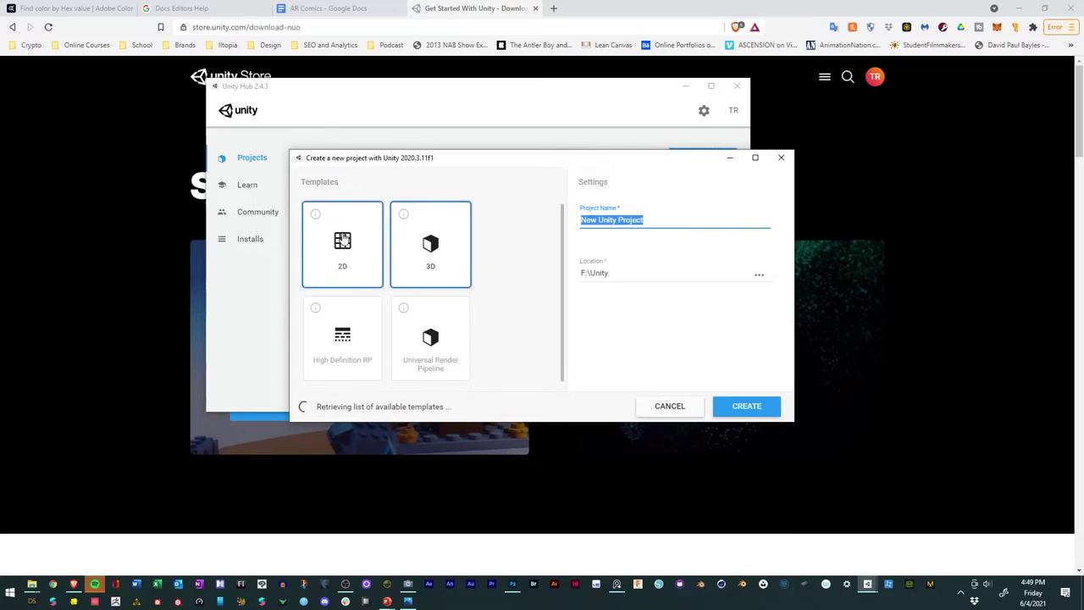
pyautogui.scroll(-5, 450, 280)
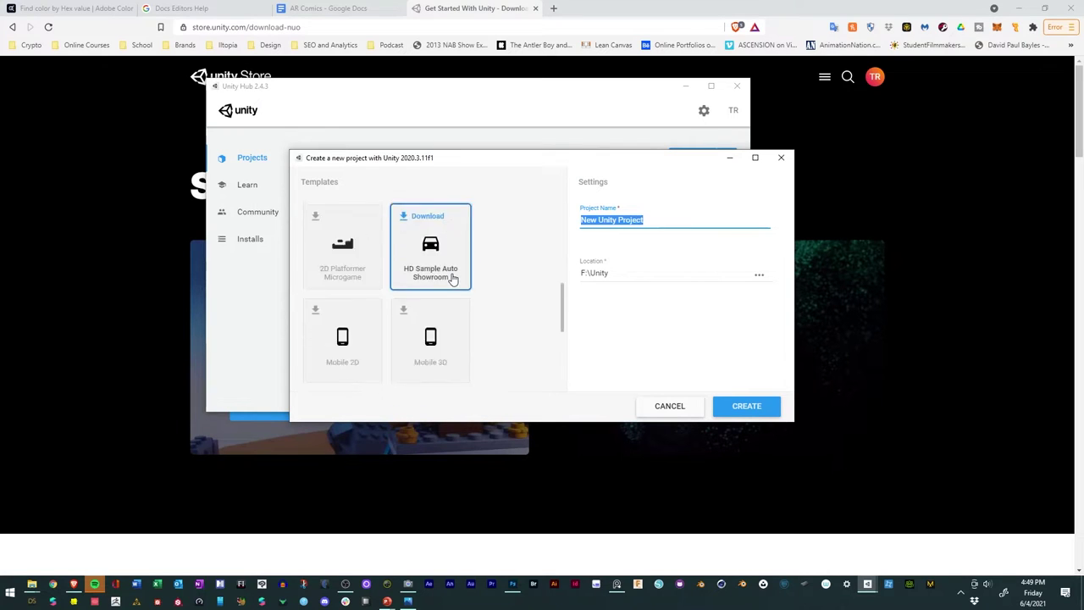
pyautogui.scroll(5, 450, 281)
pyautogui.click(415, 247)
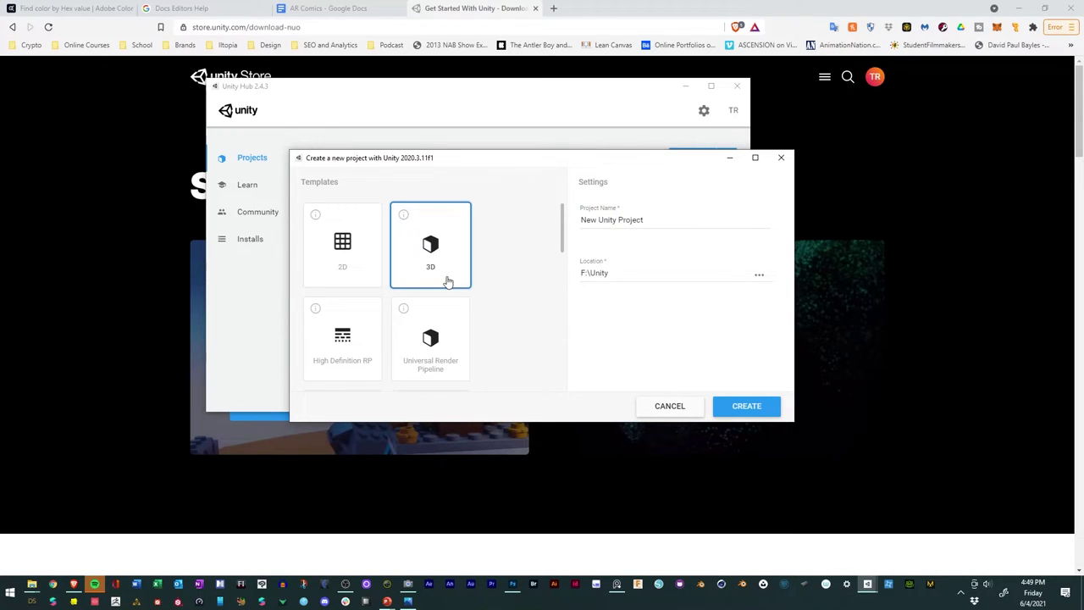
# Step: Replace the default project name with ARComicStrip_Tutorial
pyautogui.scroll(-10, 483, 252)
pyautogui.scroll(10, 487, 254)
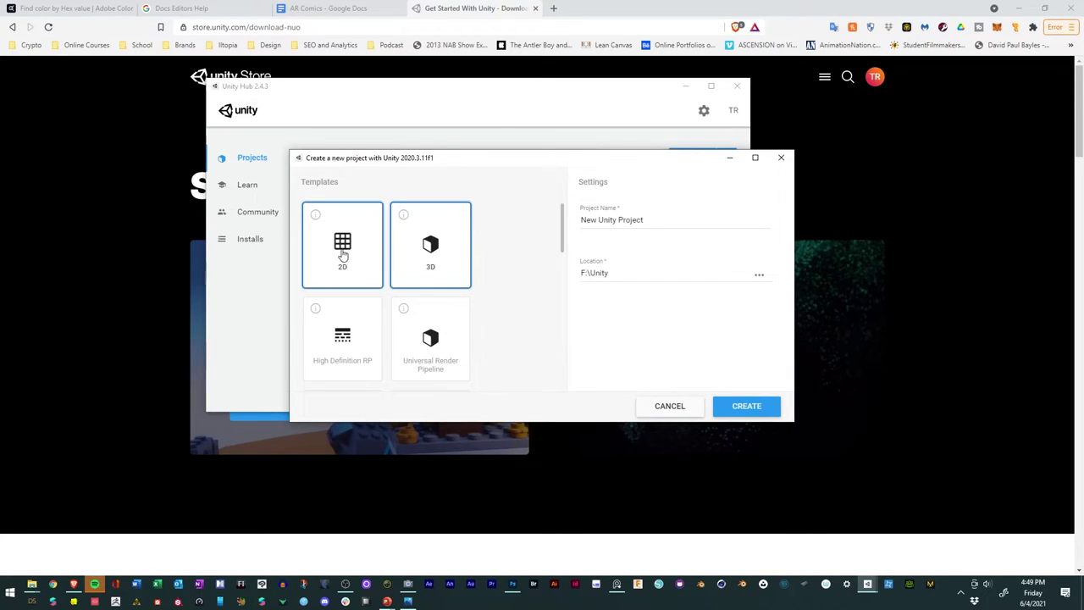
pyautogui.scroll(-5, 483, 302)
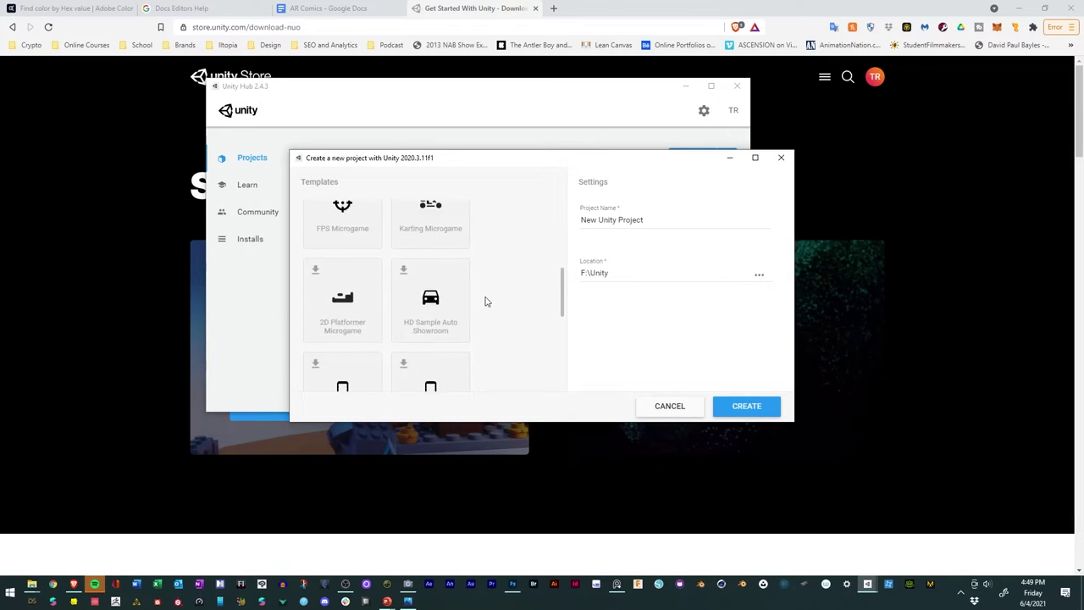
pyautogui.scroll(5, 449, 275)
pyautogui.tripleClick(654, 220)
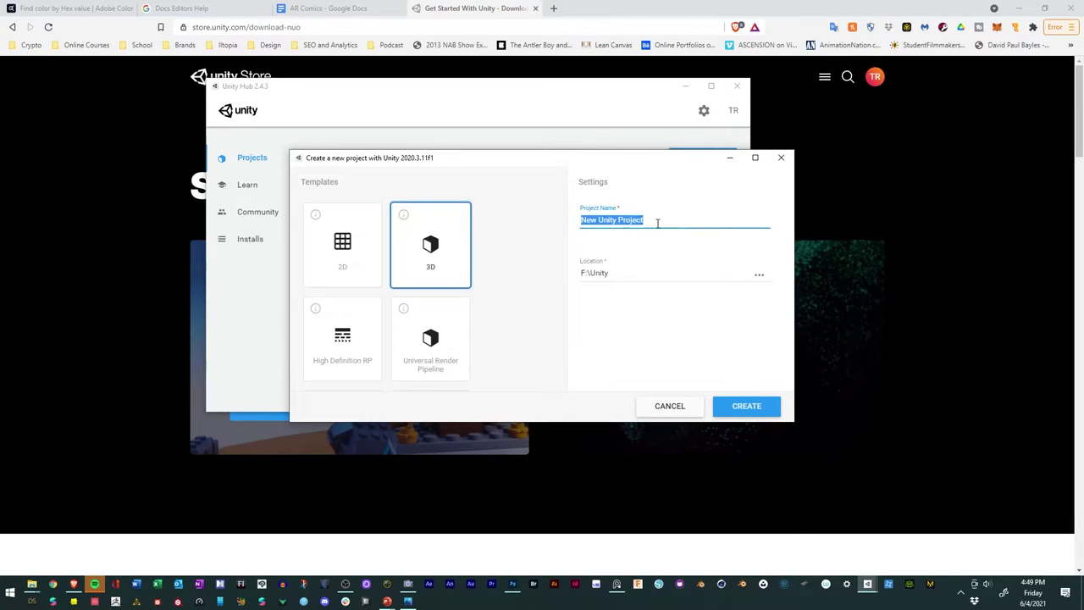
pyautogui.write('AR')
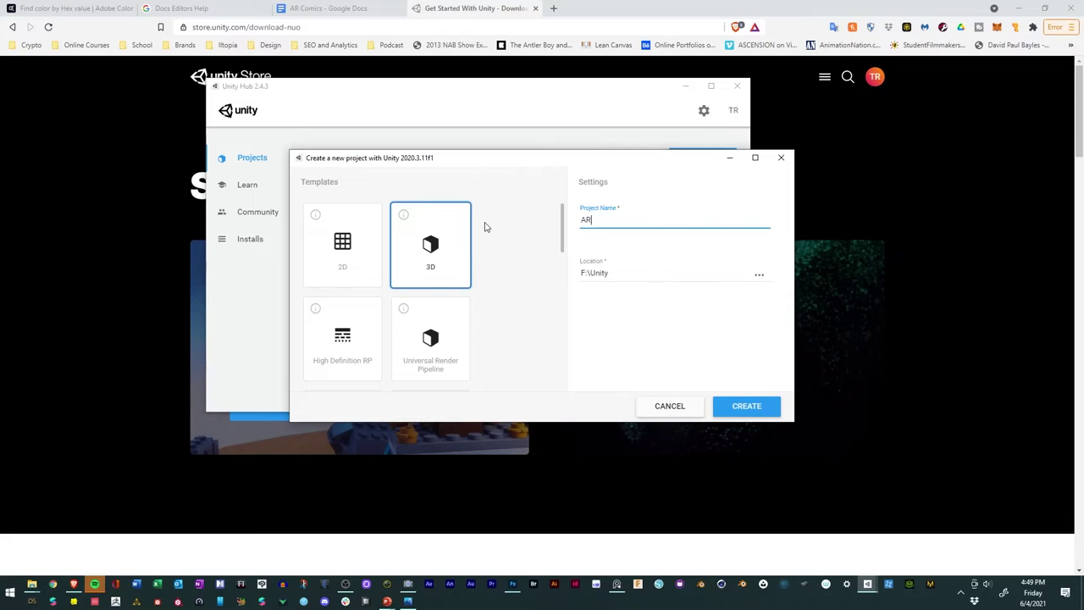
pyautogui.write('ComicStrip_Tutorial')
pyautogui.click(718, 326)
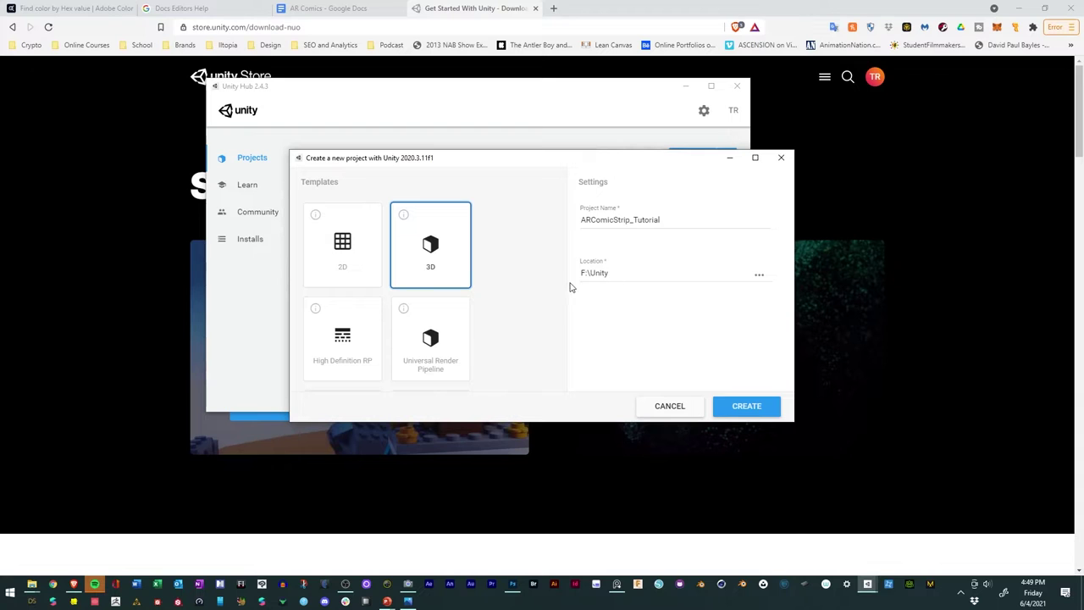
# Step: Create the ARComicStrip_Tutorial project and bring up File > Build Settings
pyautogui.click(747, 407)
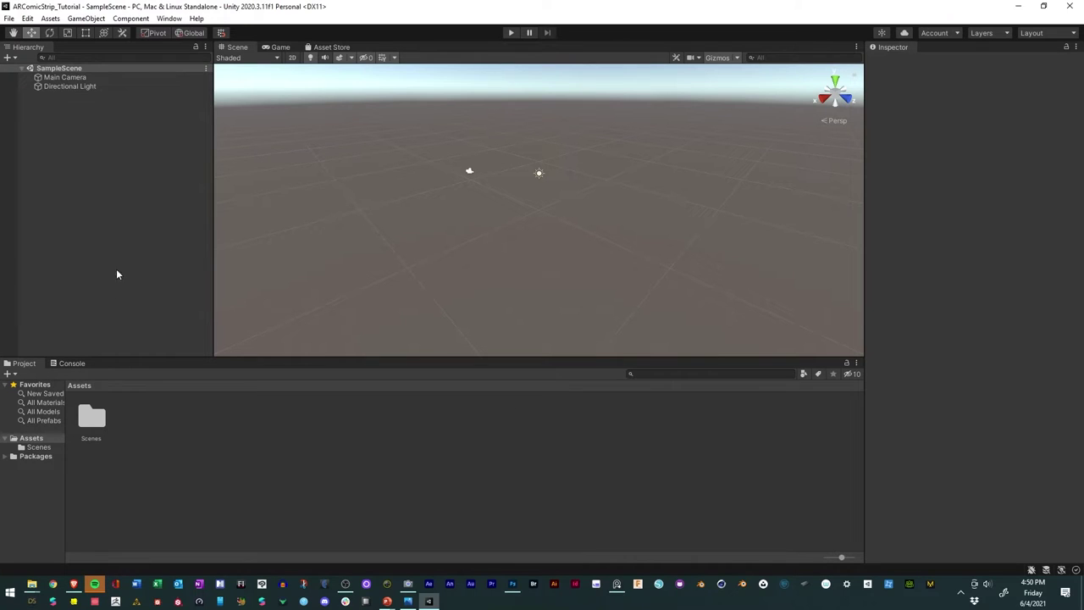
pyautogui.click(9, 18)
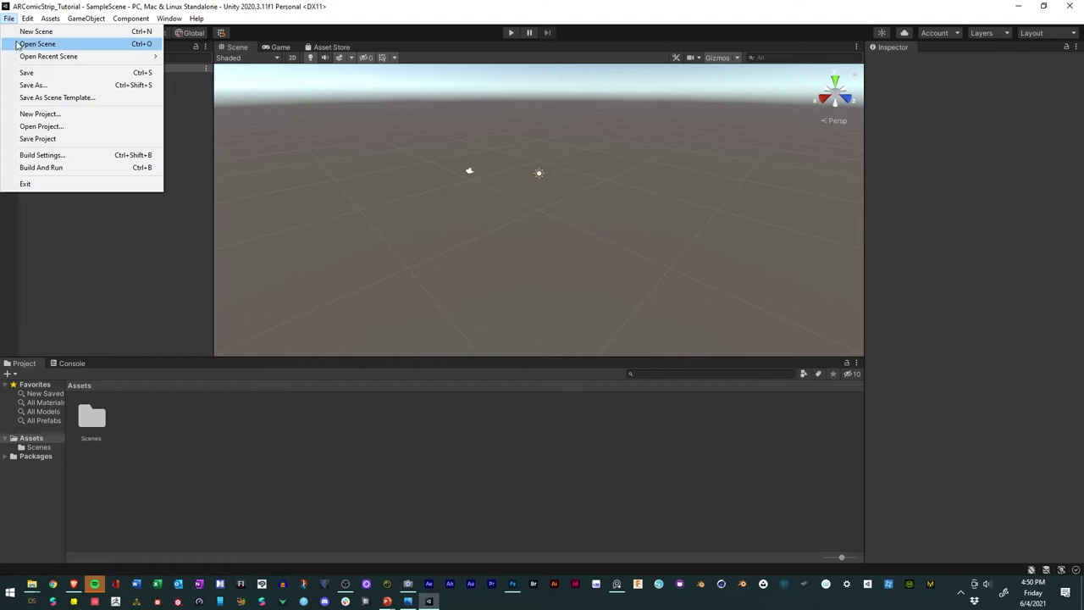
pyautogui.click(41, 155)
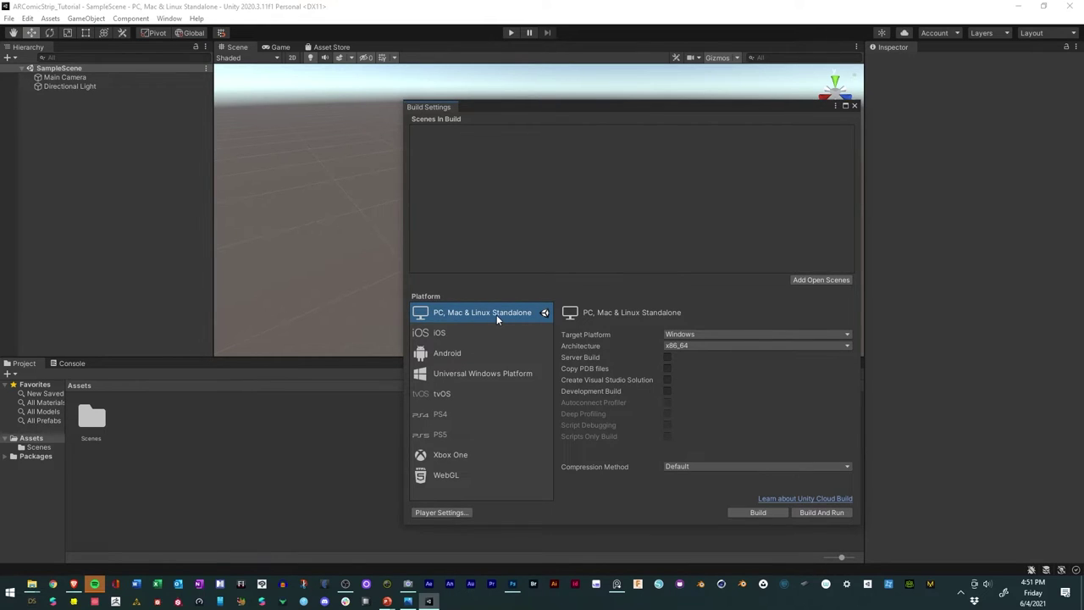
# Step: Compare the Android and iOS build options, then switch the platform to Android
pyautogui.click(501, 361)
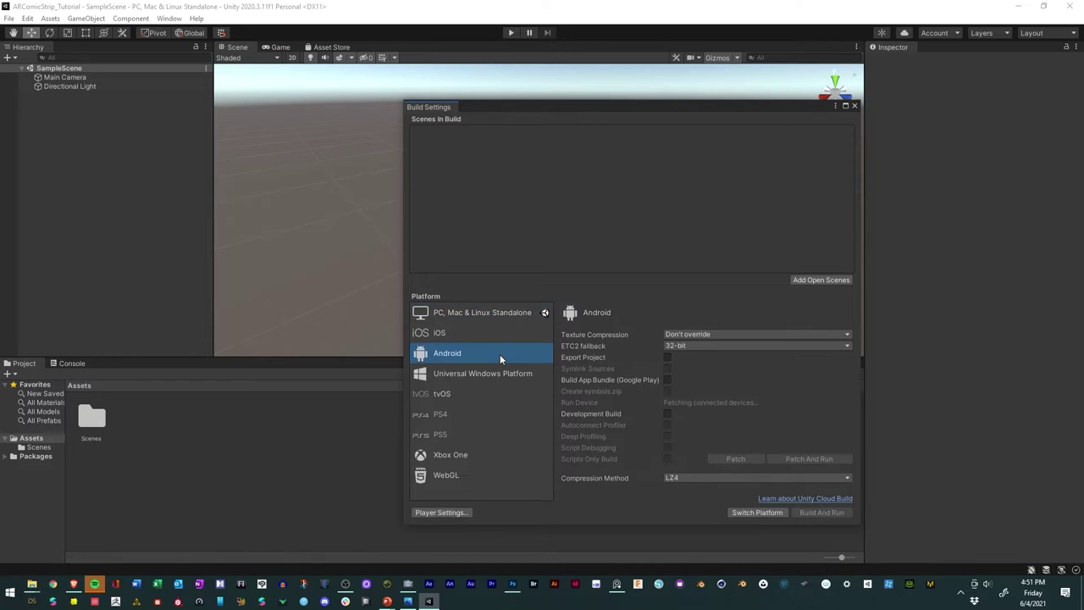
pyautogui.click(447, 339)
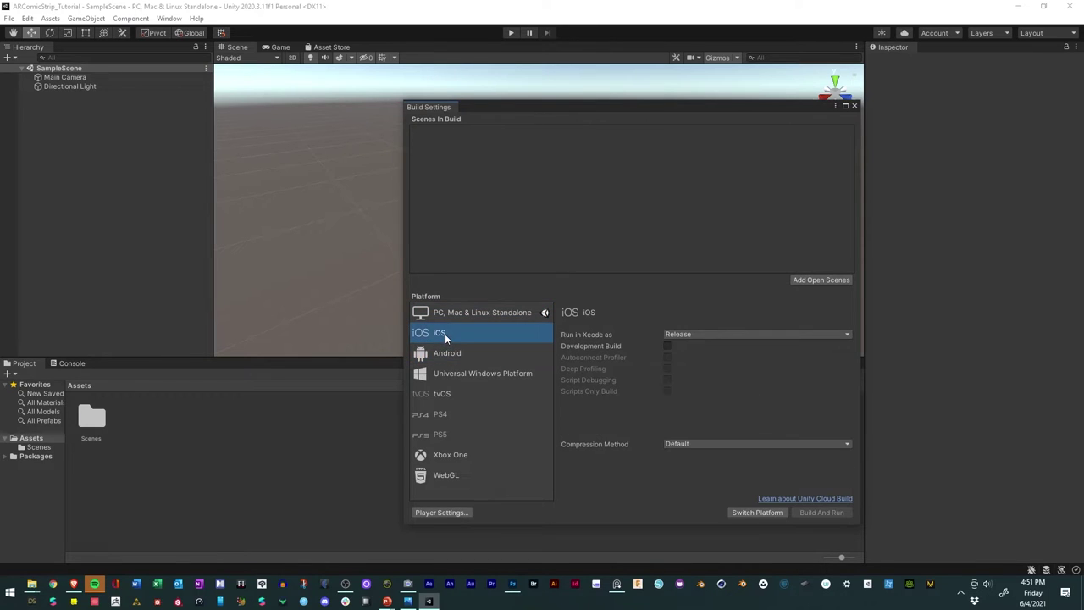
pyautogui.click(457, 356)
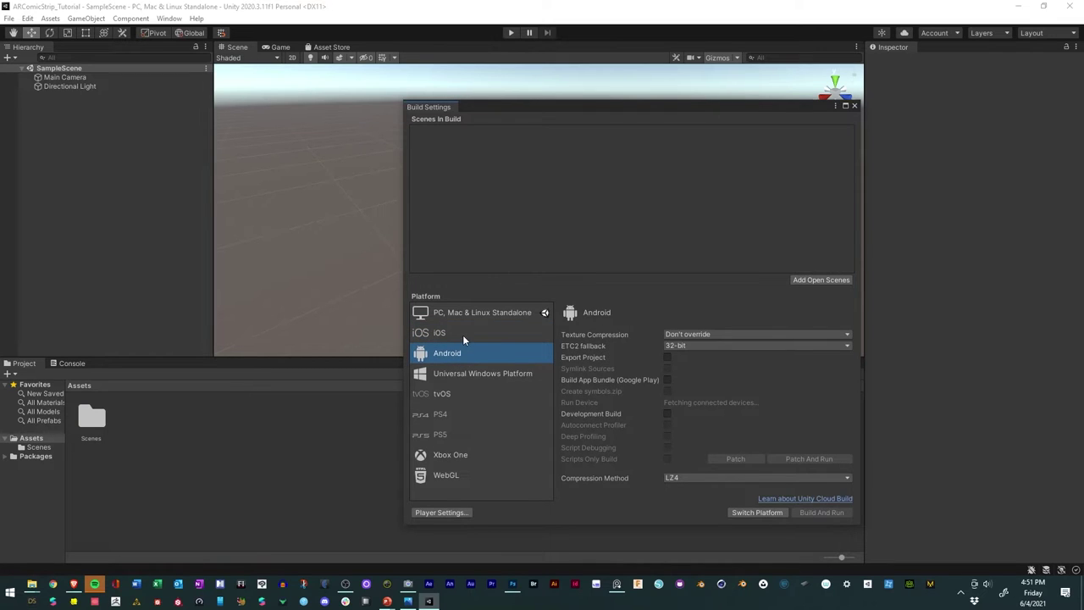
pyautogui.click(463, 335)
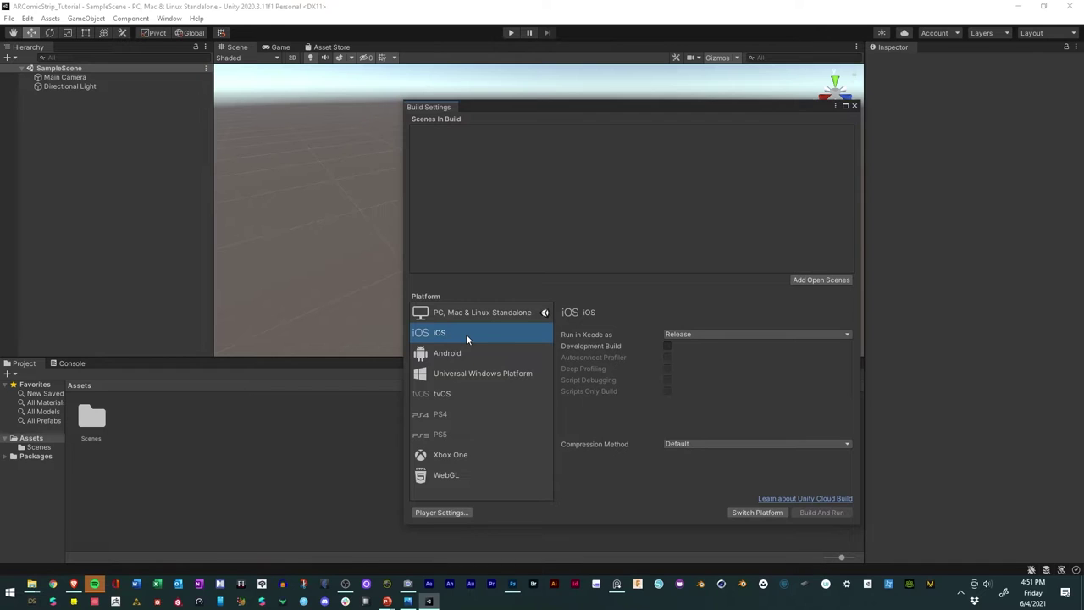
pyautogui.click(484, 353)
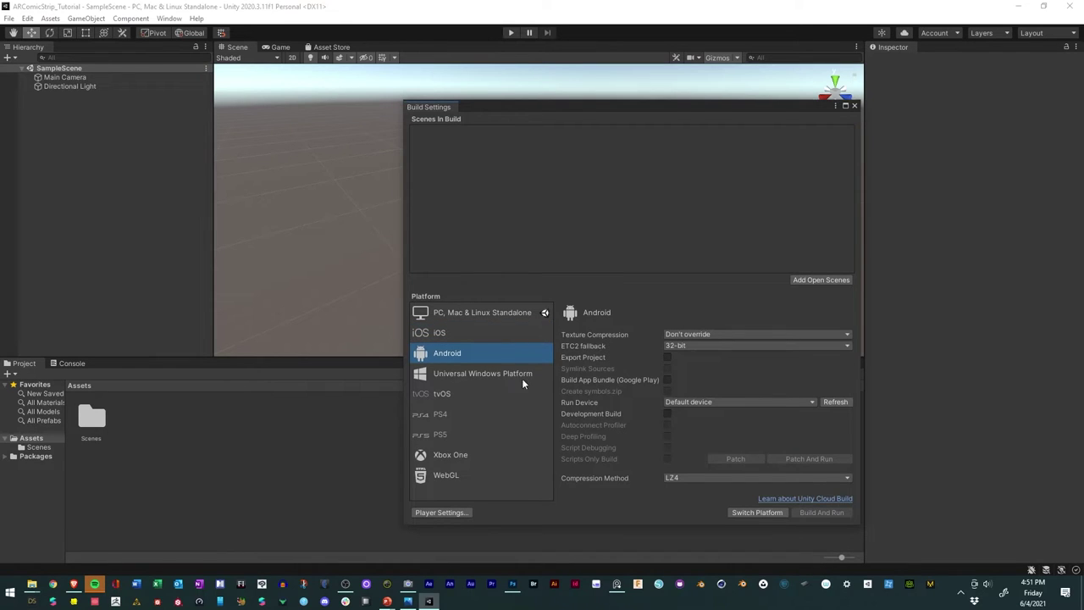
pyautogui.click(748, 515)
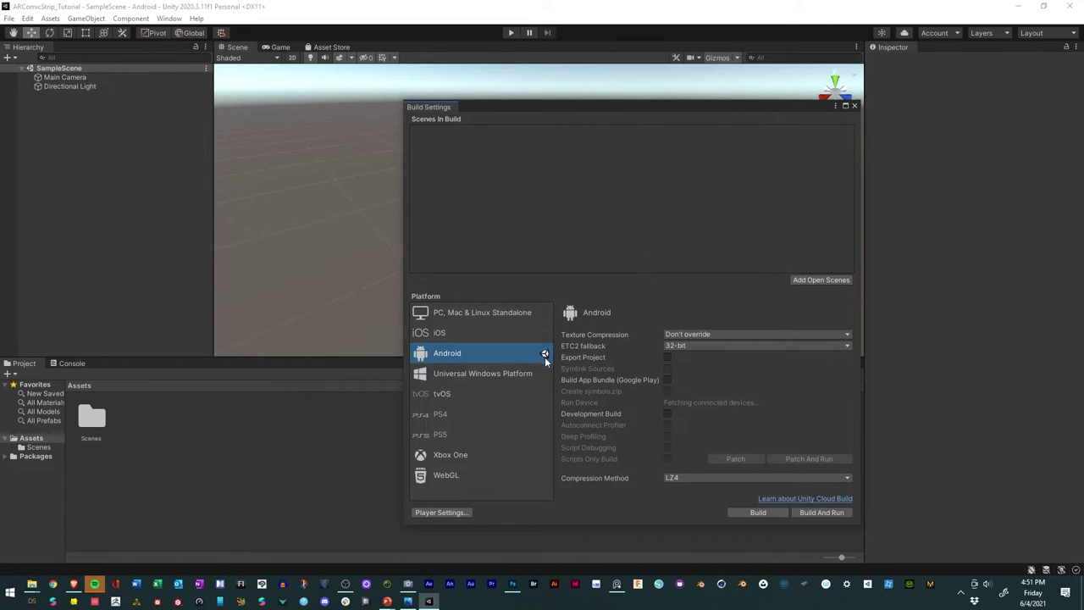
# Step: In Player settings change Color Space from Gamma to Linear, then review the Medium Quality level
pyautogui.click(439, 512)
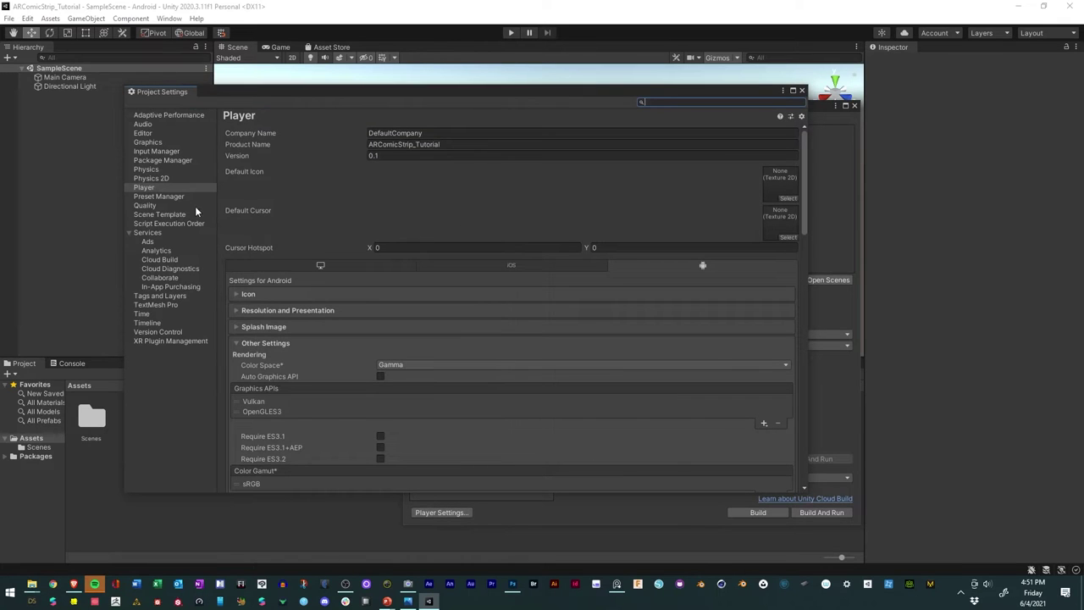
pyautogui.click(148, 187)
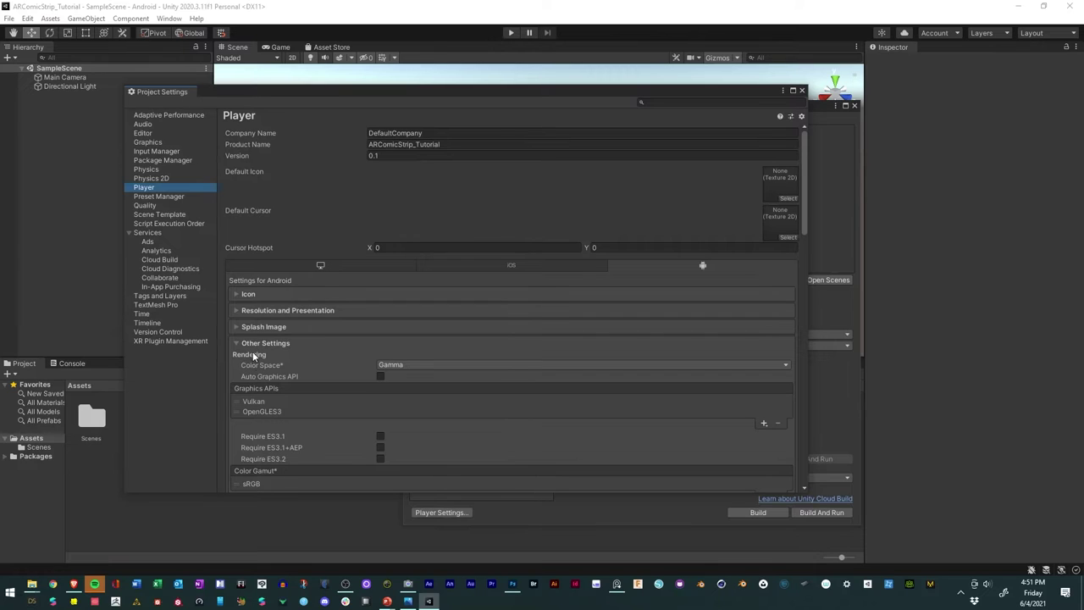
pyautogui.click(379, 366)
pyautogui.click(415, 393)
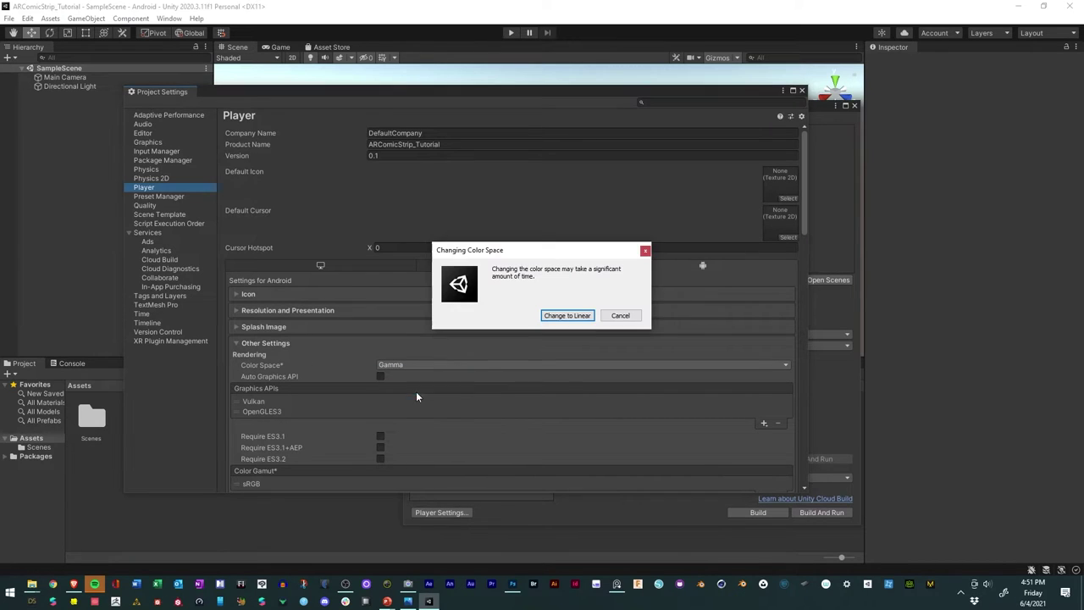
pyautogui.click(568, 315)
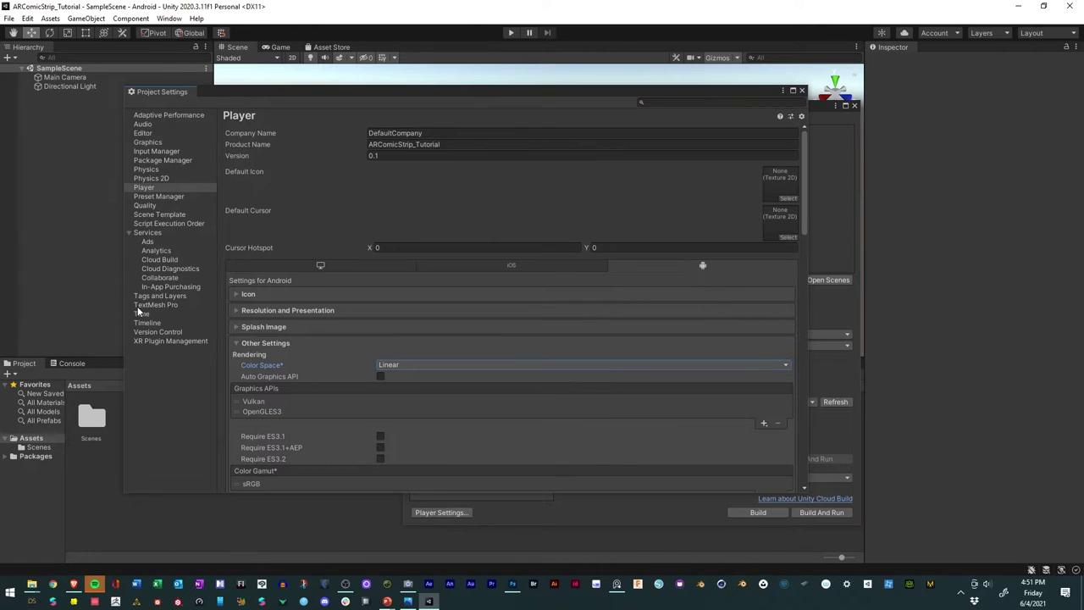
pyautogui.click(144, 205)
pyautogui.click(496, 167)
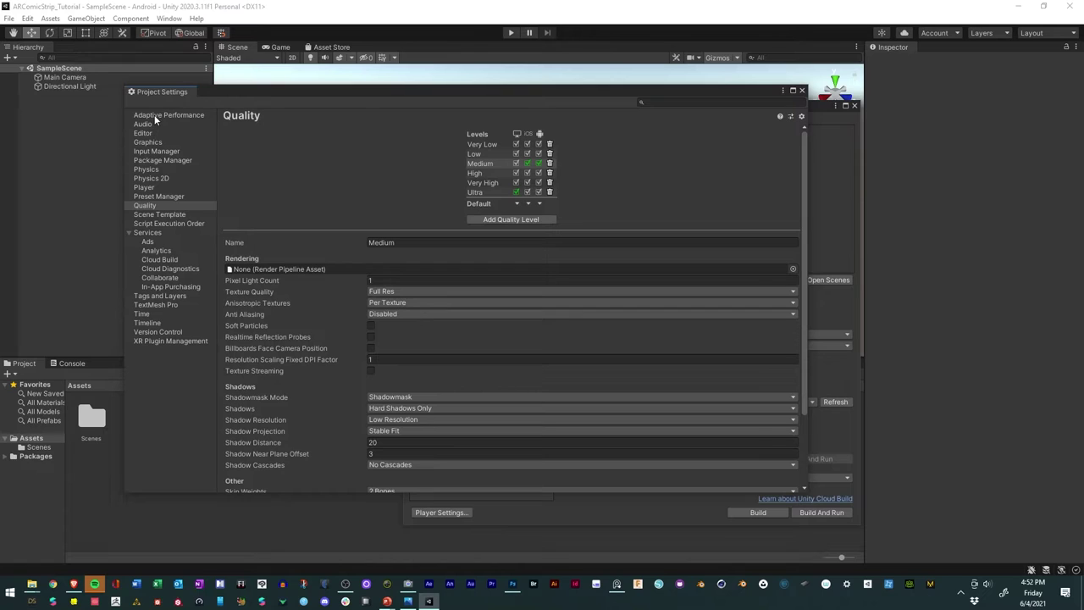
# Step: Close Project Settings and Build Settings, then inspect Main Camera and Directional Light
pyautogui.click(802, 90)
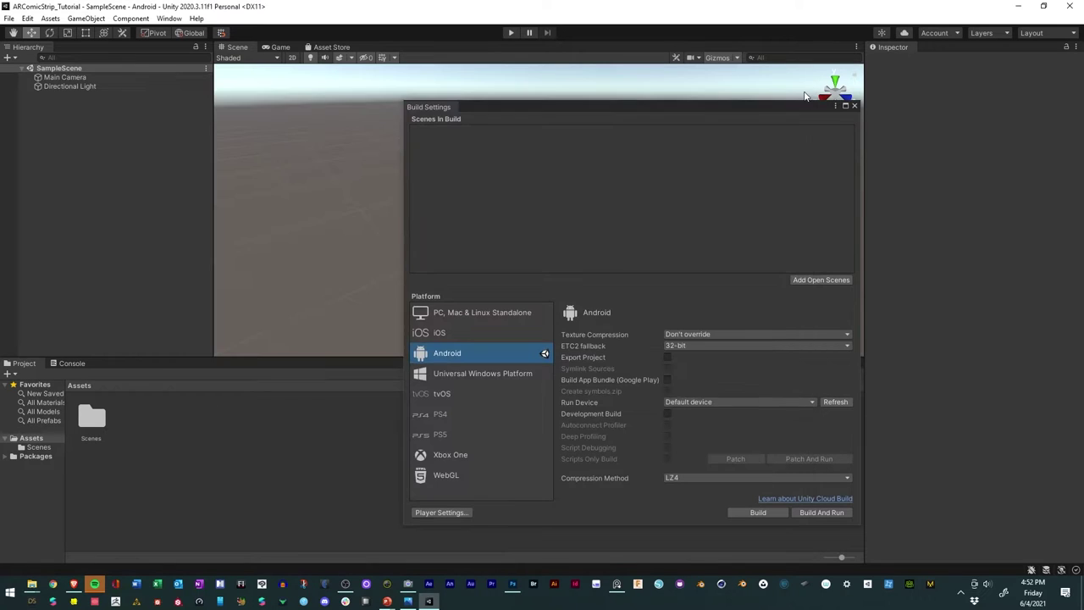
pyautogui.click(854, 108)
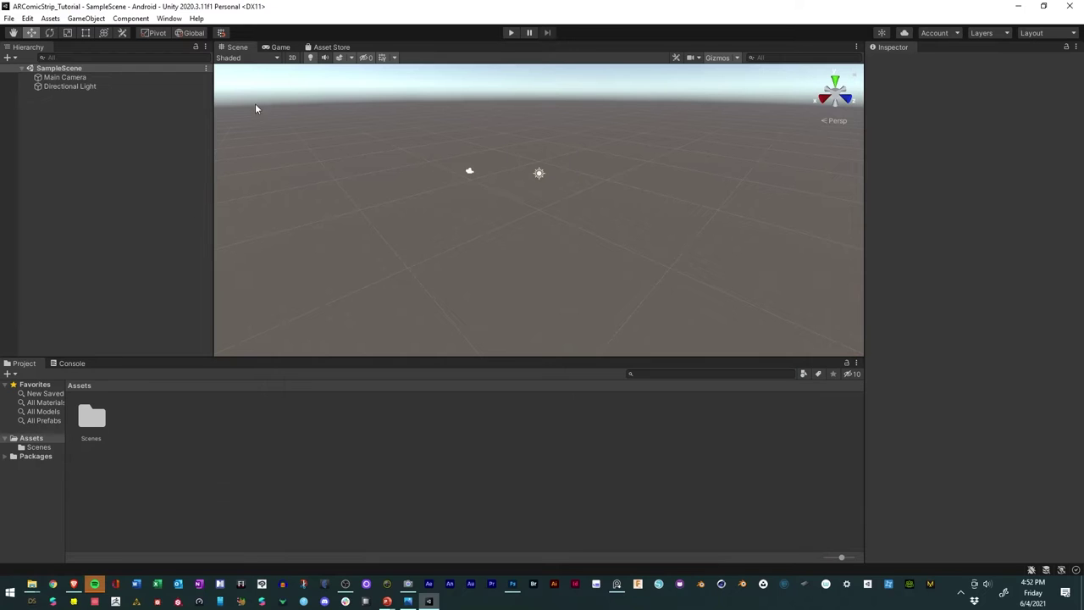
pyautogui.click(65, 77)
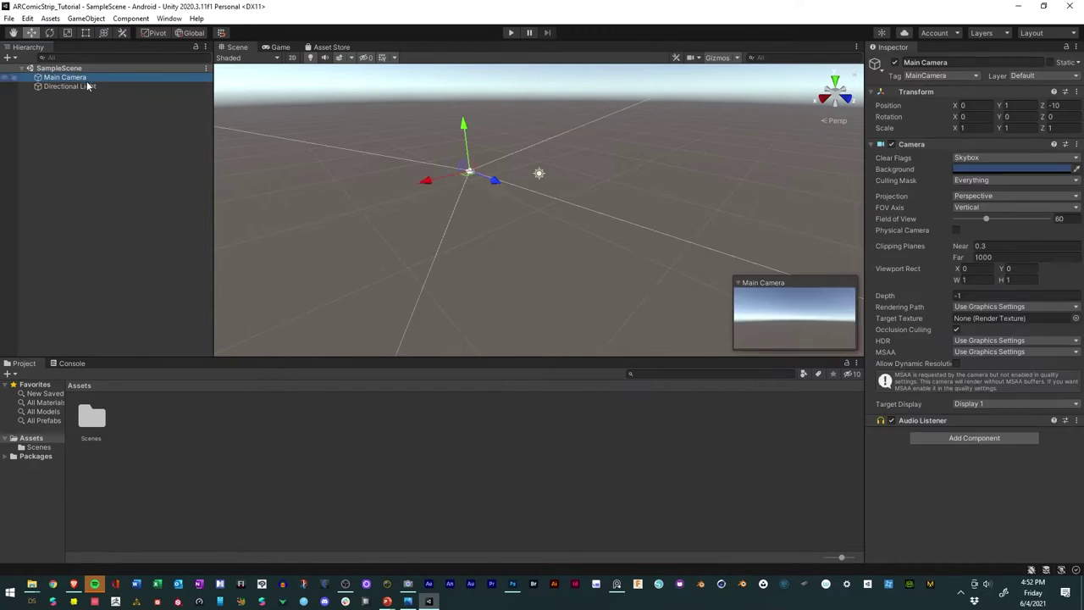
pyautogui.click(83, 104)
pyautogui.click(82, 88)
pyautogui.click(83, 77)
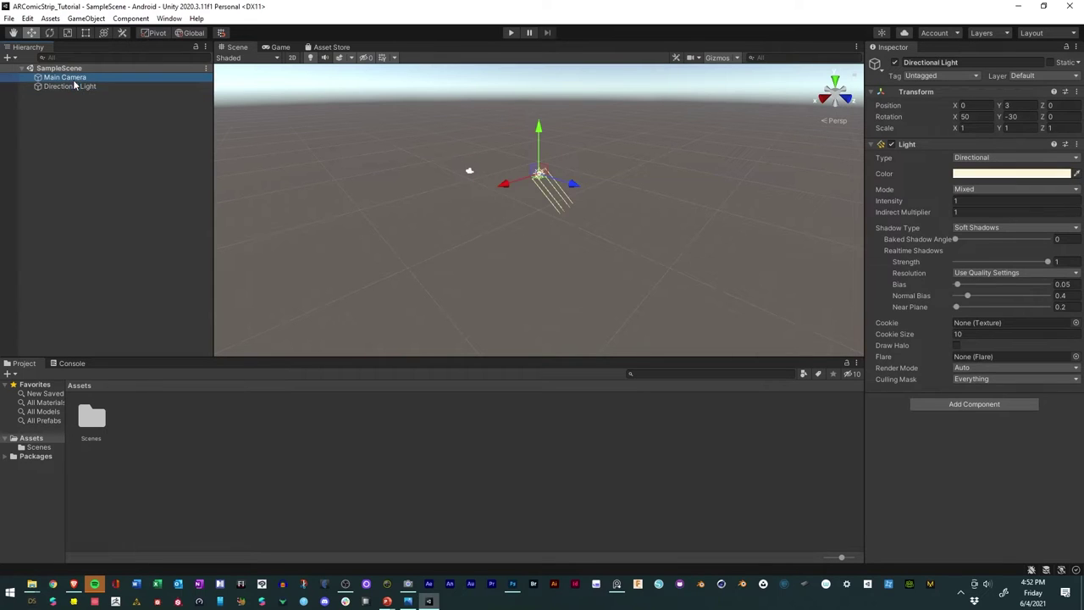
pyautogui.click(49, 84)
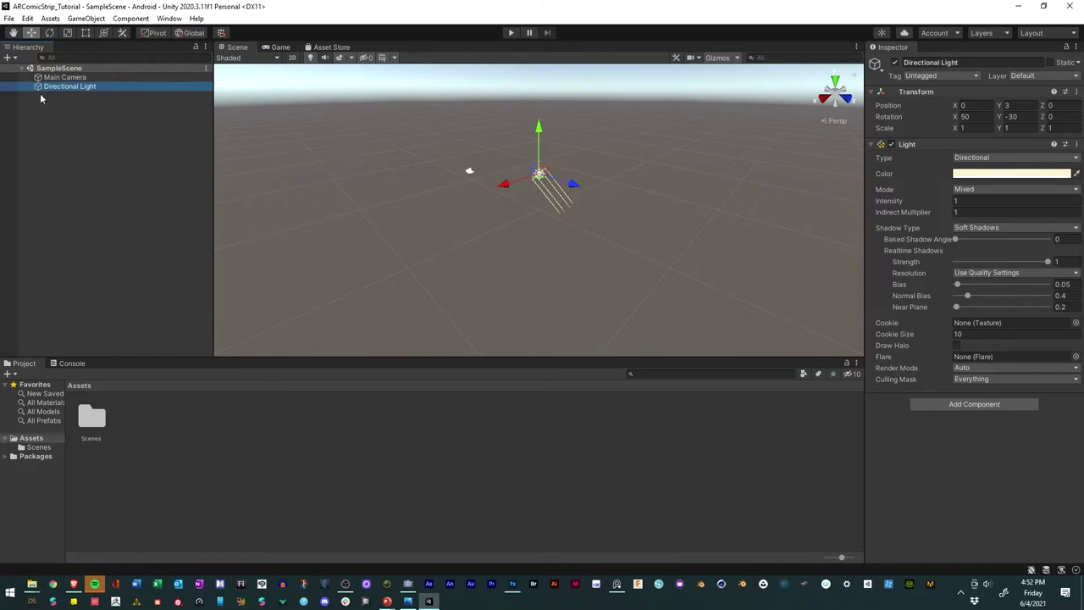
pyautogui.click(89, 133)
# Step: Add an empty GameObject to SampleScene from the Hierarchy's right-click menu
pyautogui.rightClick(93, 132)
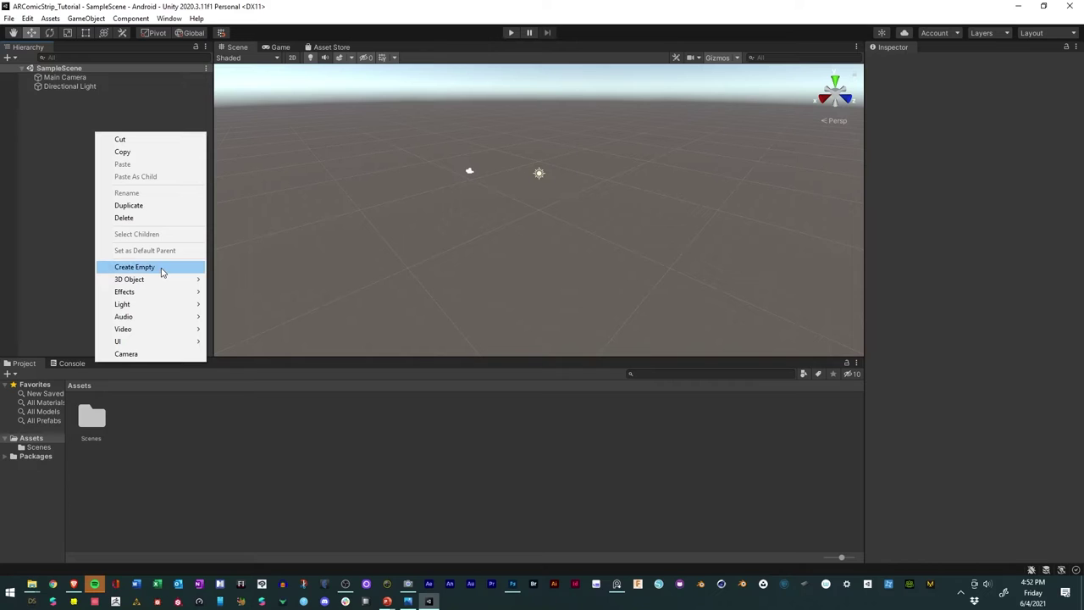
pyautogui.rightClick(114, 172)
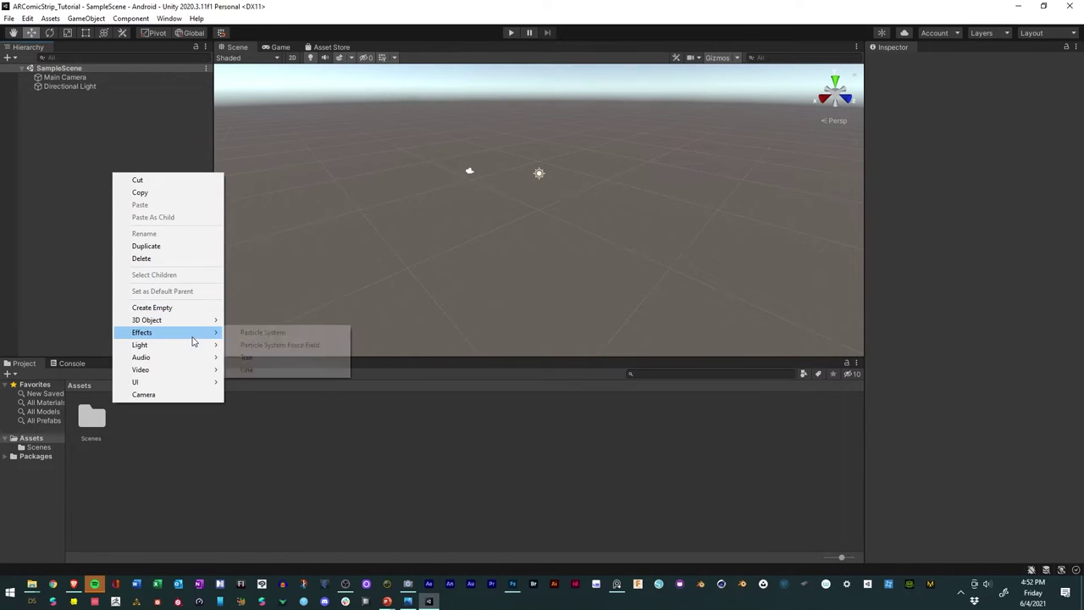
pyautogui.click(191, 310)
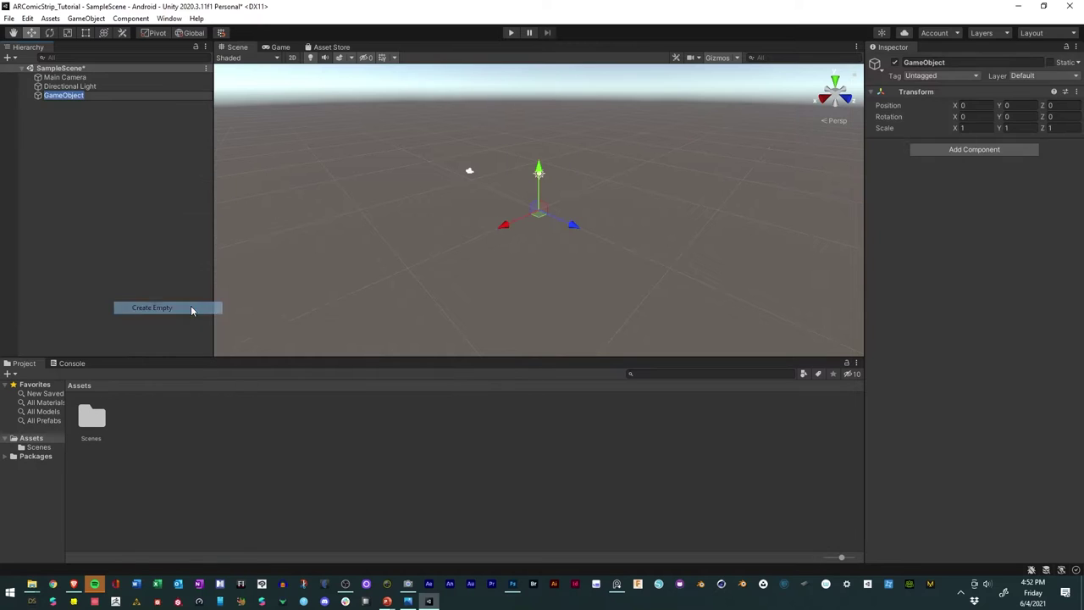
pyautogui.click(87, 116)
pyautogui.click(66, 78)
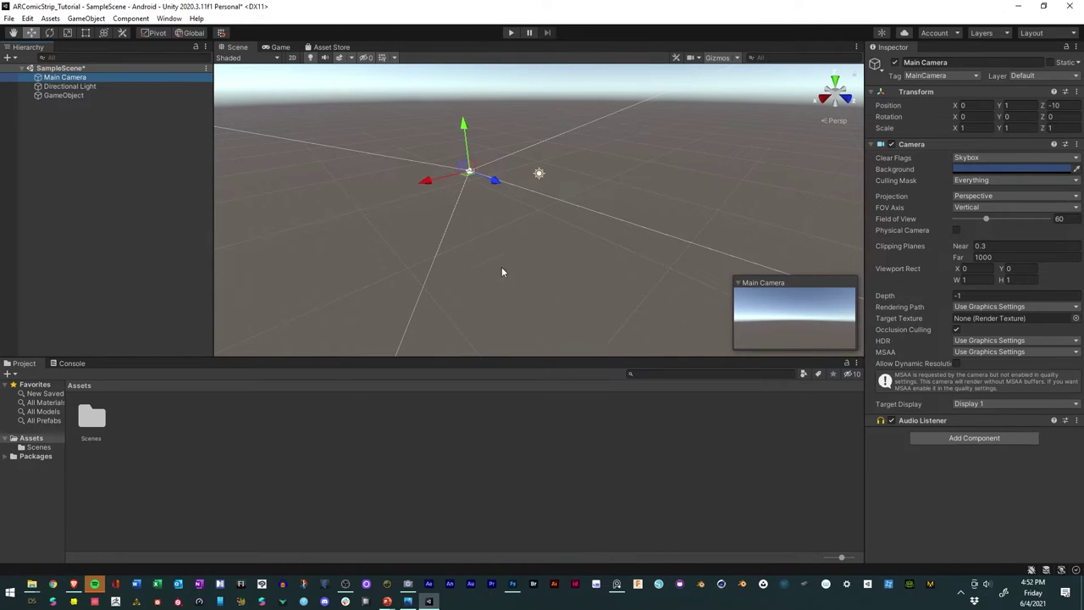
# Step: Orbit the scene view, preview the Game view, and return to the Scene view
pyautogui.keyDown('alt'); pyautogui.moveTo(548, 213); pyautogui.dragTo(456, 222); pyautogui.keyUp('alt')
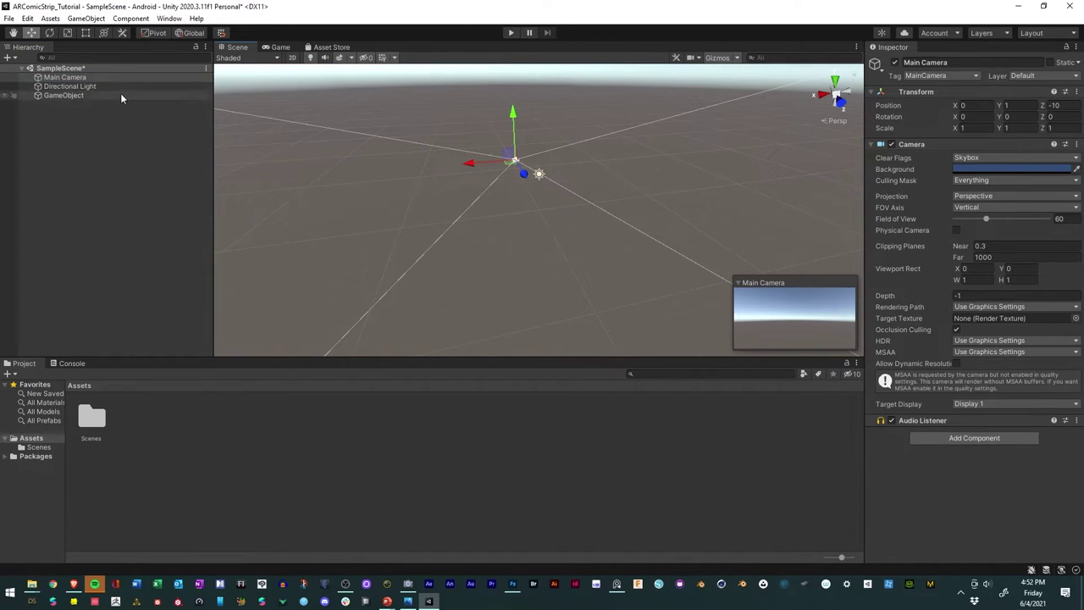
pyautogui.click(280, 48)
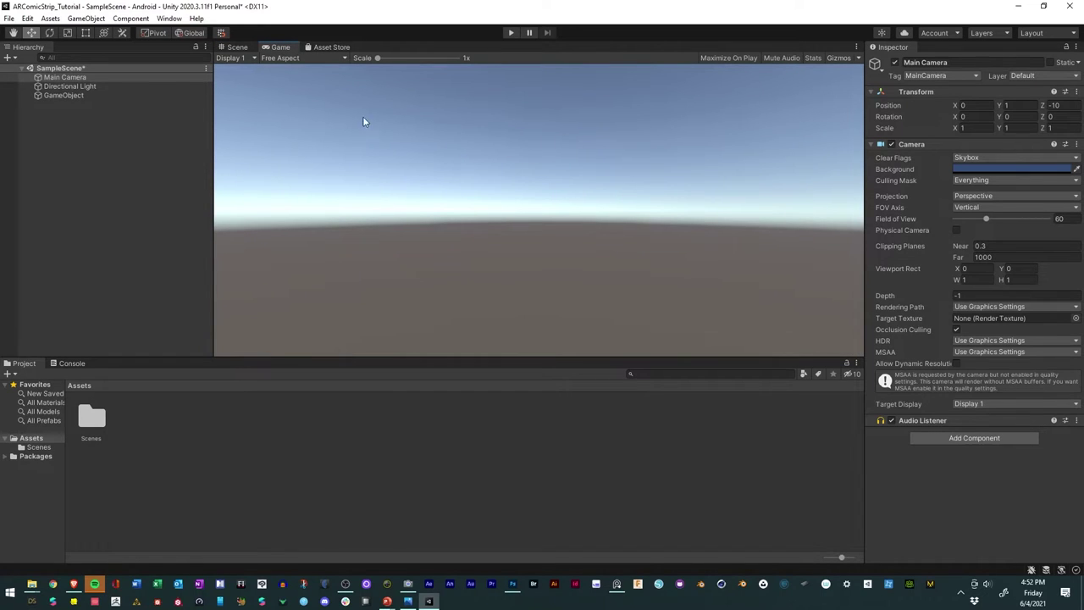
pyautogui.click(236, 48)
pyautogui.click(71, 77)
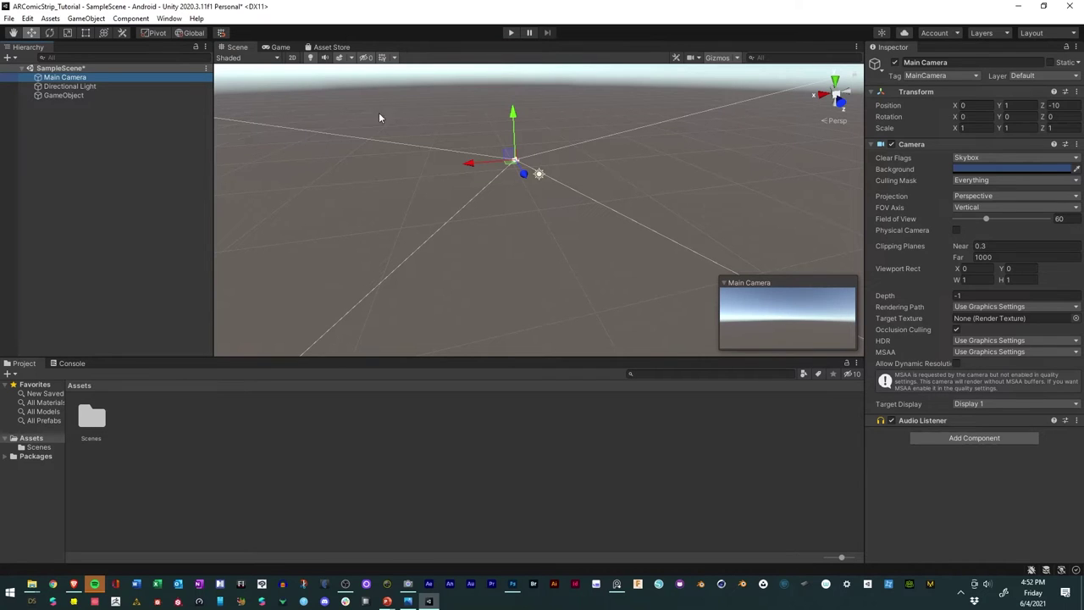
pyautogui.click(762, 178)
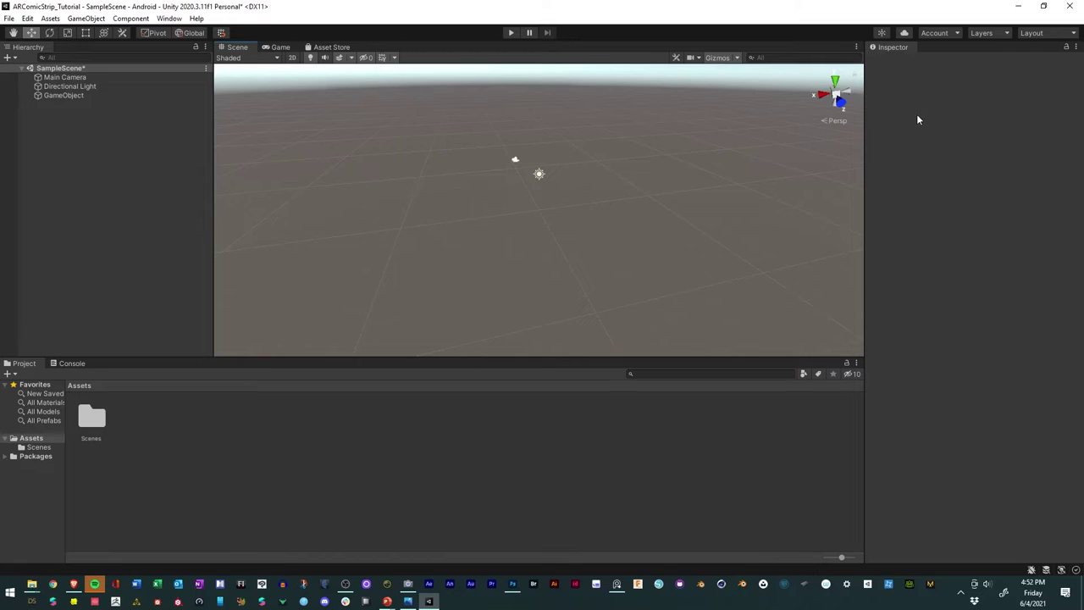
# Step: Give the new GameObject an Audio Source component
pyautogui.click(83, 78)
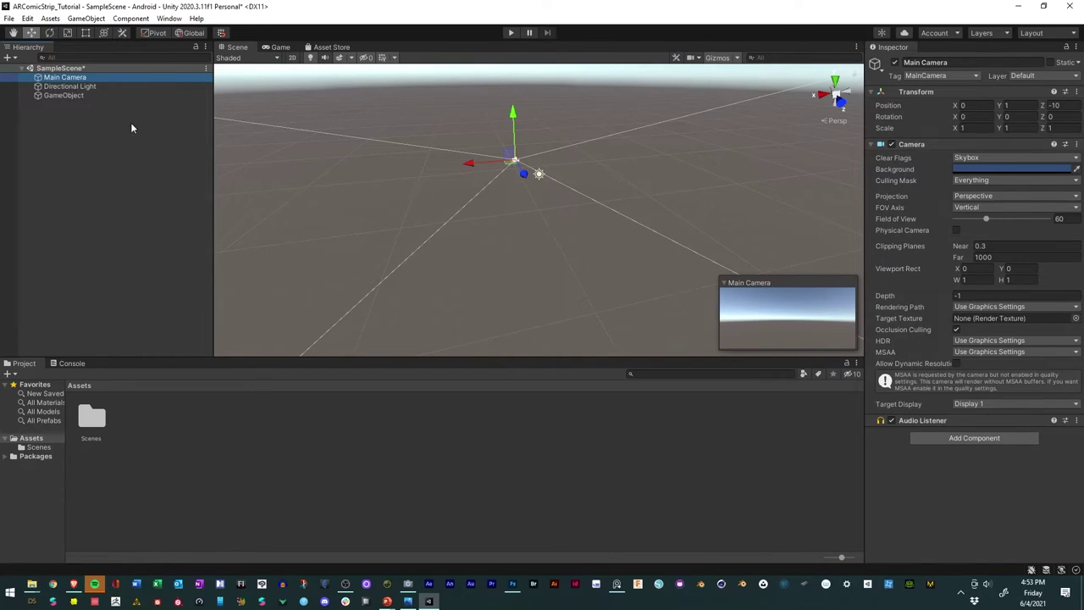
pyautogui.click(87, 86)
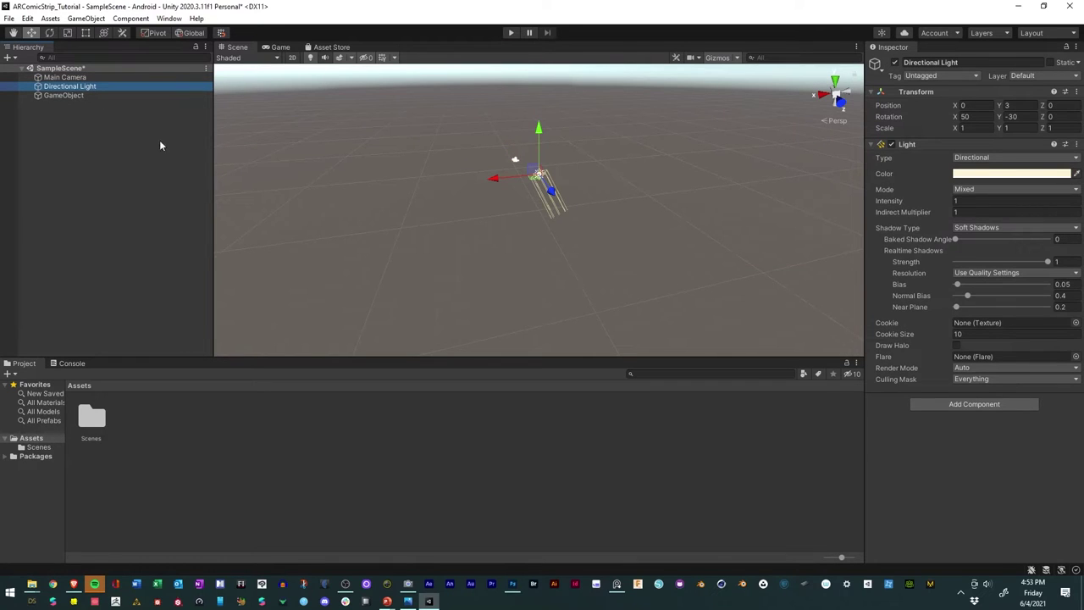
pyautogui.click(73, 97)
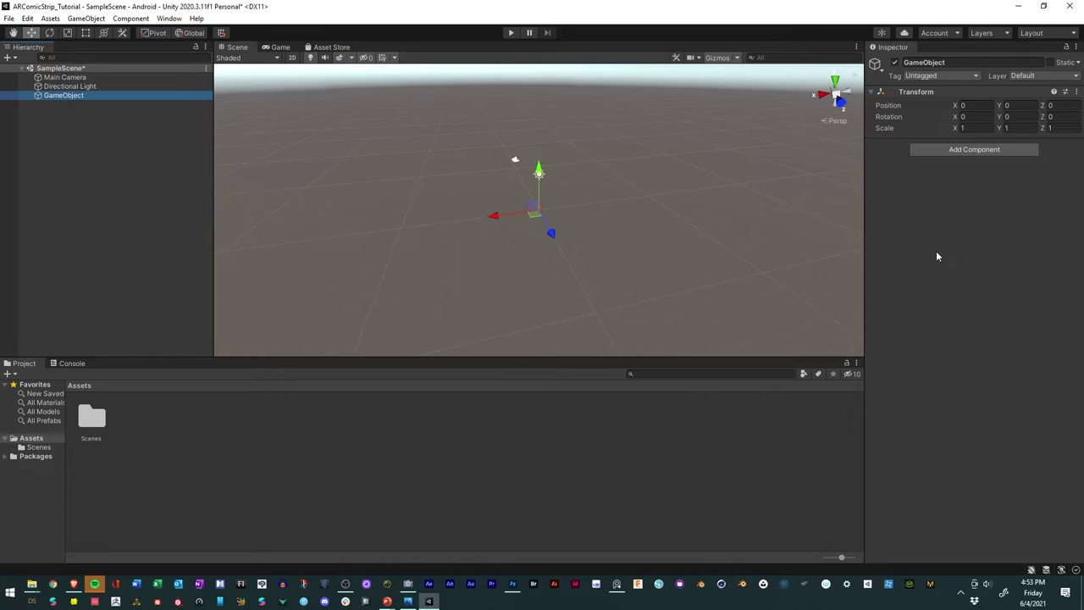
pyautogui.click(974, 149)
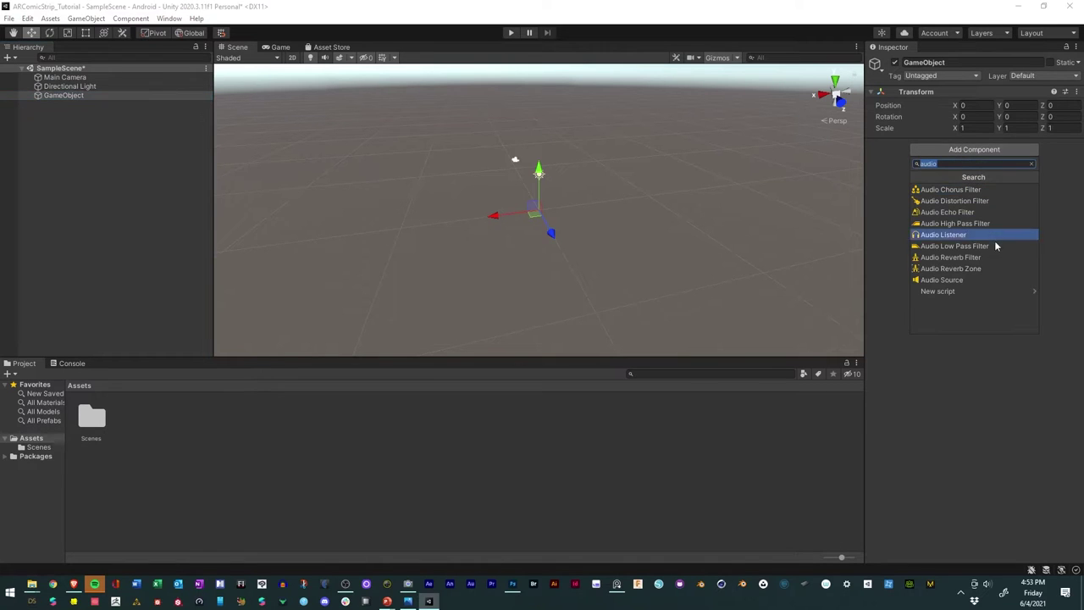
pyautogui.click(970, 280)
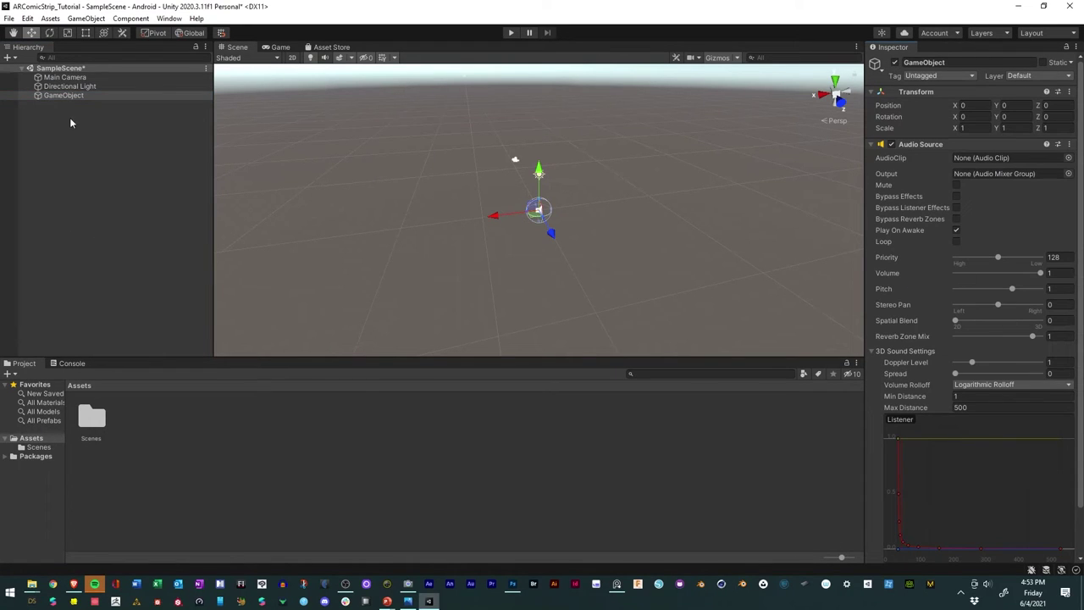
# Step: Rename the GameObject to 'Audio' in the Hierarchy
pyautogui.click(61, 96)
pyautogui.click(62, 97)
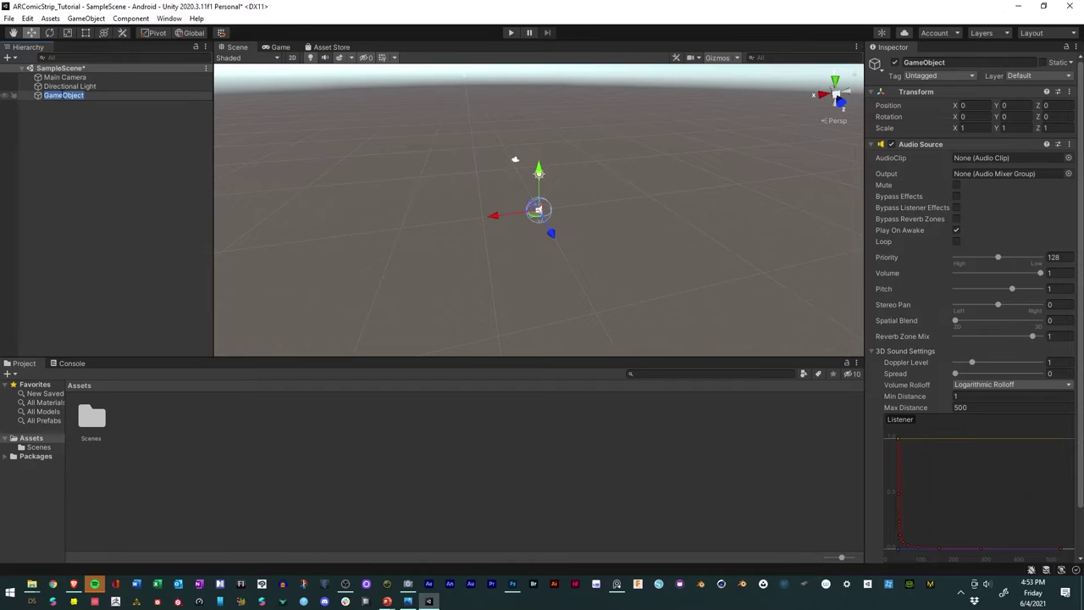
pyautogui.write('Audio')
pyautogui.press('Return')
# Step: Delete the Audio object, leaving only Main Camera and Directional Light
pyautogui.click(108, 115)
pyautogui.click(83, 101)
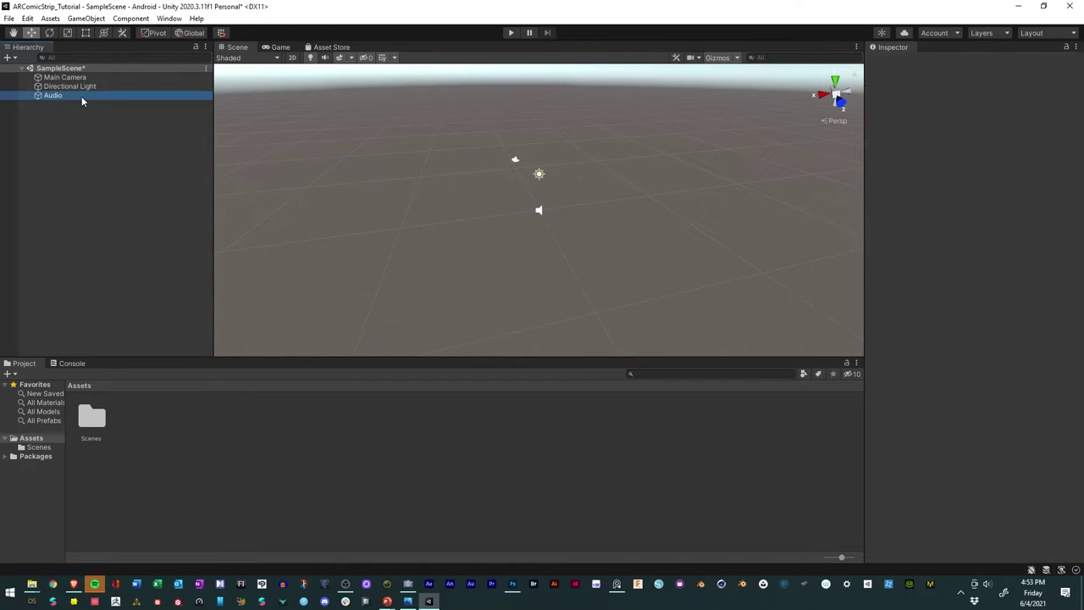
pyautogui.click(174, 178)
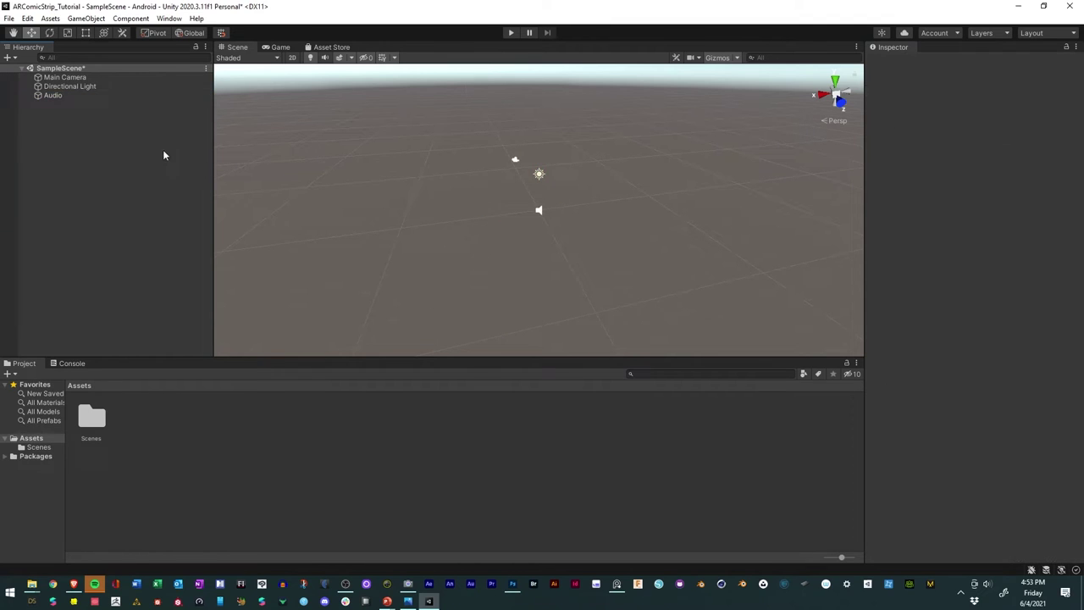
pyautogui.click(70, 103)
pyautogui.press('Delete')
pyautogui.click(55, 87)
pyautogui.click(68, 78)
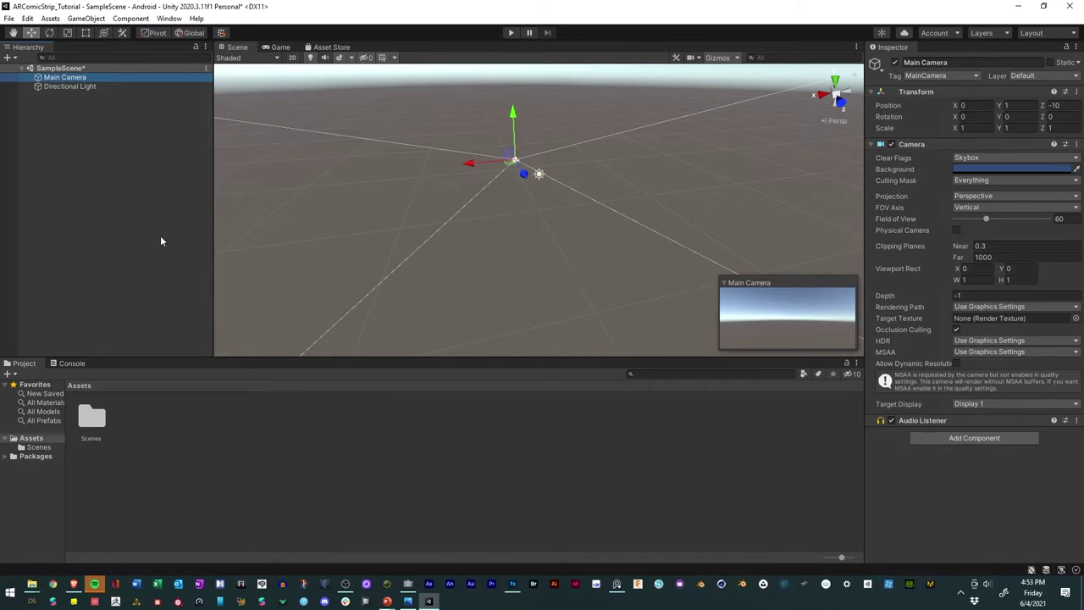
pyautogui.click(127, 119)
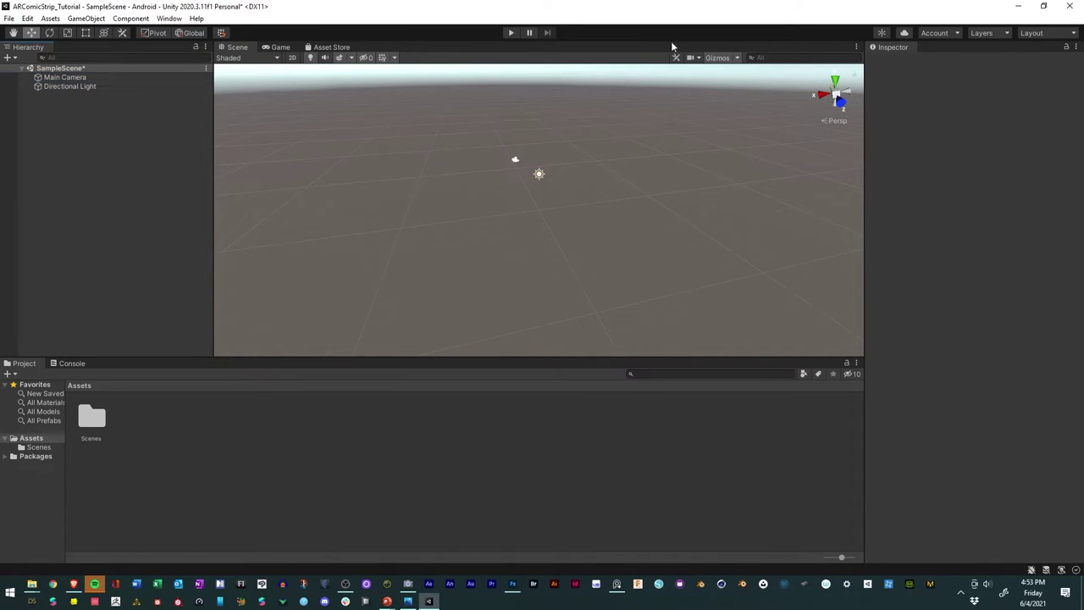
pyautogui.click(19, 366)
pyautogui.click(56, 363)
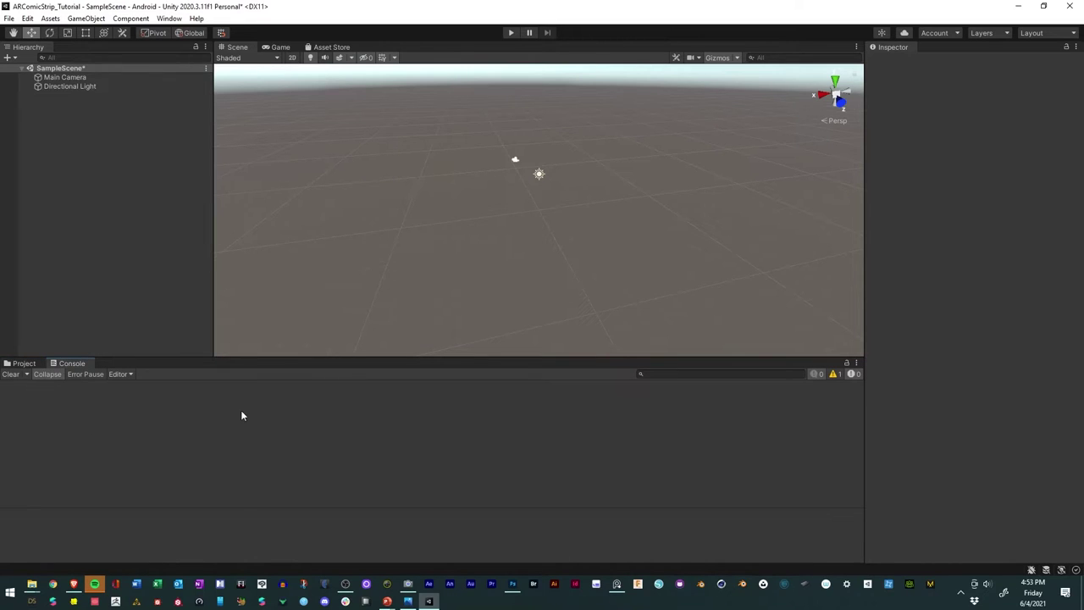
pyautogui.click(13, 362)
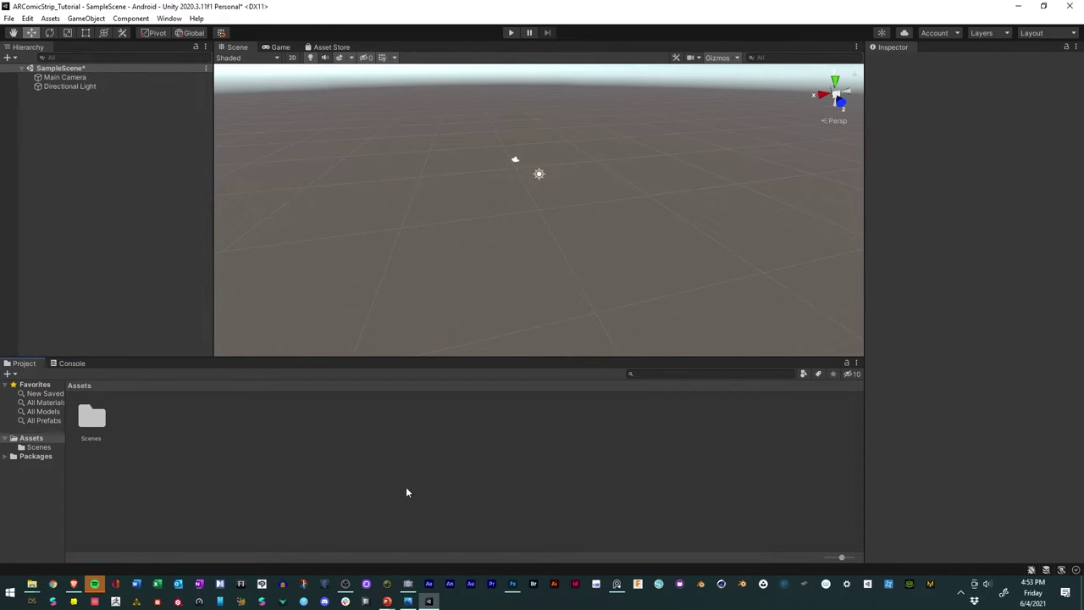
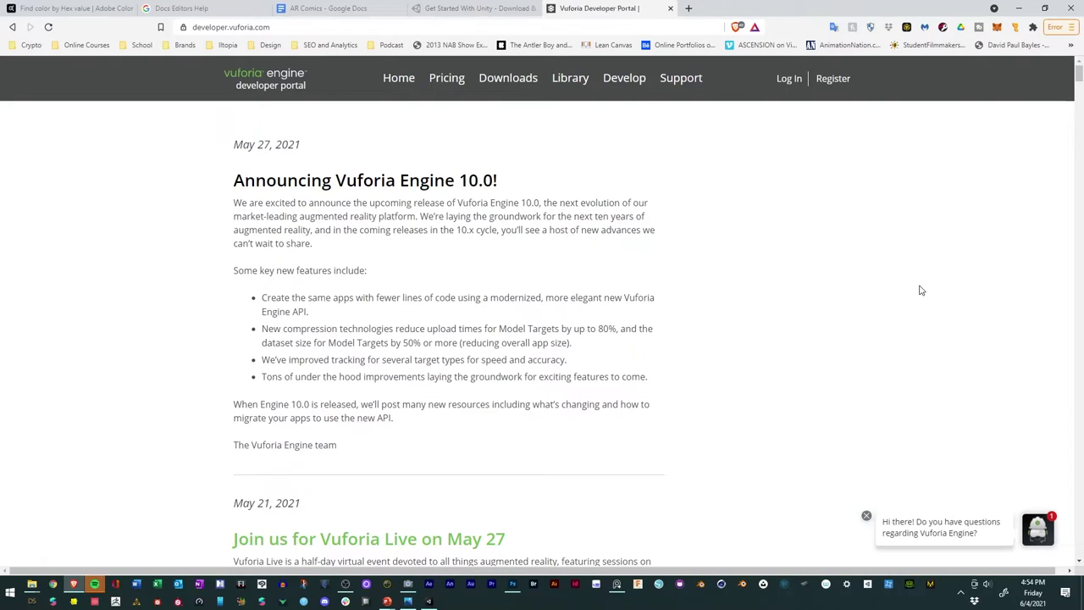
# Step: Dismiss the chat greeting and go to the Vuforia Engine 9.8 SDK downloads page
pyautogui.click(867, 516)
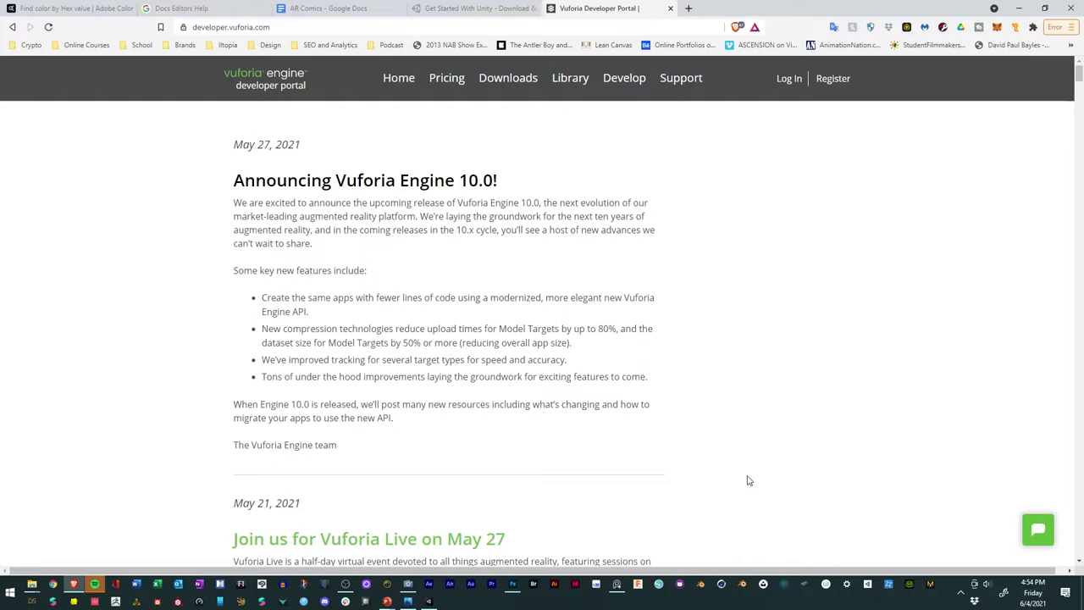
pyautogui.click(523, 79)
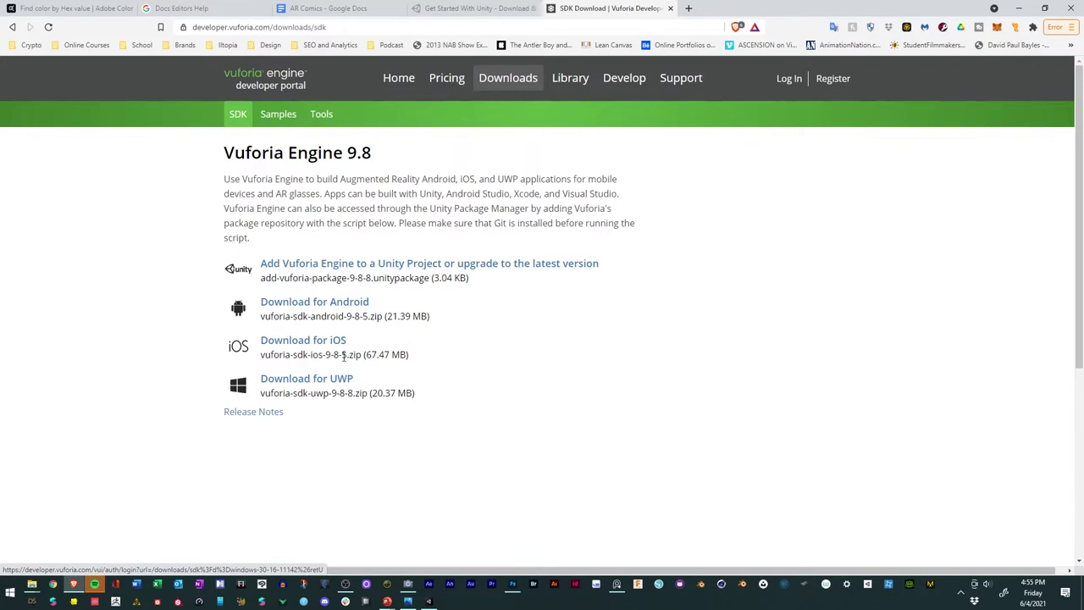
# Step: Choose the Unity package download and log in to the portal with the saved credentials
pyautogui.click(346, 267)
pyautogui.click(498, 238)
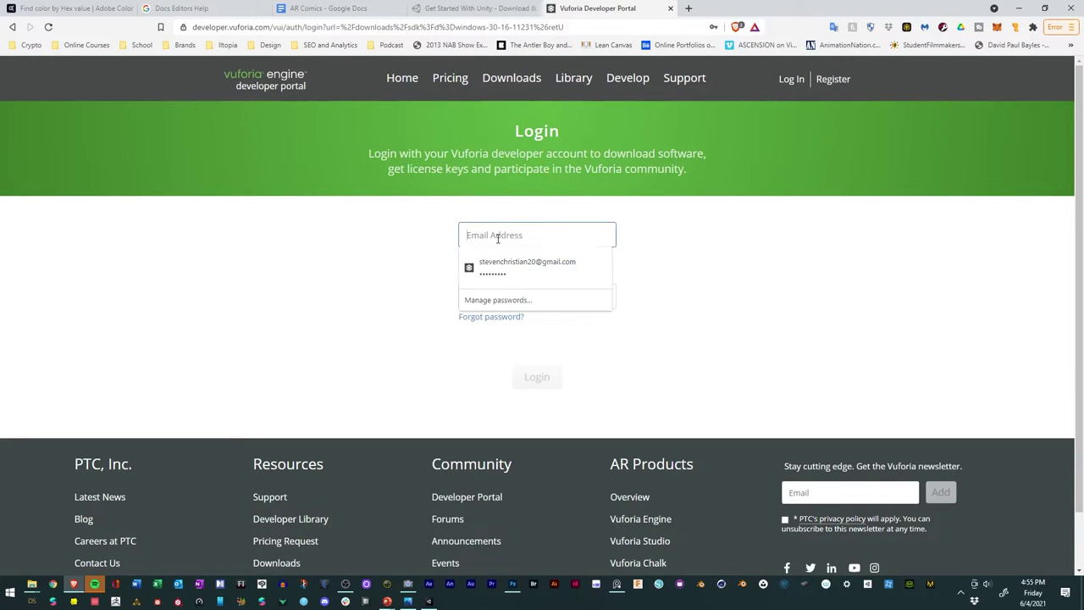
pyautogui.click(504, 270)
pyautogui.click(531, 377)
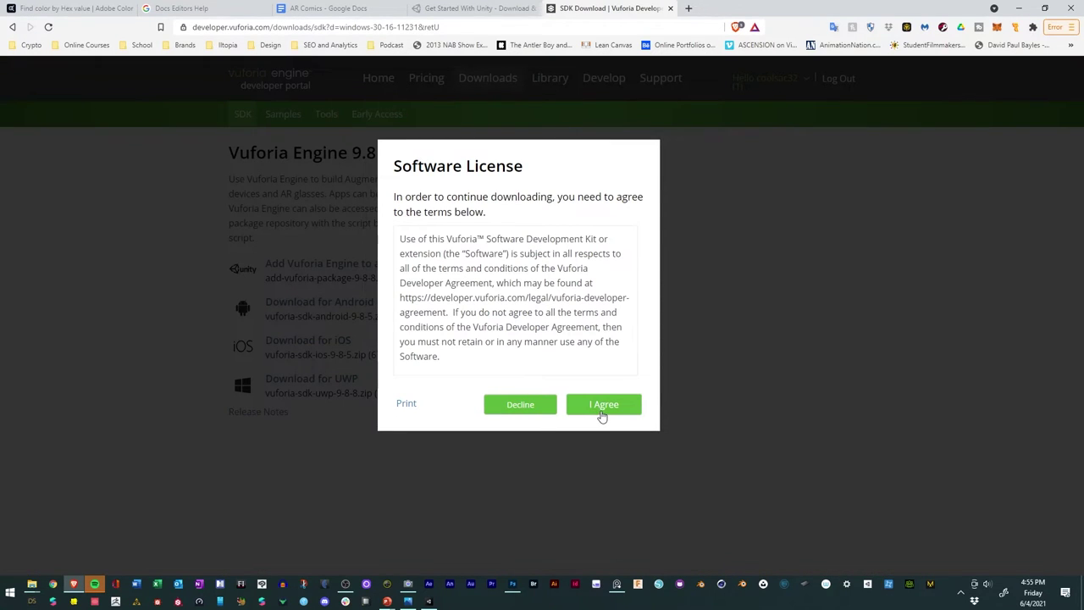
# Step: Accept the SDK license, then cancel saving because AR Comic Strip already holds the package
pyautogui.click(604, 414)
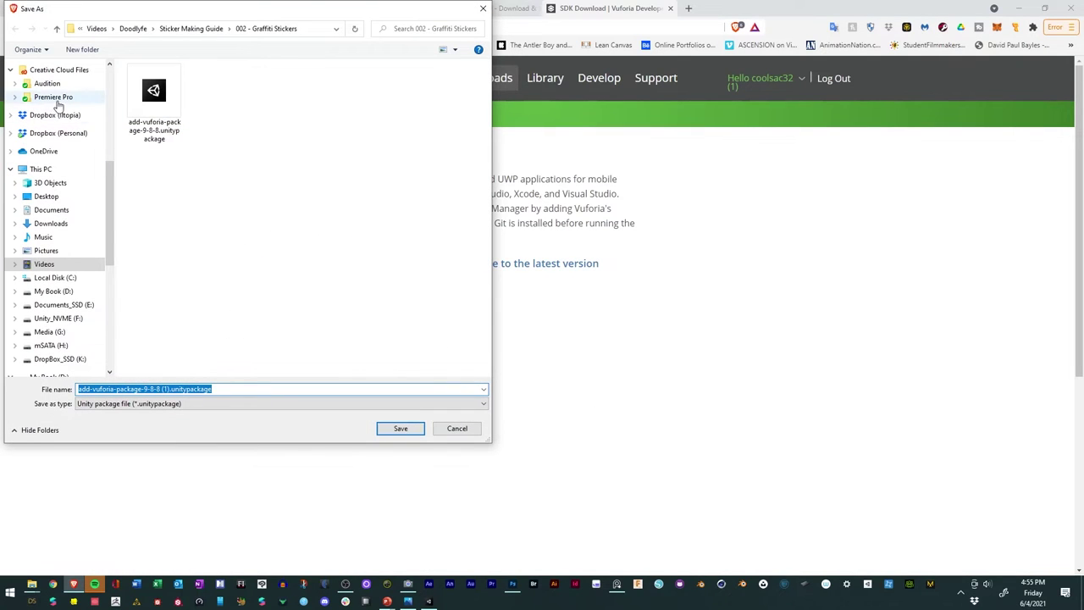
pyautogui.scroll(3, 58, 105)
pyautogui.click(52, 133)
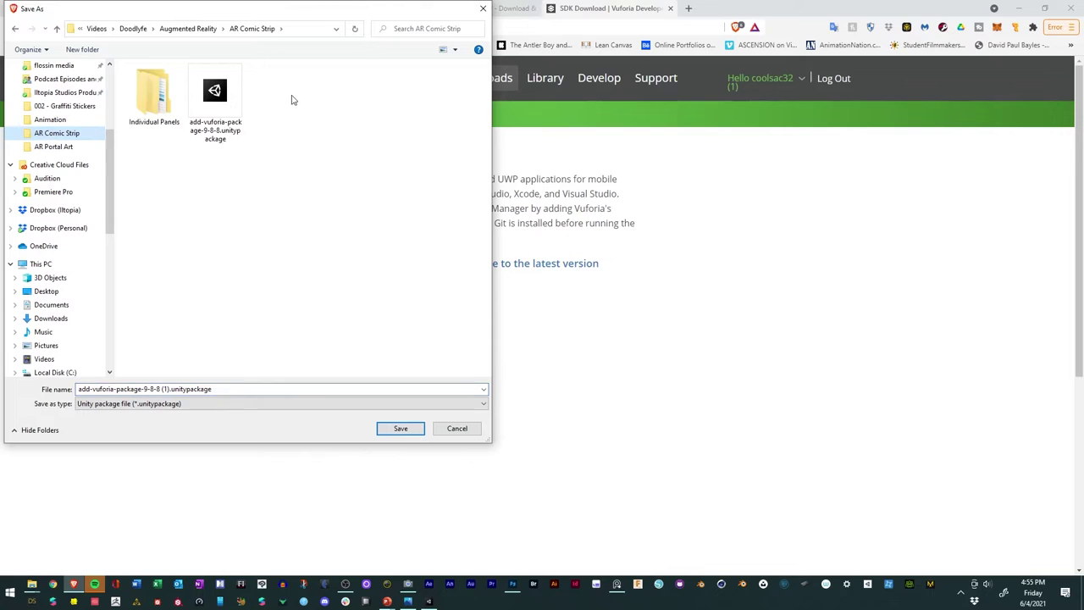
pyautogui.click(459, 430)
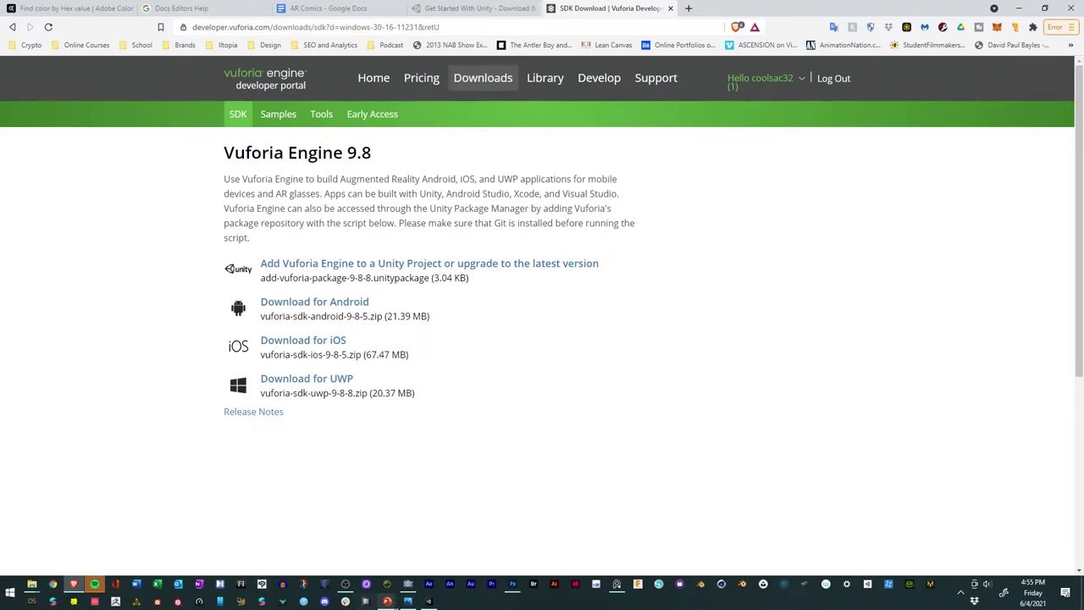
pyautogui.click(429, 601)
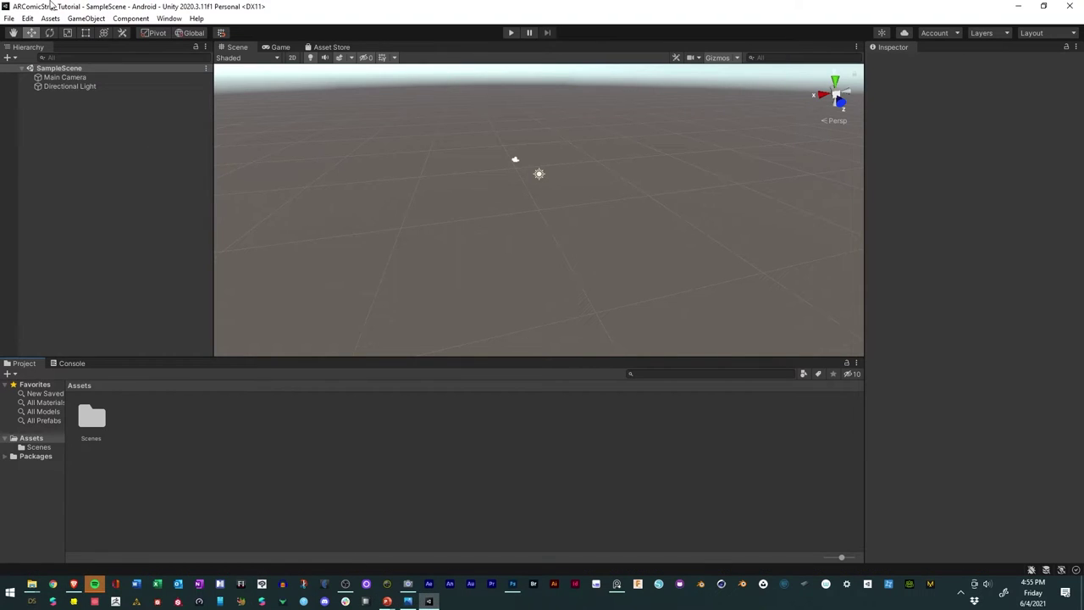
# Step: Import the add-vuforia-package-9-8-8 custom package from AR Comic Strip and accept the 9.8.8 update
pyautogui.click(49, 19)
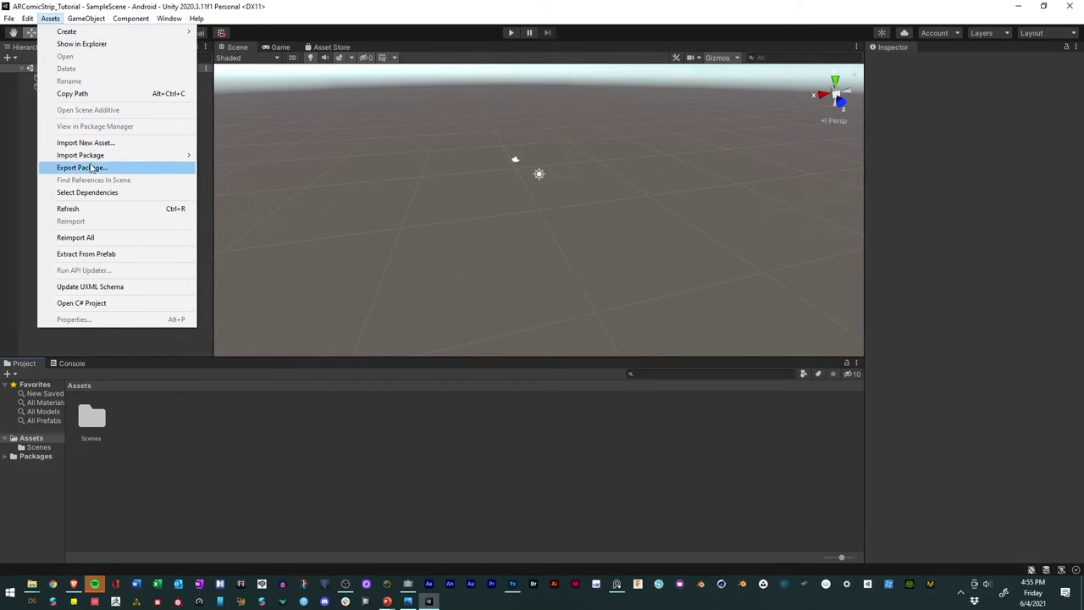
pyautogui.moveTo(100, 159)
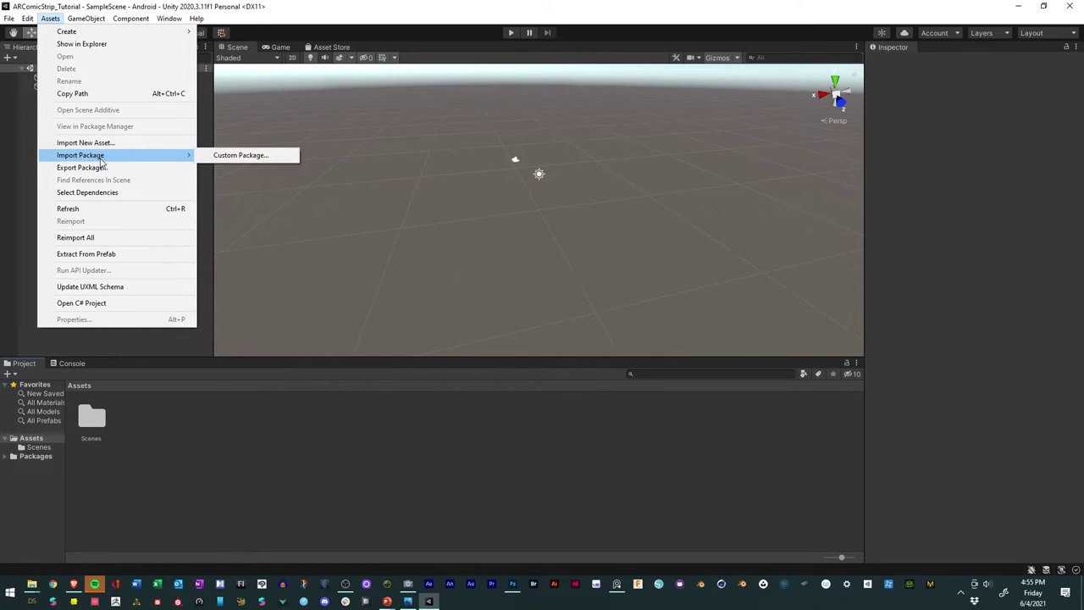
pyautogui.click(268, 156)
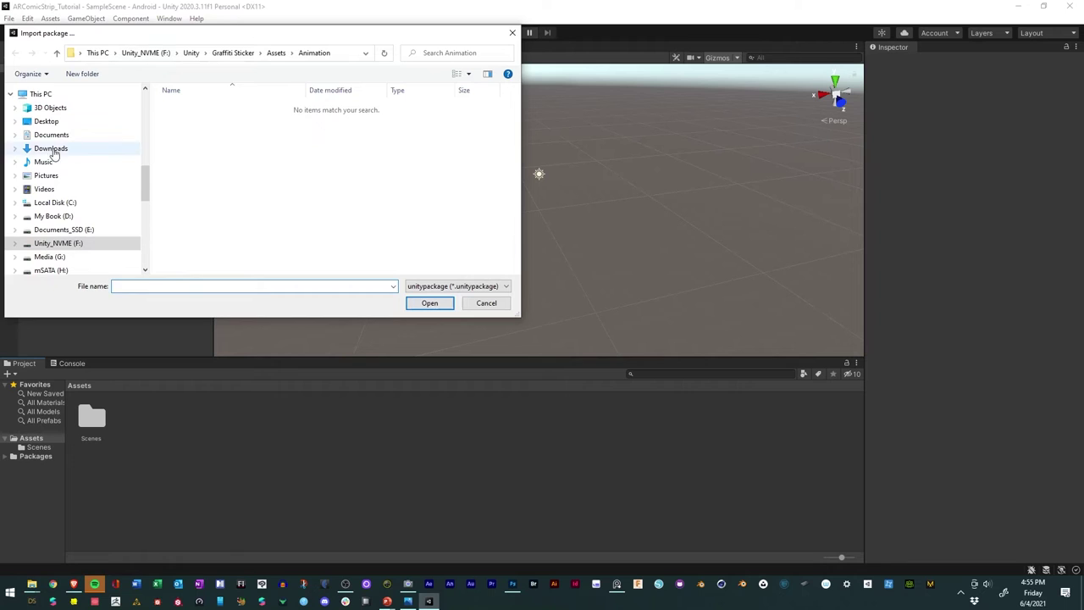
pyautogui.scroll(5, 68, 152)
pyautogui.click(63, 158)
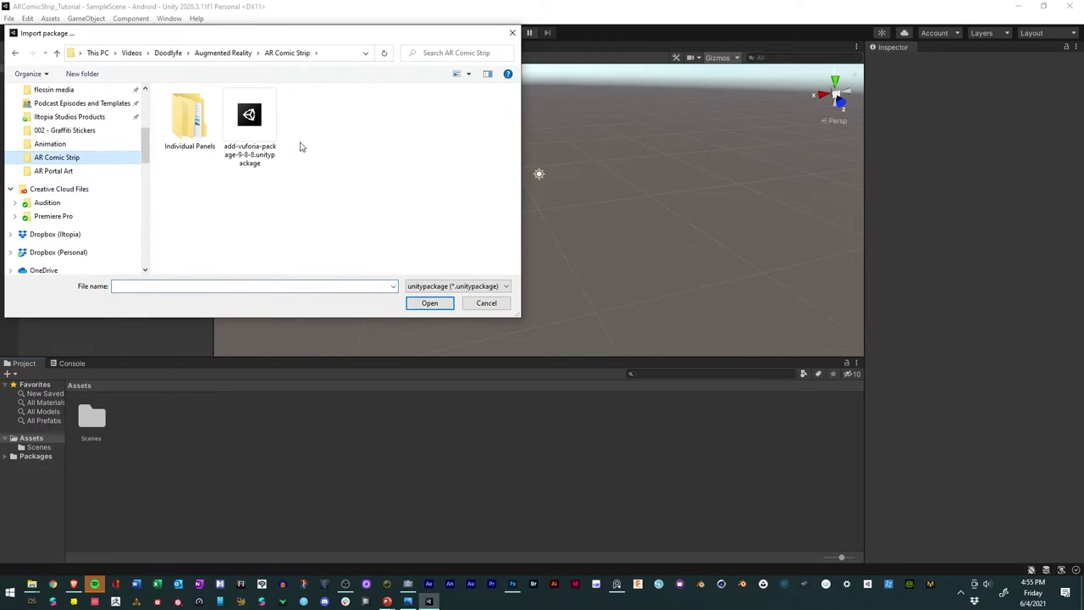
pyautogui.doubleClick(251, 129)
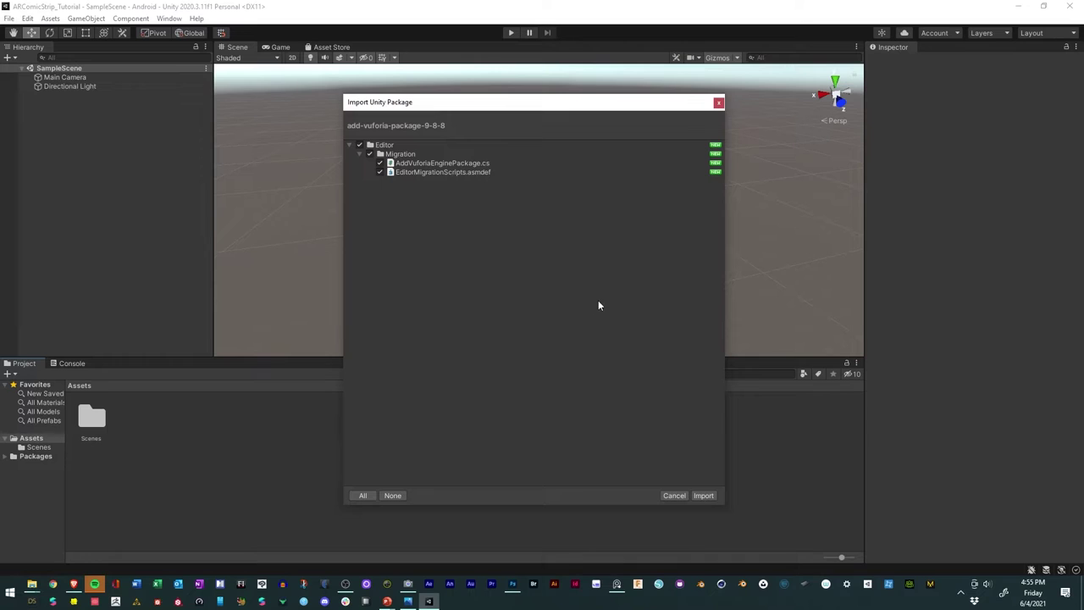
pyautogui.click(704, 496)
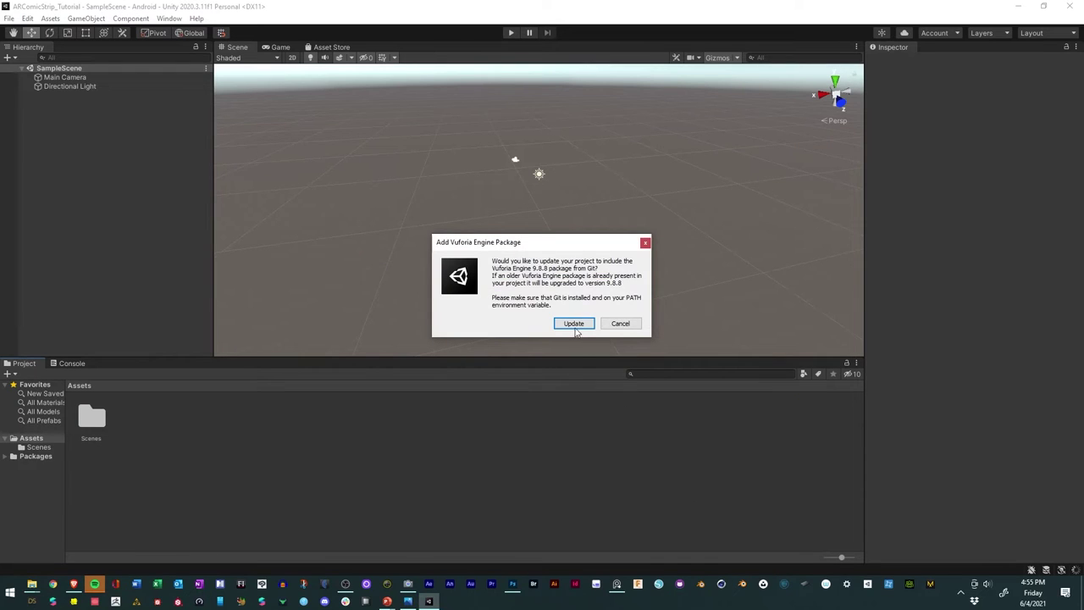
pyautogui.click(574, 327)
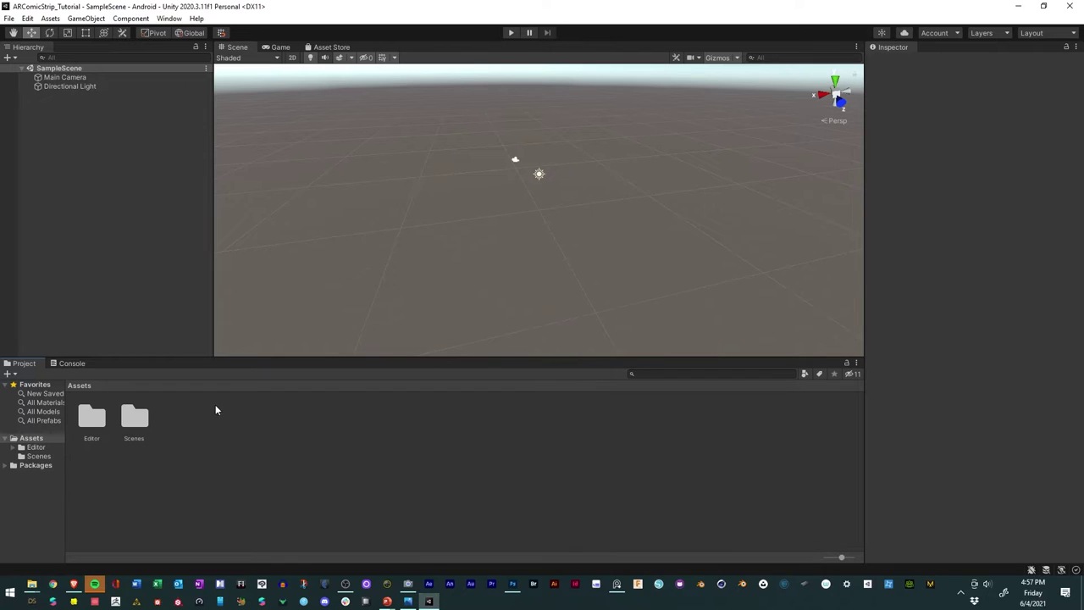
# Step: Select the new Editor folder, open Window > Vuforia Configuration, and widen the Inspector panel
pyautogui.click(89, 421)
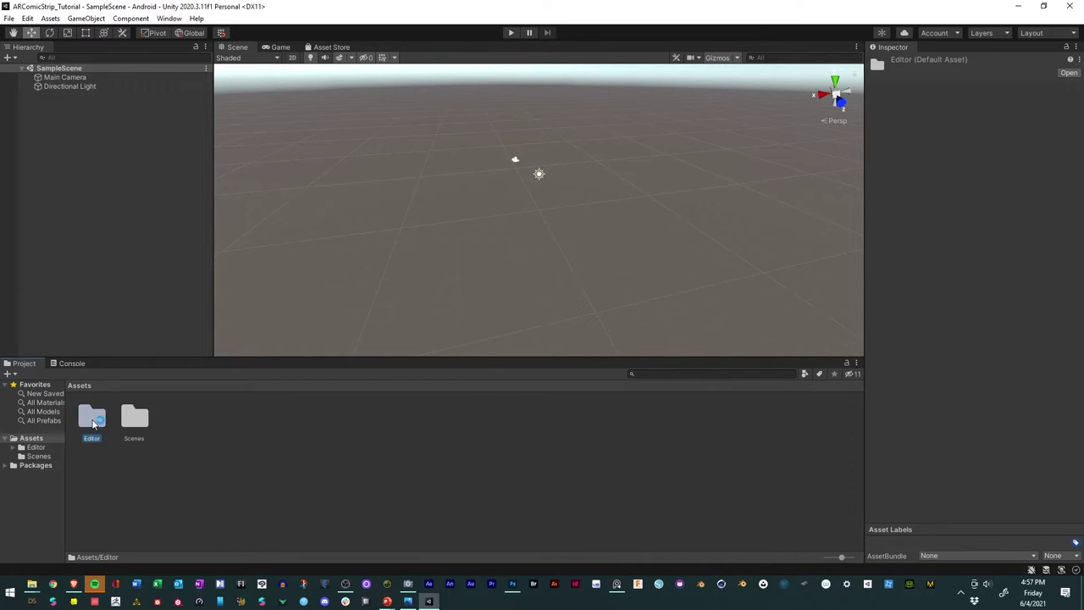
pyautogui.click(168, 18)
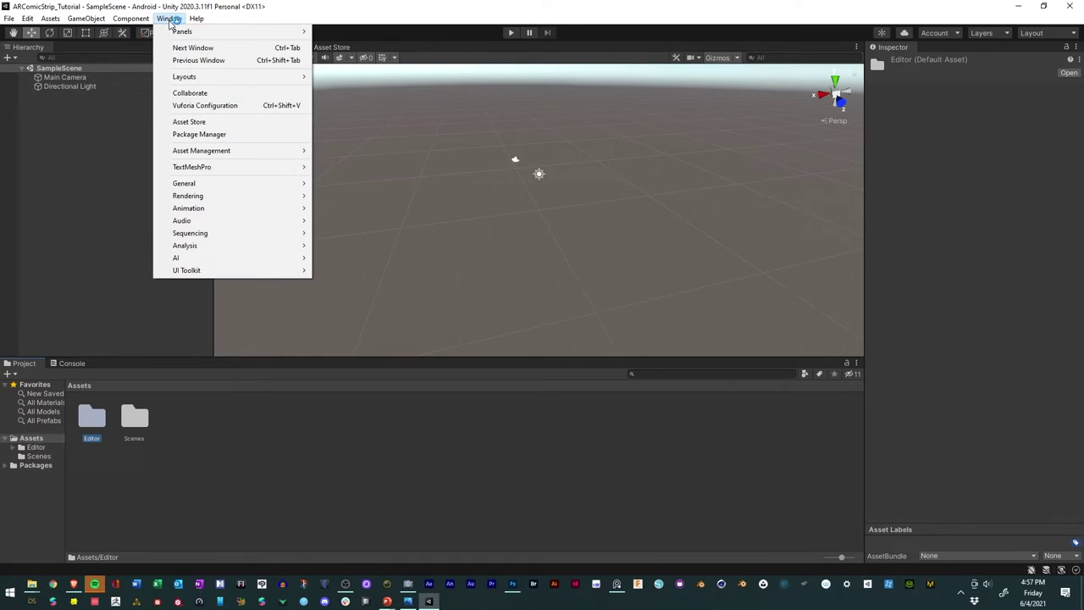
pyautogui.click(219, 108)
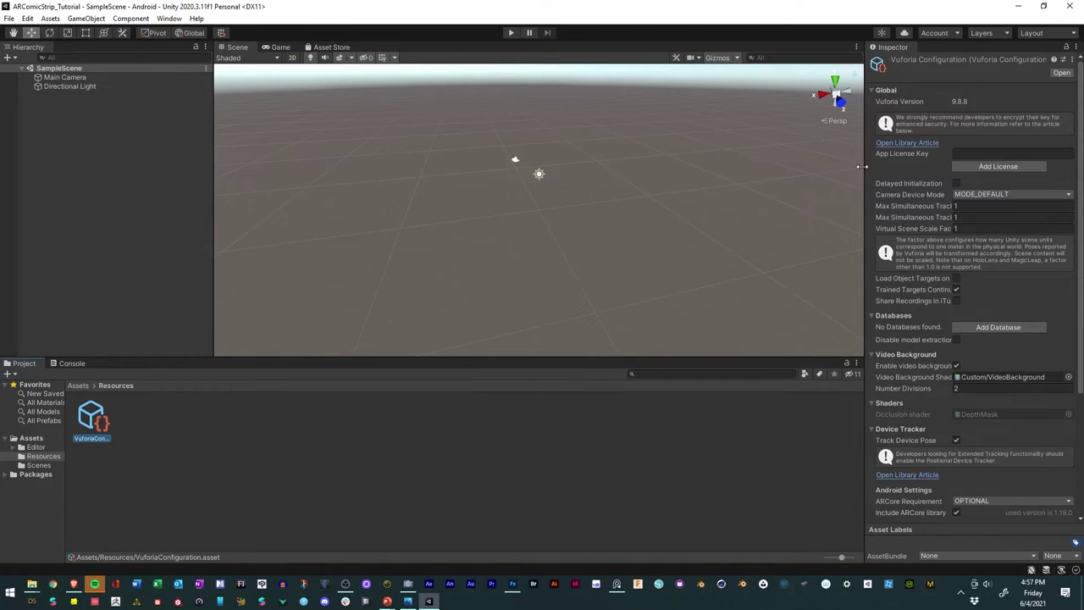
pyautogui.moveTo(863, 166); pyautogui.dragTo(658, 166)
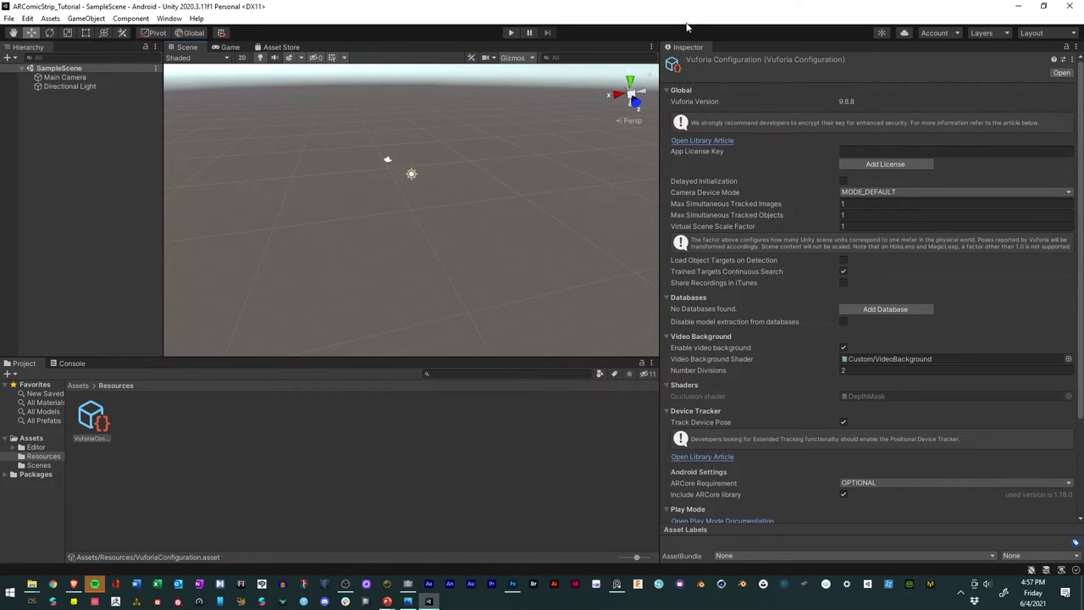
# Step: Open the AR Comics entry in License Manager and copy its license key
pyautogui.click(886, 164)
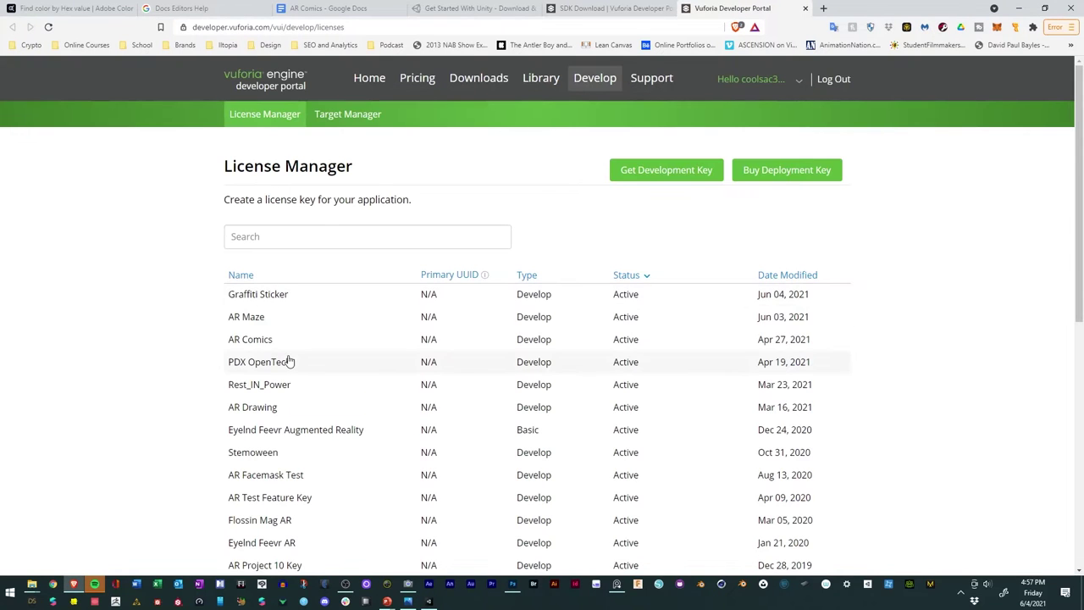
pyautogui.click(267, 341)
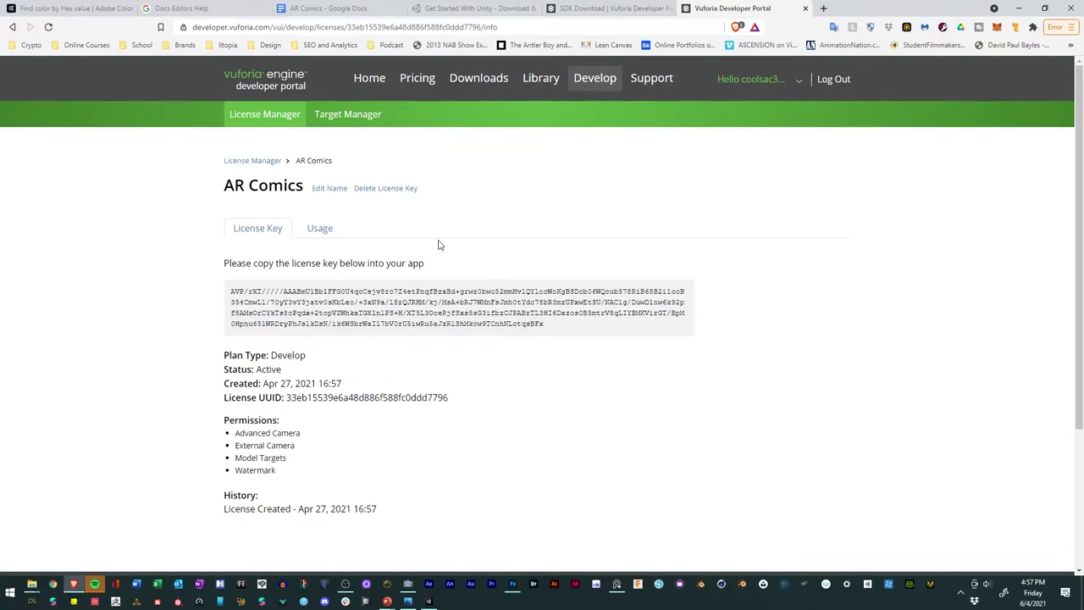
pyautogui.click(364, 310)
pyautogui.click(273, 162)
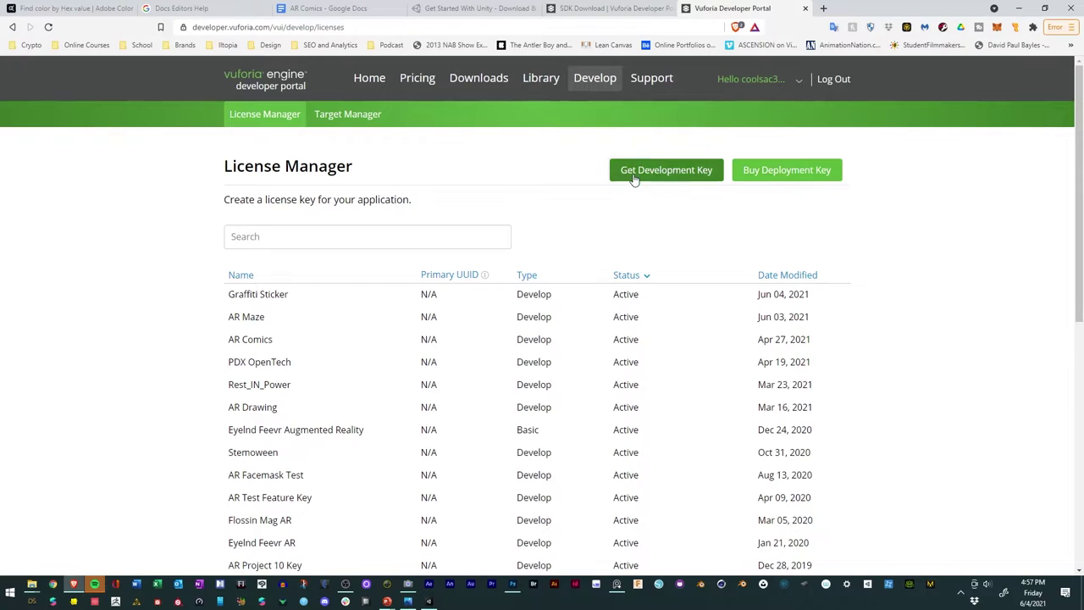
# Step: Start a new development key named 'wffw', abandon it, and recopy the AR Comics key
pyautogui.click(634, 178)
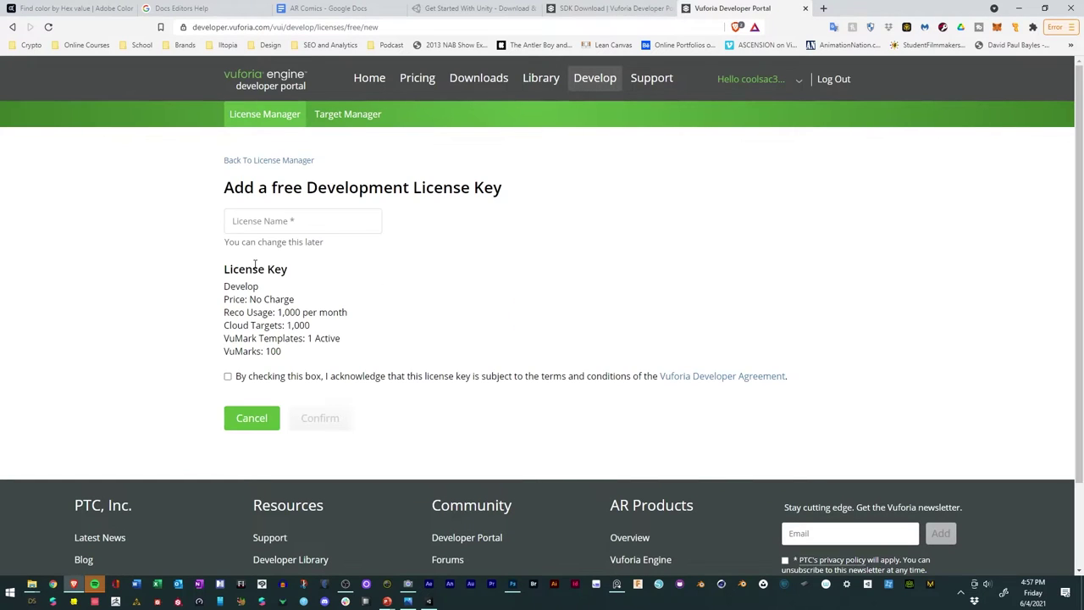
pyautogui.click(227, 376)
pyautogui.click(276, 225)
pyautogui.write('wffw')
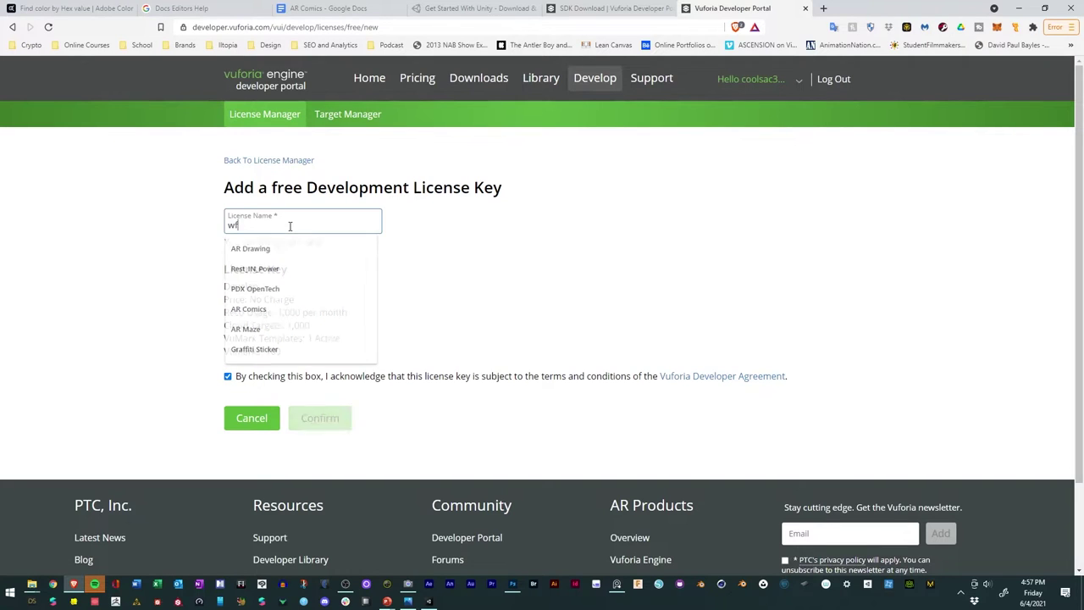
pyautogui.click(249, 423)
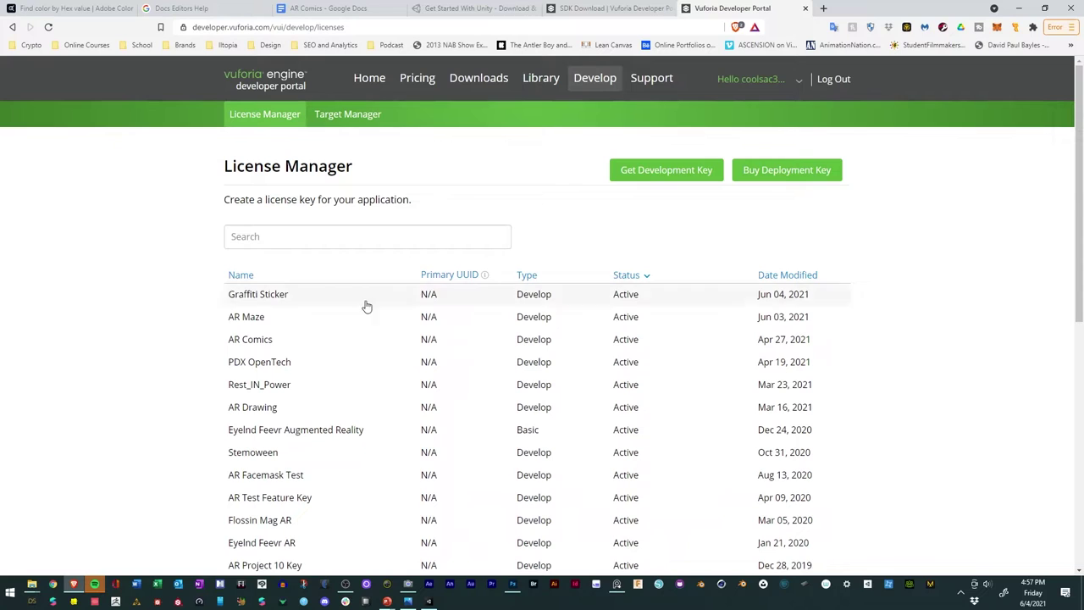
pyautogui.click(277, 342)
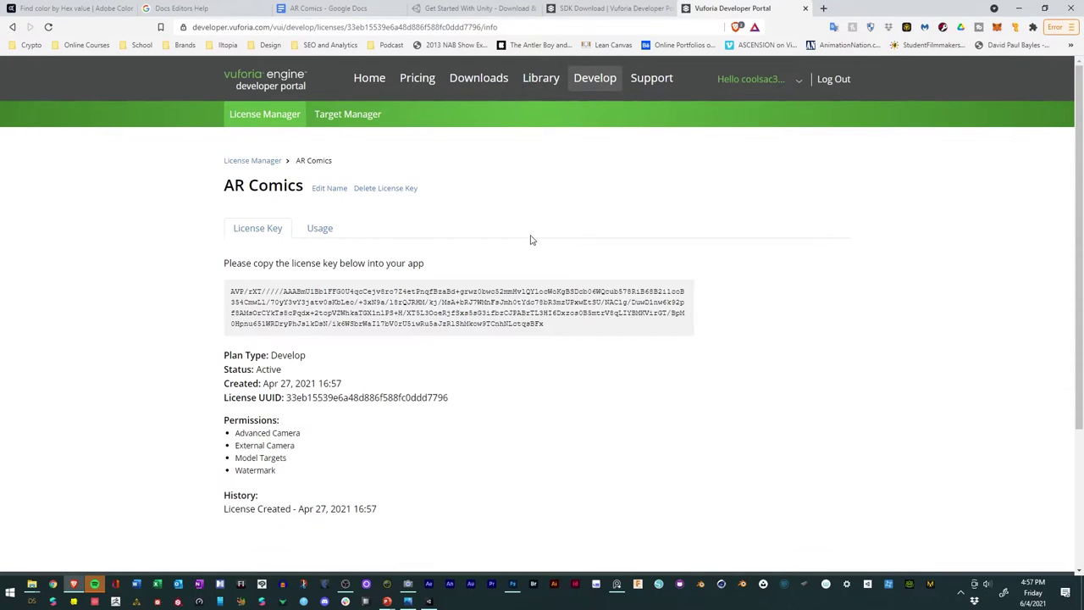
pyautogui.click(440, 315)
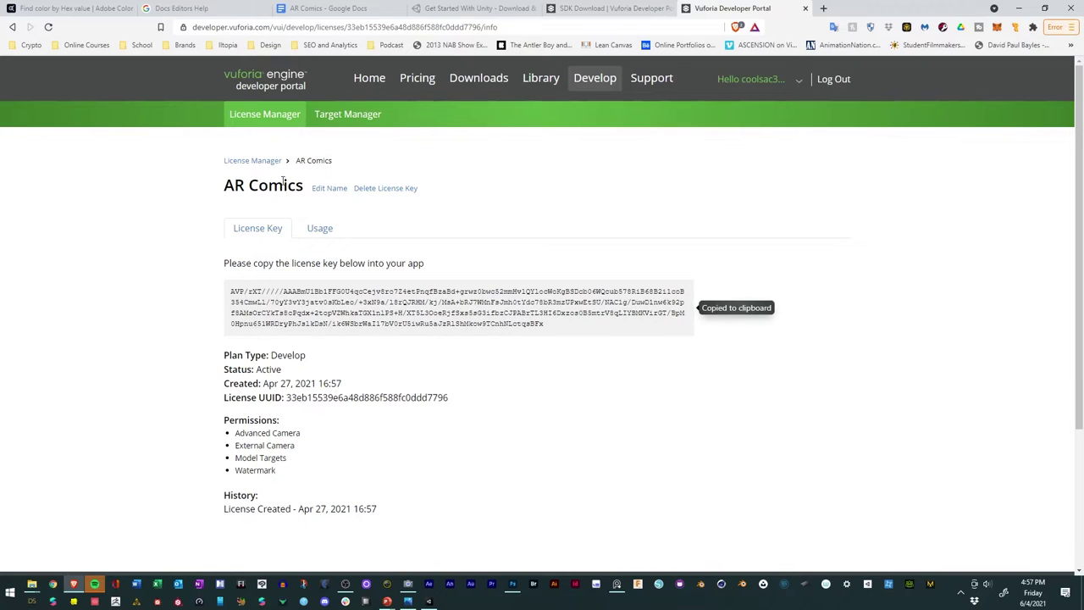
# Step: Paste the copied AR Comics key into the App License Key field and scroll through the configuration
pyautogui.click(427, 601)
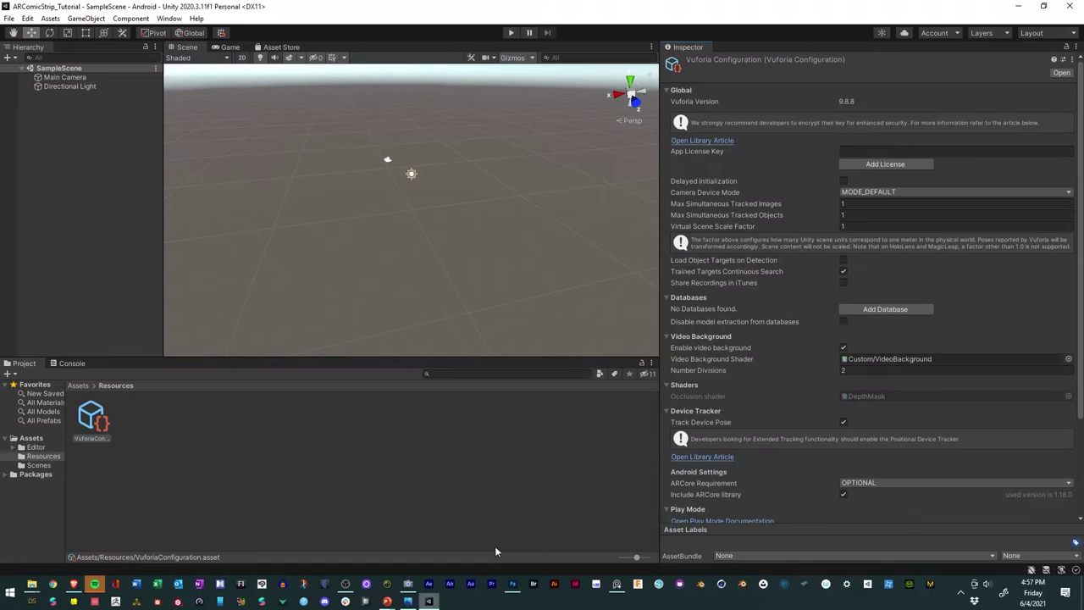
pyautogui.hotkey('ctrl', 'v')
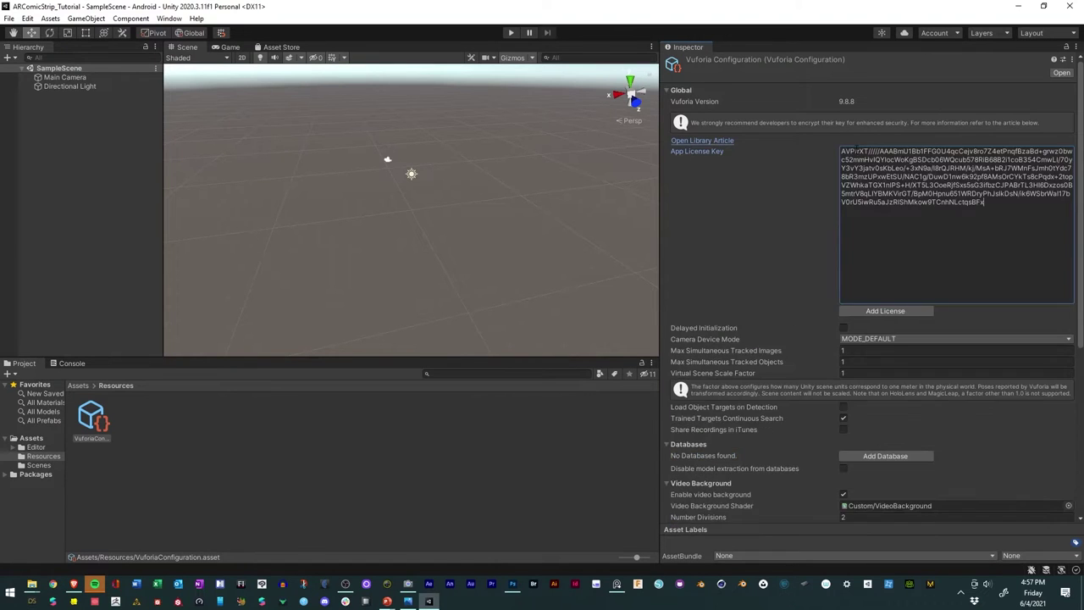
pyautogui.scroll(-3, 714, 275)
pyautogui.scroll(4, 714, 276)
pyautogui.scroll(-5, 714, 271)
pyautogui.scroll(2, 751, 266)
pyautogui.scroll(-2, 751, 266)
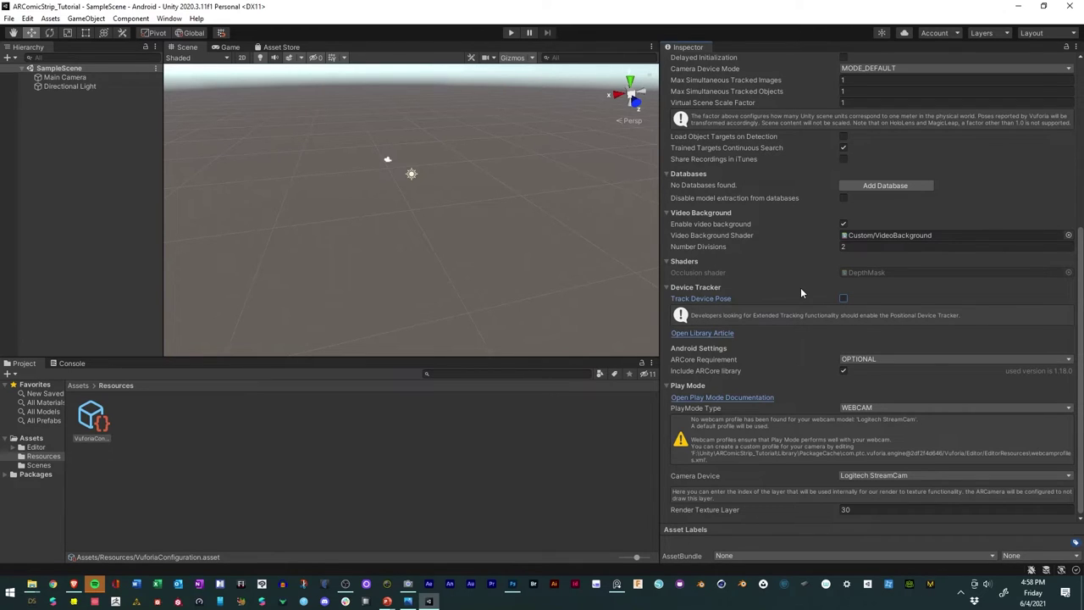
# Step: Keep PlayMode Type on WEBCAM and Camera Device on Logitech StreamCam
pyautogui.moveTo(764, 368)
pyautogui.click(867, 408)
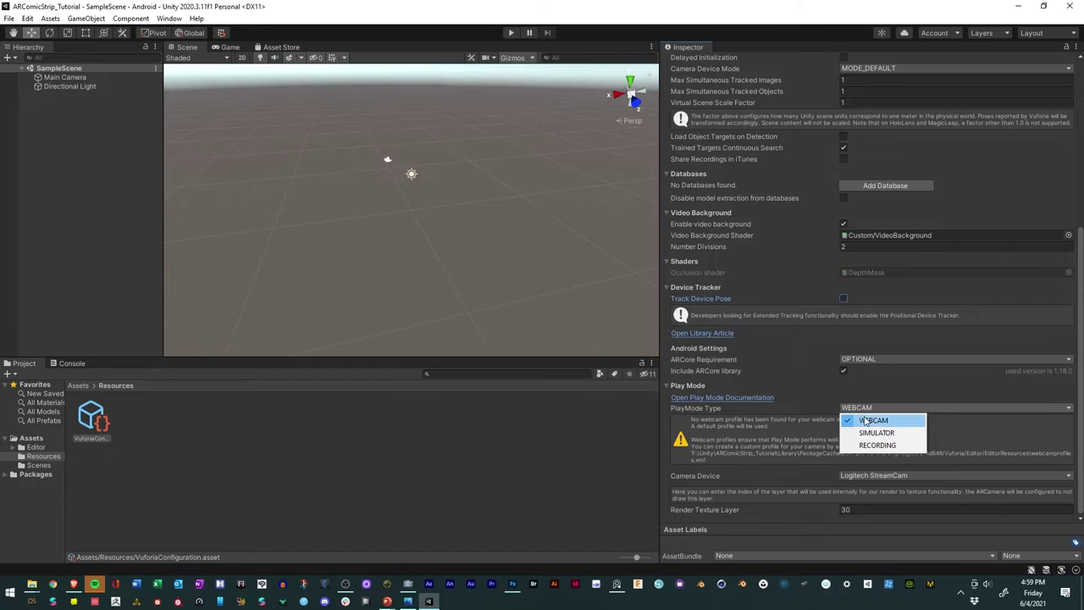
pyautogui.click(848, 415)
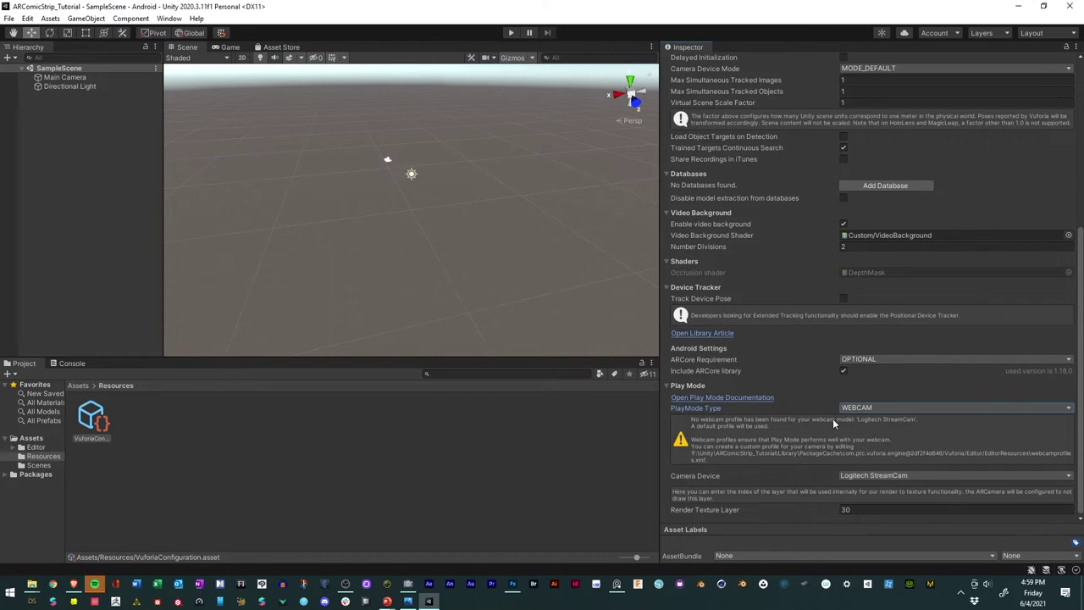
pyautogui.click(840, 476)
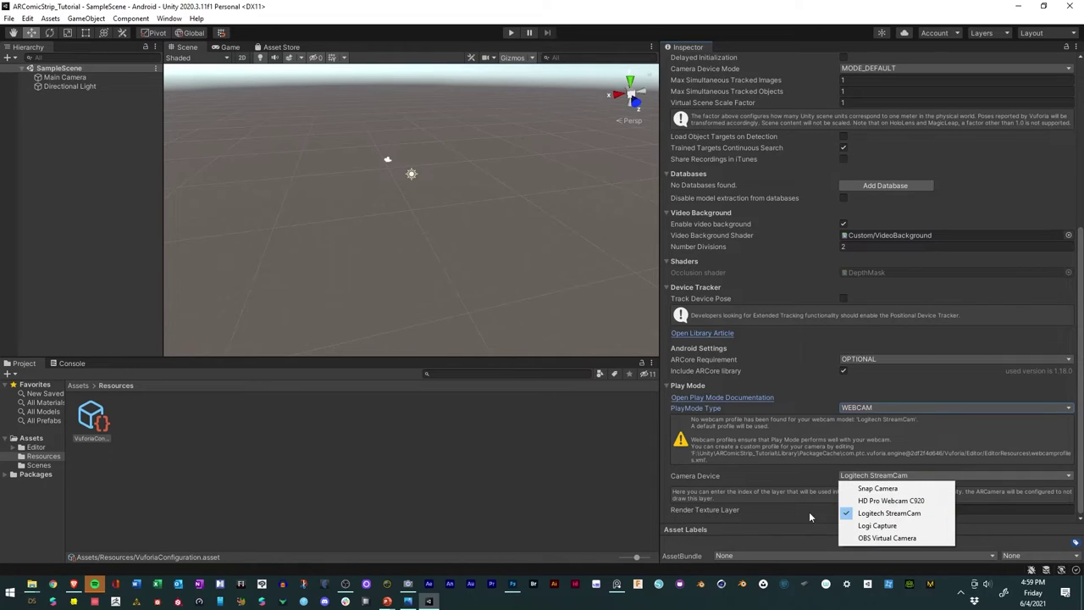
pyautogui.click(807, 471)
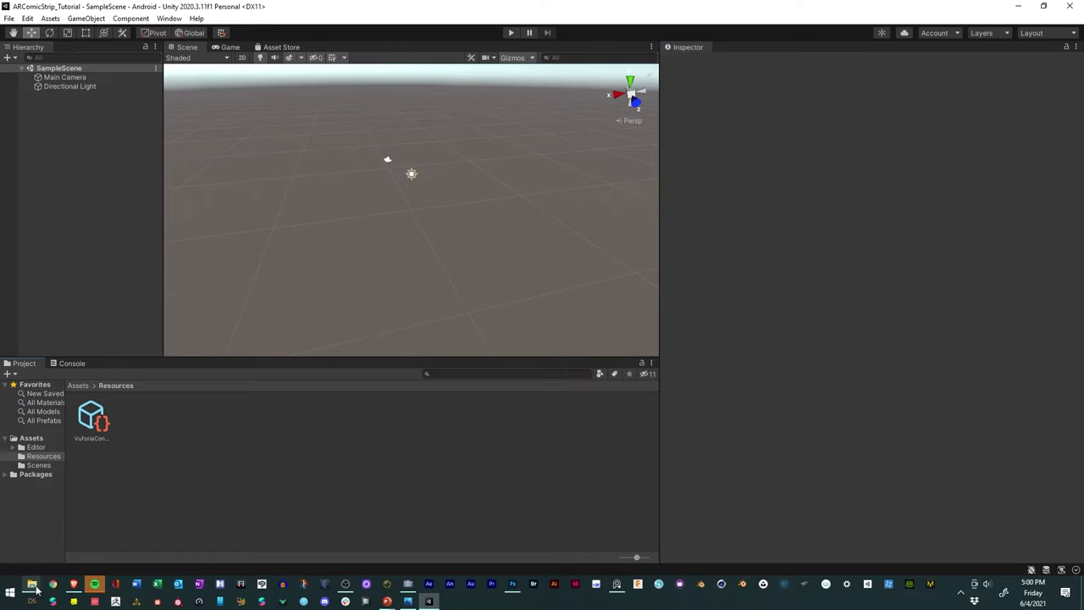
# Step: Bring up the Individual Panels Explorer window, go up to AR Comic Strip, and un-maximize it
pyautogui.moveTo(34, 589)
pyautogui.click(165, 533)
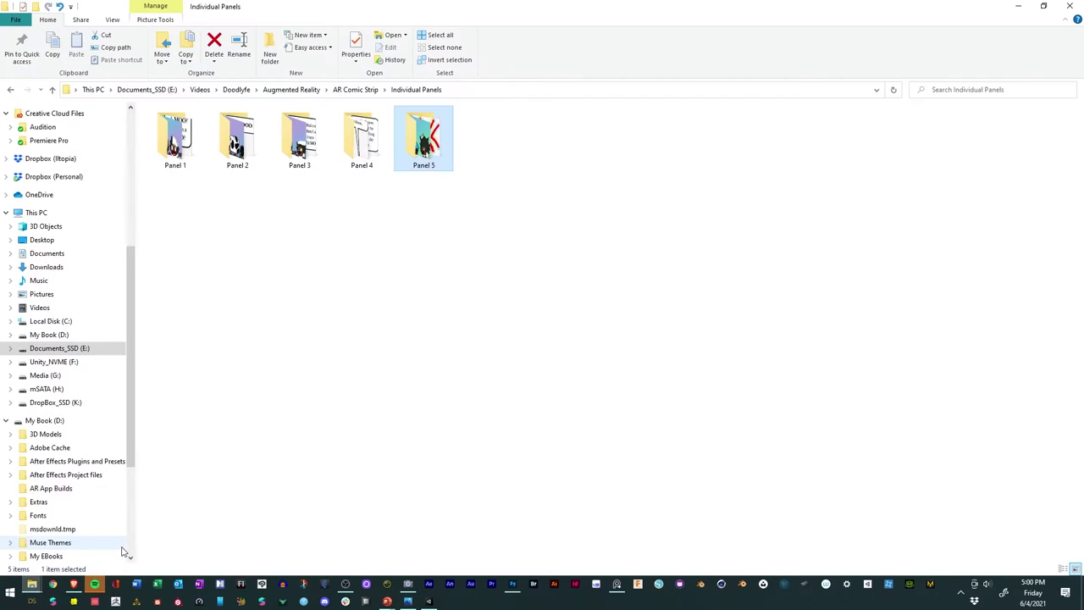
pyautogui.click(355, 90)
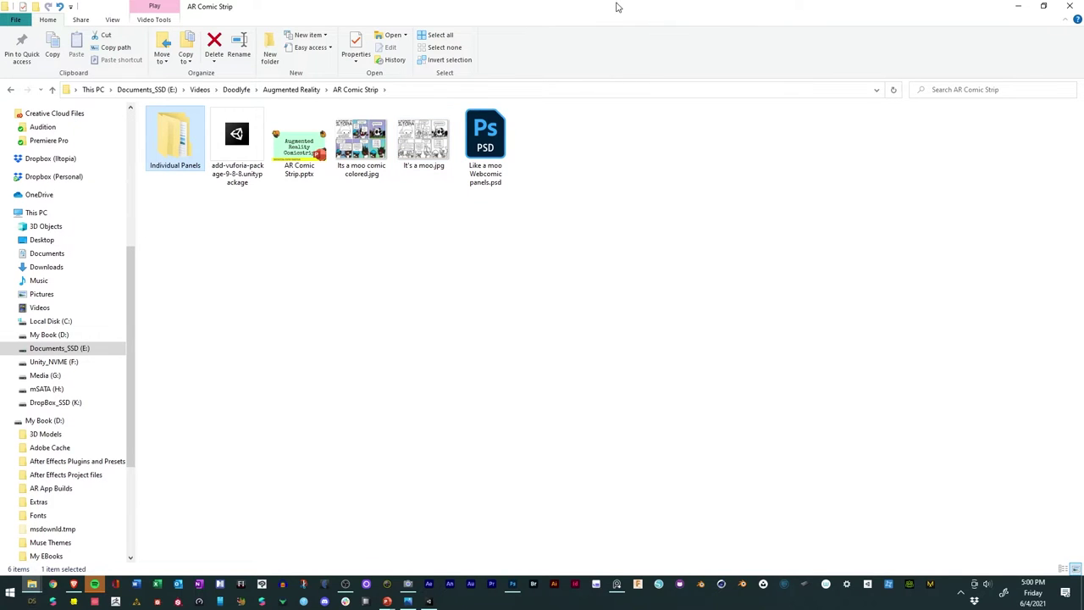
pyautogui.moveTo(618, 7); pyautogui.dragTo(806, 51)
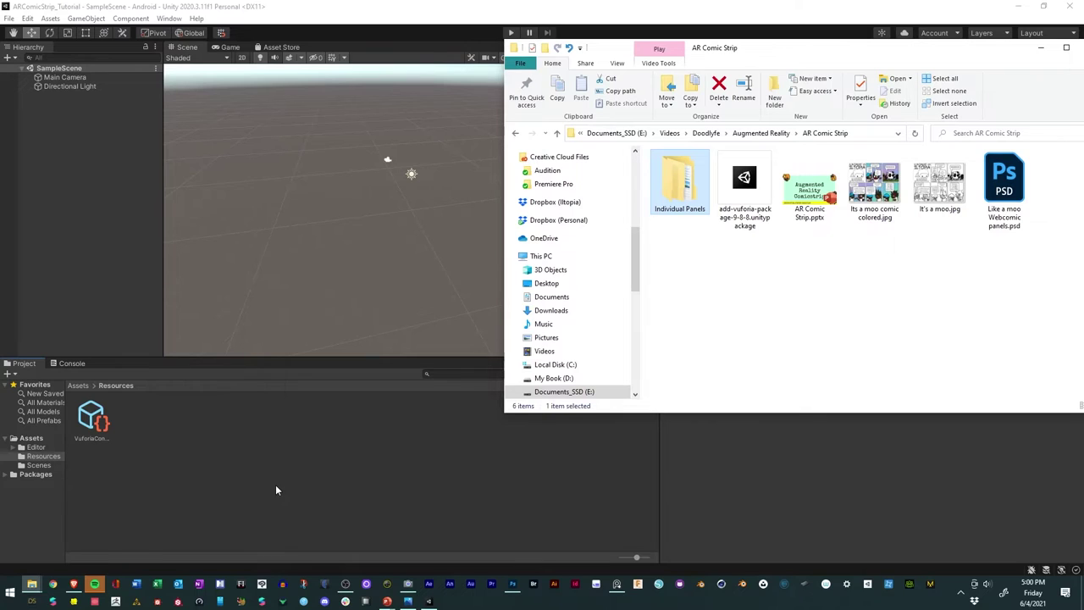
# Step: Create a new folder named Images in Assets and open it
pyautogui.click(237, 483)
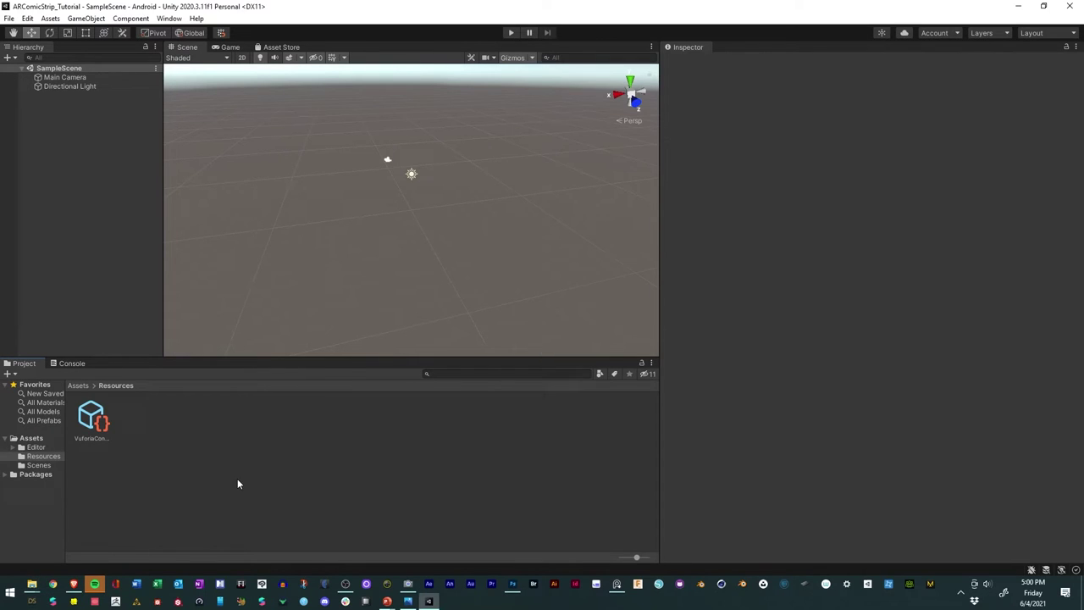
pyautogui.click(28, 438)
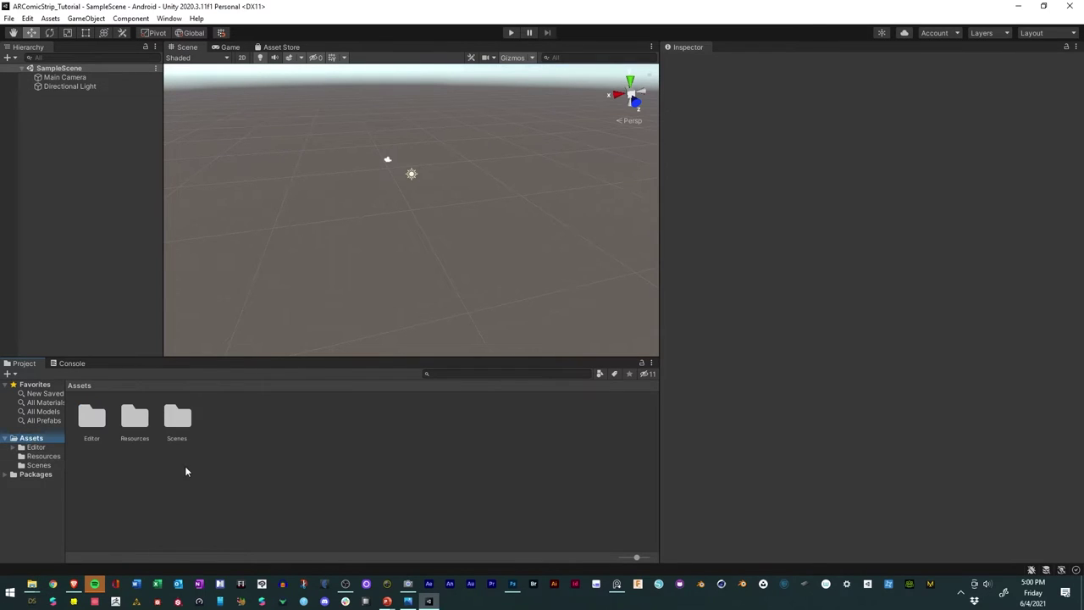
pyautogui.rightClick(251, 432)
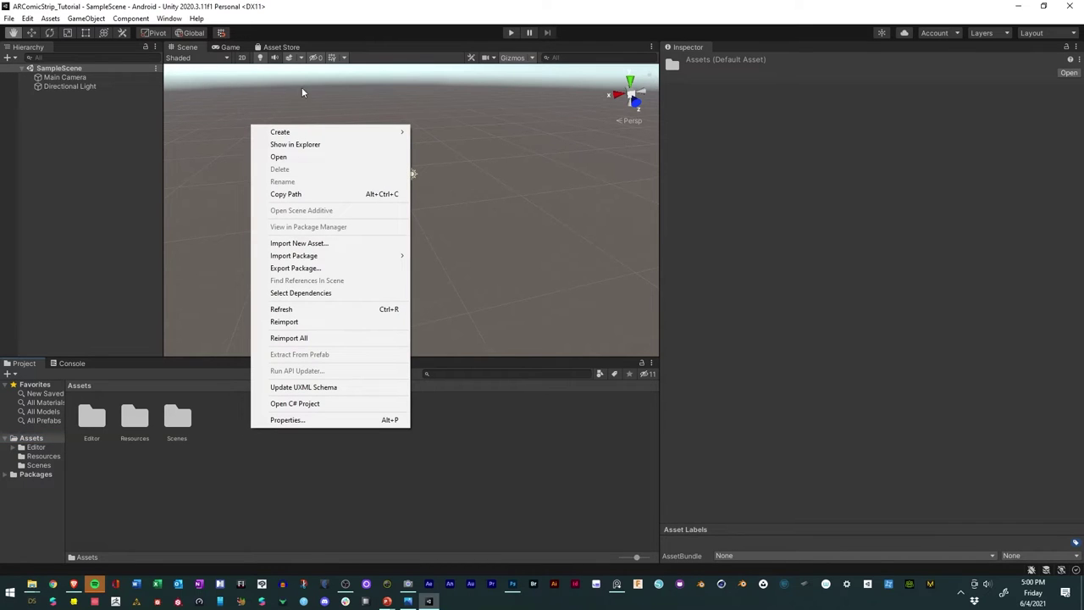
pyautogui.moveTo(301, 133)
pyautogui.click(454, 135)
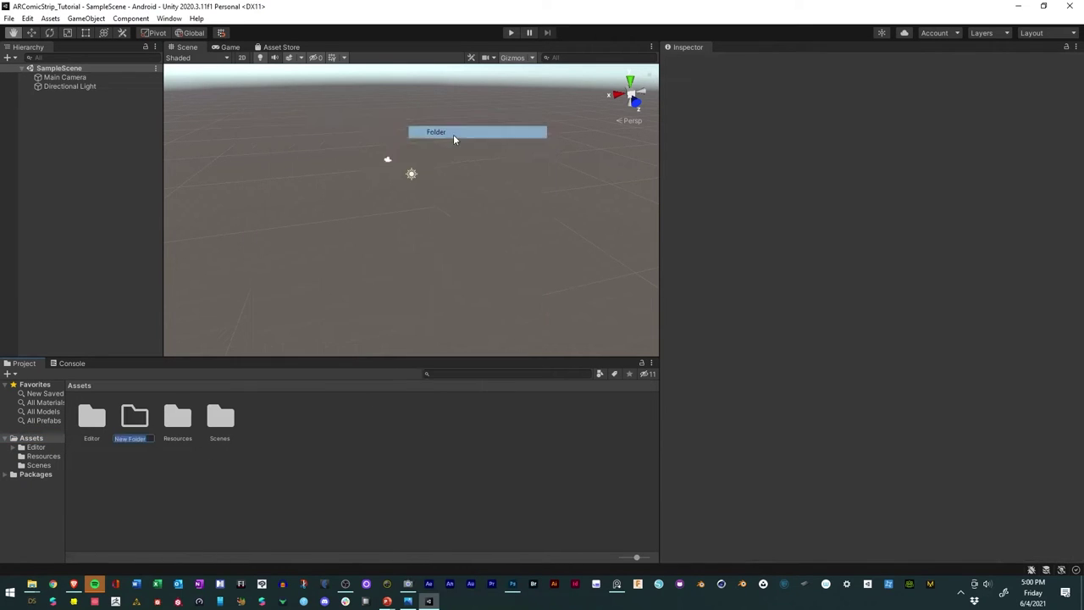
pyautogui.write('Images')
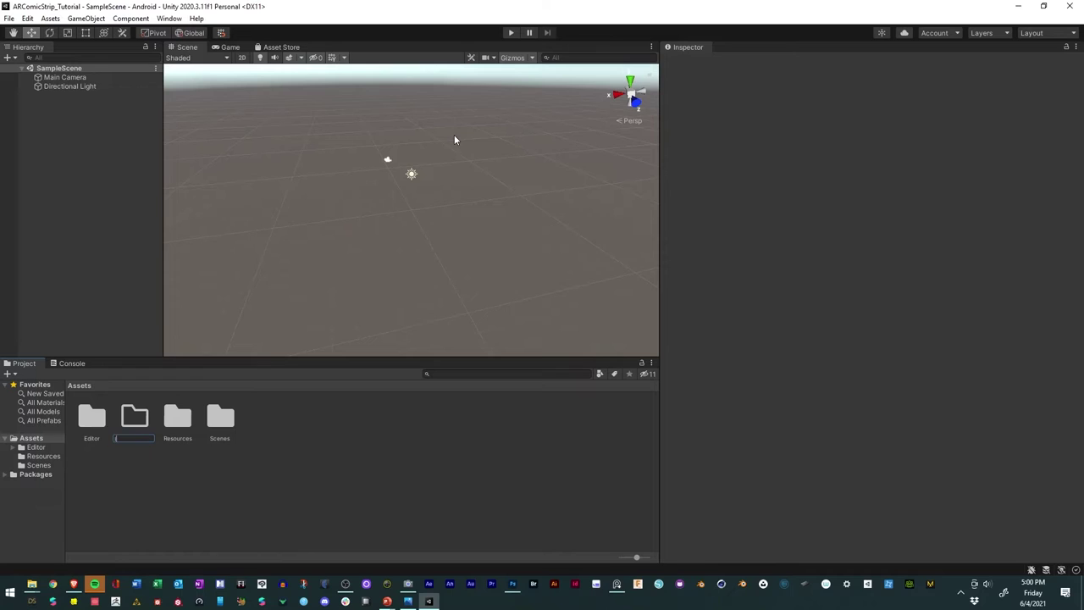
pyautogui.press('Return')
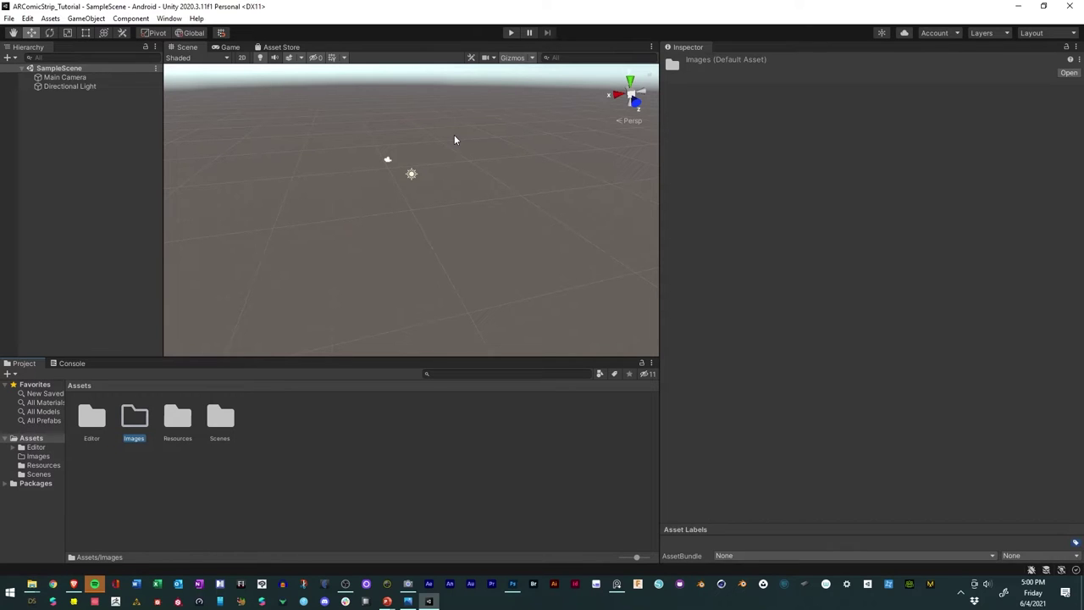
pyautogui.doubleClick(131, 424)
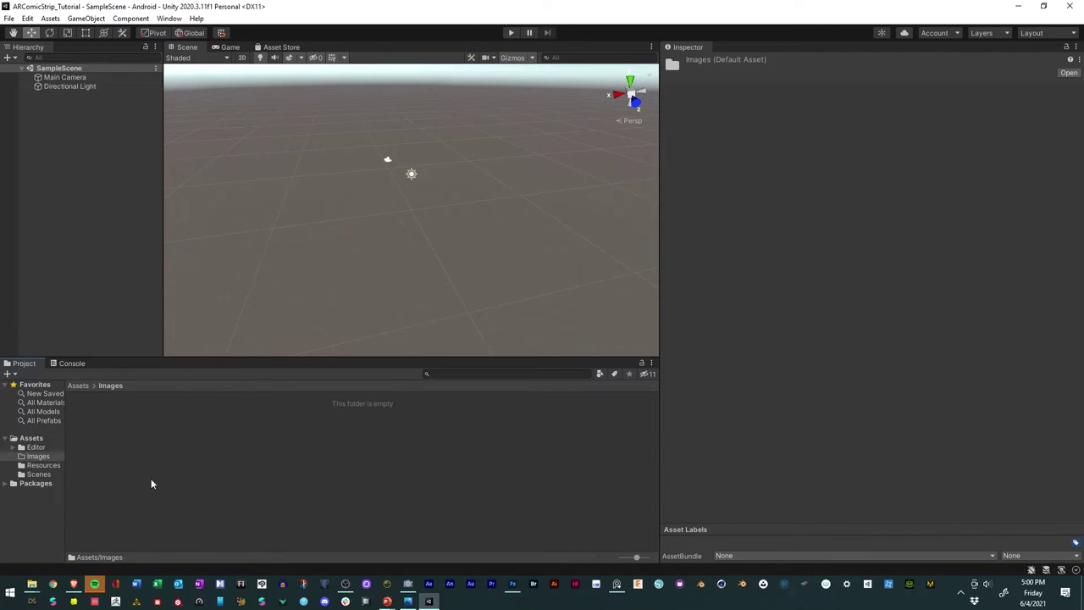
# Step: Drag It's a moo.jpg from the AR Comic Strip folder into Images
pyautogui.moveTo(31, 584)
pyautogui.click(161, 530)
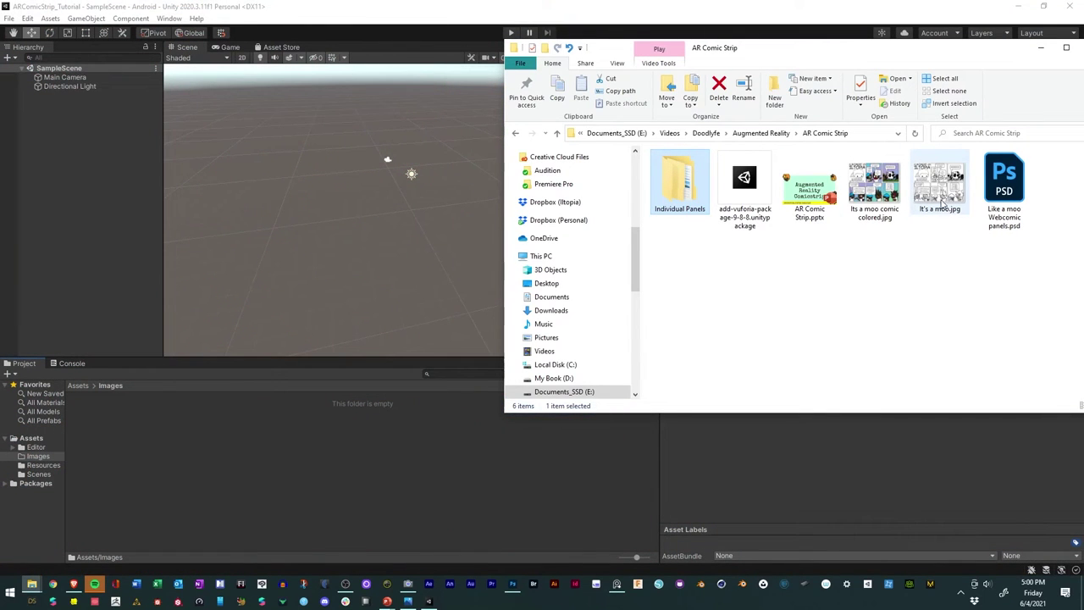
pyautogui.moveTo(947, 190); pyautogui.dragTo(271, 472)
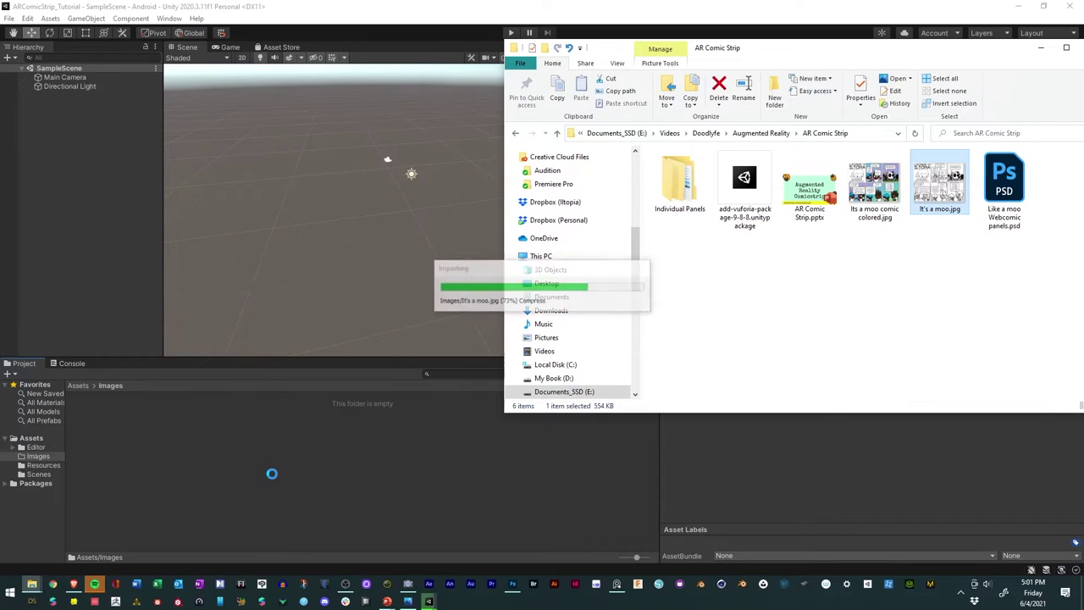
# Step: Set It's a moo.jpg's Texture Type to Sprite (2D and UI) and apply it
pyautogui.click(271, 473)
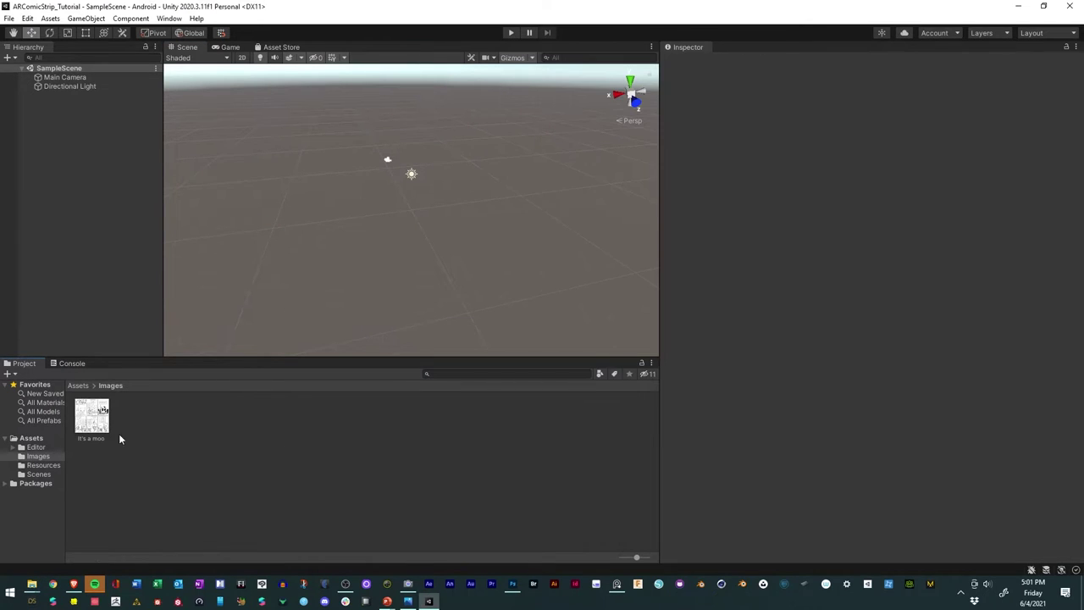
pyautogui.click(96, 424)
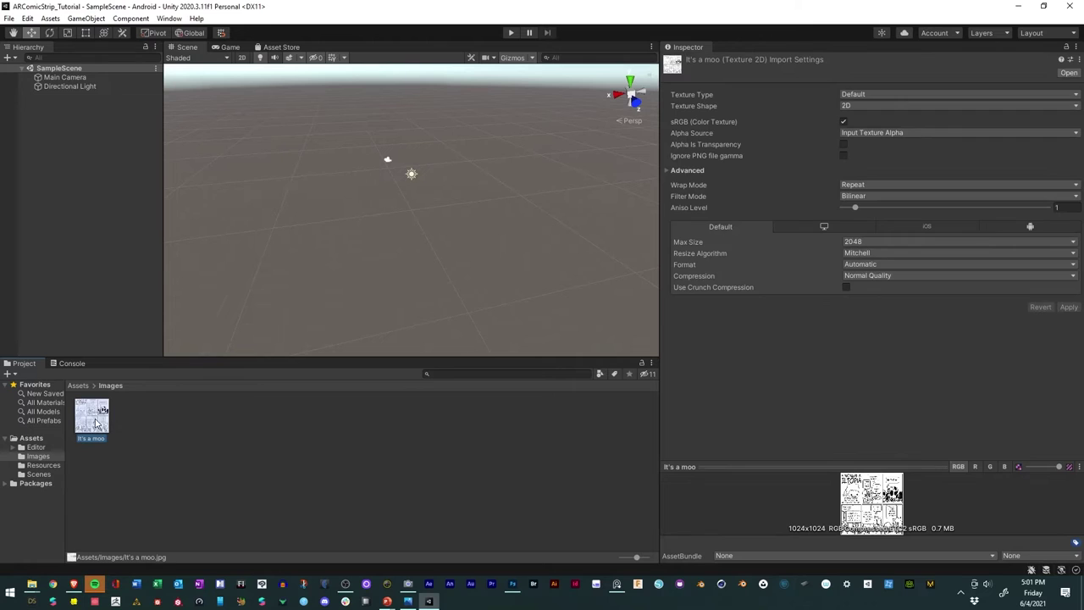
pyautogui.click(866, 92)
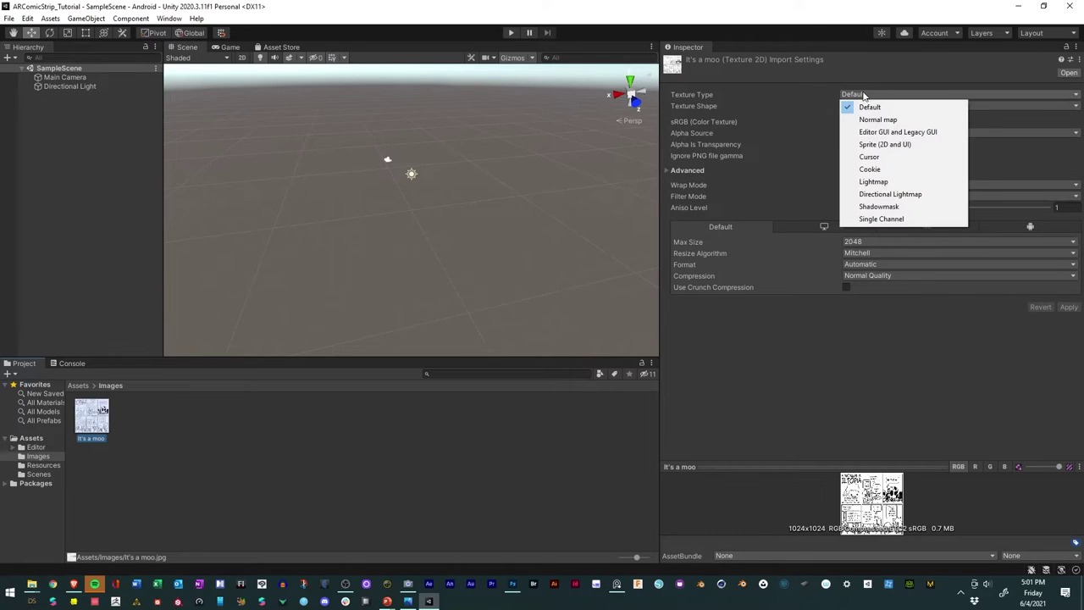
pyautogui.click(608, 456)
pyautogui.click(91, 416)
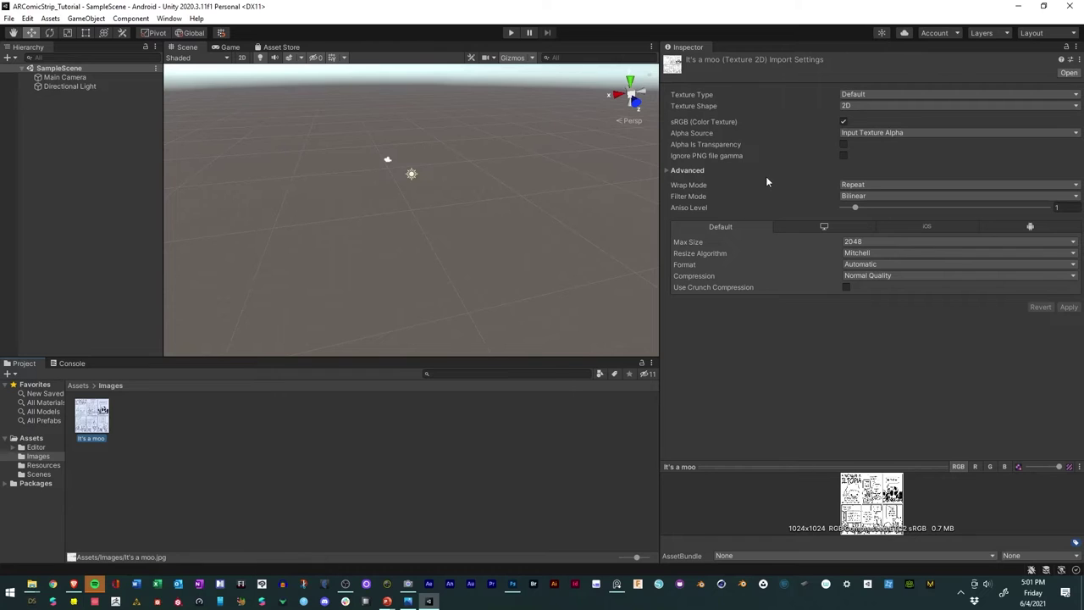
pyautogui.click(861, 96)
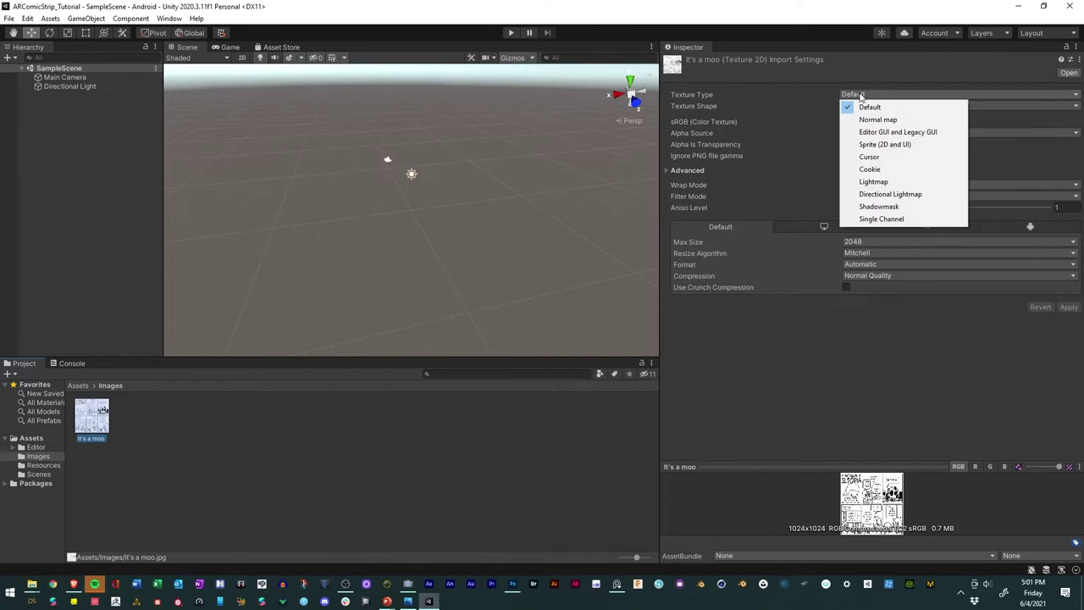
pyautogui.click(874, 145)
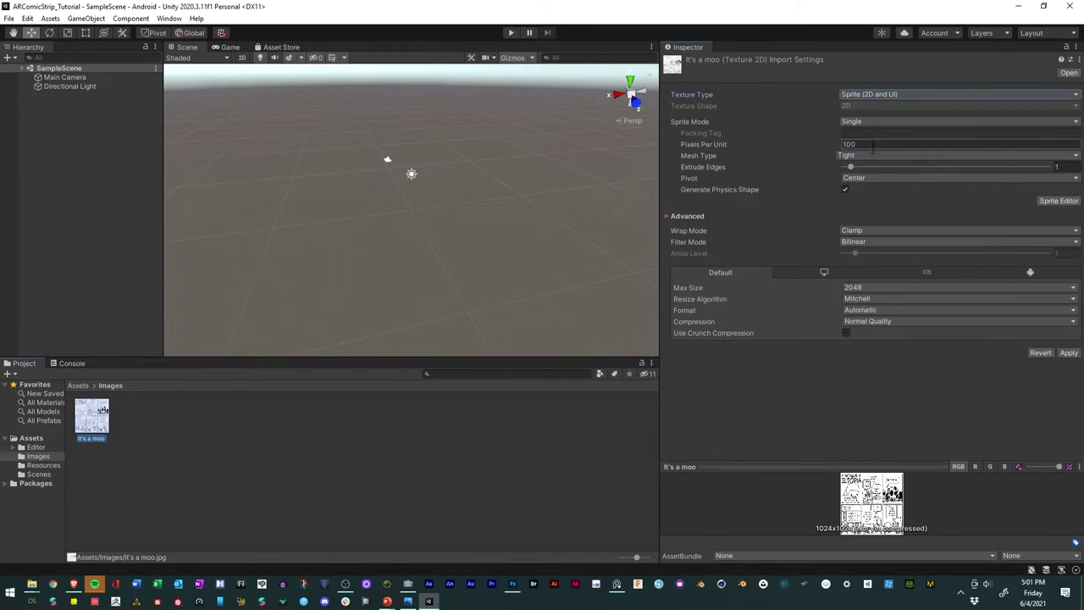
pyautogui.click(1069, 353)
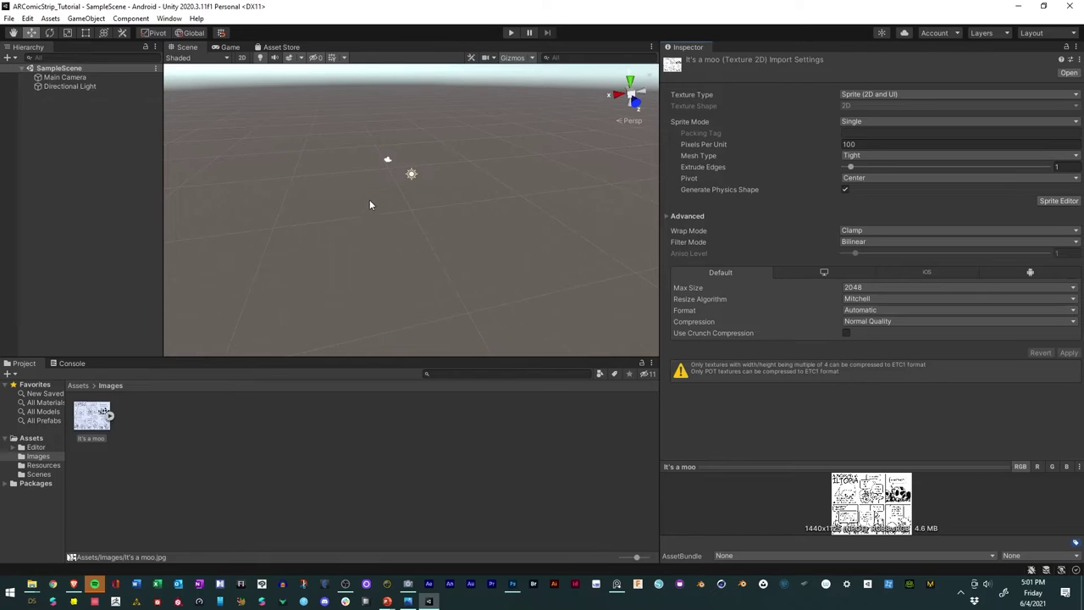
# Step: Create a new scene asset named ARComicStrip in the Scenes folder
pyautogui.click(37, 475)
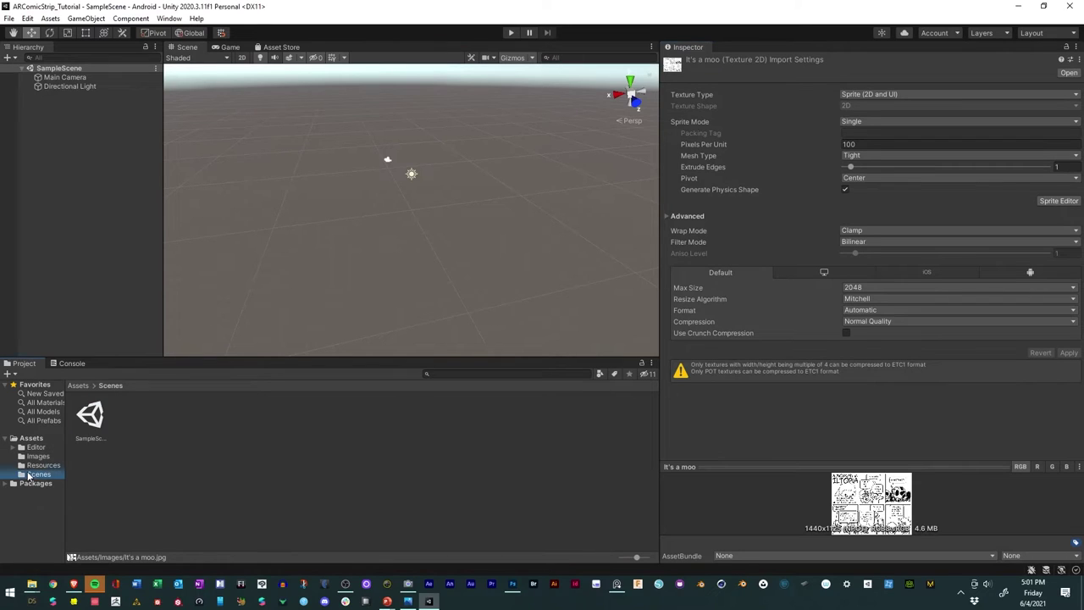
pyautogui.click(138, 414)
pyautogui.rightClick(139, 415)
pyautogui.click(203, 474)
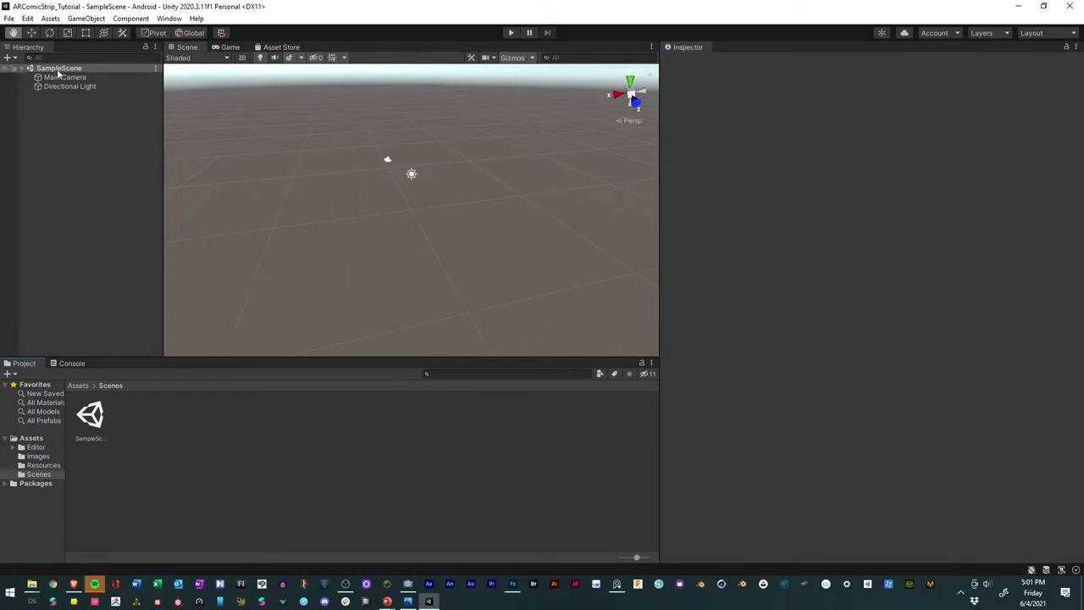
pyautogui.rightClick(155, 428)
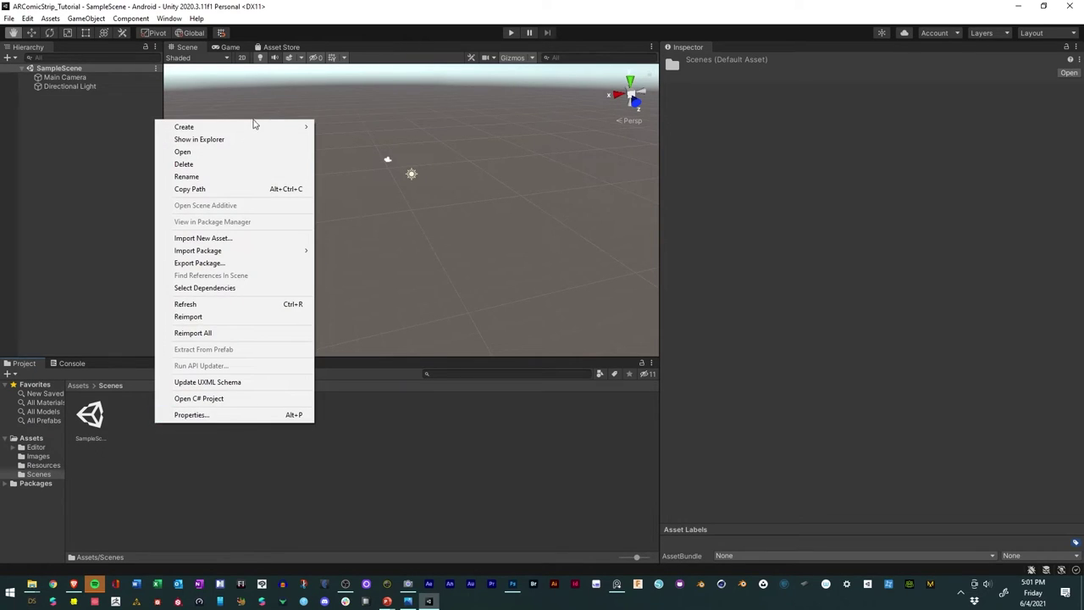
pyautogui.moveTo(251, 127)
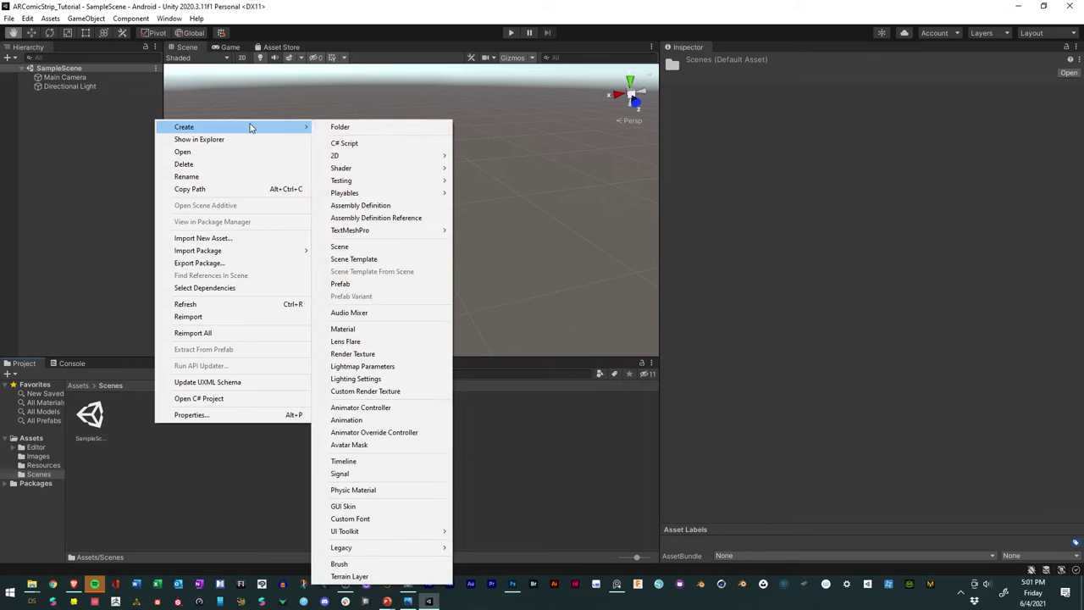
pyautogui.click(341, 251)
pyautogui.write('ARCo')
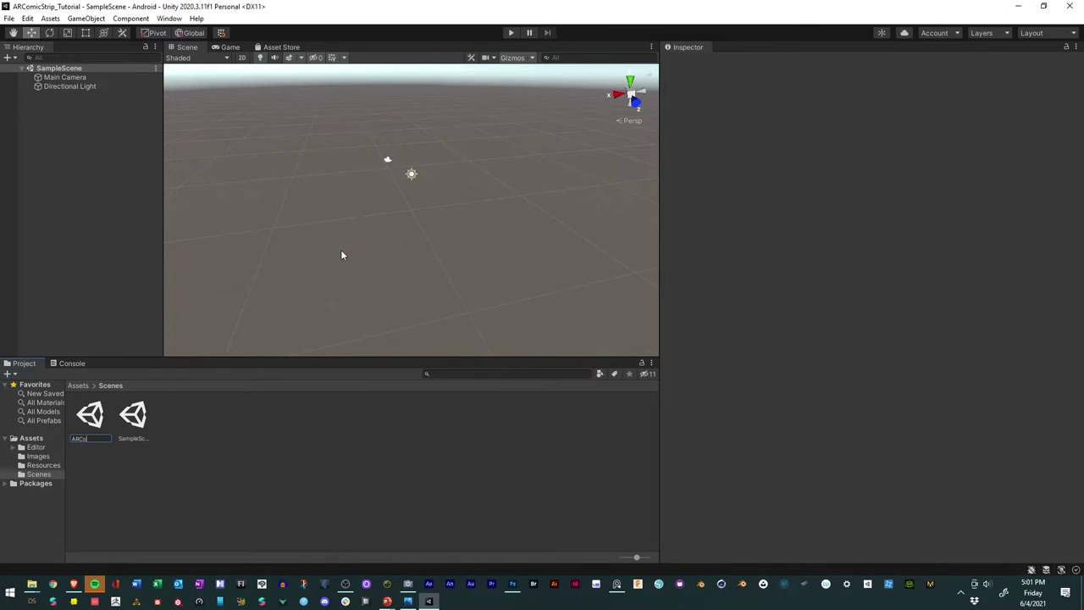
pyautogui.write('mics Sce')
pyautogui.press('BackSpace')
pyautogui.press('BackSpace')
pyautogui.press('BackSpace')
pyautogui.press('Return')
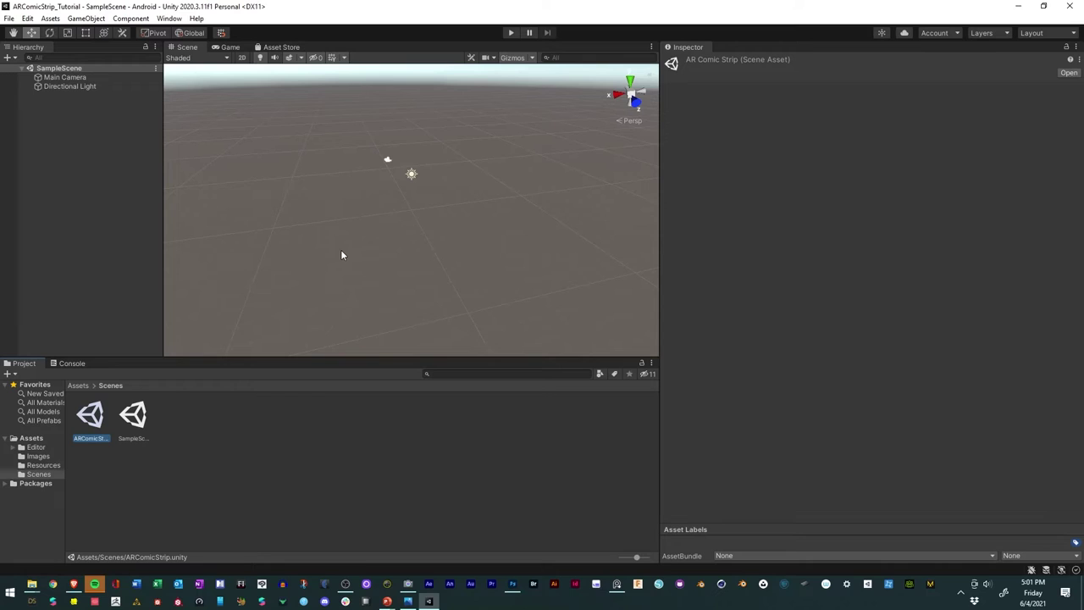
# Step: Open the ARComicStrip scene and check its Main Camera settings
pyautogui.doubleClick(90, 419)
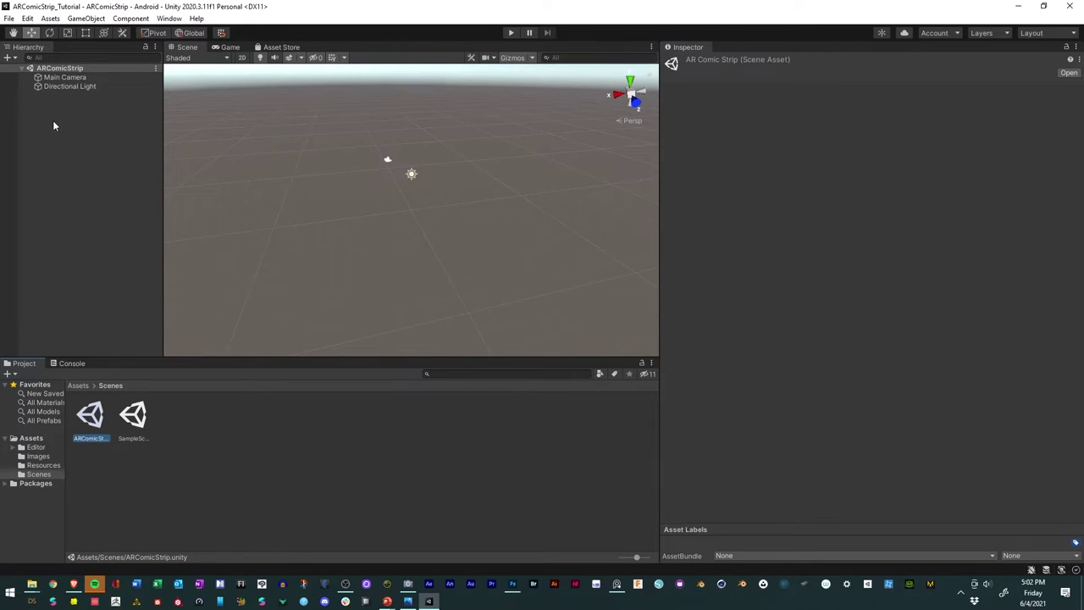
pyautogui.click(63, 77)
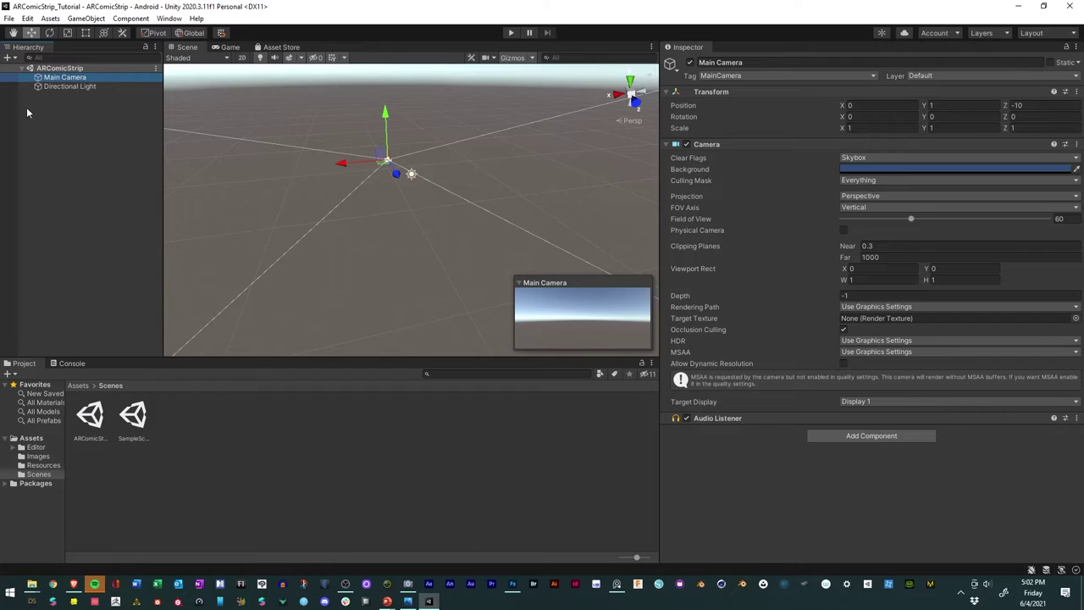
pyautogui.click(65, 117)
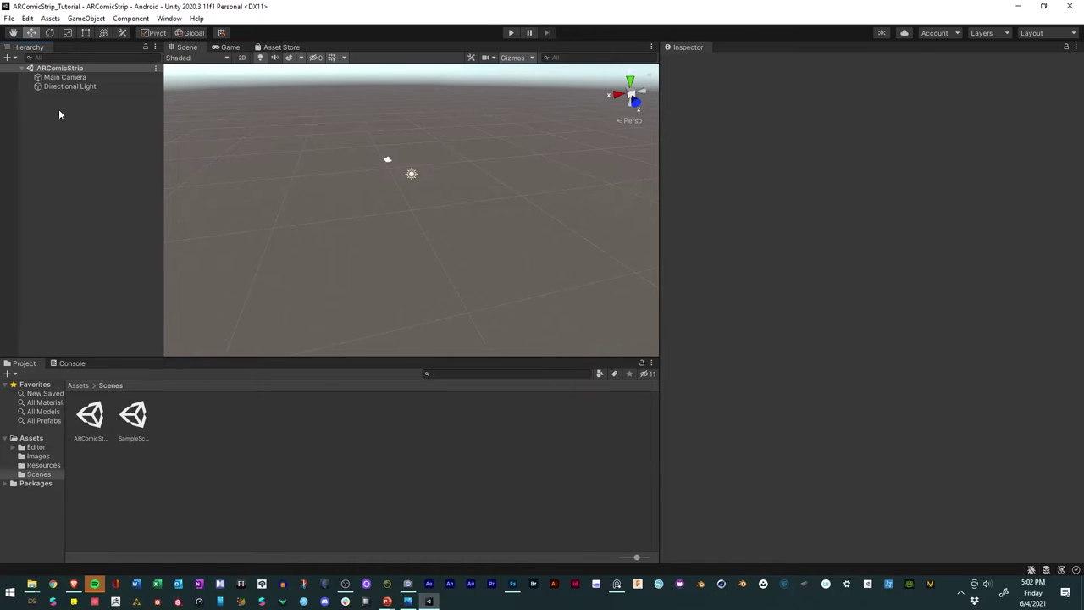
# Step: Insert a Vuforia Engine AR Camera into the Hierarchy and delete the original Main Camera
pyautogui.rightClick(59, 109)
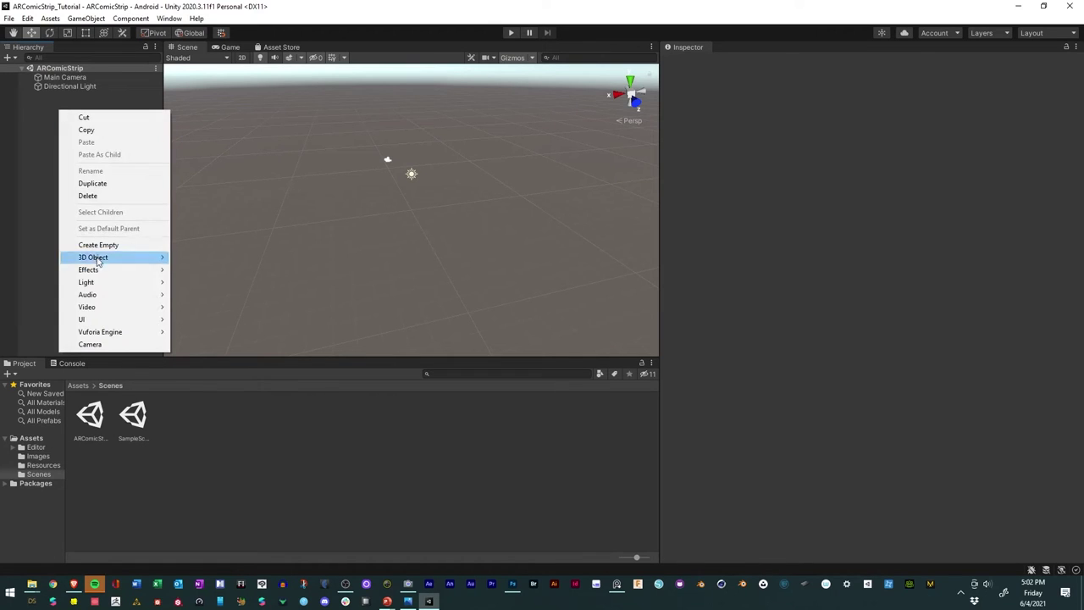
pyautogui.moveTo(135, 332)
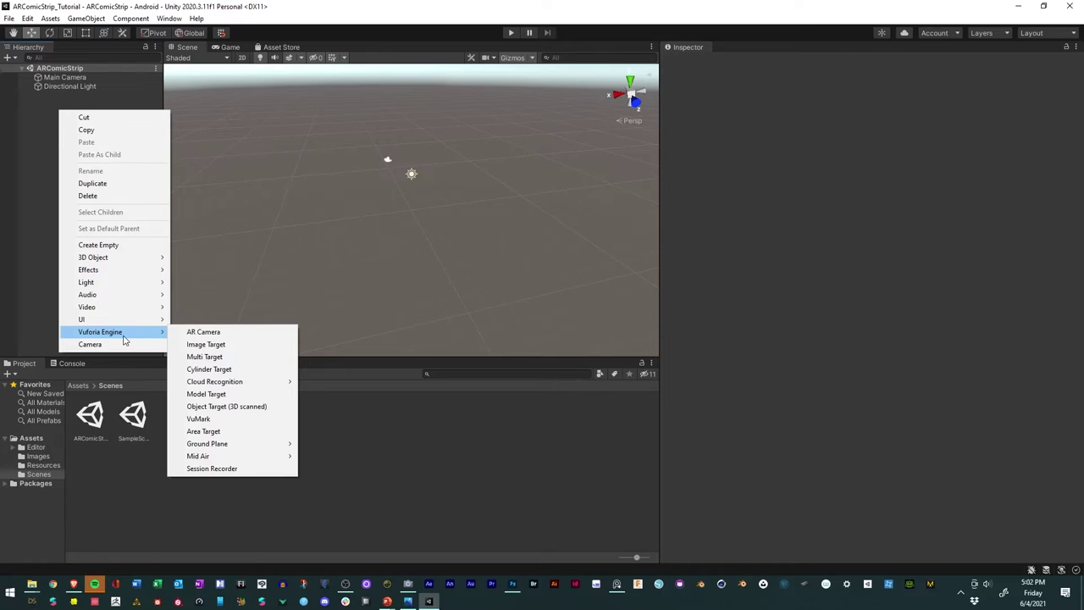
pyautogui.click(205, 331)
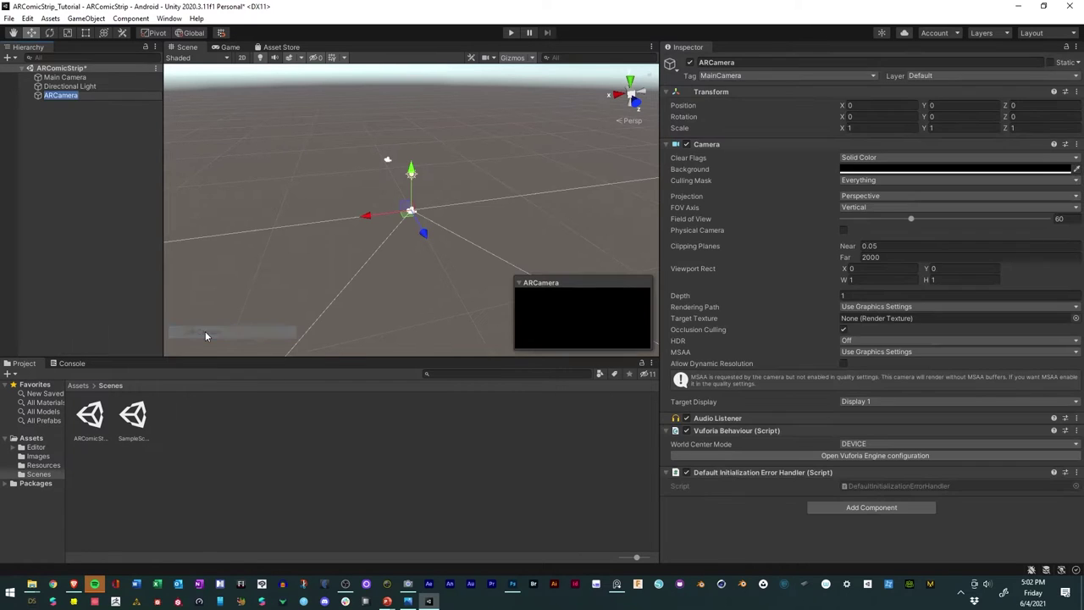
pyautogui.click(41, 110)
pyautogui.click(67, 78)
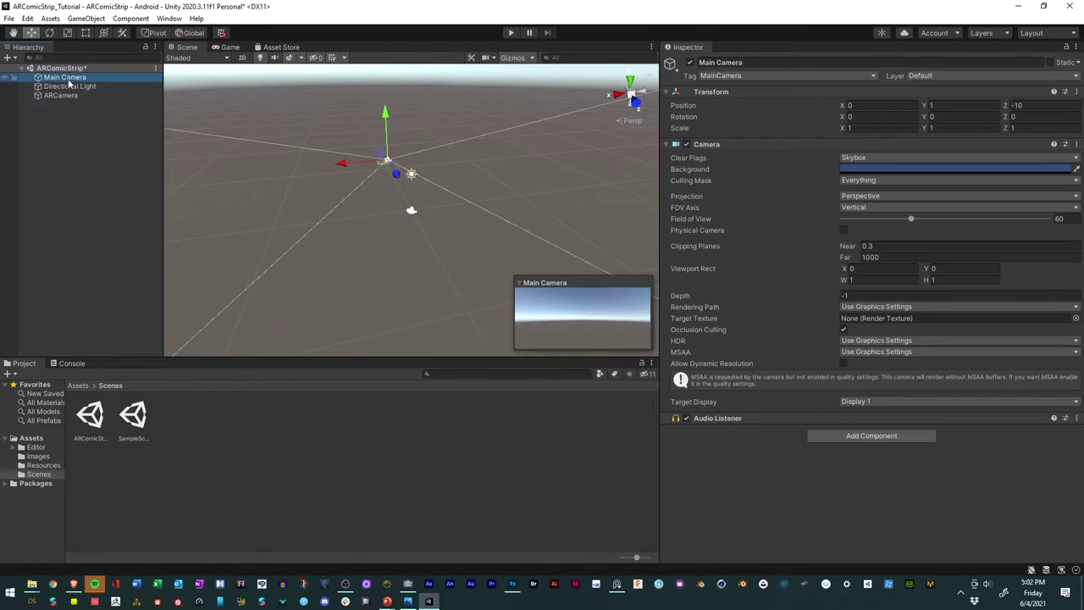
pyautogui.press('Delete')
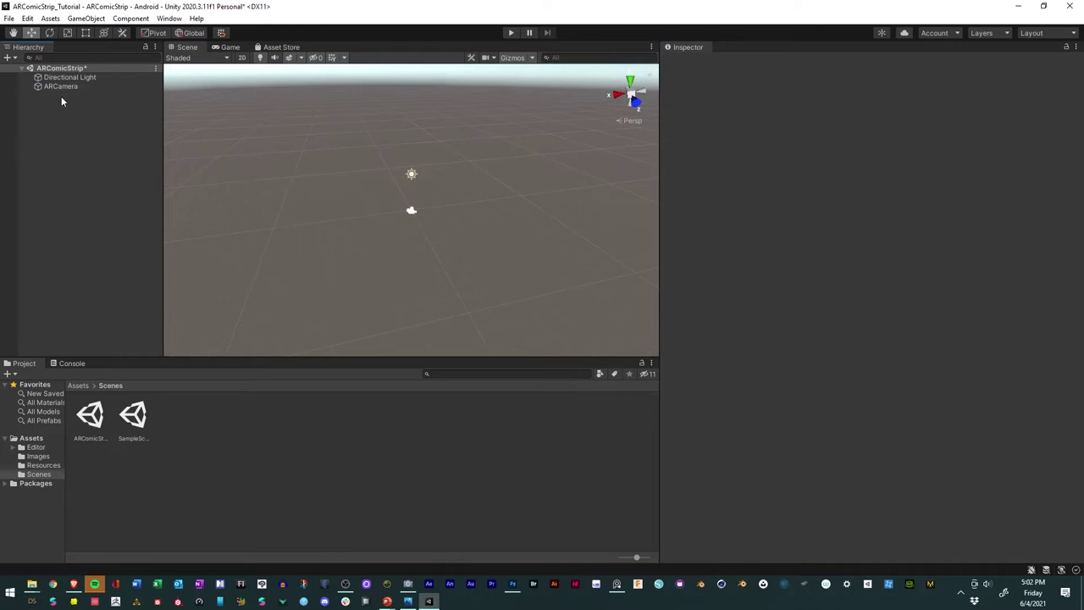
# Step: Add a Vuforia Image Target to the scene and name it ARComicStrip_1
pyautogui.rightClick(65, 122)
pyautogui.moveTo(104, 341)
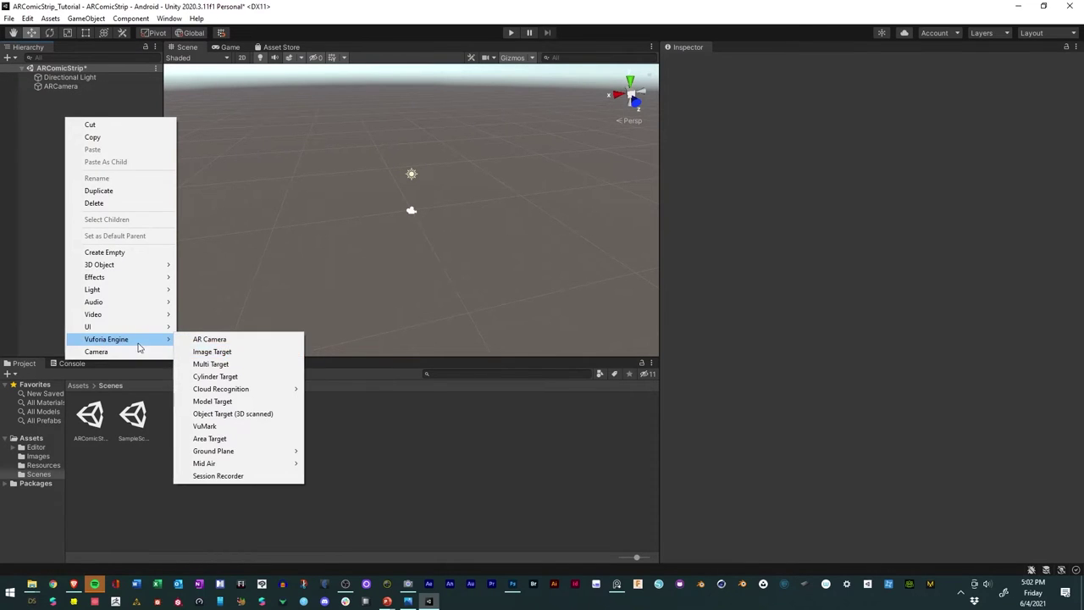
pyautogui.moveTo(157, 343)
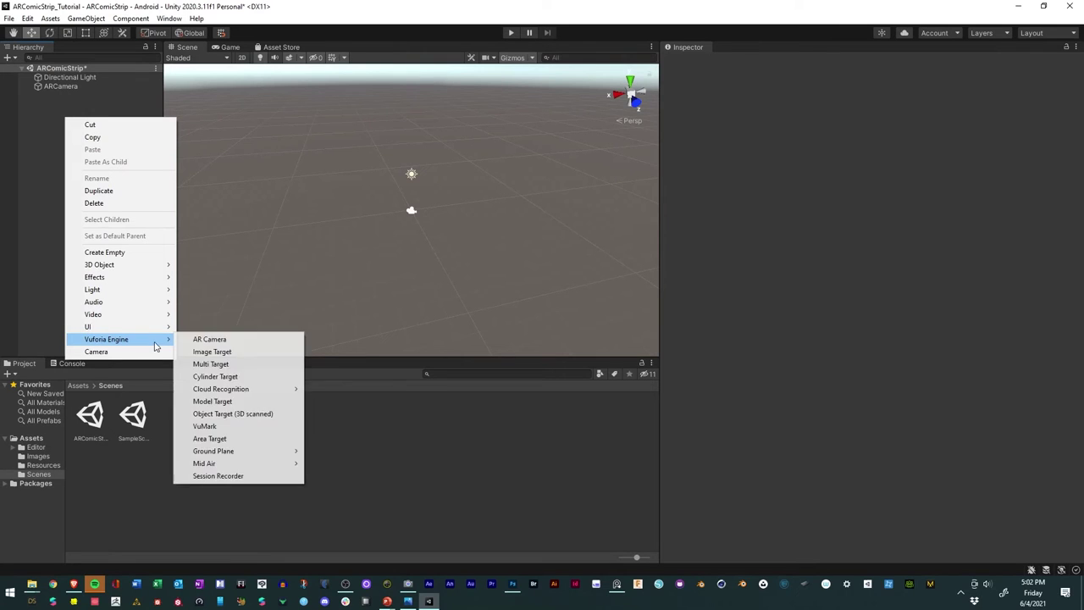
pyautogui.click(219, 352)
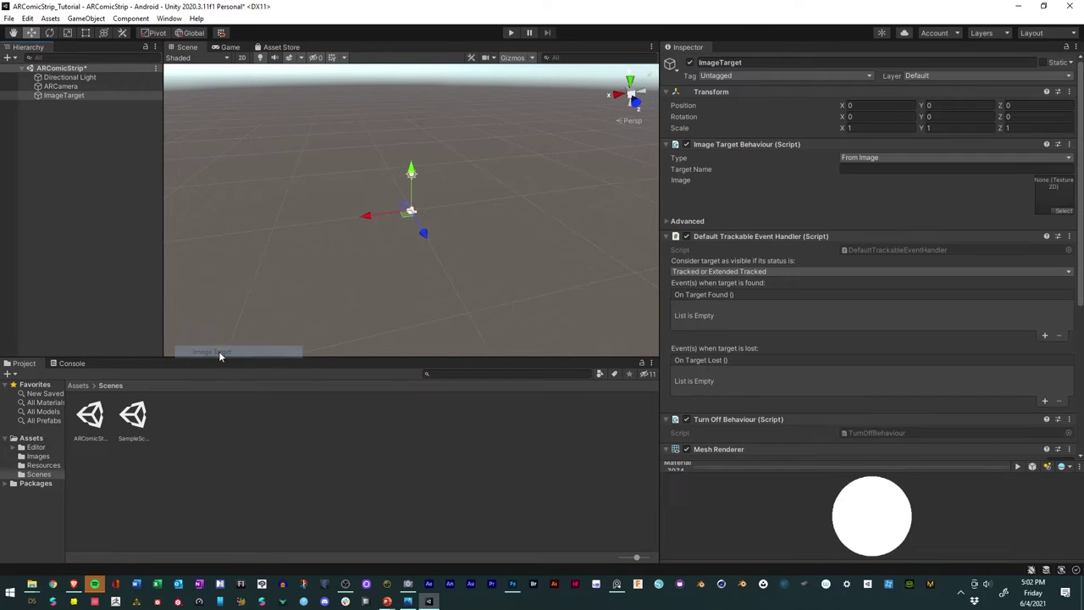
pyautogui.click(69, 97)
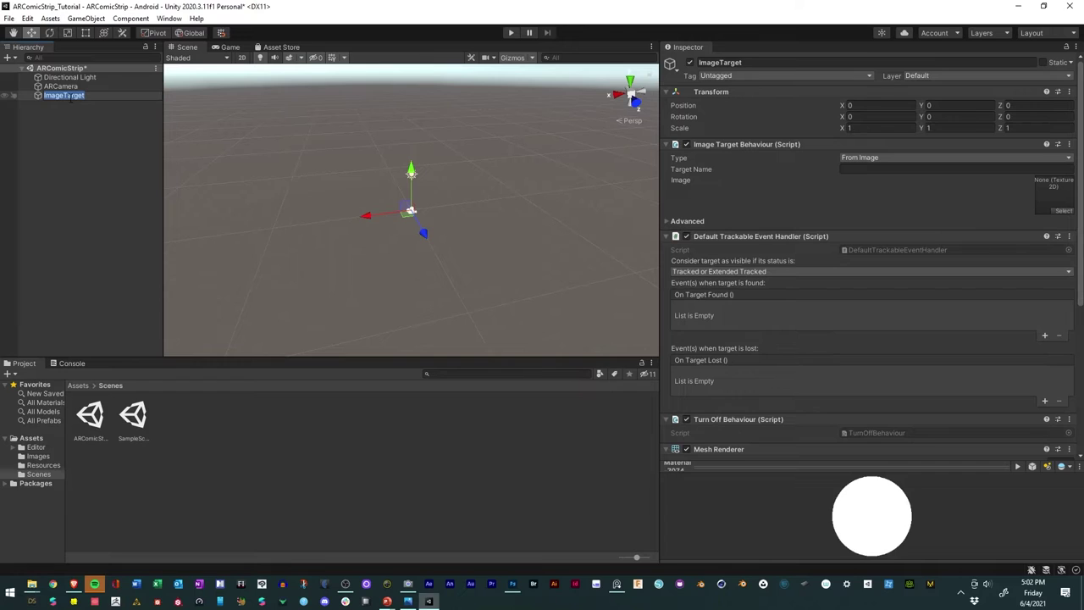
pyautogui.write('ARComicStrip_1')
pyautogui.press('Return')
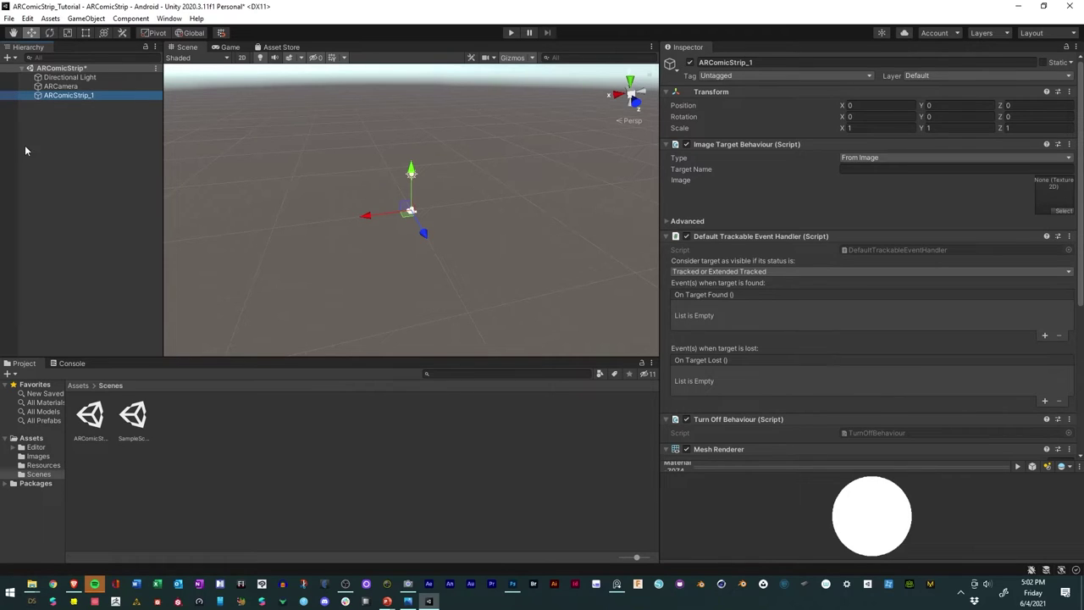
# Step: Frame ARComicStrip_1 in a near top-down Scene view and show the Images folder
pyautogui.click(68, 94)
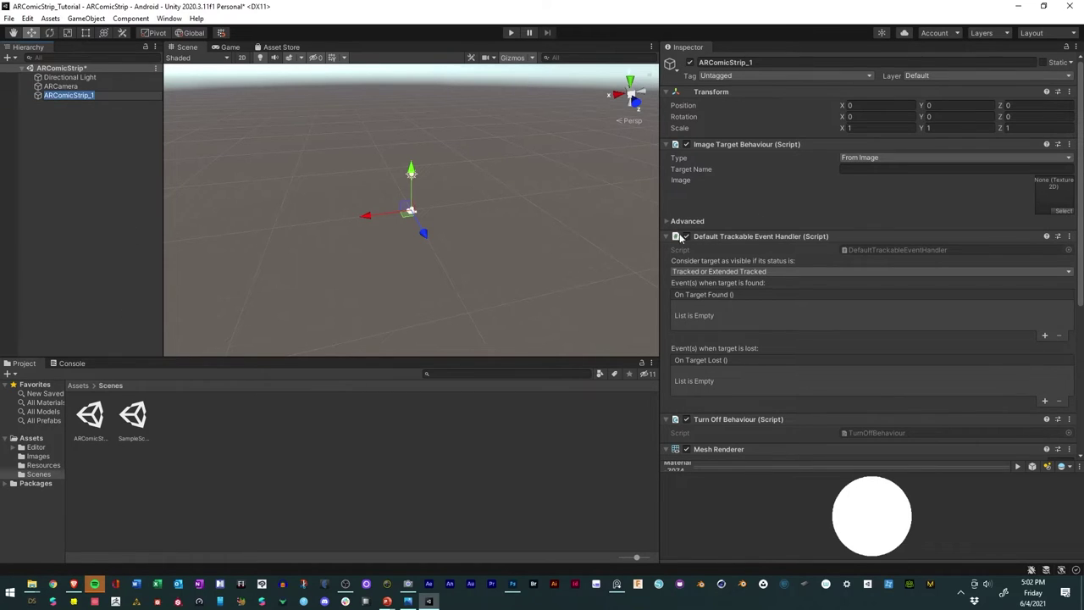
pyautogui.click(39, 97)
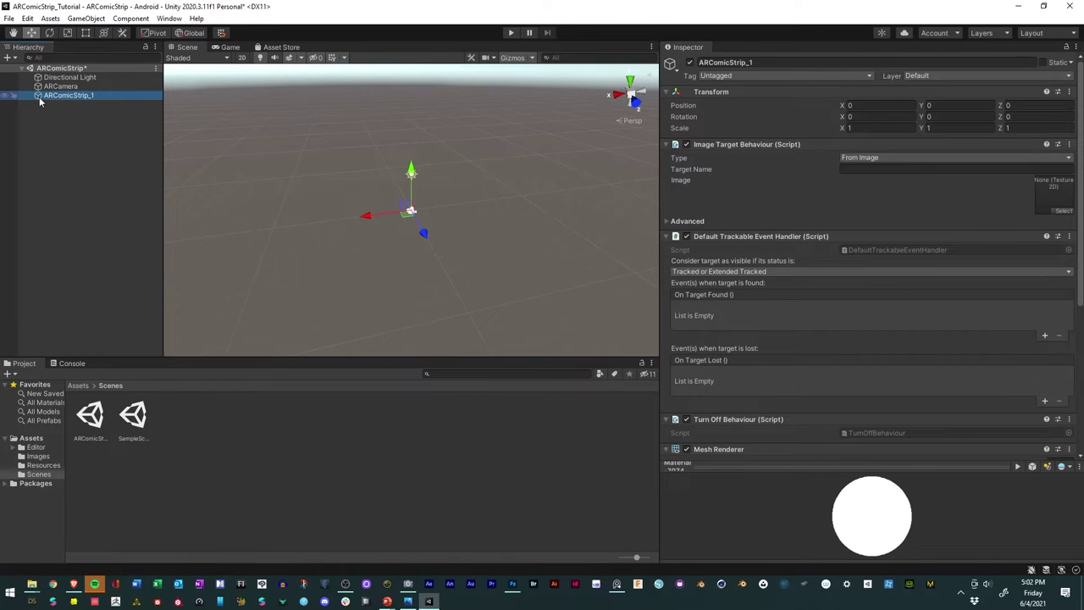
pyautogui.doubleClick(39, 97)
pyautogui.keyDown('alt'); pyautogui.moveTo(412, 263); pyautogui.dragTo(515, 260); pyautogui.keyUp('alt')
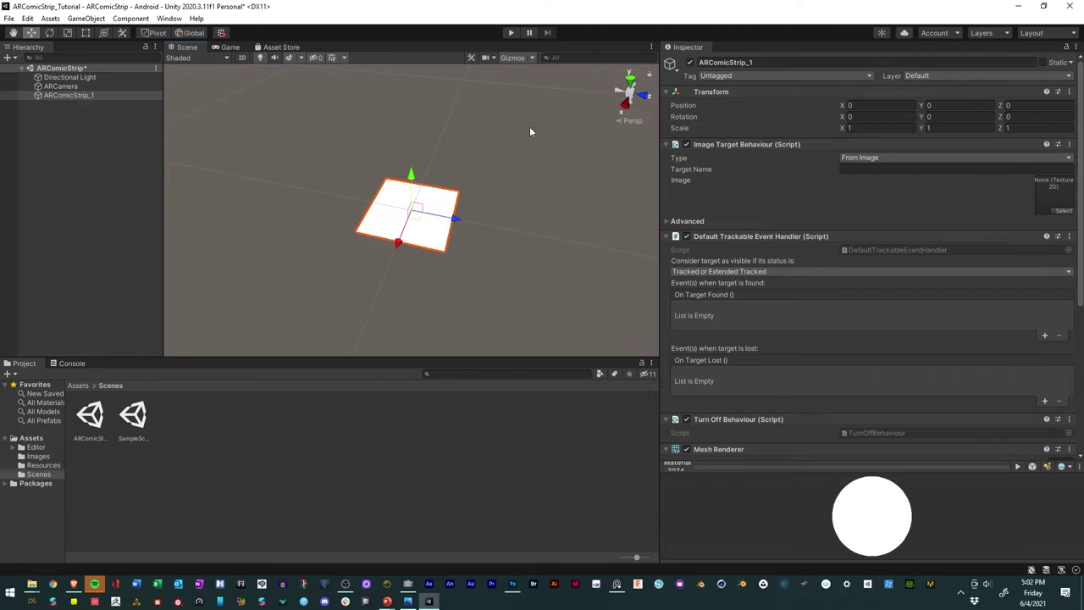
pyautogui.scroll(-5, 503, 179)
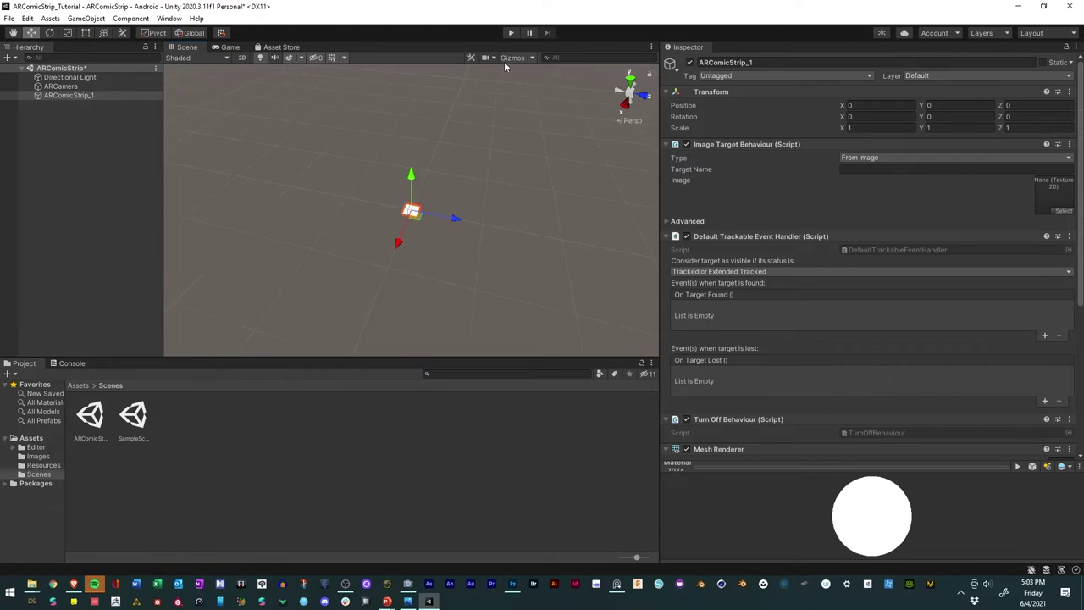
pyautogui.scroll(3, 482, 218)
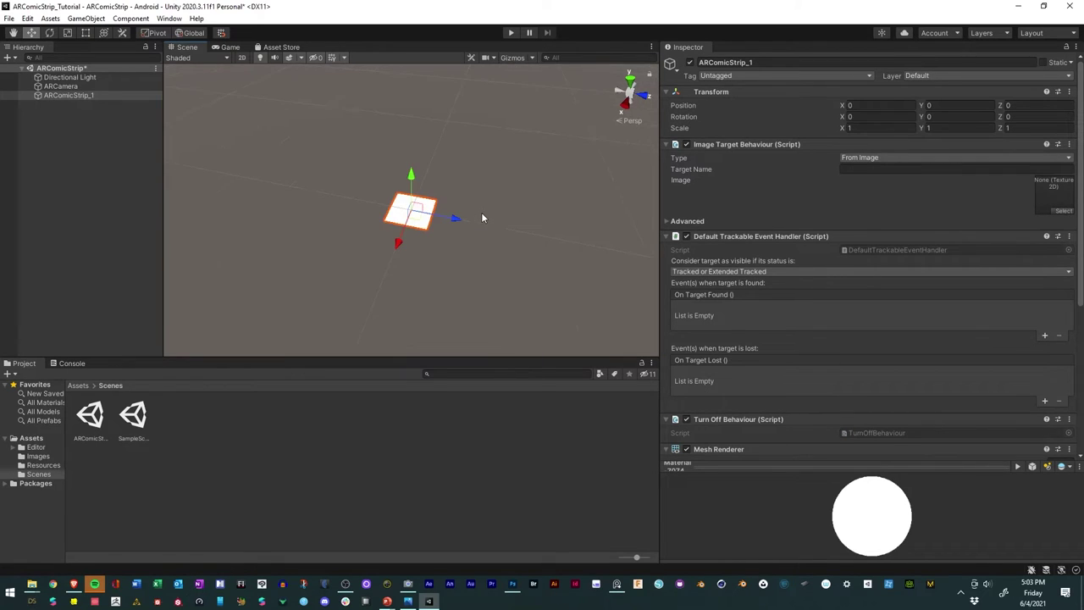
pyautogui.keyDown('alt'); pyautogui.moveTo(481, 218); pyautogui.dragTo(484, 338); pyautogui.keyUp('alt')
pyautogui.scroll(2, 488, 287)
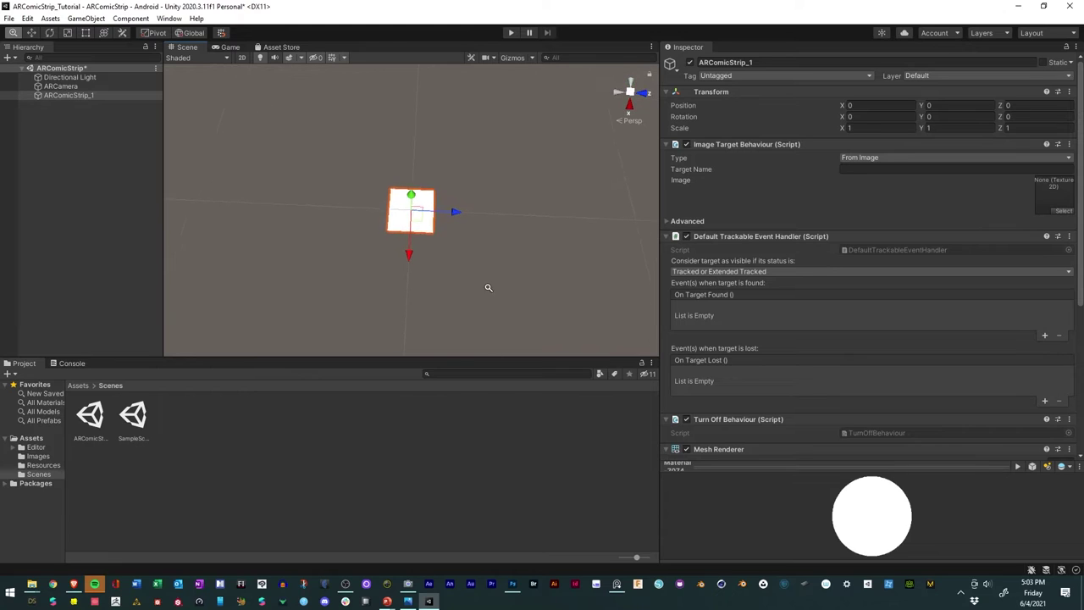
pyautogui.scroll(2, 488, 287)
pyautogui.keyDown('alt'); pyautogui.moveTo(373, 277); pyautogui.dragTo(389, 304); pyautogui.keyUp('alt')
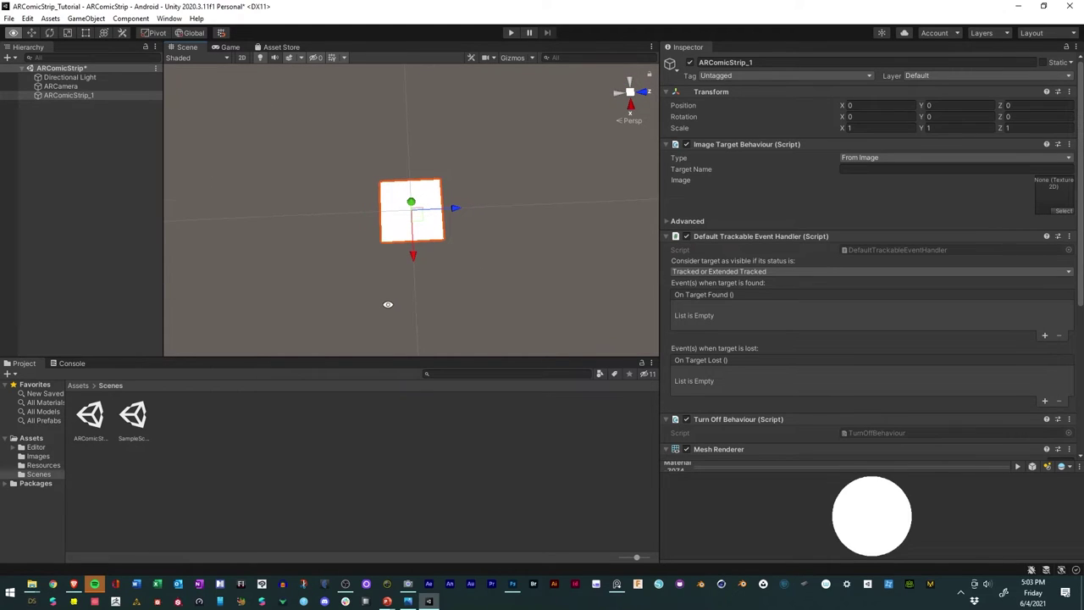
pyautogui.click(36, 457)
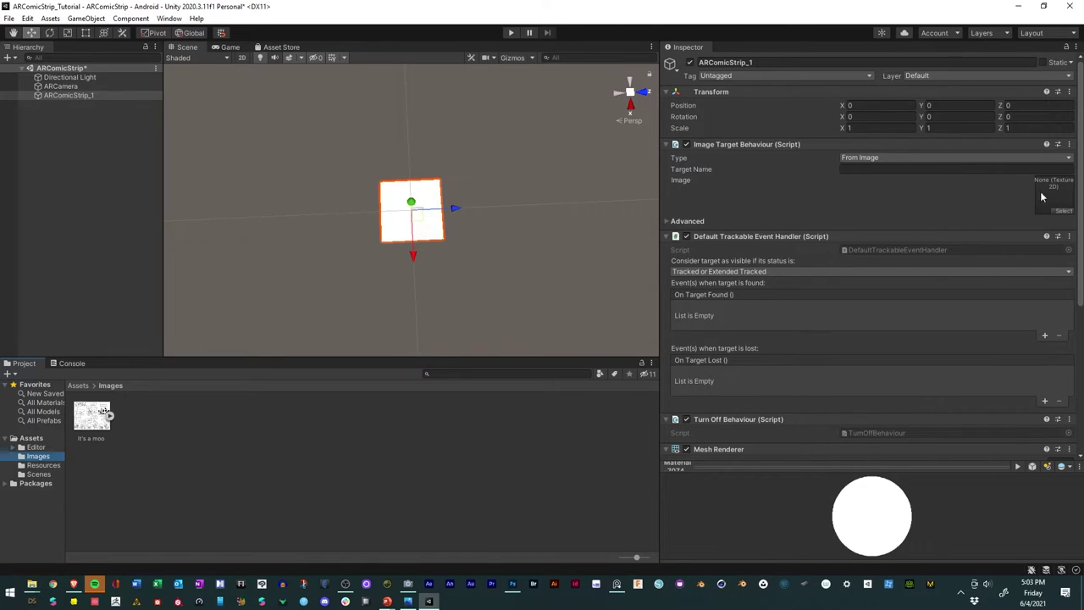
# Step: Assign the It's a moo comic page as ARComicStrip_1's target image and view it face-on
pyautogui.click(1063, 211)
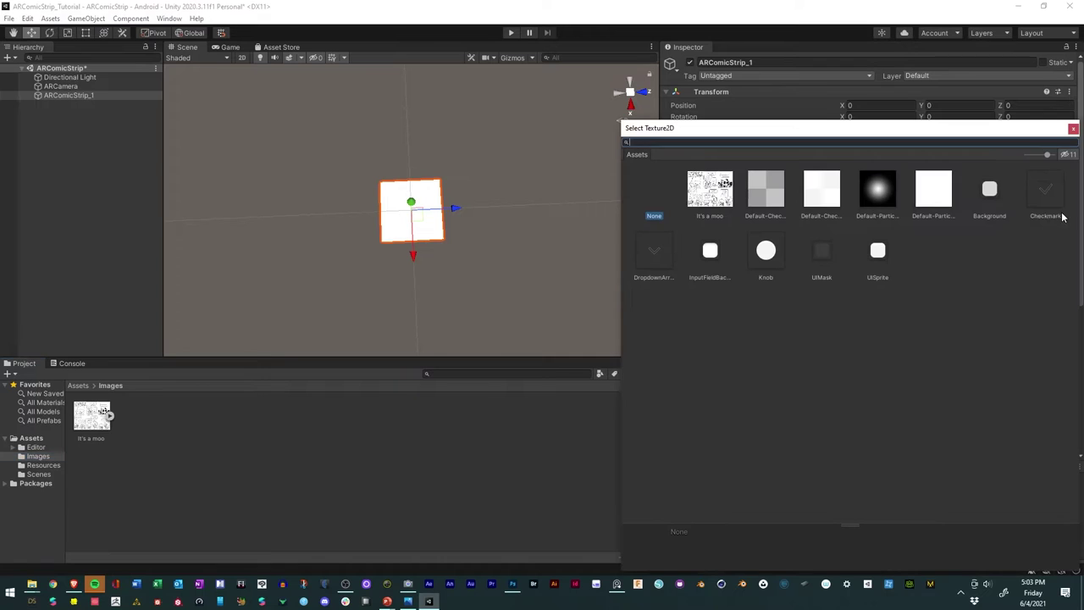
pyautogui.doubleClick(714, 191)
pyautogui.keyDown('alt'); pyautogui.moveTo(361, 214); pyautogui.dragTo(625, 302); pyautogui.keyUp('alt')
pyautogui.scroll(5, 521, 276)
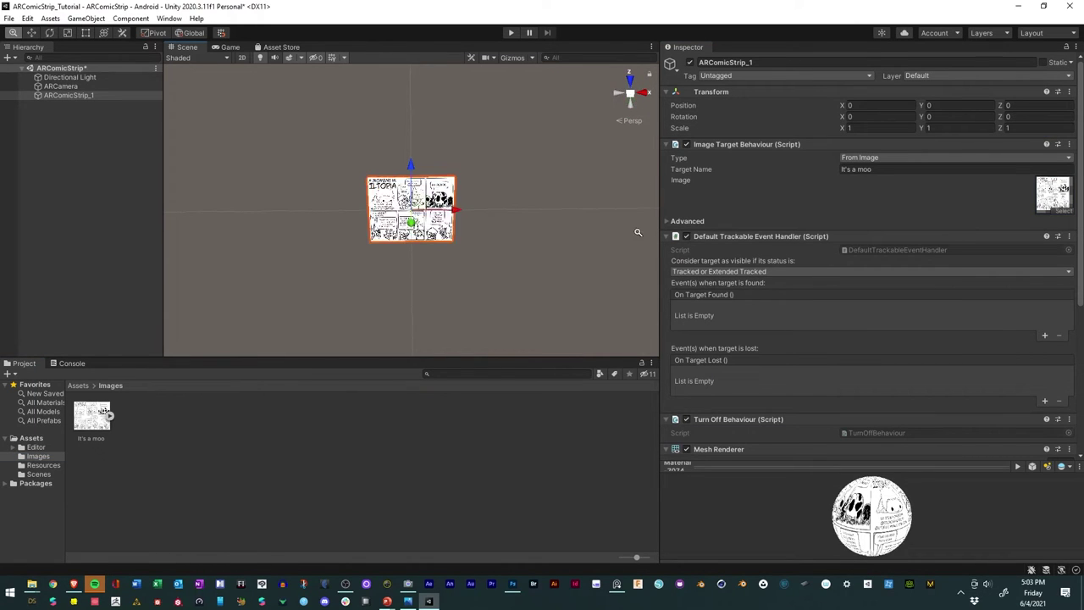
pyautogui.keyDown('alt'); pyautogui.moveTo(573, 253); pyautogui.dragTo(524, 259); pyautogui.keyUp('alt')
# Step: Check the It's a moo import settings, then save the ARComicStrip scene
pyautogui.click(90, 432)
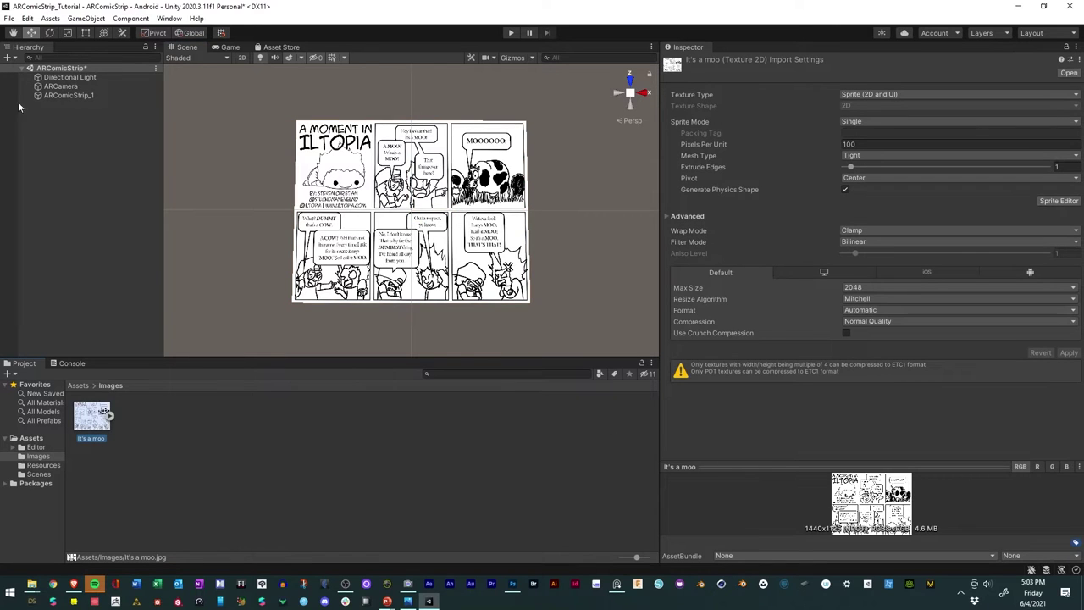
pyautogui.click(51, 95)
pyautogui.keyDown('alt'); pyautogui.moveTo(353, 224); pyautogui.dragTo(349, 217); pyautogui.keyUp('alt')
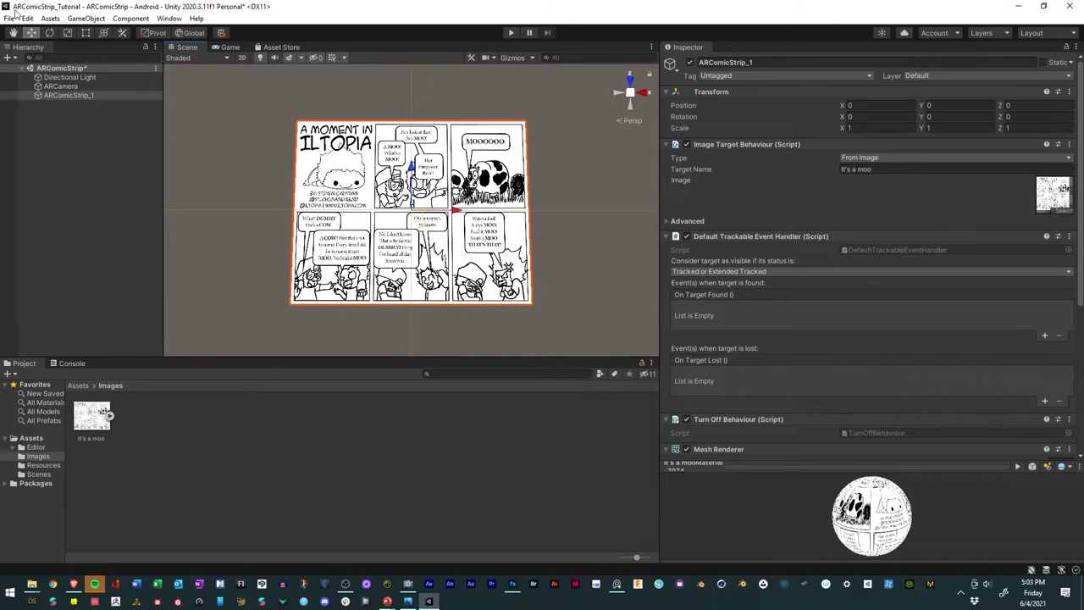
pyautogui.click(27, 18)
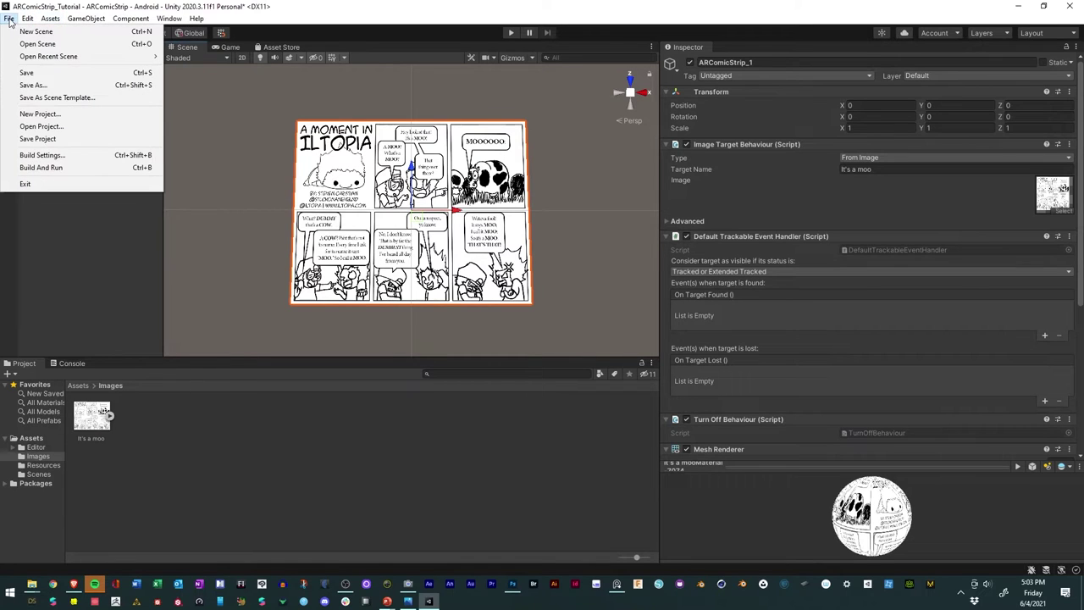
pyautogui.click(34, 73)
pyautogui.click(60, 151)
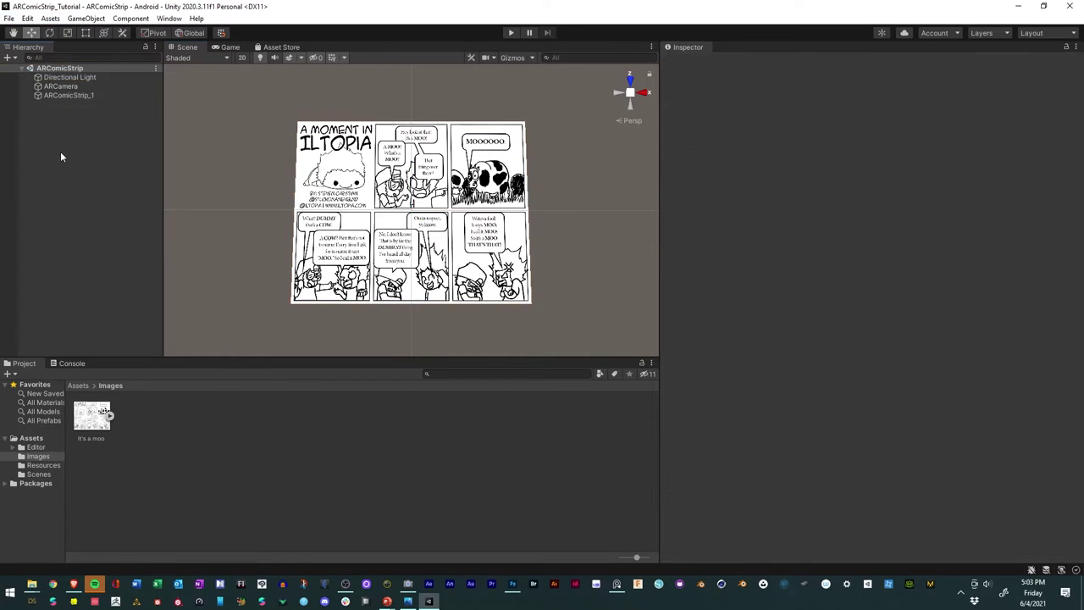
pyautogui.rightClick(72, 95)
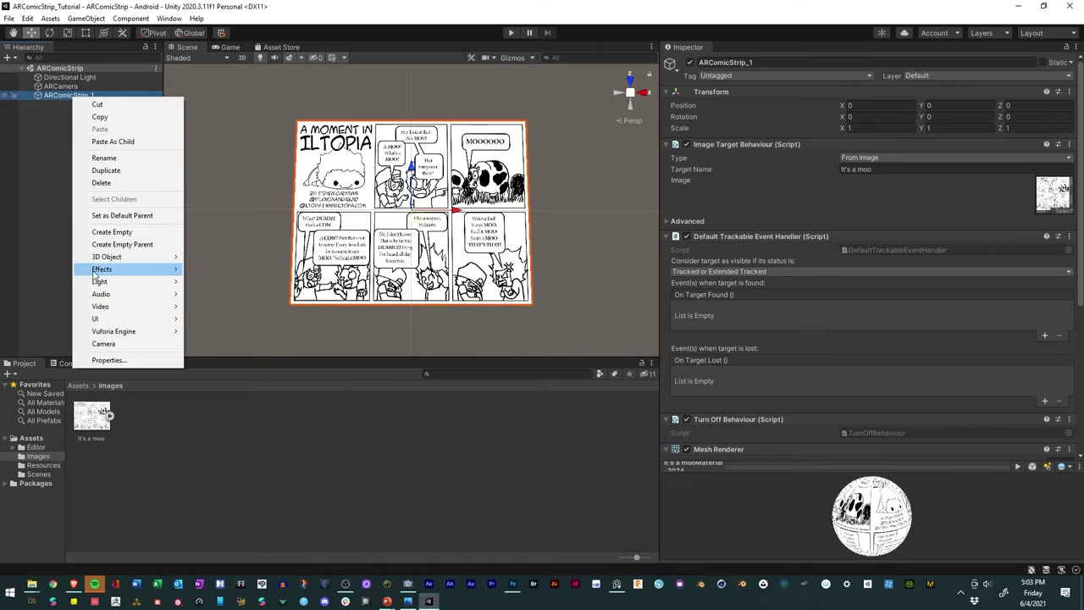
pyautogui.moveTo(120, 257)
pyautogui.click(211, 256)
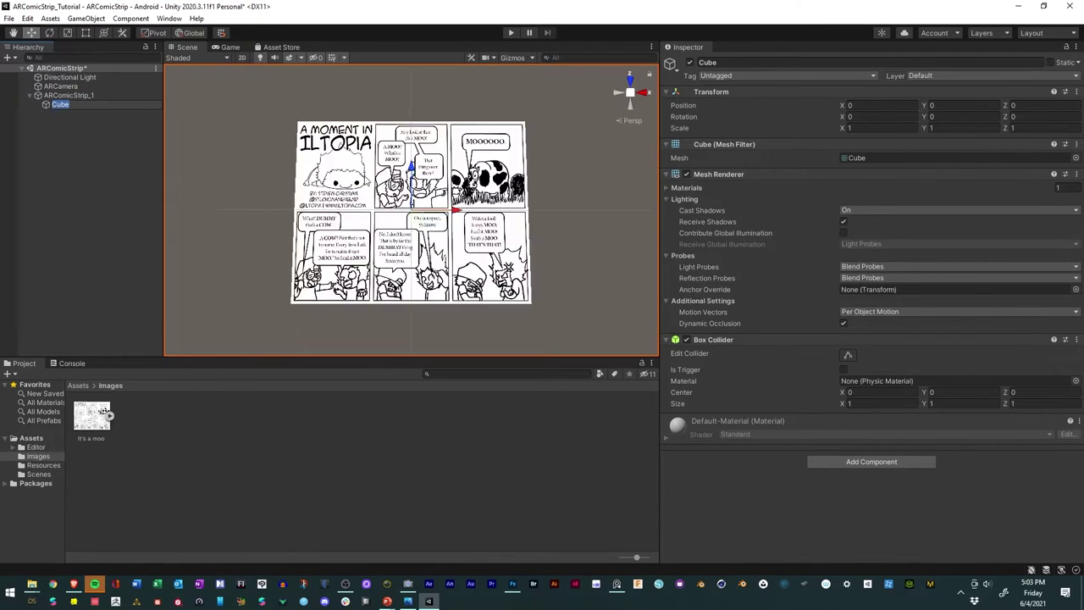
pyautogui.click(67, 32)
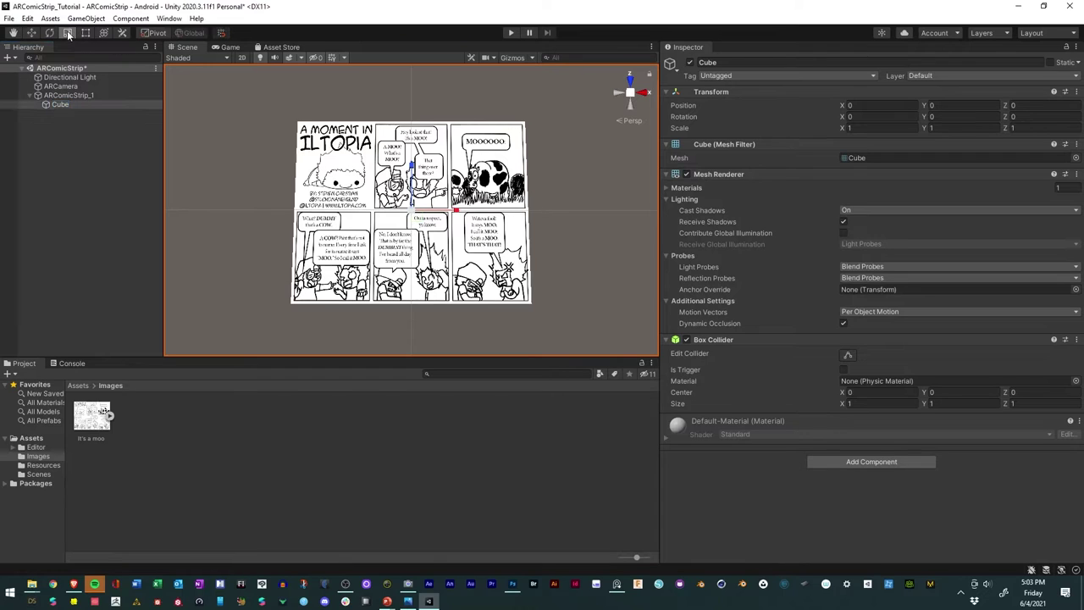
pyautogui.moveTo(412, 211); pyautogui.dragTo(388, 246)
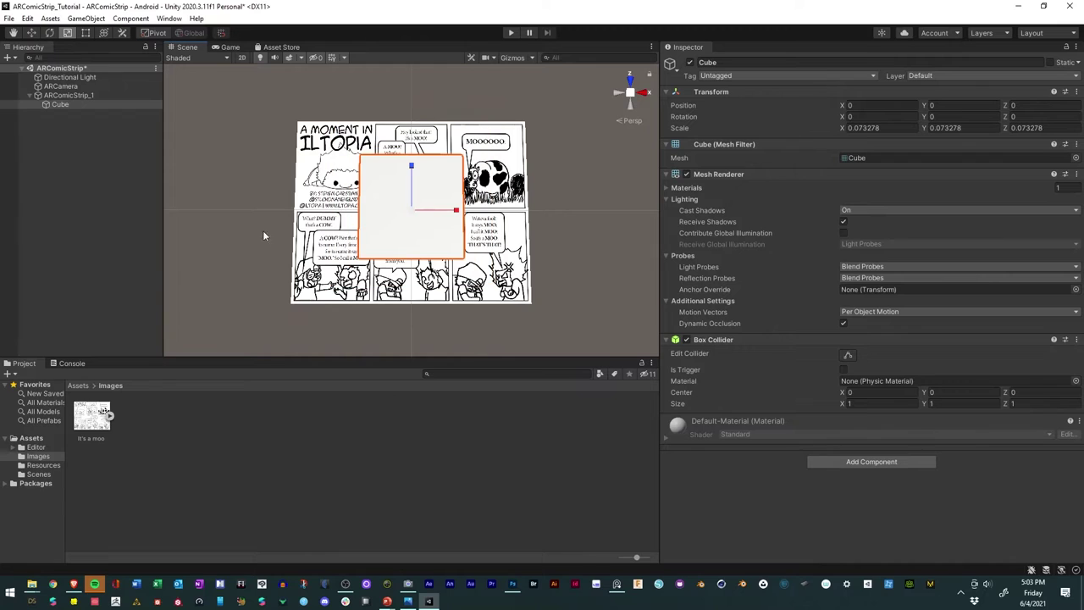
pyautogui.click(53, 96)
pyautogui.click(54, 105)
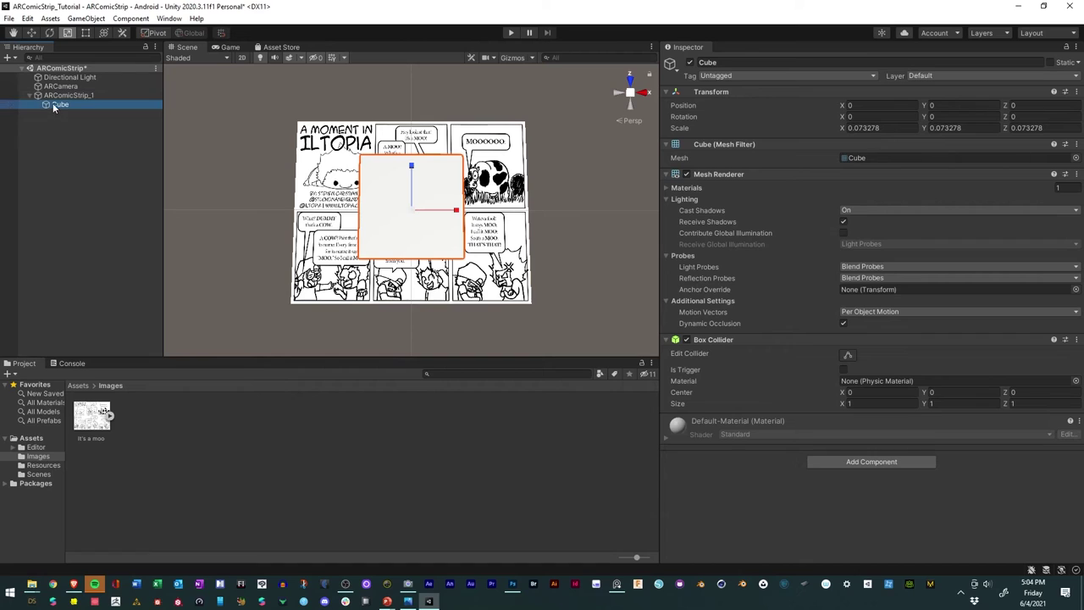
pyautogui.moveTo(53, 103); pyautogui.dragTo(44, 91)
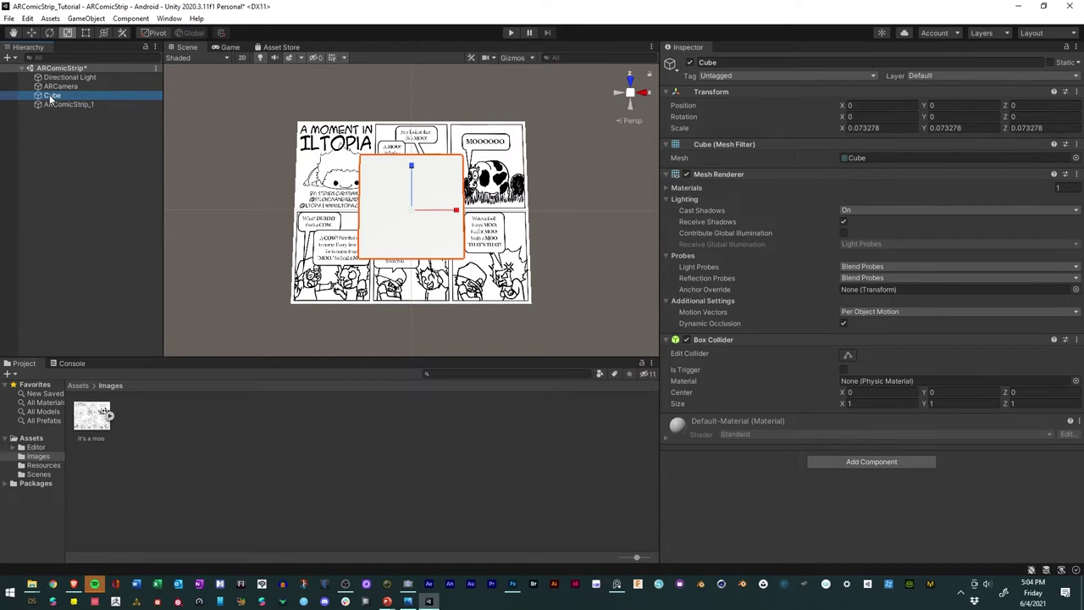
pyautogui.moveTo(53, 96); pyautogui.dragTo(47, 105)
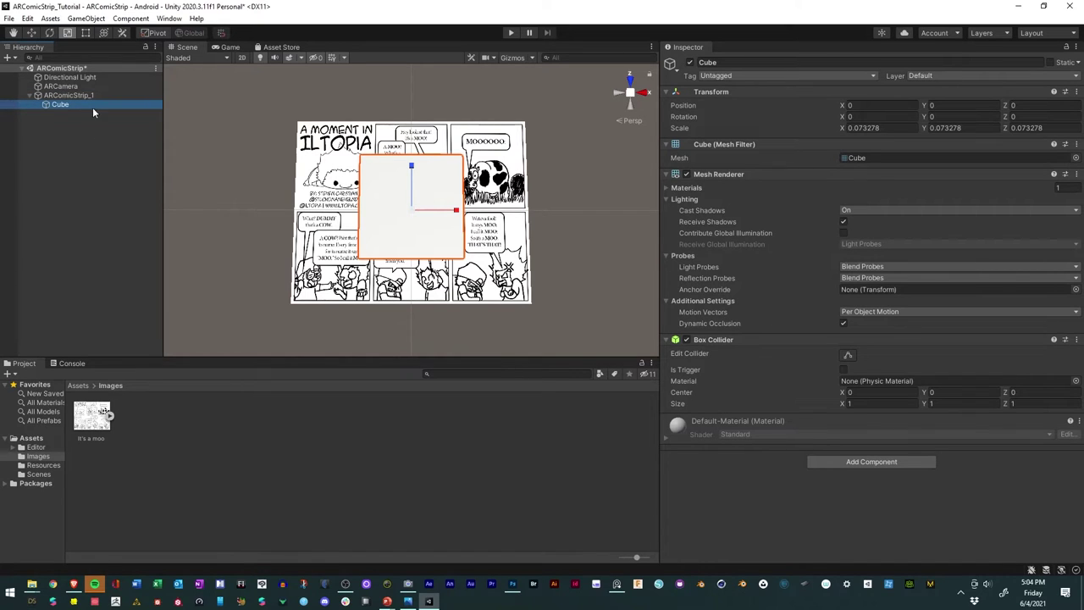
pyautogui.click(60, 96)
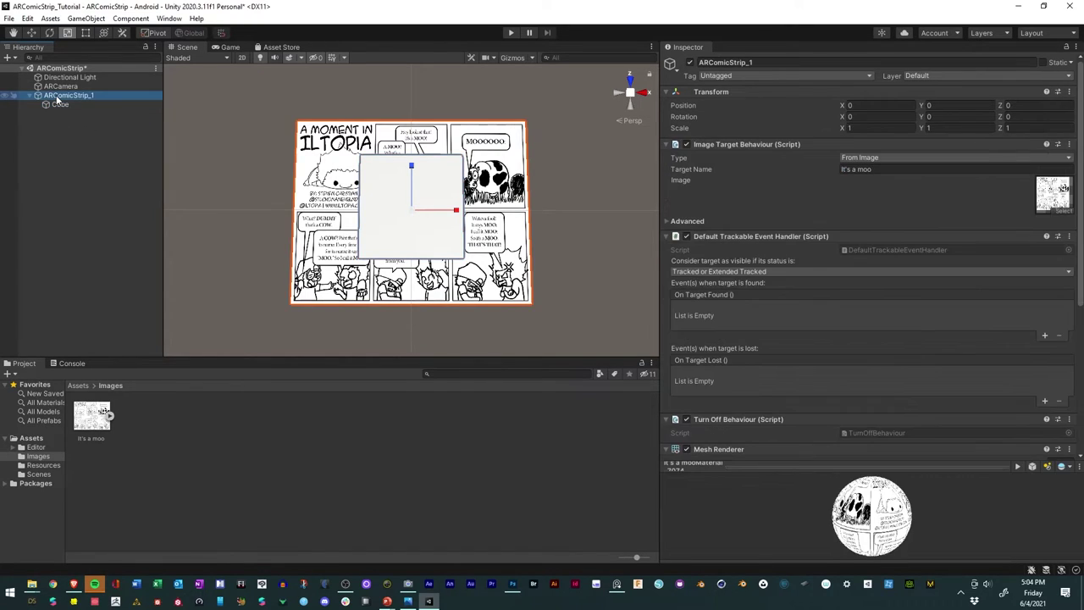
pyautogui.click(44, 122)
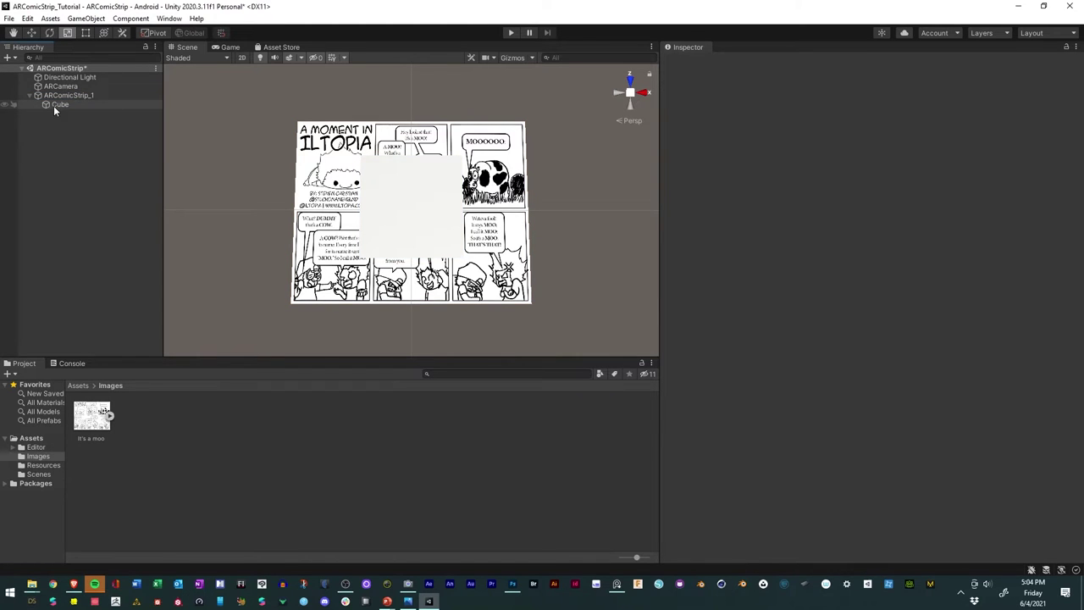
pyautogui.keyDown('alt'); pyautogui.moveTo(408, 207); pyautogui.dragTo(375, 215); pyautogui.keyUp('alt')
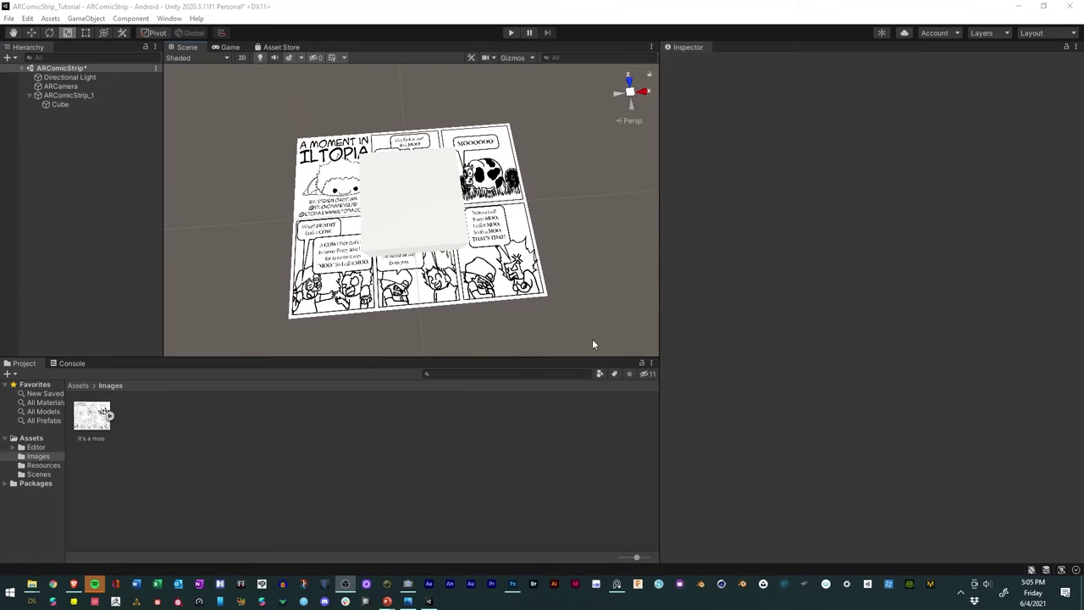
pyautogui.click(56, 105)
pyautogui.keyDown('alt'); pyautogui.moveTo(198, 189); pyautogui.dragTo(297, 133); pyautogui.keyUp('alt')
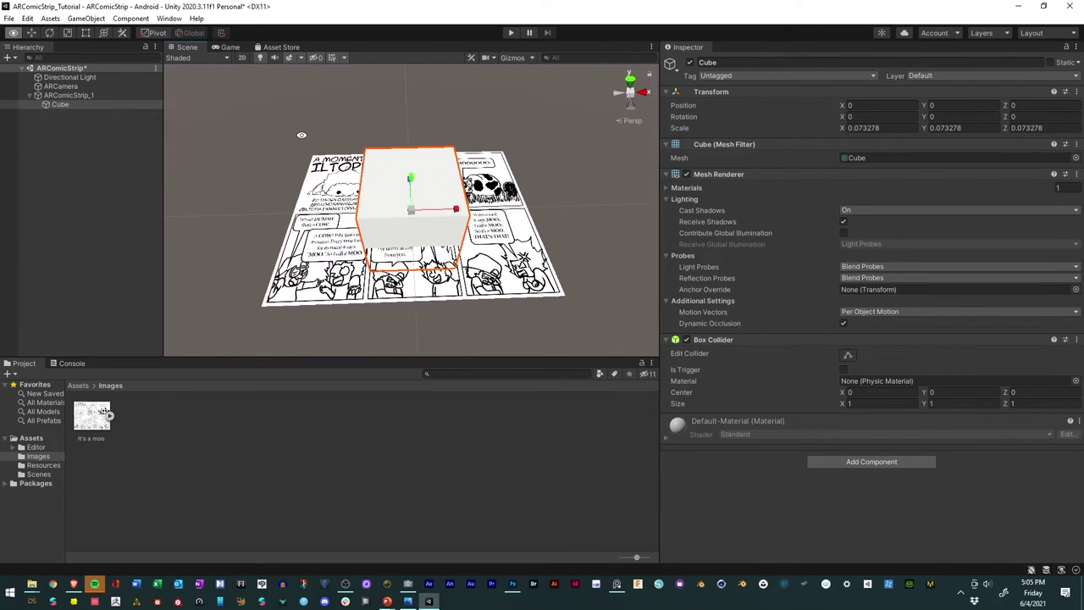
pyautogui.click(66, 95)
pyautogui.click(54, 105)
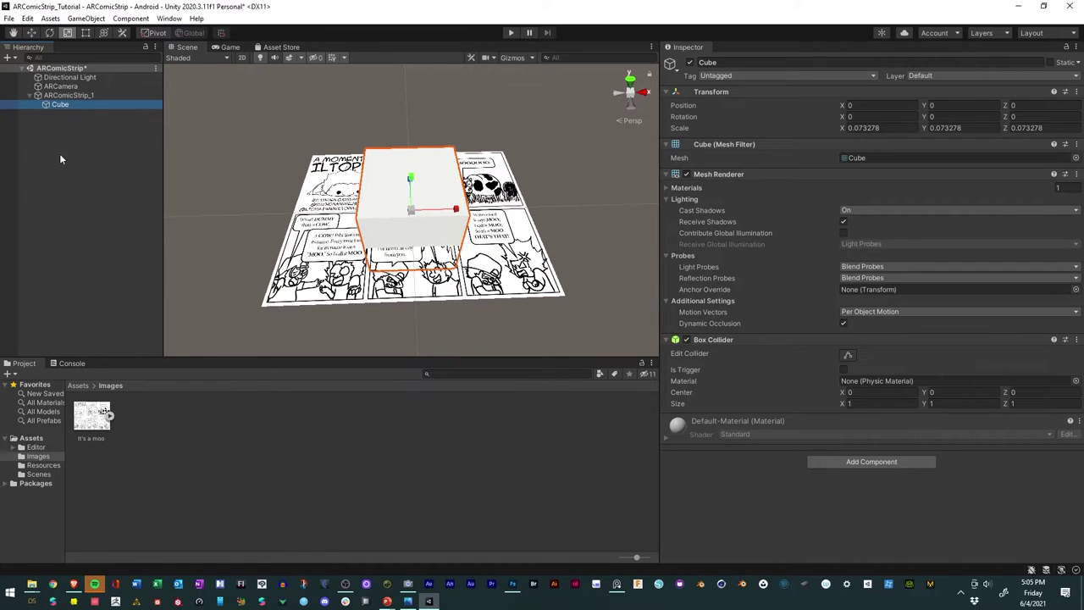
# Step: Create a Materials folder in Assets and open it
pyautogui.click(31, 438)
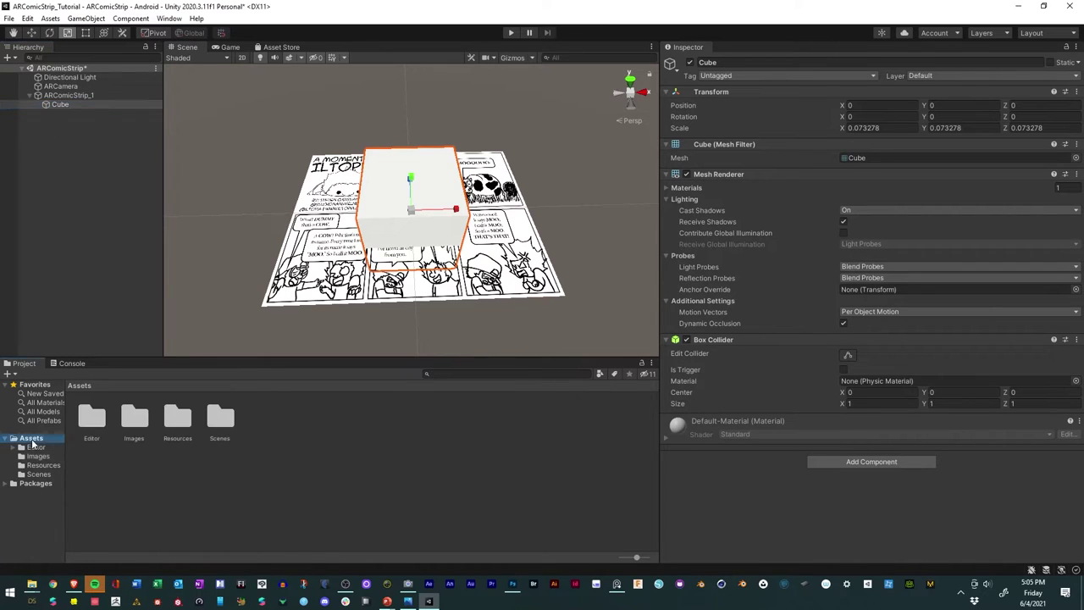
pyautogui.rightClick(283, 468)
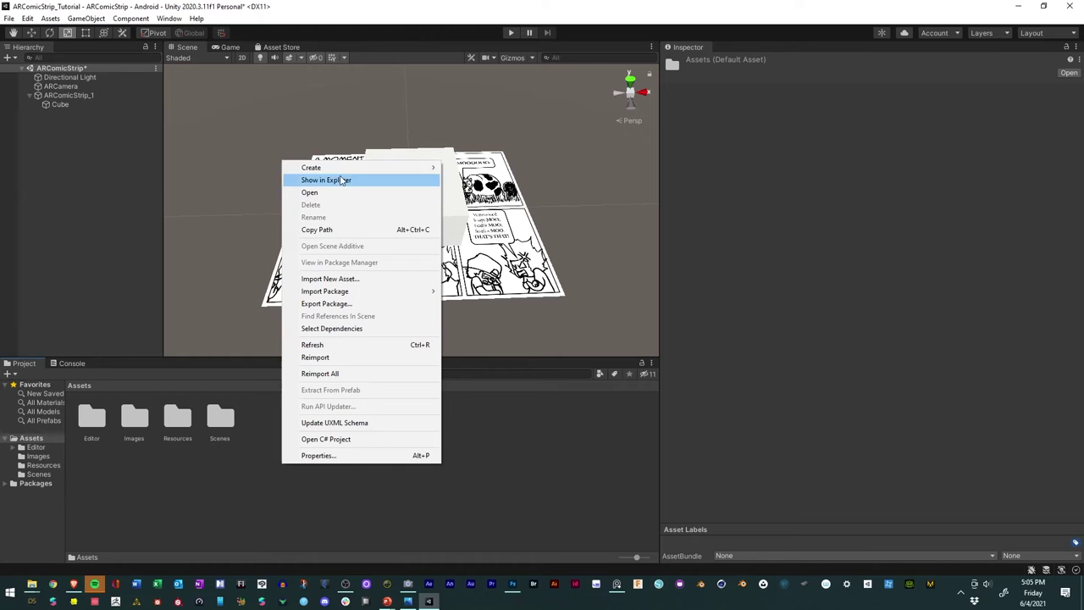
pyautogui.moveTo(419, 167)
pyautogui.click(468, 153)
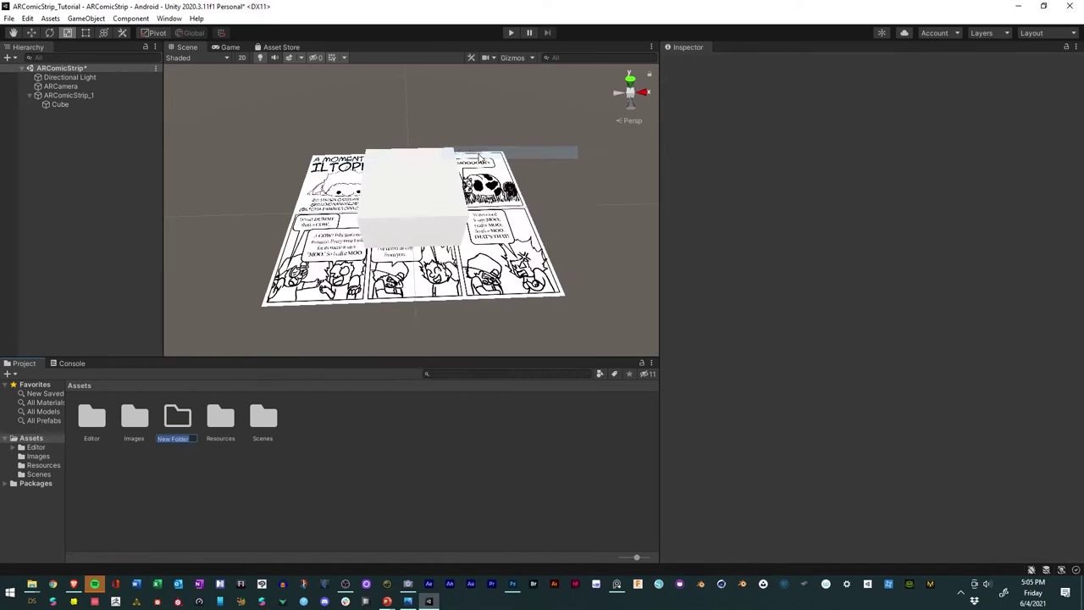
pyautogui.write('Mate')
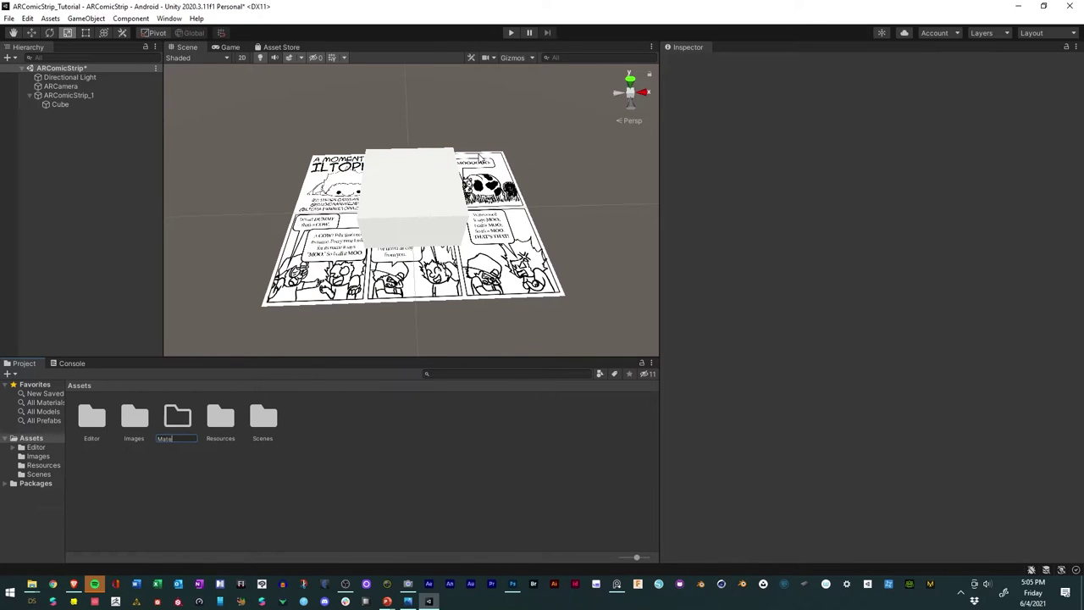
pyautogui.write('rials')
pyautogui.press('Return')
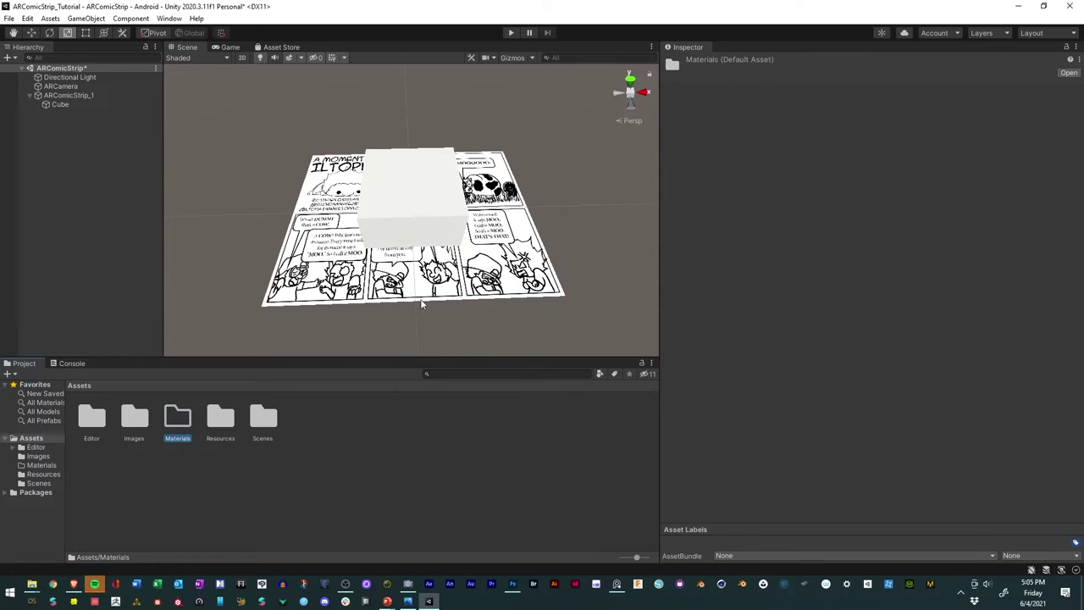
pyautogui.doubleClick(174, 426)
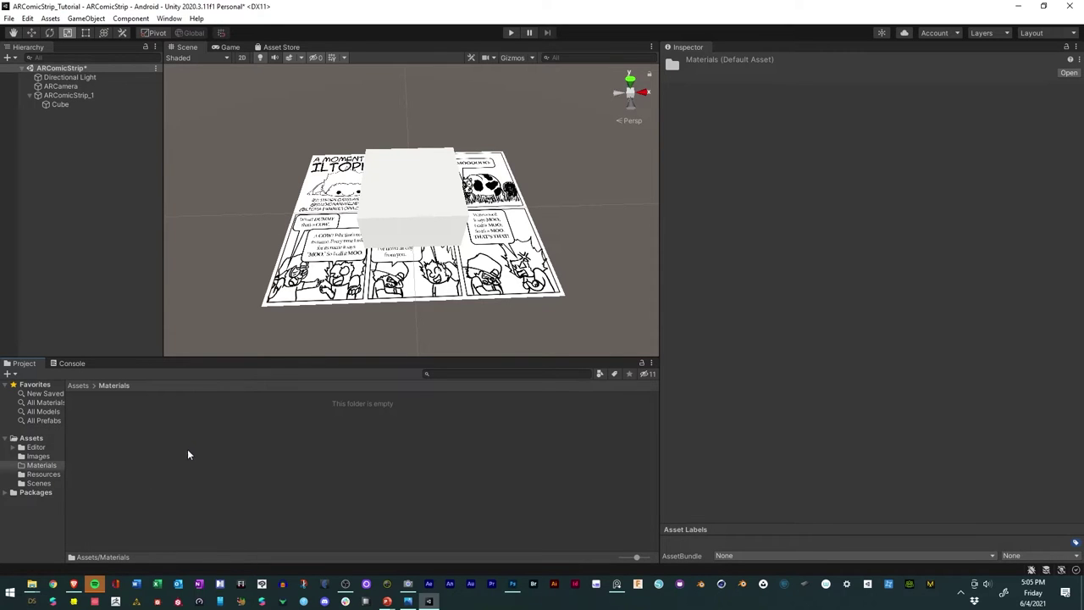
# Step: Create a material named Red with a pure red Albedo colour
pyautogui.keyDown('alt'); pyautogui.moveTo(305, 188); pyautogui.dragTo(420, 161); pyautogui.keyUp('alt')
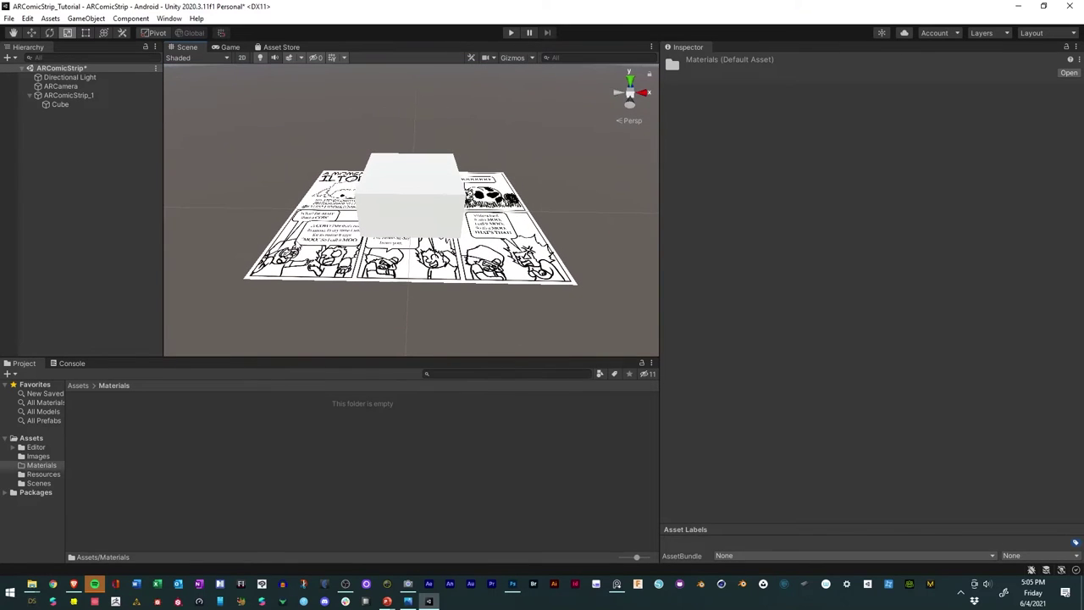
pyautogui.click(214, 426)
pyautogui.rightClick(213, 425)
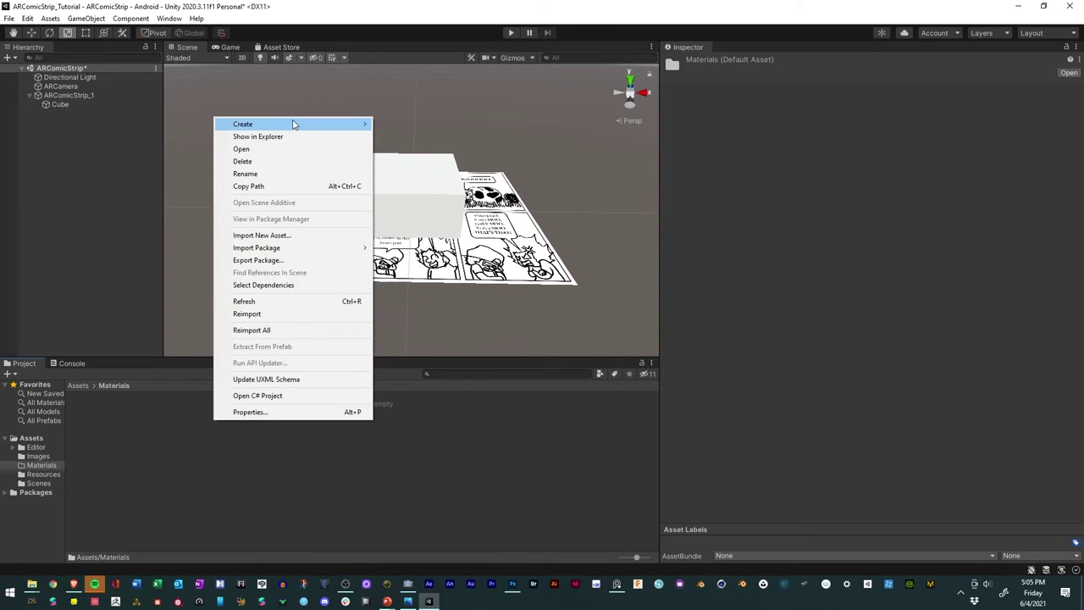
pyautogui.moveTo(293, 125)
pyautogui.click(434, 326)
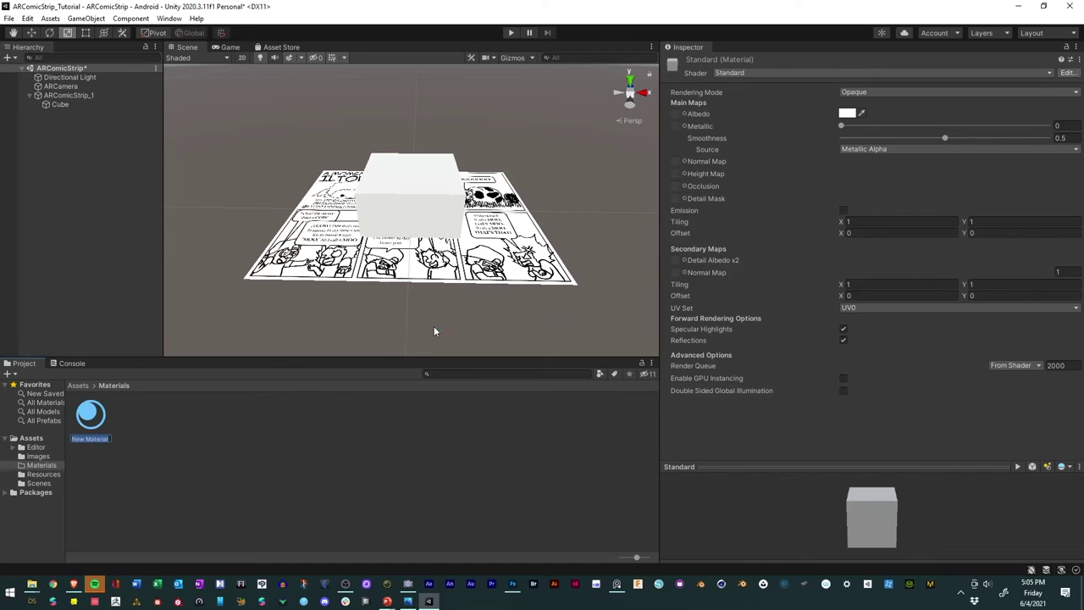
pyautogui.write('Red')
pyautogui.press('Return')
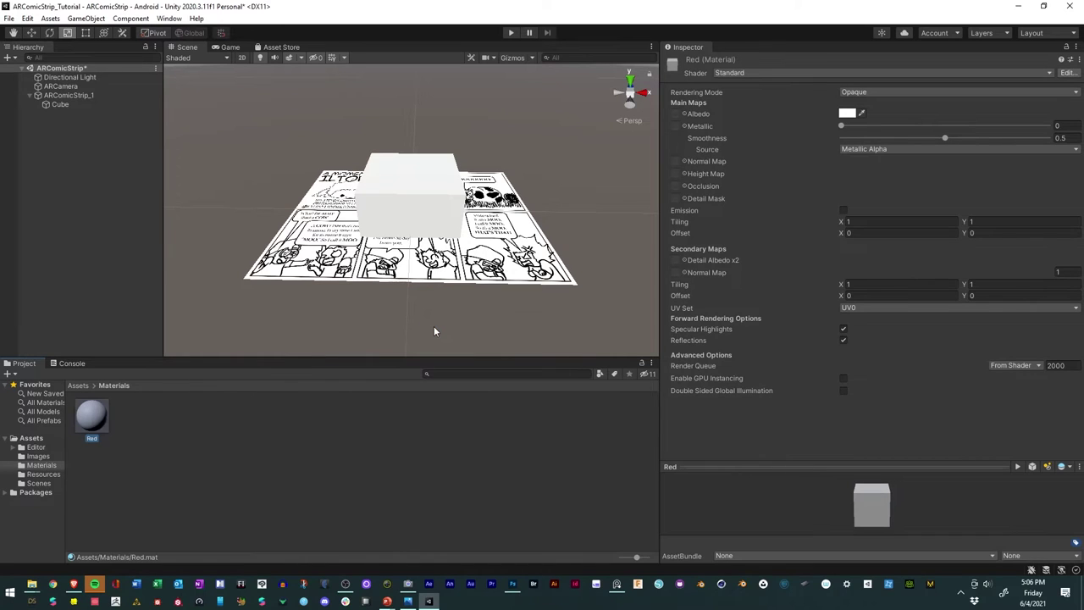
pyautogui.click(848, 113)
pyautogui.click(940, 174)
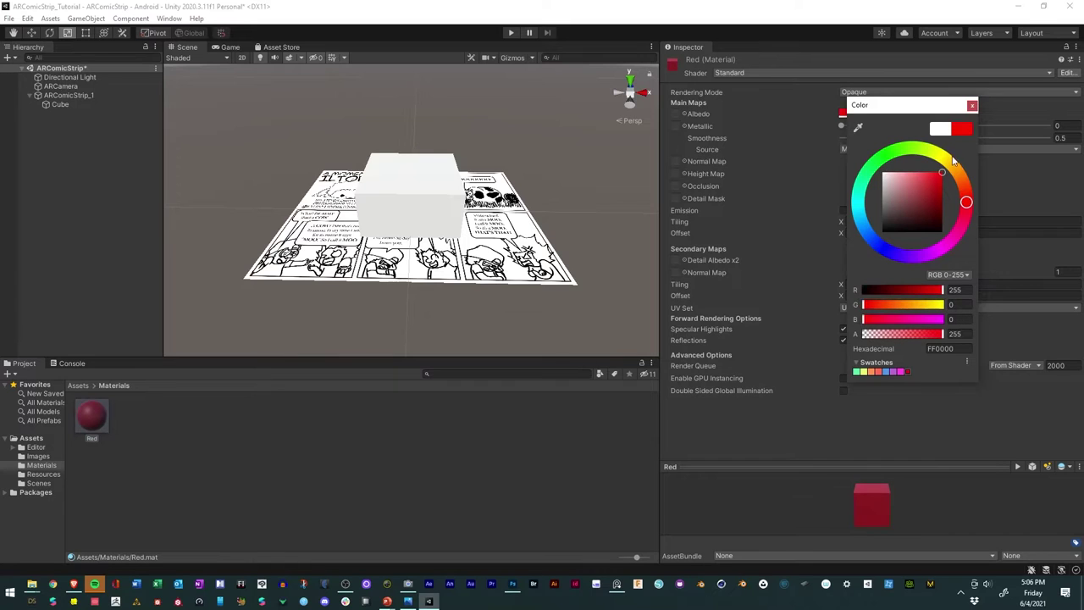
pyautogui.click(972, 105)
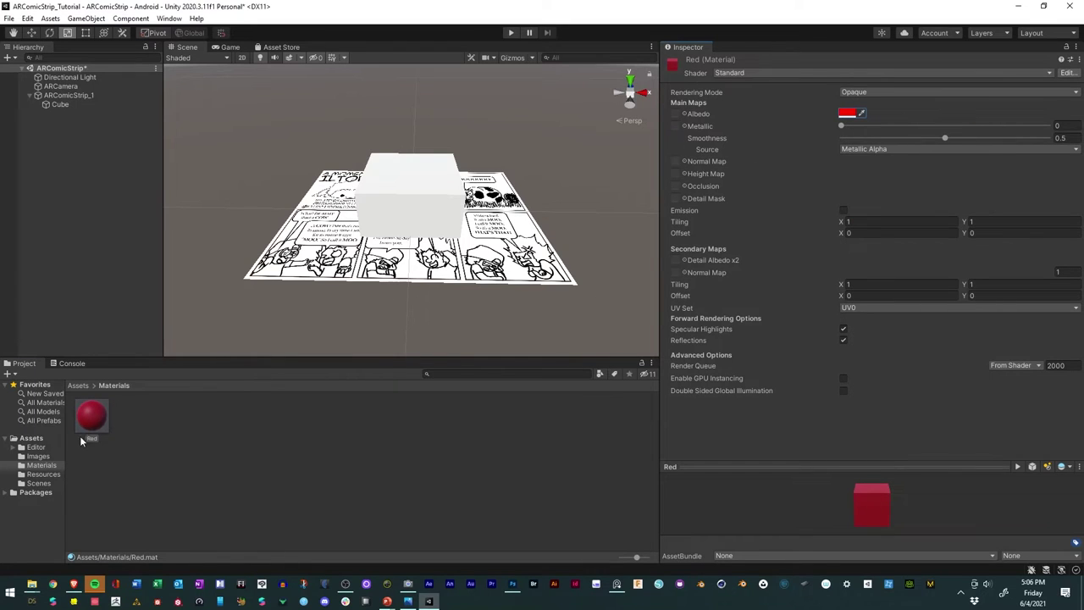
# Step: Apply the Red material to the Cube and save the scene
pyautogui.moveTo(93, 419); pyautogui.dragTo(373, 180)
pyautogui.press('f')
pyautogui.scroll(-3, 411, 212)
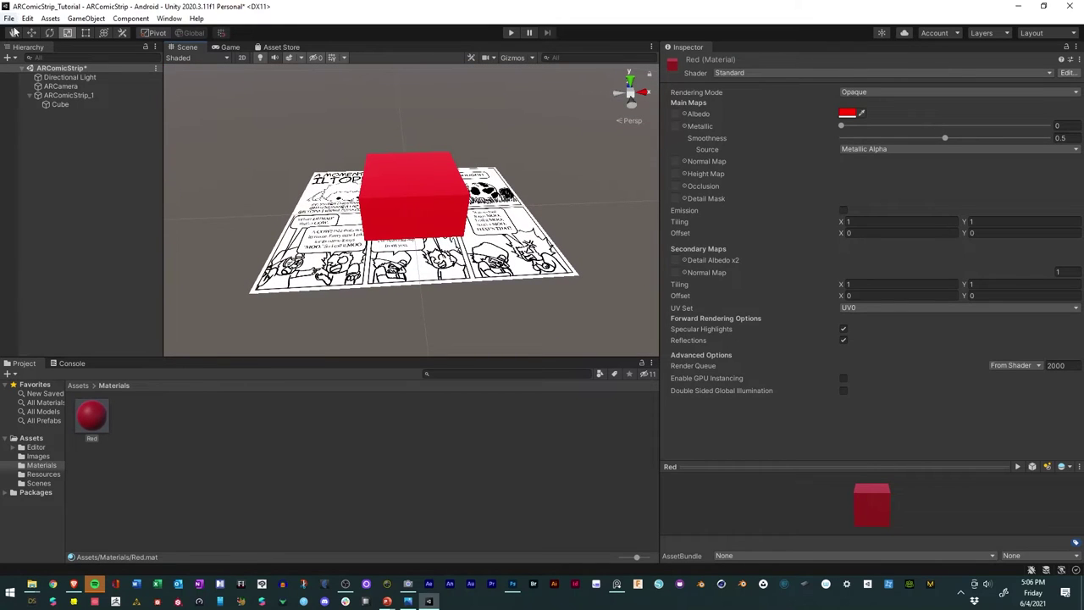
pyautogui.click(10, 18)
pyautogui.click(28, 73)
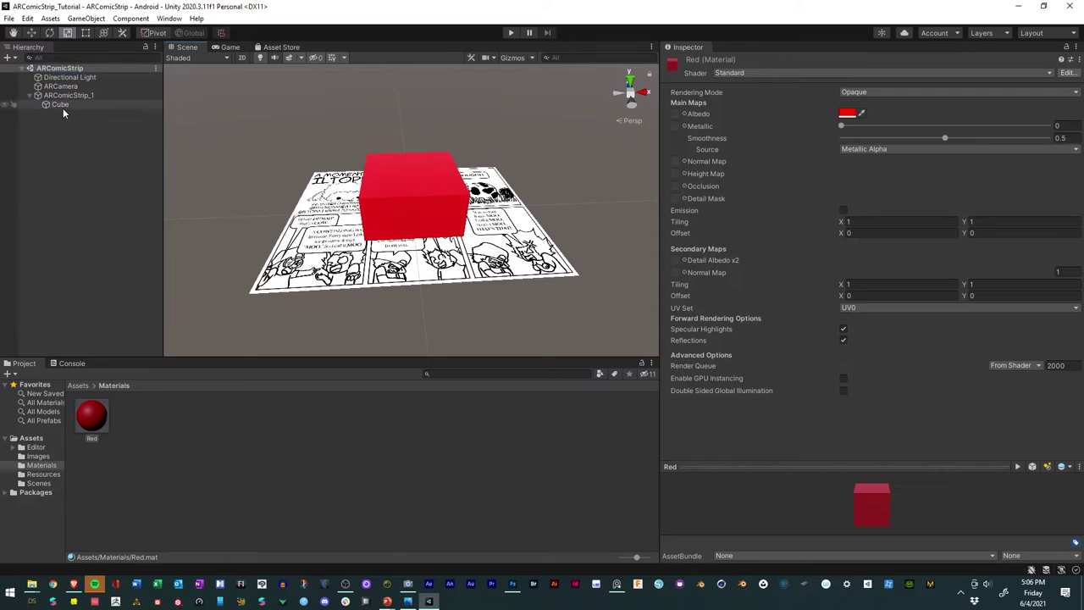
pyautogui.click(63, 97)
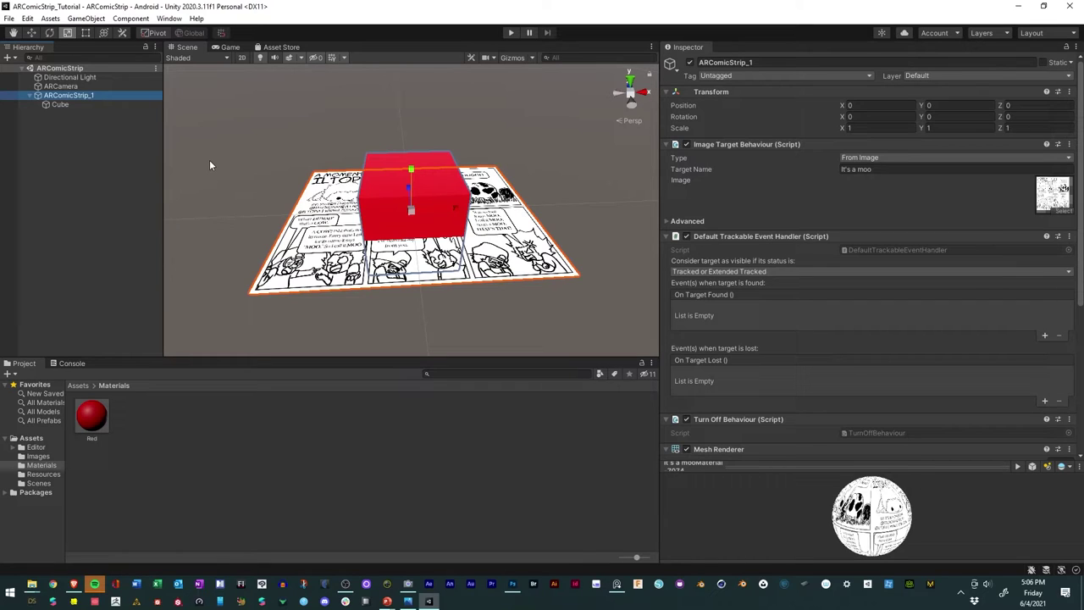
pyautogui.click(511, 34)
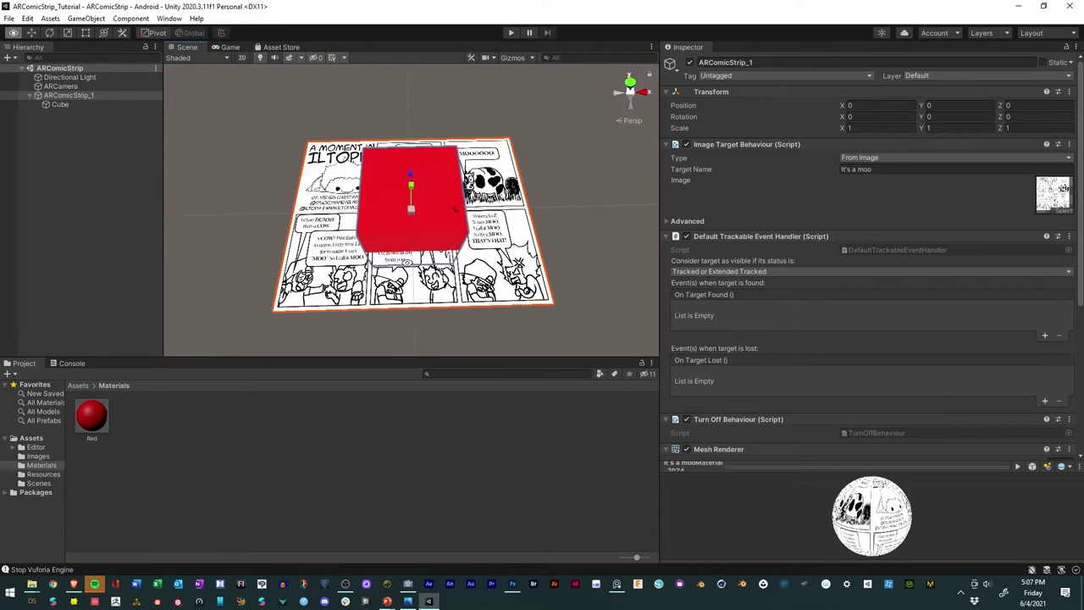
pyautogui.keyDown('alt'); pyautogui.moveTo(199, 196); pyautogui.dragTo(233, 186); pyautogui.keyUp('alt')
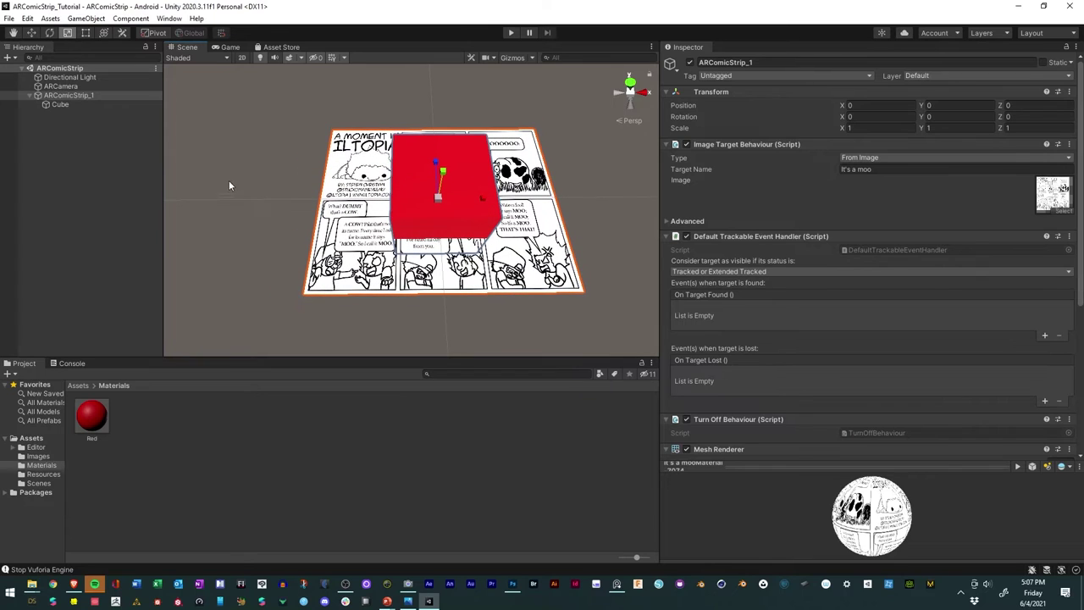
# Step: Create an empty child under ARComicStrip_1 and rename it ARContent
pyautogui.rightClick(69, 99)
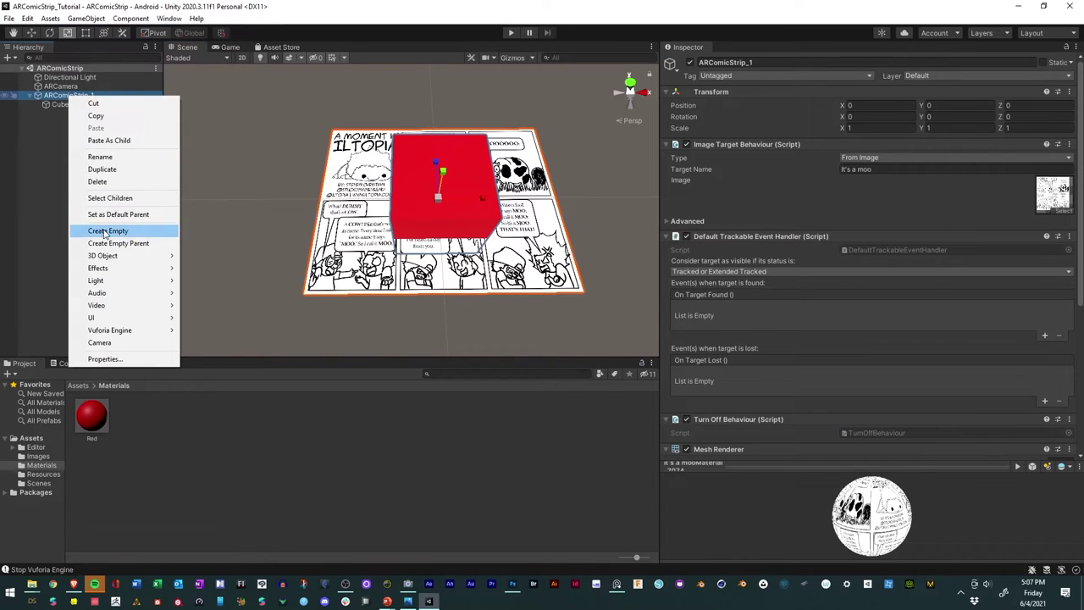
pyautogui.click(104, 229)
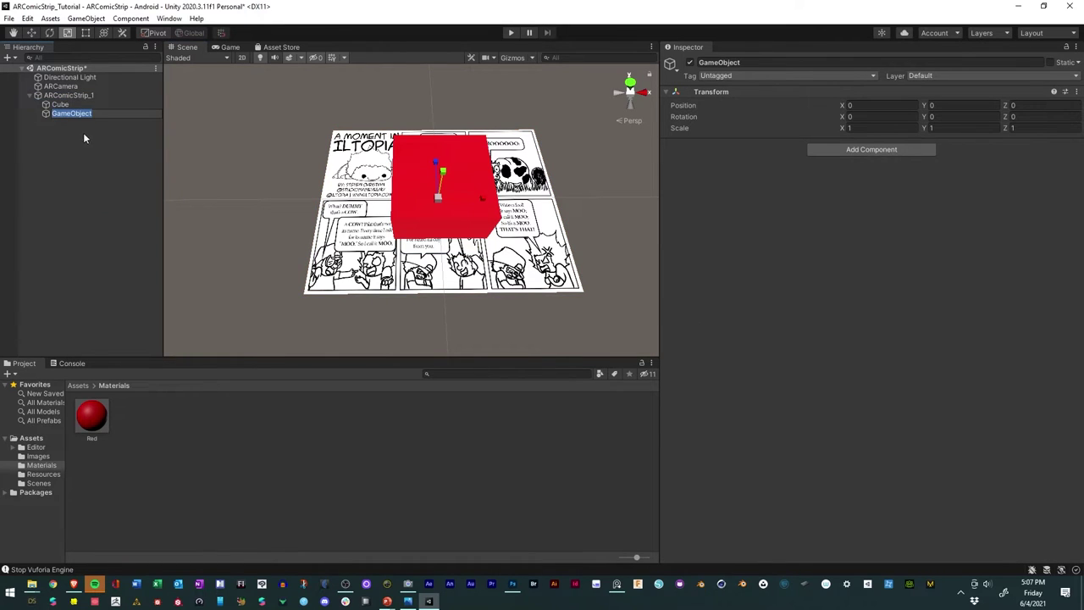
pyautogui.click(105, 117)
pyautogui.write('ARContent')
pyautogui.press('Return')
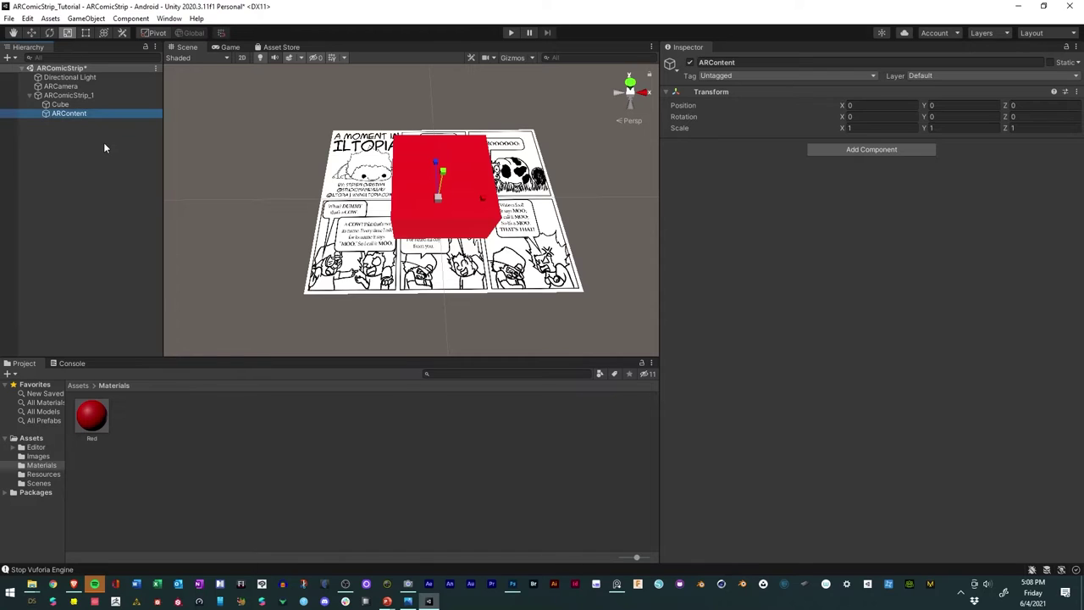
pyautogui.click(42, 135)
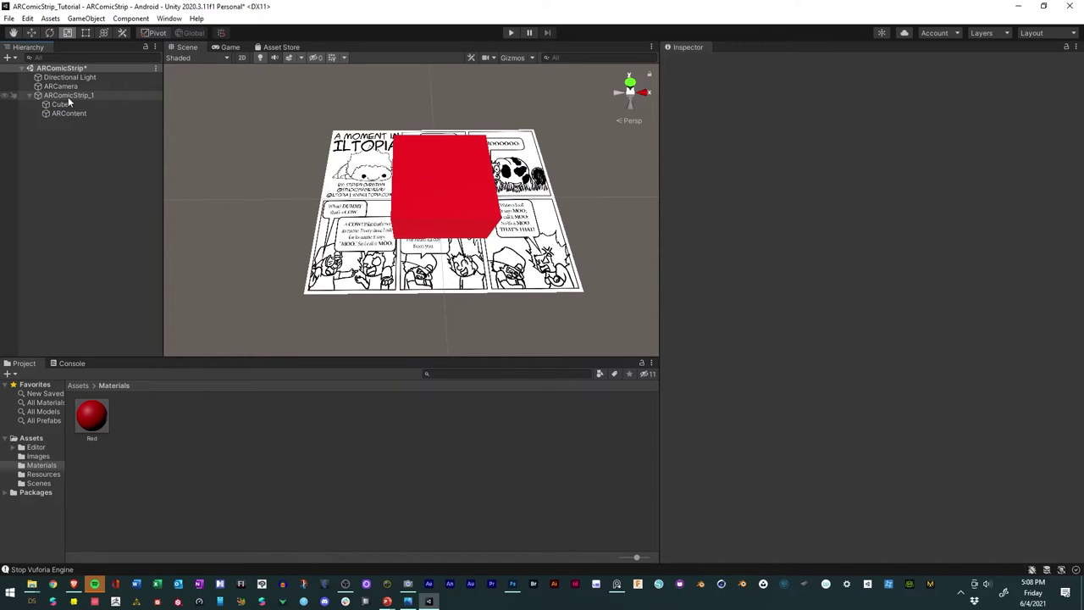
# Step: Check the installed Timeline package in the Unity Registry, then close the Package Manager
pyautogui.click(168, 18)
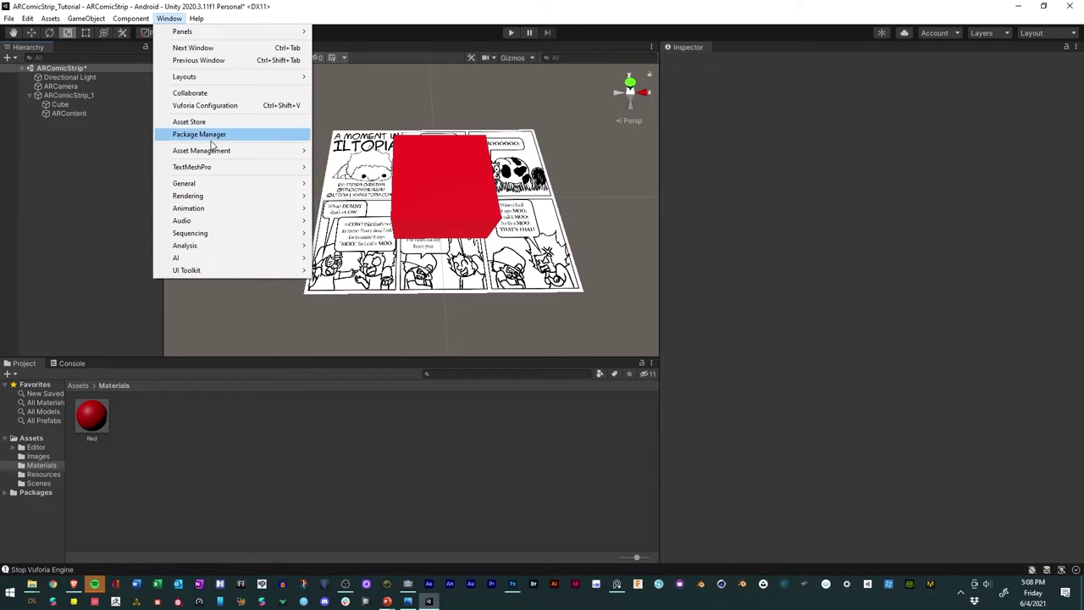
pyautogui.click(211, 135)
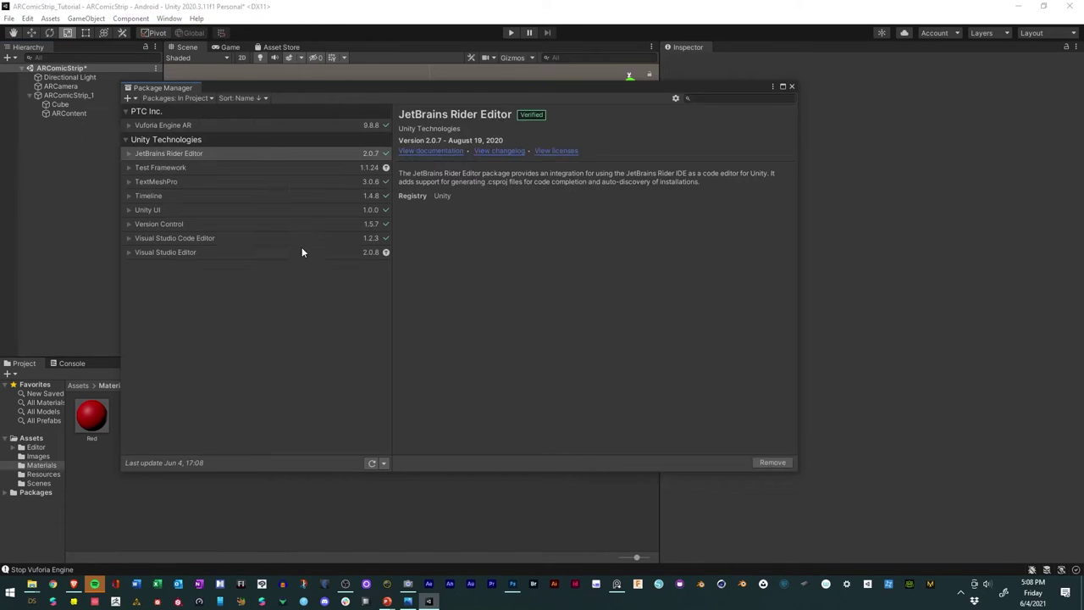
pyautogui.click(205, 97)
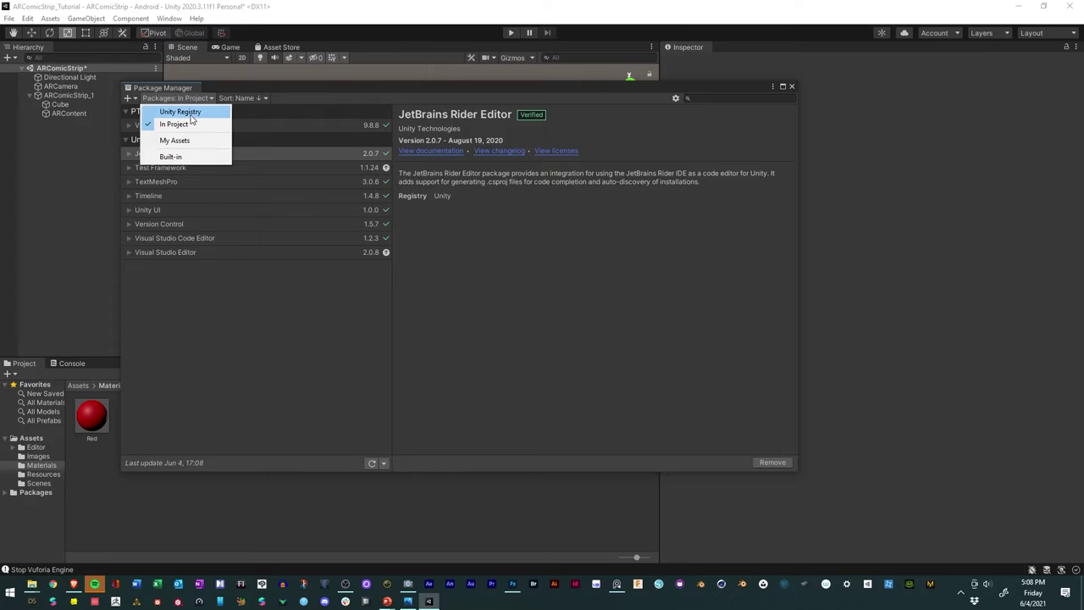
pyautogui.click(190, 113)
pyautogui.scroll(-15, 259, 348)
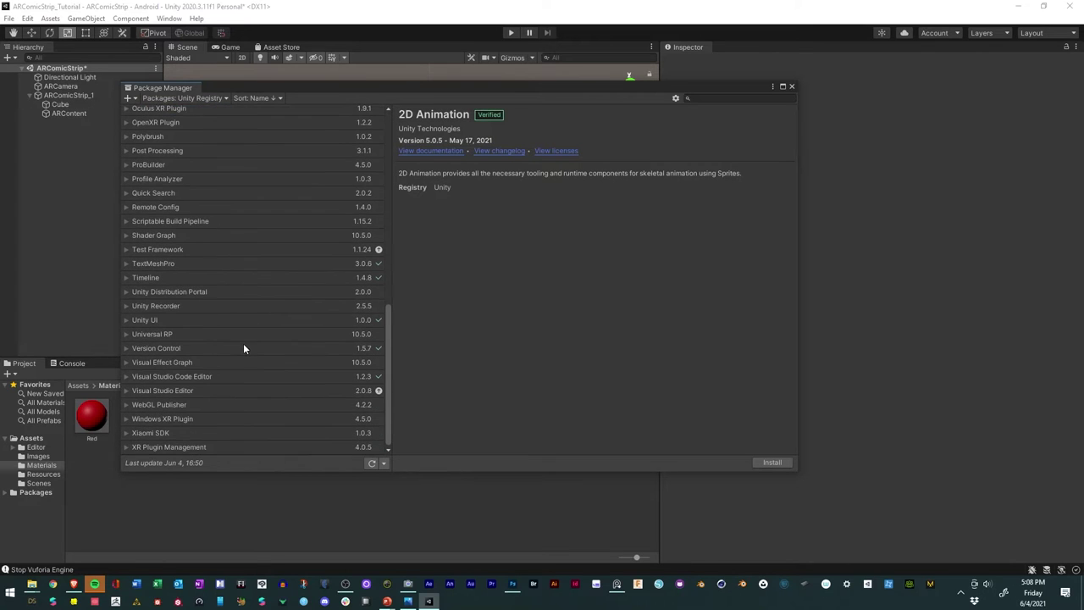
pyautogui.click(147, 278)
pyautogui.click(134, 279)
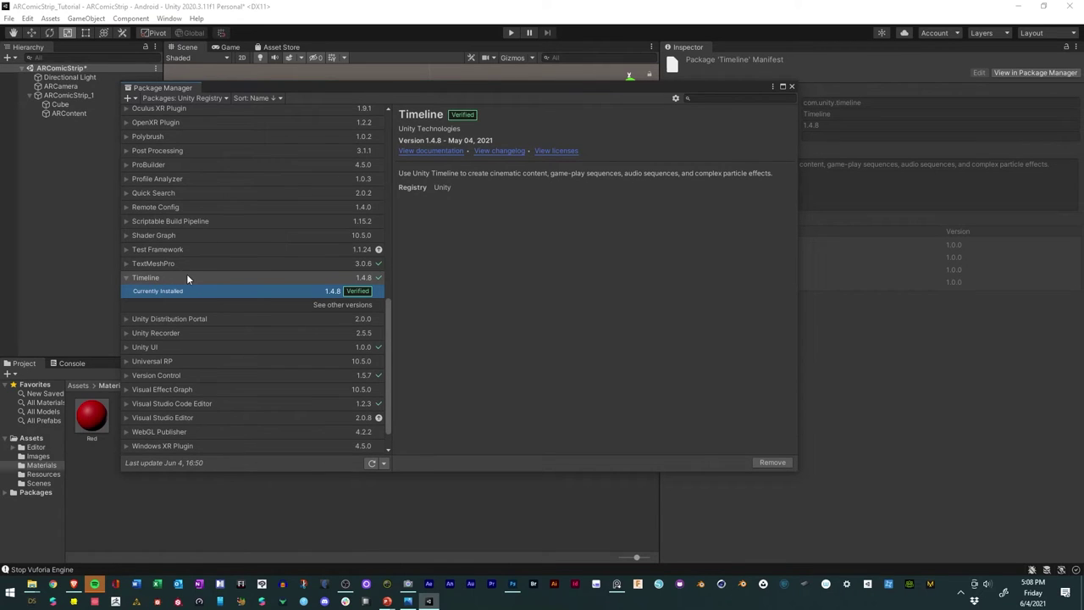
pyautogui.click(793, 87)
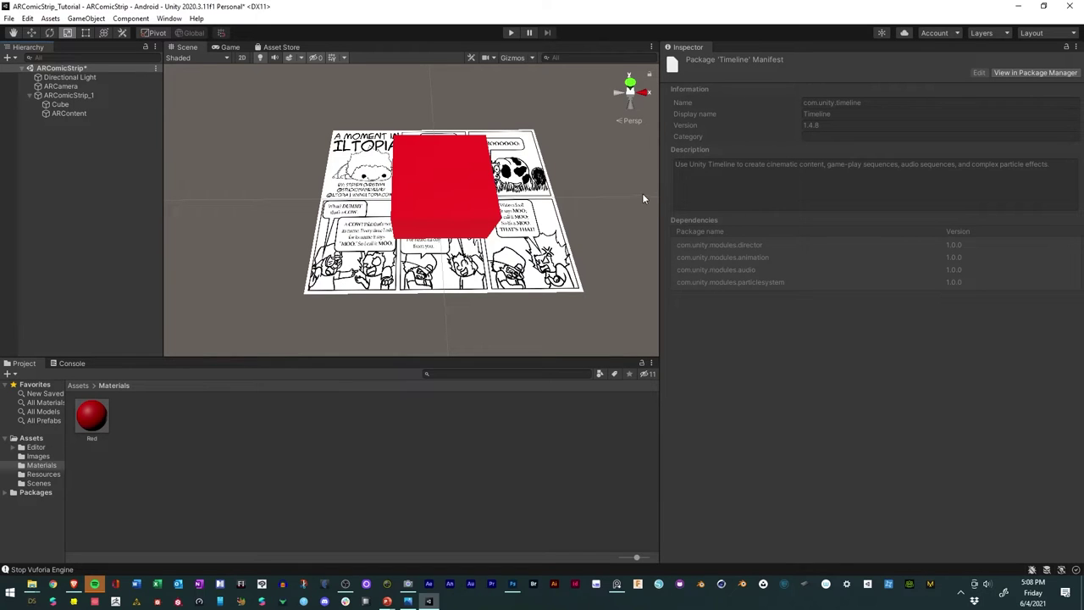
# Step: Widen the Scene view and dock an enlarged Timeline window at the bottom
pyautogui.moveTo(659, 188); pyautogui.dragTo(862, 188)
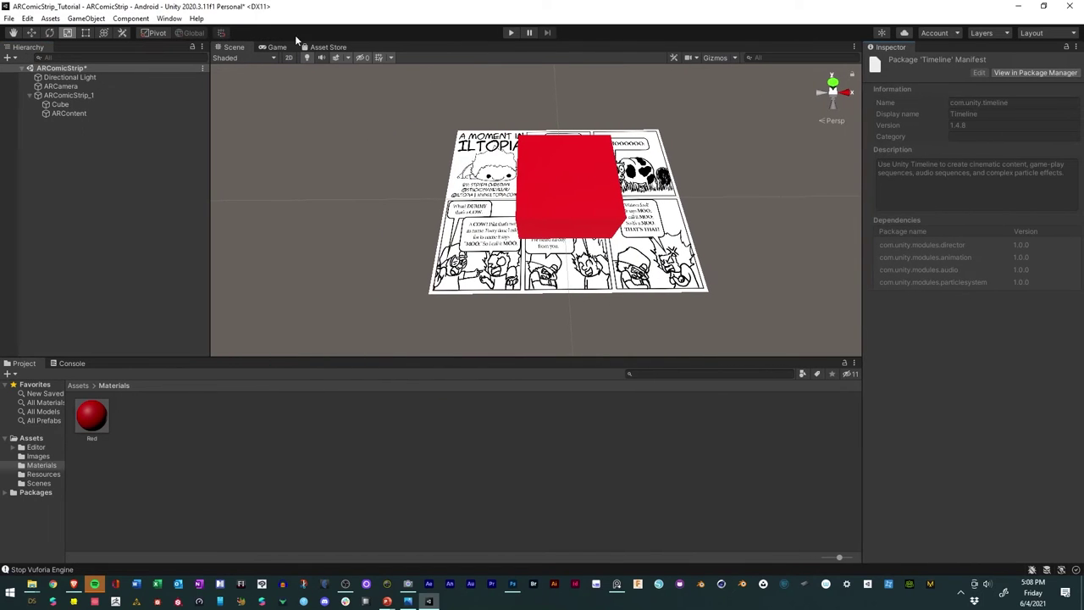
pyautogui.click(172, 18)
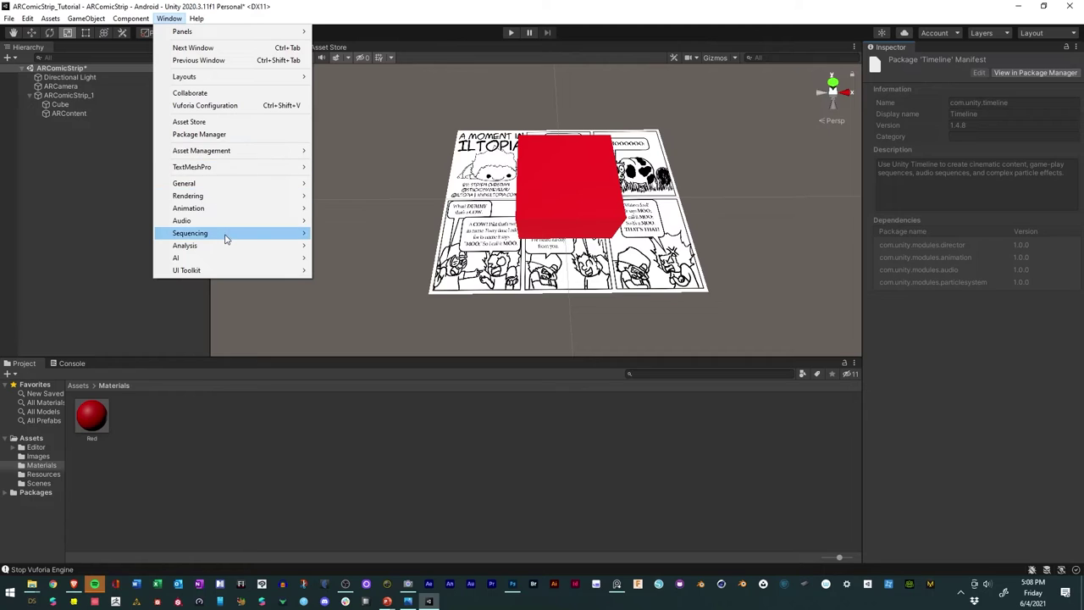
pyautogui.moveTo(226, 237)
pyautogui.click(343, 233)
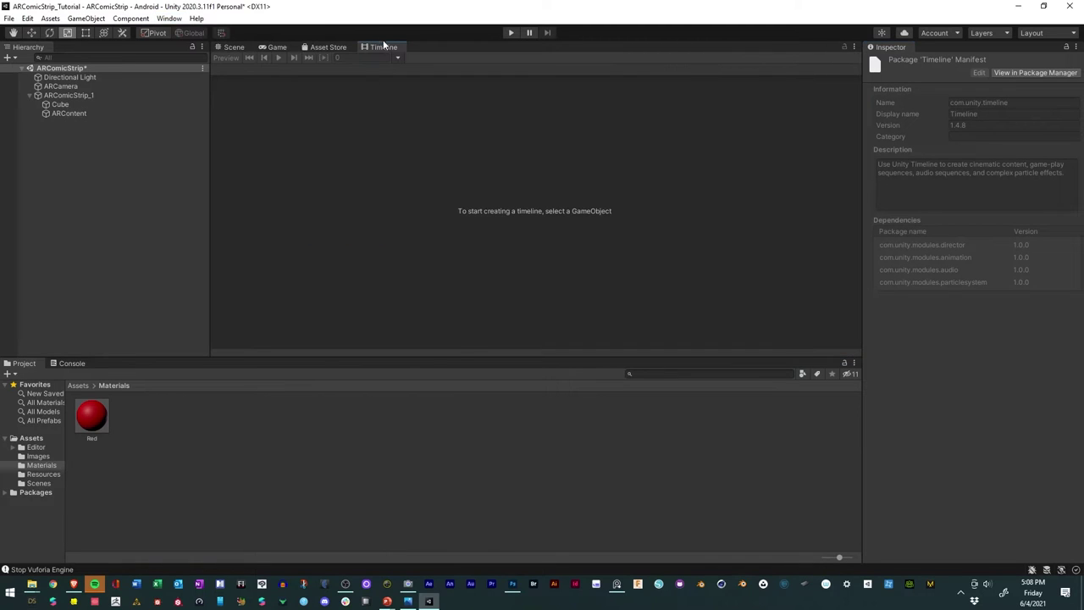
pyautogui.moveTo(383, 49); pyautogui.dragTo(293, 557)
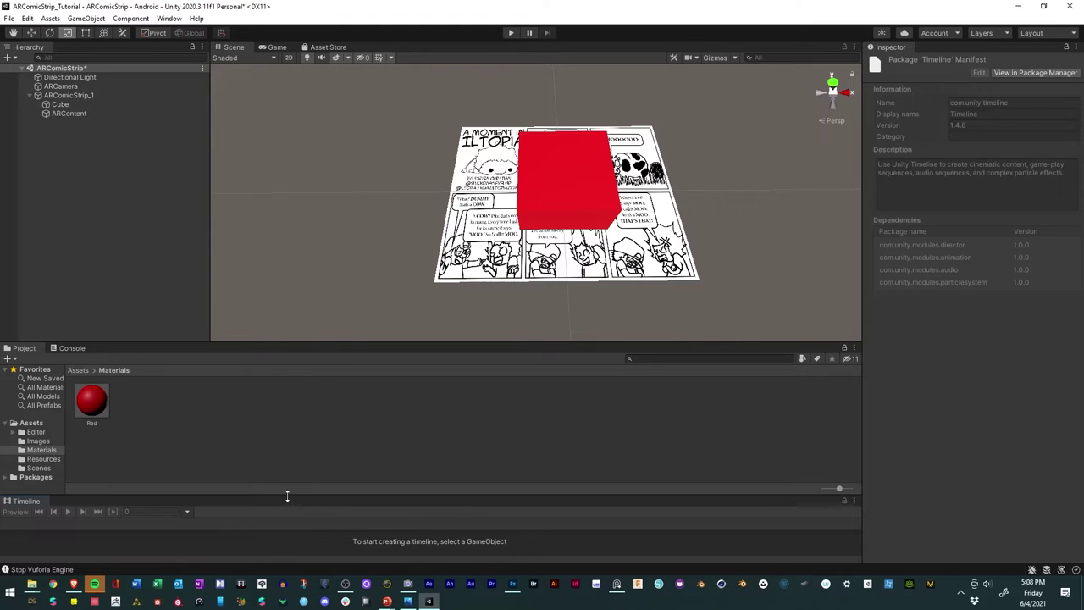
pyautogui.moveTo(288, 496); pyautogui.dragTo(298, 434)
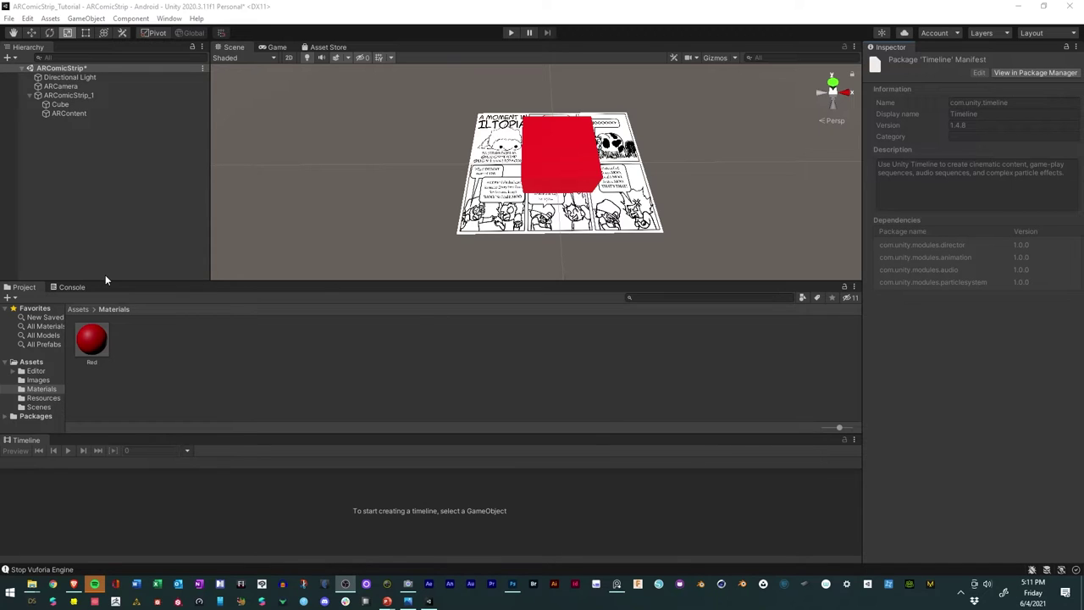
# Step: Add an empty child named ARComicStripTimeline under ARComicStrip_1
pyautogui.click(68, 96)
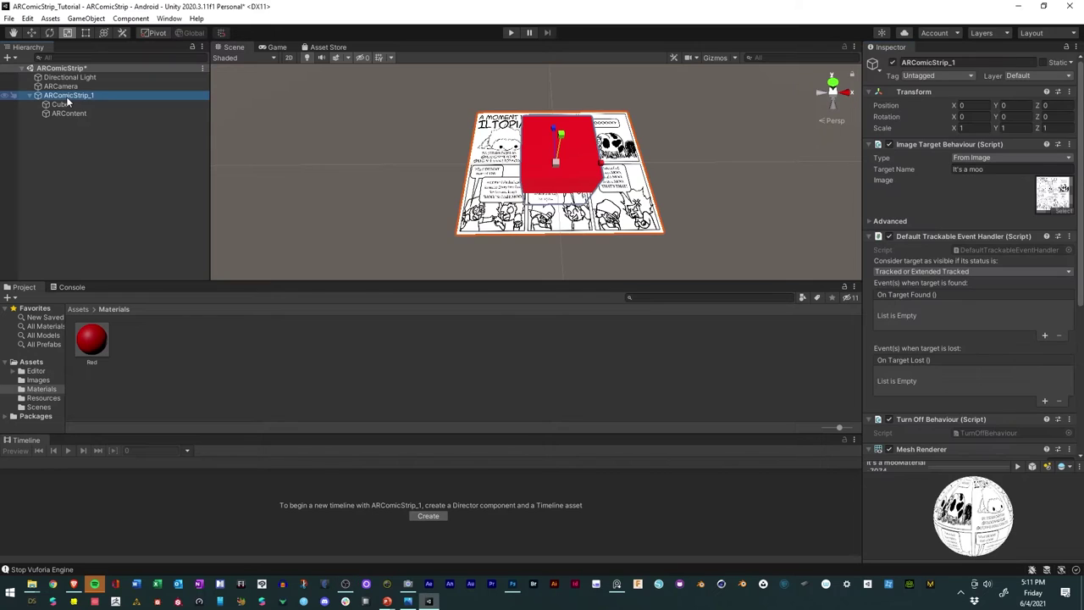
pyautogui.rightClick(67, 95)
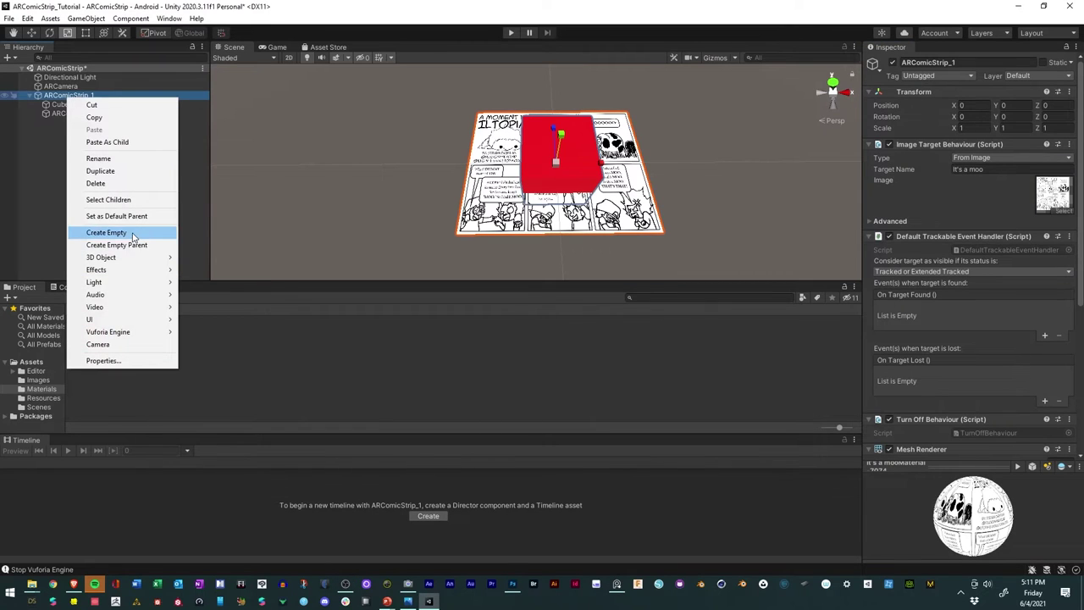
pyautogui.click(106, 232)
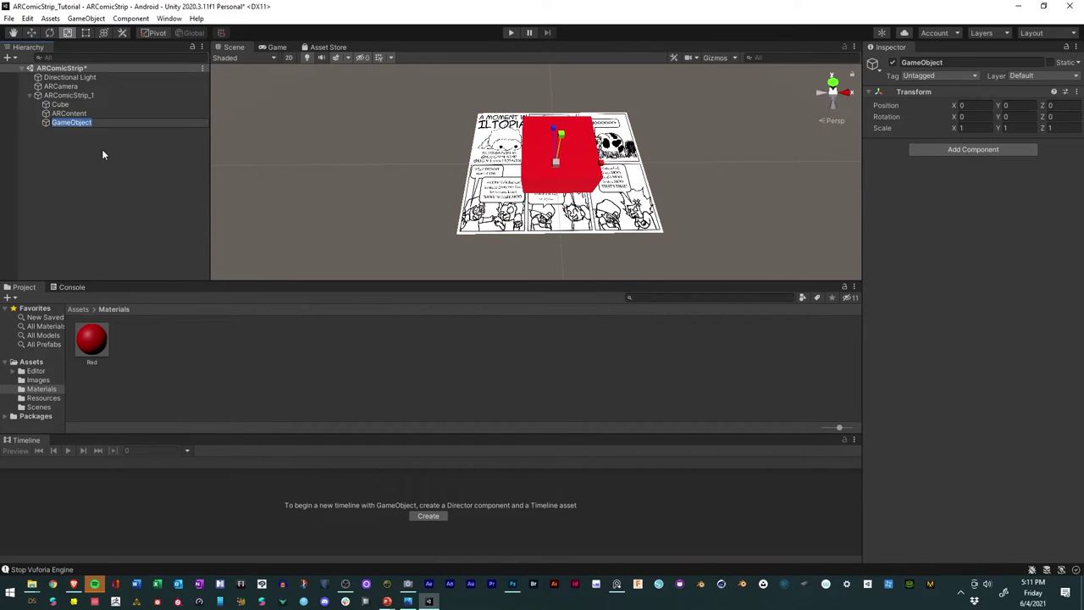
pyautogui.press('BackSpace')
pyautogui.write('ARCo')
pyautogui.write('micStripTimeline')
pyautogui.press('Return')
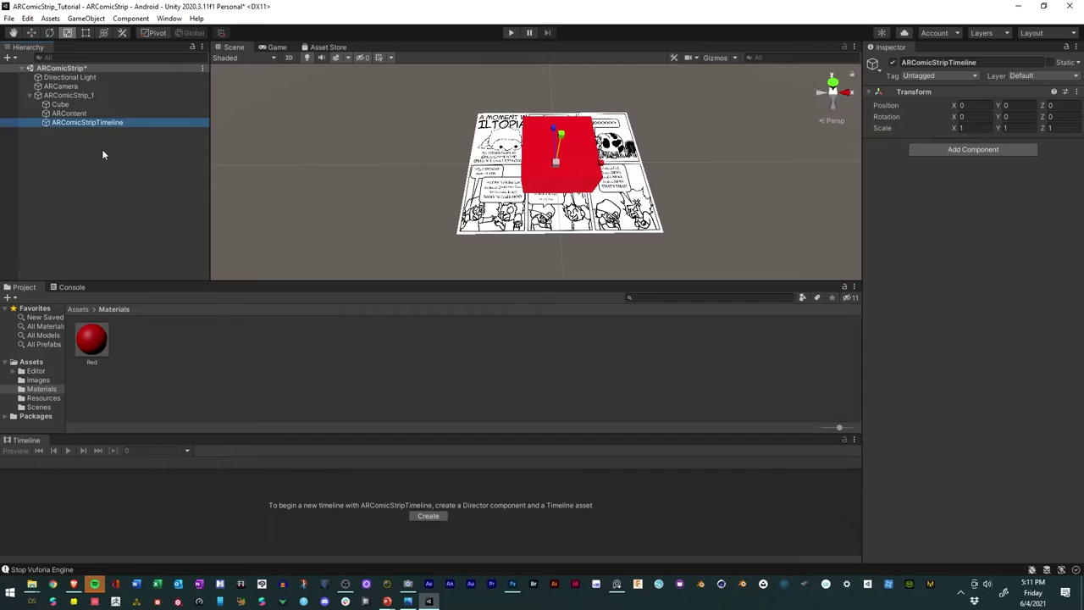
# Step: Create a new folder named Animation in Assets
pyautogui.click(32, 363)
pyautogui.rightClick(333, 367)
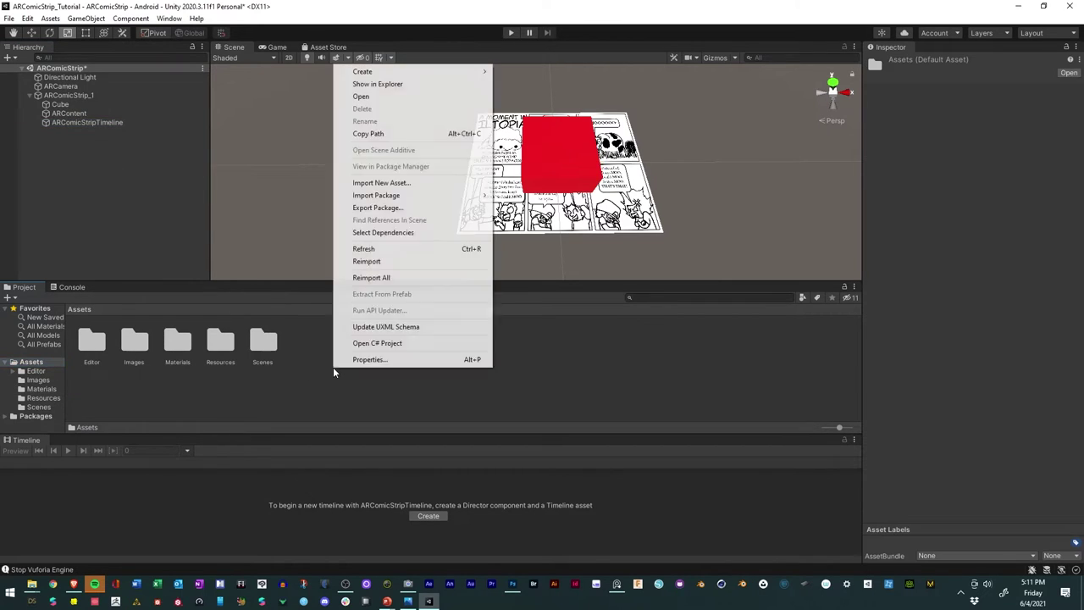
pyautogui.moveTo(424, 76)
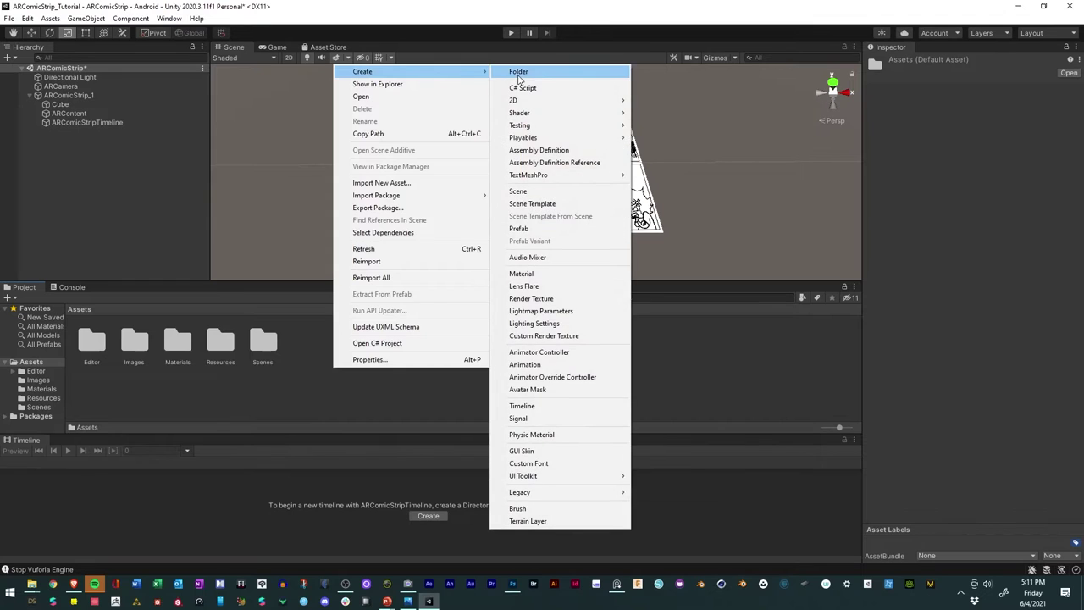
pyautogui.click(518, 75)
pyautogui.write('An')
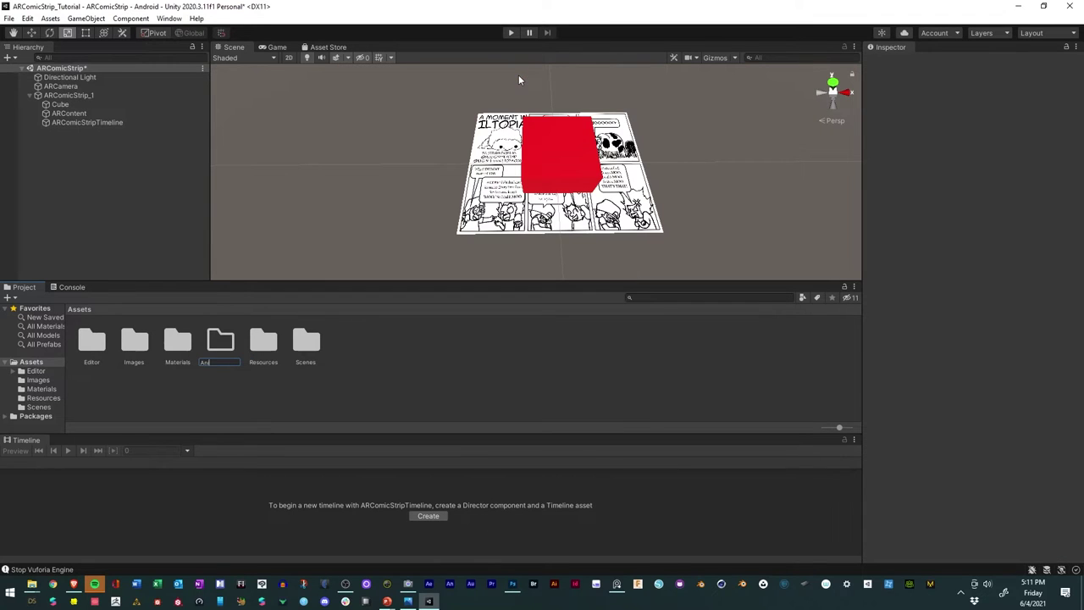
pyautogui.write('imation')
pyautogui.press('Return')
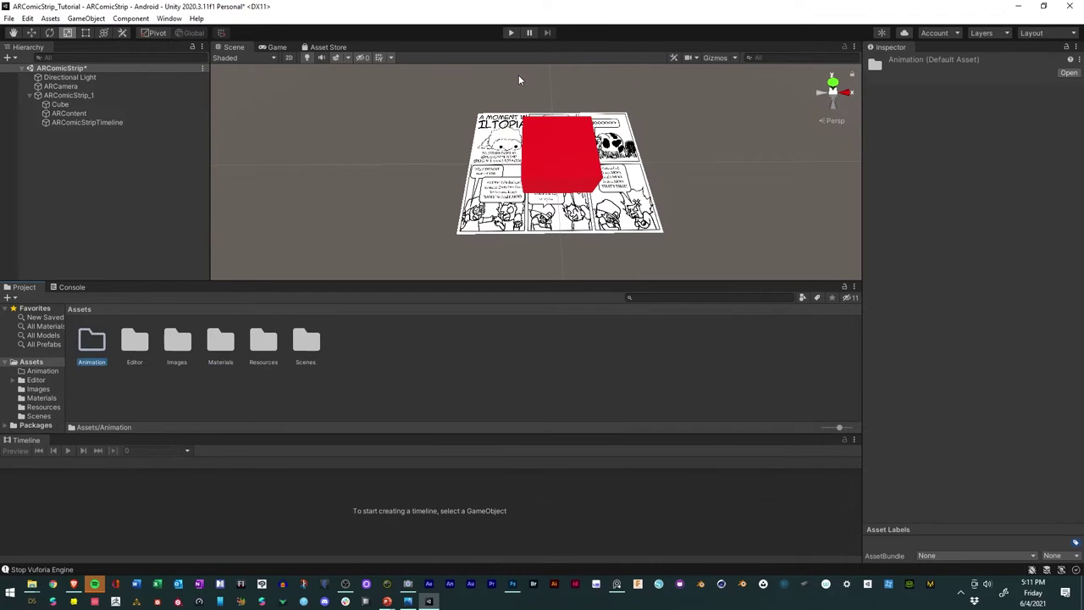
# Step: Create a Playable Director and ARComicStripTimeline.playable in Assets/Animation for ARComicStripTimeline
pyautogui.doubleClick(79, 345)
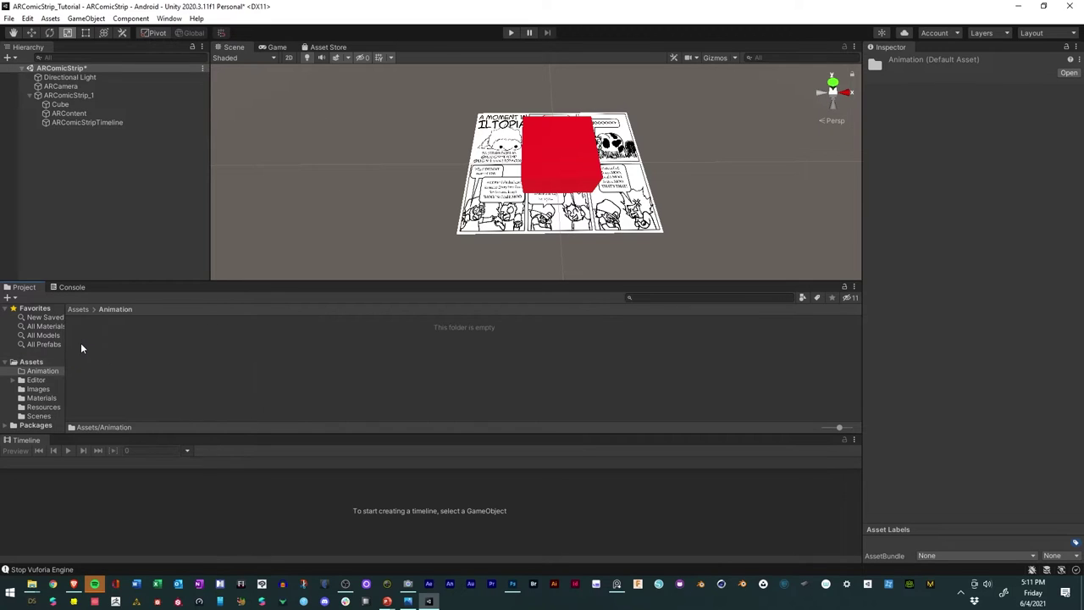
pyautogui.click(74, 122)
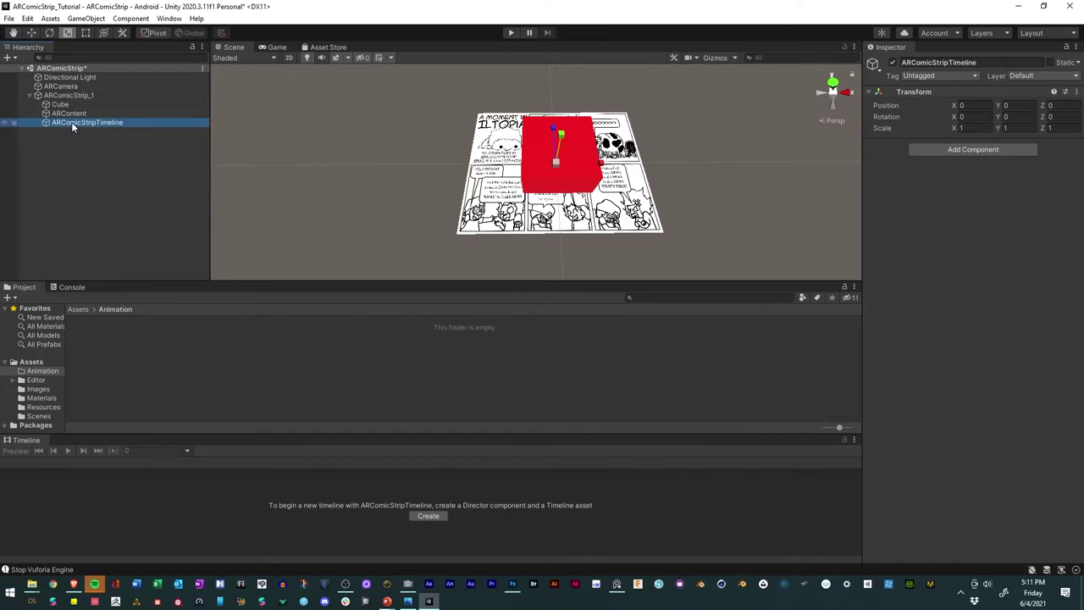
pyautogui.click(428, 516)
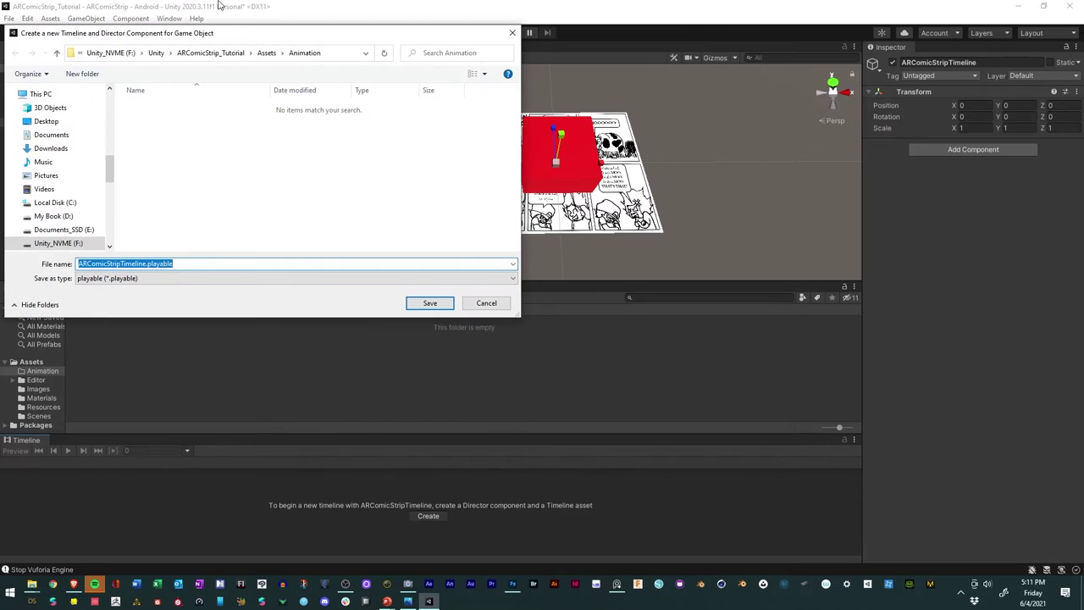
pyautogui.click(267, 54)
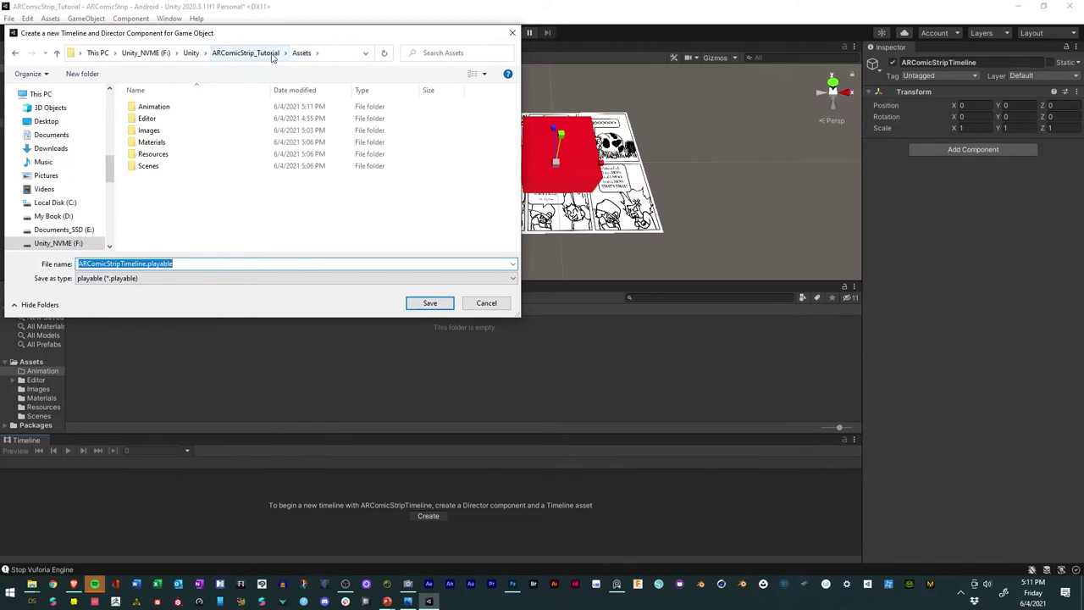
pyautogui.doubleClick(152, 109)
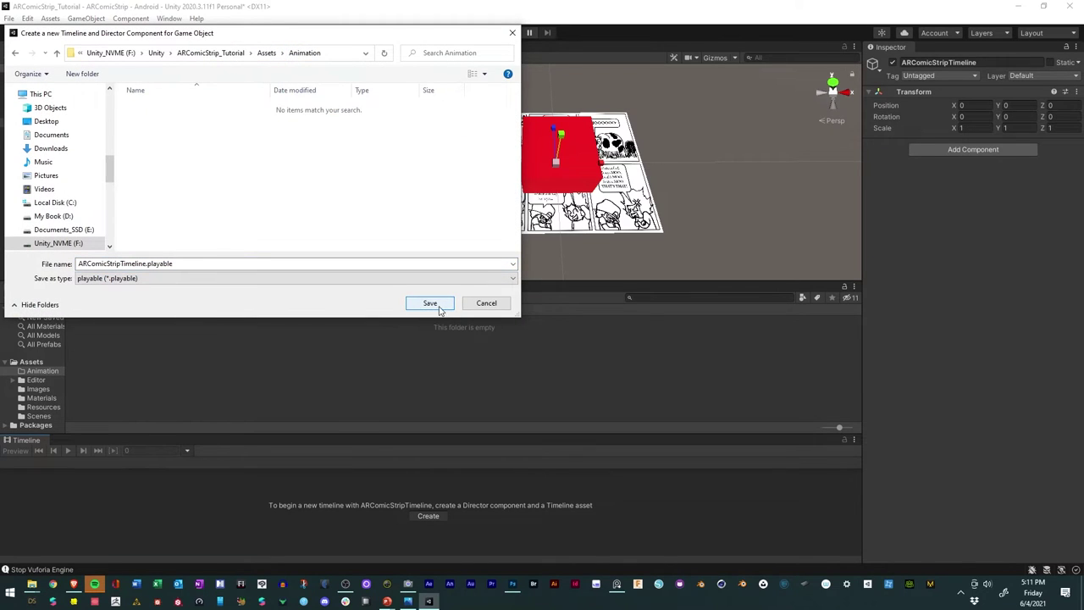
pyautogui.click(438, 310)
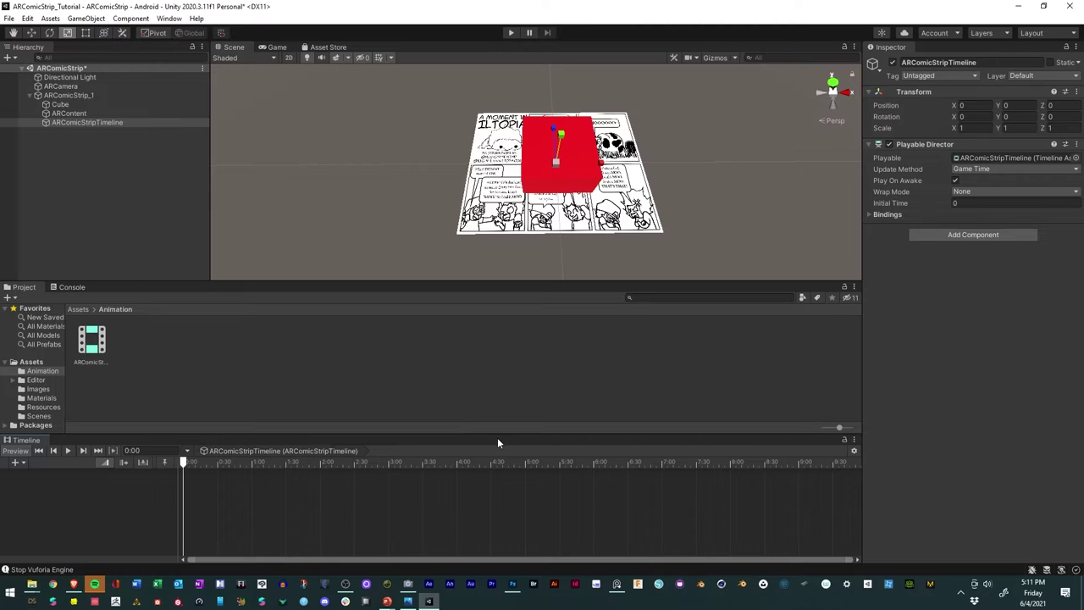
pyautogui.moveTo(499, 435); pyautogui.dragTo(505, 417)
pyautogui.click(68, 114)
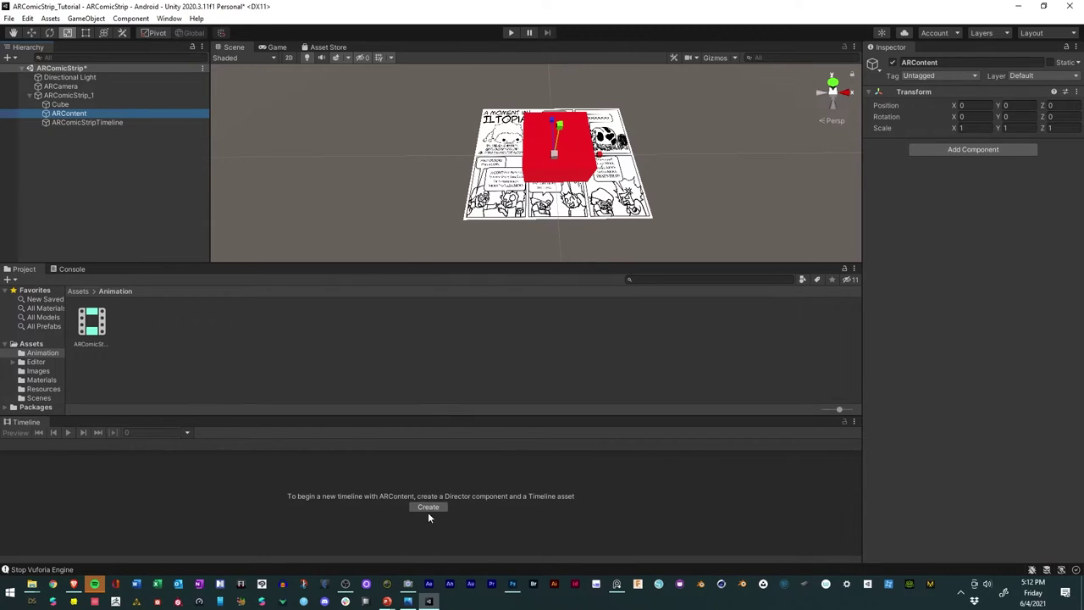
pyautogui.click(90, 121)
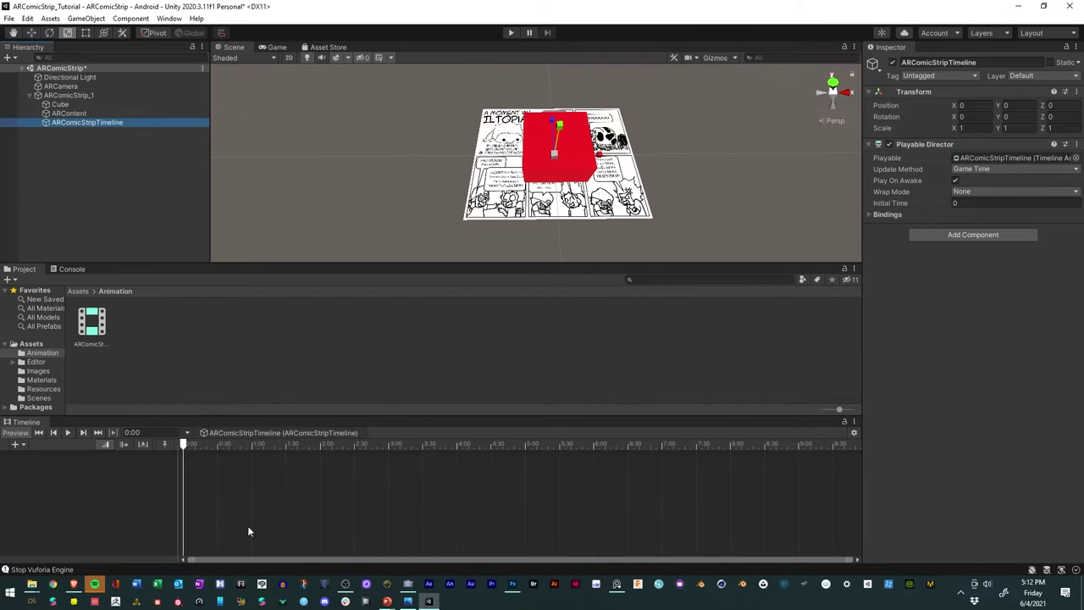
pyautogui.moveTo(328, 412); pyautogui.dragTo(330, 405)
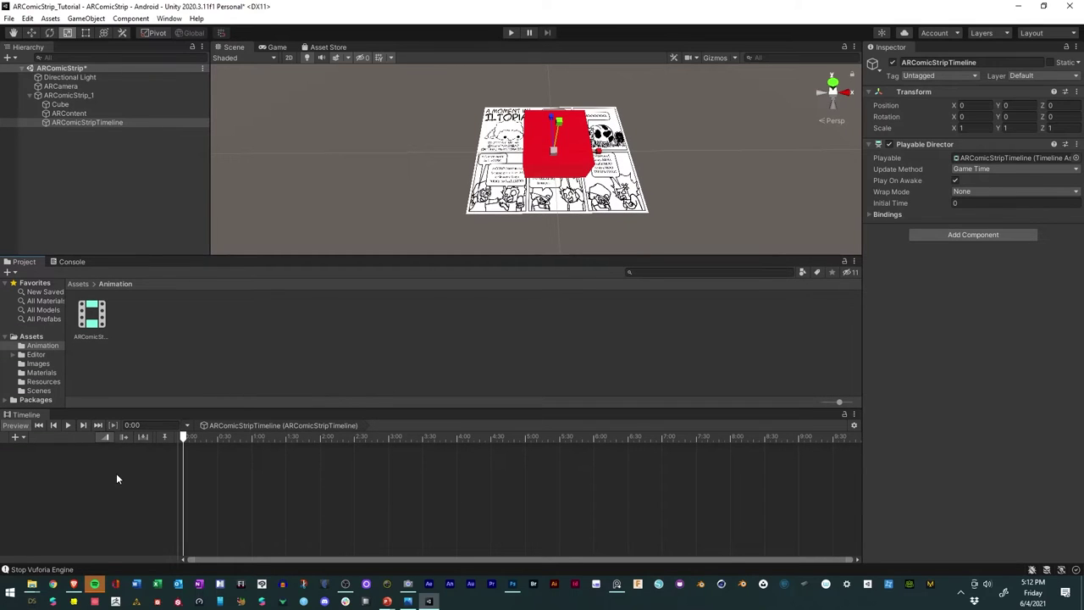
pyautogui.click(66, 123)
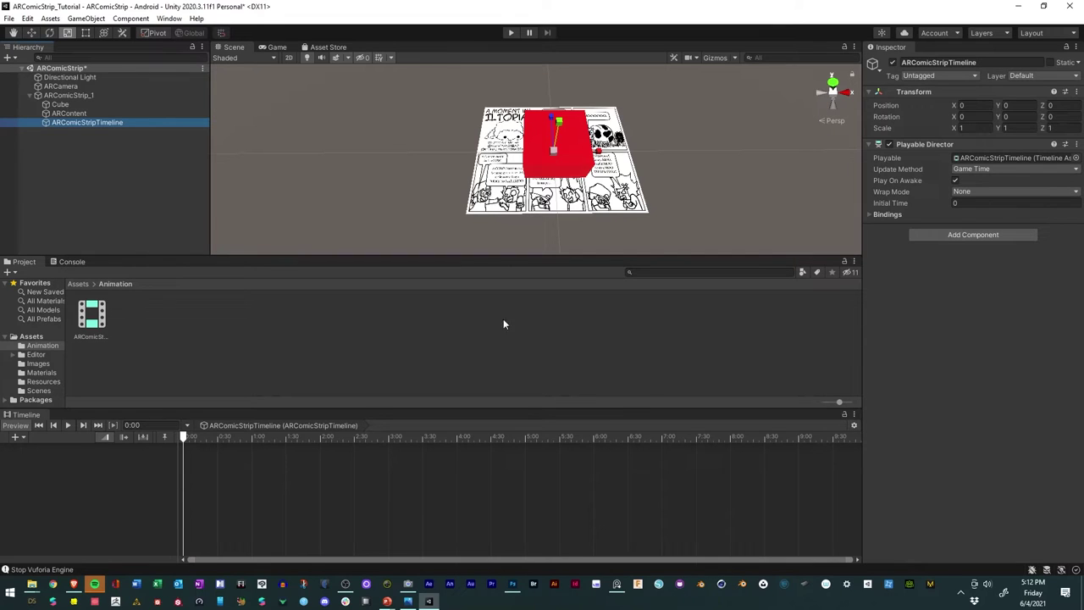
pyautogui.click(78, 113)
pyautogui.click(71, 94)
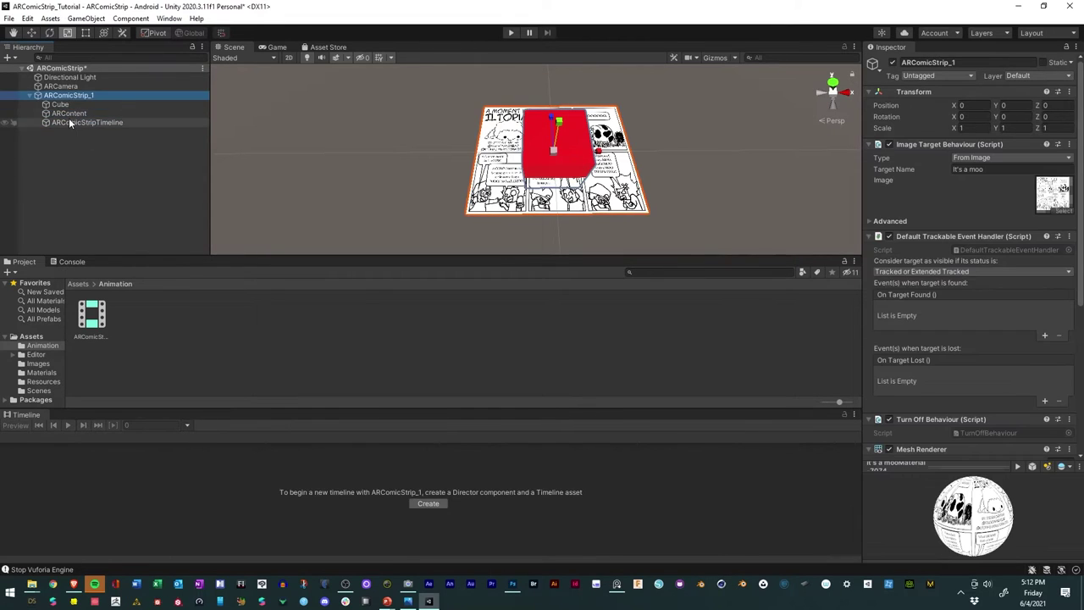
pyautogui.click(68, 122)
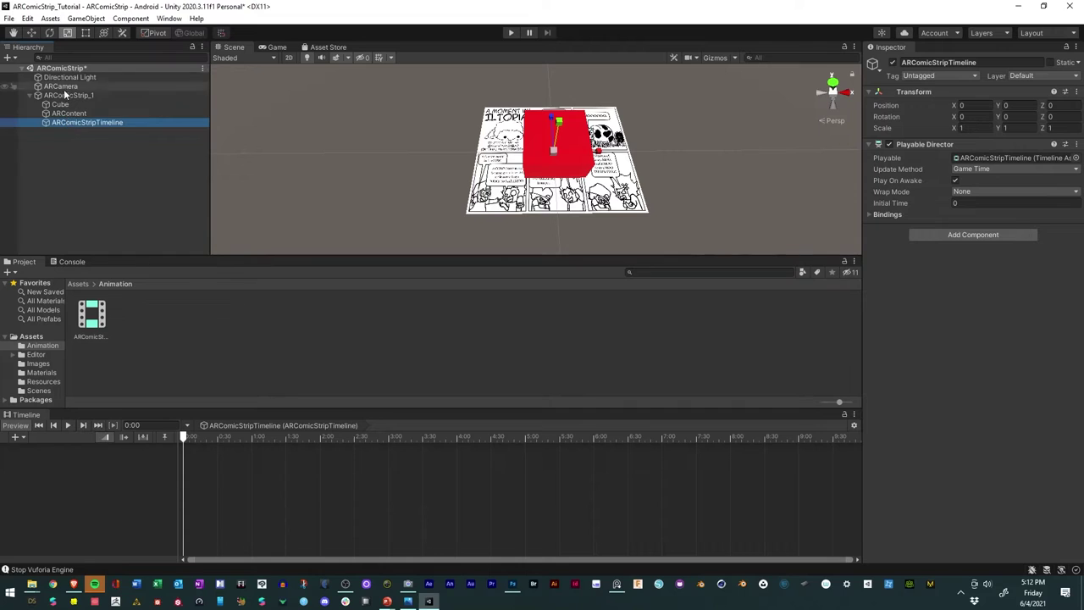
pyautogui.click(846, 417)
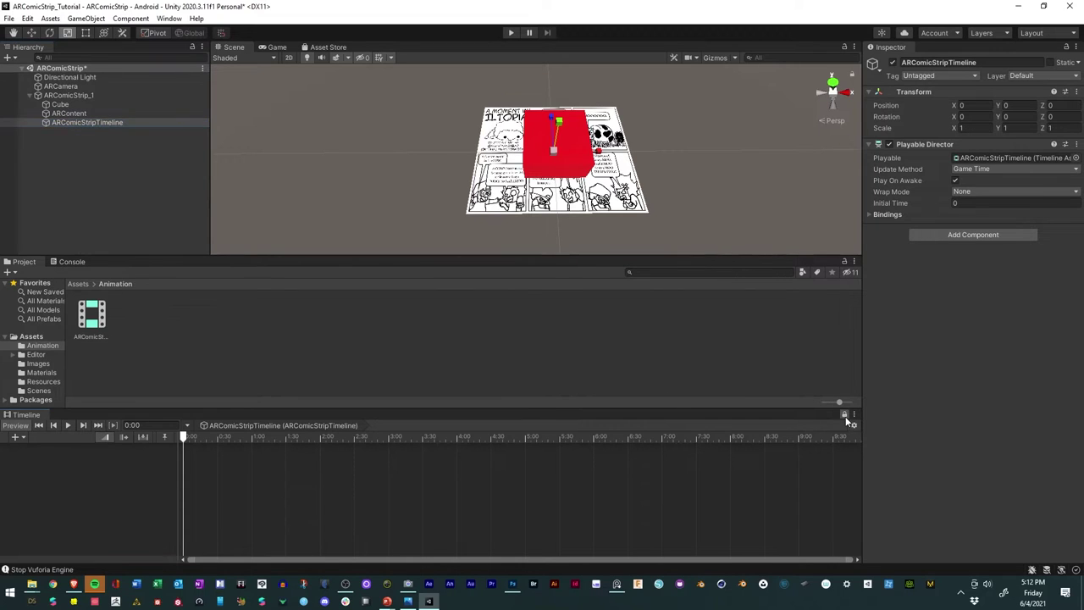
pyautogui.click(61, 104)
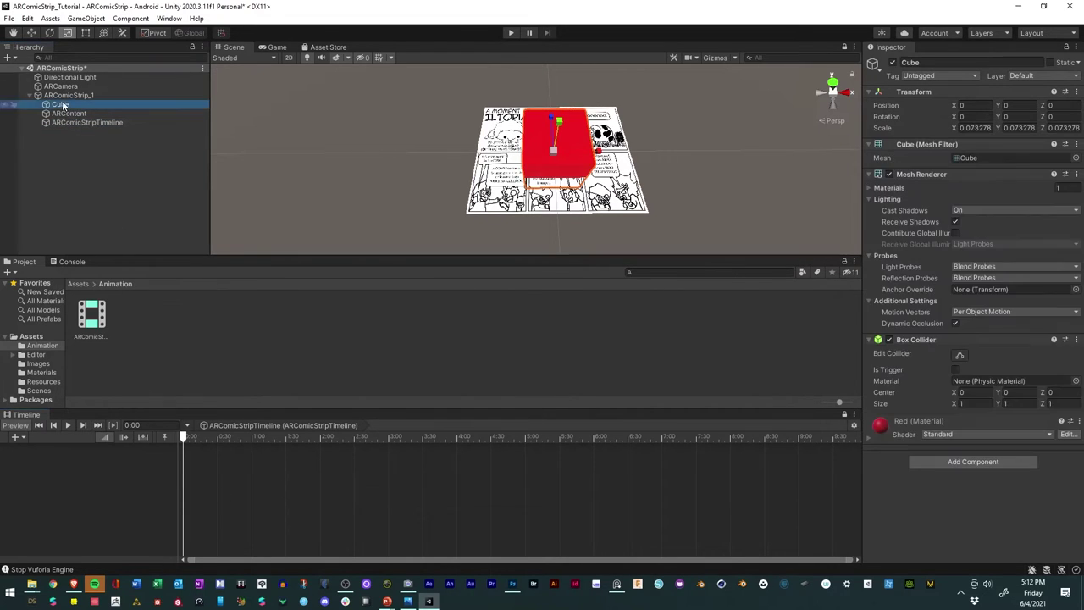
pyautogui.click(61, 85)
pyautogui.click(68, 113)
pyautogui.click(59, 122)
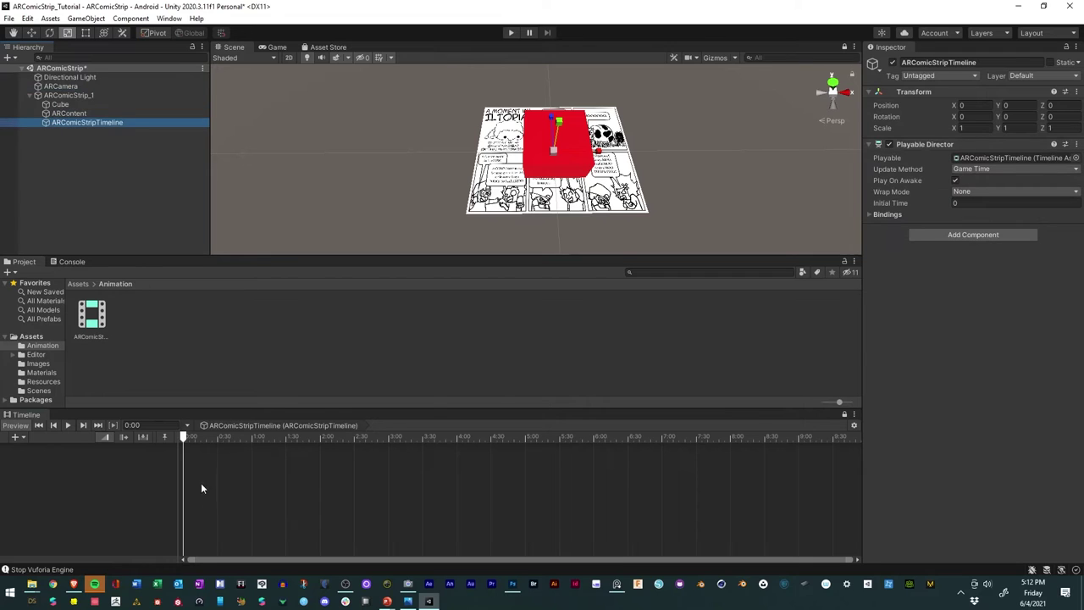
# Step: Set the timeline frame rate to Film (24)
pyautogui.click(854, 427)
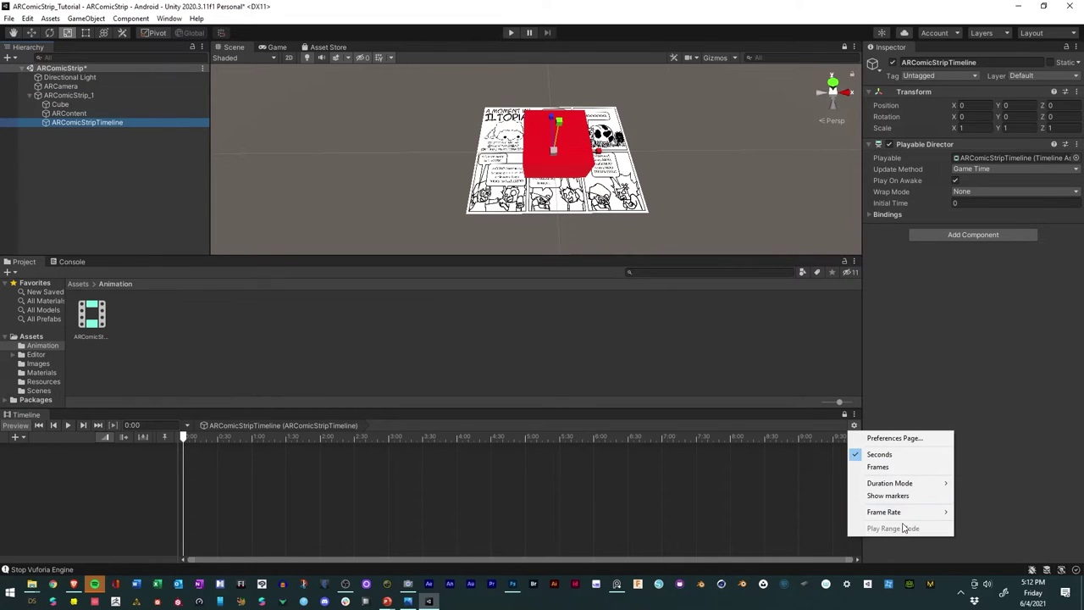
pyautogui.moveTo(904, 515)
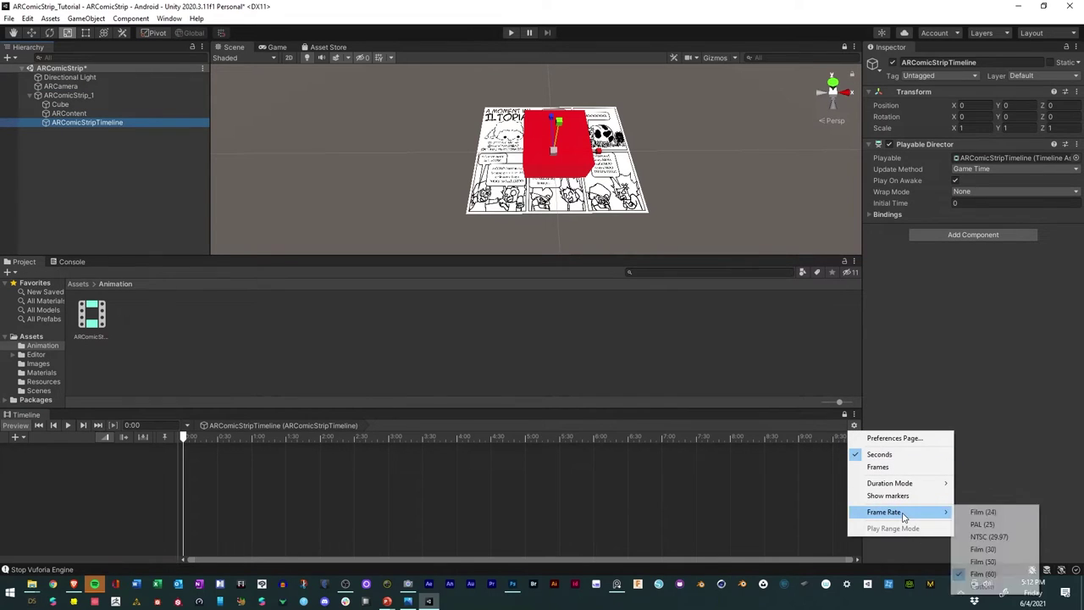
pyautogui.click(974, 512)
pyautogui.click(854, 425)
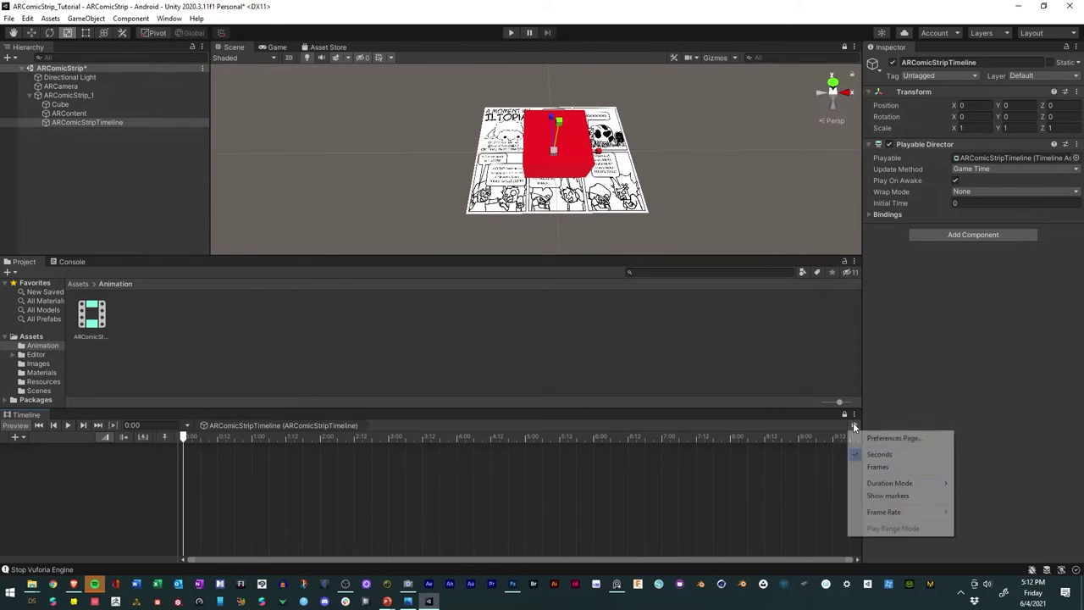
pyautogui.moveTo(898, 511)
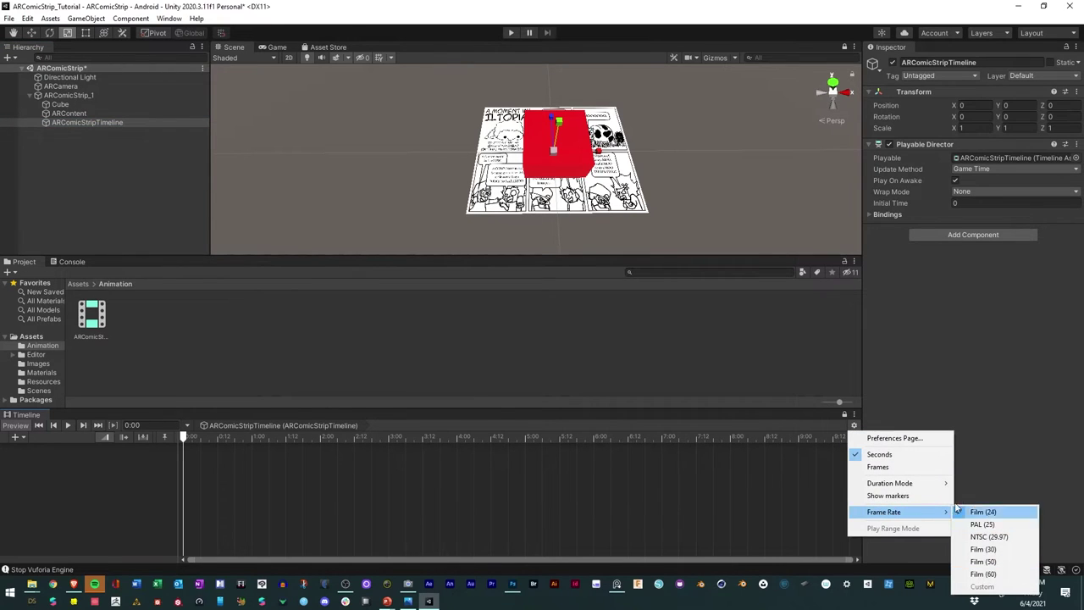
pyautogui.click(775, 499)
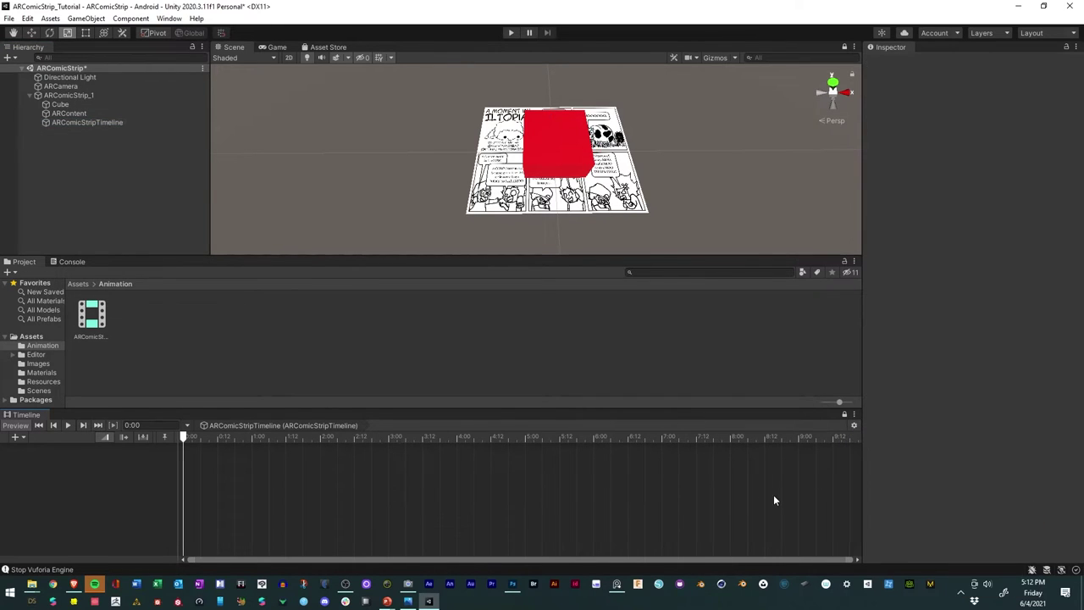
# Step: Review the Timeline preferences, keeping Seconds time unit and None scrolling mode, then close them
pyautogui.click(854, 425)
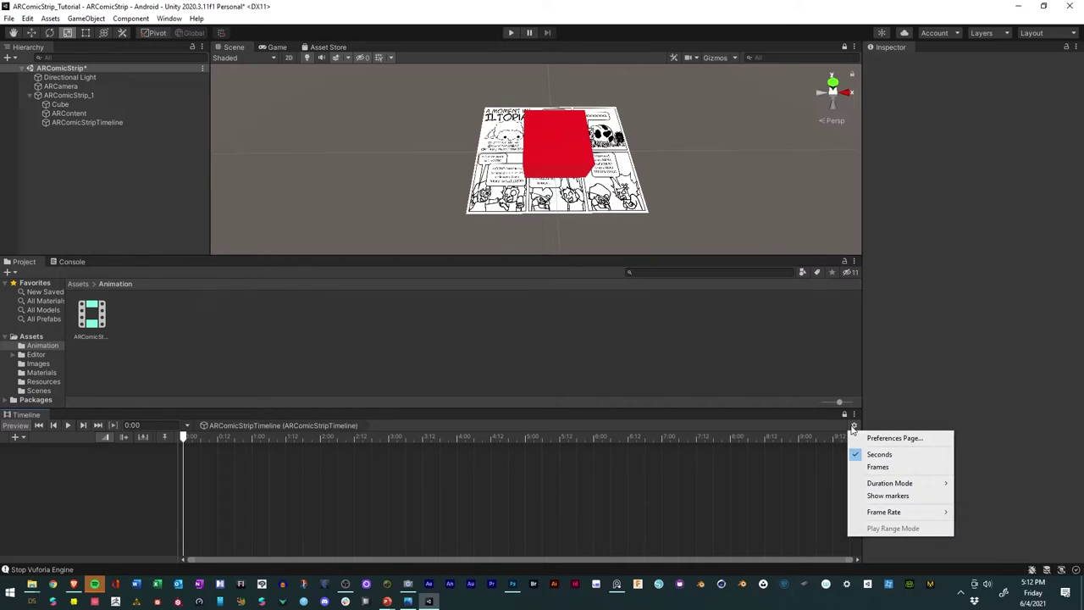
pyautogui.click(901, 437)
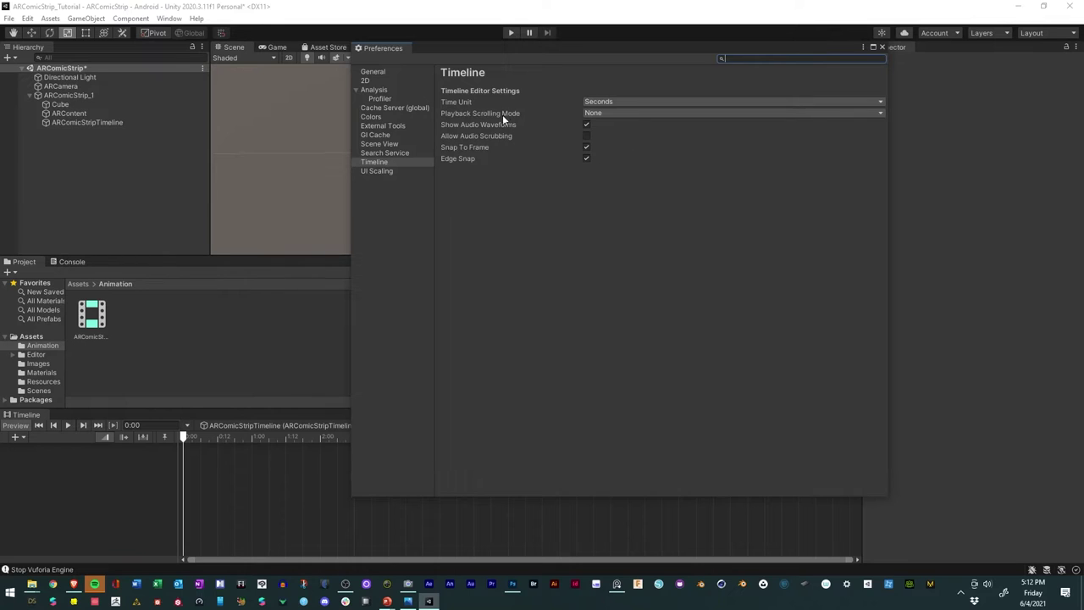
pyautogui.click(599, 102)
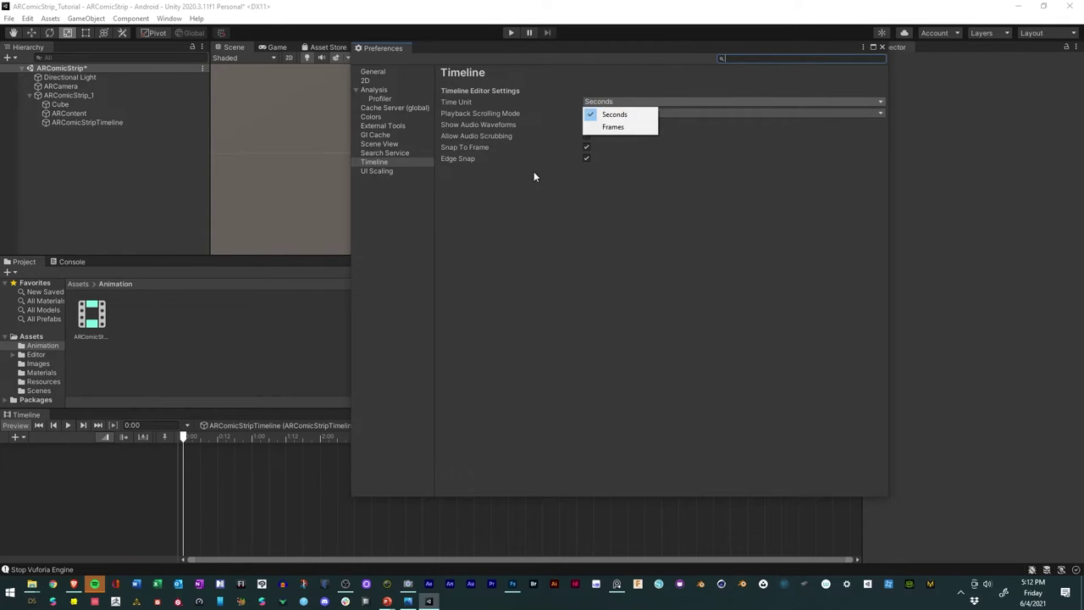
pyautogui.click(577, 135)
pyautogui.click(604, 113)
pyautogui.click(524, 198)
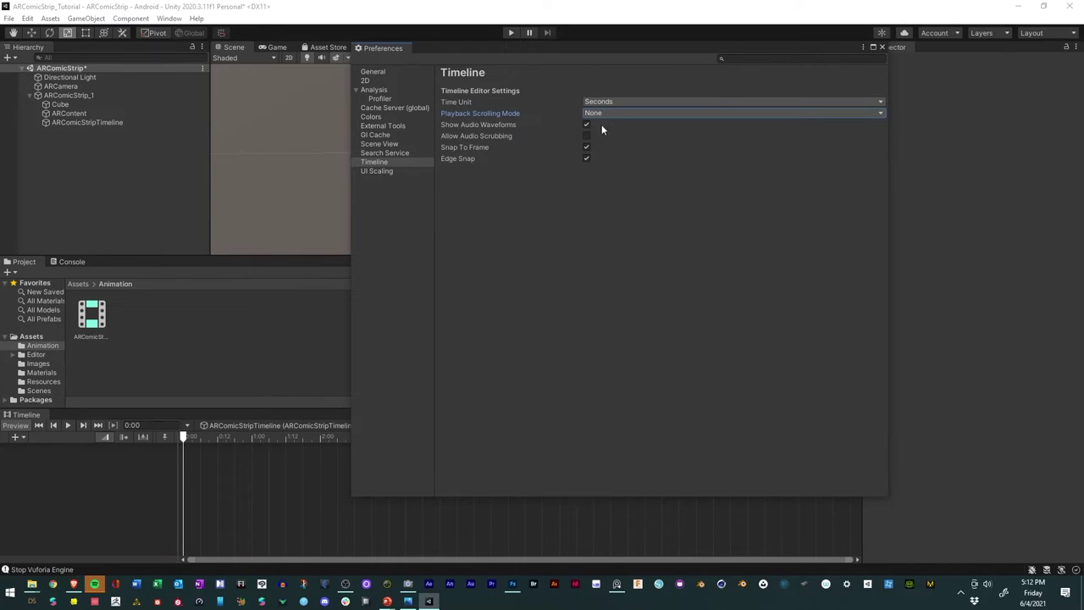
pyautogui.click(882, 47)
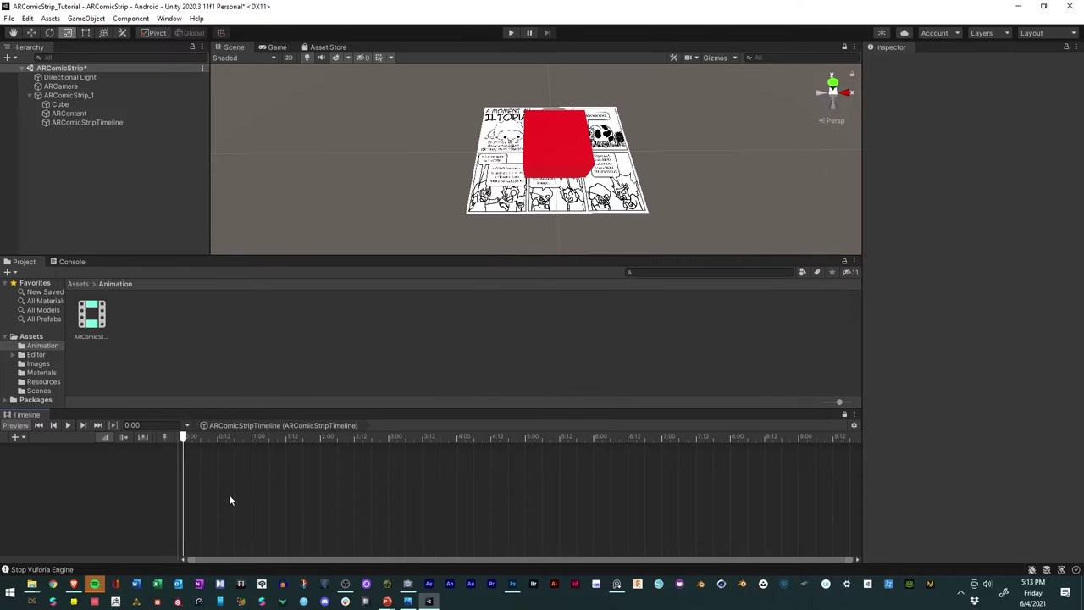
pyautogui.click(388, 602)
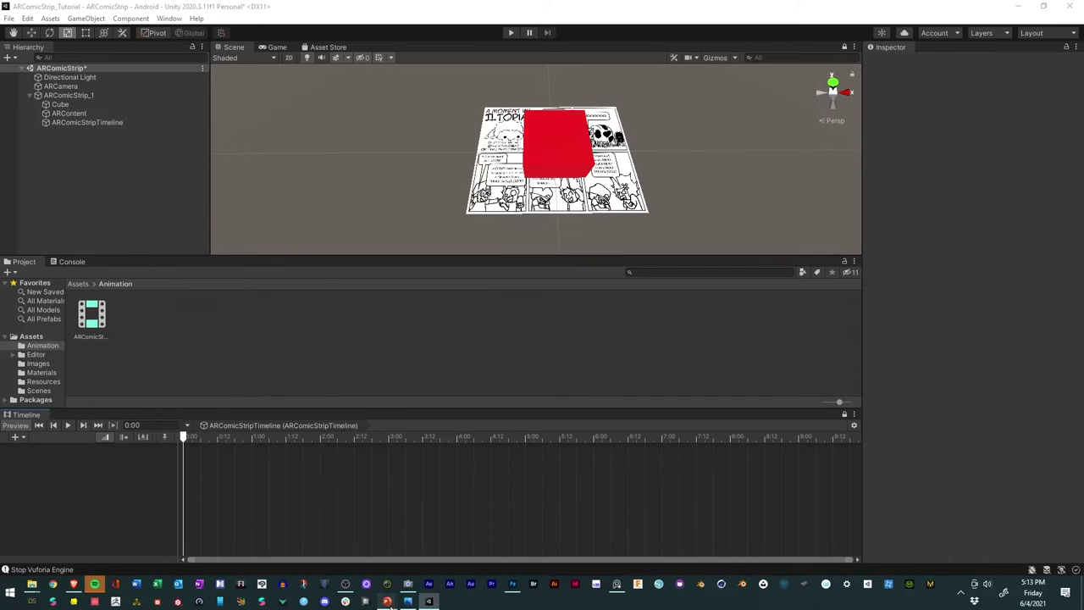
pyautogui.click(436, 549)
pyautogui.click(628, 436)
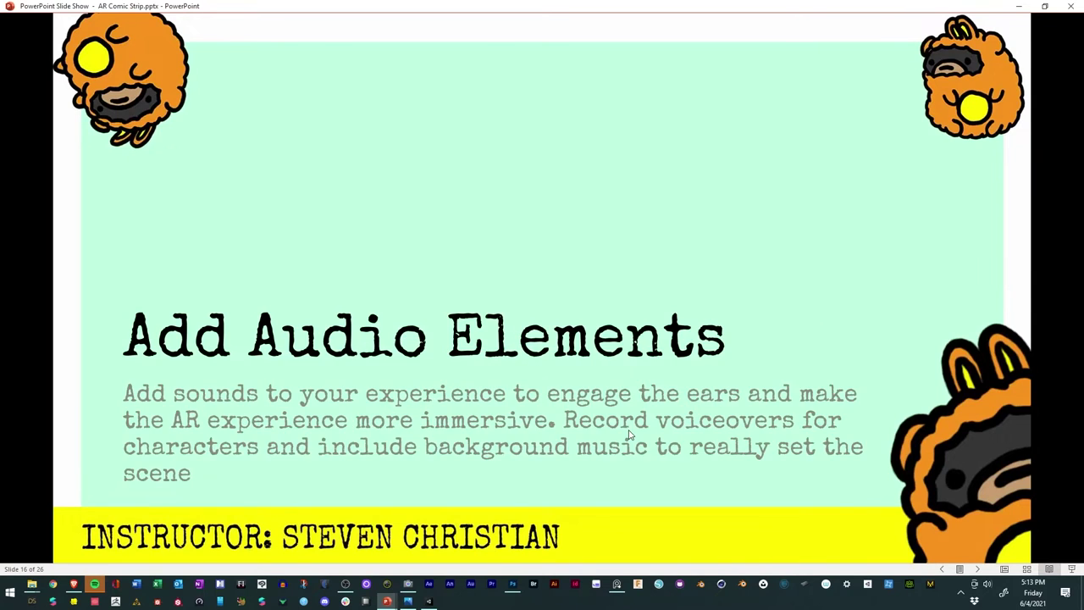
pyautogui.click(631, 434)
pyautogui.click(633, 434)
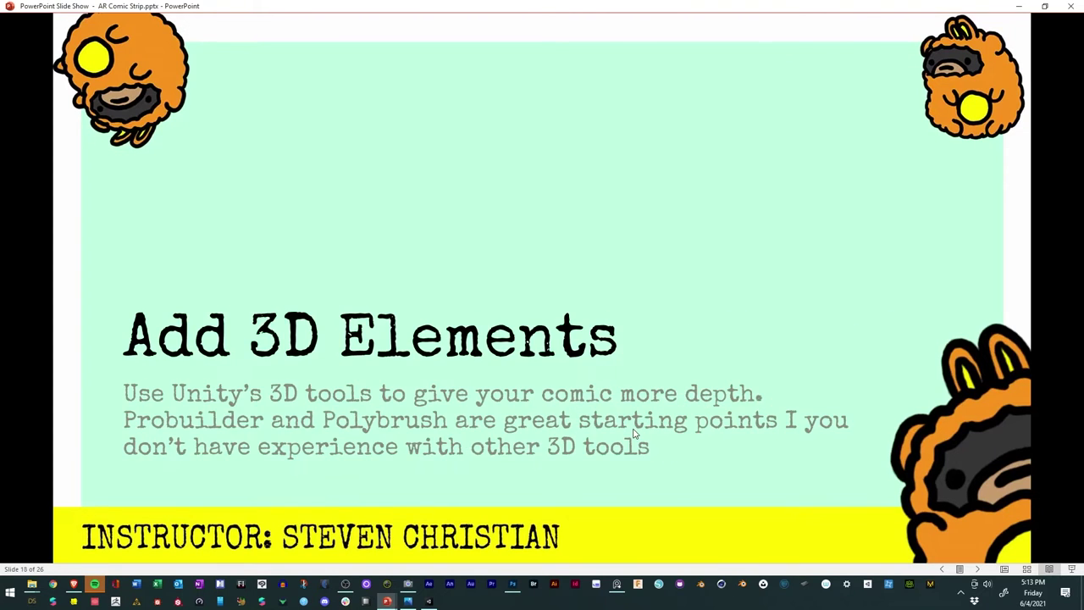
pyautogui.press('Left')
pyautogui.press('Left')
pyautogui.press('Left')
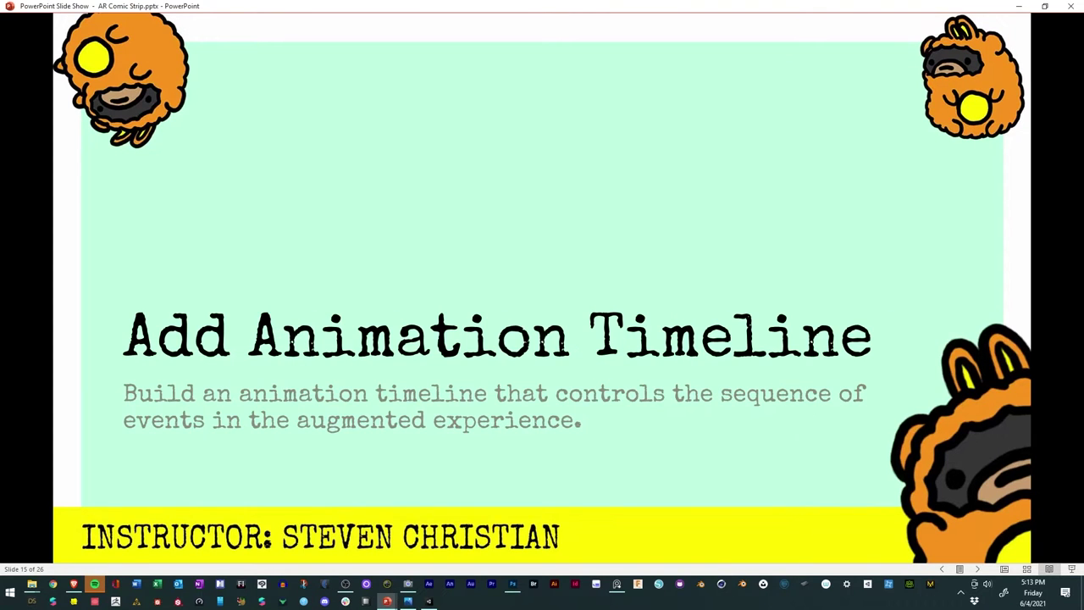
pyautogui.click(1019, 6)
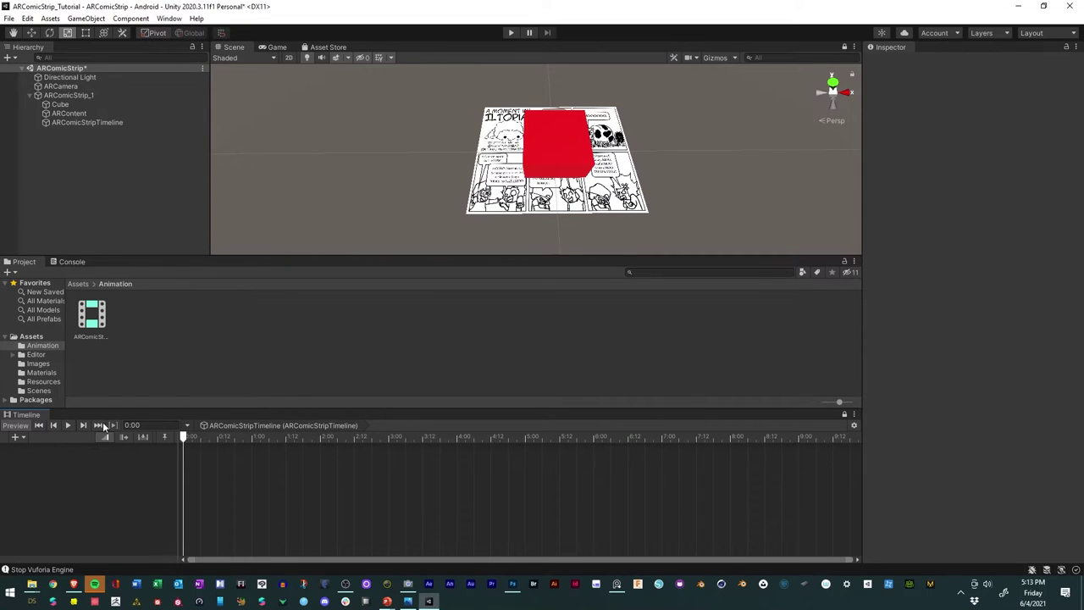
# Step: Drag the Panel 1–5 folders from AR Comic Strip's Individual Panels into Unity's Images folder
pyautogui.click(38, 366)
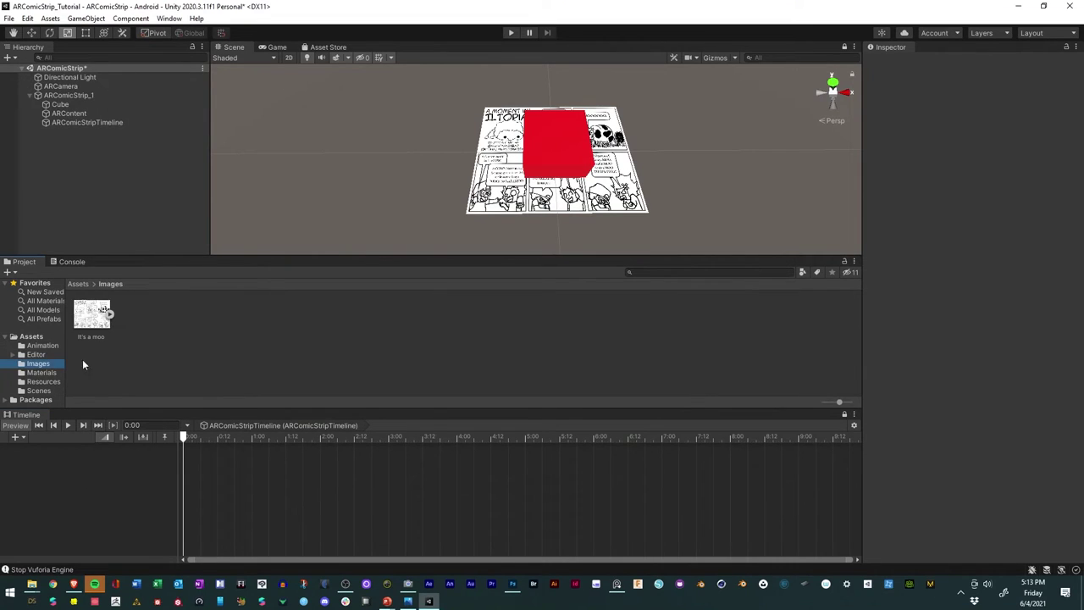
pyautogui.click(240, 336)
pyautogui.moveTo(31, 584)
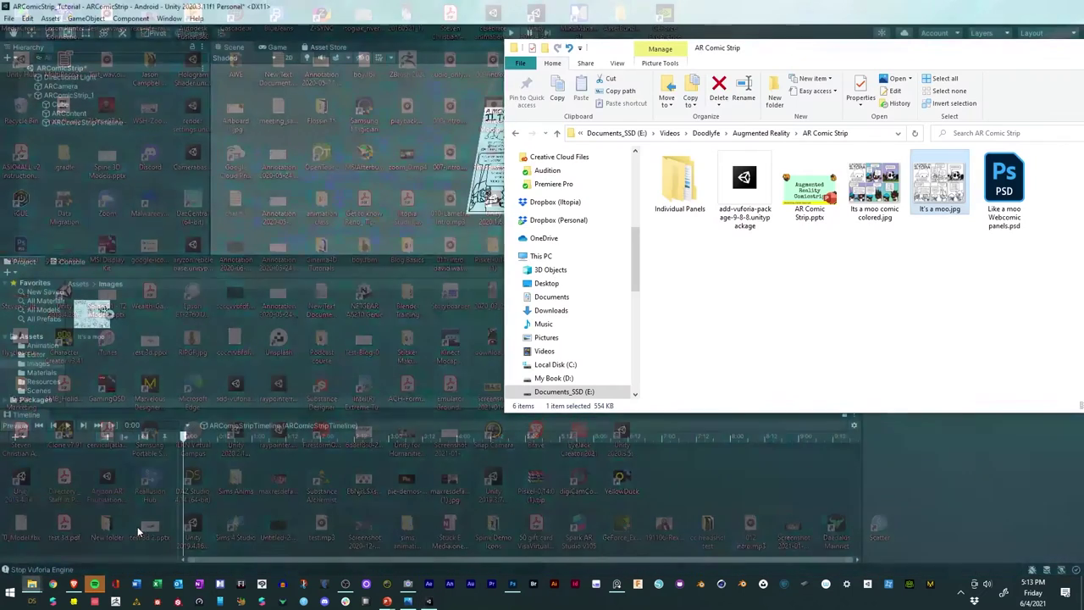
pyautogui.click(140, 532)
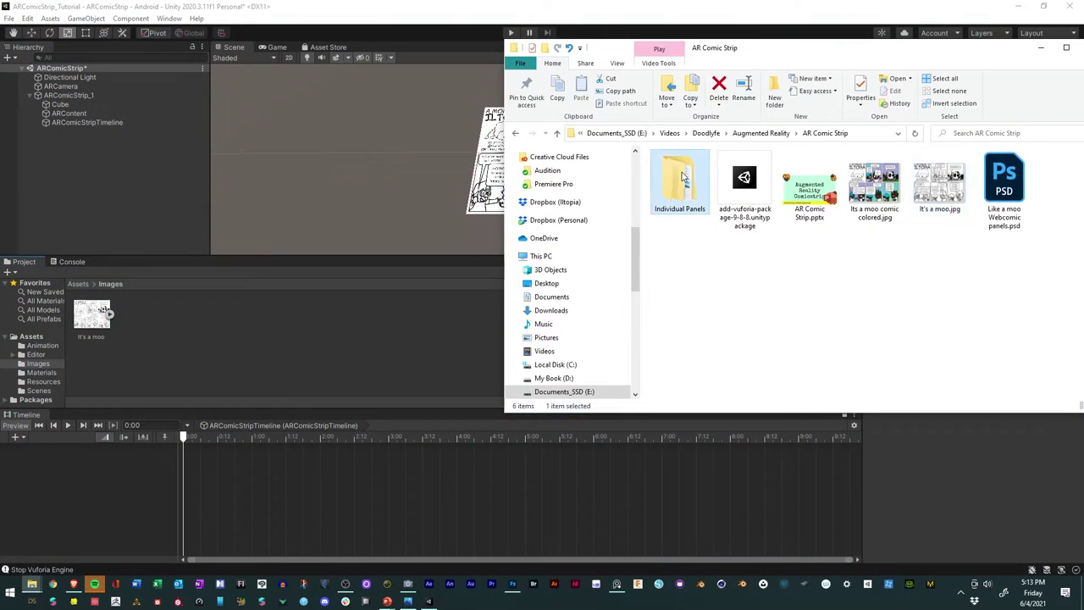
pyautogui.doubleClick(681, 182)
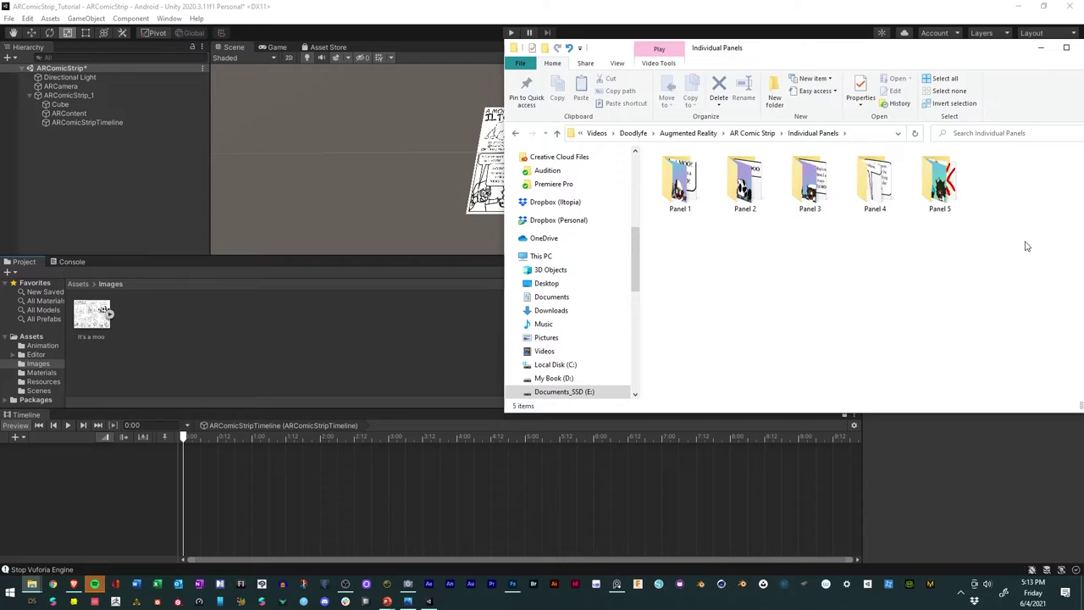
pyautogui.moveTo(1004, 254); pyautogui.dragTo(657, 154)
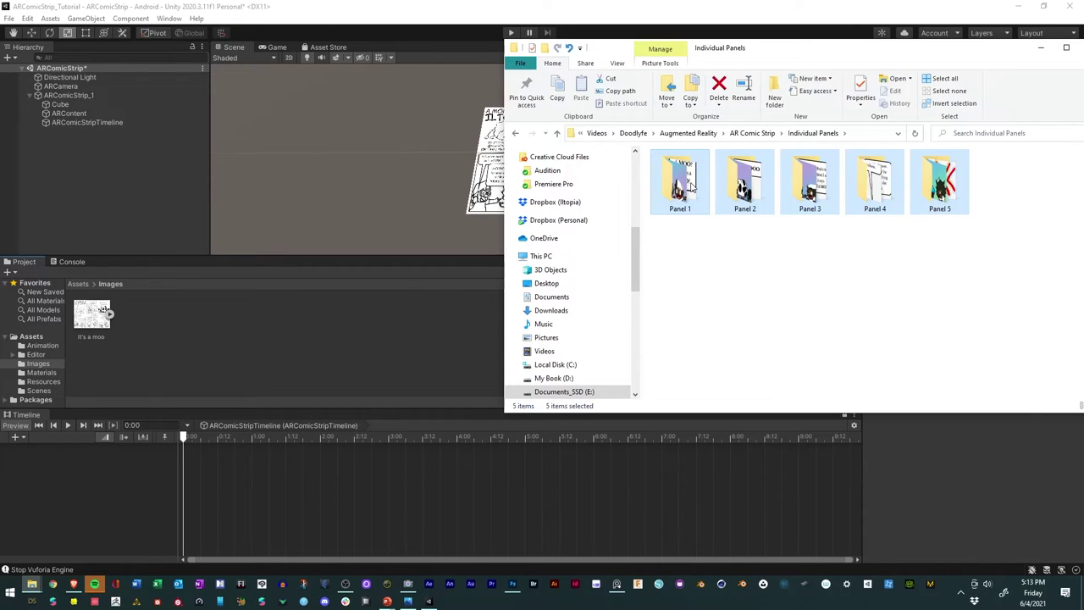
pyautogui.moveTo(332, 355); pyautogui.dragTo(223, 332)
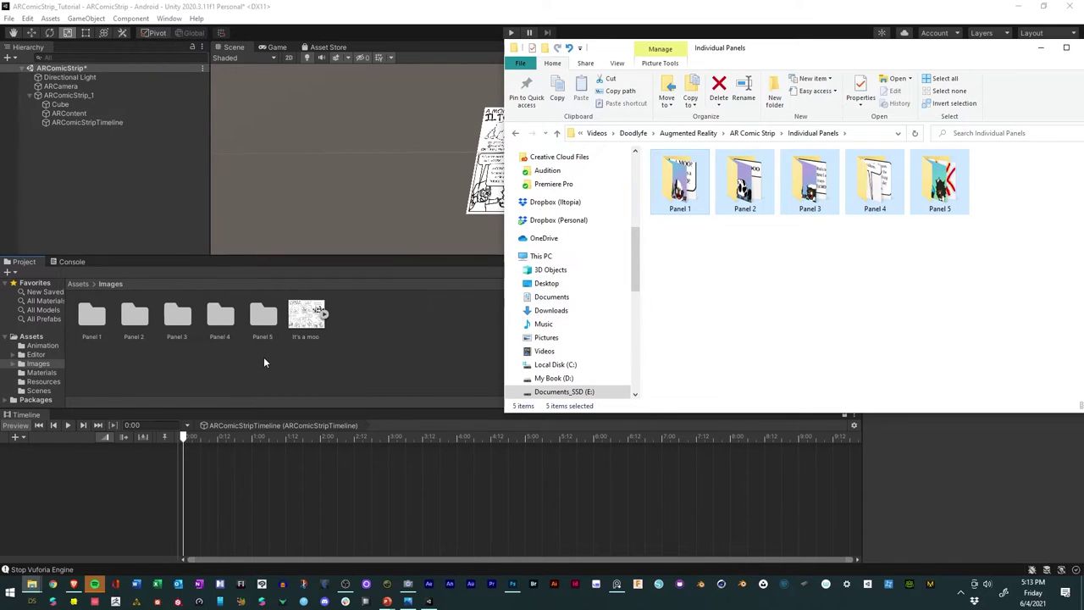
pyautogui.click(266, 364)
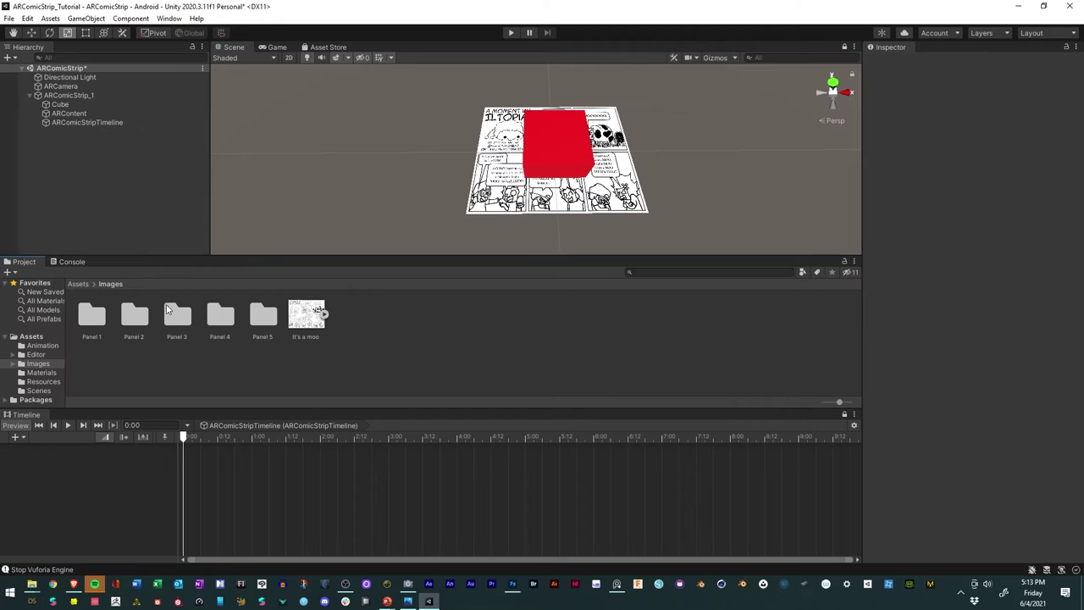
# Step: Set the three Panel 1 images to the Sprite (2D and UI) texture type and apply
pyautogui.click(89, 323)
pyautogui.doubleClick(89, 323)
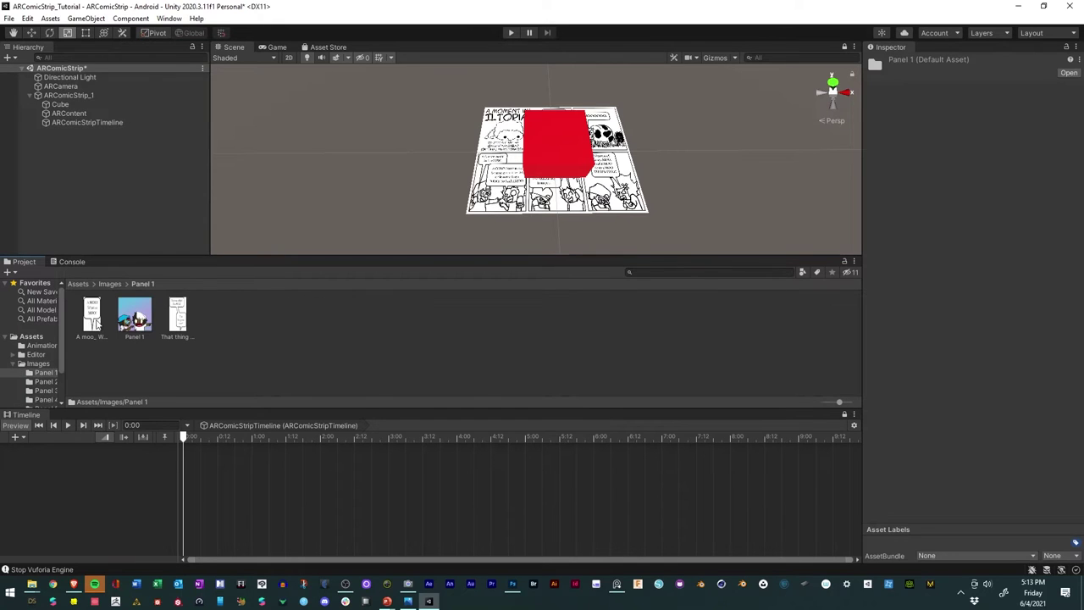
pyautogui.click(94, 320)
pyautogui.keyDown('shift'); pyautogui.click(177, 318); pyautogui.keyUp('shift')
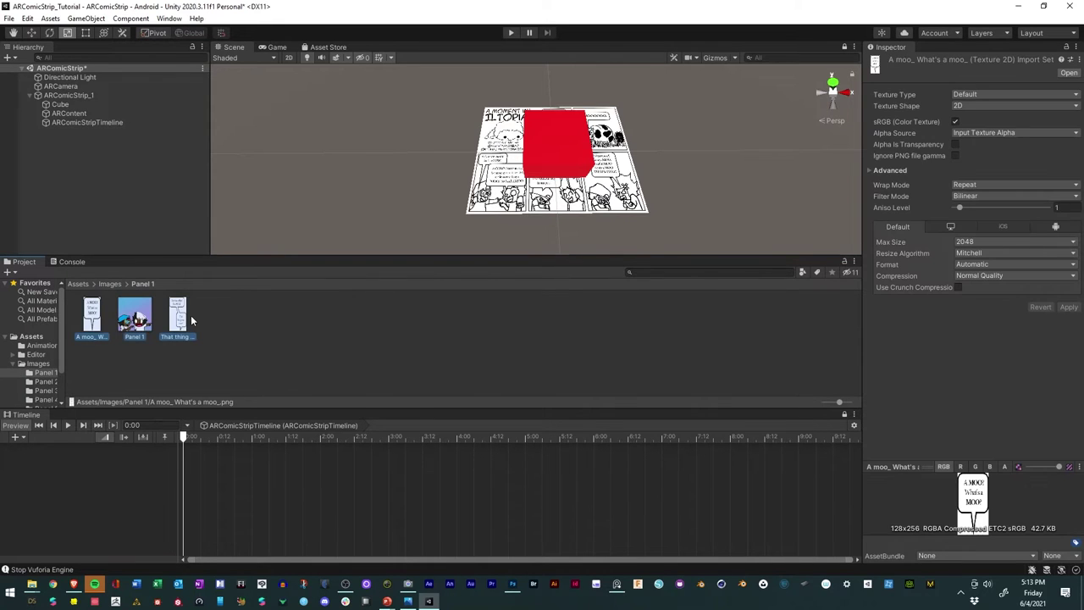
pyautogui.click(979, 95)
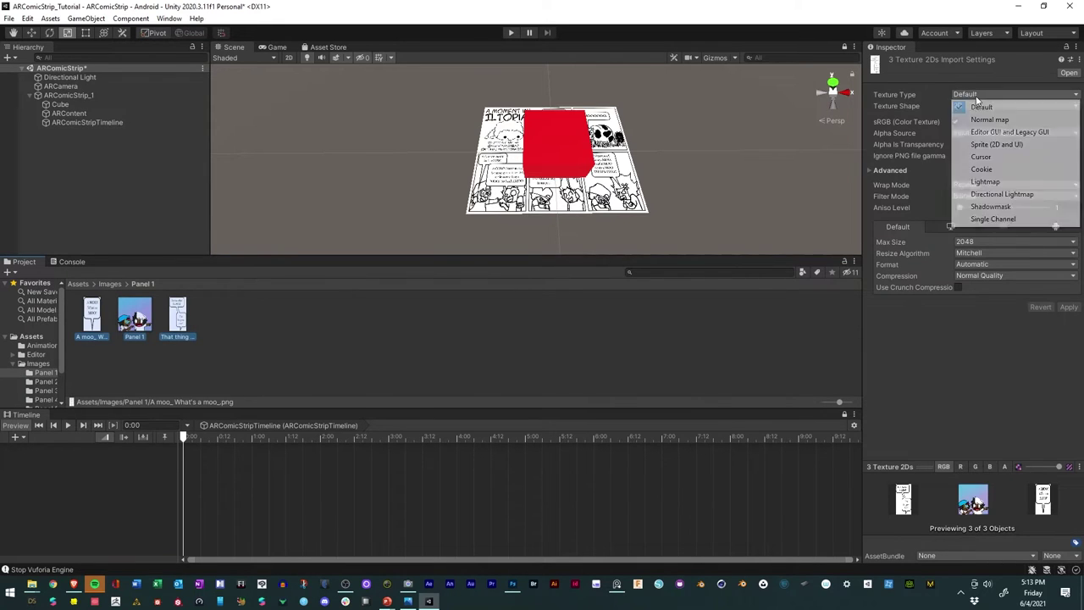
pyautogui.click(981, 145)
pyautogui.click(1068, 352)
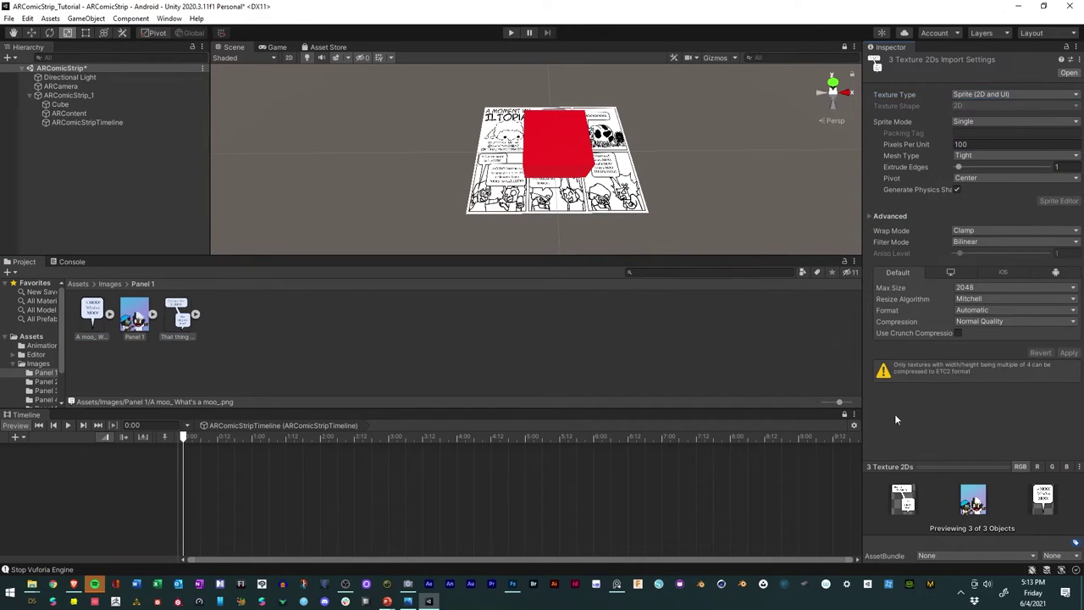
# Step: Set the Panel 2 images, including MOOOOOO!, to Sprite (2D and UI) and apply
pyautogui.click(110, 284)
pyautogui.doubleClick(134, 317)
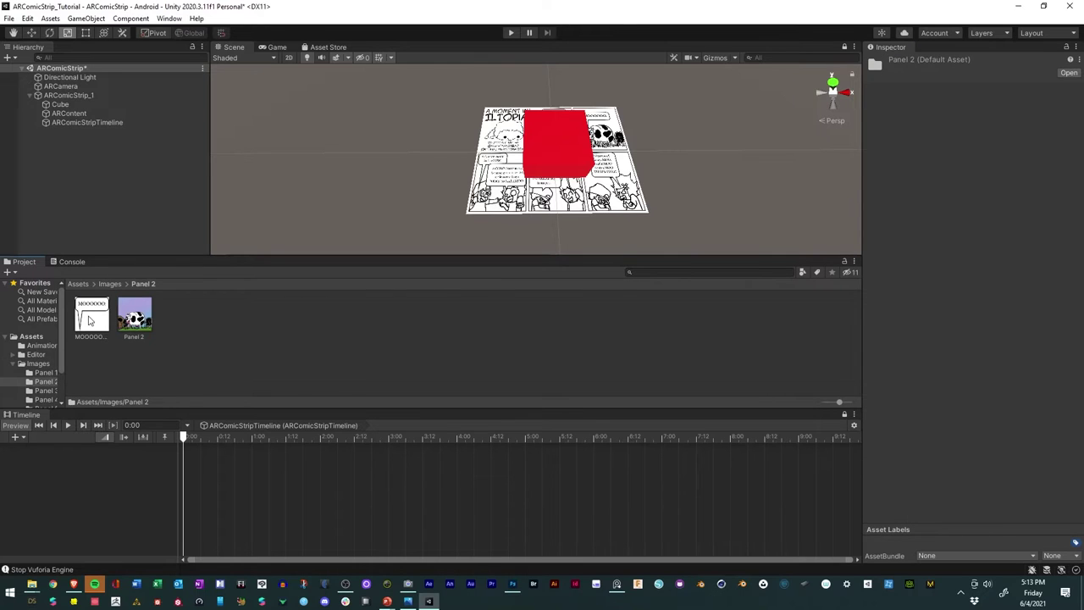
pyautogui.click(92, 319)
pyautogui.keyDown('ctrl'); pyautogui.click(140, 318); pyautogui.keyUp('ctrl')
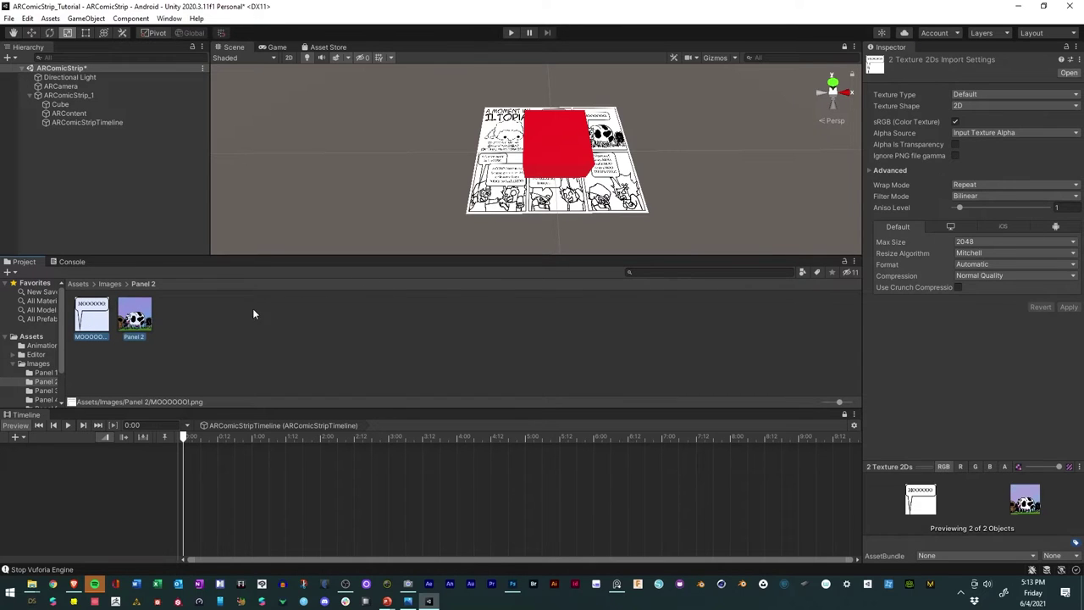
pyautogui.click(978, 95)
pyautogui.click(996, 151)
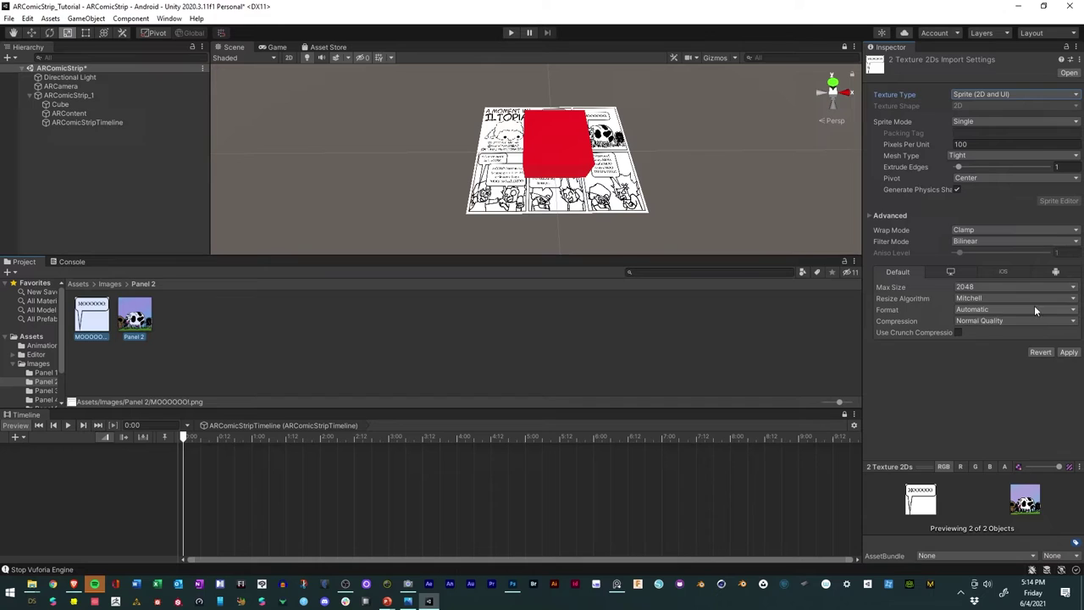
pyautogui.click(1067, 353)
# Step: Set the three Panel 3 images to Sprite (2D and UI) and apply
pyautogui.click(108, 283)
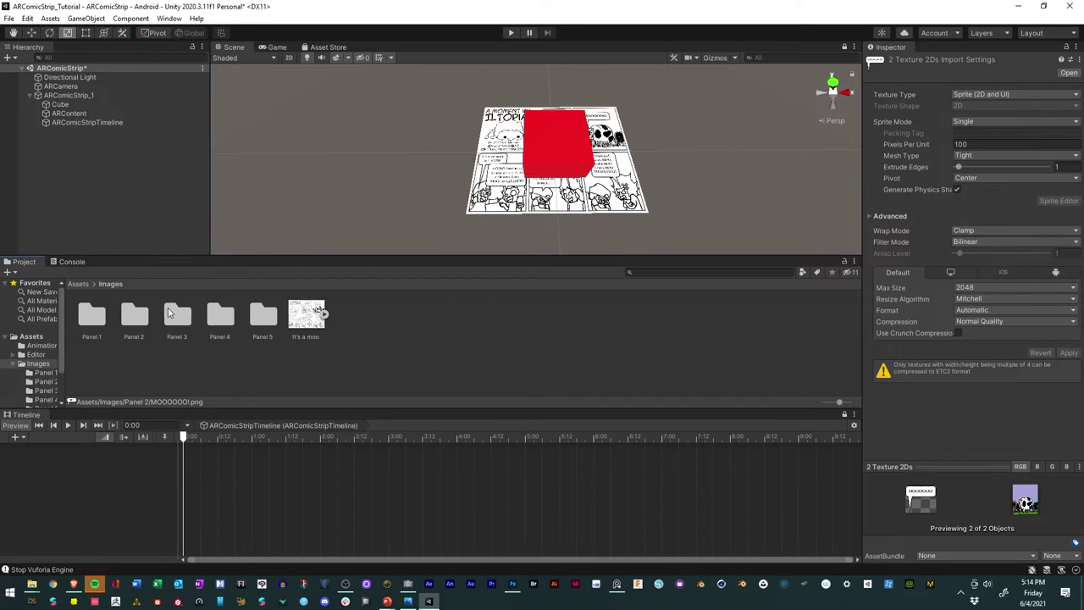
pyautogui.doubleClick(174, 314)
pyautogui.click(91, 315)
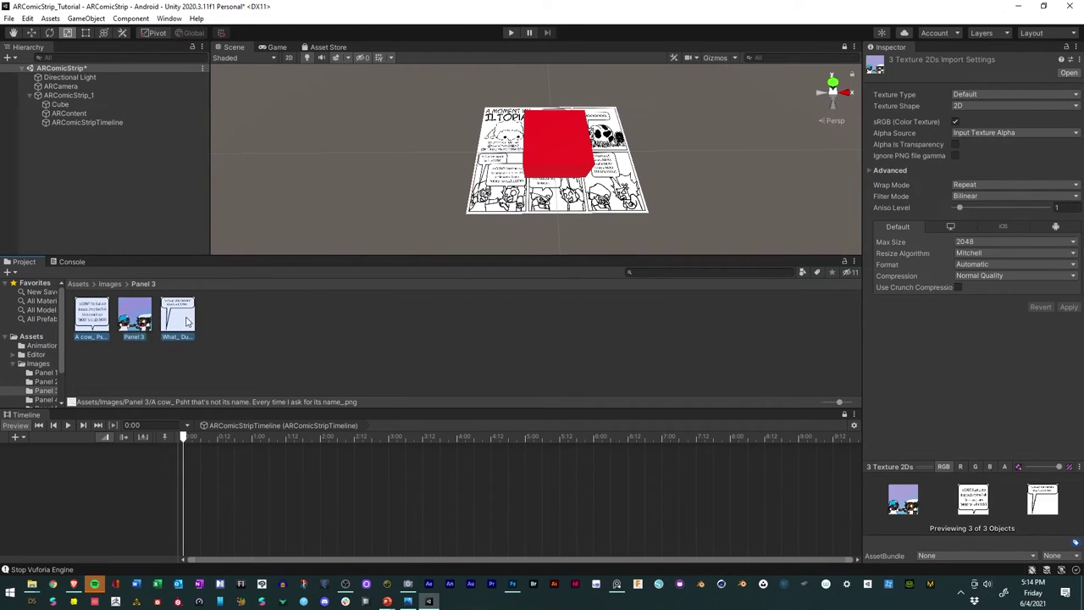
pyautogui.keyDown('shift'); pyautogui.click(186, 320); pyautogui.keyUp('shift')
pyautogui.click(966, 96)
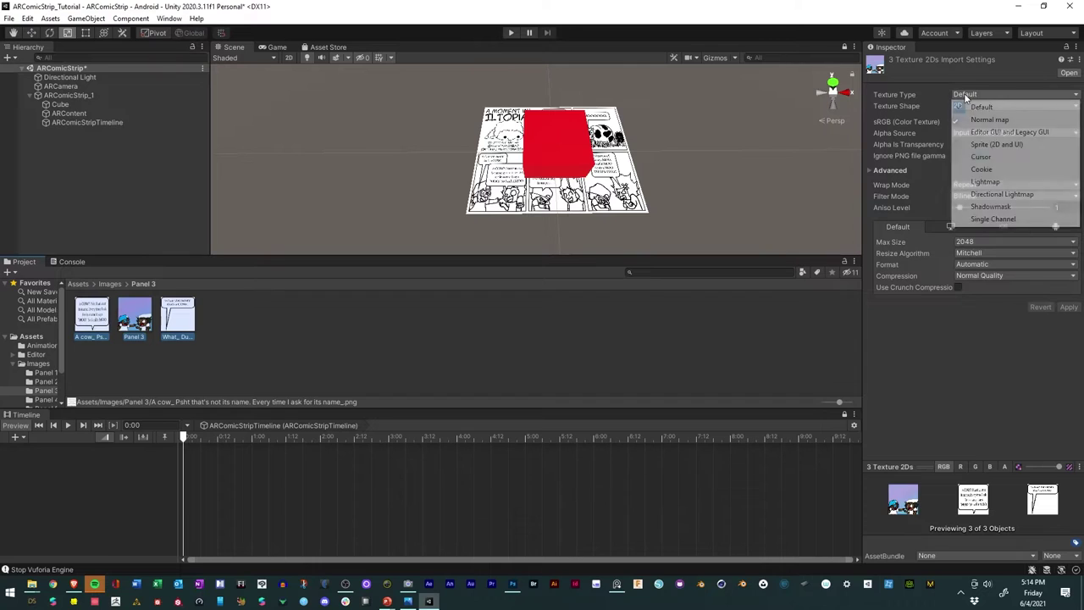
pyautogui.click(997, 144)
pyautogui.click(1067, 353)
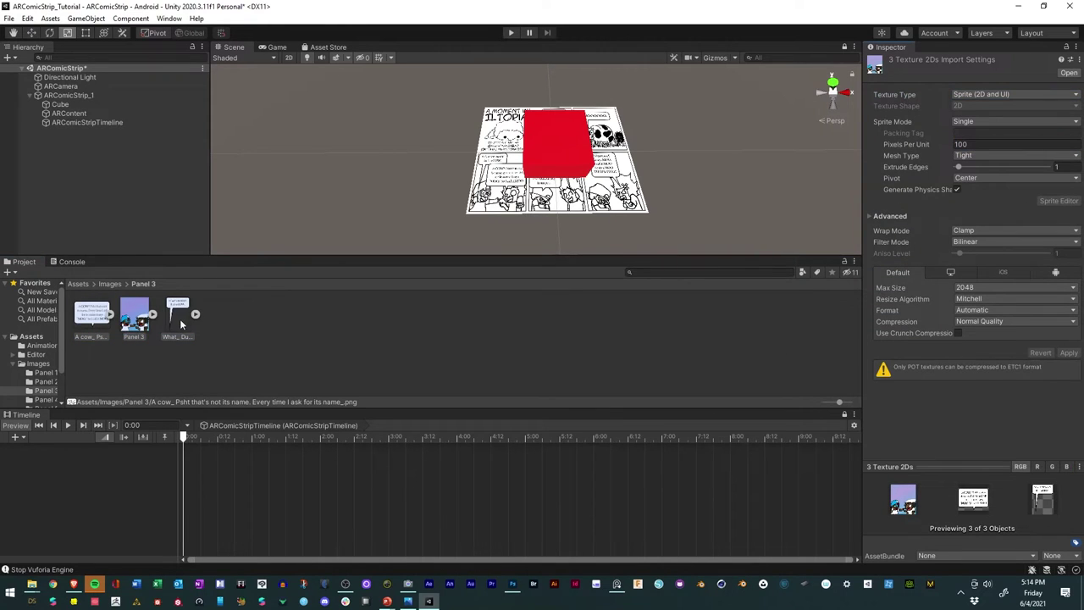
# Step: Set the three Panel 4 images to Sprite (2D and UI) and apply
pyautogui.click(114, 282)
pyautogui.doubleClick(218, 312)
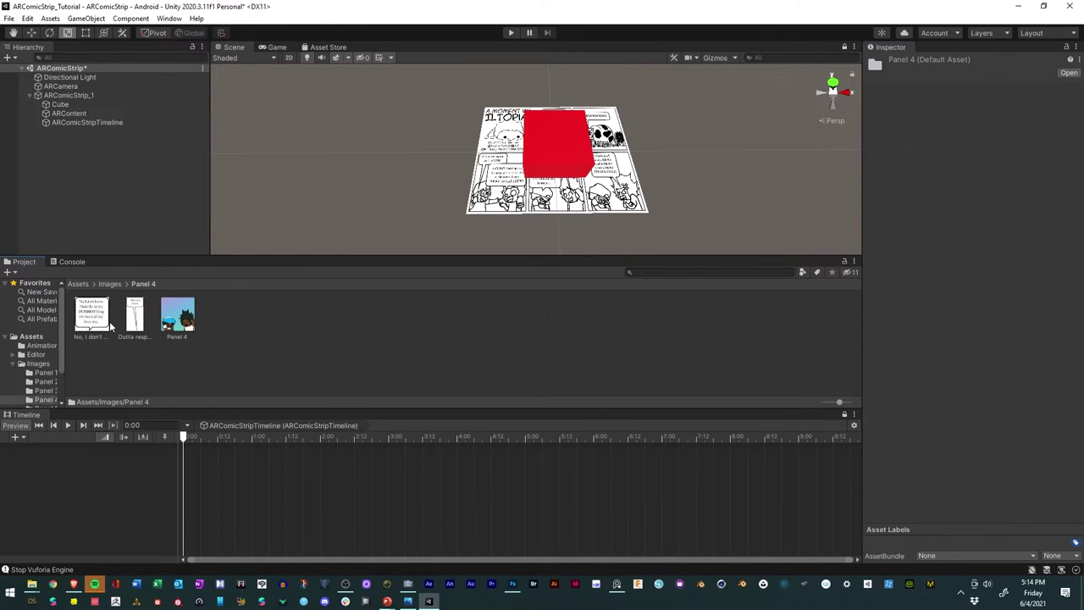
pyautogui.click(95, 317)
pyautogui.keyDown('shift'); pyautogui.click(190, 329); pyautogui.keyUp('shift')
pyautogui.click(1012, 94)
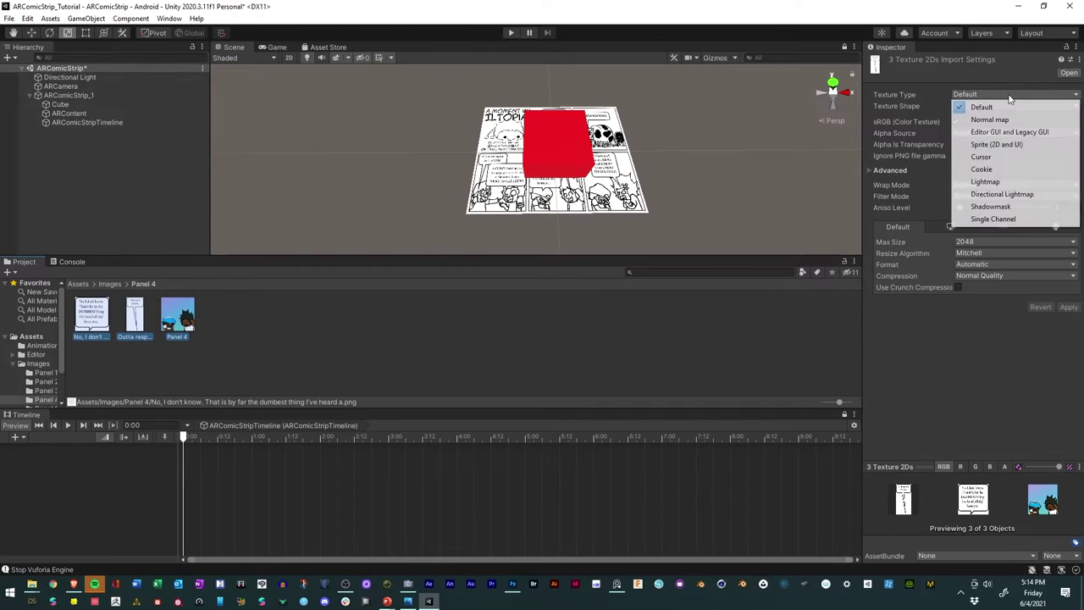
pyautogui.click(1000, 142)
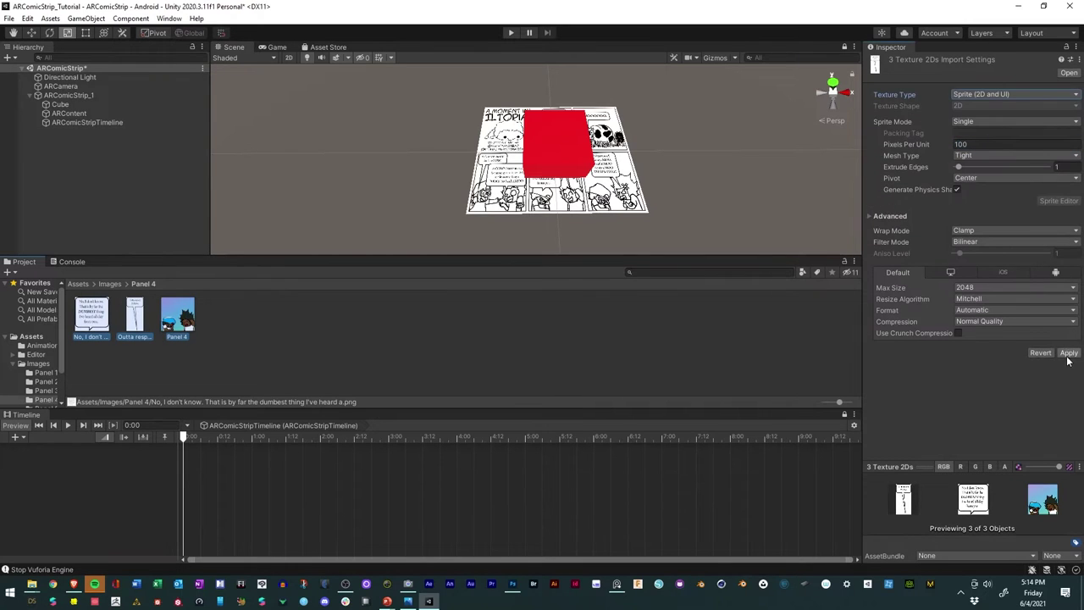
pyautogui.click(1068, 352)
# Step: Set the three Panel 5 images to Sprite (2D and UI), then reopen the Panel 1 folder
pyautogui.click(110, 283)
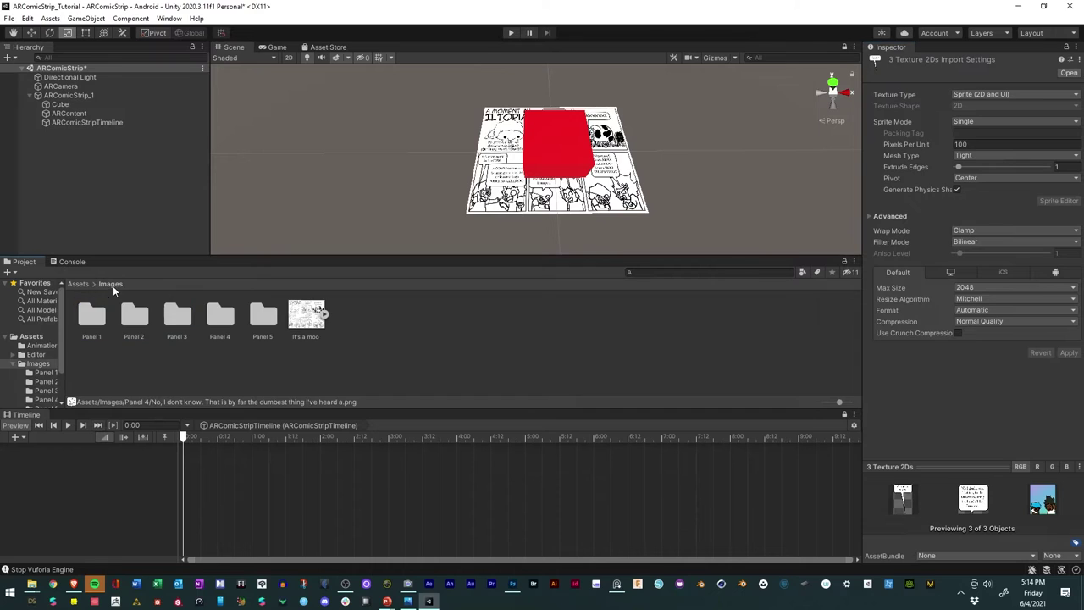
pyautogui.doubleClick(262, 316)
pyautogui.click(105, 324)
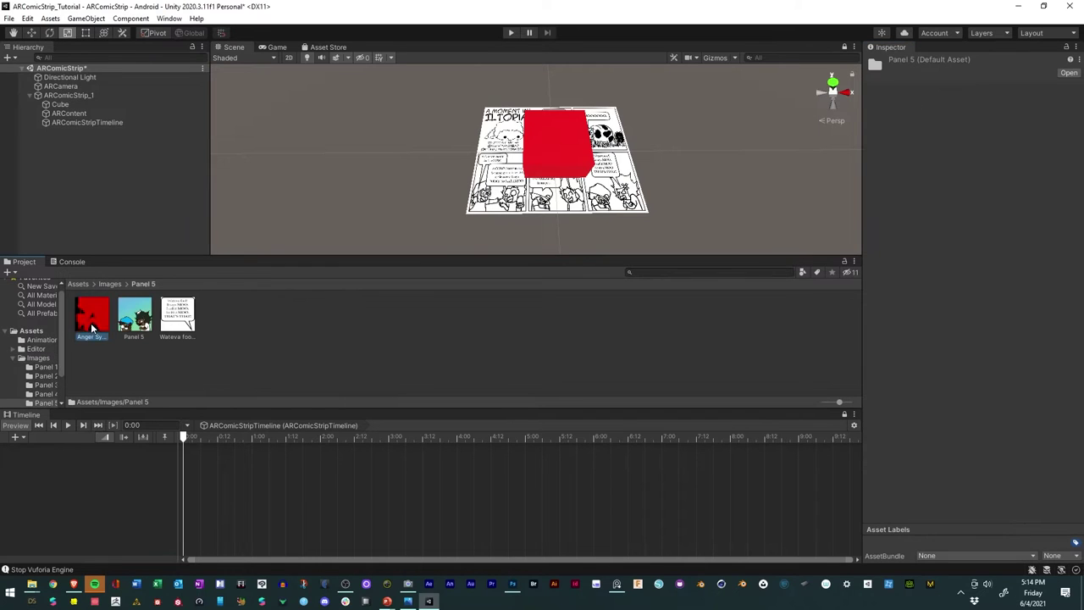
pyautogui.keyDown('shift'); pyautogui.click(179, 320); pyautogui.keyUp('shift')
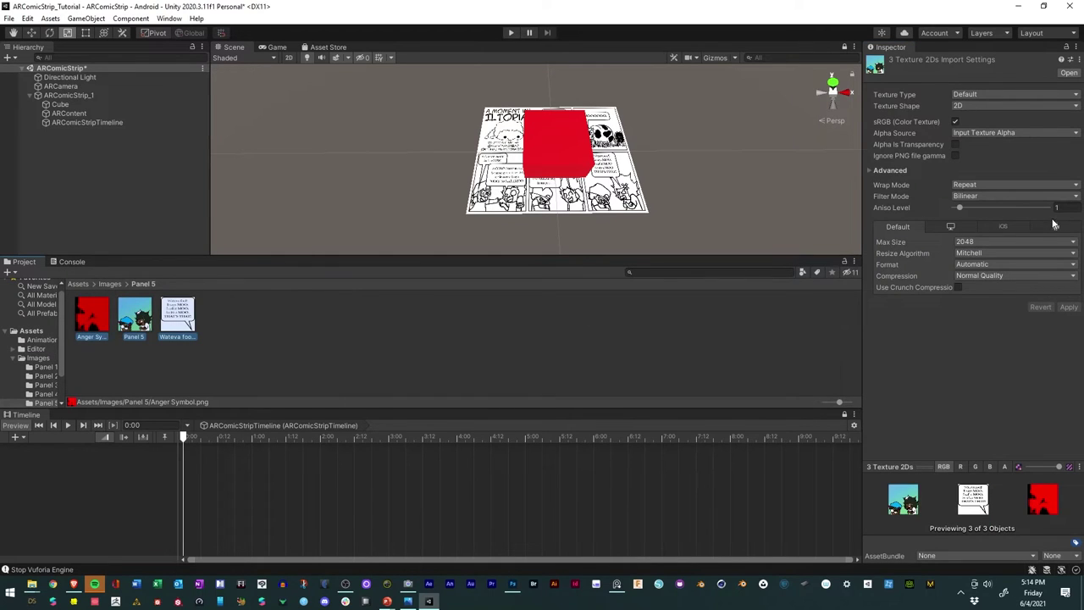
pyautogui.click(1042, 95)
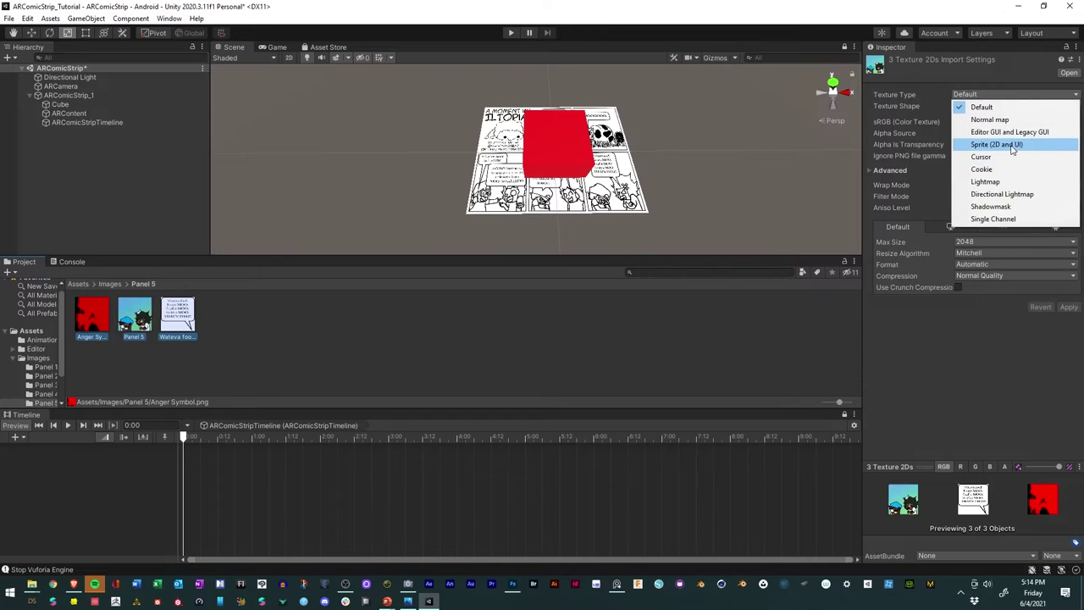
pyautogui.click(1016, 143)
pyautogui.click(1069, 353)
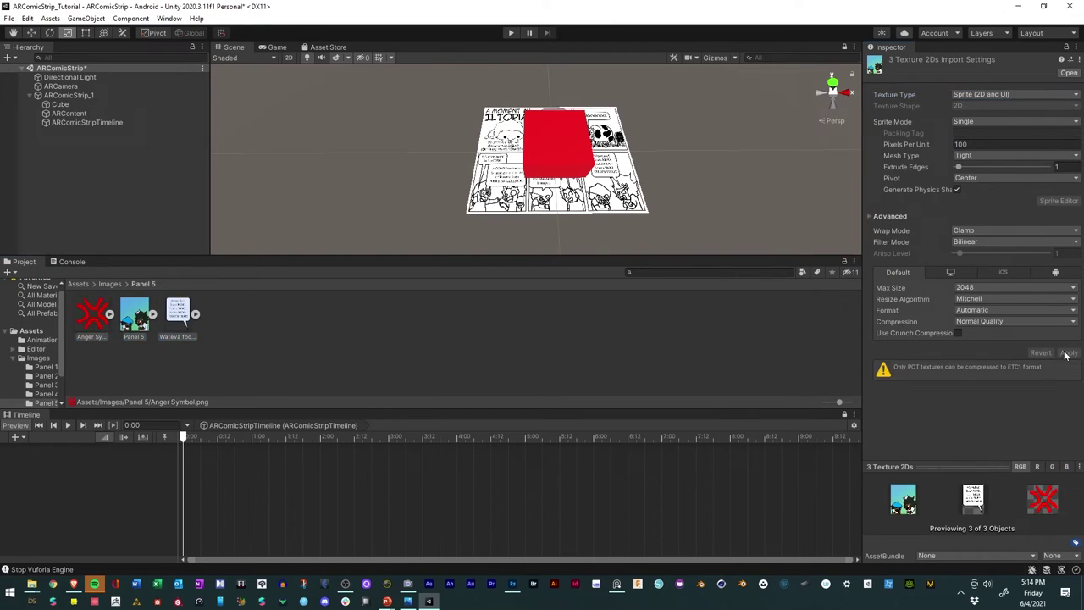
pyautogui.click(365, 321)
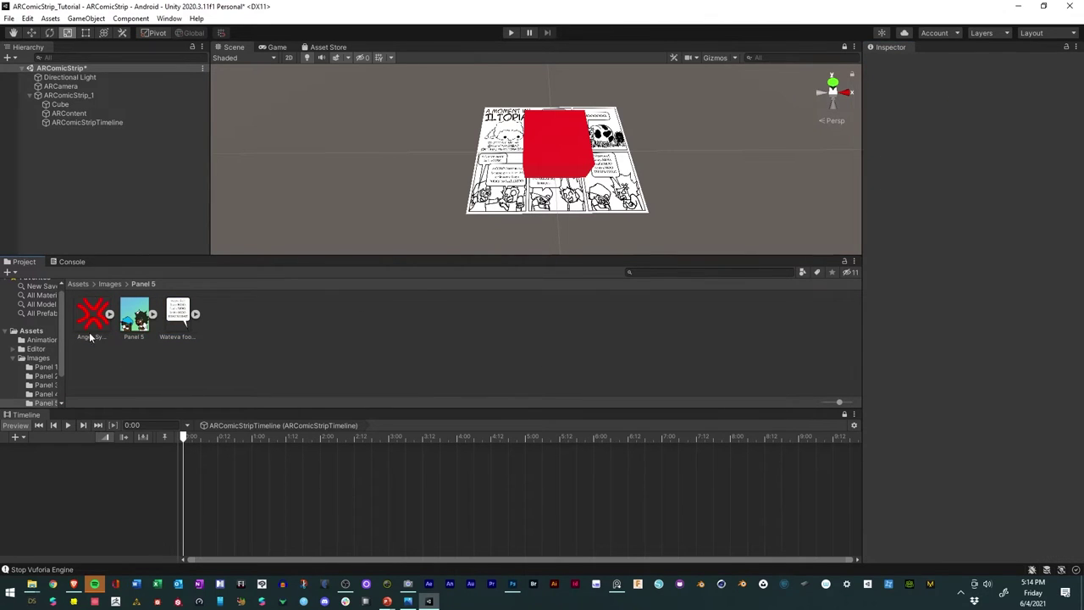
pyautogui.click(110, 284)
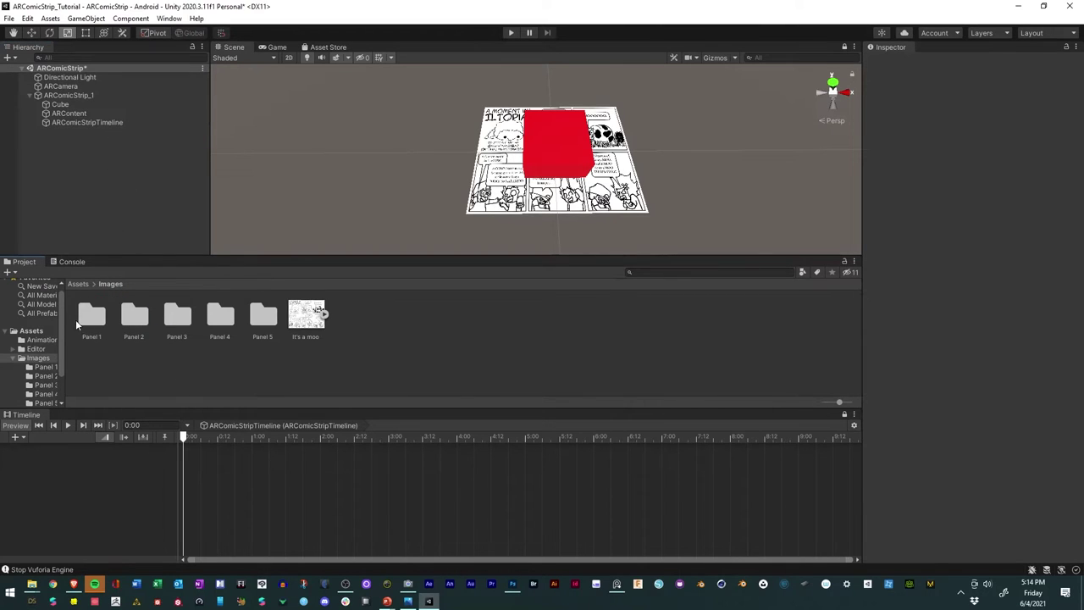
pyautogui.doubleClick(89, 317)
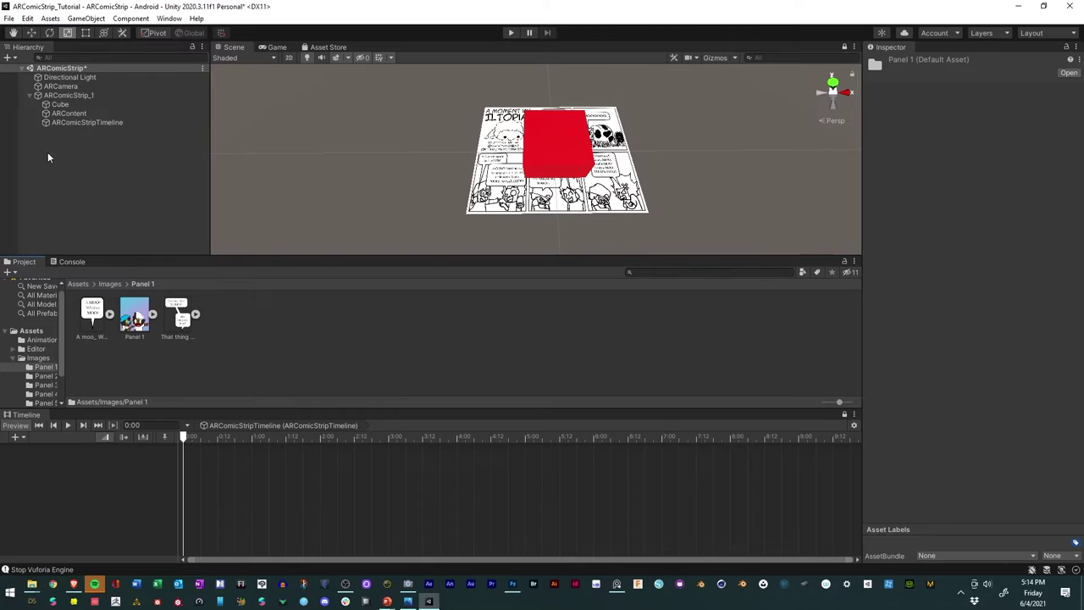
# Step: Create an empty child named Panel_1 under ARContent and duplicate it with Ctrl+D
pyautogui.click(68, 114)
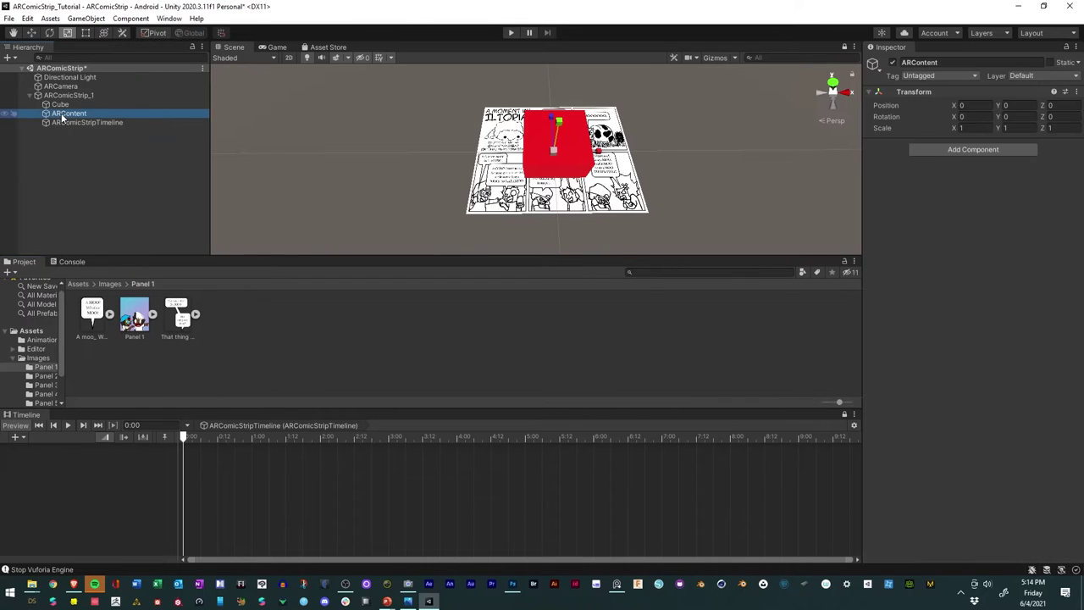
pyautogui.rightClick(62, 119)
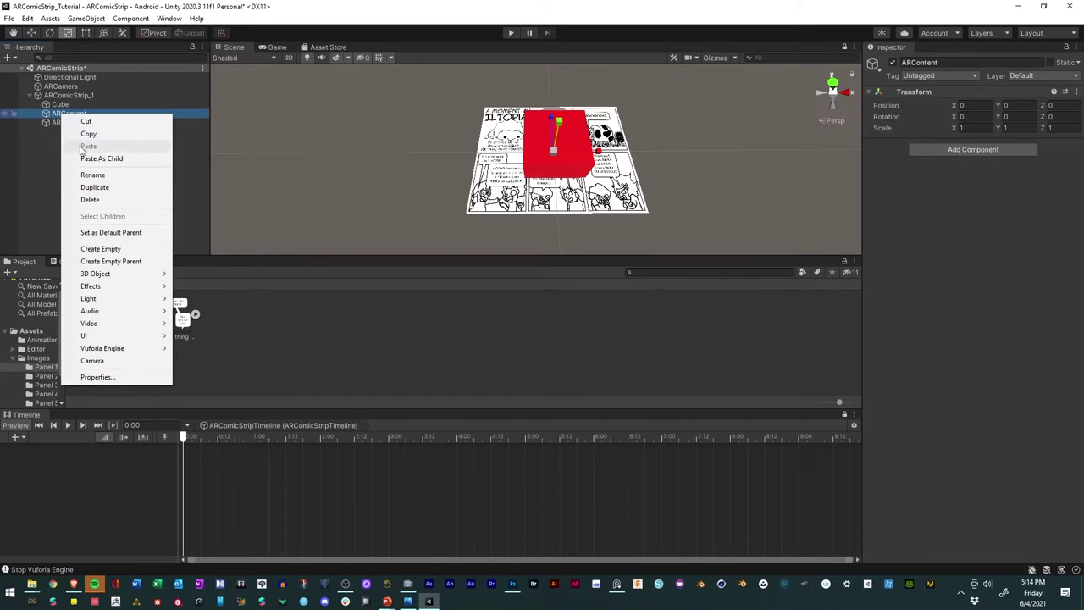
pyautogui.click(109, 251)
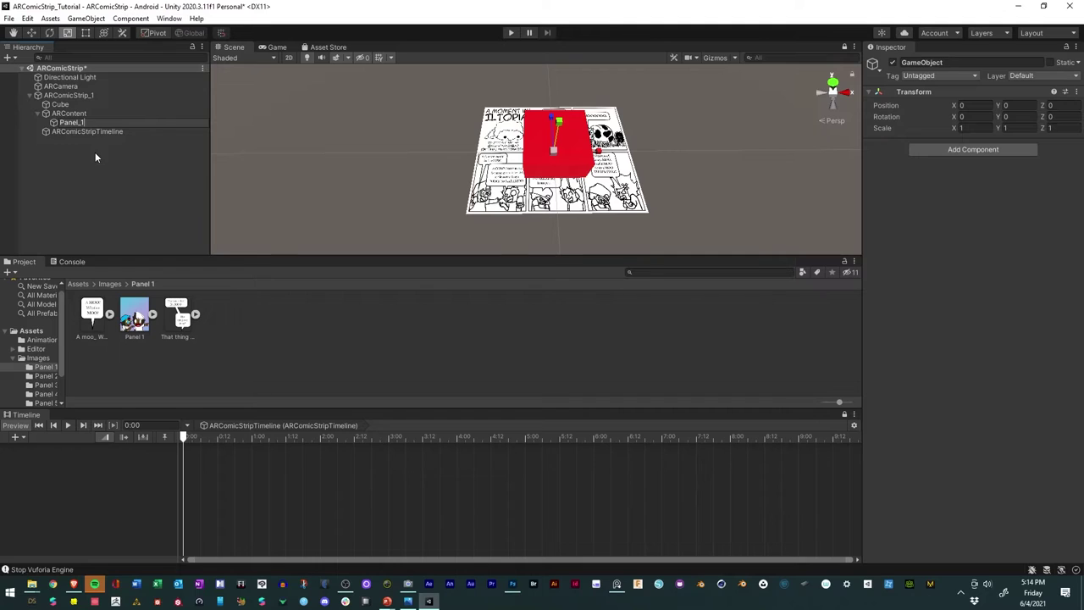
pyautogui.press('Return')
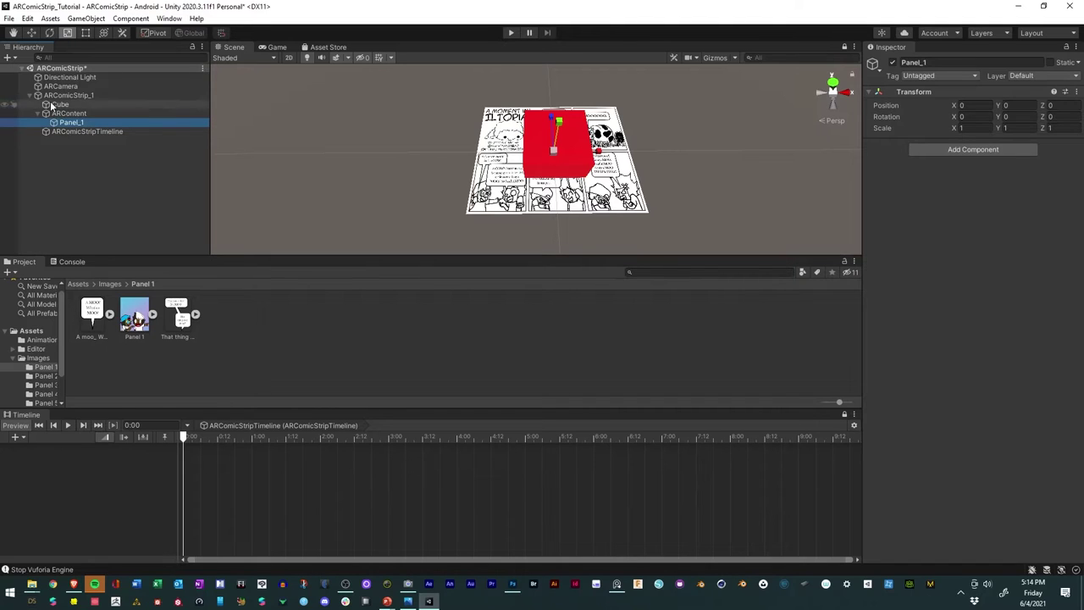
pyautogui.click(73, 136)
pyautogui.click(73, 125)
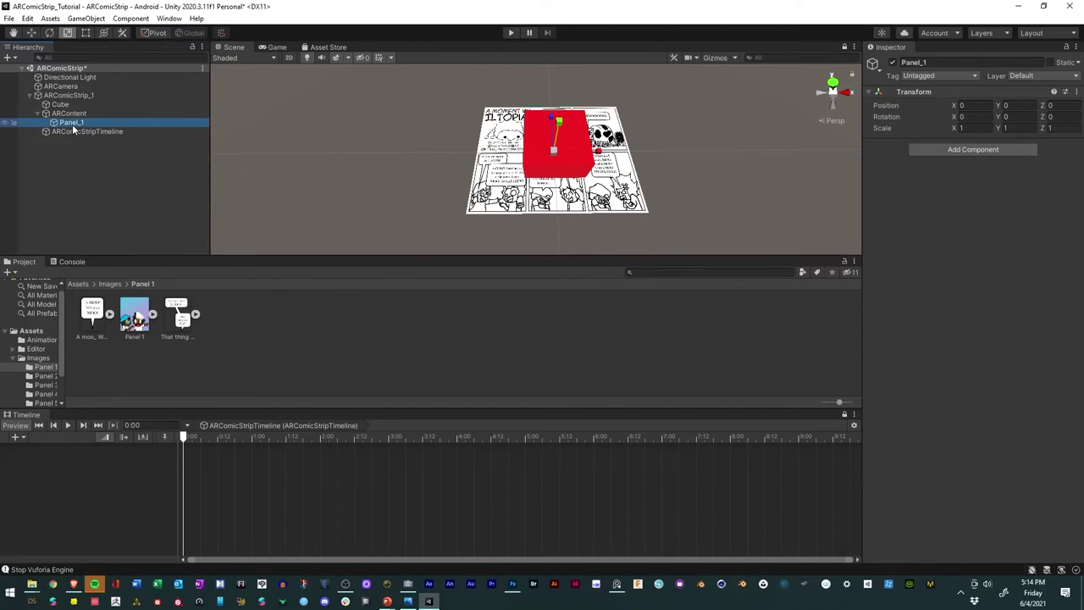
pyautogui.hotkey('ctrl', 'd')
pyautogui.hotkey('ctrl', 'd')
pyautogui.hotkey('ctrl', 'd')
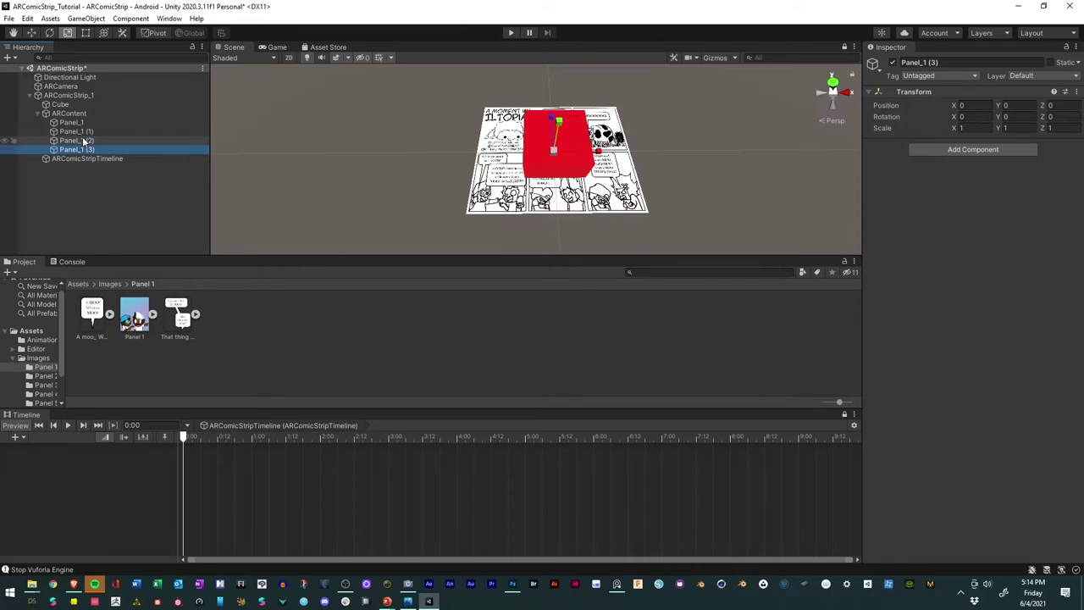
pyautogui.hotkey('ctrl', 'd')
# Step: Rename the first two Panel_1 copies to Panel_2 and Panel_3
pyautogui.click(82, 133)
pyautogui.click(82, 134)
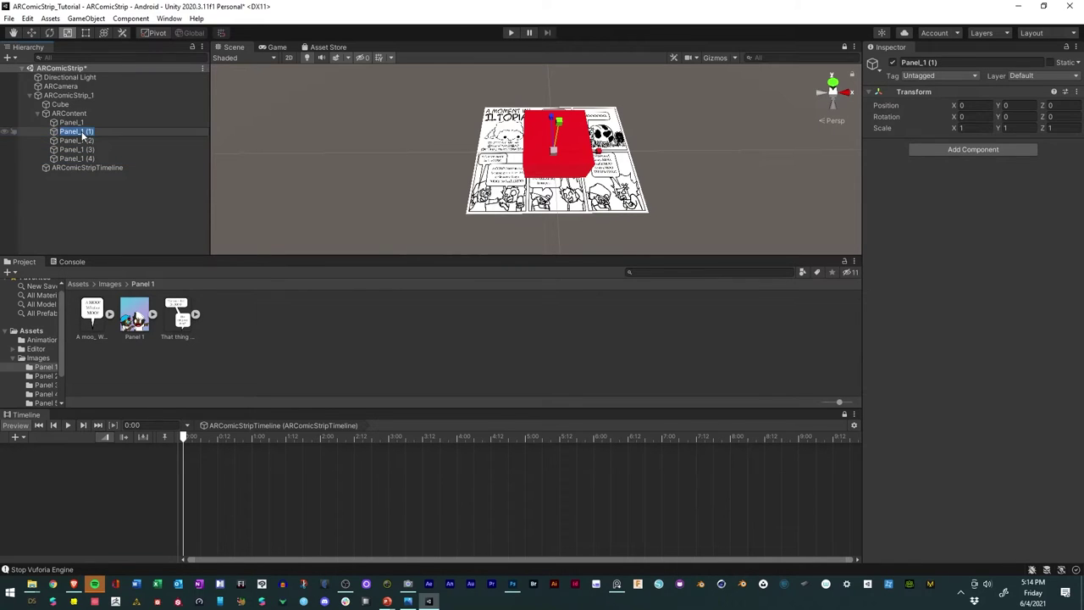
pyautogui.write('Panel_2')
pyautogui.press('Return')
pyautogui.click(92, 139)
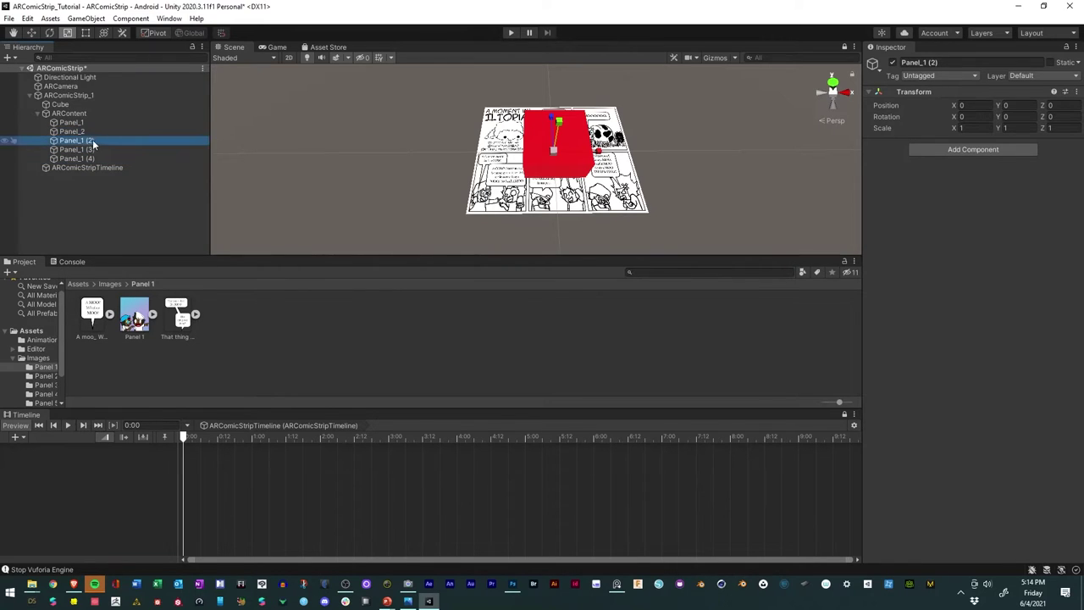
pyautogui.click(83, 140)
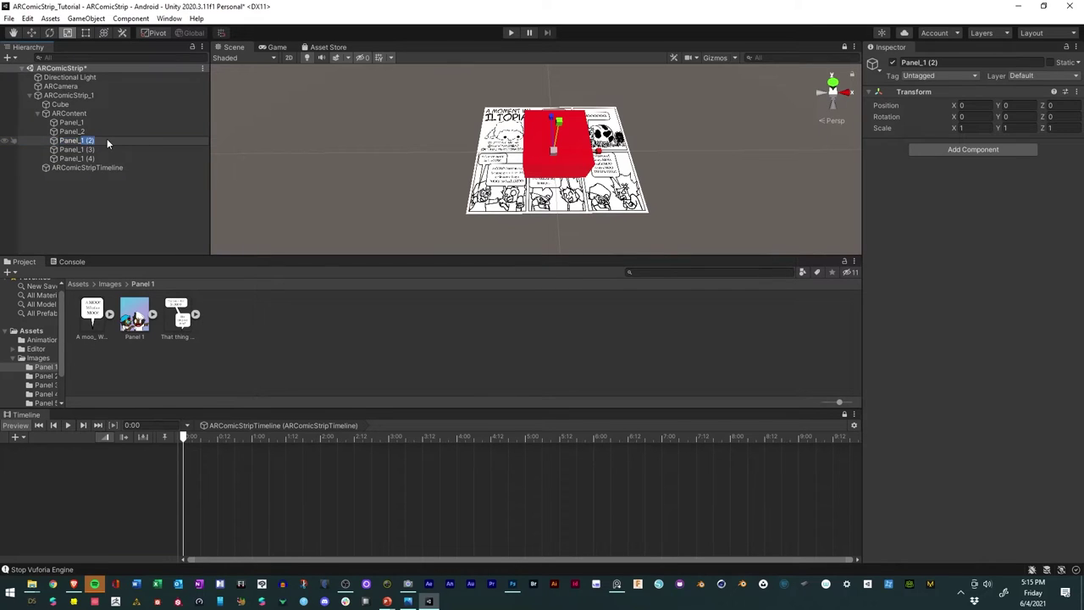
pyautogui.write('Panel_3')
pyautogui.press('Return')
# Step: Rename the remaining copies to Panel_4 and Panel_5
pyautogui.click(82, 150)
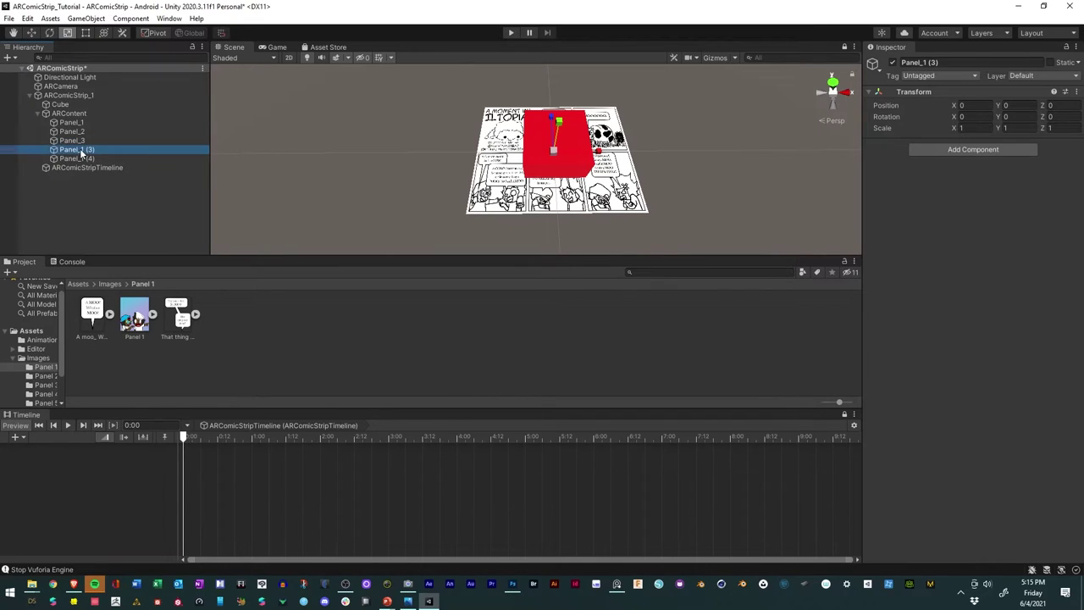
pyautogui.click(82, 150)
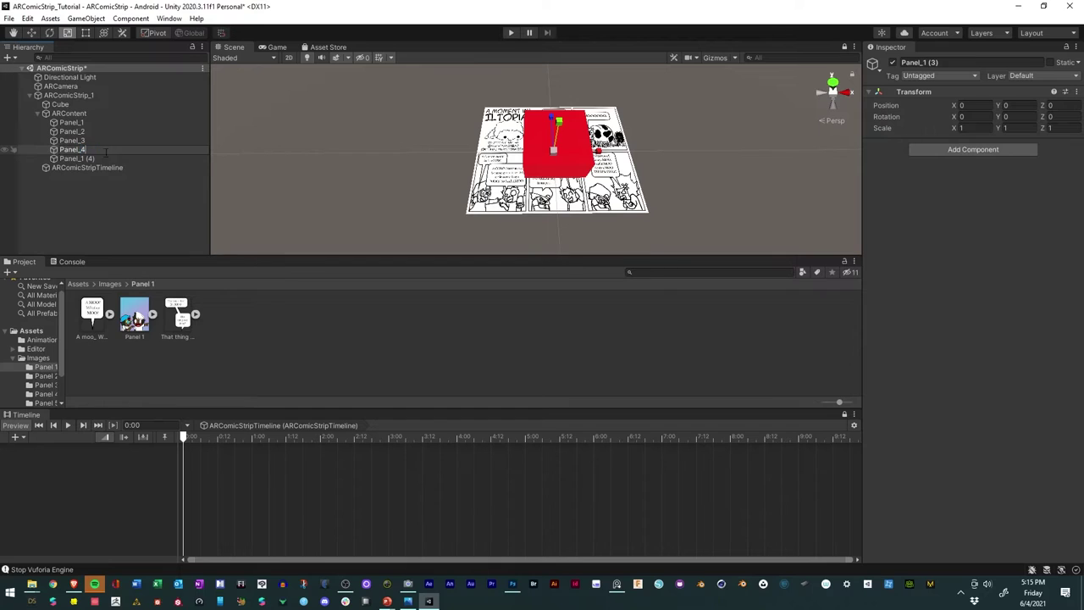
pyautogui.press('Return')
pyautogui.click(82, 159)
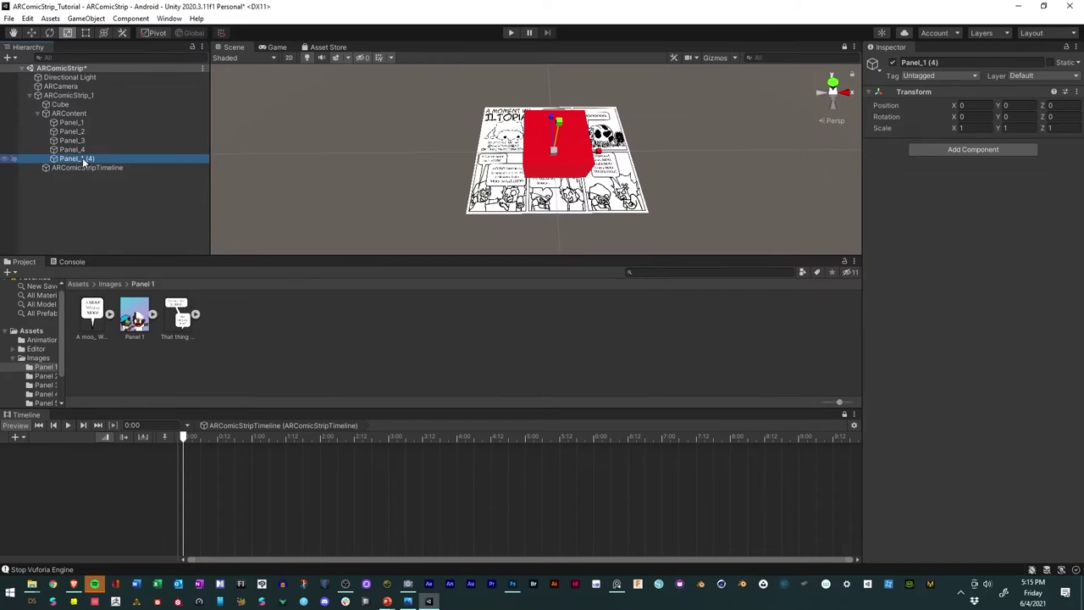
pyautogui.click(84, 160)
pyautogui.write('Panel_5')
pyautogui.press('Return')
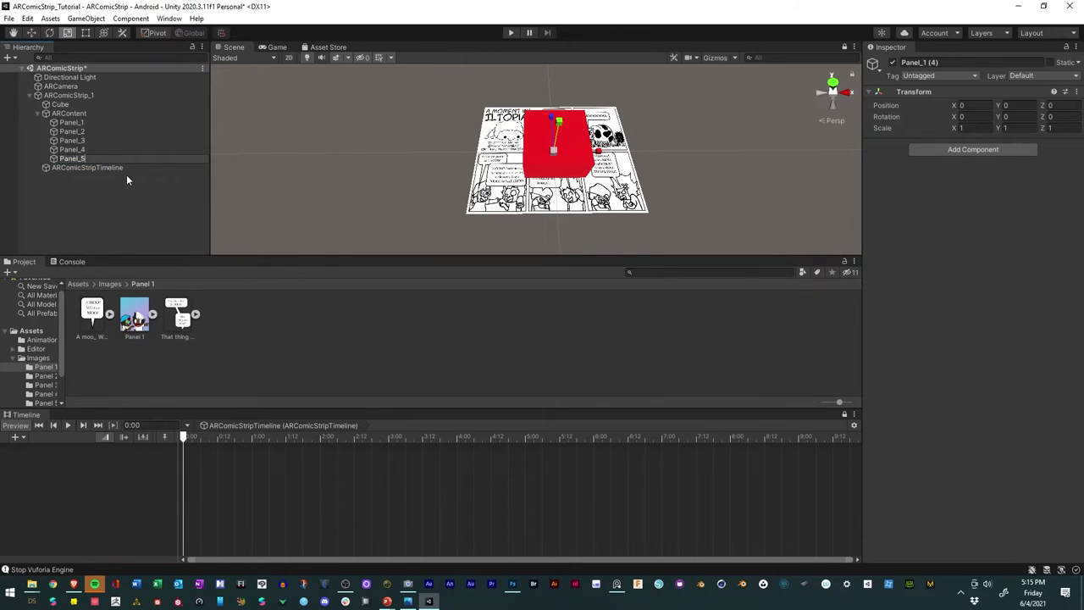
pyautogui.click(122, 183)
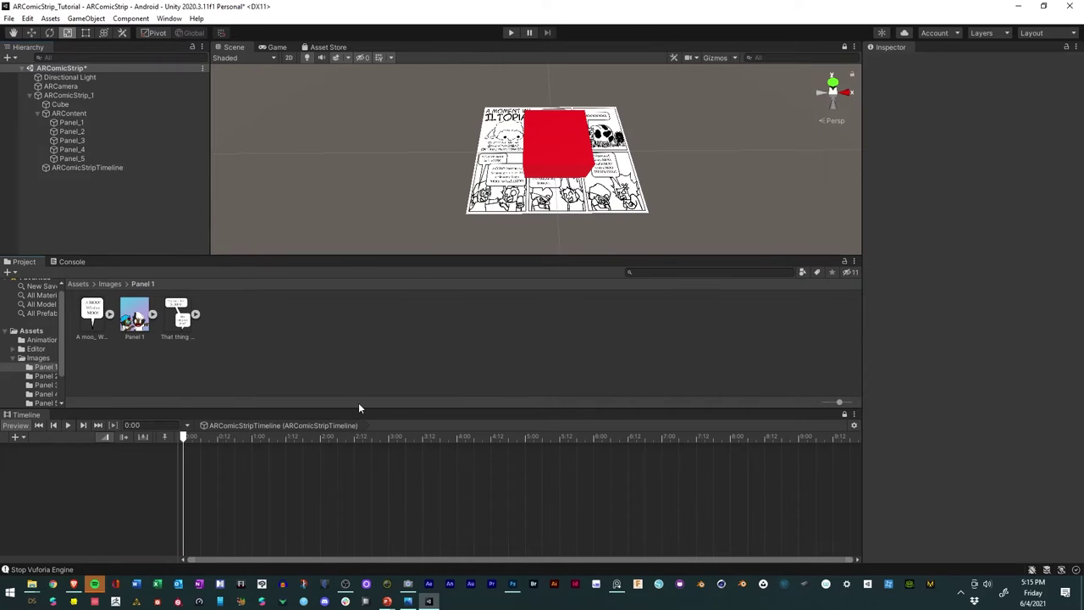
pyautogui.moveTo(359, 410); pyautogui.dragTo(368, 480)
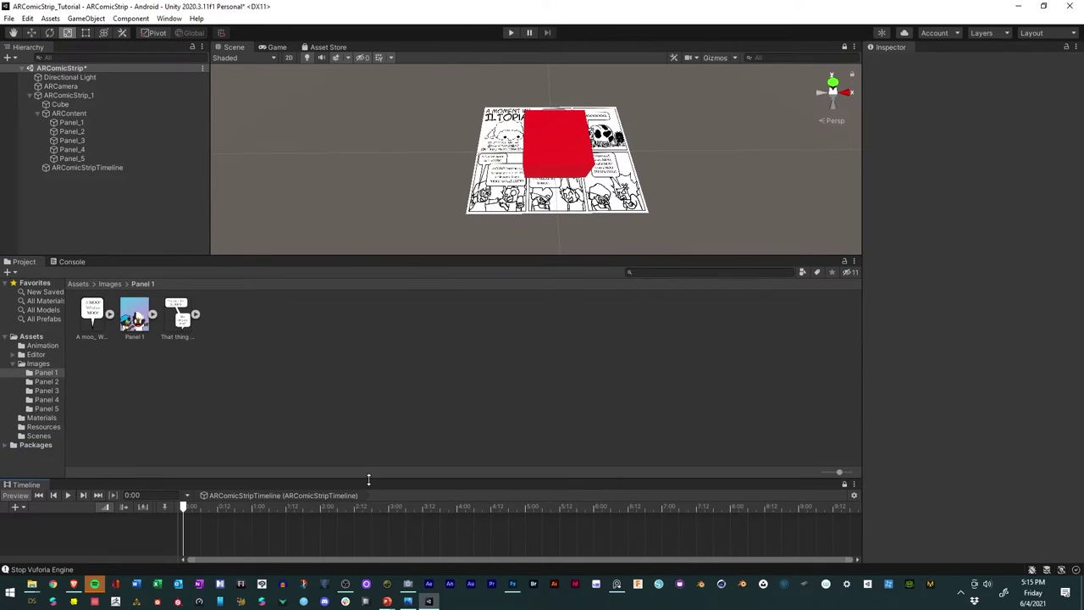
pyautogui.moveTo(445, 255); pyautogui.dragTo(442, 569)
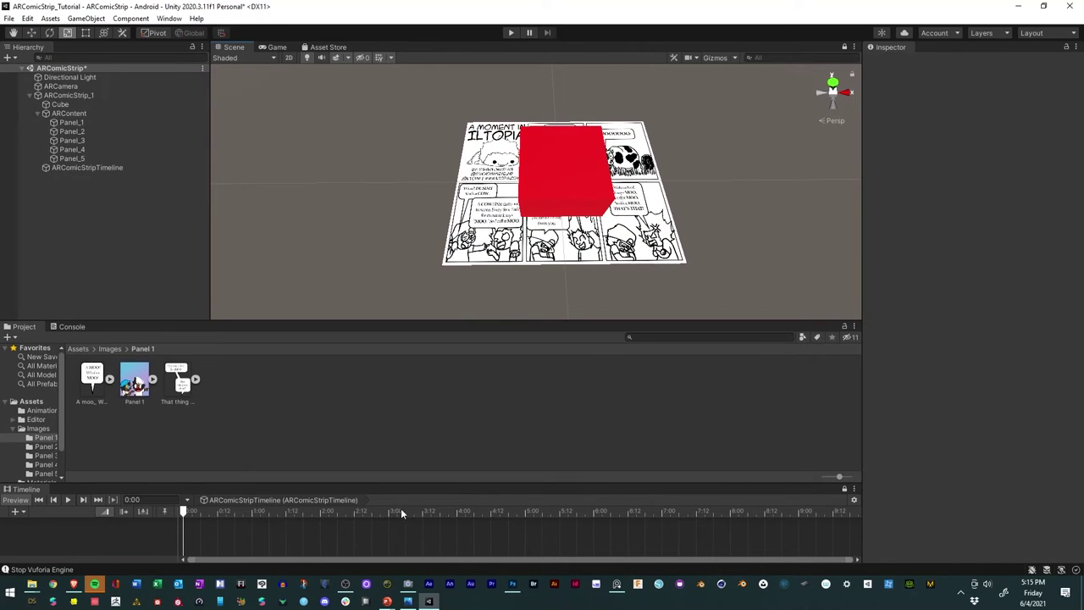
pyautogui.moveTo(354, 329); pyautogui.dragTo(356, 342)
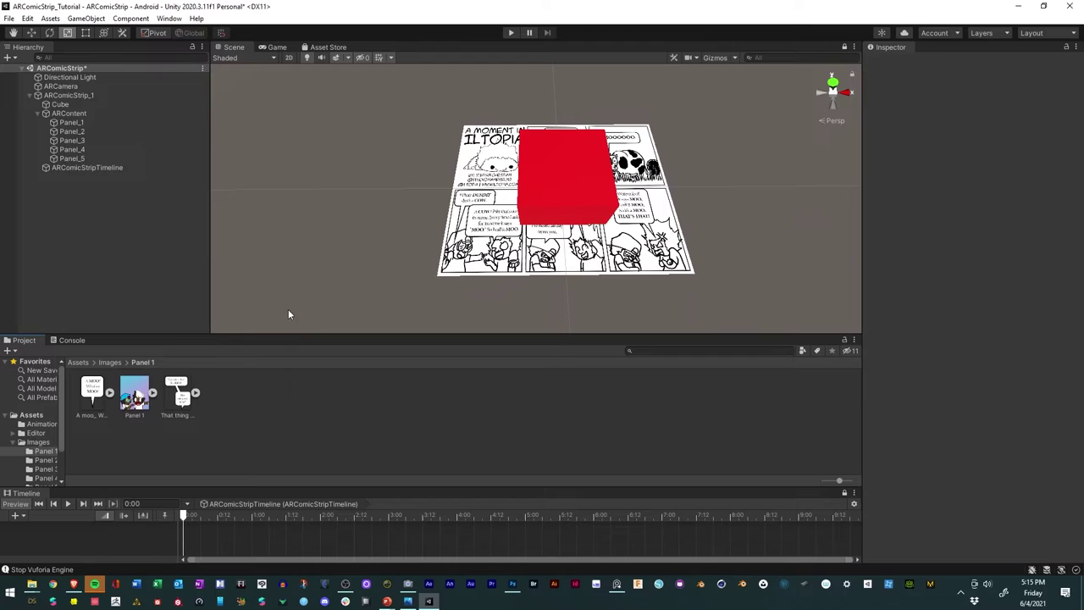
pyautogui.click(61, 105)
pyautogui.click(891, 63)
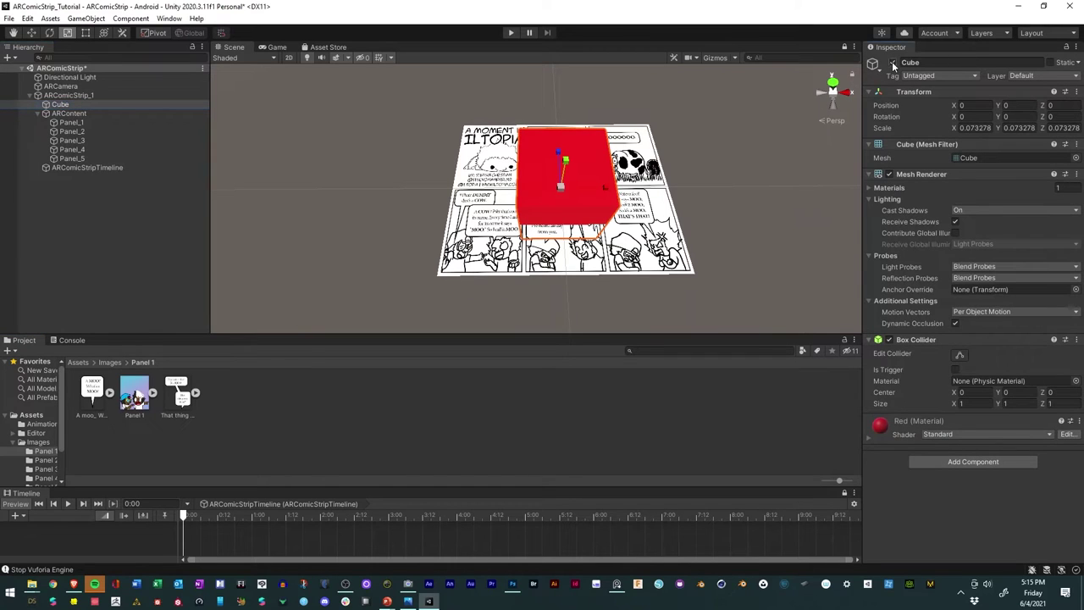
pyautogui.click(94, 409)
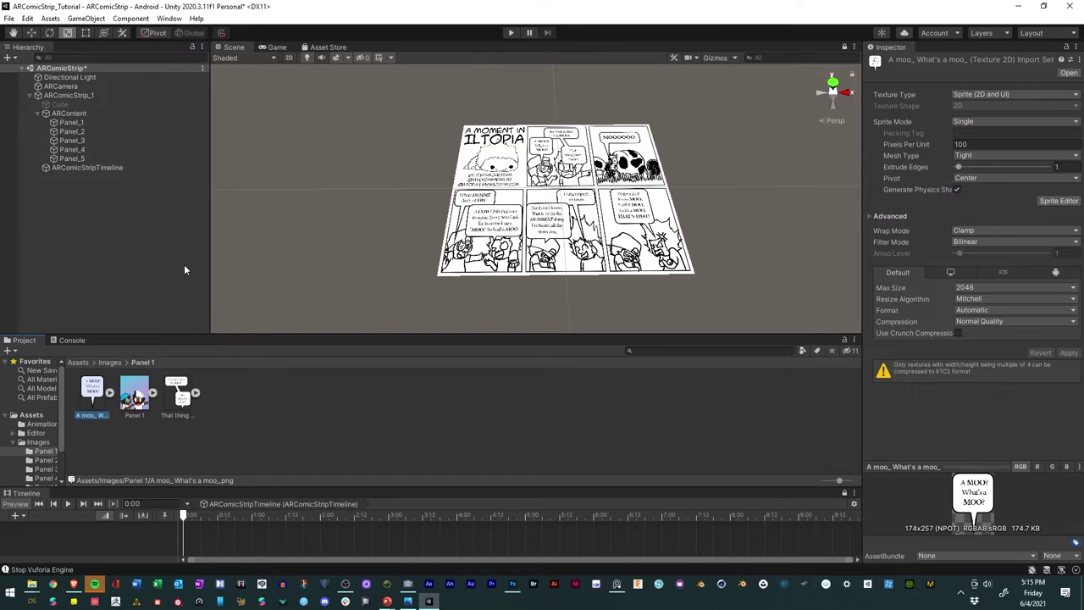
pyautogui.keyDown('shift'); pyautogui.click(175, 410); pyautogui.keyUp('shift')
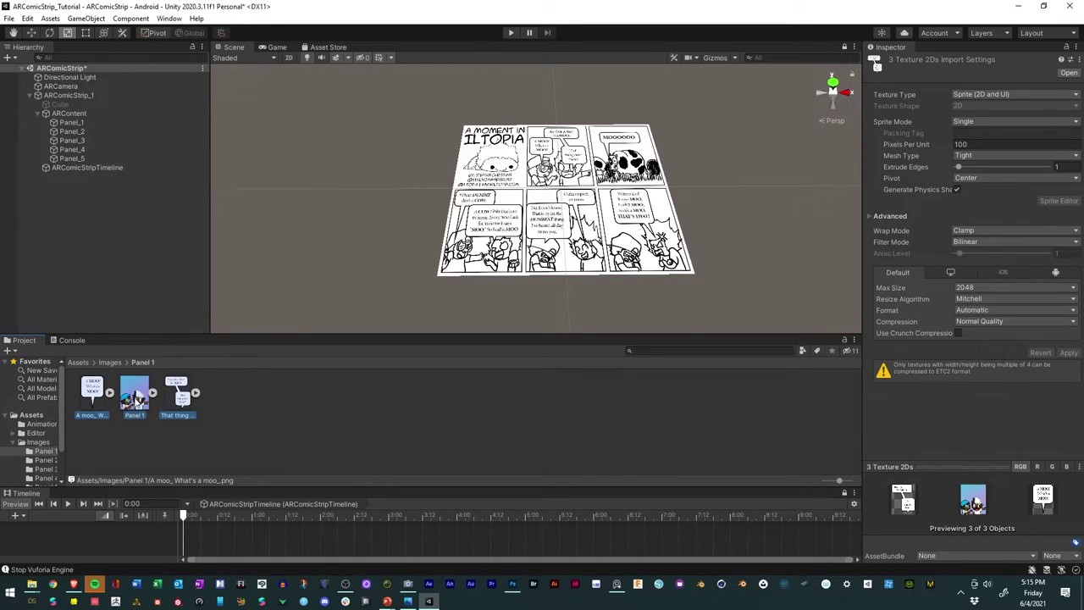
pyautogui.moveTo(133, 399); pyautogui.dragTo(404, 193)
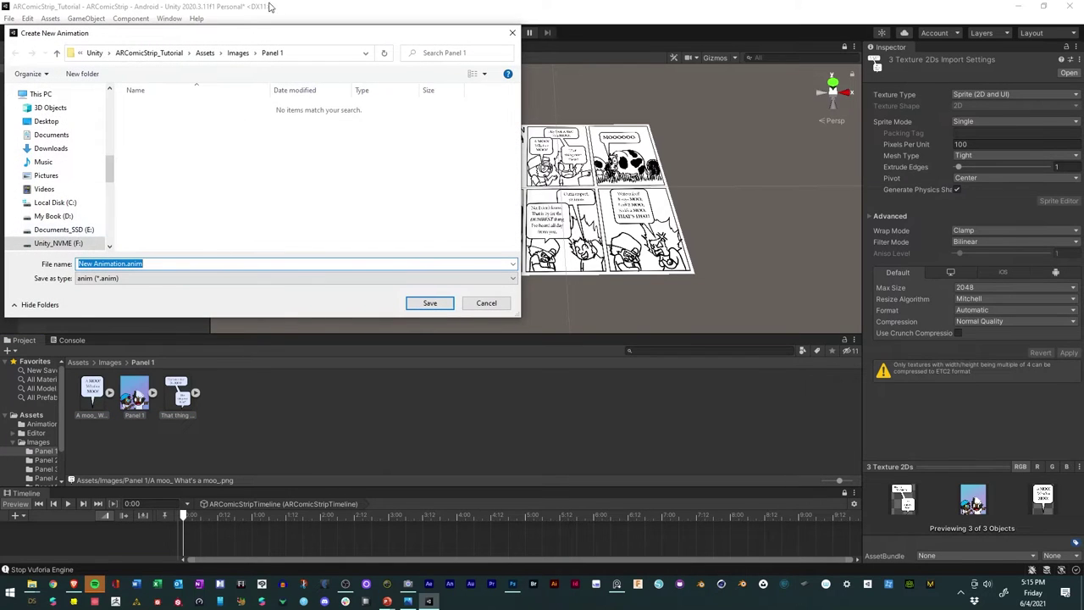
pyautogui.click(486, 305)
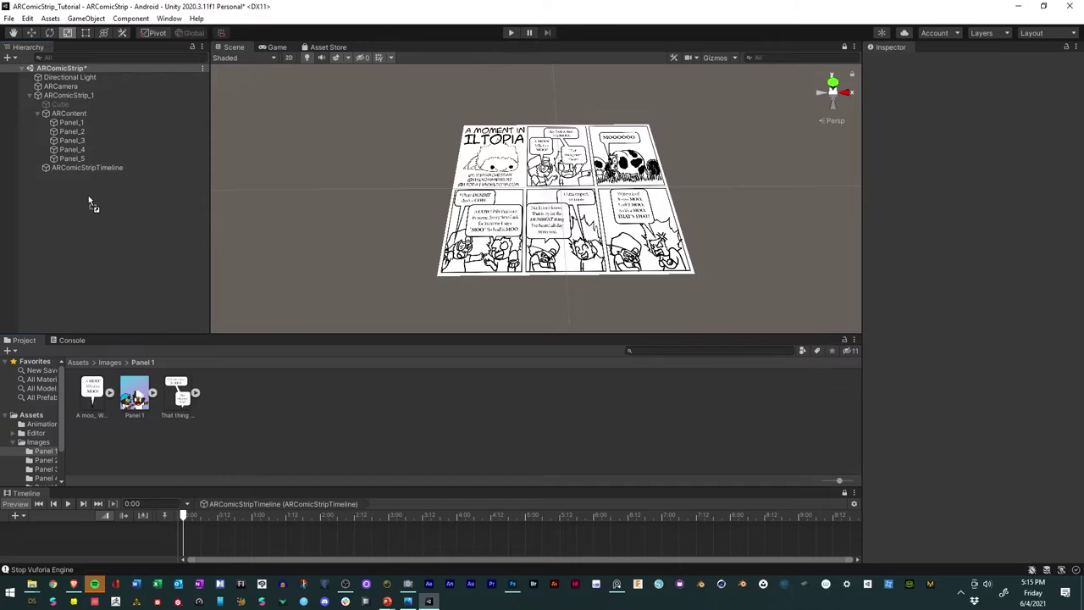
# Step: Put the Panel 1 artwork and the 'A moo' and 'That thing' bubbles into Panel_1
pyautogui.click(54, 122)
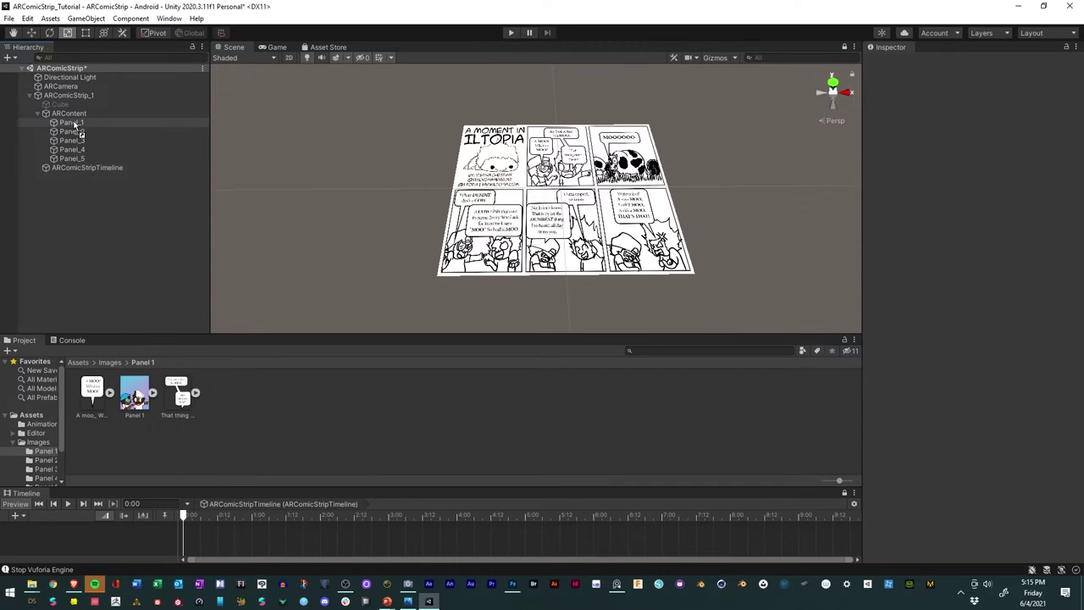
pyautogui.doubleClick(78, 131)
pyautogui.moveTo(93, 401); pyautogui.dragTo(71, 123)
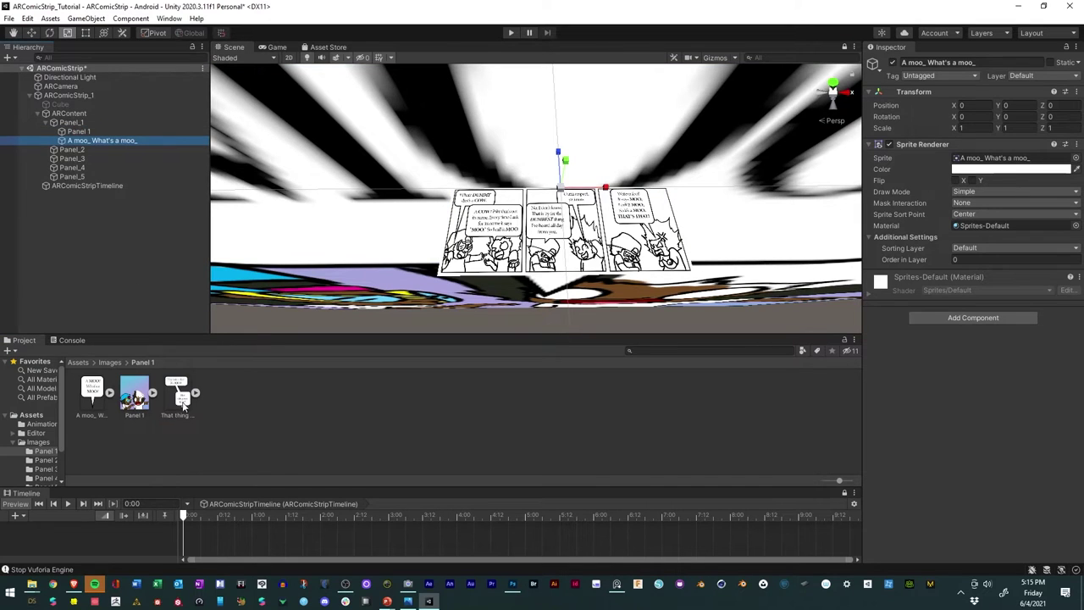
pyautogui.moveTo(183, 407); pyautogui.dragTo(73, 123)
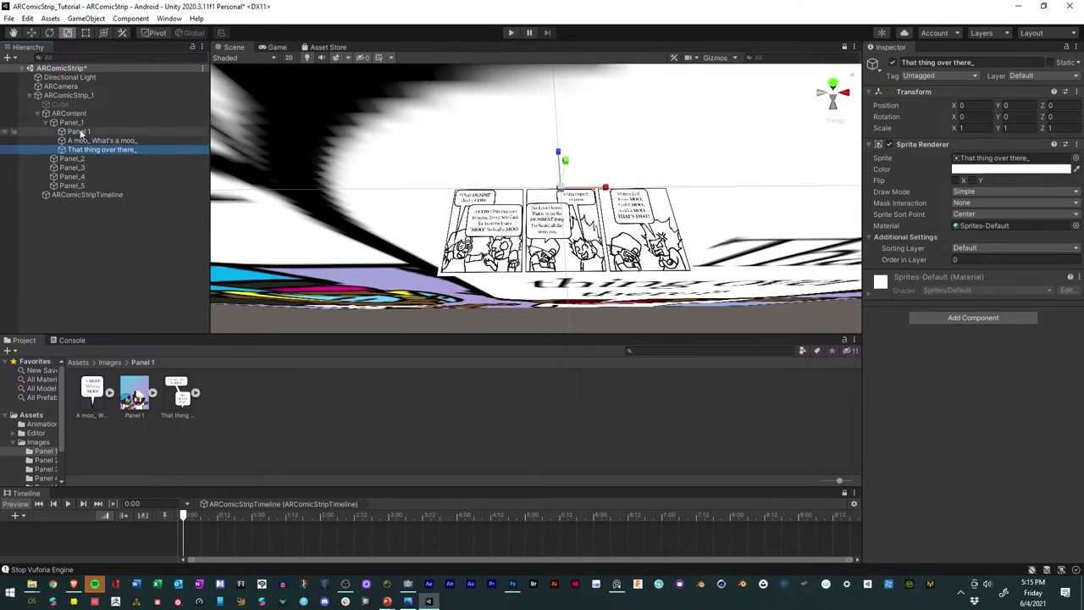
pyautogui.keyDown('shift'); pyautogui.click(80, 133); pyautogui.keyUp('shift')
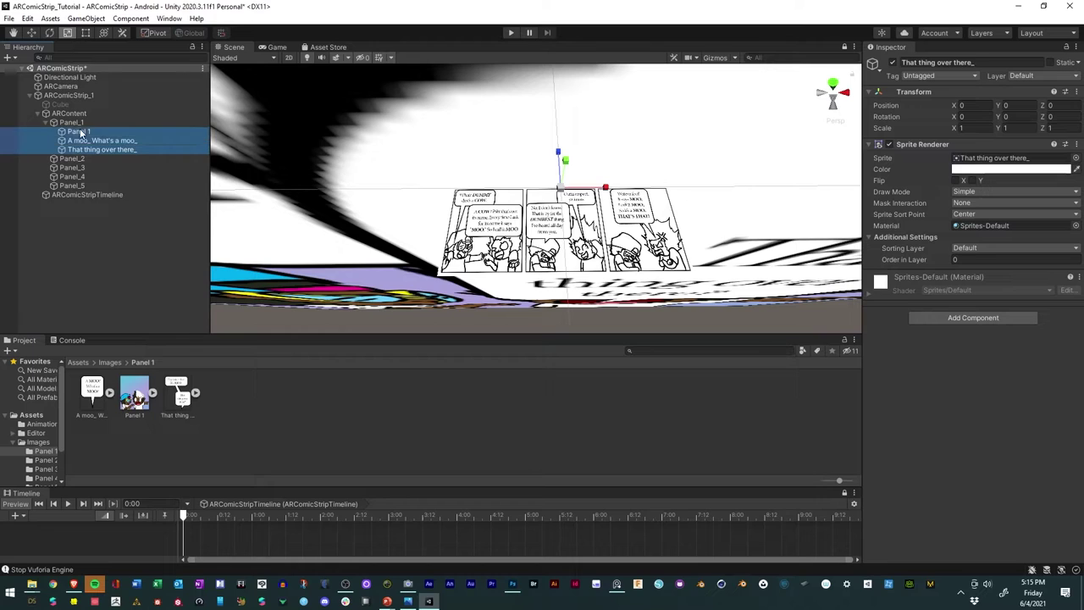
# Step: Add the MOOOOOO! bubble and Panel 2 artwork to Panel_2, and the Panel 3 sprites to Panel_3
pyautogui.click(109, 361)
pyautogui.doubleClick(135, 396)
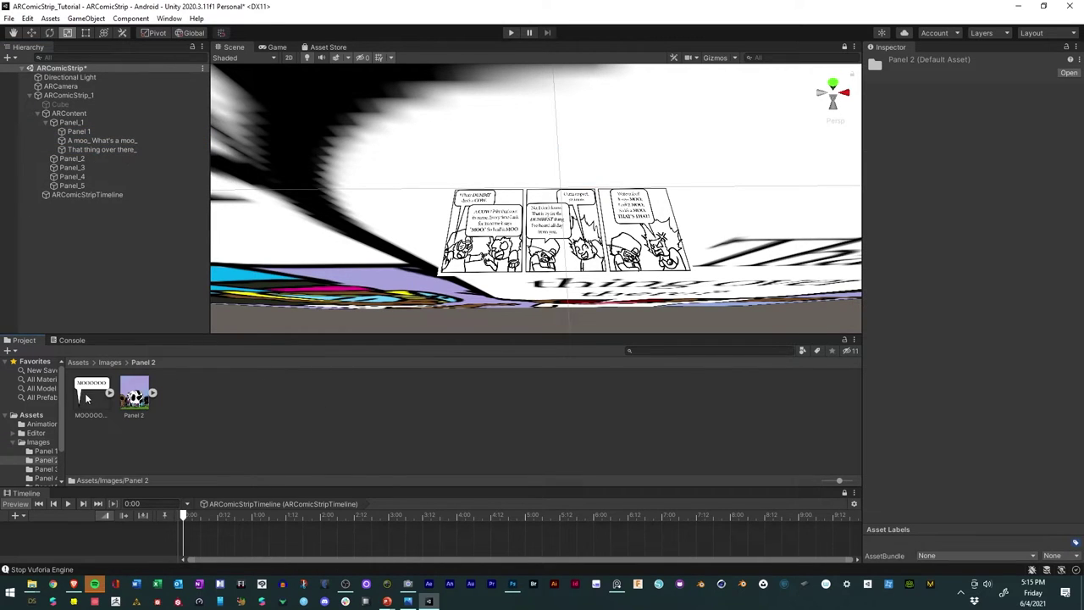
pyautogui.moveTo(85, 393); pyautogui.dragTo(68, 160)
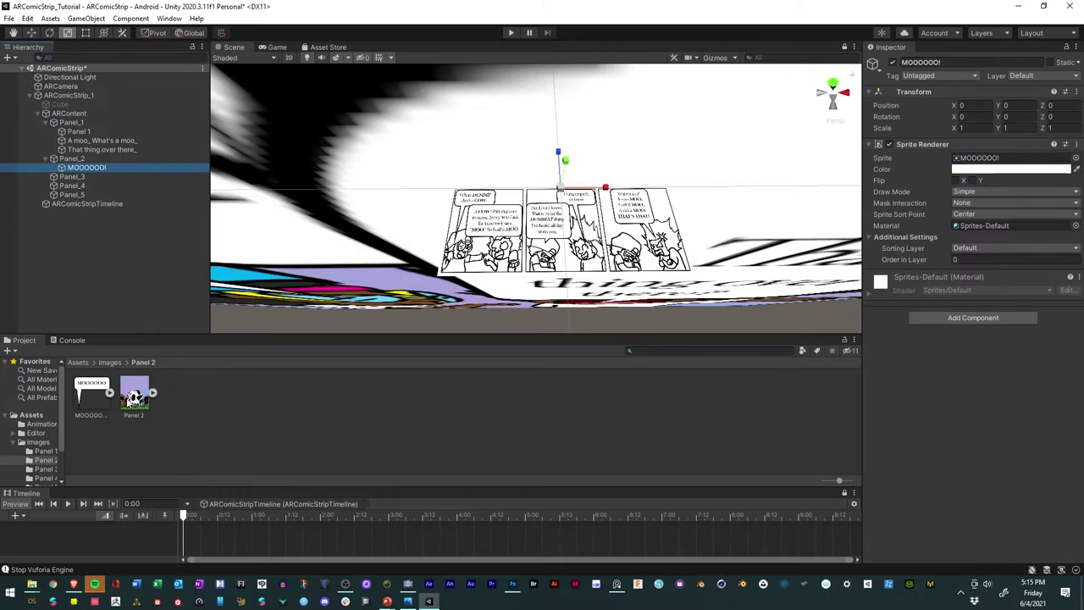
pyautogui.moveTo(128, 400); pyautogui.dragTo(68, 161)
pyautogui.click(110, 361)
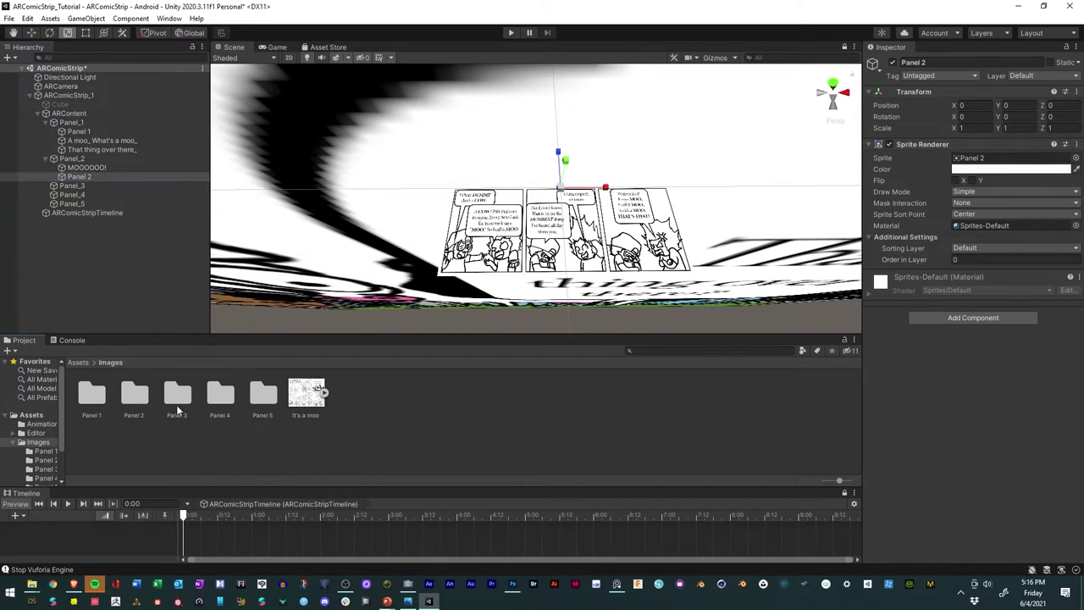
pyautogui.doubleClick(177, 399)
pyautogui.moveTo(101, 411); pyautogui.dragTo(85, 204)
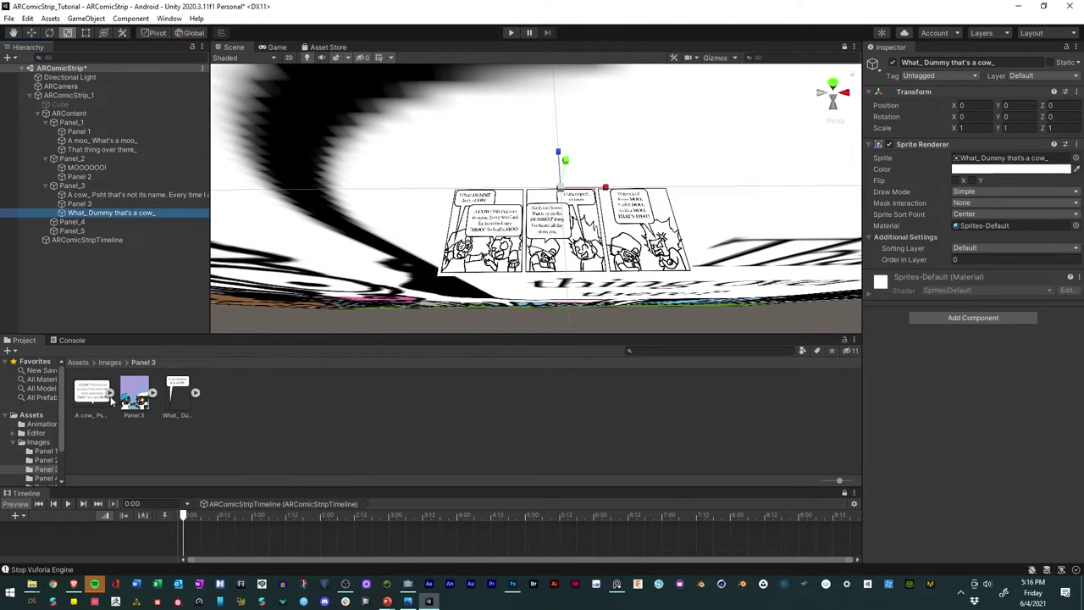
# Step: Add the 'No, I don't know' bubble and artwork to Panel_4, and Anger Symbol and artwork to Panel_5
pyautogui.click(109, 362)
pyautogui.doubleClick(210, 393)
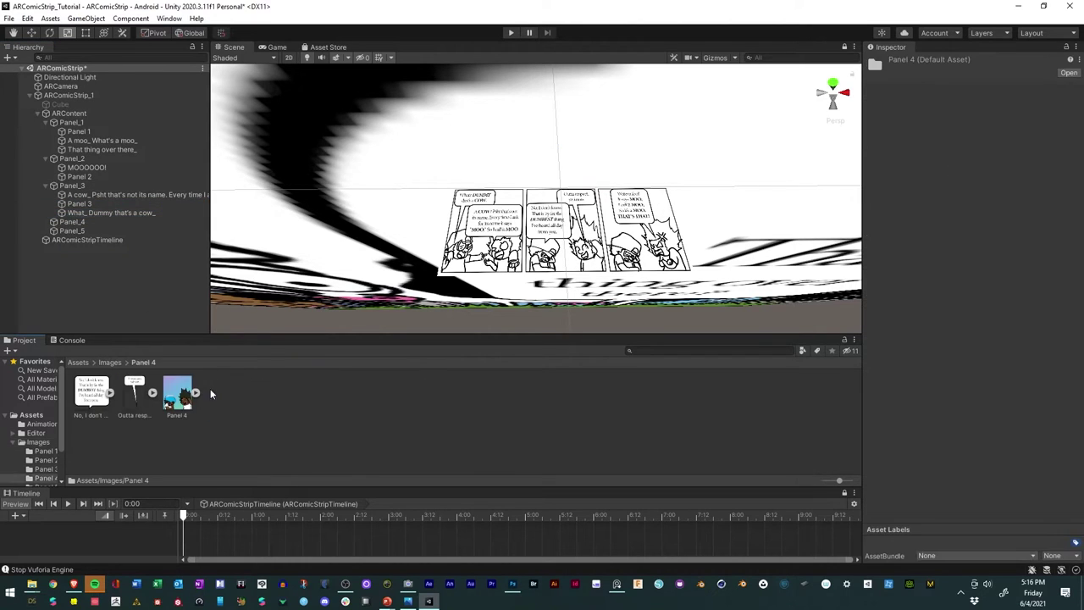
pyautogui.moveTo(100, 397); pyautogui.dragTo(72, 223)
pyautogui.moveTo(176, 405); pyautogui.dragTo(74, 223)
pyautogui.click(109, 363)
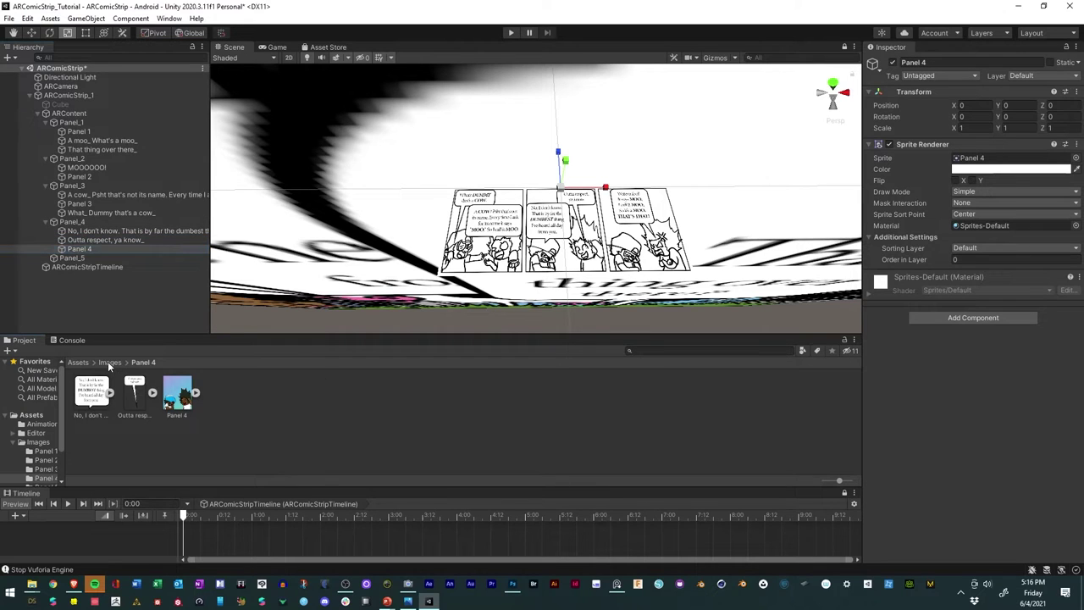
pyautogui.doubleClick(281, 398)
pyautogui.moveTo(90, 396); pyautogui.dragTo(67, 261)
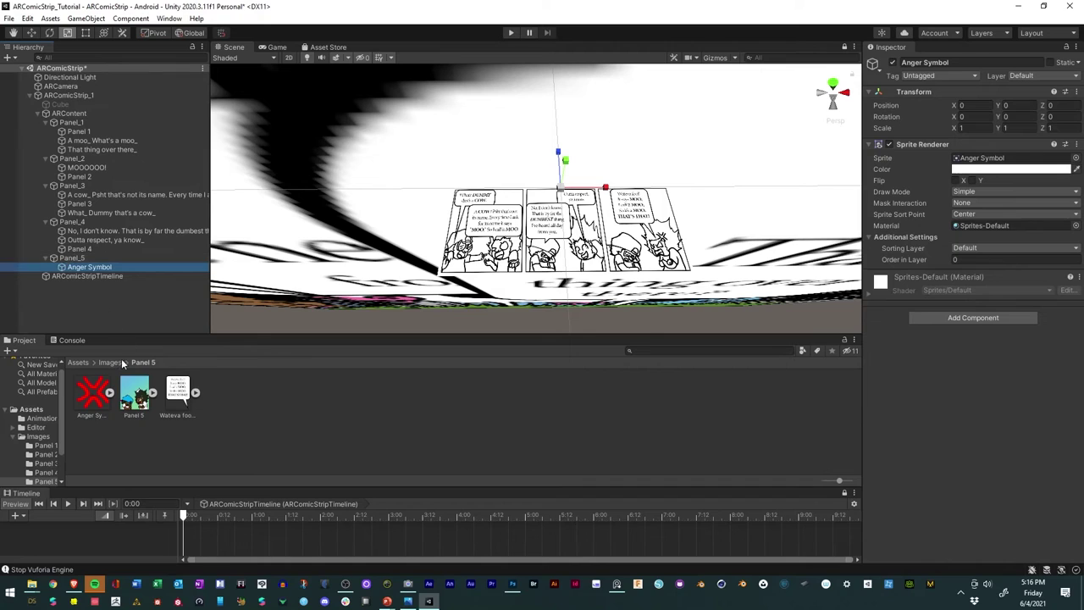
pyautogui.moveTo(132, 396); pyautogui.dragTo(84, 261)
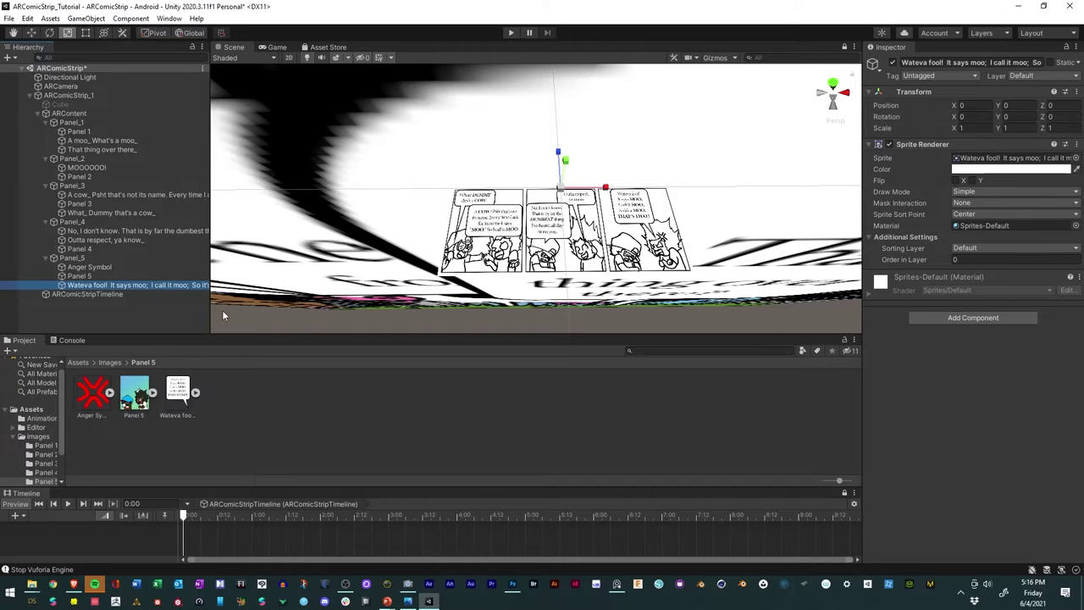
# Step: Select all fourteen sprites across Panel_1–Panel_5 and frame them in the Scene view
pyautogui.keyDown('shift'); pyautogui.click(89, 267); pyautogui.keyUp('shift')
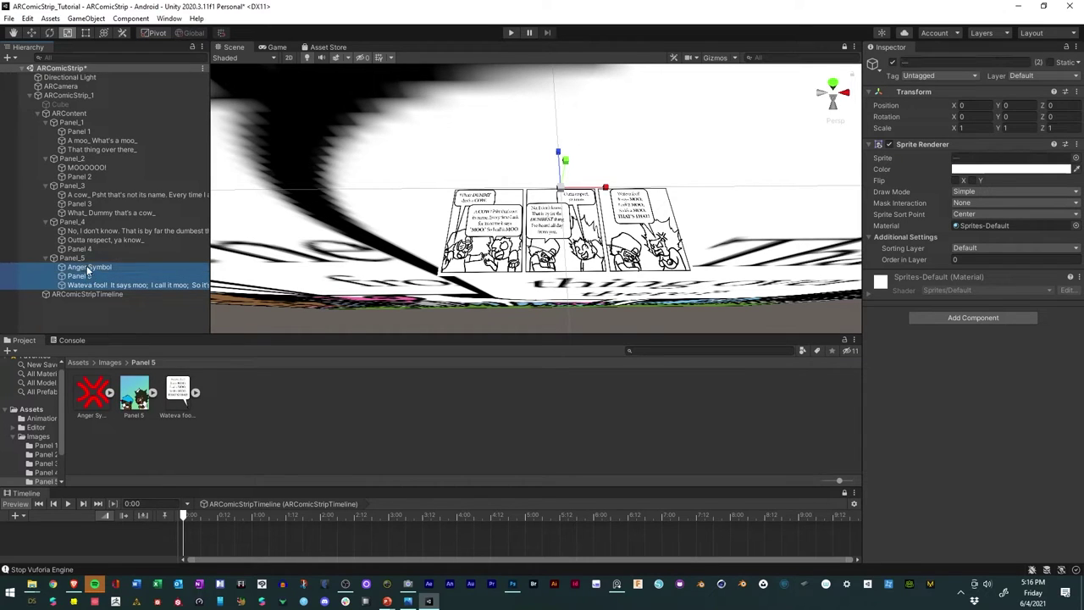
pyautogui.keyDown('shift'); pyautogui.click(85, 248); pyautogui.keyUp('shift')
pyautogui.keyDown('shift'); pyautogui.click(94, 239); pyautogui.keyUp('shift')
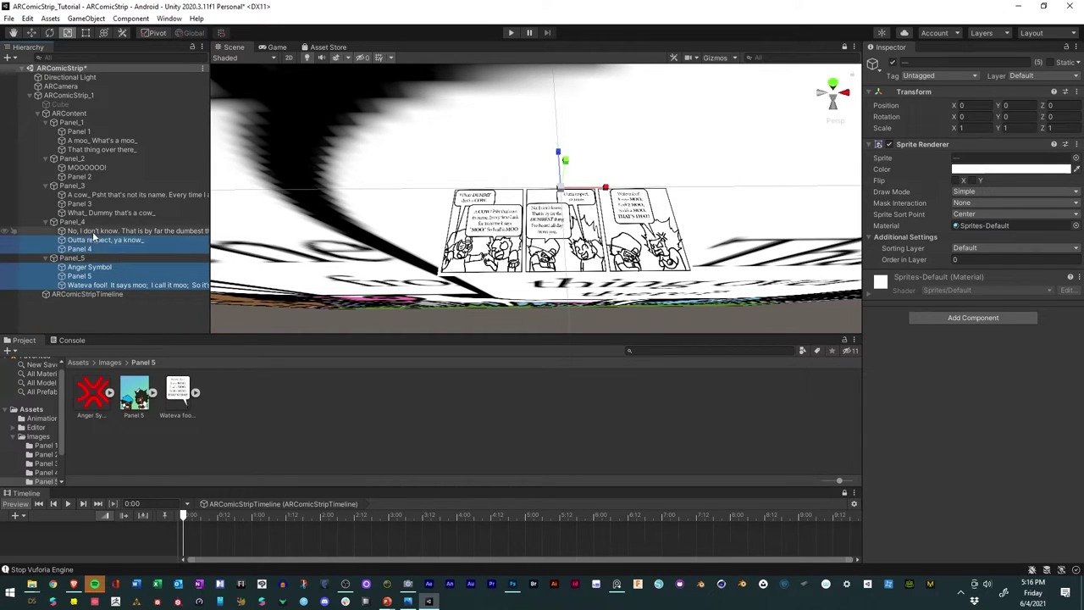
pyautogui.keyDown('shift'); pyautogui.click(92, 231); pyautogui.keyUp('shift')
pyautogui.keyDown('shift'); pyautogui.click(90, 221); pyautogui.keyUp('shift')
pyautogui.keyDown('shift'); pyautogui.click(89, 207); pyautogui.keyUp('shift')
pyautogui.keyDown('shift'); pyautogui.click(88, 196); pyautogui.keyUp('shift')
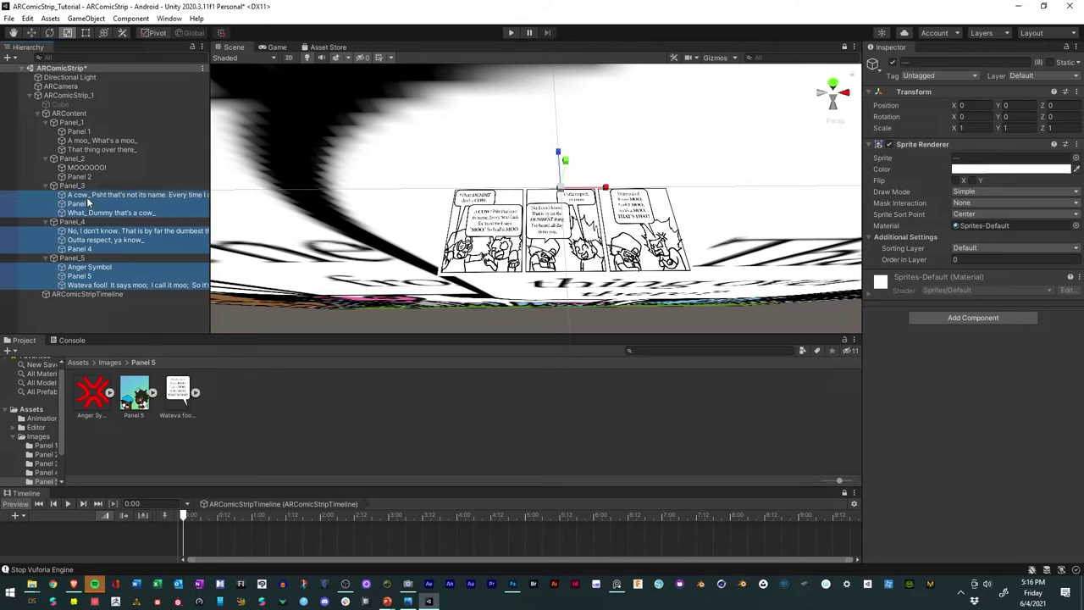
pyautogui.keyDown('shift'); pyautogui.click(80, 177); pyautogui.keyUp('shift')
pyautogui.keyDown('shift'); pyautogui.click(85, 167); pyautogui.keyUp('shift')
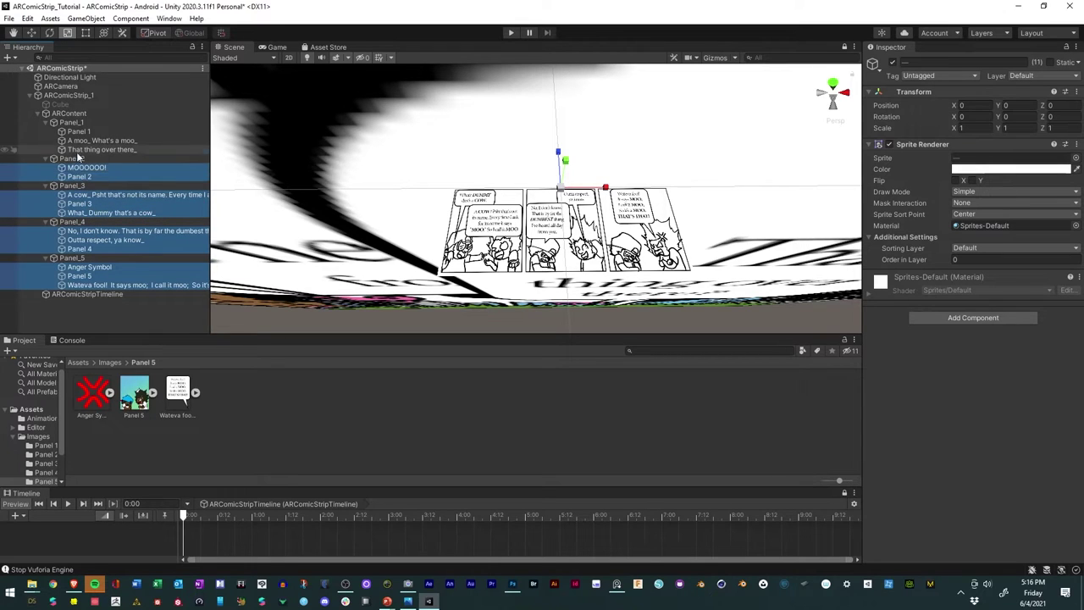
pyautogui.keyDown('shift'); pyautogui.click(89, 149); pyautogui.keyUp('shift')
pyautogui.keyDown('shift'); pyautogui.click(89, 140); pyautogui.keyUp('shift')
pyautogui.keyDown('shift'); pyautogui.click(79, 131); pyautogui.keyUp('shift')
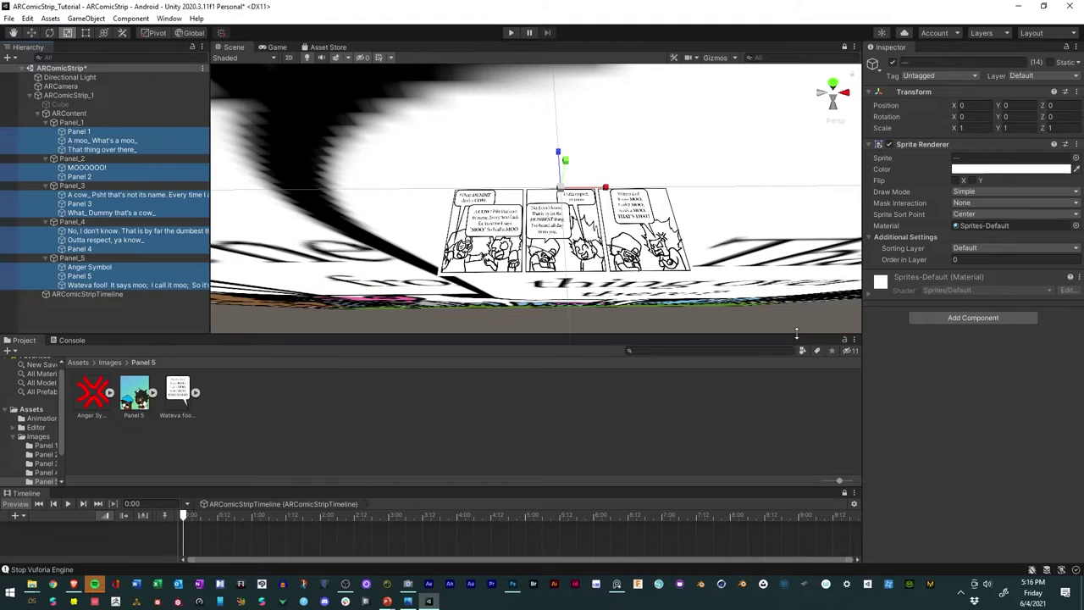
pyautogui.press('f')
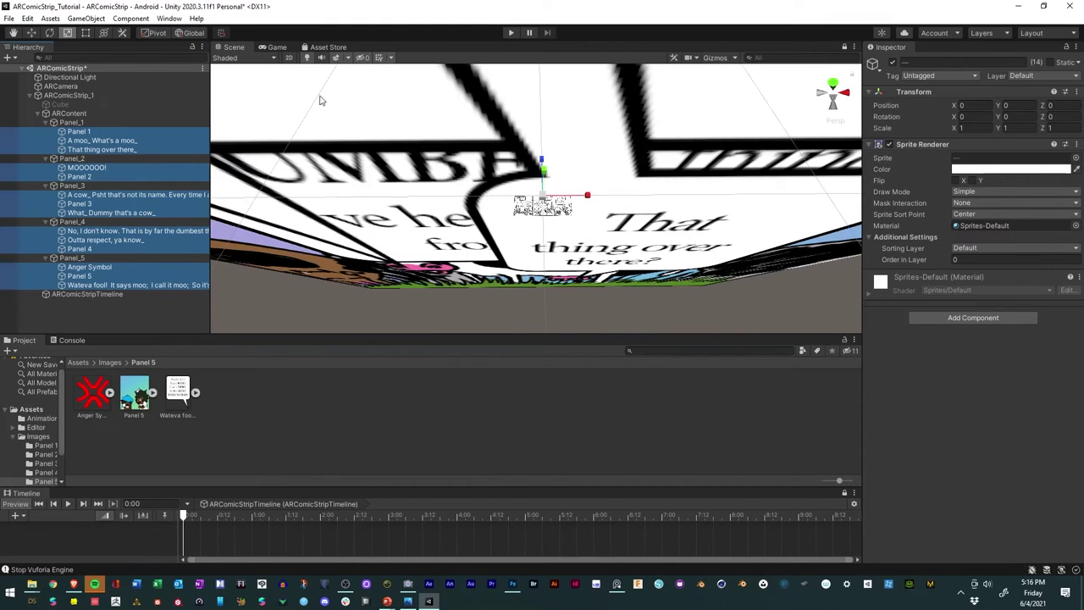
# Step: Set the sprites' X rotation to 90 and scale them down over the comic page
pyautogui.click(963, 116)
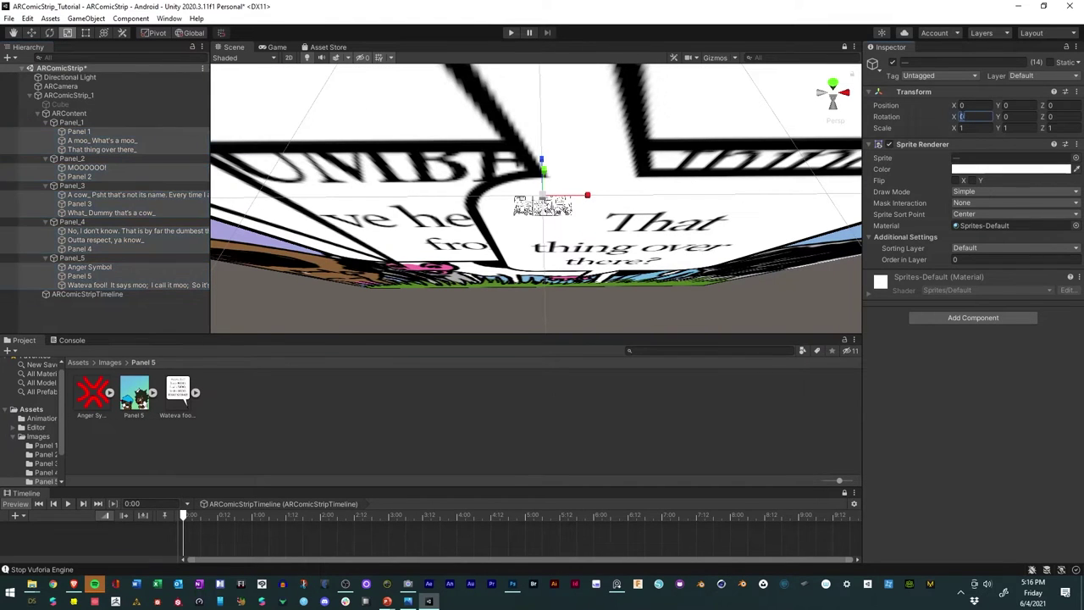
pyautogui.write('90')
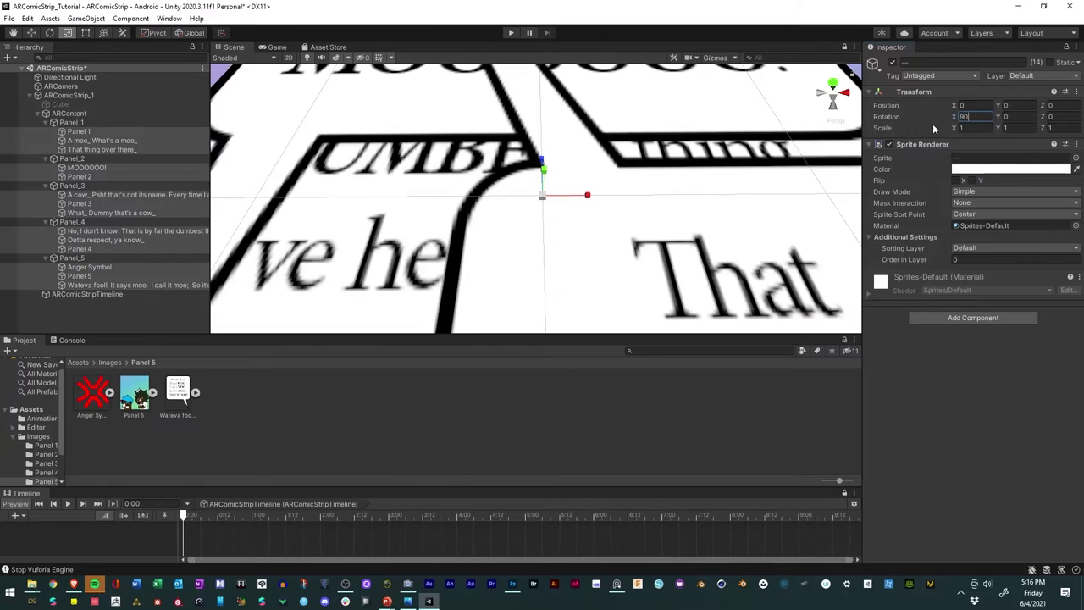
pyautogui.scroll(-6, 634, 164)
pyautogui.scroll(4, 635, 164)
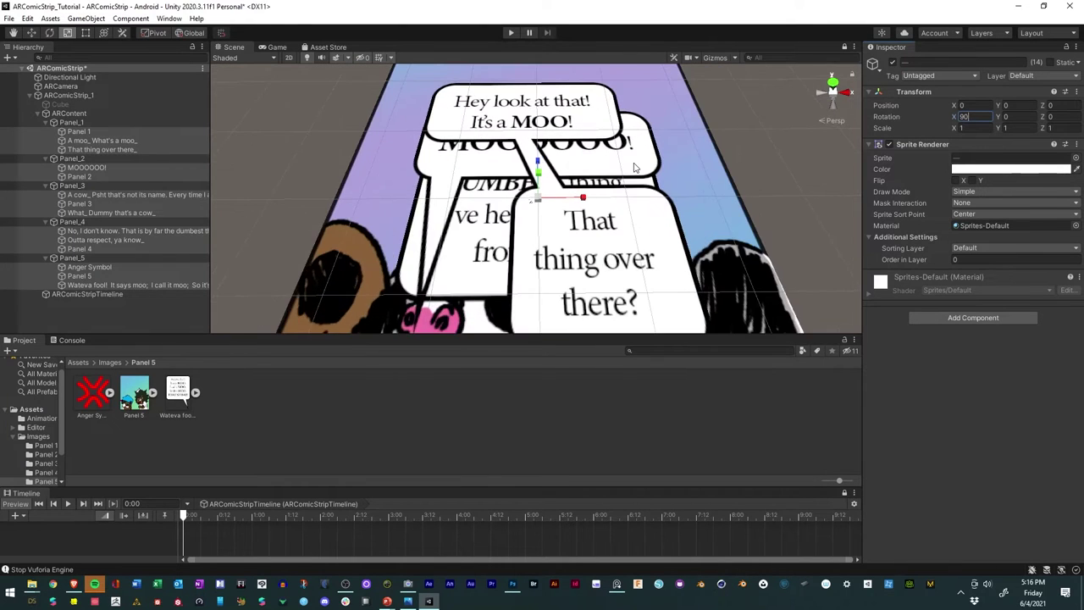
pyautogui.scroll(2, 634, 164)
pyautogui.scroll(-5, 634, 164)
pyautogui.scroll(6, 635, 164)
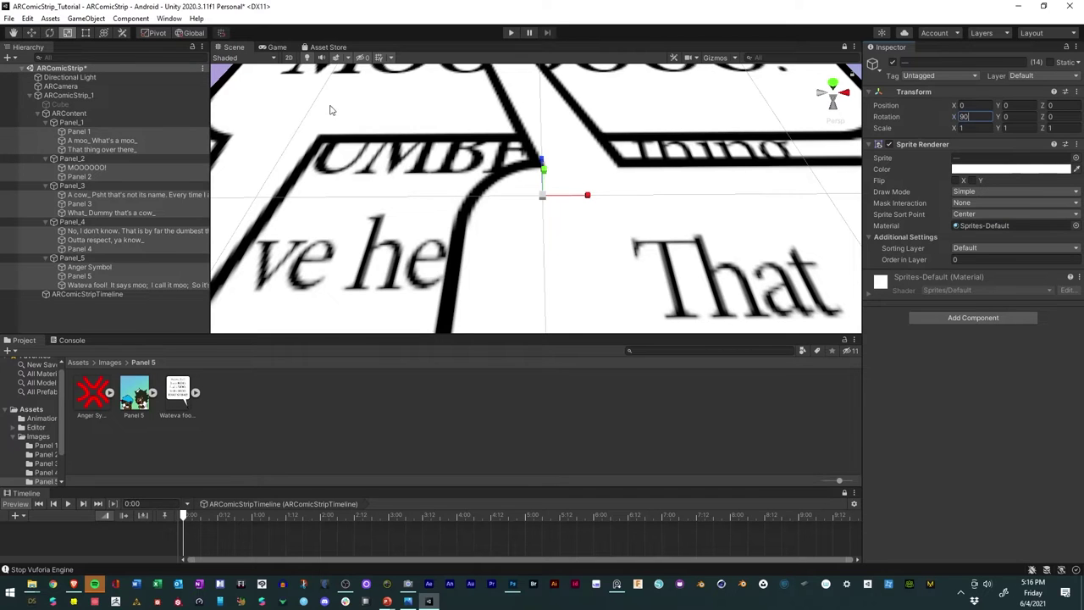
pyautogui.moveTo(542, 196)
pyautogui.mouseDown()
pyautogui.moveTo(519, 240)
pyautogui.moveTo(539, 199)
pyautogui.mouseUp()
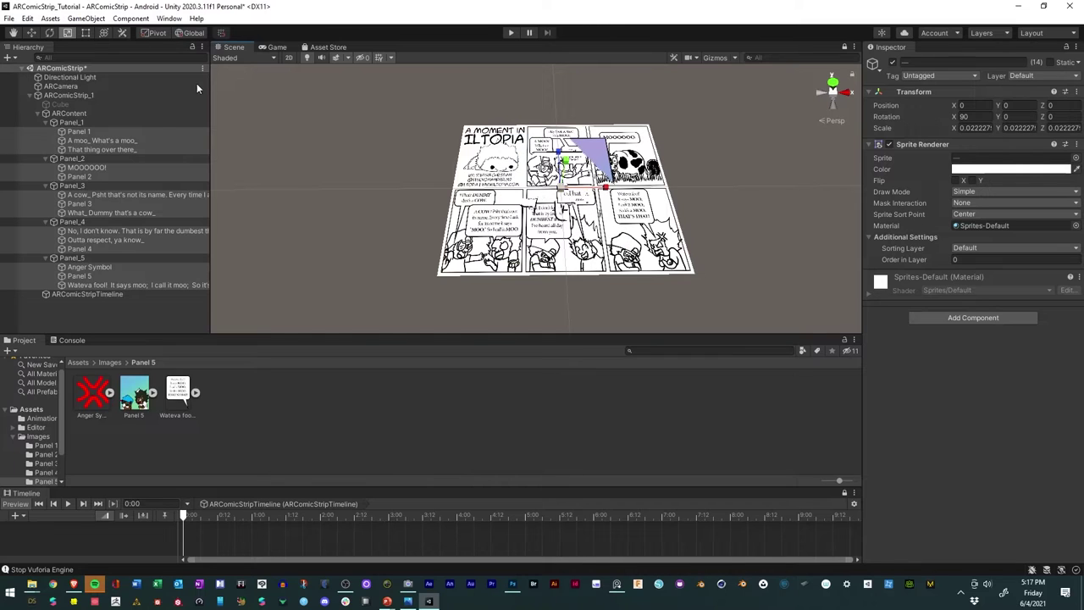
# Step: Move the sprites slightly upward so they sit above the comic page
pyautogui.click(30, 33)
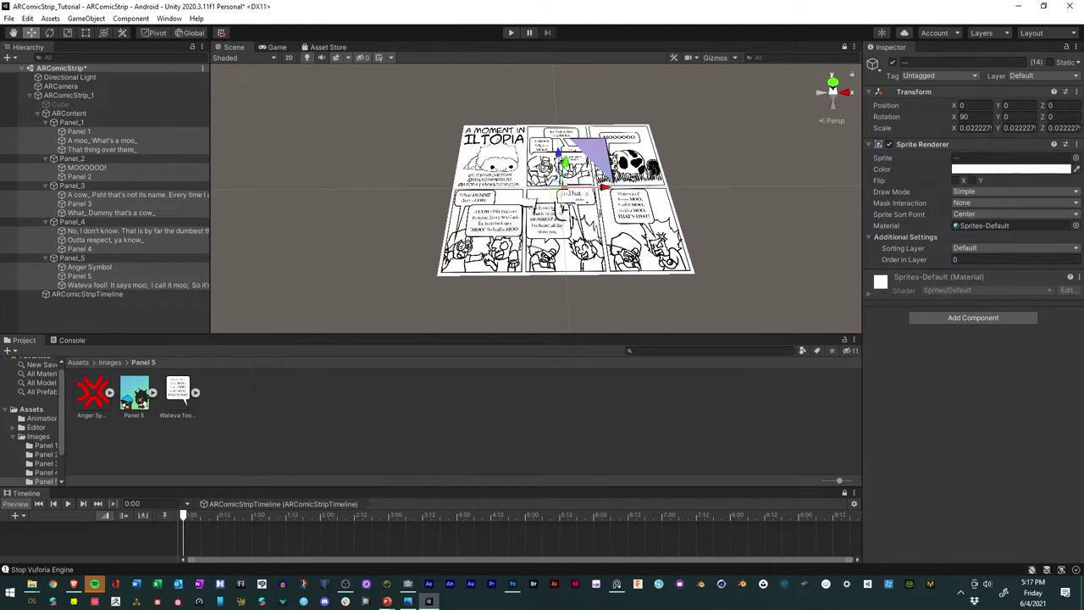
pyautogui.moveTo(564, 162); pyautogui.dragTo(568, 192)
pyautogui.click(68, 32)
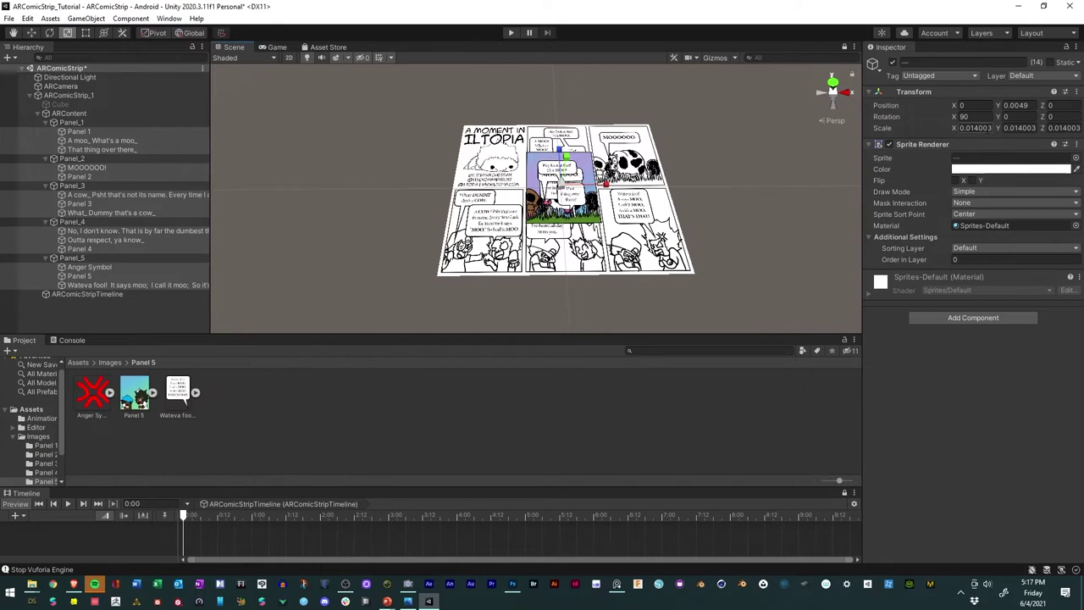
# Step: Enter 0.015 for the sprites' Scale X, Y and Z in the Transform
pyautogui.click(974, 128)
pyautogui.write('0.15')
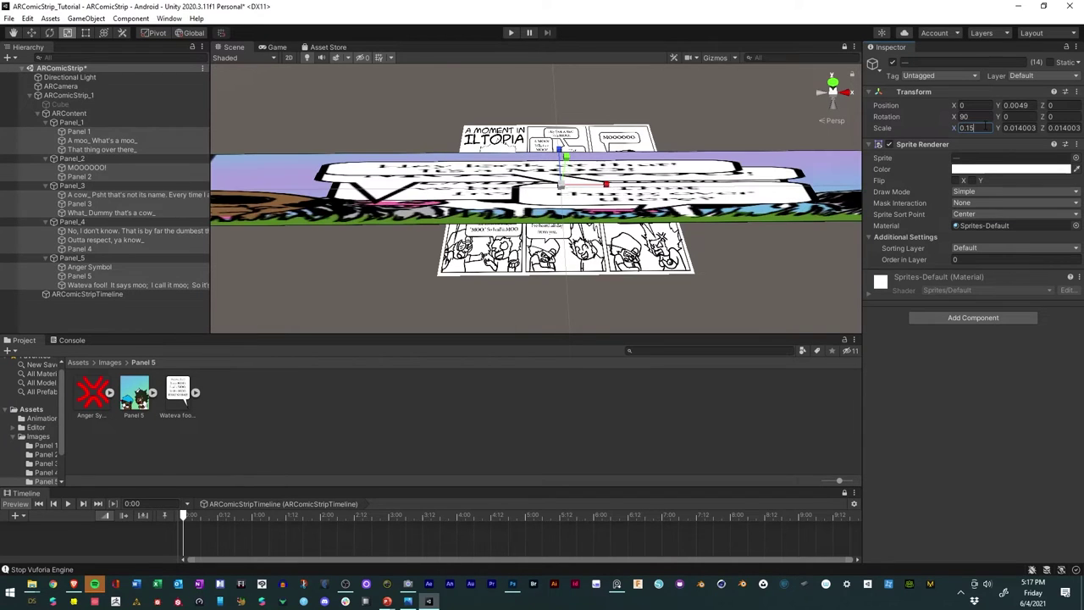
pyautogui.press('Tab')
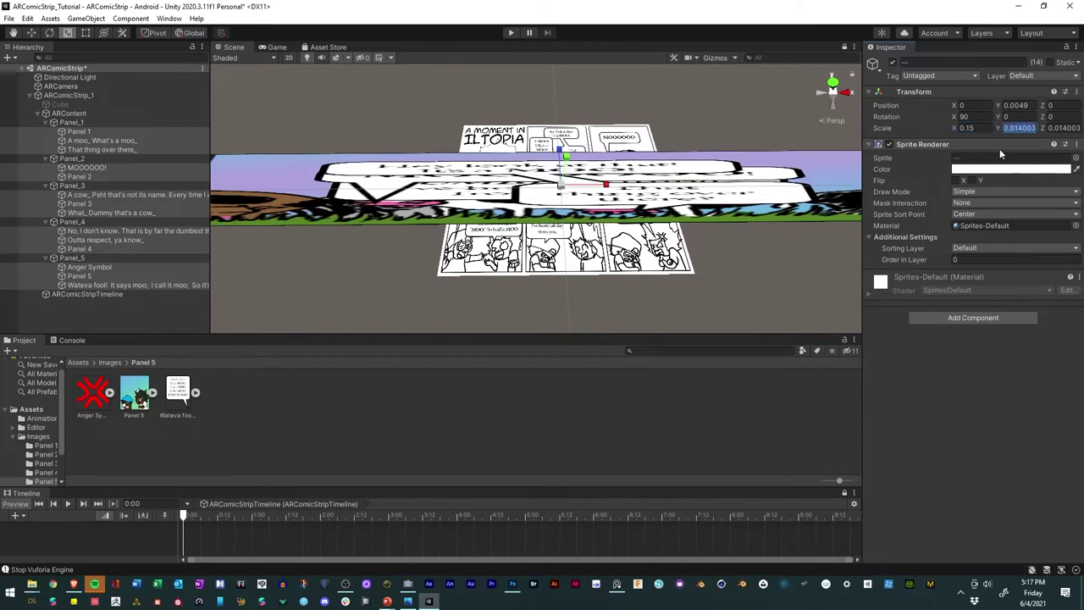
pyautogui.write('0.15')
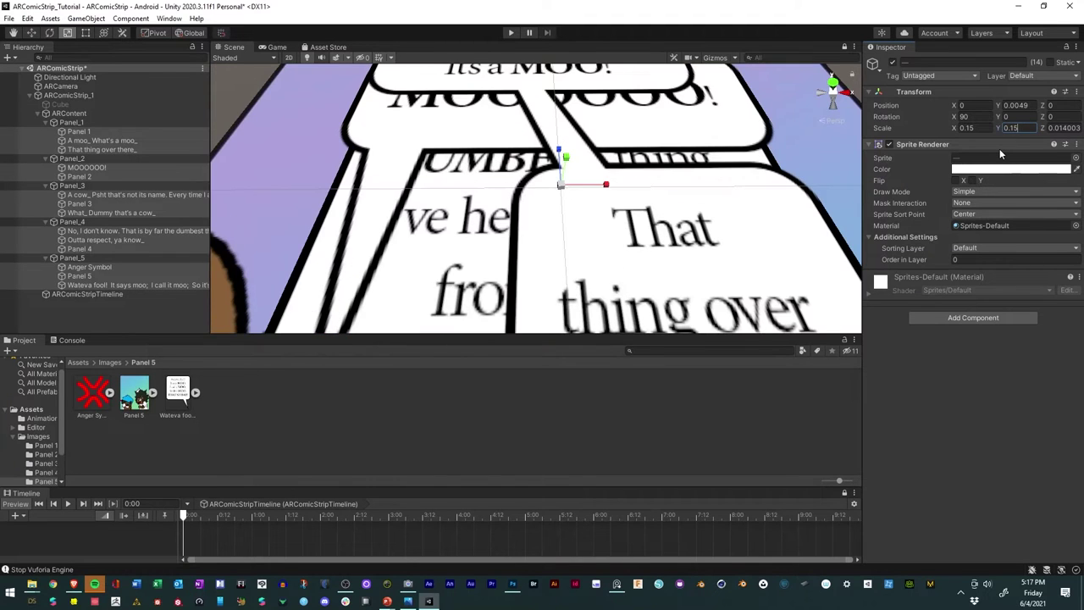
pyautogui.press('BackSpace')
pyautogui.press('BackSpace')
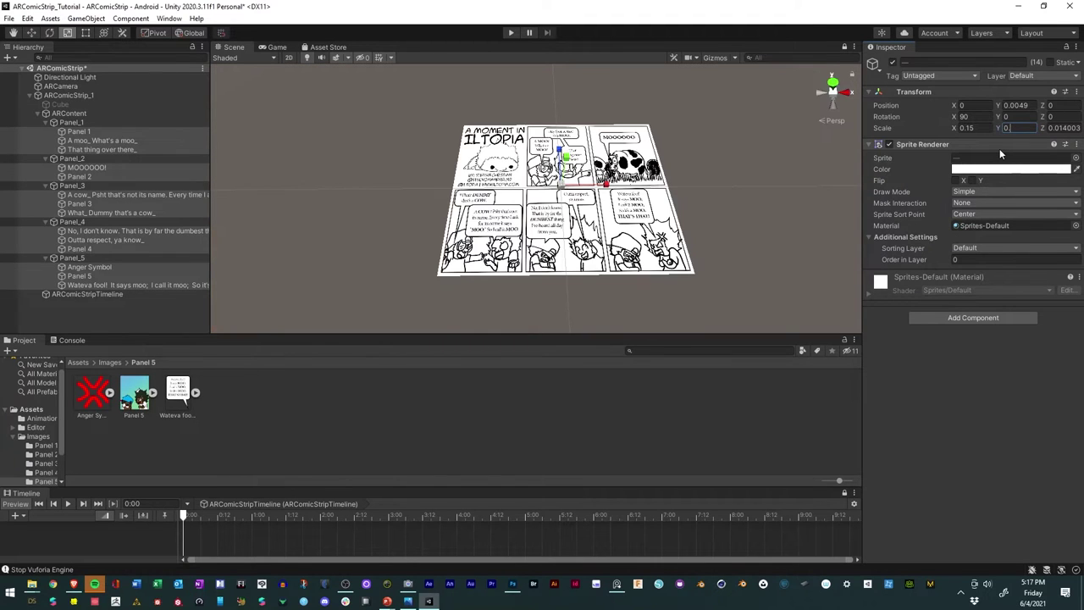
pyautogui.write('015')
pyautogui.press('Tab')
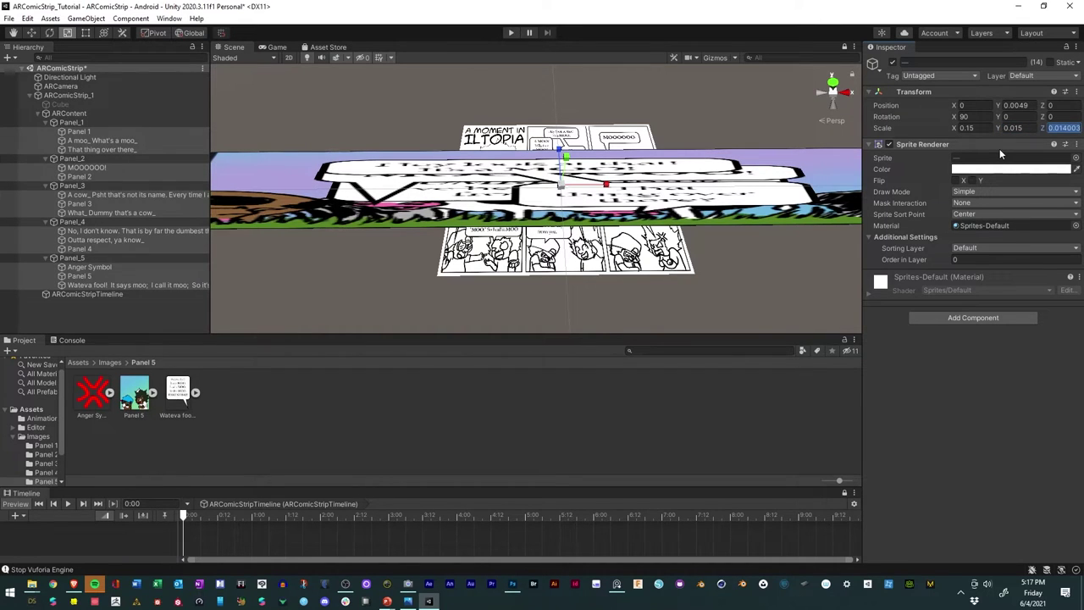
pyautogui.write('.015')
pyautogui.click(980, 127)
pyautogui.press('BackSpace')
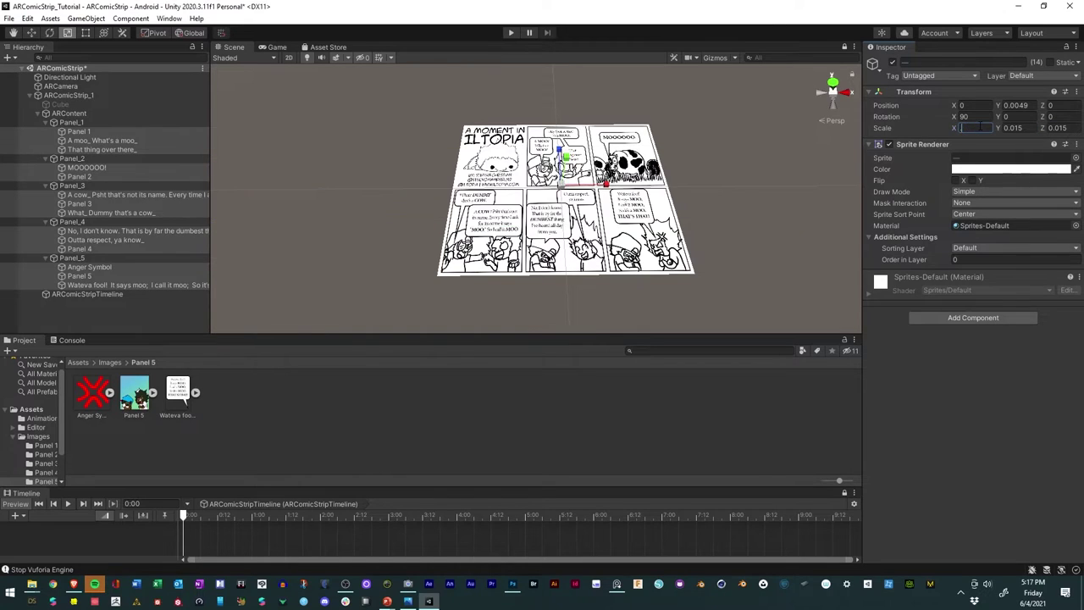
pyautogui.write('0.015')
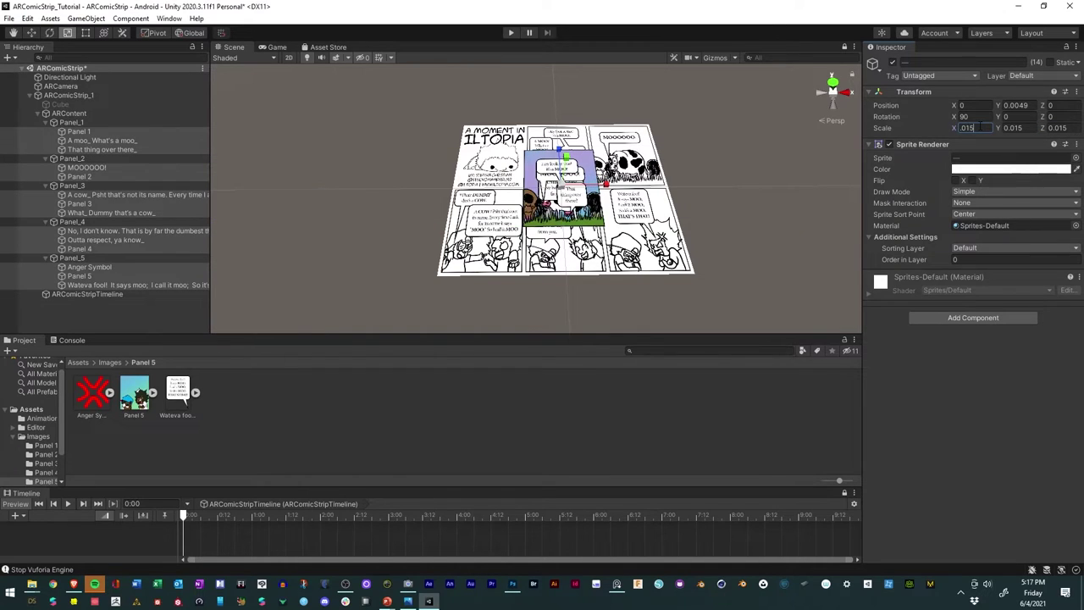
pyautogui.click(14, 32)
# Step: Frame the comic page and move the Panel_1 group up into the top-middle cell
pyautogui.keyDown('alt'); pyautogui.moveTo(302, 124); pyautogui.dragTo(300, 229); pyautogui.keyUp('alt')
pyautogui.keyDown('alt'); pyautogui.moveTo(299, 229); pyautogui.dragTo(445, 206, button='right'); pyautogui.keyUp('alt')
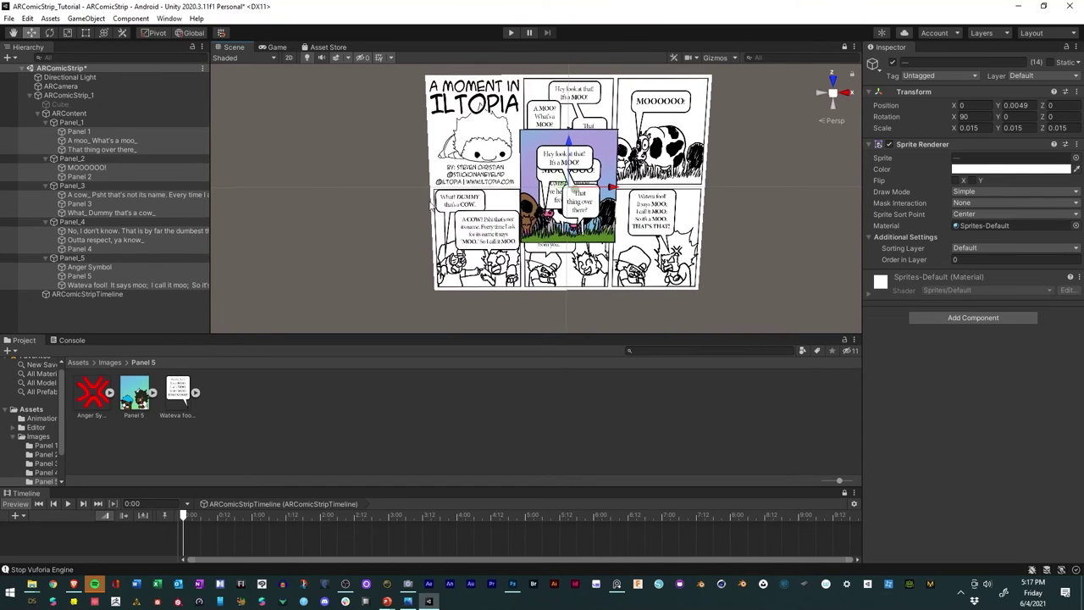
pyautogui.moveTo(436, 210); pyautogui.dragTo(394, 190, button='middle')
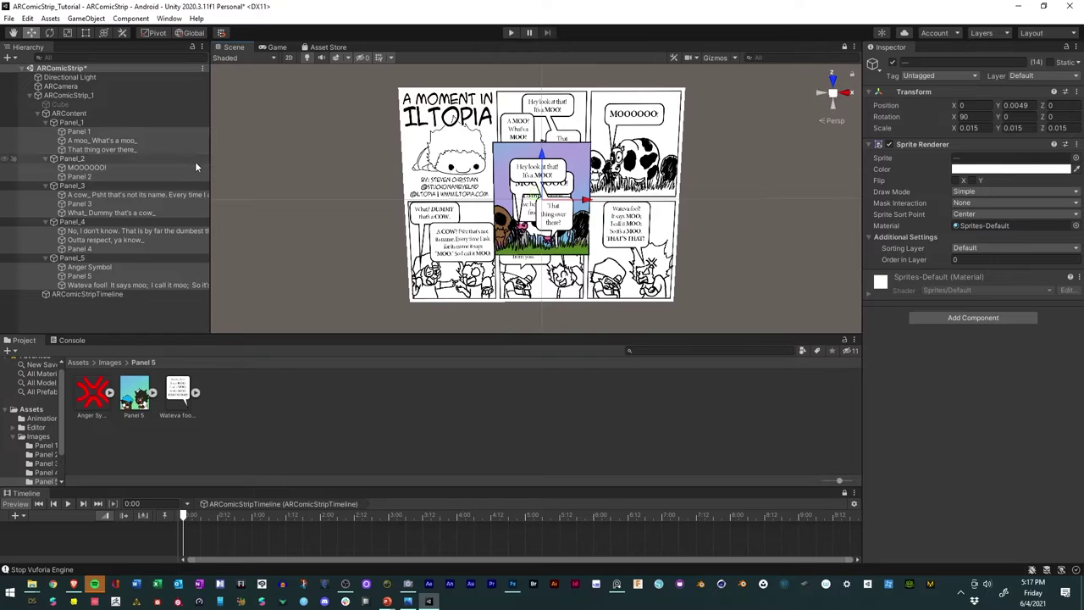
pyautogui.click(93, 149)
pyautogui.keyDown('shift'); pyautogui.click(78, 131); pyautogui.keyUp('shift')
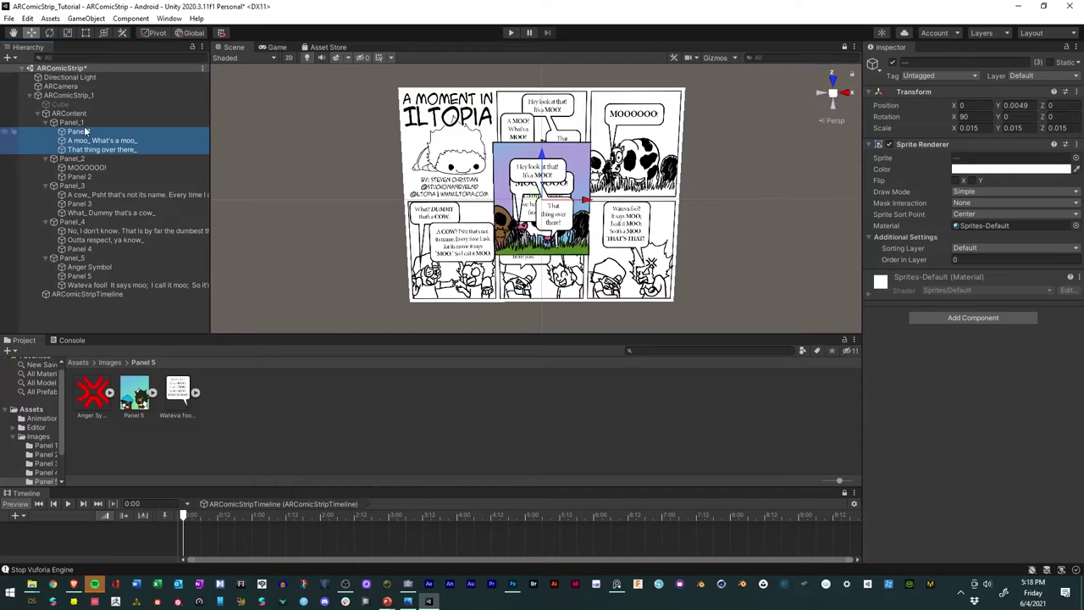
pyautogui.click(85, 123)
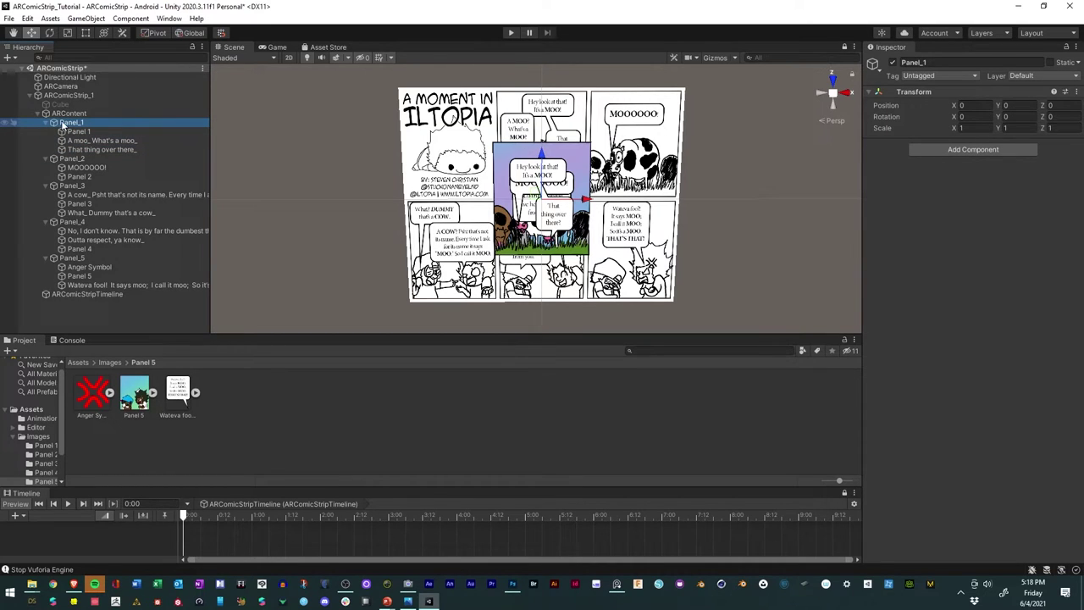
pyautogui.moveTo(542, 153); pyautogui.dragTo(542, 103)
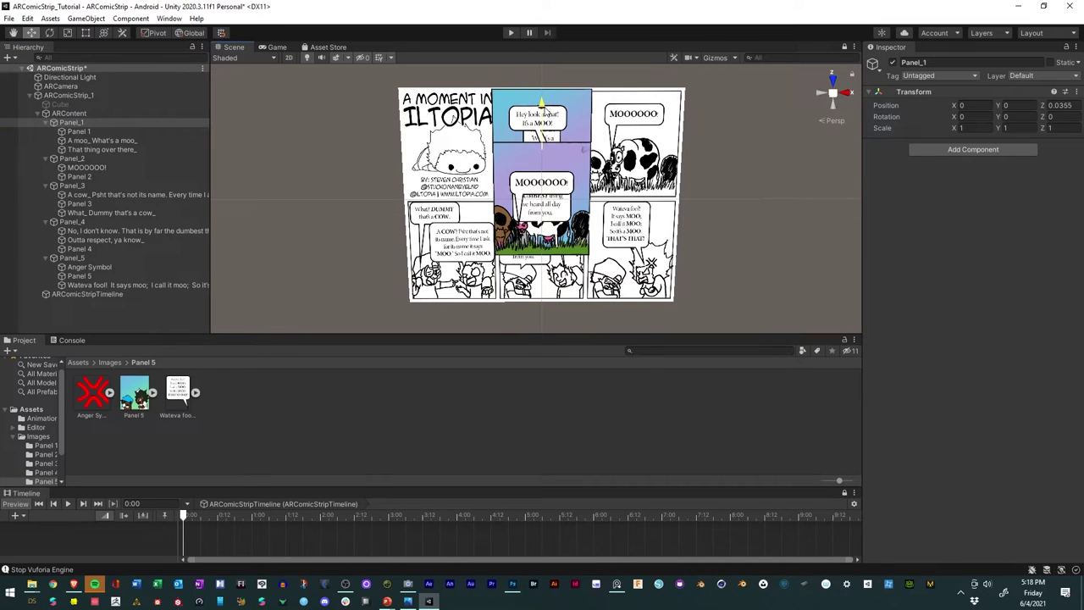
# Step: Move Panel_2 over the top-right cow cell and Panel_3 into the bottom-left cell
pyautogui.click(82, 159)
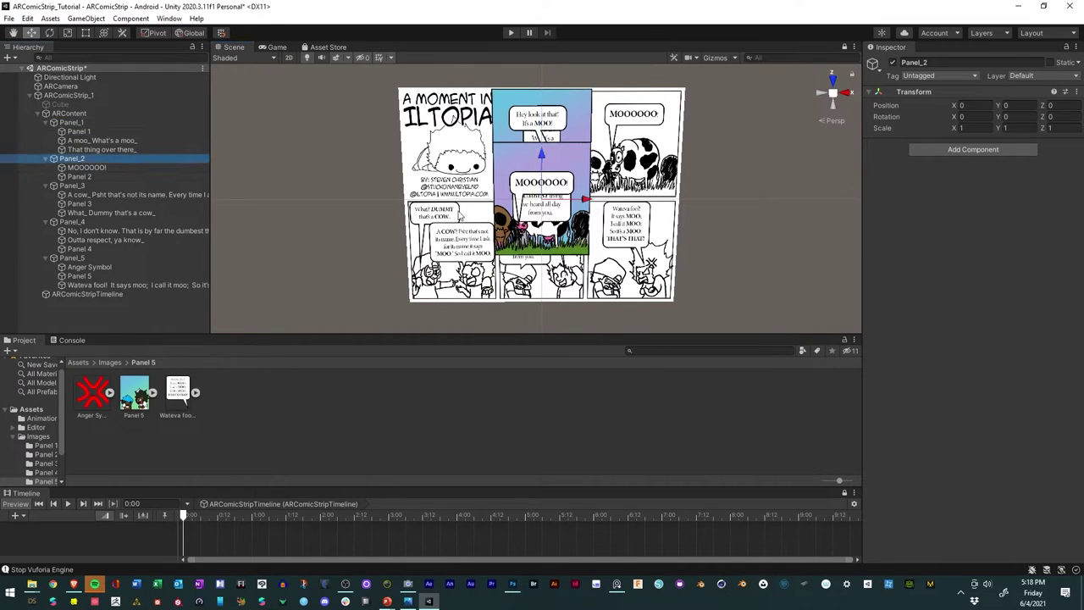
pyautogui.moveTo(542, 196); pyautogui.dragTo(632, 146)
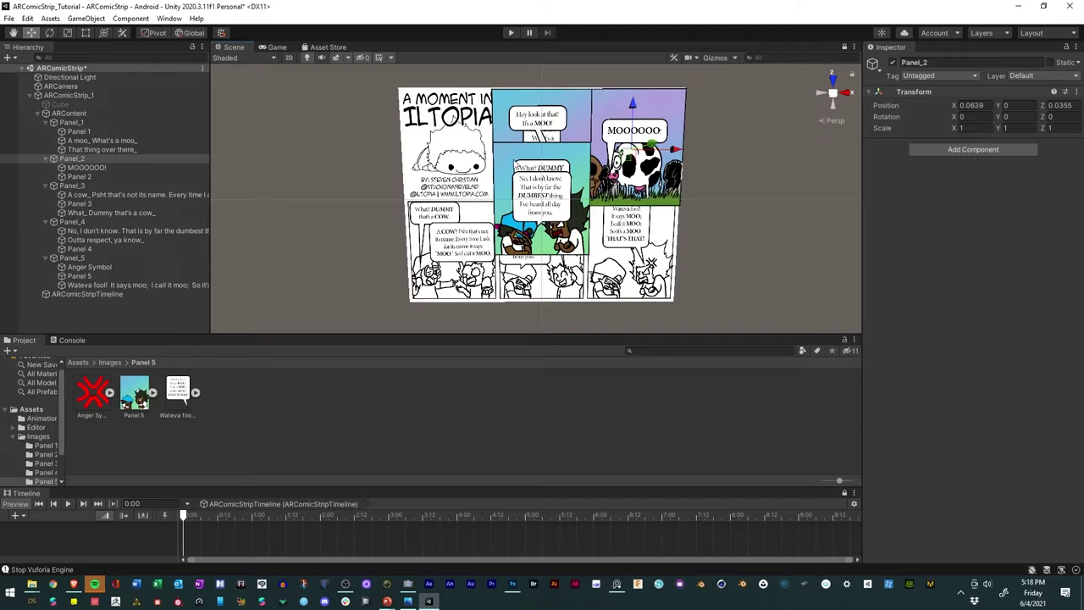
pyautogui.click(81, 188)
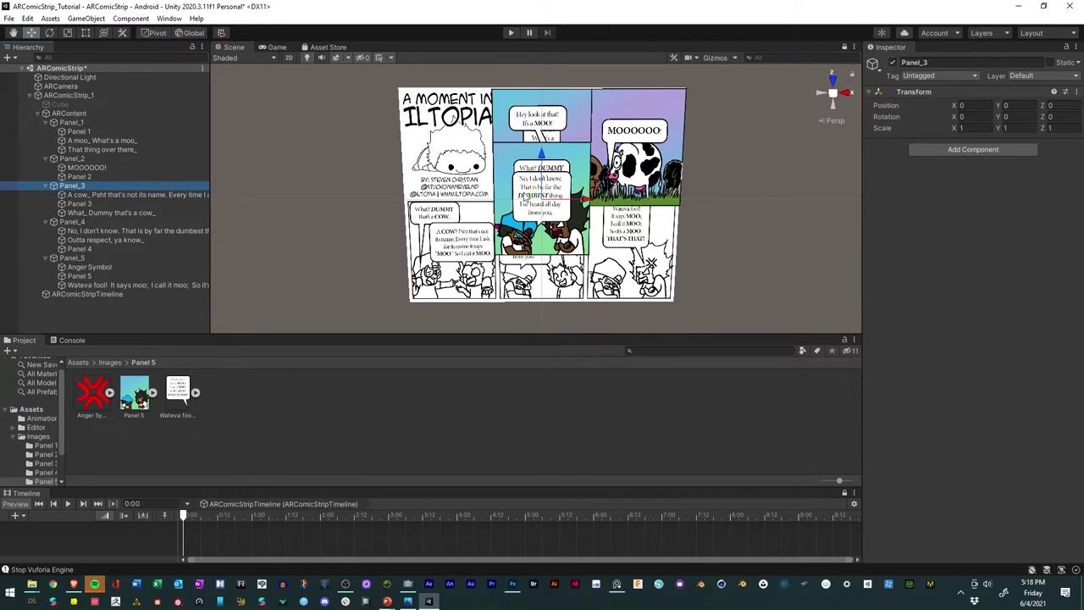
pyautogui.moveTo(535, 197); pyautogui.dragTo(444, 249)
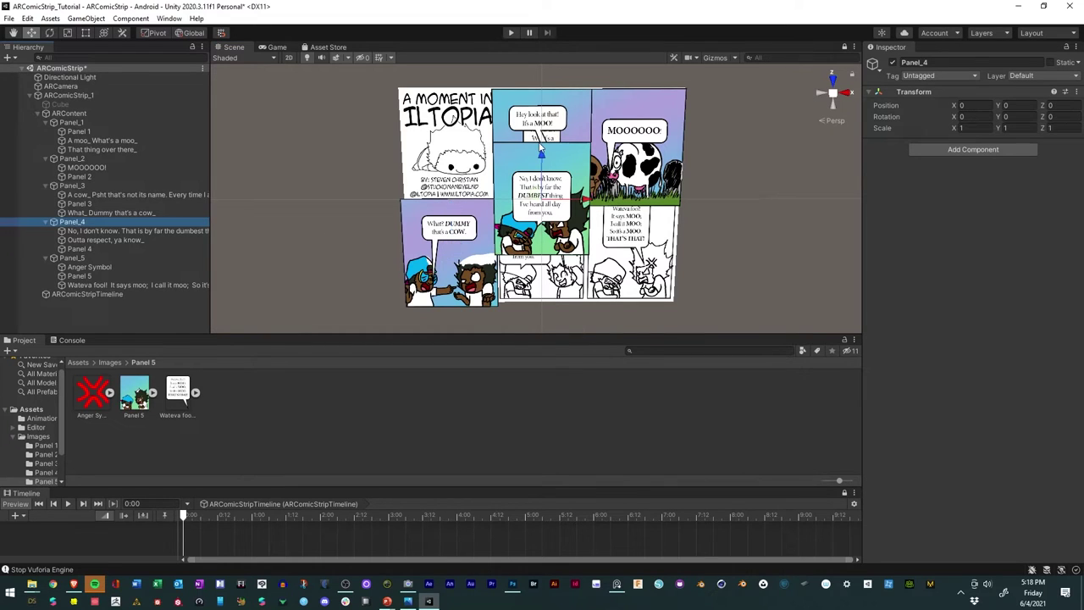
# Step: Move Panel_4 to the bottom-middle cell and Panel_5 to the bottom-right cell (X 0.0676, Z -0.393)
pyautogui.moveTo(543, 160); pyautogui.dragTo(543, 213)
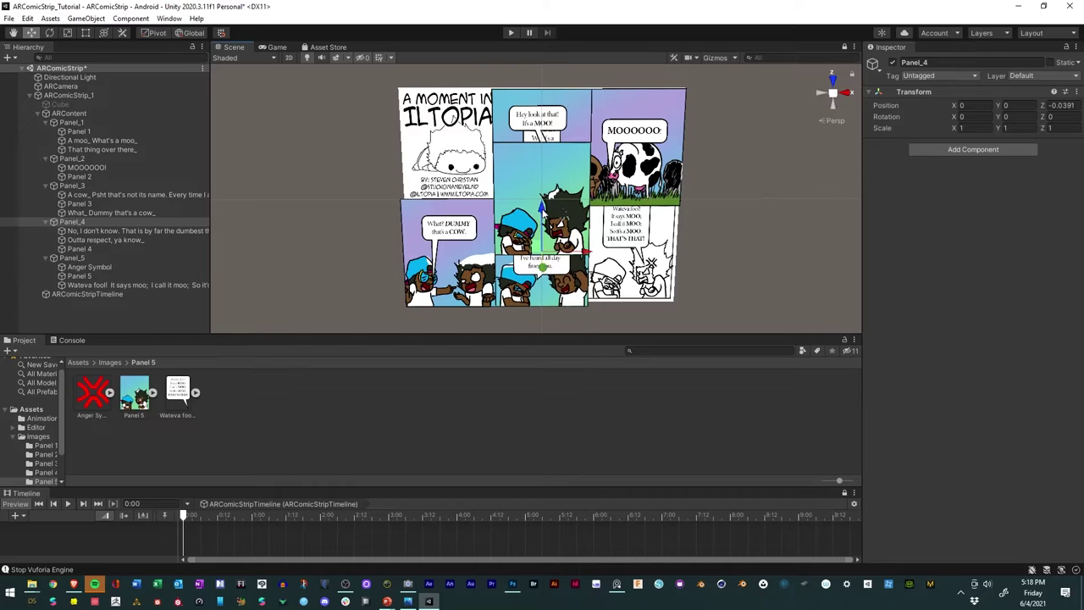
pyautogui.click(85, 257)
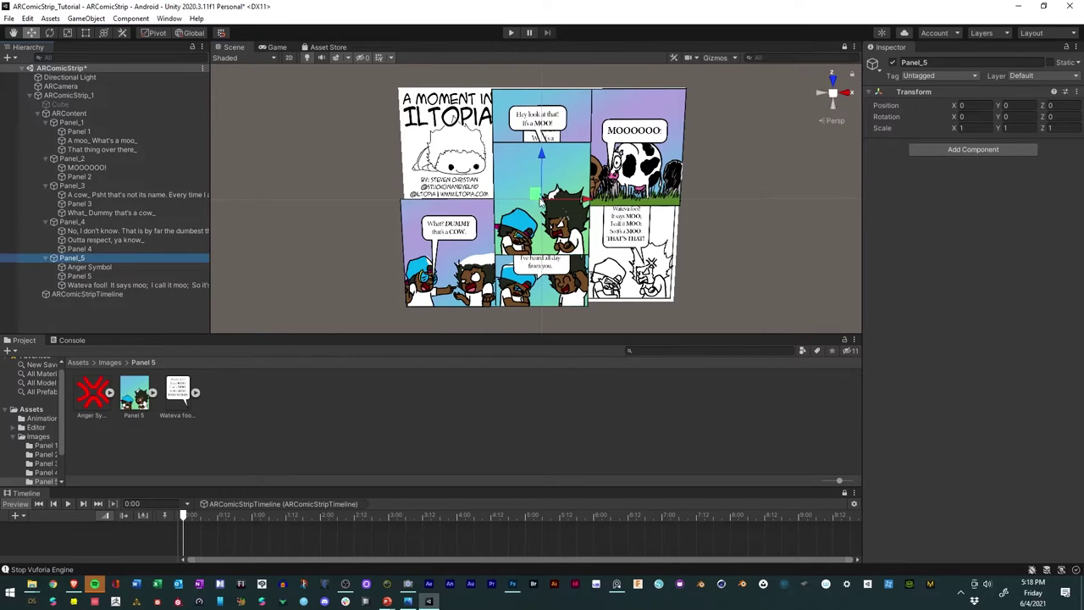
pyautogui.moveTo(539, 200); pyautogui.dragTo(629, 250)
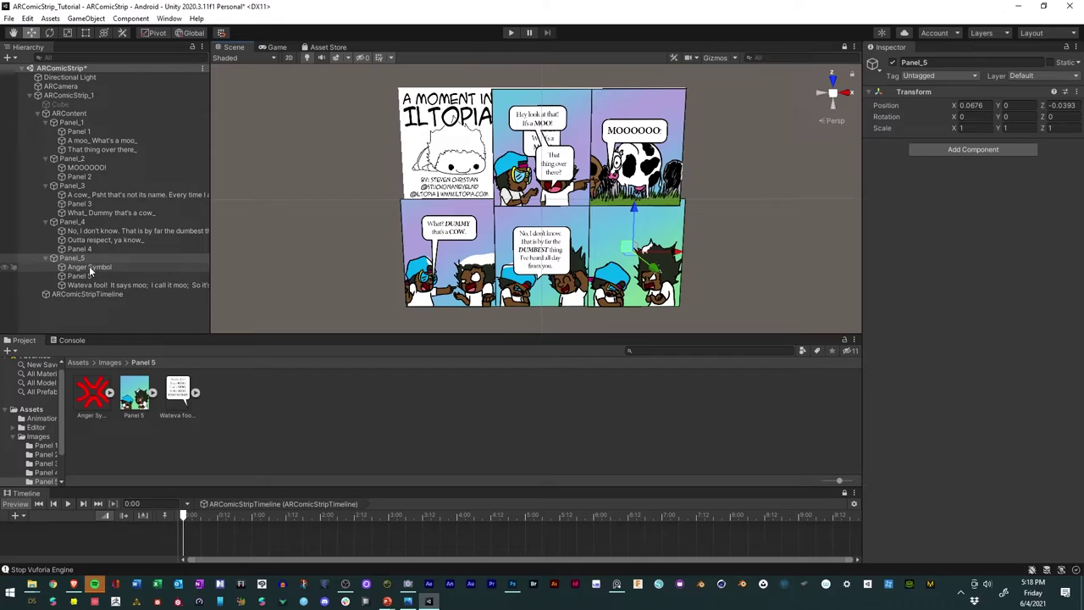
pyautogui.keyDown('alt'); pyautogui.moveTo(684, 254); pyautogui.dragTo(561, 133); pyautogui.keyUp('alt')
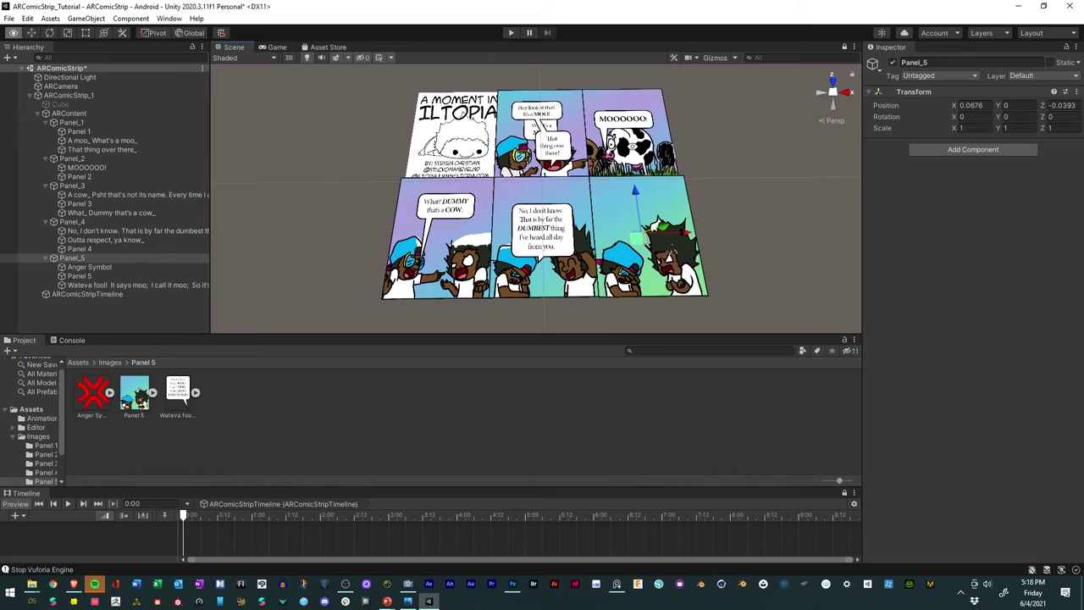
# Step: Reorder Panel 2, Panel 3, Panel 4 and Panel 5 so each background sprite heads its group's children
pyautogui.click(81, 132)
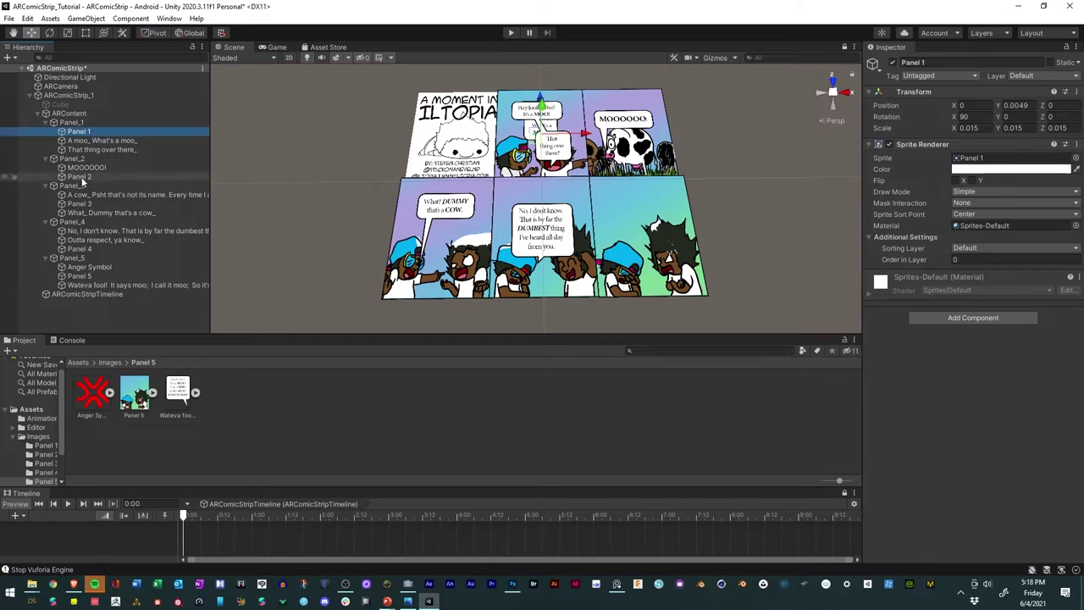
pyautogui.click(80, 178)
pyautogui.moveTo(78, 180); pyautogui.dragTo(75, 163)
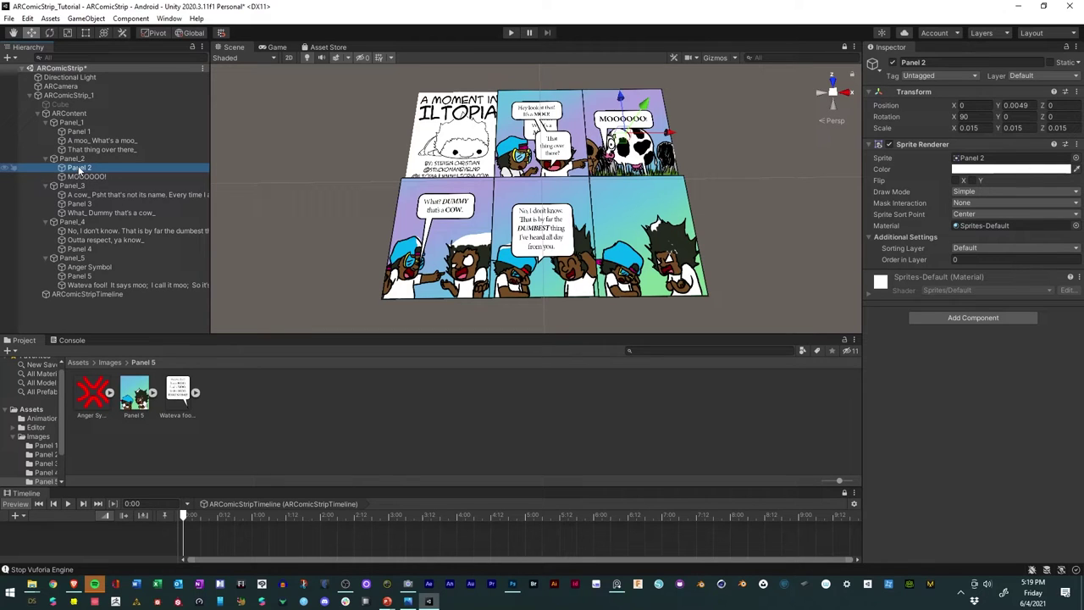
pyautogui.moveTo(76, 205); pyautogui.dragTo(77, 194)
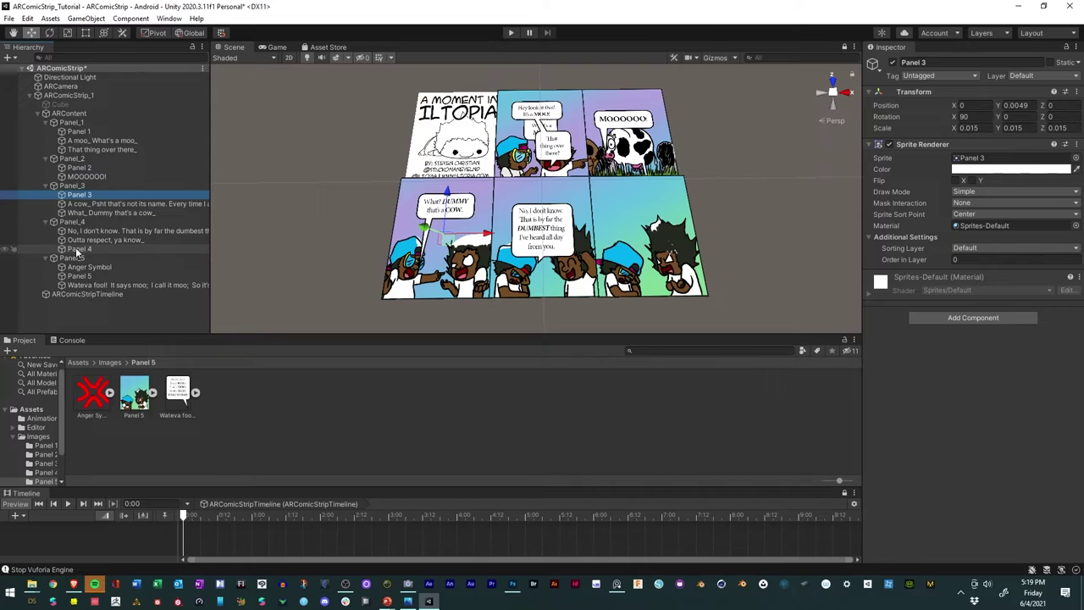
pyautogui.moveTo(76, 251); pyautogui.dragTo(76, 227)
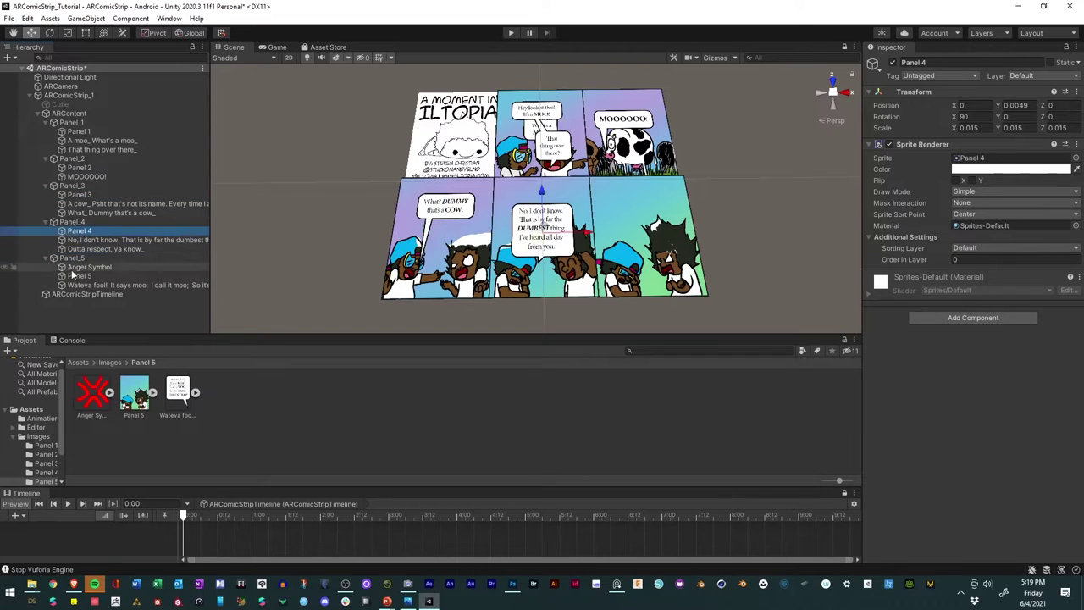
pyautogui.moveTo(73, 274); pyautogui.dragTo(75, 267)
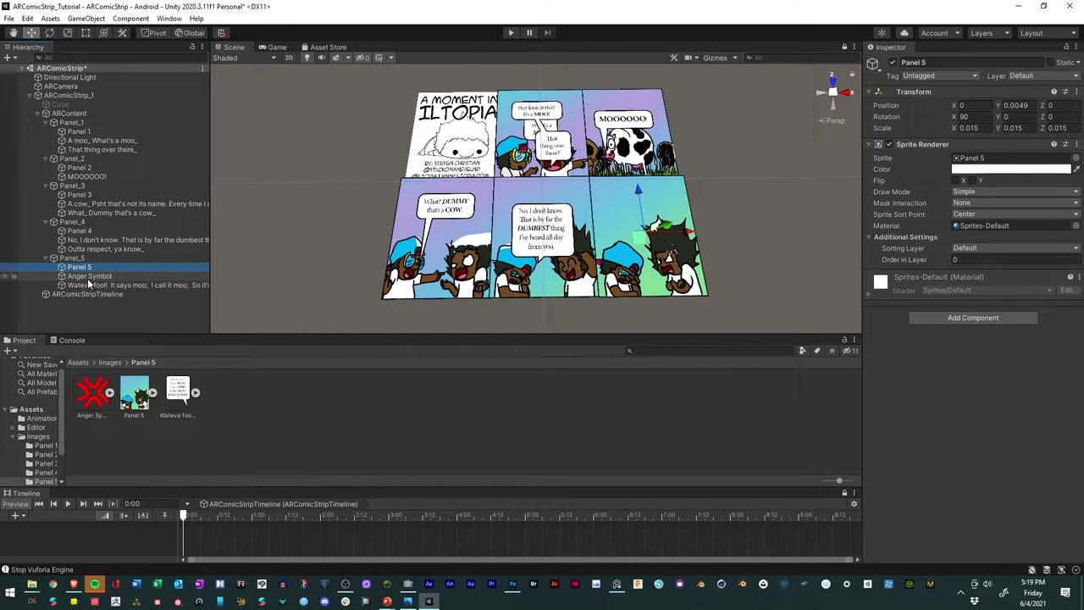
pyautogui.keyDown('alt'); pyautogui.moveTo(519, 268); pyautogui.dragTo(425, 170); pyautogui.keyUp('alt')
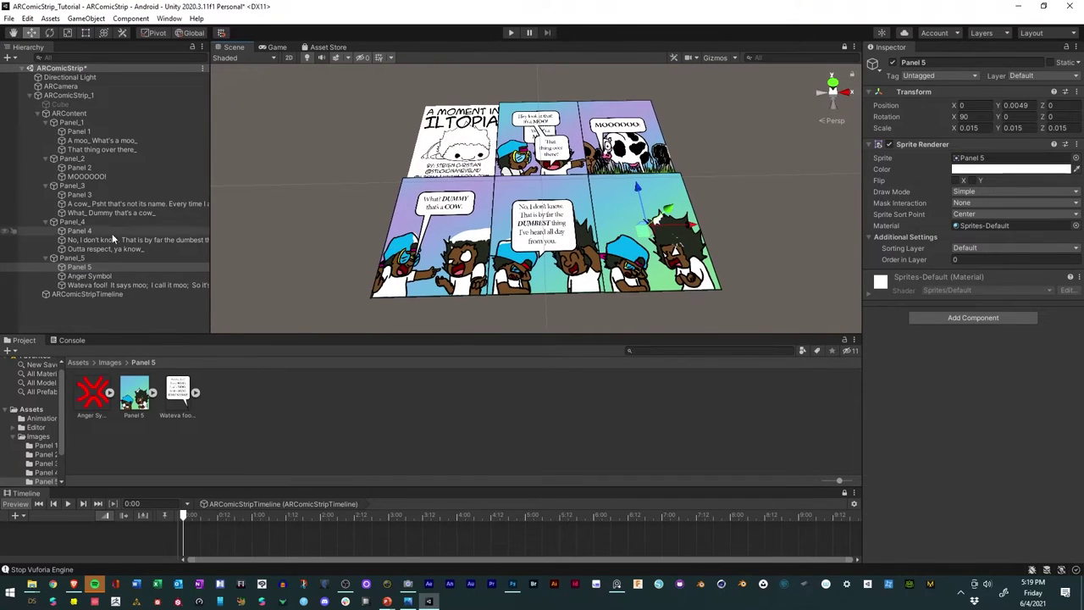
# Step: Select the Panel 1–Panel 5 background sprites together and start editing their shared Order in Layer value, currently 0
pyautogui.click(80, 133)
pyautogui.keyDown('ctrl'); pyautogui.click(80, 168); pyautogui.keyUp('ctrl')
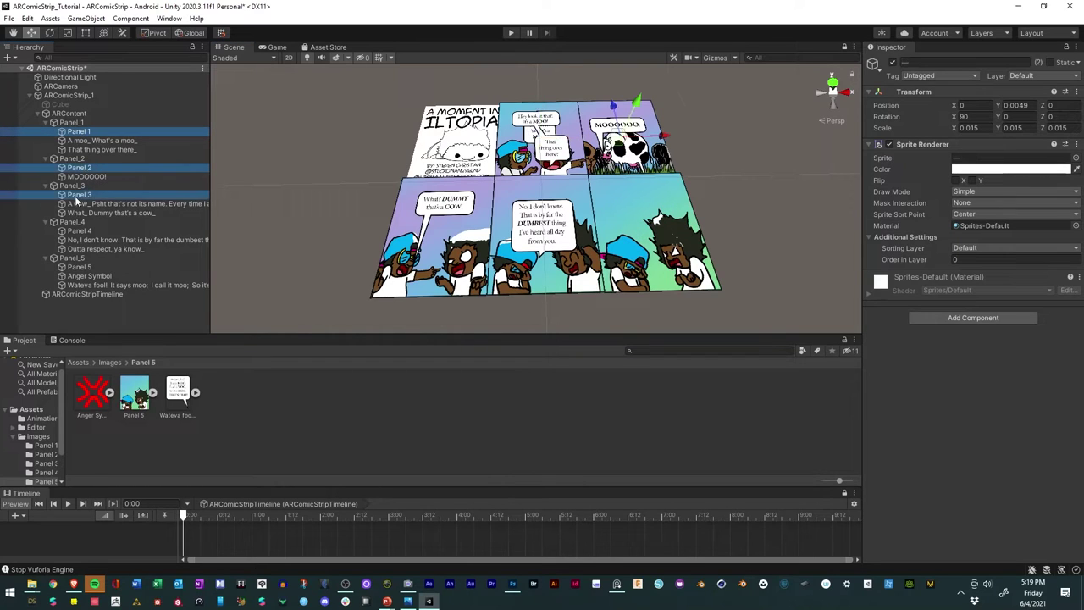
pyautogui.keyDown('ctrl'); pyautogui.click(80, 195); pyautogui.keyUp('ctrl')
pyautogui.keyDown('ctrl'); pyautogui.click(80, 231); pyautogui.keyUp('ctrl')
pyautogui.keyDown('ctrl'); pyautogui.click(76, 258); pyautogui.keyUp('ctrl')
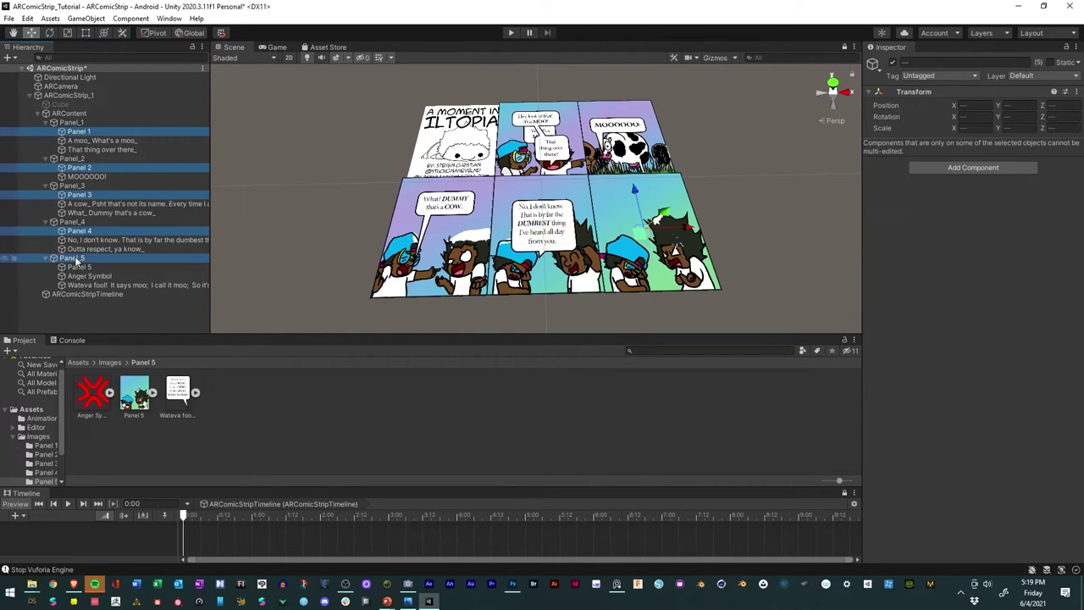
pyautogui.keyDown('ctrl'); pyautogui.click(75, 259); pyautogui.keyUp('ctrl')
pyautogui.keyDown('ctrl'); pyautogui.click(79, 267); pyautogui.keyUp('ctrl')
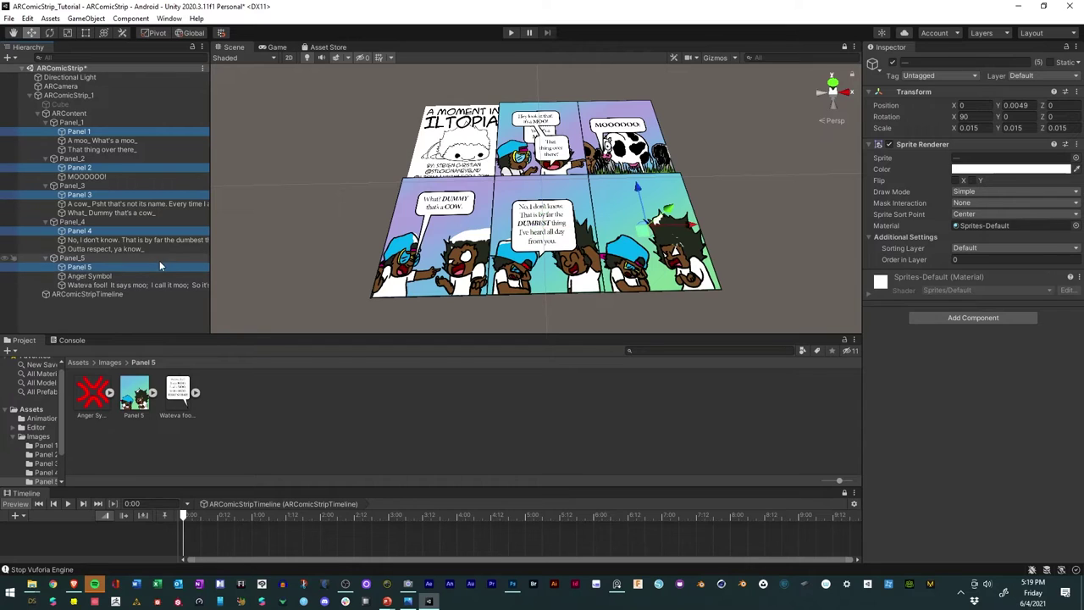
pyautogui.click(970, 260)
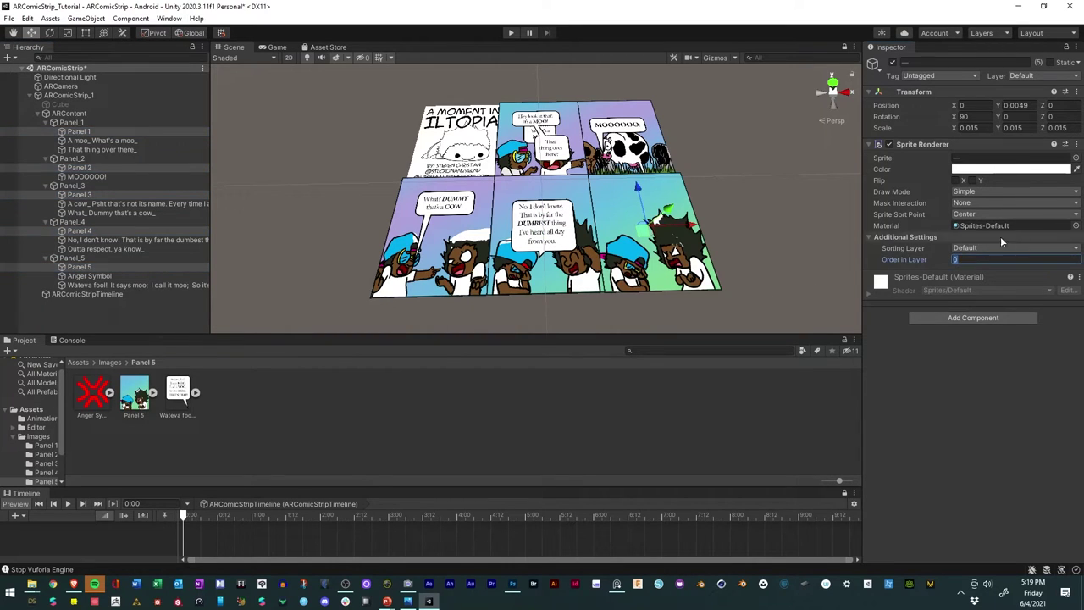
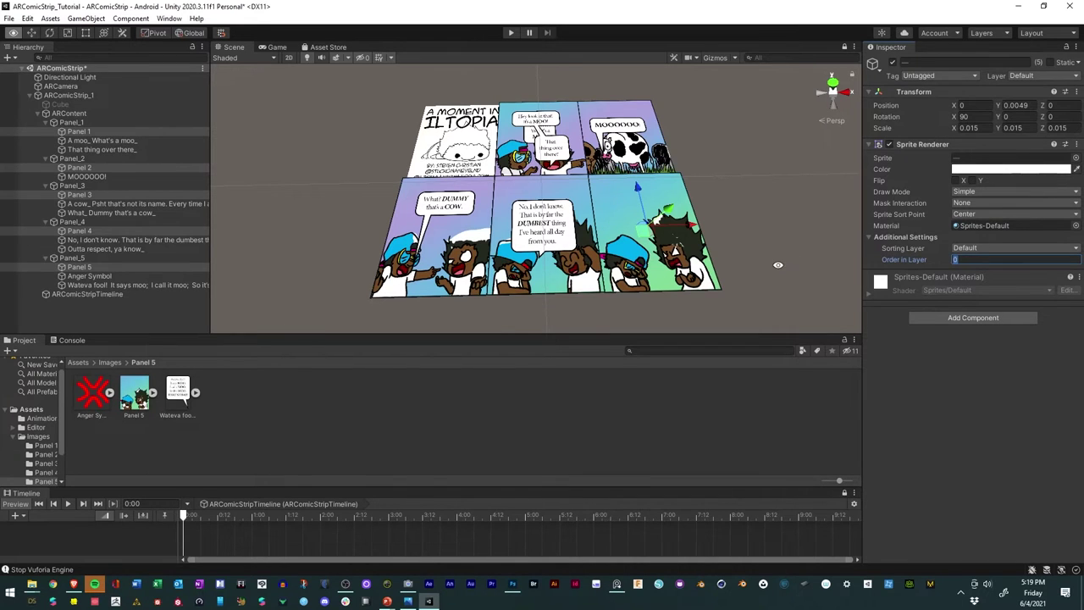
# Step: Set Order in Layer to 1 on the five selected comic panel sprites
pyautogui.keyDown('alt'); pyautogui.moveTo(777, 265); pyautogui.dragTo(654, 71); pyautogui.keyUp('alt')
pyautogui.keyDown('alt'); pyautogui.moveTo(627, 143); pyautogui.dragTo(740, 294); pyautogui.keyUp('alt')
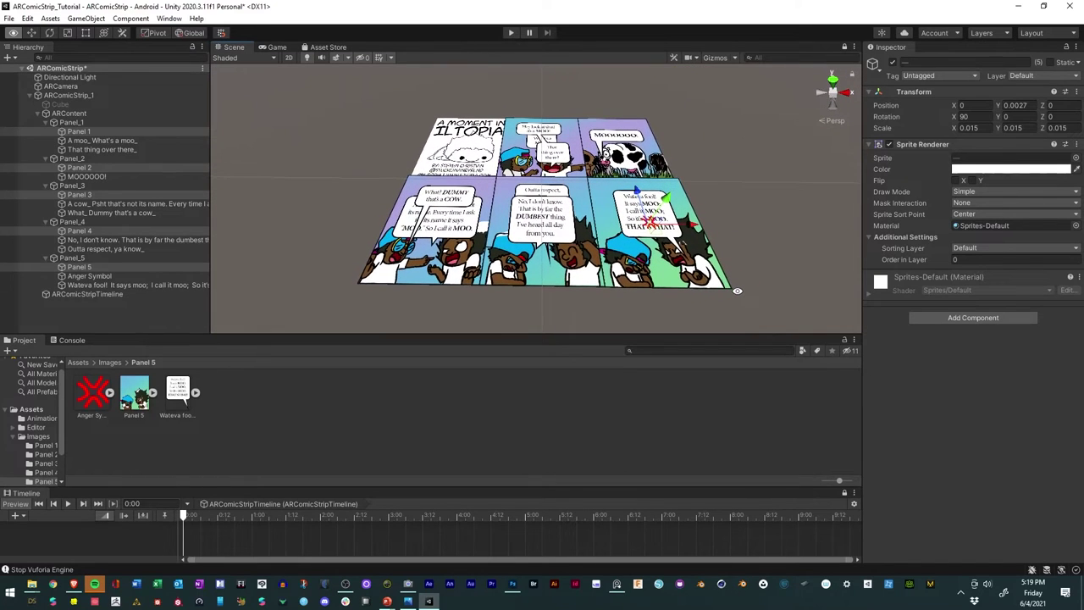
pyautogui.click(964, 261)
pyautogui.write('1')
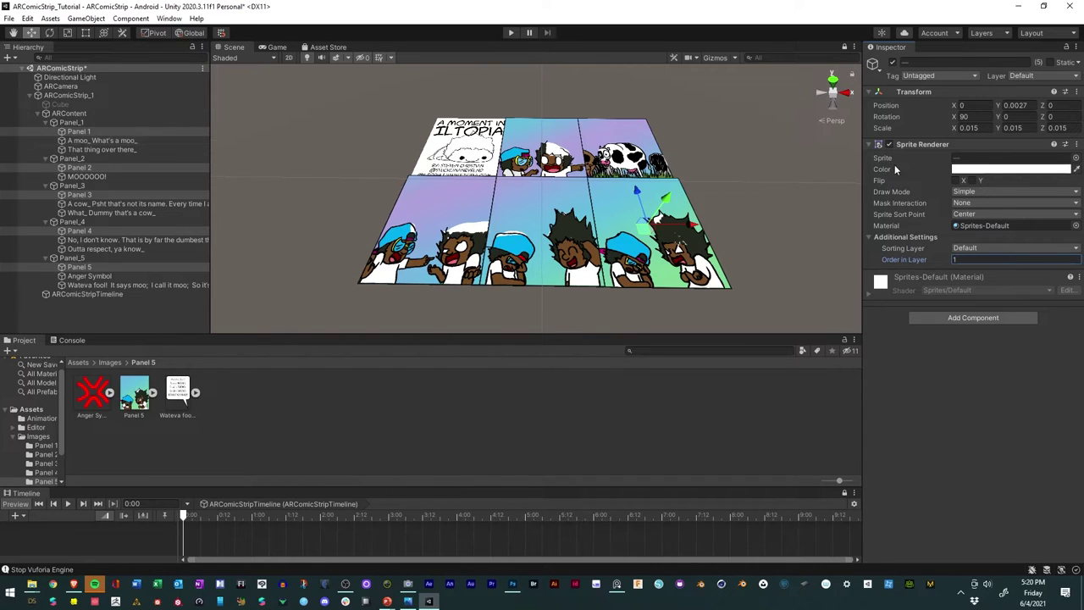
pyautogui.moveTo(665, 200); pyautogui.dragTo(666, 199)
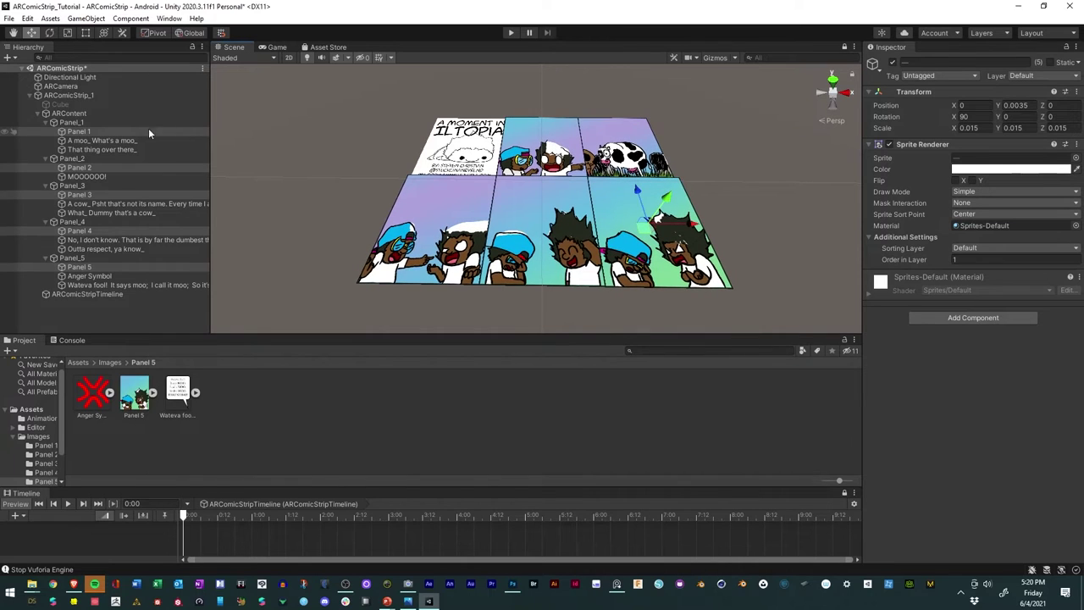
# Step: Select all seven speech bubbles and the Anger Symbol in the Hierarchy
pyautogui.click(109, 141)
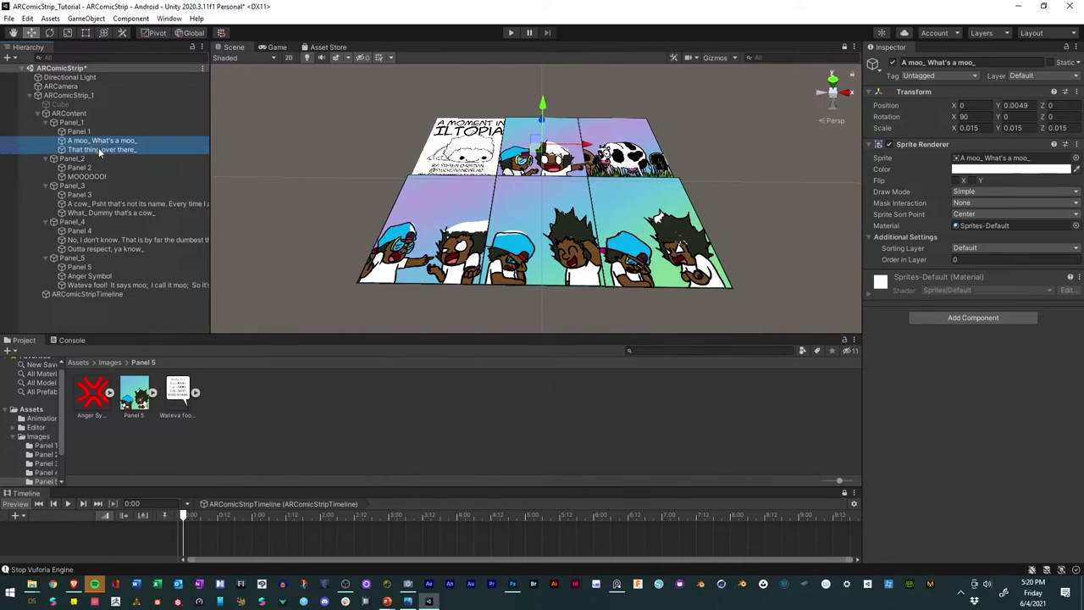
pyautogui.keyDown('ctrl'); pyautogui.click(86, 176); pyautogui.keyUp('ctrl')
pyautogui.keyDown('ctrl'); pyautogui.click(90, 204); pyautogui.keyUp('ctrl')
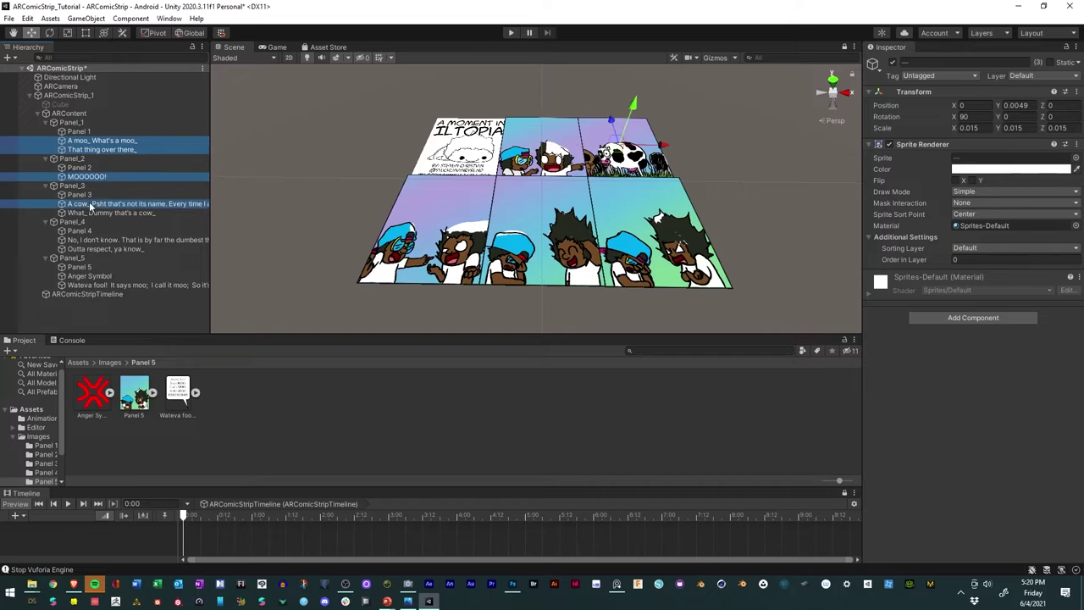
pyautogui.keyDown('ctrl'); pyautogui.click(90, 212); pyautogui.keyUp('ctrl')
pyautogui.keyDown('ctrl'); pyautogui.click(94, 240); pyautogui.keyUp('ctrl')
pyautogui.keyDown('ctrl'); pyautogui.click(98, 249); pyautogui.keyUp('ctrl')
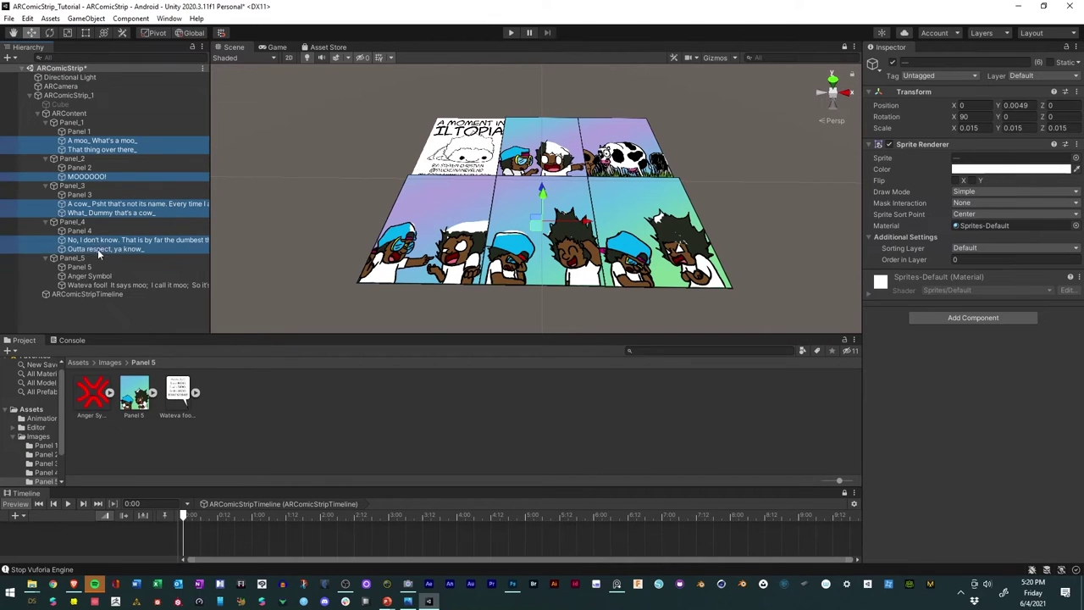
pyautogui.keyDown('ctrl'); pyautogui.click(95, 276); pyautogui.keyUp('ctrl')
pyautogui.keyDown('ctrl'); pyautogui.click(103, 285); pyautogui.keyUp('ctrl')
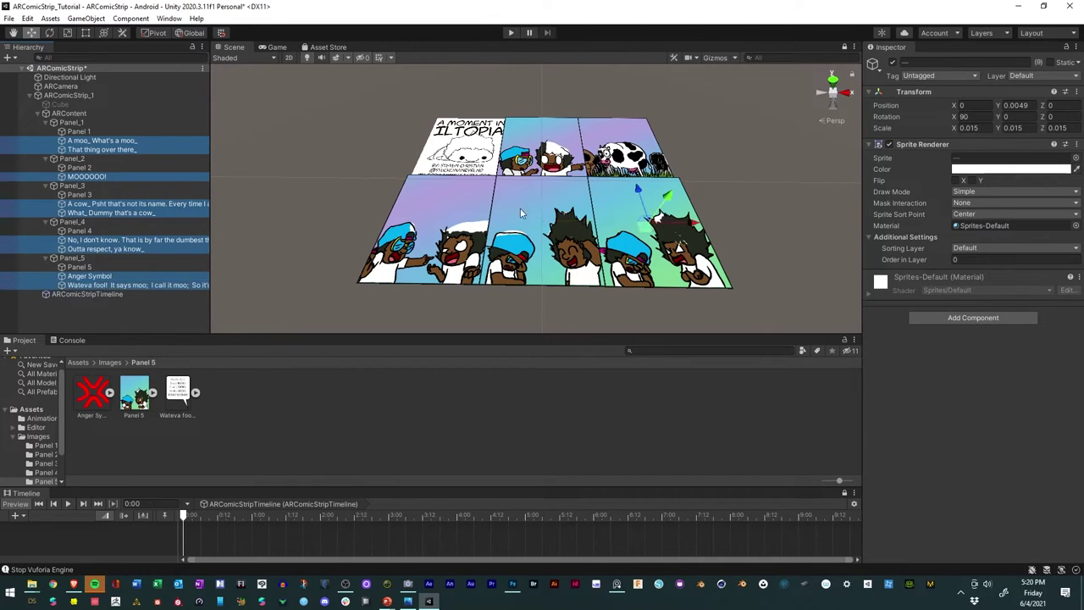
# Step: Set the bubbles' Order in Layer to 2, after briefly trying 0, so they show above the panels
pyautogui.moveTo(668, 198); pyautogui.dragTo(676, 189)
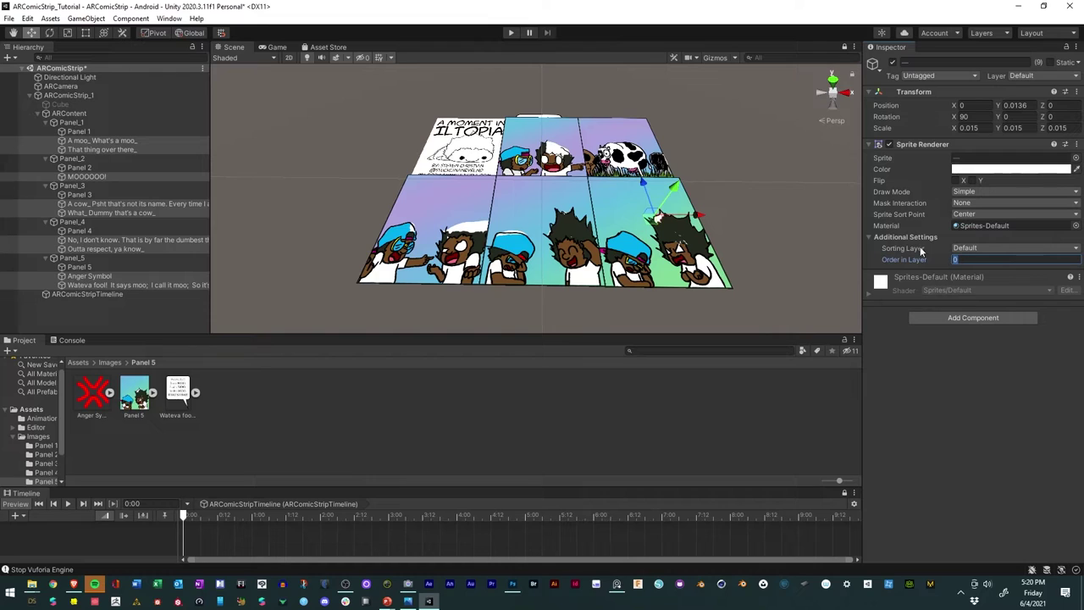
pyautogui.write('2')
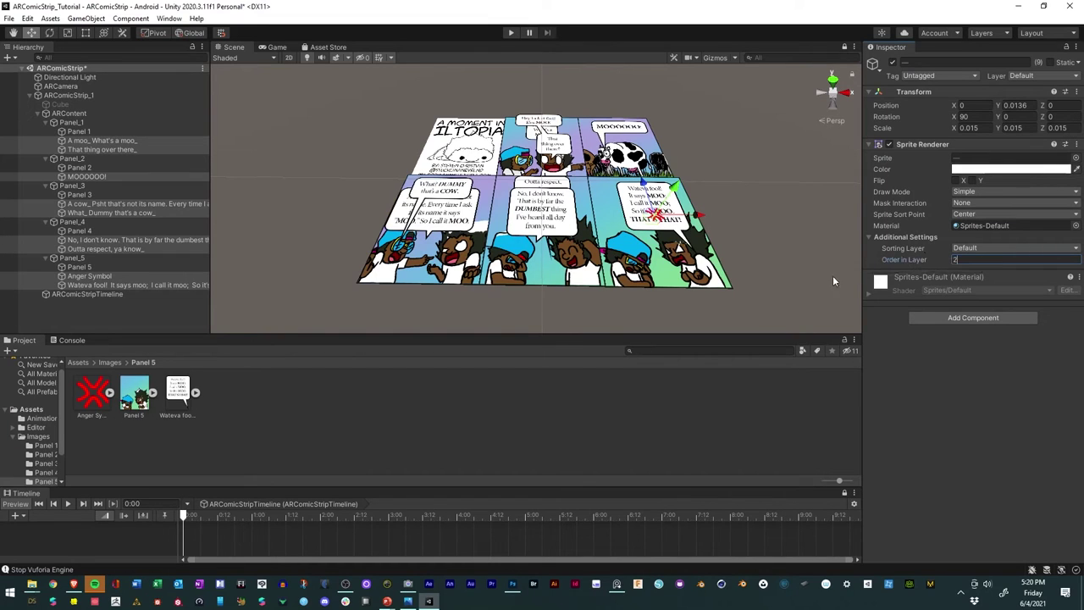
pyautogui.press('alt')
pyautogui.keyDown('alt'); pyautogui.moveTo(782, 280); pyautogui.dragTo(762, 246); pyautogui.keyUp('alt')
pyautogui.click(955, 259)
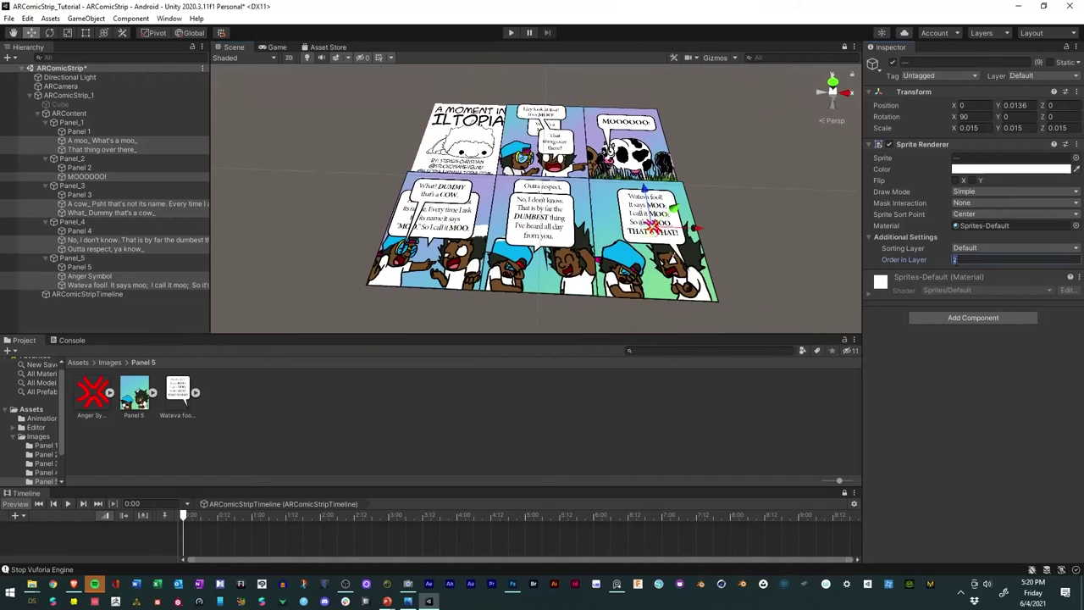
pyautogui.write('0')
pyautogui.keyDown('alt'); pyautogui.moveTo(593, 222); pyautogui.dragTo(628, 297); pyautogui.keyUp('alt')
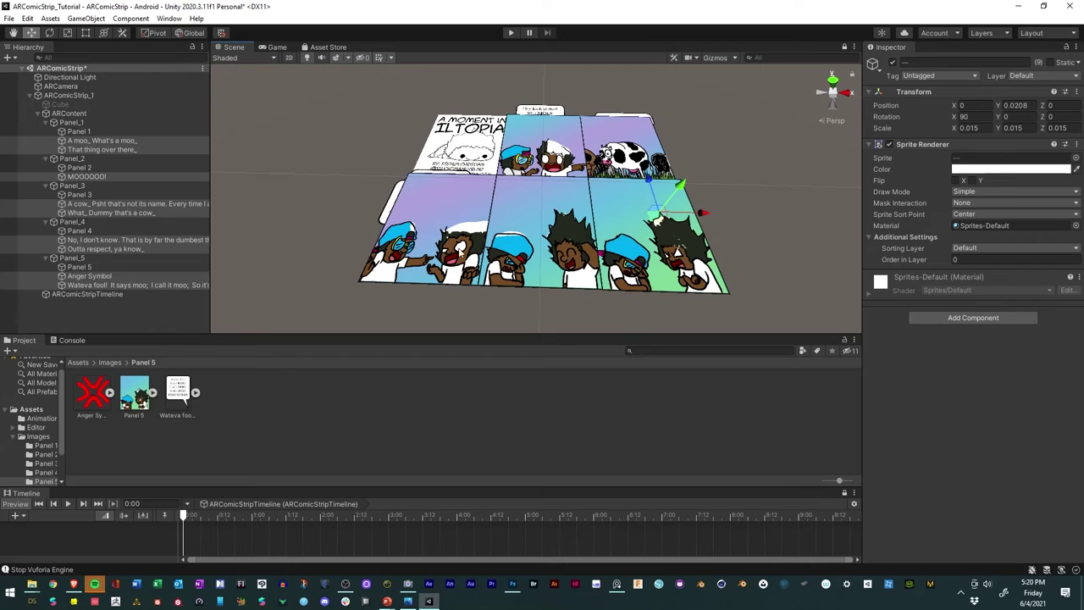
pyautogui.keyDown('alt'); pyautogui.moveTo(536, 263); pyautogui.dragTo(544, 239); pyautogui.keyUp('alt')
pyautogui.click(987, 260)
pyautogui.write('2')
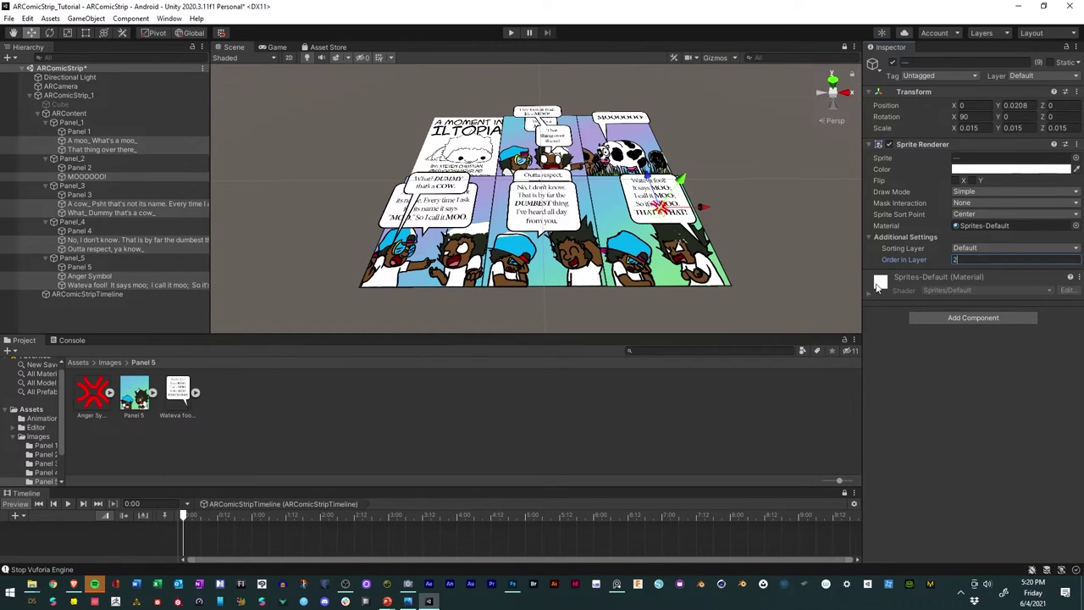
# Step: Tilt the bubbles upward to an X rotation of about 84.17
pyautogui.keyDown('alt'); pyautogui.moveTo(750, 288); pyautogui.dragTo(661, 212); pyautogui.keyUp('alt')
pyautogui.keyDown('alt'); pyautogui.moveTo(627, 155); pyautogui.dragTo(818, 222); pyautogui.keyUp('alt')
pyautogui.moveTo(954, 116); pyautogui.dragTo(905, 108)
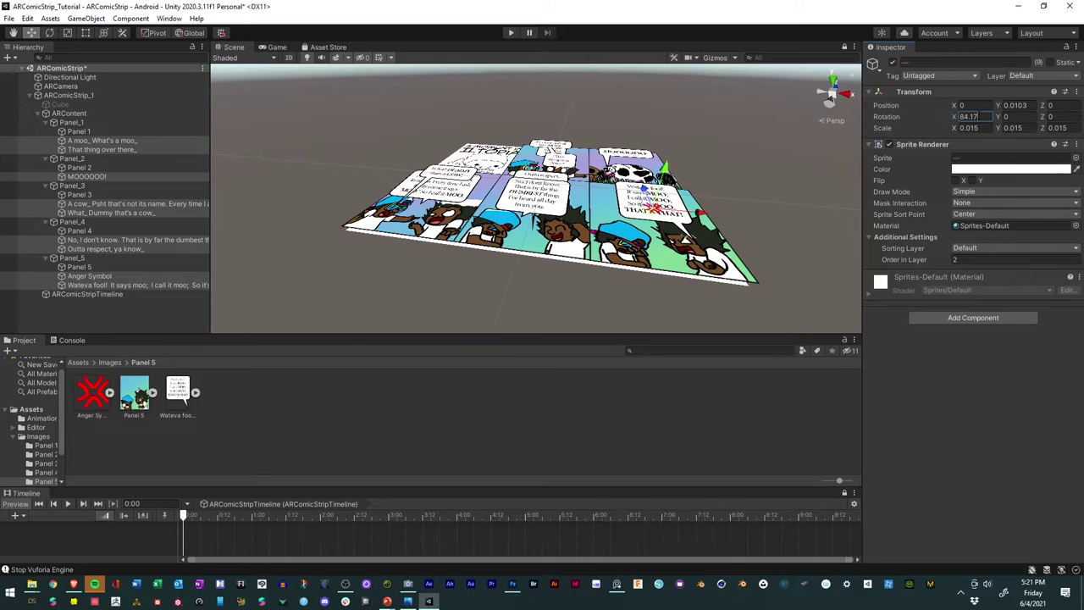
# Step: Set the bubbles' X rotation to 80, then settle on 75
pyautogui.click(937, 114)
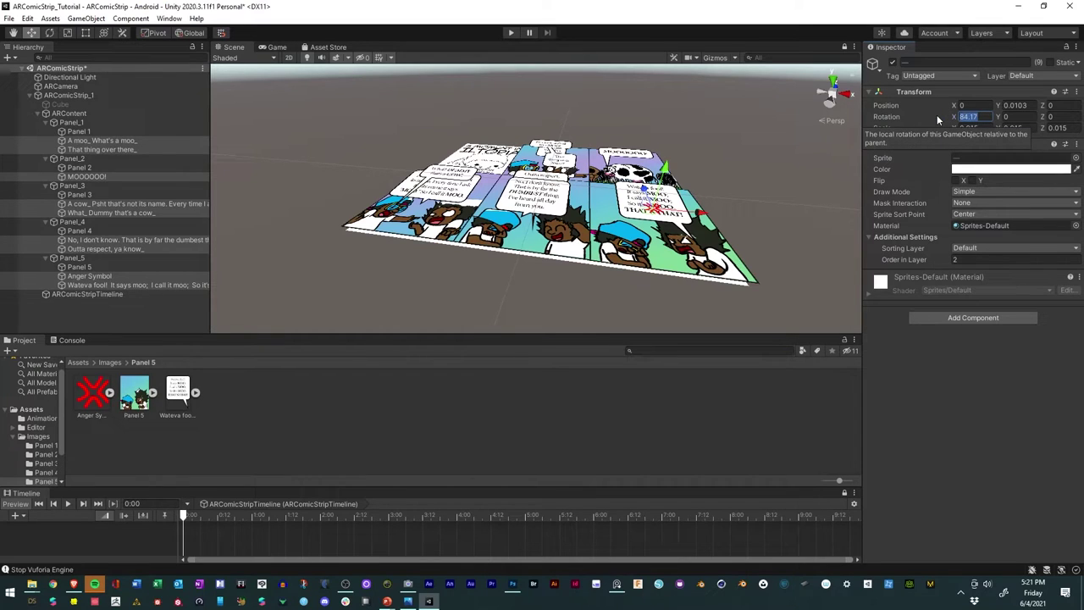
pyautogui.write('80')
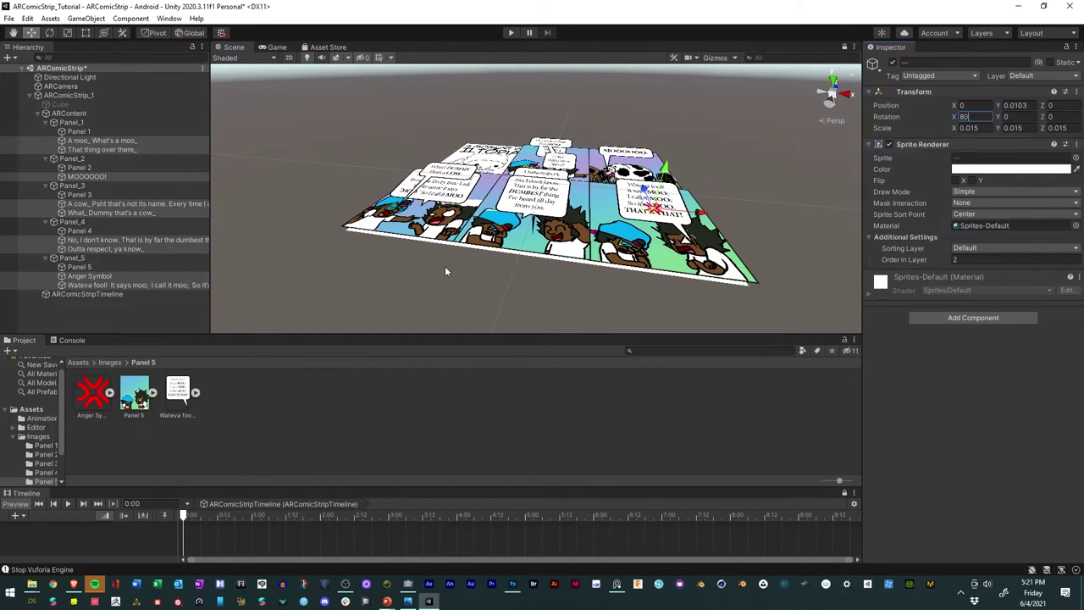
pyautogui.keyDown('alt'); pyautogui.moveTo(444, 271); pyautogui.dragTo(606, 312); pyautogui.keyUp('alt')
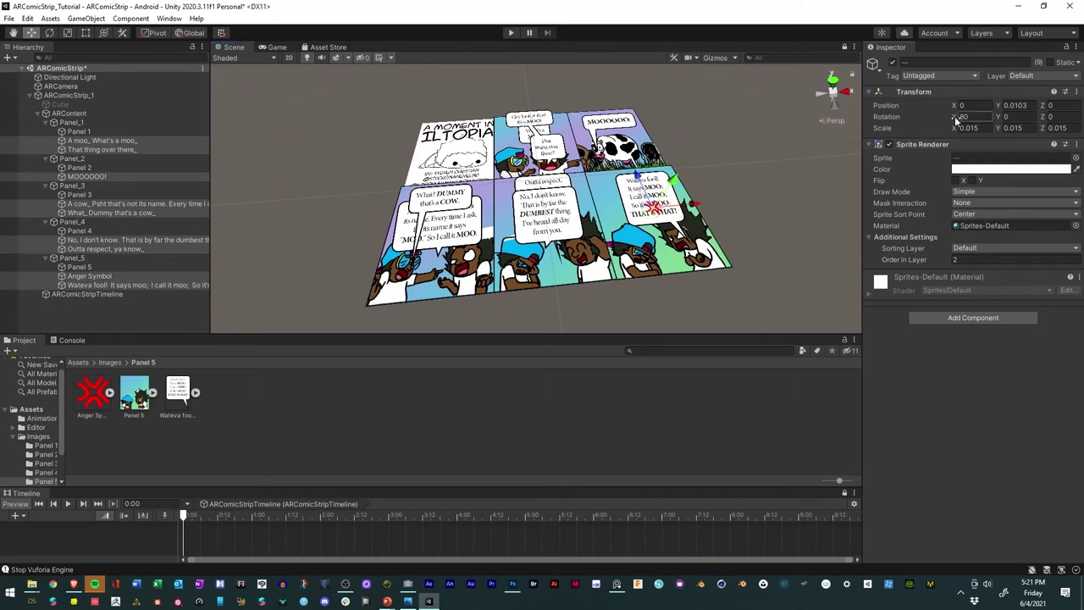
pyautogui.moveTo(957, 120)
pyautogui.mouseDown()
pyautogui.moveTo(941, 117)
pyautogui.moveTo(954, 116)
pyautogui.mouseUp()
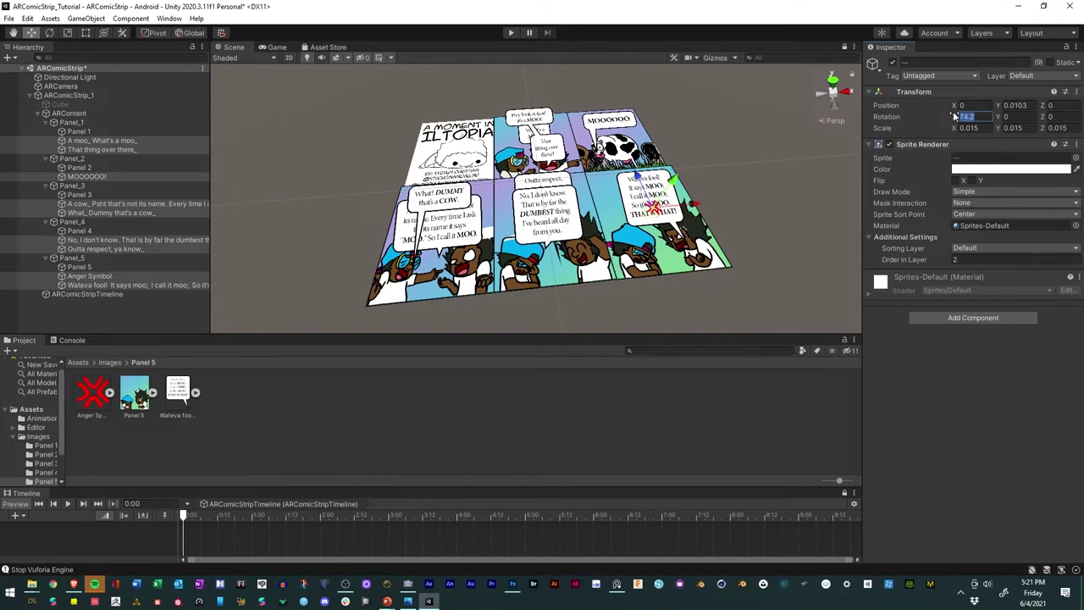
pyautogui.write('75')
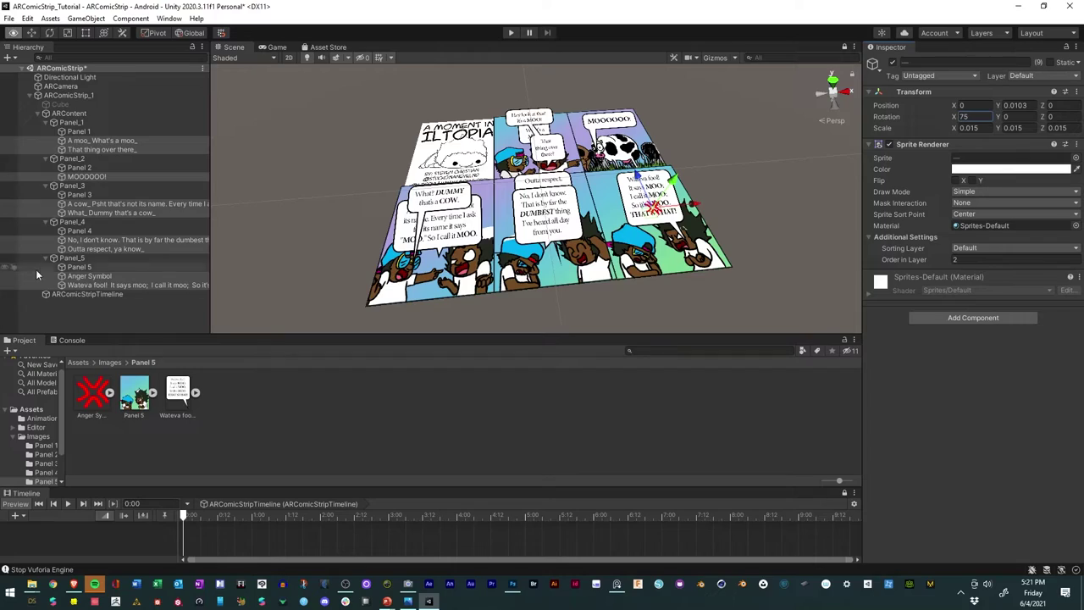
pyautogui.keyDown('alt'); pyautogui.moveTo(355, 254); pyautogui.dragTo(583, 327); pyautogui.keyUp('alt')
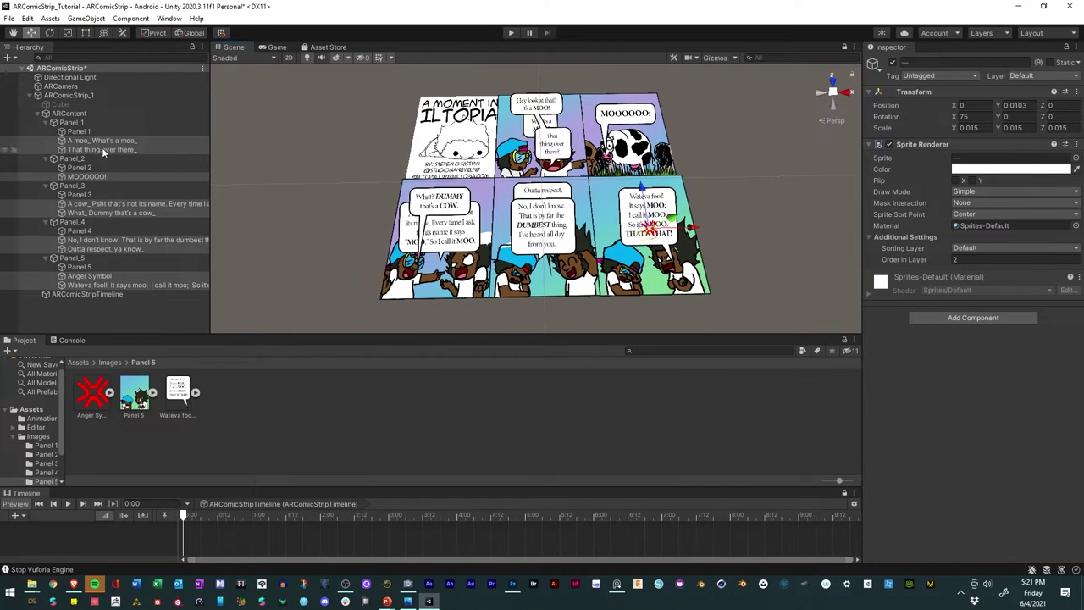
# Step: Scale the bubbles up slightly to about 0.0169, then deselect them
pyautogui.click(66, 37)
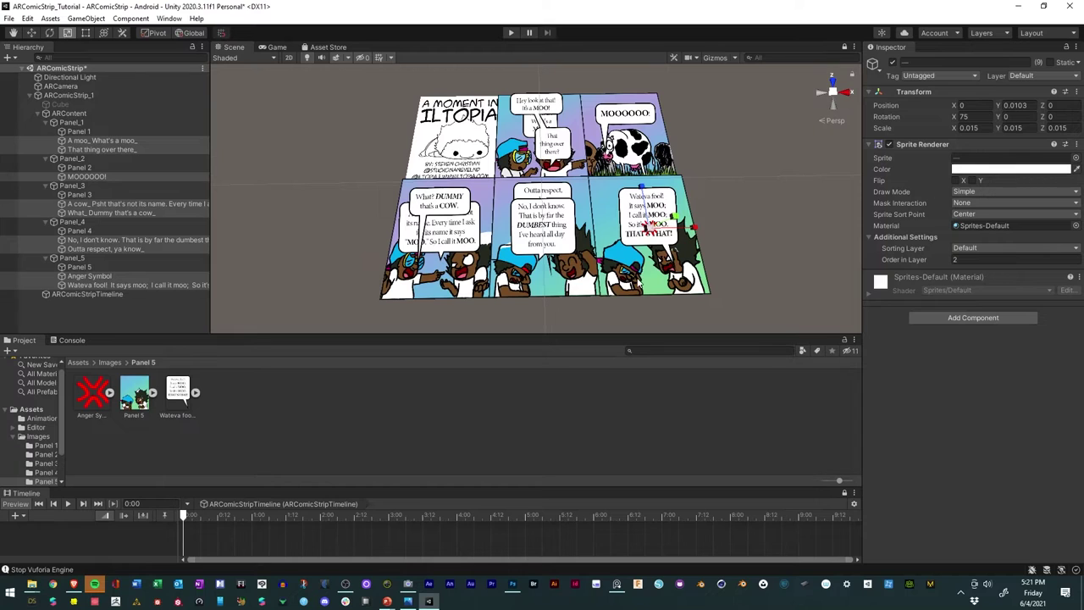
pyautogui.moveTo(655, 236); pyautogui.dragTo(656, 236)
pyautogui.moveTo(460, 231); pyautogui.dragTo(441, 220, button='middle')
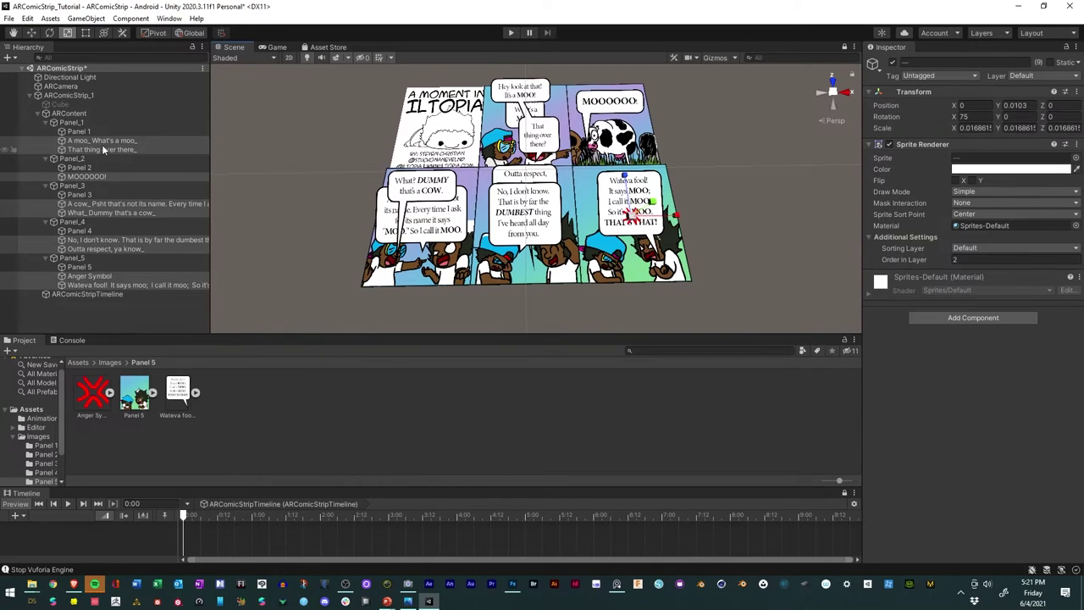
pyautogui.click(555, 300)
pyautogui.keyDown('alt'); pyautogui.moveTo(696, 289); pyautogui.dragTo(674, 278); pyautogui.keyUp('alt')
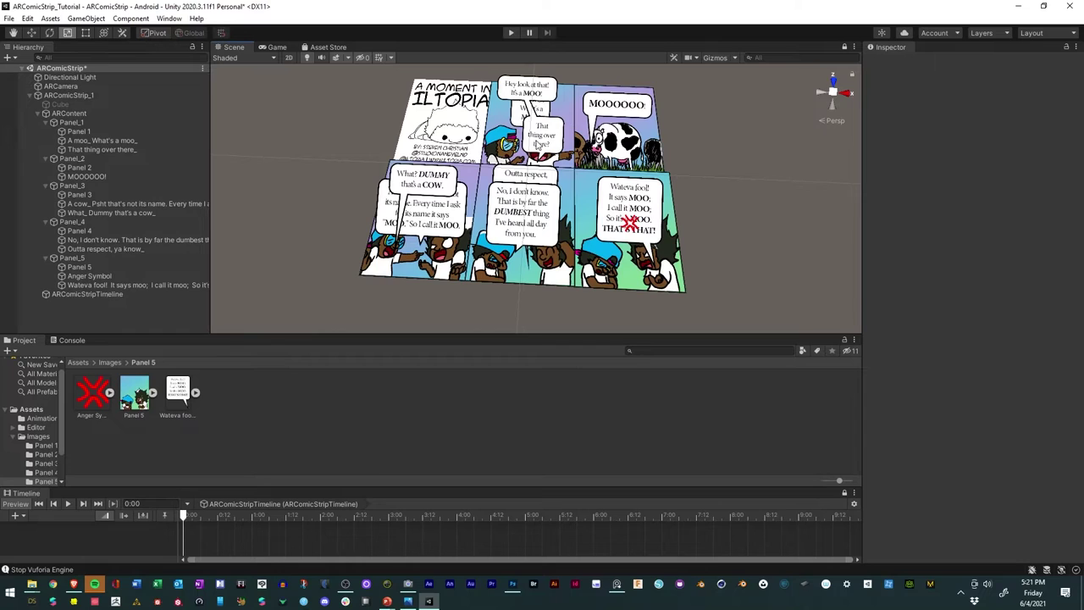
# Step: Move the 'That thing over there' bubble up and to the left with the Move tool
pyautogui.click(537, 145)
pyautogui.click(34, 33)
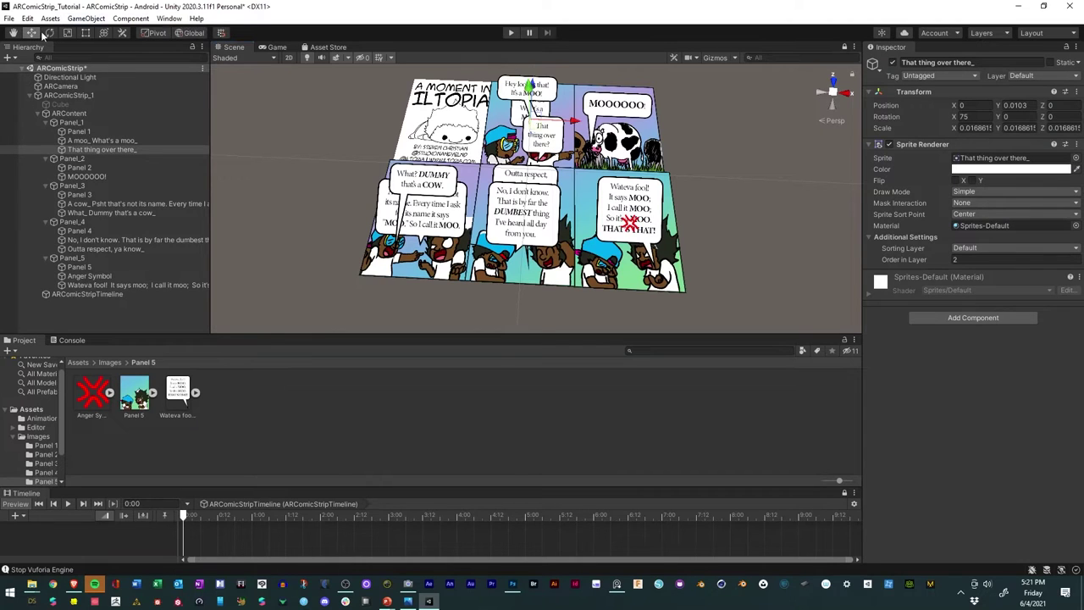
pyautogui.click(188, 32)
pyautogui.click(186, 32)
pyautogui.keyDown('alt'); pyautogui.moveTo(458, 212); pyautogui.dragTo(453, 188); pyautogui.keyUp('alt')
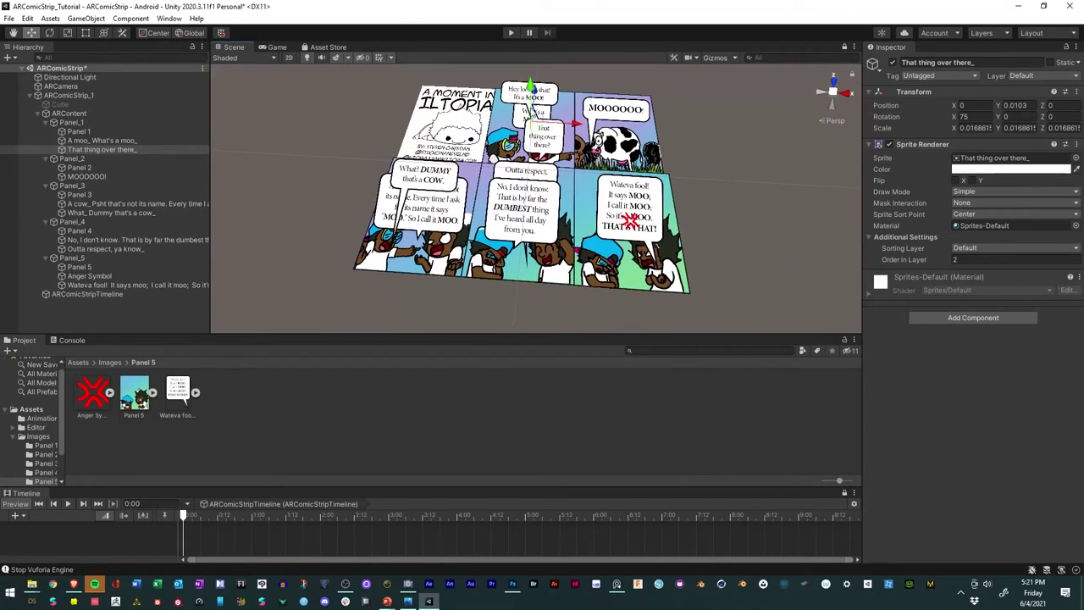
pyautogui.moveTo(539, 127); pyautogui.dragTo(525, 152)
# Step: Shift the 'A moo' bubble left and open the coloured reference comic in Photos
pyautogui.click(523, 123)
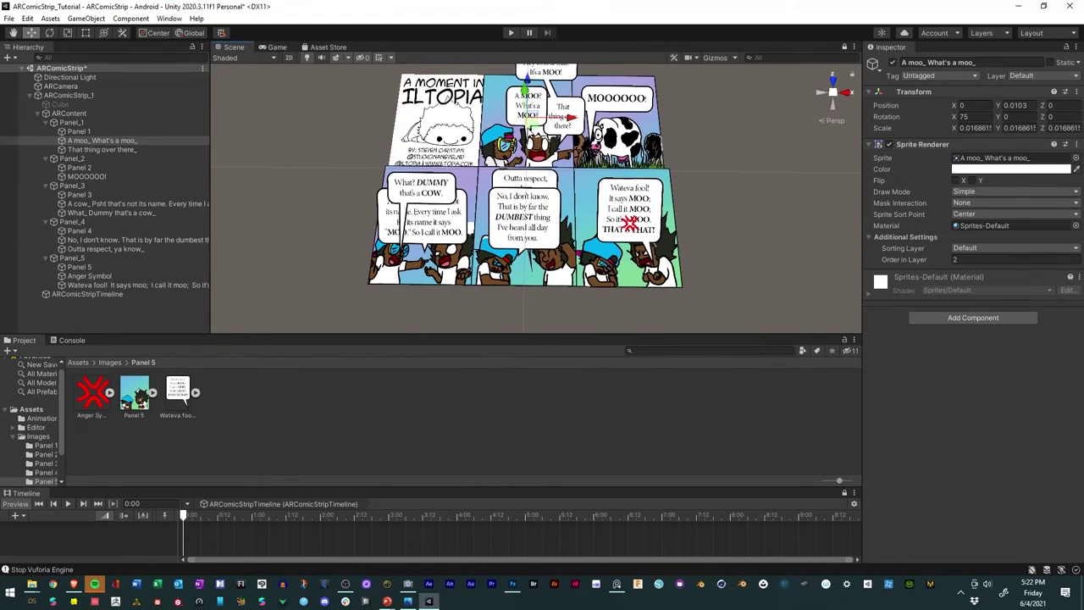
pyautogui.moveTo(572, 118); pyautogui.dragTo(555, 115)
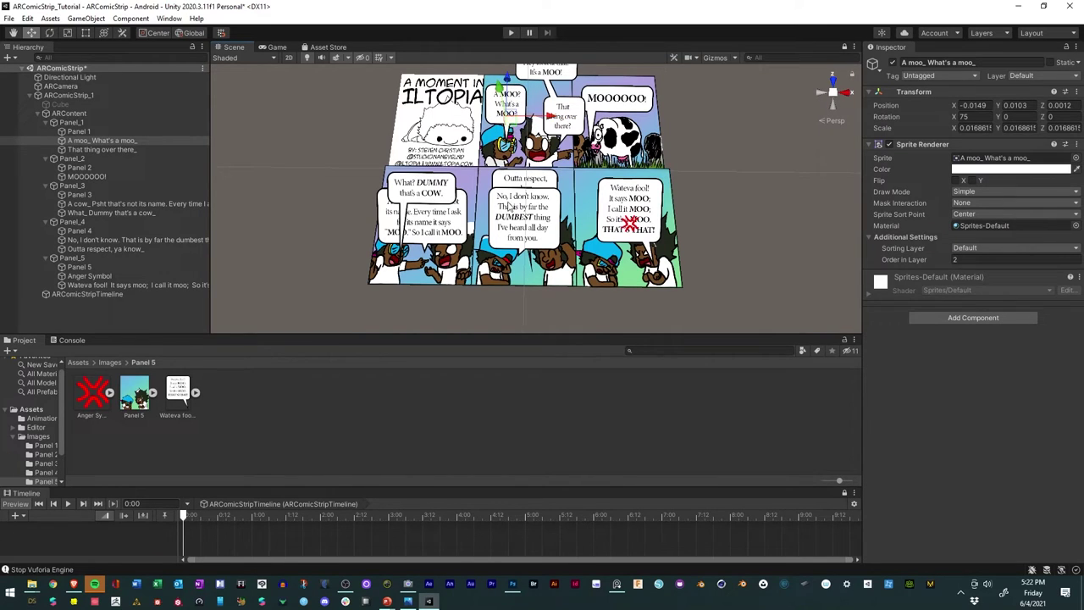
pyautogui.click(408, 601)
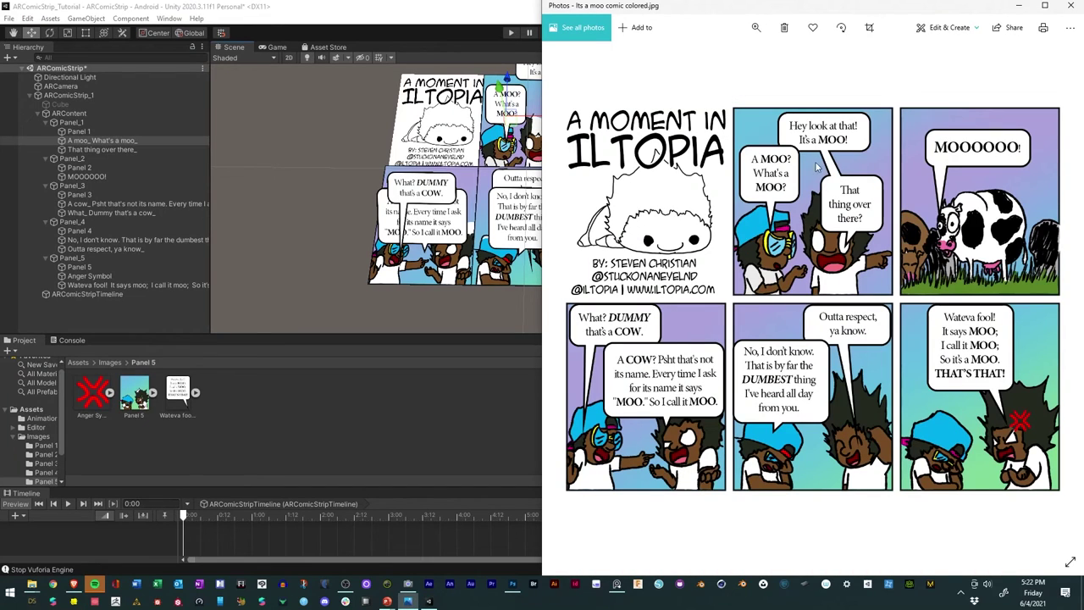
# Step: Arrange the Unity editor and the Photos reference comic side by side
pyautogui.click(479, 8)
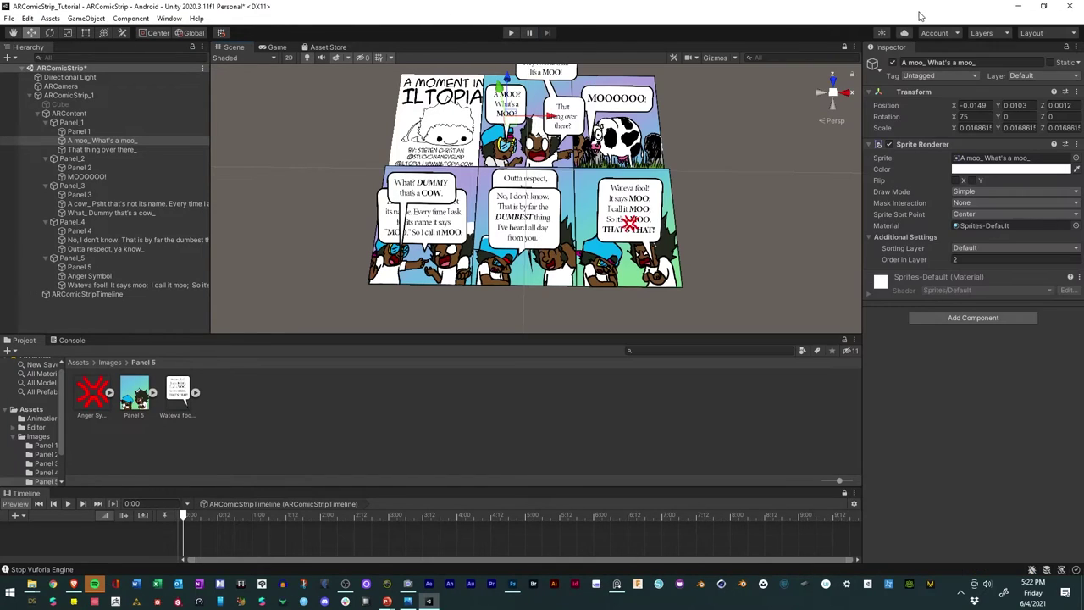
pyautogui.moveTo(920, 15); pyautogui.dragTo(629, 18)
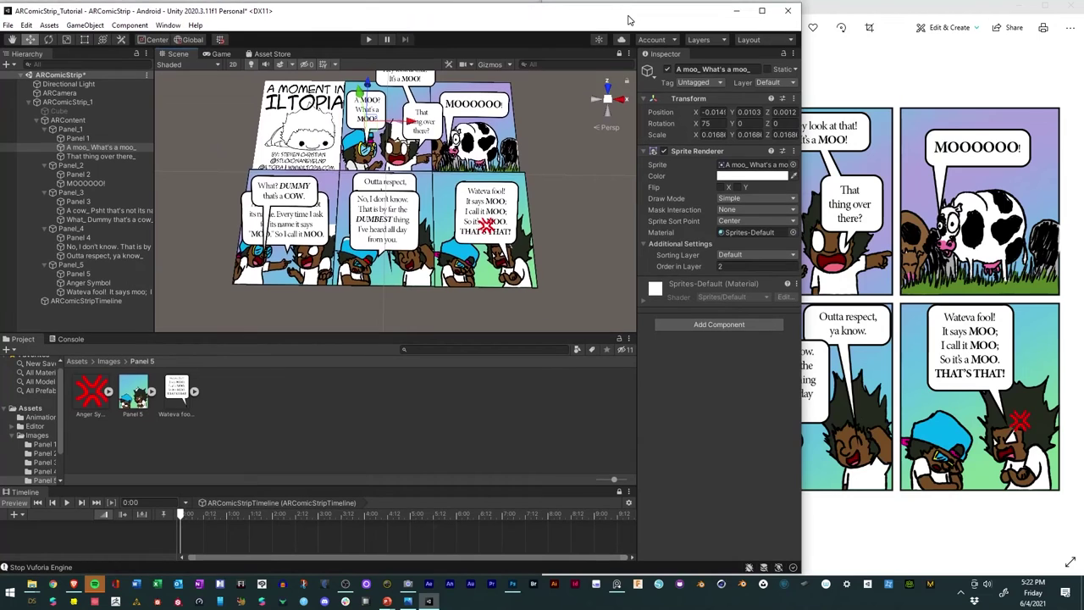
pyautogui.moveTo(805, 82); pyautogui.dragTo(665, 88)
pyautogui.click(748, 85)
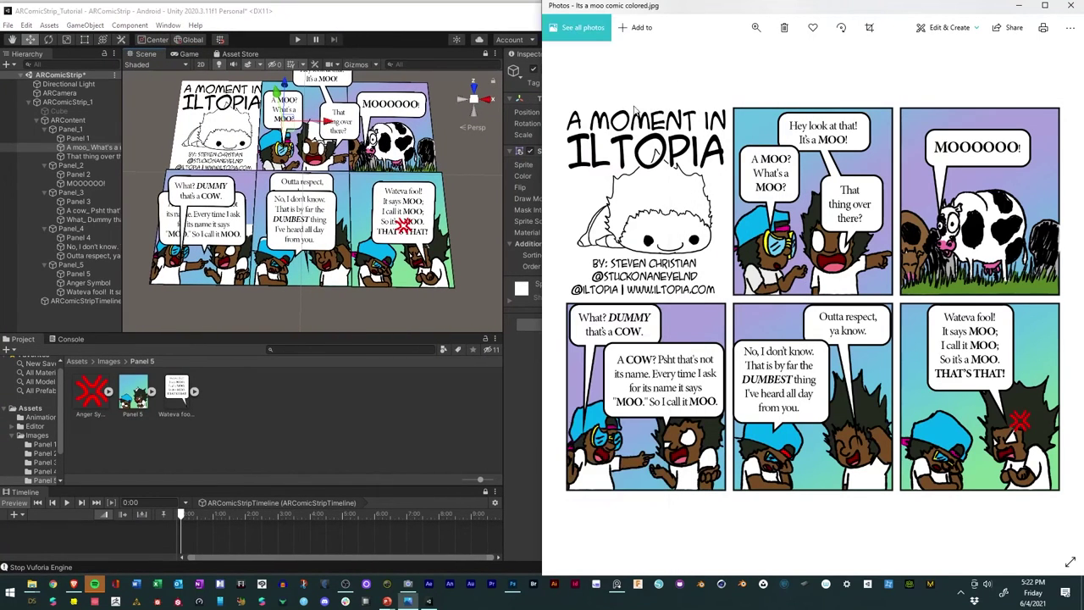
pyautogui.moveTo(547, 121); pyautogui.dragTo(703, 147)
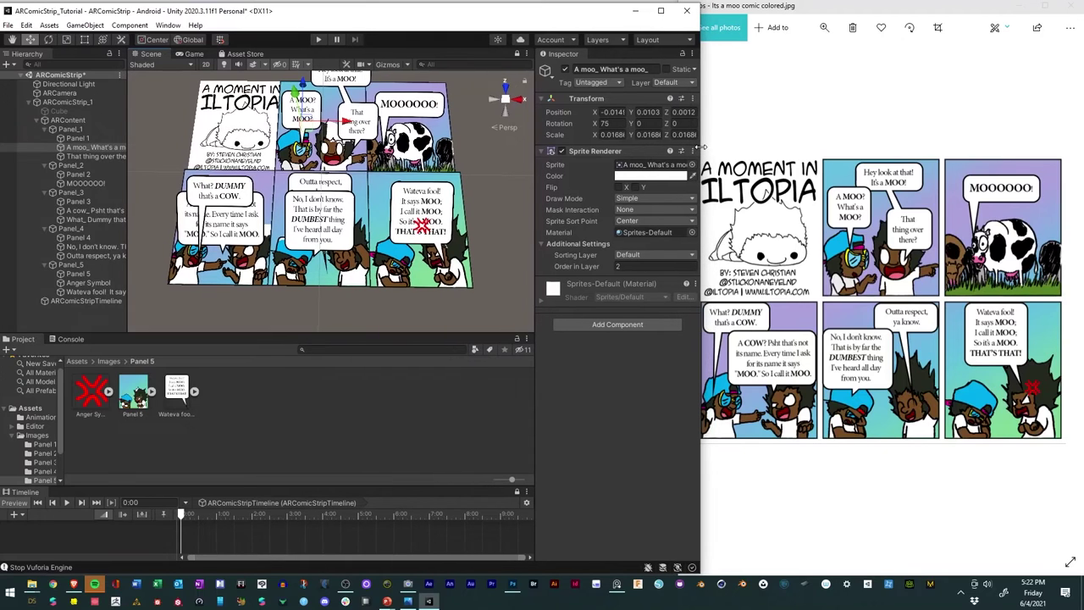
# Step: Reposition the MOOOOOO!, A COW? Pshht and Outta respect bubbles to match the reference
pyautogui.click(413, 114)
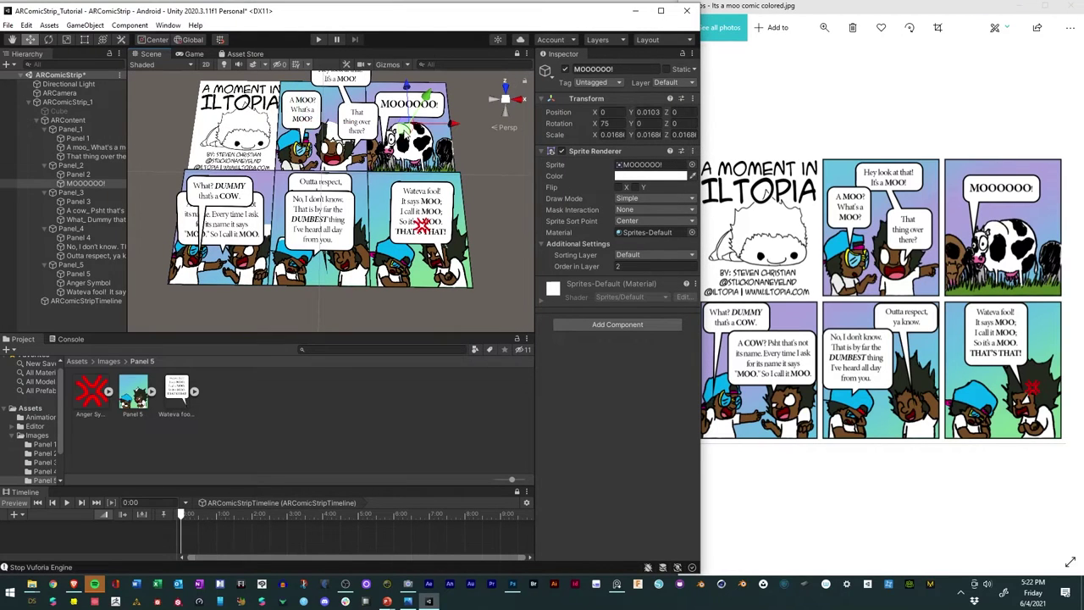
pyautogui.moveTo(407, 86); pyautogui.dragTo(403, 79)
pyautogui.click(239, 233)
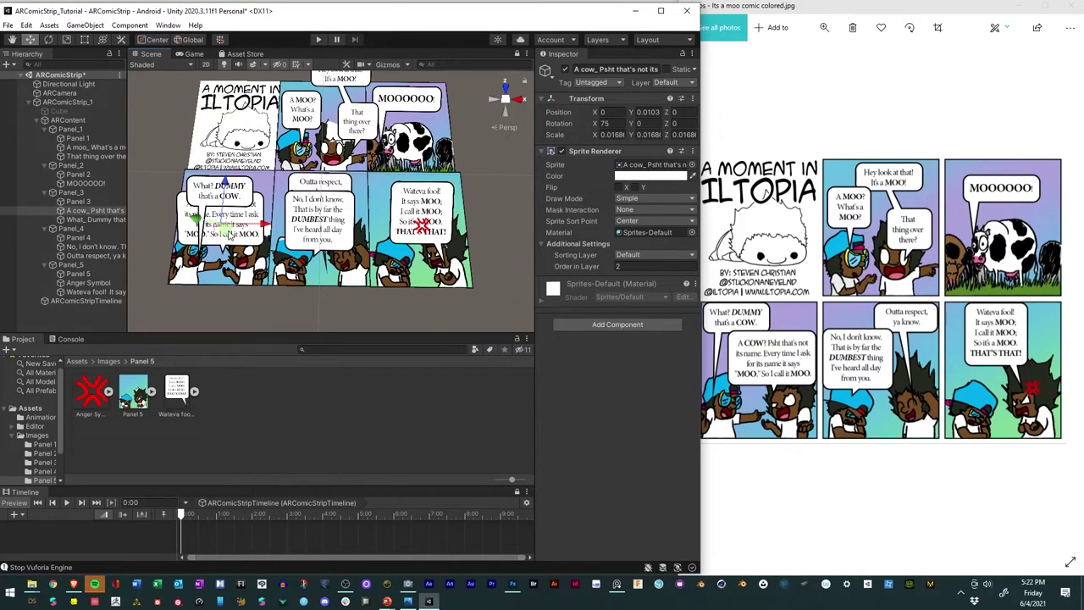
pyautogui.moveTo(230, 234)
pyautogui.mouseDown()
pyautogui.moveTo(254, 227)
pyautogui.moveTo(209, 217)
pyautogui.moveTo(227, 222)
pyautogui.mouseUp()
pyautogui.click(196, 200)
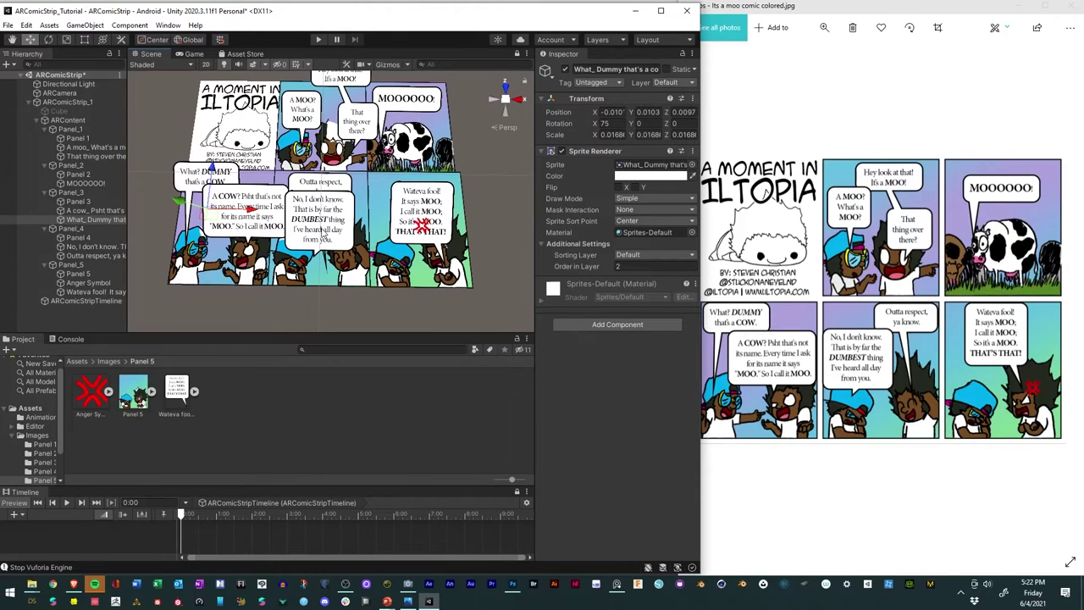
pyautogui.click(323, 235)
pyautogui.moveTo(325, 233)
pyautogui.mouseDown()
pyautogui.moveTo(308, 221)
pyautogui.moveTo(348, 225)
pyautogui.moveTo(307, 234)
pyautogui.mouseUp()
pyautogui.click(312, 237)
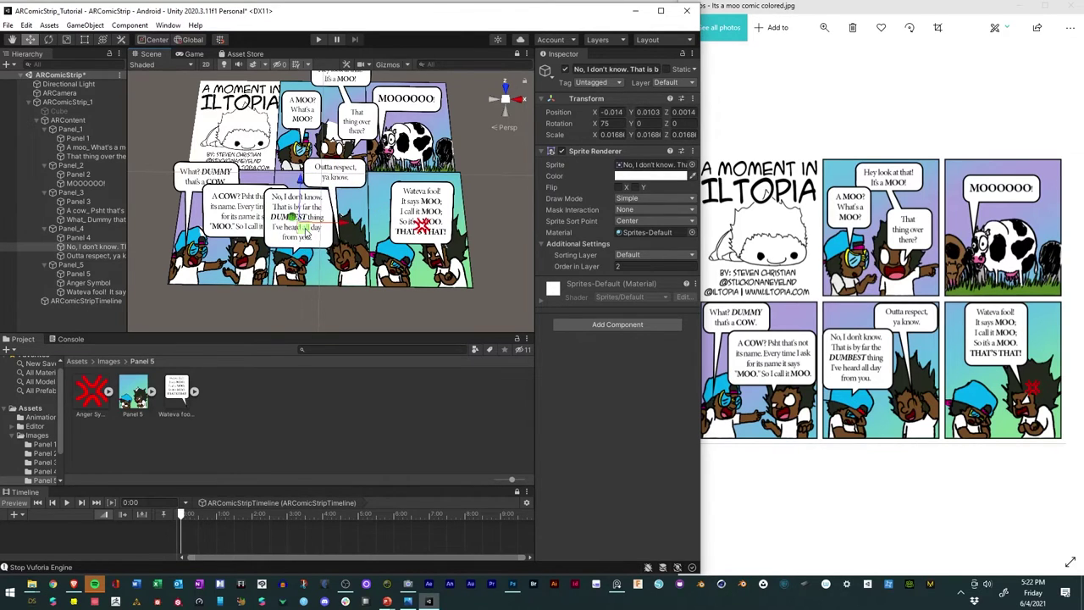
# Step: Move the Wateva fool bubble and anger symbol, then view the comic head-on
pyautogui.click(429, 211)
pyautogui.moveTo(420, 238)
pyautogui.mouseDown()
pyautogui.moveTo(405, 212)
pyautogui.moveTo(435, 255)
pyautogui.mouseUp()
pyautogui.click(421, 229)
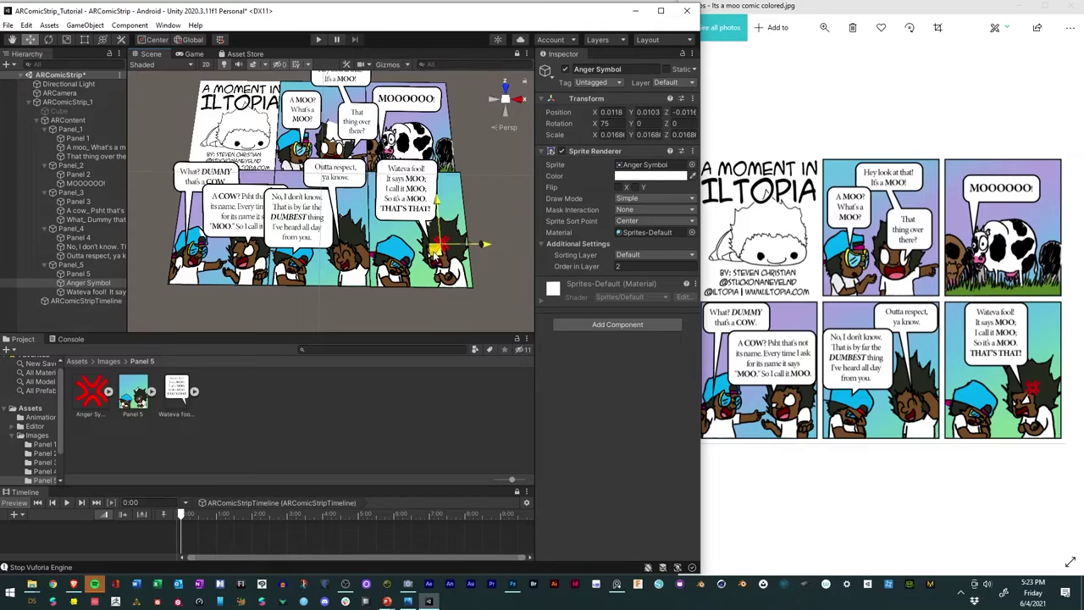
pyautogui.click(501, 275)
pyautogui.moveTo(501, 275)
pyautogui.keyDown('alt'); pyautogui.mouseDown()
pyautogui.moveTo(461, 169)
pyautogui.moveTo(398, 127)
pyautogui.moveTo(296, 80)
pyautogui.moveTo(175, 59)
pyautogui.moveTo(208, 63)
pyautogui.moveTo(488, 260)
pyautogui.moveTo(482, 269)
pyautogui.mouseUp(); pyautogui.keyUp('alt')
pyautogui.moveTo(334, 173); pyautogui.dragTo(365, 197, button='middle')
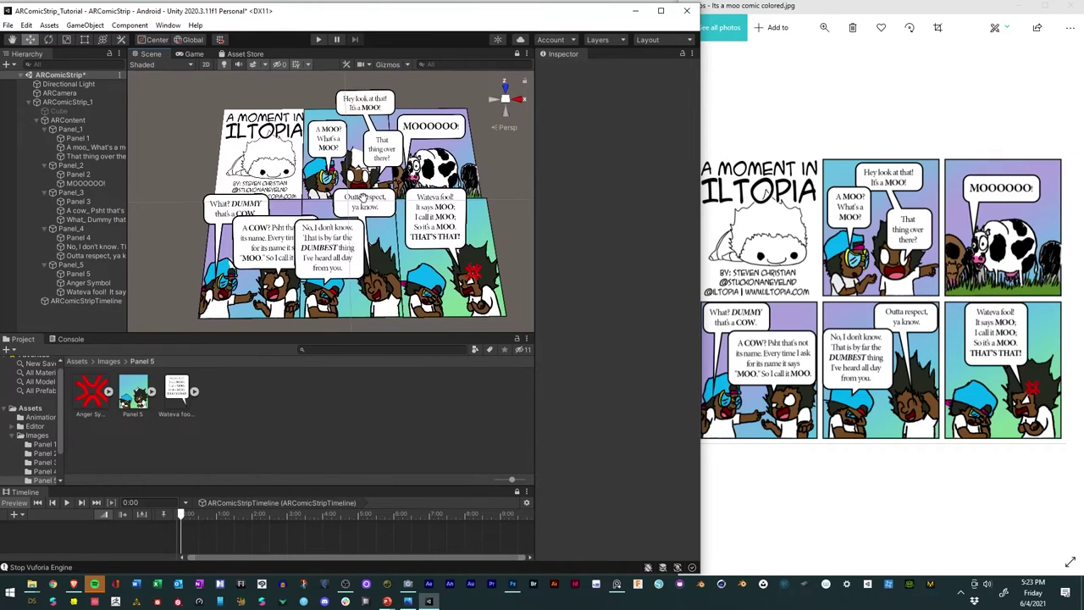
pyautogui.keyDown('alt'); pyautogui.moveTo(364, 198); pyautogui.dragTo(377, 216); pyautogui.keyUp('alt')
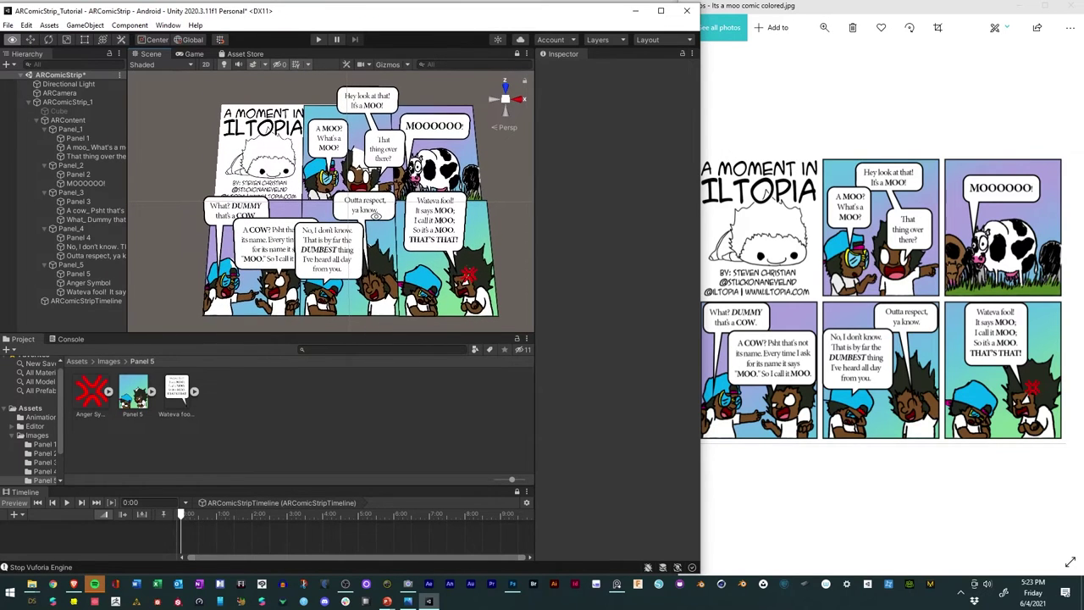
# Step: Save the comic scene with File > Save and widen the editor over the photo viewer
pyautogui.click(8, 25)
pyautogui.click(25, 78)
pyautogui.moveTo(702, 229); pyautogui.dragTo(1070, 221)
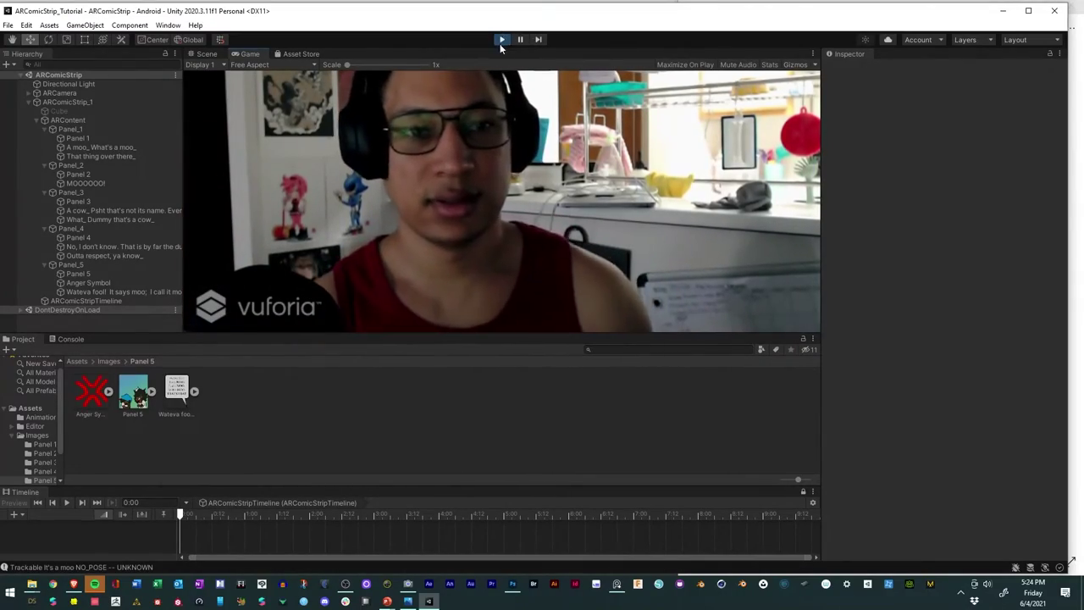
# Step: Stop play mode and set the Game view aspect to 1920x1080 Landscape
pyautogui.click(502, 39)
pyautogui.click(251, 55)
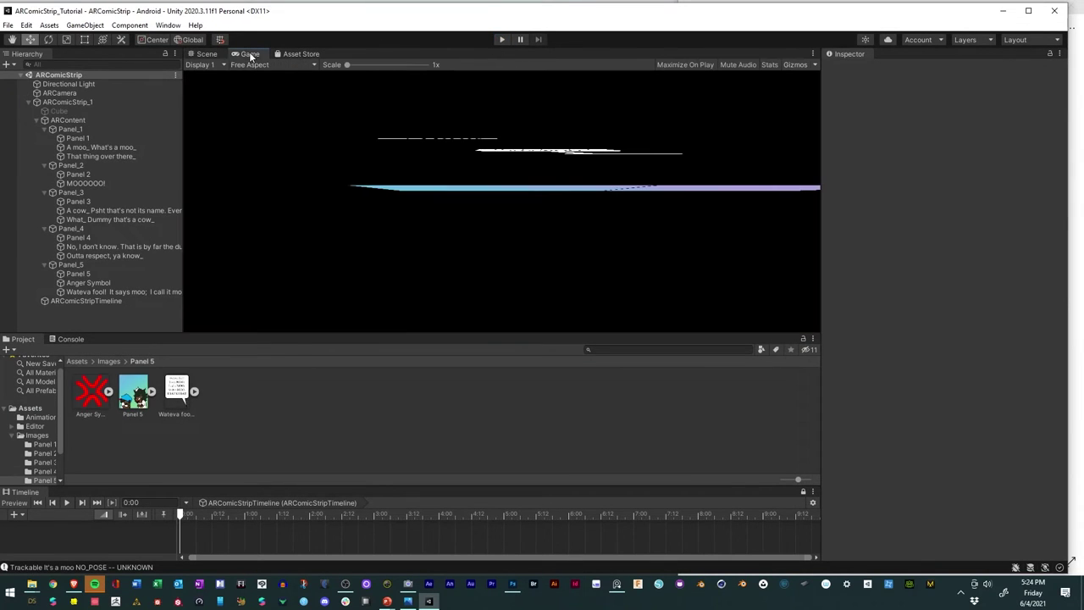
pyautogui.click(318, 64)
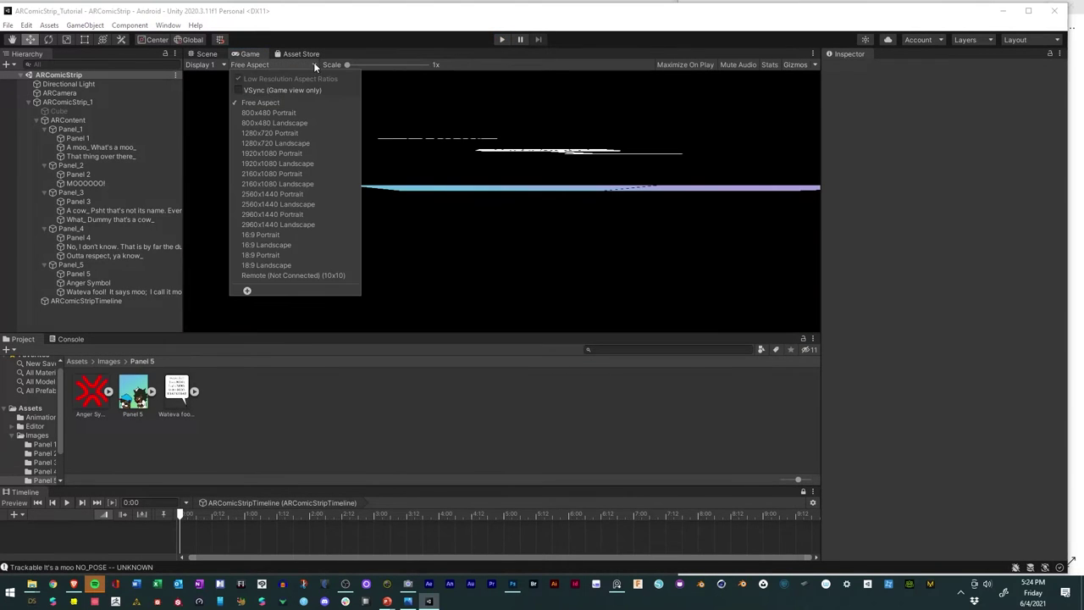
pyautogui.click(285, 155)
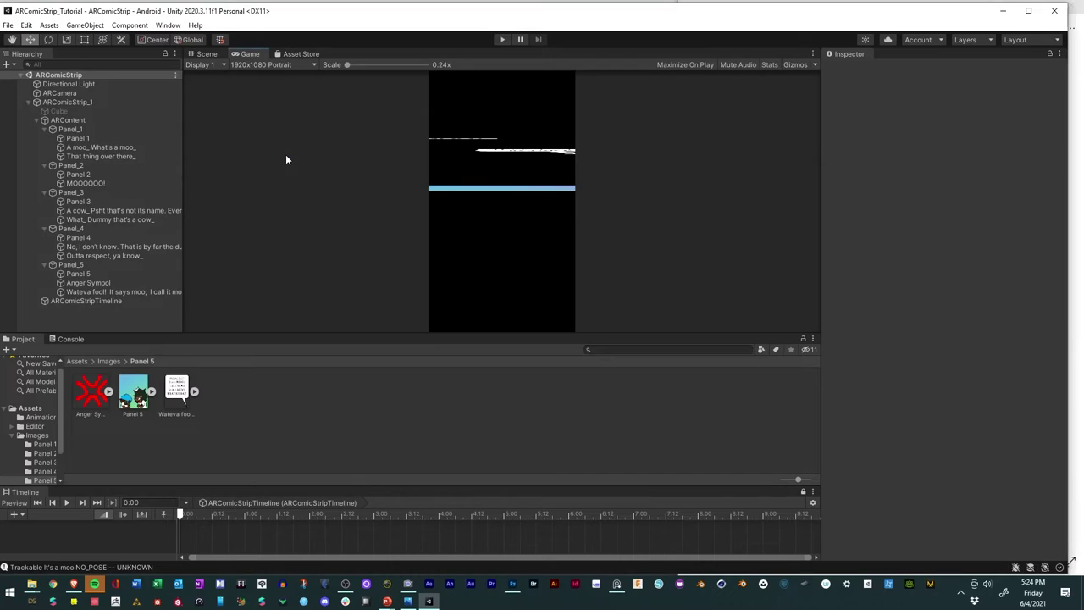
pyautogui.click(305, 65)
pyautogui.click(311, 165)
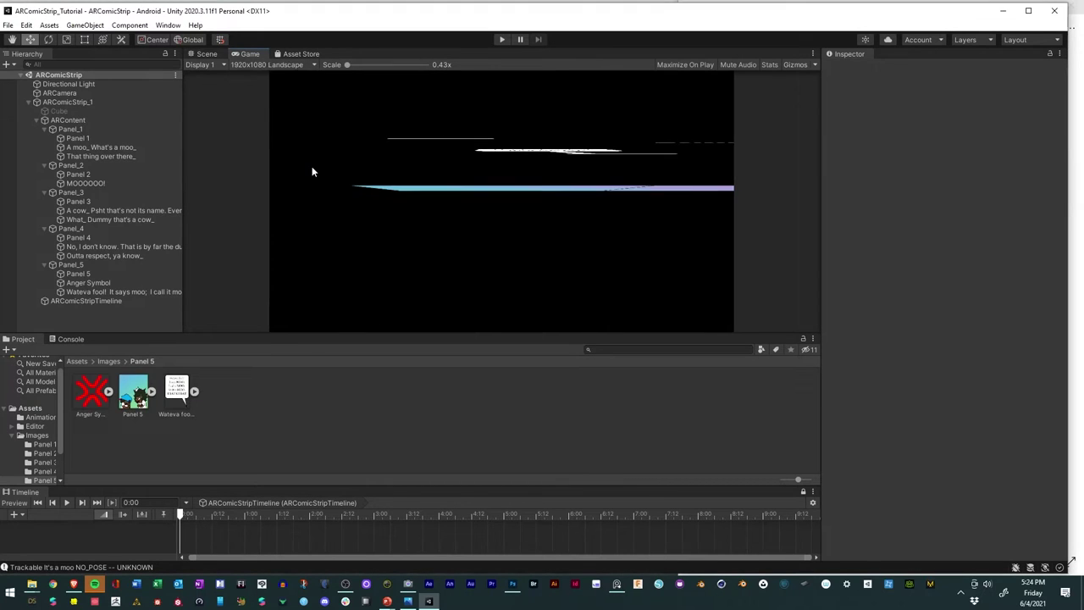
pyautogui.click(204, 65)
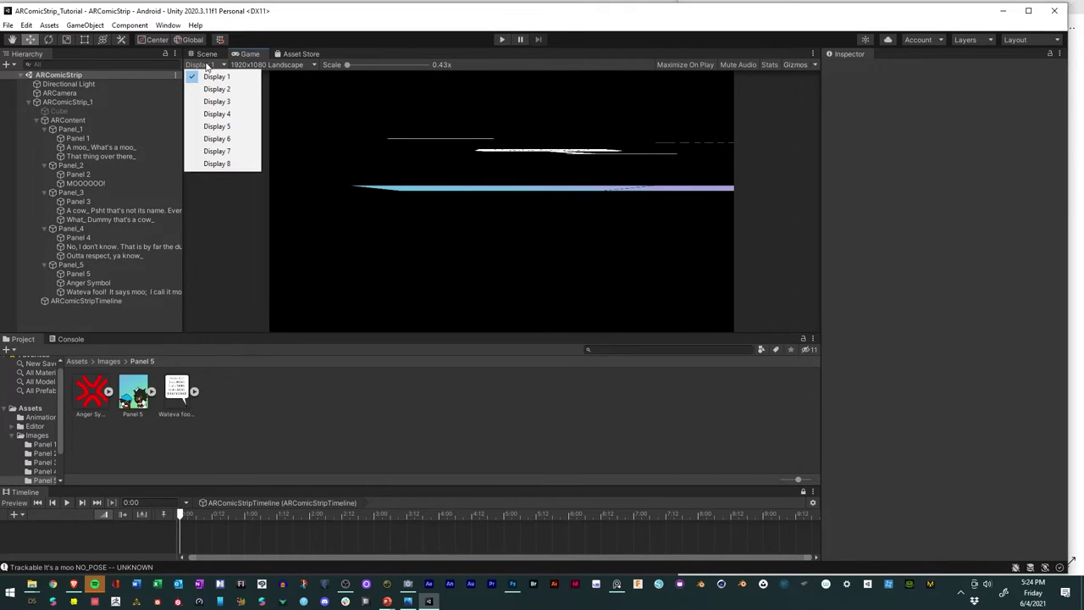
# Step: Return to the Scene view and look at the comic from an oblique angle
pyautogui.click(207, 54)
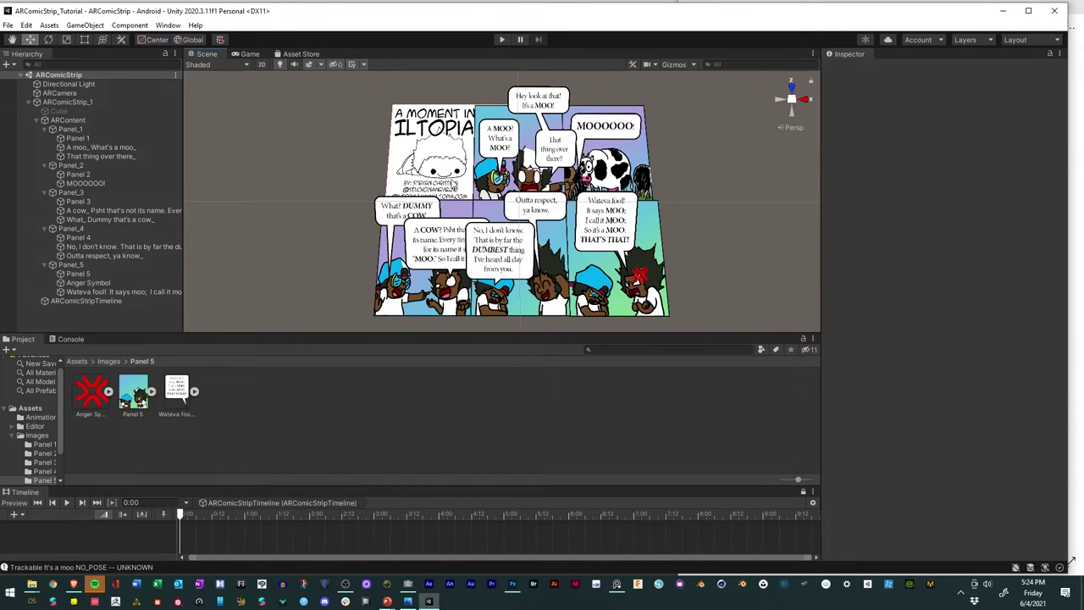
pyautogui.scroll(-5, 425, 169)
pyautogui.scroll(6, 426, 170)
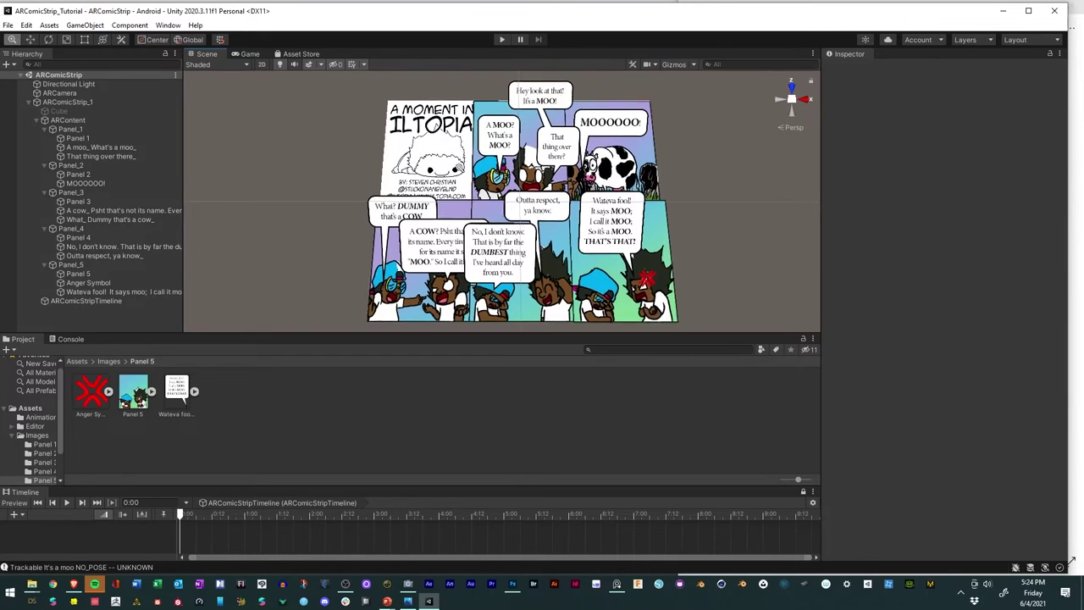
pyautogui.keyDown('alt'); pyautogui.moveTo(425, 169); pyautogui.dragTo(426, 316); pyautogui.keyUp('alt')
pyautogui.scroll(-5, 443, 146)
# Step: Select ARComicStrip_1, enlarge the Timeline and Scene panels, and collapse ARContent
pyautogui.scroll(6, 443, 145)
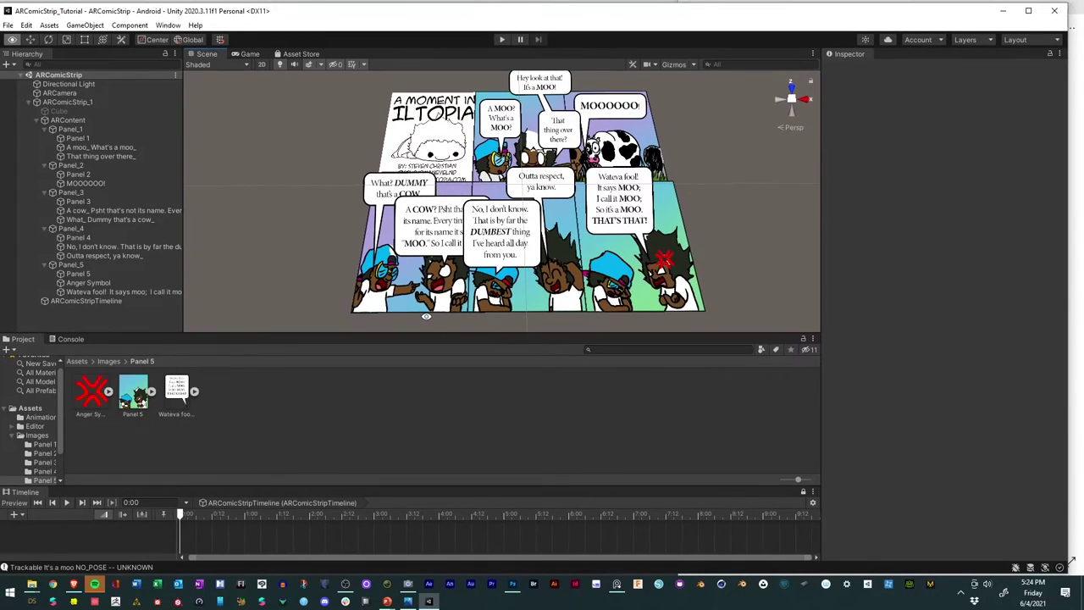
pyautogui.click(61, 103)
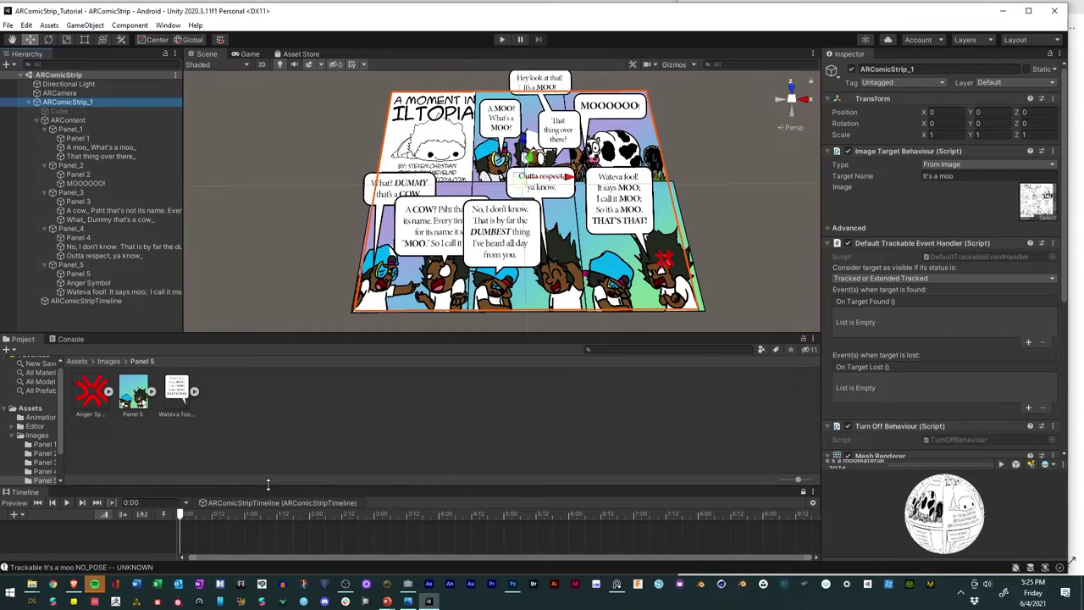
pyautogui.moveTo(266, 489); pyautogui.dragTo(280, 430)
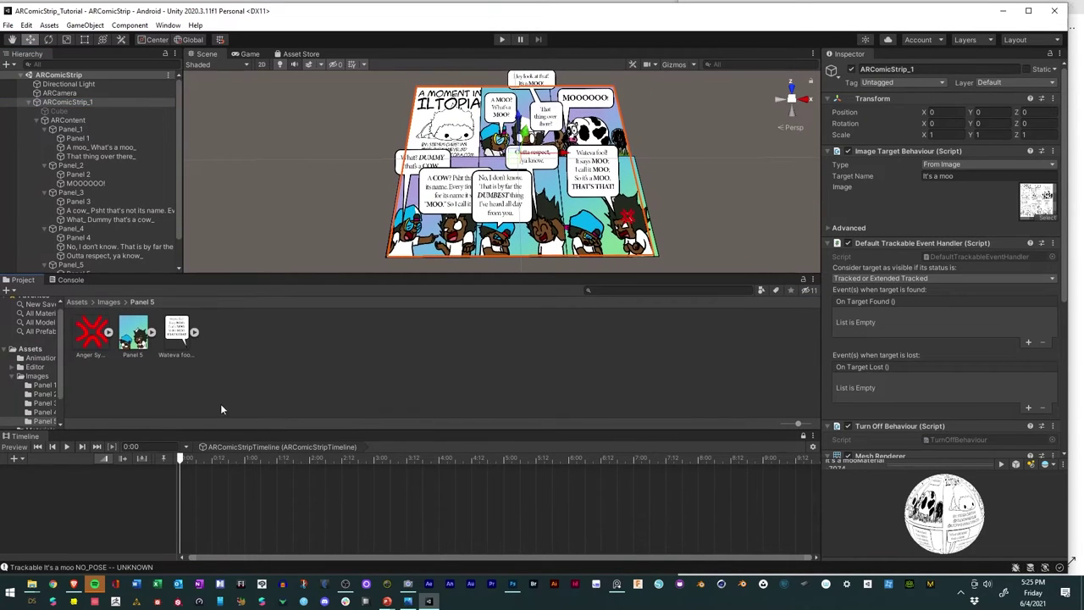
pyautogui.moveTo(235, 273); pyautogui.dragTo(234, 294)
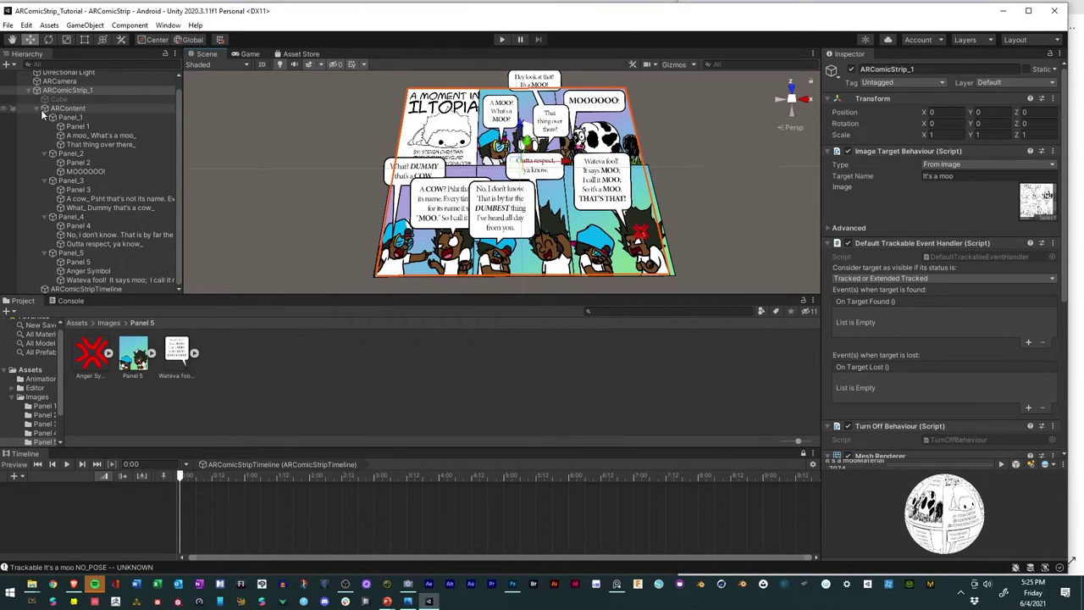
pyautogui.click(44, 119)
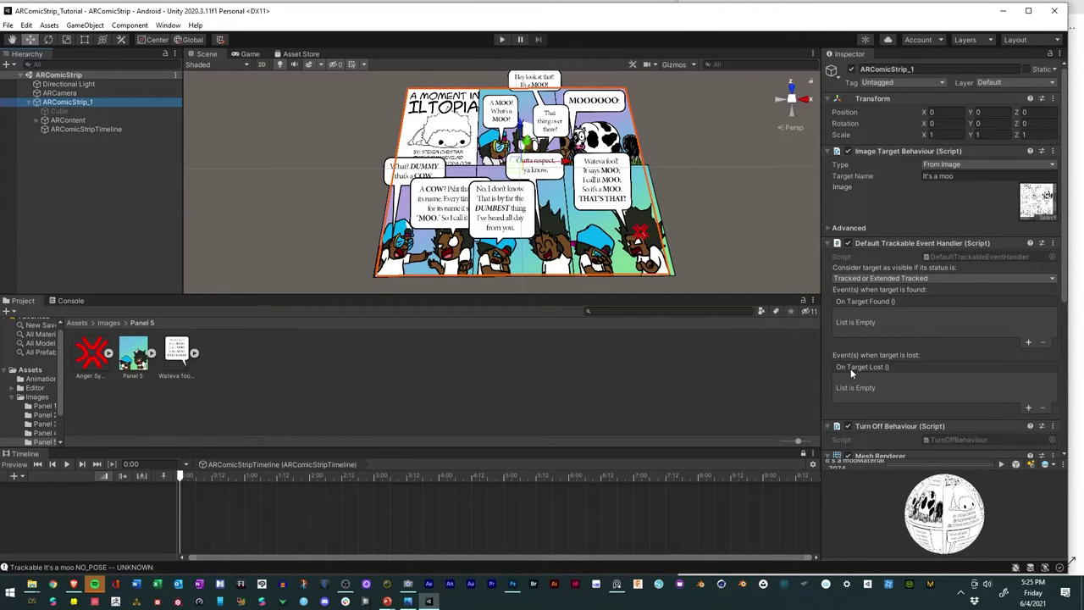
# Step: Add an action to On Target Found and On Target Lost, assigning ARComicStripTimeline to both
pyautogui.click(1026, 343)
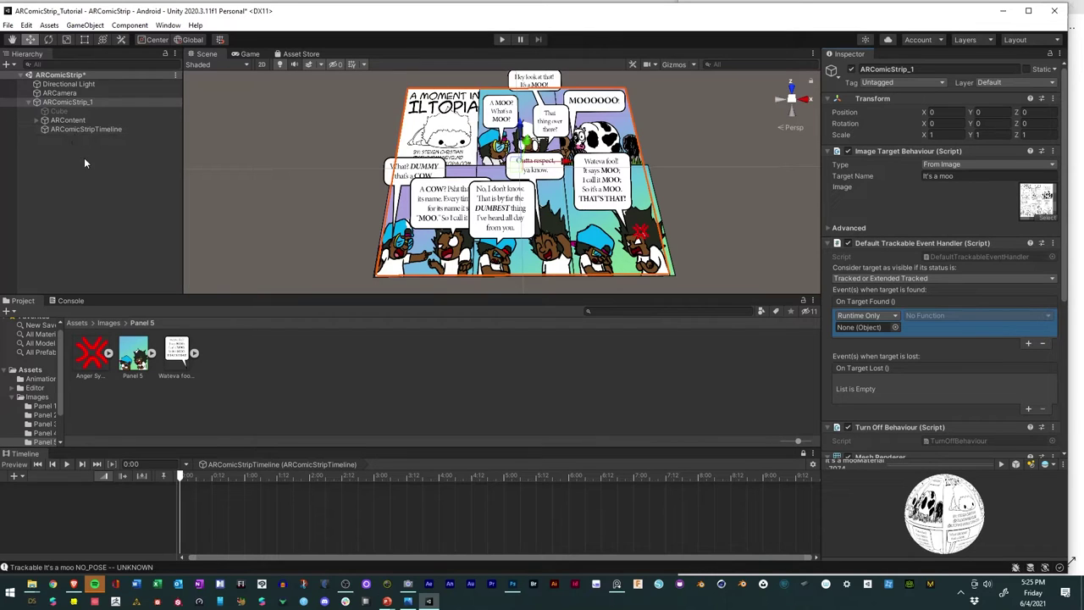
pyautogui.click(1030, 411)
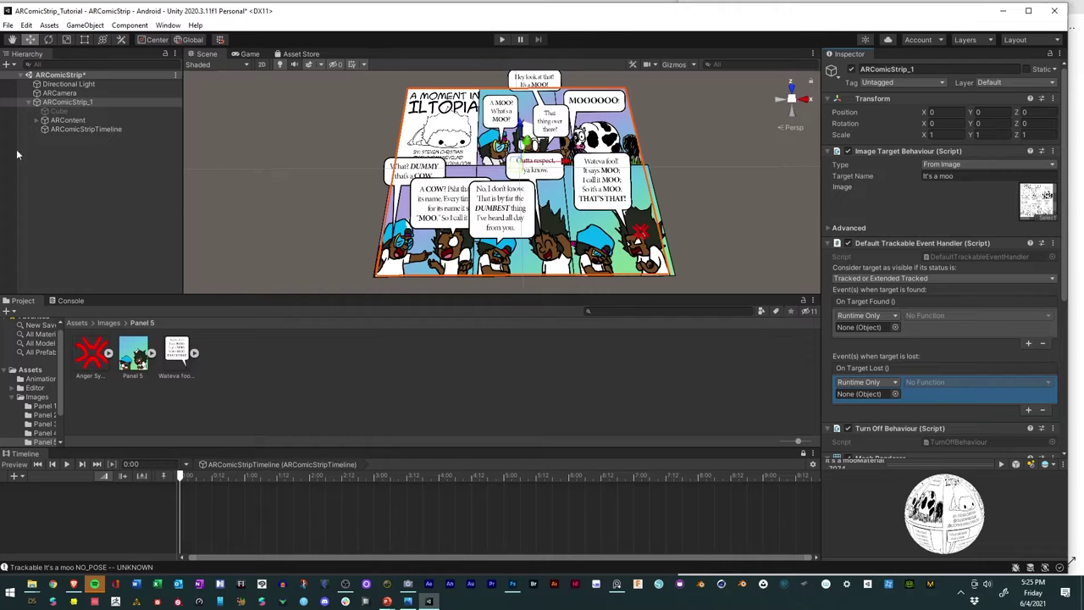
pyautogui.click(63, 129)
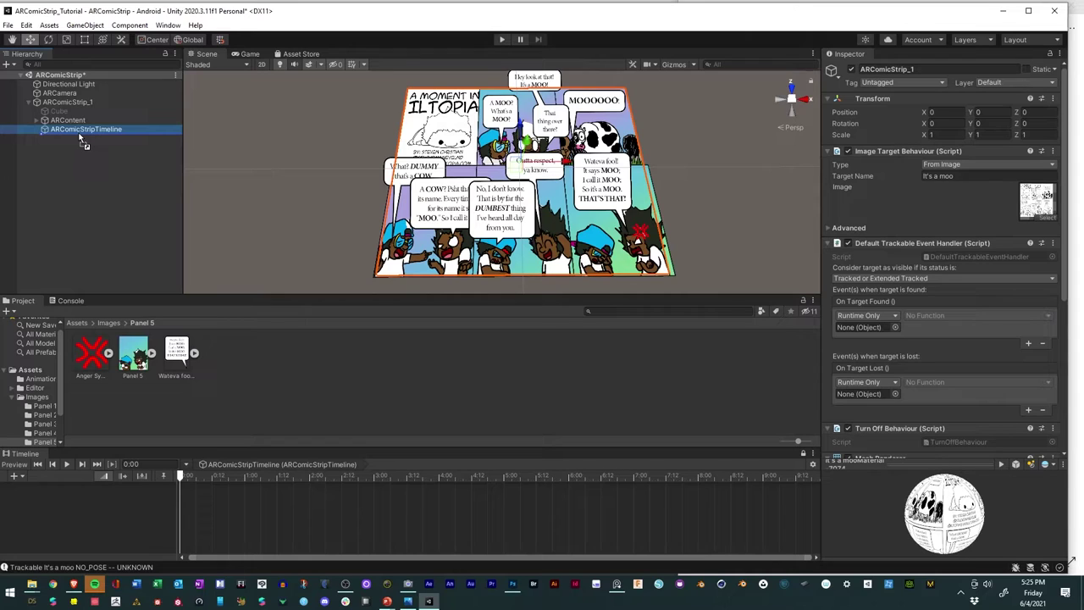
pyautogui.moveTo(82, 143); pyautogui.dragTo(872, 329)
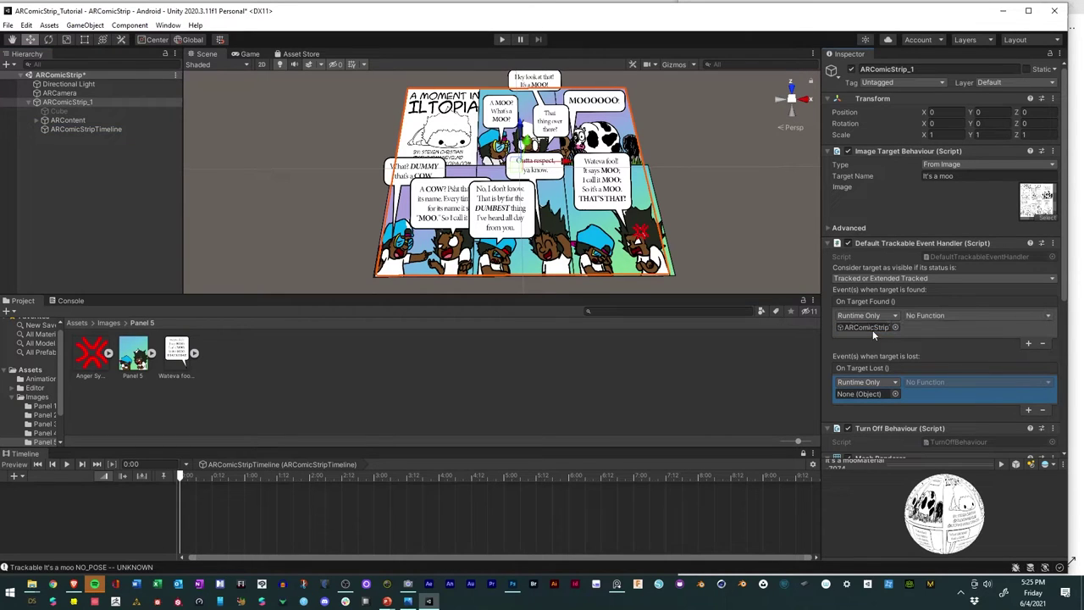
pyautogui.click(68, 130)
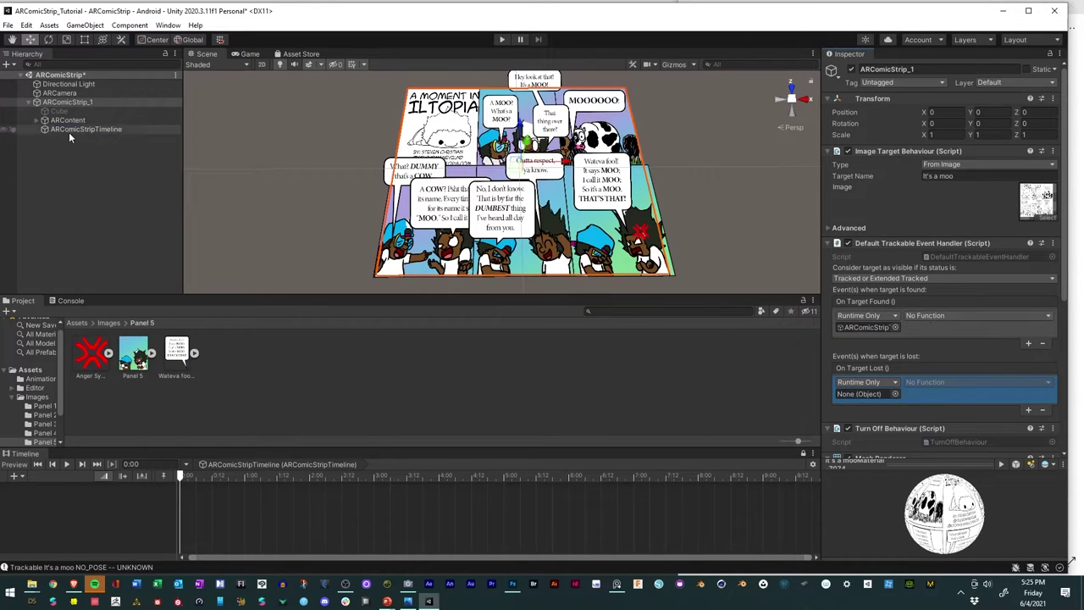
pyautogui.moveTo(84, 137); pyautogui.dragTo(852, 396)
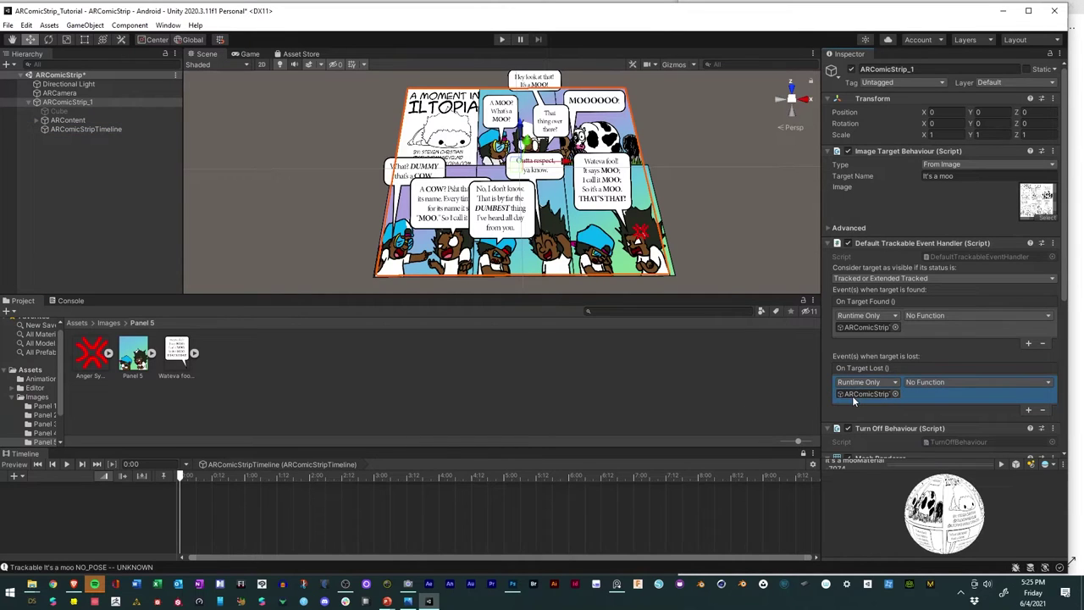
pyautogui.click(68, 129)
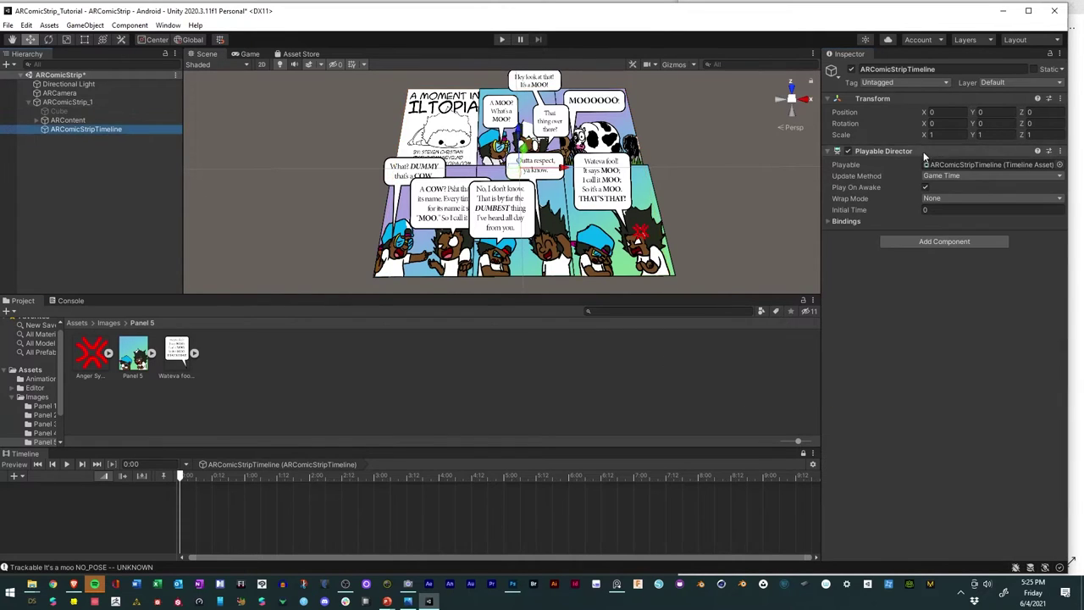
pyautogui.click(72, 102)
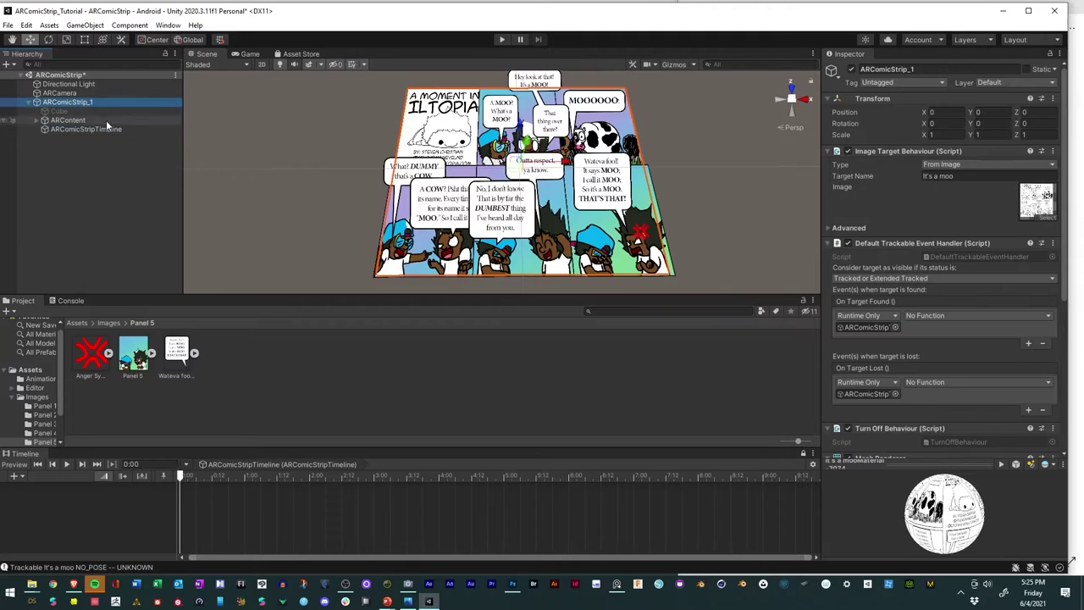
# Step: Set the found action to PlayableDirector.Play() and the lost action to PlayableDirector.Pause()
pyautogui.click(930, 321)
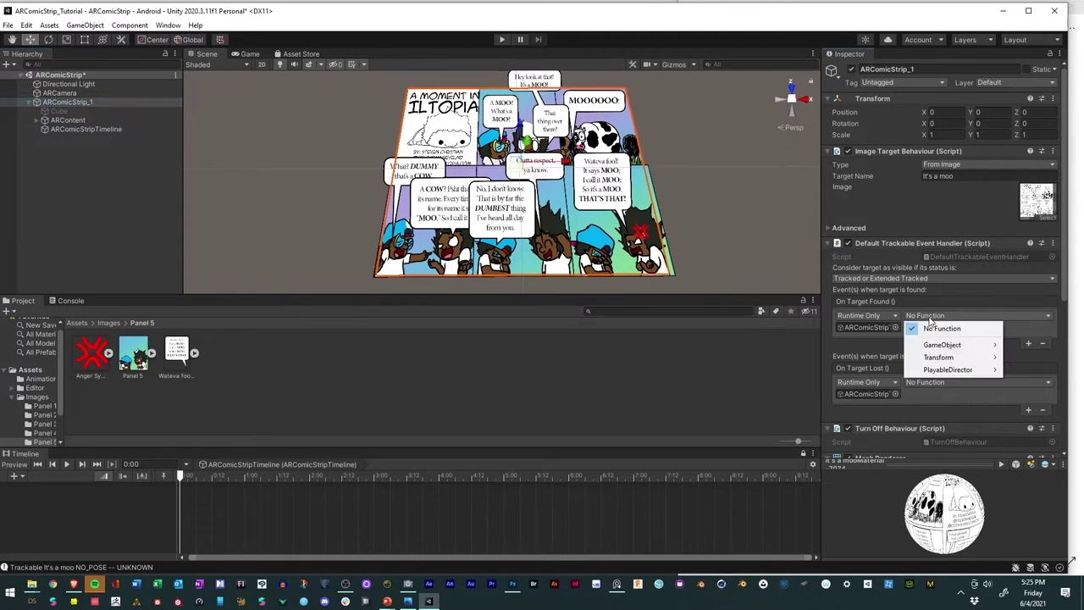
pyautogui.moveTo(948, 370)
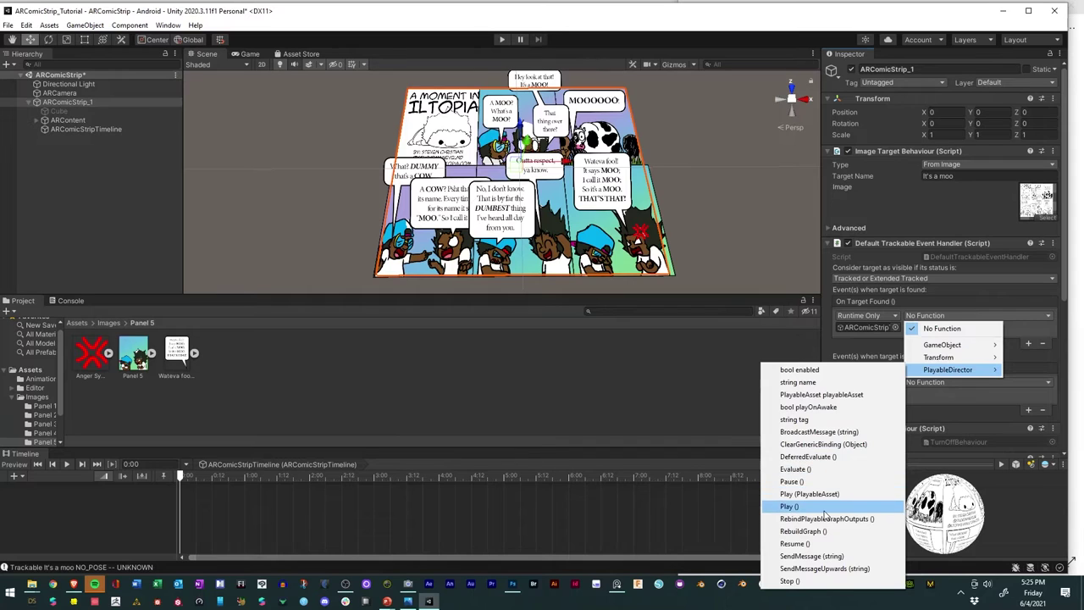
pyautogui.click(792, 507)
pyautogui.click(934, 383)
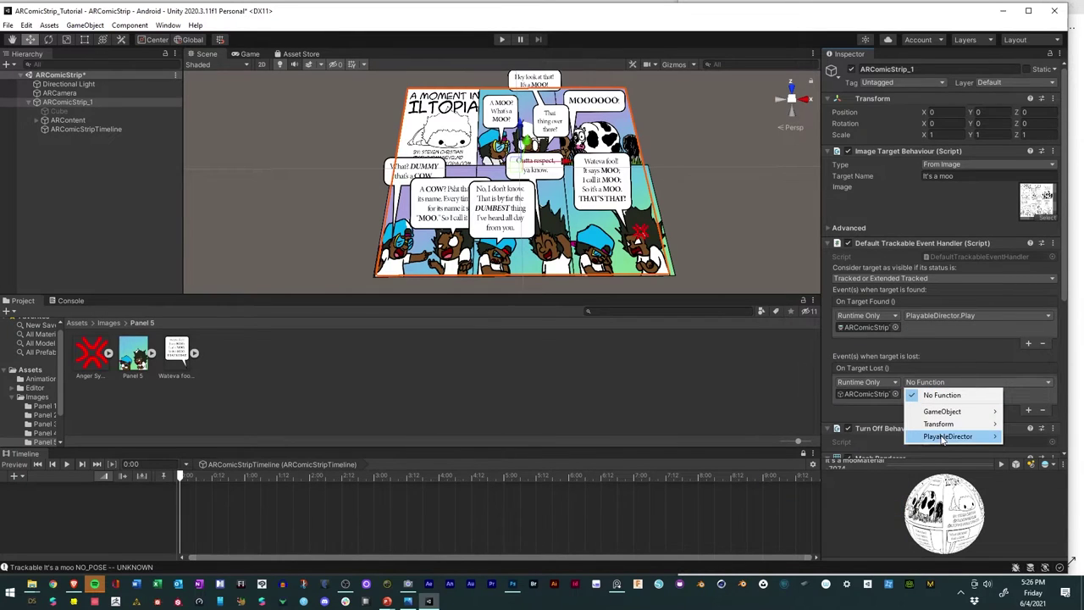
pyautogui.moveTo(943, 439)
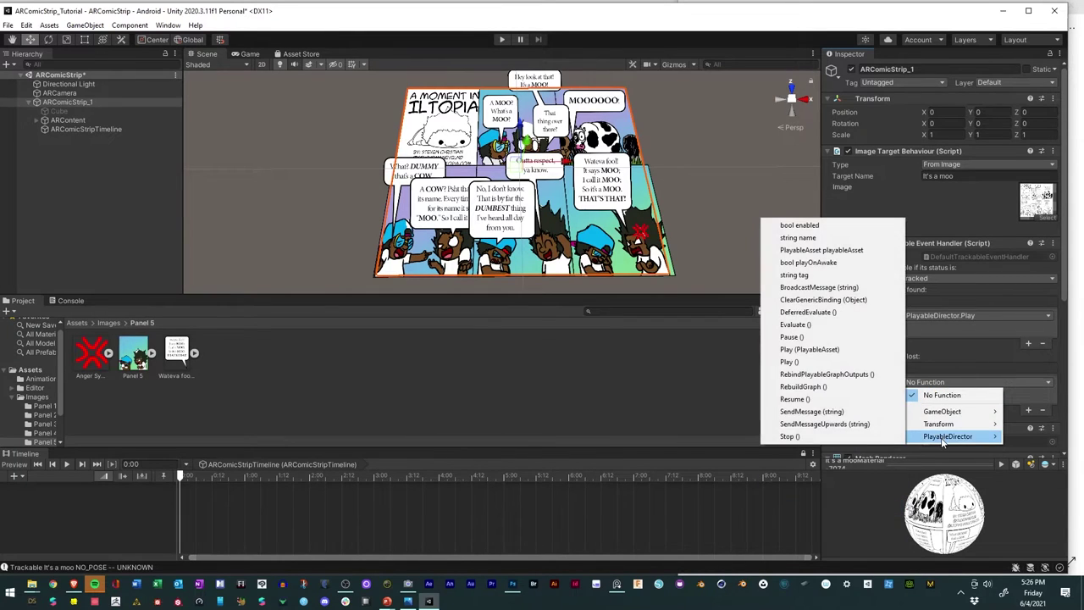
pyautogui.click(816, 338)
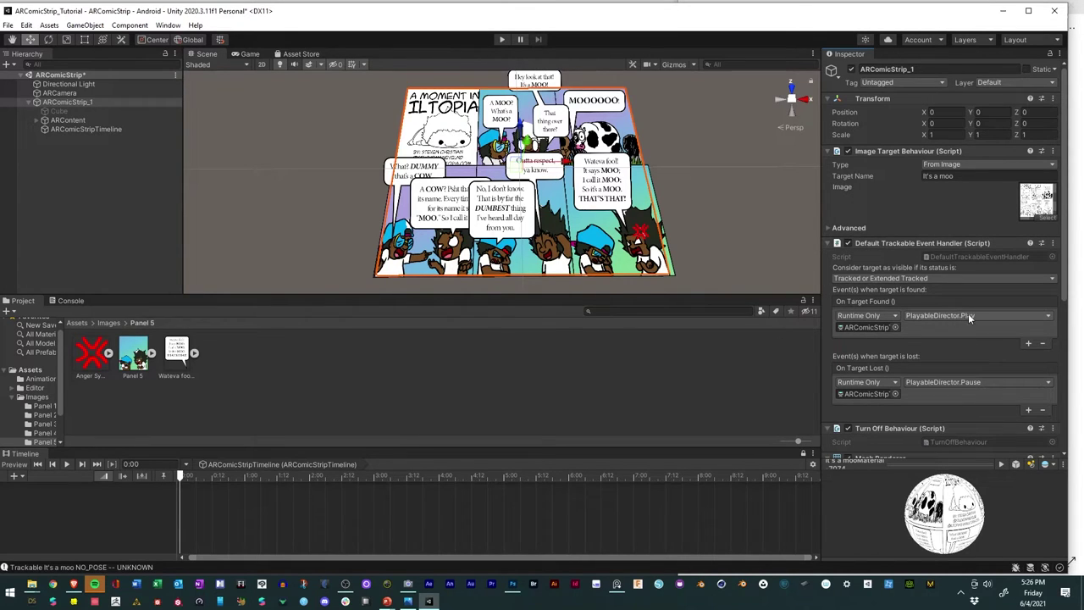
pyautogui.click(94, 128)
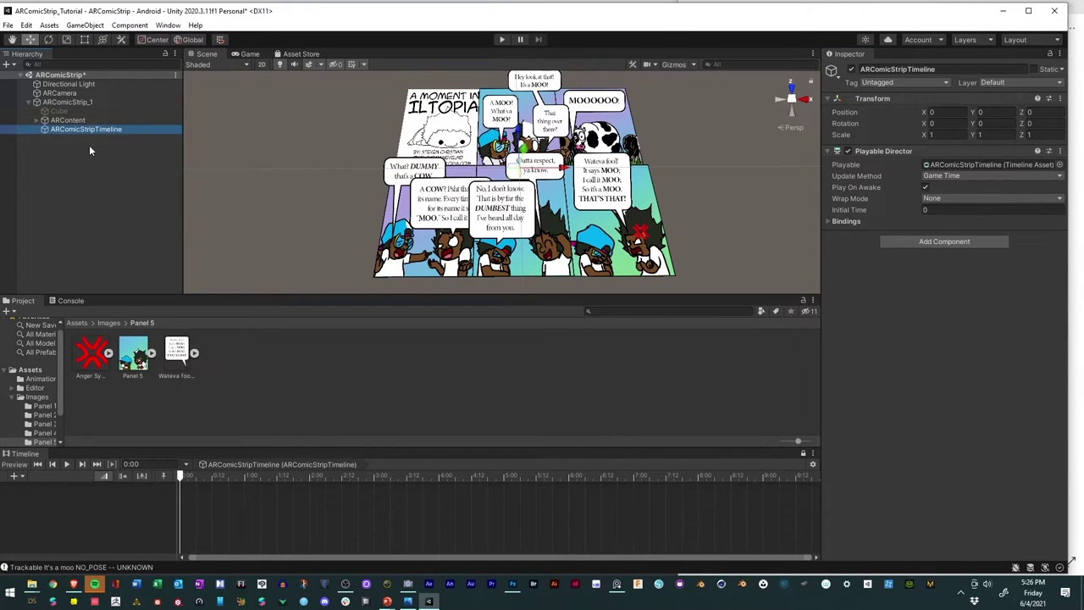
pyautogui.click(76, 102)
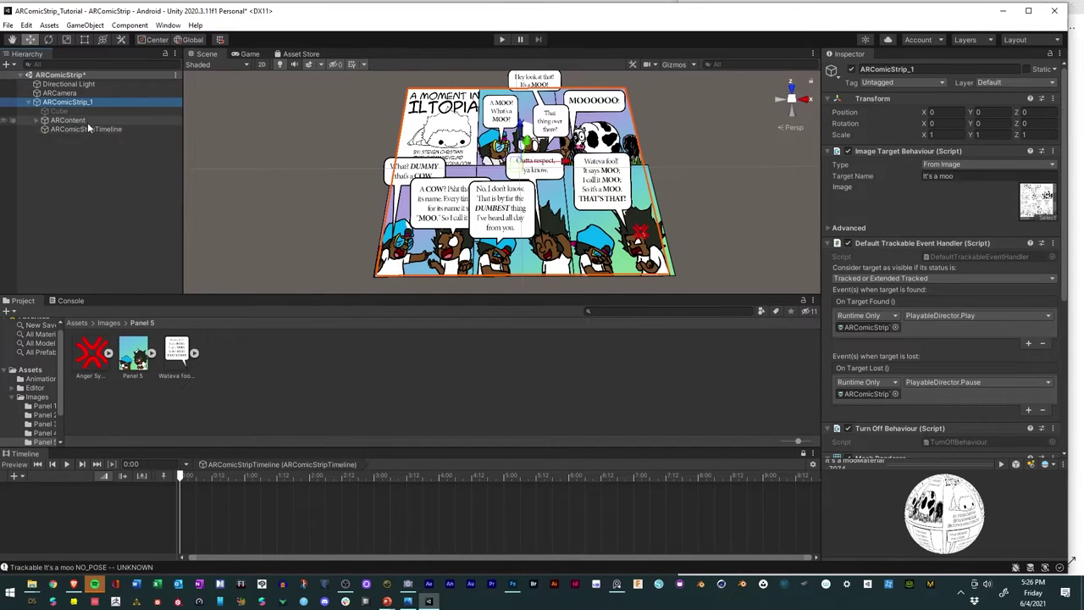
# Step: Save the ARComicStrip scene through File > Save
pyautogui.click(7, 25)
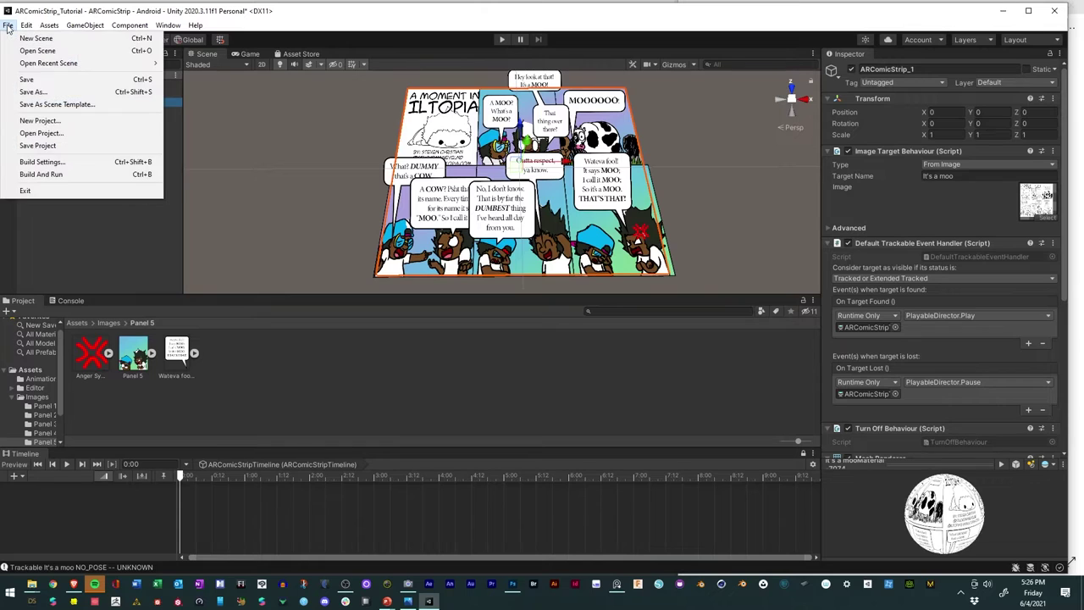
pyautogui.click(34, 81)
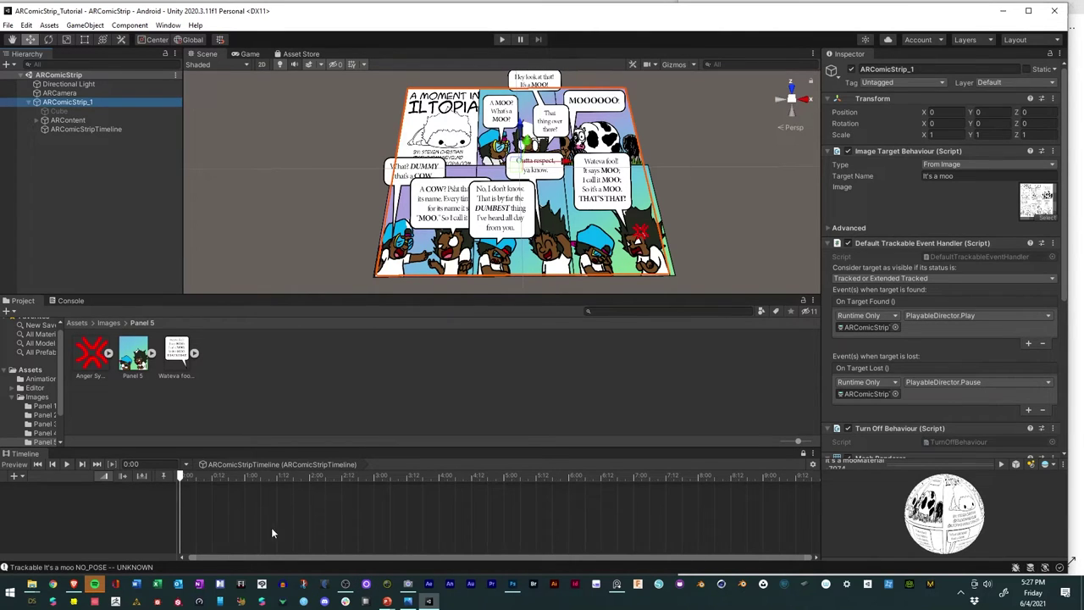
# Step: Launch Audacity, dismiss its welcome message, and switch to the Brave browser
pyautogui.click(284, 586)
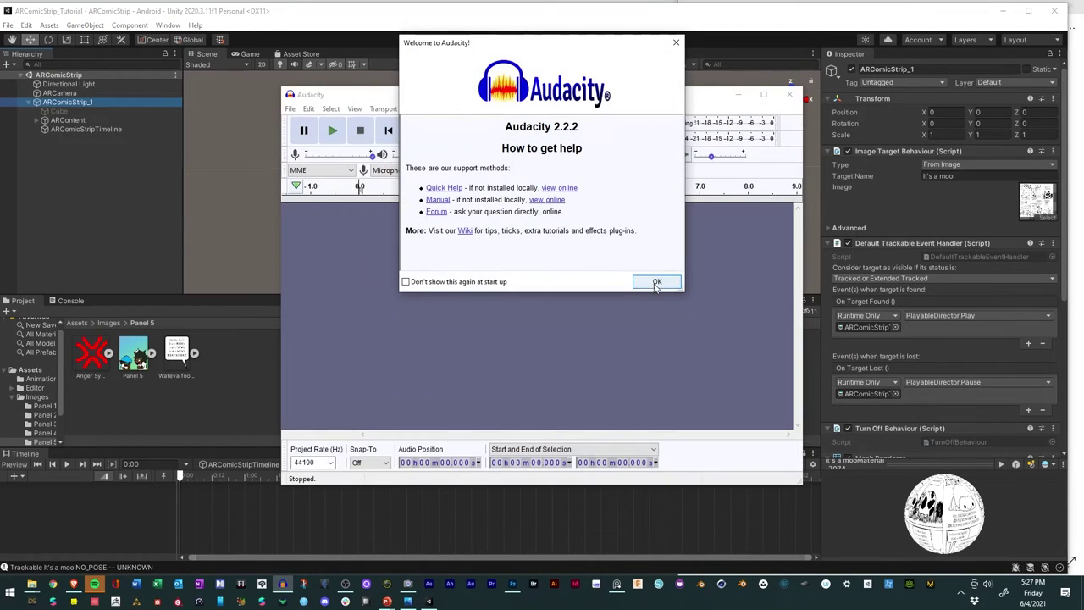
pyautogui.click(676, 42)
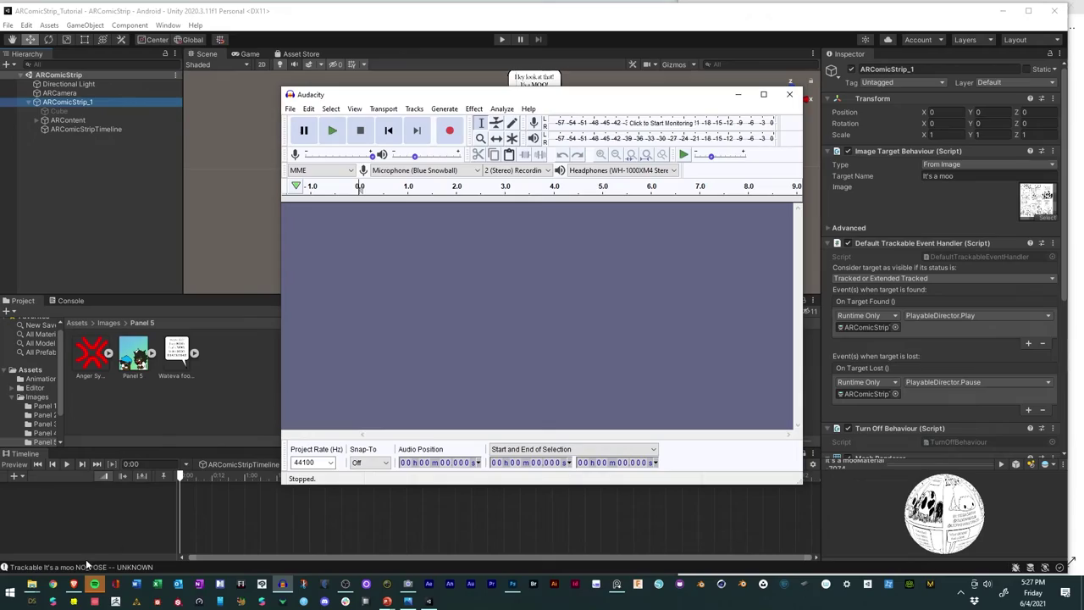
pyautogui.click(74, 584)
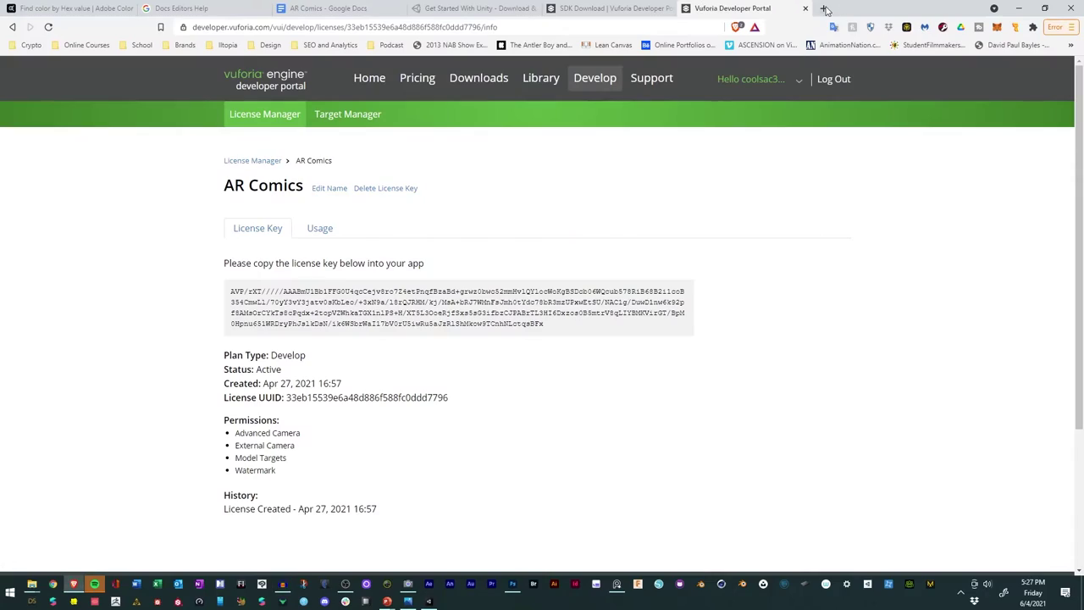
# Step: Search 'audacity' in a new Brave tab, open audacityteam.org, then minimize the browser
pyautogui.click(824, 9)
pyautogui.write('aud')
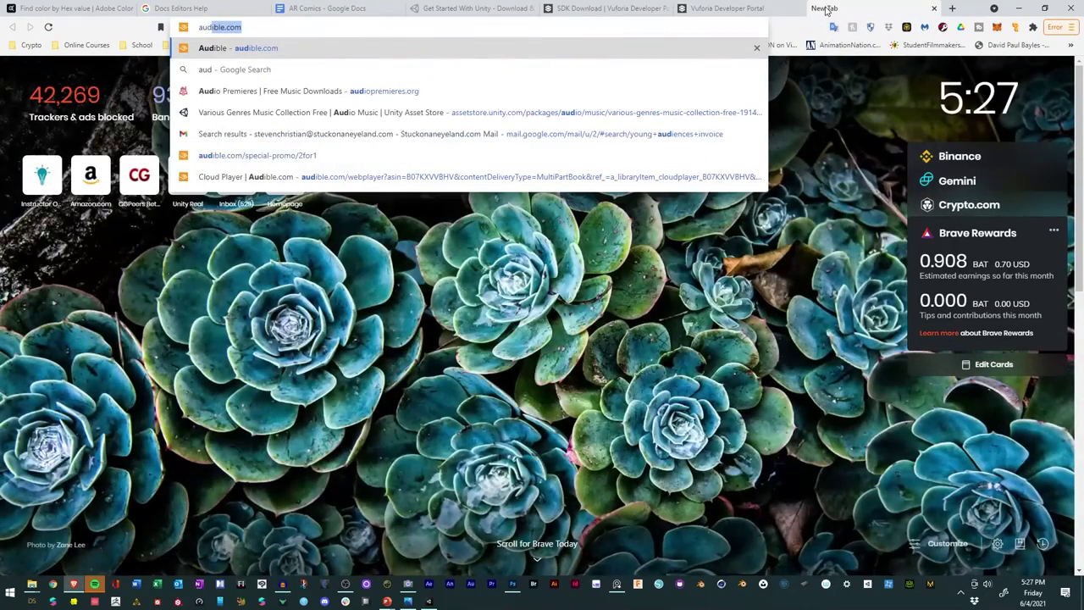
pyautogui.press('BackSpace')
pyautogui.press('BackSpace')
pyautogui.press('BackSpace')
pyautogui.press('BackSpace')
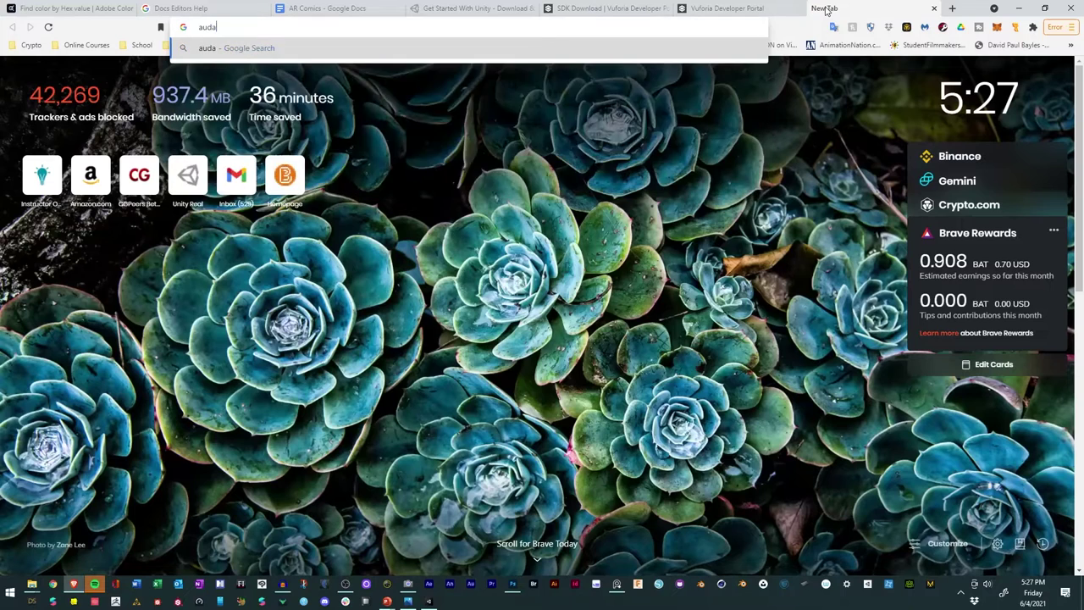
pyautogui.write('audacity')
pyautogui.press('Return')
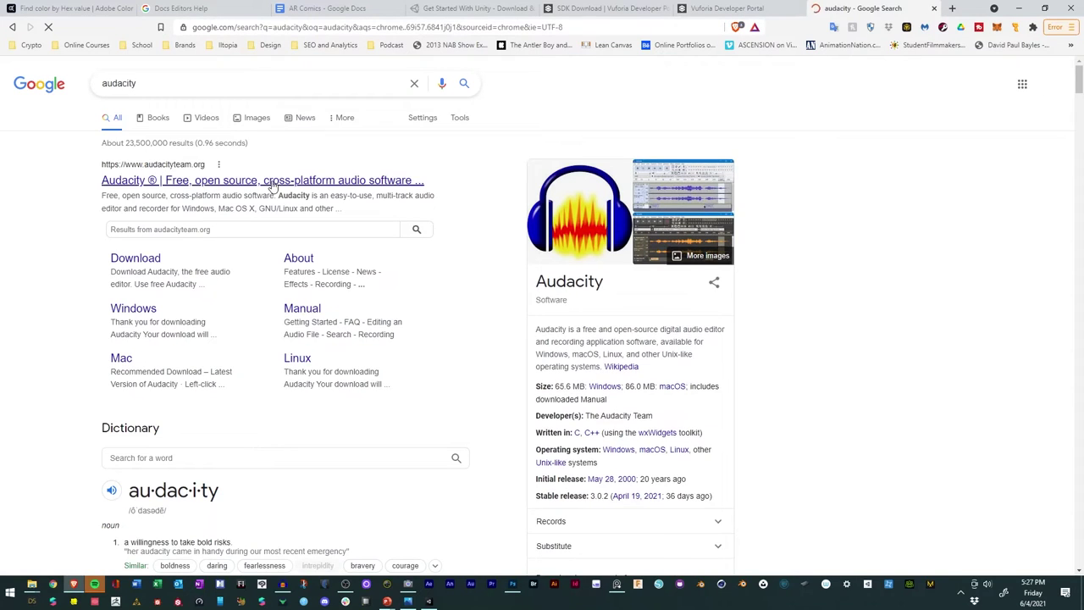
pyautogui.click(273, 182)
pyautogui.scroll(-3, 529, 174)
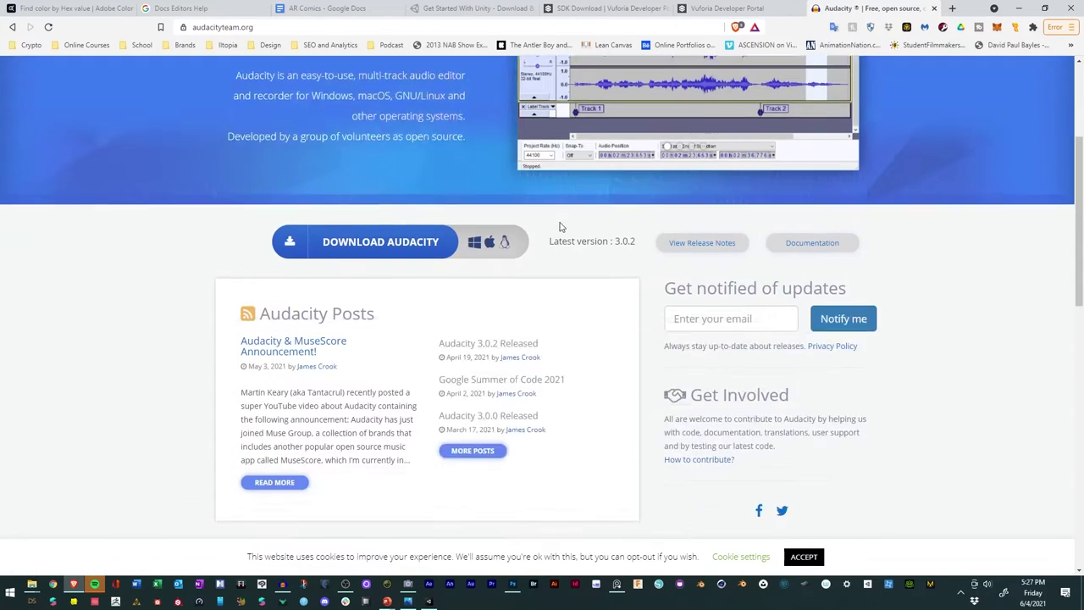
pyautogui.scroll(3, 586, 235)
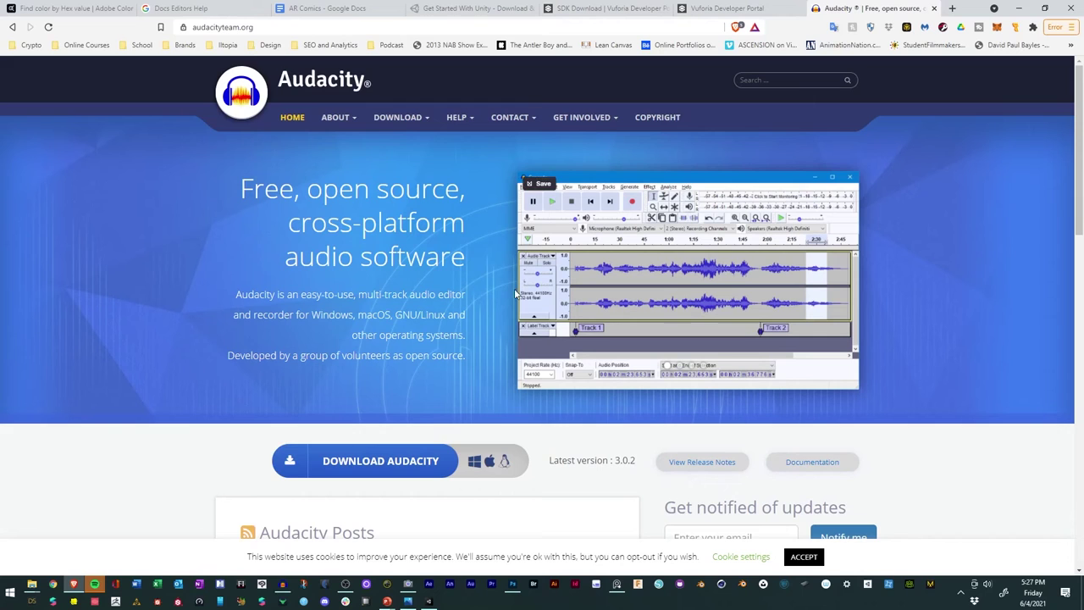
pyautogui.scroll(-3, 446, 273)
pyautogui.scroll(3, 447, 274)
pyautogui.click(1018, 8)
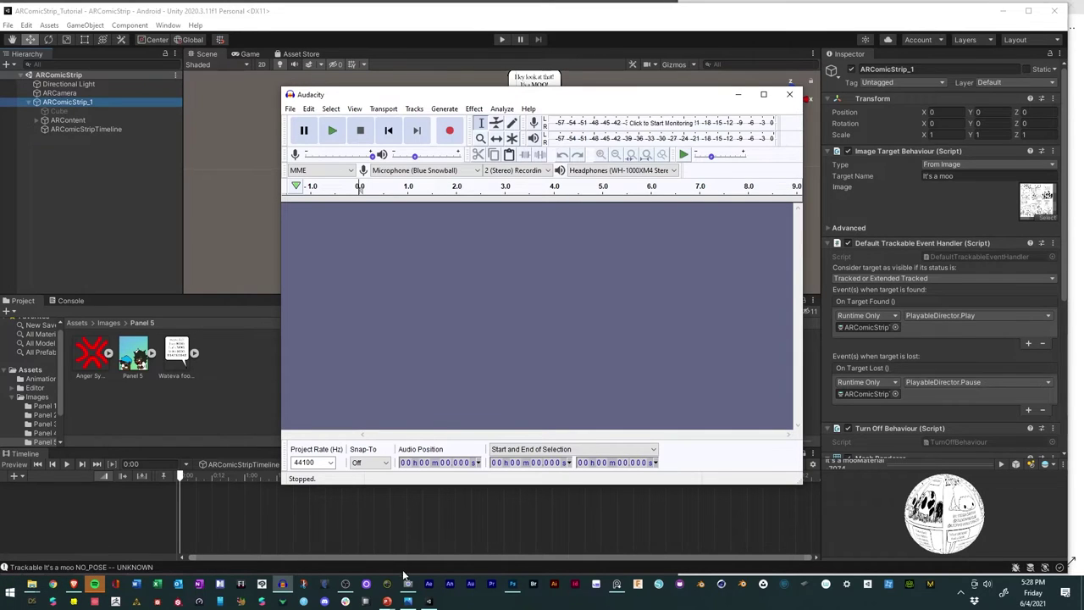
# Step: Open the comic image and tile Audacity top-right with the comic image bottom-right
pyautogui.click(408, 602)
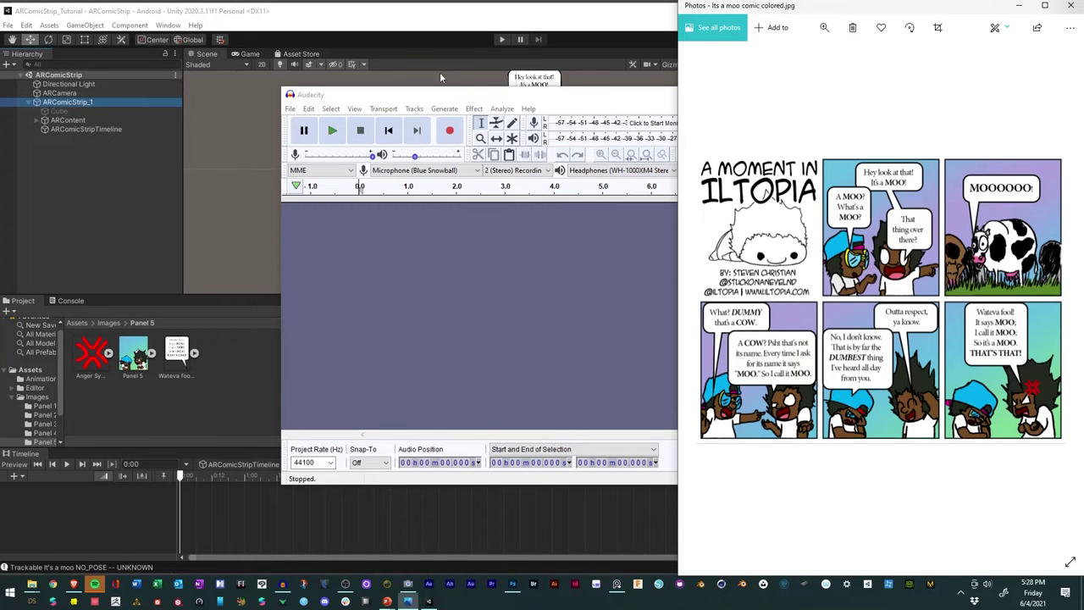
pyautogui.moveTo(440, 94); pyautogui.dragTo(1051, 2)
pyautogui.click(864, 394)
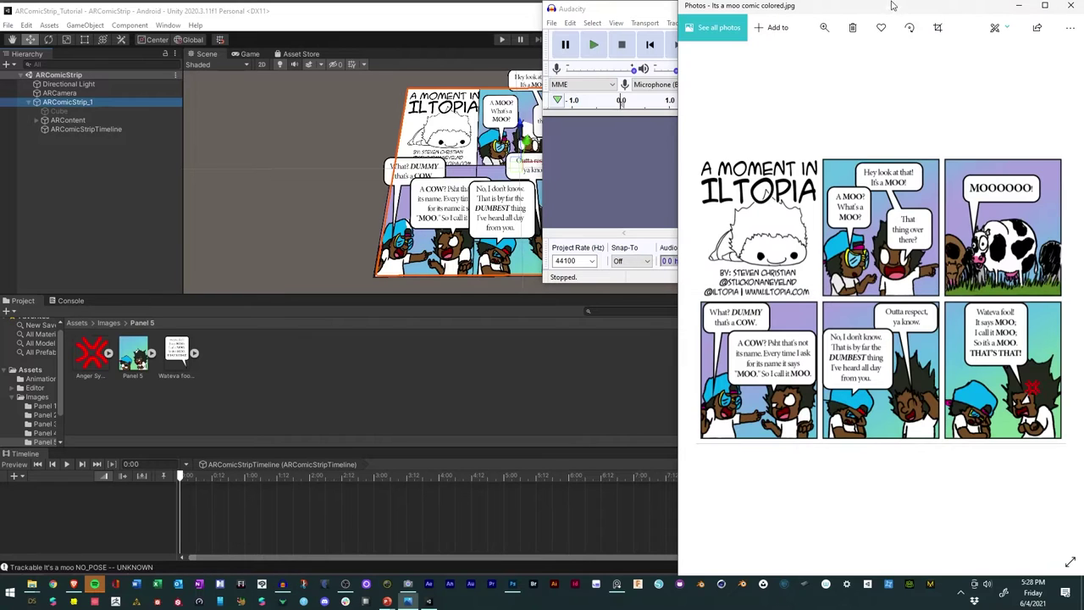
pyautogui.moveTo(891, 6); pyautogui.dragTo(796, 382)
pyautogui.press('super+Down')
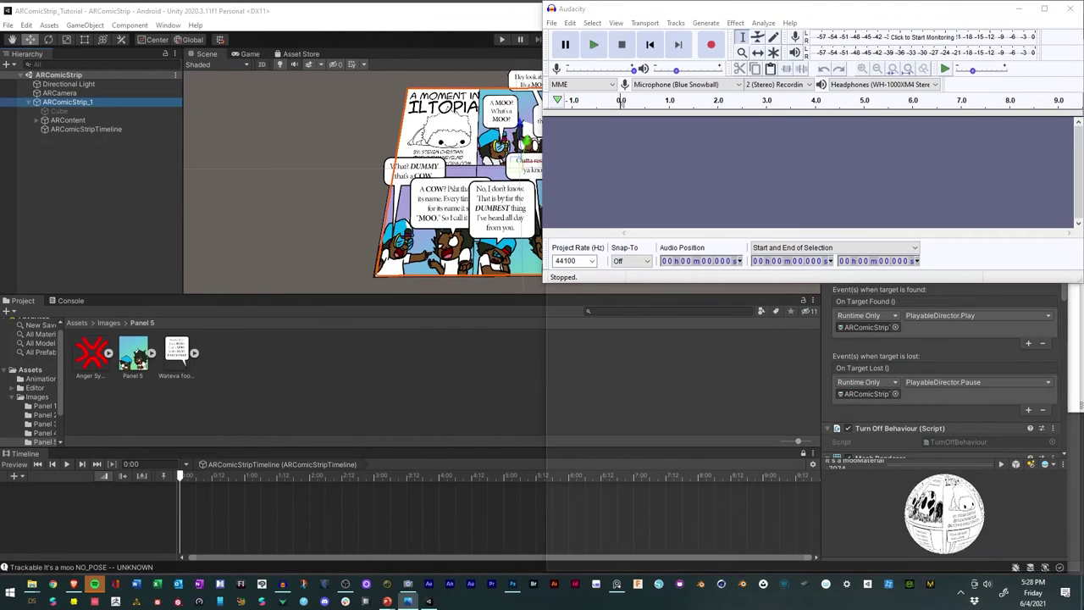
pyautogui.hotkey('alt', 'Tab')
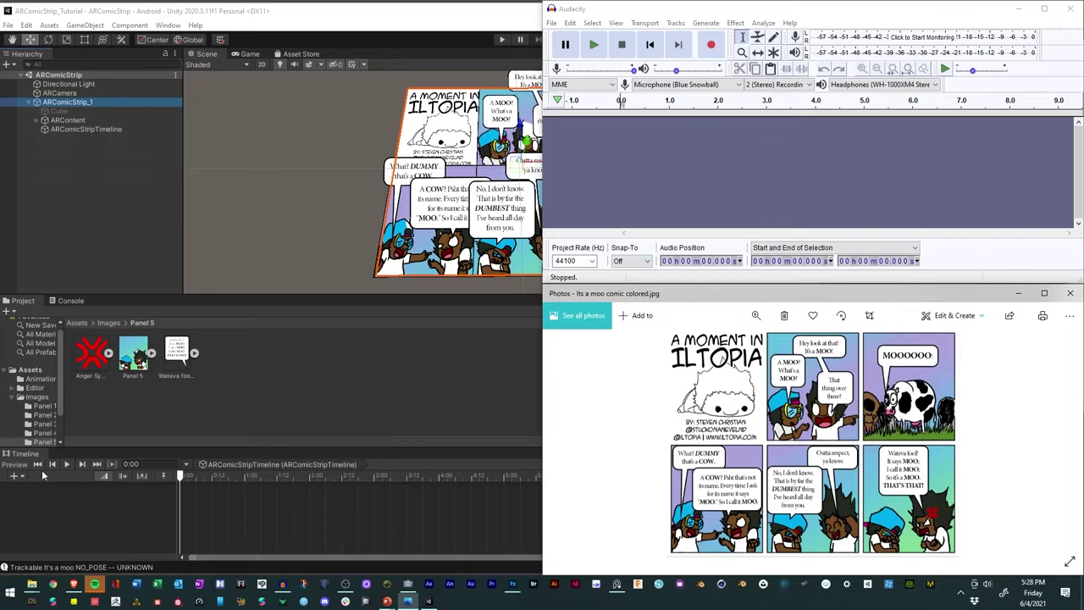
pyautogui.click(367, 584)
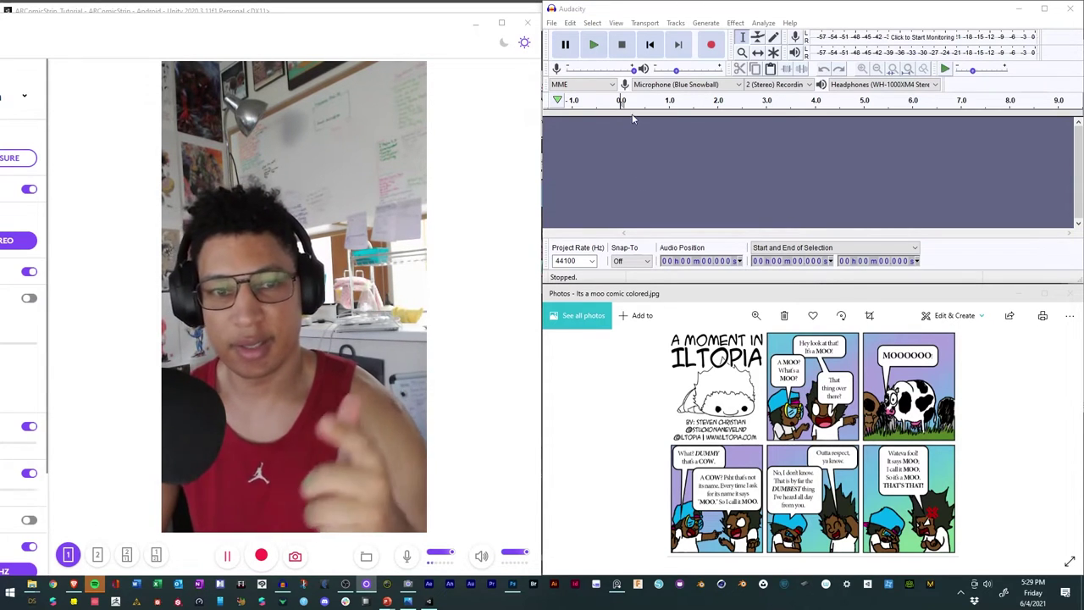
# Step: Record a roughly 3.9-second test take using the Blue Snowball microphone
pyautogui.click(710, 86)
pyautogui.click(711, 86)
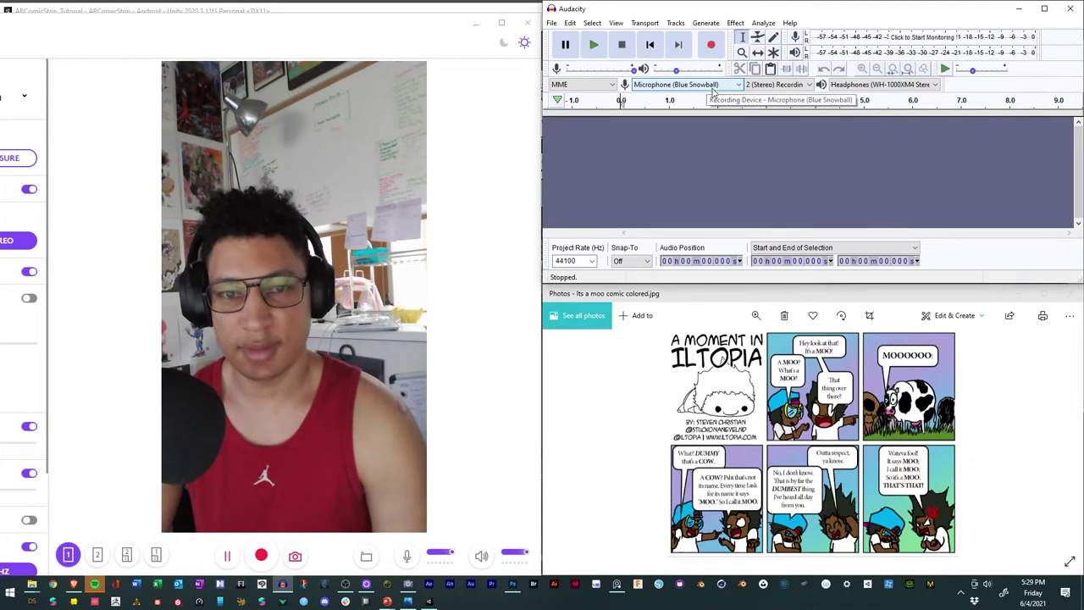
pyautogui.click(712, 46)
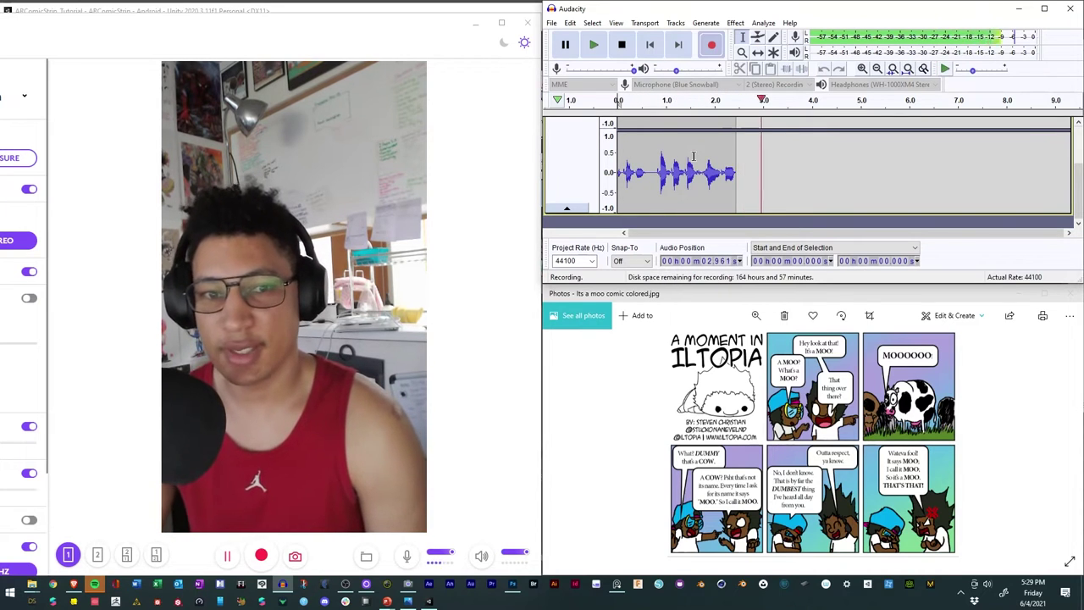
pyautogui.click(619, 48)
# Step: Play back the test take, then select and delete the whole clip
pyautogui.click(600, 50)
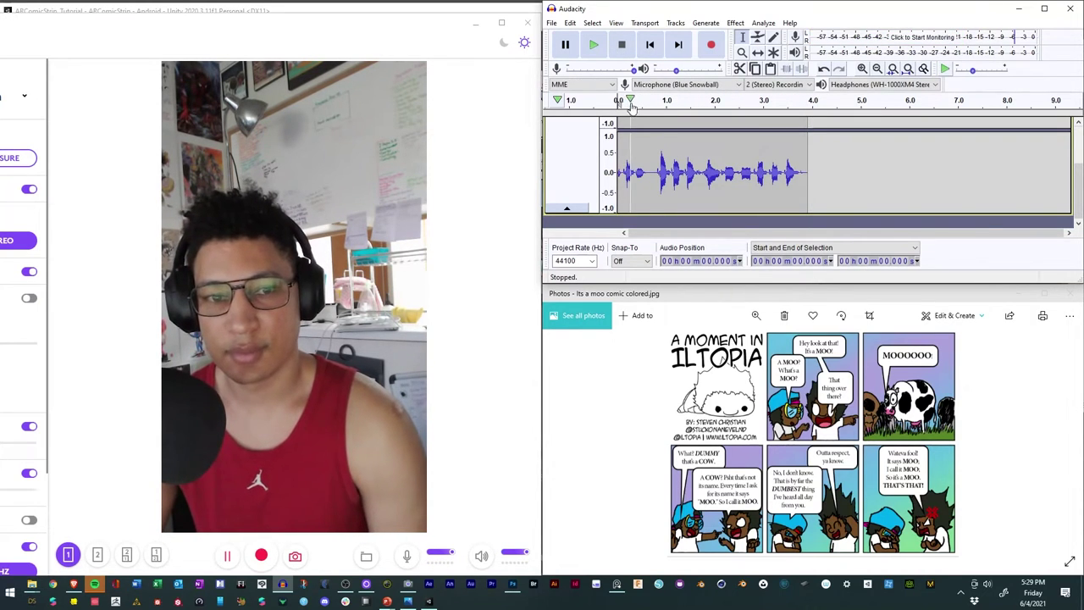
pyautogui.click(599, 48)
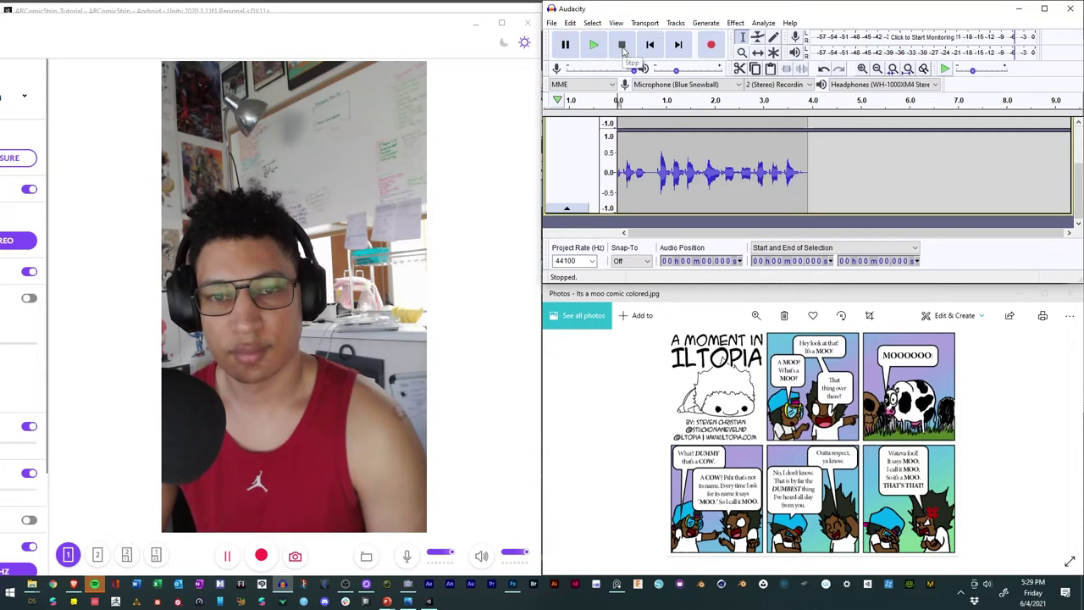
pyautogui.doubleClick(708, 167)
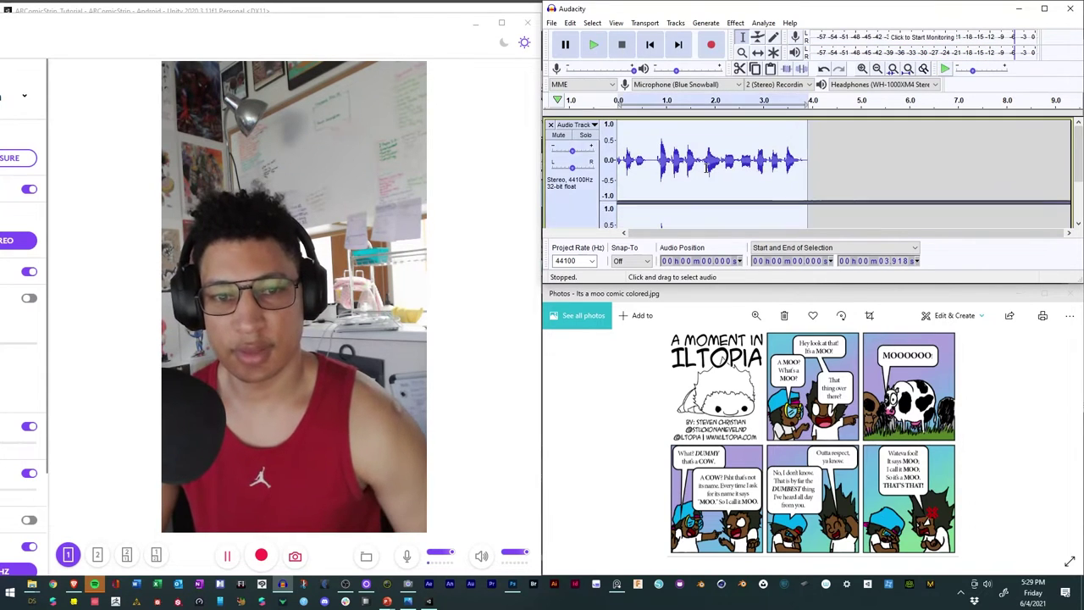
pyautogui.press('Delete')
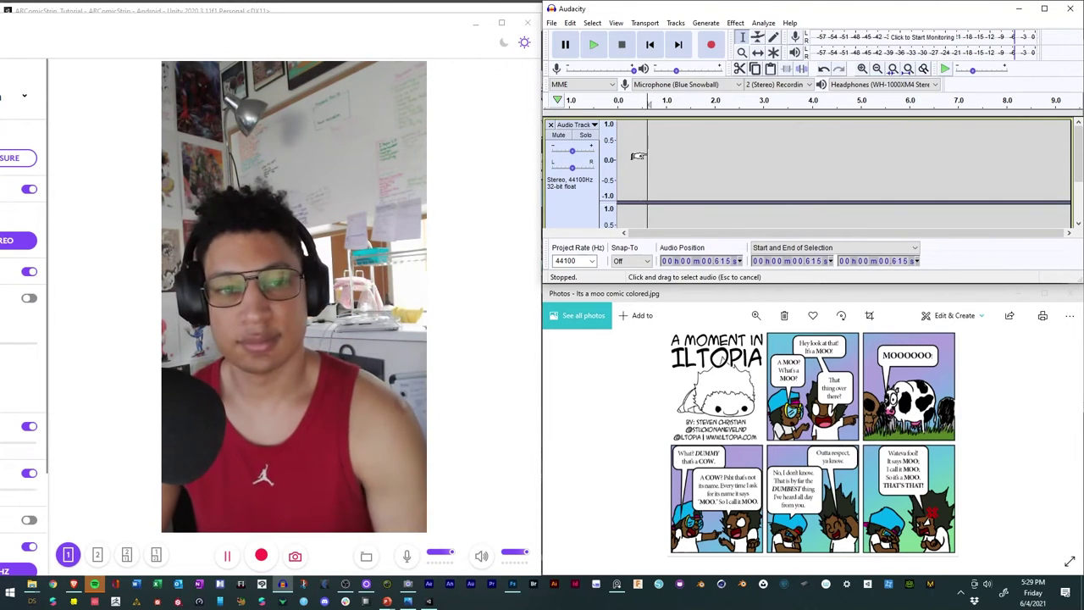
# Step: Record the roughly 67-second voice take and enlarge the Audacity window
pyautogui.click(712, 45)
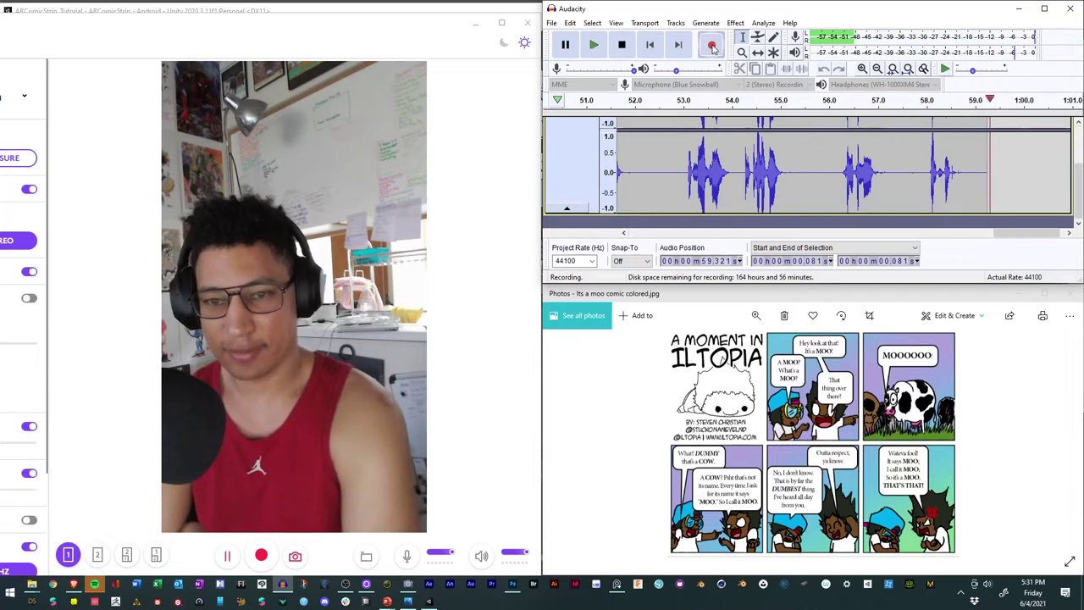
pyautogui.click(622, 45)
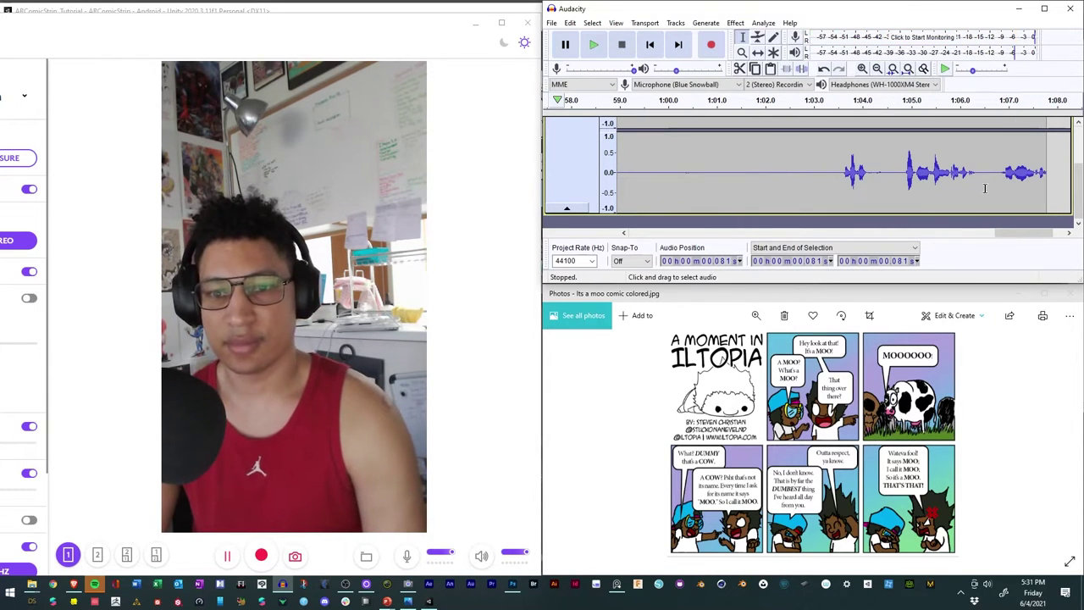
pyautogui.moveTo(900, 8); pyautogui.dragTo(867, 6)
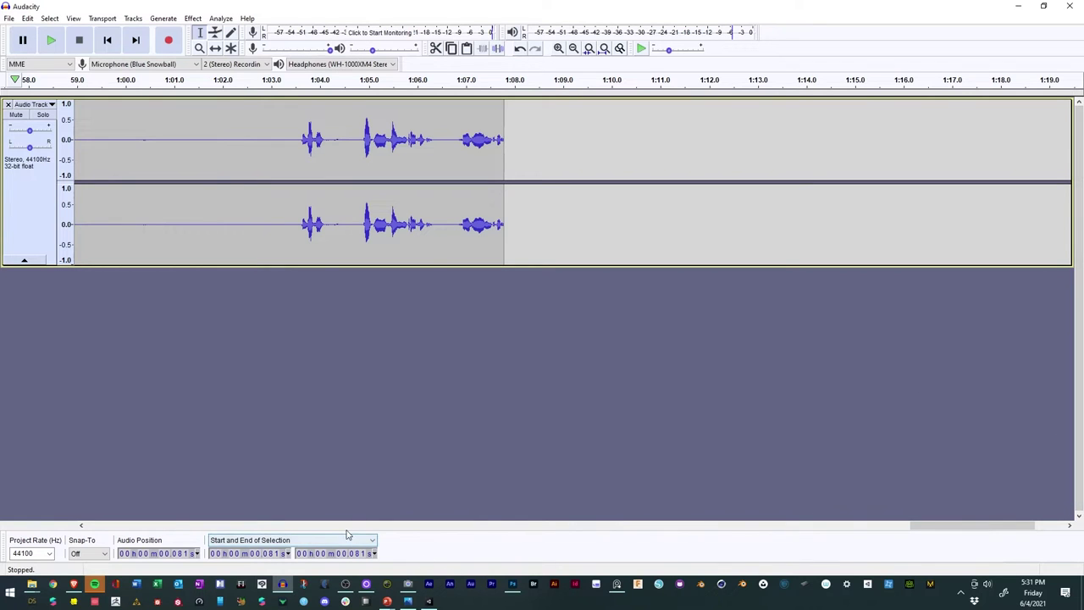
pyautogui.moveTo(937, 527)
pyautogui.mouseDown()
pyautogui.moveTo(367, 508)
pyautogui.moveTo(931, 527)
pyautogui.mouseUp()
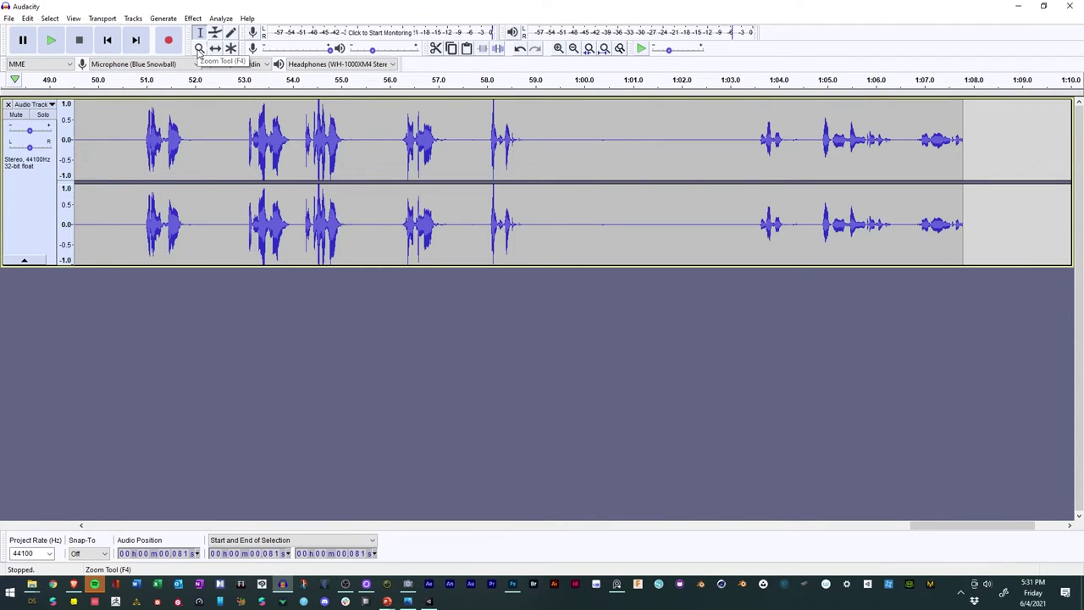
# Step: Play back the whole take, zooming in on the early speech and then out to the full recording
pyautogui.click(199, 49)
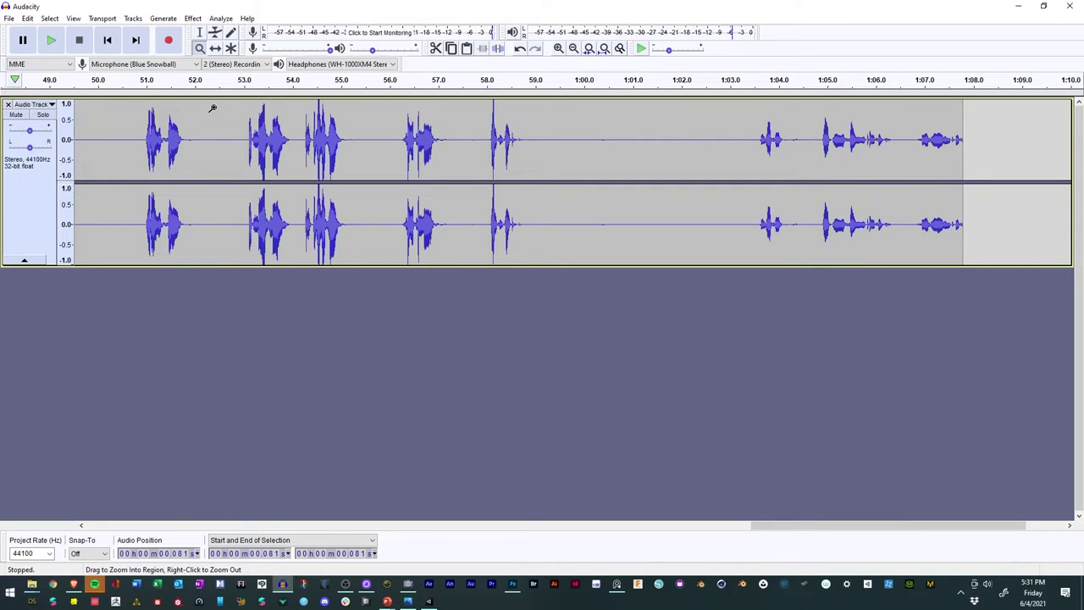
pyautogui.click(208, 78)
pyautogui.press('space')
pyautogui.press('space')
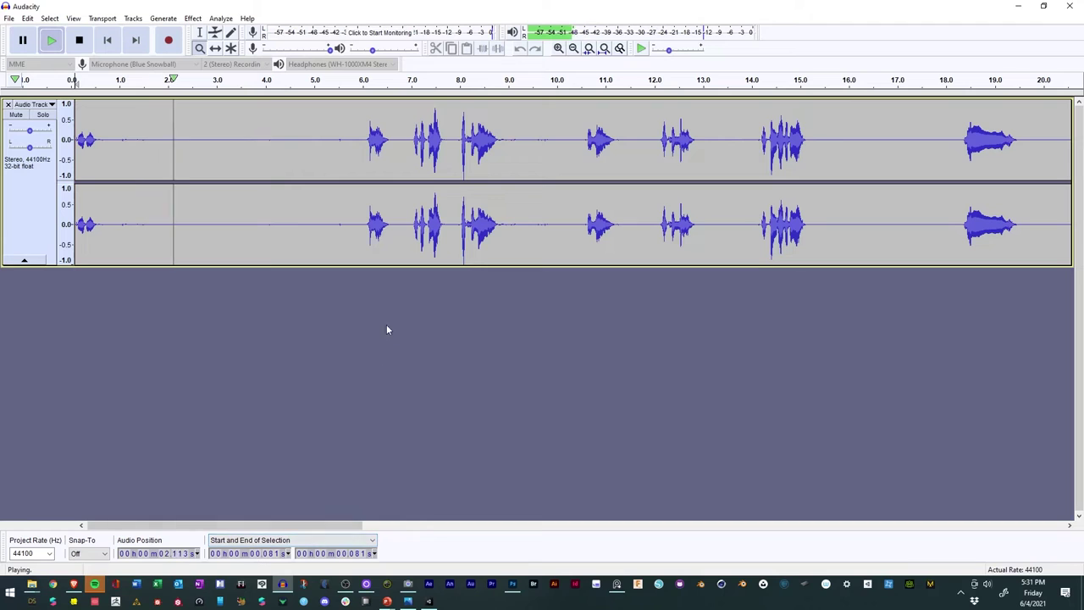
pyautogui.click(198, 234)
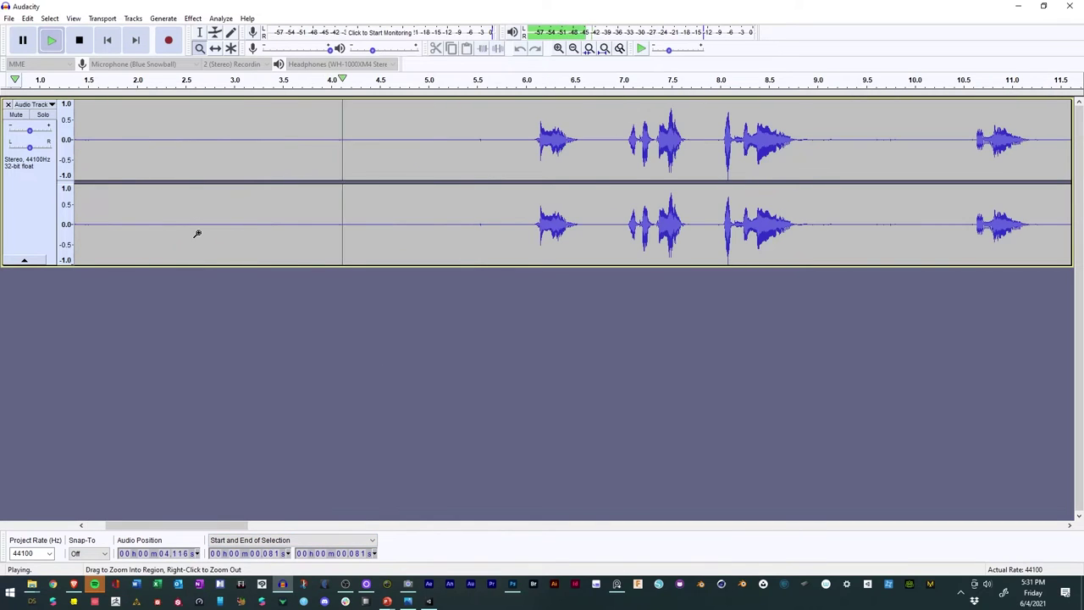
pyautogui.click(198, 235)
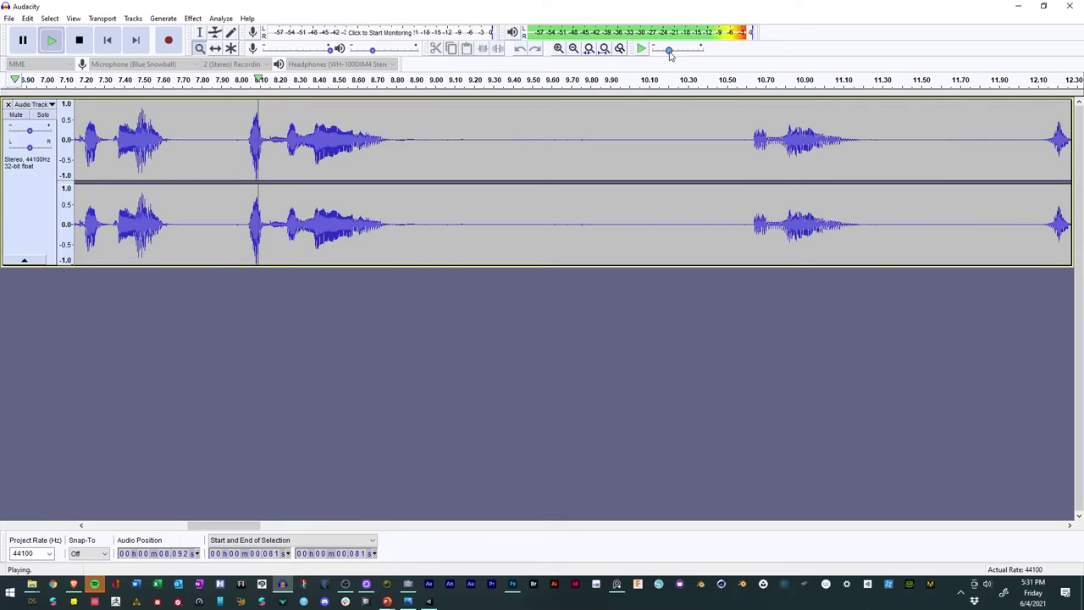
pyautogui.click(574, 48)
pyautogui.click(573, 48)
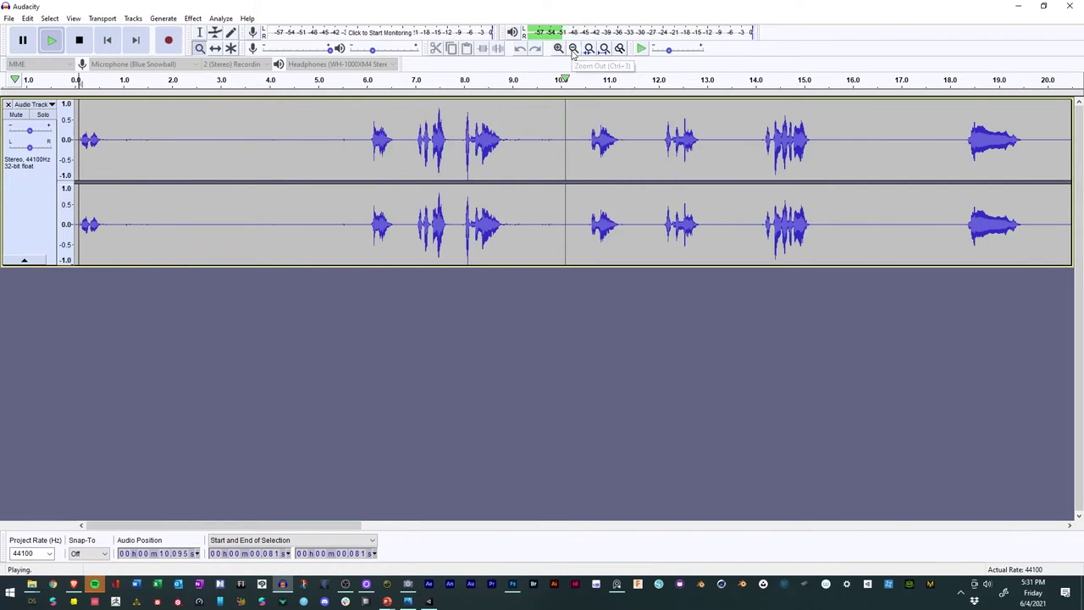
pyautogui.click(573, 48)
pyautogui.click(574, 48)
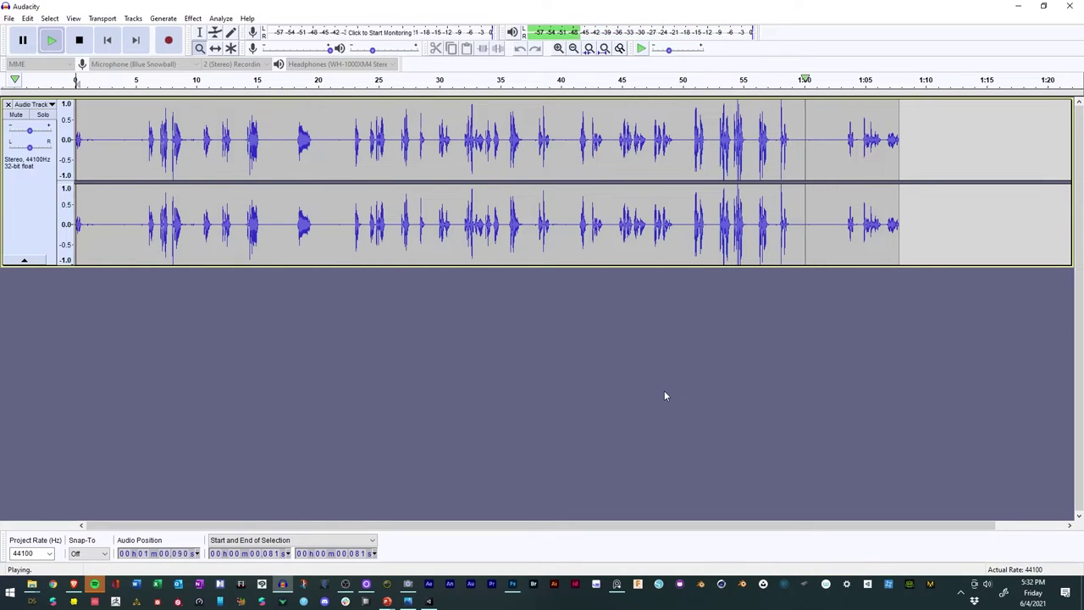
pyautogui.press('space')
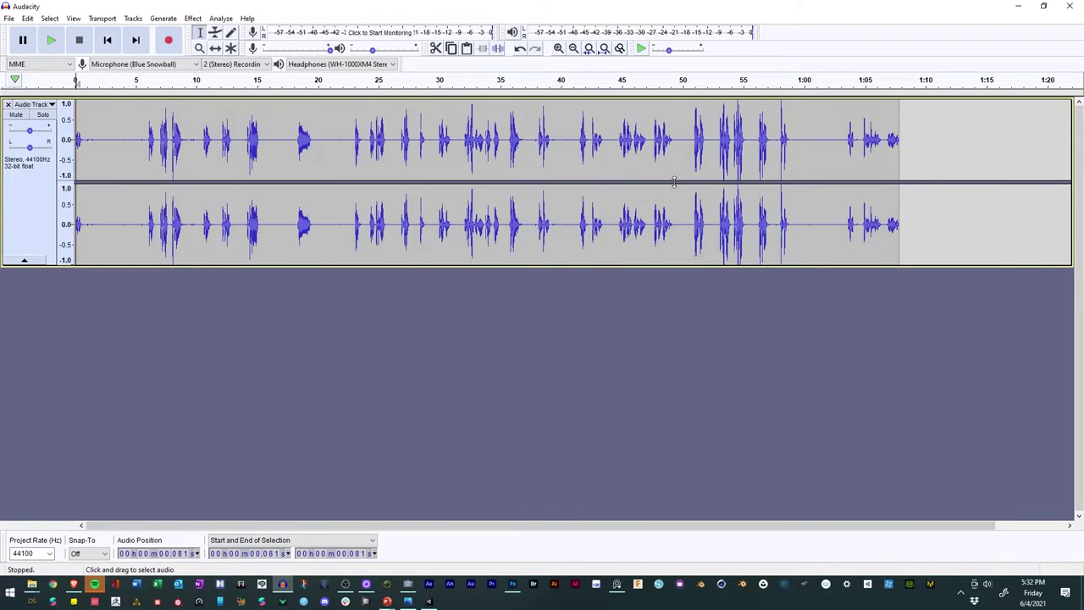
# Step: Cut the ending after 1:00 and the opening five seconds, replaying to check
pyautogui.moveTo(806, 134); pyautogui.dragTo(947, 166)
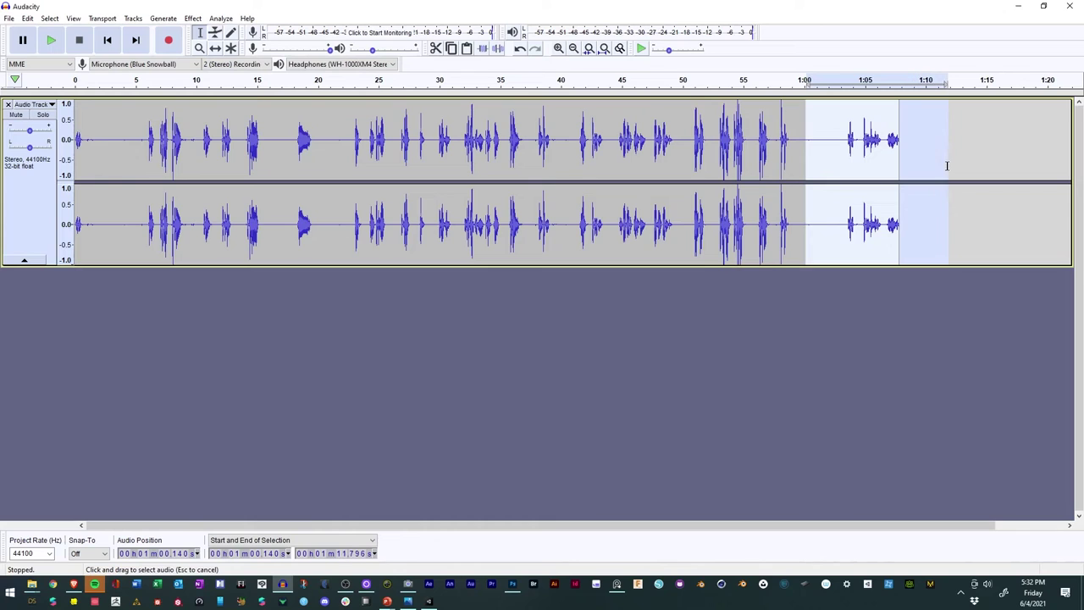
pyautogui.press('Delete')
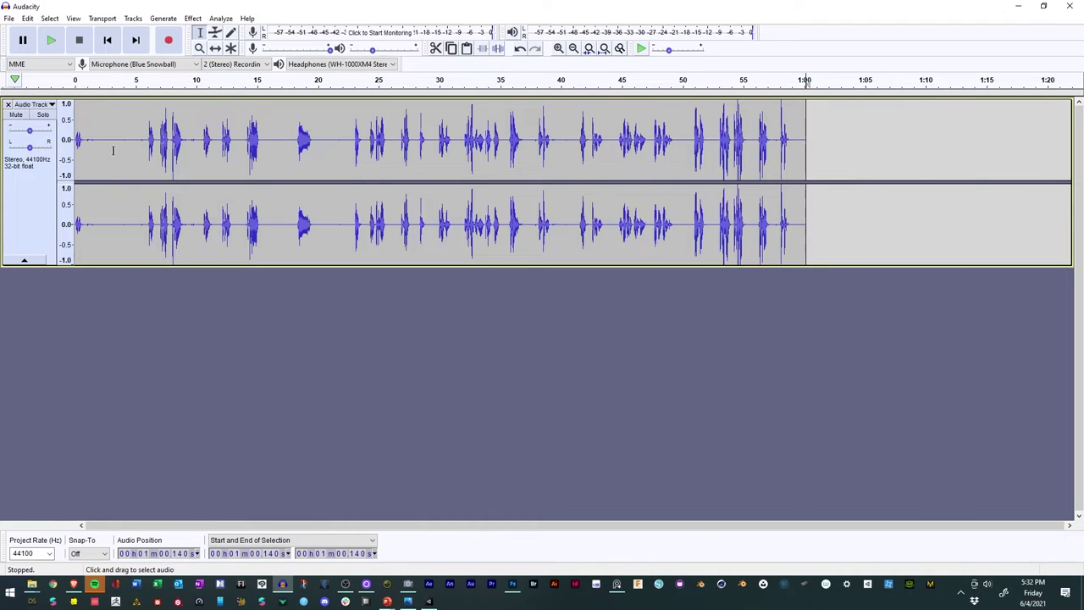
pyautogui.click(80, 79)
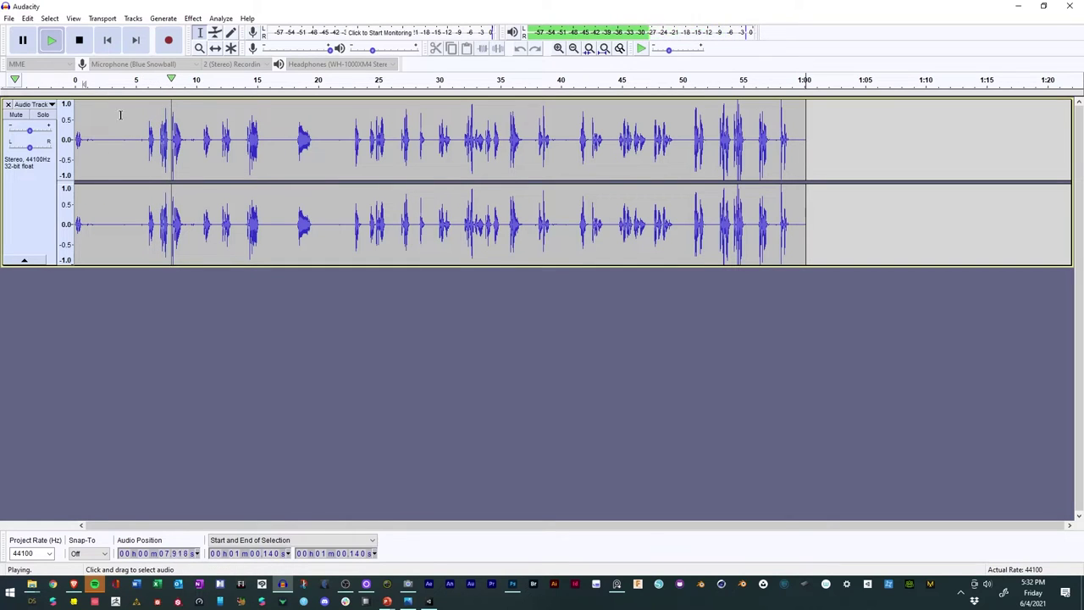
pyautogui.press('space')
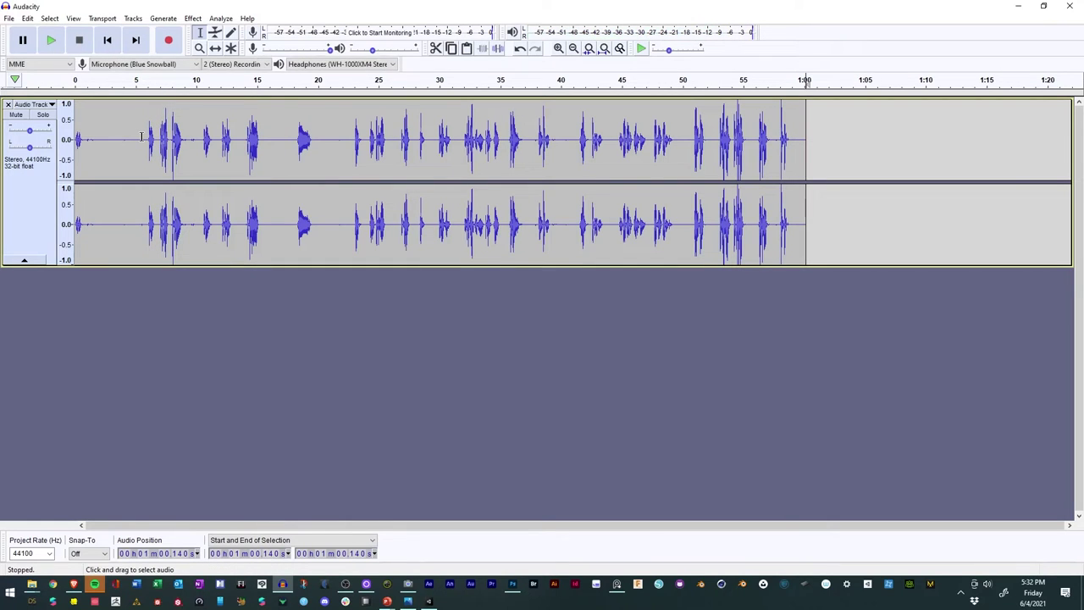
pyautogui.moveTo(138, 136); pyautogui.dragTo(73, 140)
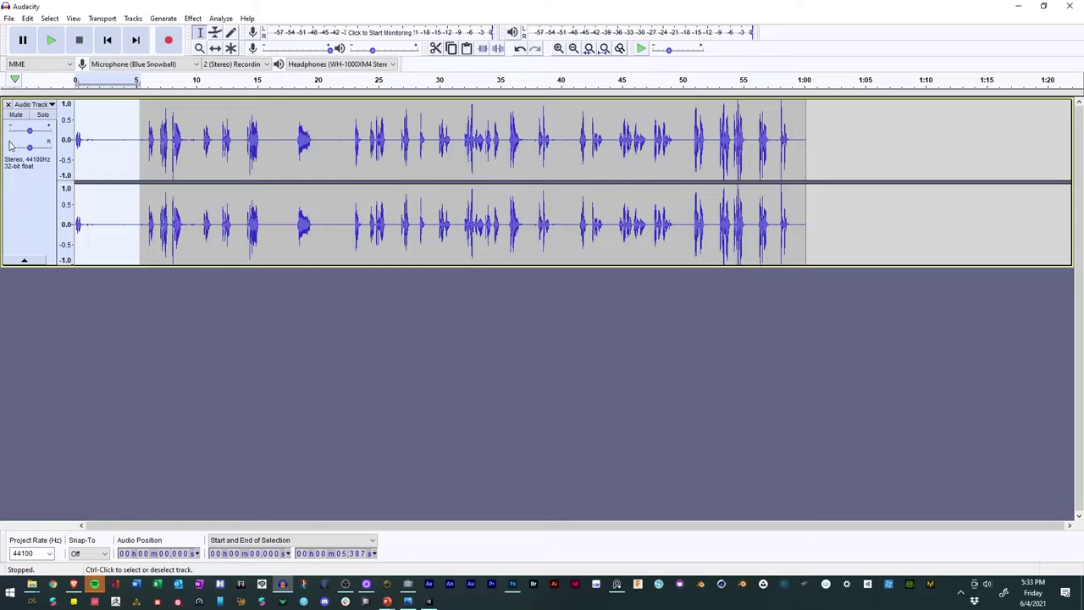
pyautogui.press('Delete')
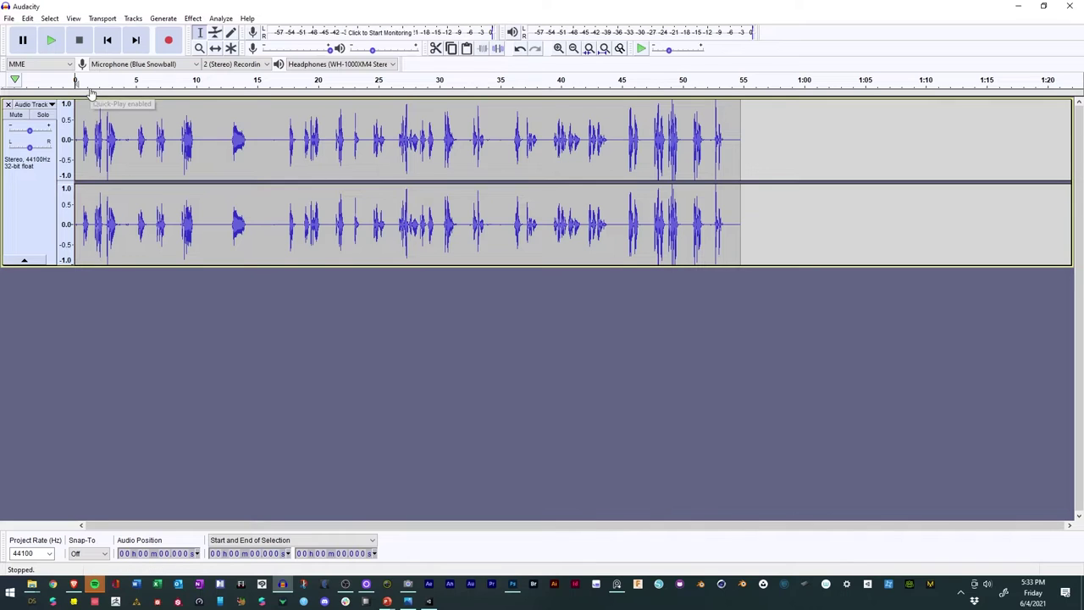
pyautogui.press('space')
pyautogui.press('space')
pyautogui.press('space')
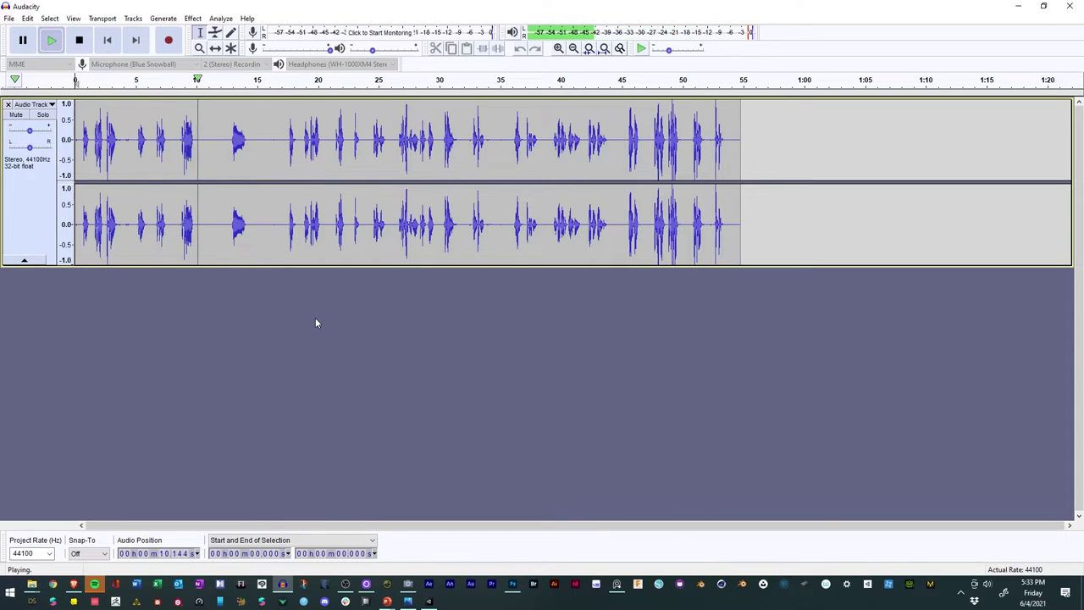
pyautogui.press('space')
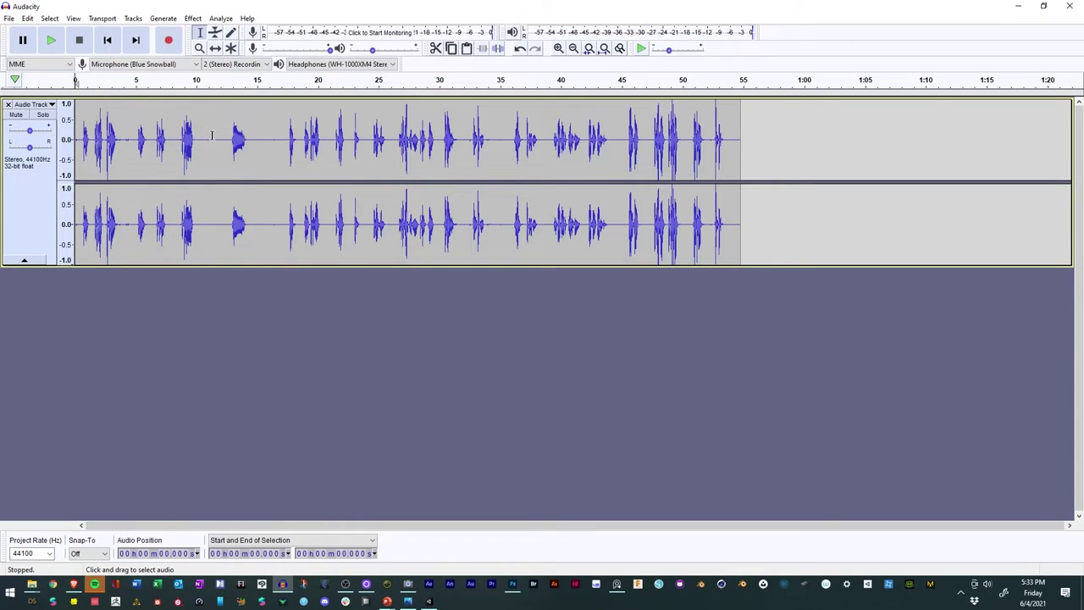
# Step: Delete the short pauses near 11 seconds and around 14–16 seconds
pyautogui.moveTo(210, 135); pyautogui.dragTo(220, 140)
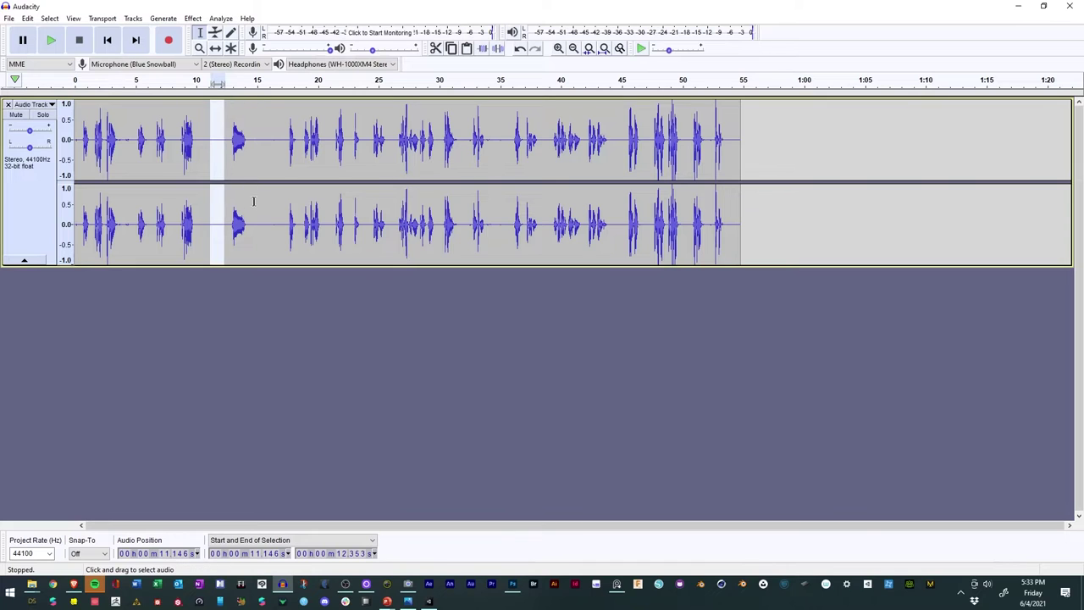
pyautogui.press('Delete')
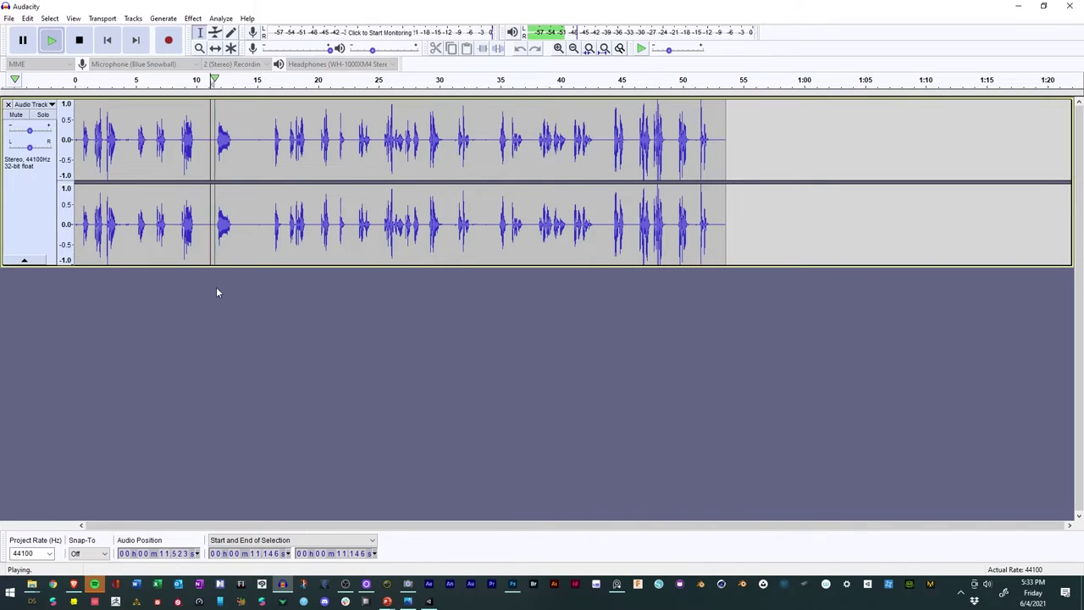
pyautogui.click(185, 86)
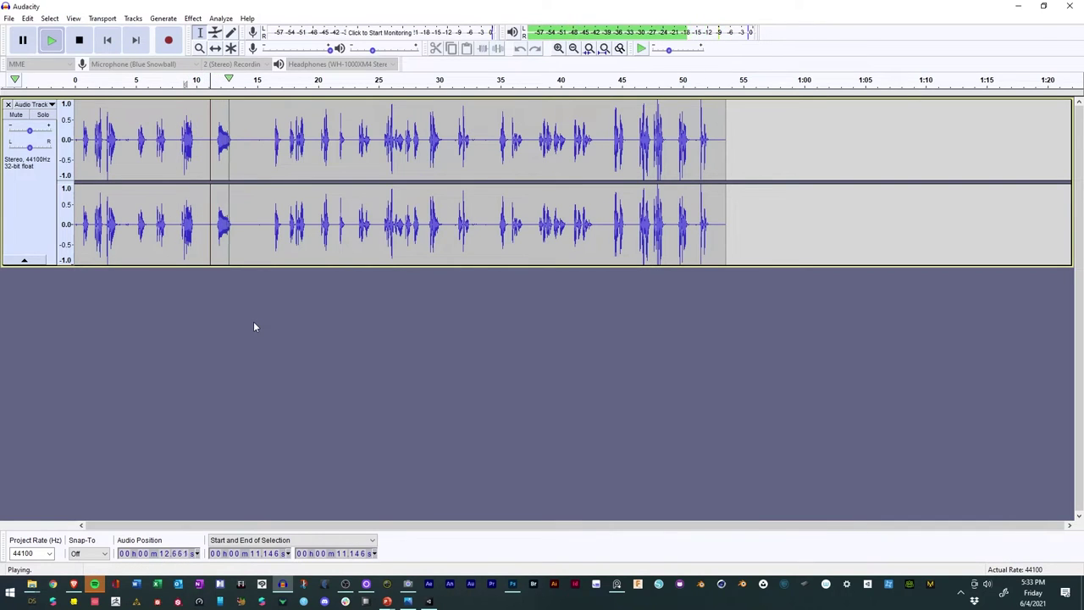
pyautogui.press('space')
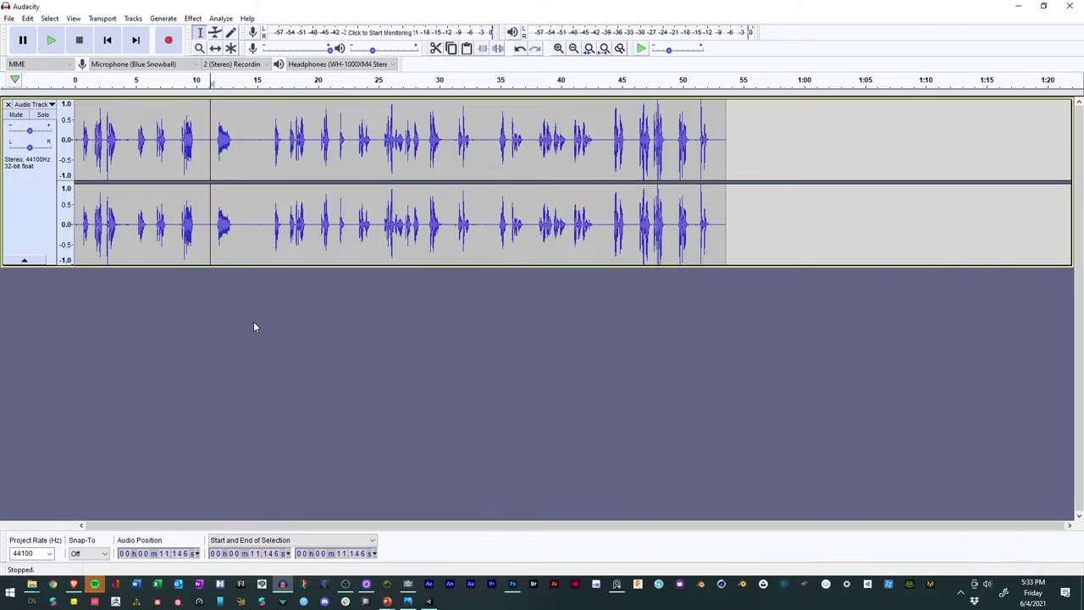
pyautogui.moveTo(246, 140); pyautogui.dragTo(269, 142)
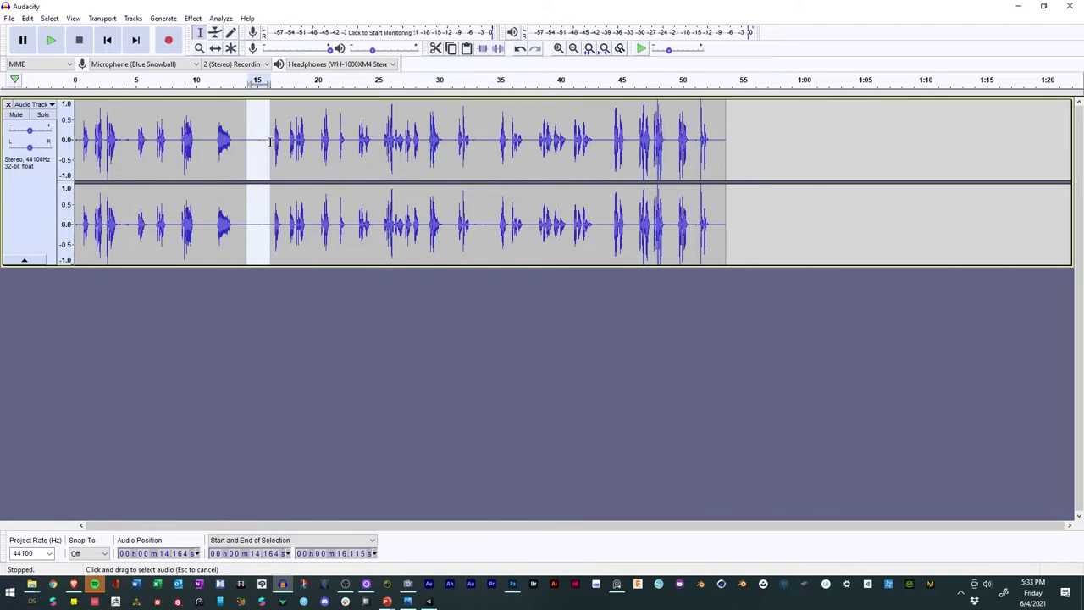
pyautogui.press('Delete')
pyautogui.click(252, 134)
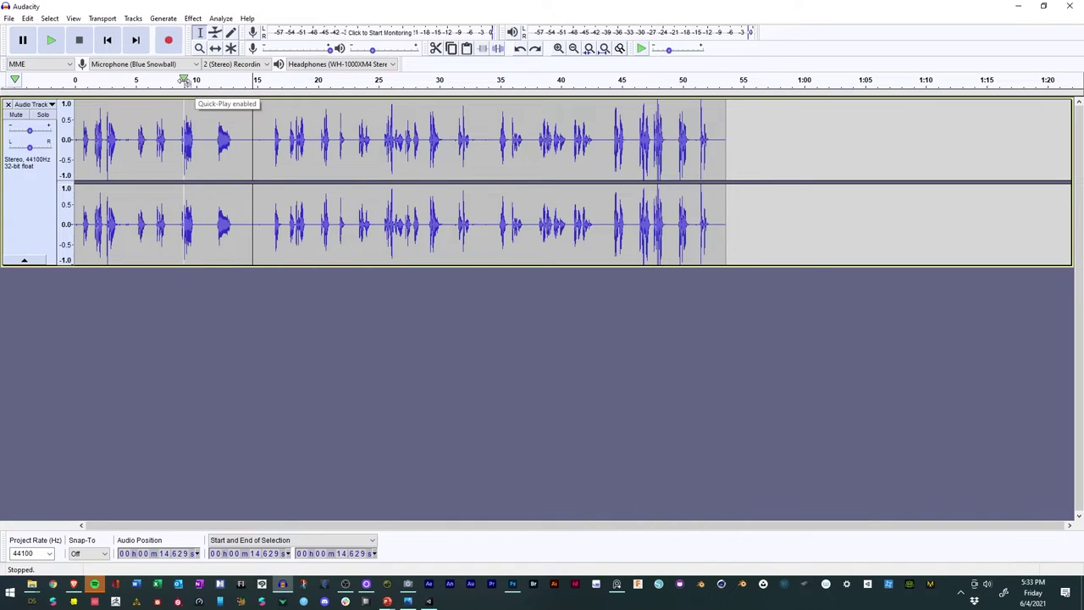
pyautogui.click(158, 80)
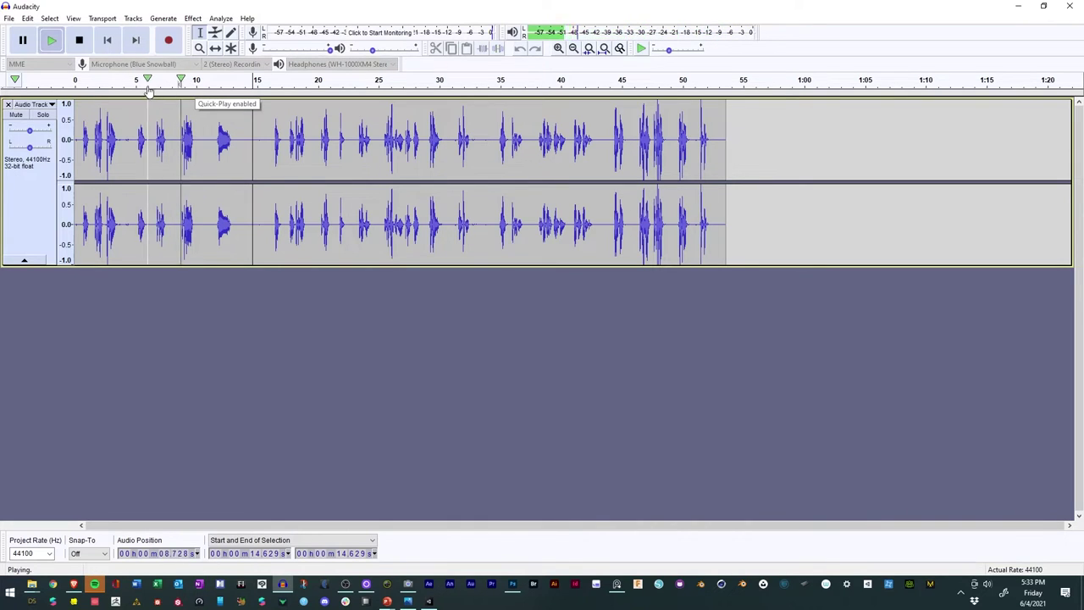
pyautogui.click(82, 80)
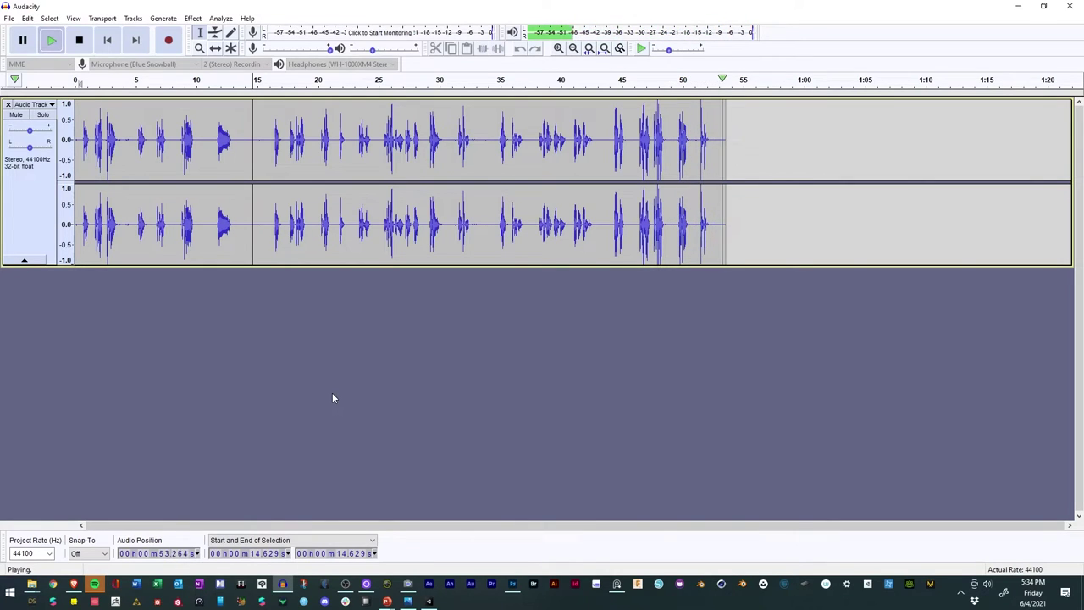
# Step: Save the project as ARComicStrip_Moo_Recording in the AR Comic Strip folder
pyautogui.click(9, 18)
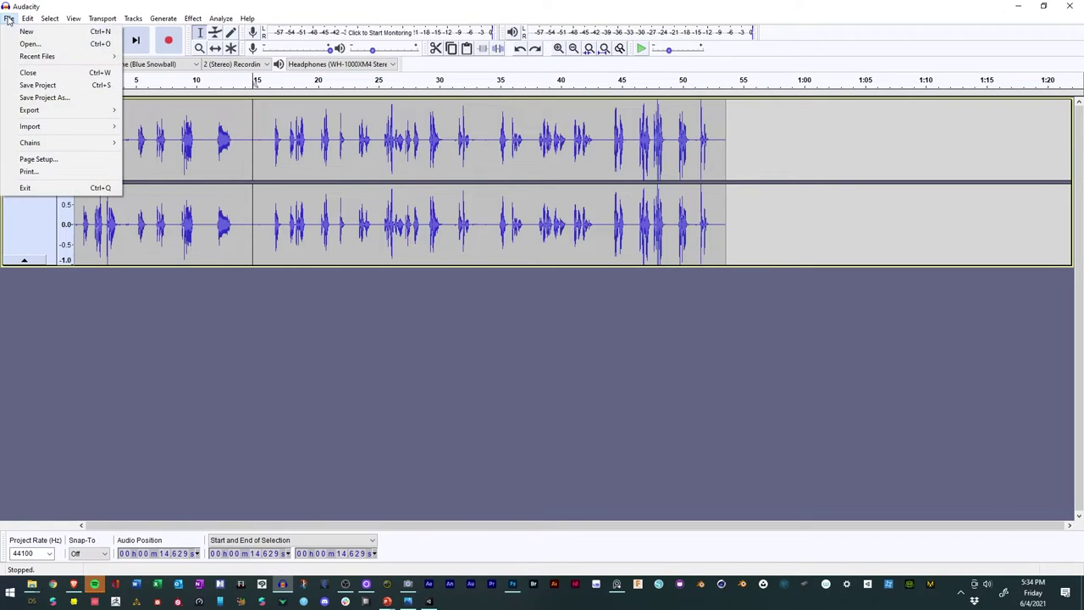
pyautogui.click(38, 89)
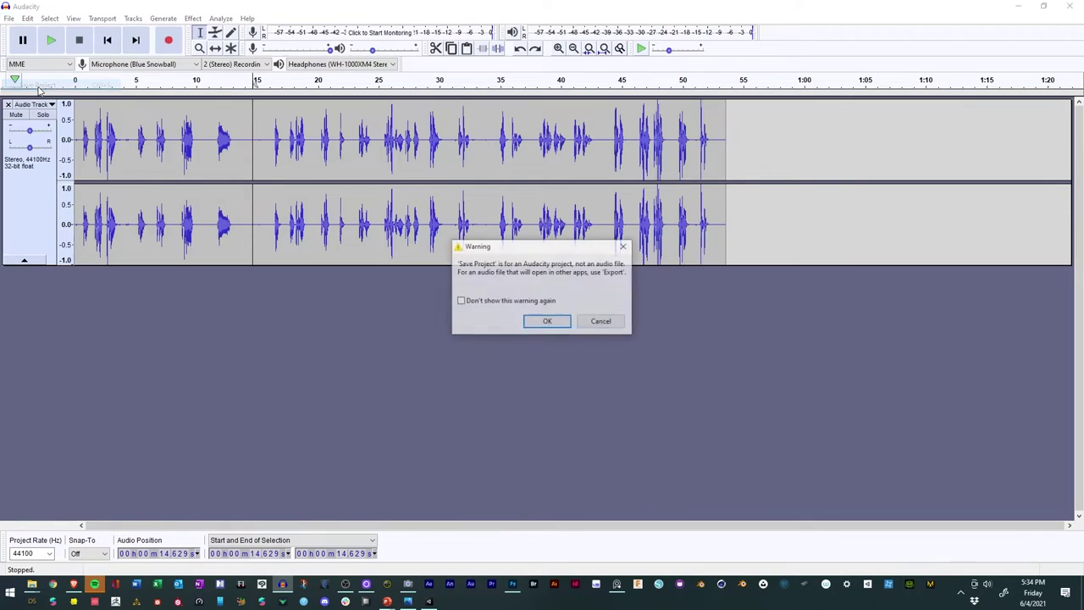
pyautogui.click(547, 322)
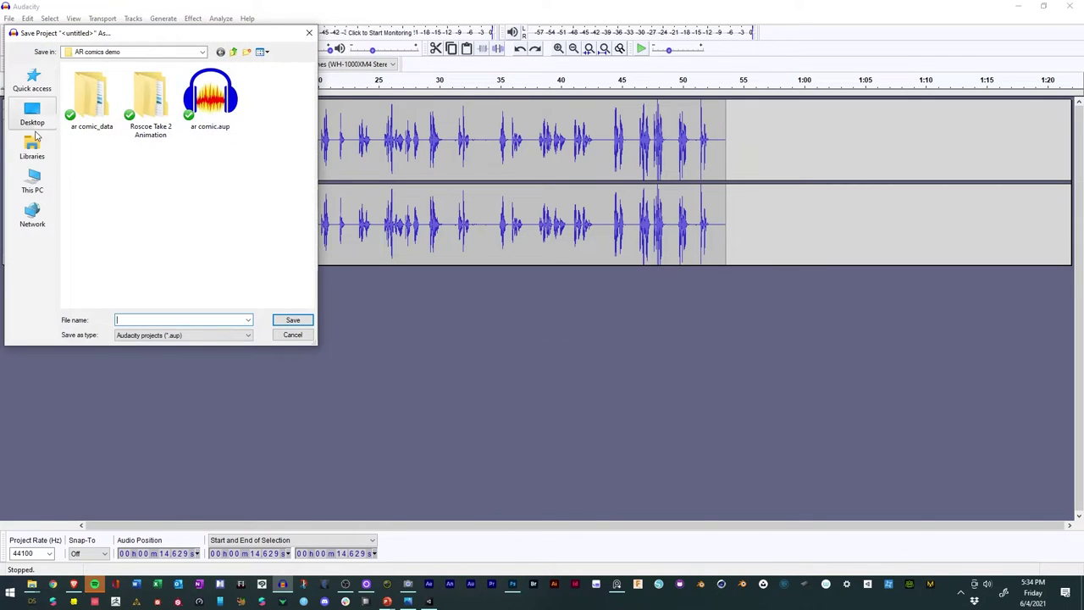
pyautogui.click(34, 81)
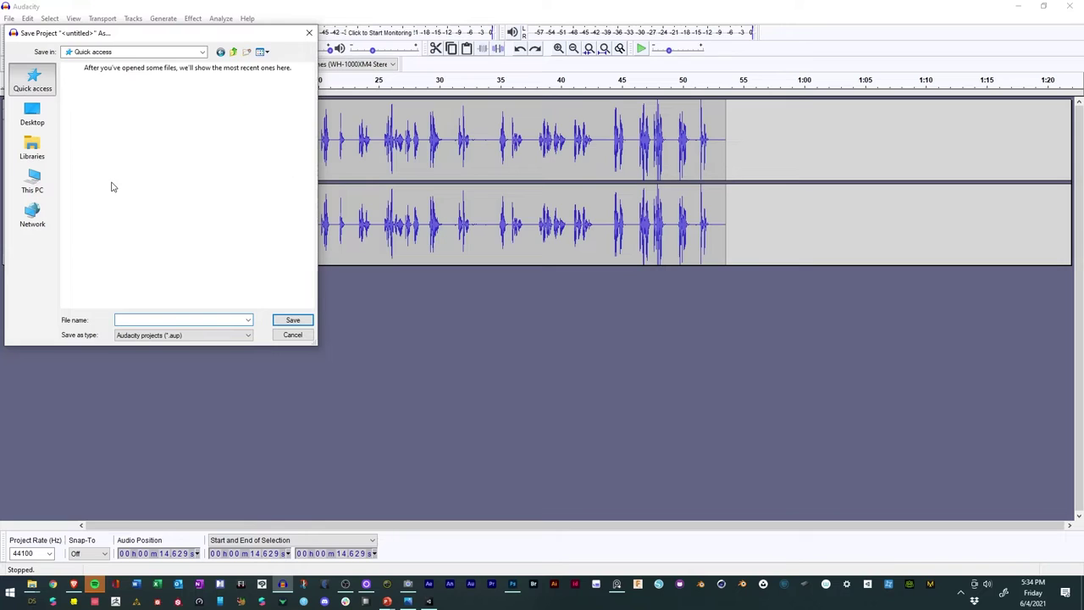
pyautogui.scroll(-5, 111, 184)
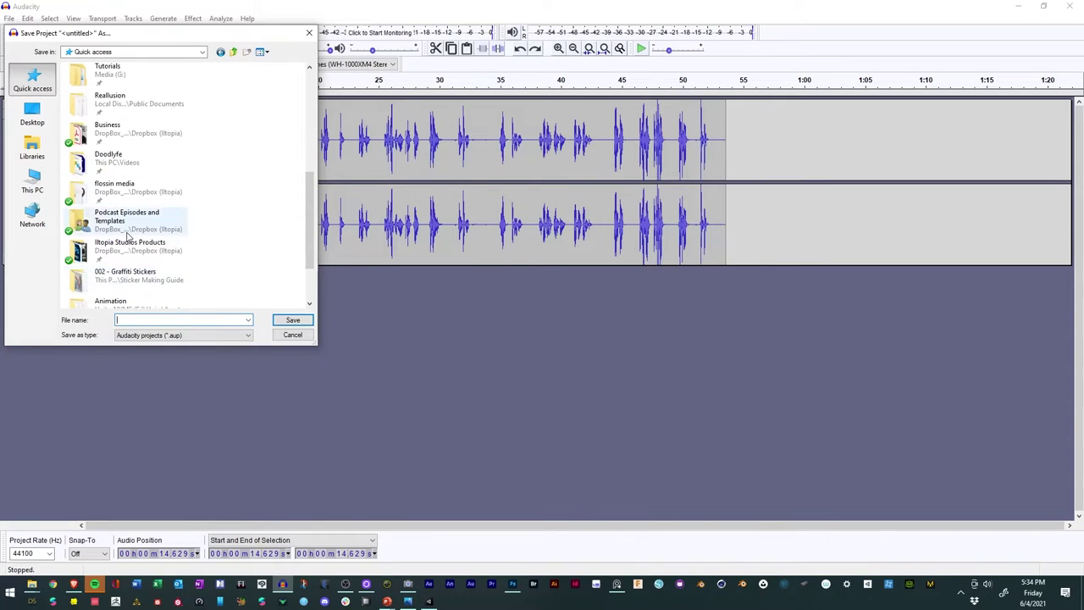
pyautogui.scroll(-2, 116, 199)
pyautogui.scroll(5, 115, 197)
pyautogui.scroll(-5, 114, 197)
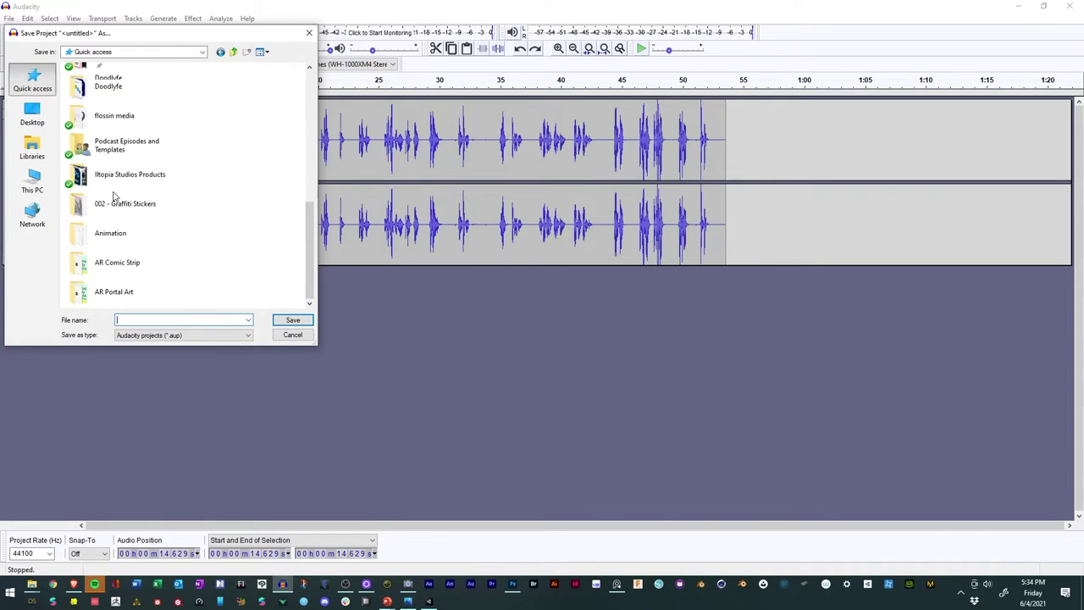
pyautogui.doubleClick(110, 267)
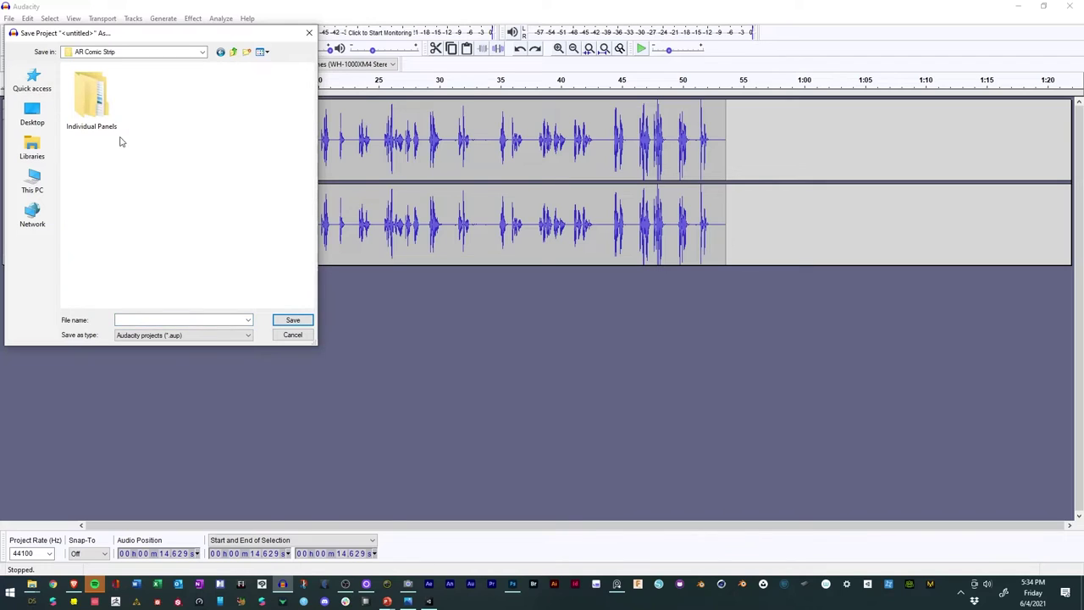
pyautogui.write('ARComicStrip_Moo_Recording')
pyautogui.press('Return')
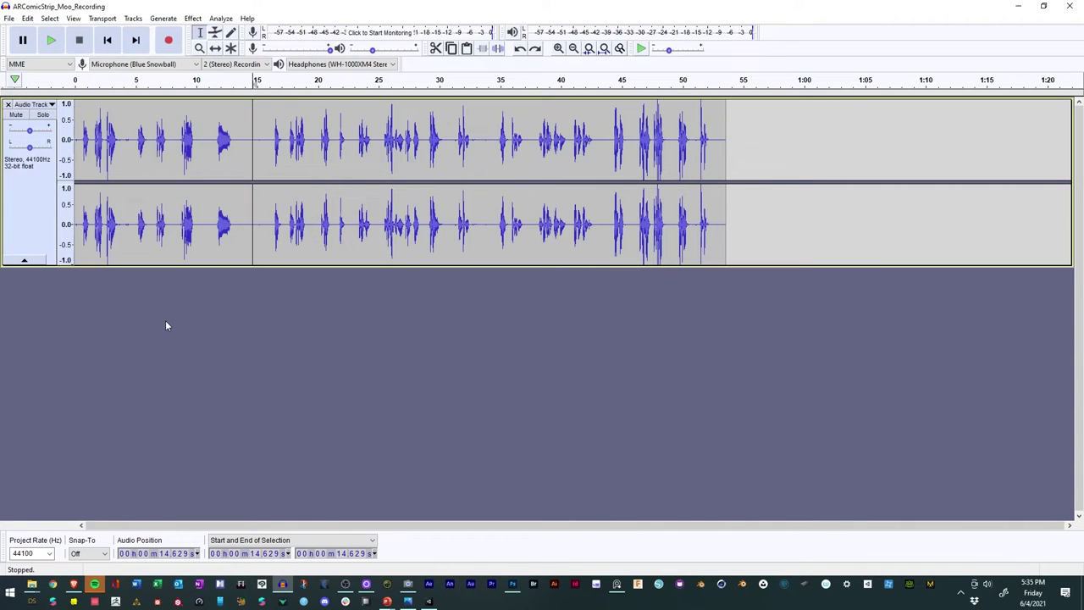
# Step: Export the take as a signed 16-bit PCM WAV into AR comics demo with default tags
pyautogui.click(9, 17)
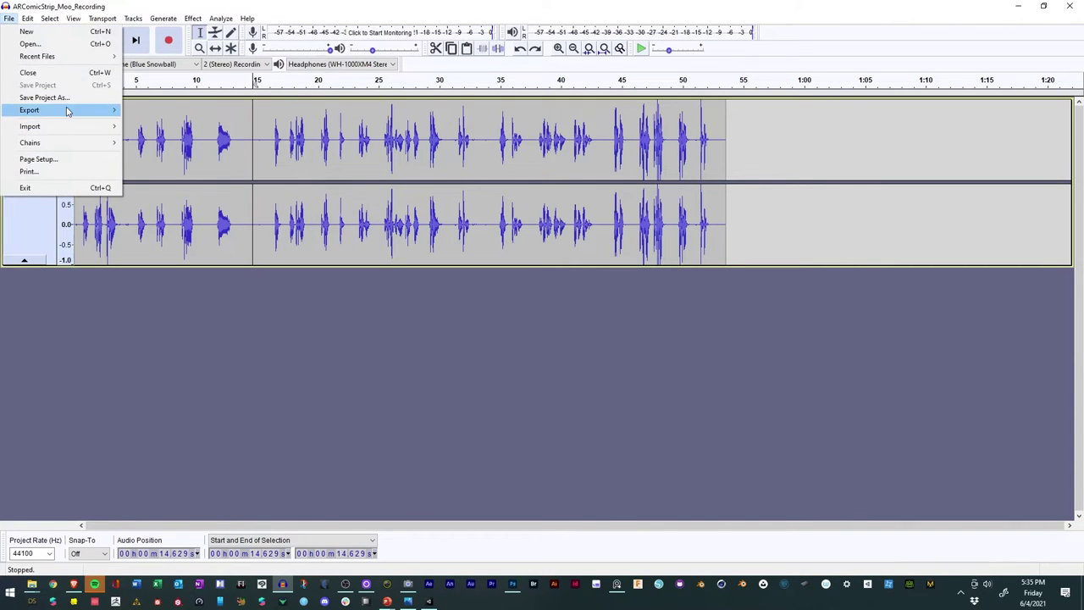
pyautogui.moveTo(67, 111)
pyautogui.click(154, 126)
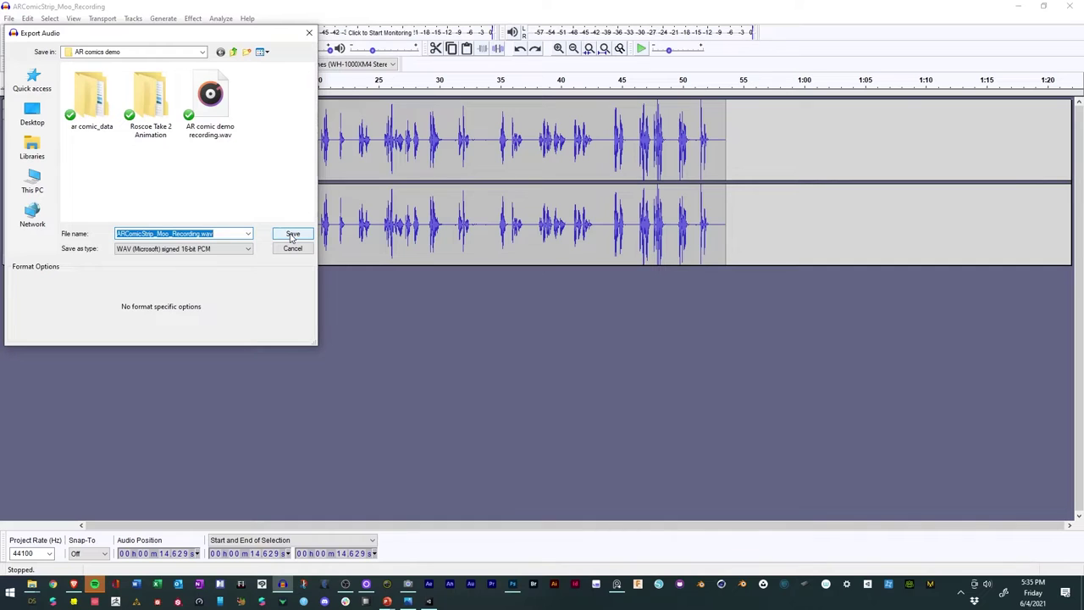
pyautogui.click(243, 248)
pyautogui.click(303, 293)
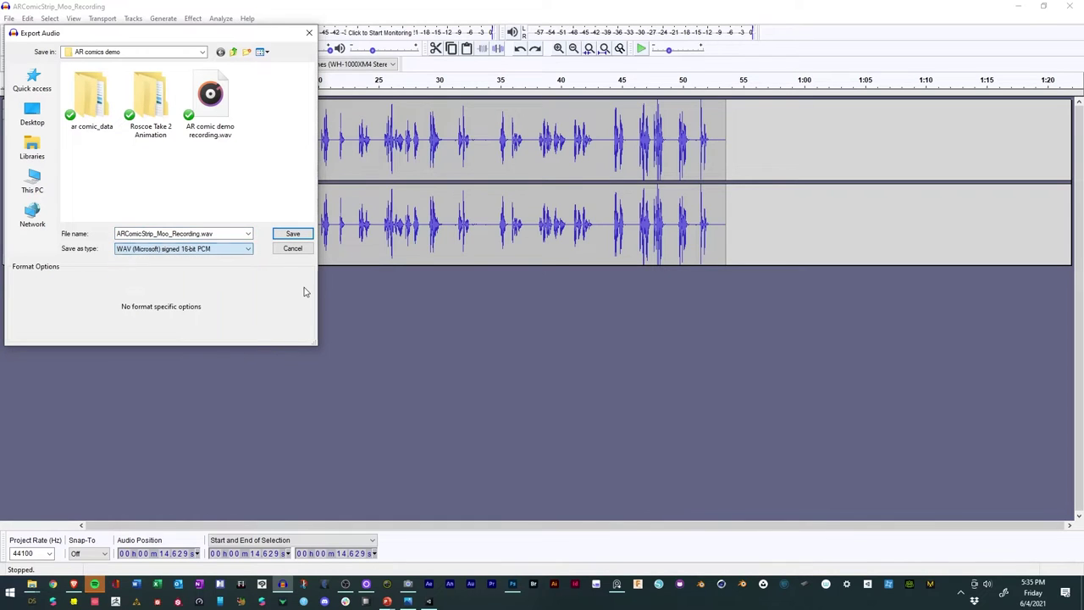
pyautogui.click(301, 239)
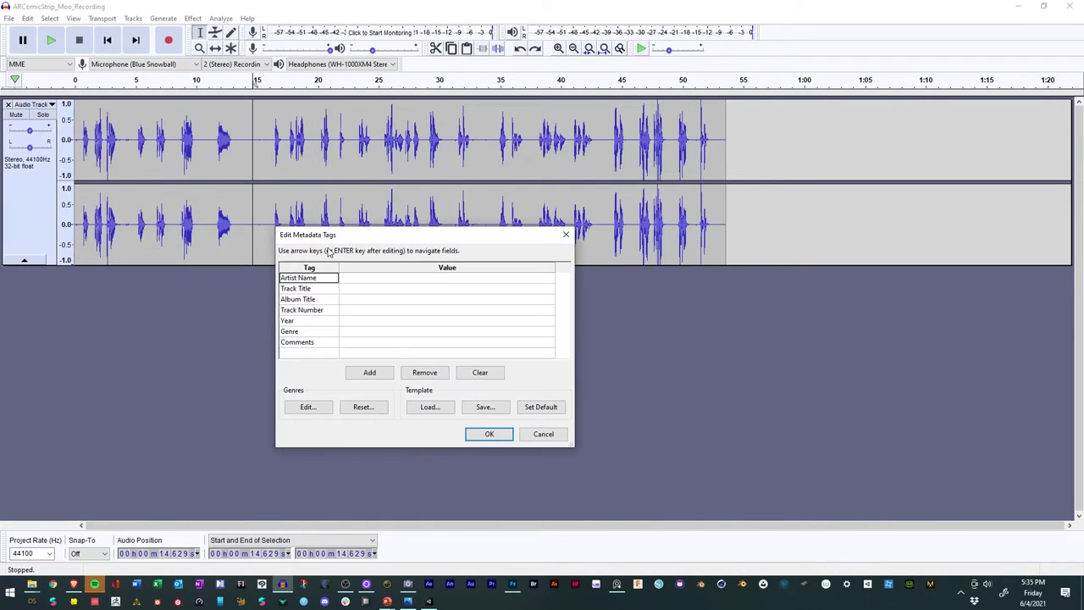
pyautogui.click(489, 433)
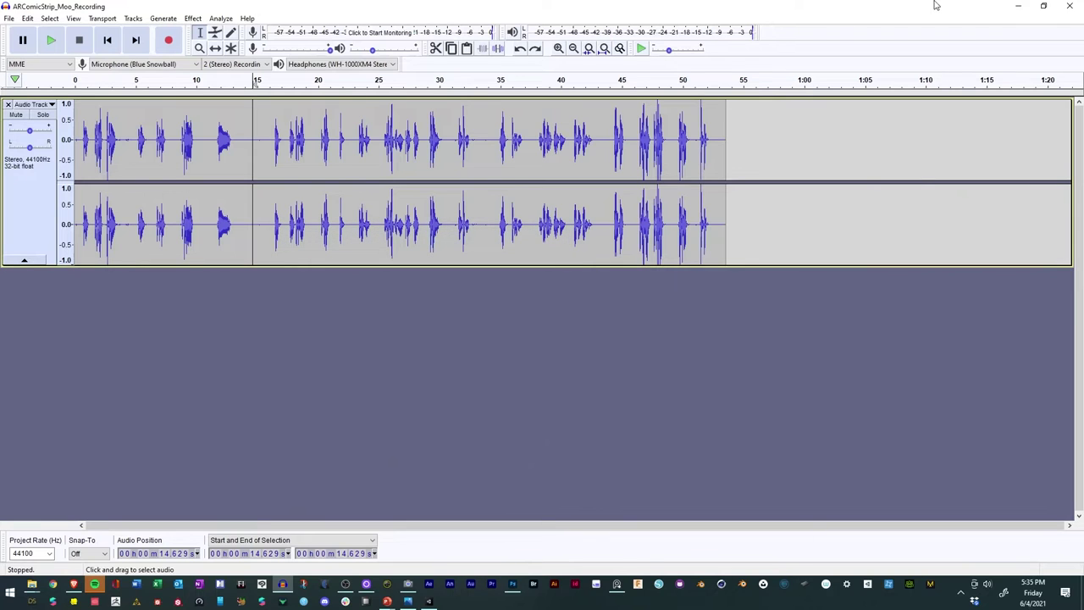
# Step: Check the AR Comic Strip folder in File Explorer, showing only the .aup project, then return to Audacity
pyautogui.click(1021, 7)
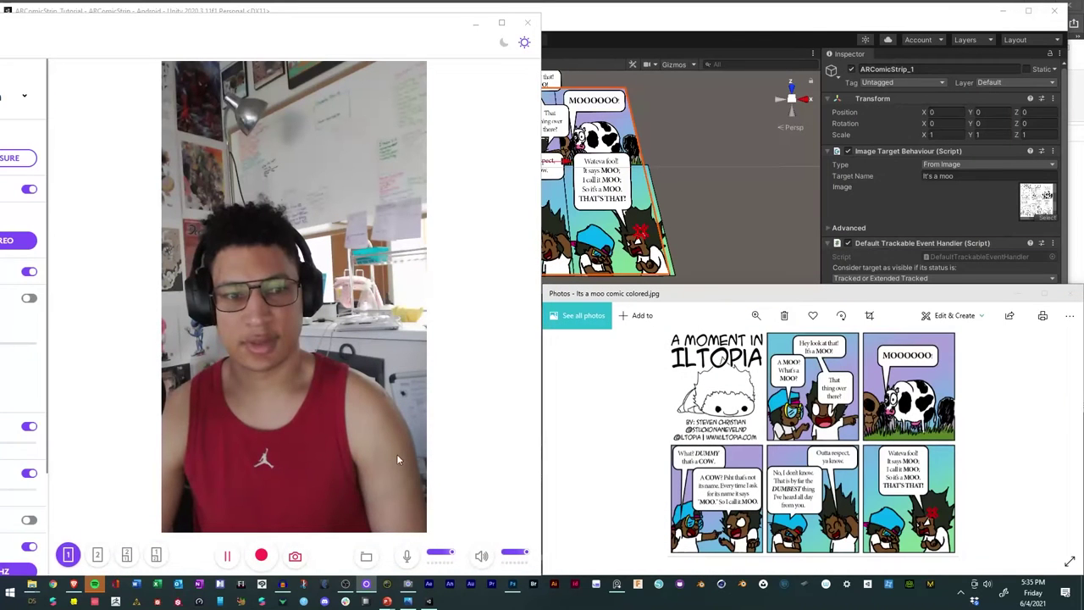
pyautogui.click(528, 23)
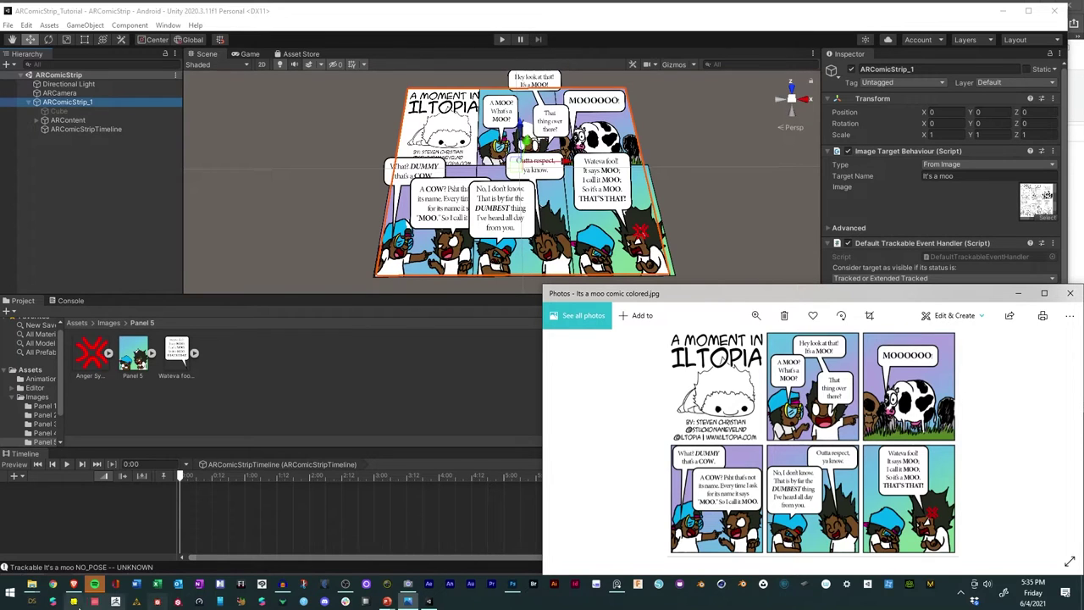
pyautogui.click(31, 584)
pyautogui.click(153, 532)
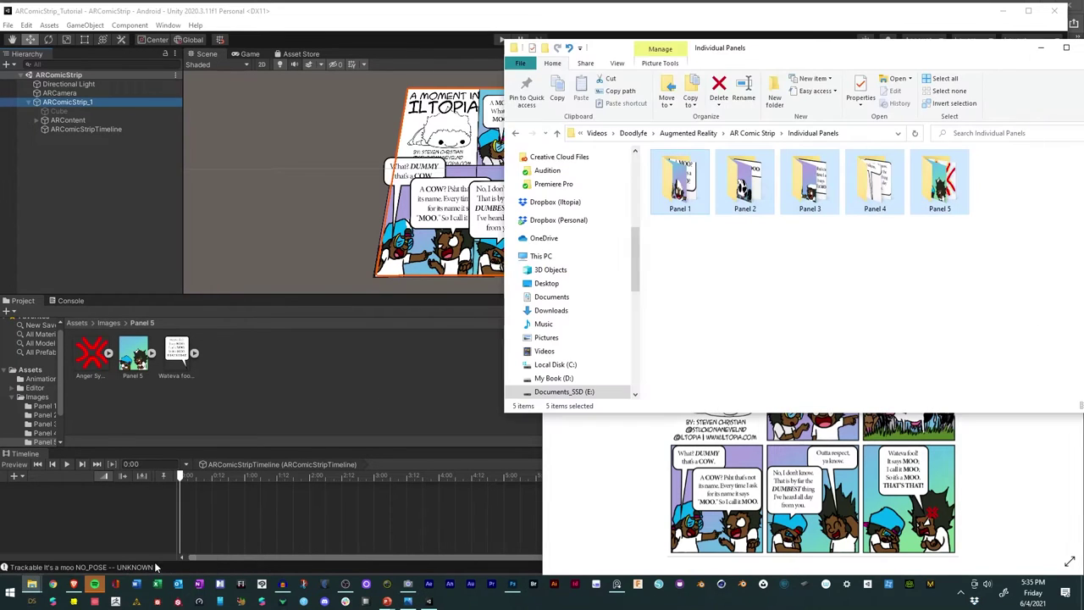
pyautogui.click(741, 134)
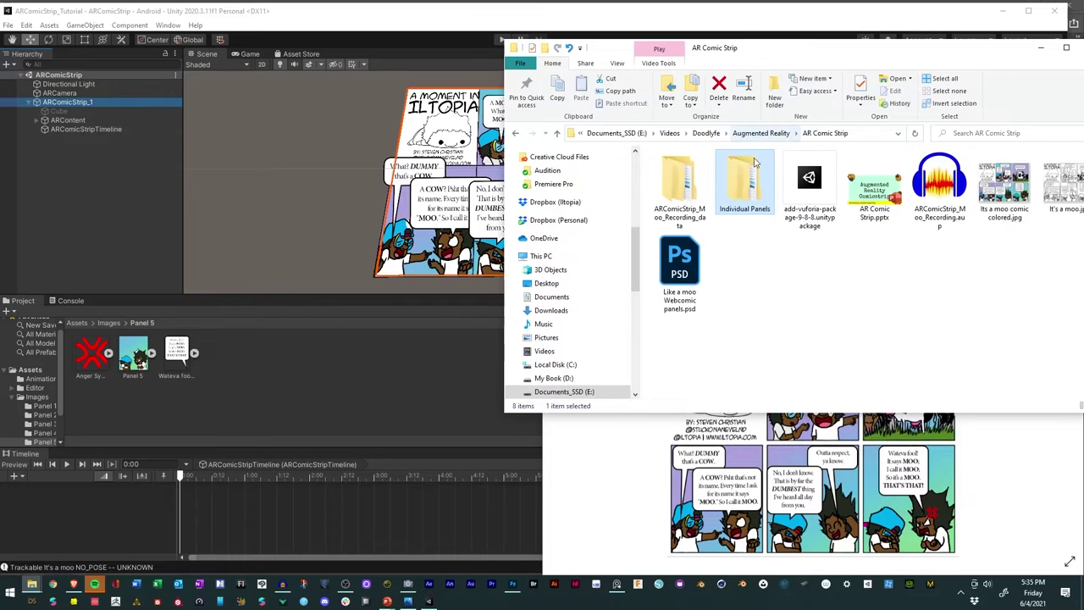
pyautogui.moveTo(898, 59); pyautogui.dragTo(865, 69)
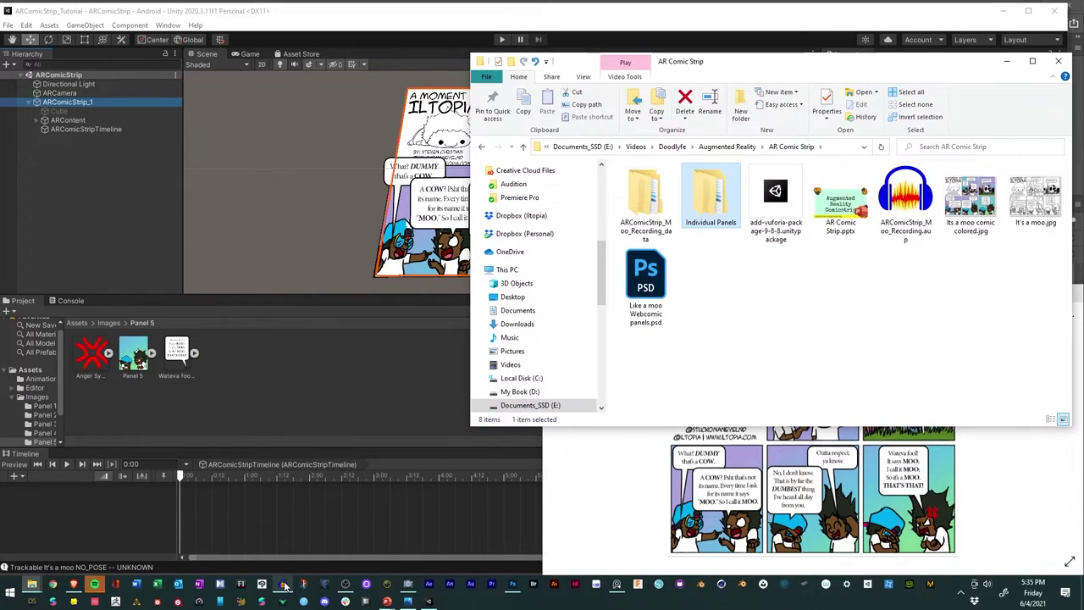
pyautogui.moveTo(284, 586)
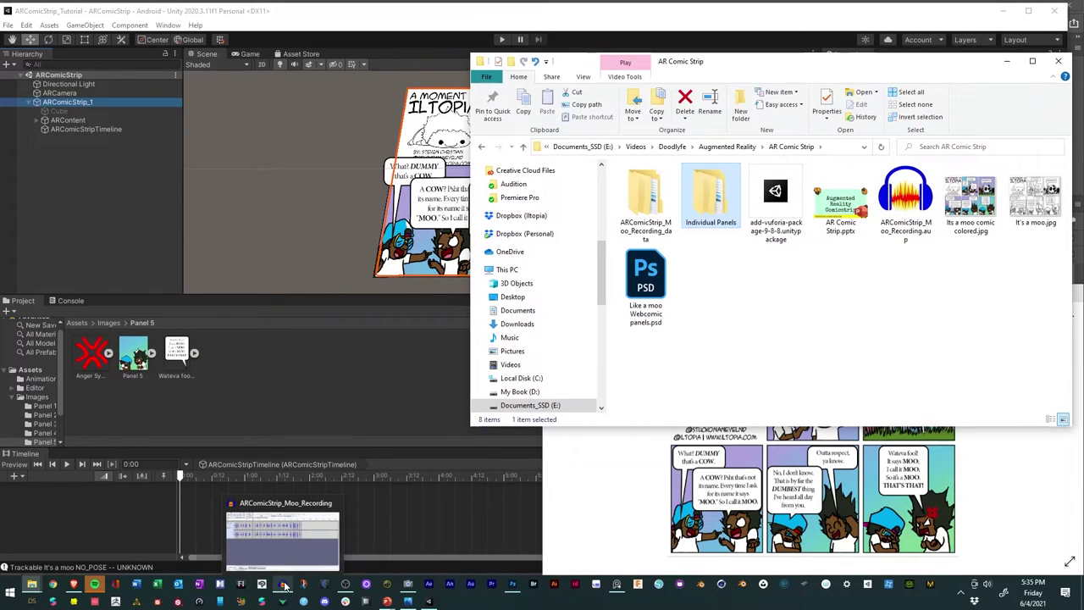
pyautogui.click(284, 586)
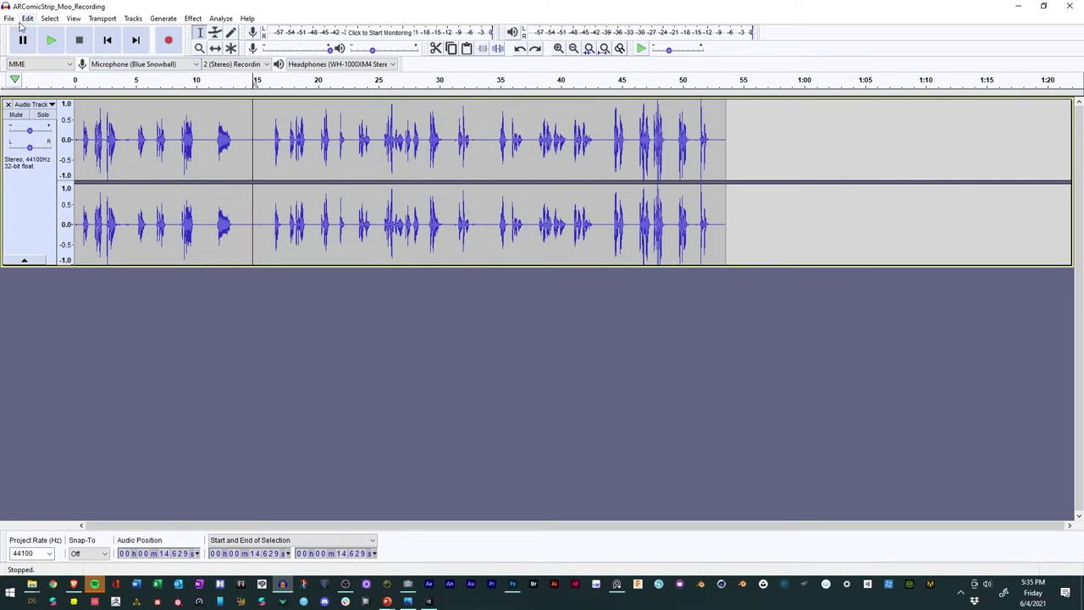
# Step: Export ARComicStrip_Moo_Recording.wav into the AR Comic Strip folder with unchanged metadata tags
pyautogui.click(9, 18)
pyautogui.moveTo(47, 110)
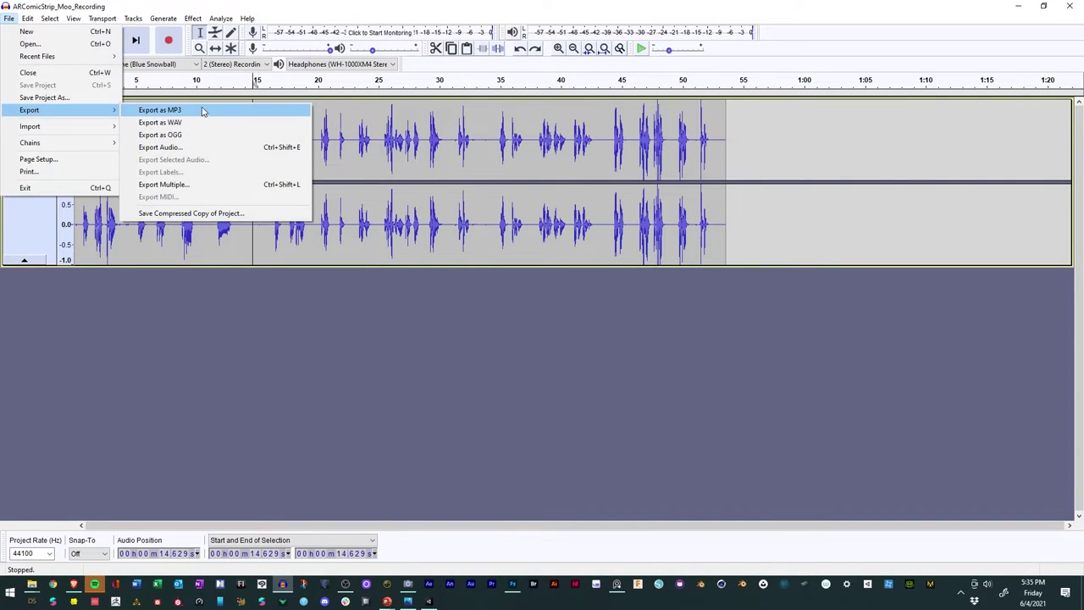
pyautogui.click(170, 122)
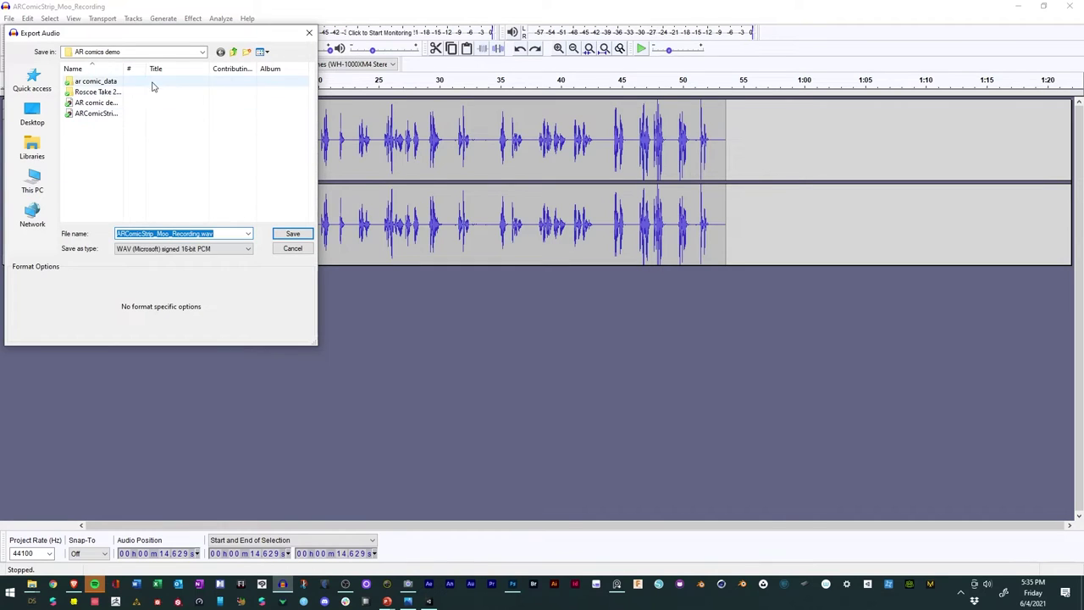
pyautogui.moveTo(125, 67); pyautogui.dragTo(195, 68)
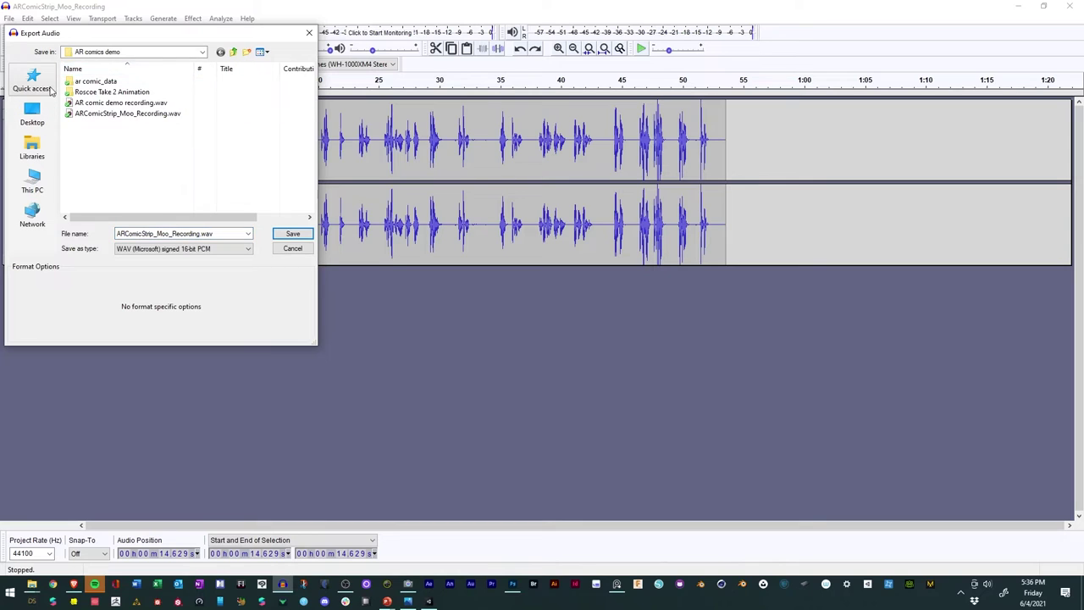
pyautogui.click(234, 53)
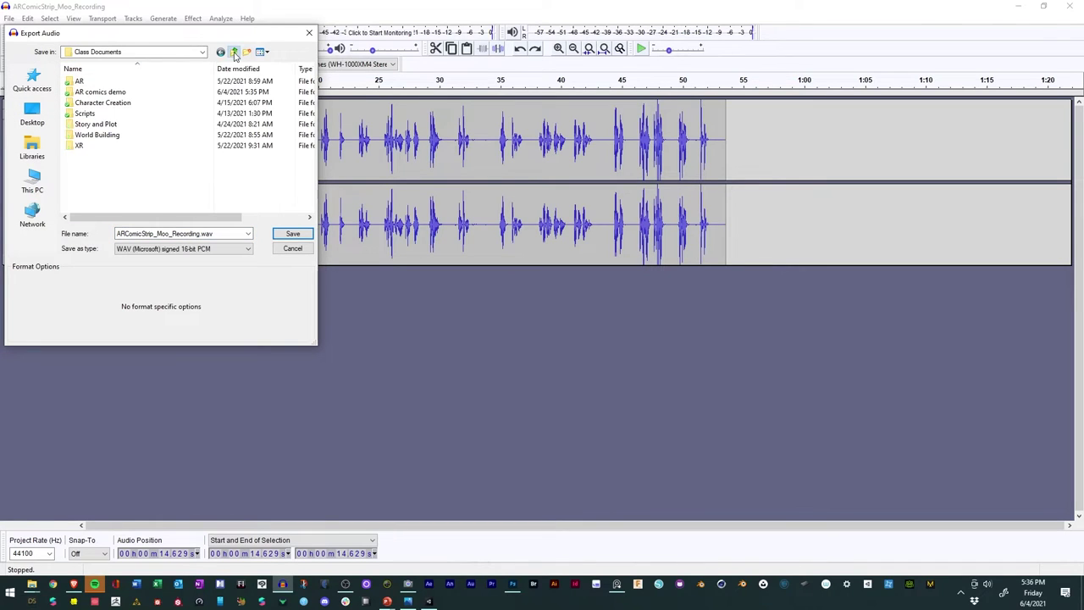
pyautogui.click(48, 89)
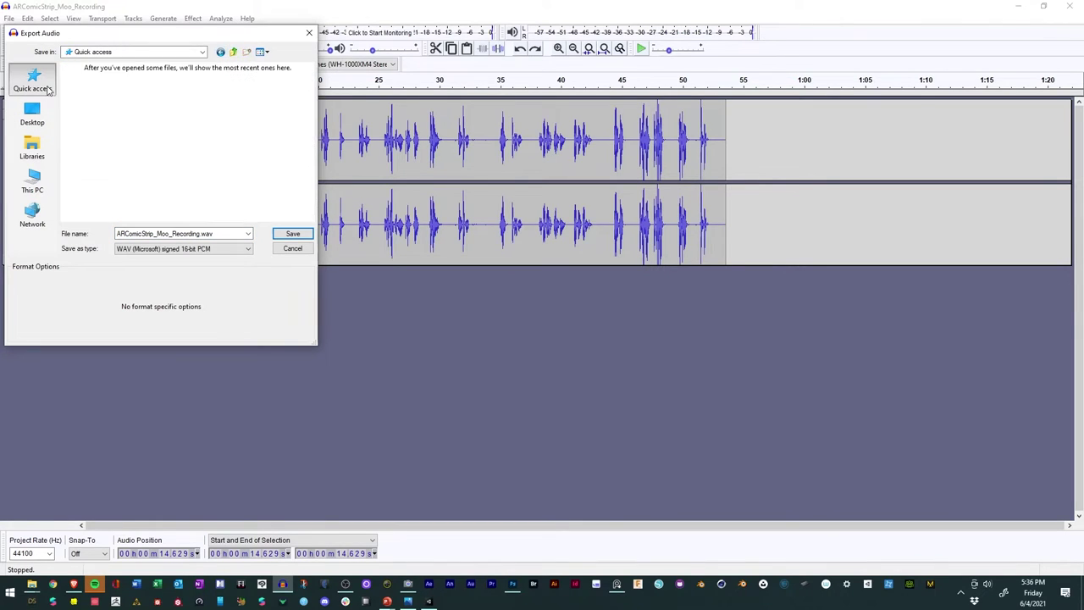
pyautogui.doubleClick(135, 134)
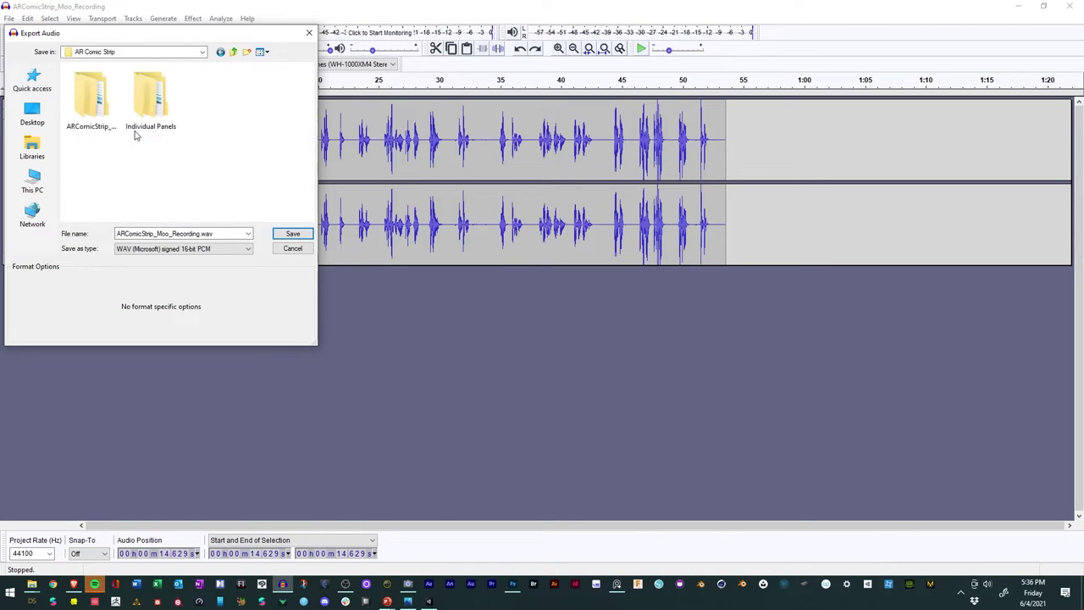
pyautogui.click(286, 235)
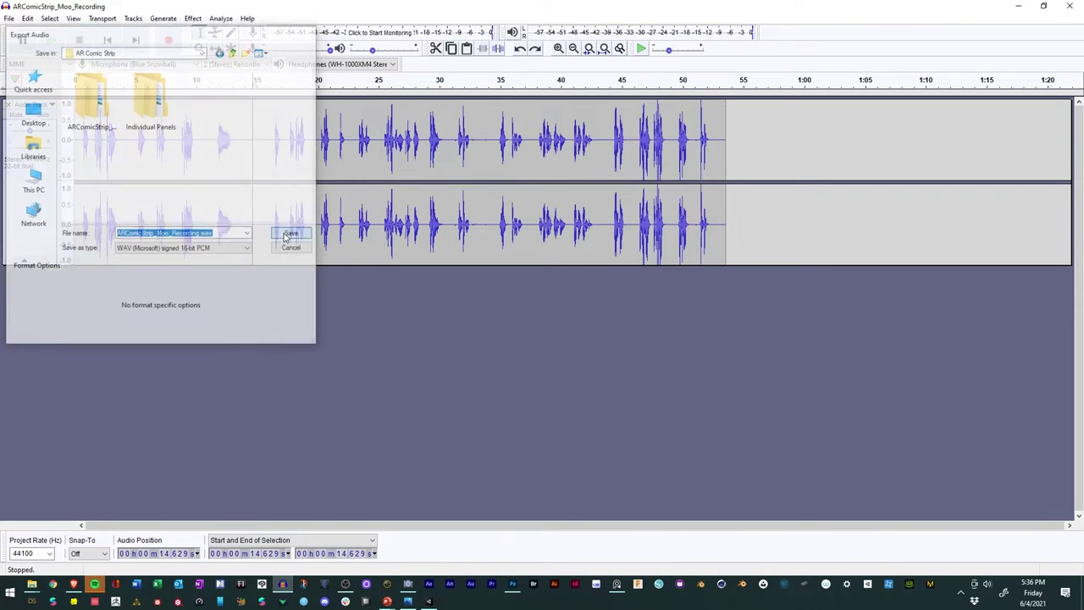
pyautogui.click(483, 435)
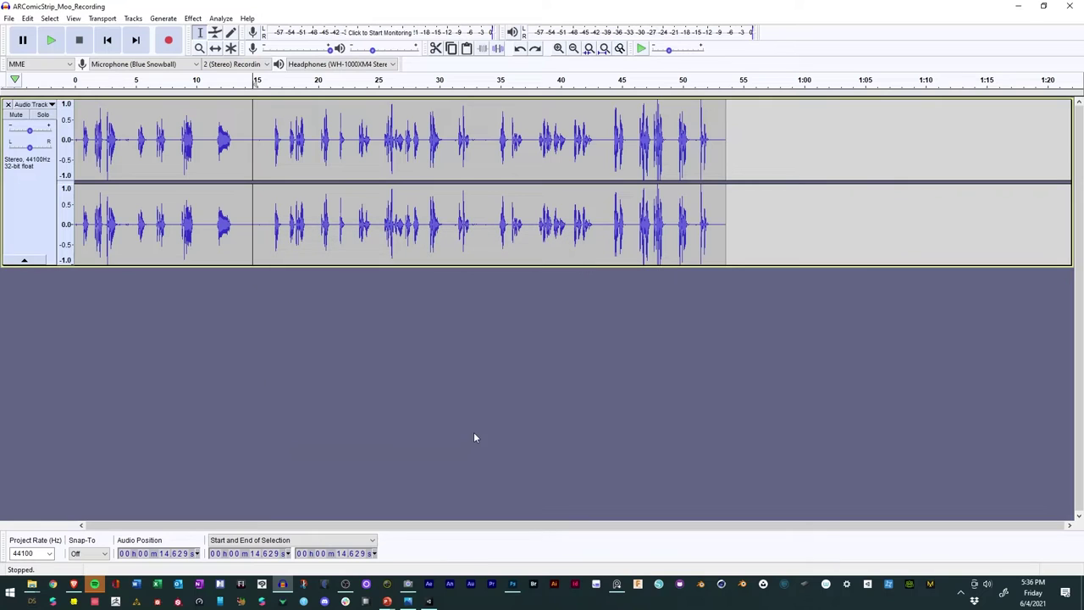
# Step: Open the exported ARComicStrip_Moo_Recording.wav from the AR Comic Strip folder to play it
pyautogui.moveTo(392, 603)
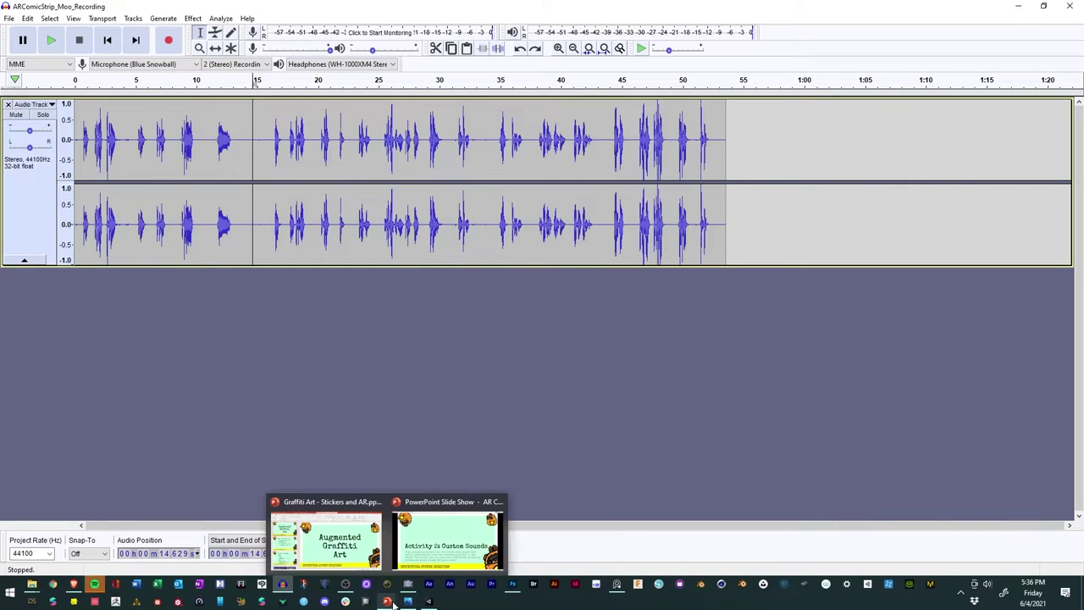
pyautogui.moveTo(34, 584)
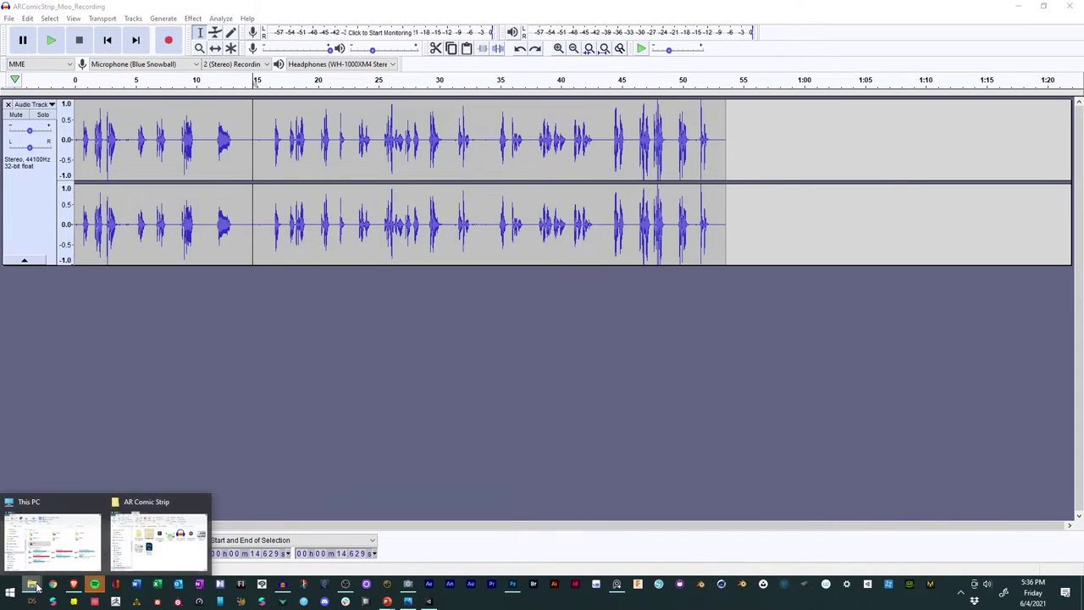
pyautogui.click(146, 527)
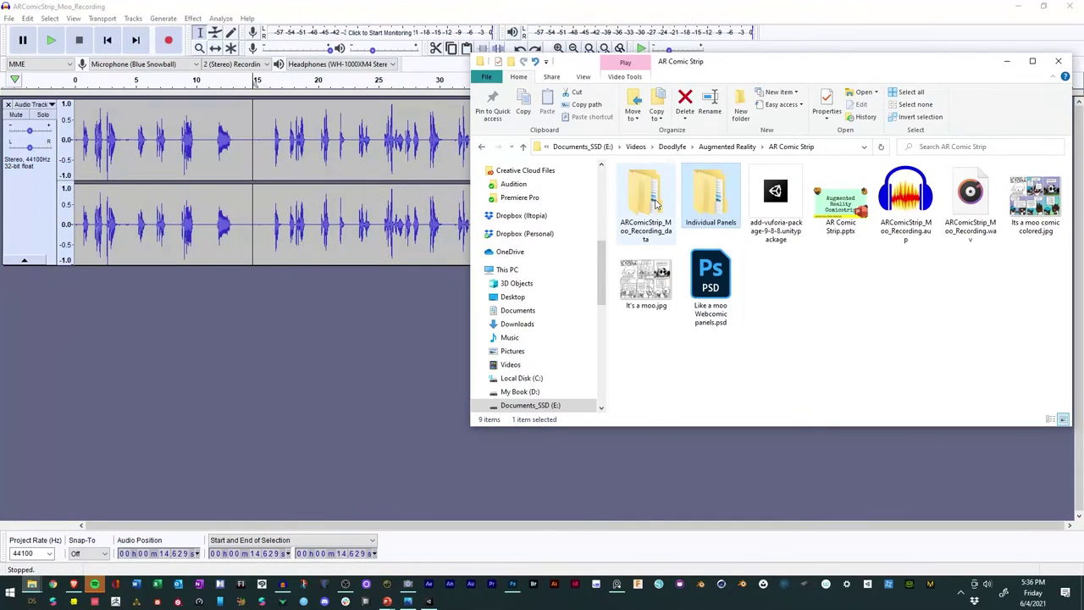
pyautogui.doubleClick(646, 199)
pyautogui.click(483, 147)
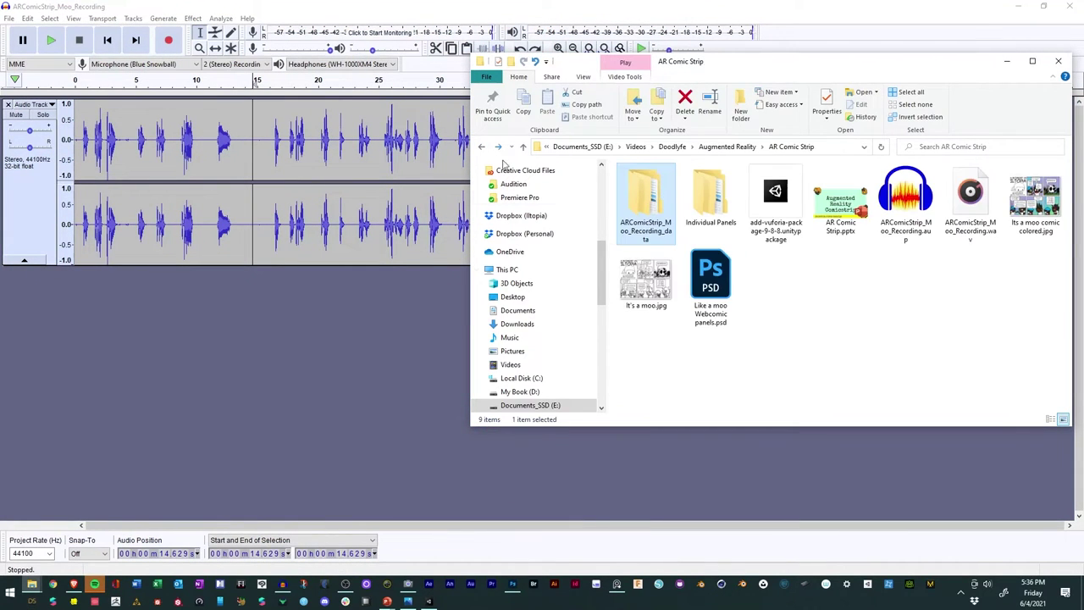
pyautogui.doubleClick(970, 196)
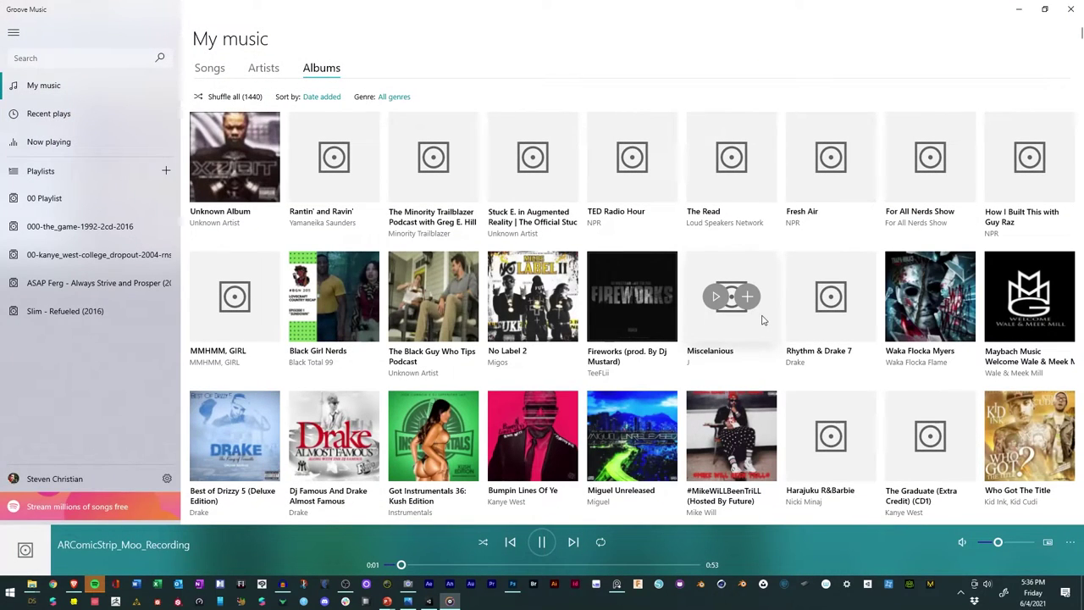
# Step: Raise Groove Music volume to 65, pause playback, and close the player
pyautogui.moveTo(1003, 542)
pyautogui.mouseDown()
pyautogui.moveTo(1037, 547)
pyautogui.moveTo(1003, 547)
pyautogui.mouseUp()
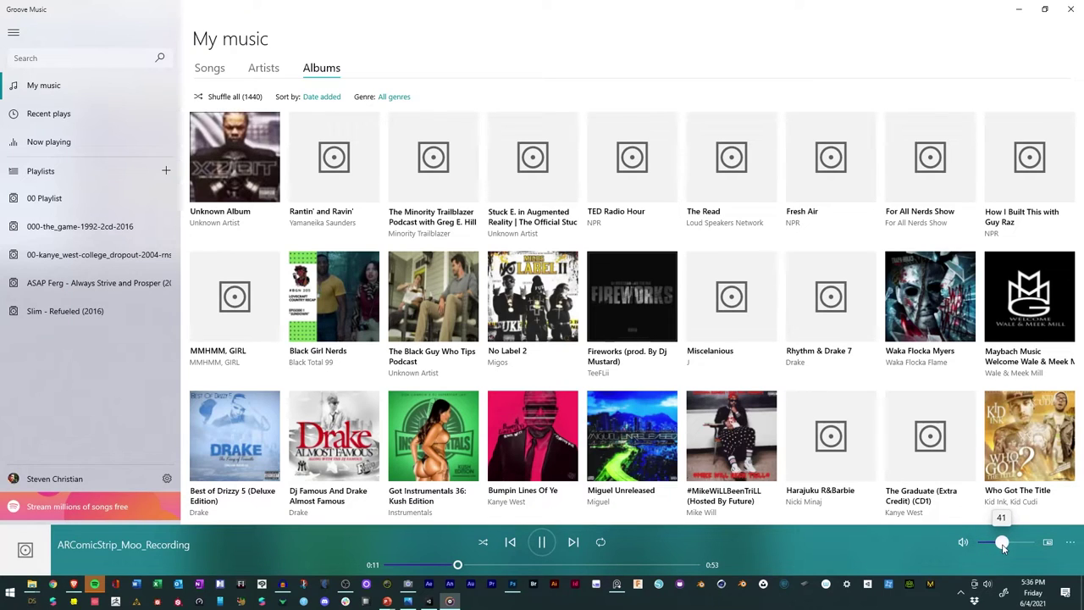
pyautogui.click(542, 542)
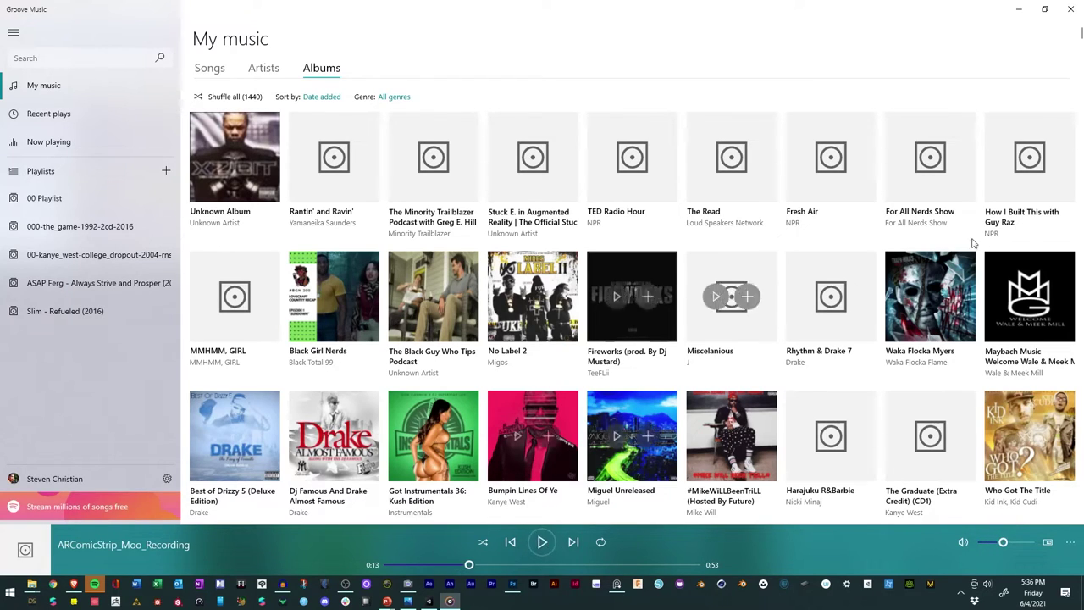
pyautogui.click(1071, 9)
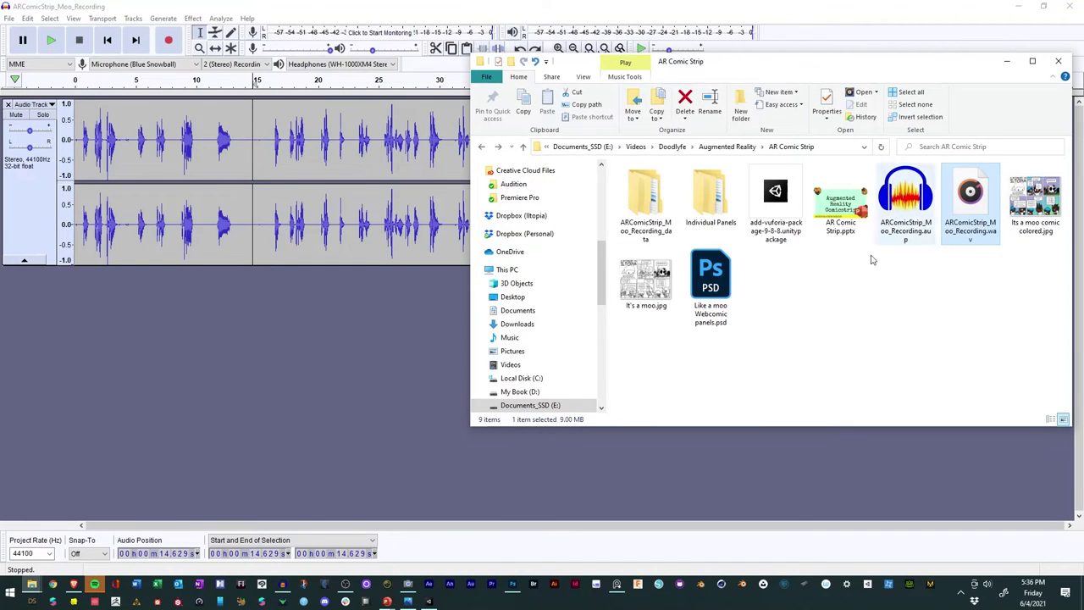
# Step: Close Audacity and create a new Audio folder under Unity's Assets
pyautogui.click(289, 357)
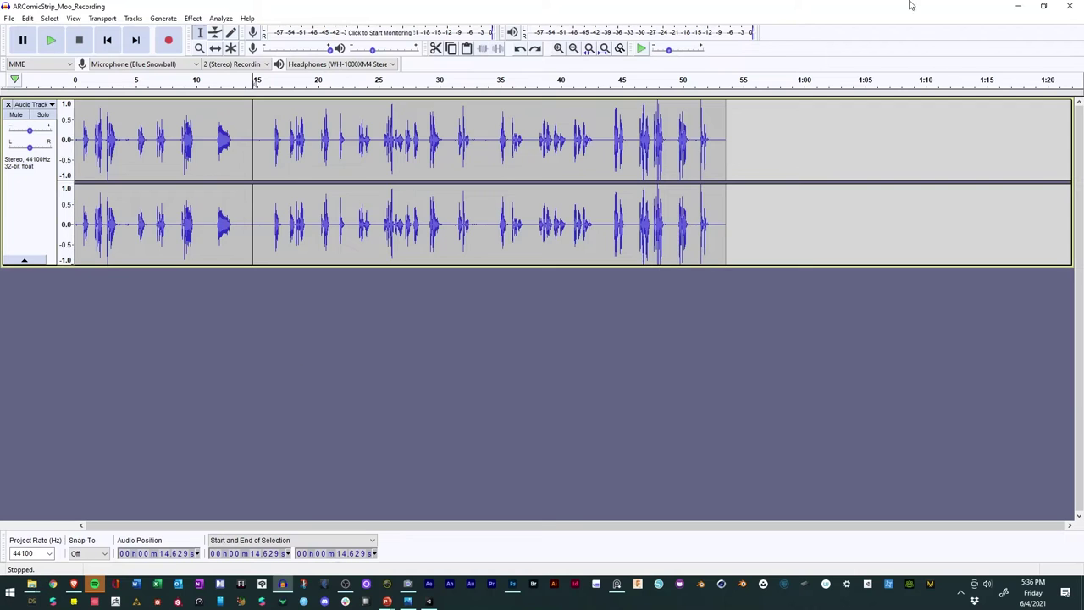
pyautogui.click(1071, 6)
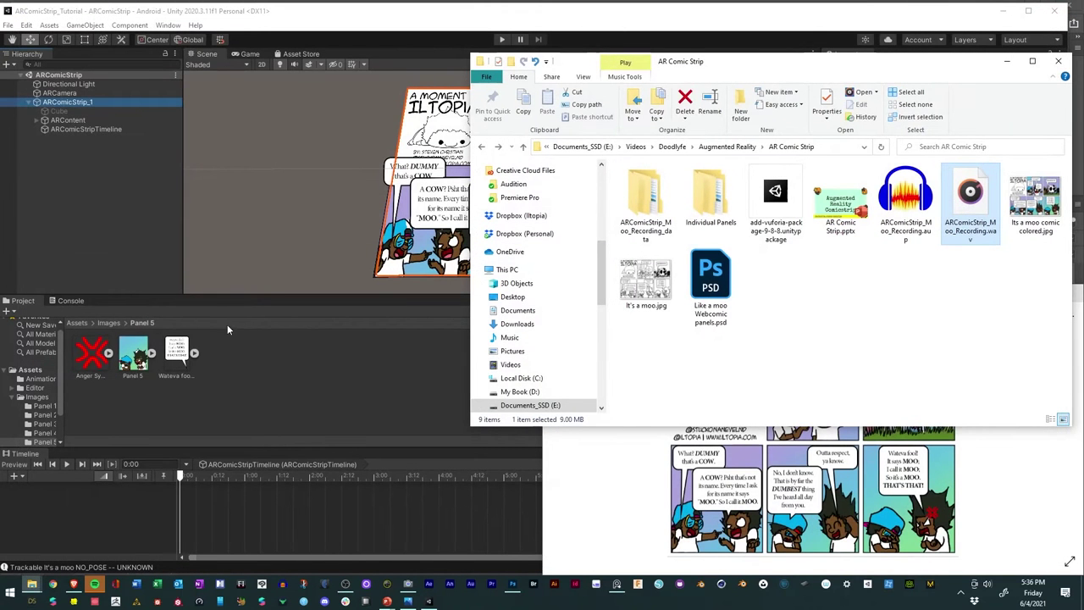
pyautogui.click(110, 323)
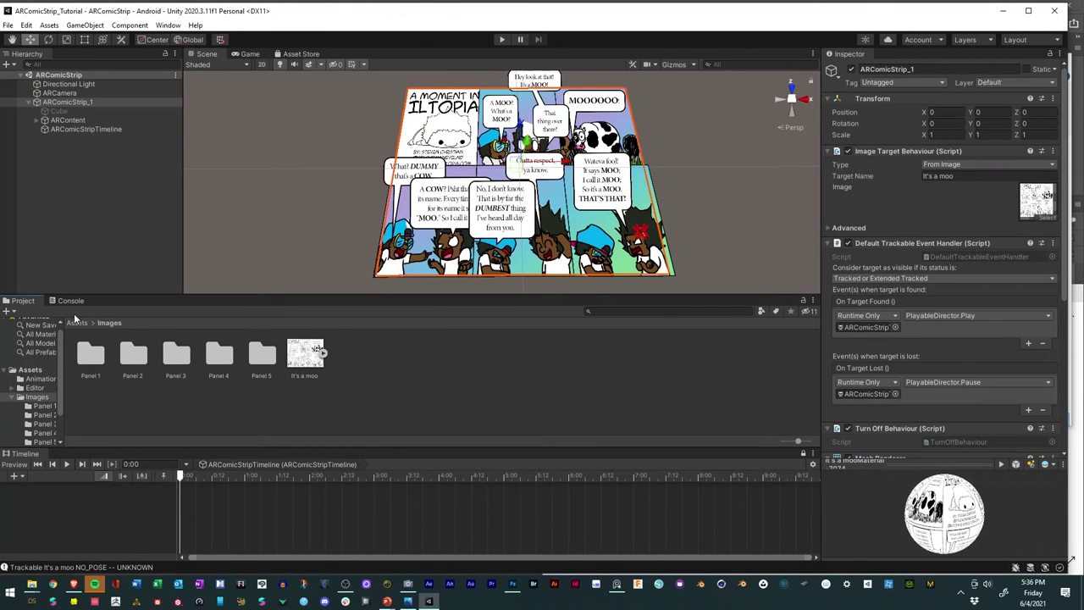
pyautogui.click(76, 322)
pyautogui.rightClick(368, 406)
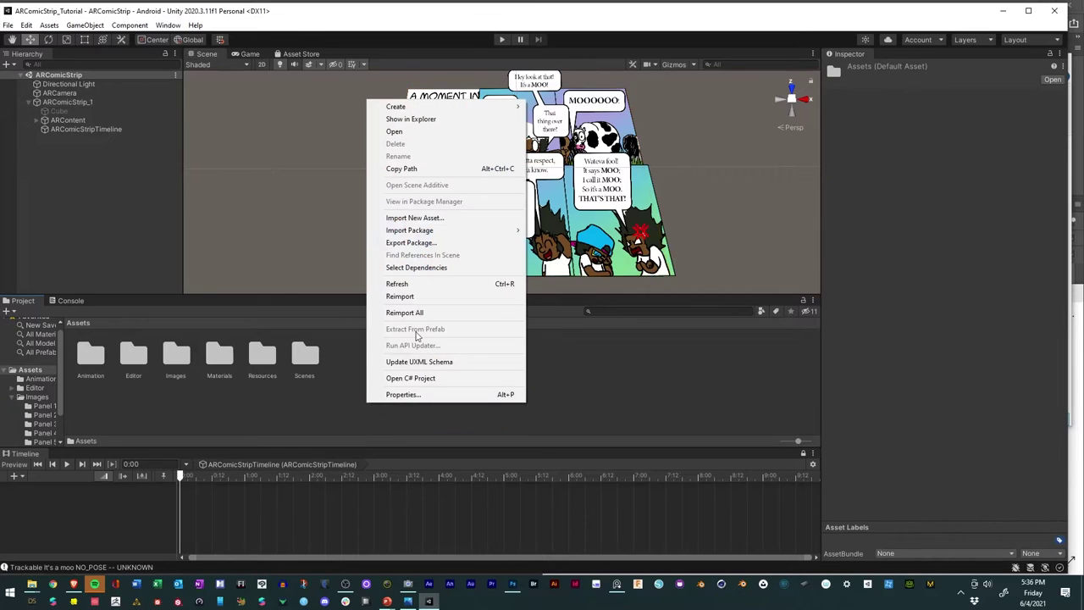
pyautogui.moveTo(415, 113)
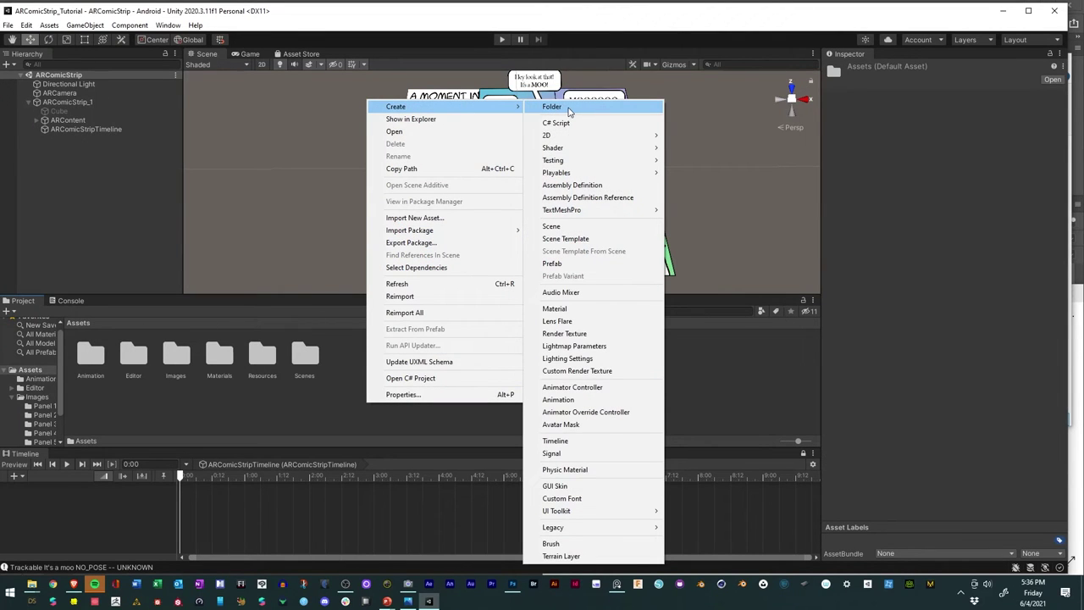
pyautogui.click(551, 107)
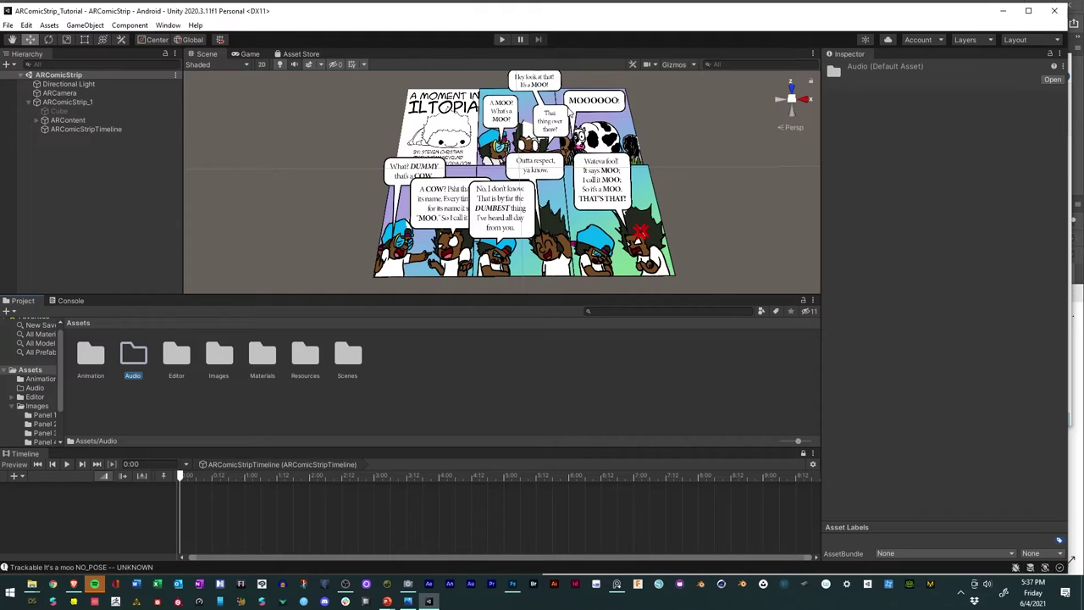
# Step: Import ARComicStrip_Moo_Recording.wav from Explorer into the Audio folder
pyautogui.doubleClick(127, 357)
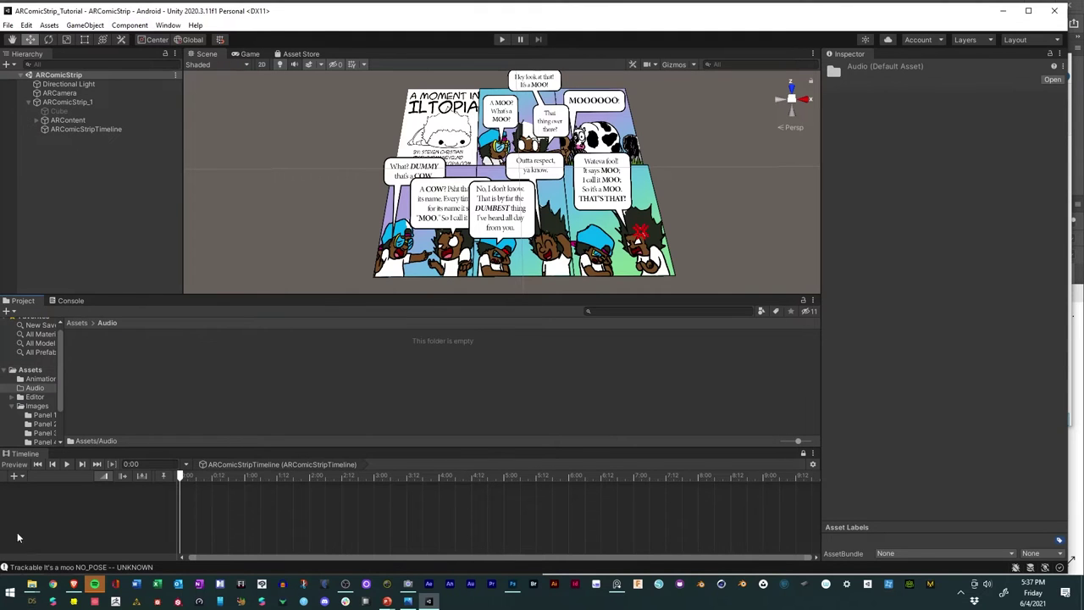
pyautogui.moveTo(31, 583)
pyautogui.click(156, 542)
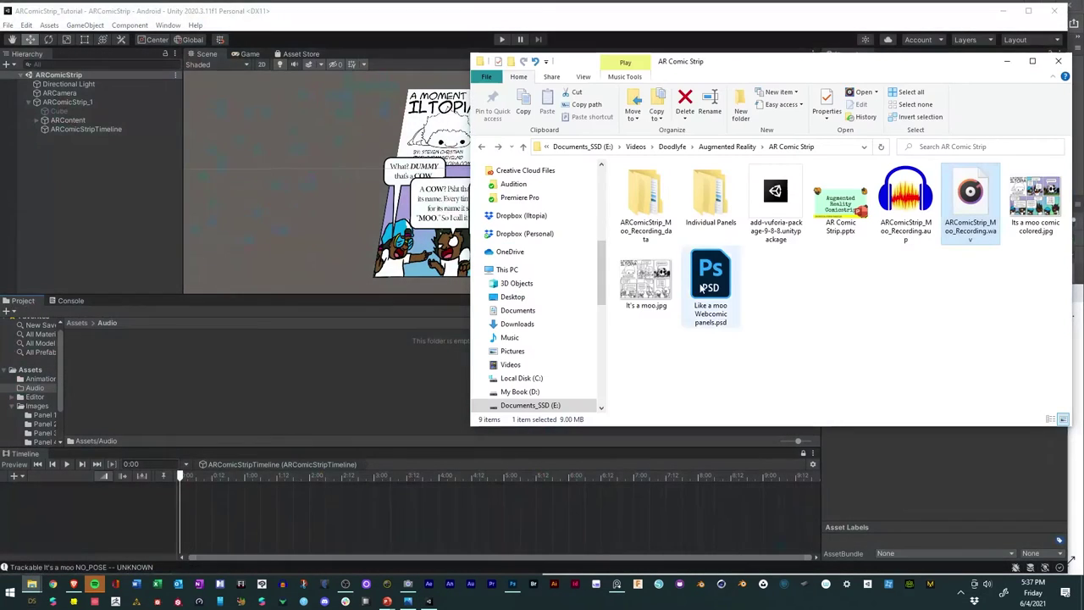
pyautogui.moveTo(974, 205); pyautogui.dragTo(213, 383)
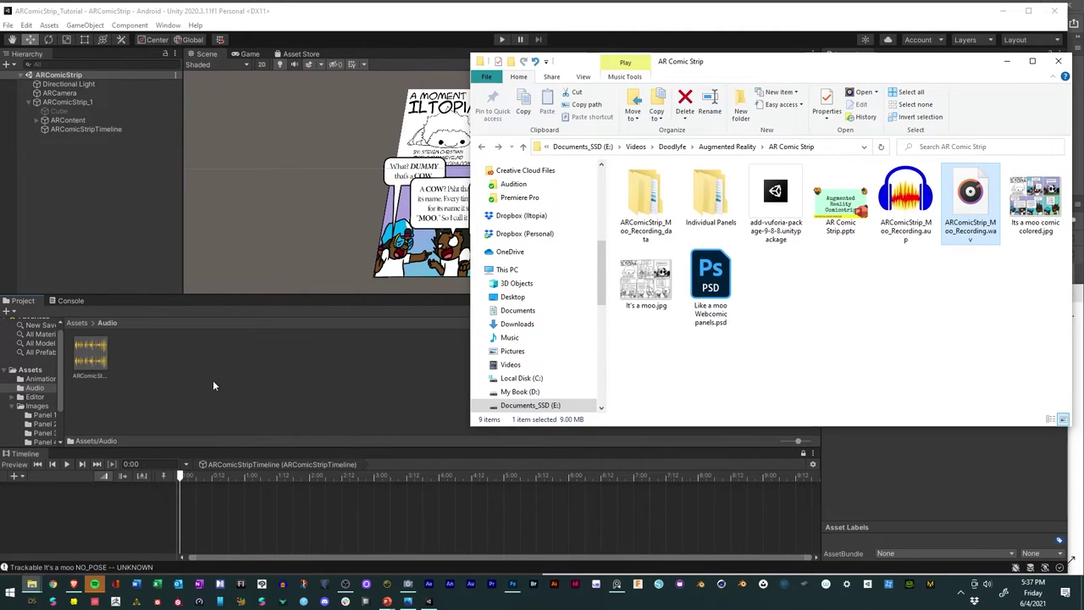
pyautogui.click(215, 386)
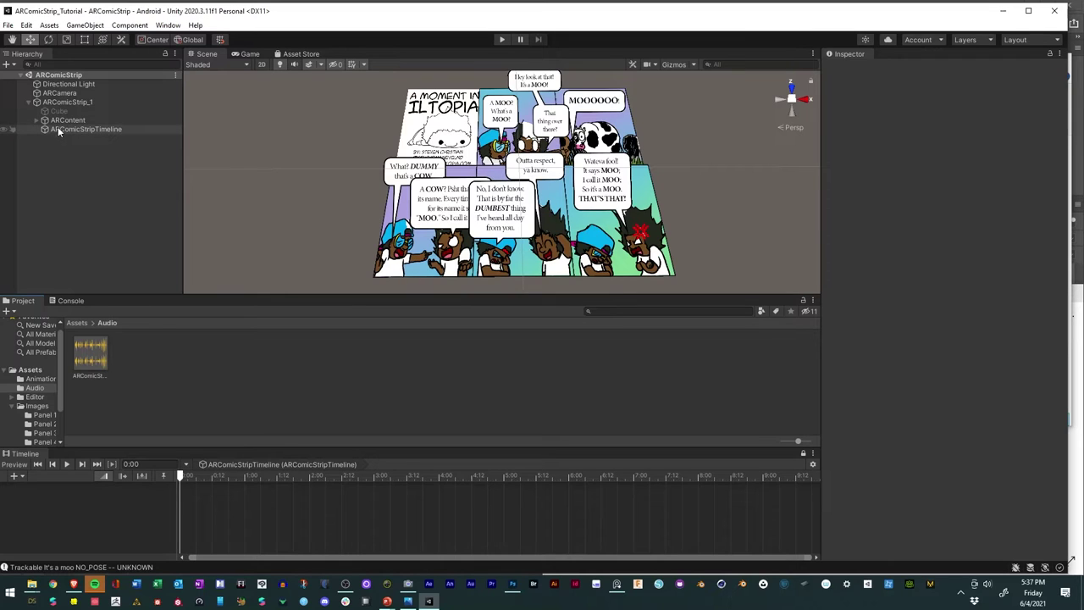
# Step: Create an empty child GameObject named AudioManager under ARComicStrip_1
pyautogui.click(37, 121)
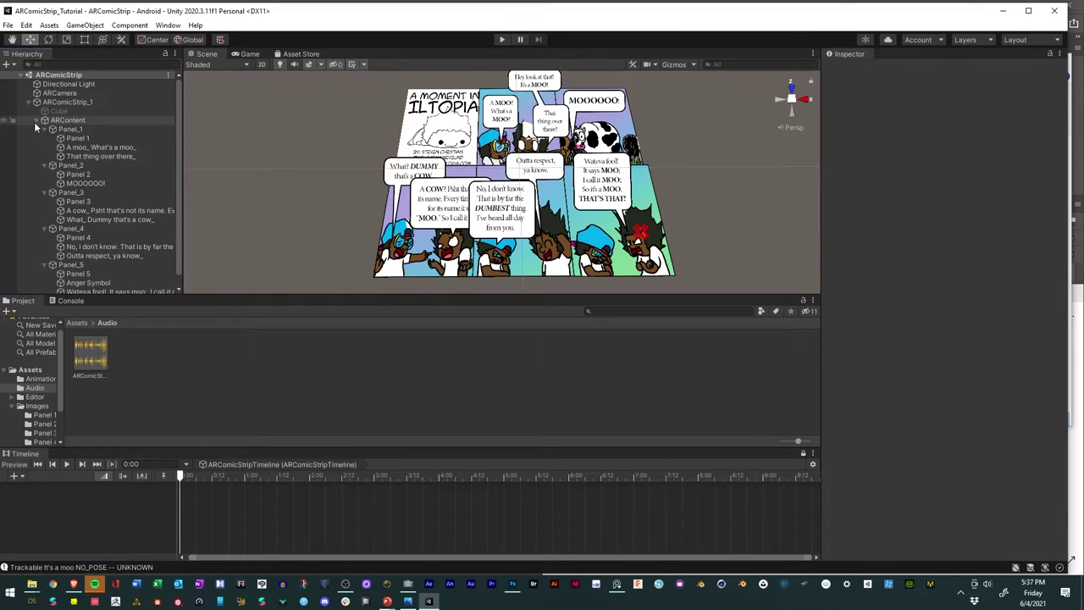
pyautogui.click(37, 120)
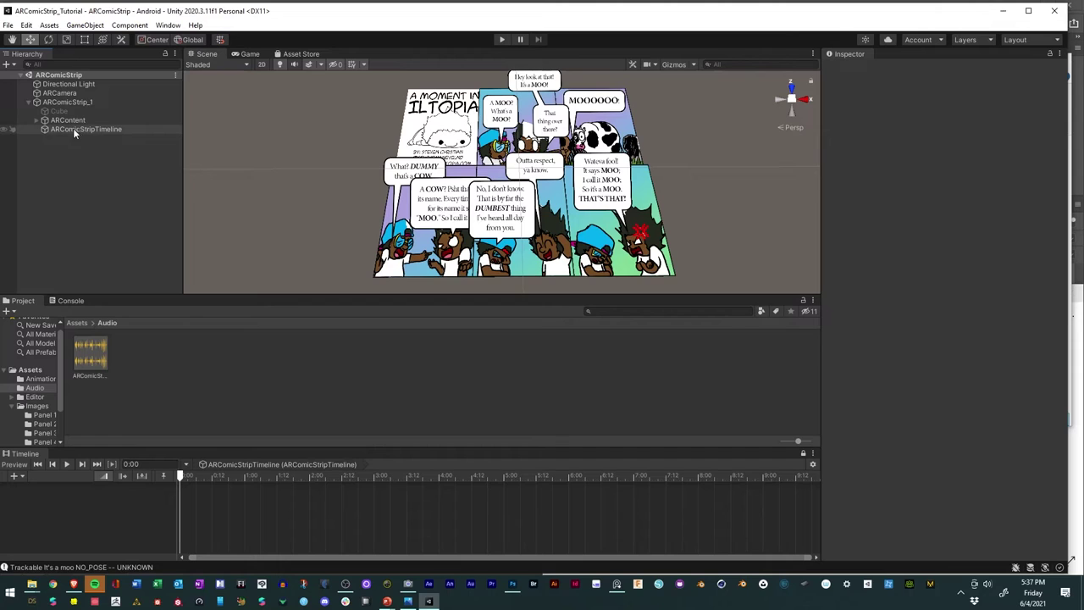
pyautogui.click(66, 121)
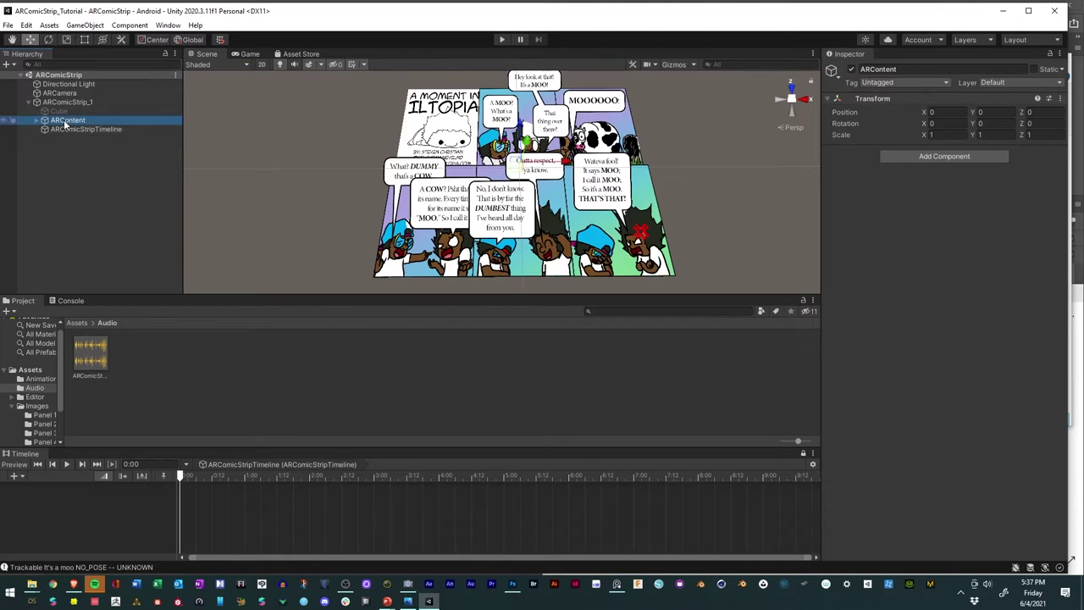
pyautogui.click(64, 102)
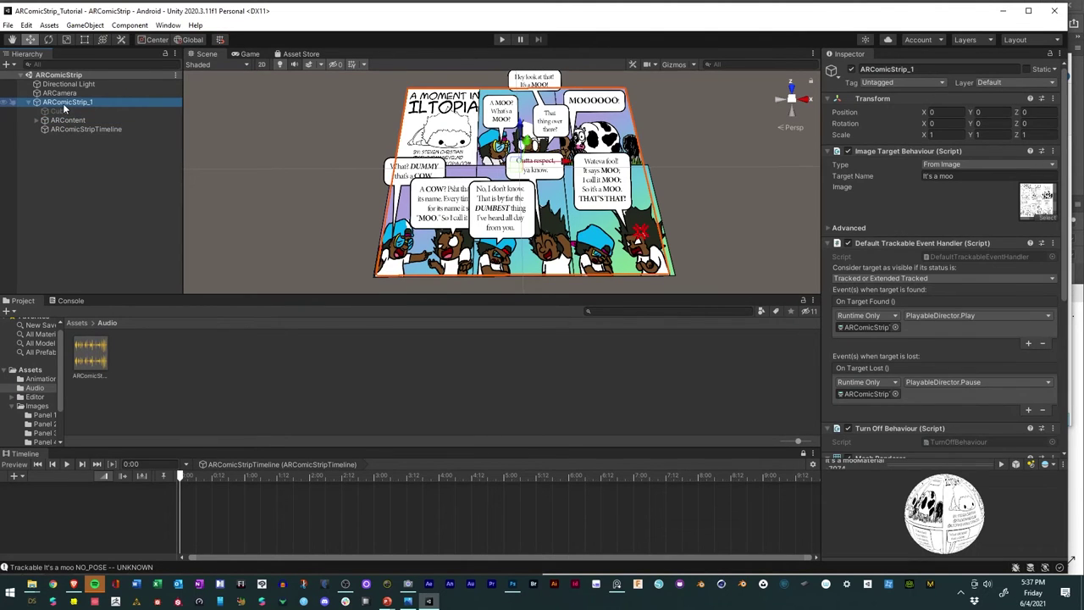
pyautogui.rightClick(65, 102)
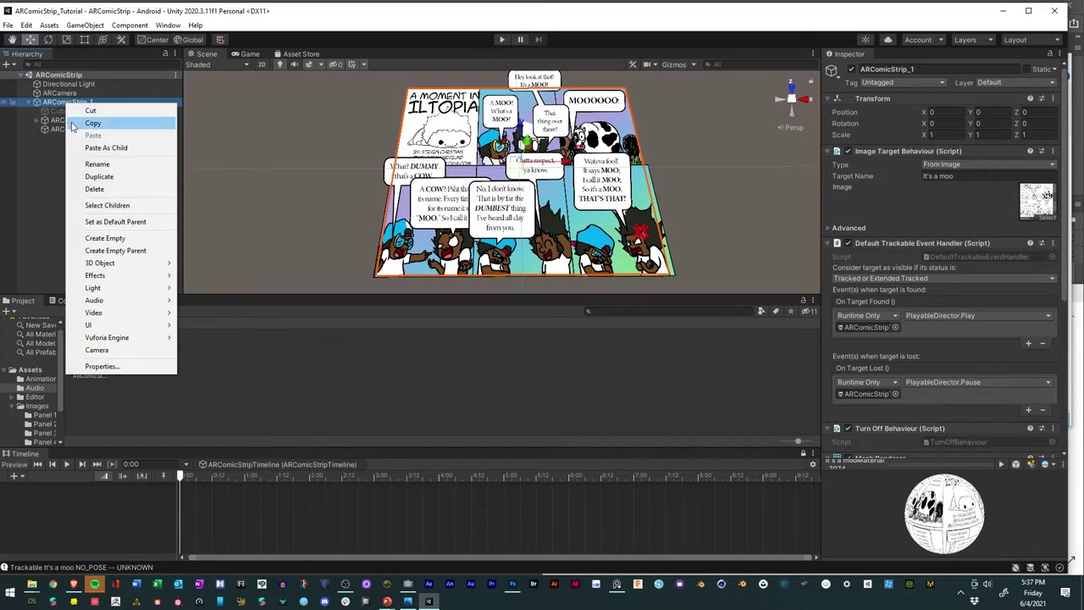
pyautogui.click(121, 239)
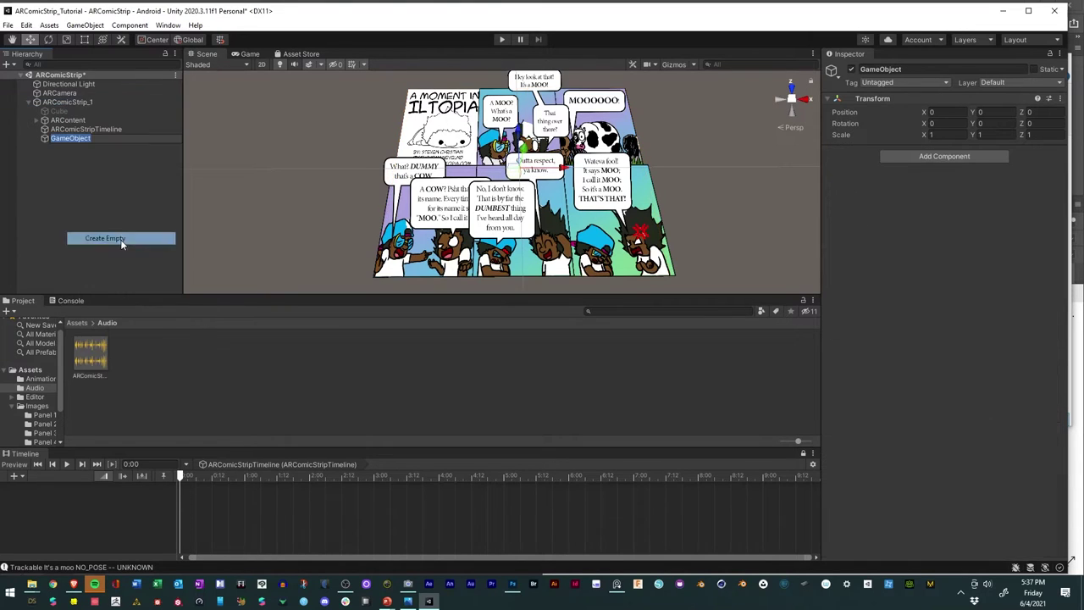
pyautogui.write('Au')
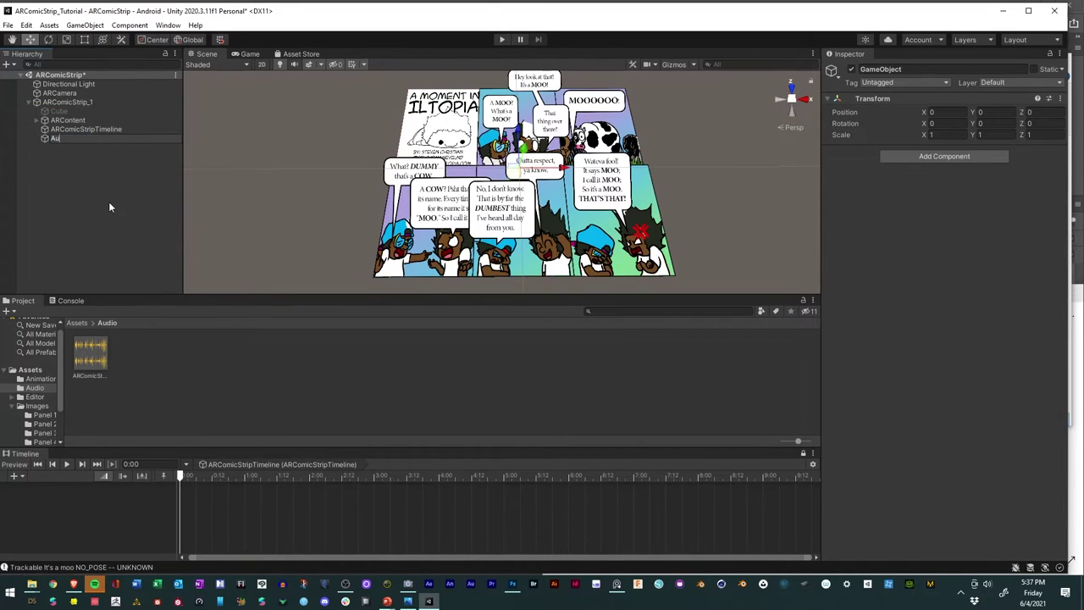
pyautogui.write('dioManager')
pyautogui.press('Return')
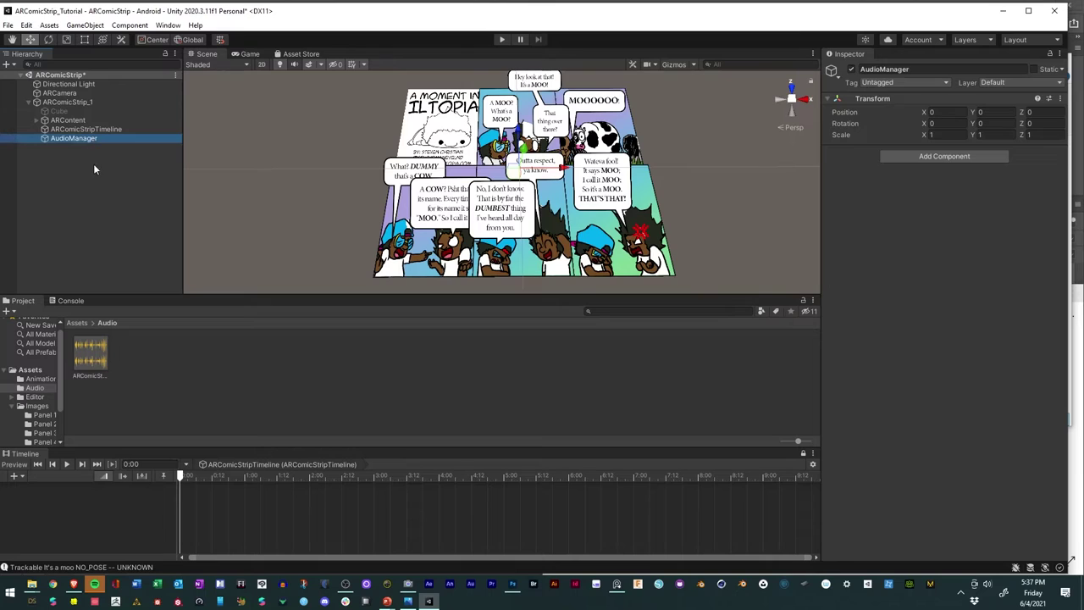
pyautogui.click(93, 165)
pyautogui.click(78, 139)
# Step: Add an Audio Source component to AudioManager and enlarge the Timeline panel
pyautogui.click(936, 157)
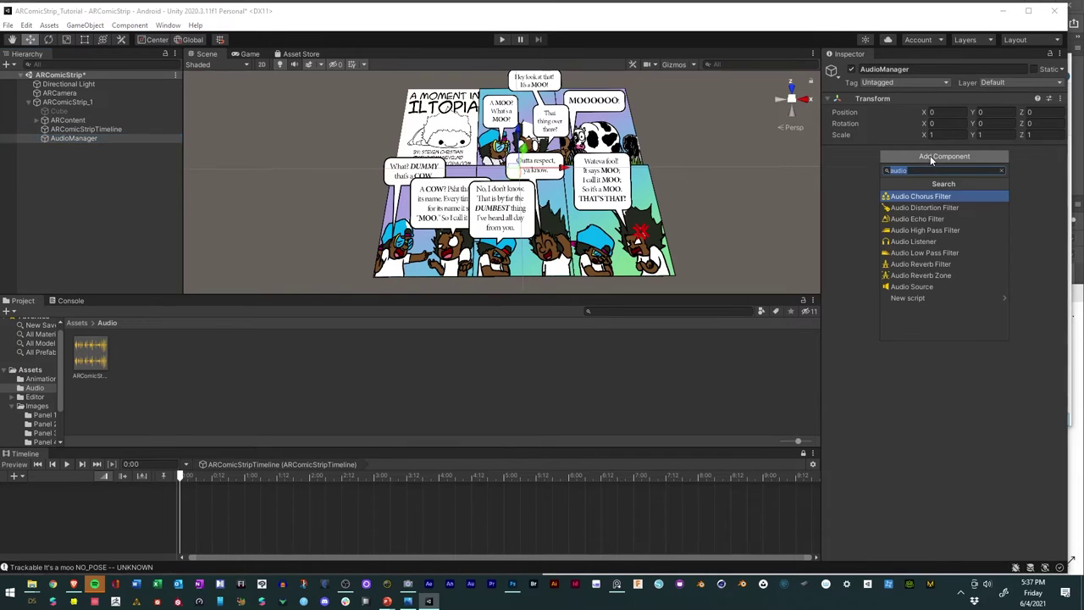
pyautogui.press('BackSpace')
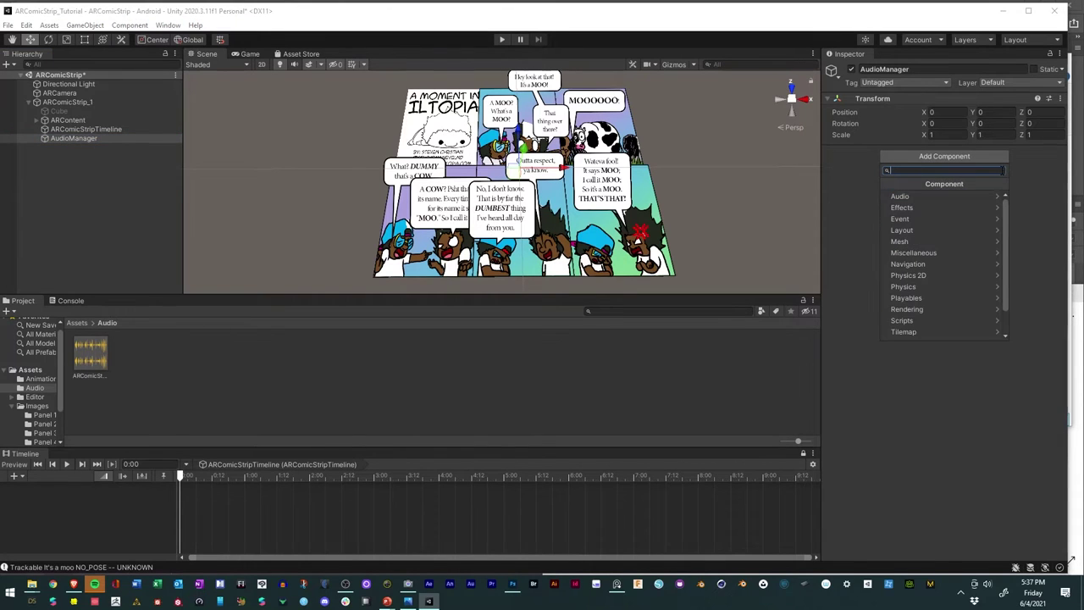
pyautogui.write('audio')
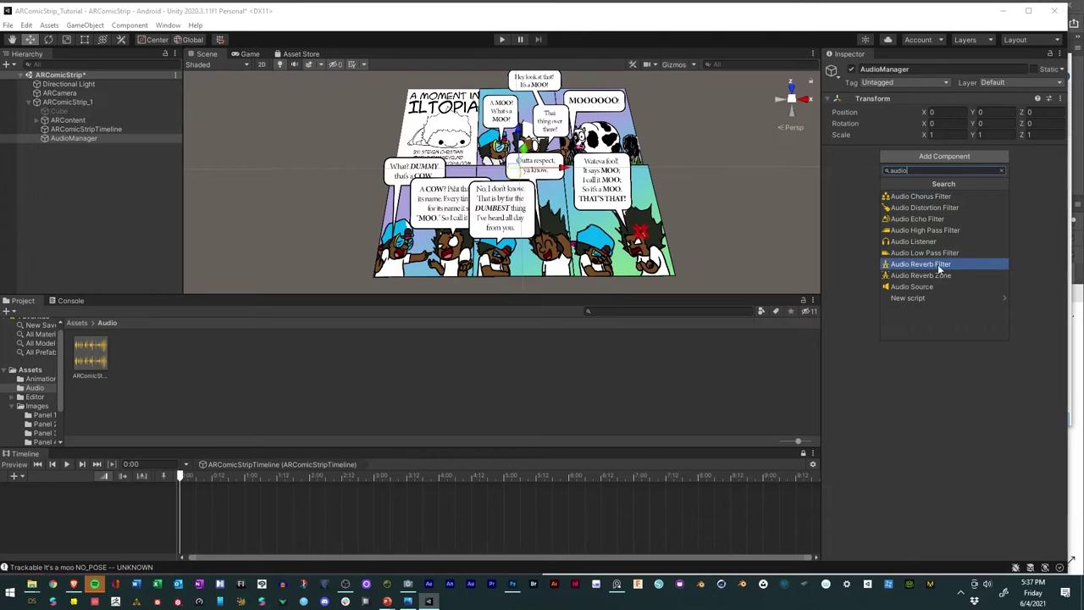
pyautogui.click(924, 285)
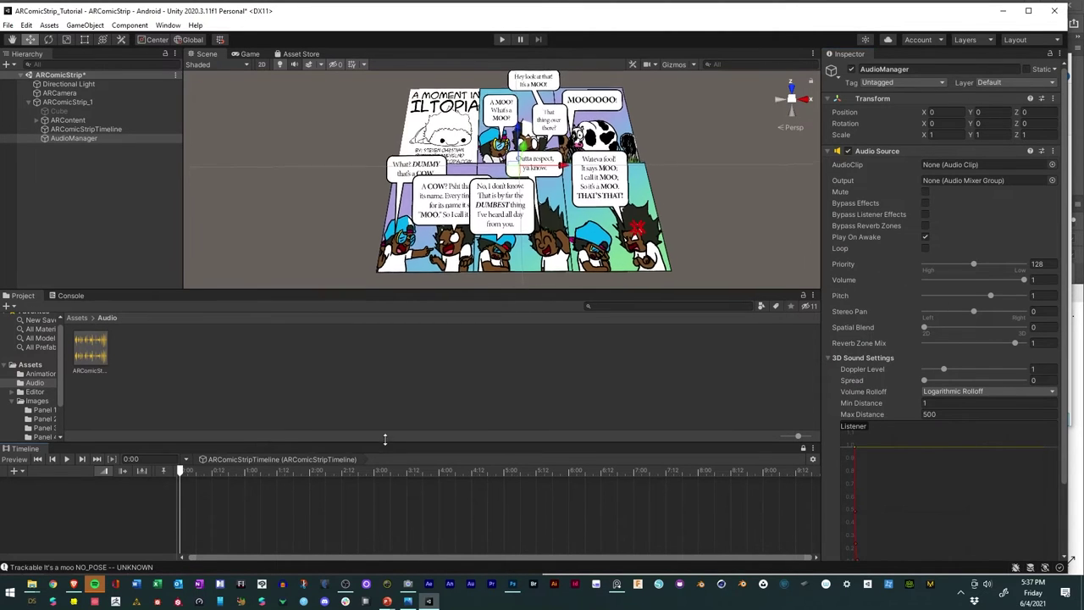
pyautogui.moveTo(378, 450); pyautogui.dragTo(389, 392)
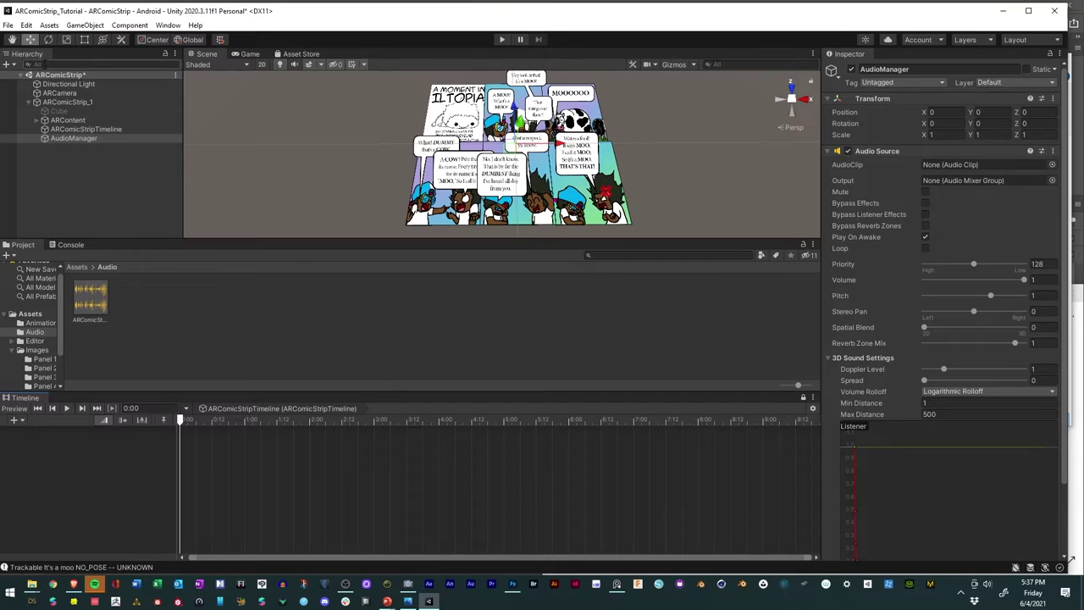
pyautogui.moveTo(90, 302); pyautogui.dragTo(101, 476)
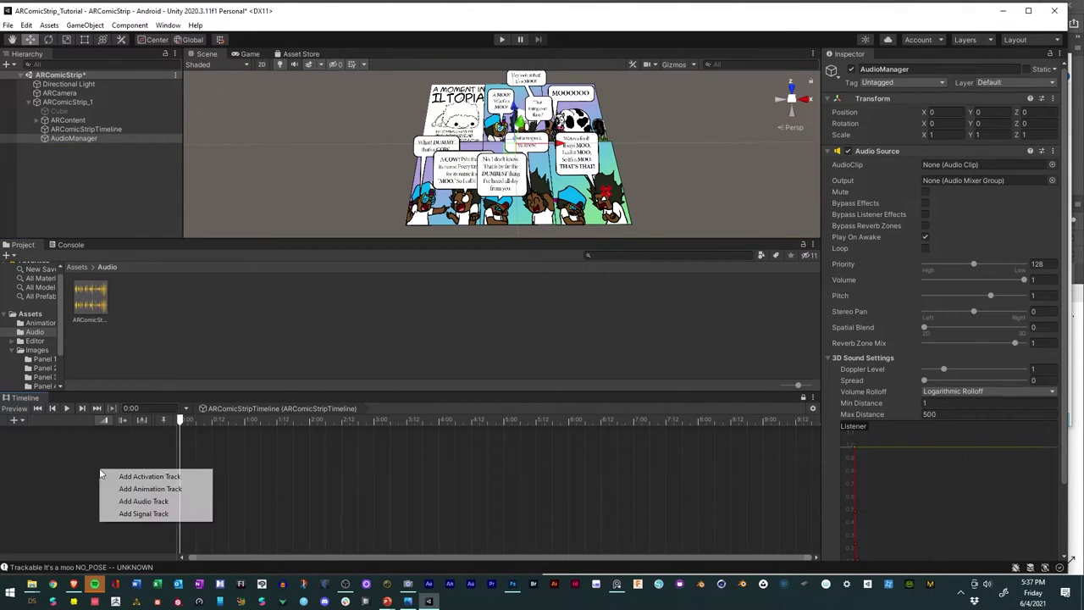
# Step: Add an AudioManager audio track holding the moo recording, starting at 0
pyautogui.click(134, 505)
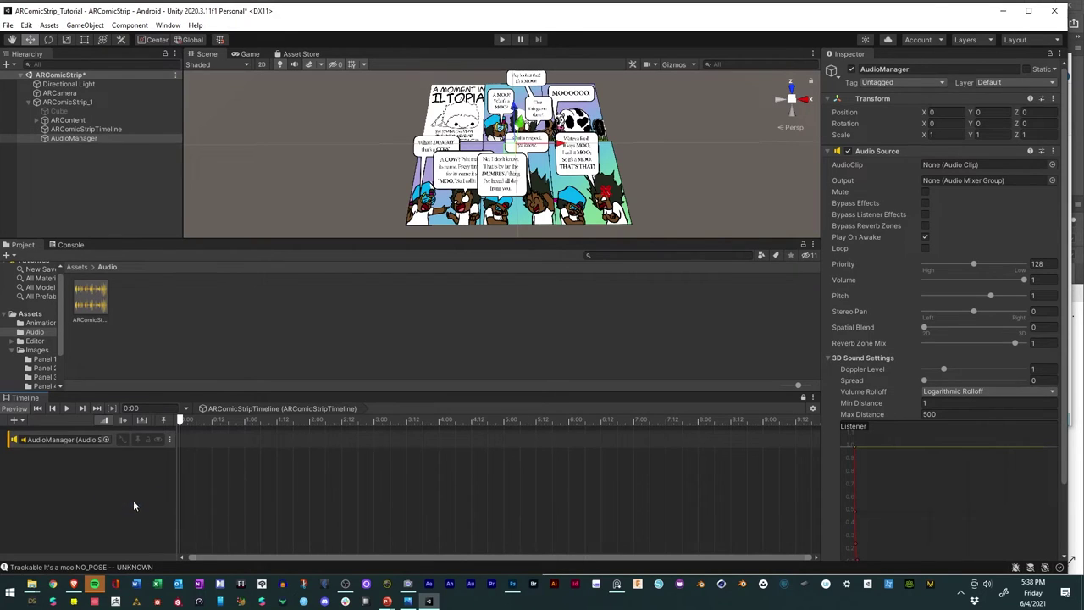
pyautogui.moveTo(93, 293); pyautogui.dragTo(107, 313)
pyautogui.click(85, 295)
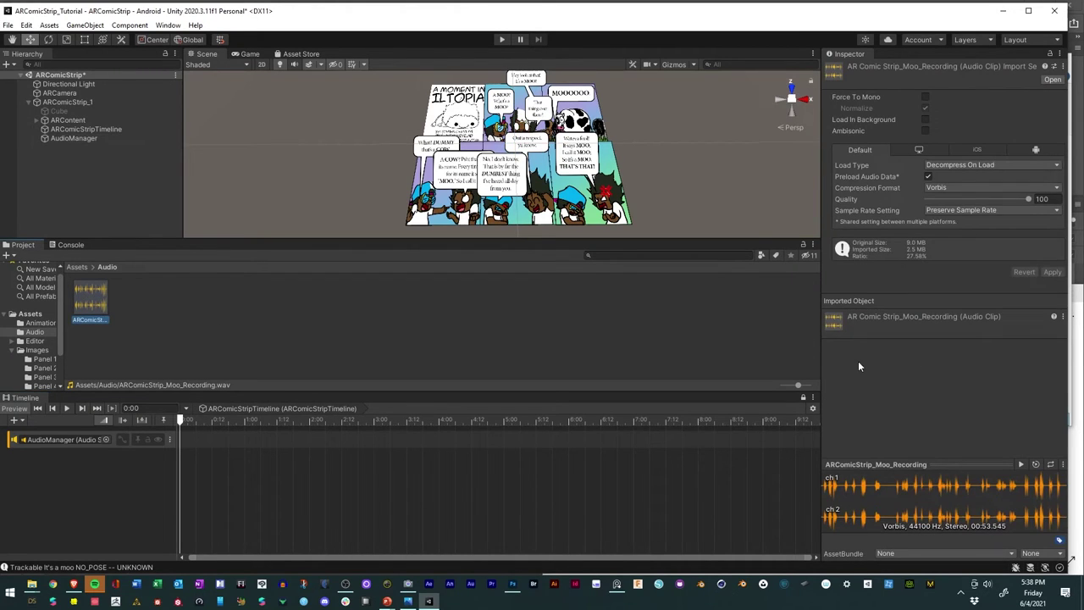
pyautogui.click(1021, 466)
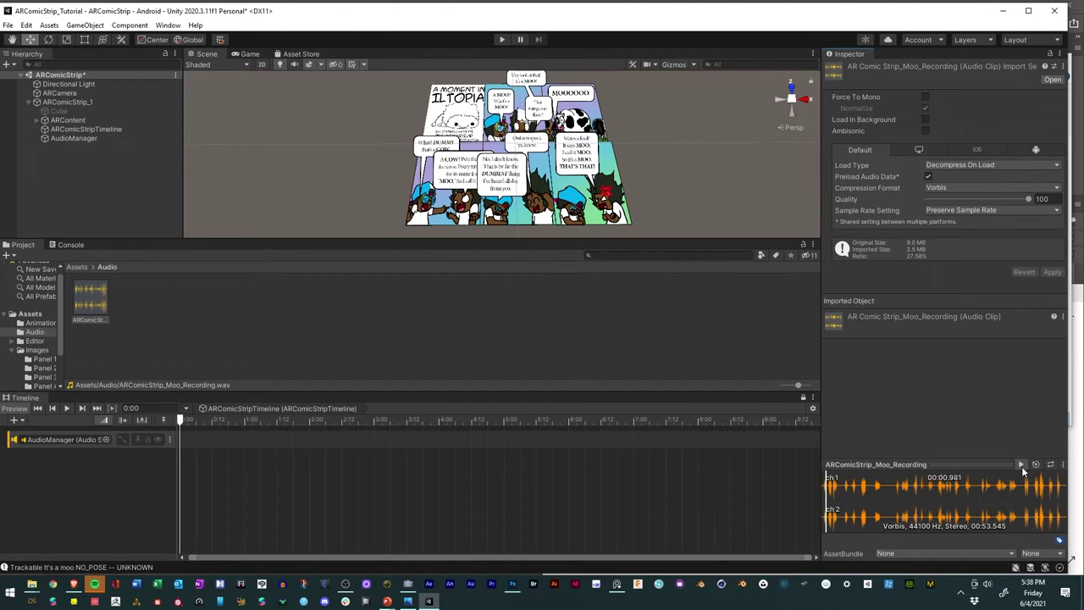
pyautogui.click(1022, 465)
pyautogui.moveTo(88, 295); pyautogui.dragTo(212, 449)
pyautogui.moveTo(343, 438); pyautogui.dragTo(316, 440)
pyautogui.moveTo(195, 558); pyautogui.dragTo(180, 559)
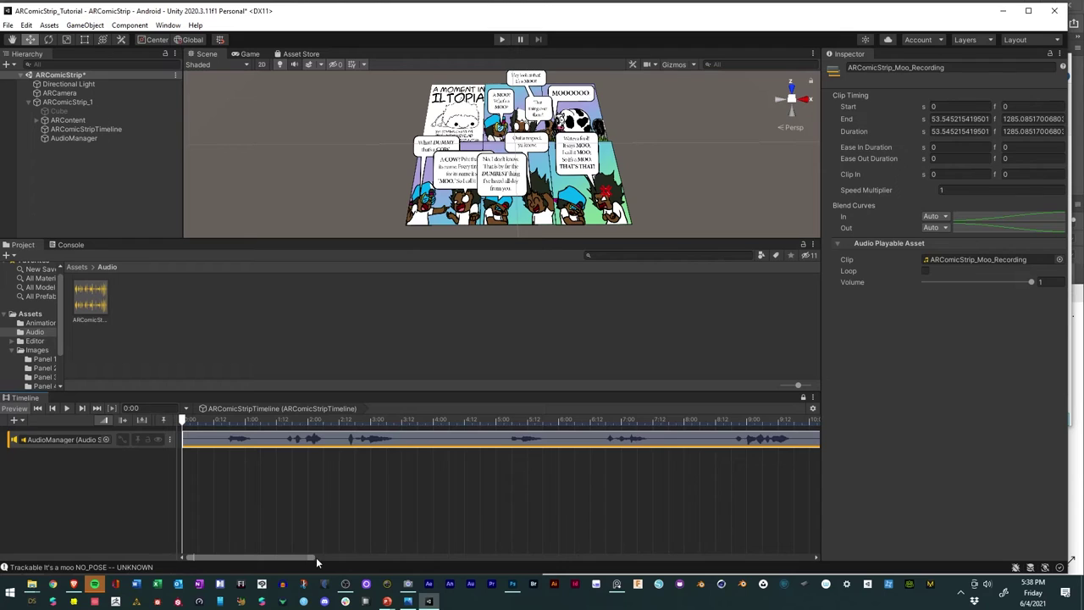
pyautogui.moveTo(316, 557); pyautogui.dragTo(813, 570)
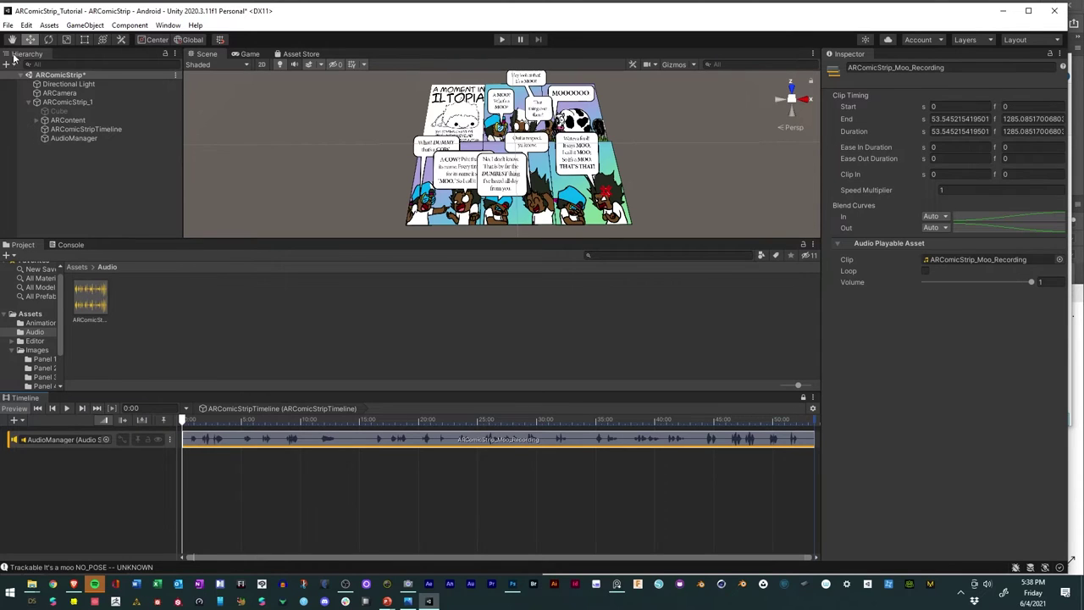
# Step: Save the comic strip scene and enter Play mode to test it
pyautogui.click(8, 25)
pyautogui.click(59, 81)
pyautogui.click(502, 41)
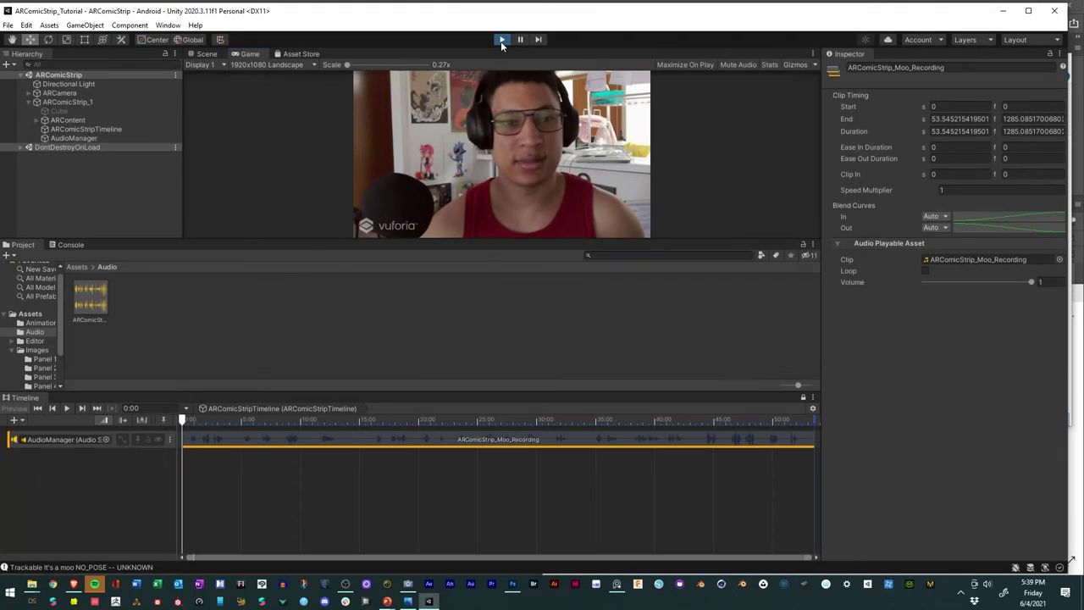
# Step: Stop Play mode and duplicate the AudioManager track, deleting the copied clip
pyautogui.click(500, 41)
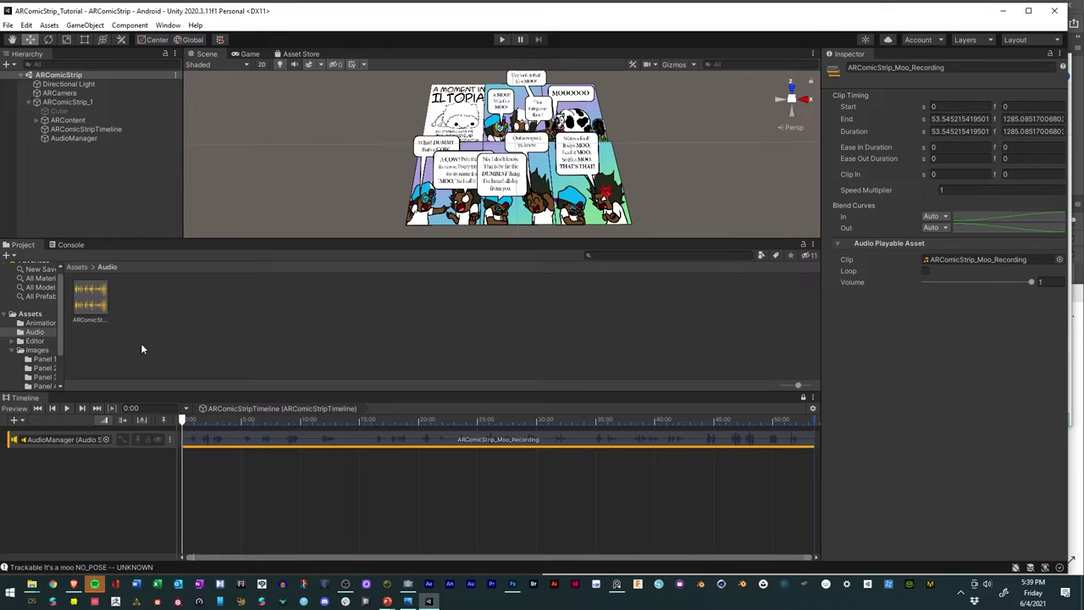
pyautogui.click(113, 440)
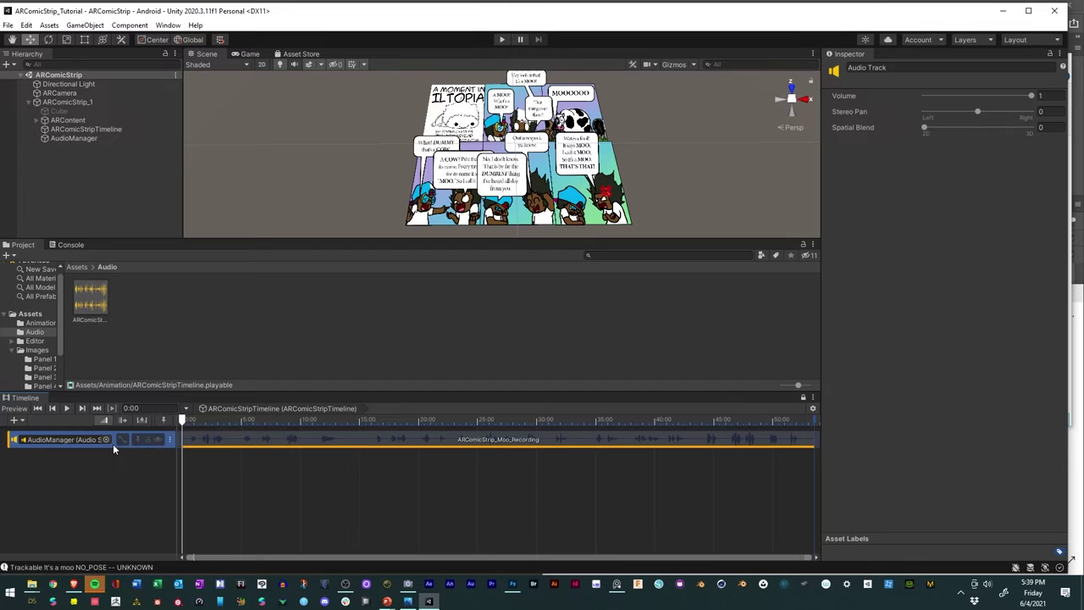
pyautogui.rightClick(170, 440)
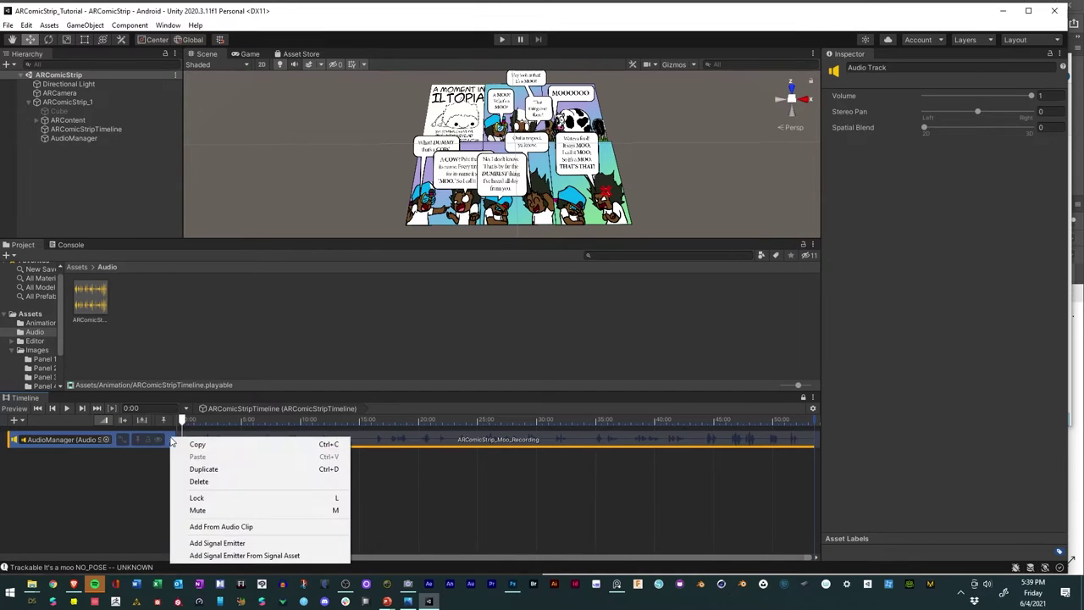
pyautogui.click(185, 469)
pyautogui.click(199, 462)
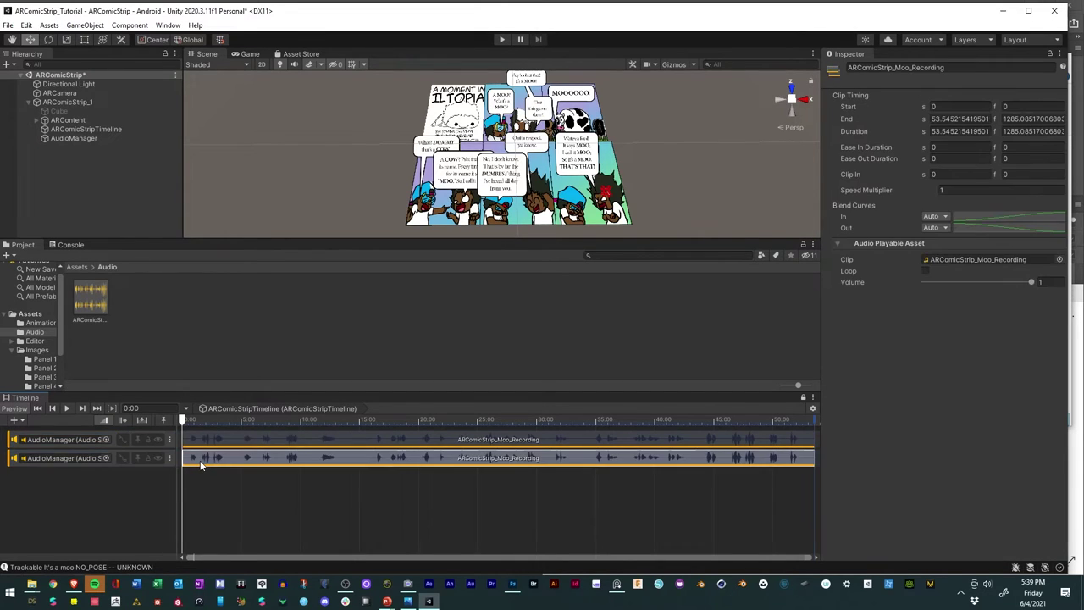
pyautogui.press('Delete')
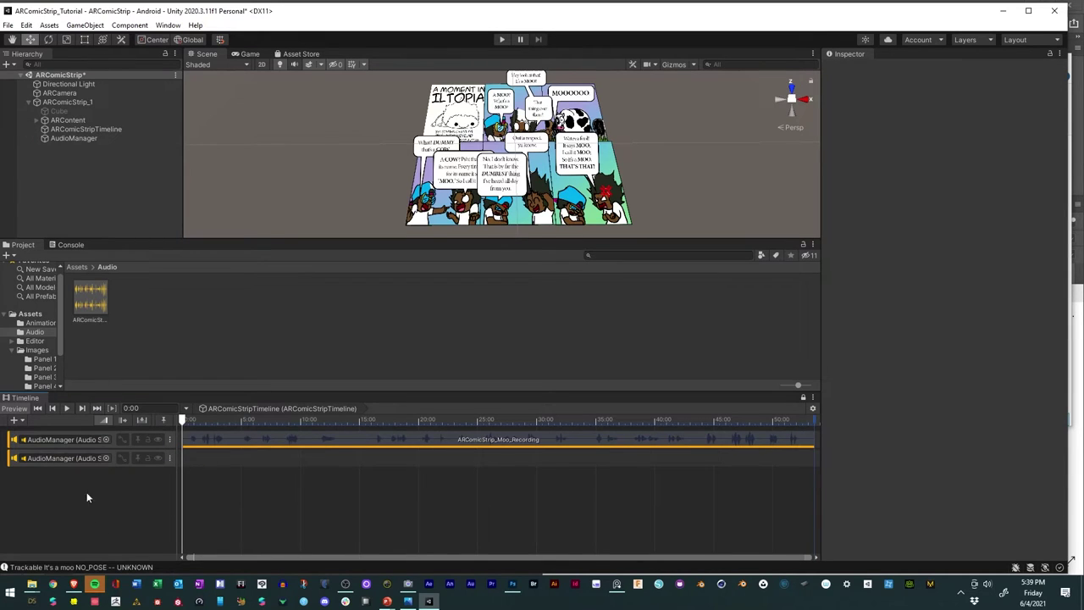
# Step: Save the scene and open the Asset Store website in the browser
pyautogui.click(8, 25)
pyautogui.click(32, 79)
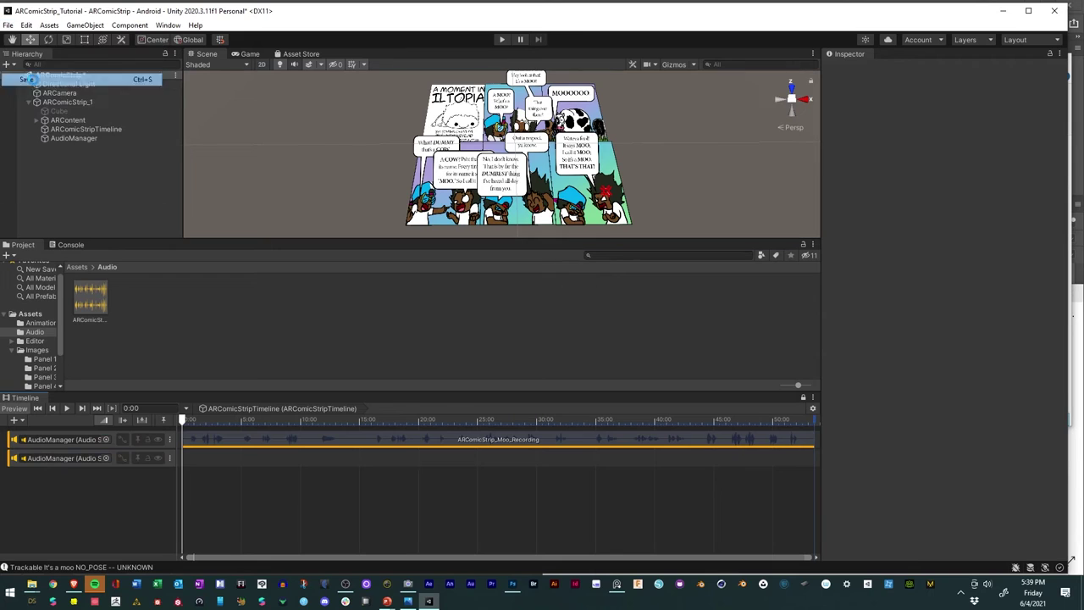
pyautogui.click(160, 27)
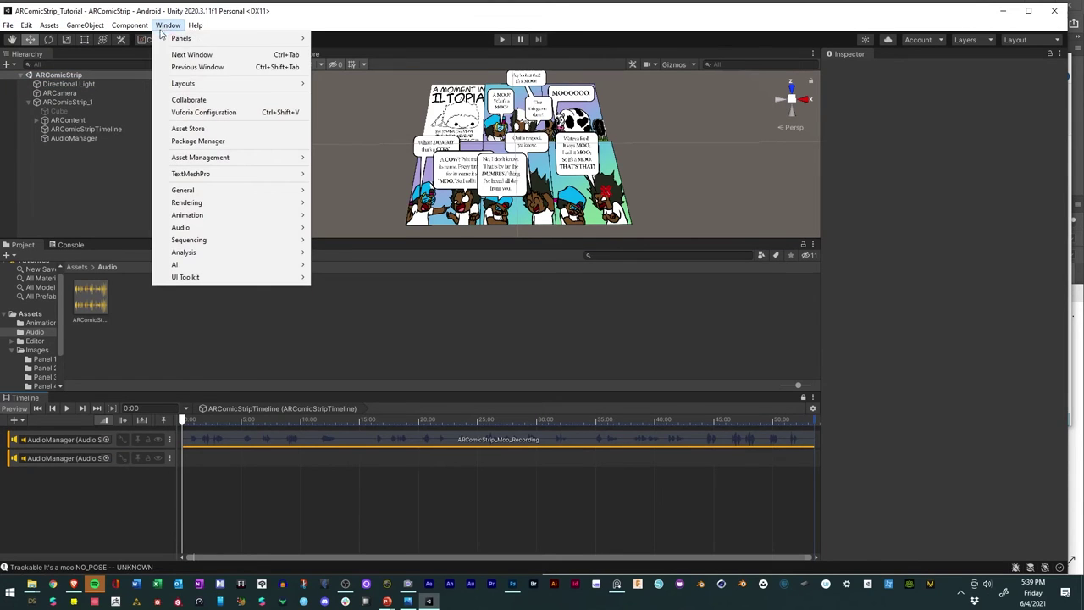
pyautogui.click(185, 129)
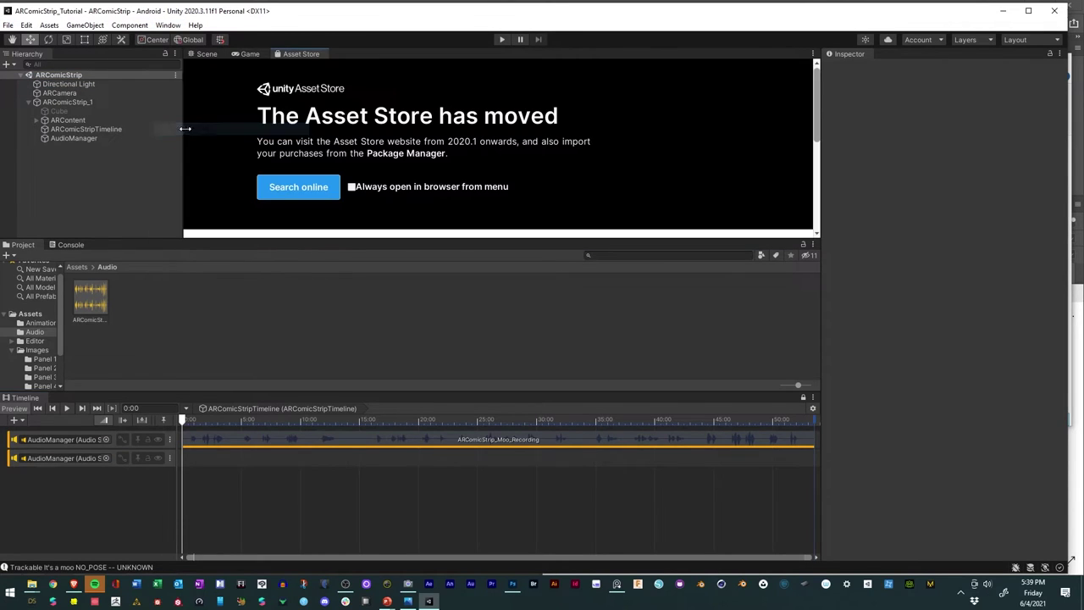
pyautogui.click(298, 188)
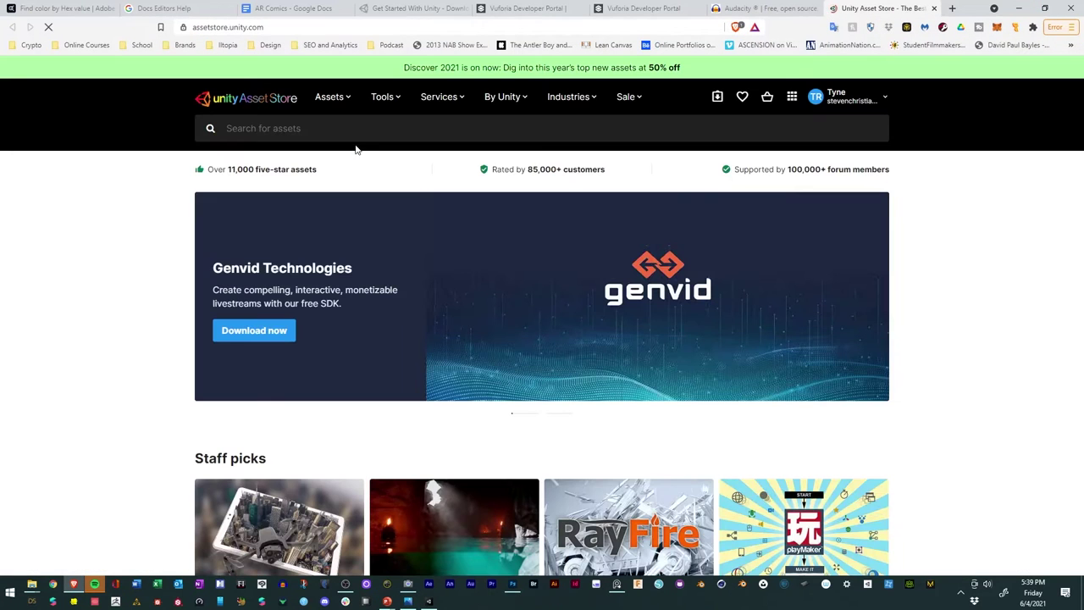
# Step: Search the store for 'quirky' and filter the results to free assets
pyautogui.click(374, 129)
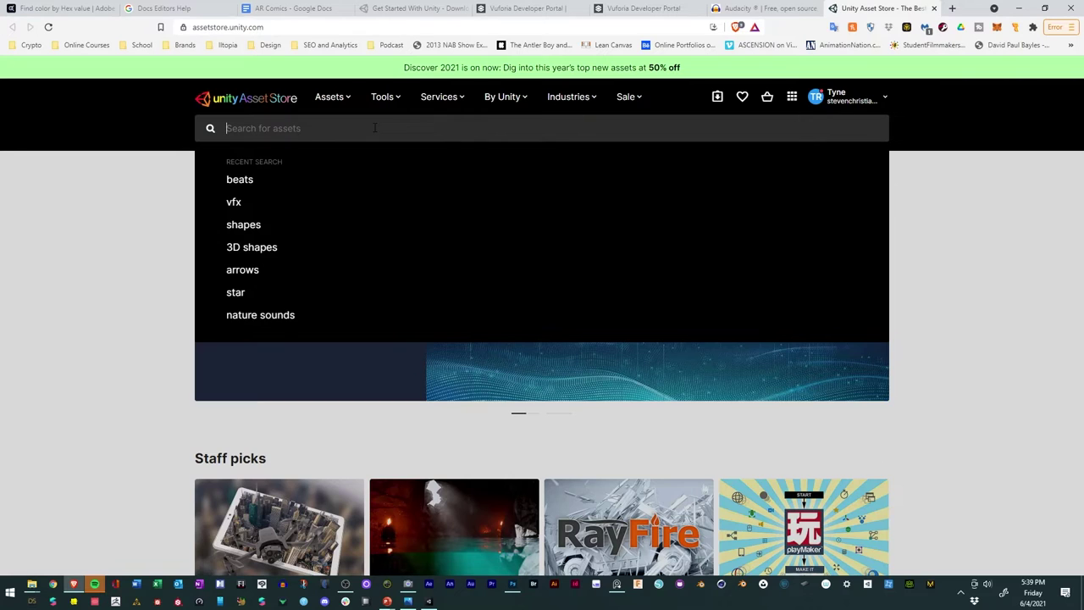
pyautogui.write('quirky')
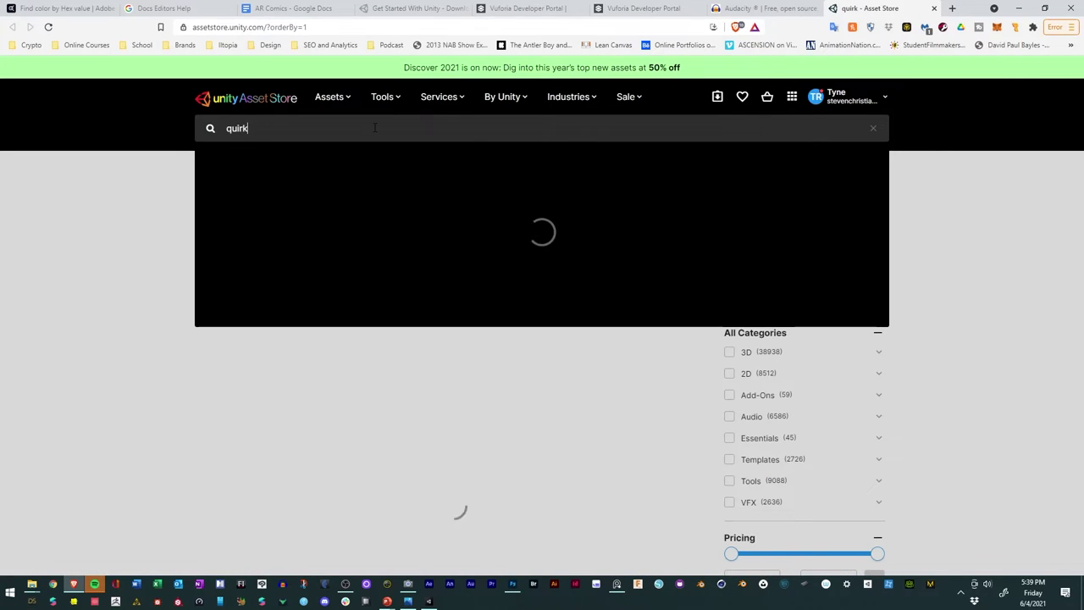
pyautogui.press('Return')
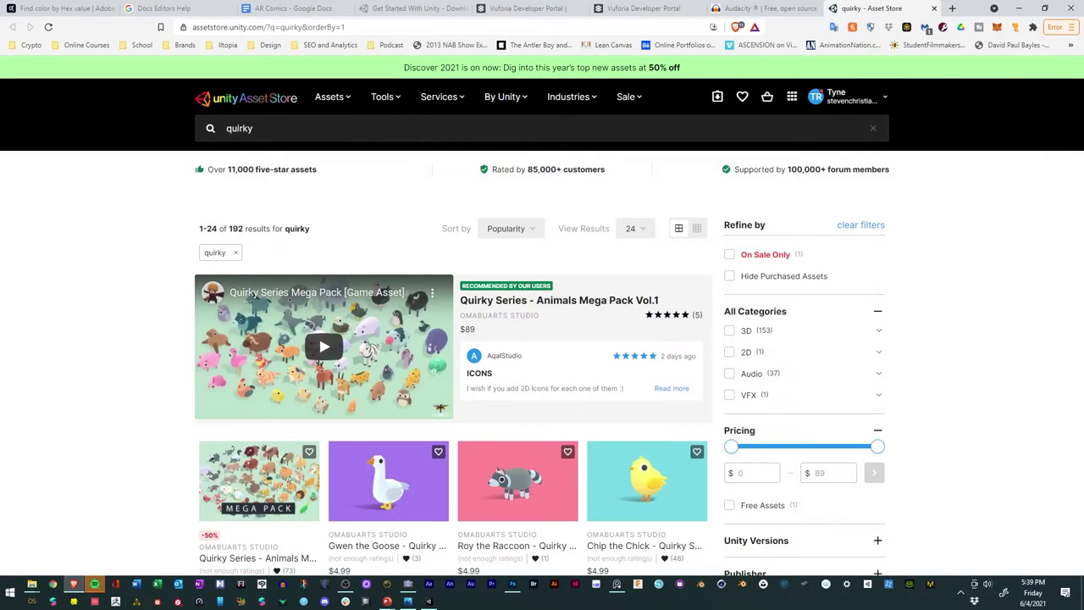
pyautogui.scroll(-2, 956, 372)
pyautogui.click(741, 338)
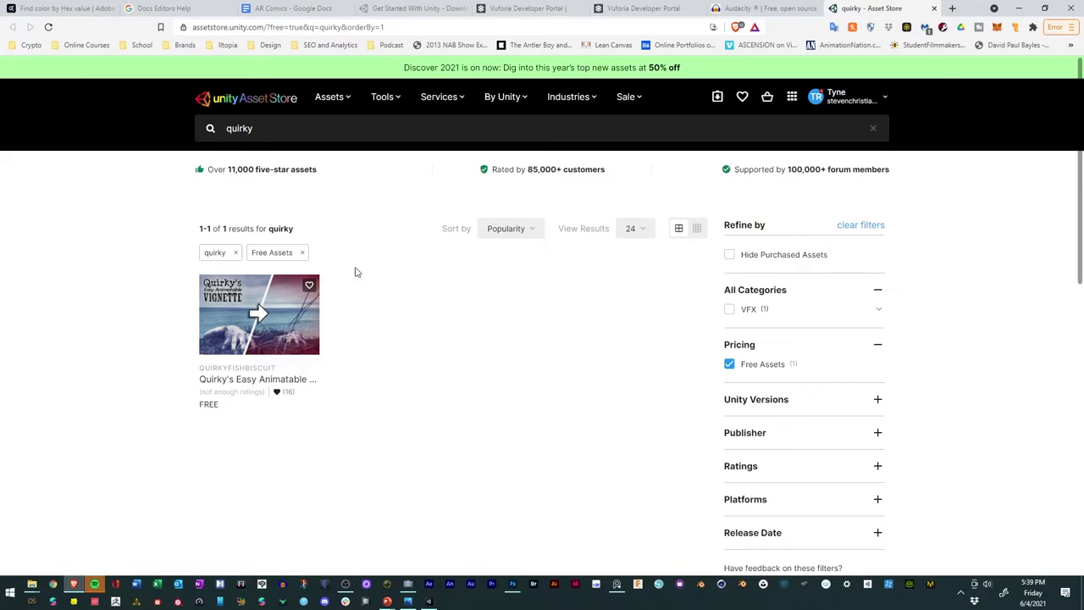
# Step: Replace the search with 'animal' and run it
pyautogui.click(292, 134)
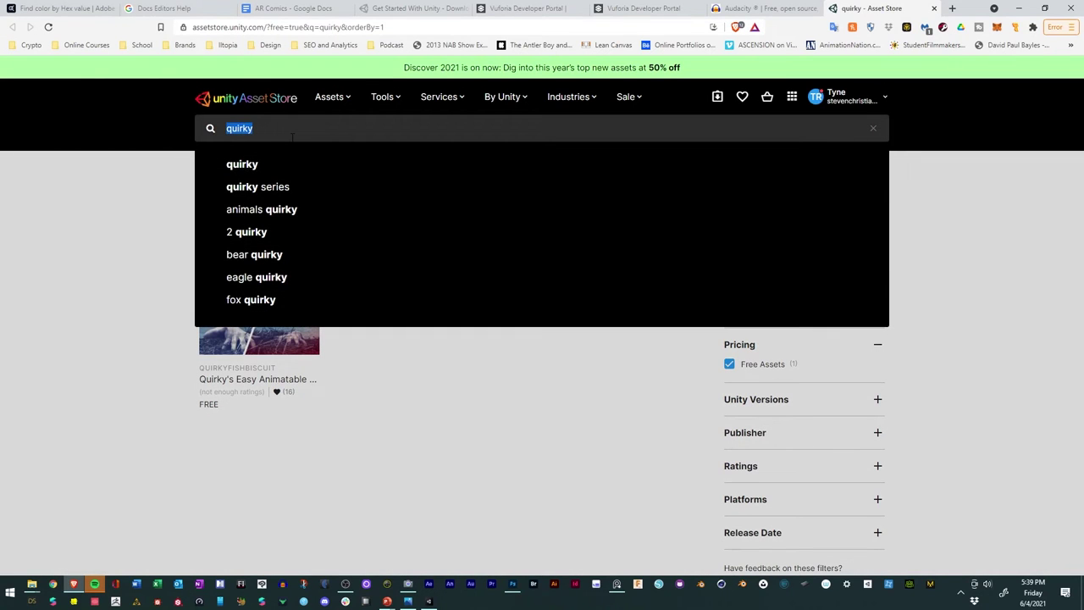
pyautogui.write('anima')
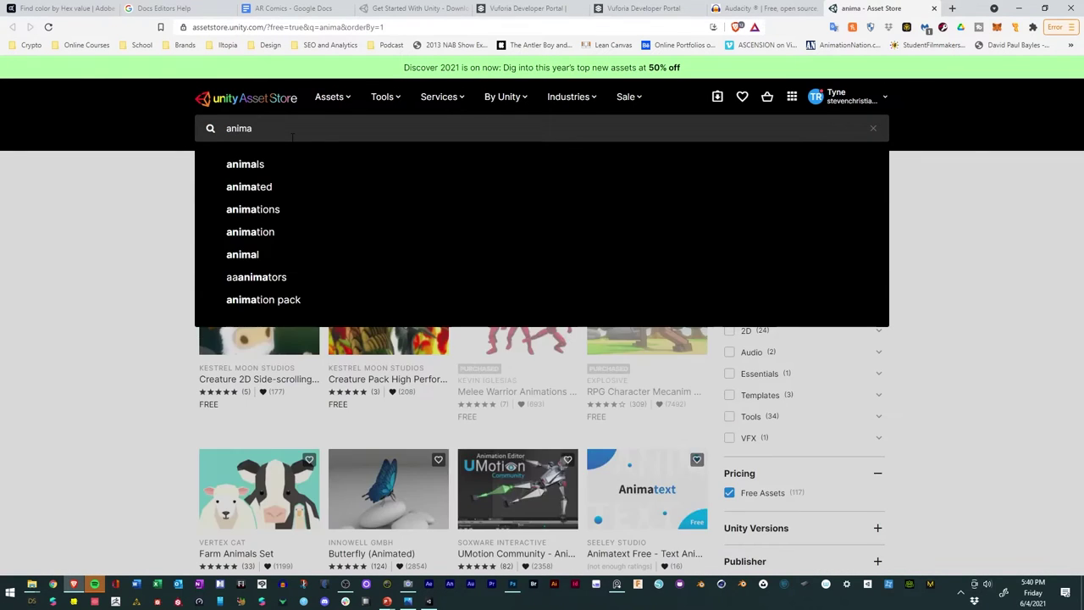
pyautogui.write('l')
pyautogui.press('Return')
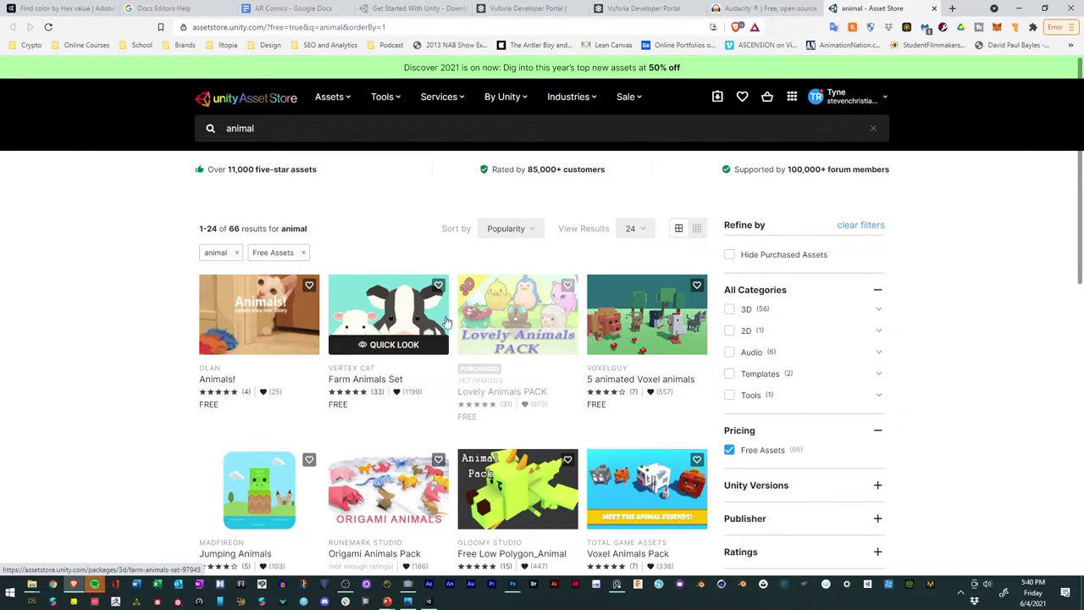
# Step: Browse the Lovely Animals PACK product page
pyautogui.scroll(-1, 511, 356)
pyautogui.scroll(1, 511, 356)
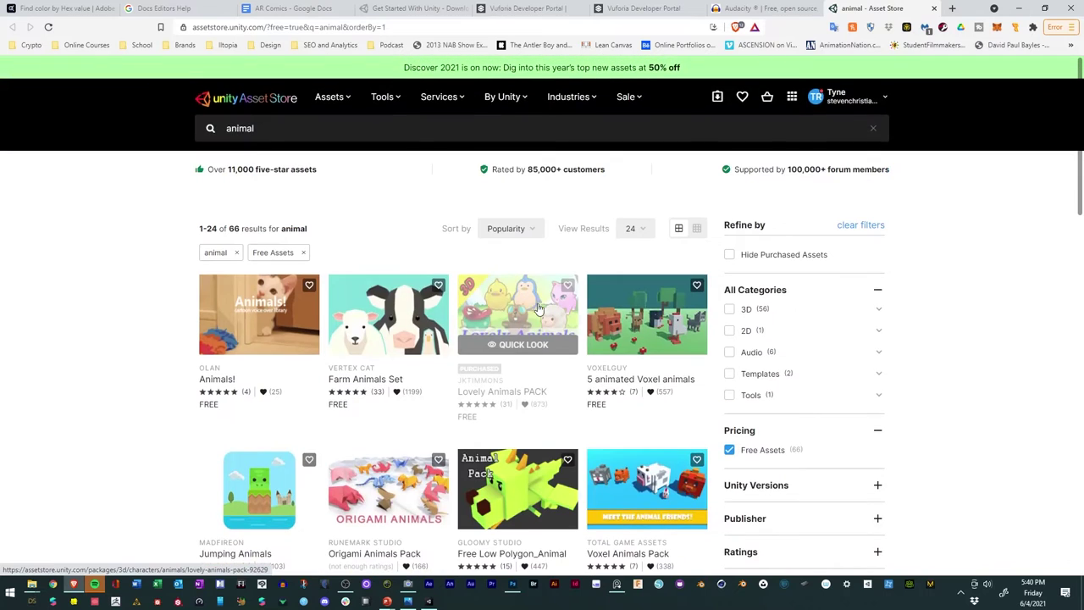
pyautogui.click(536, 321)
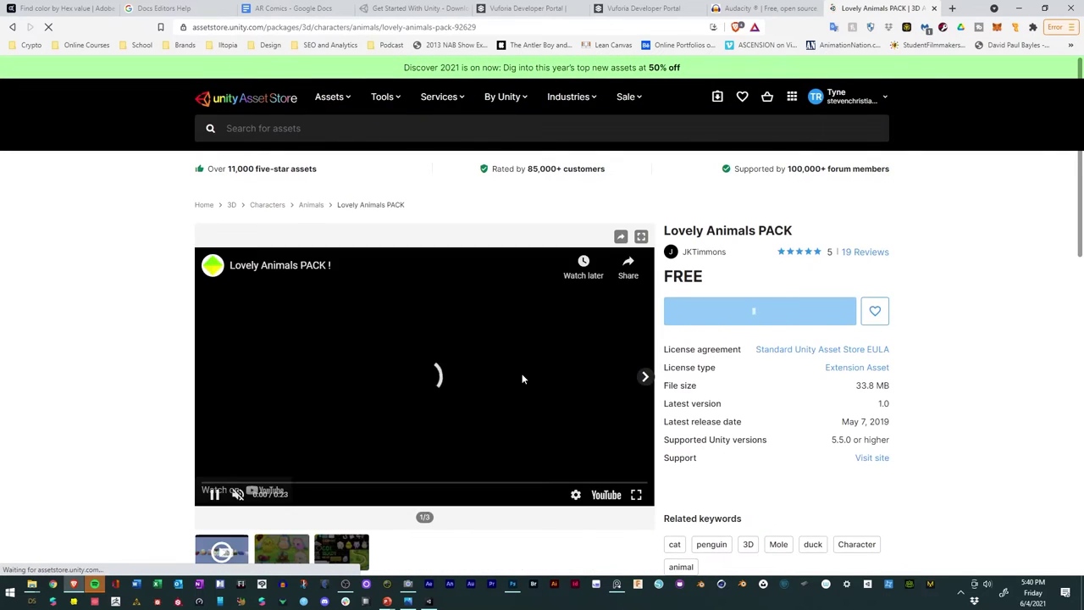
pyautogui.scroll(-5, 663, 477)
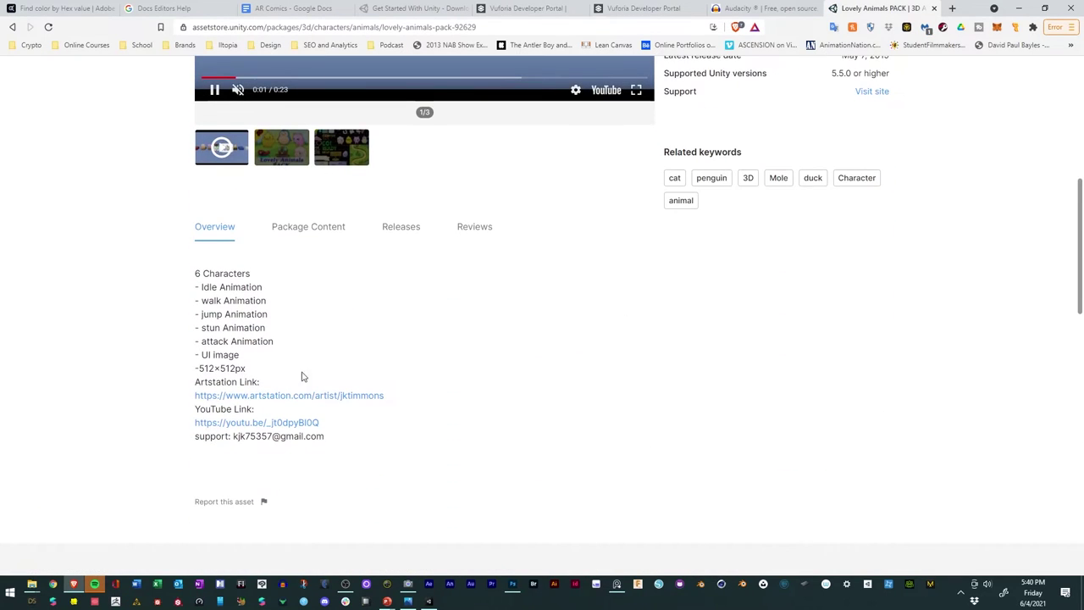
pyautogui.scroll(5, 327, 377)
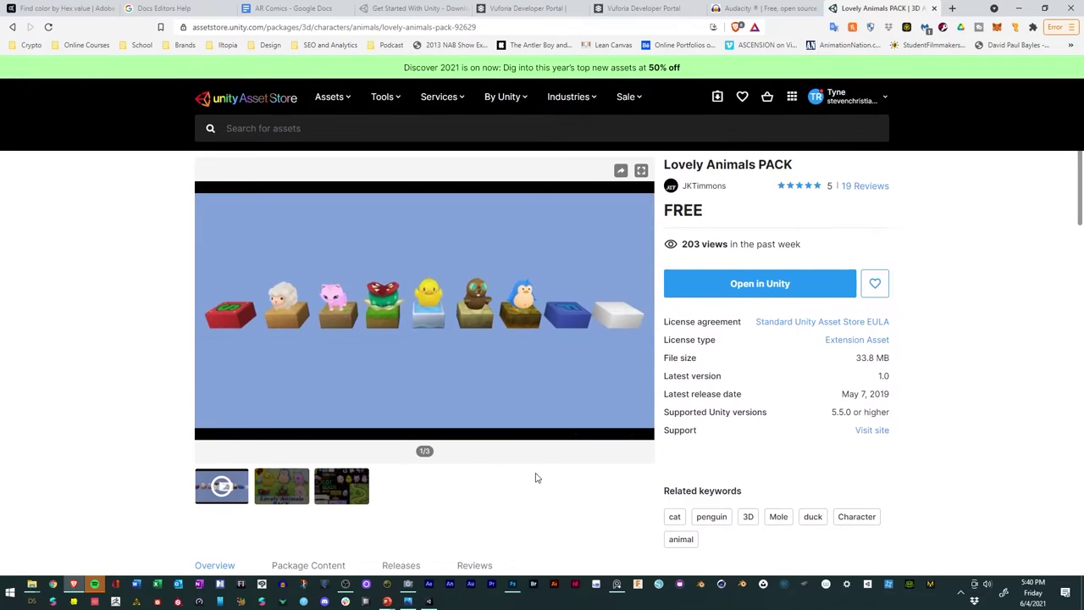
pyautogui.scroll(-1, 534, 477)
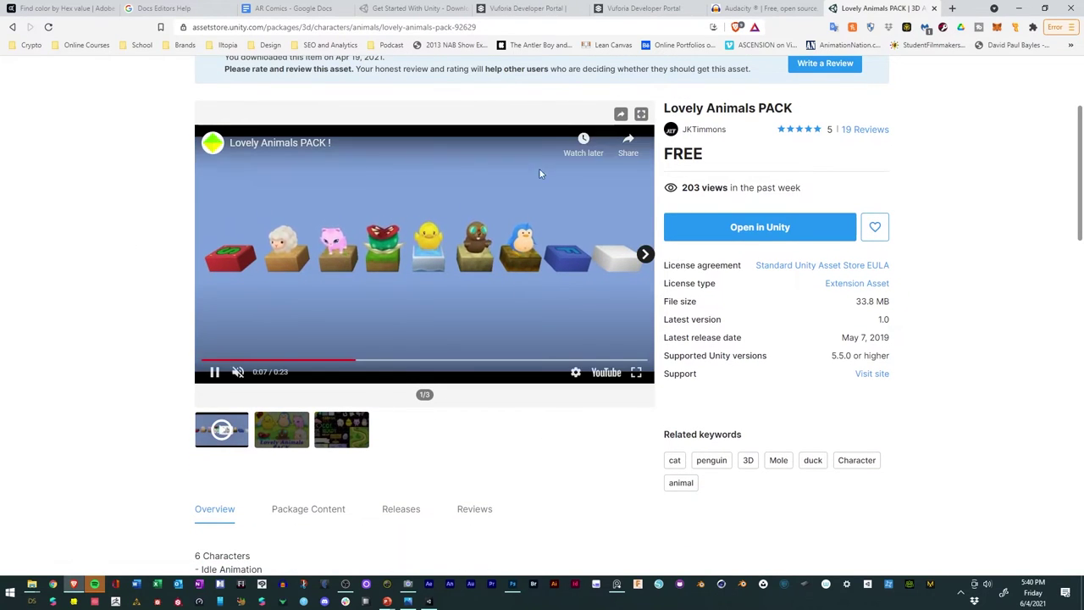
pyautogui.scroll(3, 85, 297)
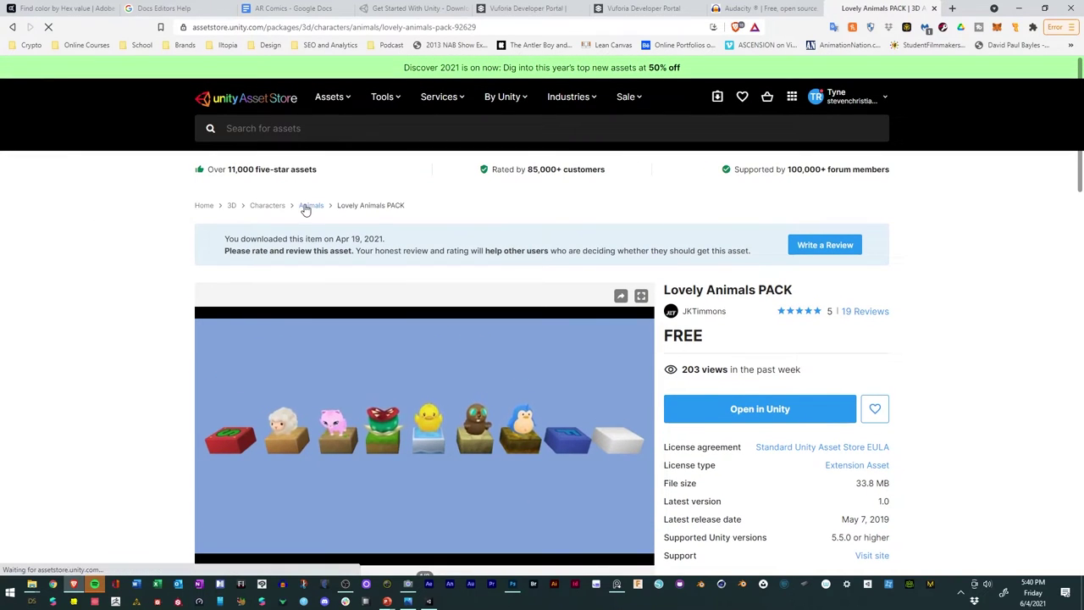
# Step: Show the 3D Animals category filtered to its 37 free assets
pyautogui.click(305, 205)
pyautogui.scroll(-3, 505, 420)
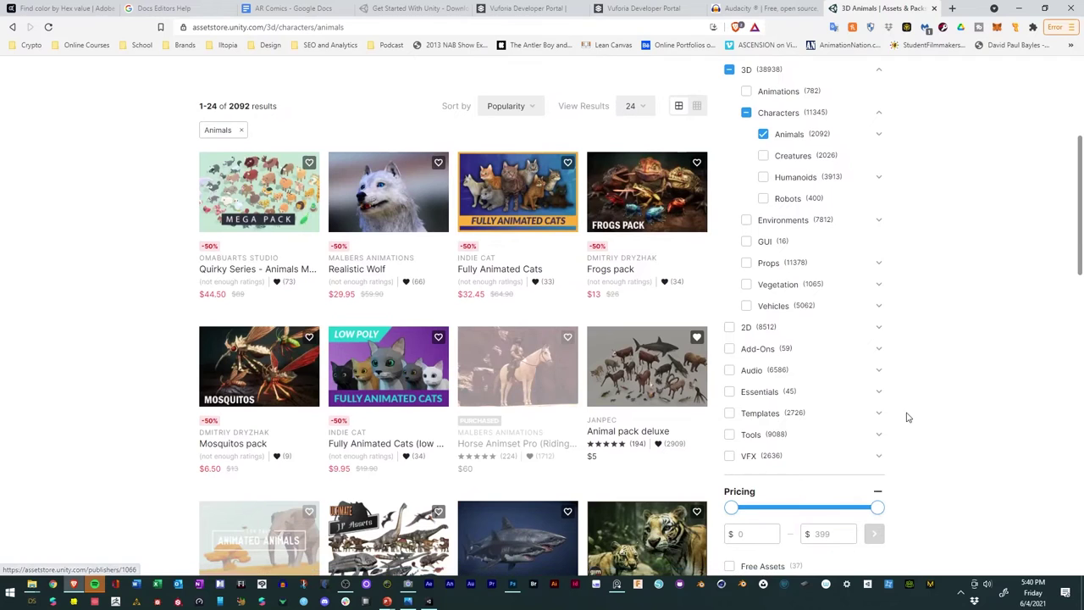
pyautogui.scroll(-2, 904, 412)
pyautogui.scroll(4, 901, 407)
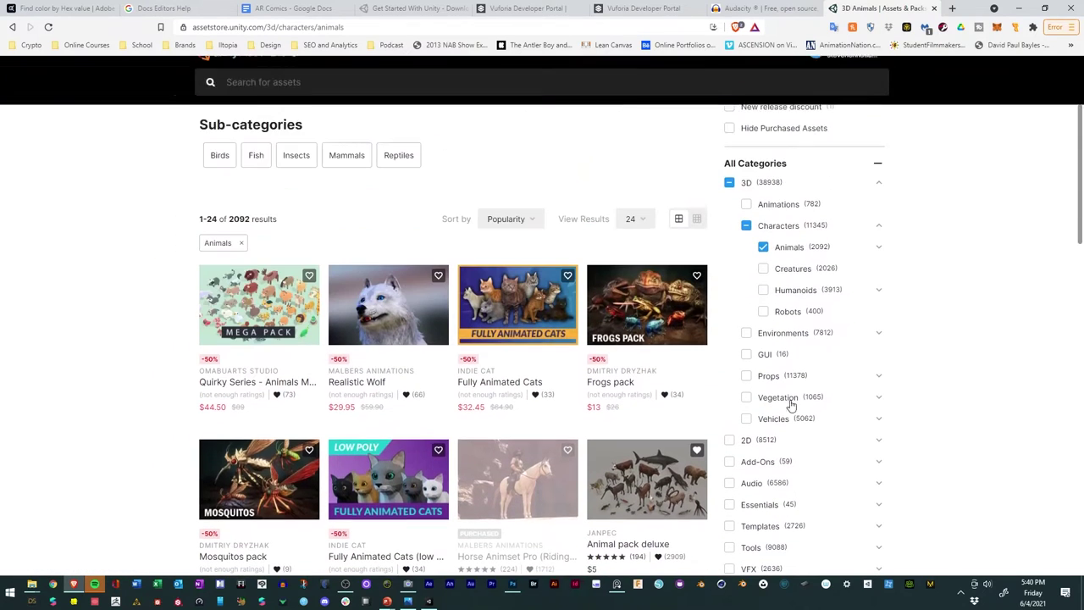
pyautogui.scroll(1, 313, 303)
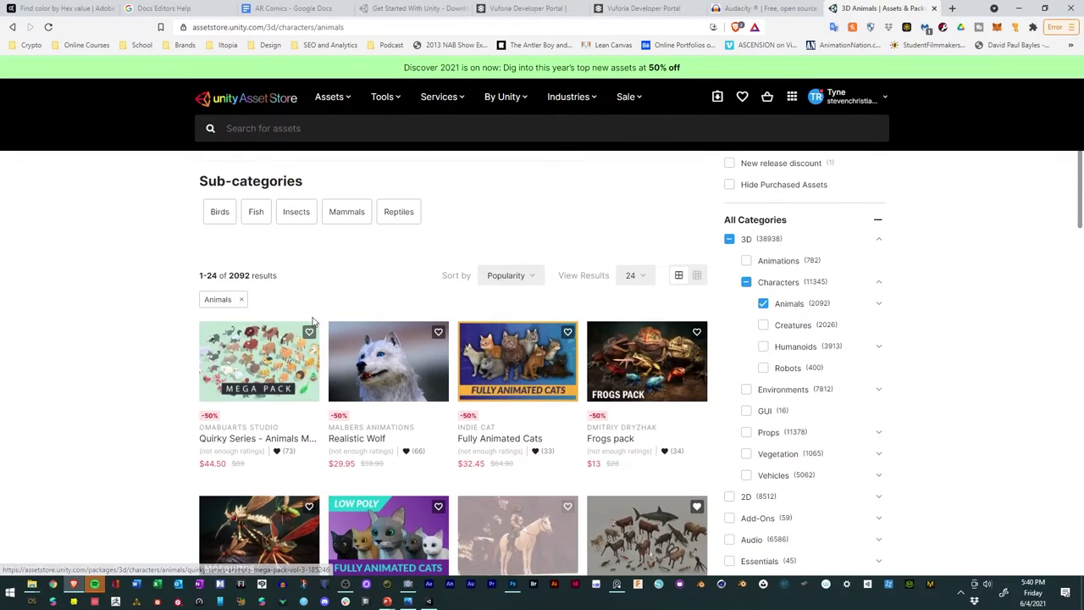
pyautogui.scroll(-4, 789, 440)
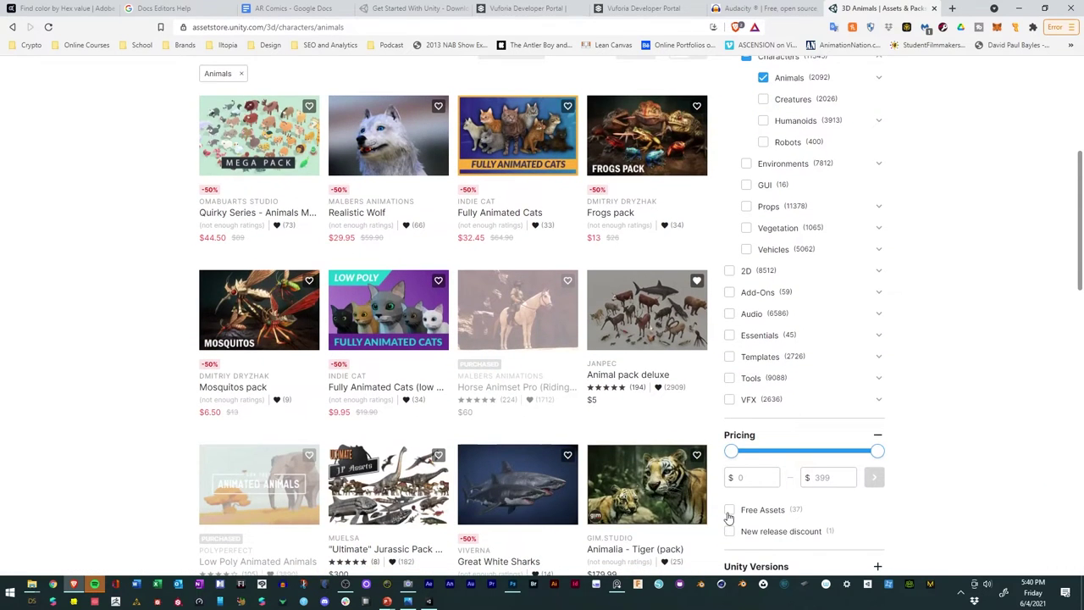
pyautogui.click(729, 511)
pyautogui.scroll(-2, 124, 345)
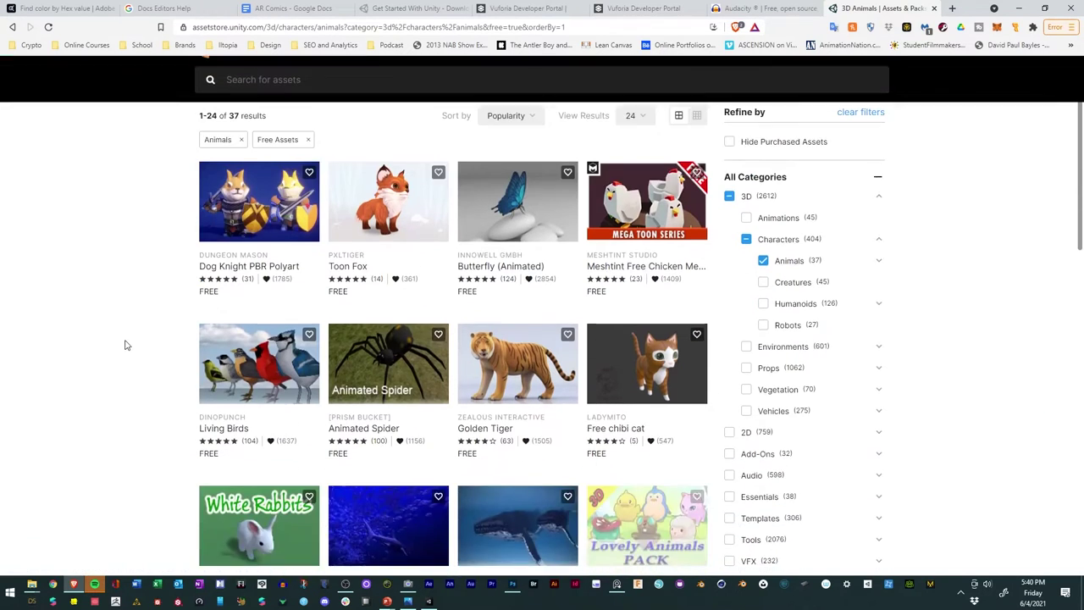
pyautogui.scroll(-2, 127, 343)
pyautogui.scroll(4, 139, 332)
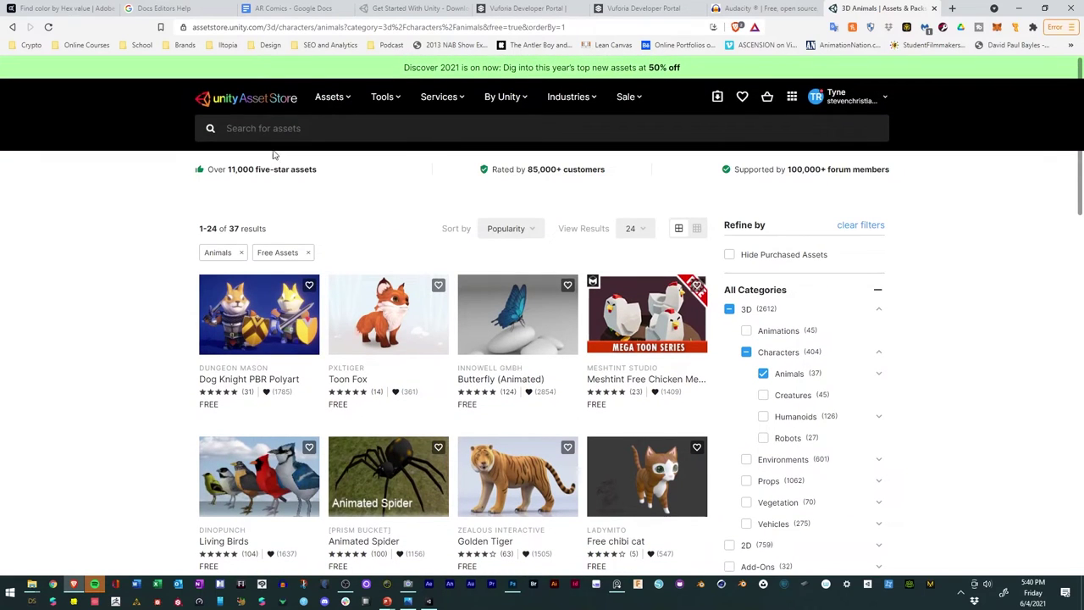
pyautogui.click(299, 128)
# Step: Search 'animal sounds' and open the 96 General Library (Free Sample Pack) page
pyautogui.write('anima')
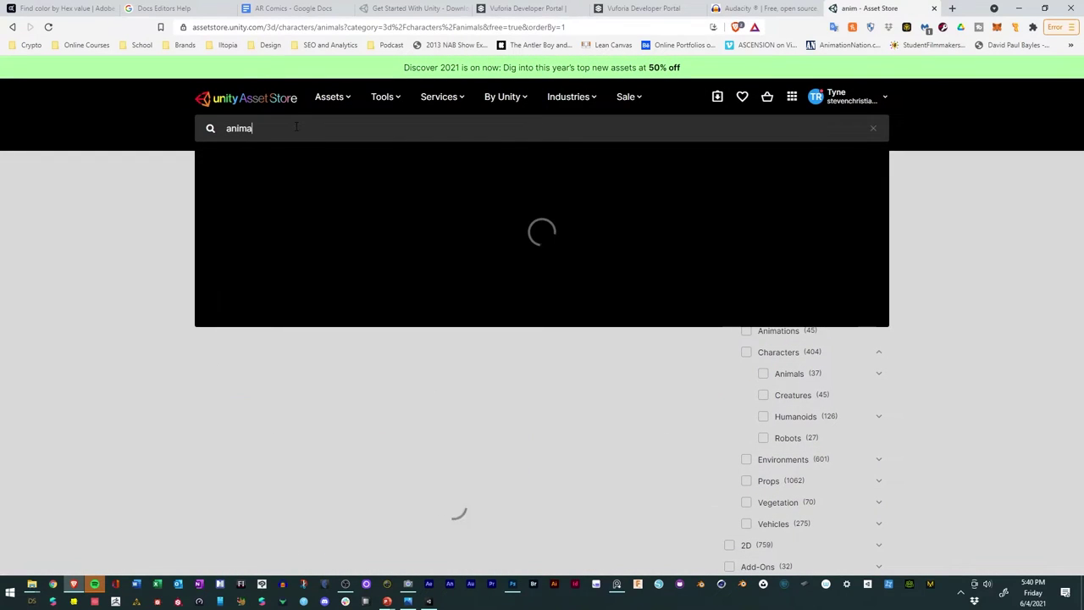
pyautogui.write('l sounds')
pyautogui.press('Return')
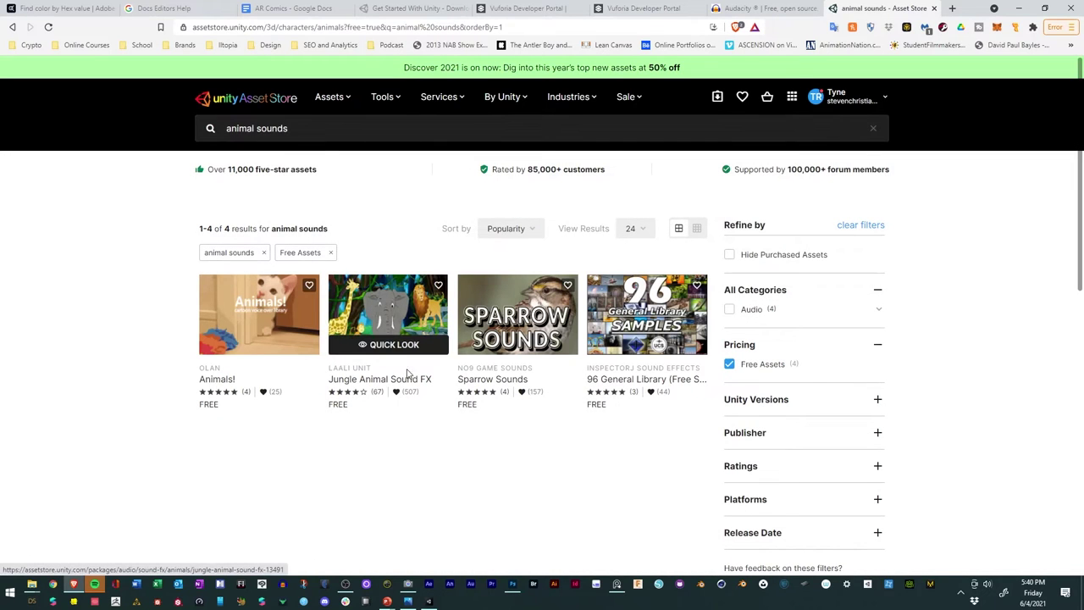
pyautogui.click(652, 378)
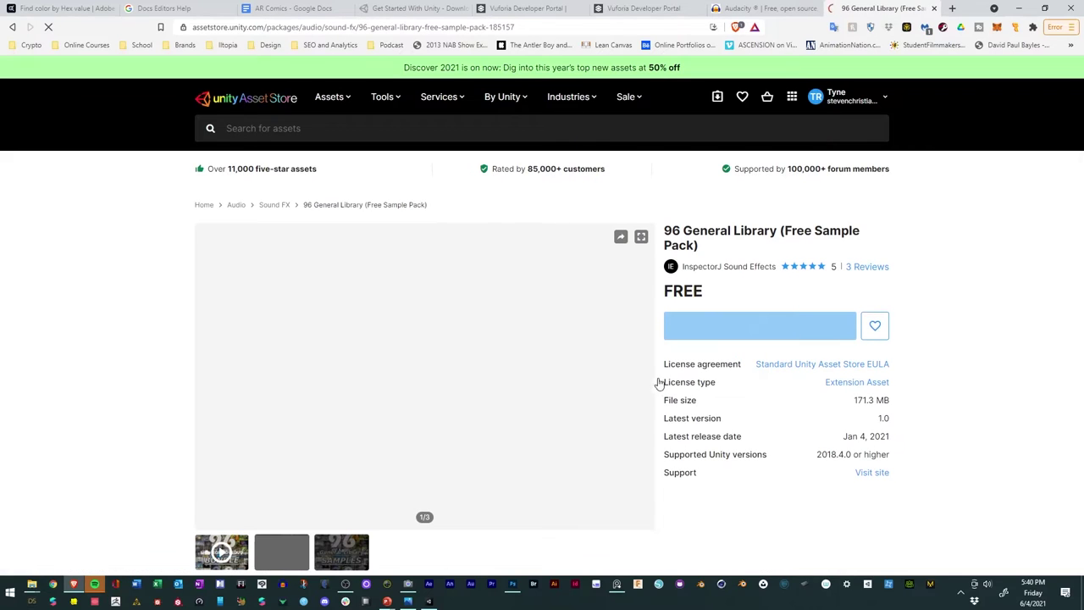
pyautogui.scroll(-7, 831, 443)
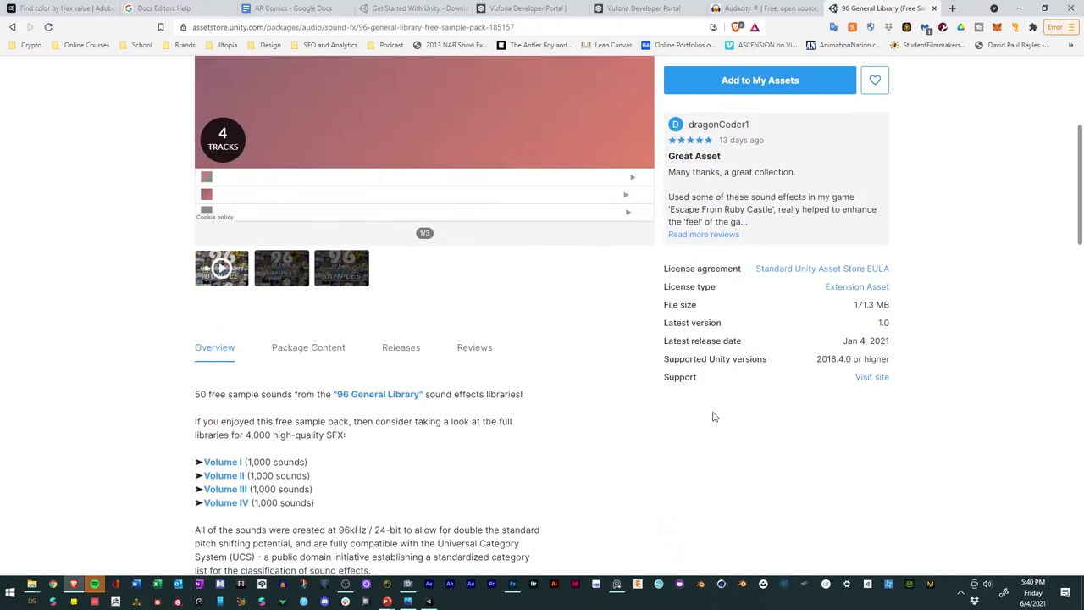
pyautogui.scroll(-1, 559, 367)
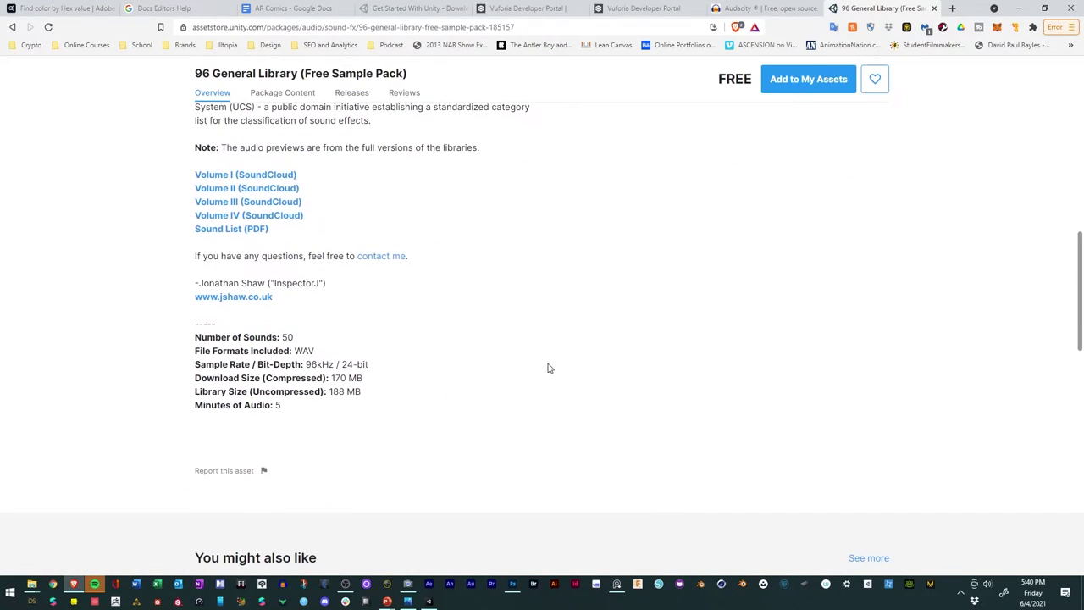
pyautogui.scroll(-1, 542, 366)
pyautogui.scroll(3, 518, 355)
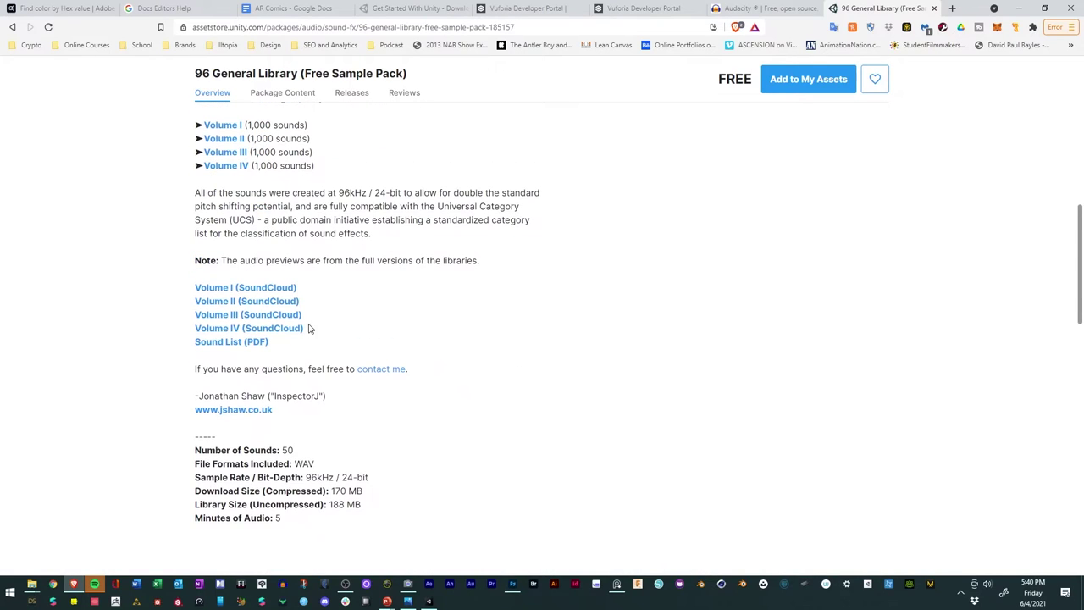
pyautogui.scroll(6, 309, 329)
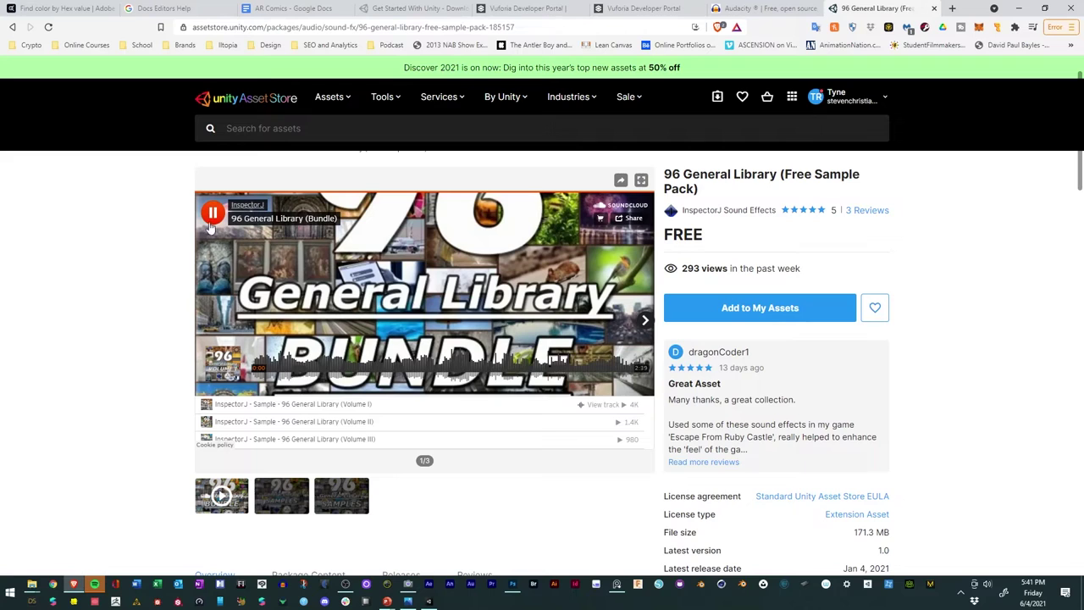
# Step: Flip through the pack's gallery images and play its audio preview
pyautogui.click(280, 506)
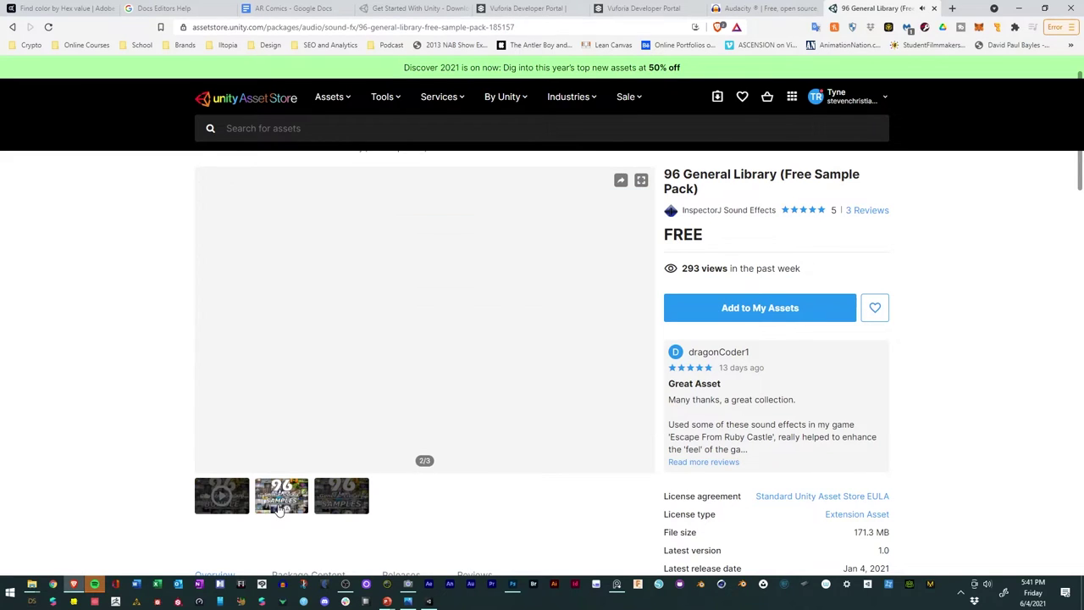
pyautogui.click(645, 319)
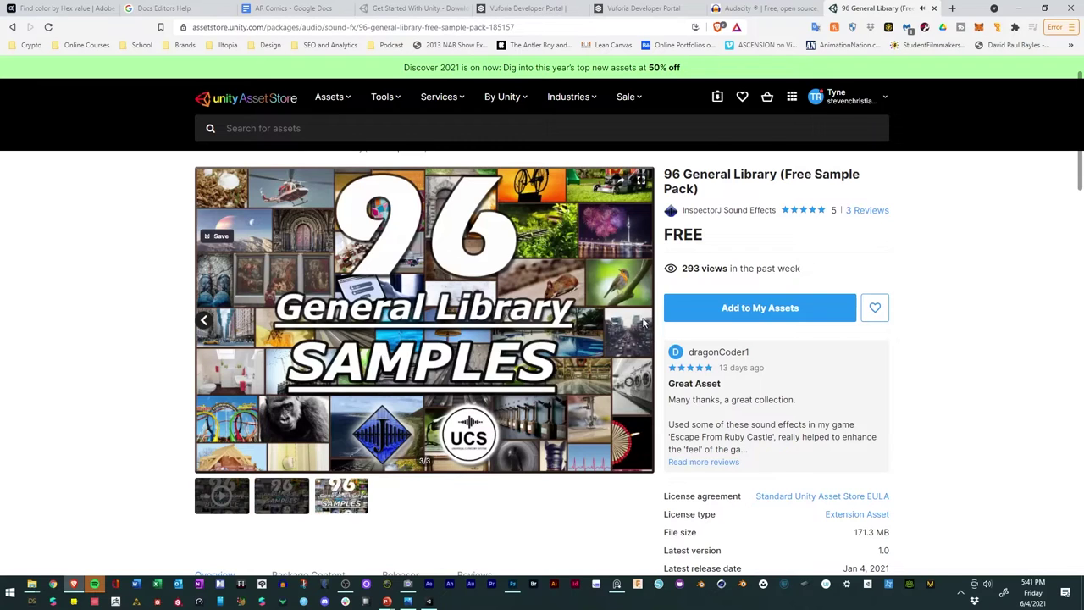
pyautogui.click(200, 396)
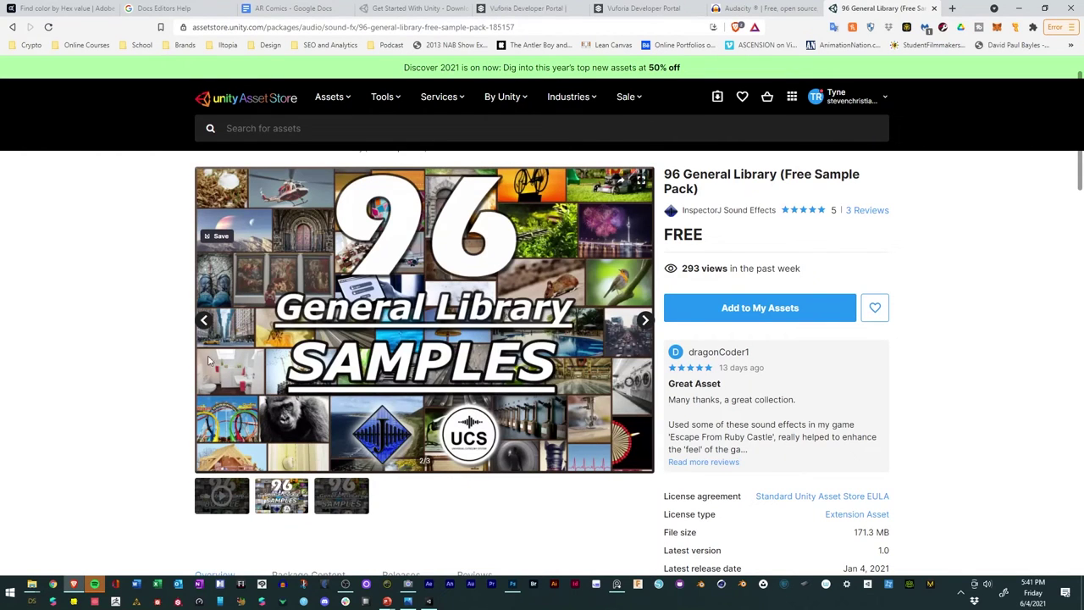
pyautogui.click(208, 329)
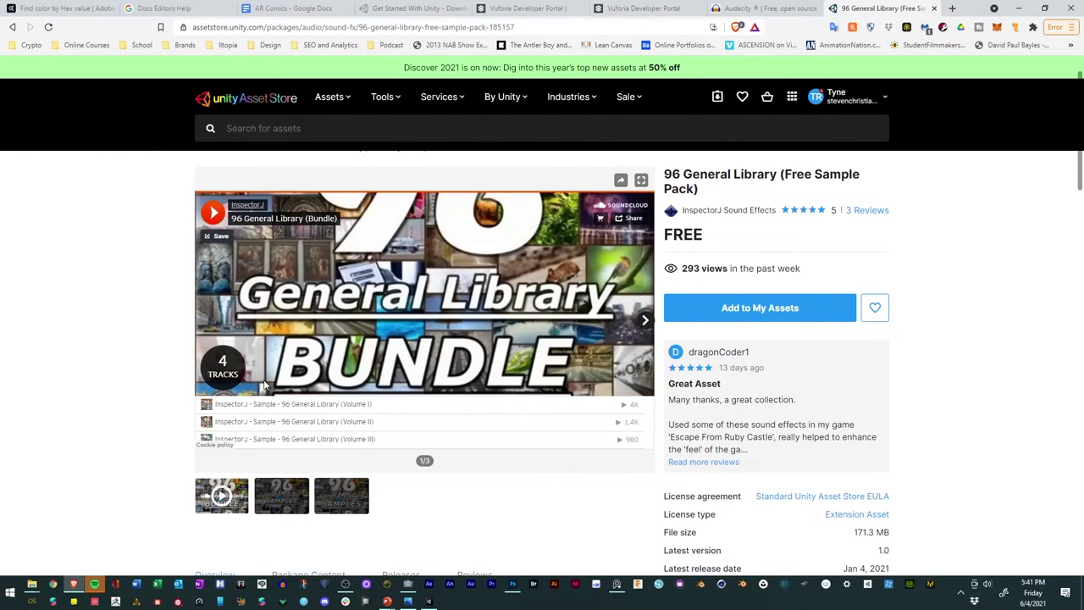
pyautogui.click(285, 428)
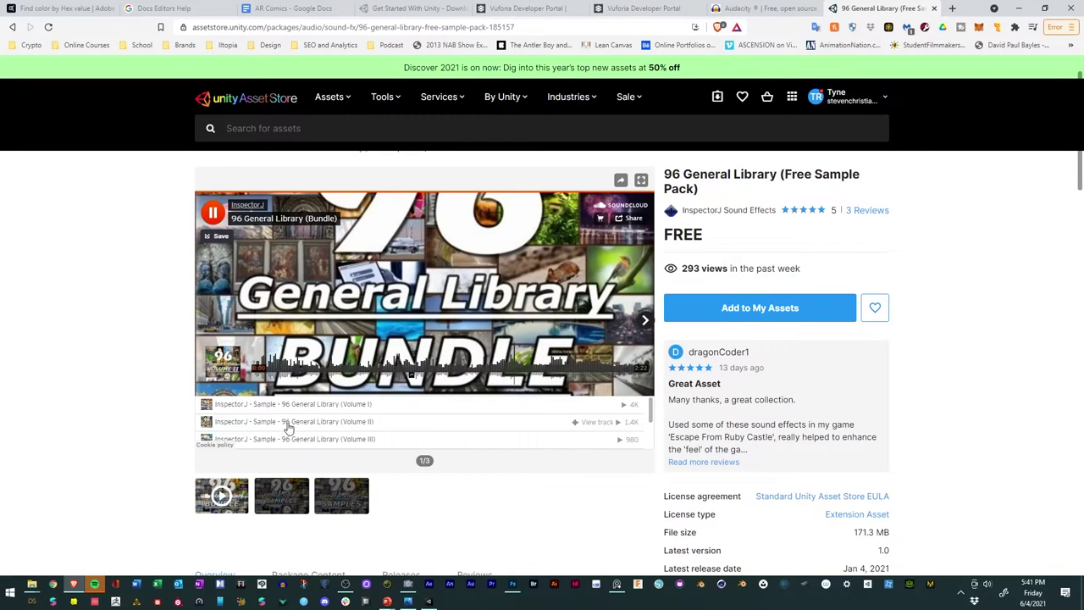
pyautogui.scroll(-6, 152, 405)
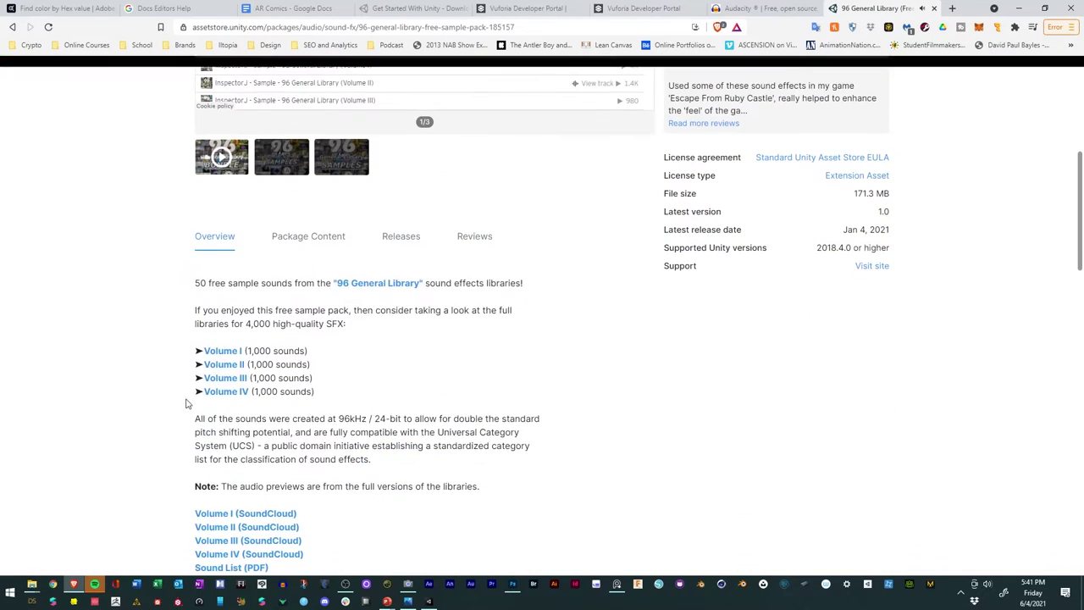
pyautogui.scroll(-1, 360, 368)
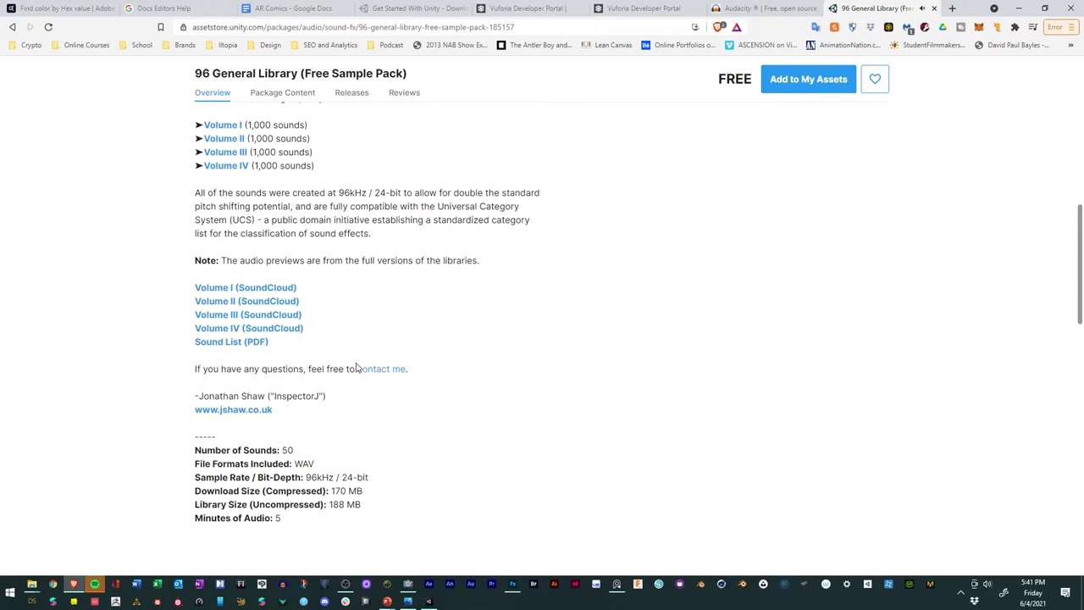
pyautogui.scroll(4, 356, 366)
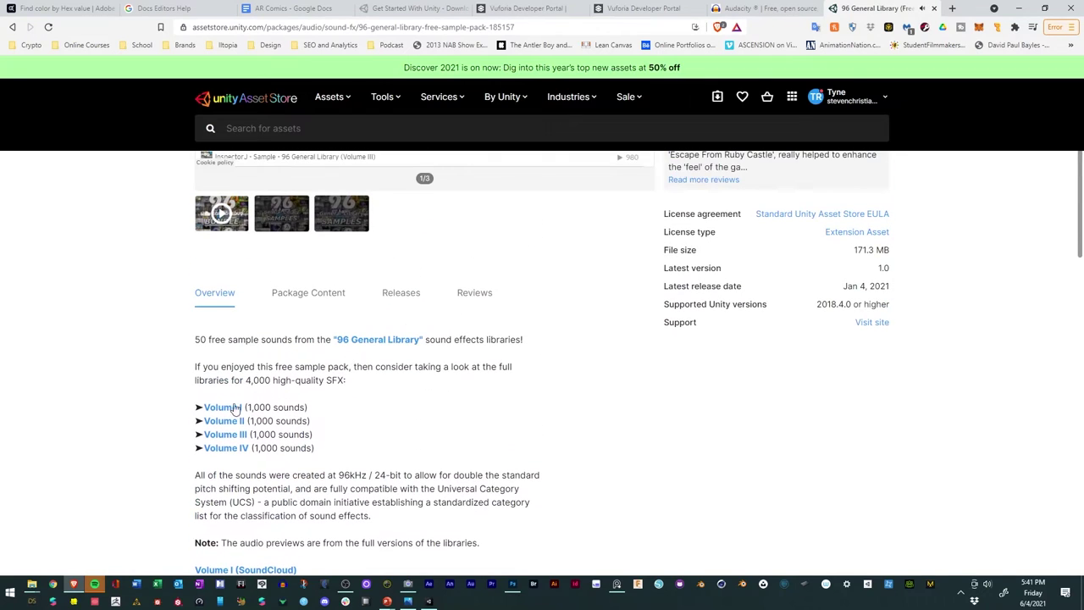
pyautogui.scroll(5, 535, 406)
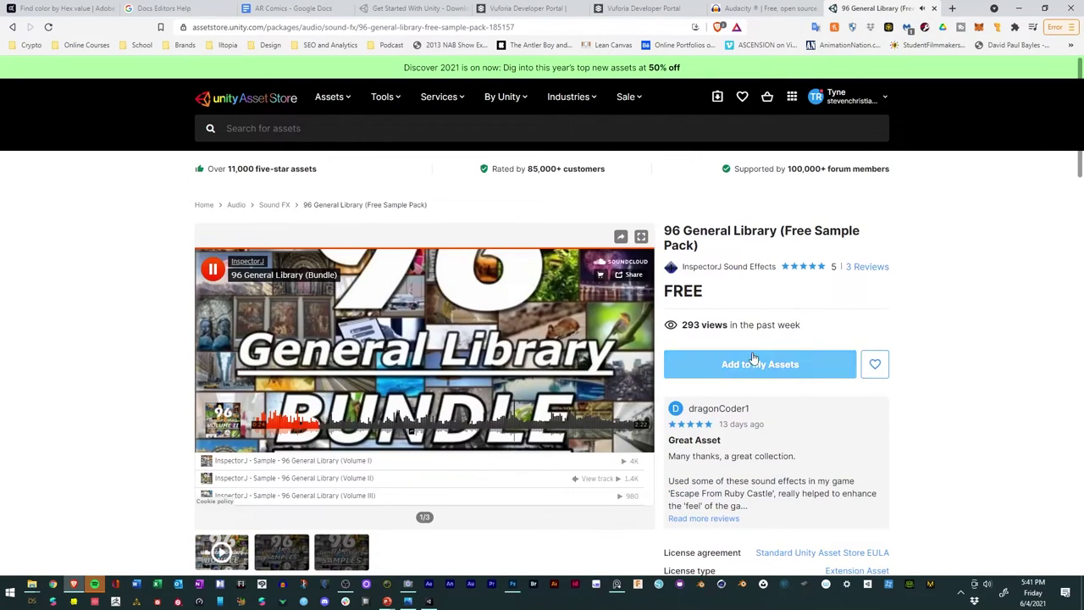
# Step: Add 96 General Library to My Assets, accept the terms, and open it in Unity
pyautogui.click(214, 276)
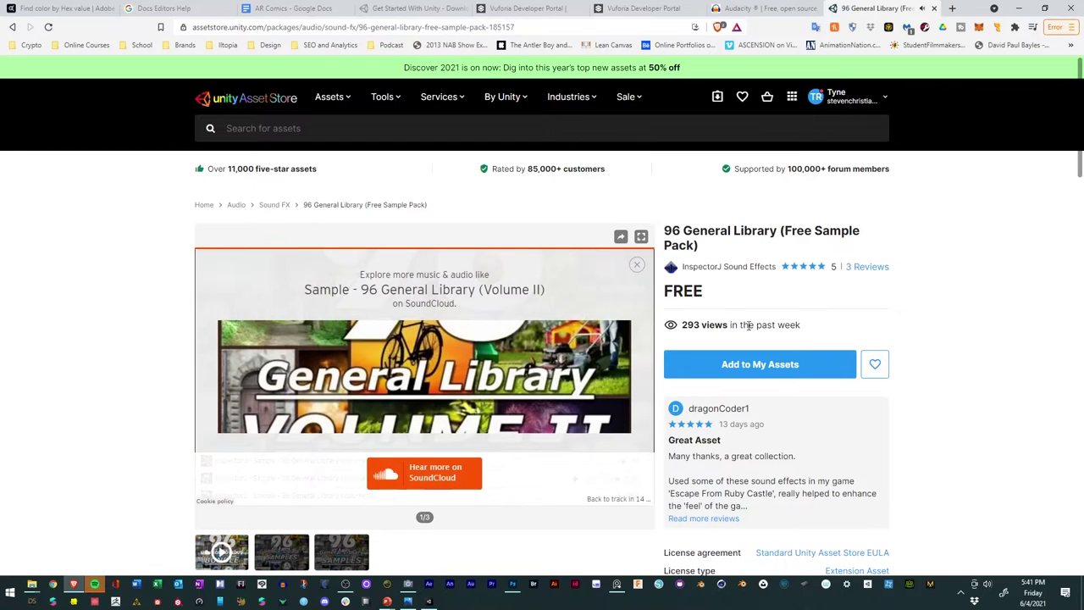
pyautogui.click(749, 371)
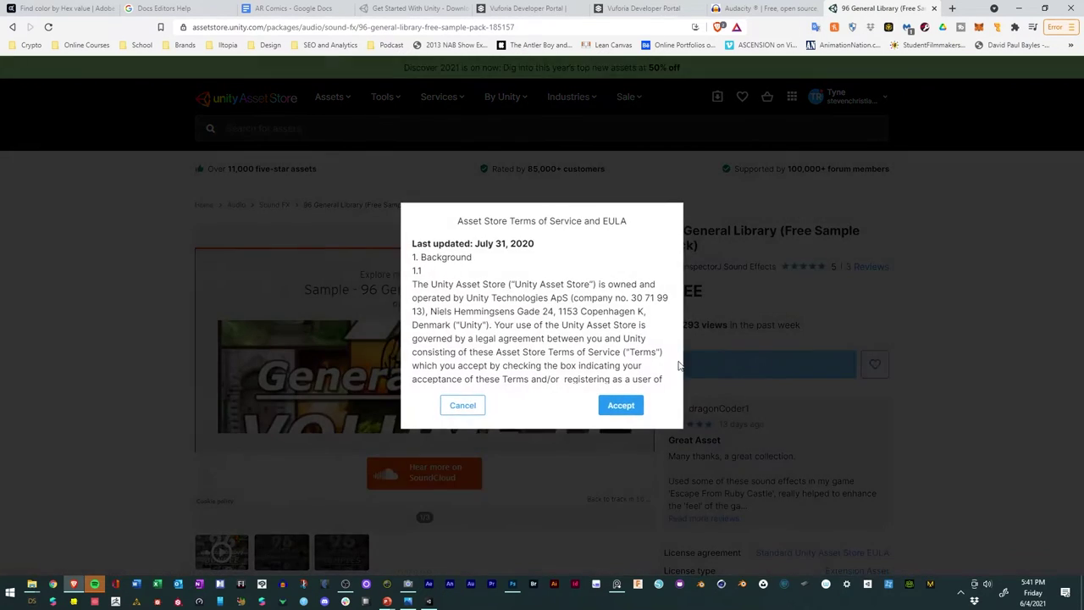
pyautogui.click(619, 404)
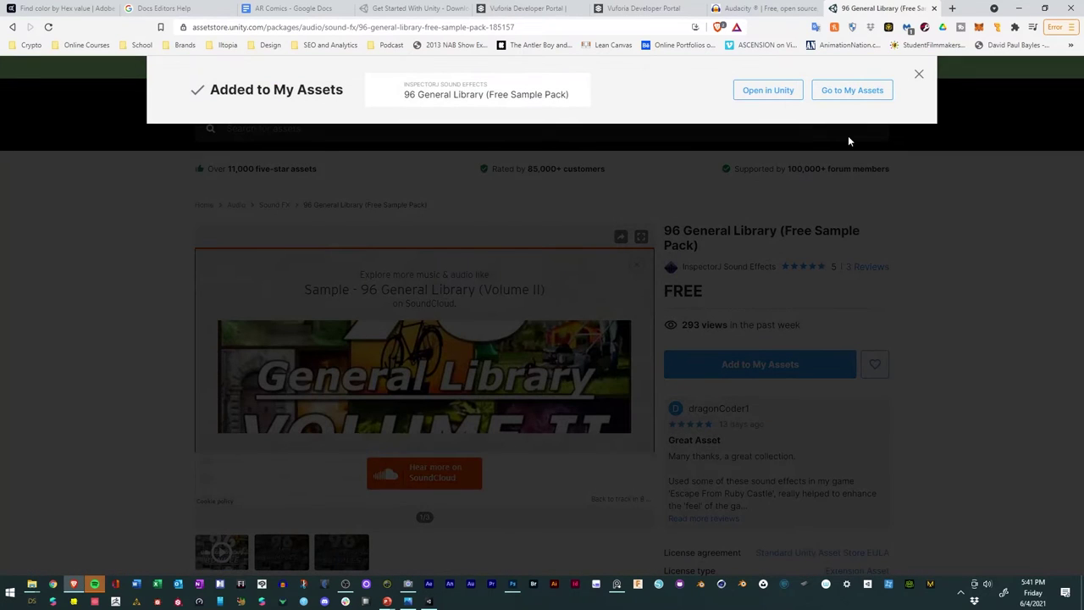
pyautogui.click(767, 100)
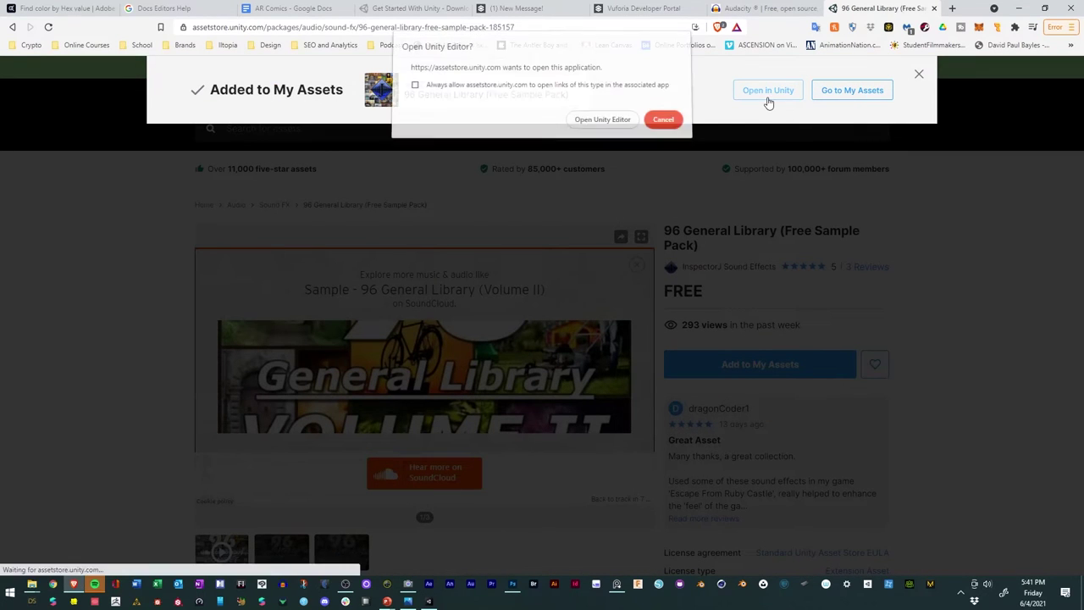
pyautogui.click(600, 121)
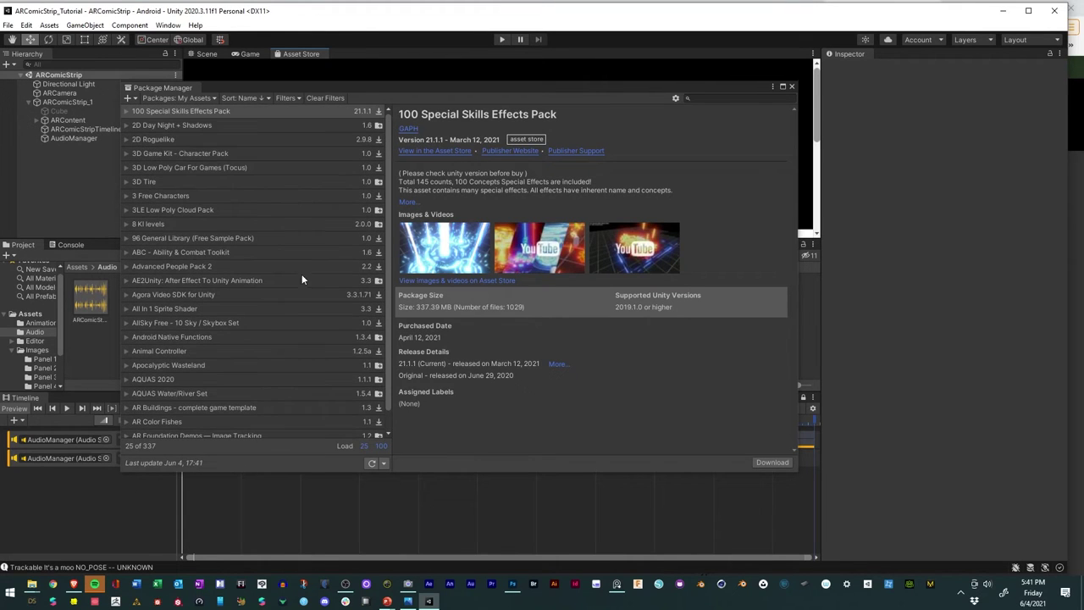
# Step: Resend the pack to Unity, download the 171.28 MB 96 General Library, and start importing
pyautogui.click(73, 584)
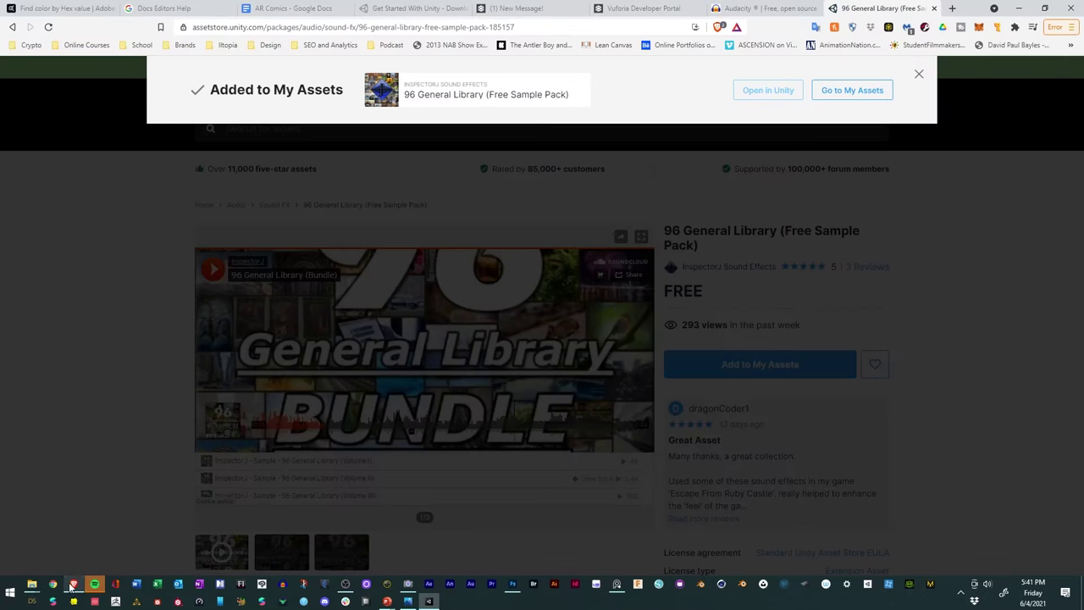
pyautogui.click(742, 86)
pyautogui.click(602, 123)
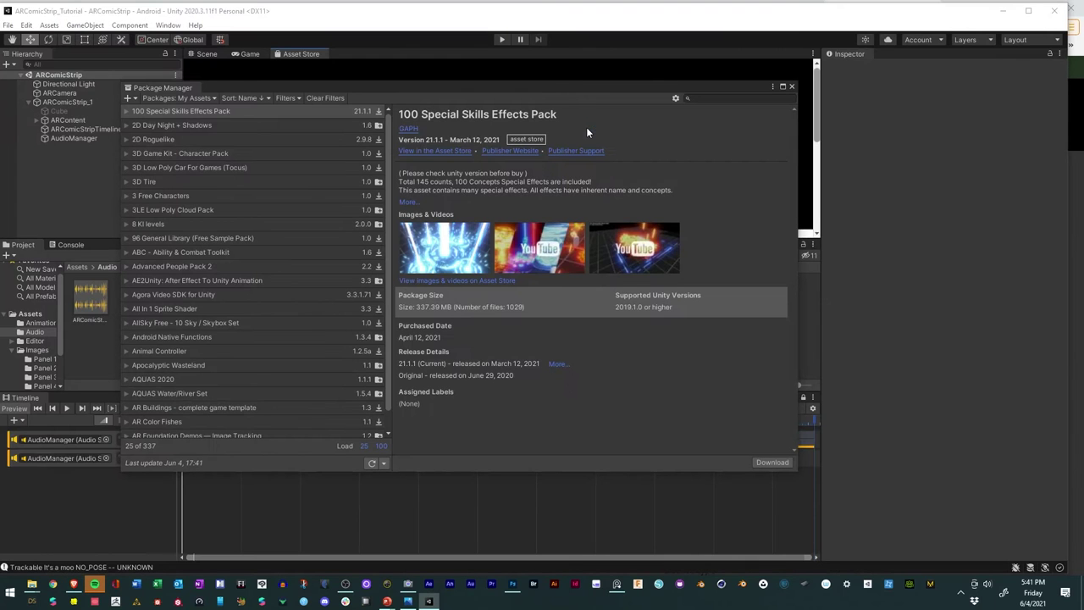
pyautogui.click(771, 463)
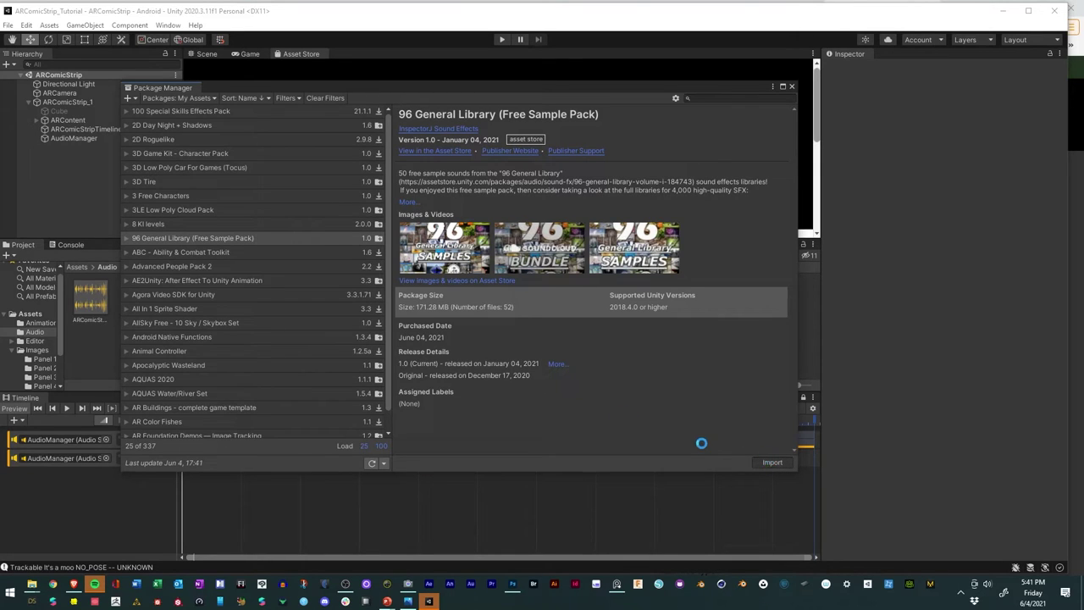
pyautogui.click(705, 497)
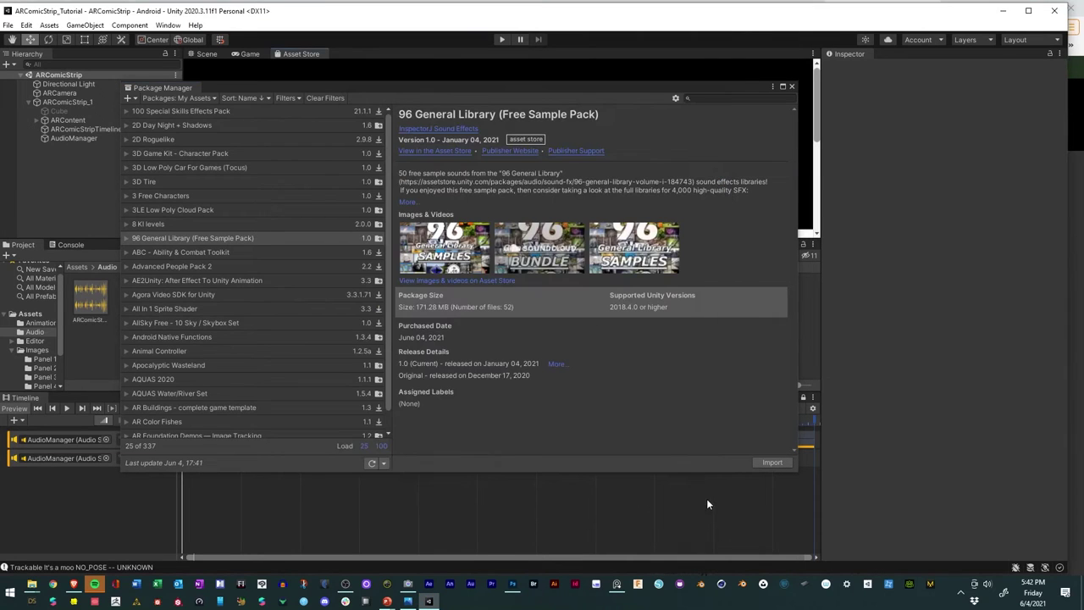
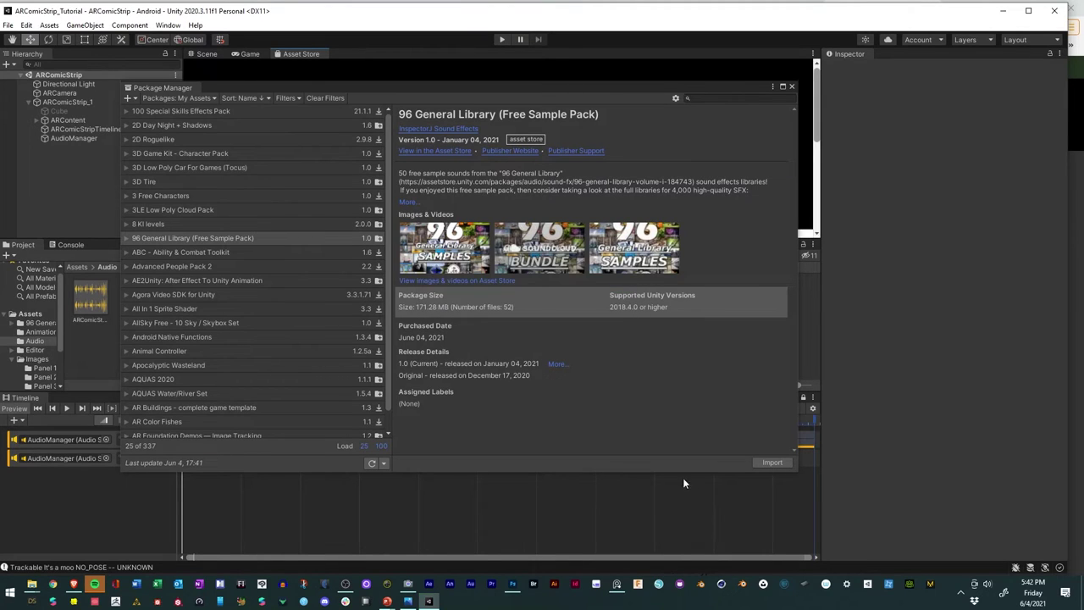
# Step: Switch to the browser showing the 96 General Library Asset Store page
pyautogui.click(73, 583)
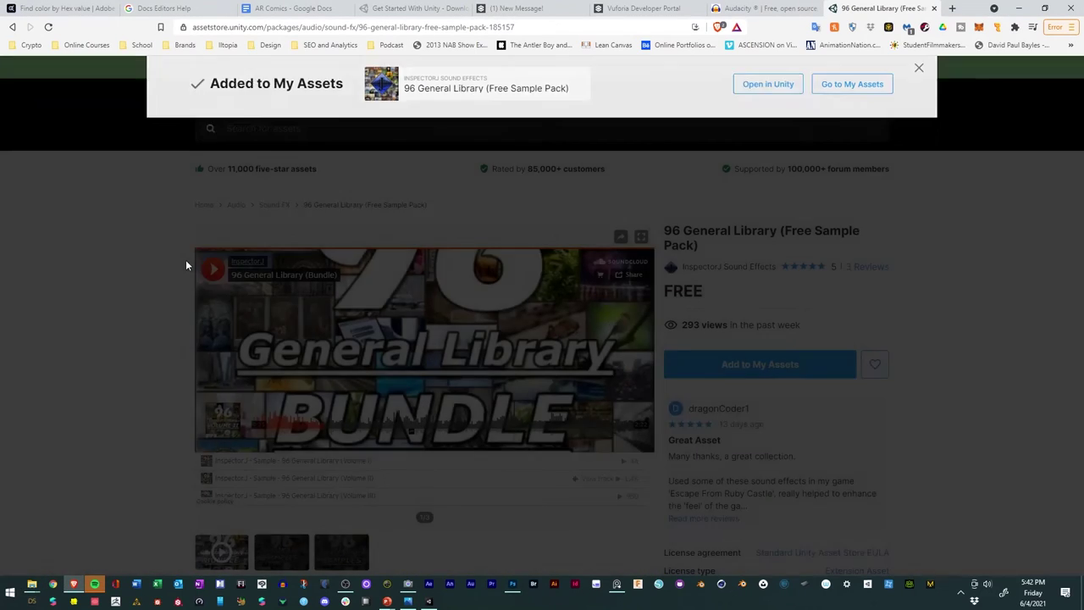
# Step: Search the Asset Store for 'background music' filtered to free assets only
pyautogui.click(186, 263)
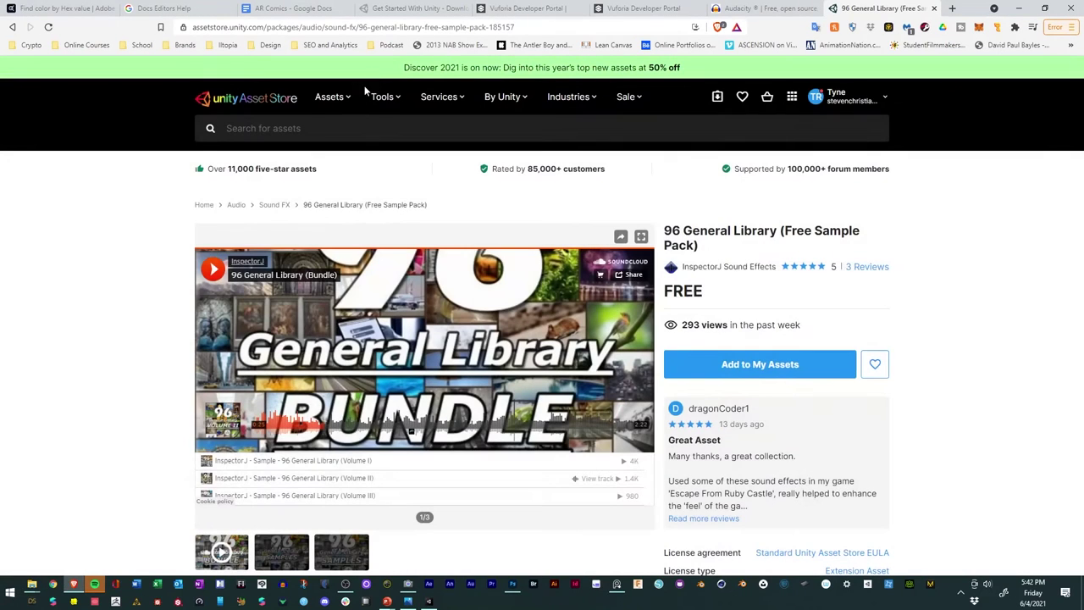
pyautogui.click(350, 128)
pyautogui.write('ba')
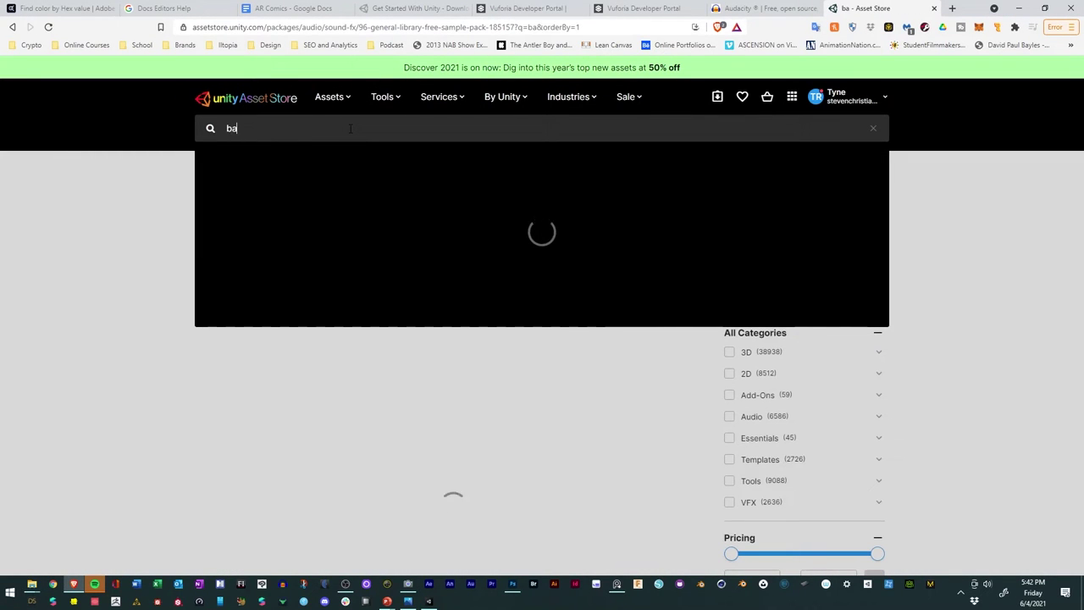
pyautogui.write('ckground')
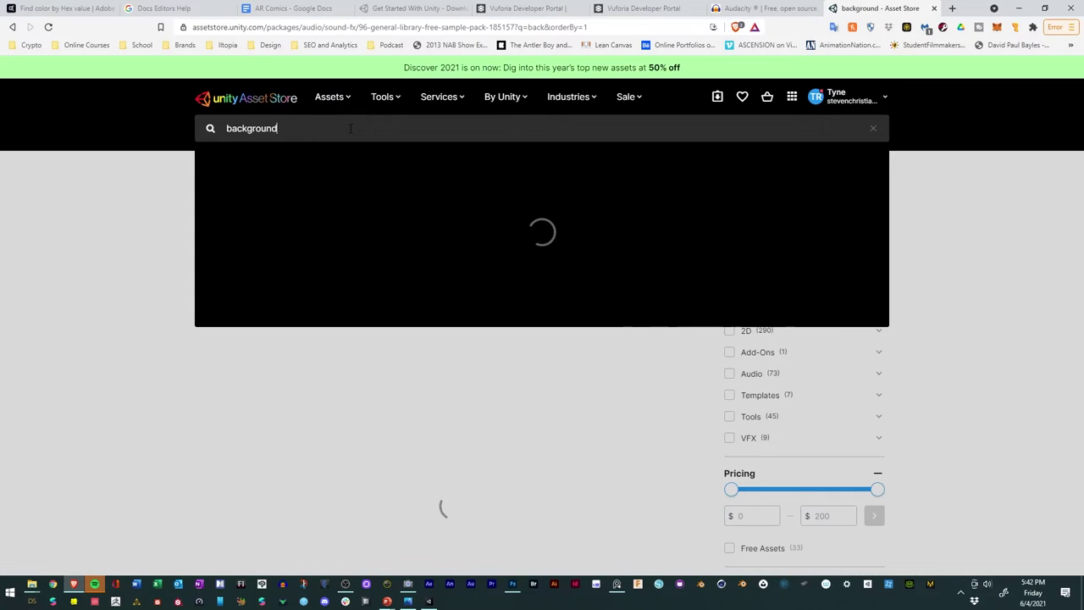
pyautogui.write(' music')
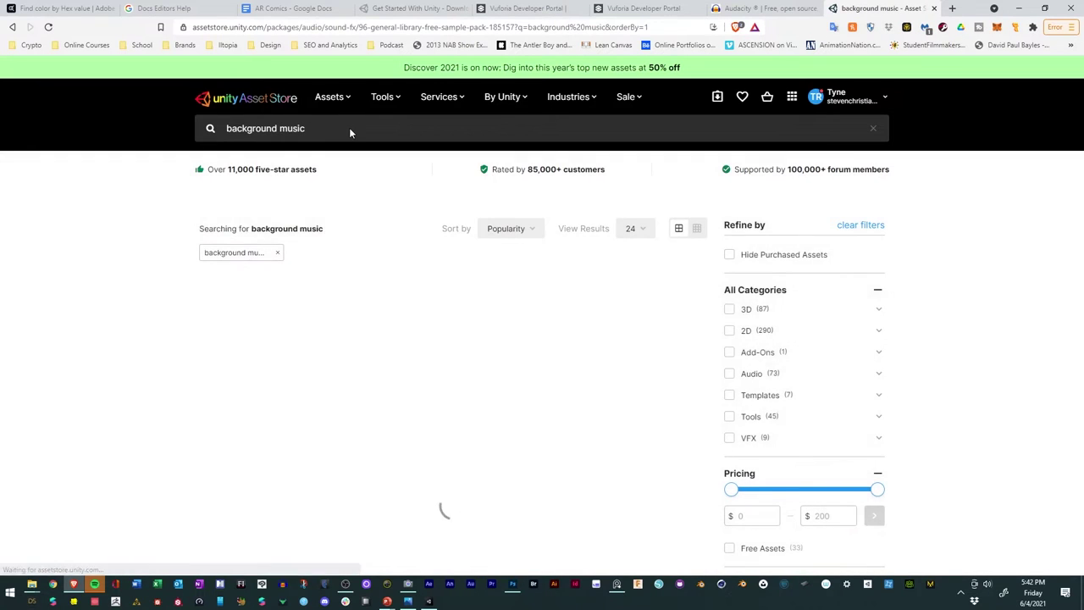
pyautogui.scroll(-2, 921, 519)
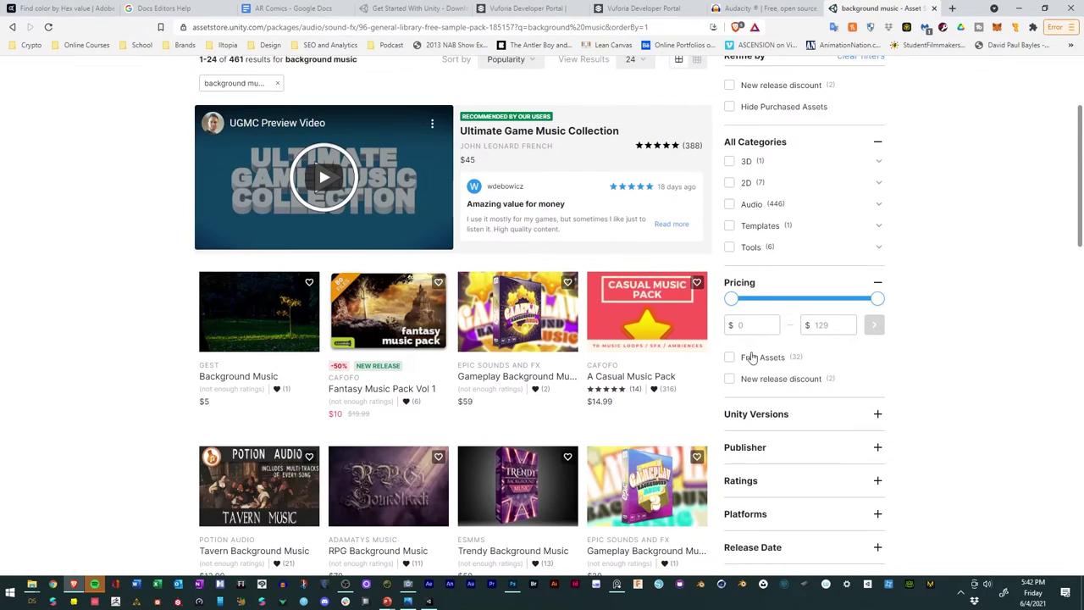
pyautogui.click(731, 357)
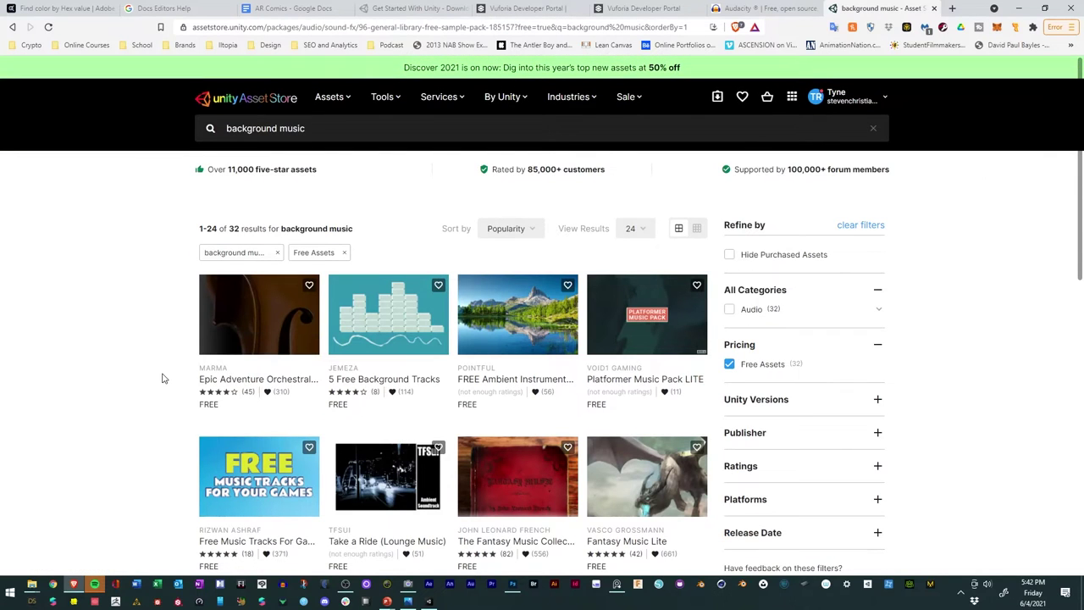
pyautogui.scroll(-1, 159, 380)
pyautogui.scroll(-1, 165, 381)
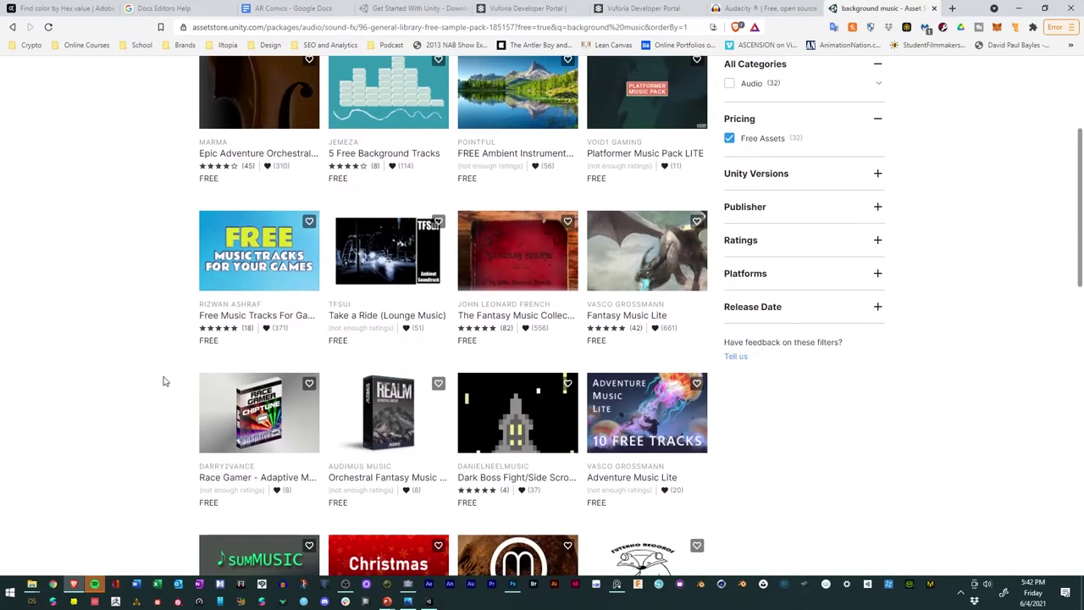
pyautogui.scroll(-1, 165, 381)
pyautogui.scroll(-1, 212, 304)
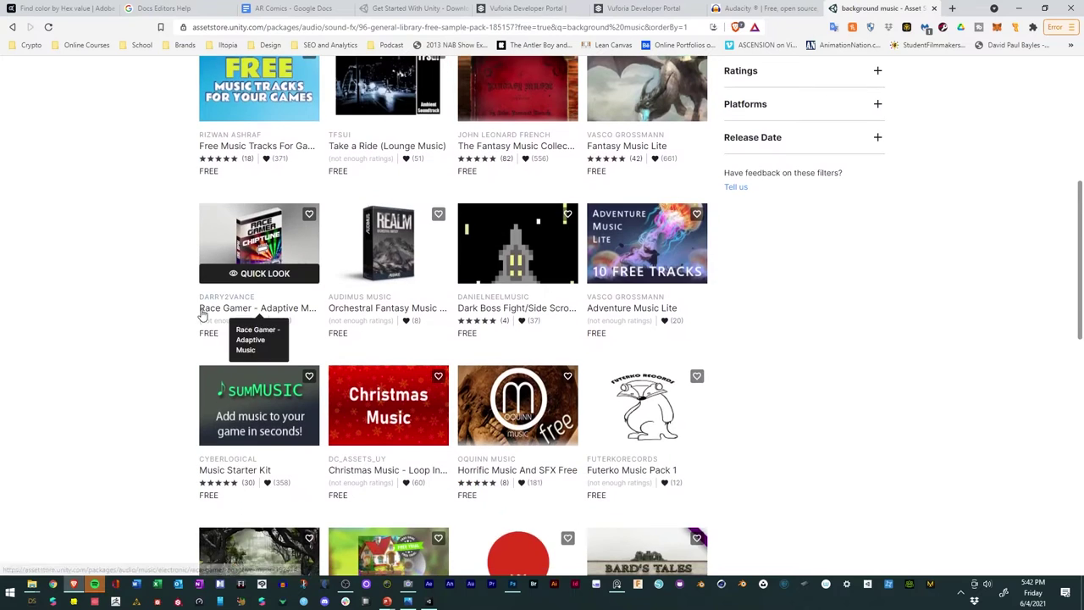
# Step: Open the Futerko Music Pack 1 page and look through its details
pyautogui.click(617, 476)
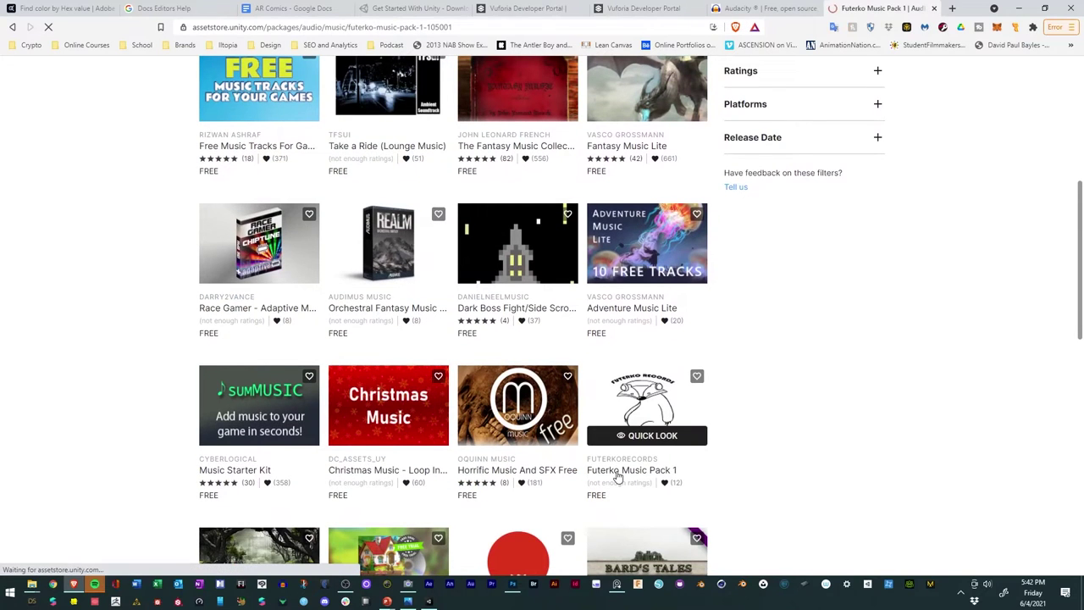
pyautogui.scroll(-4, 168, 401)
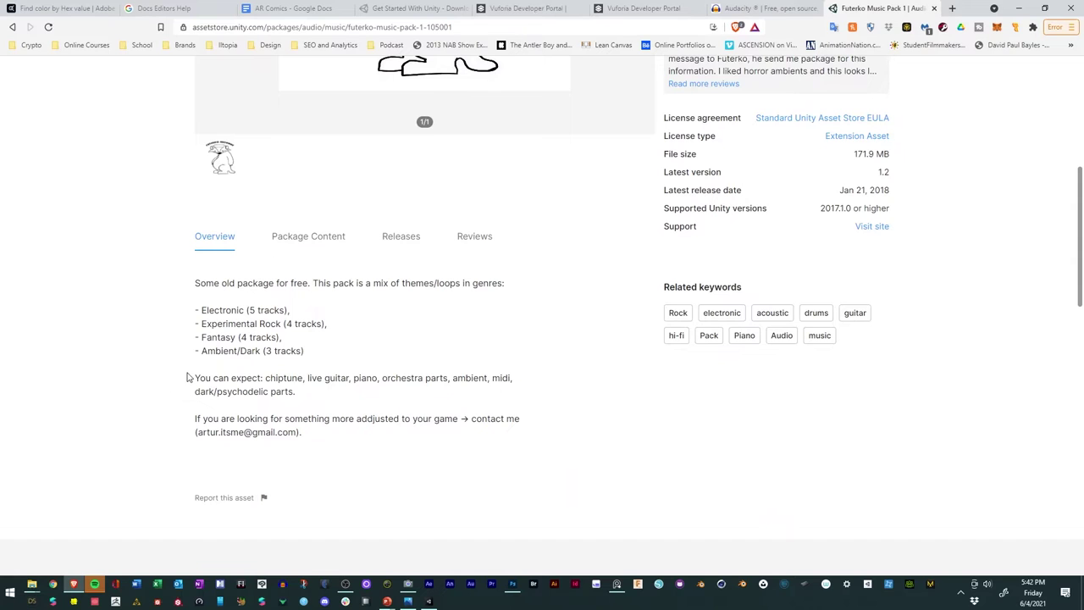
pyautogui.scroll(4, 178, 364)
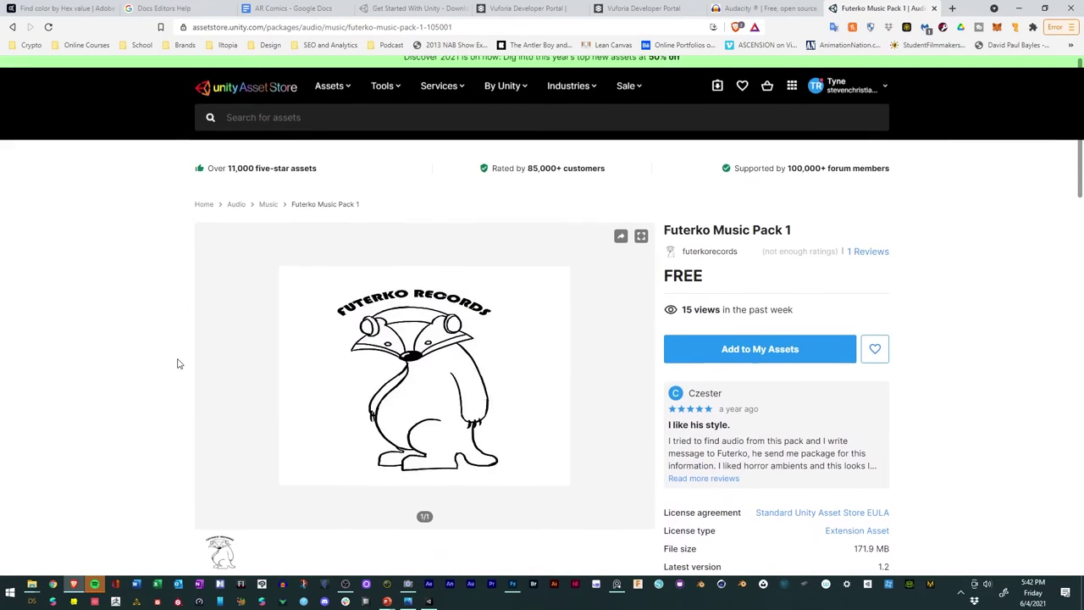
pyautogui.scroll(-3, 176, 365)
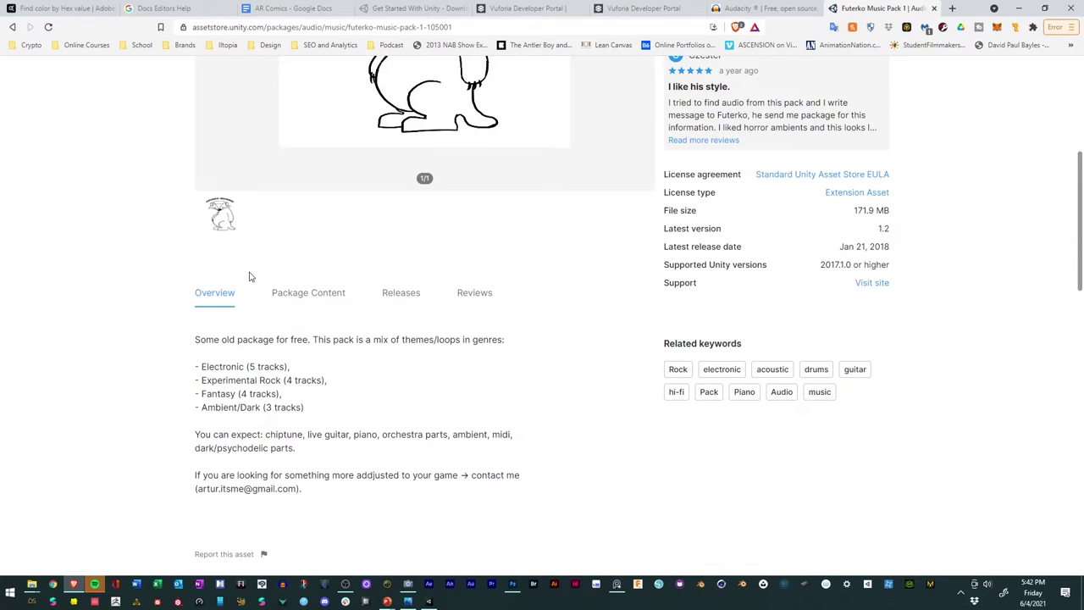
pyautogui.scroll(3, 249, 277)
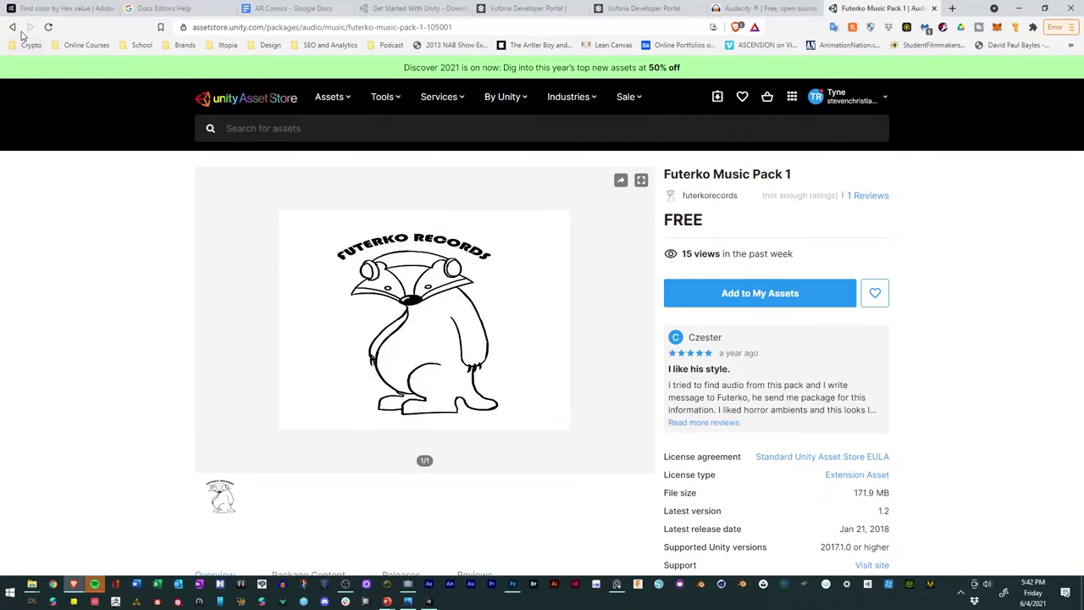
pyautogui.scroll(-5, 128, 266)
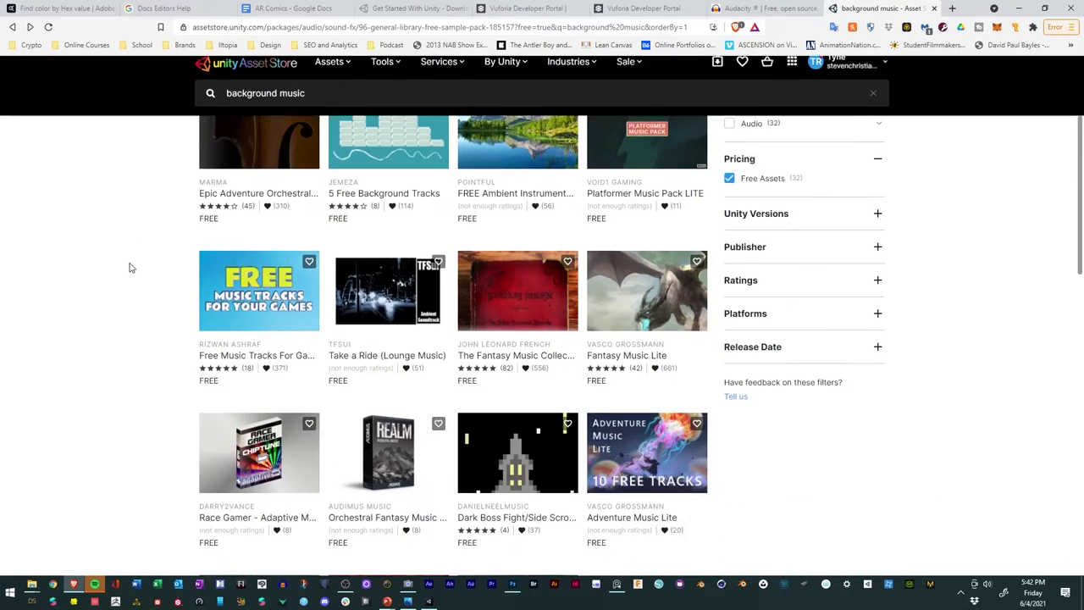
pyautogui.scroll(-4, 131, 267)
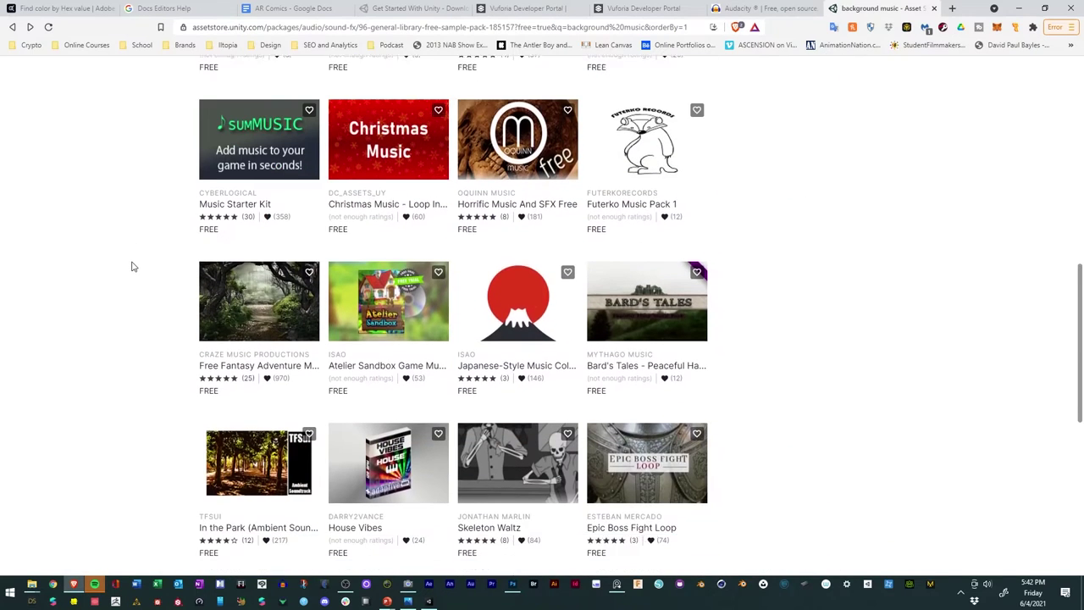
pyautogui.moveTo(408, 280)
pyautogui.scroll(-3, 392, 303)
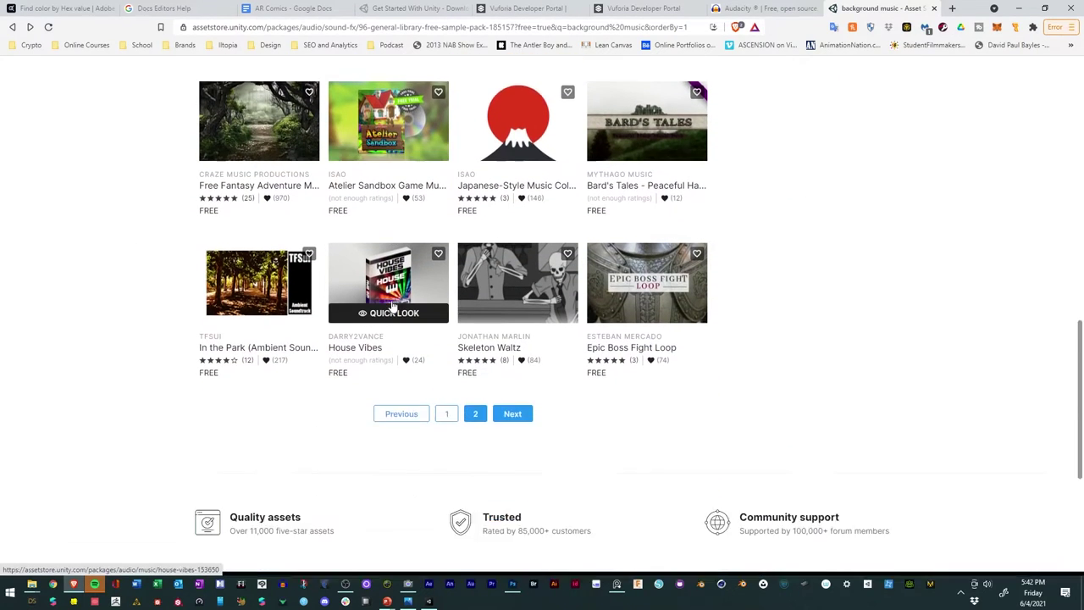
pyautogui.scroll(2, 393, 305)
pyautogui.scroll(6, 395, 303)
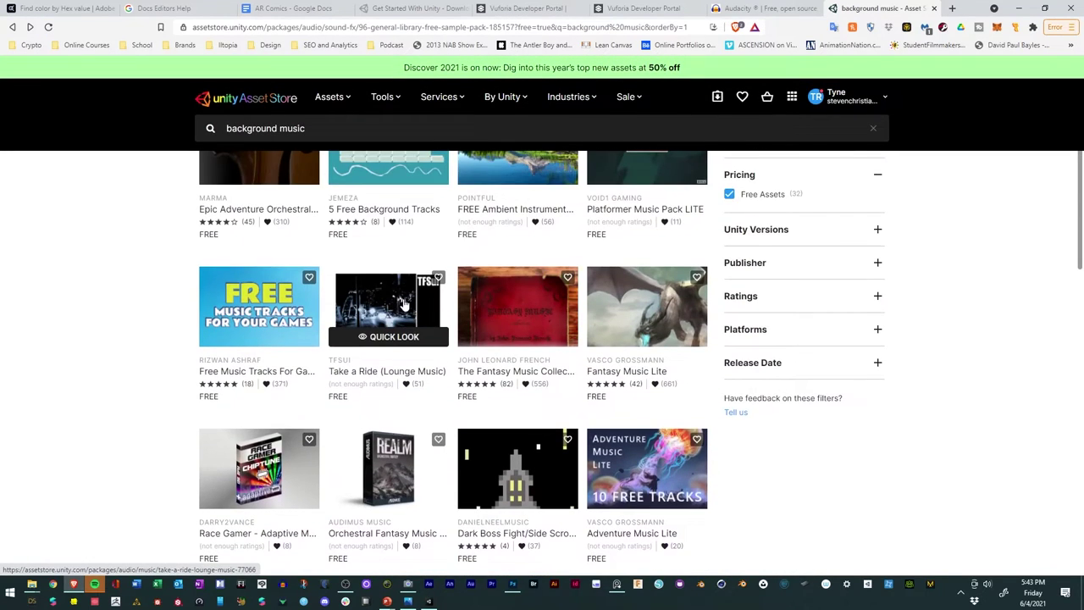
pyautogui.scroll(2, 405, 304)
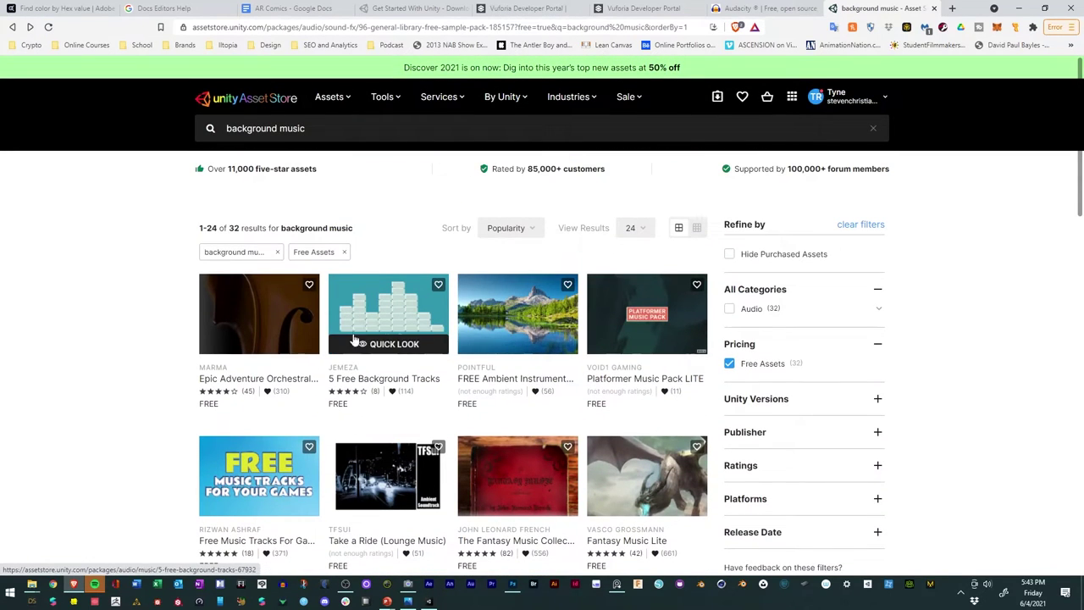
pyautogui.scroll(-5, 391, 385)
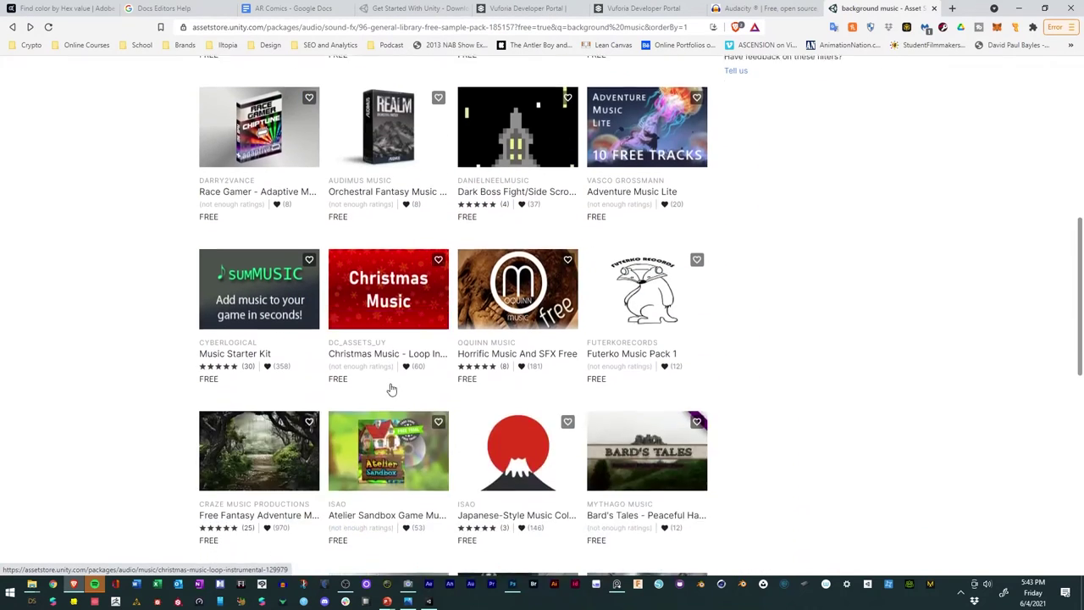
pyautogui.scroll(6, 392, 388)
# Step: Open the Platformer Music Pack LITE page and play its preview video, skipping to 1:00
pyautogui.click(606, 332)
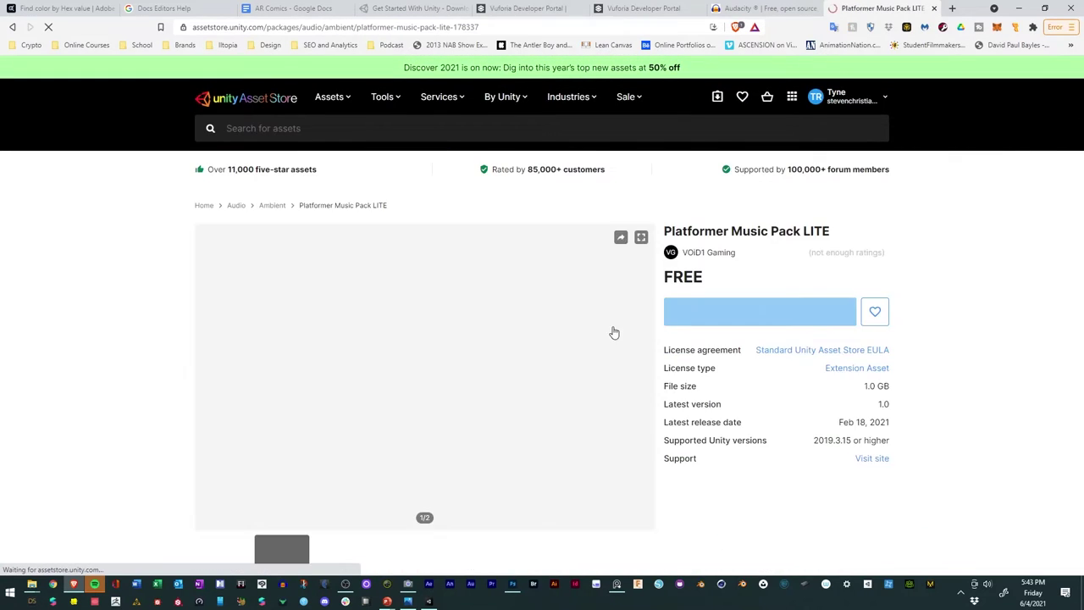
pyautogui.scroll(-4, 516, 375)
pyautogui.scroll(2, 472, 375)
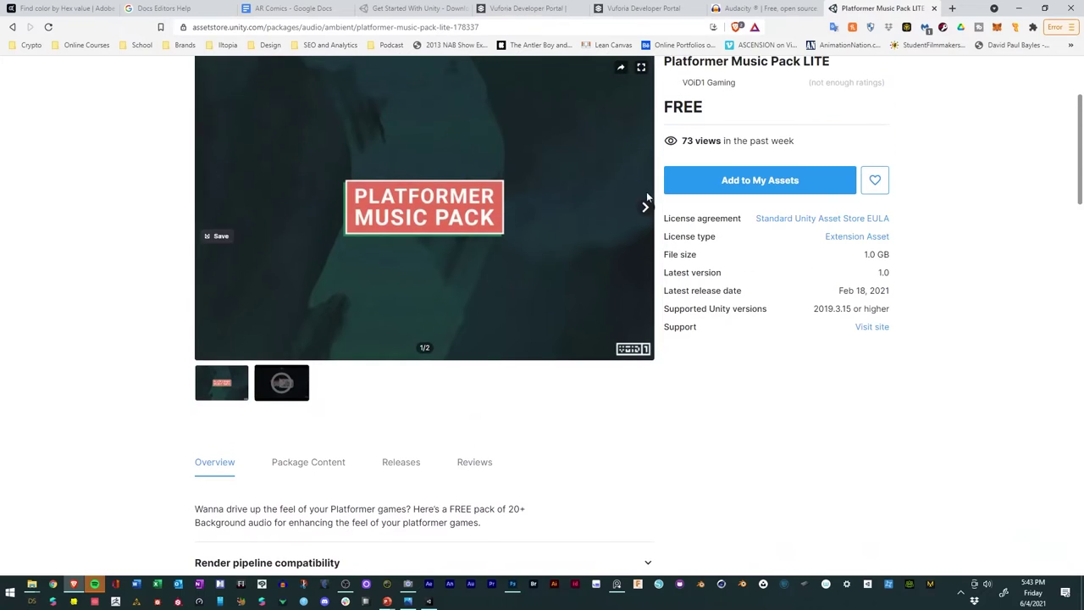
pyautogui.click(645, 208)
pyautogui.click(415, 206)
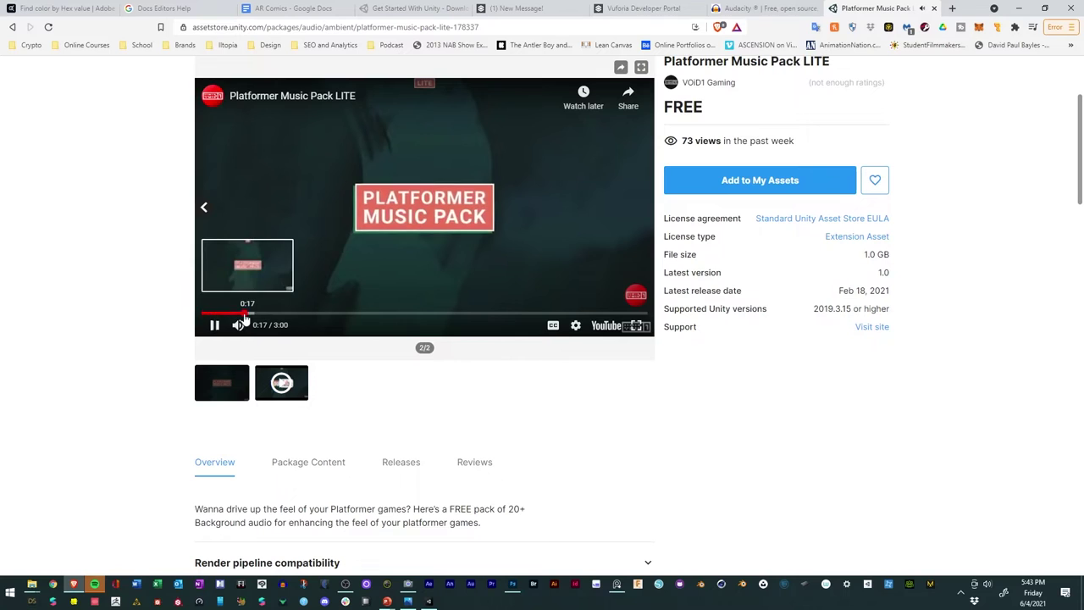
pyautogui.moveTo(244, 318); pyautogui.dragTo(277, 318)
pyautogui.click(303, 319)
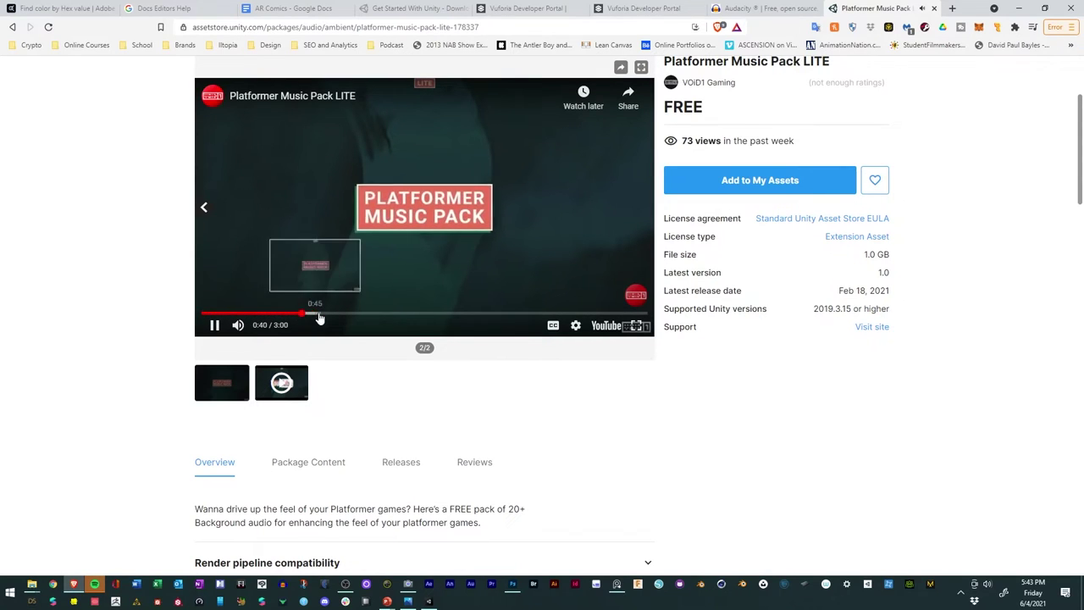
pyautogui.click(331, 317)
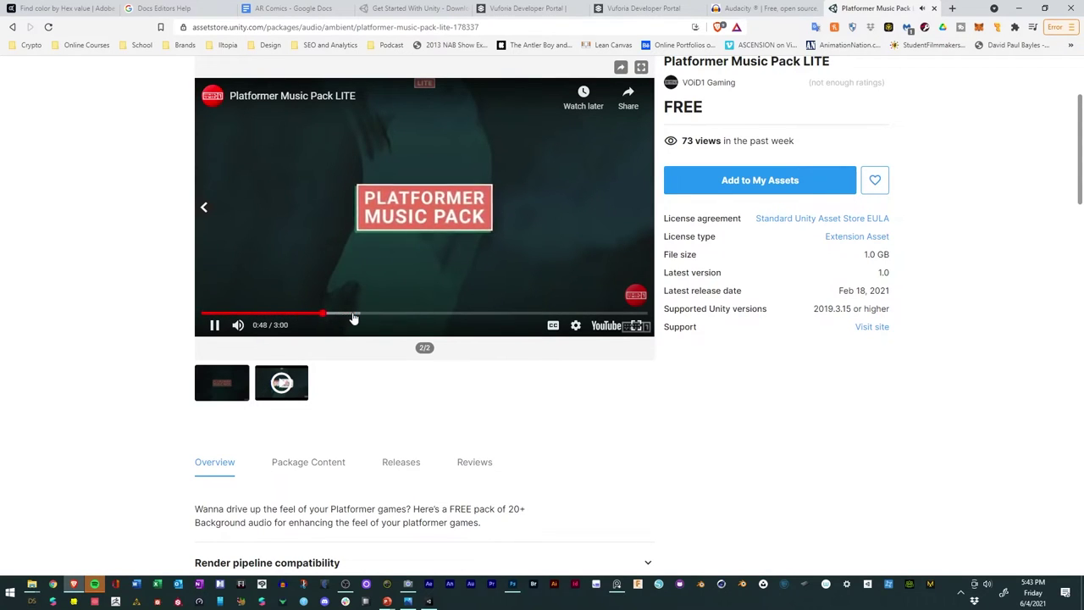
pyautogui.click(354, 317)
# Step: Skip the preview video ahead past 1:22, then pause it
pyautogui.scroll(-6, 457, 356)
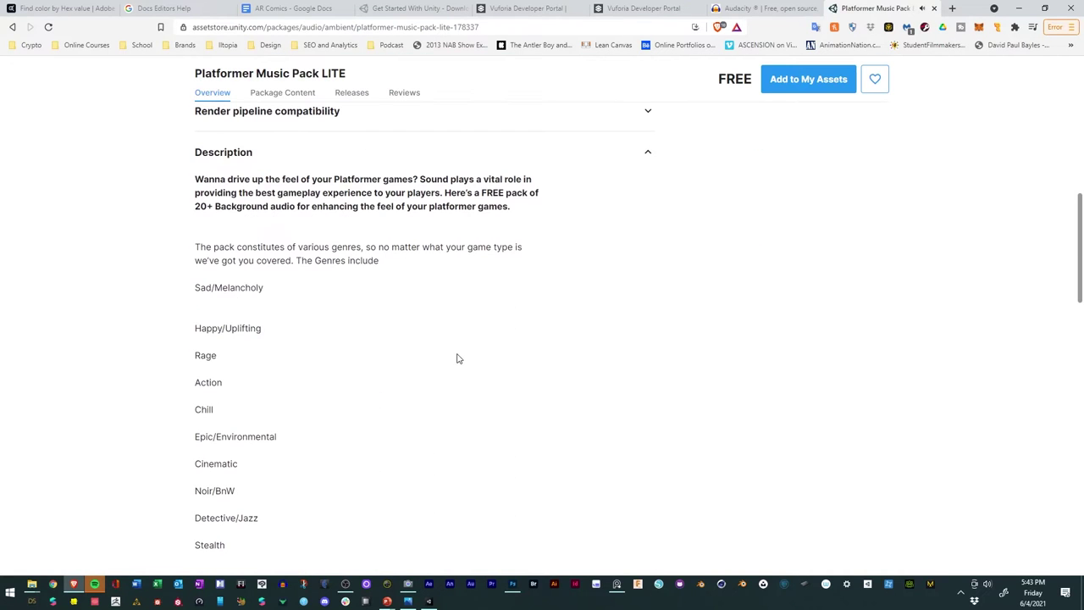
pyautogui.scroll(-1, 462, 358)
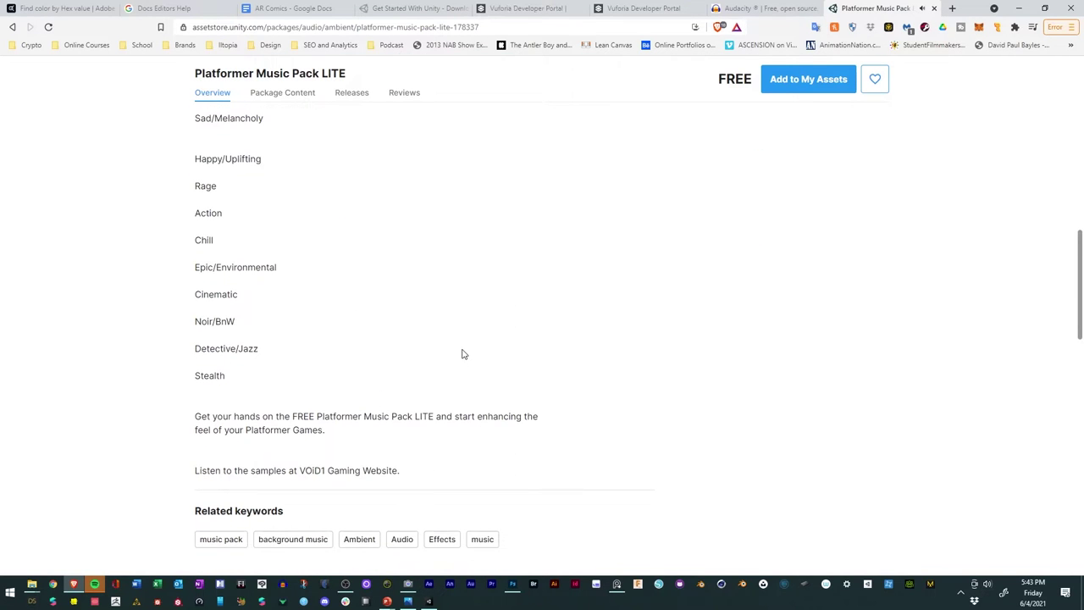
pyautogui.scroll(7, 417, 340)
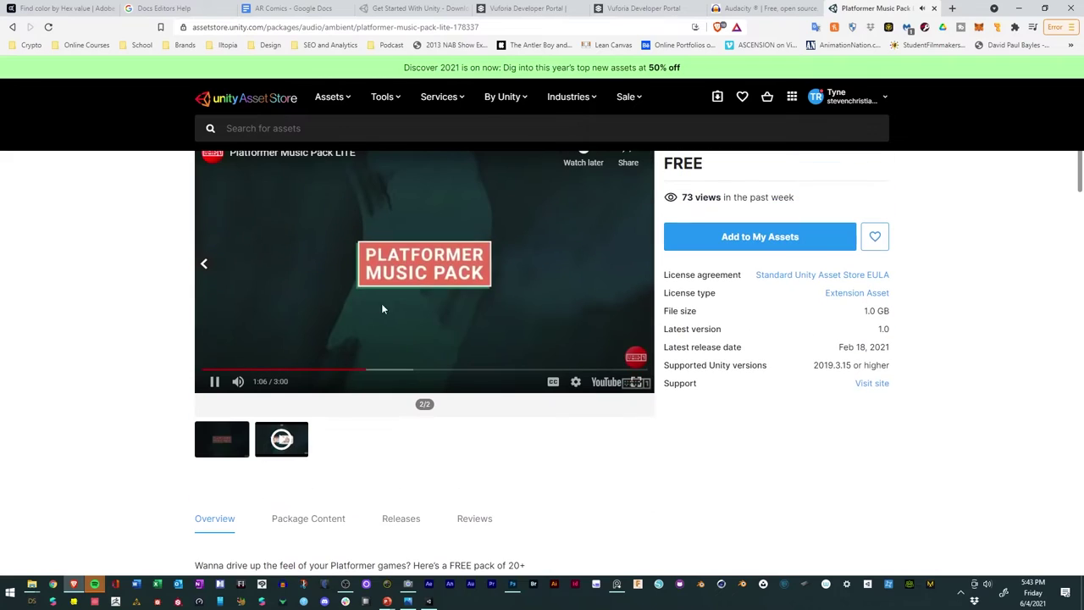
pyautogui.click(405, 371)
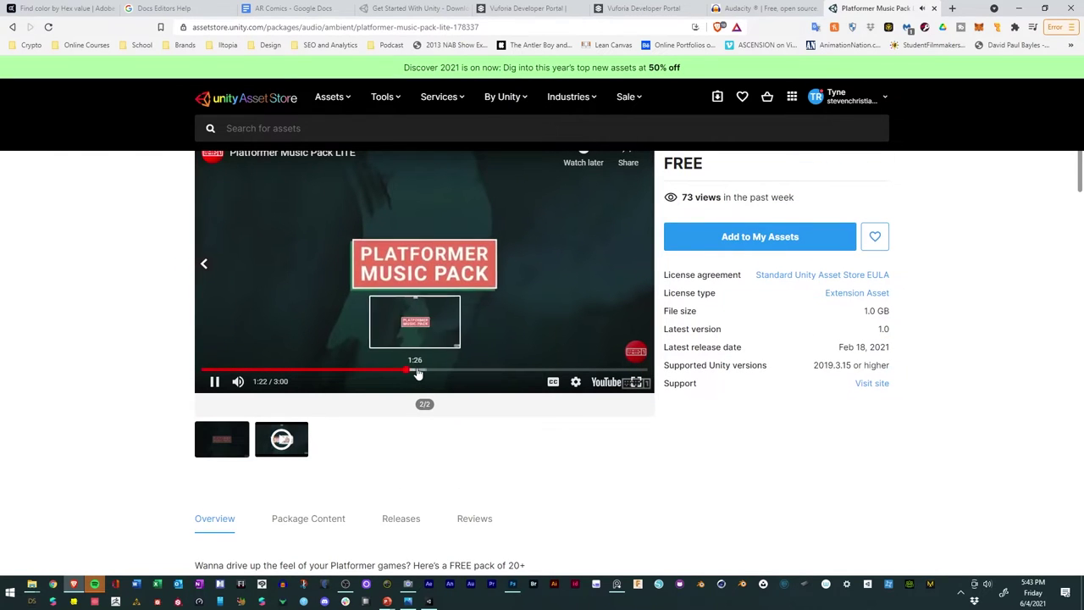
pyautogui.click(432, 372)
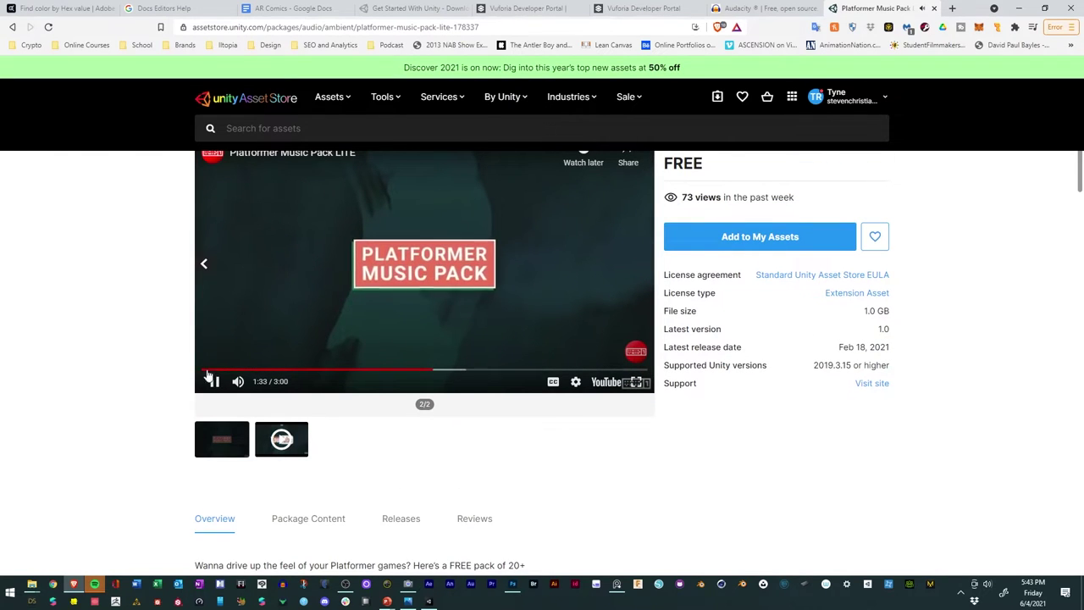
pyautogui.click(215, 382)
pyautogui.scroll(2, 762, 398)
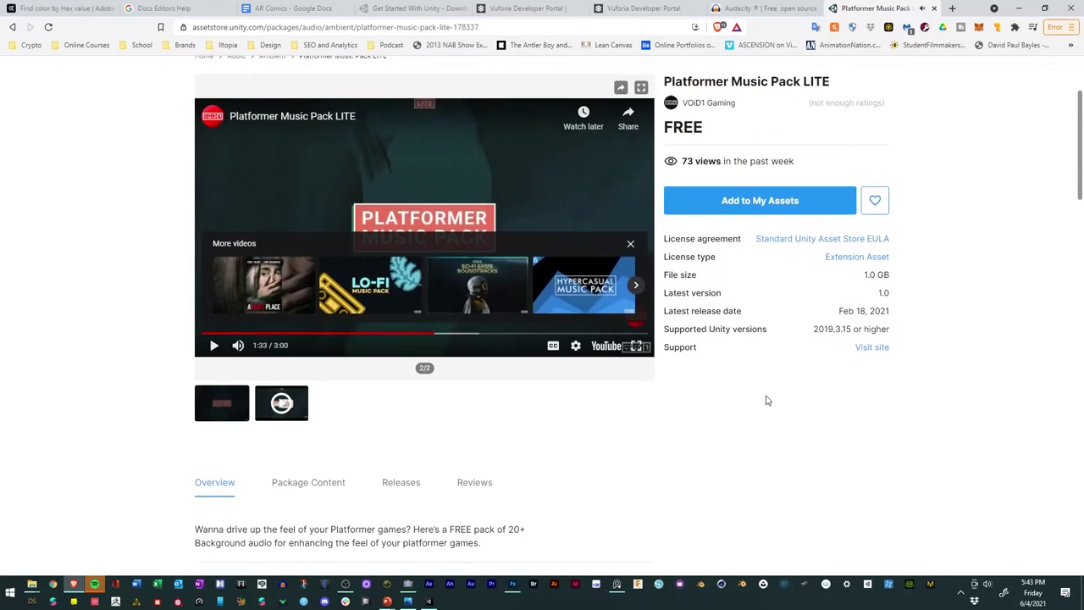
pyautogui.scroll(1, 762, 398)
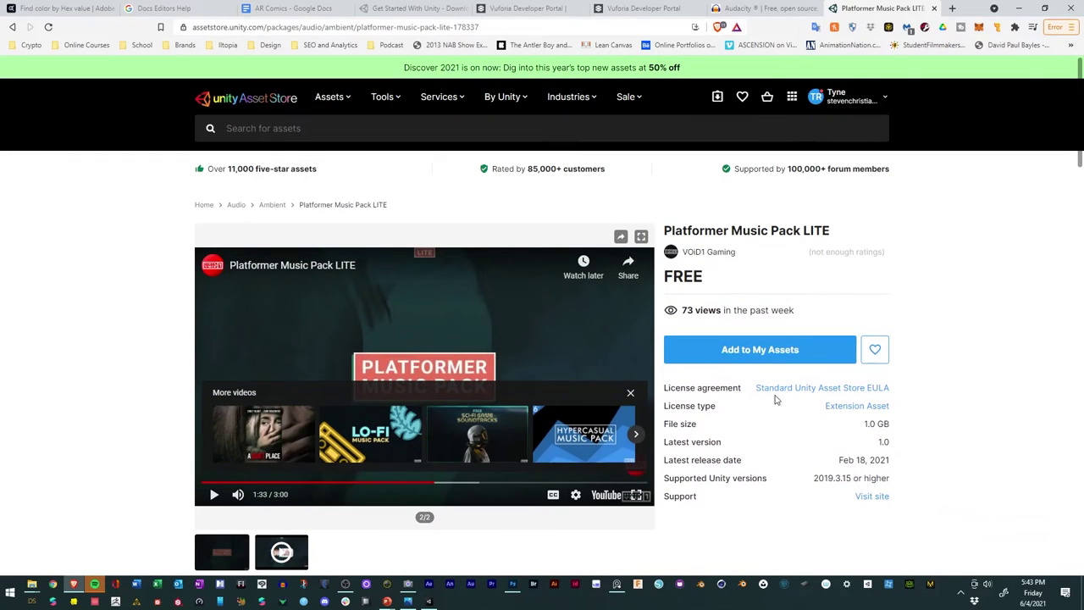
# Step: Add the pack to My Assets, accept the terms, and choose Open in Unity
pyautogui.click(716, 350)
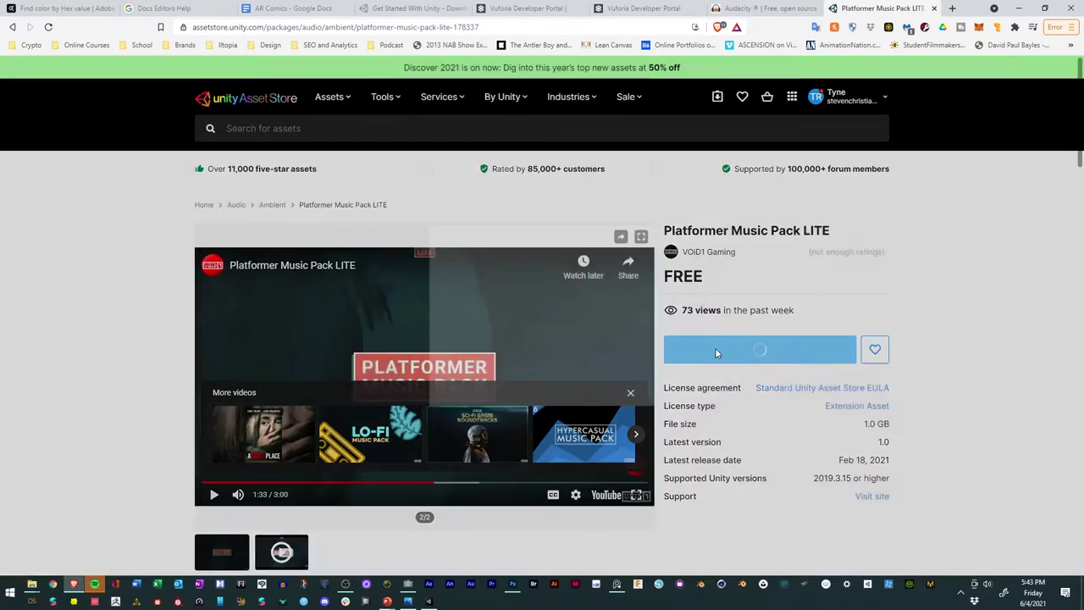
pyautogui.click(619, 405)
pyautogui.scroll(-4, 732, 400)
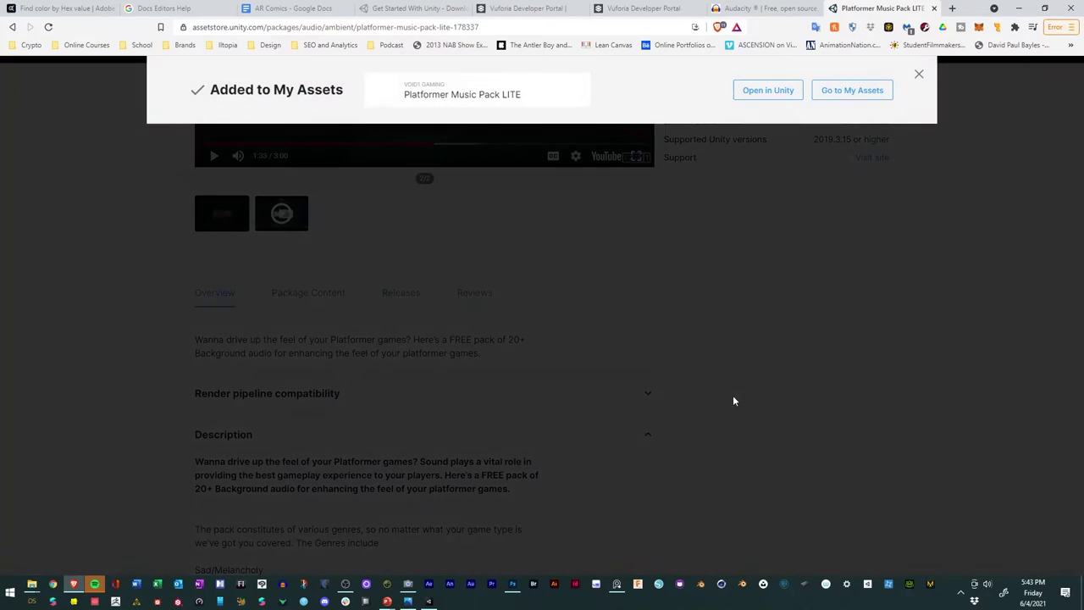
pyautogui.click(768, 91)
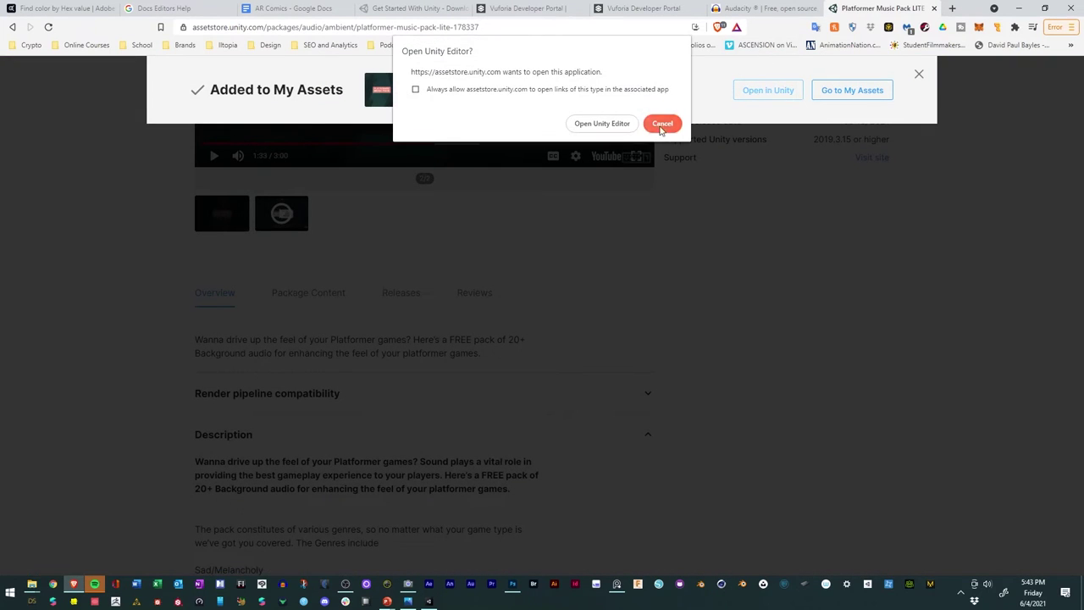
# Step: Launch the Unity editor and import Platformer Music Pack LITE from My Assets
pyautogui.click(605, 116)
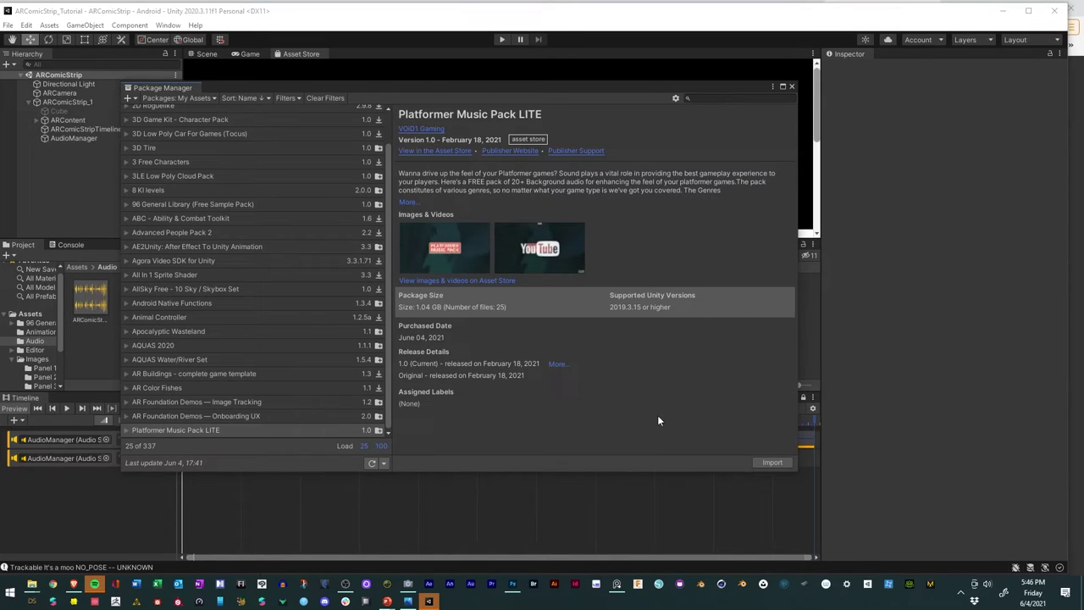
pyautogui.click(767, 462)
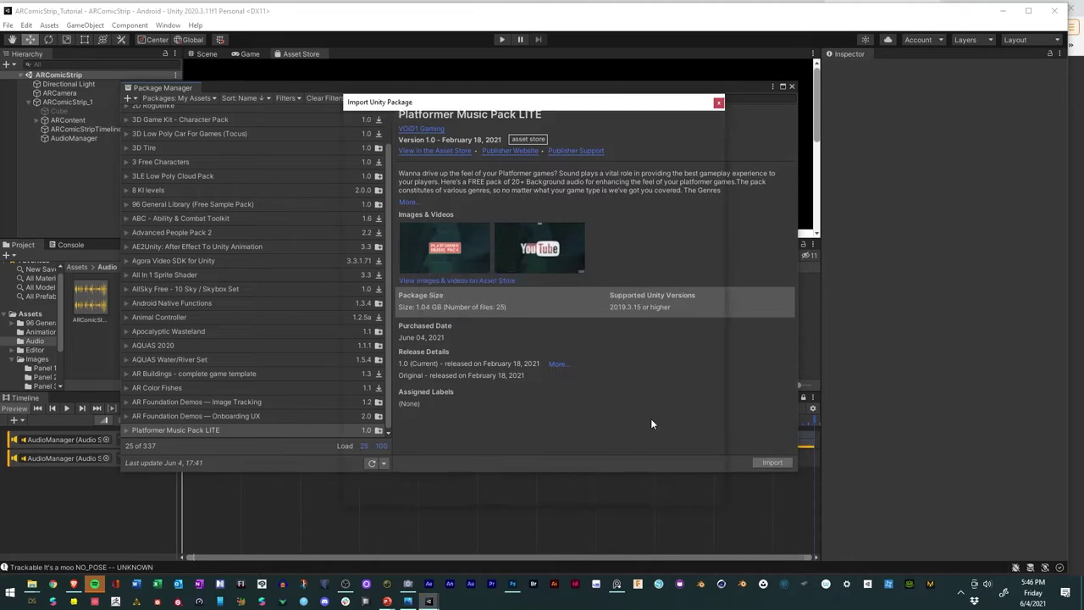
# Step: Exclude the Epic-Environmental, Cinematic, Noir-BnW, Detective-Jazz, Stealth and Sad-Melancholy folders from import
pyautogui.scroll(1, 455, 294)
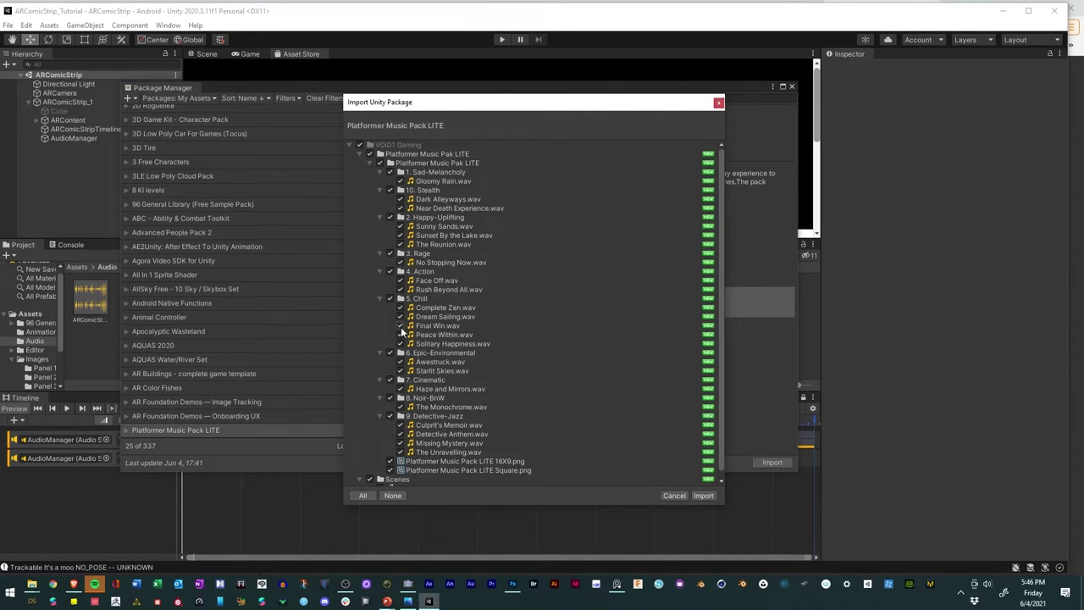
pyautogui.click(392, 355)
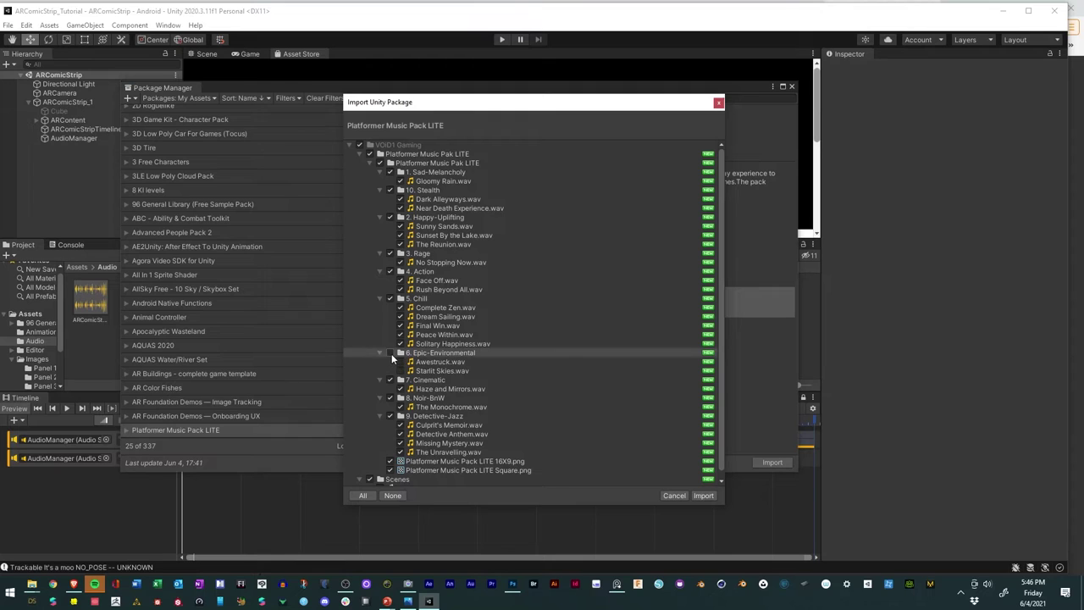
pyautogui.click(391, 381)
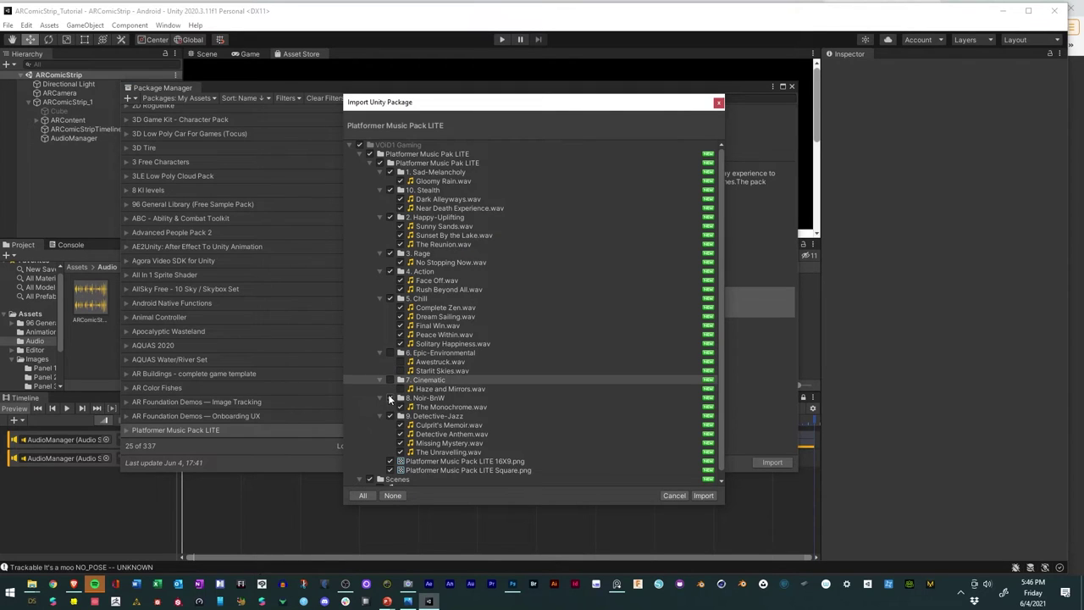
pyautogui.click(390, 398)
pyautogui.click(390, 417)
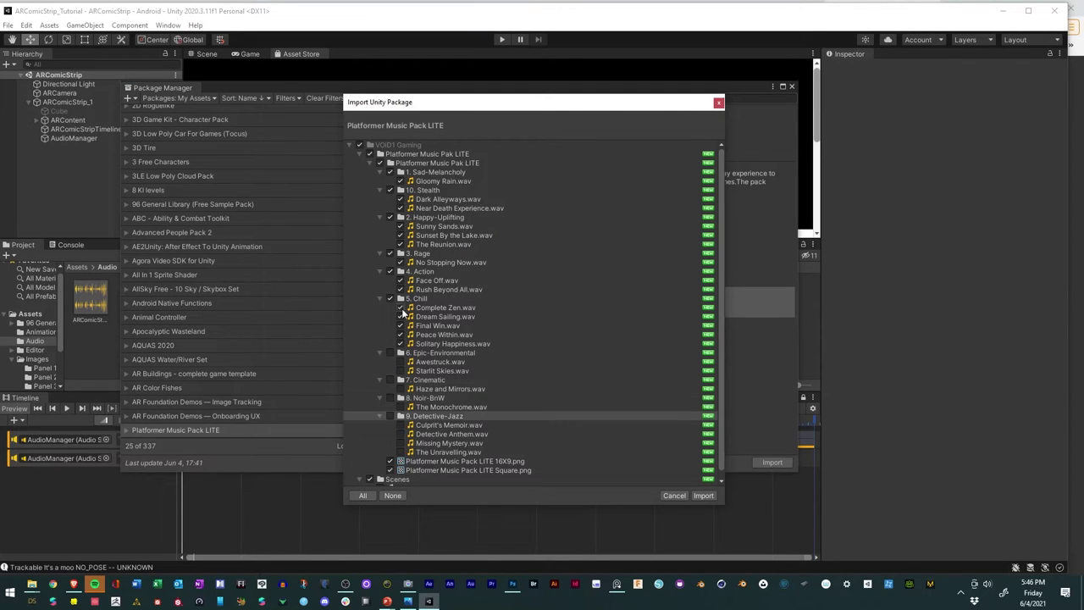
pyautogui.click(391, 190)
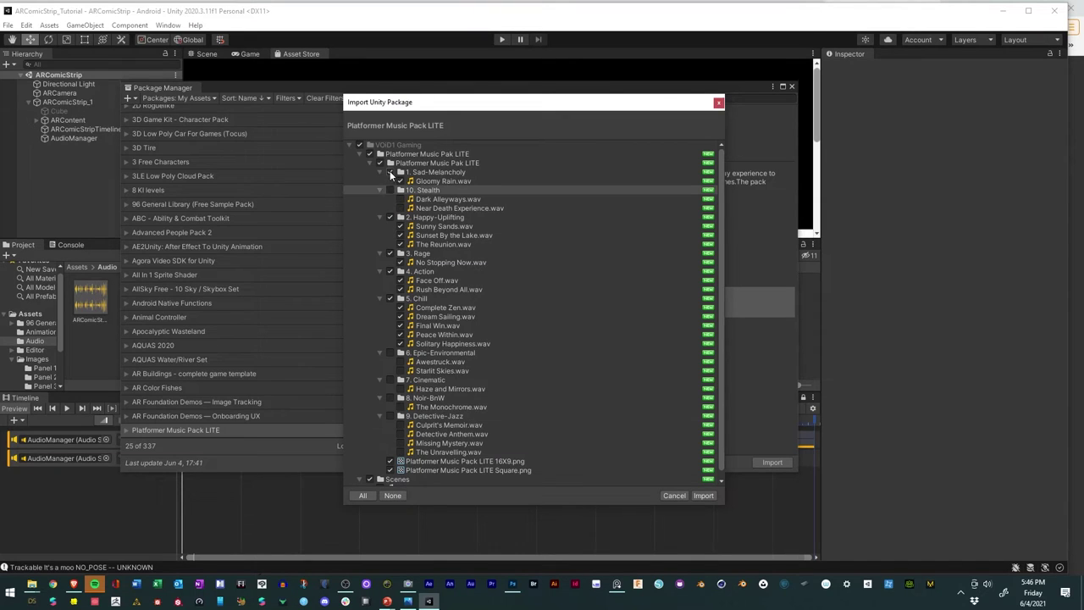
pyautogui.click(391, 173)
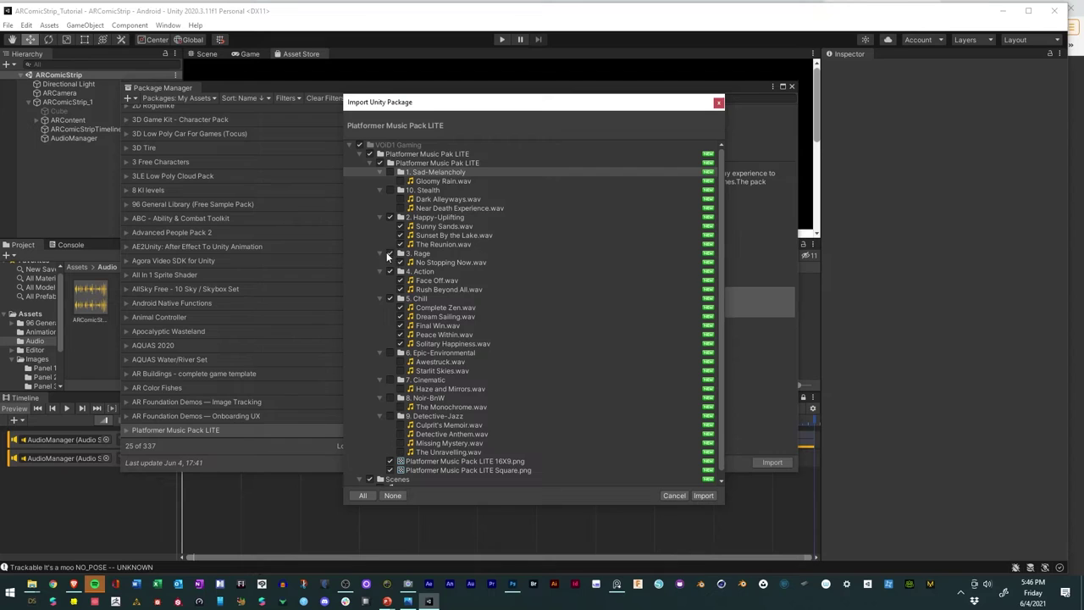
# Step: Exclude Rage, Action and Chill, keep Sunset By the Lake, import, and close Package Manager
pyautogui.click(390, 253)
pyautogui.click(391, 271)
pyautogui.click(391, 299)
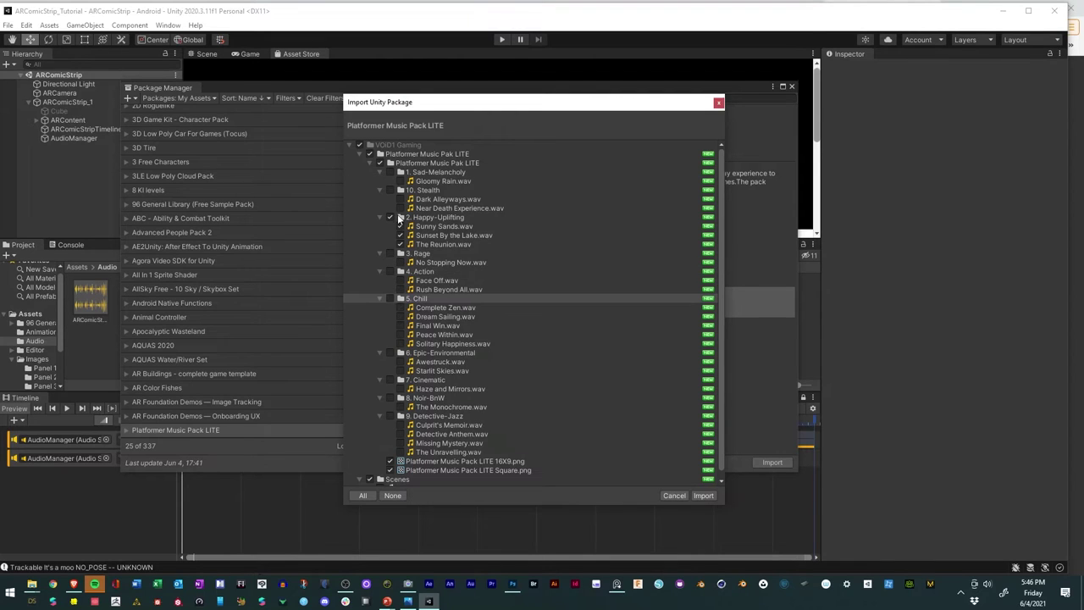
pyautogui.click(400, 235)
pyautogui.click(704, 495)
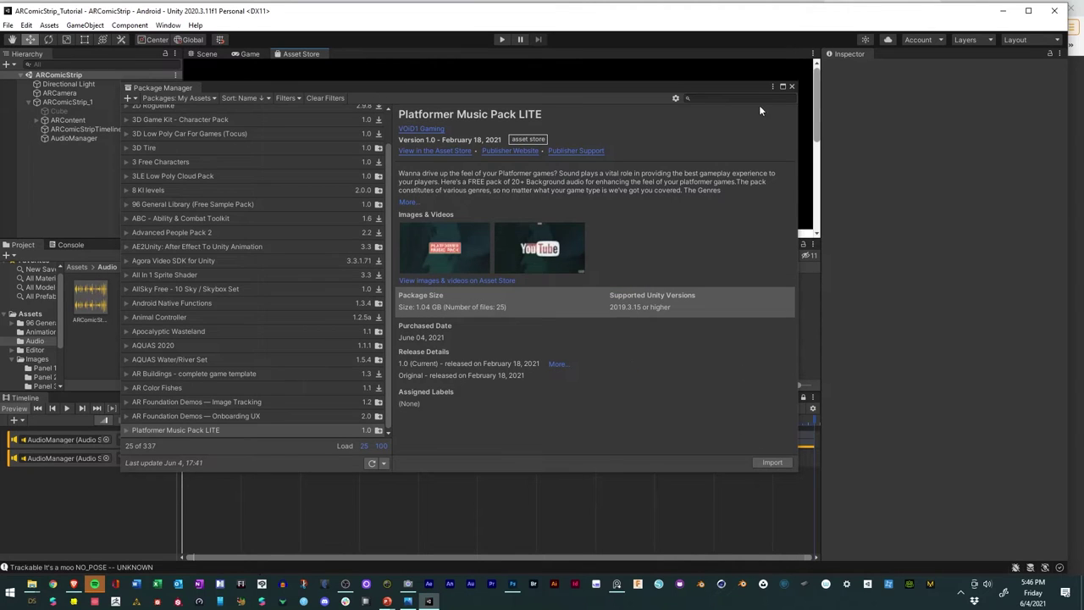
pyautogui.click(792, 87)
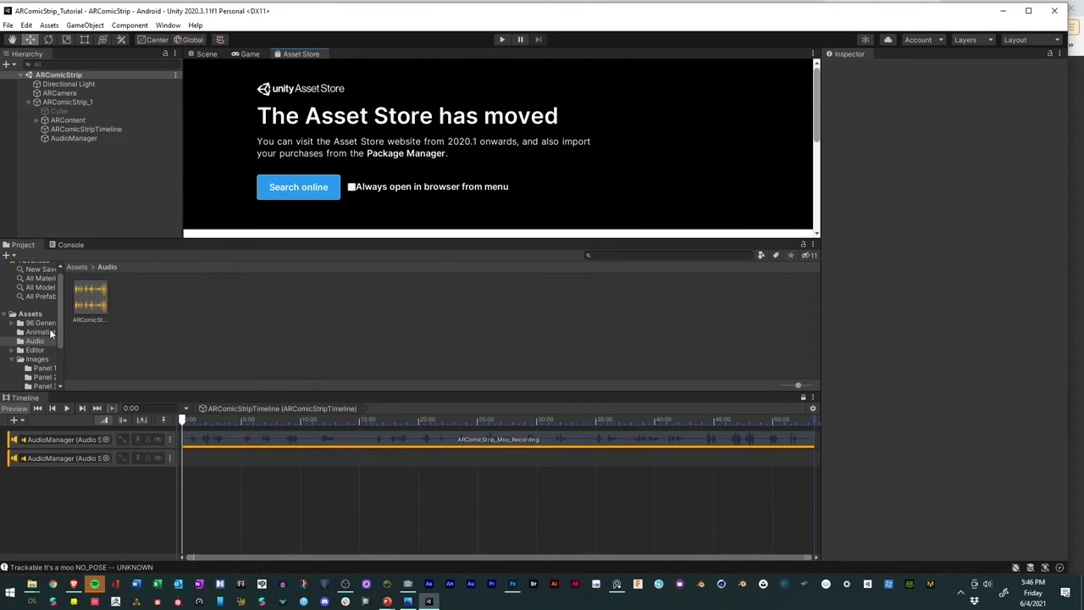
# Step: Duplicate the second AudioManager track in the Timeline
pyautogui.moveTo(64, 328); pyautogui.dragTo(105, 328)
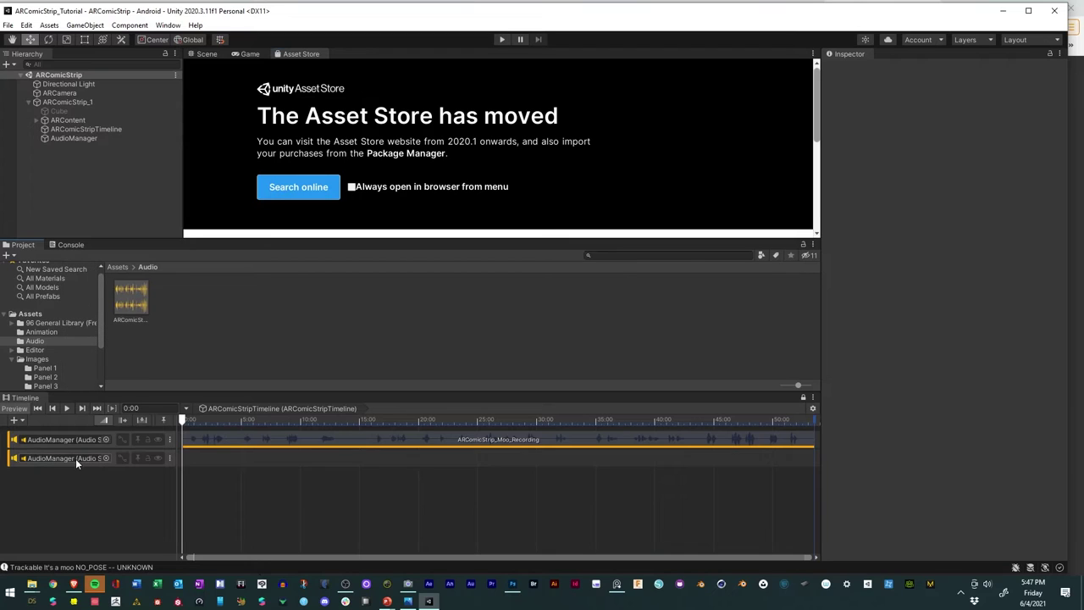
pyautogui.click(170, 458)
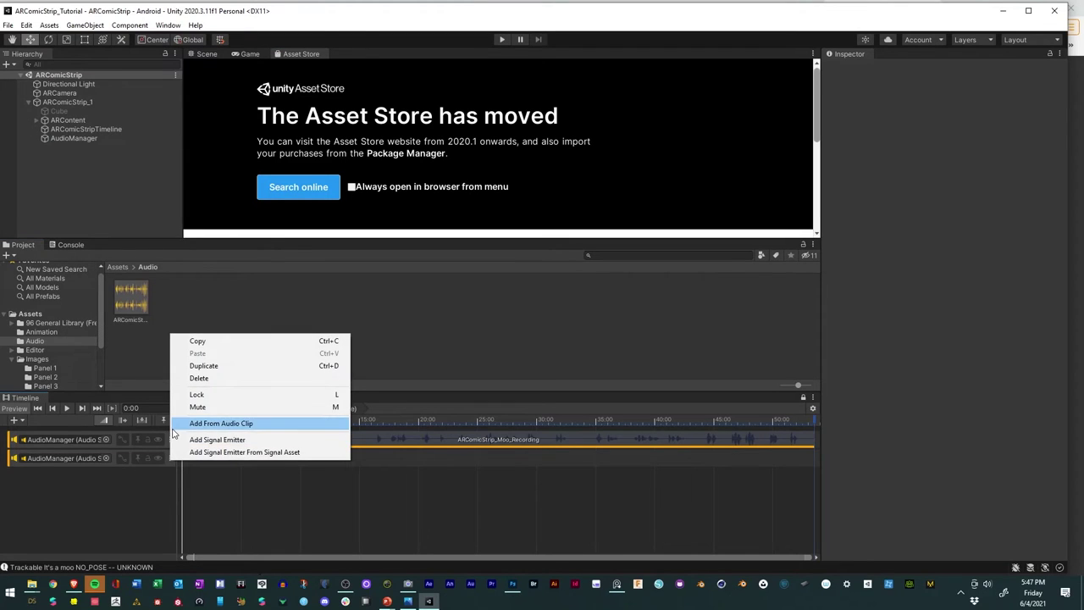
pyautogui.click(217, 366)
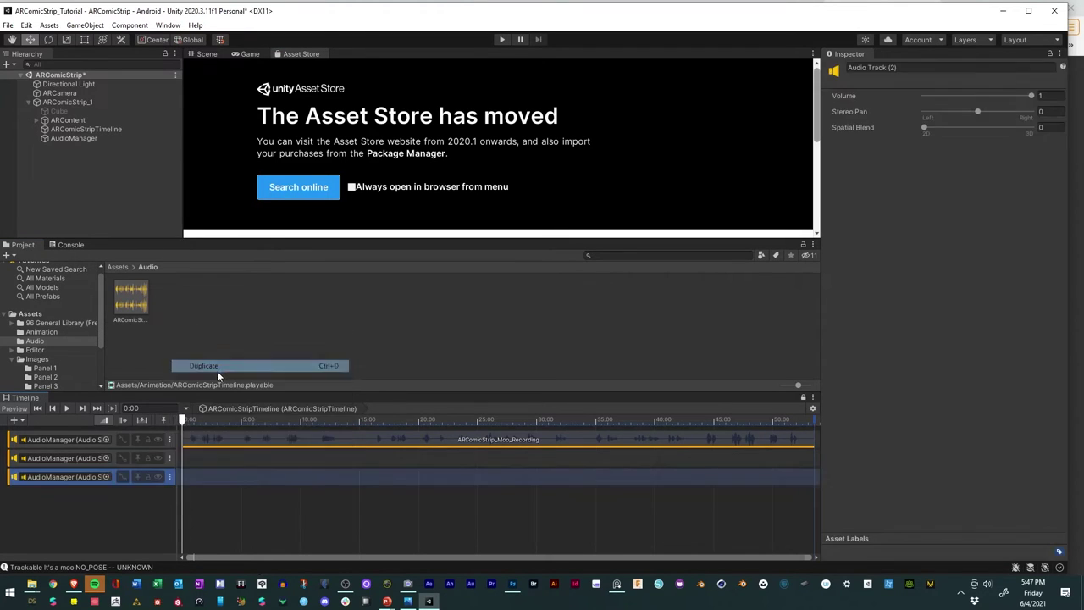
# Step: Add a new Timeline track group named 'Audio Tracks'
pyautogui.click(21, 422)
pyautogui.click(46, 435)
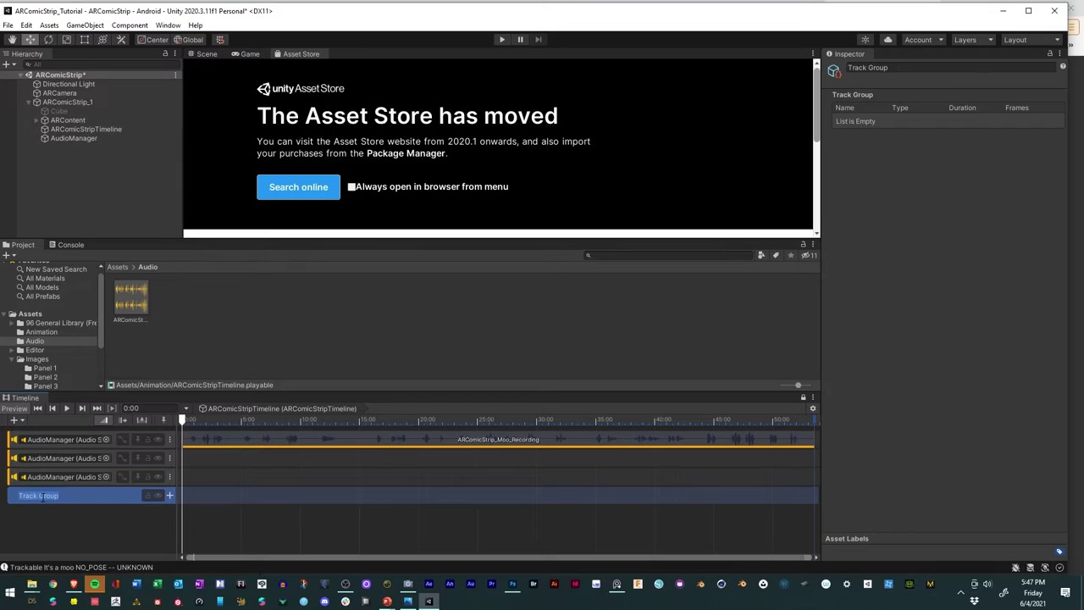
pyautogui.write('Audio Tracks')
pyautogui.press('Return')
# Step: Move all three AudioManager tracks into the Audio Tracks group
pyautogui.click(14, 479)
pyautogui.keyDown('shift'); pyautogui.click(13, 457); pyautogui.keyUp('shift')
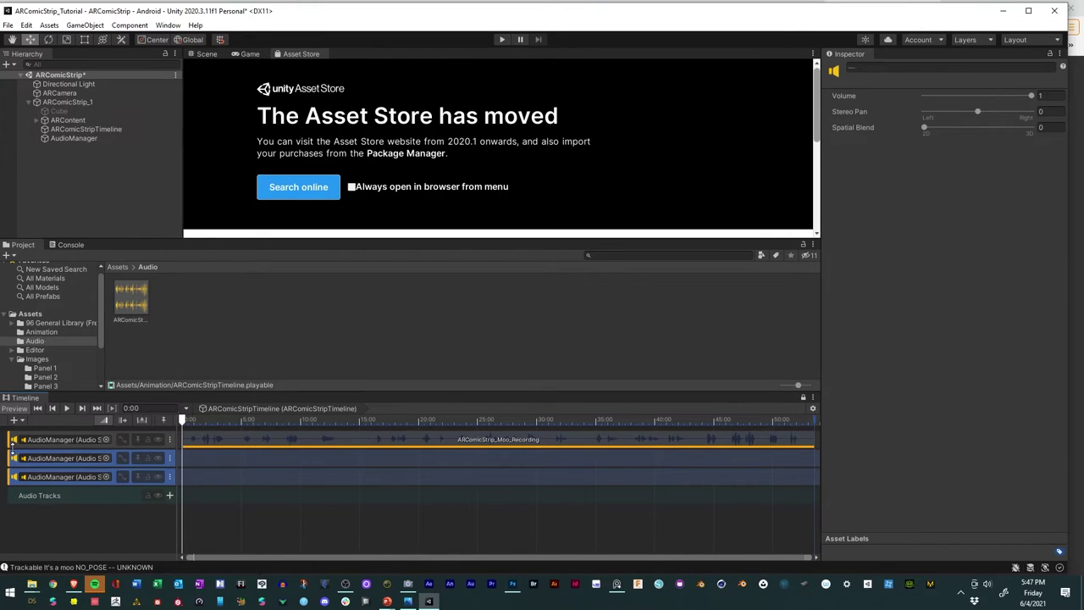
pyautogui.keyDown('shift'); pyautogui.click(16, 445); pyautogui.keyUp('shift')
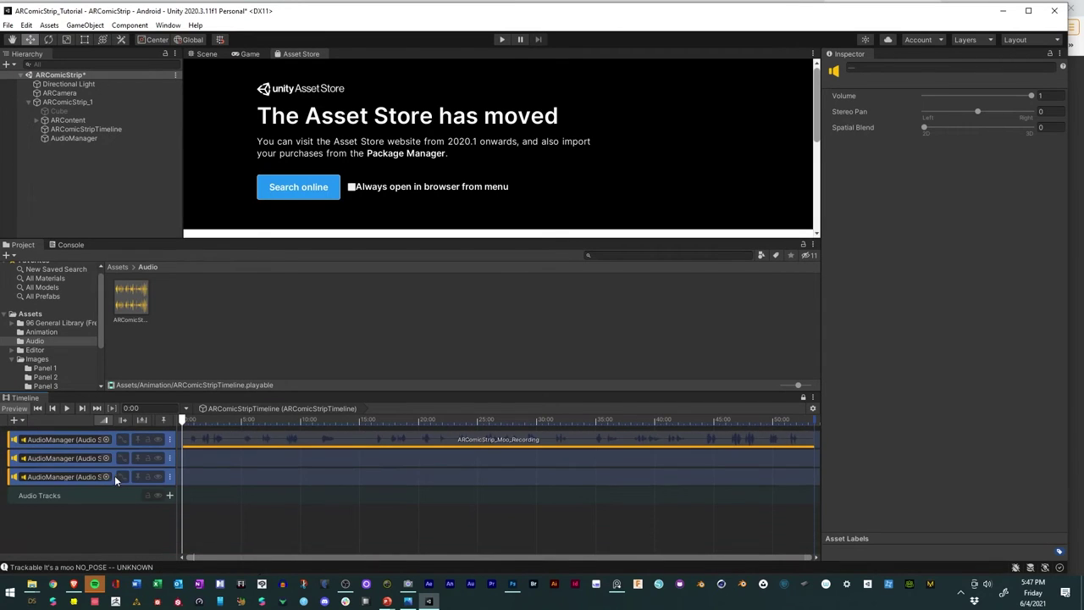
pyautogui.moveTo(115, 477); pyautogui.dragTo(116, 501)
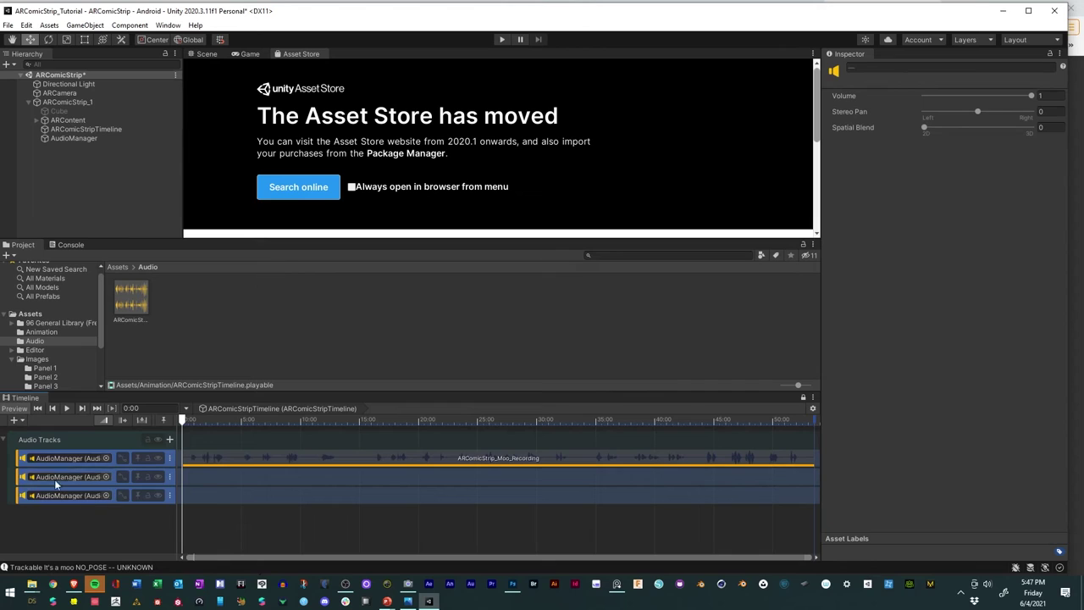
pyautogui.click(5, 440)
pyautogui.click(5, 440)
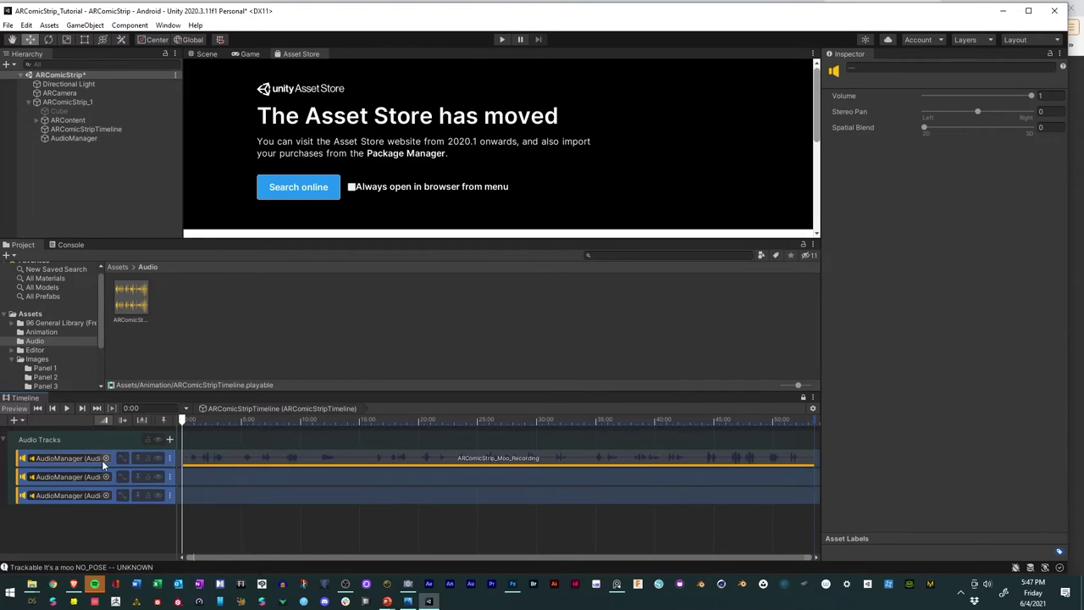
pyautogui.click(214, 476)
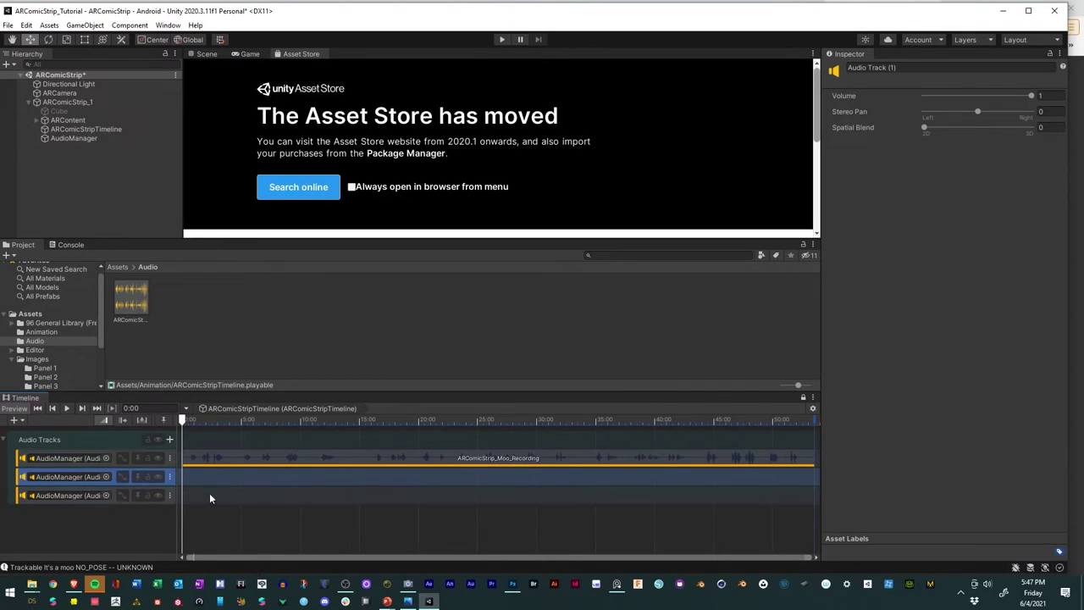
pyautogui.click(137, 522)
pyautogui.click(37, 322)
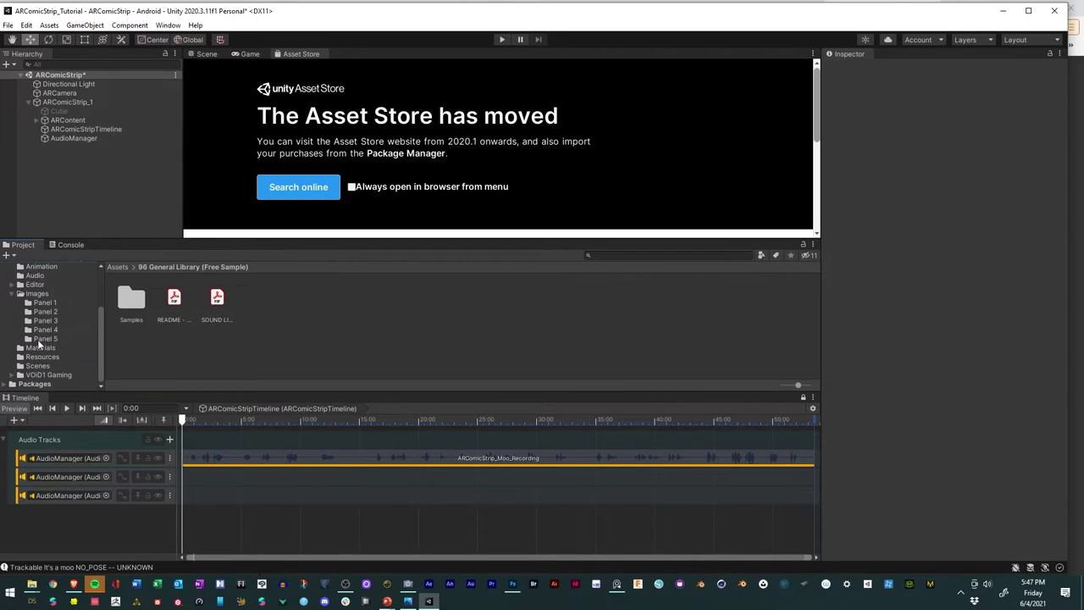
# Step: Browse to VOiD1 Gaming > Platformer Music Pak LITE > 2. Happy-Uplifting in the Project panel
pyautogui.click(11, 362)
pyautogui.scroll(-1, 12, 363)
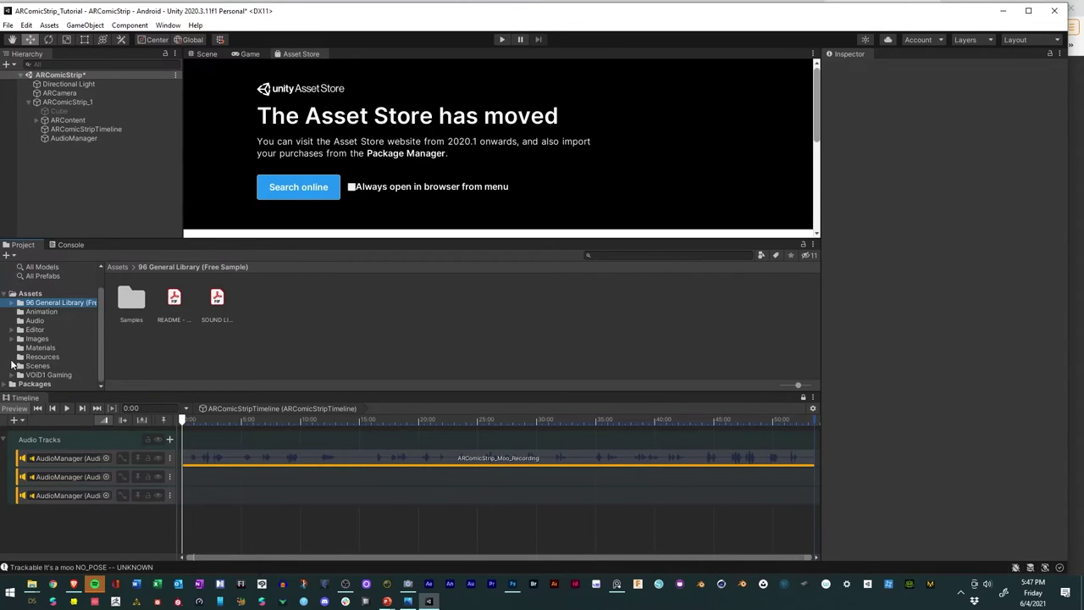
pyautogui.click(32, 293)
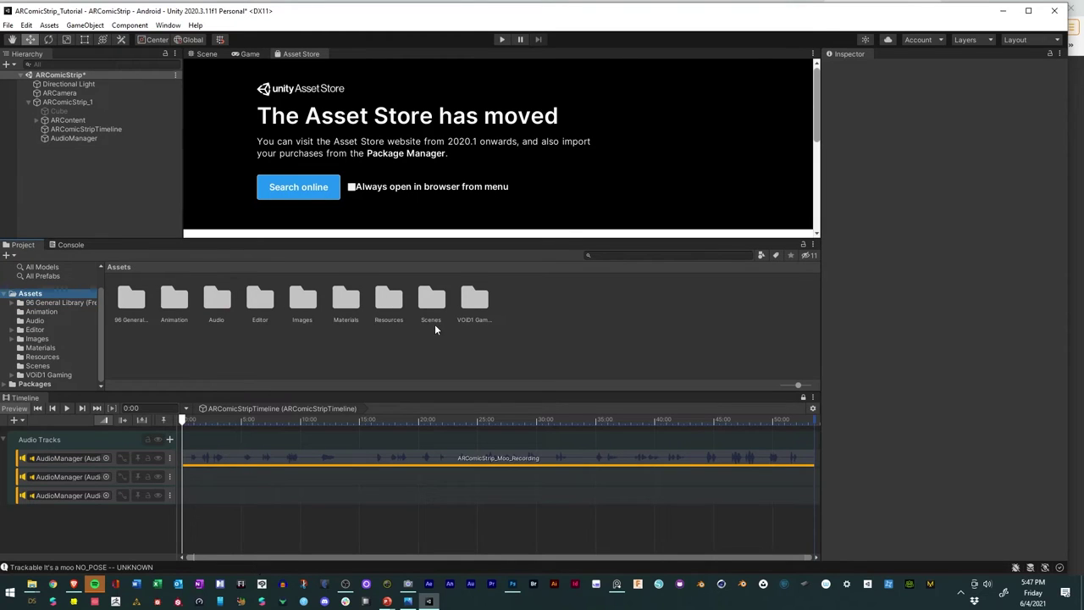
pyautogui.doubleClick(476, 302)
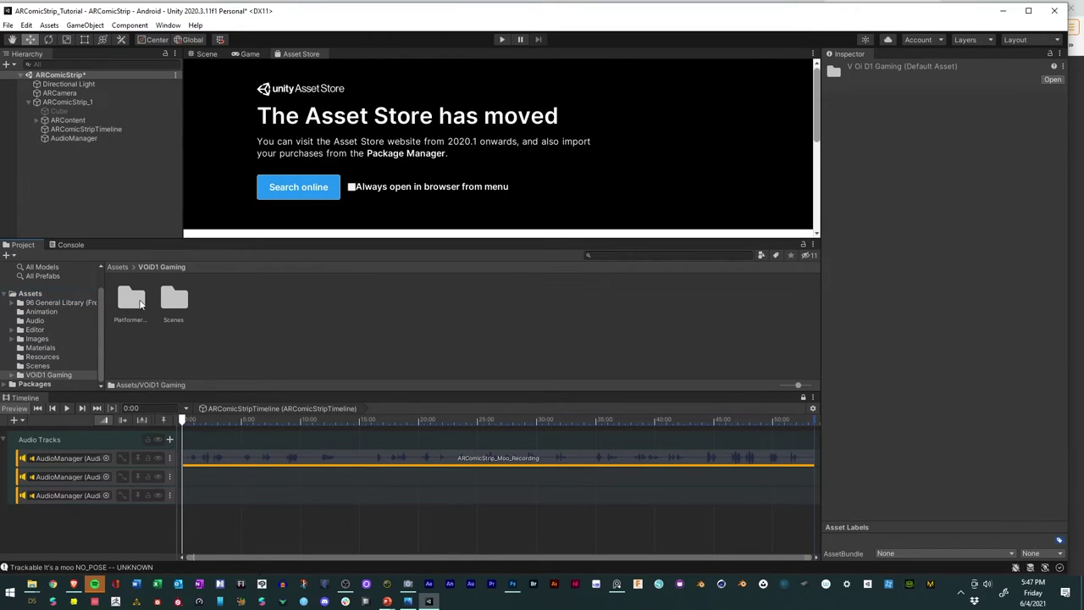
pyautogui.doubleClick(138, 303)
pyautogui.doubleClick(137, 303)
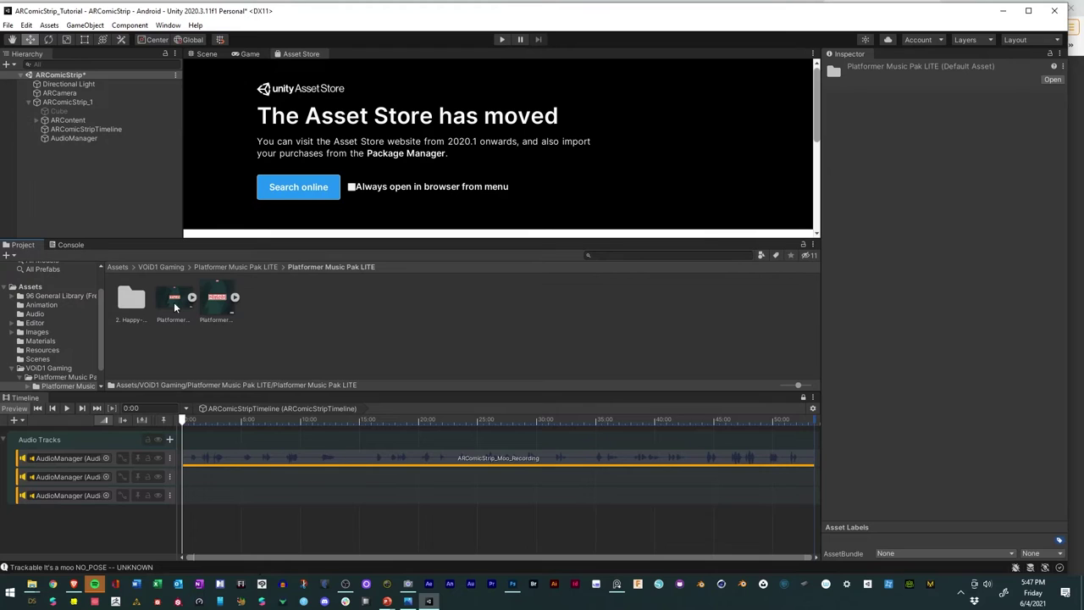
pyautogui.doubleClick(129, 303)
# Step: Preview Sunny Sands, Sunset By the Lake and The Reunion in the Inspector
pyautogui.click(131, 301)
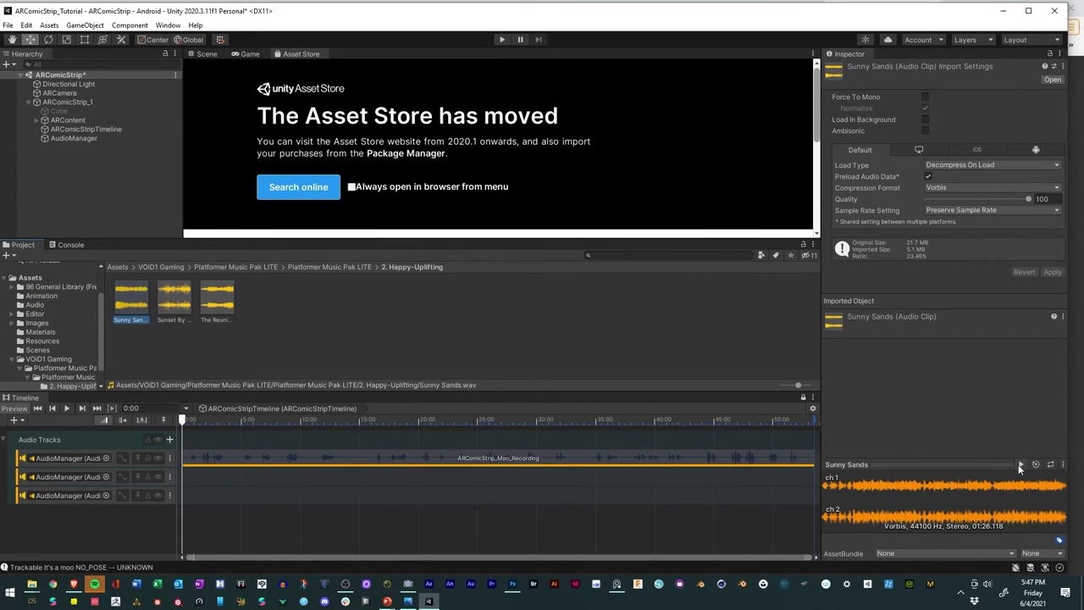
pyautogui.click(1021, 466)
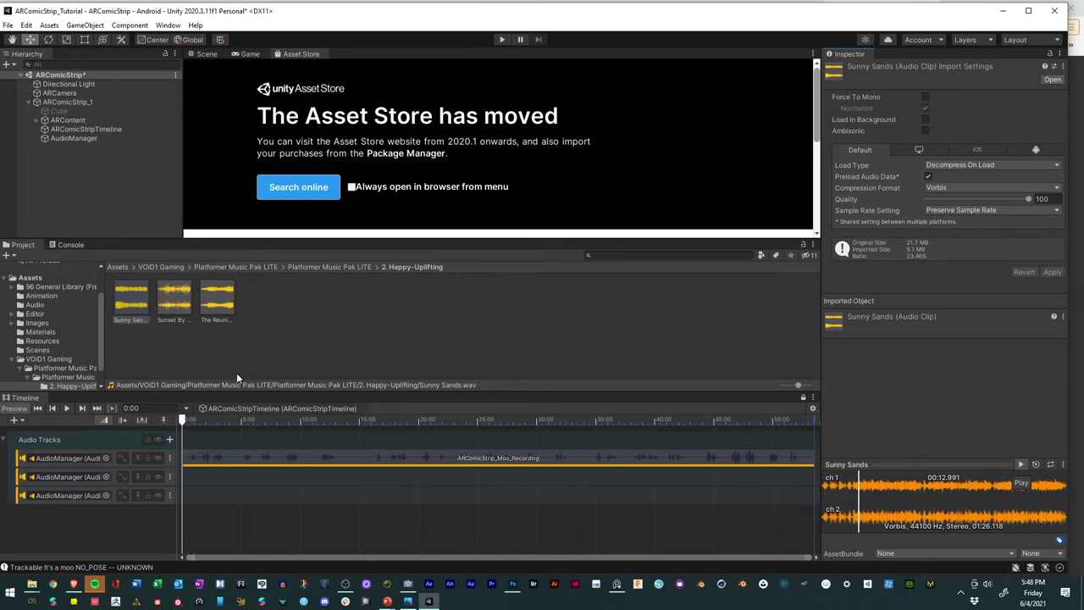
pyautogui.click(180, 296)
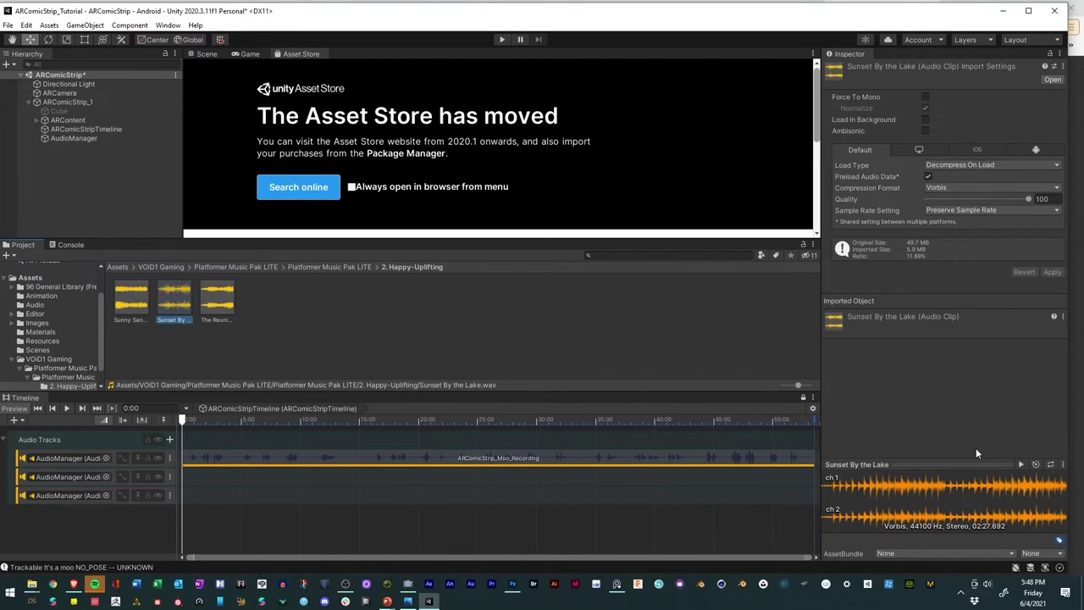
pyautogui.click(1021, 464)
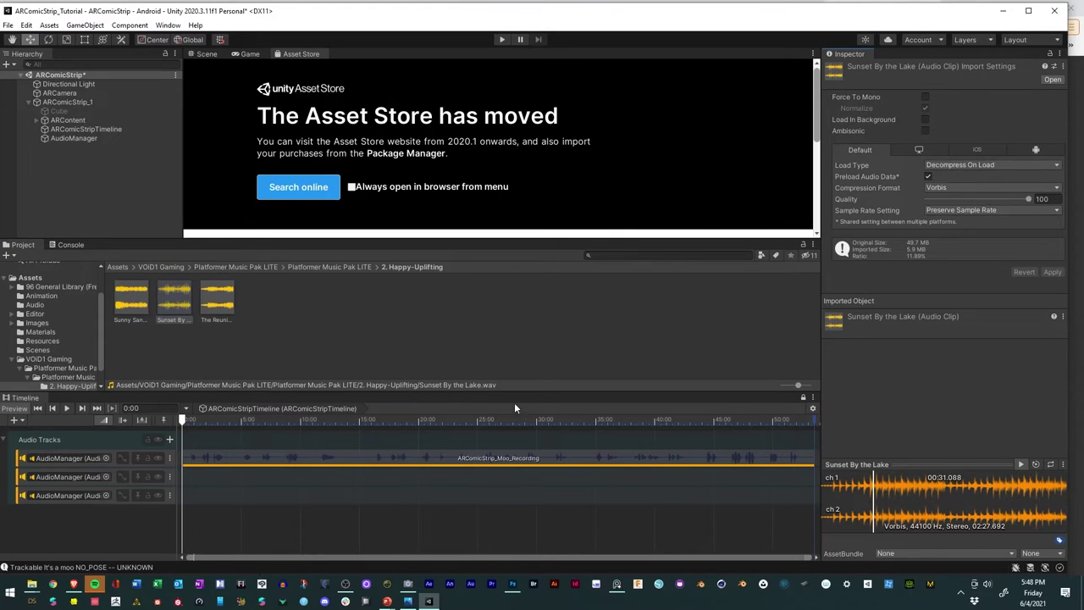
pyautogui.click(217, 298)
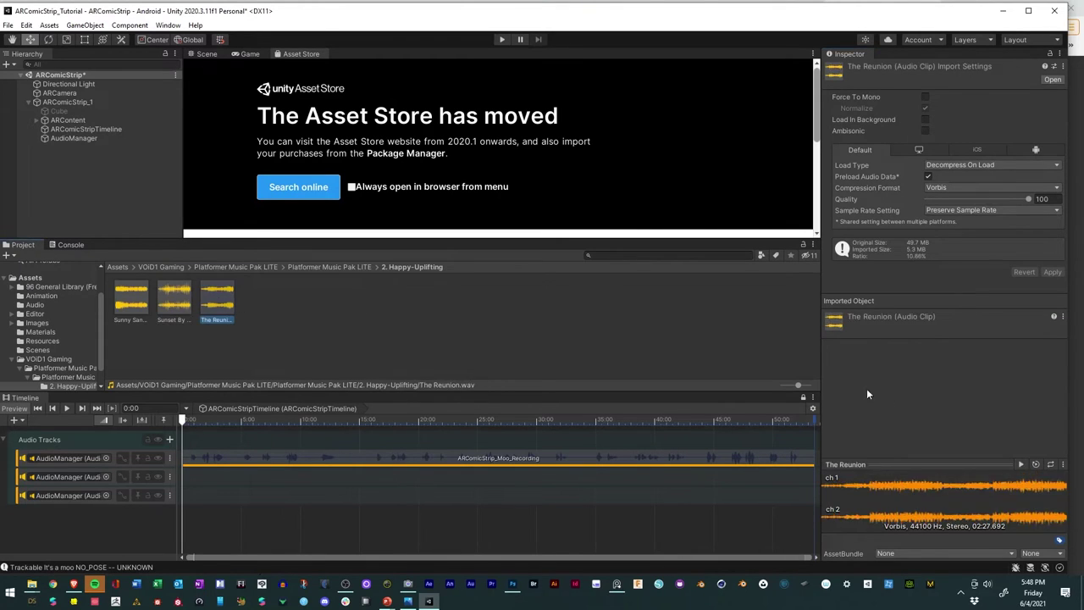
pyautogui.click(1021, 464)
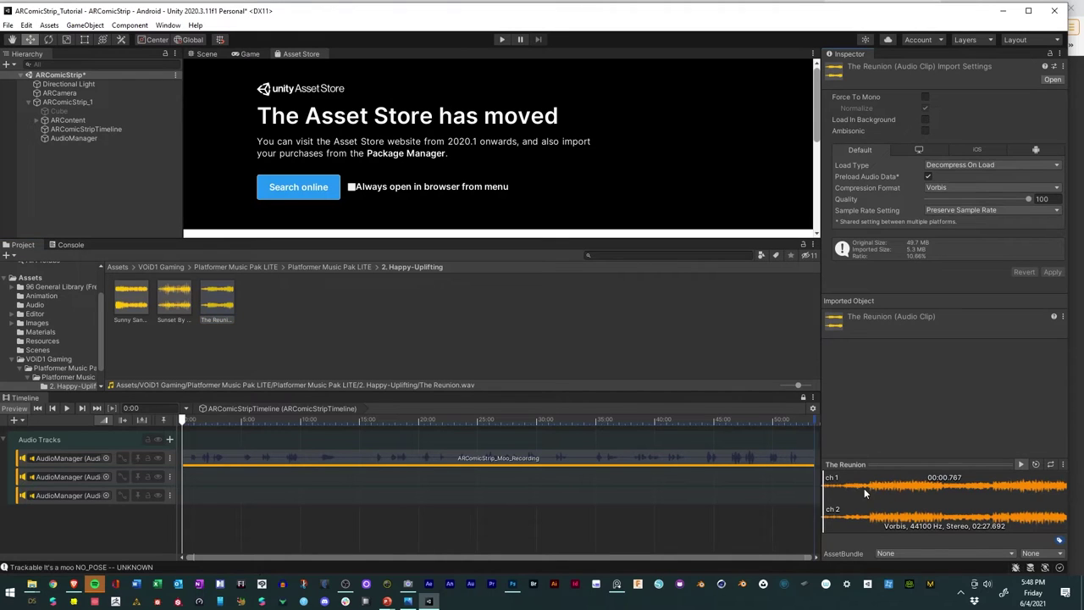
pyautogui.click(870, 489)
pyautogui.click(1022, 465)
# Step: Drop The Reunion on the second audio track, trim its start, and slide it to 0 s
pyautogui.moveTo(222, 298); pyautogui.dragTo(220, 482)
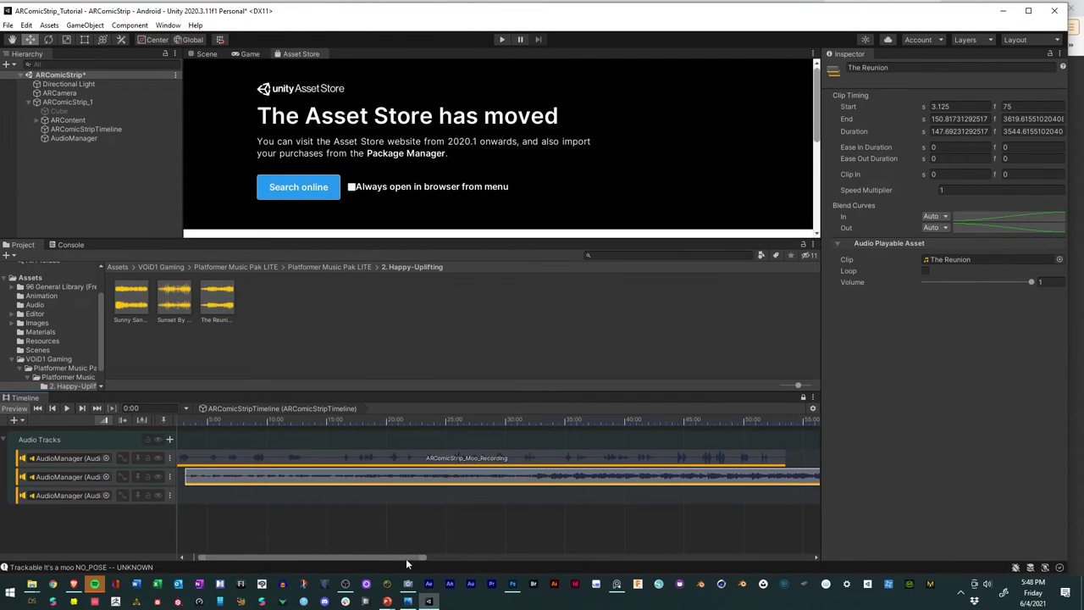
pyautogui.moveTo(419, 558); pyautogui.dragTo(809, 594)
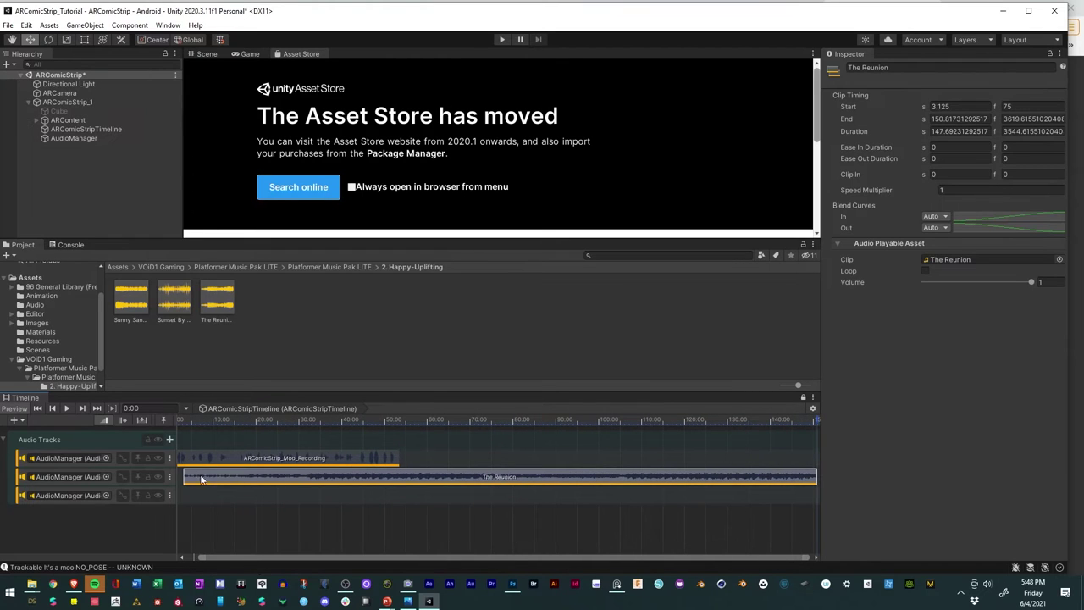
pyautogui.moveTo(188, 476); pyautogui.dragTo(303, 476)
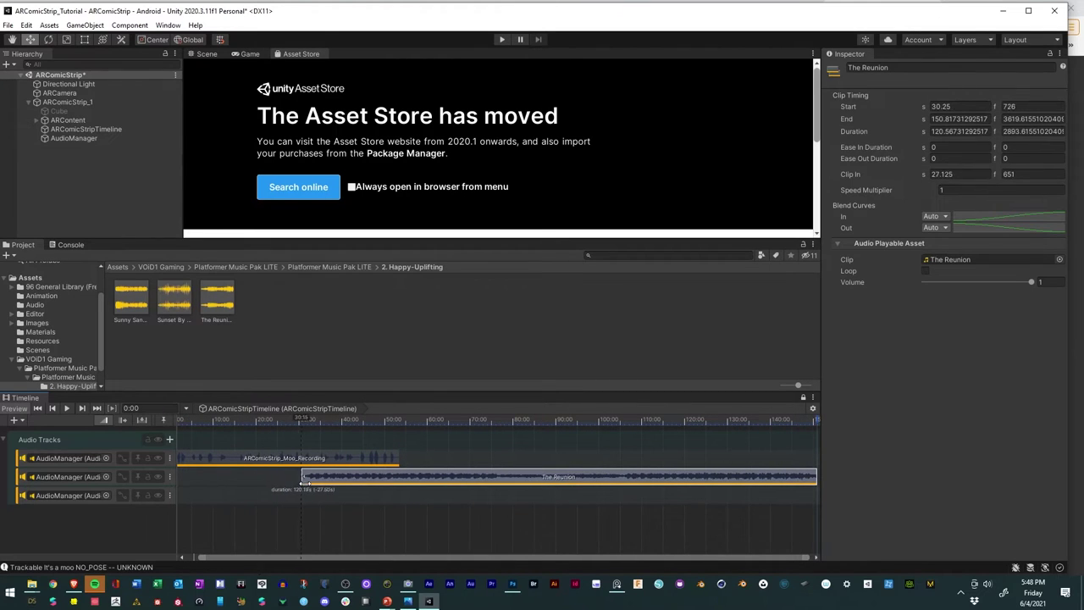
pyautogui.moveTo(370, 481); pyautogui.dragTo(228, 478)
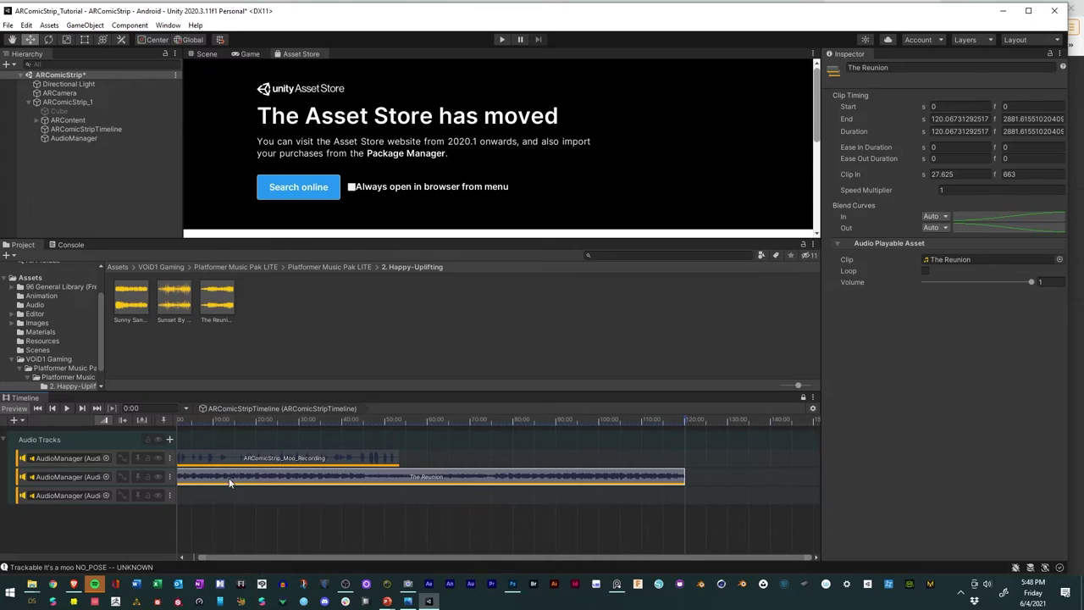
pyautogui.moveTo(258, 559); pyautogui.dragTo(250, 559)
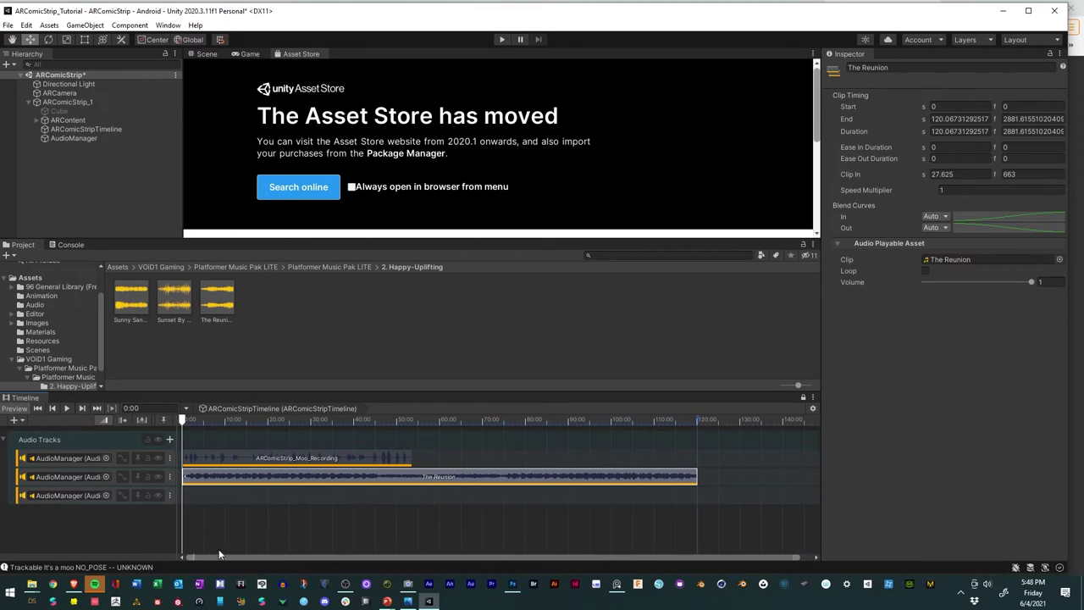
# Step: Trim The Reunion's end to about 55 seconds and scrub to hear it
pyautogui.click(184, 420)
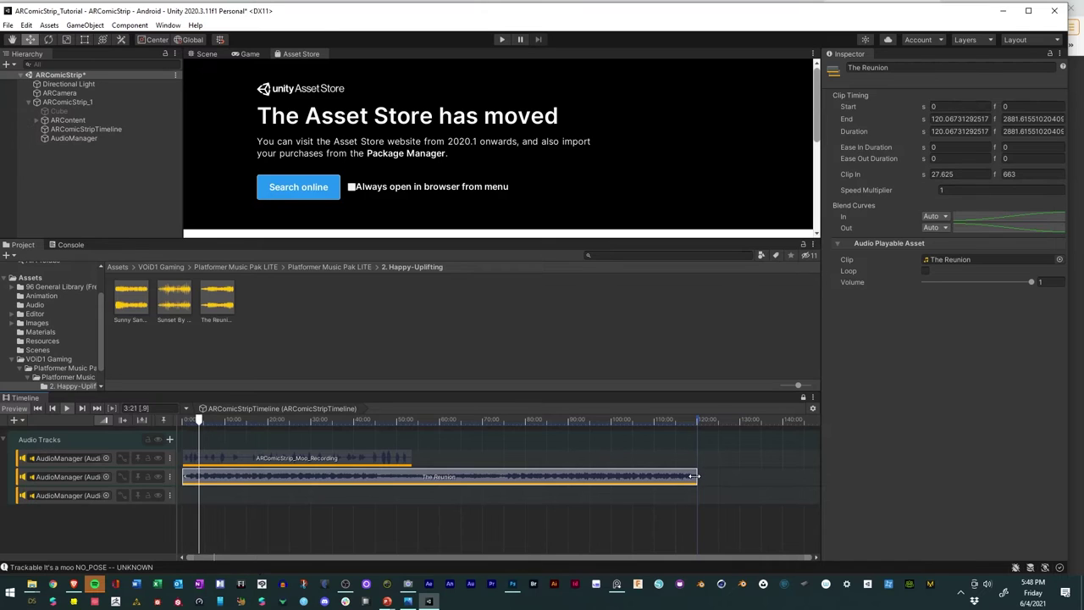
pyautogui.moveTo(694, 476); pyautogui.dragTo(417, 480)
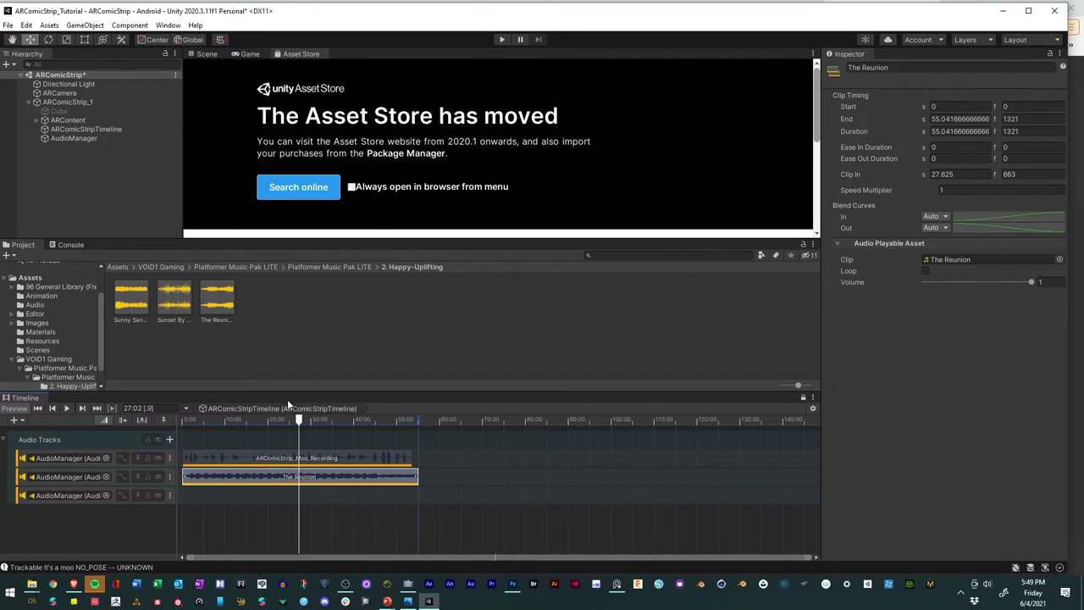
pyautogui.moveTo(302, 426); pyautogui.dragTo(264, 410)
pyautogui.moveTo(243, 421); pyautogui.dragTo(261, 421)
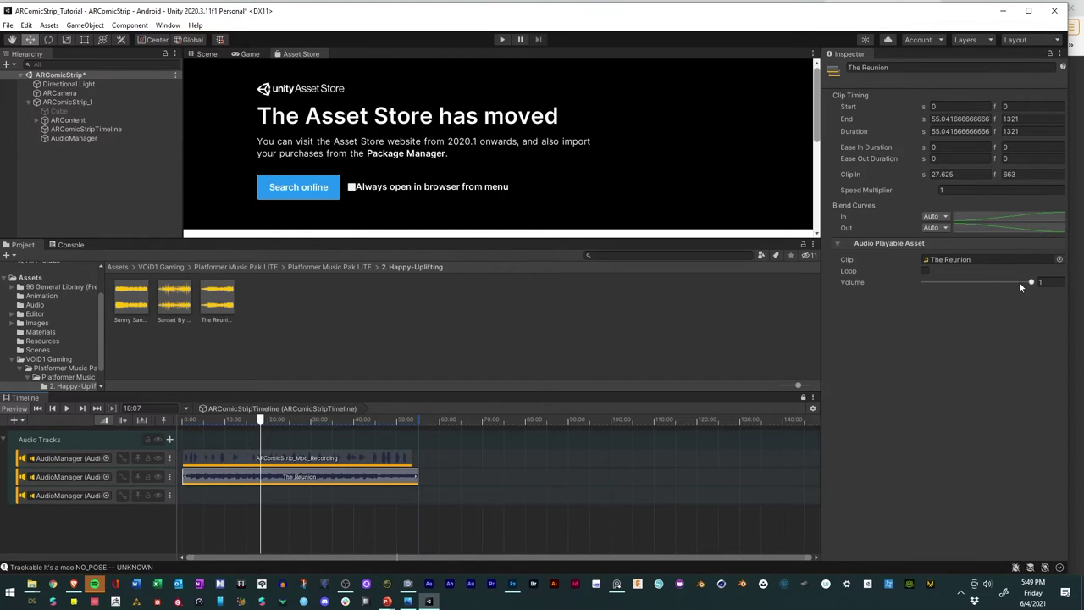
# Step: Set the second audio track's volume to 0.6 in the Inspector
pyautogui.click(113, 477)
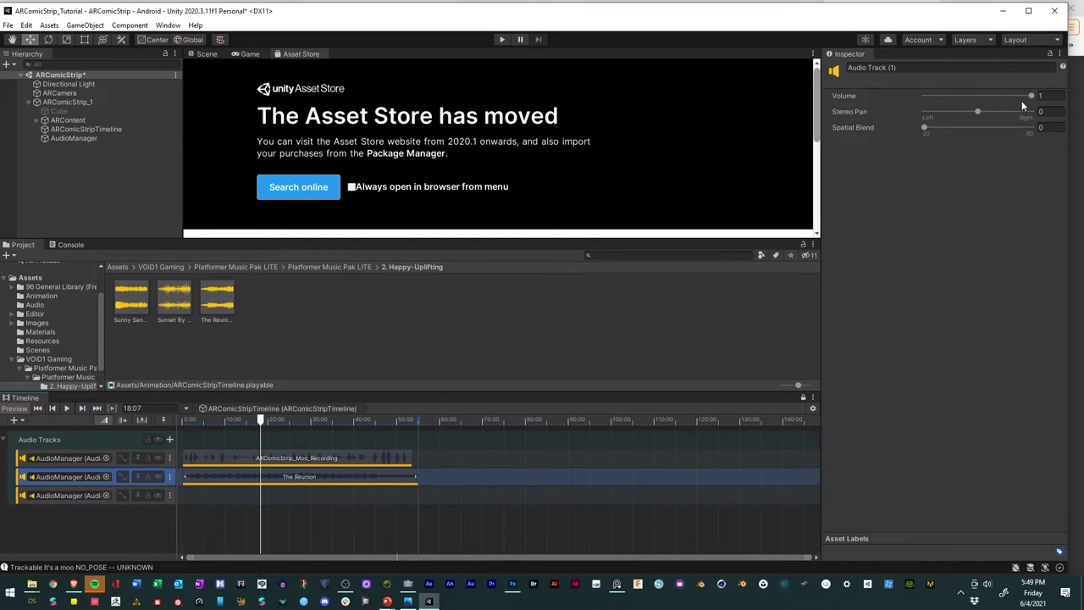
pyautogui.moveTo(1032, 97); pyautogui.dragTo(998, 98)
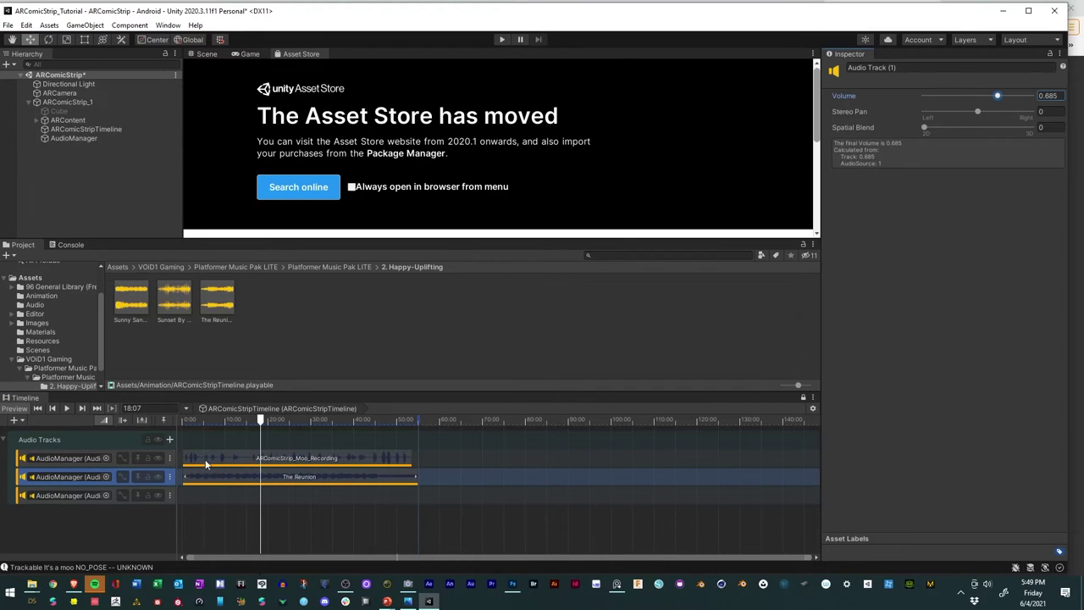
pyautogui.click(1050, 96)
pyautogui.write('0.60')
pyautogui.press('Return')
# Step: Play the timeline and lower the track volume to 0.4 while listening
pyautogui.moveTo(242, 421); pyautogui.dragTo(191, 424)
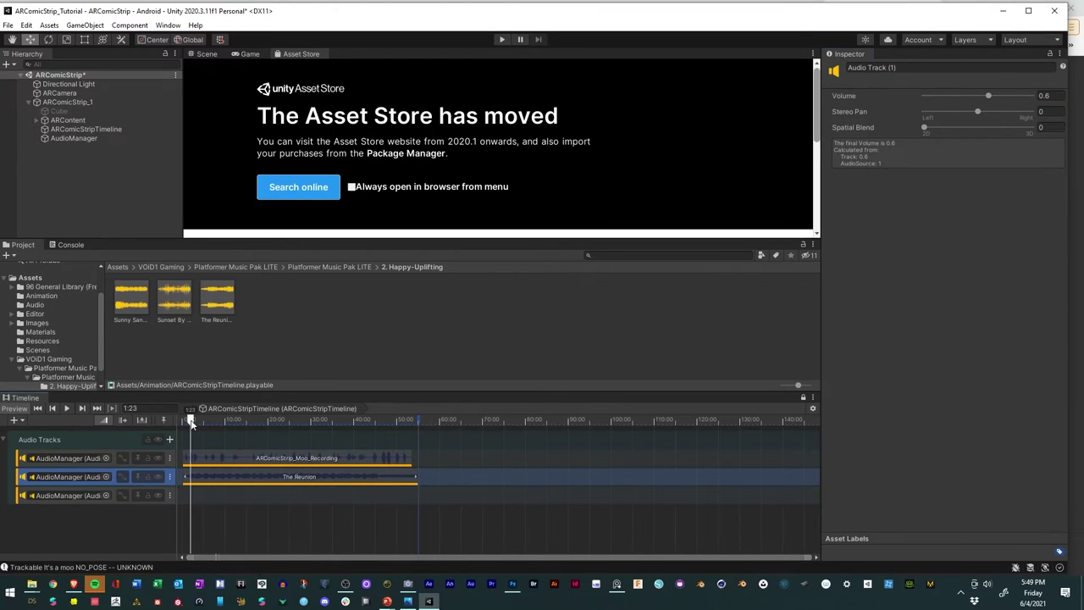
pyautogui.click(68, 409)
pyautogui.click(988, 96)
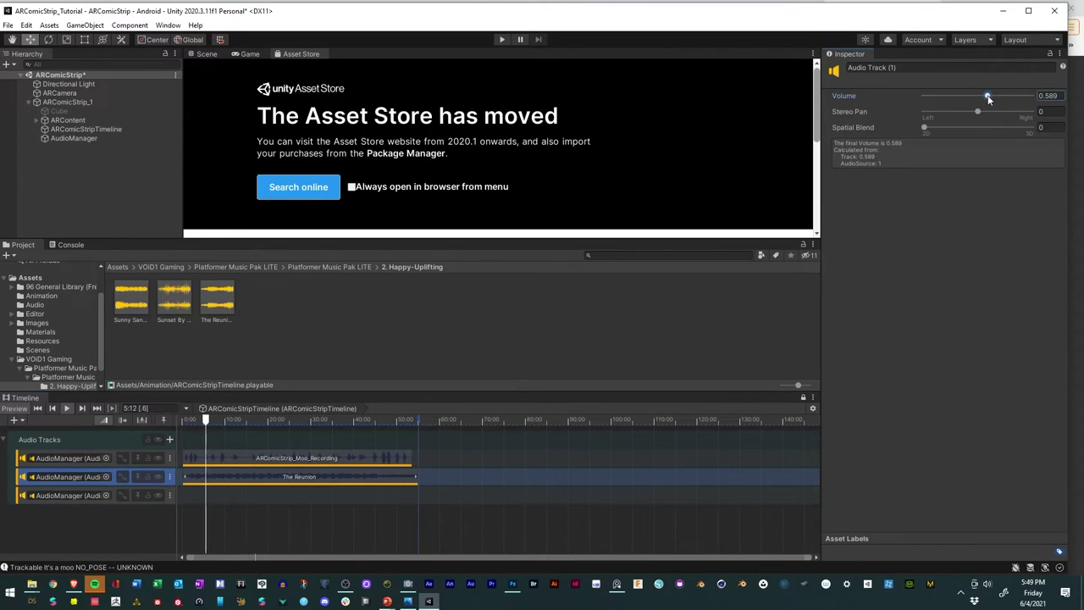
pyautogui.moveTo(988, 97); pyautogui.dragTo(966, 97)
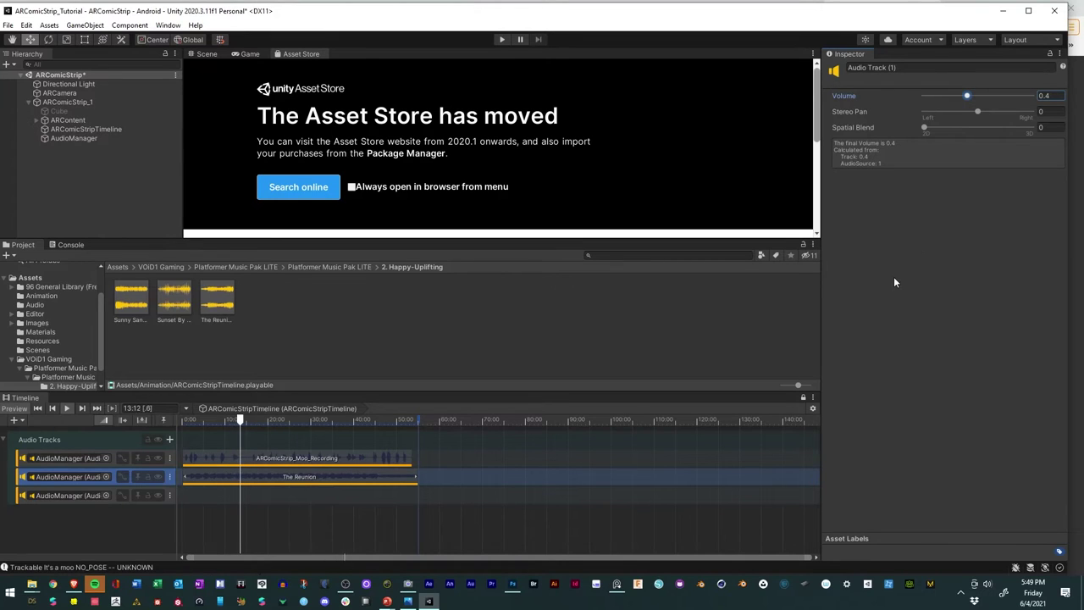
pyautogui.moveTo(968, 96)
pyautogui.mouseDown()
pyautogui.moveTo(931, 98)
pyautogui.moveTo(968, 97)
pyautogui.mouseUp()
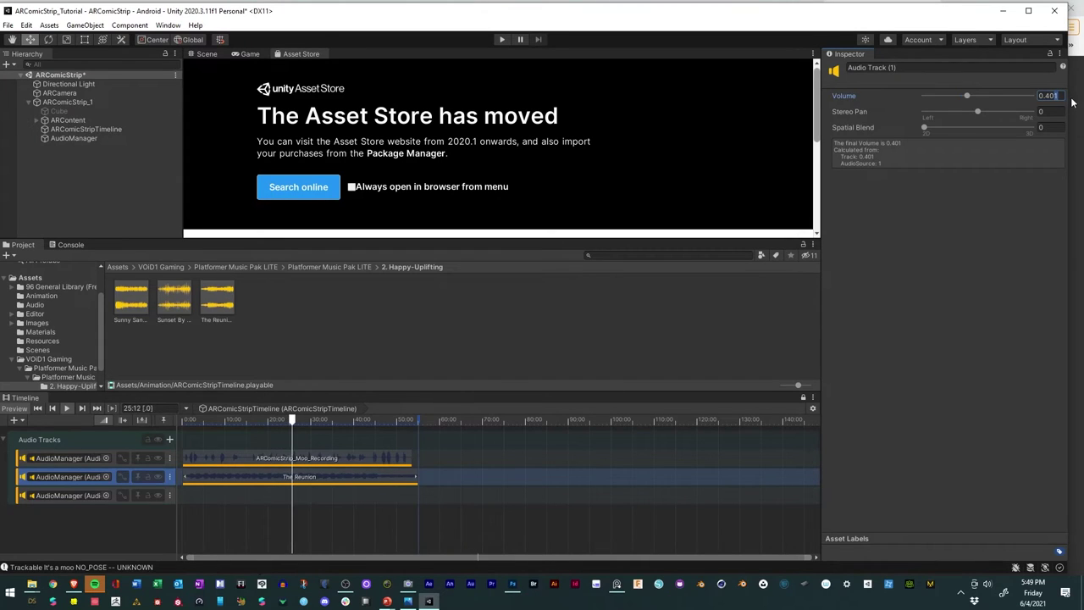
pyautogui.press('BackSpace')
pyautogui.press('Return')
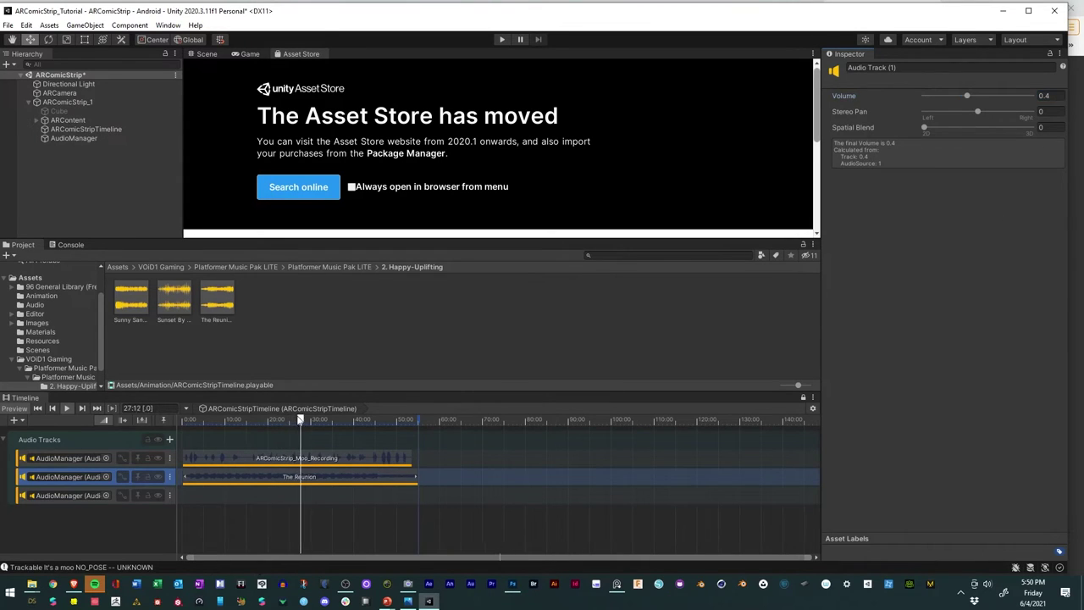
pyautogui.click(63, 409)
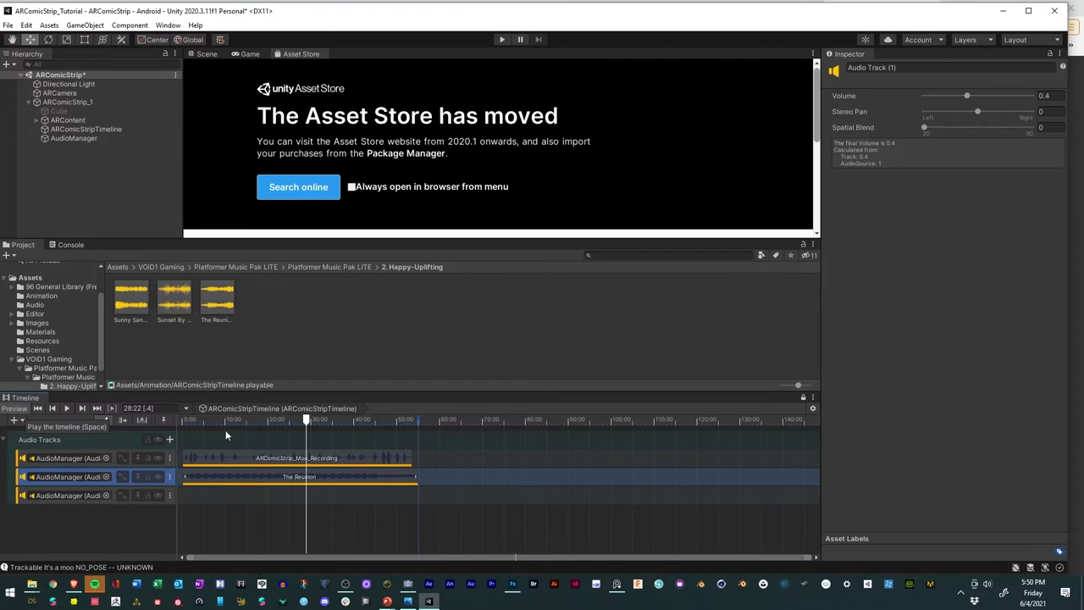
pyautogui.click(148, 532)
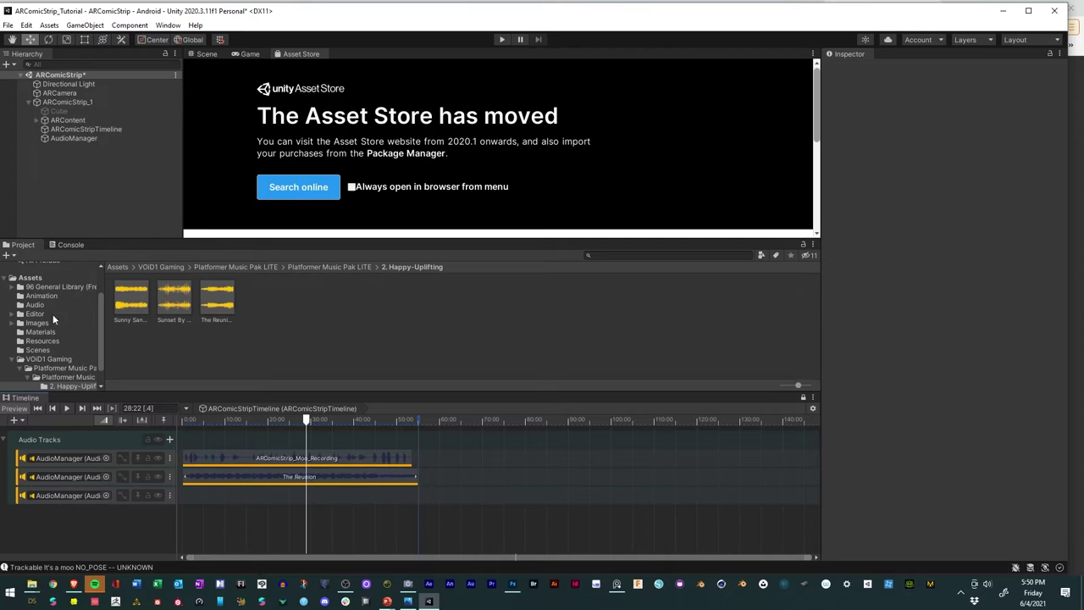
# Step: Open the General Library Samples folder in list view and preview the short farting clip
pyautogui.click(82, 288)
pyautogui.doubleClick(120, 302)
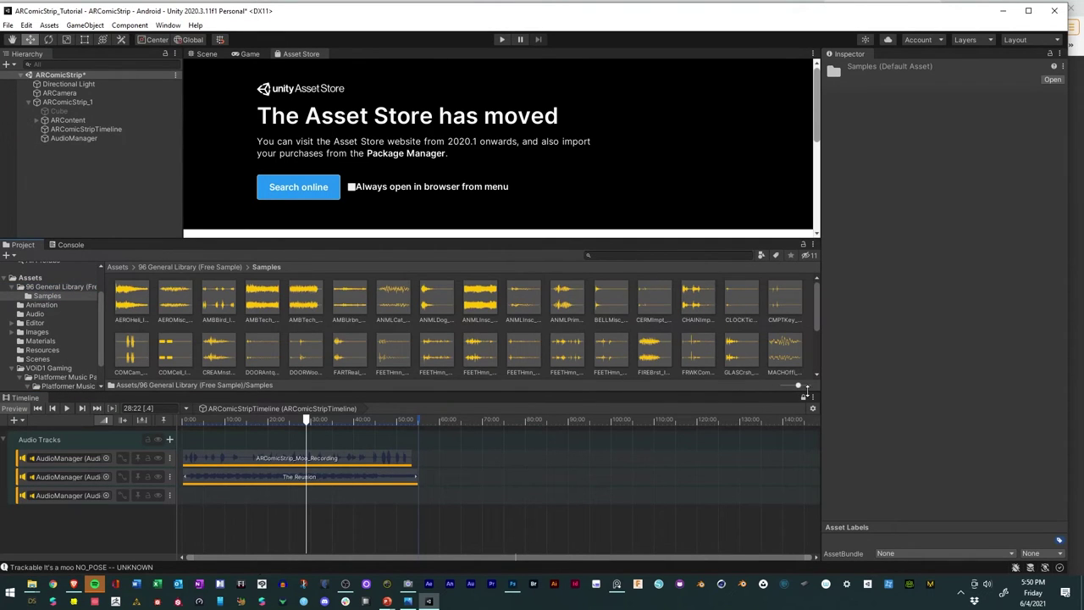
pyautogui.moveTo(798, 387); pyautogui.dragTo(760, 389)
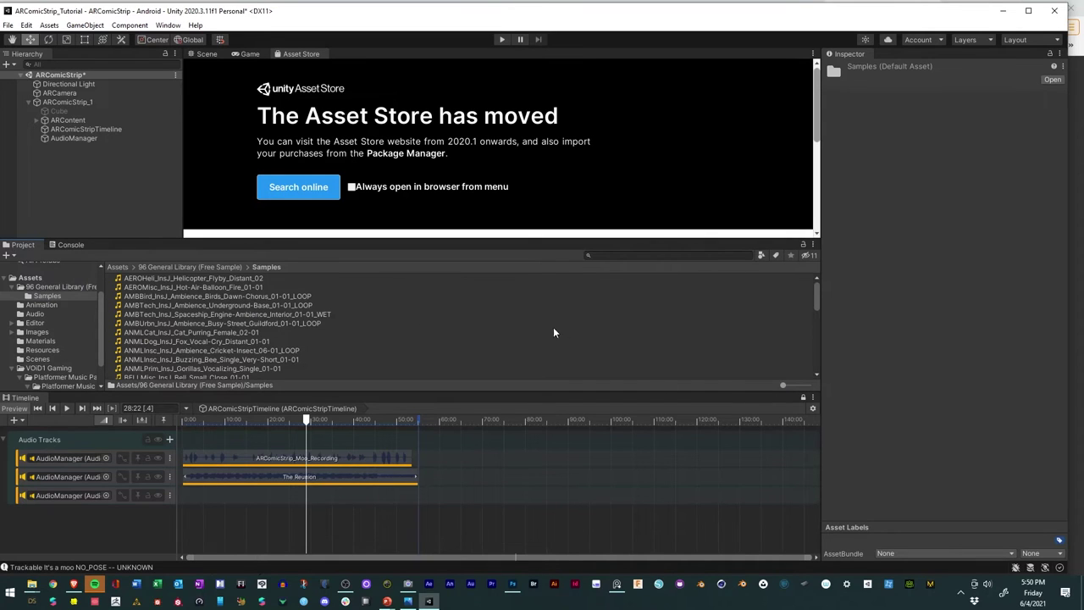
pyautogui.moveTo(815, 292); pyautogui.dragTo(814, 317)
pyautogui.click(205, 323)
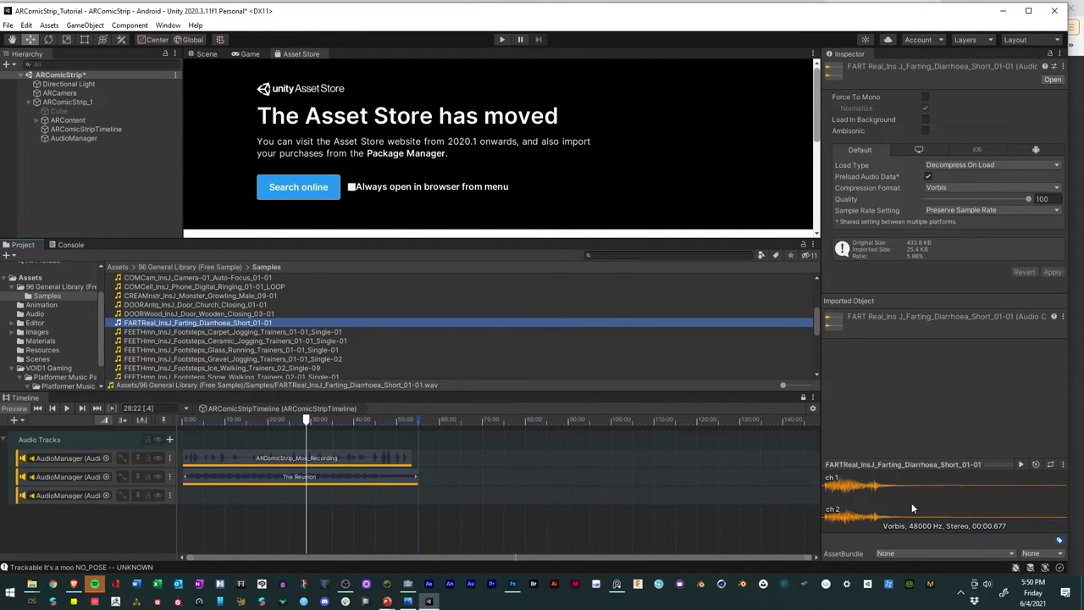
pyautogui.click(1022, 464)
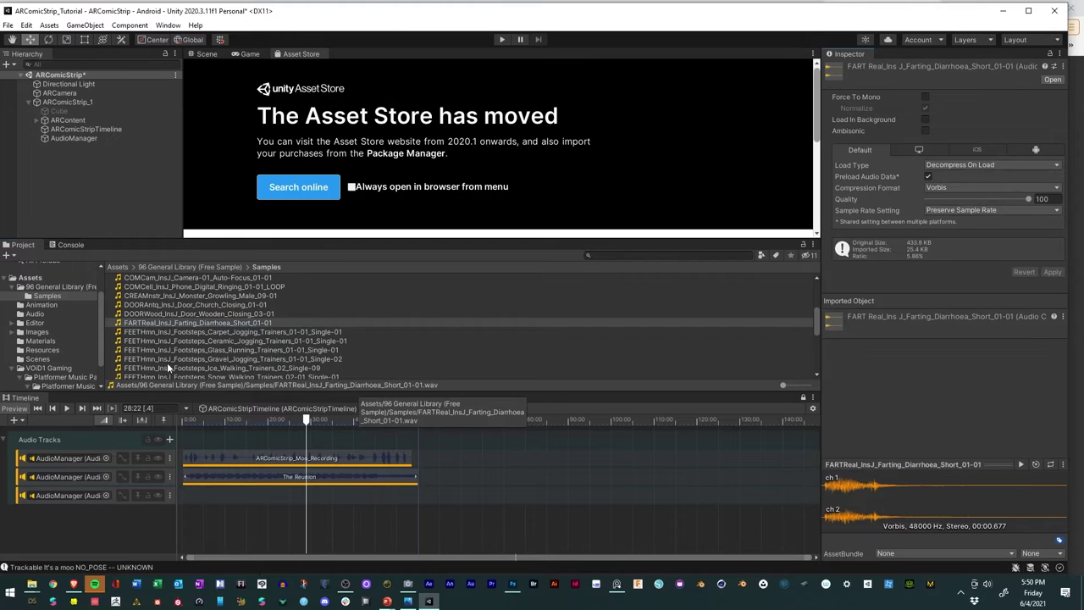
# Step: Preview the RC-Car revving sound sample
pyautogui.scroll(-3, 171, 362)
pyautogui.scroll(-2, 171, 361)
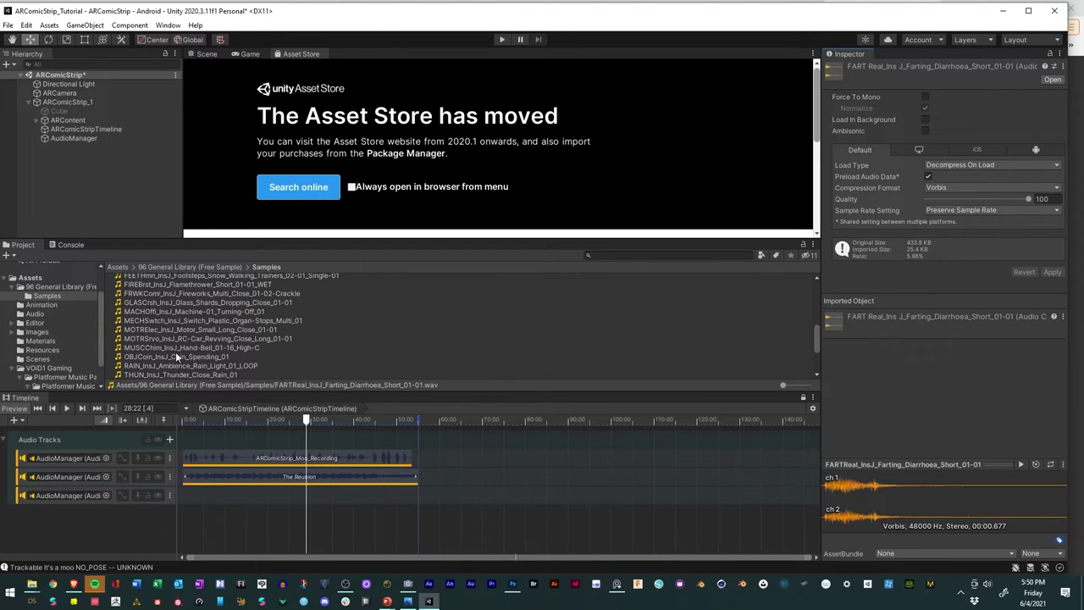
pyautogui.scroll(-3, 175, 352)
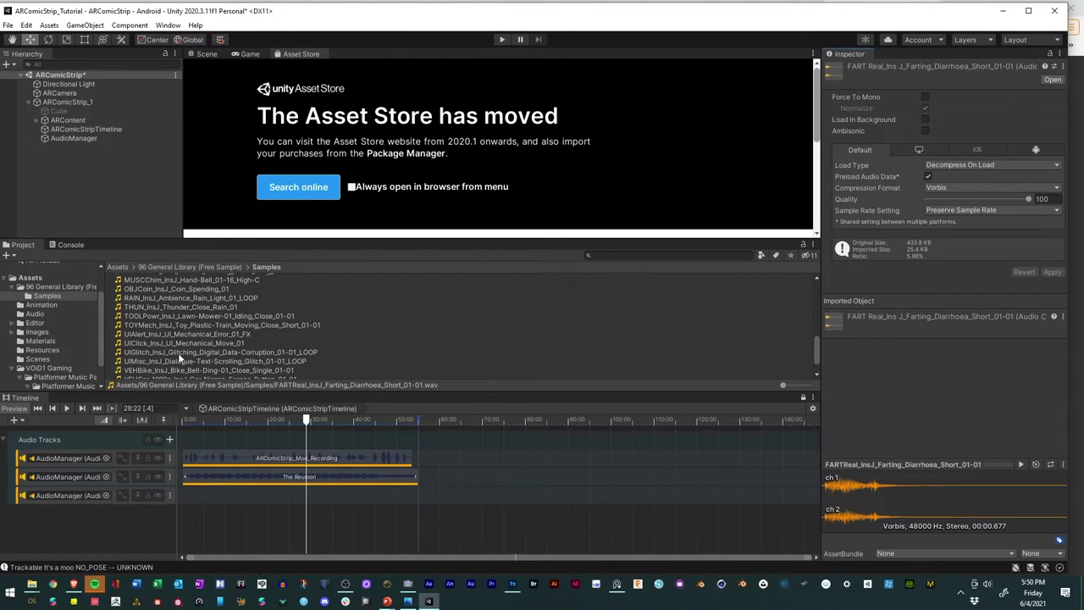
pyautogui.scroll(2, 178, 352)
pyautogui.click(180, 303)
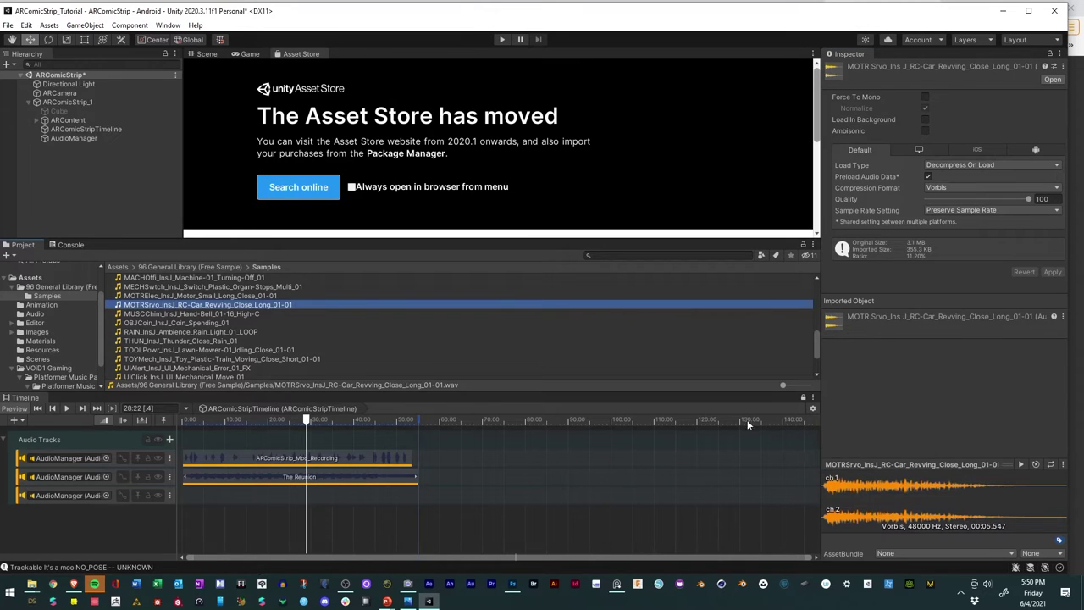
pyautogui.click(1024, 464)
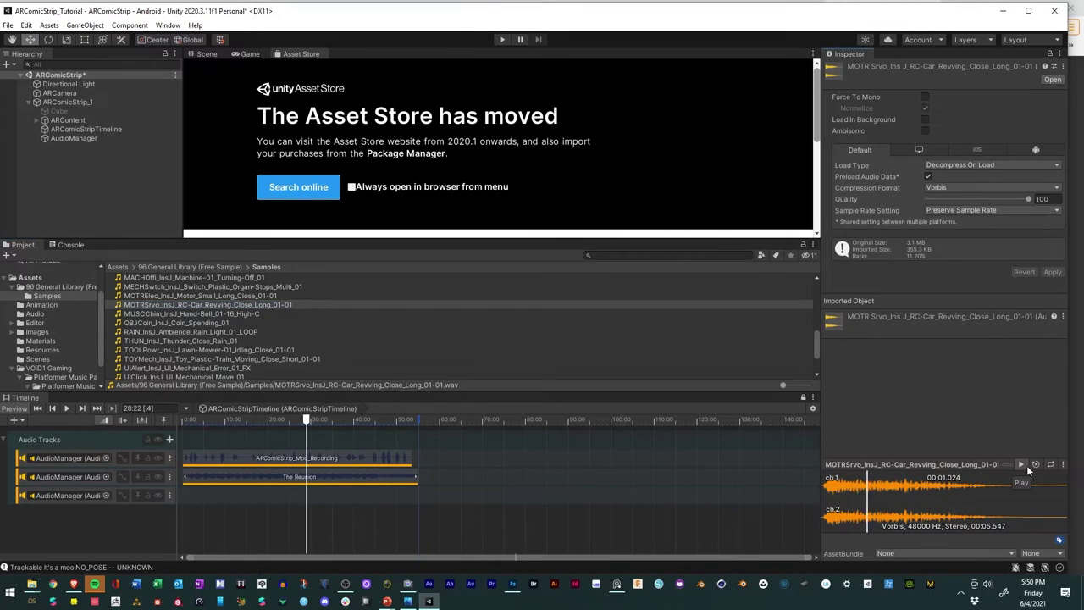
# Step: Browse the whoosh, UI and toy train clips, then preview the thunder and rain sound
pyautogui.scroll(-4, 201, 336)
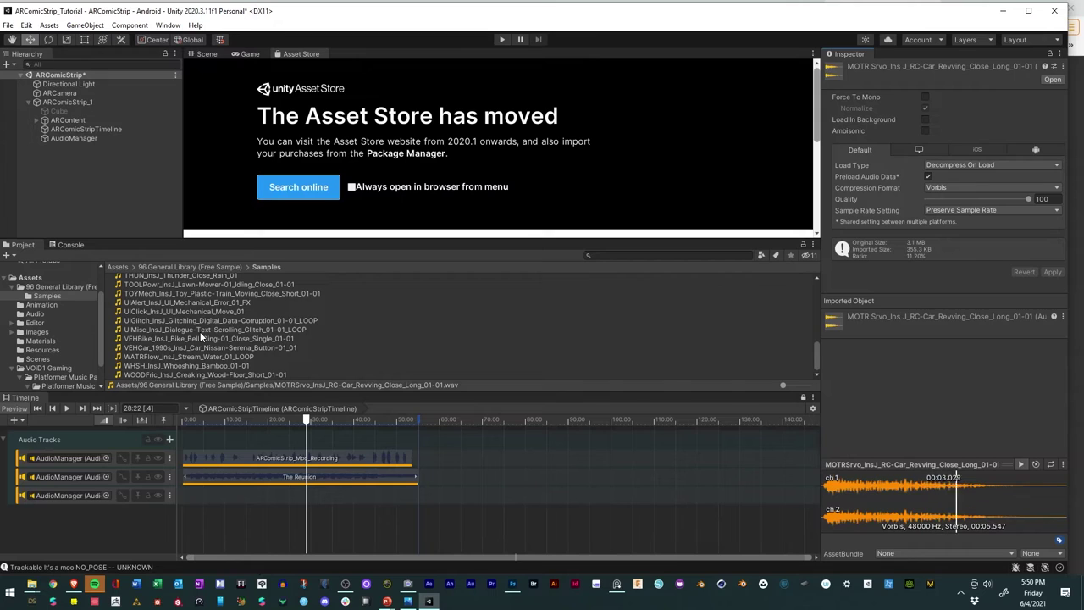
pyautogui.click(151, 364)
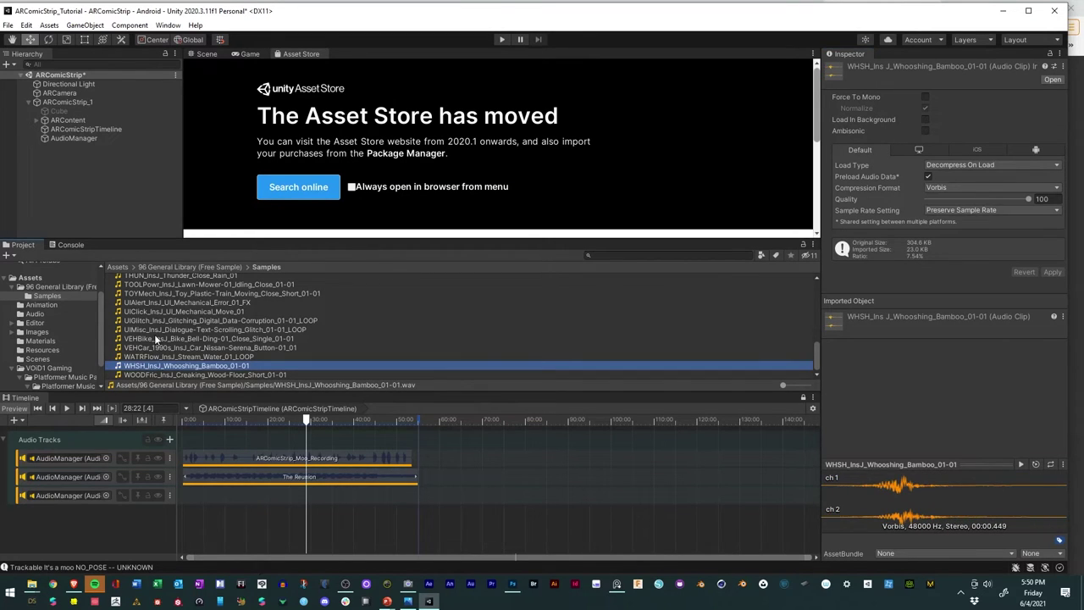
pyautogui.click(155, 330)
pyautogui.click(152, 313)
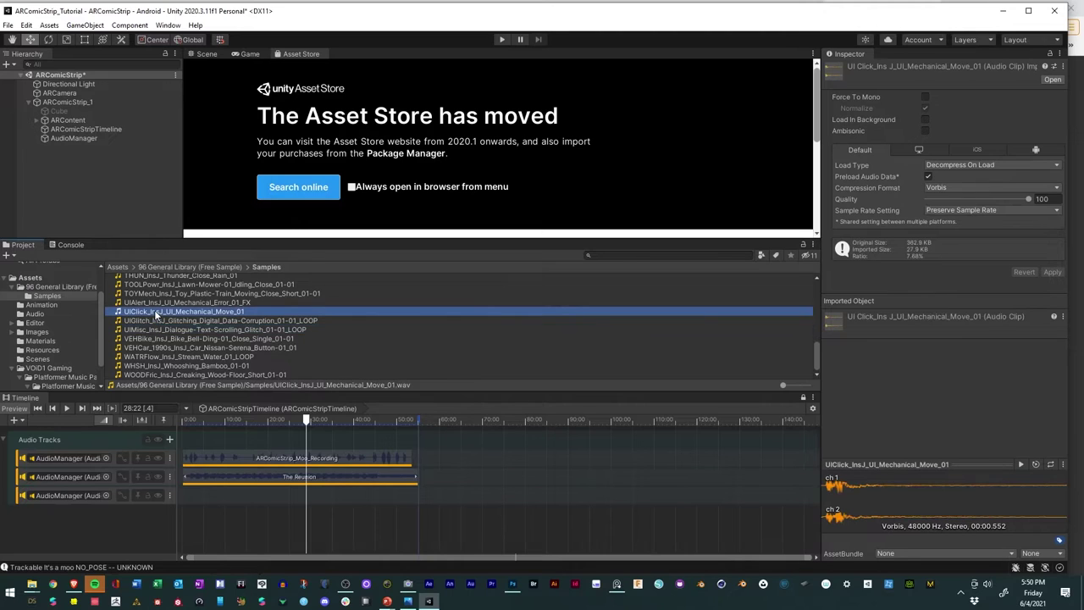
pyautogui.scroll(1, 158, 322)
pyautogui.click(161, 328)
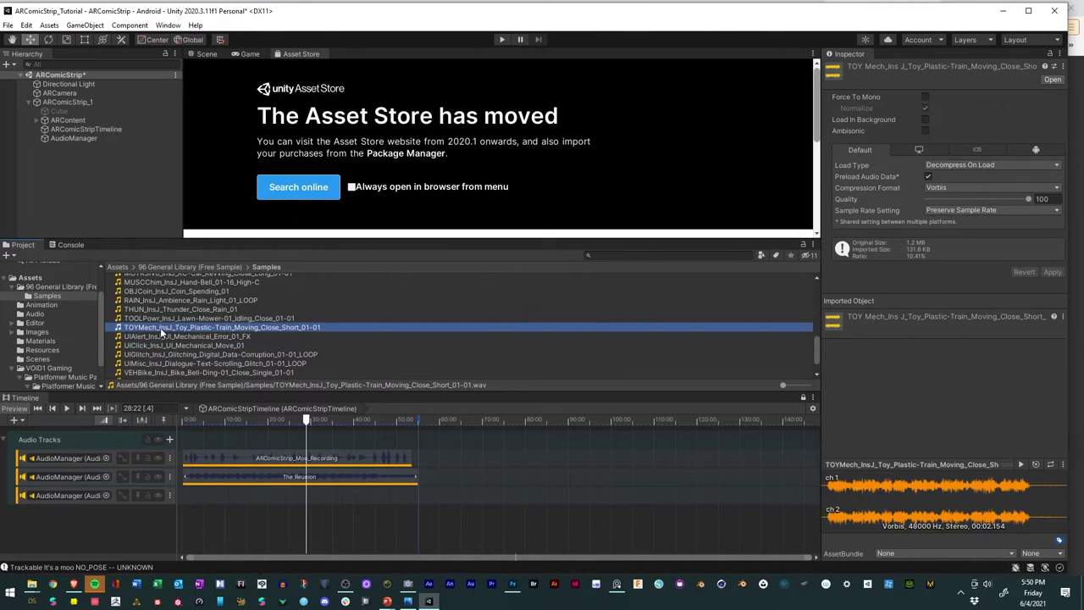
pyautogui.press('Up')
pyautogui.press('Up')
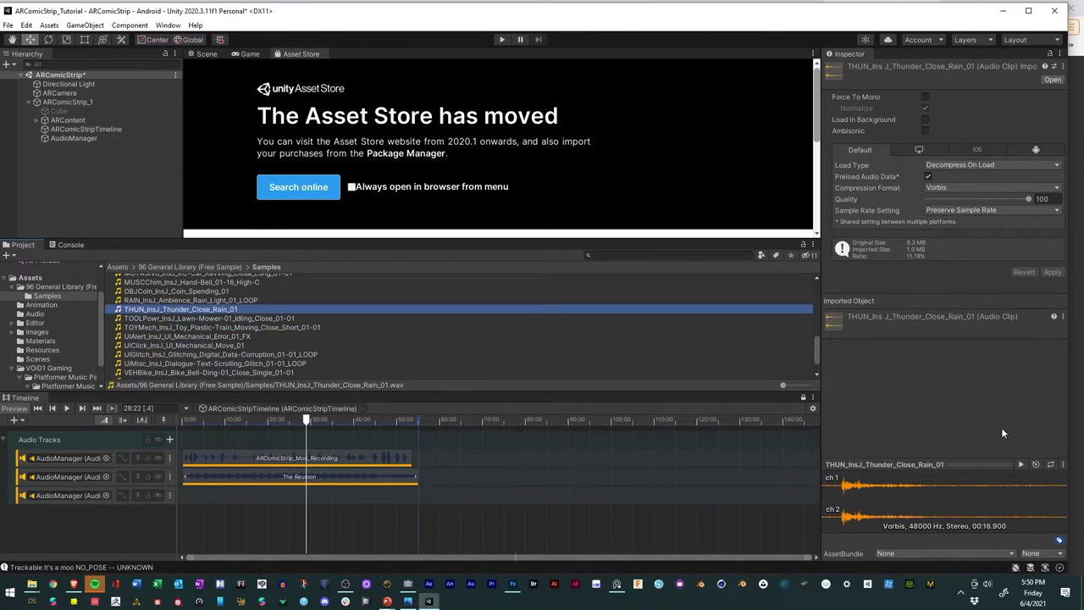
pyautogui.click(1022, 464)
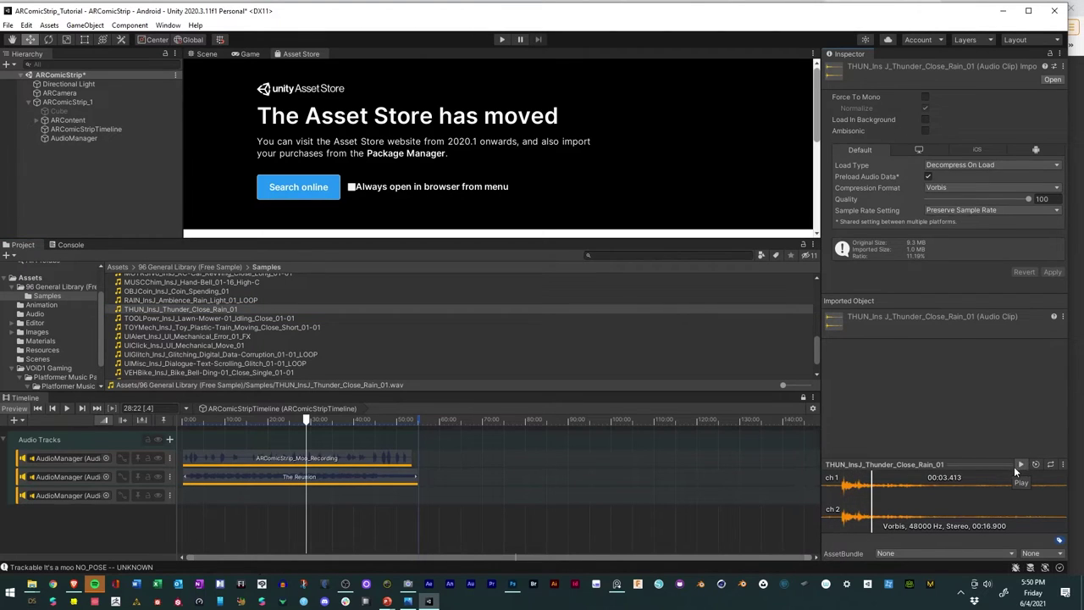
pyautogui.click(1021, 464)
# Step: Preview the glass shards clip, then the FIREBrst_InsJ_Flamethrower_Short_01-01_WET clip
pyautogui.scroll(2, 156, 343)
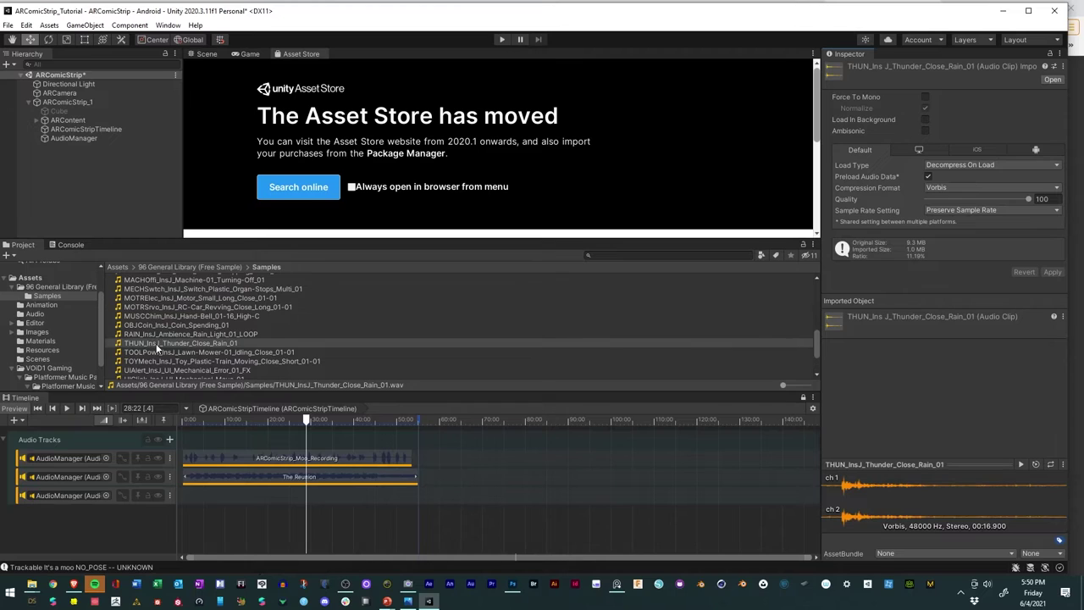
pyautogui.scroll(2, 191, 354)
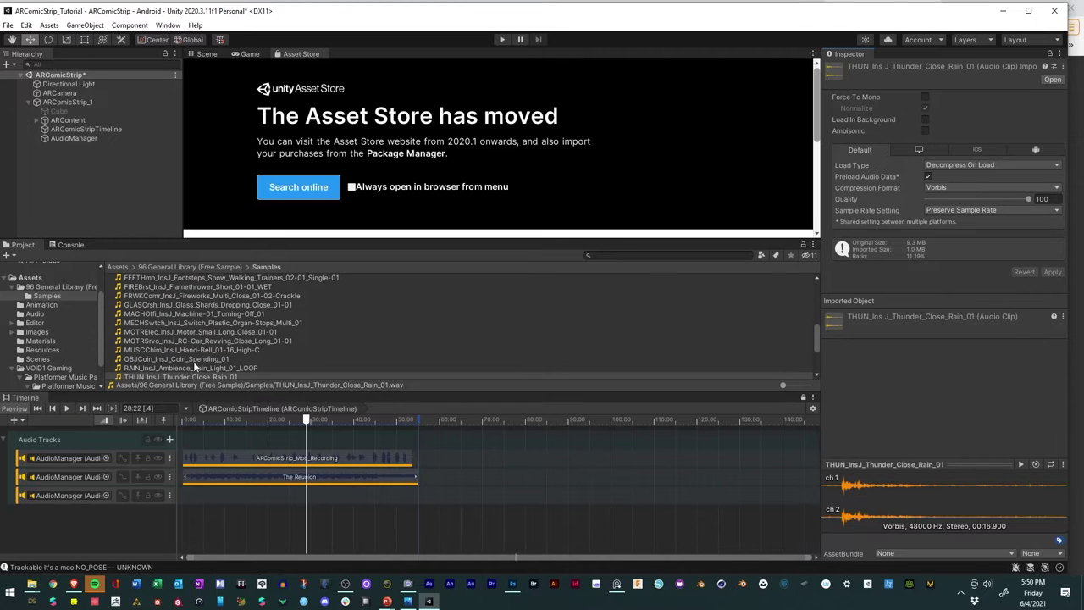
pyautogui.click(201, 305)
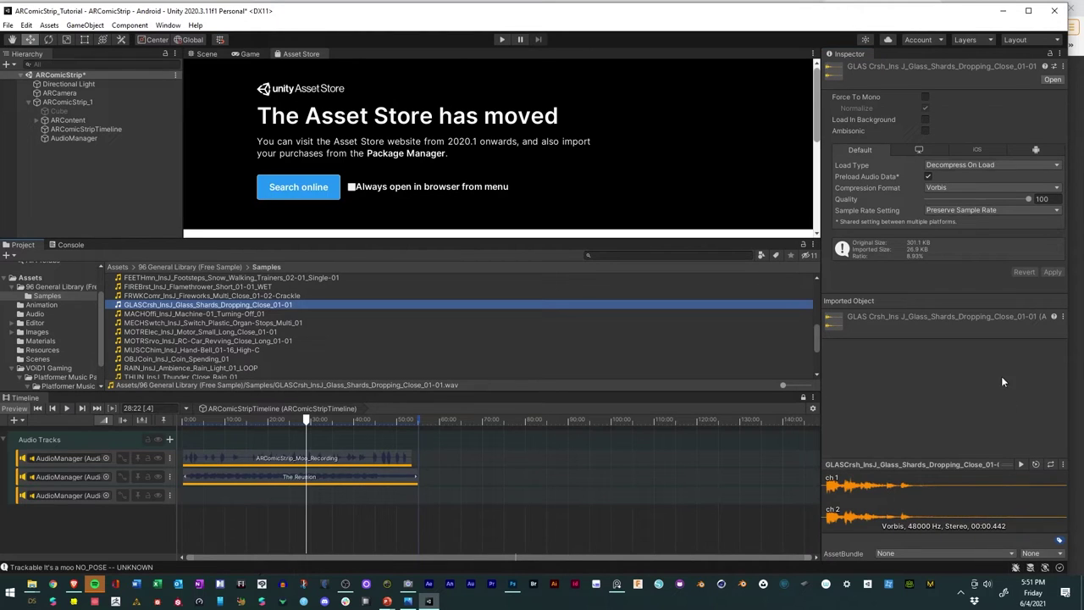
pyautogui.click(1022, 466)
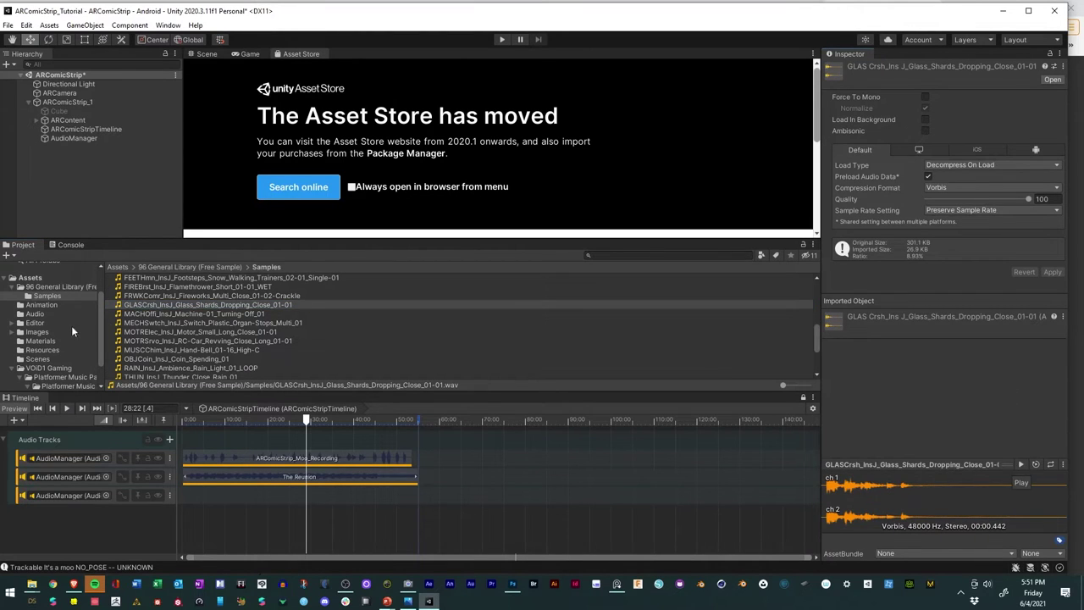
pyautogui.scroll(2, 227, 341)
pyautogui.click(185, 319)
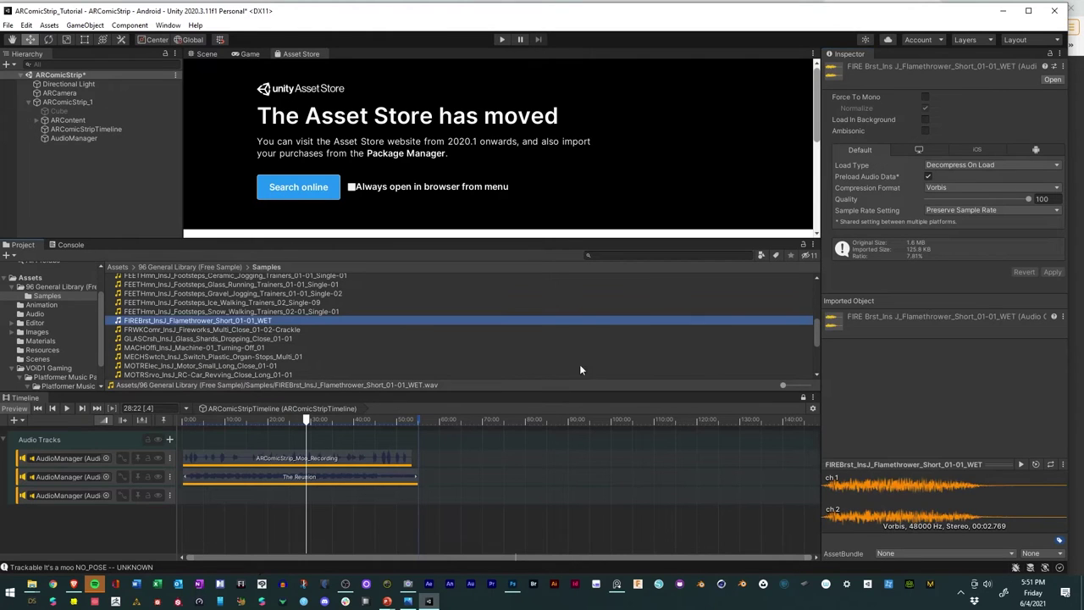
pyautogui.click(1022, 465)
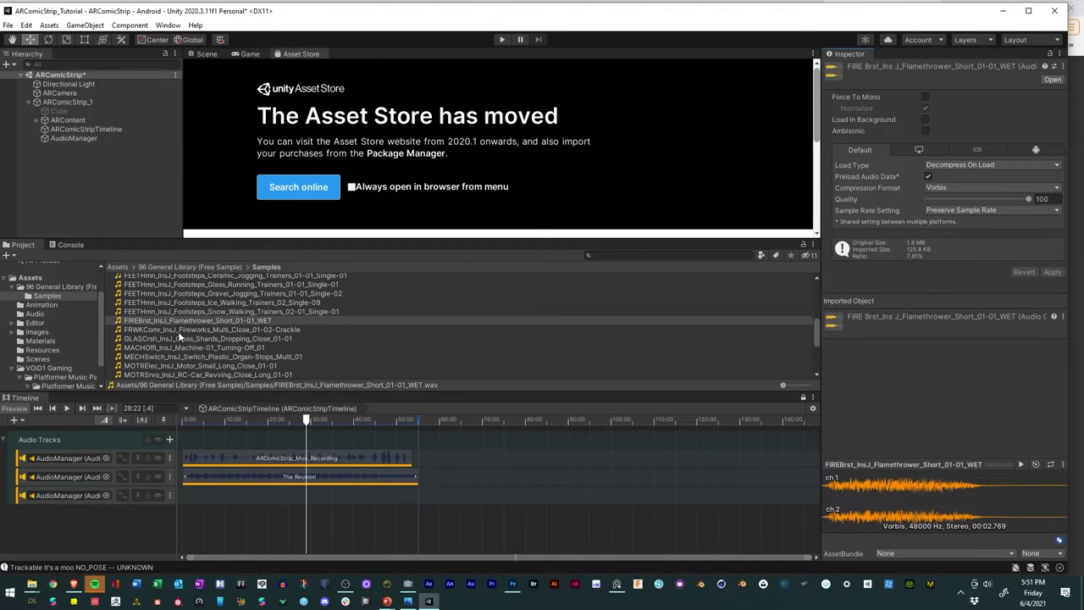
# Step: Drop the FIREBrst flamethrower clip onto the third audio track and play it back
pyautogui.moveTo(178, 320); pyautogui.dragTo(251, 496)
pyautogui.click(238, 420)
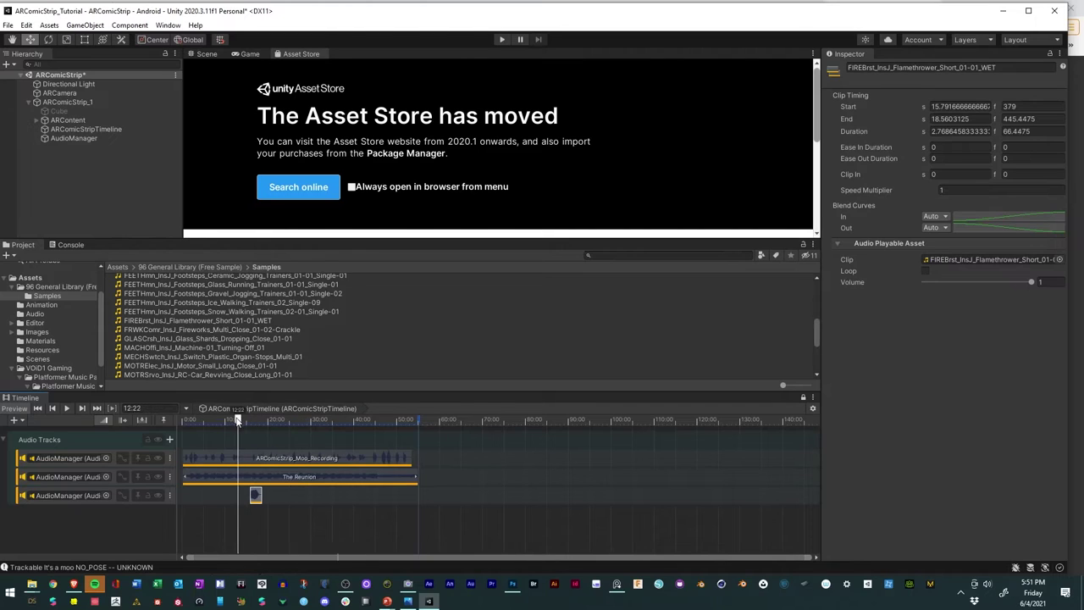
pyautogui.moveTo(238, 420); pyautogui.dragTo(251, 420)
pyautogui.press('space')
pyautogui.moveTo(258, 420); pyautogui.dragTo(227, 421)
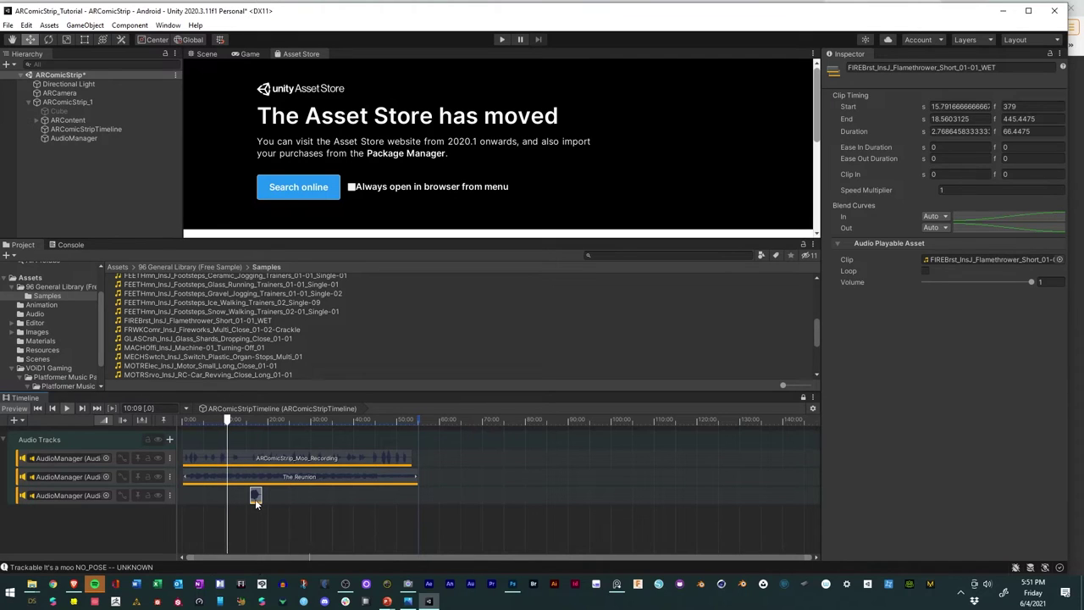
# Step: Shift the flamethrower clip earlier, trim its start to 11.75 s, and preview it
pyautogui.moveTo(256, 500); pyautogui.dragTo(238, 498)
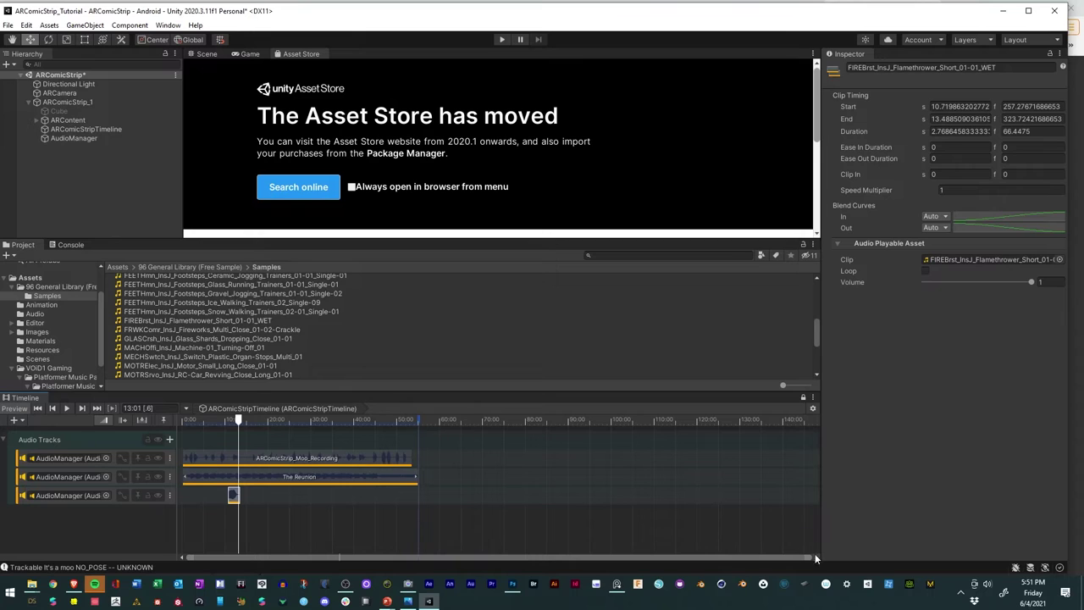
pyautogui.moveTo(811, 557); pyautogui.dragTo(324, 557)
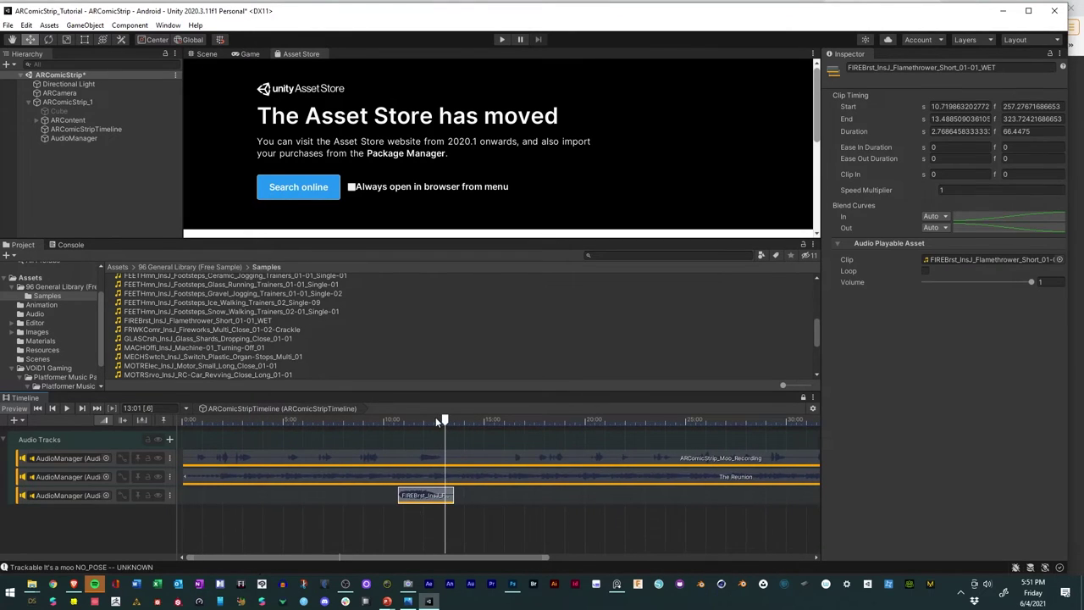
pyautogui.moveTo(432, 418); pyautogui.dragTo(419, 421)
pyautogui.moveTo(399, 497); pyautogui.dragTo(442, 500)
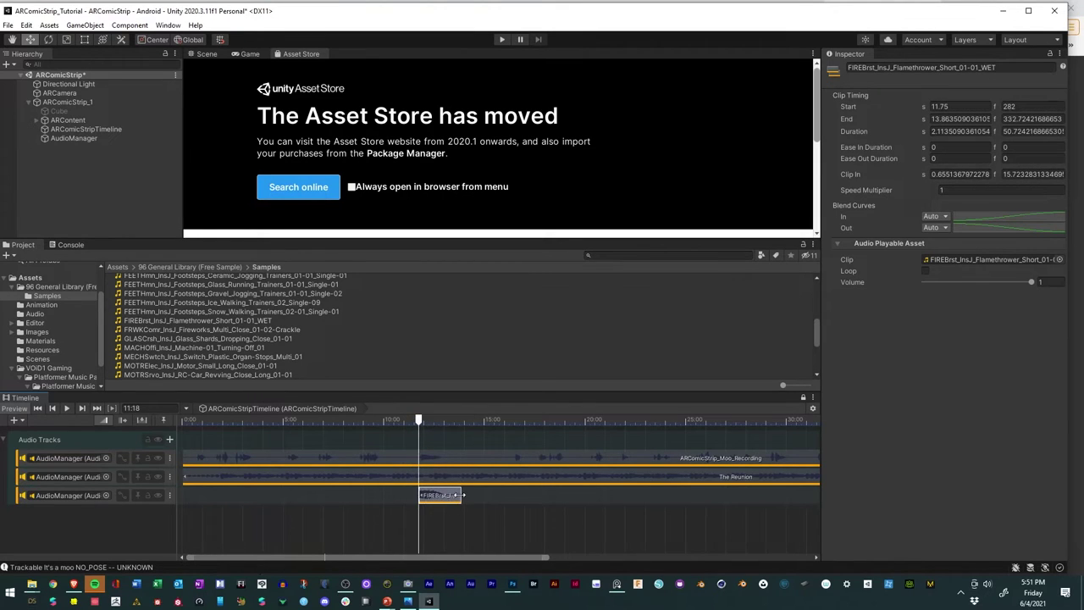
pyautogui.moveTo(424, 418)
pyautogui.mouseDown()
pyautogui.moveTo(446, 421)
pyautogui.moveTo(411, 424)
pyautogui.mouseUp()
pyautogui.press('space')
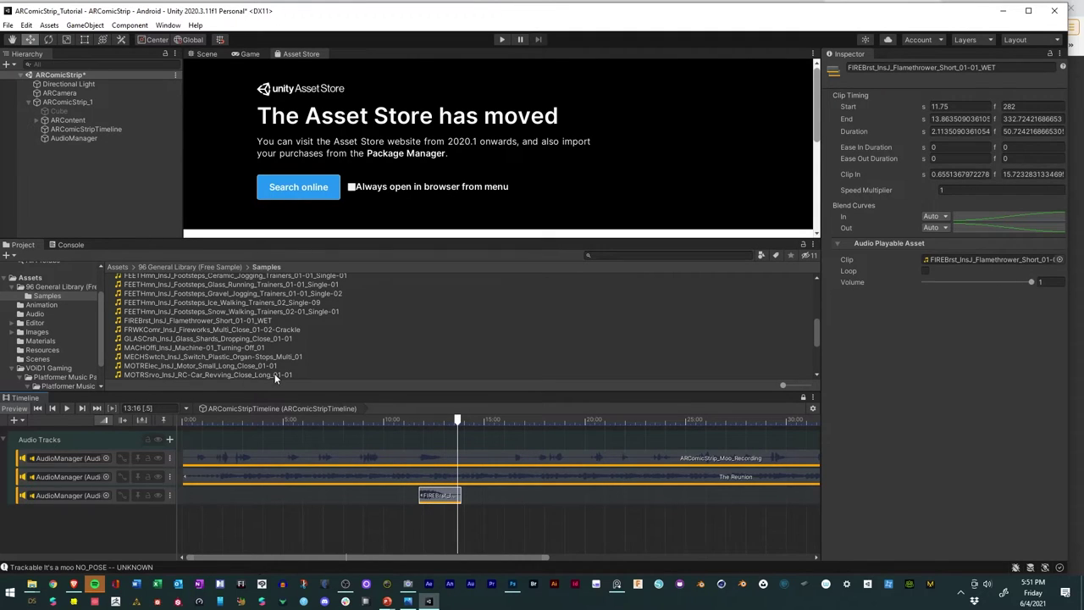
# Step: Slightly lower the third audio track's volume and preview the timeline
pyautogui.click(114, 500)
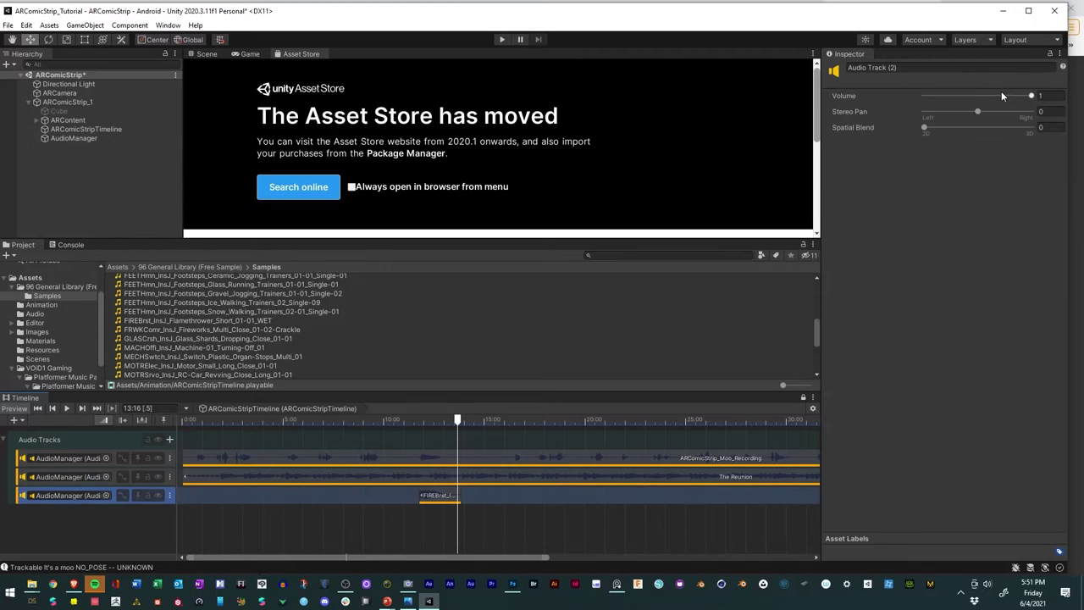
pyautogui.moveTo(1032, 98); pyautogui.dragTo(1028, 99)
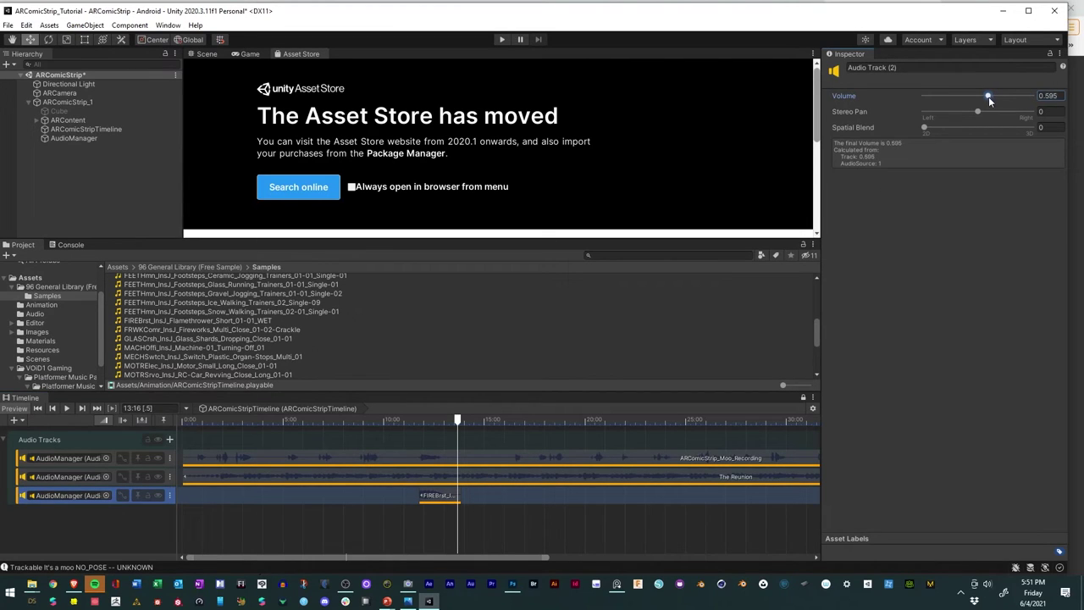
pyautogui.click(413, 423)
pyautogui.press('space')
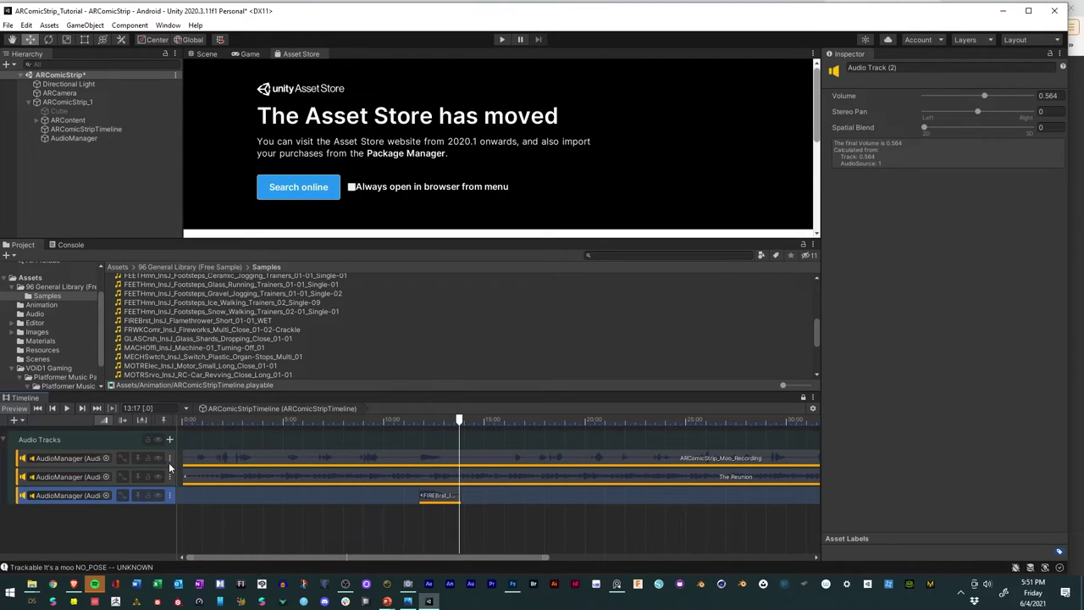
# Step: Lower the third track's volume further to 0.485 and preview the flamethrower section
pyautogui.click(169, 462)
pyautogui.click(222, 464)
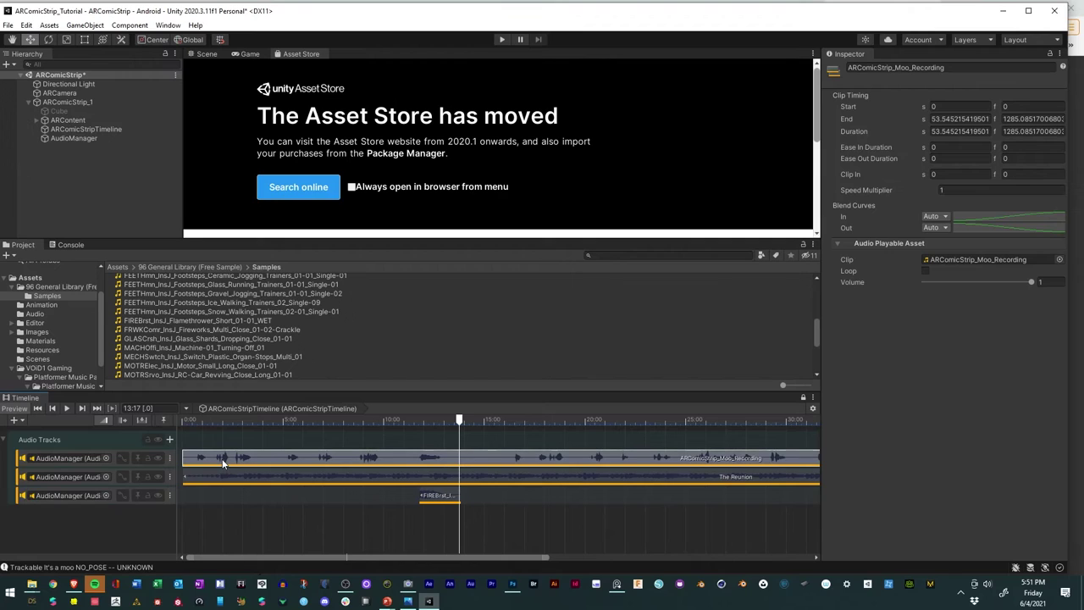
pyautogui.click(169, 500)
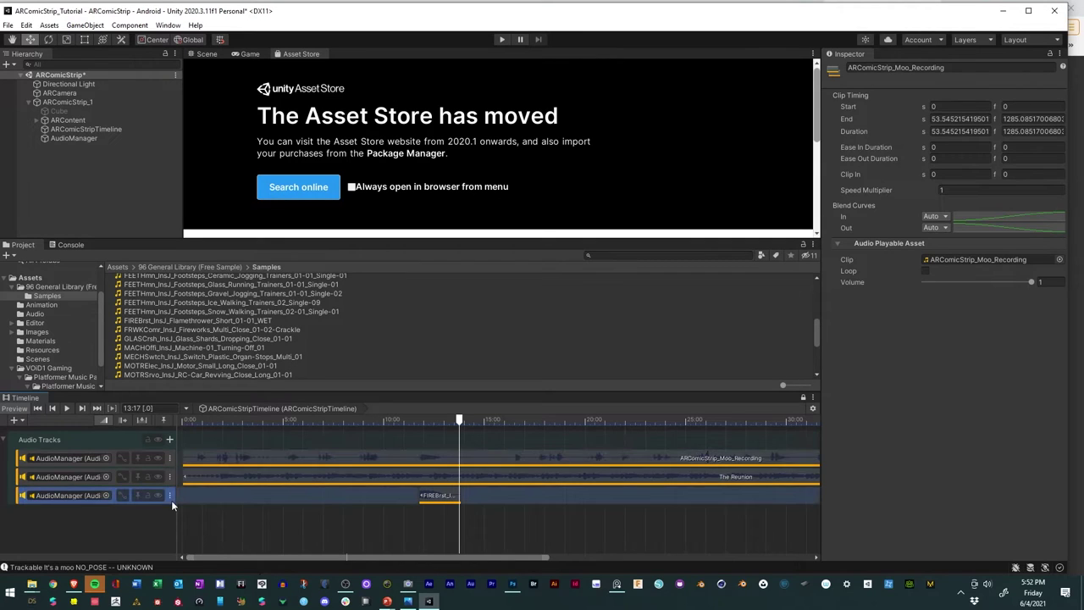
pyautogui.moveTo(992, 96); pyautogui.dragTo(983, 98)
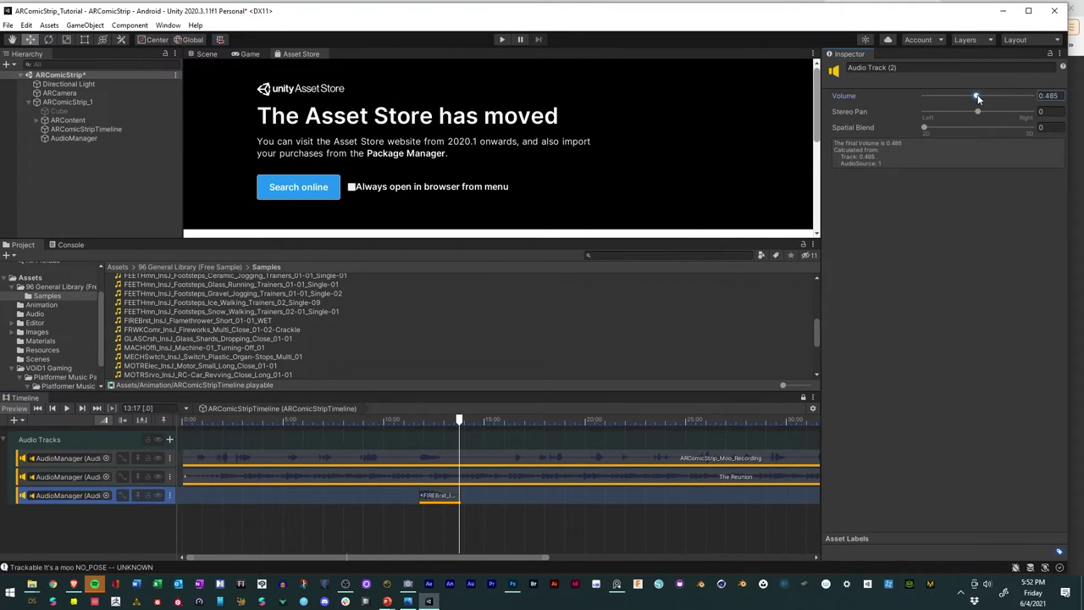
pyautogui.click(417, 422)
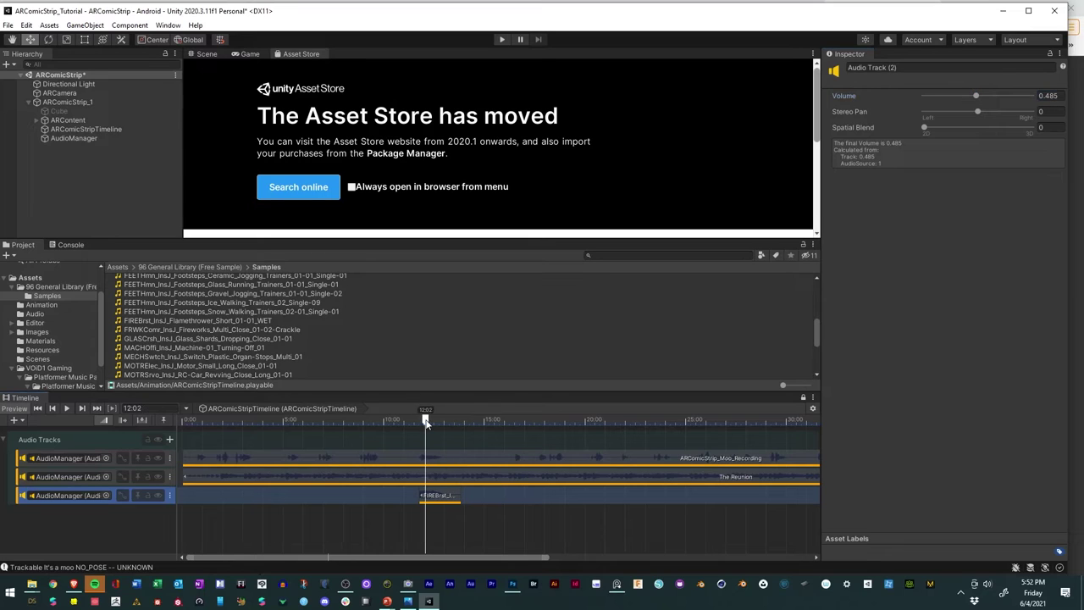
pyautogui.press('space')
# Step: Preview the spaceship engine ambience, then the AMBBird Birds Dawn-Chorus loop clip
pyautogui.click(232, 320)
pyautogui.scroll(3, 232, 315)
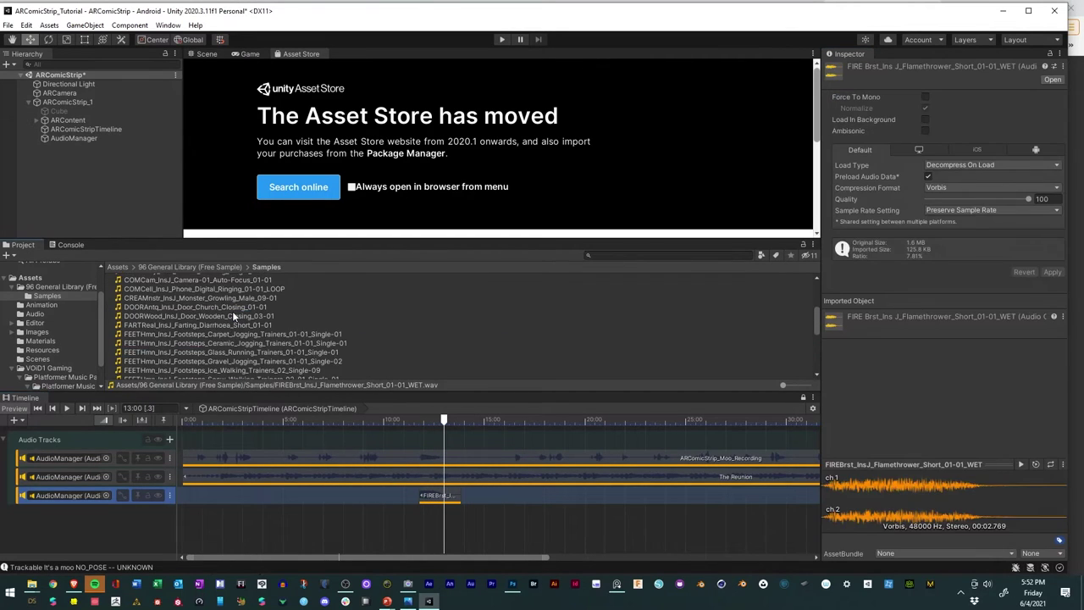
pyautogui.scroll(5, 224, 318)
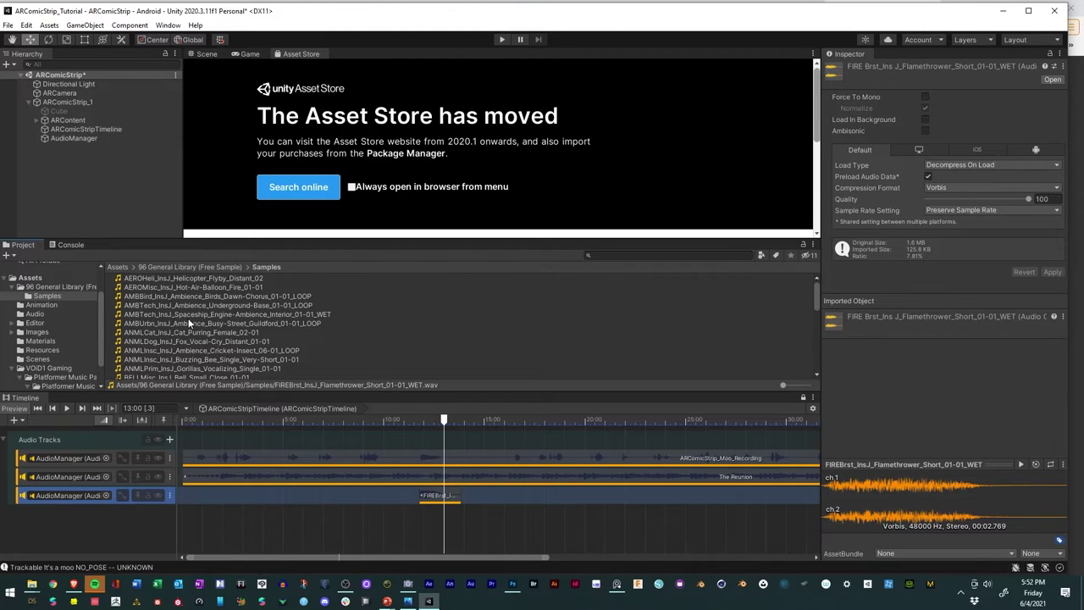
pyautogui.click(187, 314)
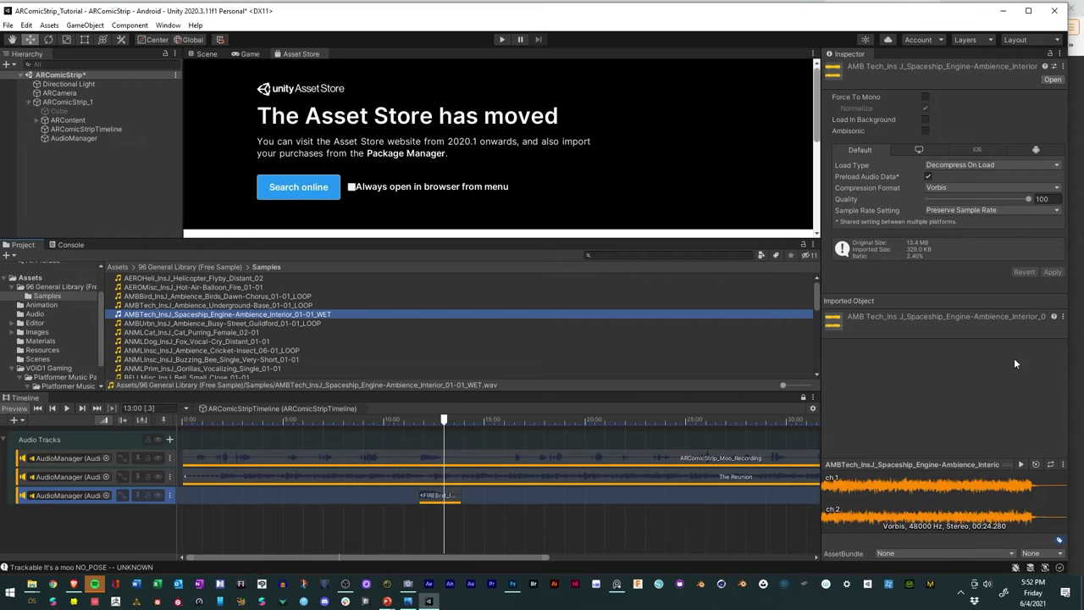
pyautogui.click(1022, 465)
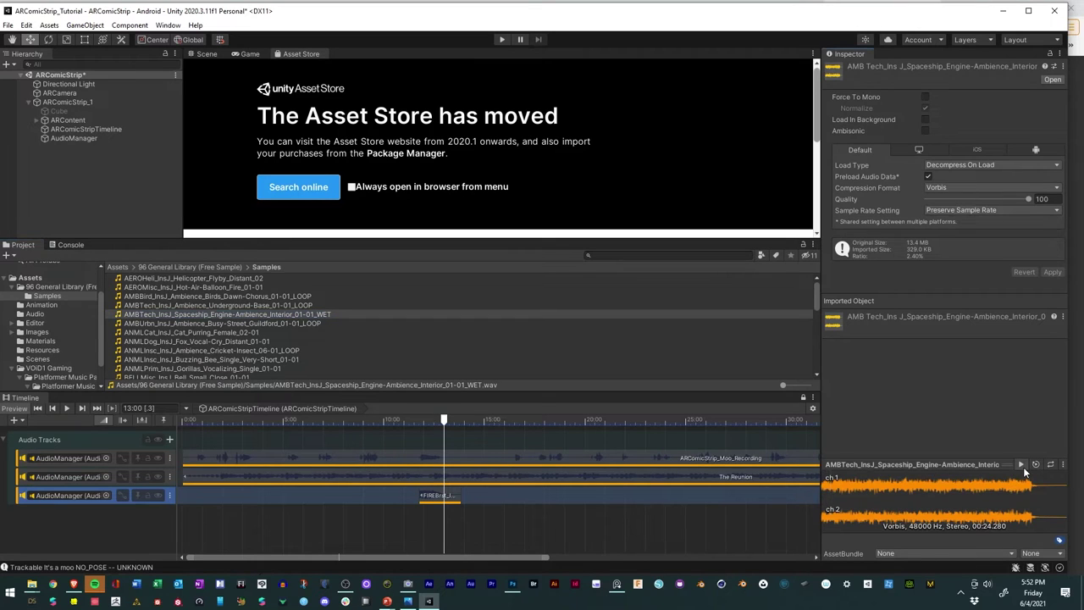
pyautogui.click(167, 297)
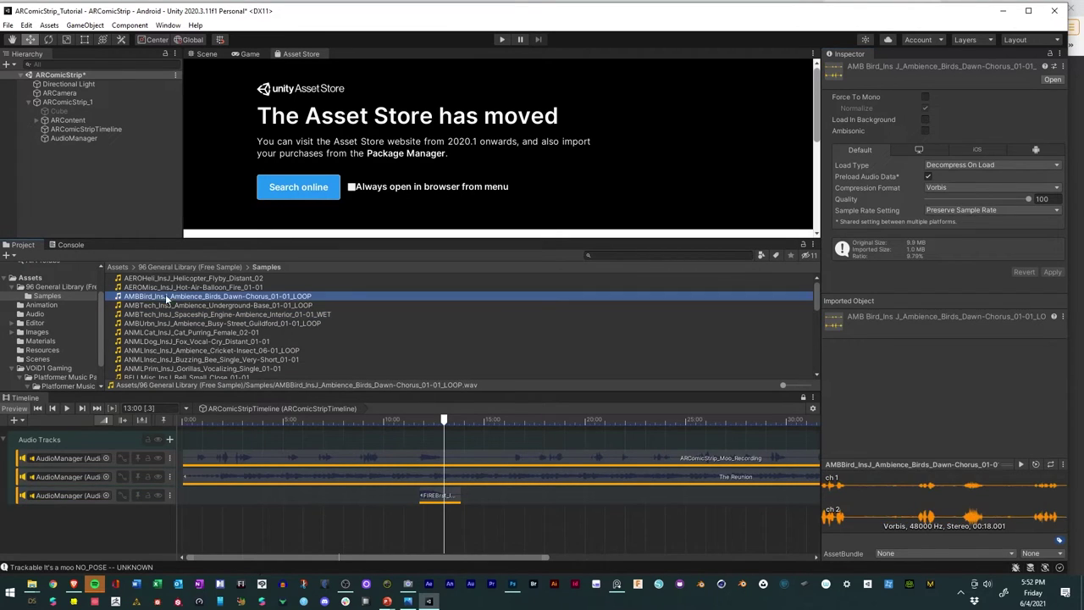
pyautogui.click(1022, 464)
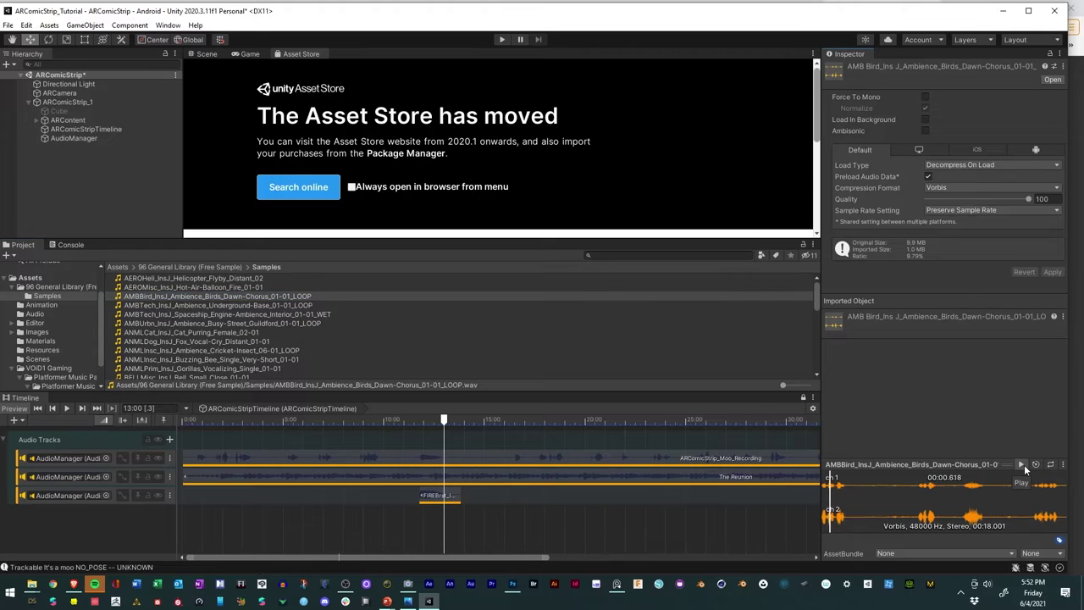
pyautogui.click(1024, 464)
# Step: Duplicate the third audio track with Ctrl+D and delete its copied flamethrower clip
pyautogui.click(172, 505)
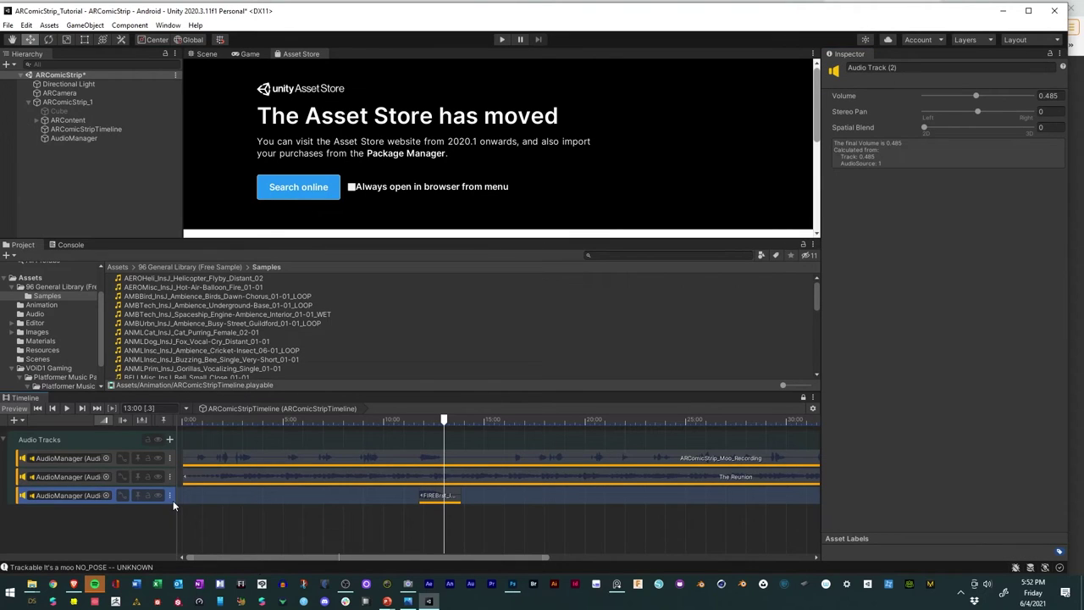
pyautogui.hotkey('ctrl', 'd')
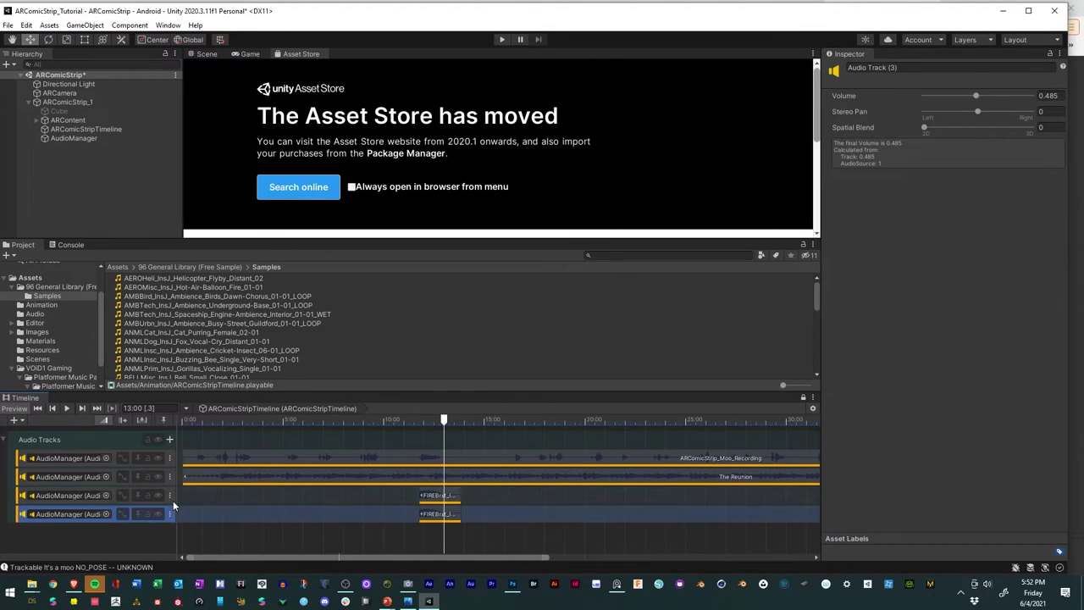
pyautogui.click(436, 519)
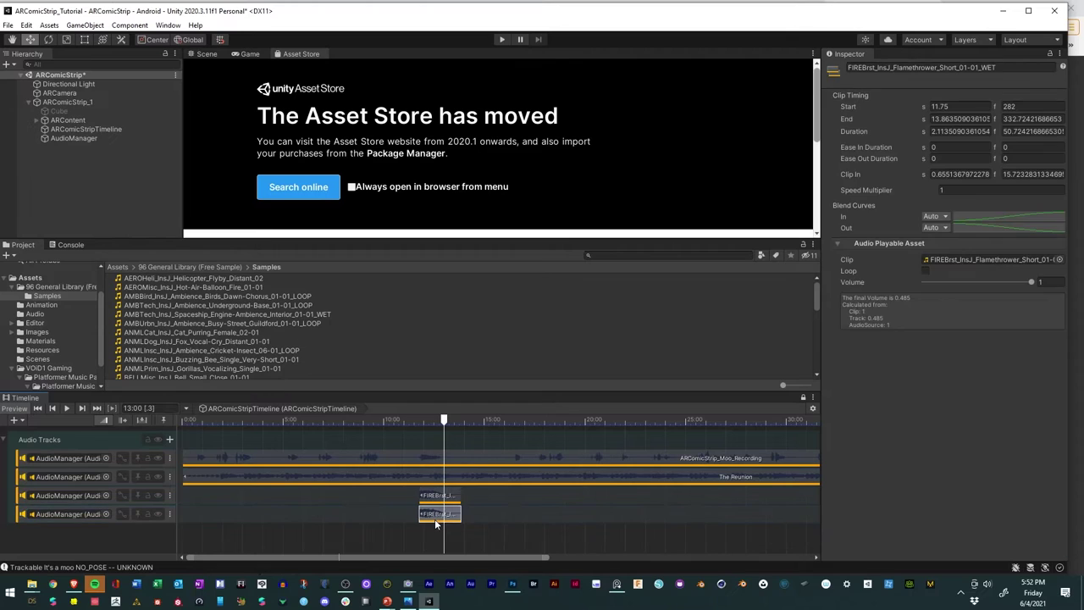
pyautogui.press('Delete')
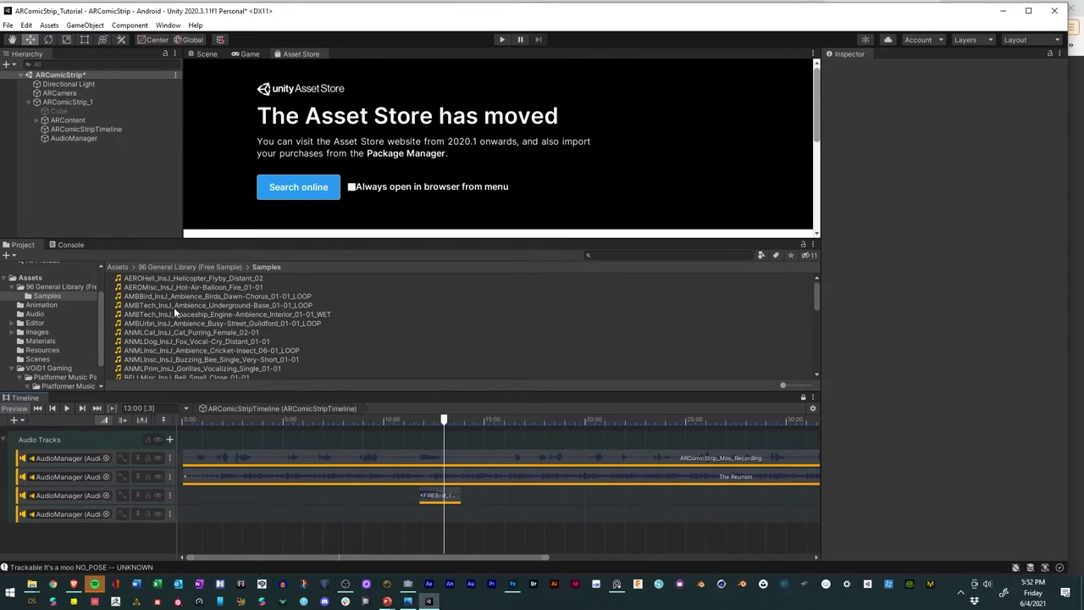
# Step: Place the Birds Dawn-Chorus clip on track four, trim it to about 9.7–16.25 s, and preview
pyautogui.moveTo(173, 298); pyautogui.dragTo(322, 514)
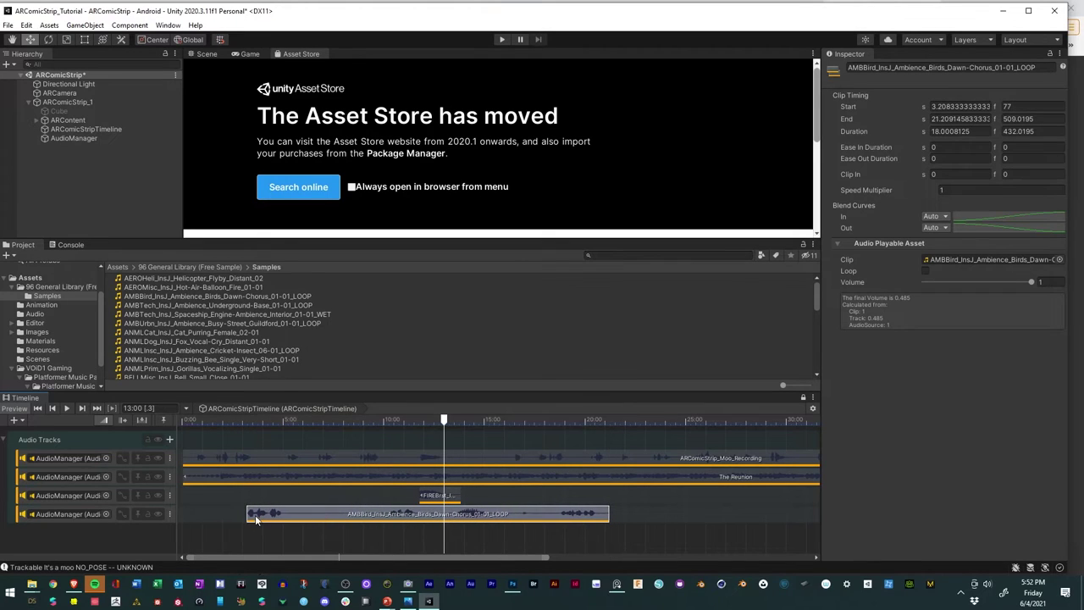
pyautogui.moveTo(255, 515); pyautogui.dragTo(337, 515)
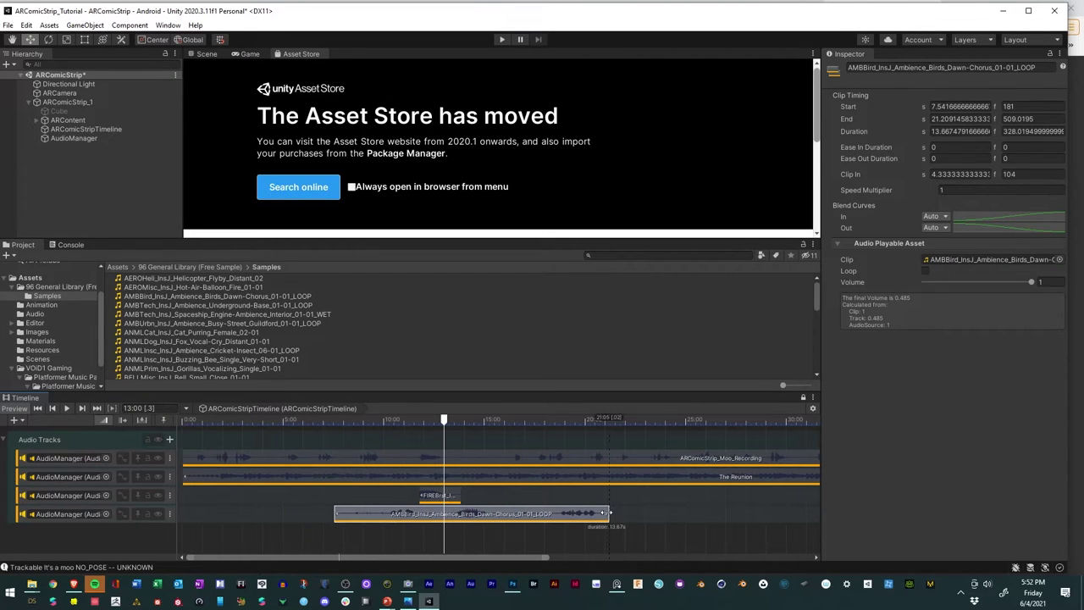
pyautogui.moveTo(605, 513); pyautogui.dragTo(473, 520)
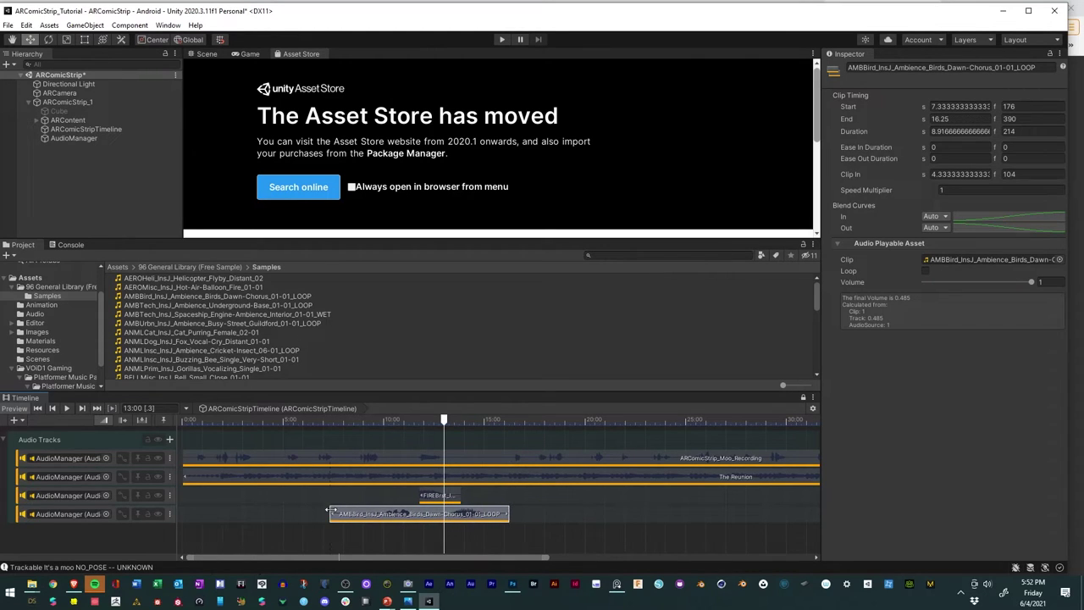
pyautogui.moveTo(331, 511); pyautogui.dragTo(378, 511)
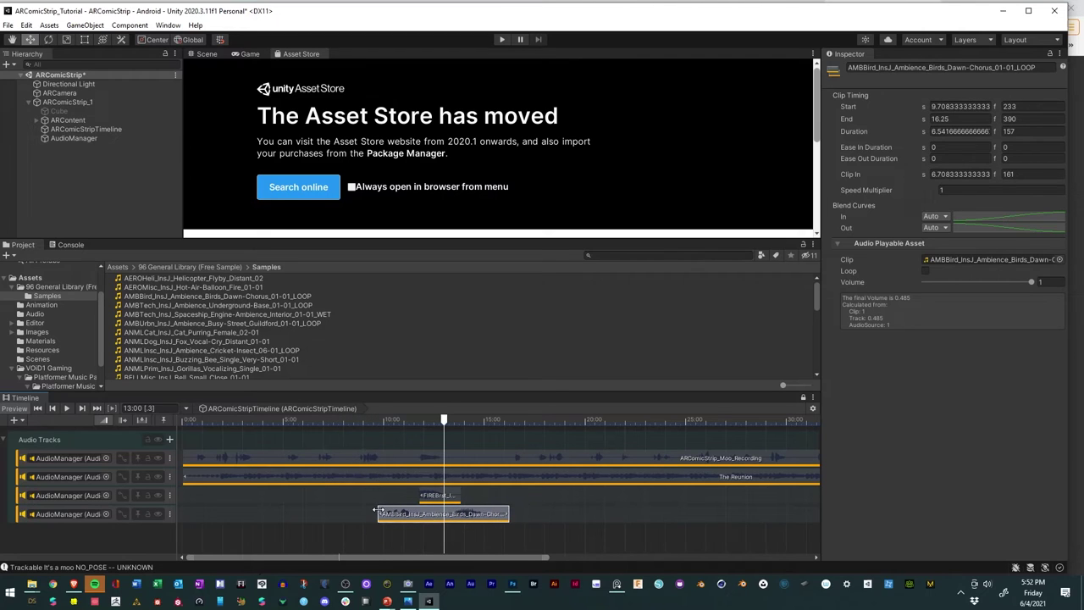
pyautogui.click(374, 419)
pyautogui.press('space')
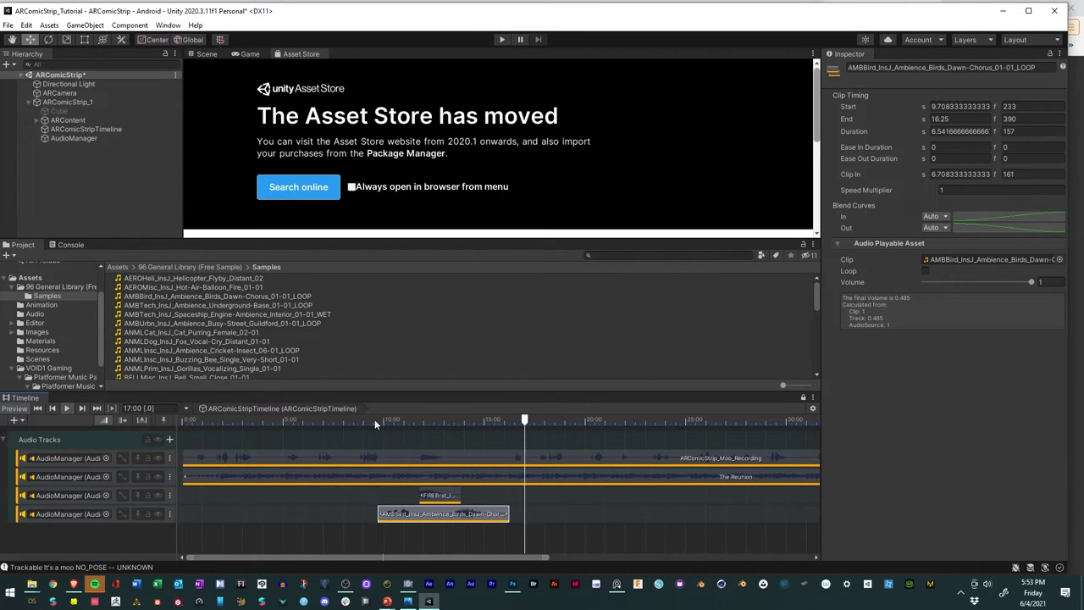
pyautogui.press('space')
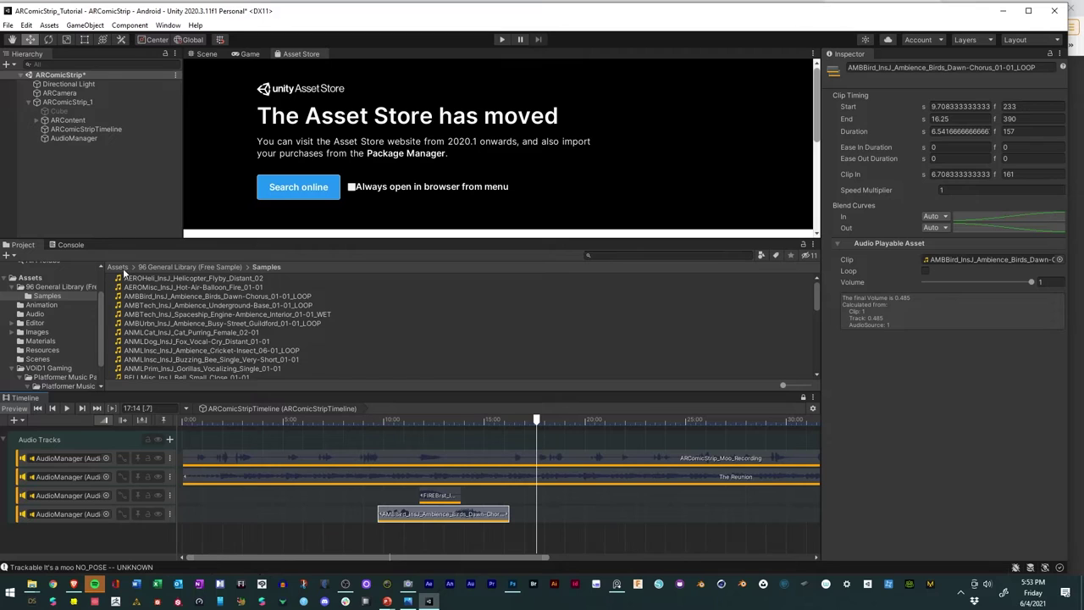
# Step: Save the ARComicStrip scene and collapse the Audio Tracks group
pyautogui.click(7, 24)
pyautogui.click(31, 80)
pyautogui.click(4, 440)
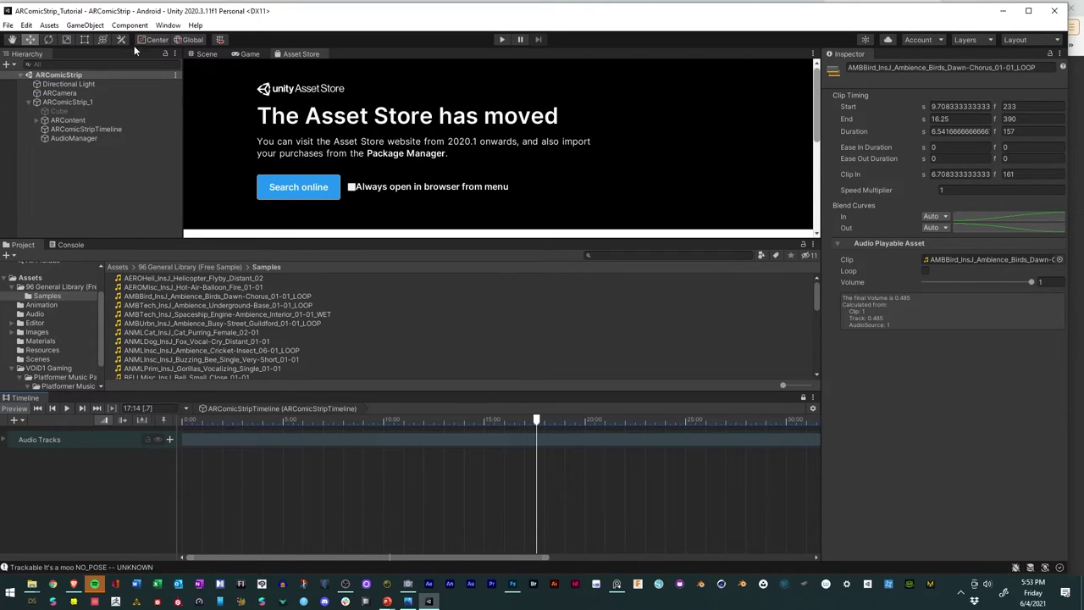
# Step: Show the comic strip Scene view enlarged in place of the store page and play-test it
pyautogui.click(206, 53)
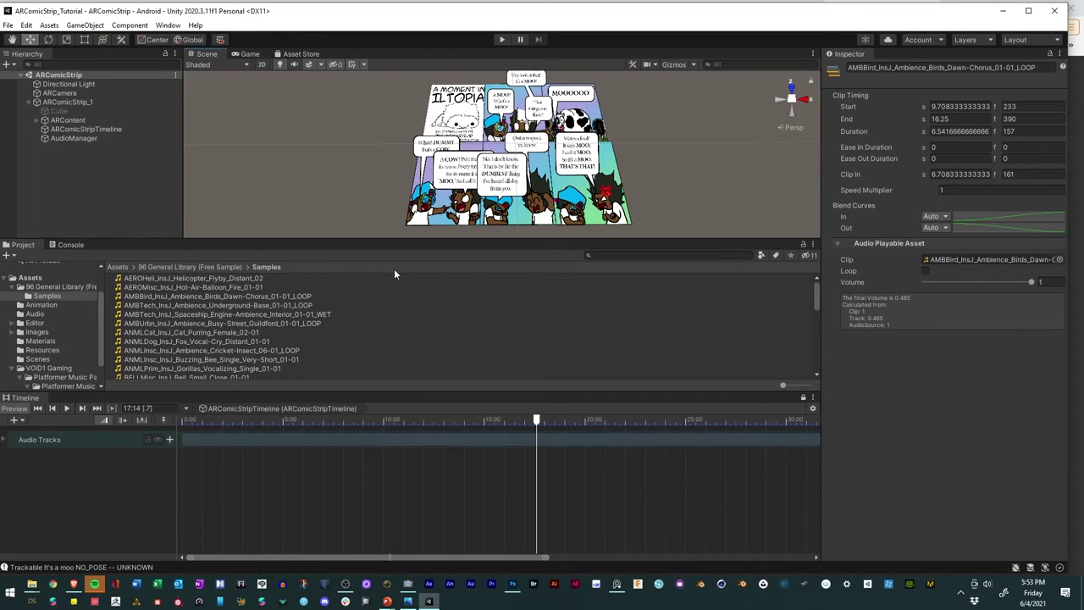
pyautogui.scroll(-3, 380, 352)
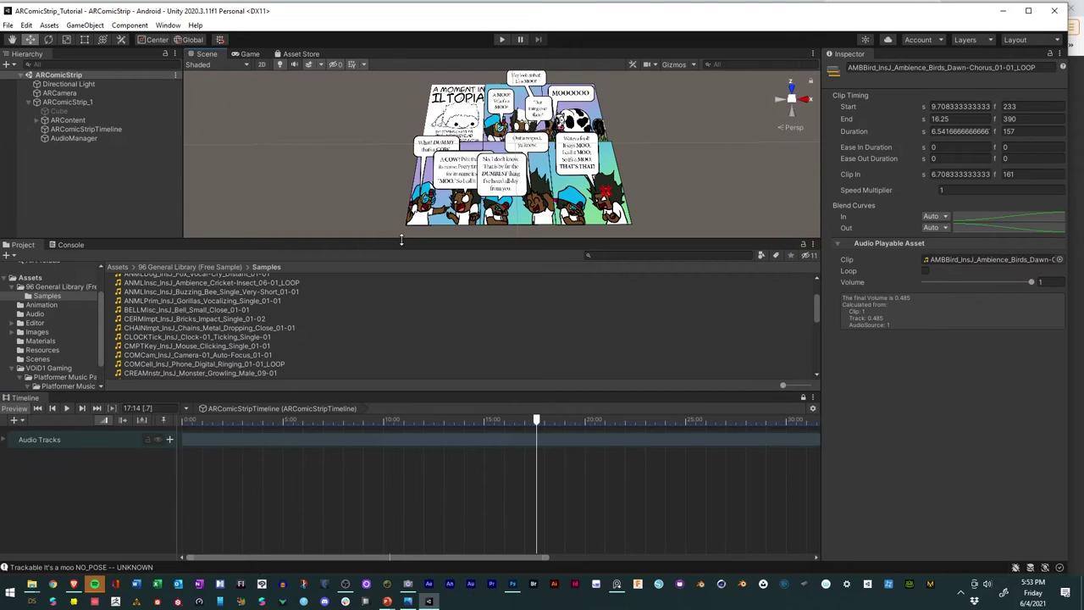
pyautogui.moveTo(402, 241); pyautogui.dragTo(409, 311)
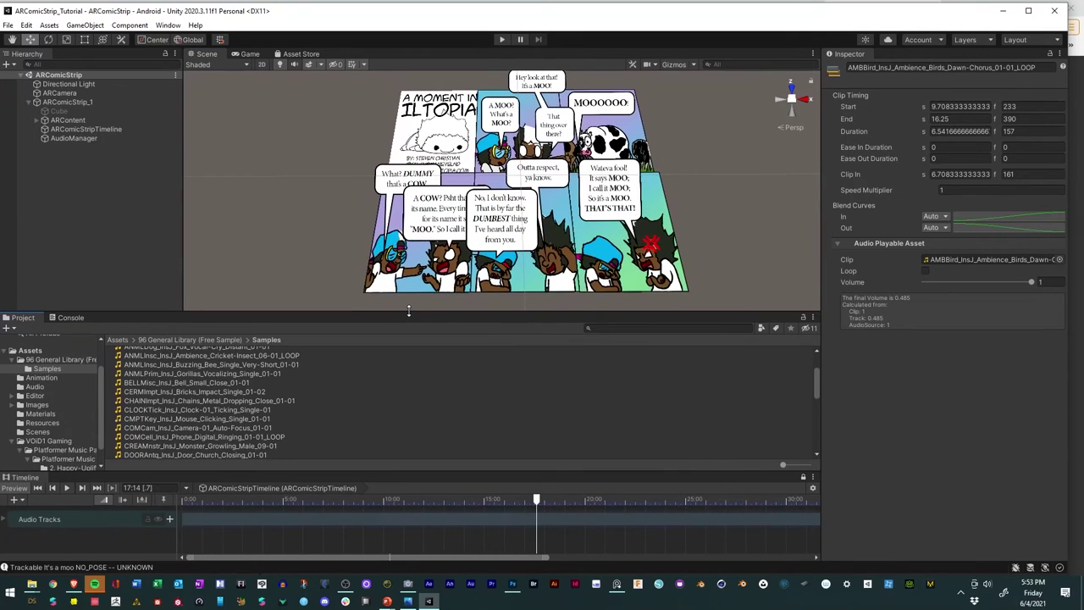
pyautogui.click(502, 40)
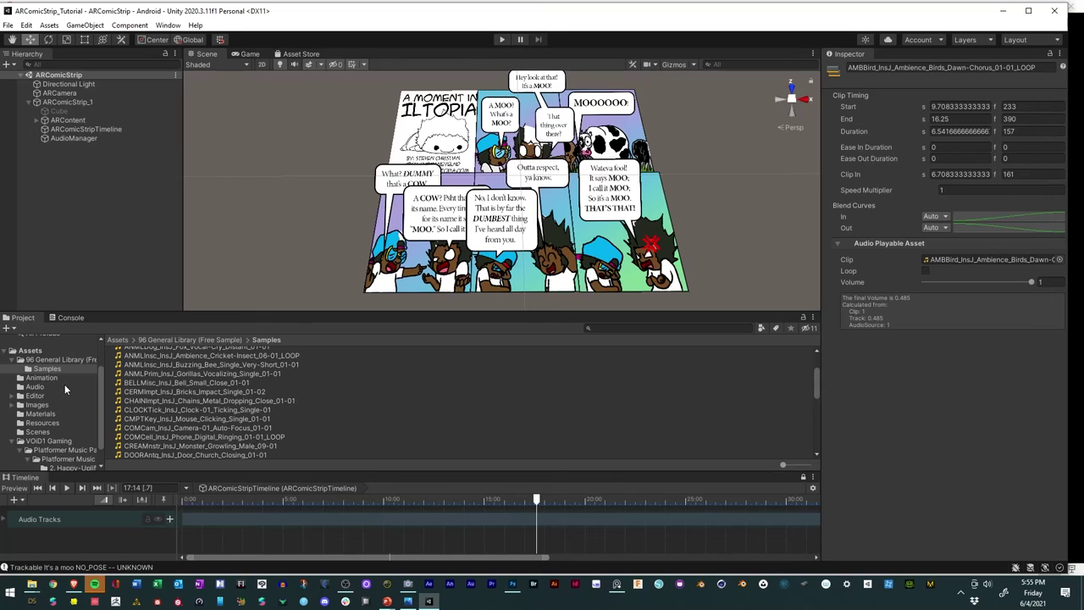
# Step: Open the Package Manager listing Unity Registry packages and view ProBuilder
pyautogui.click(167, 25)
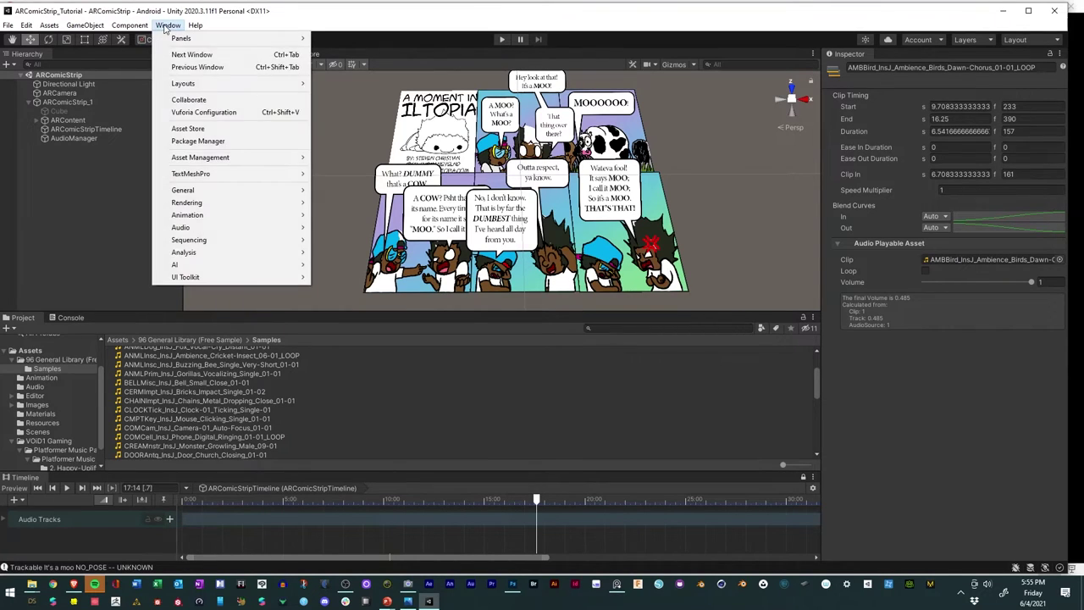
pyautogui.click(215, 140)
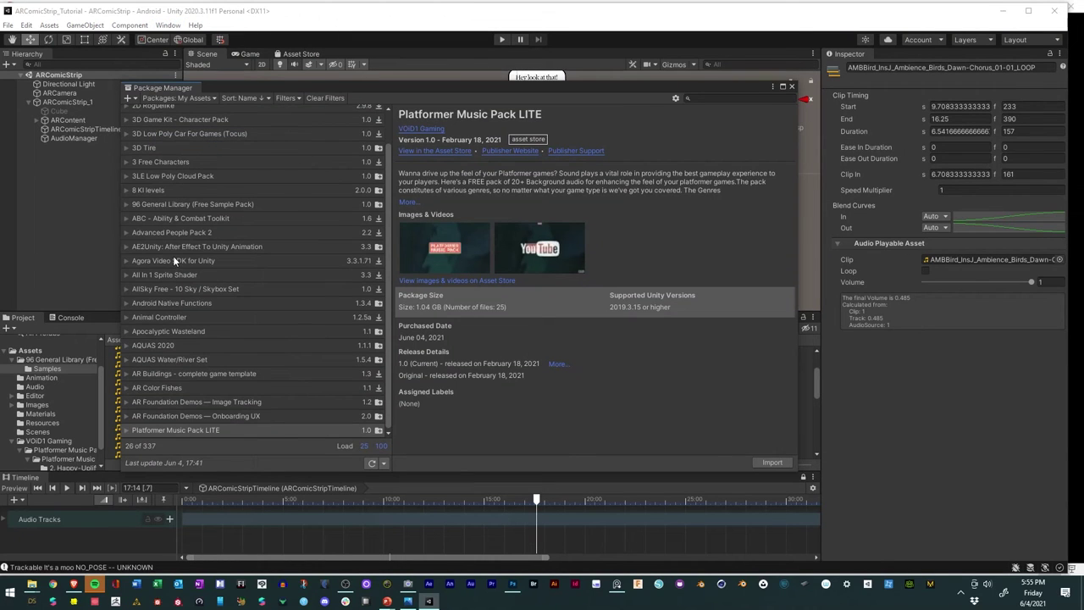
pyautogui.click(180, 98)
pyautogui.click(180, 112)
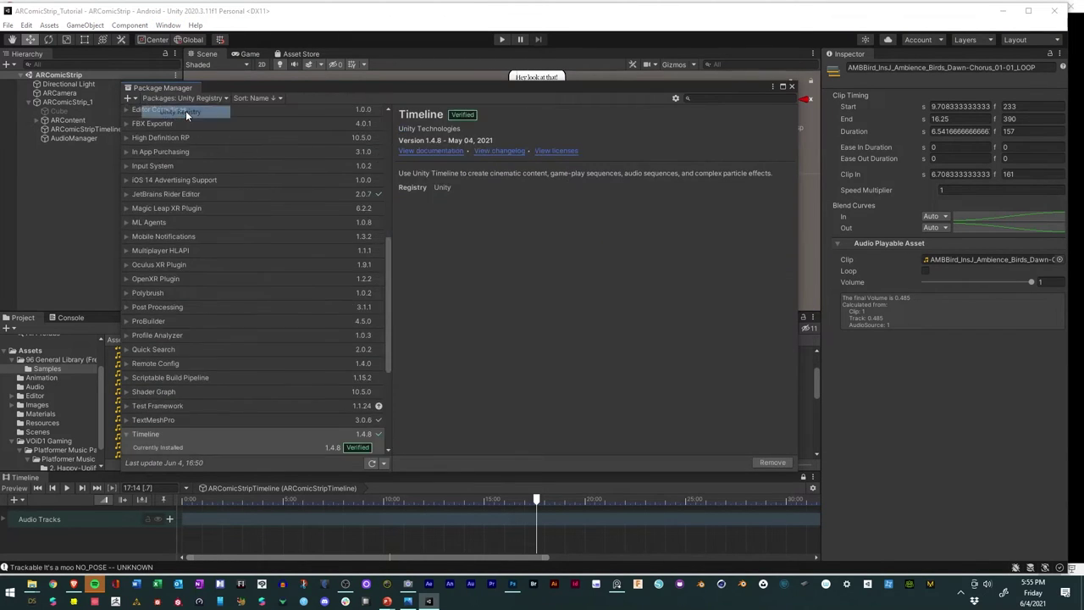
pyautogui.click(155, 294)
pyautogui.click(151, 321)
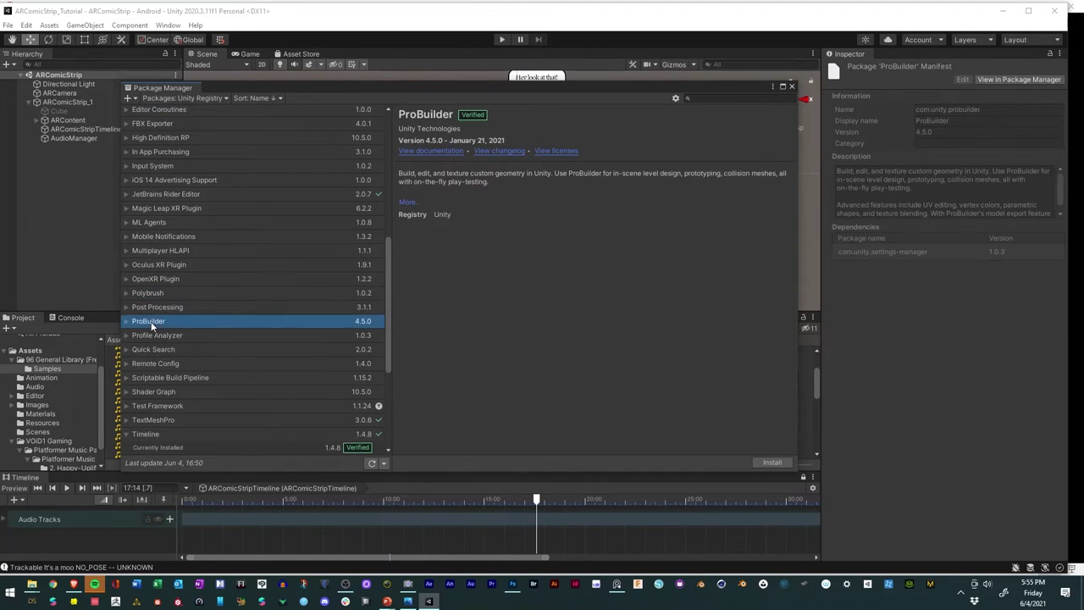
# Step: Install ProBuilder and import its Editor Examples and Runtime Examples samples
pyautogui.click(773, 462)
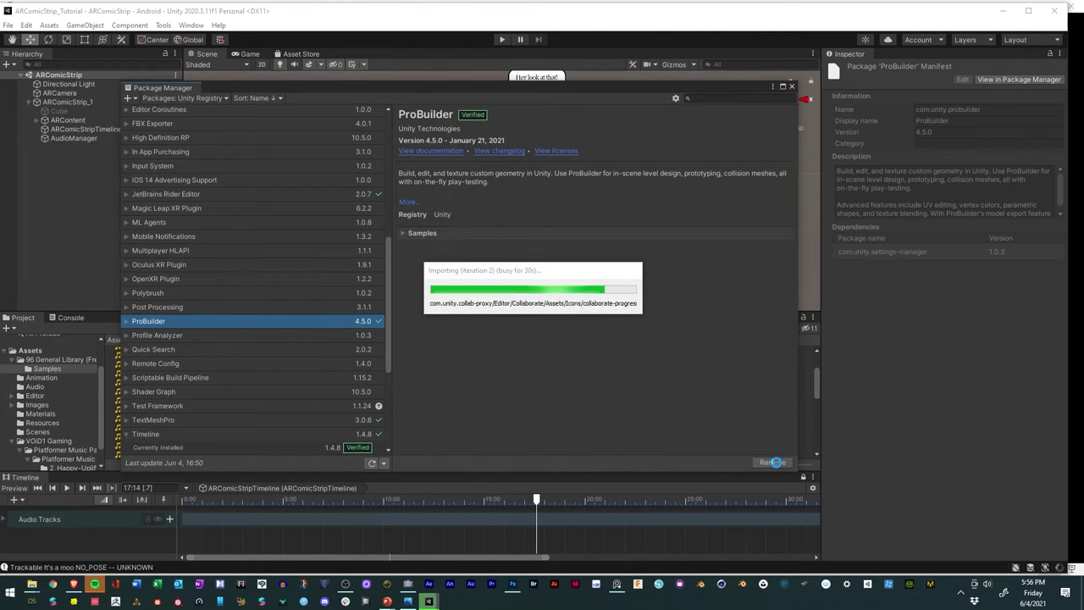
pyautogui.click(403, 233)
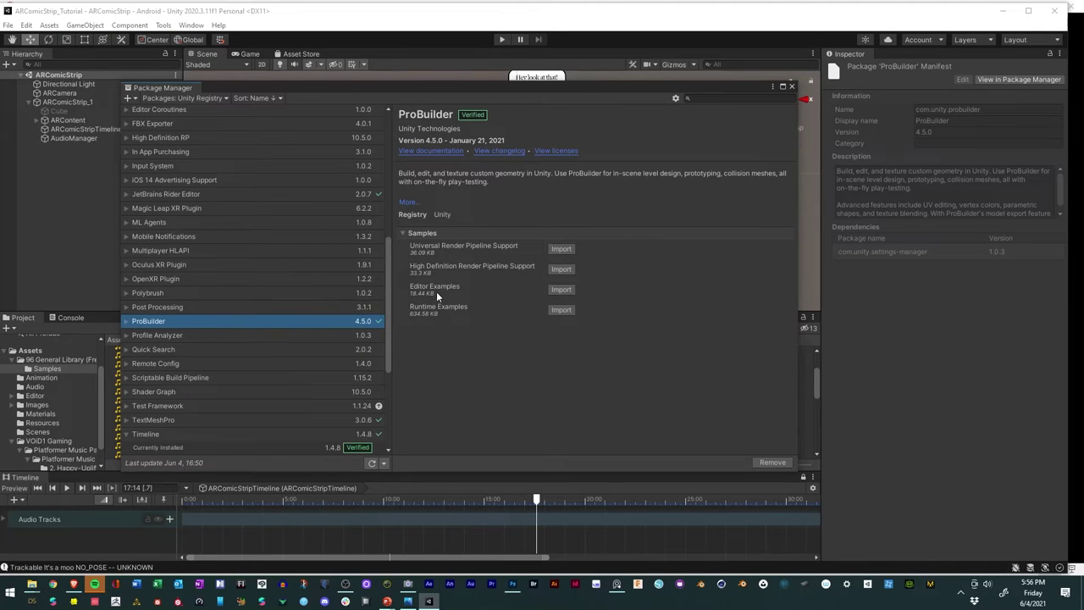
pyautogui.click(563, 288)
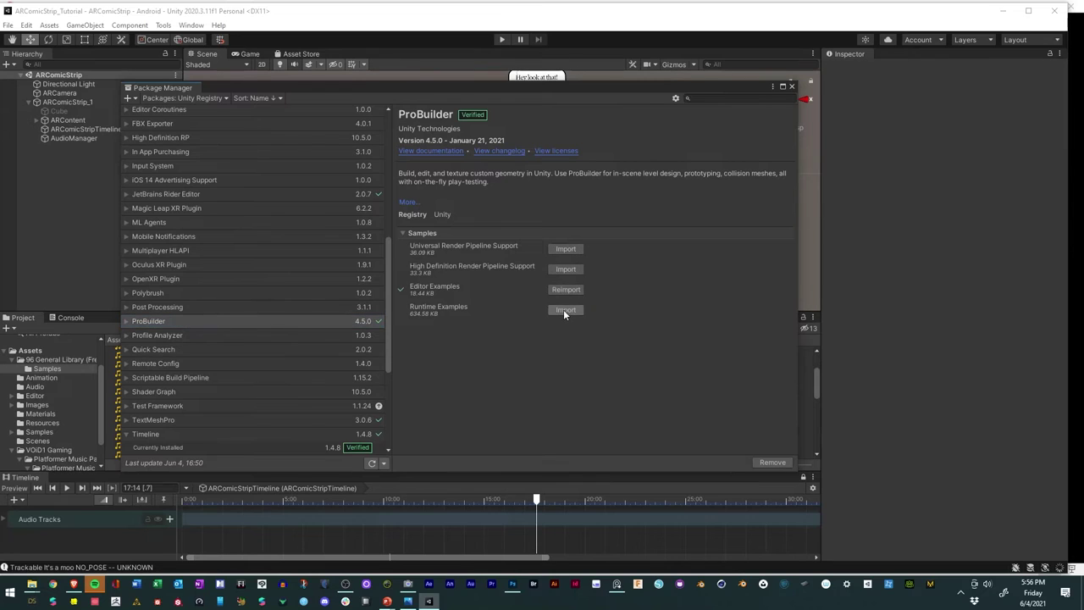
pyautogui.click(552, 311)
# Step: Install Polybrush and import its Shader Examples (Standard) sample
pyautogui.click(154, 293)
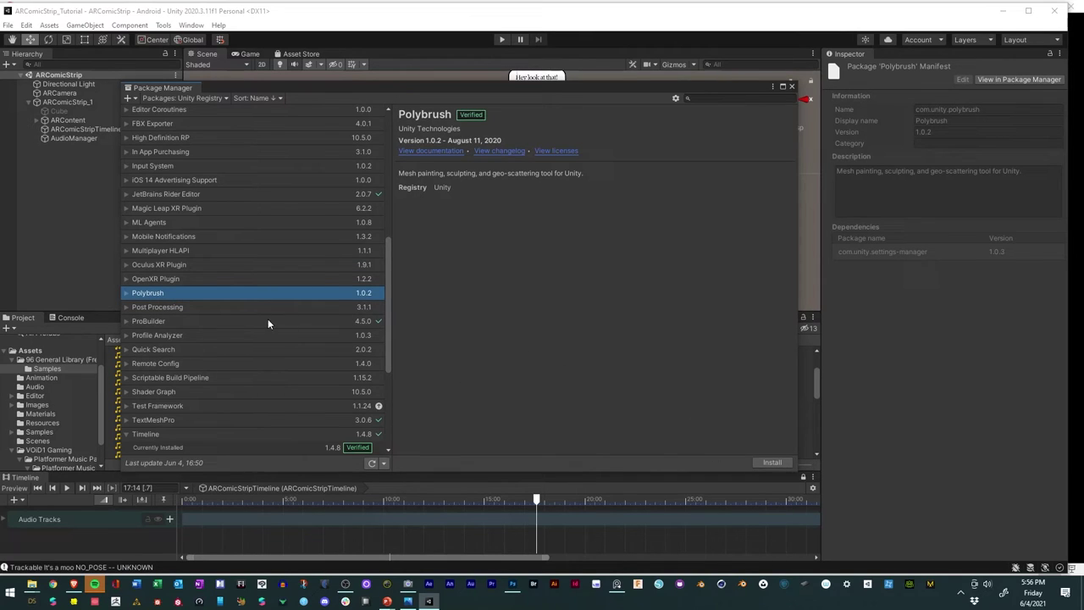
pyautogui.click(760, 461)
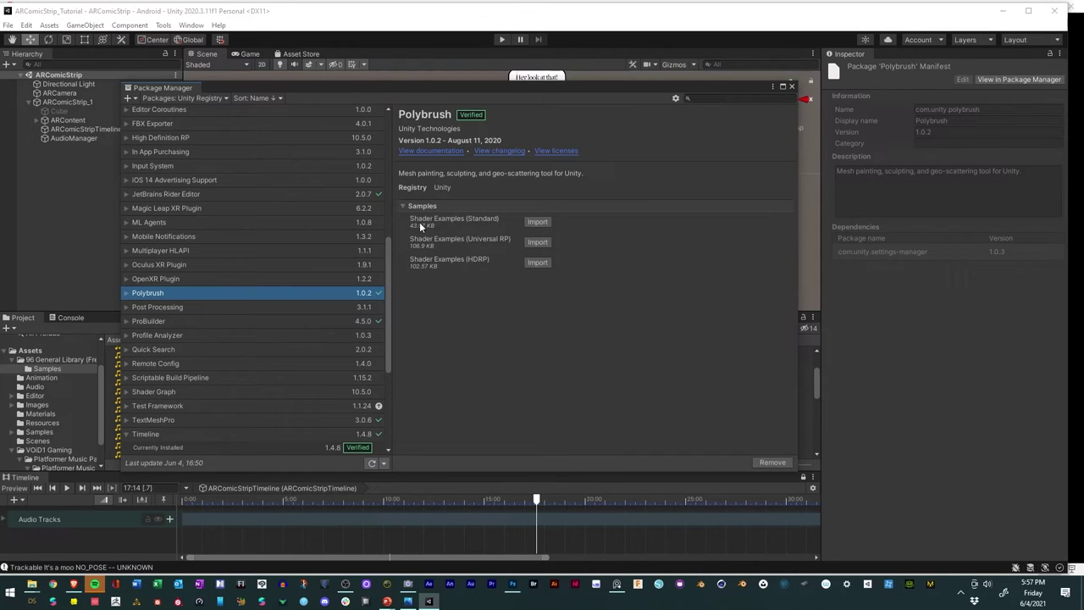
pyautogui.click(538, 222)
# Step: Close the Package Manager, widen the hierarchy, and dock the ProBuilder window on the left
pyautogui.click(792, 86)
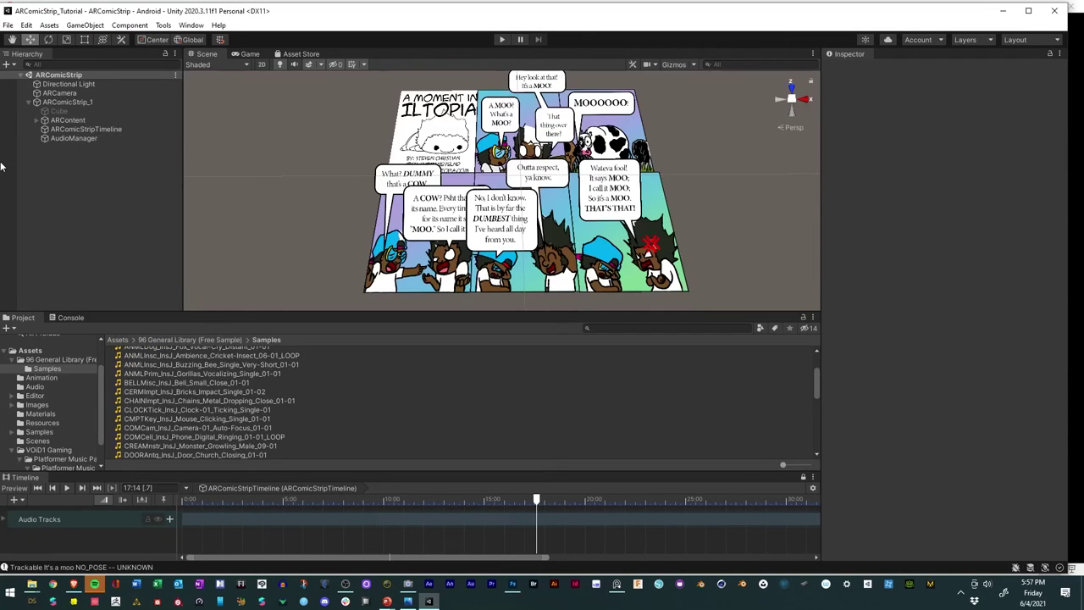
pyautogui.moveTo(183, 244); pyautogui.dragTo(224, 245)
pyautogui.click(161, 26)
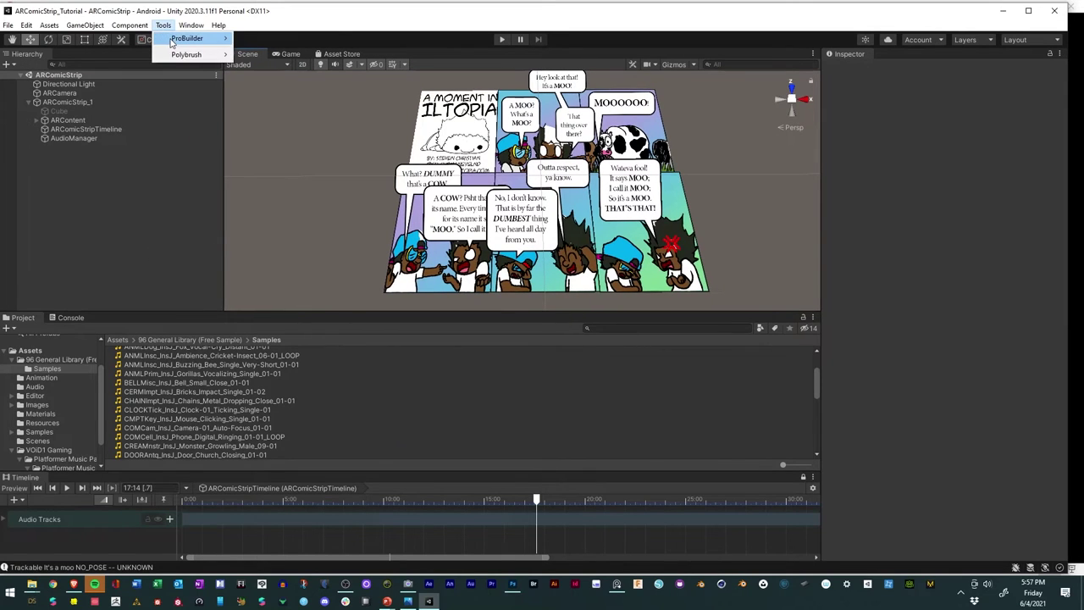
pyautogui.moveTo(194, 38)
pyautogui.click(254, 39)
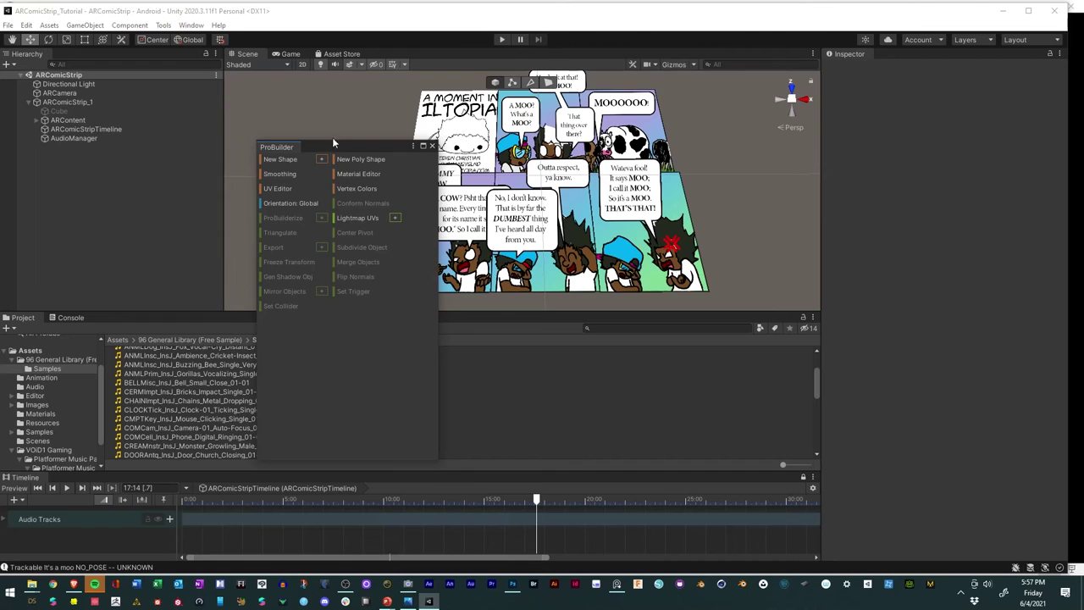
pyautogui.moveTo(333, 144); pyautogui.dragTo(3, 113)
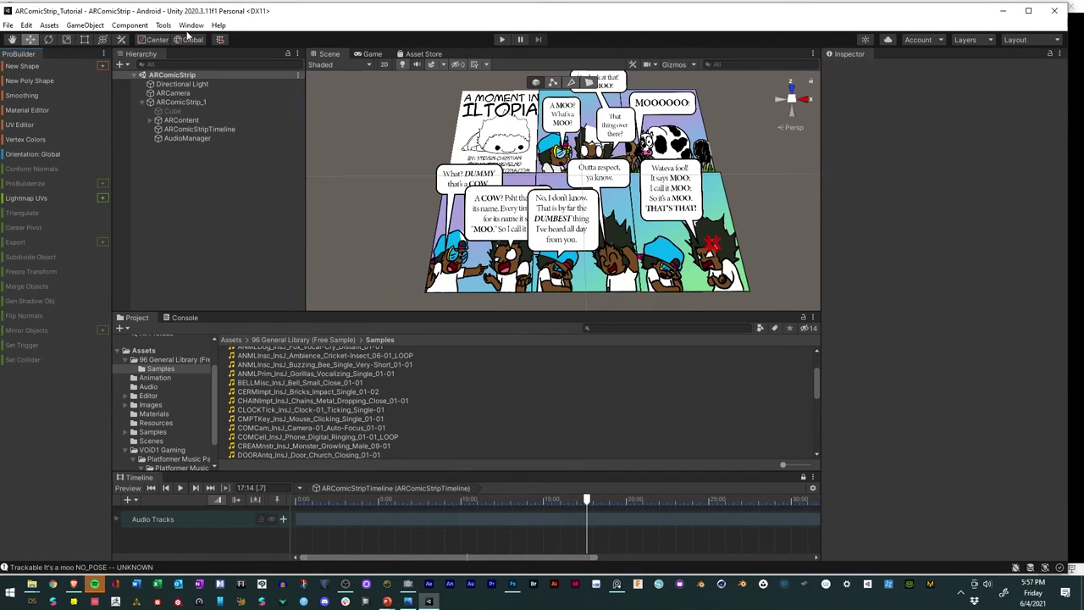
# Step: Open the Polybrush window, dock it in the left column, and enlarge it
pyautogui.click(162, 24)
pyautogui.moveTo(182, 54)
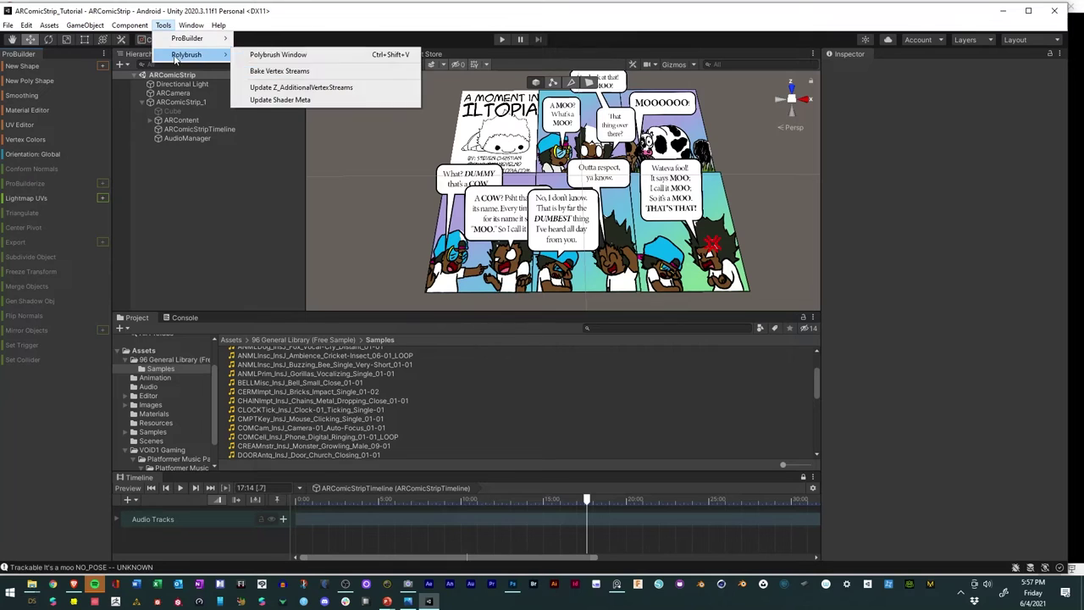
pyautogui.click(272, 59)
pyautogui.moveTo(297, 53); pyautogui.dragTo(48, 543)
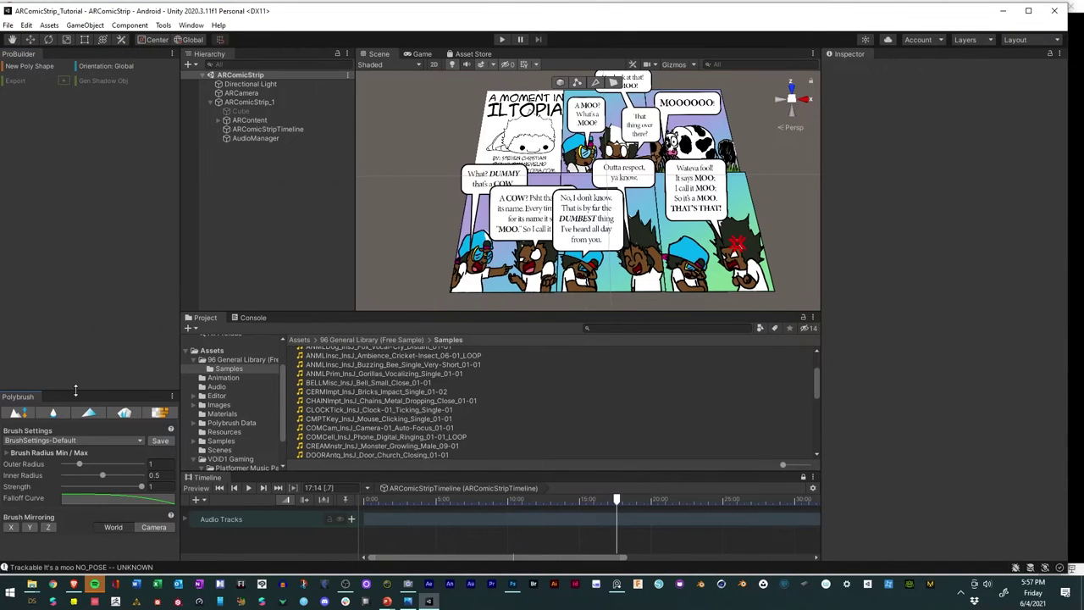
pyautogui.moveTo(76, 390); pyautogui.dragTo(79, 267)
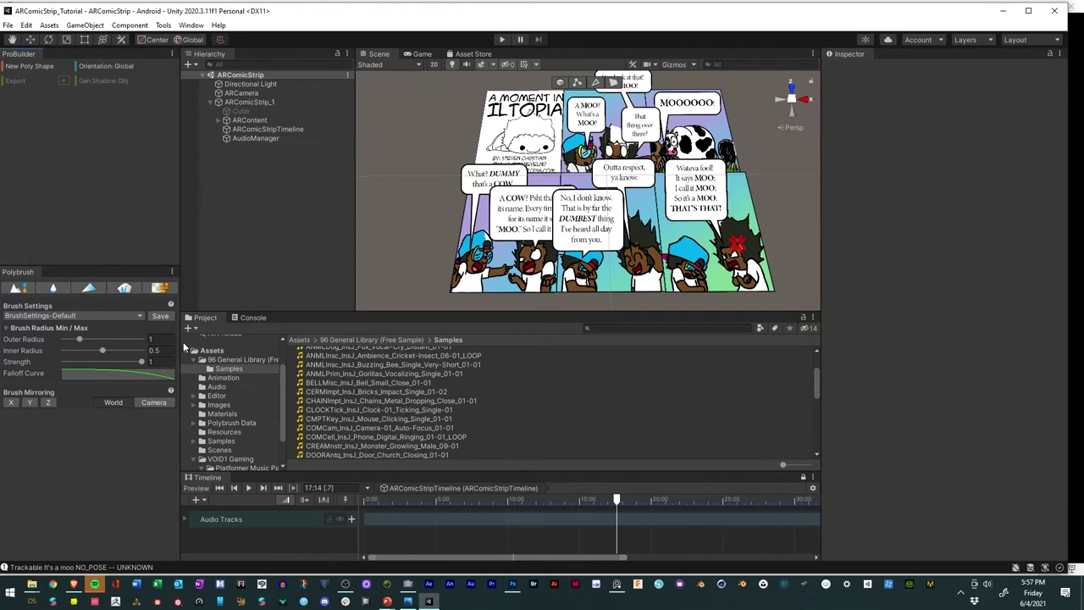
pyautogui.scroll(-2, 246, 401)
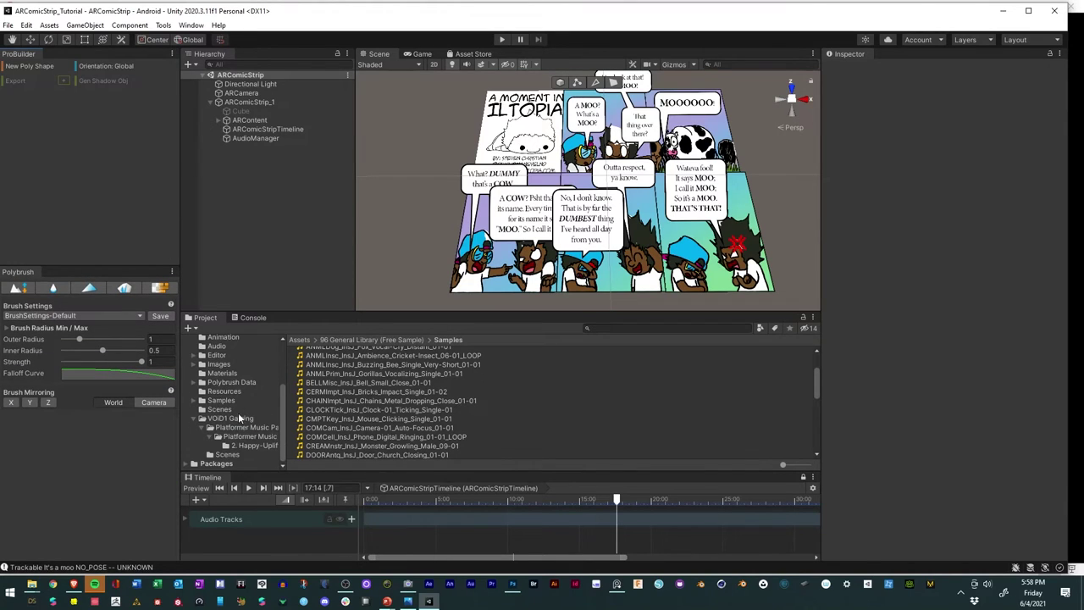
# Step: Create a new scene named 3D_Environment in Assets/Scenes
pyautogui.click(217, 410)
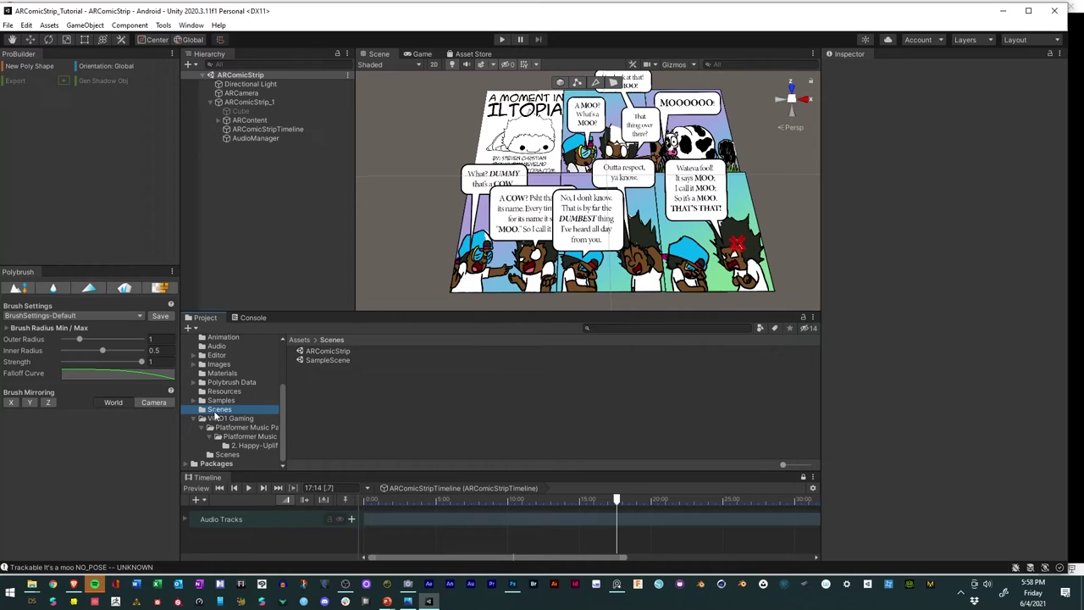
pyautogui.rightClick(314, 404)
pyautogui.moveTo(404, 108)
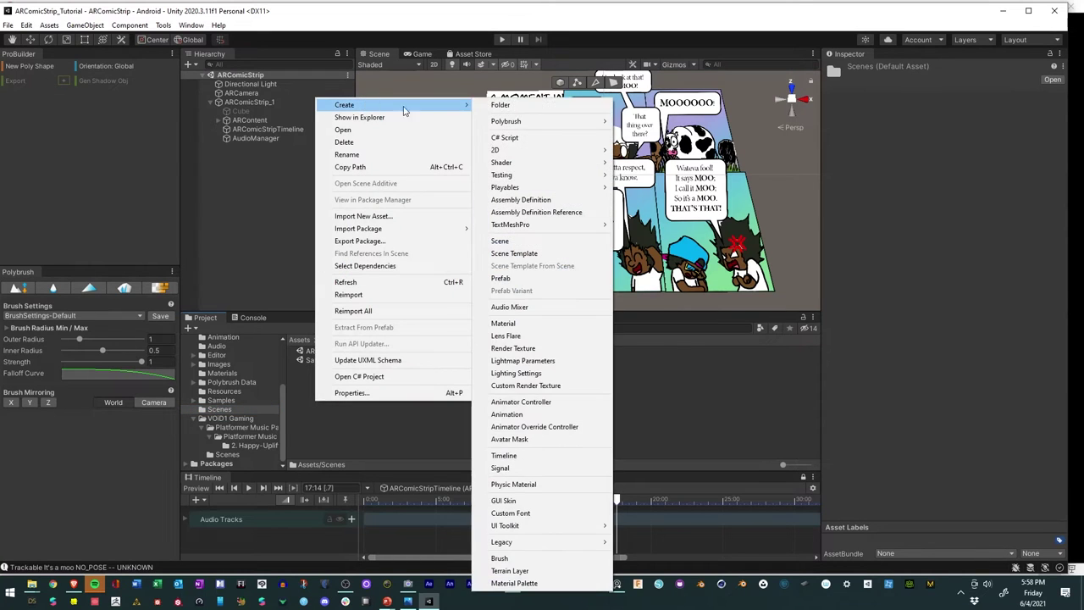
pyautogui.click(501, 242)
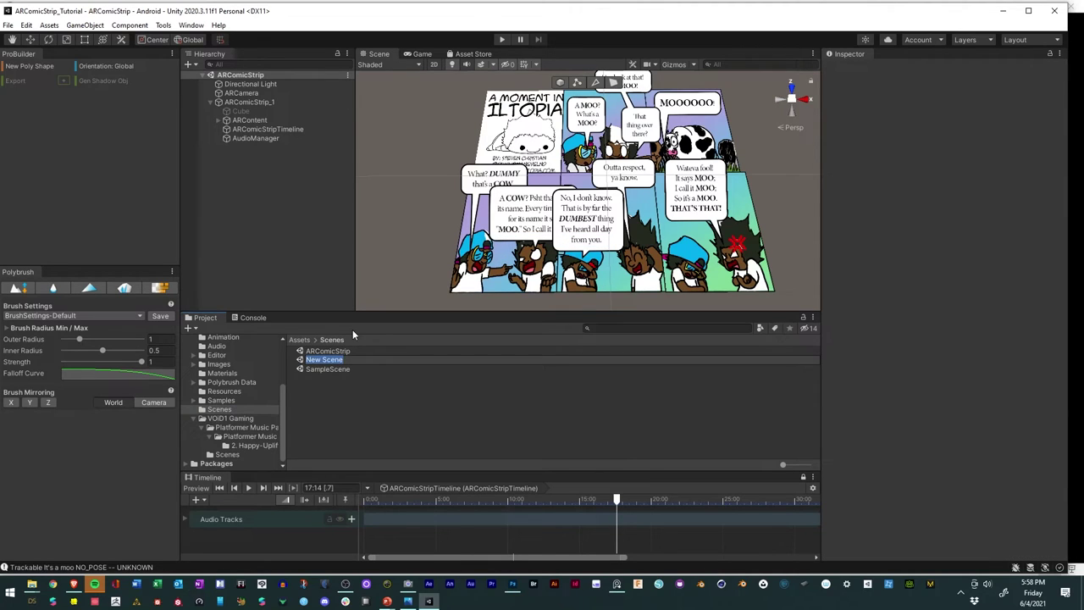
pyautogui.write('3D_Environment')
pyautogui.press('Return')
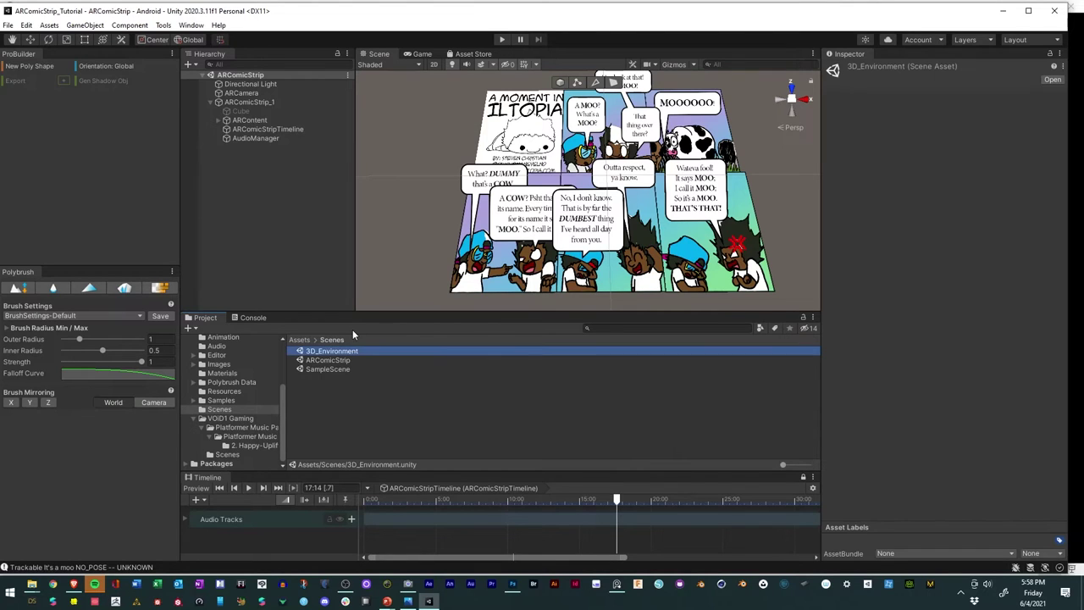
# Step: Open the 3D_Environment scene and orbit the view toward the horizon
pyautogui.doubleClick(310, 352)
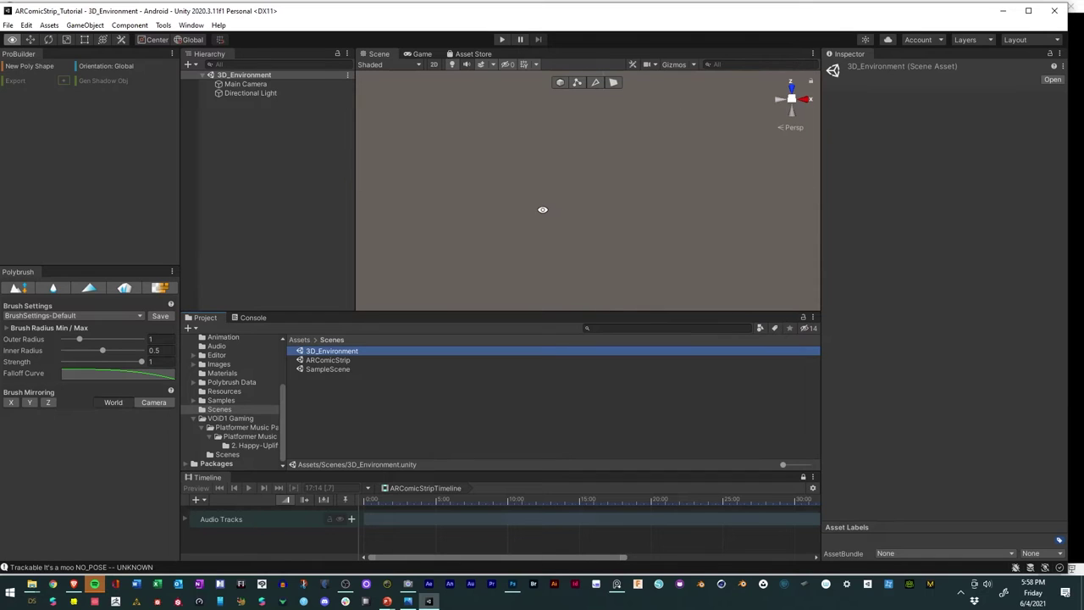
pyautogui.click(542, 212)
pyautogui.moveTo(526, 183); pyautogui.dragTo(568, 129, button='right')
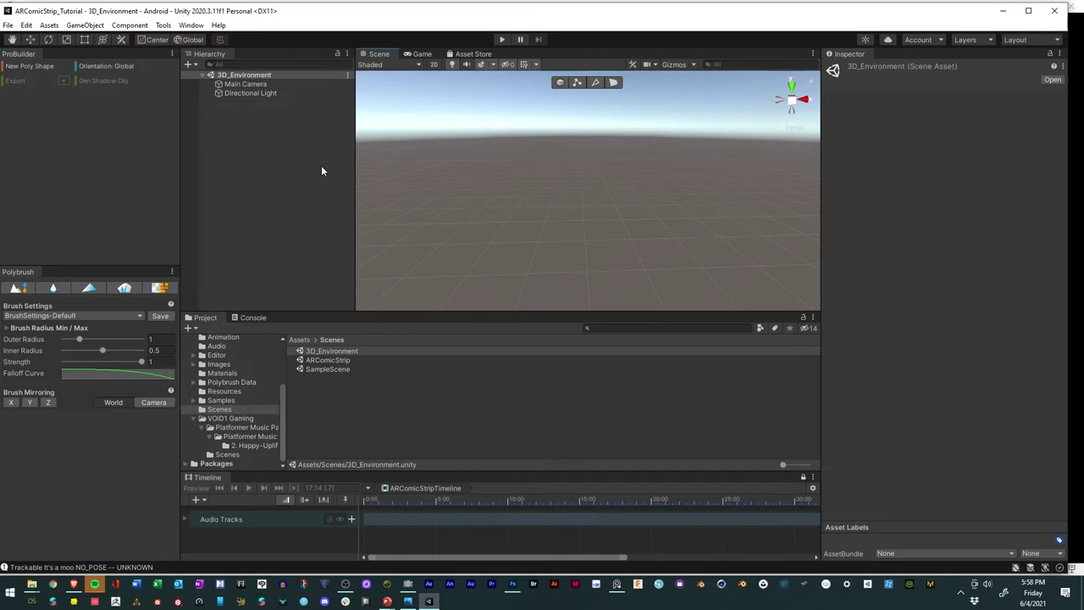
pyautogui.click(13, 67)
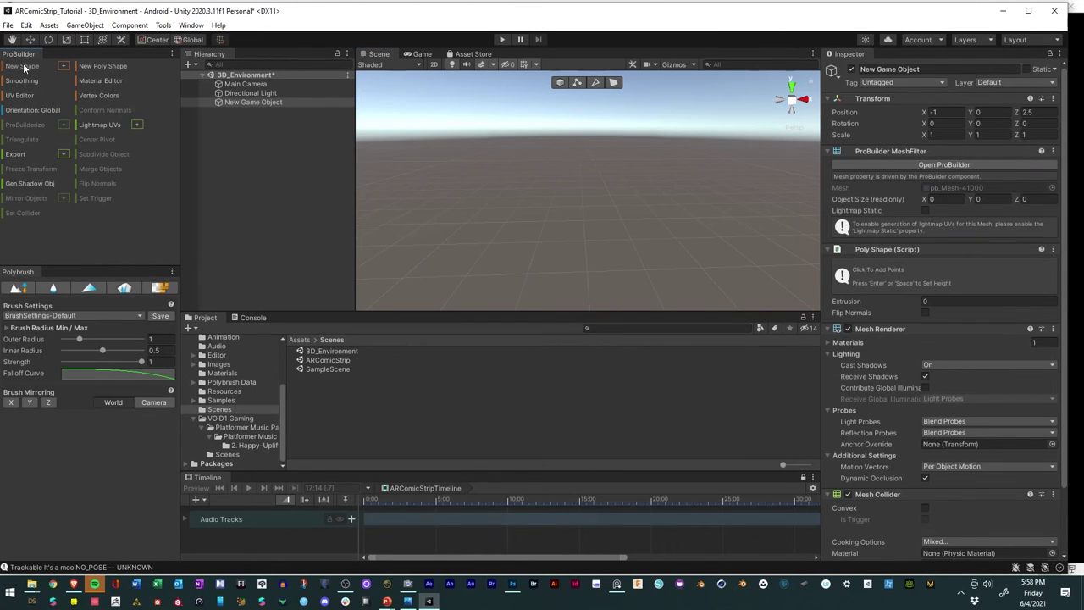
pyautogui.click(27, 66)
pyautogui.press('f')
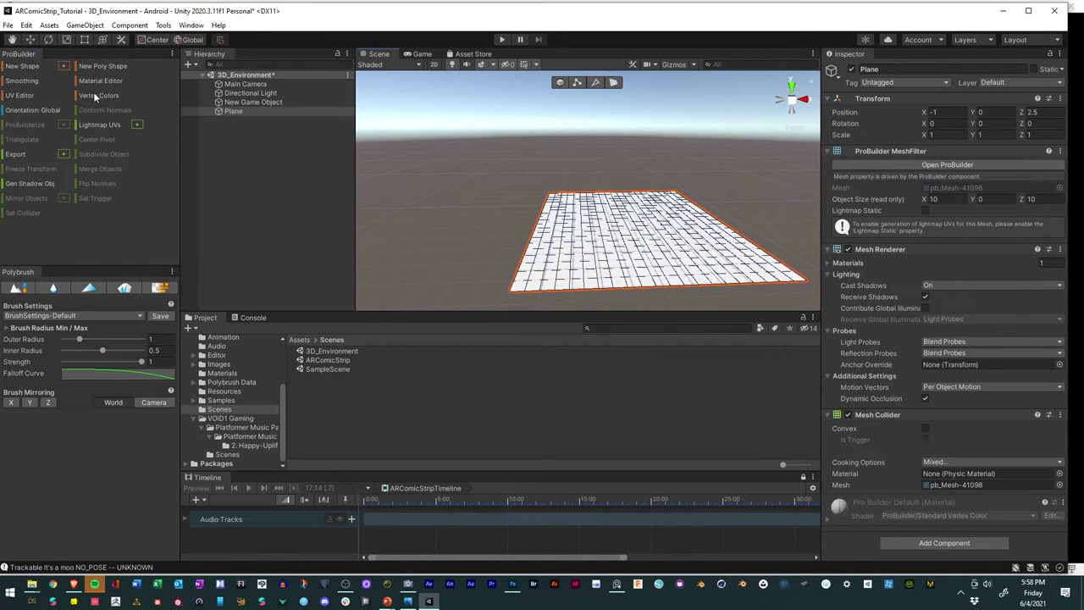
pyautogui.click(244, 102)
pyautogui.press('Delete')
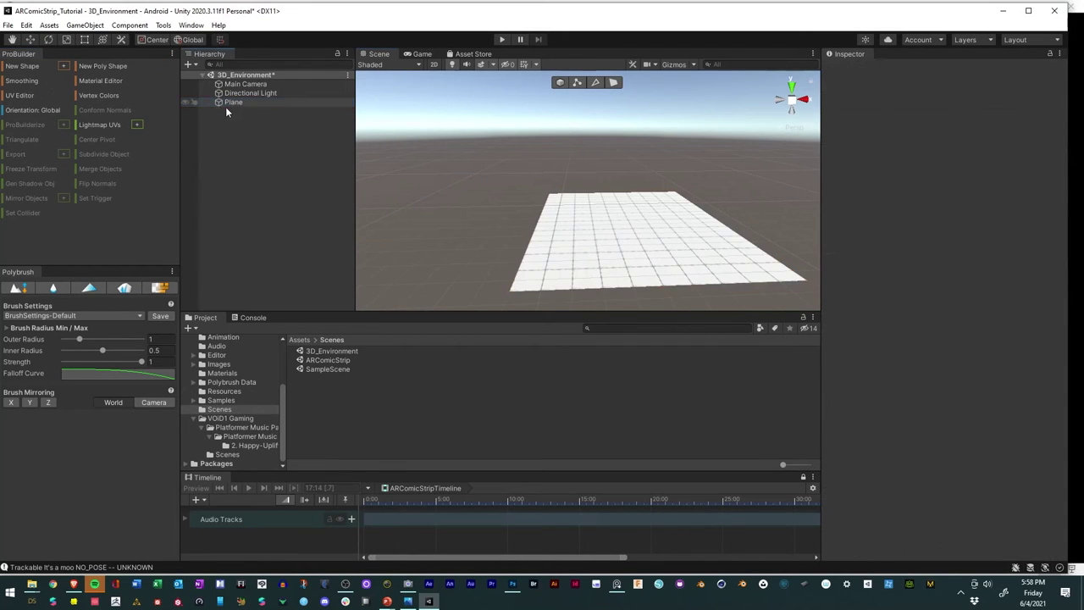
pyautogui.click(226, 105)
pyautogui.press('Delete')
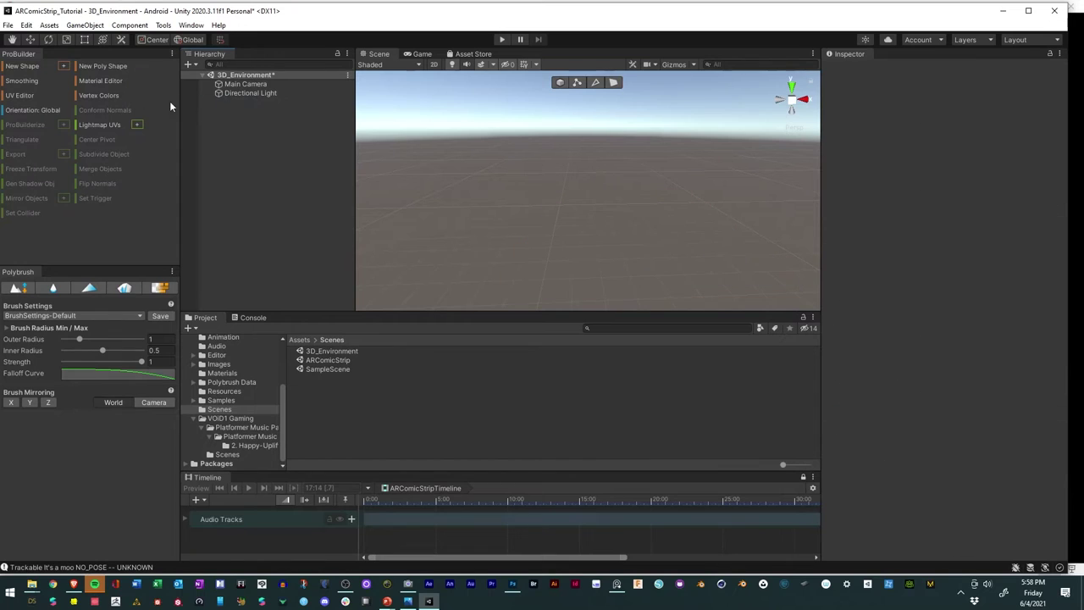
# Step: Start a ProBuilder Plane shape and set its Width and Length to 4
pyautogui.click(61, 63)
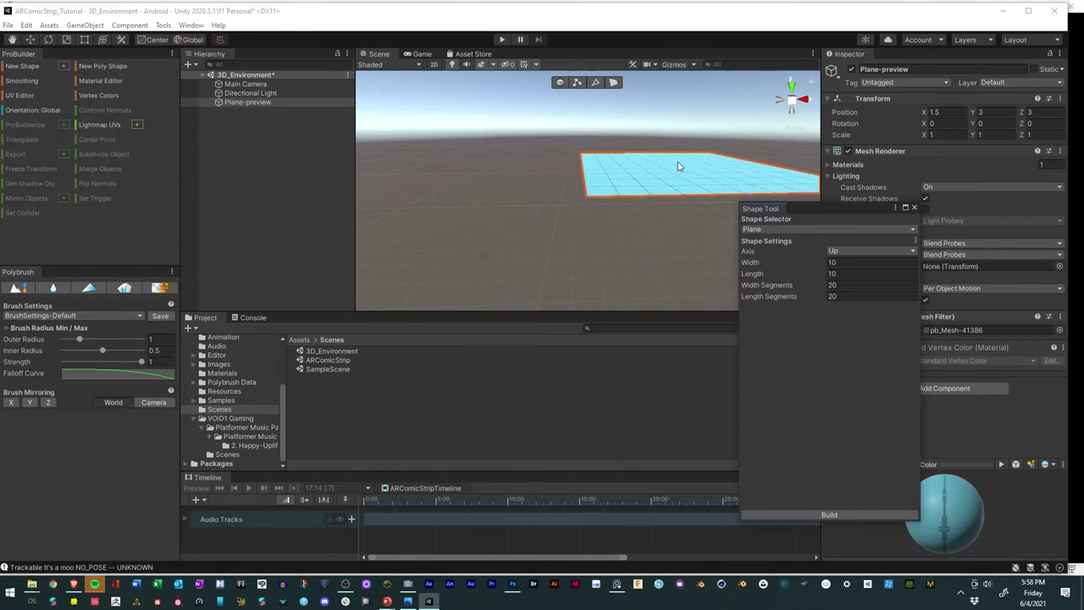
pyautogui.keyDown('alt'); pyautogui.moveTo(566, 224); pyautogui.dragTo(405, 271); pyautogui.keyUp('alt')
pyautogui.keyDown('alt'); pyautogui.moveTo(477, 252); pyautogui.dragTo(609, 251); pyautogui.keyUp('alt')
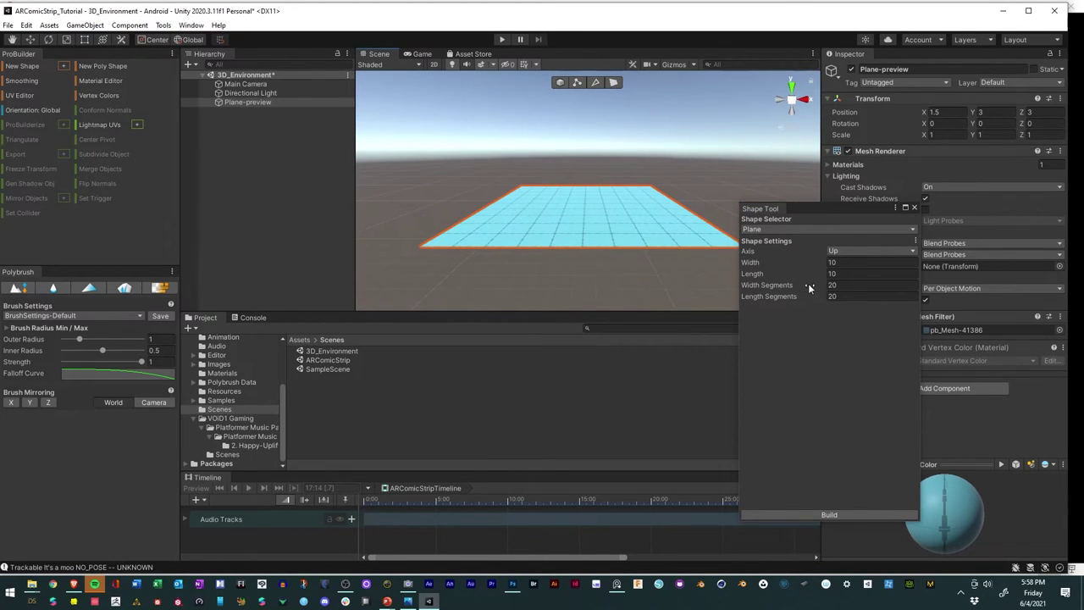
pyautogui.click(756, 289)
pyautogui.write('34')
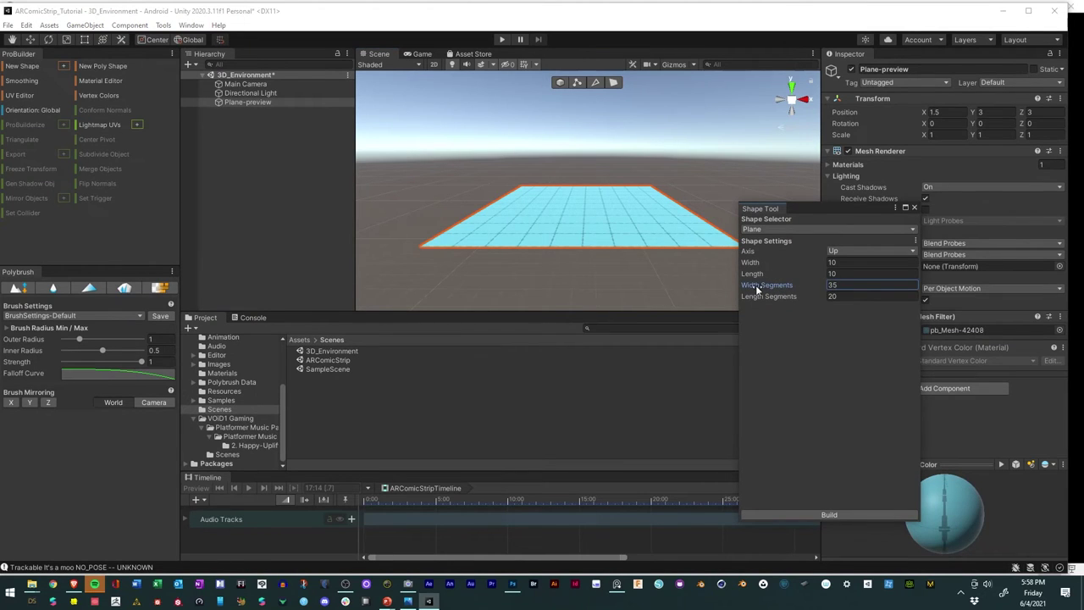
pyautogui.moveTo(772, 276); pyautogui.dragTo(688, 273)
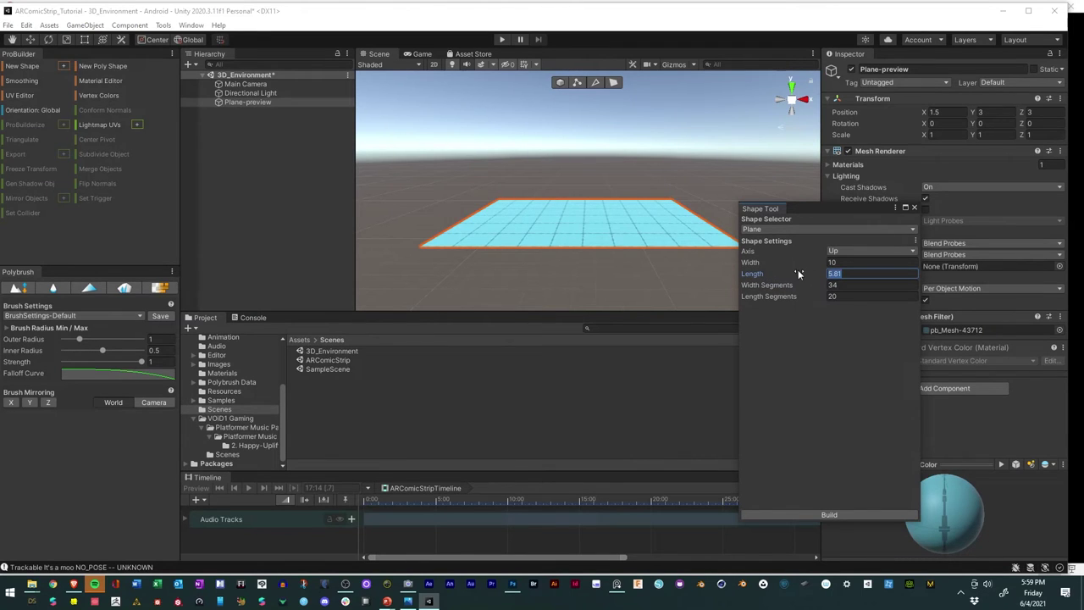
pyautogui.write('50')
pyautogui.press('BackSpace')
pyautogui.press('BackSpace')
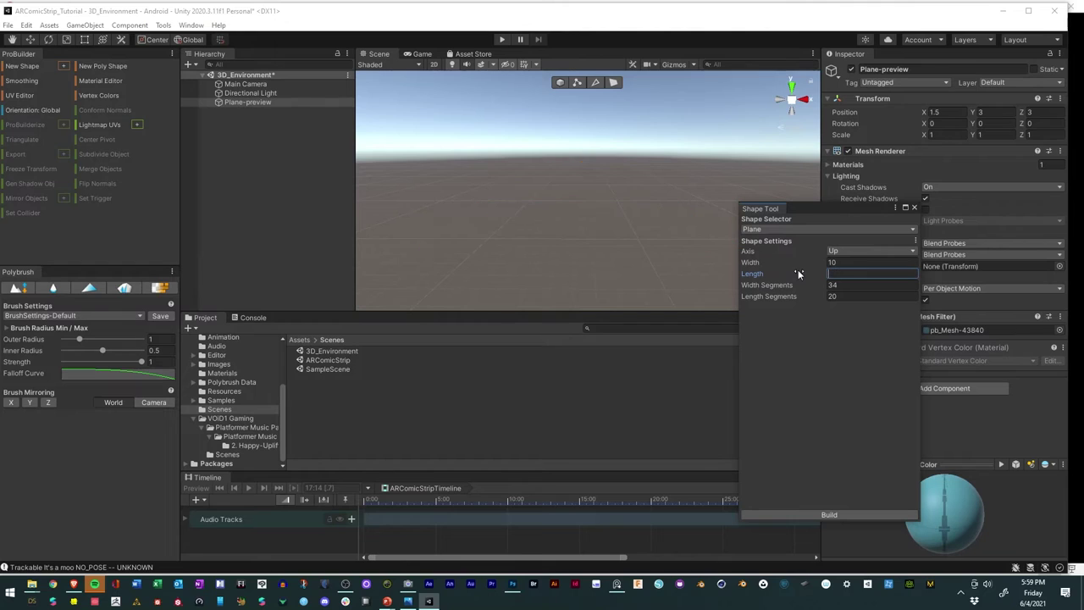
pyautogui.write('4')
pyautogui.click(836, 265)
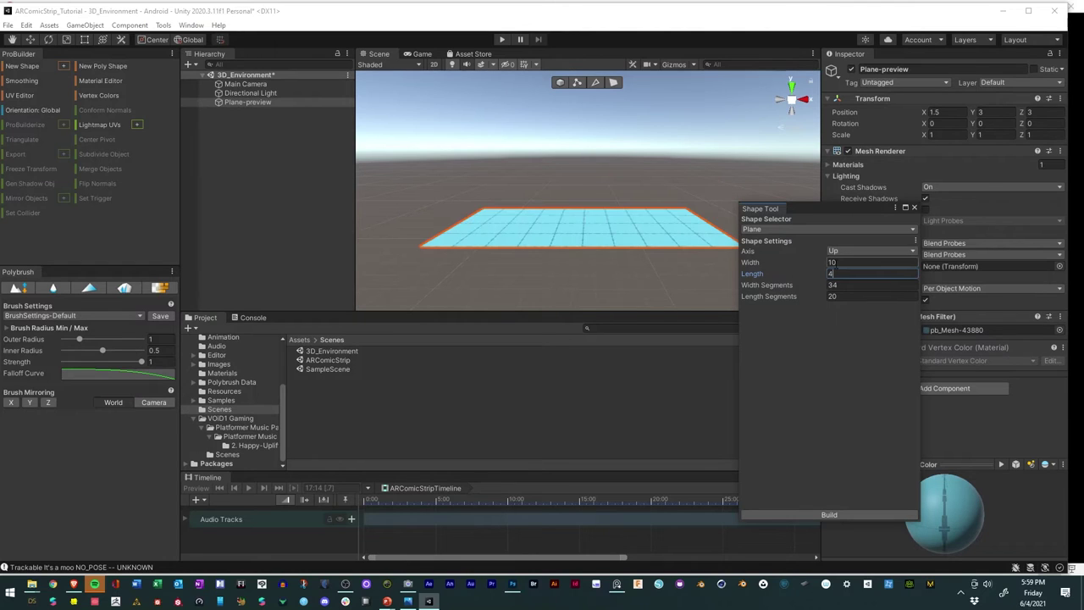
pyautogui.write('3')
pyautogui.press('BackSpace')
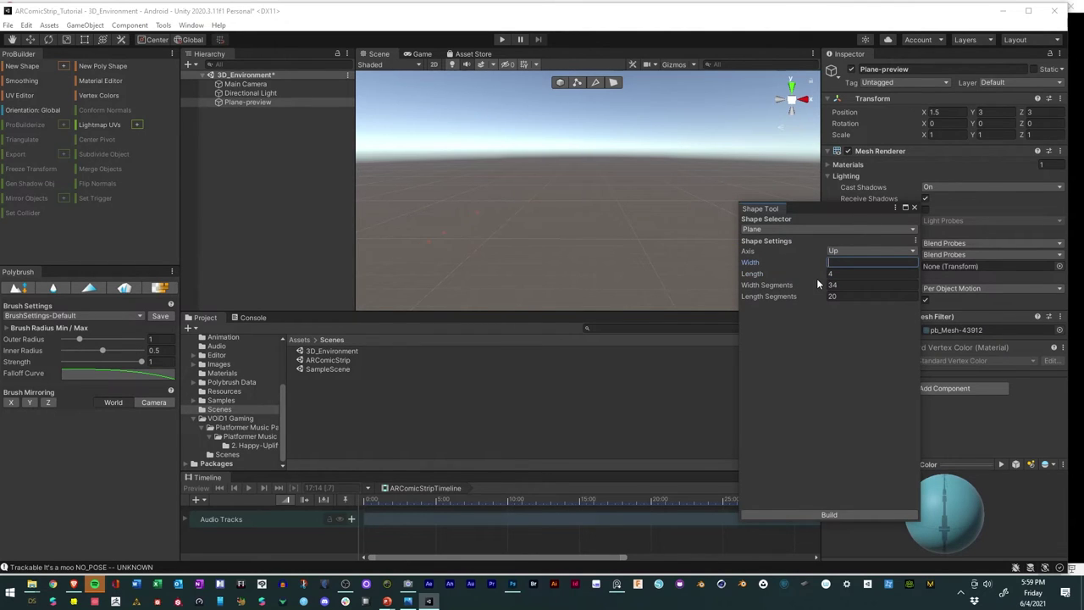
pyautogui.write('4')
# Step: Set 20 width and length segments and build the plane into the scene
pyautogui.keyDown('alt'); pyautogui.moveTo(592, 278); pyautogui.dragTo(653, 258); pyautogui.keyUp('alt')
pyautogui.click(830, 284)
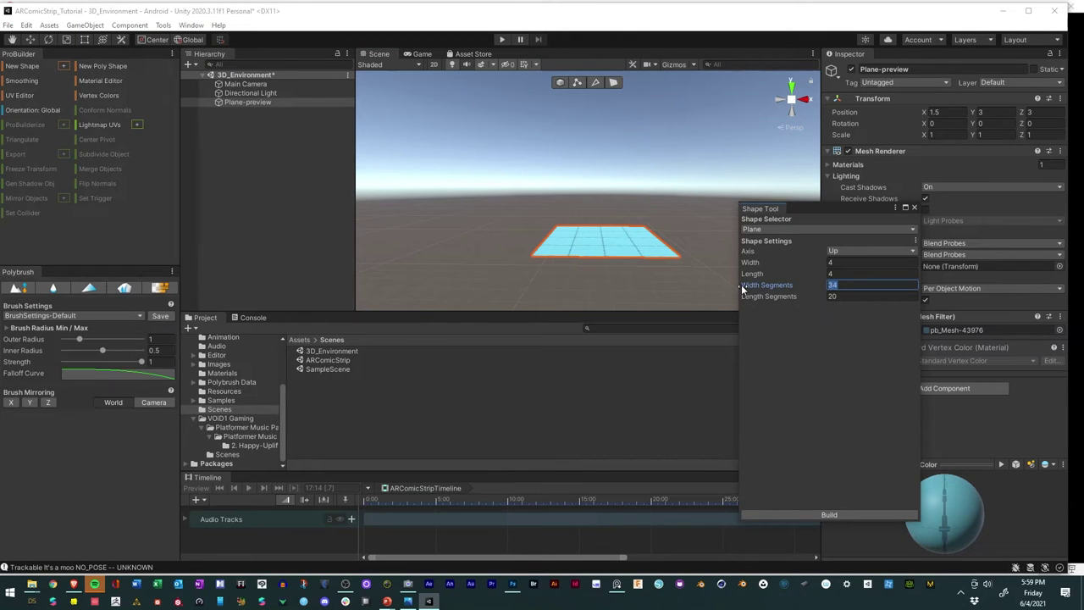
pyautogui.write('20')
pyautogui.keyDown('alt'); pyautogui.moveTo(673, 271); pyautogui.dragTo(653, 333); pyautogui.keyUp('alt')
pyautogui.scroll(2, 648, 247)
pyautogui.scroll(2, 647, 247)
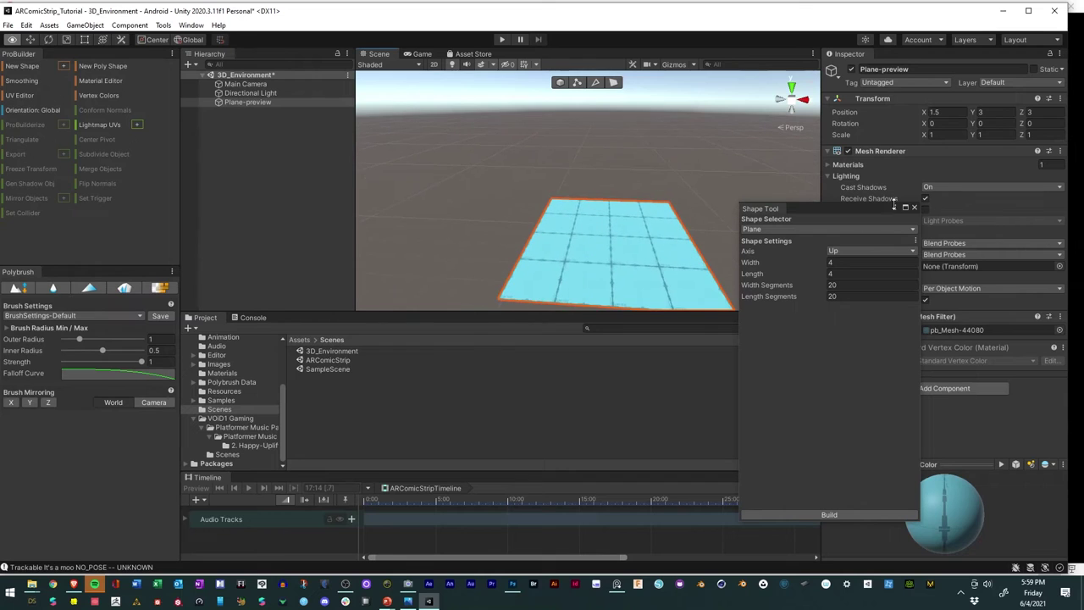
pyautogui.keyDown('alt'); pyautogui.moveTo(595, 188); pyautogui.dragTo(591, 213); pyautogui.keyUp('alt')
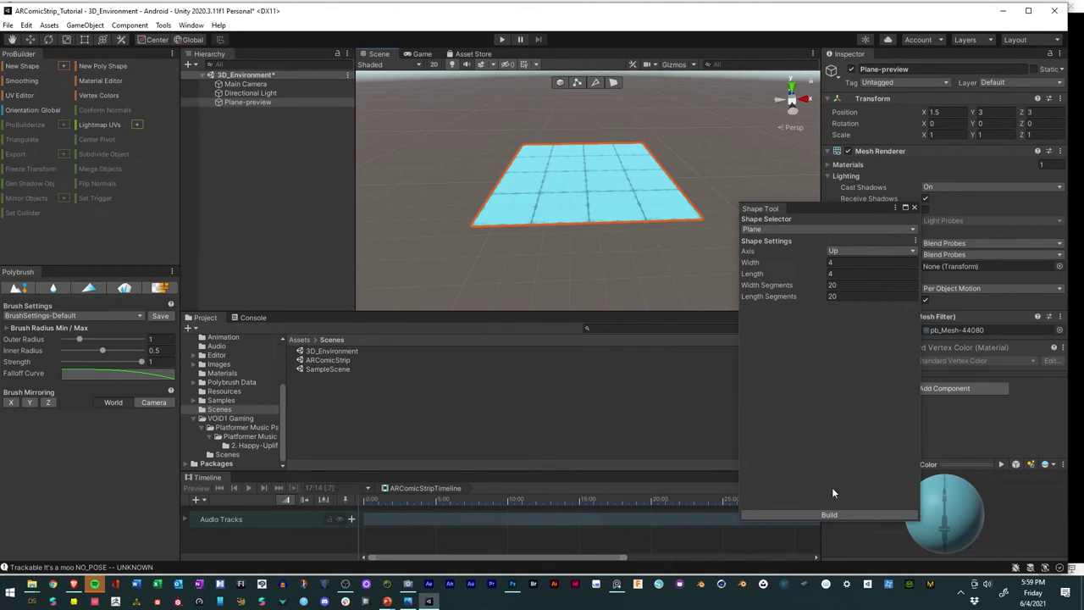
pyautogui.click(830, 514)
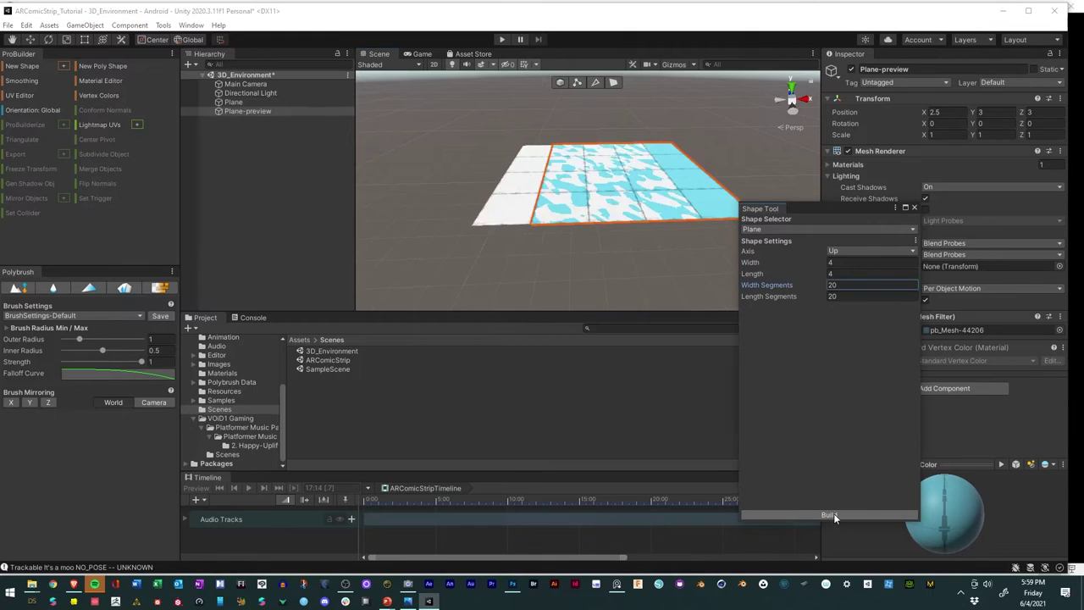
pyautogui.click(914, 207)
pyautogui.click(534, 184)
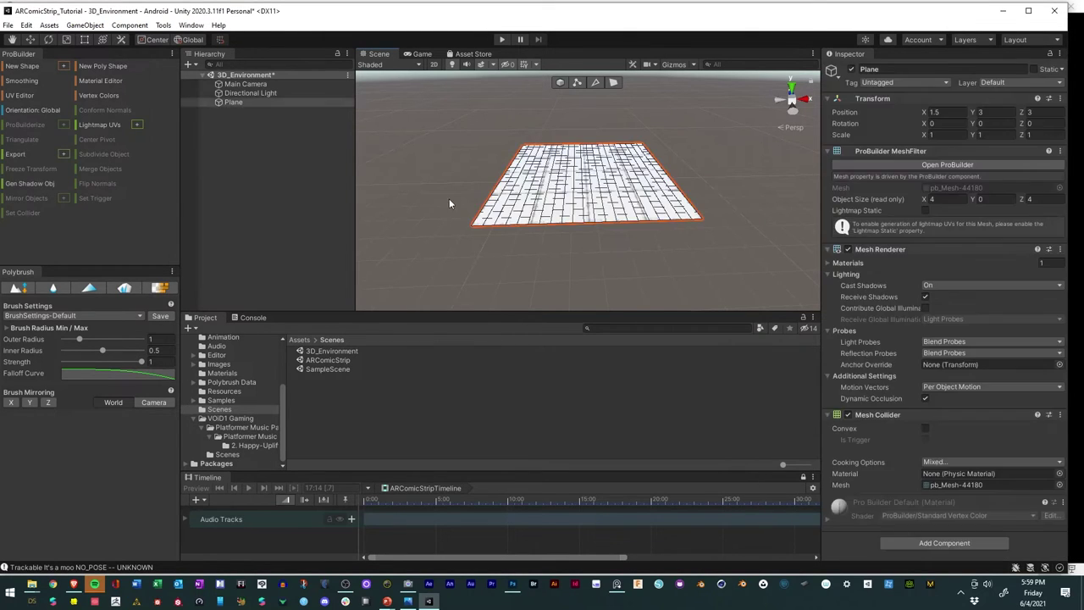
pyautogui.moveTo(518, 181); pyautogui.dragTo(462, 313, button='right')
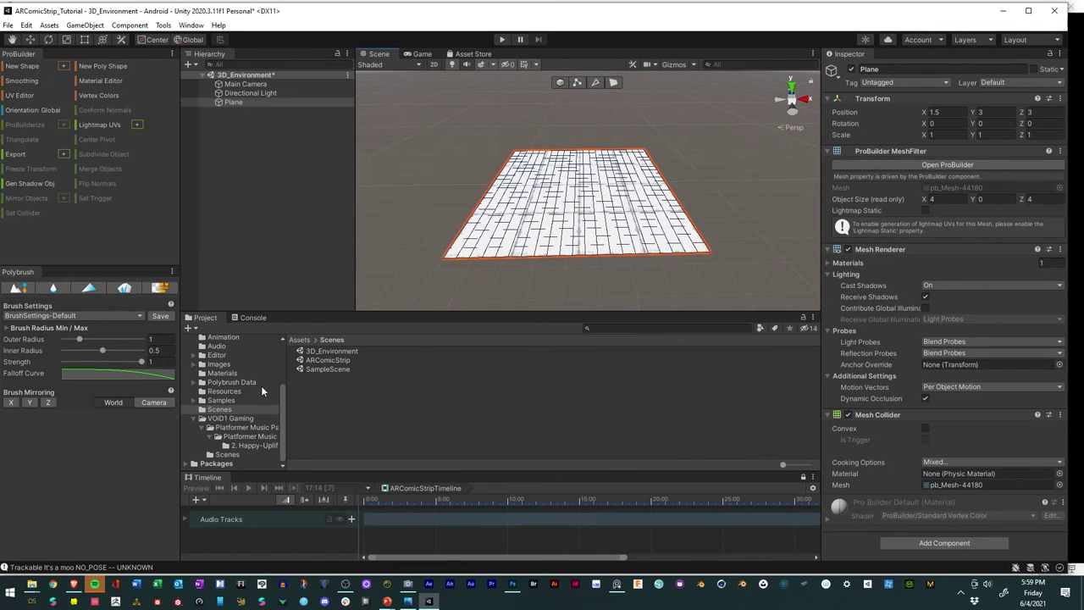
pyautogui.click(222, 374)
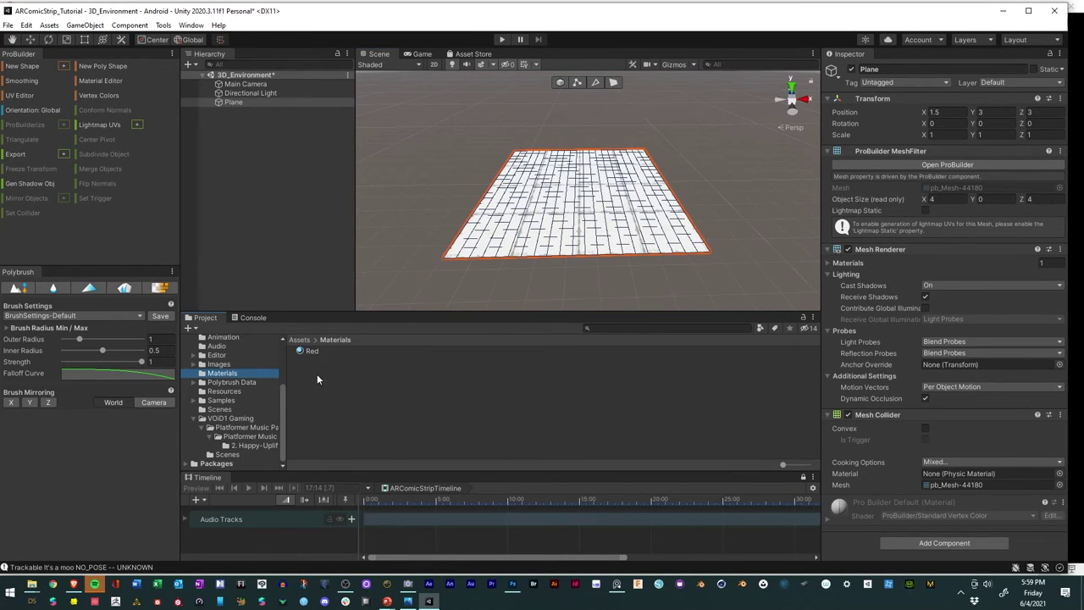
# Step: Create a PolybrushMat material in the Materials folder and apply it to the plane
pyautogui.click(339, 374)
pyautogui.rightClick(339, 374)
pyautogui.moveTo(444, 91)
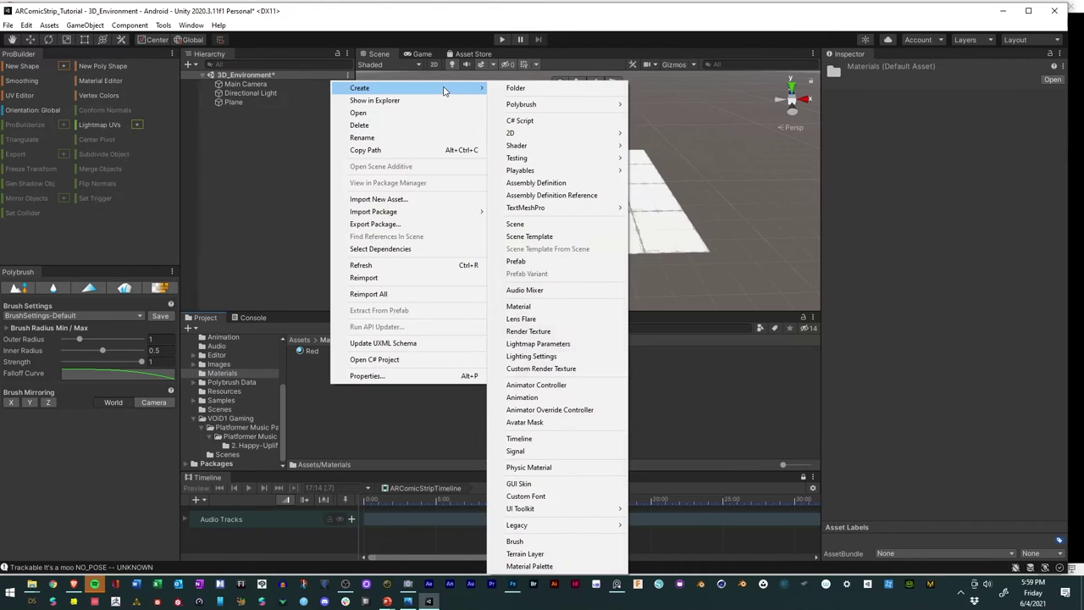
pyautogui.moveTo(534, 105)
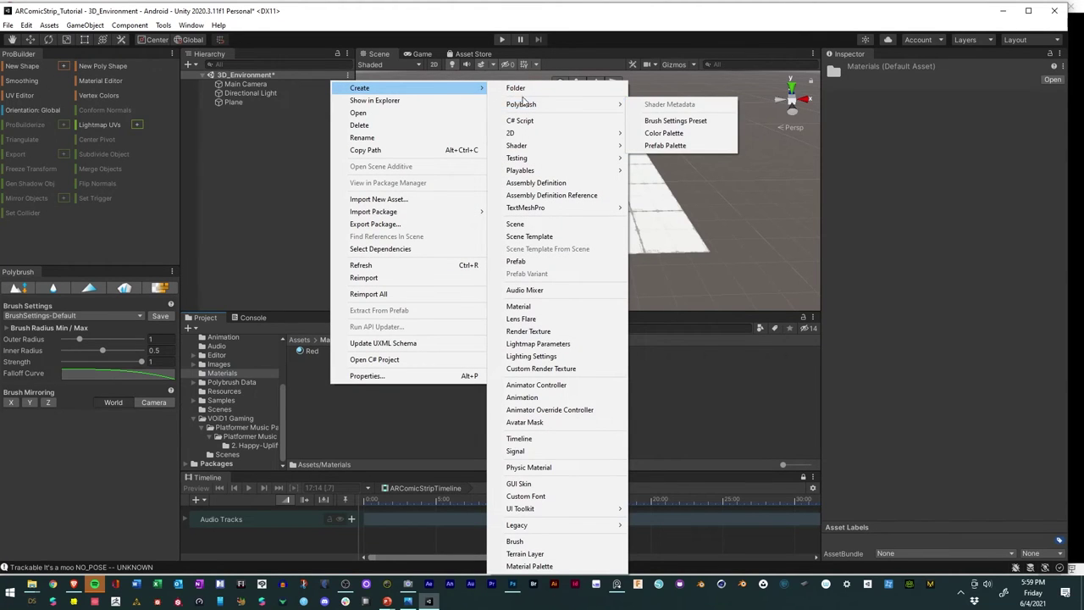
pyautogui.click(534, 308)
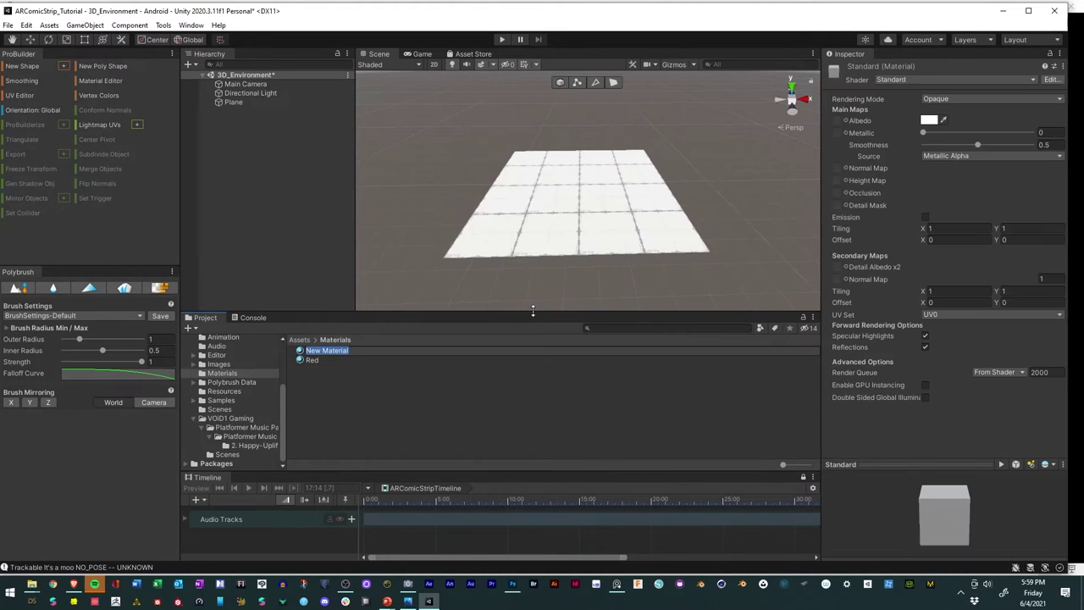
pyautogui.write('PolybrushMat')
pyautogui.press('Return')
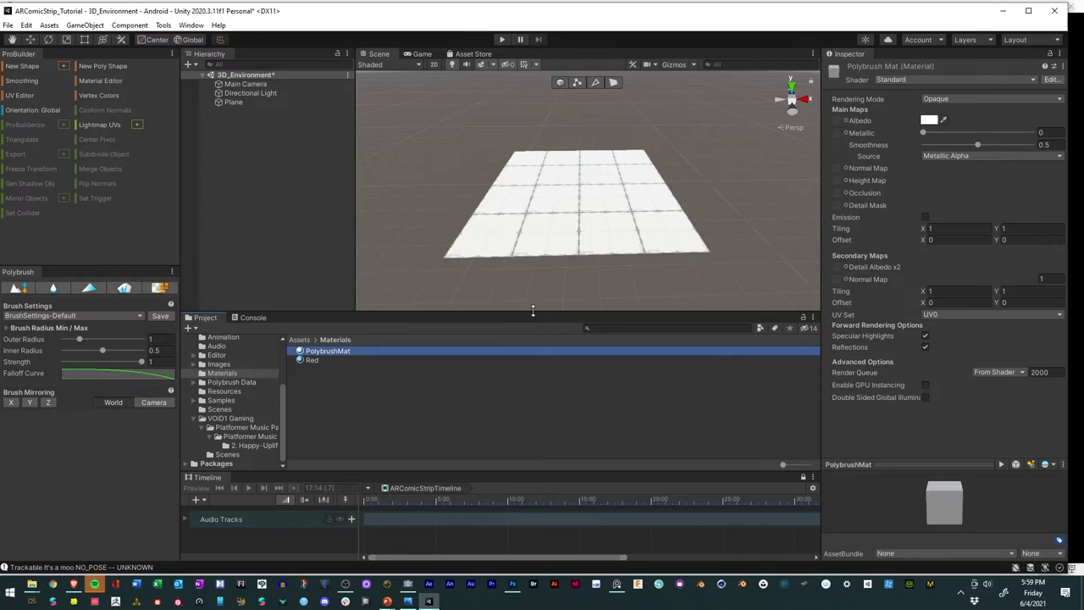
pyautogui.moveTo(337, 352); pyautogui.dragTo(527, 230)
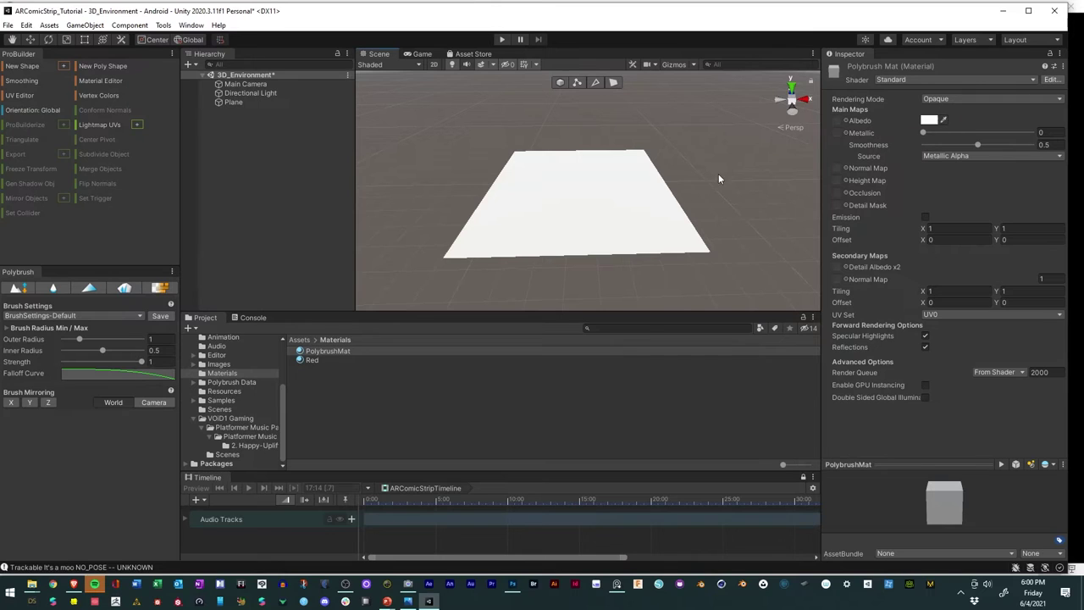
# Step: Give PolybrushMat the Polybrush Standard Vertex Color shader and a pink-red colour (FF8181)
pyautogui.click(968, 78)
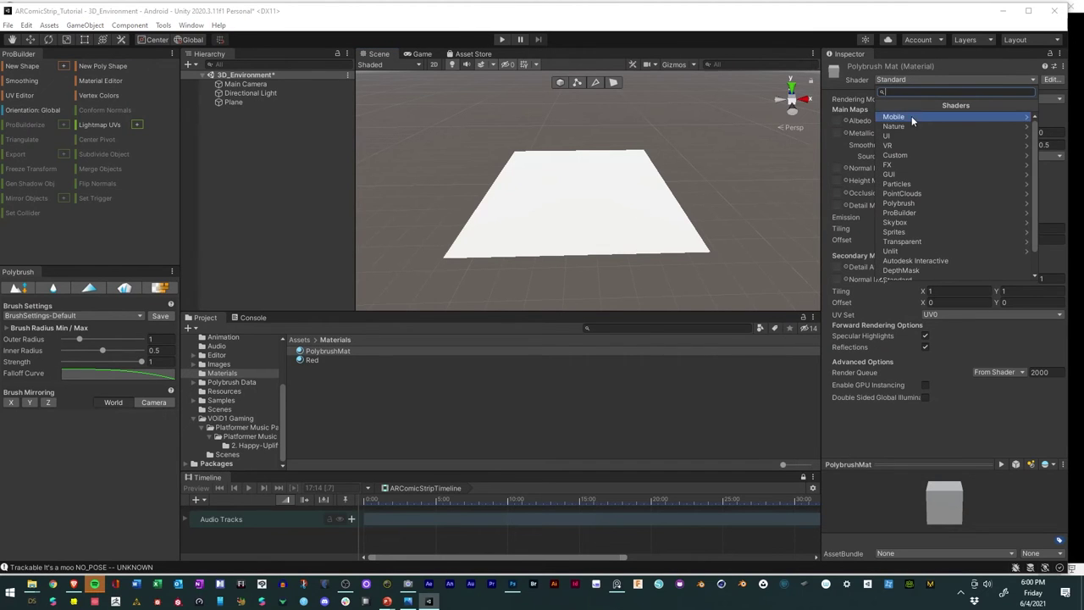
pyautogui.click(904, 204)
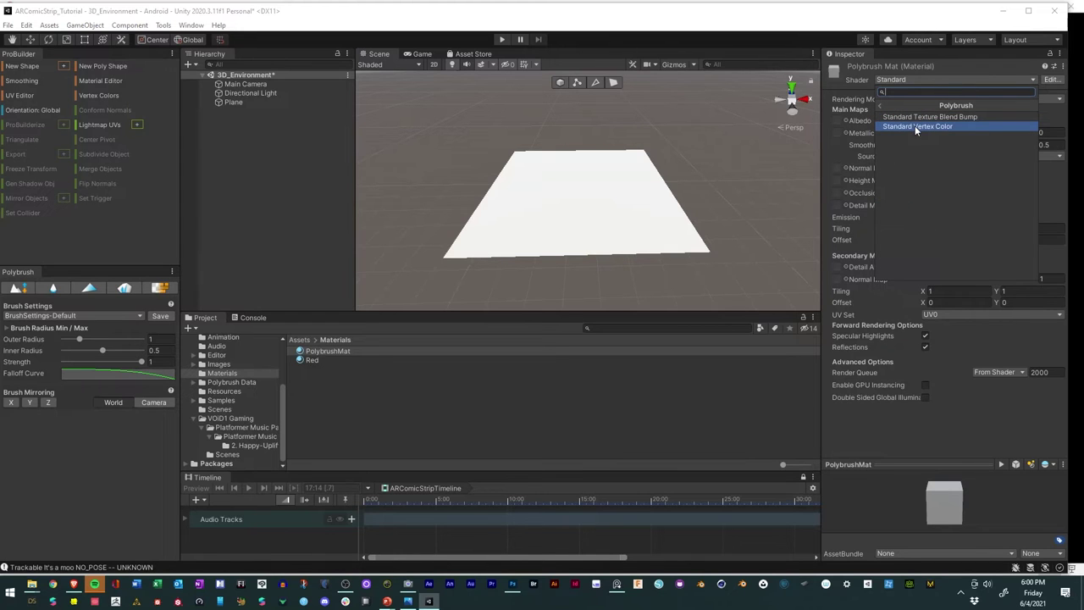
pyautogui.click(915, 126)
pyautogui.keyDown('alt'); pyautogui.moveTo(651, 237); pyautogui.dragTo(607, 182); pyautogui.keyUp('alt')
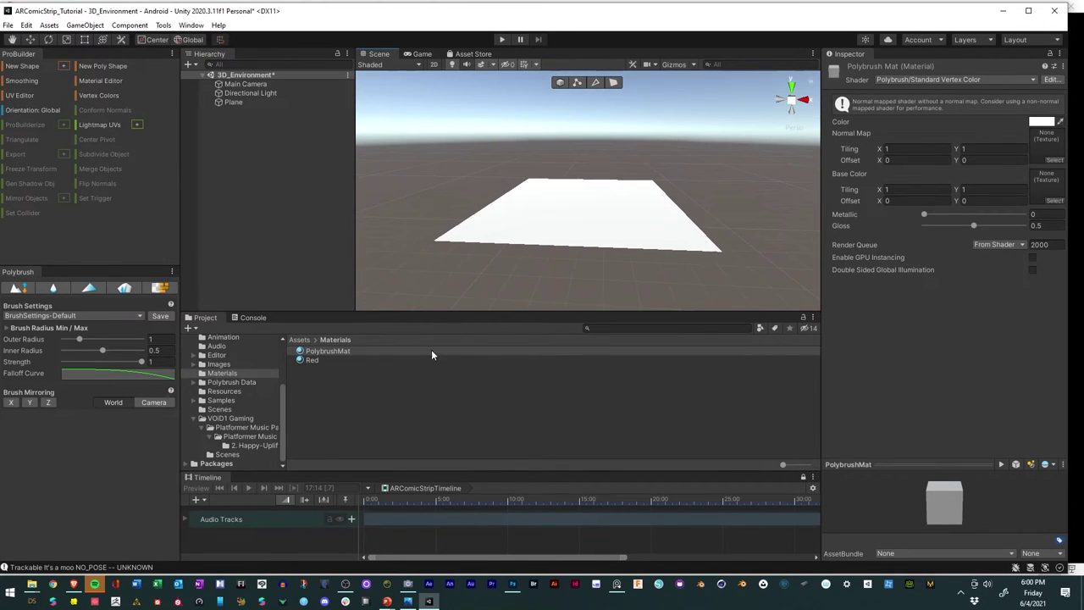
pyautogui.click(1041, 121)
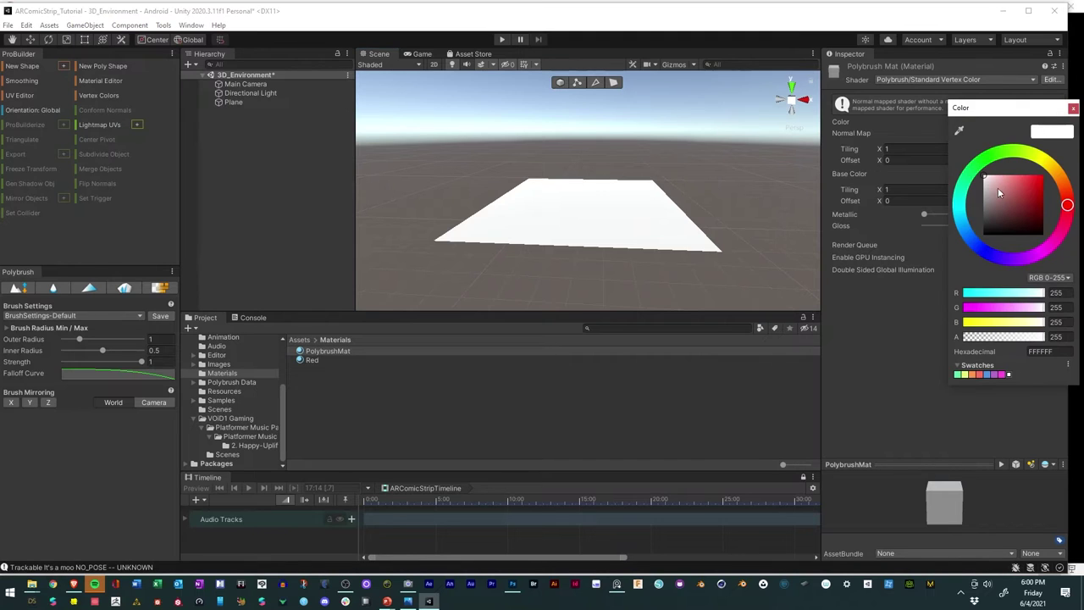
pyautogui.moveTo(998, 187)
pyautogui.mouseDown()
pyautogui.moveTo(1026, 179)
pyautogui.moveTo(1021, 172)
pyautogui.moveTo(1015, 205)
pyautogui.moveTo(1013, 176)
pyautogui.mouseUp()
pyautogui.click(1073, 109)
pyautogui.moveTo(615, 266)
pyautogui.keyDown('alt'); pyautogui.mouseDown()
pyautogui.moveTo(610, 213)
pyautogui.moveTo(619, 253)
pyautogui.mouseUp(); pyautogui.keyUp('alt')
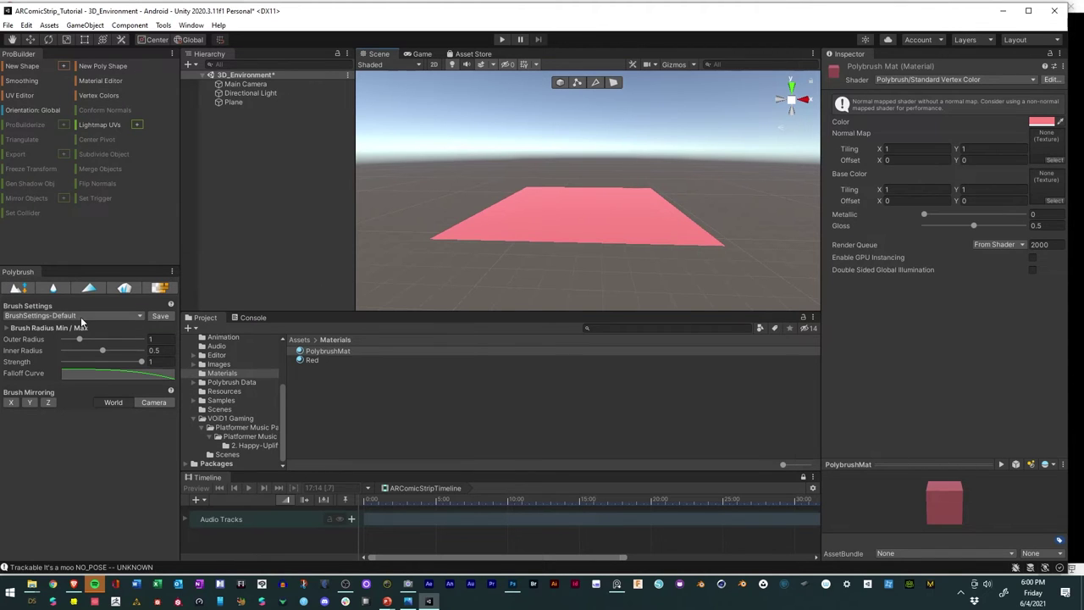
pyautogui.click(230, 102)
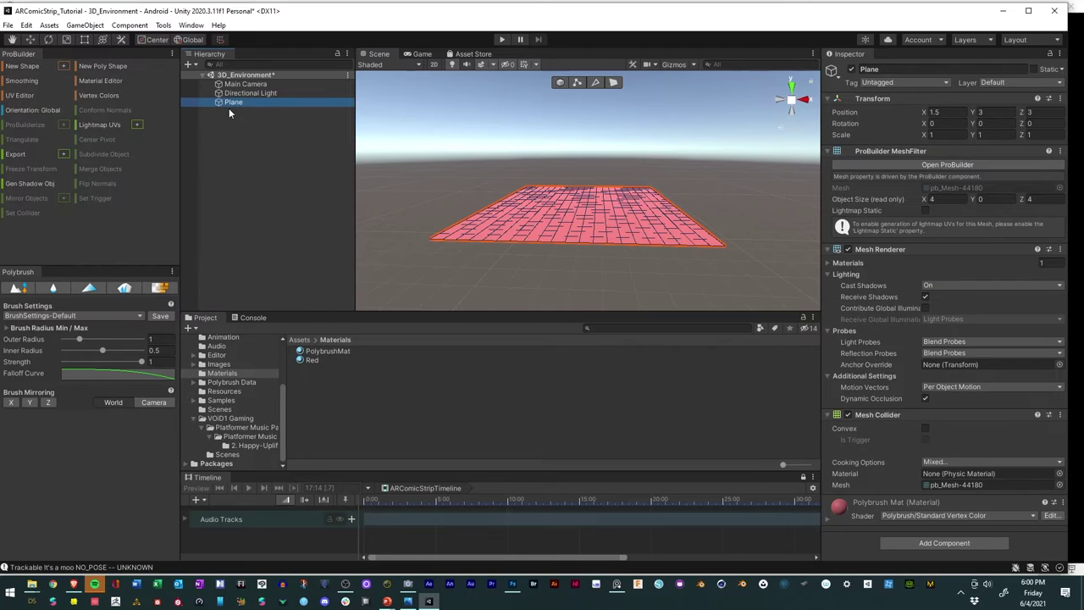
# Step: Duplicate the Plane, naming the original Ground and the copy Box
pyautogui.hotkey('ctrl', 'd')
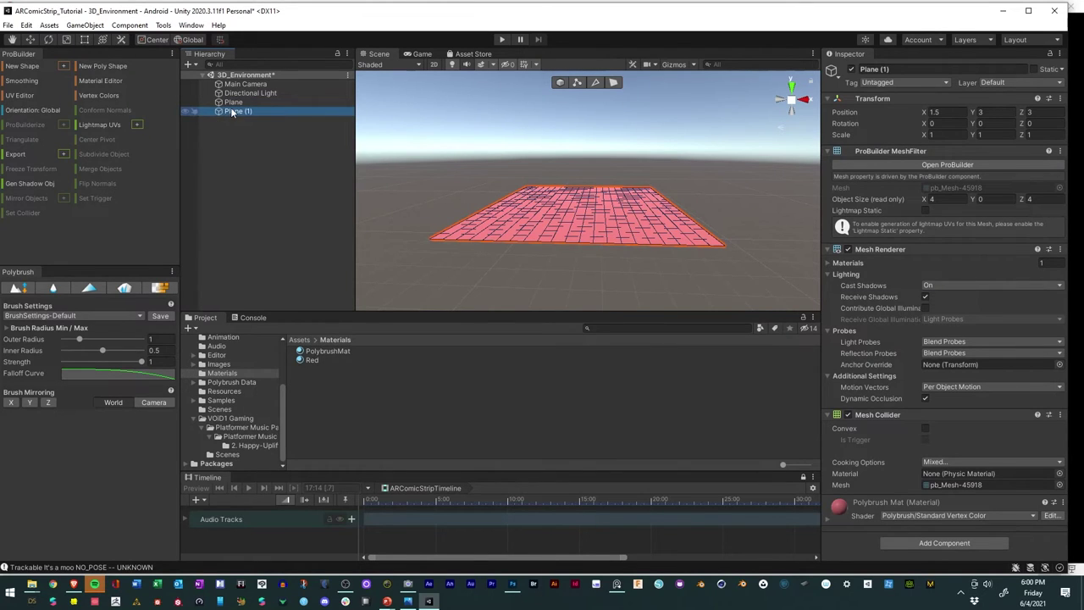
pyautogui.click(234, 102)
pyautogui.click(234, 103)
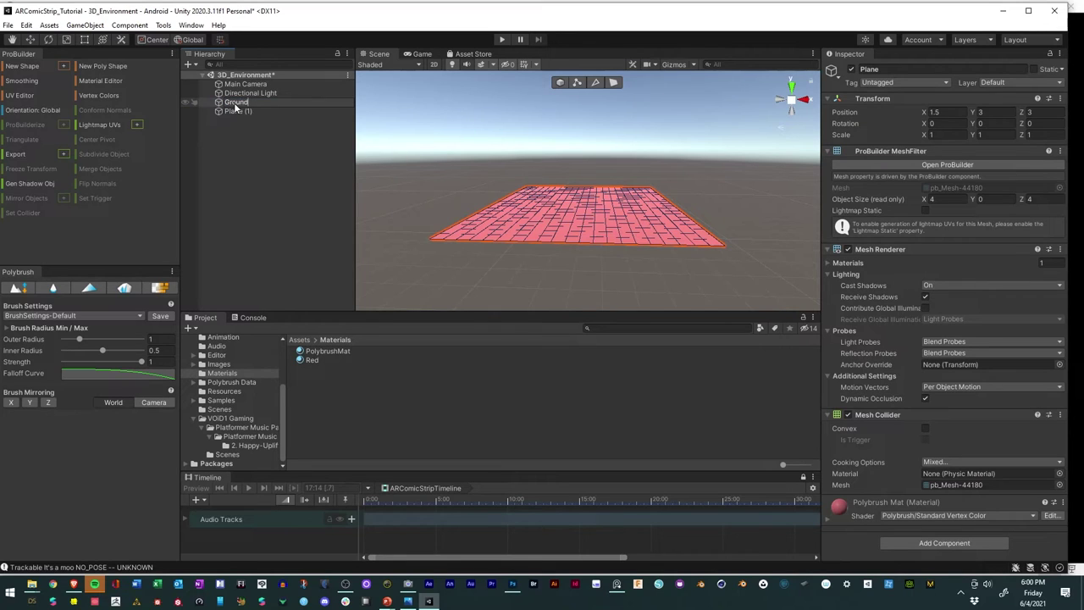
pyautogui.press('Return')
pyautogui.click(235, 108)
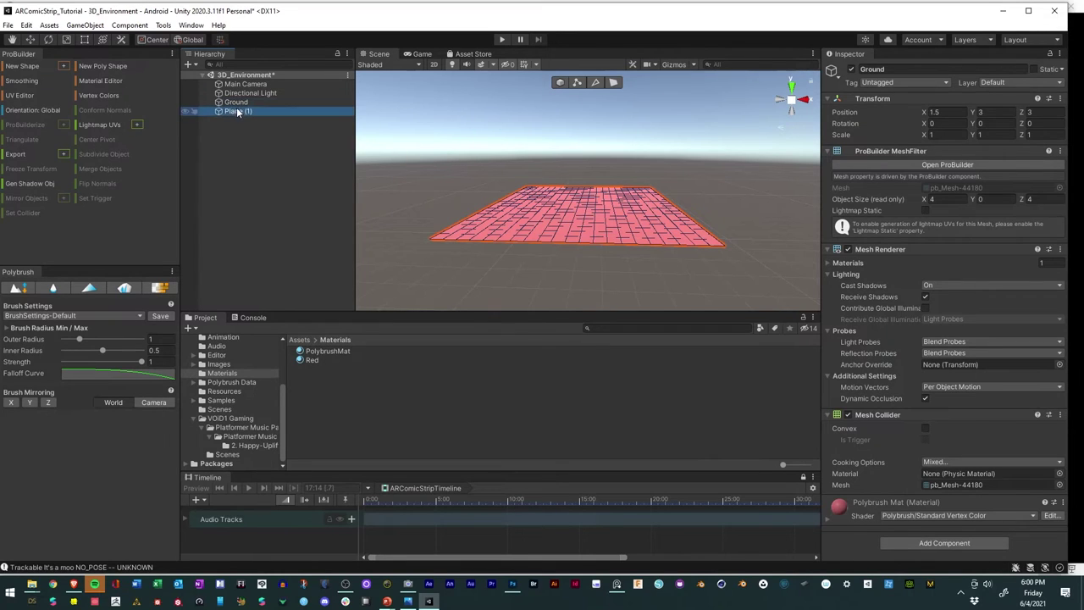
pyautogui.click(240, 113)
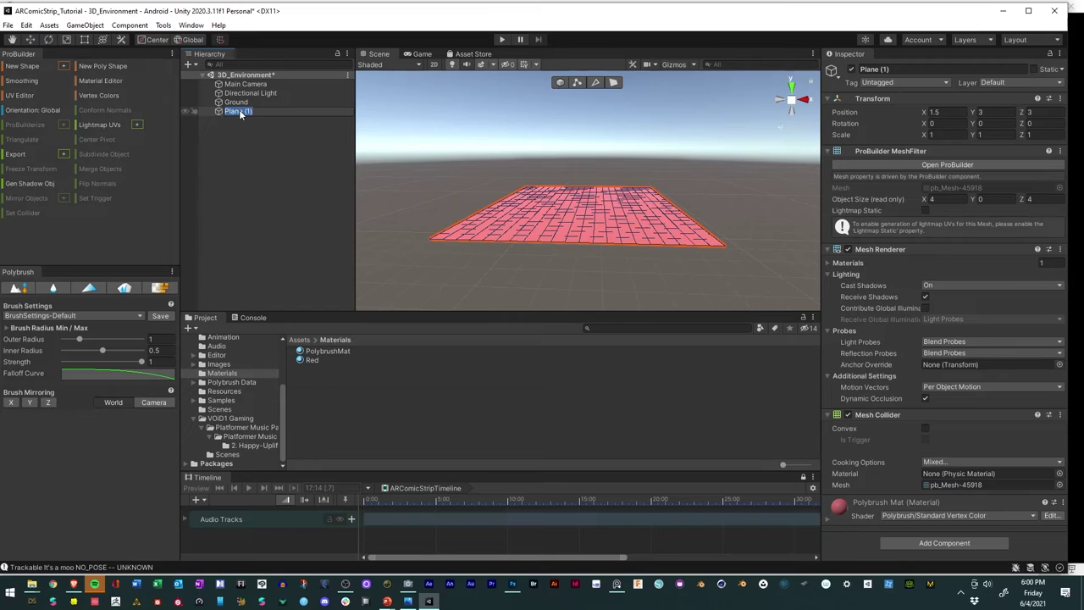
pyautogui.write('Box')
pyautogui.press('Return')
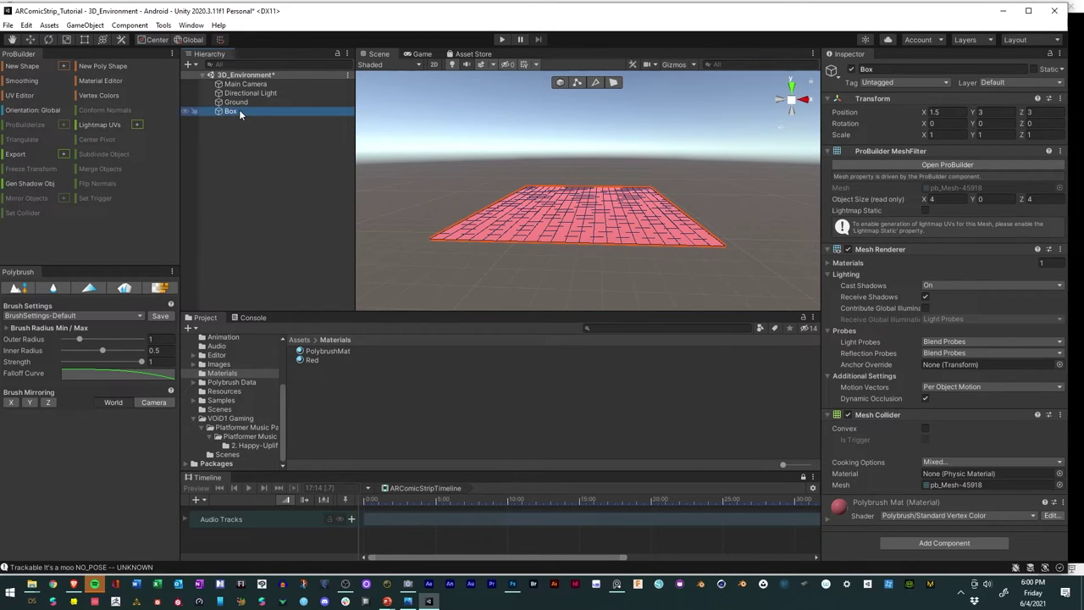
# Step: Lower the Box slightly to Y 2.94, then delete it from the scene
pyautogui.click(32, 39)
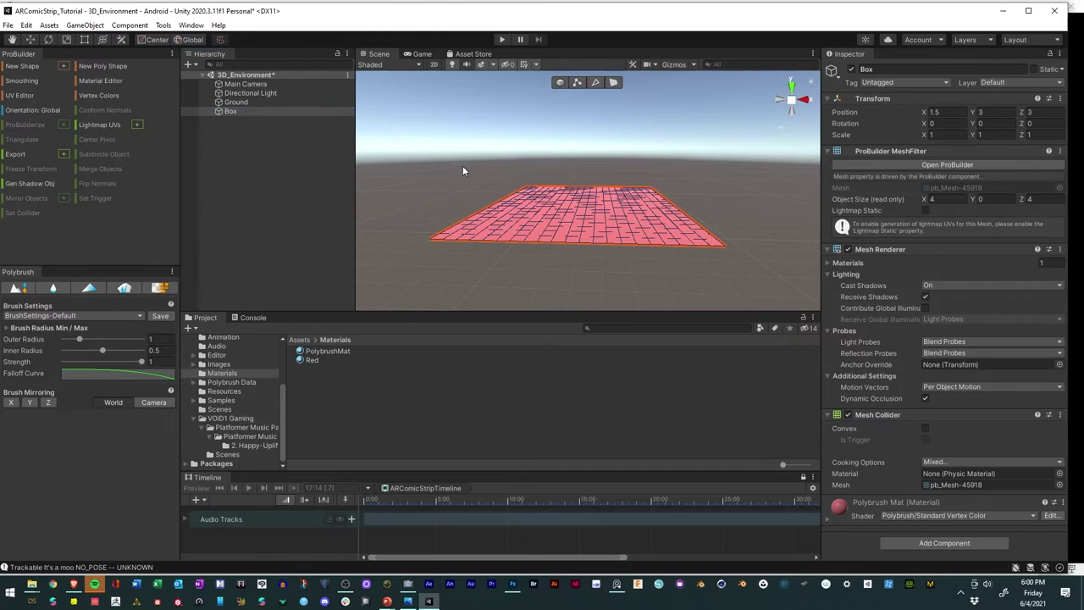
pyautogui.click(560, 84)
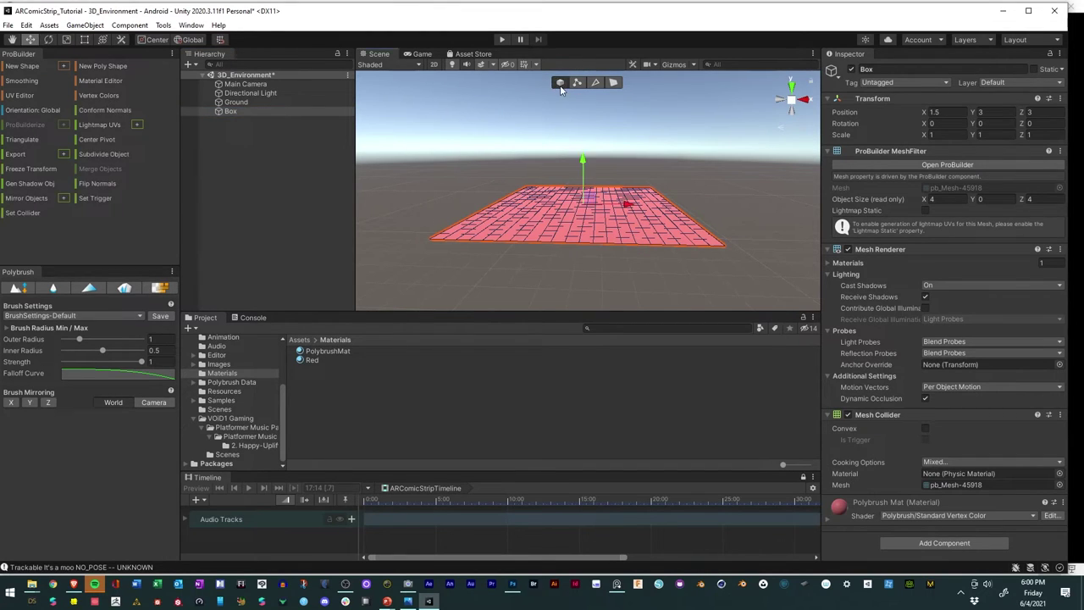
pyautogui.click(224, 113)
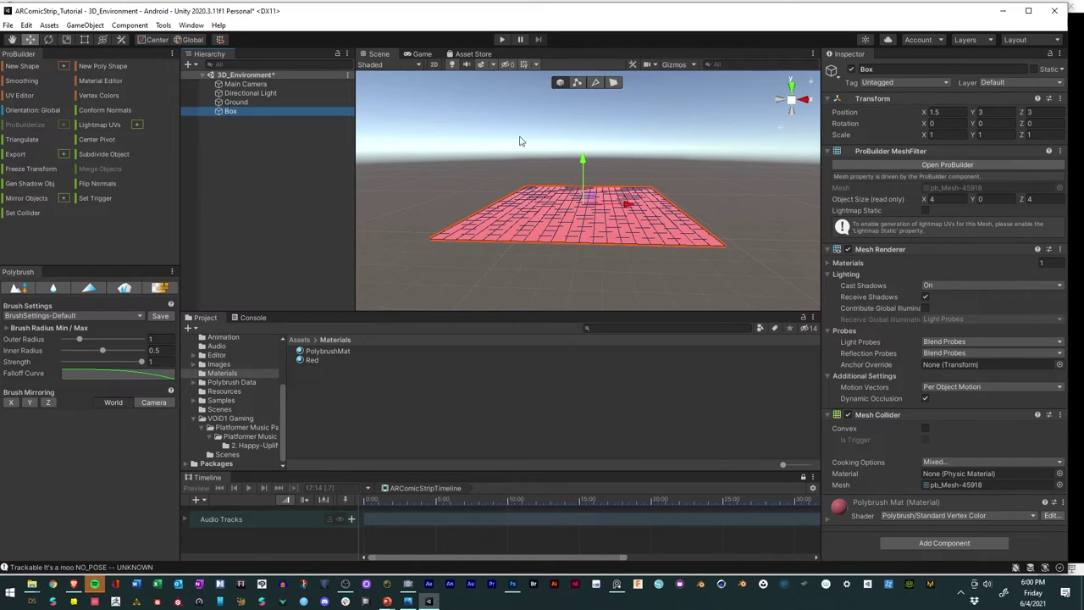
pyautogui.moveTo(583, 161); pyautogui.dragTo(581, 166)
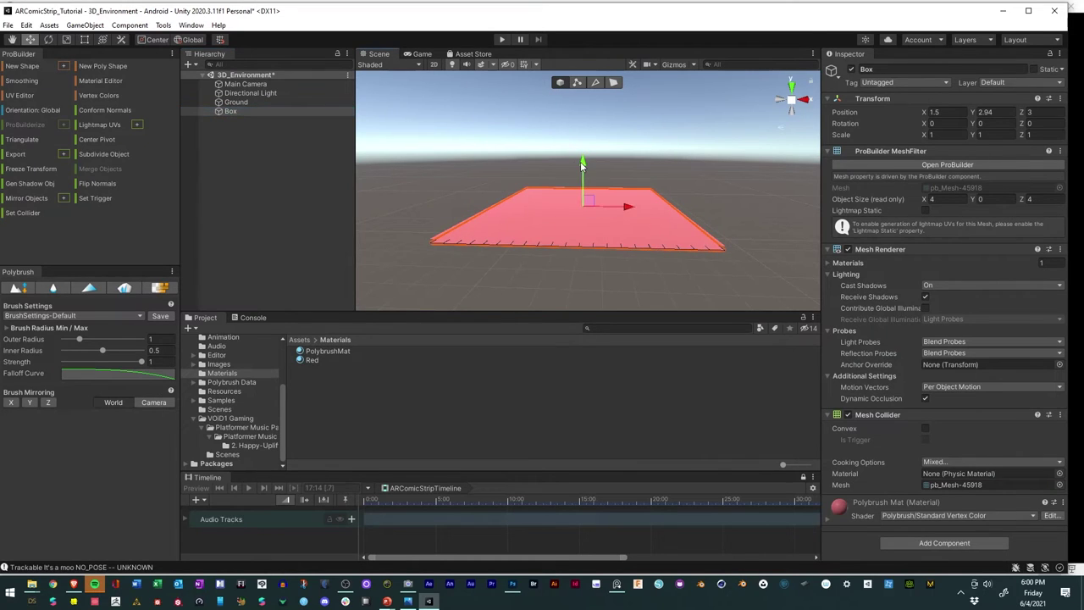
pyautogui.click(596, 82)
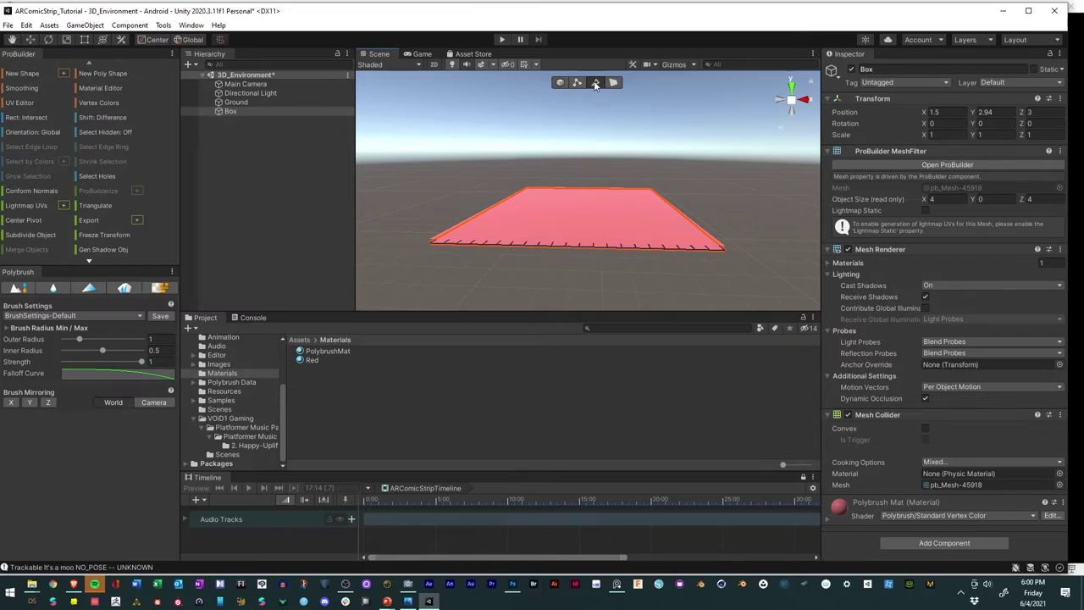
pyautogui.click(359, 249)
pyautogui.keyDown('alt'); pyautogui.moveTo(429, 231); pyautogui.dragTo(424, 262); pyautogui.keyUp('alt')
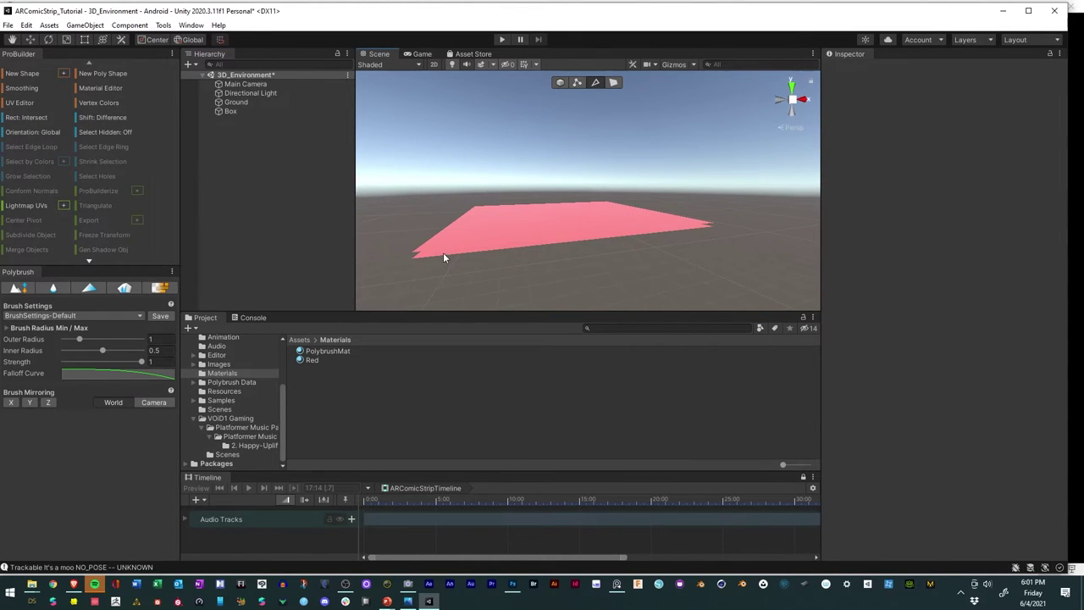
pyautogui.click(443, 252)
pyautogui.keyDown('alt'); pyautogui.moveTo(435, 252); pyautogui.dragTo(448, 272); pyautogui.keyUp('alt')
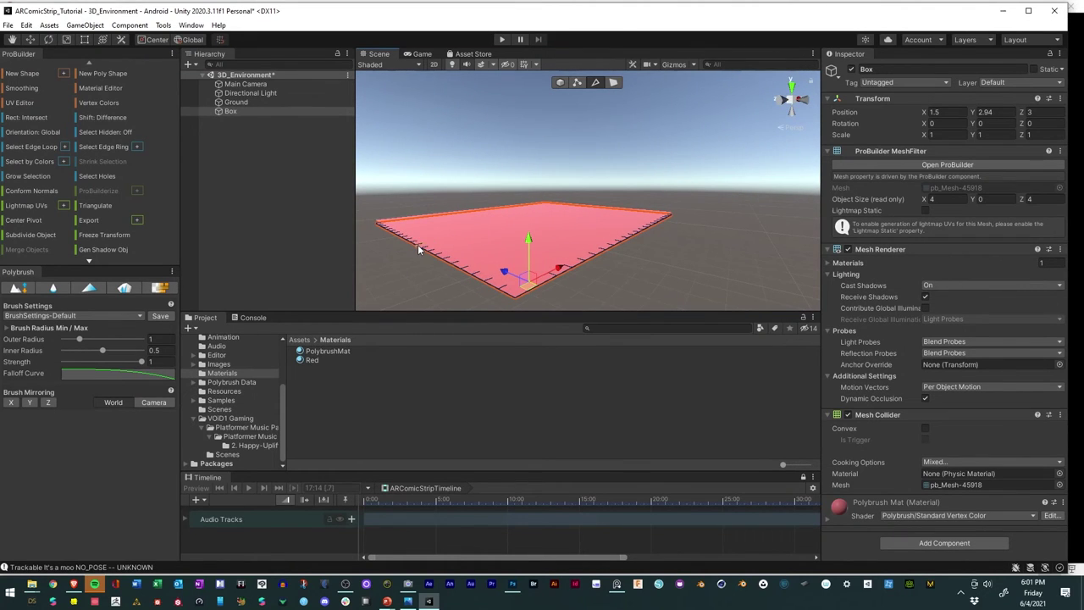
pyautogui.press('v')
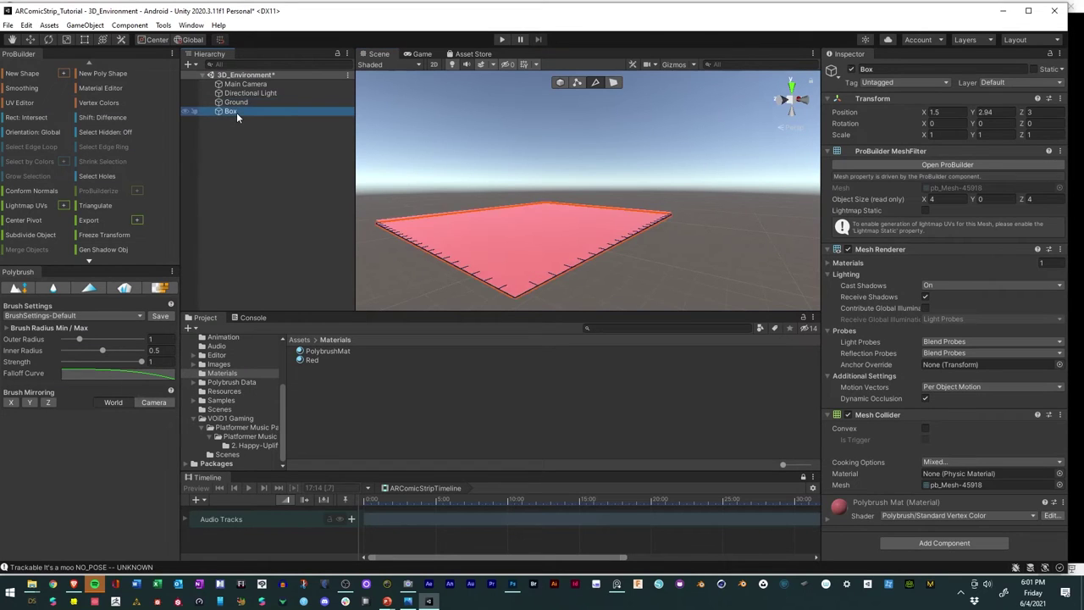
pyautogui.press('Delete')
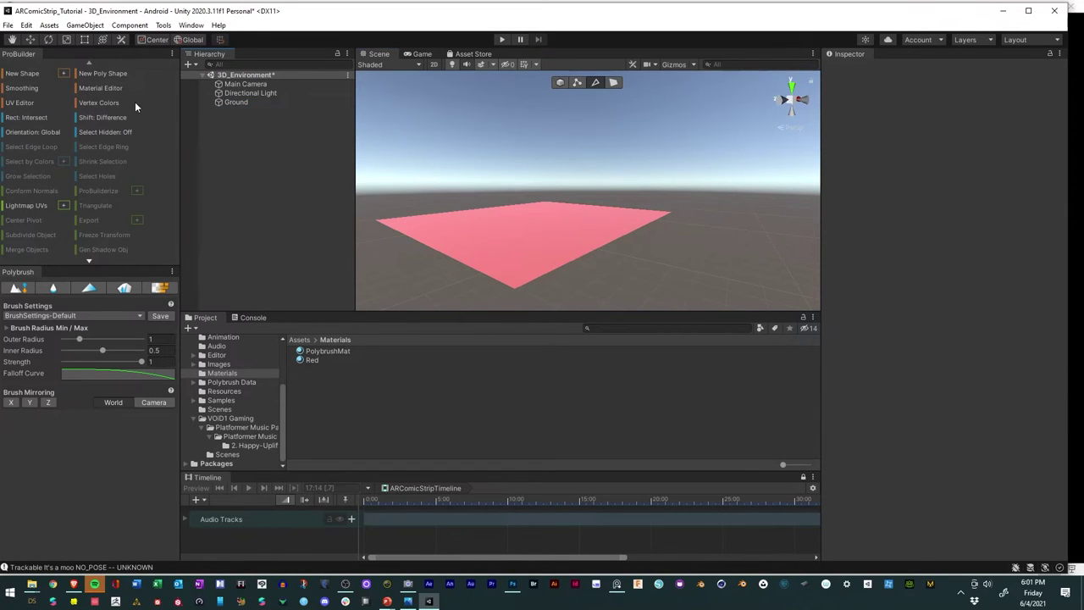
# Step: Build a ProBuilder Plane with 1 width and 1 length segment and parent it under Ground
pyautogui.click(65, 73)
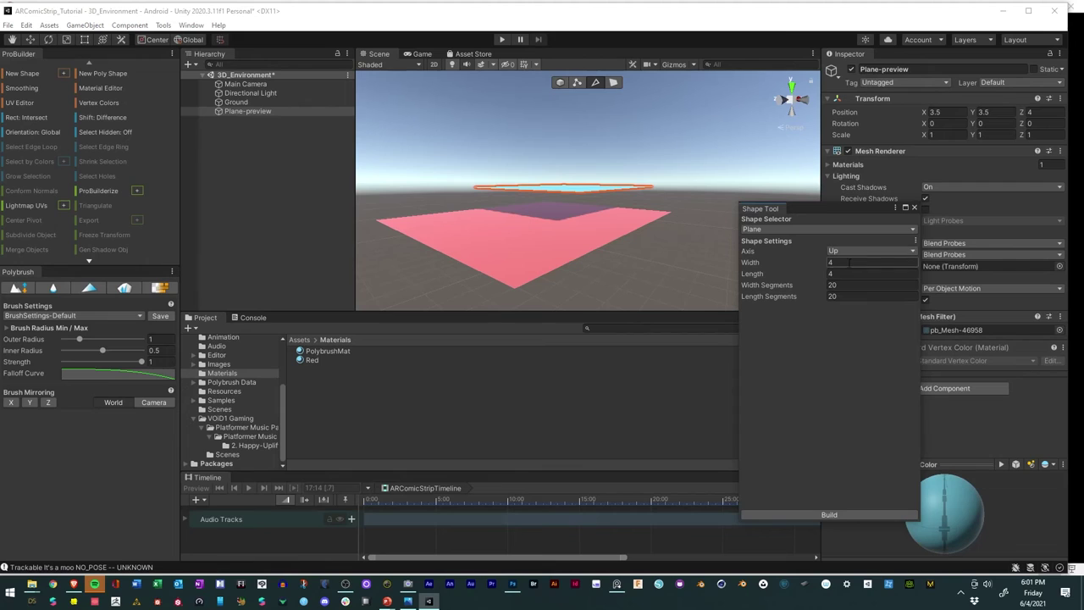
pyautogui.click(841, 286)
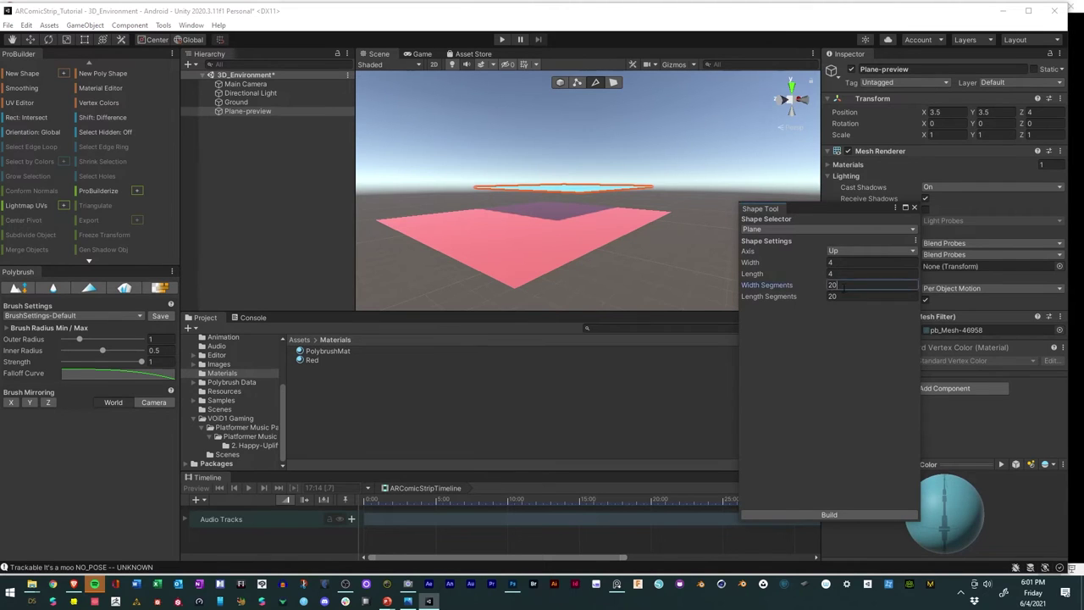
pyautogui.write('1')
pyautogui.click(794, 296)
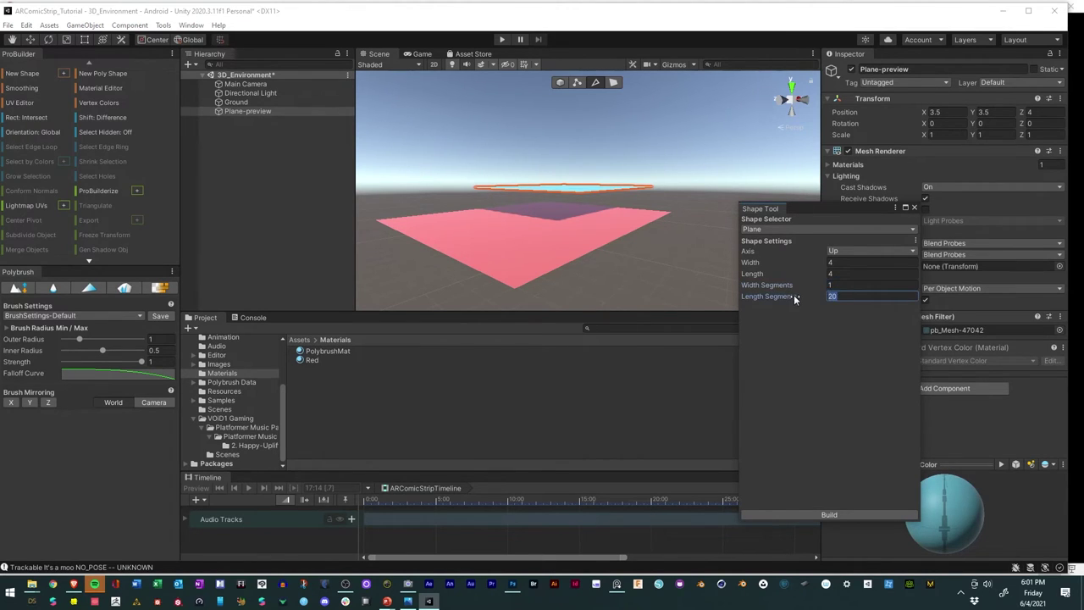
pyautogui.write('1')
pyautogui.click(800, 515)
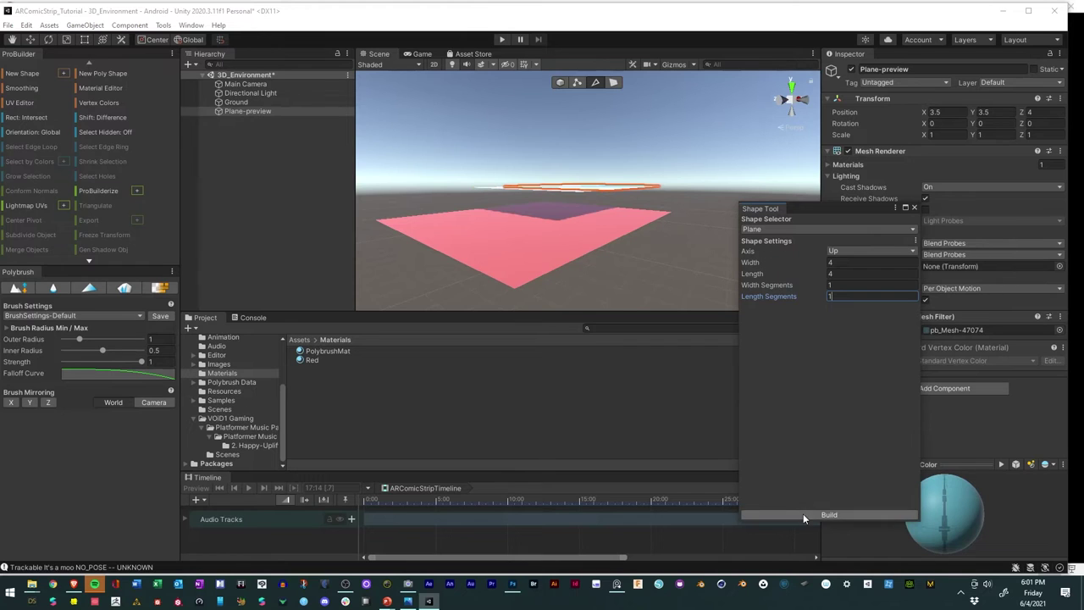
pyautogui.click(915, 208)
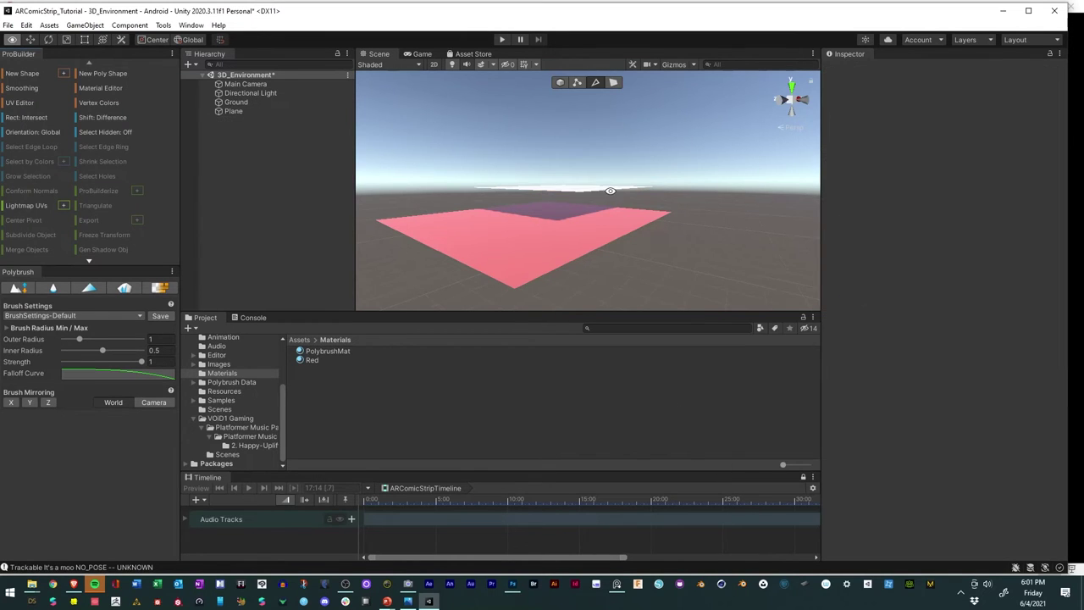
pyautogui.moveTo(610, 189); pyautogui.dragTo(464, 233, button='right')
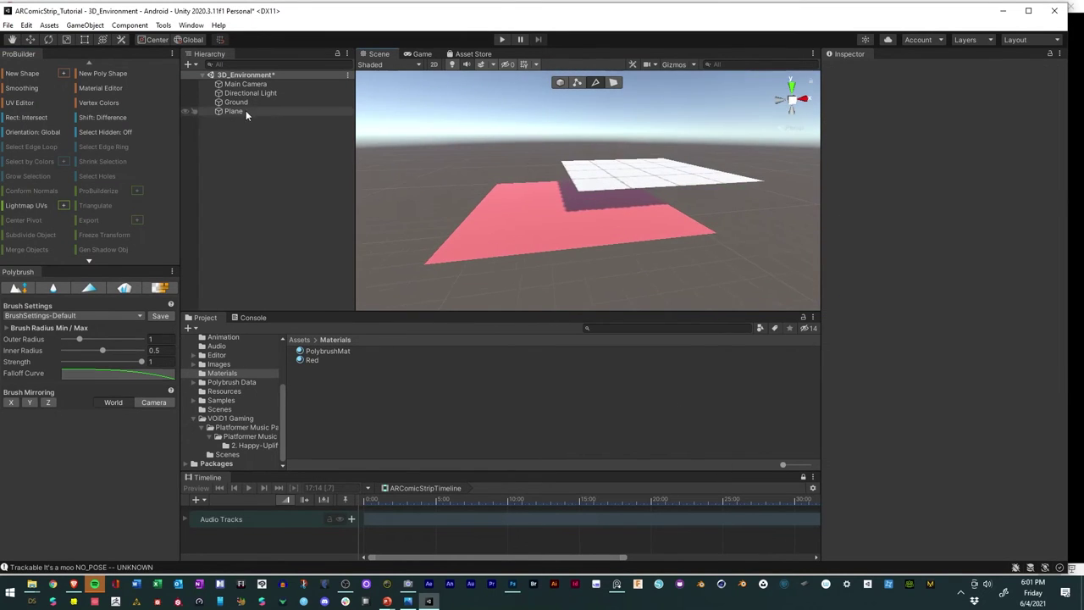
pyautogui.moveTo(246, 110); pyautogui.dragTo(242, 103)
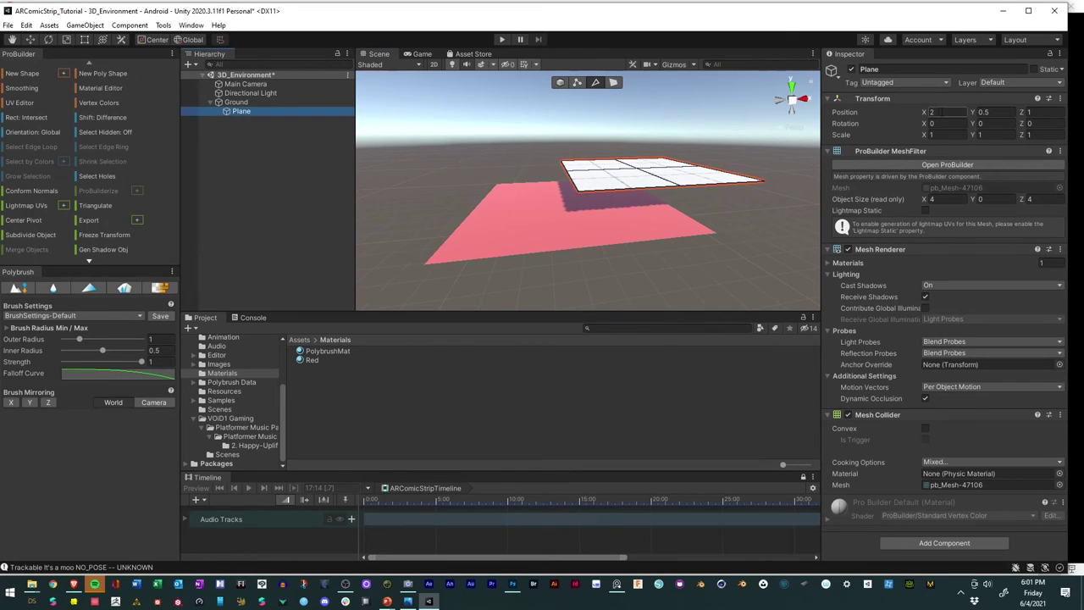
# Step: Zero the Plane's position, then lower it just below the pink ground to Y -0.08
pyautogui.click(943, 112)
pyautogui.write('0')
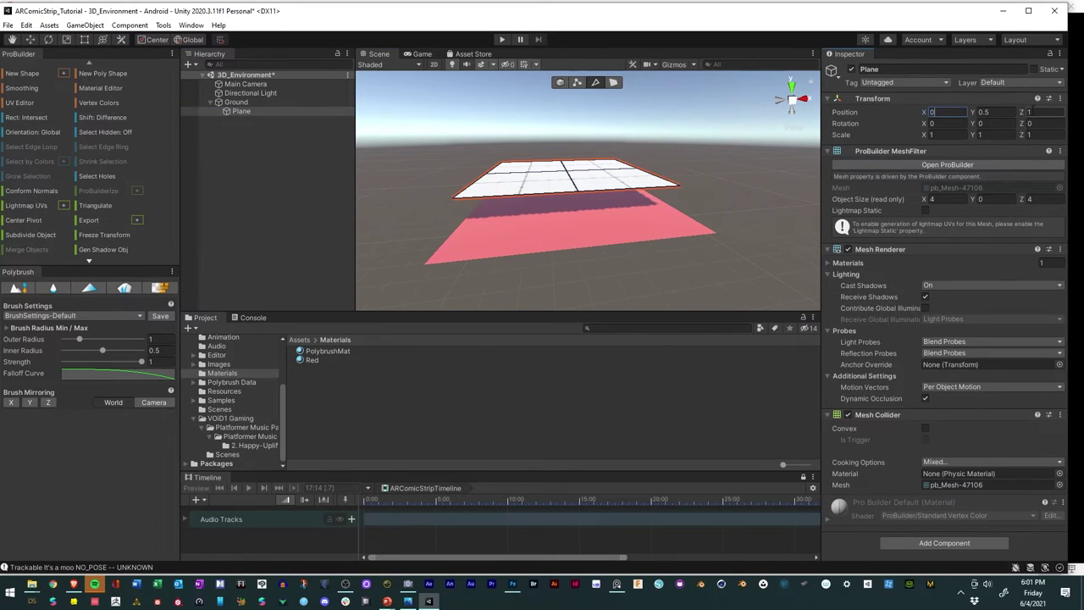
pyautogui.press('Tab')
pyautogui.write('0')
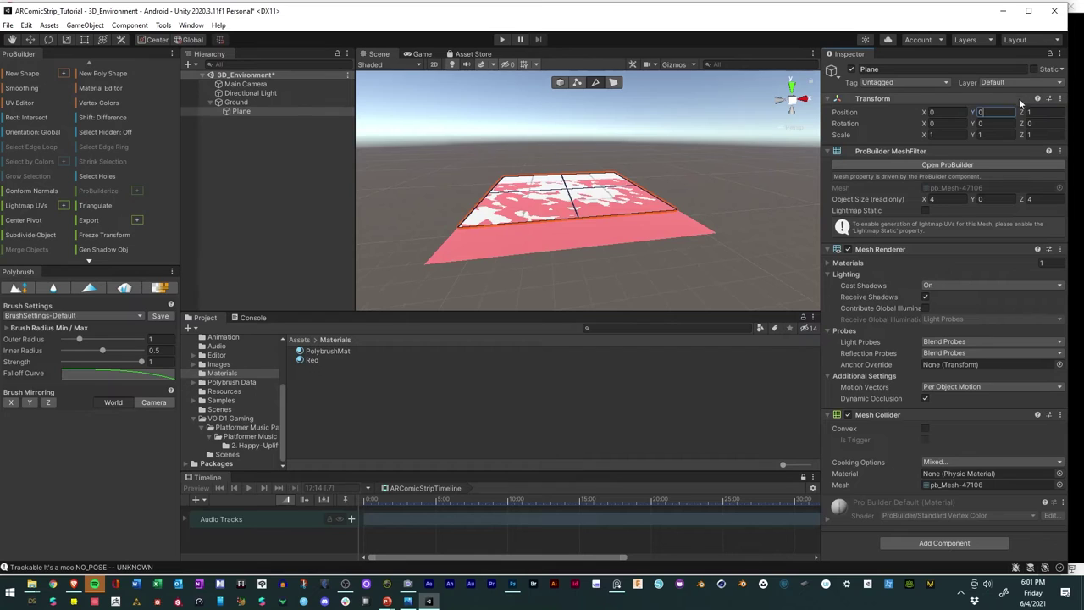
pyautogui.write('0')
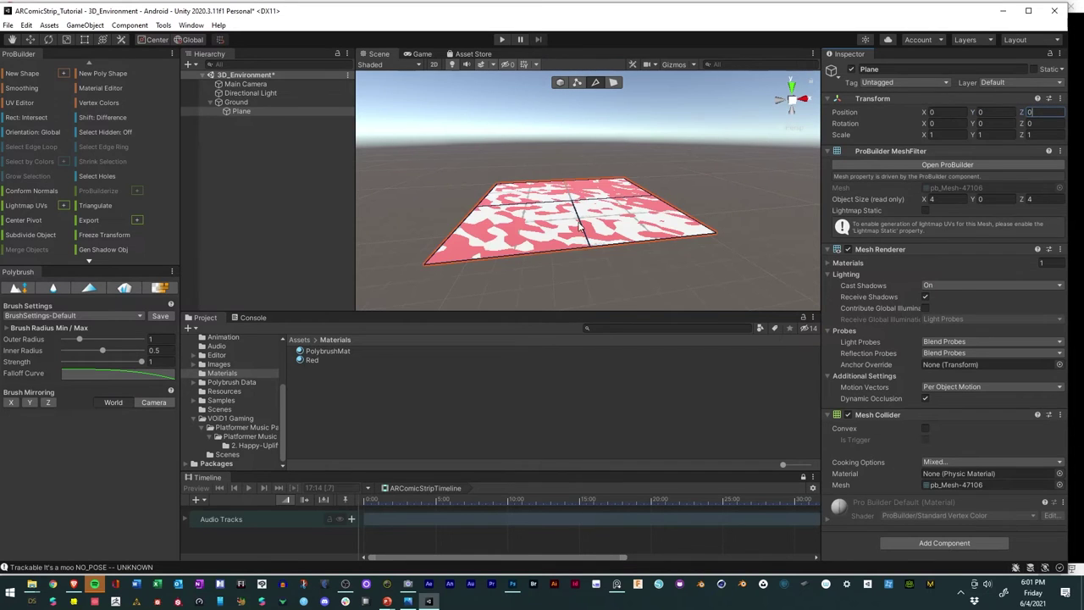
pyautogui.press('Return')
pyautogui.click(560, 82)
pyautogui.moveTo(573, 158); pyautogui.dragTo(573, 159)
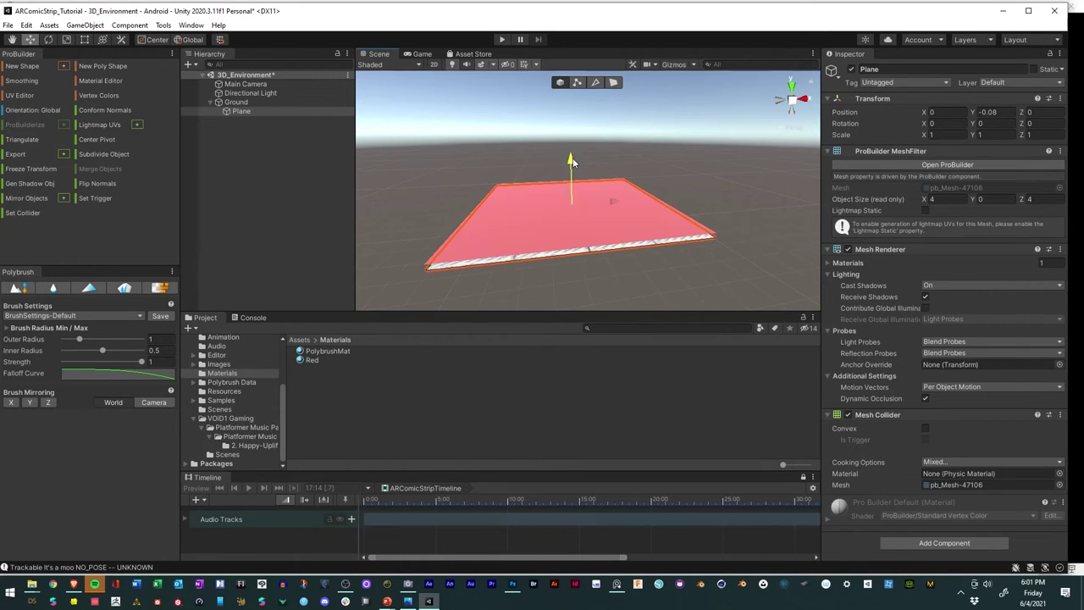
# Step: Select the plane's edges and extrude them upward into walls about 3.28 units high
pyautogui.click(596, 83)
pyautogui.keyDown('alt'); pyautogui.moveTo(532, 220); pyautogui.dragTo(612, 192); pyautogui.keyUp('alt')
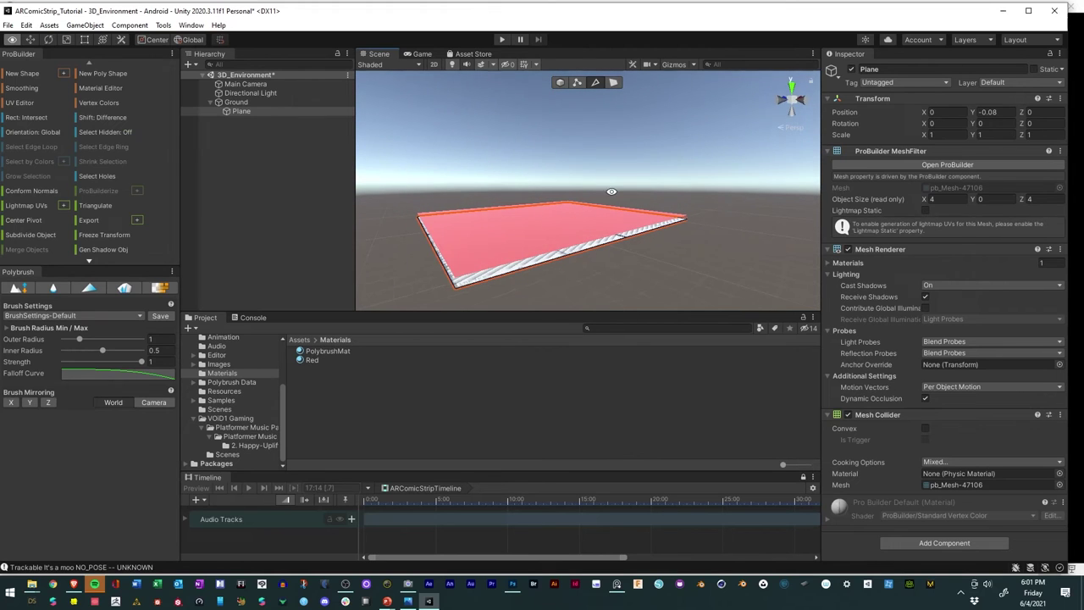
pyautogui.keyDown('alt'); pyautogui.moveTo(433, 259); pyautogui.dragTo(449, 283); pyautogui.keyUp('alt')
pyautogui.click(459, 258)
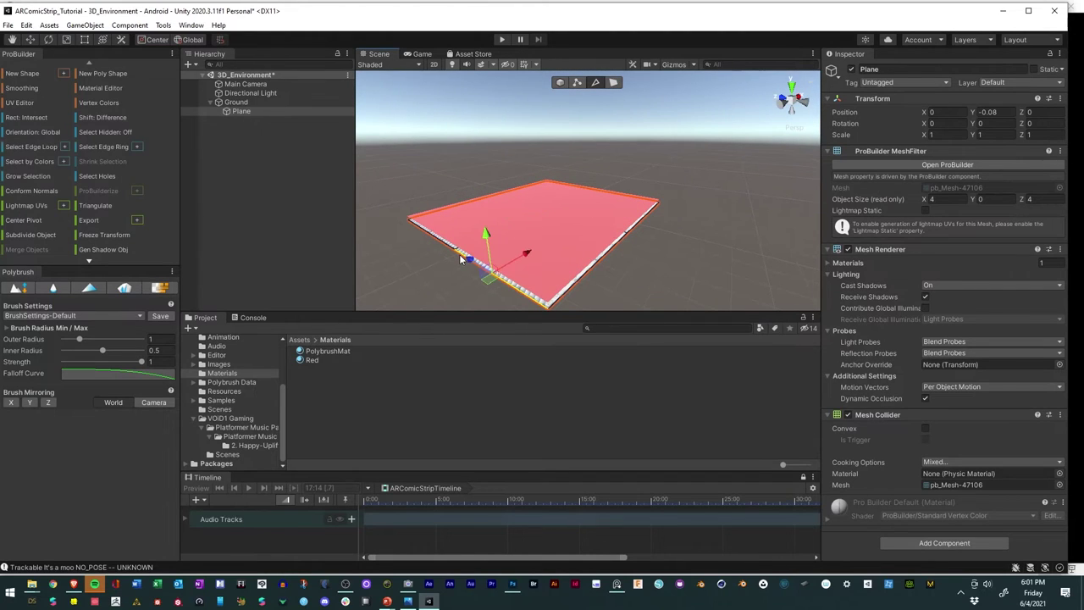
pyautogui.click(444, 248)
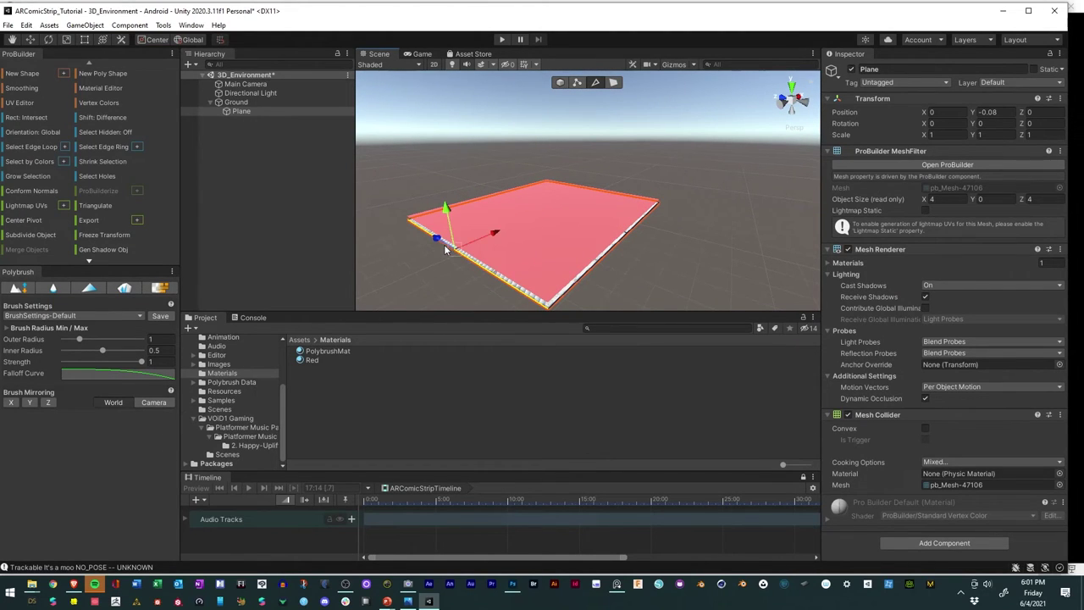
pyautogui.keyDown('alt'); pyautogui.moveTo(720, 303); pyautogui.dragTo(557, 246); pyautogui.keyUp('alt')
pyautogui.click(667, 238)
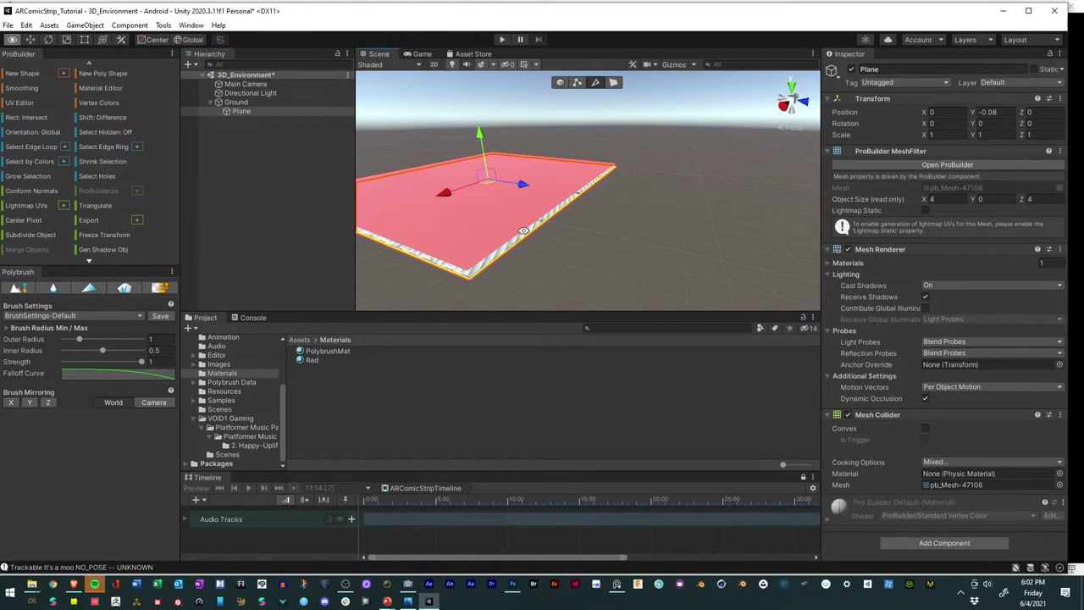
pyautogui.keyDown('alt'); pyautogui.moveTo(587, 186); pyautogui.dragTo(632, 210); pyautogui.keyUp('alt')
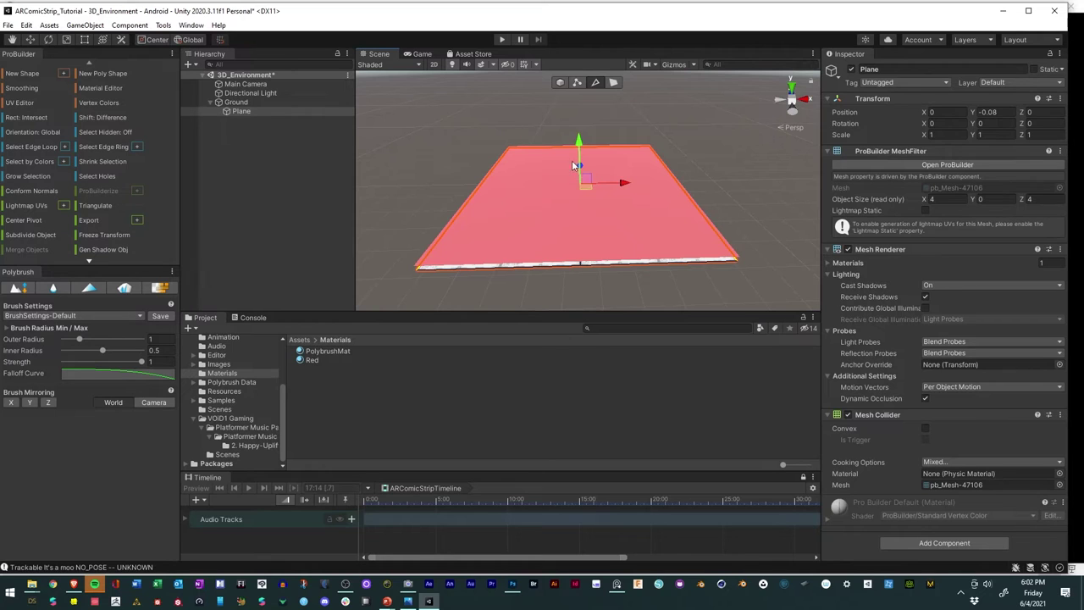
pyautogui.keyDown('alt'); pyautogui.moveTo(561, 203); pyautogui.dragTo(608, 53); pyautogui.keyUp('alt')
pyautogui.scroll(-3, 562, 161)
pyautogui.scroll(-3, 612, 127)
# Step: Select a top edge of the walled box and nudge it so the depth is about 4.01
pyautogui.keyDown('alt'); pyautogui.moveTo(612, 127); pyautogui.dragTo(508, 226); pyautogui.keyUp('alt')
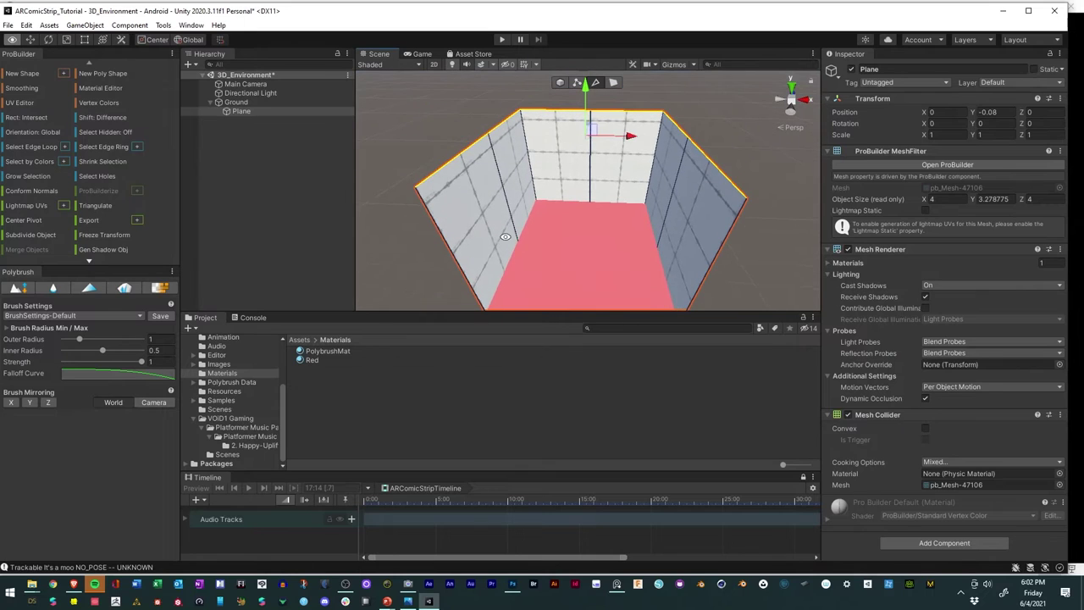
pyautogui.click(424, 148)
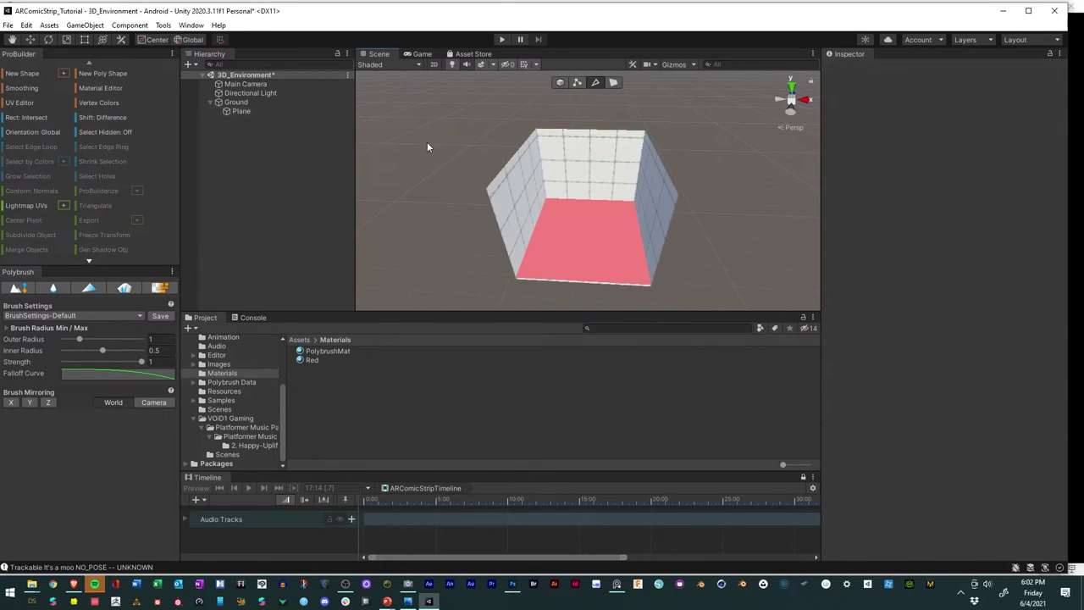
pyautogui.click(579, 134)
pyautogui.click(581, 131)
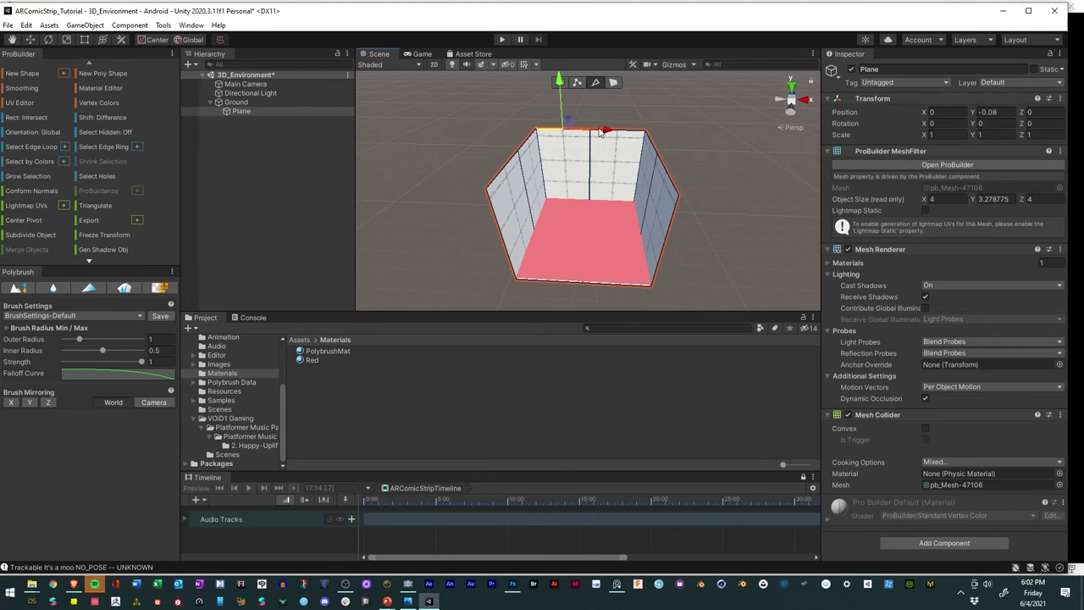
pyautogui.click(630, 137)
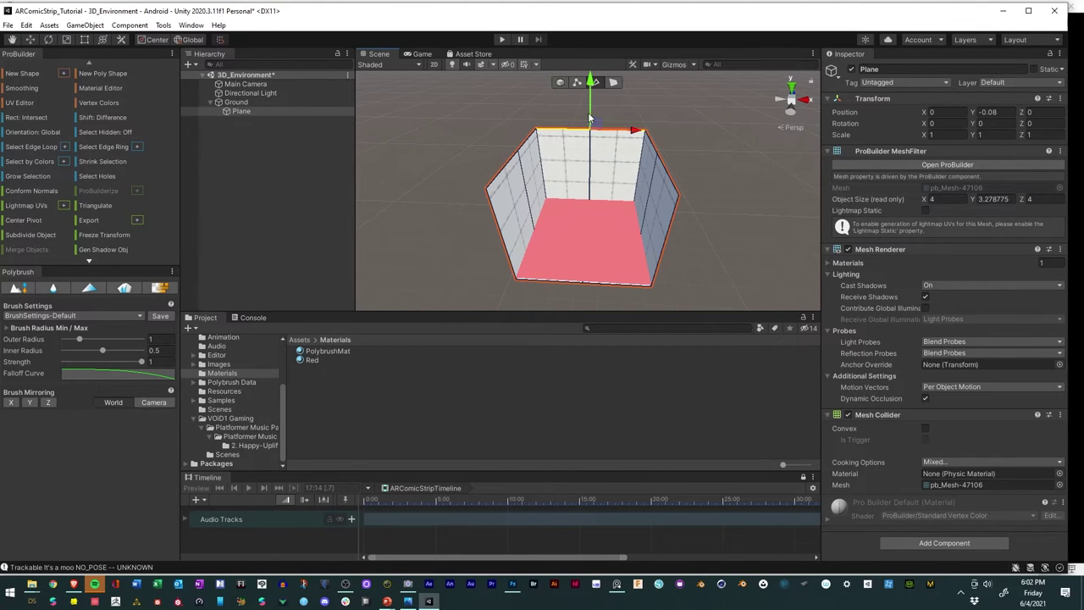
pyautogui.keyDown('alt'); pyautogui.moveTo(698, 182); pyautogui.dragTo(465, 141); pyautogui.keyUp('alt')
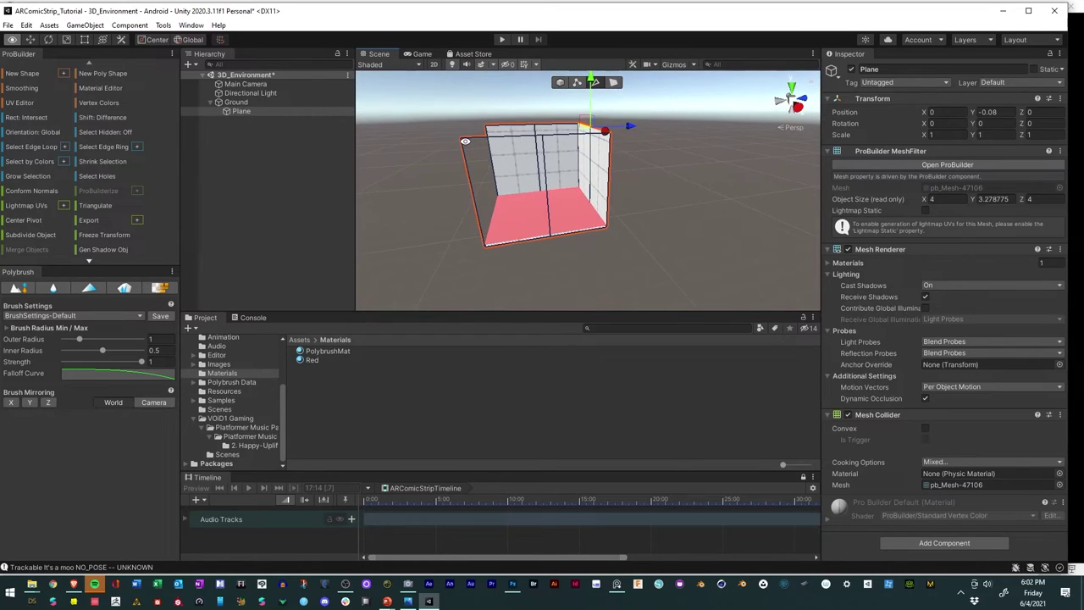
pyautogui.click(632, 129)
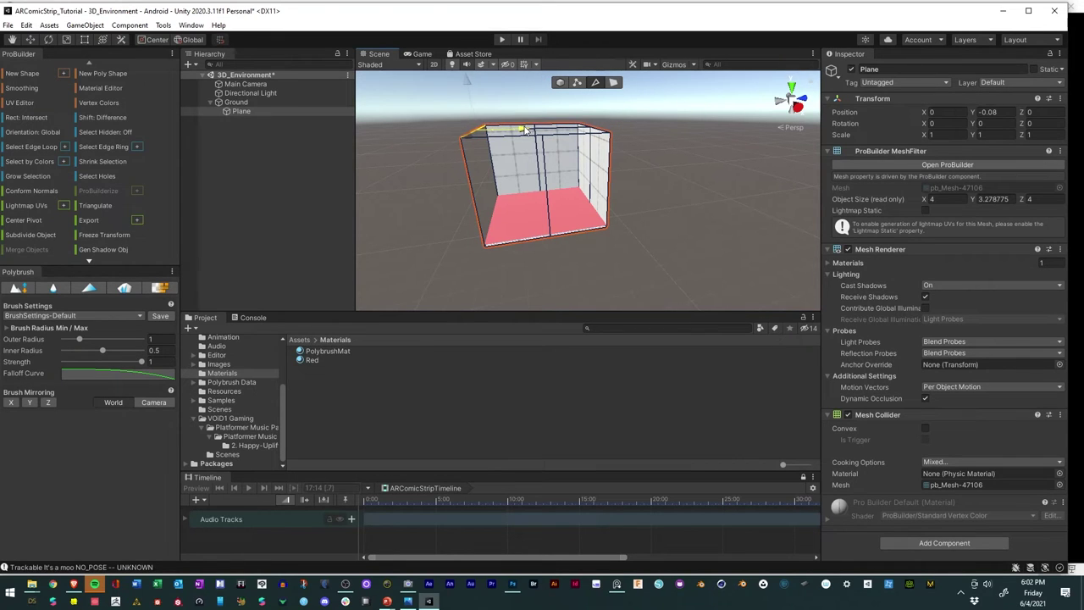
pyautogui.keyDown('alt'); pyautogui.moveTo(525, 129); pyautogui.dragTo(702, 150); pyautogui.keyUp('alt')
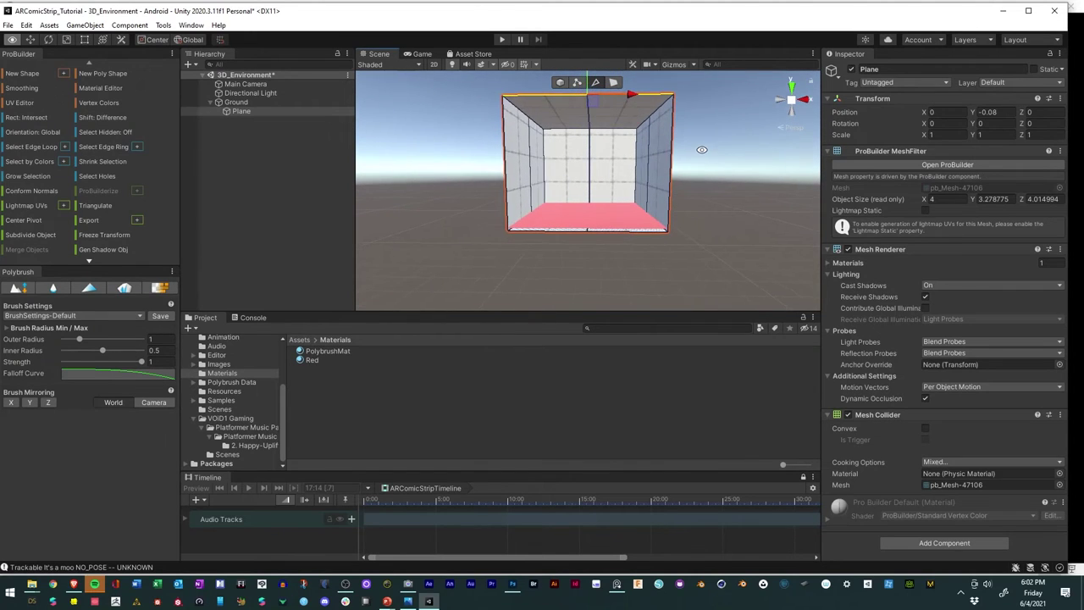
pyautogui.click(728, 205)
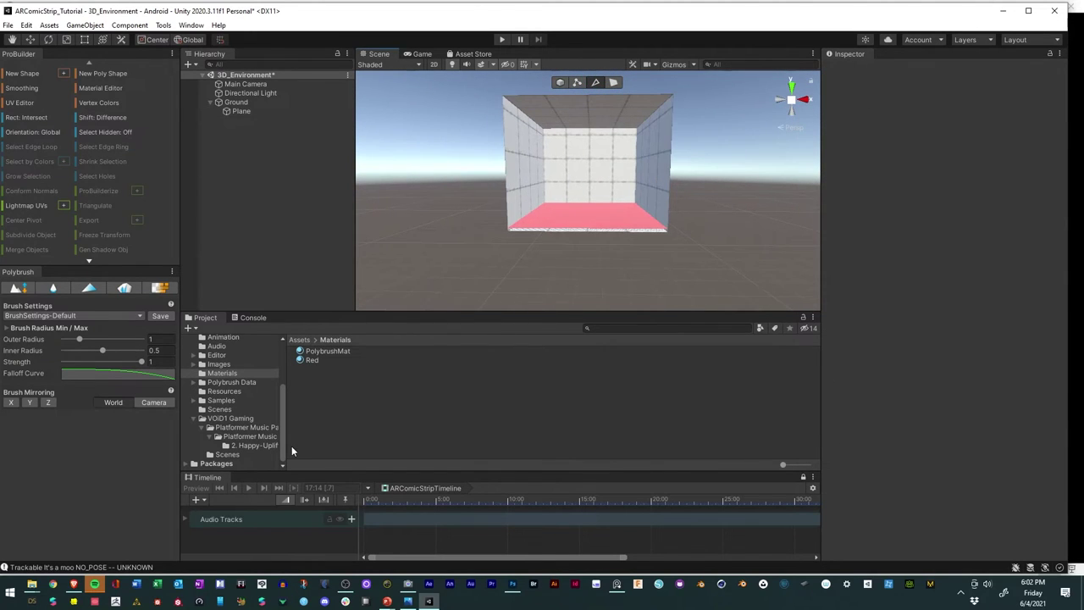
# Step: Create a SkyMat material and apply it to the box walls
pyautogui.rightClick(314, 373)
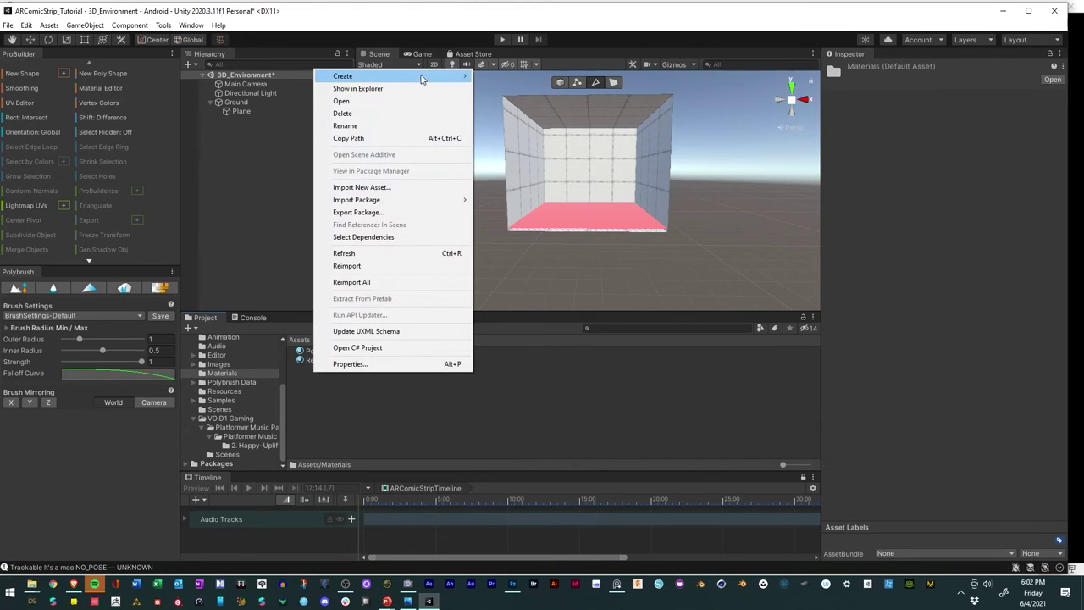
pyautogui.moveTo(422, 78)
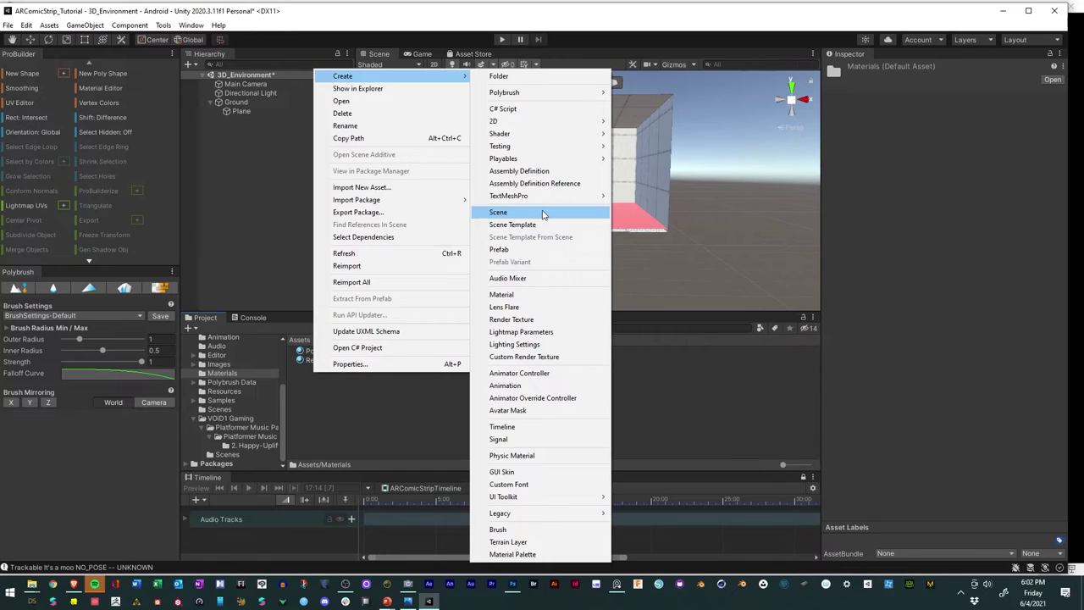
pyautogui.click(542, 294)
pyautogui.write('Sky')
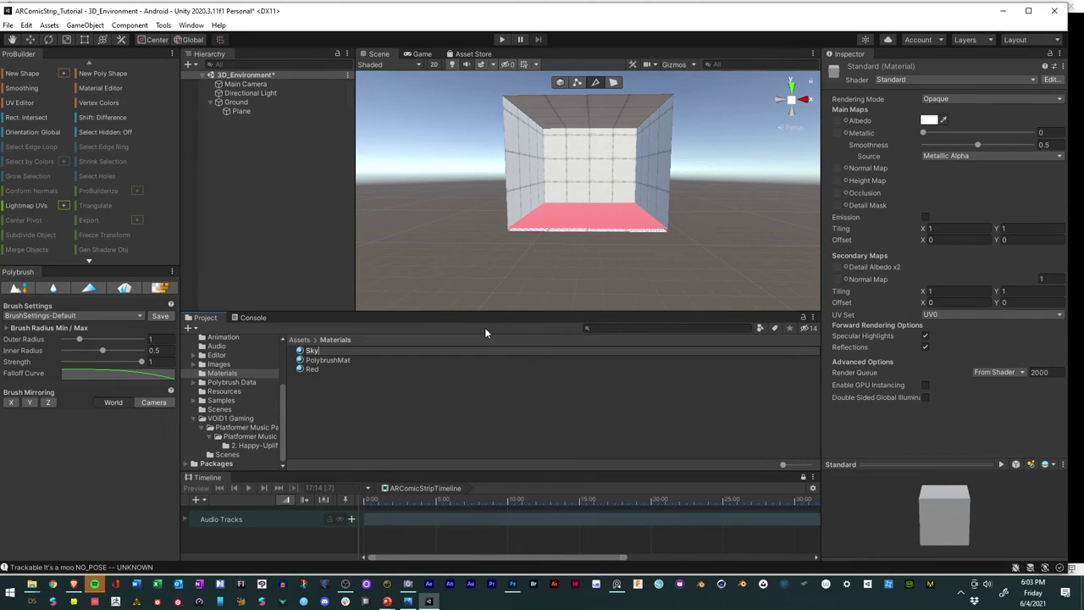
pyautogui.write('Mat')
pyautogui.press('Return')
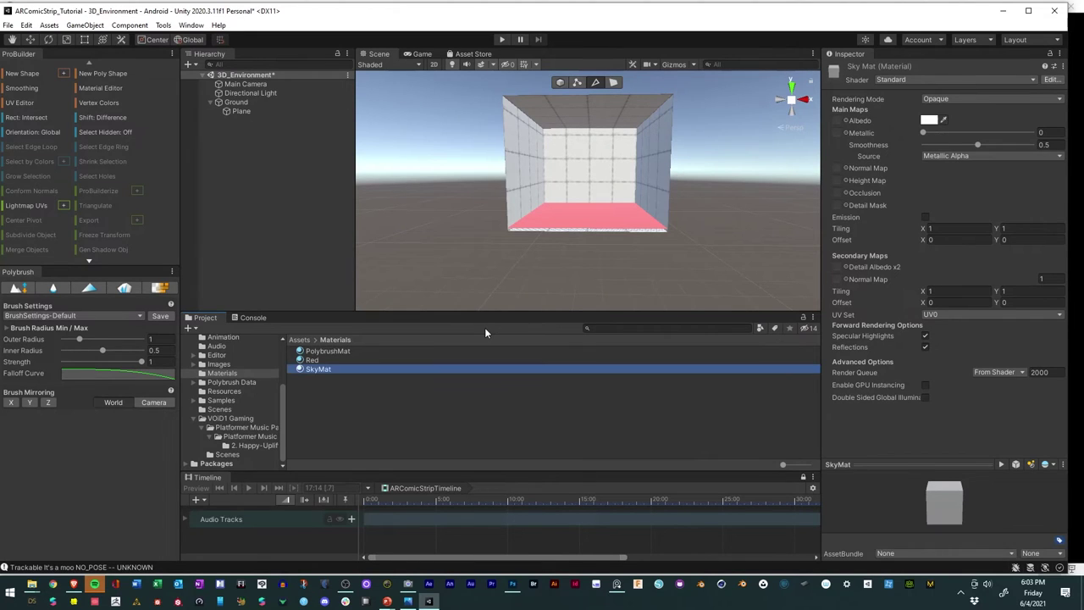
pyautogui.moveTo(311, 371); pyautogui.dragTo(573, 176)
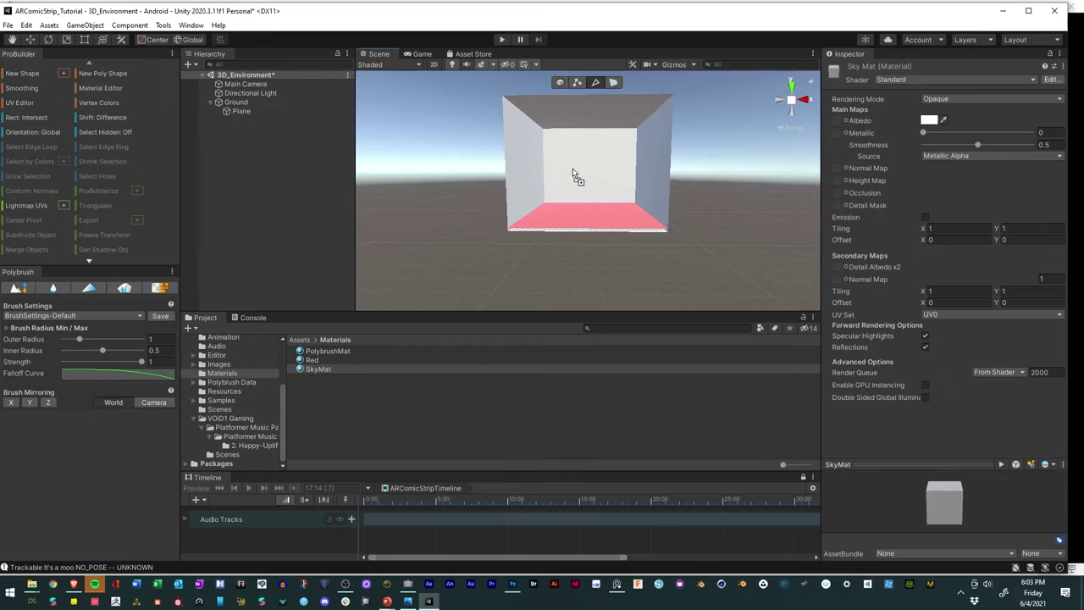
# Step: Set SkyMat's base colour to a bright, saturated cyan
pyautogui.click(931, 120)
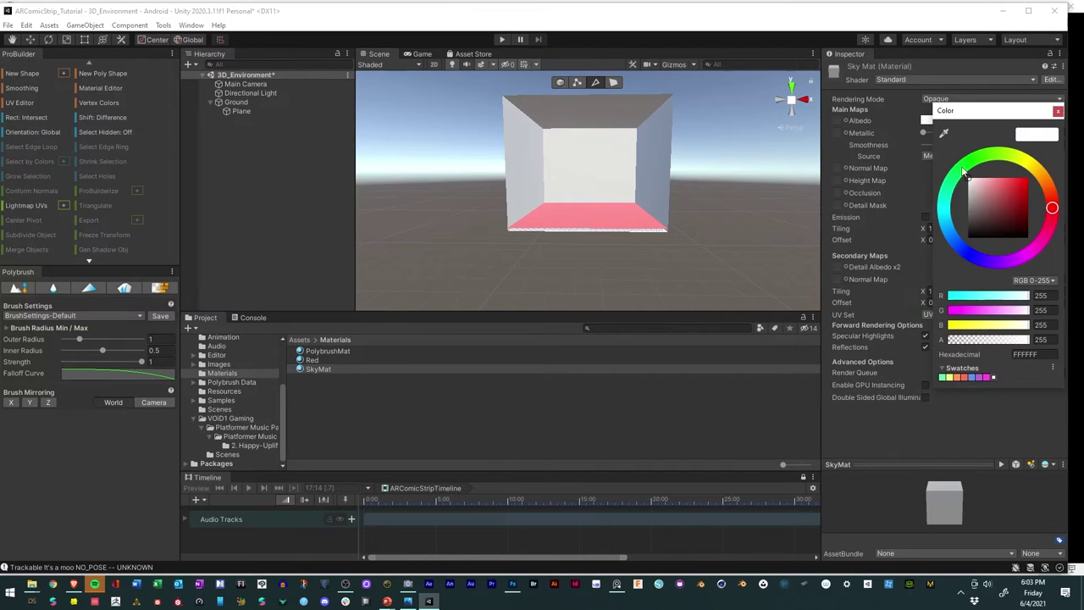
pyautogui.moveTo(963, 173); pyautogui.dragTo(944, 207)
pyautogui.click(1009, 180)
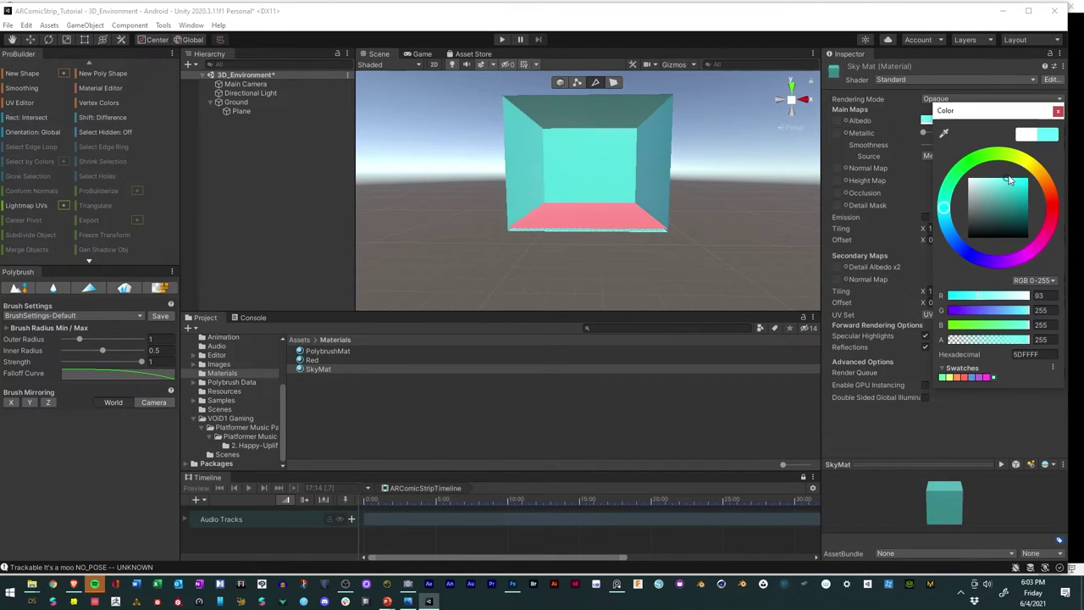
pyautogui.moveTo(1009, 180); pyautogui.dragTo(1028, 180)
pyautogui.moveTo(947, 217); pyautogui.dragTo(946, 216)
pyautogui.click(1058, 113)
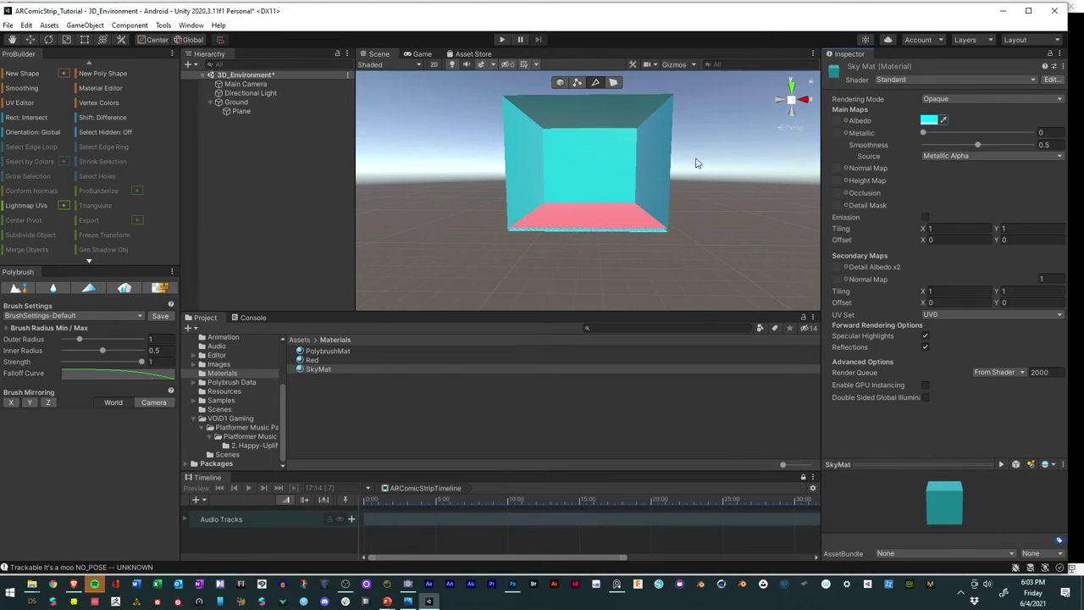
pyautogui.keyDown('alt'); pyautogui.moveTo(696, 163); pyautogui.dragTo(687, 184); pyautogui.keyUp('alt')
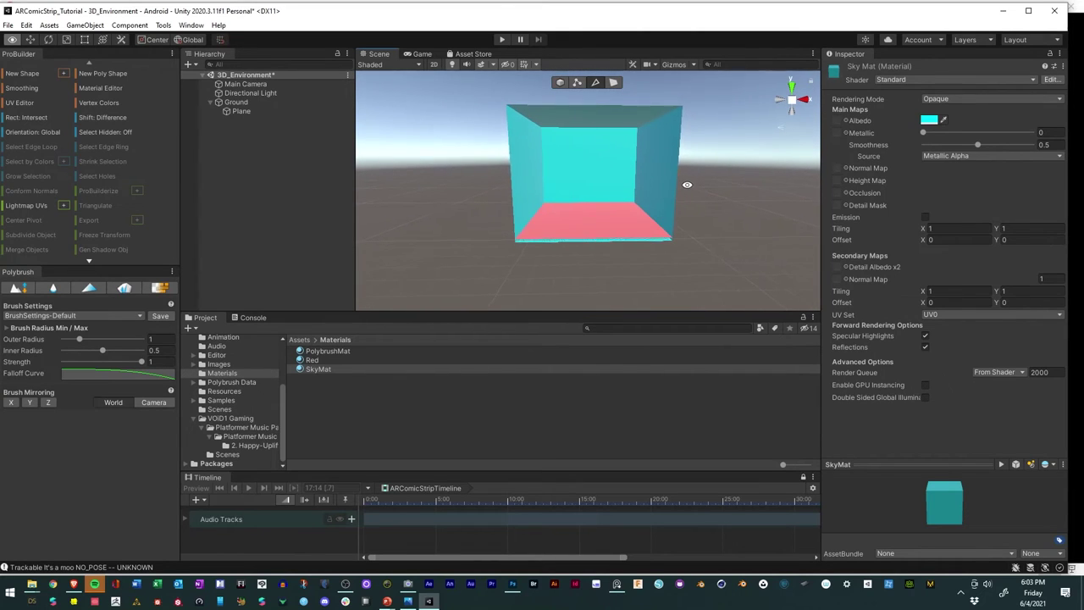
# Step: Switch SkyMat to the Unlit/Color shader
pyautogui.click(957, 81)
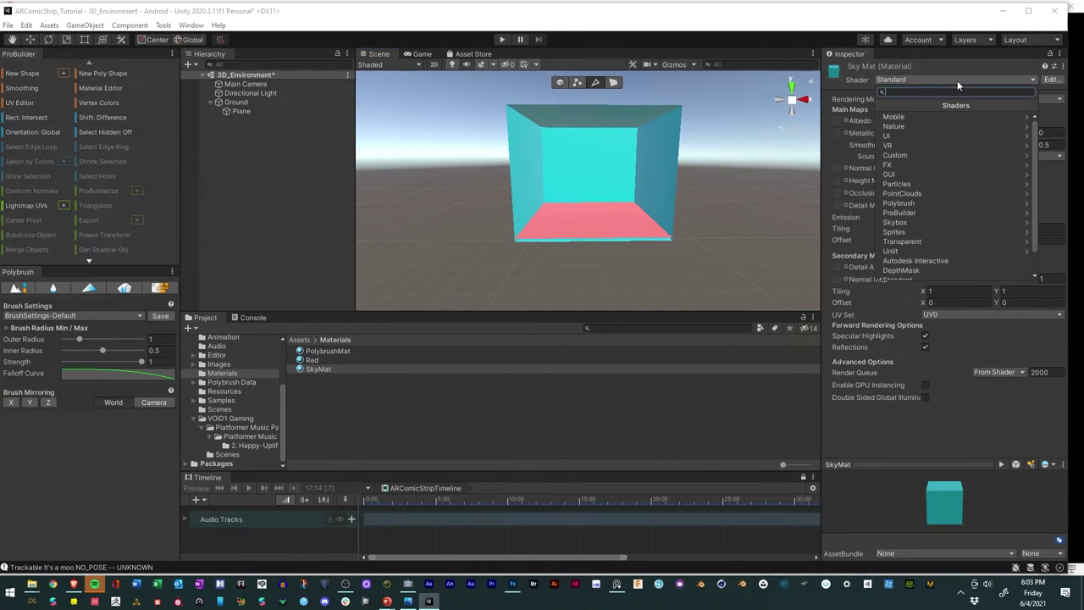
pyautogui.click(924, 252)
pyautogui.click(907, 110)
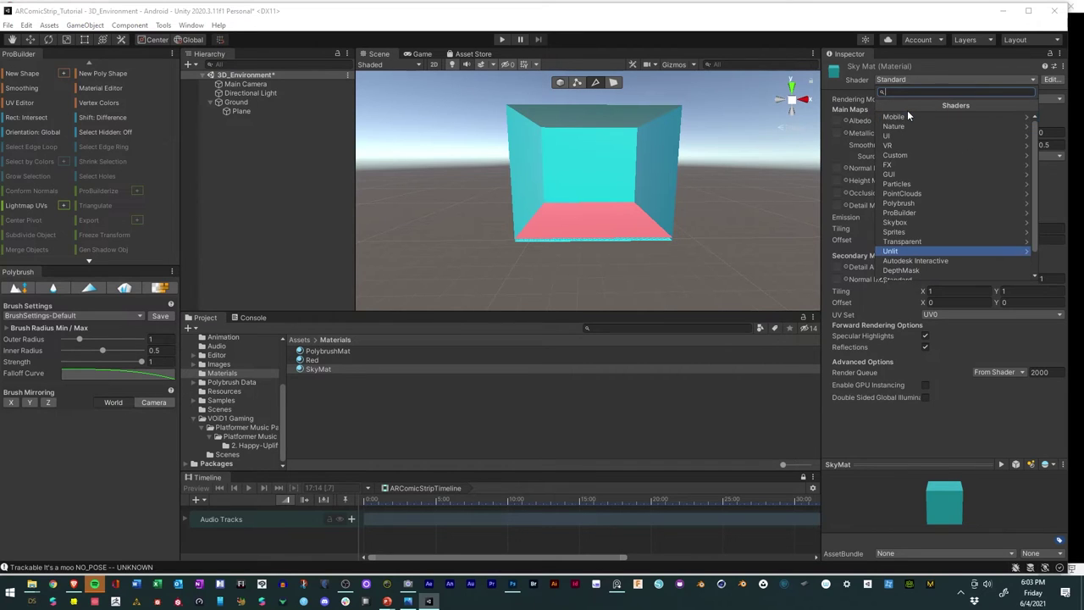
pyautogui.click(903, 252)
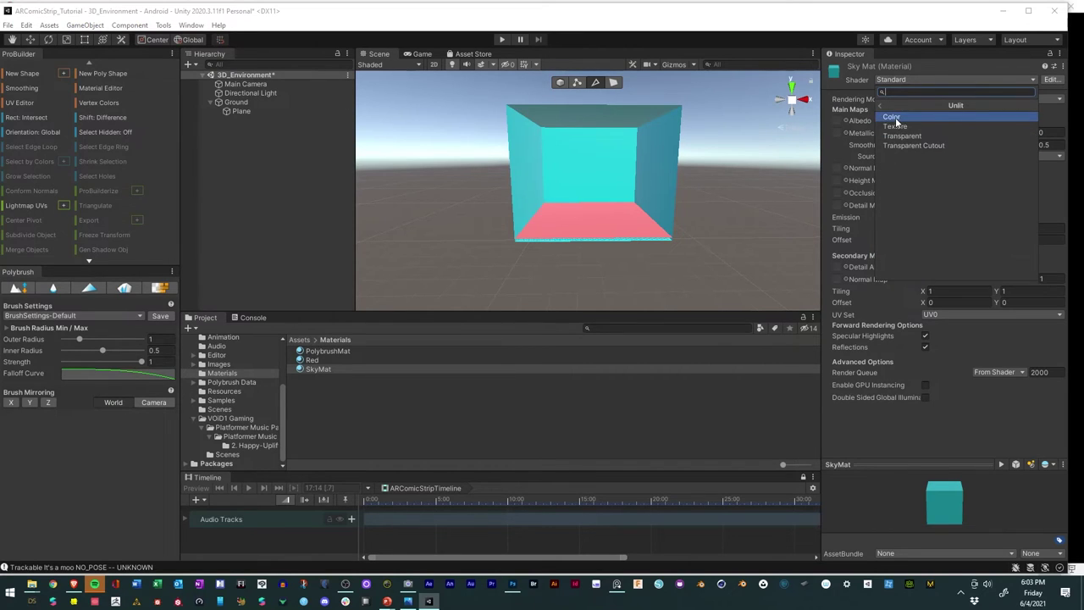
pyautogui.click(892, 117)
pyautogui.keyDown('alt'); pyautogui.moveTo(659, 214); pyautogui.dragTo(597, 215); pyautogui.keyUp('alt')
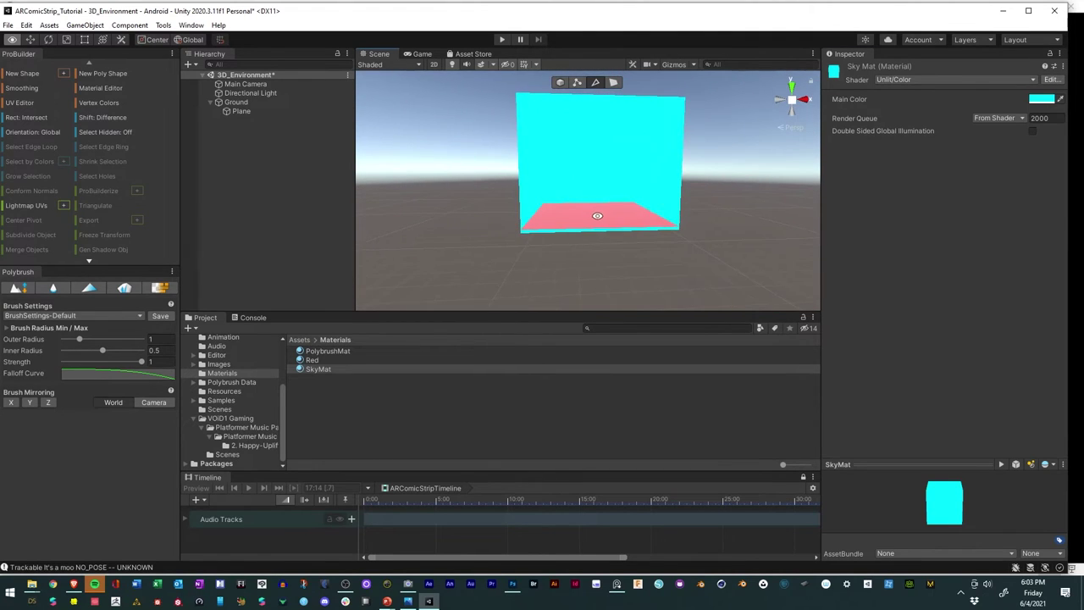
pyautogui.keyDown('alt'); pyautogui.moveTo(597, 215); pyautogui.dragTo(664, 198, button='right'); pyautogui.keyUp('alt')
pyautogui.keyDown('alt'); pyautogui.moveTo(663, 204); pyautogui.dragTo(627, 208); pyautogui.keyUp('alt')
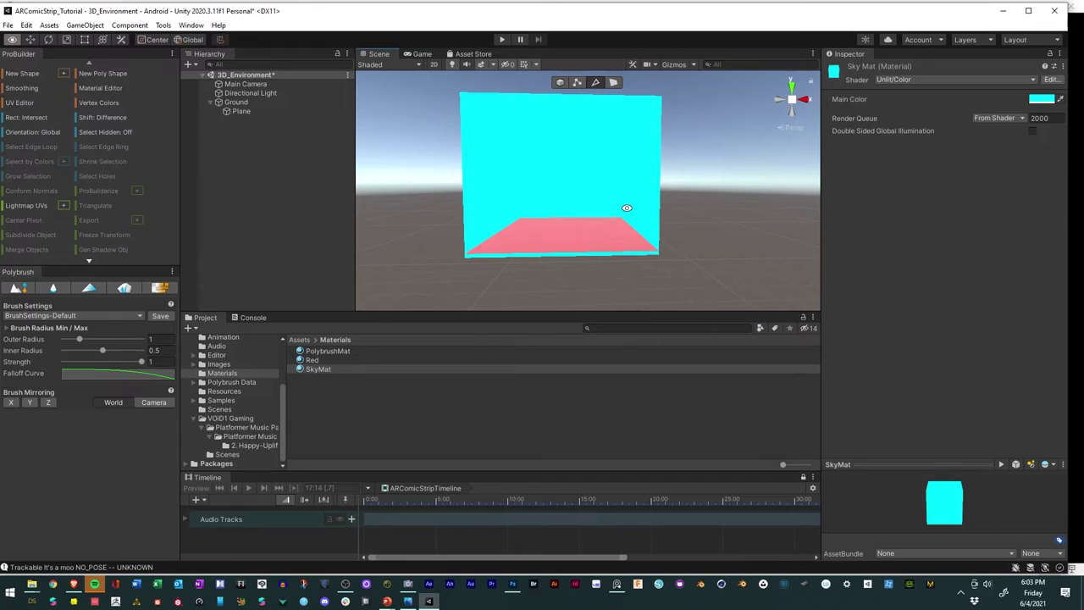
pyautogui.scroll(3, 649, 242)
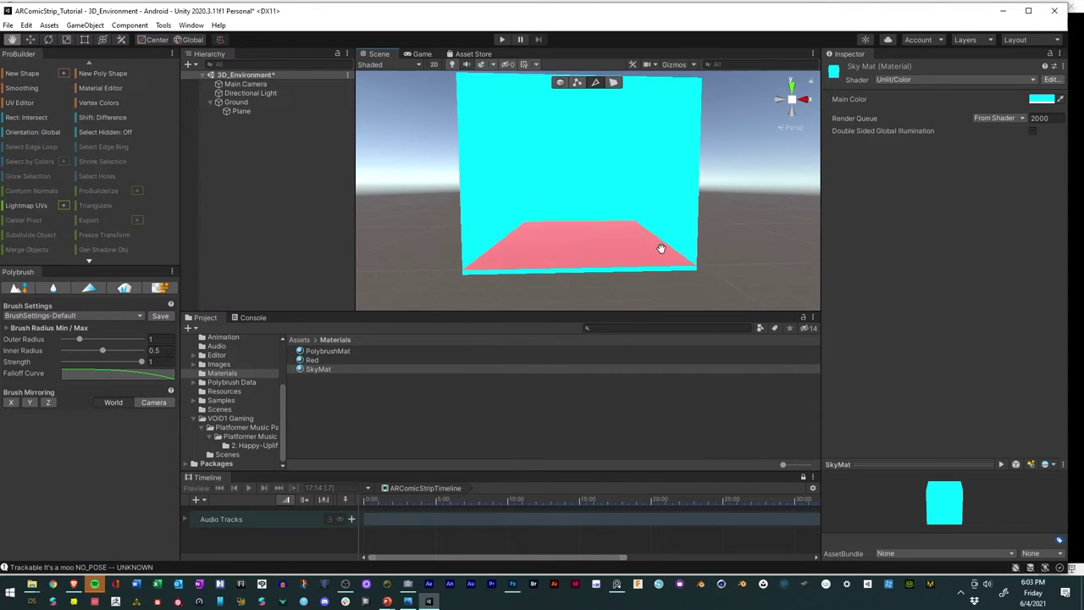
# Step: Save the 3D_Environment scene and recolour PolybrushMat to green (19870F)
pyautogui.click(9, 25)
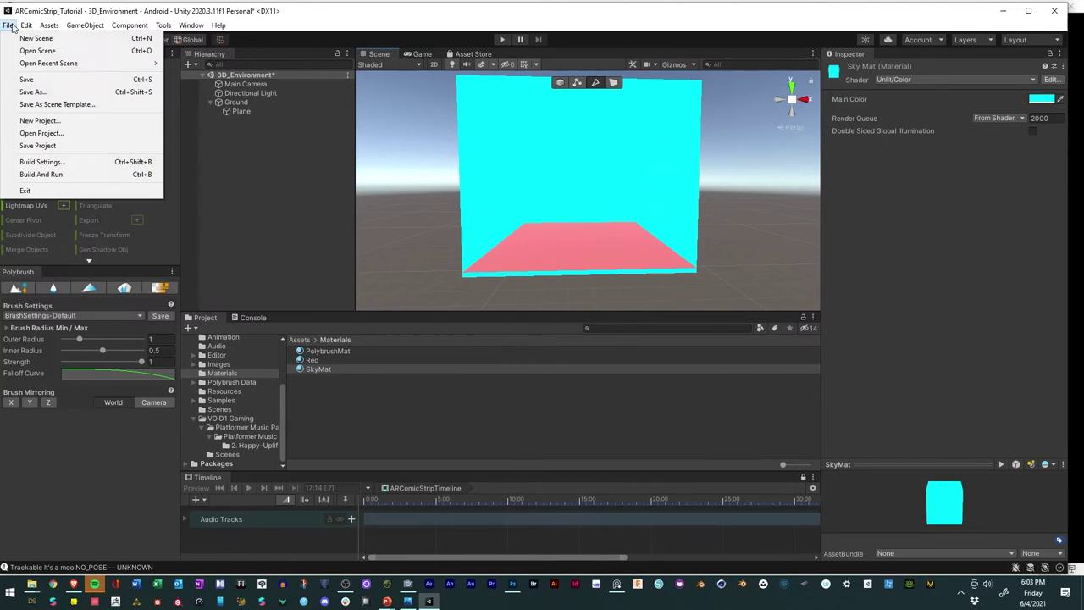
pyautogui.click(36, 80)
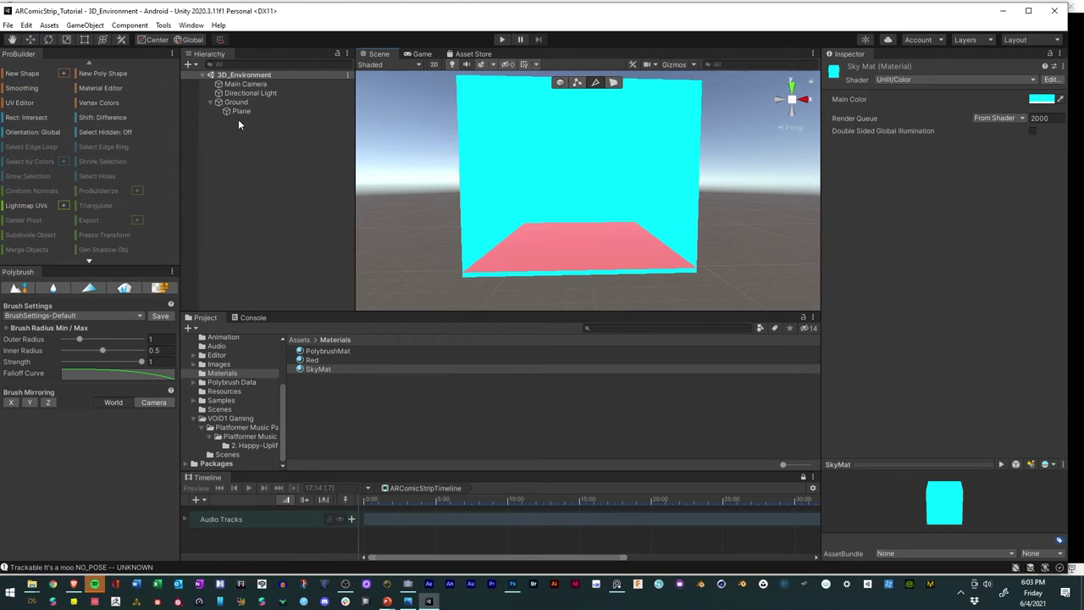
pyautogui.click(316, 353)
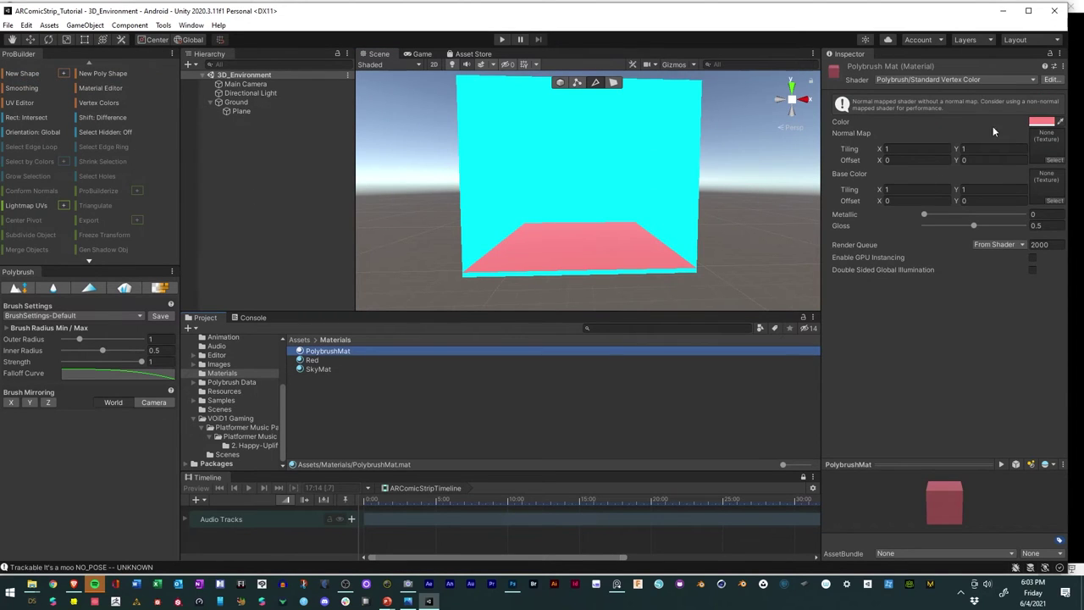
pyautogui.click(1042, 123)
pyautogui.click(1005, 163)
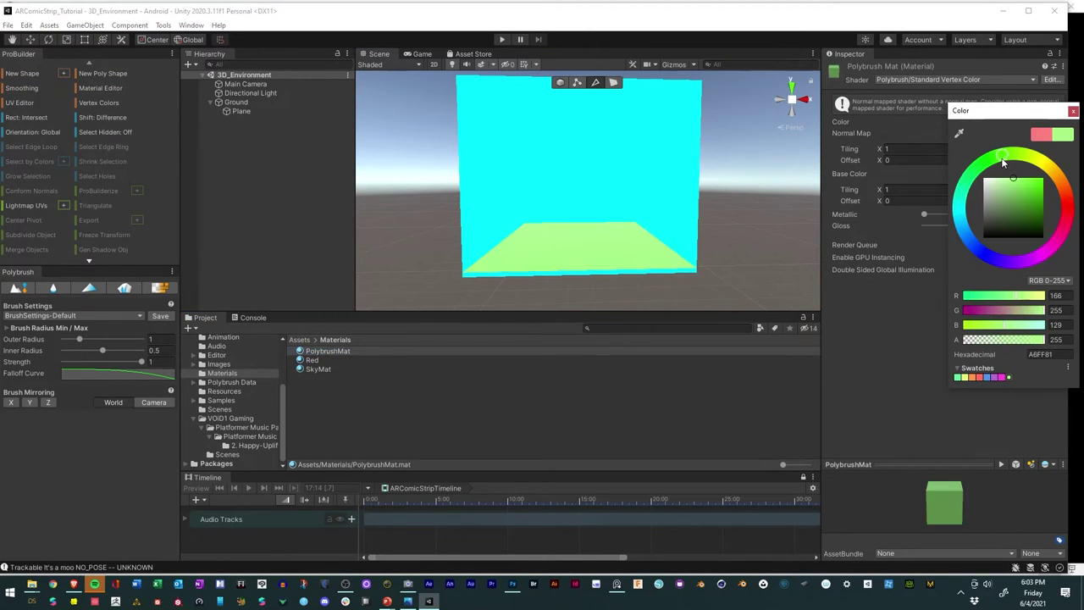
pyautogui.click(993, 162)
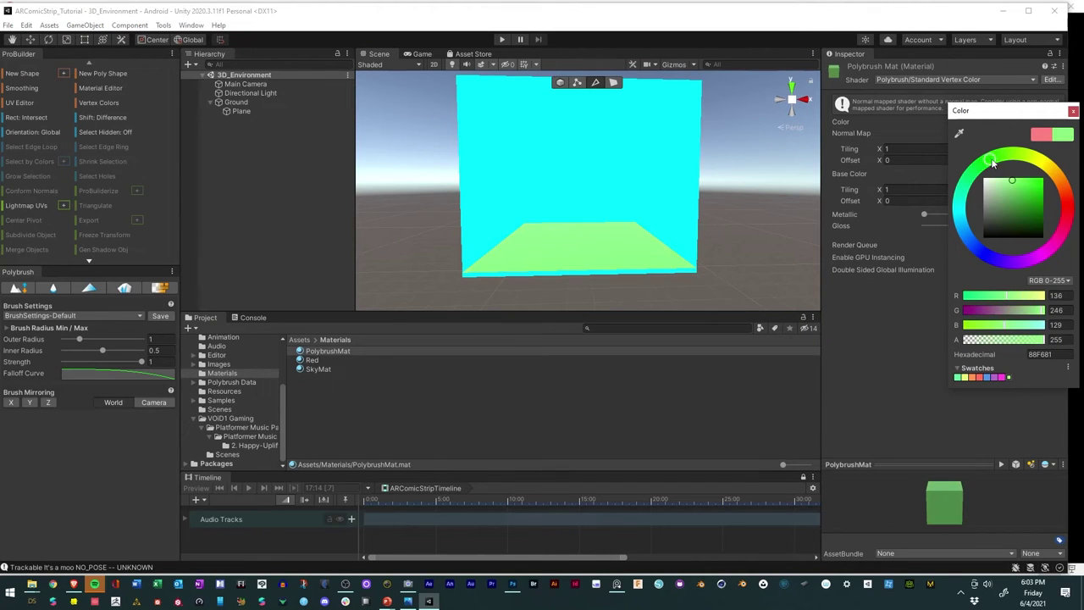
pyautogui.moveTo(1011, 183); pyautogui.dragTo(1042, 200)
pyautogui.click(1072, 112)
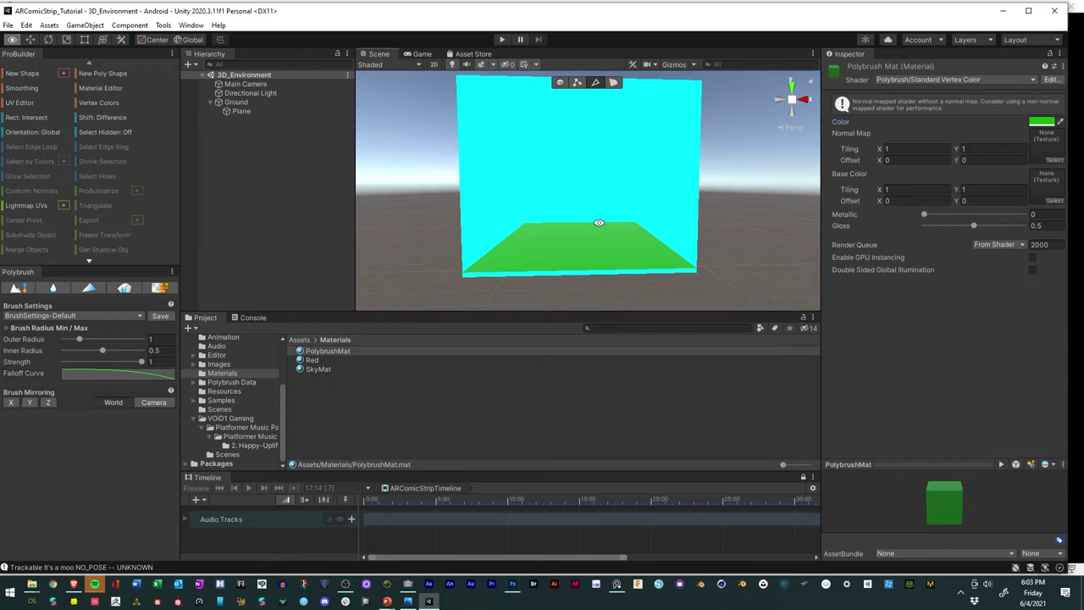
# Step: Enter Polybrush sculpting mode and pick the Ground mesh to sculpt
pyautogui.moveTo(598, 227)
pyautogui.keyDown('alt'); pyautogui.mouseDown()
pyautogui.moveTo(551, 186)
pyautogui.moveTo(585, 223)
pyautogui.mouseUp(); pyautogui.keyUp('alt')
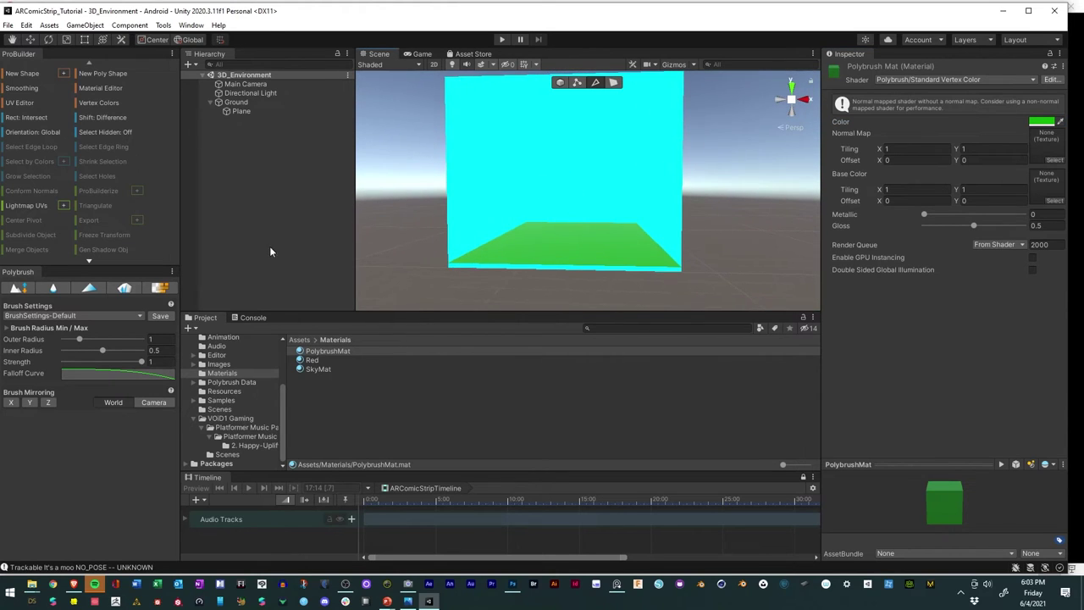
pyautogui.click(17, 289)
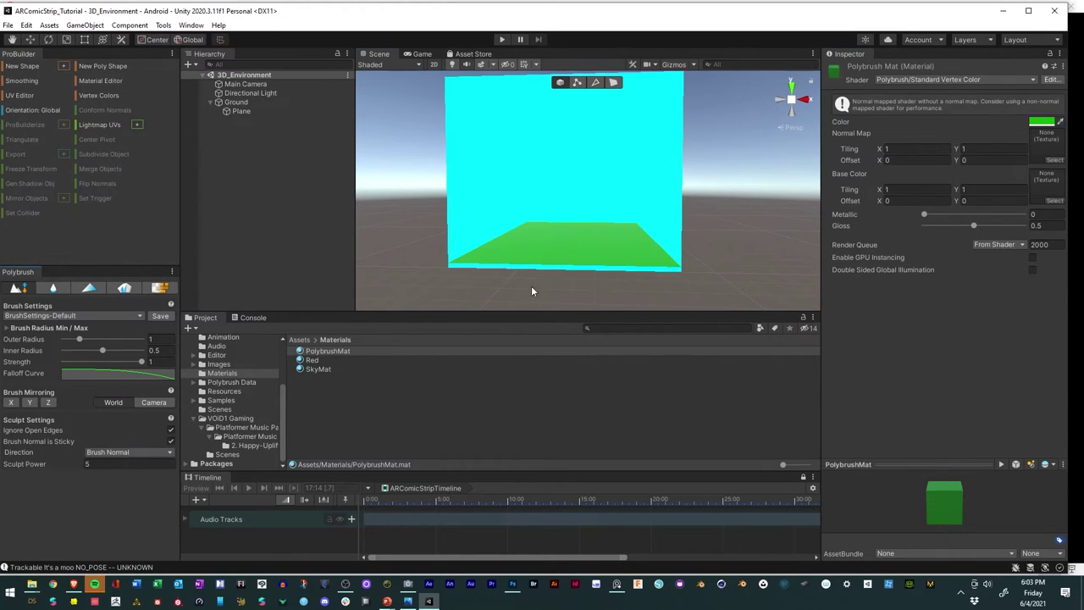
pyautogui.moveTo(524, 251)
pyautogui.keyDown('alt'); pyautogui.mouseDown()
pyautogui.moveTo(534, 251)
pyautogui.moveTo(519, 222)
pyautogui.mouseUp(); pyautogui.keyUp('alt')
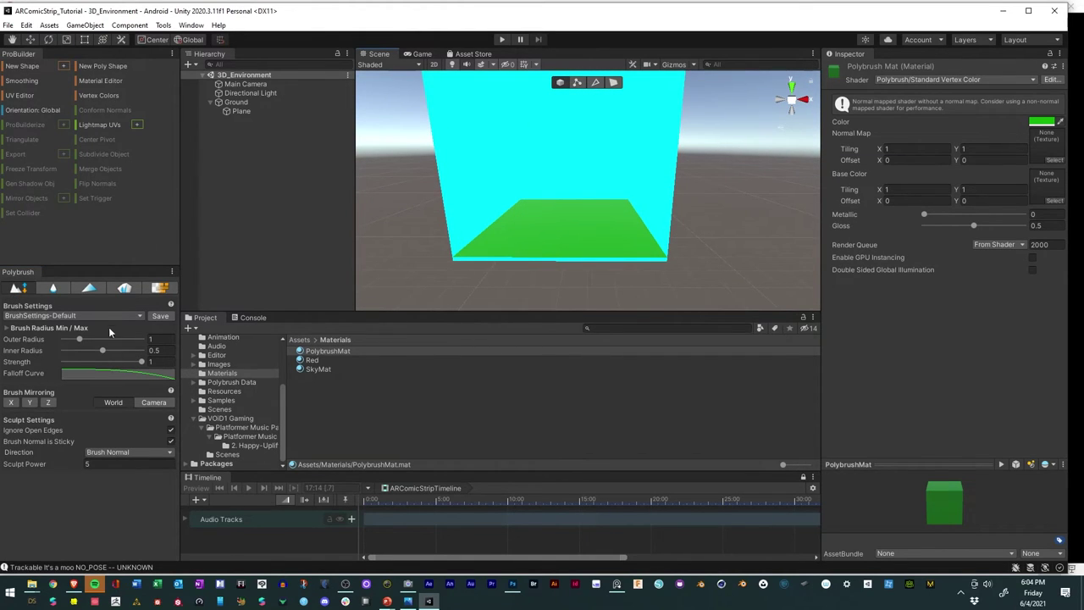
pyautogui.click(522, 235)
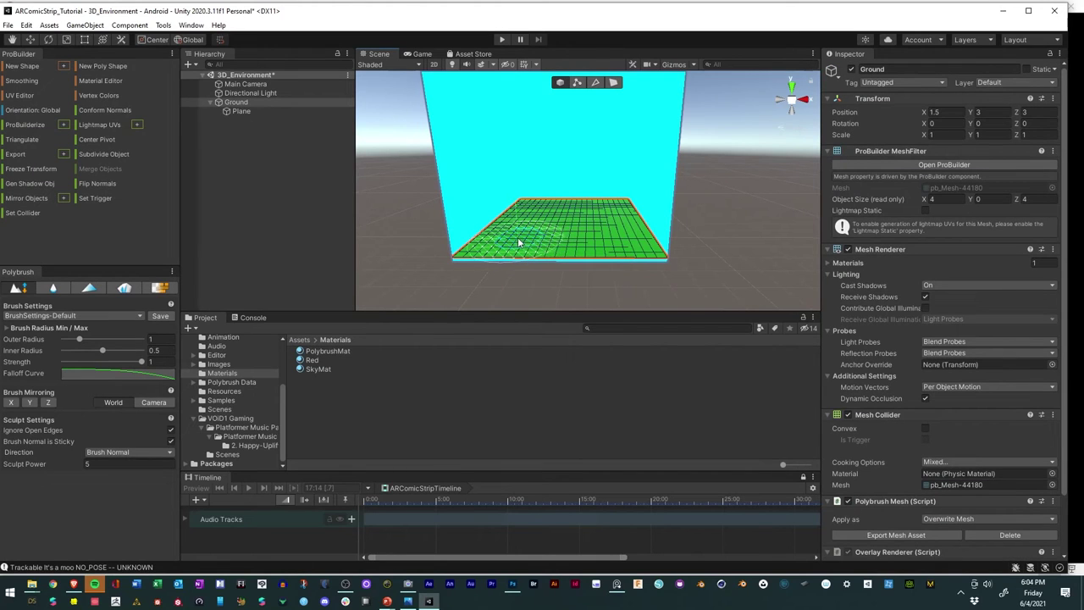
# Step: Raise test bumps on the green Ground, undo them, and frame the floor closer
pyautogui.moveTo(520, 243)
pyautogui.mouseDown()
pyautogui.moveTo(508, 237)
pyautogui.moveTo(566, 231)
pyautogui.moveTo(616, 242)
pyautogui.moveTo(606, 218)
pyautogui.mouseUp()
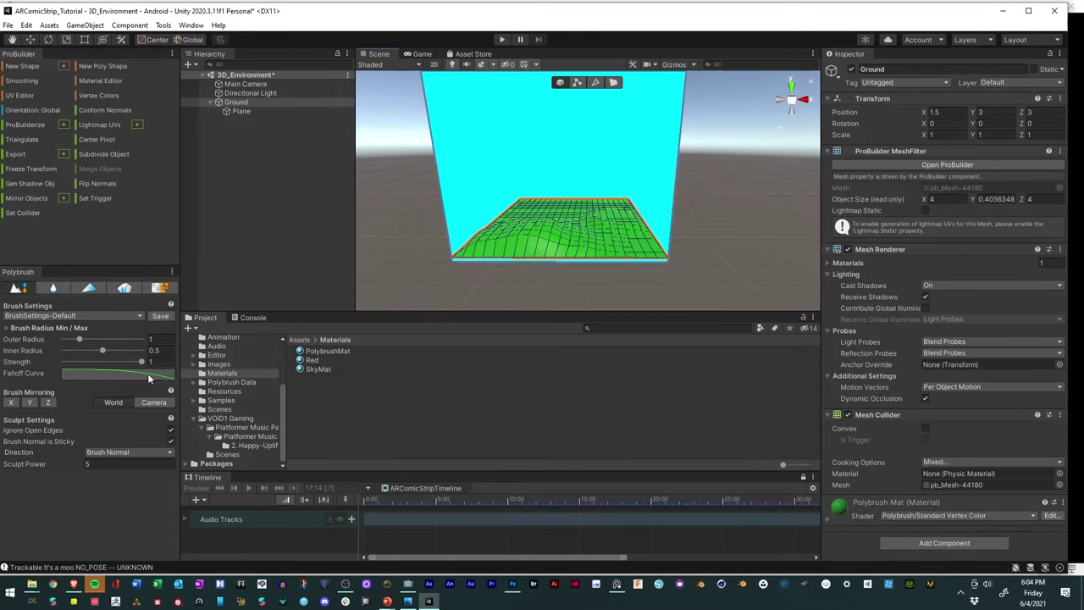
pyautogui.hotkey('ctrl', 'z')
pyautogui.hotkey('ctrl', 'z')
pyautogui.hotkey('ctrl', 'z')
pyautogui.hotkey('ctrl', 'z')
pyautogui.hotkey('ctrl', 'z')
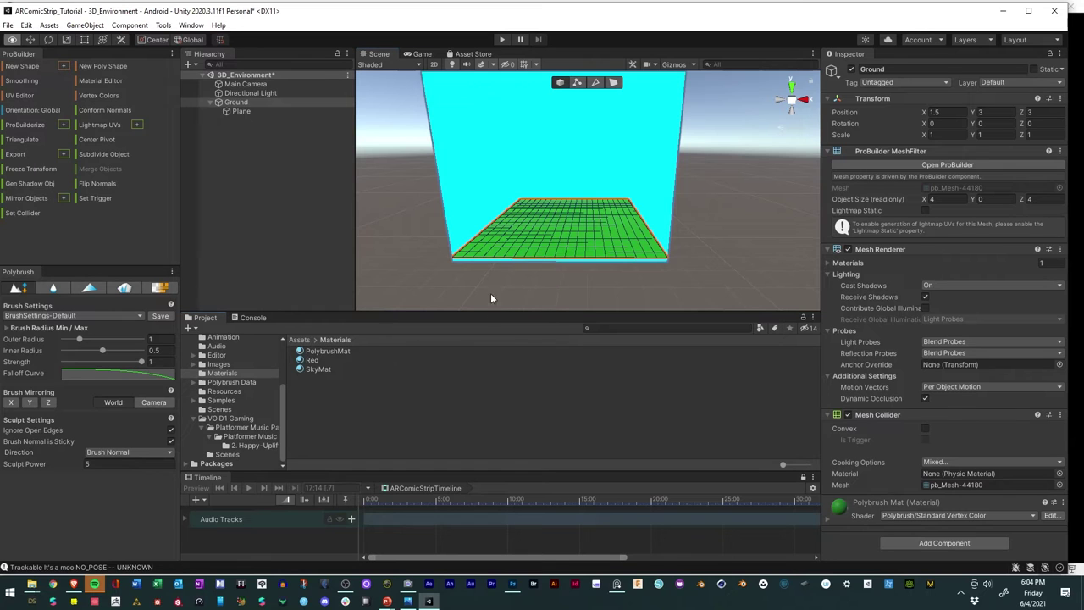
pyautogui.keyDown('alt'); pyautogui.moveTo(491, 288); pyautogui.dragTo(506, 251); pyautogui.keyUp('alt')
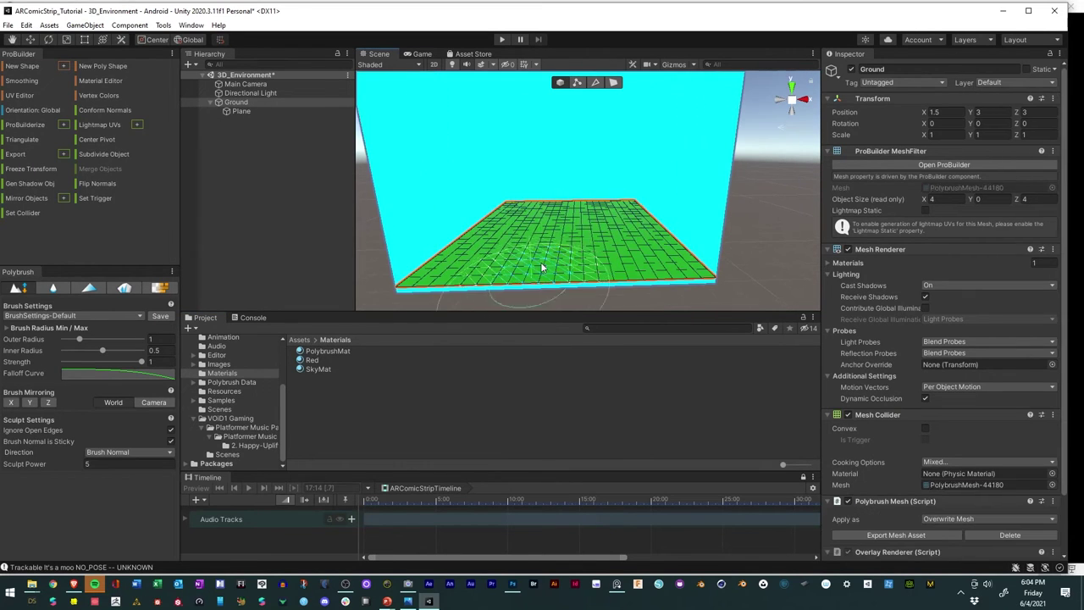
pyautogui.keyDown('alt'); pyautogui.moveTo(540, 262); pyautogui.dragTo(519, 247); pyautogui.keyUp('alt')
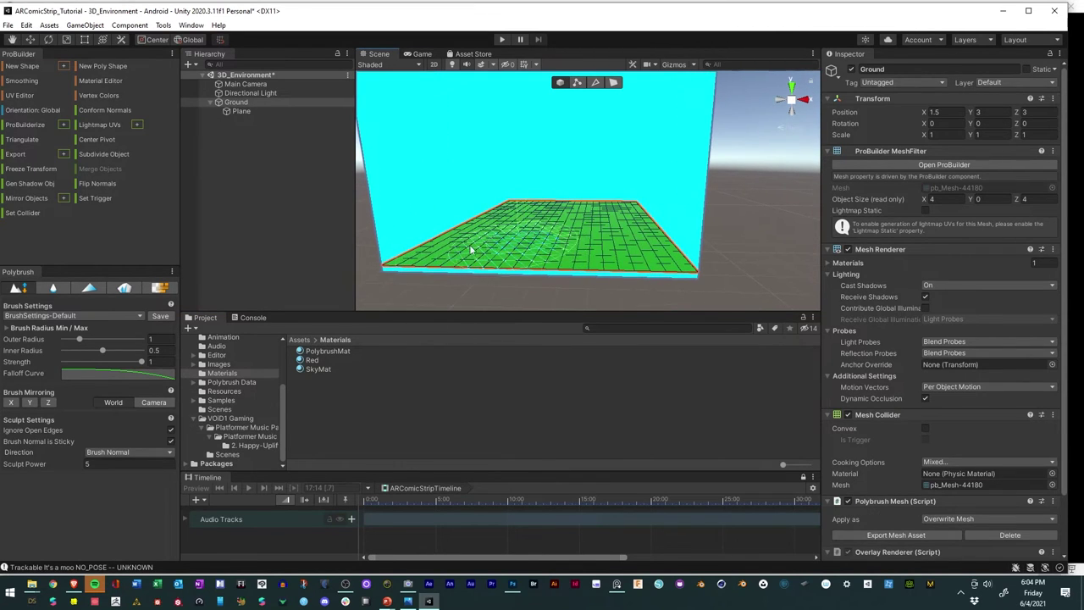
pyautogui.keyDown('shift'); pyautogui.scroll(3, 531, 240); pyautogui.keyUp('shift')
pyautogui.keyDown('ctrl'); pyautogui.scroll(-2, 531, 240); pyautogui.keyUp('ctrl')
pyautogui.keyDown('ctrl'); pyautogui.scroll(-3, 529, 241); pyautogui.keyUp('ctrl')
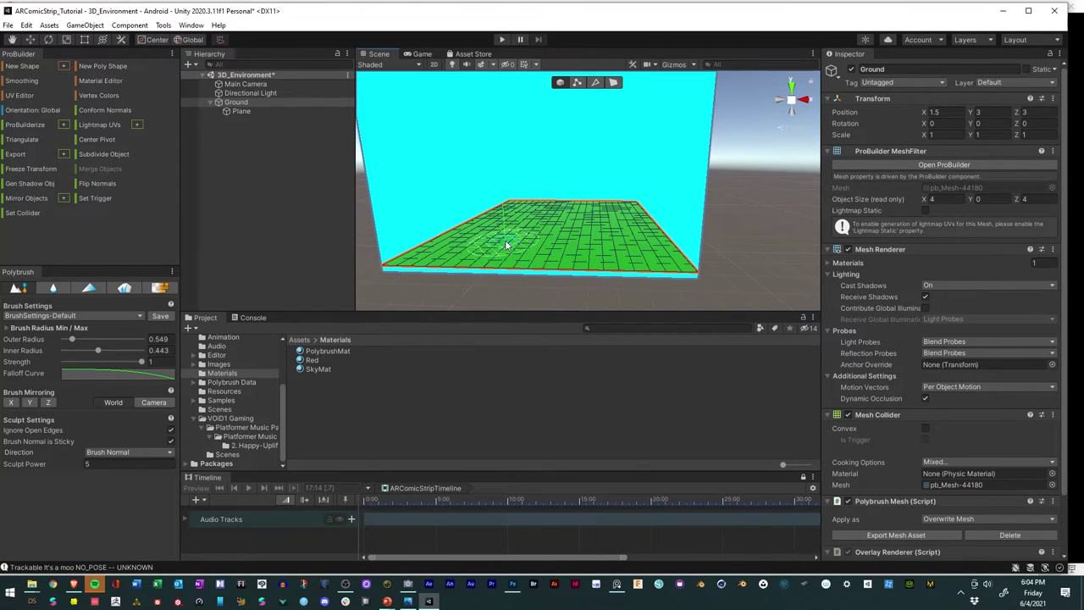
pyautogui.keyDown('shift'); pyautogui.scroll(3, 506, 240); pyautogui.keyUp('shift')
# Step: Sculpt a ridge and rolling hills on the Ground's left side to about 0.663 height, then pick Polybrush's Smooth tool
pyautogui.moveTo(447, 257); pyautogui.dragTo(518, 244)
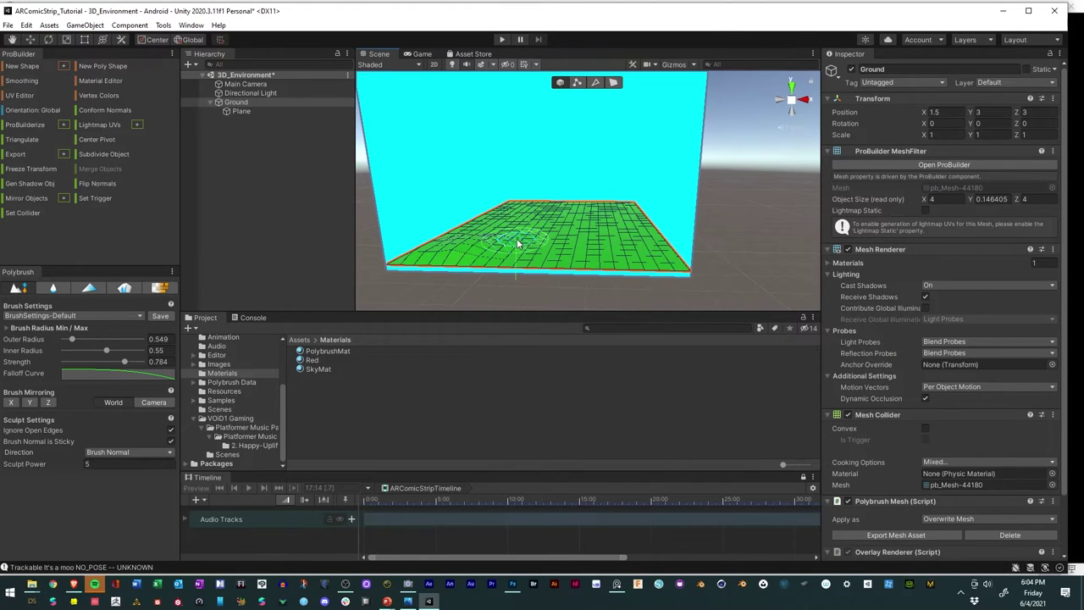
pyautogui.keyDown('ctrl'); pyautogui.keyDown('shift'); pyautogui.scroll(2, 517, 243); pyautogui.keyUp('shift'); pyautogui.keyUp('ctrl')
pyautogui.keyDown('ctrl'); pyautogui.keyDown('shift'); pyautogui.scroll(2, 519, 237); pyautogui.keyUp('shift'); pyautogui.keyUp('ctrl')
pyautogui.moveTo(519, 238)
pyautogui.mouseDown()
pyautogui.moveTo(510, 248)
pyautogui.moveTo(606, 243)
pyautogui.moveTo(623, 230)
pyautogui.moveTo(623, 217)
pyautogui.moveTo(591, 215)
pyautogui.mouseUp()
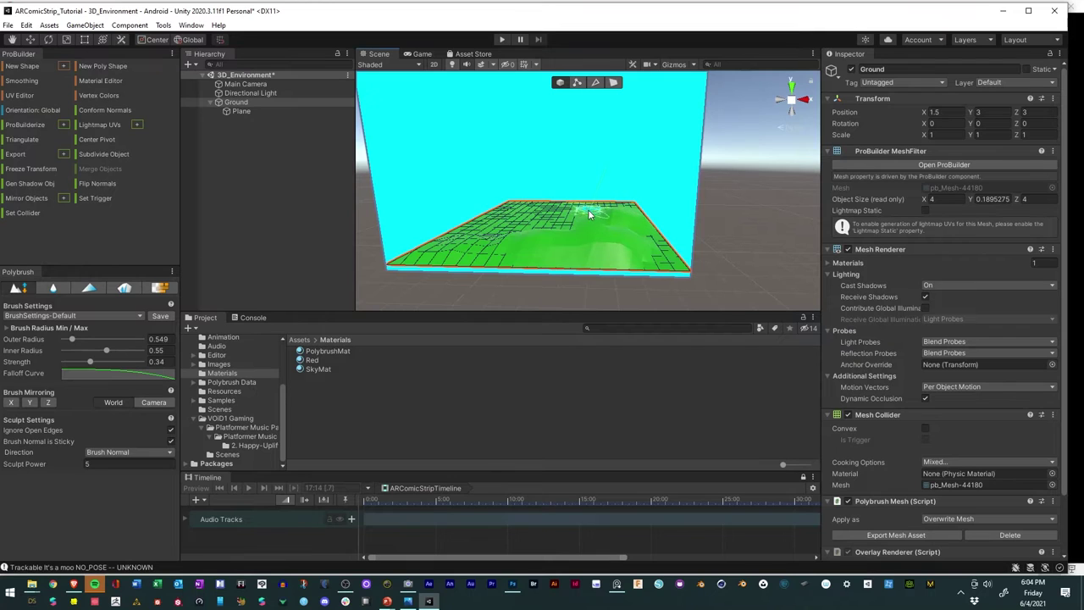
pyautogui.moveTo(506, 228)
pyautogui.mouseDown()
pyautogui.moveTo(490, 229)
pyautogui.moveTo(529, 207)
pyautogui.moveTo(623, 203)
pyautogui.moveTo(573, 237)
pyautogui.moveTo(498, 243)
pyautogui.moveTo(572, 224)
pyautogui.mouseUp()
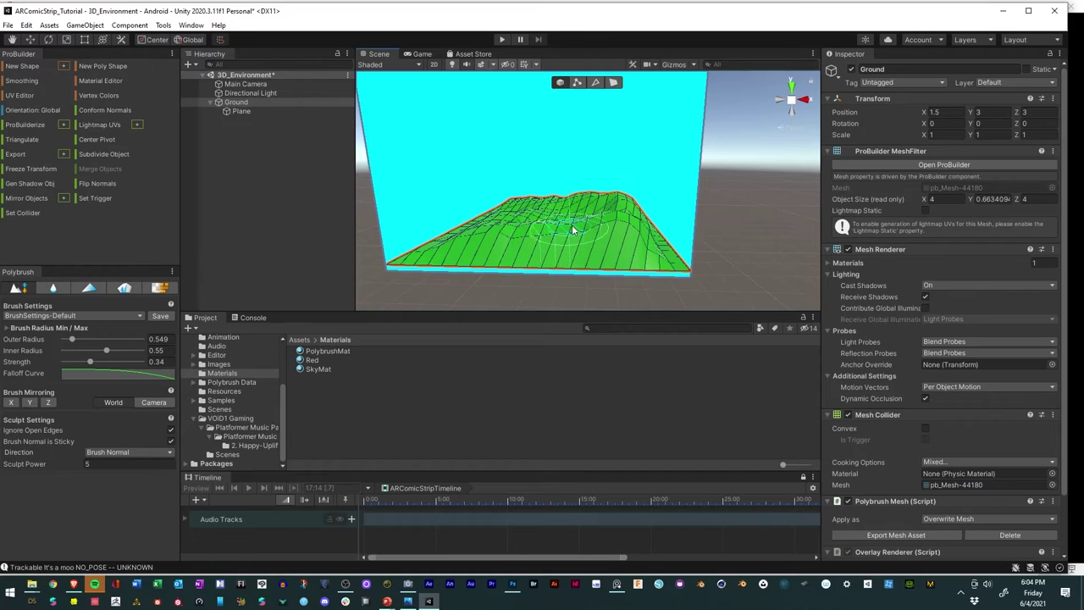
pyautogui.click(53, 289)
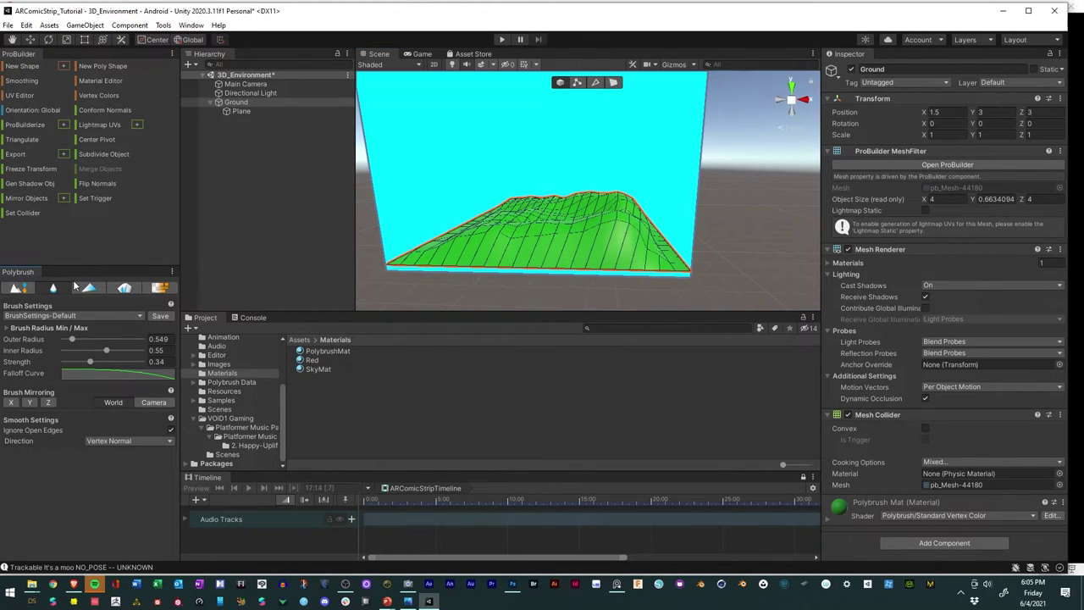
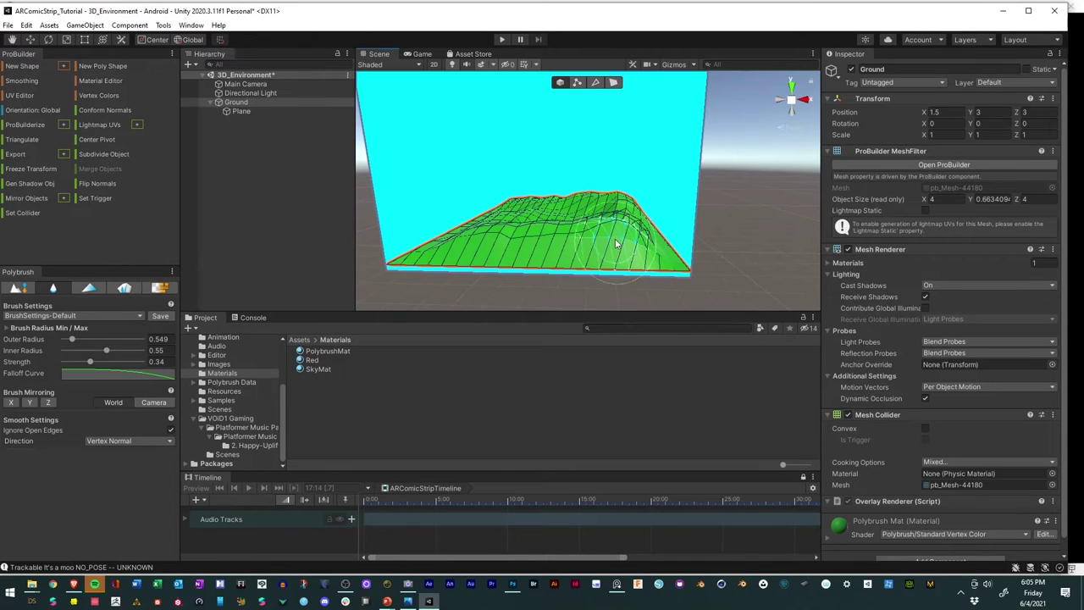
# Step: Raise the Ground surface with the Polybrush Sculpt brush at a larger brush radius
pyautogui.click(613, 203)
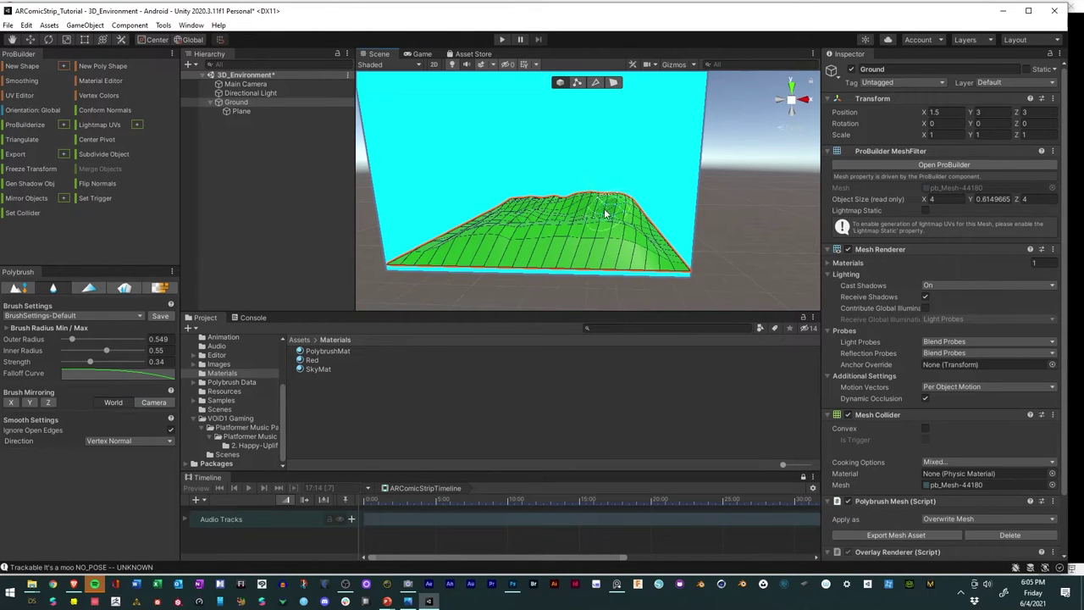
pyautogui.moveTo(614, 203)
pyautogui.keyDown('alt'); pyautogui.mouseDown()
pyautogui.moveTo(591, 248)
pyautogui.moveTo(615, 225)
pyautogui.moveTo(597, 232)
pyautogui.mouseUp(); pyautogui.keyUp('alt')
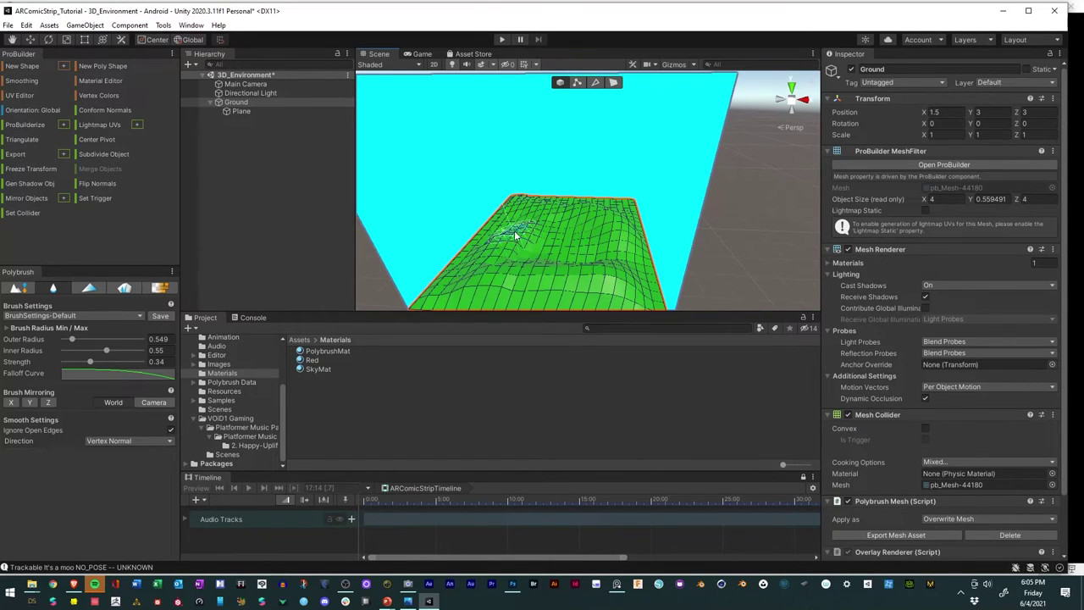
pyautogui.moveTo(513, 256)
pyautogui.keyDown('alt'); pyautogui.mouseDown()
pyautogui.moveTo(525, 260)
pyautogui.moveTo(483, 271)
pyautogui.moveTo(560, 257)
pyautogui.moveTo(562, 246)
pyautogui.moveTo(526, 246)
pyautogui.mouseUp(); pyautogui.keyUp('alt')
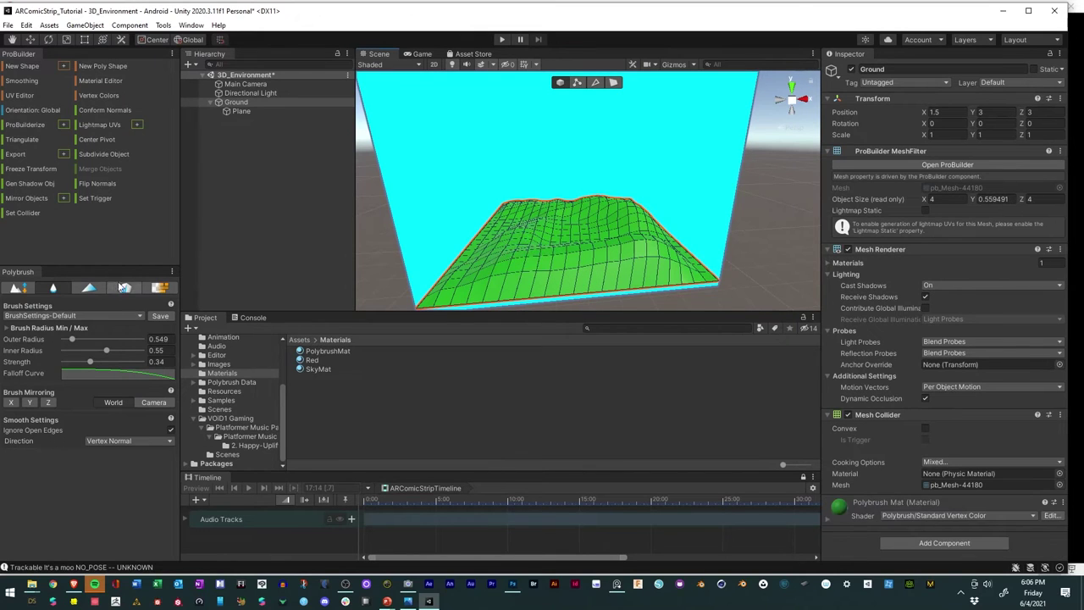
pyautogui.click(23, 288)
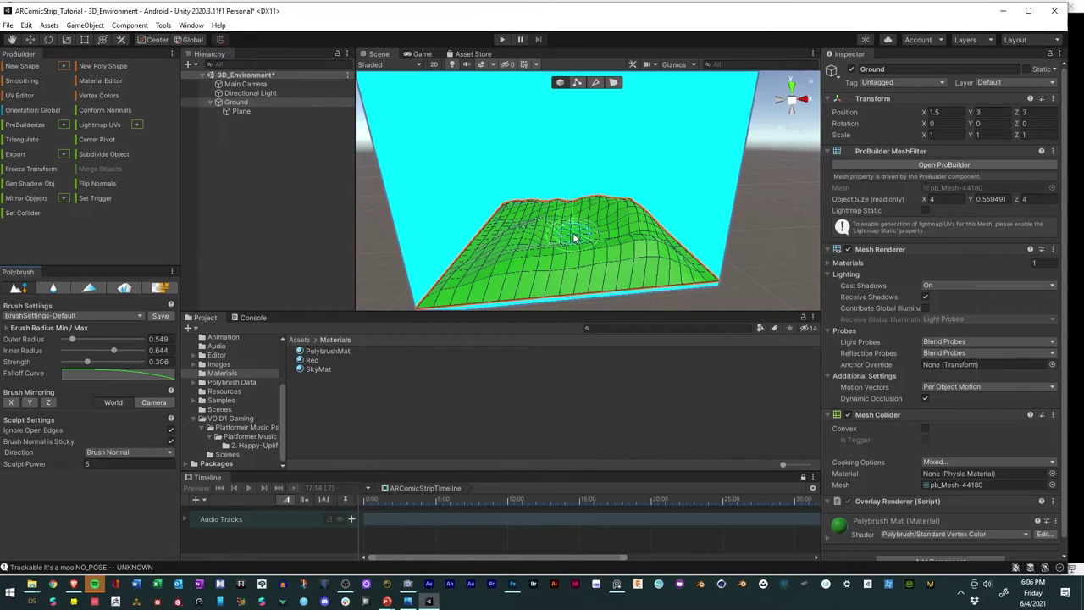
pyautogui.keyDown('ctrl'); pyautogui.scroll(3, 573, 232); pyautogui.keyUp('ctrl')
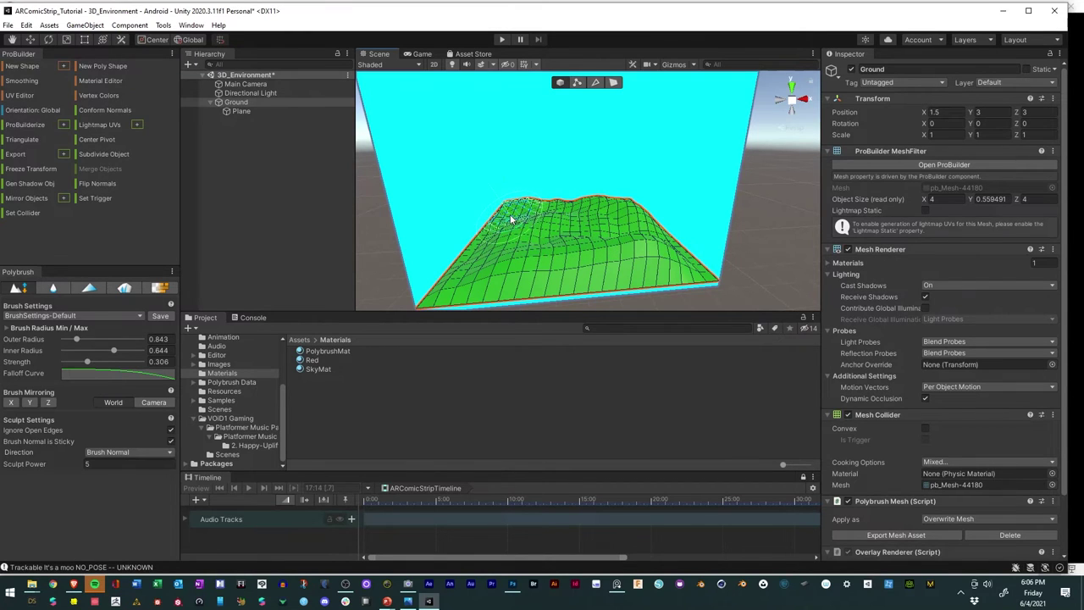
pyautogui.moveTo(502, 220)
pyautogui.mouseDown()
pyautogui.moveTo(484, 241)
pyautogui.moveTo(568, 230)
pyautogui.moveTo(545, 231)
pyautogui.moveTo(591, 195)
pyautogui.mouseUp()
# Step: Reselect the Ground terrain and sculpt more hills, reshaping the raised bump
pyautogui.click(590, 196)
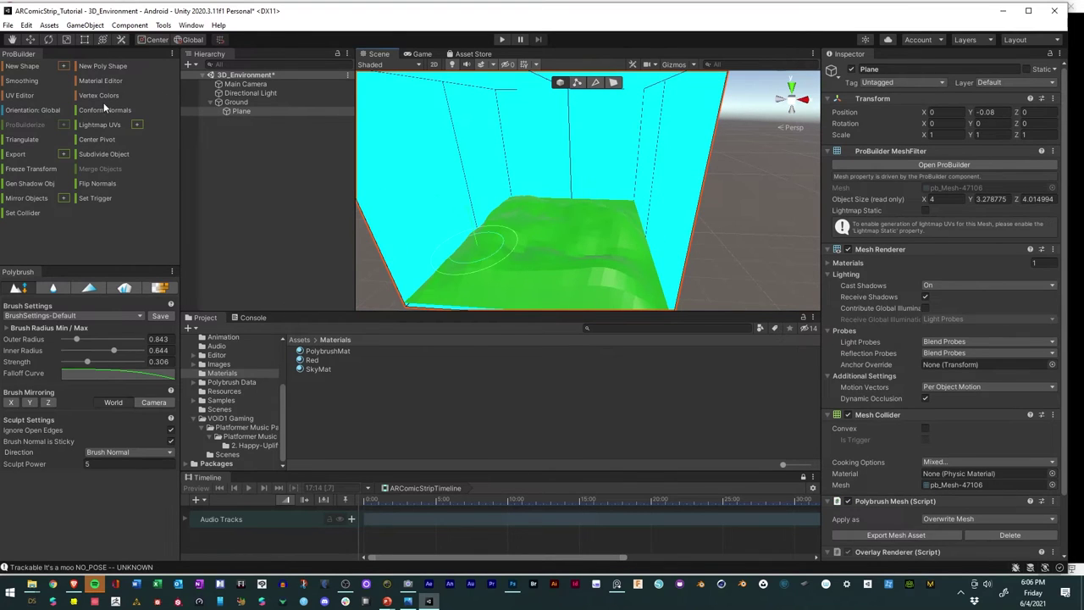
pyautogui.click(236, 102)
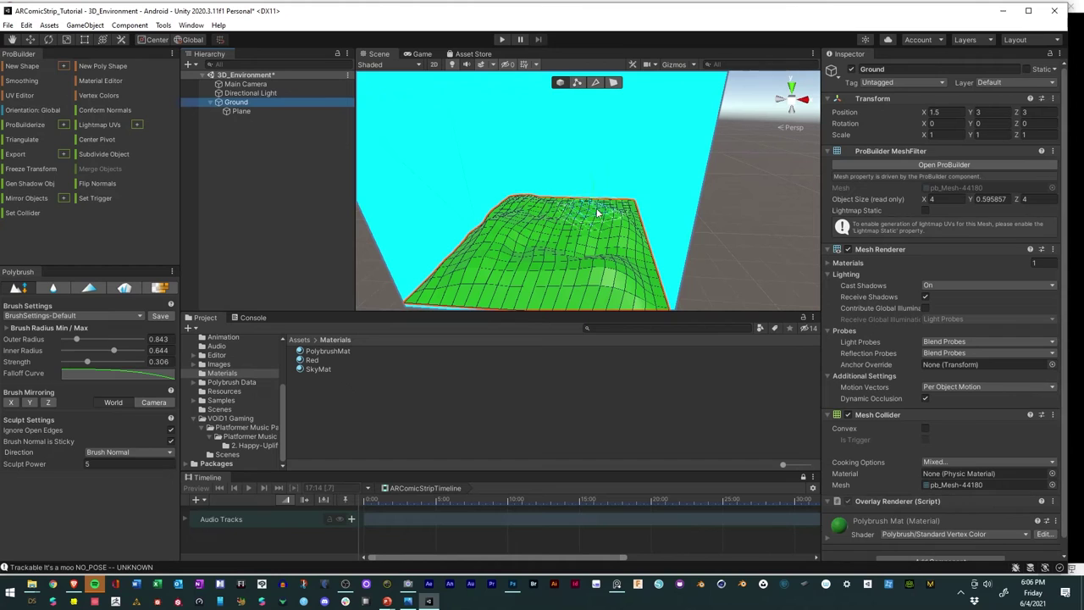
pyautogui.moveTo(598, 212)
pyautogui.mouseDown()
pyautogui.moveTo(611, 208)
pyautogui.moveTo(536, 205)
pyautogui.moveTo(512, 224)
pyautogui.mouseUp()
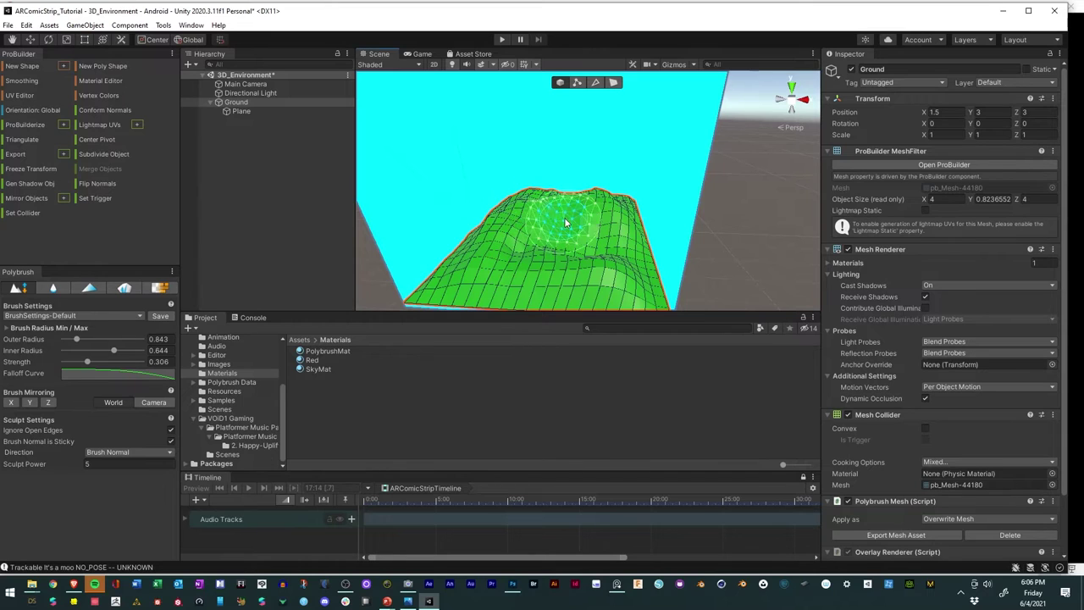
pyautogui.moveTo(613, 243)
pyautogui.mouseDown()
pyautogui.moveTo(631, 258)
pyautogui.moveTo(607, 246)
pyautogui.moveTo(521, 255)
pyautogui.mouseUp()
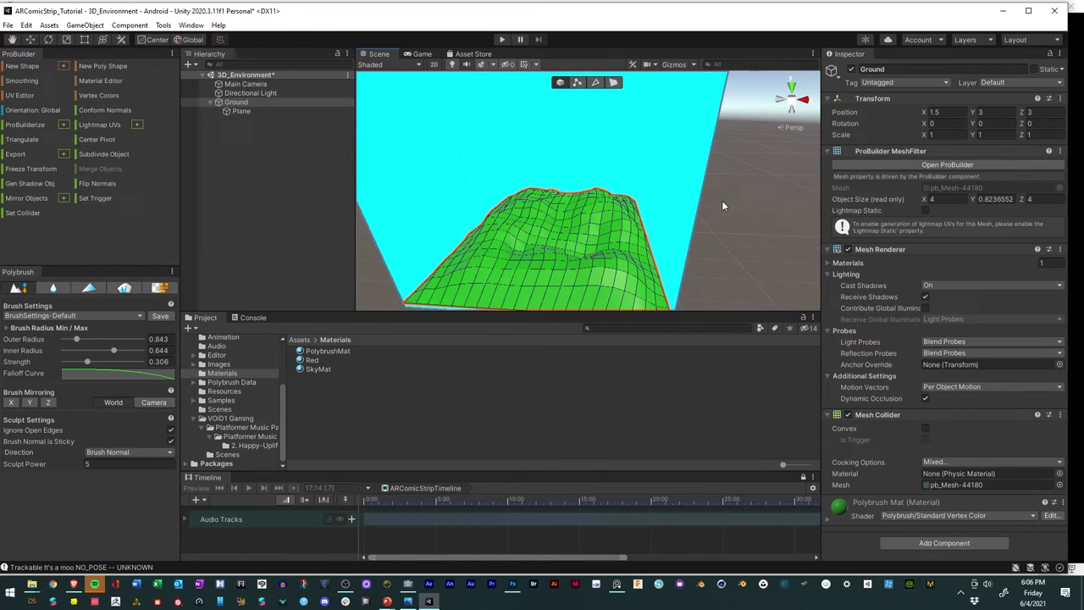
pyautogui.moveTo(670, 214)
pyautogui.keyDown('alt'); pyautogui.mouseDown()
pyautogui.moveTo(593, 202)
pyautogui.moveTo(570, 158)
pyautogui.moveTo(531, 142)
pyautogui.moveTo(593, 218)
pyautogui.moveTo(615, 205)
pyautogui.moveTo(567, 196)
pyautogui.moveTo(561, 174)
pyautogui.mouseUp(); pyautogui.keyUp('alt')
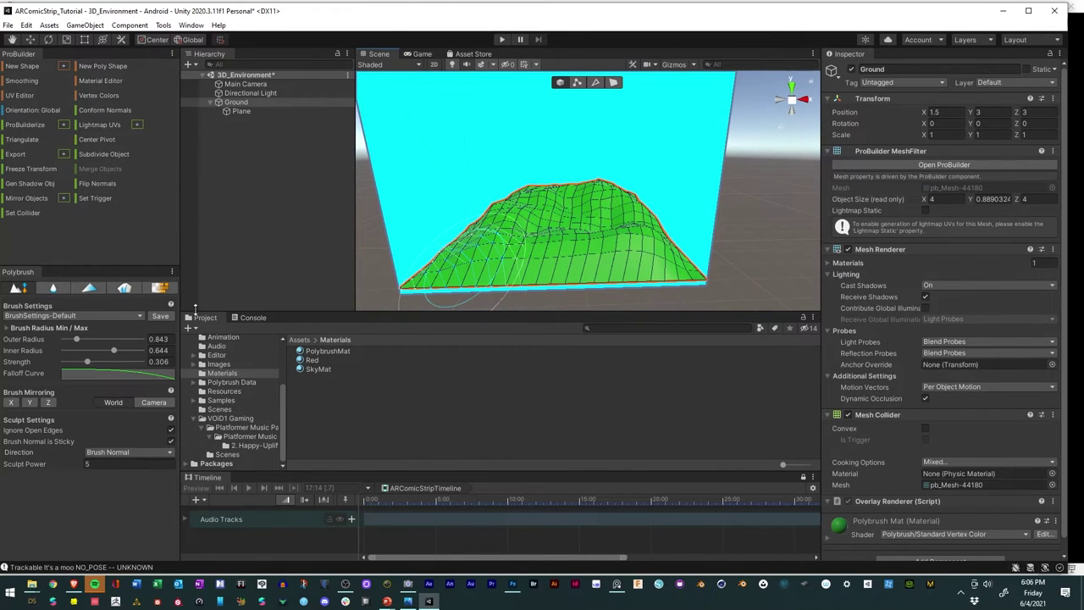
# Step: Set the PolybrushMat material colour to white
pyautogui.click(298, 351)
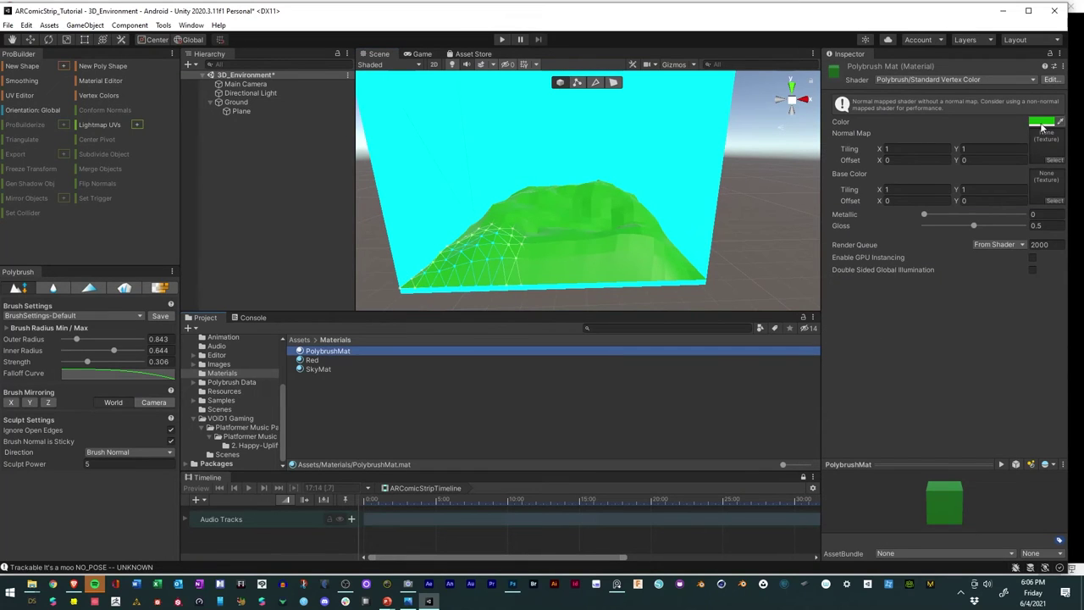
pyautogui.click(1044, 124)
pyautogui.moveTo(999, 188); pyautogui.dragTo(985, 182)
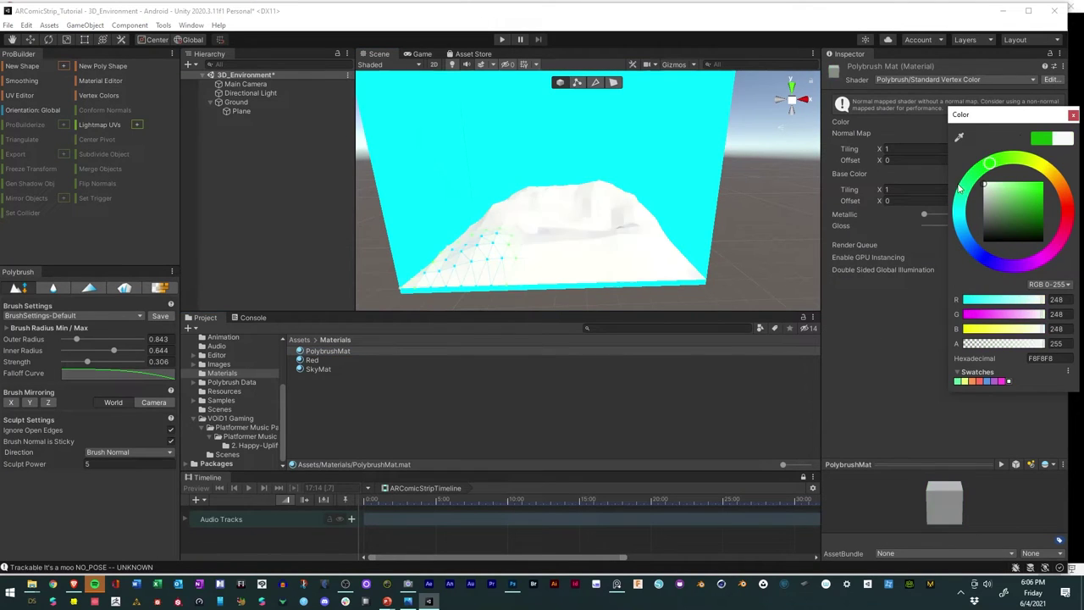
pyautogui.click(1073, 116)
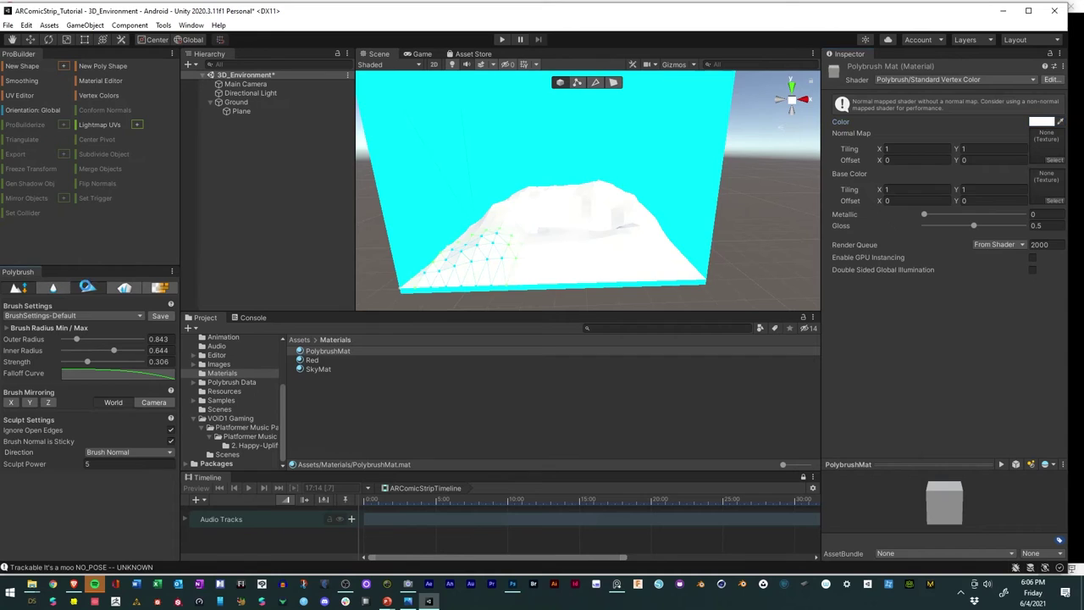
# Step: Vertex-paint the Ground mound green at brush strength 1
pyautogui.click(55, 289)
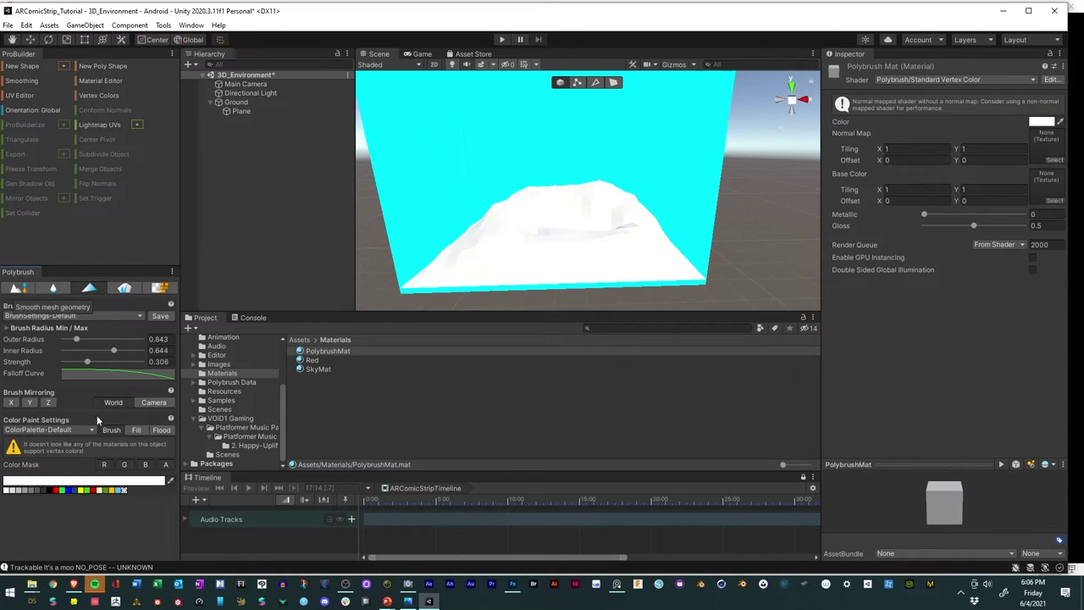
pyautogui.click(88, 289)
pyautogui.click(88, 289)
pyautogui.click(86, 491)
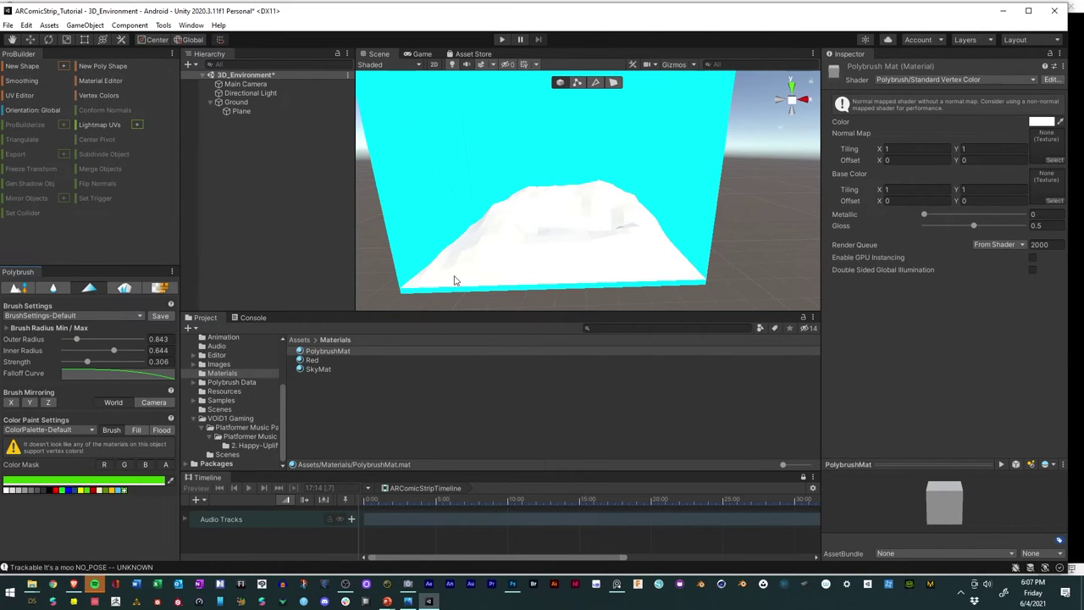
pyautogui.moveTo(463, 255)
pyautogui.mouseDown()
pyautogui.moveTo(470, 265)
pyautogui.moveTo(543, 250)
pyautogui.moveTo(494, 282)
pyautogui.mouseUp()
pyautogui.moveTo(86, 361); pyautogui.dragTo(181, 364)
pyautogui.moveTo(449, 267)
pyautogui.mouseDown()
pyautogui.moveTo(505, 258)
pyautogui.moveTo(436, 257)
pyautogui.moveTo(660, 241)
pyautogui.moveTo(640, 263)
pyautogui.moveTo(631, 225)
pyautogui.moveTo(589, 258)
pyautogui.moveTo(525, 246)
pyautogui.moveTo(494, 254)
pyautogui.moveTo(512, 227)
pyautogui.moveTo(584, 203)
pyautogui.moveTo(530, 214)
pyautogui.moveTo(532, 227)
pyautogui.moveTo(508, 210)
pyautogui.moveTo(606, 197)
pyautogui.moveTo(627, 208)
pyautogui.mouseUp()
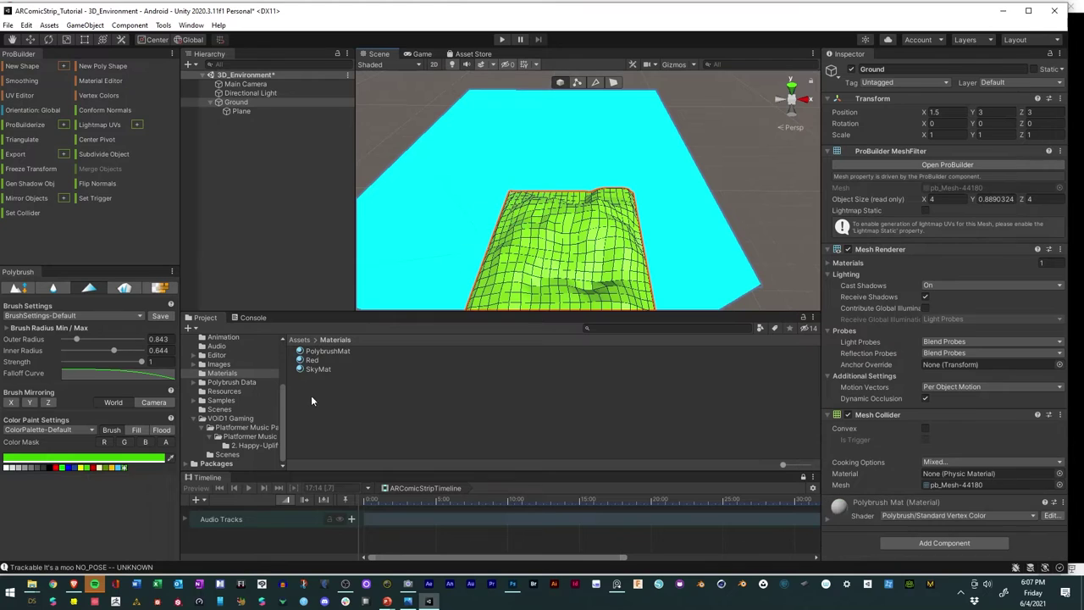
# Step: Pick an orange-brown paint colour and paint it onto the terrain's centre
pyautogui.click(152, 459)
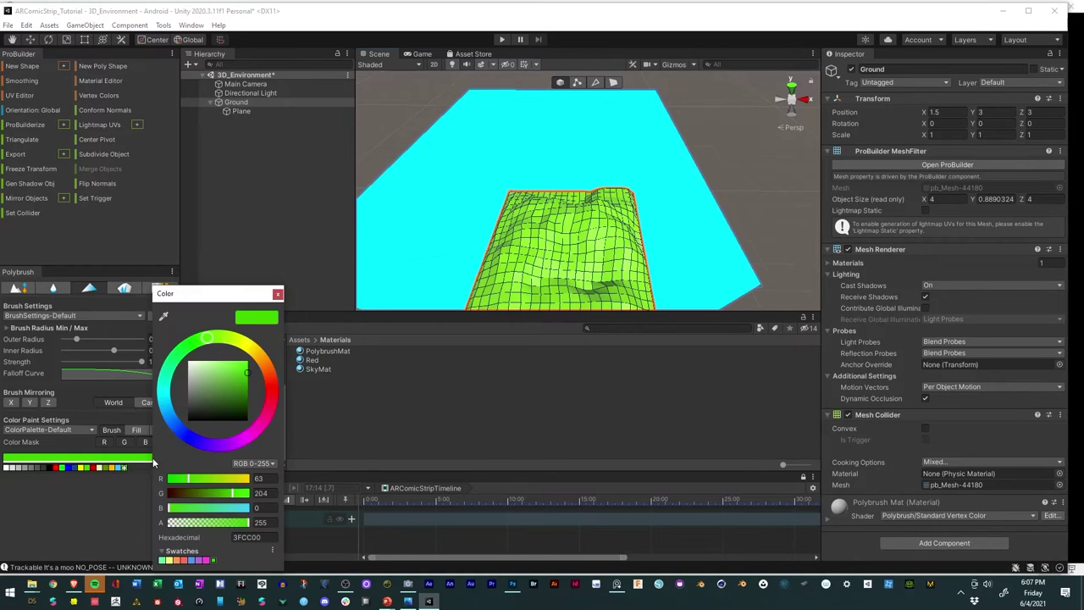
pyautogui.moveTo(252, 353); pyautogui.dragTo(235, 385)
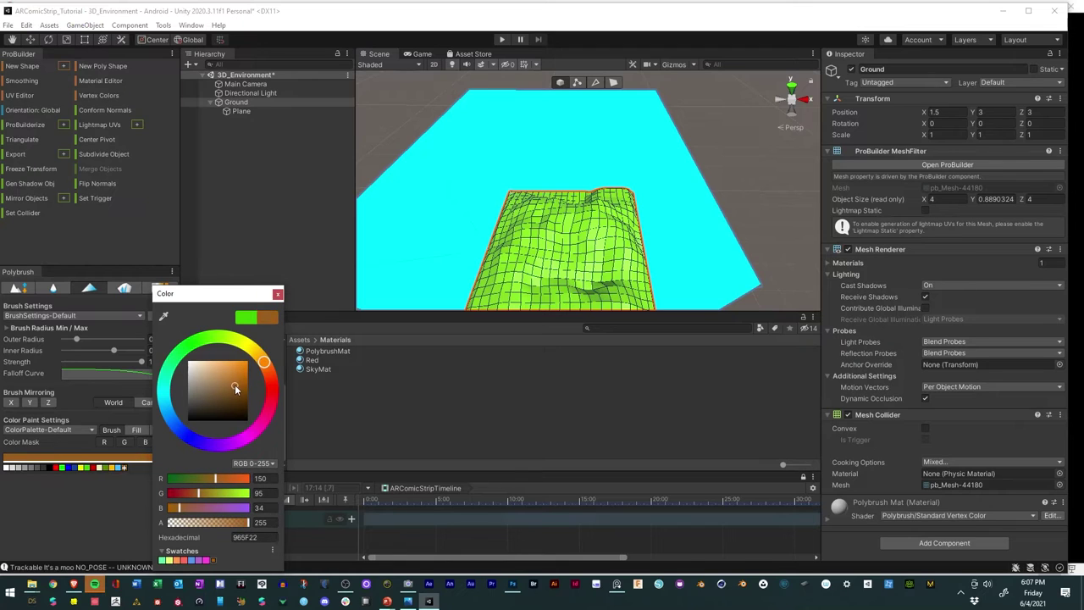
pyautogui.moveTo(442, 247)
pyautogui.mouseDown()
pyautogui.moveTo(520, 242)
pyautogui.moveTo(569, 254)
pyautogui.moveTo(559, 247)
pyautogui.moveTo(572, 263)
pyautogui.mouseUp()
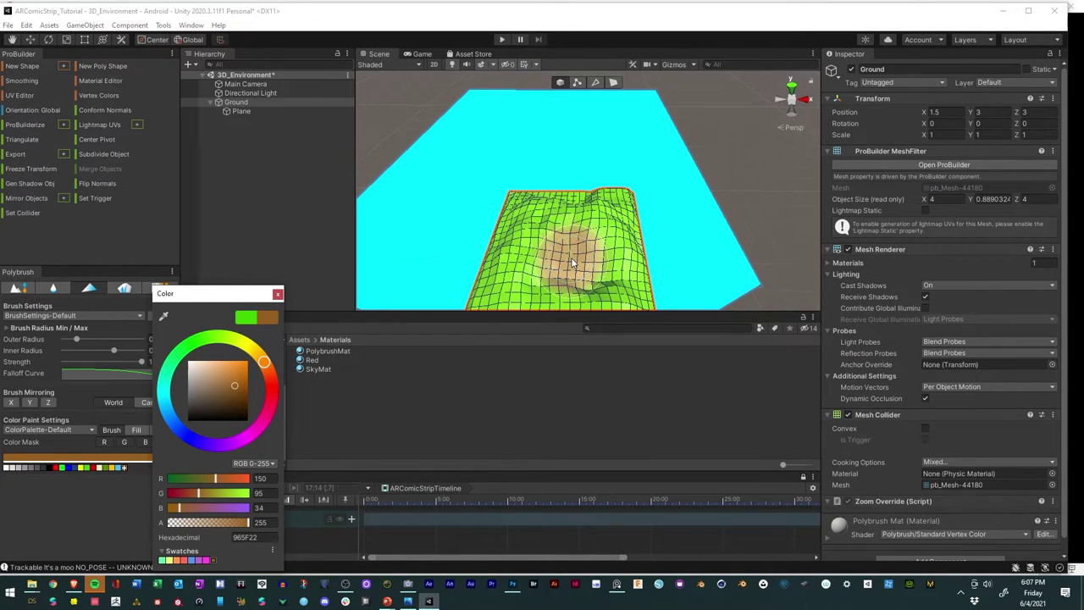
pyautogui.keyDown('shift'); pyautogui.scroll(-2, 572, 263); pyautogui.keyUp('shift')
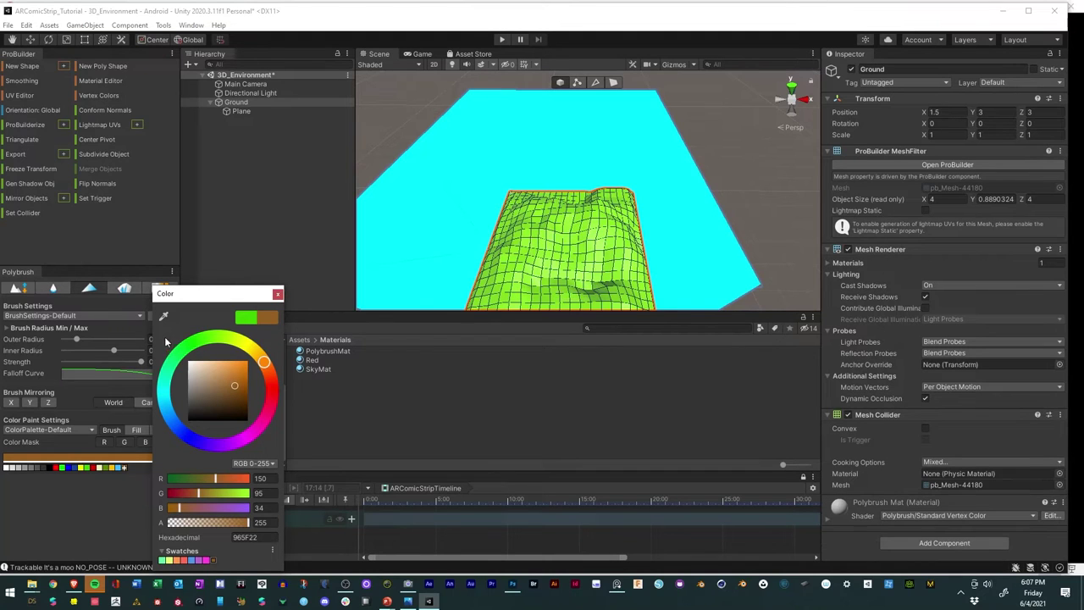
pyautogui.click(277, 294)
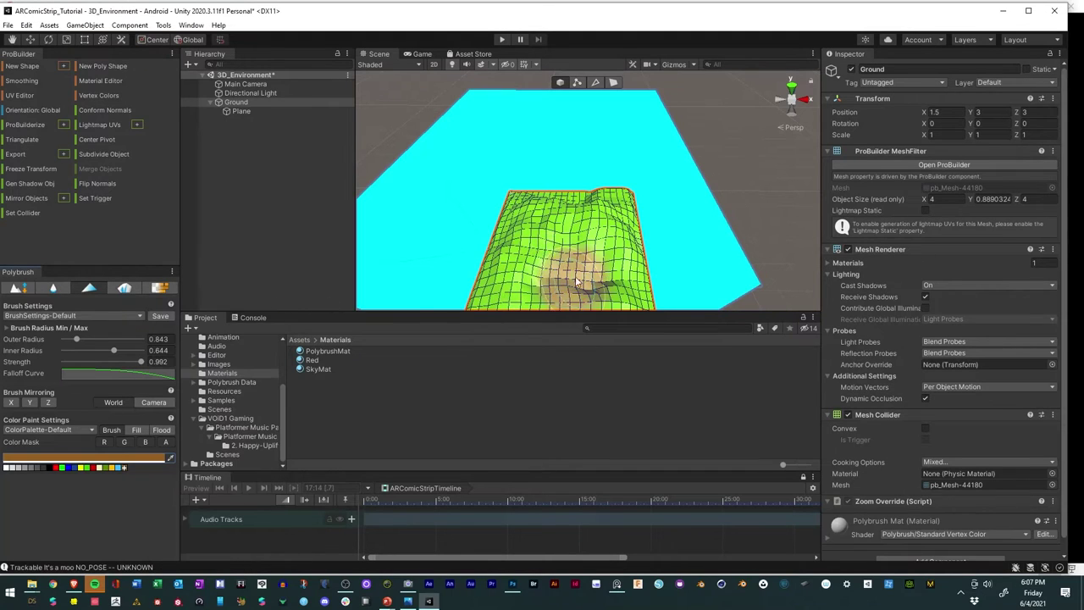
# Step: Spread brown leftward across the terrain at full brush strength, then frame the Ground mesh
pyautogui.keyDown('ctrl'); pyautogui.scroll(-3, 570, 262); pyautogui.keyUp('ctrl')
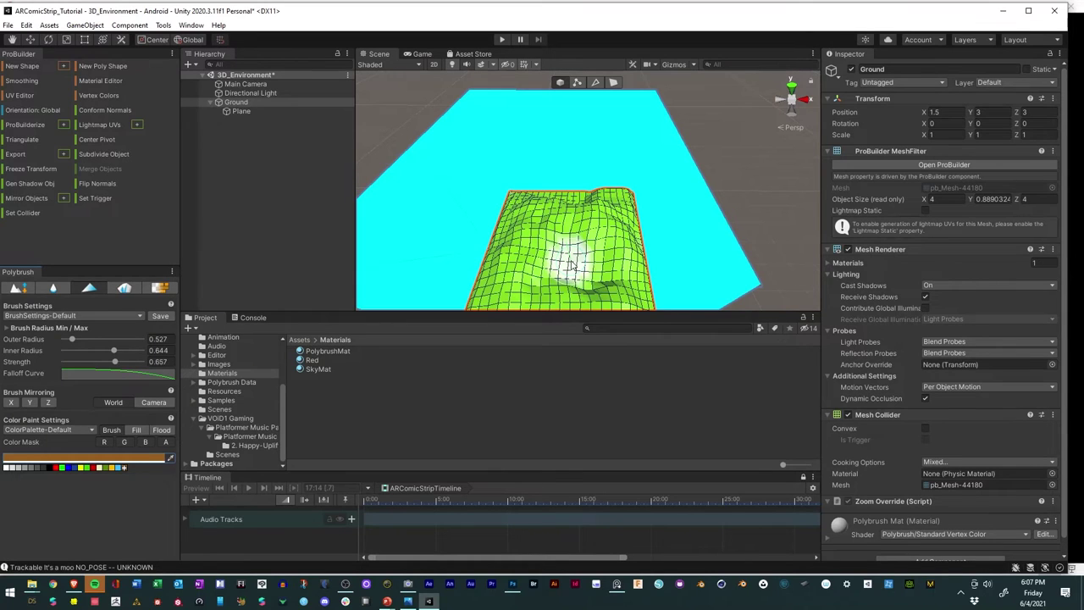
pyautogui.keyDown('ctrl'); pyautogui.scroll(-1, 570, 264); pyautogui.keyUp('ctrl')
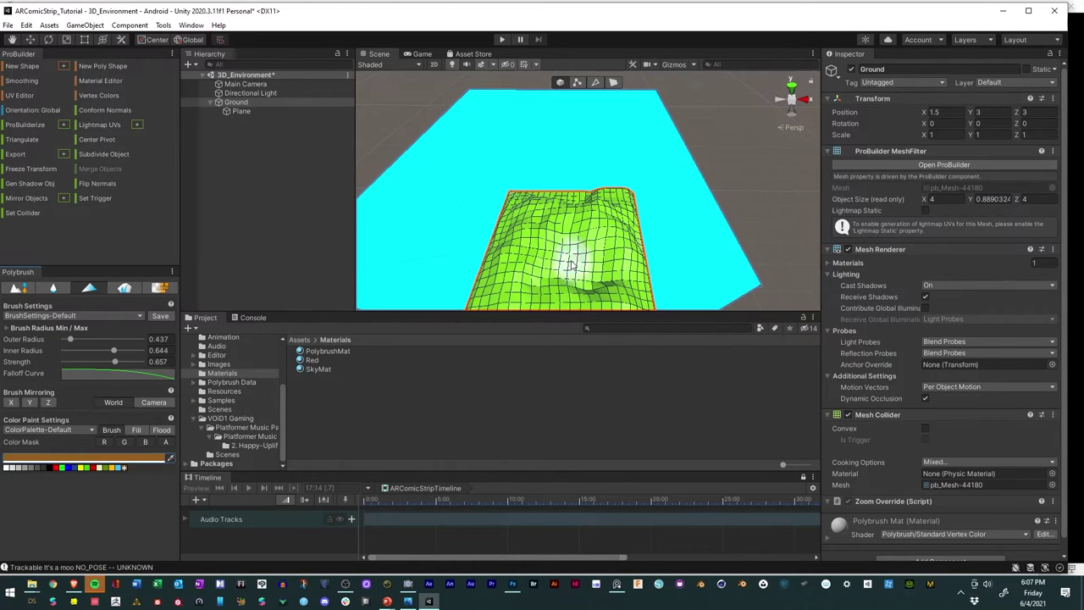
pyautogui.keyDown('shift'); pyautogui.scroll(-1, 570, 265); pyautogui.keyUp('shift')
pyautogui.keyDown('ctrl'); pyautogui.scroll(1, 570, 265); pyautogui.keyUp('ctrl')
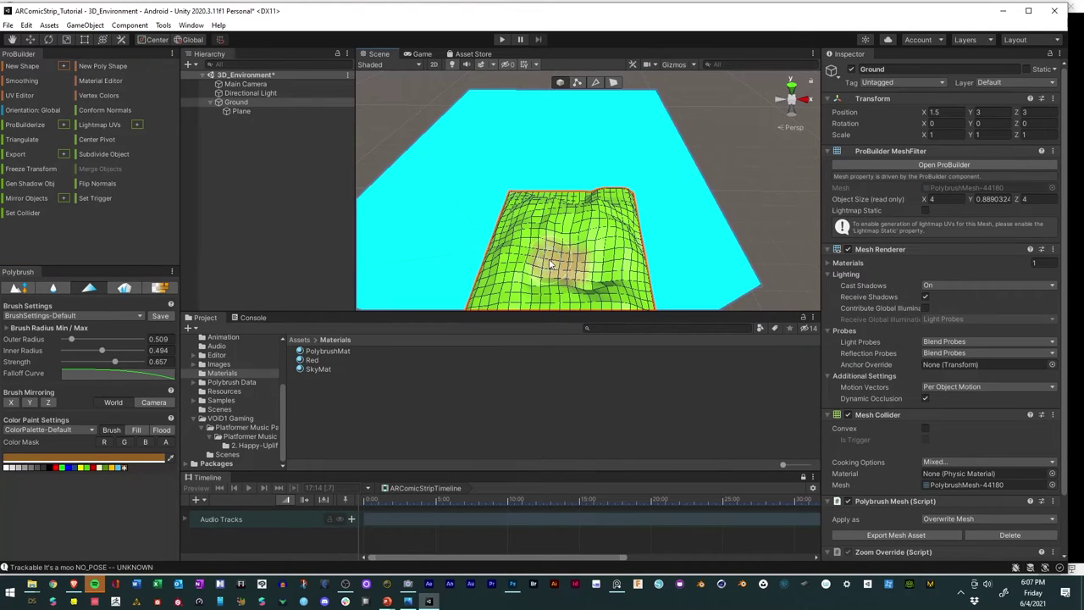
pyautogui.scroll(3, 579, 266)
pyautogui.scroll(4, 582, 265)
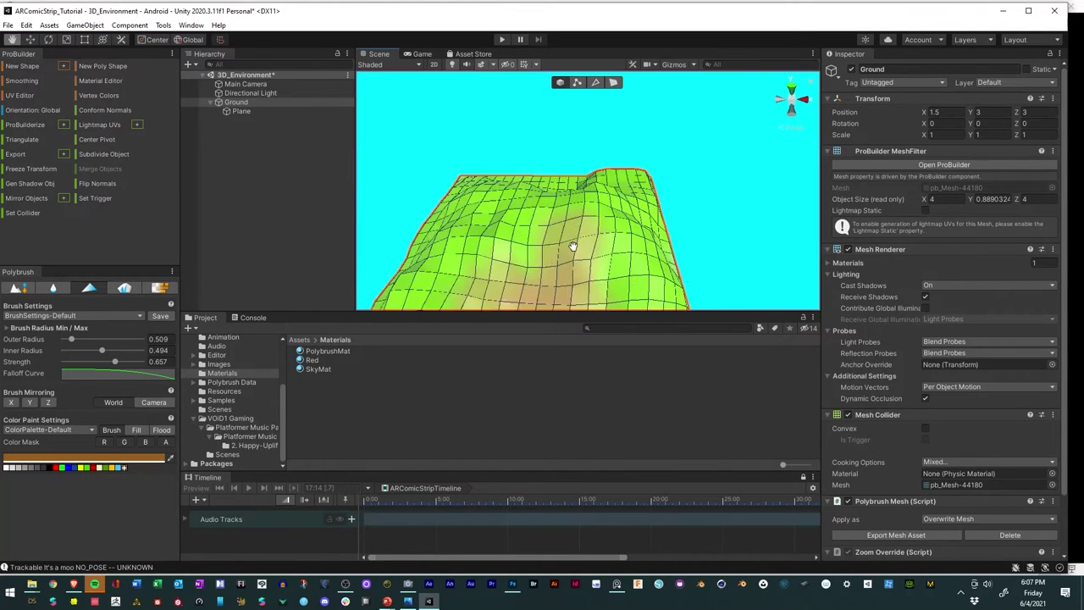
pyautogui.moveTo(498, 202); pyautogui.dragTo(415, 197)
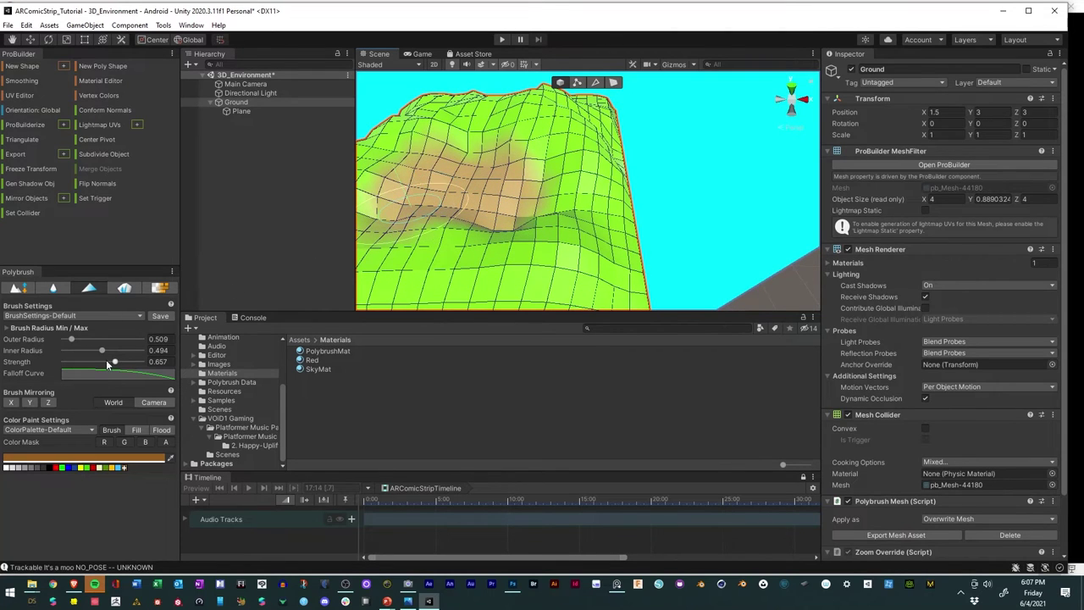
pyautogui.moveTo(109, 362); pyautogui.dragTo(143, 362)
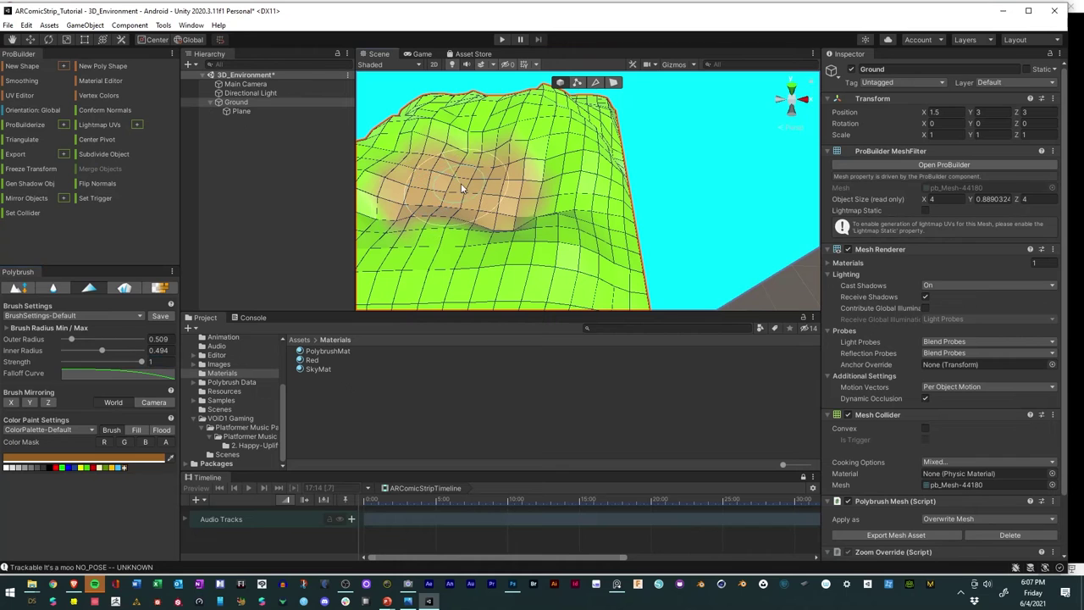
pyautogui.press('f')
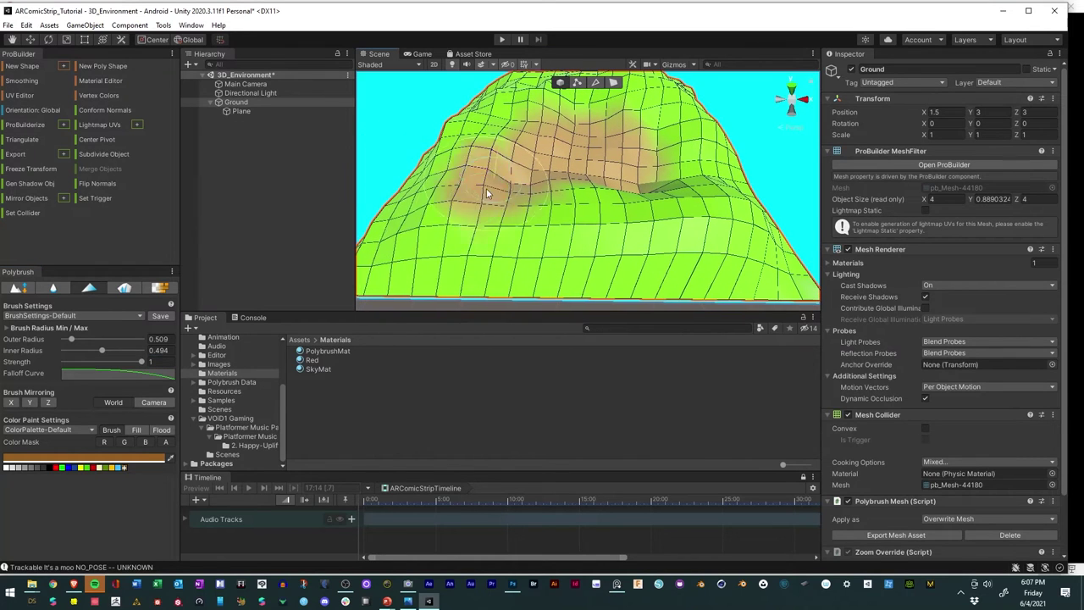
# Step: Darken the brown slightly and paint it from the top patch along the terrain's left edge
pyautogui.click(81, 458)
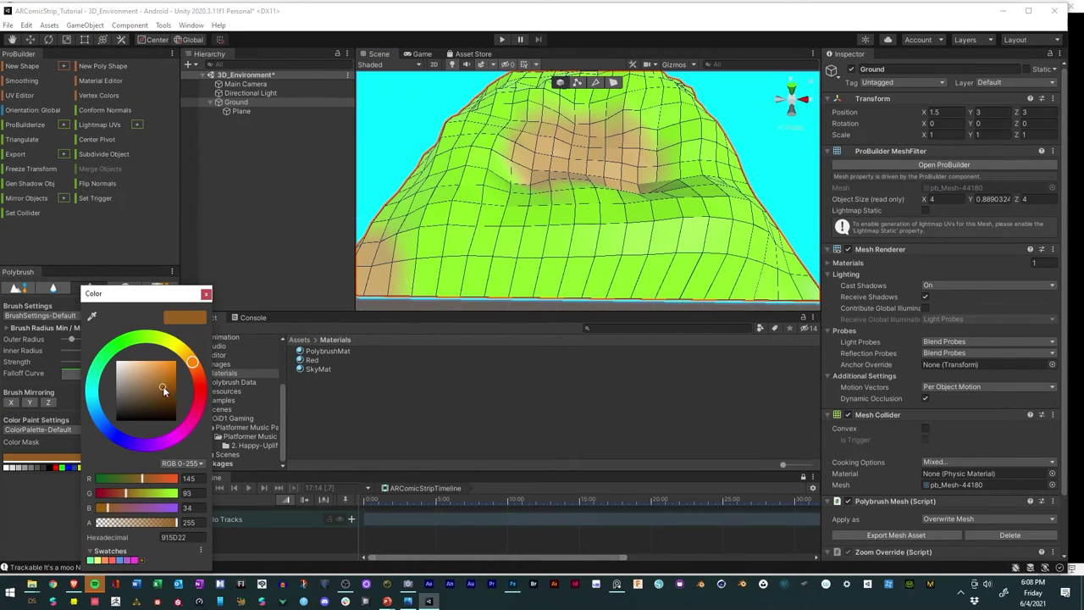
pyautogui.moveTo(163, 387); pyautogui.dragTo(171, 392)
pyautogui.click(206, 293)
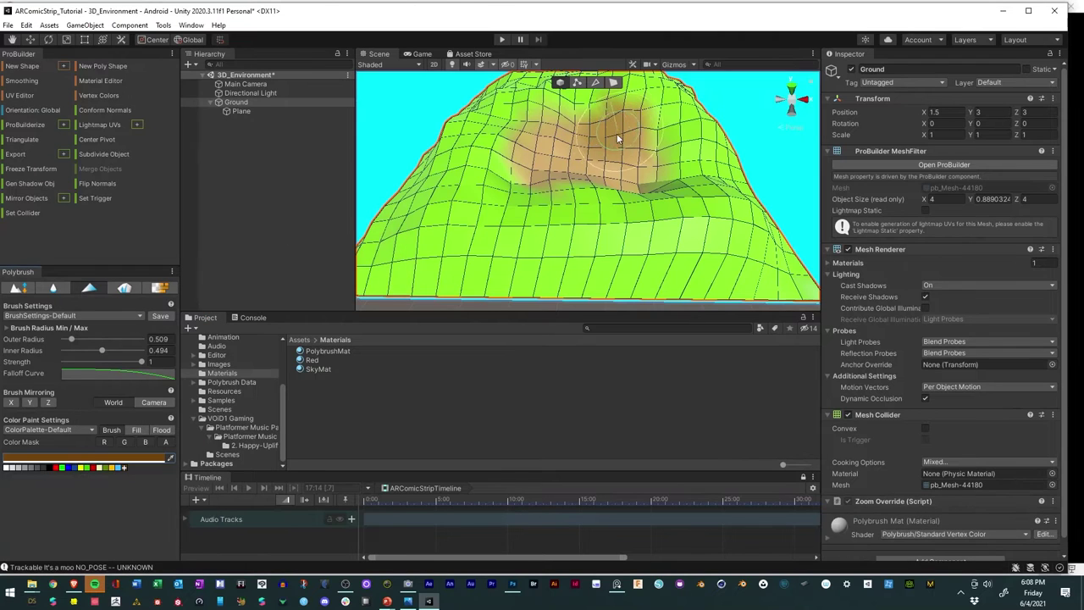
pyautogui.moveTo(581, 150)
pyautogui.mouseDown()
pyautogui.moveTo(562, 144)
pyautogui.moveTo(579, 150)
pyautogui.moveTo(453, 179)
pyautogui.mouseUp()
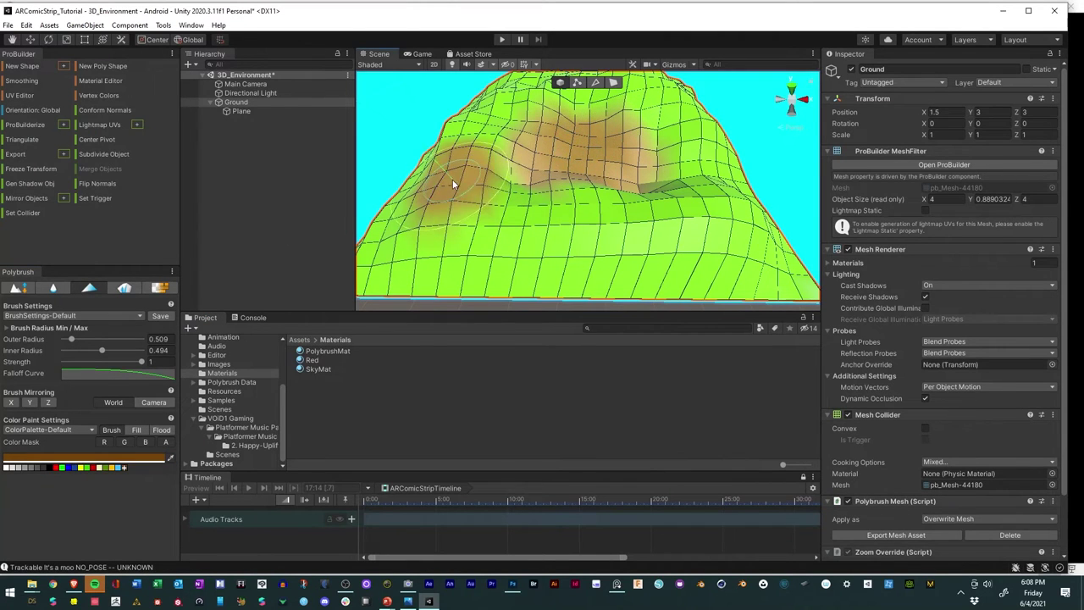
pyautogui.scroll(-3, 596, 120)
pyautogui.scroll(4, 584, 128)
pyautogui.scroll(-3, 528, 188)
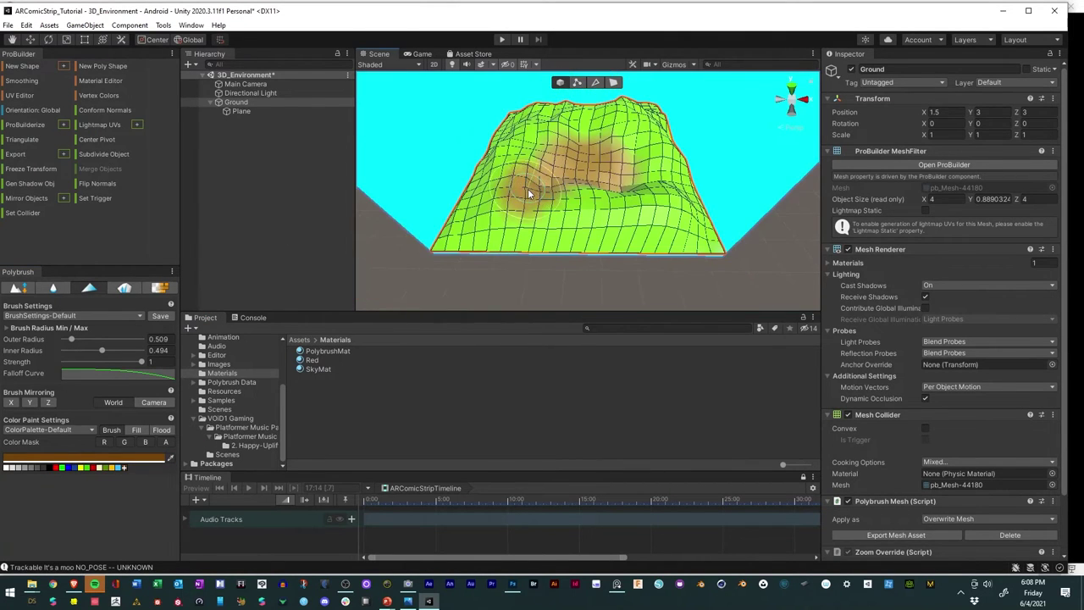
pyautogui.moveTo(528, 188); pyautogui.dragTo(525, 105, button='middle')
pyautogui.moveTo(439, 187)
pyautogui.mouseDown()
pyautogui.moveTo(455, 166)
pyautogui.moveTo(671, 163)
pyautogui.mouseUp()
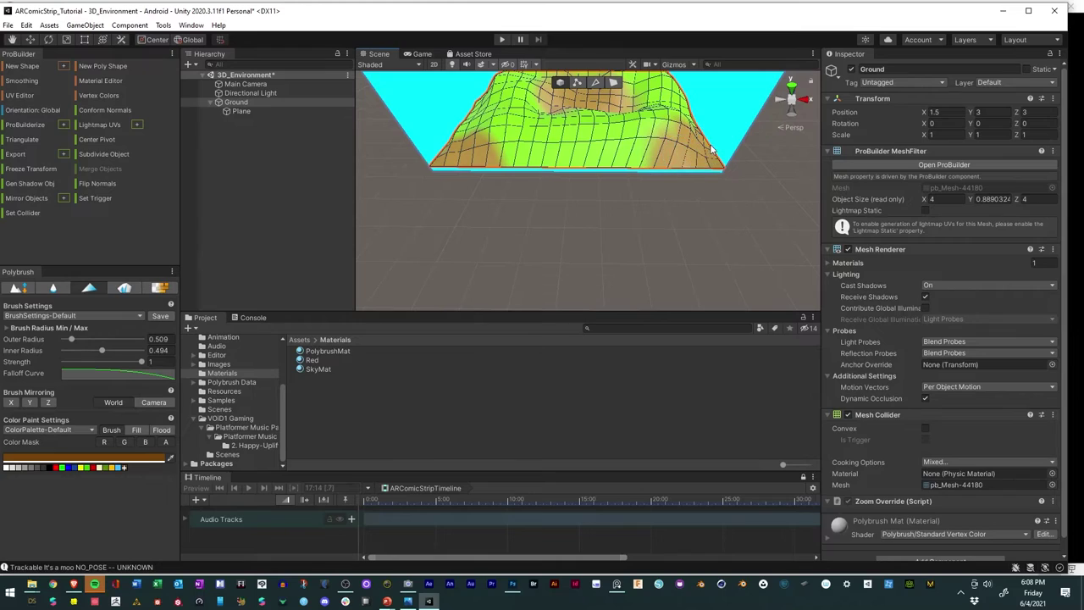
# Step: Orbit around the Ground hill and paint a brown stroke down its centre and sides
pyautogui.keyDown('alt'); pyautogui.moveTo(584, 146); pyautogui.dragTo(525, 199); pyautogui.keyUp('alt')
pyautogui.scroll(5, 555, 152)
pyautogui.scroll(-4, 553, 154)
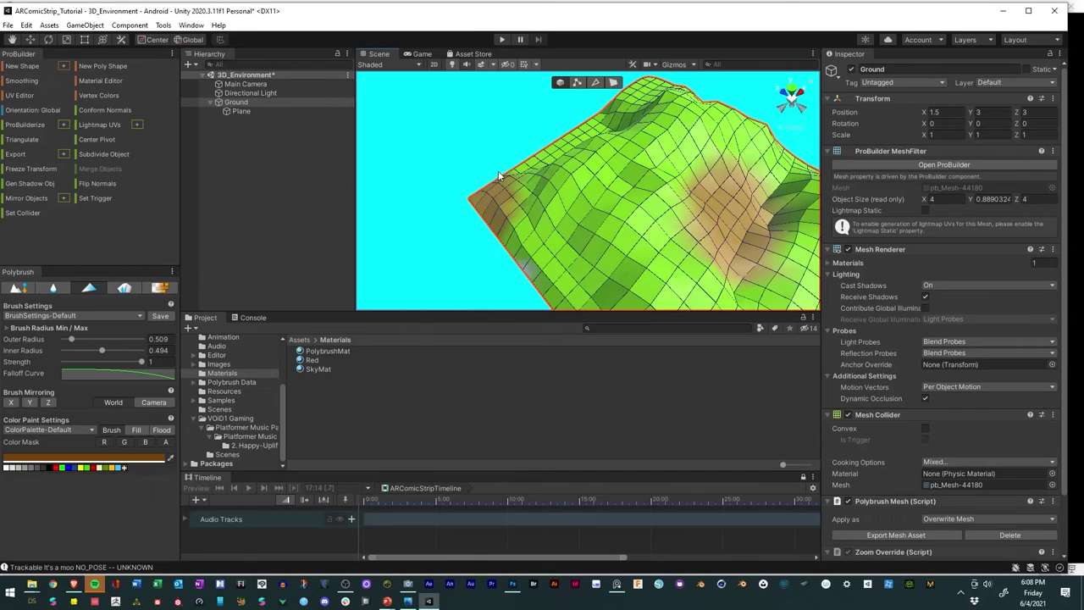
pyautogui.scroll(3, 540, 149)
pyautogui.scroll(-3, 545, 151)
pyautogui.moveTo(590, 140)
pyautogui.keyDown('alt'); pyautogui.mouseDown()
pyautogui.moveTo(505, 189)
pyautogui.moveTo(576, 192)
pyautogui.mouseUp(); pyautogui.keyUp('alt')
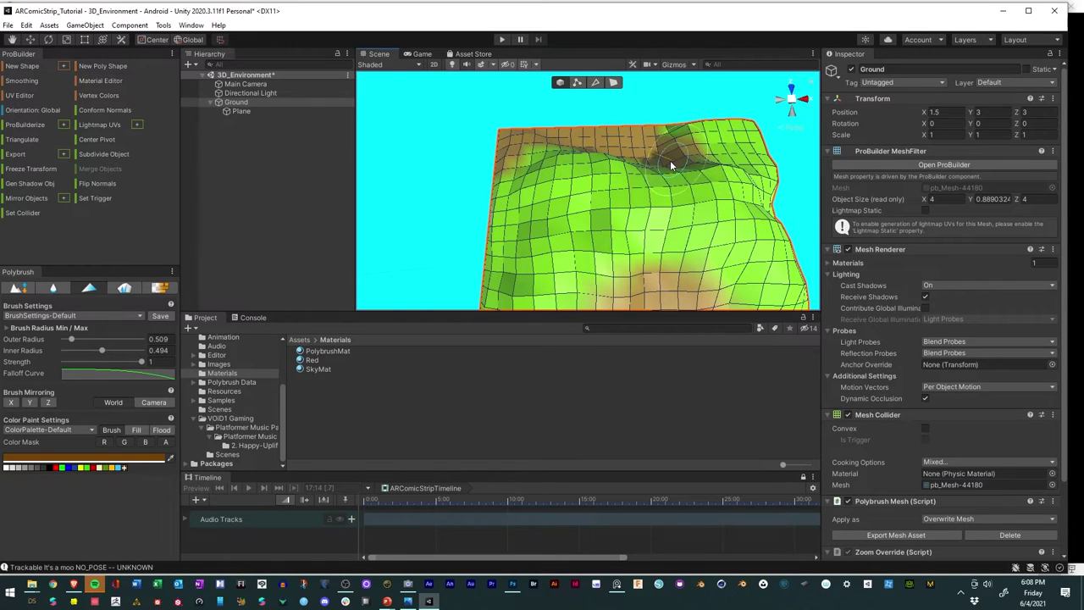
pyautogui.moveTo(660, 146)
pyautogui.mouseDown()
pyautogui.moveTo(663, 257)
pyautogui.moveTo(574, 165)
pyautogui.moveTo(593, 189)
pyautogui.moveTo(641, 194)
pyautogui.moveTo(634, 143)
pyautogui.moveTo(688, 151)
pyautogui.mouseUp()
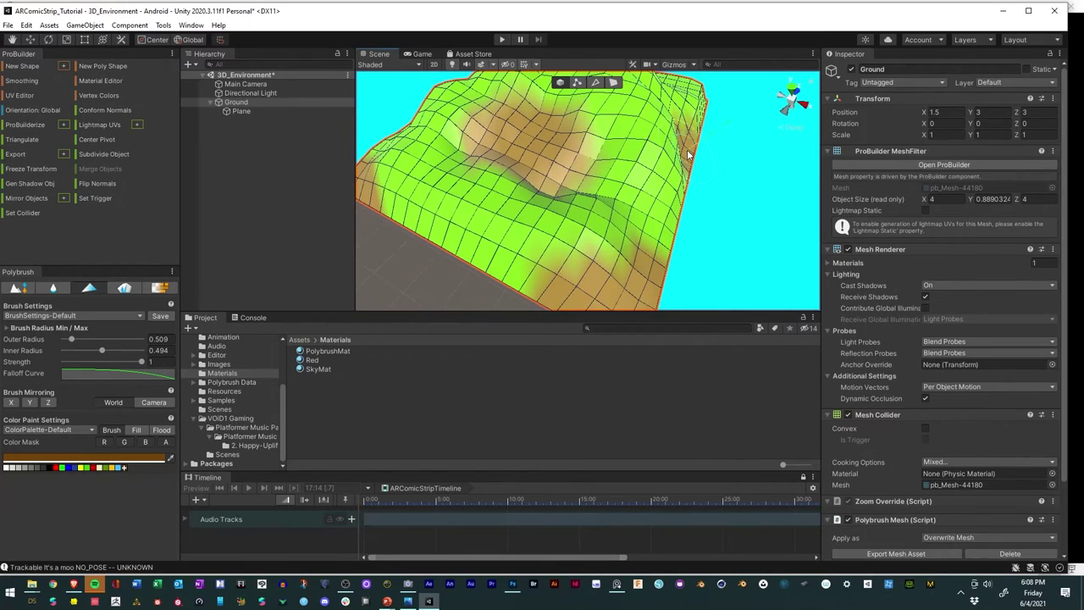
pyautogui.moveTo(545, 190)
pyautogui.keyDown('alt'); pyautogui.mouseDown()
pyautogui.moveTo(591, 208)
pyautogui.moveTo(526, 172)
pyautogui.moveTo(462, 212)
pyautogui.mouseUp(); pyautogui.keyUp('alt')
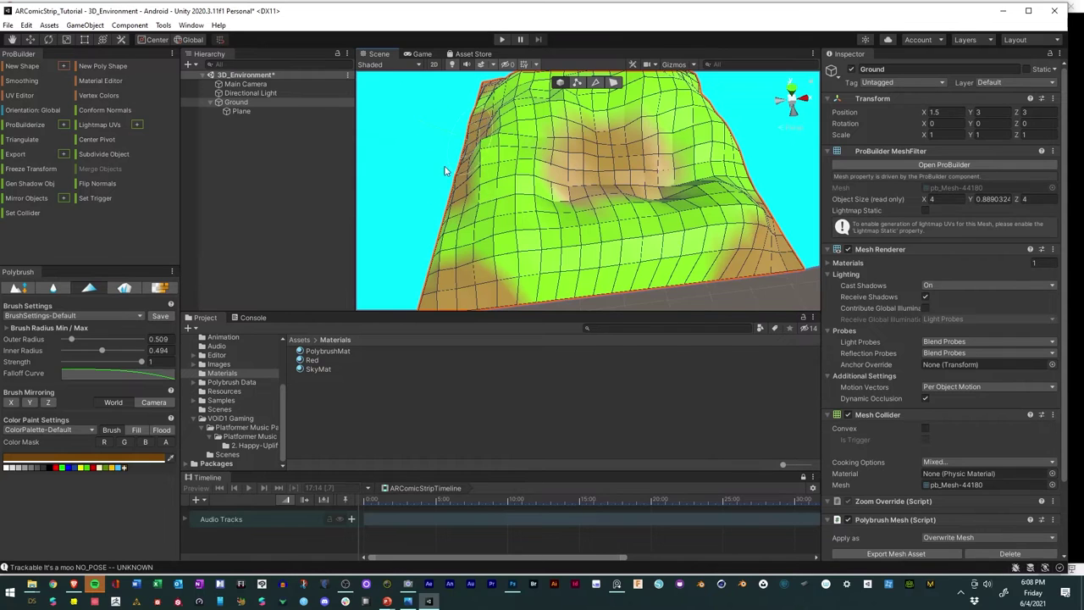
pyautogui.moveTo(576, 233)
pyautogui.keyDown('alt'); pyautogui.mouseDown()
pyautogui.moveTo(544, 221)
pyautogui.moveTo(640, 279)
pyautogui.moveTo(600, 227)
pyautogui.mouseUp(); pyautogui.keyUp('alt')
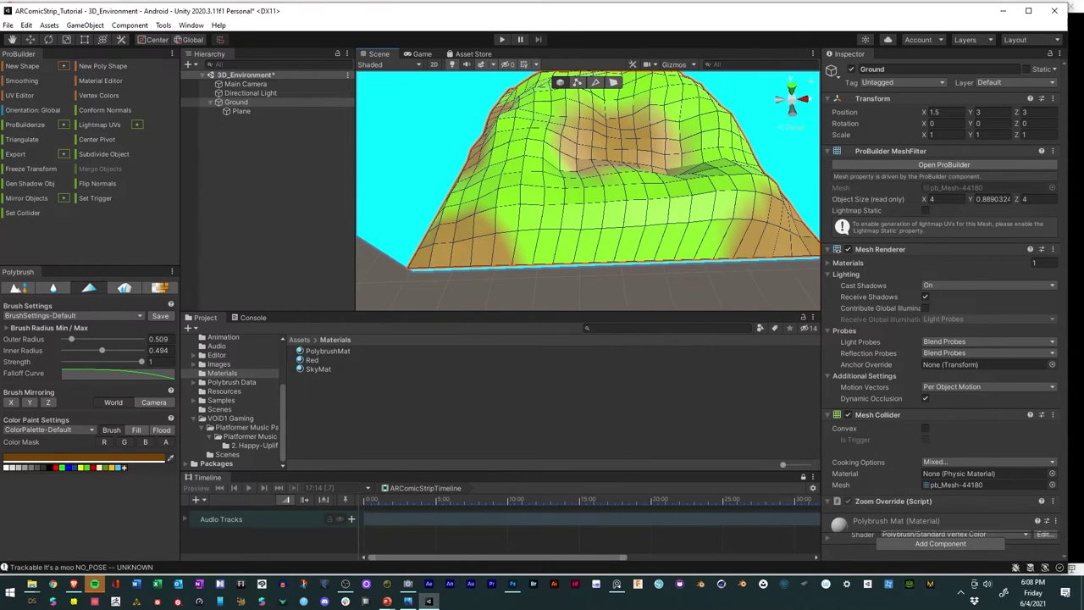
pyautogui.scroll(-5, 589, 188)
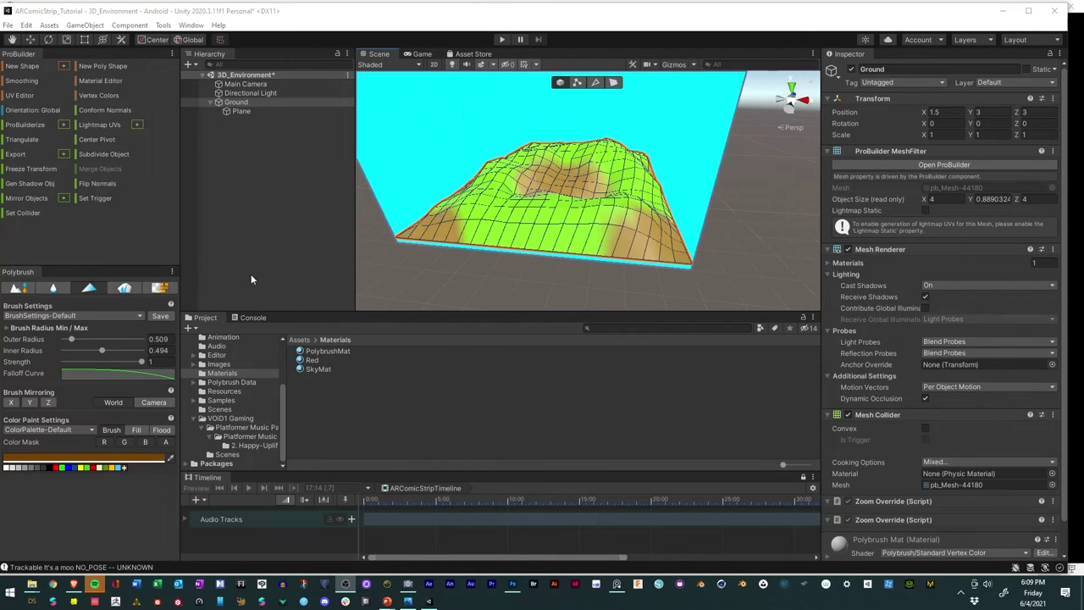
# Step: Save the 3D_Environment scene and view the terrain from a lower front angle
pyautogui.click(10, 27)
pyautogui.click(34, 79)
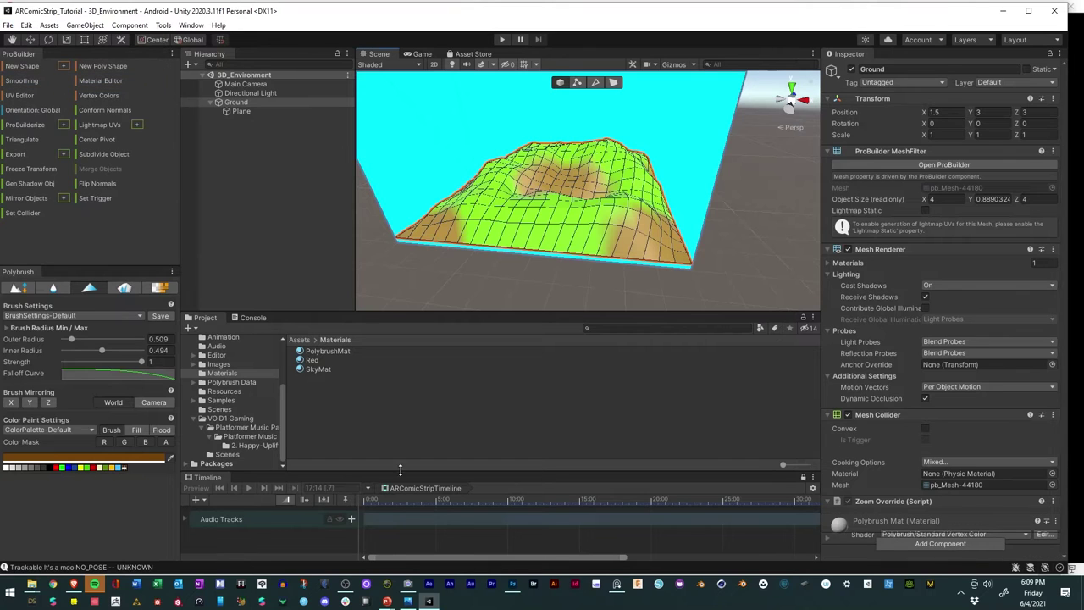
pyautogui.click(339, 547)
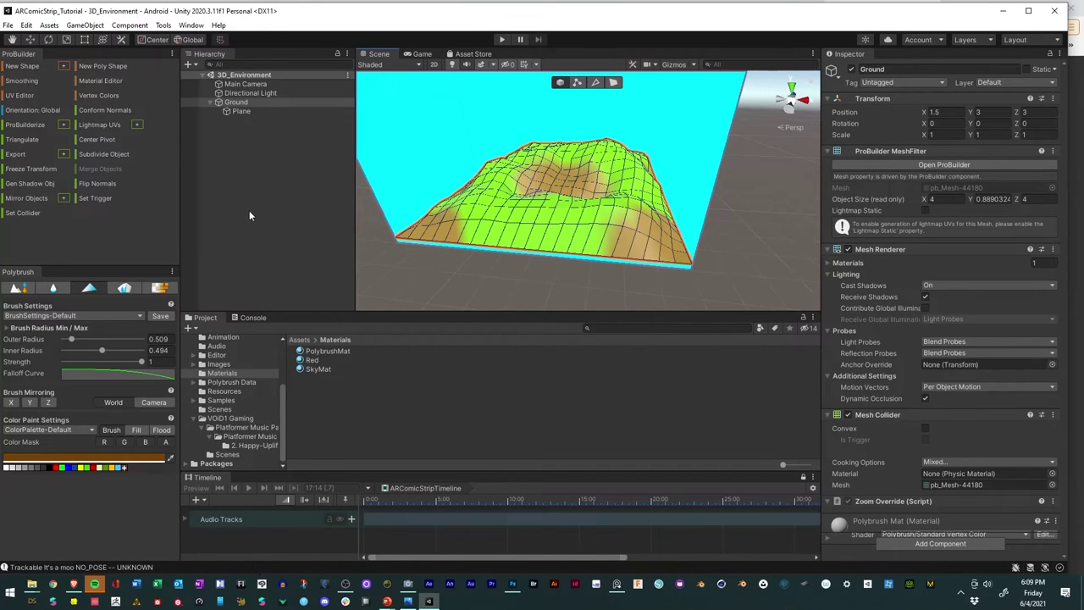
pyautogui.keyDown('alt'); pyautogui.moveTo(566, 280); pyautogui.dragTo(580, 216); pyautogui.keyUp('alt')
# Step: Open the Asset Store window and launch the online store in the browser
pyautogui.click(191, 26)
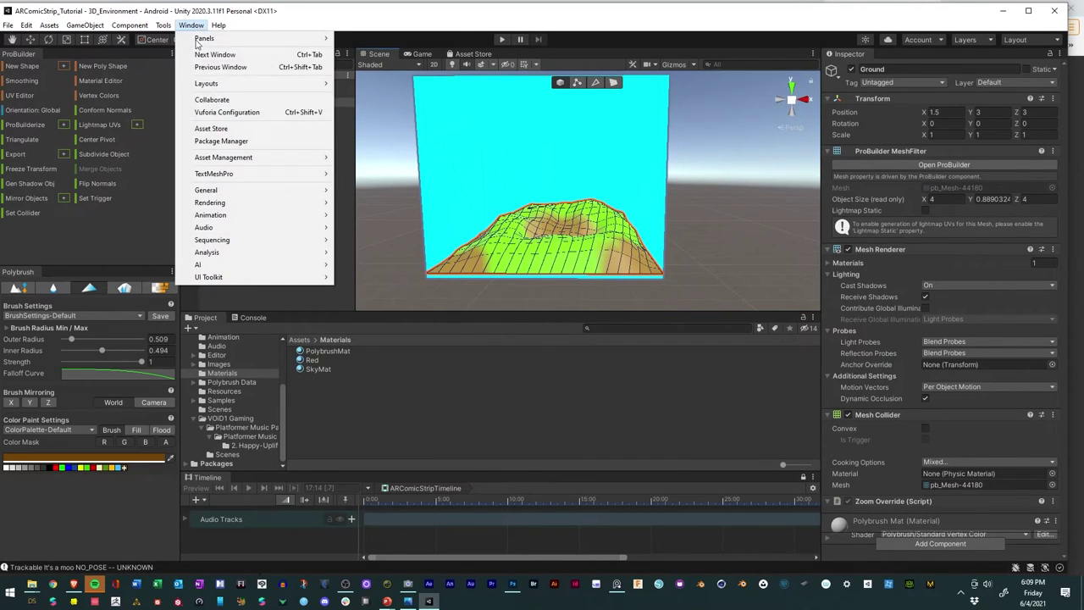
pyautogui.click(203, 131)
pyautogui.click(465, 185)
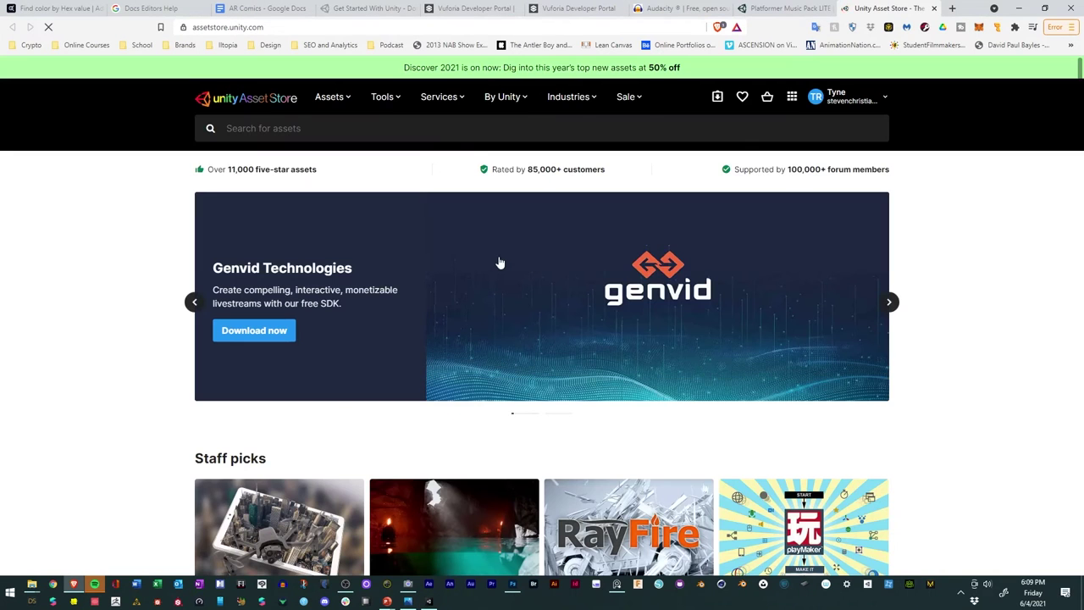
# Step: Search the store for free animal assets and open the Farm Animals Set page
pyautogui.click(374, 132)
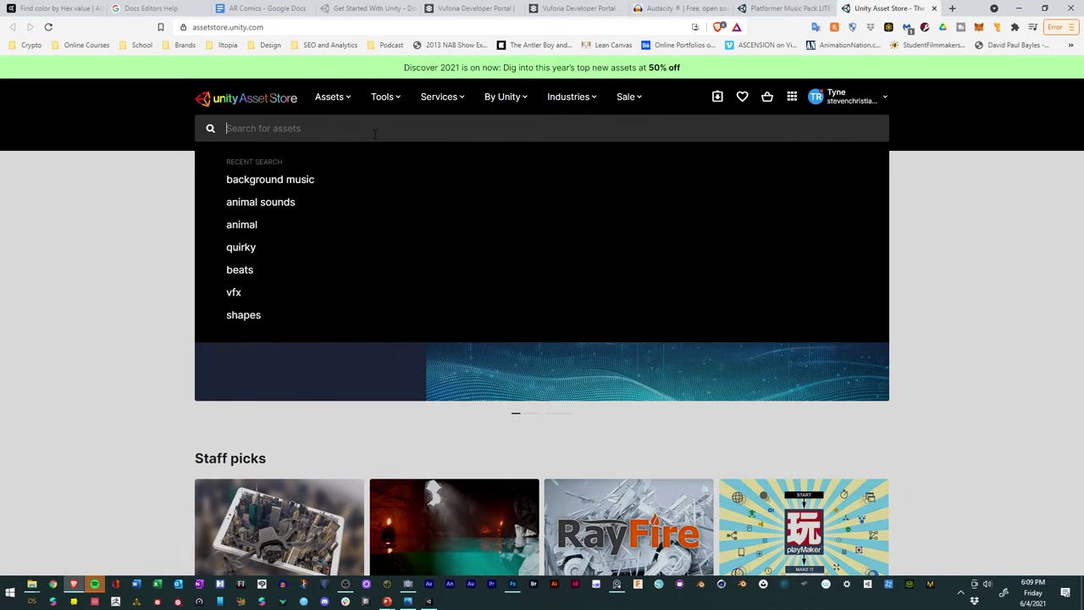
pyautogui.click(320, 223)
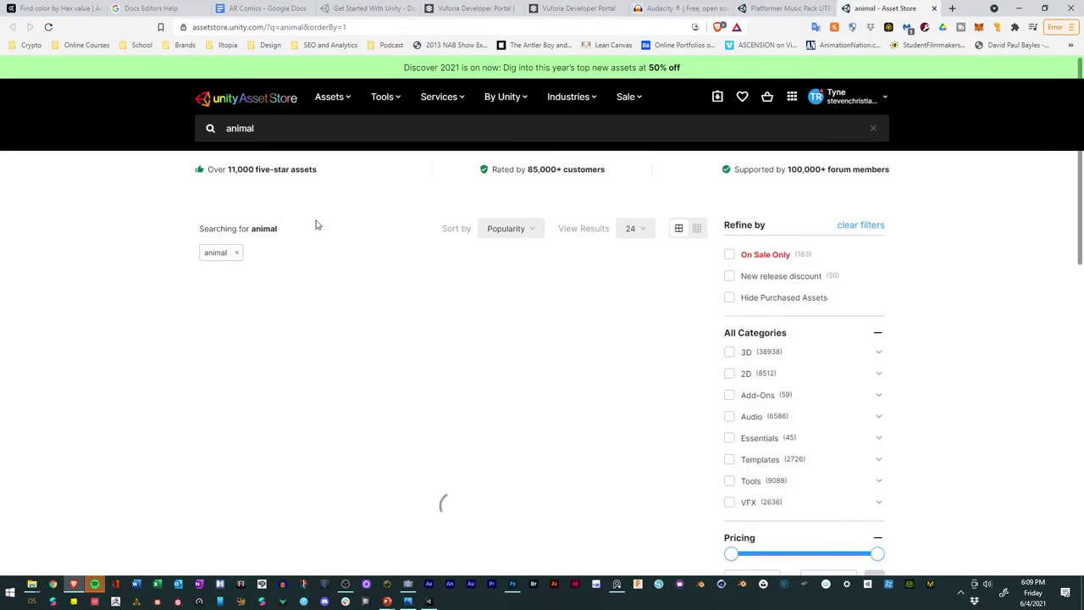
pyautogui.scroll(-2, 932, 376)
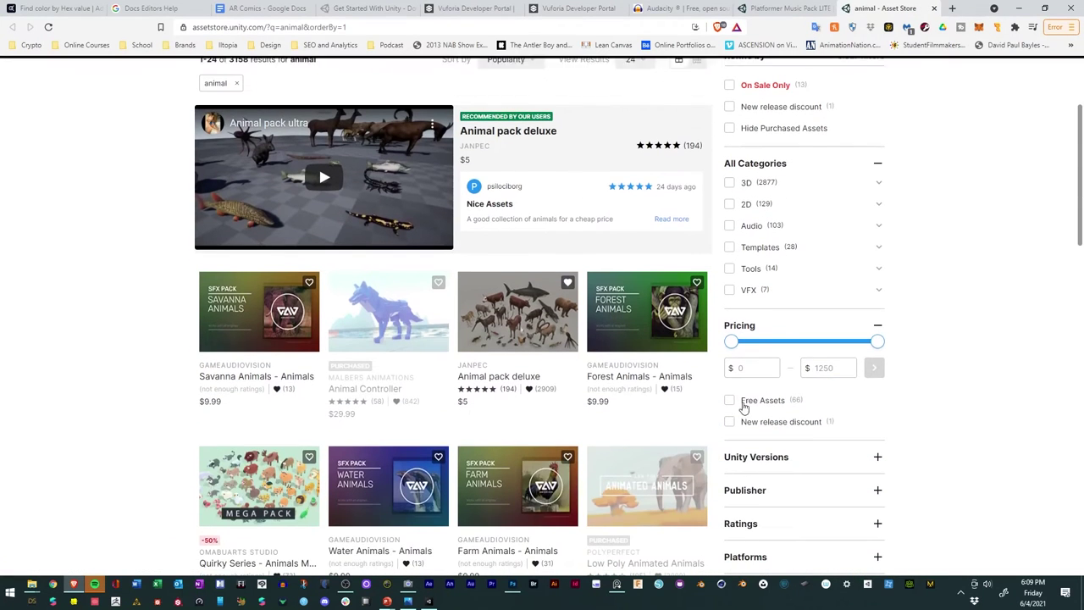
pyautogui.click(729, 400)
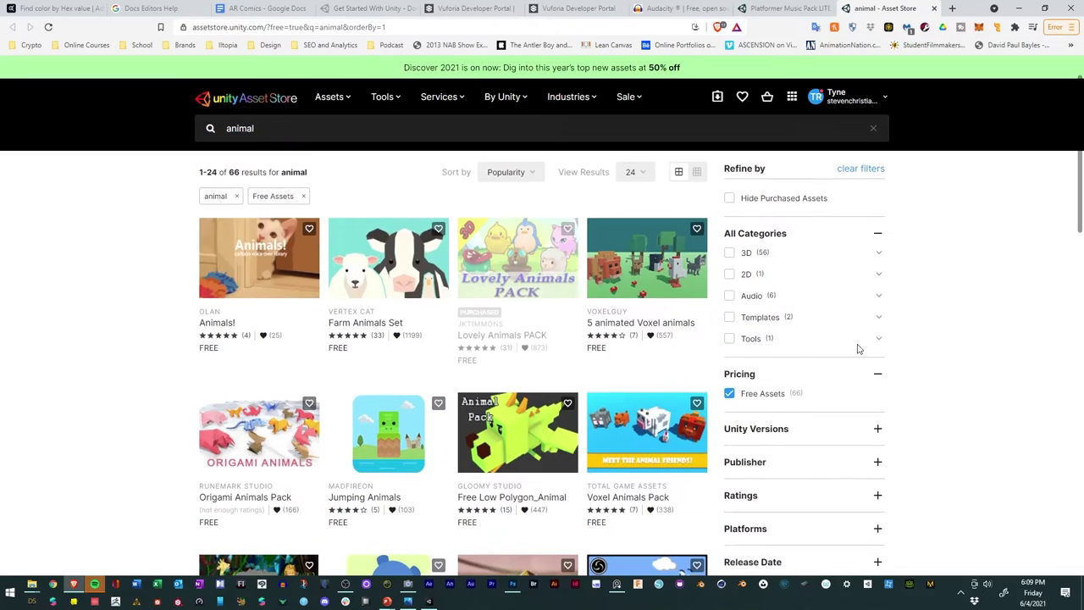
pyautogui.click(365, 268)
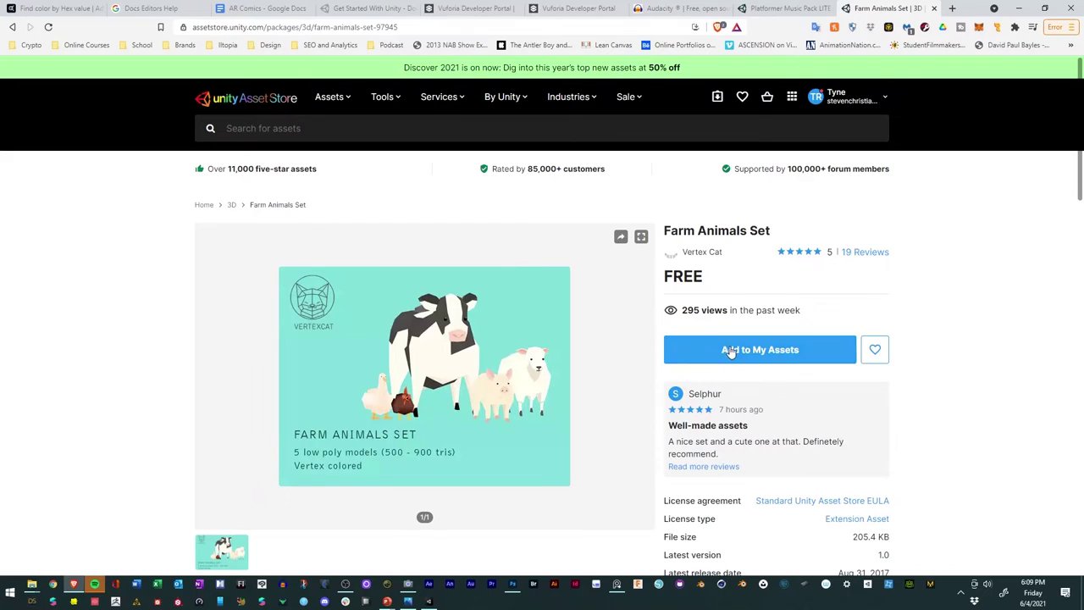
# Step: Add Farm Animals Set to My Assets, accept the terms, and open it in Unity
pyautogui.click(725, 351)
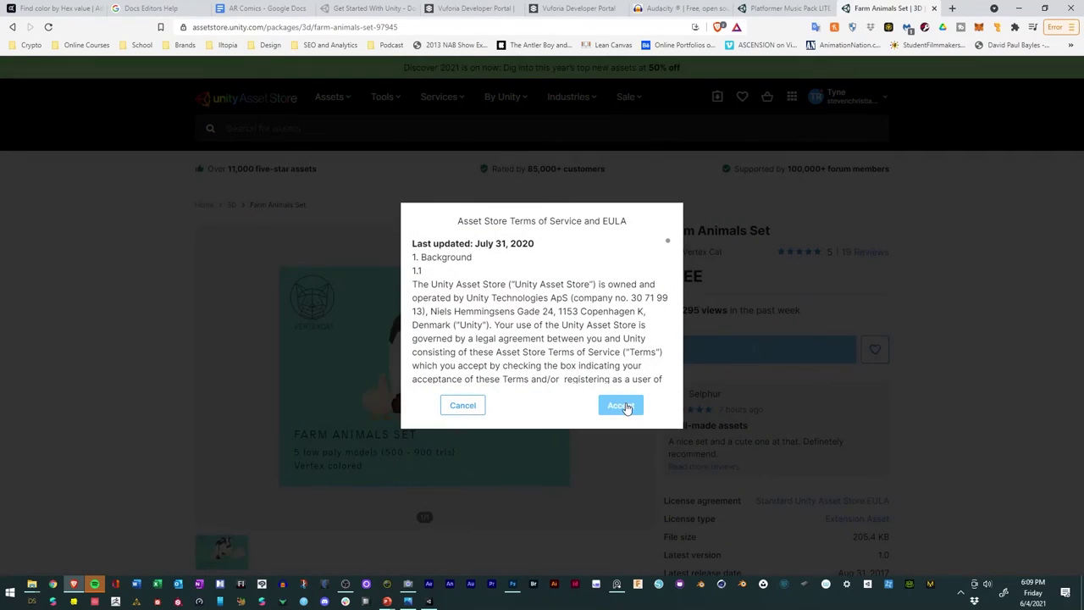
pyautogui.click(623, 406)
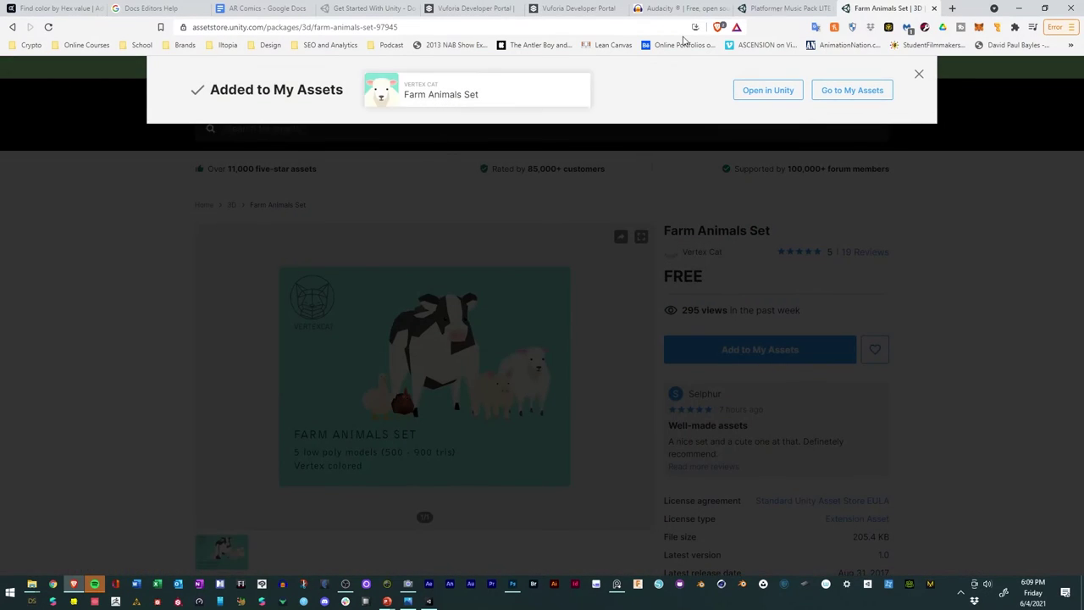
pyautogui.click(753, 94)
pyautogui.click(634, 125)
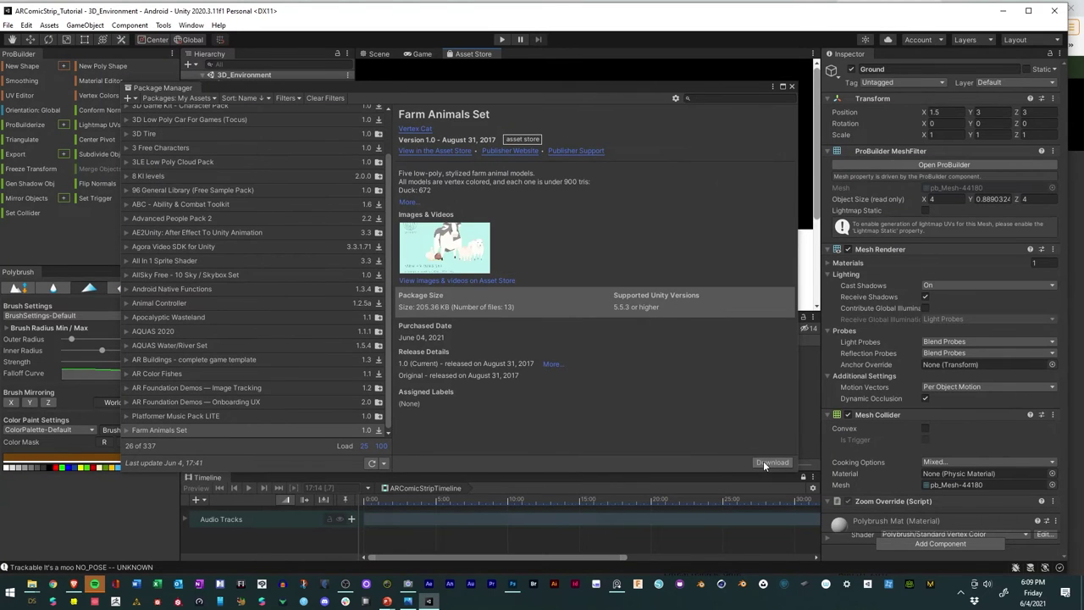
# Step: Download the Farm Animals Set in Package Manager and import all its files
pyautogui.click(764, 462)
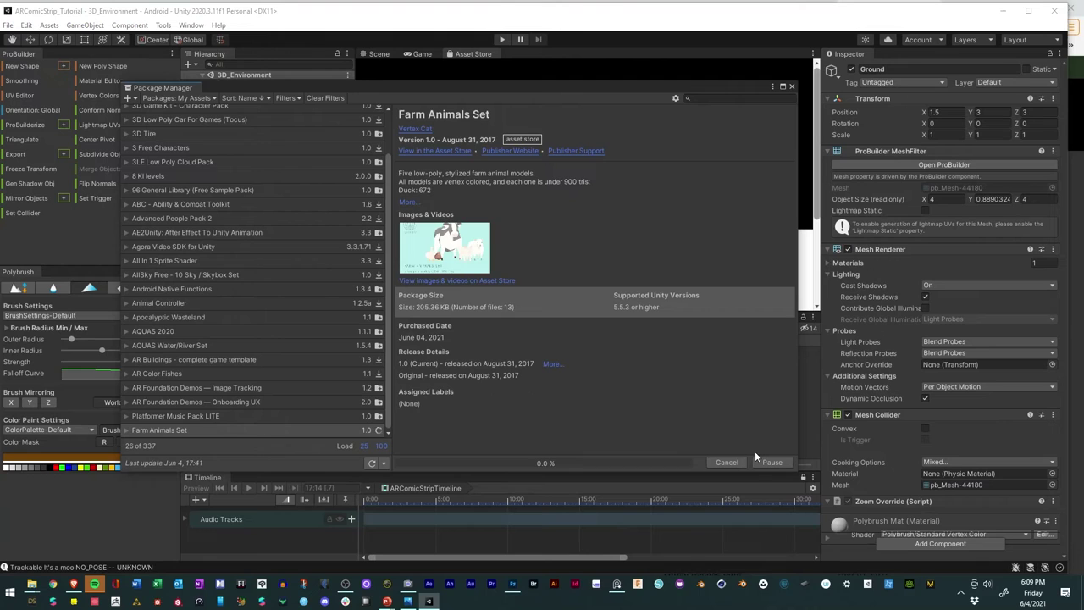
pyautogui.click(773, 462)
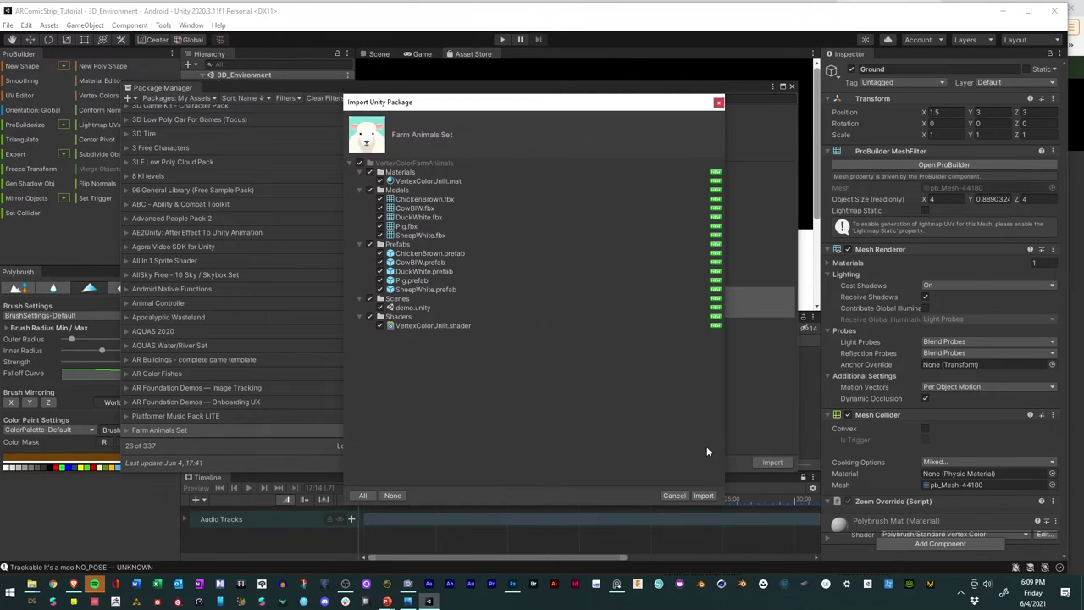
pyautogui.click(703, 496)
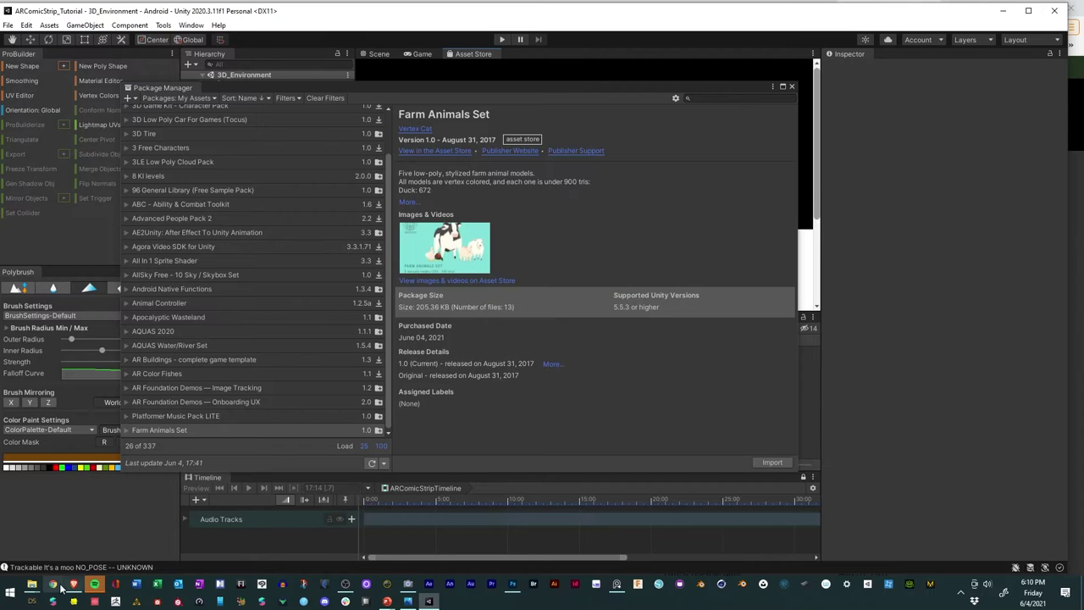
# Step: Back in the browser, search the Asset Store for 'nature' and browse the results
pyautogui.click(73, 585)
pyautogui.click(188, 238)
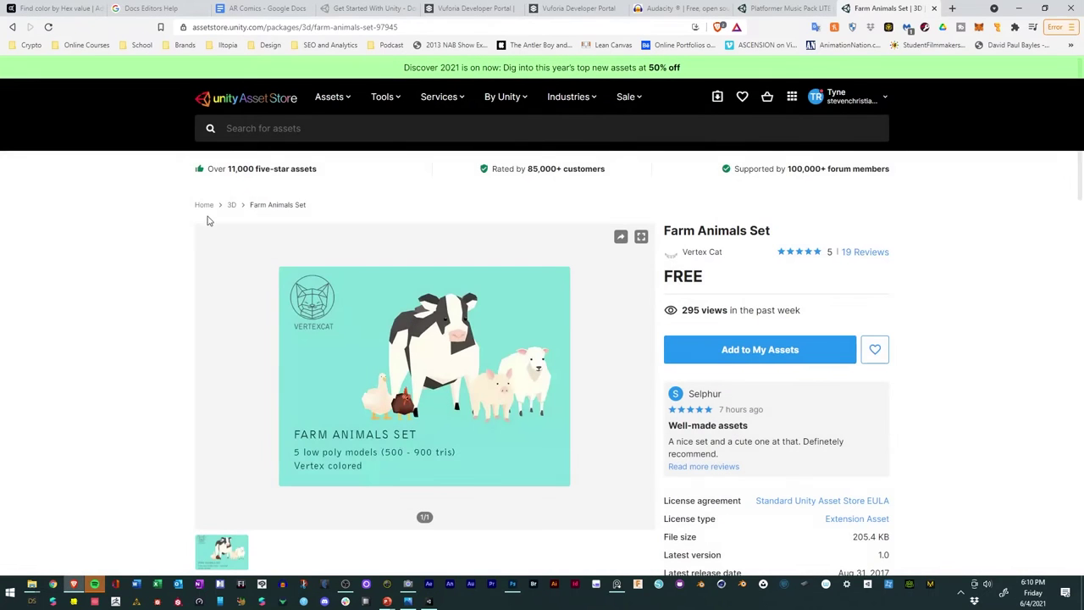
pyautogui.click(305, 128)
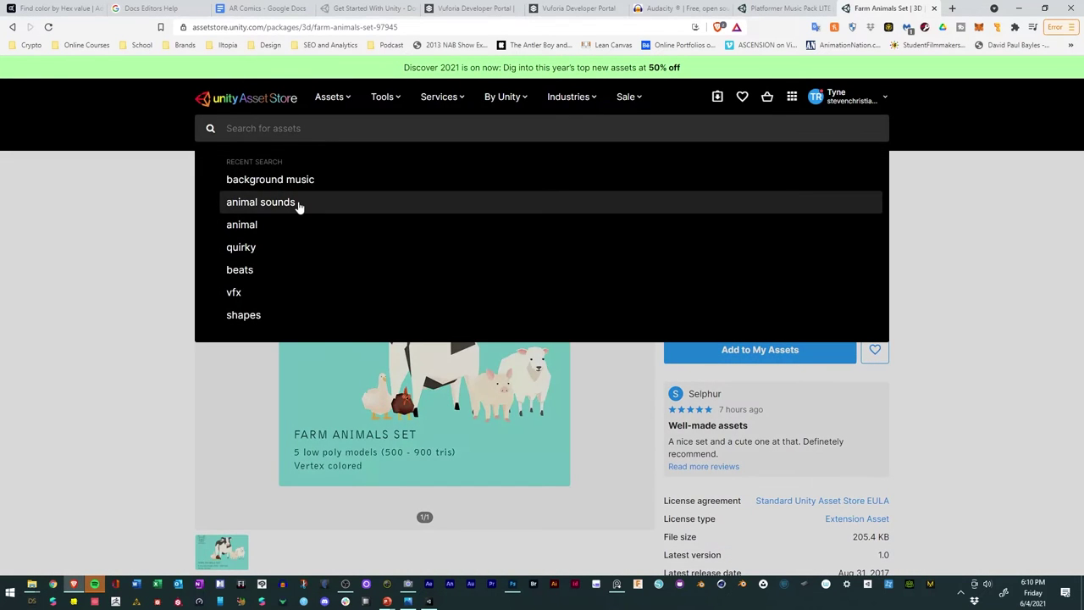
pyautogui.write('nature')
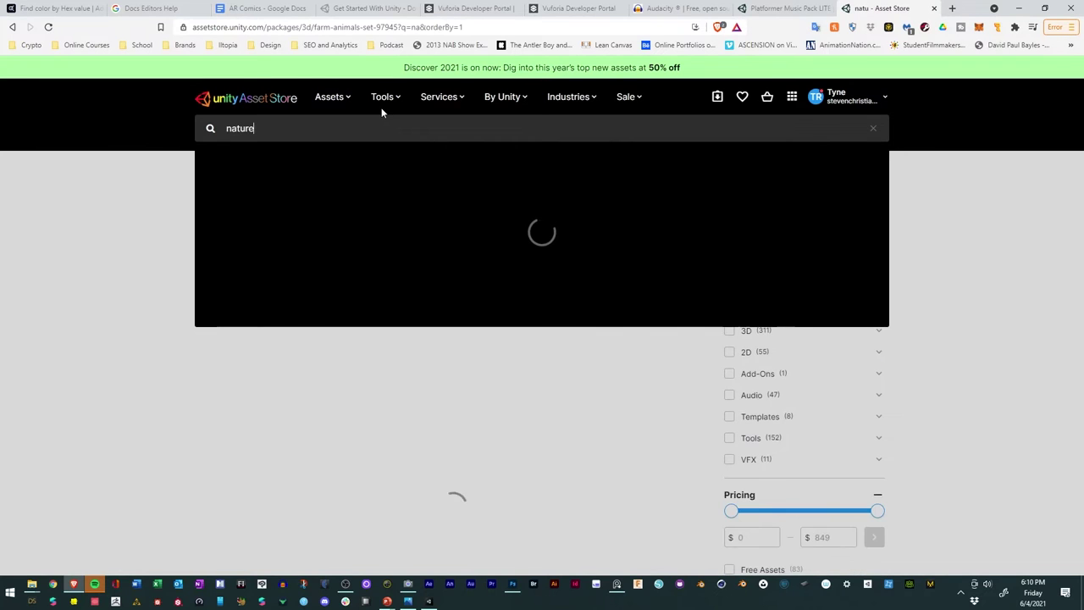
pyautogui.press('Return')
pyautogui.scroll(-3, 907, 358)
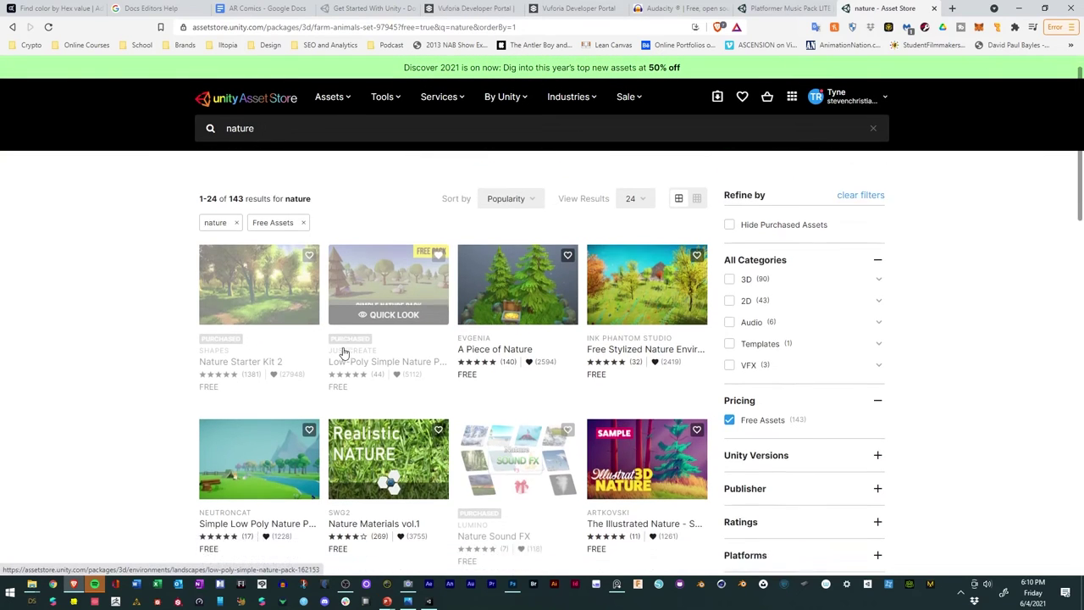
pyautogui.scroll(-4, 365, 339)
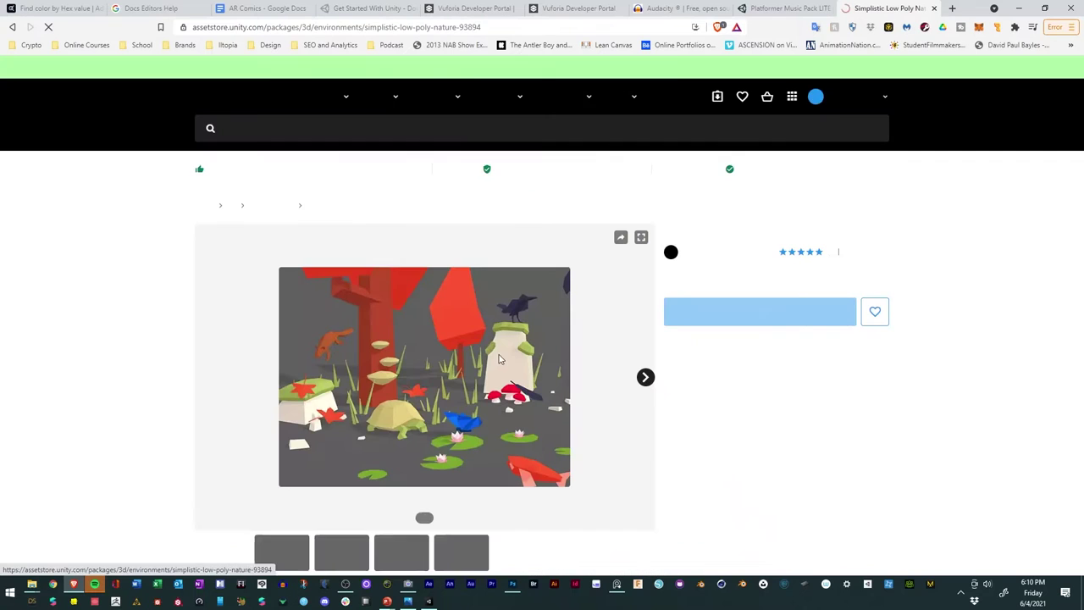
pyautogui.scroll(-3, 461, 379)
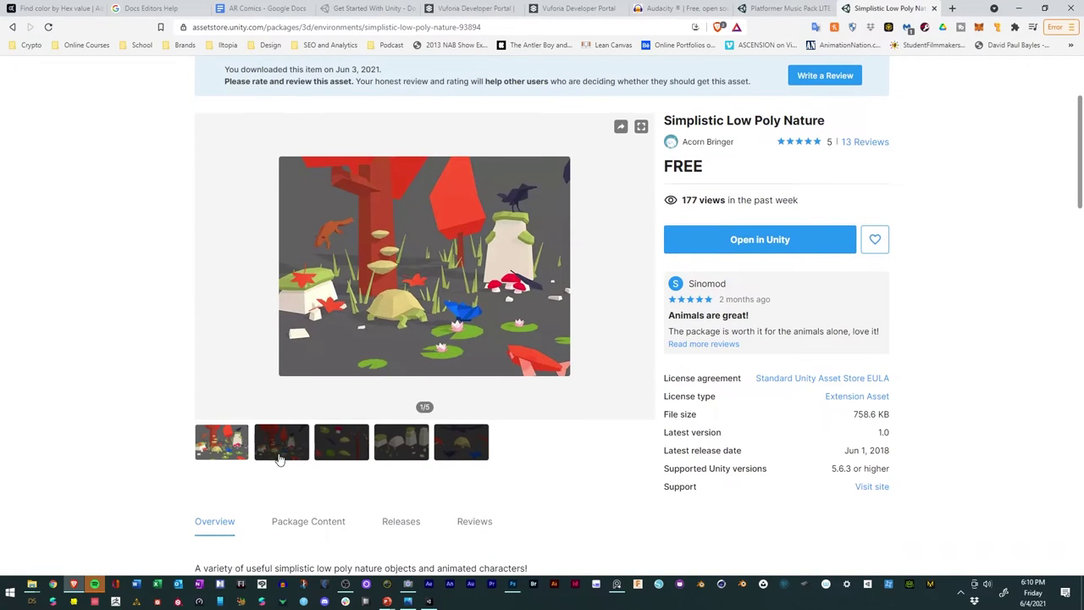
pyautogui.click(416, 457)
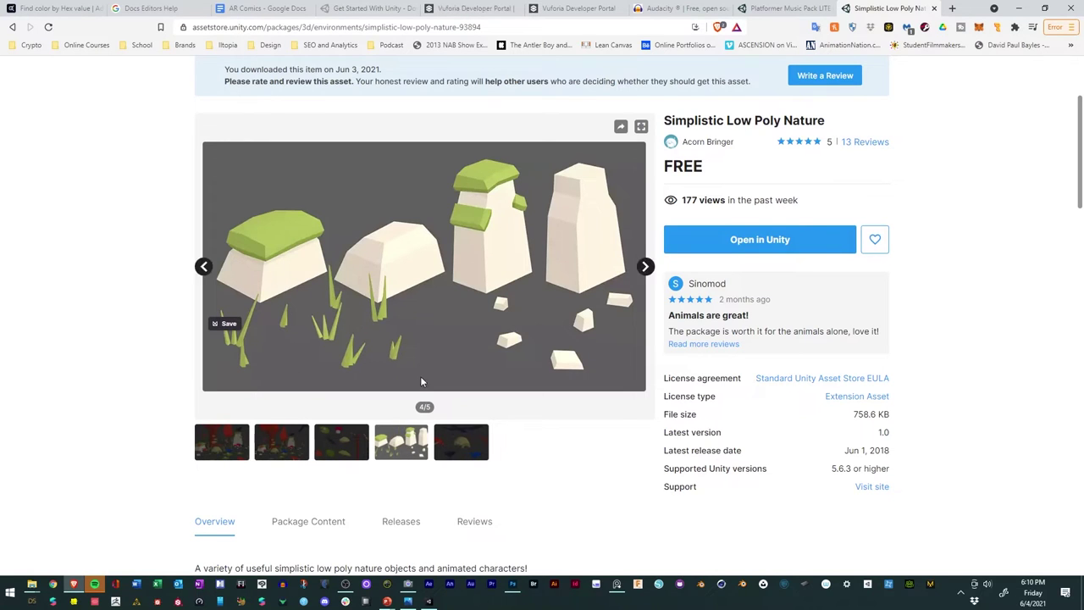
pyautogui.scroll(2, 421, 376)
# Step: Filter free 3D Environments, open Low-Poly Simple Nature Pack, and send it to Unity
pyautogui.click(274, 207)
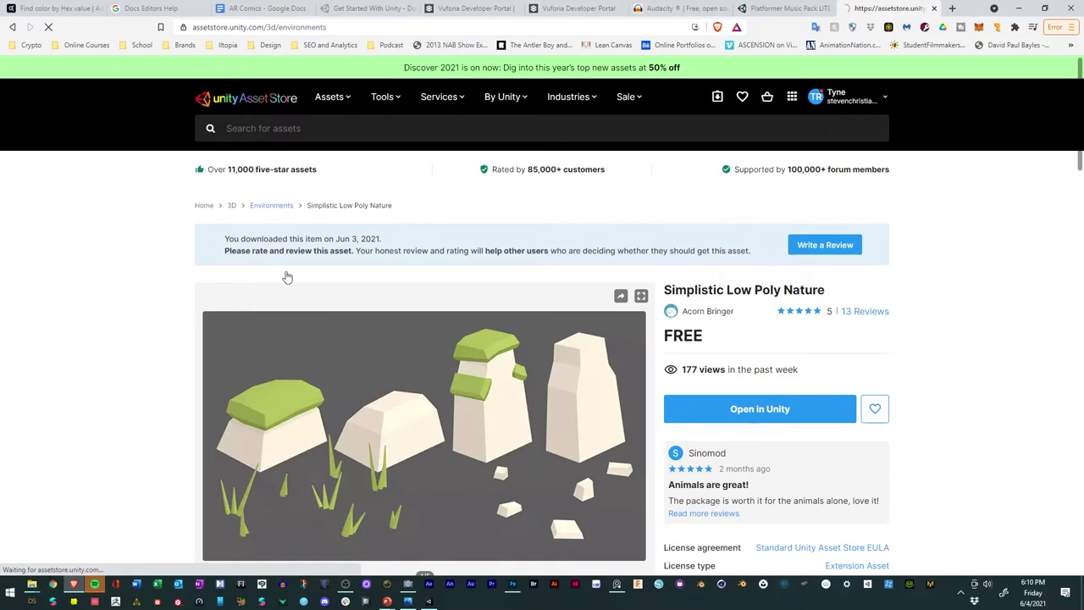
pyautogui.scroll(-3, 380, 380)
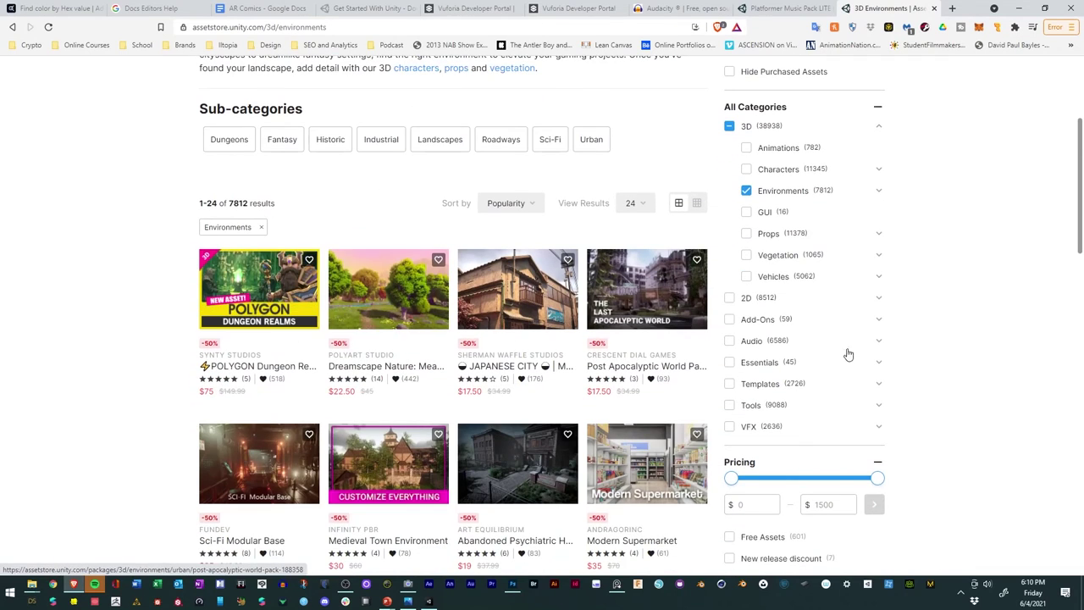
pyautogui.scroll(-2, 747, 360)
pyautogui.click(747, 370)
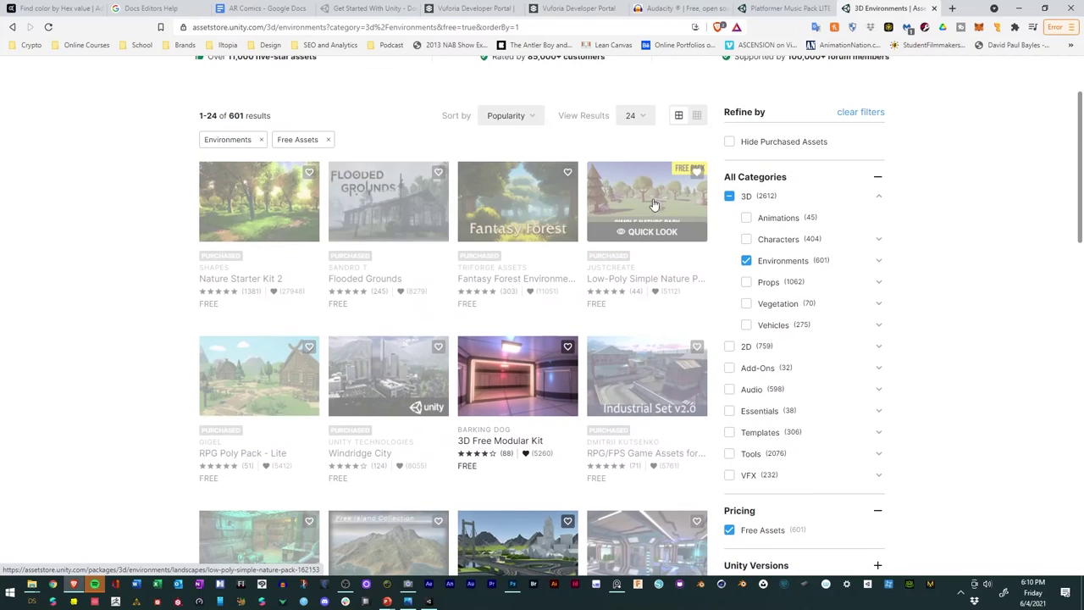
pyautogui.click(637, 217)
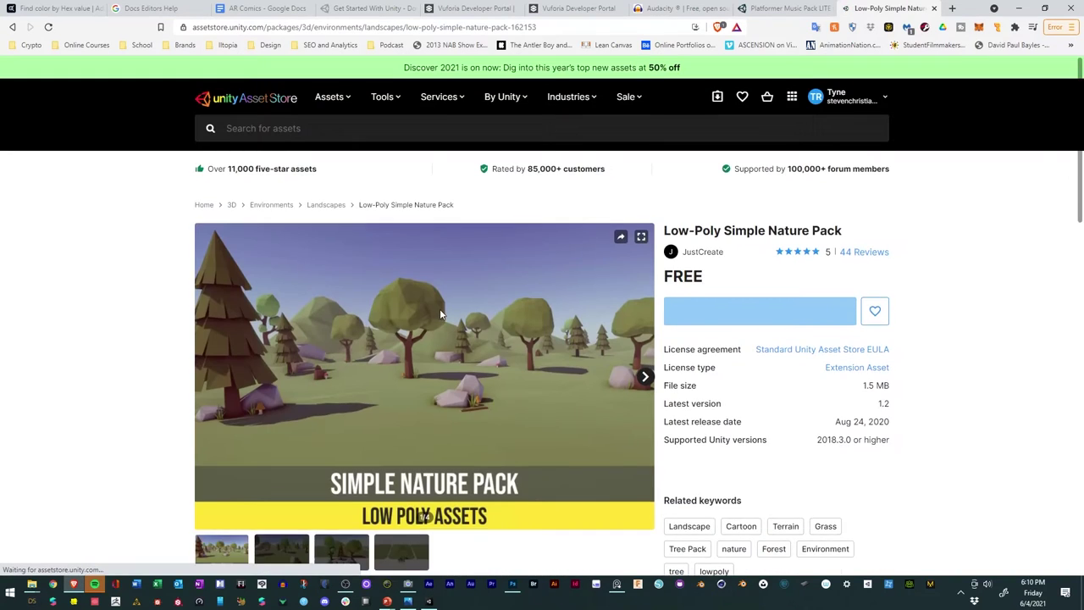
pyautogui.scroll(-2, 439, 308)
pyautogui.click(333, 379)
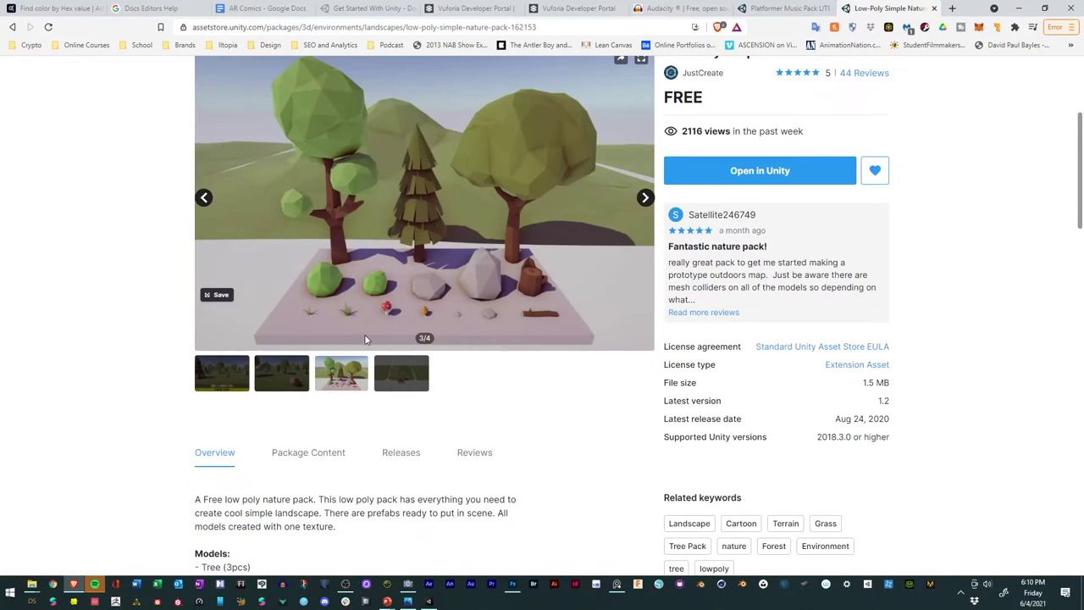
pyautogui.click(762, 172)
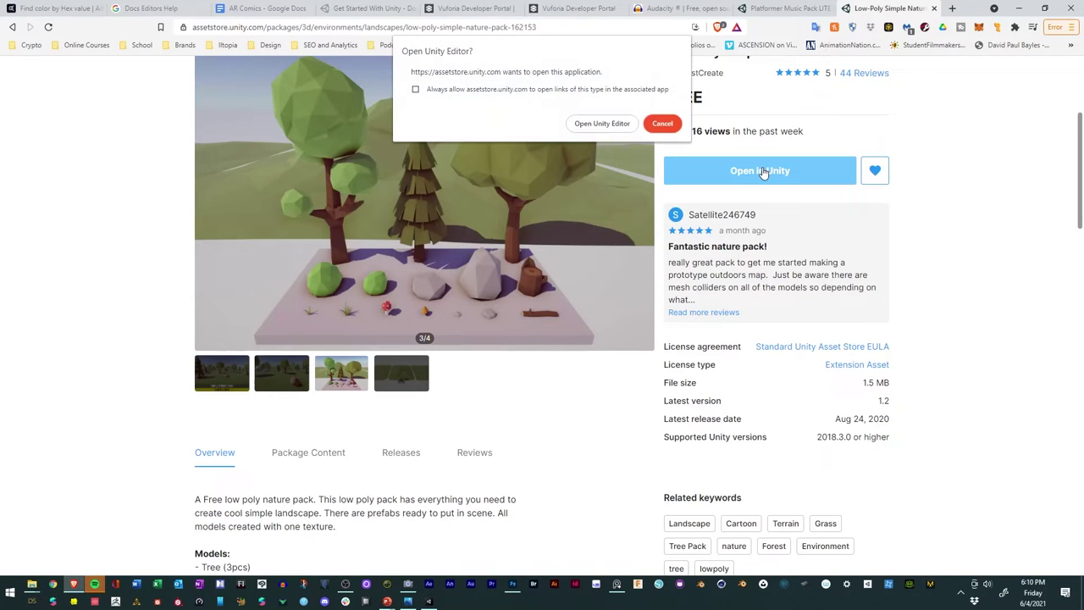
pyautogui.click(603, 123)
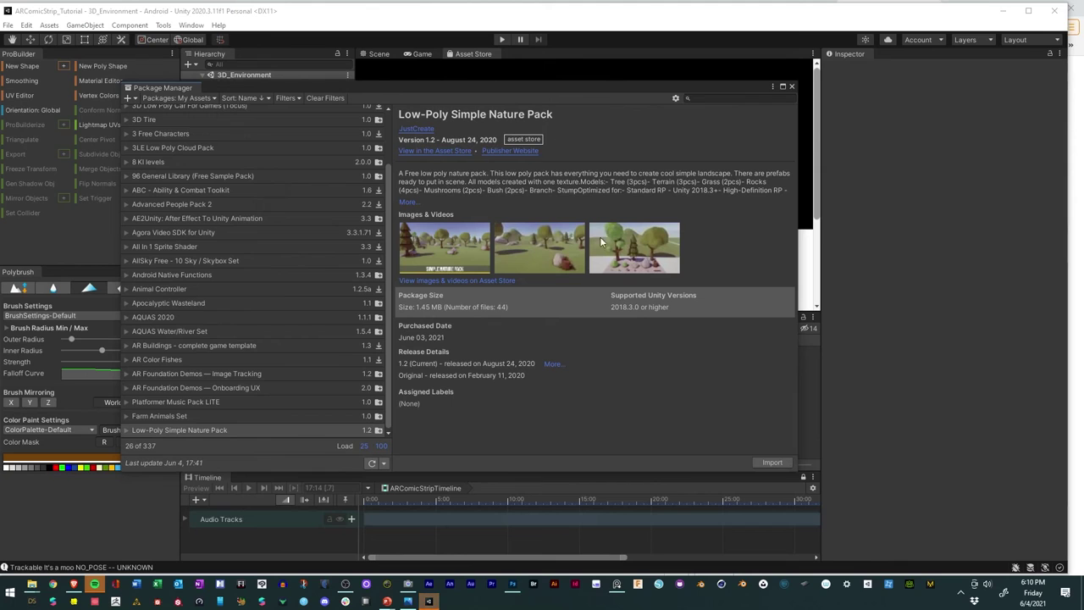
# Step: Import all Low-Poly Simple Nature Pack files, then return to the Asset Store browser page
pyautogui.click(773, 463)
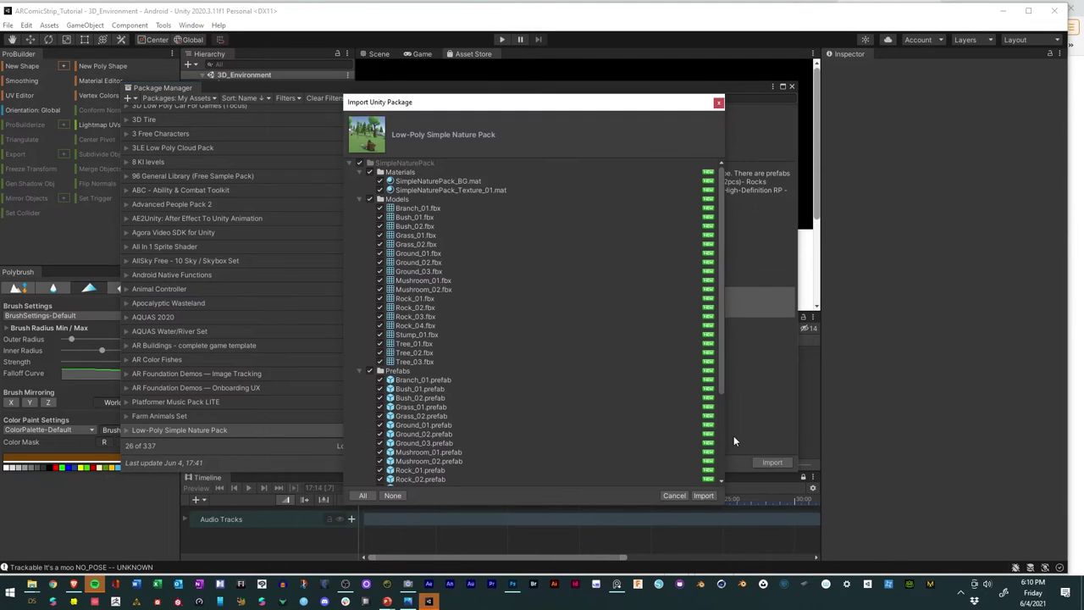
pyautogui.click(704, 496)
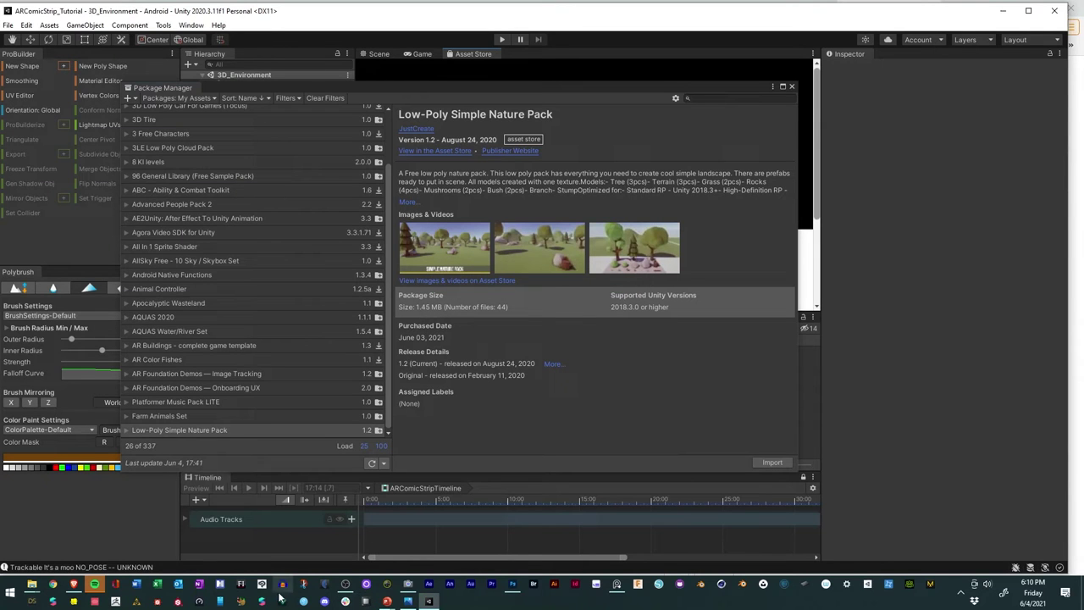
pyautogui.click(76, 586)
# Step: Search the Asset Store for 'clouds' and limit results to free assets
pyautogui.scroll(3, 477, 255)
pyautogui.click(375, 123)
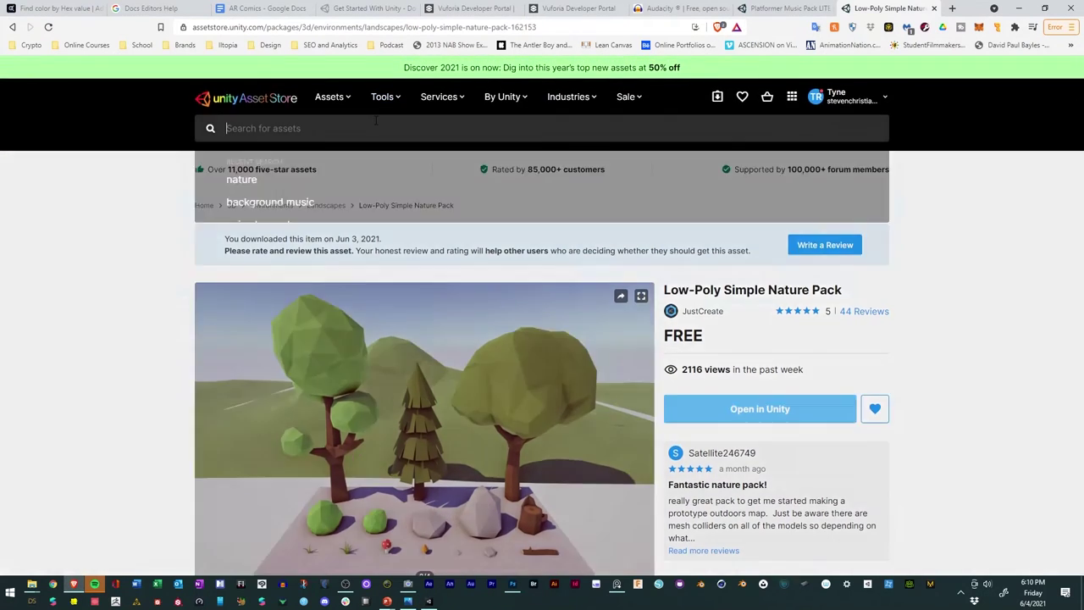
pyautogui.write('clouds')
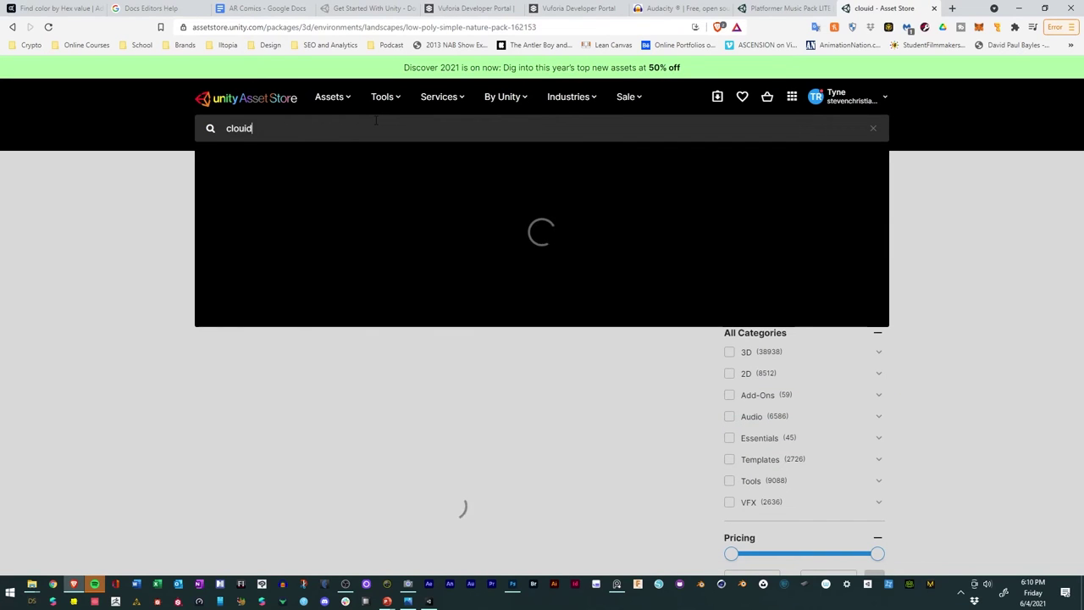
pyautogui.press('Return')
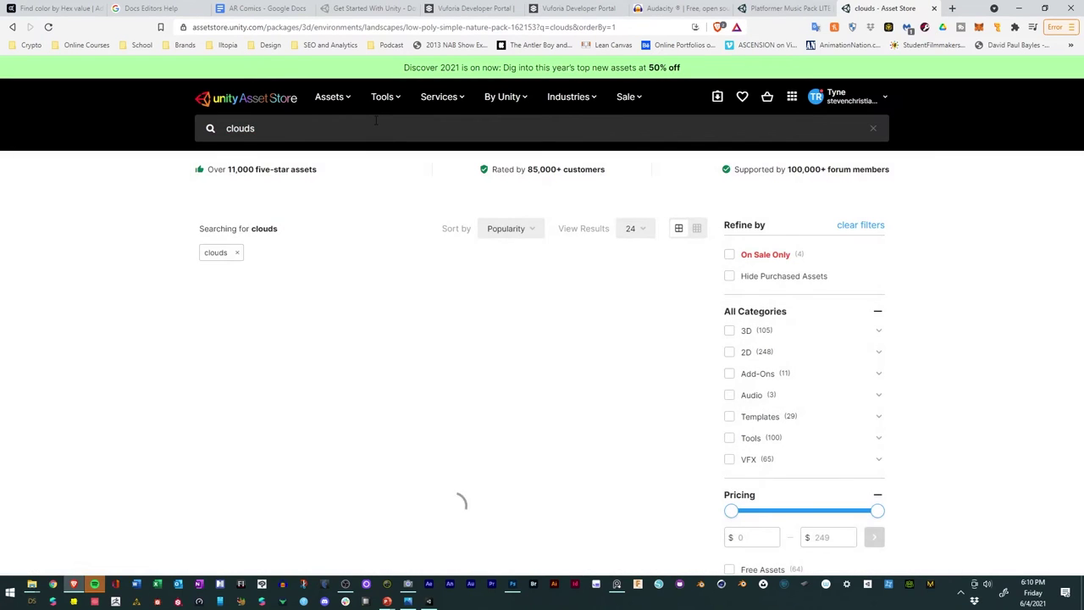
pyautogui.scroll(-5, 792, 375)
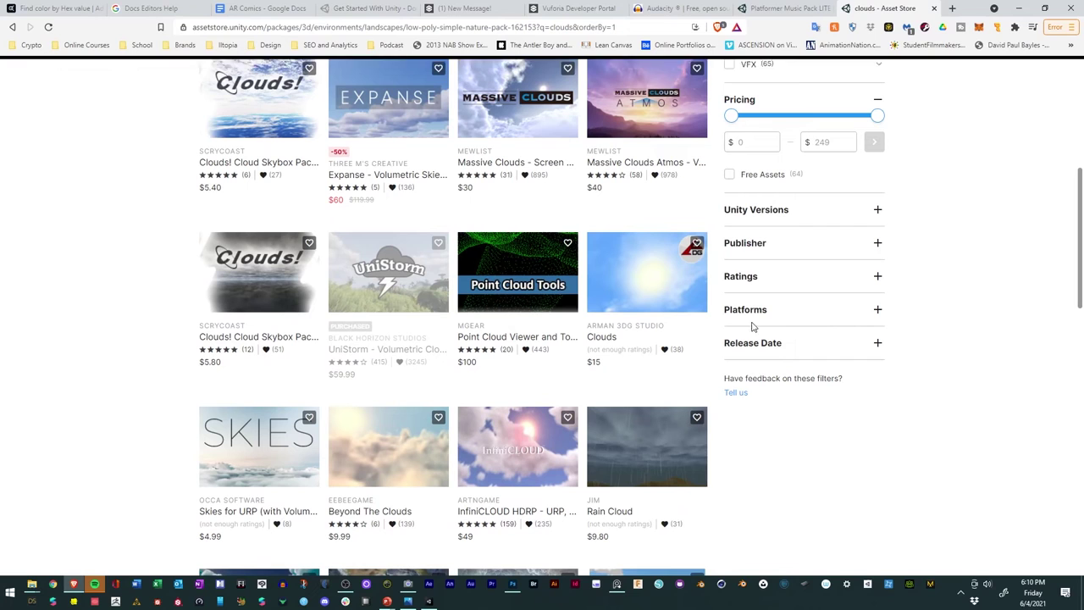
pyautogui.click(730, 176)
pyautogui.scroll(-3, 703, 315)
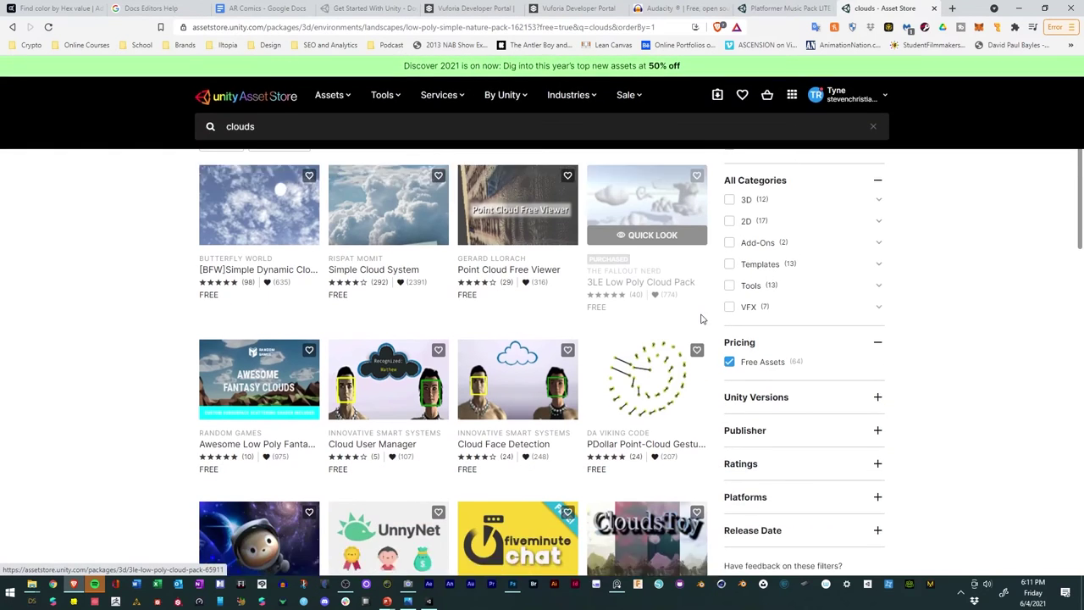
pyautogui.scroll(2, 712, 315)
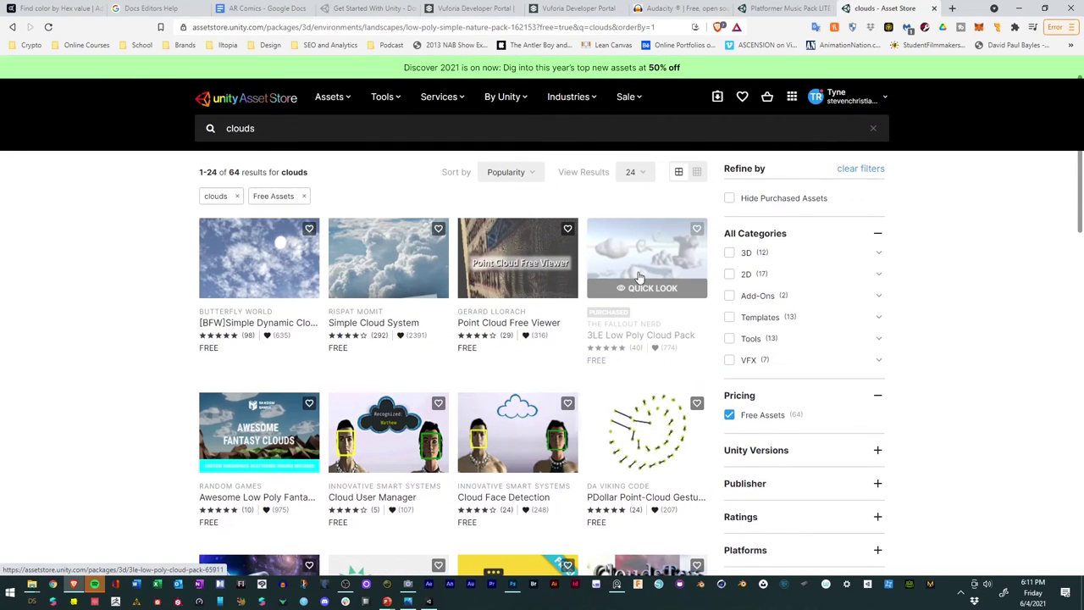
# Step: Look over the 3LE Low Poly Cloud Pack page, then go back to the results
pyautogui.click(640, 278)
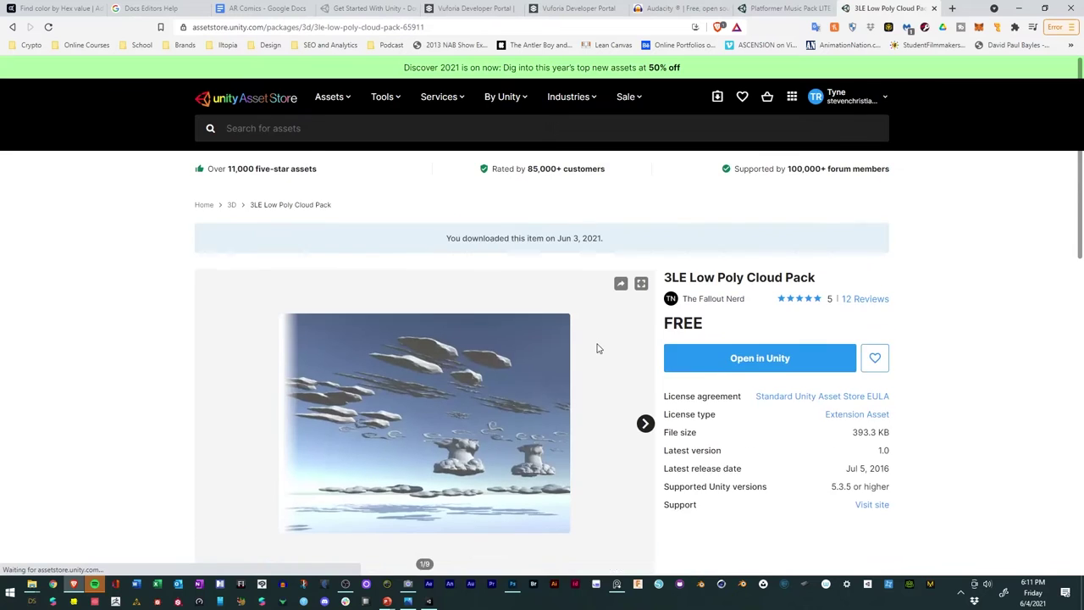
pyautogui.scroll(-2, 598, 347)
pyautogui.scroll(2, 598, 347)
pyautogui.scroll(-2, 636, 322)
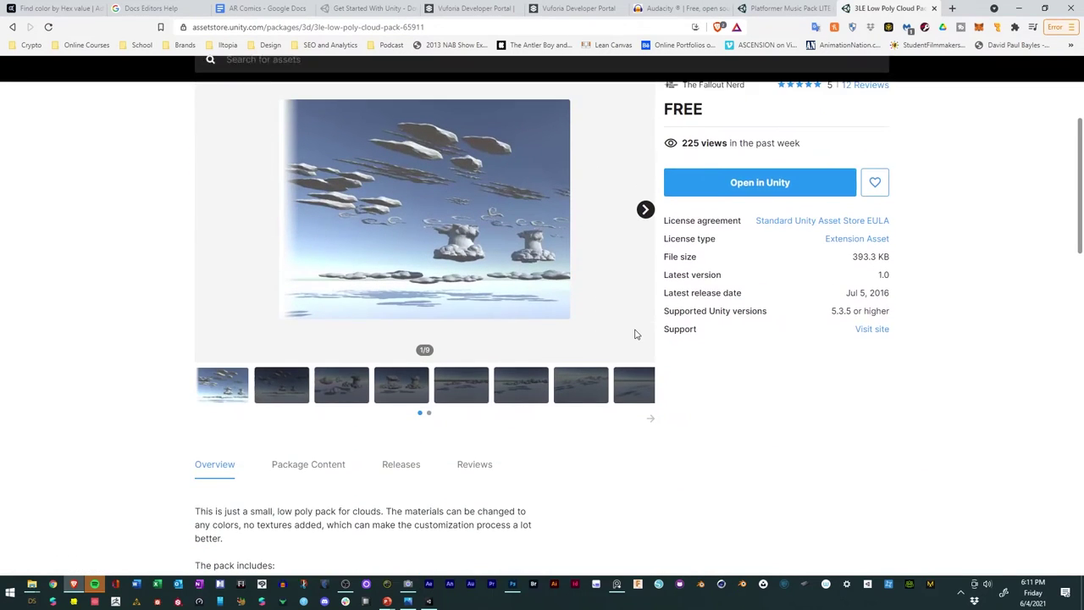
pyautogui.scroll(1, 637, 331)
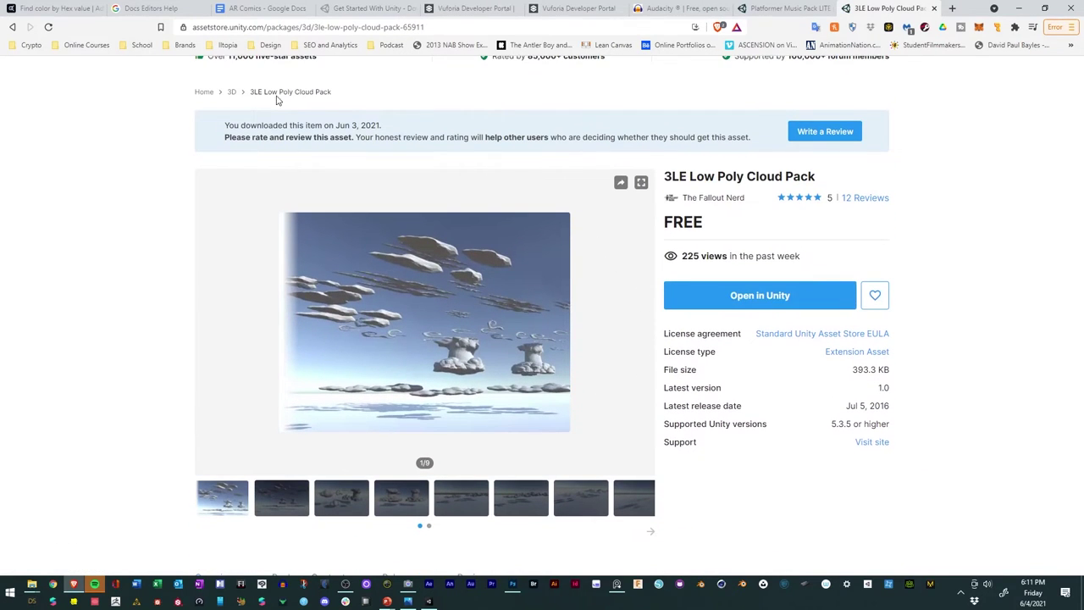
pyautogui.click(12, 26)
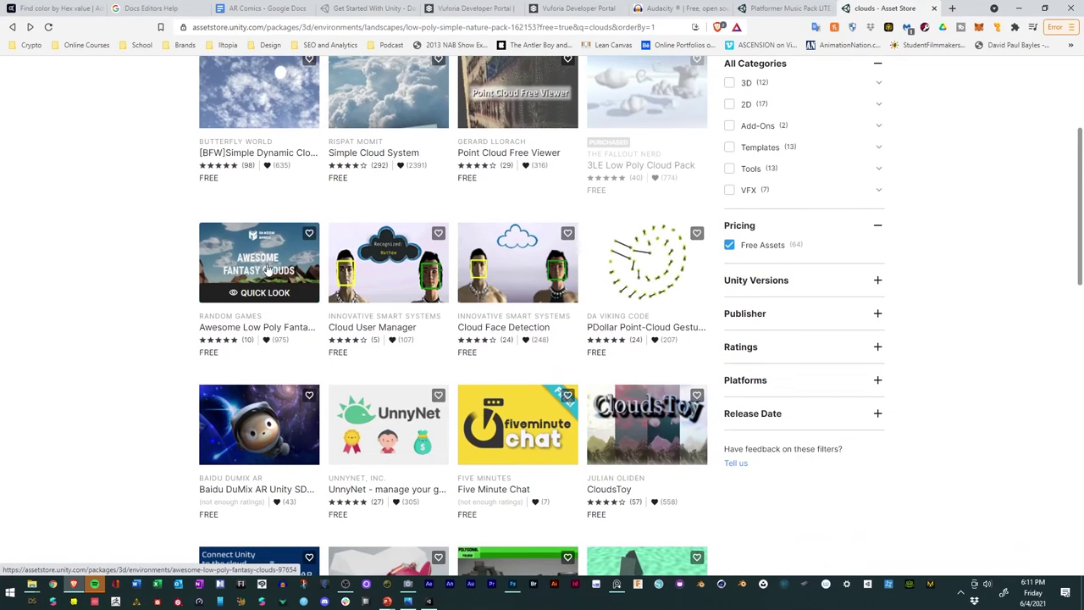
# Step: Add Awesome Low Poly Fantasy Clouds to My Assets, accept the terms, and open in Unity
pyautogui.click(269, 269)
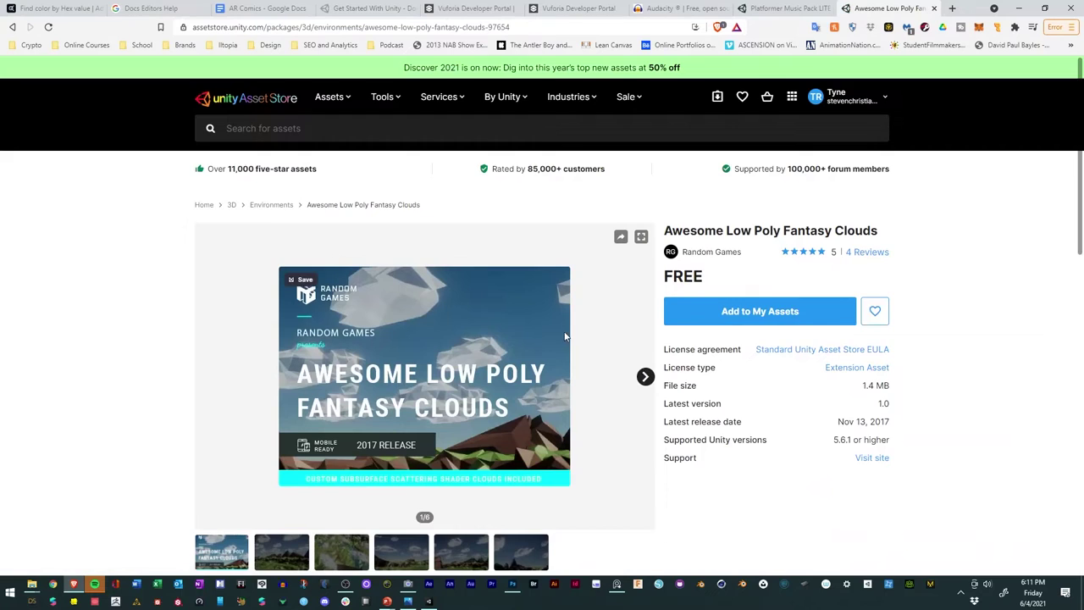
pyautogui.scroll(-1, 266, 271)
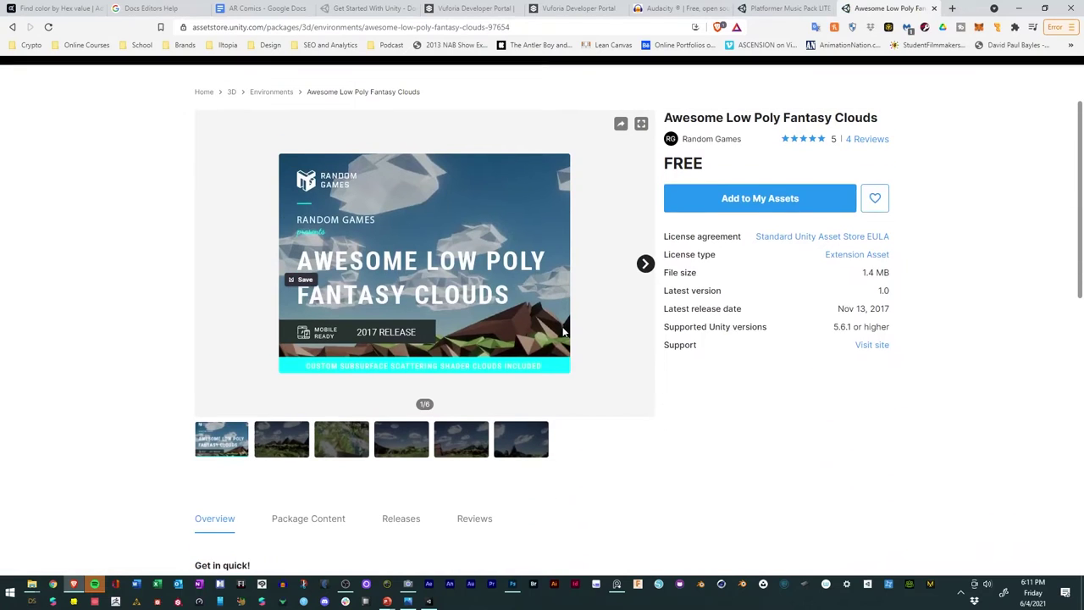
pyautogui.click(646, 264)
pyautogui.click(646, 264)
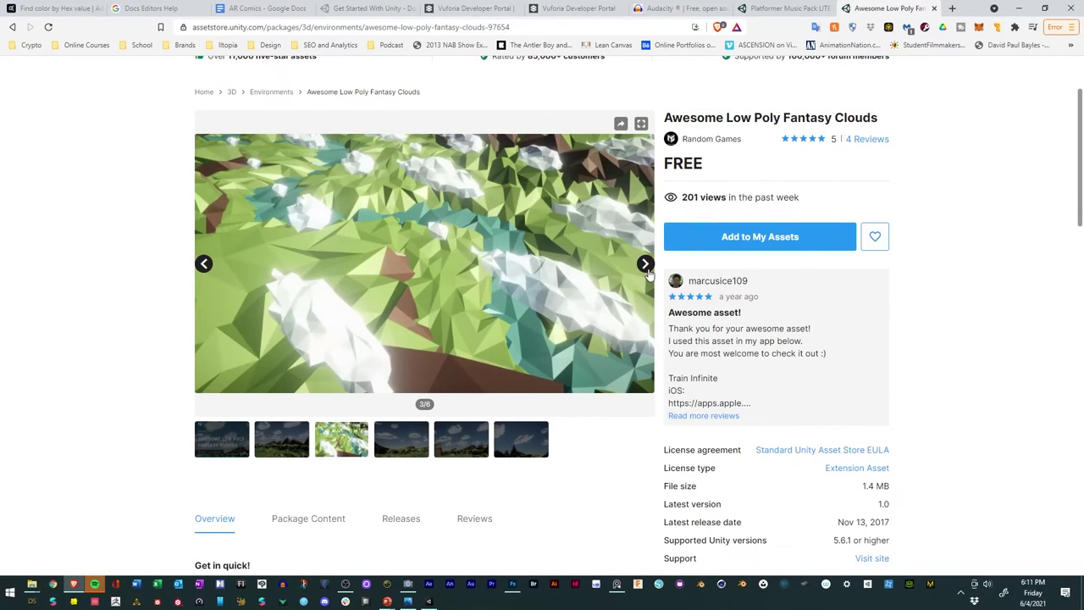
pyautogui.click(645, 264)
pyautogui.click(746, 247)
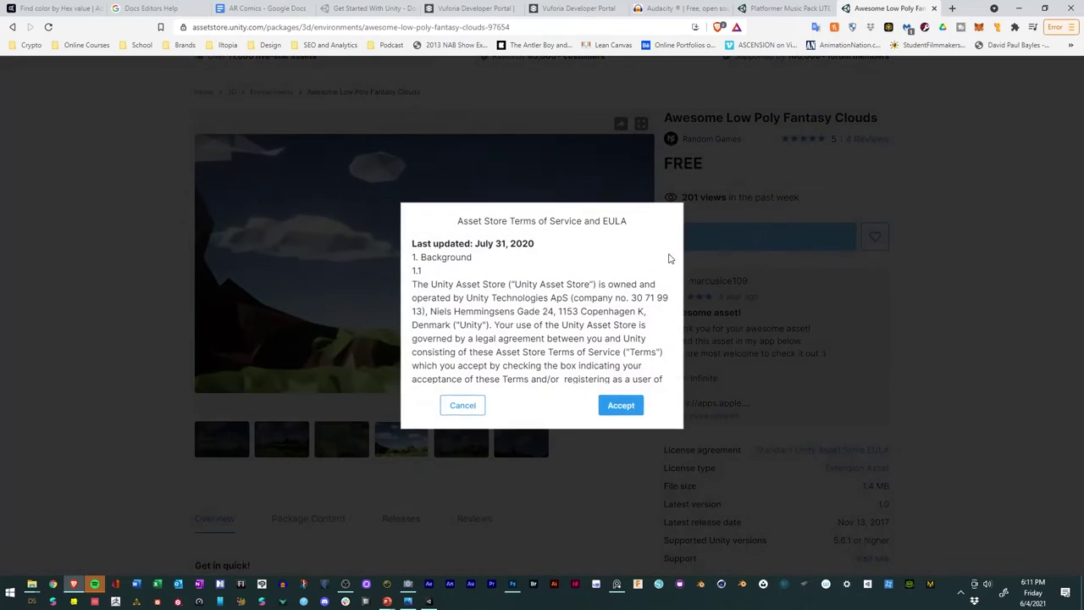
pyautogui.click(613, 409)
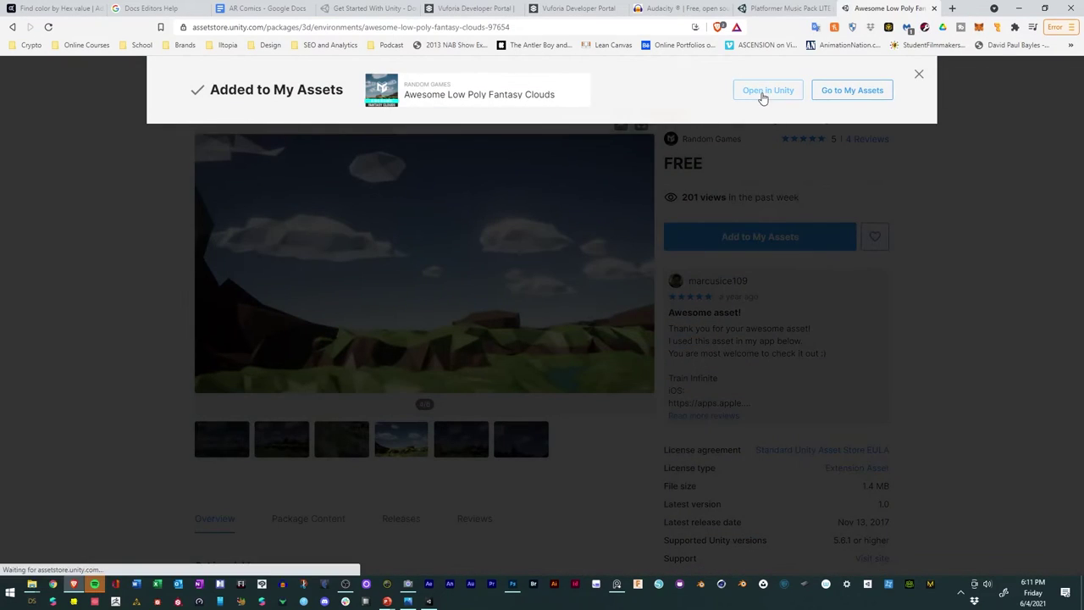
pyautogui.click(764, 93)
pyautogui.click(593, 124)
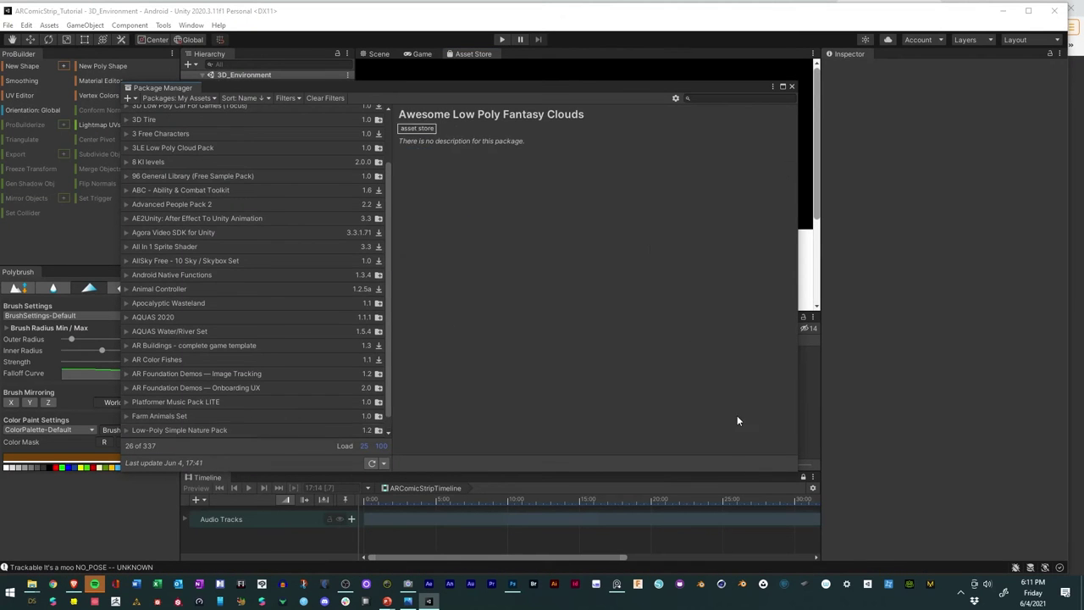
# Step: Download the Awesome Low Poly Fantasy Clouds pack, import all its files, and close Package Manager
pyautogui.click(771, 463)
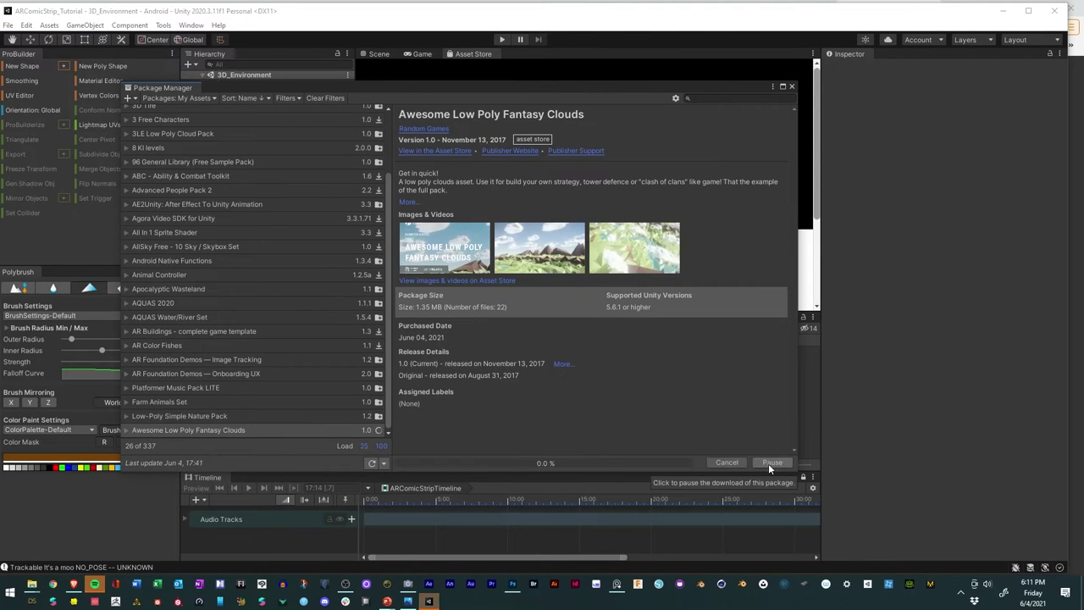
pyautogui.click(770, 463)
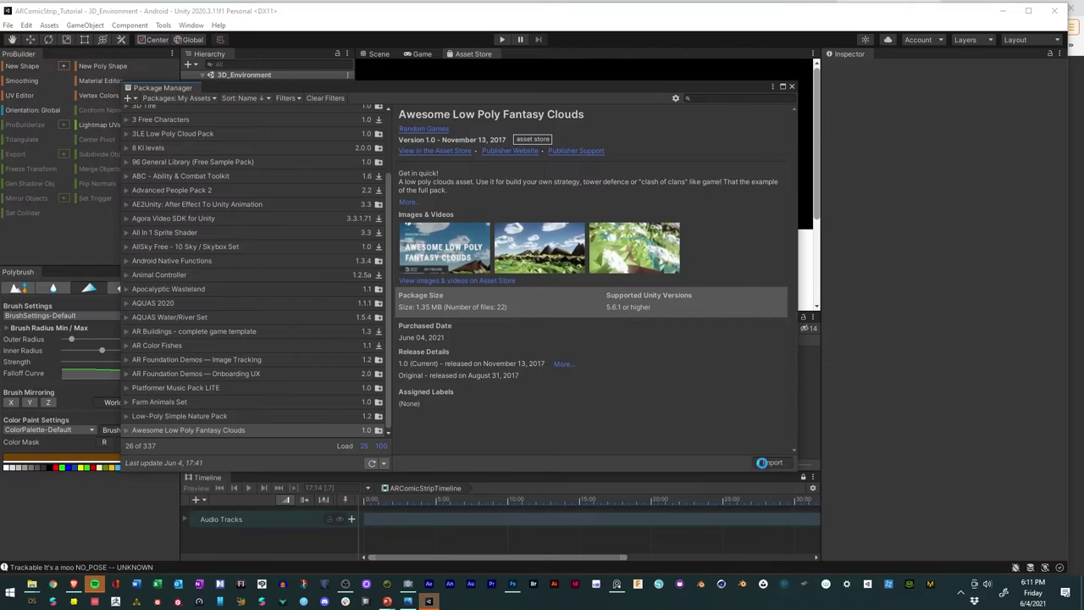
pyautogui.click(704, 496)
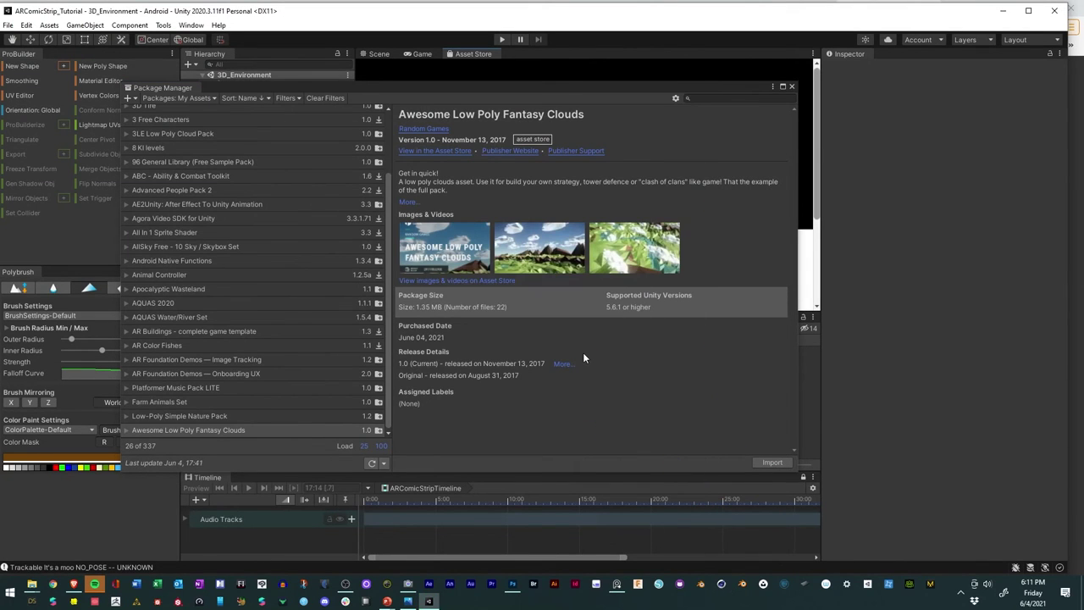
pyautogui.click(791, 87)
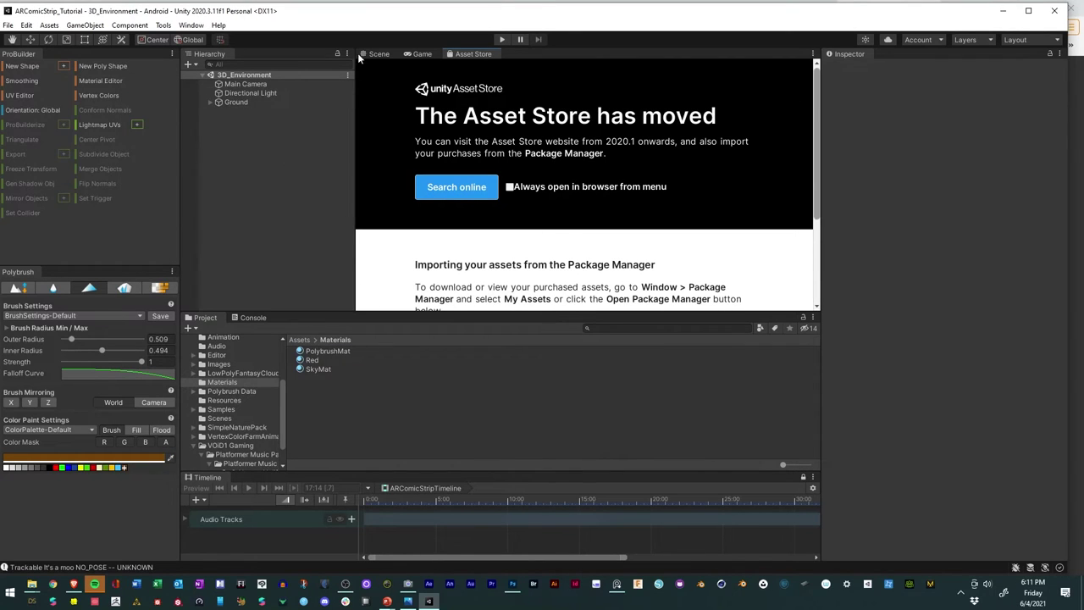
pyautogui.click(375, 54)
pyautogui.click(210, 102)
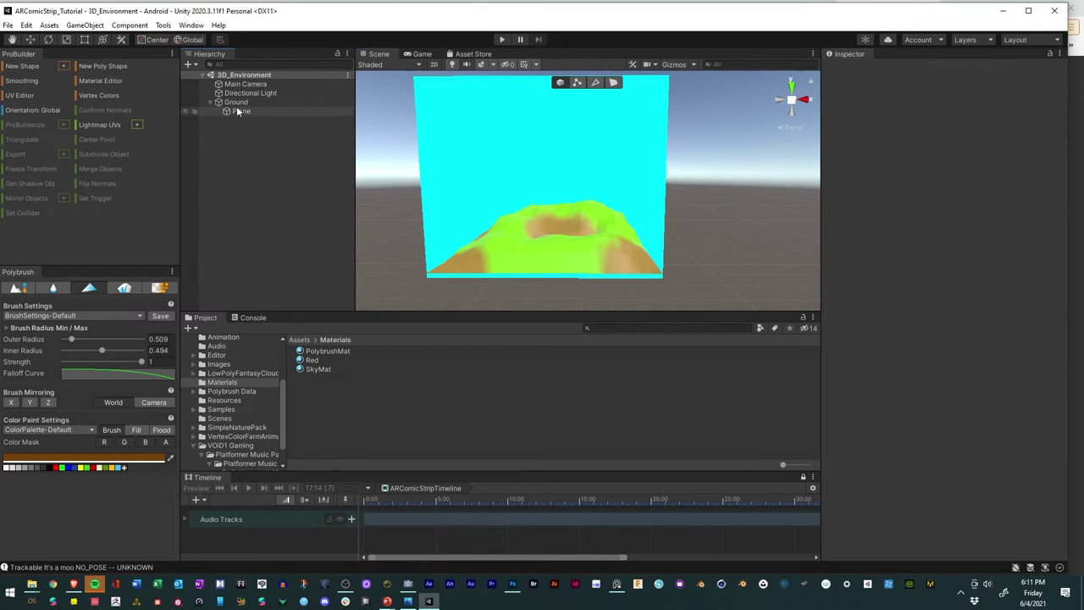
pyautogui.rightClick(236, 103)
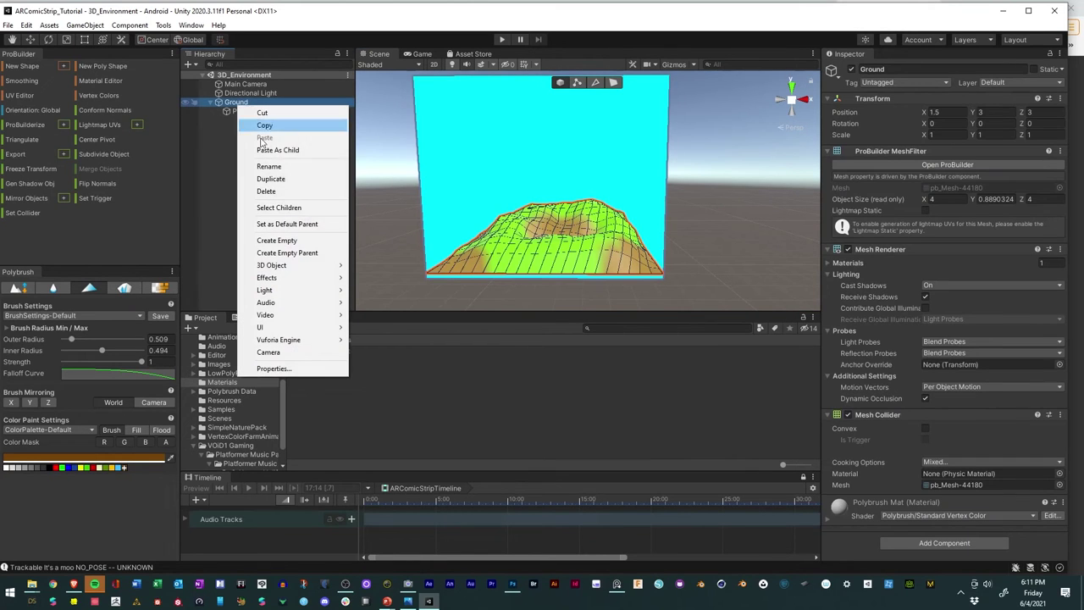
pyautogui.click(277, 240)
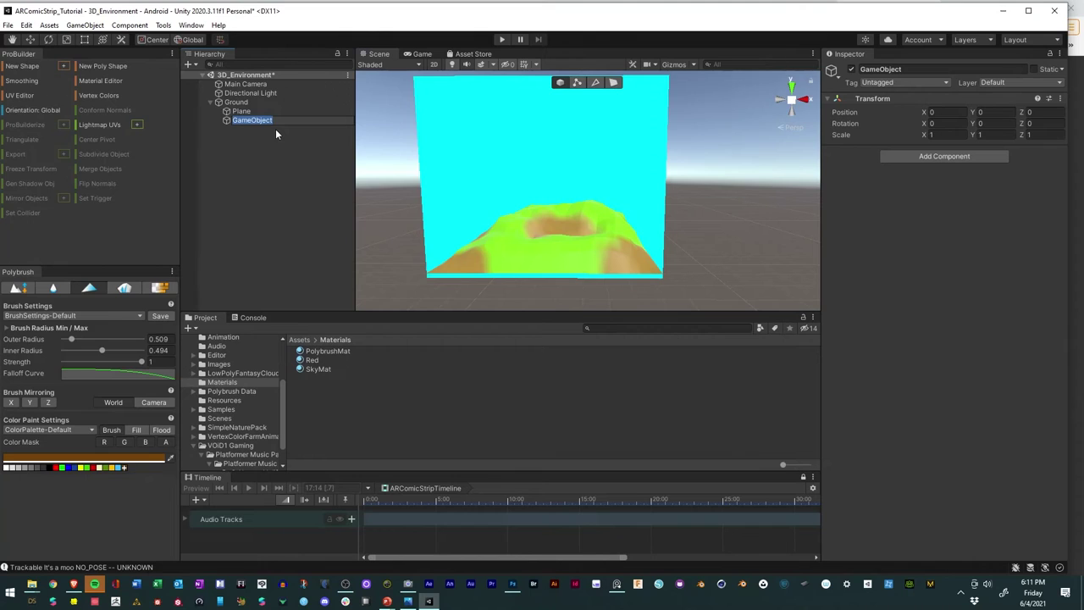
pyautogui.write('Nature')
pyautogui.press('Return')
pyautogui.rightClick(240, 103)
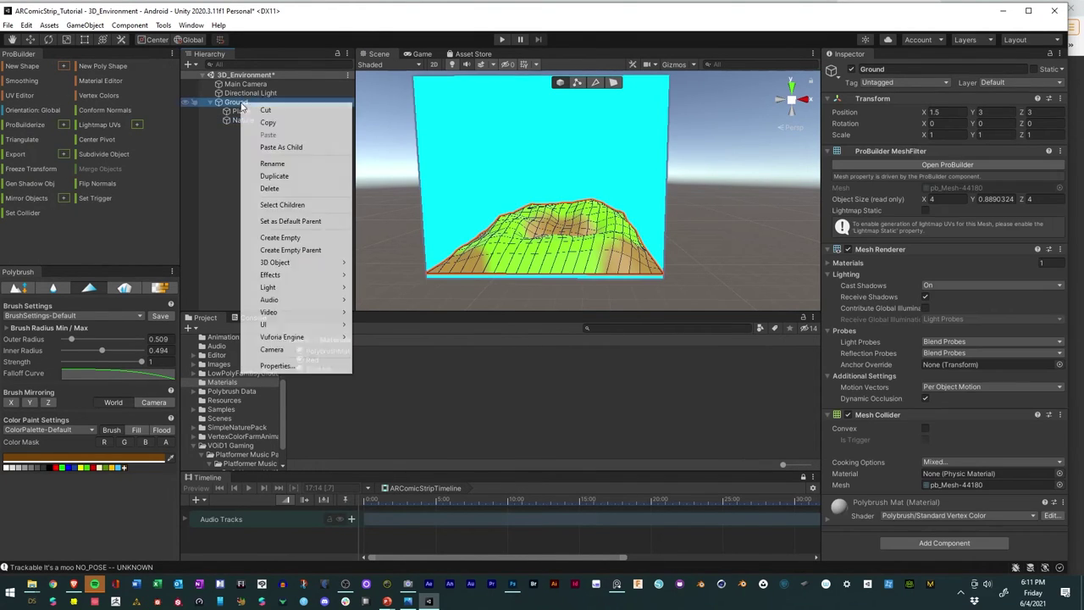
pyautogui.click(281, 237)
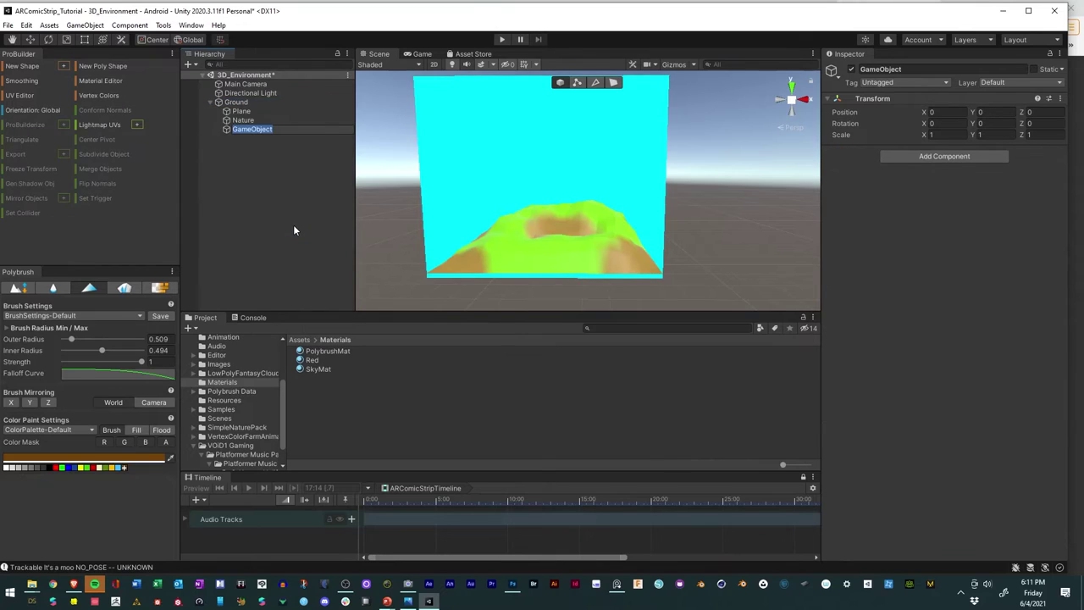
pyautogui.write('Animals')
pyautogui.press('Return')
pyautogui.click(289, 219)
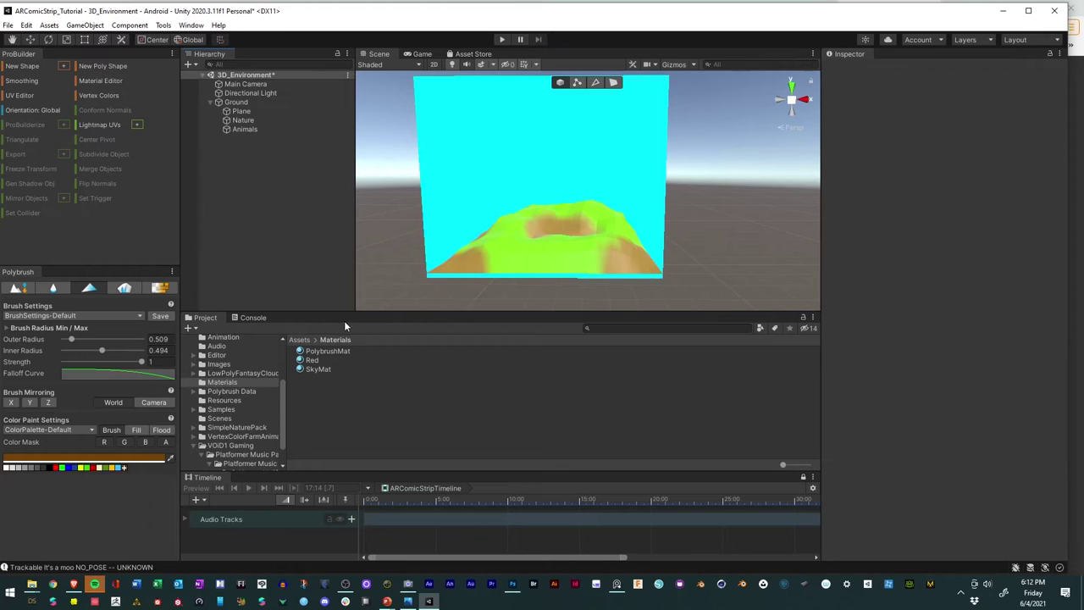
pyautogui.scroll(4, 602, 237)
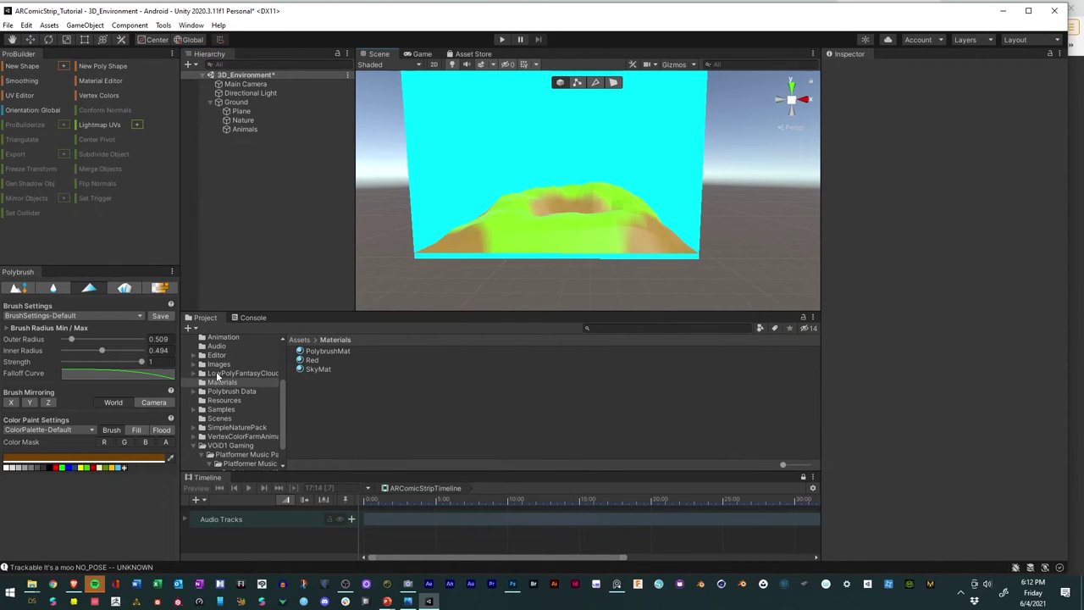
pyautogui.scroll(3, 253, 373)
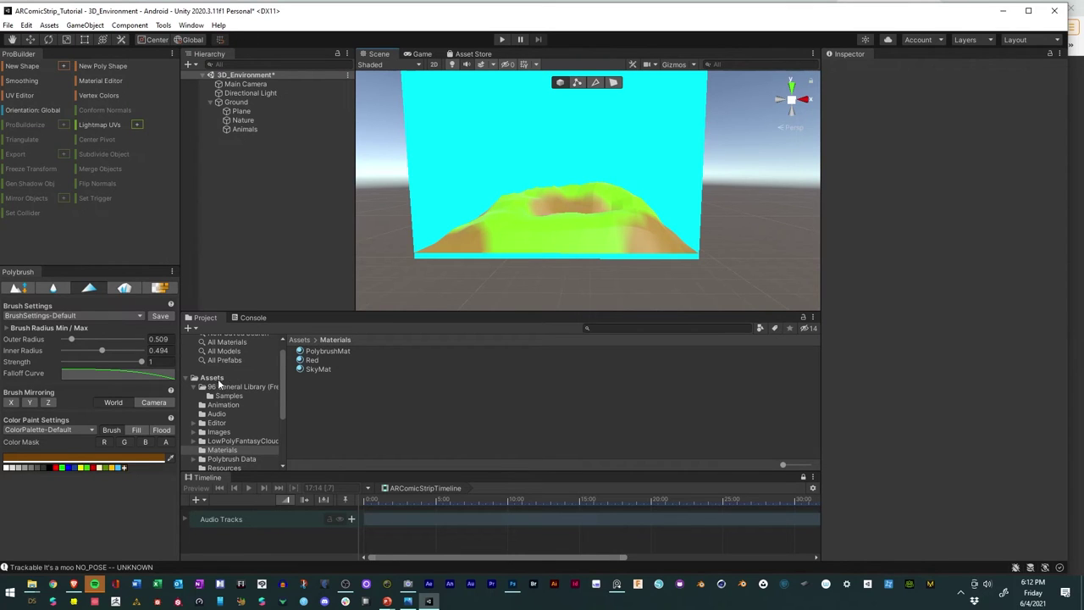
# Step: Browse to Assets > LowPolyFantasyClouds > Models in the Project window
pyautogui.click(218, 379)
pyautogui.scroll(-2, 339, 384)
pyautogui.click(339, 384)
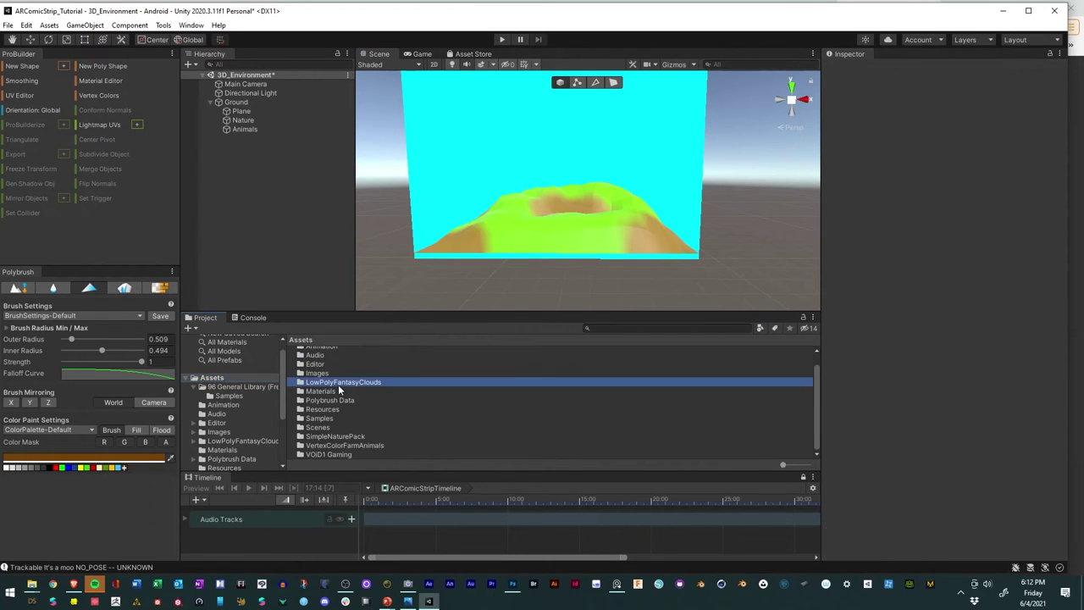
pyautogui.doubleClick(338, 385)
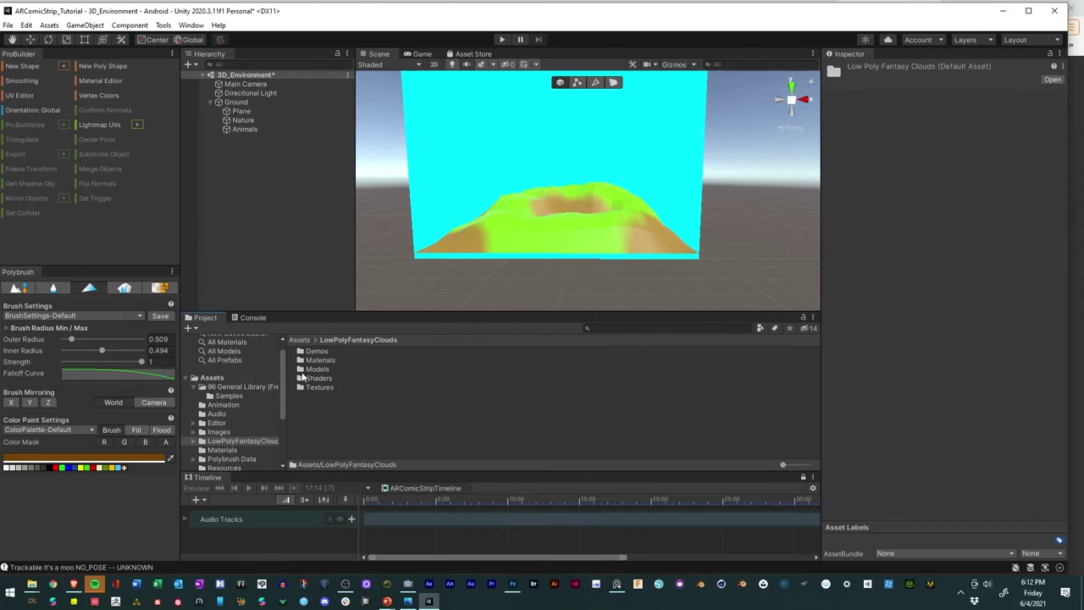
pyautogui.doubleClick(305, 370)
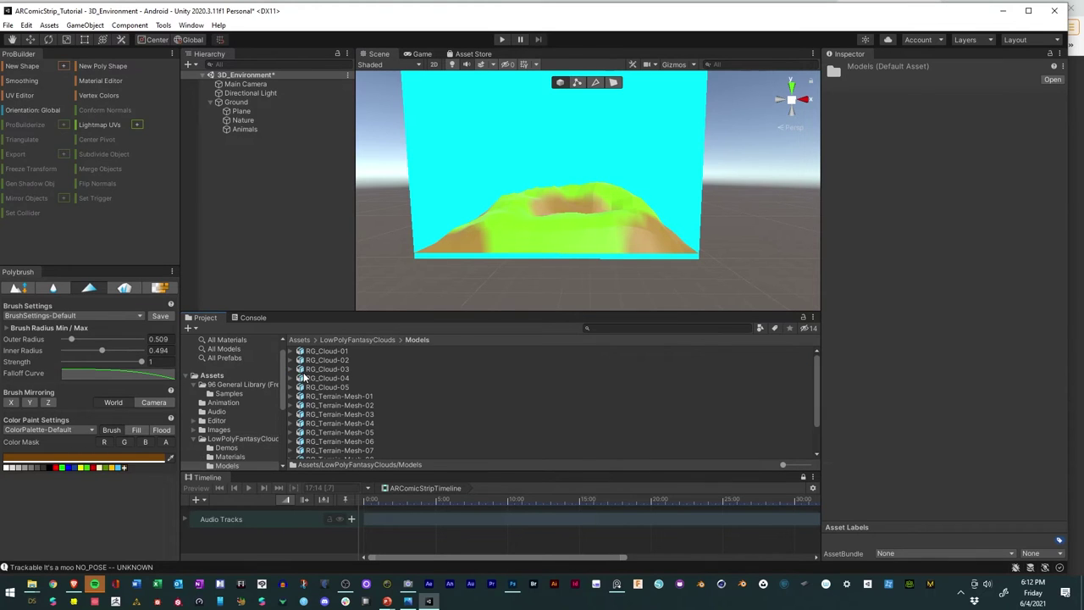
# Step: Preview RG_Cloud-02 and RG_Cloud-05, check the Demos folder, and return to Models
pyautogui.click(322, 360)
pyautogui.click(327, 387)
pyautogui.scroll(-2, 326, 402)
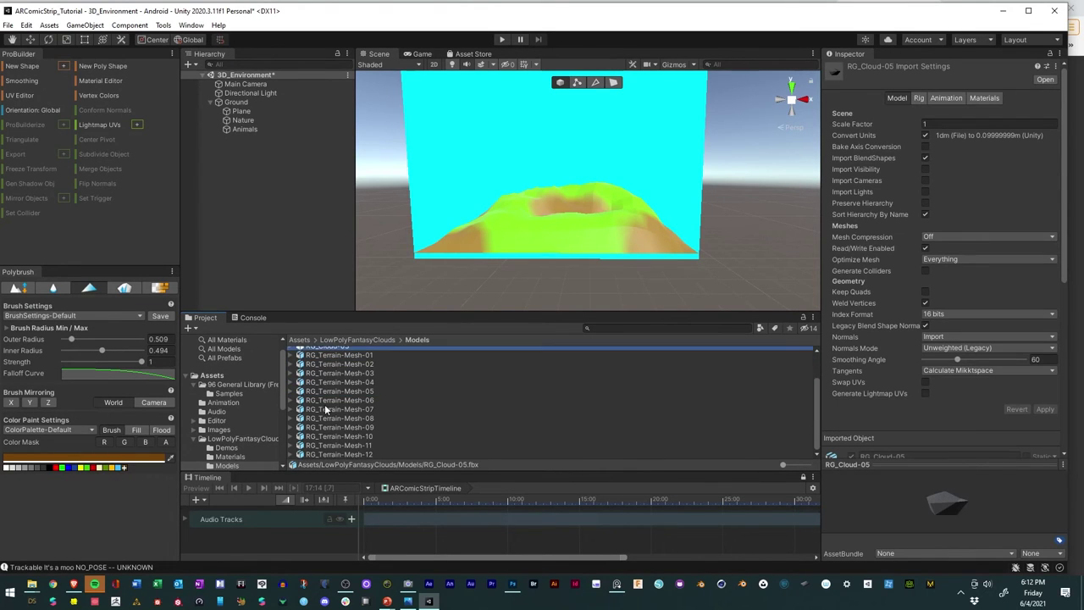
pyautogui.click(364, 338)
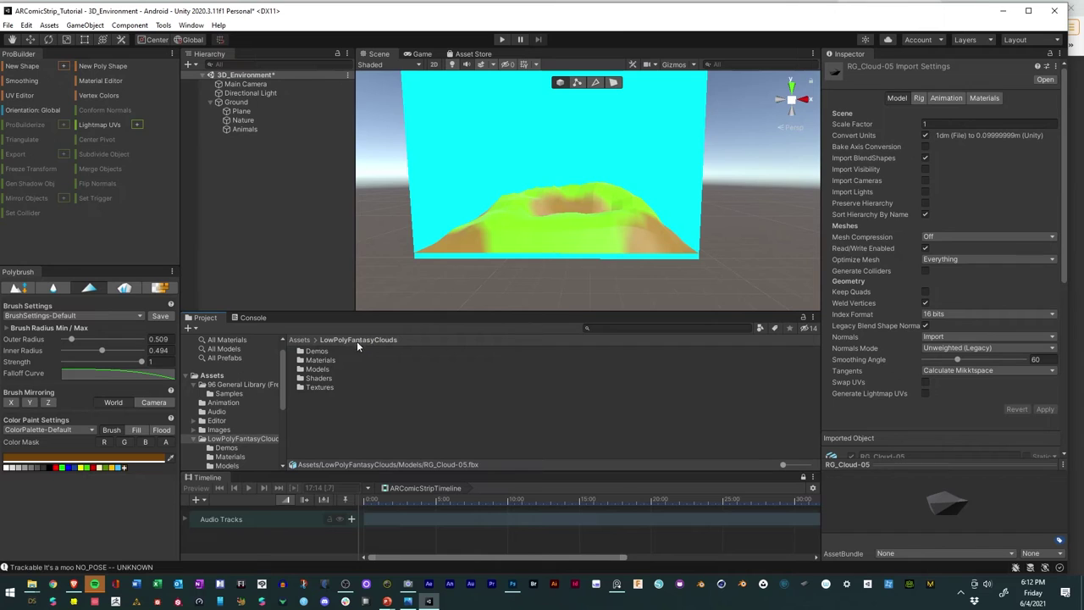
pyautogui.click(315, 353)
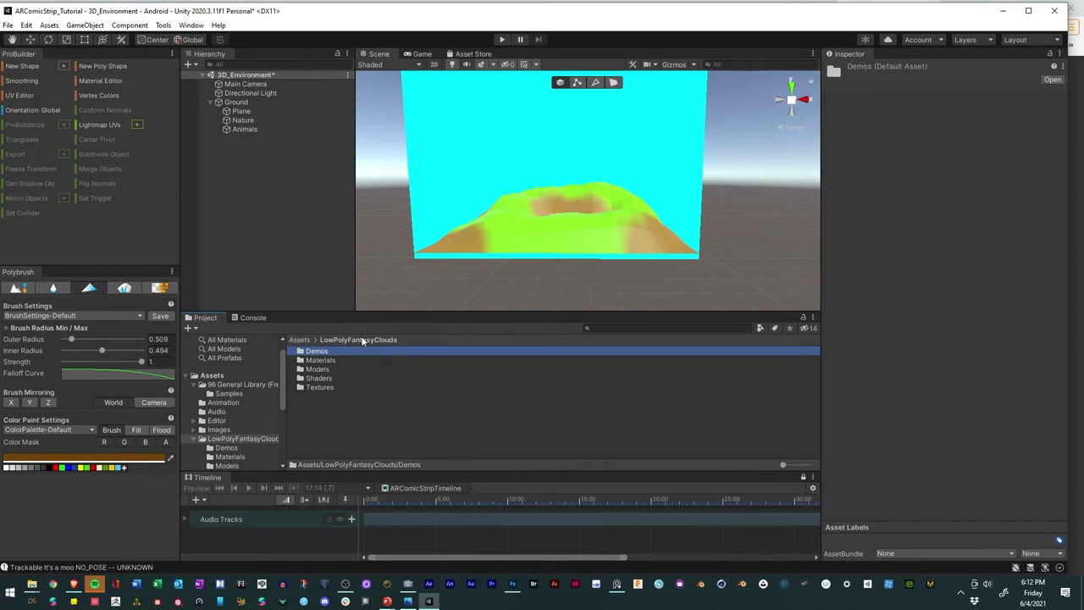
pyautogui.doubleClick(317, 370)
# Step: Compare the RG_Terrain-Mesh models, then preview RG_Cloud-03 and RG_Cloud-05 again
pyautogui.click(324, 388)
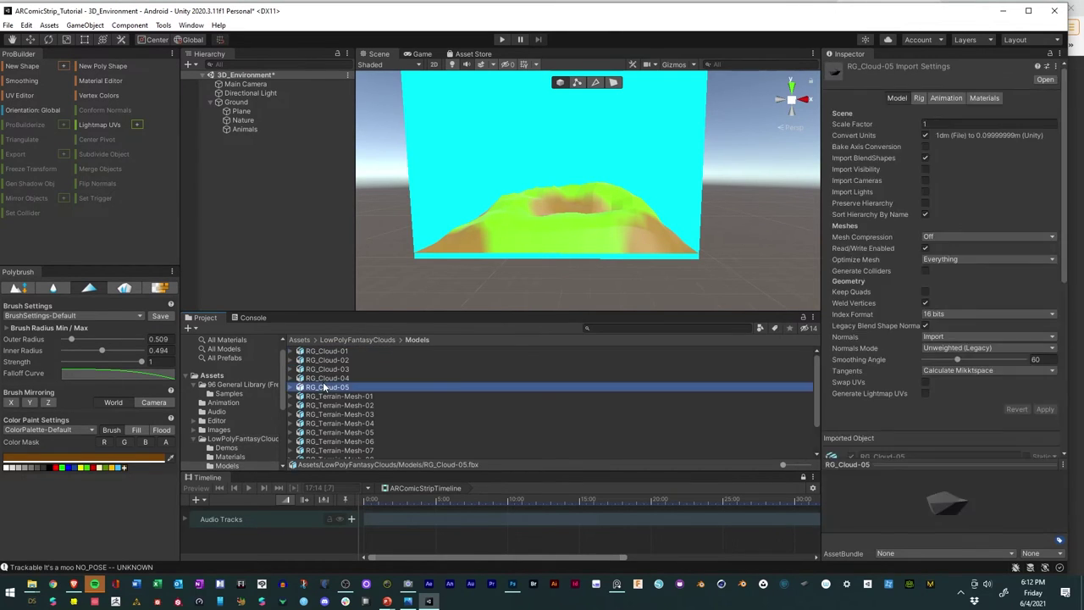
pyautogui.click(331, 405)
pyautogui.scroll(-2, 331, 407)
pyautogui.click(328, 400)
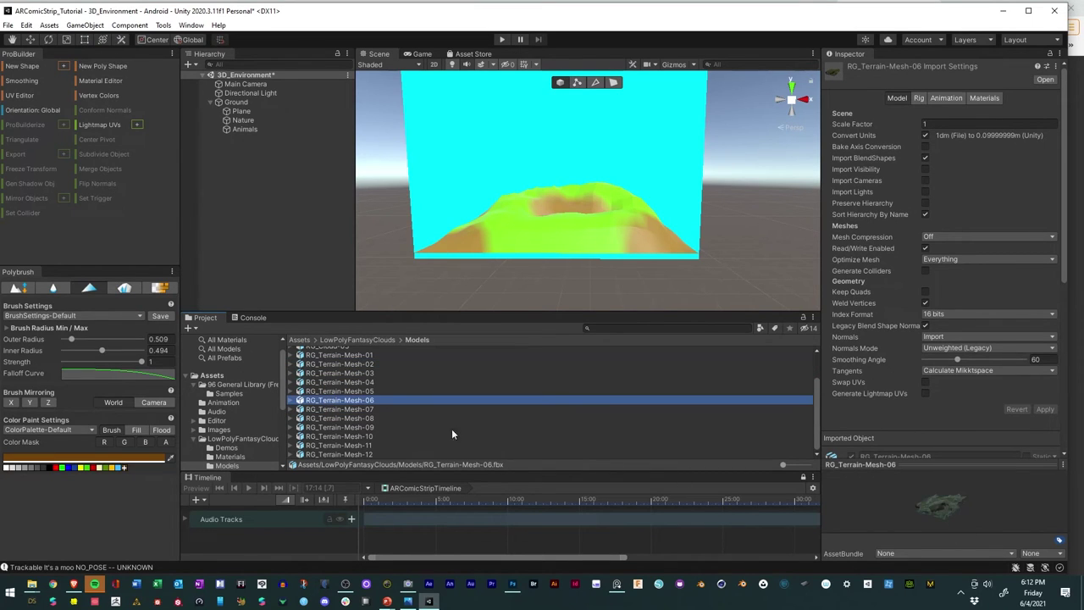
pyautogui.click(320, 418)
pyautogui.click(322, 436)
pyautogui.click(322, 383)
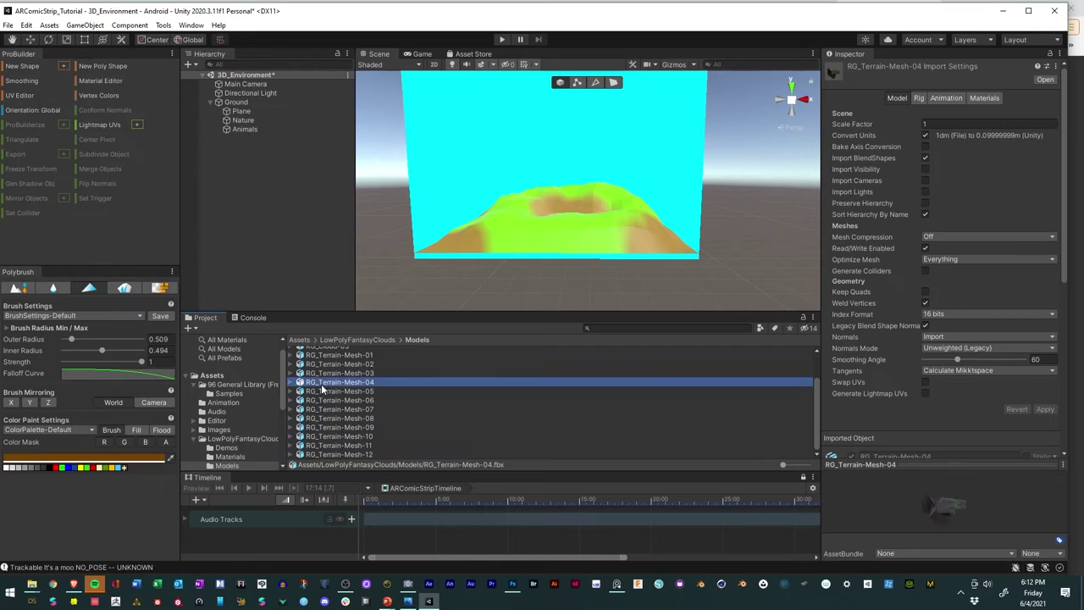
pyautogui.scroll(2, 321, 389)
pyautogui.click(325, 370)
pyautogui.click(327, 388)
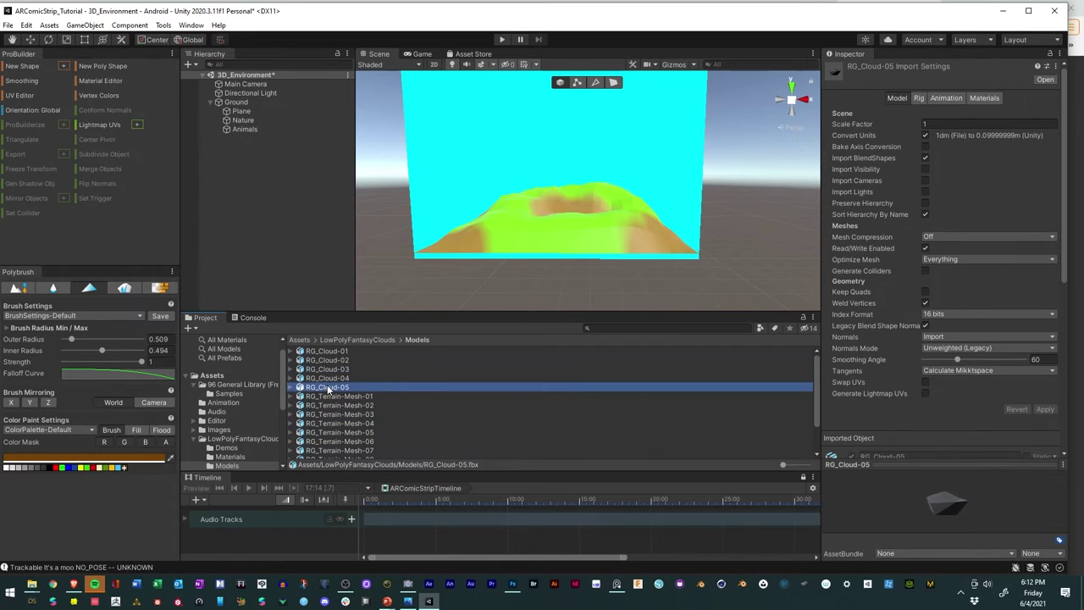
pyautogui.click(327, 370)
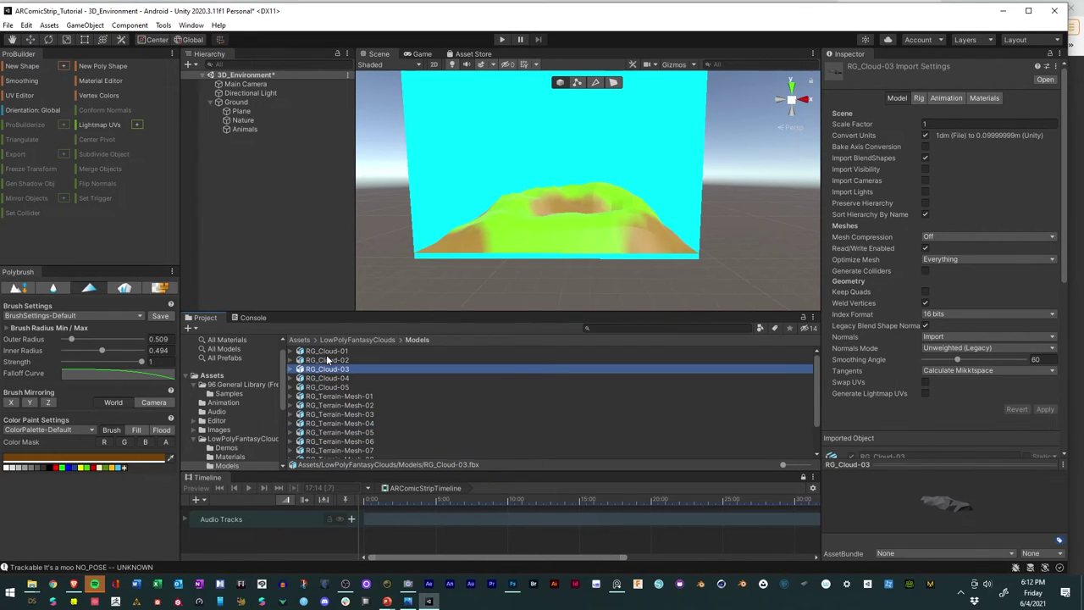
# Step: Drop RG_Cloud-01 to RG_Cloud-03 under Nature and scale them down to 0.02907
pyautogui.keyDown('shift'); pyautogui.click(326, 356); pyautogui.keyUp('shift')
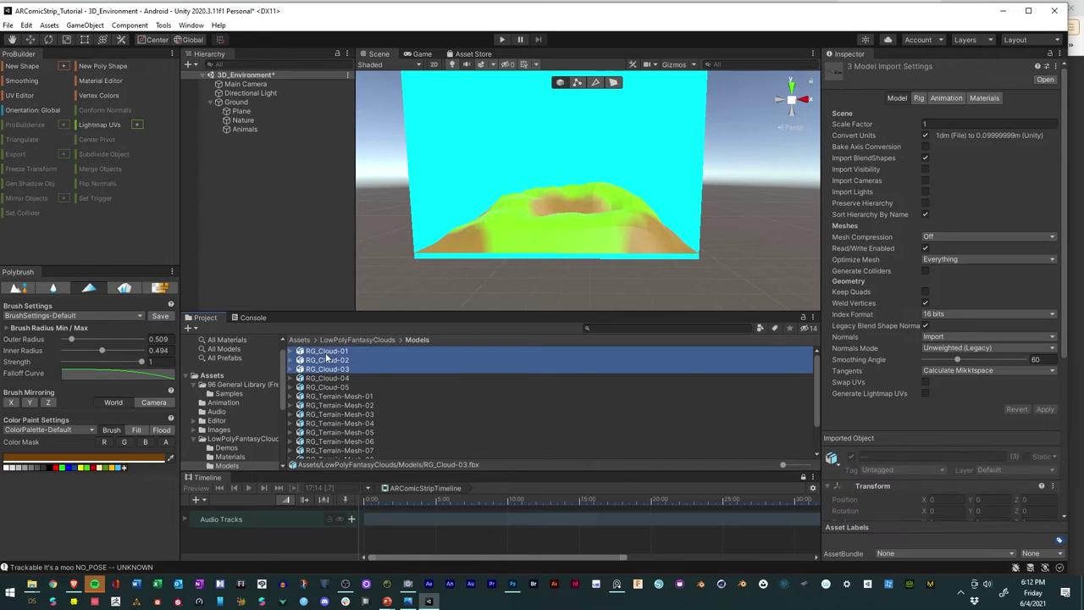
pyautogui.moveTo(312, 318); pyautogui.dragTo(246, 120)
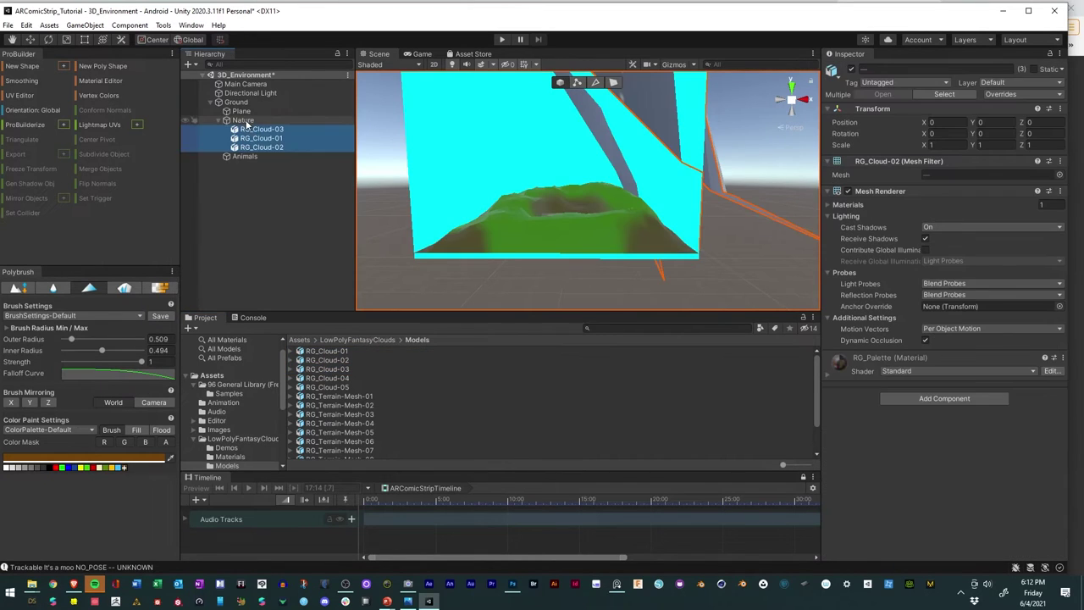
pyautogui.click(68, 39)
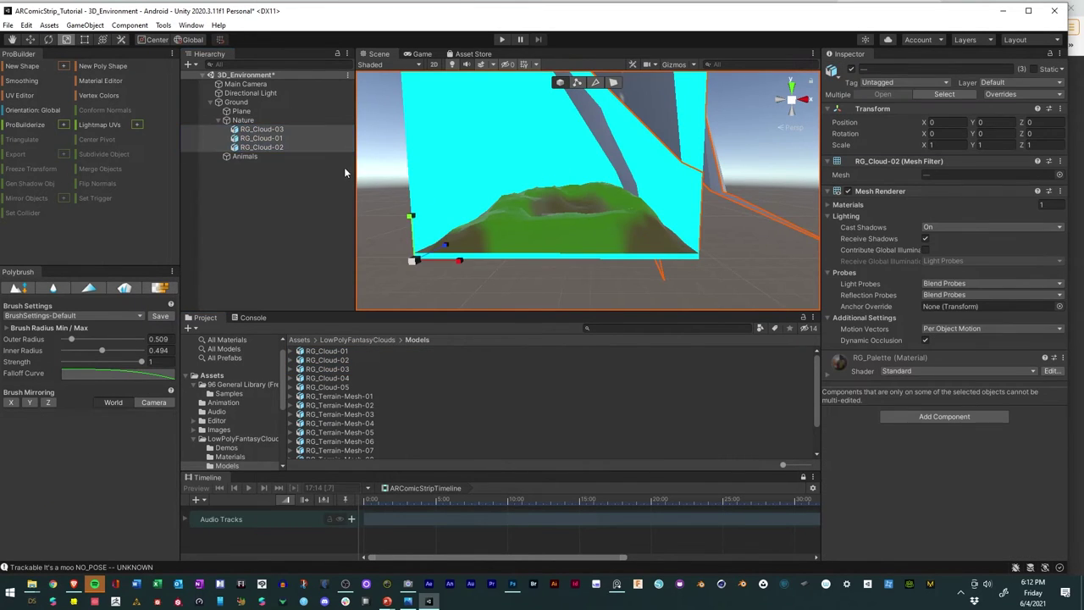
pyautogui.moveTo(413, 257); pyautogui.dragTo(415, 208)
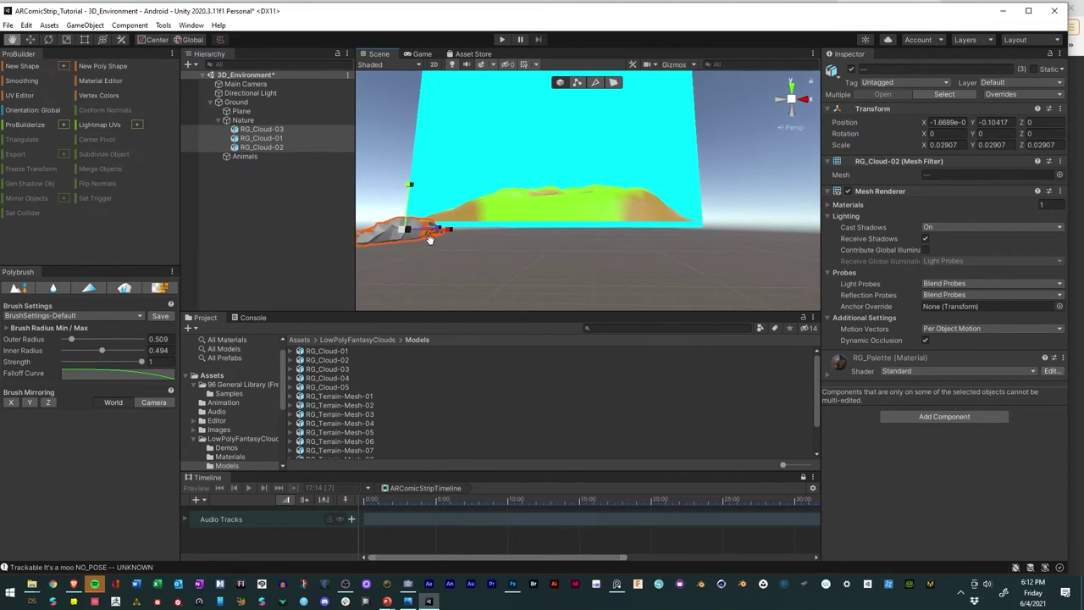
# Step: Raise the three clouds to about 2.475 above the island and spread them apart
pyautogui.click(32, 42)
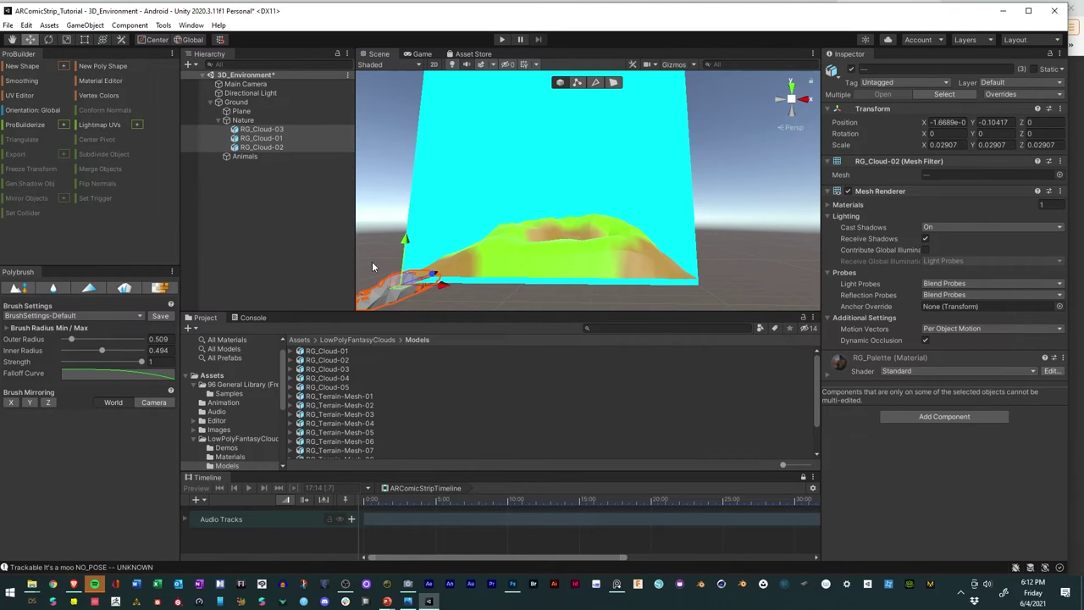
pyautogui.moveTo(412, 275); pyautogui.dragTo(457, 228)
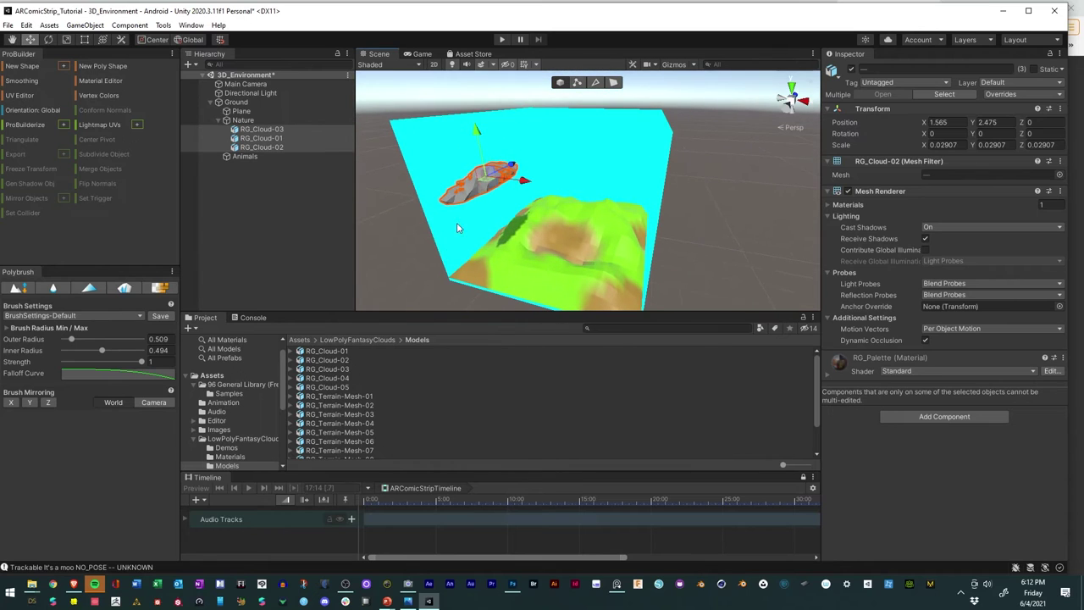
pyautogui.moveTo(509, 168); pyautogui.dragTo(536, 163)
pyautogui.click(520, 214)
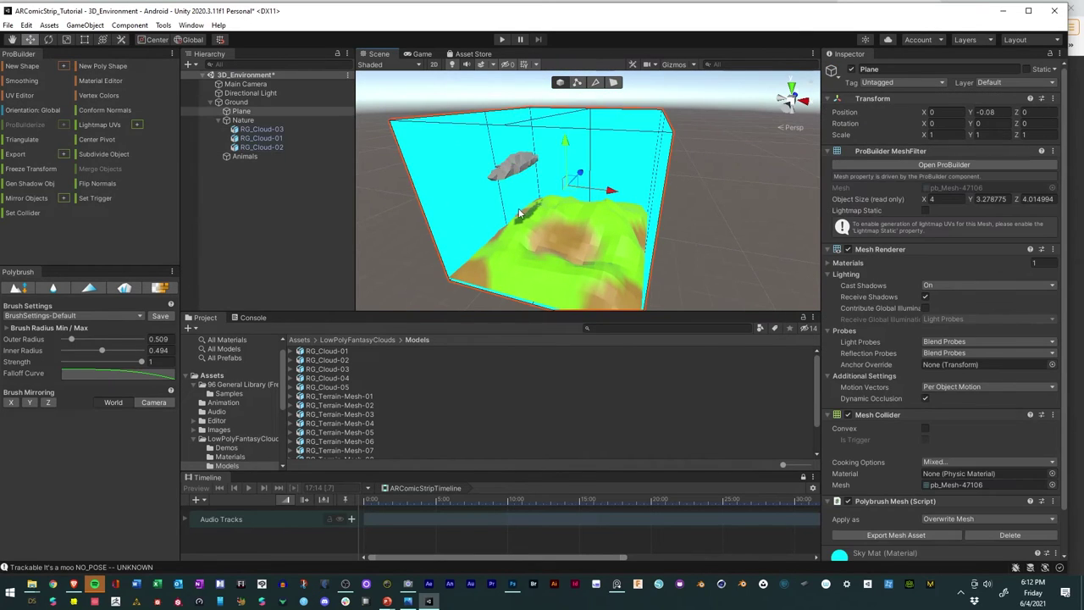
pyautogui.keyDown('alt'); pyautogui.moveTo(521, 214); pyautogui.dragTo(612, 193); pyautogui.keyUp('alt')
pyautogui.click(520, 199)
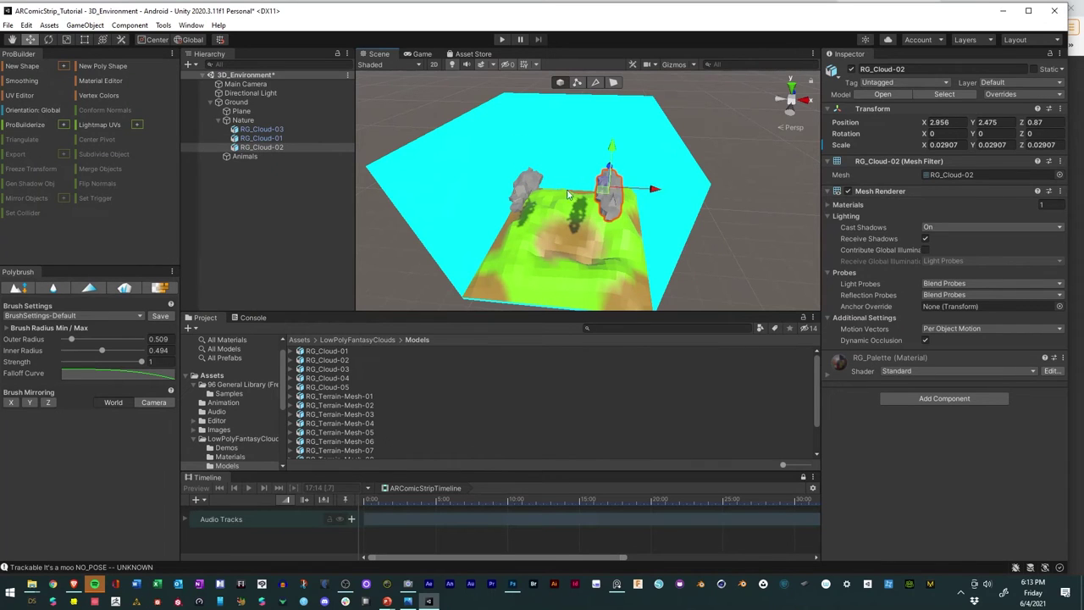
pyautogui.click(512, 199)
pyautogui.moveTo(534, 195); pyautogui.dragTo(213, 139)
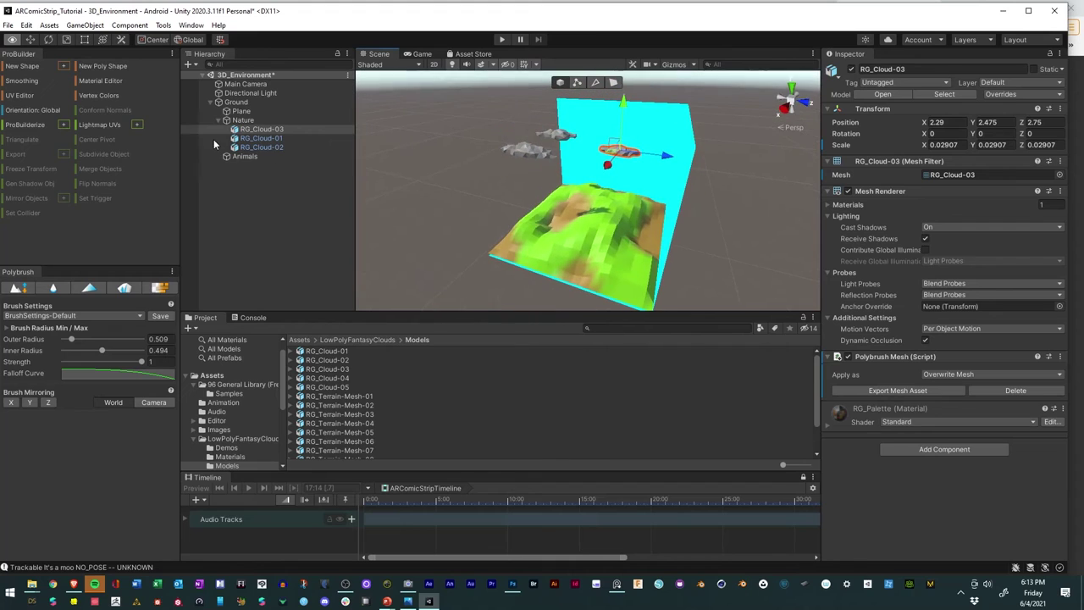
# Step: Add RG_Cloud-04 and RG_Cloud-05 under Nature and scale them to 0.066983
pyautogui.click(329, 387)
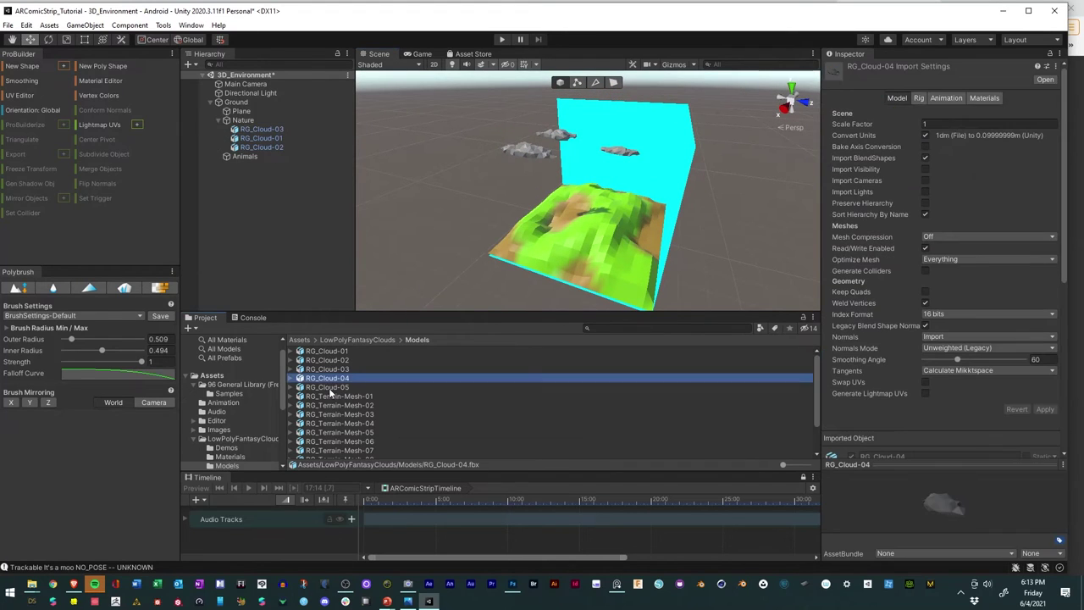
pyautogui.keyDown('shift'); pyautogui.click(326, 380); pyautogui.keyUp('shift')
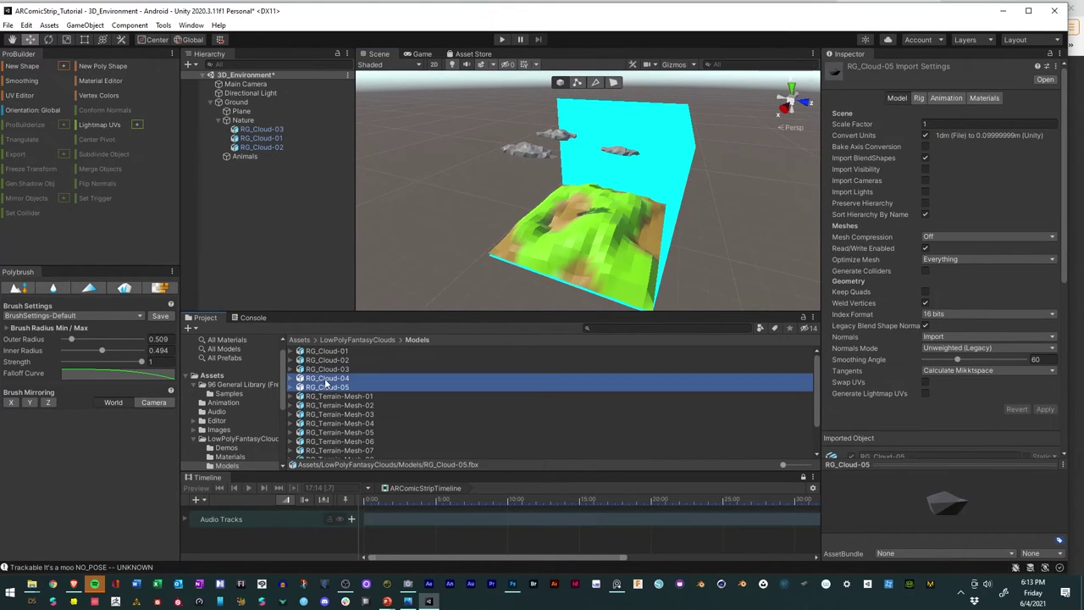
pyautogui.moveTo(294, 271); pyautogui.dragTo(244, 121)
pyautogui.click(67, 39)
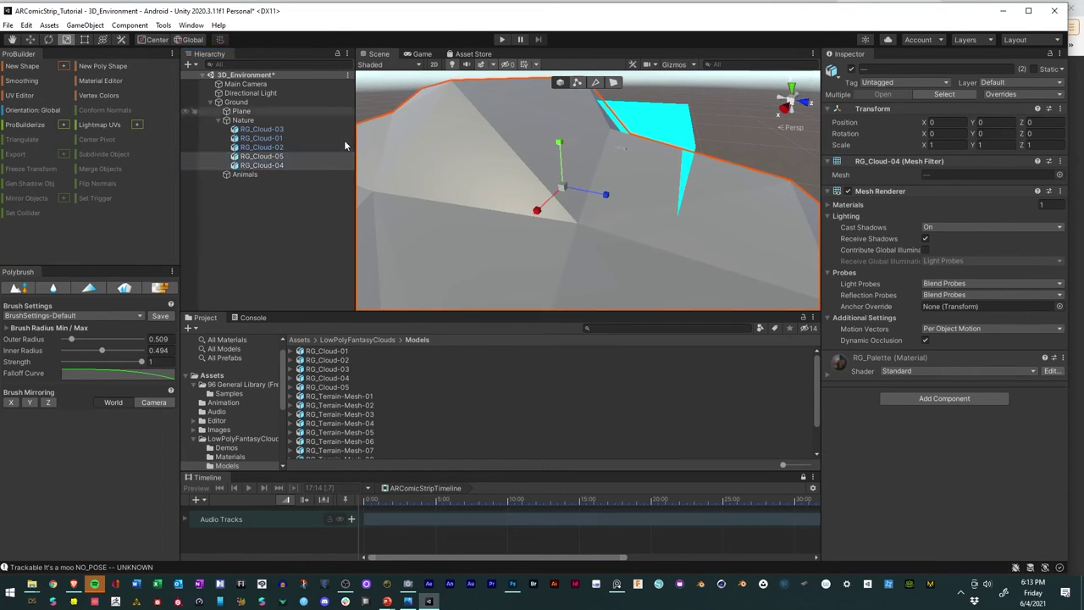
pyautogui.moveTo(564, 189); pyautogui.dragTo(627, 221)
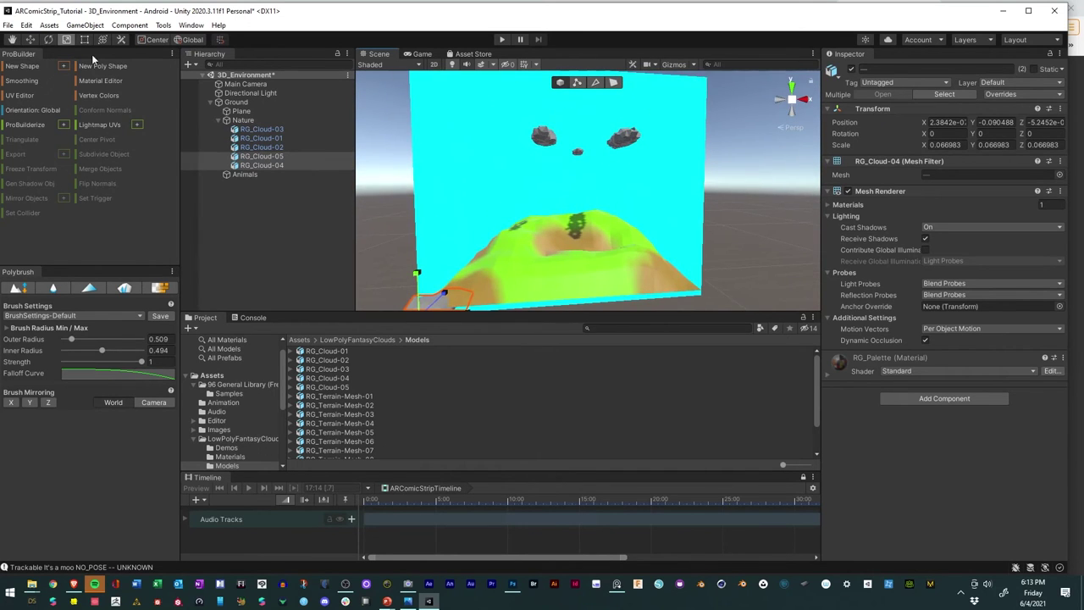
# Step: Raise the two new clouds into the sky and slide RG_Cloud-04 to the right
pyautogui.click(34, 42)
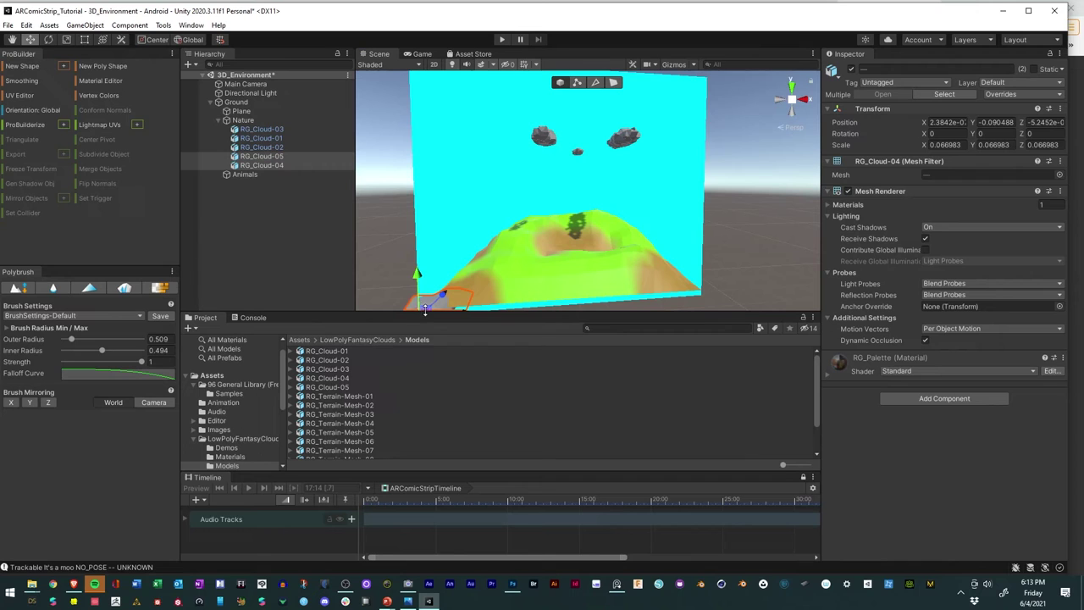
pyautogui.moveTo(426, 310); pyautogui.dragTo(305, 296)
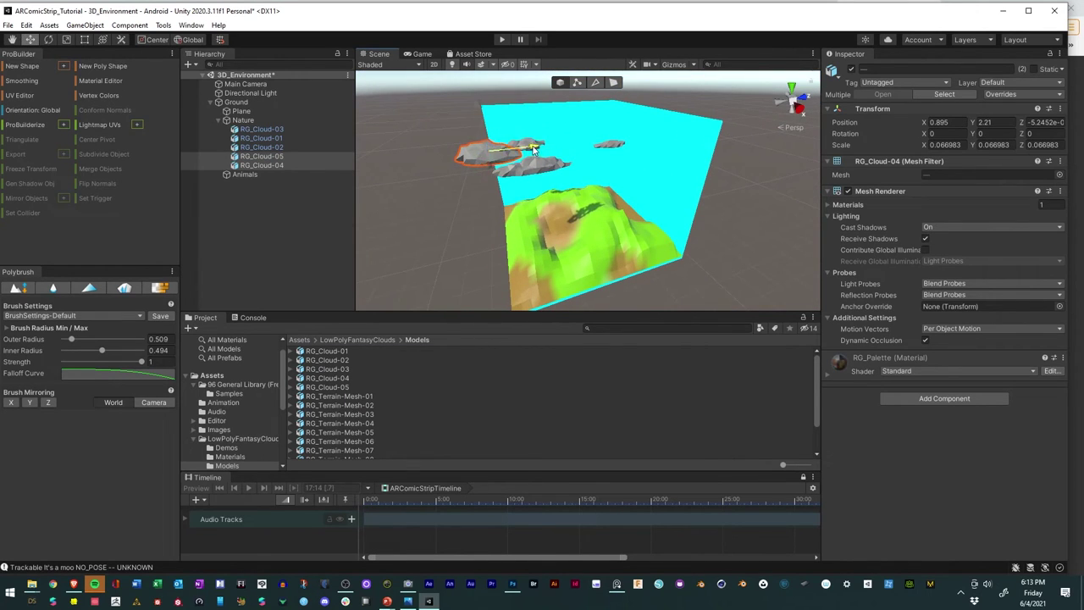
pyautogui.moveTo(536, 155); pyautogui.dragTo(632, 113)
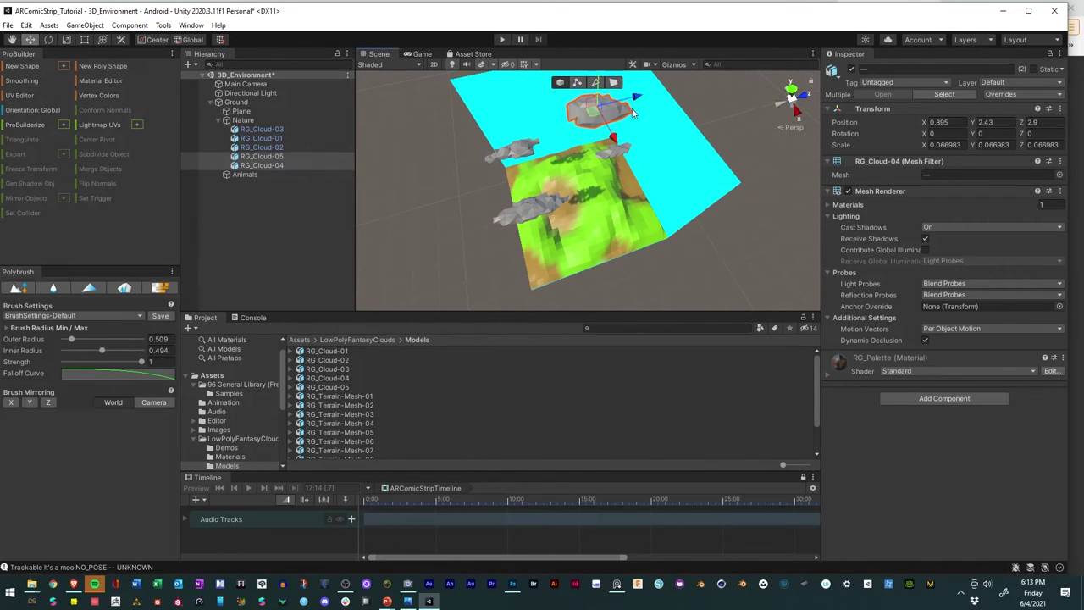
pyautogui.click(271, 164)
pyautogui.moveTo(626, 141); pyautogui.dragTo(616, 243)
pyautogui.press('alt')
pyautogui.keyDown('alt'); pyautogui.moveTo(544, 266); pyautogui.dragTo(642, 197); pyautogui.keyUp('alt')
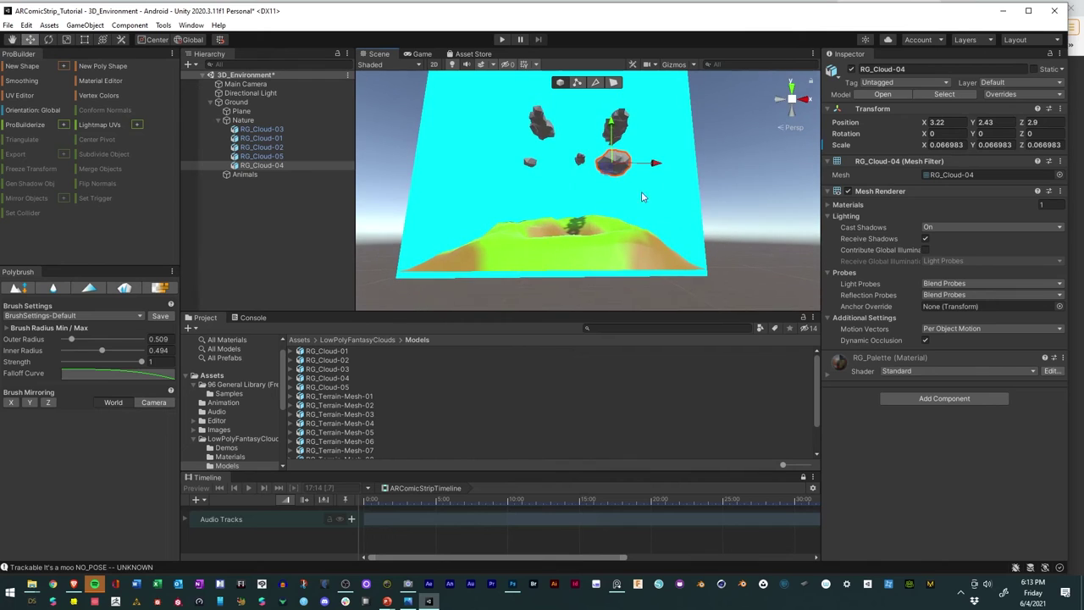
pyautogui.keyDown('alt'); pyautogui.moveTo(531, 185); pyautogui.dragTo(474, 154); pyautogui.keyUp('alt')
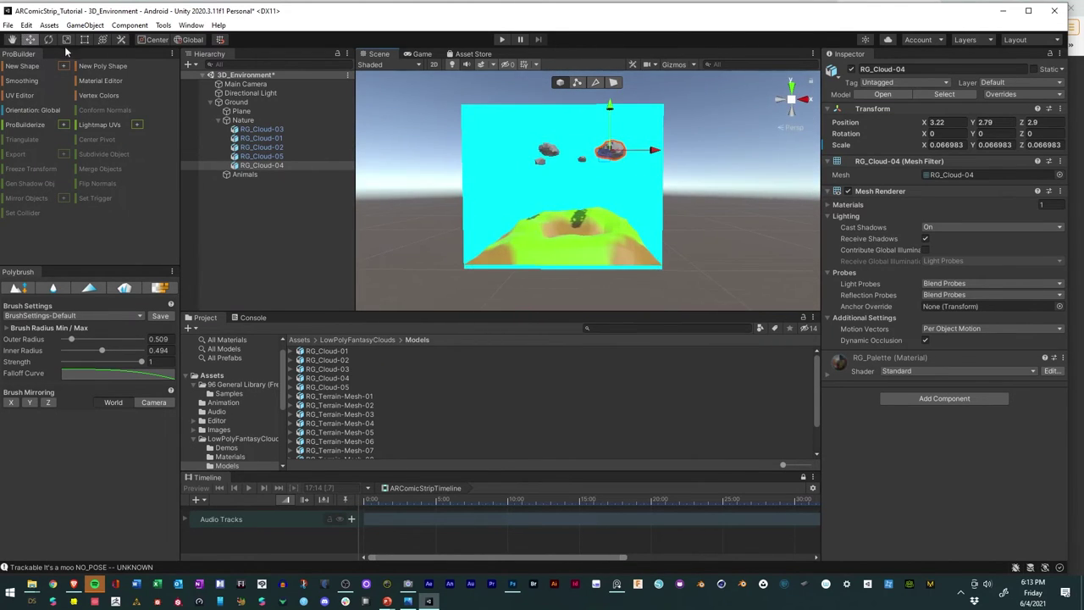
# Step: Rotate RG_Cloud-04 about 29° and RG_Cloud-01 to 34.55°
pyautogui.click(48, 39)
pyautogui.moveTo(598, 155); pyautogui.dragTo(543, 164)
pyautogui.click(547, 150)
# Step: Duplicate the small cloud RG_Cloud-05 to create RG_Cloud-05 (1)
pyautogui.click(543, 164)
pyautogui.click(542, 168)
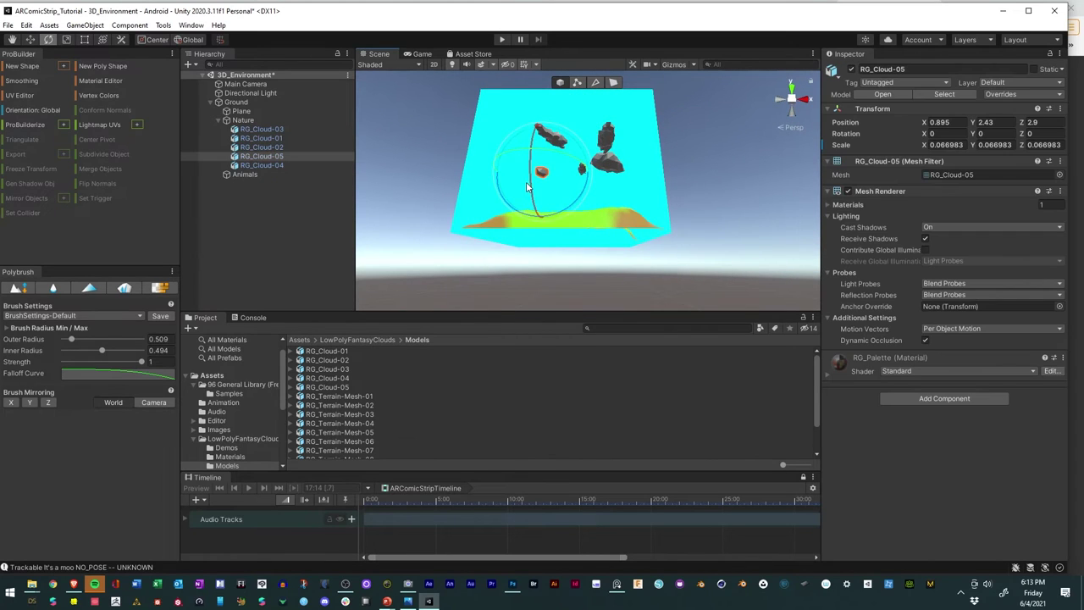
pyautogui.hotkey('ctrl', 'd')
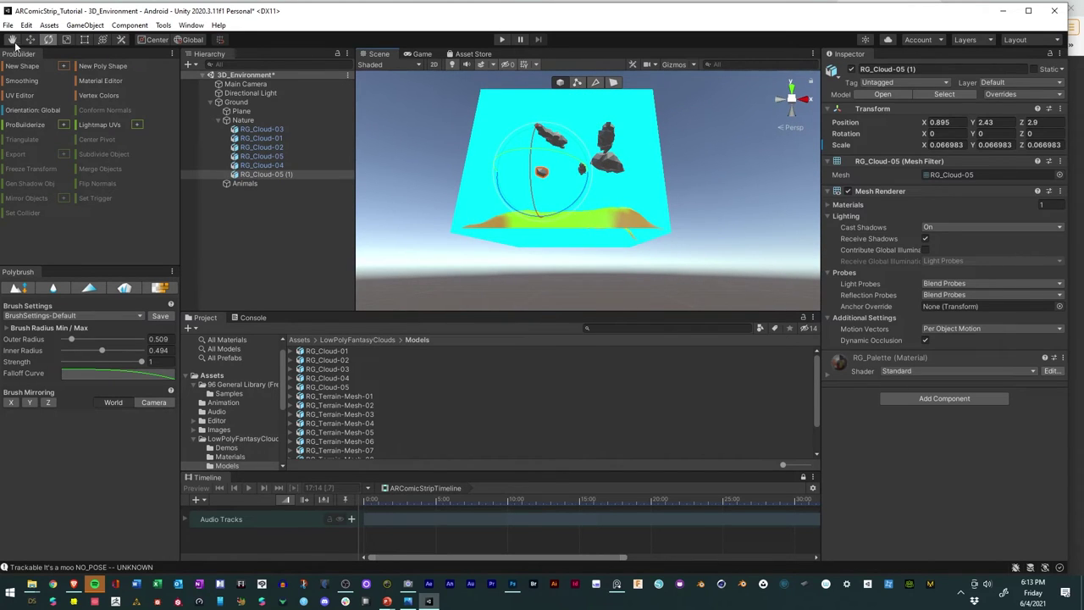
# Step: Lower the RG_Cloud-05 copy, bring it forward, and duplicate it as RG_Cloud-05 (2)
pyautogui.click(31, 40)
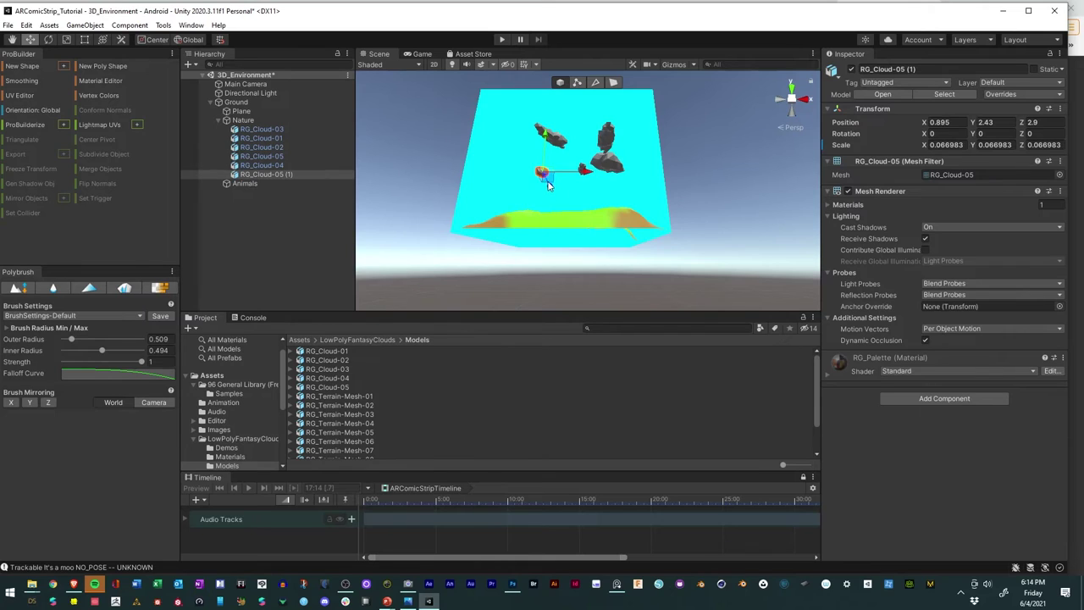
pyautogui.moveTo(543, 181); pyautogui.dragTo(513, 141)
pyautogui.hotkey('ctrl', 'd')
# Step: Raise both copies to different heights, placing RG_Cloud-05 (1) at 0.895, 1.85, 0.59
pyautogui.click(598, 165)
pyautogui.click(546, 177)
pyautogui.click(565, 220)
pyautogui.click(508, 199)
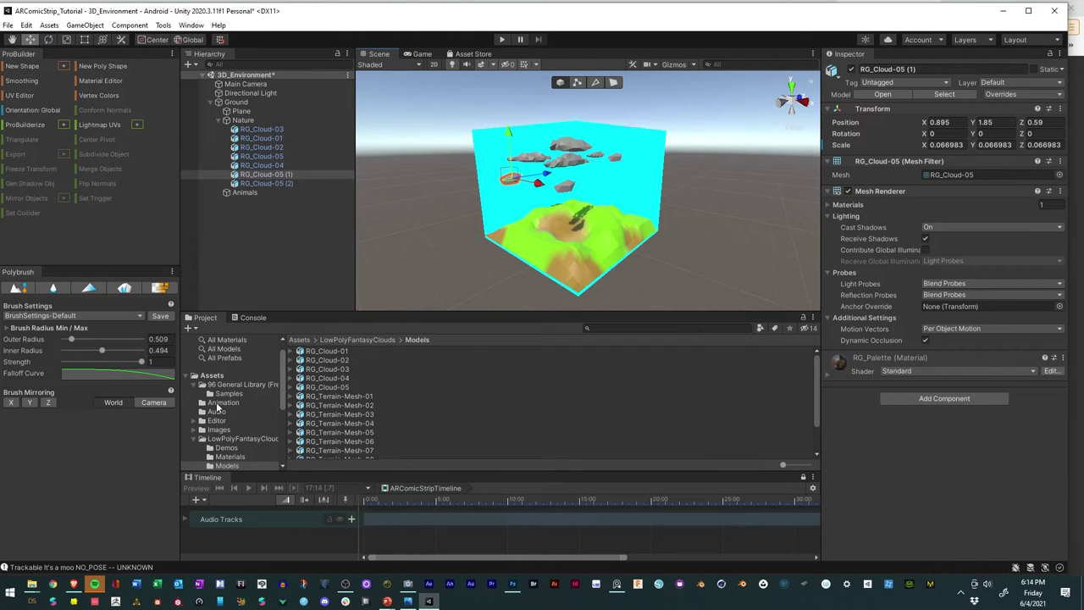
pyautogui.click(227, 457)
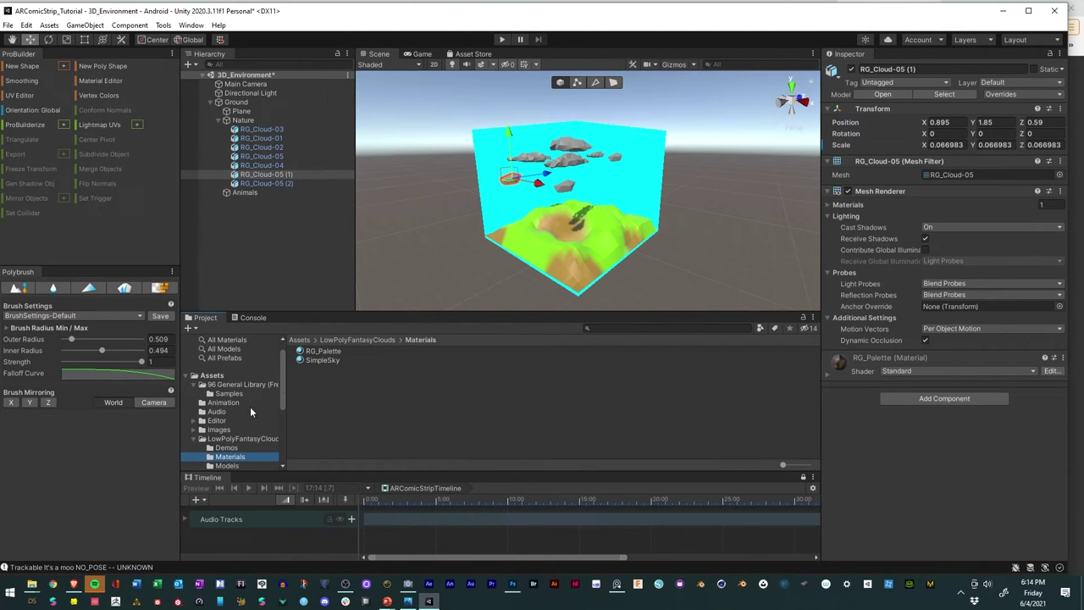
# Step: Inspect the pack's RG_Palette and SimpleSky materials, then open the project's Materials folder
pyautogui.click(338, 352)
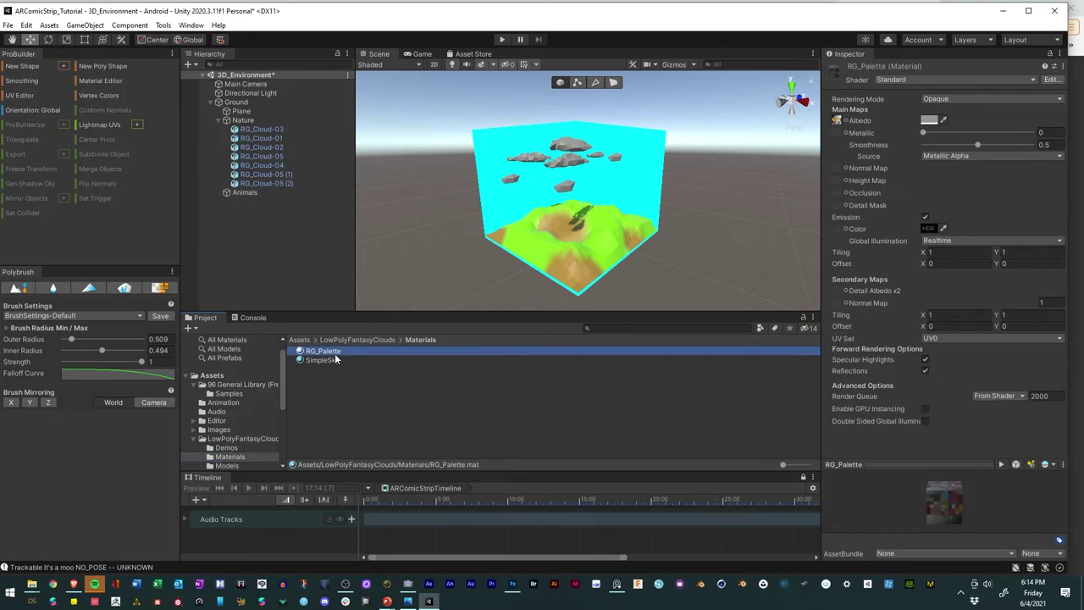
pyautogui.click(326, 360)
pyautogui.scroll(1, 226, 410)
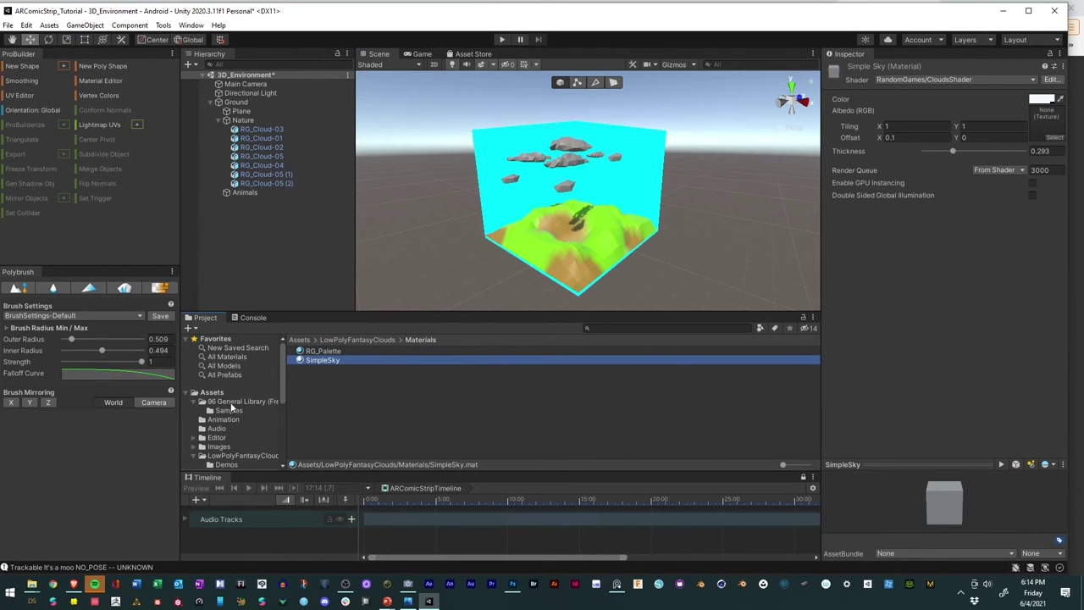
pyautogui.scroll(-4, 219, 428)
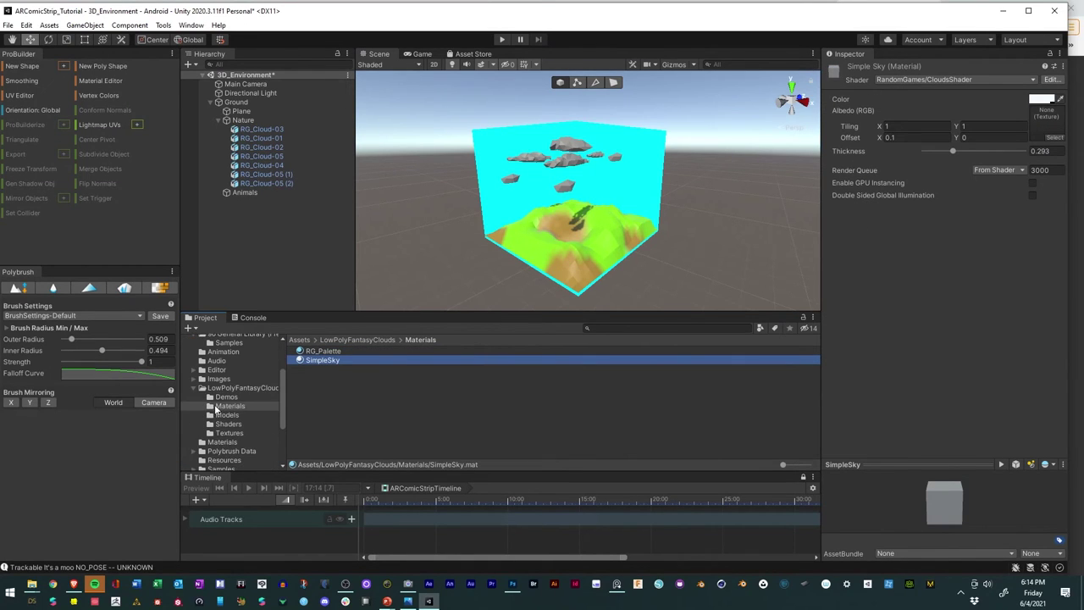
pyautogui.click(213, 443)
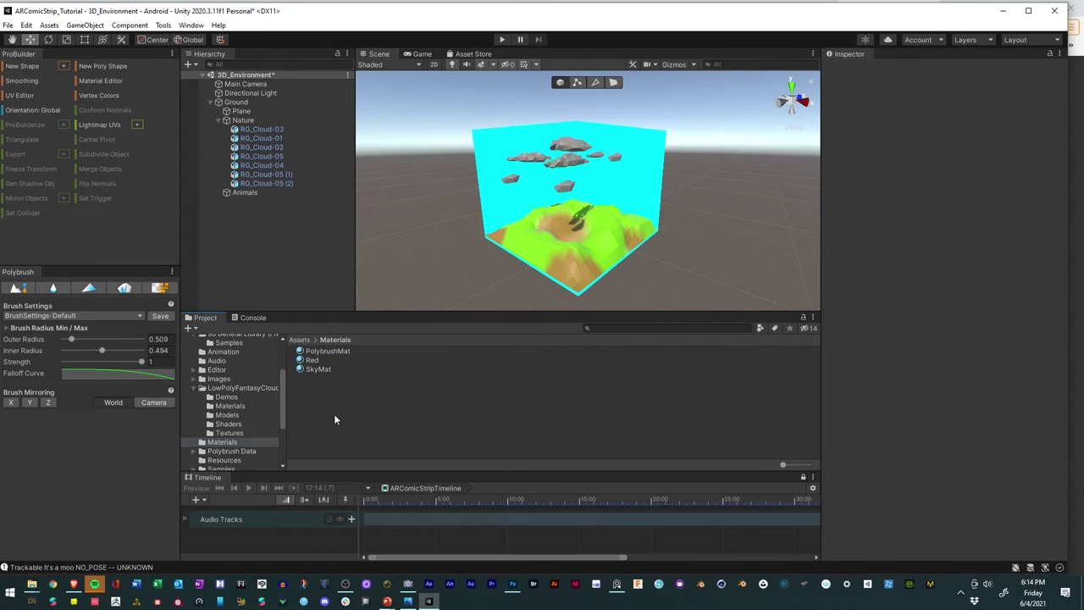
# Step: Duplicate the Red material, rename the copy Clouds, and select all seven clouds
pyautogui.click(311, 362)
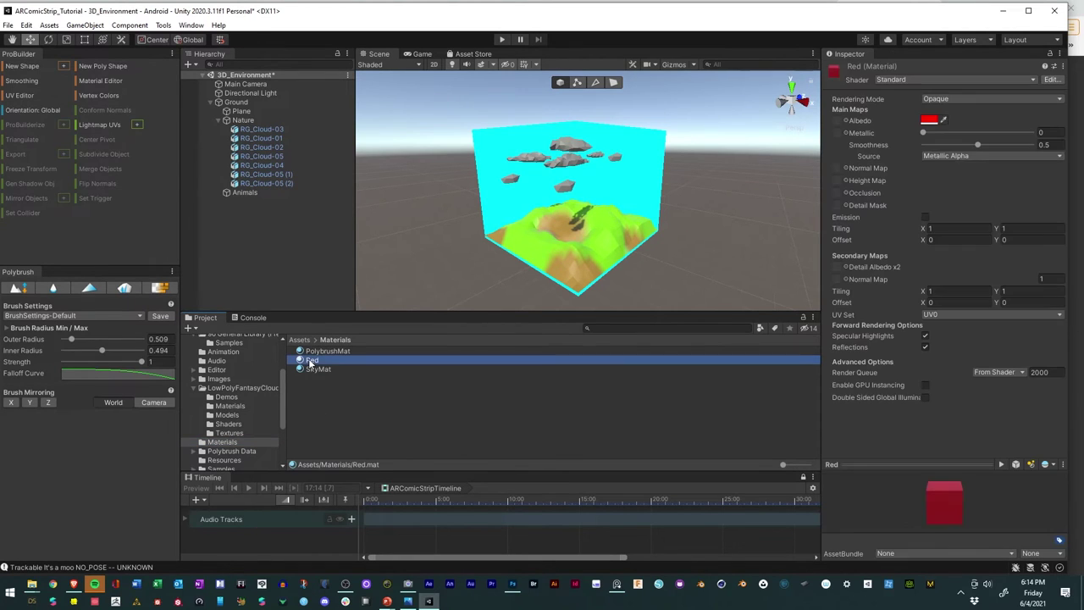
pyautogui.hotkey('ctrl', 'd')
pyautogui.press('F2')
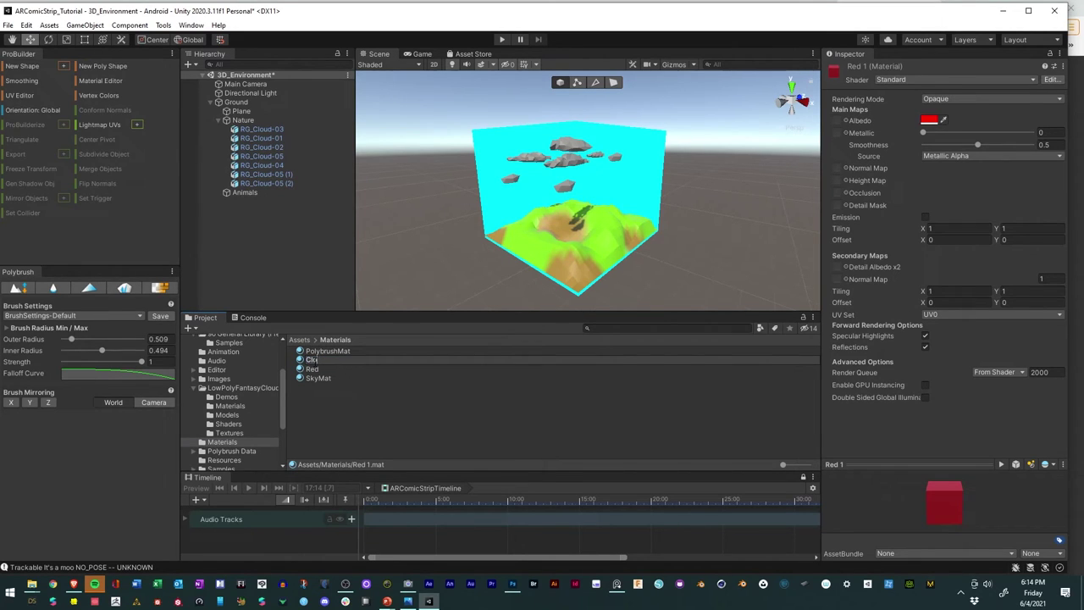
pyautogui.write('Clouds')
pyautogui.press('Return')
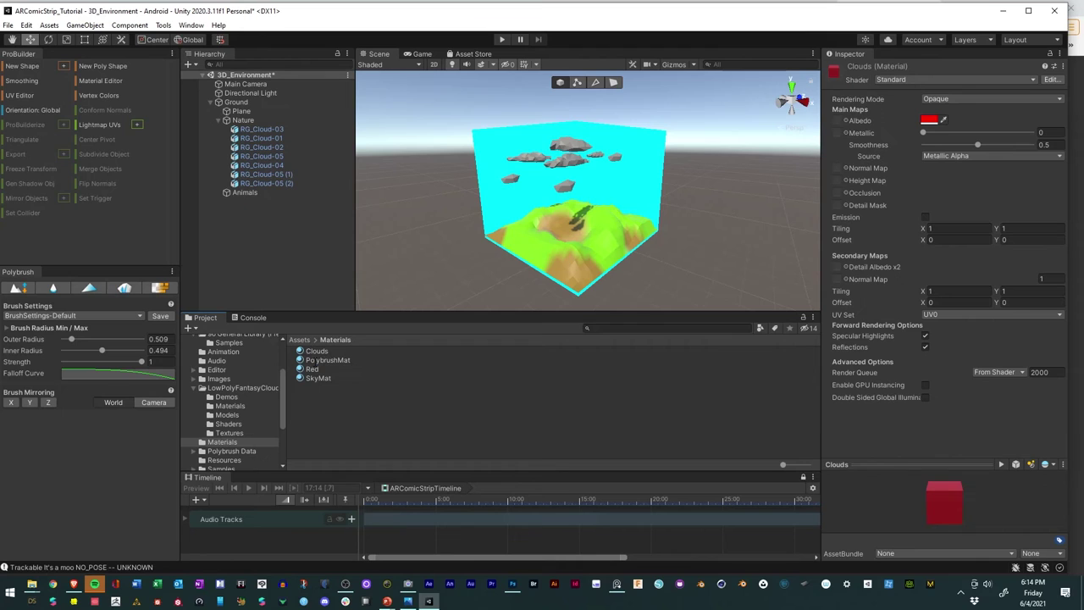
pyautogui.click(322, 352)
pyautogui.click(263, 183)
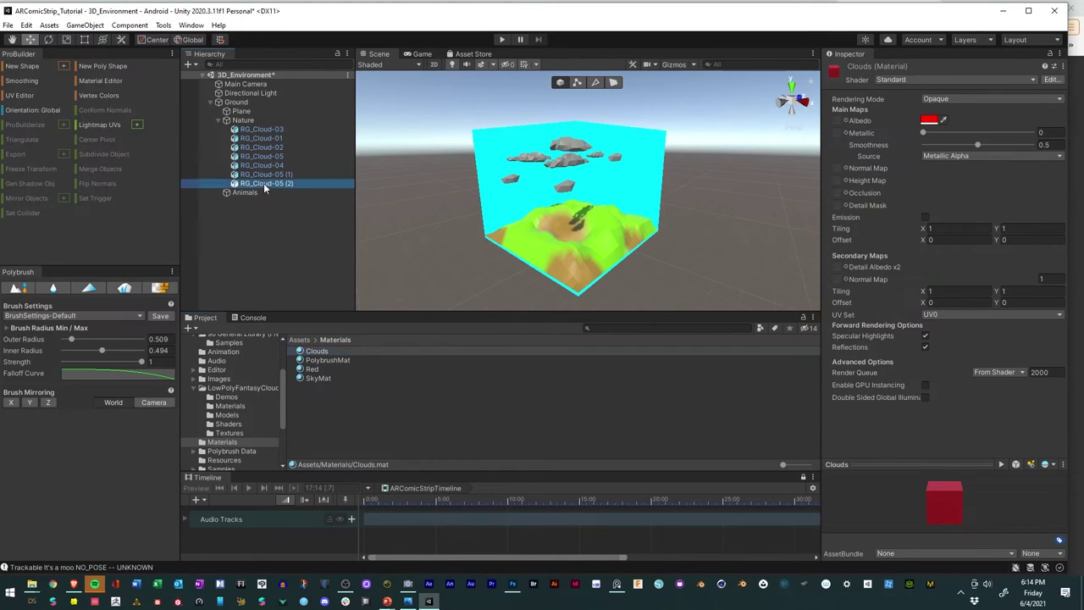
pyautogui.keyDown('shift'); pyautogui.click(261, 129); pyautogui.keyUp('shift')
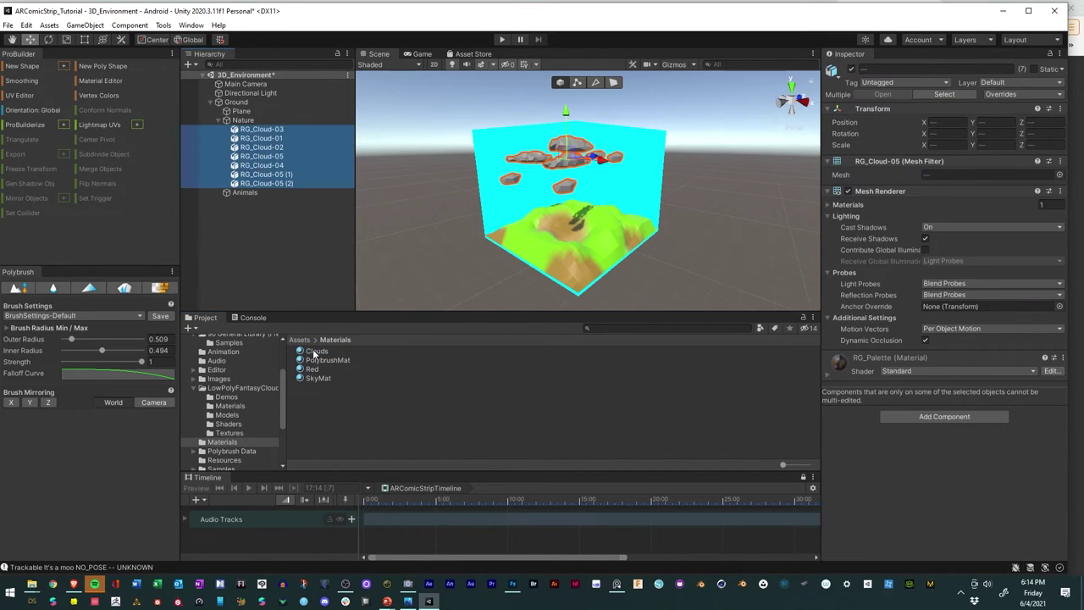
# Step: Assign the Clouds material to all seven clouds and set its albedo to near-white F1F1F1
pyautogui.moveTo(314, 353); pyautogui.dragTo(798, 270)
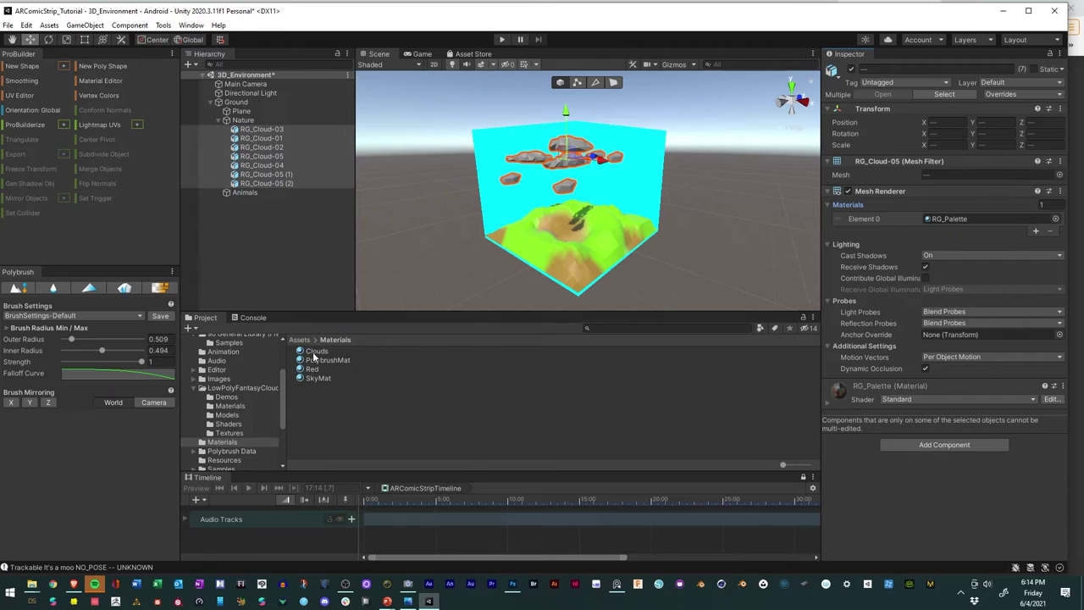
pyautogui.moveTo(313, 354); pyautogui.dragTo(948, 222)
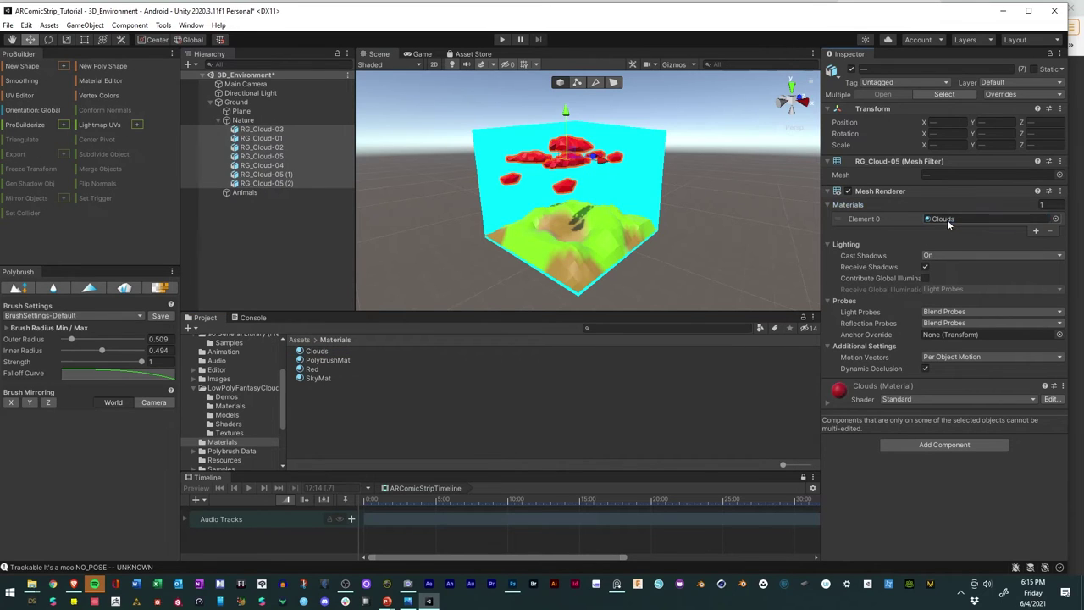
pyautogui.click(316, 351)
pyautogui.click(932, 120)
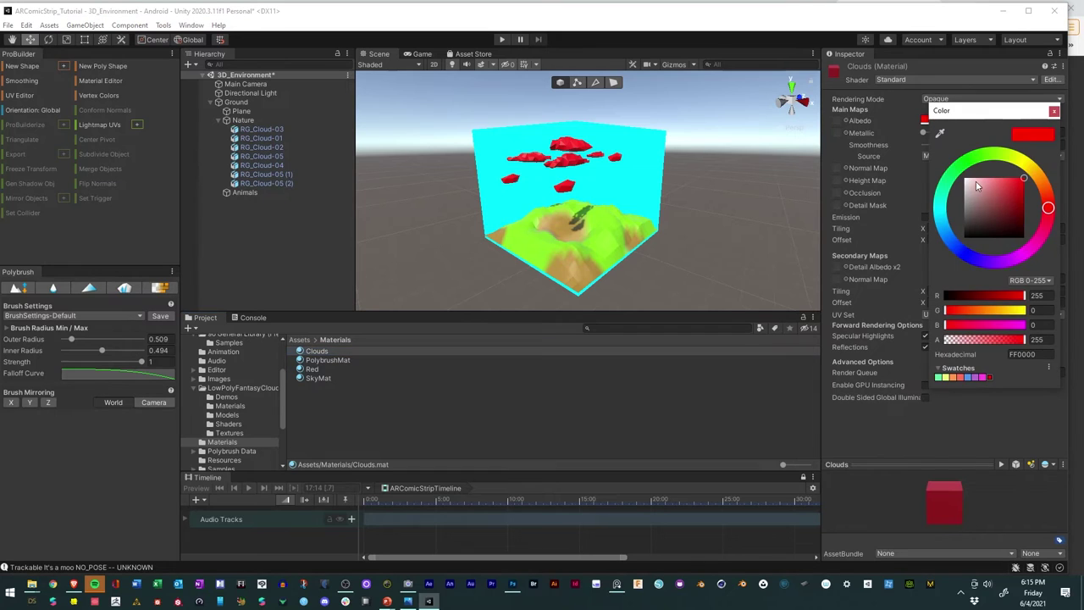
pyautogui.moveTo(976, 182); pyautogui.dragTo(954, 179)
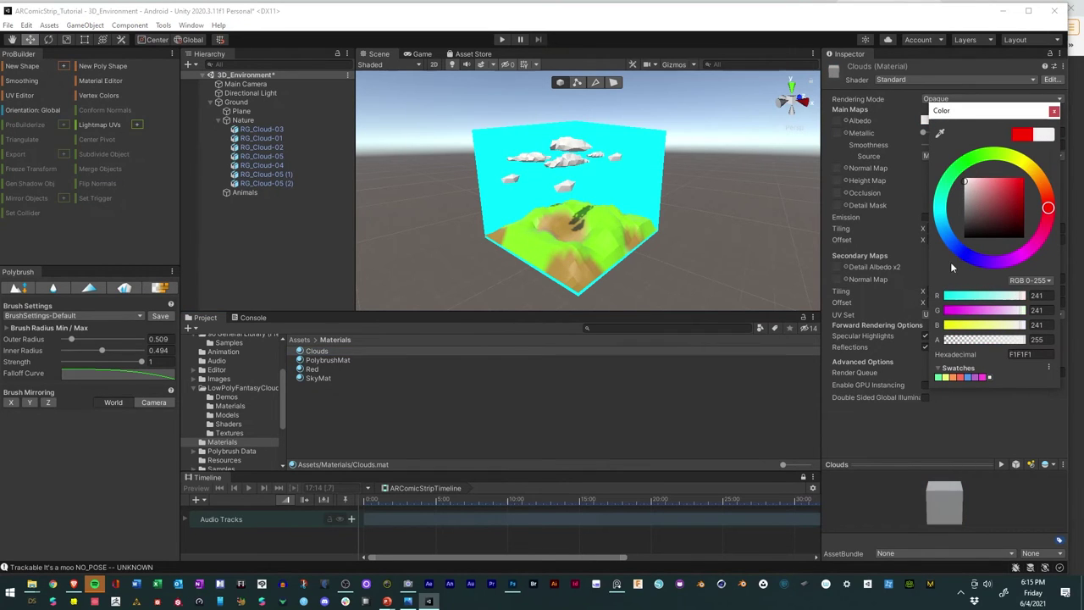
pyautogui.click(1054, 112)
# Step: Browse the shader list and orbit the scene to check the white clouds
pyautogui.click(947, 79)
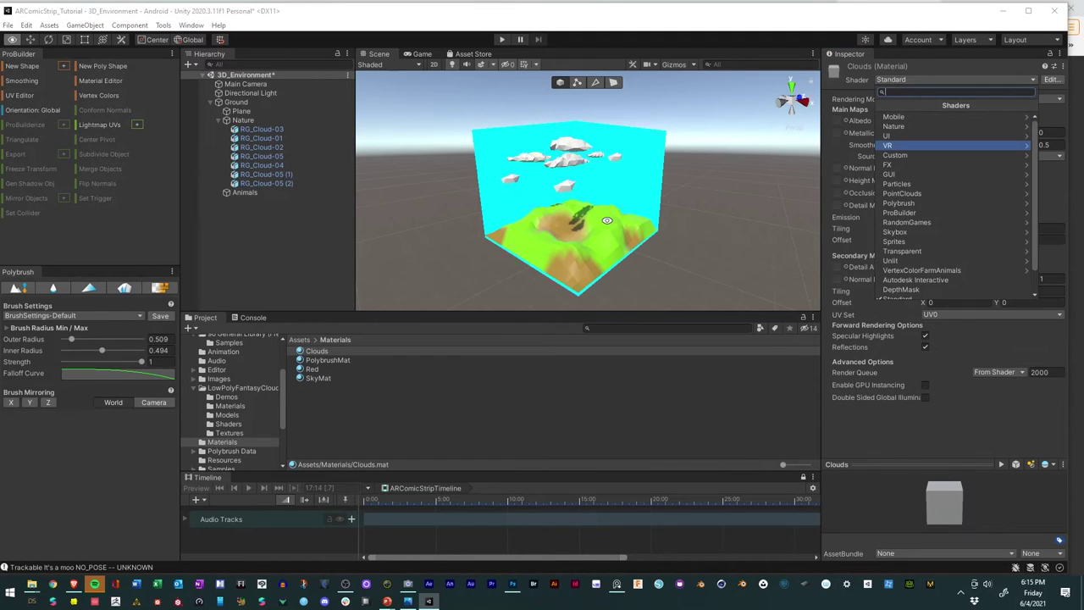
pyautogui.keyDown('alt'); pyautogui.moveTo(762, 127); pyautogui.dragTo(712, 116); pyautogui.keyUp('alt')
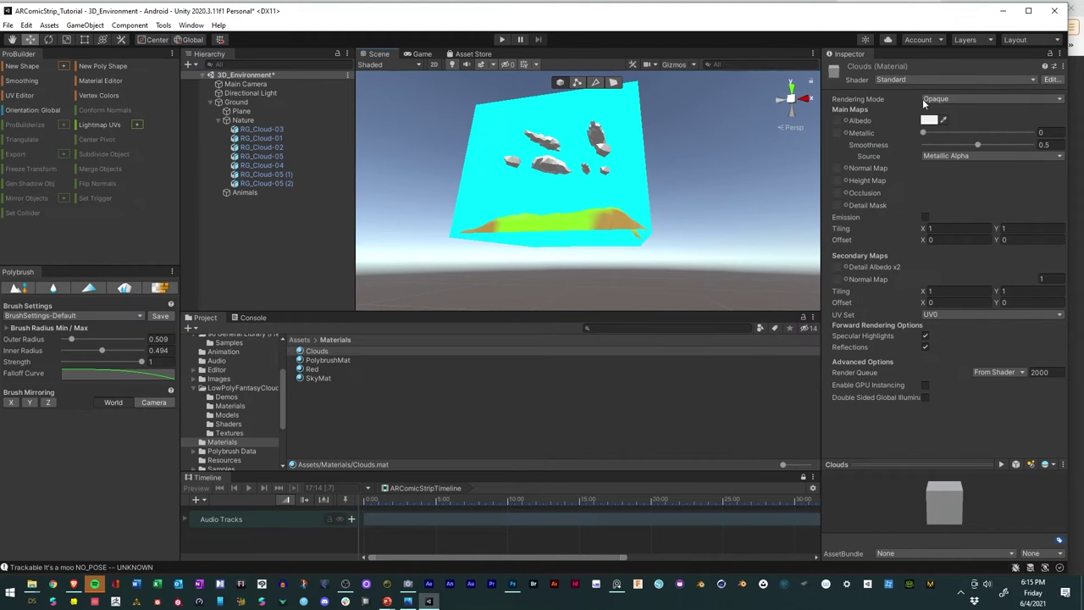
pyautogui.keyDown('alt'); pyautogui.moveTo(644, 256); pyautogui.dragTo(593, 287); pyautogui.keyUp('alt')
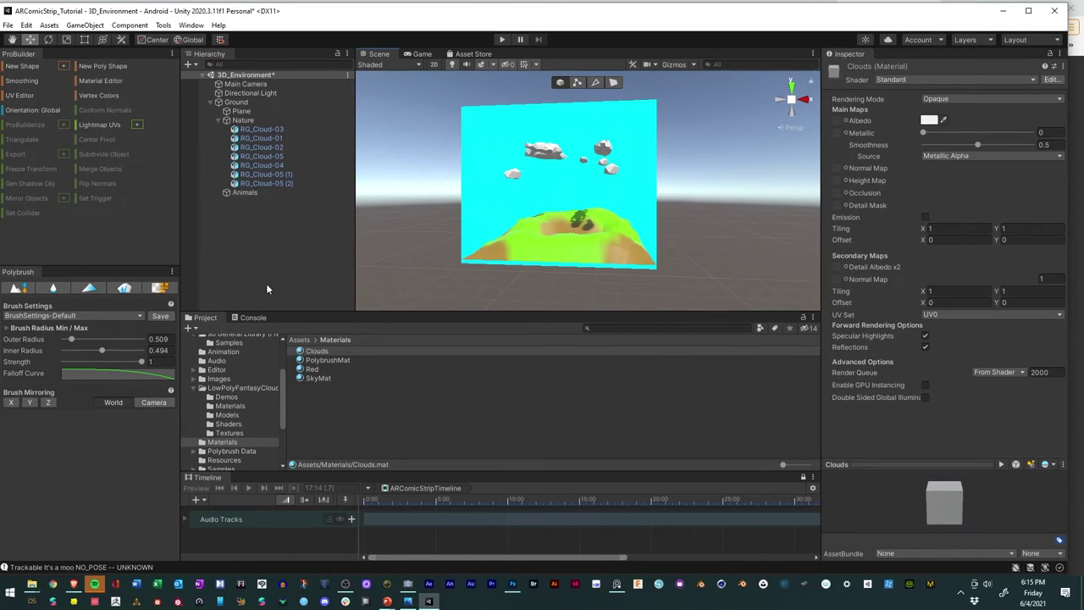
# Step: Open SimpleNaturePack > Prefabs and switch Polybrush to prefab scattering mode
pyautogui.scroll(-3, 229, 400)
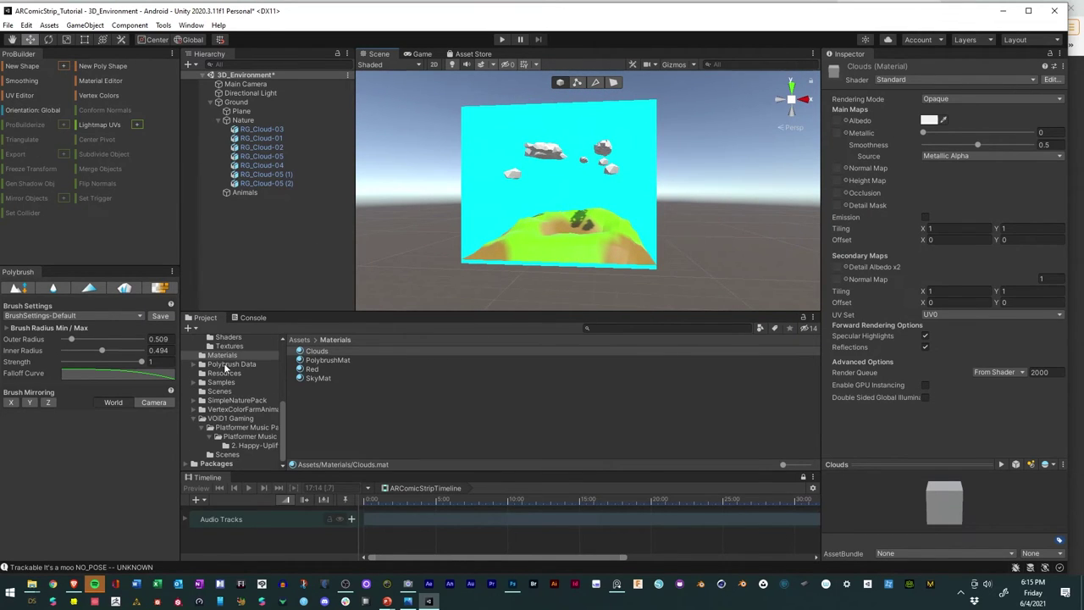
pyautogui.click(228, 401)
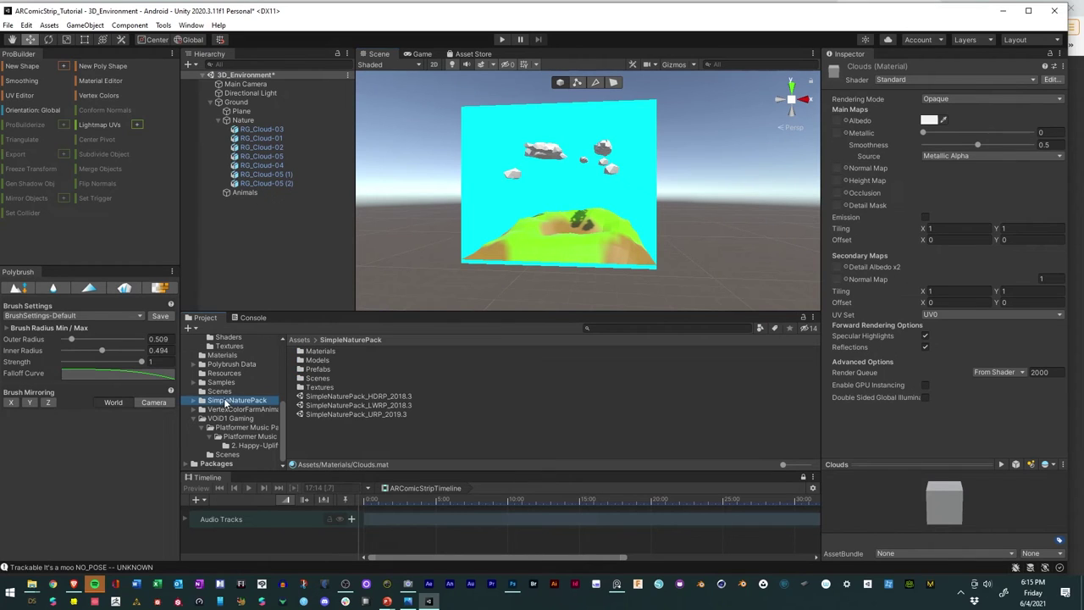
pyautogui.doubleClick(313, 370)
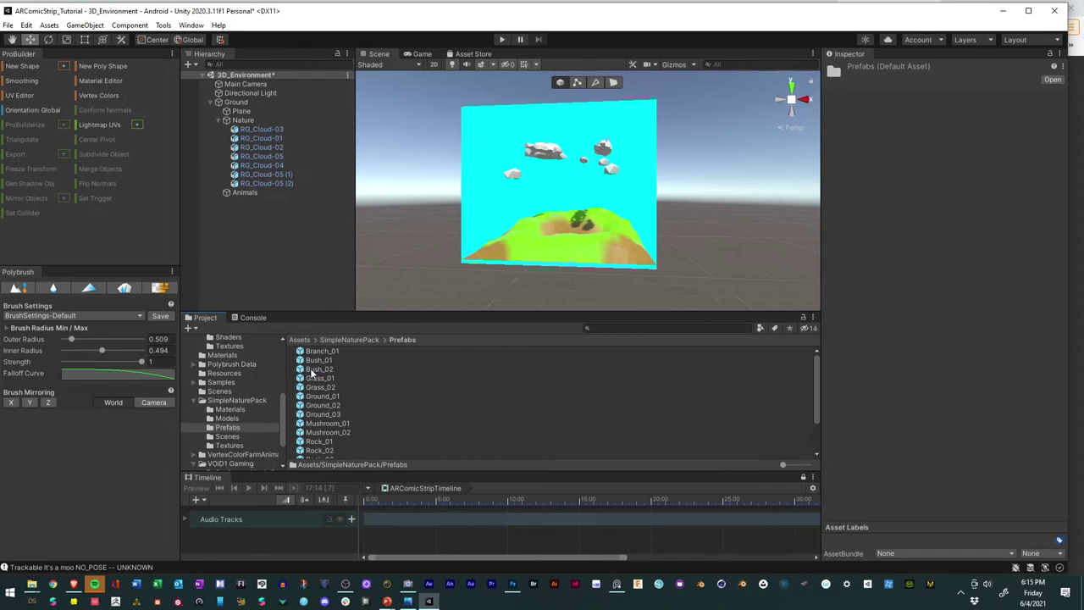
pyautogui.scroll(-2, 329, 394)
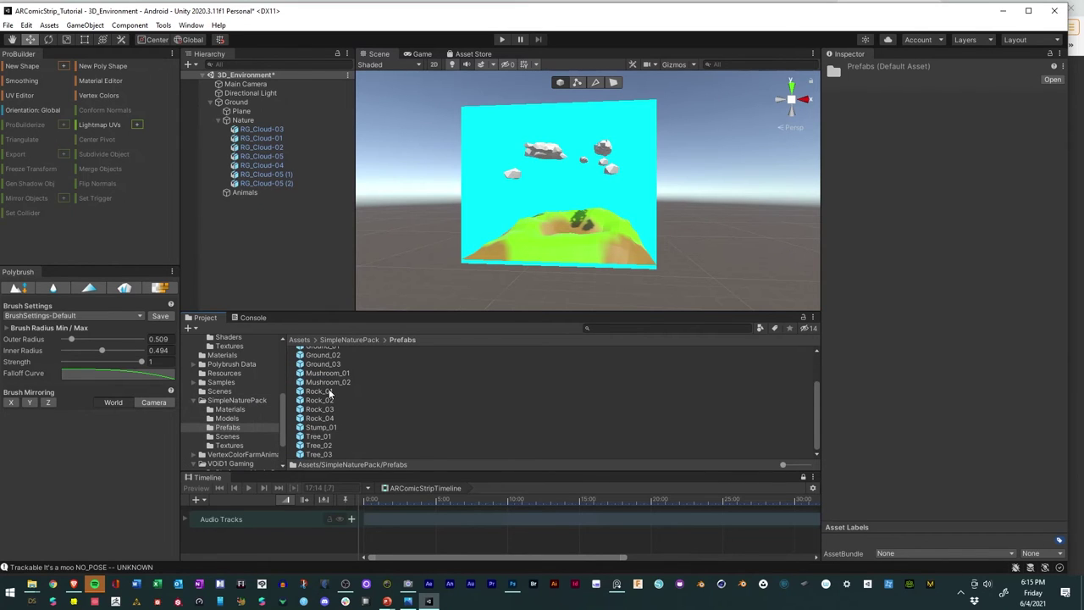
pyautogui.click(122, 290)
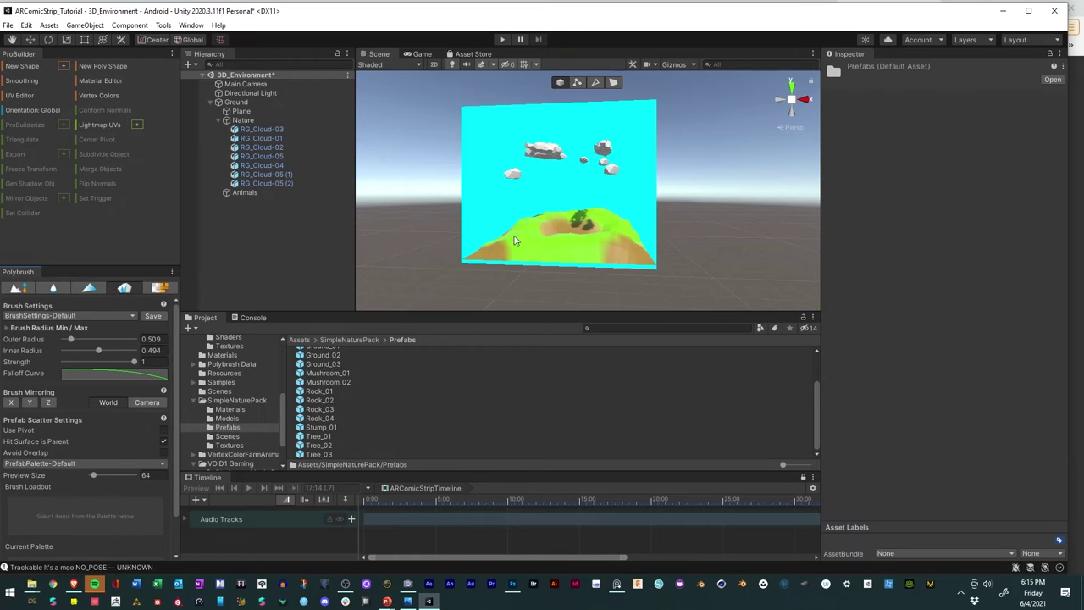
pyautogui.moveTo(529, 208)
pyautogui.keyDown('alt'); pyautogui.mouseDown()
pyautogui.moveTo(526, 250)
pyautogui.moveTo(539, 215)
pyautogui.mouseUp(); pyautogui.keyUp('alt')
pyautogui.scroll(2, 526, 251)
pyautogui.scroll(2, 526, 251)
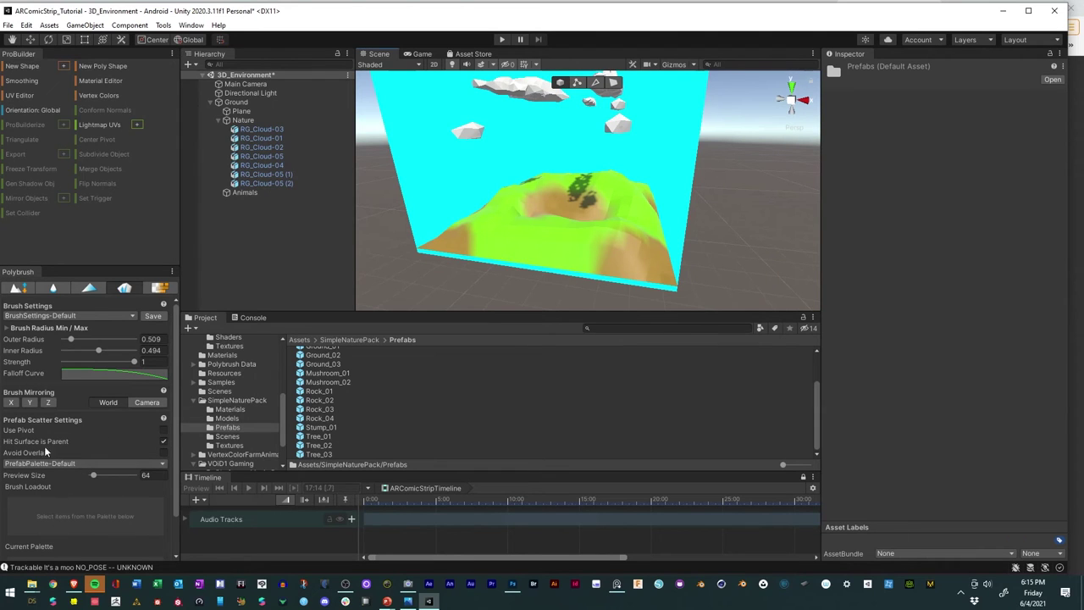
# Step: Resize the prefab thumbnails and select Grass_01 and Grass_02 for the Polybrush palette
pyautogui.click(327, 383)
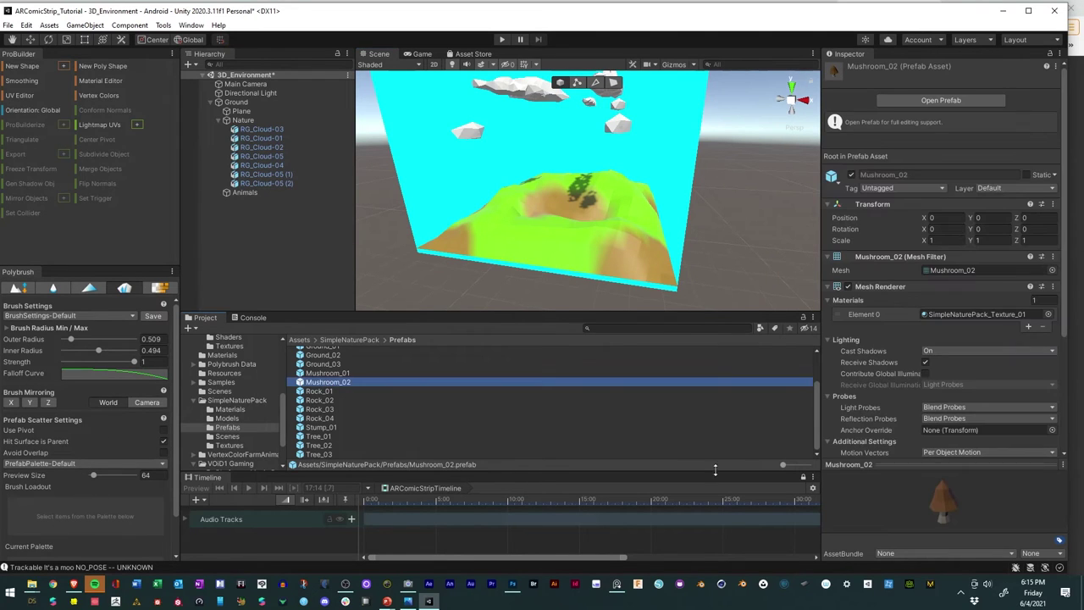
pyautogui.moveTo(784, 465); pyautogui.dragTo(826, 467)
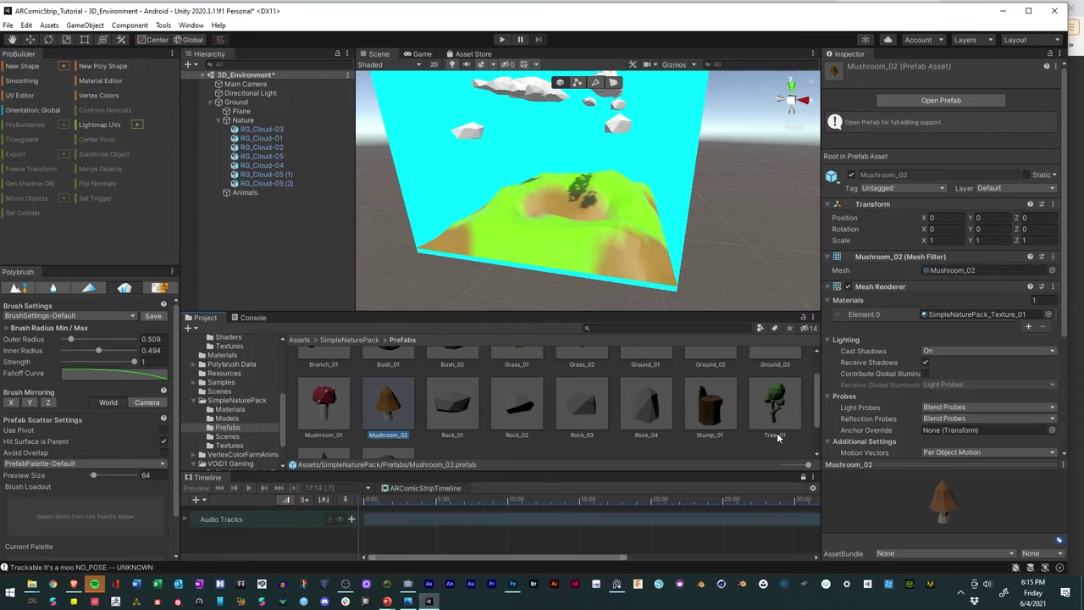
pyautogui.scroll(2, 778, 438)
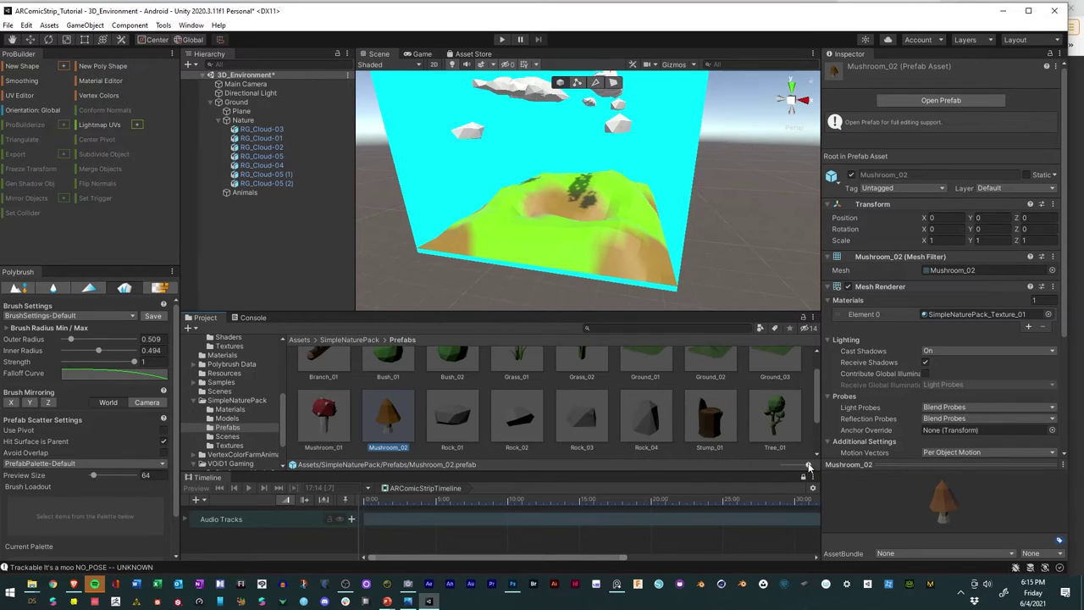
pyautogui.moveTo(809, 467); pyautogui.dragTo(803, 467)
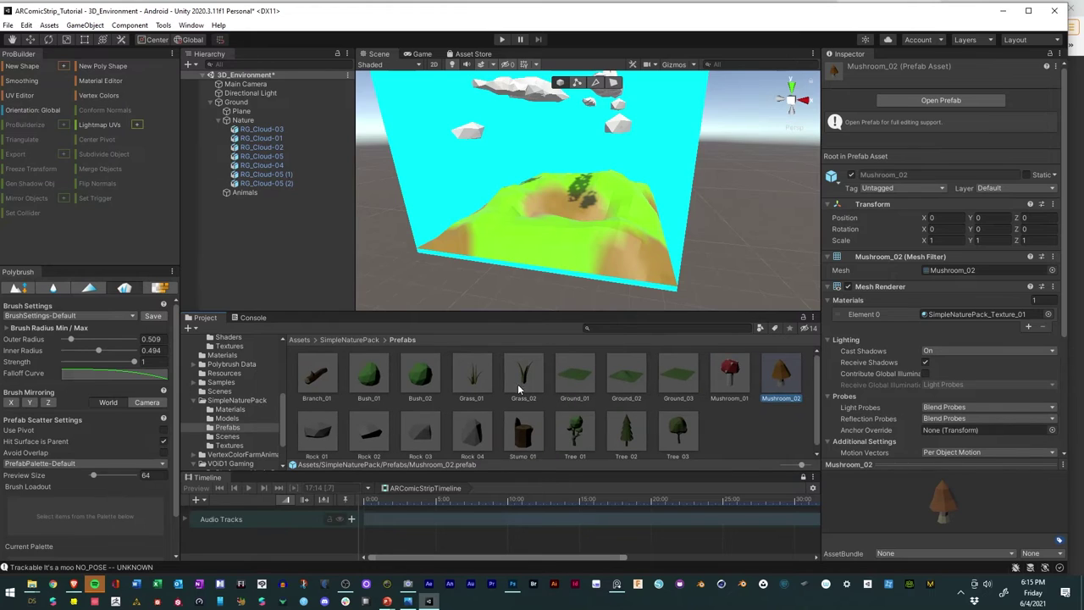
pyautogui.click(471, 375)
pyautogui.keyDown('ctrl'); pyautogui.click(523, 378); pyautogui.keyUp('ctrl')
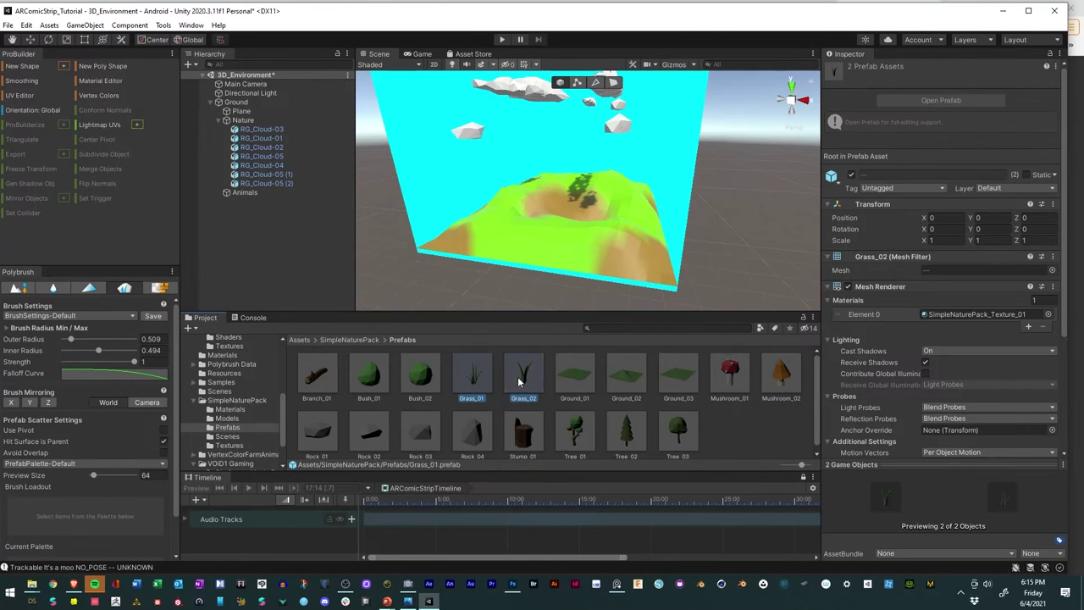
pyautogui.moveTo(520, 378); pyautogui.dragTo(116, 511)
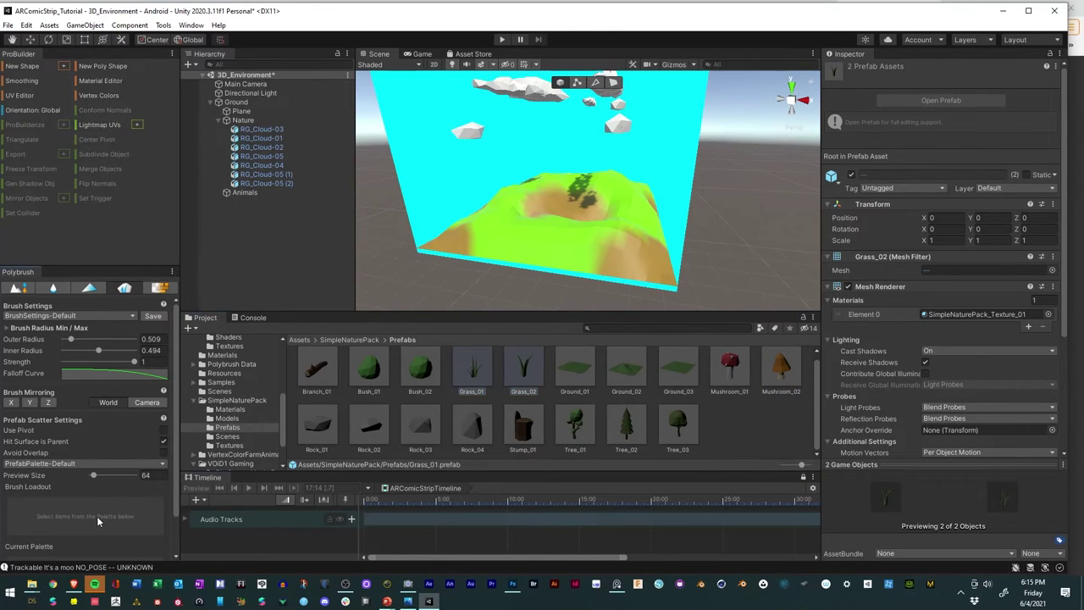
pyautogui.scroll(-1, 110, 492)
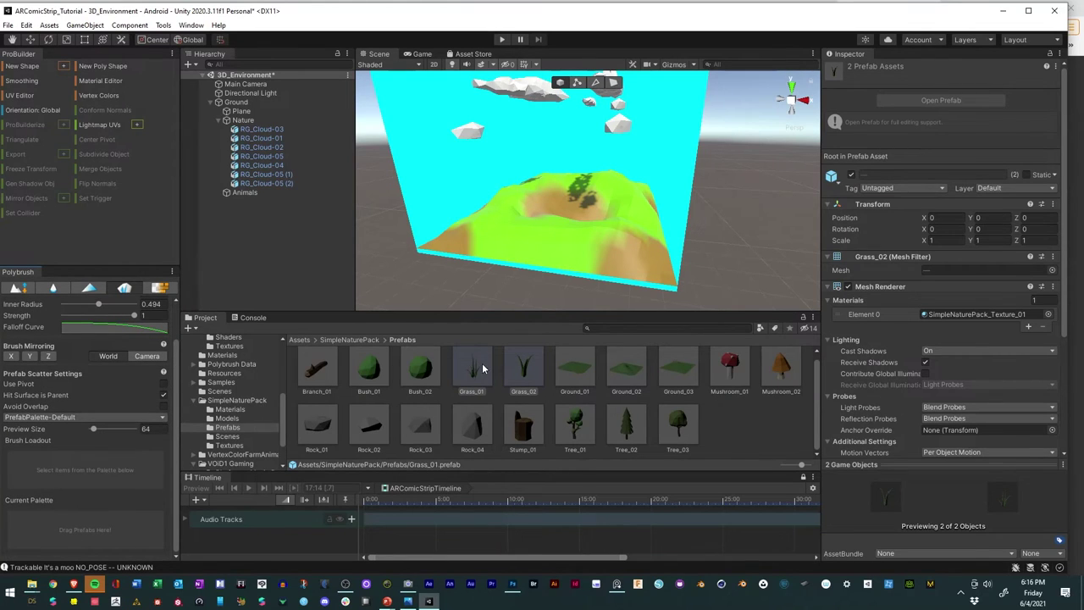
# Step: Add Grass_01 and Grass_02 to the Polybrush palette and brush loadout
pyautogui.moveTo(474, 368); pyautogui.dragTo(64, 535)
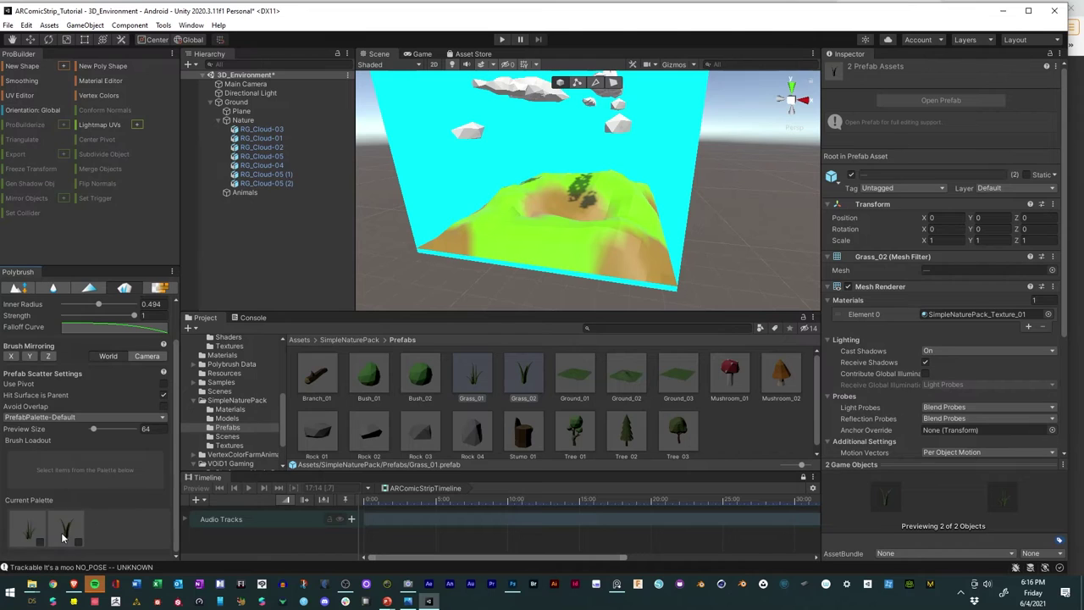
pyautogui.click(39, 538)
pyautogui.click(78, 542)
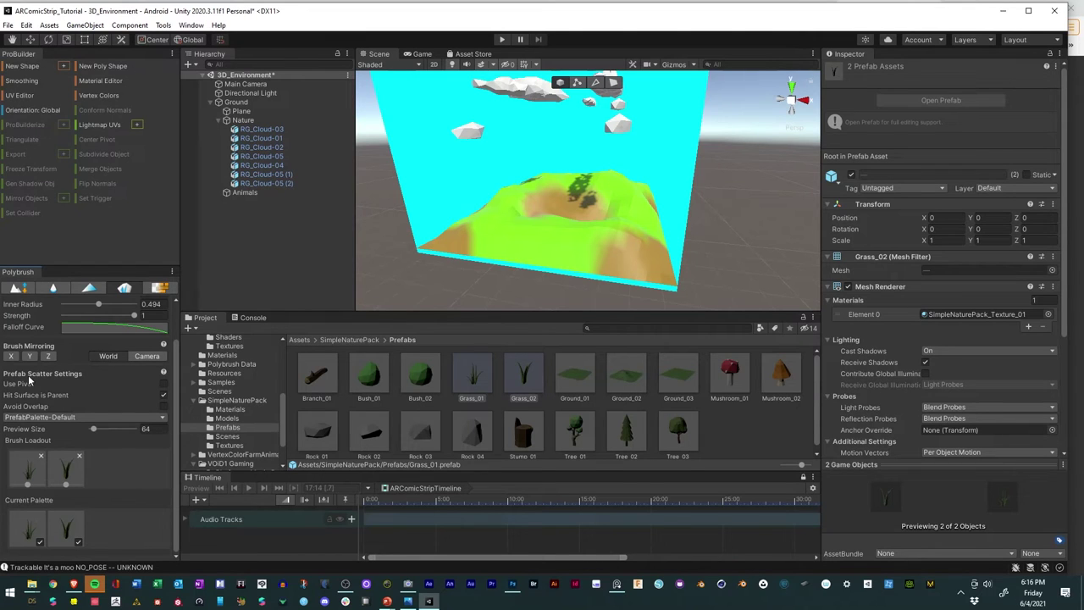
pyautogui.scroll(3, 504, 215)
pyautogui.scroll(-2, 508, 225)
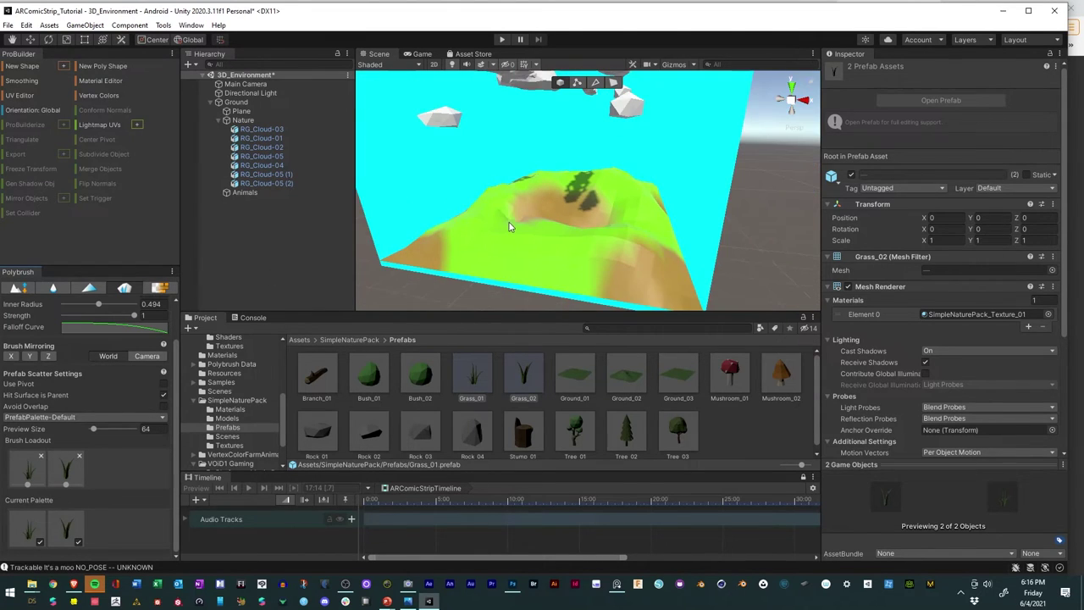
# Step: Paint scattered grass clumps across the Ground island terrain
pyautogui.click(480, 222)
pyautogui.moveTo(470, 237)
pyautogui.mouseDown()
pyautogui.moveTo(508, 225)
pyautogui.moveTo(648, 267)
pyautogui.moveTo(642, 214)
pyautogui.moveTo(593, 216)
pyautogui.moveTo(534, 255)
pyautogui.moveTo(496, 263)
pyautogui.moveTo(553, 254)
pyautogui.moveTo(582, 223)
pyautogui.moveTo(580, 203)
pyautogui.mouseUp()
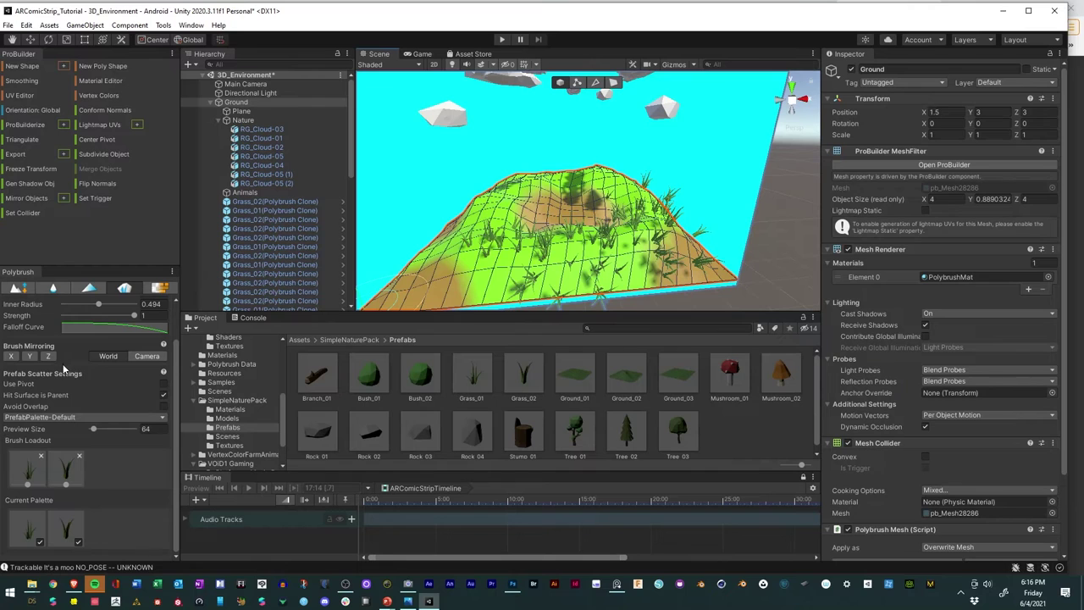
pyautogui.moveTo(542, 227)
pyautogui.keyDown('alt'); pyautogui.mouseDown()
pyautogui.moveTo(547, 269)
pyautogui.moveTo(481, 251)
pyautogui.moveTo(526, 190)
pyautogui.moveTo(555, 174)
pyautogui.moveTo(589, 176)
pyautogui.moveTo(647, 221)
pyautogui.moveTo(634, 241)
pyautogui.moveTo(532, 261)
pyautogui.moveTo(493, 235)
pyautogui.moveTo(521, 195)
pyautogui.mouseUp(); pyautogui.keyUp('alt')
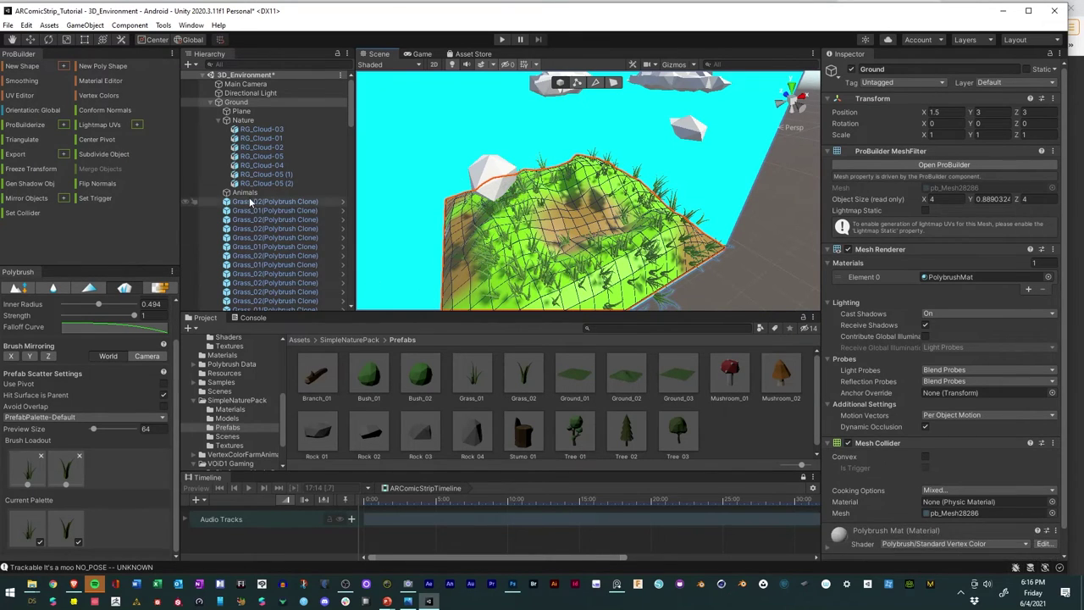
pyautogui.scroll(-10, 252, 183)
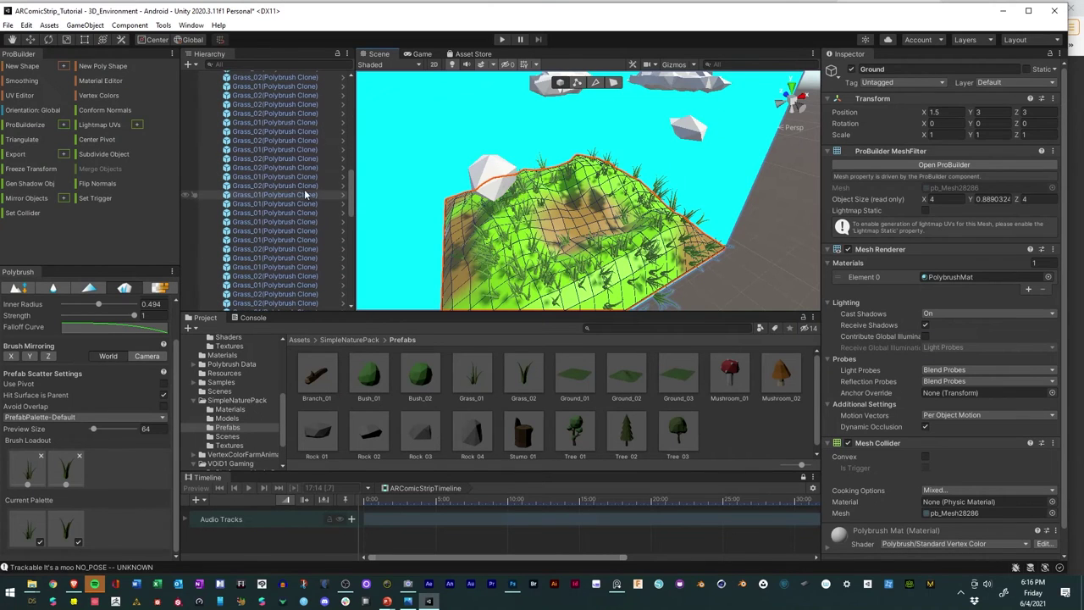
pyautogui.scroll(-10, 342, 186)
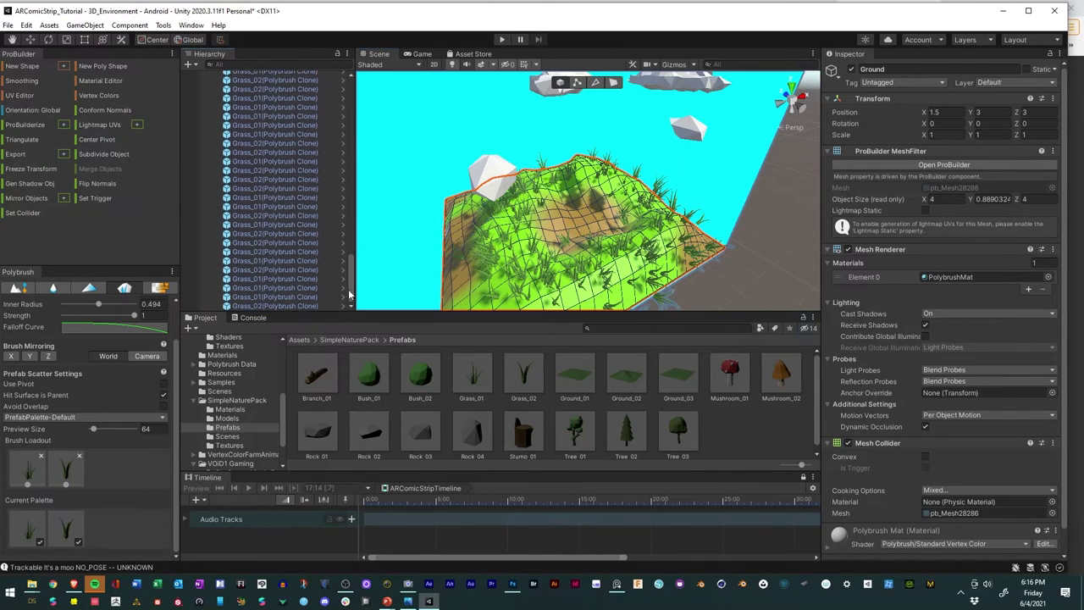
# Step: Select all 136 grass clones and move them under the Nature group
pyautogui.click(301, 306)
pyautogui.scroll(5, 290, 234)
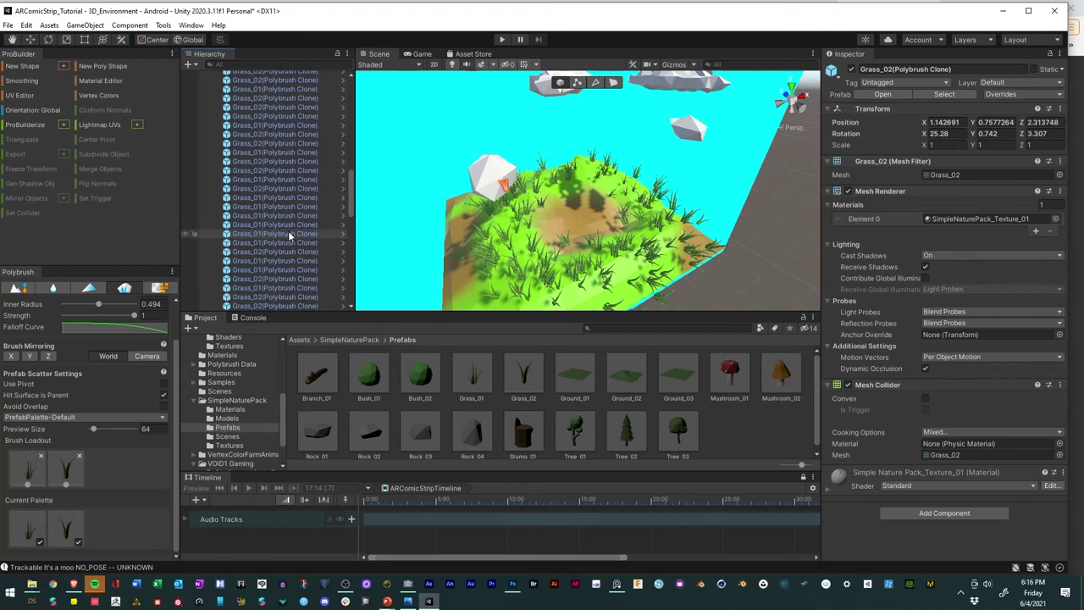
pyautogui.scroll(3, 291, 229)
pyautogui.keyDown('shift'); pyautogui.click(256, 145); pyautogui.keyUp('shift')
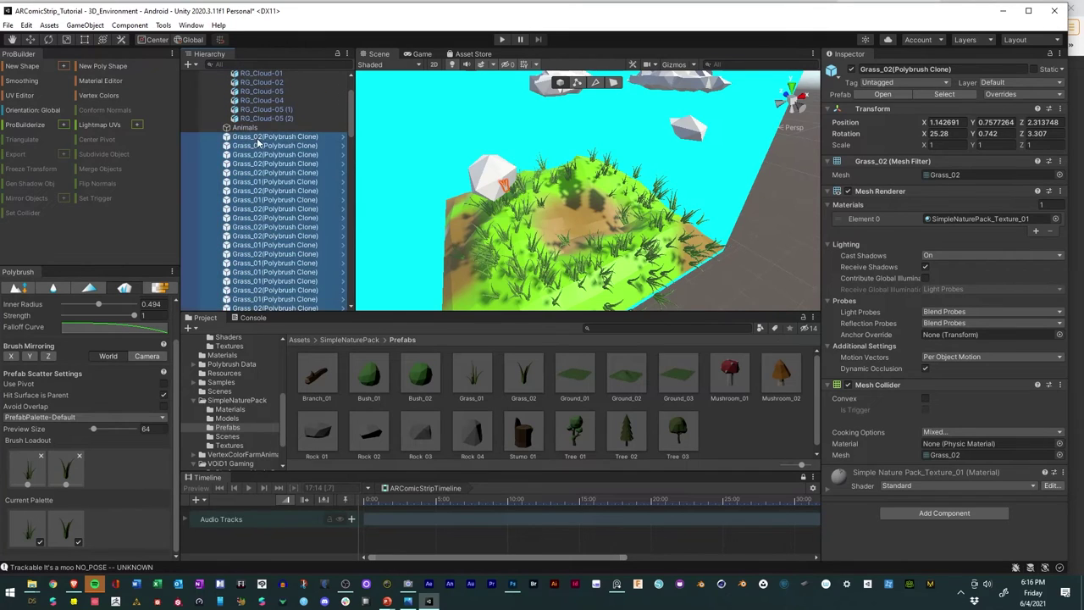
pyautogui.scroll(3, 264, 149)
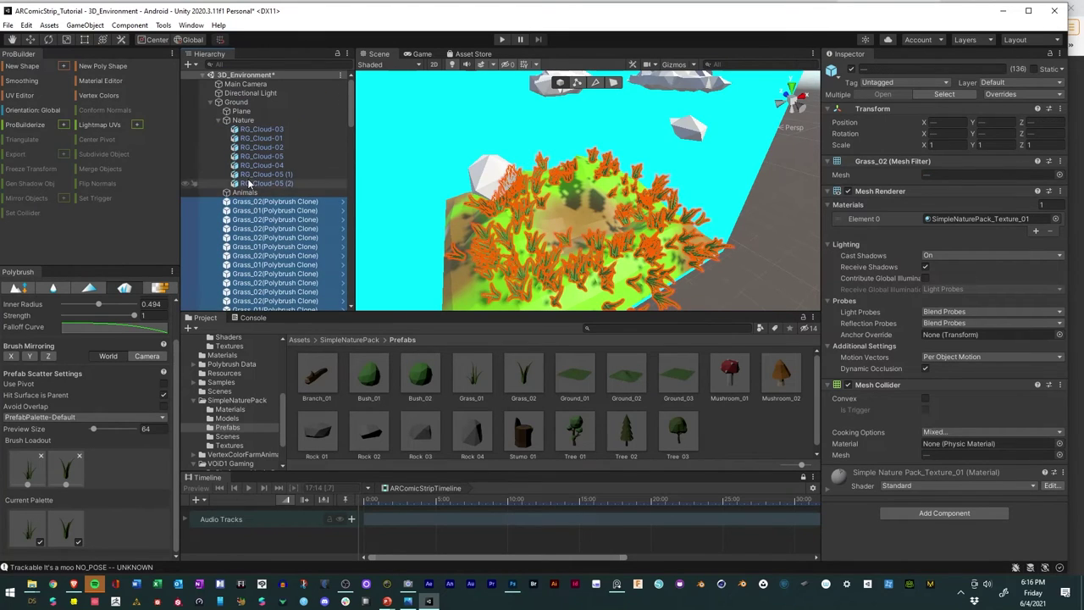
pyautogui.moveTo(247, 209); pyautogui.dragTo(249, 187)
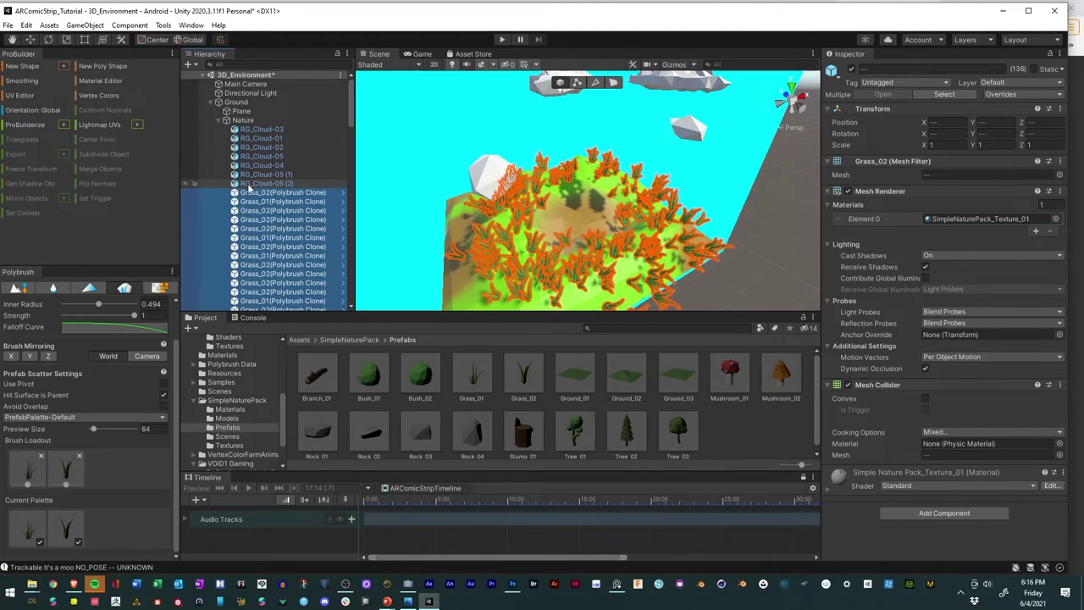
pyautogui.click(244, 120)
pyautogui.click(237, 103)
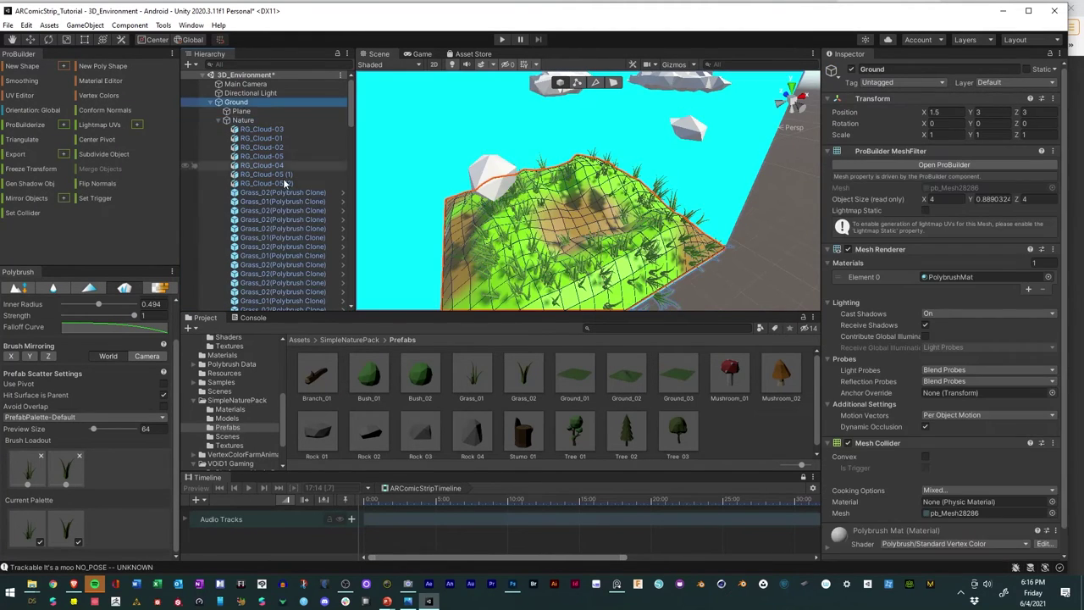
pyautogui.keyDown('alt'); pyautogui.moveTo(608, 231); pyautogui.dragTo(585, 262); pyautogui.keyUp('alt')
# Step: Remove both grasses from the loadout, select Tree_01–03, and lower Strength to 0.128
pyautogui.click(575, 431)
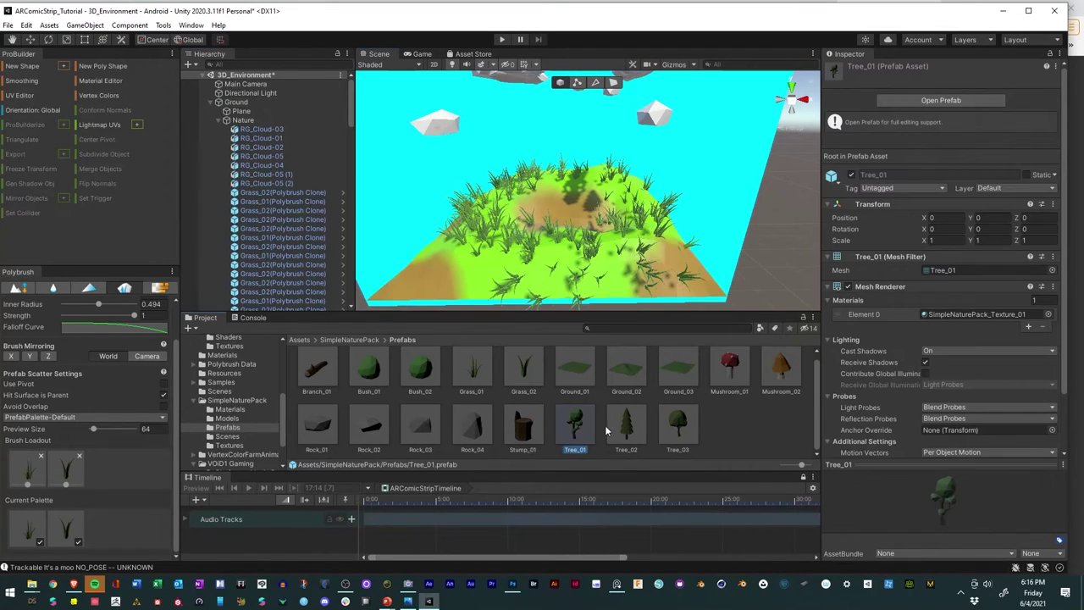
pyautogui.keyDown('ctrl'); pyautogui.click(629, 430); pyautogui.keyUp('ctrl')
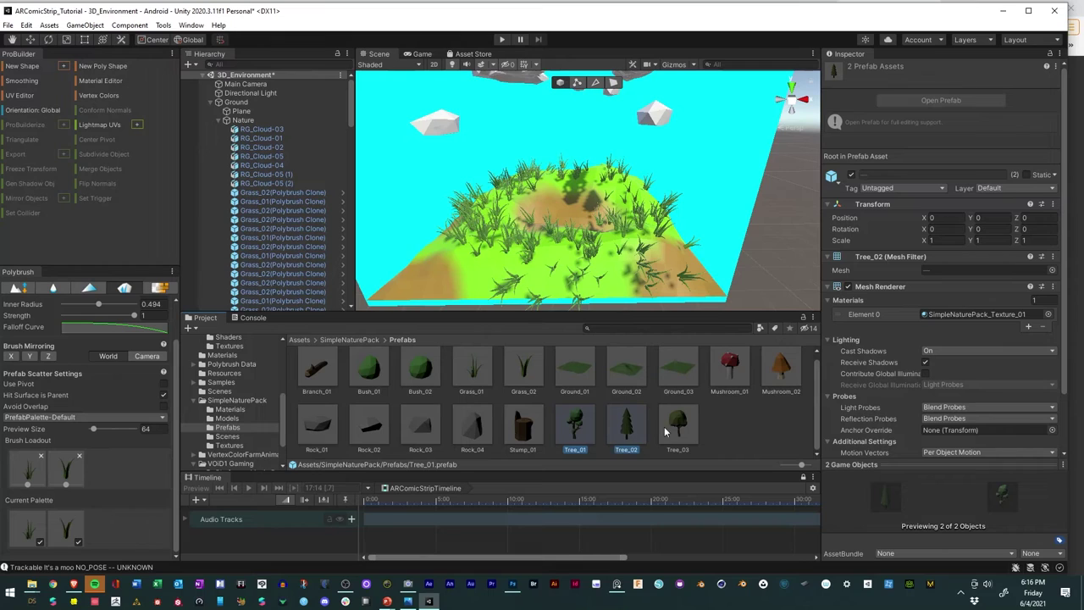
pyautogui.click(78, 542)
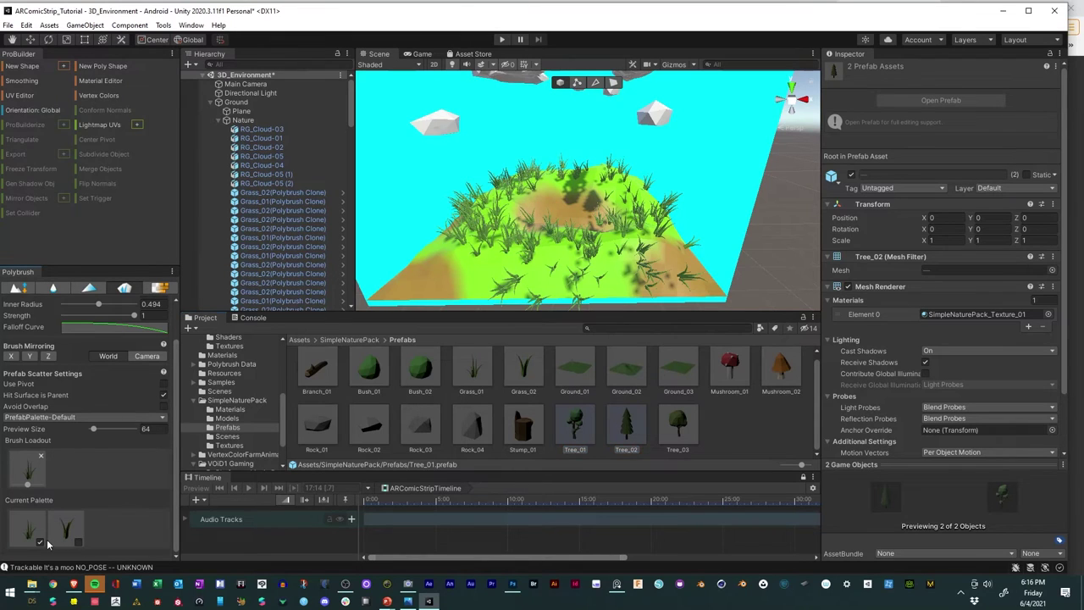
pyautogui.click(40, 542)
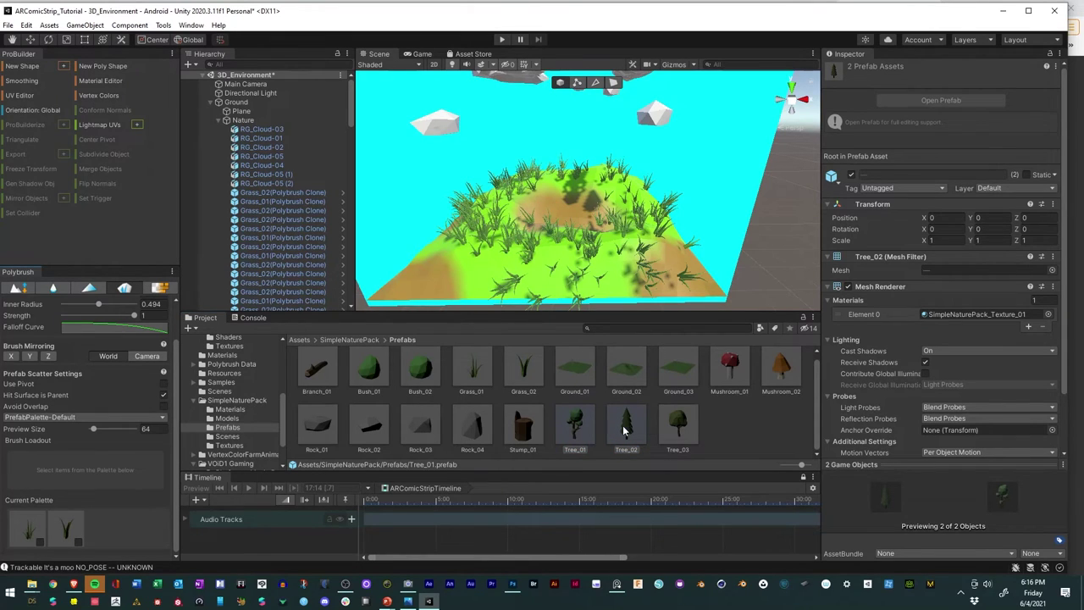
pyautogui.keyDown('ctrl'); pyautogui.click(665, 426); pyautogui.keyUp('ctrl')
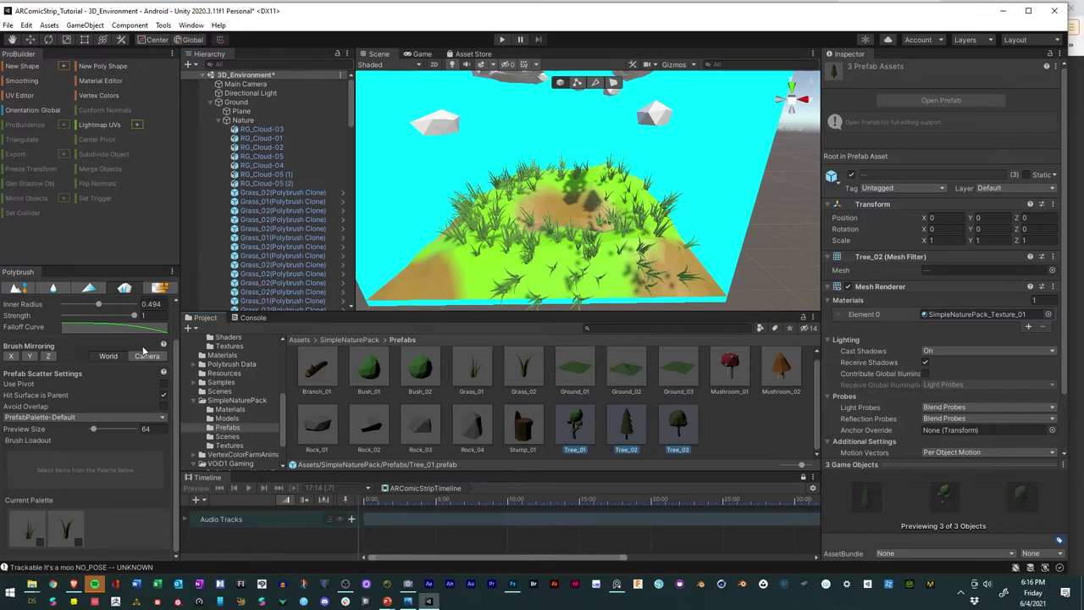
pyautogui.moveTo(133, 317); pyautogui.dragTo(73, 319)
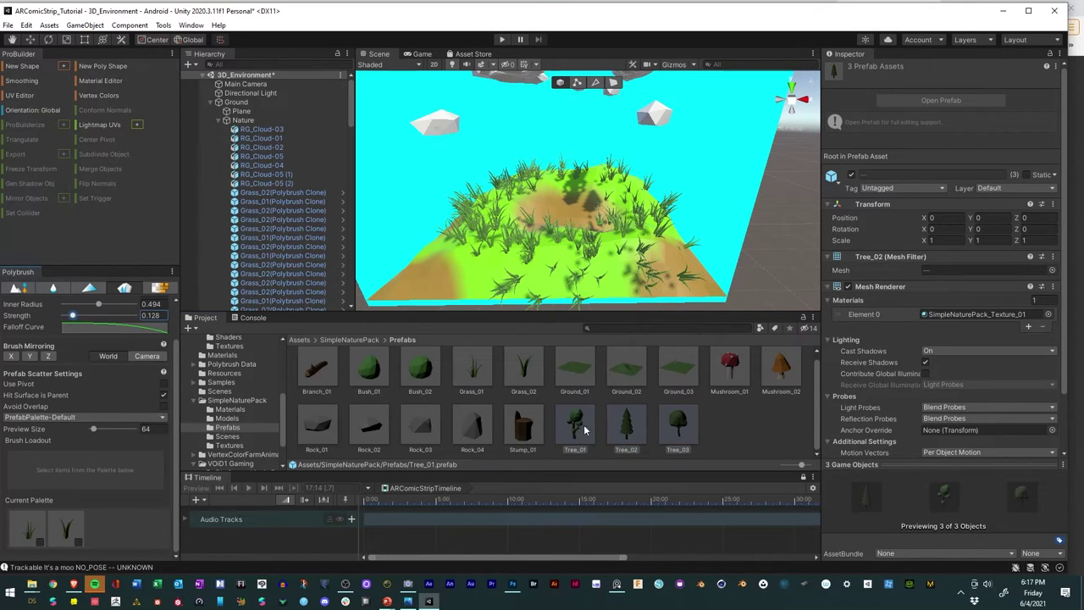
# Step: Add Tree_01, Tree_02 and Tree_03 to the palette and enable all three in the loadout
pyautogui.moveTo(628, 430)
pyautogui.mouseDown()
pyautogui.moveTo(114, 521)
pyautogui.moveTo(124, 538)
pyautogui.mouseUp()
pyautogui.click(117, 540)
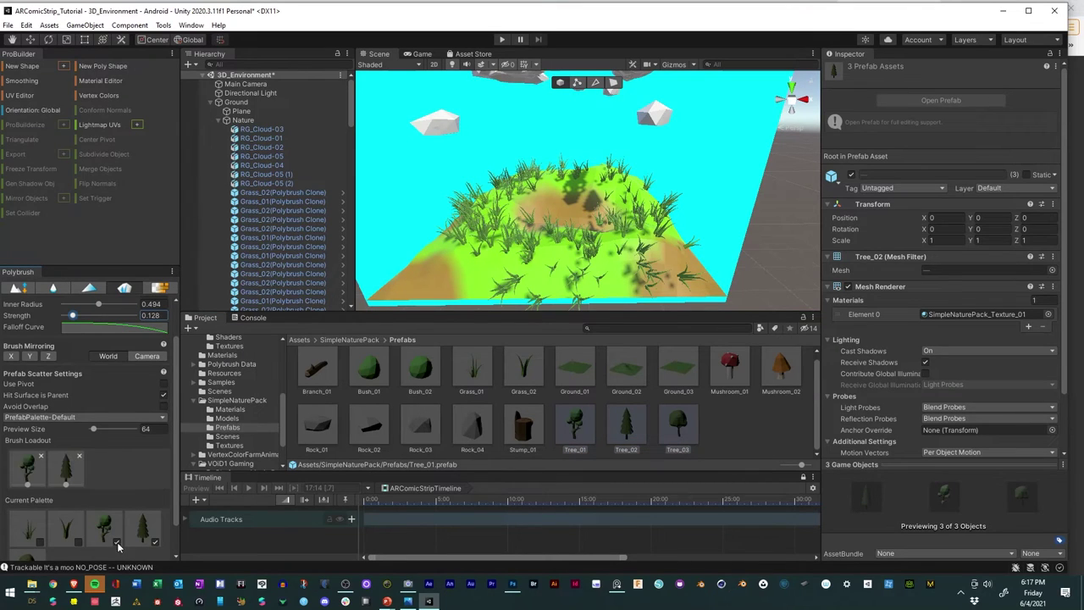
pyautogui.scroll(-2, 73, 511)
pyautogui.click(42, 540)
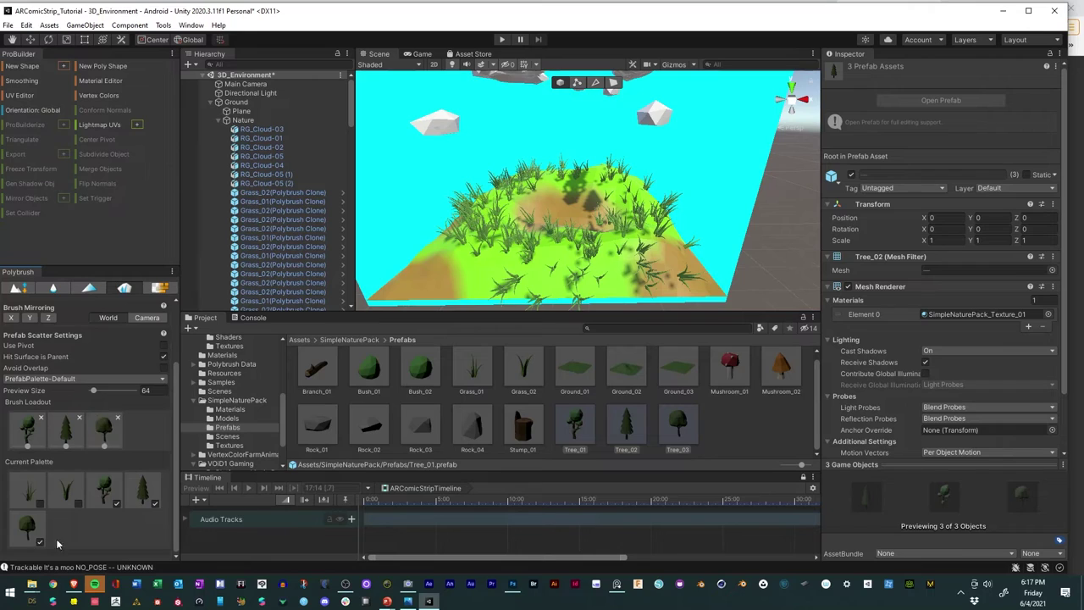
pyautogui.scroll(5, 125, 505)
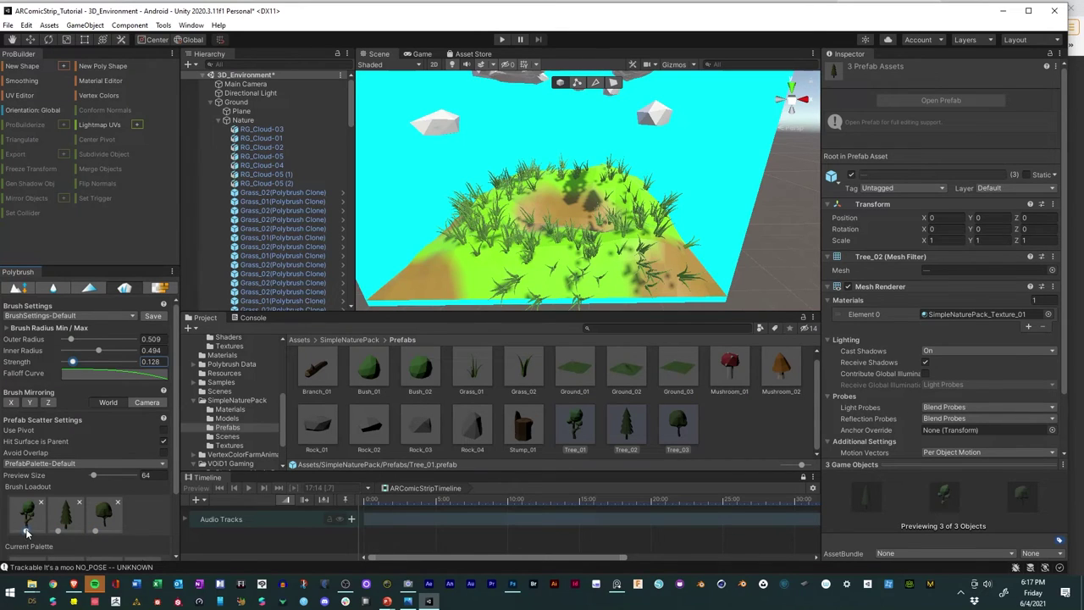
pyautogui.click(503, 267)
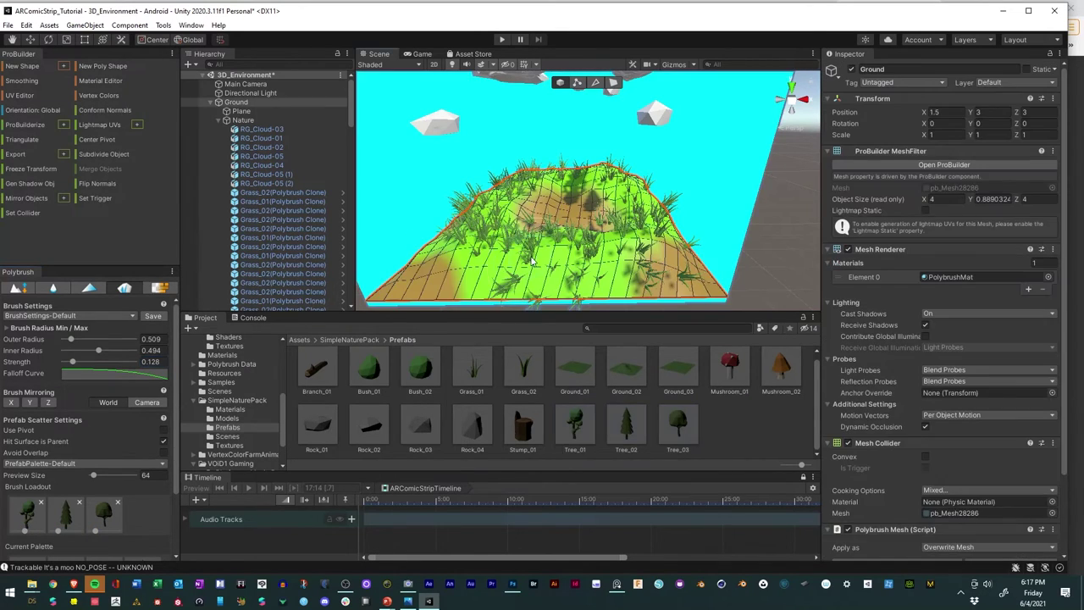
pyautogui.click(513, 238)
pyautogui.moveTo(483, 216)
pyautogui.mouseDown()
pyautogui.moveTo(593, 199)
pyautogui.moveTo(627, 207)
pyautogui.moveTo(635, 241)
pyautogui.mouseUp()
pyautogui.scroll(-8, 631, 237)
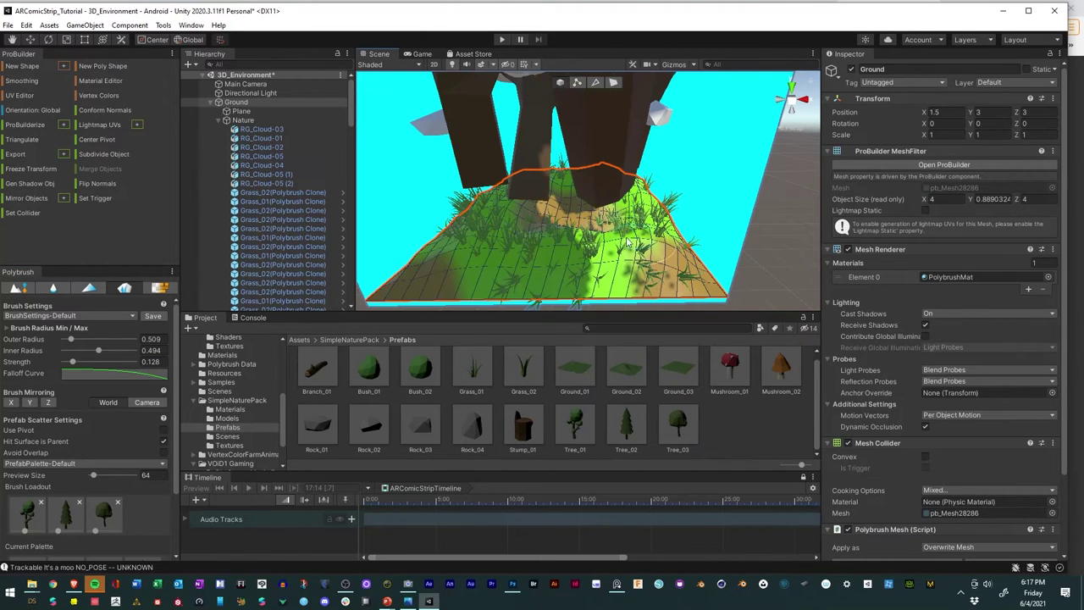
pyautogui.scroll(-6, 617, 231)
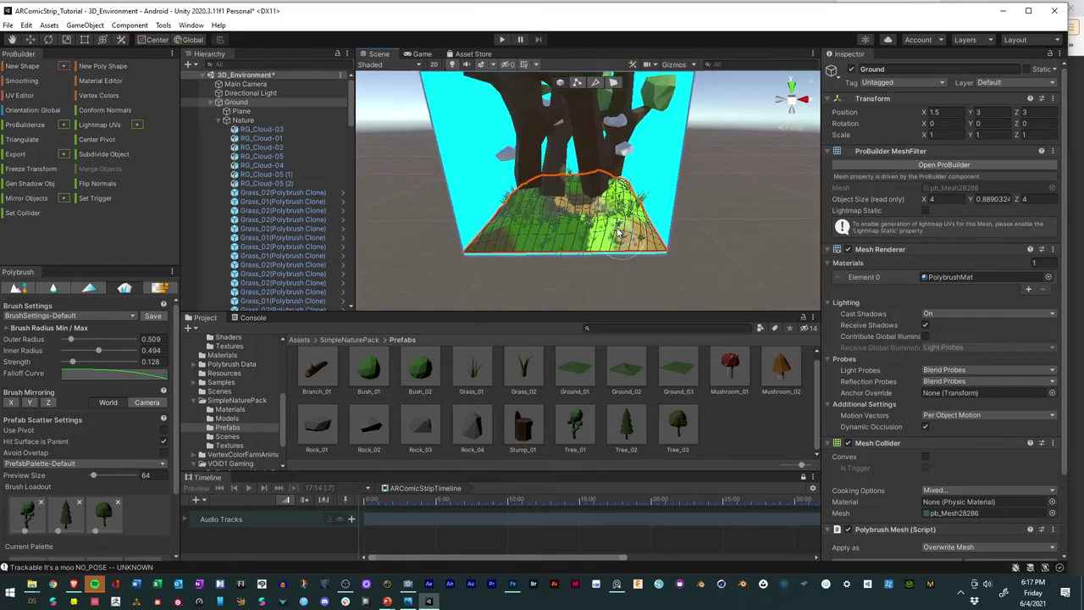
pyautogui.hotkey('ctrl', 'z')
pyautogui.hotkey('ctrl', 'z')
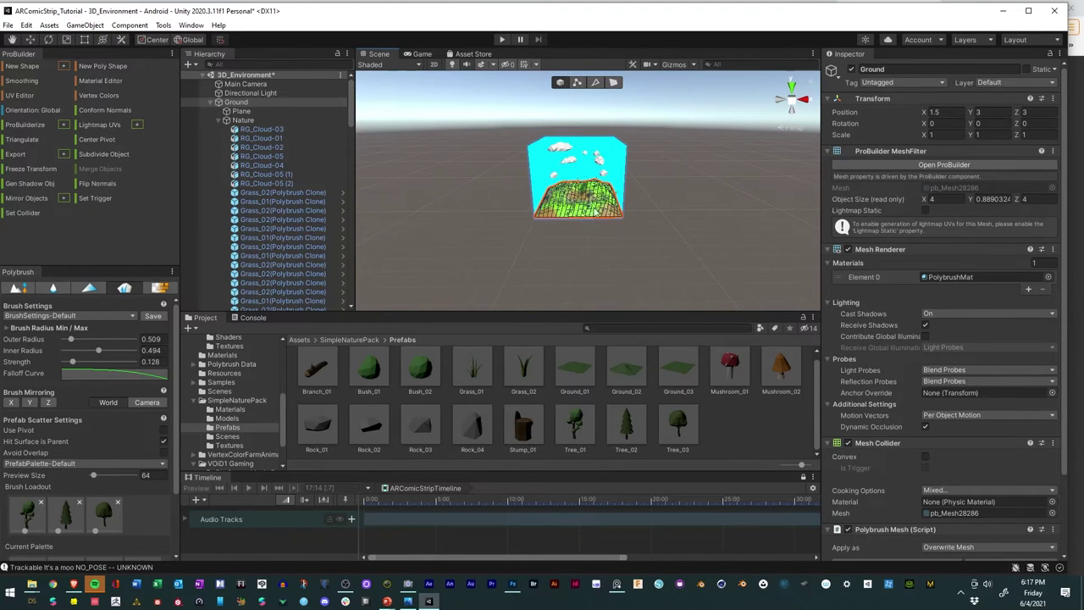
pyautogui.scroll(10, 584, 224)
pyautogui.keyDown('alt'); pyautogui.moveTo(591, 225); pyautogui.dragTo(598, 198); pyautogui.keyUp('alt')
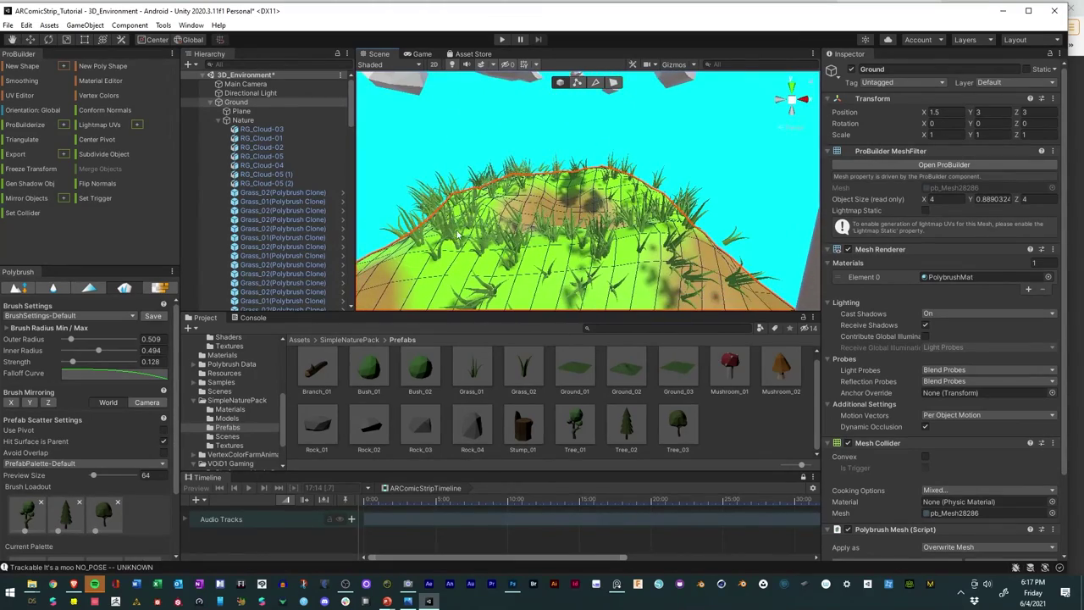
pyautogui.scroll(-3, 493, 189)
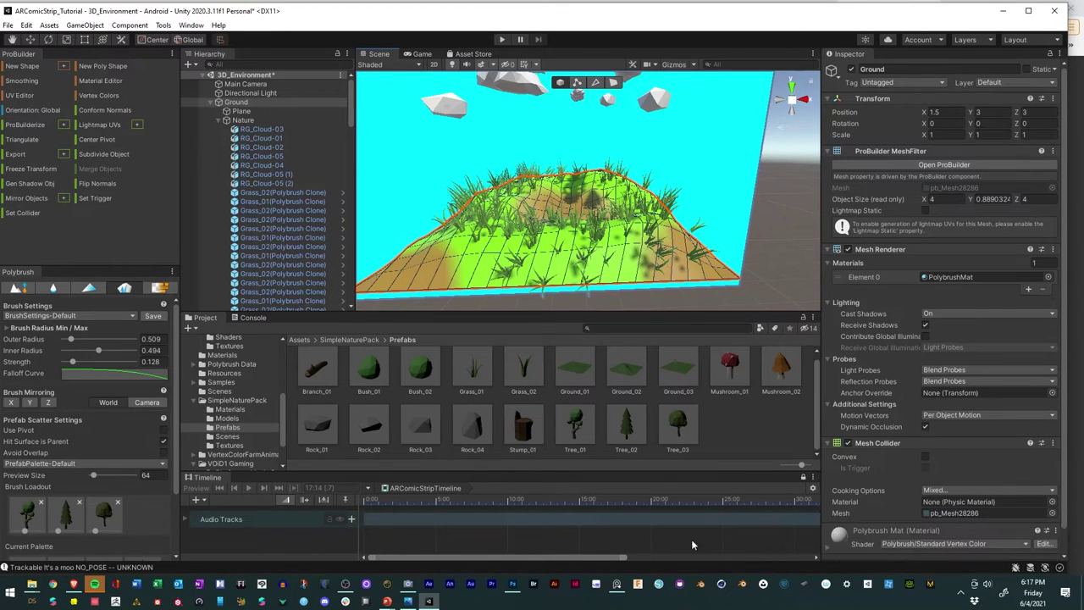
# Step: Place Tree_01 on the mound and shrink it to about a third, then add pine Tree_02 and round Tree_03
pyautogui.moveTo(578, 433); pyautogui.dragTo(503, 254)
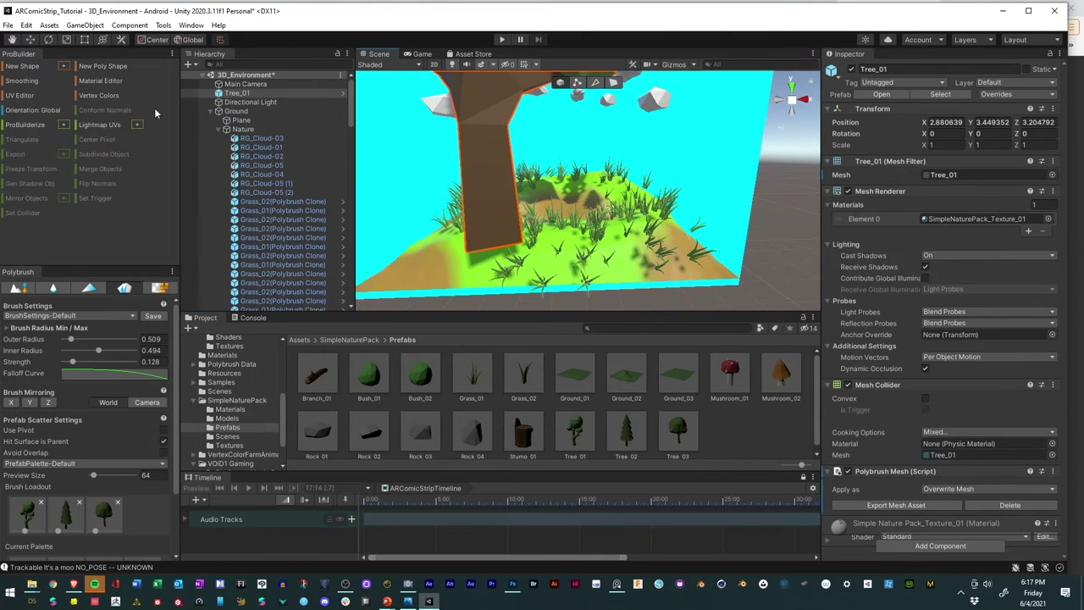
pyautogui.click(67, 40)
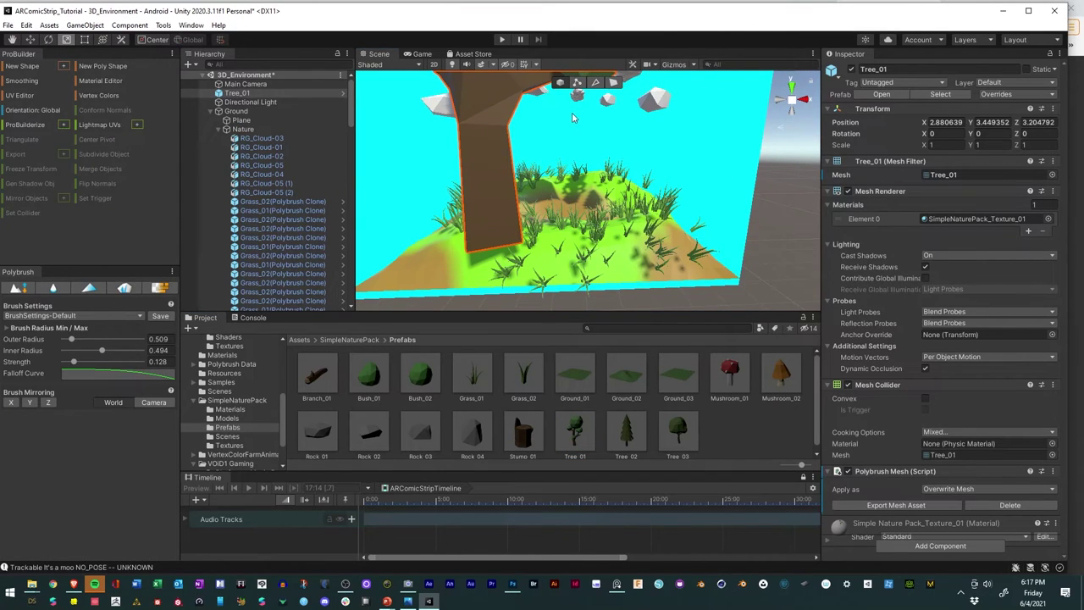
pyautogui.scroll(-5, 529, 147)
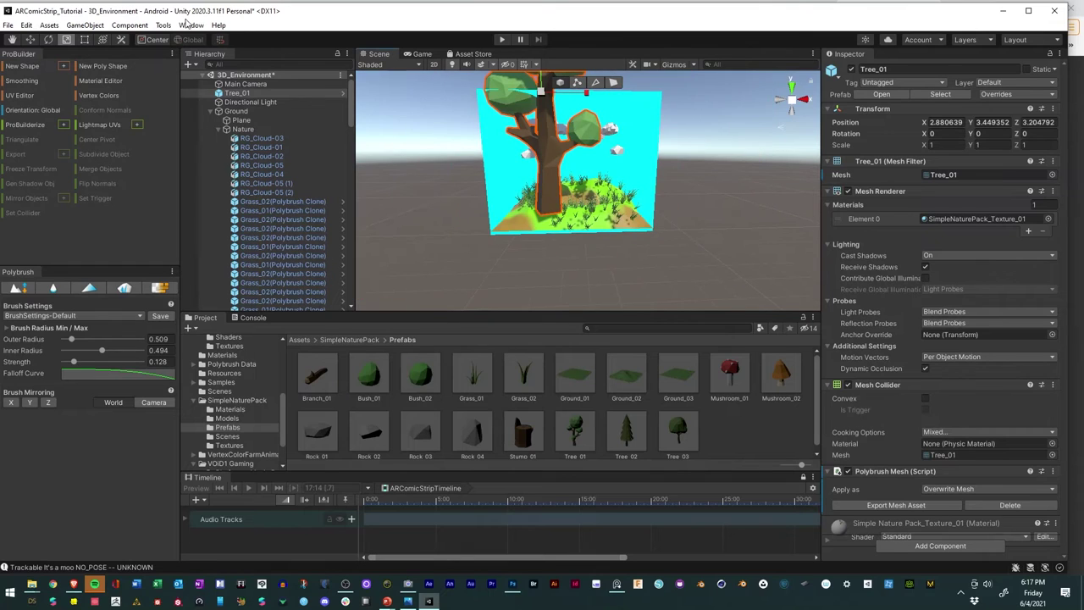
pyautogui.click(155, 43)
pyautogui.scroll(8, 470, 245)
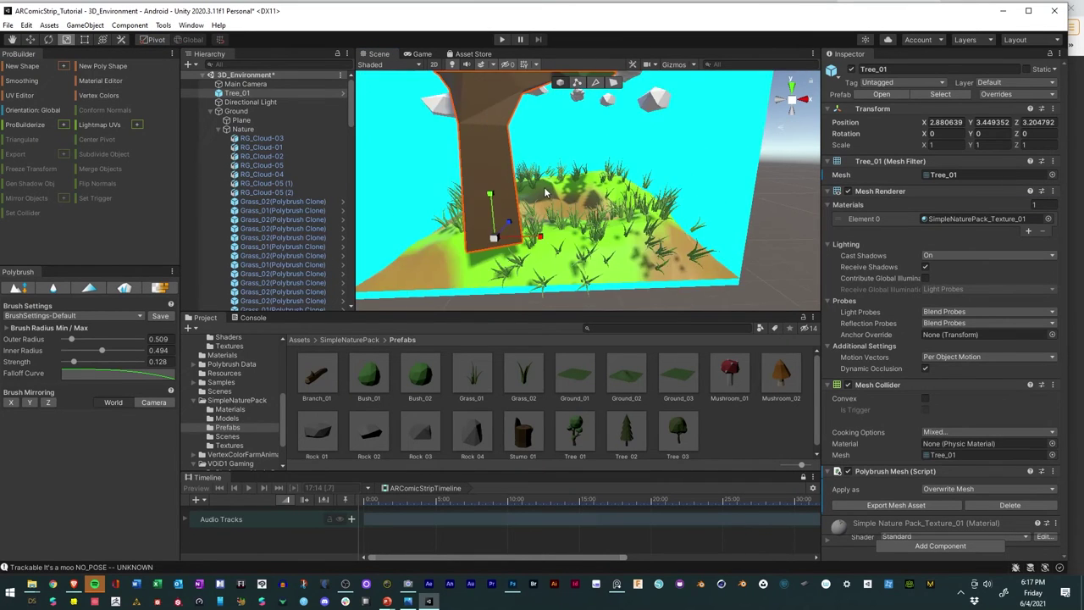
pyautogui.scroll(-6, 471, 246)
pyautogui.moveTo(514, 233)
pyautogui.mouseDown()
pyautogui.moveTo(500, 267)
pyautogui.moveTo(540, 247)
pyautogui.moveTo(533, 215)
pyautogui.moveTo(519, 216)
pyautogui.moveTo(526, 222)
pyautogui.mouseUp()
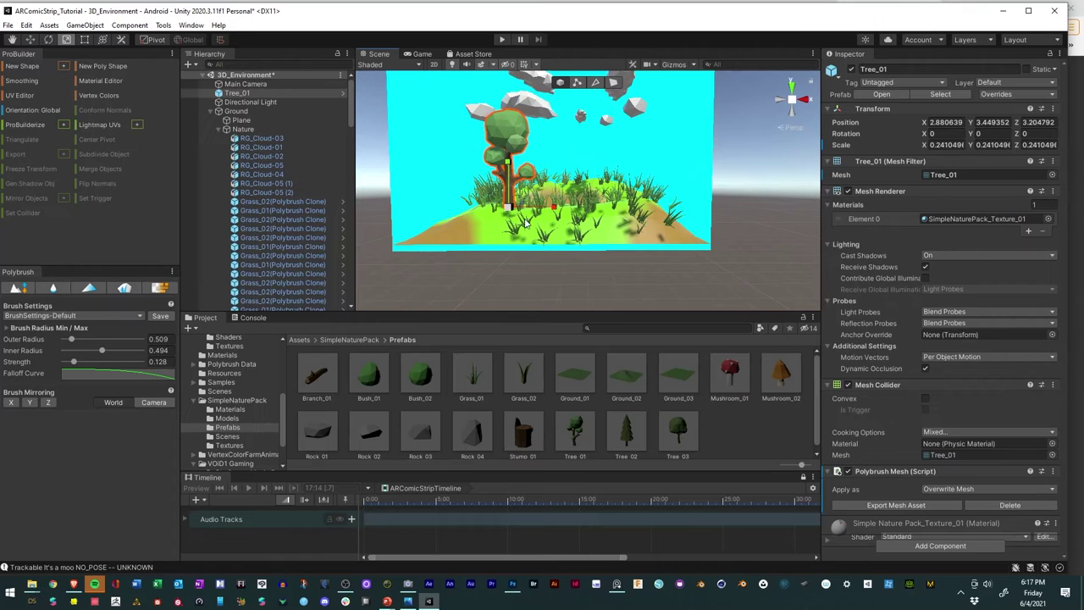
pyautogui.moveTo(617, 434); pyautogui.dragTo(610, 226)
pyautogui.moveTo(575, 428); pyautogui.dragTo(372, 247)
# Step: Move the pine Tree_02 over to the right side of the island
pyautogui.click(526, 152)
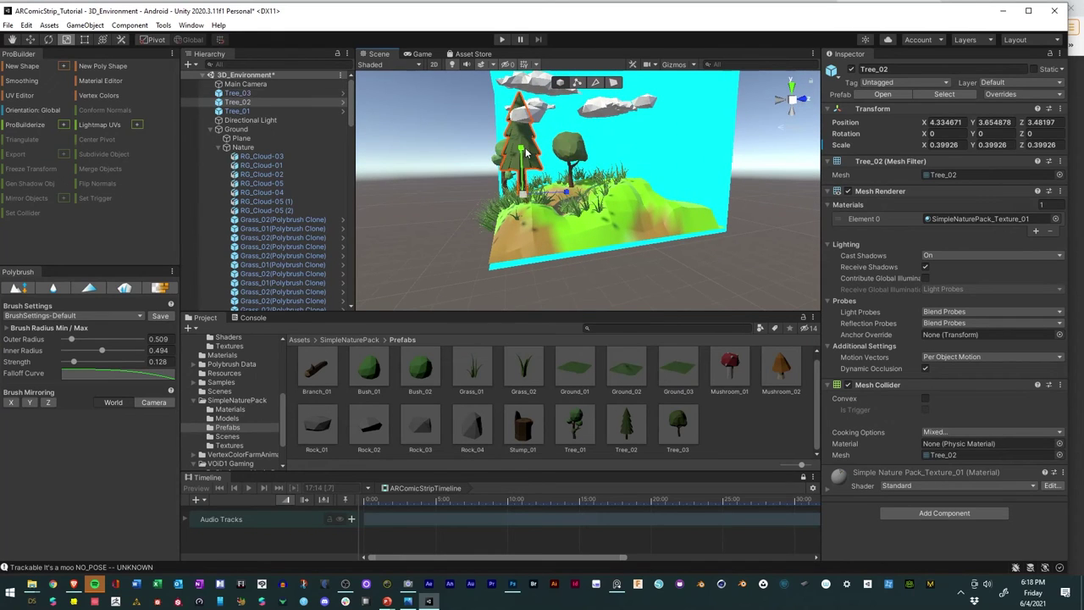
pyautogui.click(32, 39)
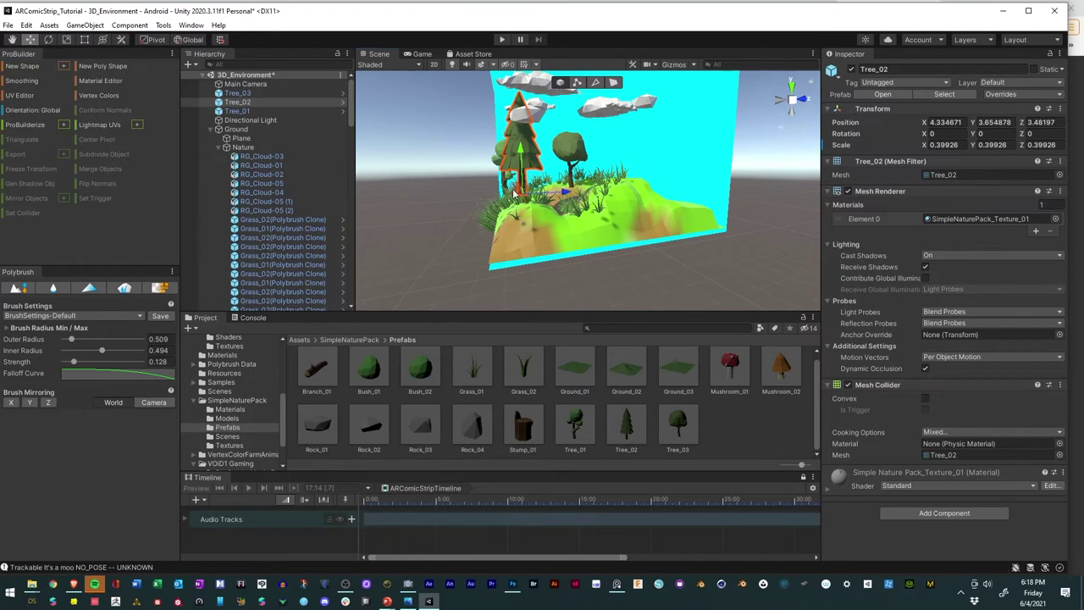
pyautogui.moveTo(515, 193); pyautogui.dragTo(677, 230)
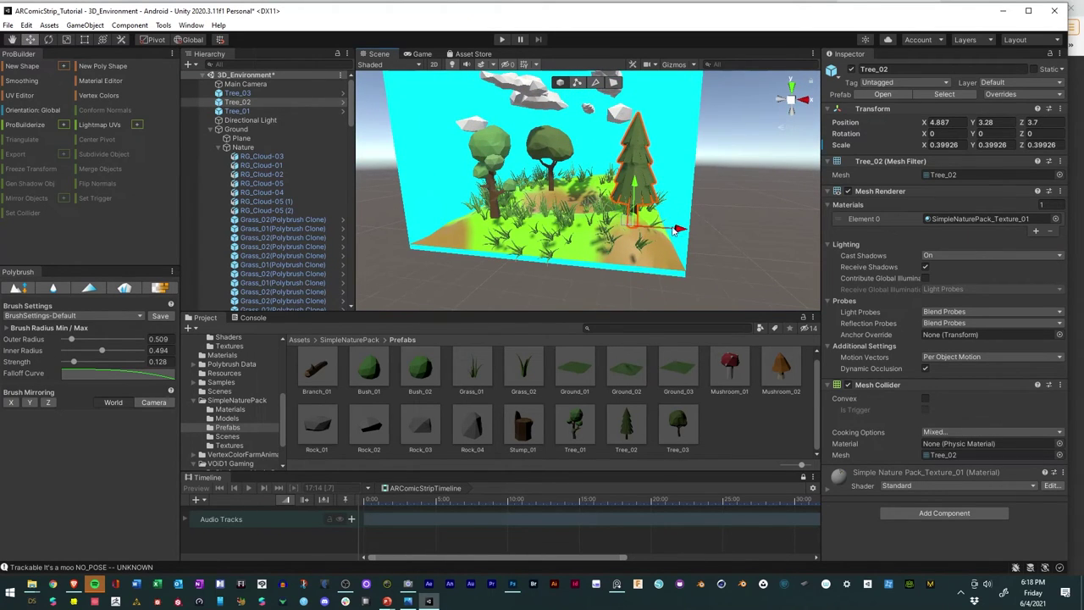
# Step: Slide the small round Tree_03 toward the island's middle, to 4.233, 3.77, 5.76
pyautogui.click(490, 214)
pyautogui.keyDown('alt'); pyautogui.moveTo(490, 214); pyautogui.dragTo(629, 236); pyautogui.keyUp('alt')
pyautogui.keyDown('alt'); pyautogui.moveTo(631, 231); pyautogui.dragTo(486, 173); pyautogui.keyUp('alt')
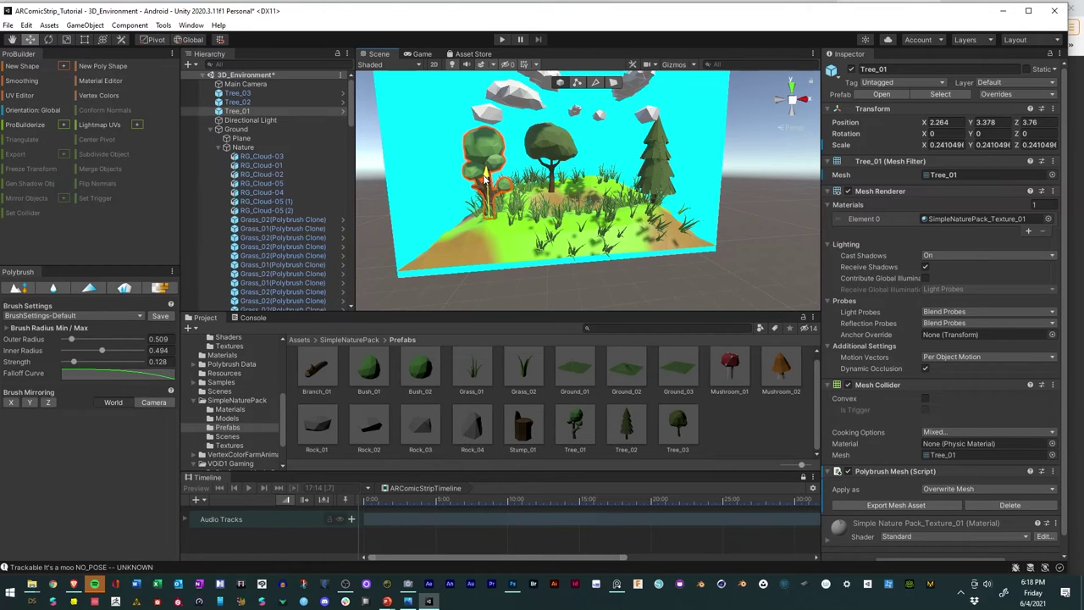
pyautogui.click(553, 165)
pyautogui.keyDown('alt'); pyautogui.moveTo(552, 165); pyautogui.dragTo(661, 188); pyautogui.keyUp('alt')
pyautogui.keyDown('alt'); pyautogui.moveTo(700, 231); pyautogui.dragTo(527, 199); pyautogui.keyUp('alt')
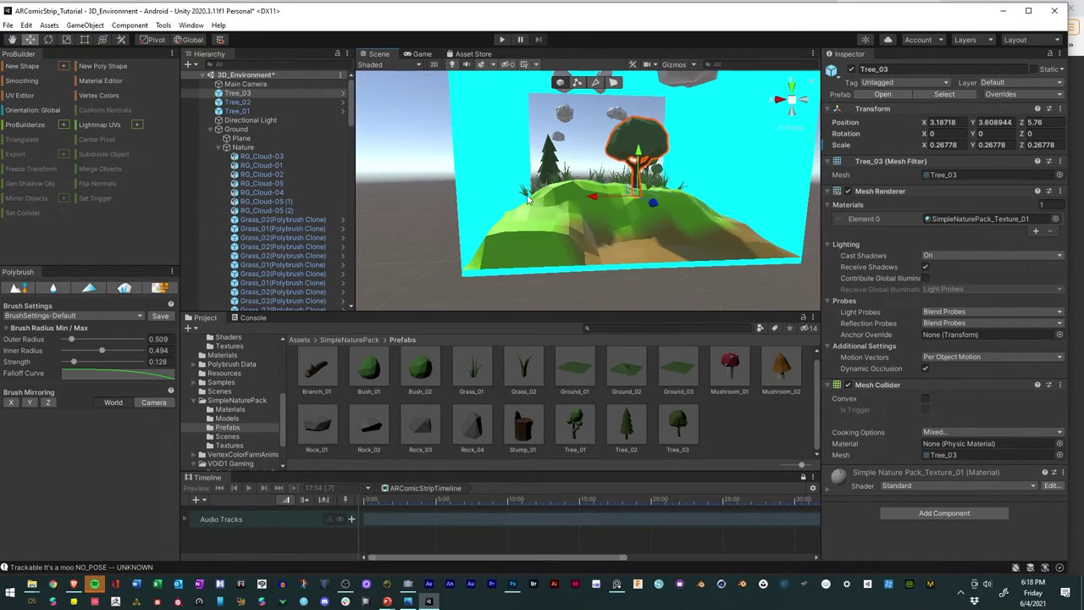
pyautogui.moveTo(592, 200); pyautogui.dragTo(576, 167)
pyautogui.keyDown('alt'); pyautogui.moveTo(481, 198); pyautogui.dragTo(703, 166); pyautogui.keyUp('alt')
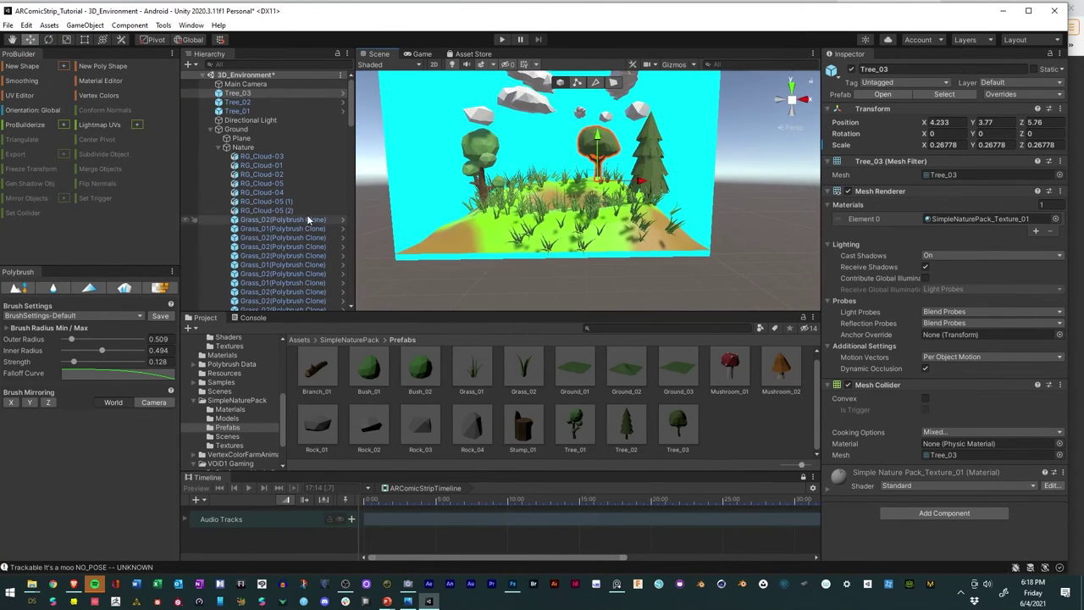
# Step: Move Tree_01, Tree_02 and Tree_03 into the Nature group, collapse it and clear the selection
pyautogui.click(238, 111)
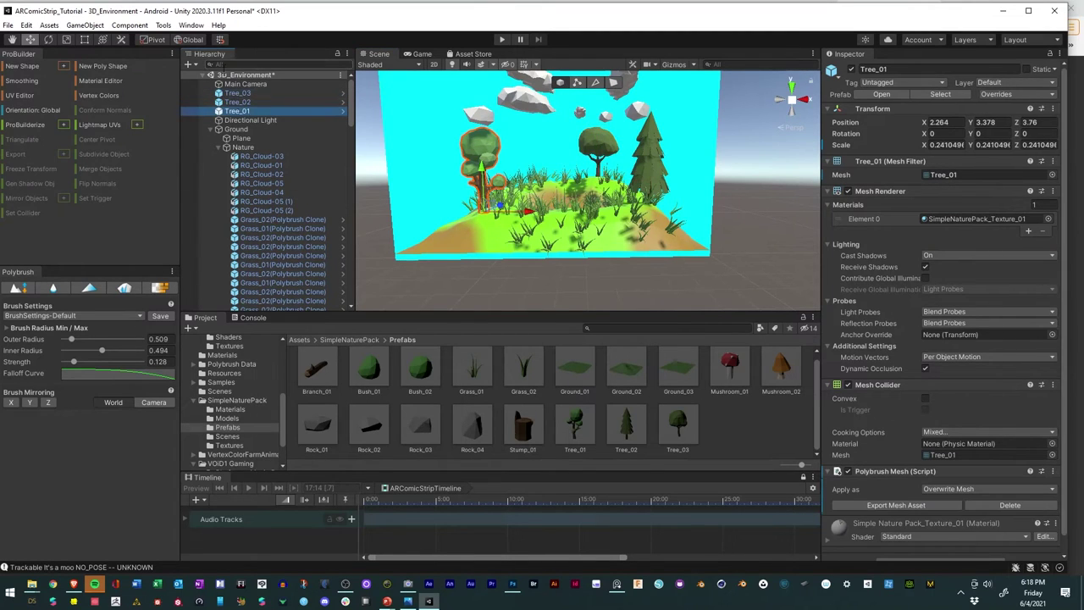
pyautogui.keyDown('shift'); pyautogui.click(235, 93); pyautogui.keyUp('shift')
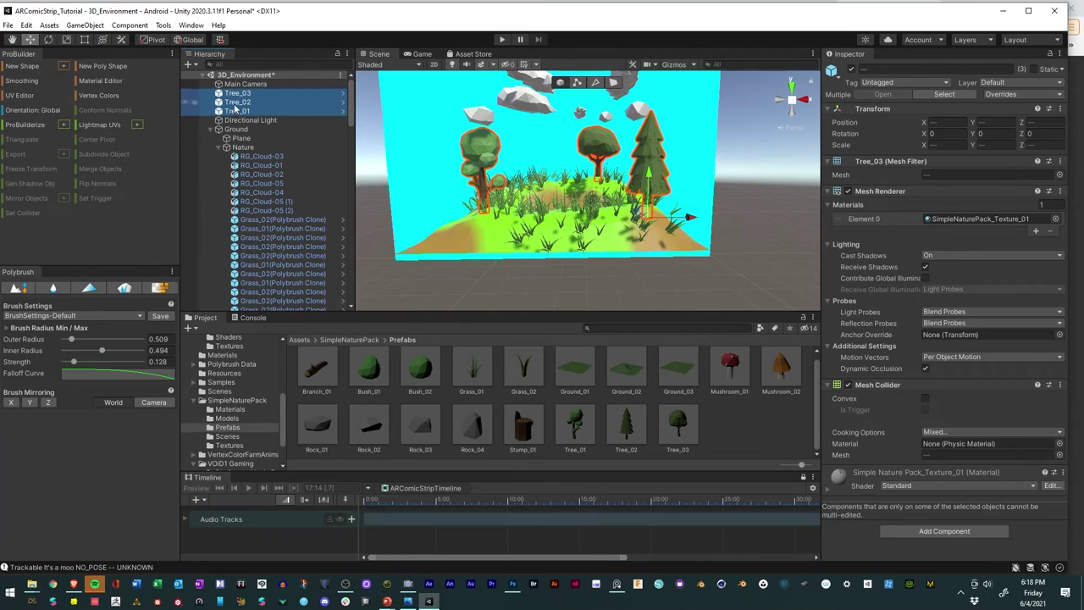
pyautogui.keyDown('shift'); pyautogui.click(237, 111); pyautogui.keyUp('shift')
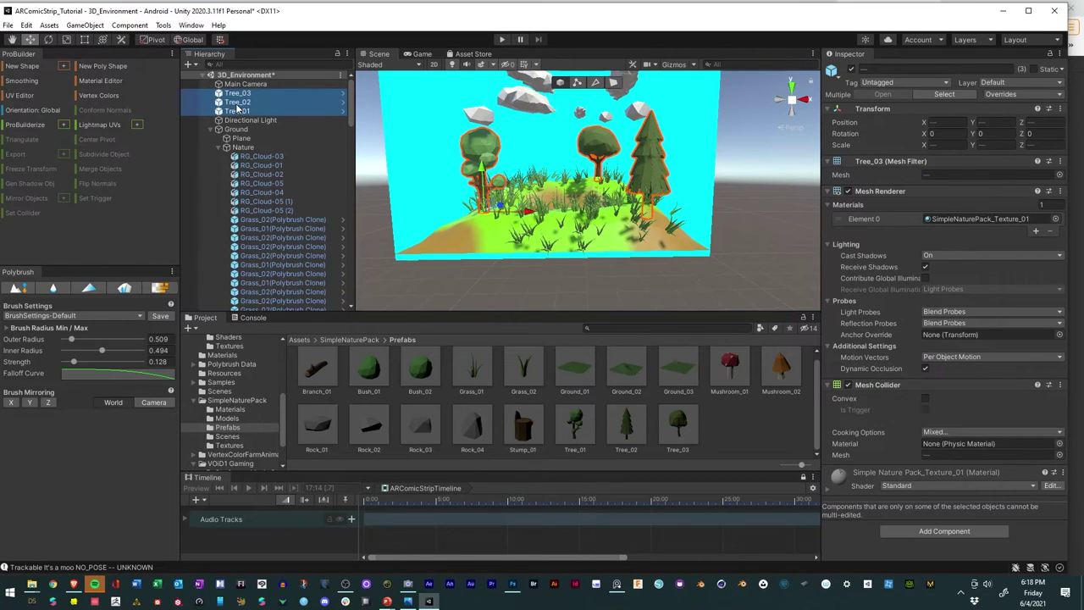
pyautogui.scroll(-10, 294, 176)
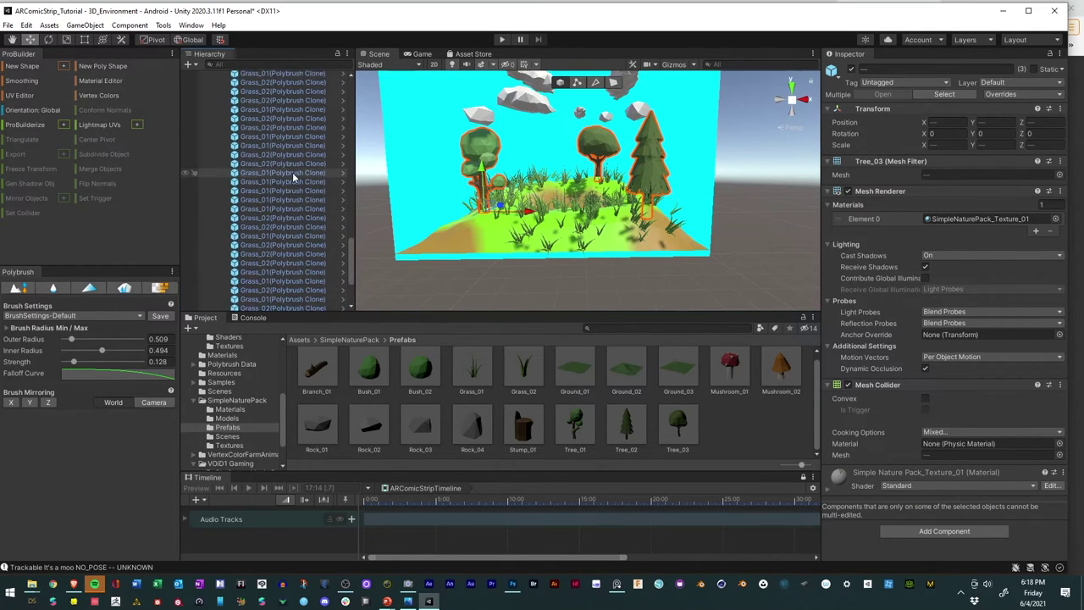
pyautogui.scroll(15, 294, 176)
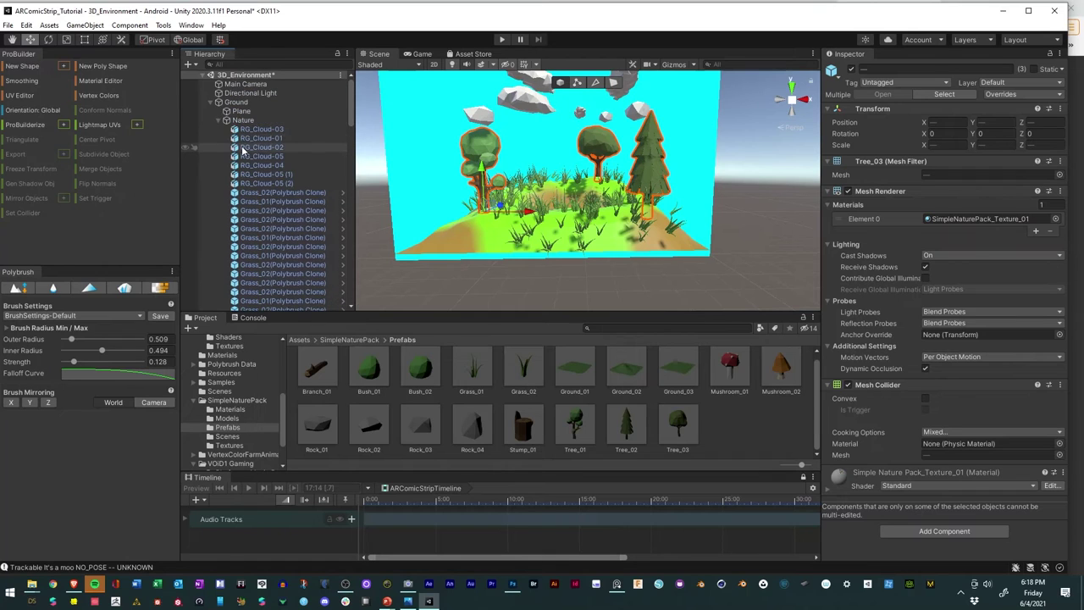
pyautogui.click(219, 120)
pyautogui.click(238, 165)
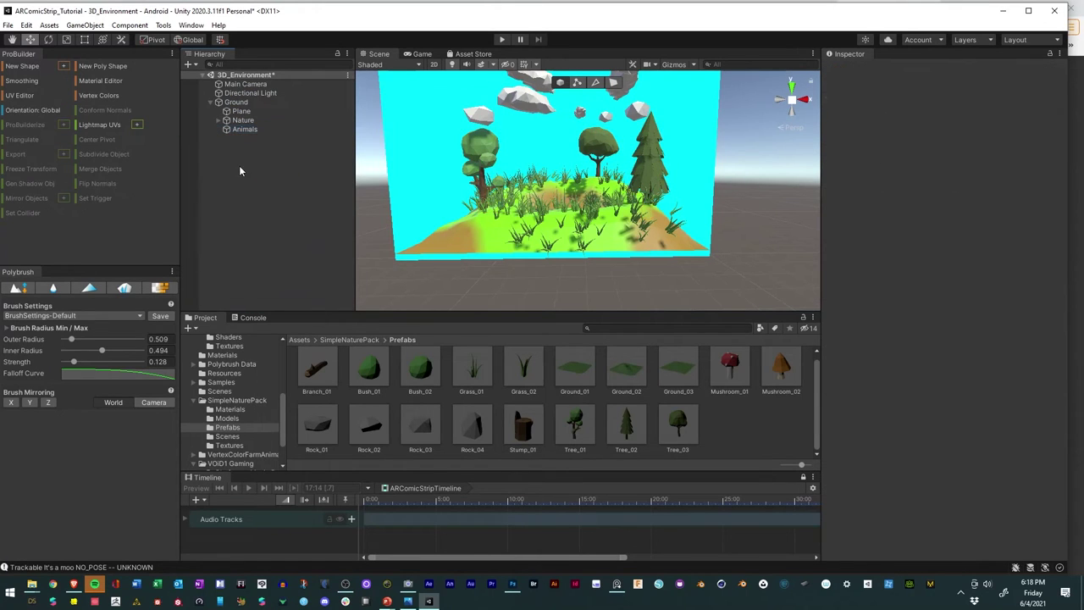
pyautogui.scroll(5, 601, 203)
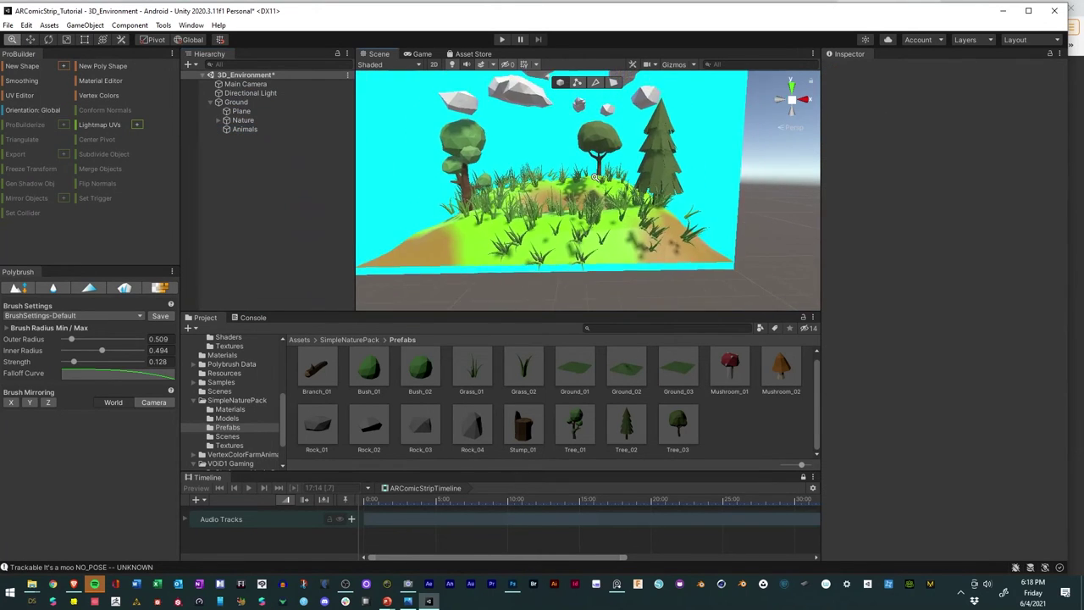
pyautogui.scroll(-2, 602, 203)
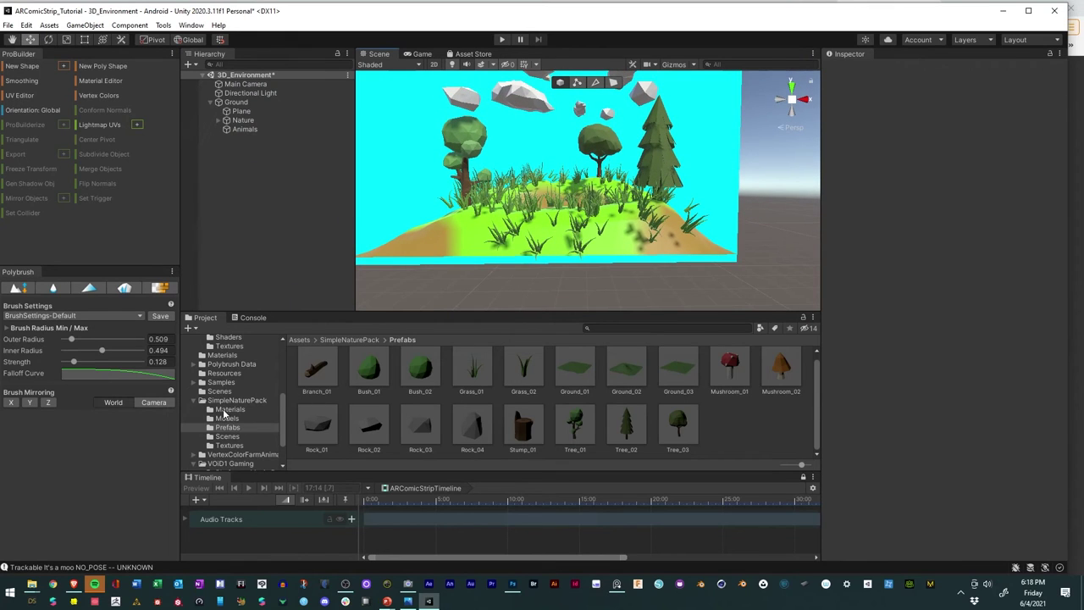
pyautogui.scroll(-3, 227, 411)
pyautogui.scroll(4, 227, 406)
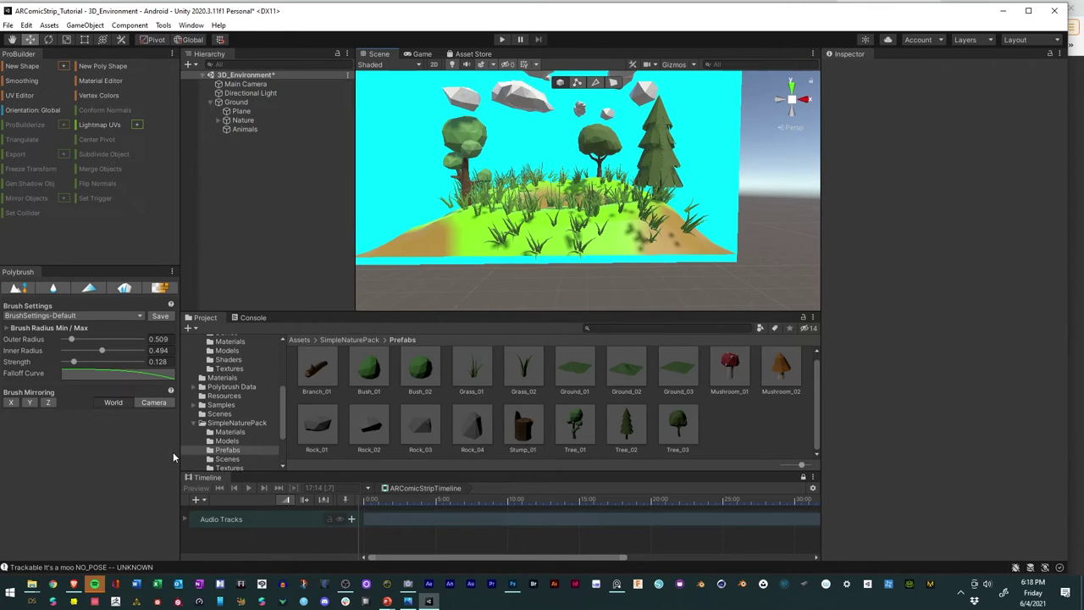
pyautogui.scroll(5, 203, 424)
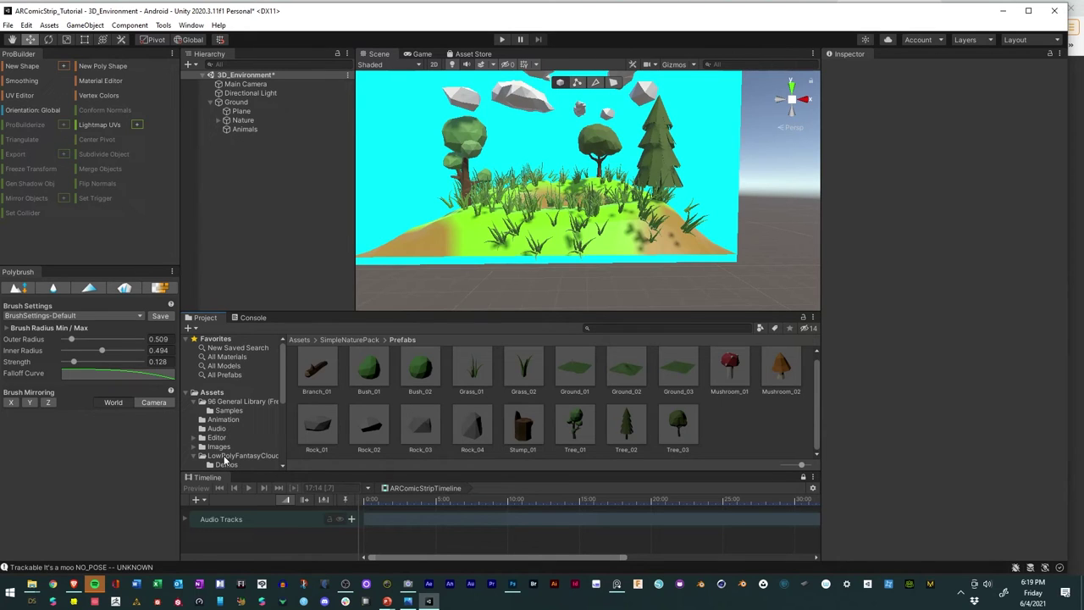
# Step: Find the CowBIW prefab in VertexColorFarmAnimals/Prefabs and place it on the island
pyautogui.click(224, 418)
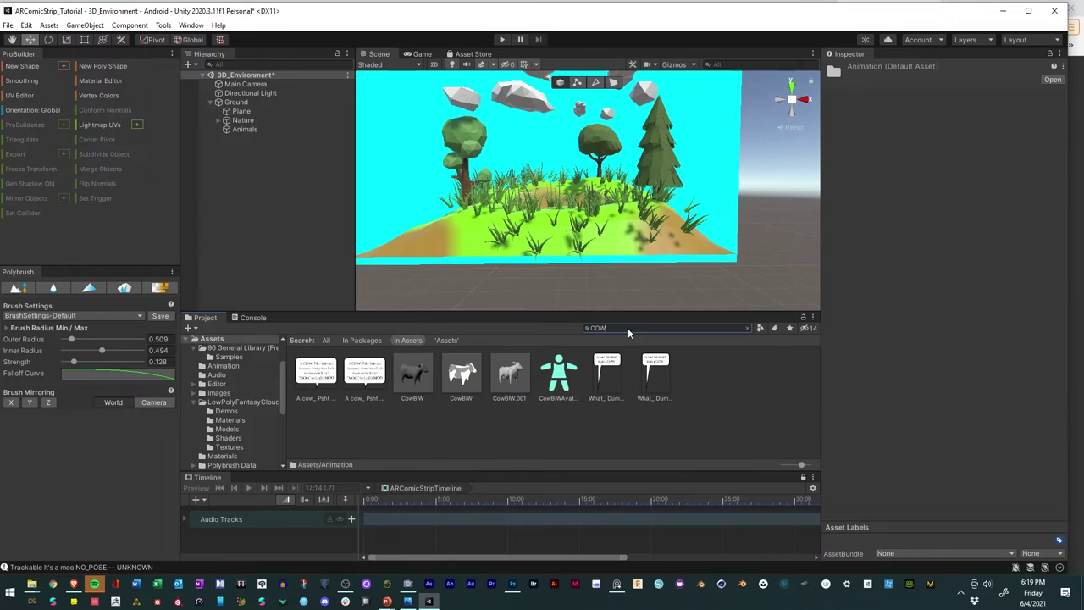
pyautogui.click(459, 377)
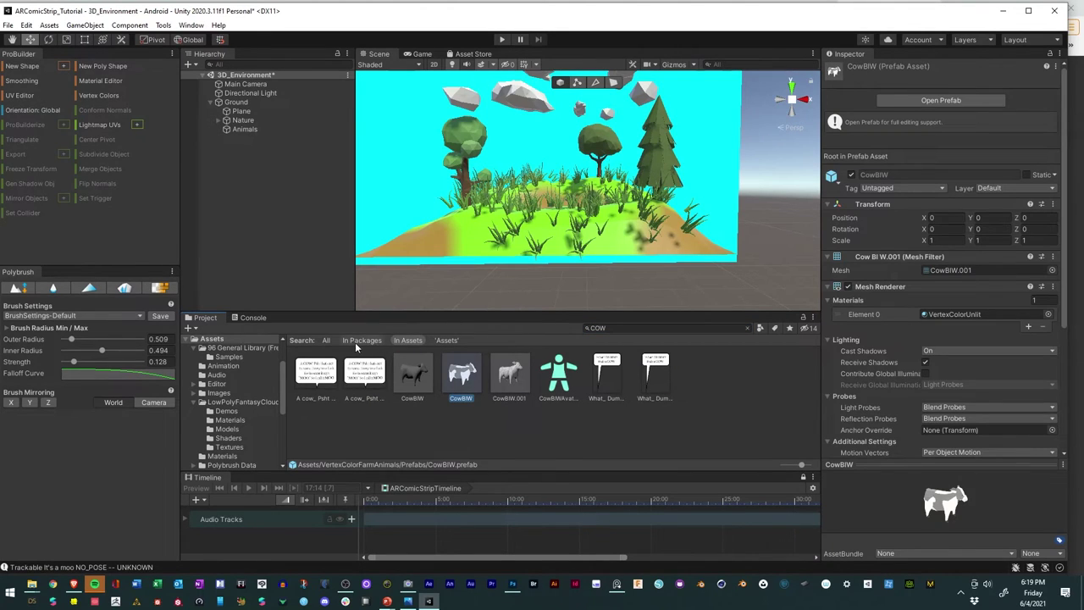
pyautogui.click(325, 340)
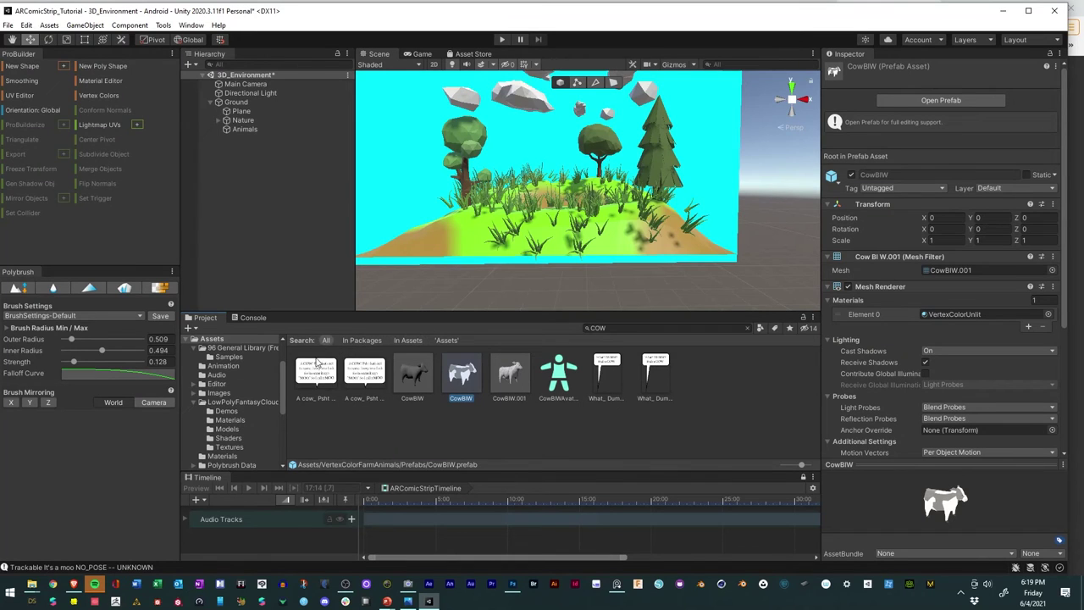
pyautogui.scroll(-5, 246, 438)
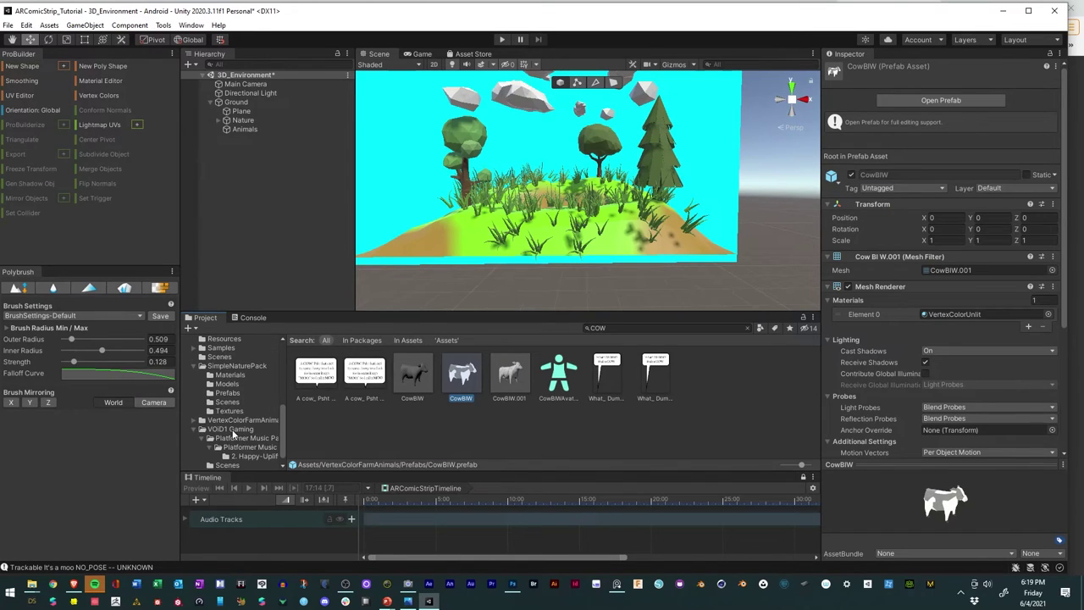
pyautogui.click(239, 420)
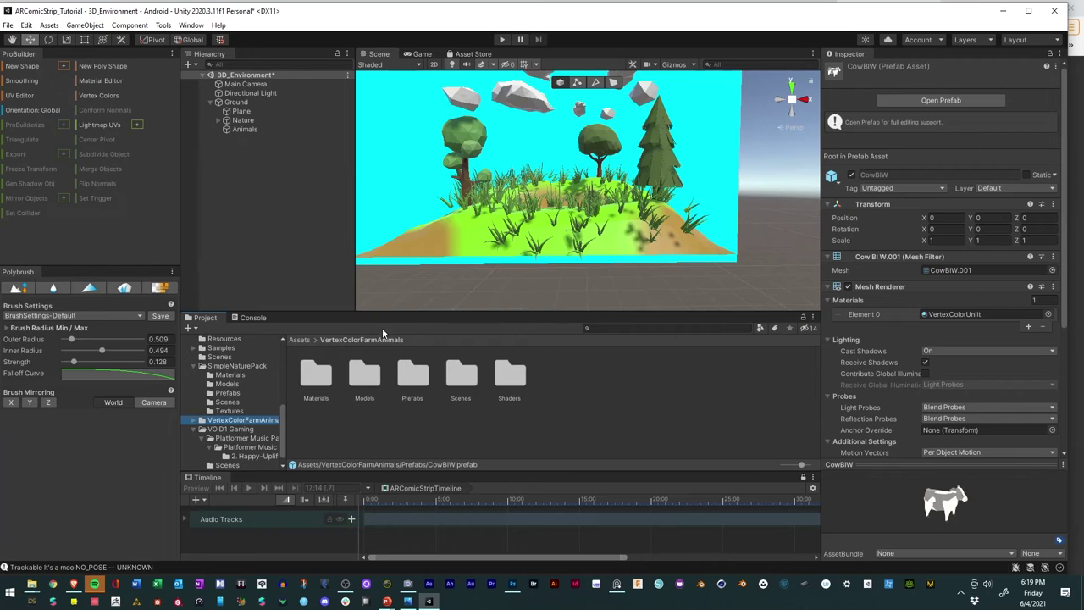
pyautogui.doubleClick(412, 374)
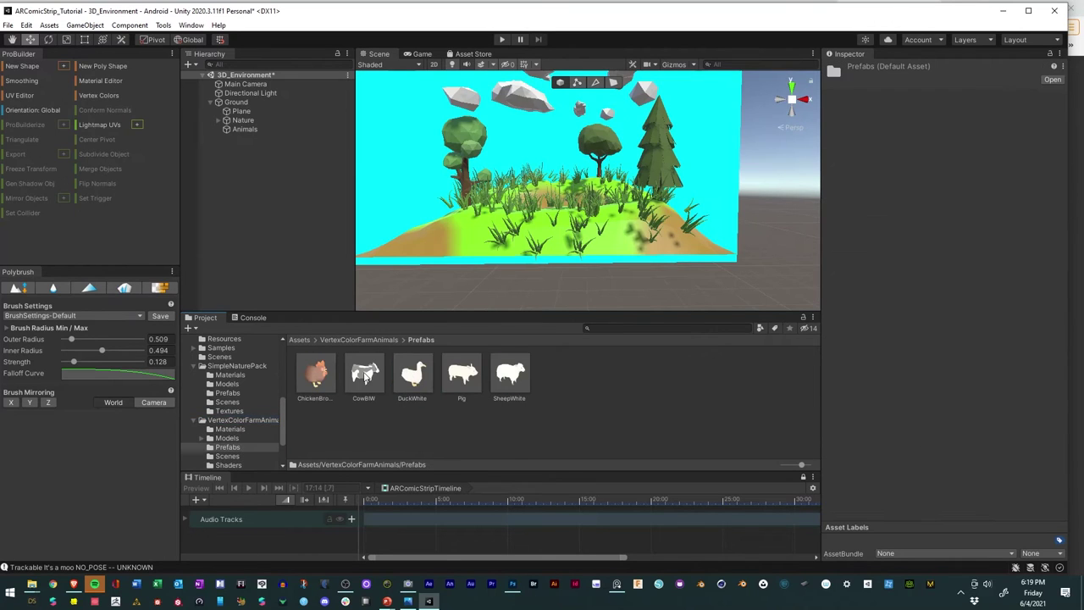
pyautogui.moveTo(366, 379); pyautogui.dragTo(691, 238)
# Step: Turn the cow to about -125.291° and scale it to roughly 0.3872524
pyautogui.click(48, 43)
pyautogui.scroll(-3, 463, 186)
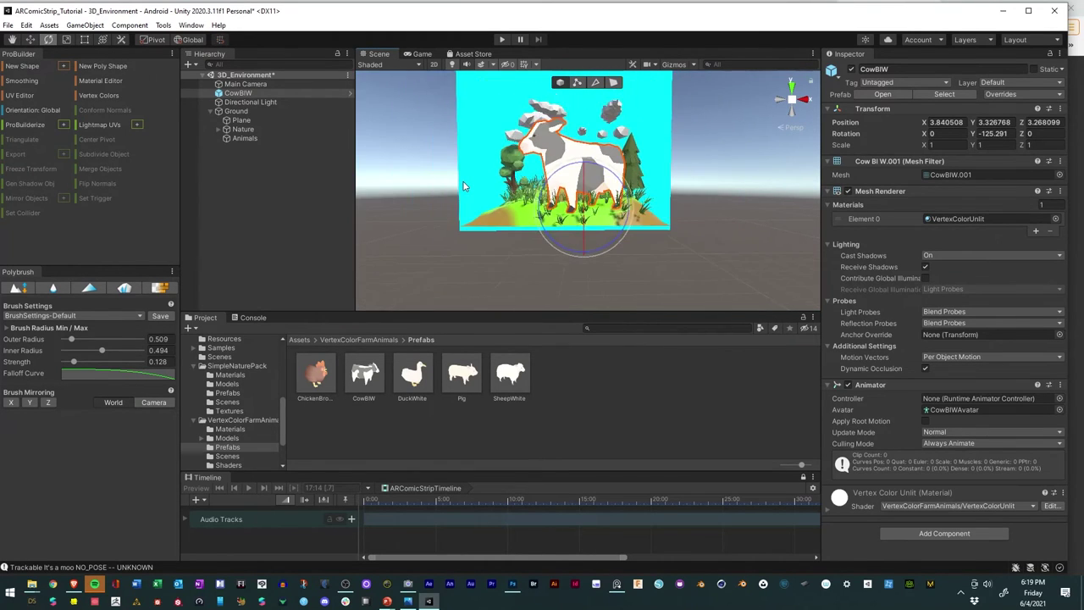
pyautogui.scroll(2, 464, 186)
pyautogui.click(72, 41)
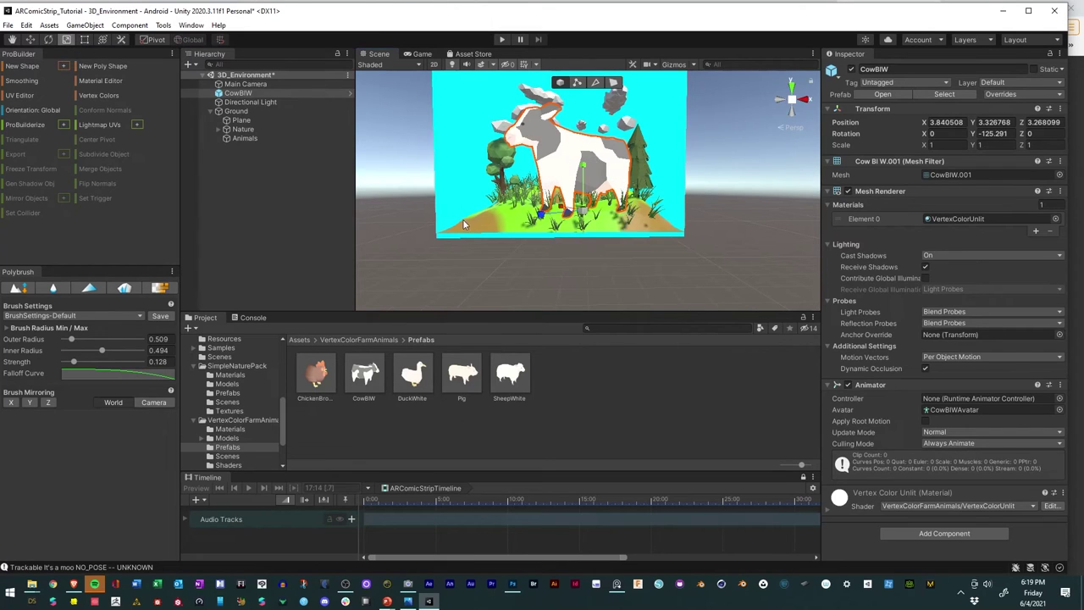
pyautogui.moveTo(582, 214)
pyautogui.mouseDown()
pyautogui.moveTo(573, 244)
pyautogui.moveTo(586, 216)
pyautogui.mouseUp()
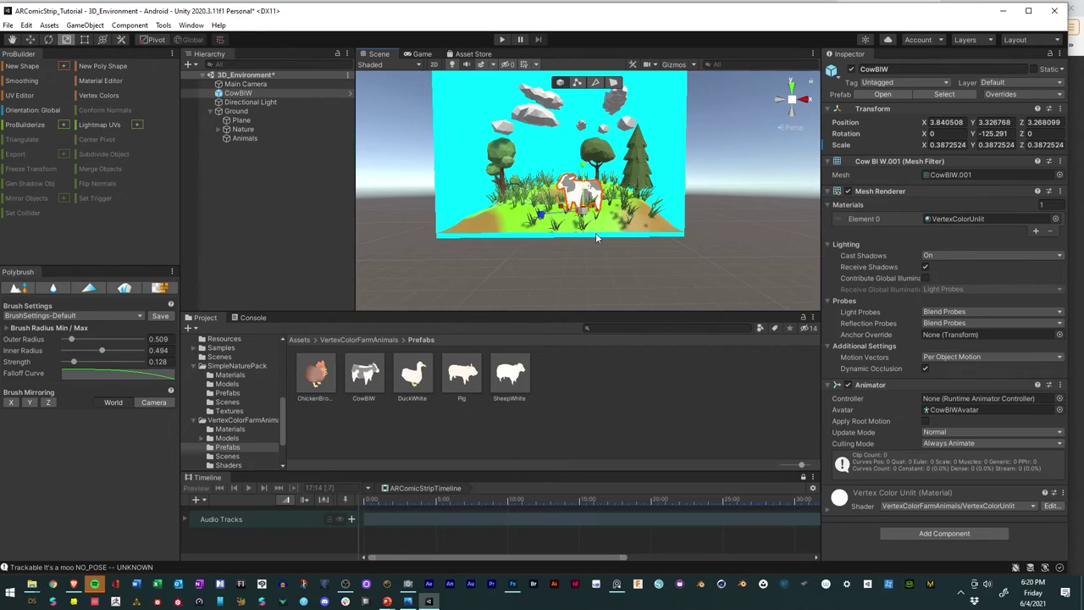
pyautogui.keyDown('alt'); pyautogui.moveTo(593, 219); pyautogui.dragTo(735, 231, button='right'); pyautogui.keyUp('alt')
pyautogui.keyDown('alt'); pyautogui.moveTo(736, 231); pyautogui.dragTo(576, 174); pyautogui.keyUp('alt')
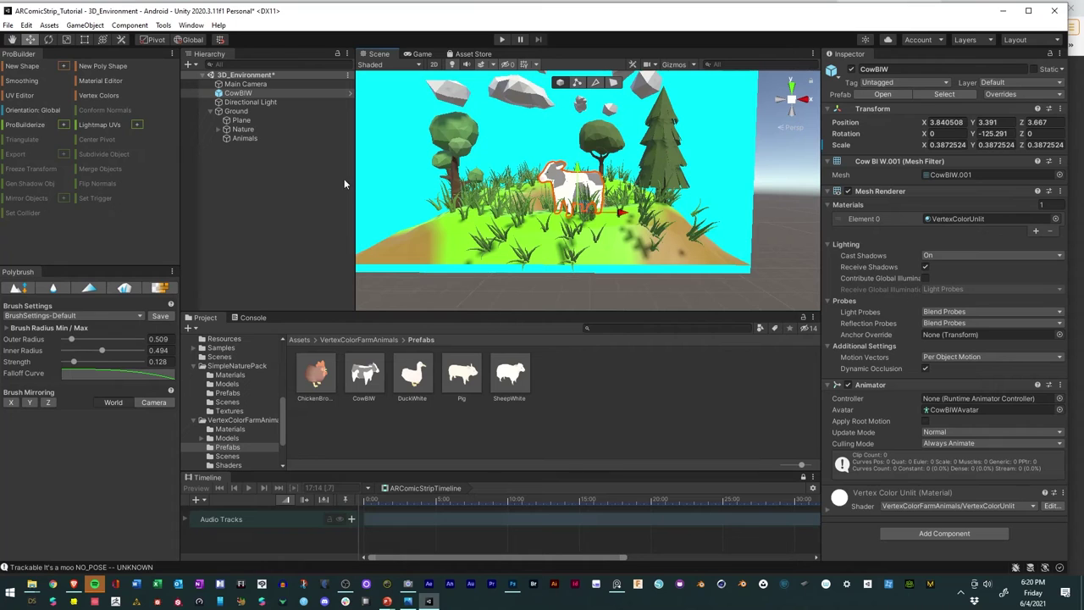
pyautogui.keyDown('alt'); pyautogui.moveTo(365, 254); pyautogui.dragTo(473, 328); pyautogui.keyUp('alt')
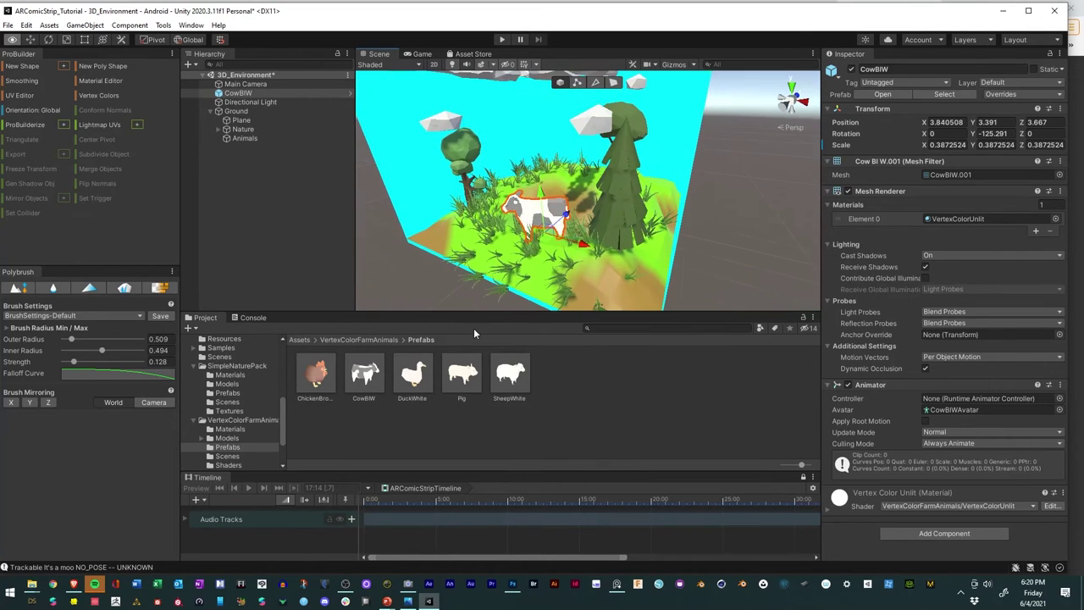
# Step: Duplicate the cow and move the copy, CowBIW (1), near the rock
pyautogui.click(375, 374)
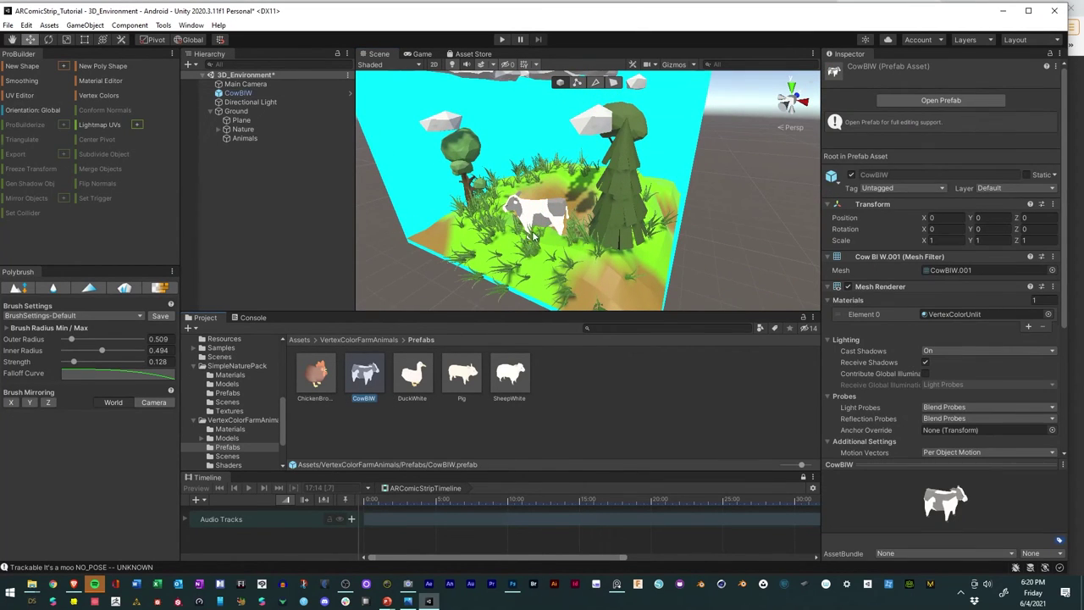
pyautogui.click(533, 217)
pyautogui.hotkey('ctrl', 'd')
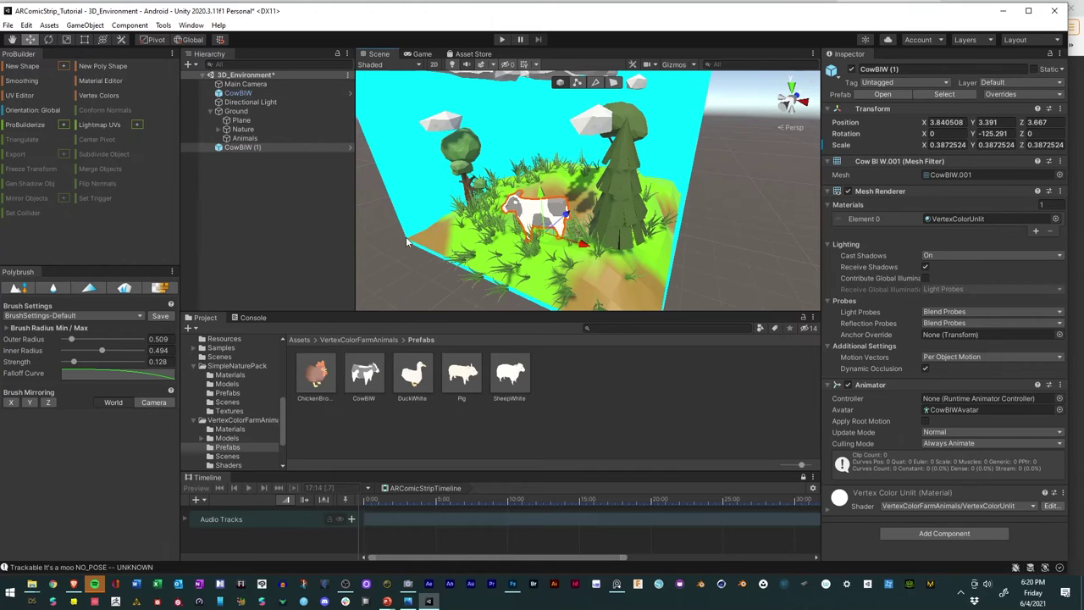
pyautogui.keyDown('alt'); pyautogui.moveTo(533, 217); pyautogui.dragTo(631, 263); pyautogui.keyUp('alt')
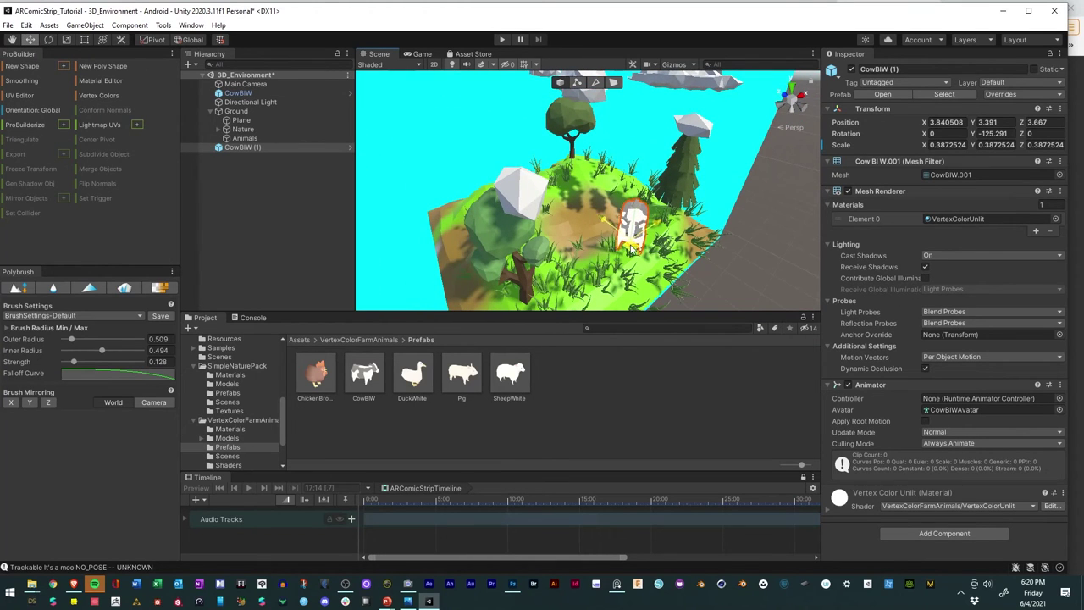
pyautogui.moveTo(629, 223); pyautogui.dragTo(517, 185)
pyautogui.keyDown('alt'); pyautogui.moveTo(587, 252); pyautogui.dragTo(546, 126); pyautogui.keyUp('alt')
# Step: Turn CowBIW (1) to -238.733° on Y and raise it slightly
pyautogui.click(49, 40)
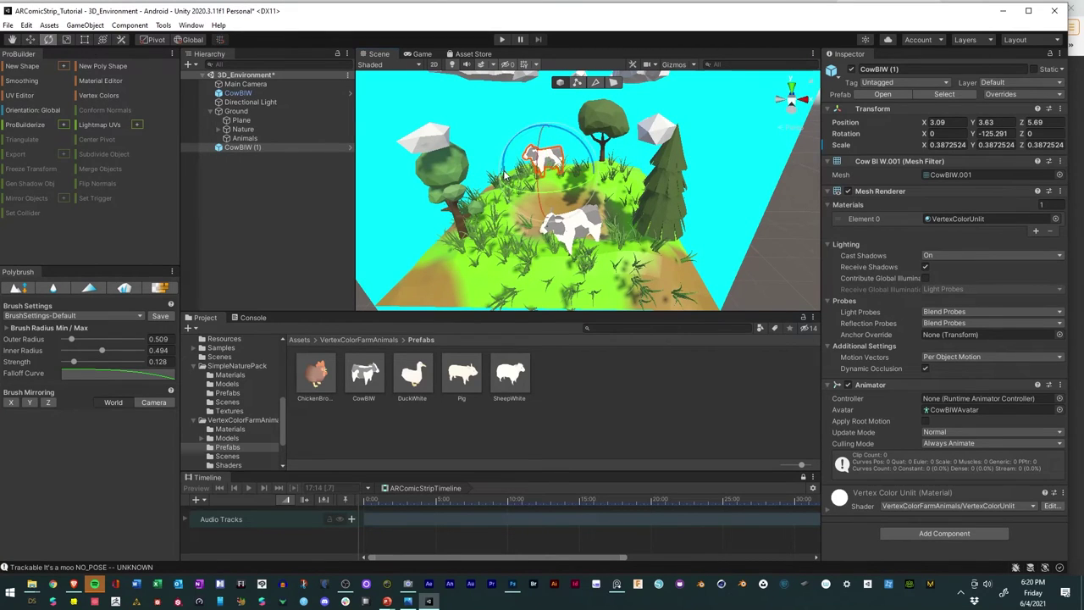
pyautogui.moveTo(509, 192); pyautogui.dragTo(83, 167)
pyautogui.click(30, 40)
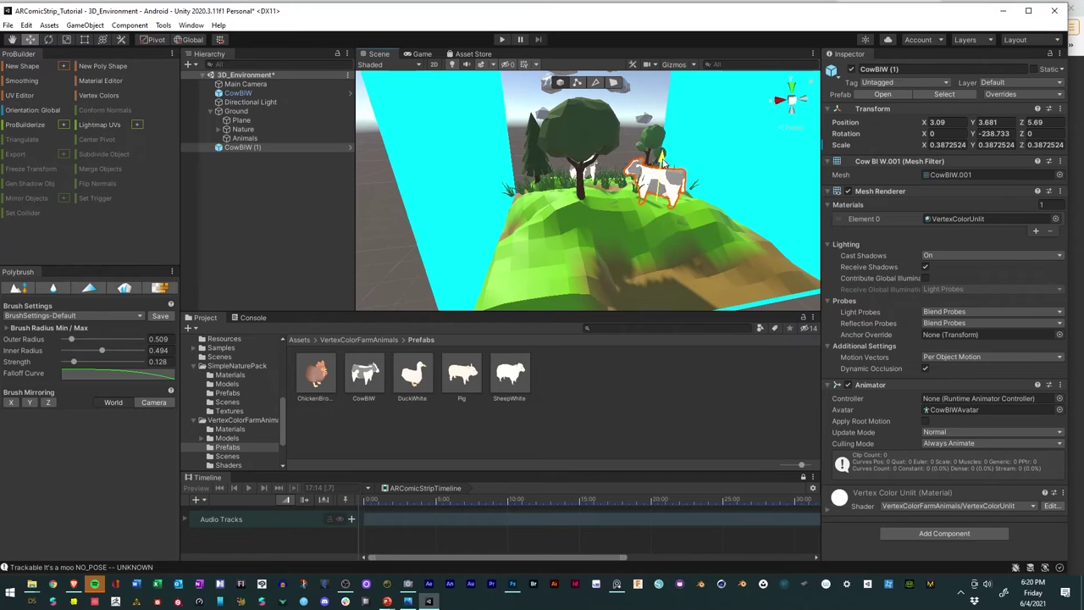
pyautogui.moveTo(668, 167); pyautogui.dragTo(668, 164)
# Step: Group CowBIW and CowBIW (1) under Animals
pyautogui.click(239, 92)
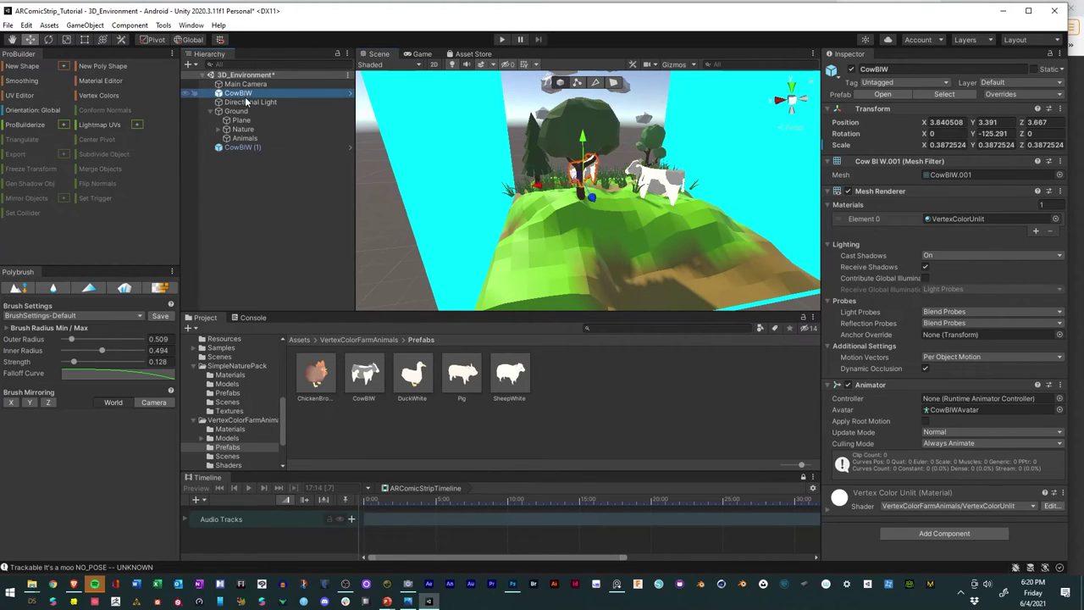
pyautogui.keyDown('ctrl'); pyautogui.click(245, 148); pyautogui.keyUp('ctrl')
pyautogui.moveTo(246, 148); pyautogui.dragTo(245, 138)
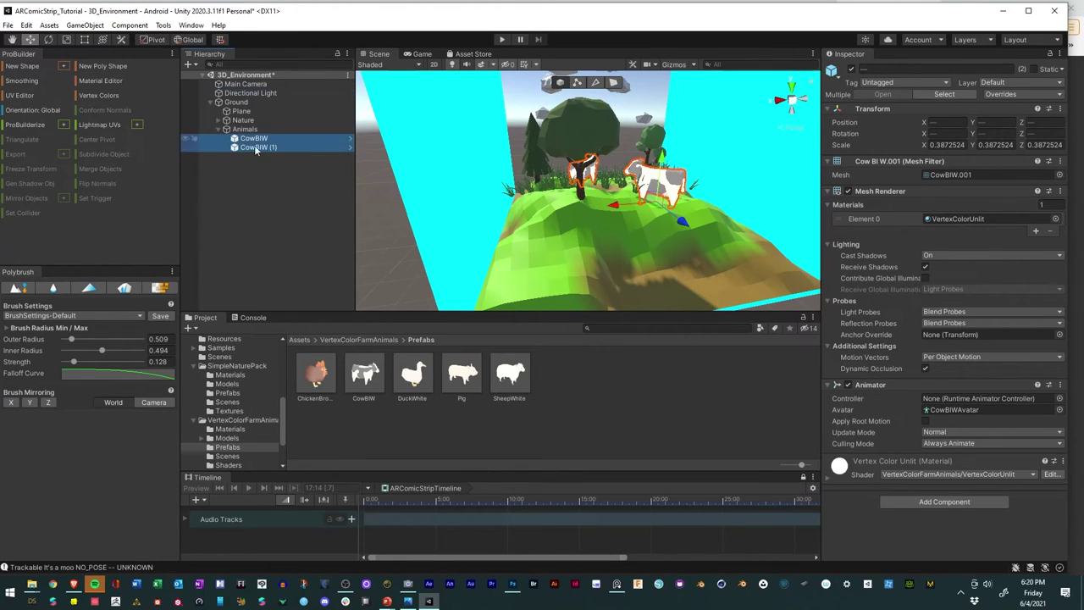
pyautogui.keyDown('alt'); pyautogui.moveTo(572, 207); pyautogui.dragTo(34, 191); pyautogui.keyUp('alt')
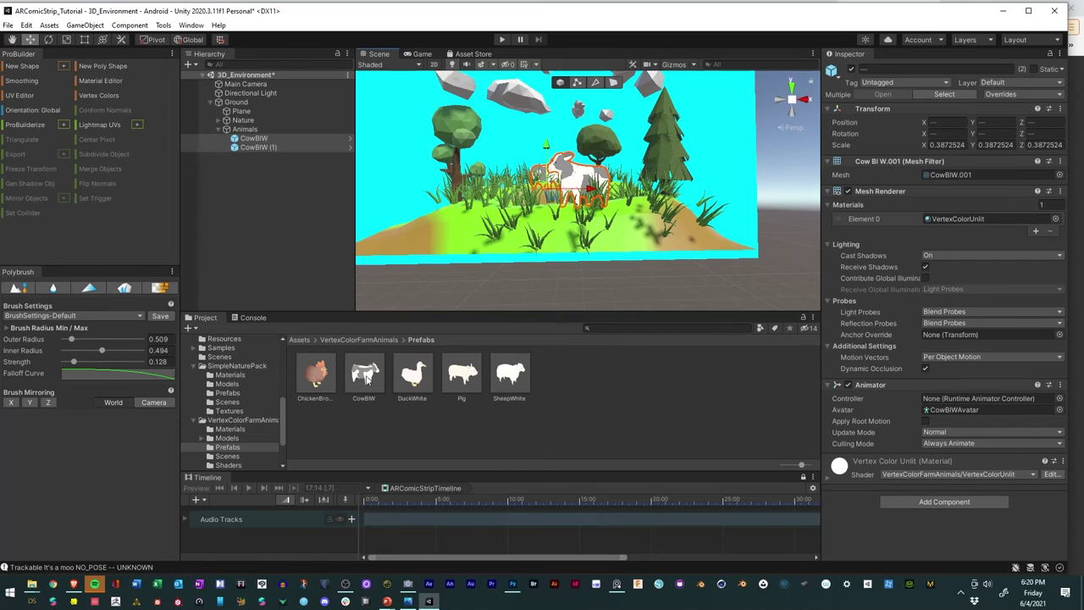
# Step: Collapse the Animals and Ground hierarchy groups and select Ground
pyautogui.click(219, 129)
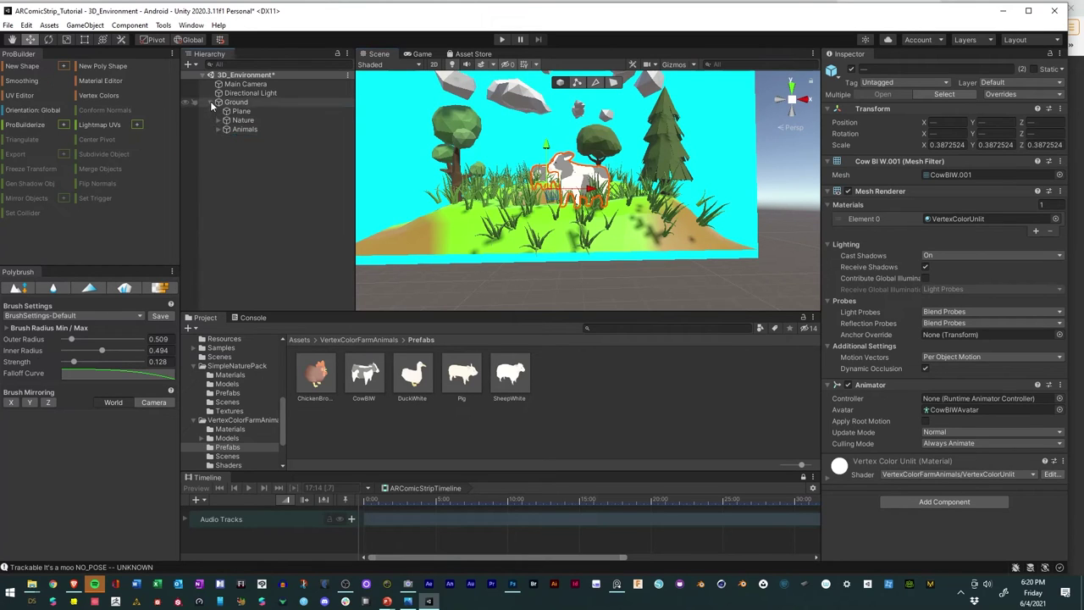
pyautogui.click(213, 103)
pyautogui.click(234, 102)
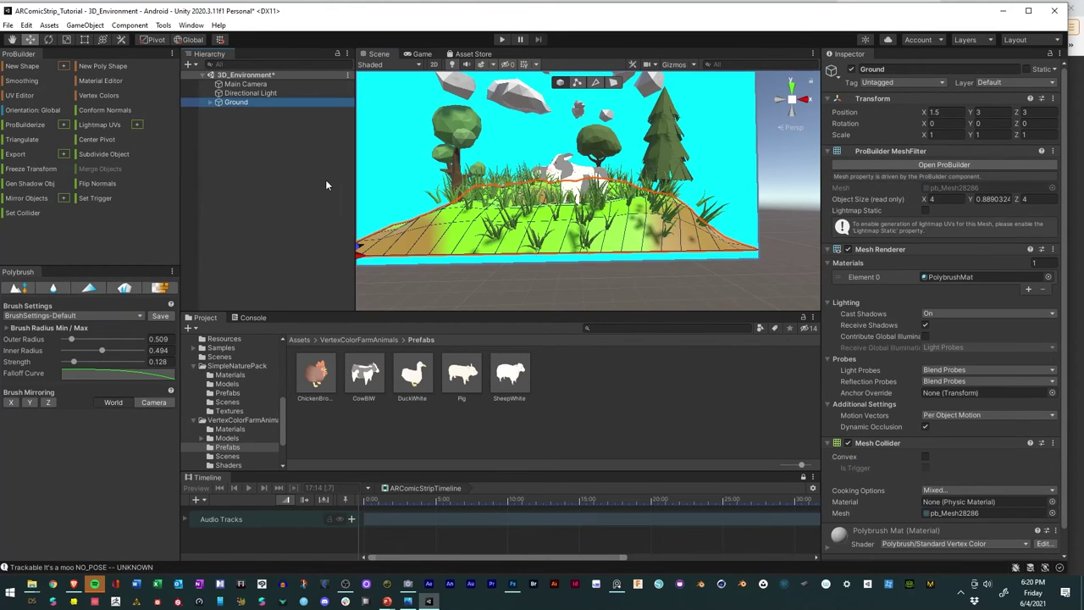
pyautogui.scroll(5, 240, 418)
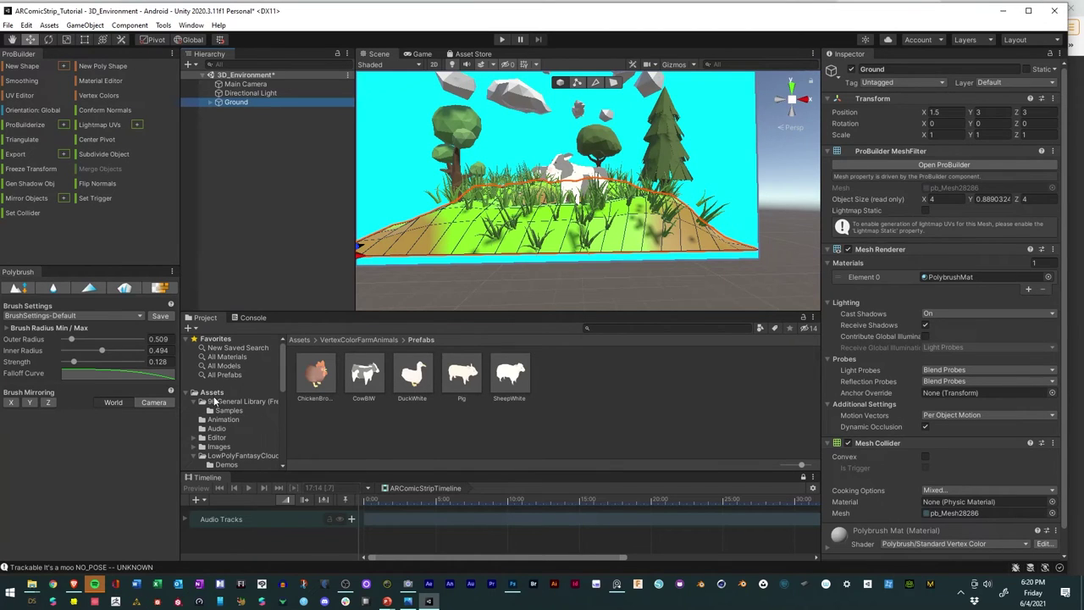
# Step: Create a new folder named prEFABS in Assets
pyautogui.click(212, 393)
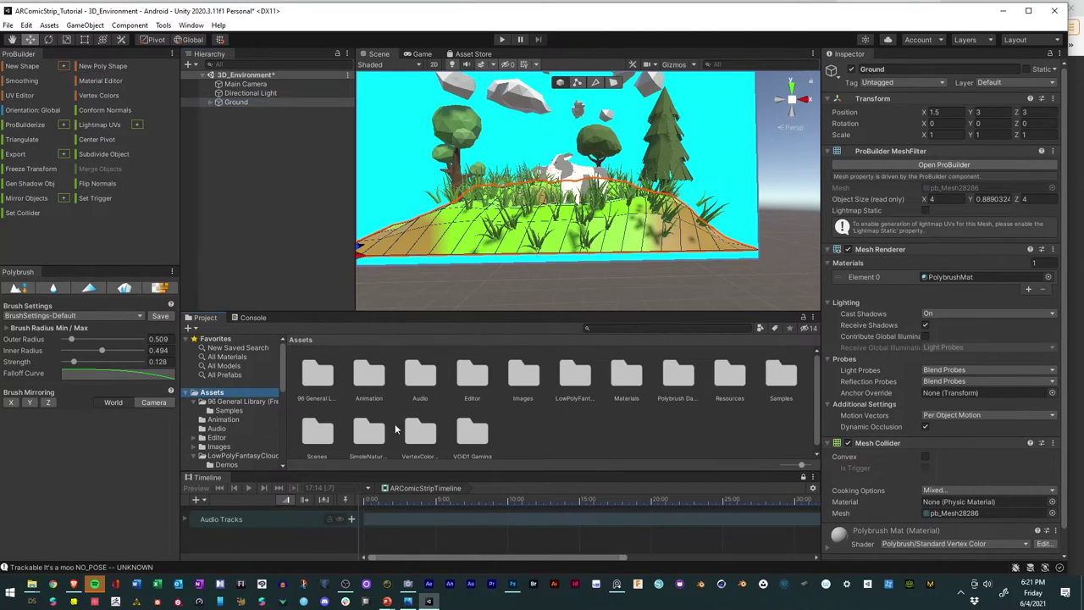
pyautogui.rightClick(547, 419)
pyautogui.moveTo(658, 127)
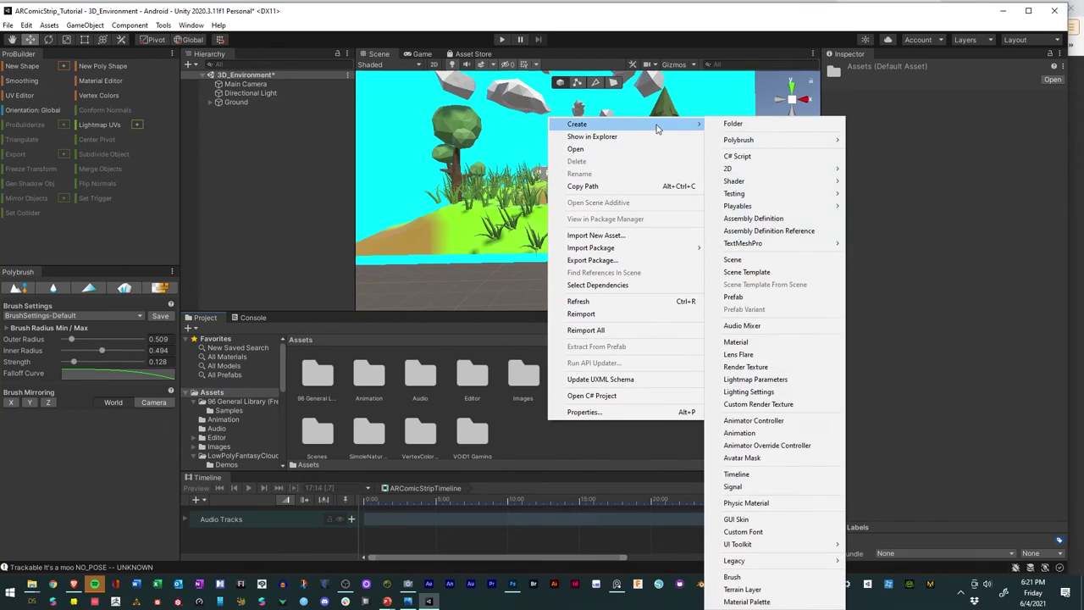
pyautogui.click(733, 126)
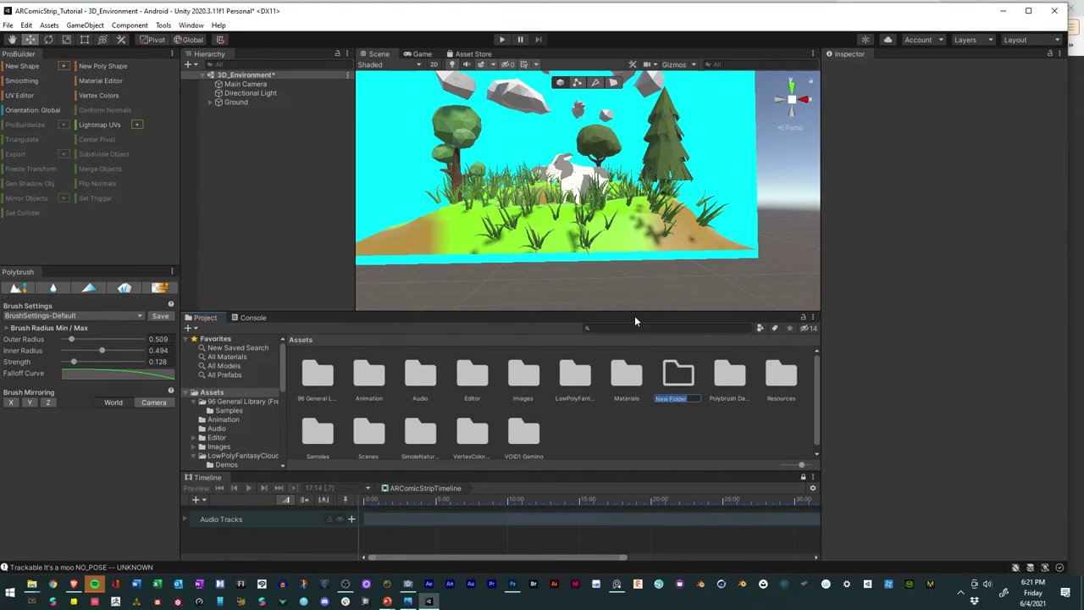
pyautogui.write('prefABS')
pyautogui.press('Return')
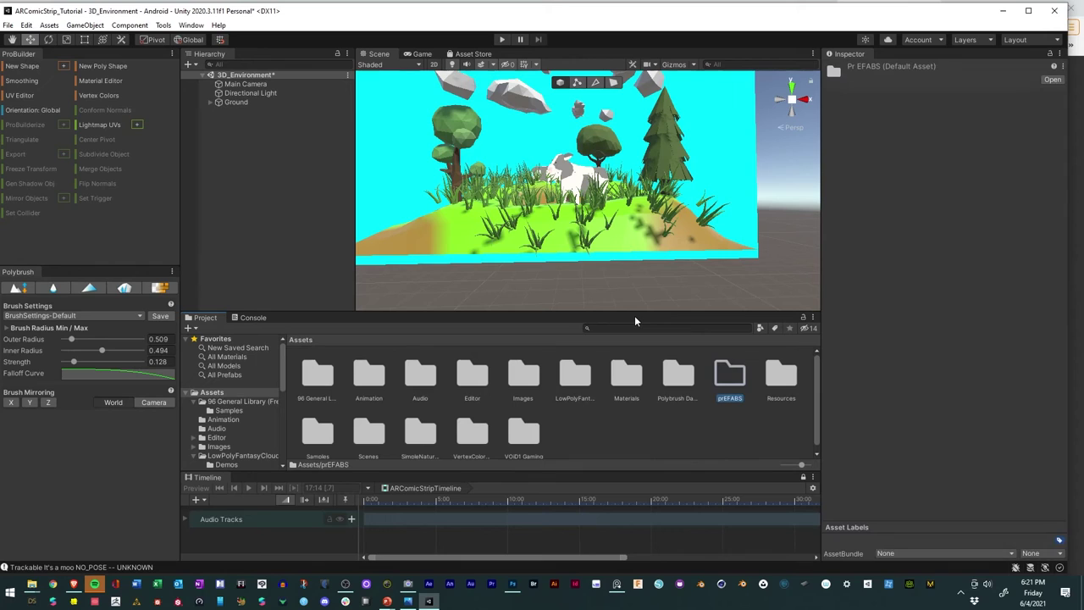
# Step: Drag Ground into prEFABS to create Ground.prefab
pyautogui.doubleClick(729, 379)
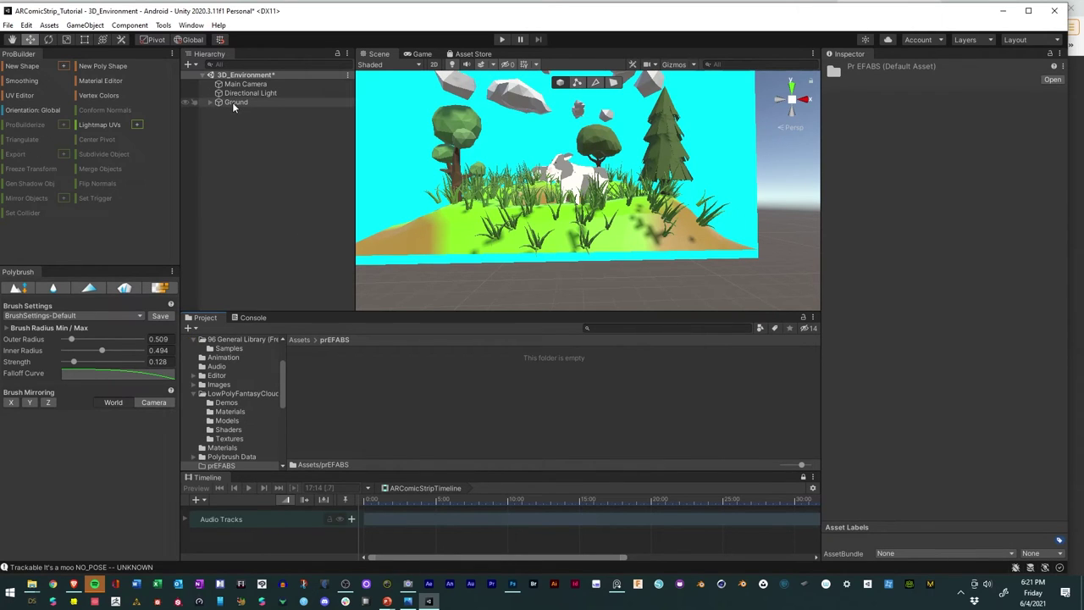
pyautogui.moveTo(232, 102); pyautogui.dragTo(436, 407)
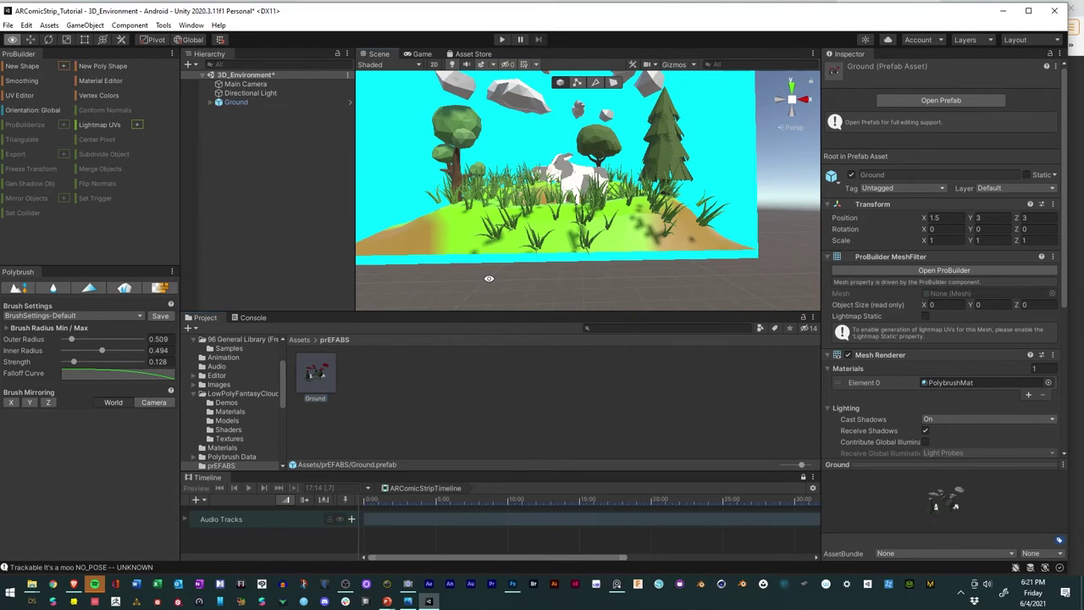
pyautogui.keyDown('alt'); pyautogui.moveTo(487, 271); pyautogui.dragTo(514, 264); pyautogui.keyUp('alt')
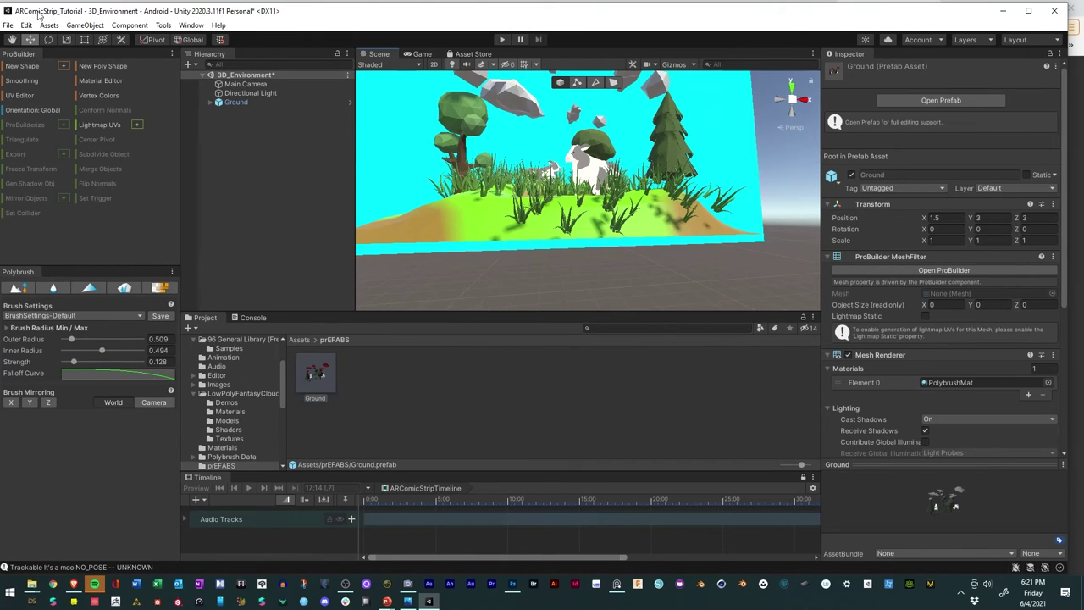
# Step: Save the 3D_Environment scene and open ARComicStrip from the project's Scenes folder
pyautogui.click(7, 25)
pyautogui.click(34, 81)
pyautogui.scroll(-6, 228, 449)
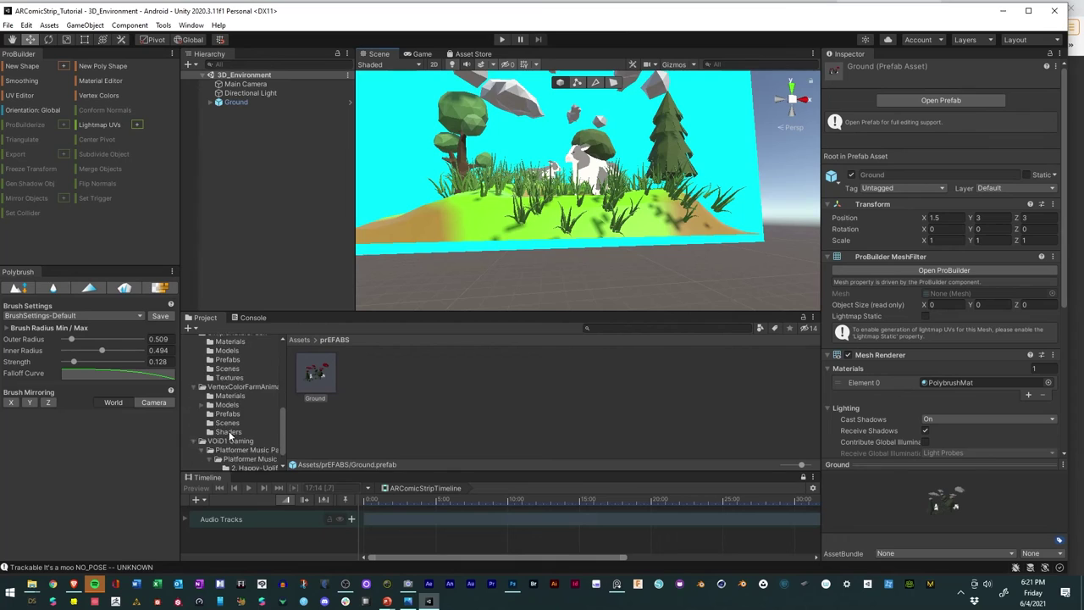
pyautogui.click(227, 455)
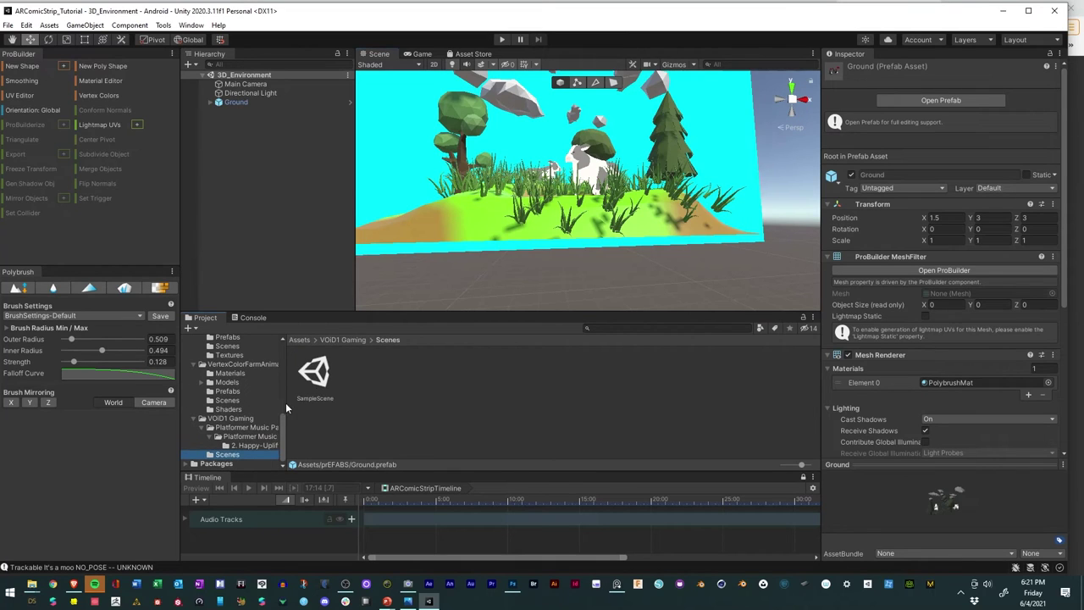
pyautogui.scroll(2, 210, 399)
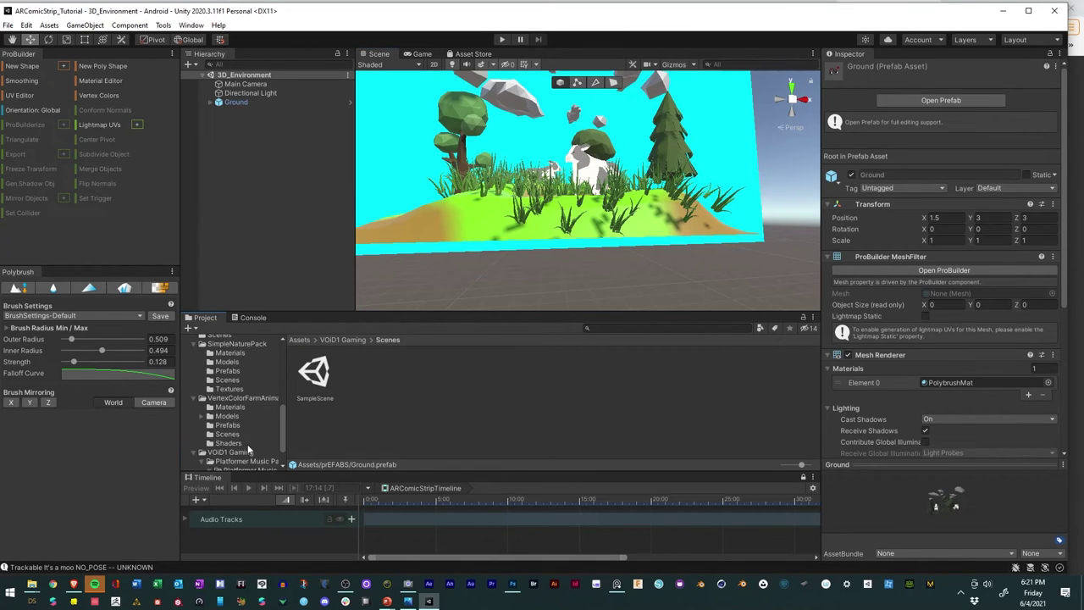
pyautogui.click(227, 434)
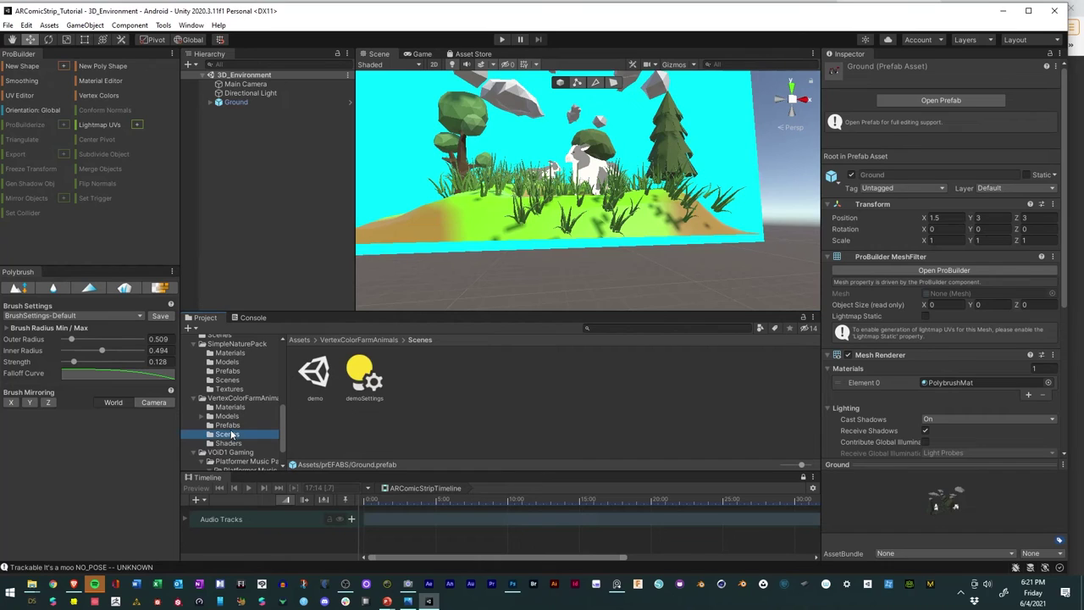
pyautogui.click(200, 399)
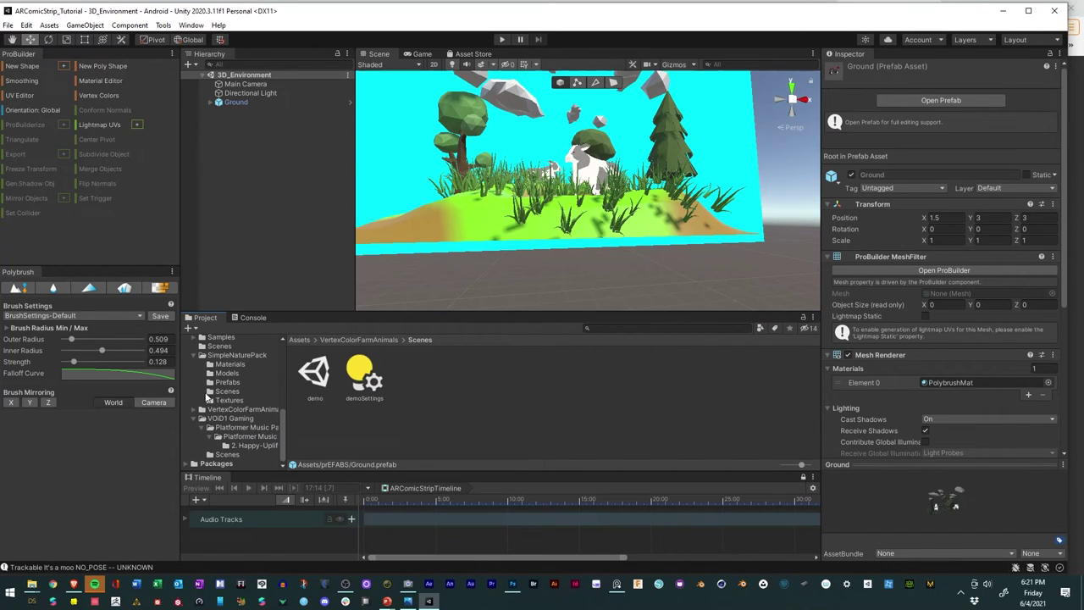
pyautogui.click(218, 346)
pyautogui.doubleClick(361, 373)
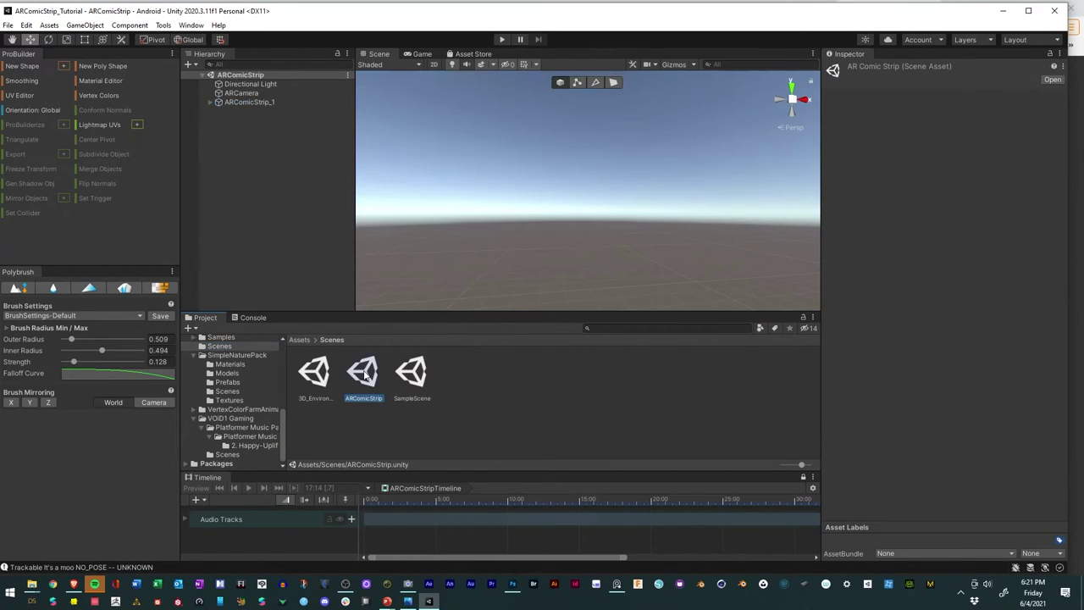
# Step: Expand ARComicStrip_1 and frame ARContent, looking down on the comic board
pyautogui.scroll(4, 212, 367)
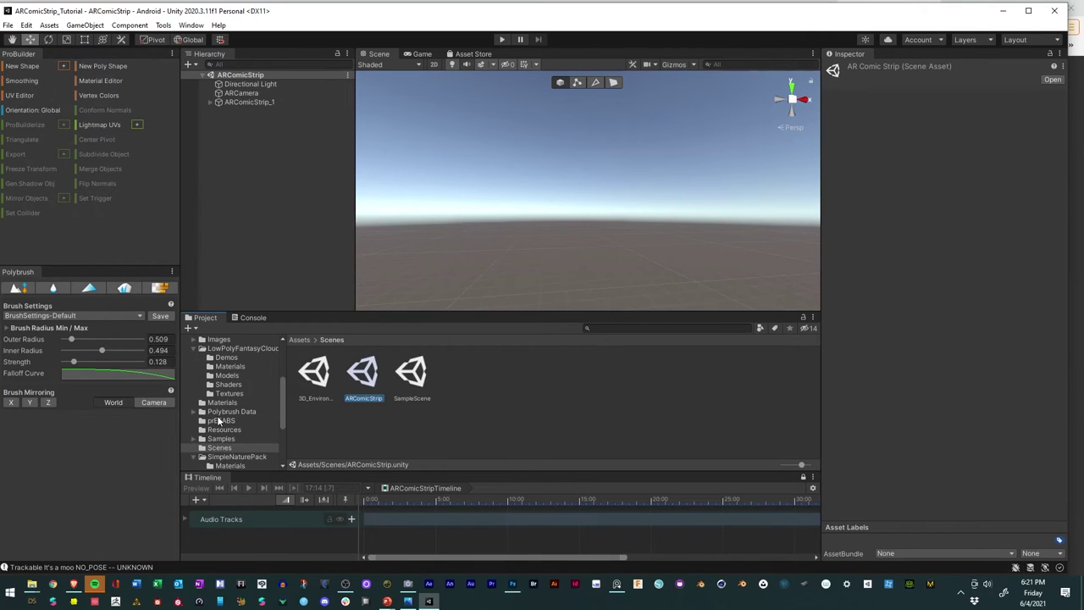
pyautogui.click(218, 421)
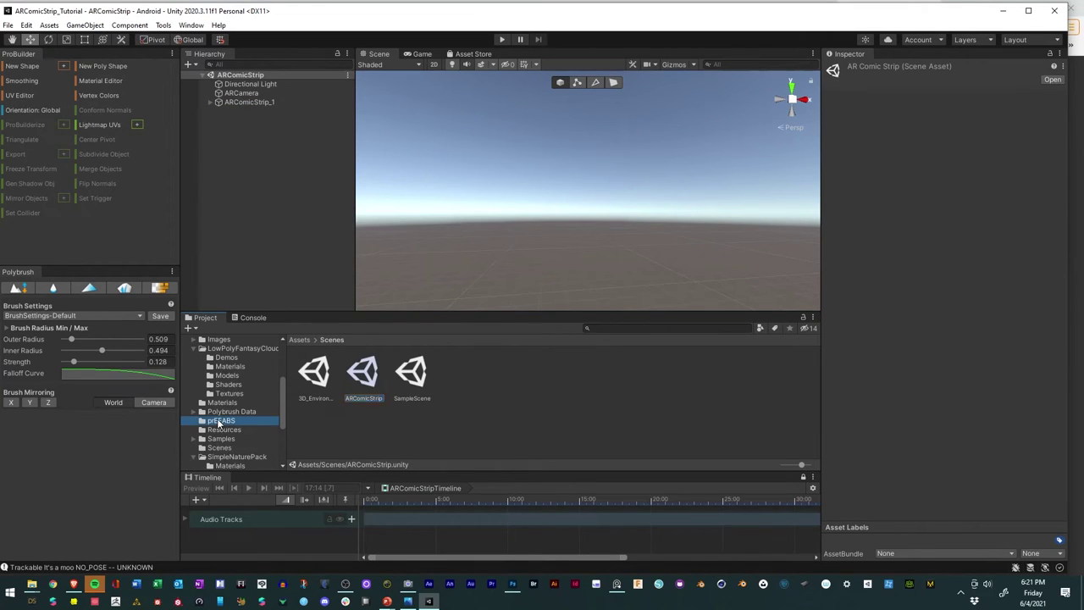
pyautogui.click(209, 102)
pyautogui.click(227, 120)
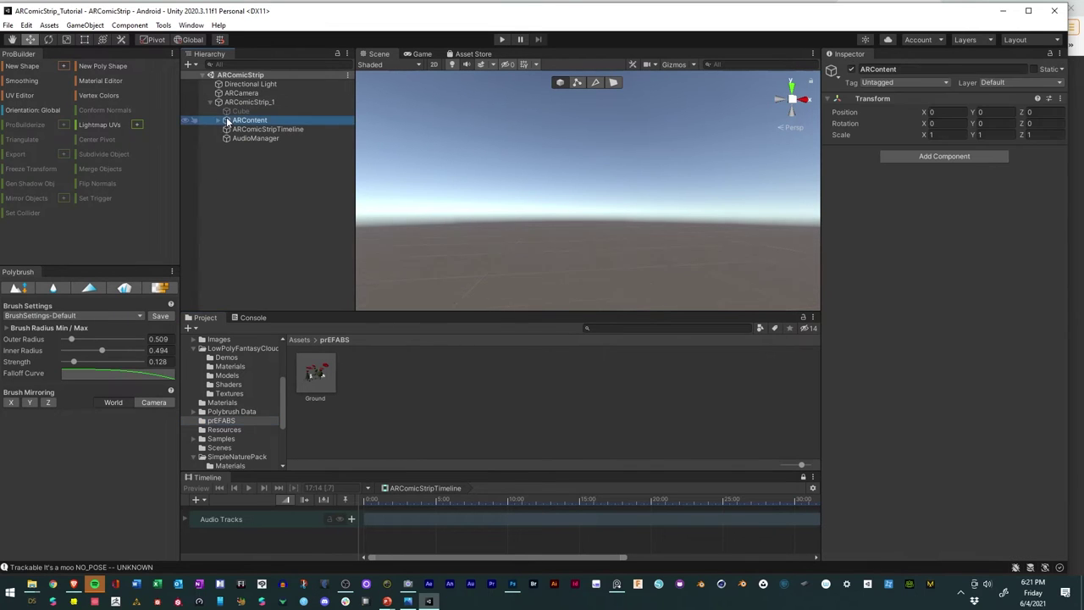
pyautogui.doubleClick(227, 120)
pyautogui.keyDown('alt'); pyautogui.moveTo(508, 245); pyautogui.dragTo(483, 312); pyautogui.keyUp('alt')
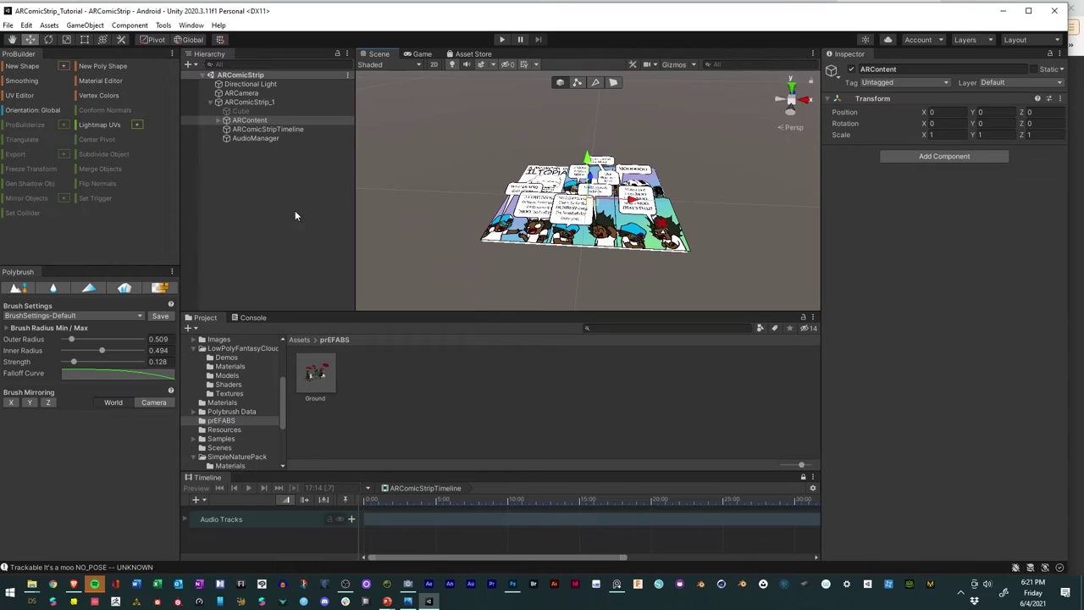
pyautogui.click(51, 39)
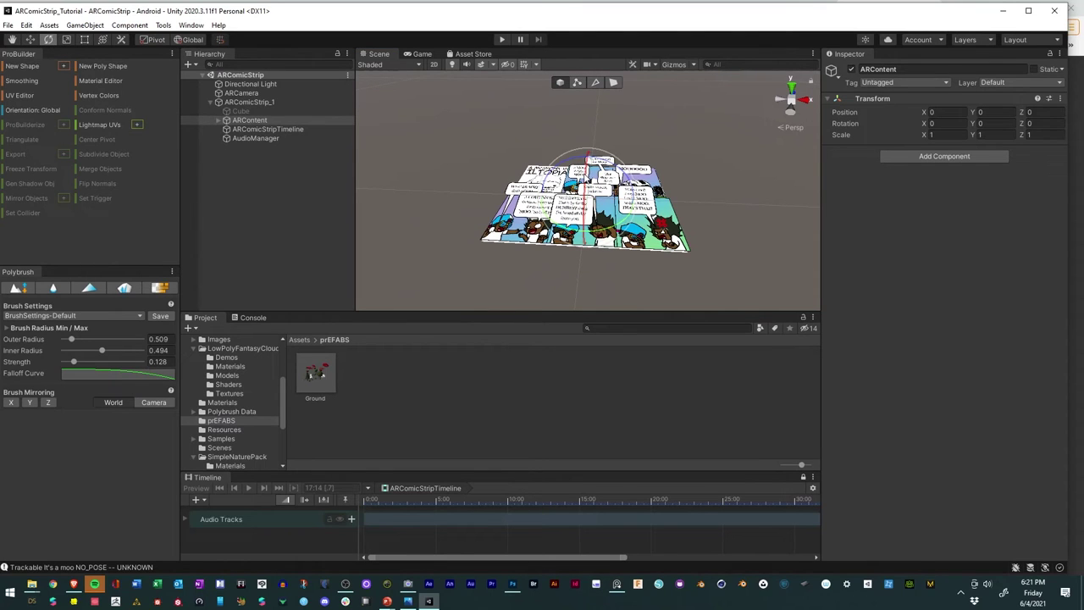
# Step: Set ARComicStrip_1's X rotation to -90, view it head-on, and expand ARContent's panels
pyautogui.click(248, 102)
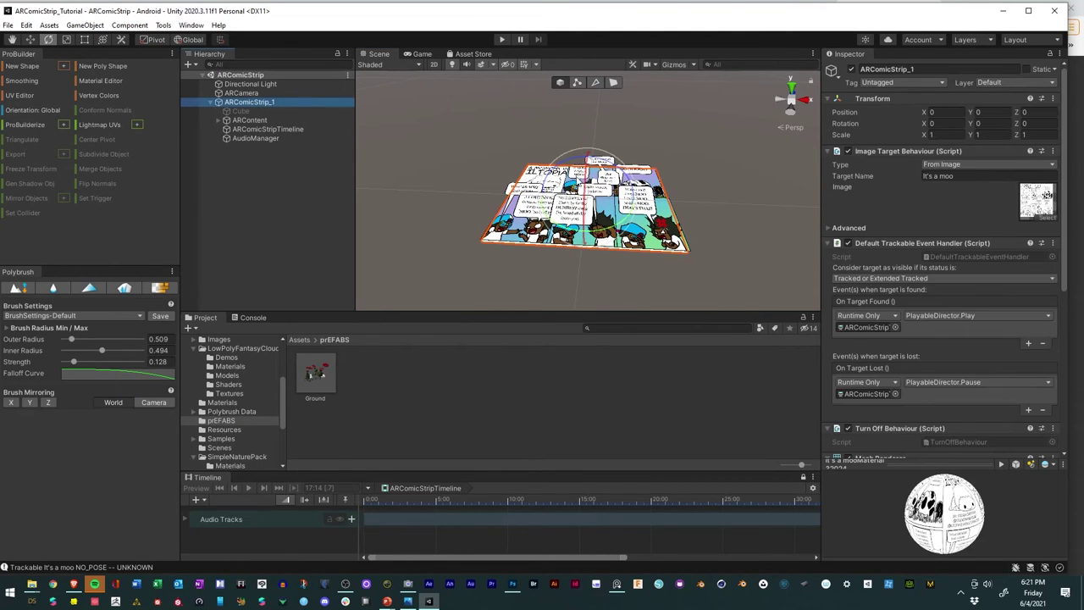
pyautogui.moveTo(585, 181); pyautogui.dragTo(822, 171)
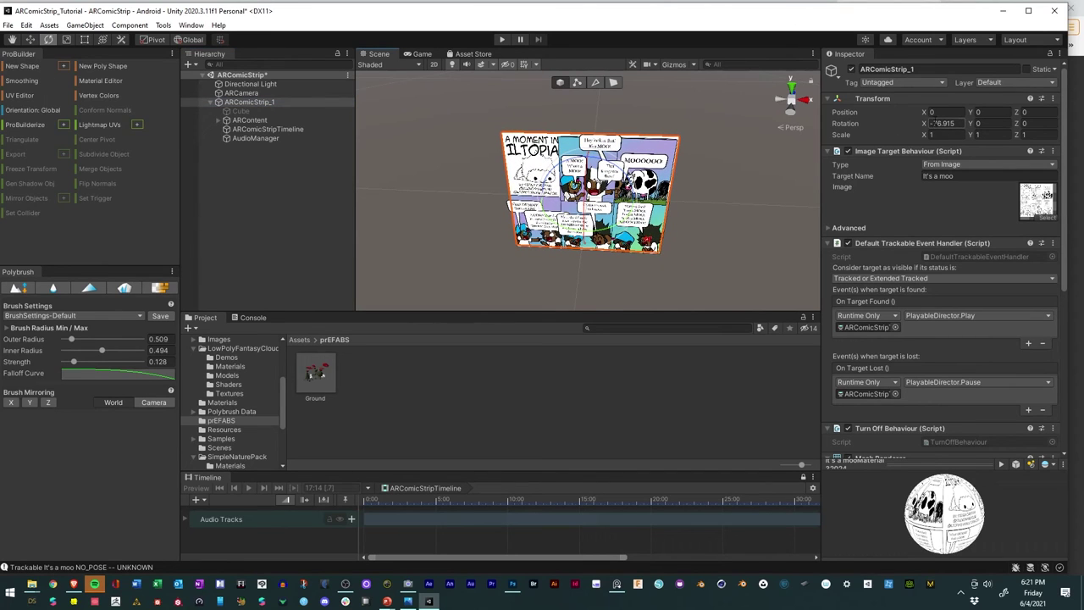
pyautogui.write('-90')
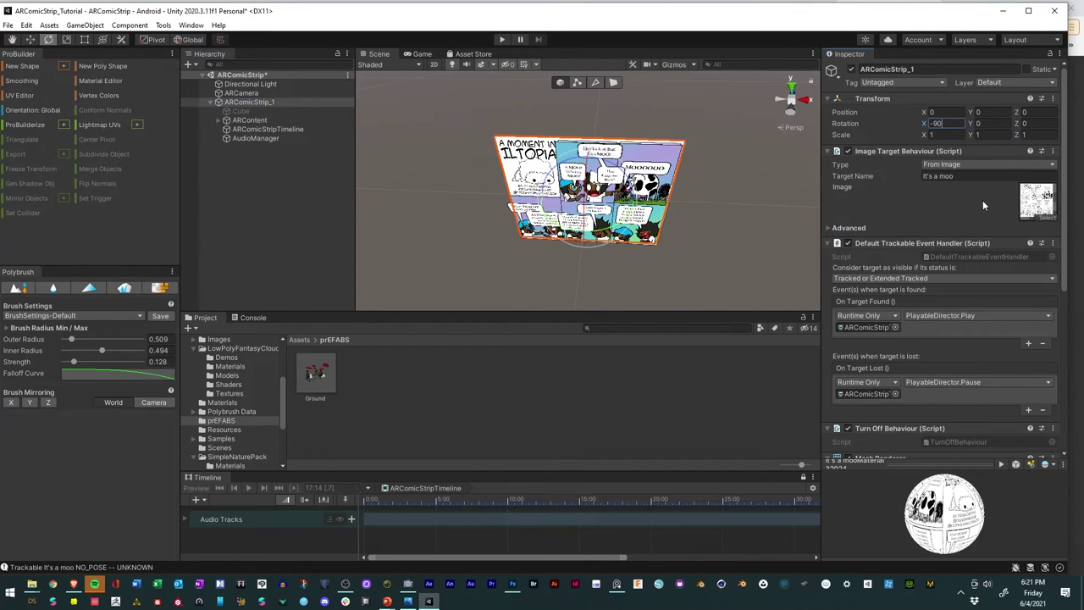
pyautogui.keyDown('alt'); pyautogui.moveTo(642, 255); pyautogui.dragTo(648, 207); pyautogui.keyUp('alt')
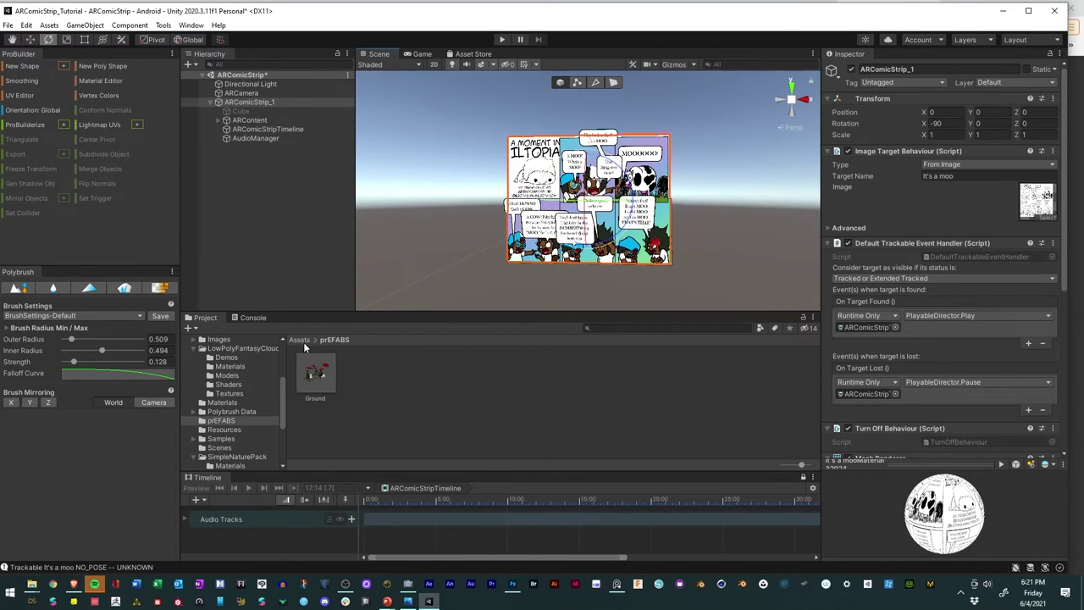
pyautogui.click(225, 120)
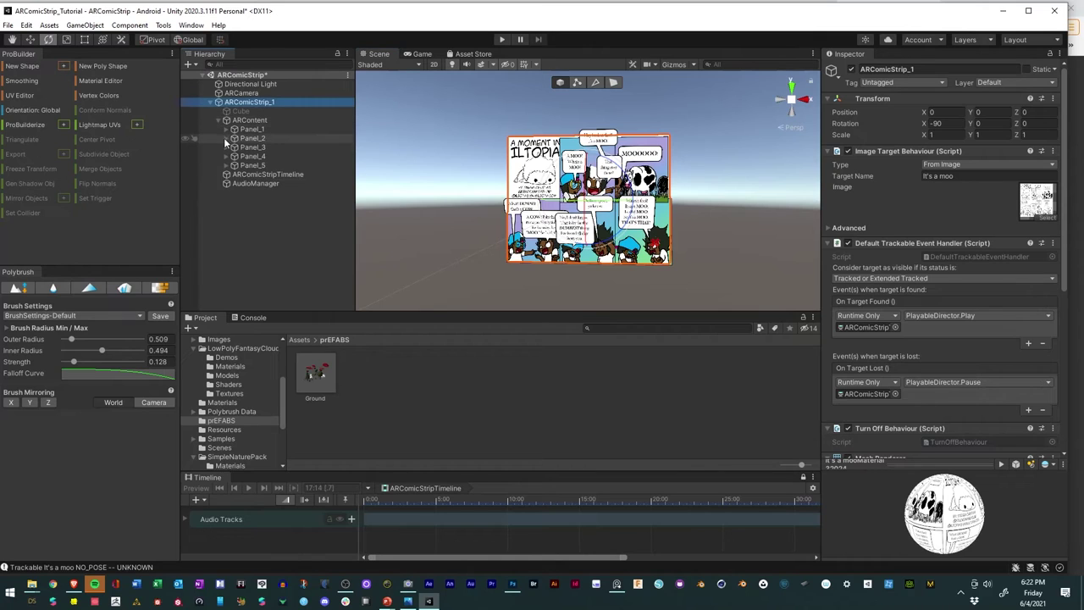
# Step: Place the Ground prefab inside Panel_2 and frame it in the scene
pyautogui.click(228, 139)
pyautogui.click(240, 139)
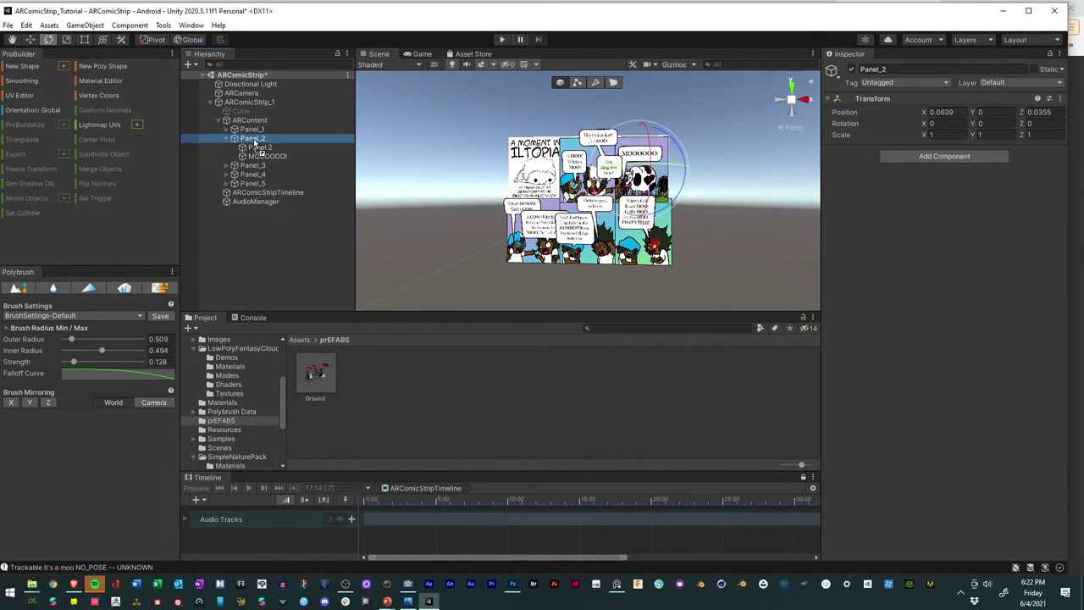
pyautogui.moveTo(254, 142); pyautogui.dragTo(254, 144)
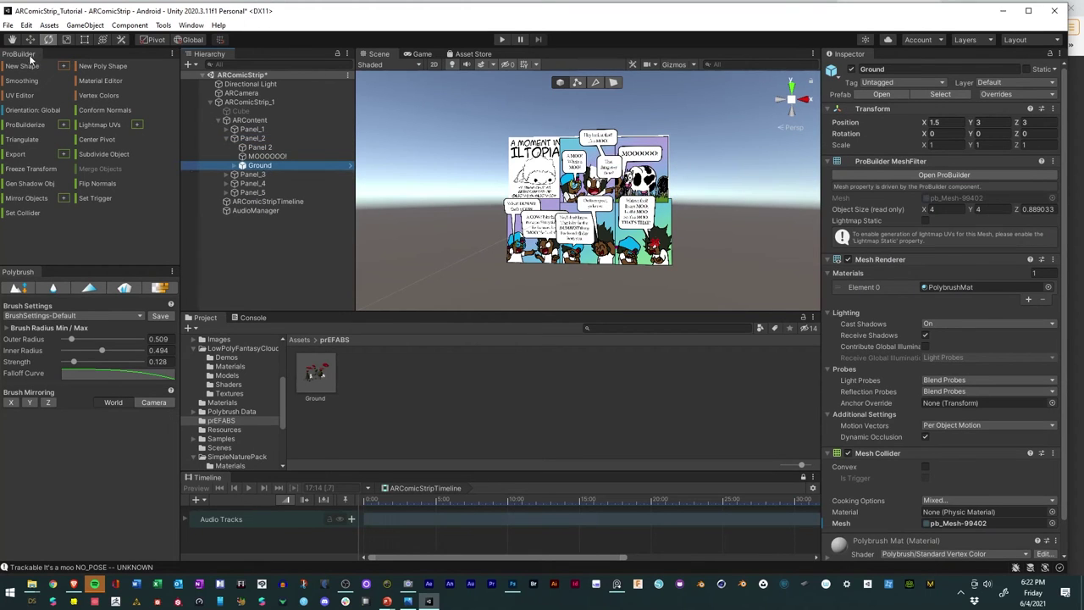
pyautogui.click(66, 40)
pyautogui.scroll(-5, 628, 205)
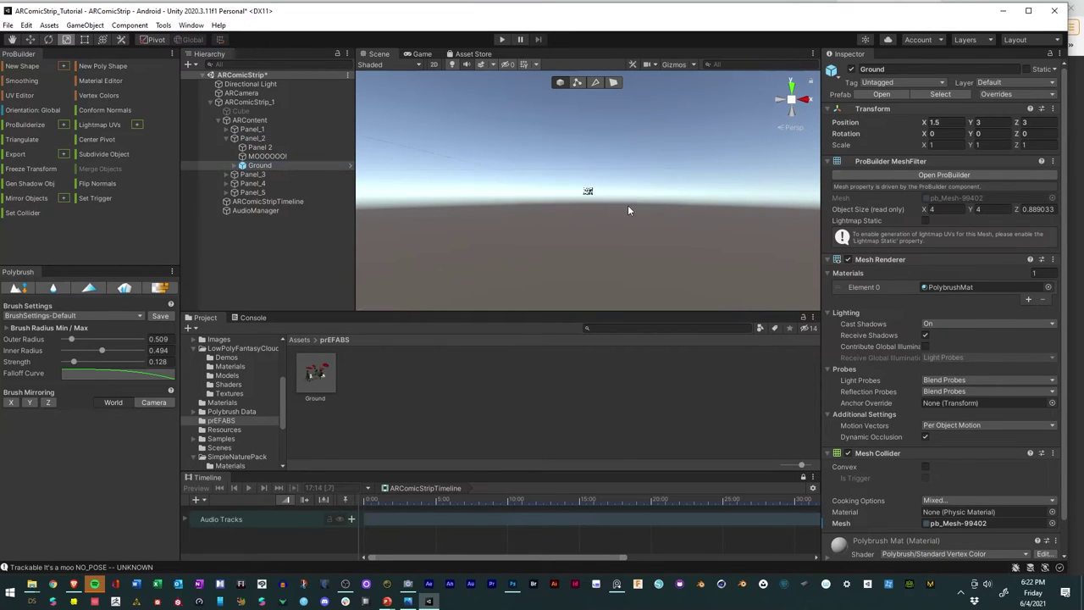
pyautogui.scroll(1, 627, 208)
pyautogui.doubleClick(246, 167)
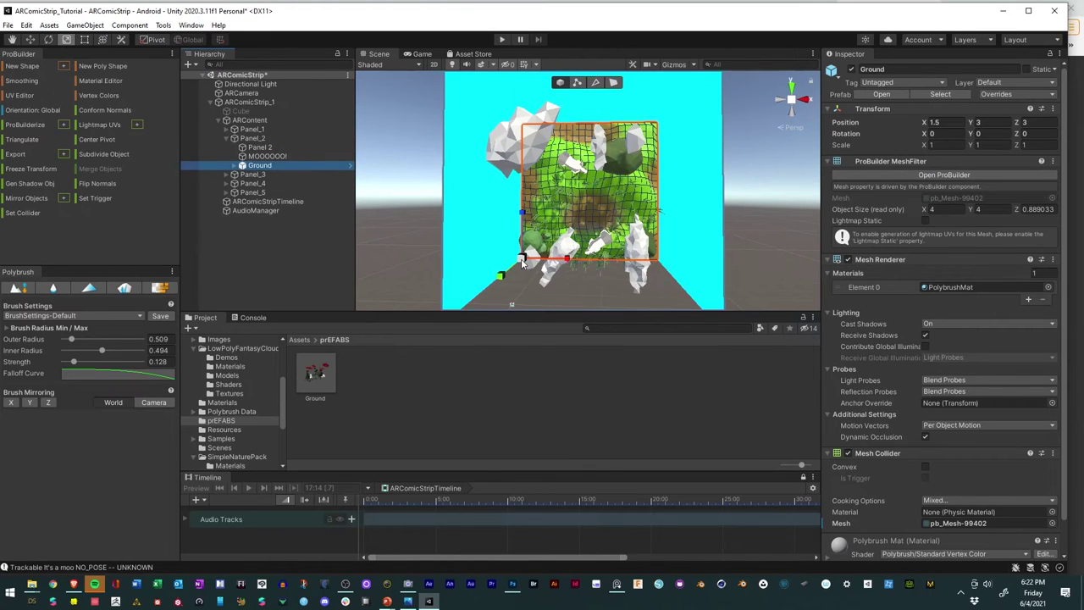
# Step: Set Ground's X rotation to 90
pyautogui.click(950, 145)
pyautogui.click(949, 134)
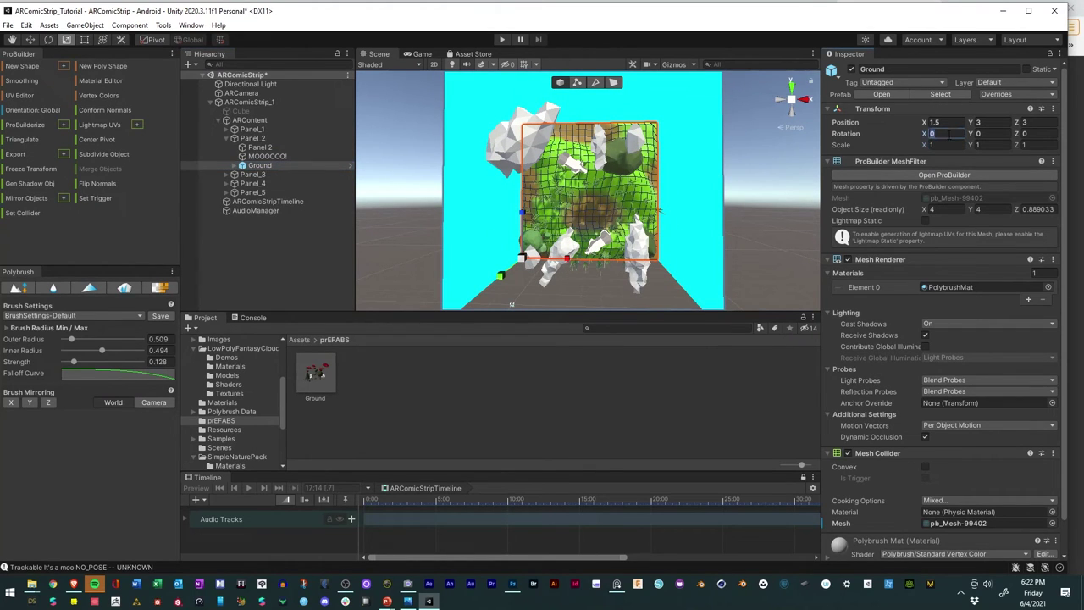
pyautogui.write('-90')
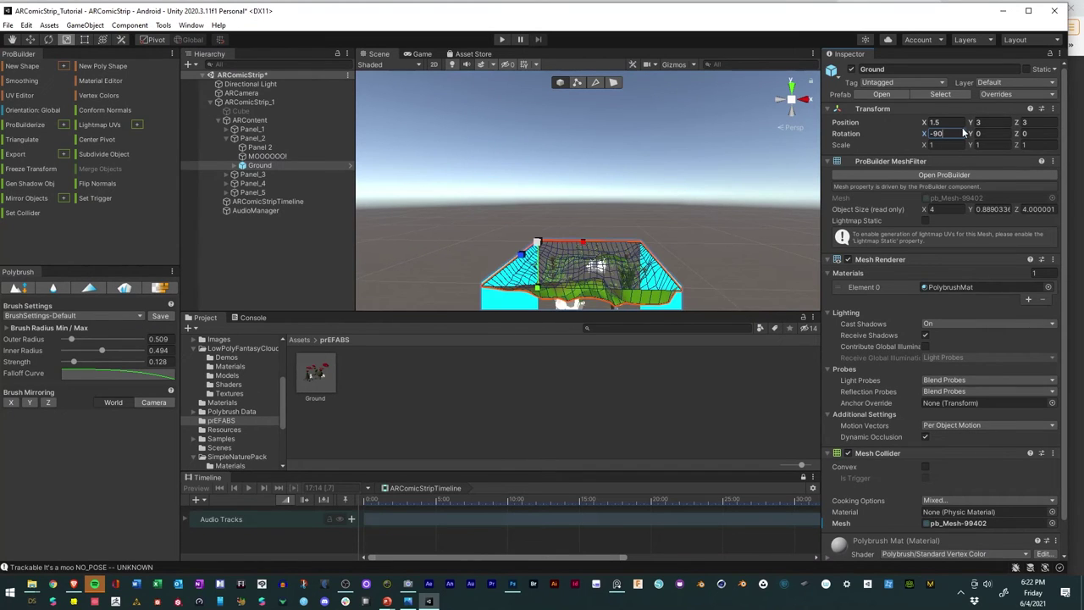
pyautogui.write('90')
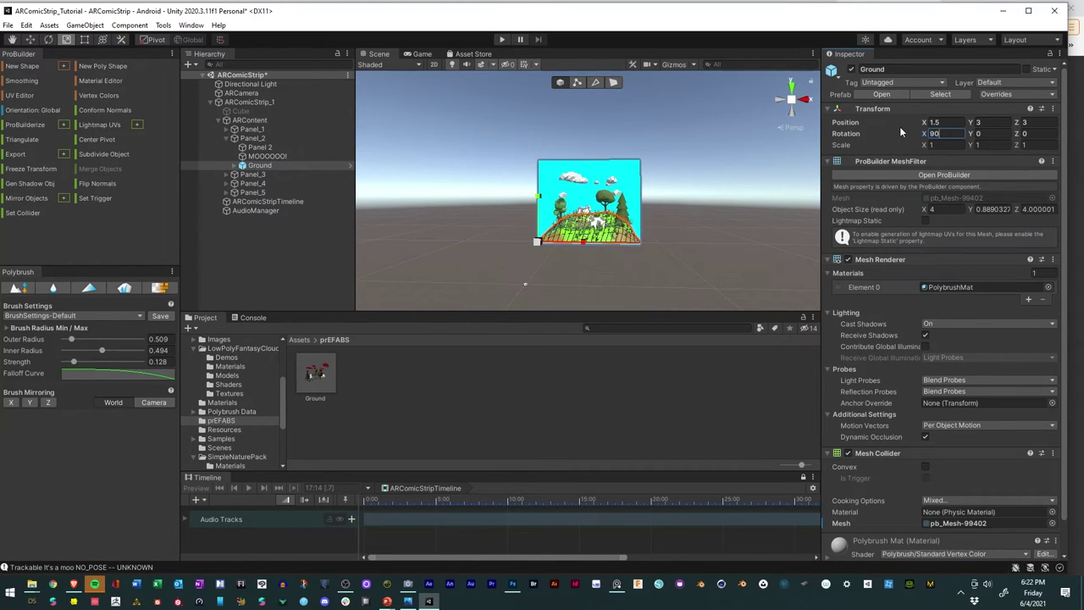
pyautogui.scroll(-1, 650, 211)
pyautogui.scroll(4, 627, 212)
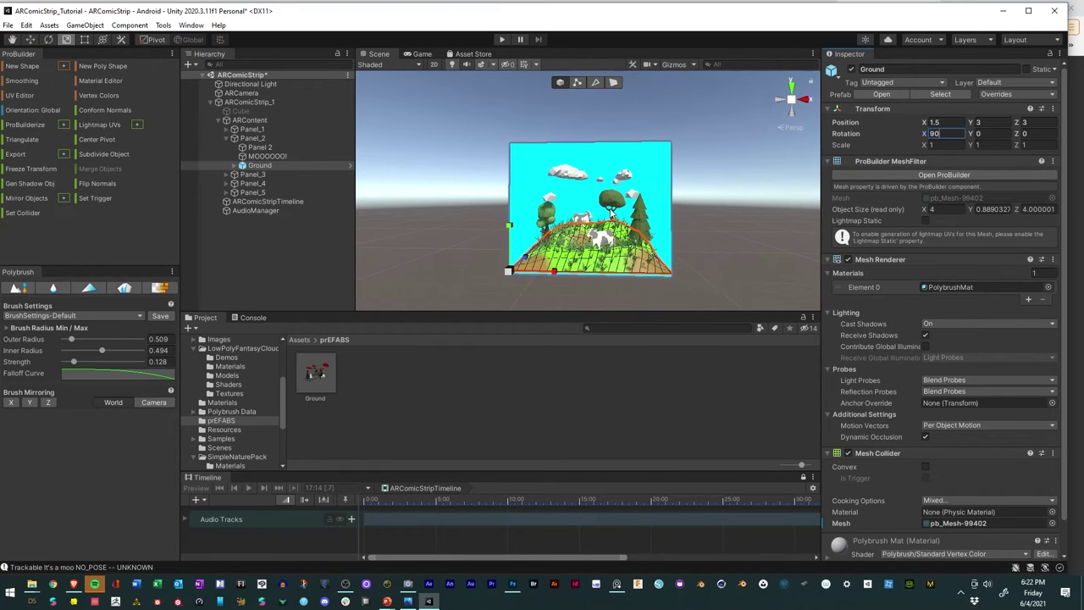
# Step: Reset Ground's position to 0, 0, 0 and shrink it to 0.028579 scale
pyautogui.click(942, 122)
pyautogui.write('0')
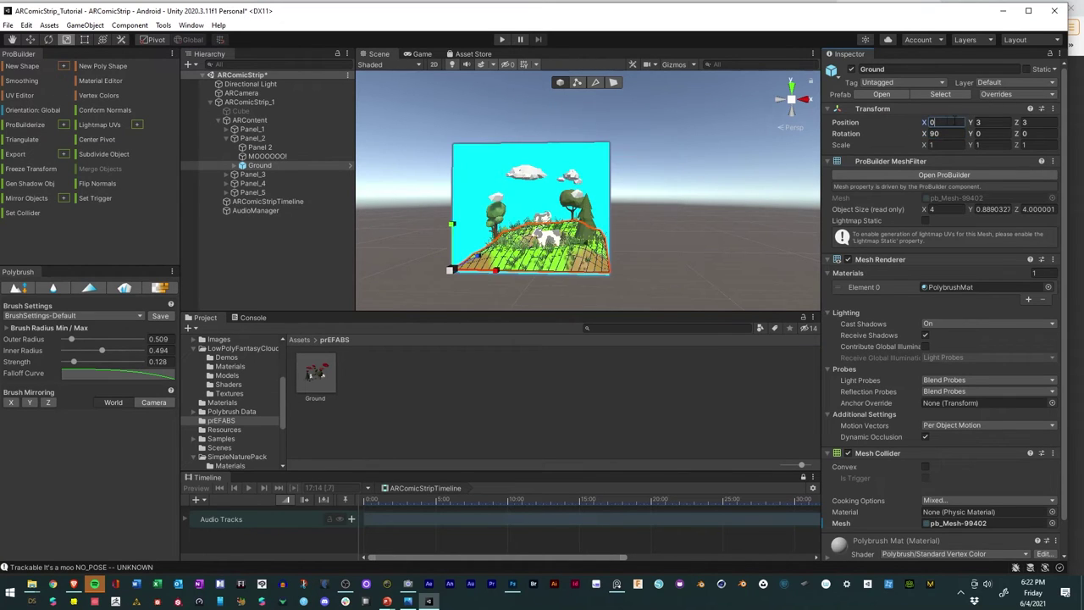
pyautogui.press('Tab')
pyautogui.write('0')
pyautogui.press('Tab')
pyautogui.write('0')
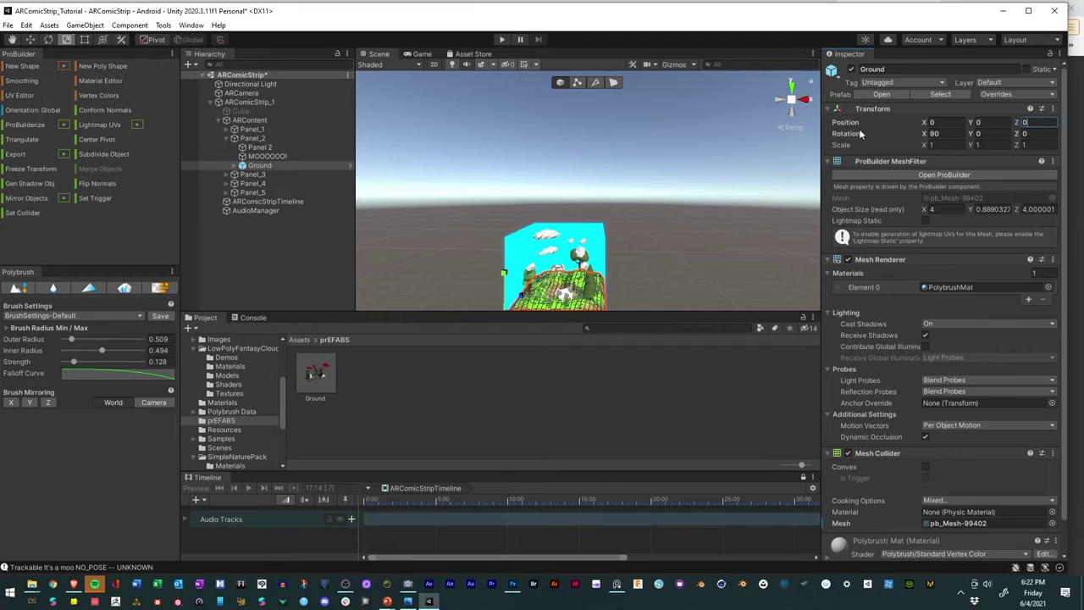
pyautogui.scroll(-2, 505, 286)
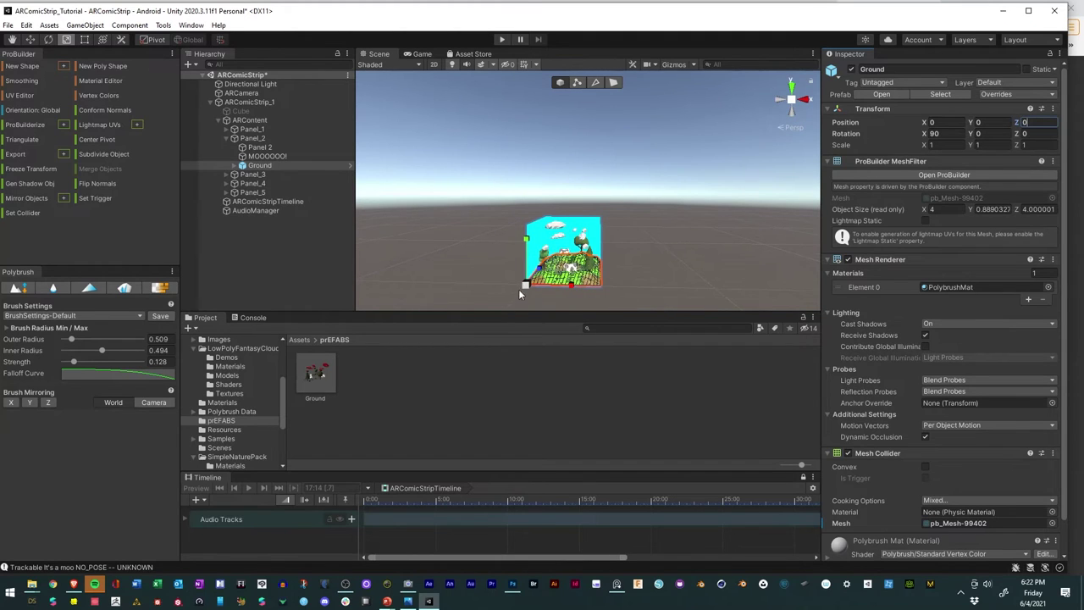
pyautogui.moveTo(519, 290); pyautogui.dragTo(509, 322)
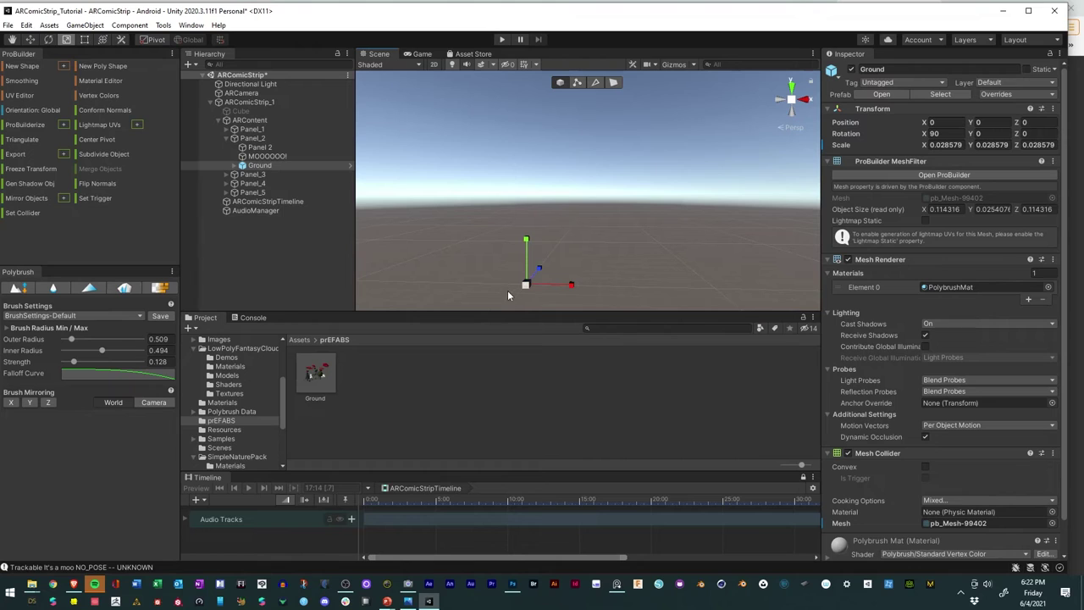
# Step: Enlarge Ground slightly, then lower it and slide it left toward the comic panel
pyautogui.doubleClick(245, 165)
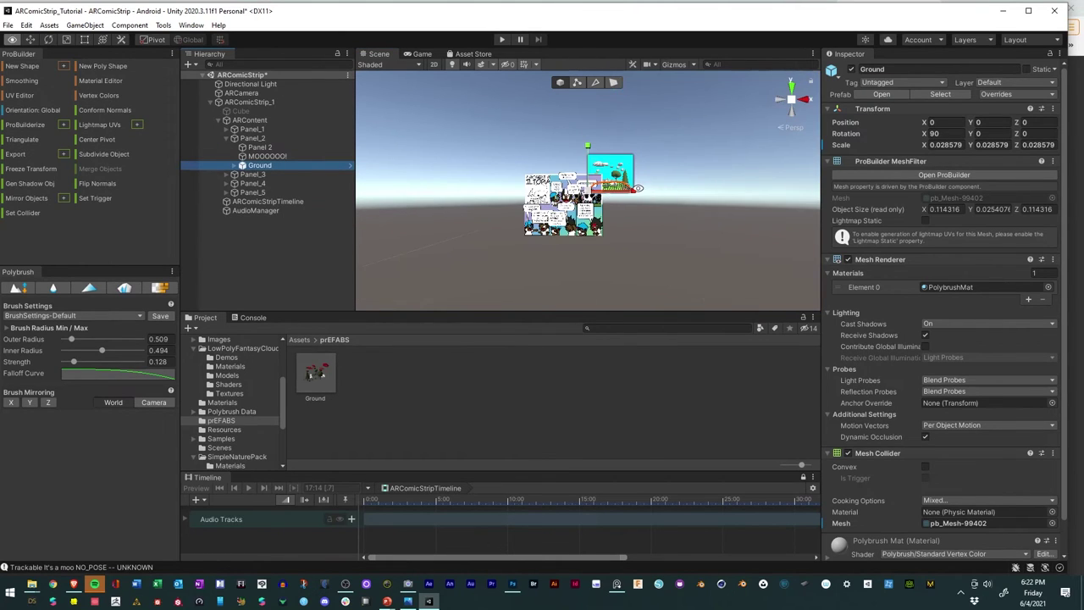
pyautogui.scroll(5, 639, 188)
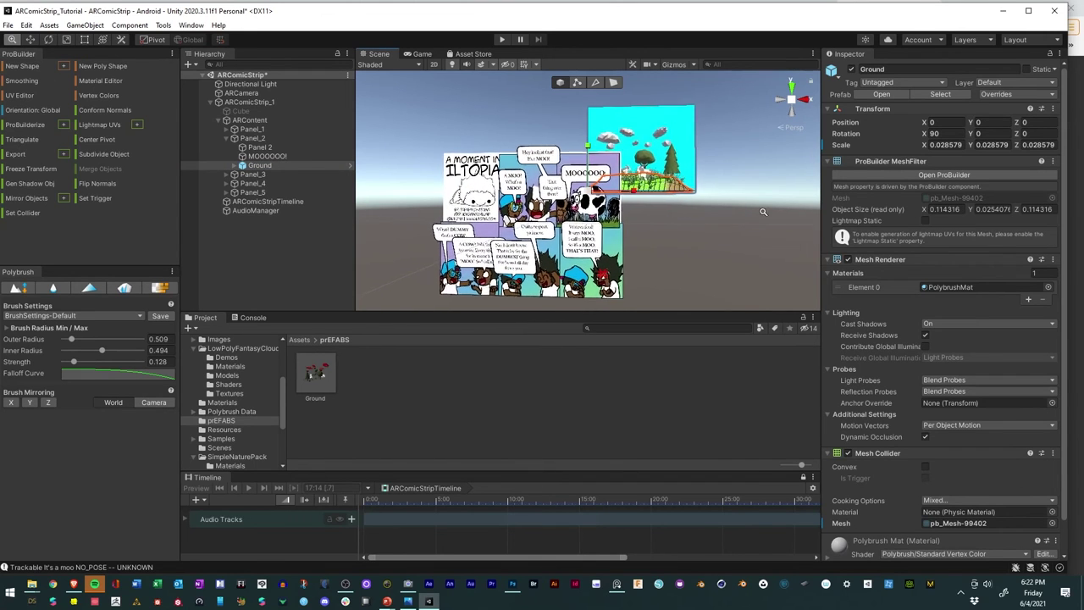
pyautogui.keyDown('alt'); pyautogui.moveTo(698, 210); pyautogui.dragTo(658, 125); pyautogui.keyUp('alt')
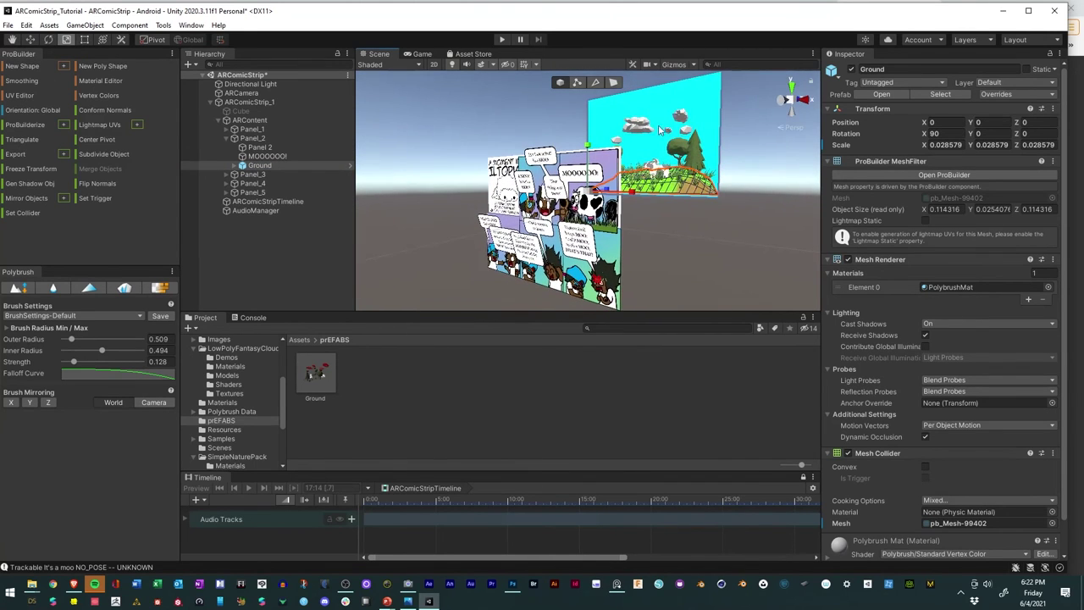
pyautogui.click(68, 40)
pyautogui.moveTo(586, 193); pyautogui.dragTo(542, 191)
pyautogui.click(31, 39)
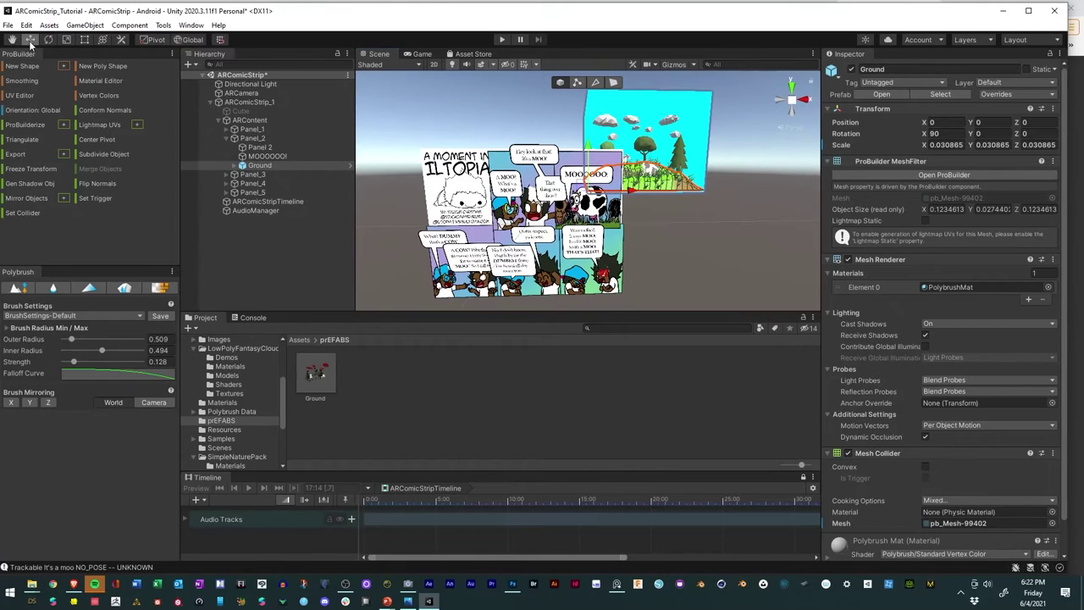
pyautogui.moveTo(588, 148); pyautogui.dragTo(588, 182)
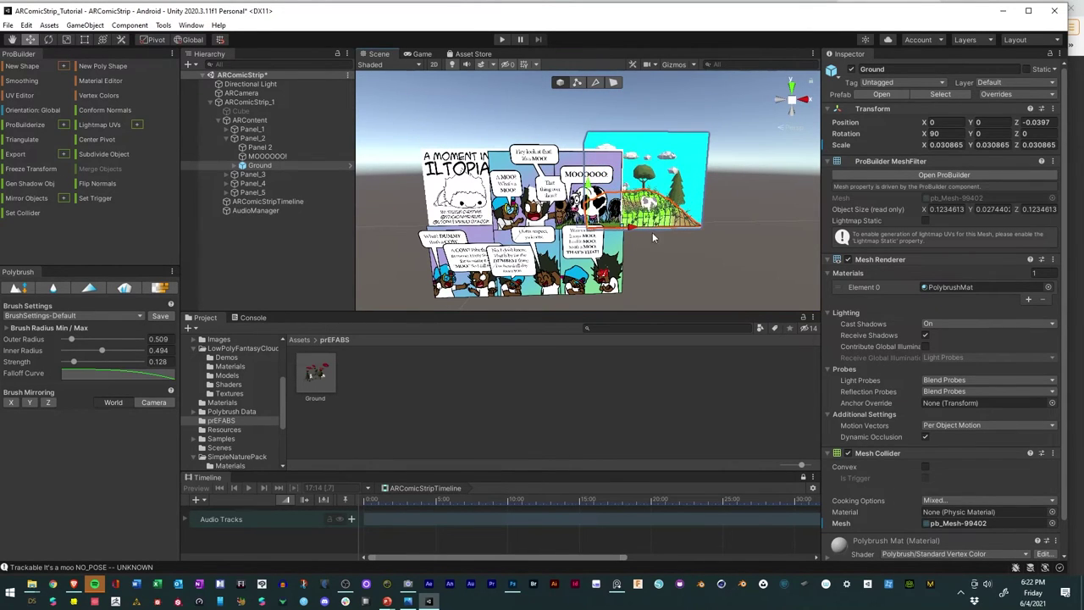
pyautogui.moveTo(638, 232); pyautogui.dragTo(587, 231)
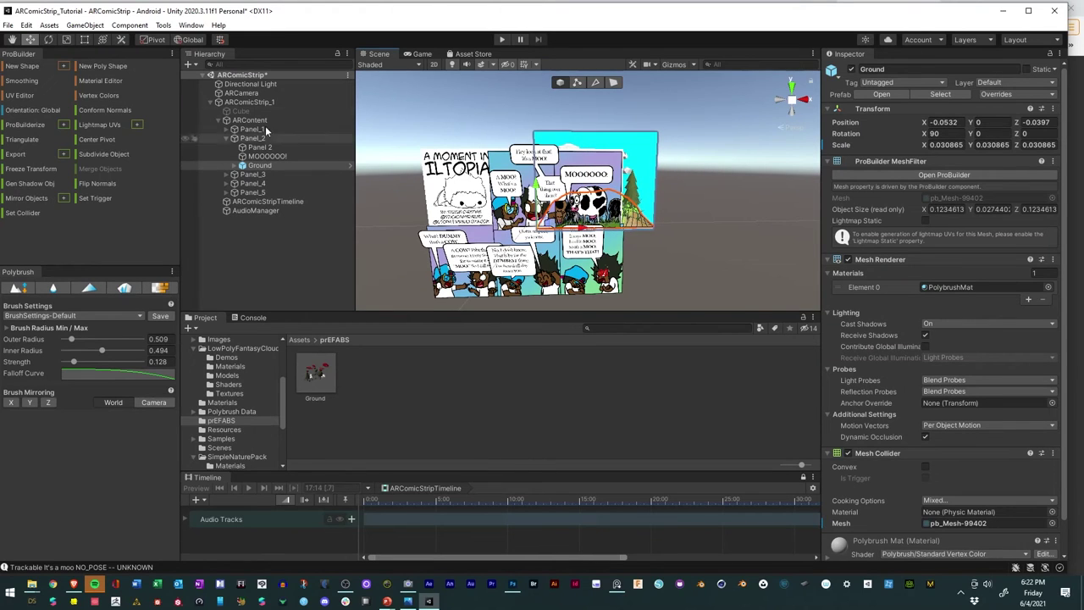
# Step: Scale Ground up to 0.04668 and position it at -0.0839, -0.0046, -0.0397
pyautogui.click(66, 40)
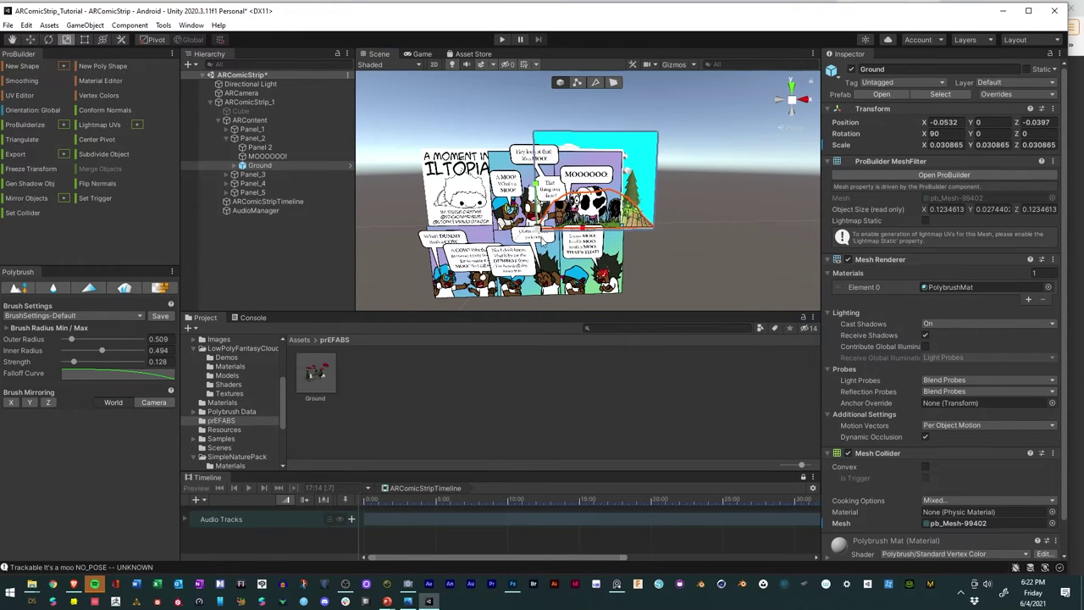
pyautogui.moveTo(657, 131); pyautogui.dragTo(722, 78)
pyautogui.keyDown('alt'); pyautogui.moveTo(677, 259); pyautogui.dragTo(625, 242); pyautogui.keyUp('alt')
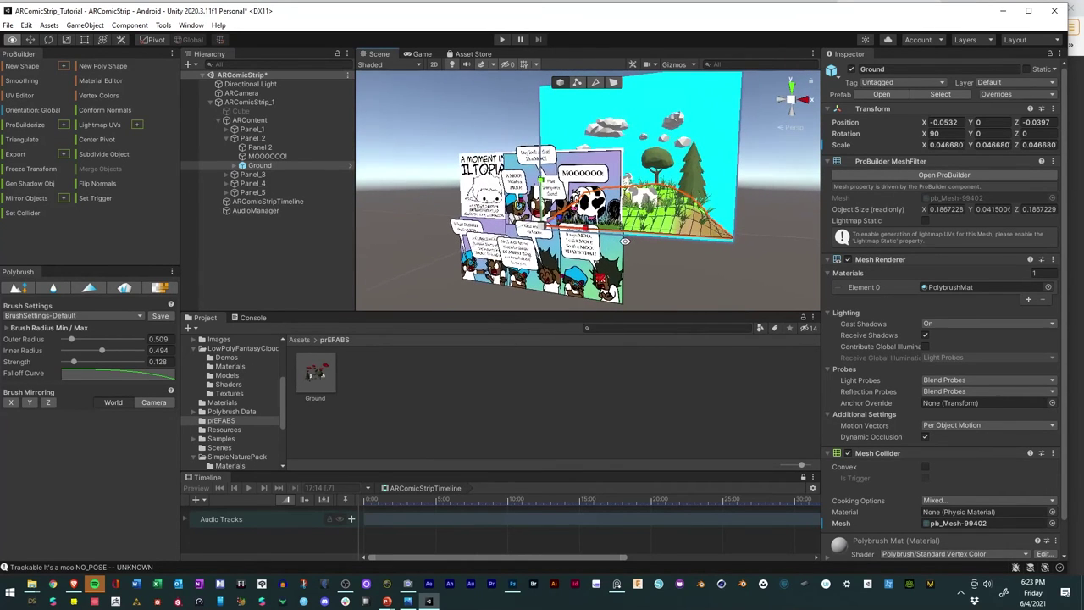
pyautogui.click(31, 40)
pyautogui.moveTo(593, 229); pyautogui.dragTo(439, 260)
pyautogui.moveTo(639, 212); pyautogui.dragTo(709, 229)
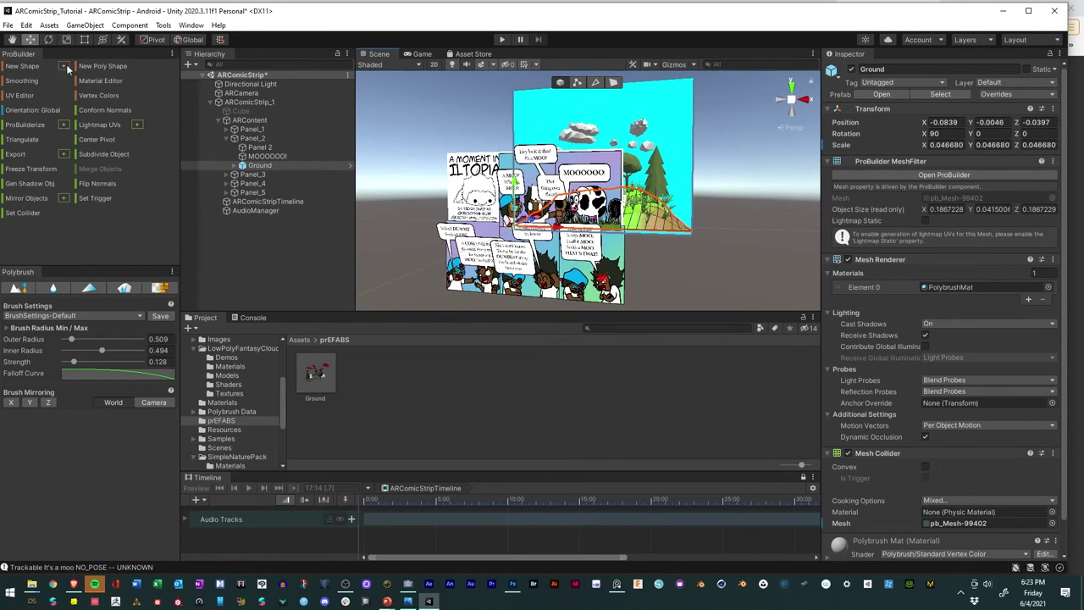
pyautogui.click(8, 25)
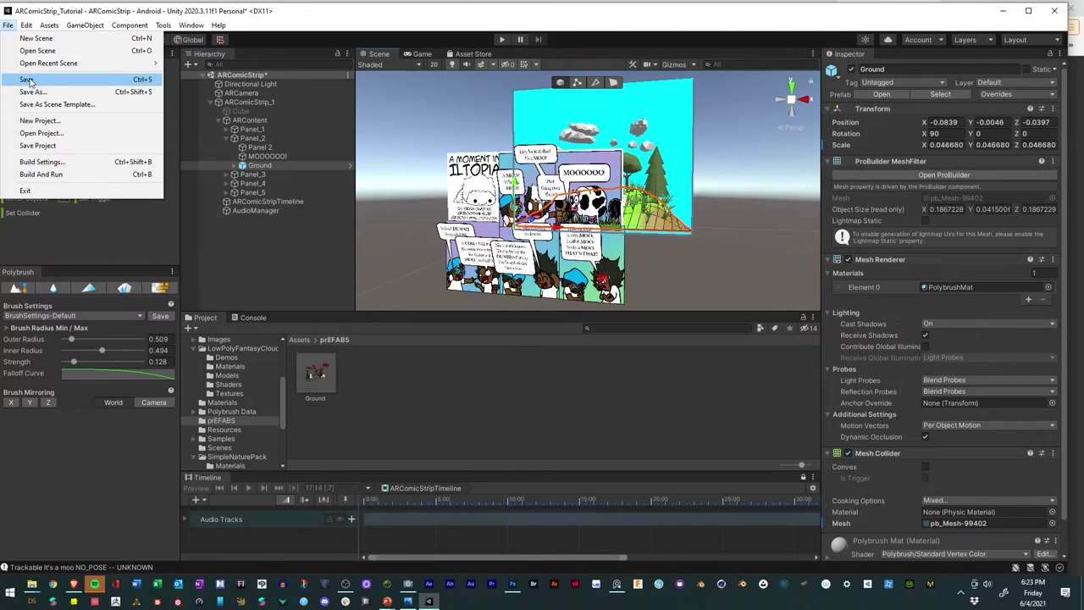
# Step: Save the ARComicStrip scene and orbit the view to review the island behind Panel_2
pyautogui.click(32, 79)
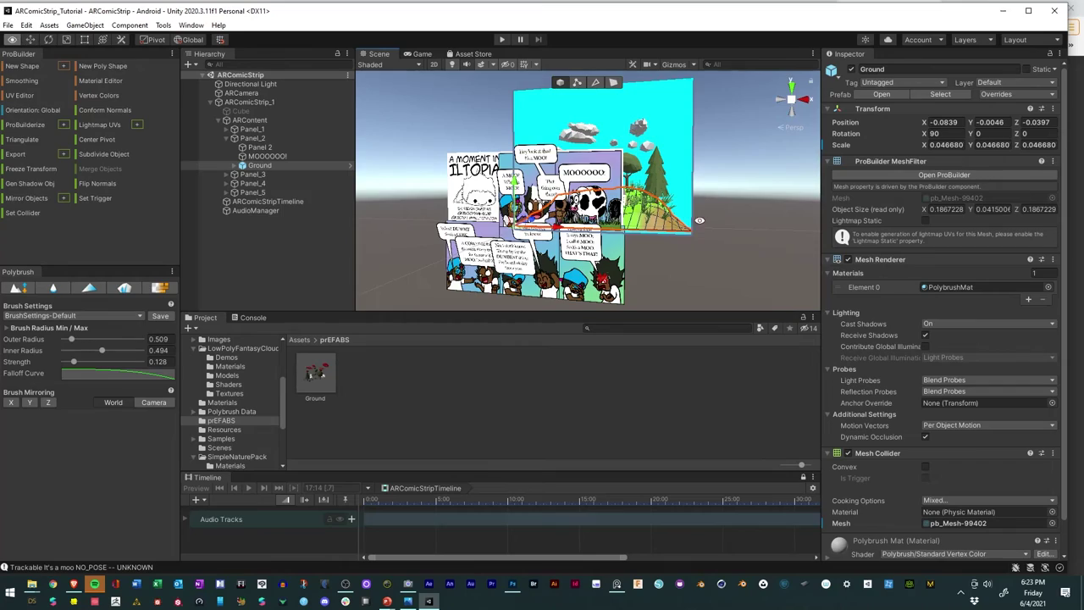
pyautogui.keyDown('alt'); pyautogui.moveTo(520, 116); pyautogui.dragTo(483, 123); pyautogui.keyUp('alt')
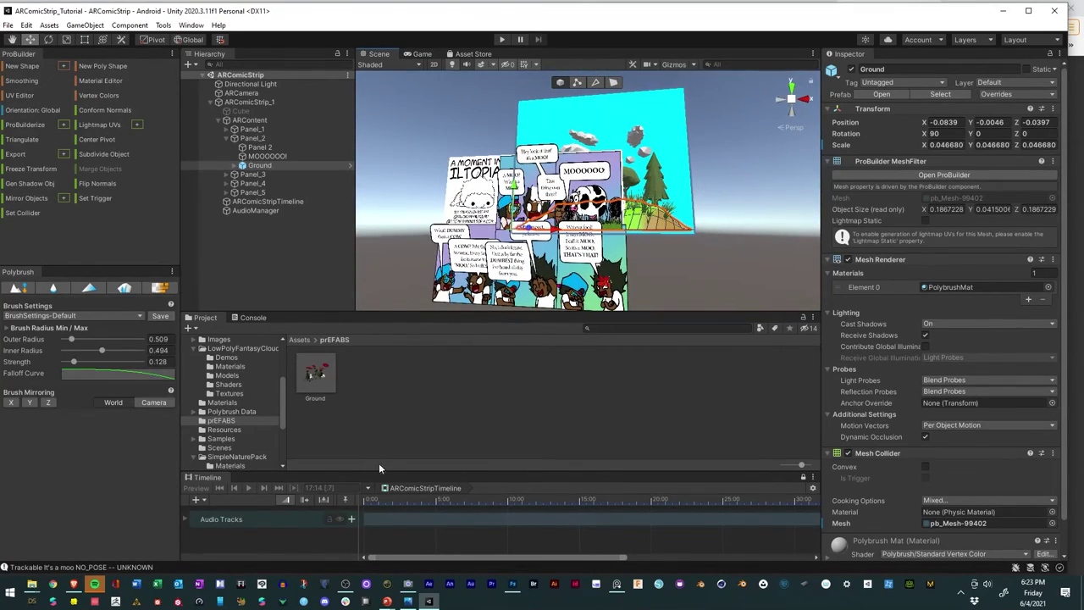
pyautogui.moveTo(385, 473); pyautogui.dragTo(385, 428)
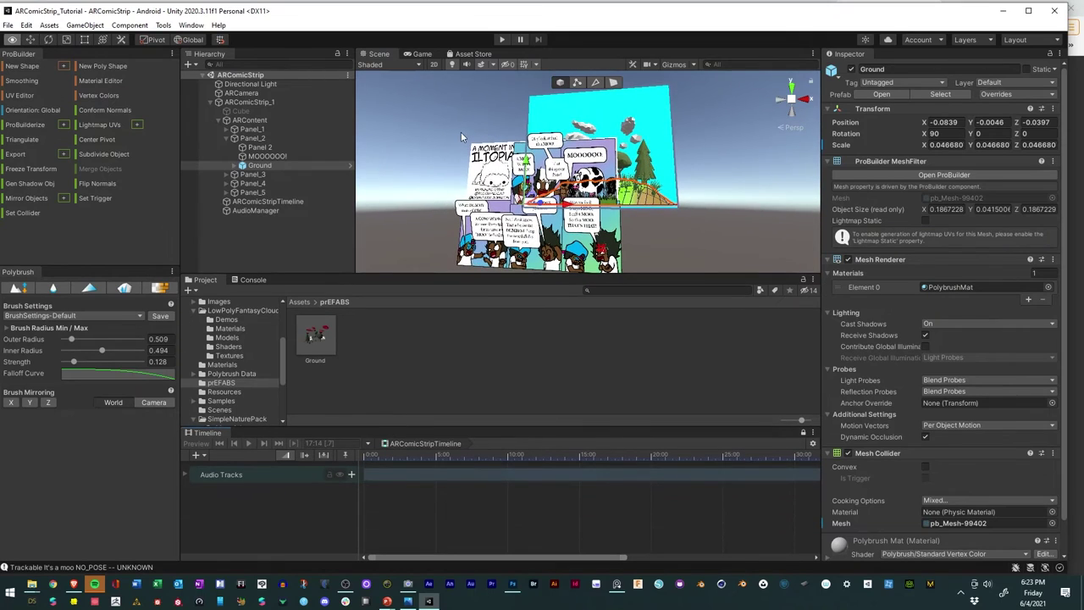
pyautogui.keyDown('alt'); pyautogui.moveTo(461, 131); pyautogui.dragTo(398, 136); pyautogui.keyUp('alt')
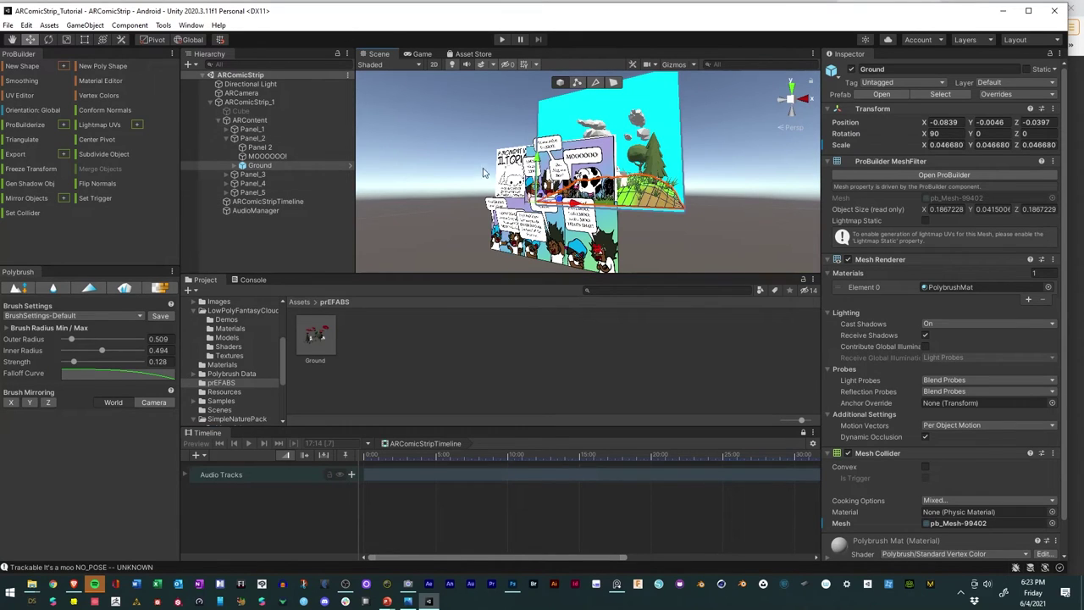
pyautogui.moveTo(473, 161)
pyautogui.keyDown('alt'); pyautogui.mouseDown()
pyautogui.moveTo(581, 166)
pyautogui.moveTo(435, 183)
pyautogui.moveTo(465, 175)
pyautogui.mouseUp(); pyautogui.keyUp('alt')
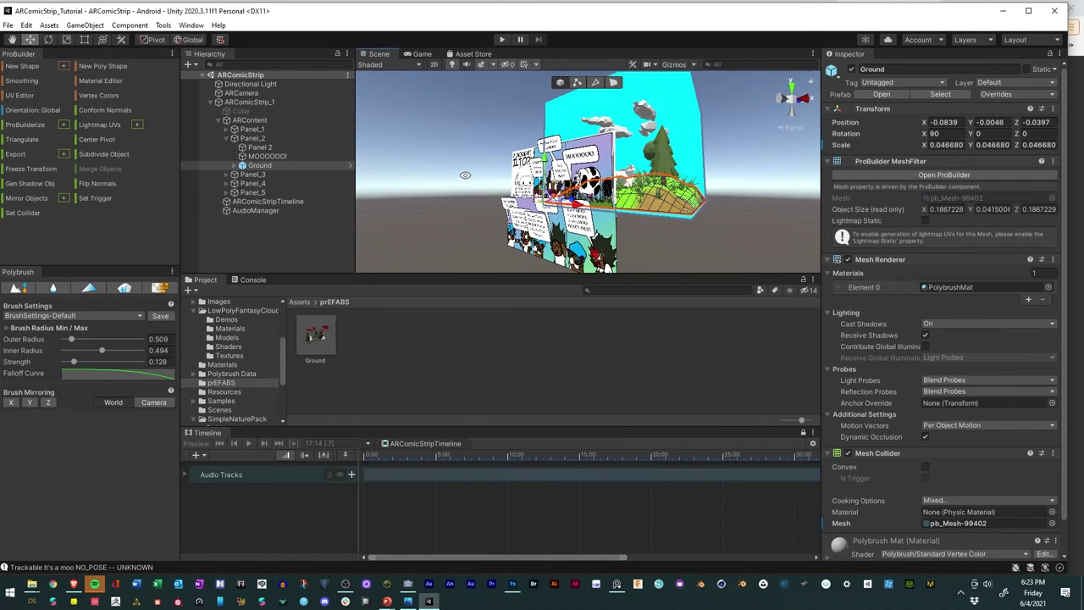
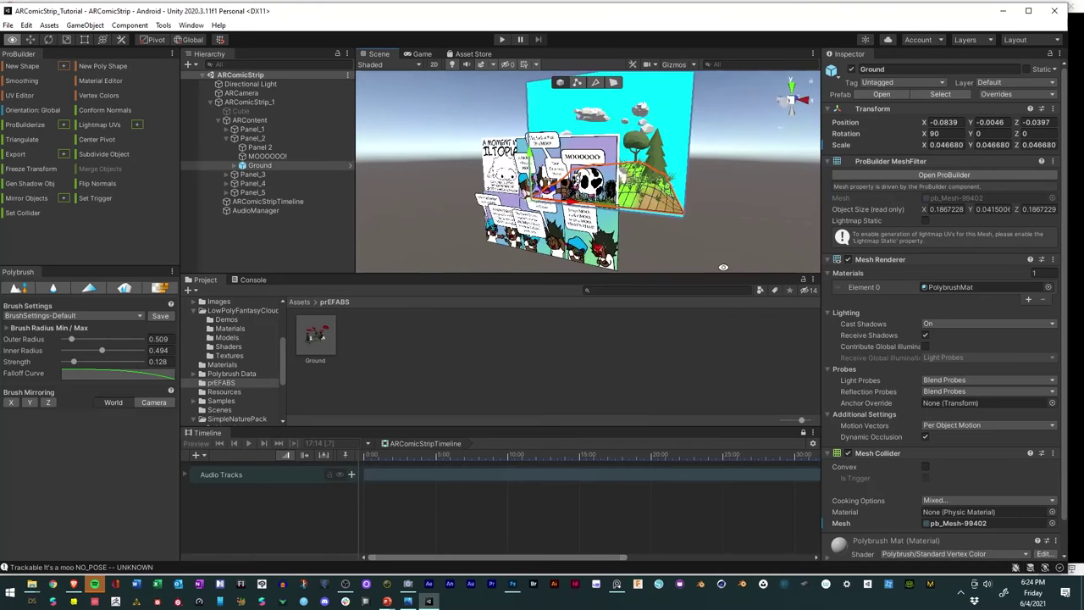
# Step: Build a ProBuilder Plane with width and length 1 and 0 segments
pyautogui.keyDown('alt'); pyautogui.moveTo(728, 254); pyautogui.dragTo(381, 233); pyautogui.keyUp('alt')
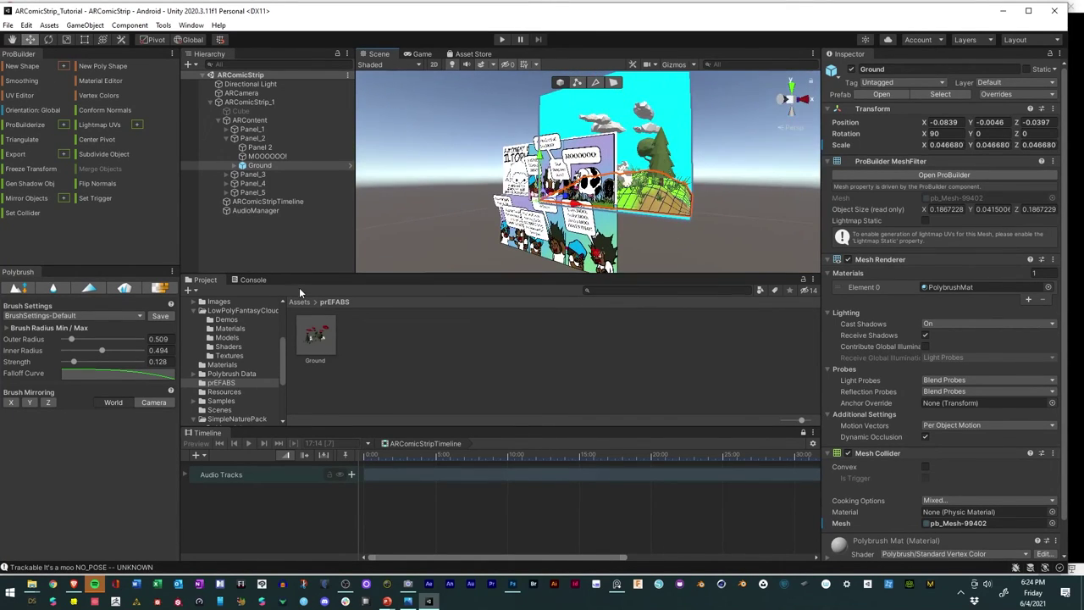
pyautogui.click(63, 65)
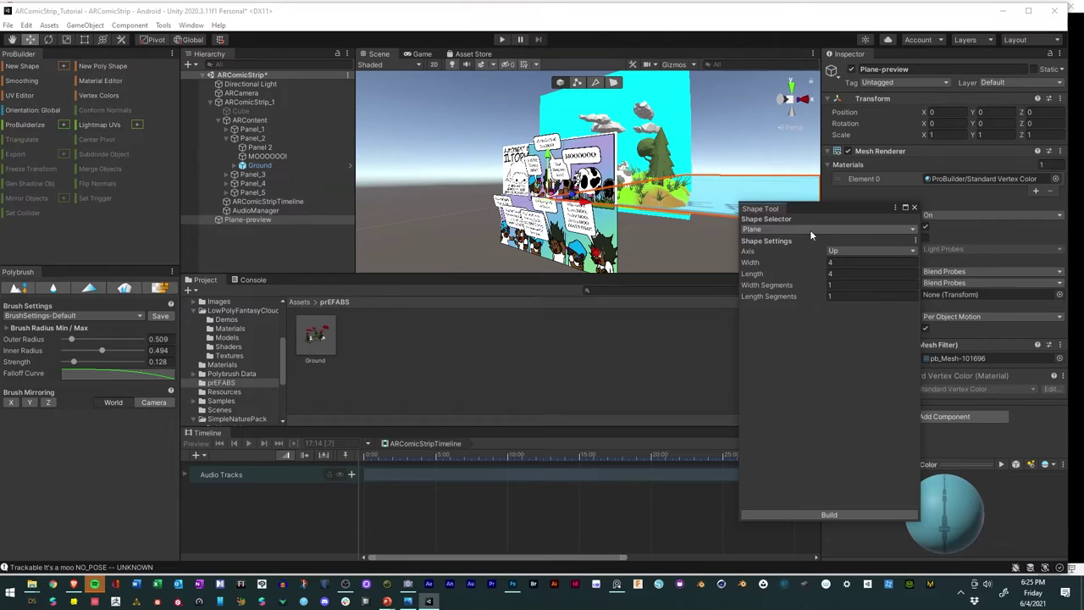
pyautogui.write('1')
pyautogui.click(852, 263)
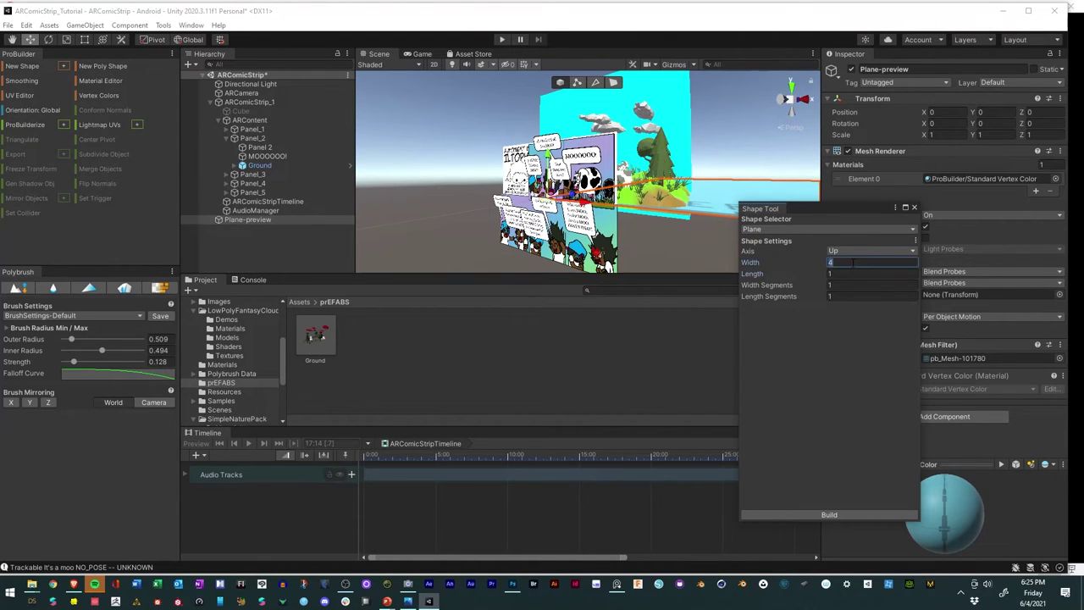
pyautogui.write('1')
pyautogui.keyDown('alt'); pyautogui.moveTo(593, 169); pyautogui.dragTo(618, 221); pyautogui.keyUp('alt')
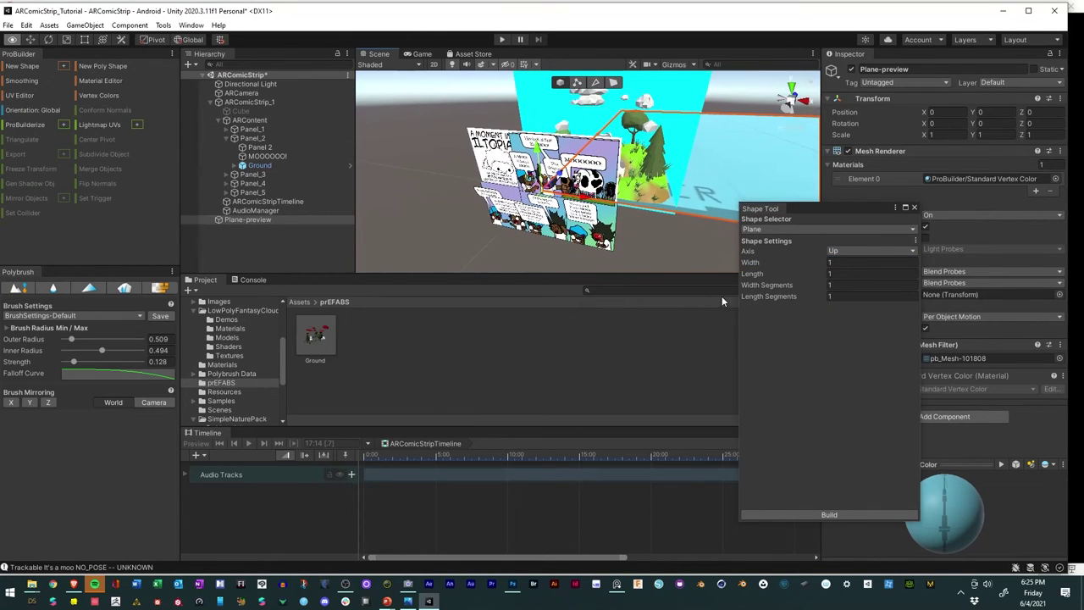
pyautogui.click(815, 296)
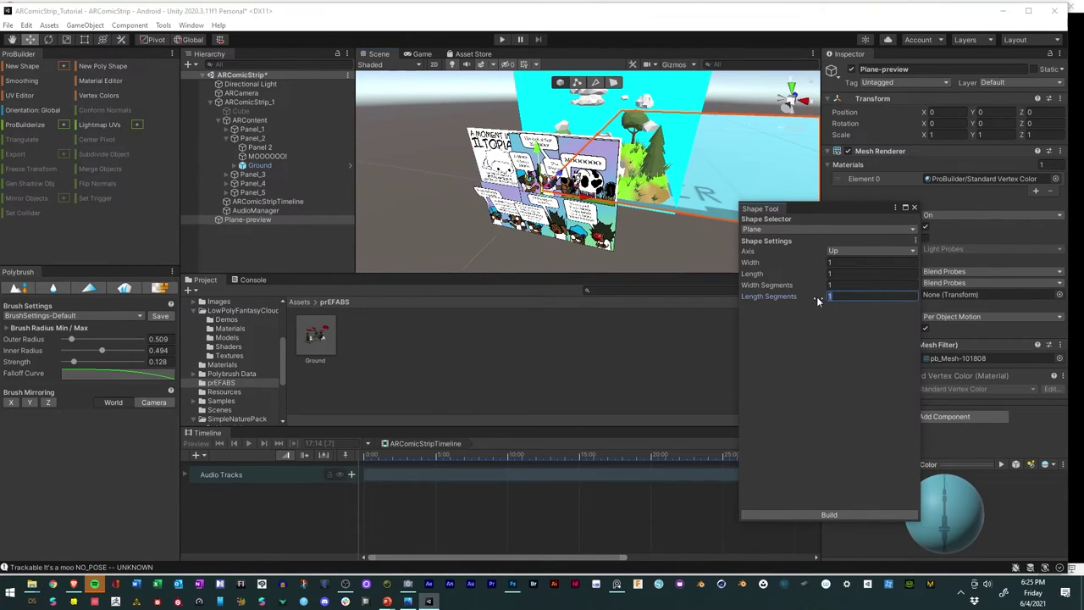
pyautogui.write('0')
pyautogui.press('Return')
pyautogui.click(812, 514)
pyautogui.click(914, 207)
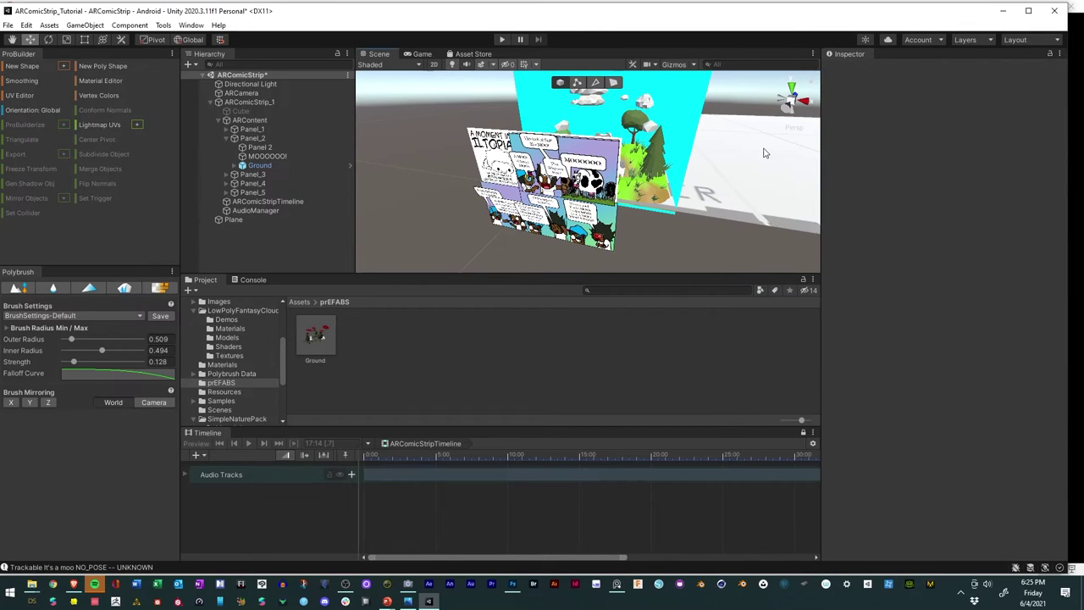
# Step: Switch to edge selection and select the new plane's left edge
pyautogui.scroll(-5, 747, 142)
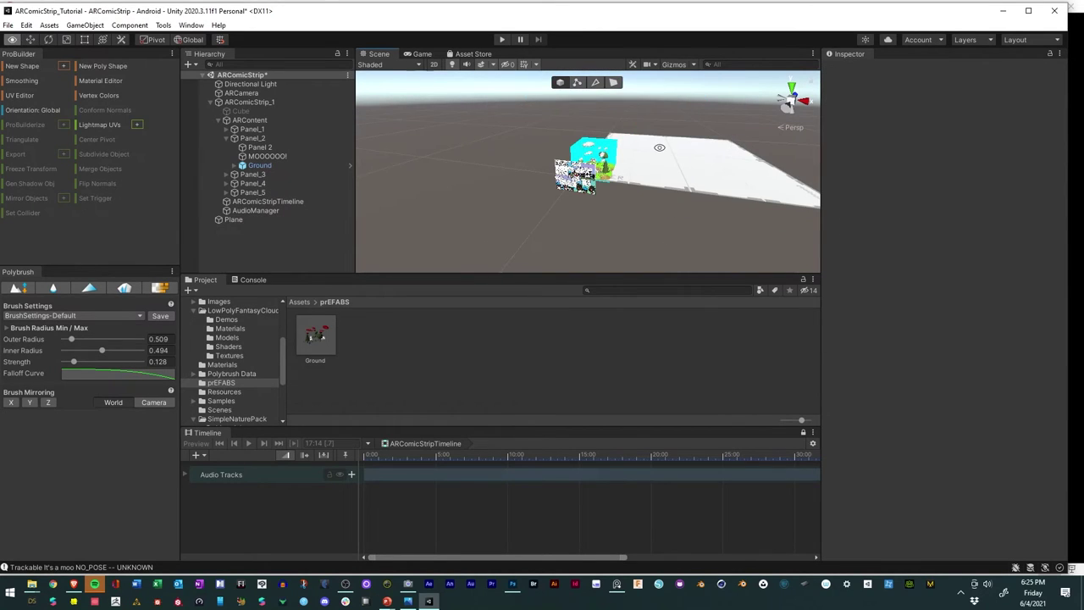
pyautogui.keyDown('alt'); pyautogui.moveTo(748, 148); pyautogui.dragTo(650, 179); pyautogui.keyUp('alt')
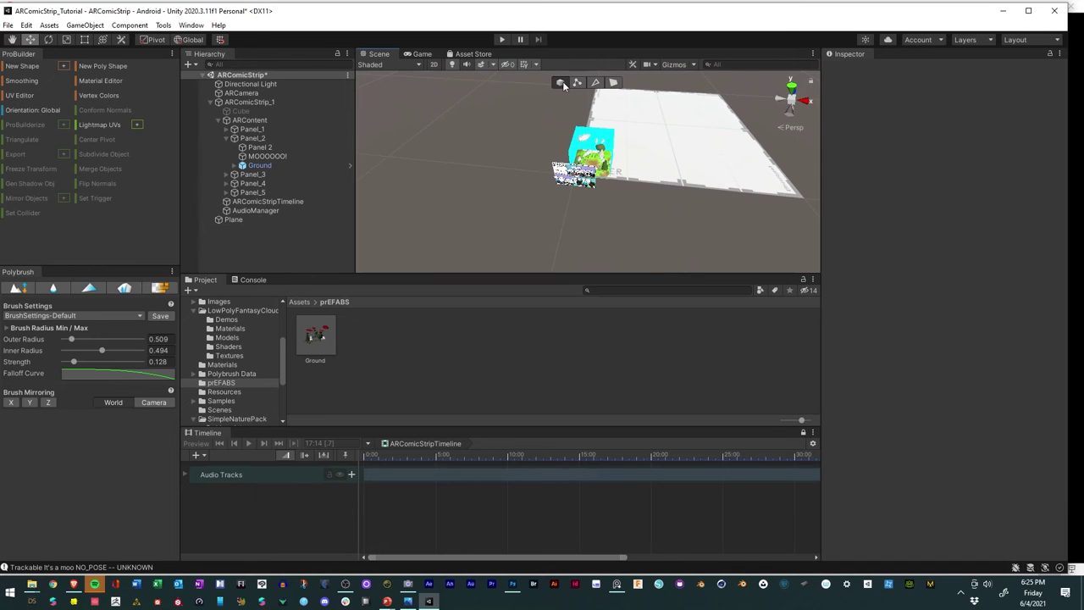
pyautogui.click(596, 83)
pyautogui.click(592, 119)
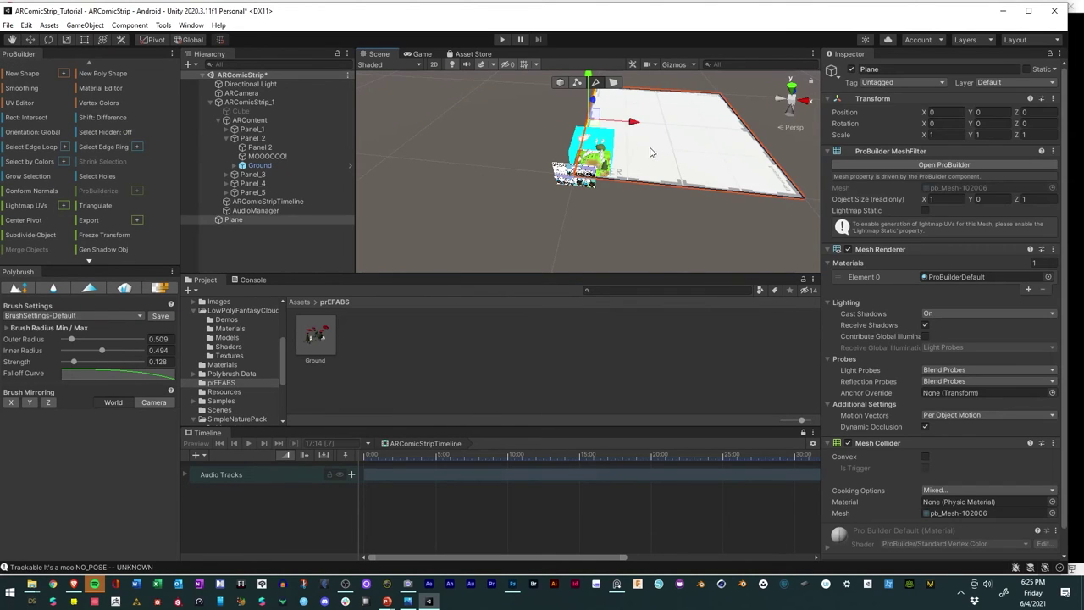
pyautogui.click(591, 120)
# Step: Create a new material named tRANSPARENT in the Materials folder
pyautogui.click(433, 354)
pyautogui.click(224, 365)
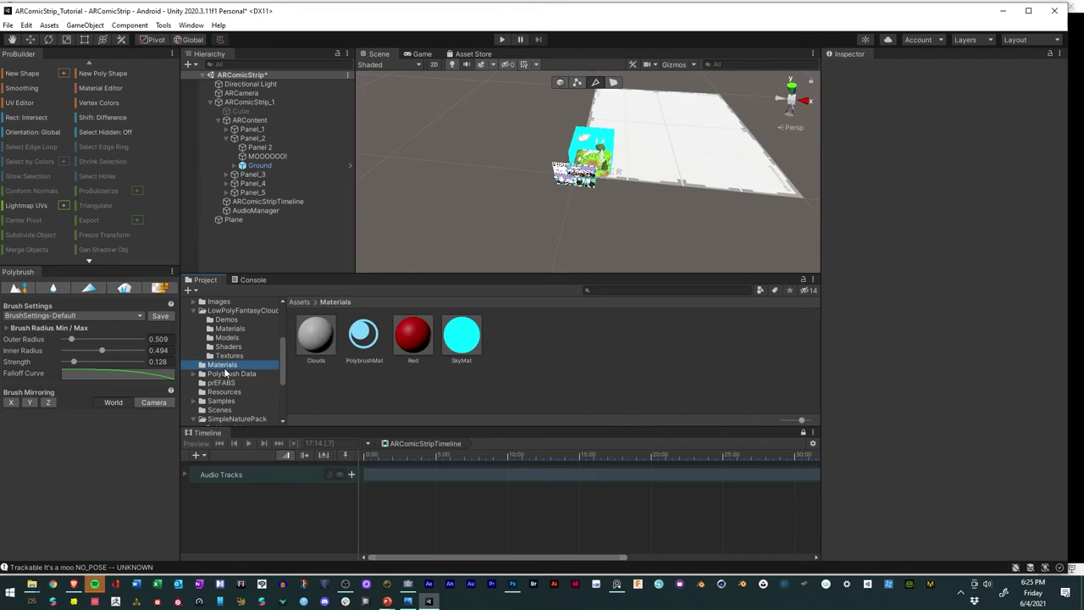
pyautogui.rightClick(388, 375)
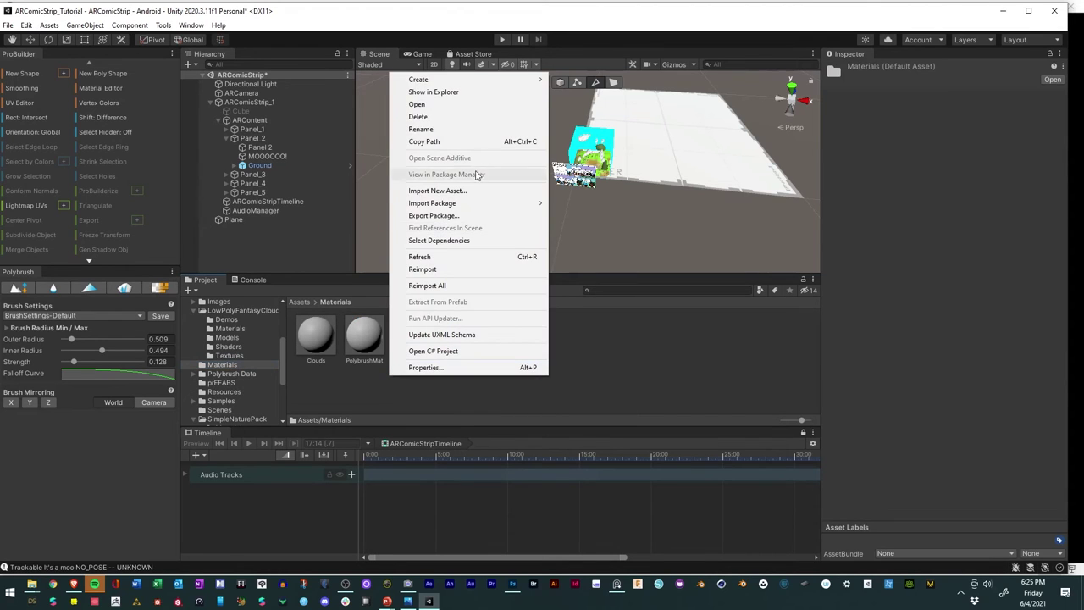
pyautogui.moveTo(517, 85)
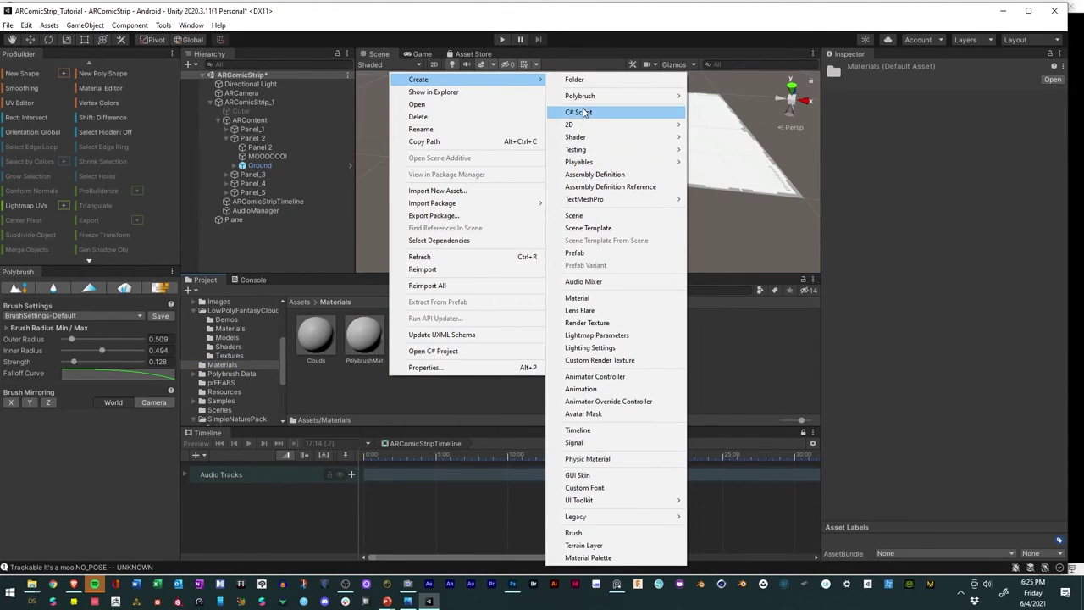
pyautogui.click(605, 298)
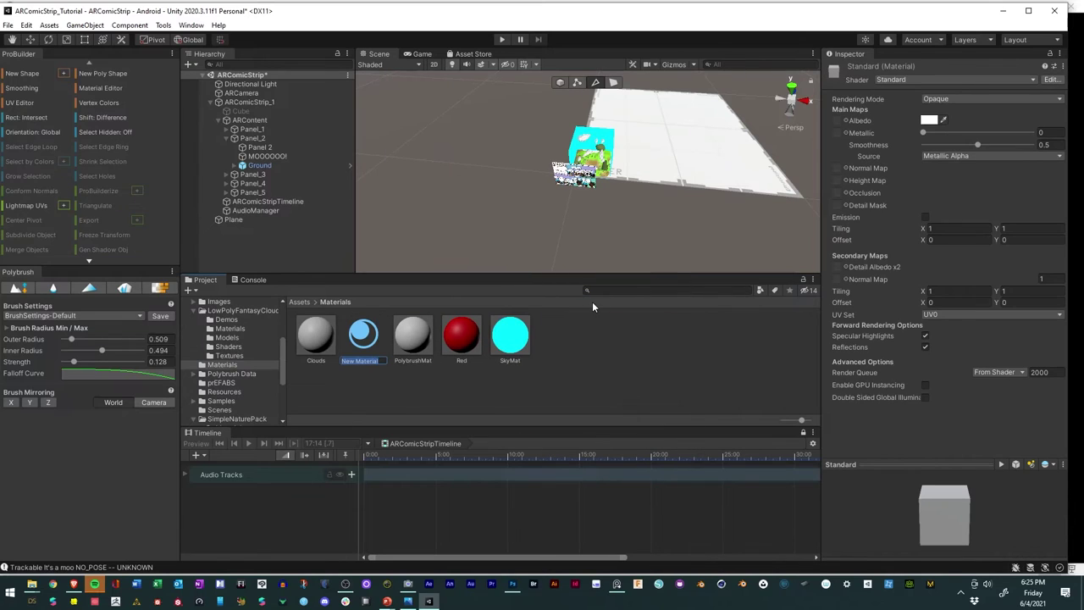
pyautogui.write('W')
pyautogui.press('Return')
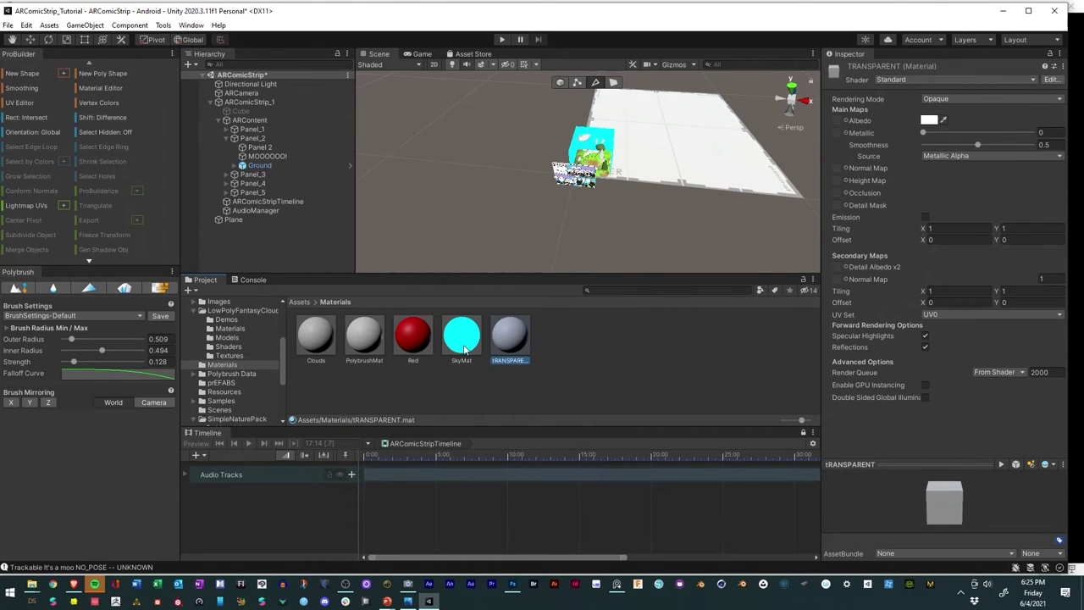
# Step: Set it to Transparent rendering with albedo alpha 67 and apply it to the Plane
pyautogui.click(954, 98)
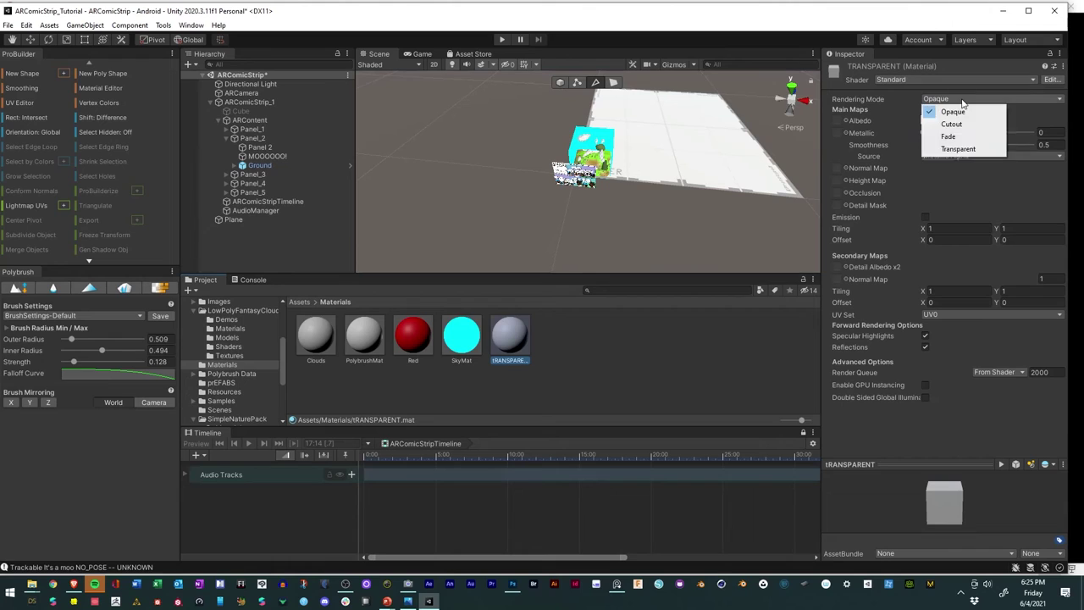
pyautogui.click(957, 150)
pyautogui.click(932, 121)
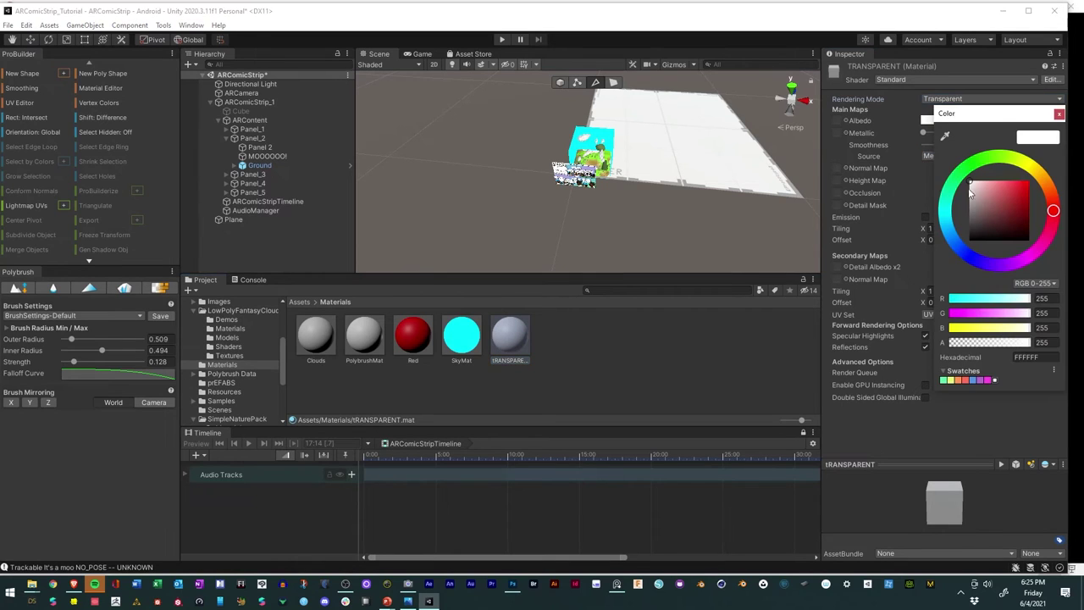
pyautogui.moveTo(987, 342); pyautogui.dragTo(972, 342)
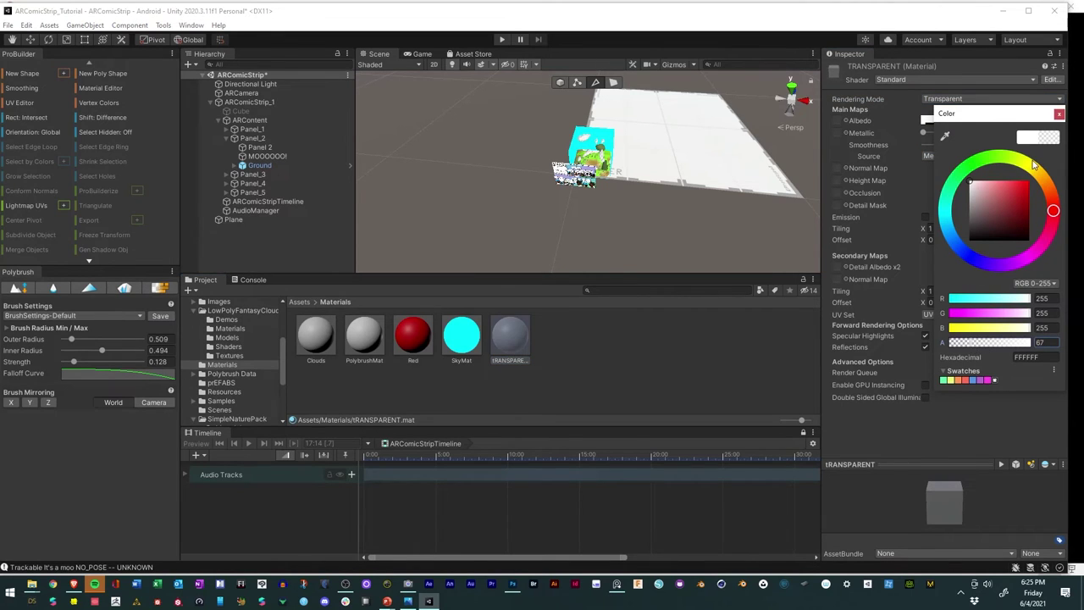
pyautogui.click(1059, 114)
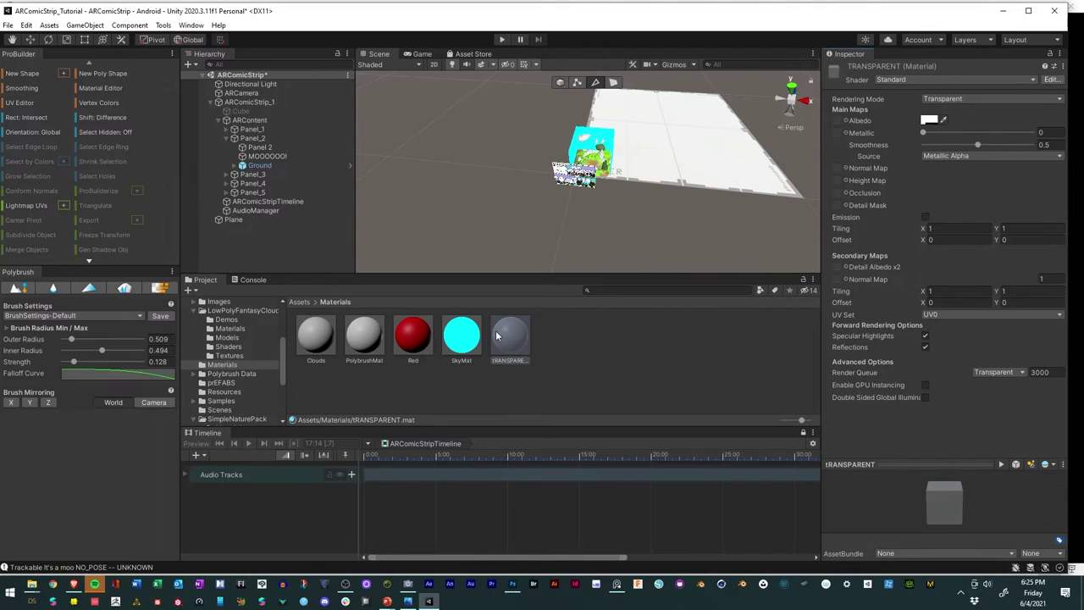
pyautogui.moveTo(547, 290); pyautogui.dragTo(606, 214)
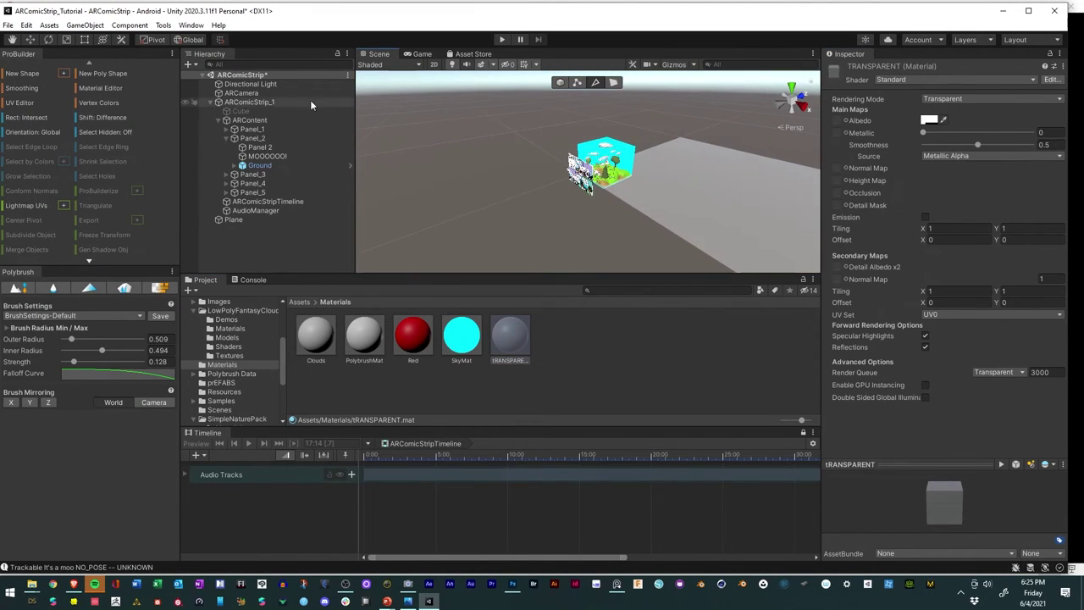
# Step: Set the Plane's X rotation to -90 and orbit around the upright see-through panel
pyautogui.click(235, 220)
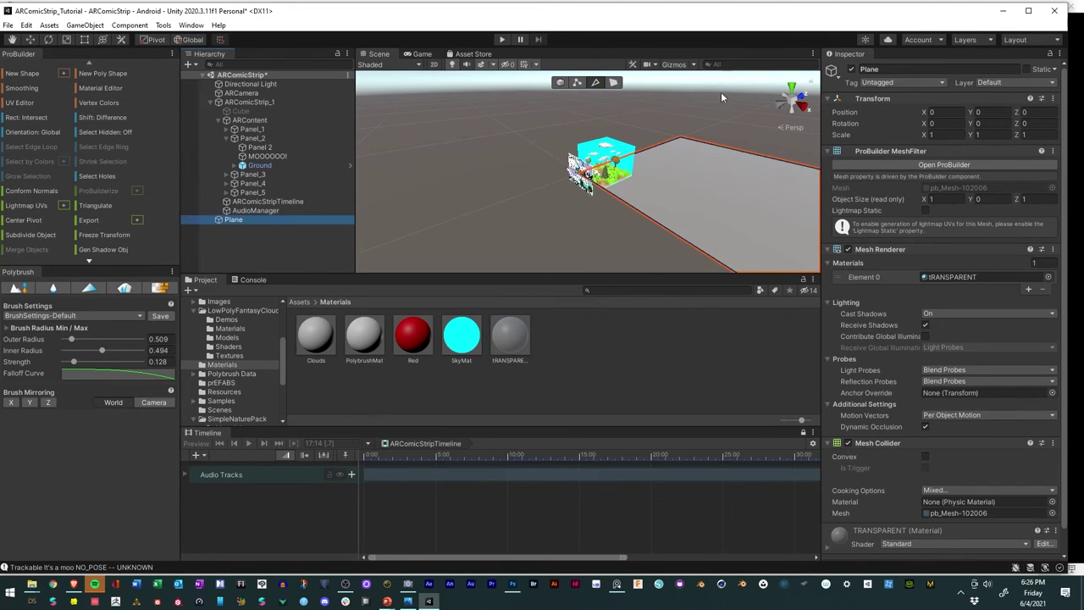
pyautogui.moveTo(926, 127); pyautogui.dragTo(953, 124)
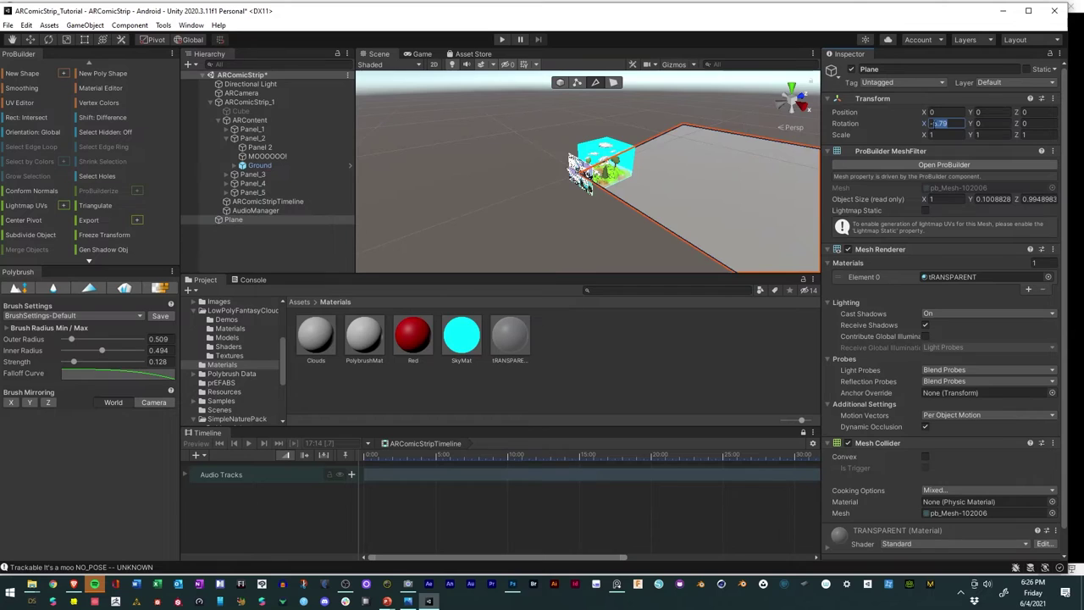
pyautogui.write('-90')
pyautogui.keyDown('alt'); pyautogui.moveTo(784, 121); pyautogui.dragTo(748, 142); pyautogui.keyUp('alt')
pyautogui.keyDown('alt'); pyautogui.moveTo(660, 165); pyautogui.dragTo(746, 165); pyautogui.keyUp('alt')
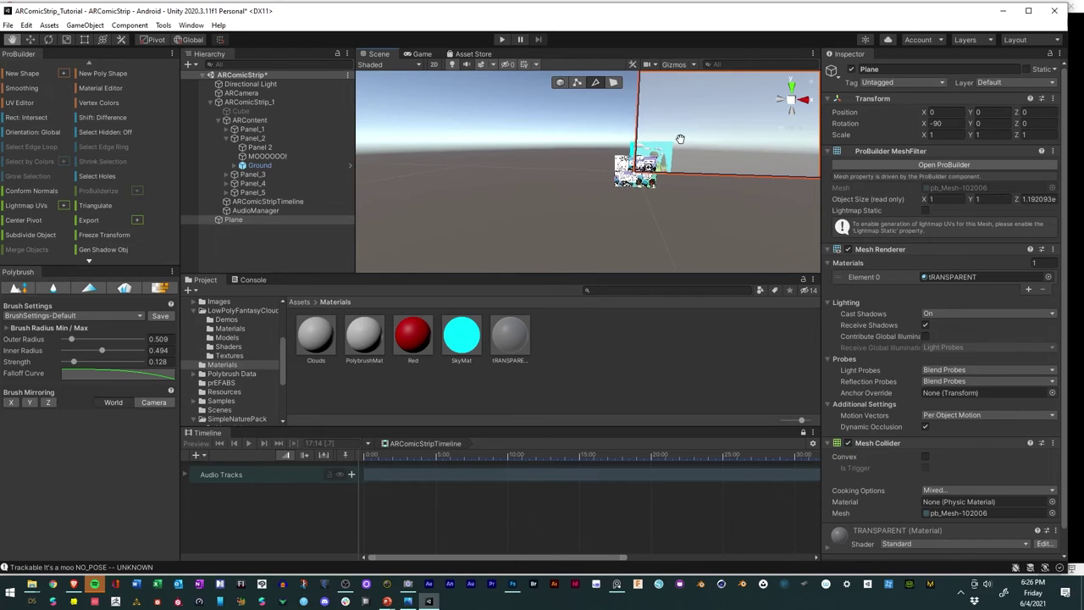
pyautogui.keyDown('alt'); pyautogui.moveTo(678, 137); pyautogui.dragTo(635, 171); pyautogui.keyUp('alt')
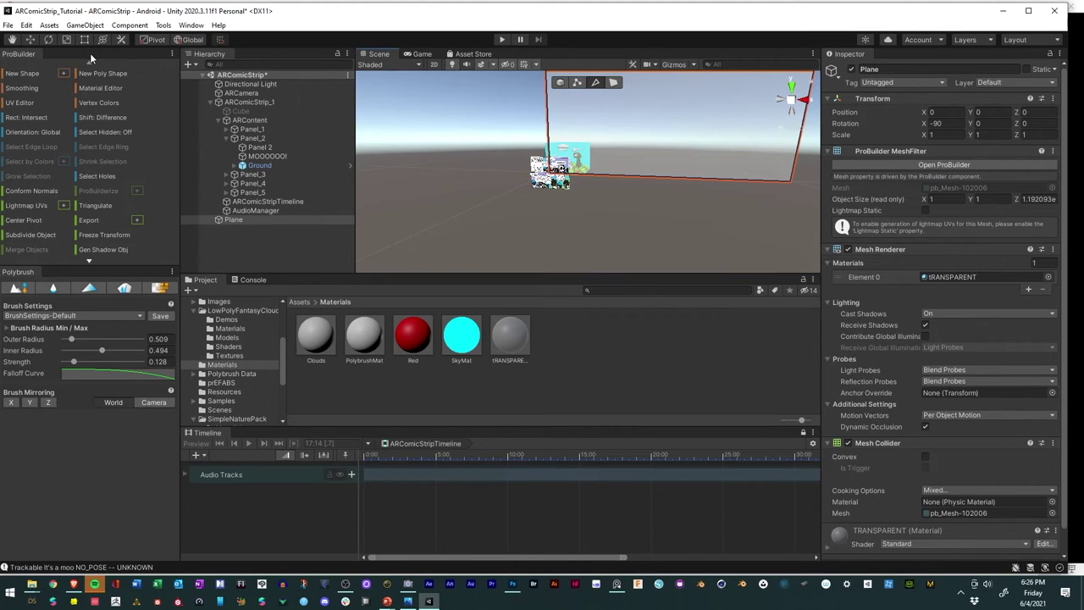
pyautogui.click(795, 167)
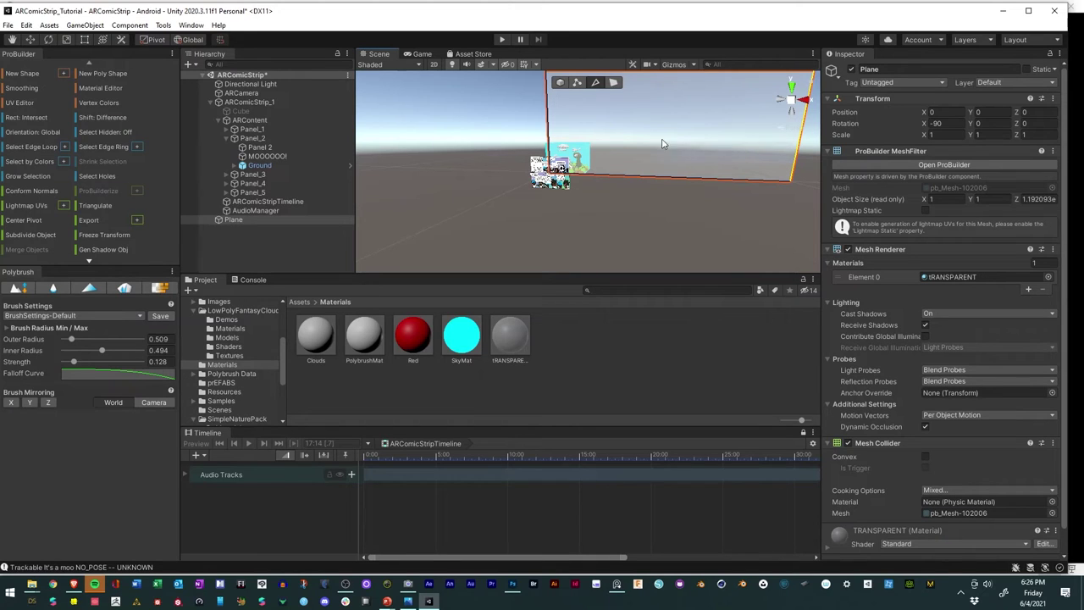
pyautogui.keyDown('alt'); pyautogui.moveTo(800, 162); pyautogui.dragTo(775, 159); pyautogui.keyUp('alt')
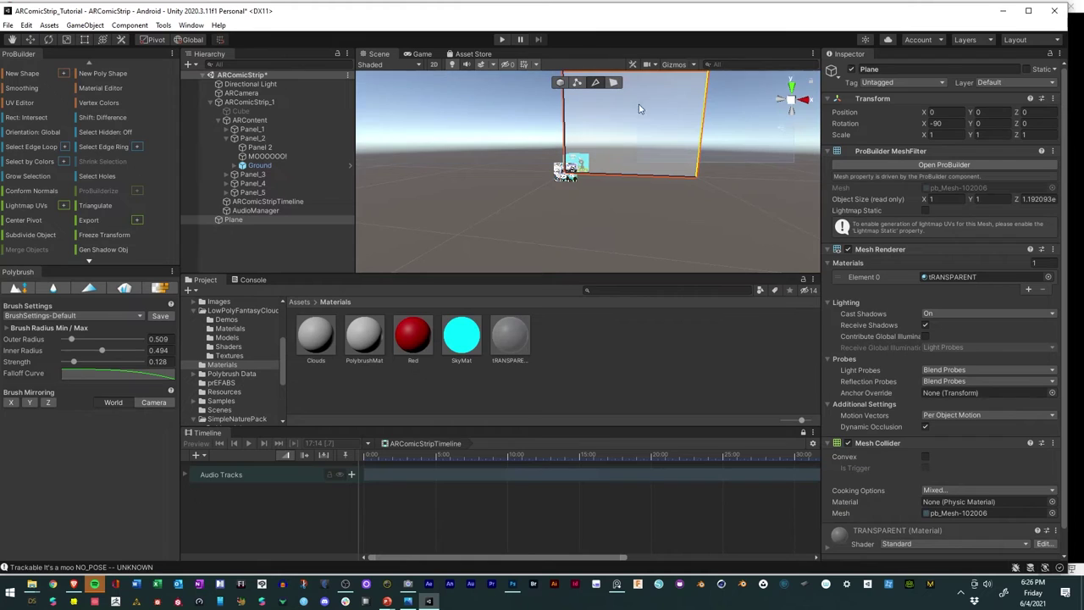
pyautogui.click(729, 149)
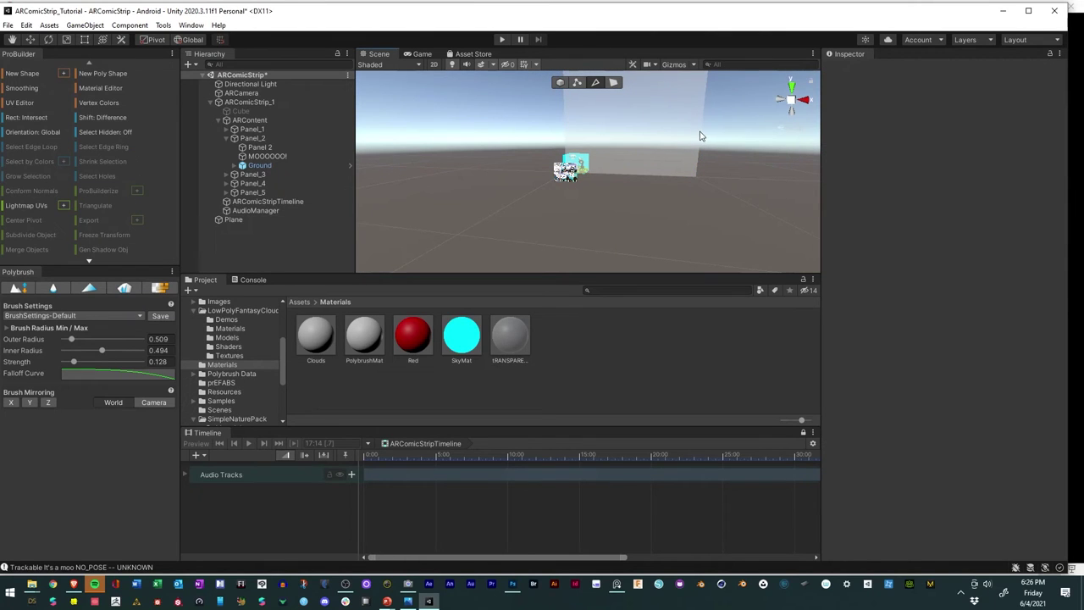
pyautogui.click(701, 135)
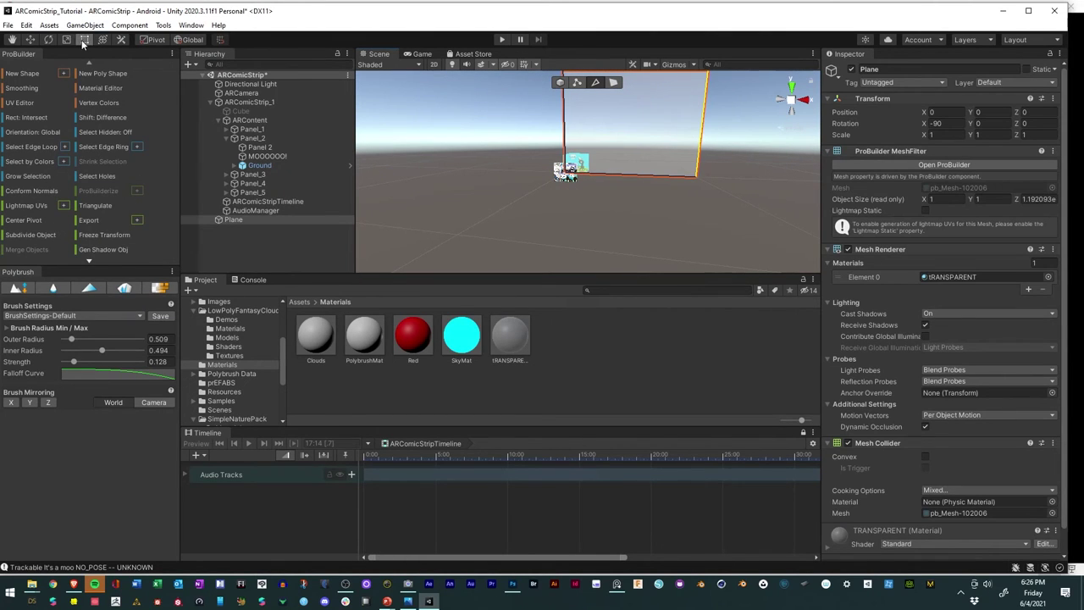
# Step: Frame the Plane and shrink it to about 0.174 by 0.172
pyautogui.press('f')
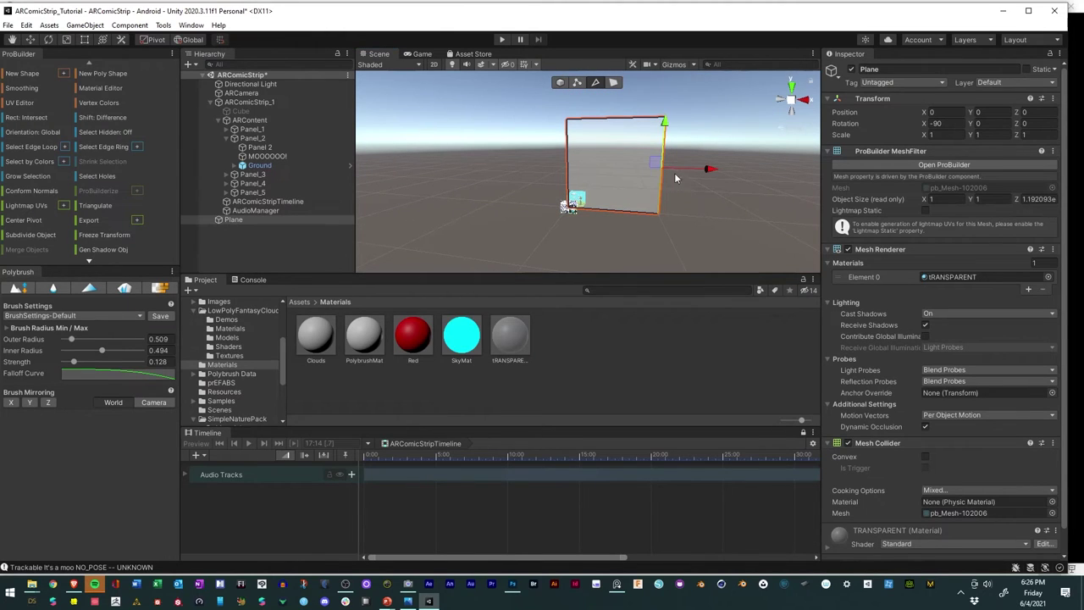
pyautogui.moveTo(709, 171); pyautogui.dragTo(630, 167)
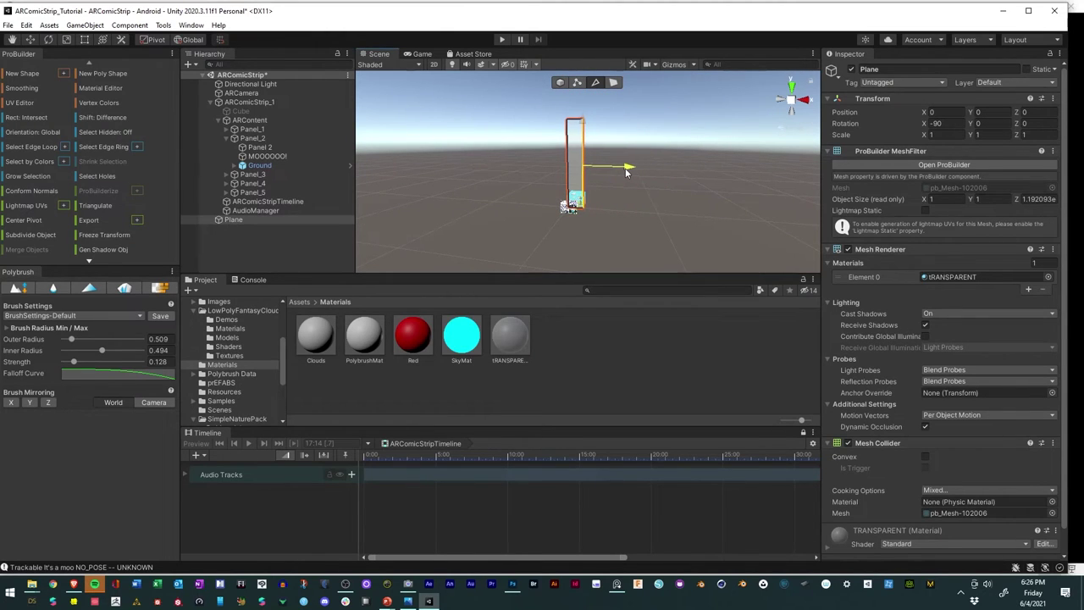
pyautogui.click(574, 119)
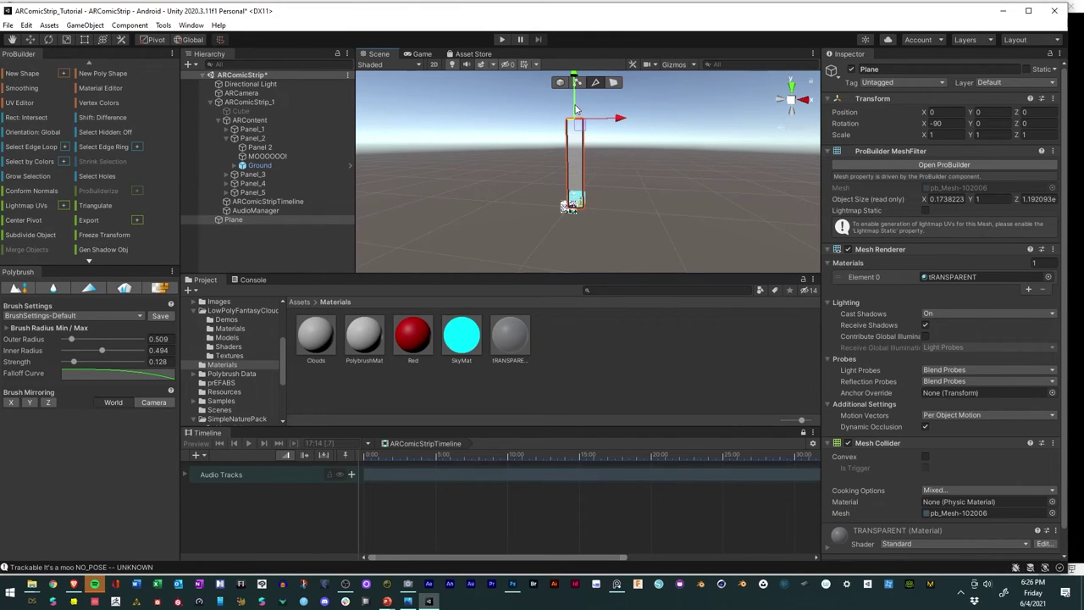
pyautogui.moveTo(575, 108); pyautogui.dragTo(595, 207)
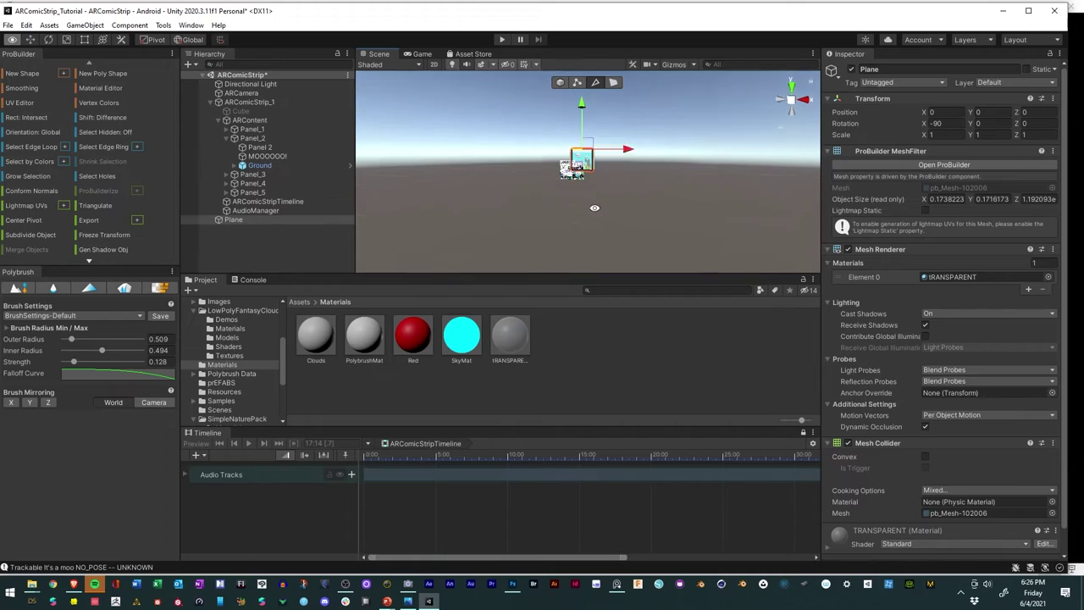
# Step: Zoom and pan the view to centre on the comic panel
pyautogui.scroll(5, 525, 167)
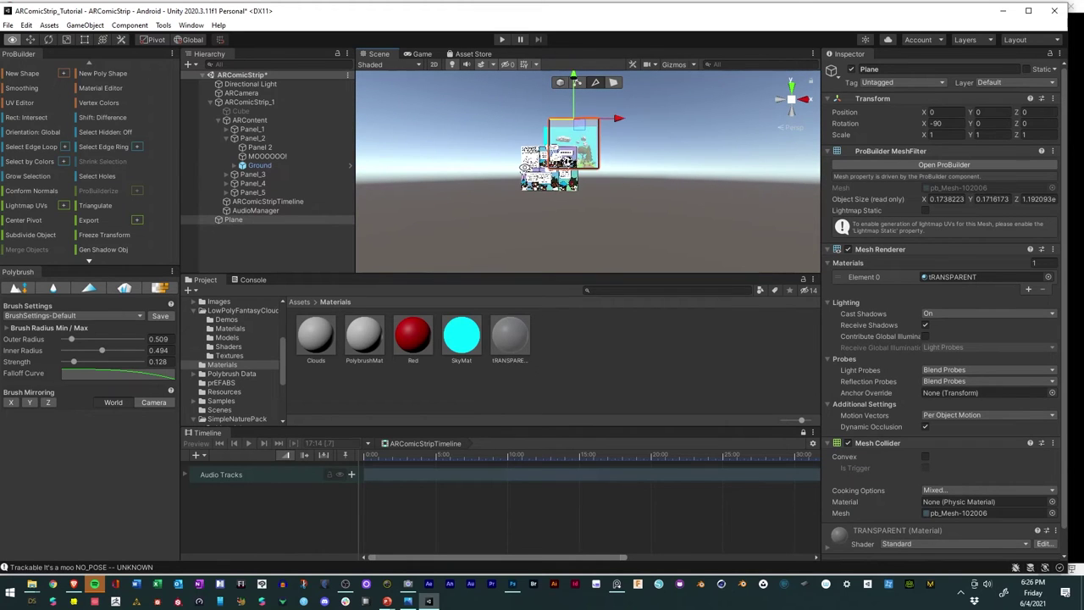
pyautogui.keyDown('alt'); pyautogui.moveTo(525, 167); pyautogui.dragTo(652, 161); pyautogui.keyUp('alt')
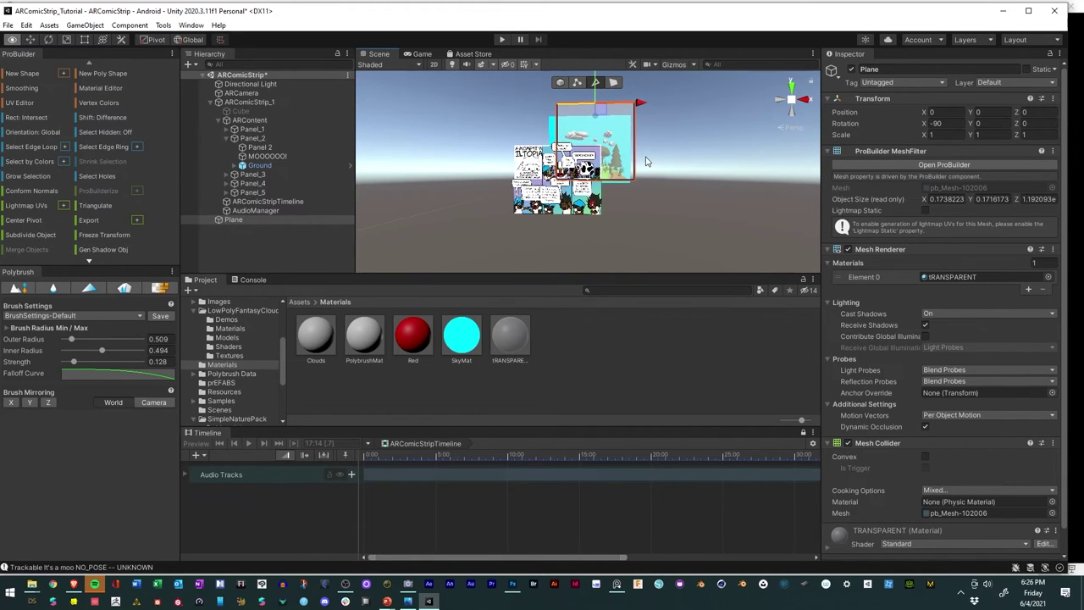
pyautogui.scroll(5, 646, 161)
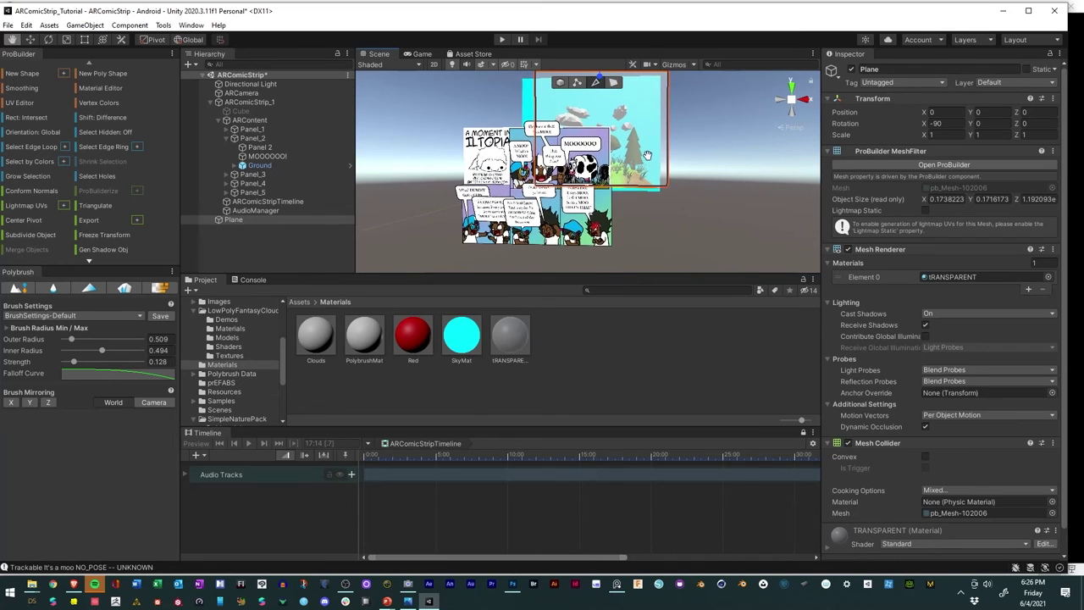
pyautogui.moveTo(647, 155); pyautogui.dragTo(682, 166, button='middle')
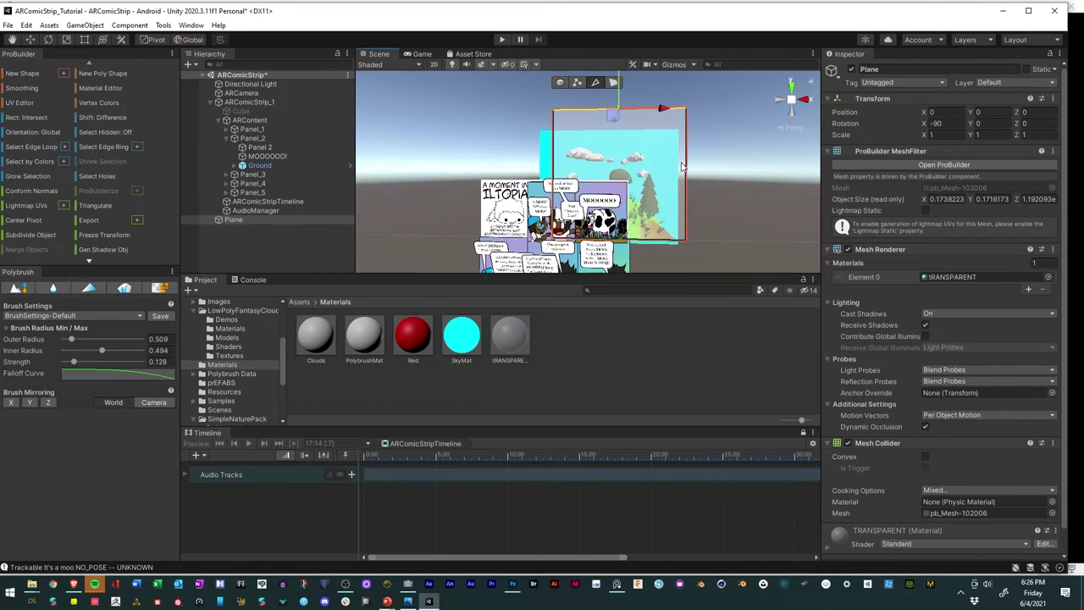
# Step: Switch the Scene view to Front, then Back, orbiting to see the landscape panel
pyautogui.rightClick(792, 100)
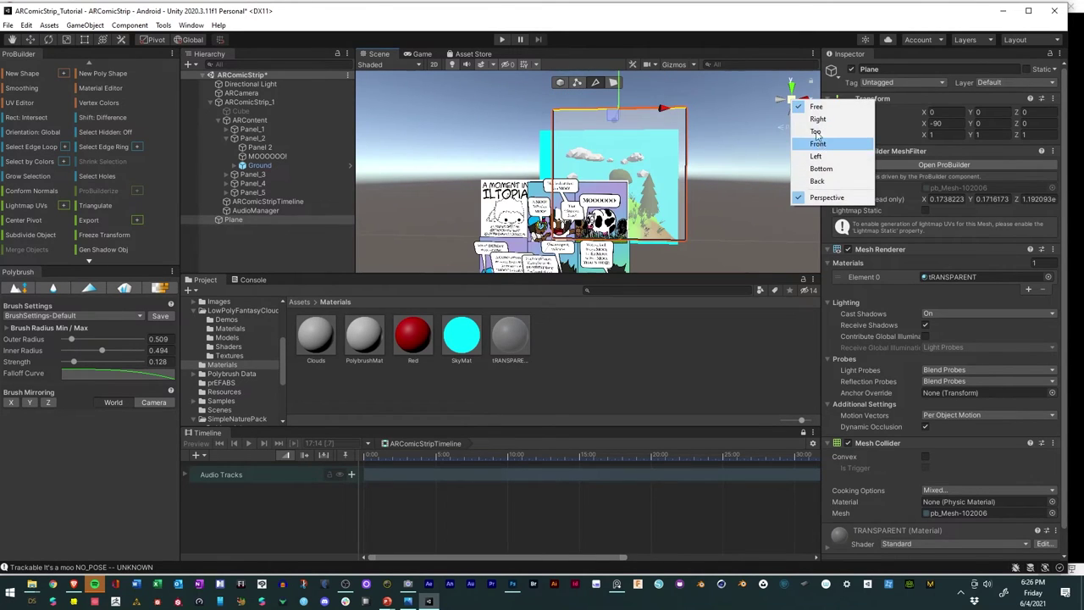
pyautogui.click(818, 145)
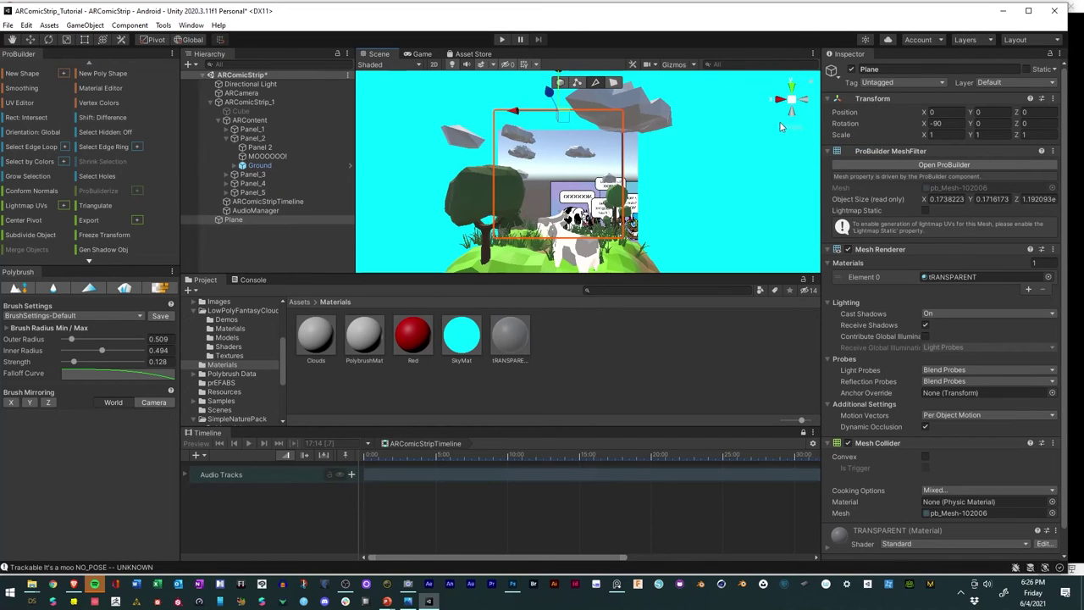
pyautogui.rightClick(792, 105)
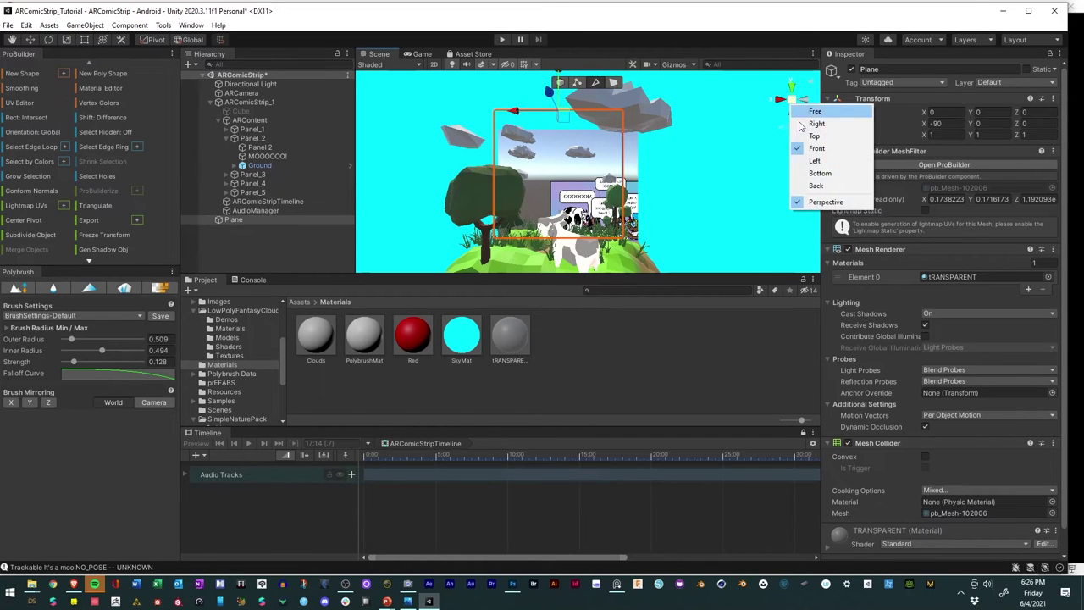
pyautogui.click(816, 185)
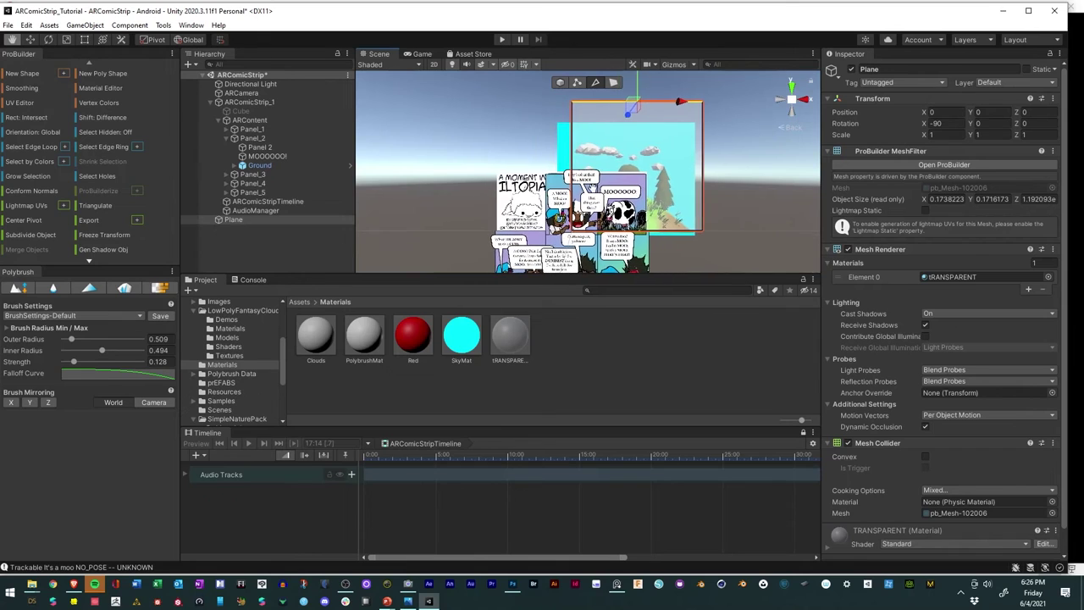
pyautogui.keyDown('alt'); pyautogui.moveTo(655, 227); pyautogui.dragTo(363, 197); pyautogui.keyUp('alt')
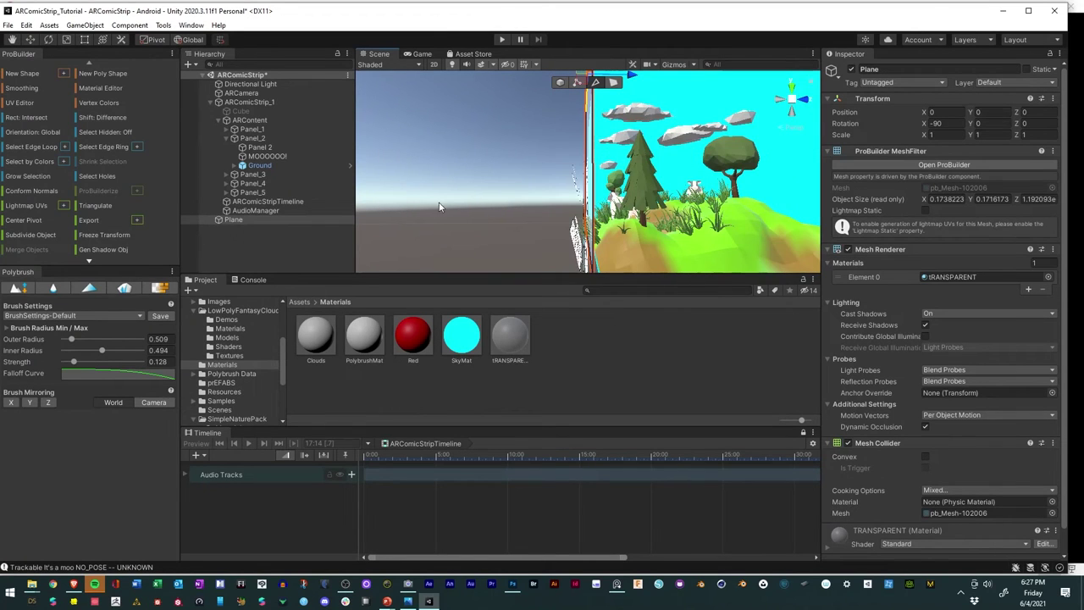
pyautogui.keyDown('alt'); pyautogui.moveTo(440, 206); pyautogui.dragTo(733, 238); pyautogui.keyUp('alt')
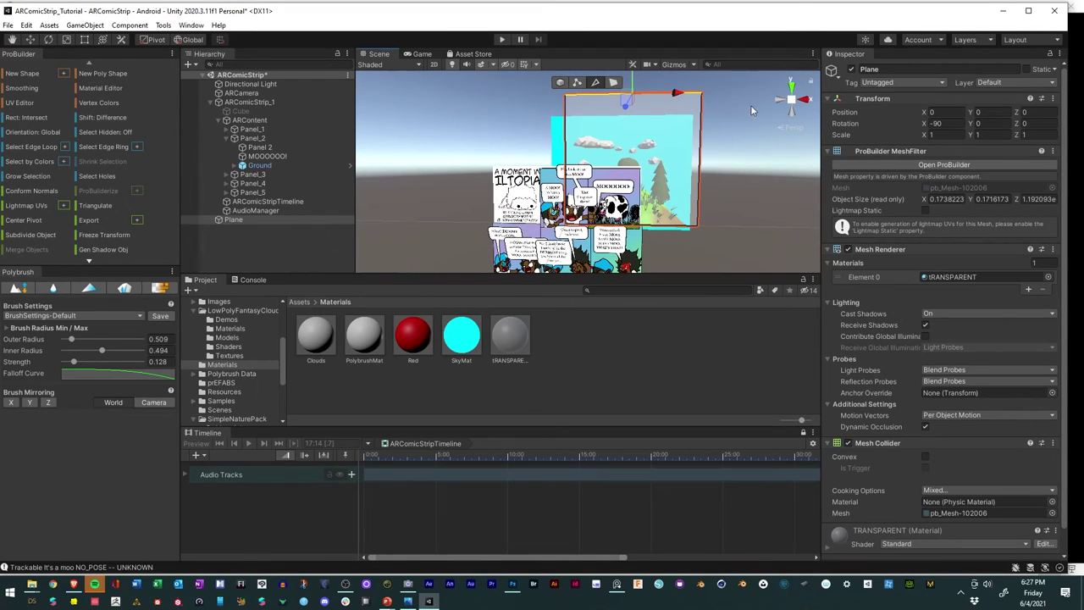
pyautogui.rightClick(792, 101)
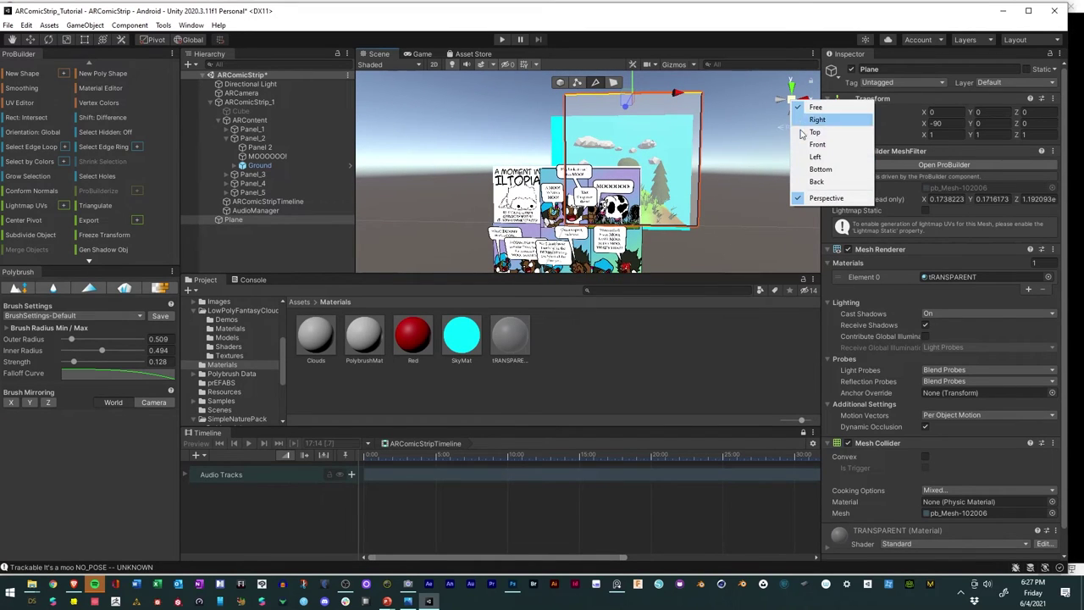
pyautogui.click(815, 186)
# Step: Move the Plane's top and bottom edges to fit around the landscape panel
pyautogui.scroll(3, 672, 204)
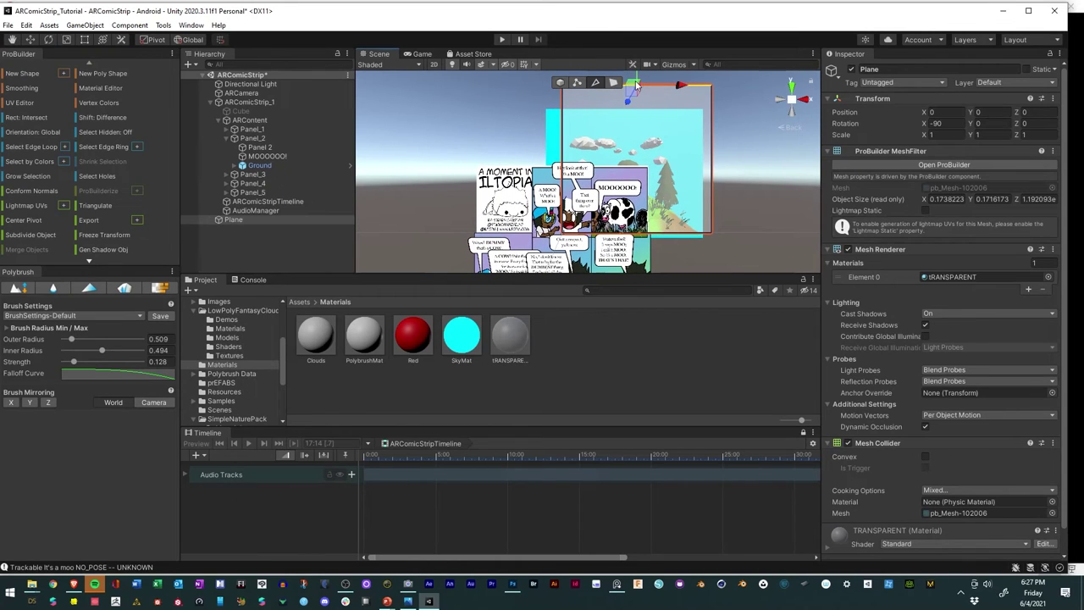
pyautogui.moveTo(638, 77); pyautogui.dragTo(632, 98)
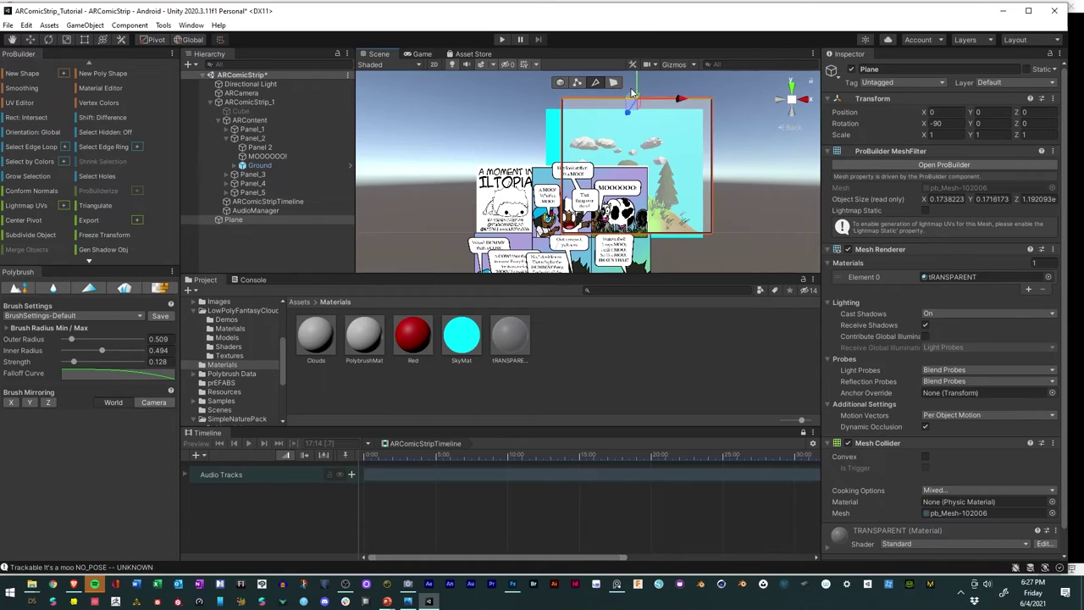
pyautogui.click(662, 237)
pyautogui.moveTo(642, 193); pyautogui.dragTo(637, 203)
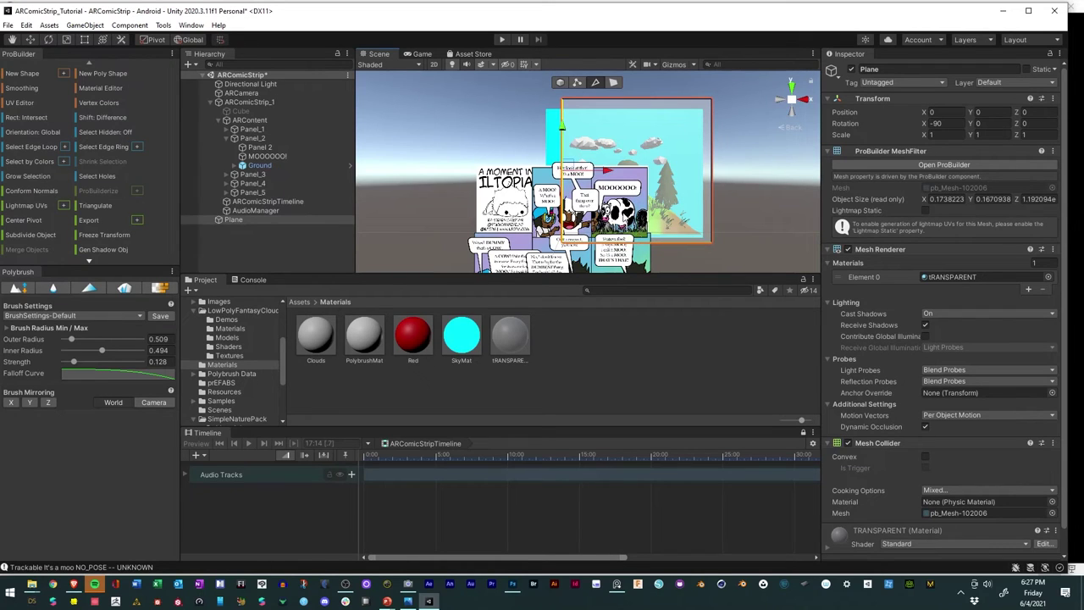
pyautogui.click(593, 173)
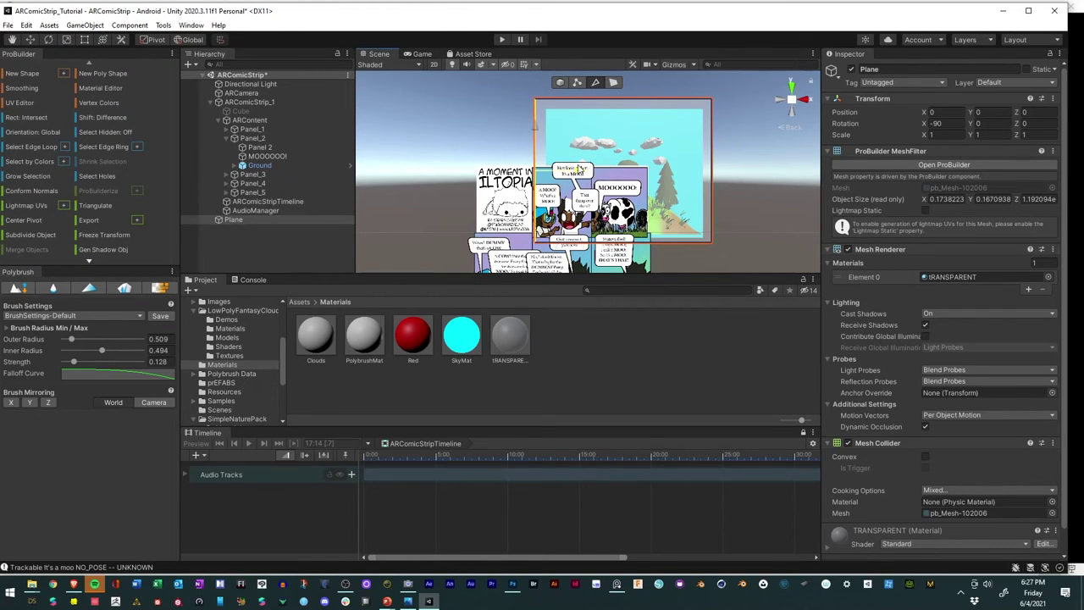
pyautogui.keyDown('alt'); pyautogui.moveTo(582, 169); pyautogui.dragTo(695, 254); pyautogui.keyUp('alt')
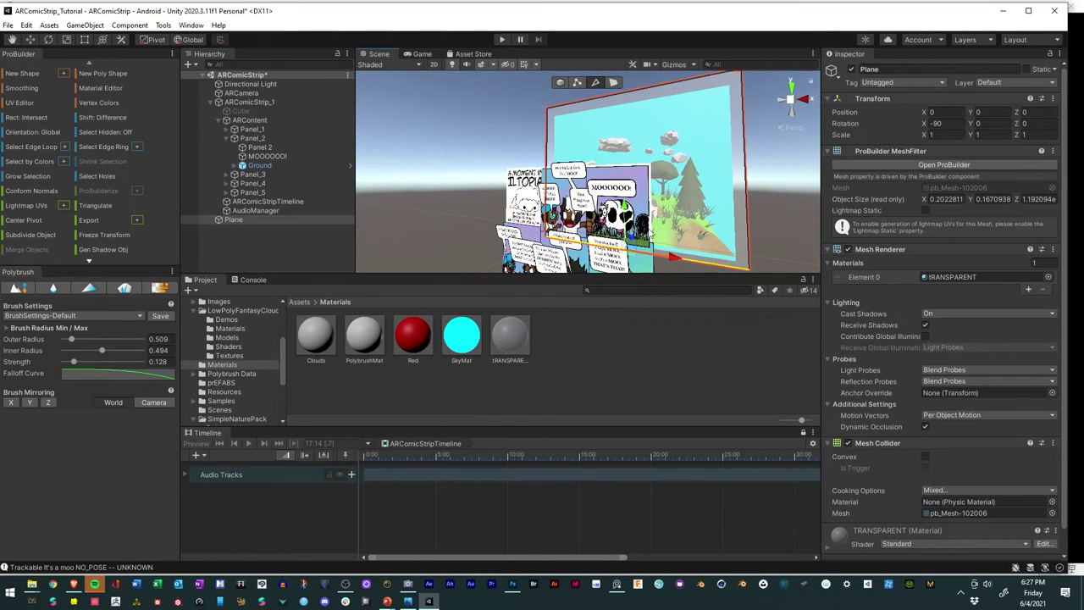
pyautogui.click(691, 265)
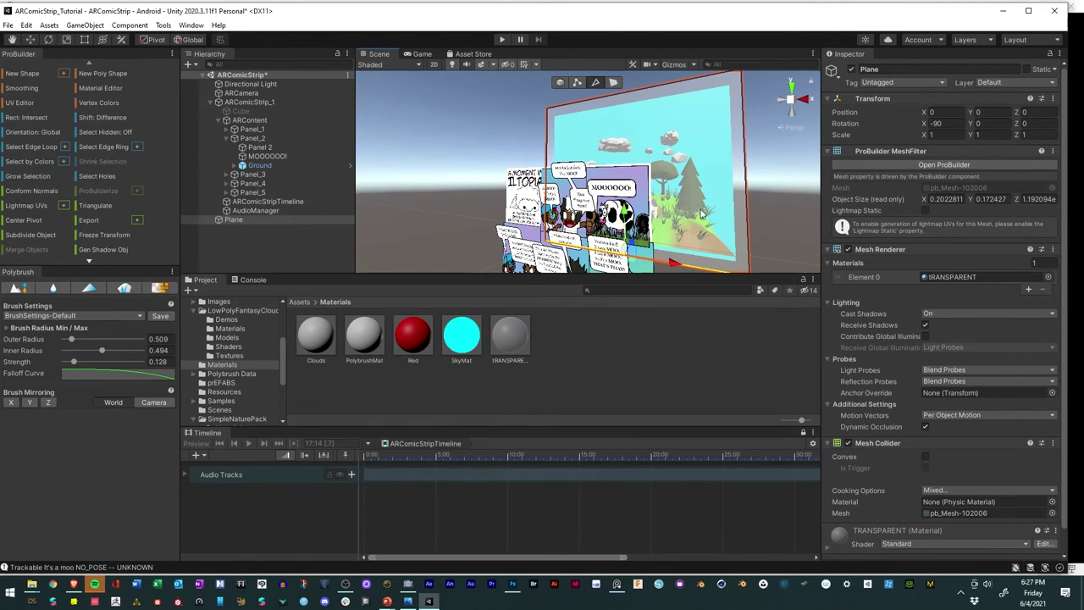
pyautogui.keyDown('alt'); pyautogui.moveTo(746, 211); pyautogui.dragTo(764, 222); pyautogui.keyUp('alt')
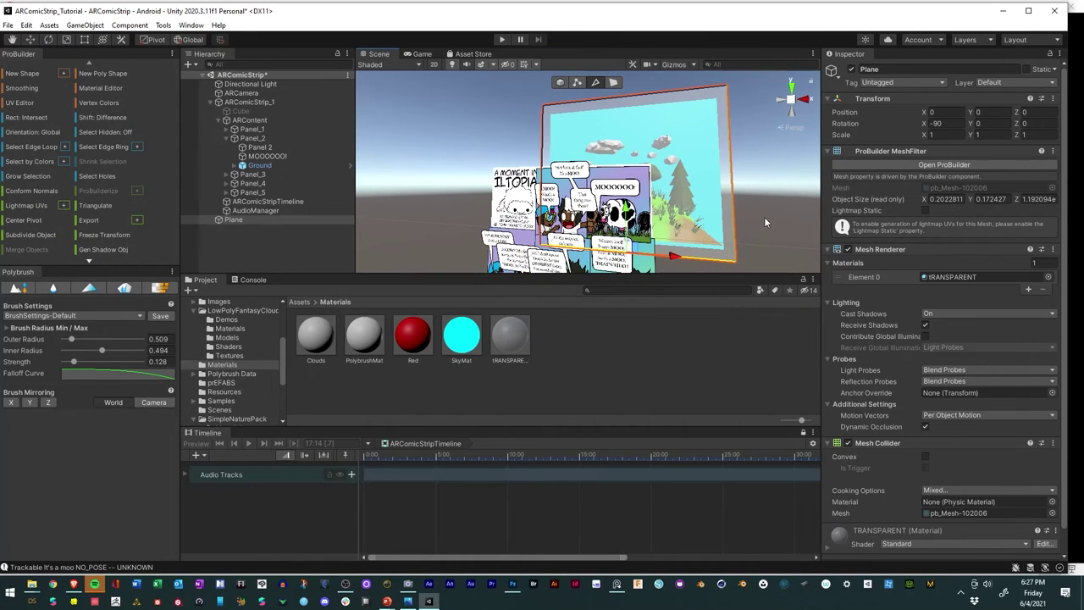
pyautogui.click(733, 175)
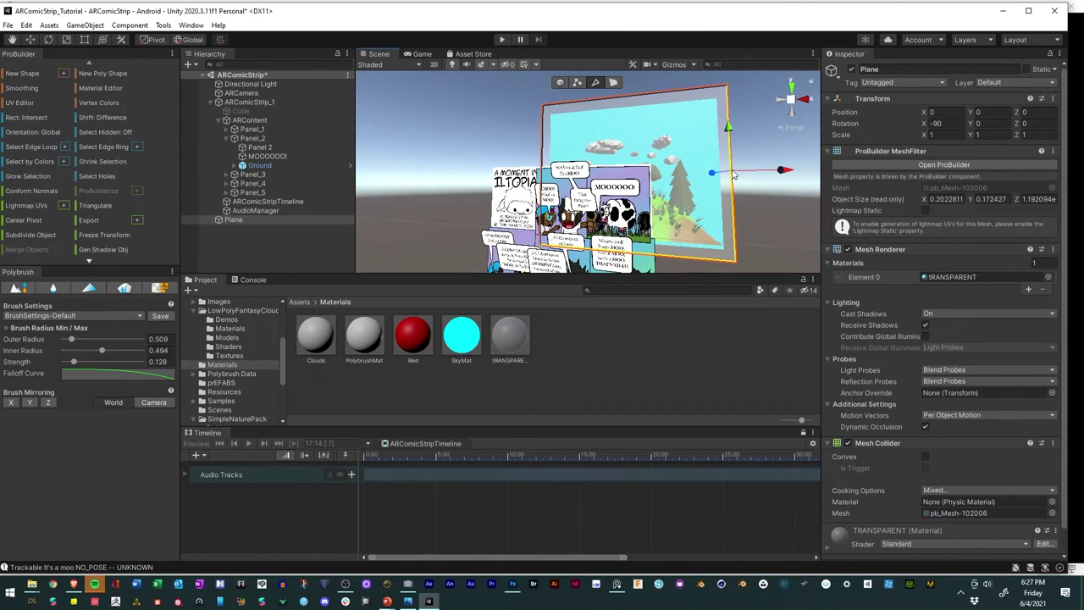
pyautogui.click(622, 96)
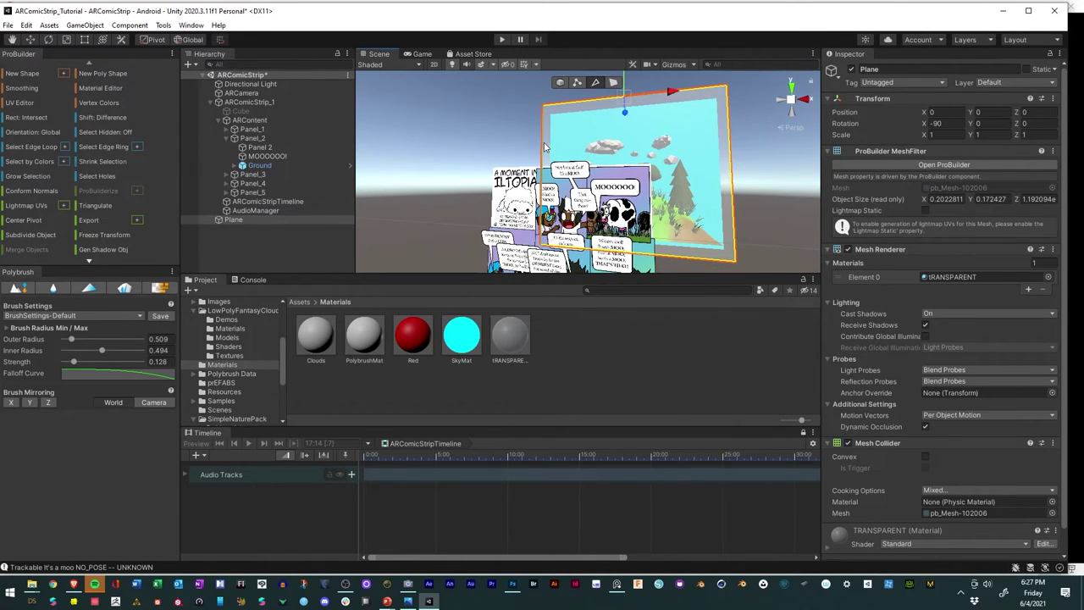
pyautogui.click(545, 147)
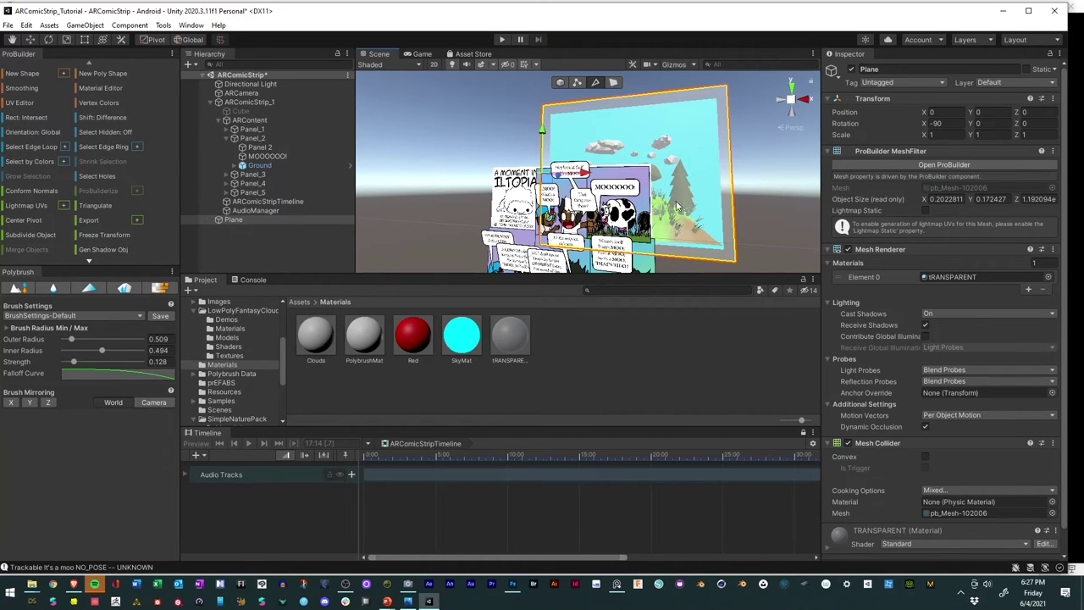
# Step: Stretch a Plane edge for depth, making the box about 0.222 by 0.172 by 0.209
pyautogui.moveTo(677, 206)
pyautogui.keyDown('alt'); pyautogui.mouseDown()
pyautogui.moveTo(747, 216)
pyautogui.moveTo(670, 240)
pyautogui.moveTo(648, 227)
pyautogui.moveTo(668, 217)
pyautogui.mouseUp(); pyautogui.keyUp('alt')
pyautogui.click(659, 244)
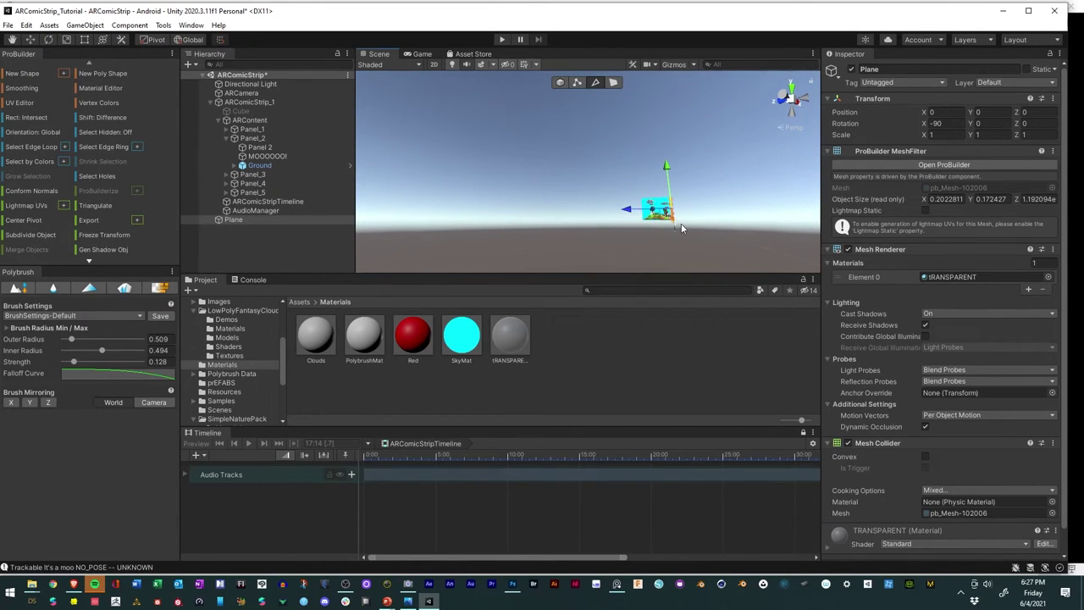
pyautogui.scroll(3, 682, 227)
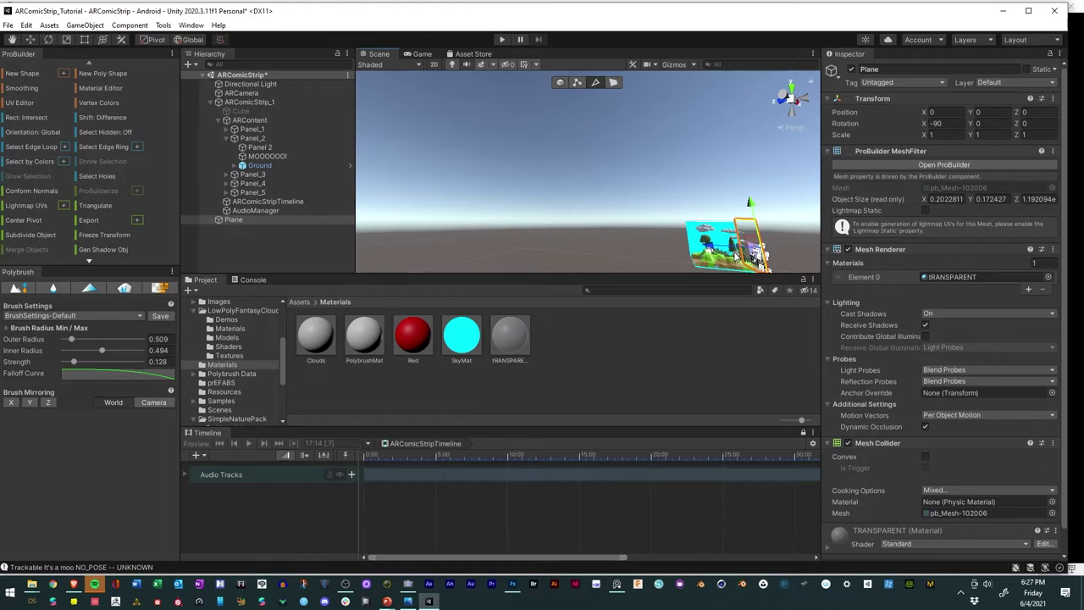
pyautogui.moveTo(708, 248); pyautogui.dragTo(641, 245)
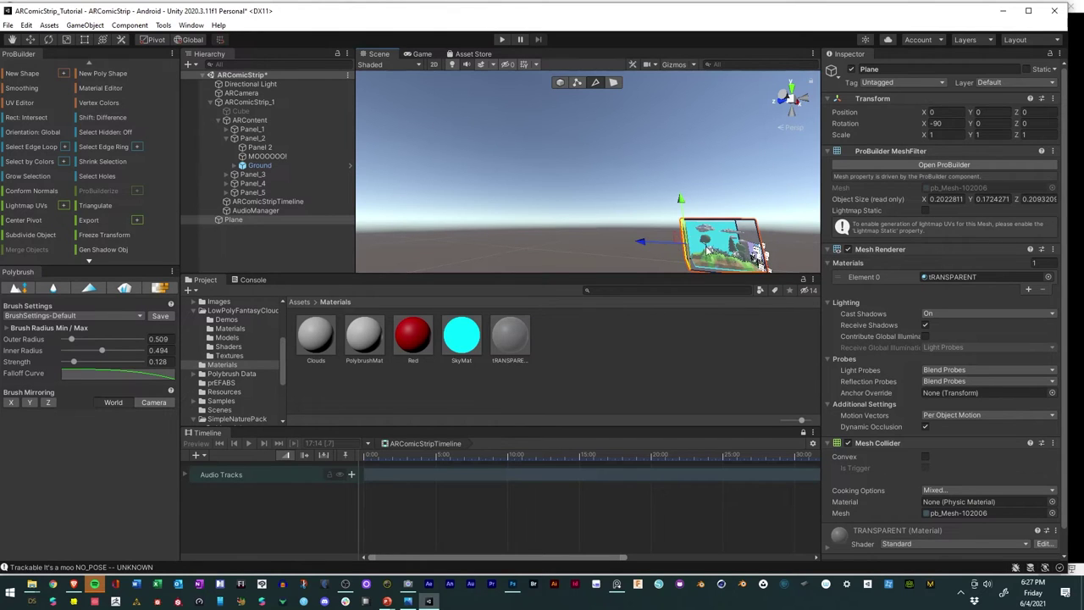
pyautogui.moveTo(707, 248)
pyautogui.mouseDown(button='right')
pyautogui.moveTo(688, 245)
pyautogui.moveTo(714, 242)
pyautogui.mouseUp(button='right')
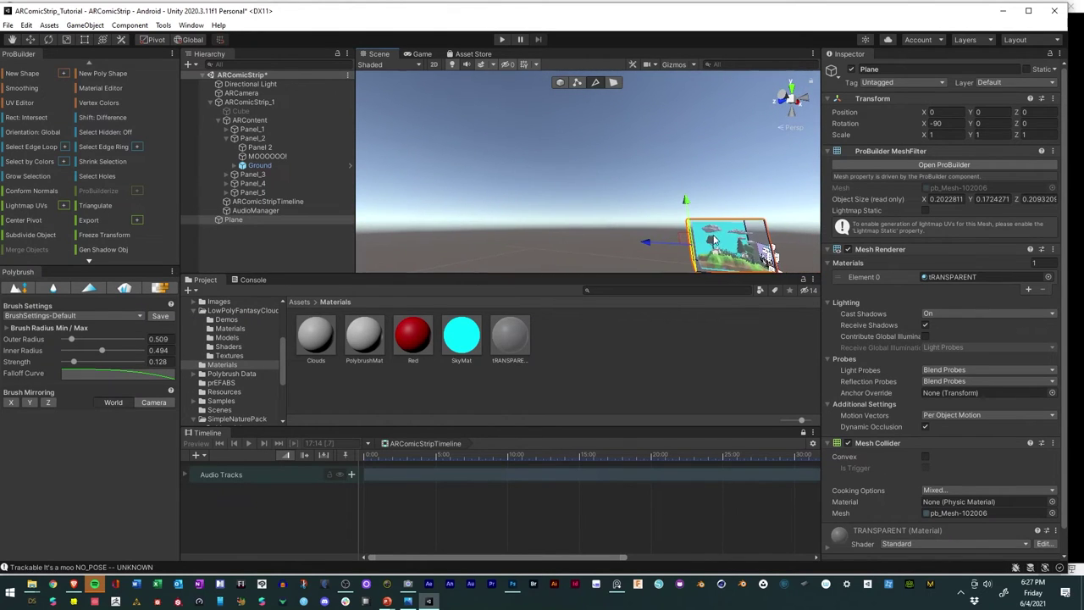
pyautogui.moveTo(714, 241); pyautogui.dragTo(740, 222, button='middle')
pyautogui.moveTo(626, 243); pyautogui.dragTo(579, 239, button='right')
pyautogui.click(610, 248)
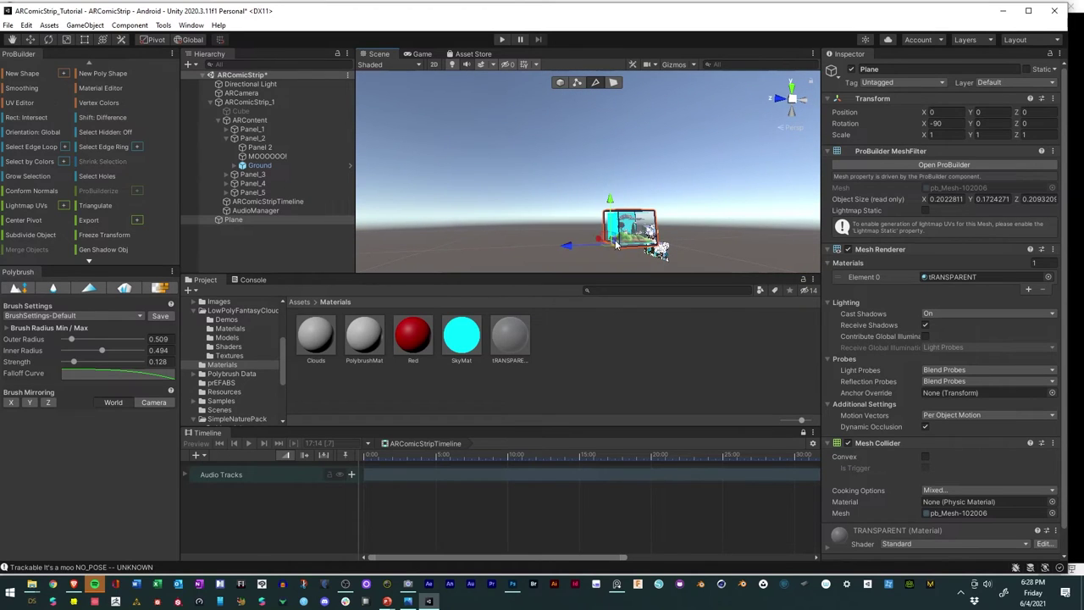
pyautogui.scroll(-3, 624, 240)
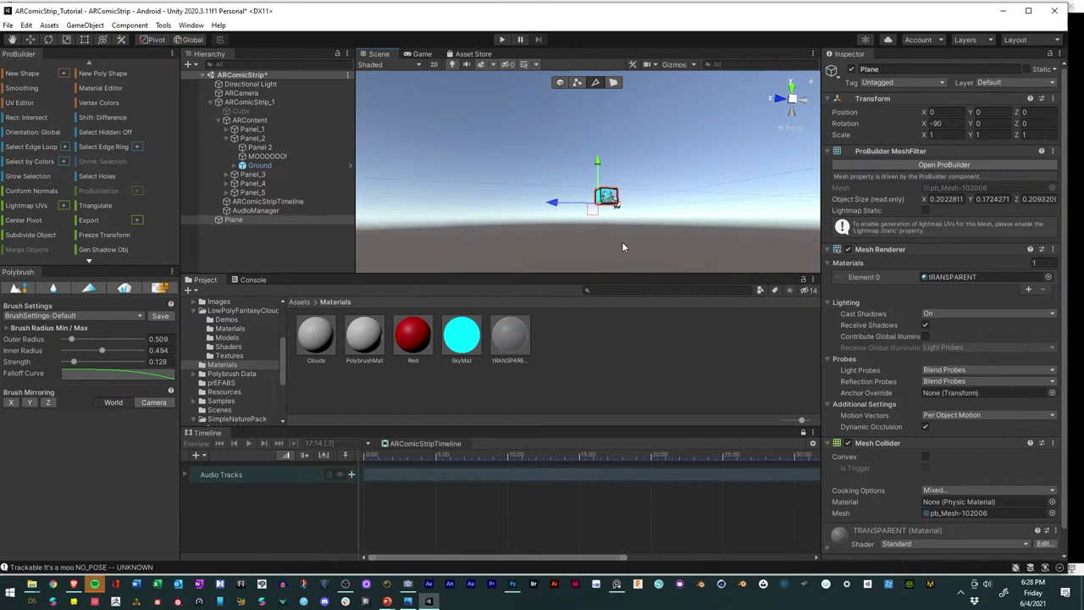
pyautogui.scroll(4, 641, 233)
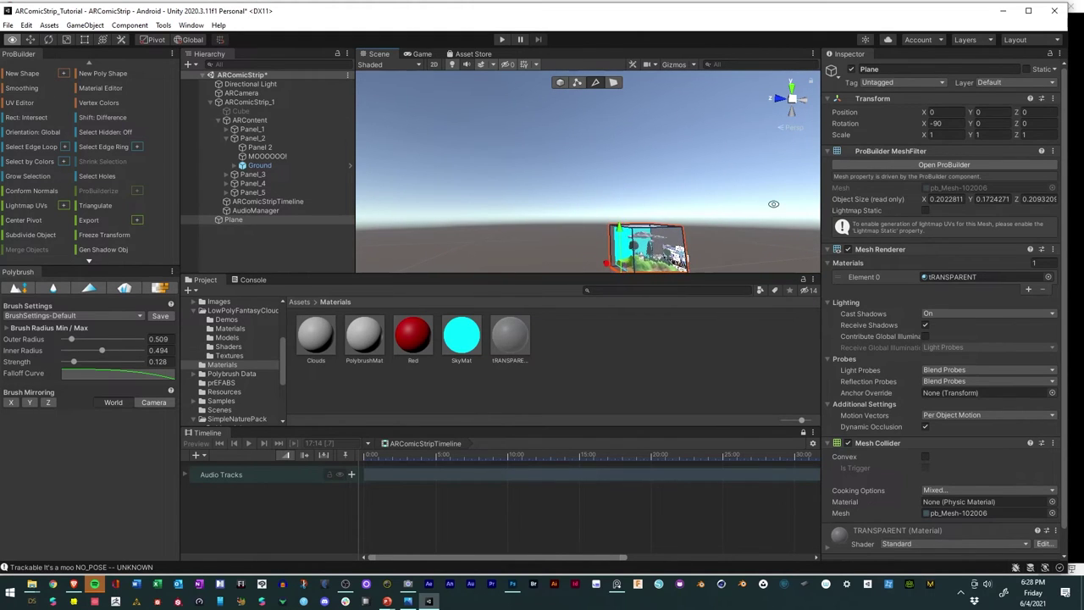
pyautogui.keyDown('alt'); pyautogui.moveTo(641, 233); pyautogui.dragTo(688, 130); pyautogui.keyUp('alt')
# Step: From the Back view, select the sky box plane under Ground and zoom in around it
pyautogui.rightClick(793, 104)
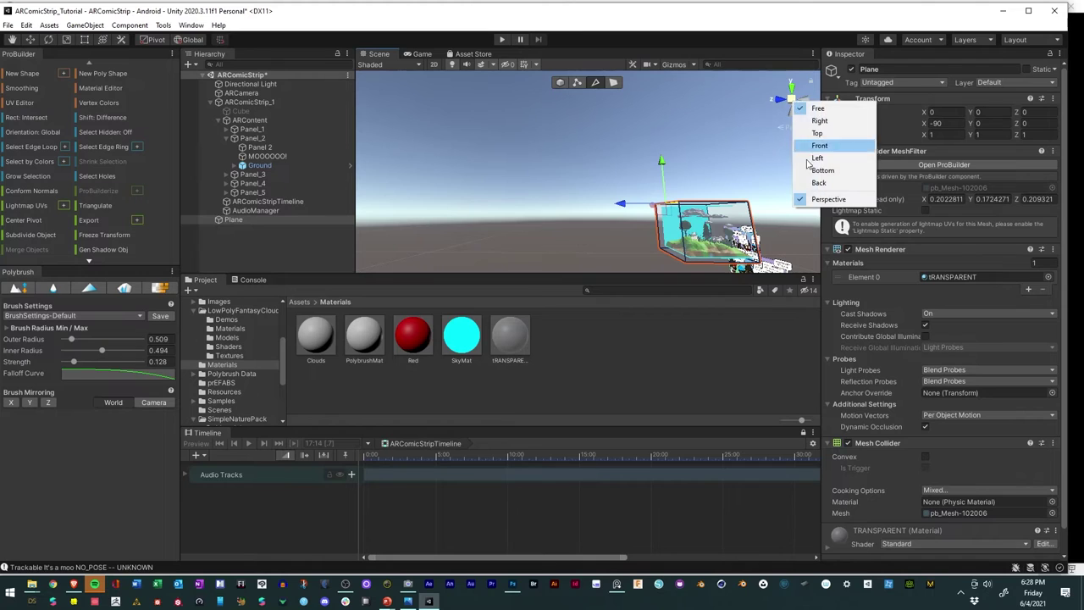
pyautogui.click(809, 185)
pyautogui.scroll(3, 674, 205)
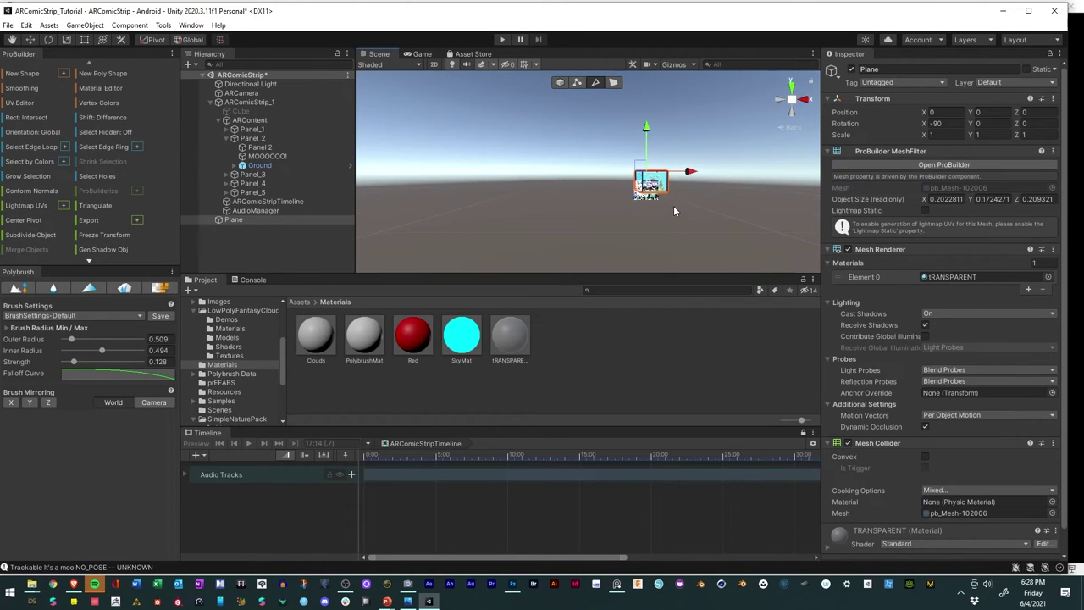
pyautogui.moveTo(673, 205); pyautogui.dragTo(788, 182, button='middle')
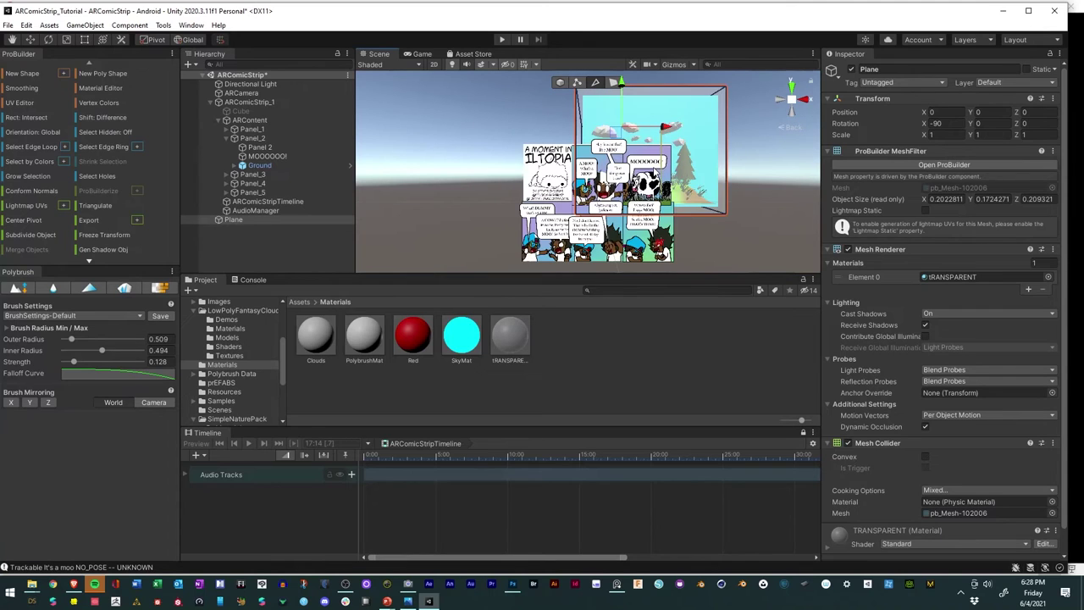
pyautogui.click(763, 191)
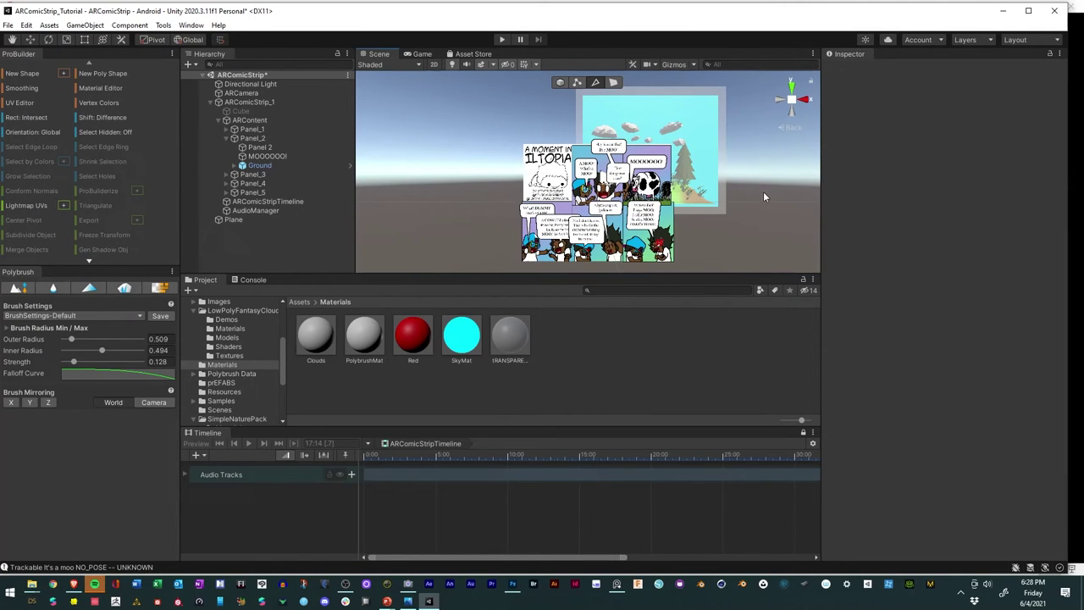
pyautogui.click(692, 149)
pyautogui.keyDown('alt'); pyautogui.moveTo(692, 148); pyautogui.dragTo(718, 161); pyautogui.keyUp('alt')
pyautogui.keyDown('alt'); pyautogui.moveTo(719, 166); pyautogui.dragTo(751, 225, button='right'); pyautogui.keyUp('alt')
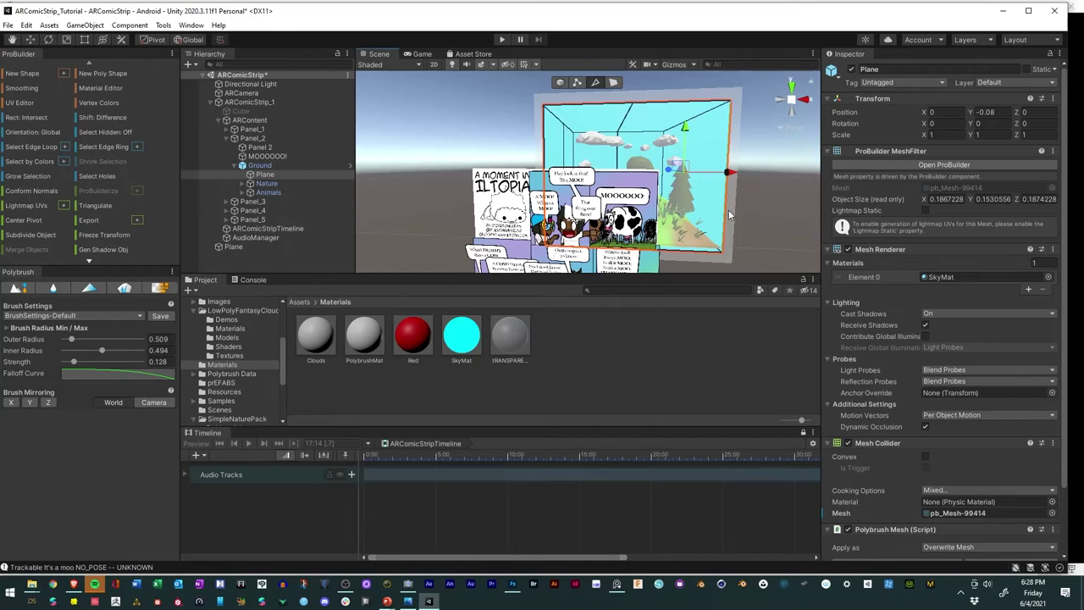
pyautogui.keyDown('alt'); pyautogui.moveTo(729, 210); pyautogui.dragTo(683, 204); pyautogui.keyUp('alt')
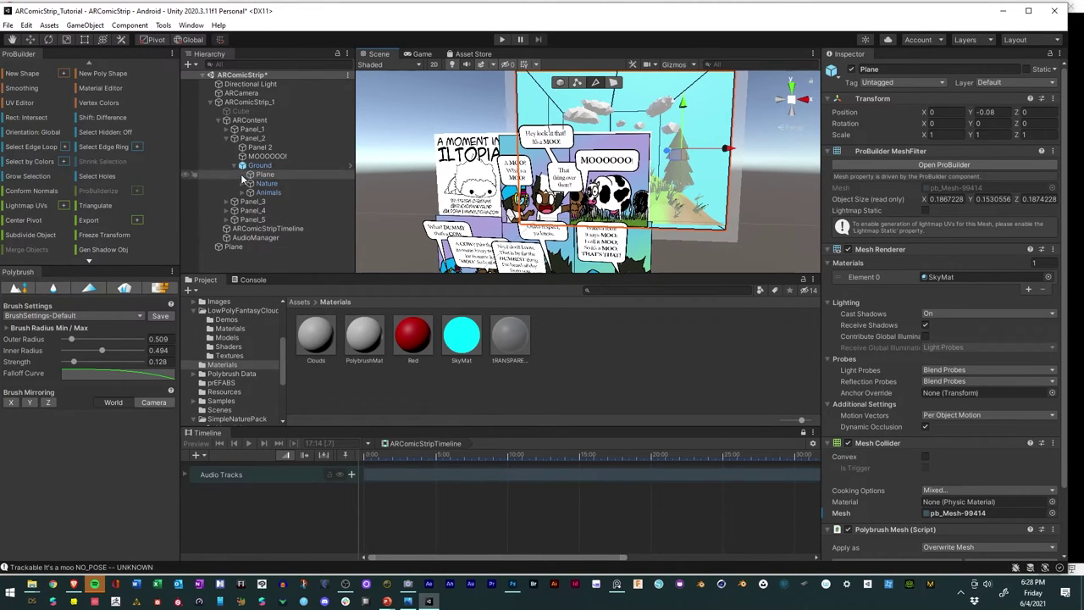
# Step: Hide Panel 2 in the Hierarchy and switch ProBuilder to face selection
pyautogui.click(186, 149)
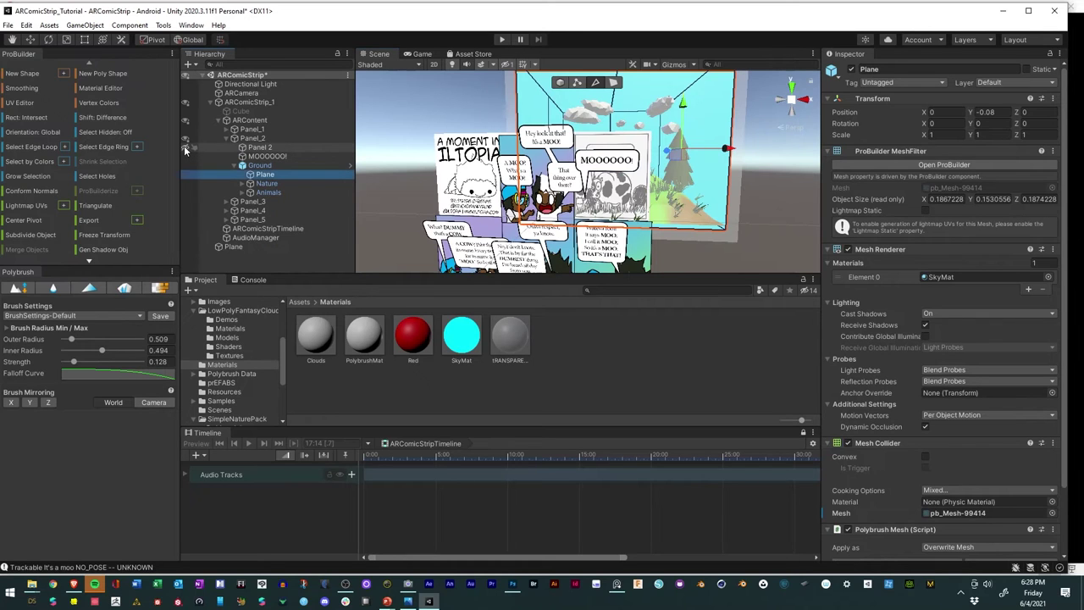
pyautogui.keyDown('alt'); pyautogui.moveTo(552, 194); pyautogui.dragTo(574, 187); pyautogui.keyUp('alt')
pyautogui.scroll(5, 574, 188)
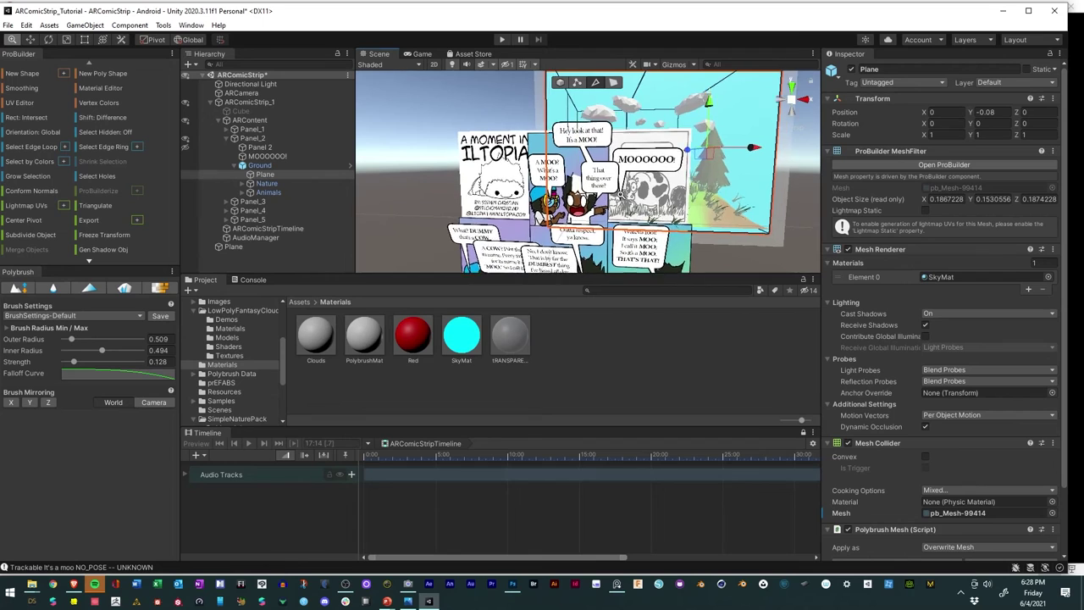
pyautogui.keyDown('alt'); pyautogui.moveTo(650, 196); pyautogui.dragTo(657, 197); pyautogui.keyUp('alt')
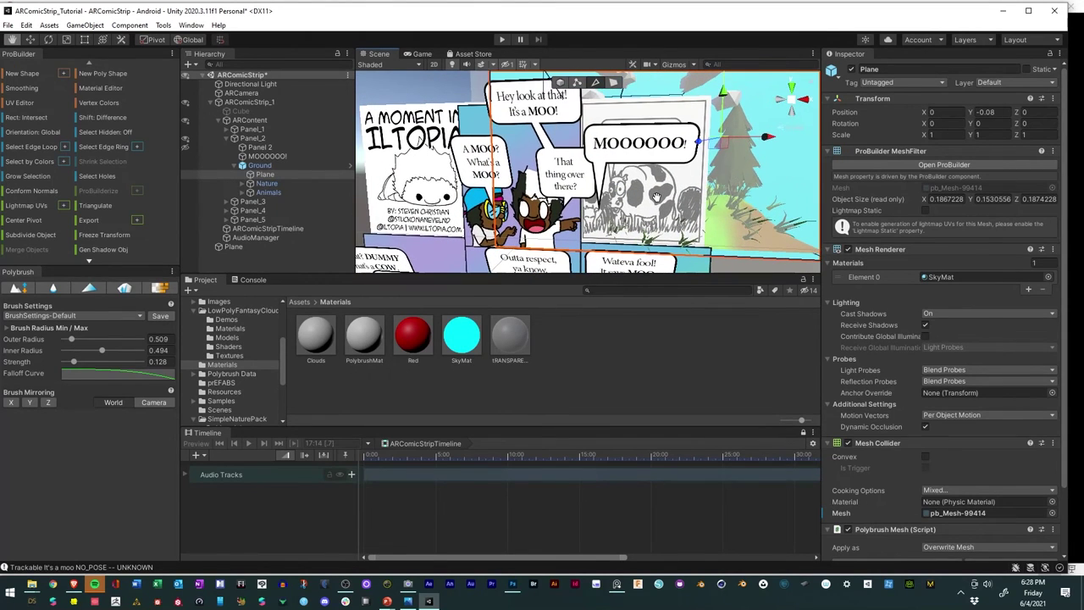
pyautogui.click(614, 82)
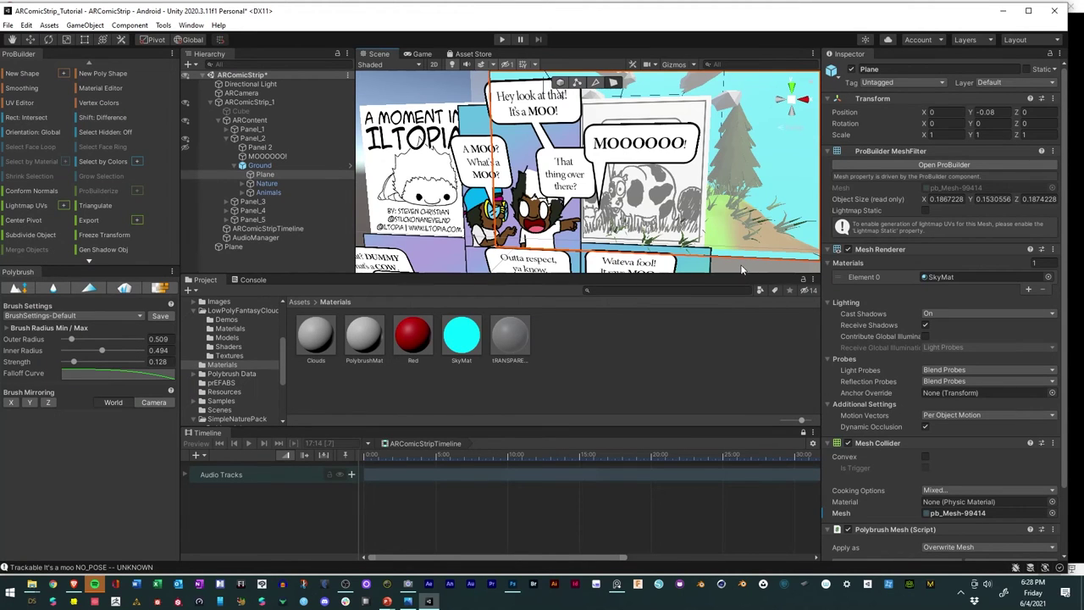
pyautogui.scroll(-5, 730, 223)
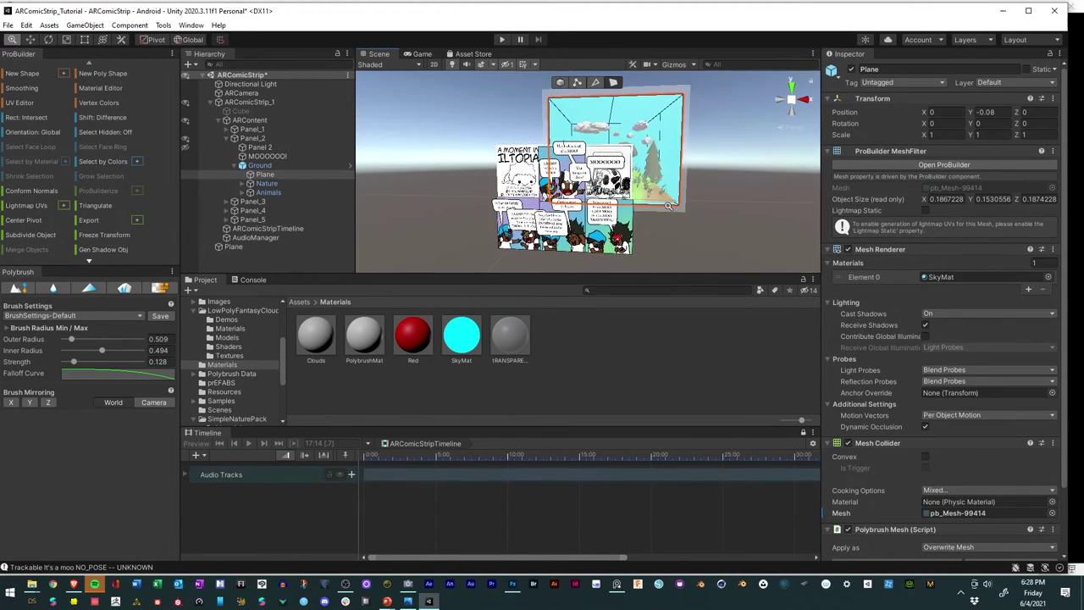
# Step: Push the Plane box's selected face back and down behind the panel
pyautogui.click(670, 90)
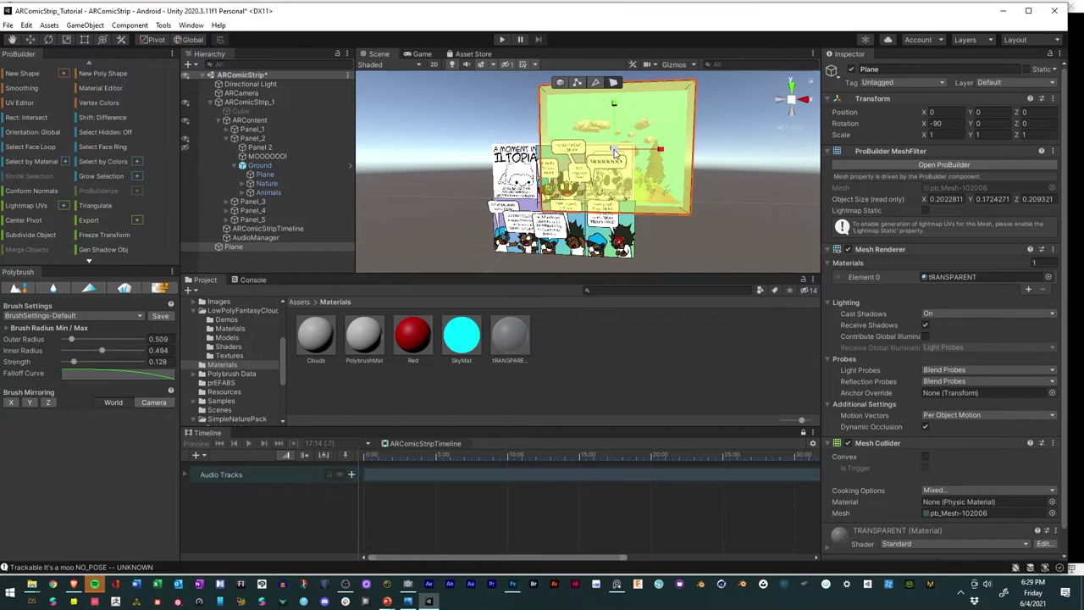
pyautogui.moveTo(616, 153); pyautogui.dragTo(611, 157)
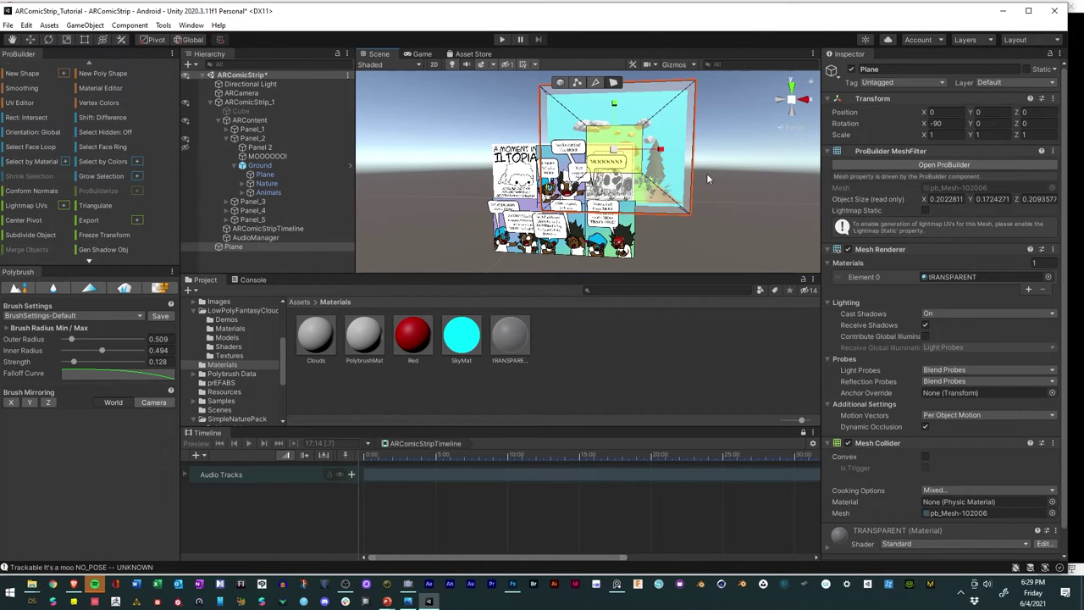
pyautogui.scroll(3, 725, 183)
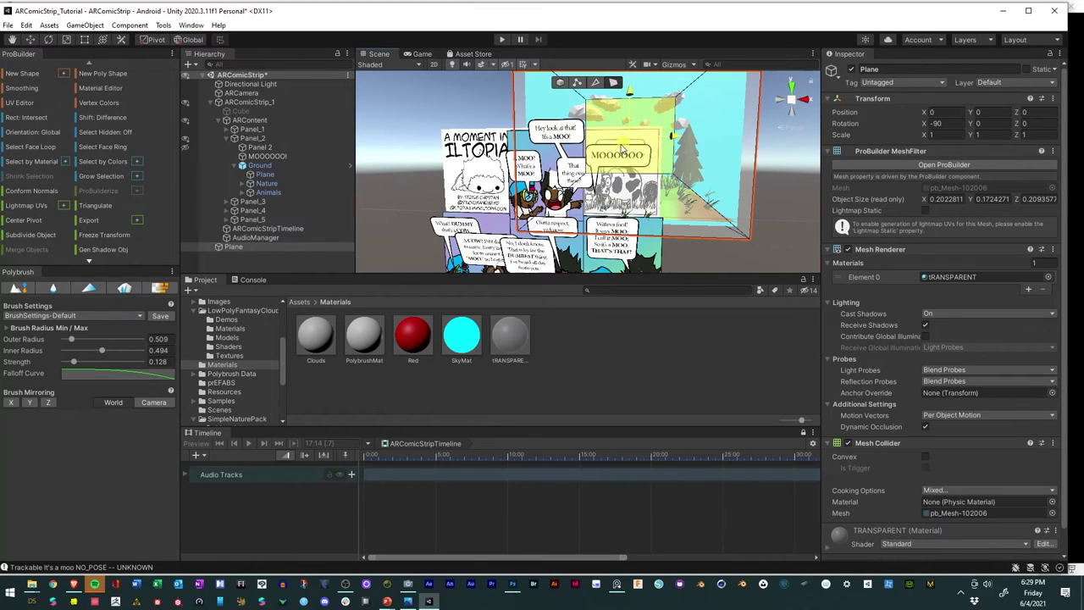
pyautogui.moveTo(637, 153); pyautogui.dragTo(620, 188)
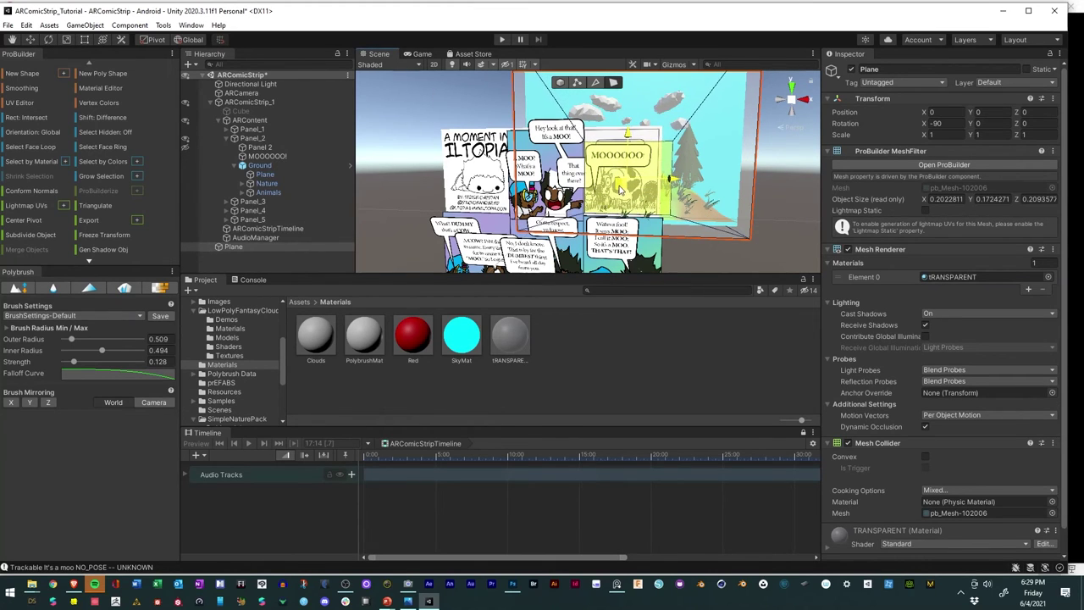
# Step: Switch to the Back view and select the face over the MOOOOOO panel
pyautogui.rightClick(790, 100)
pyautogui.click(814, 179)
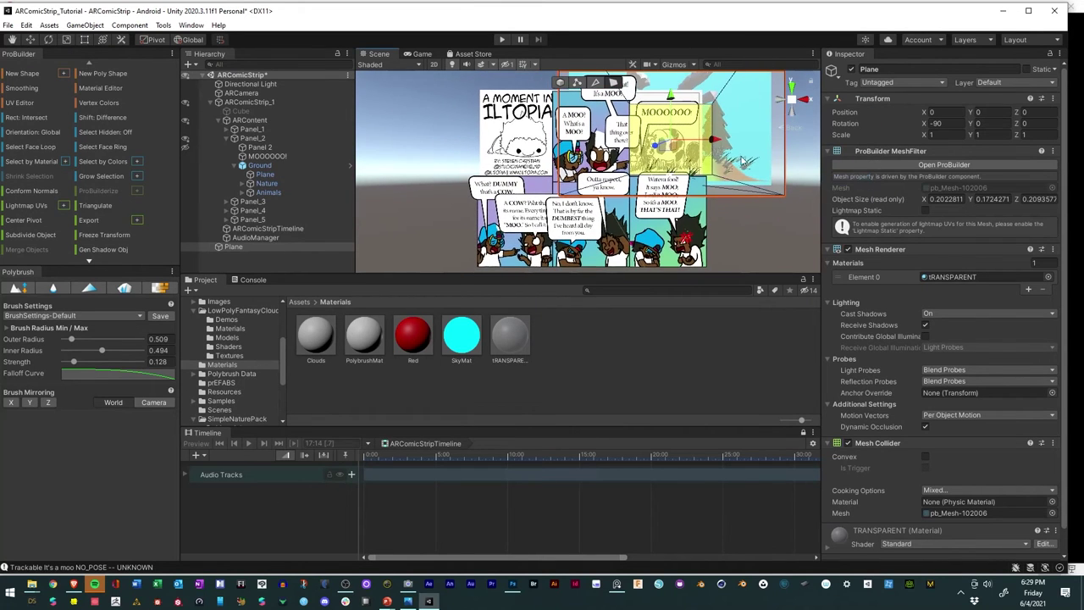
pyautogui.scroll(3, 730, 170)
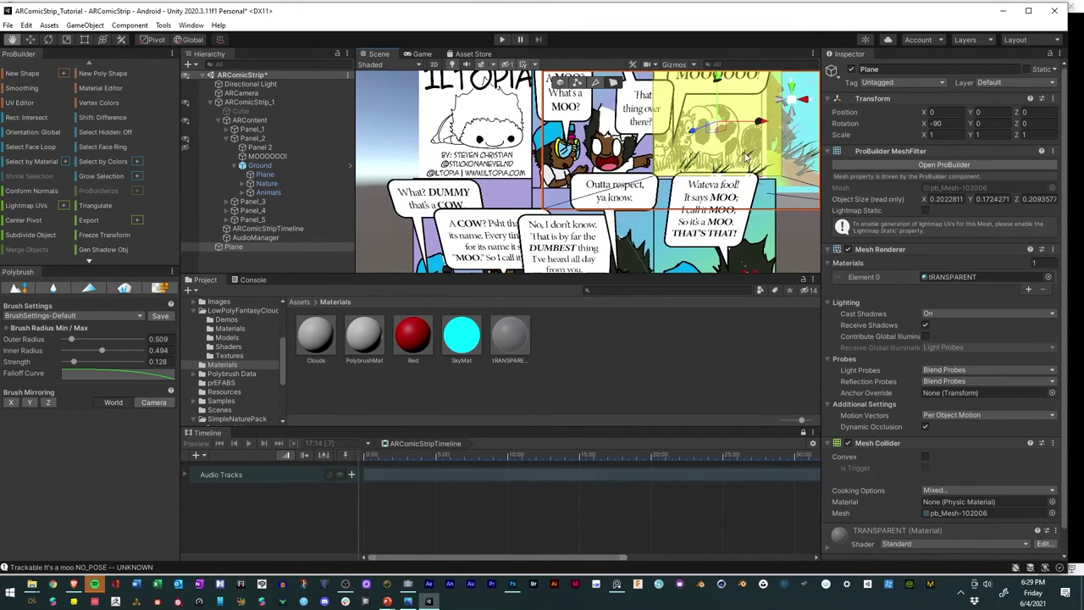
pyautogui.moveTo(730, 170)
pyautogui.mouseDown(button='middle')
pyautogui.moveTo(699, 167)
pyautogui.moveTo(717, 162)
pyautogui.mouseUp(button='middle')
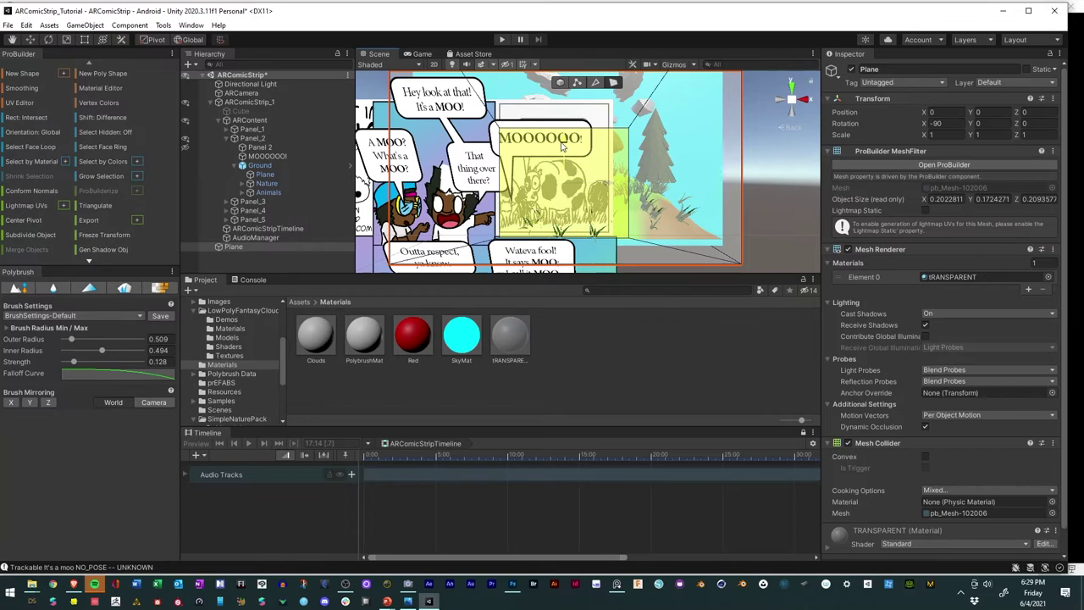
pyautogui.click(562, 135)
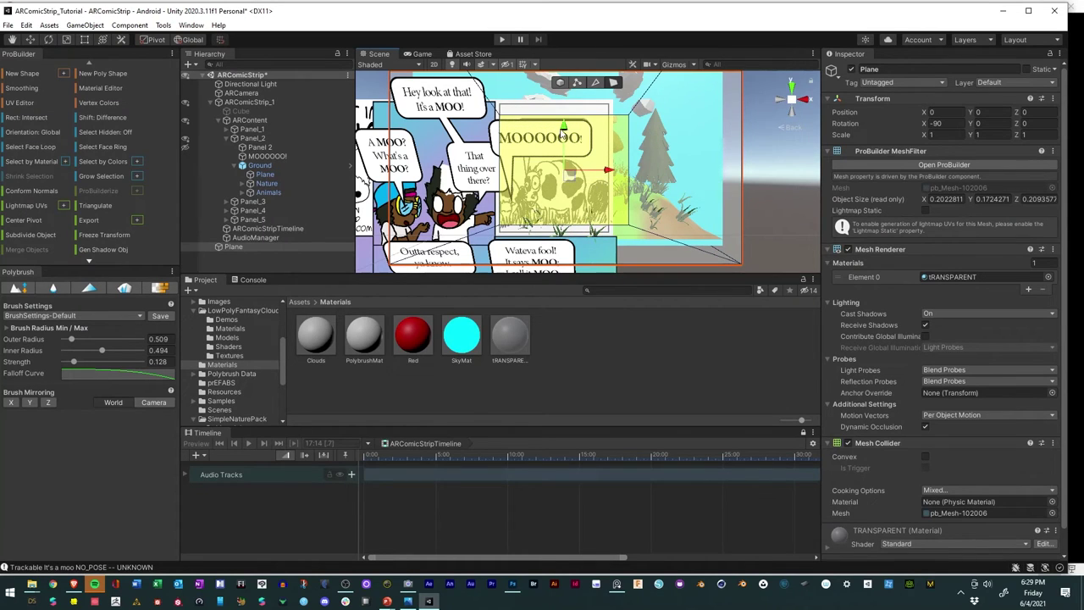
# Step: In edge mode, try the box's top and bottom edges, then select its left edge
pyautogui.click(595, 83)
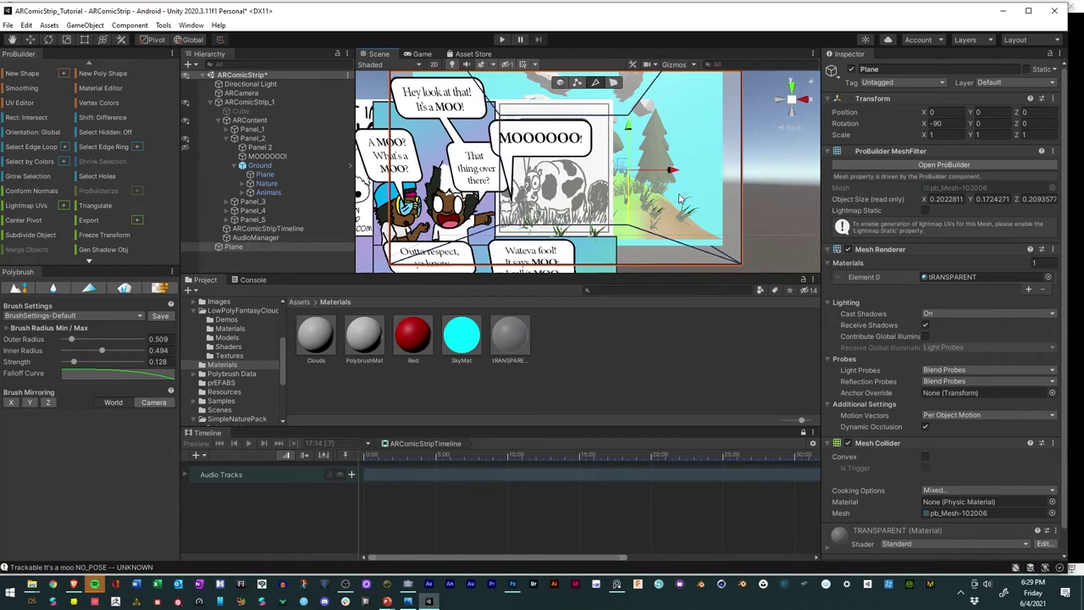
pyautogui.click(650, 174)
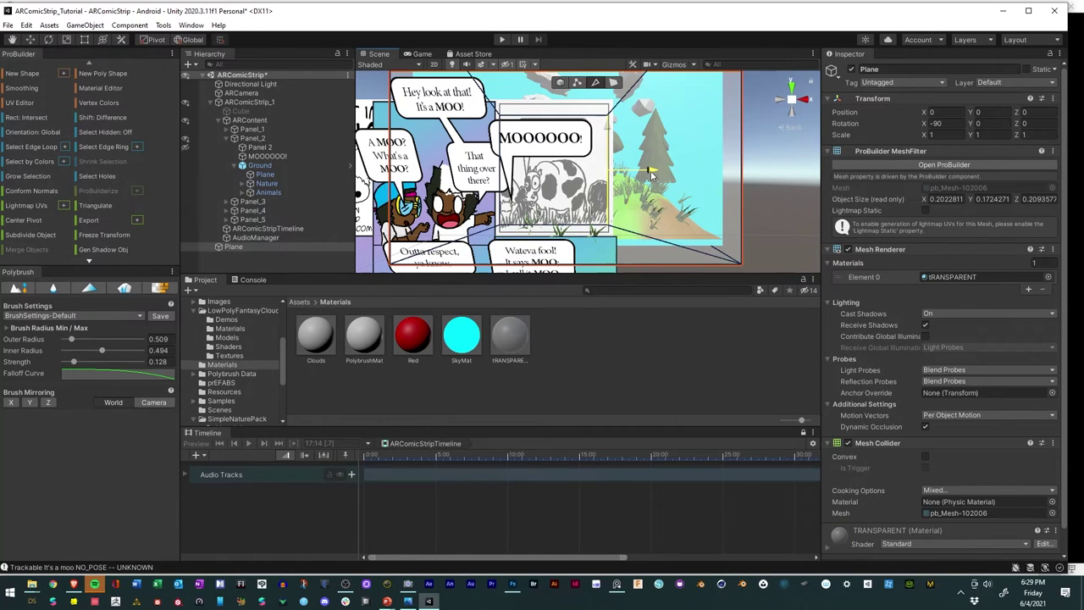
pyautogui.click(559, 119)
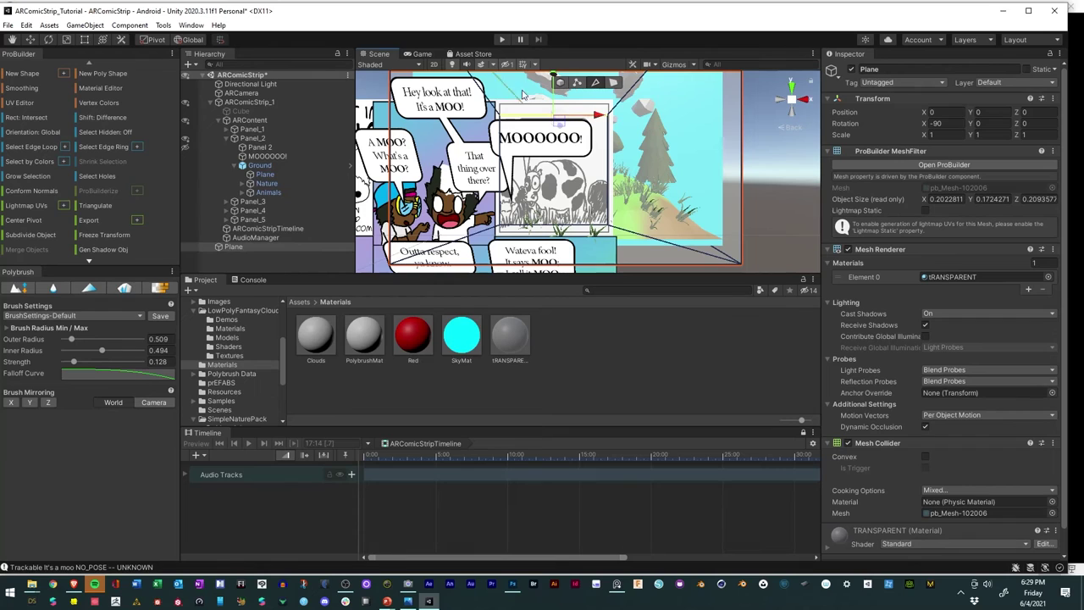
pyautogui.click(551, 96)
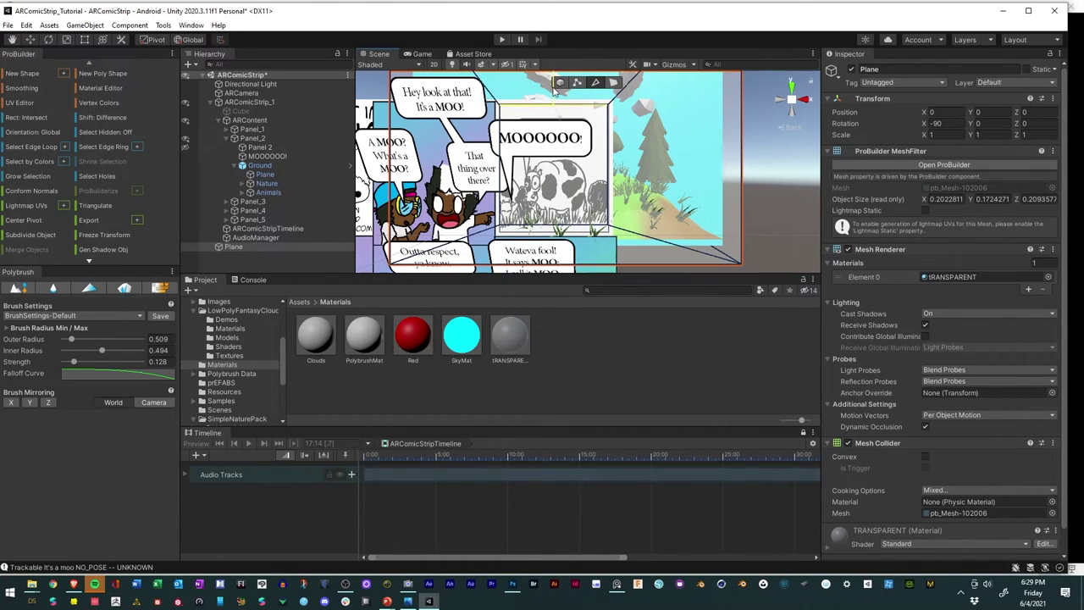
pyautogui.click(556, 106)
pyautogui.click(526, 167)
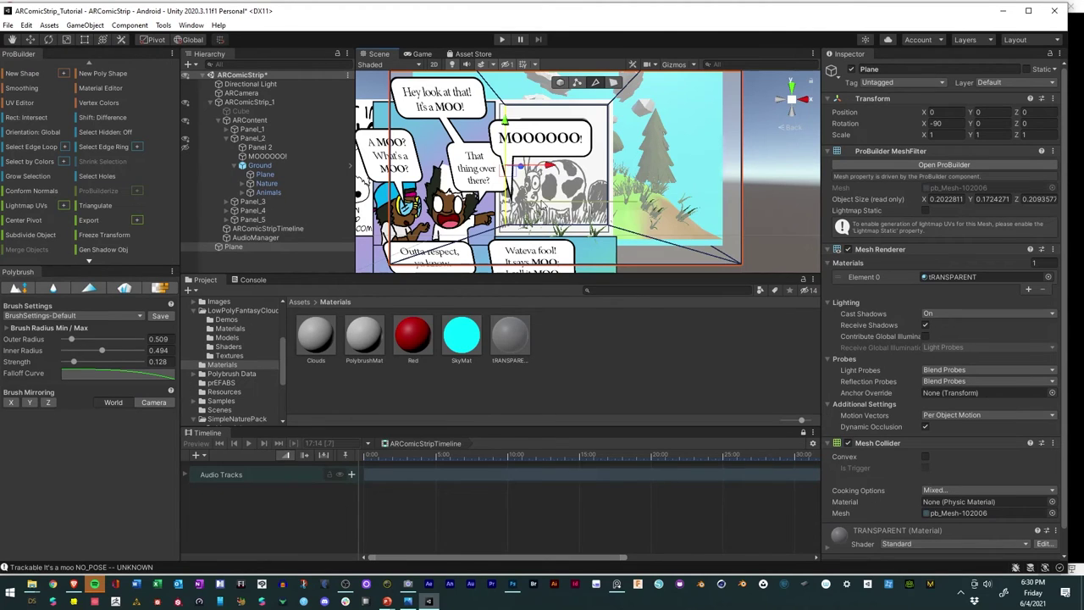
pyautogui.click(546, 203)
pyautogui.click(556, 188)
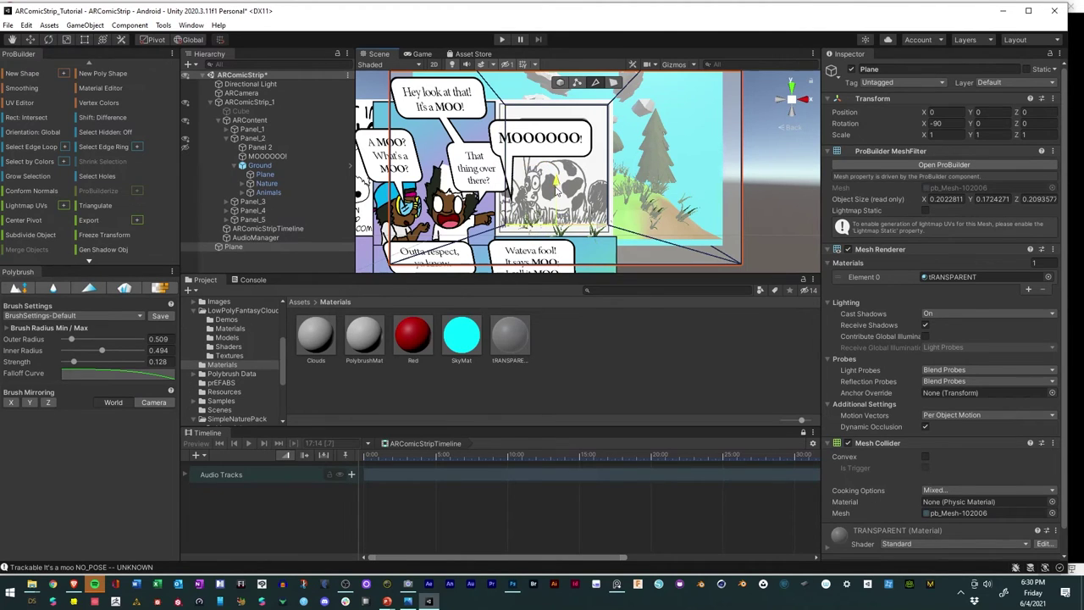
pyautogui.click(556, 192)
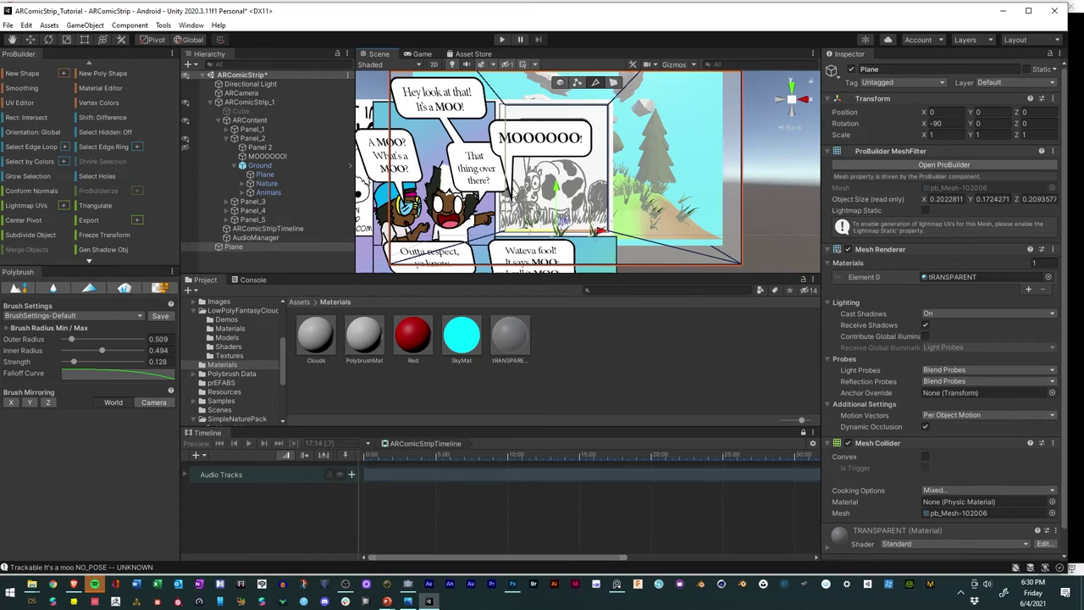
pyautogui.click(508, 193)
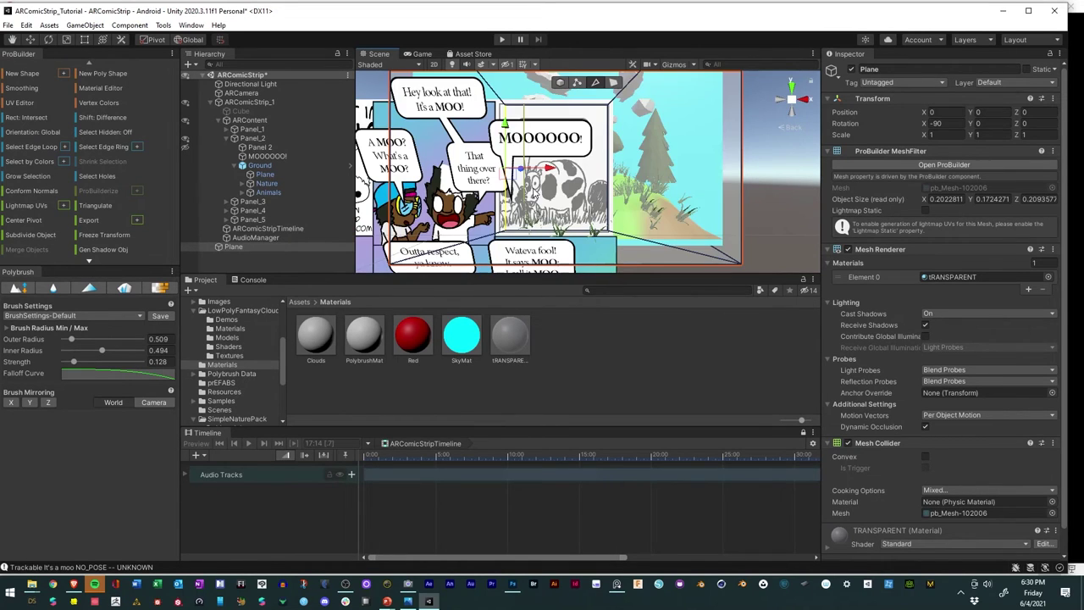
# Step: Nudge the left edge onto the MOOOOOO panel border and clear the selection
pyautogui.scroll(3, 533, 193)
pyautogui.scroll(-3, 533, 193)
pyautogui.scroll(5, 613, 190)
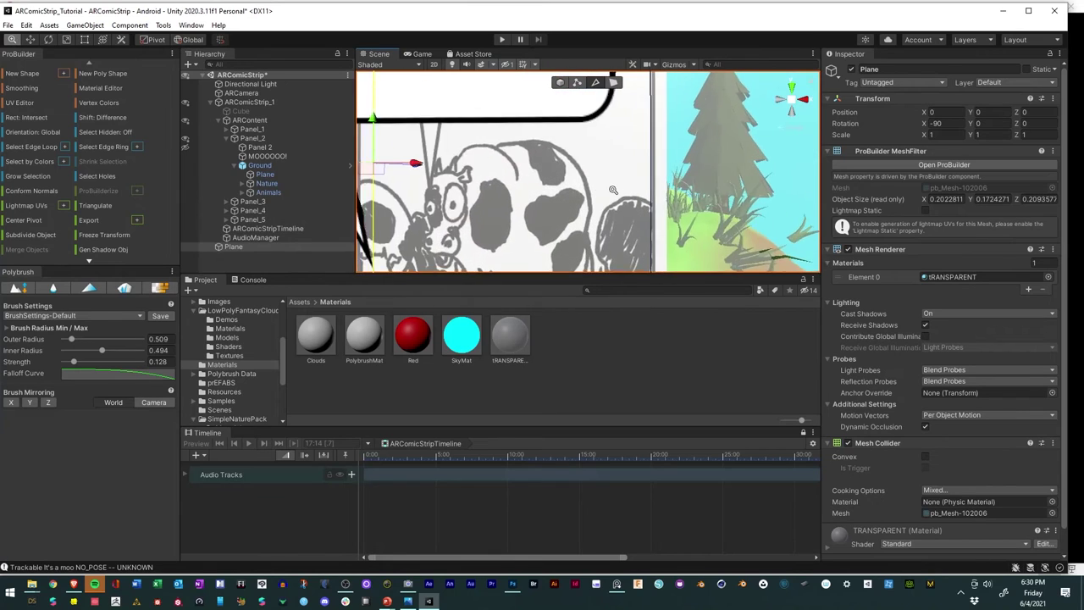
pyautogui.scroll(-5, 613, 190)
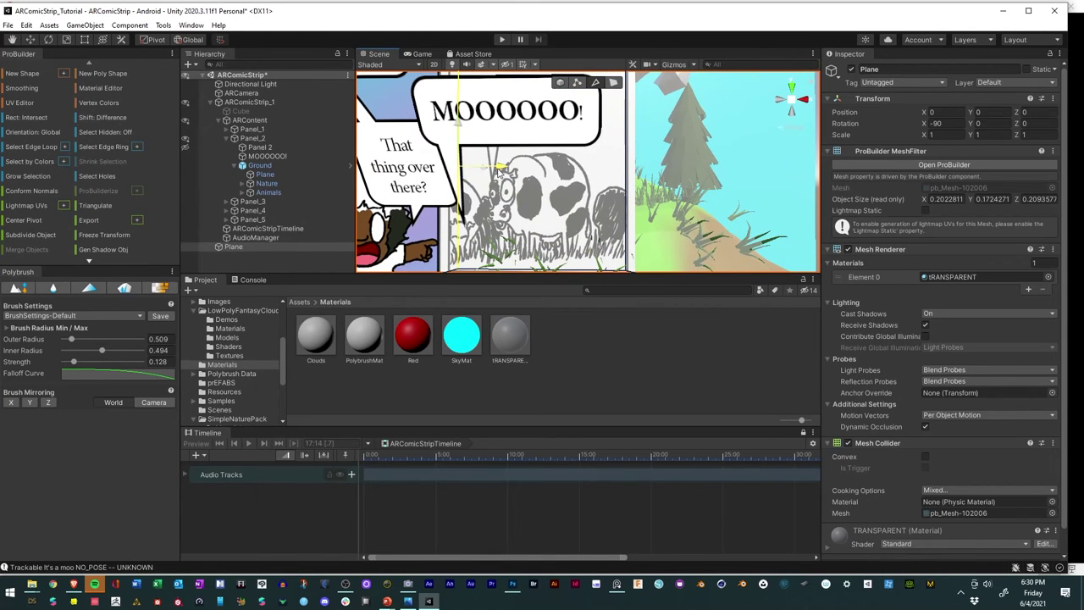
pyautogui.moveTo(502, 169); pyautogui.dragTo(491, 168)
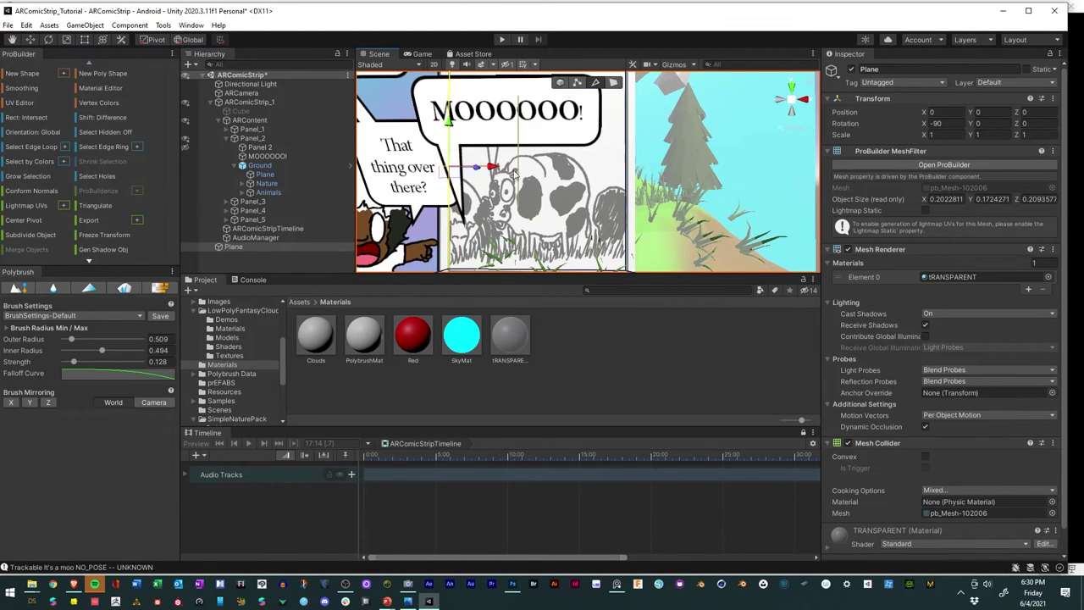
pyautogui.scroll(-5, 508, 169)
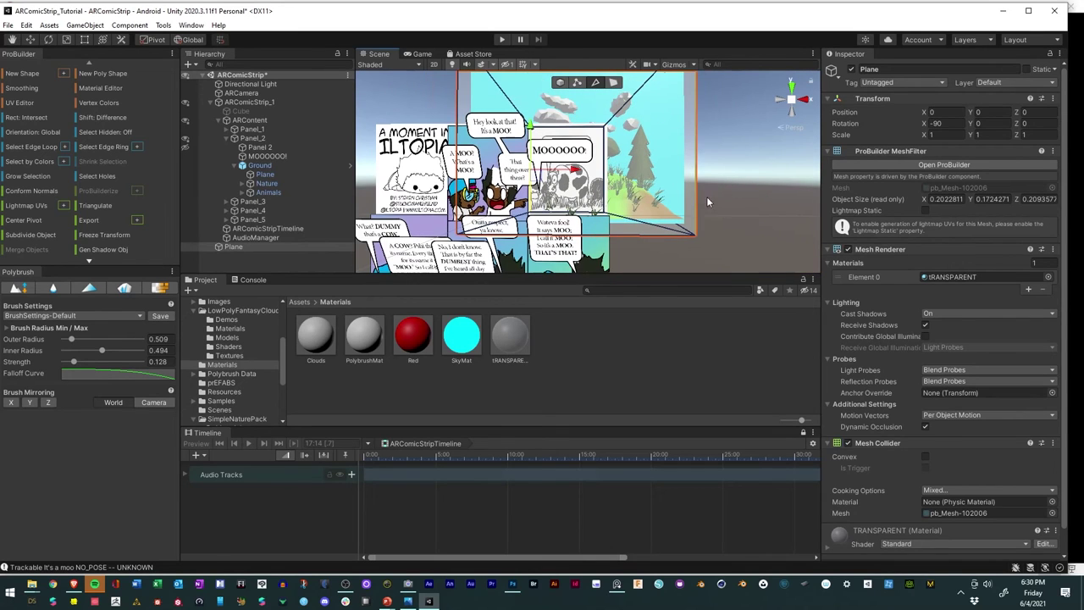
pyautogui.click(719, 190)
pyautogui.keyDown('alt'); pyautogui.moveTo(719, 190); pyautogui.dragTo(766, 201); pyautogui.keyUp('alt')
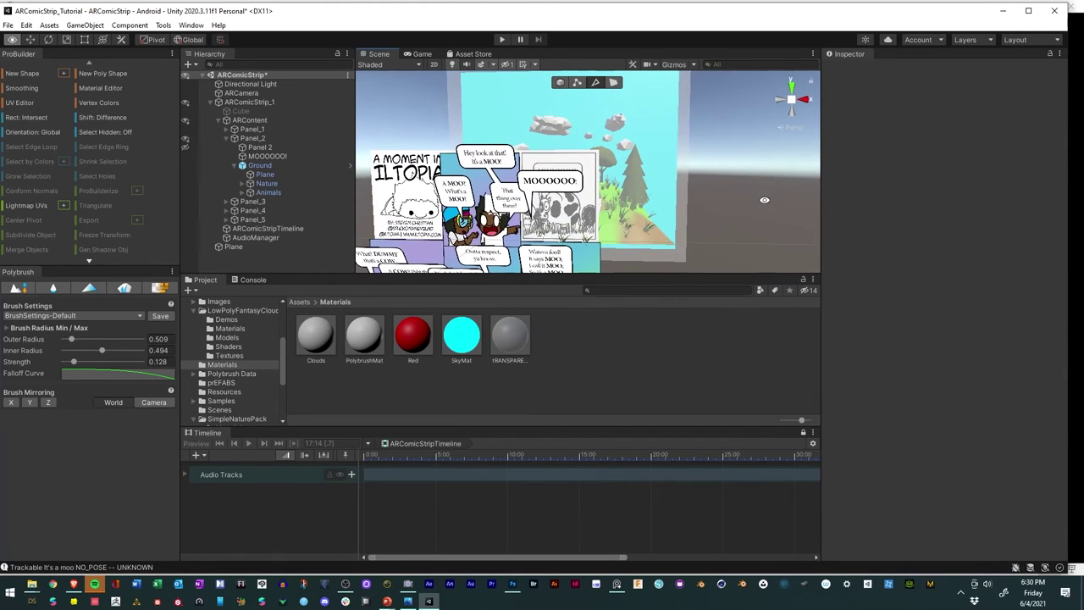
# Step: Create a new material named DepthMask in Materials and zoom out over the comic strip
pyautogui.rightClick(553, 373)
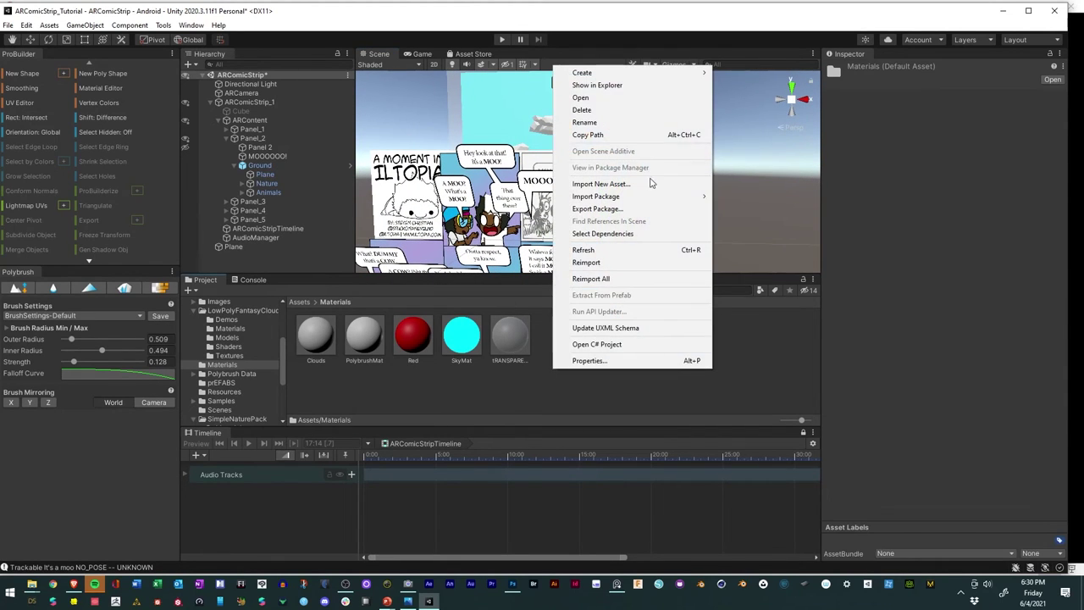
pyautogui.moveTo(665, 75)
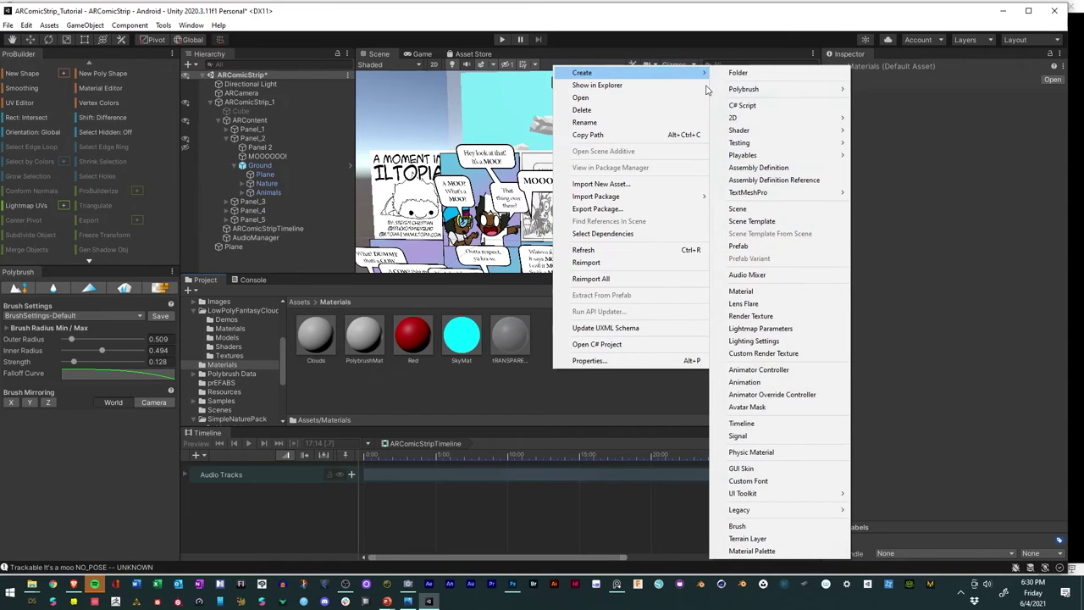
pyautogui.click(756, 292)
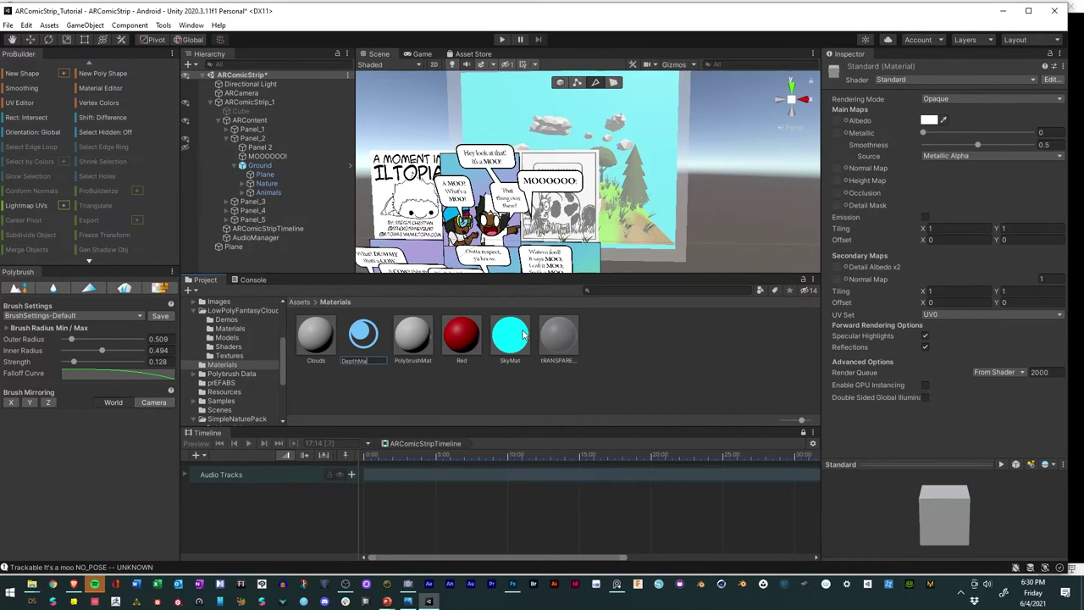
pyautogui.press('Return')
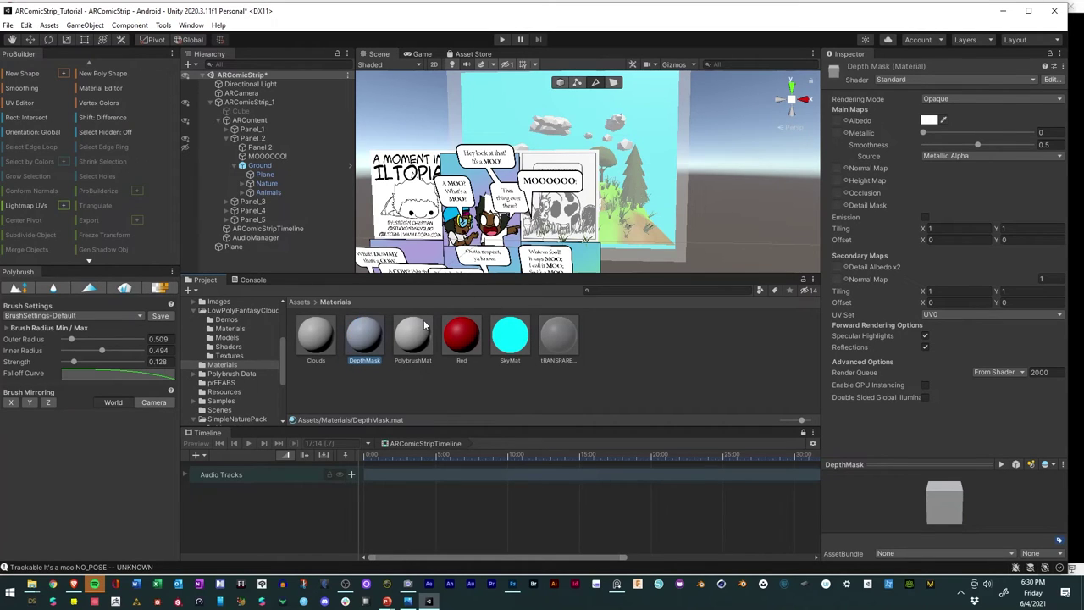
pyautogui.scroll(-3, 677, 206)
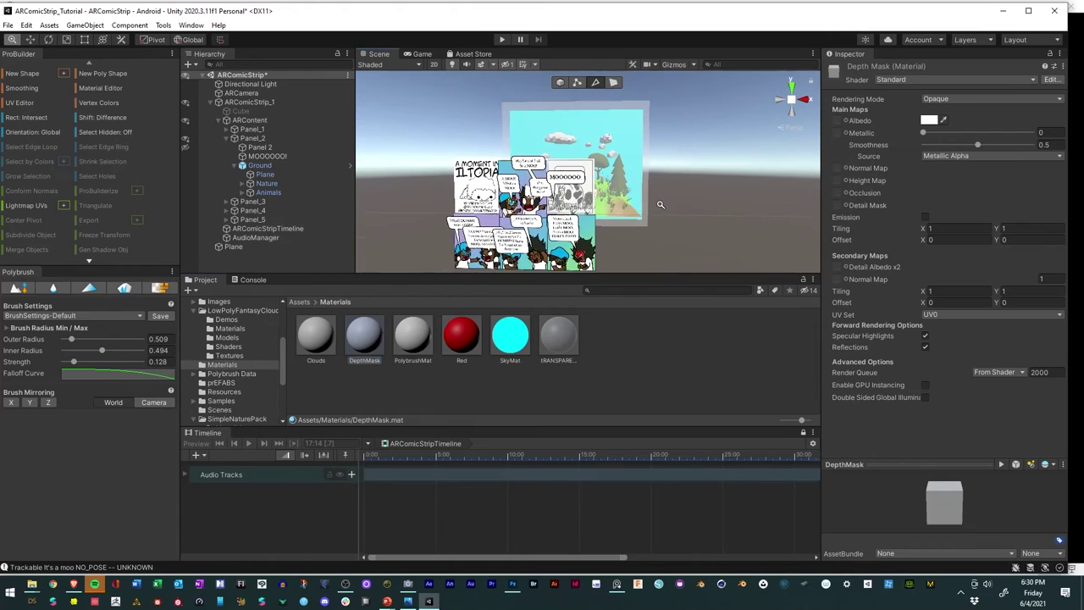
pyautogui.moveTo(677, 207); pyautogui.dragTo(679, 206, button='right')
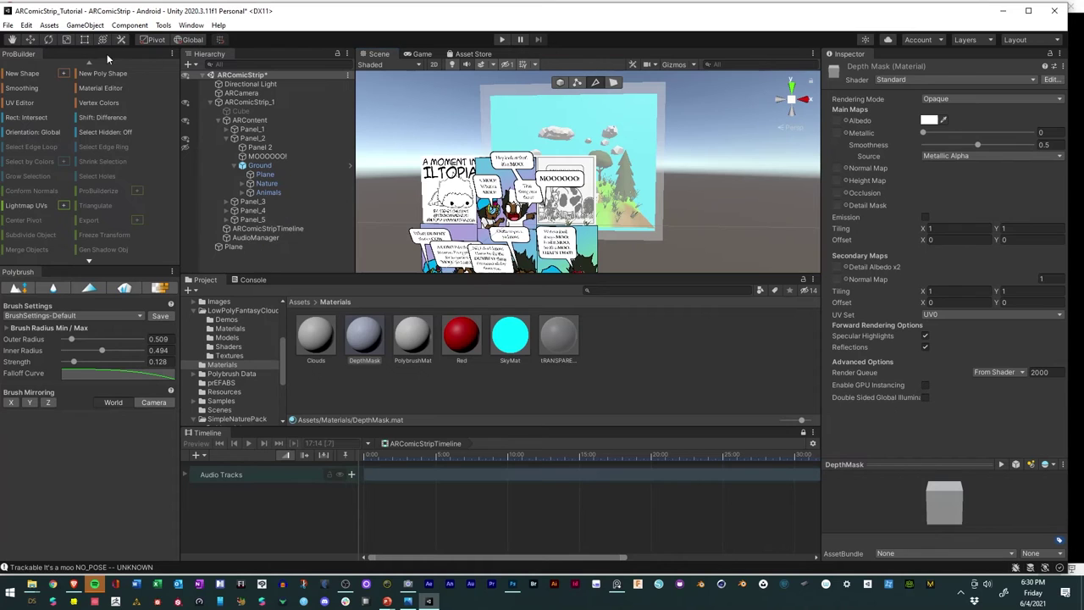
# Step: Switch ProBuilder to face selection mode and try selecting faces of the Plane box
pyautogui.click(609, 135)
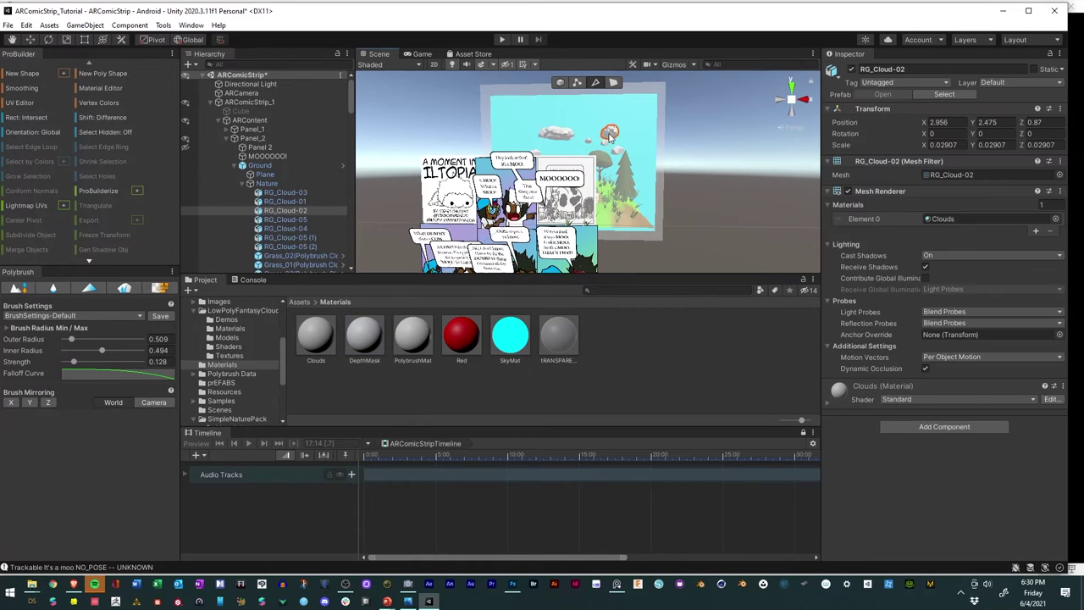
pyautogui.click(666, 100)
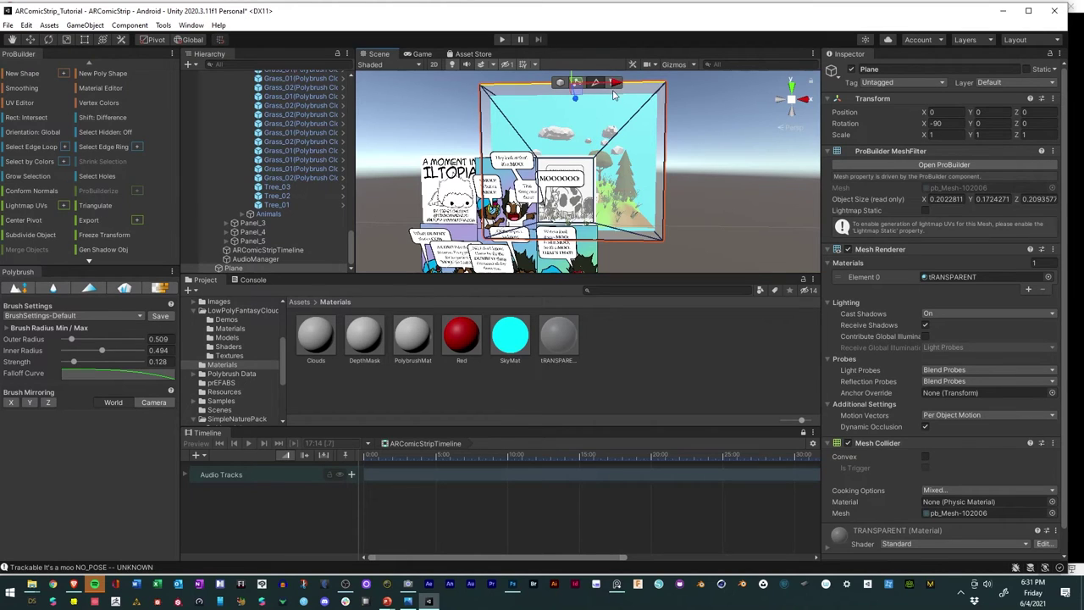
pyautogui.click(676, 101)
pyautogui.click(614, 82)
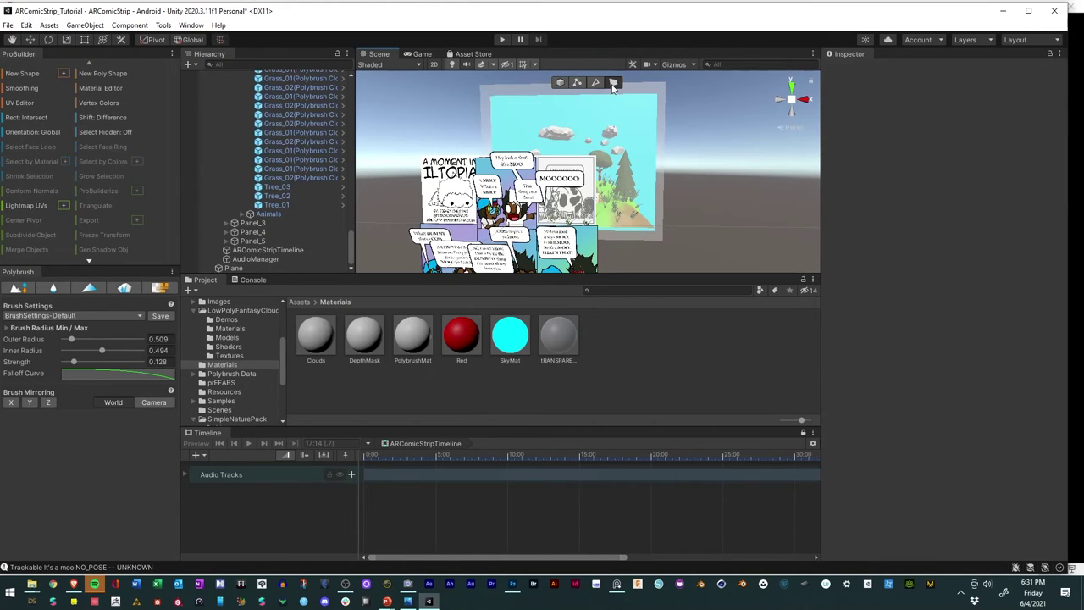
pyautogui.click(662, 148)
pyautogui.click(586, 197)
pyautogui.scroll(4, 585, 203)
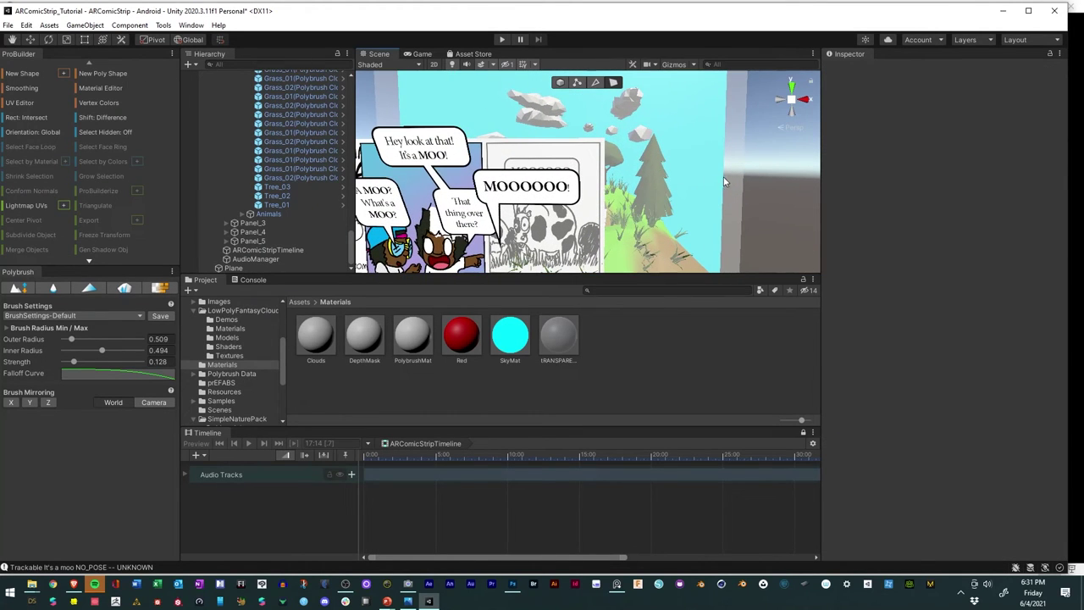
pyautogui.click(729, 174)
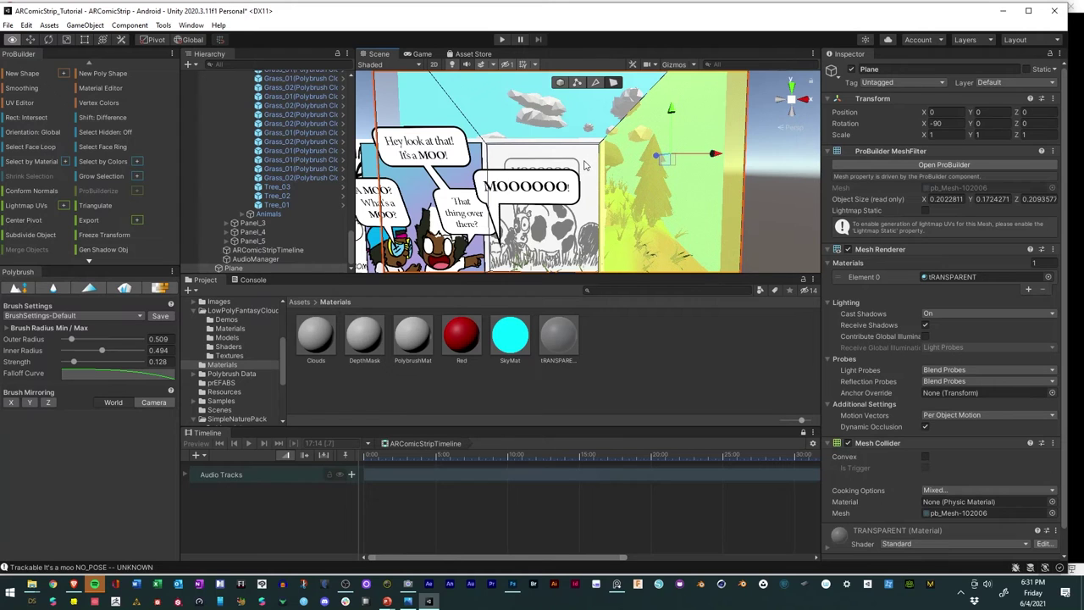
pyautogui.press('f')
pyautogui.hotkey('ctrl', 'z')
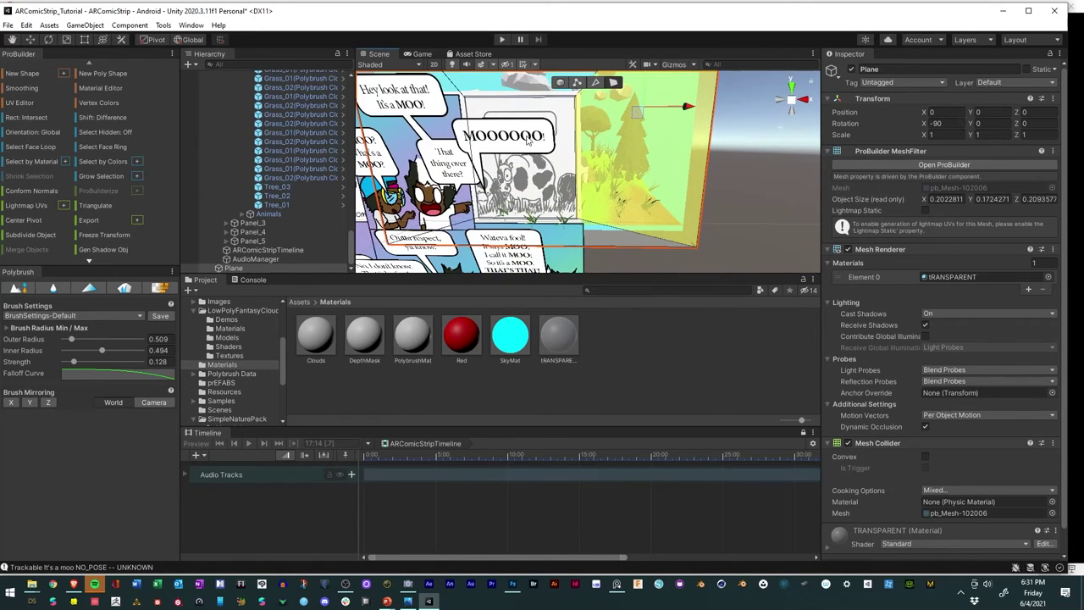
# Step: Collapse Panel_2, turn off scene picking for ARContent, and select the Plane
pyautogui.click(238, 269)
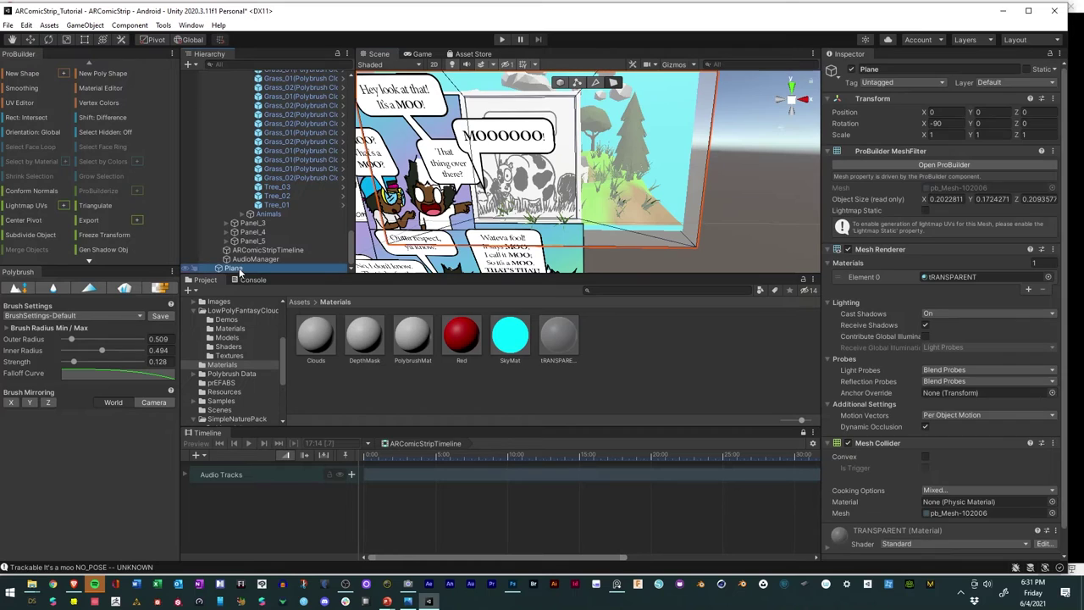
pyautogui.click(475, 102)
pyautogui.scroll(6, 299, 185)
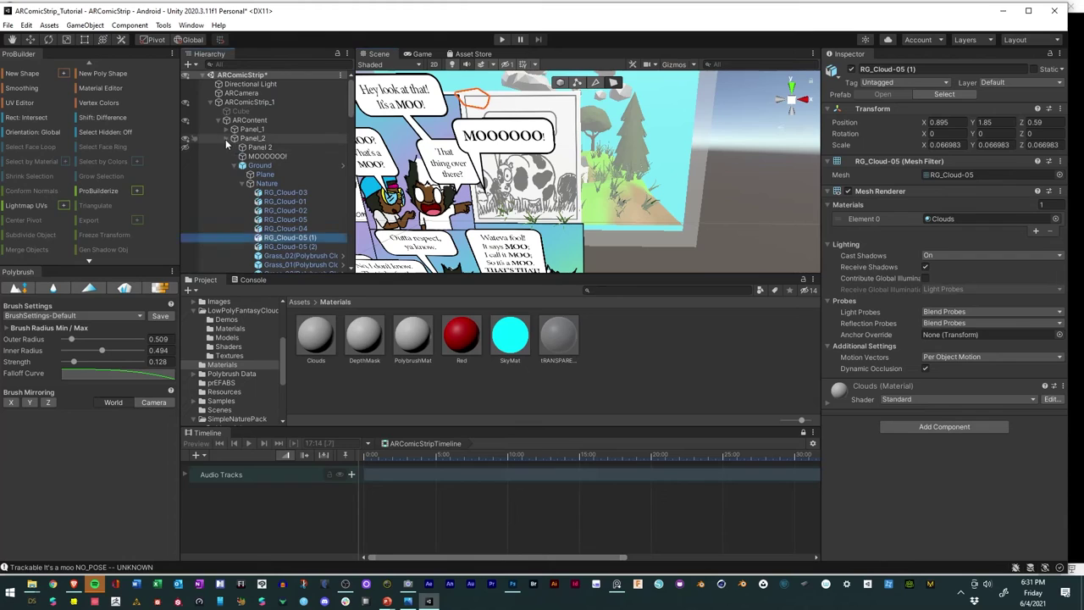
pyautogui.click(229, 138)
pyautogui.click(194, 121)
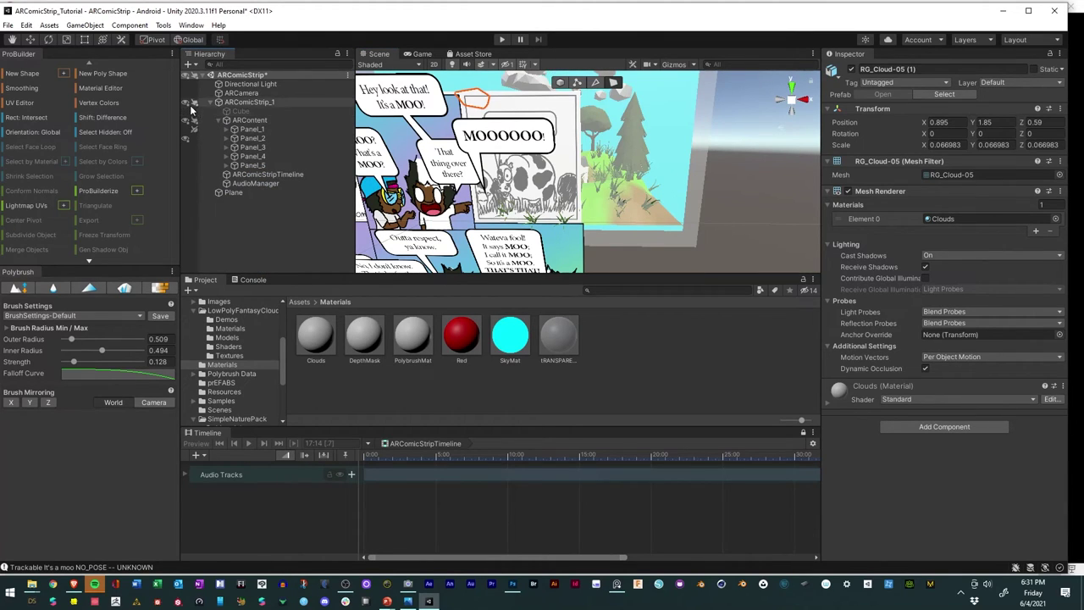
pyautogui.click(234, 193)
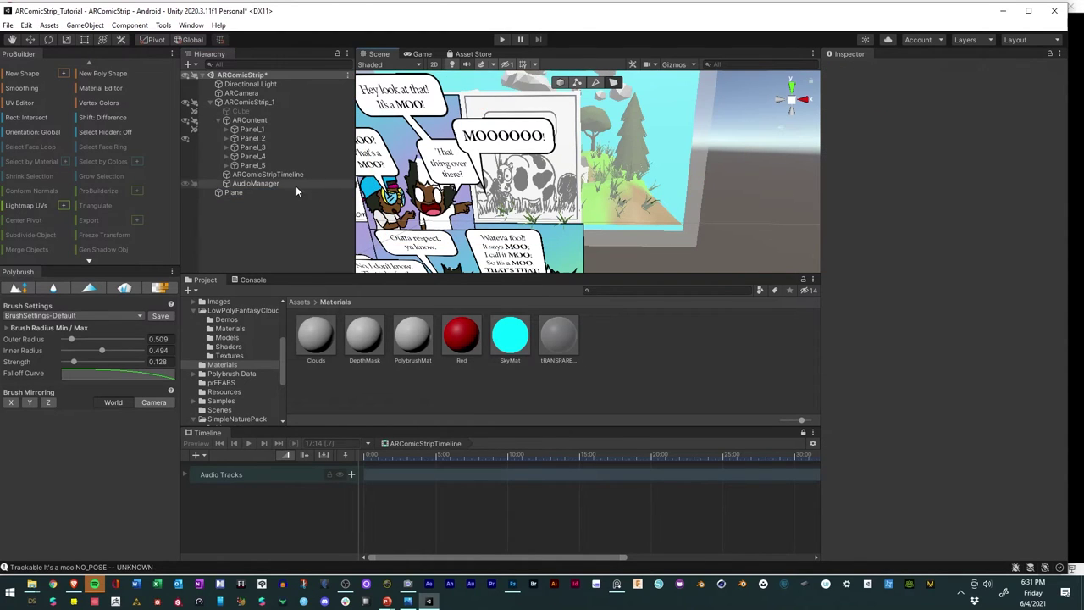
pyautogui.click(218, 119)
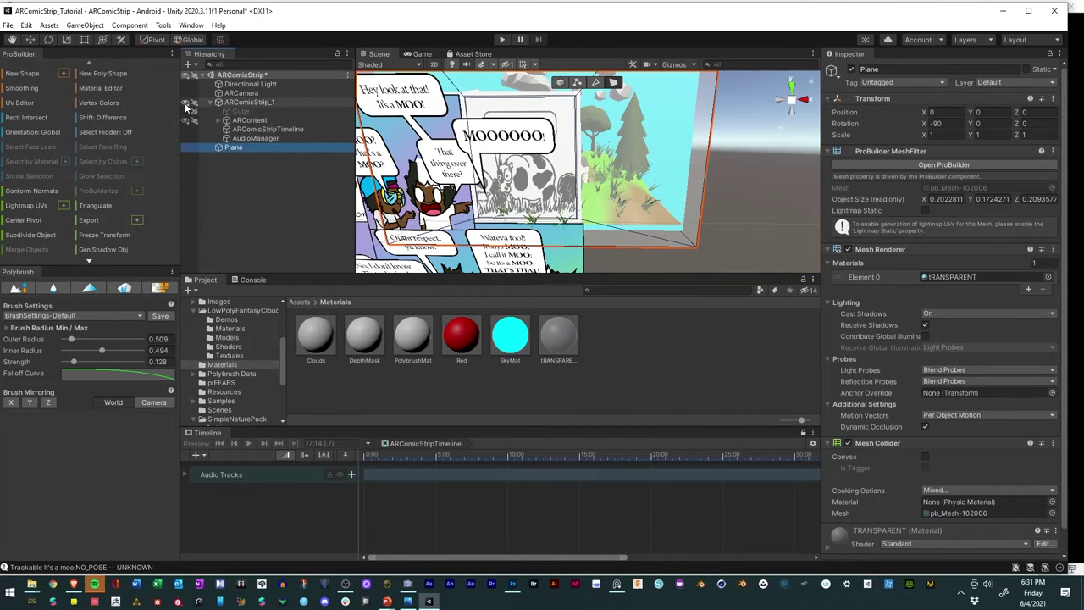
# Step: Hide the comic panels and delete the Plane box's back face with Delete Faces
pyautogui.click(184, 121)
pyautogui.click(523, 142)
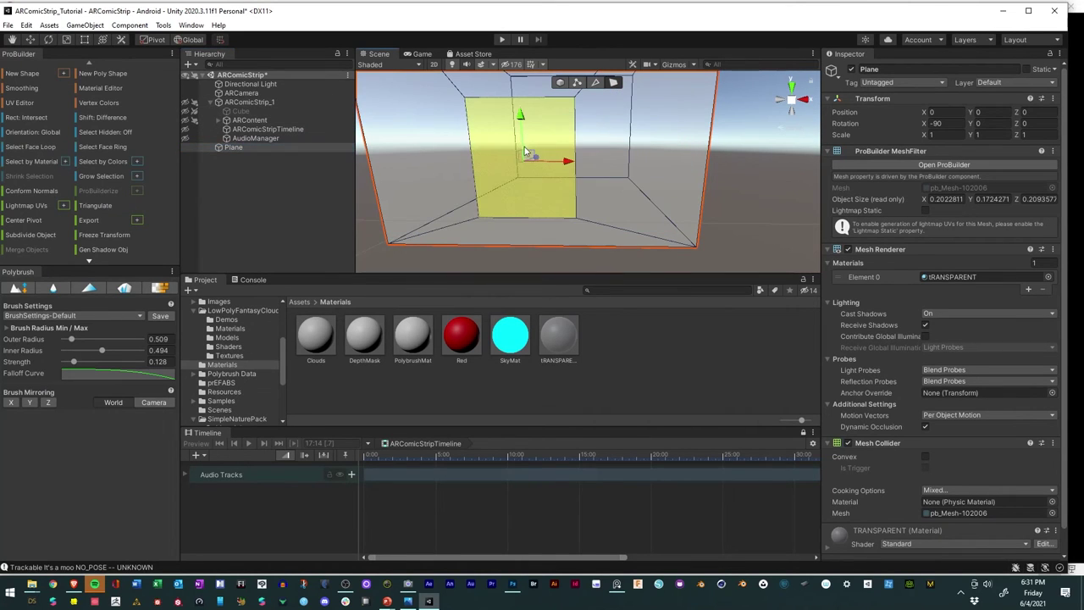
pyautogui.scroll(-4, 103, 185)
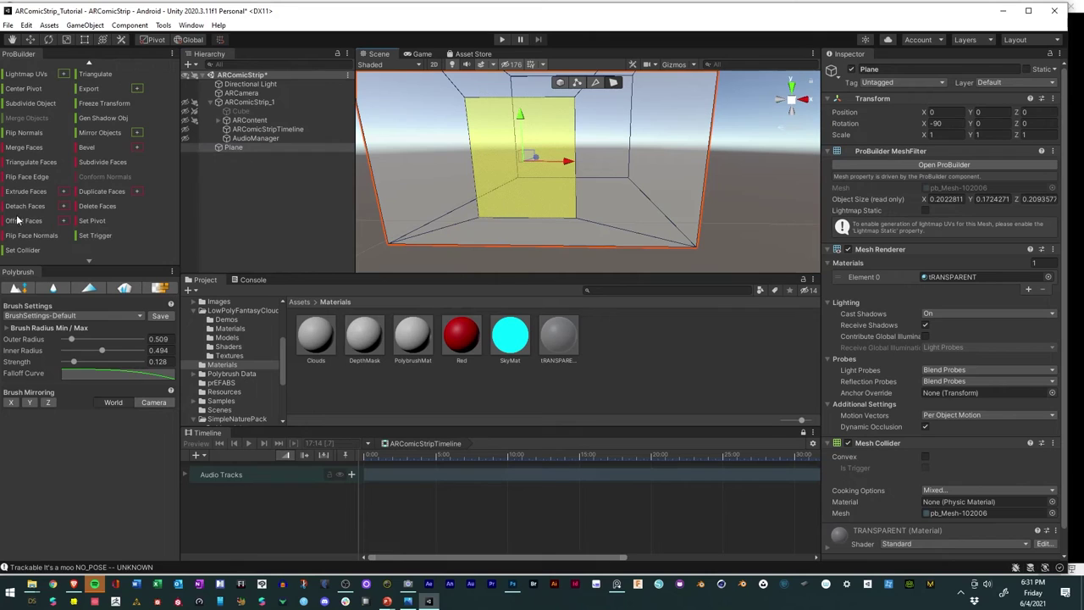
pyautogui.click(95, 207)
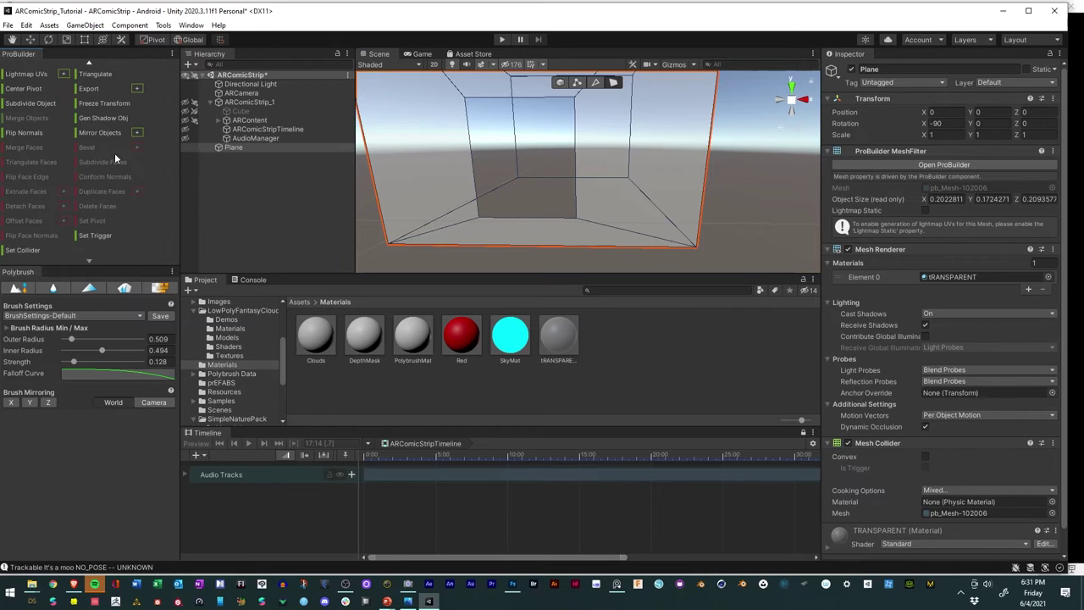
# Step: Unhide ARContent and orbit to face the open box squarely
pyautogui.click(194, 121)
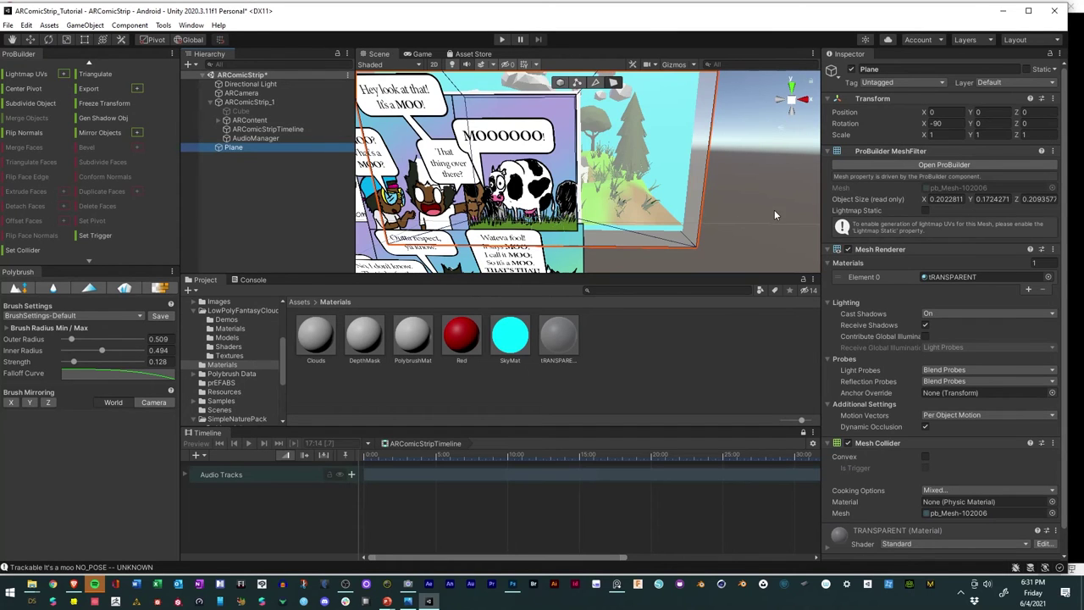
pyautogui.moveTo(775, 209)
pyautogui.keyDown('alt'); pyautogui.mouseDown()
pyautogui.moveTo(735, 200)
pyautogui.moveTo(767, 204)
pyautogui.mouseUp(); pyautogui.keyUp('alt')
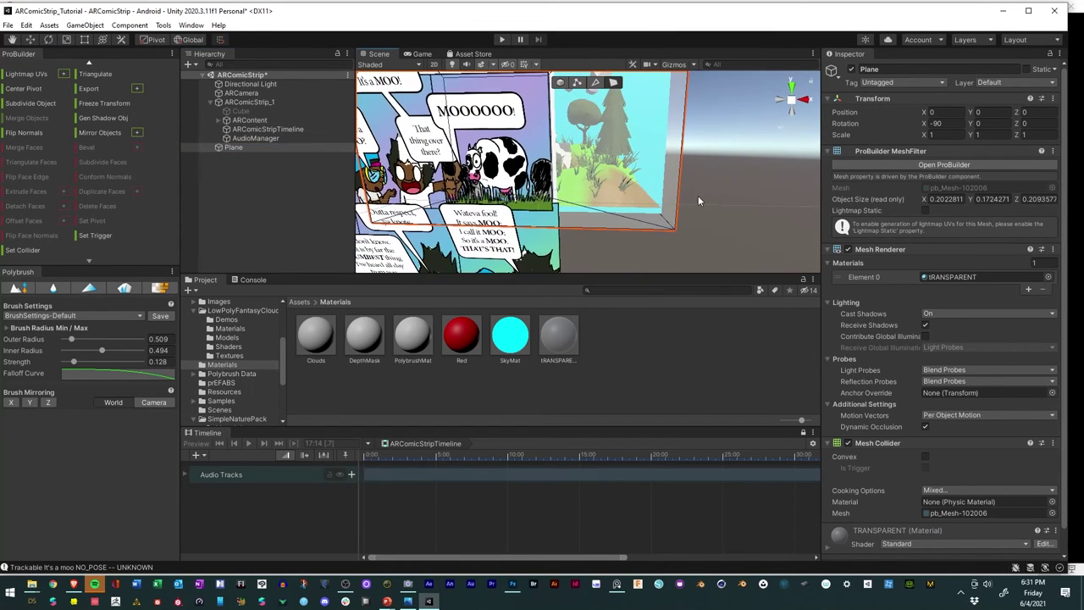
pyautogui.scroll(-3, 696, 193)
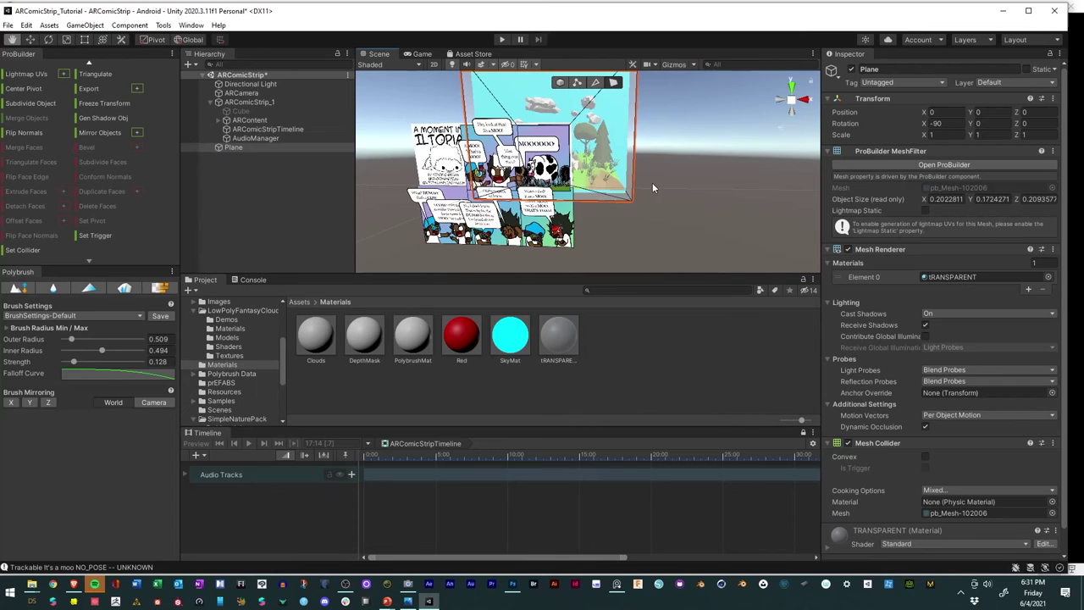
pyautogui.keyDown('alt'); pyautogui.moveTo(652, 182); pyautogui.dragTo(617, 188); pyautogui.keyUp('alt')
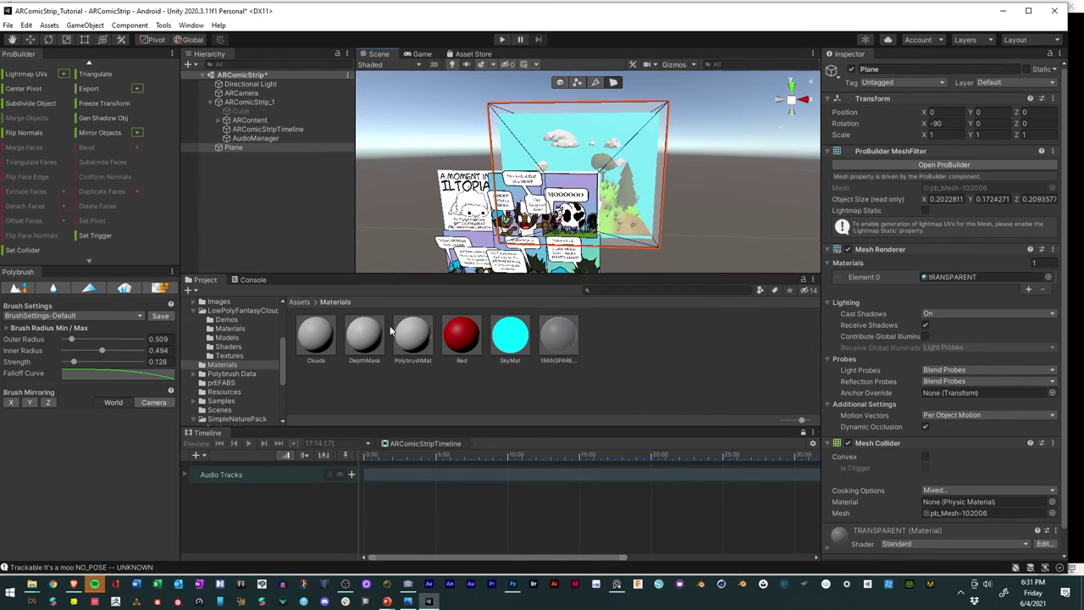
# Step: Set the DepthMask material's shader to DepthMask and drag it onto the Plane box
pyautogui.click(367, 338)
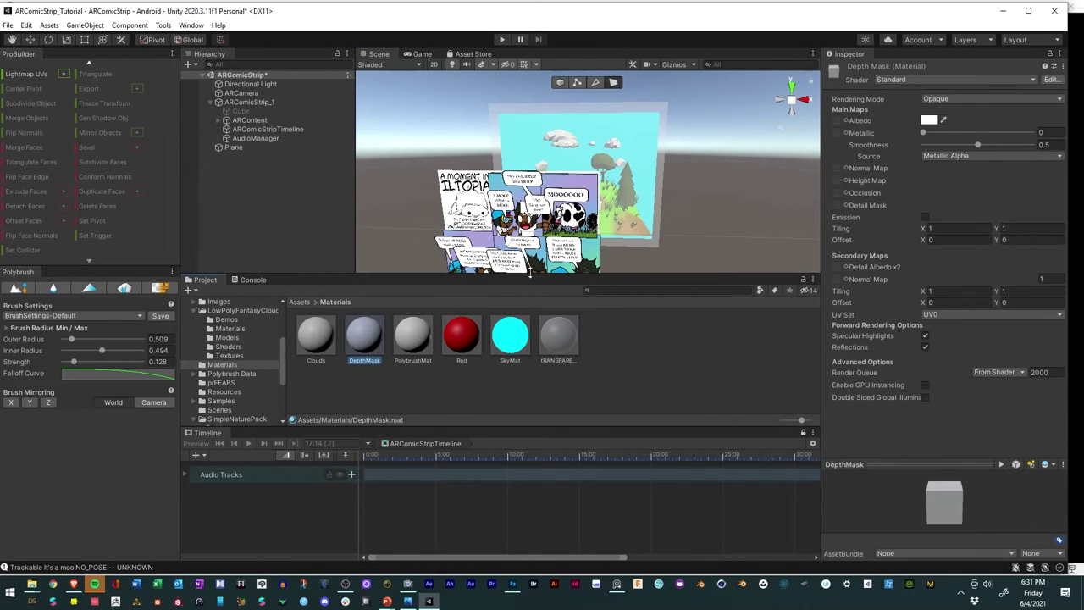
pyautogui.click(954, 79)
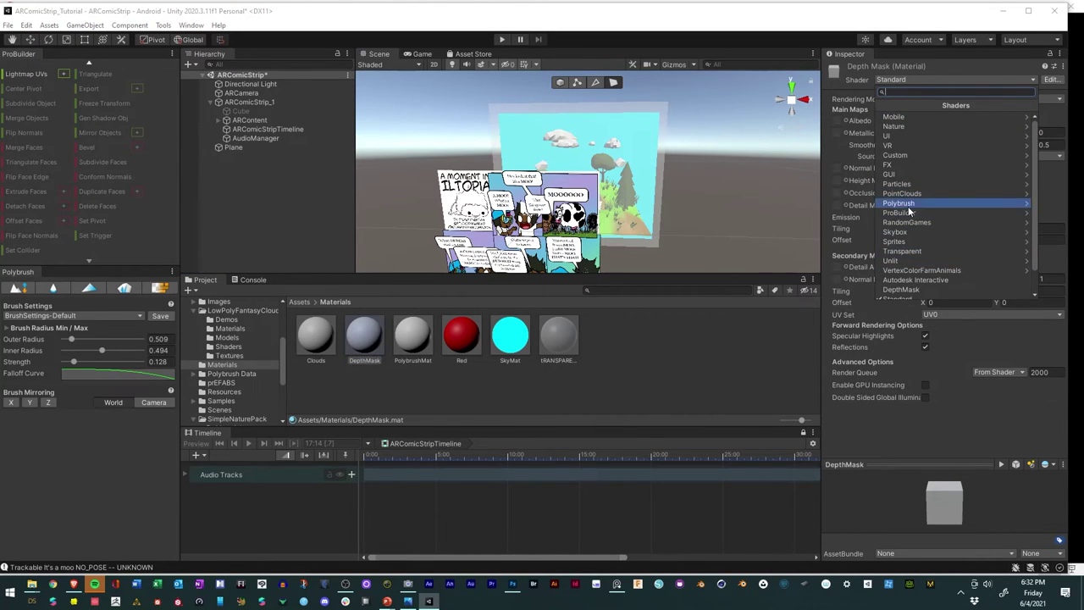
pyautogui.scroll(-1, 909, 212)
pyautogui.click(913, 268)
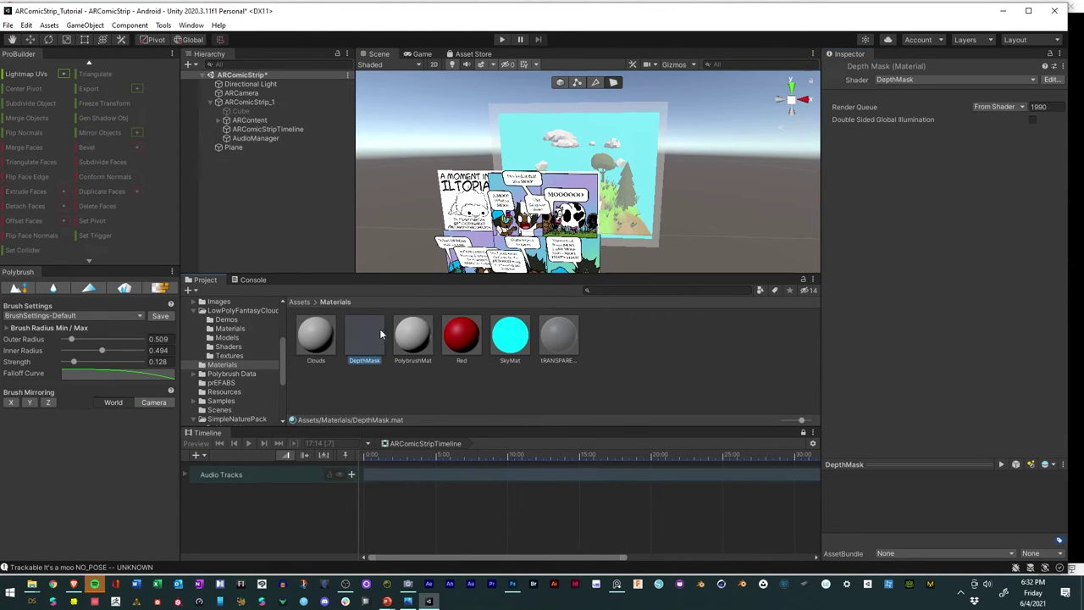
pyautogui.moveTo(370, 338); pyautogui.dragTo(668, 116)
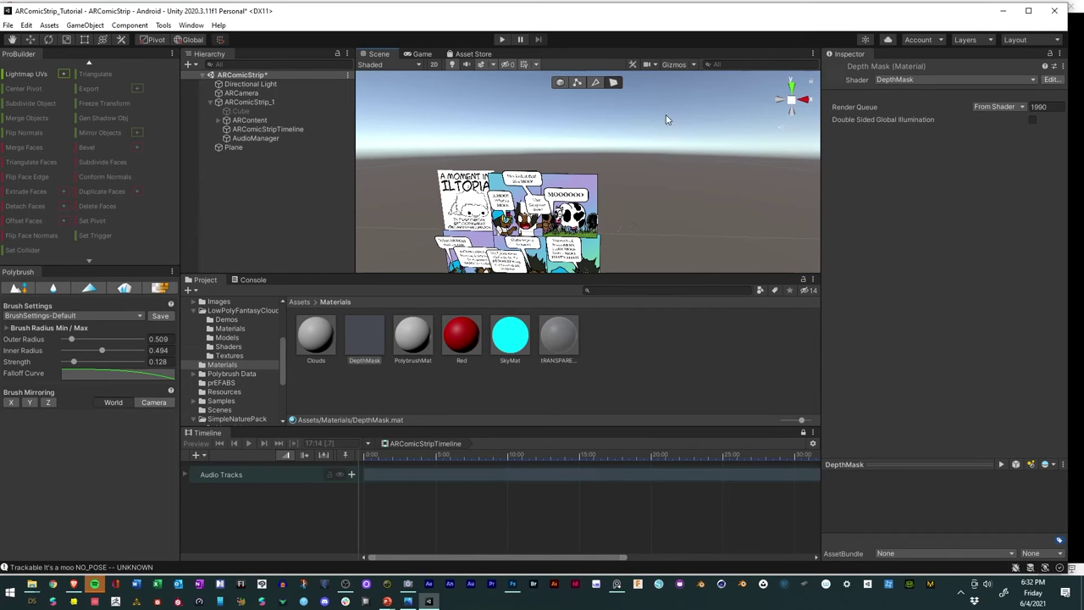
pyautogui.moveTo(668, 116); pyautogui.dragTo(691, 240, button='right')
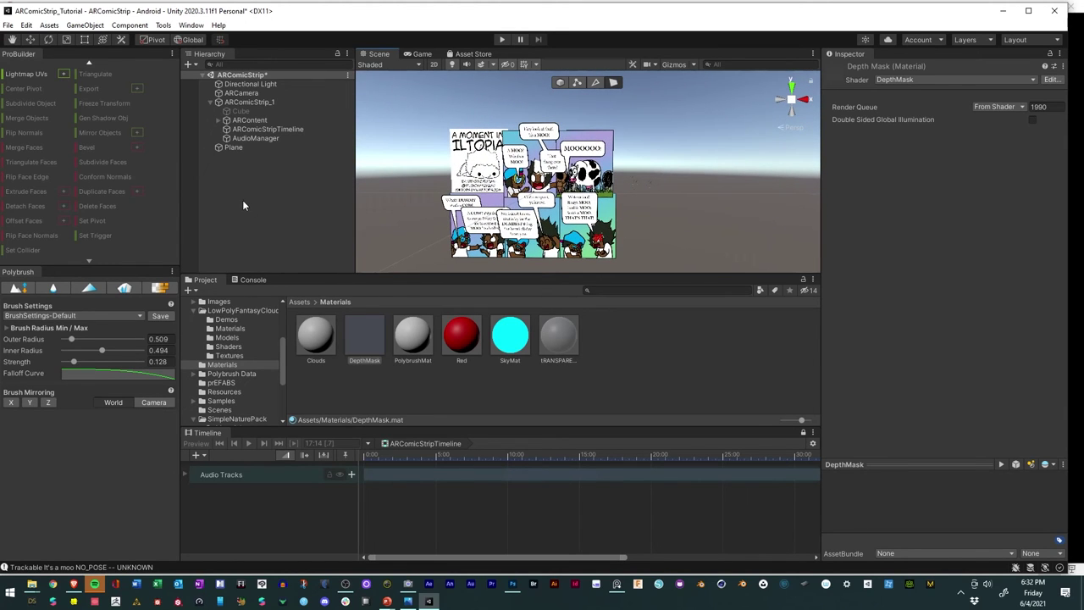
# Step: Under ARContent > Panel_2, deactivate the Panel 2 sprite and save the scene
pyautogui.click(218, 122)
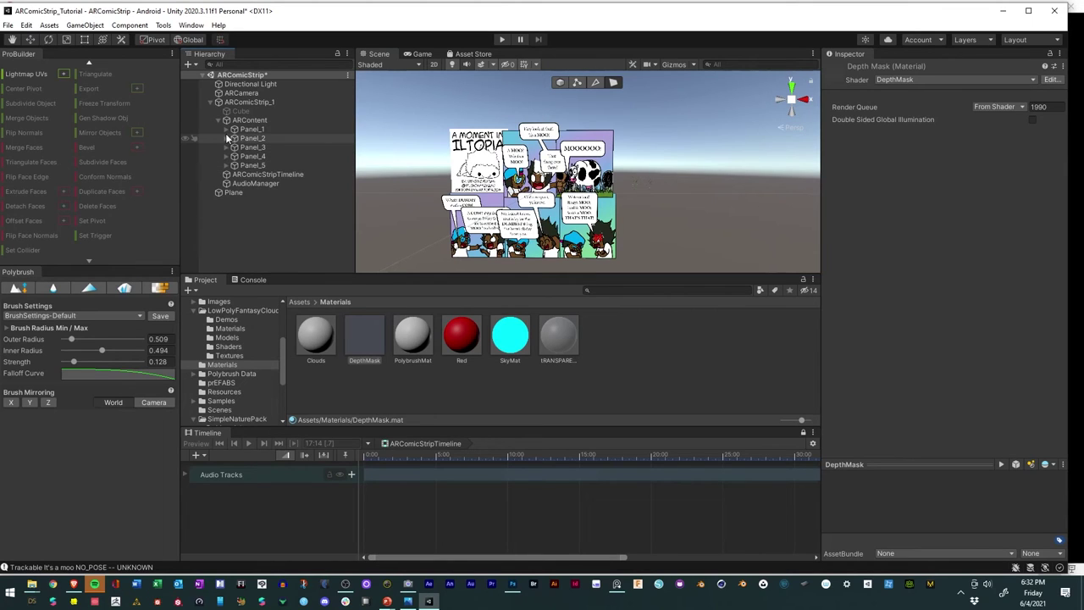
pyautogui.click(226, 139)
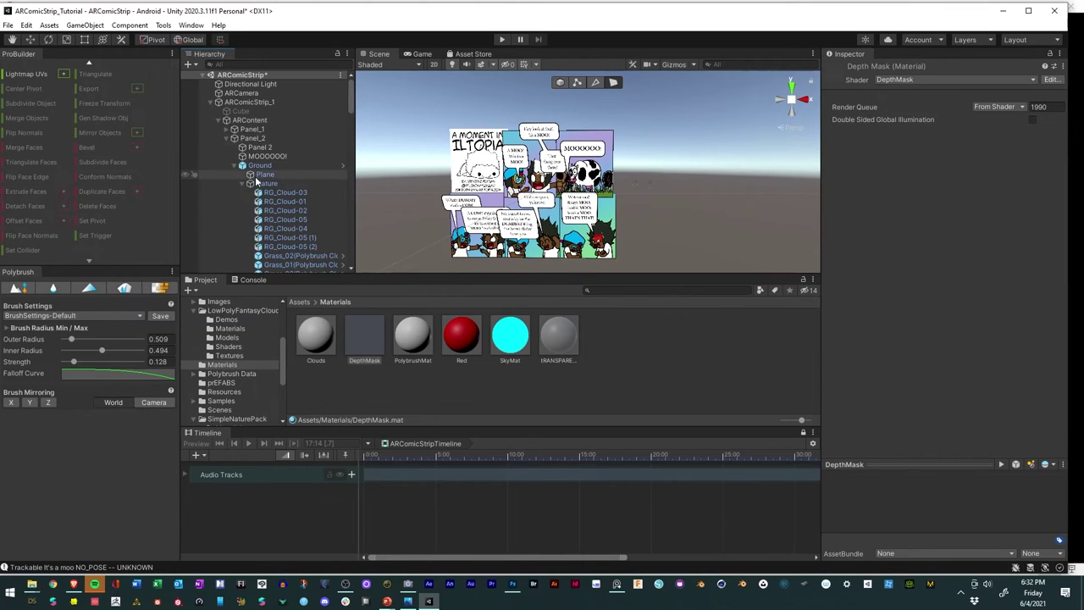
pyautogui.click(234, 167)
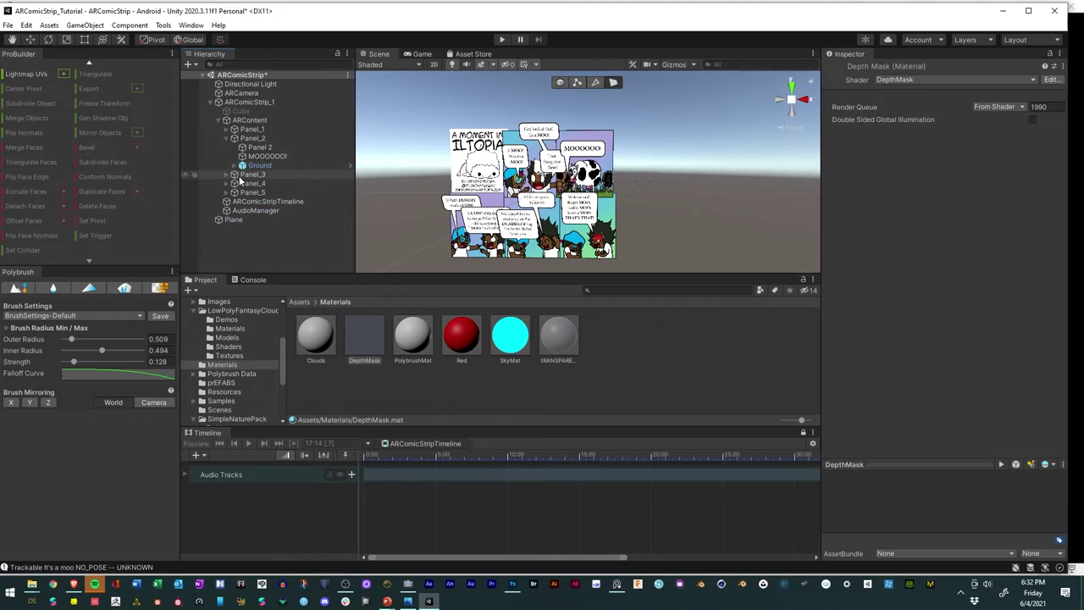
pyautogui.click(223, 149)
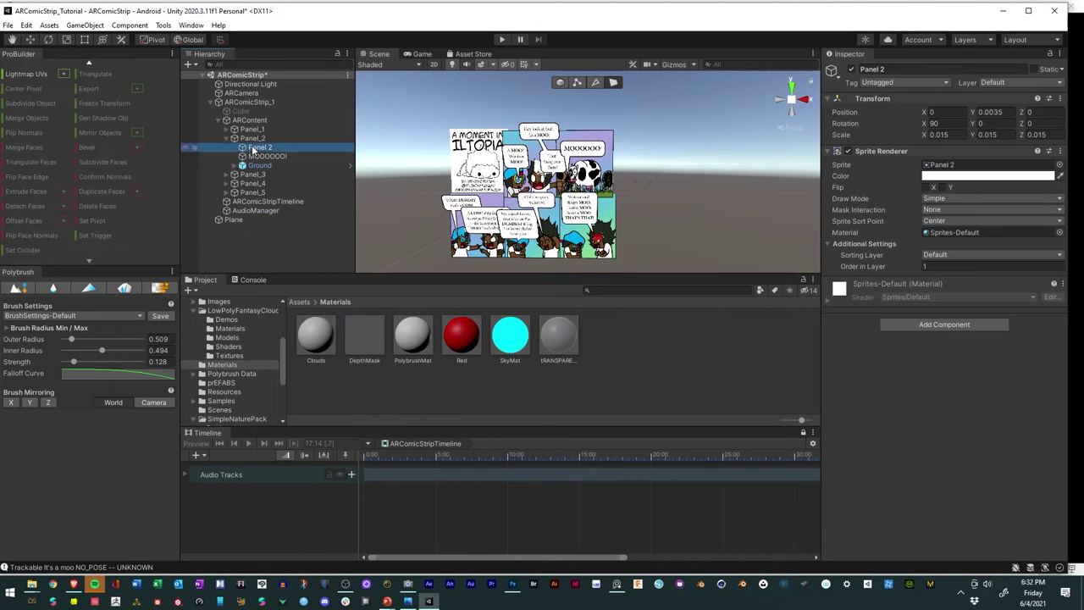
pyautogui.click(852, 69)
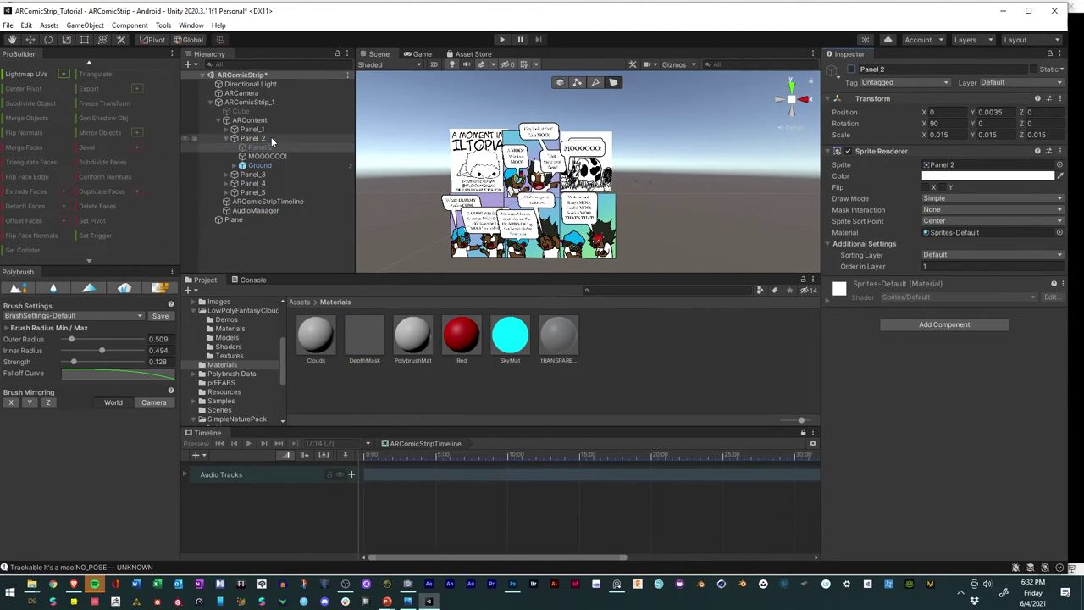
pyautogui.click(8, 25)
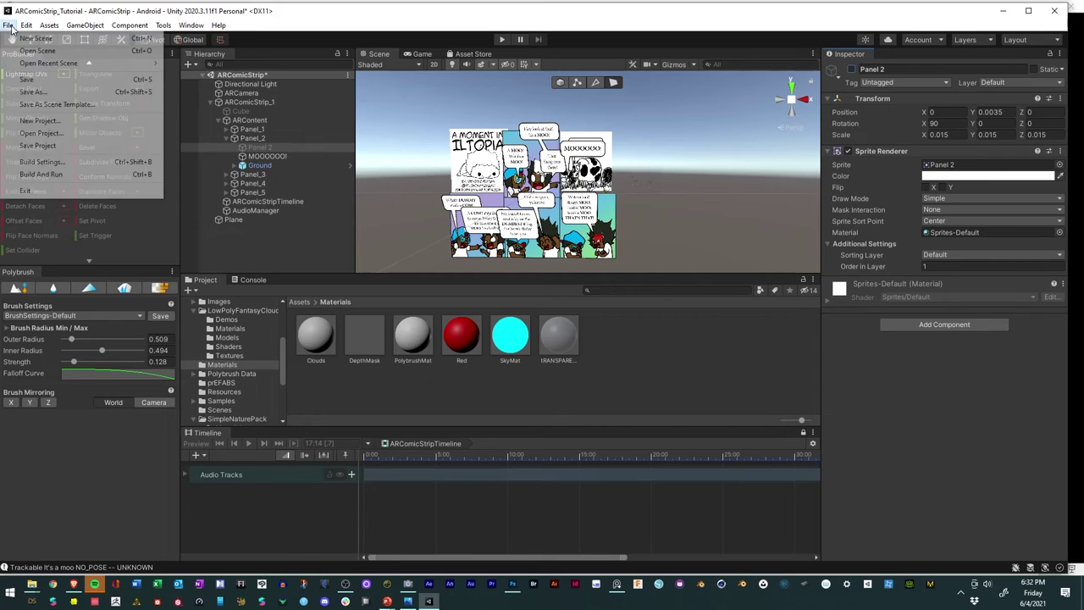
pyautogui.click(38, 79)
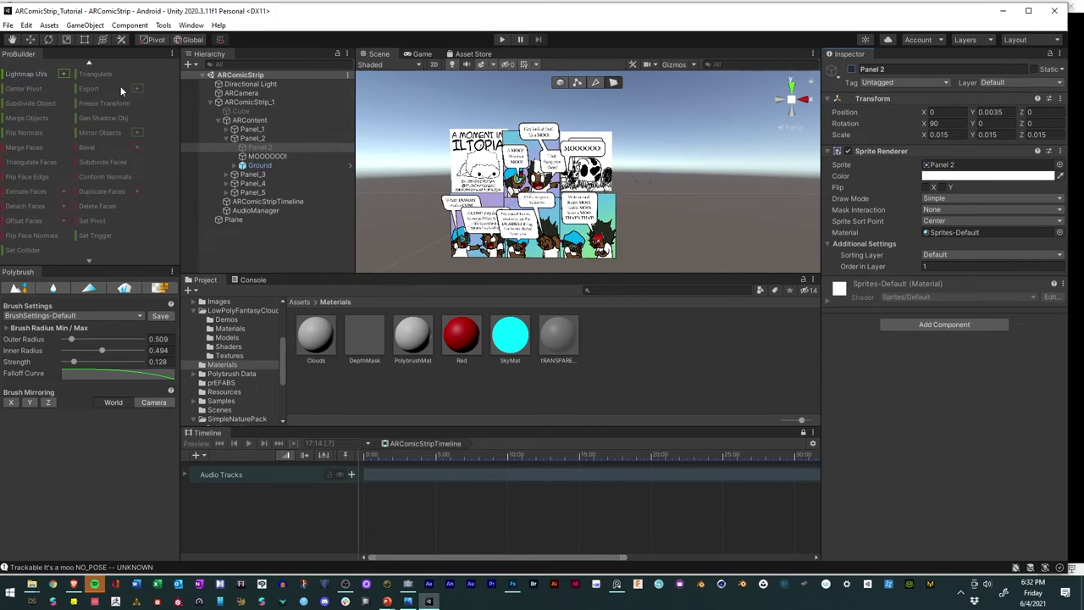
pyautogui.click(504, 39)
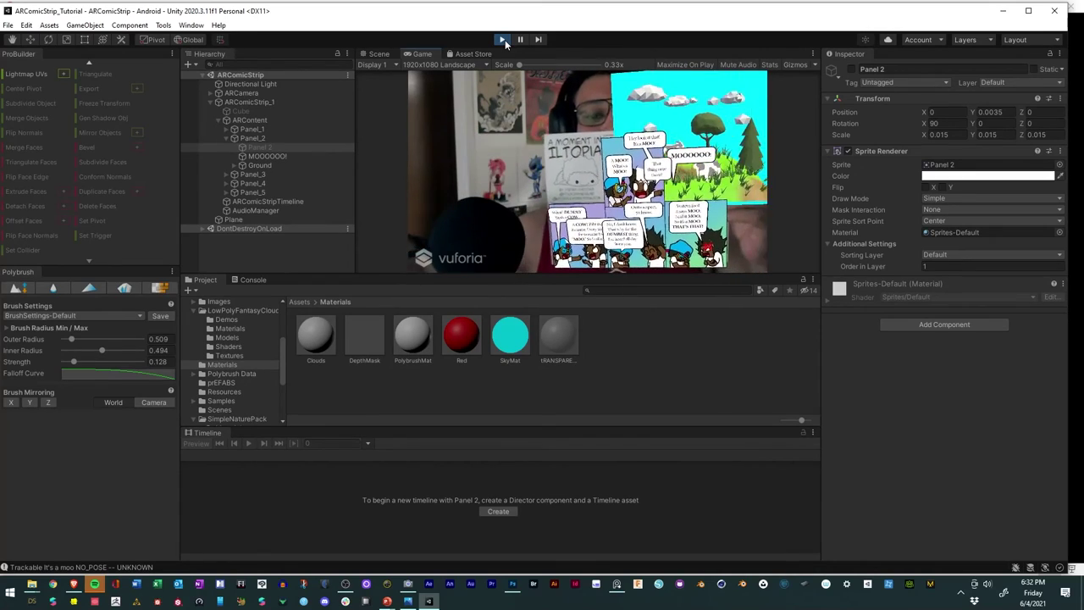
pyautogui.click(503, 40)
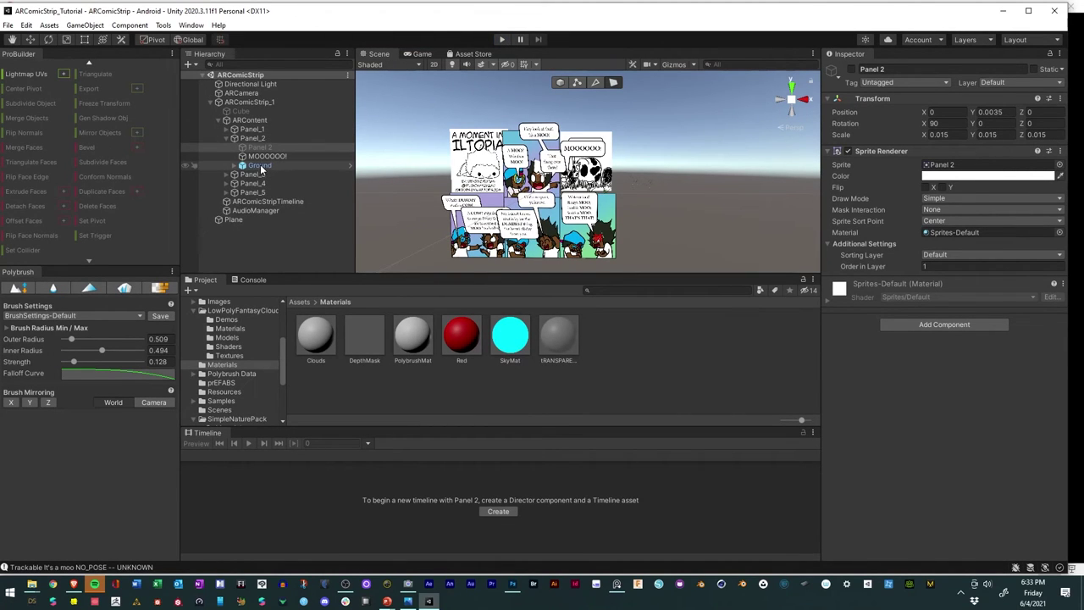
# Step: Drag Ground above Panel 2 in Panel_2, then drag Plane into Panel_2 beside Ground
pyautogui.moveTo(261, 169); pyautogui.dragTo(261, 147)
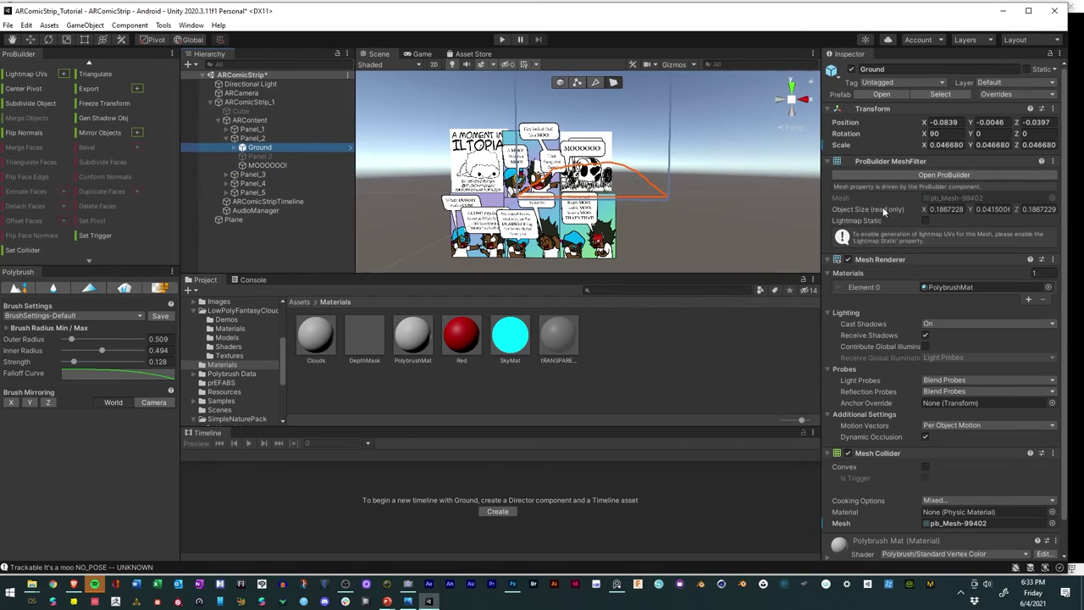
pyautogui.scroll(-1, 886, 210)
pyautogui.click(253, 139)
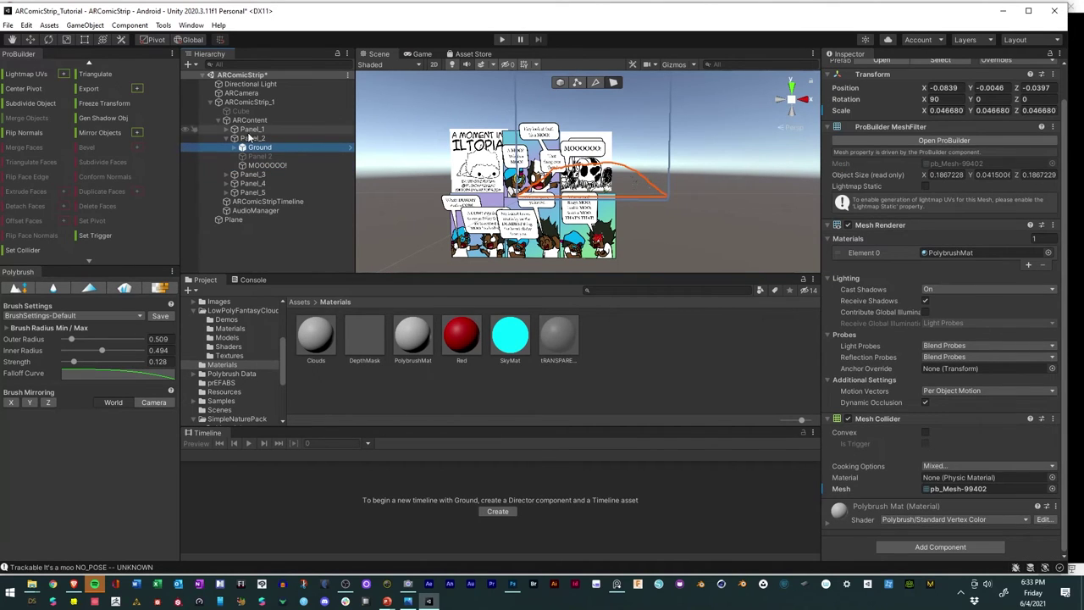
pyautogui.click(757, 222)
pyautogui.moveTo(734, 204)
pyautogui.keyDown('alt'); pyautogui.mouseDown()
pyautogui.moveTo(665, 195)
pyautogui.moveTo(667, 225)
pyautogui.moveTo(681, 201)
pyautogui.moveTo(726, 195)
pyautogui.moveTo(733, 217)
pyautogui.mouseUp(); pyautogui.keyUp('alt')
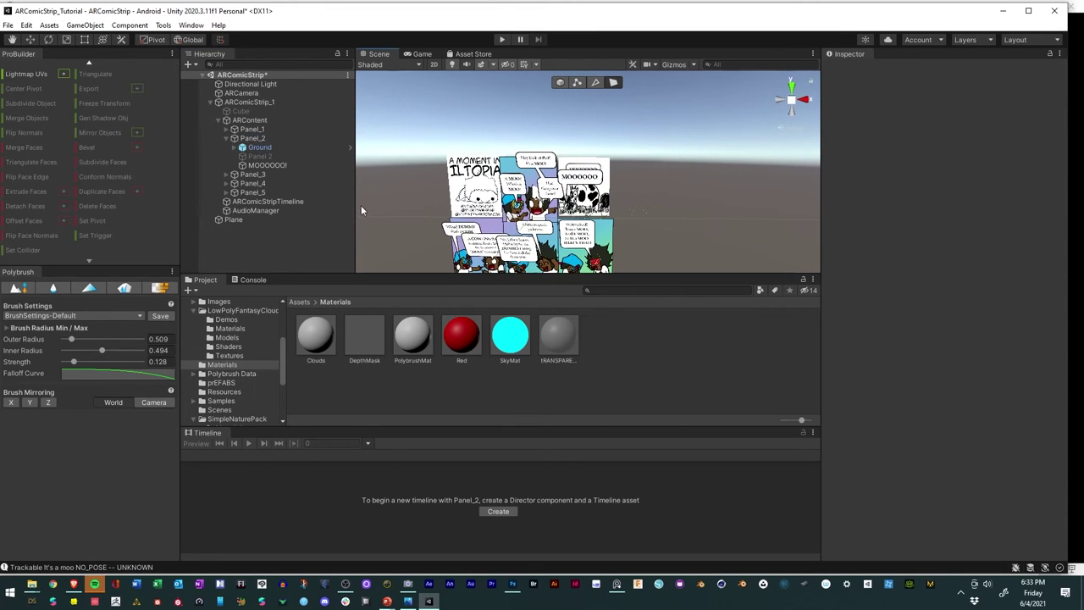
pyautogui.click(246, 103)
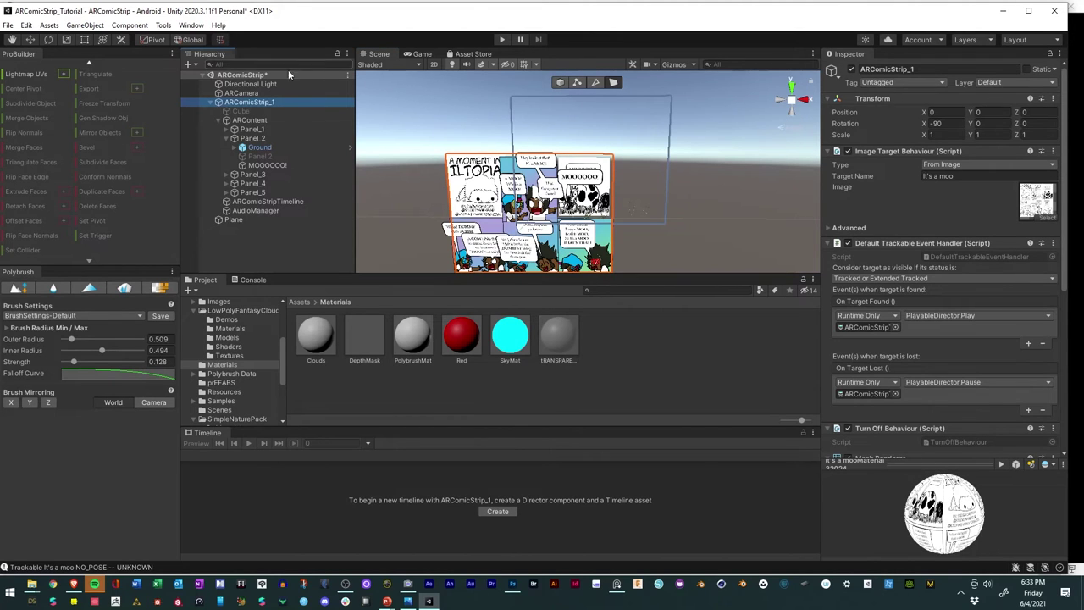
pyautogui.moveTo(233, 219); pyautogui.dragTo(243, 147)
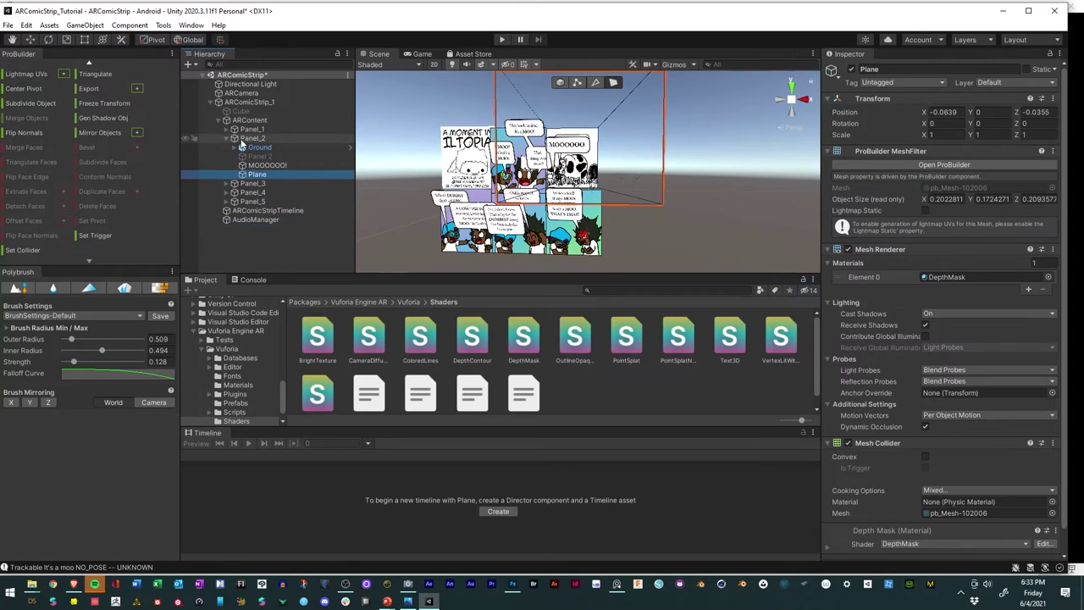
# Step: Save the scene via File > Save
pyautogui.click(413, 152)
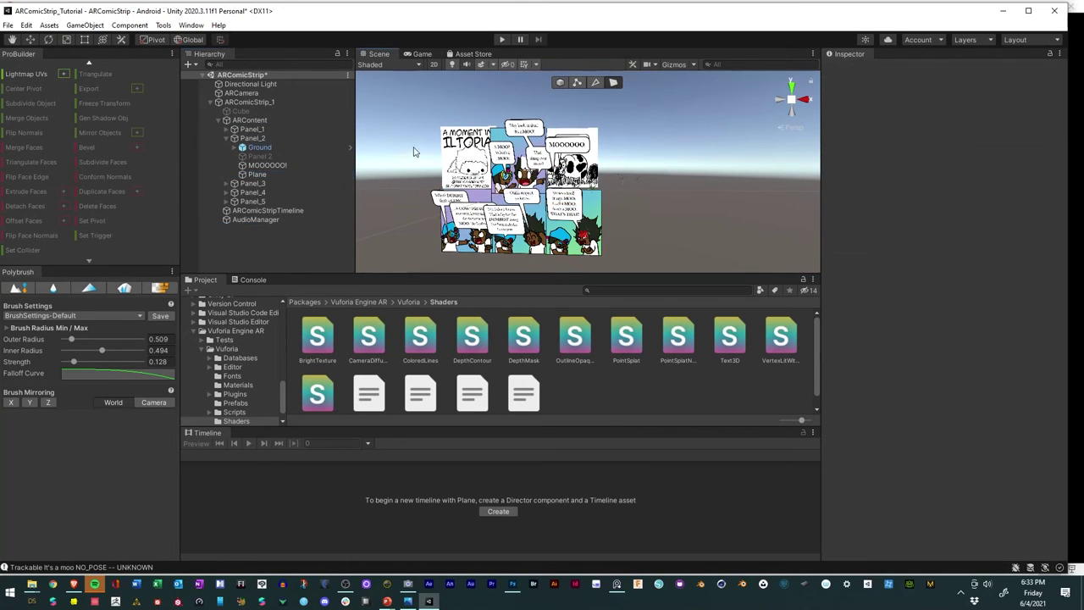
pyautogui.click(8, 24)
pyautogui.click(33, 81)
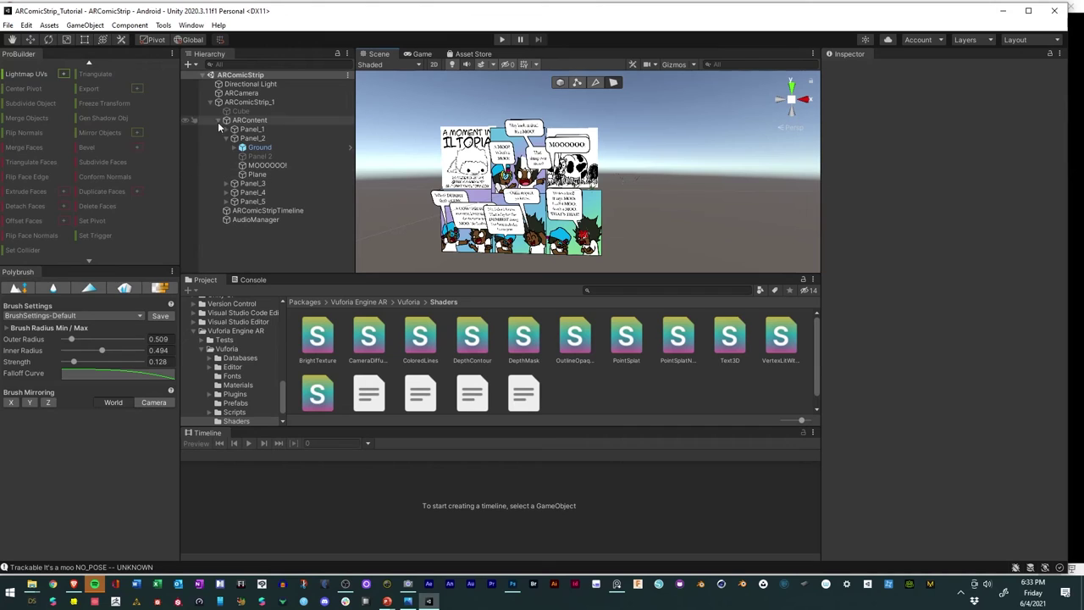
# Step: Rename the Plane under Panel_2 to 'DepthMask' and collapse Panel_2
pyautogui.click(252, 175)
pyautogui.click(255, 175)
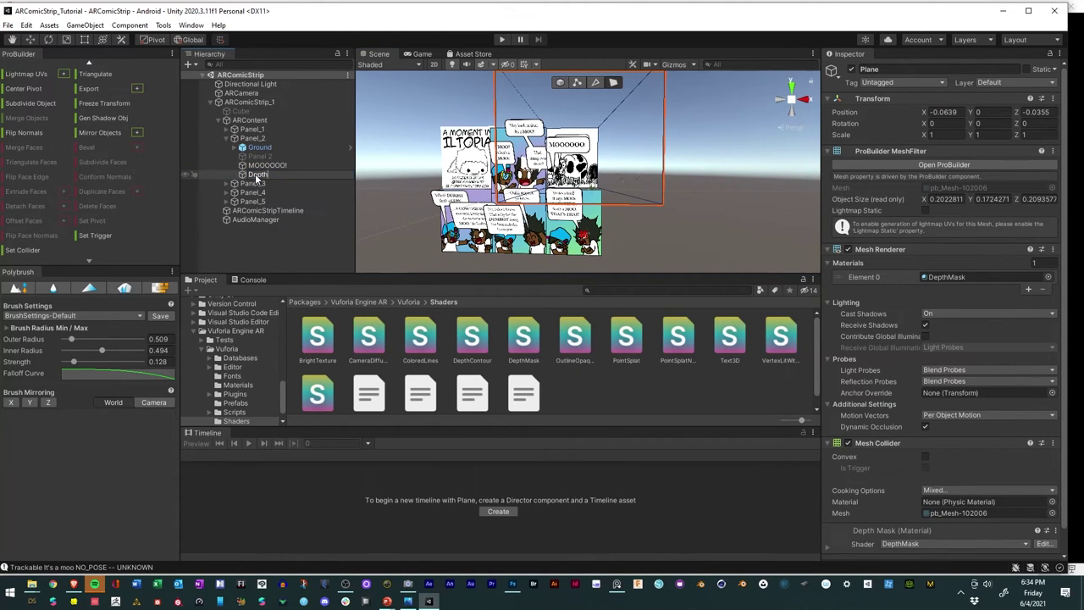
pyautogui.write('DepthMask')
pyautogui.press('Return')
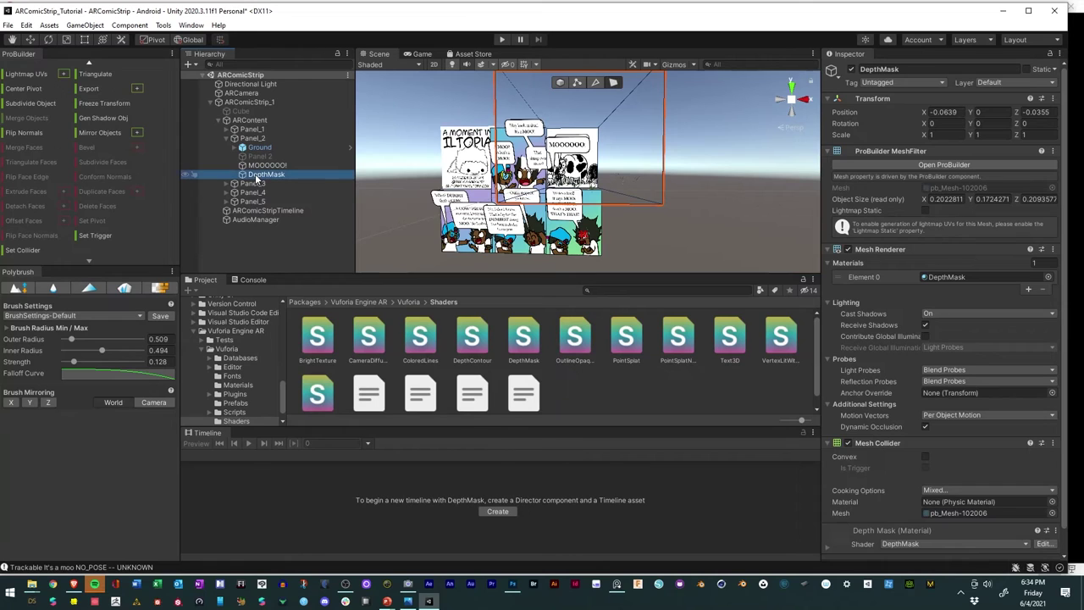
pyautogui.click(325, 228)
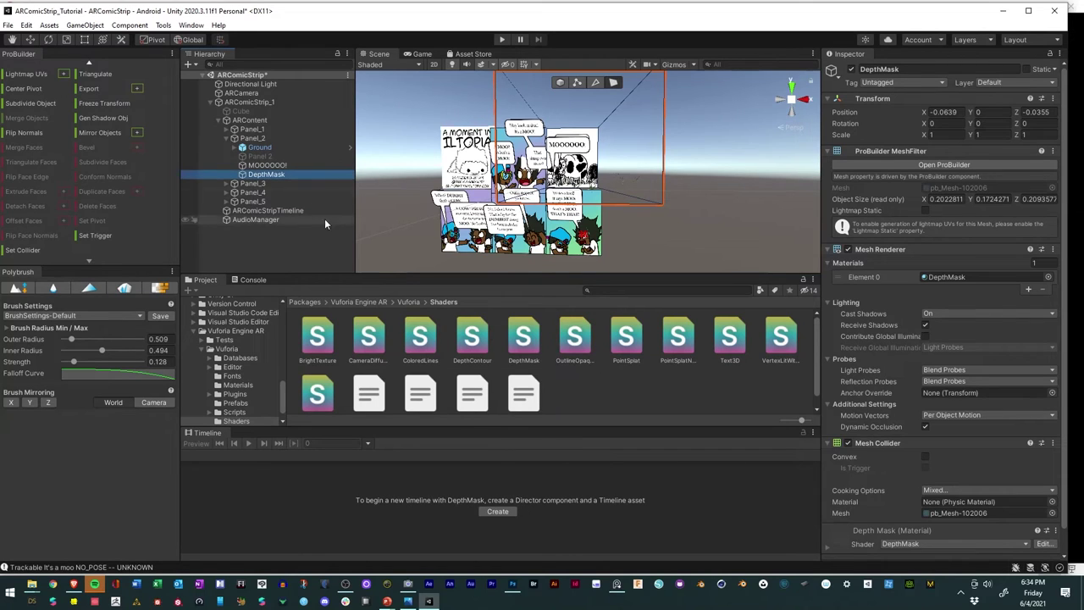
pyautogui.click(226, 139)
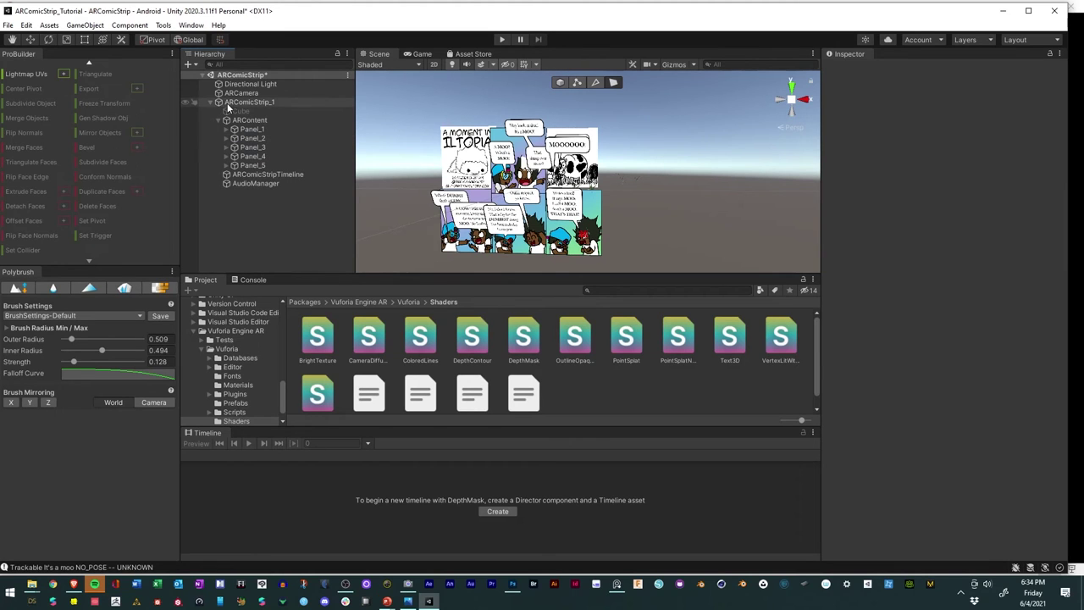
pyautogui.click(9, 25)
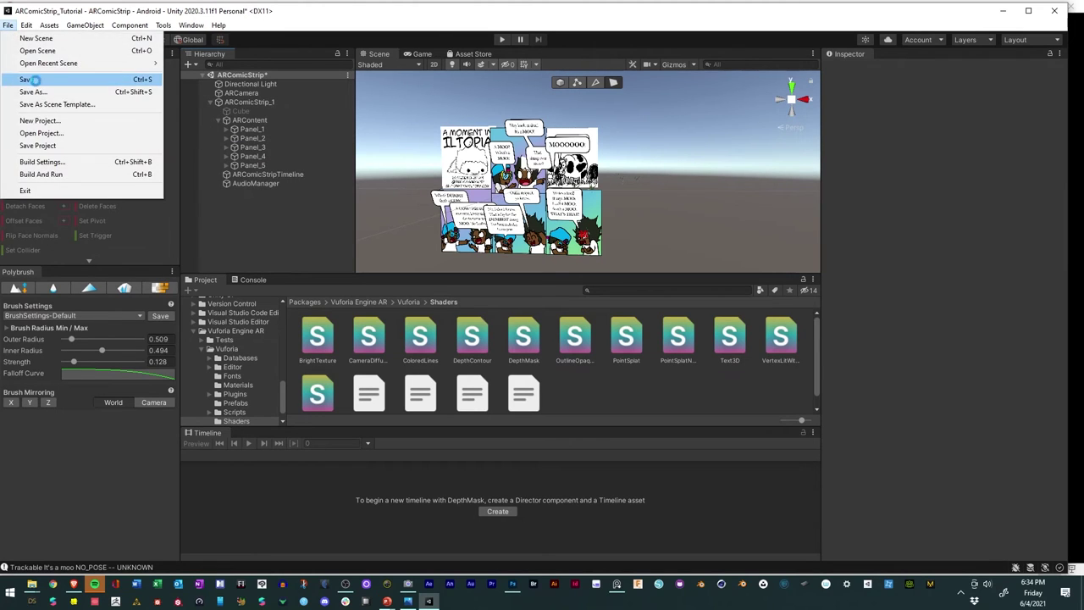
# Step: Save the scene, then stop the webcam play test in the Game view
pyautogui.click(34, 79)
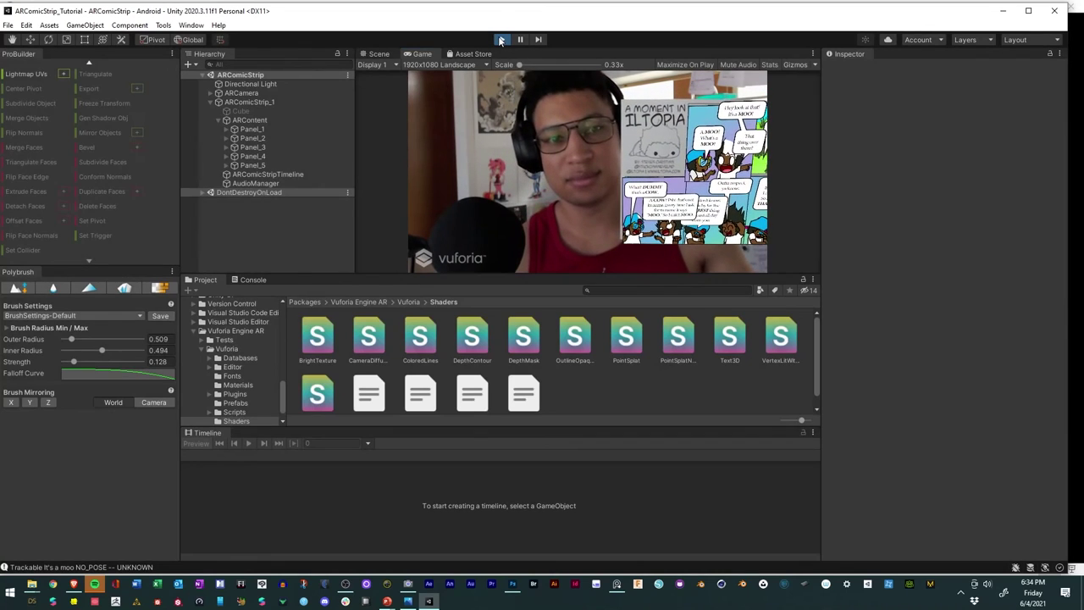
pyautogui.click(502, 41)
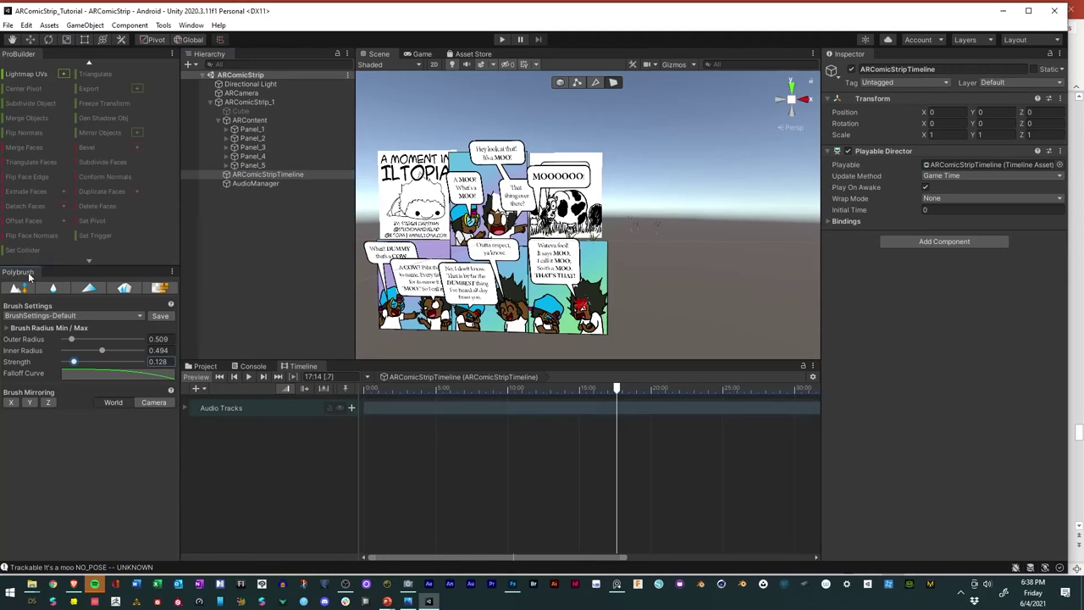
# Step: Close the Polybrush and ProBuilder panels
pyautogui.scroll(-2, 73, 88)
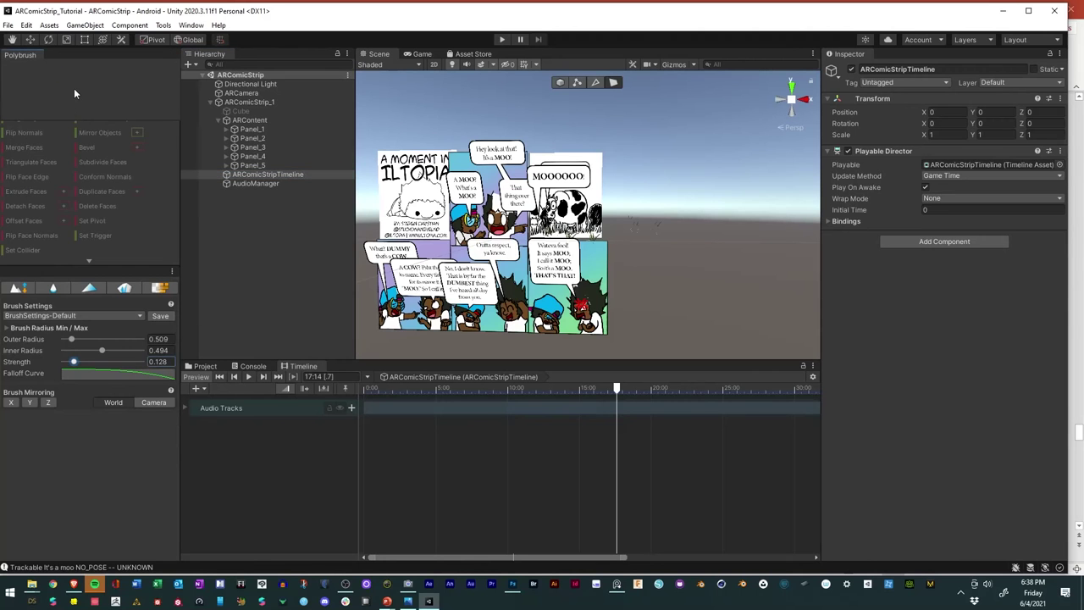
pyautogui.click(56, 295)
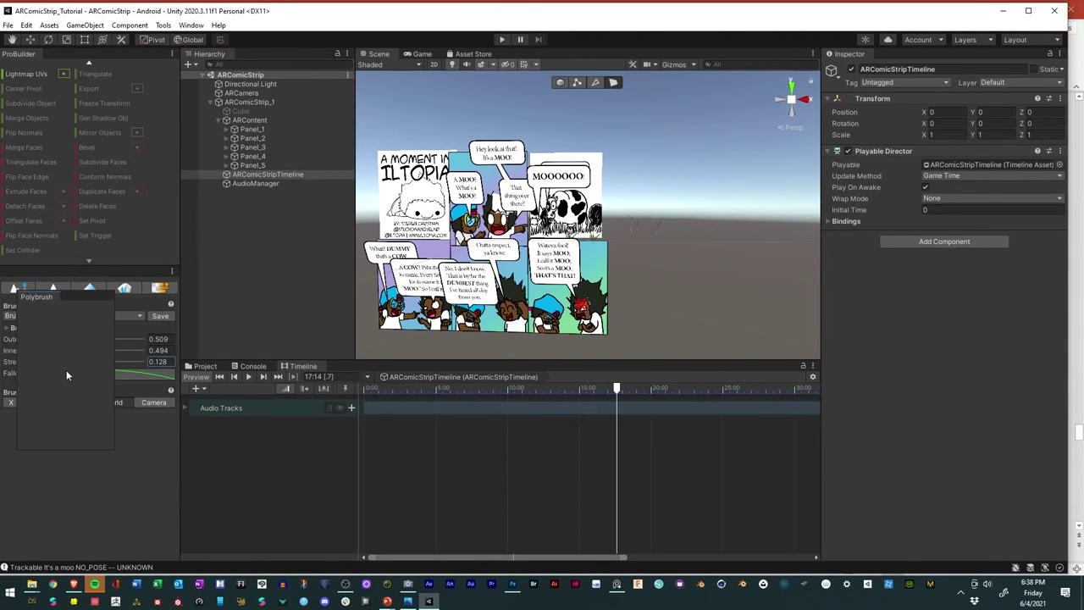
pyautogui.click(178, 223)
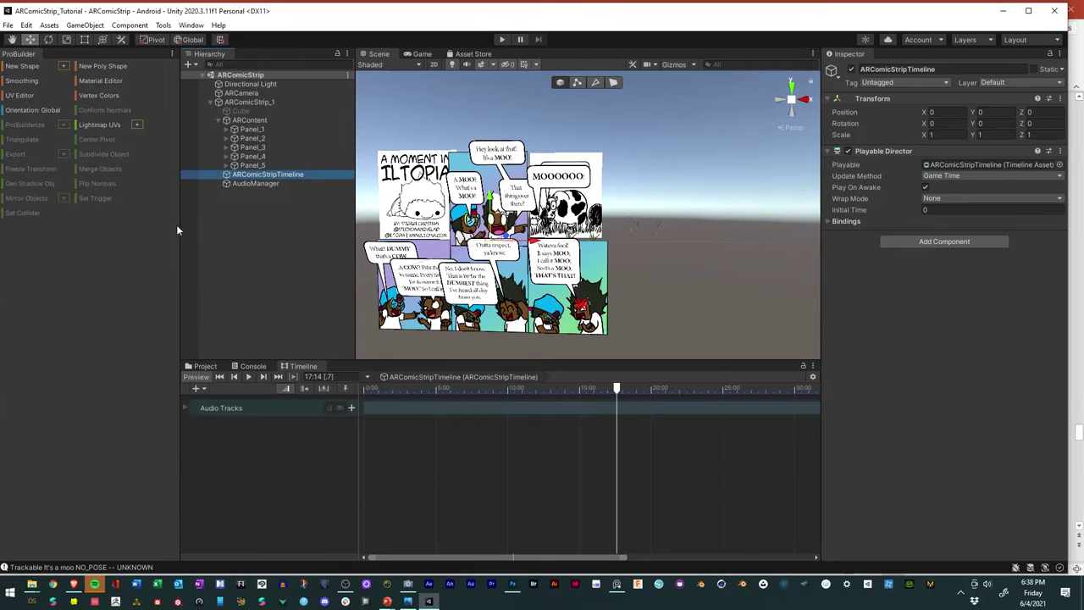
pyautogui.click(172, 56)
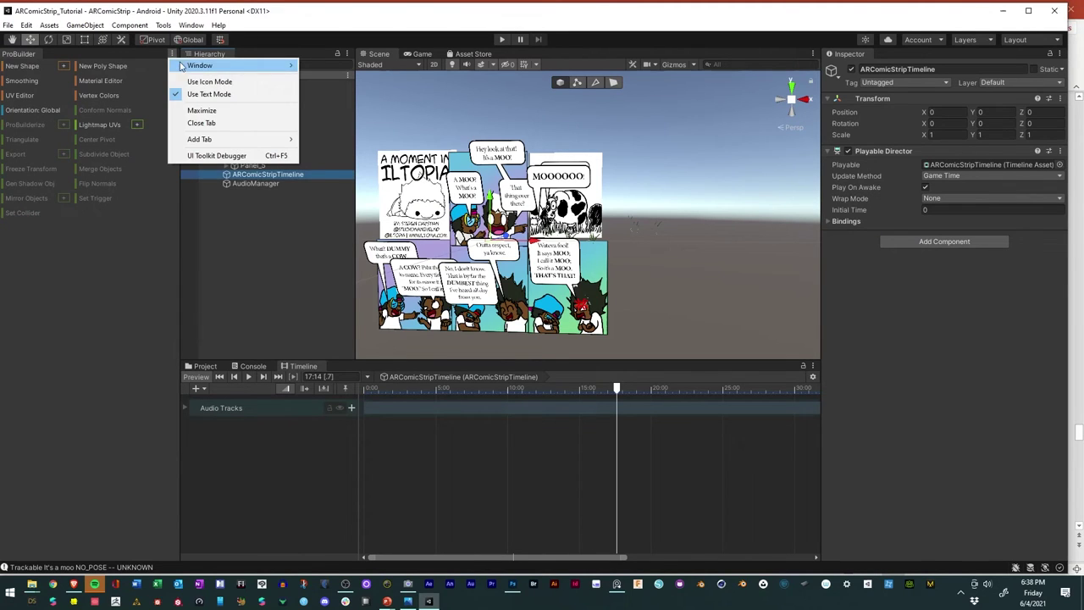
pyautogui.click(202, 124)
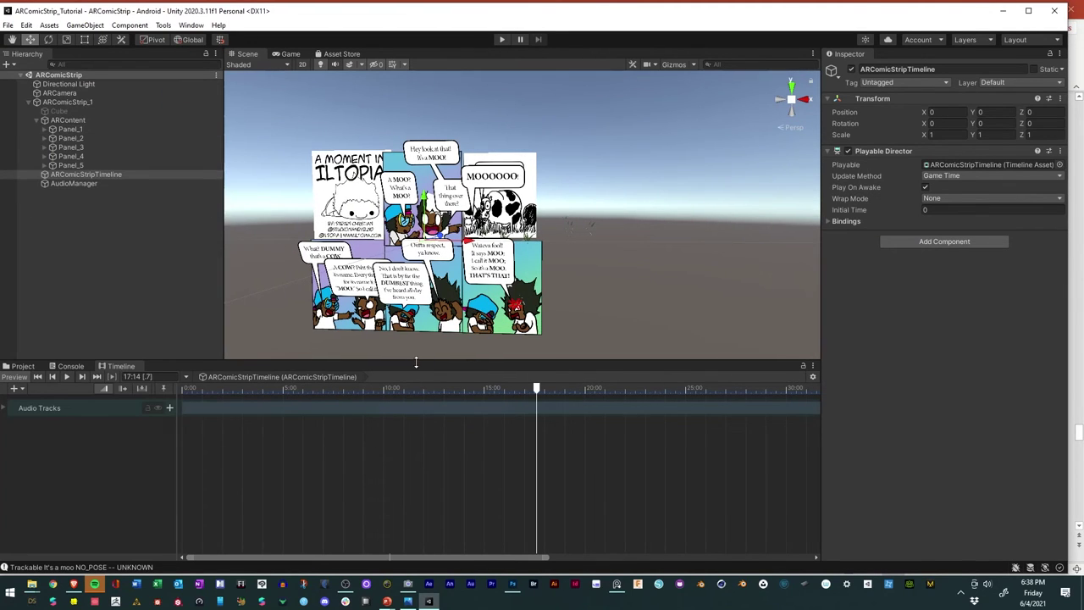
# Step: Make the Timeline taller and expand its Audio Tracks group
pyautogui.moveTo(416, 362); pyautogui.dragTo(424, 347)
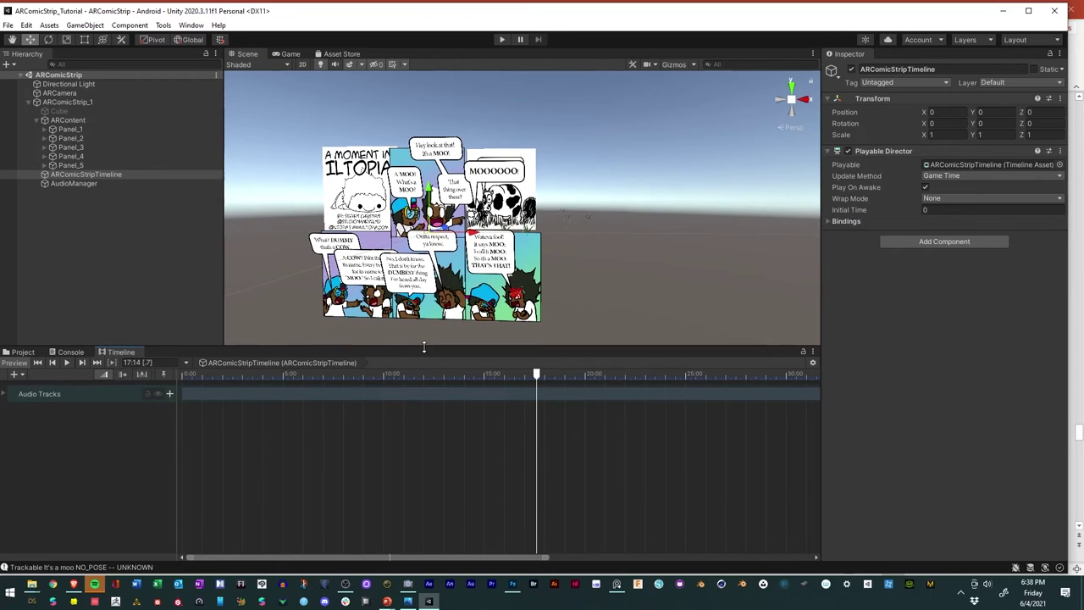
pyautogui.click(4, 395)
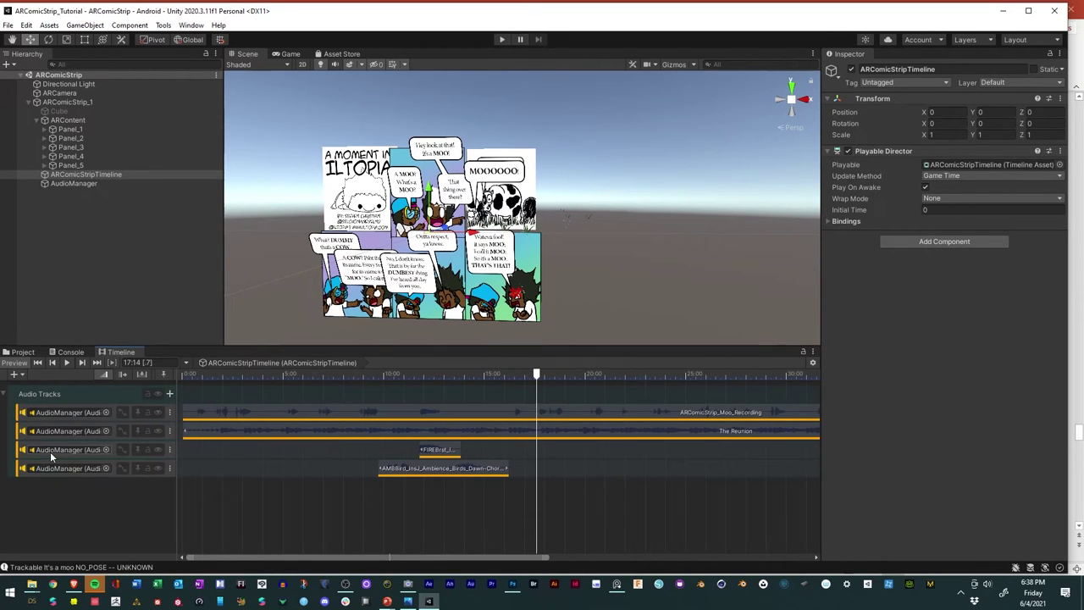
pyautogui.rightClick(60, 508)
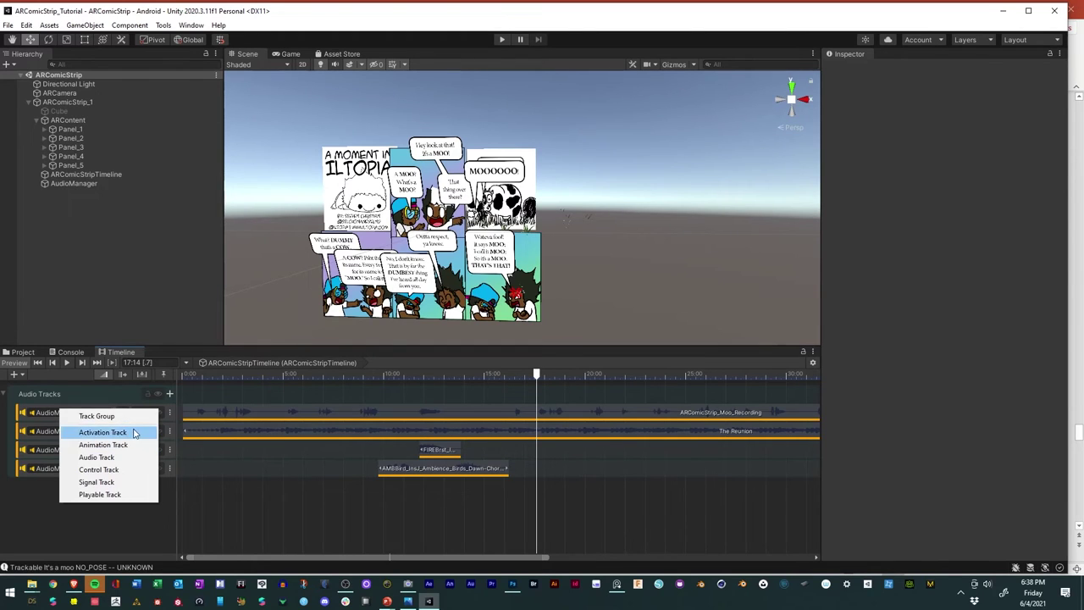
pyautogui.click(66, 212)
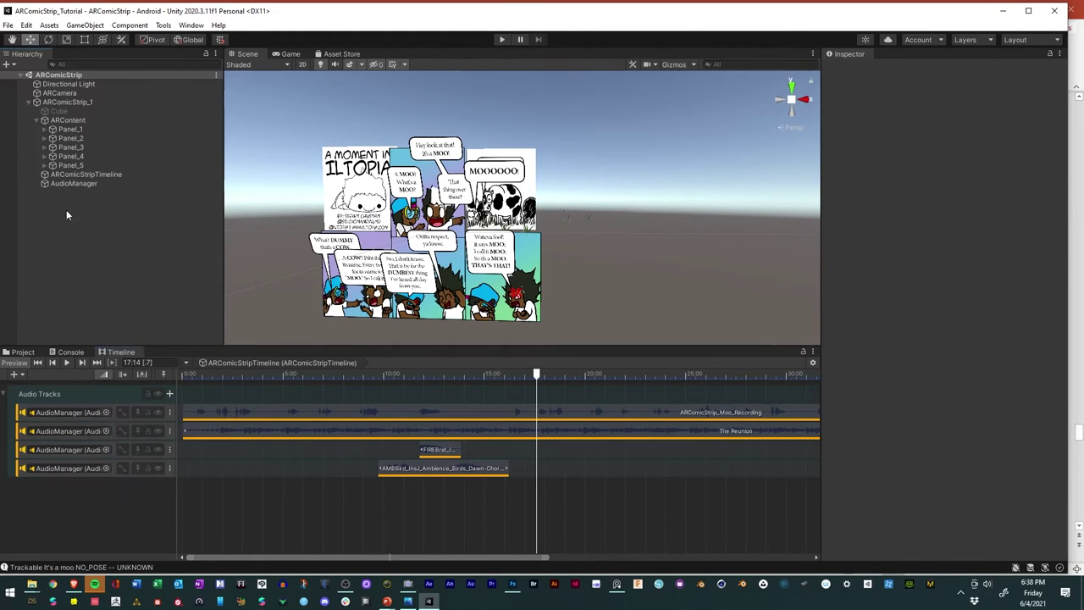
# Step: Review Panel_1–Panel_5 in the Hierarchy, select ARComicStripTimeline, then Panel_5
pyautogui.click(44, 129)
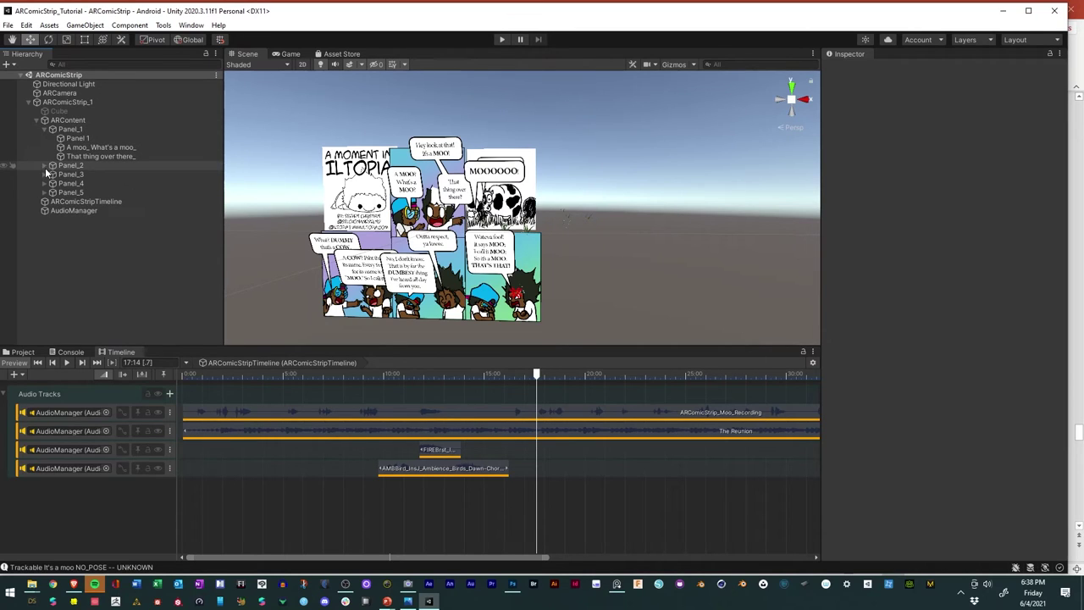
pyautogui.click(44, 130)
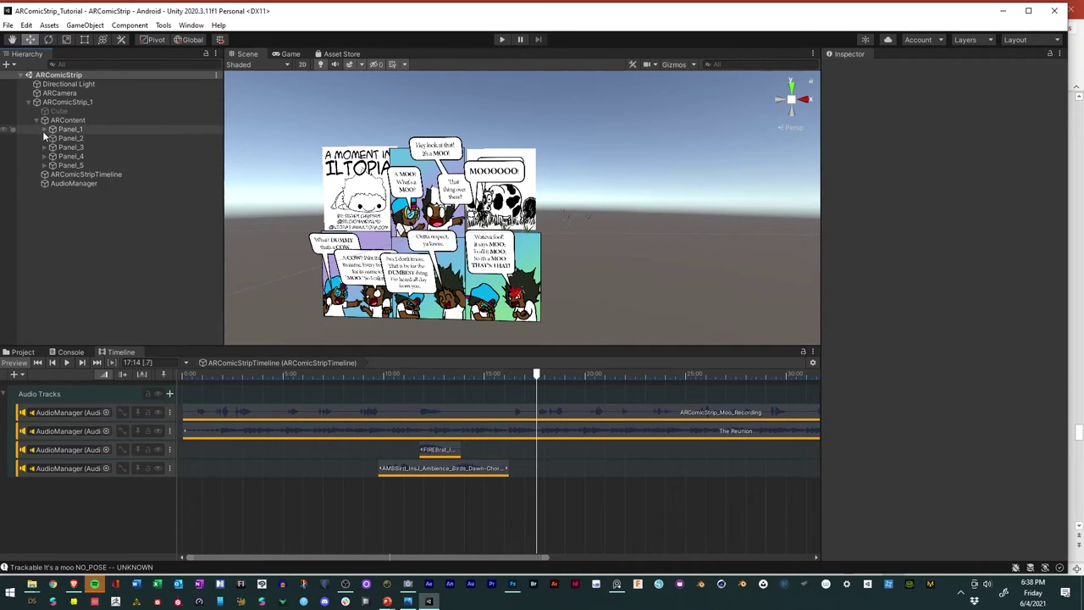
pyautogui.click(68, 165)
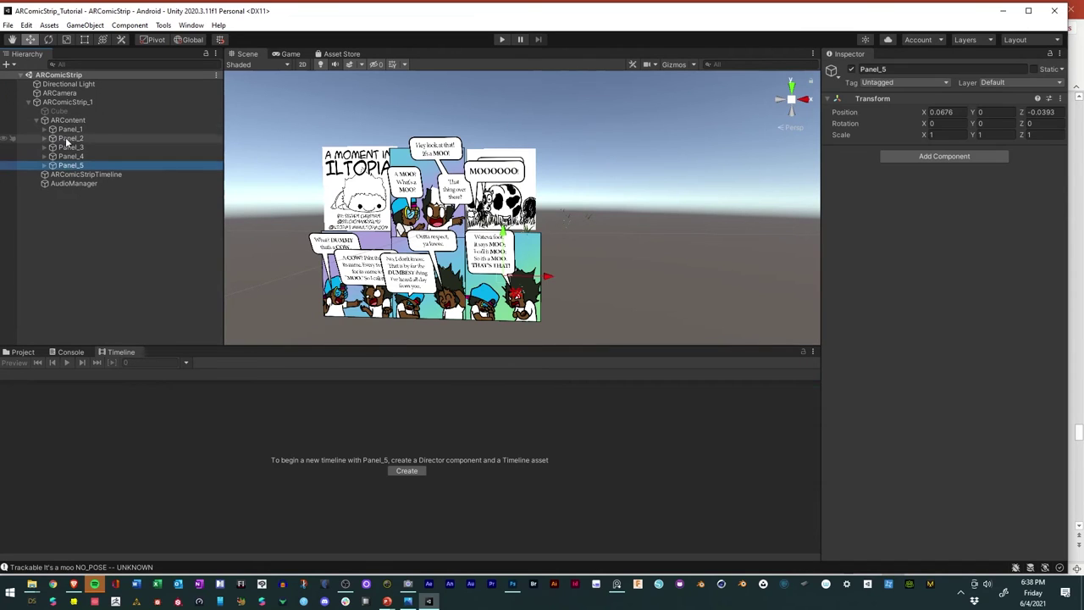
pyautogui.keyDown('shift'); pyautogui.click(70, 128); pyautogui.keyUp('shift')
pyautogui.click(72, 184)
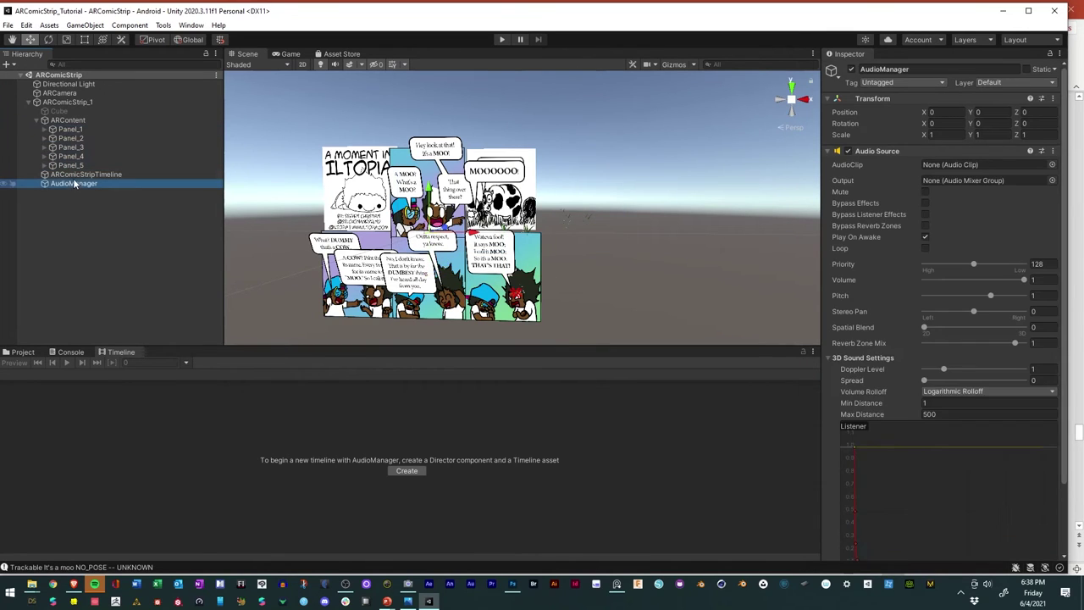
pyautogui.click(76, 174)
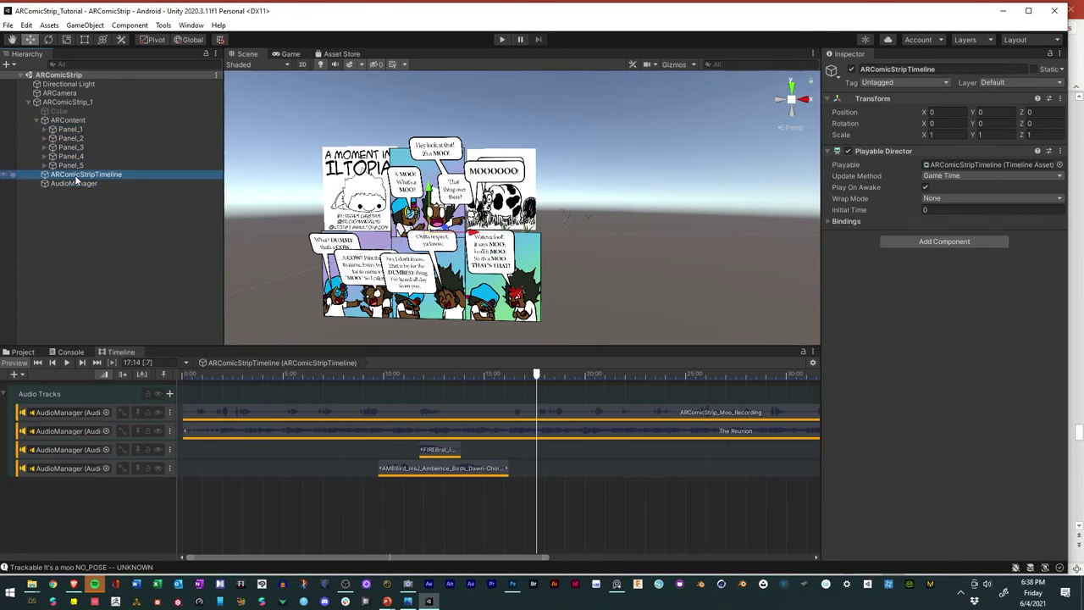
pyautogui.click(803, 352)
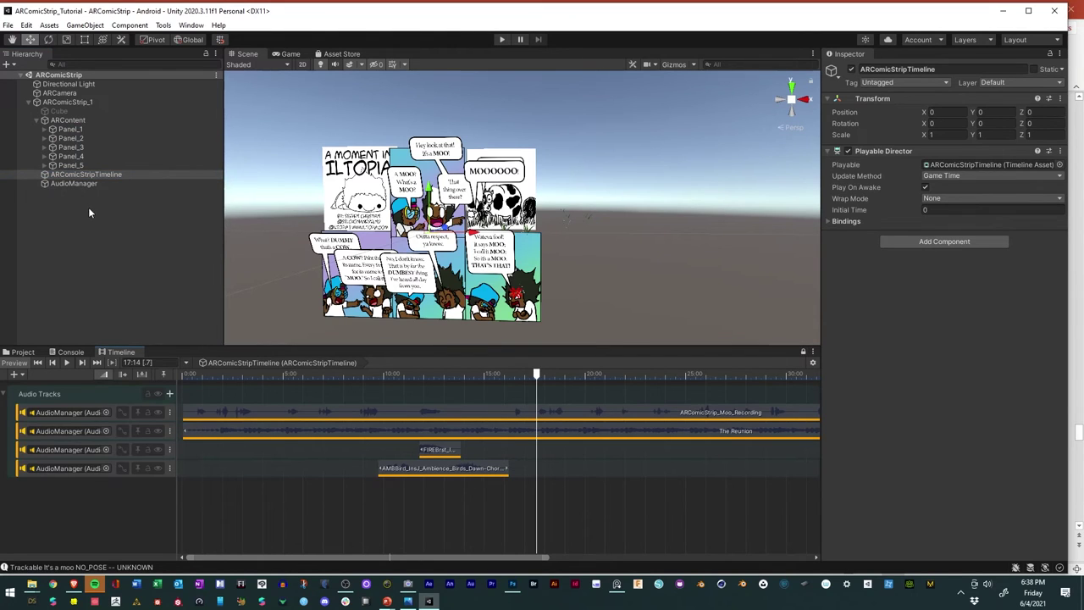
pyautogui.click(69, 165)
# Step: Add Panel_1 through Panel_5 to the Timeline as Activation Tracks
pyautogui.keyDown('shift'); pyautogui.click(71, 130); pyautogui.keyUp('shift')
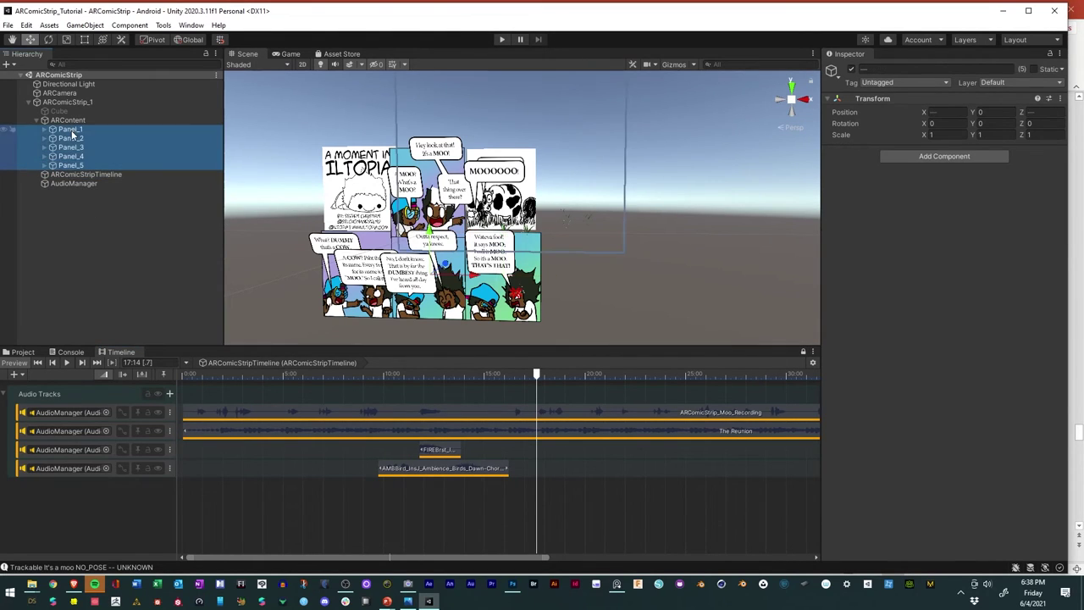
pyautogui.click(133, 494)
pyautogui.rightClick(130, 494)
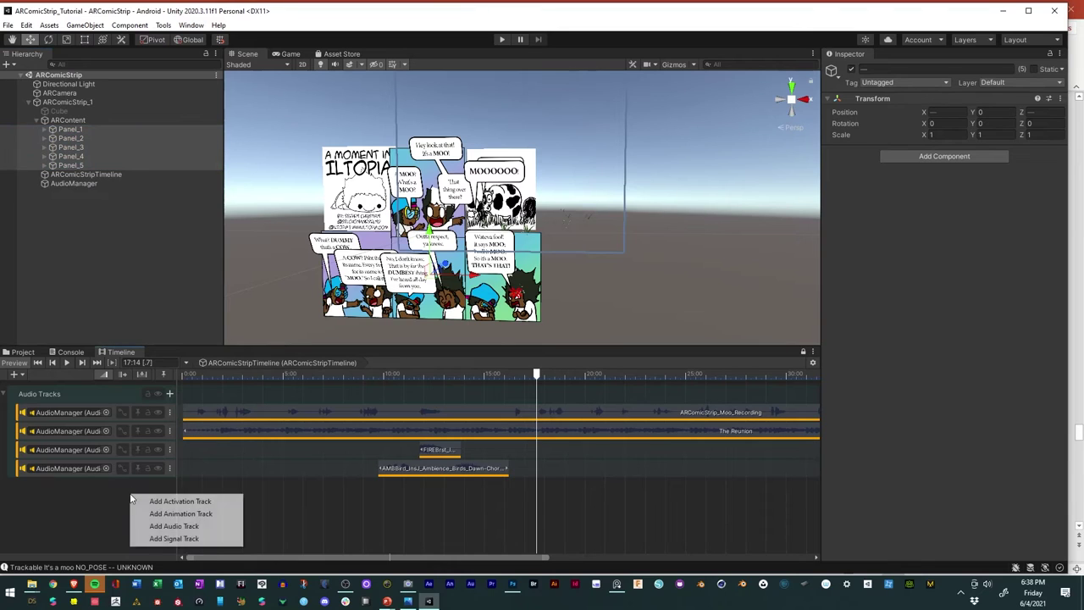
pyautogui.click(181, 501)
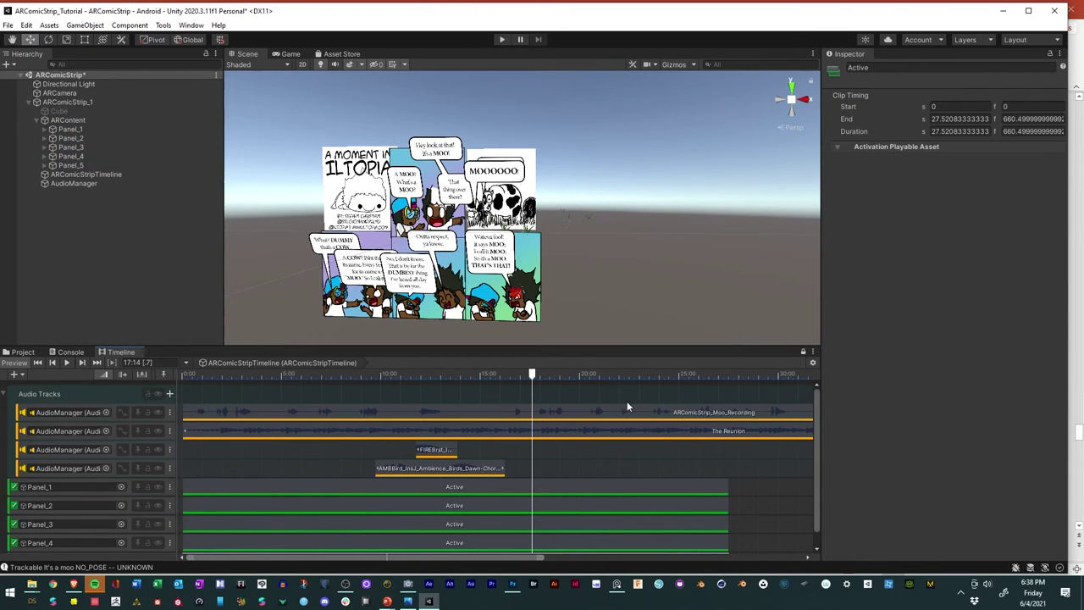
# Step: Enlarge the Timeline area, rewind the playhead to the start, and check the console
pyautogui.moveTo(815, 406); pyautogui.dragTo(822, 440)
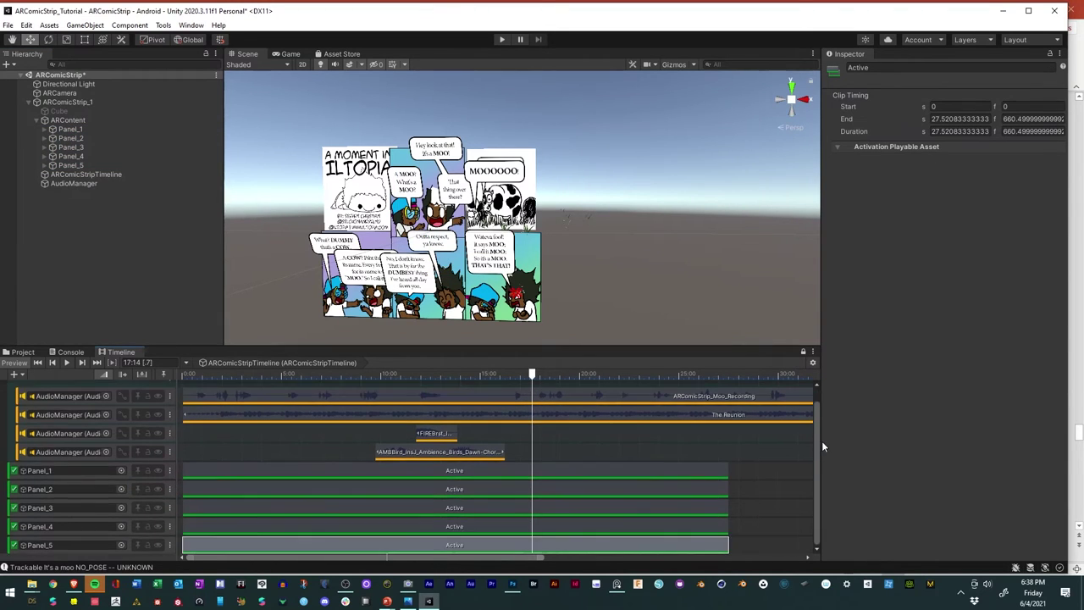
pyautogui.moveTo(654, 345); pyautogui.dragTo(667, 300)
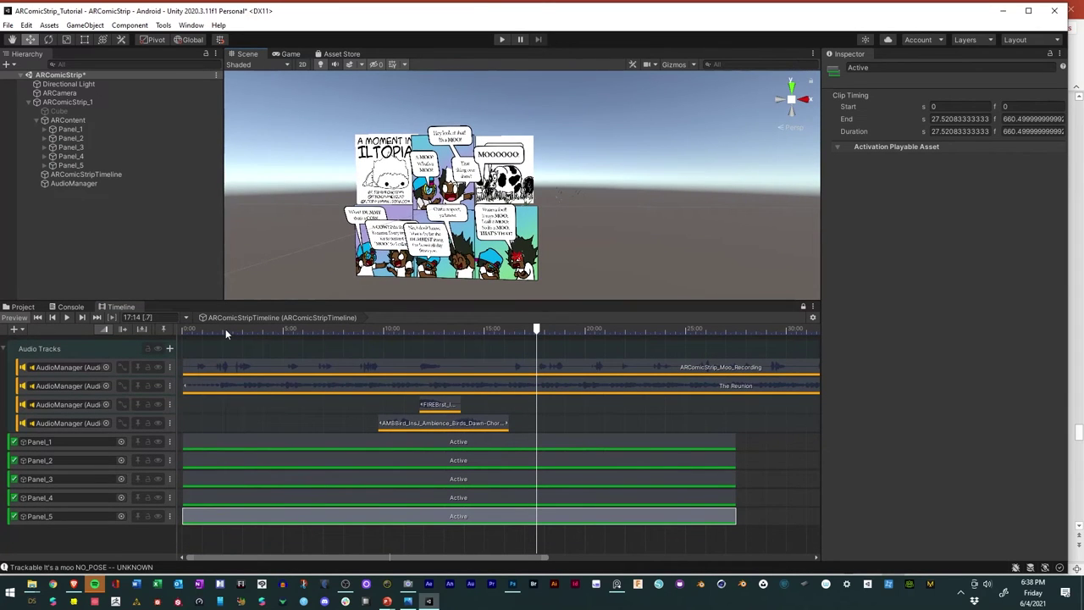
pyautogui.moveTo(225, 329); pyautogui.dragTo(145, 328)
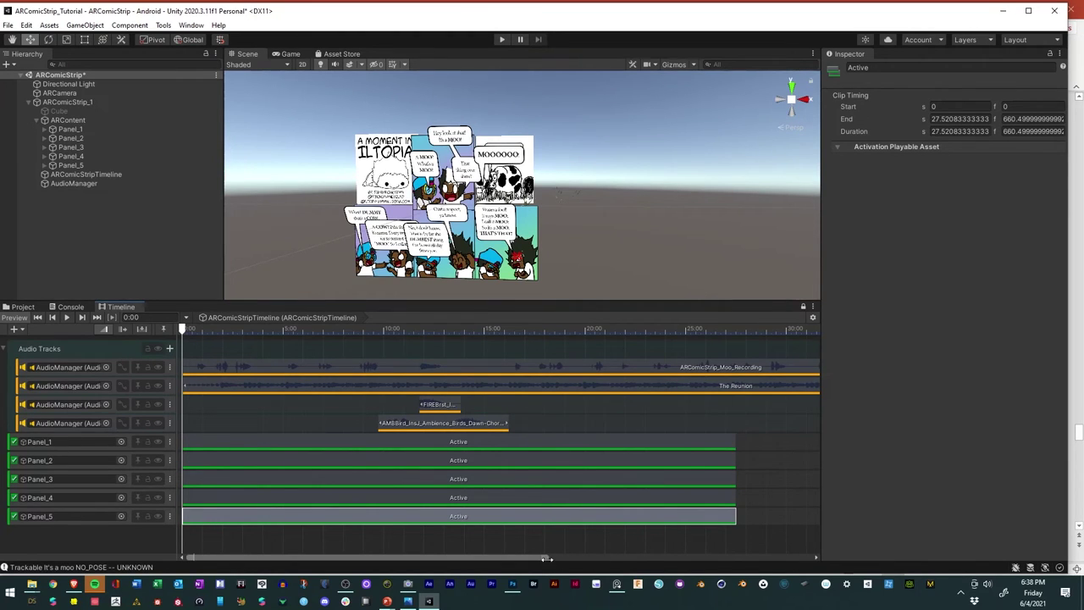
pyautogui.moveTo(545, 559); pyautogui.dragTo(827, 573)
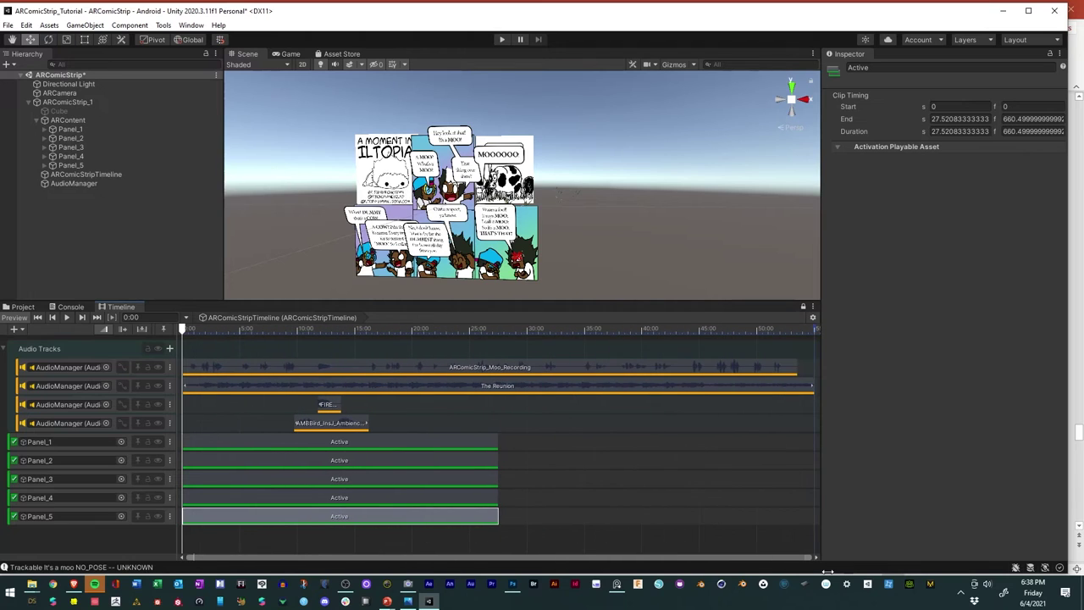
pyautogui.click(803, 568)
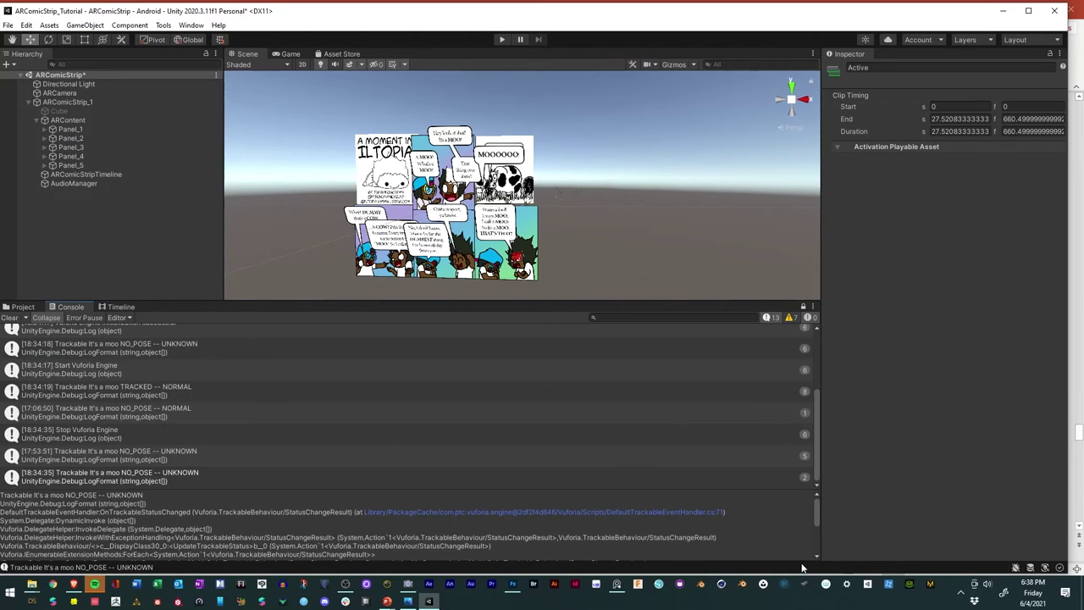
pyautogui.click(115, 316)
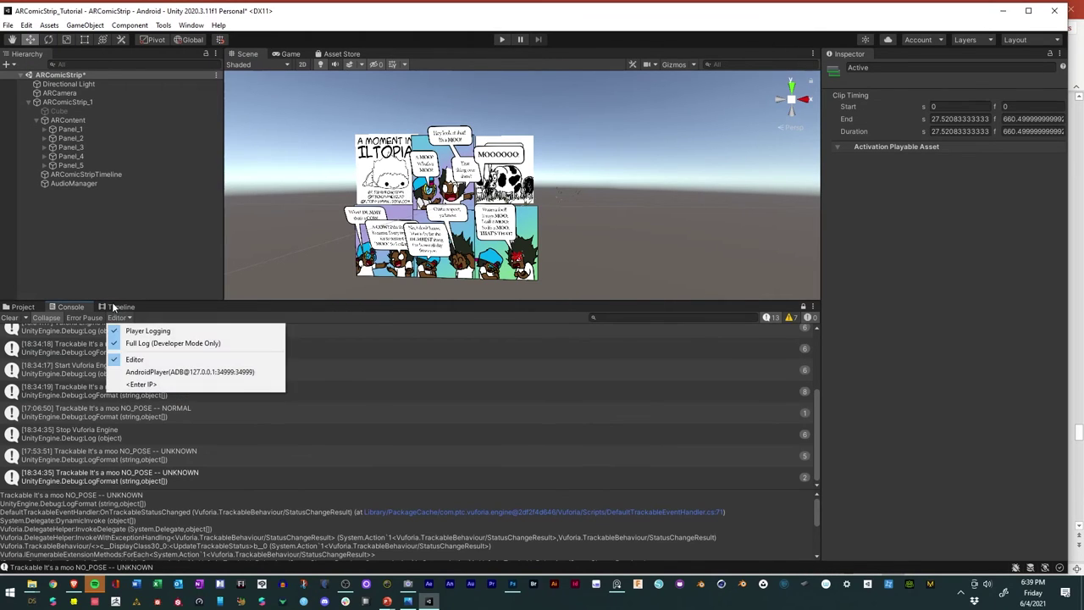
pyautogui.click(119, 306)
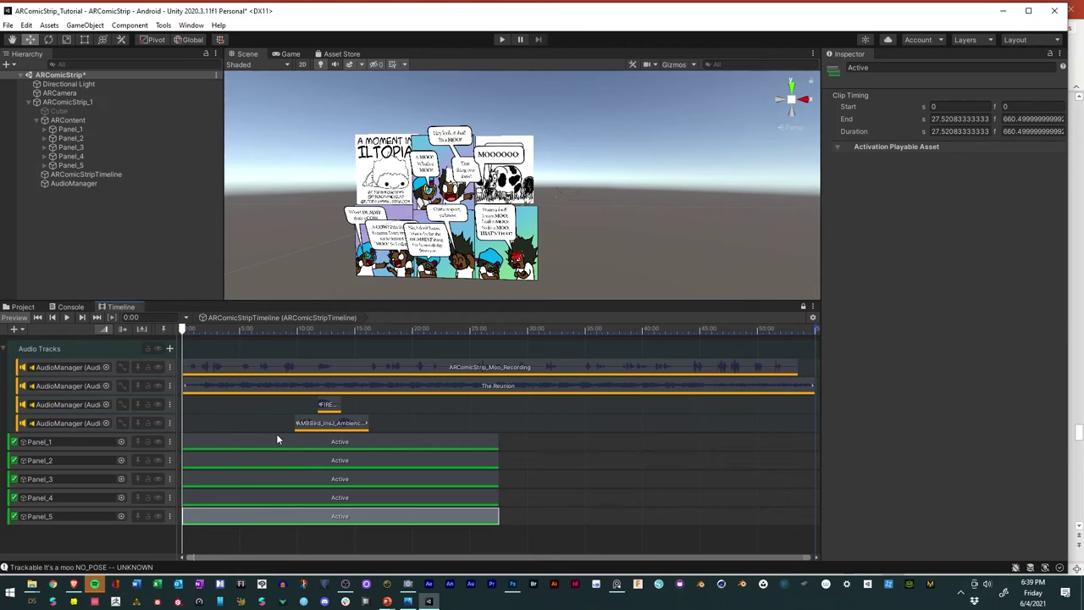
# Step: Preview the audio, then end Panel_1's clip and start Panel_2's clip near 10 seconds
pyautogui.moveTo(180, 332); pyautogui.dragTo(182, 389)
pyautogui.click(66, 316)
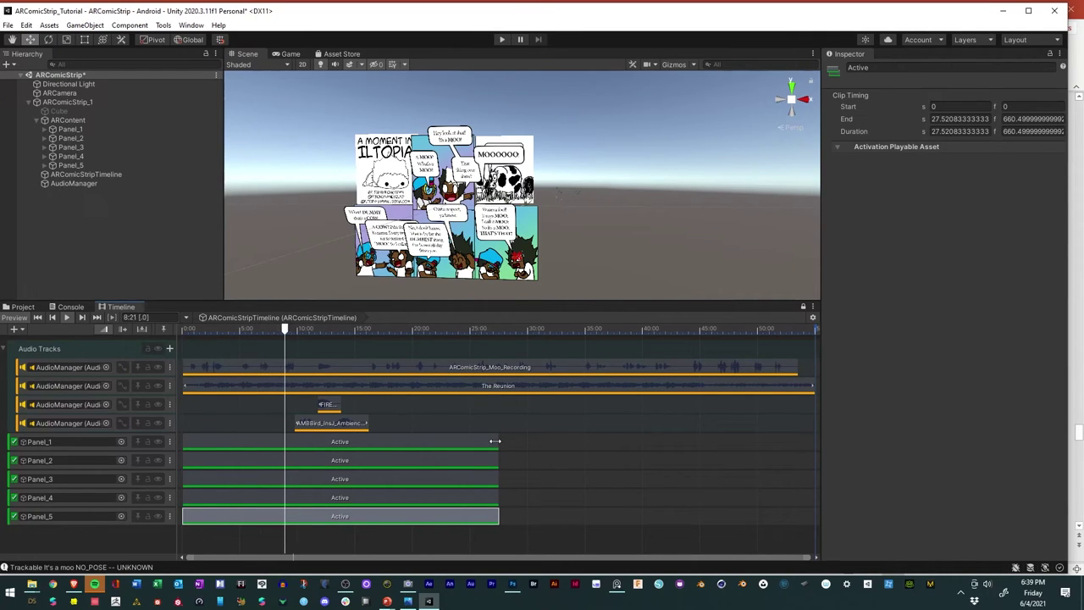
pyautogui.press('space')
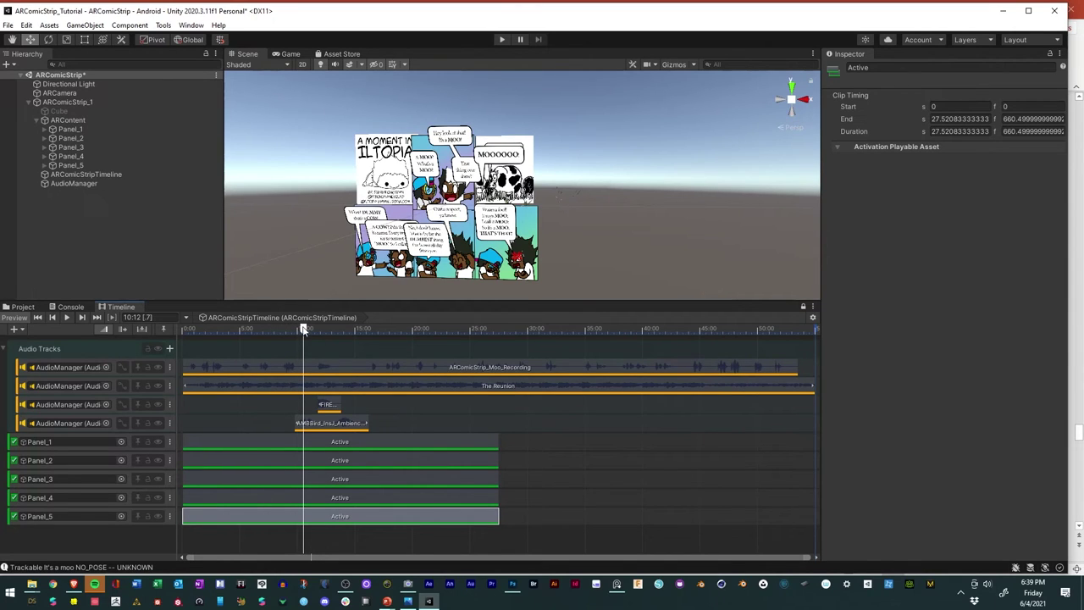
pyautogui.click(304, 329)
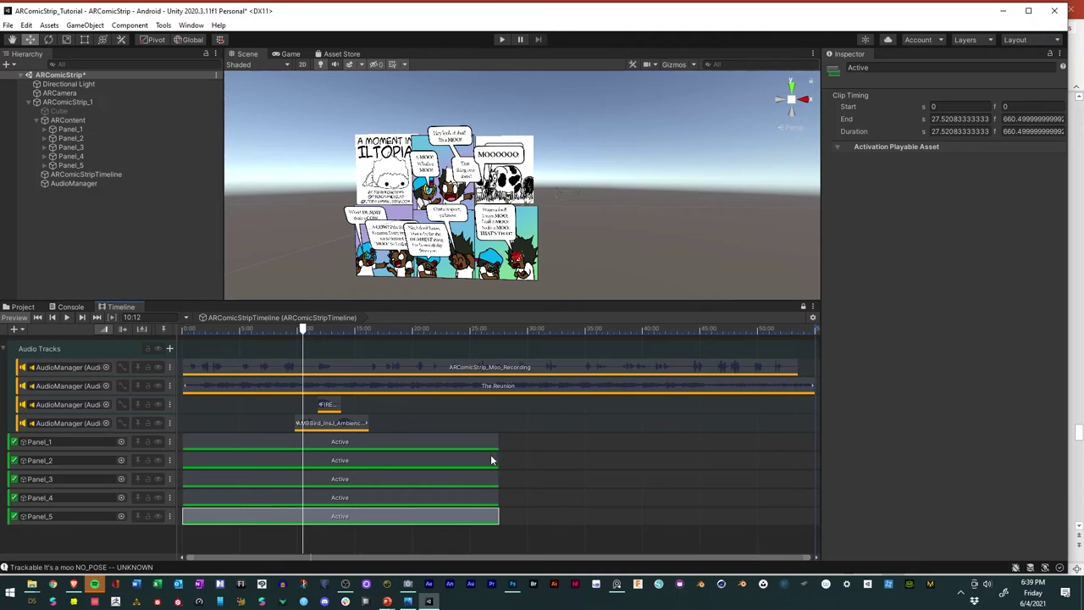
pyautogui.moveTo(498, 442); pyautogui.dragTo(303, 444)
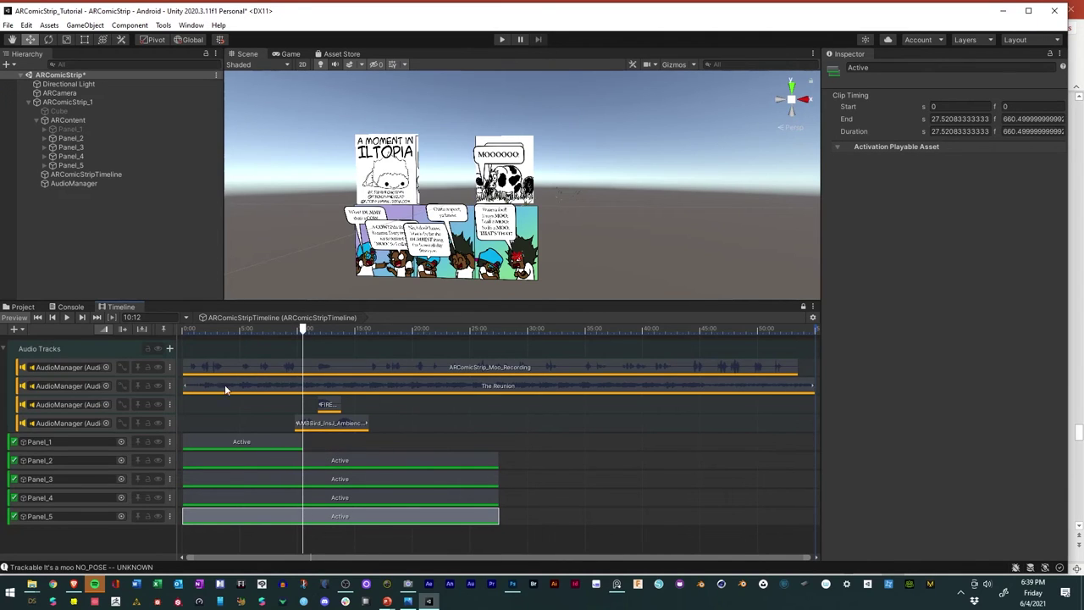
pyautogui.moveTo(182, 329); pyautogui.dragTo(189, 331)
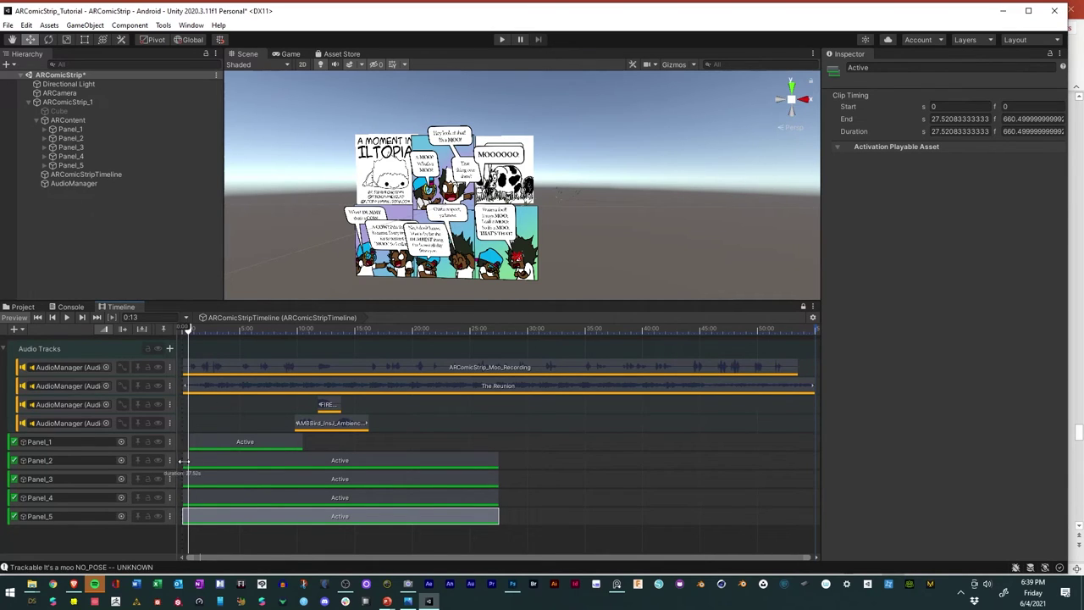
pyautogui.moveTo(182, 461); pyautogui.dragTo(293, 464)
# Step: End Panel_2's clip near 16 seconds, start Panel_3 there, and extend Panel_3's end
pyautogui.press('space')
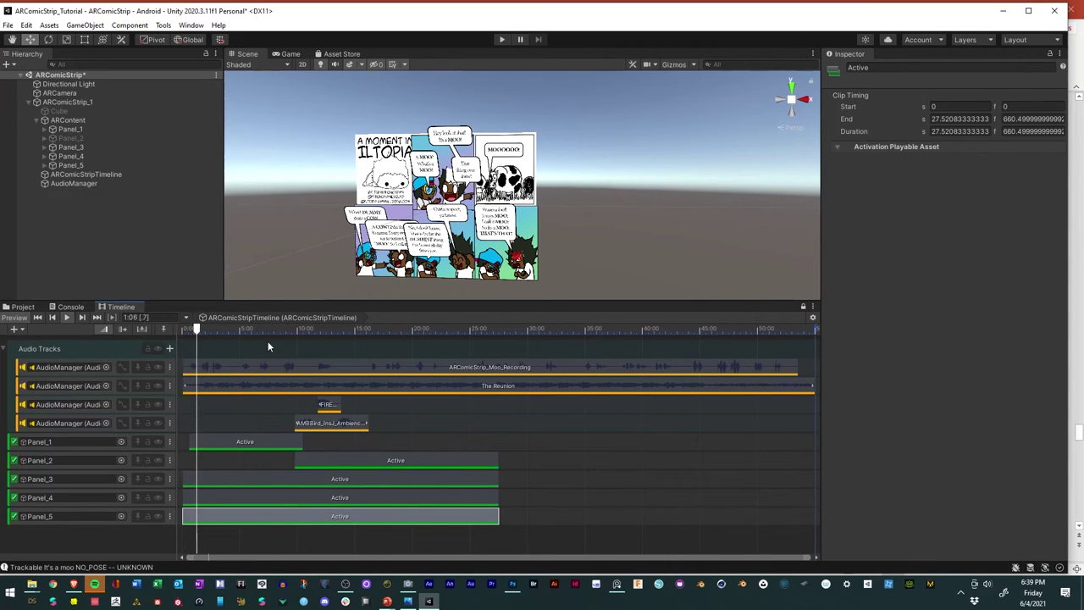
pyautogui.click(297, 330)
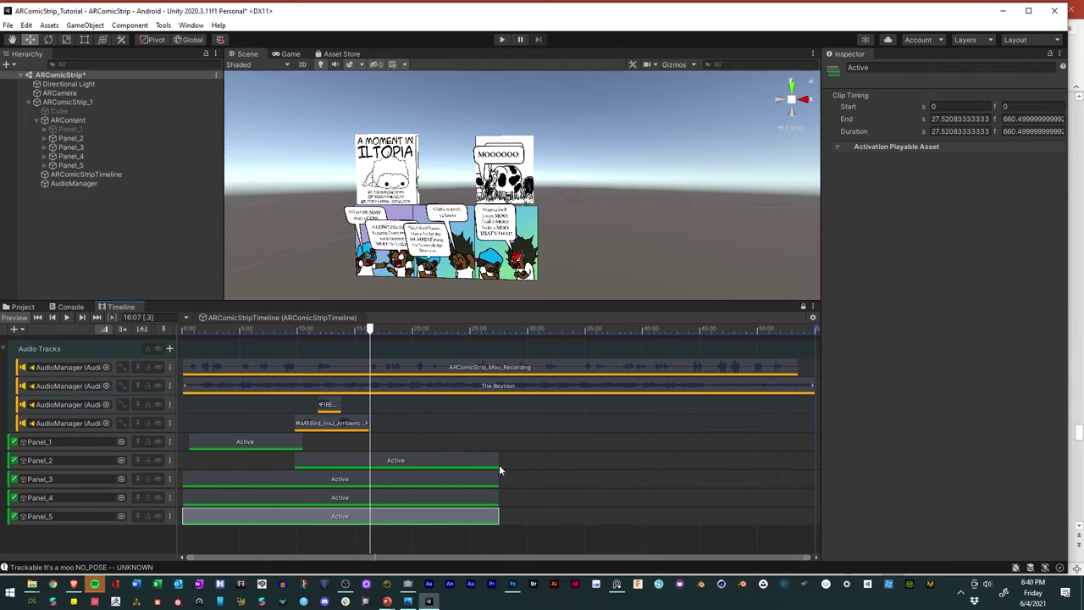
pyautogui.moveTo(497, 462); pyautogui.dragTo(370, 457)
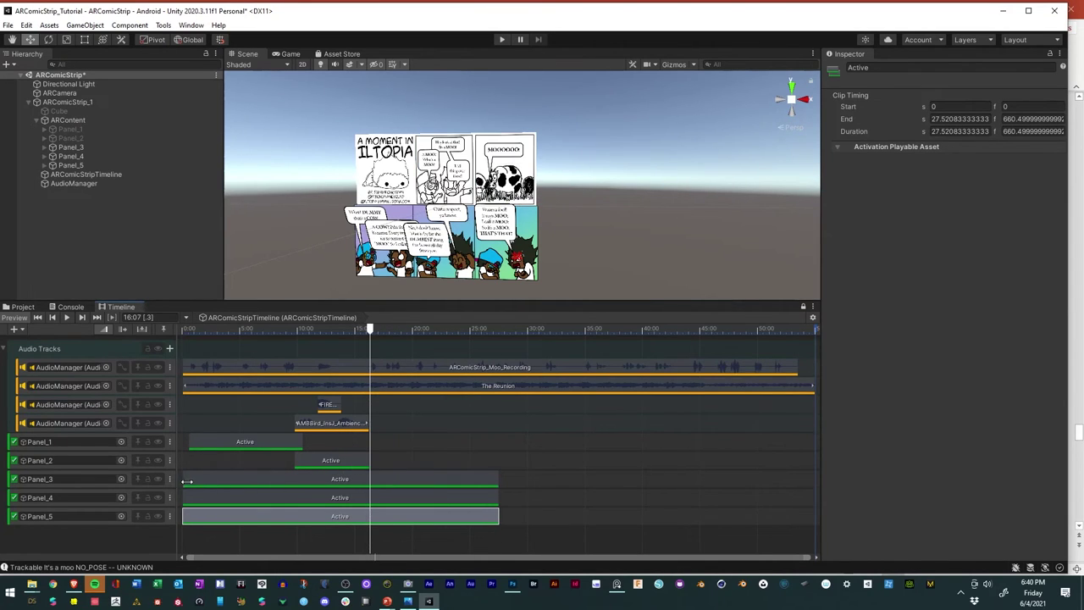
pyautogui.moveTo(194, 483); pyautogui.dragTo(371, 498)
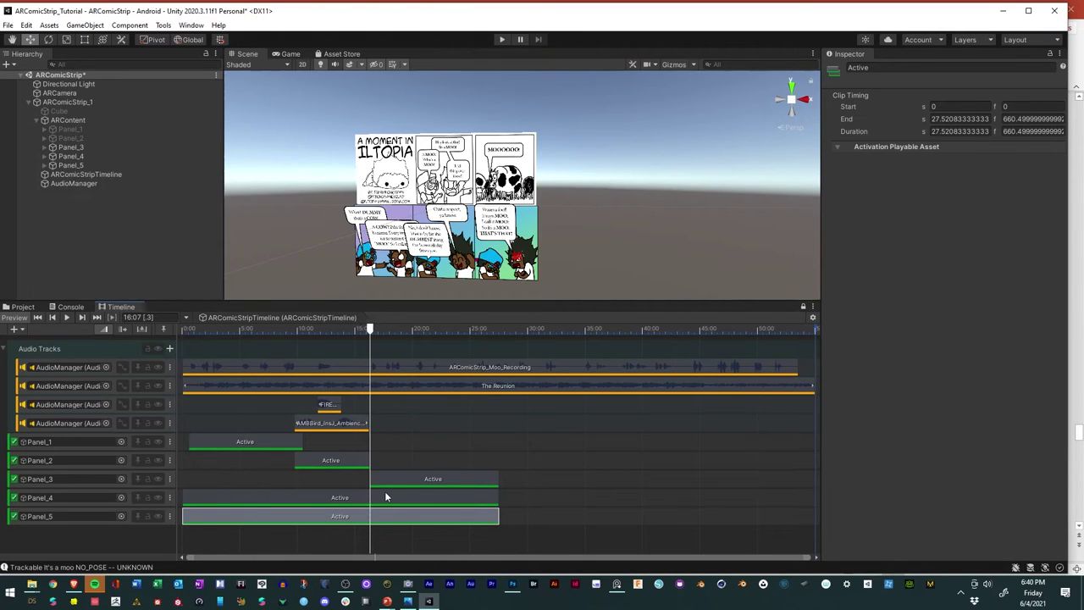
pyautogui.press('space')
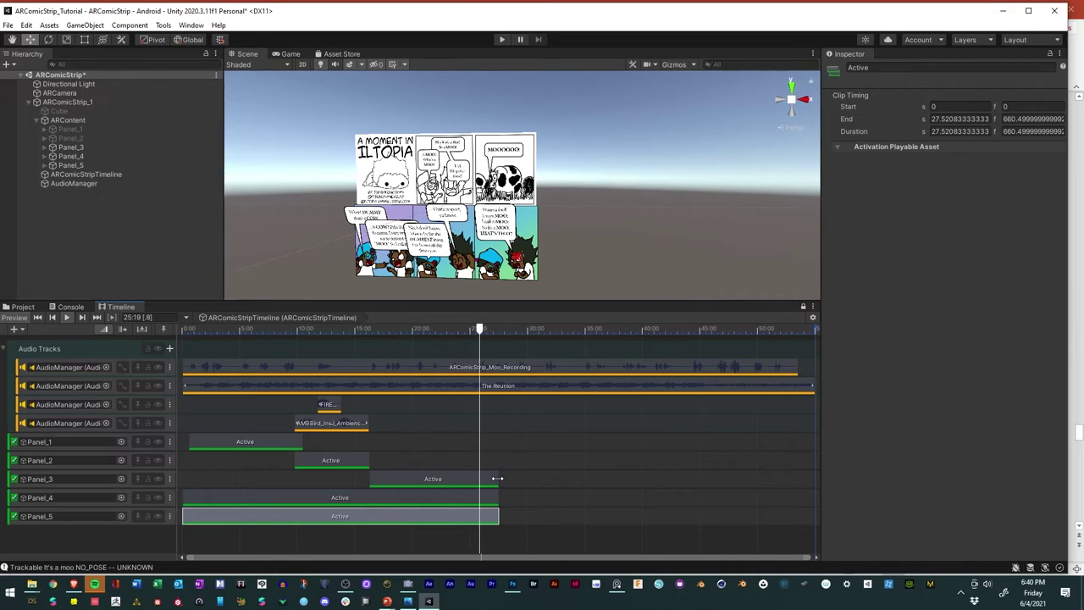
pyautogui.moveTo(497, 479); pyautogui.dragTo(537, 479)
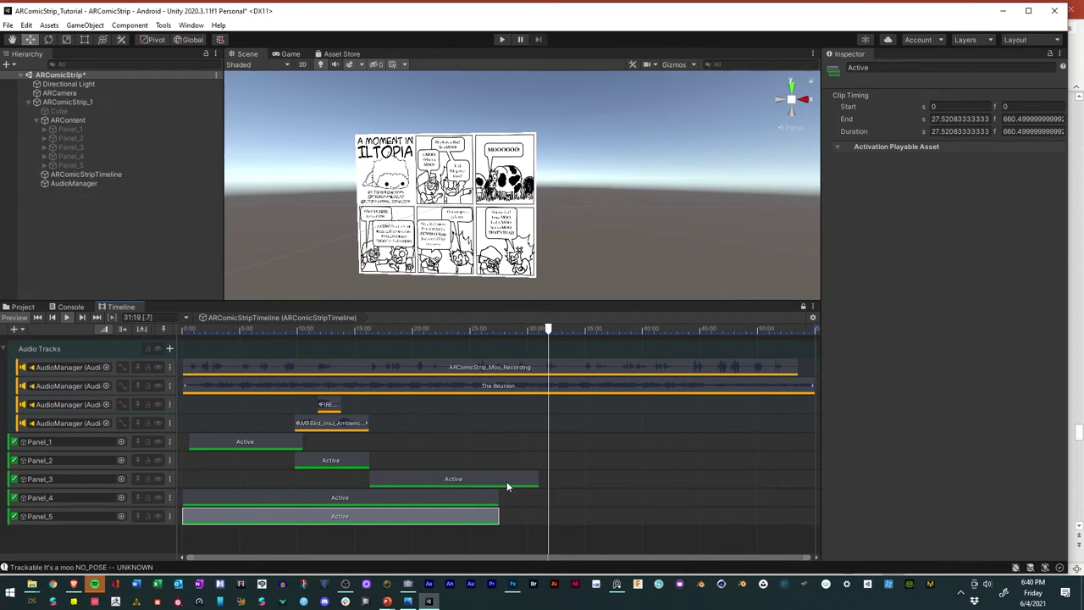
# Step: Move Panel_4's Active clip to about 31–44 s and Panel_5's to 44.125–53.55 s
pyautogui.moveTo(557, 332); pyautogui.dragTo(541, 332)
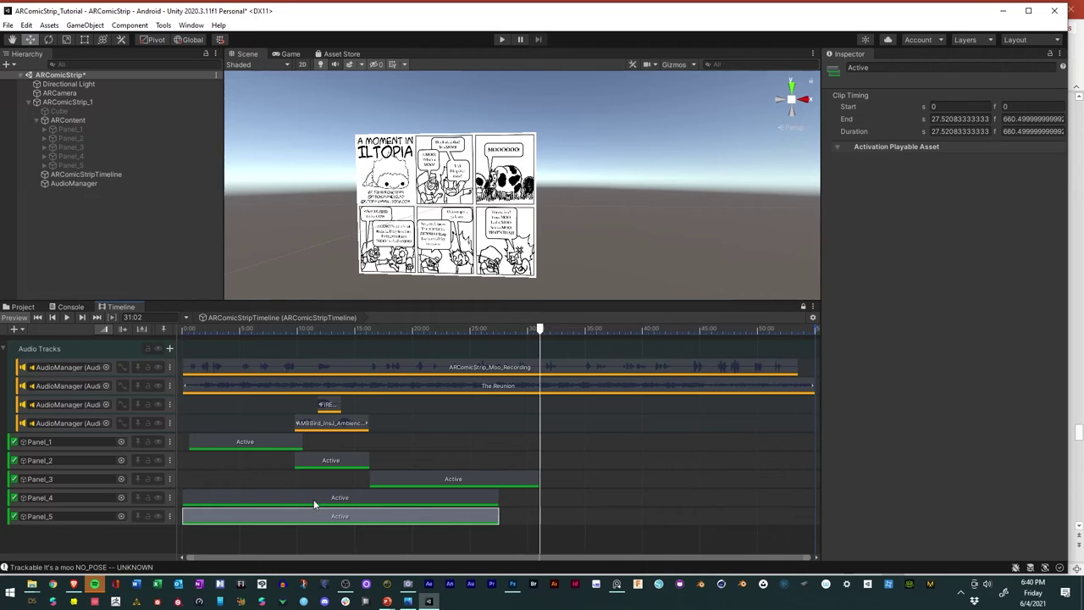
pyautogui.moveTo(313, 505); pyautogui.dragTo(544, 502)
pyautogui.moveTo(419, 497); pyautogui.dragTo(539, 498)
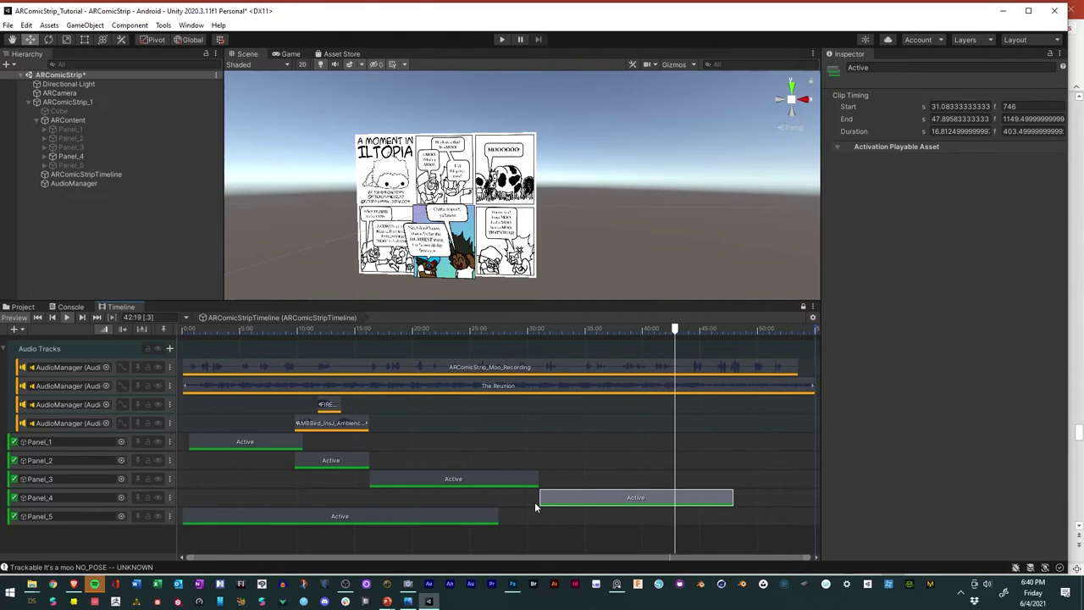
pyautogui.press('space')
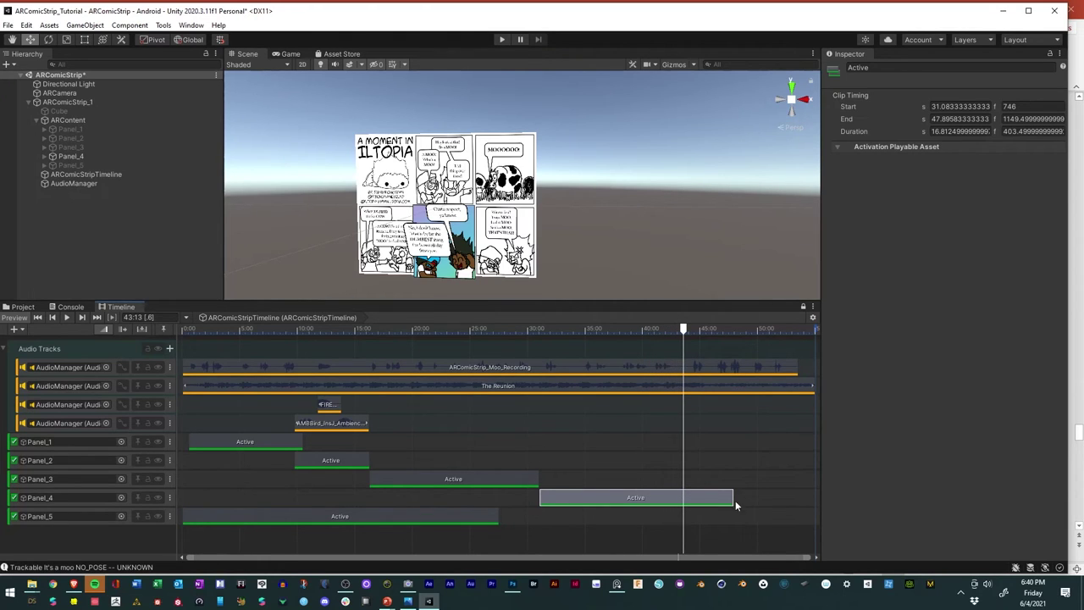
pyautogui.moveTo(732, 498); pyautogui.dragTo(691, 497)
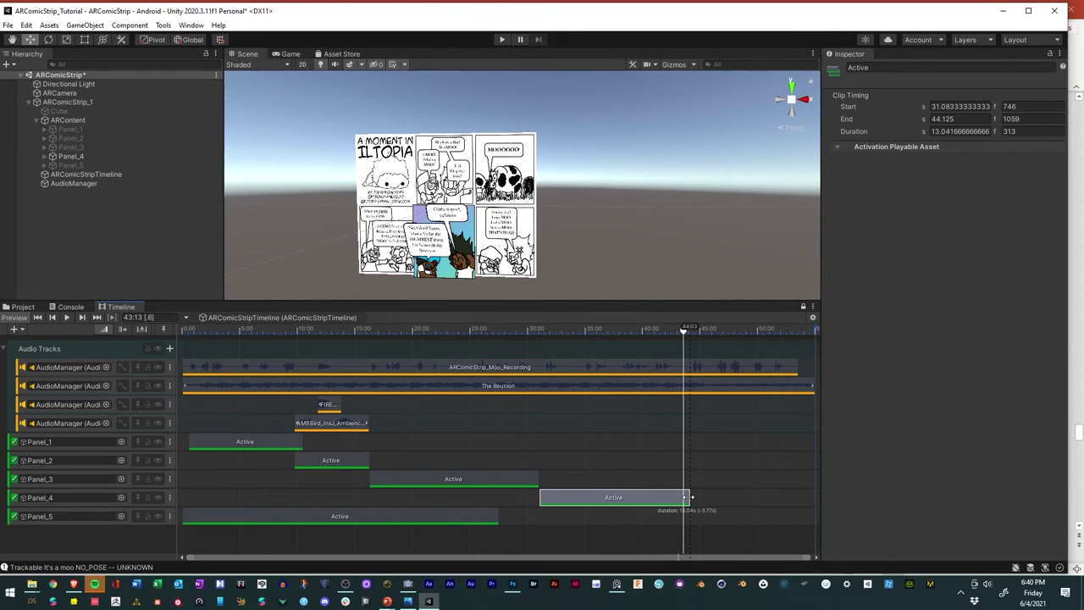
pyautogui.moveTo(383, 515); pyautogui.dragTo(674, 519)
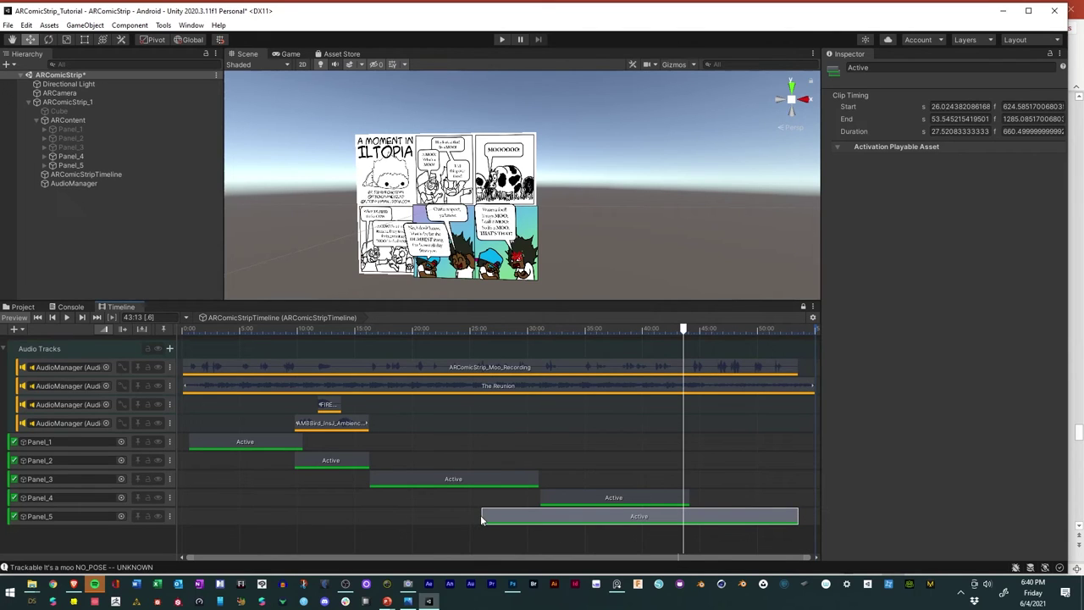
pyautogui.moveTo(481, 516); pyautogui.dragTo(691, 511)
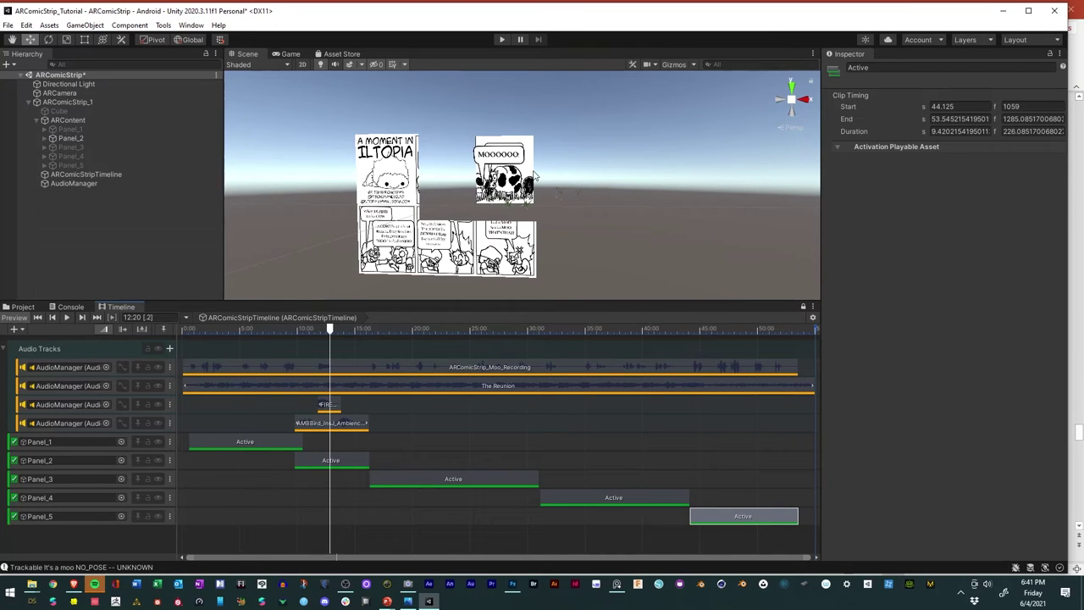
# Step: Select the MOOOOOO! speech bubble and lower it slightly
pyautogui.click(509, 158)
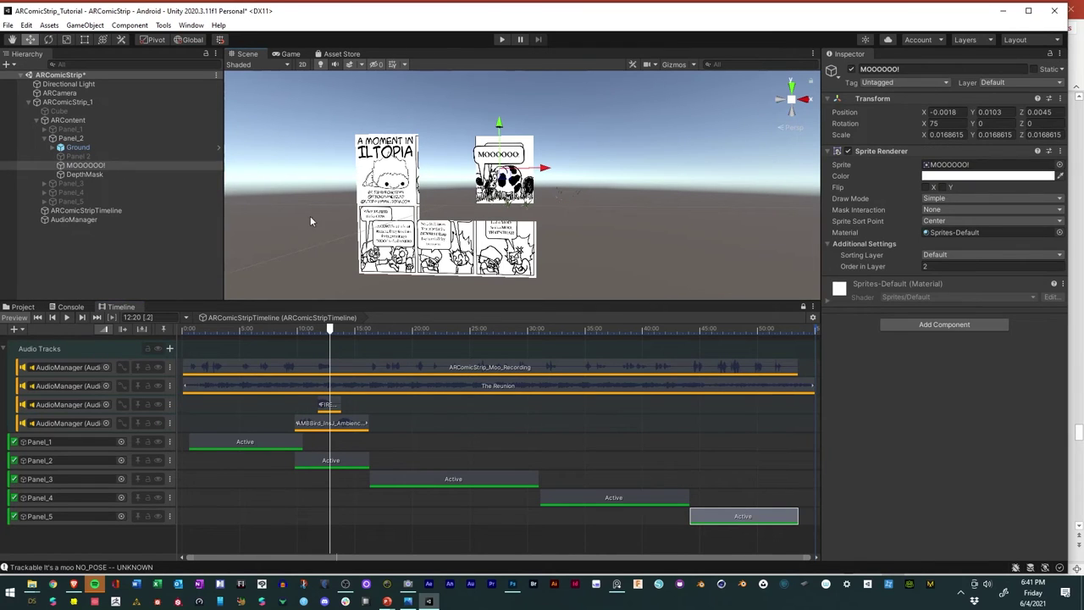
pyautogui.keyDown('alt'); pyautogui.moveTo(659, 236); pyautogui.dragTo(454, 222); pyautogui.keyUp('alt')
pyautogui.keyDown('alt'); pyautogui.moveTo(454, 222); pyautogui.dragTo(575, 222, button='right'); pyautogui.keyUp('alt')
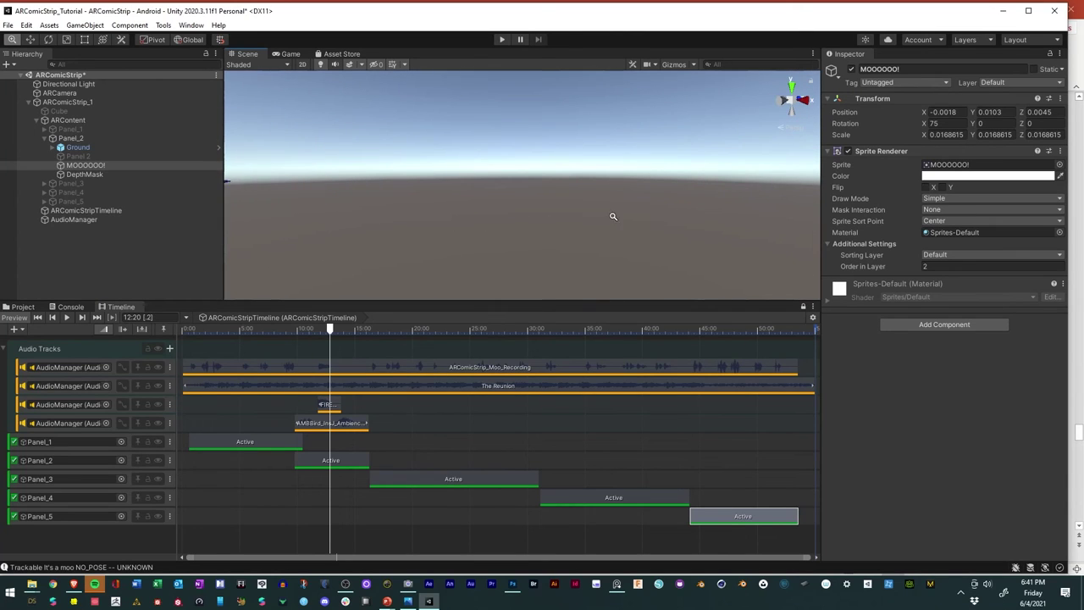
pyautogui.keyDown('alt'); pyautogui.moveTo(691, 214); pyautogui.dragTo(401, 197, button='right'); pyautogui.keyUp('alt')
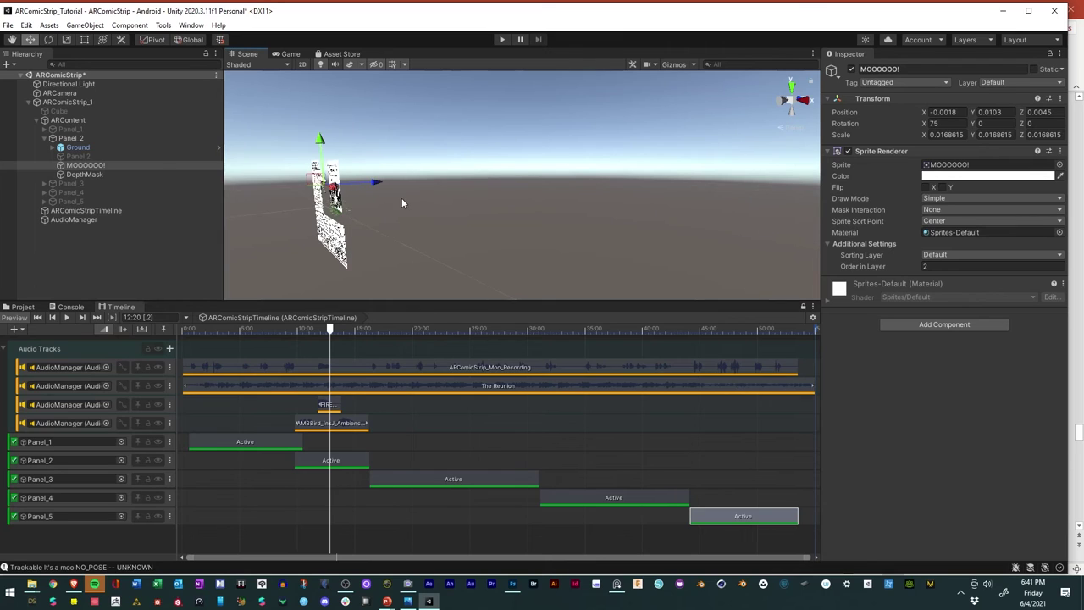
pyautogui.moveTo(377, 182); pyautogui.dragTo(518, 205)
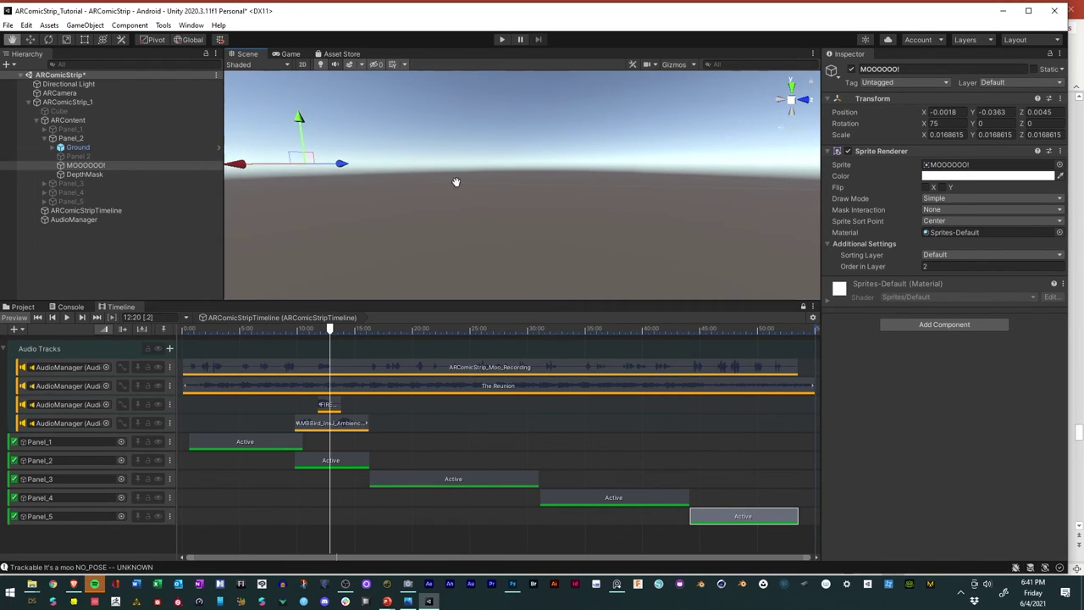
pyautogui.moveTo(456, 182); pyautogui.dragTo(618, 216, button='middle')
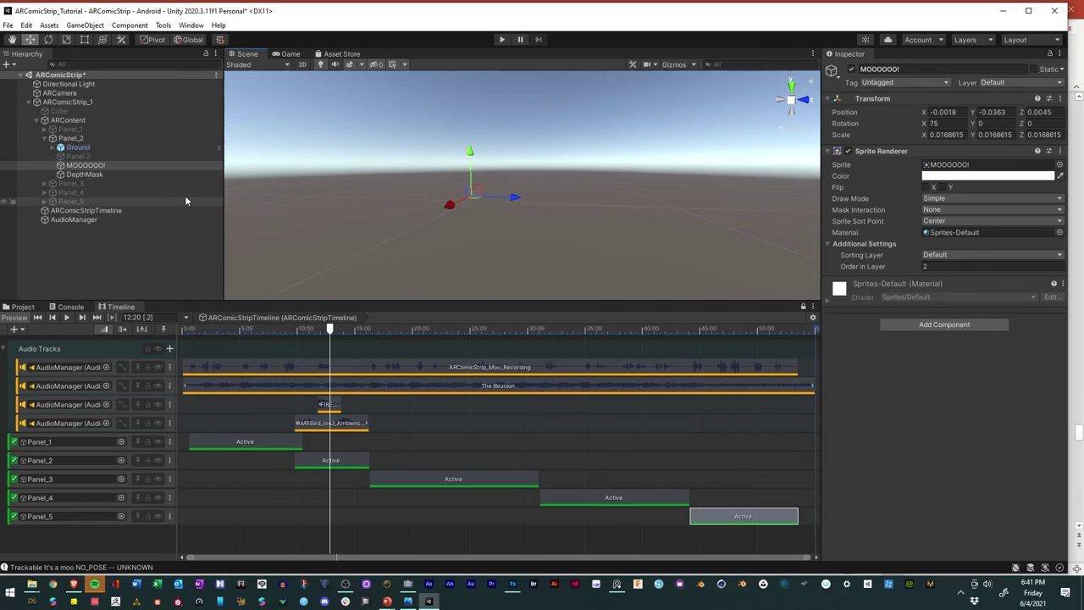
# Step: Toggle DepthMask visibility so the diorama shows, and view the pine tree and bubble
pyautogui.click(11, 176)
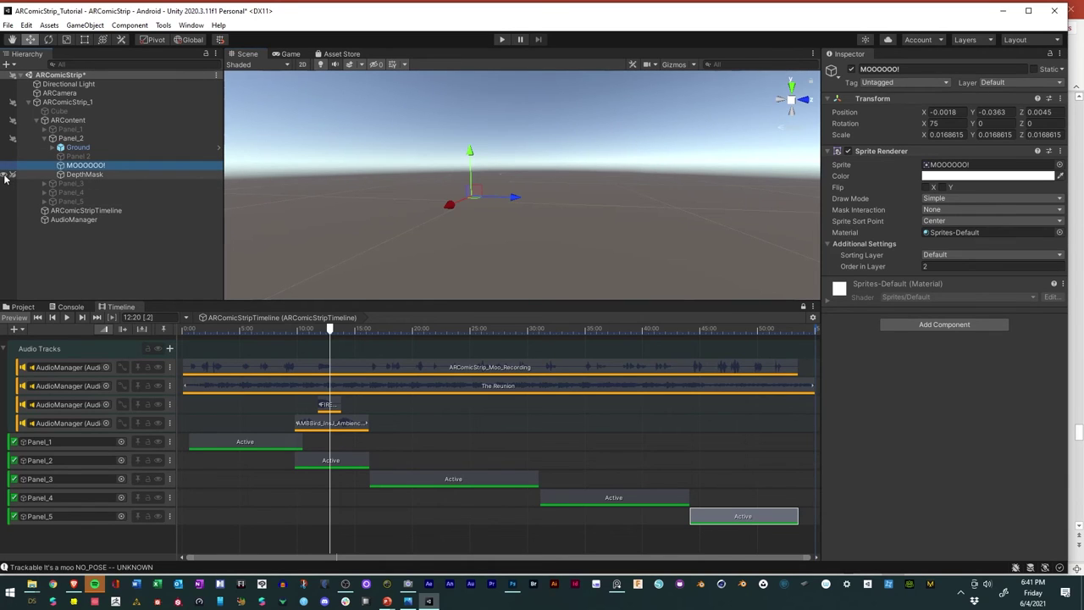
pyautogui.click(5, 176)
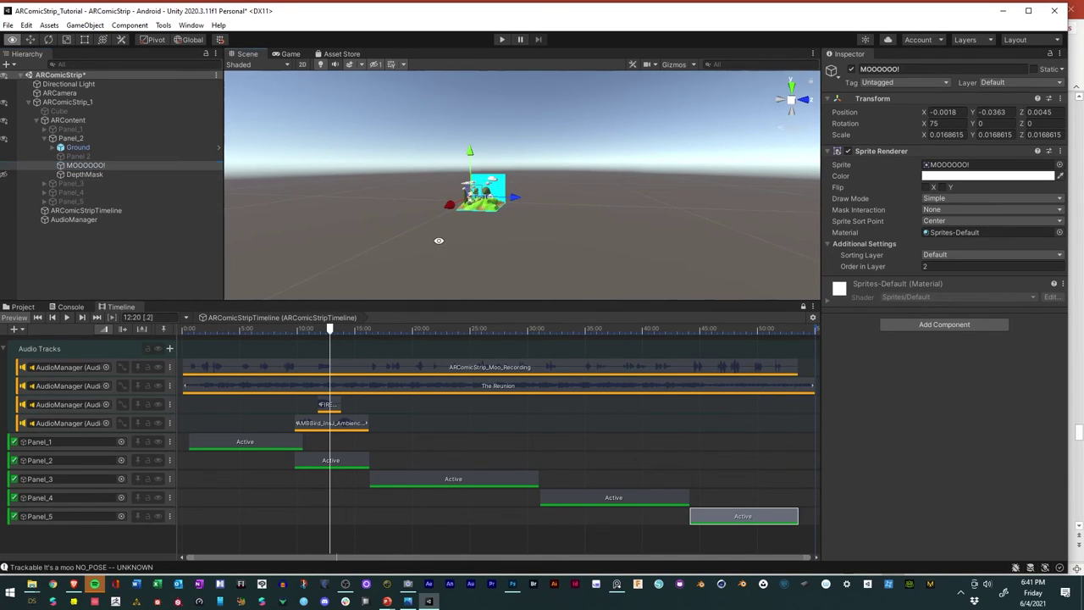
pyautogui.keyDown('alt'); pyautogui.moveTo(438, 238); pyautogui.dragTo(514, 173); pyautogui.keyUp('alt')
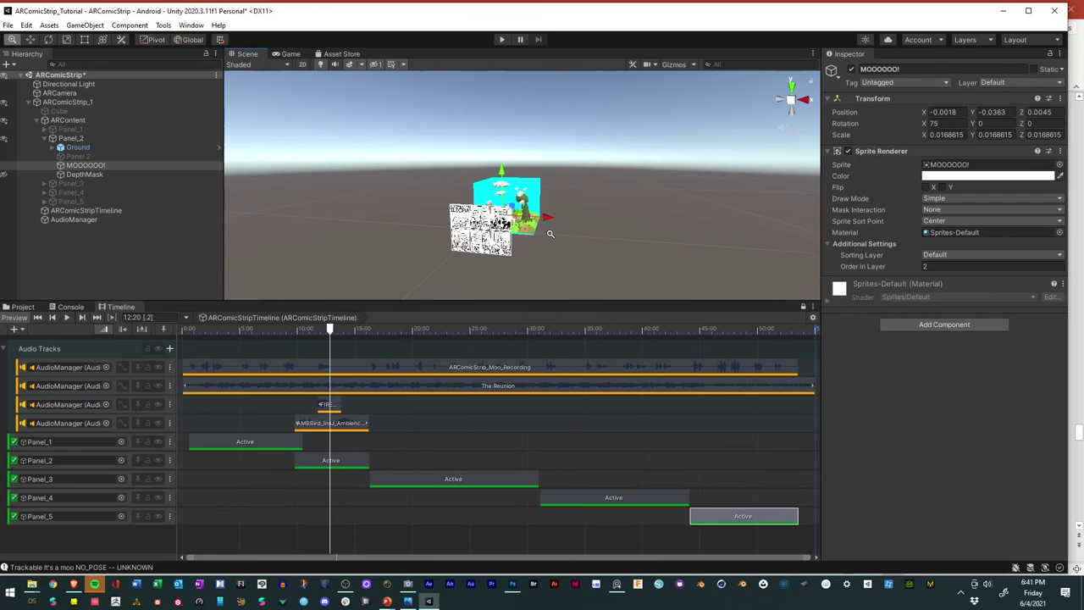
pyautogui.scroll(5, 724, 239)
pyautogui.scroll(-5, 696, 241)
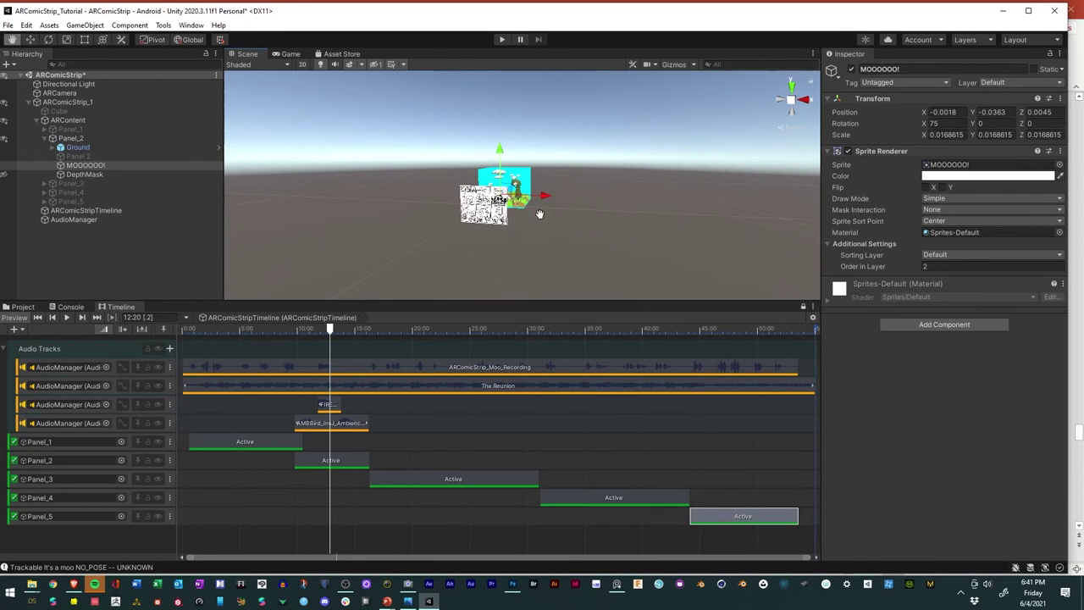
pyautogui.scroll(3, 793, 230)
pyautogui.scroll(2, 793, 229)
pyautogui.keyDown('alt'); pyautogui.moveTo(573, 212); pyautogui.dragTo(498, 218); pyautogui.keyUp('alt')
pyautogui.scroll(4, 498, 219)
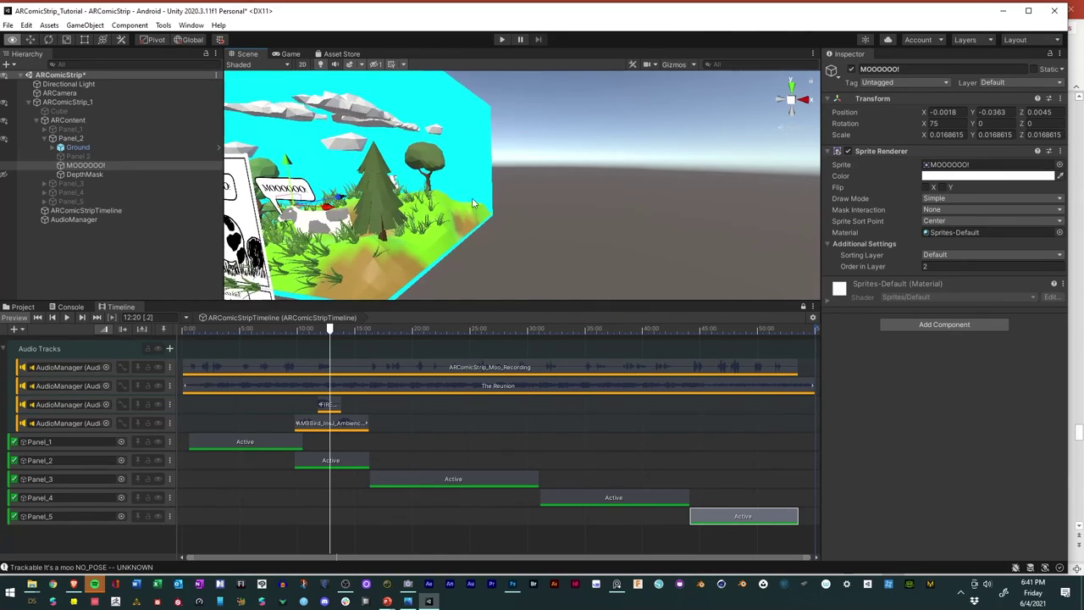
pyautogui.moveTo(502, 212); pyautogui.dragTo(517, 183, button='middle')
pyautogui.scroll(-3, 516, 183)
pyautogui.keyDown('alt'); pyautogui.moveTo(517, 183); pyautogui.dragTo(652, 230); pyautogui.keyUp('alt')
pyautogui.scroll(3, 551, 229)
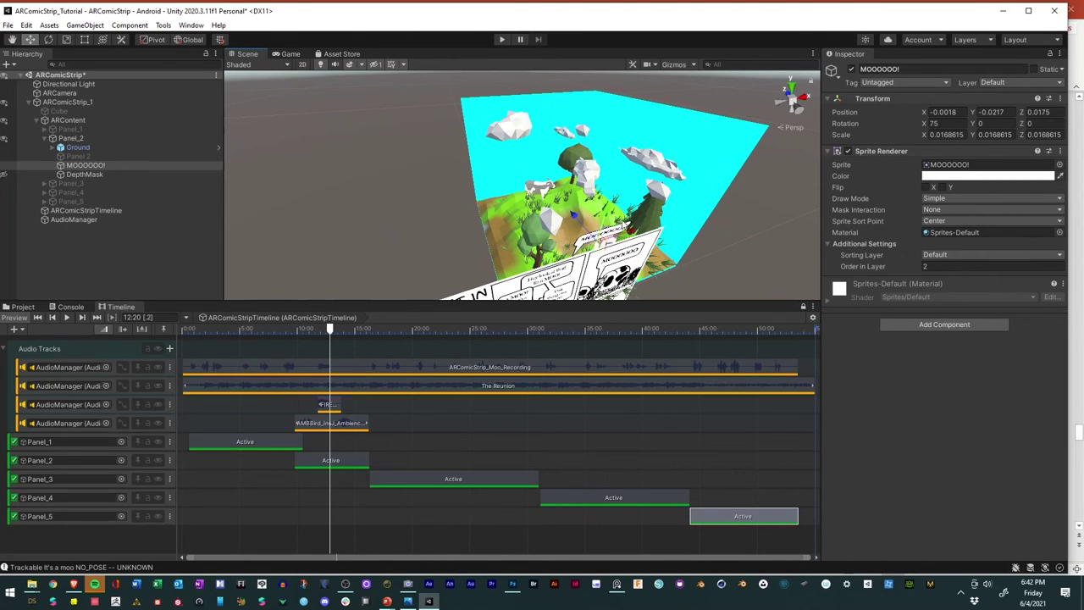
pyautogui.keyDown('alt'); pyautogui.moveTo(652, 231); pyautogui.dragTo(462, 205); pyautogui.keyUp('alt')
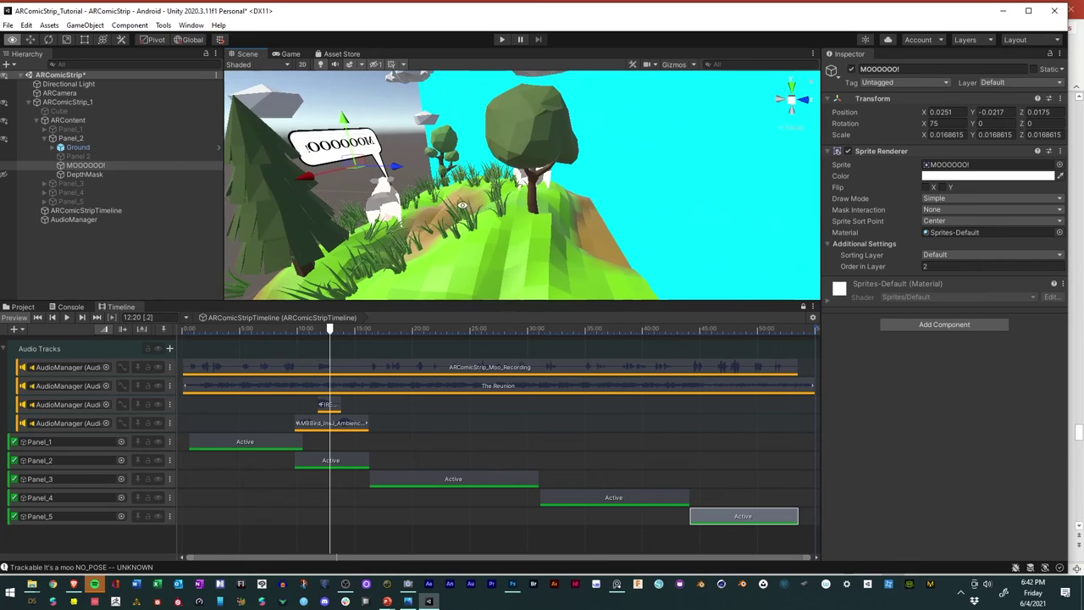
pyautogui.keyDown('alt'); pyautogui.moveTo(339, 210); pyautogui.dragTo(495, 200); pyautogui.keyUp('alt')
pyautogui.scroll(3, 558, 209)
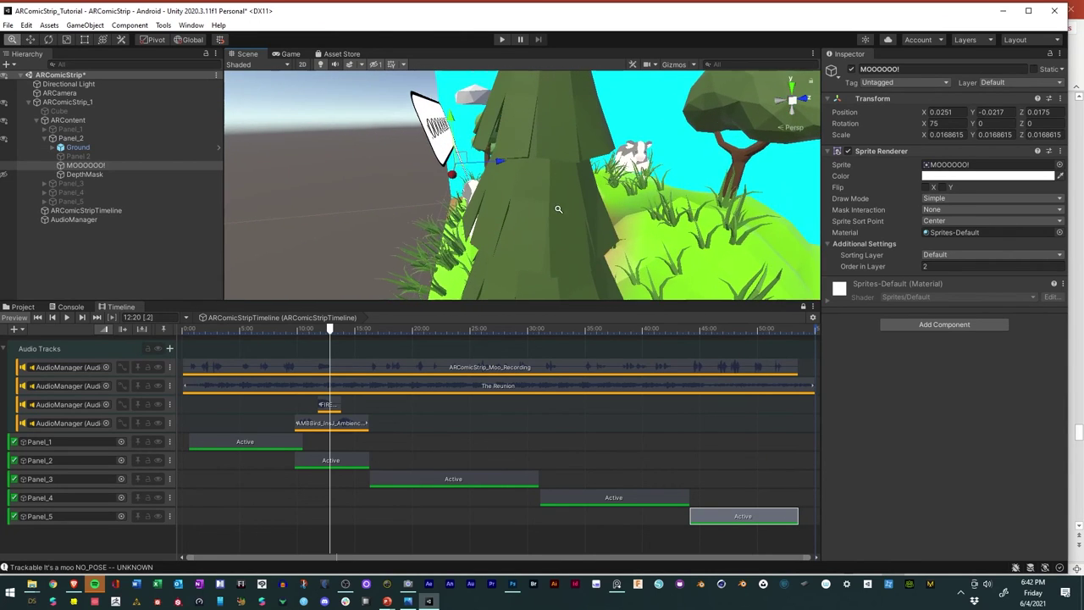
# Step: Set the bubble just above the cow, at Y -0.01762, Z 0.01797
pyautogui.keyDown('alt'); pyautogui.moveTo(403, 224); pyautogui.dragTo(506, 222); pyautogui.keyUp('alt')
pyautogui.keyDown('alt'); pyautogui.moveTo(507, 222); pyautogui.dragTo(595, 216, button='right'); pyautogui.keyUp('alt')
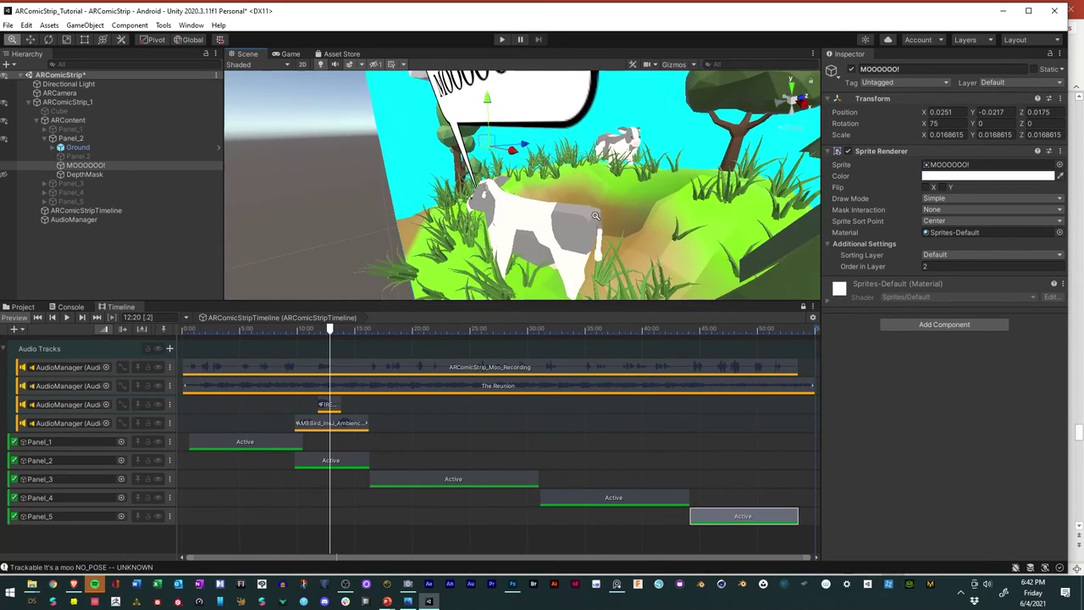
pyautogui.keyDown('alt'); pyautogui.moveTo(530, 225); pyautogui.dragTo(593, 220); pyautogui.keyUp('alt')
pyautogui.keyDown('alt'); pyautogui.moveTo(593, 220); pyautogui.dragTo(625, 219, button='right'); pyautogui.keyUp('alt')
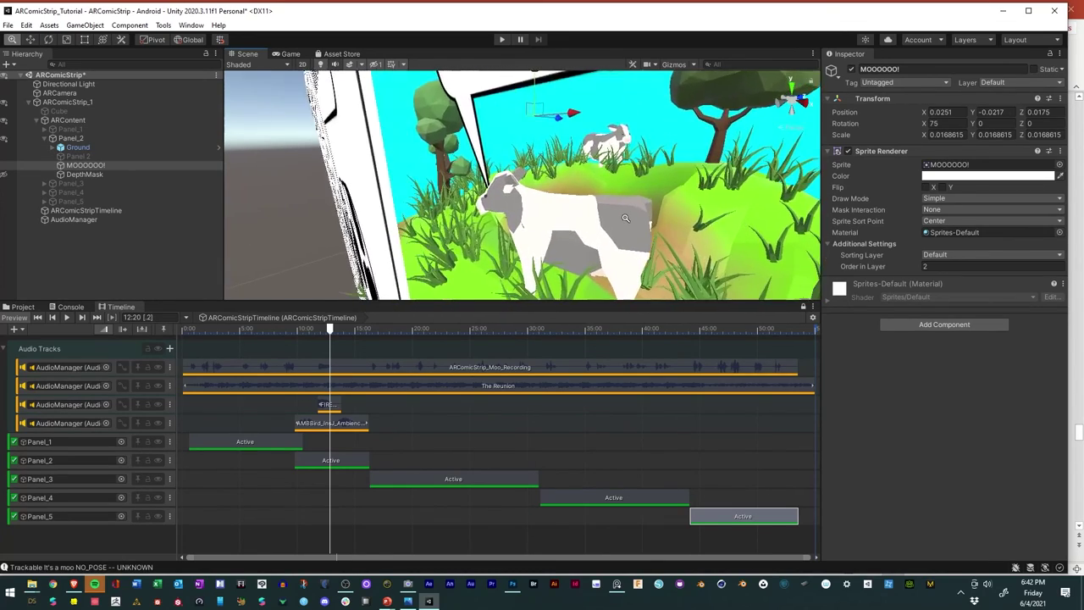
pyautogui.moveTo(534, 100); pyautogui.dragTo(542, 135)
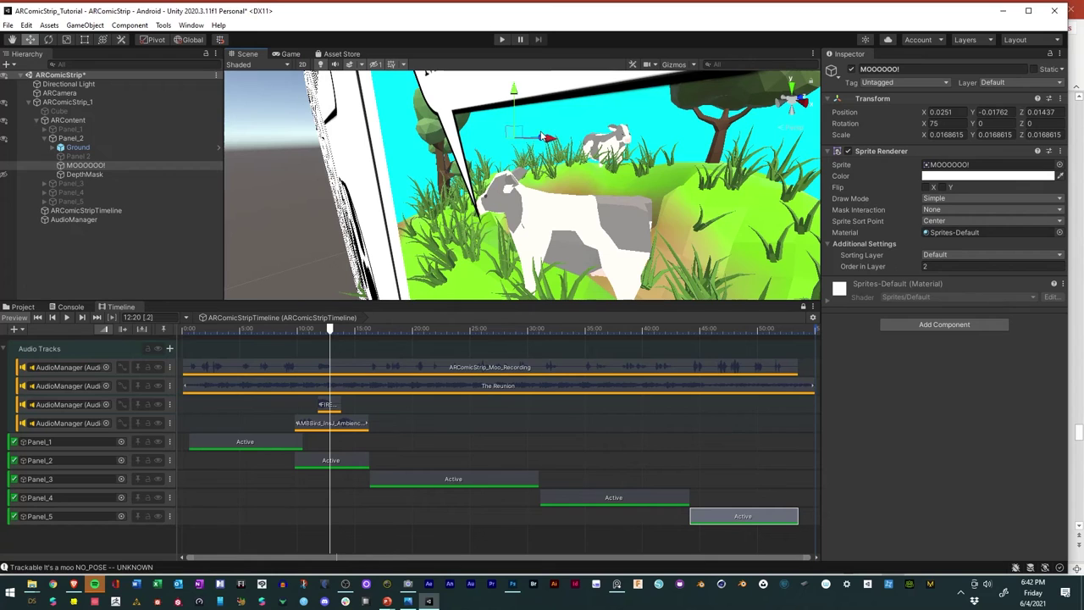
pyautogui.moveTo(513, 99); pyautogui.dragTo(517, 72)
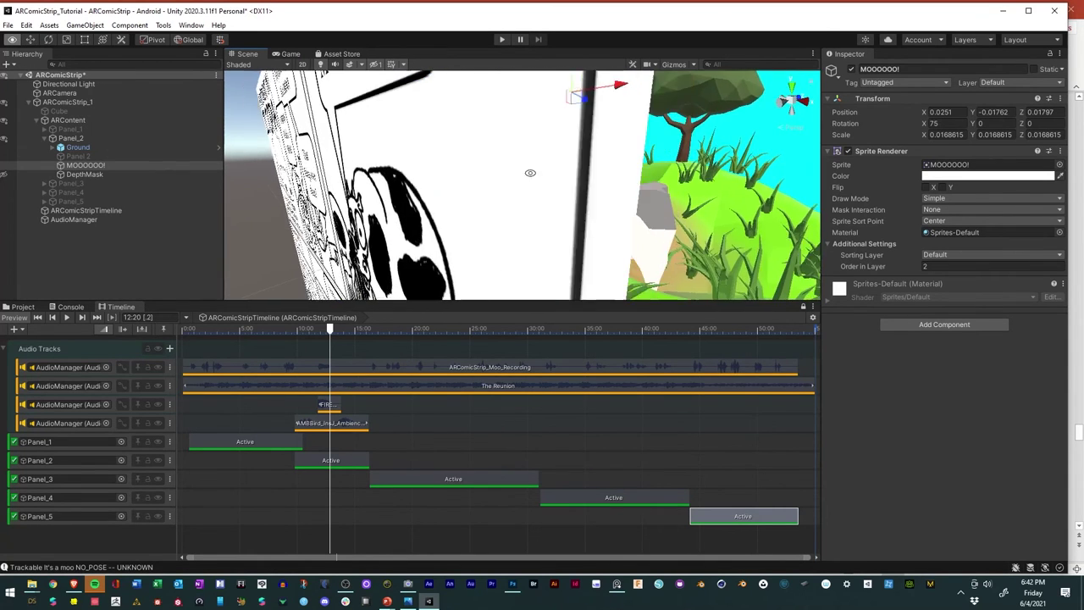
pyautogui.moveTo(581, 199)
pyautogui.keyDown('alt'); pyautogui.mouseDown()
pyautogui.moveTo(637, 196)
pyautogui.moveTo(566, 211)
pyautogui.mouseUp(); pyautogui.keyUp('alt')
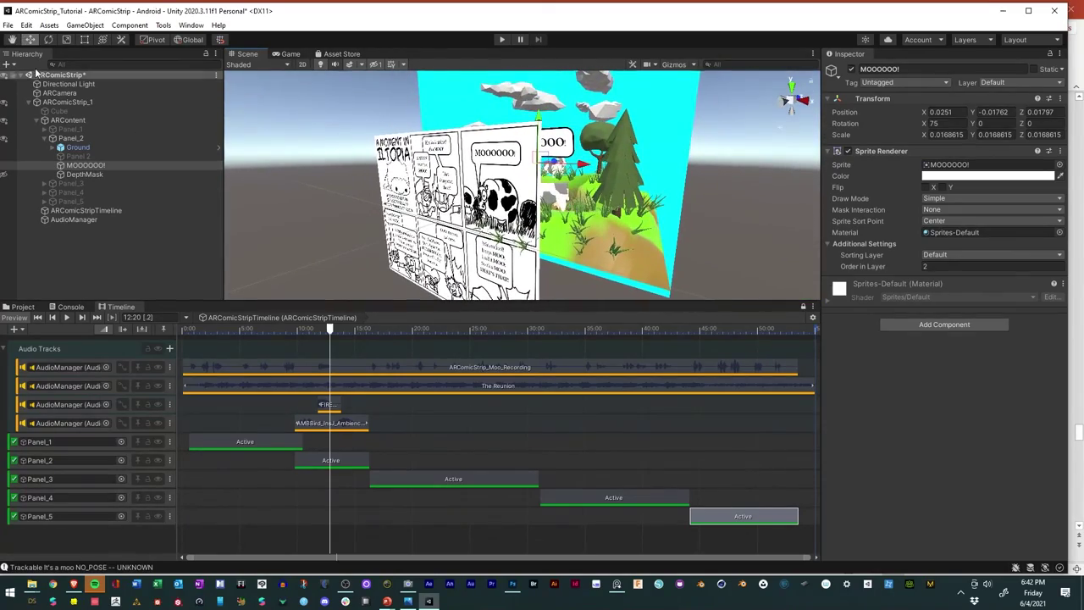
# Step: Narrow the MOOOOOO! bubble with a Pivot-mode X scale and nudge it left to X 0.0221
pyautogui.click(68, 39)
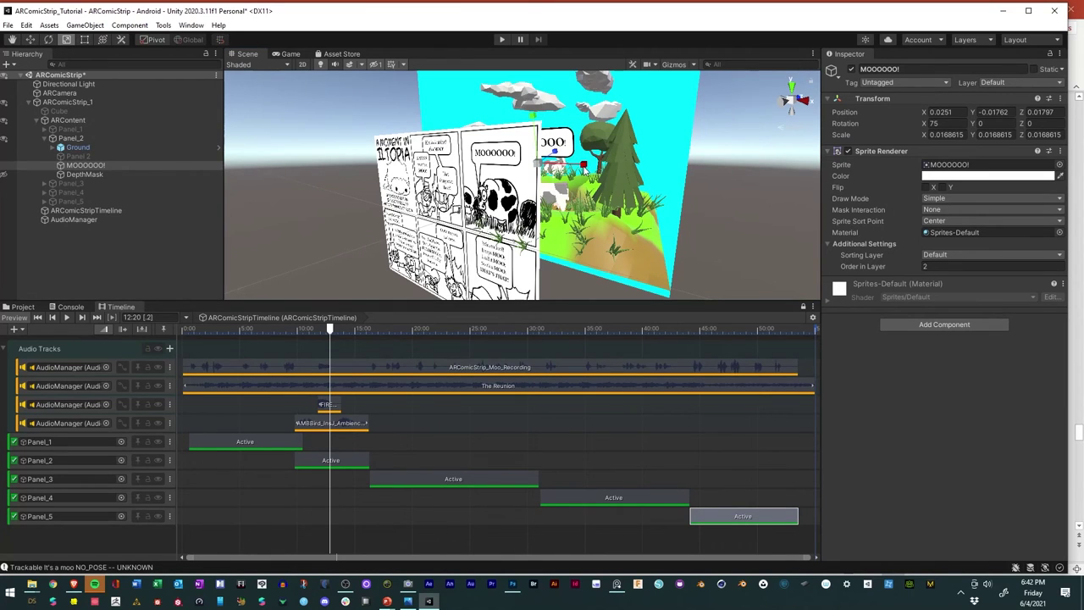
pyautogui.click(156, 40)
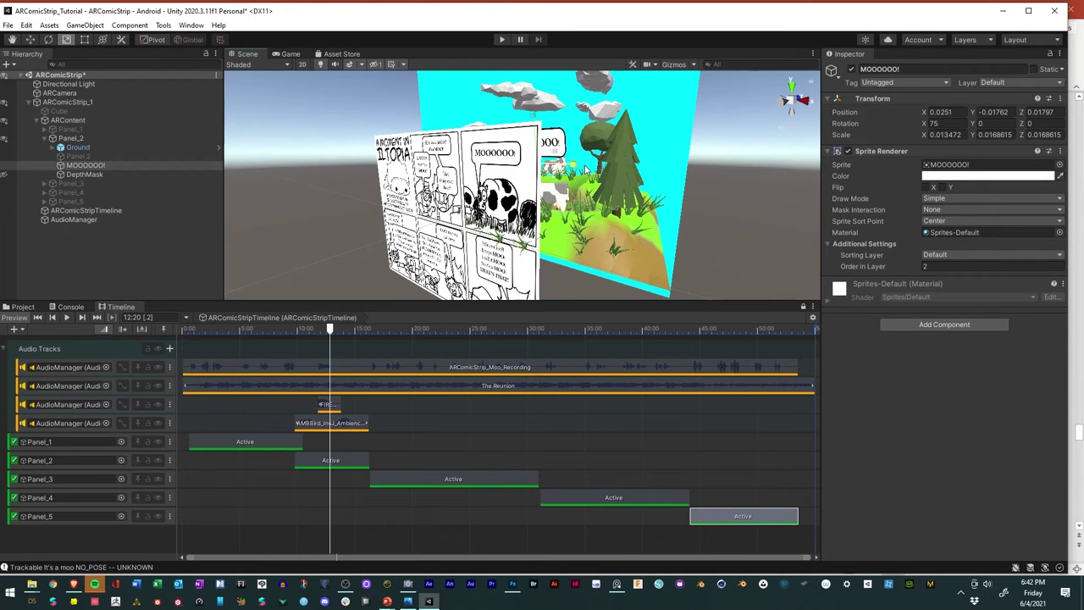
pyautogui.moveTo(585, 169); pyautogui.dragTo(445, 180)
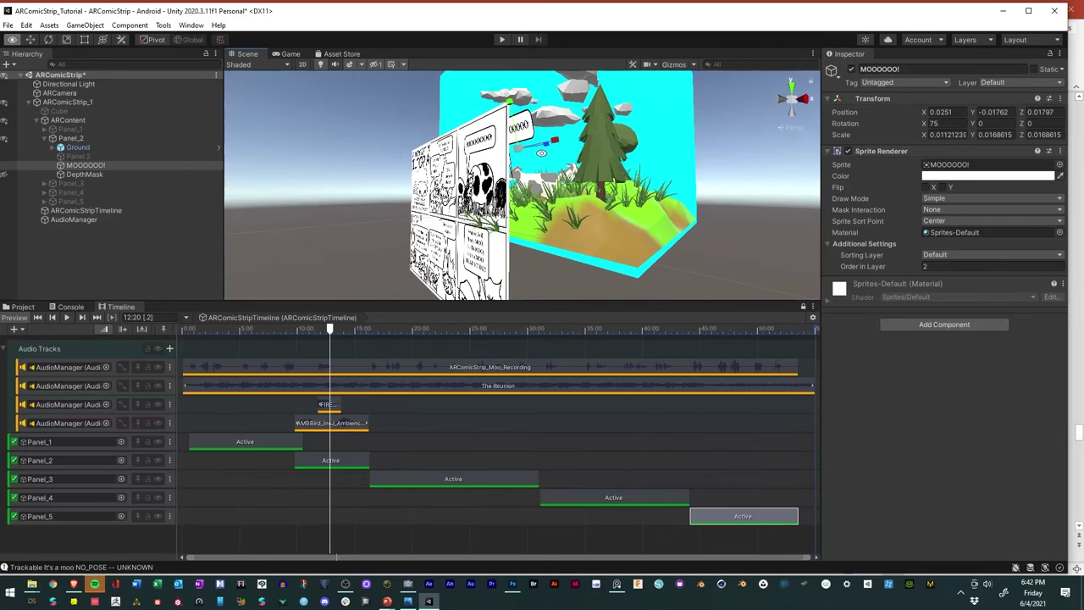
pyautogui.click(30, 40)
pyautogui.moveTo(548, 143); pyautogui.dragTo(526, 154)
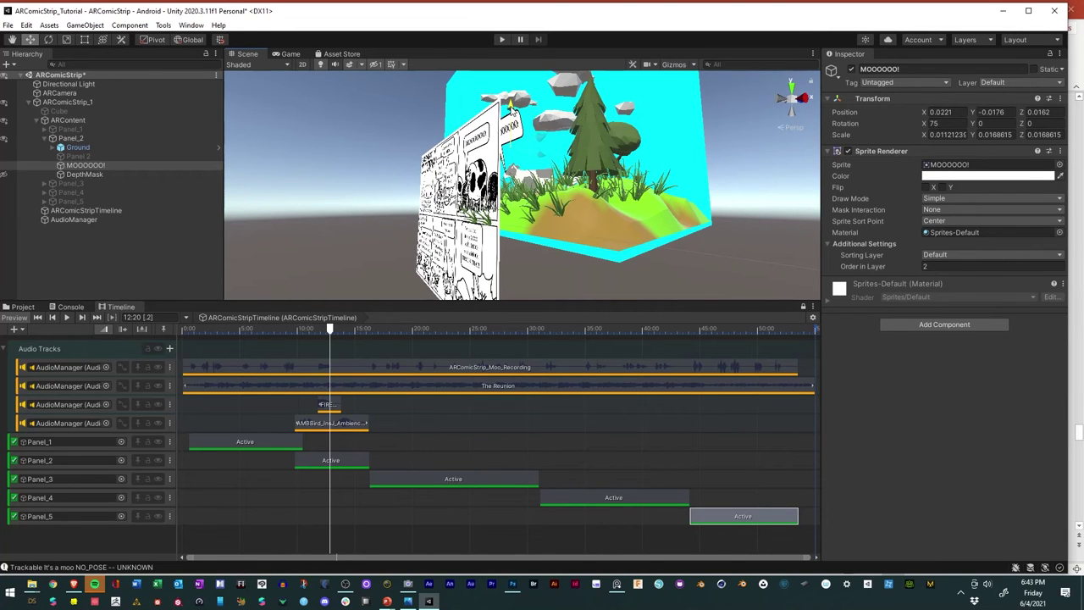
# Step: Deselect the bubble, return the playhead to 12:17 and re-hide the diorama with the DepthMask
pyautogui.keyDown('alt'); pyautogui.moveTo(512, 102); pyautogui.dragTo(723, 239); pyautogui.keyUp('alt')
pyautogui.click(738, 241)
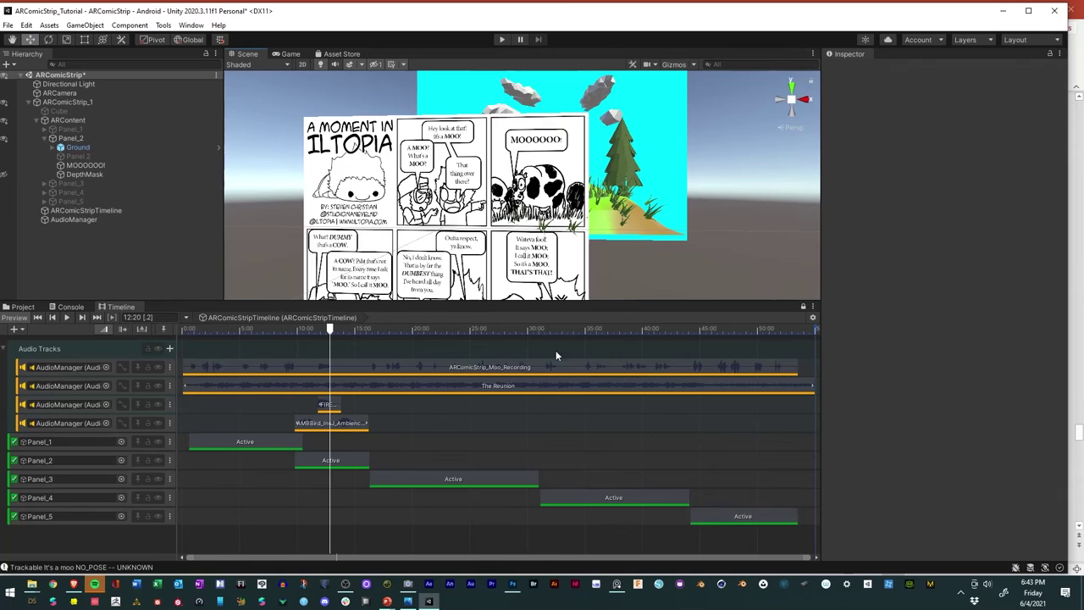
pyautogui.click(330, 329)
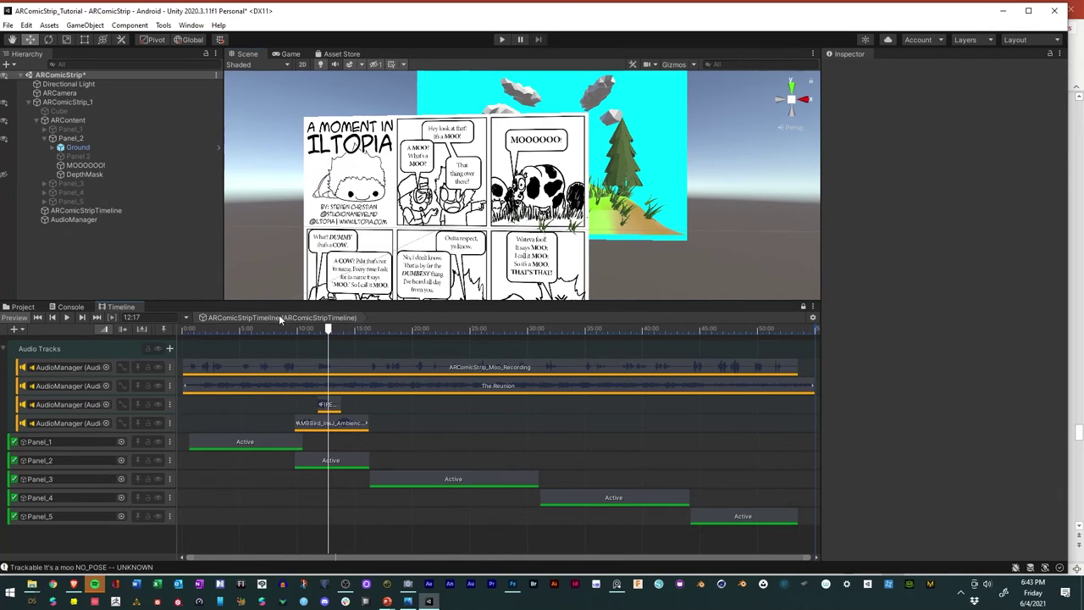
pyautogui.click(4, 174)
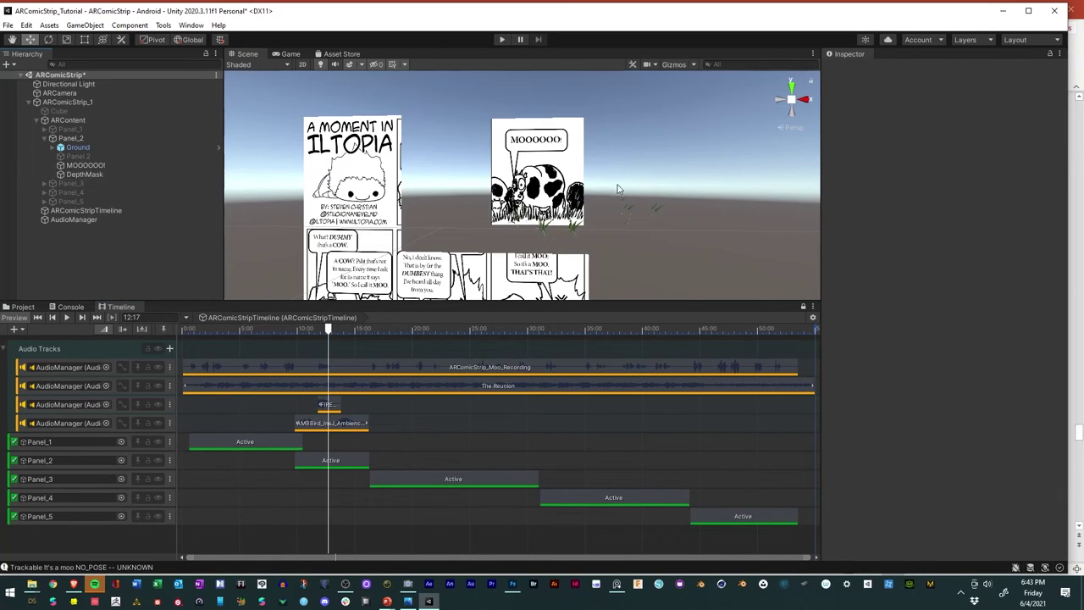
pyautogui.scroll(-5, 652, 242)
# Step: Save the scene and scrub the Timeline from 12:03 to preview later panels
pyautogui.click(7, 24)
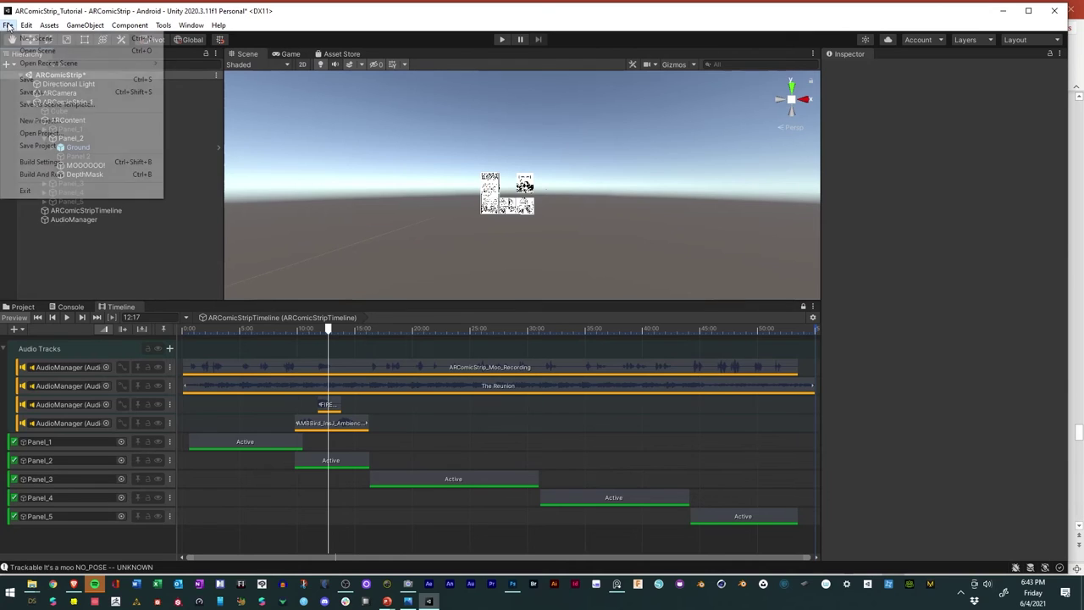
pyautogui.click(34, 80)
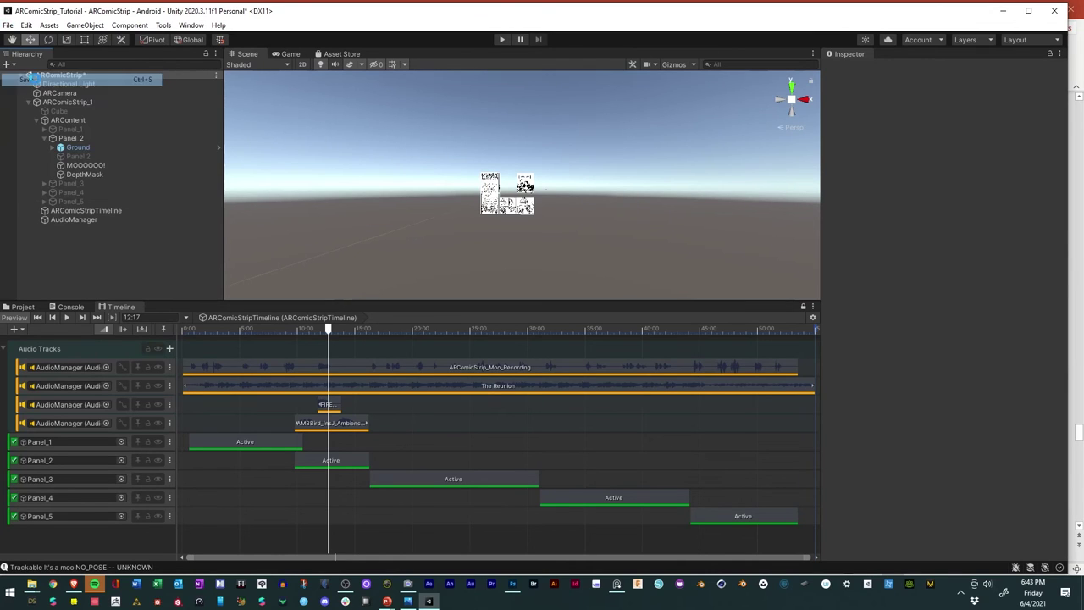
pyautogui.click(322, 329)
pyautogui.scroll(2, 670, 225)
pyautogui.scroll(4, 670, 226)
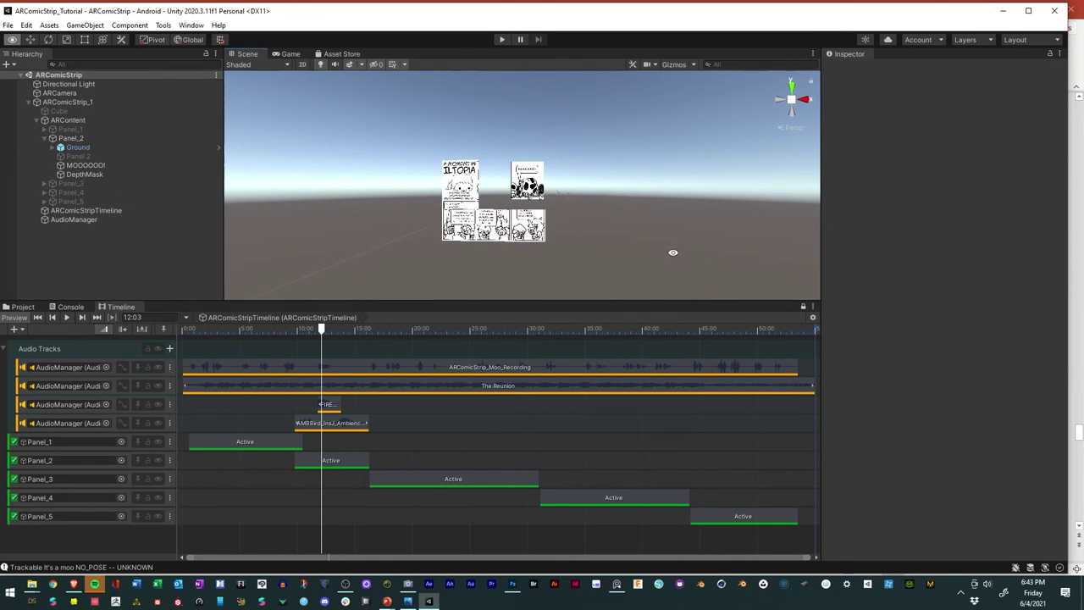
pyautogui.moveTo(317, 337); pyautogui.dragTo(254, 360)
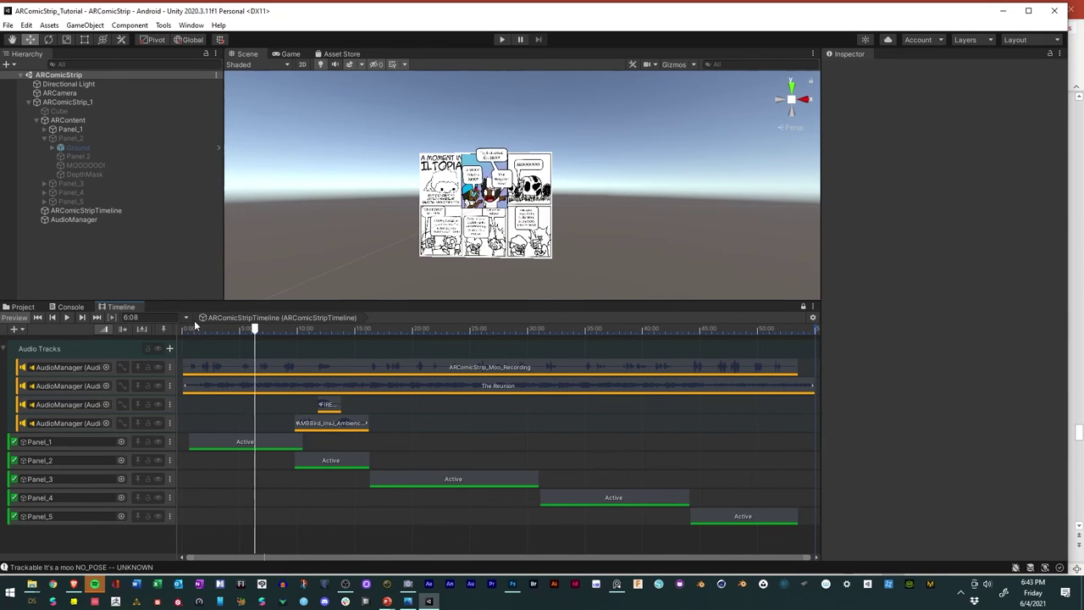
# Step: Preview Panel 2 enabled at 15:03, disable it again, save, and scrub through the panel switching
pyautogui.click(77, 156)
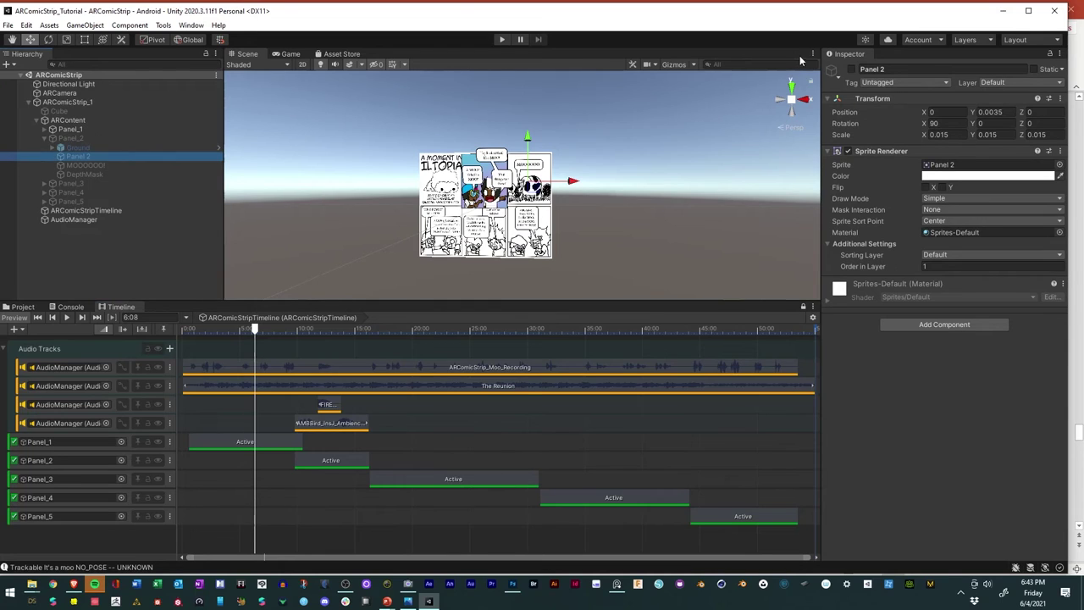
pyautogui.click(850, 70)
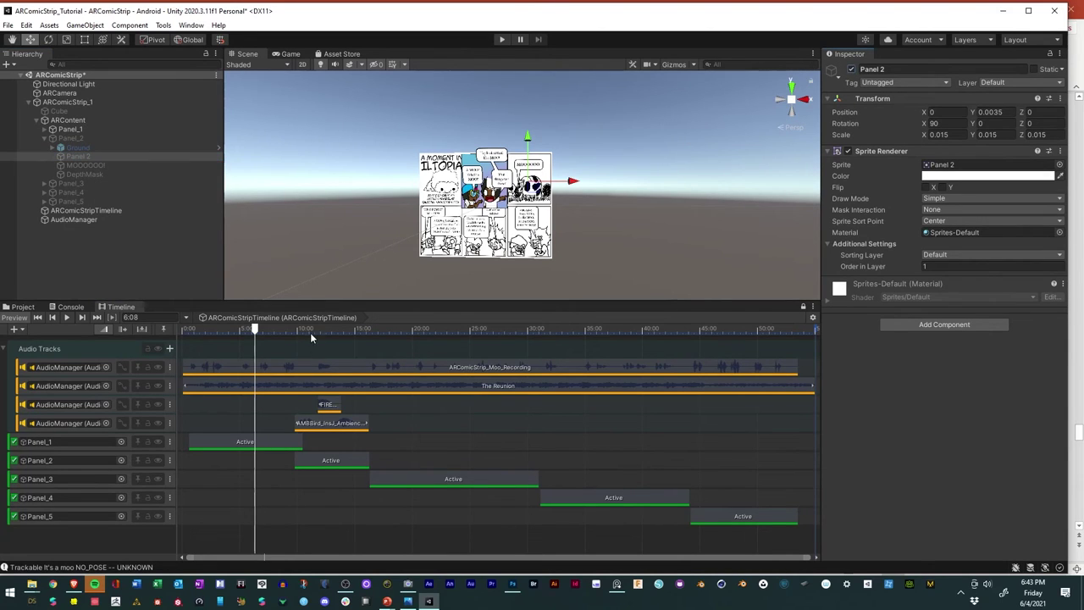
pyautogui.moveTo(322, 330); pyautogui.dragTo(357, 333)
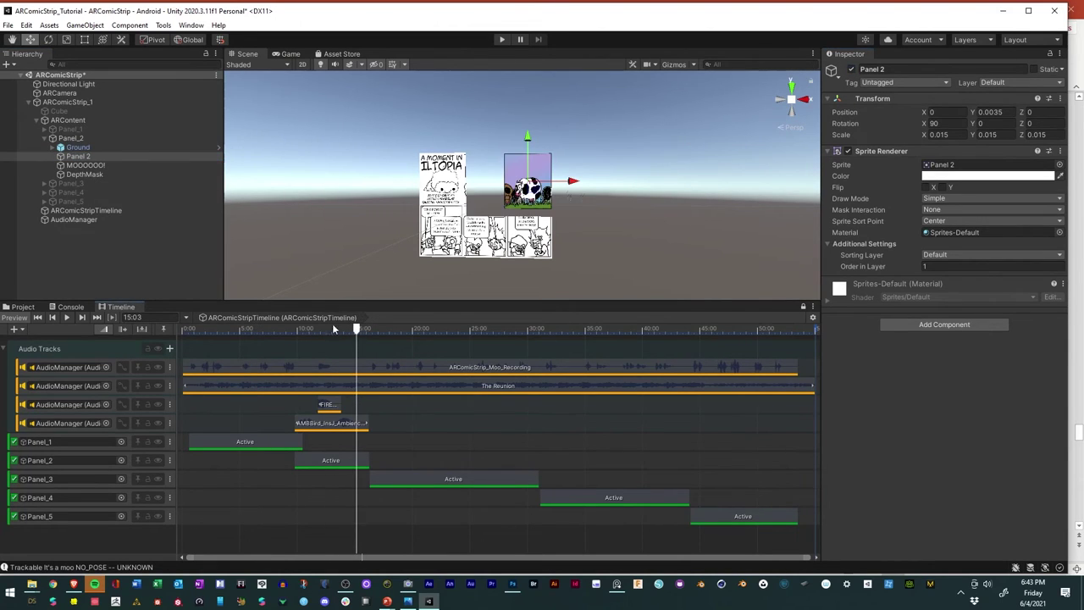
pyautogui.click(851, 70)
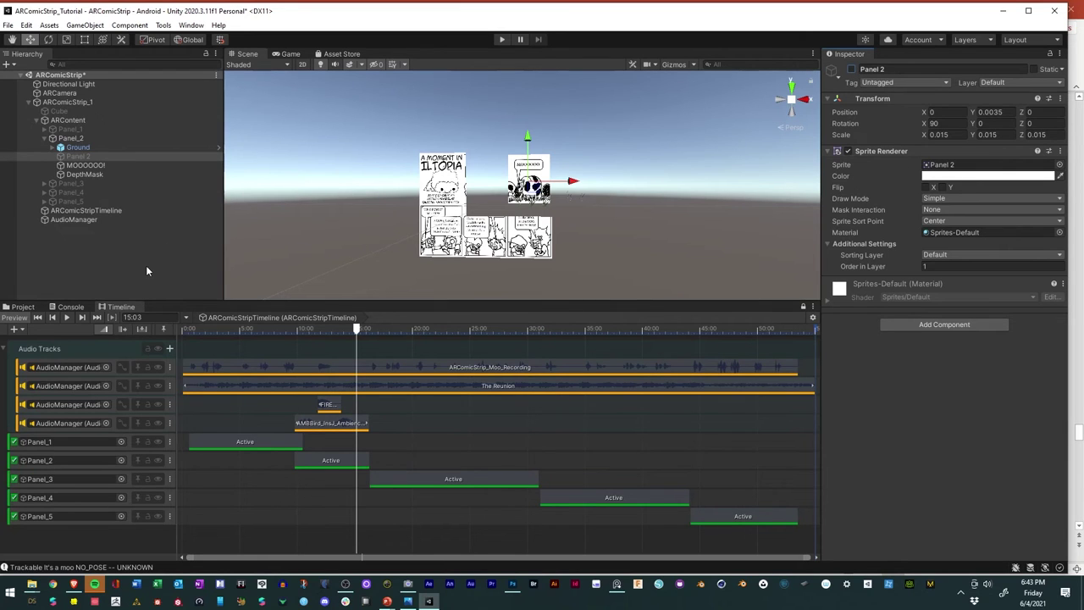
pyautogui.scroll(2, 412, 245)
pyautogui.scroll(1, 411, 244)
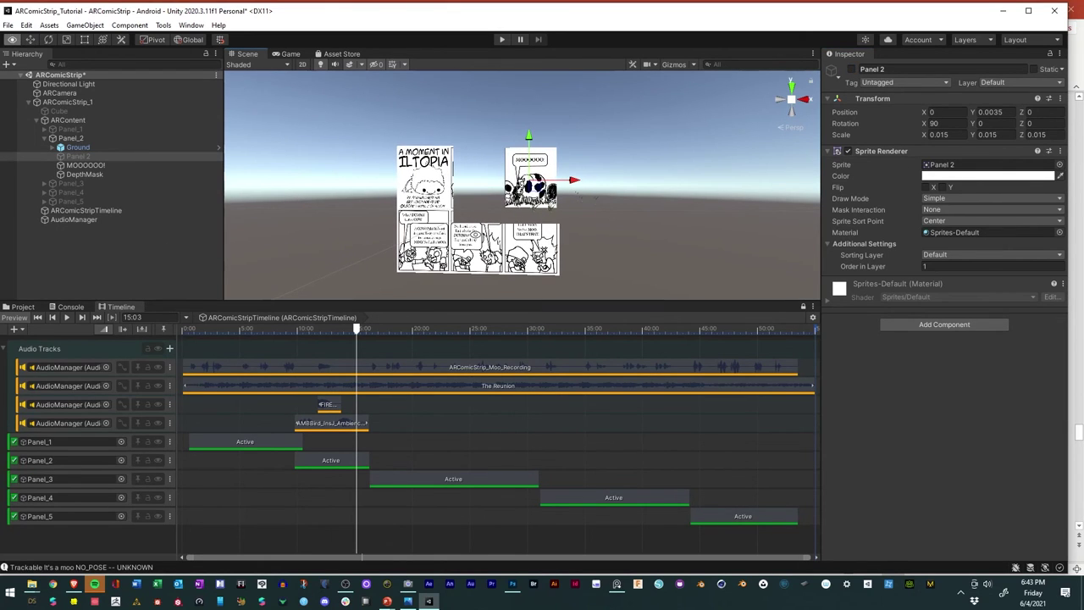
pyautogui.click(8, 26)
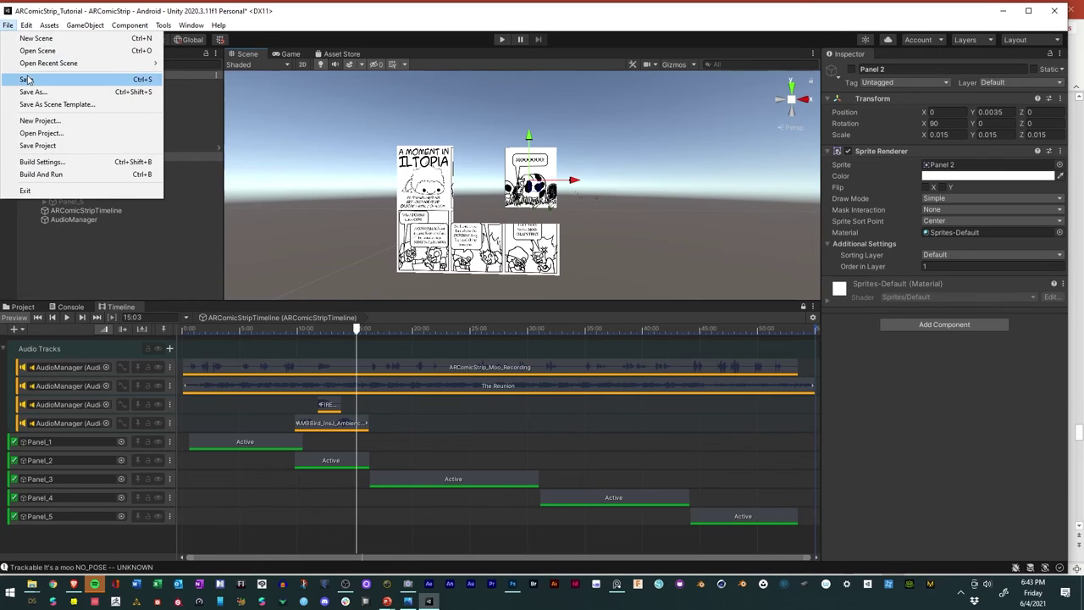
pyautogui.click(34, 80)
pyautogui.moveTo(481, 226); pyautogui.dragTo(512, 208, button='middle')
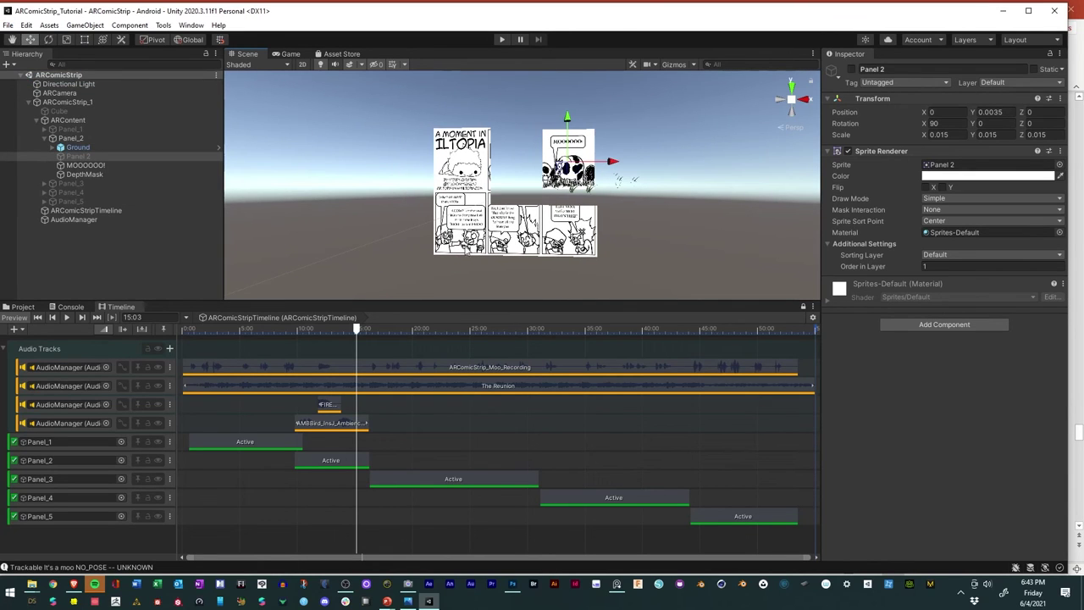
pyautogui.moveTo(357, 330); pyautogui.dragTo(204, 356)
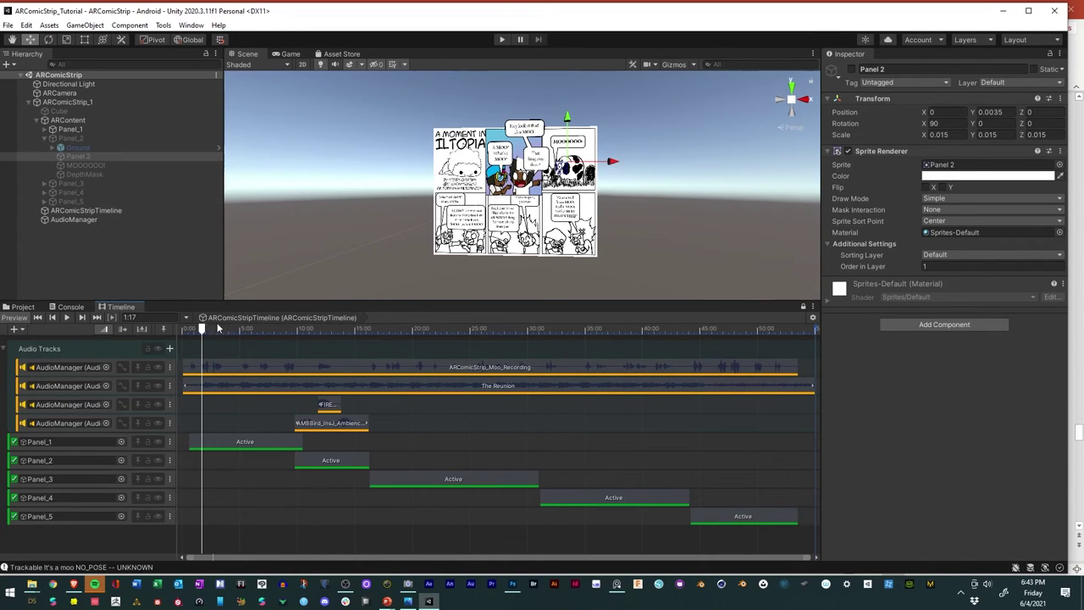
pyautogui.moveTo(218, 327); pyautogui.dragTo(203, 329)
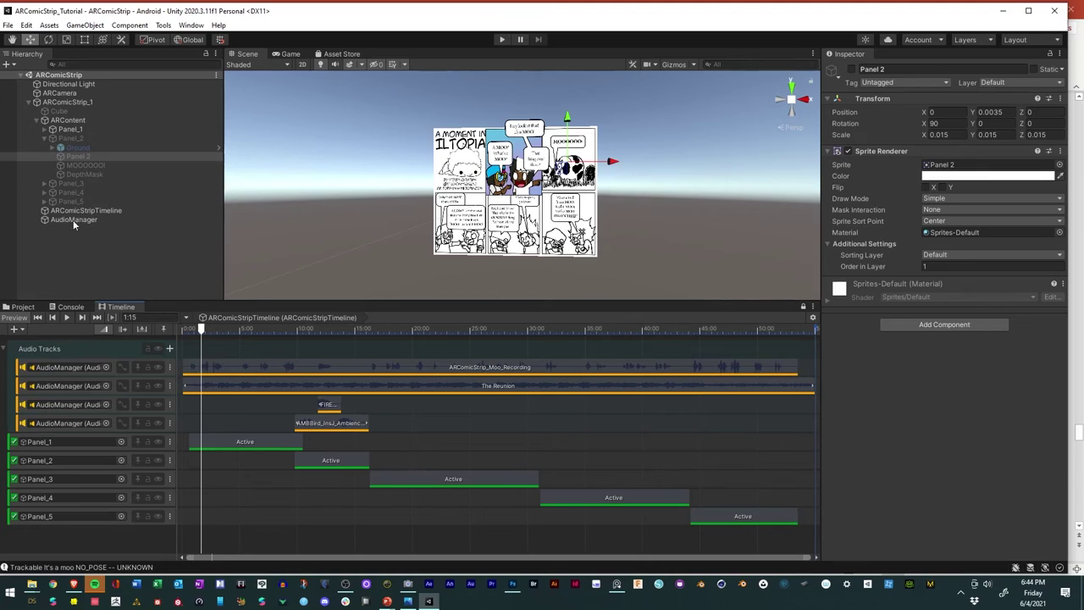
# Step: Drop both Panel_1 speech bubbles and Panel 2 onto the Timeline as Animation Tracks
pyautogui.click(44, 129)
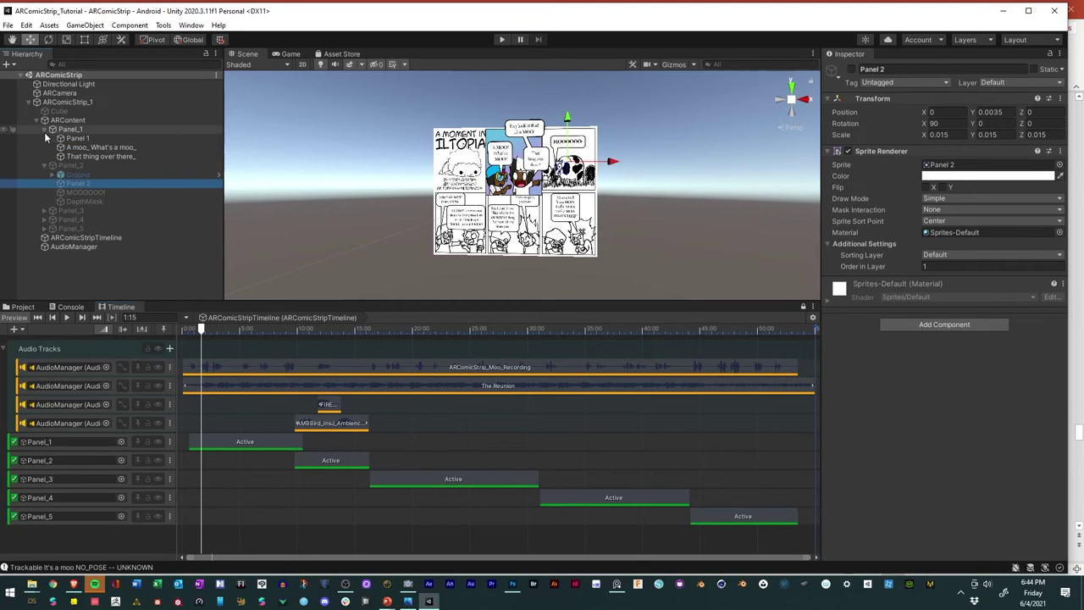
pyautogui.keyDown('ctrl'); pyautogui.click(93, 156); pyautogui.keyUp('ctrl')
pyautogui.keyDown('ctrl'); pyautogui.click(95, 148); pyautogui.keyUp('ctrl')
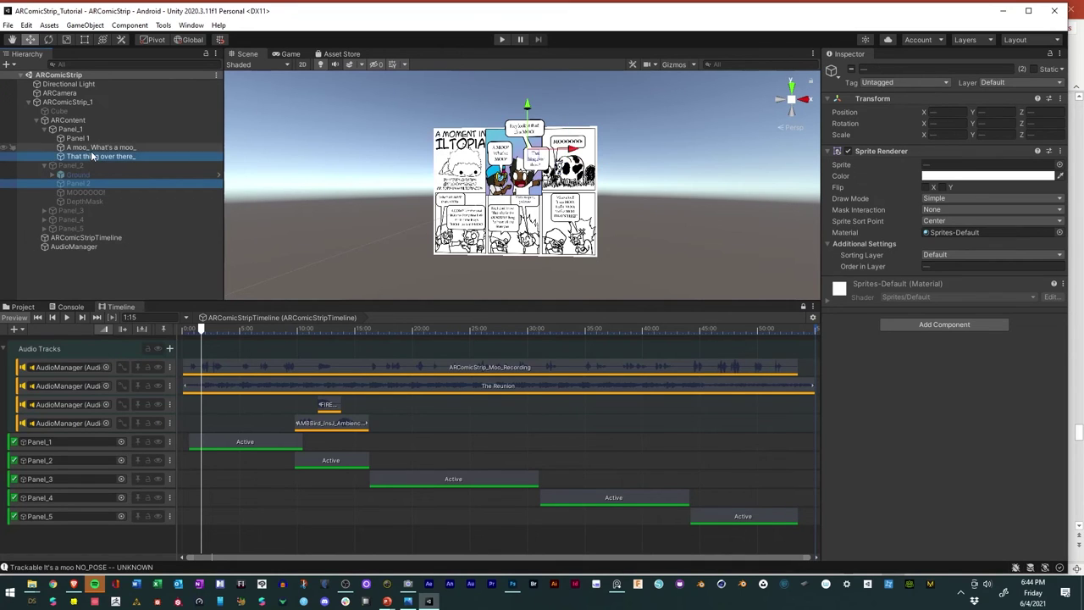
pyautogui.moveTo(98, 153); pyautogui.dragTo(85, 455)
pyautogui.click(133, 471)
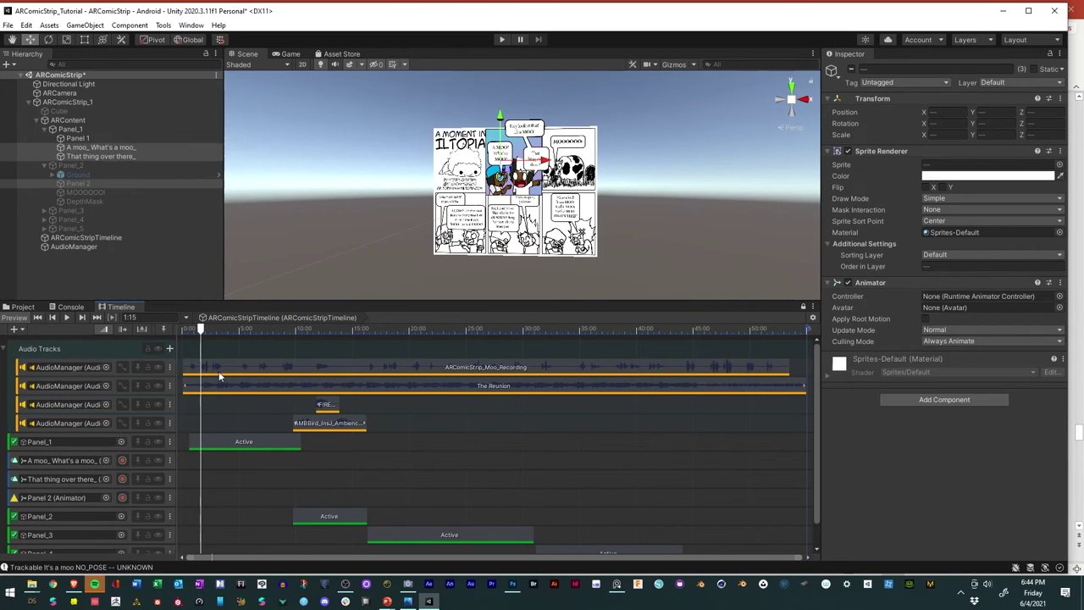
pyautogui.moveTo(200, 330); pyautogui.dragTo(192, 331)
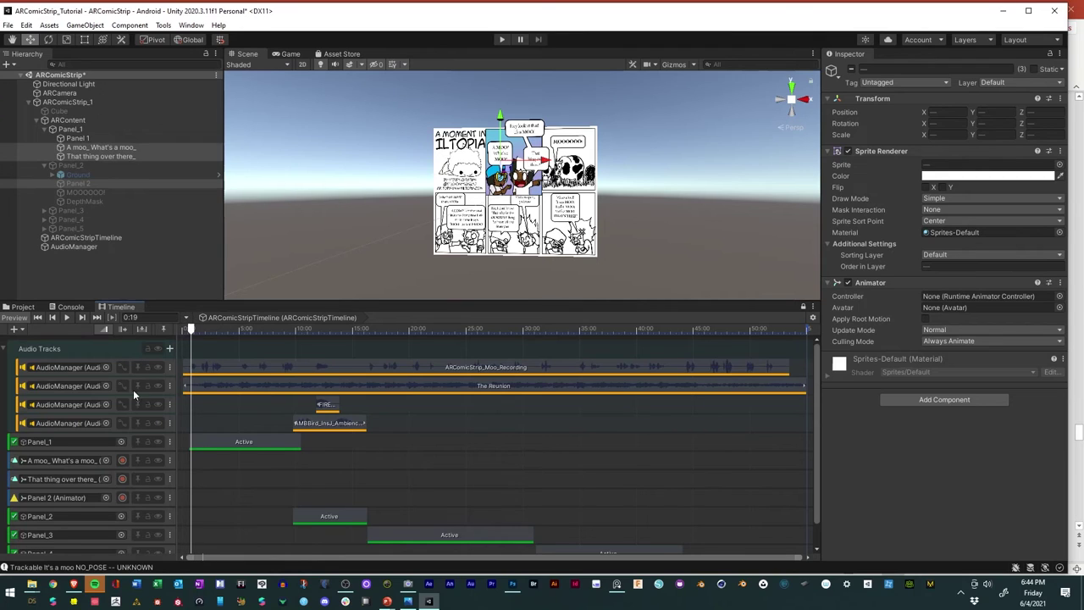
# Step: Arm recording on the That thing over there and A moo tracks and preview playback
pyautogui.click(122, 478)
pyautogui.click(122, 461)
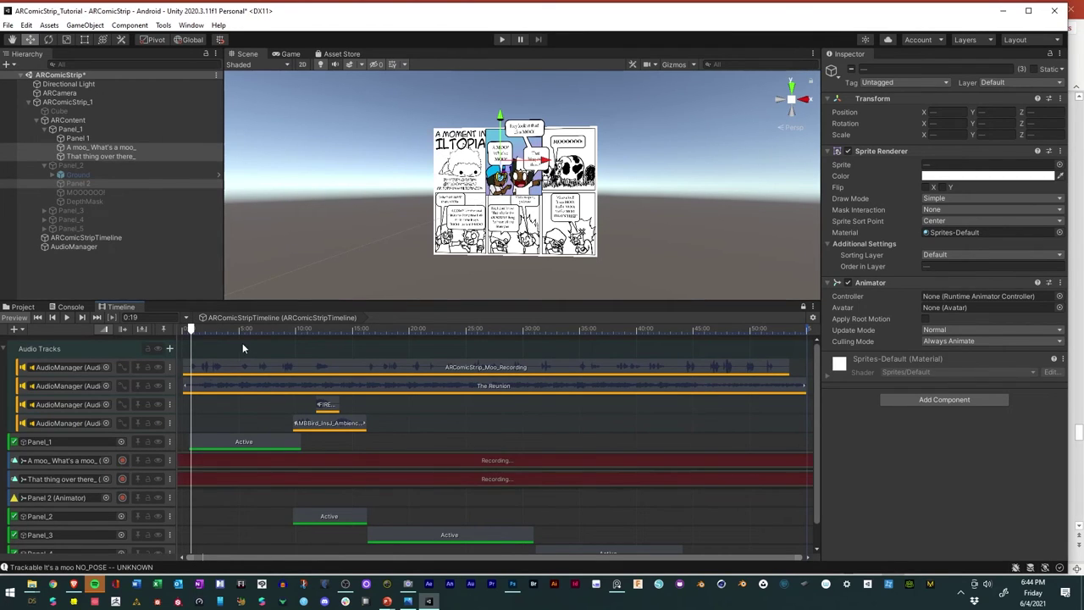
pyautogui.moveTo(192, 330); pyautogui.dragTo(188, 330)
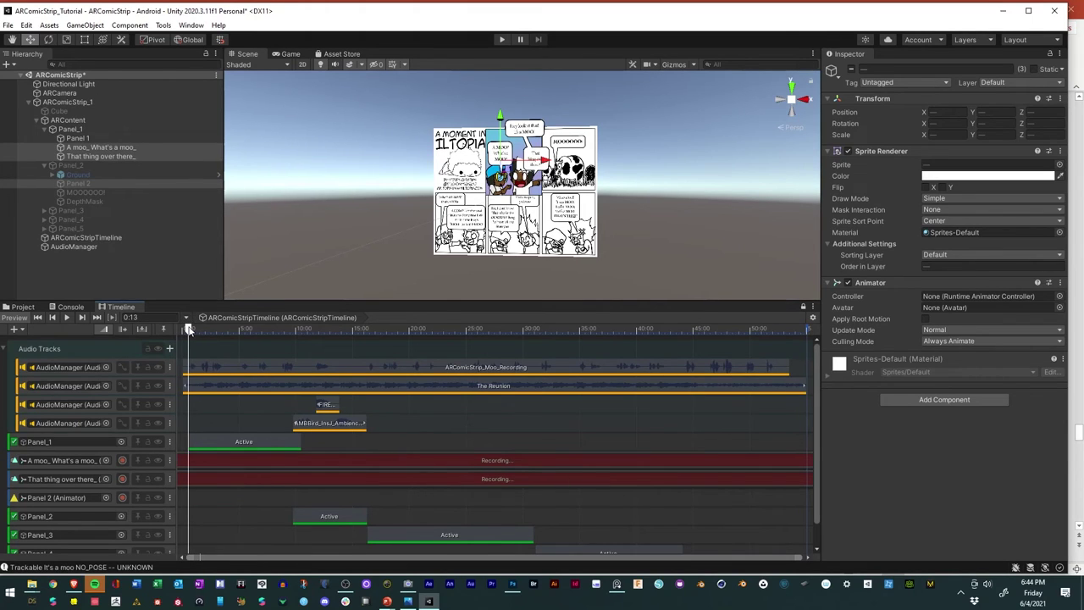
pyautogui.press('space')
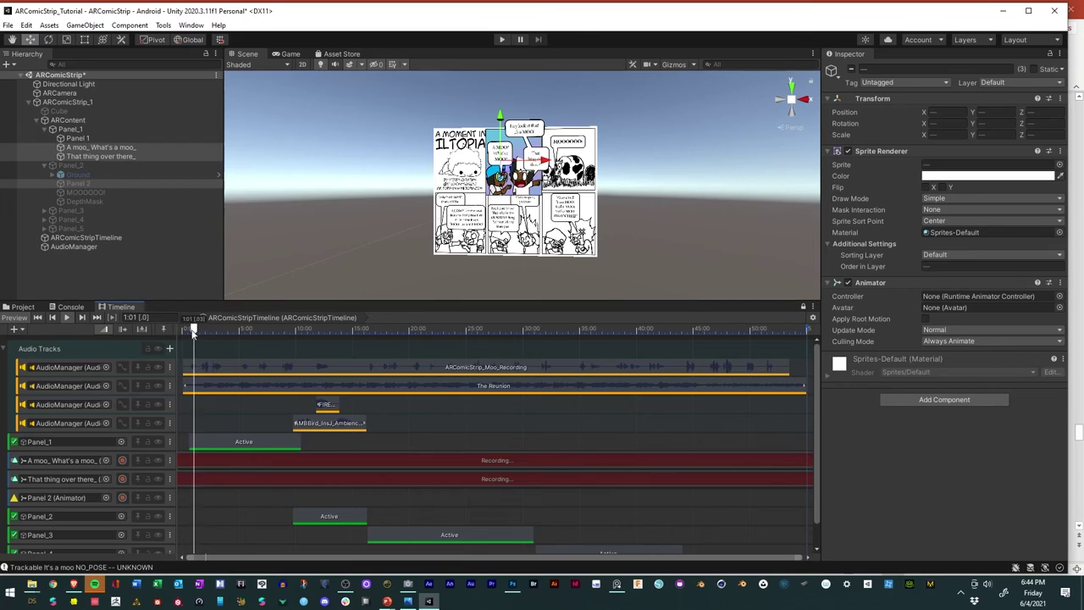
pyautogui.moveTo(193, 332); pyautogui.dragTo(191, 332)
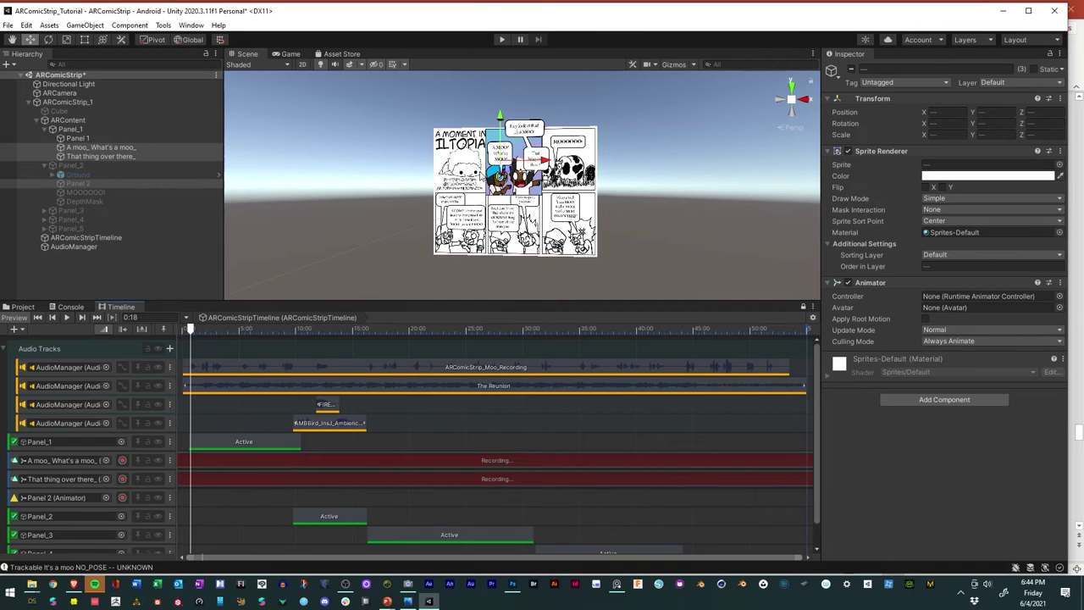
pyautogui.scroll(4, 513, 191)
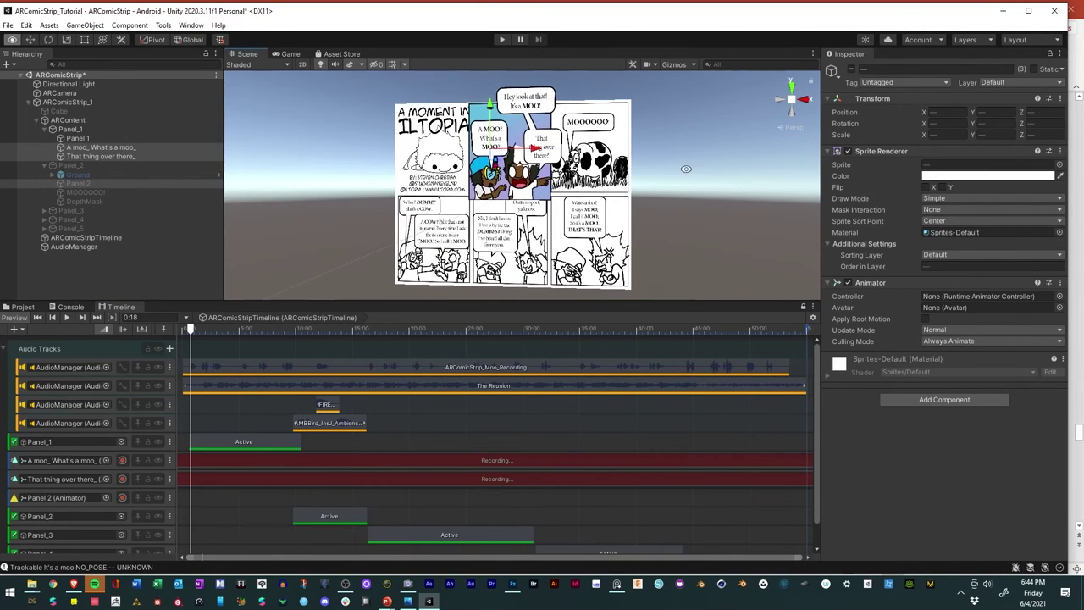
# Step: Key the That thing over there bubble's full-size scale on its track
pyautogui.click(553, 141)
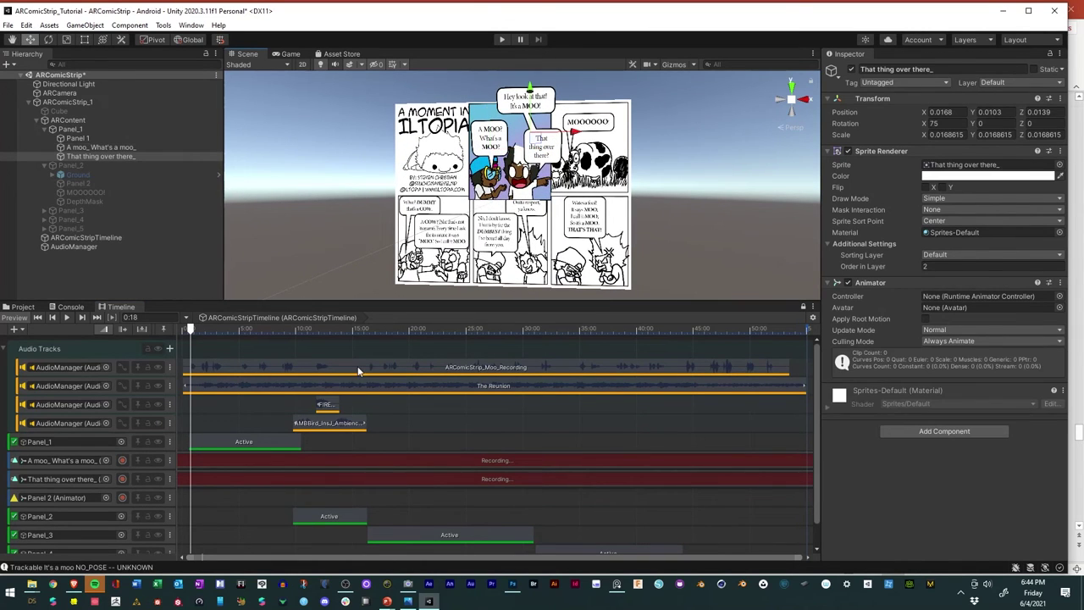
pyautogui.rightClick(845, 138)
pyautogui.click(873, 175)
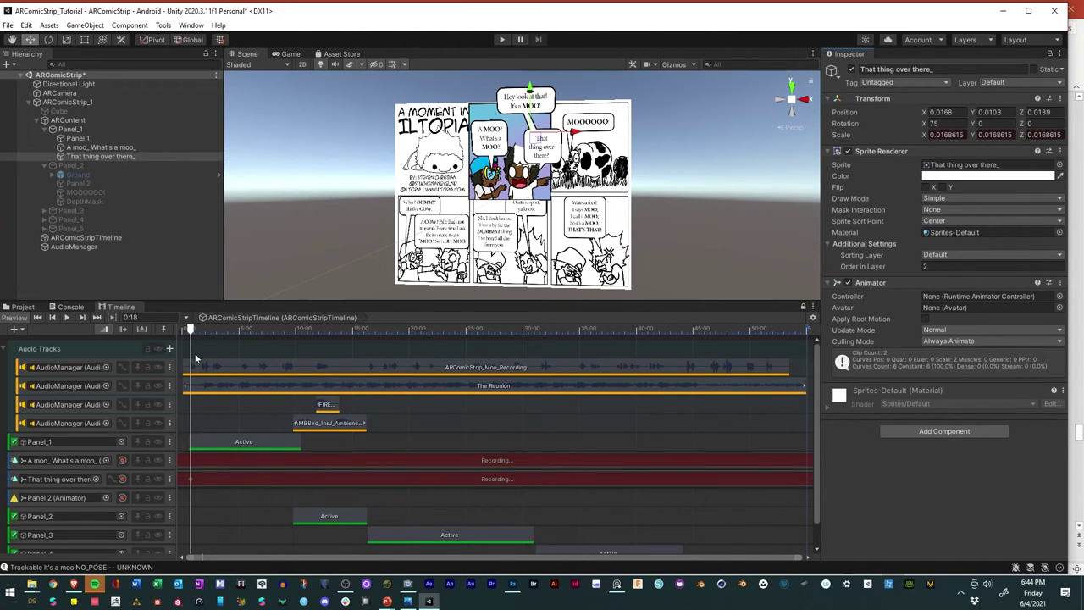
pyautogui.moveTo(191, 331); pyautogui.dragTo(194, 331)
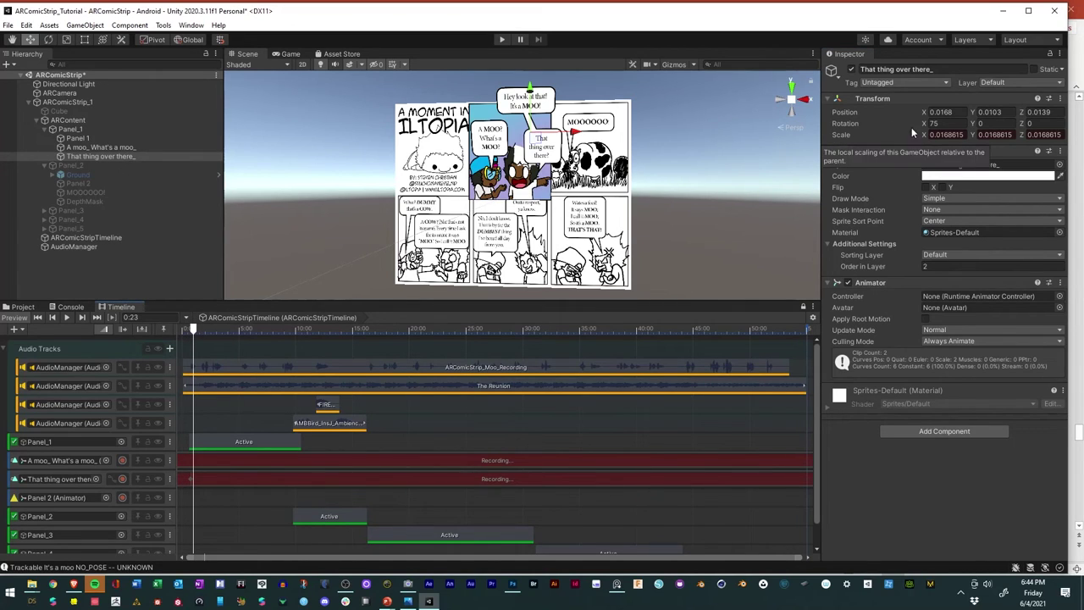
pyautogui.rightClick(847, 140)
pyautogui.click(868, 170)
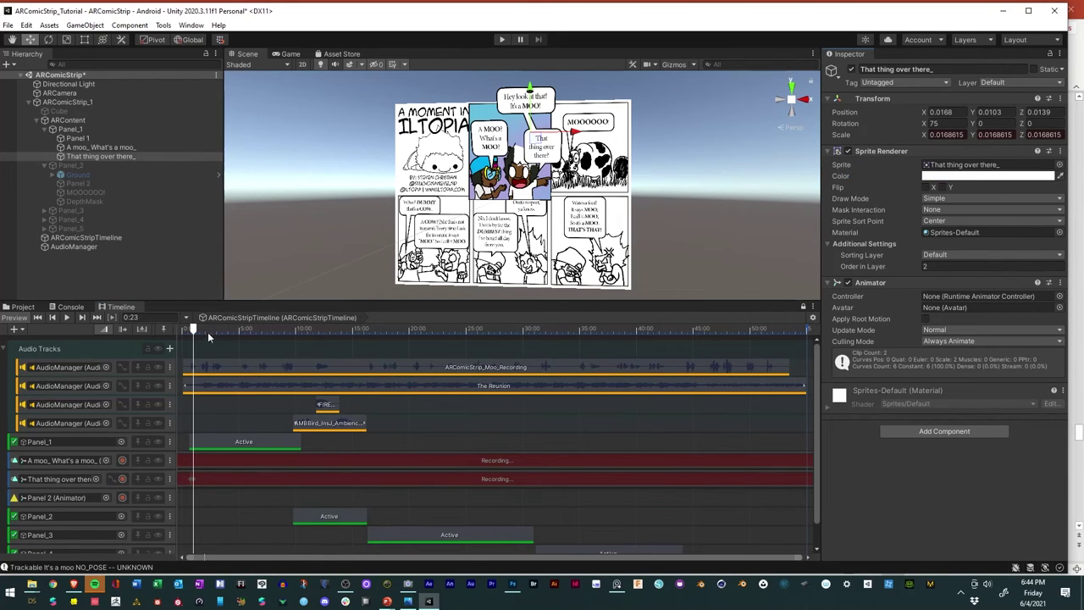
pyautogui.moveTo(194, 329); pyautogui.dragTo(191, 328)
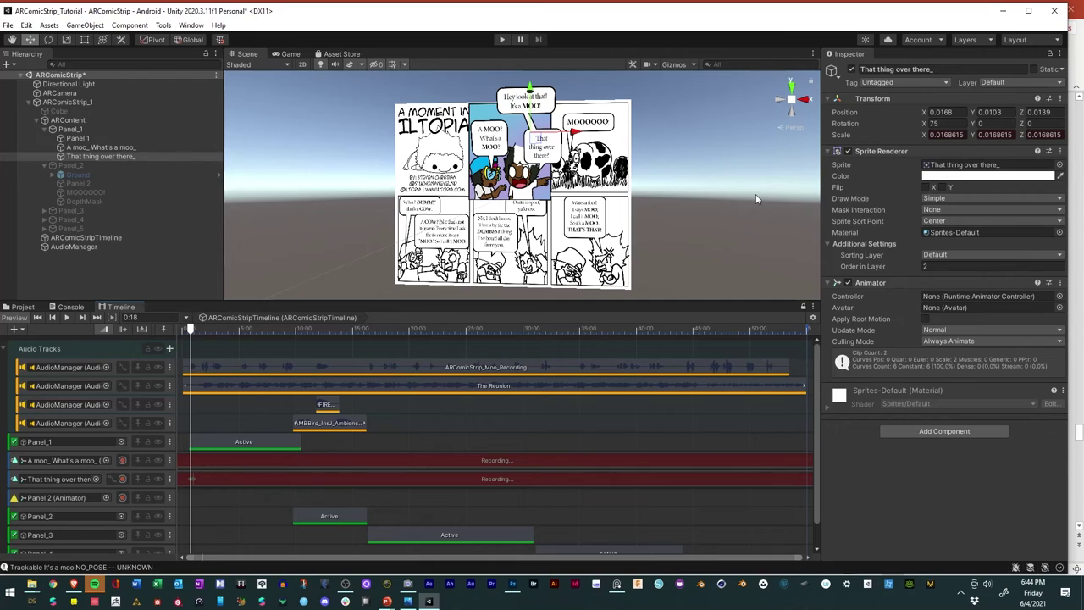
# Step: Shrink the bubble to a tiny size and key that scale at 0:14
pyautogui.click(66, 41)
pyautogui.moveTo(533, 137); pyautogui.dragTo(529, 132)
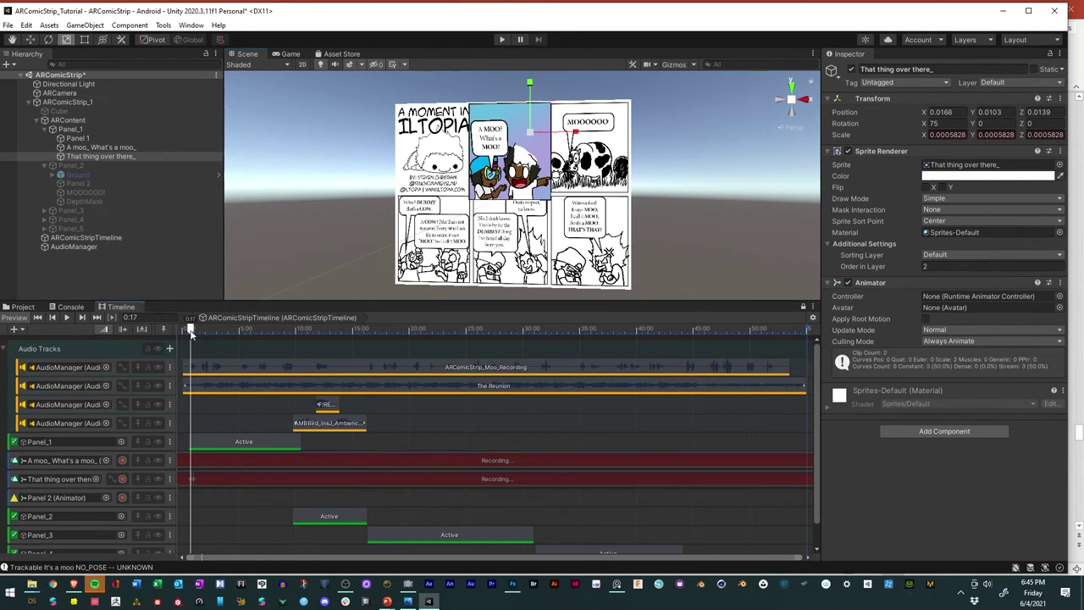
pyautogui.moveTo(191, 330); pyautogui.dragTo(200, 336)
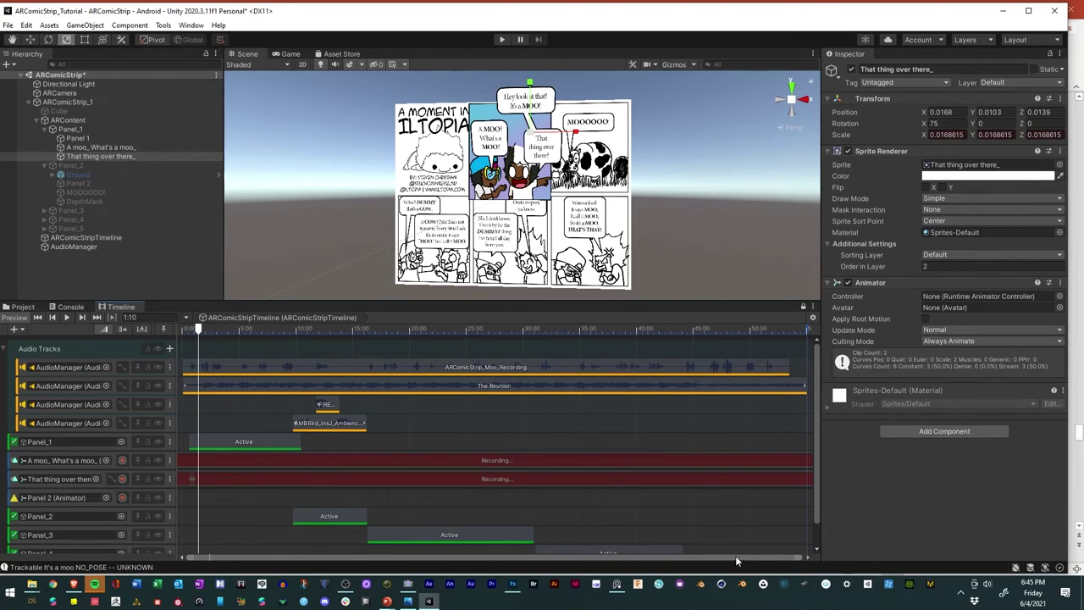
pyautogui.moveTo(798, 558); pyautogui.dragTo(270, 562)
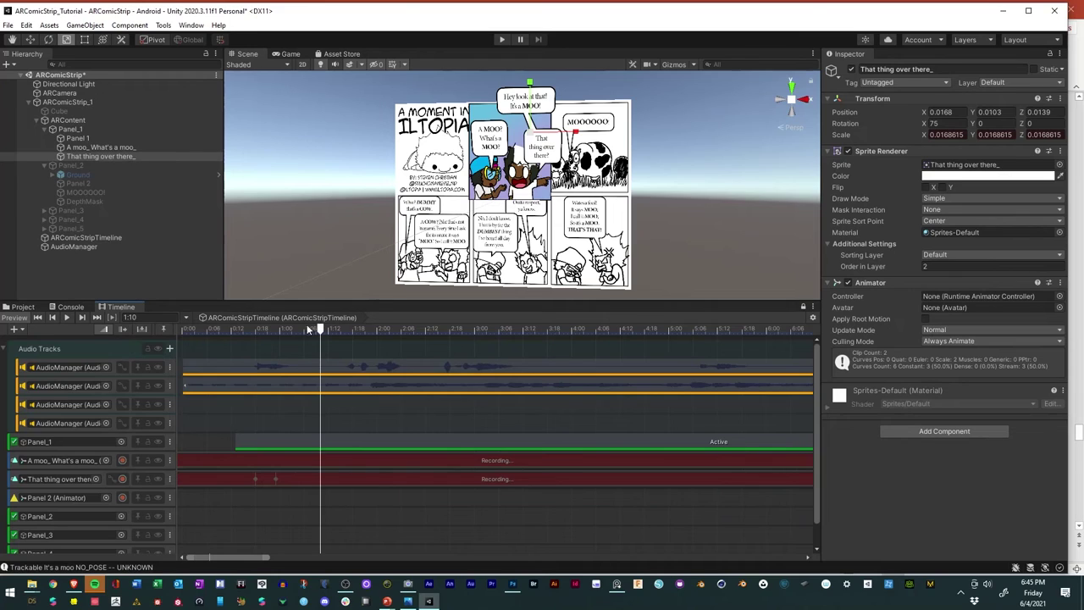
pyautogui.moveTo(320, 329); pyautogui.dragTo(237, 333)
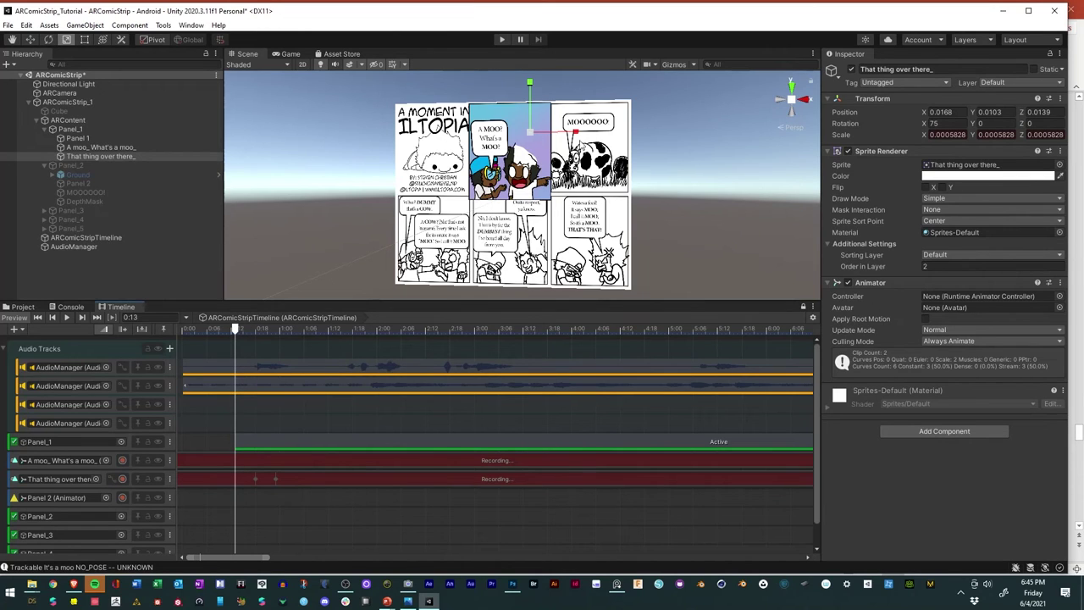
pyautogui.rightClick(849, 135)
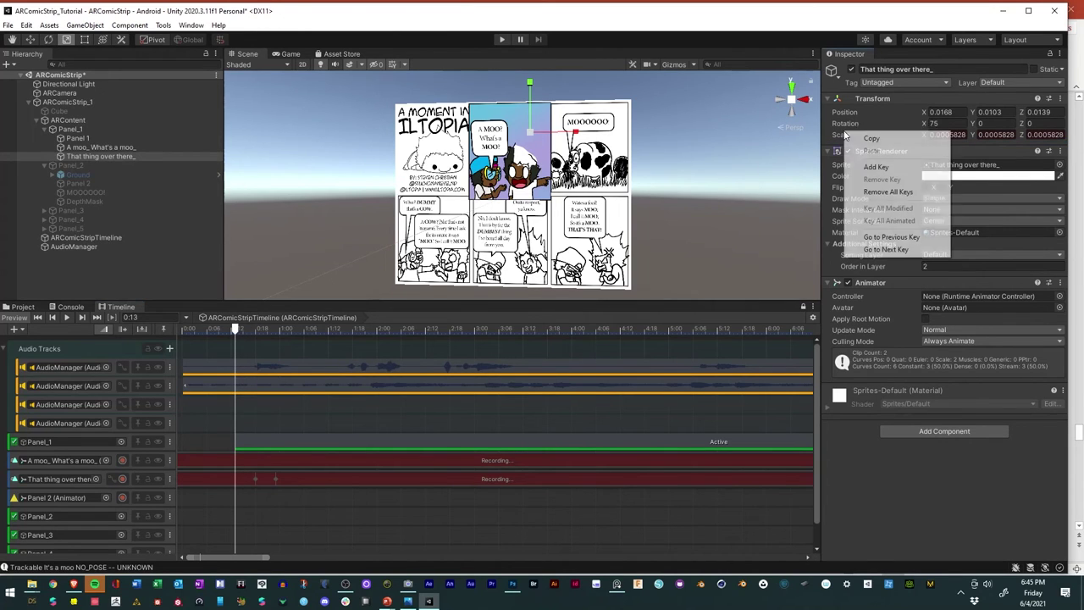
pyautogui.click(876, 166)
# Step: Grow the bubble back to full 0.0168615 scale at 0:18 and replay the pop-in
pyautogui.moveTo(235, 333); pyautogui.dragTo(256, 332)
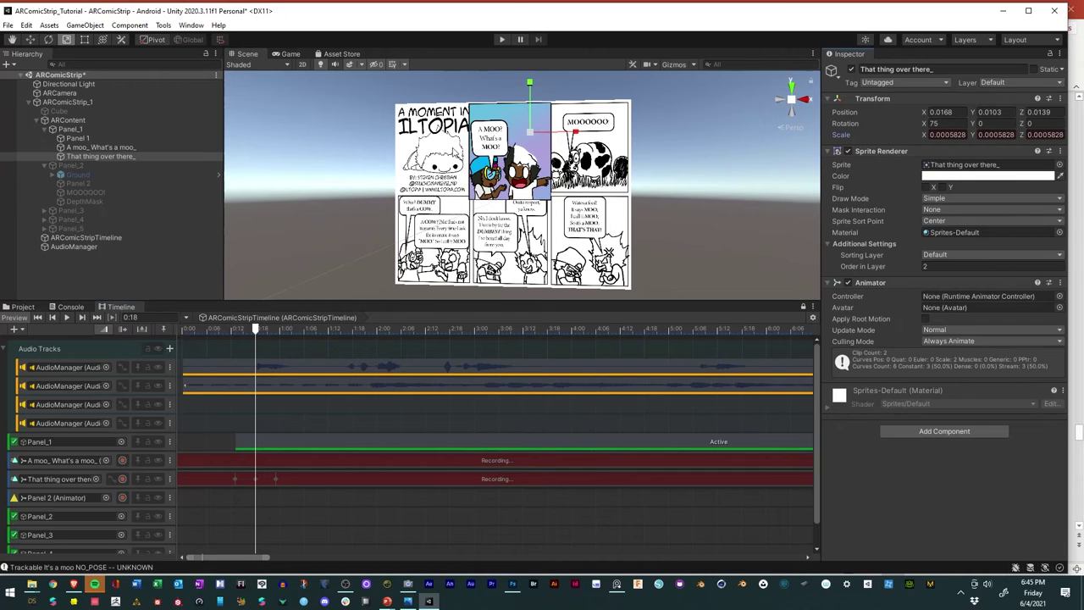
pyautogui.moveTo(540, 135); pyautogui.dragTo(211, 384)
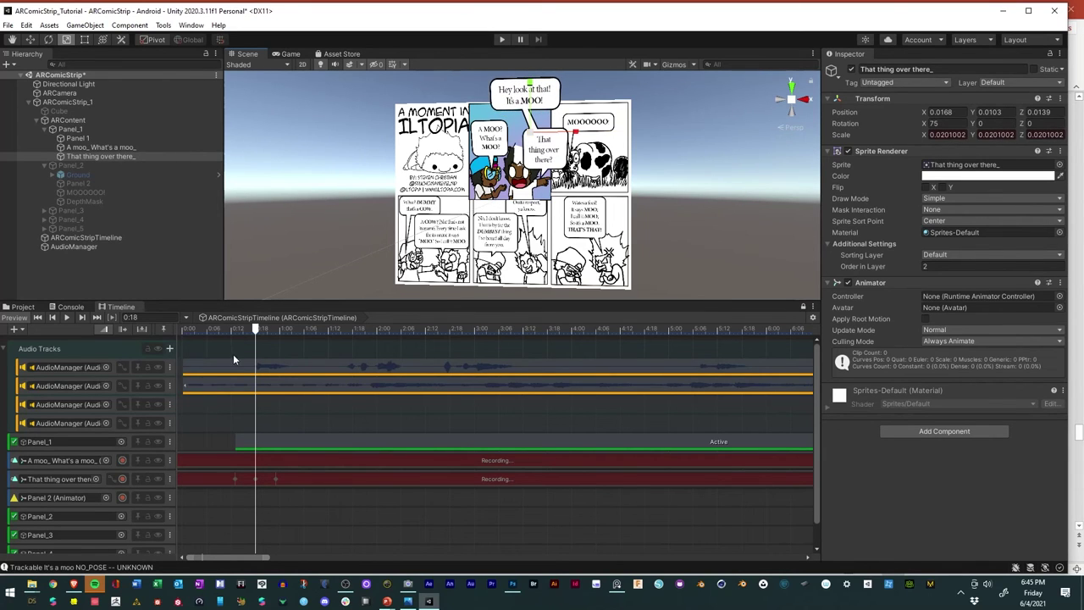
pyautogui.moveTo(254, 332)
pyautogui.mouseDown()
pyautogui.moveTo(221, 331)
pyautogui.moveTo(253, 330)
pyautogui.mouseUp()
pyautogui.press('space')
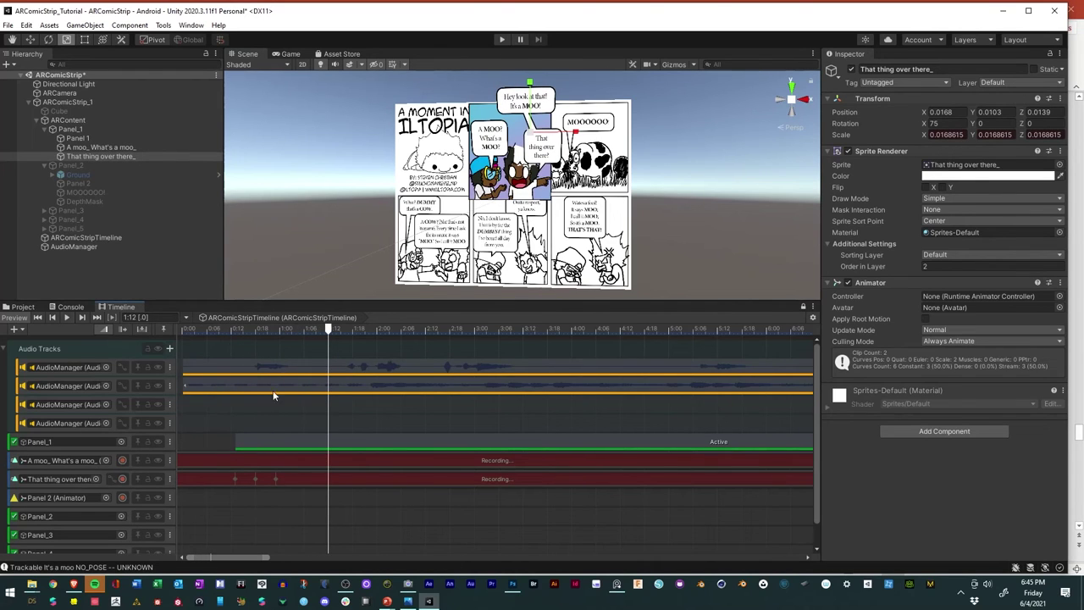
pyautogui.moveTo(319, 337); pyautogui.dragTo(215, 334)
pyautogui.press('space')
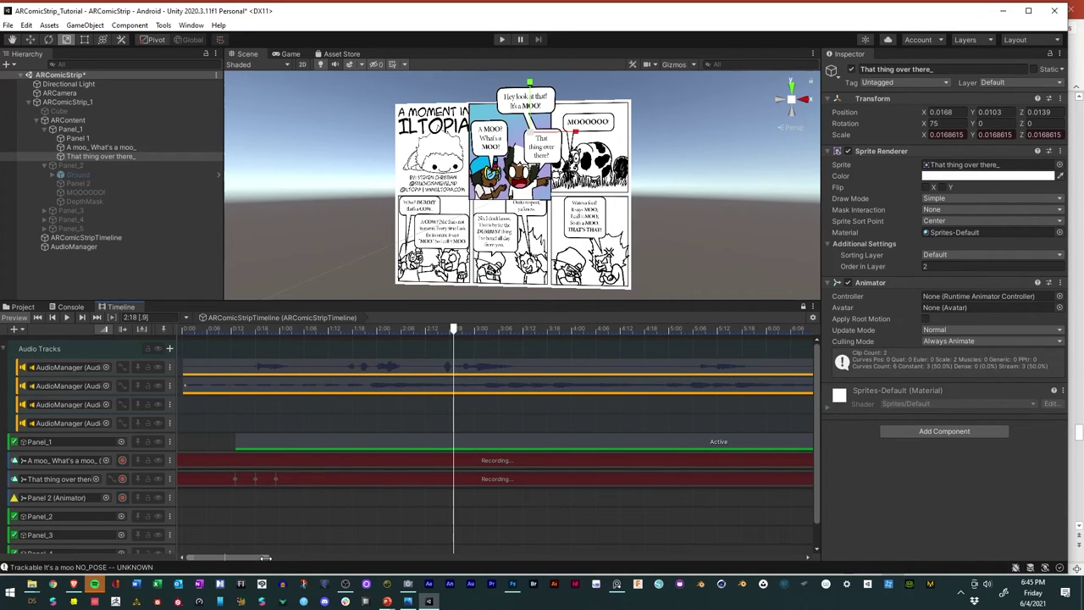
pyautogui.moveTo(265, 558); pyautogui.dragTo(311, 558)
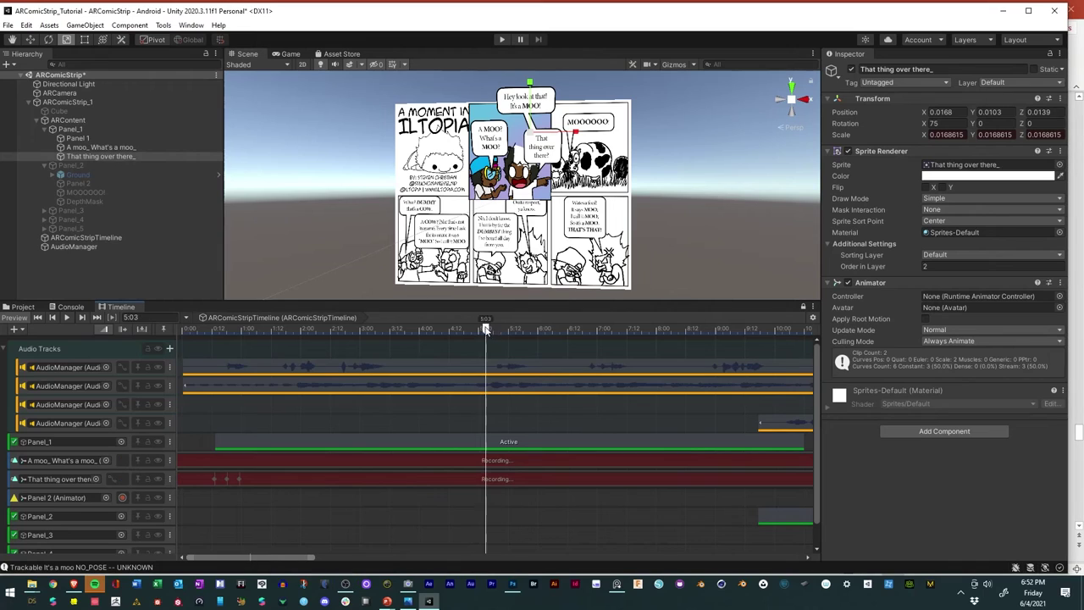
# Step: Scrub to 3:16 and key the That thing over there bubble's full 0.0168615 scale
pyautogui.moveTo(488, 330); pyautogui.dragTo(377, 369)
pyautogui.press('space')
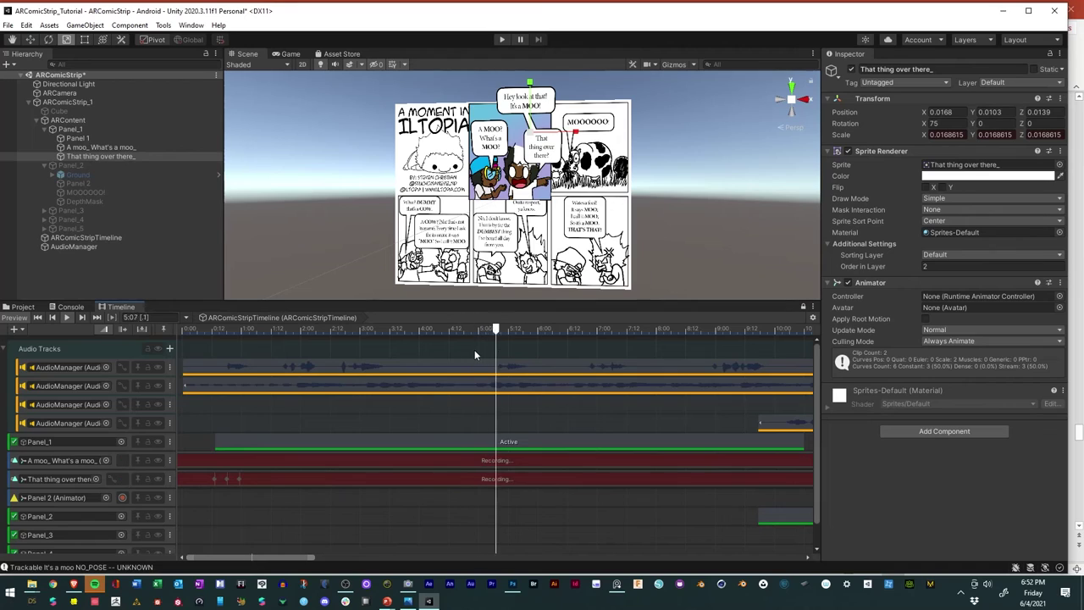
pyautogui.press('space')
pyautogui.moveTo(552, 328); pyautogui.dragTo(491, 331)
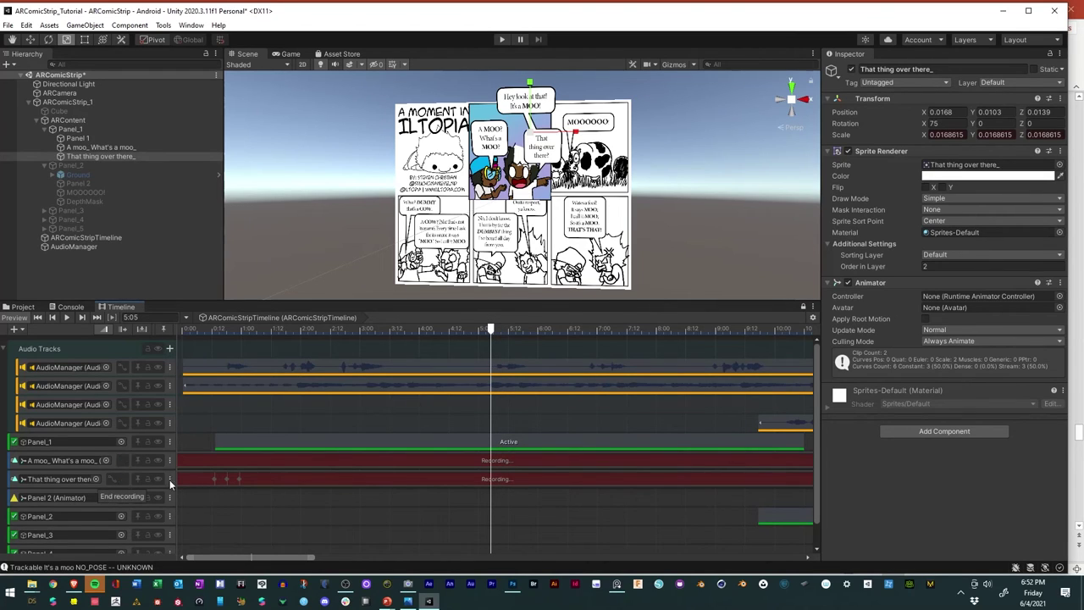
pyautogui.moveTo(490, 329); pyautogui.dragTo(395, 337)
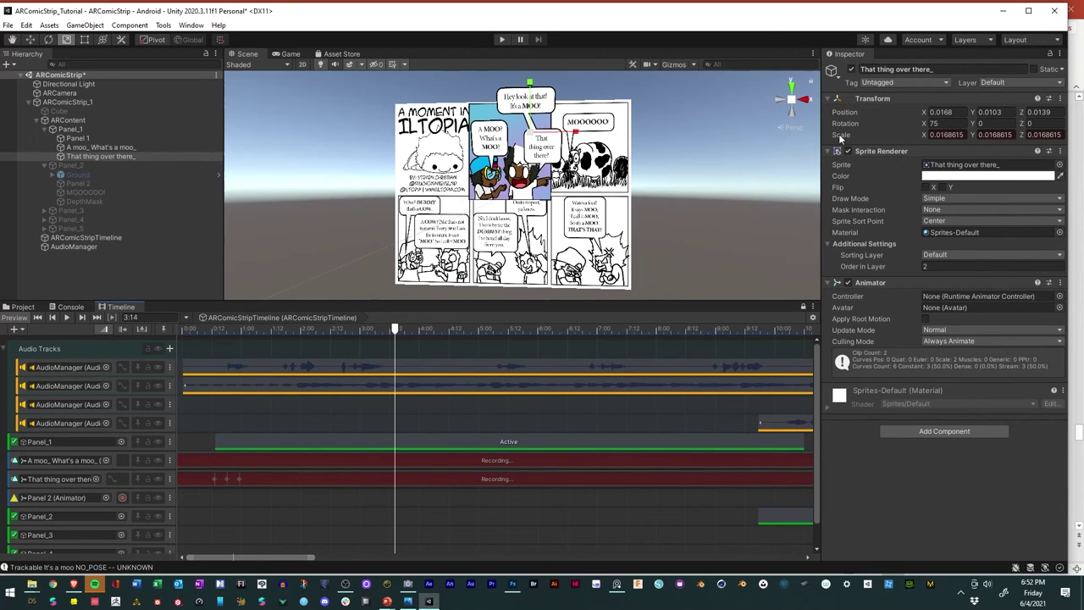
pyautogui.moveTo(396, 330); pyautogui.dragTo(399, 330)
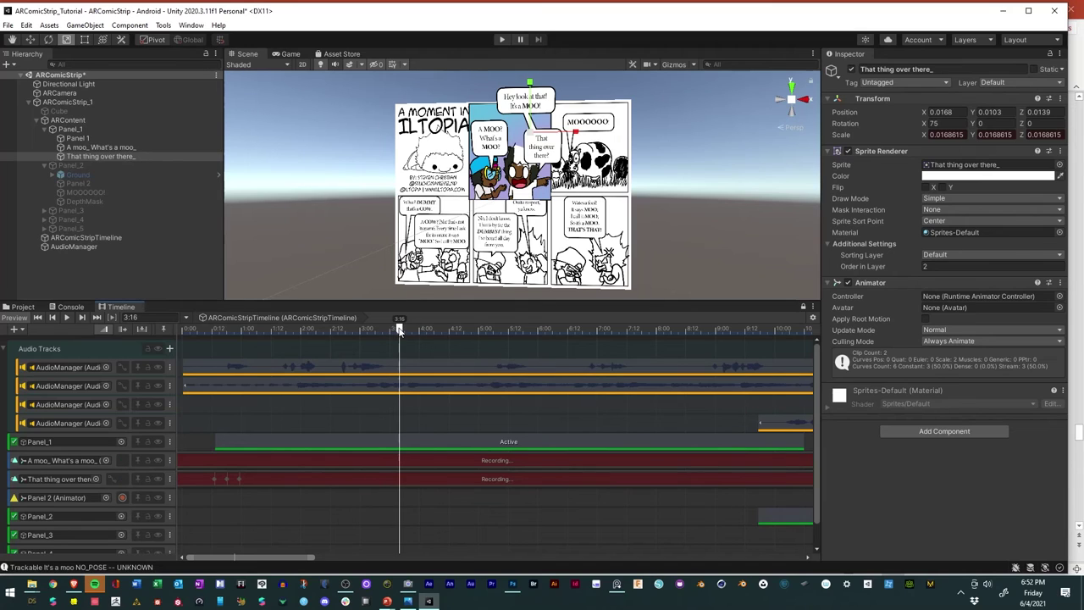
pyautogui.rightClick(843, 143)
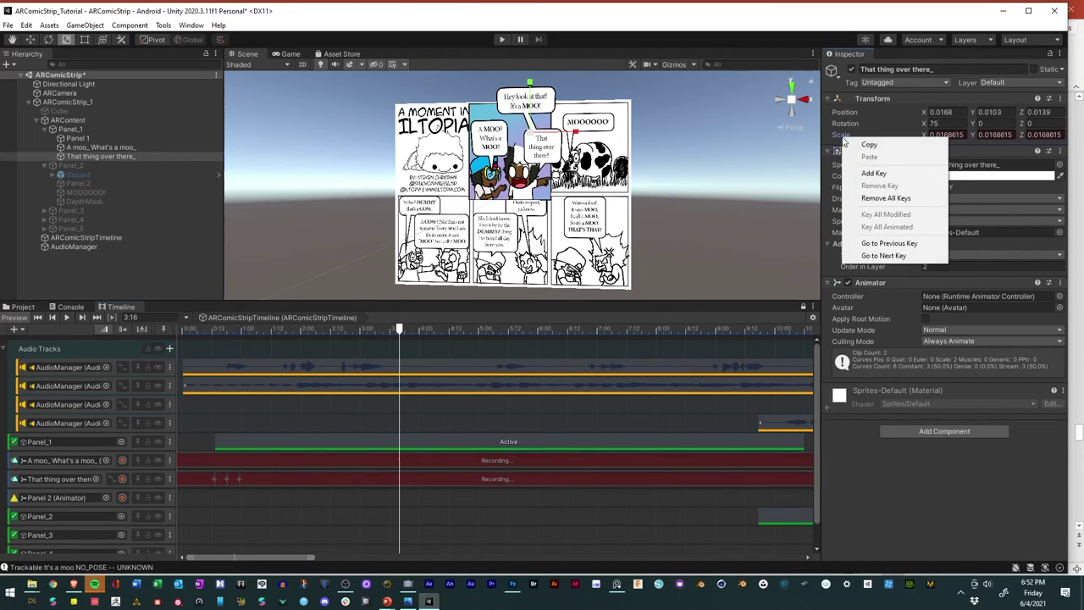
pyautogui.click(862, 175)
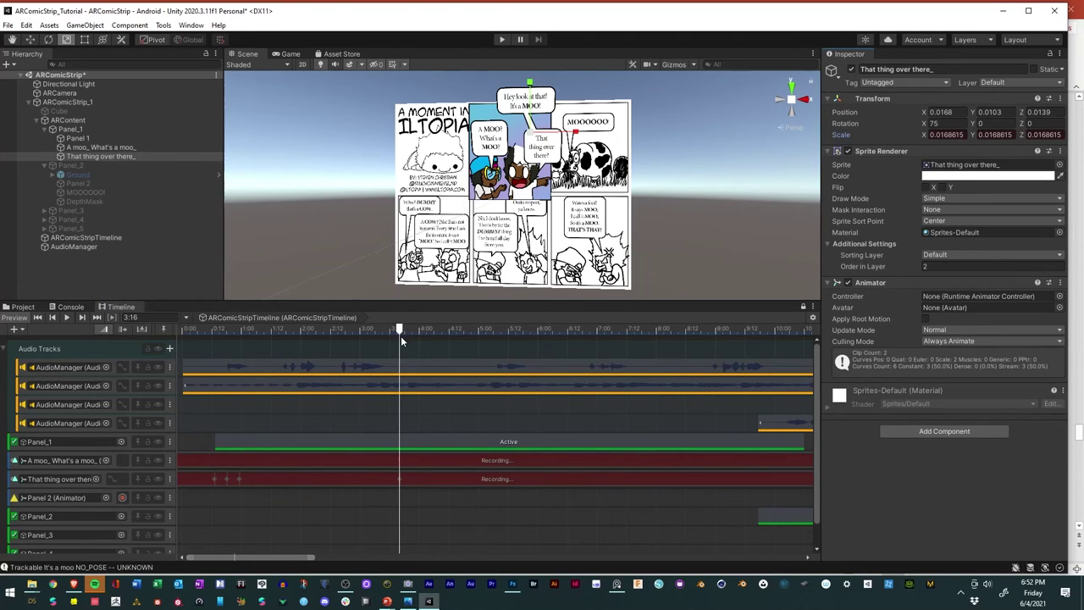
pyautogui.moveTo(398, 331); pyautogui.dragTo(417, 331)
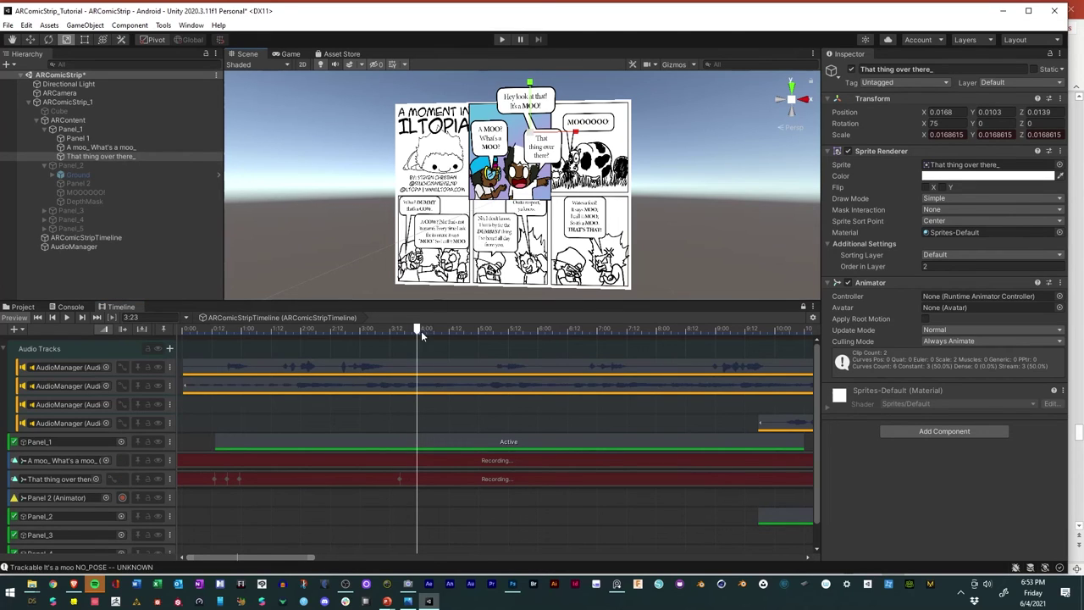
# Step: Key the bubble's scale at about 8:23, then shrink it almost to nothing at 8:17
pyautogui.moveTo(418, 330); pyautogui.dragTo(532, 332)
pyautogui.press('space')
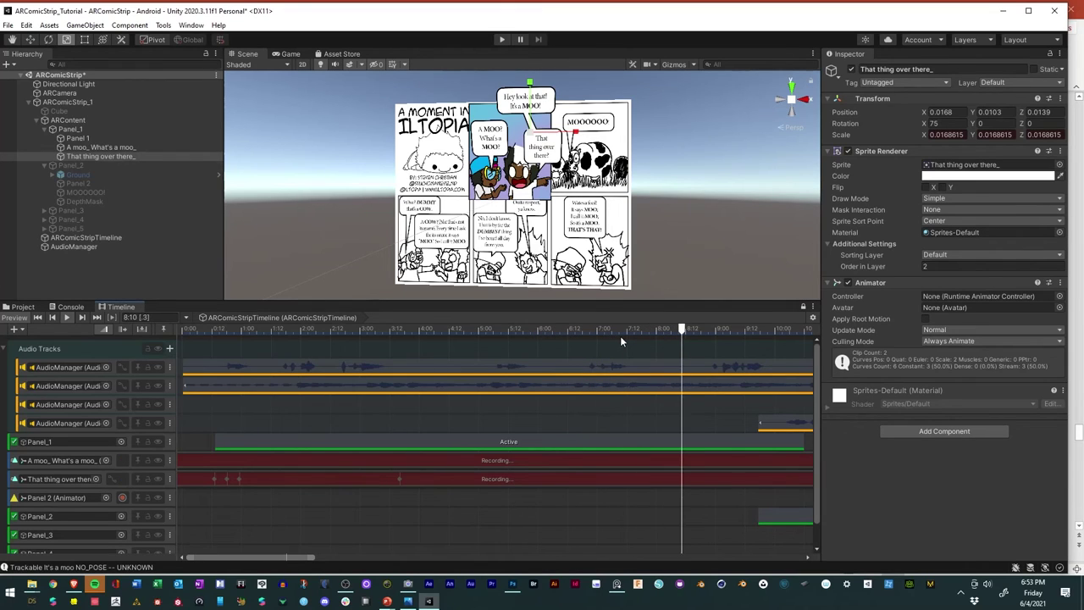
pyautogui.press('space')
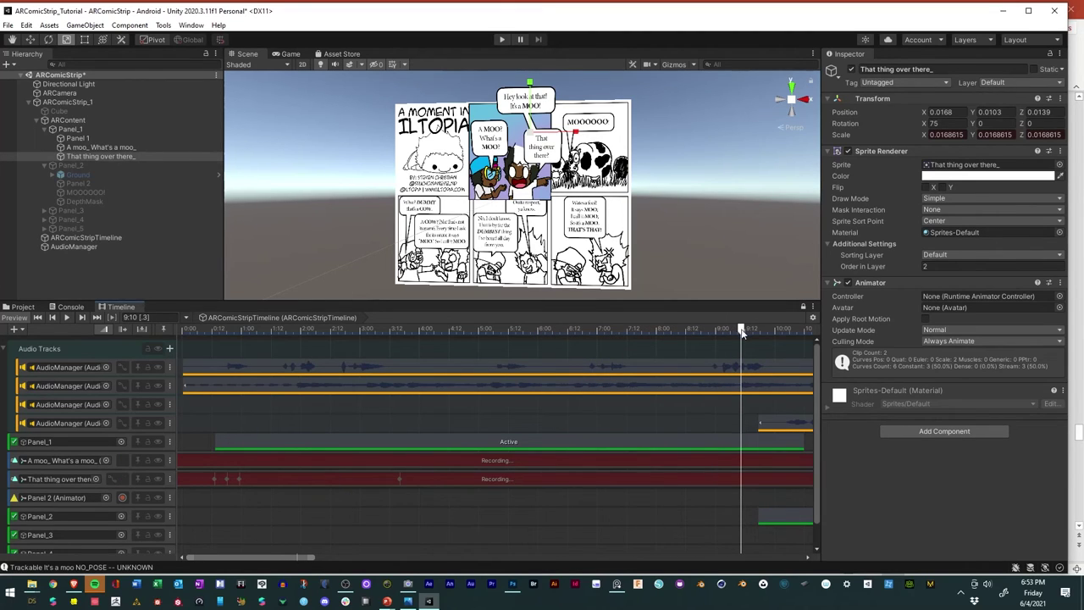
pyautogui.moveTo(742, 331); pyautogui.dragTo(711, 332)
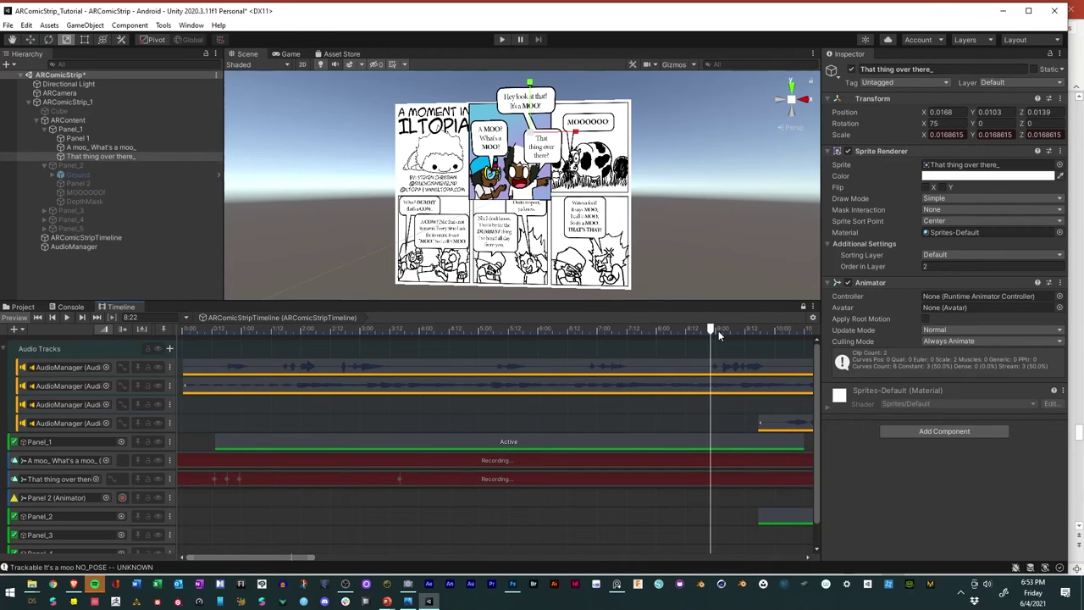
pyautogui.rightClick(856, 135)
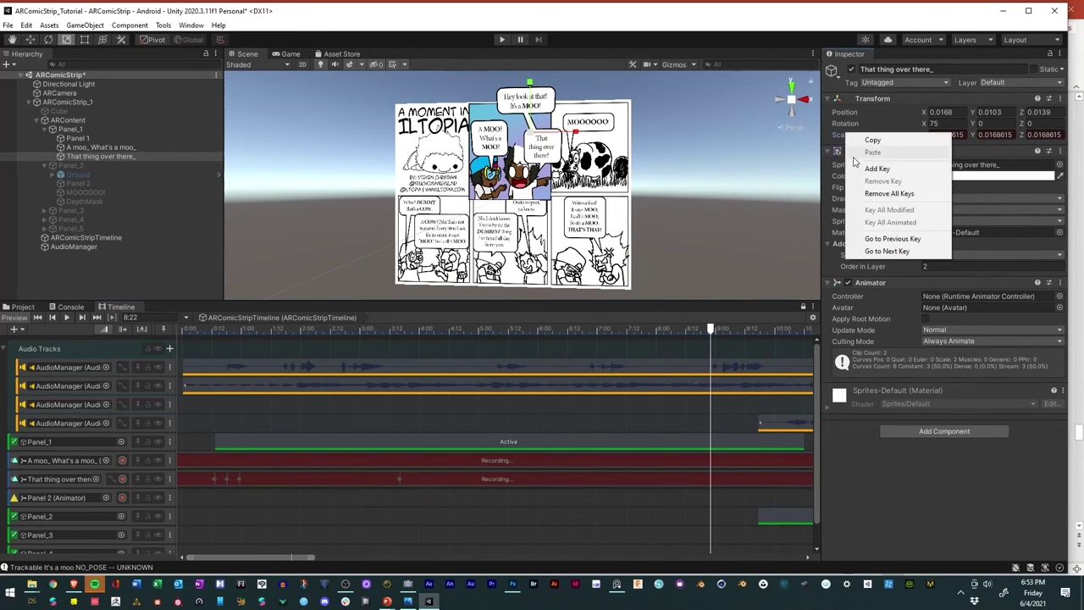
pyautogui.click(865, 168)
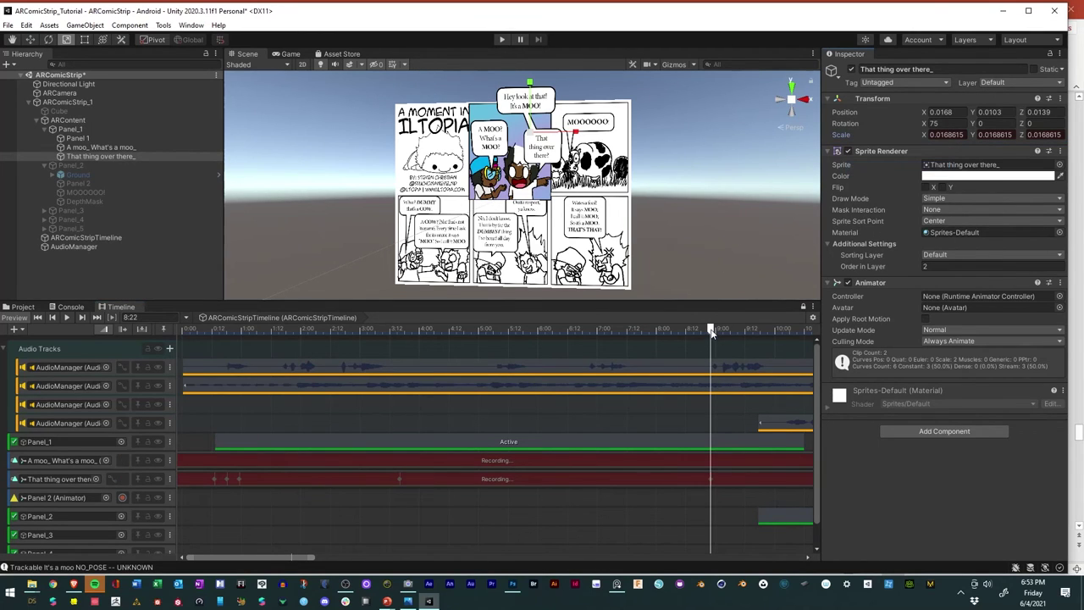
pyautogui.moveTo(712, 331); pyautogui.dragTo(699, 331)
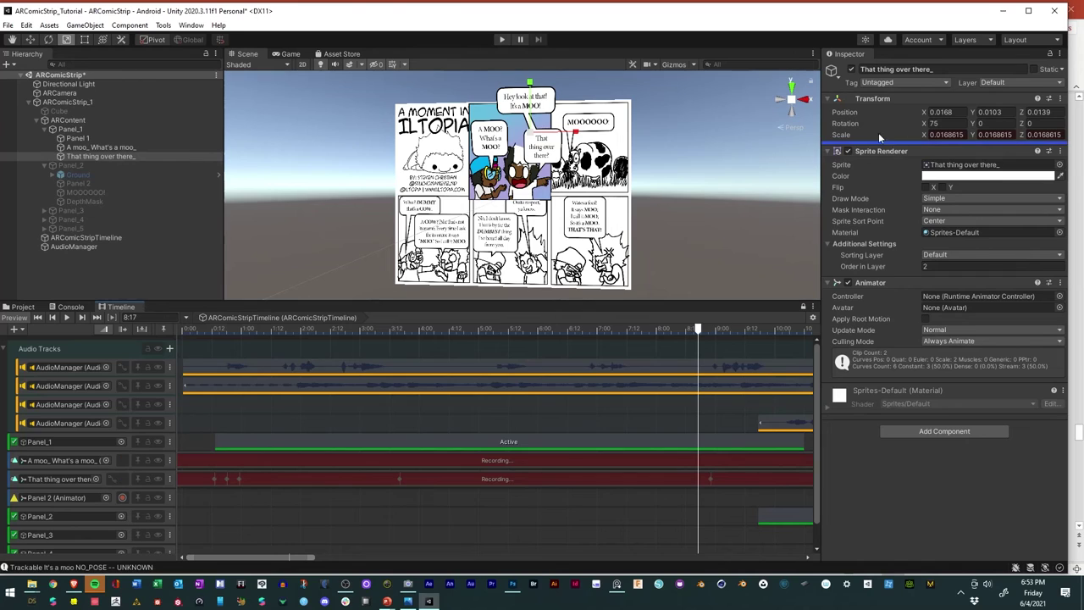
pyautogui.moveTo(537, 144); pyautogui.dragTo(530, 127)
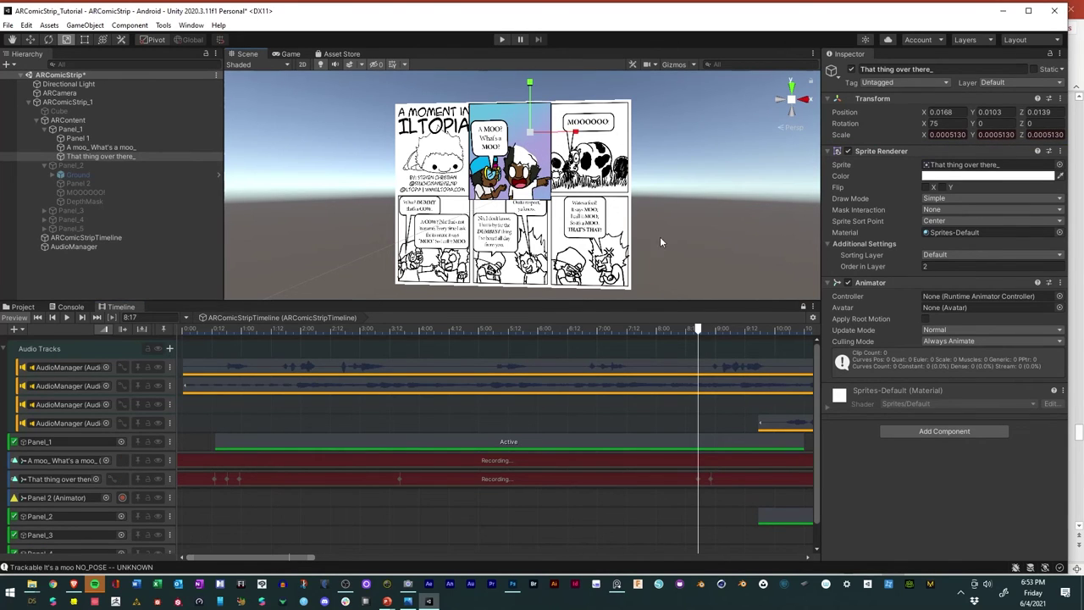
# Step: Shrink the bubble to a dot at 3:22 and check it stays tiny around 4:16
pyautogui.moveTo(699, 324); pyautogui.dragTo(415, 341)
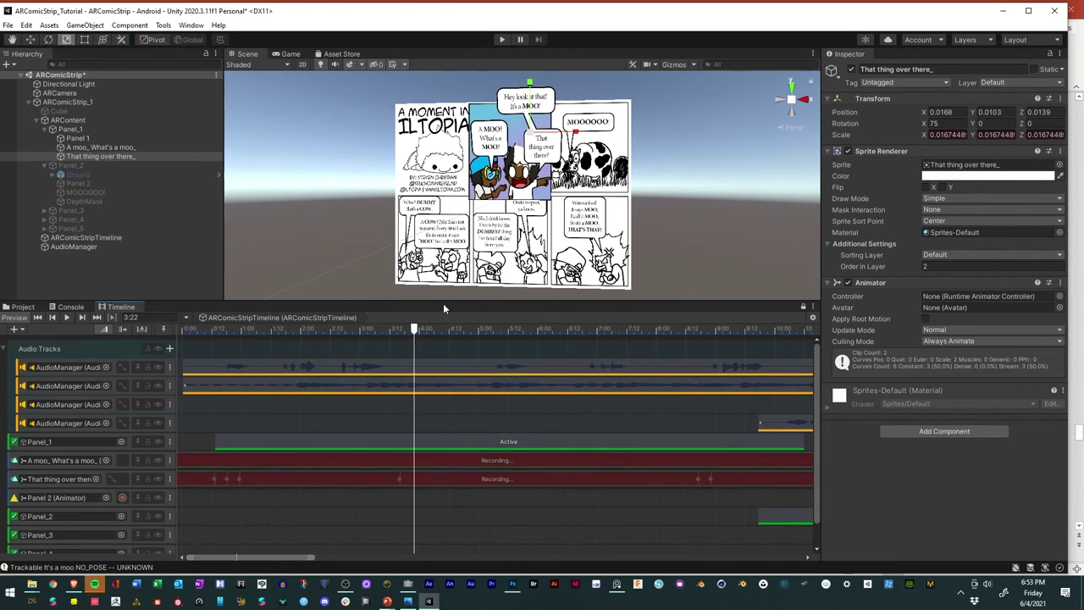
pyautogui.moveTo(529, 131); pyautogui.dragTo(507, 145)
pyautogui.press('w')
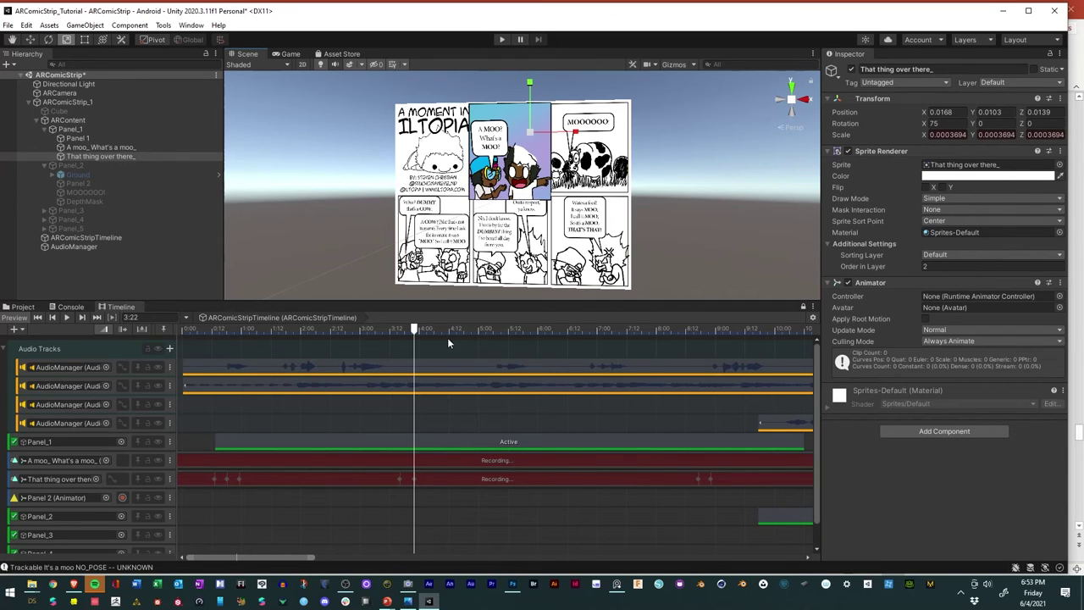
pyautogui.moveTo(415, 331); pyautogui.dragTo(459, 339)
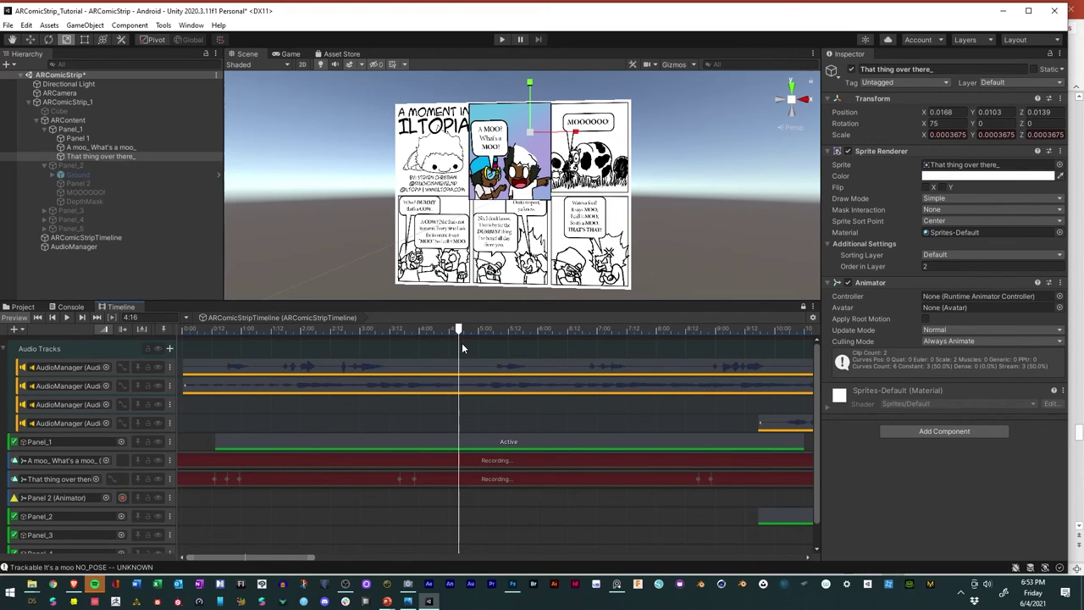
pyautogui.moveTo(458, 331); pyautogui.dragTo(496, 329)
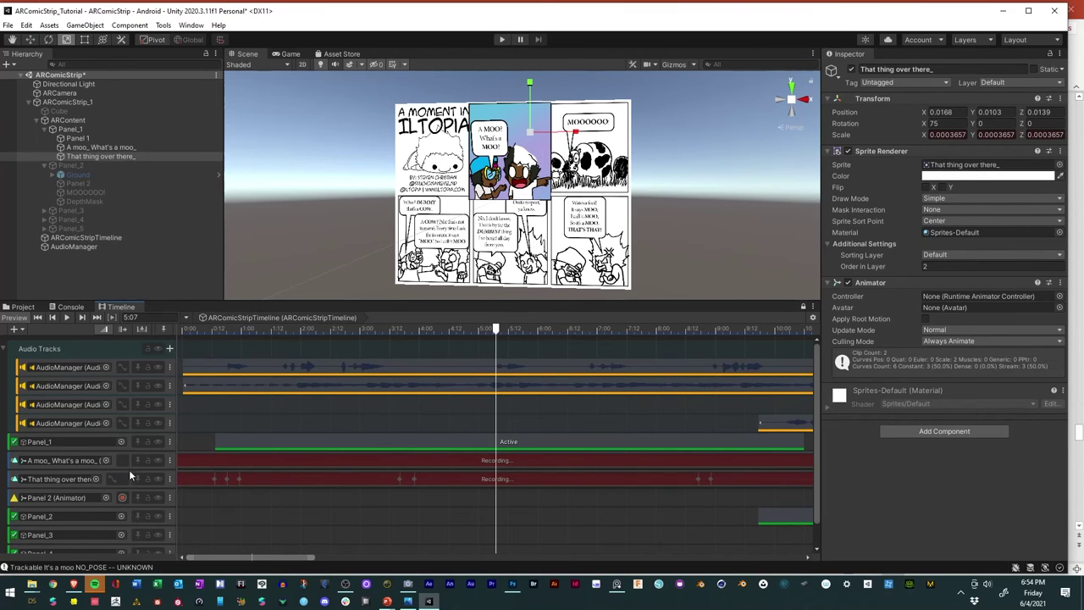
# Step: Key the A moo_ What's a moo_ bubble's scale at 5:07 and 7:14
pyautogui.doubleClick(70, 460)
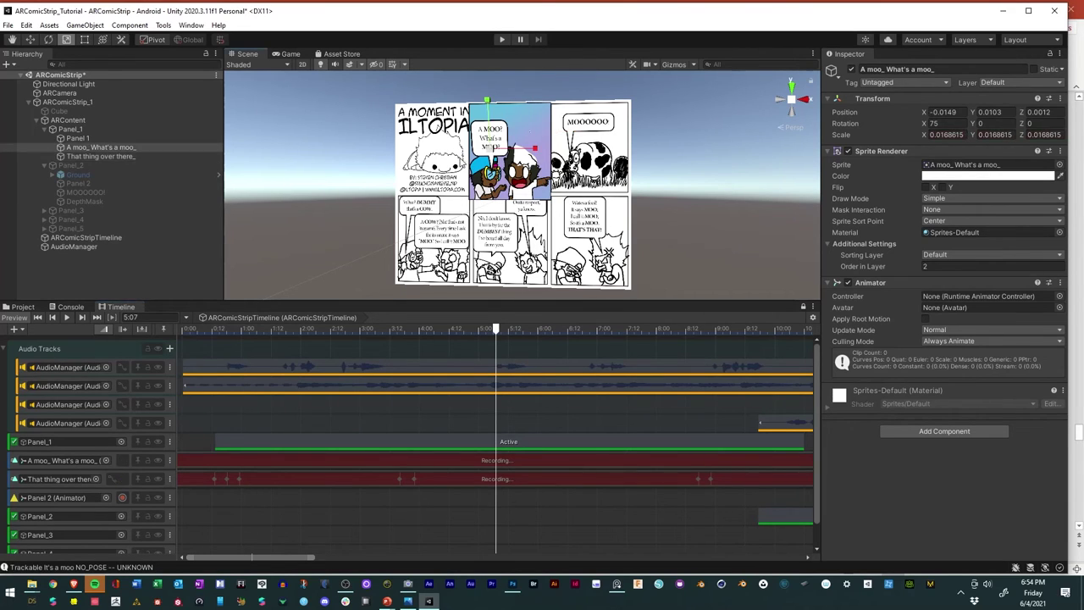
pyautogui.rightClick(844, 137)
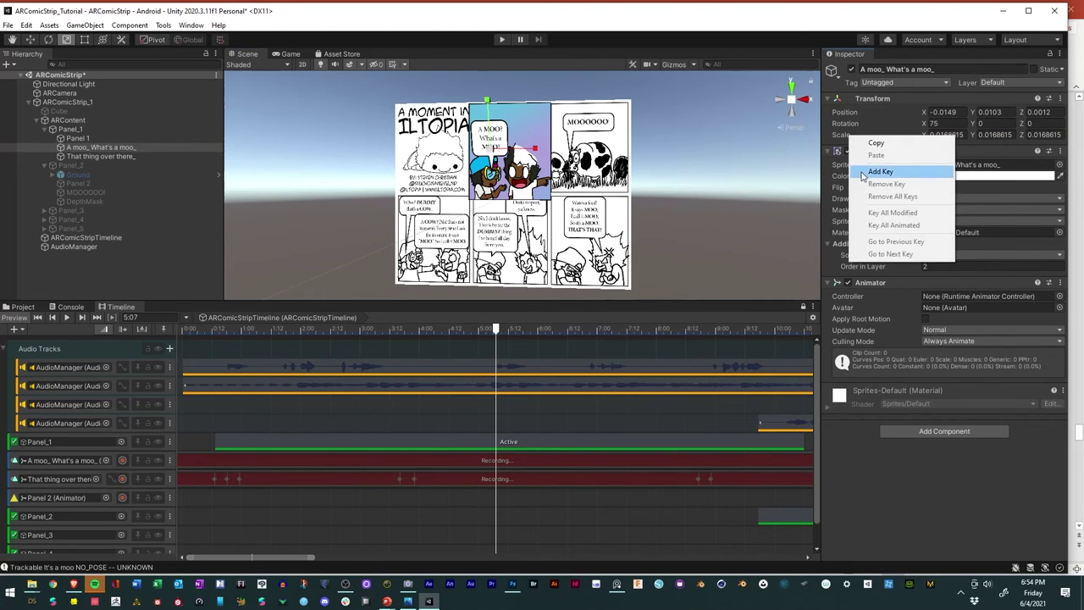
pyautogui.click(864, 174)
pyautogui.moveTo(496, 328); pyautogui.dragTo(632, 322)
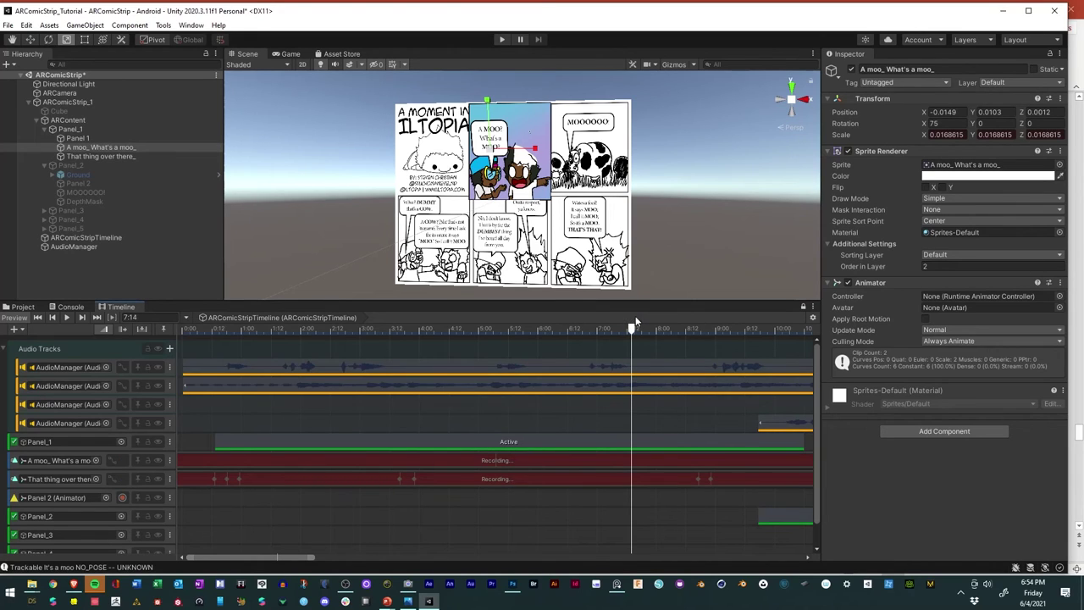
pyautogui.rightClick(854, 140)
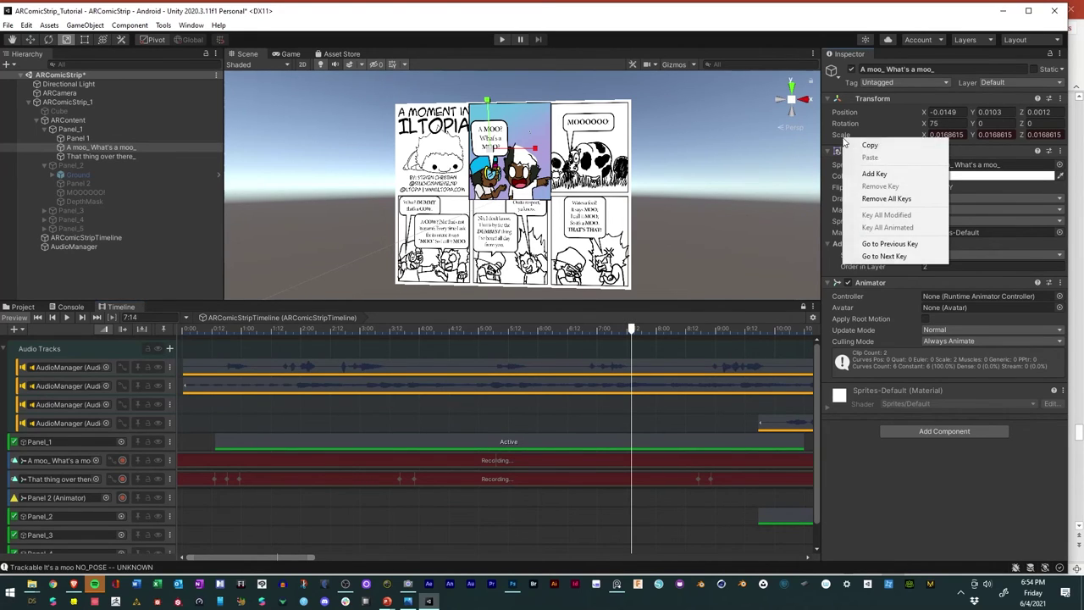
pyautogui.click(873, 174)
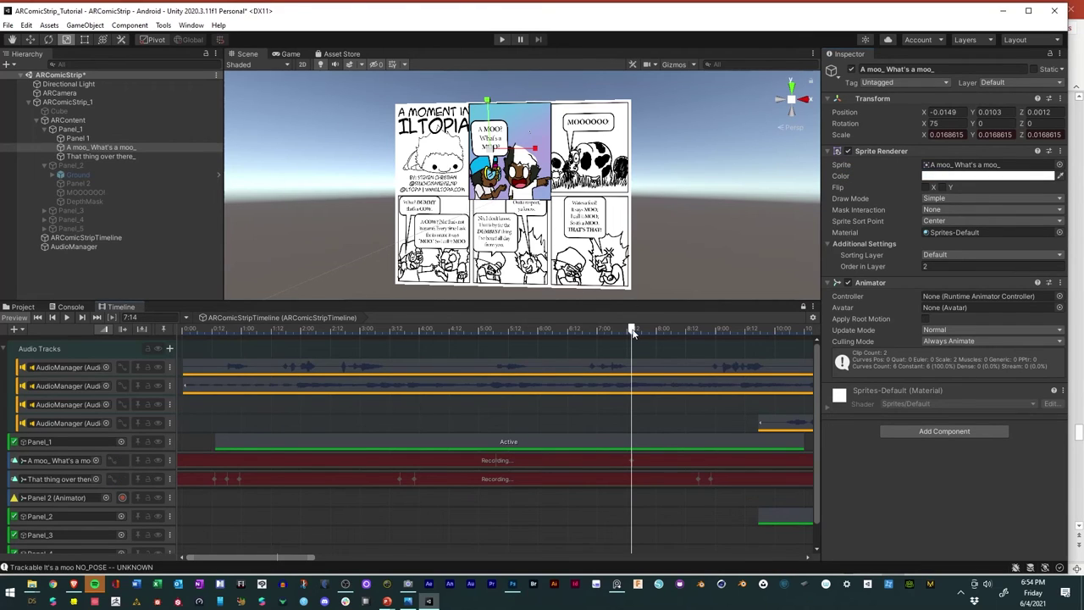
# Step: Shrink the bubble slightly at 5:01 and to about 0.00065 at 7:22
pyautogui.moveTo(632, 330); pyautogui.dragTo(482, 345)
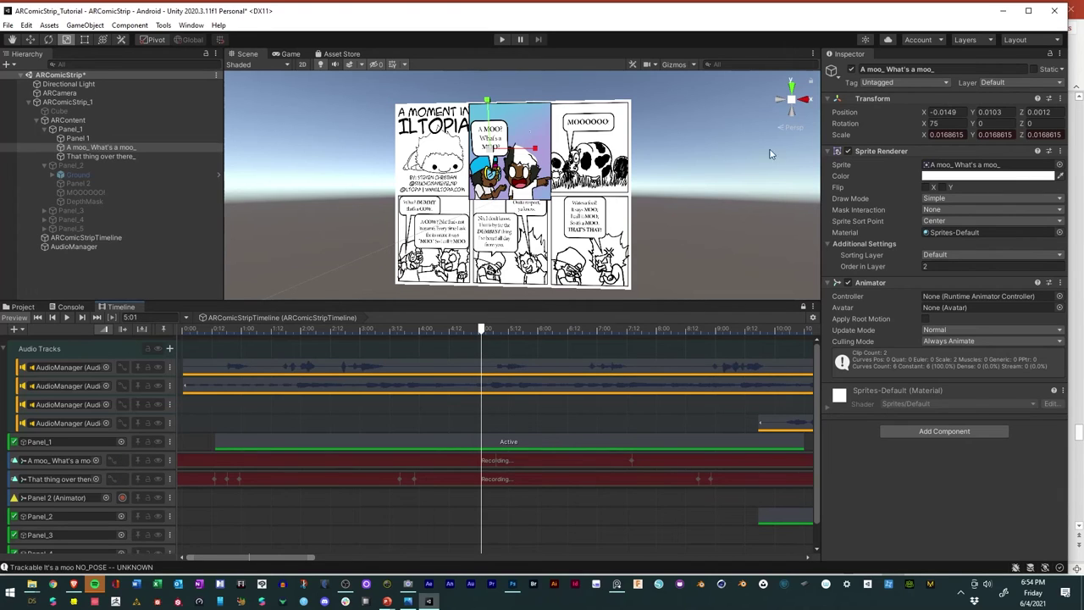
pyautogui.moveTo(499, 150); pyautogui.dragTo(478, 204)
pyautogui.moveTo(481, 329); pyautogui.dragTo(652, 335)
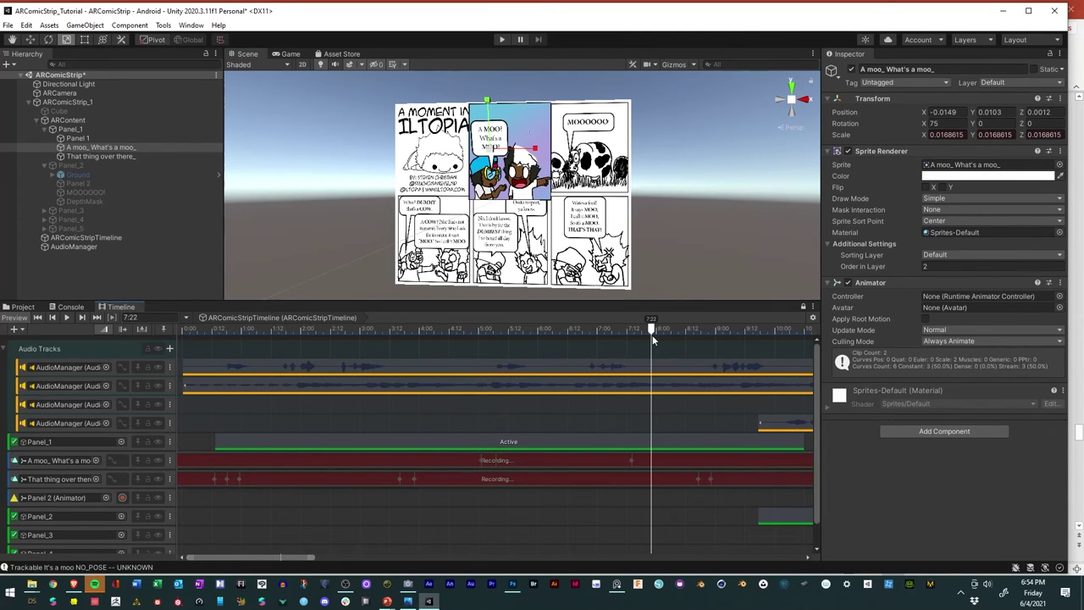
pyautogui.moveTo(487, 148); pyautogui.dragTo(484, 205)
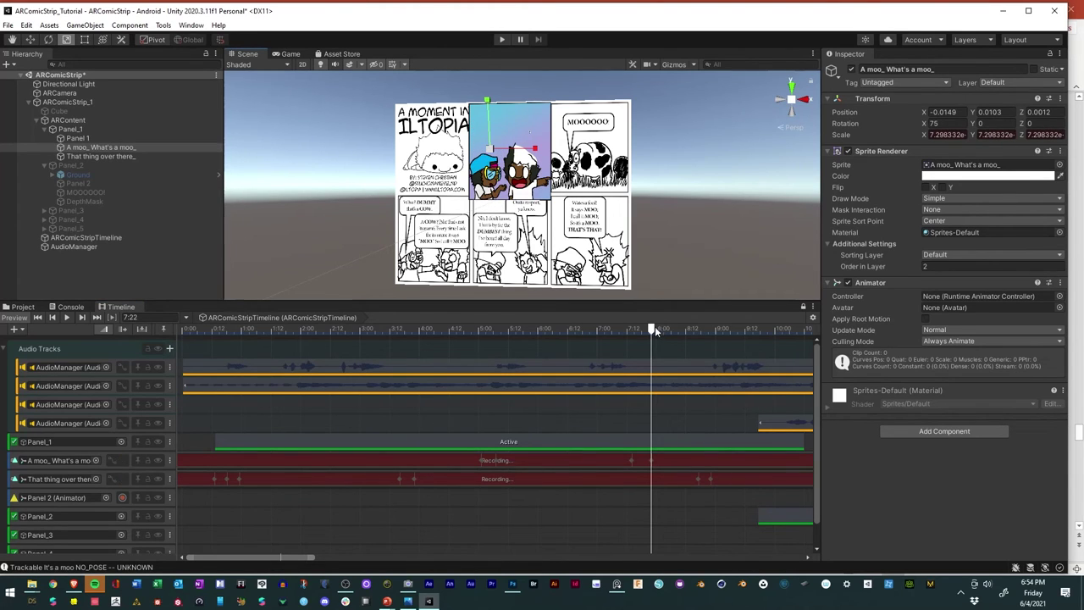
pyautogui.moveTo(655, 327); pyautogui.dragTo(491, 328)
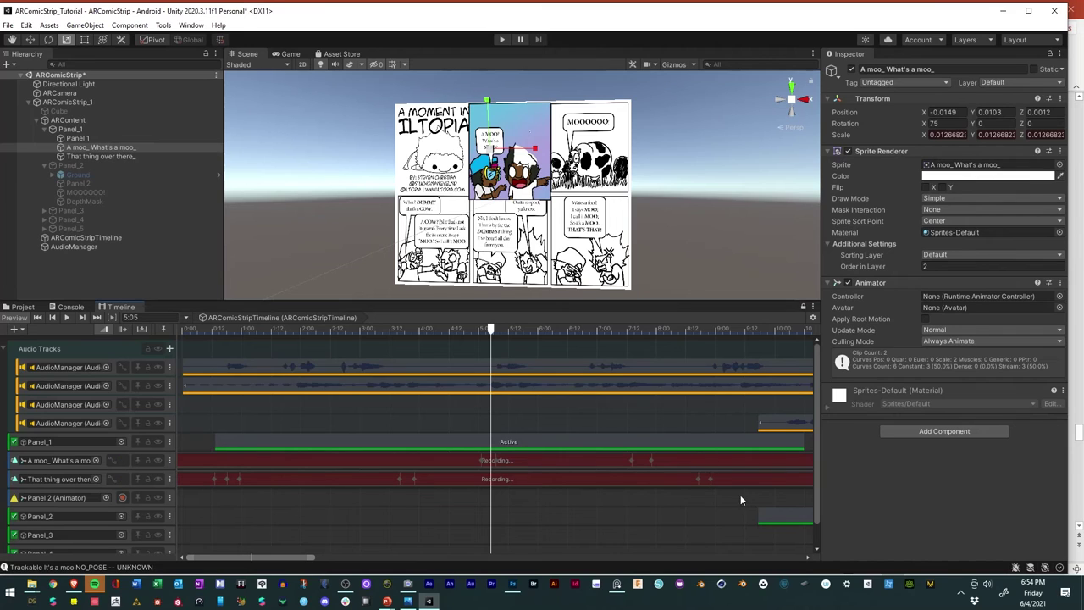
# Step: Enlarge the A moo_ What's a moo_ bubble at 5:05, then scrub from 7:14 to 8:21 to check
pyautogui.moveTo(314, 555); pyautogui.dragTo(260, 560)
pyautogui.moveTo(551, 327)
pyautogui.mouseDown()
pyautogui.moveTo(571, 328)
pyautogui.moveTo(550, 330)
pyautogui.mouseUp()
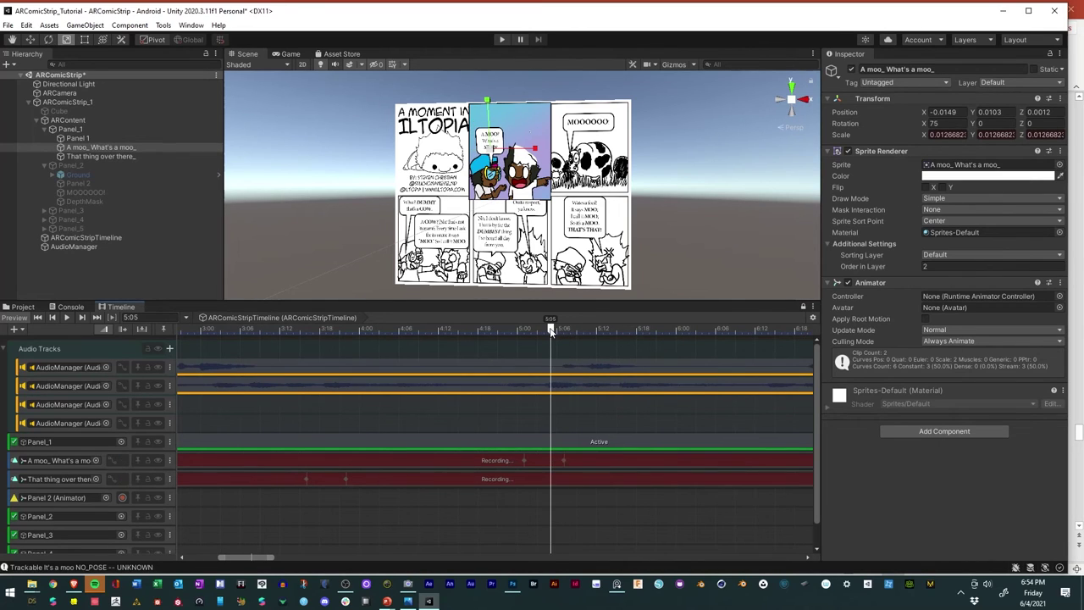
pyautogui.moveTo(488, 150); pyautogui.dragTo(532, 151)
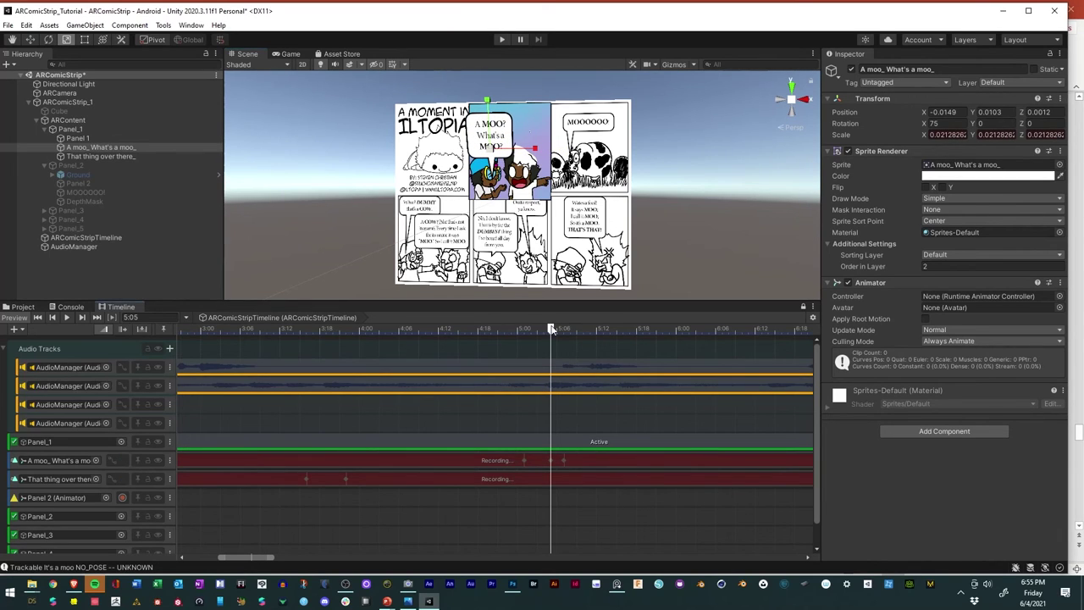
pyautogui.moveTo(551, 330)
pyautogui.mouseDown()
pyautogui.moveTo(484, 330)
pyautogui.moveTo(588, 332)
pyautogui.moveTo(517, 329)
pyautogui.moveTo(574, 330)
pyautogui.moveTo(553, 333)
pyautogui.mouseUp()
pyautogui.moveTo(269, 558); pyautogui.dragTo(339, 557)
pyautogui.moveTo(327, 329); pyautogui.dragTo(480, 336)
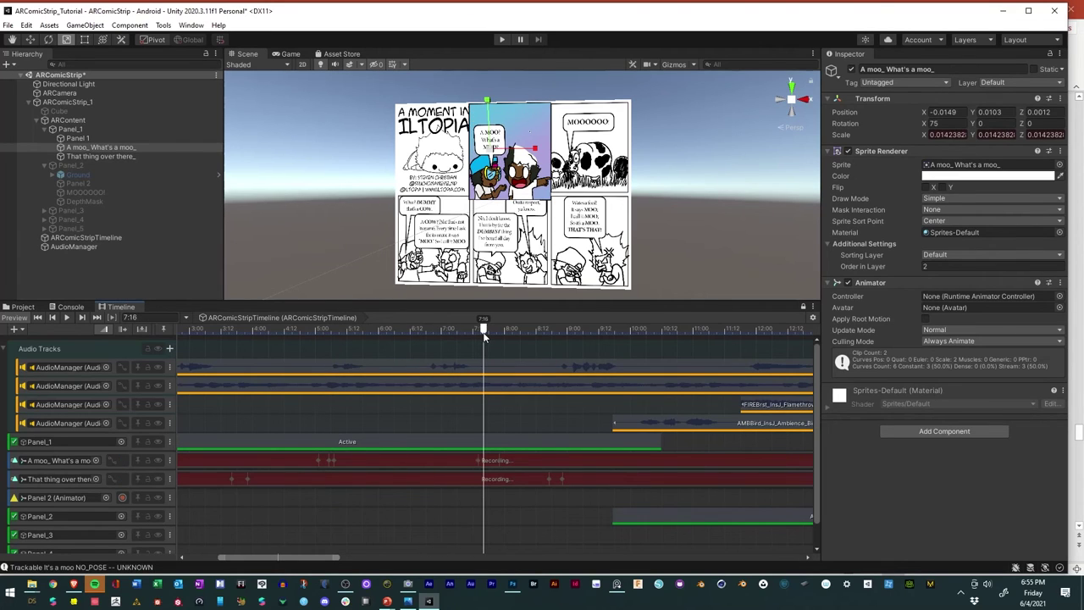
pyautogui.moveTo(480, 335); pyautogui.dragTo(487, 335)
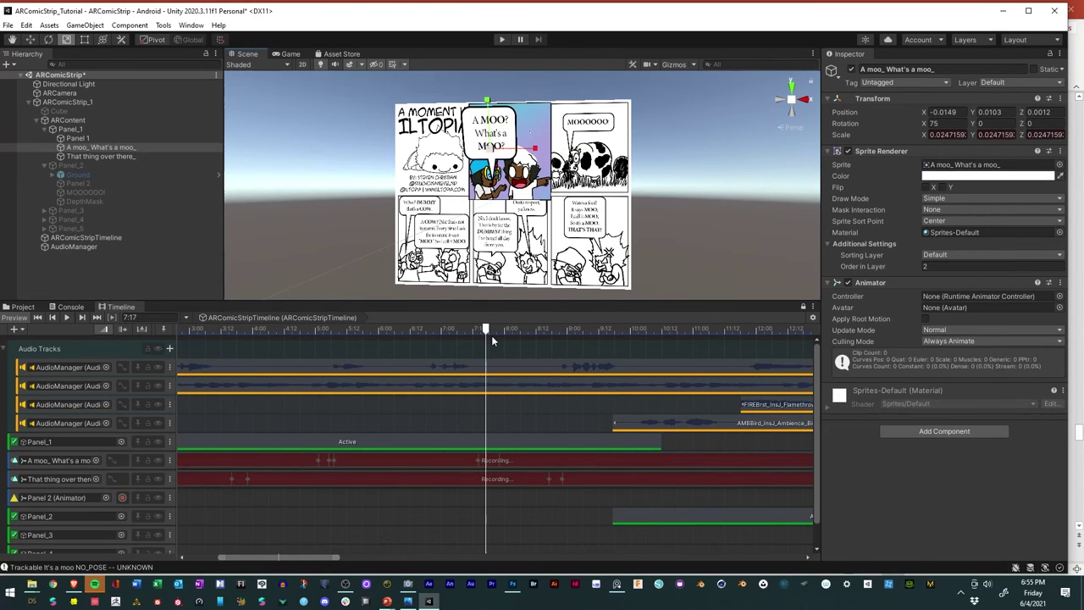
pyautogui.moveTo(487, 333); pyautogui.dragTo(557, 332)
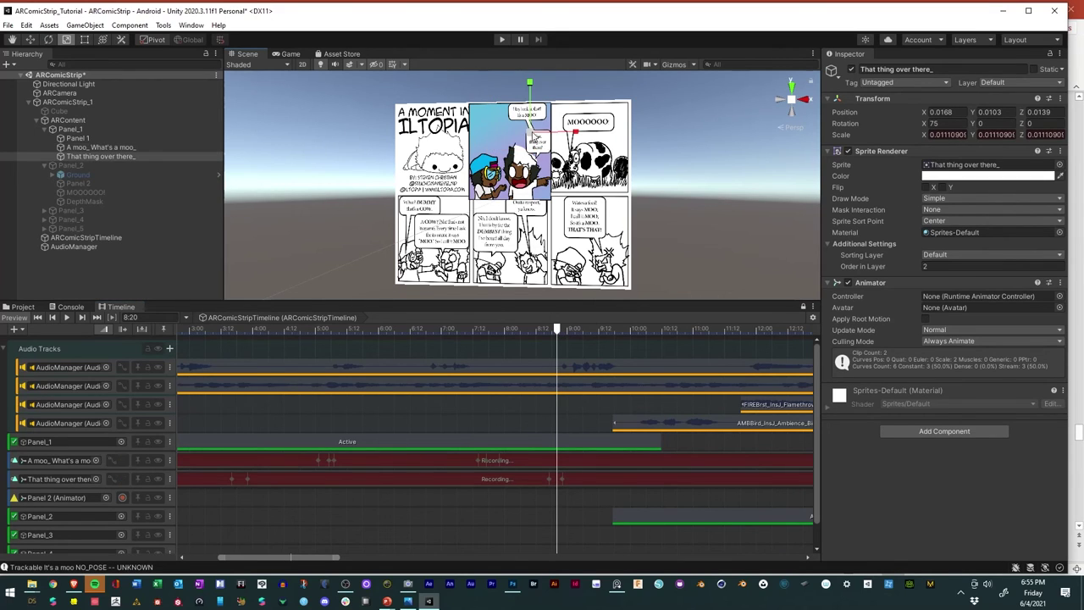
# Step: Scale the 'That thing over there_' bubble up to about 0.017, then play the Timeline from 0:00
pyautogui.moveTo(535, 137); pyautogui.dragTo(563, 127)
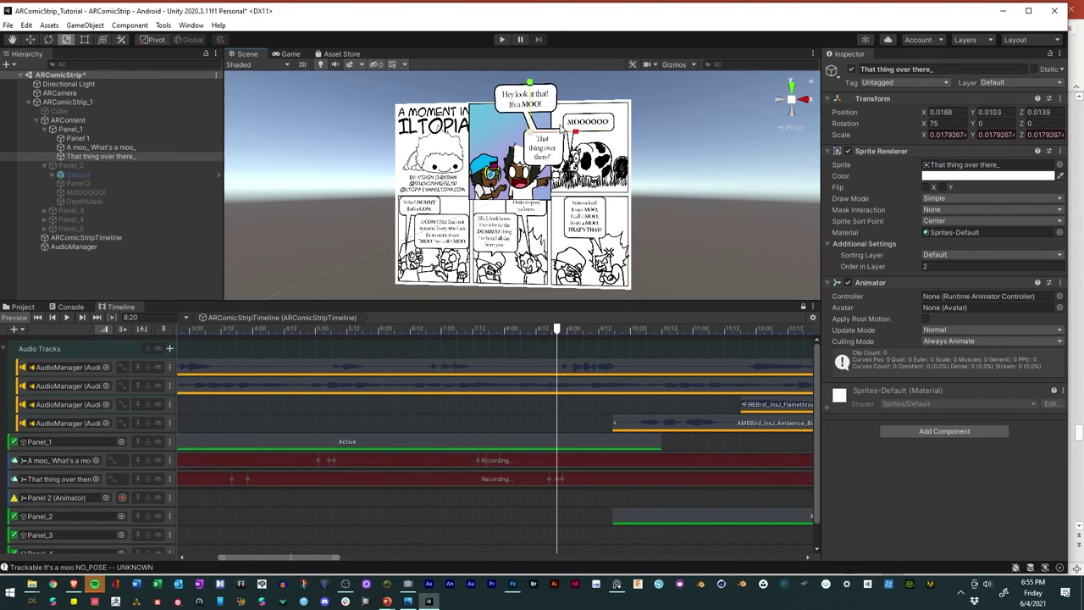
pyautogui.moveTo(289, 556); pyautogui.dragTo(253, 555)
pyautogui.moveTo(405, 328)
pyautogui.mouseDown()
pyautogui.moveTo(430, 329)
pyautogui.moveTo(419, 329)
pyautogui.mouseUp()
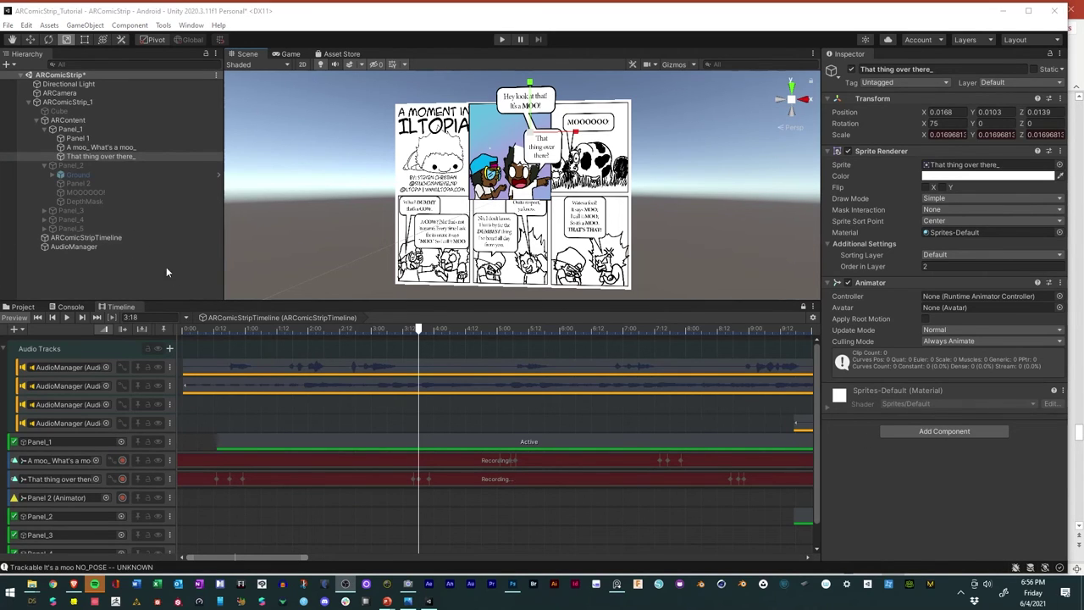
pyautogui.moveTo(196, 329)
pyautogui.mouseDown()
pyautogui.moveTo(210, 328)
pyautogui.moveTo(195, 330)
pyautogui.mouseUp()
pyautogui.press('space')
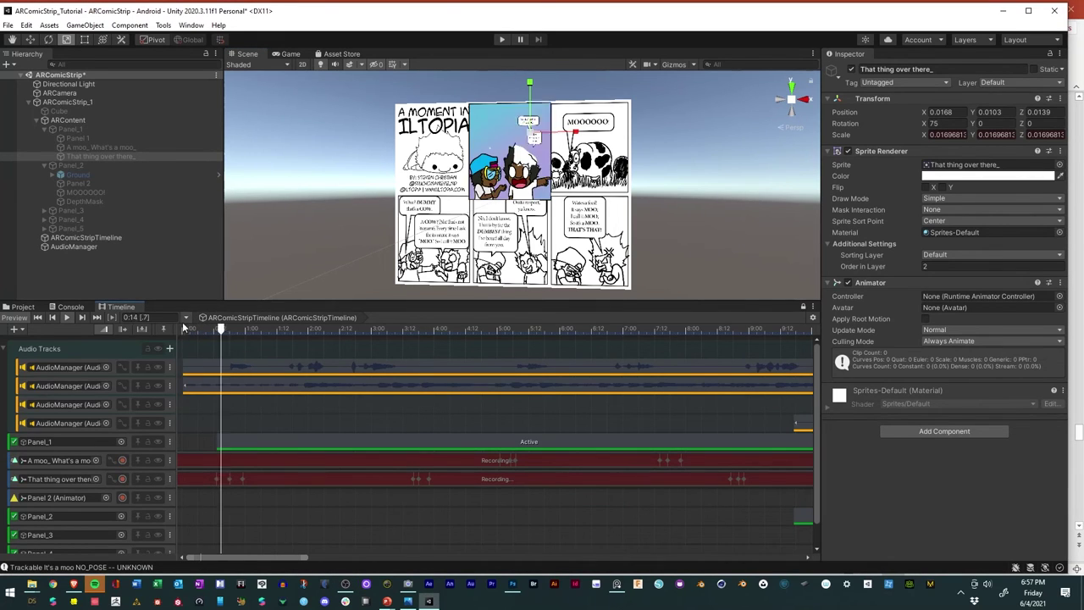
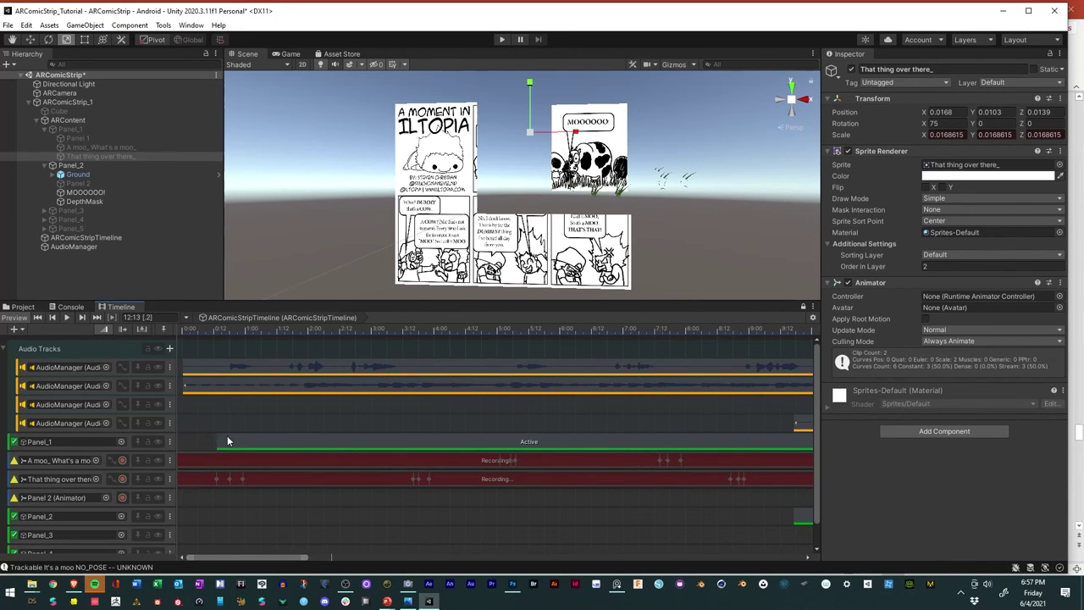
# Step: Stop recording on the 'That thing over there' and 'A moo' bubble tracks
pyautogui.moveTo(298, 556); pyautogui.dragTo(333, 557)
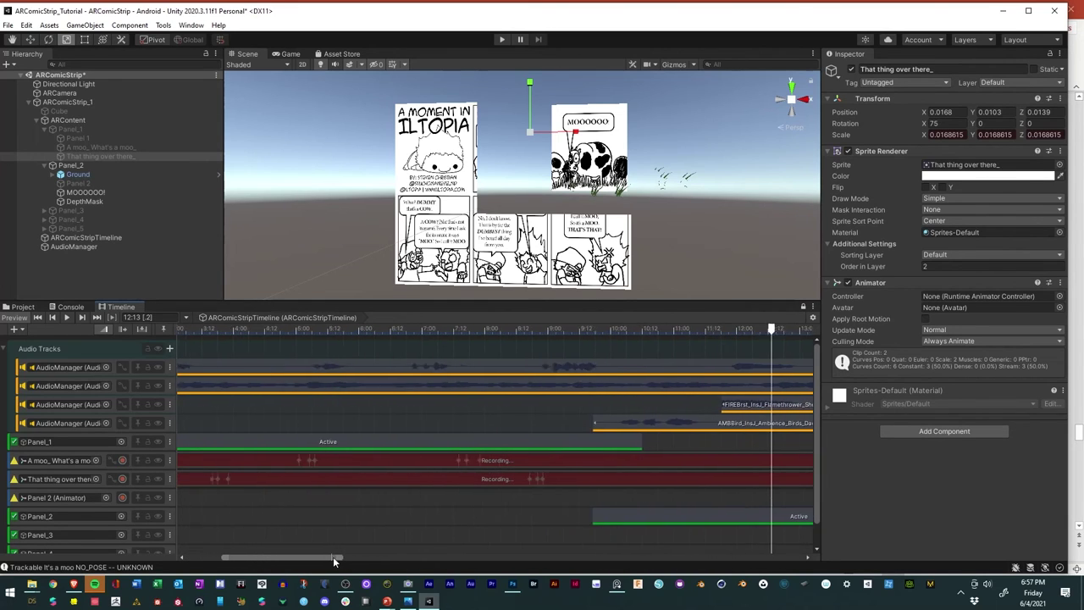
pyautogui.click(122, 480)
pyautogui.click(121, 461)
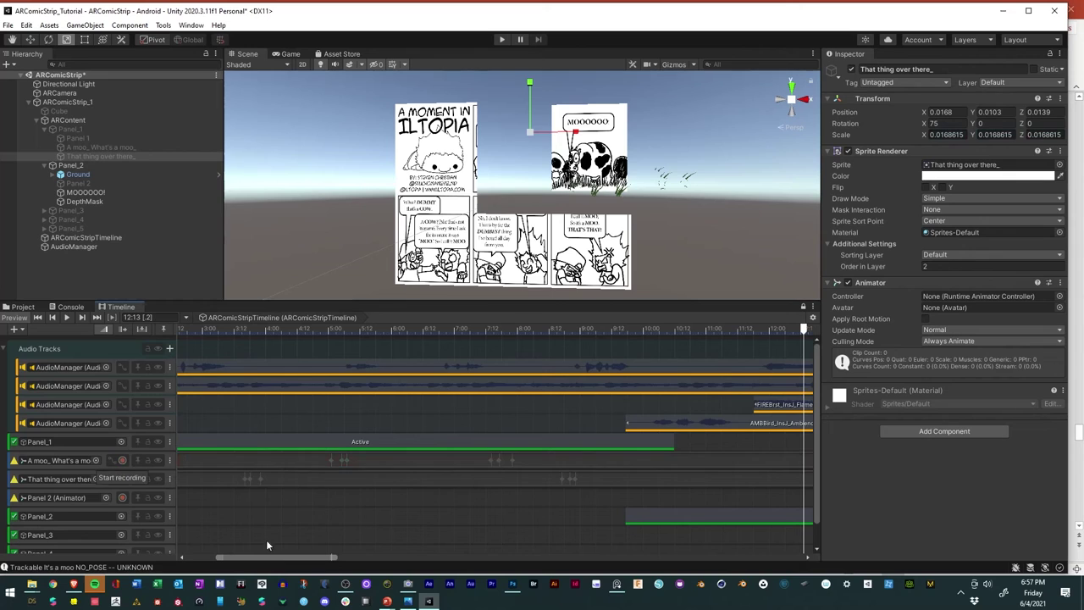
# Step: Zoom the Timeline out and drop the MOOOOOO! object into it
pyautogui.moveTo(333, 557); pyautogui.dragTo(410, 560)
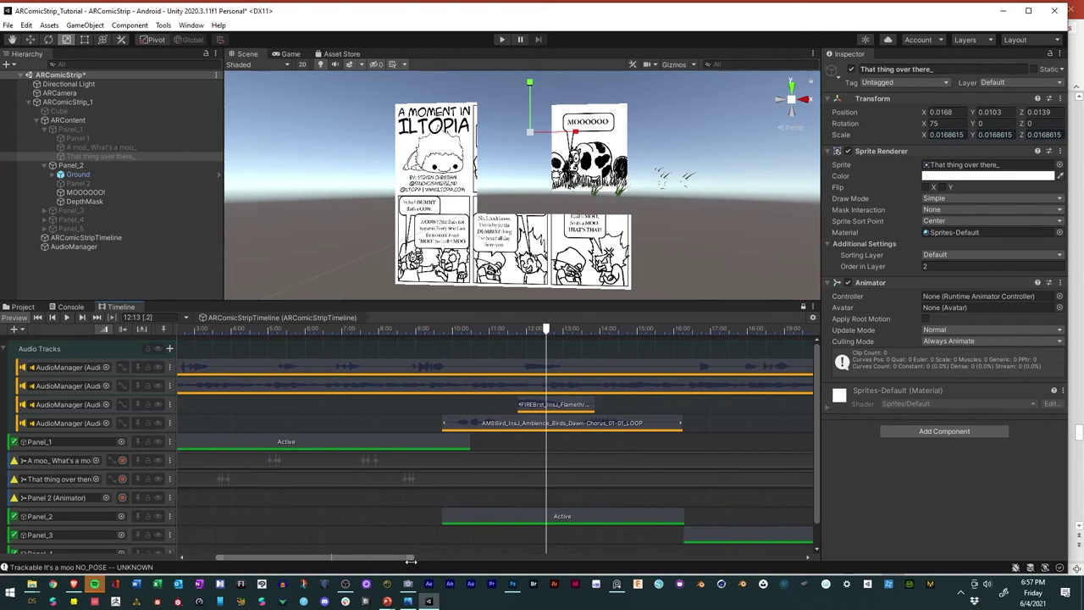
pyautogui.click(81, 193)
pyautogui.moveTo(78, 194); pyautogui.dragTo(78, 520)
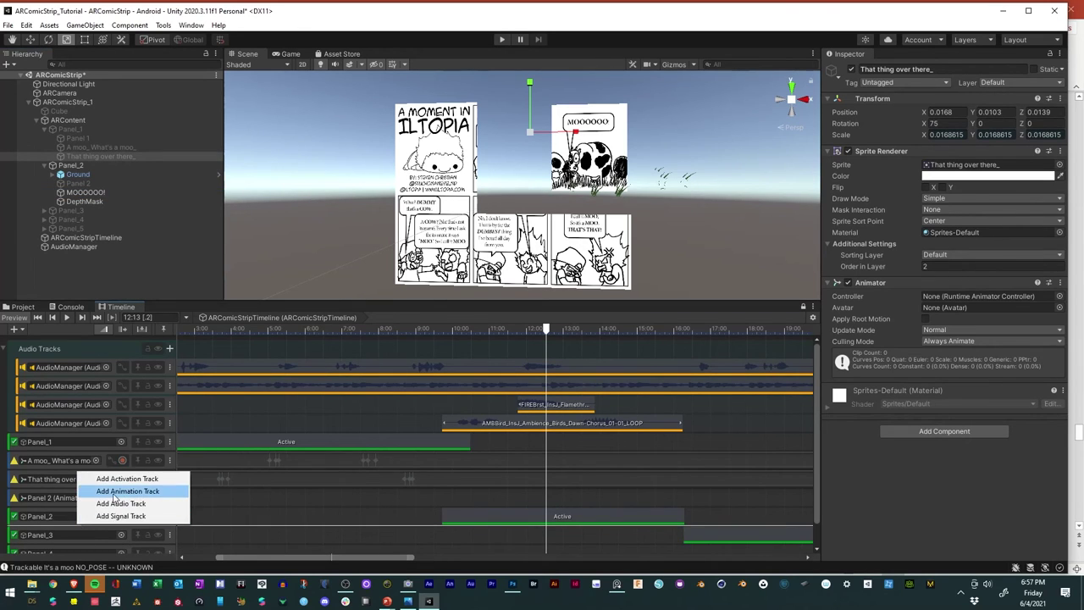
# Step: Add an animation track for MOOOOOO! and start recording it at 11:21
pyautogui.click(114, 493)
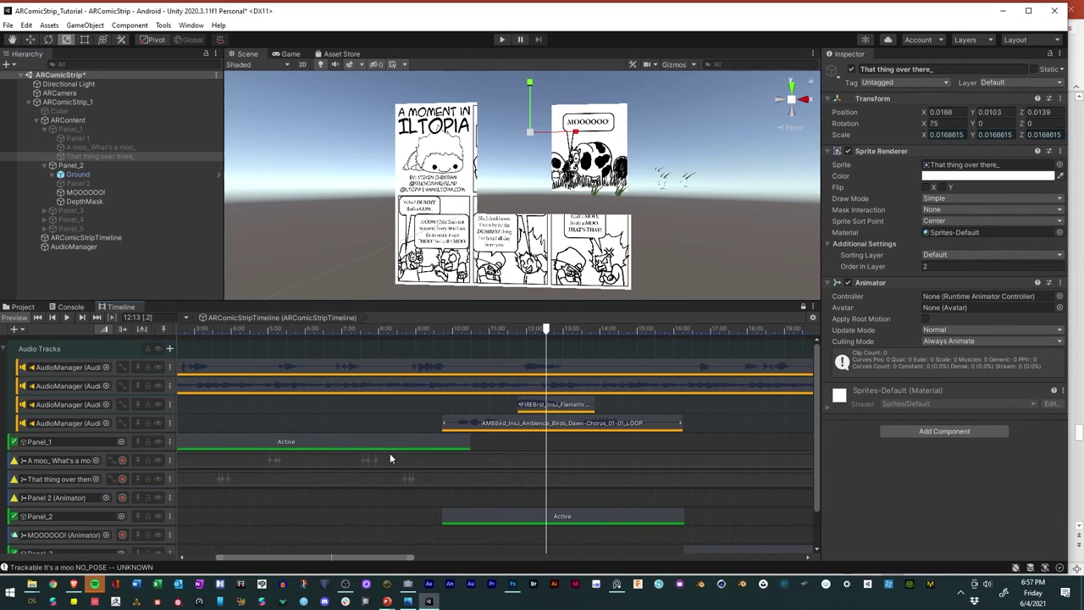
pyautogui.scroll(-1, 421, 462)
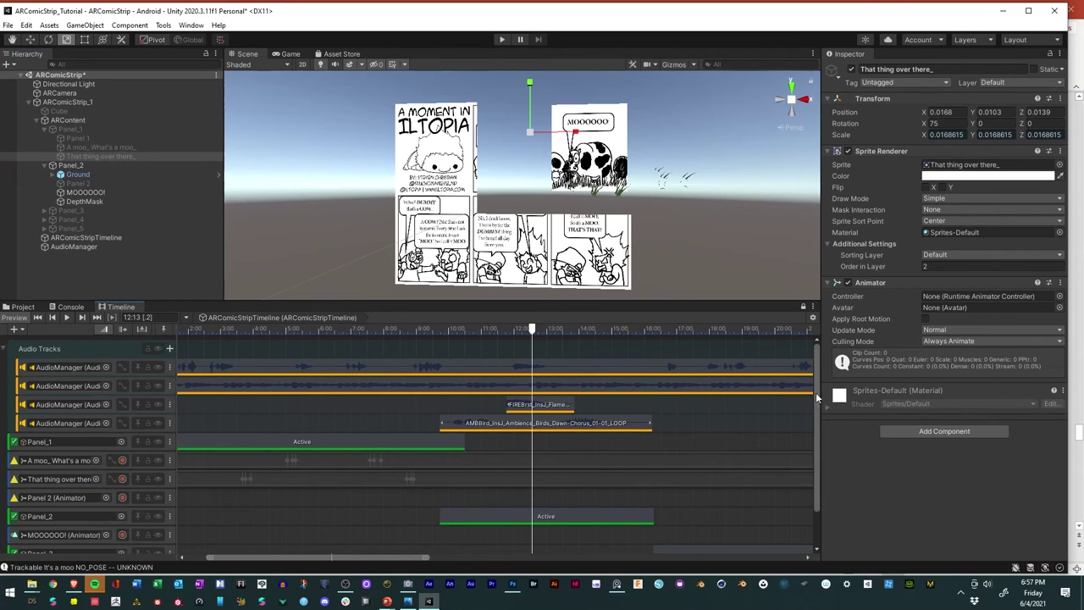
pyautogui.scroll(-1, 818, 398)
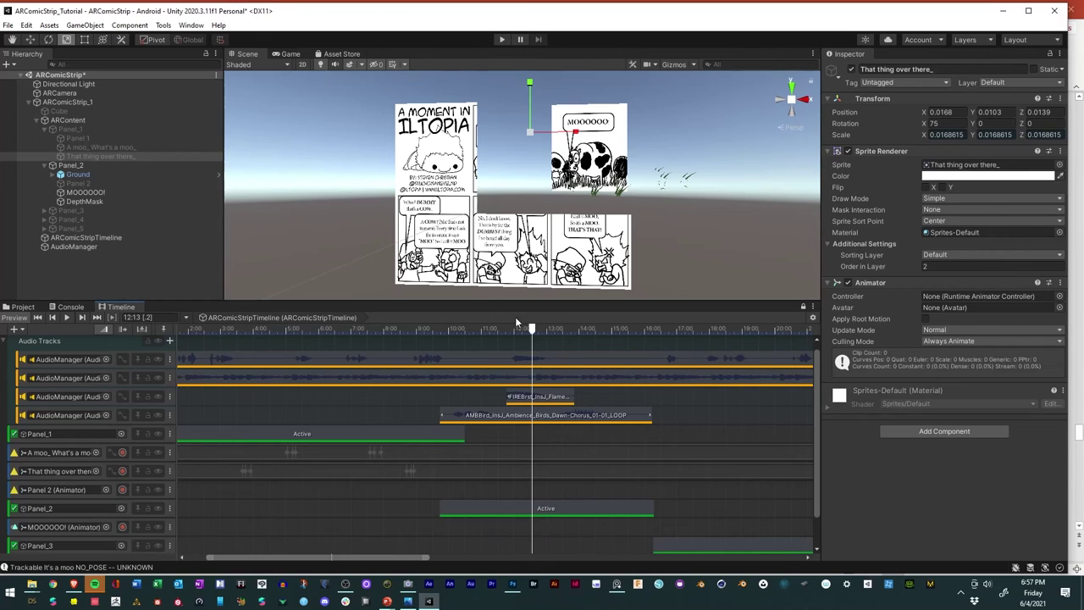
pyautogui.moveTo(534, 335); pyautogui.dragTo(511, 331)
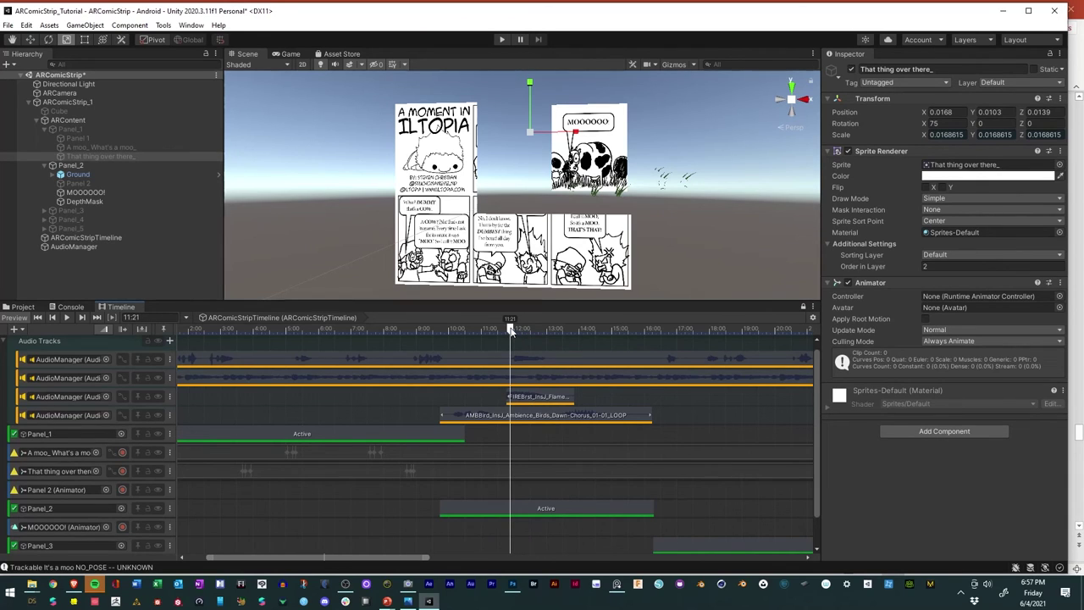
pyautogui.click(122, 527)
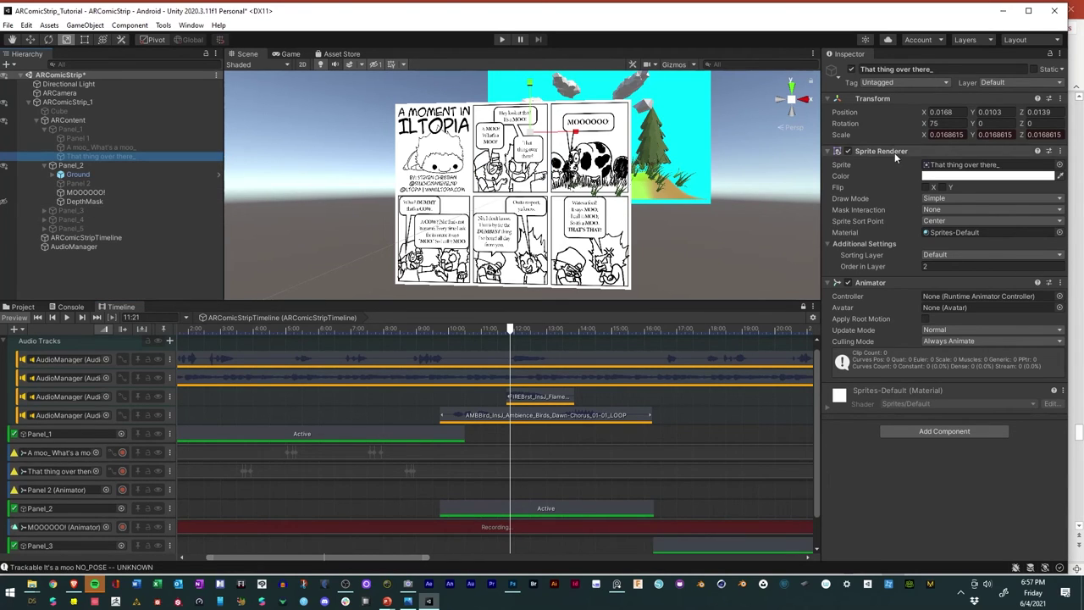
# Step: Key the MOOOOOO! bubble's Scale at 11:21
pyautogui.rightClick(843, 135)
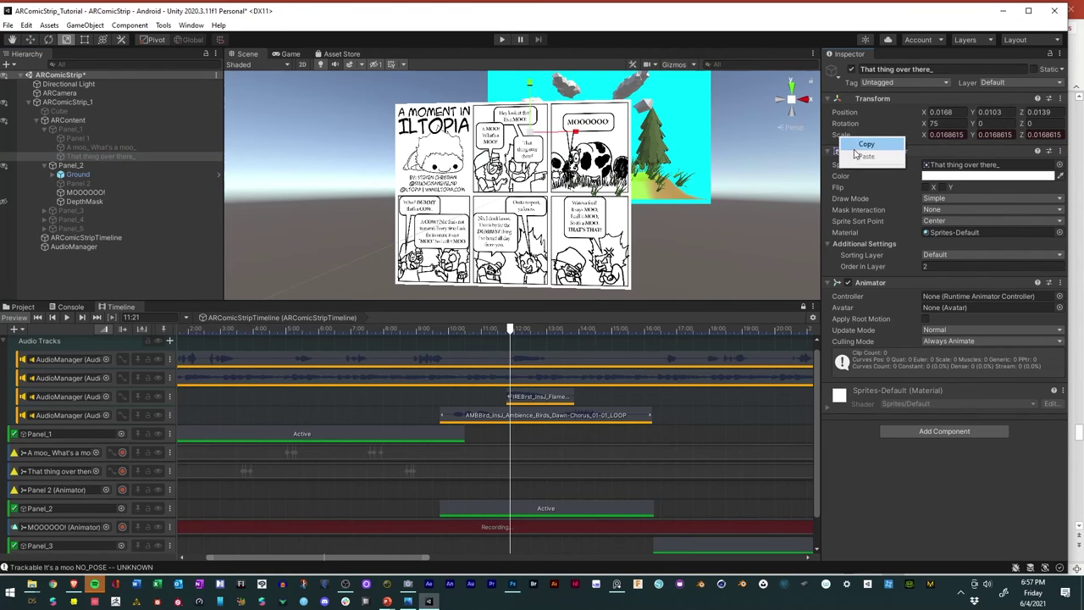
pyautogui.click(834, 125)
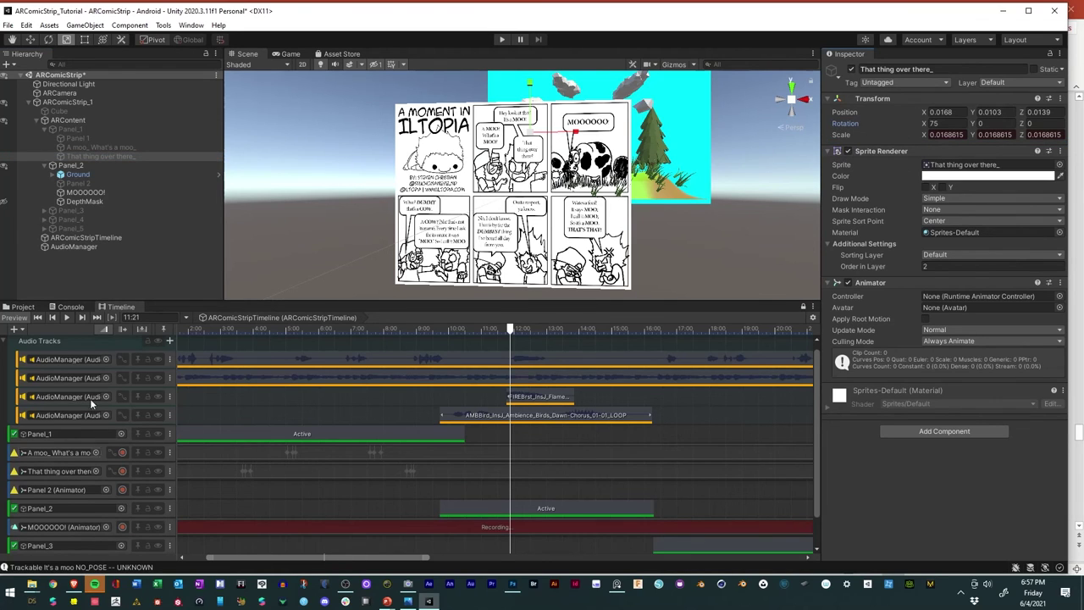
pyautogui.click(80, 192)
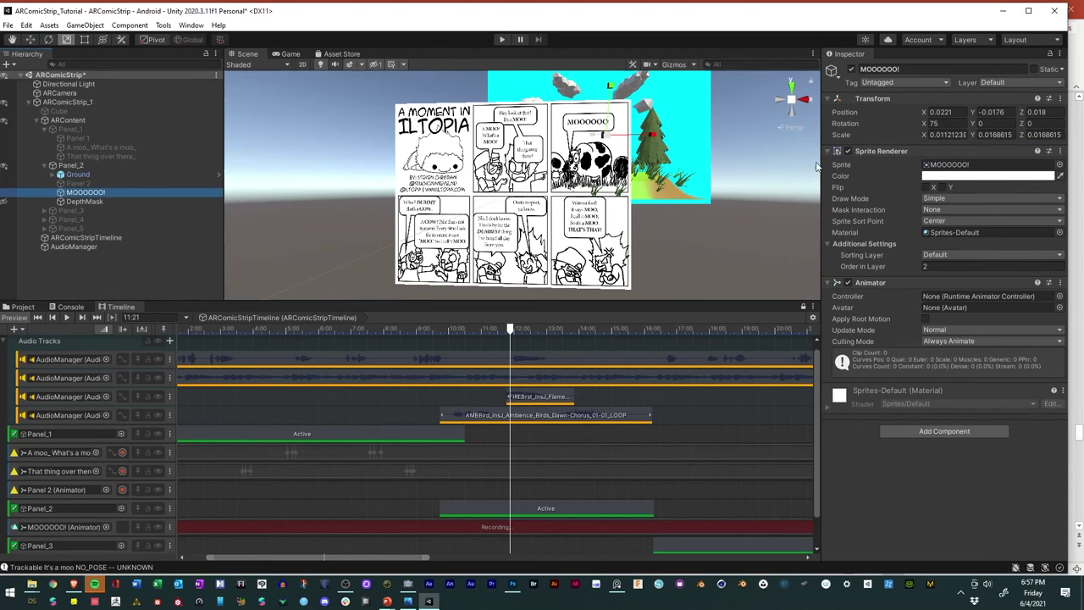
pyautogui.rightClick(852, 135)
pyautogui.click(874, 175)
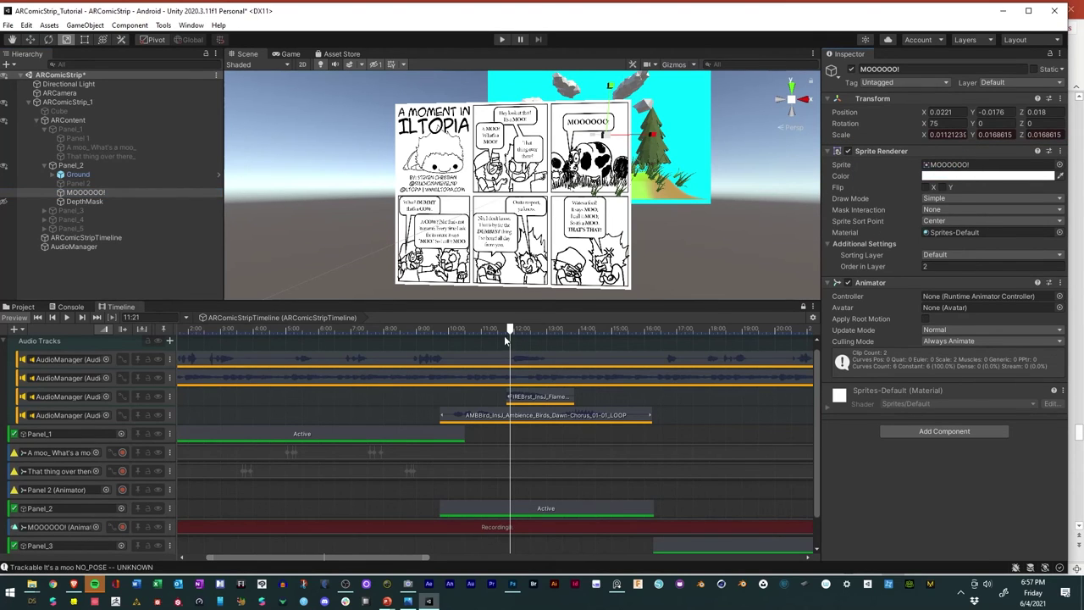
# Step: Key the Scale again at 14:00, then shrink the bubble almost to nothing at 14:10
pyautogui.moveTo(510, 328); pyautogui.dragTo(570, 332)
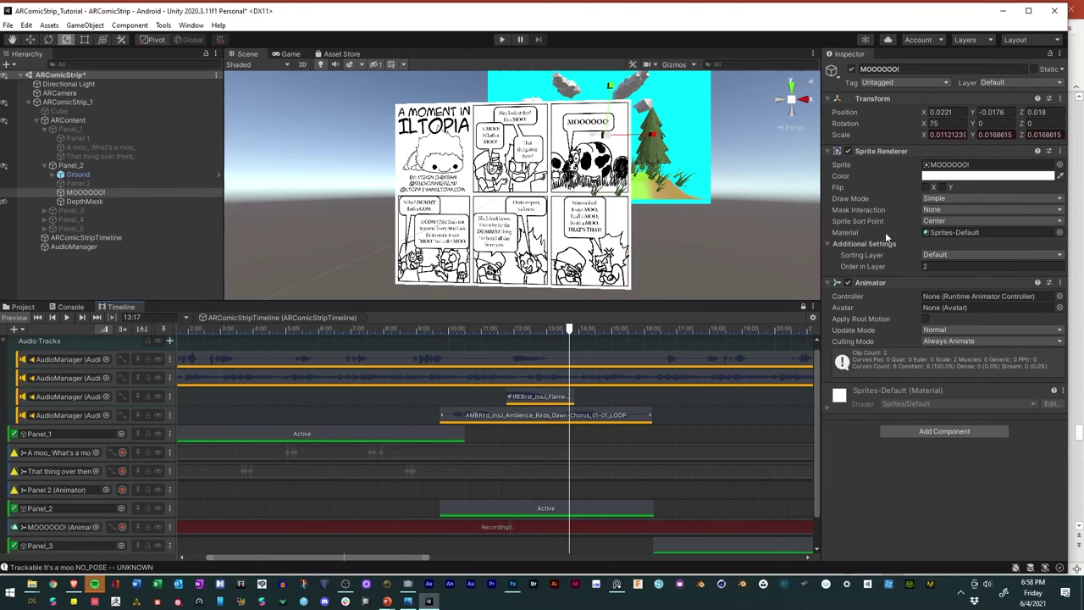
pyautogui.moveTo(572, 333); pyautogui.dragTo(580, 331)
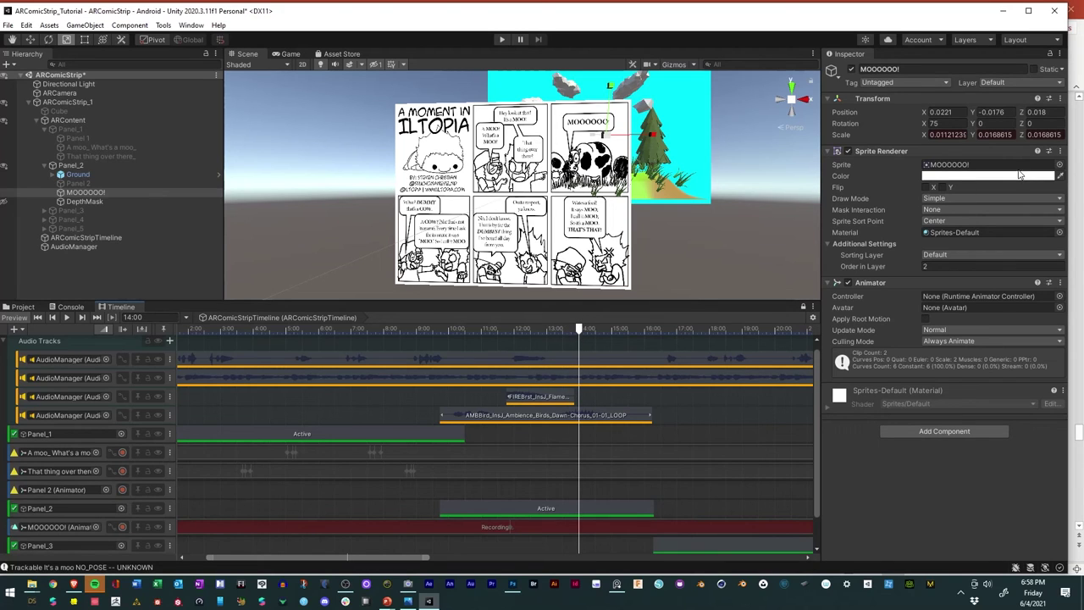
pyautogui.rightClick(855, 133)
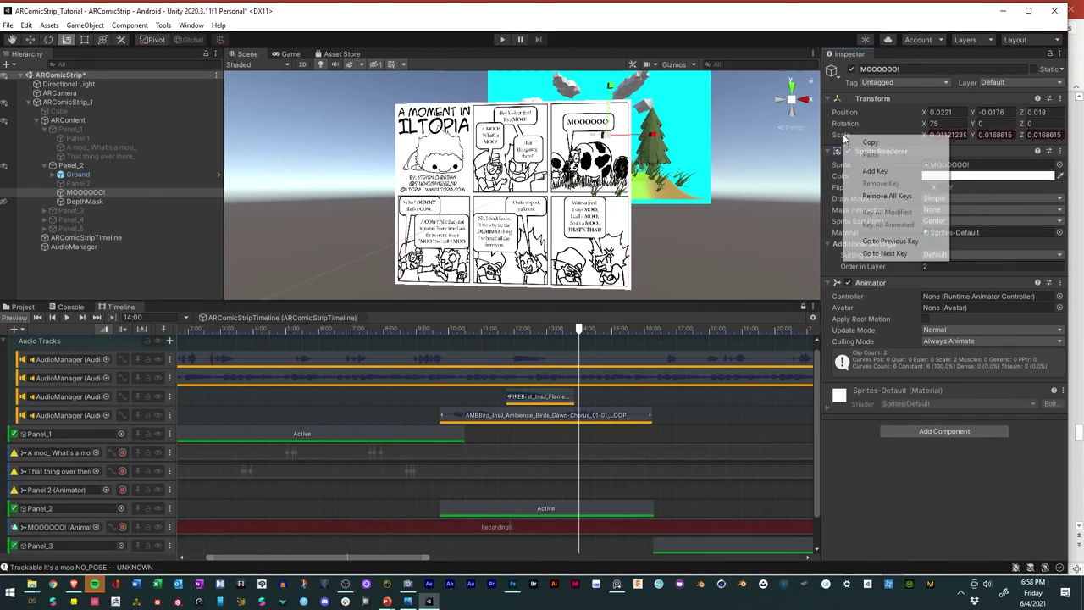
pyautogui.click(881, 168)
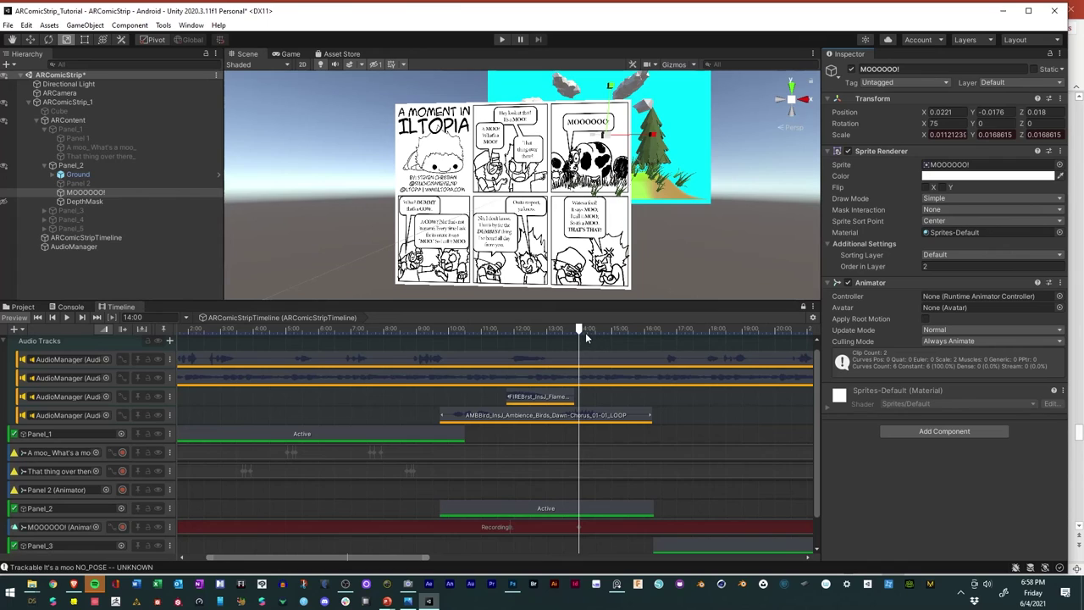
pyautogui.moveTo(581, 333); pyautogui.dragTo(594, 333)
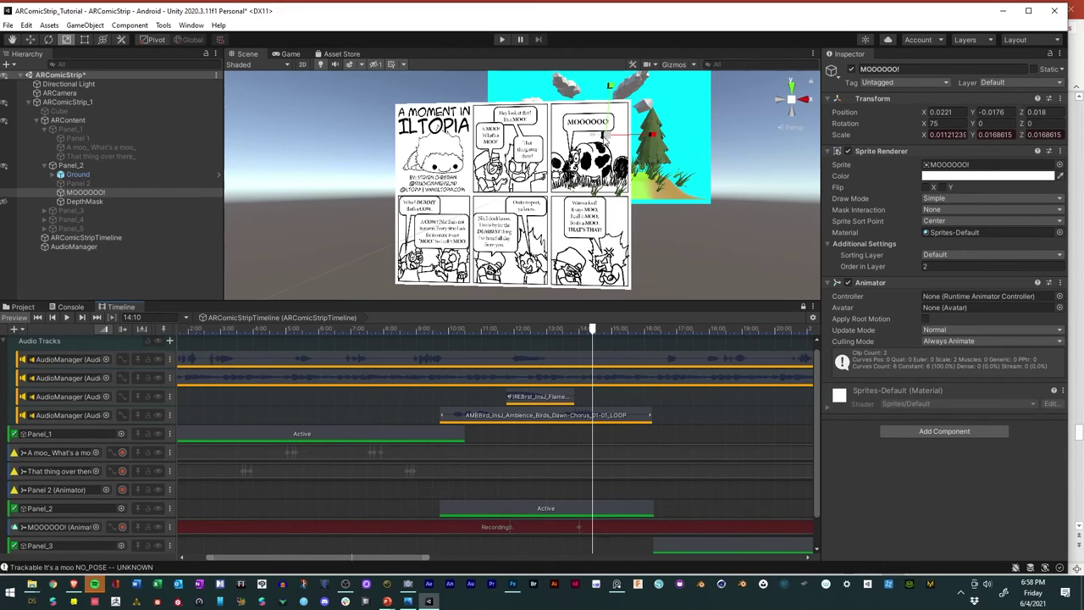
pyautogui.moveTo(604, 138); pyautogui.dragTo(598, 189)
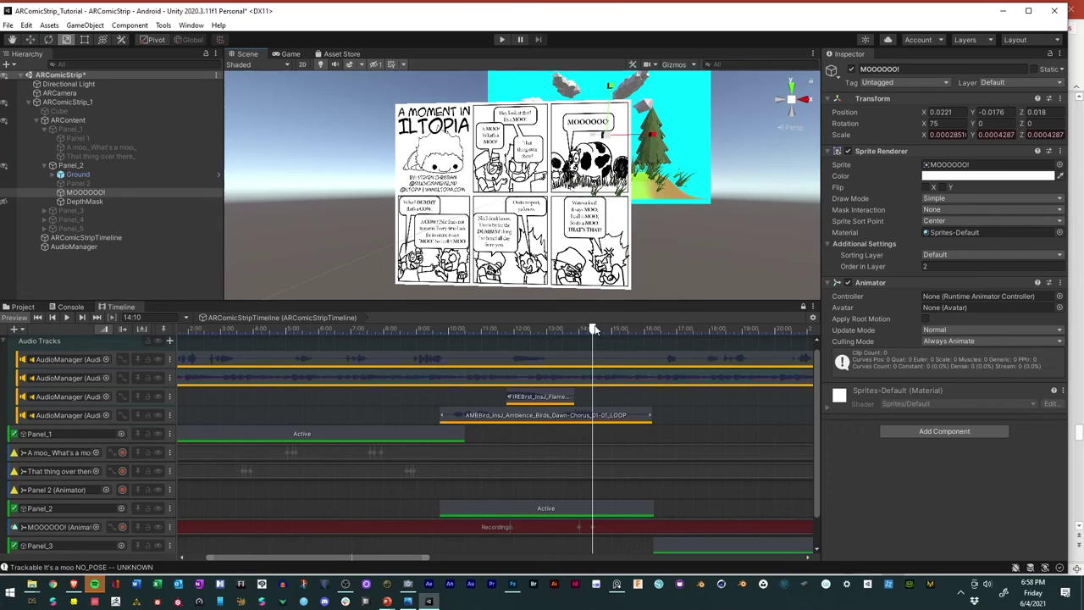
# Step: Shrink the MOOOOOO! bubble to nearly zero at 11:11 and check it at 11:21
pyautogui.moveTo(595, 329); pyautogui.dragTo(498, 356)
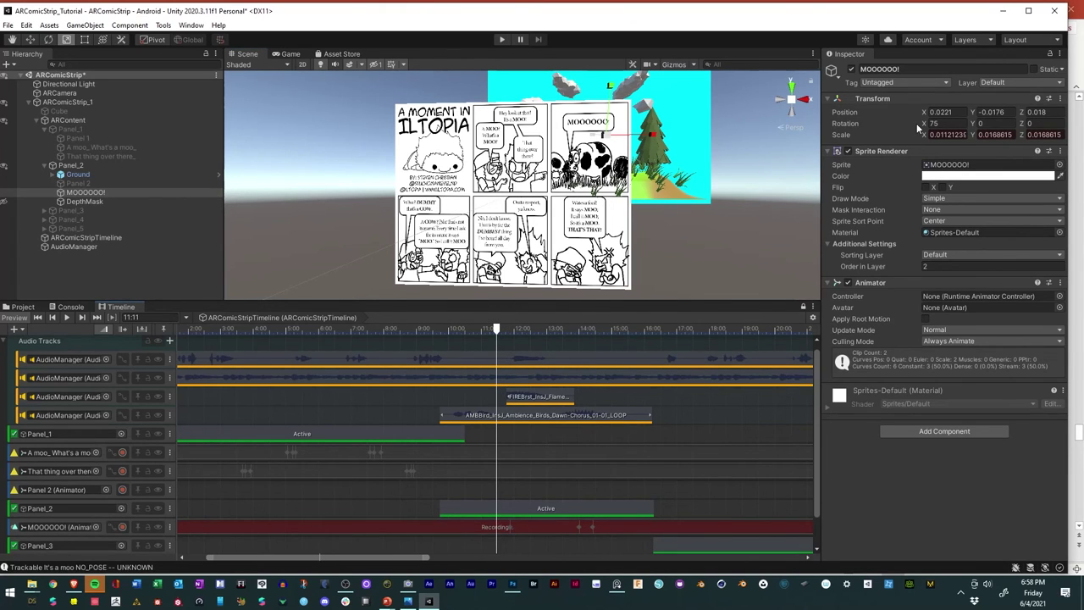
pyautogui.moveTo(609, 138); pyautogui.dragTo(610, 180)
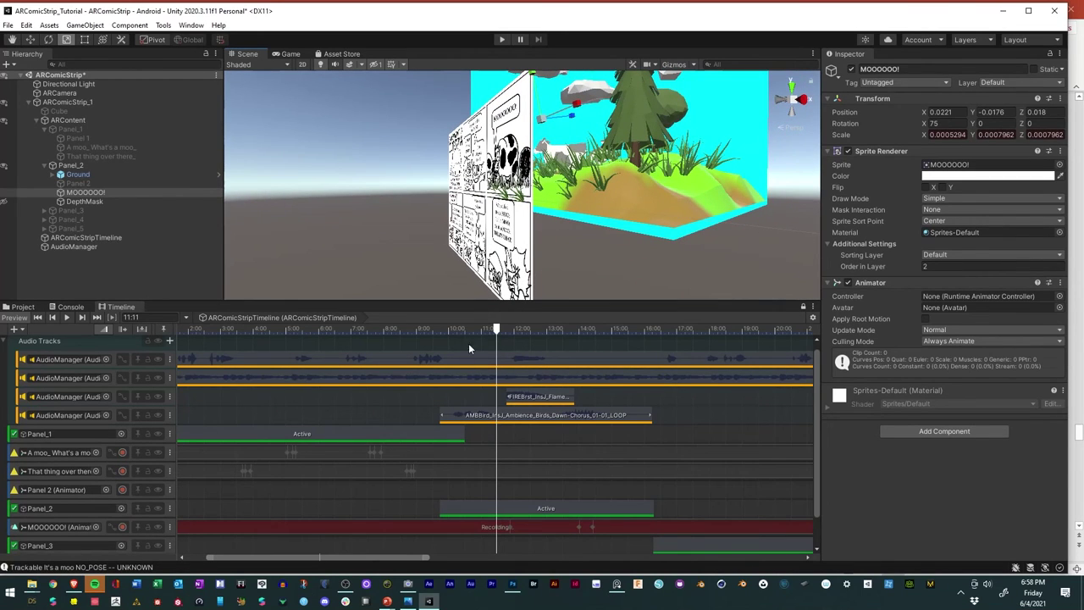
pyautogui.moveTo(500, 332); pyautogui.dragTo(512, 332)
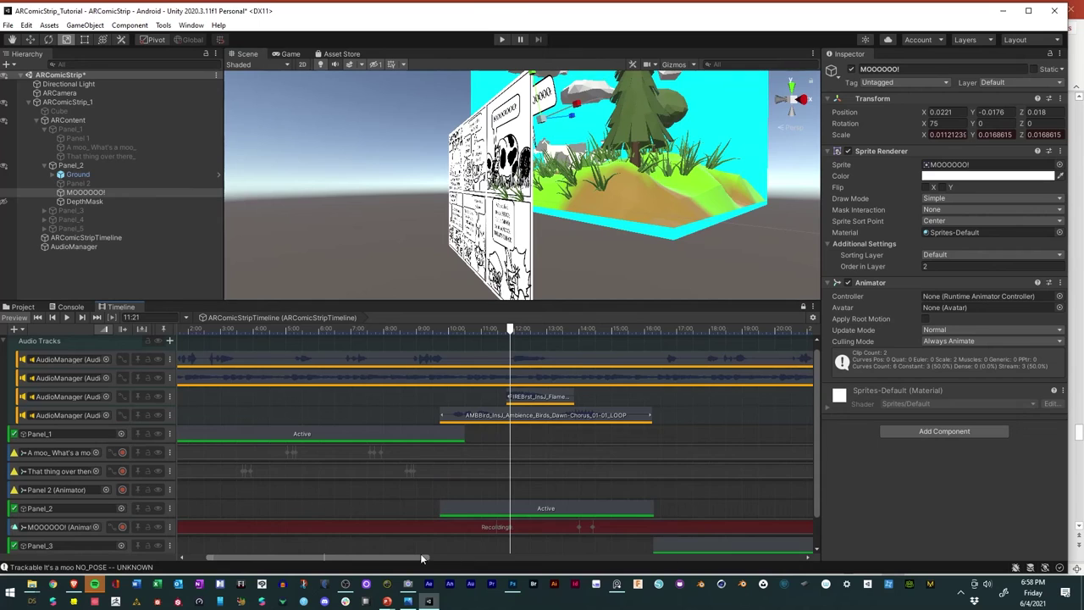
pyautogui.moveTo(420, 553); pyautogui.dragTo(373, 558)
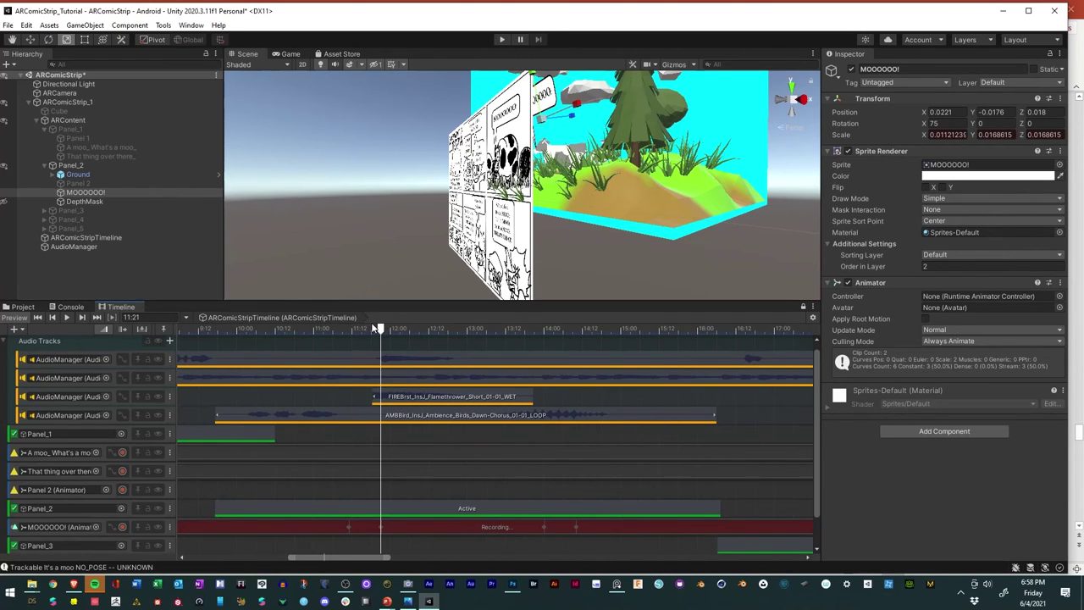
# Step: Enlarge the bubble past full size at 11:18 and at 14:03, then preview the animation
pyautogui.moveTo(374, 329); pyautogui.dragTo(373, 330)
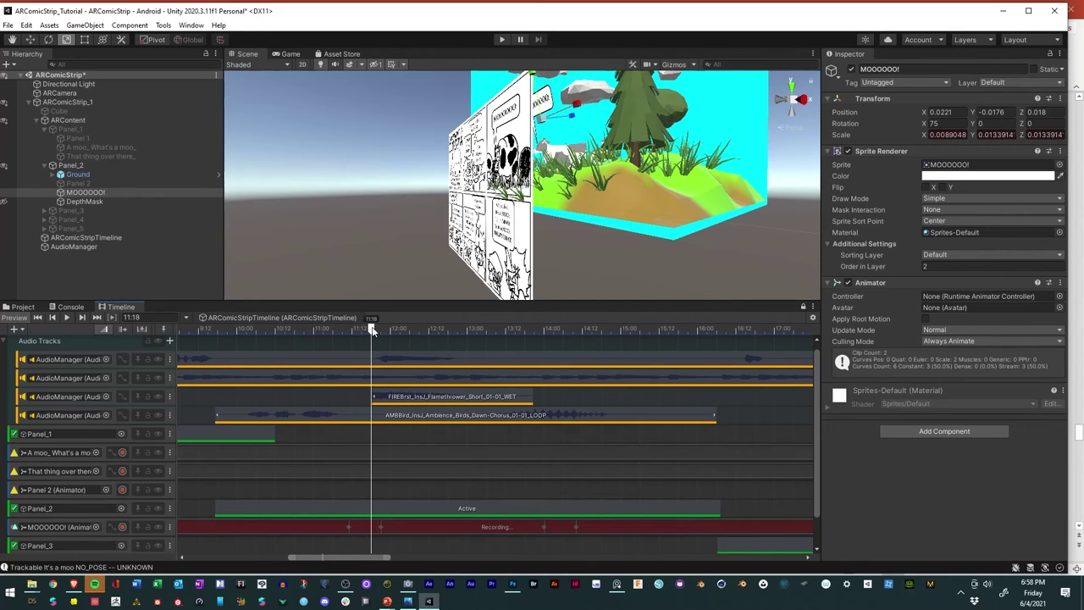
pyautogui.moveTo(552, 131); pyautogui.dragTo(567, 124)
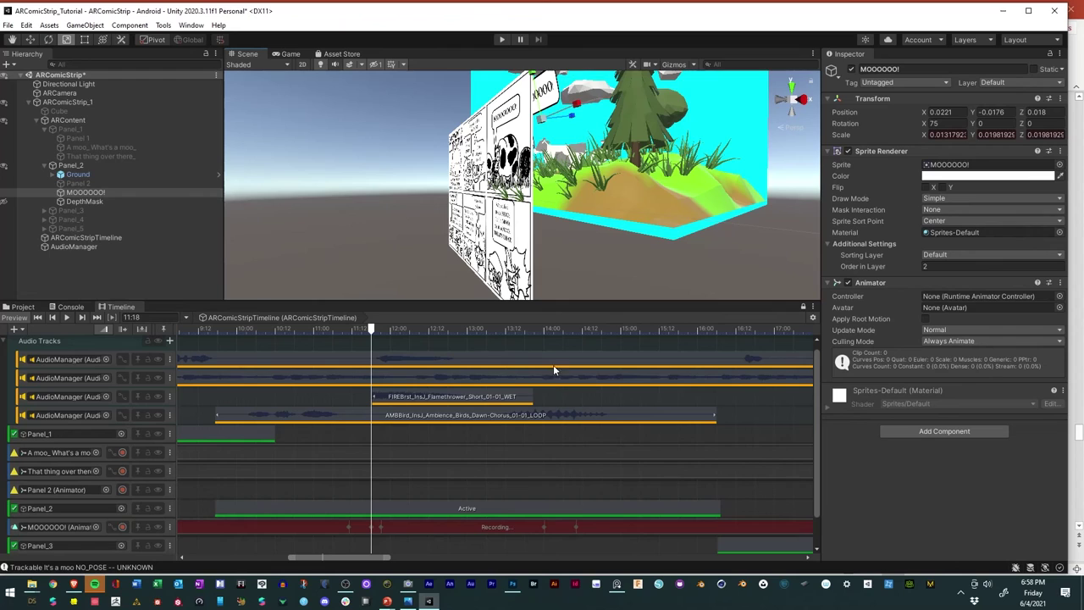
pyautogui.moveTo(556, 330)
pyautogui.mouseDown()
pyautogui.moveTo(545, 330)
pyautogui.moveTo(554, 330)
pyautogui.mouseUp()
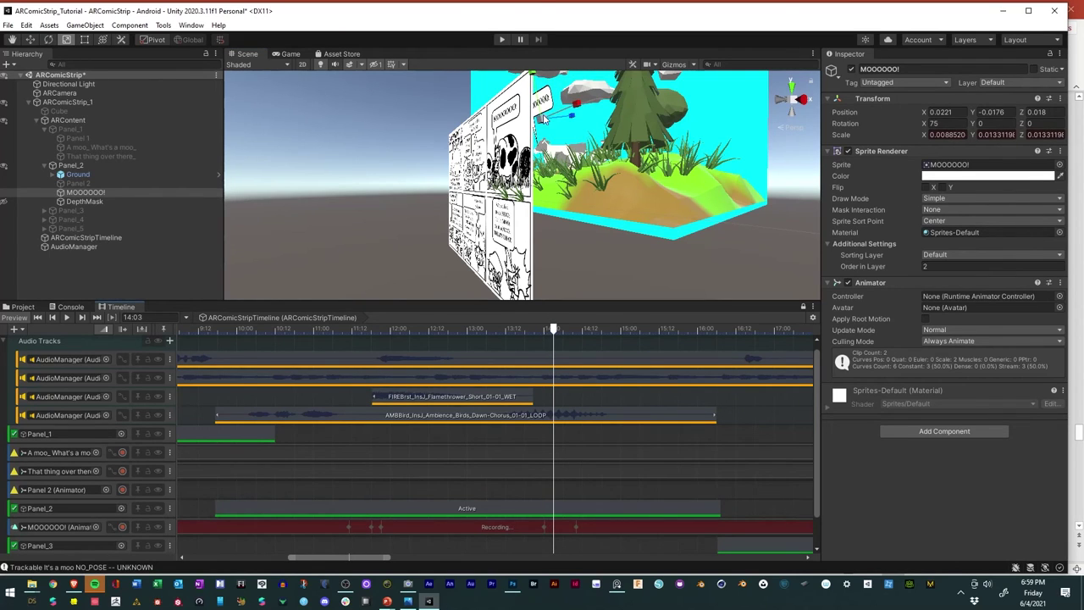
pyautogui.moveTo(544, 119); pyautogui.dragTo(597, 116)
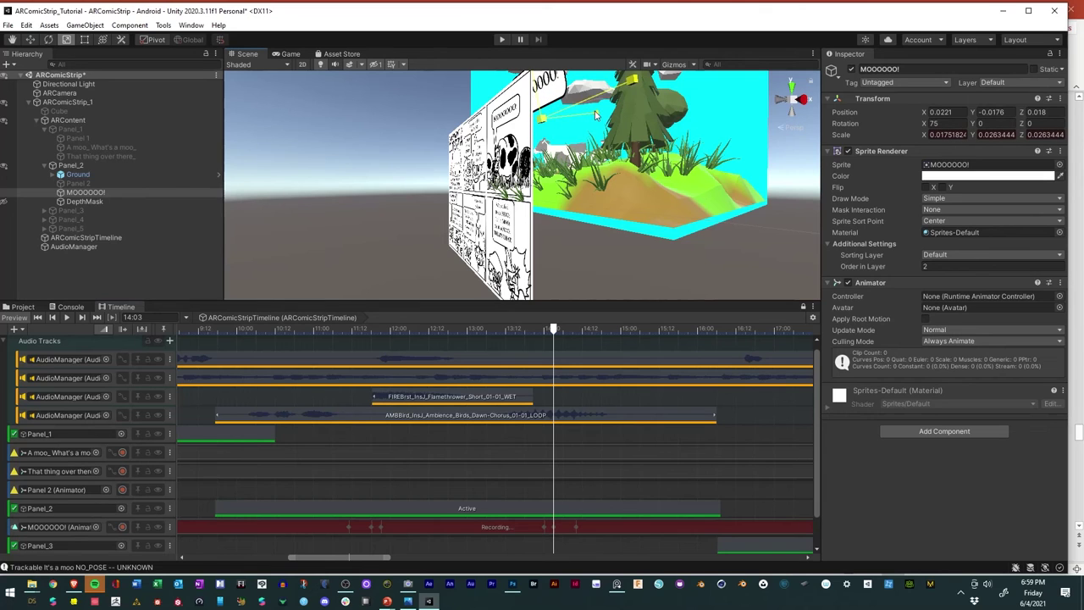
pyautogui.moveTo(619, 230); pyautogui.dragTo(585, 252, button='right')
pyautogui.moveTo(336, 330); pyautogui.dragTo(302, 329)
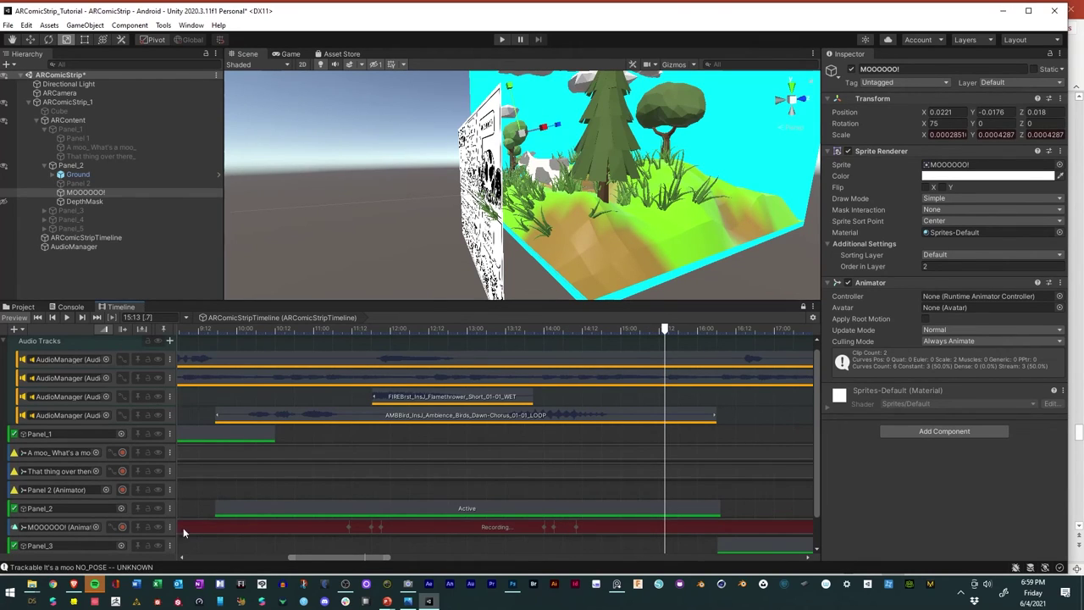
# Step: Stop recording on the MOOOOOO! track
pyautogui.click(122, 527)
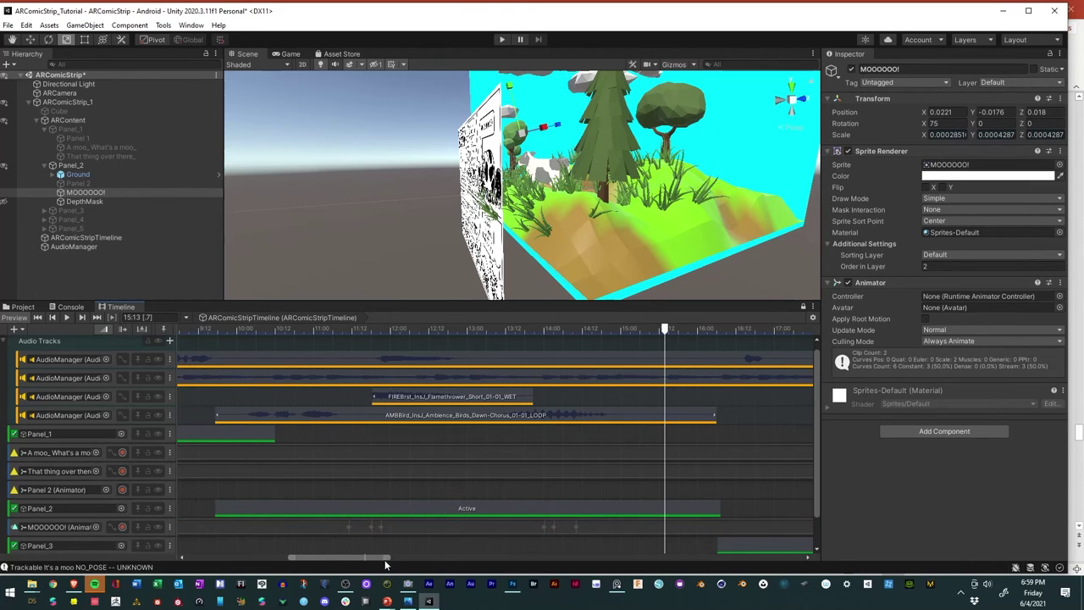
pyautogui.moveTo(385, 558); pyautogui.dragTo(428, 558)
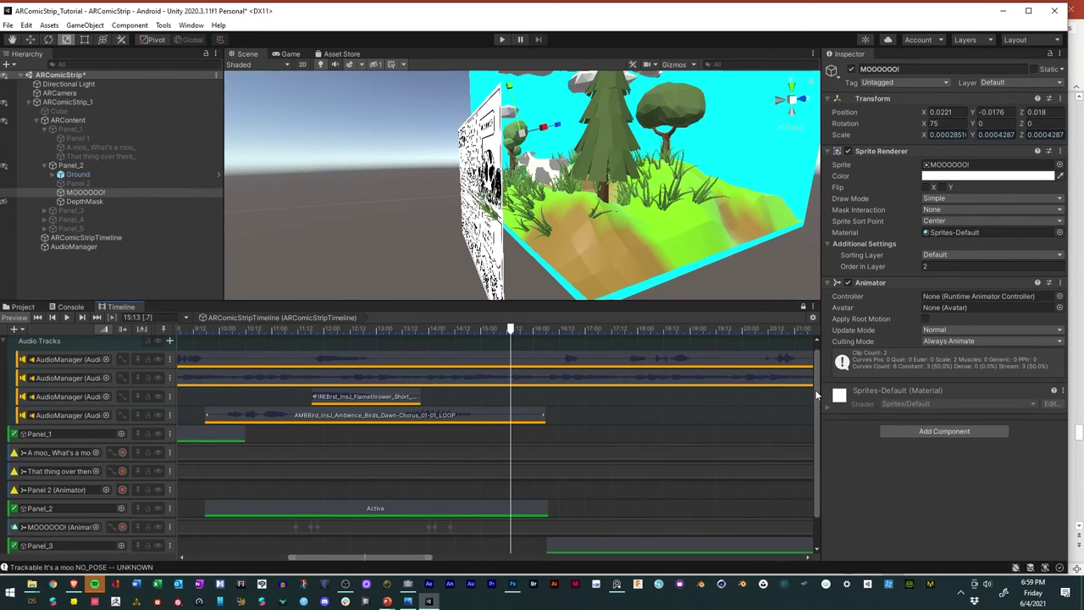
pyautogui.scroll(-2, 818, 396)
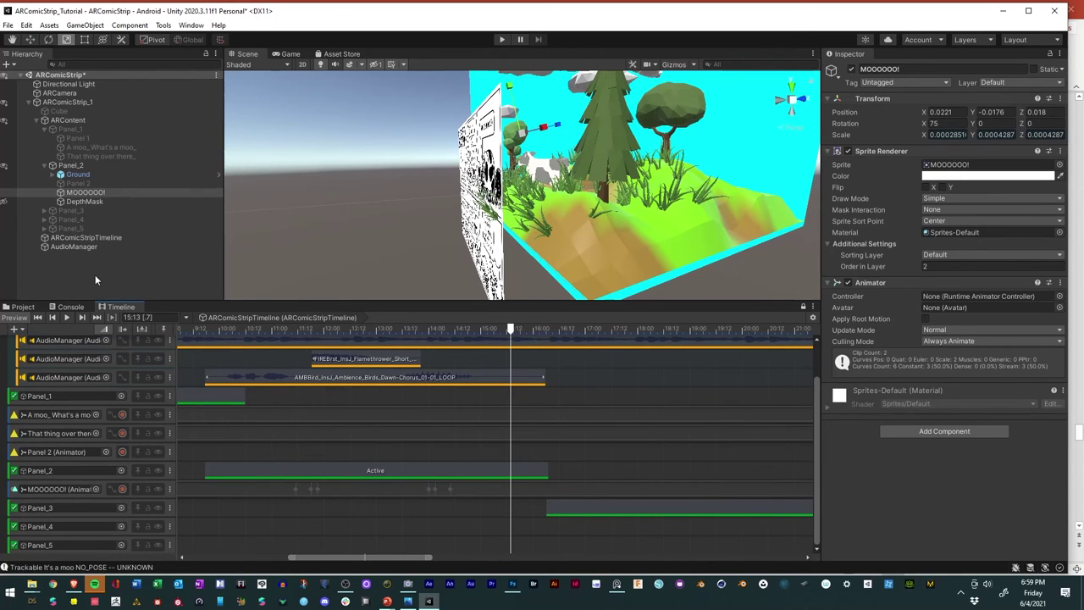
# Step: Expand Panel_3 and move the playhead to 16:21, where Panel_3 appears
pyautogui.click(45, 212)
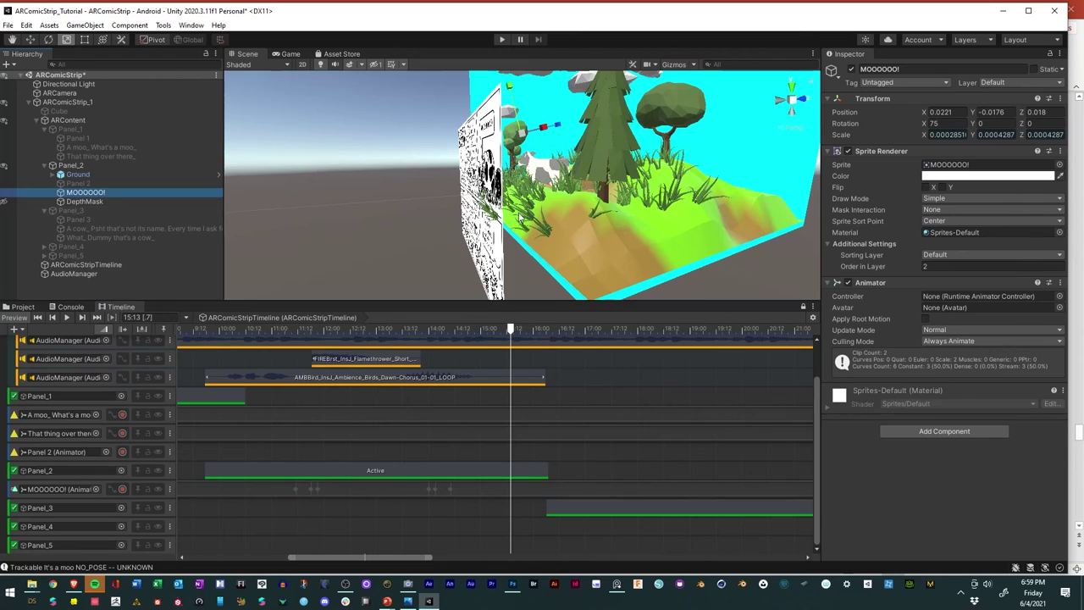
pyautogui.keyDown('alt'); pyautogui.moveTo(521, 218); pyautogui.dragTo(653, 191); pyautogui.keyUp('alt')
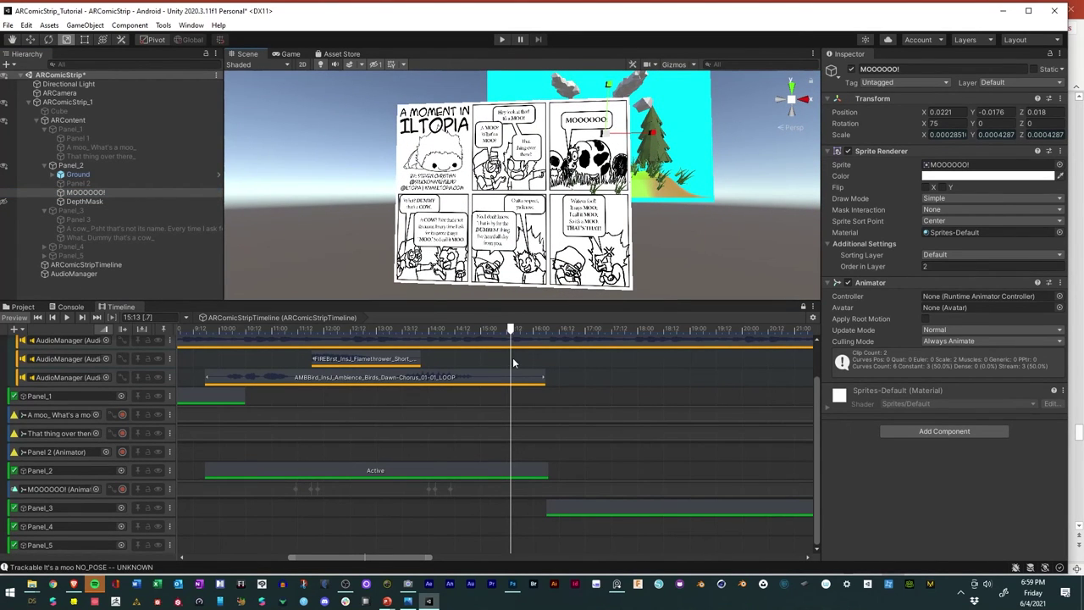
pyautogui.moveTo(511, 329); pyautogui.dragTo(579, 332)
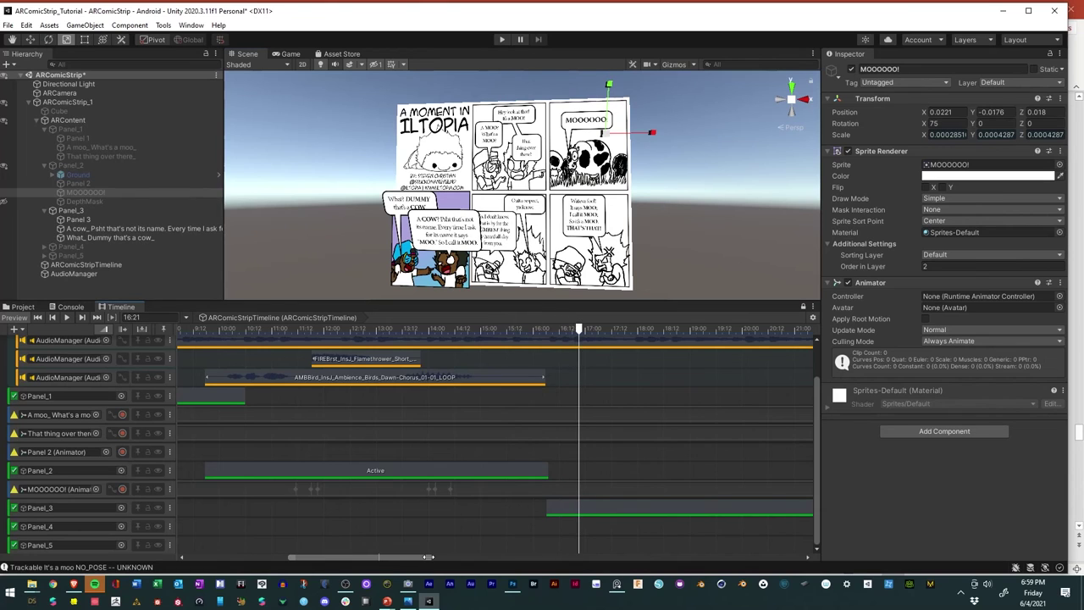
pyautogui.moveTo(429, 557); pyautogui.dragTo(805, 557)
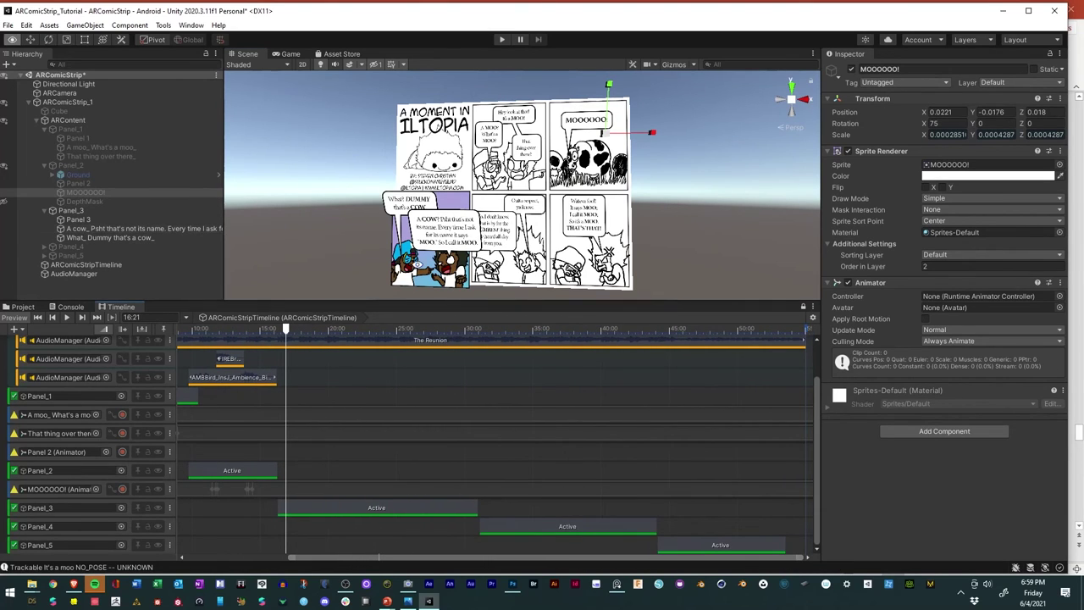
pyautogui.keyDown('alt'); pyautogui.moveTo(452, 273); pyautogui.dragTo(439, 245); pyautogui.keyUp('alt')
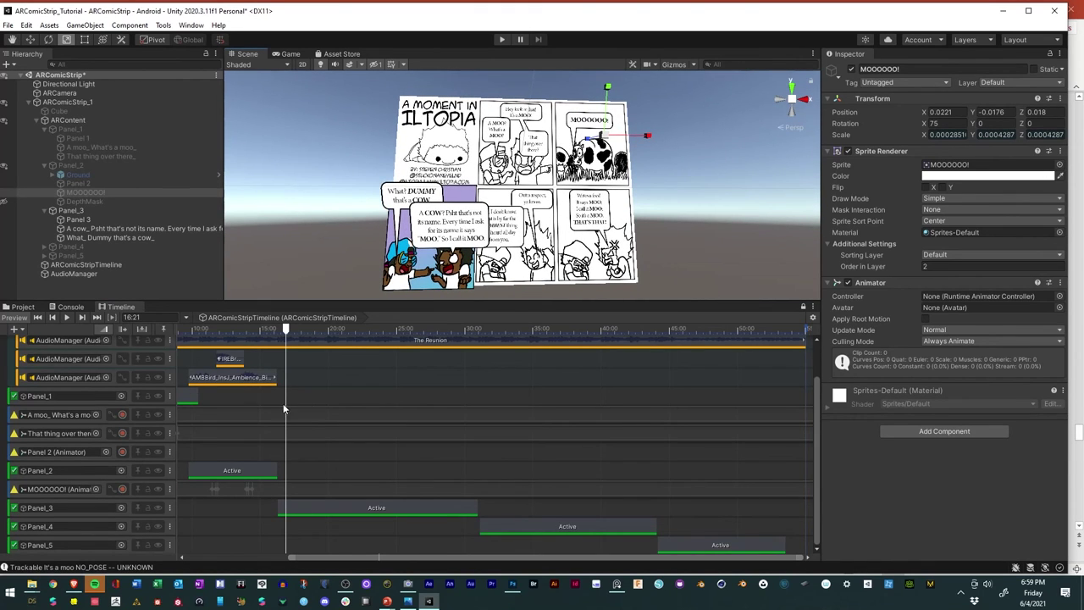
# Step: Add animation tracks for the A cow_ Pshit and What_ Dummy that's a cow_ sprites
pyautogui.click(82, 229)
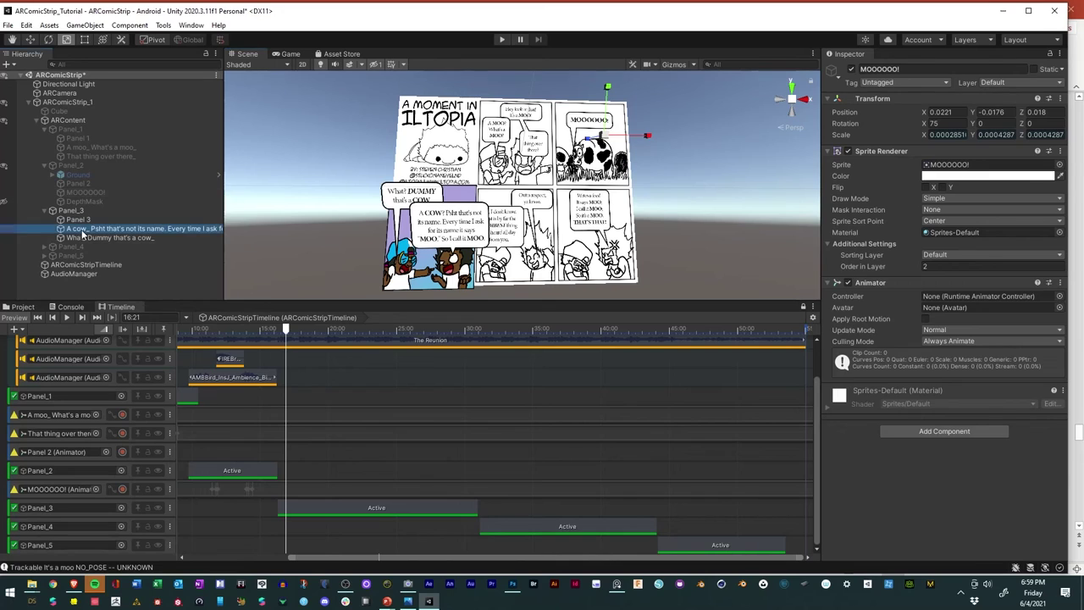
pyautogui.keyDown('ctrl'); pyautogui.click(81, 237); pyautogui.keyUp('ctrl')
pyautogui.moveTo(84, 236); pyautogui.dragTo(76, 523)
pyautogui.click(114, 496)
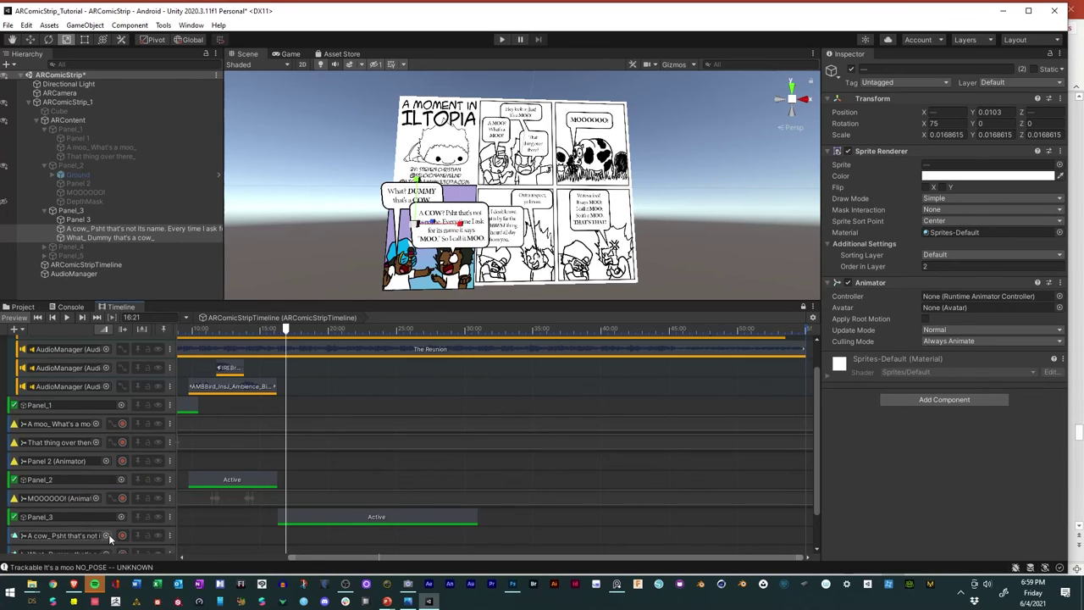
# Step: Start recording on the What_ Dummy and A cow_ Pshit bubble tracks
pyautogui.scroll(-2, 127, 528)
pyautogui.click(122, 508)
pyautogui.click(122, 489)
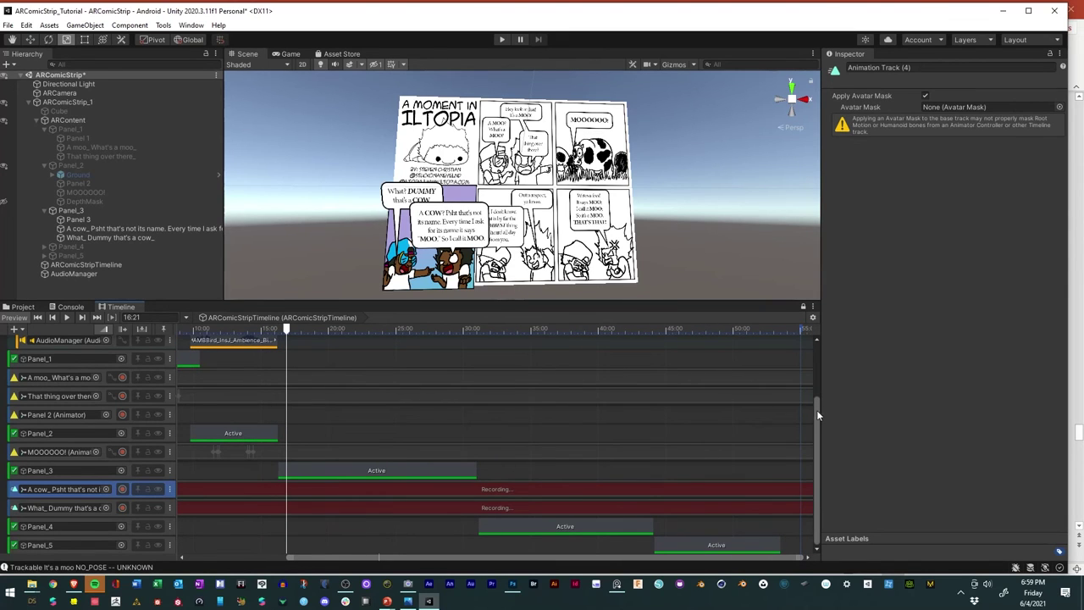
pyautogui.moveTo(816, 410); pyautogui.dragTo(816, 349)
pyautogui.moveTo(818, 370)
pyautogui.mouseDown()
pyautogui.moveTo(821, 383)
pyautogui.moveTo(817, 366)
pyautogui.mouseUp()
# Step: Play the Timeline from 16:06, then select the What_ Dummy that's a cow_ sprite
pyautogui.moveTo(288, 330); pyautogui.dragTo(280, 330)
pyautogui.press('space')
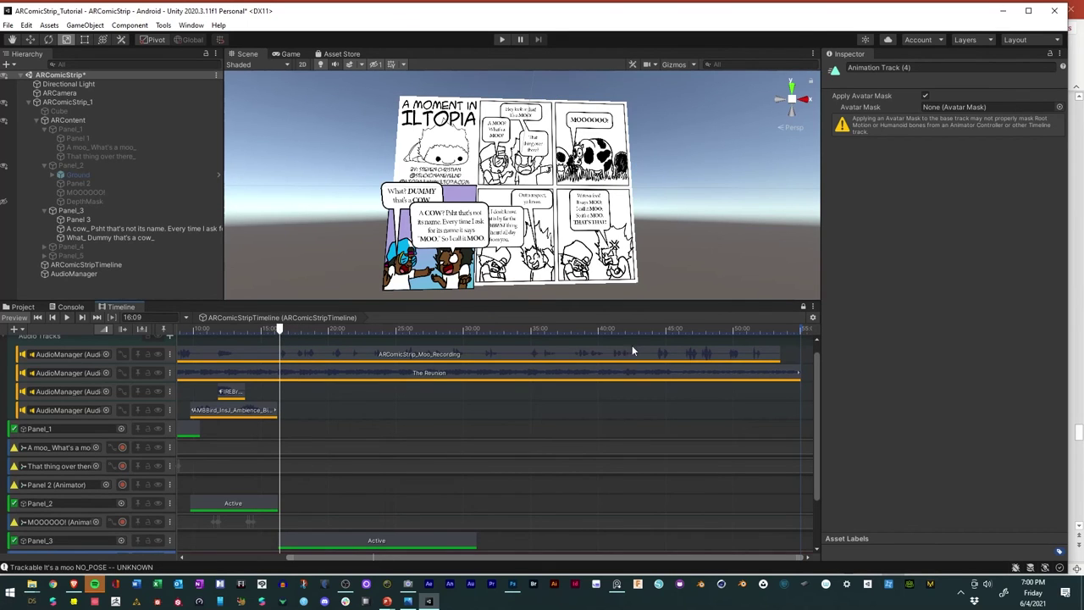
pyautogui.moveTo(815, 366); pyautogui.dragTo(819, 405)
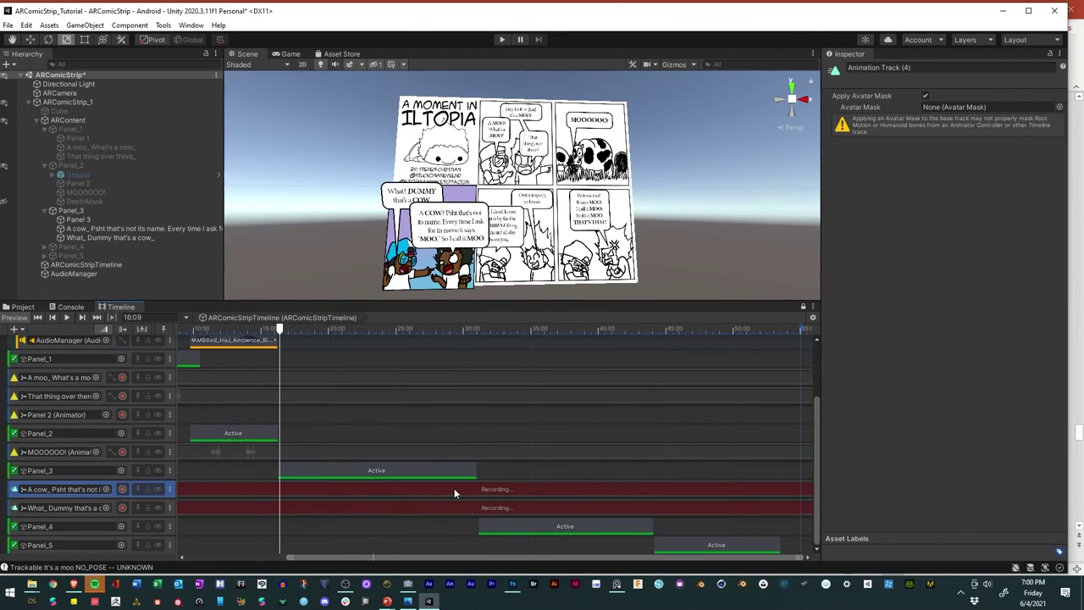
pyautogui.click(395, 199)
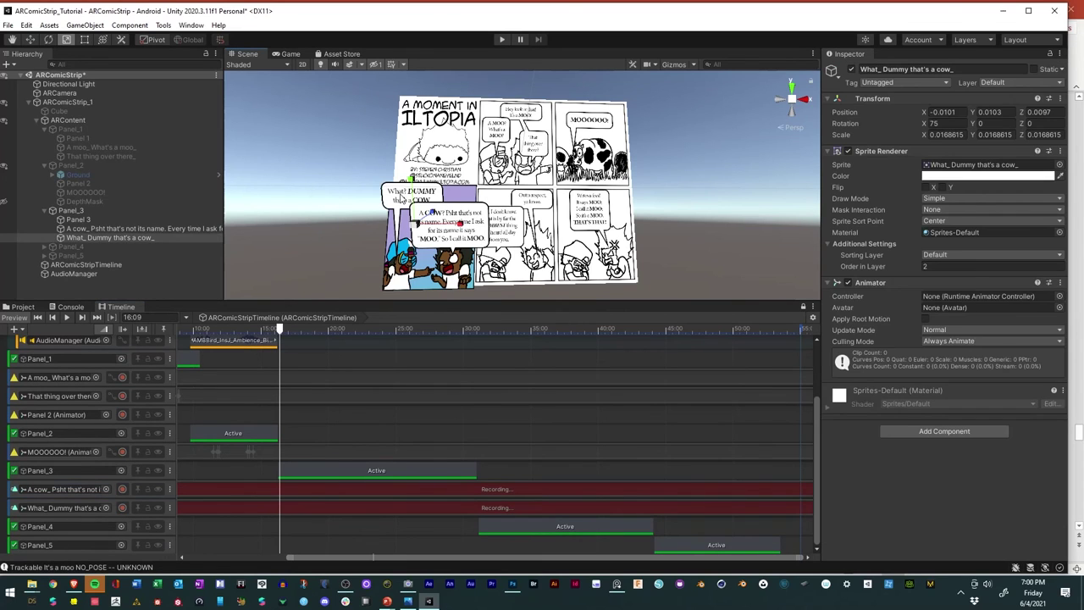
pyautogui.click(100, 238)
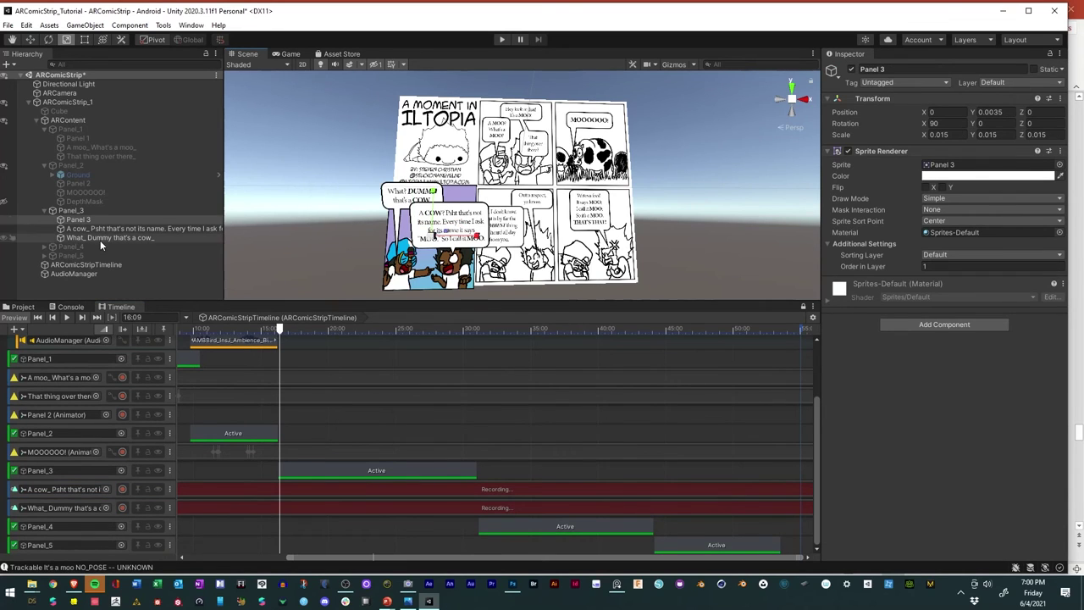
# Step: Key the What_ Dummy bubble's Scale at the current time and again at 19:23
pyautogui.rightClick(843, 139)
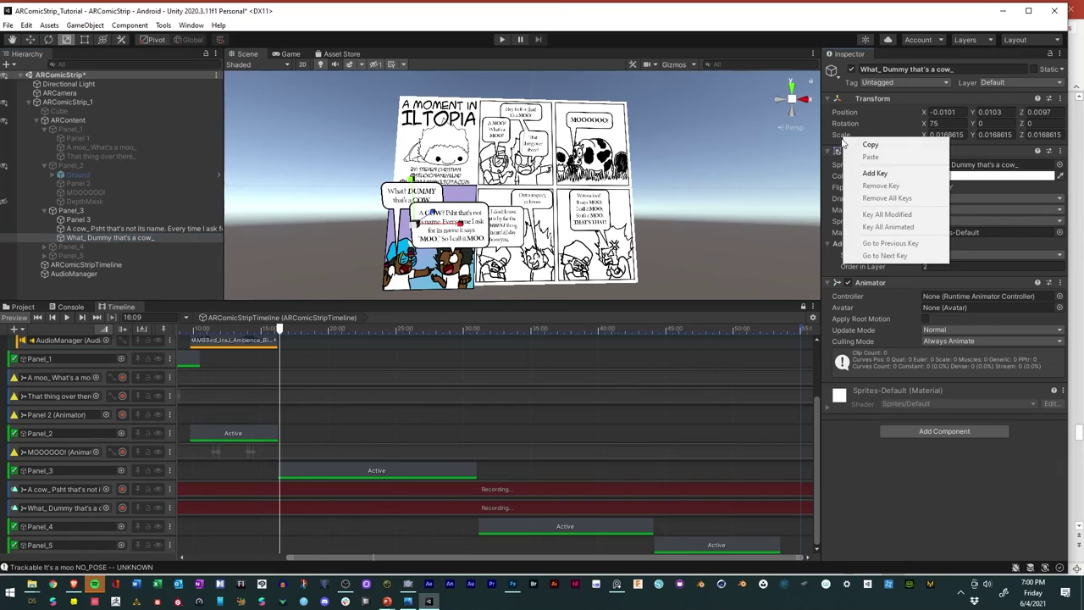
pyautogui.click(877, 173)
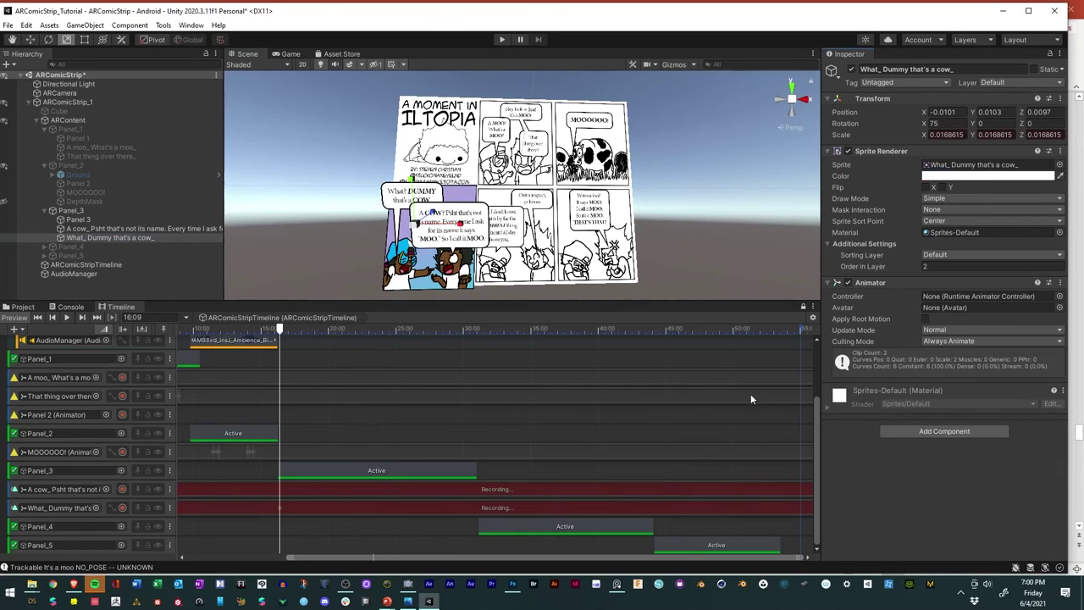
pyautogui.click(66, 318)
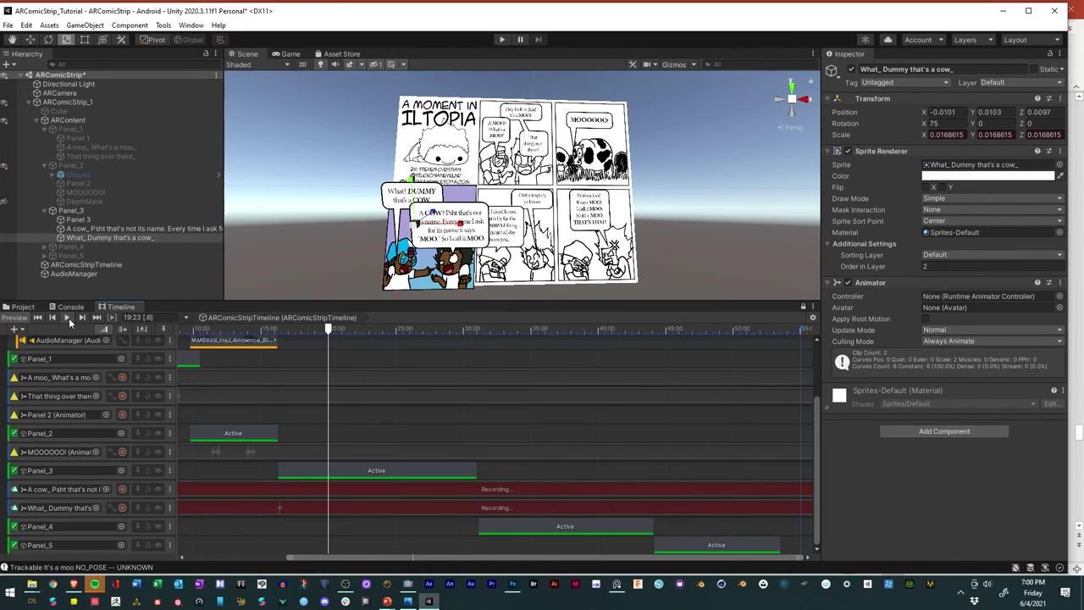
pyautogui.rightClick(848, 137)
pyautogui.click(881, 173)
# Step: Play on past 20:00 and set the playhead to 20:09
pyautogui.click(68, 317)
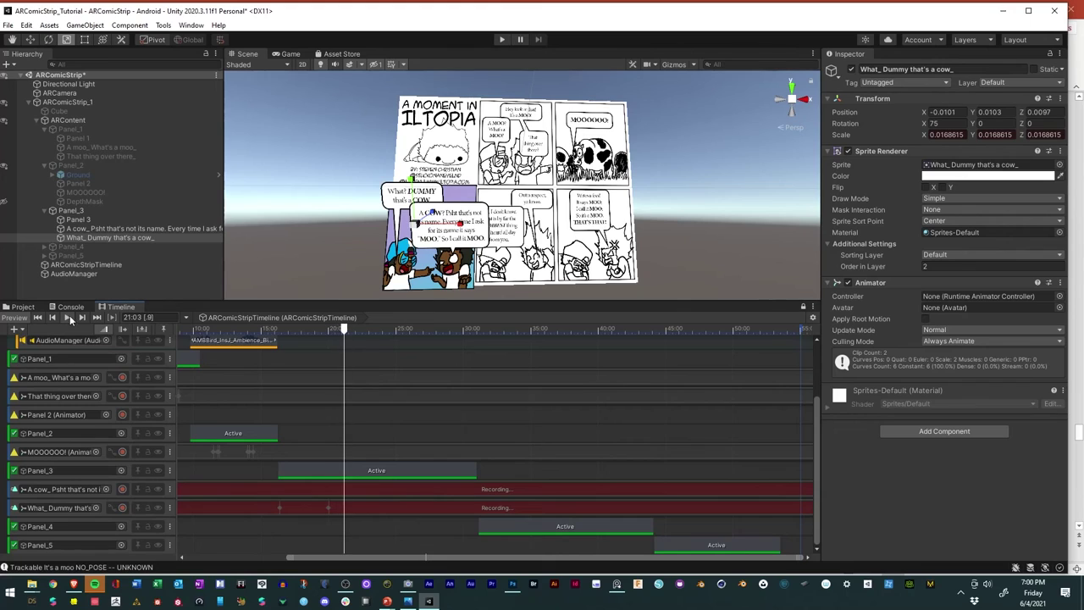
pyautogui.moveTo(345, 329); pyautogui.dragTo(329, 329)
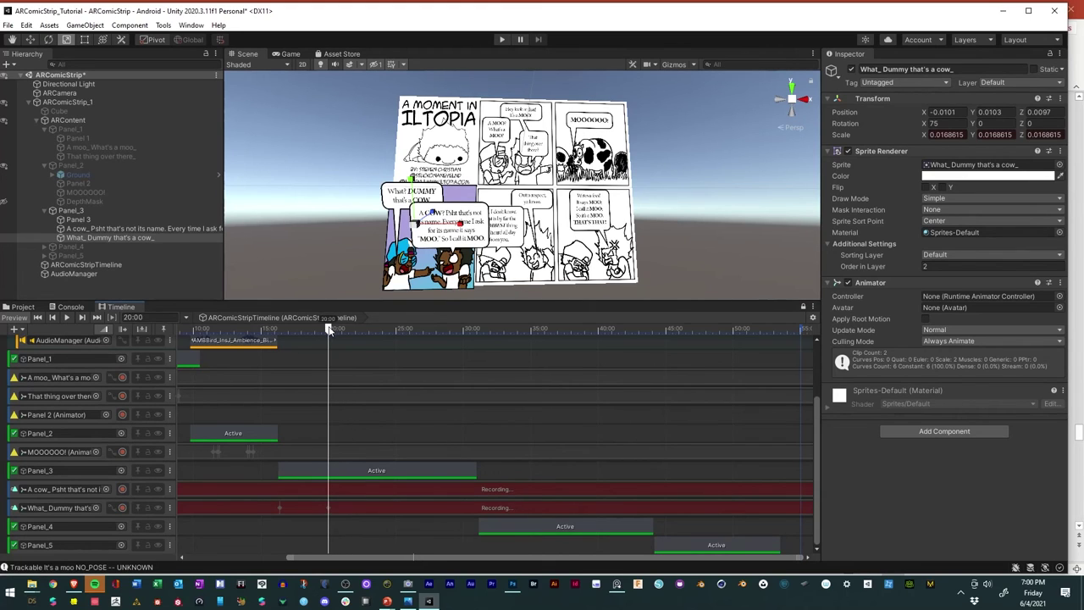
pyautogui.click(66, 318)
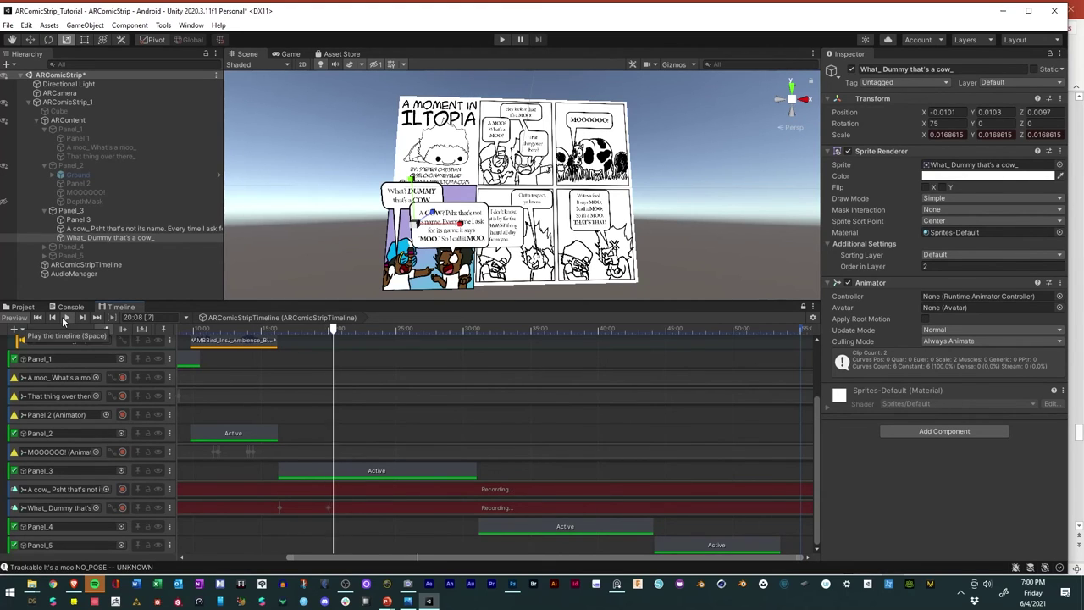
pyautogui.click(66, 318)
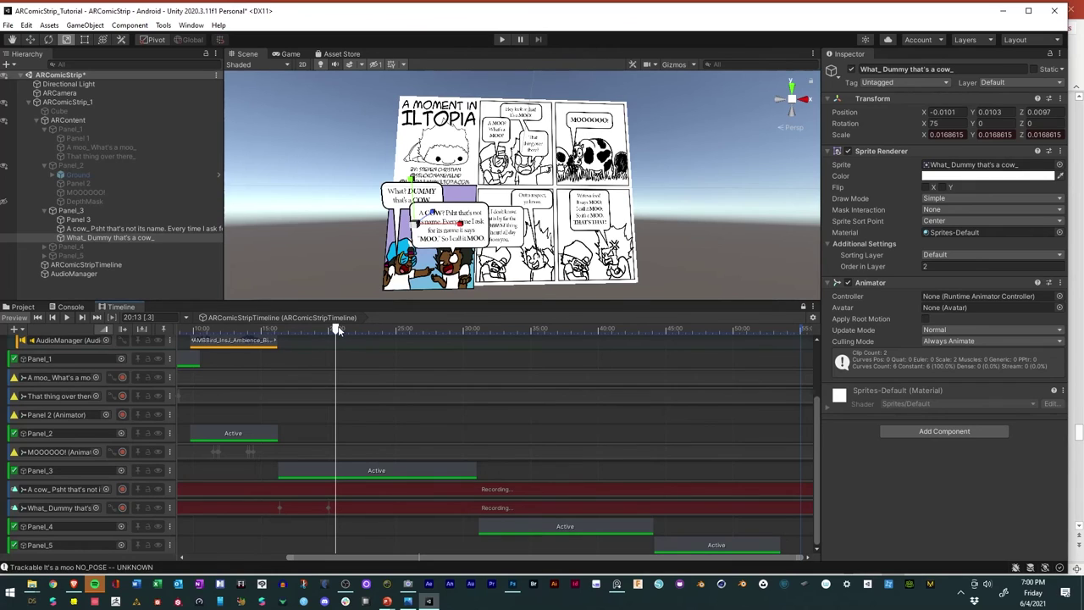
pyautogui.moveTo(338, 329); pyautogui.dragTo(335, 330)
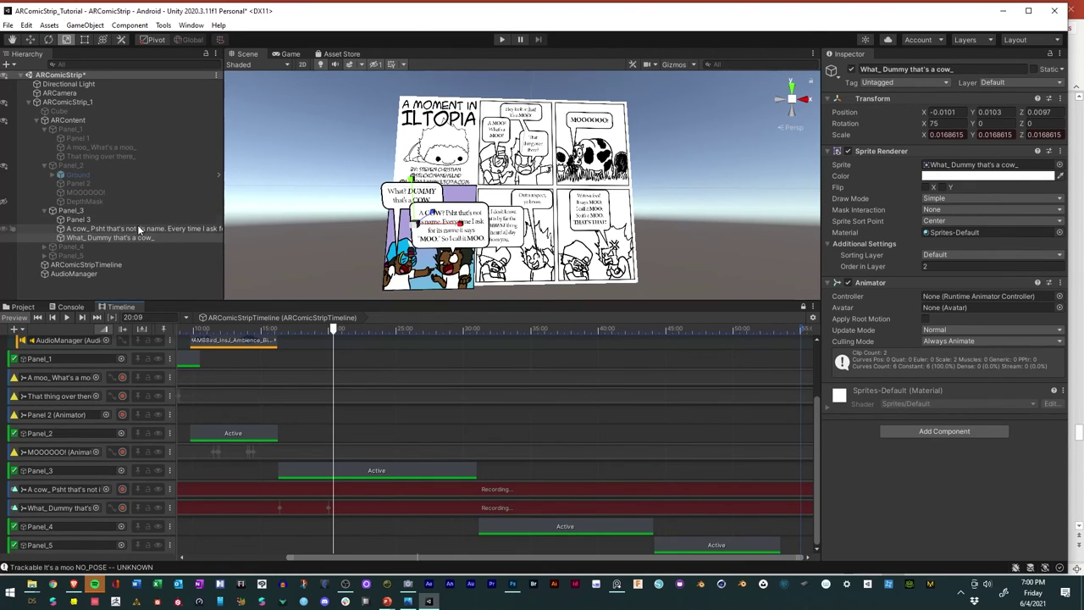
# Step: Key the A cow bubble's Scale at 20:09 and play forward
pyautogui.click(180, 229)
pyautogui.rightClick(844, 140)
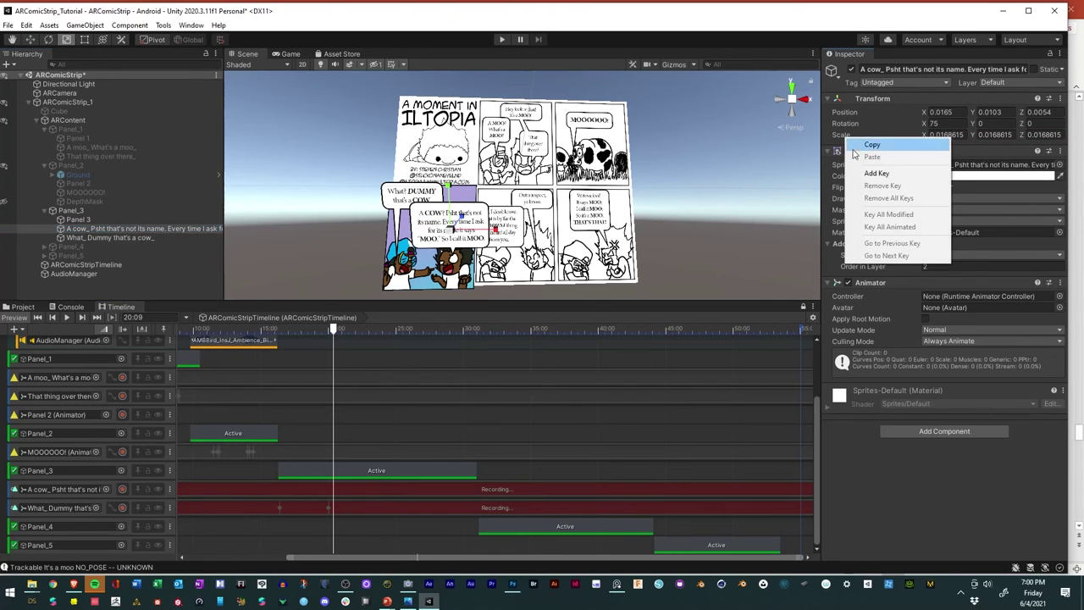
pyautogui.click(866, 174)
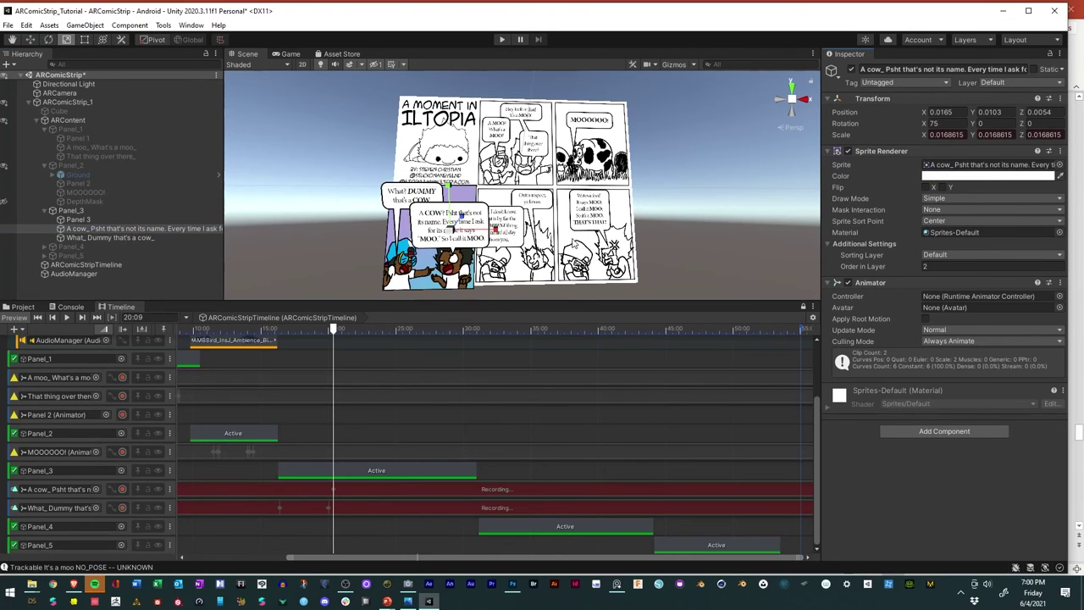
pyautogui.click(68, 318)
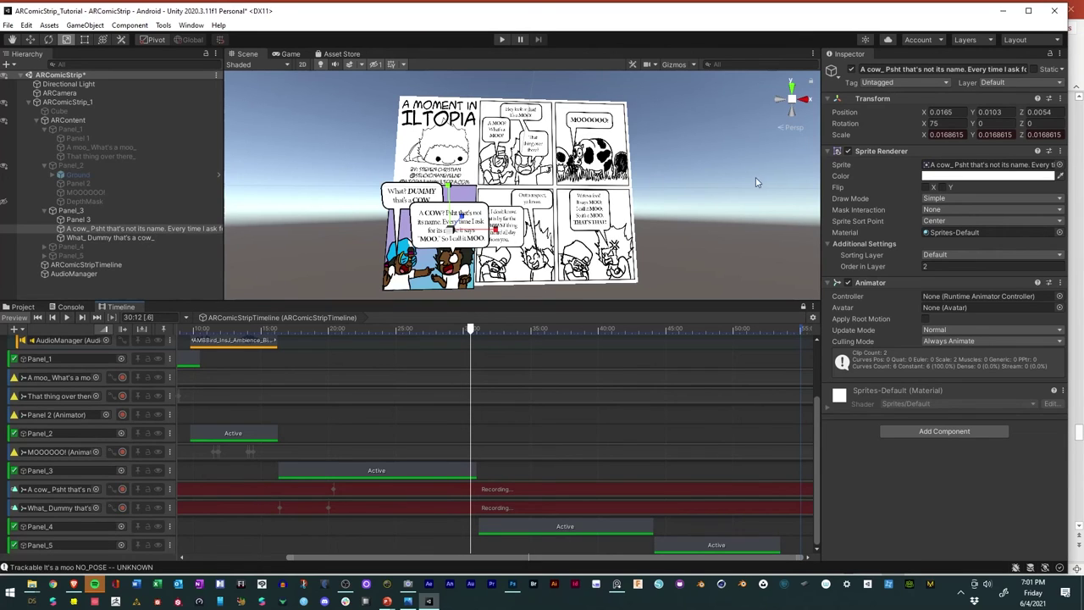
# Step: Key the bubble's Scale around 30:12 and shrink it slightly at 30:22
pyautogui.rightClick(845, 135)
pyautogui.click(898, 156)
pyautogui.moveTo(471, 330); pyautogui.dragTo(477, 333)
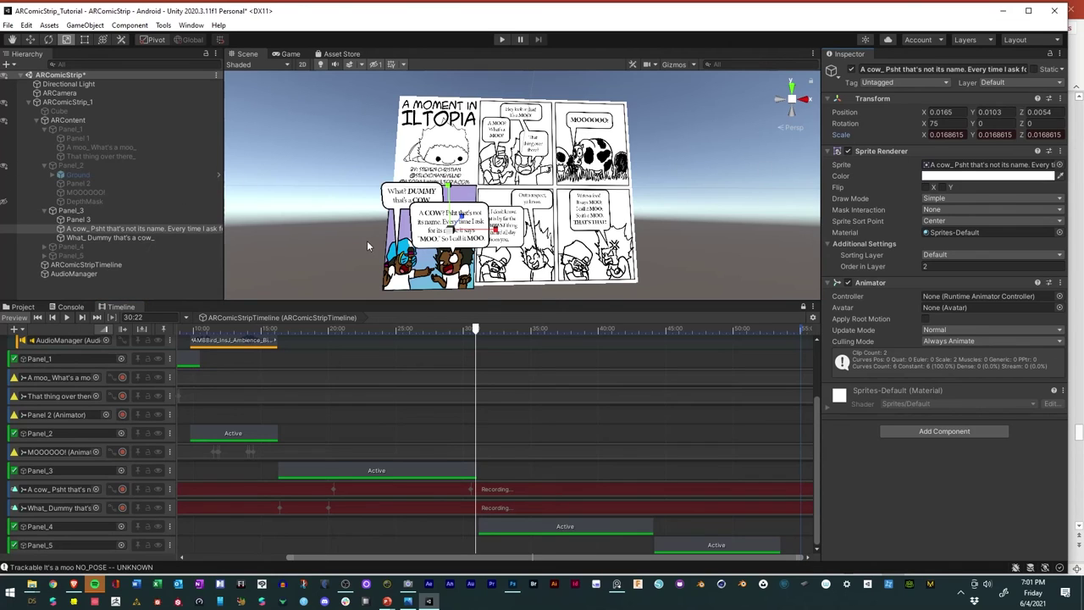
pyautogui.moveTo(454, 234); pyautogui.dragTo(448, 258)
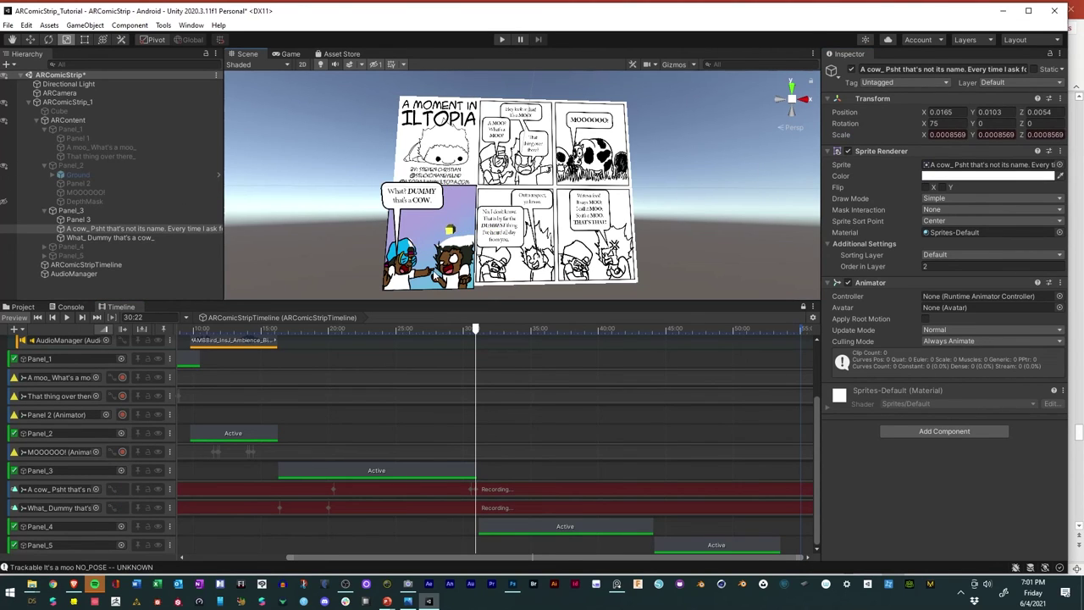
# Step: Shrink the A cow bubble to almost nothing at 19:22 and check it full-size at 20:13
pyautogui.click(332, 329)
pyautogui.moveTo(334, 330); pyautogui.dragTo(328, 330)
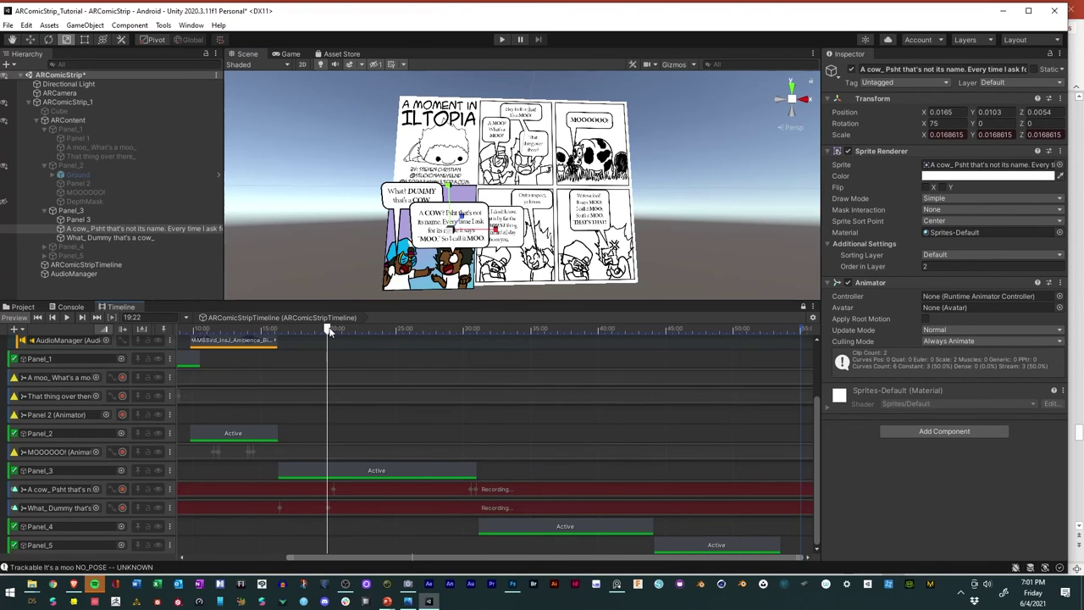
pyautogui.moveTo(448, 227); pyautogui.dragTo(450, 251)
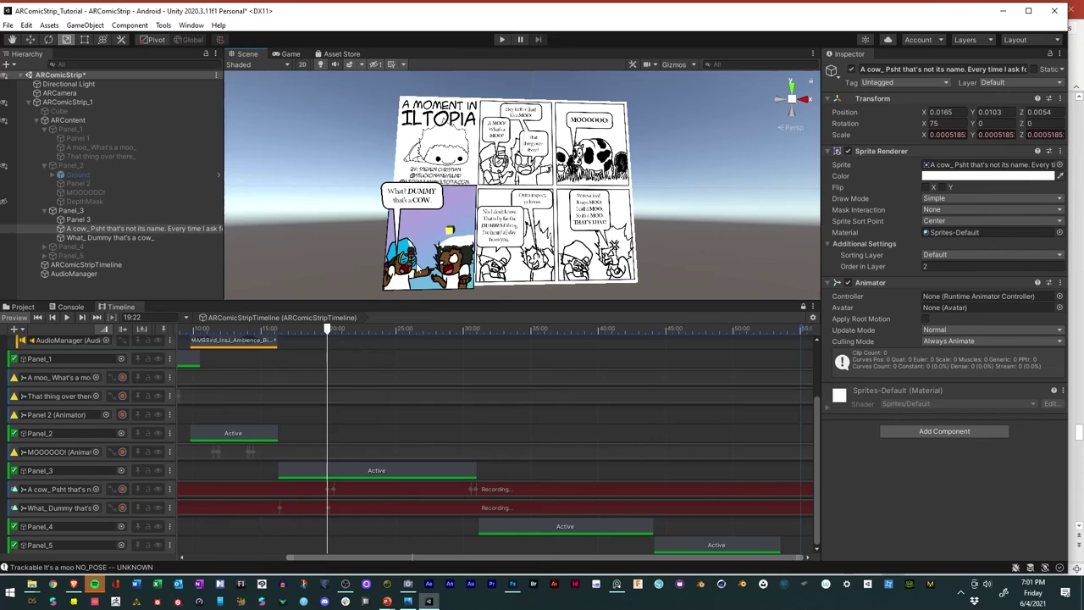
pyautogui.moveTo(331, 329); pyautogui.dragTo(334, 331)
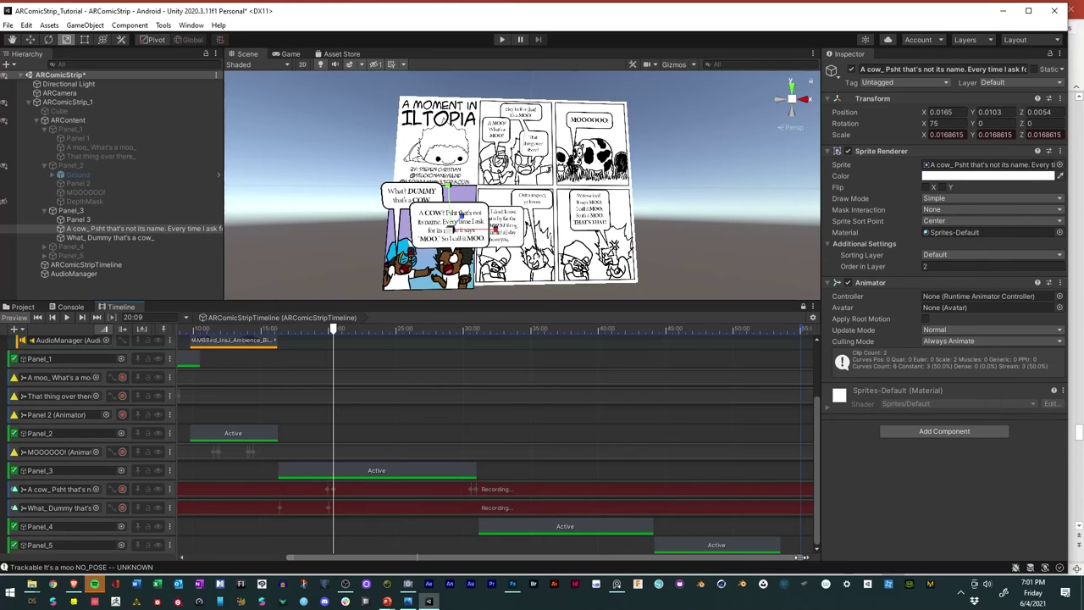
pyautogui.moveTo(801, 557); pyautogui.dragTo(570, 546)
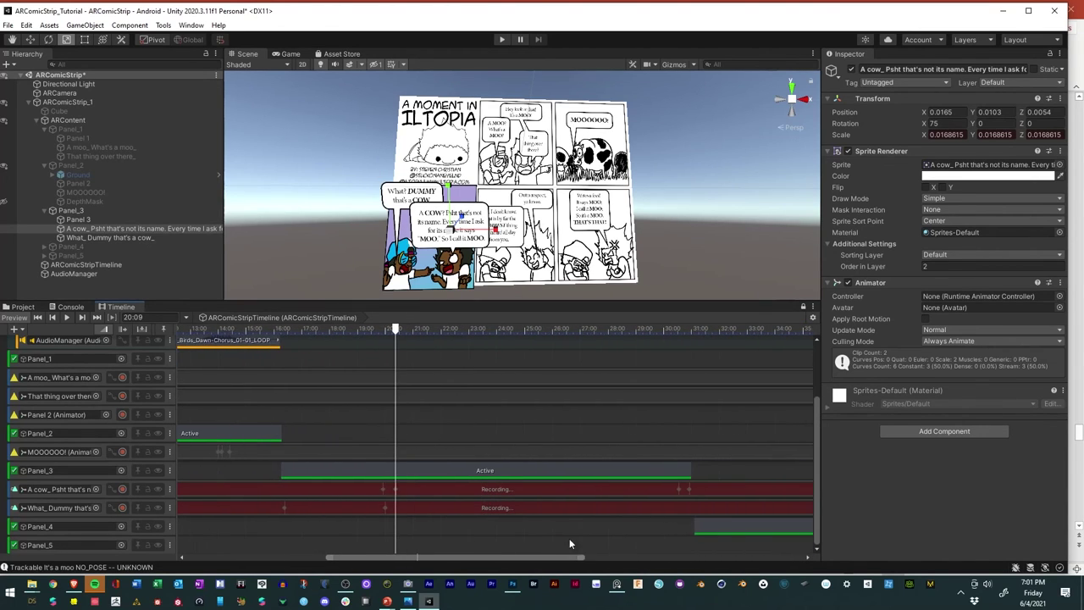
# Step: Enlarge the A cow bubble slightly around 20:06–20:09 for the pop
pyautogui.moveTo(396, 330); pyautogui.dragTo(393, 332)
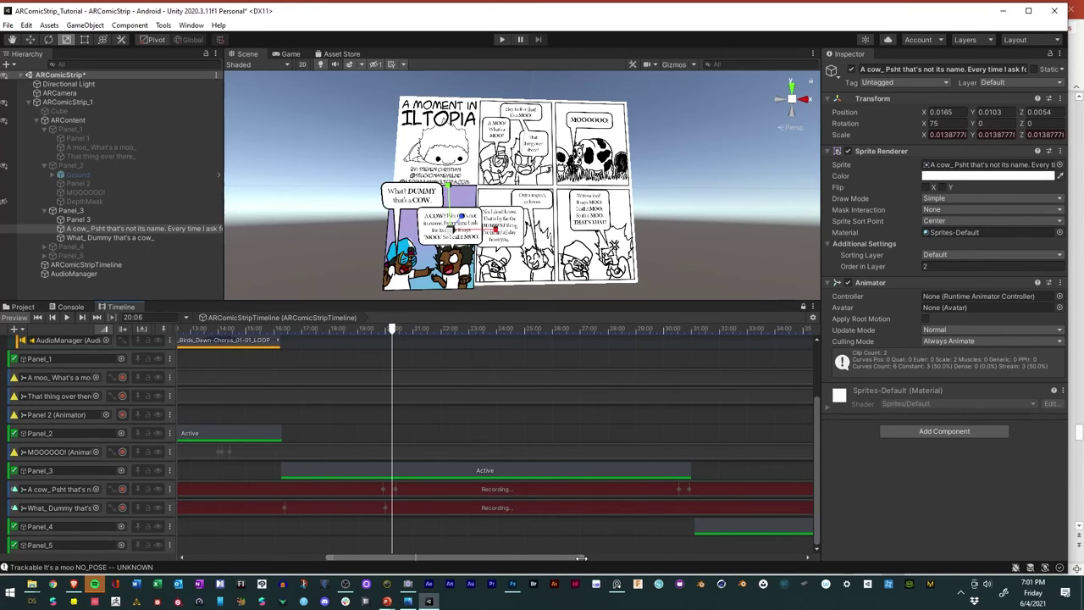
pyautogui.moveTo(581, 558); pyautogui.dragTo(539, 558)
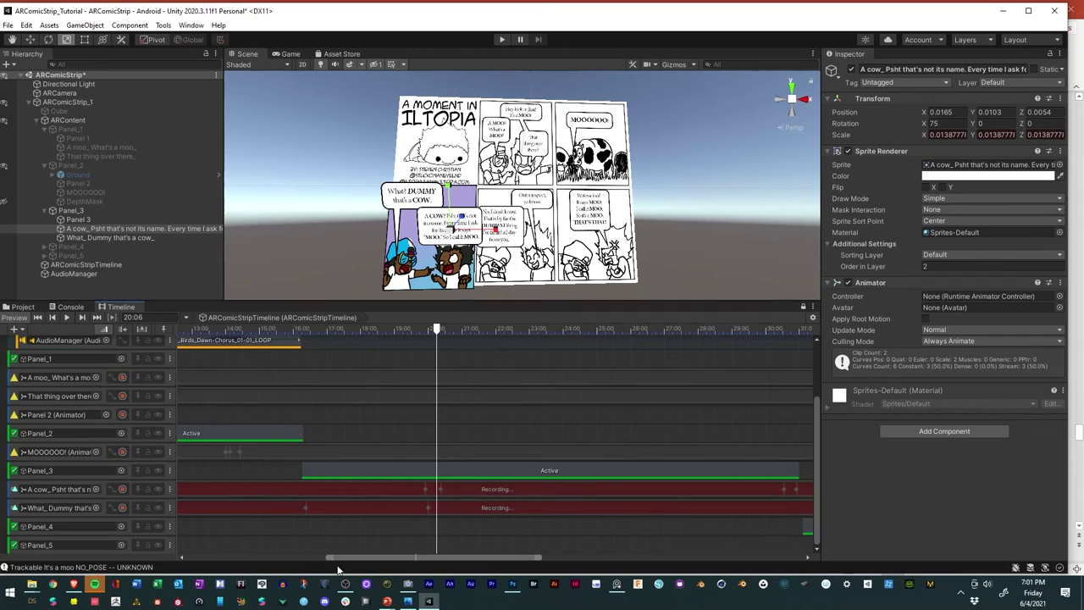
pyautogui.moveTo(330, 559); pyautogui.dragTo(360, 559)
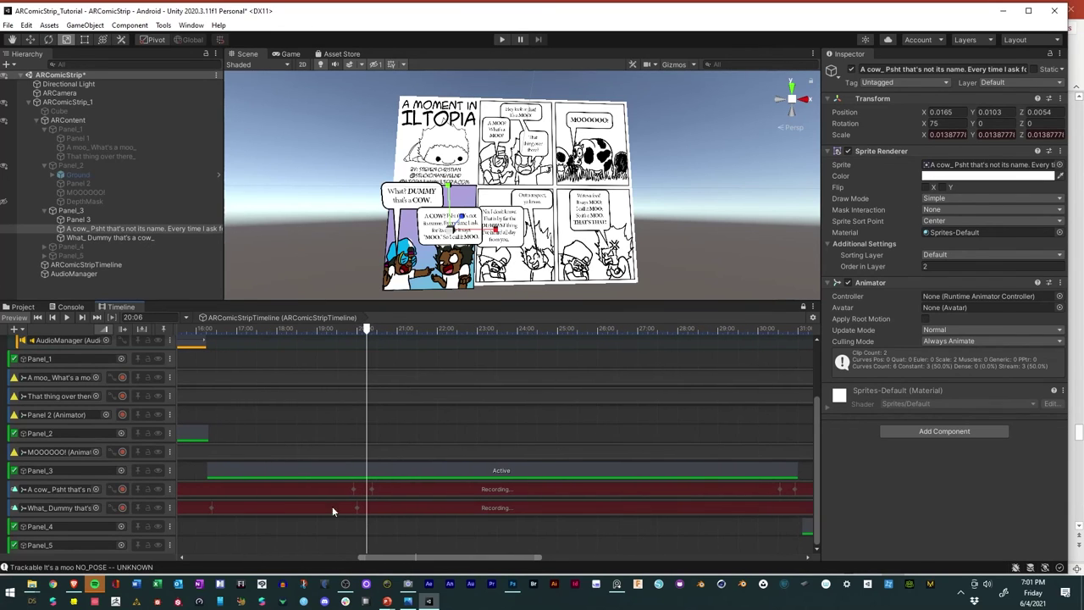
pyautogui.moveTo(364, 331); pyautogui.dragTo(367, 331)
pyautogui.moveTo(450, 229); pyautogui.dragTo(471, 233)
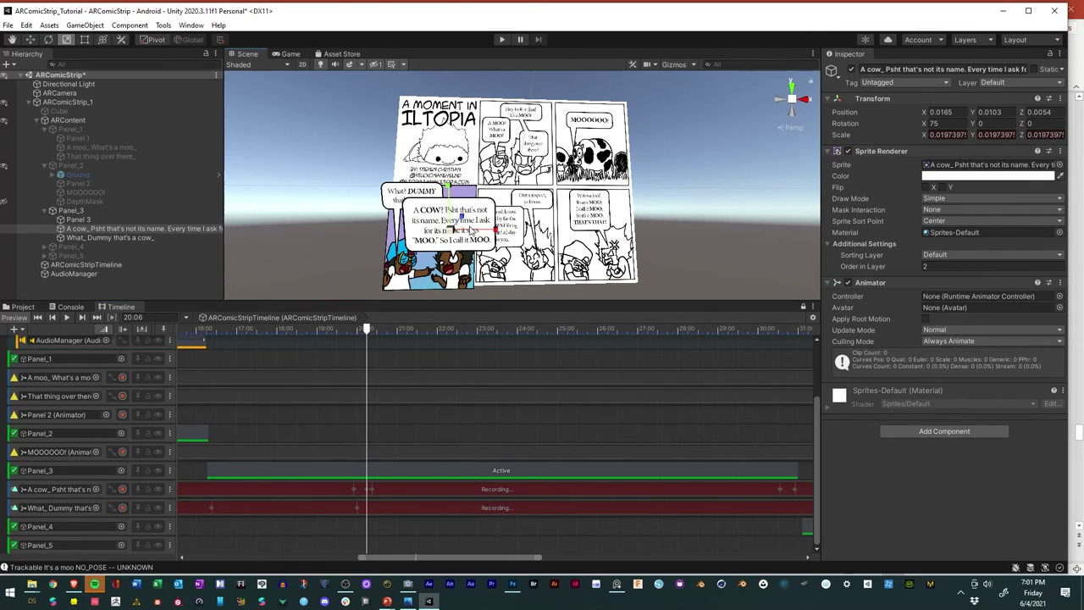
# Step: Preview the bubble shrinking away near 30 seconds, then return to Panel 3's start
pyautogui.click(777, 329)
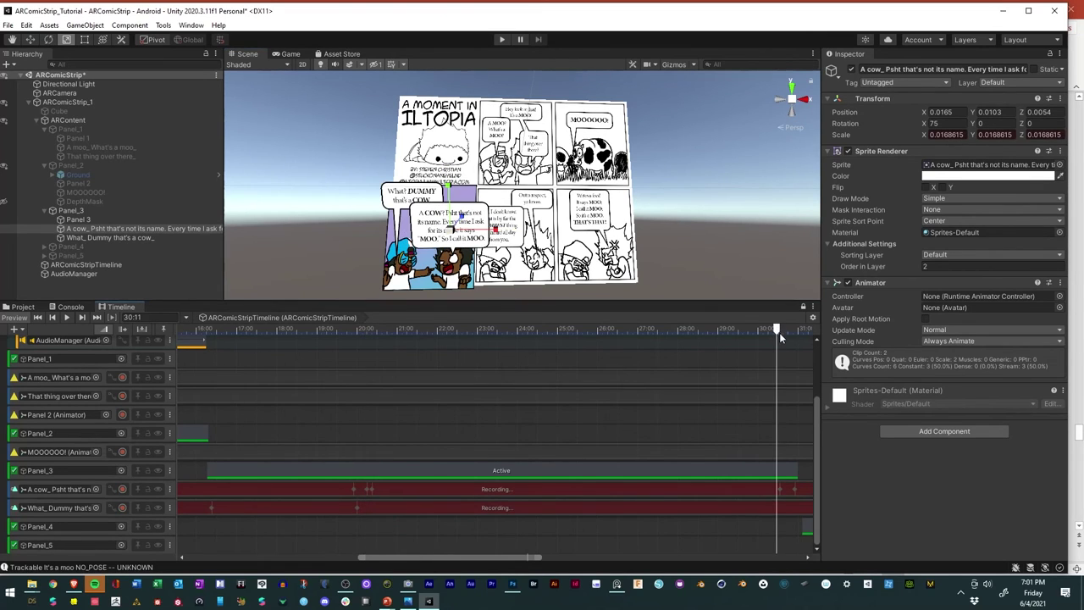
pyautogui.moveTo(779, 332); pyautogui.dragTo(786, 335)
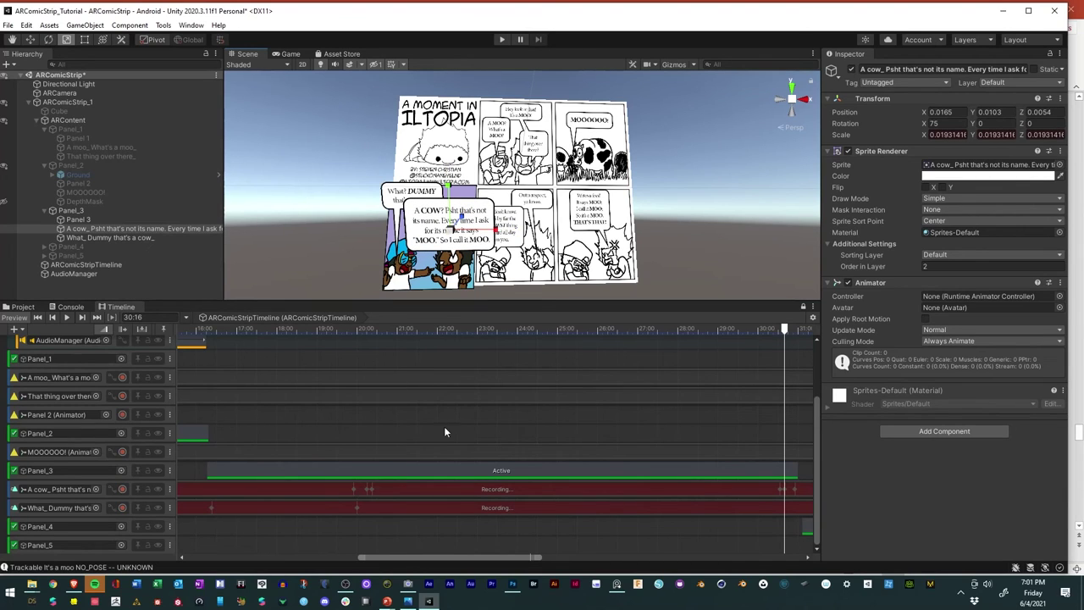
pyautogui.moveTo(218, 330); pyautogui.dragTo(209, 332)
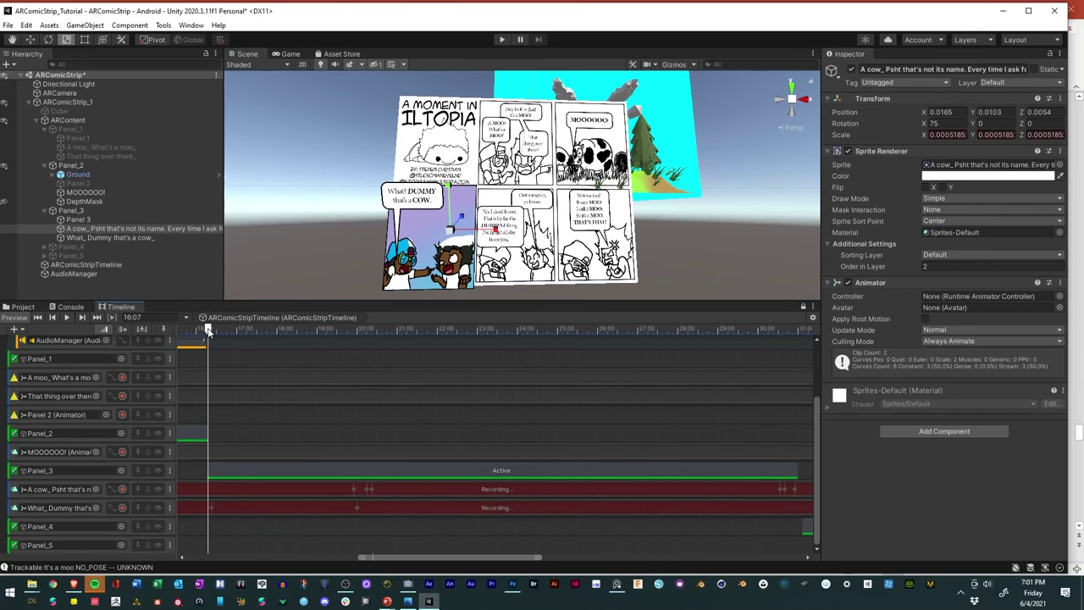
# Step: Key the What_ Dummy bubble shrunk almost to nothing at 16:07 and preview its pop-in
pyautogui.click(114, 238)
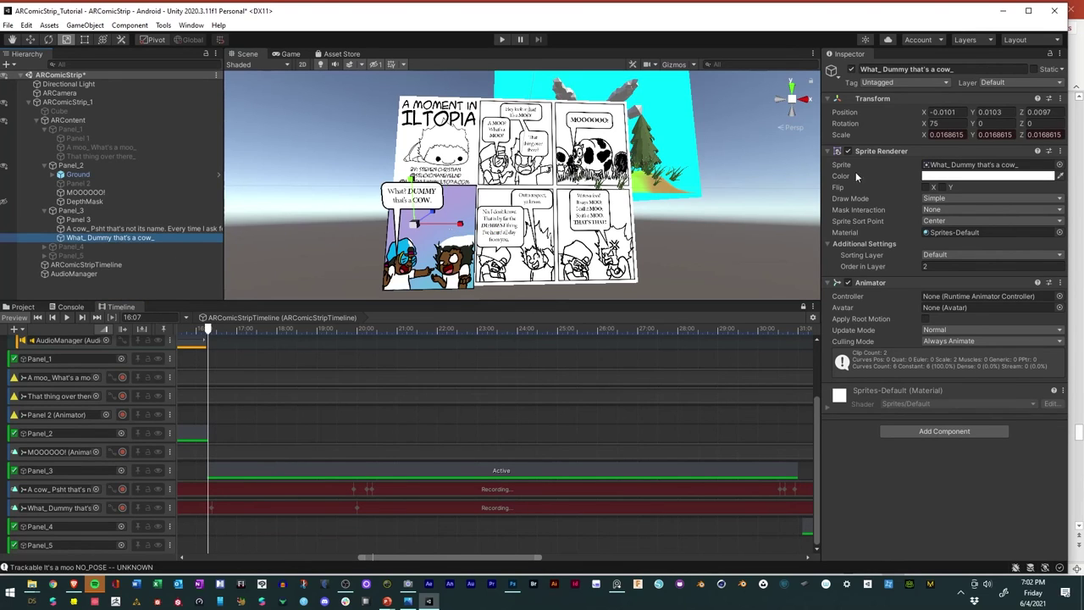
pyautogui.rightClick(846, 135)
pyautogui.click(872, 170)
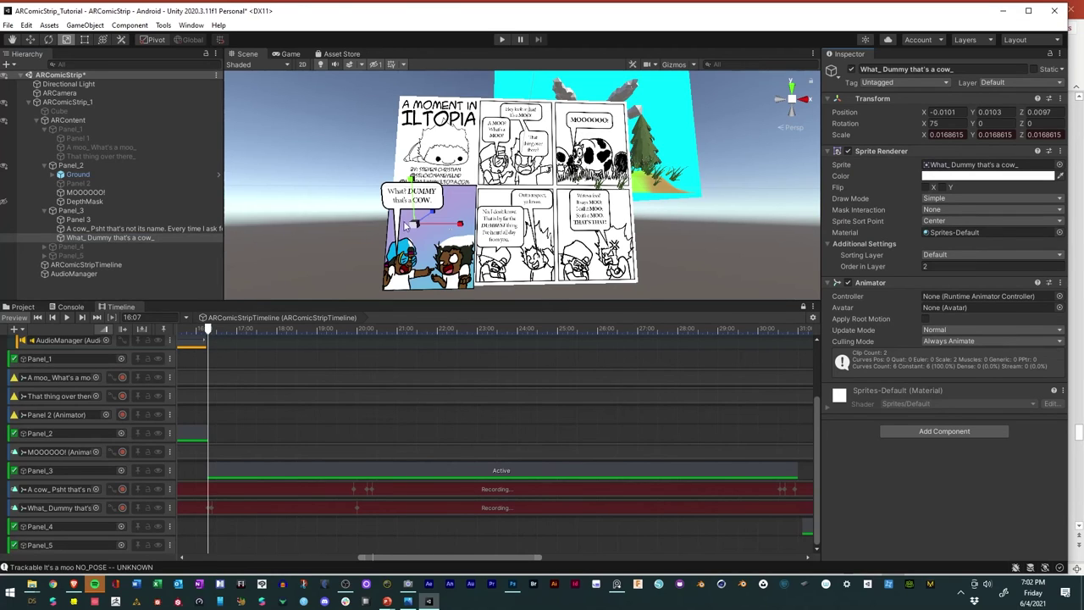
pyautogui.moveTo(408, 225); pyautogui.dragTo(379, 263)
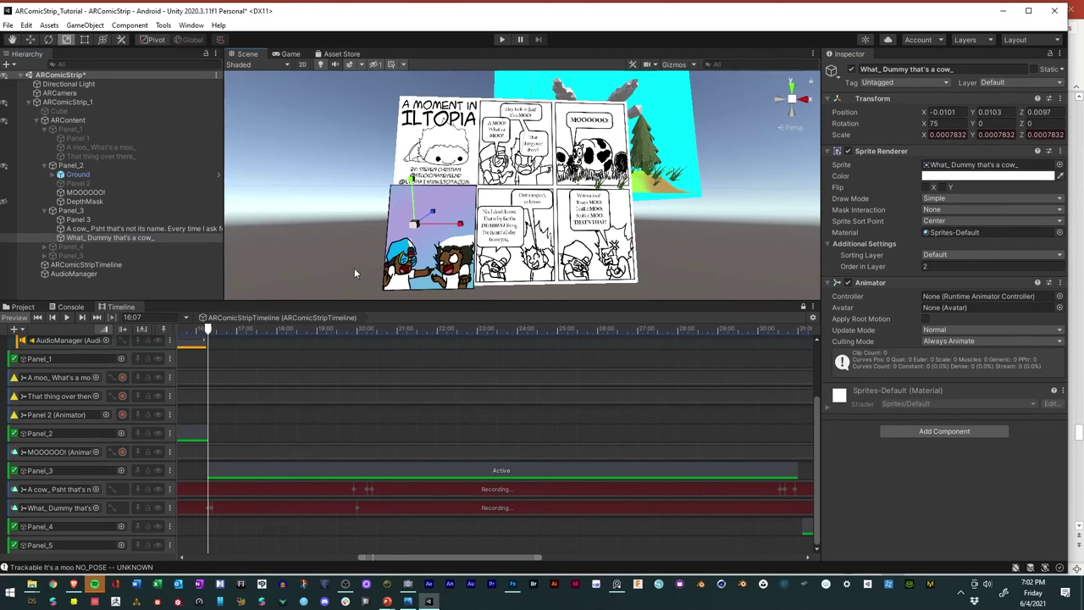
pyautogui.rightClick(853, 134)
pyautogui.click(873, 170)
pyautogui.moveTo(211, 329); pyautogui.dragTo(210, 329)
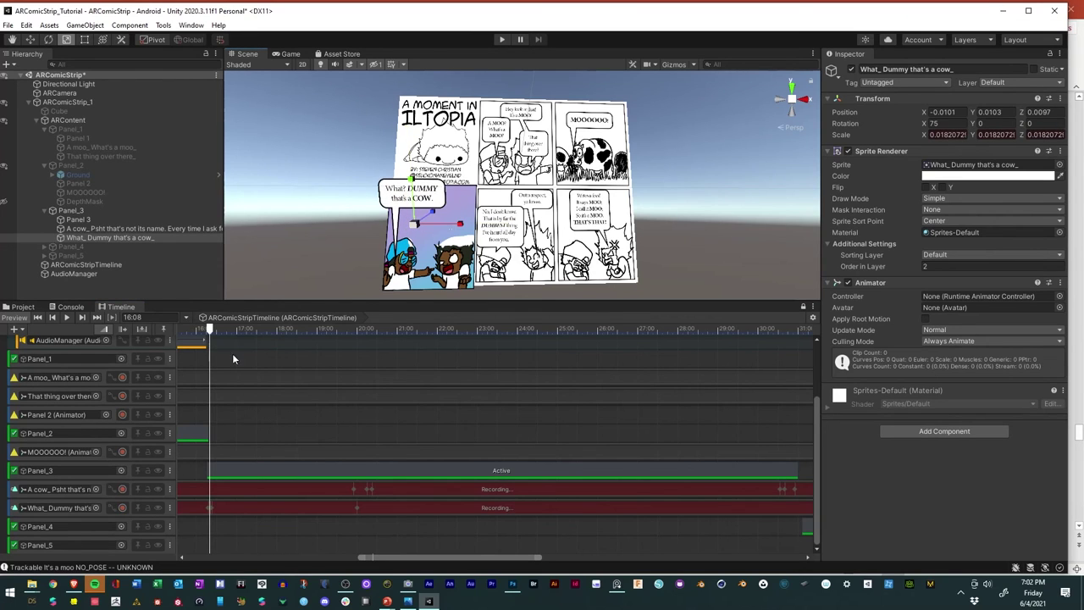
# Step: Shrink the Dummy bubble away around 20:11 and enlarge it at 20:03 for a pop
pyautogui.moveTo(212, 334); pyautogui.dragTo(377, 335)
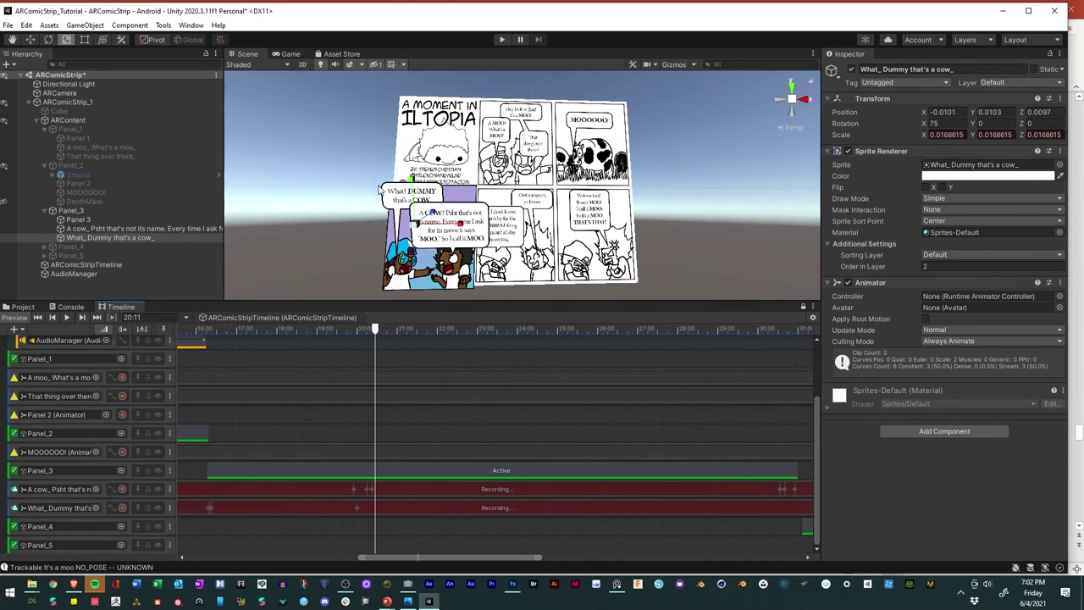
pyautogui.moveTo(411, 180); pyautogui.dragTo(386, 258)
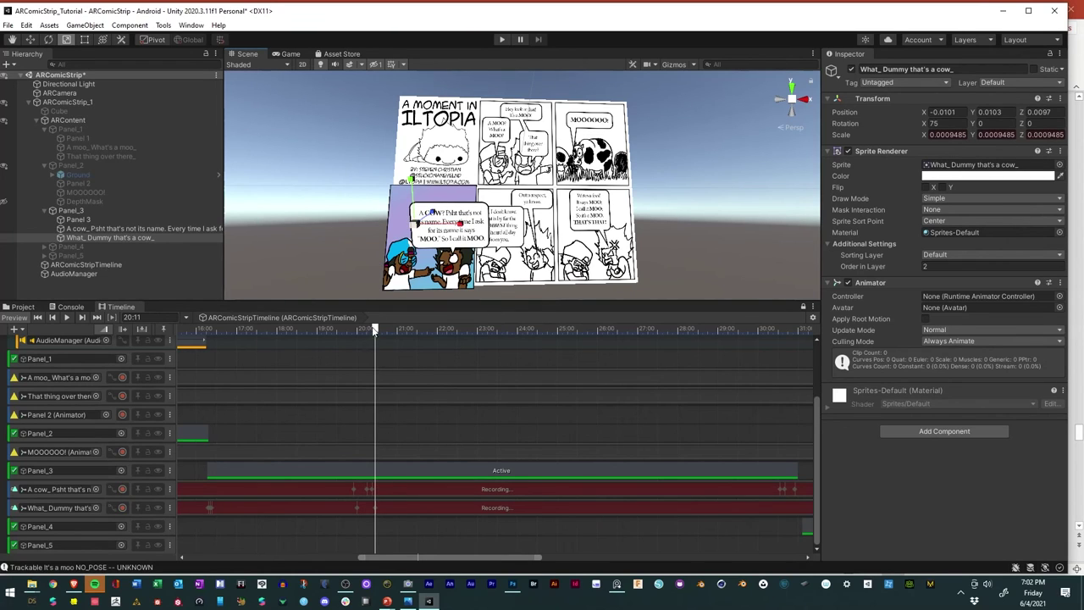
pyautogui.moveTo(373, 331); pyautogui.dragTo(364, 334)
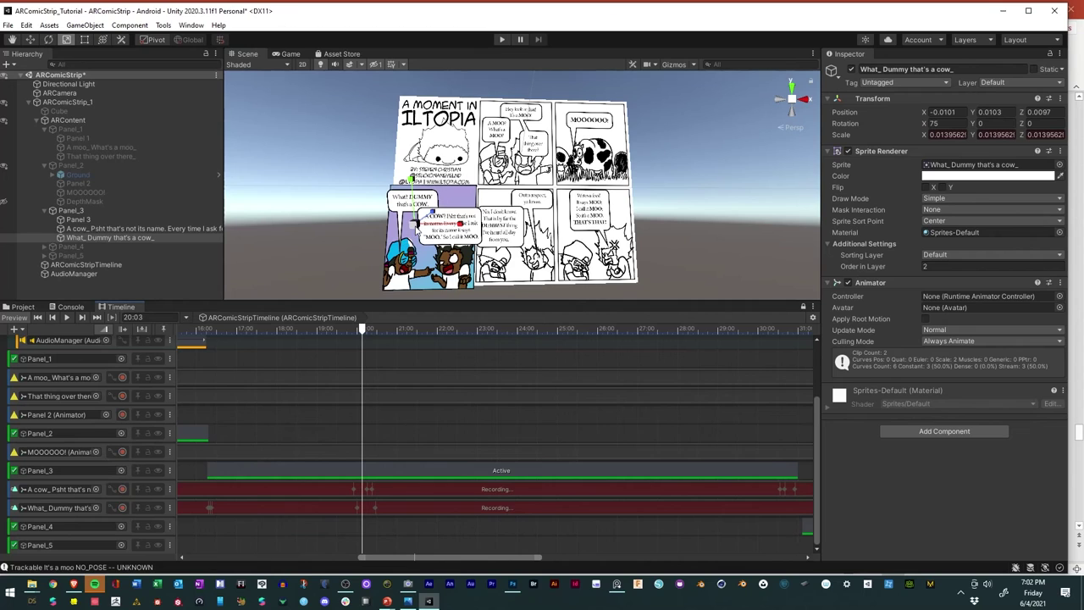
pyautogui.moveTo(417, 224); pyautogui.dragTo(412, 223)
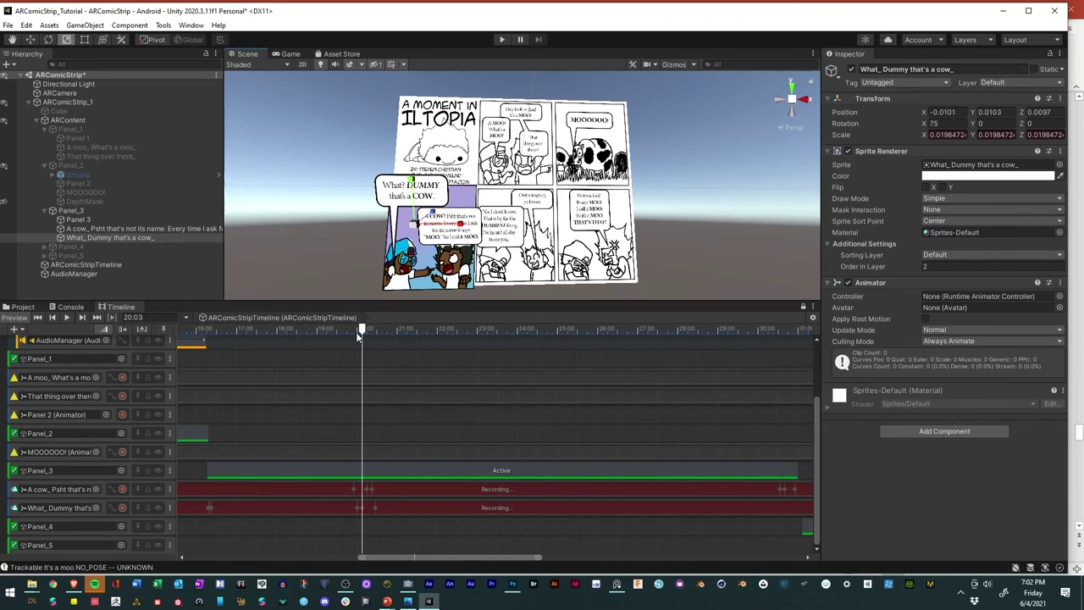
pyautogui.moveTo(363, 330); pyautogui.dragTo(804, 415)
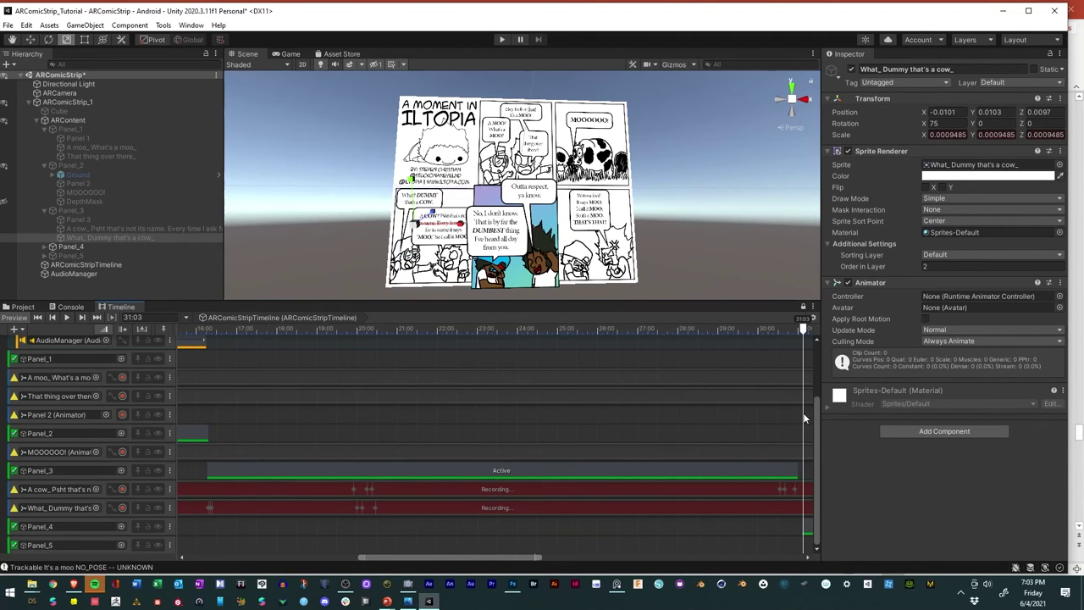
# Step: Stop recording on the Dummy and A cow bubble tracks
pyautogui.click(122, 508)
pyautogui.click(122, 489)
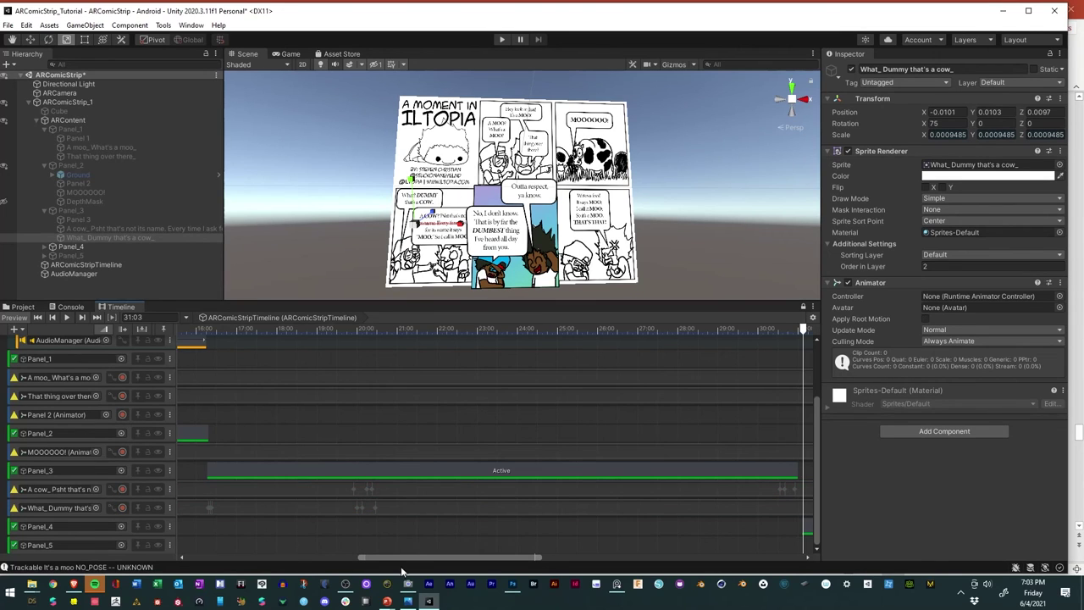
pyautogui.moveTo(411, 555); pyautogui.dragTo(557, 556)
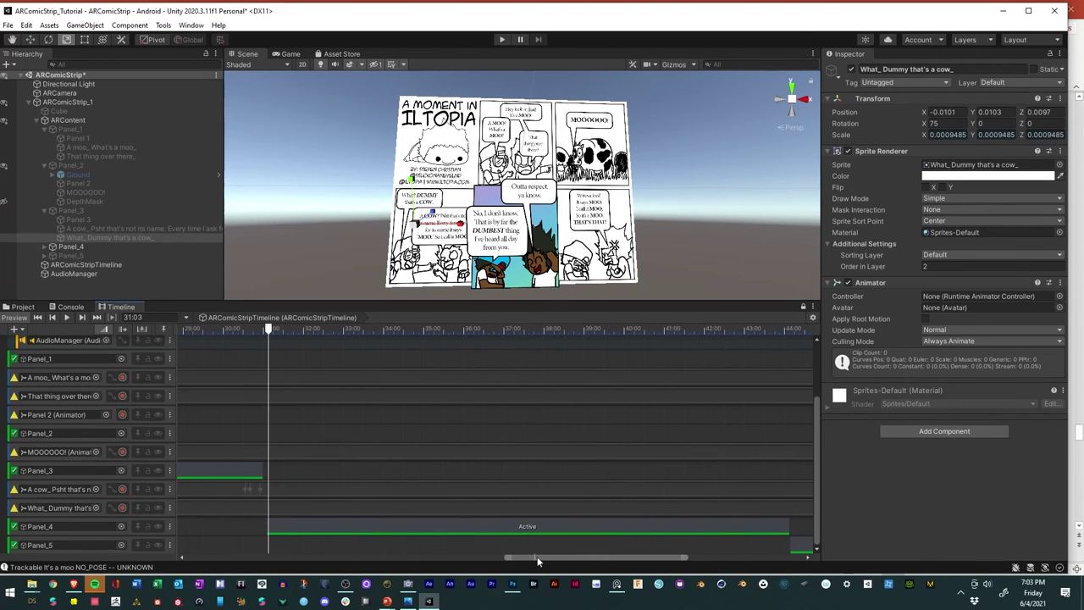
# Step: Add animation tracks for Panel_4's 'No, I don't know' and 'Outta respect, ya know' bubbles
pyautogui.click(44, 247)
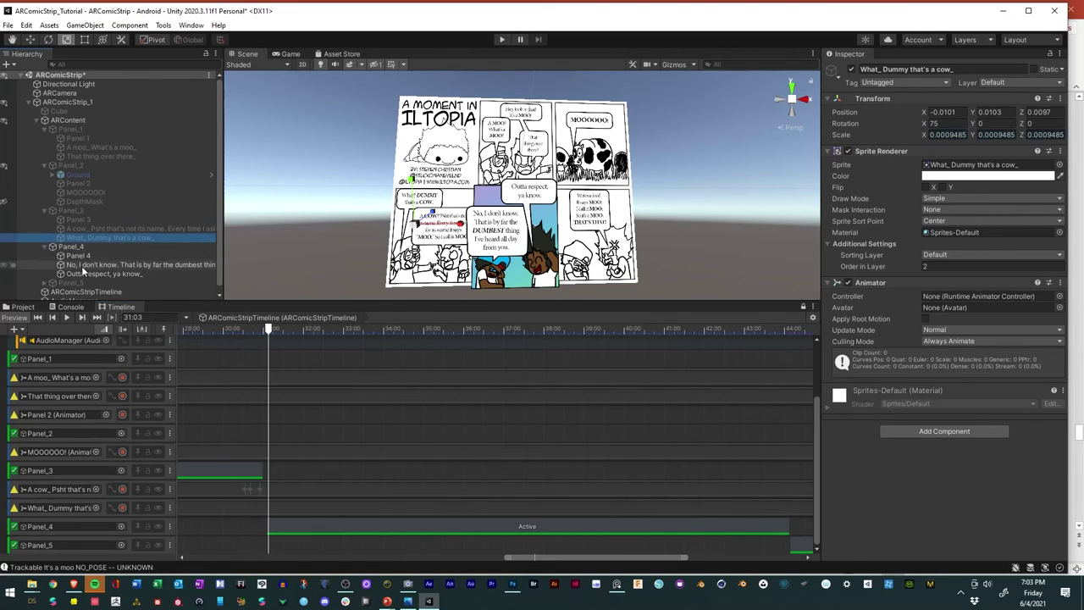
pyautogui.click(76, 259)
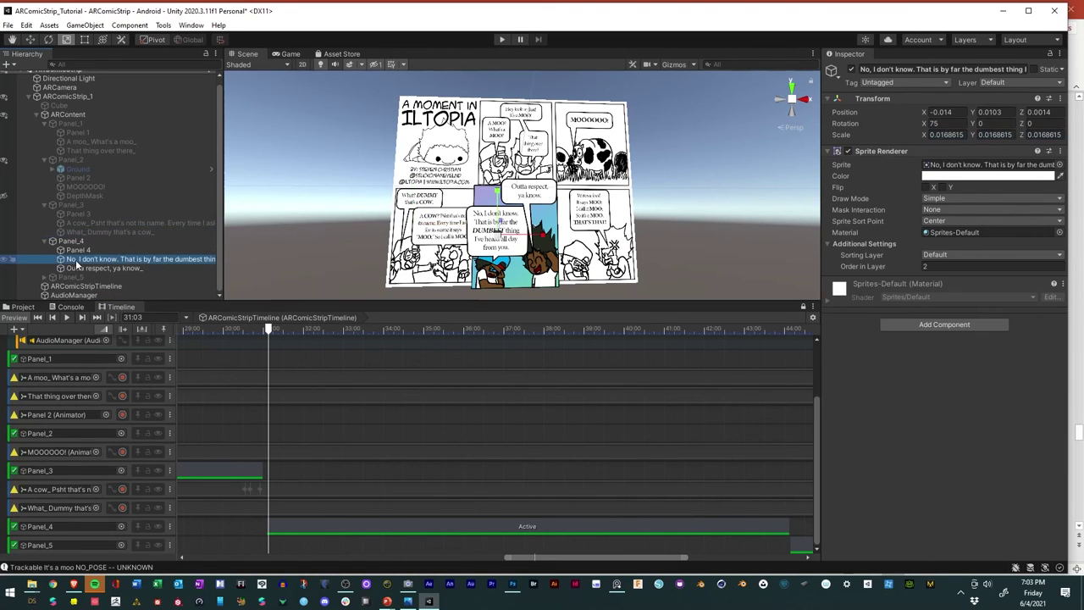
pyautogui.keyDown('shift'); pyautogui.click(81, 267); pyautogui.keyUp('shift')
pyautogui.moveTo(80, 261); pyautogui.dragTo(85, 542)
pyautogui.rightClick(85, 547)
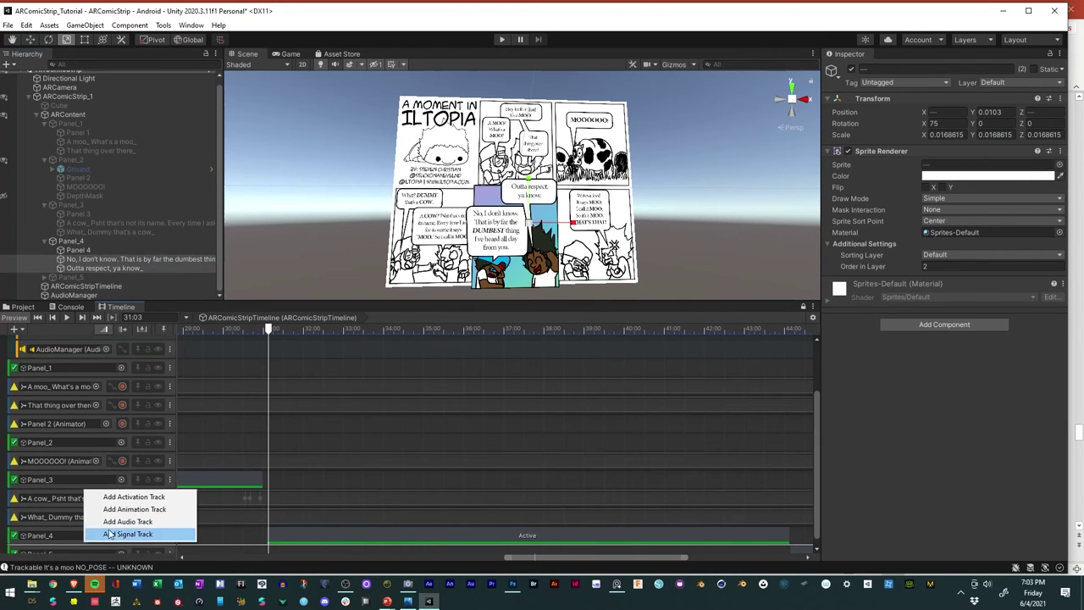
pyautogui.click(119, 511)
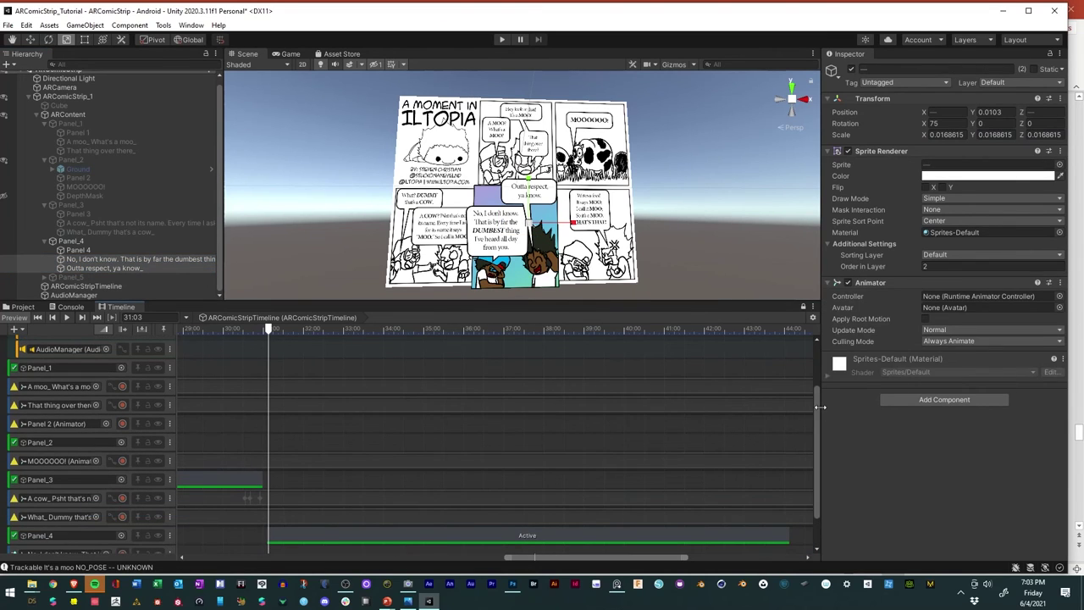
# Step: Start recording on both Panel_4 bubble tracks and play from Panel 4's start
pyautogui.moveTo(817, 408); pyautogui.dragTo(818, 454)
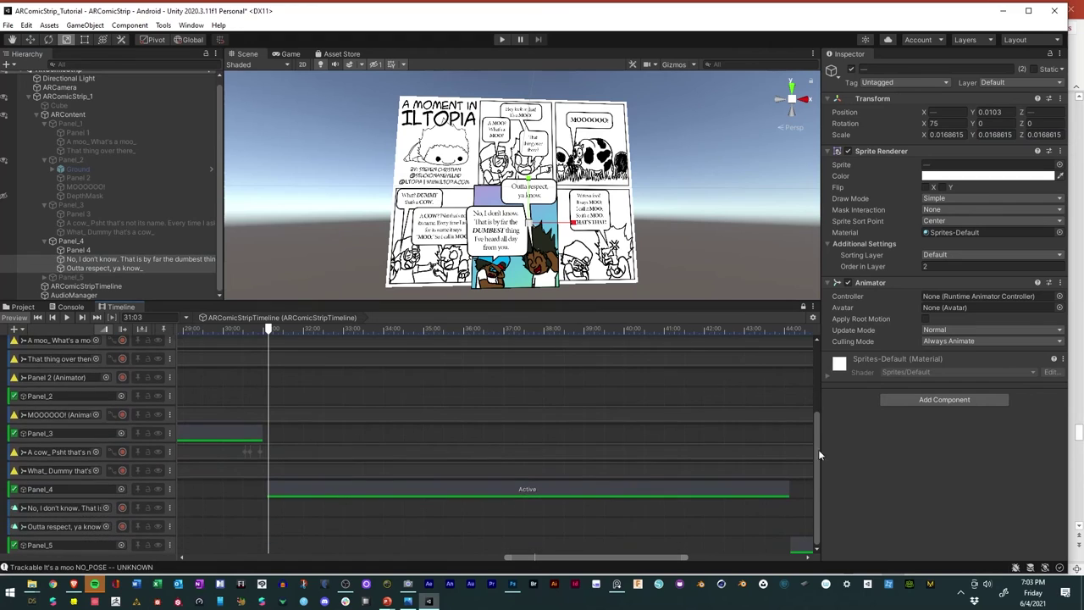
pyautogui.click(123, 526)
pyautogui.click(122, 507)
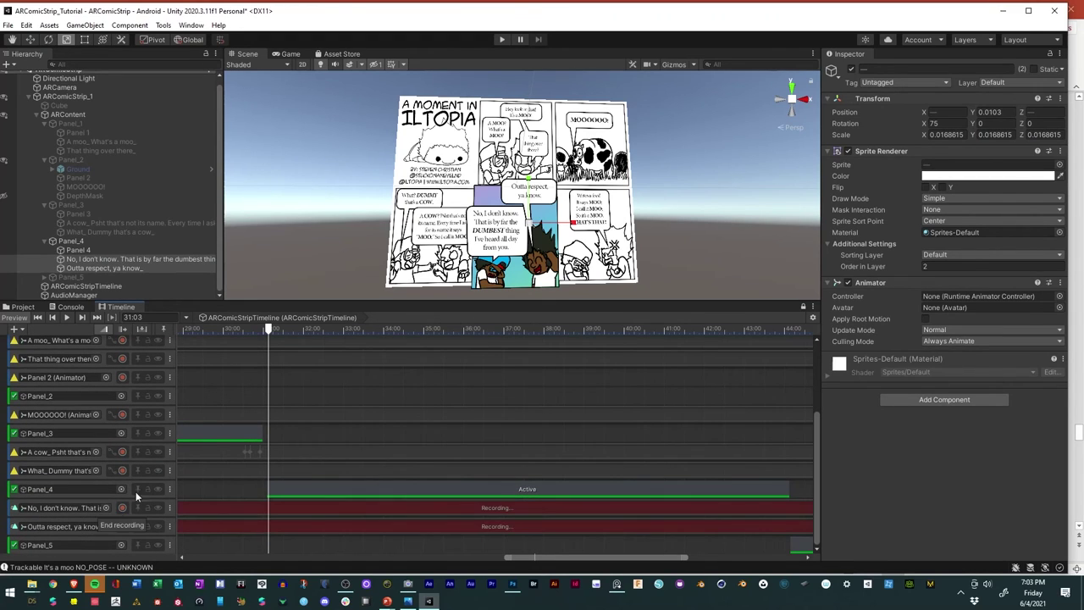
pyautogui.moveTo(268, 331); pyautogui.dragTo(264, 329)
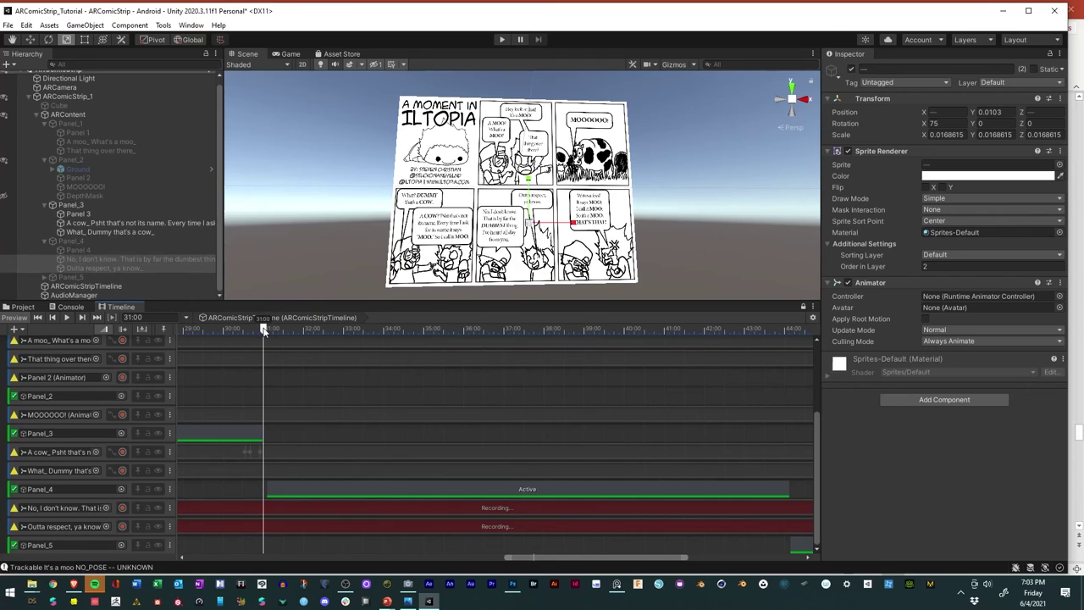
pyautogui.press('space')
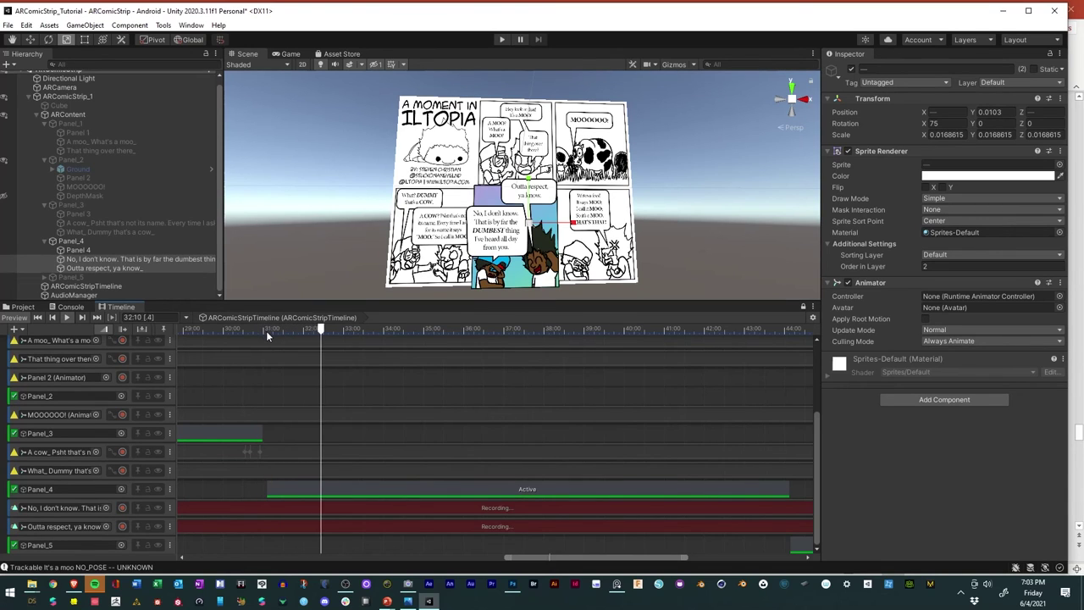
pyautogui.moveTo(355, 327); pyautogui.dragTo(287, 333)
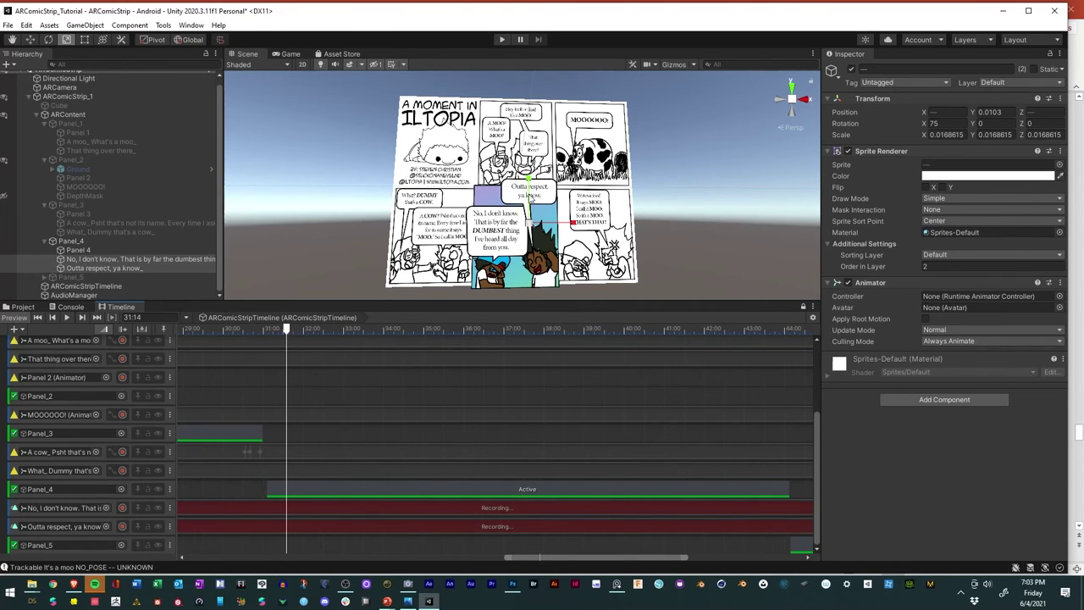
# Step: Key the 'Outta respect' bubble's Scale at its start and at a later time
pyautogui.click(513, 204)
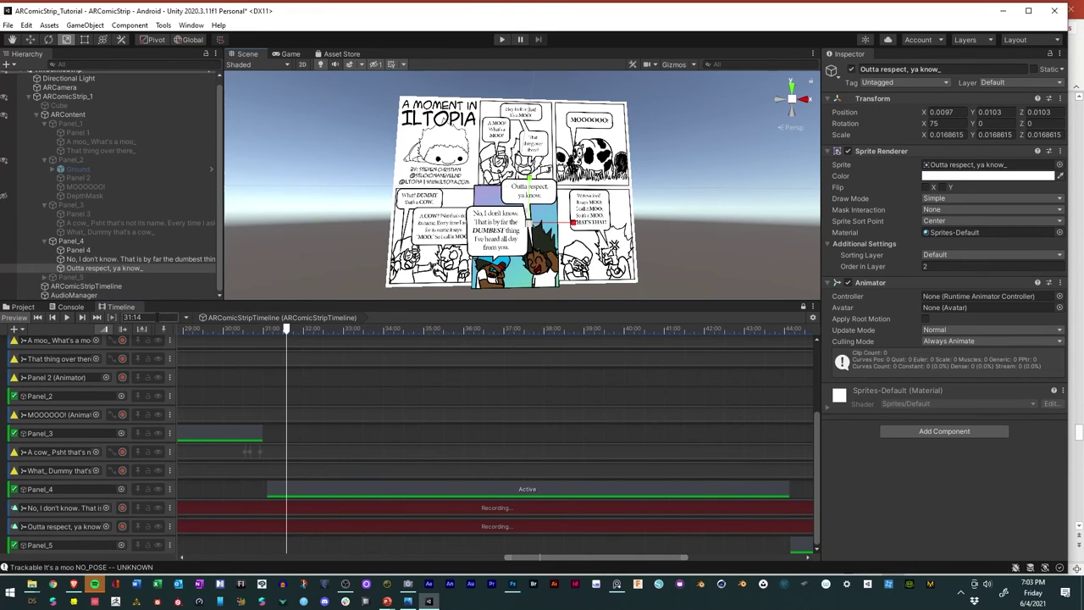
pyautogui.rightClick(833, 140)
pyautogui.click(856, 175)
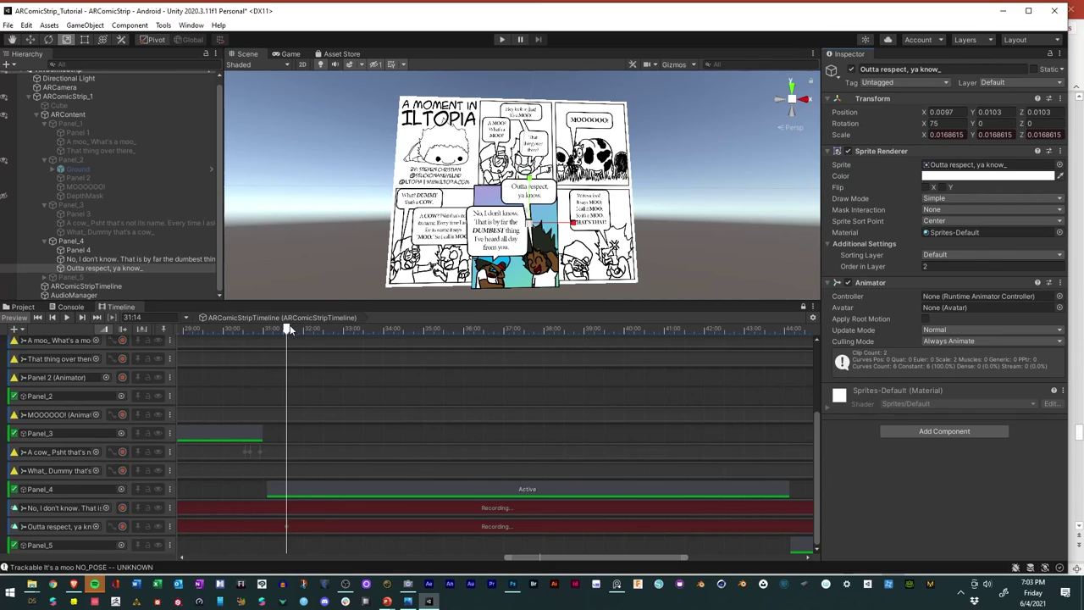
pyautogui.click(67, 317)
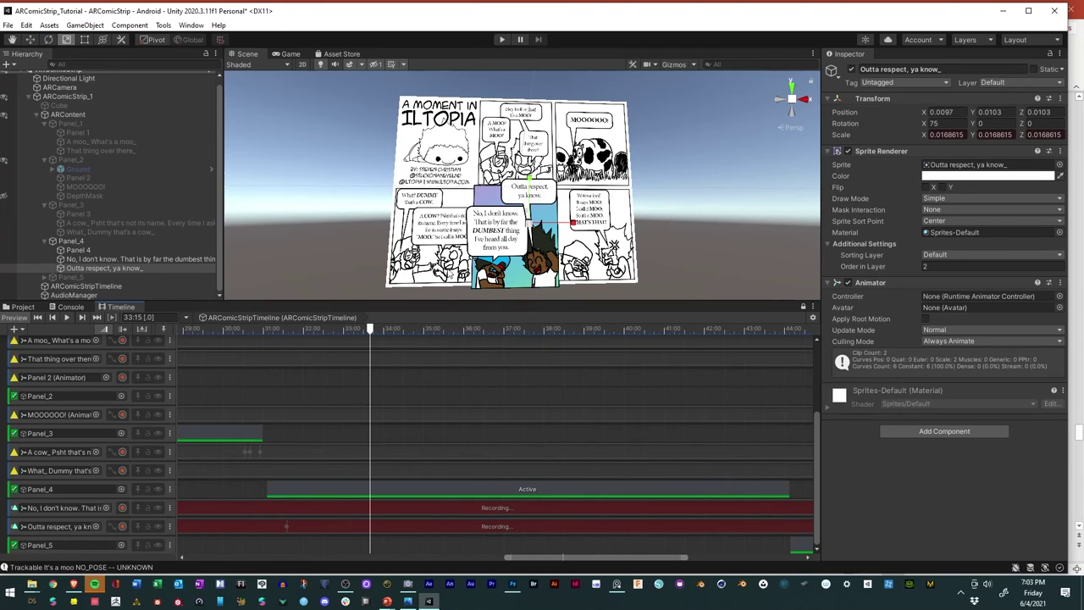
pyautogui.rightClick(856, 135)
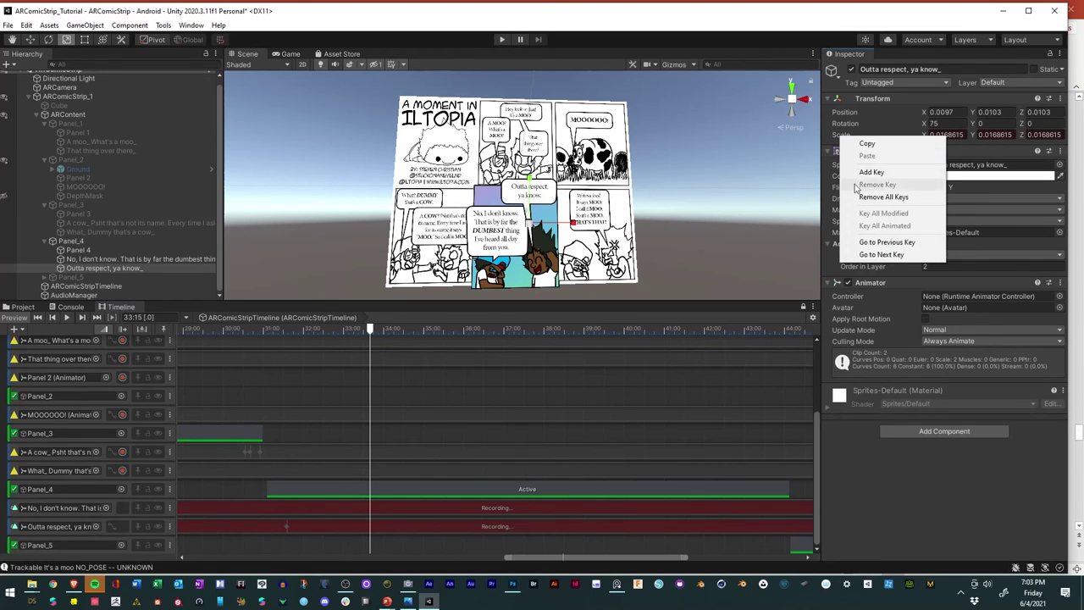
pyautogui.click(871, 172)
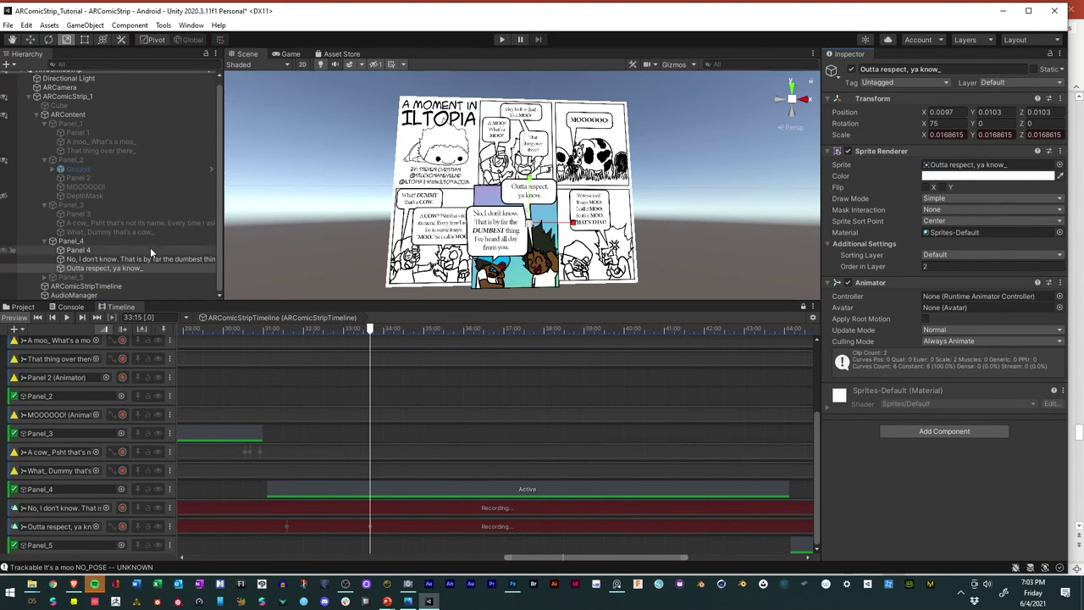
# Step: Preview Panel 4 from 34:19 and set the time to 35:00
pyautogui.click(66, 319)
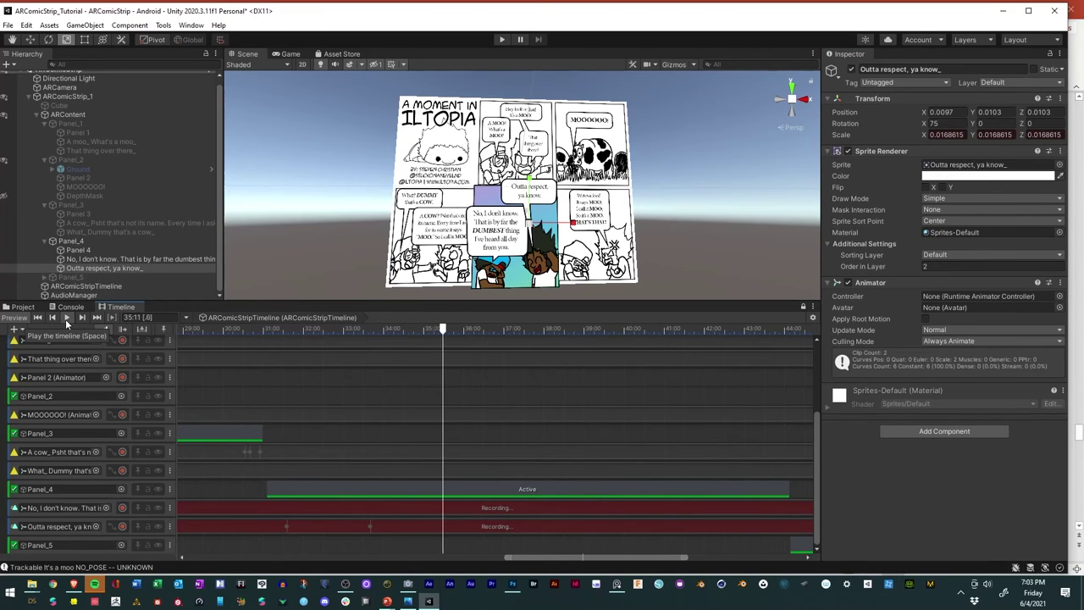
pyautogui.moveTo(448, 353); pyautogui.dragTo(439, 335)
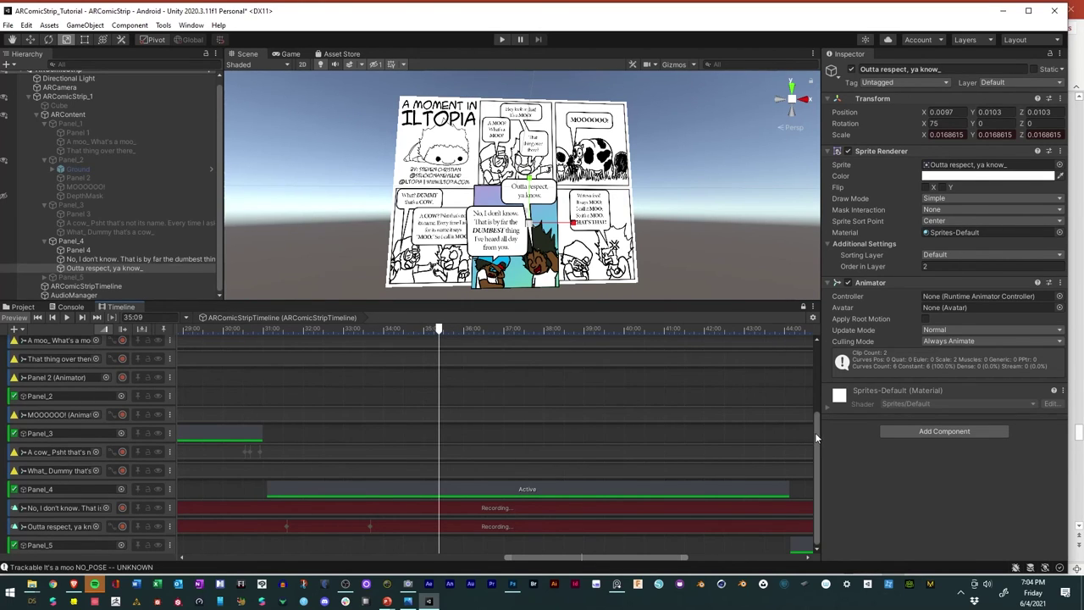
pyautogui.moveTo(819, 412); pyautogui.dragTo(822, 340)
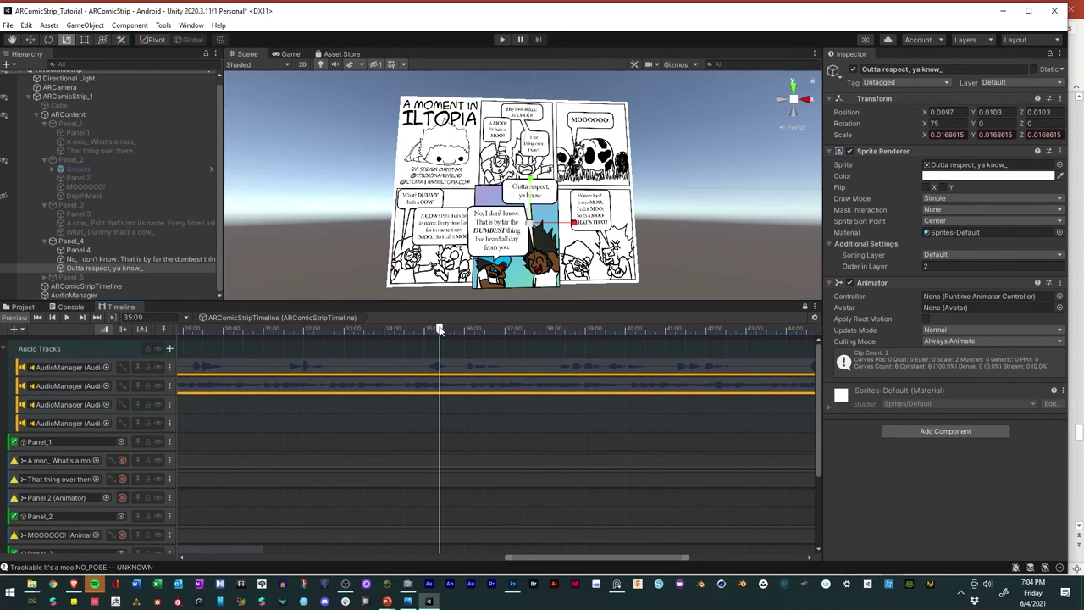
pyautogui.moveTo(439, 329); pyautogui.dragTo(417, 330)
pyautogui.click(68, 318)
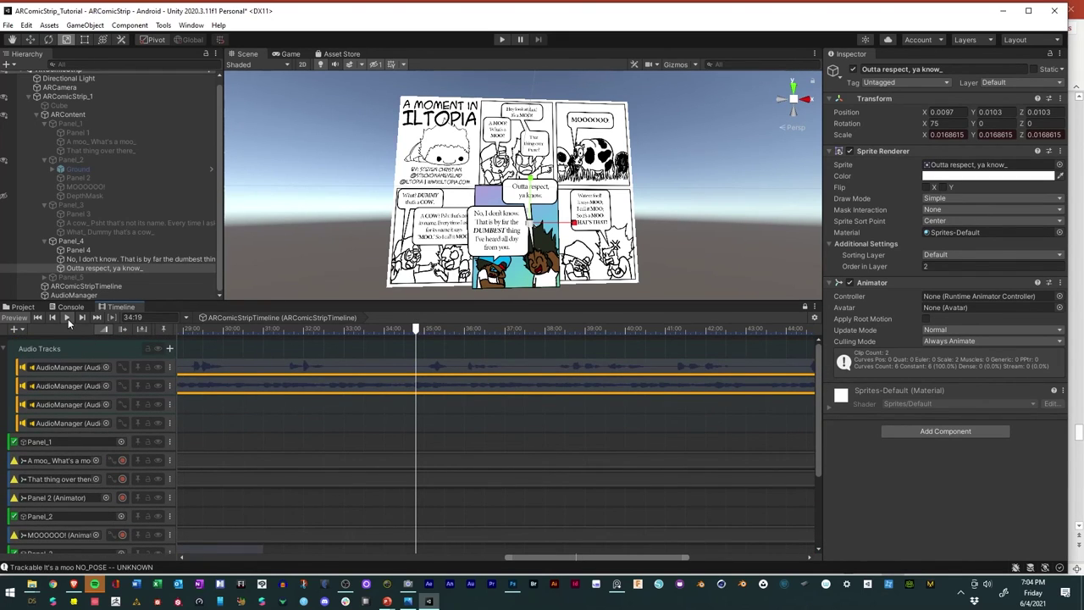
pyautogui.click(68, 318)
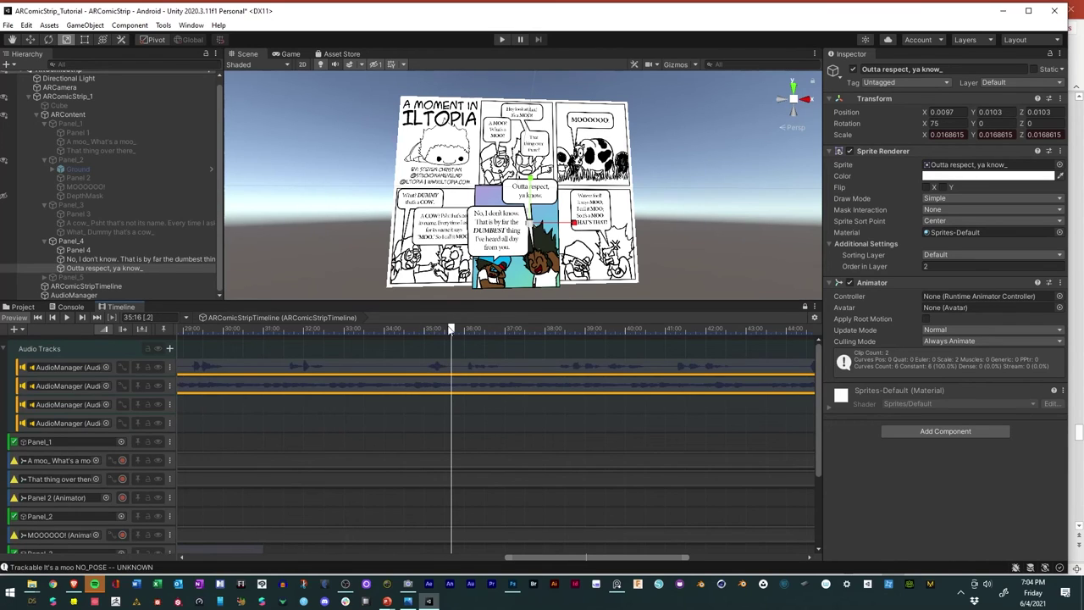
pyautogui.moveTo(440, 329); pyautogui.dragTo(428, 333)
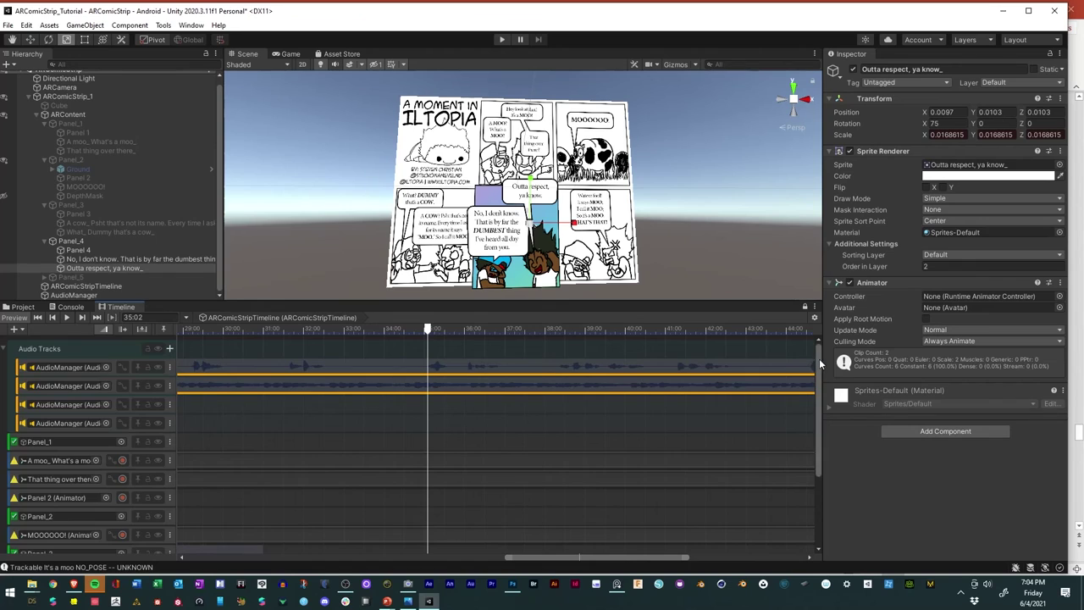
pyautogui.scroll(-3, 820, 364)
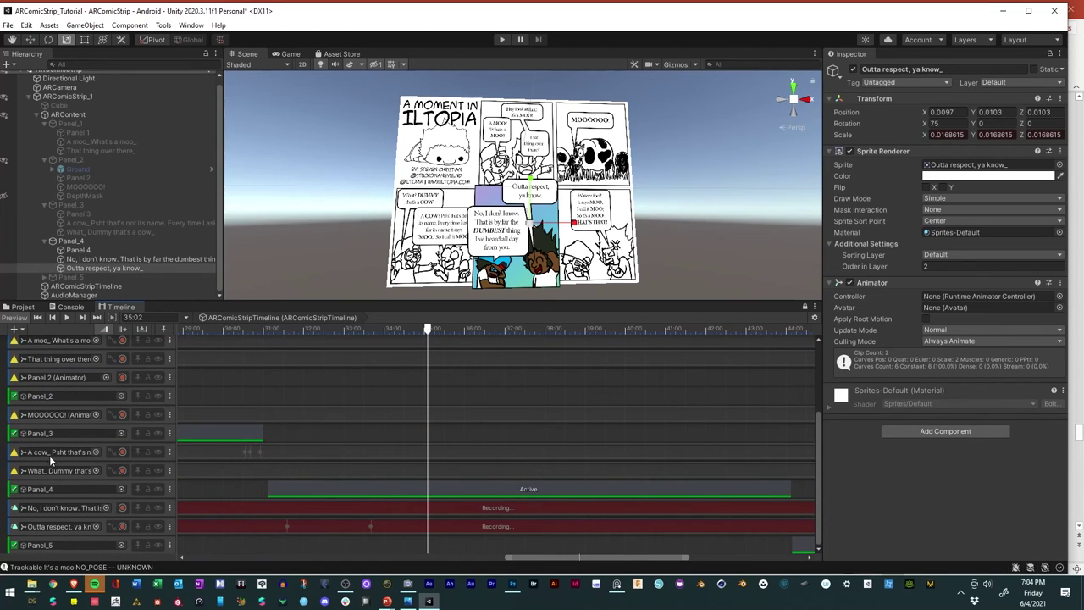
# Step: Key the 'No, I don't know' bubble's current scale at 35:02 and at 43:18
pyautogui.click(84, 260)
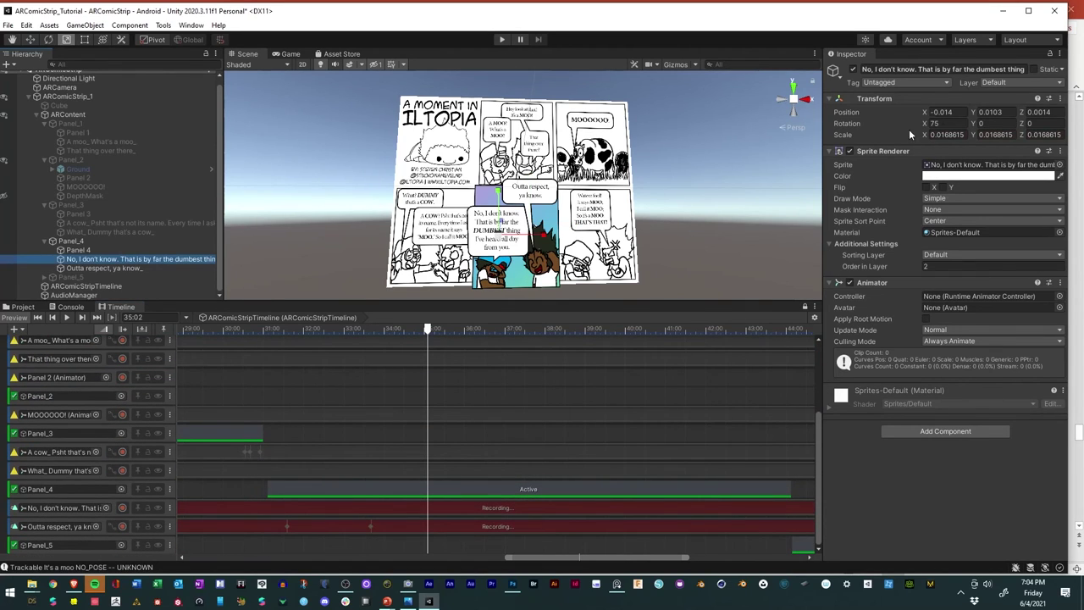
pyautogui.rightClick(850, 135)
pyautogui.click(881, 154)
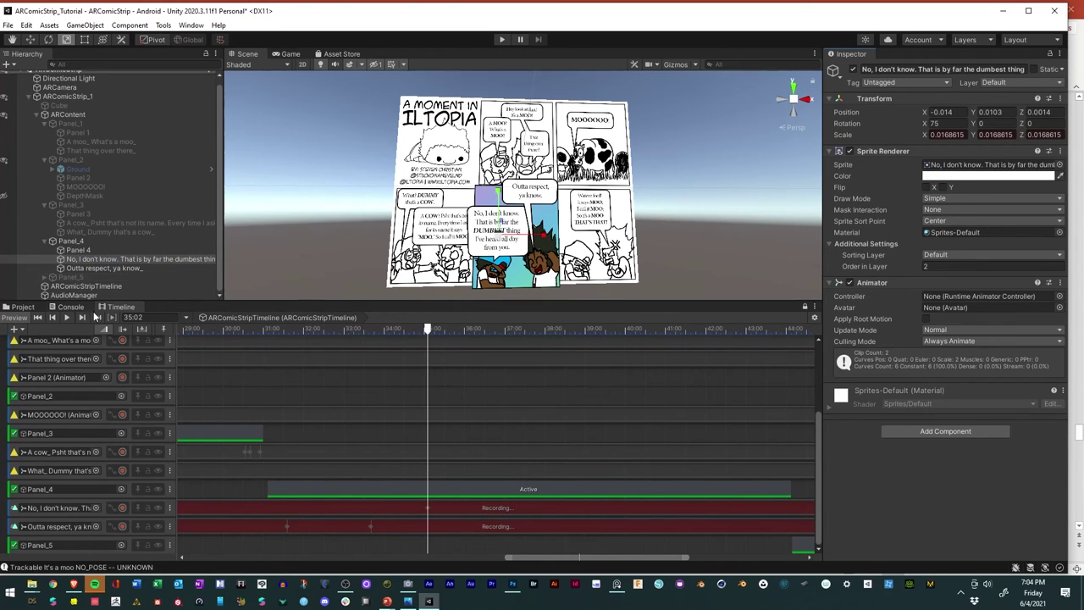
pyautogui.click(67, 317)
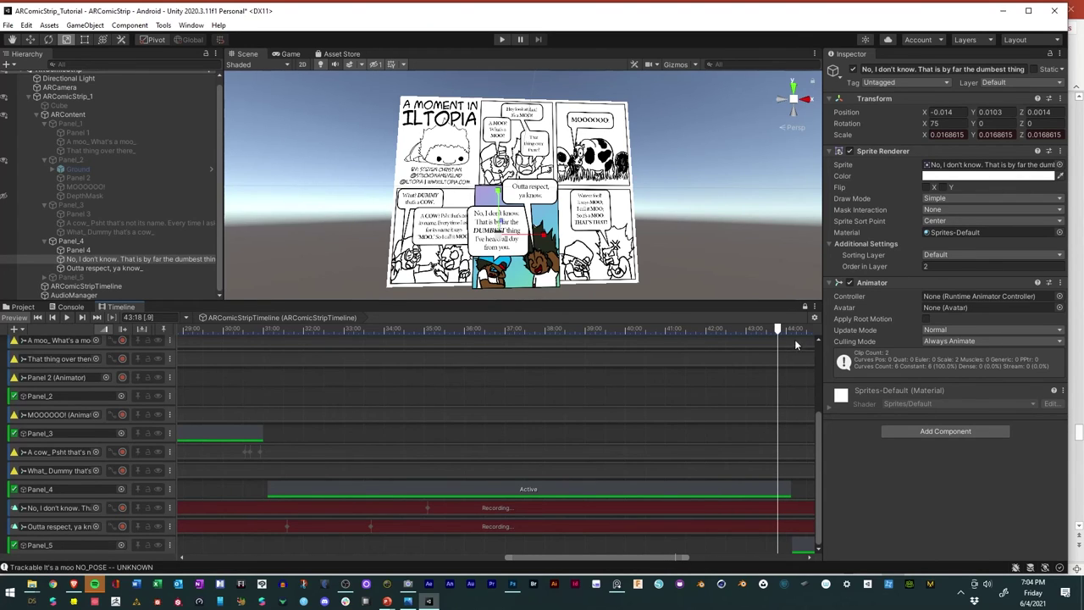
pyautogui.moveTo(780, 330); pyautogui.dragTo(776, 330)
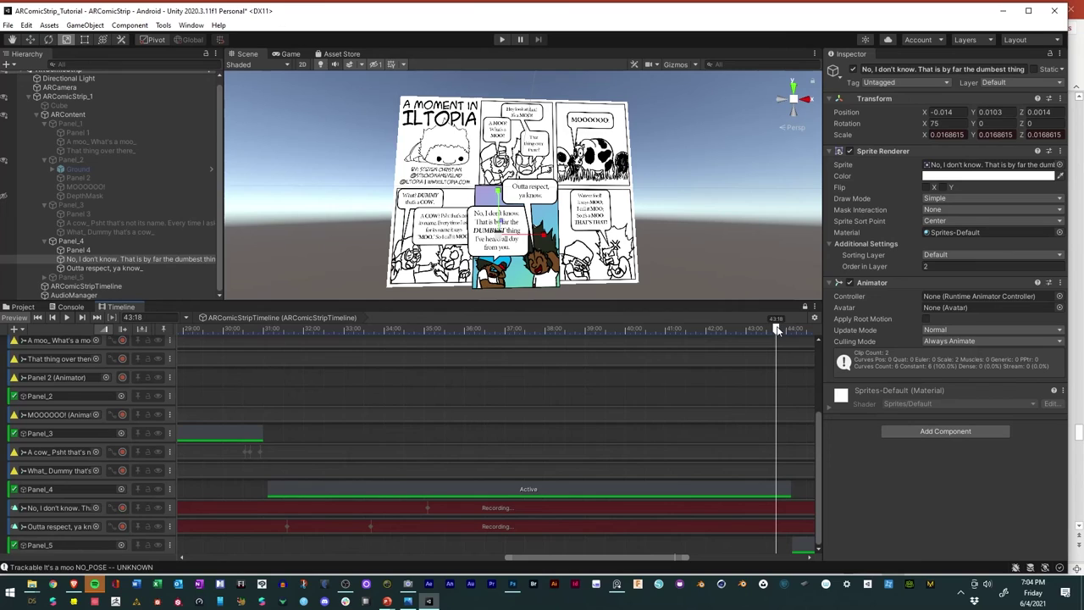
pyautogui.rightClick(848, 140)
pyautogui.click(873, 173)
# Step: Enlarge the bubble slightly at 43:22, shrink it to zero at 44:02, then scrub back to 33:19
pyautogui.moveTo(776, 329); pyautogui.dragTo(777, 330)
pyautogui.moveTo(777, 329); pyautogui.dragTo(784, 329)
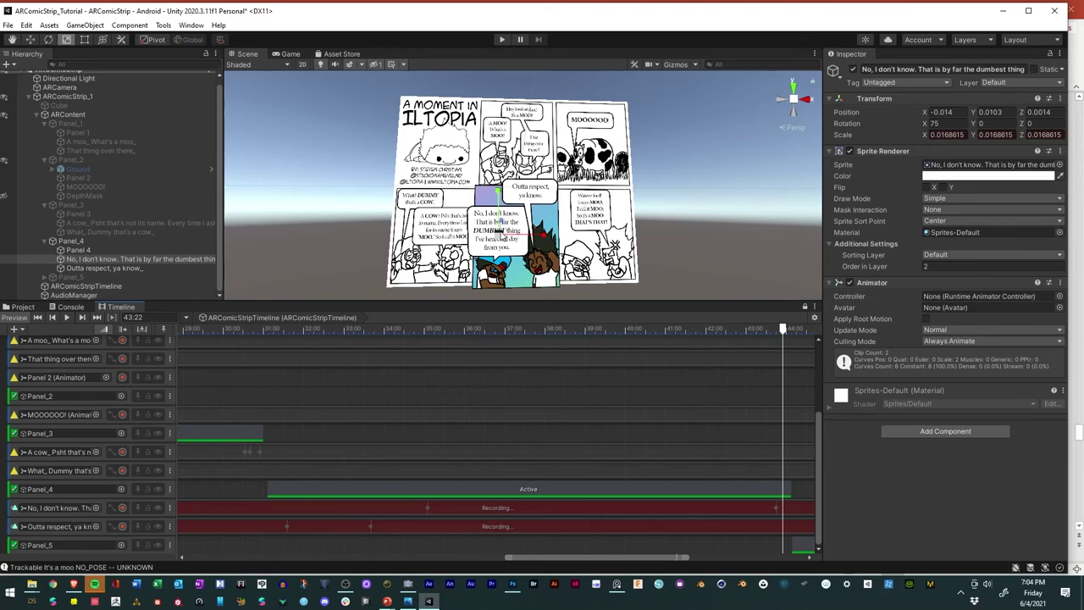
pyautogui.moveTo(504, 237); pyautogui.dragTo(515, 234)
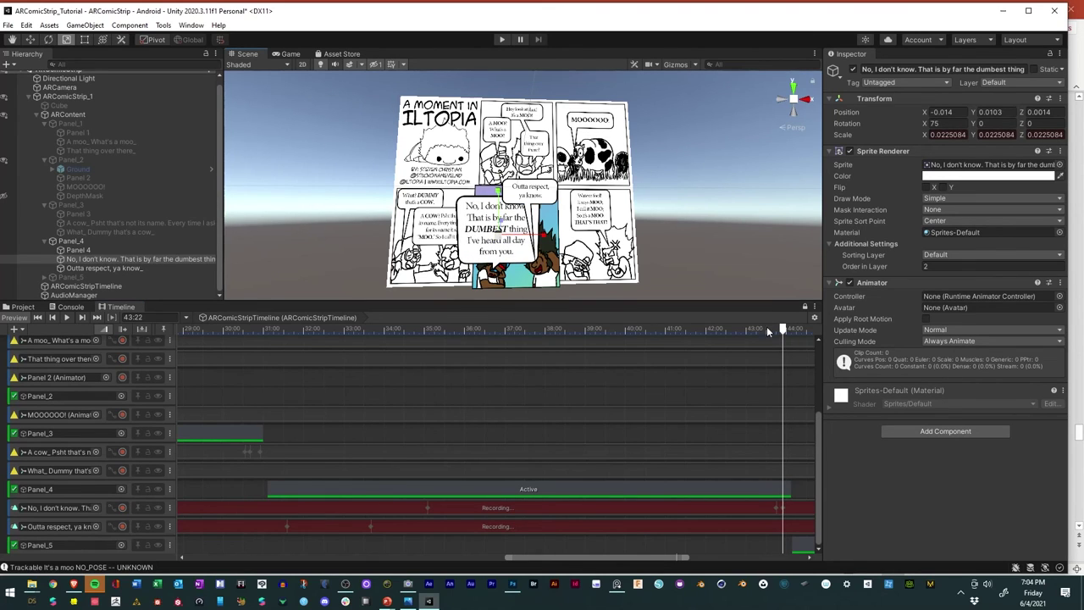
pyautogui.moveTo(769, 329); pyautogui.dragTo(789, 329)
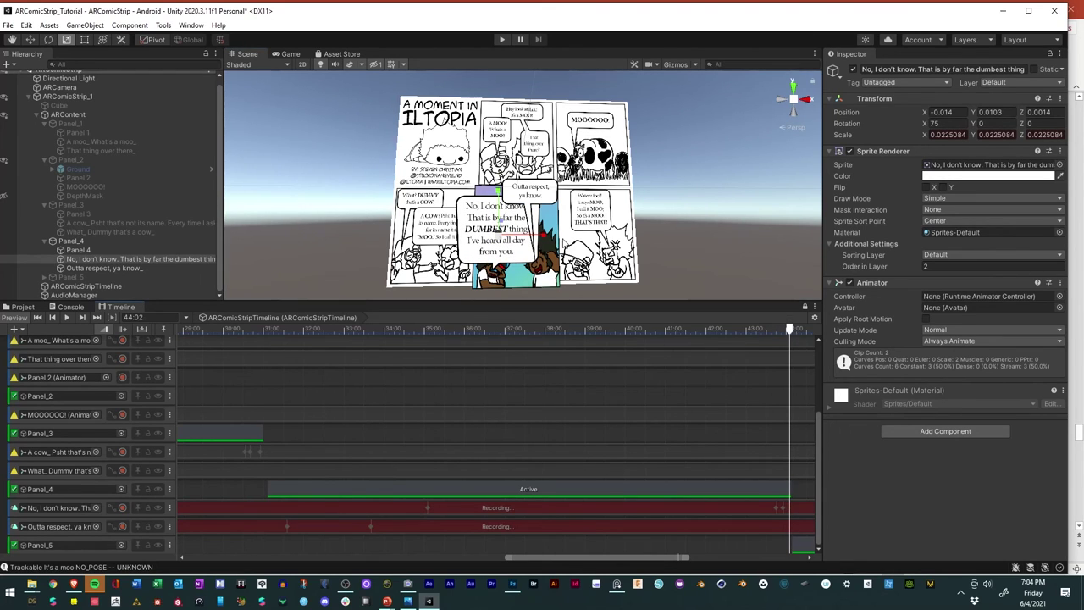
pyautogui.moveTo(503, 239); pyautogui.dragTo(489, 291)
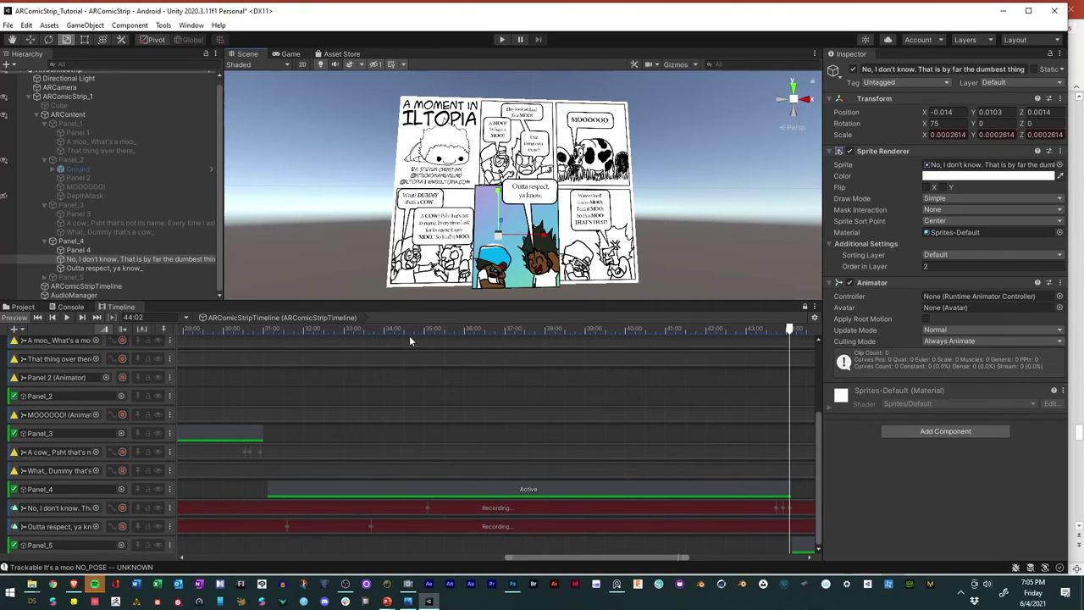
pyautogui.moveTo(432, 327); pyautogui.dragTo(423, 331)
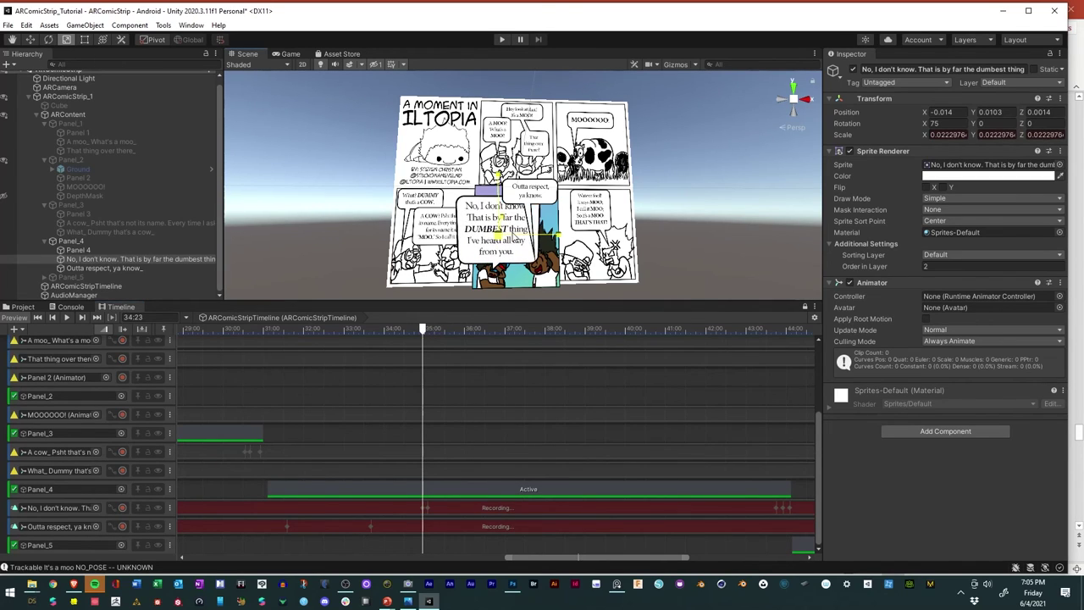
pyautogui.moveTo(422, 332); pyautogui.dragTo(417, 332)
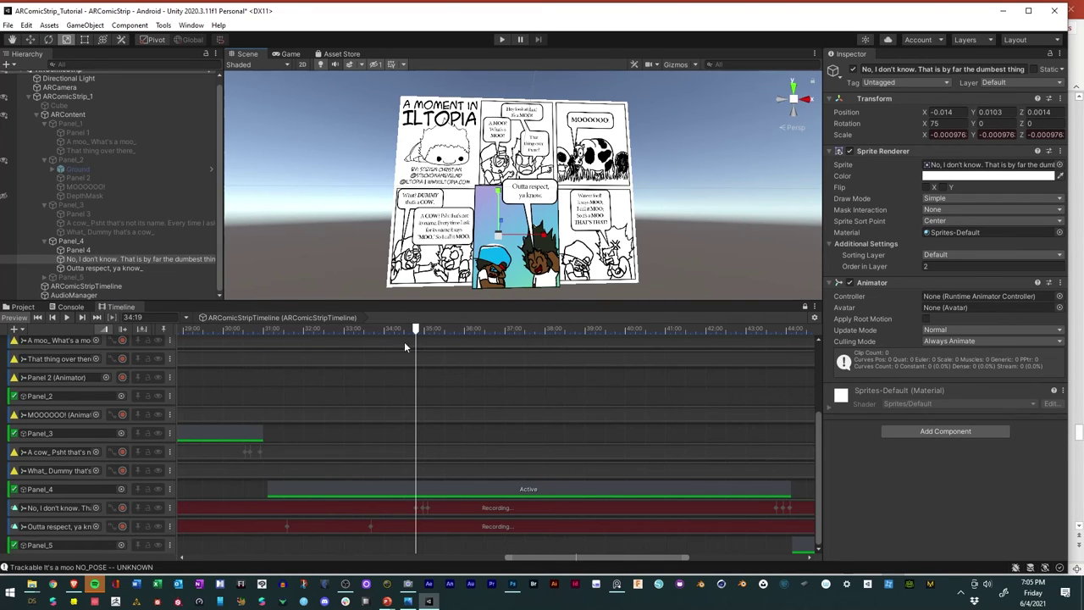
pyautogui.moveTo(416, 332); pyautogui.dragTo(378, 336)
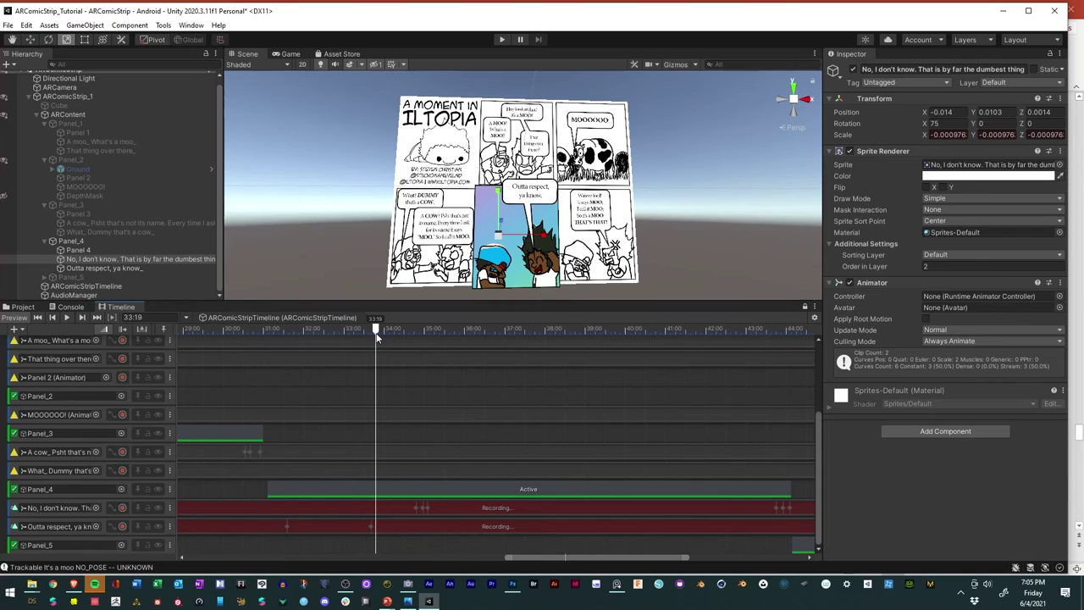
# Step: Enlarge the 'Outta respect, ya know' bubble at 33:19 and shrink it to nothing at 33:23
pyautogui.click(542, 196)
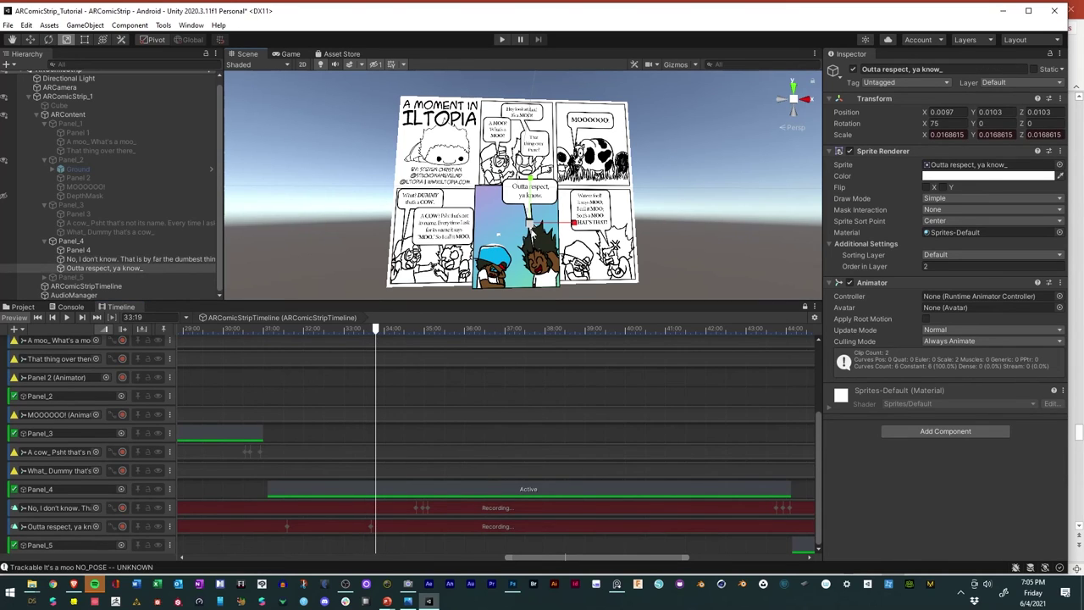
pyautogui.moveTo(530, 224); pyautogui.dragTo(553, 206)
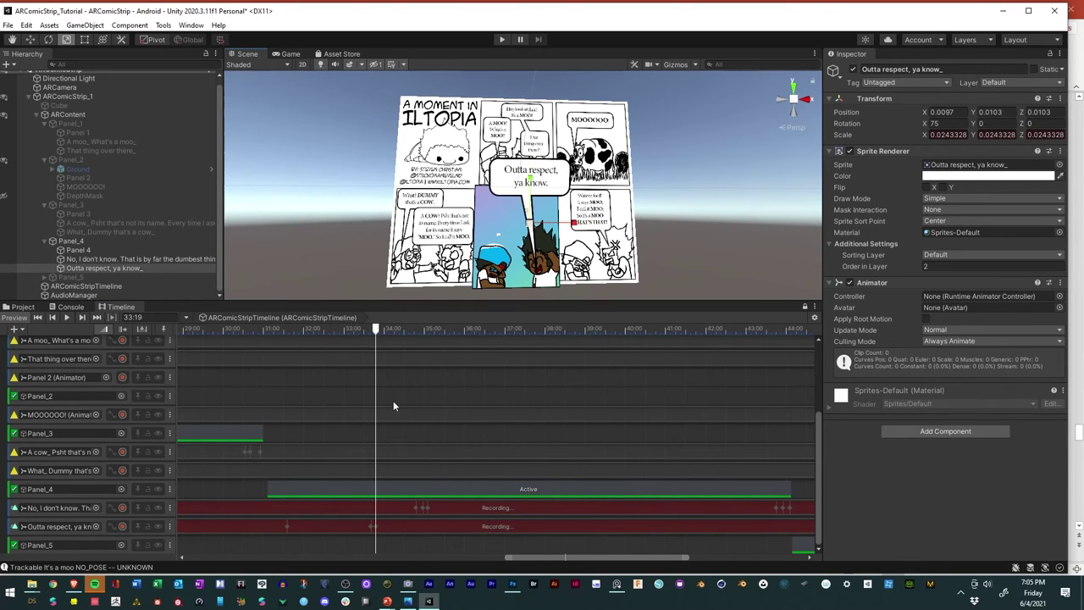
pyautogui.moveTo(375, 337); pyautogui.dragTo(384, 333)
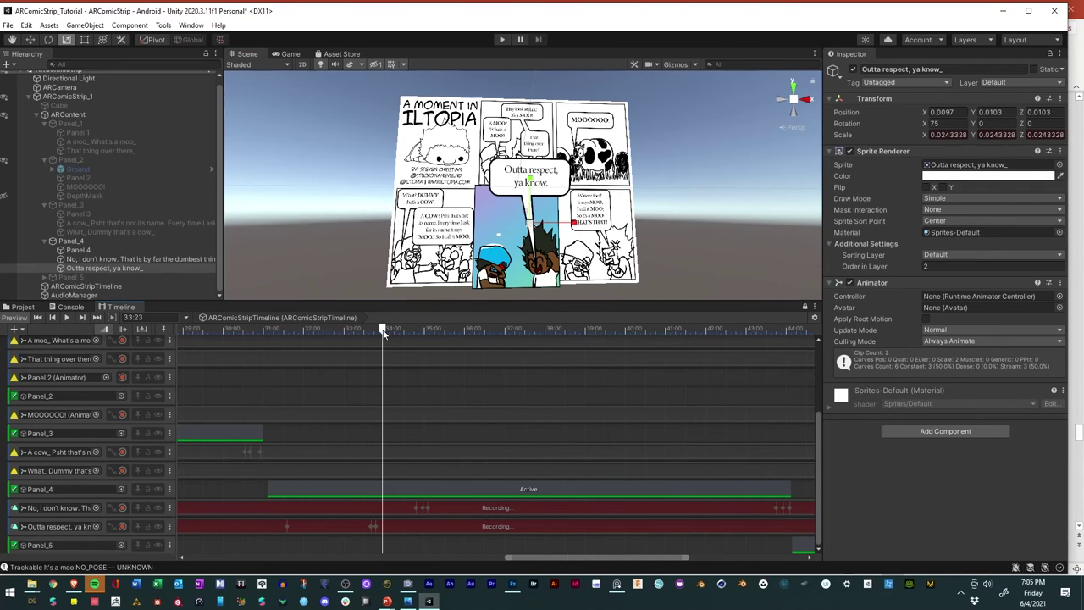
pyautogui.moveTo(531, 225); pyautogui.dragTo(519, 277)
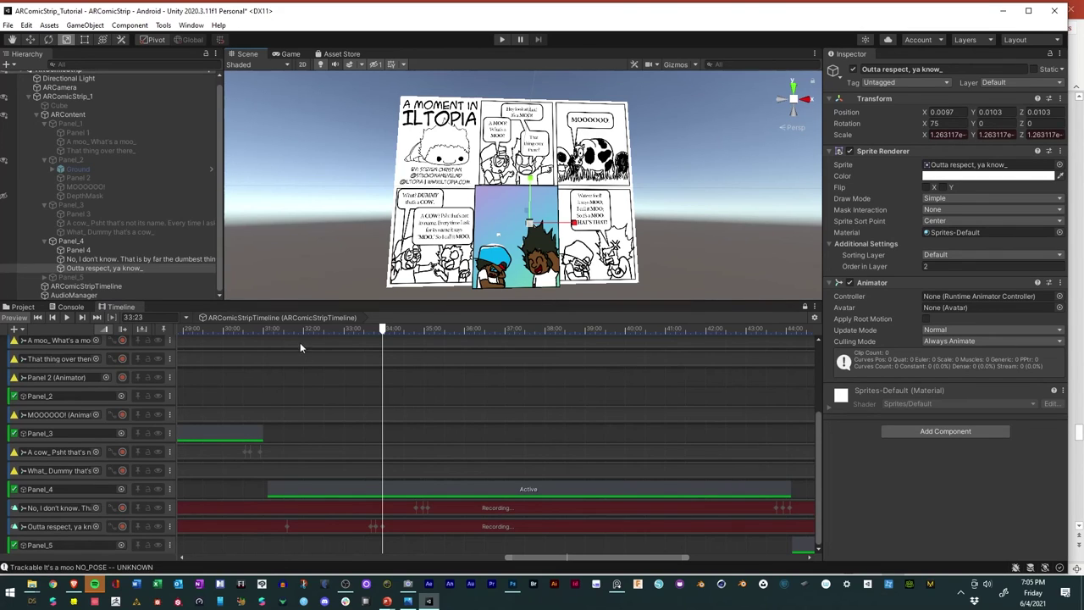
# Step: Enlarge the bubble at 31:11, shrink it to nothing at 31:06, then preview around 31:06-32:01
pyautogui.moveTo(296, 331); pyautogui.dragTo(282, 332)
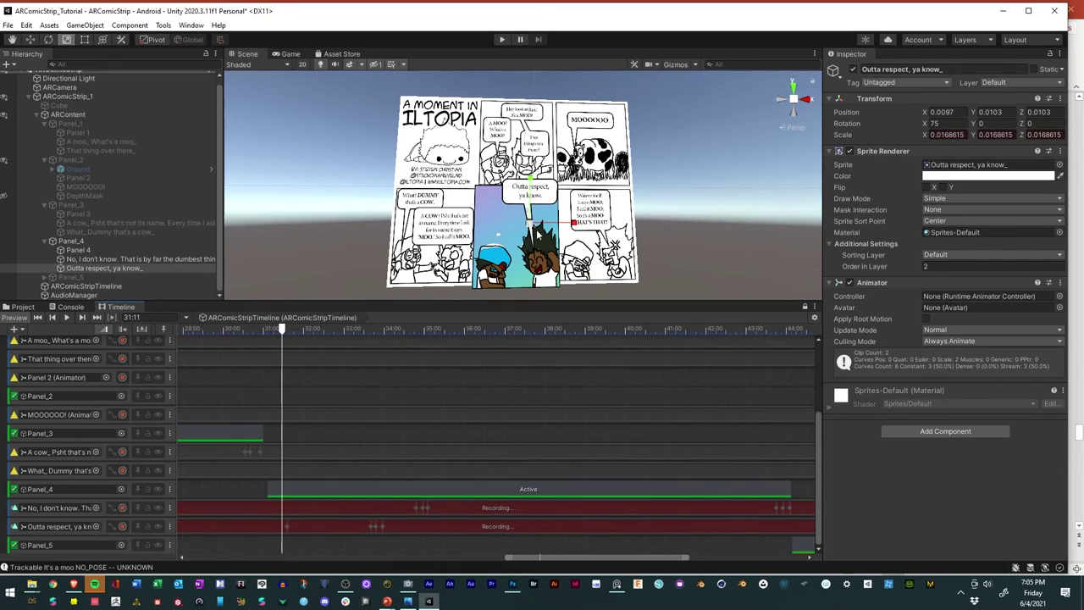
pyautogui.moveTo(532, 223); pyautogui.dragTo(610, 222)
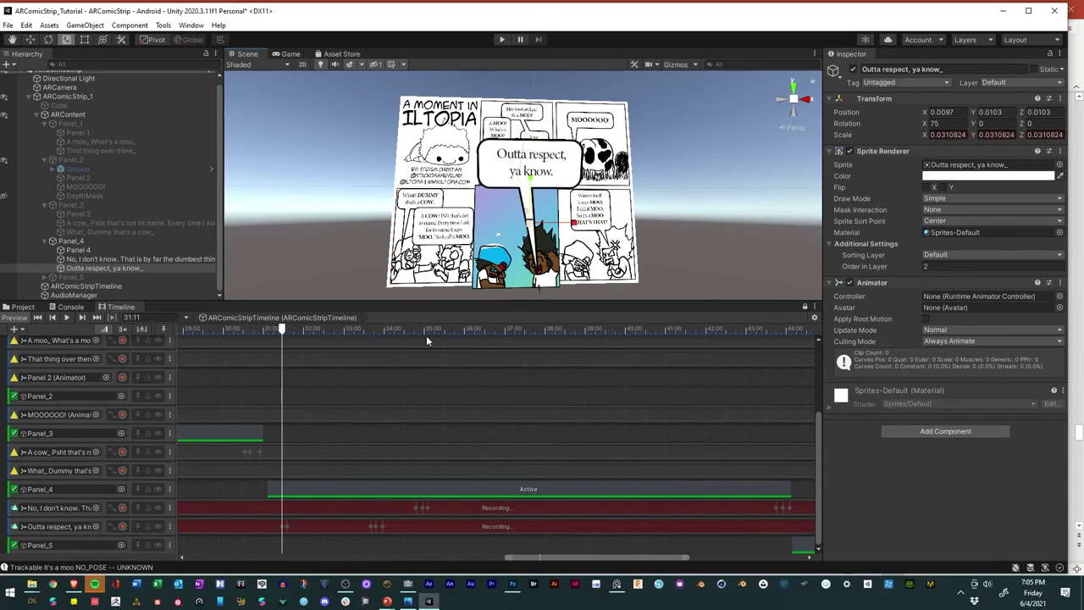
pyautogui.moveTo(284, 330); pyautogui.dragTo(274, 331)
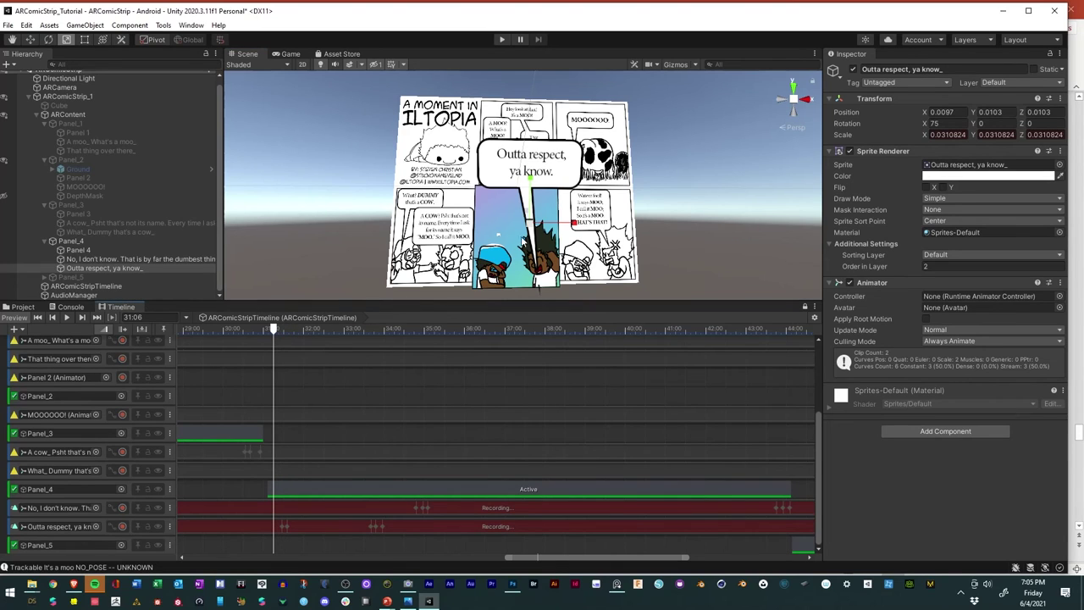
pyautogui.moveTo(532, 227); pyautogui.dragTo(509, 275)
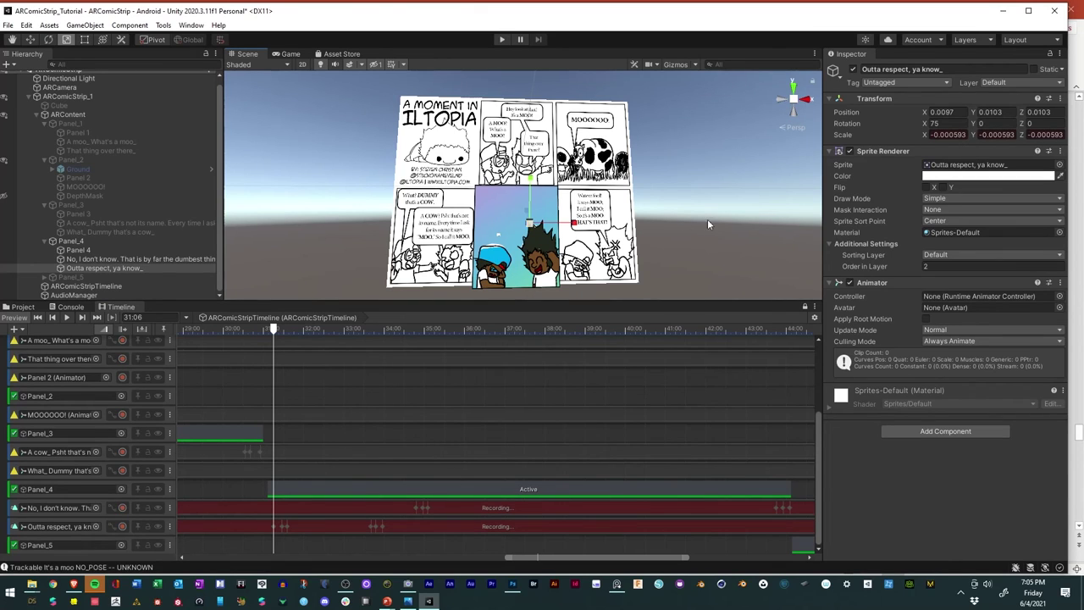
pyautogui.click(722, 234)
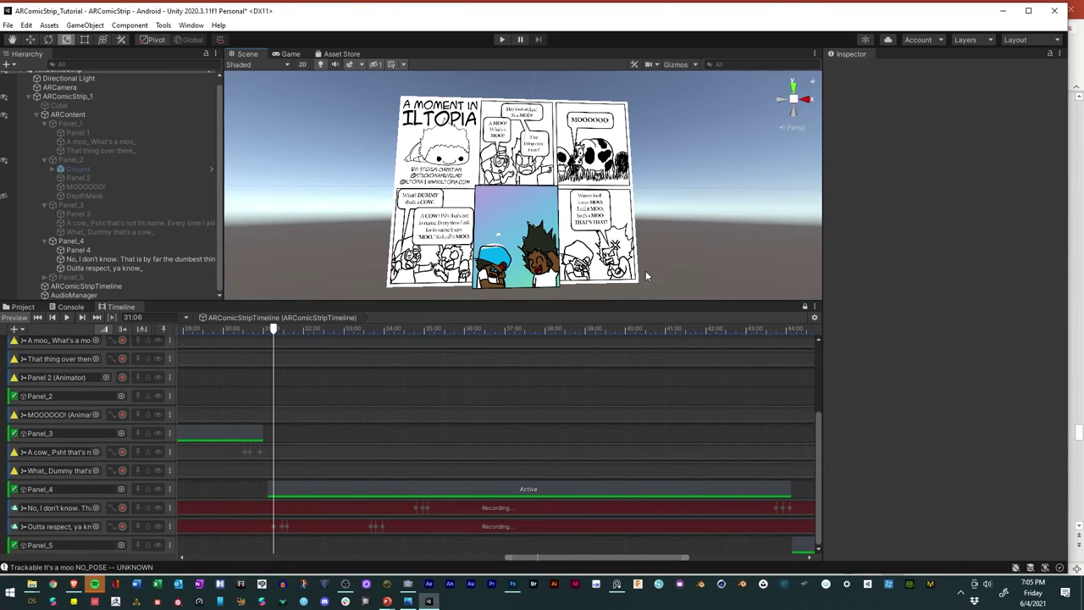
pyautogui.moveTo(273, 330)
pyautogui.mouseDown()
pyautogui.moveTo(243, 330)
pyautogui.moveTo(306, 332)
pyautogui.moveTo(254, 331)
pyautogui.mouseUp()
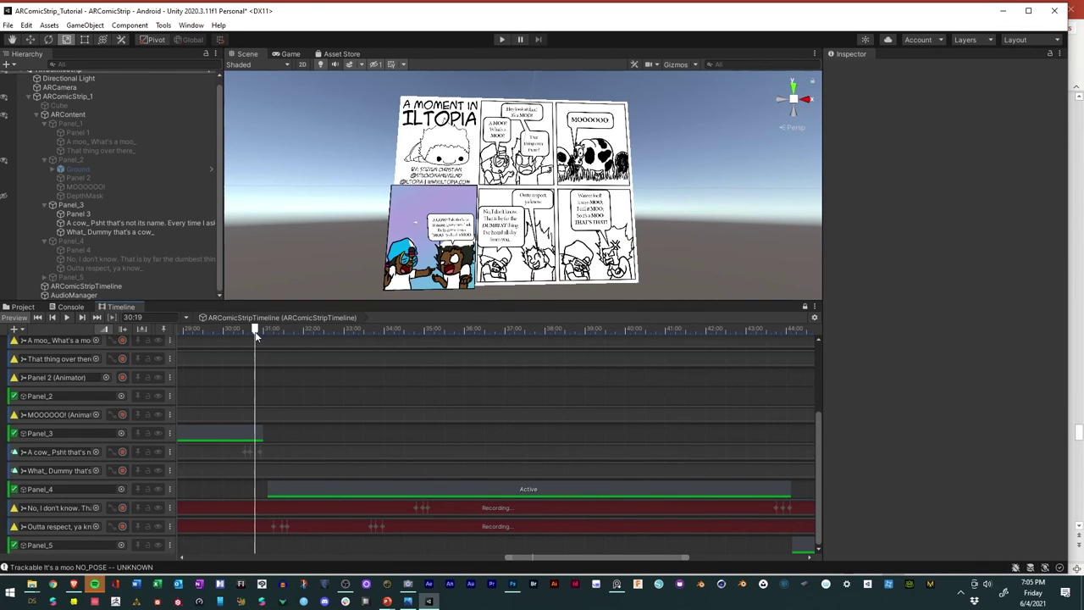
# Step: Play the Timeline preview through Panel 4's bubble pop-ins into Panel 5
pyautogui.press('space')
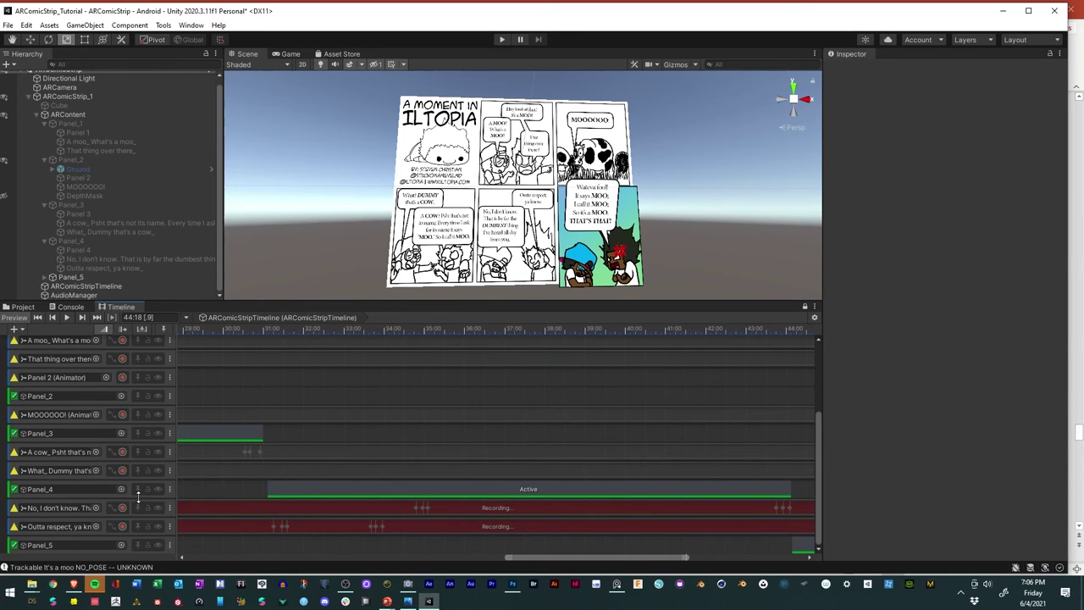
# Step: Stop recording on the 'No, I don't know' and 'Outta respect' tracks
pyautogui.click(123, 526)
pyautogui.click(122, 508)
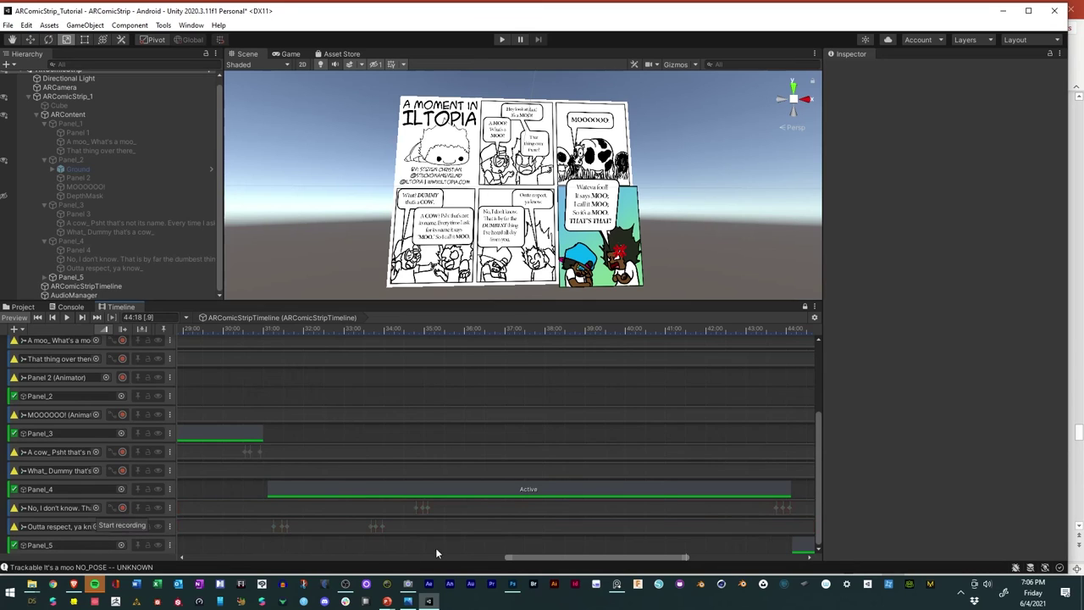
pyautogui.moveTo(534, 557); pyautogui.dragTo(658, 559)
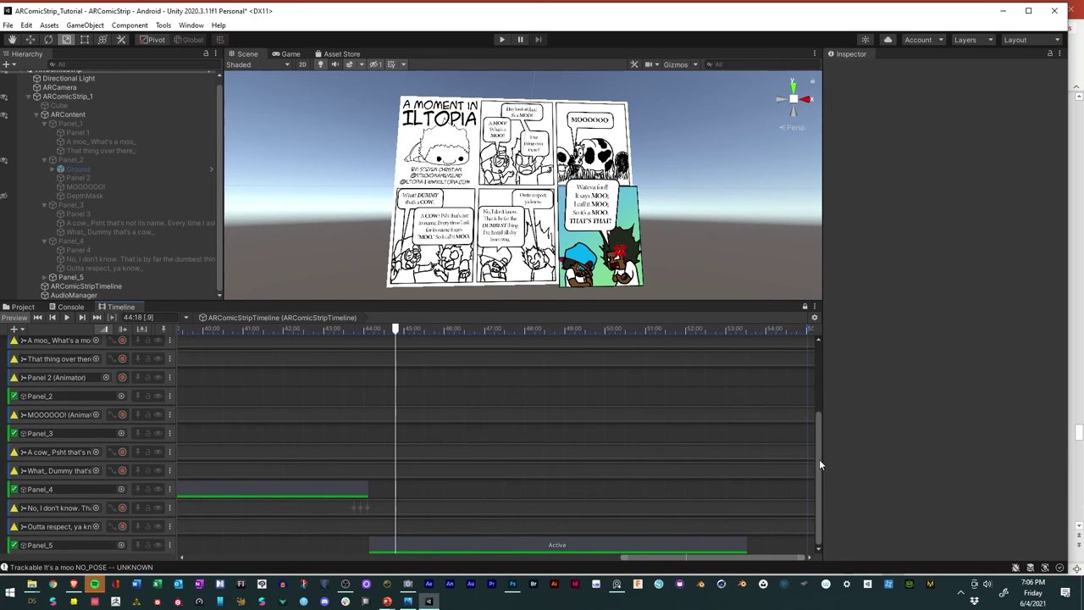
# Step: Add animation tracks for Panel_5's Anger Symbol and Wateva fool sprites to the comic timeline
pyautogui.click(44, 277)
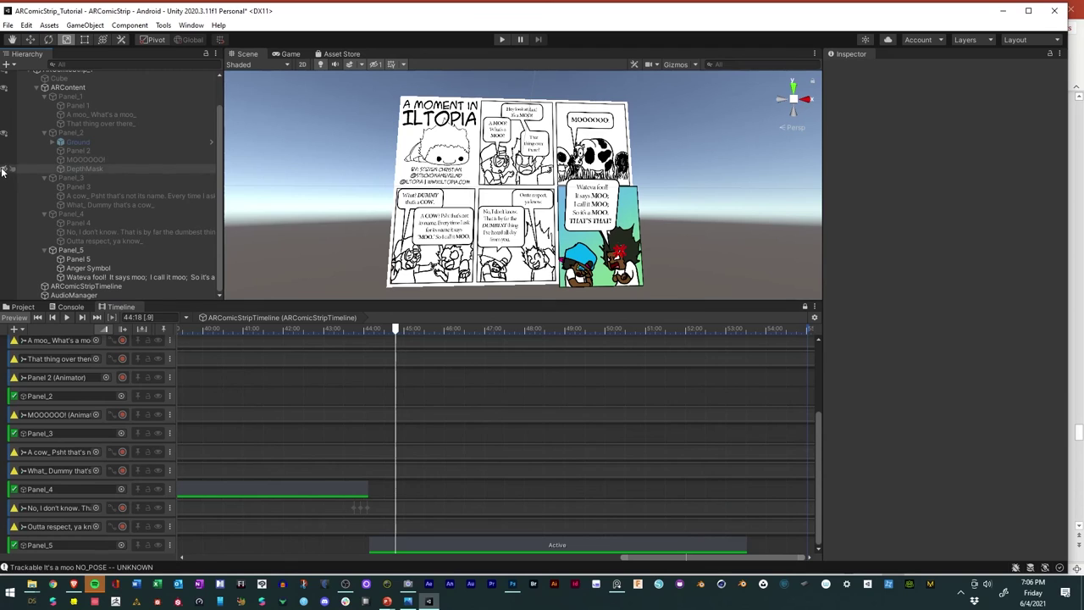
pyautogui.click(81, 268)
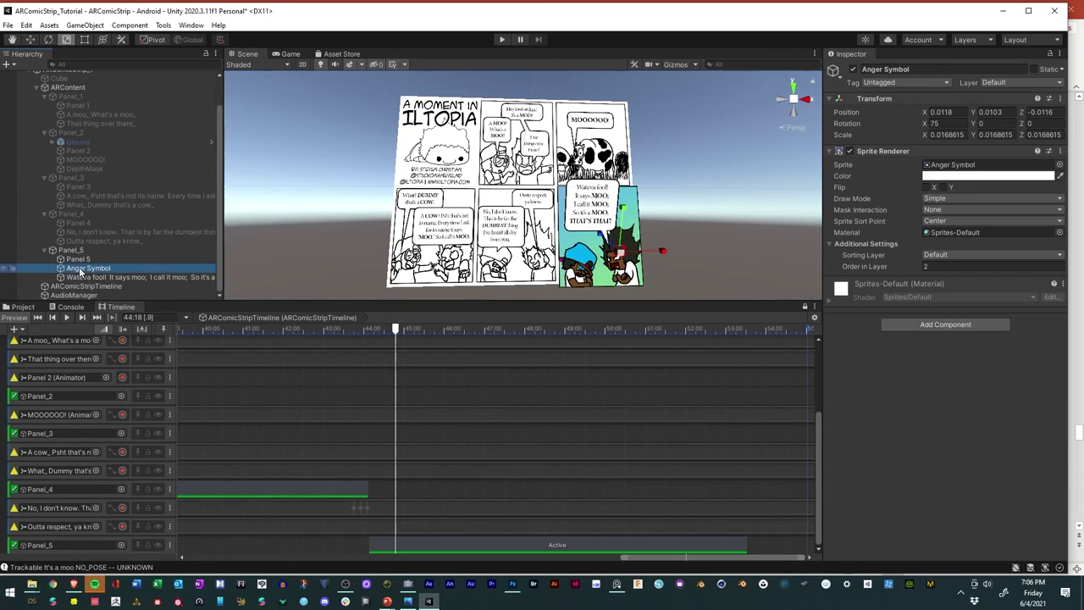
pyautogui.keyDown('ctrl'); pyautogui.click(82, 278); pyautogui.keyUp('ctrl')
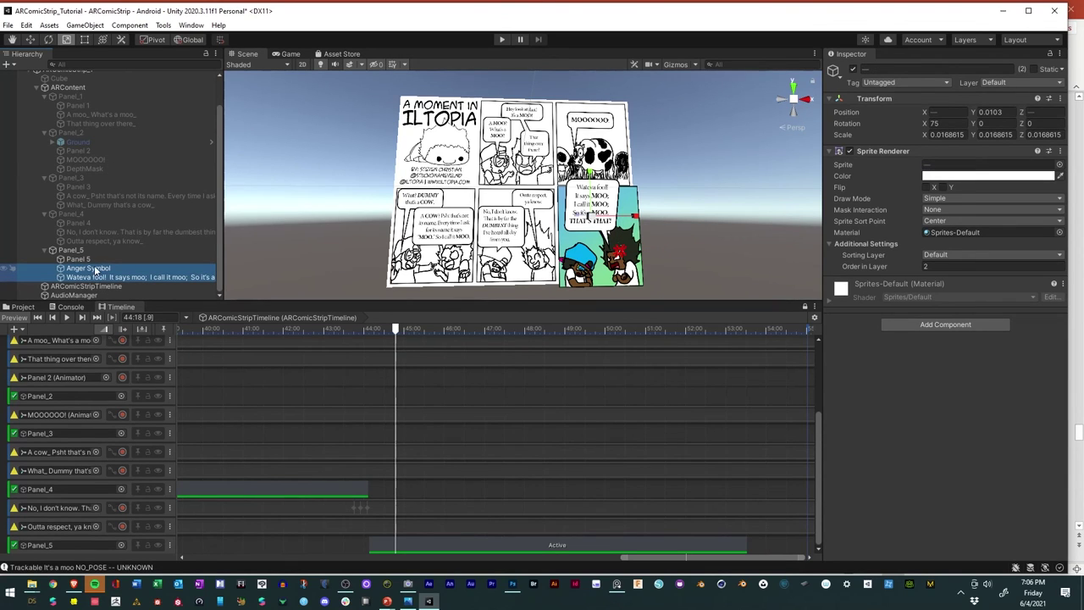
pyautogui.moveTo(90, 280); pyautogui.dragTo(99, 533)
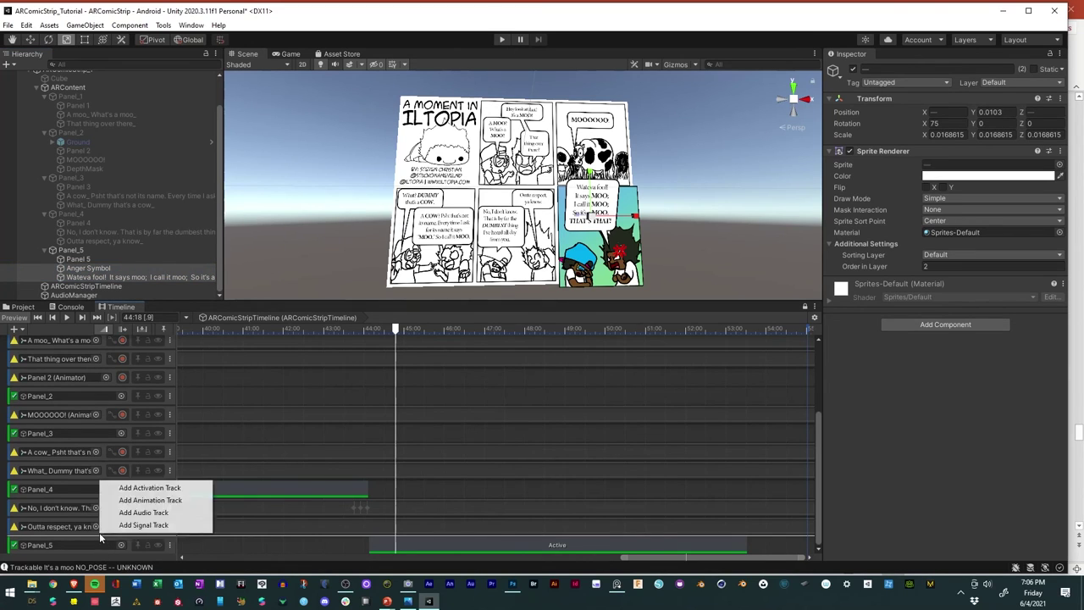
pyautogui.click(136, 502)
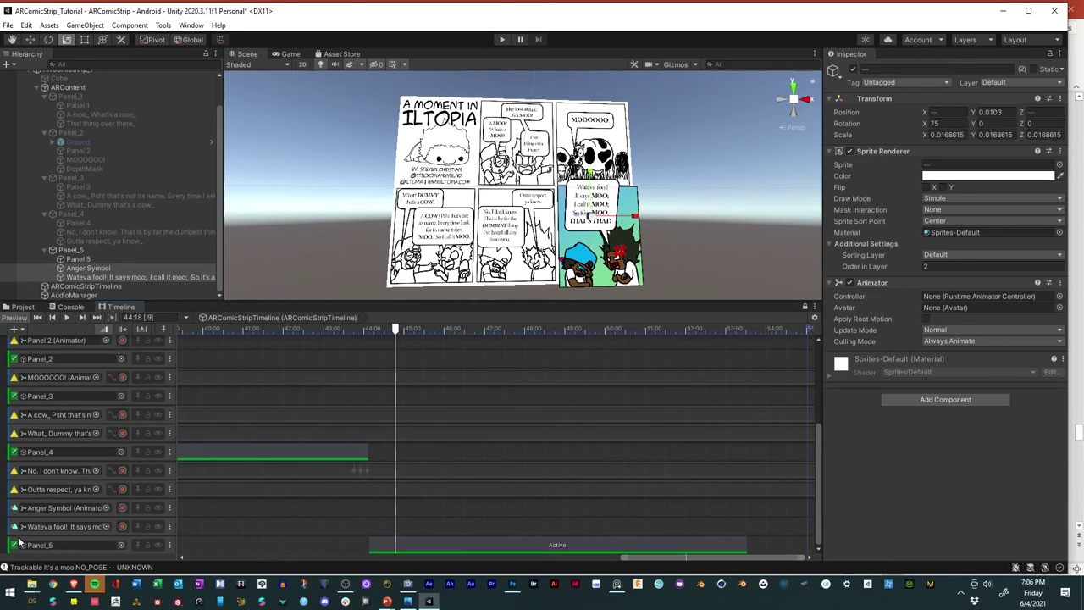
# Step: Move the Panel_5 activation track above the sprite tracks and arm recording on both
pyautogui.click(18, 541)
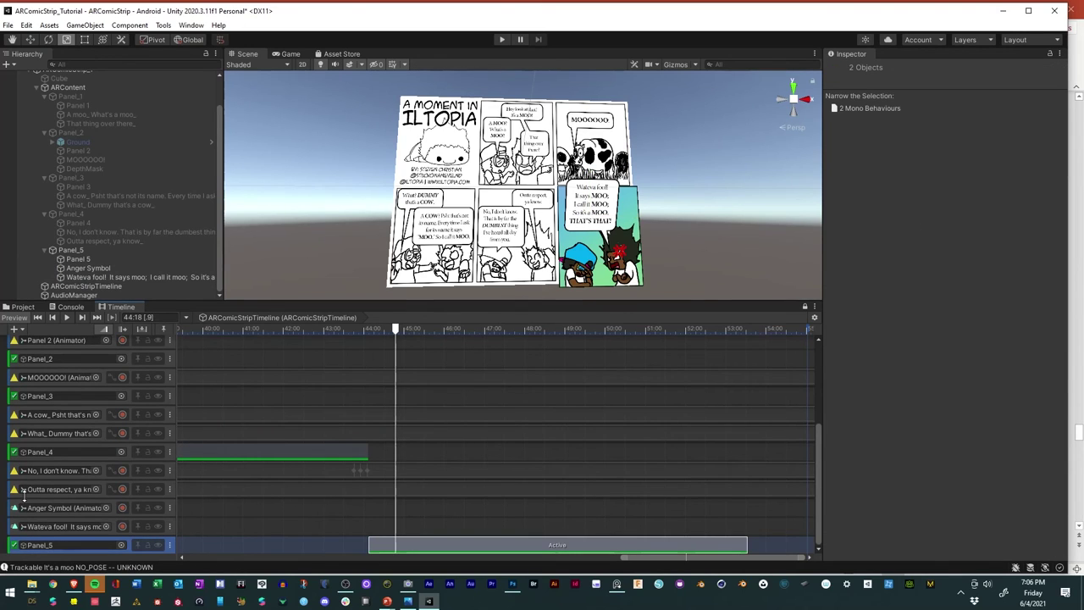
pyautogui.moveTo(129, 545); pyautogui.dragTo(132, 494)
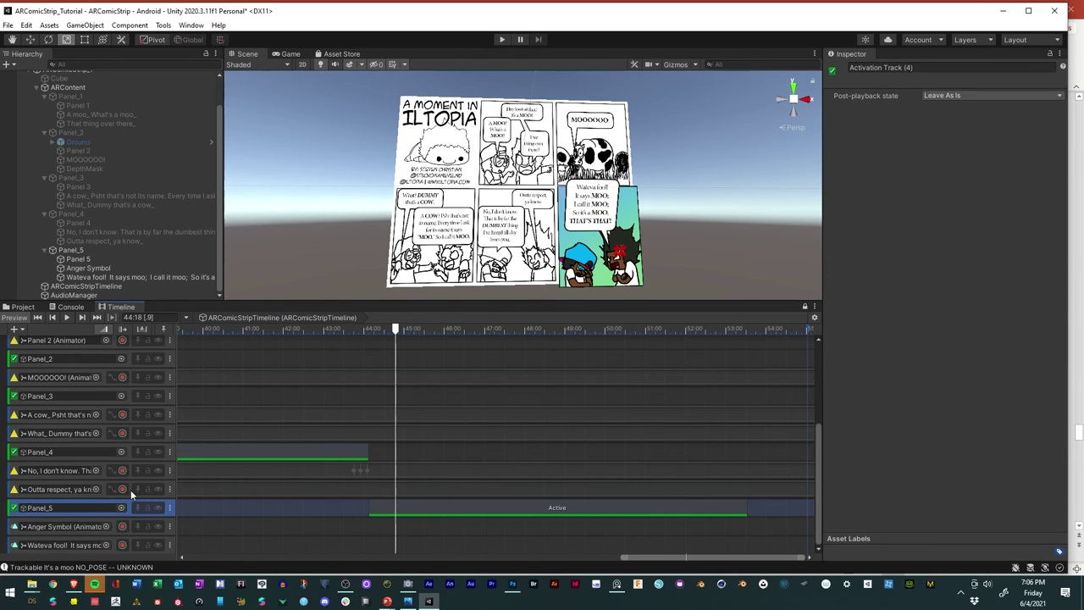
pyautogui.scroll(-2, 585, 427)
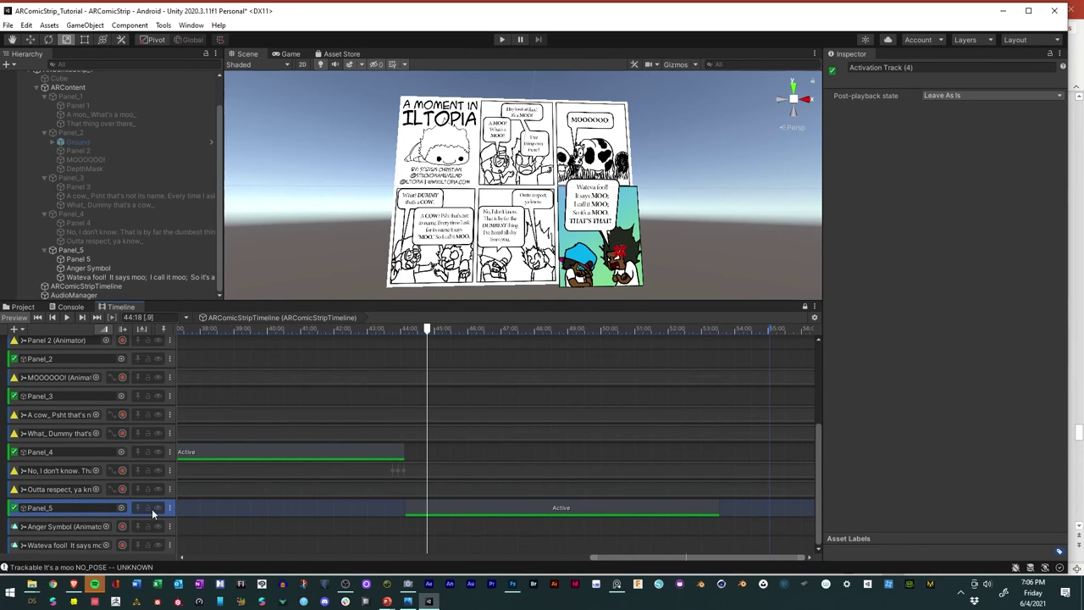
pyautogui.scroll(2, 443, 471)
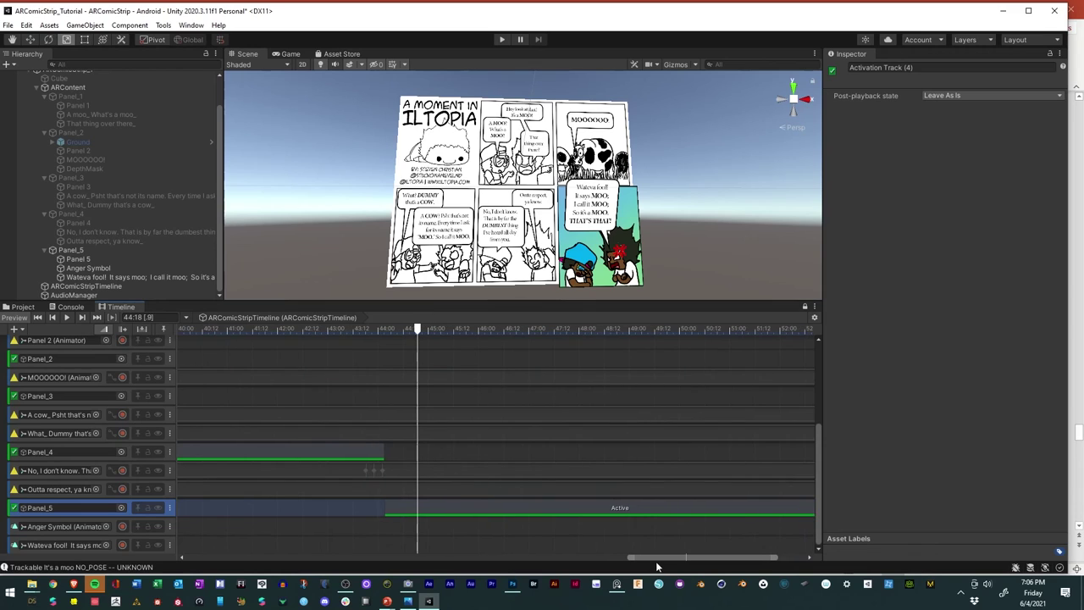
pyautogui.moveTo(654, 558); pyautogui.dragTo(669, 555)
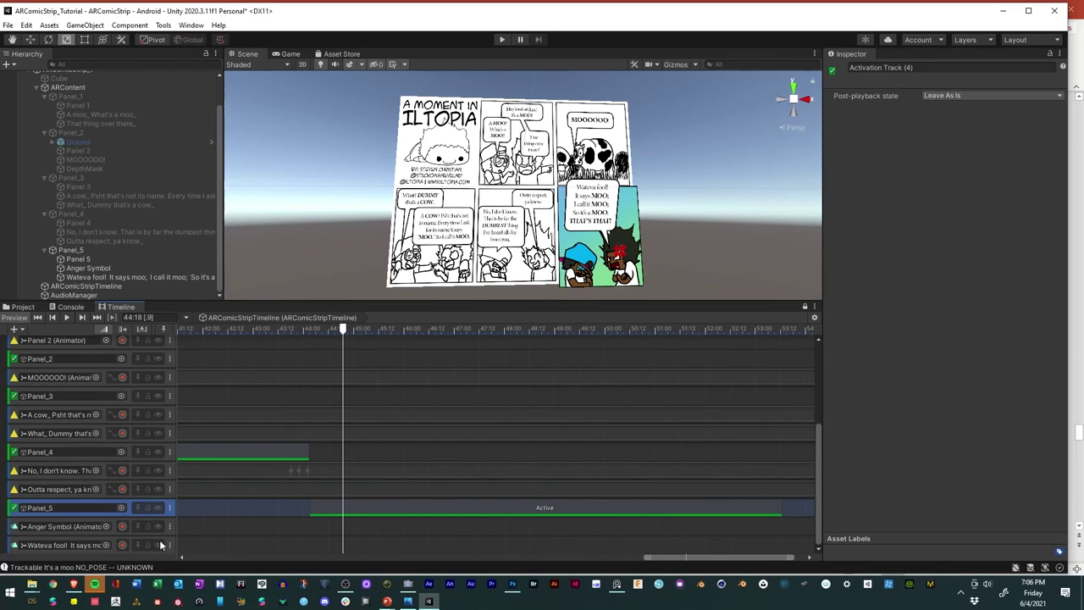
pyautogui.click(122, 544)
pyautogui.click(122, 526)
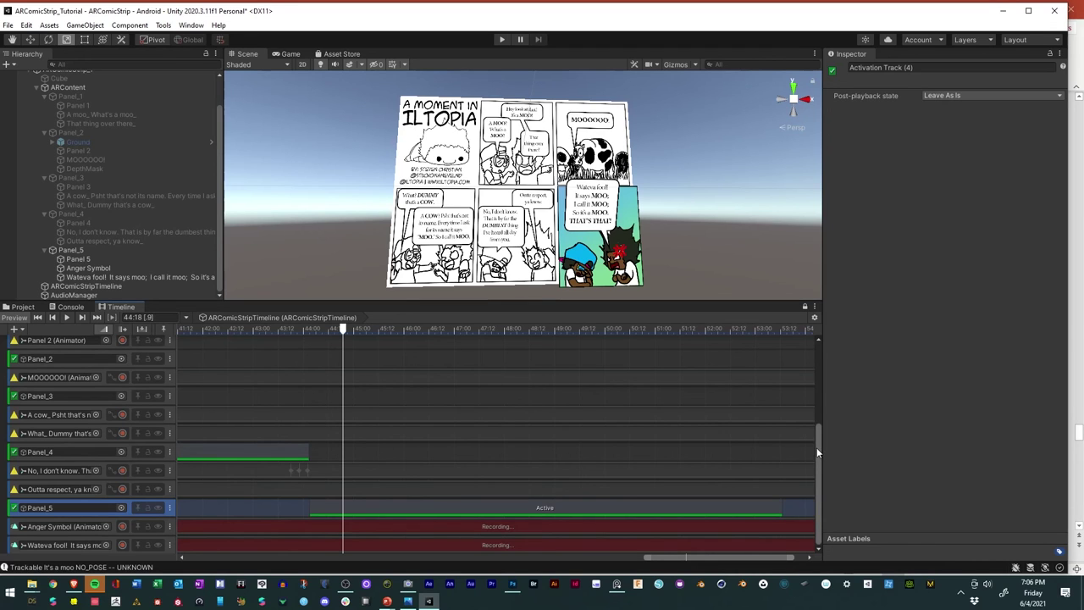
# Step: Key the Wateva fool bubble's current scale at 44:09
pyautogui.moveTo(816, 447); pyautogui.dragTo(821, 474)
pyautogui.moveTo(344, 329); pyautogui.dragTo(311, 329)
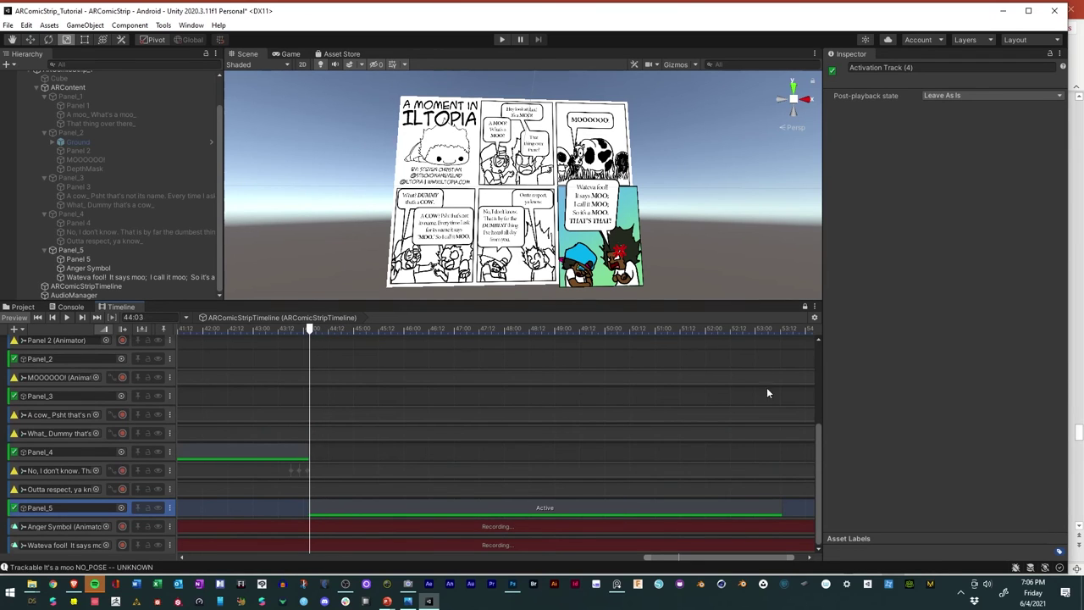
pyautogui.moveTo(819, 440); pyautogui.dragTo(824, 356)
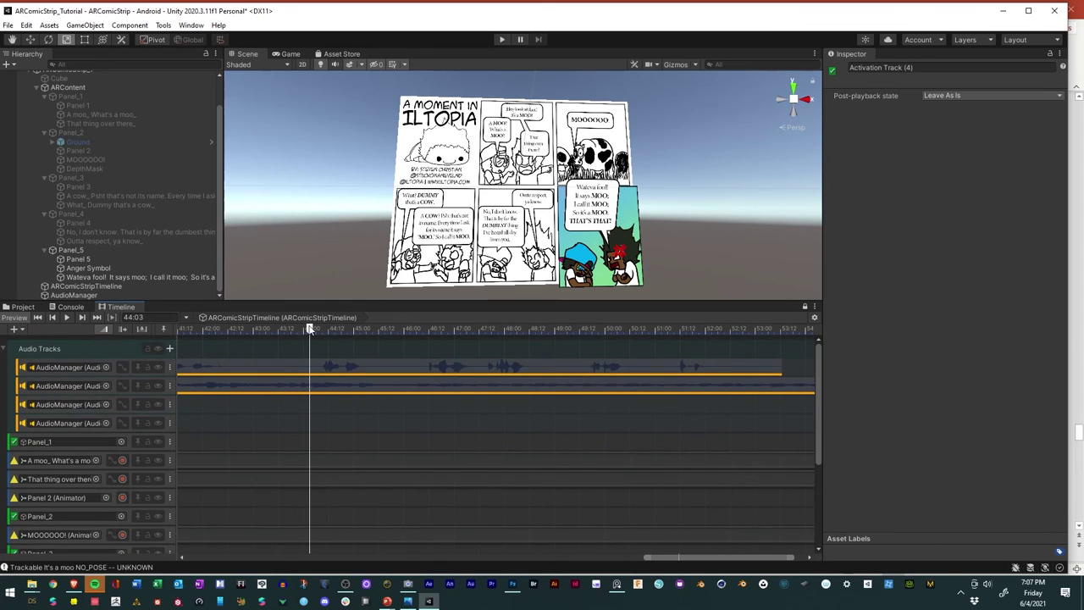
pyautogui.moveTo(310, 328); pyautogui.dragTo(321, 330)
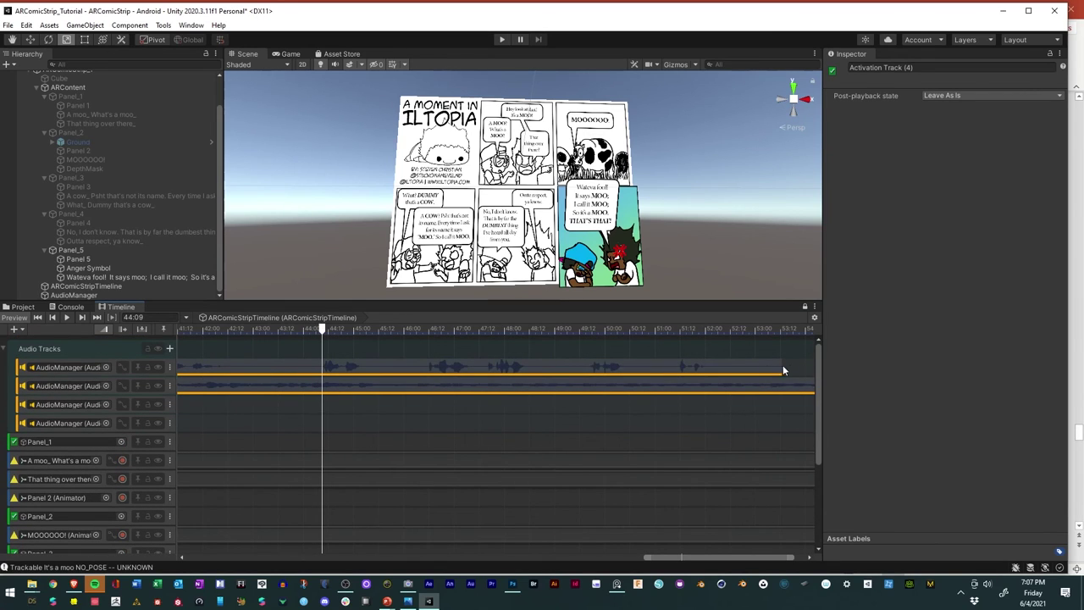
pyautogui.scroll(-5, 819, 393)
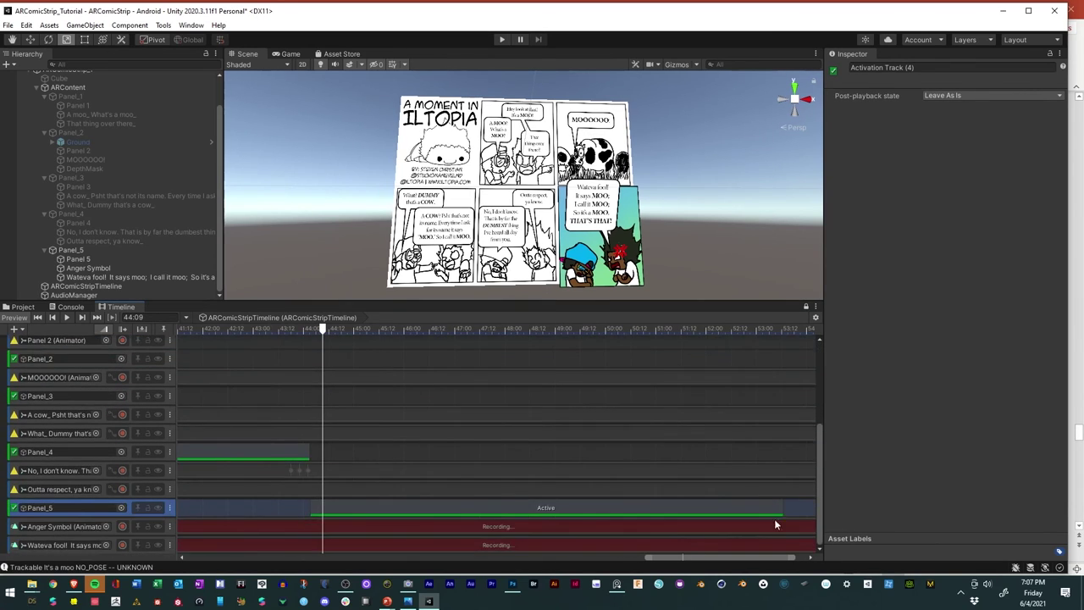
pyautogui.click(97, 277)
pyautogui.rightClick(843, 134)
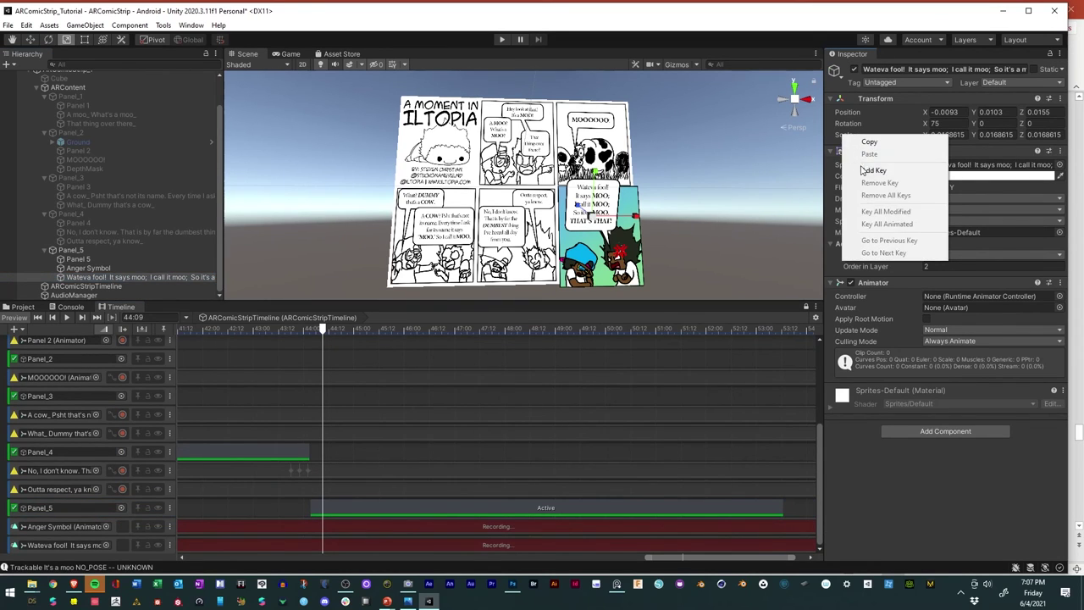
pyautogui.click(873, 171)
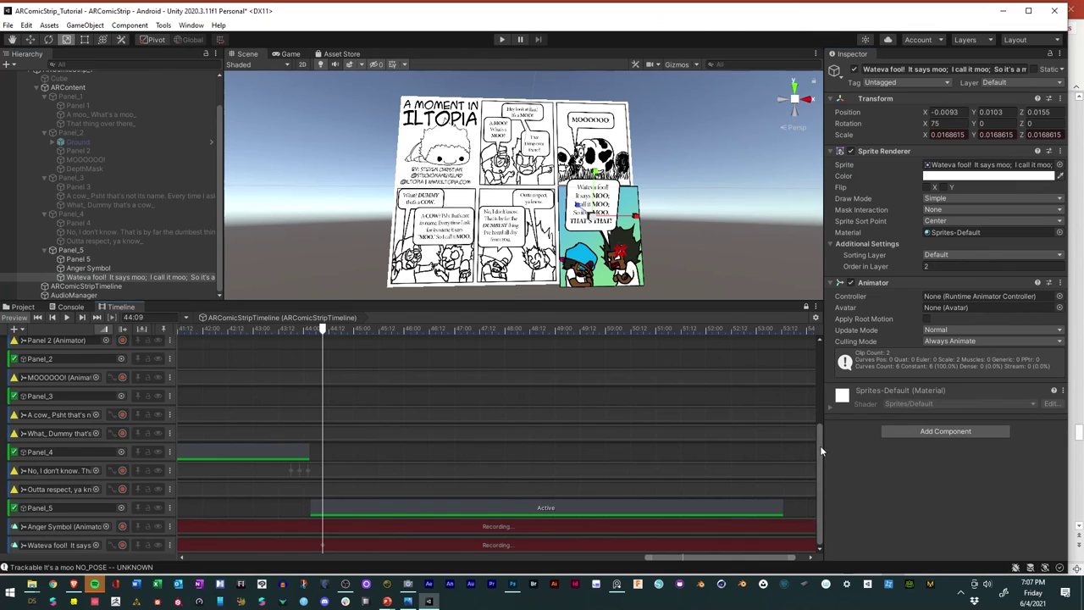
# Step: Key the Wateva fool bubble's scale again at 52:23
pyautogui.moveTo(820, 446); pyautogui.dragTo(824, 361)
pyautogui.moveTo(740, 329); pyautogui.dragTo(755, 330)
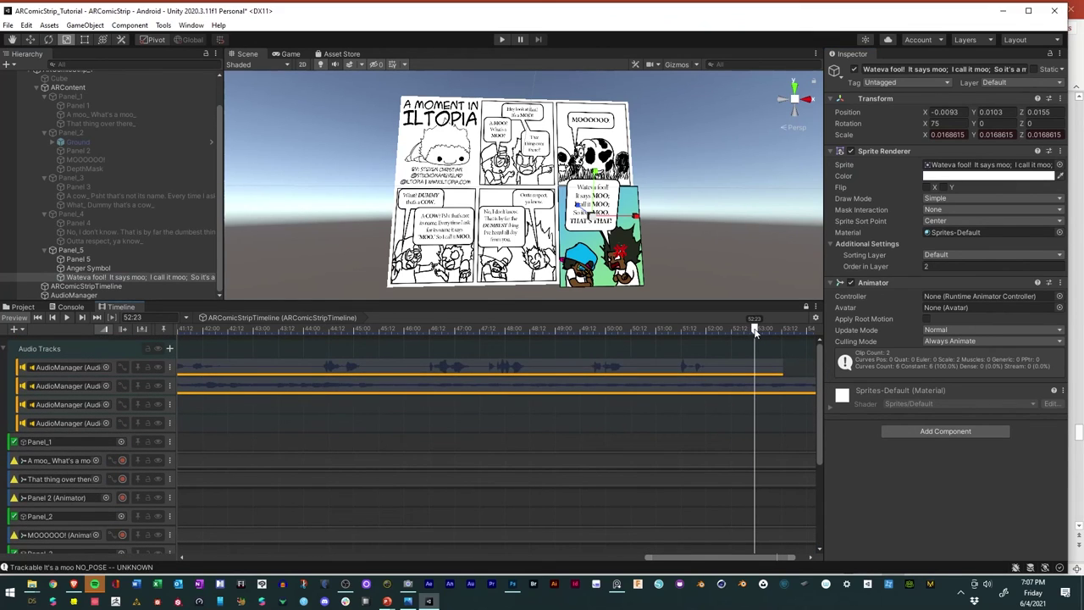
pyautogui.rightClick(843, 135)
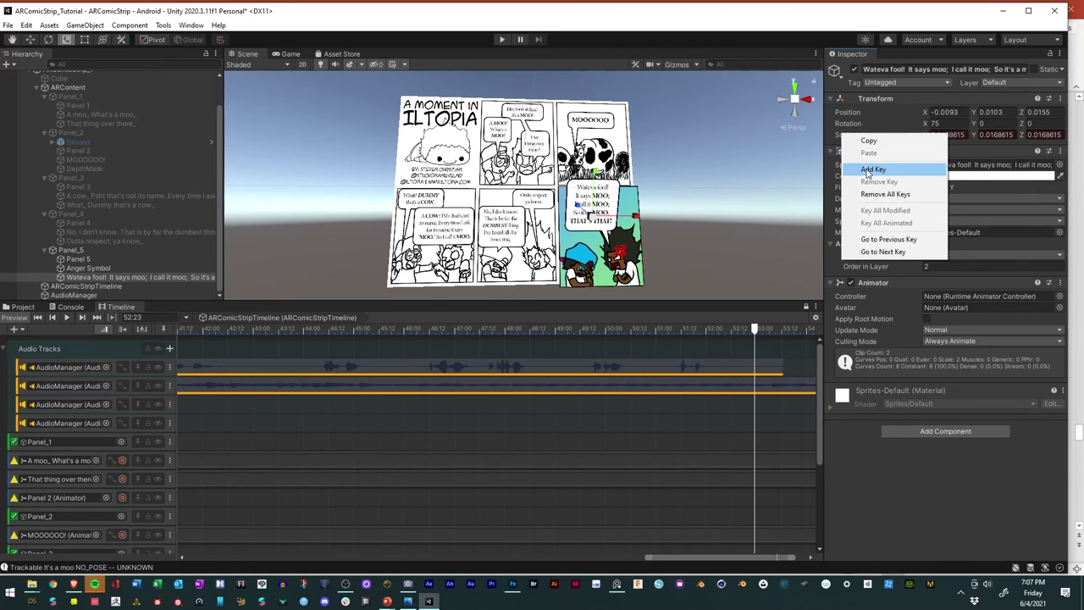
pyautogui.click(872, 167)
pyautogui.moveTo(820, 382); pyautogui.dragTo(811, 521)
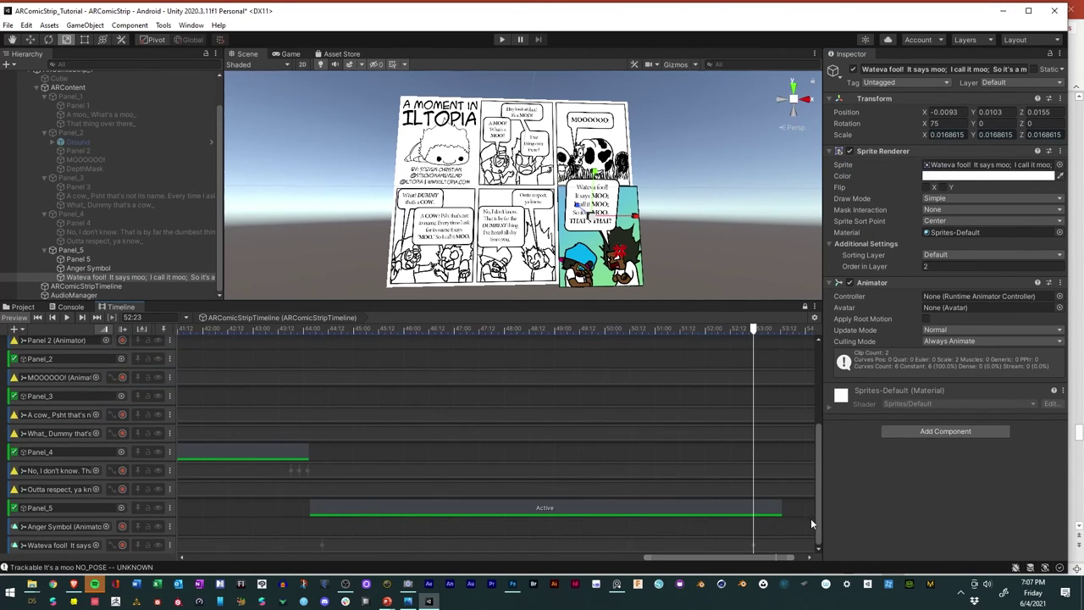
# Step: Resume recording and shrink the Wateva fool bubble to almost nothing at its start
pyautogui.click(122, 545)
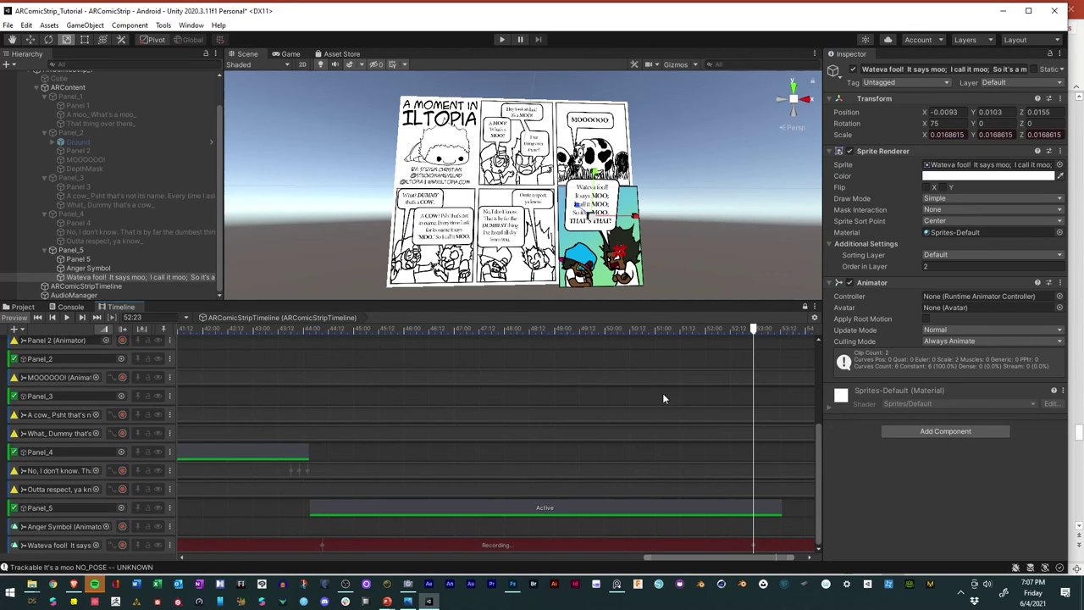
pyautogui.moveTo(753, 332); pyautogui.dragTo(310, 346)
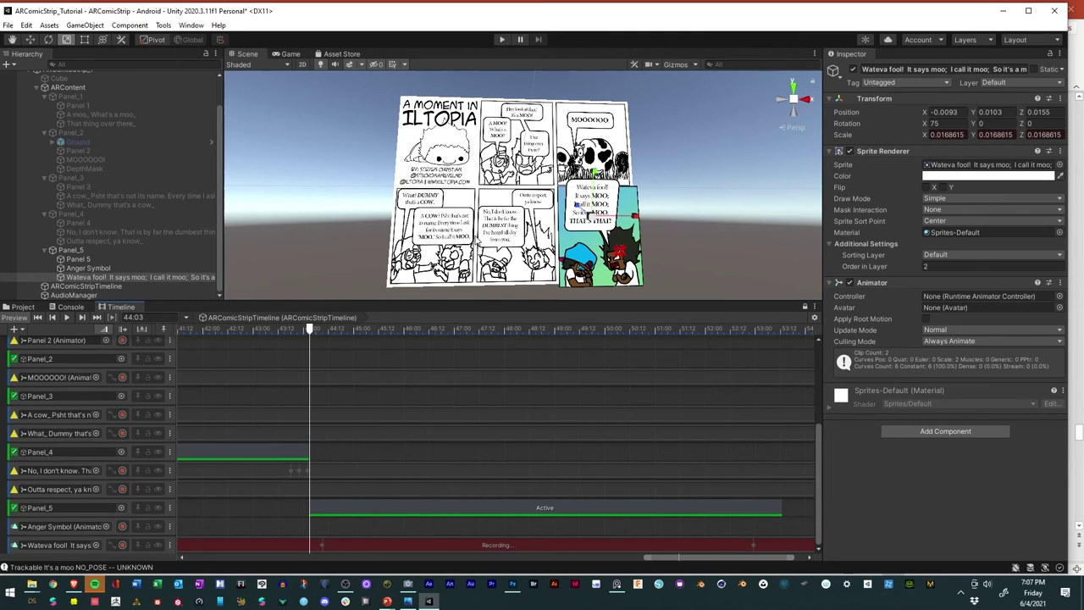
pyautogui.moveTo(595, 221); pyautogui.dragTo(565, 224)
pyautogui.moveTo(758, 329); pyautogui.dragTo(780, 339)
# Step: Shrink the bubble to nothing at 53:12 and enlarge it slightly at 52:23
pyautogui.click(779, 339)
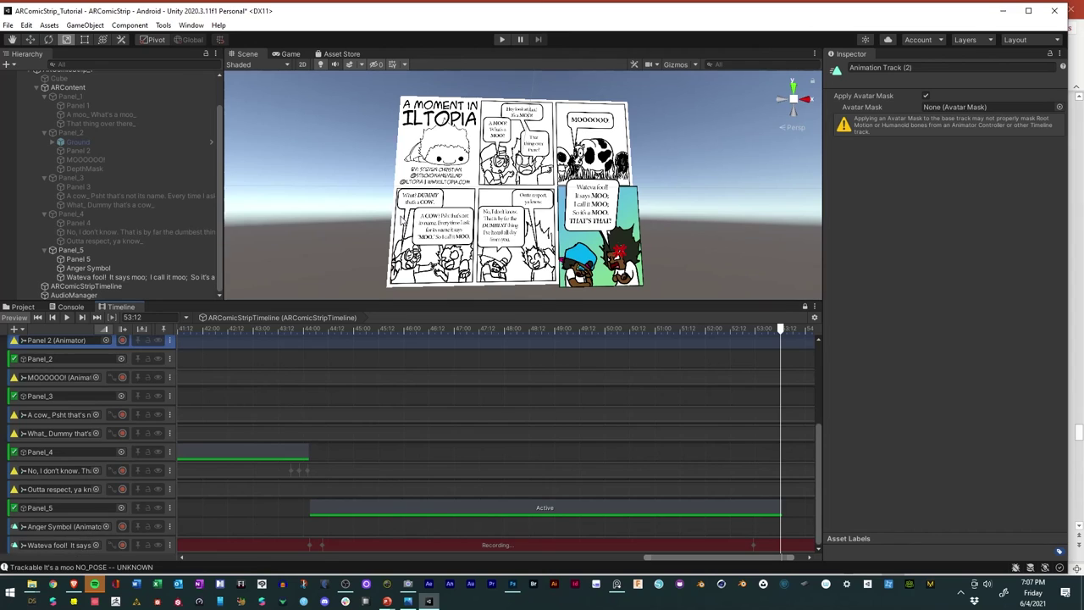
pyautogui.click(596, 208)
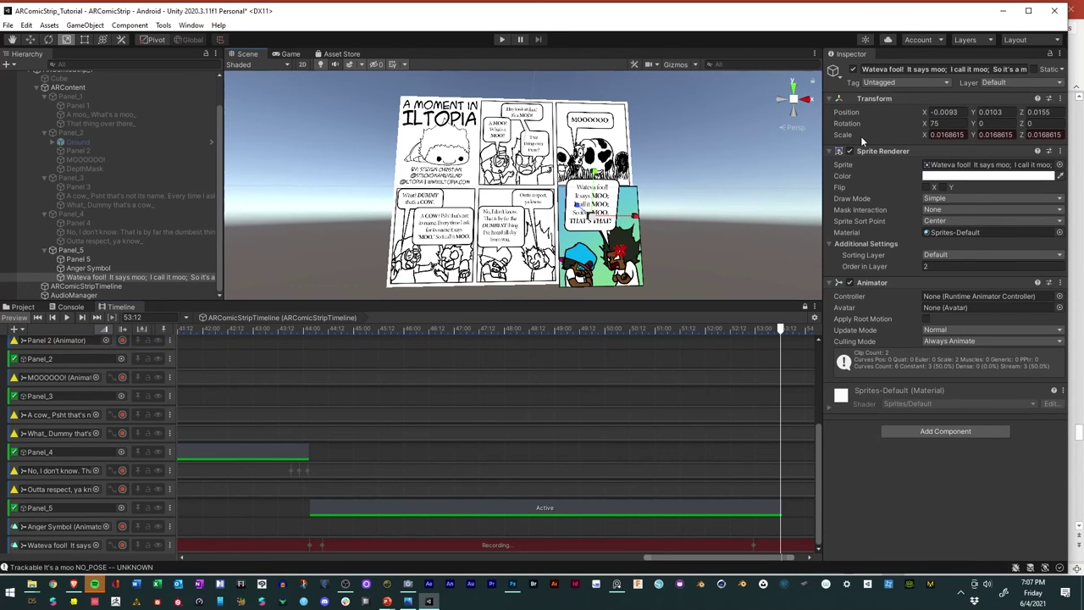
pyautogui.moveTo(852, 135); pyautogui.dragTo(834, 137)
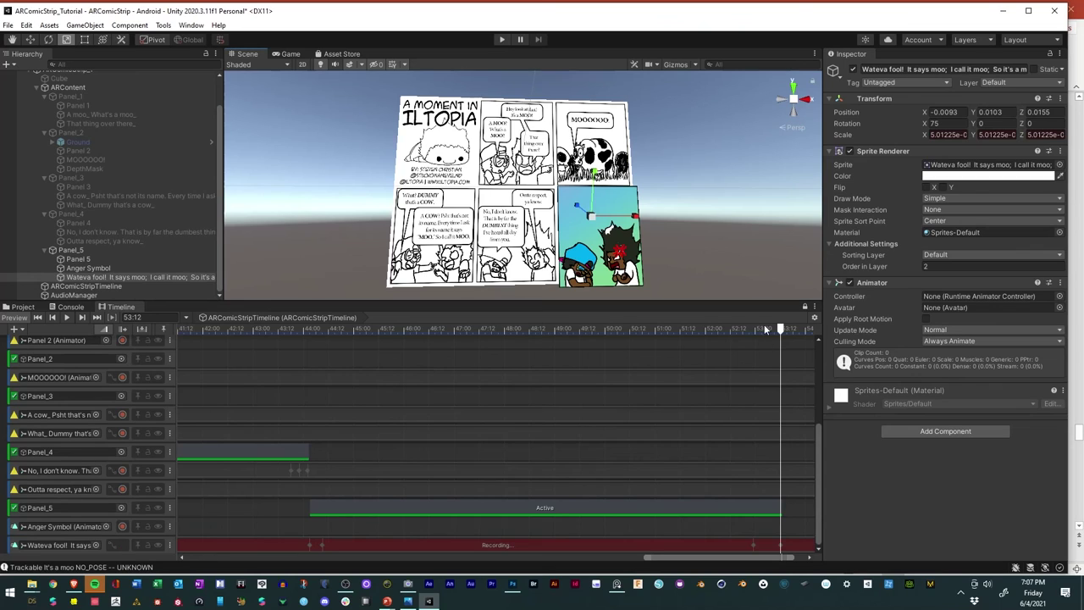
pyautogui.moveTo(779, 333)
pyautogui.mouseDown()
pyautogui.moveTo(751, 333)
pyautogui.moveTo(761, 337)
pyautogui.mouseUp()
pyautogui.moveTo(838, 136); pyautogui.dragTo(860, 136)
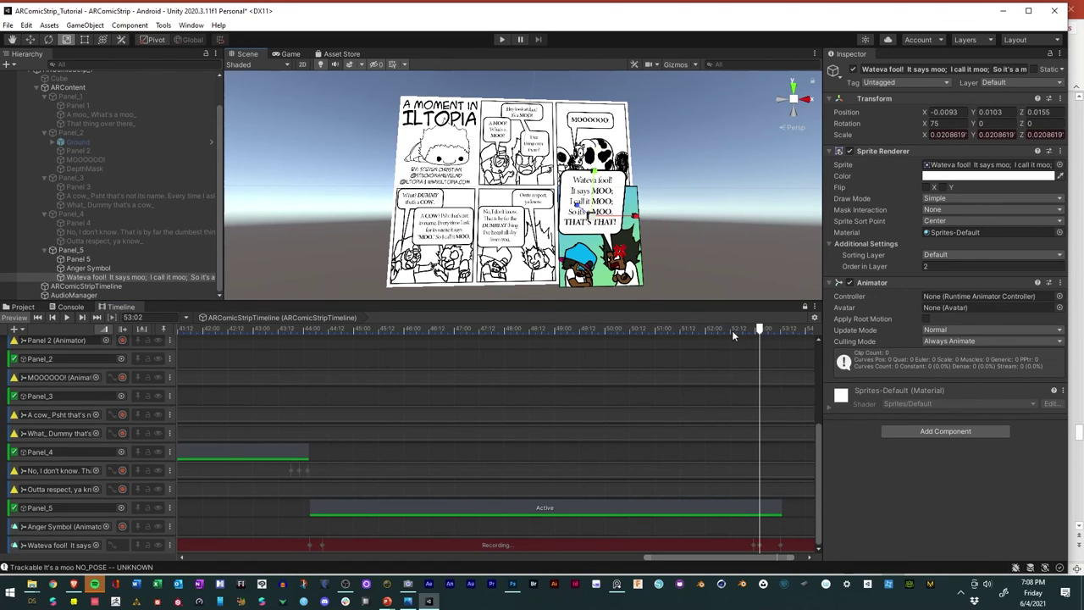
# Step: Enlarge the bubble to about 0.019 scale at 44:07 for an overshoot, then preview the pop-in
pyautogui.moveTo(760, 331); pyautogui.dragTo(317, 388)
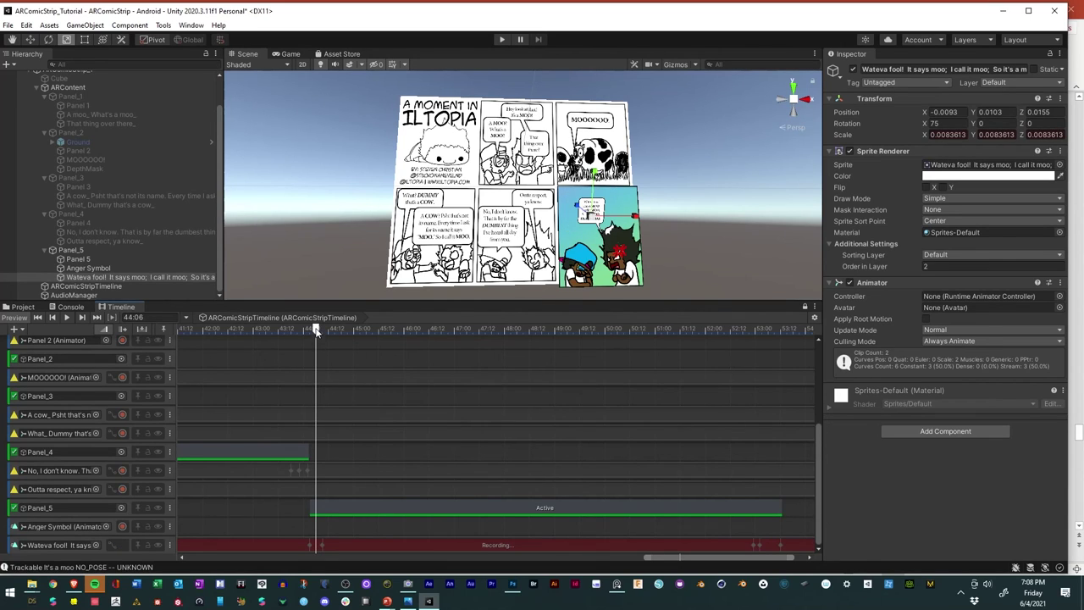
pyautogui.moveTo(316, 330); pyautogui.dragTo(319, 331)
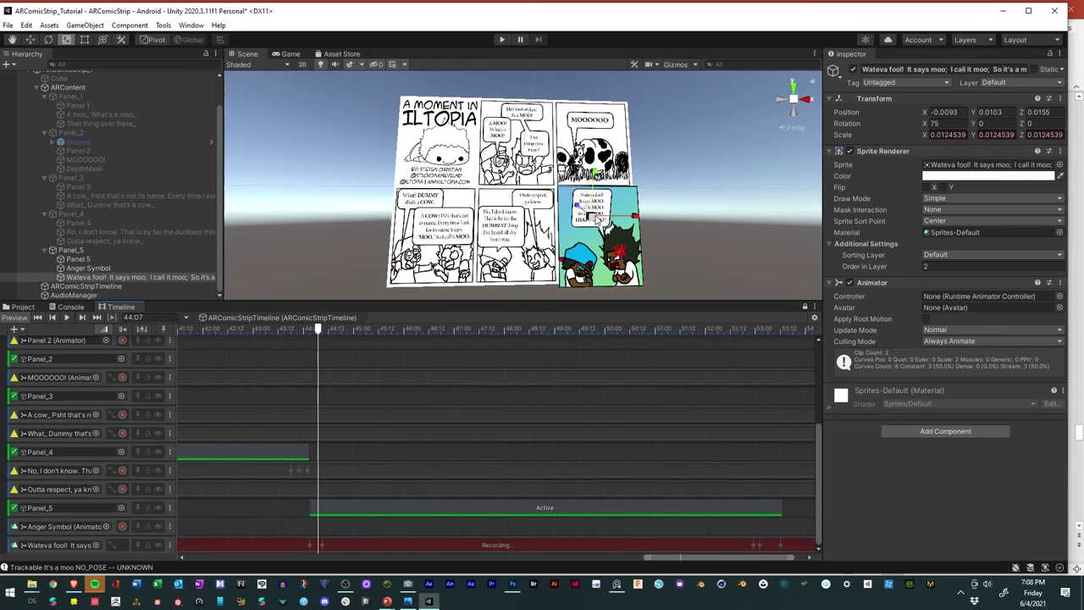
pyautogui.moveTo(598, 217); pyautogui.dragTo(621, 215)
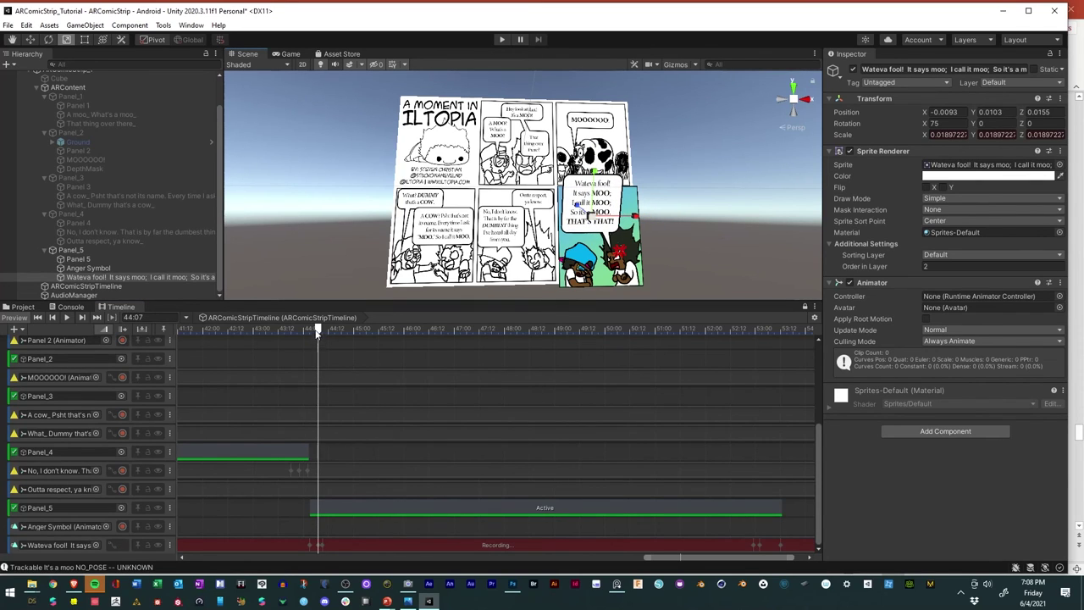
pyautogui.moveTo(318, 332); pyautogui.dragTo(292, 334)
pyautogui.press('space')
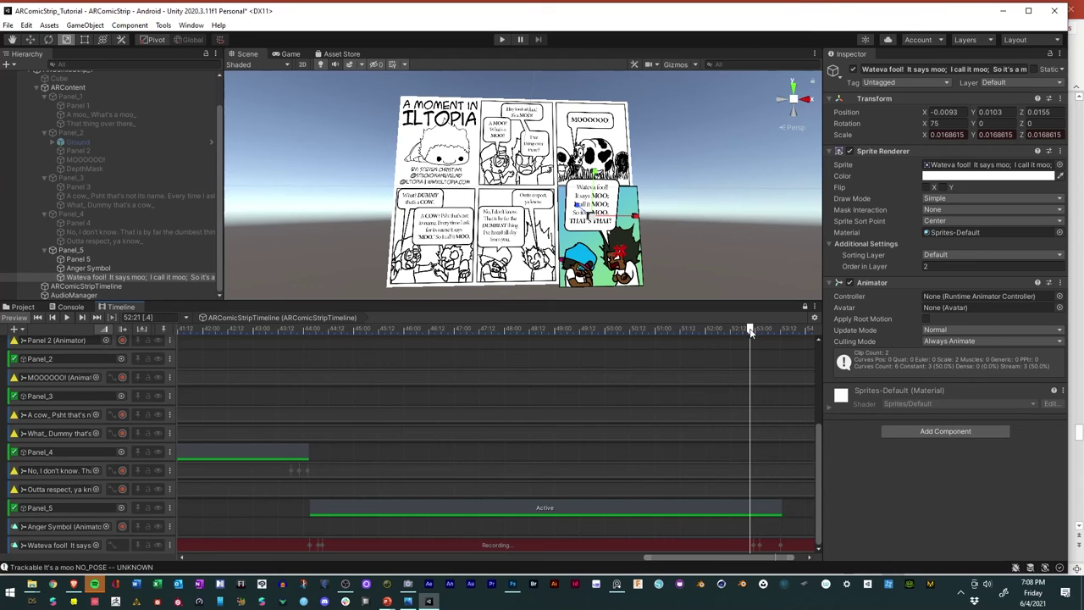
pyautogui.moveTo(749, 331); pyautogui.dragTo(318, 362)
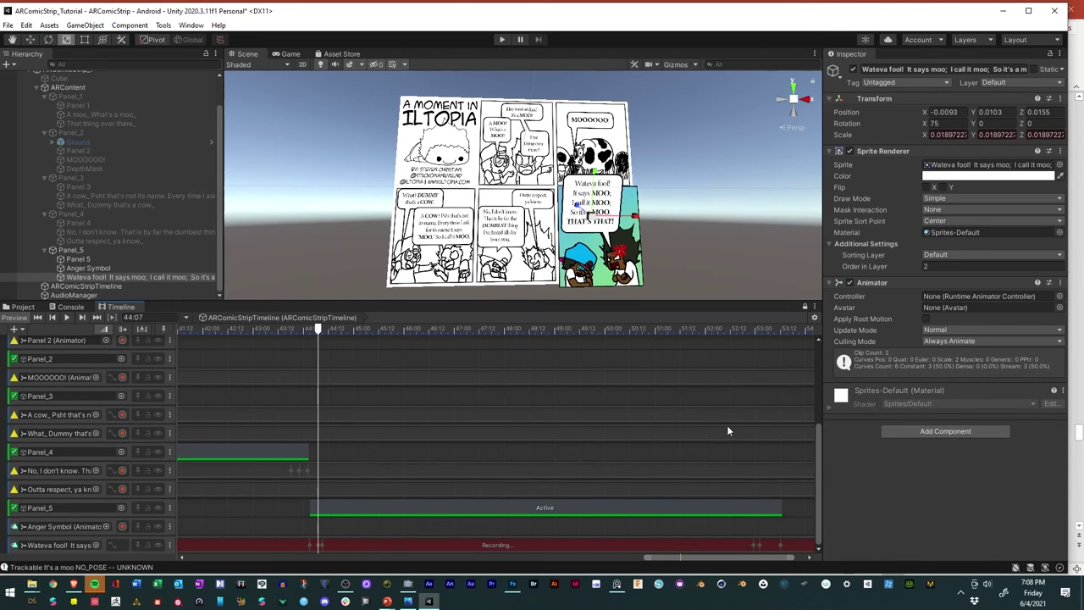
pyautogui.moveTo(819, 446); pyautogui.dragTo(826, 364)
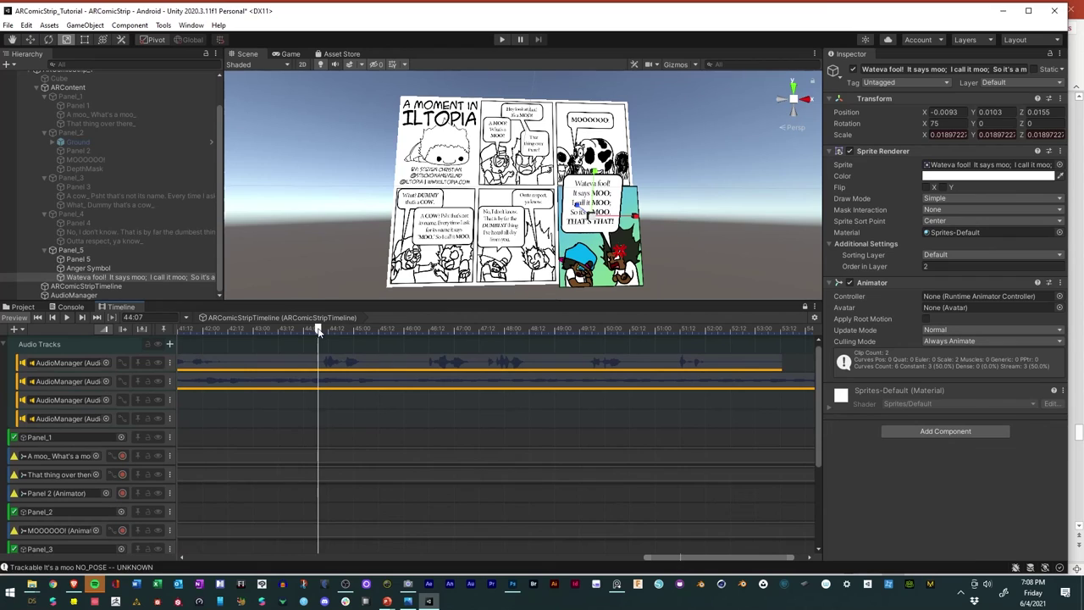
pyautogui.moveTo(319, 329); pyautogui.dragTo(366, 329)
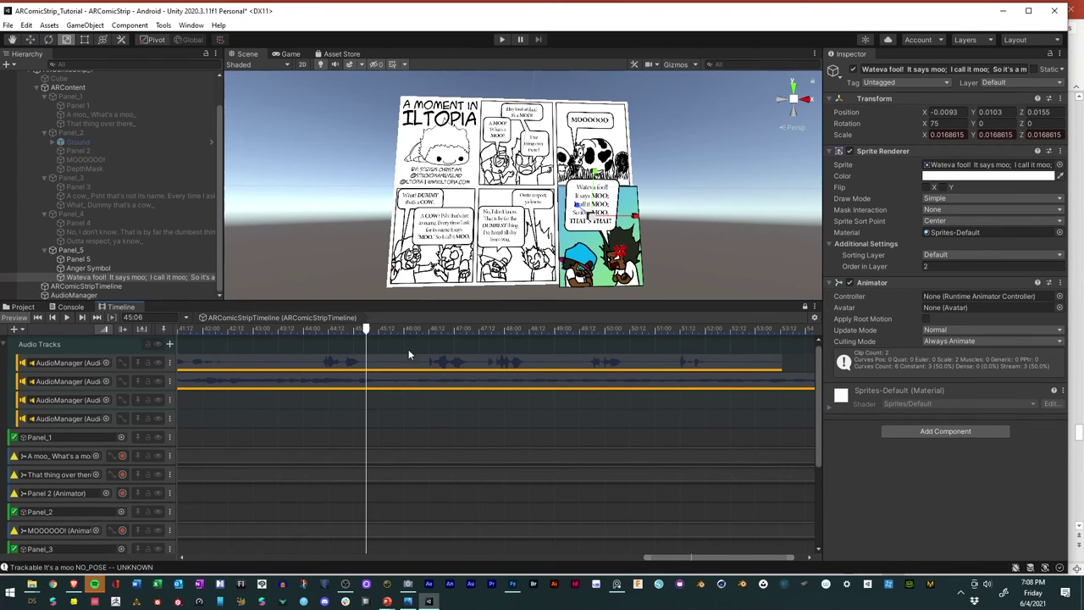
# Step: Add a scale key for the Wateva fool bubble and re-arm recording on its track
pyautogui.rightClick(841, 136)
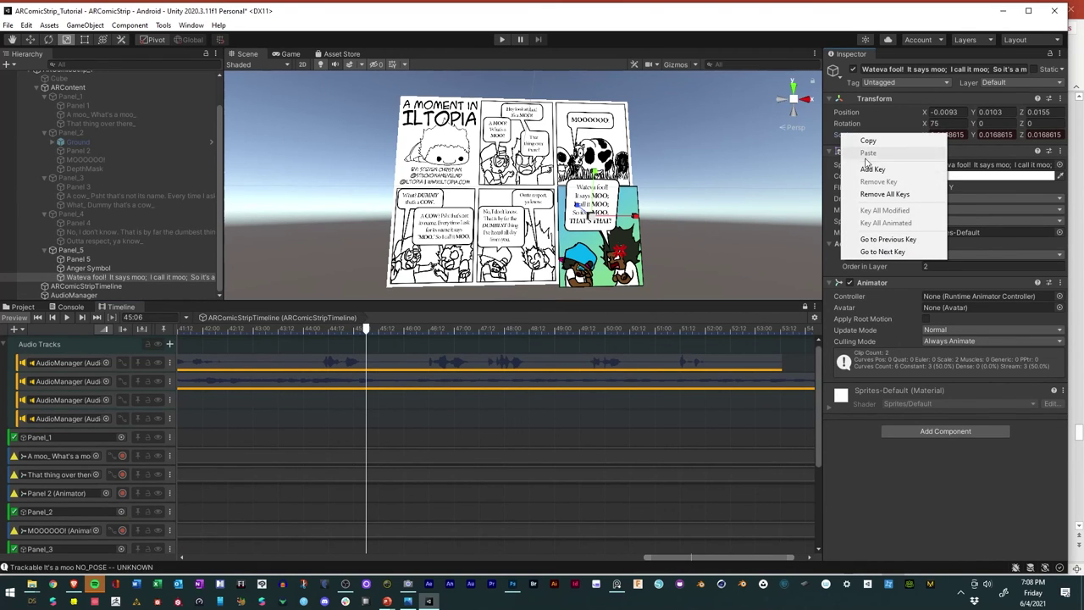
pyautogui.click(872, 170)
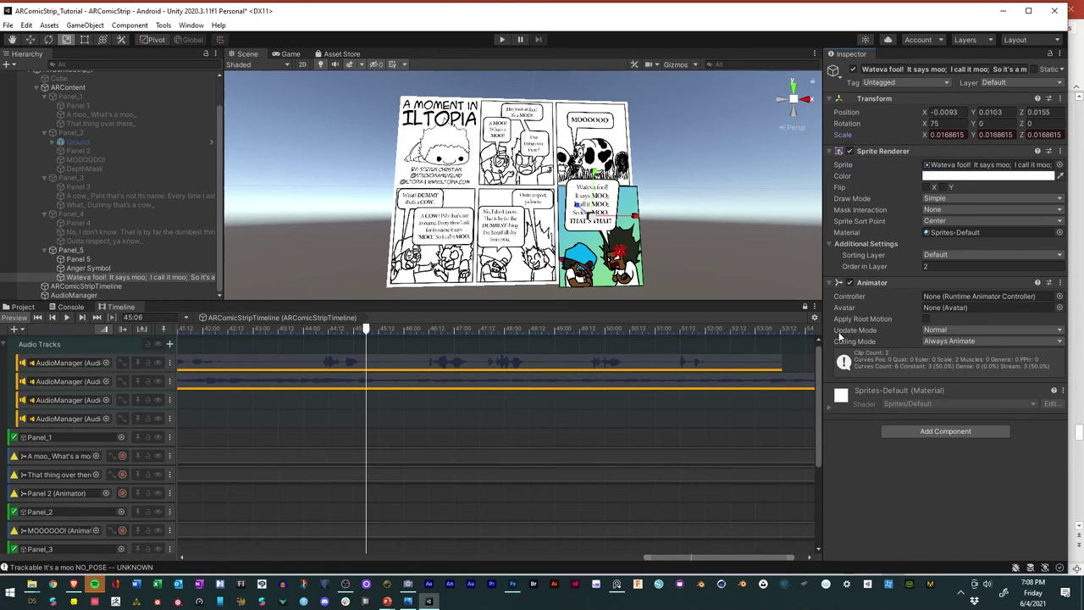
pyautogui.scroll(-5, 808, 504)
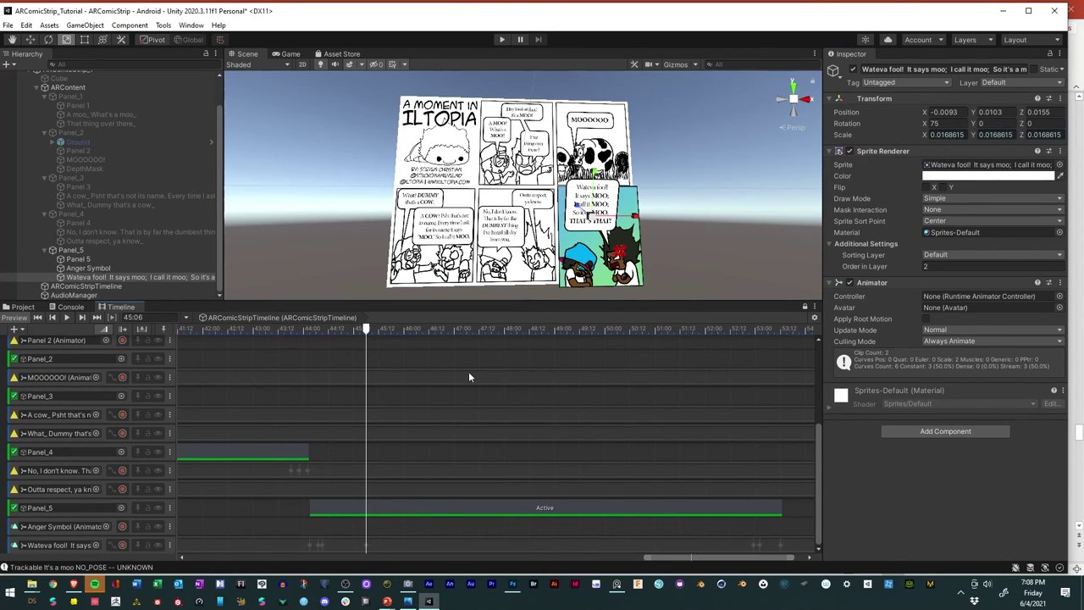
pyautogui.click(122, 545)
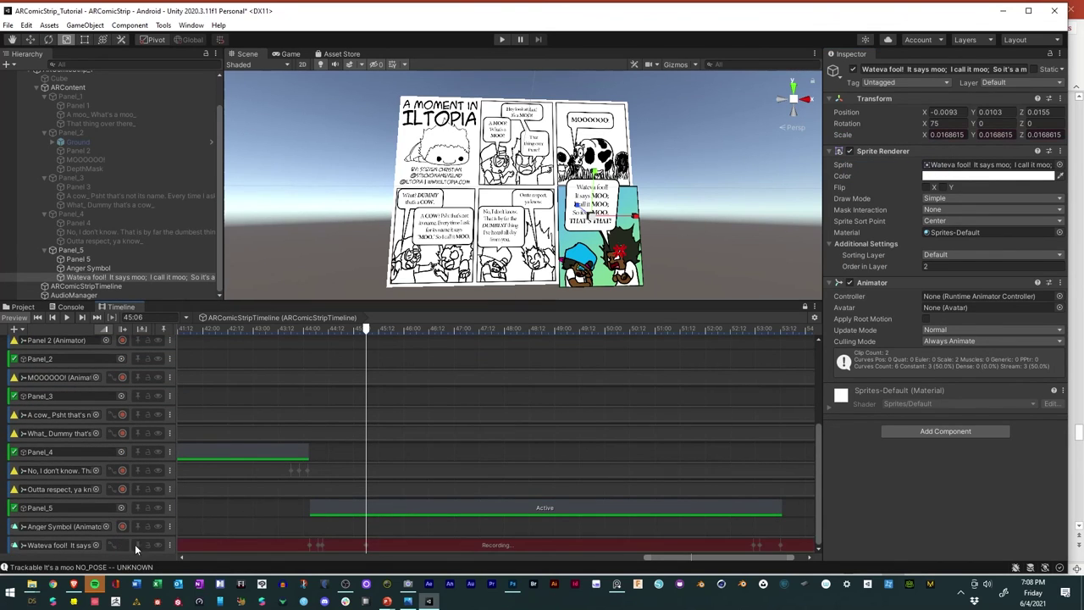
pyautogui.scroll(5, 811, 457)
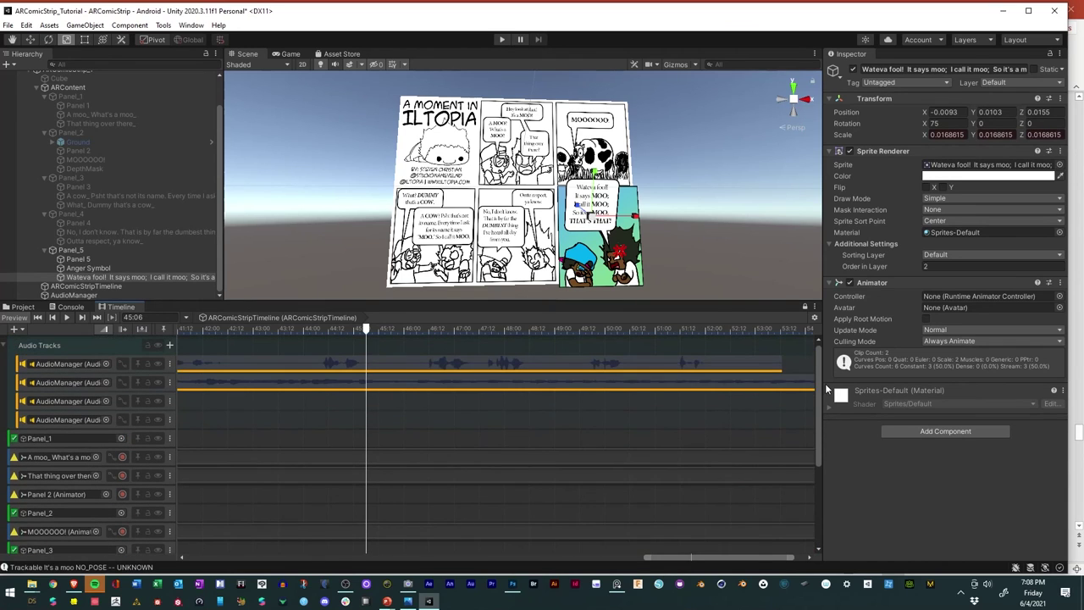
# Step: Key the bubble's scale at 46:05 and enlarge it slightly at 46:10
pyautogui.moveTo(368, 331); pyautogui.dragTo(416, 333)
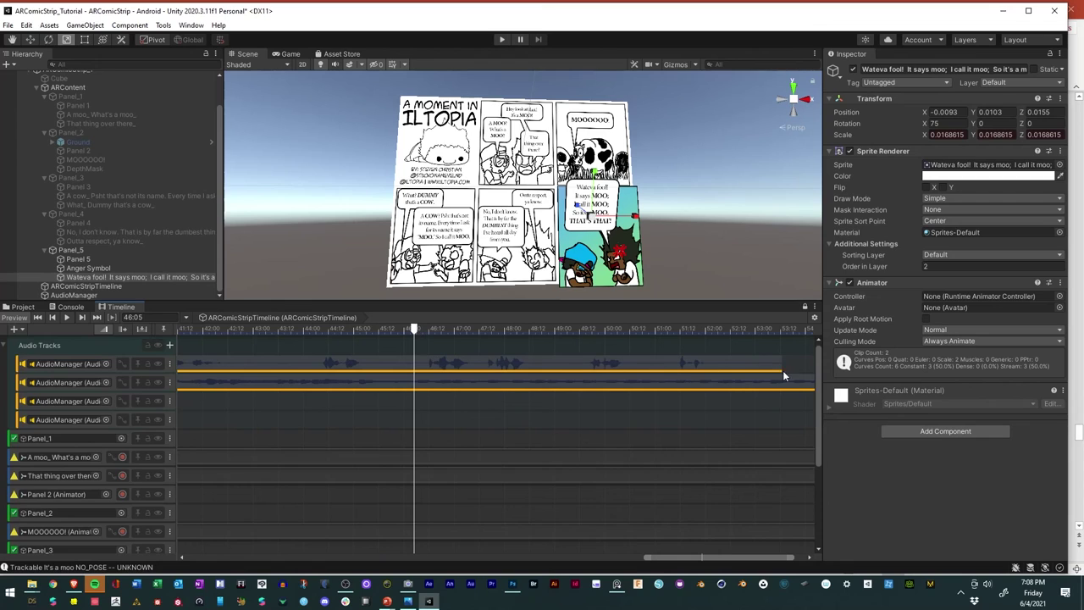
pyautogui.moveTo(814, 361); pyautogui.dragTo(799, 482)
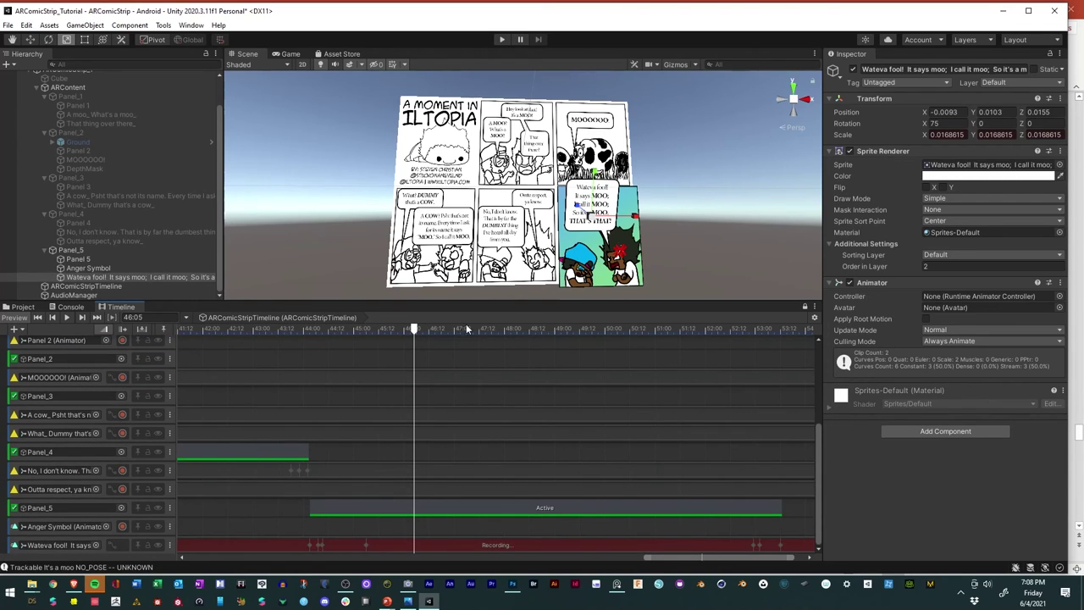
pyautogui.rightClick(842, 135)
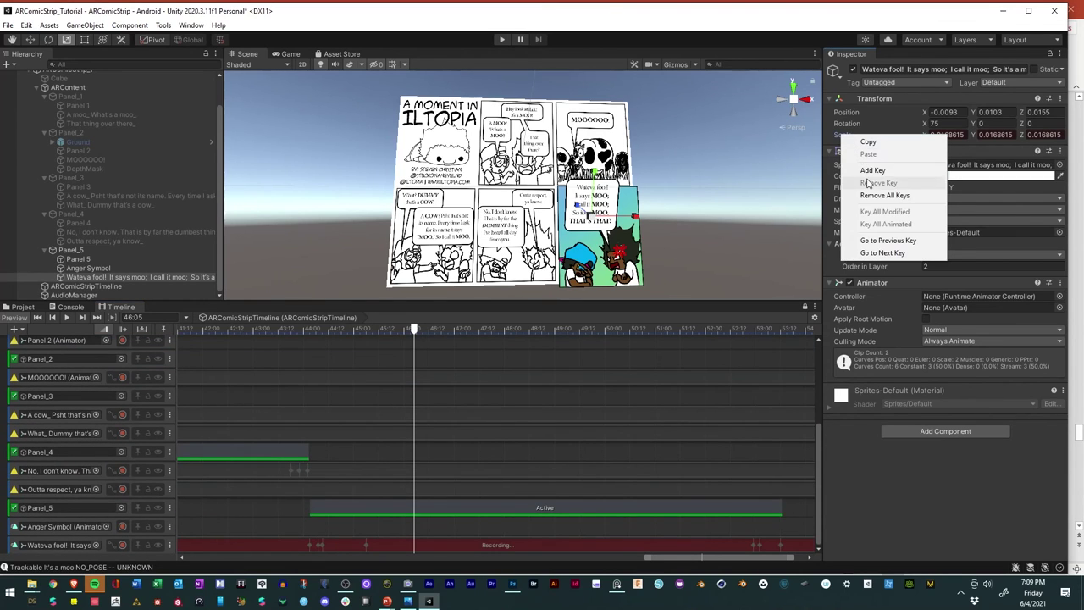
pyautogui.click(873, 170)
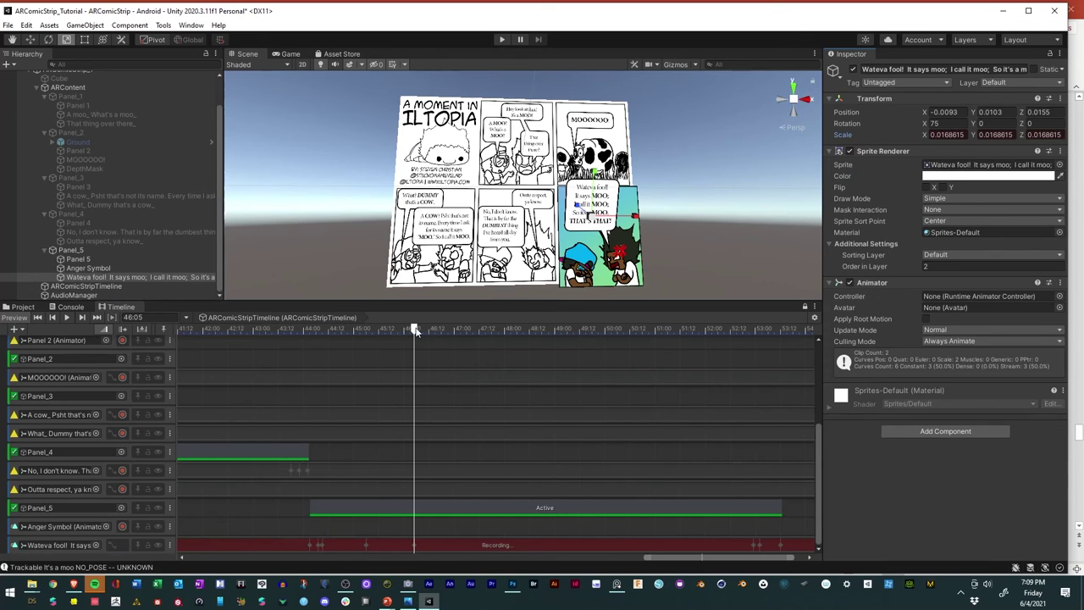
pyautogui.moveTo(415, 328); pyautogui.dragTo(426, 327)
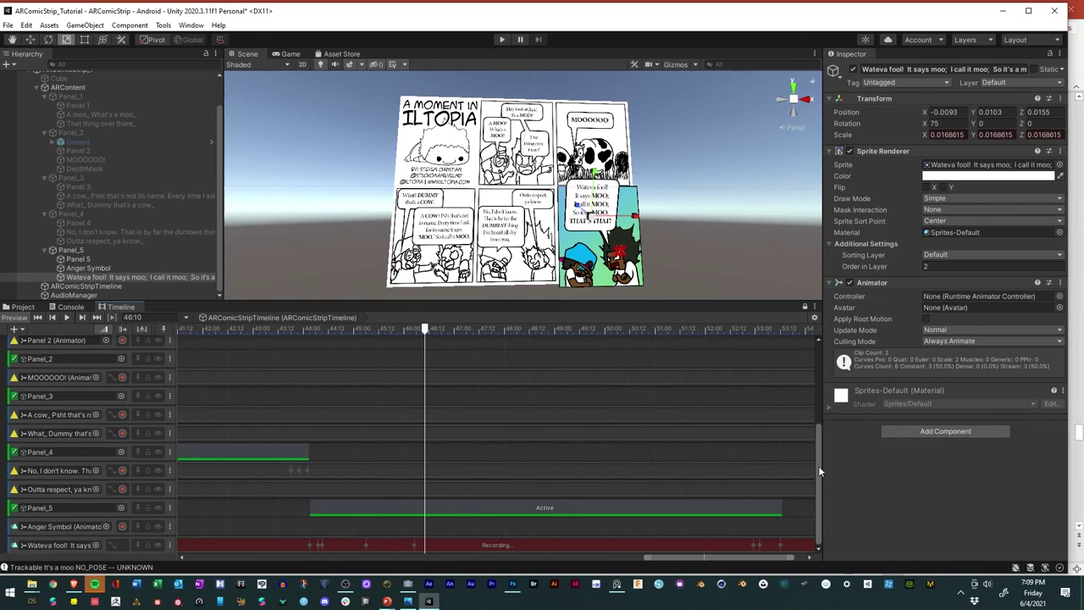
pyautogui.scroll(5, 819, 466)
pyautogui.scroll(-5, 813, 474)
pyautogui.moveTo(593, 218); pyautogui.dragTo(594, 223)
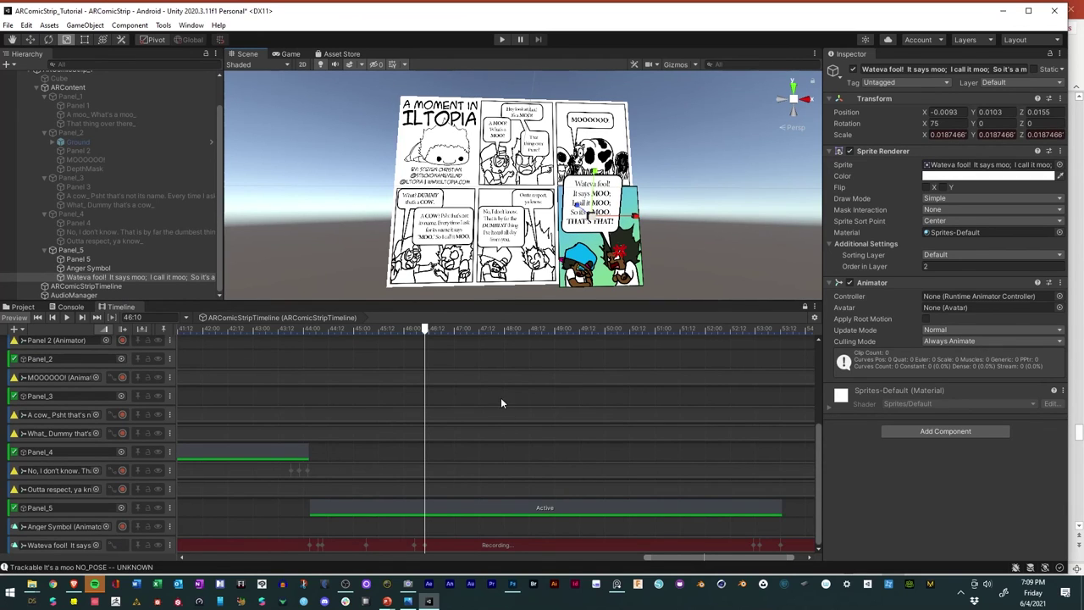
# Step: Key the bubble's scale at 47:09 and enlarge it at 47:16 for the pop-in
pyautogui.moveTo(818, 462); pyautogui.dragTo(818, 383)
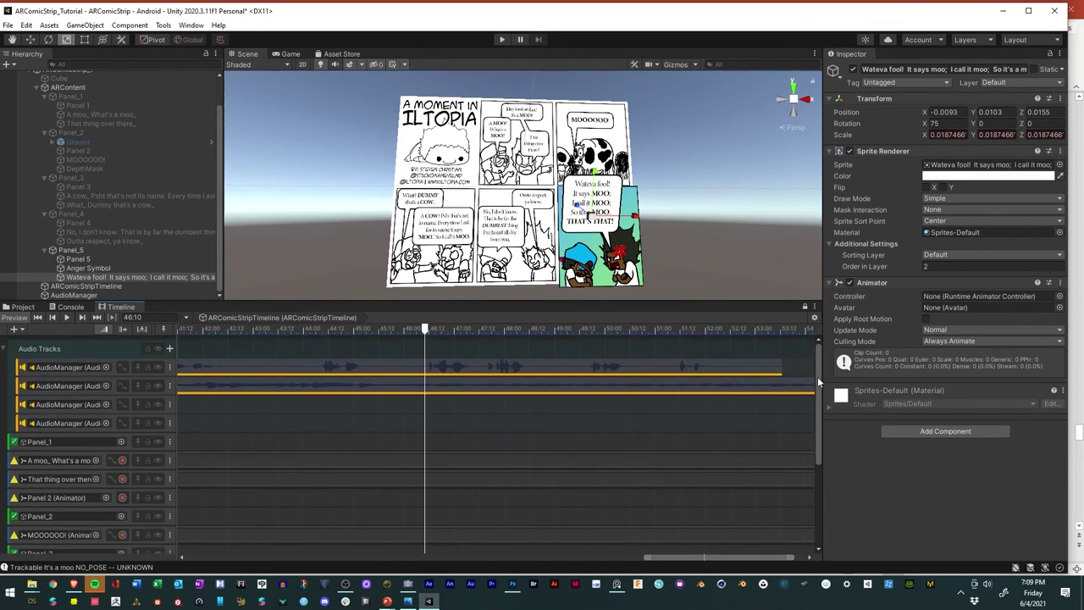
pyautogui.moveTo(425, 328); pyautogui.dragTo(473, 330)
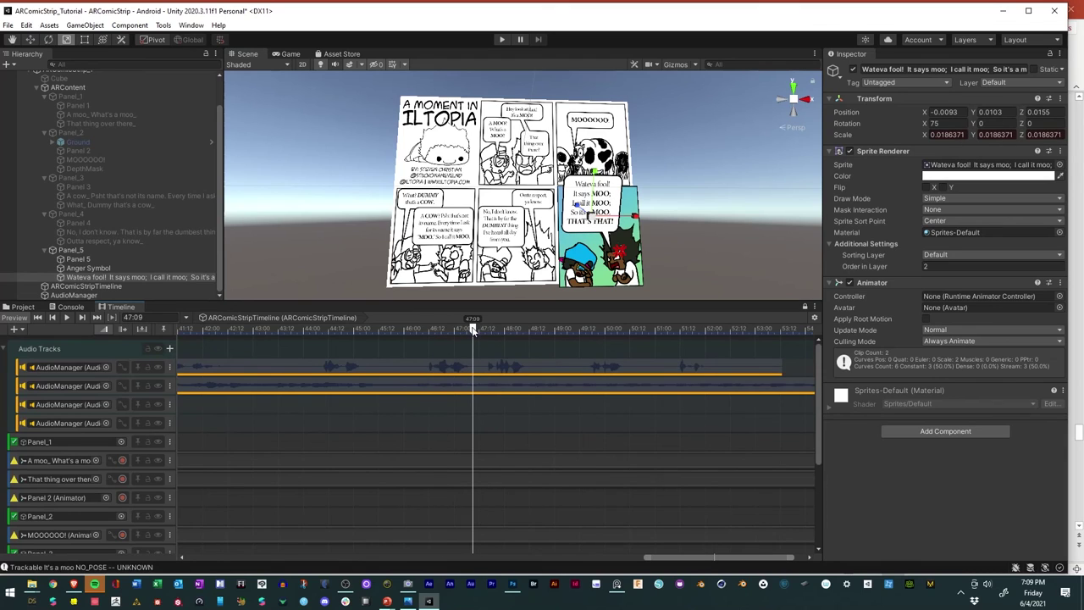
pyautogui.moveTo(817, 357); pyautogui.dragTo(818, 457)
pyautogui.rightClick(849, 140)
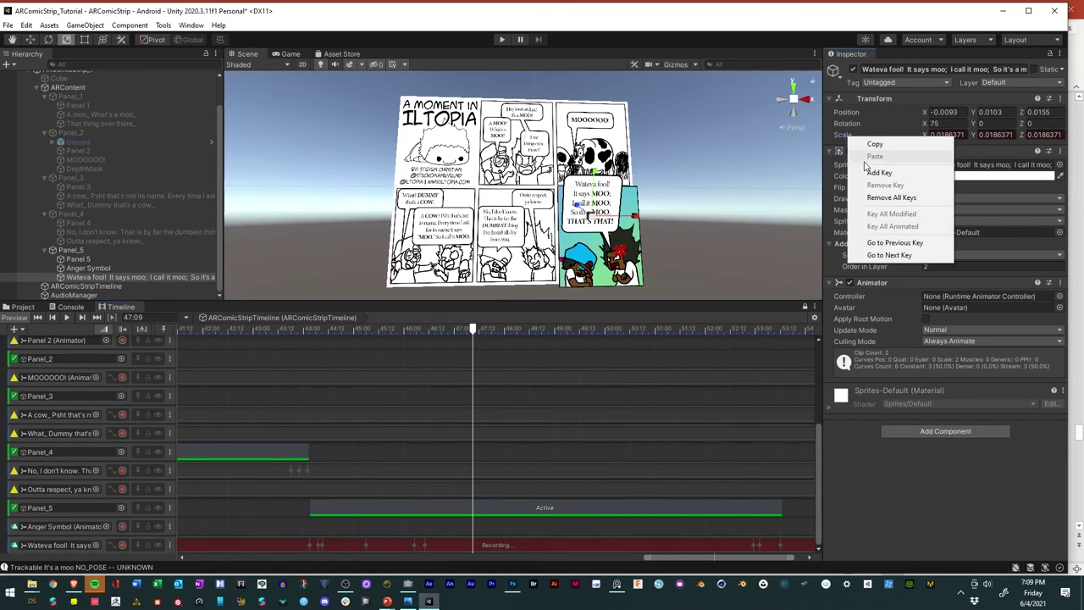
pyautogui.click(873, 217)
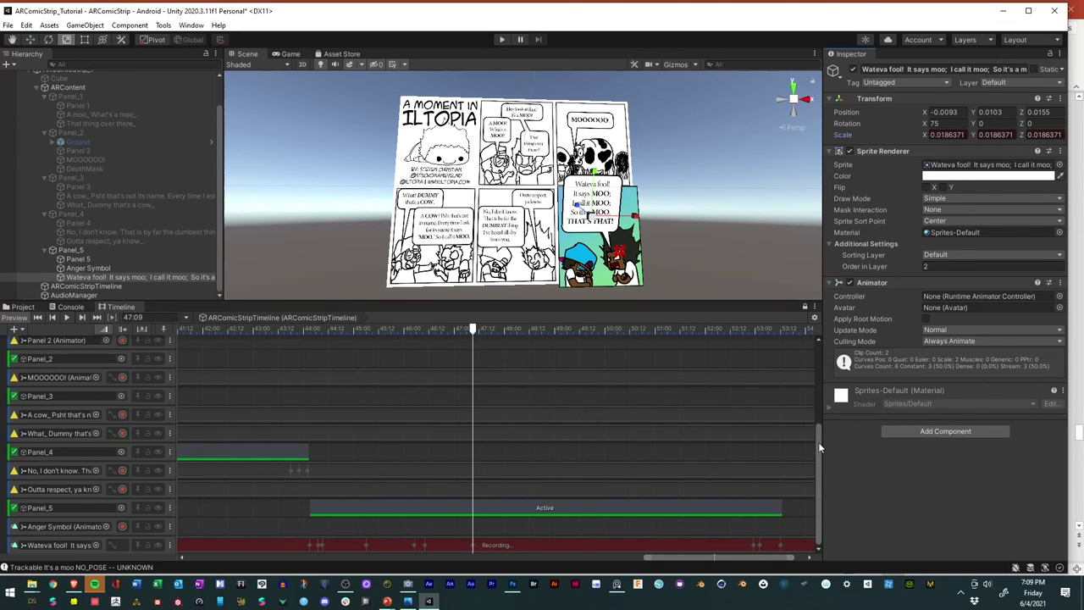
pyautogui.moveTo(818, 442); pyautogui.dragTo(816, 358)
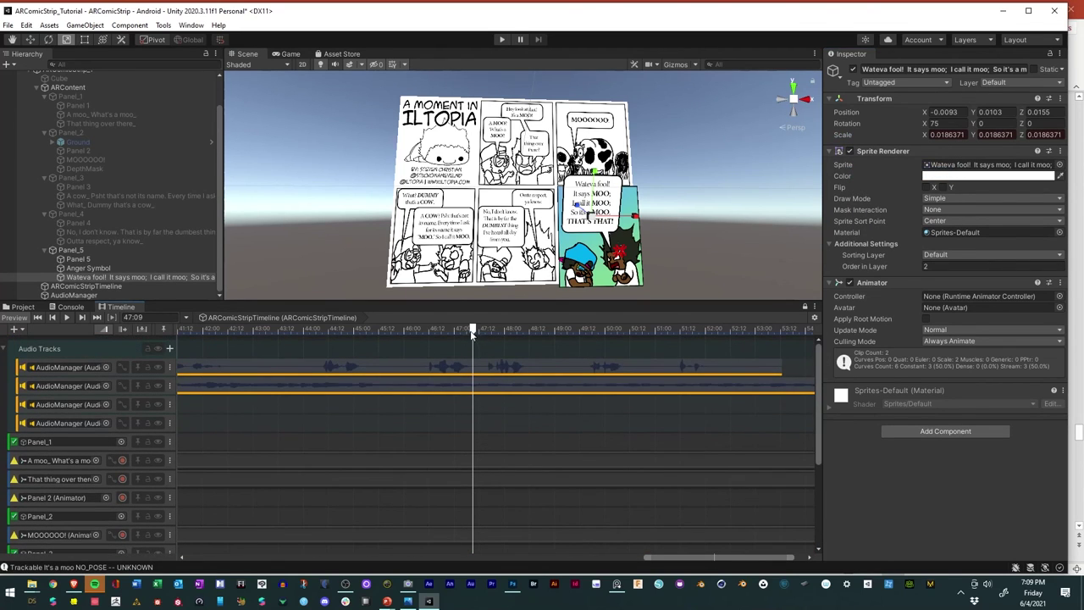
pyautogui.moveTo(472, 333); pyautogui.dragTo(488, 331)
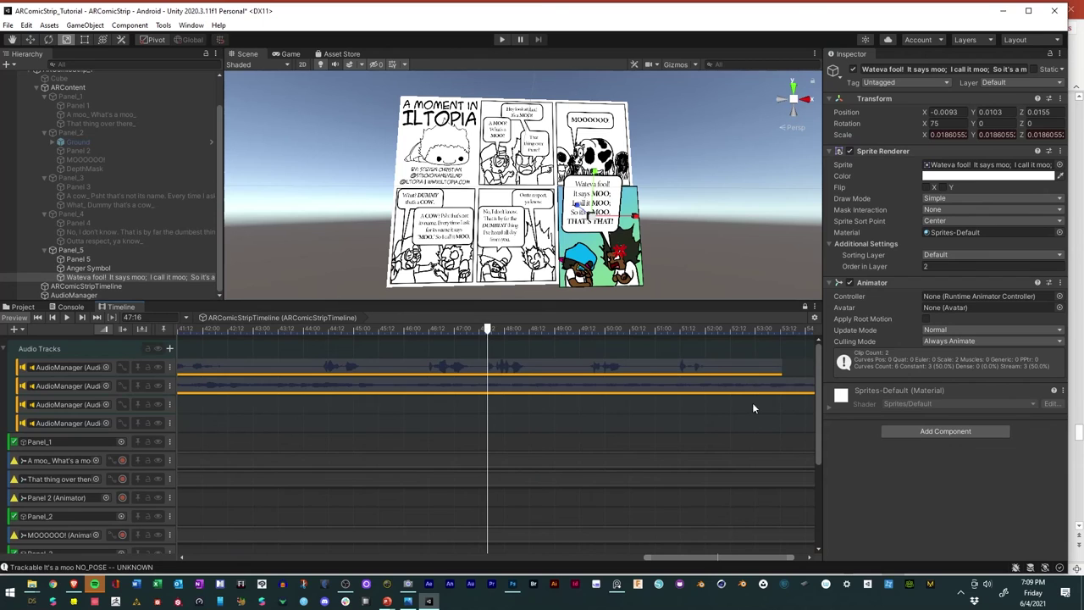
pyautogui.moveTo(813, 366); pyautogui.dragTo(814, 464)
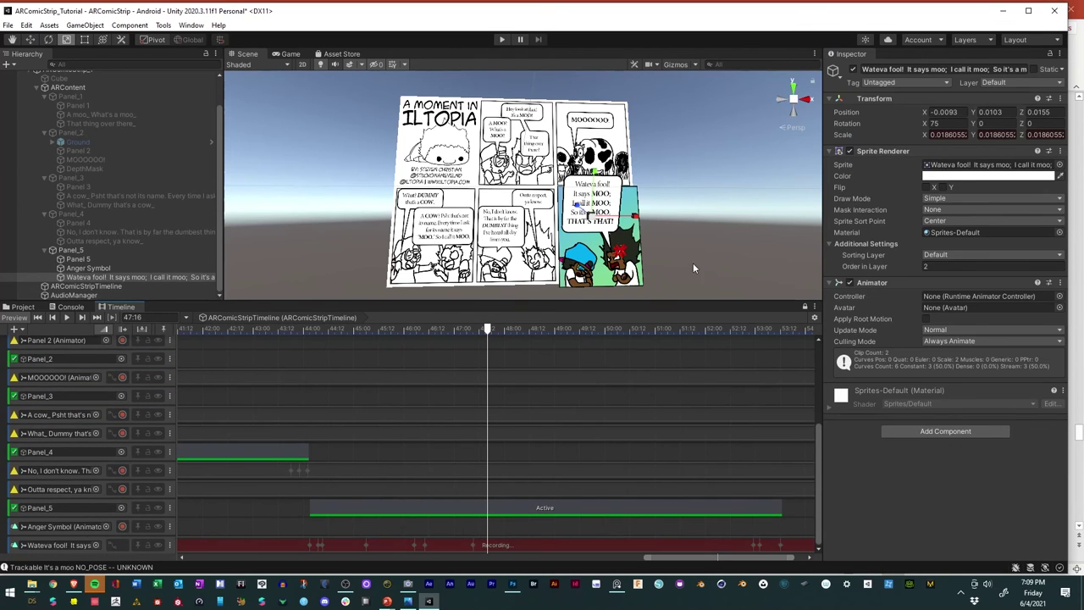
pyautogui.moveTo(577, 205); pyautogui.dragTo(599, 276)
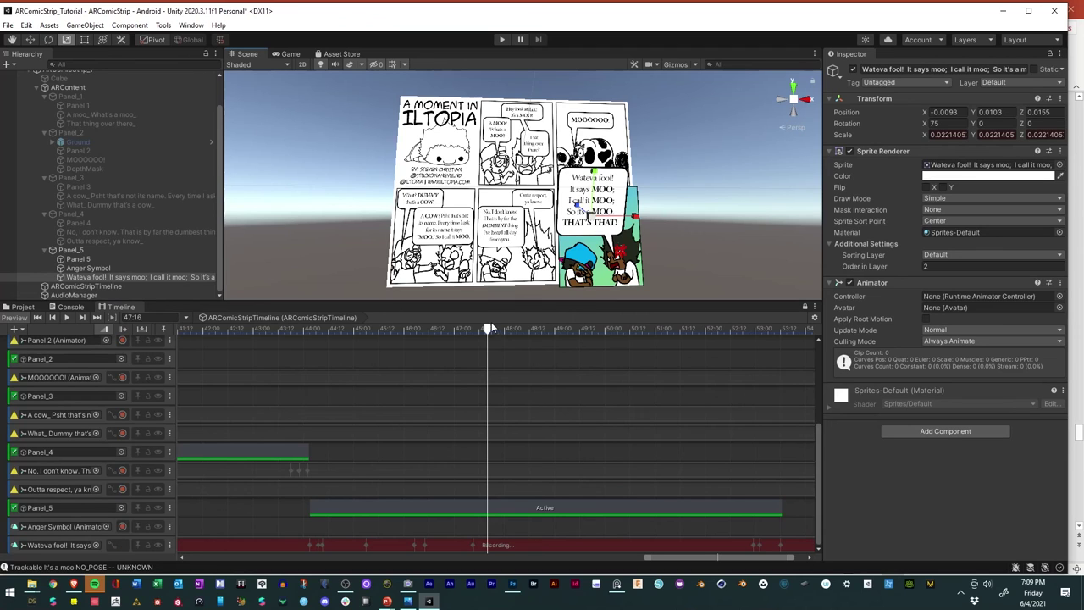
# Step: Key the bubble's scale at 49:11 and move the playhead to 49:16
pyautogui.moveTo(490, 327); pyautogui.dragTo(547, 329)
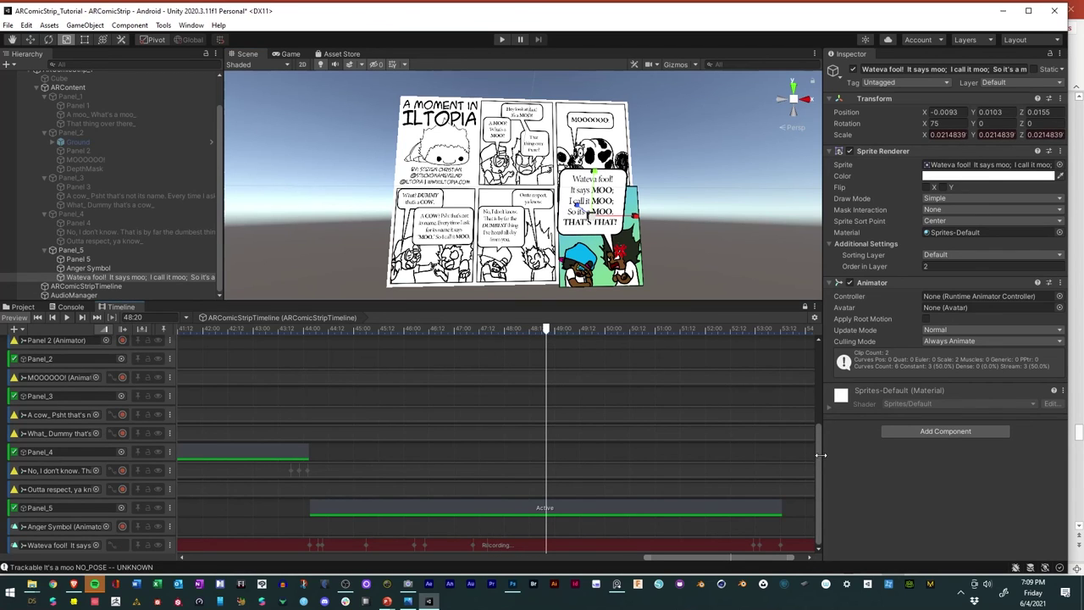
pyautogui.moveTo(816, 451); pyautogui.dragTo(807, 377)
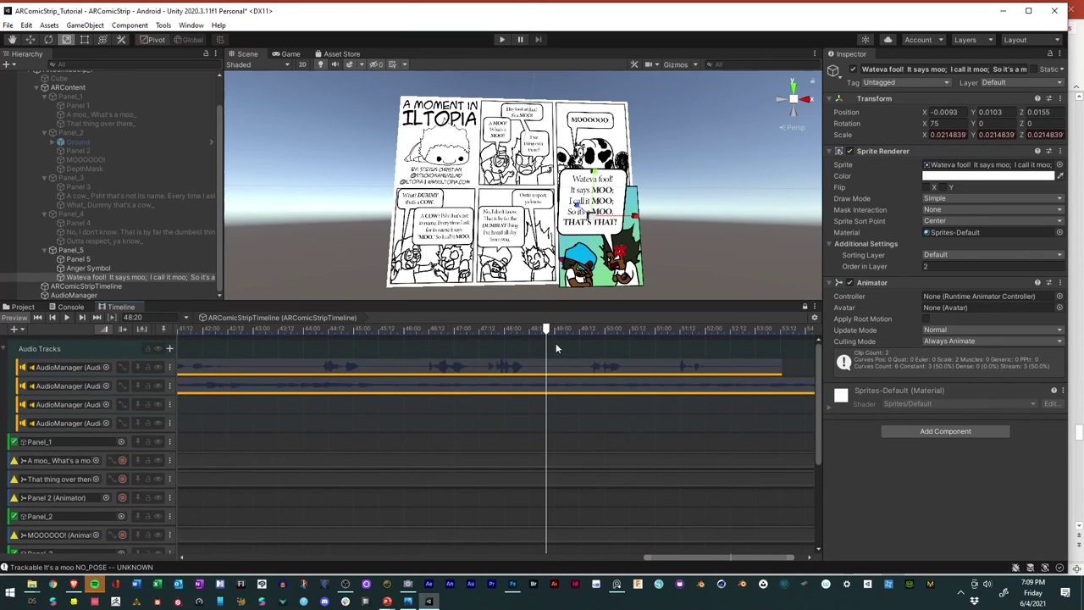
pyautogui.moveTo(544, 331); pyautogui.dragTo(577, 329)
pyautogui.moveTo(820, 387); pyautogui.dragTo(829, 515)
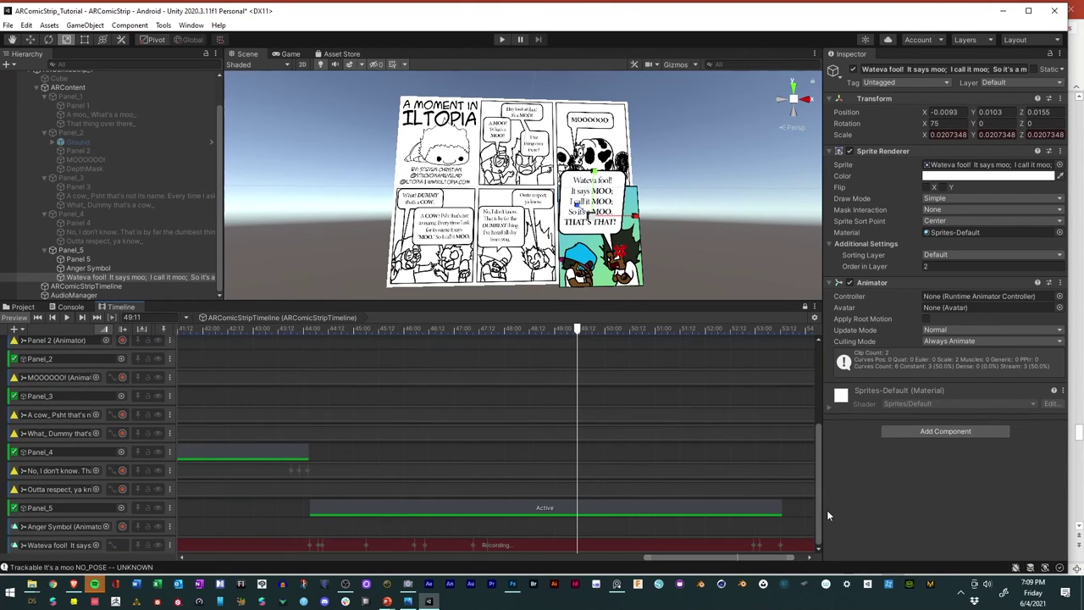
pyautogui.rightClick(850, 141)
pyautogui.click(877, 175)
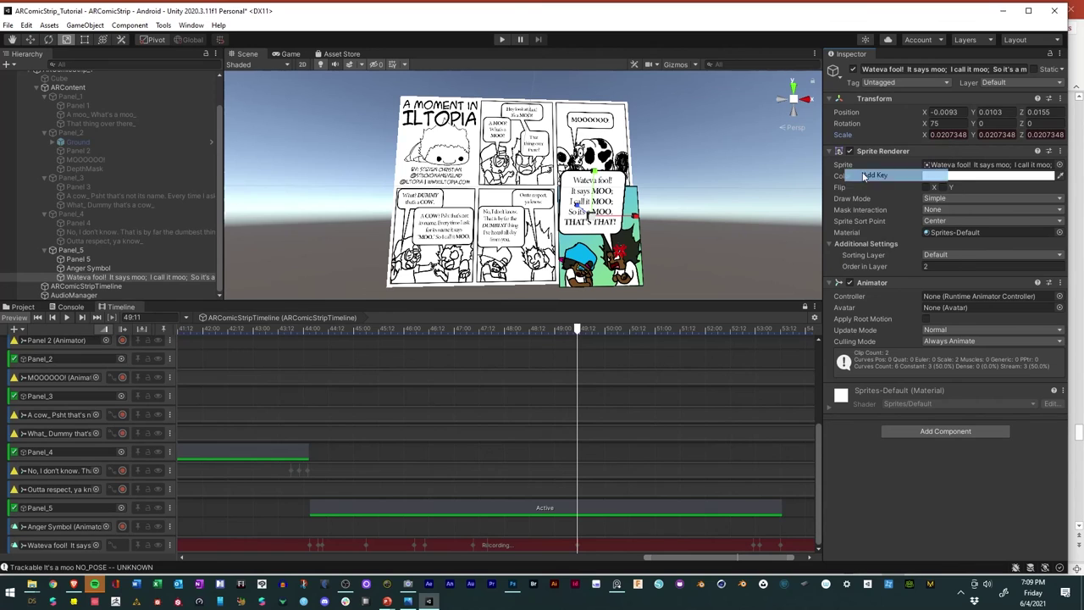
pyautogui.moveTo(819, 435); pyautogui.dragTo(827, 342)
pyautogui.moveTo(579, 333); pyautogui.dragTo(588, 331)
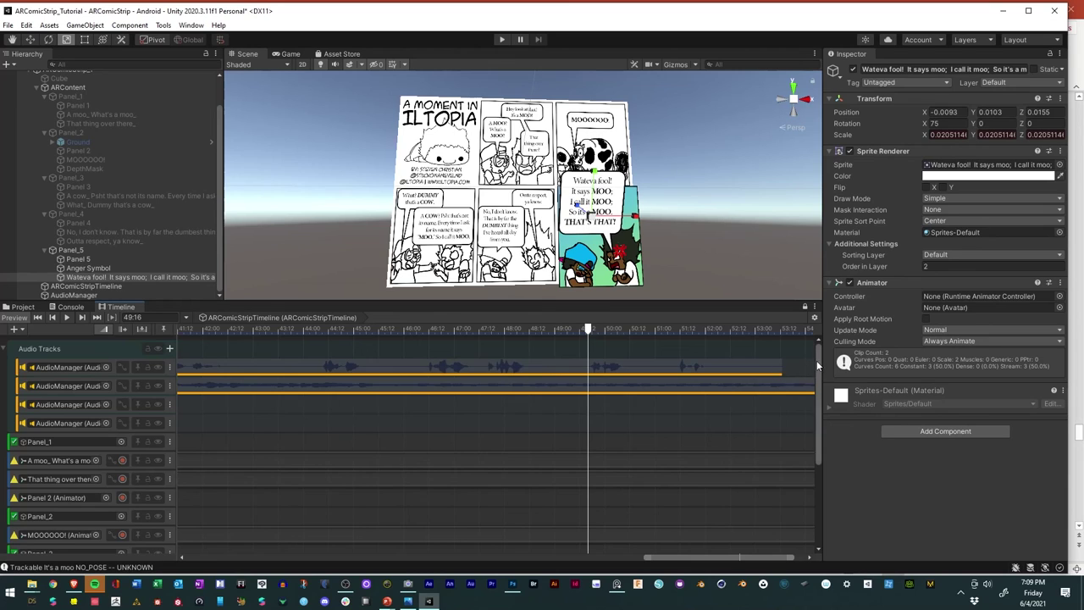
pyautogui.moveTo(816, 360); pyautogui.dragTo(817, 463)
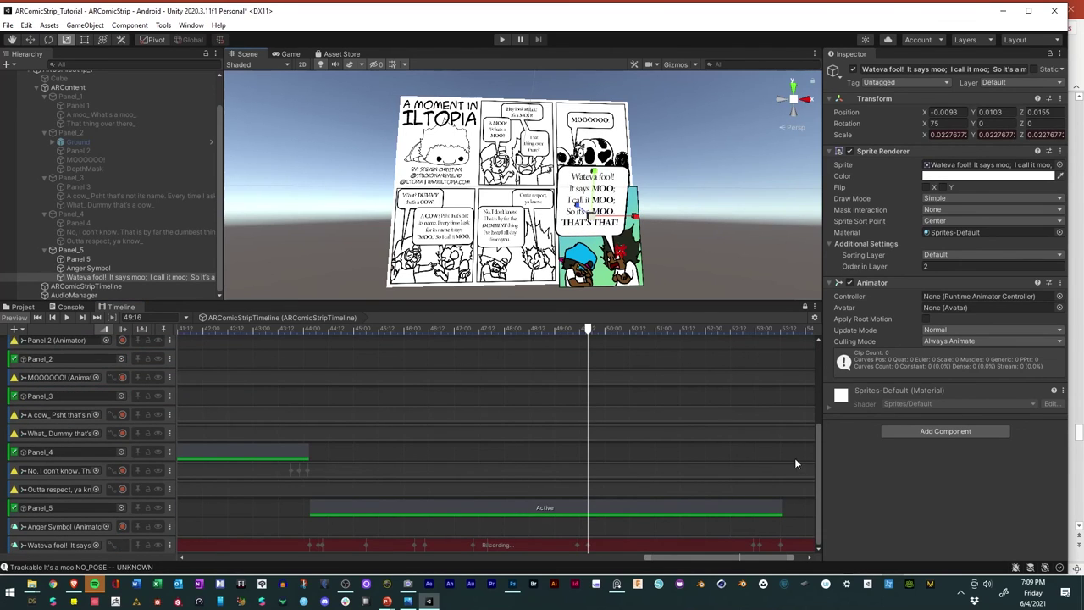
pyautogui.moveTo(815, 467); pyautogui.dragTo(820, 368)
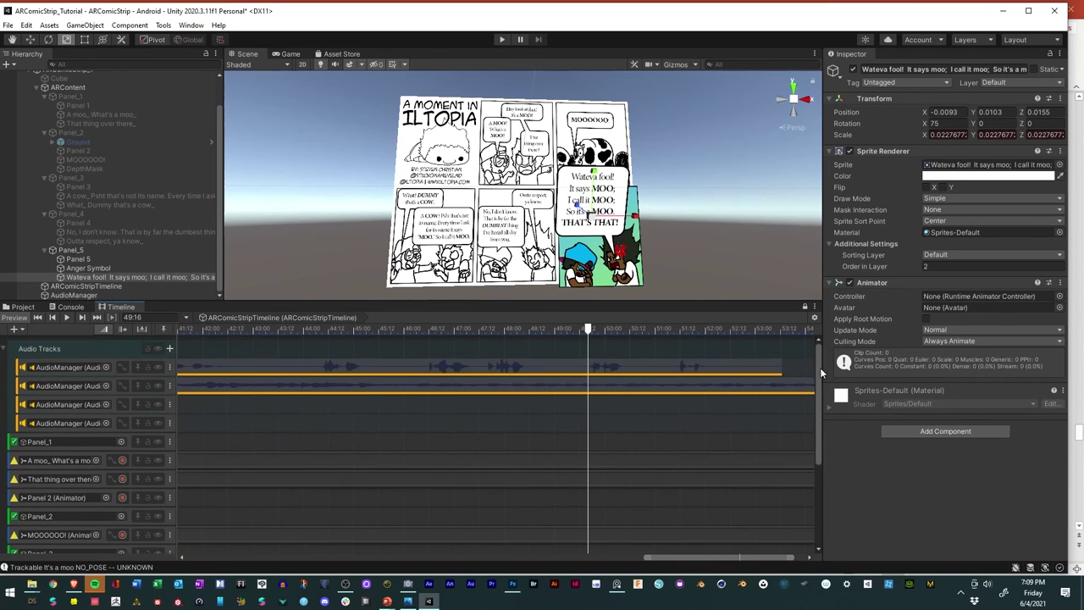
# Step: Key the bubble's scale at 51:07 and scrub back through the animation
pyautogui.moveTo(589, 331); pyautogui.dragTo(670, 336)
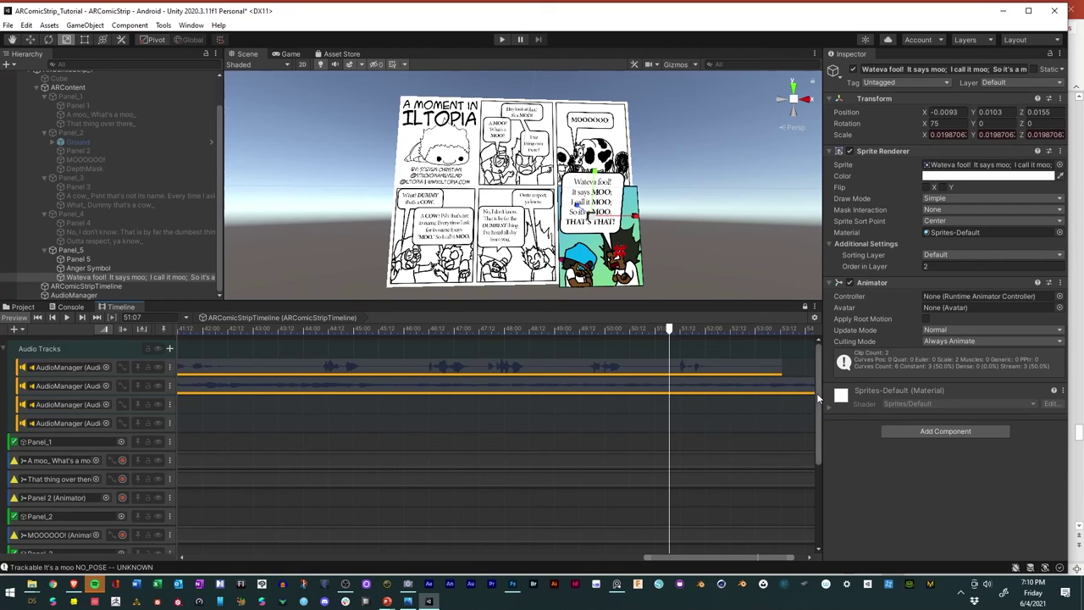
pyautogui.moveTo(819, 393); pyautogui.dragTo(824, 502)
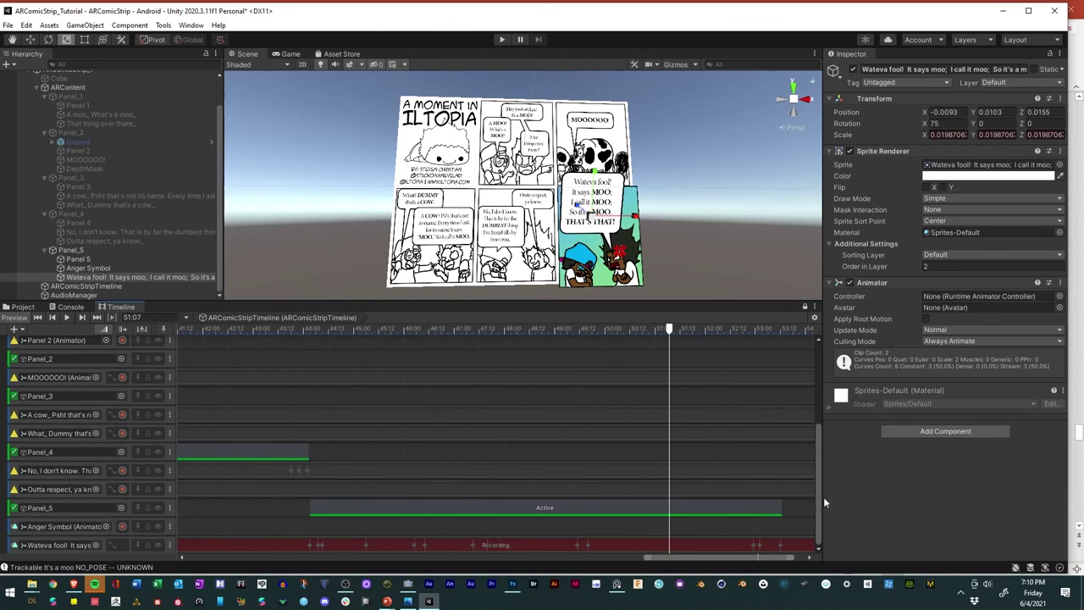
pyautogui.rightClick(843, 134)
pyautogui.click(881, 169)
pyautogui.moveTo(669, 333); pyautogui.dragTo(421, 345)
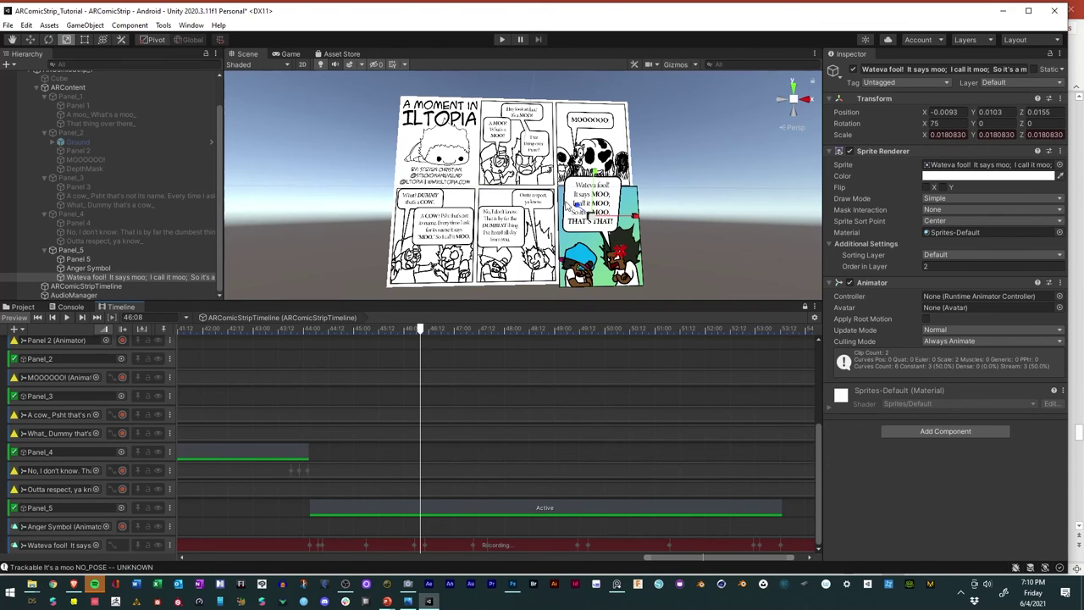
# Step: Enlarge the bubble further at 46:08, 47:13 and 49:14, then preview from 43:21
pyautogui.moveTo(596, 219); pyautogui.dragTo(610, 214)
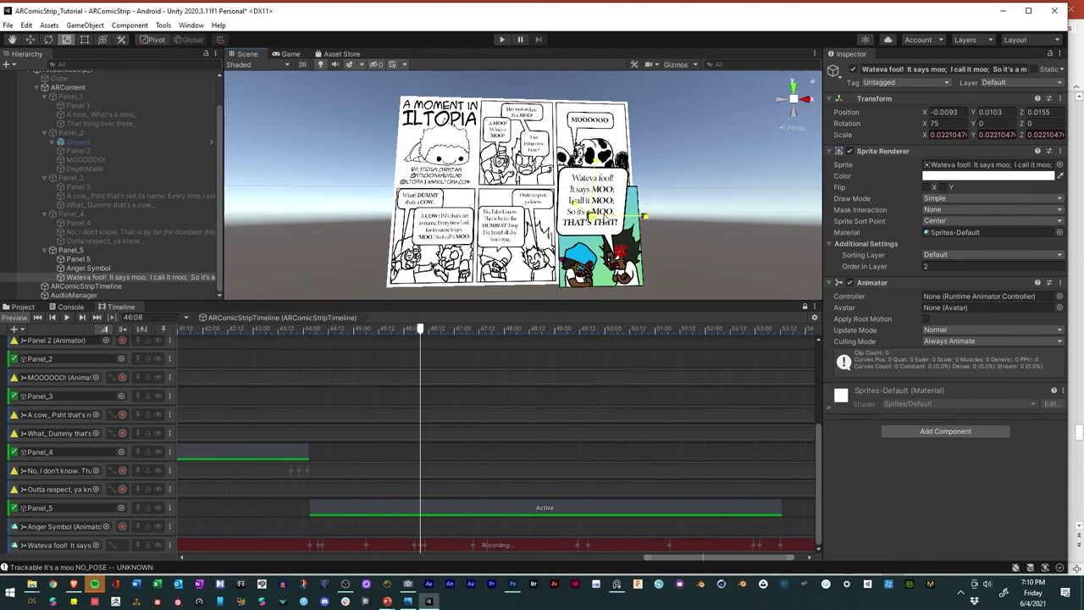
pyautogui.moveTo(421, 332); pyautogui.dragTo(483, 337)
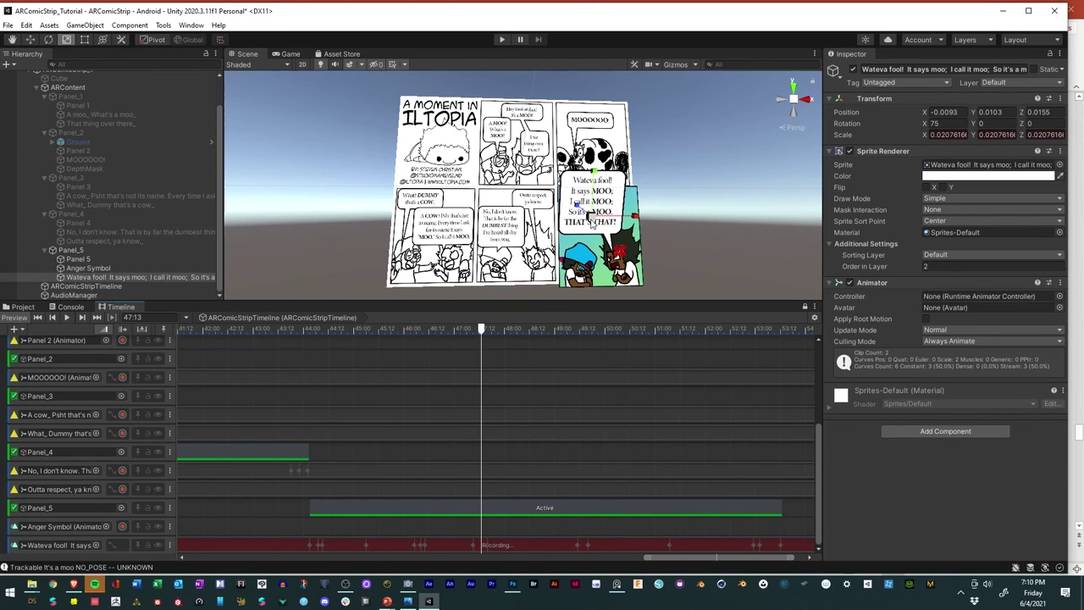
pyautogui.moveTo(591, 221); pyautogui.dragTo(598, 222)
pyautogui.moveTo(484, 331); pyautogui.dragTo(583, 339)
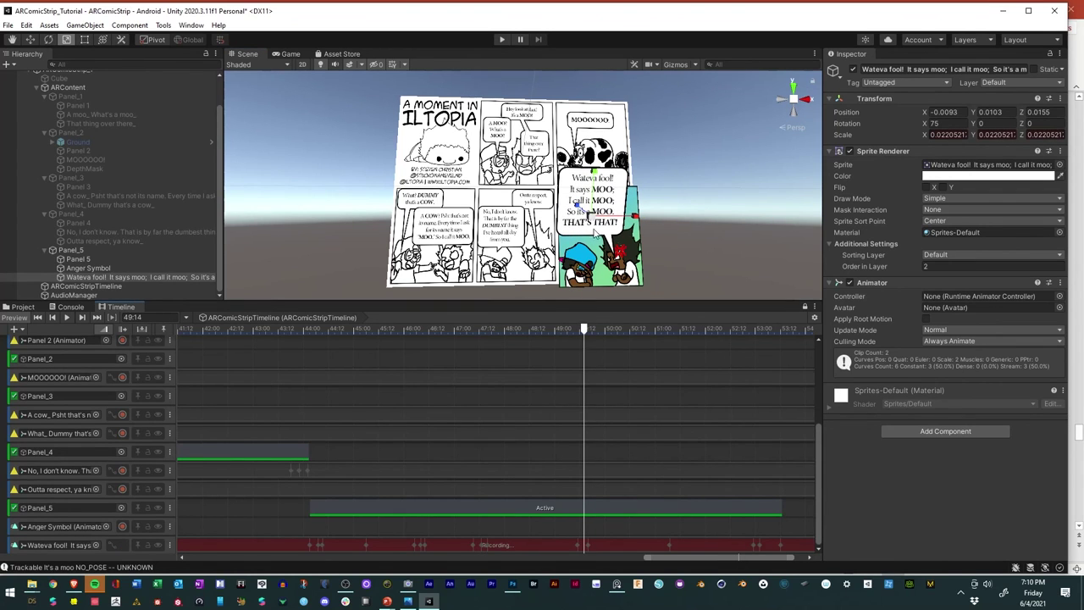
pyautogui.moveTo(591, 214)
pyautogui.mouseDown()
pyautogui.moveTo(614, 221)
pyautogui.moveTo(603, 218)
pyautogui.mouseUp()
pyautogui.moveTo(583, 331); pyautogui.dragTo(297, 372)
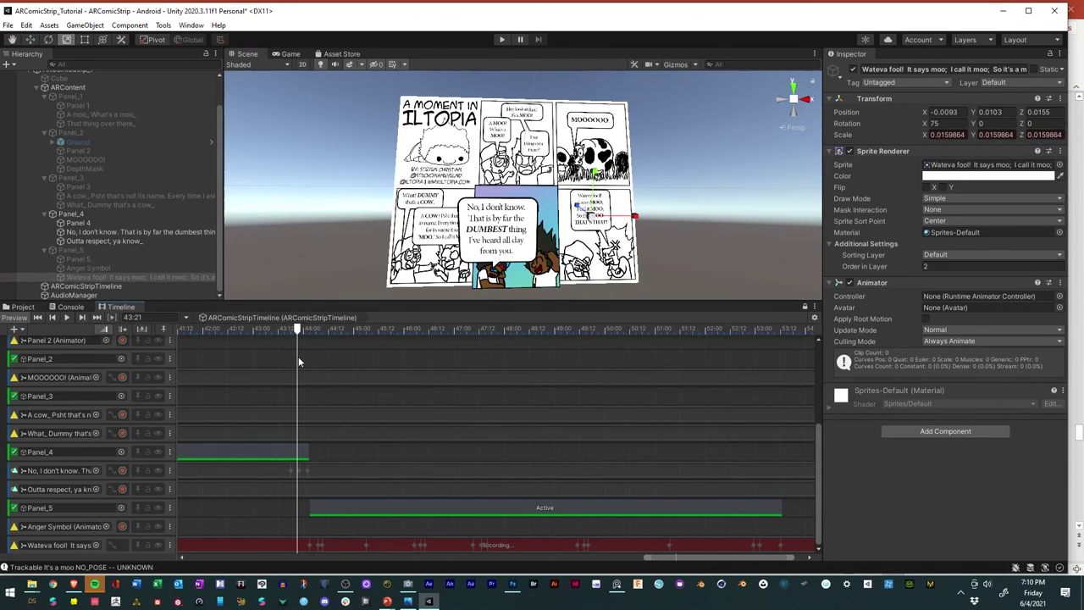
pyautogui.press('space')
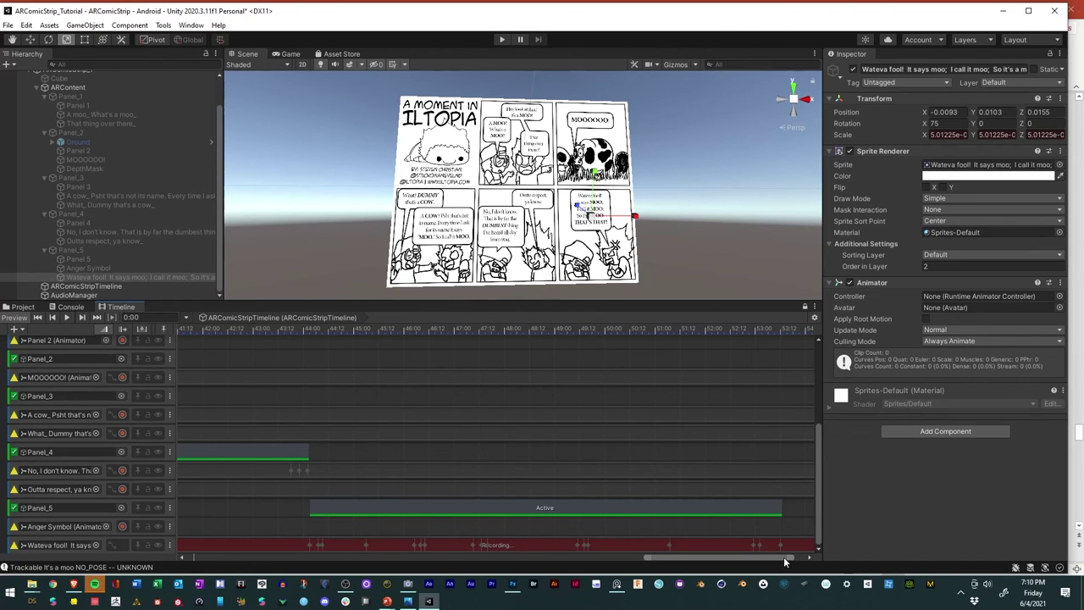
pyautogui.moveTo(790, 557); pyautogui.dragTo(822, 558)
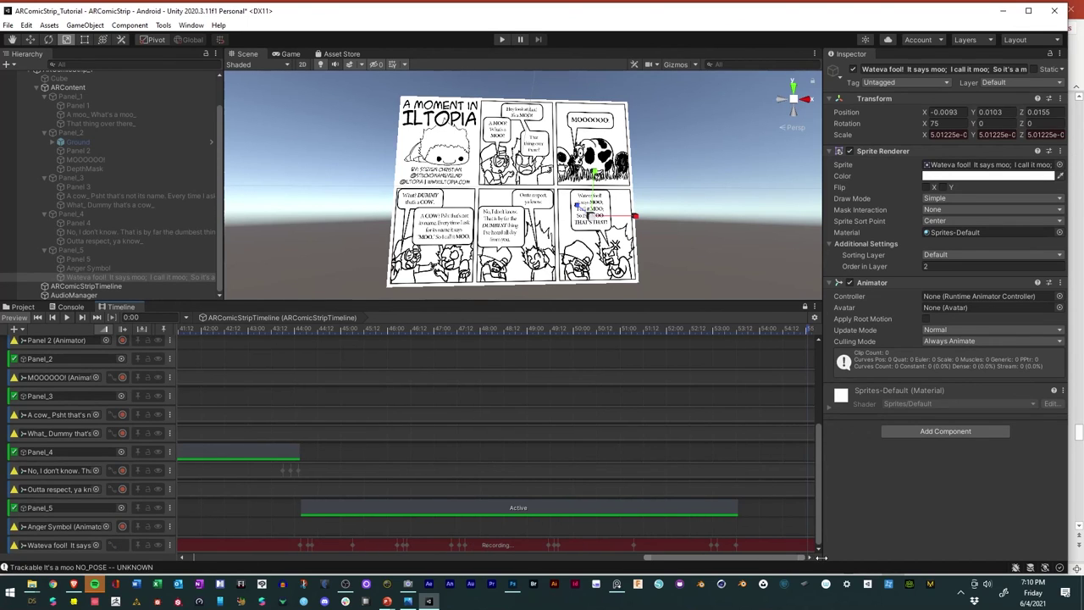
# Step: Stop the Wateva fool recording, select the Anger Symbol and arm its track's recording
pyautogui.click(121, 544)
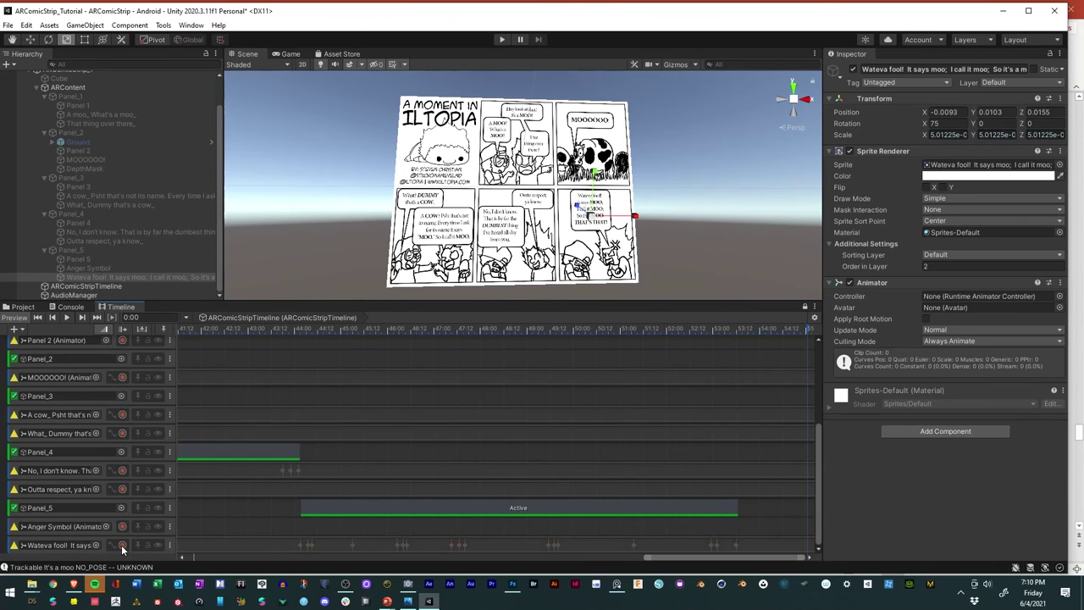
pyautogui.click(325, 326)
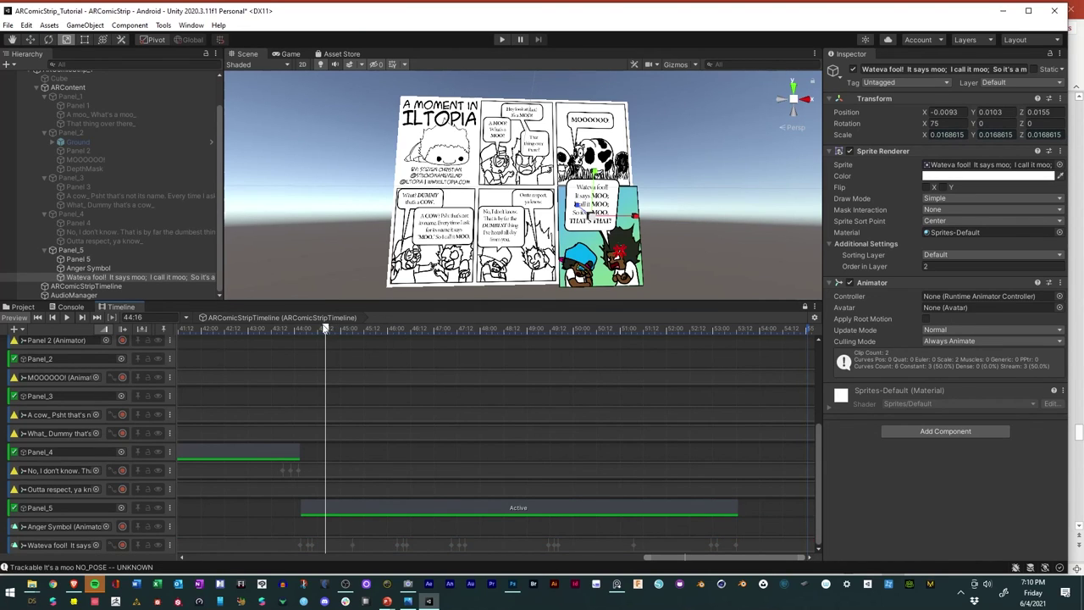
pyautogui.moveTo(325, 329); pyautogui.dragTo(301, 341)
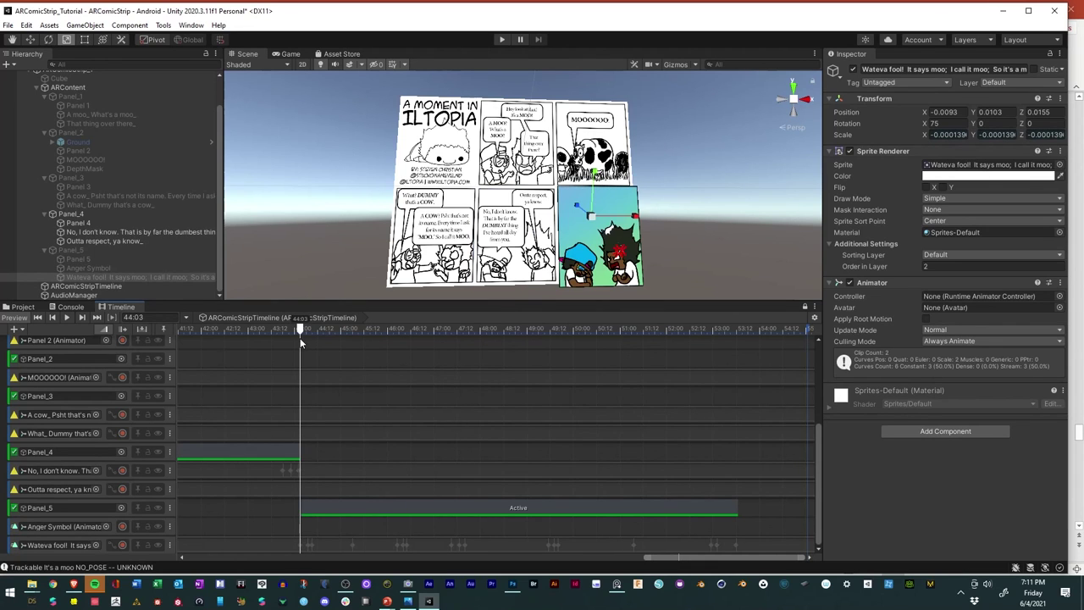
pyautogui.click(71, 524)
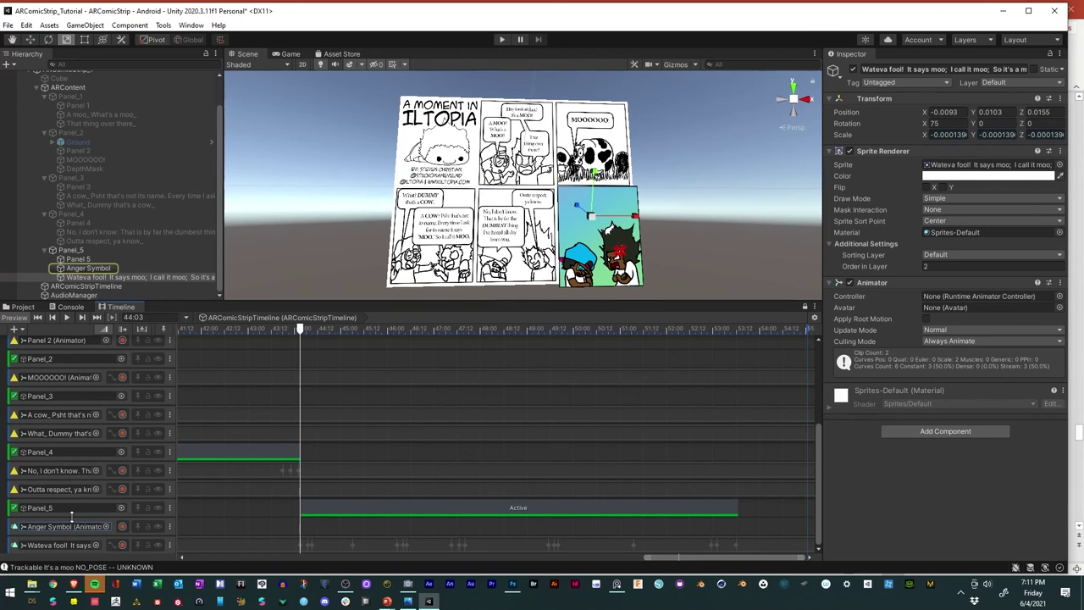
pyautogui.click(88, 268)
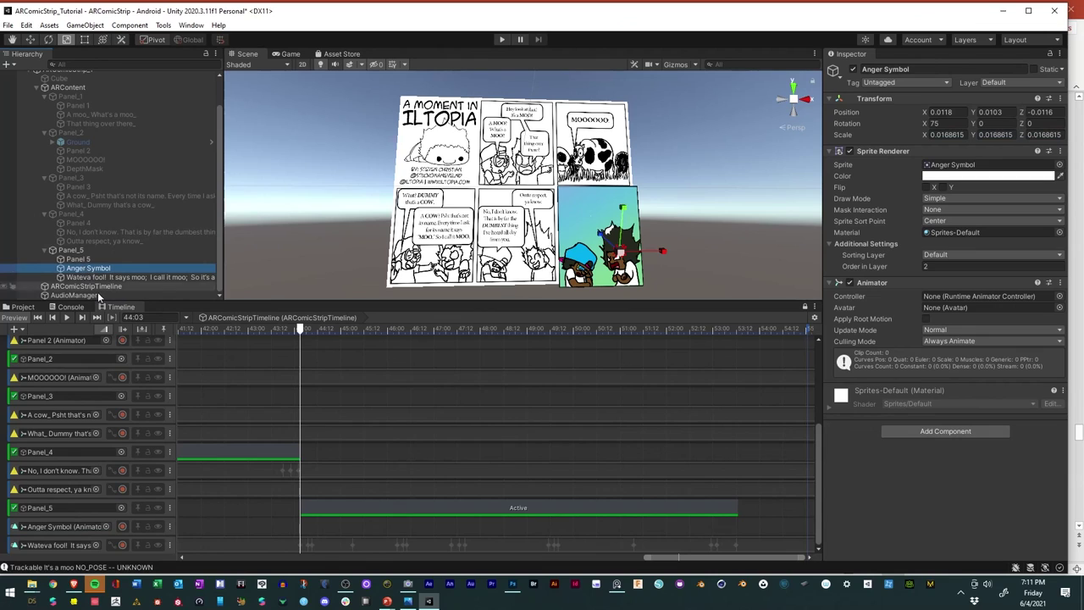
pyautogui.click(122, 527)
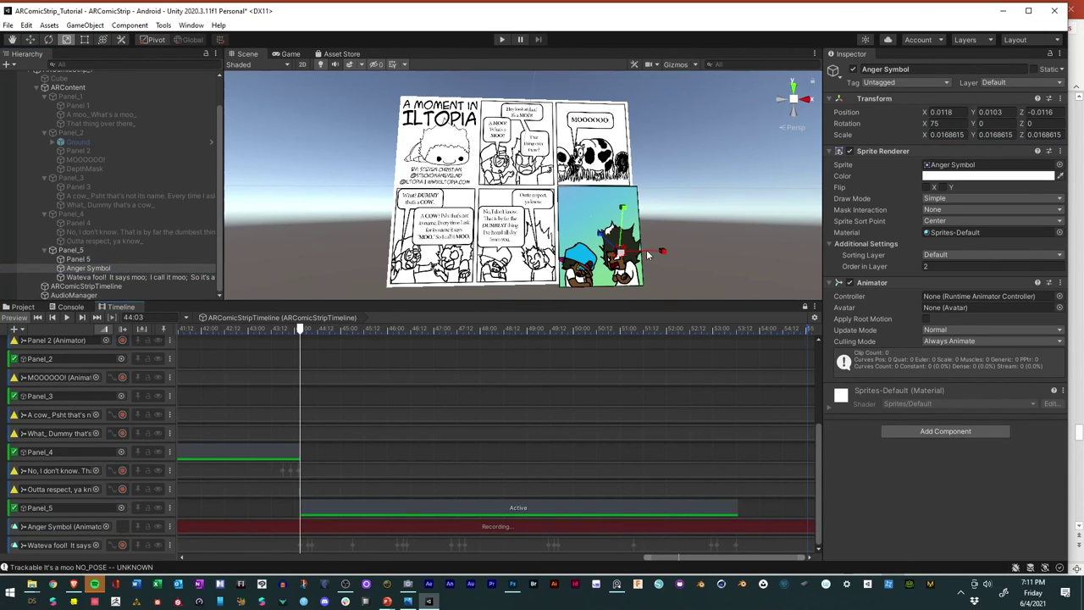
# Step: Key the Anger Symbol's scale, enlarge it at 44:06 and shrink it back at 44:12
pyautogui.rightClick(848, 135)
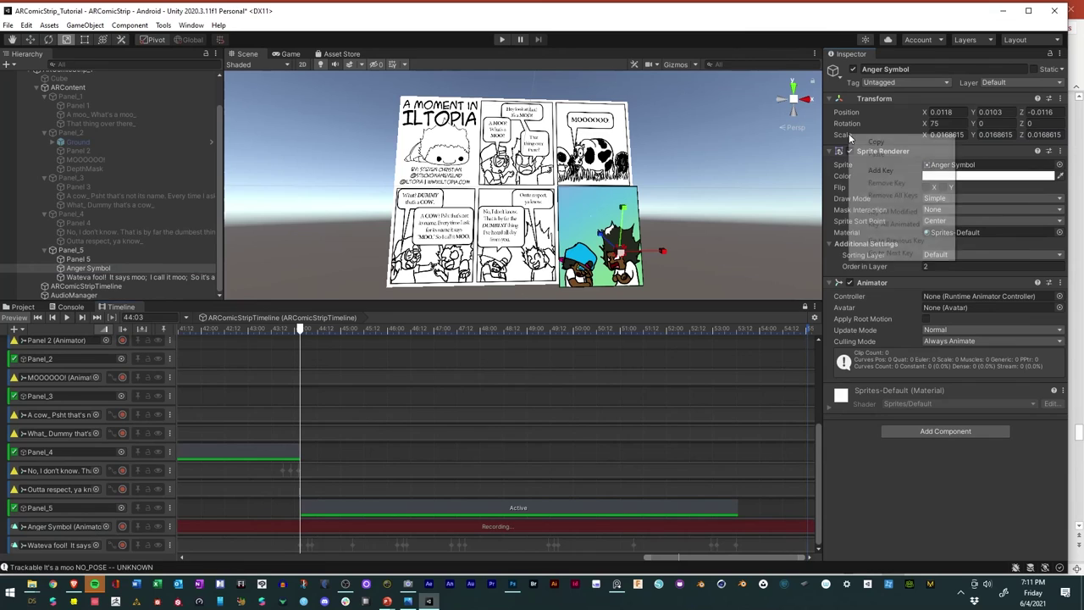
pyautogui.click(882, 171)
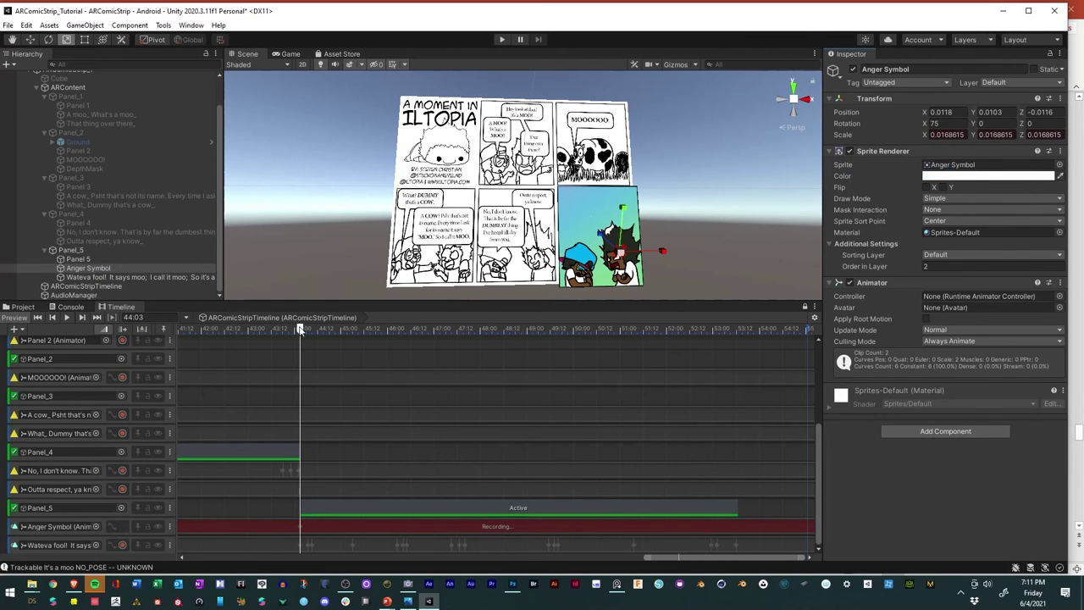
pyautogui.moveTo(300, 330); pyautogui.dragTo(309, 330)
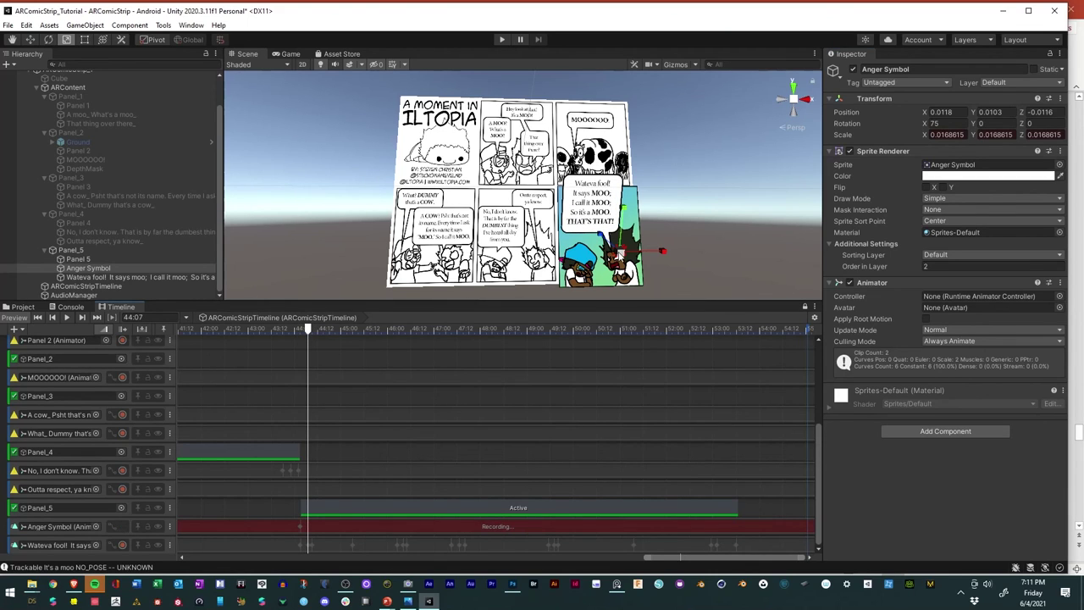
pyautogui.moveTo(663, 251)
pyautogui.mouseDown()
pyautogui.moveTo(685, 252)
pyautogui.moveTo(646, 253)
pyautogui.mouseUp()
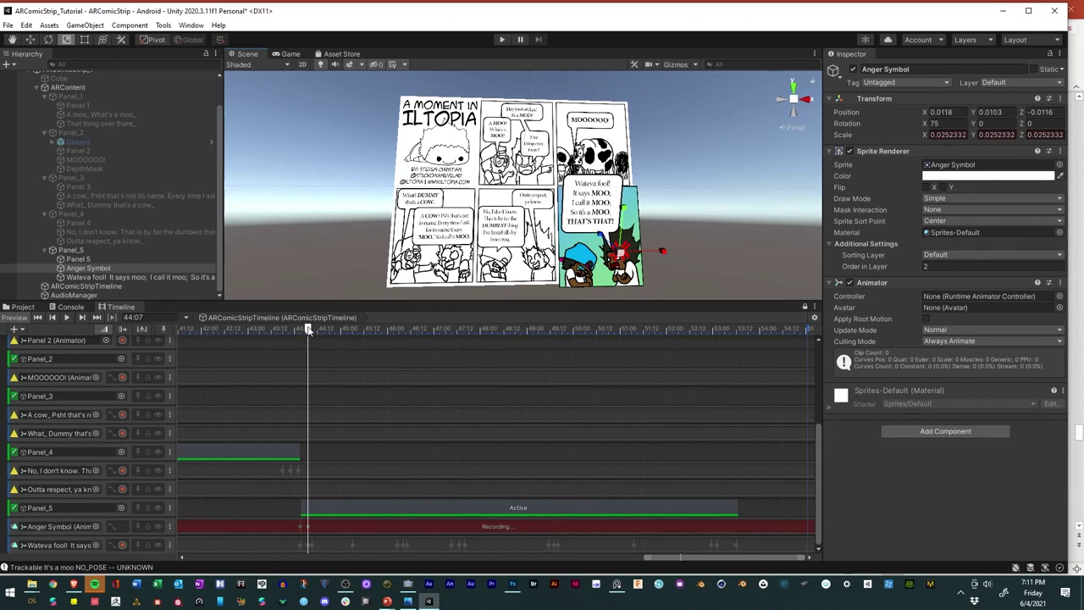
pyautogui.moveTo(308, 331); pyautogui.dragTo(319, 330)
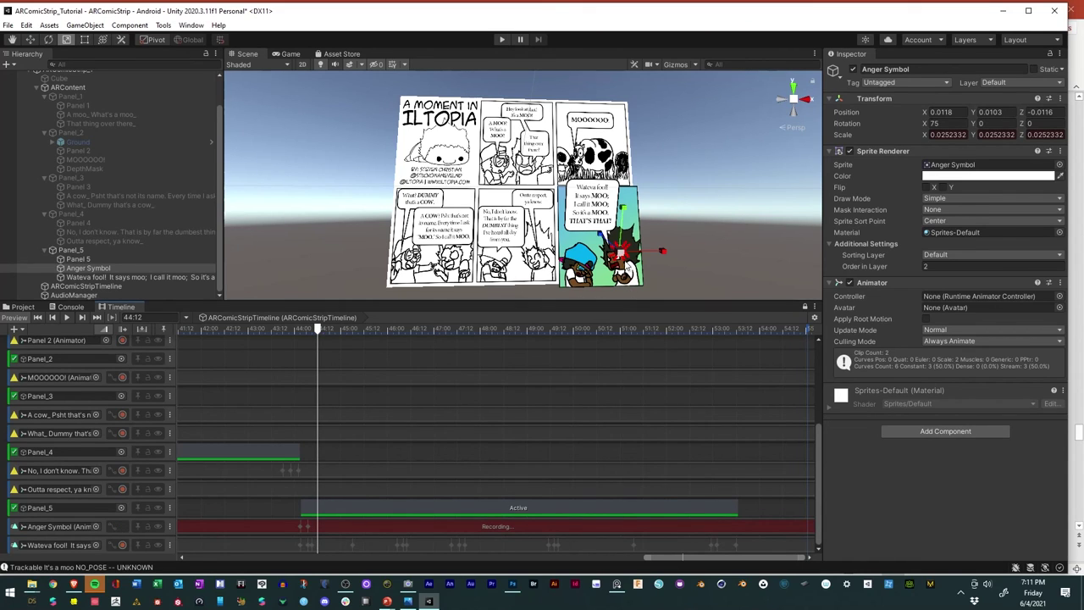
pyautogui.moveTo(663, 251); pyautogui.dragTo(646, 252)
# Step: Preview the anger pop and stop recording on the Anger Symbol track
pyautogui.moveTo(318, 330)
pyautogui.mouseDown()
pyautogui.moveTo(304, 330)
pyautogui.moveTo(323, 332)
pyautogui.mouseUp()
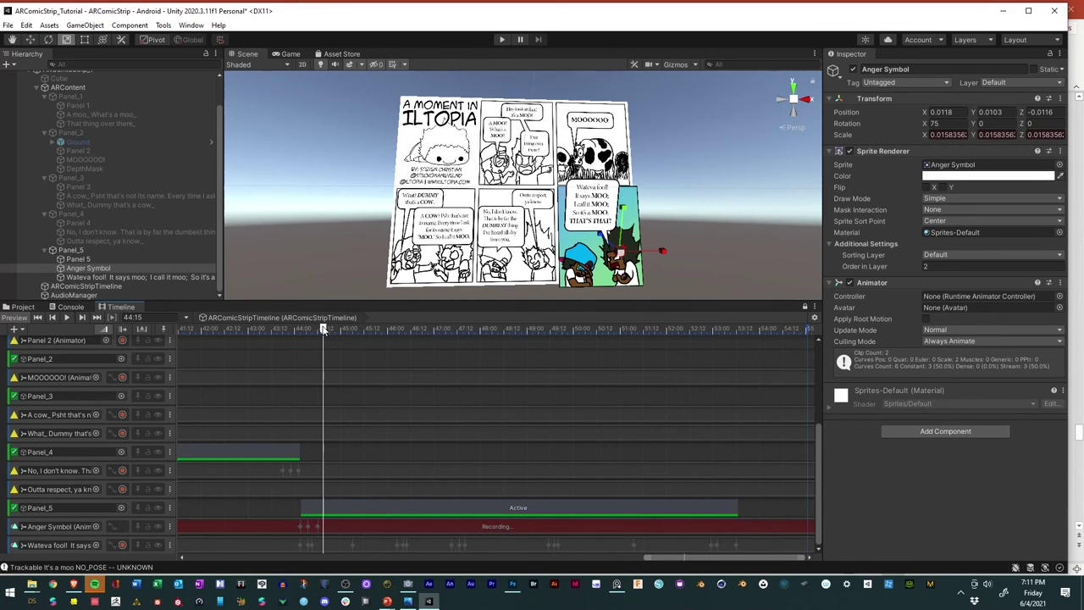
pyautogui.moveTo(323, 330)
pyautogui.mouseDown()
pyautogui.moveTo(298, 330)
pyautogui.moveTo(336, 330)
pyautogui.moveTo(323, 331)
pyautogui.mouseUp()
pyautogui.click(122, 526)
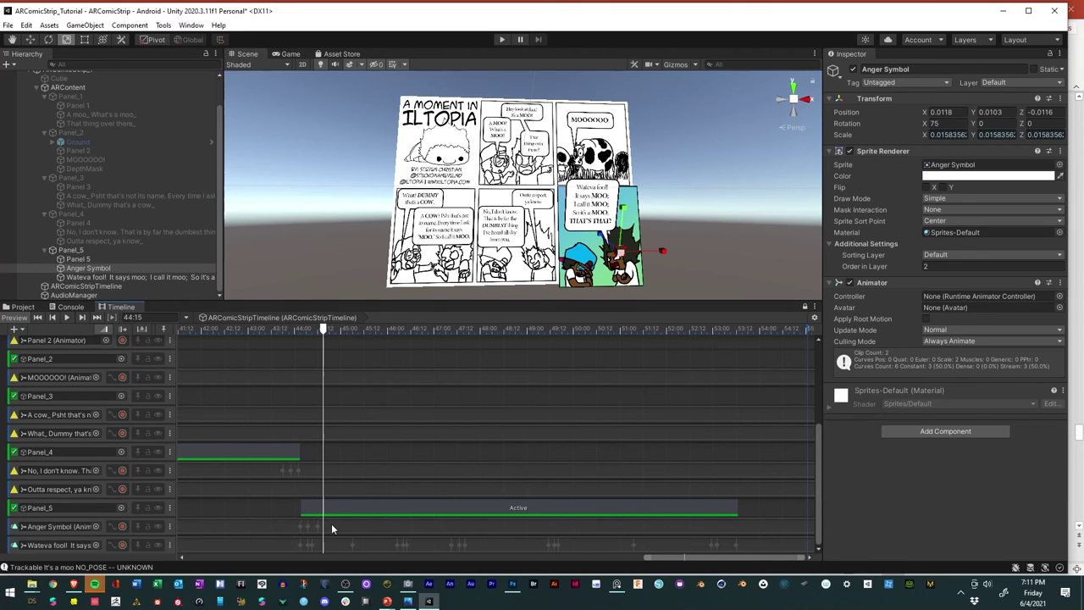
pyautogui.click(169, 526)
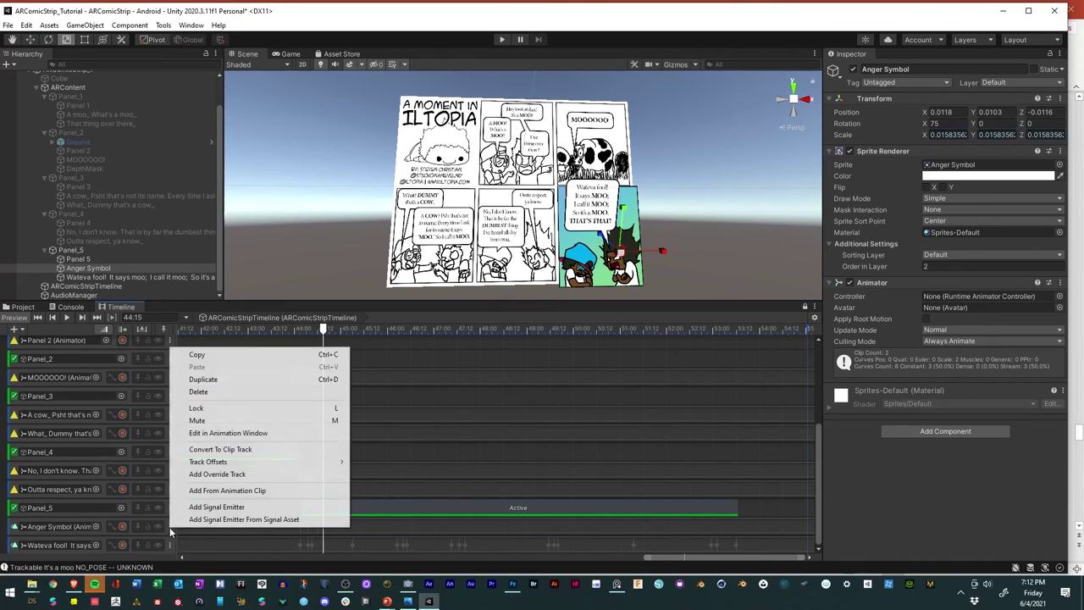
# Step: Convert the Anger Symbol track to a clip, set Post-Extrapolate to Loop, and preview
pyautogui.click(234, 450)
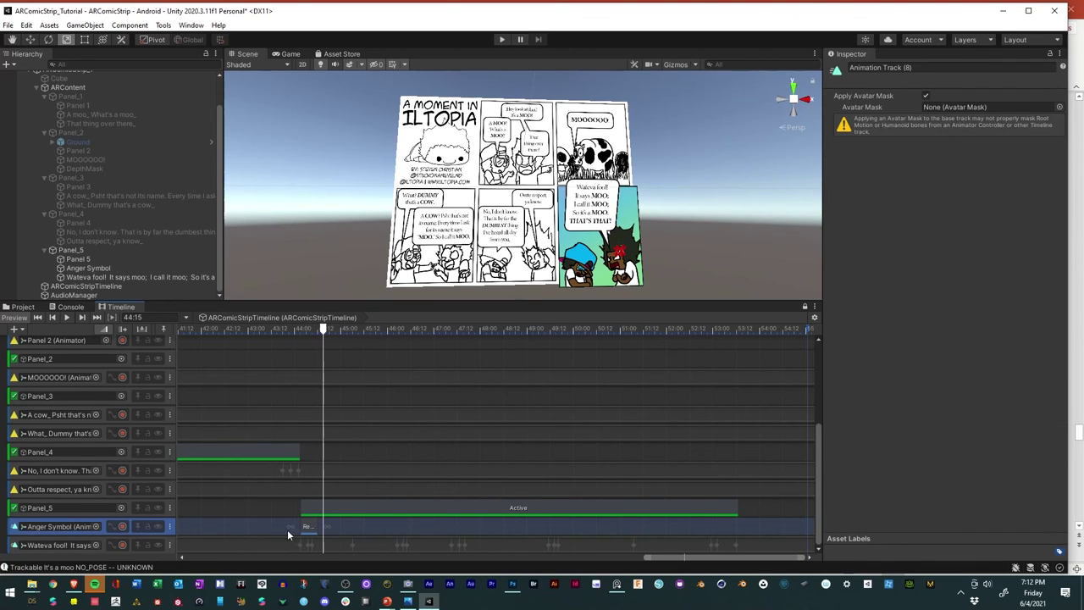
pyautogui.click(308, 528)
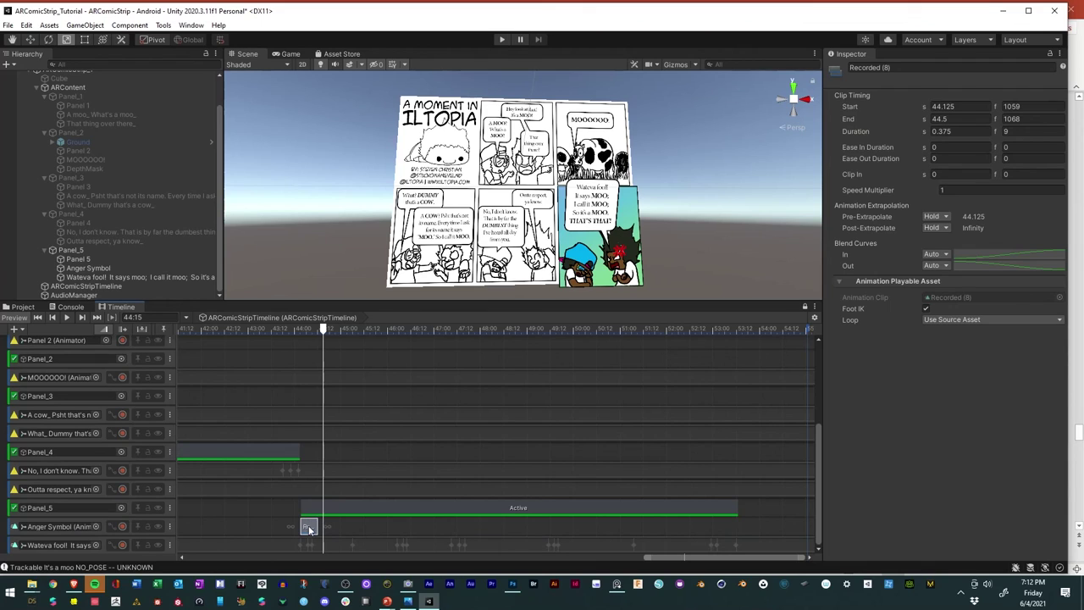
pyautogui.click(948, 228)
pyautogui.click(948, 265)
pyautogui.moveTo(324, 329); pyautogui.dragTo(297, 401)
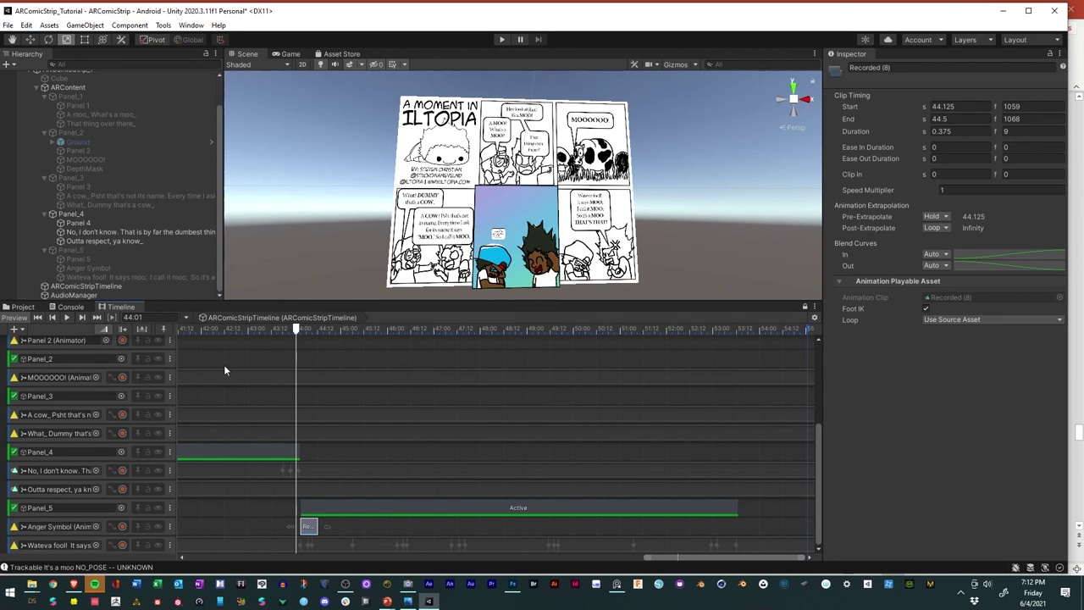
pyautogui.click(68, 319)
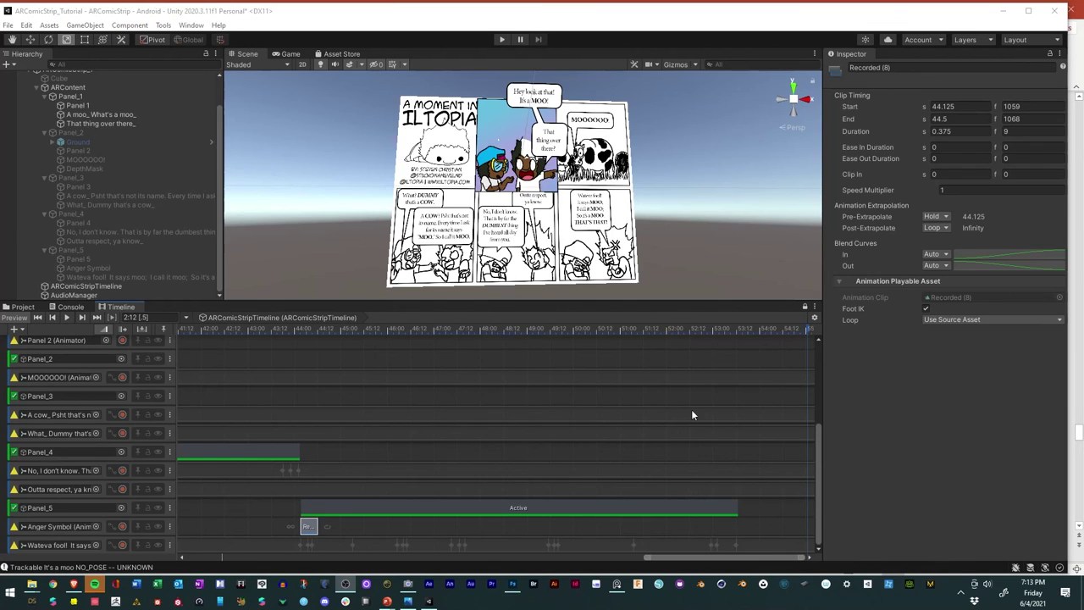
# Step: Save the comic scene and enlarge the Timeline panel to review all its tracks
pyautogui.click(10, 26)
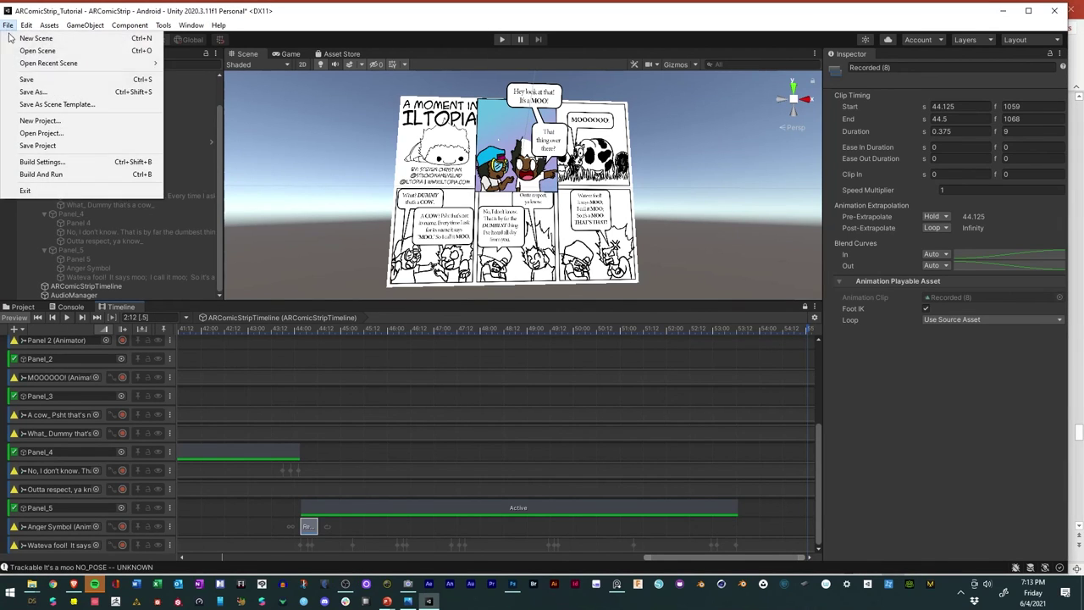
pyautogui.click(26, 83)
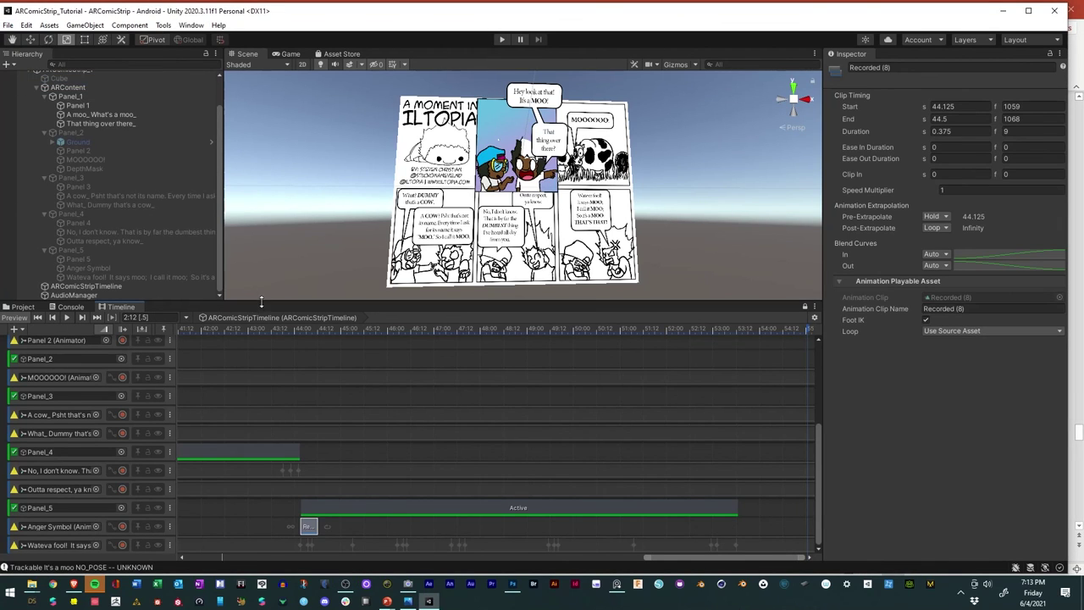
pyautogui.moveTo(261, 301); pyautogui.dragTo(262, 204)
pyautogui.scroll(-3, 429, 337)
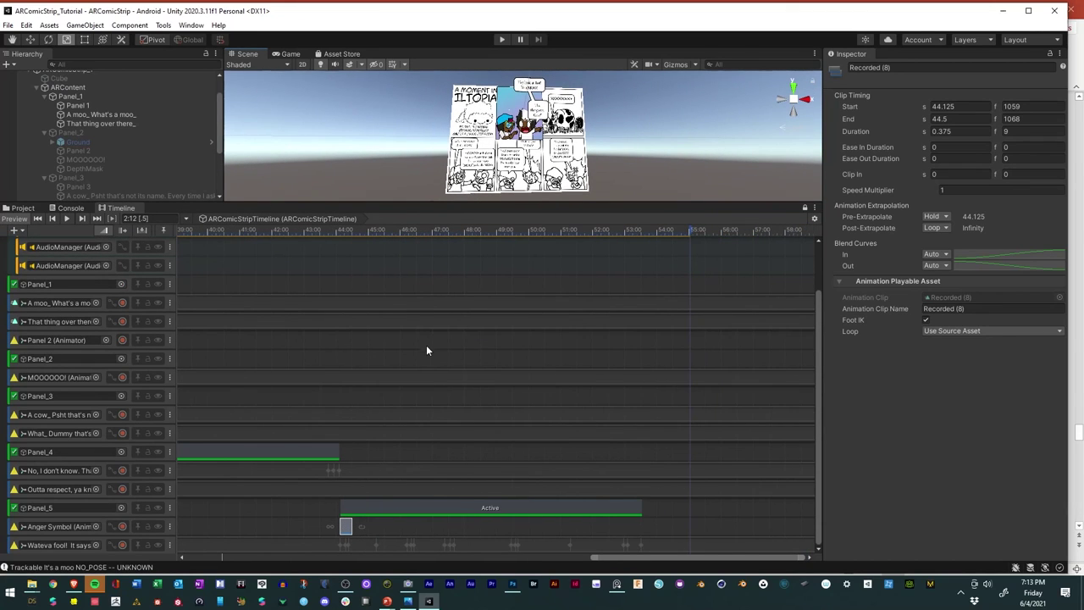
pyautogui.moveTo(591, 558); pyautogui.dragTo(188, 558)
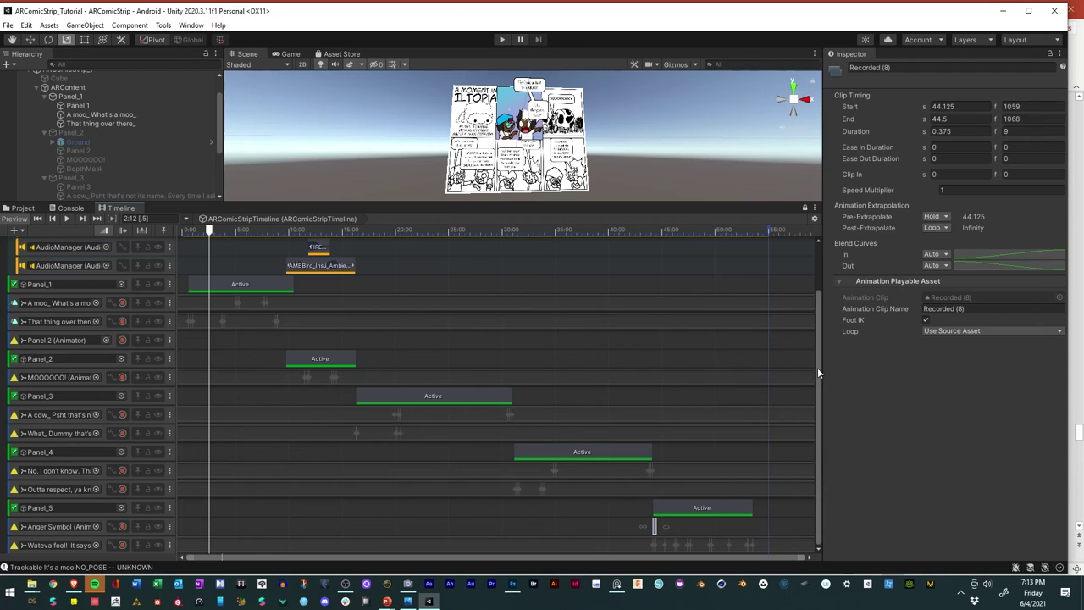
# Step: Restore the Scene view's space and run the game in Play mode to test the timeline
pyautogui.moveTo(818, 367); pyautogui.dragTo(824, 311)
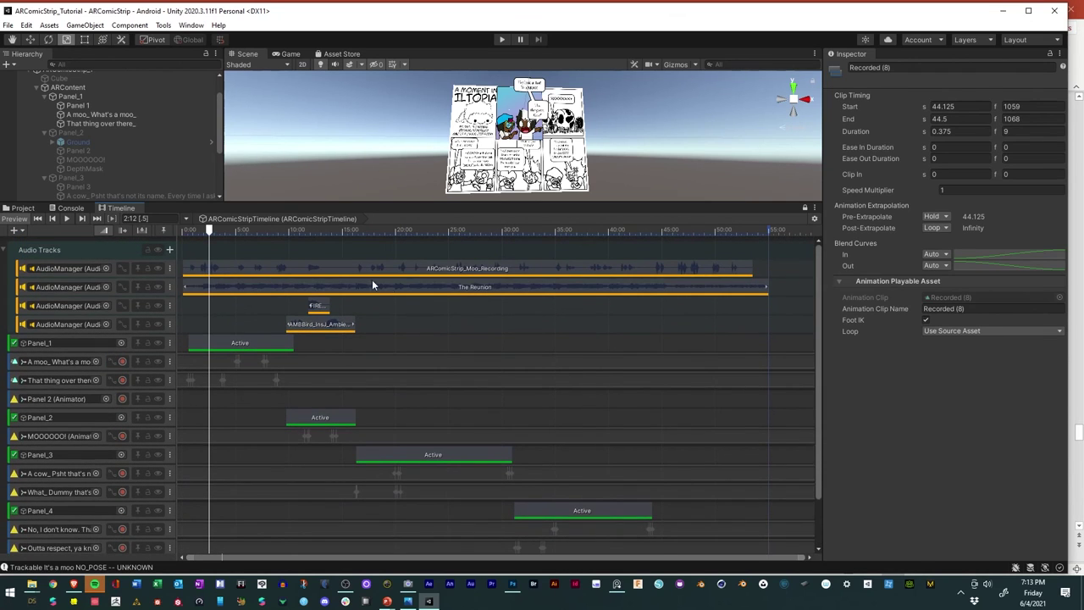
pyautogui.moveTo(195, 204); pyautogui.dragTo(201, 399)
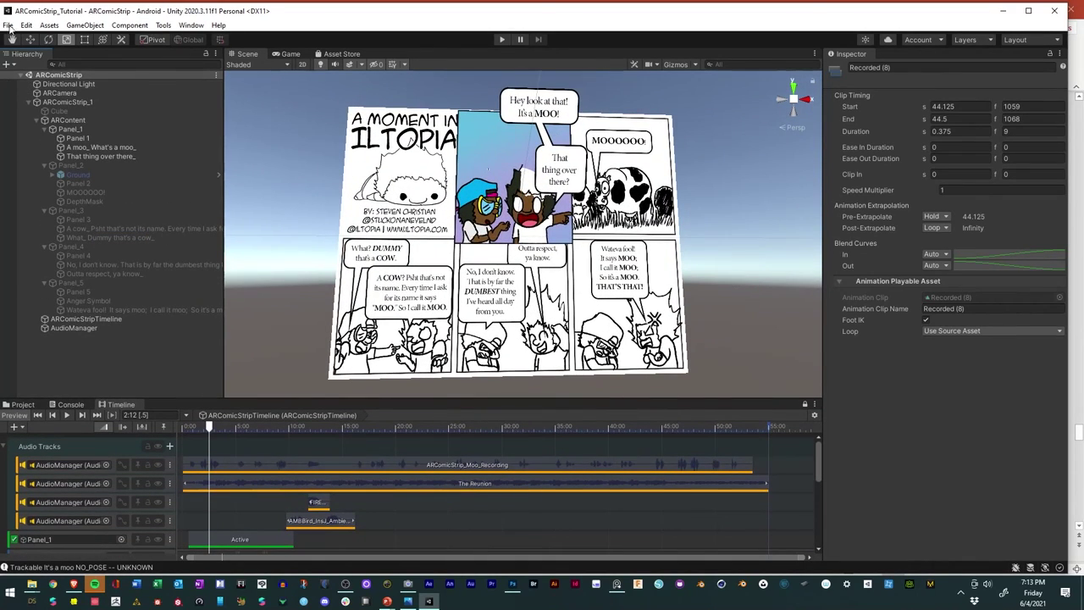
pyautogui.click(500, 40)
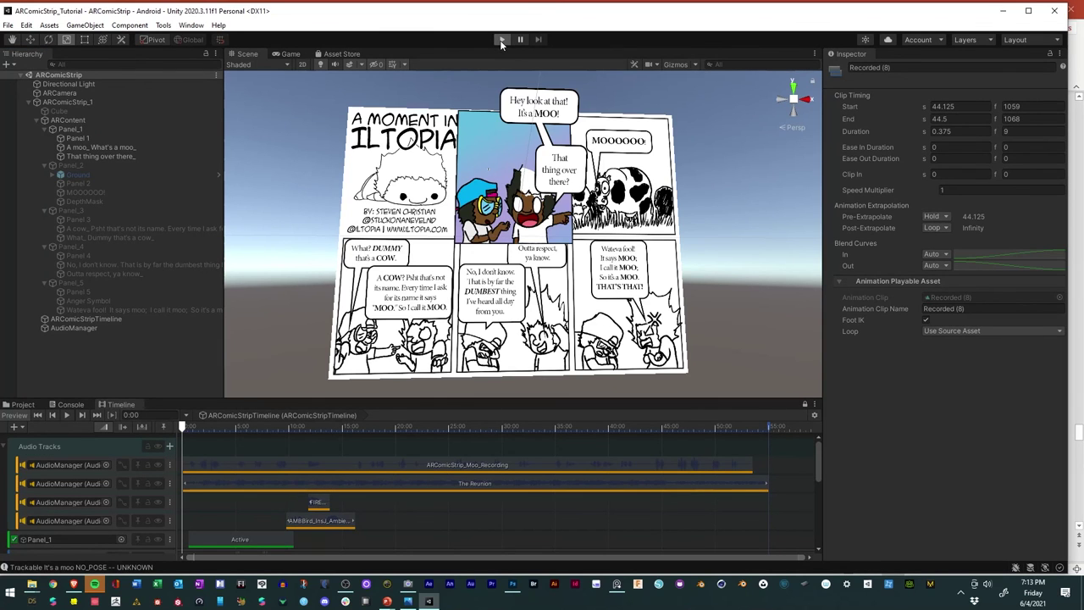